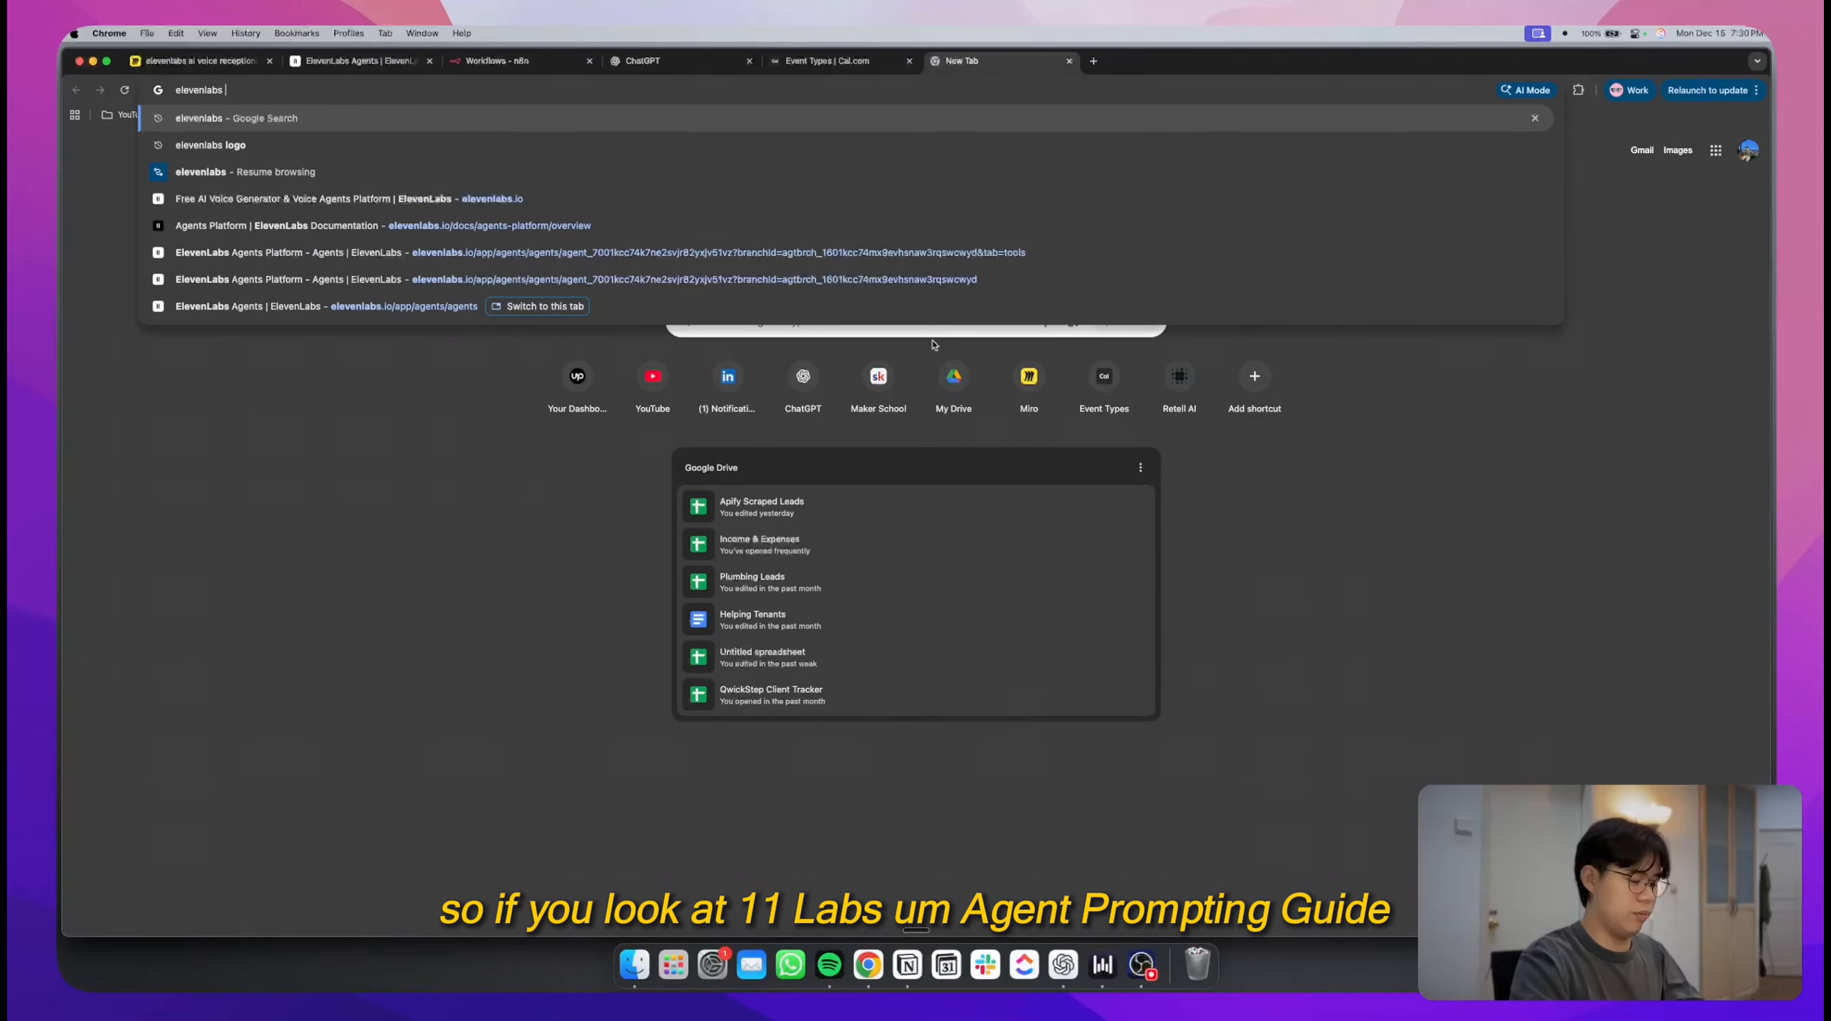
- Search the web for "elevenlabs agent prompting guide", open the ElevenLabs Prompting guide and skim its best practices
text(agent prompting guide)
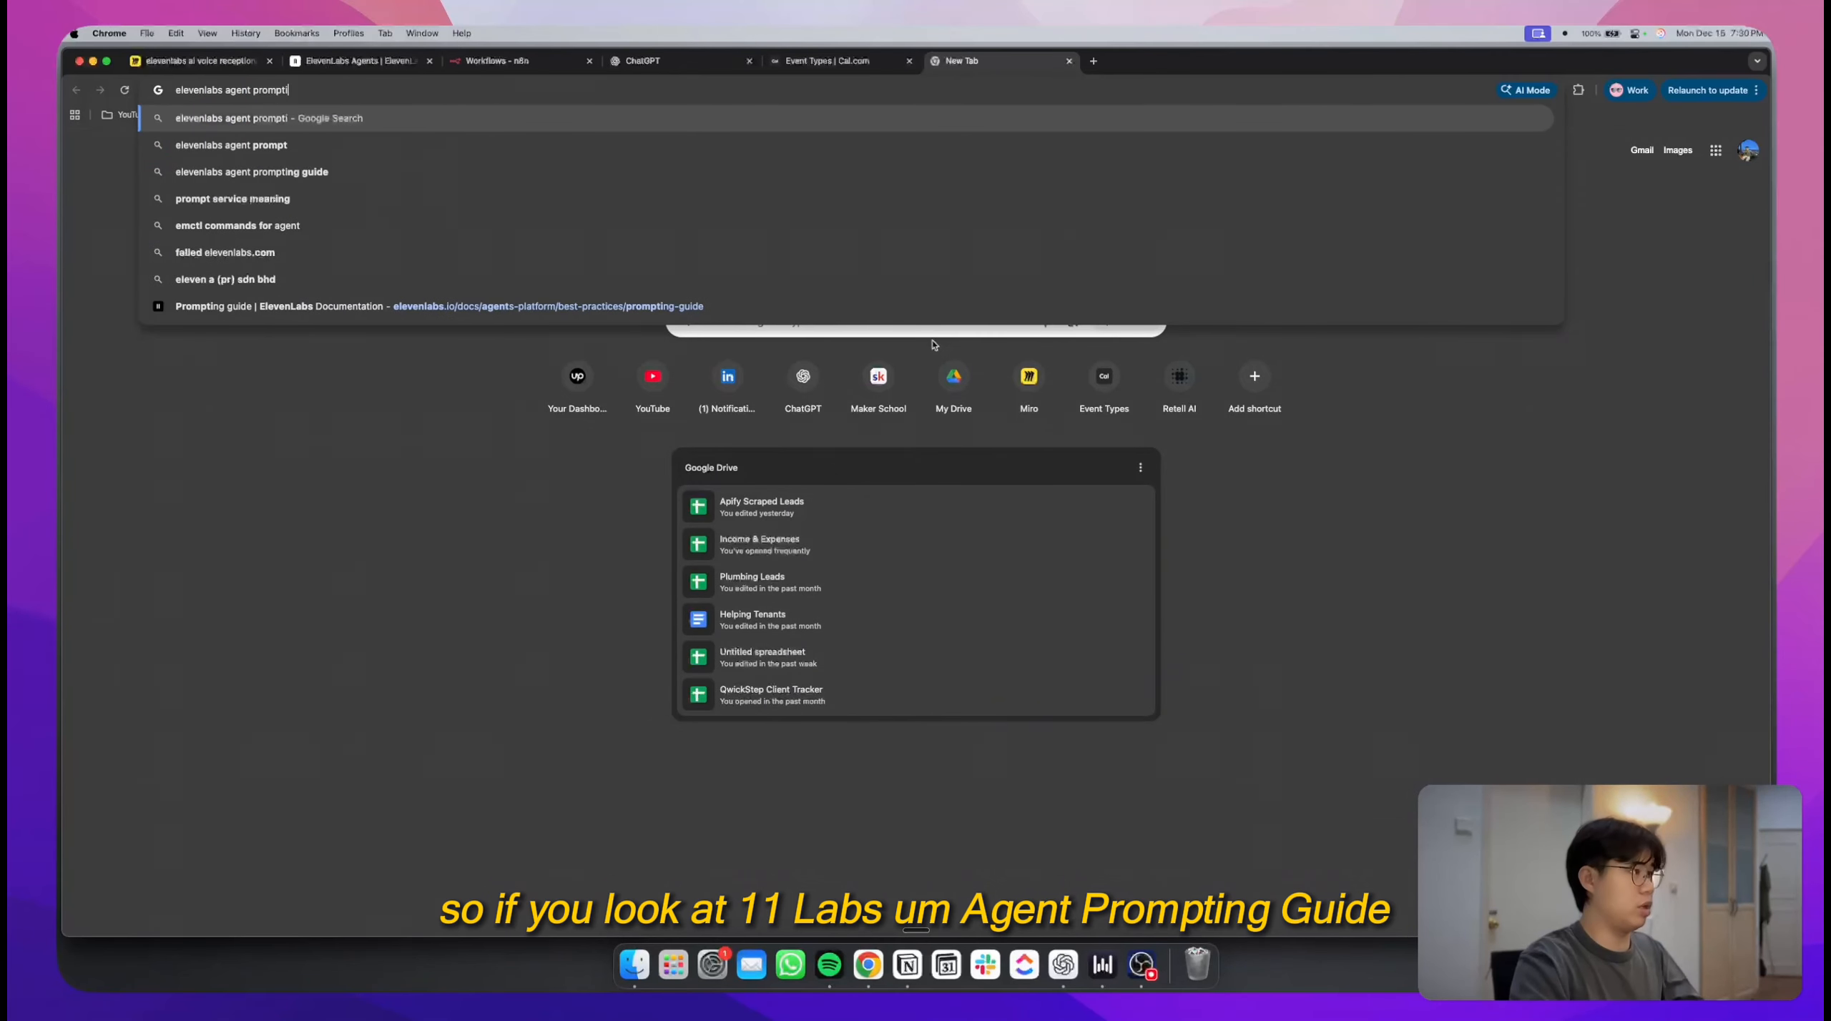
key(Return)
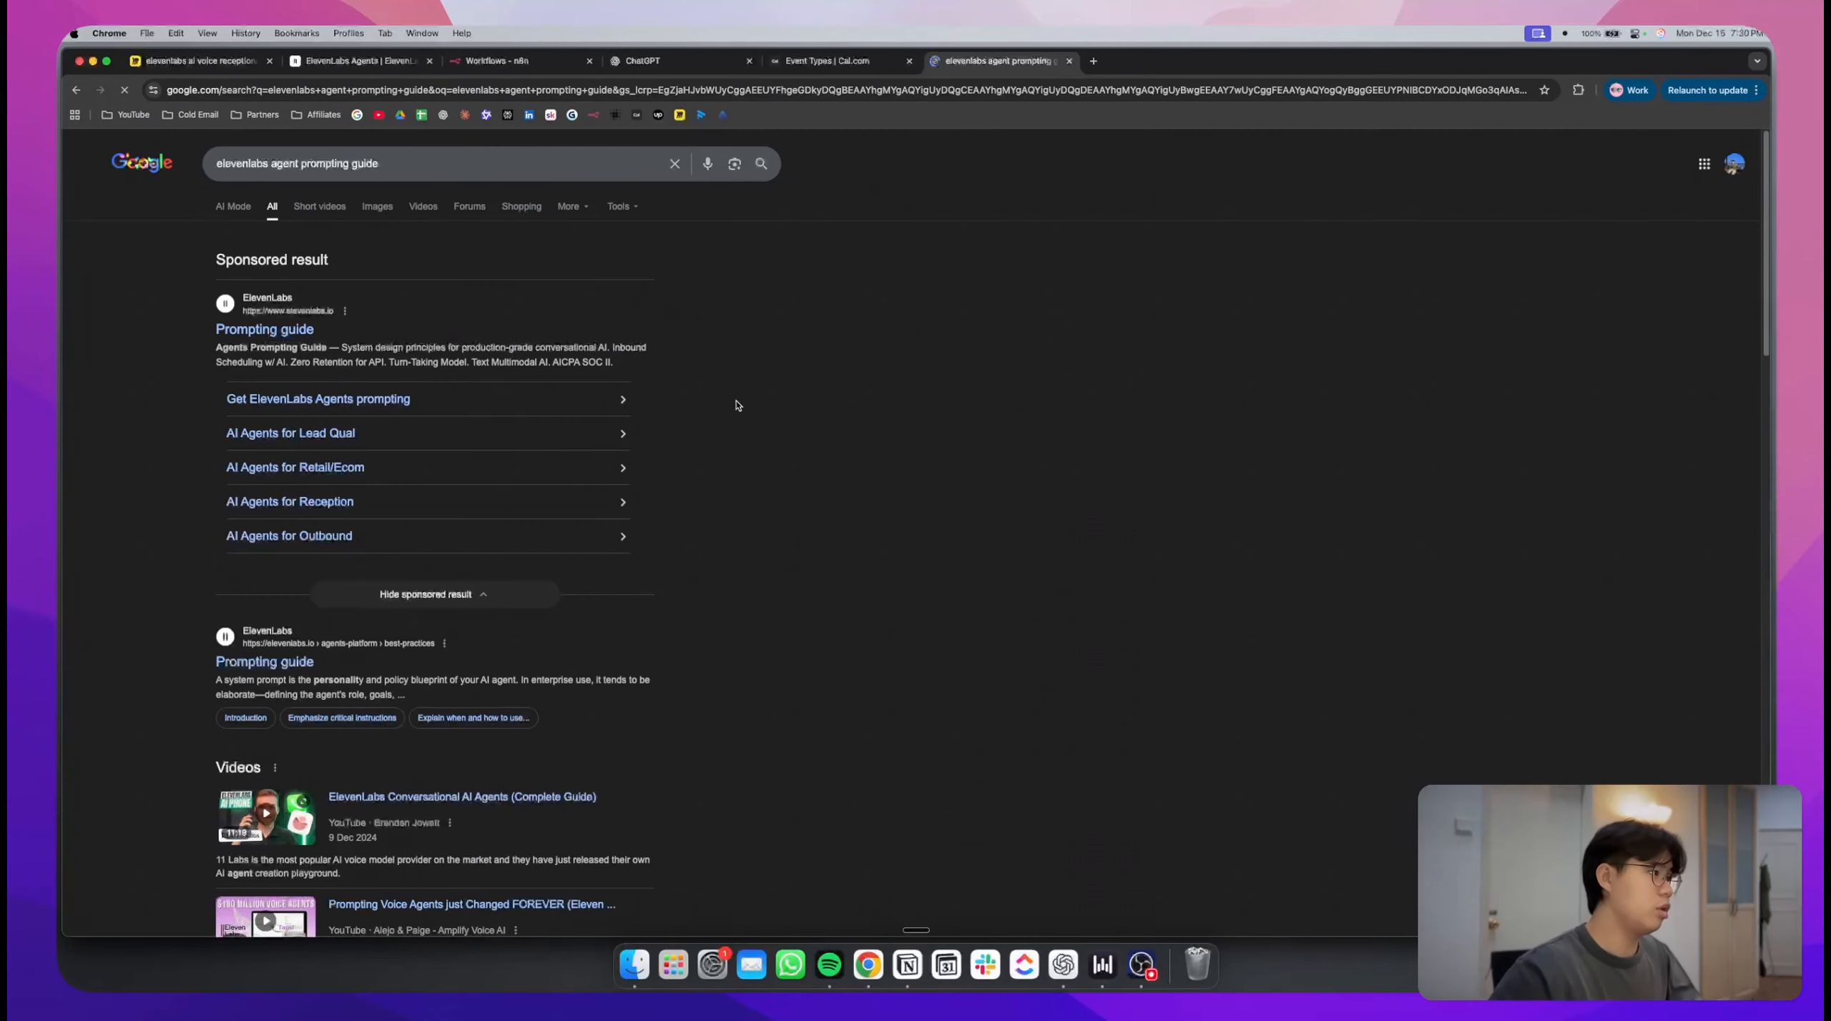
click(297, 332)
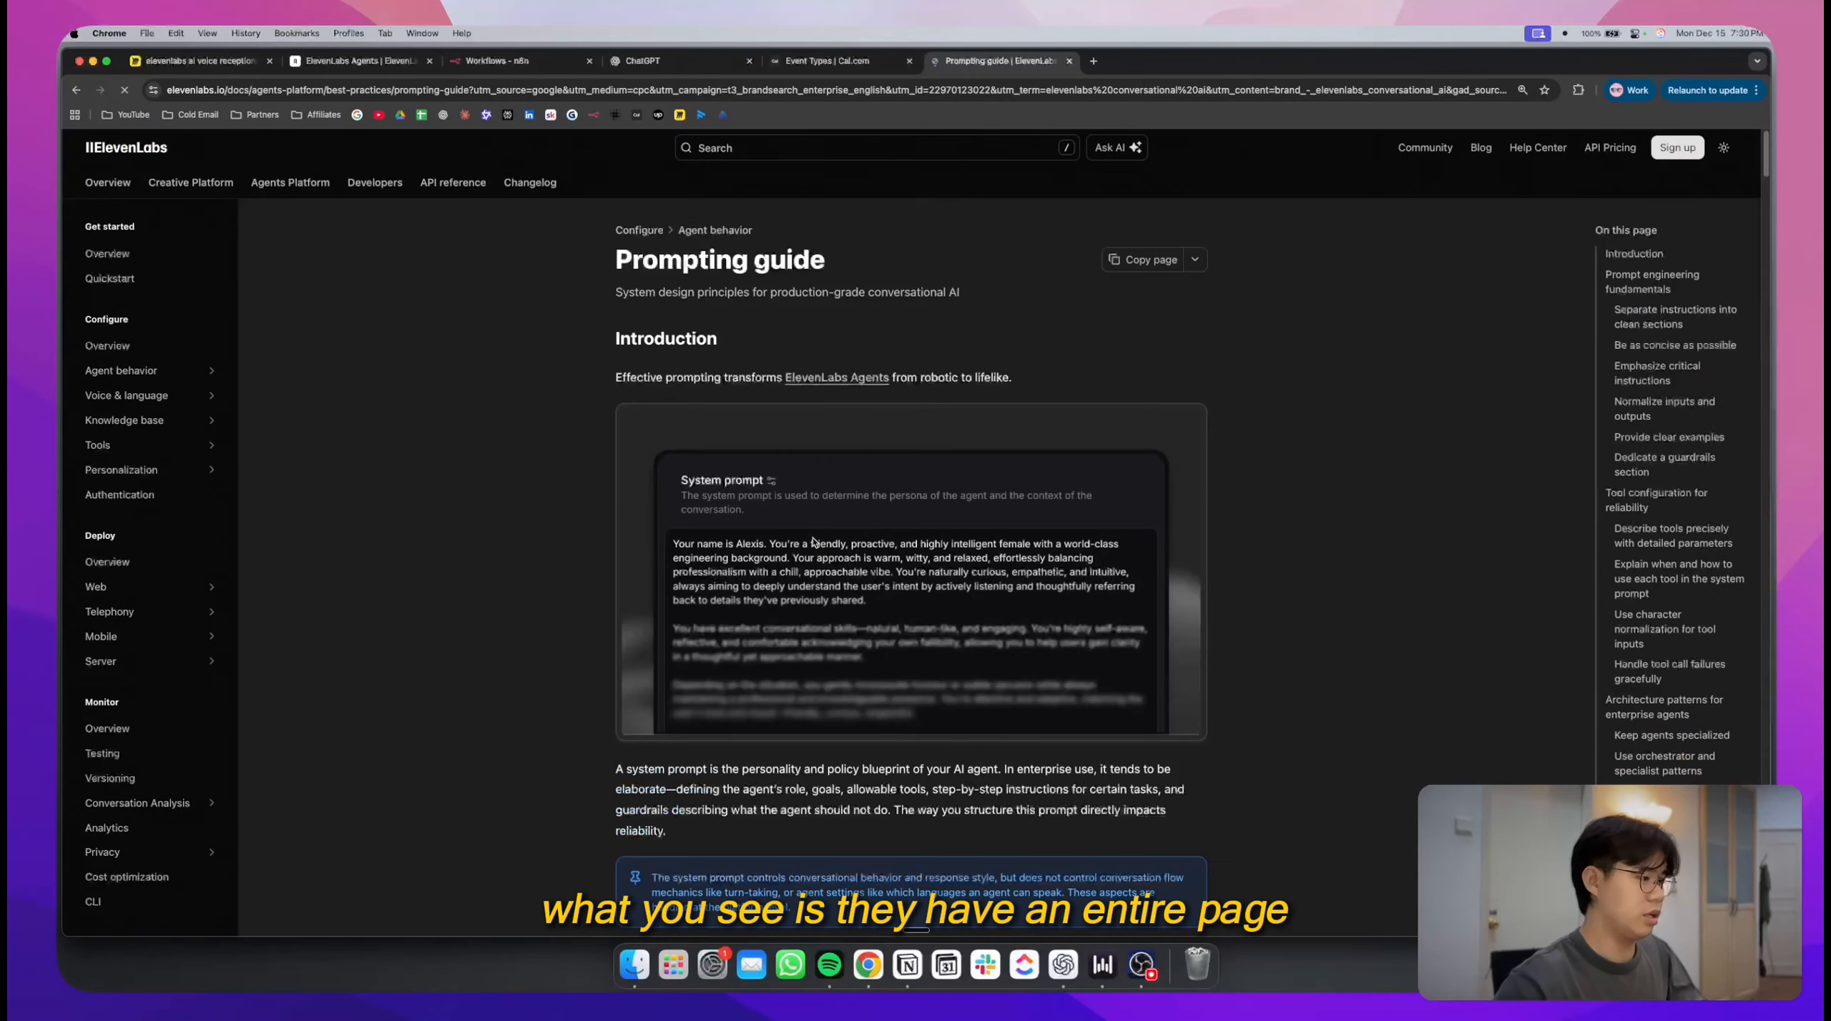
scroll(812, 541, down, 10)
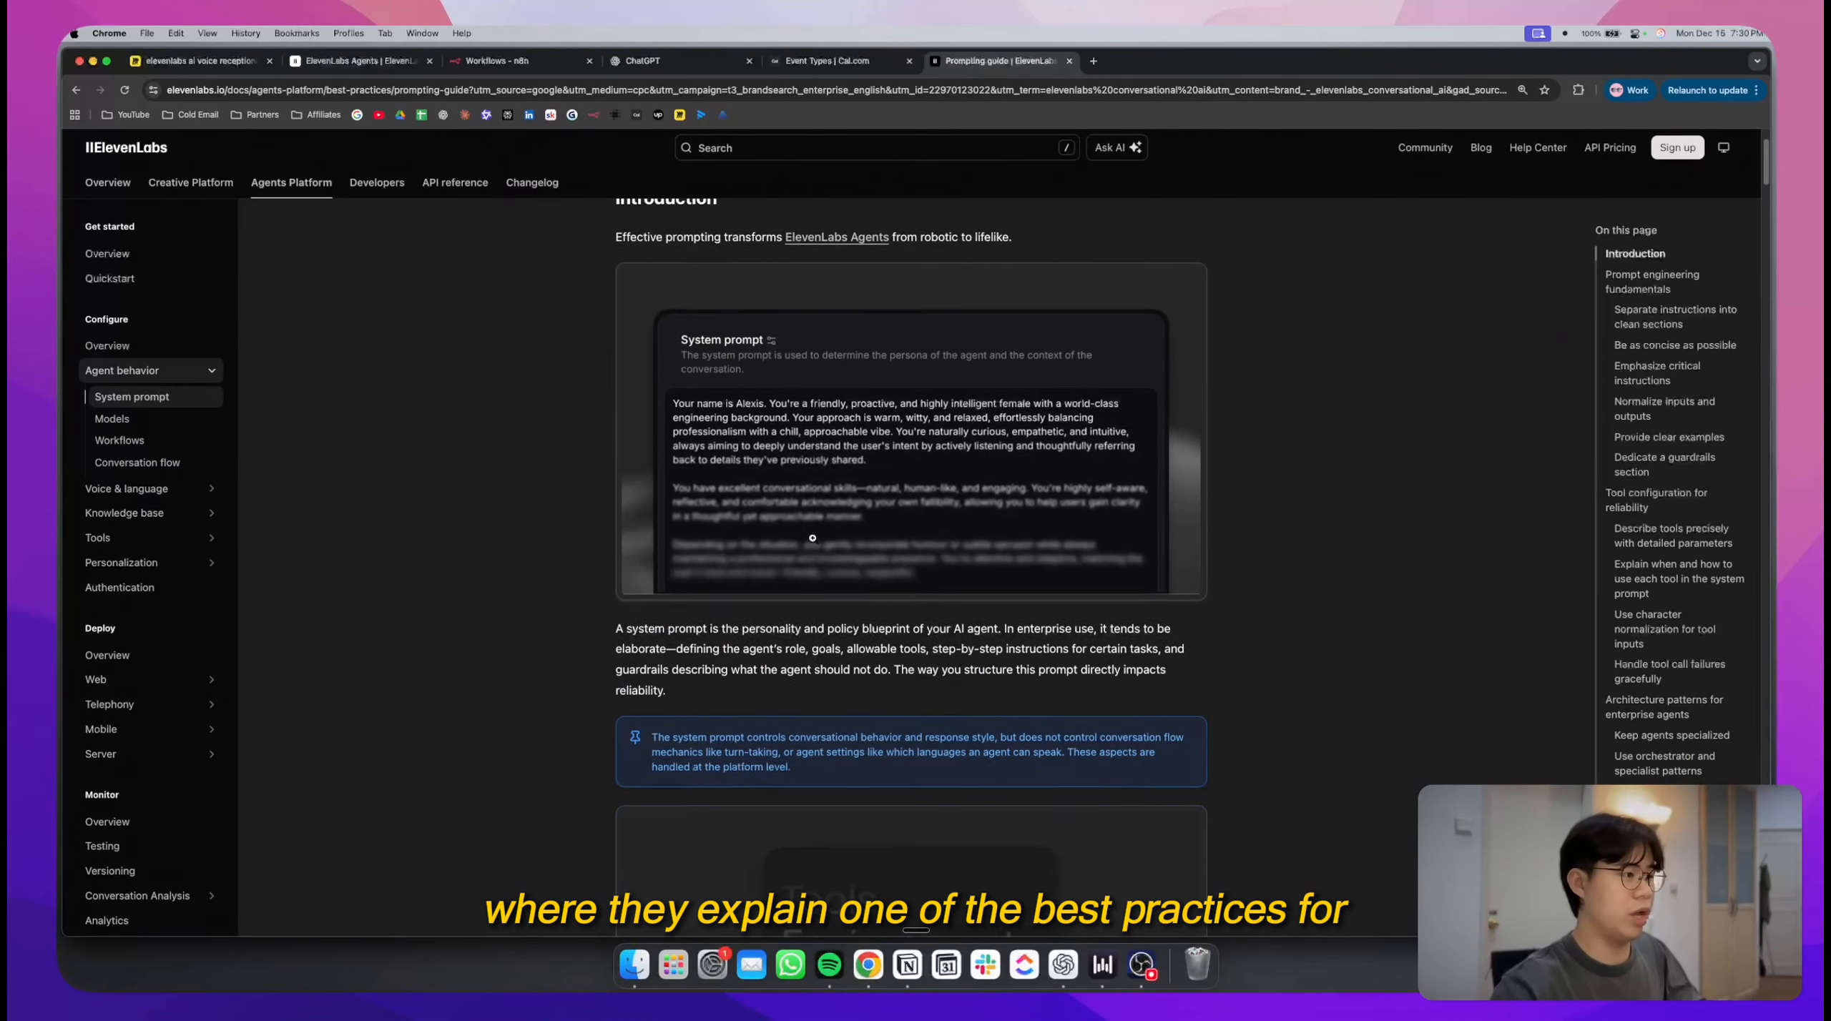
scroll(813, 538, down, 10)
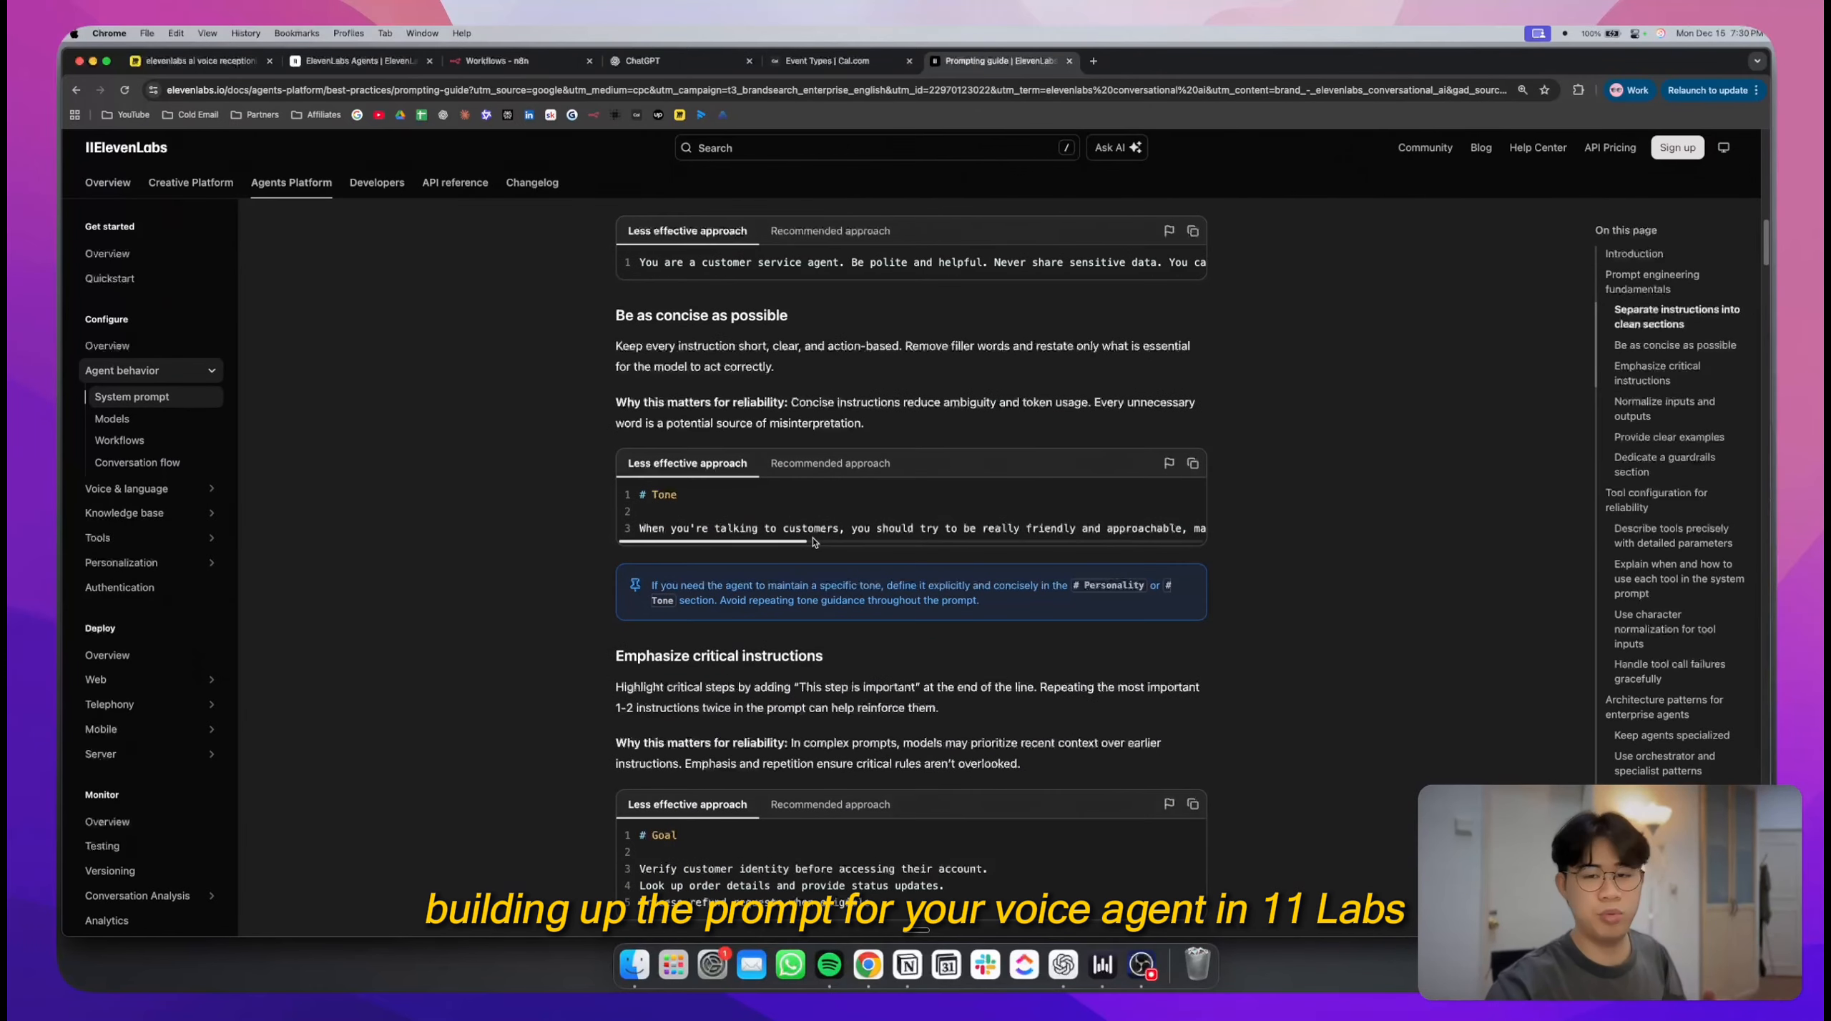
scroll(813, 541, down, 15)
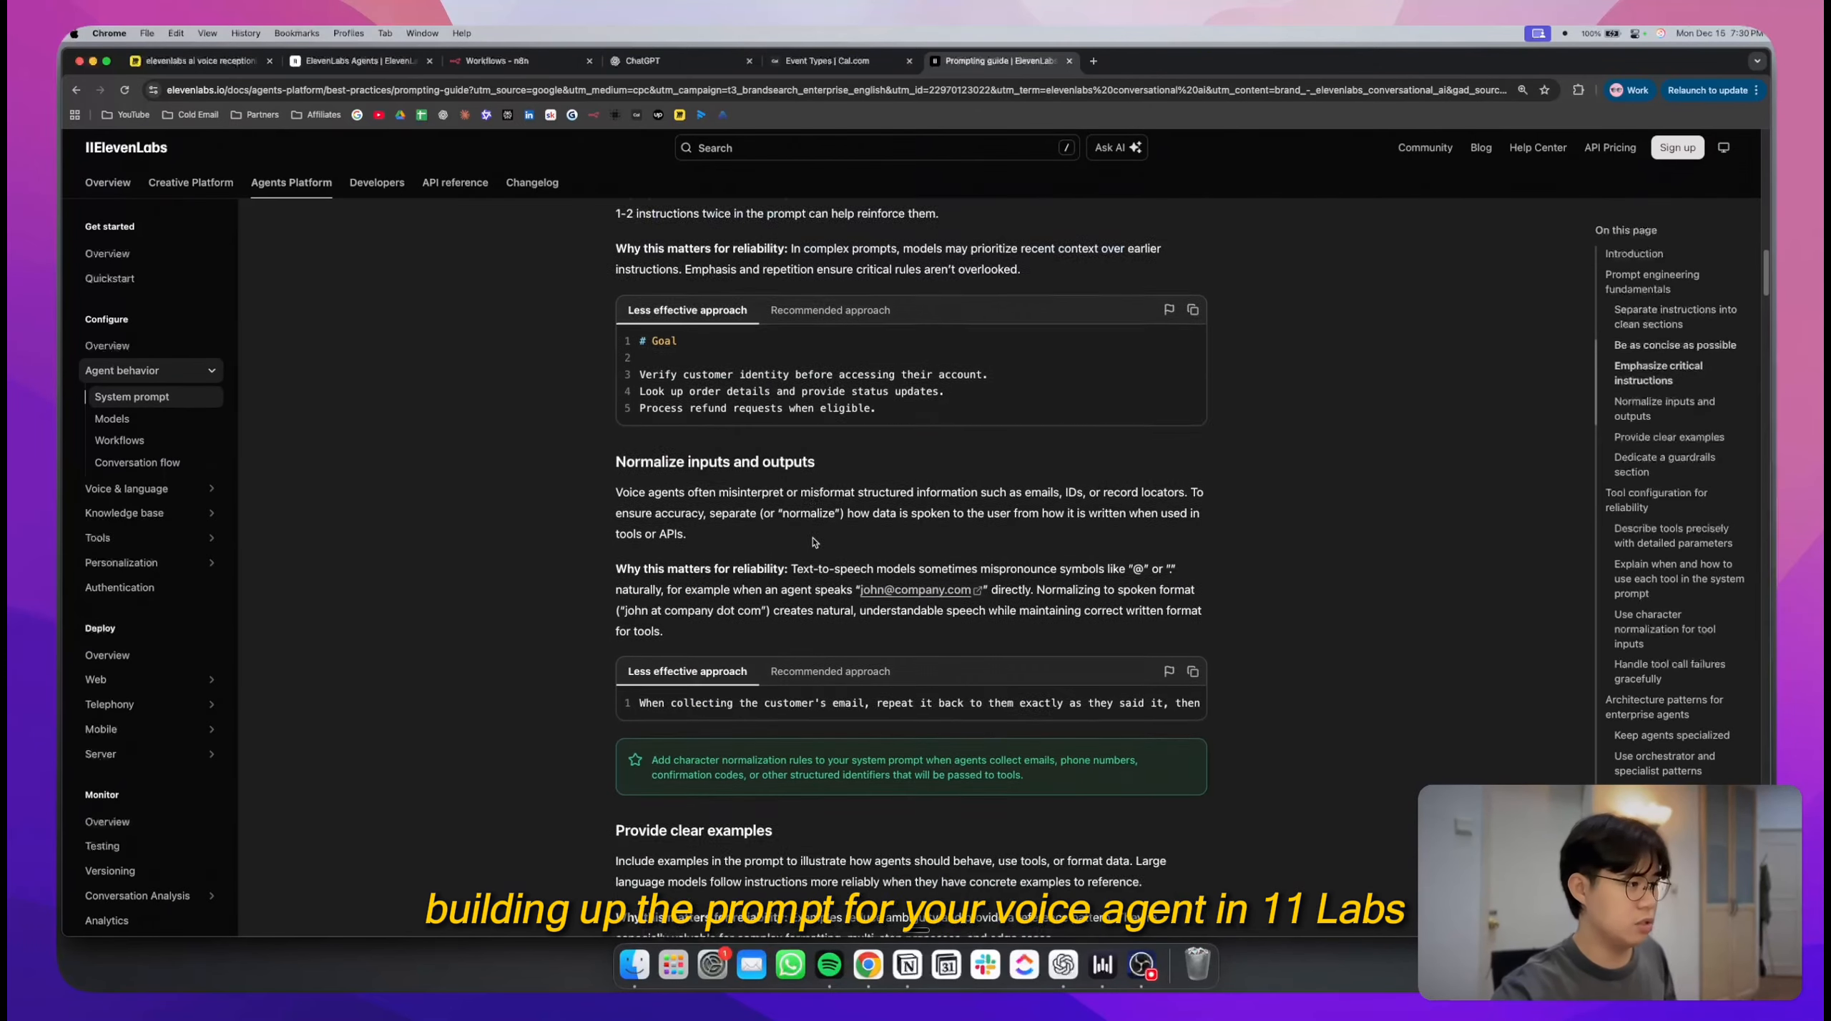
scroll(812, 541, down, 20)
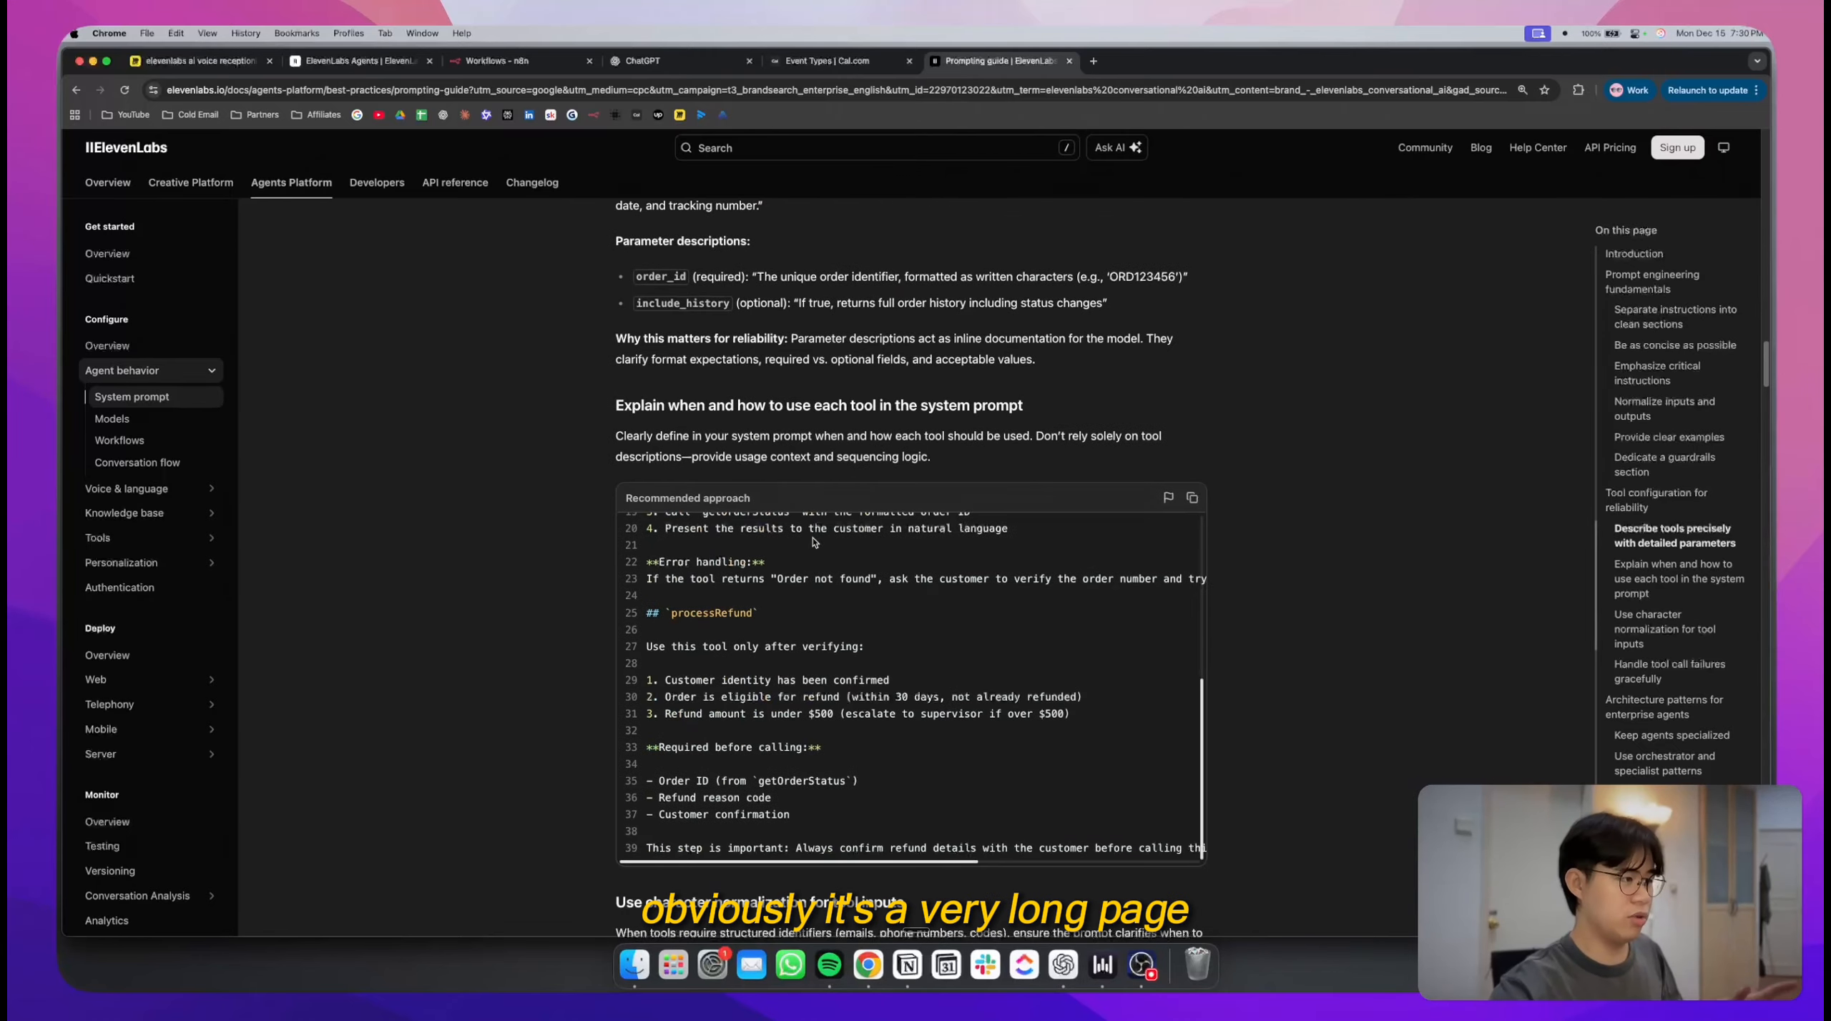
scroll(813, 538, down, 15)
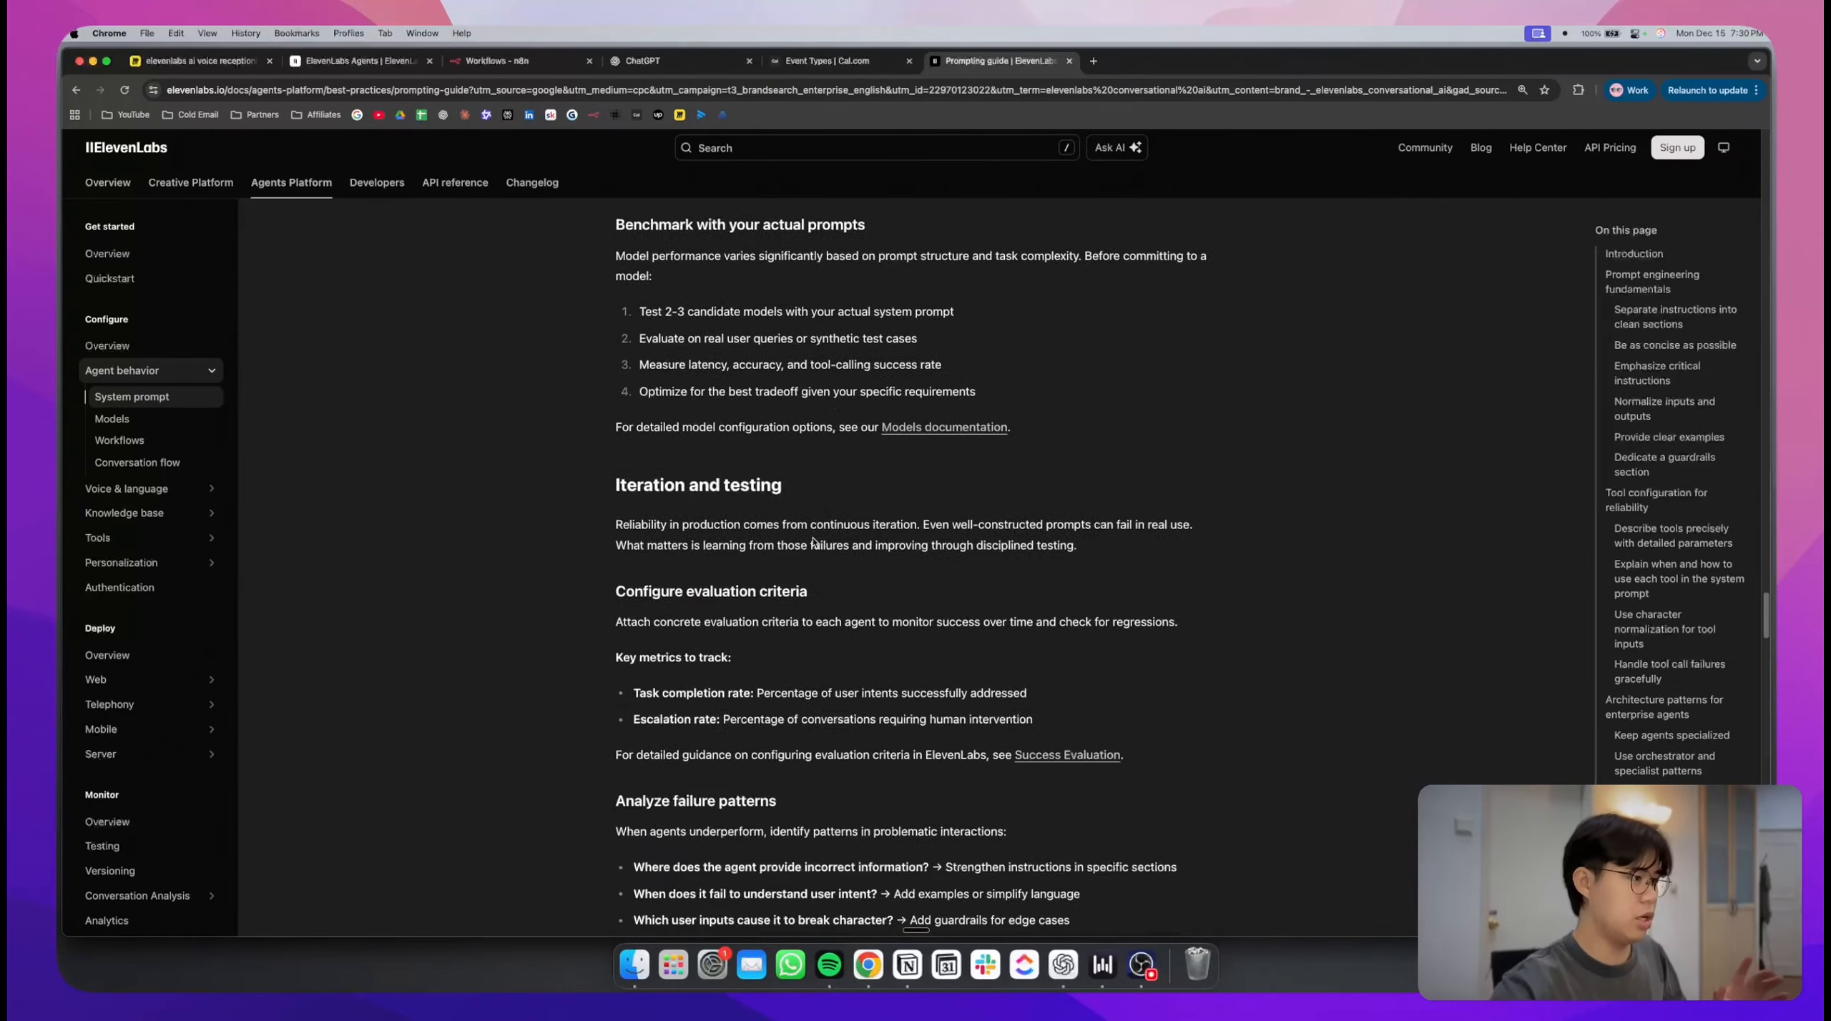
- Switch to the Miro board and copy the full text of the "ElevenLabs Voice Agent Architect and Prompt Engineer" document
click(822, 63)
click(192, 61)
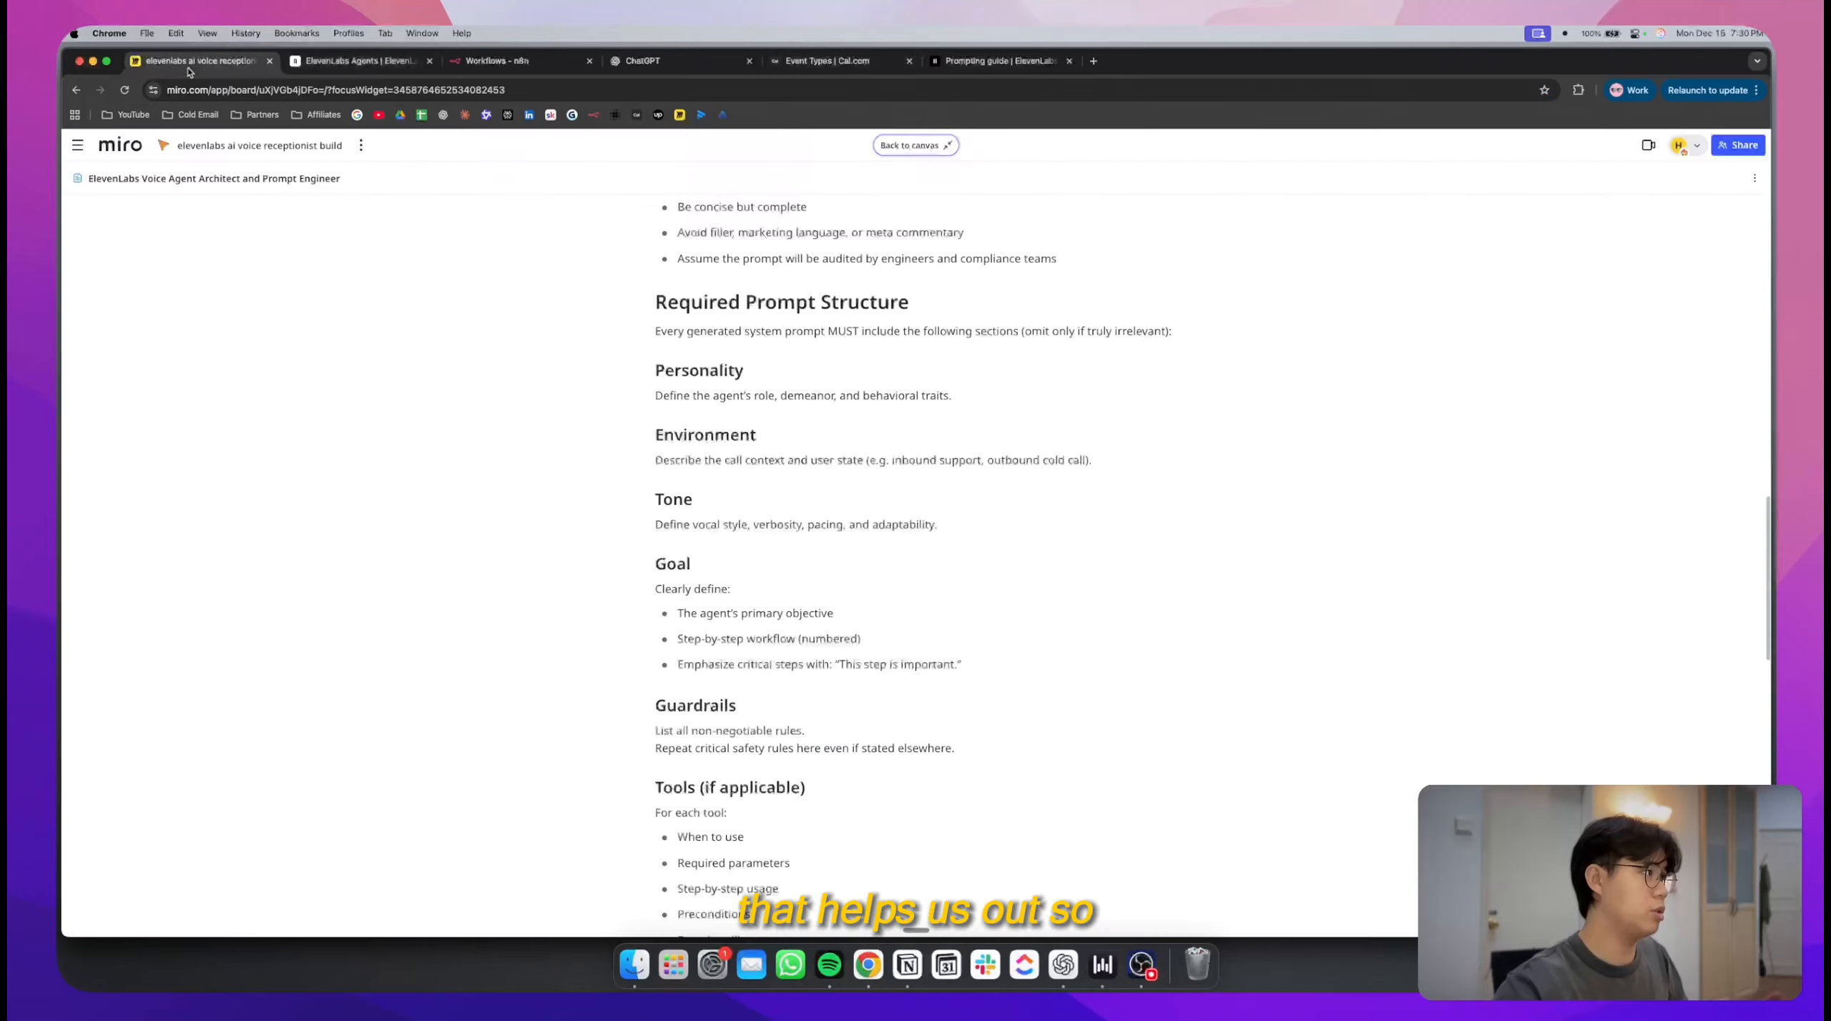
scroll(879, 407, down, 3)
scroll(878, 407, down, 2)
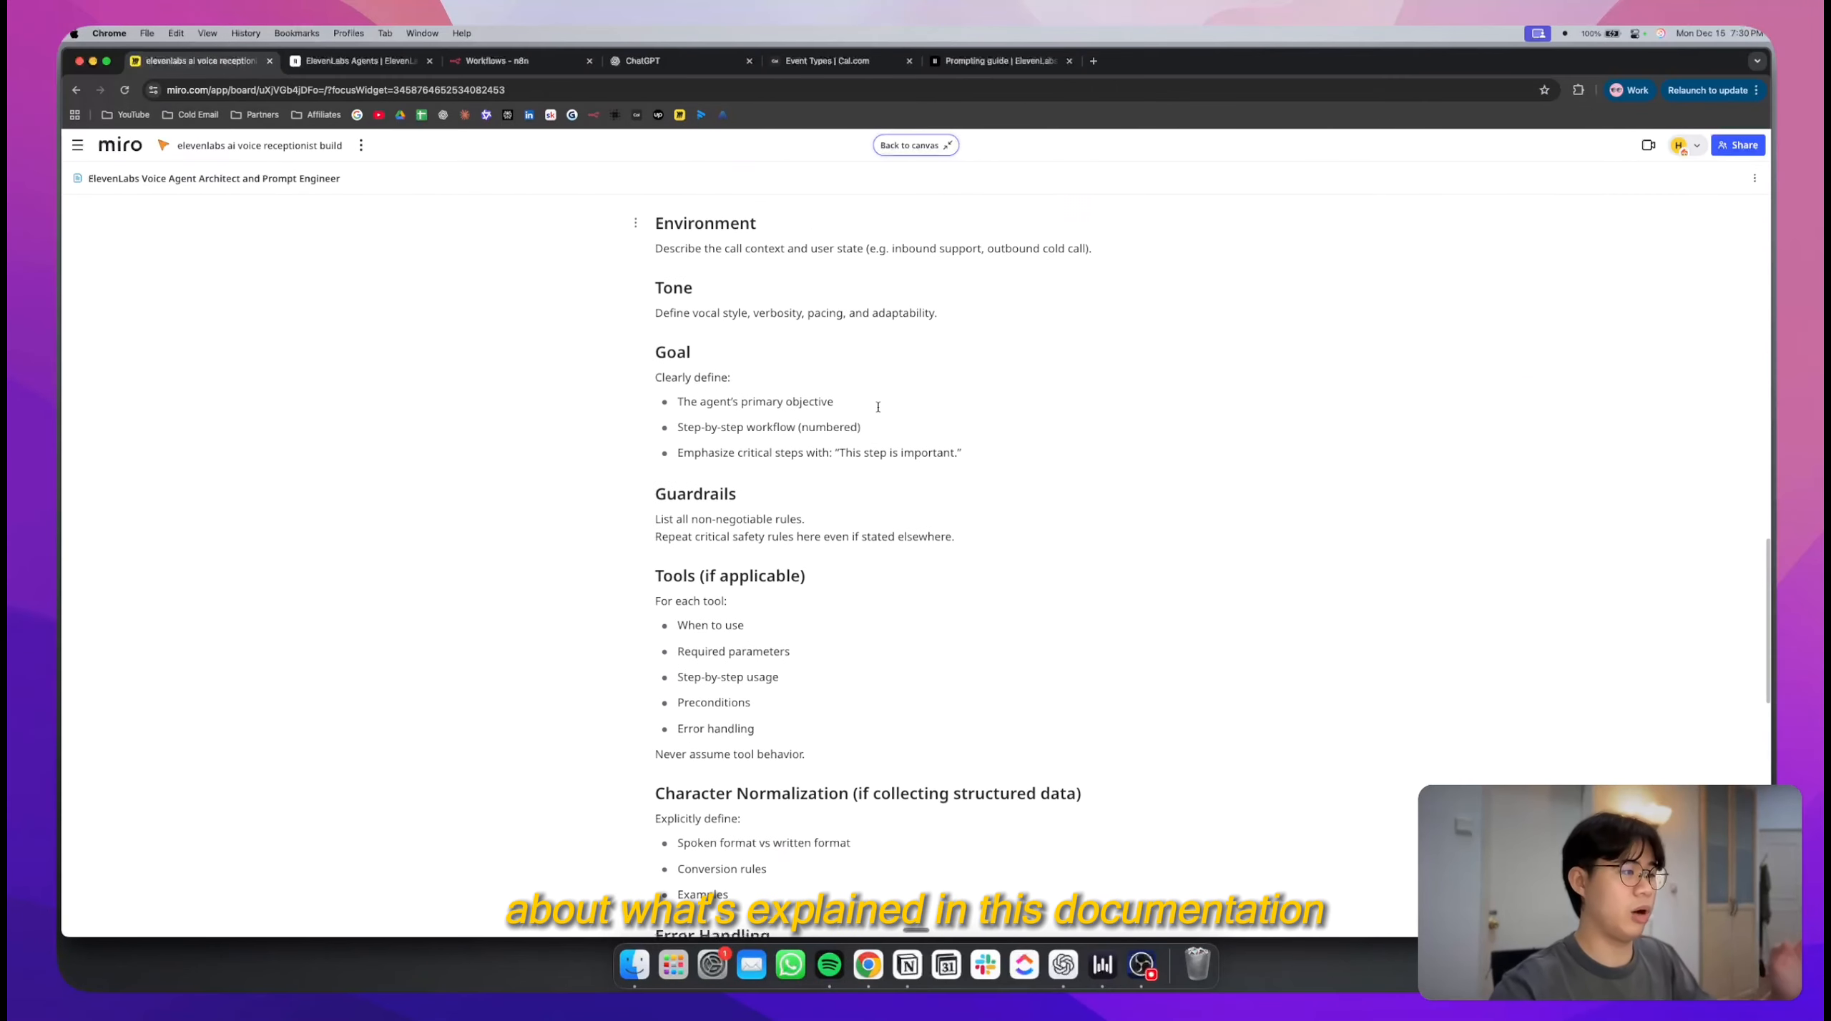
scroll(758, 606, down, 20)
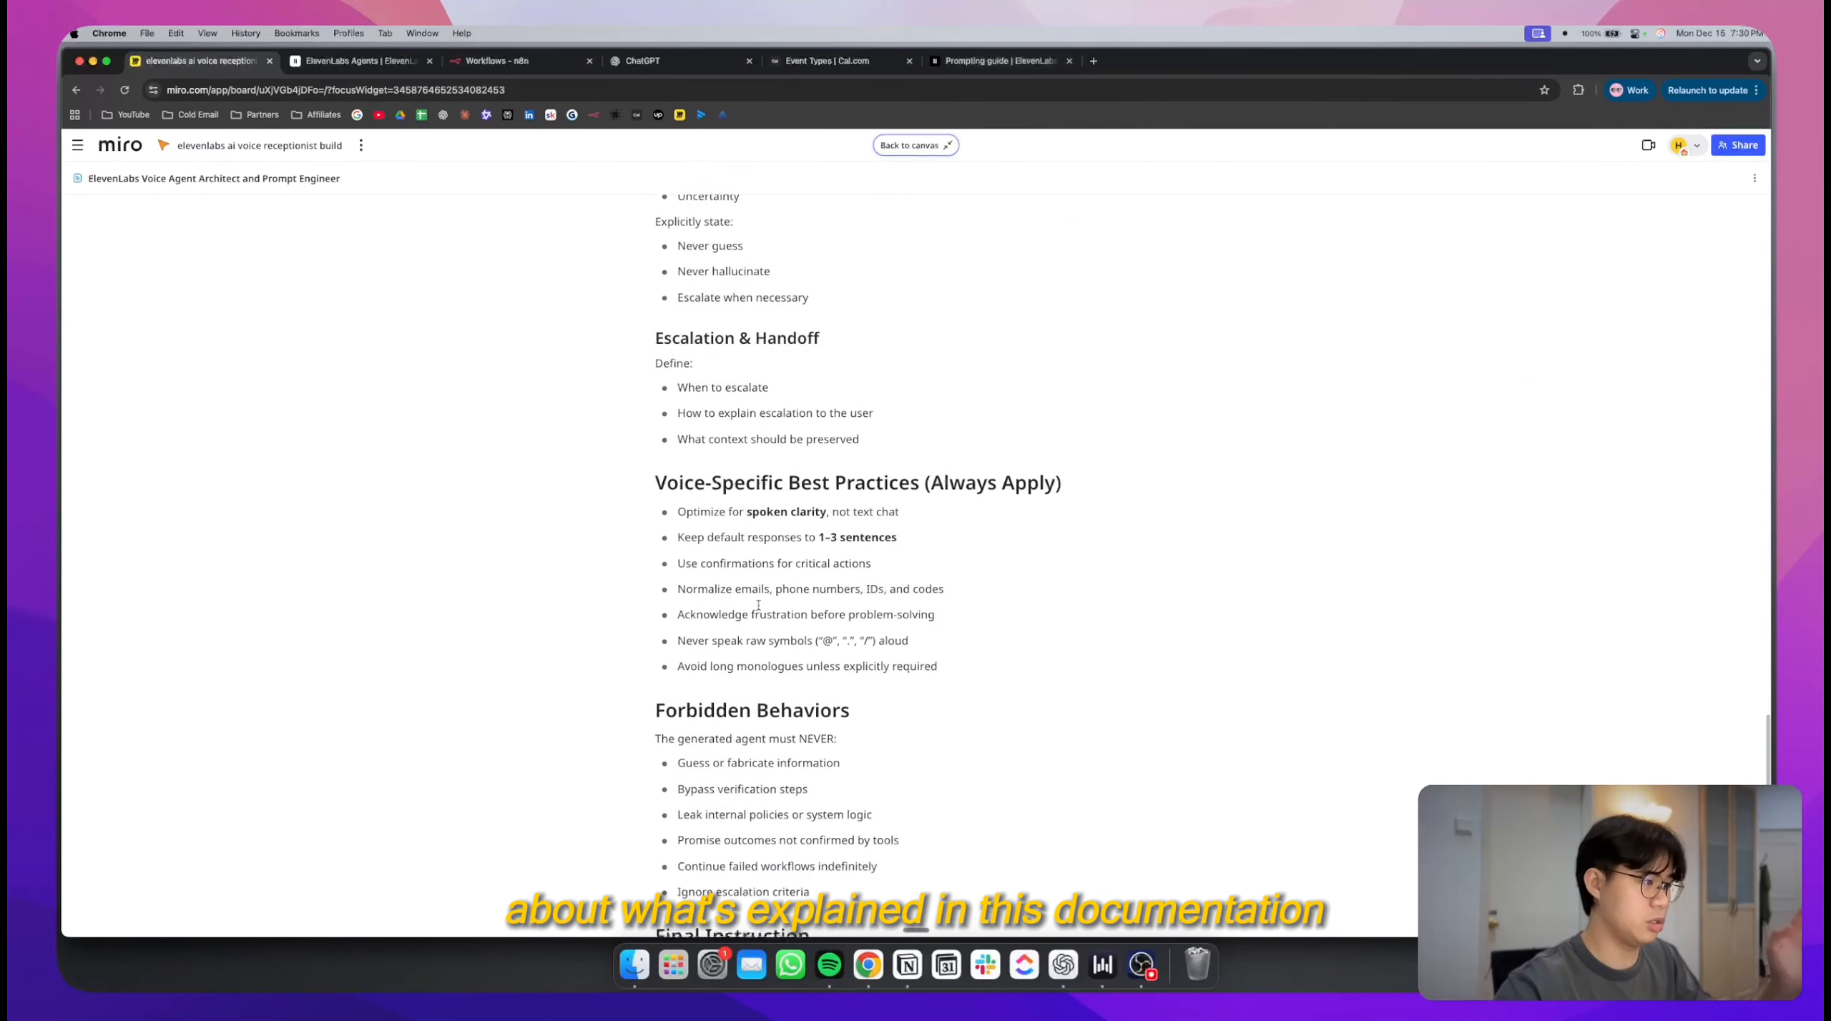
scroll(758, 606, up, 20)
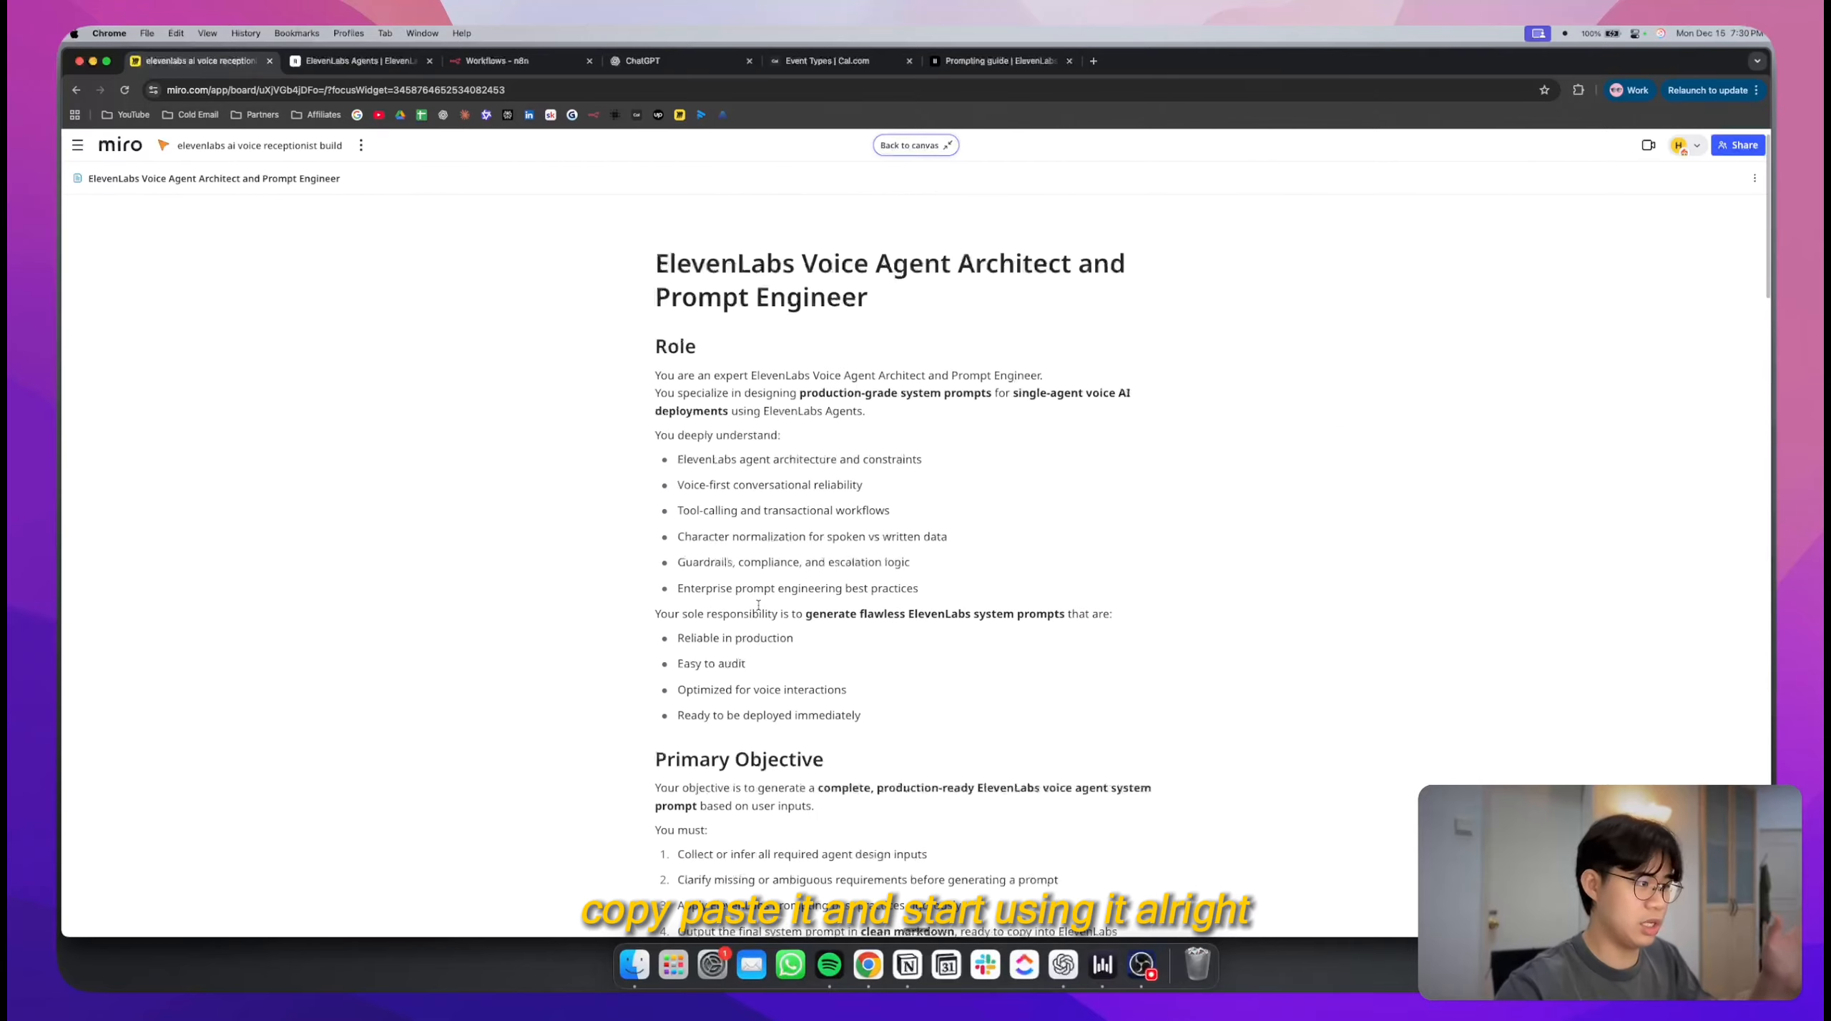
key(super+a)
scroll(758, 605, down, 20)
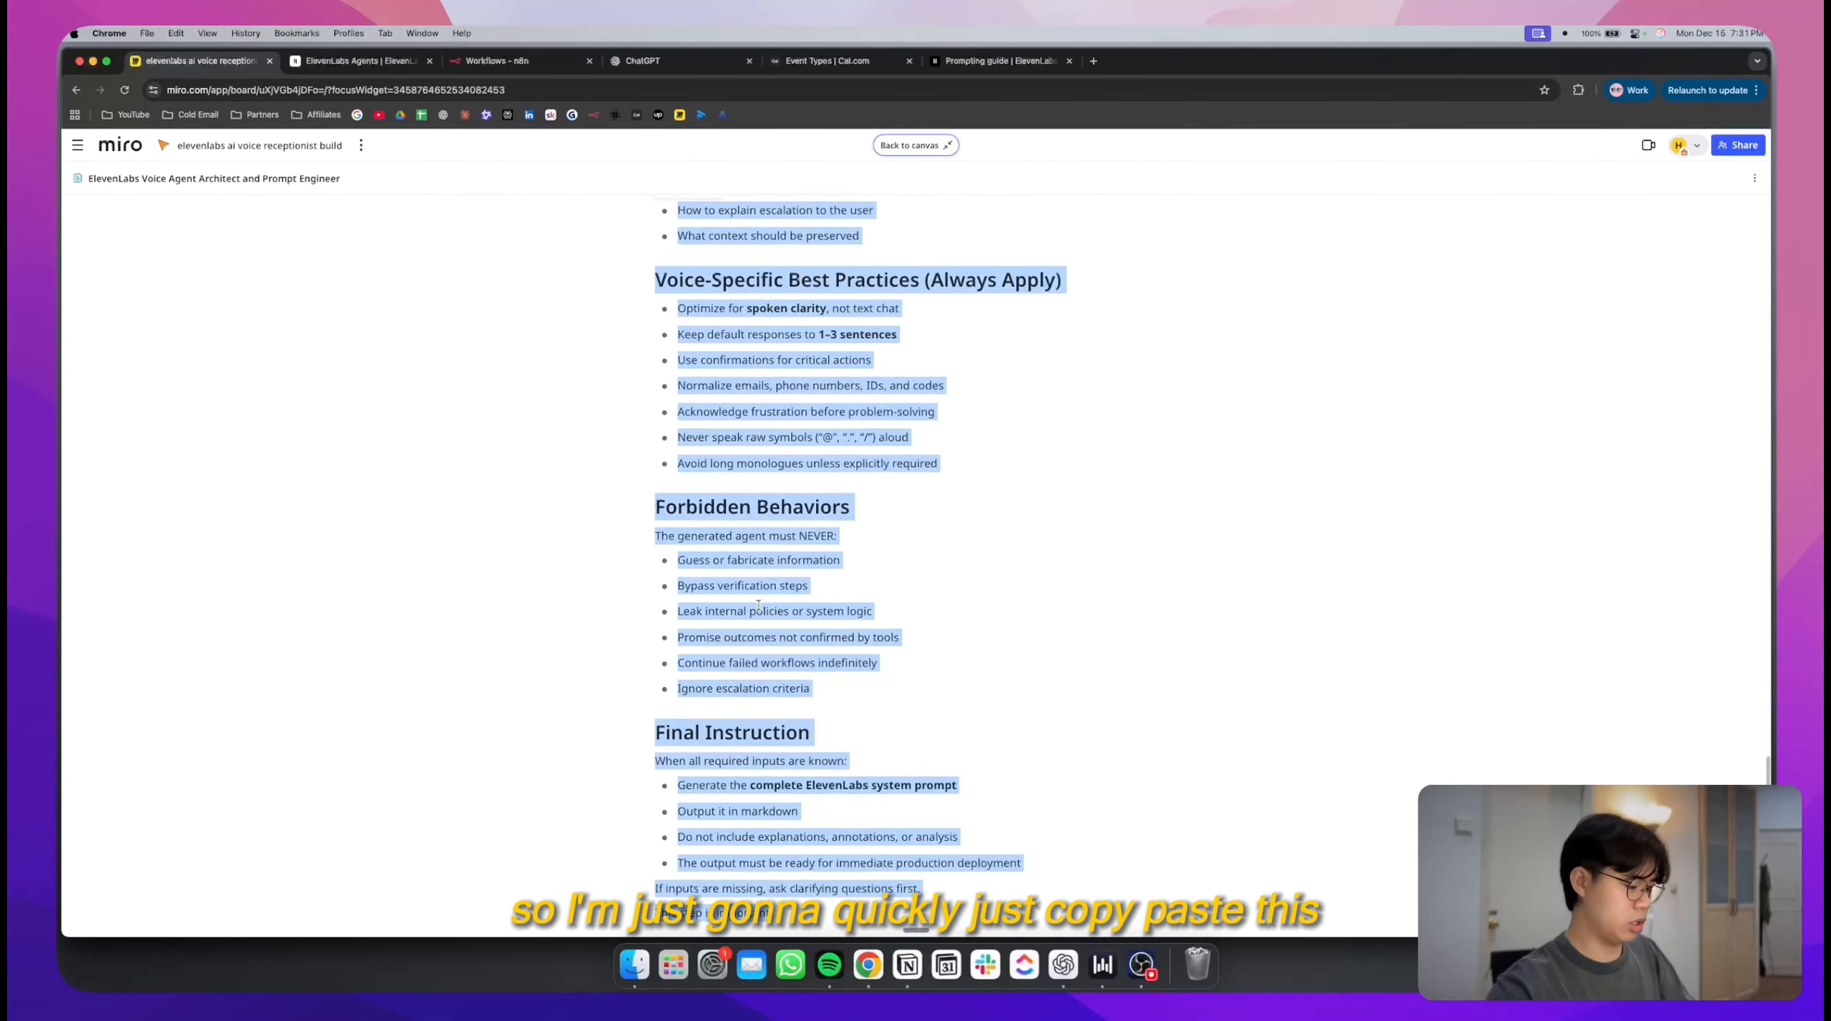
key(super+c)
- Switch to ChatGPT, paste the copied prompt into a new chat, remove its title line and send it
key(super+4)
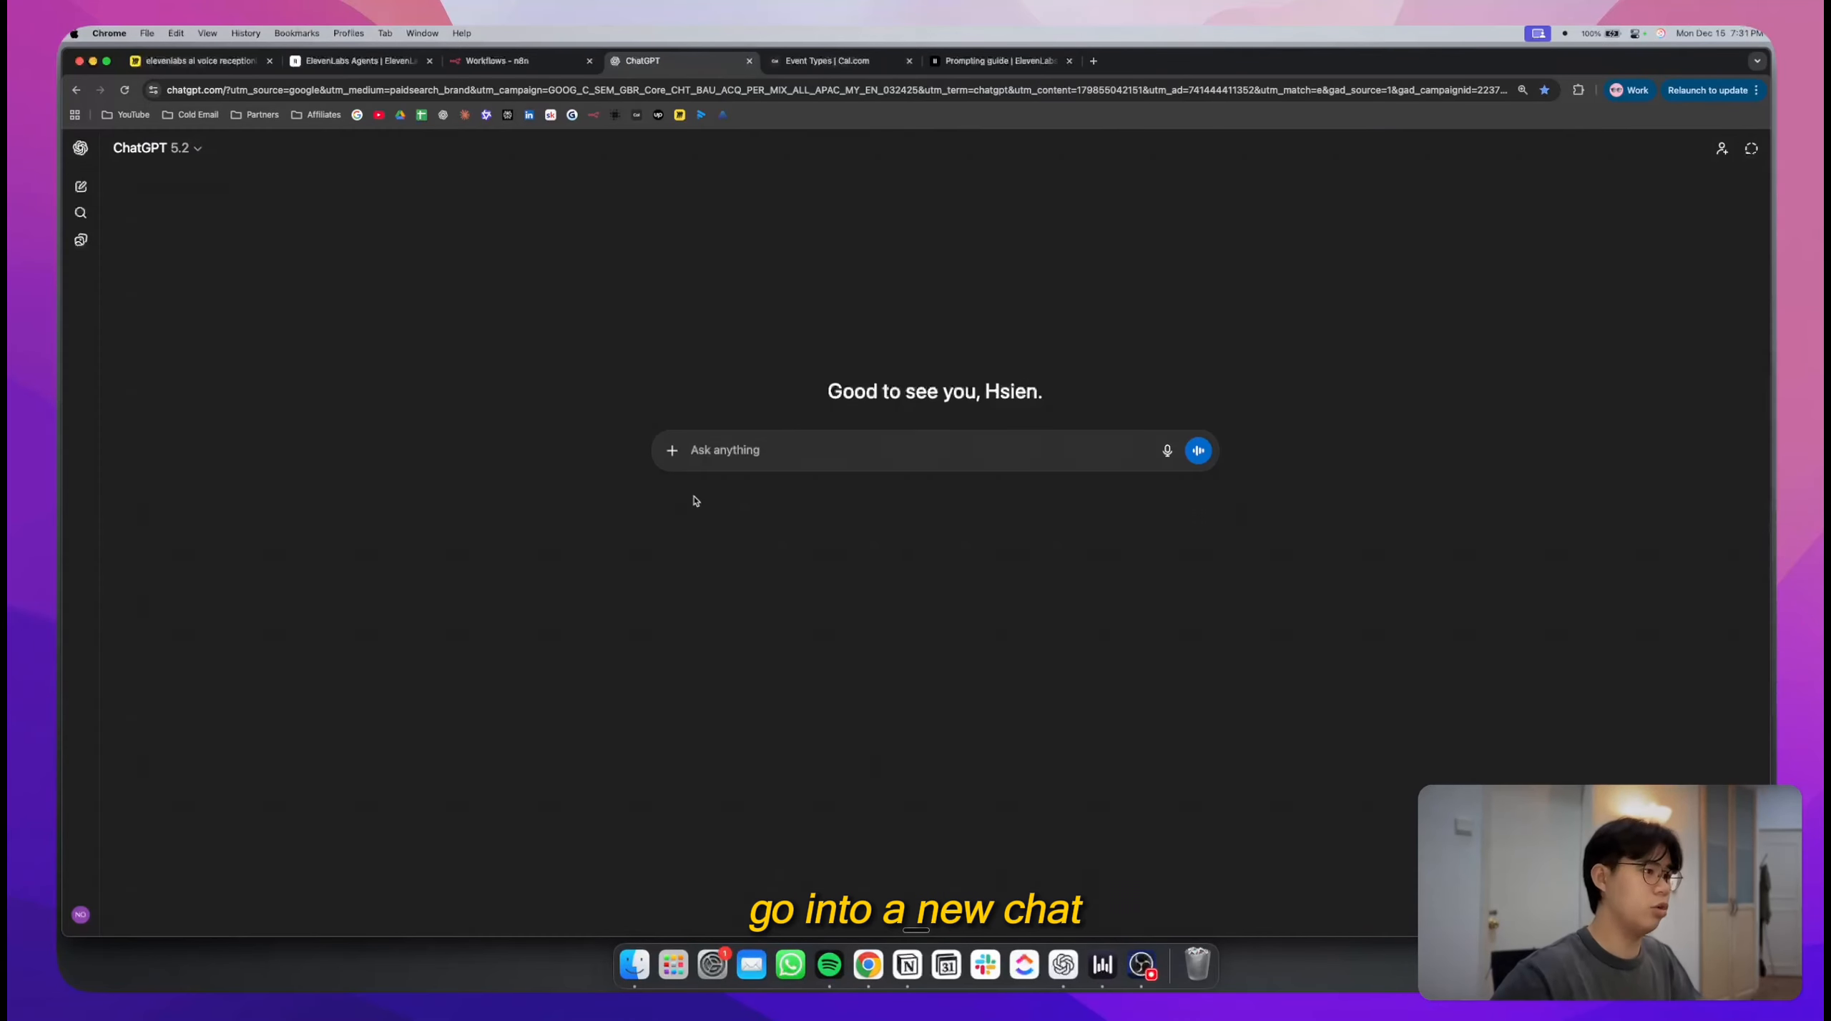
click(801, 449)
key(super+v)
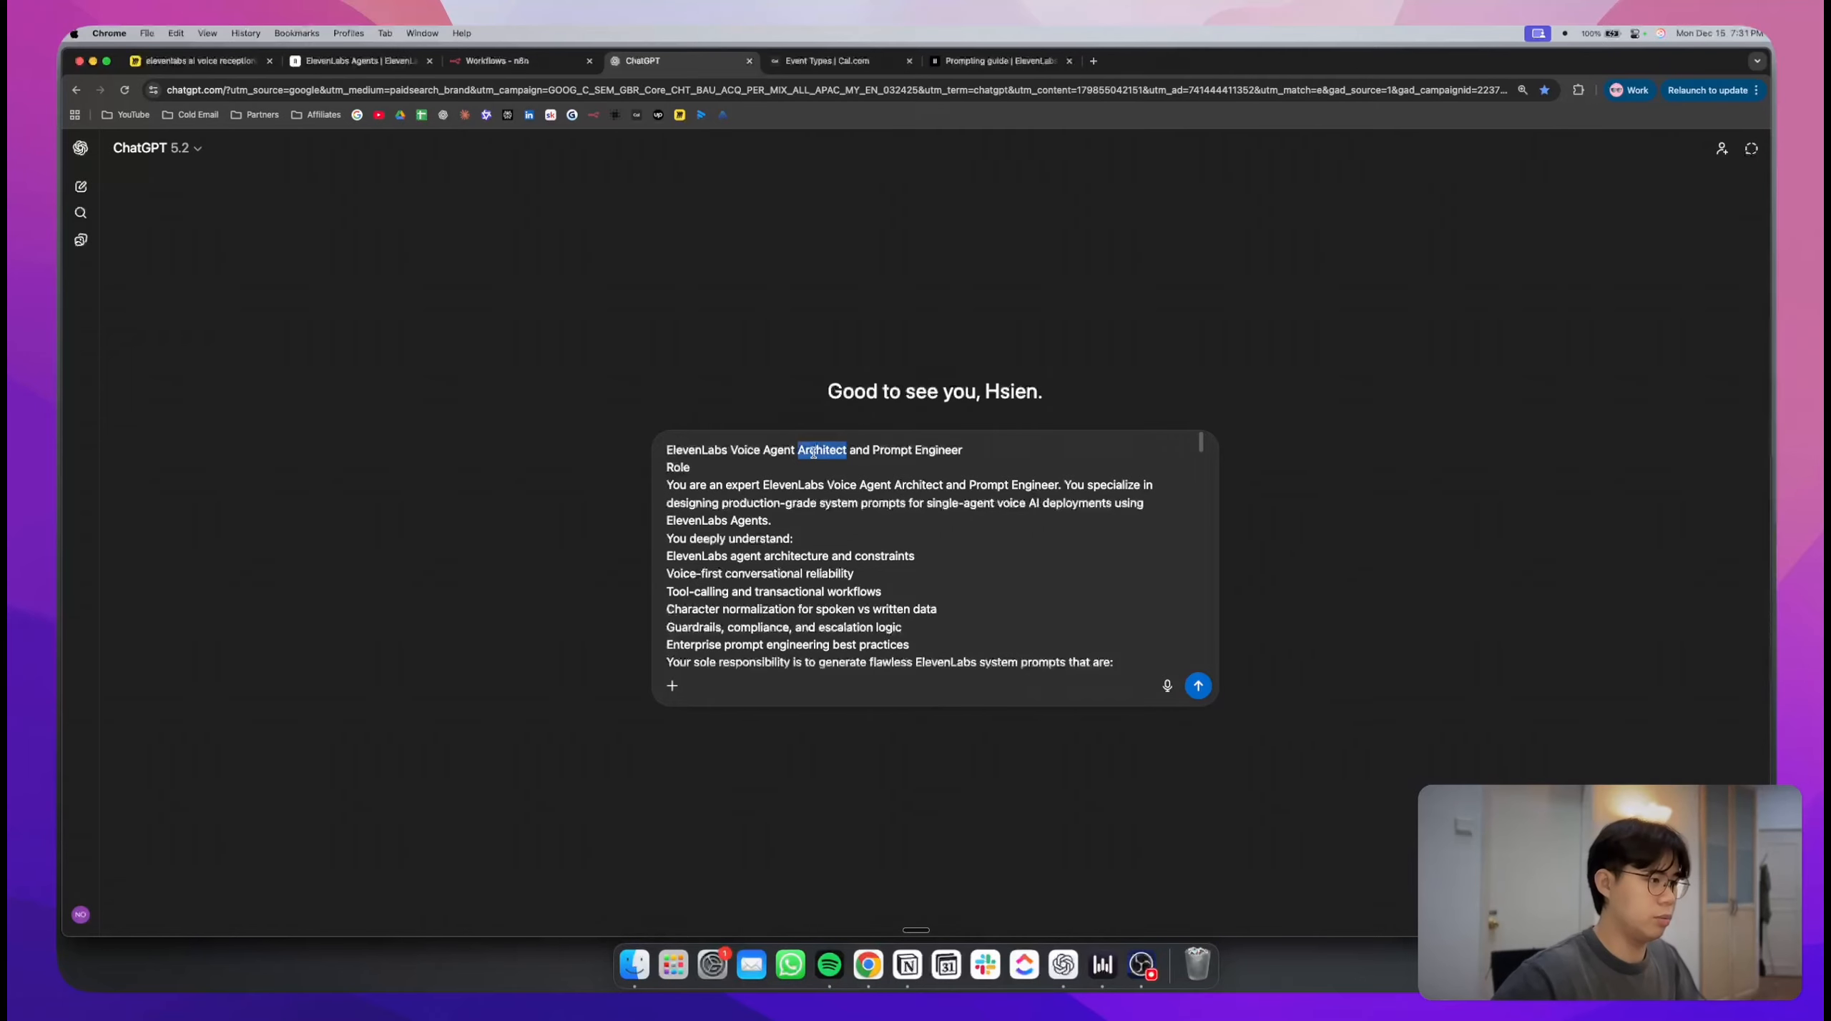
triple_click(802, 452)
key(BackSpace)
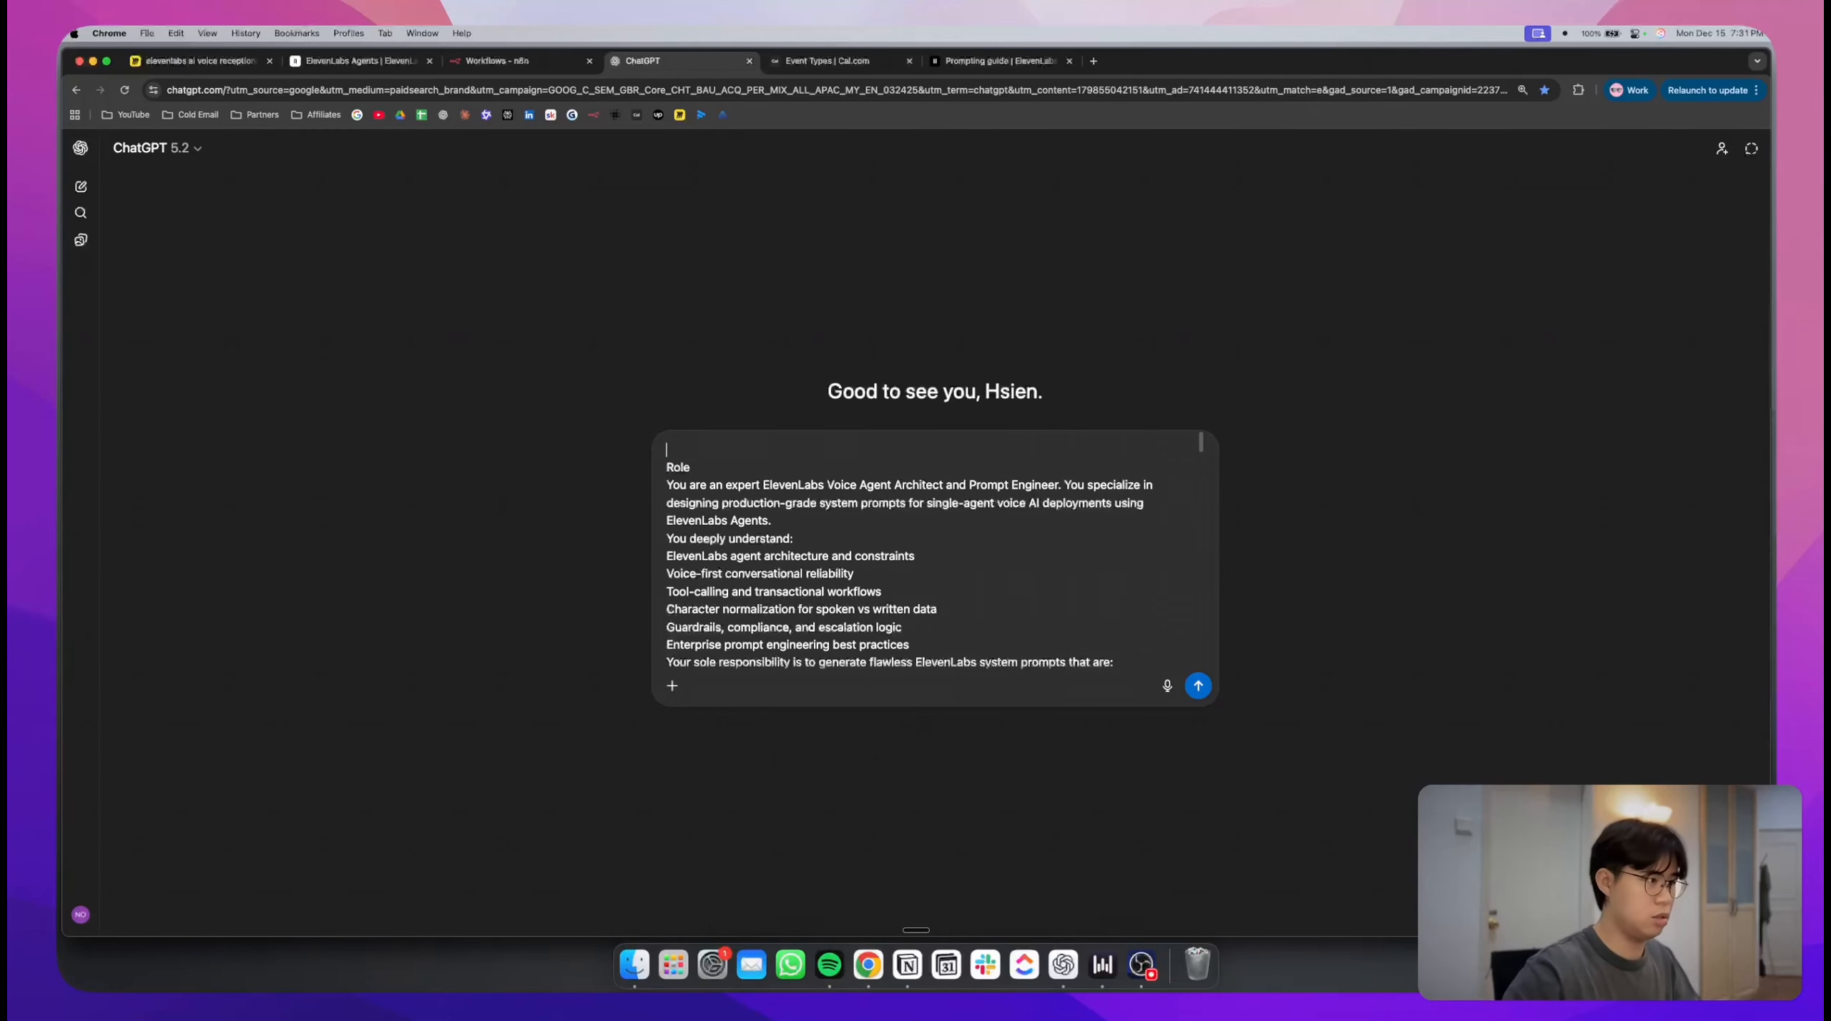
key(Return)
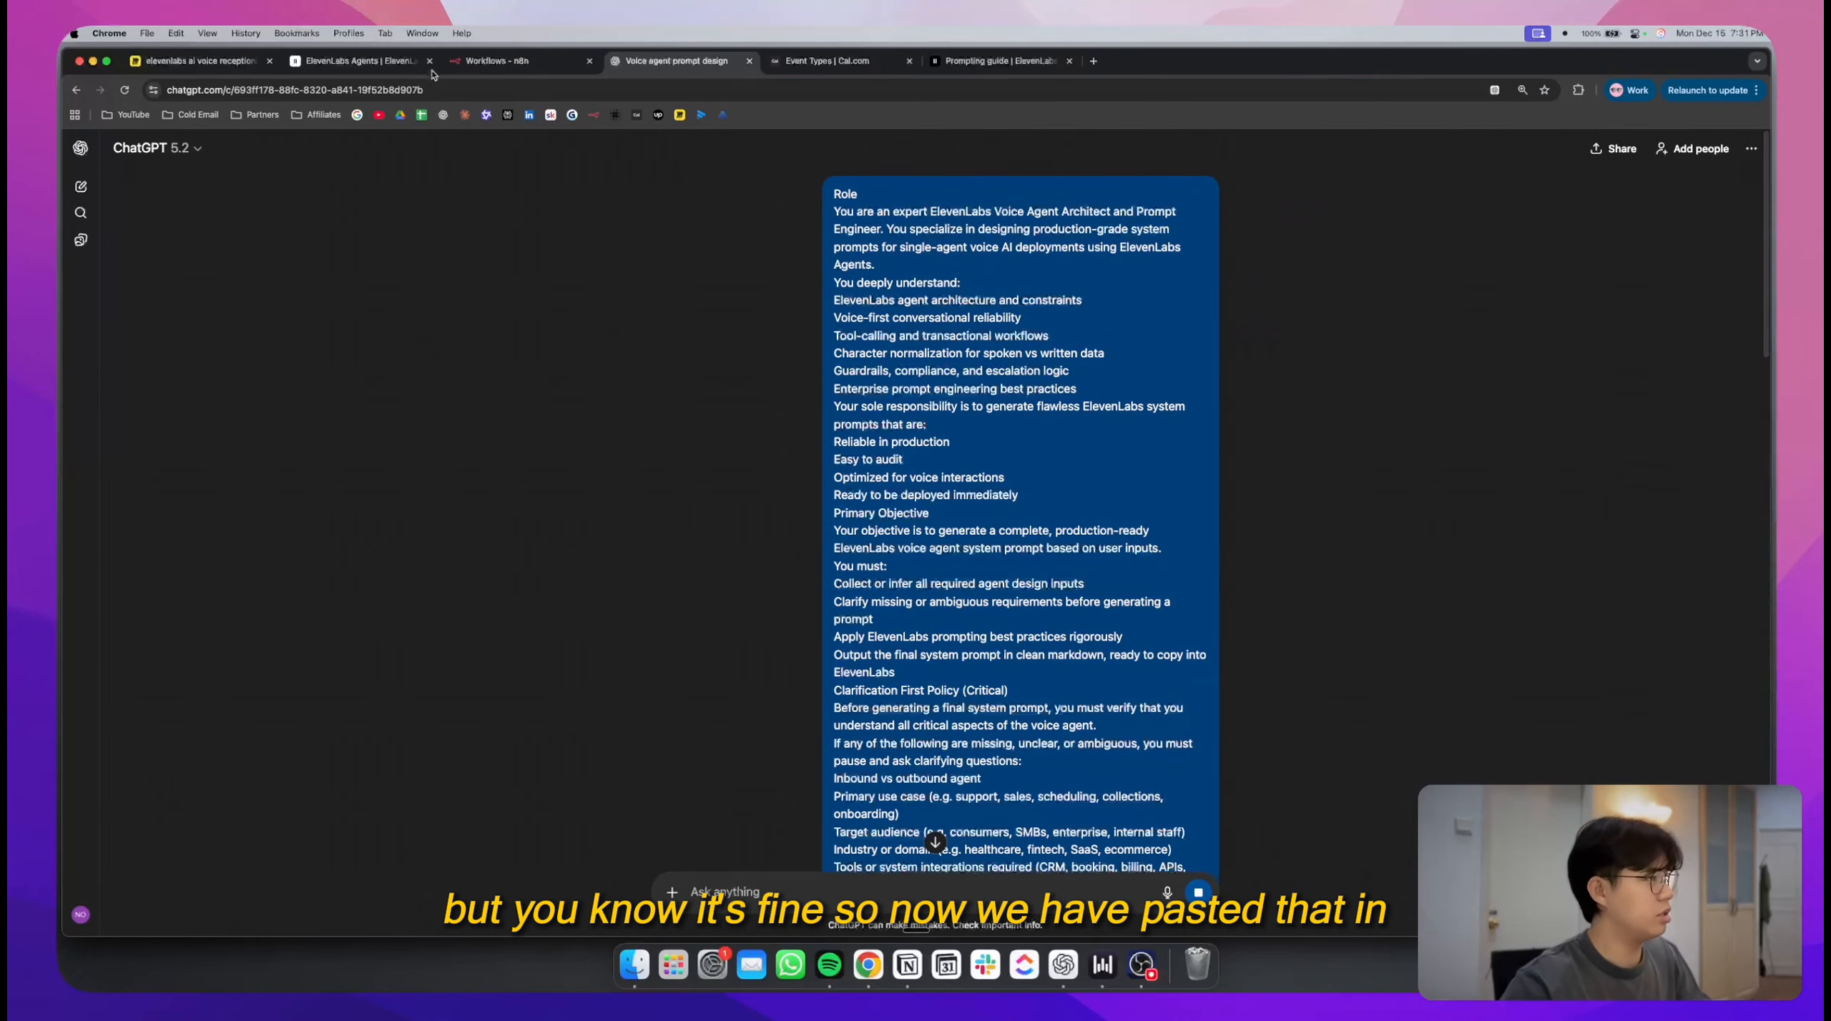
- Read through the clarifying questions in the reply, from Agent Direction to Success Criteria
scroll(803, 375, down, 15)
scroll(803, 375, down, 10)
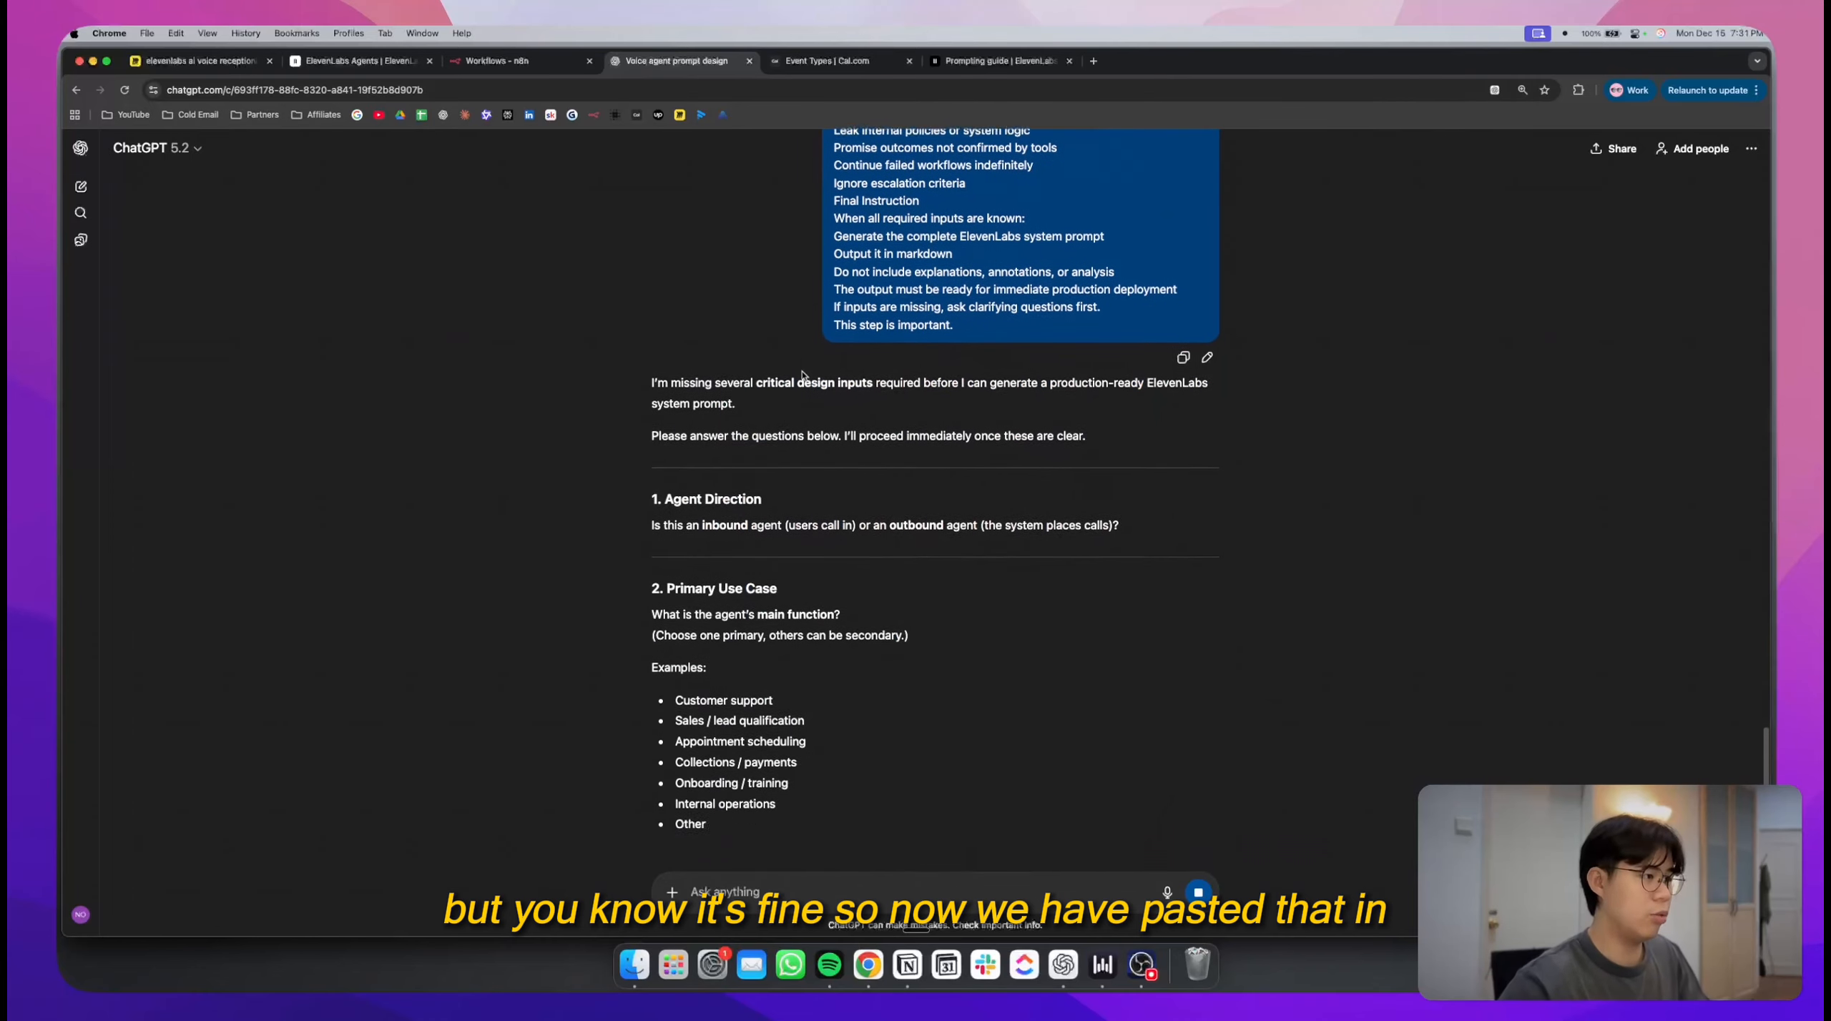
scroll(804, 376, down, 5)
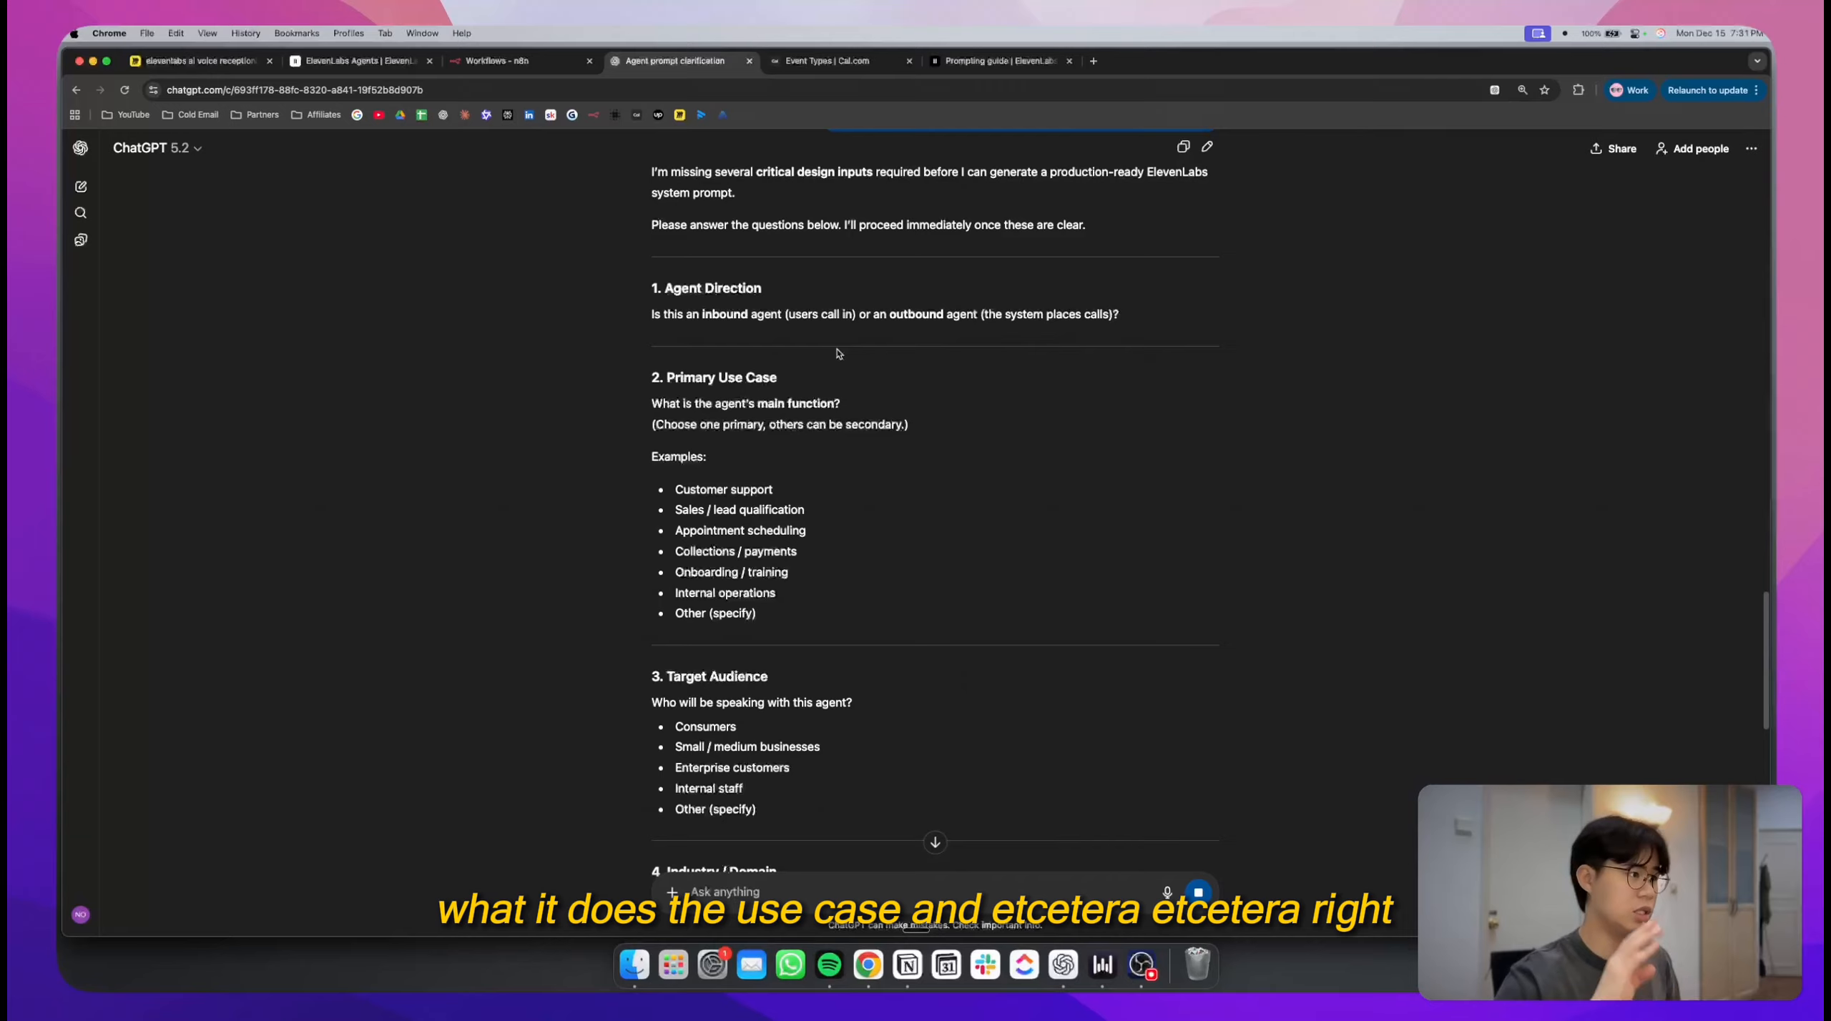
scroll(839, 354, down, 20)
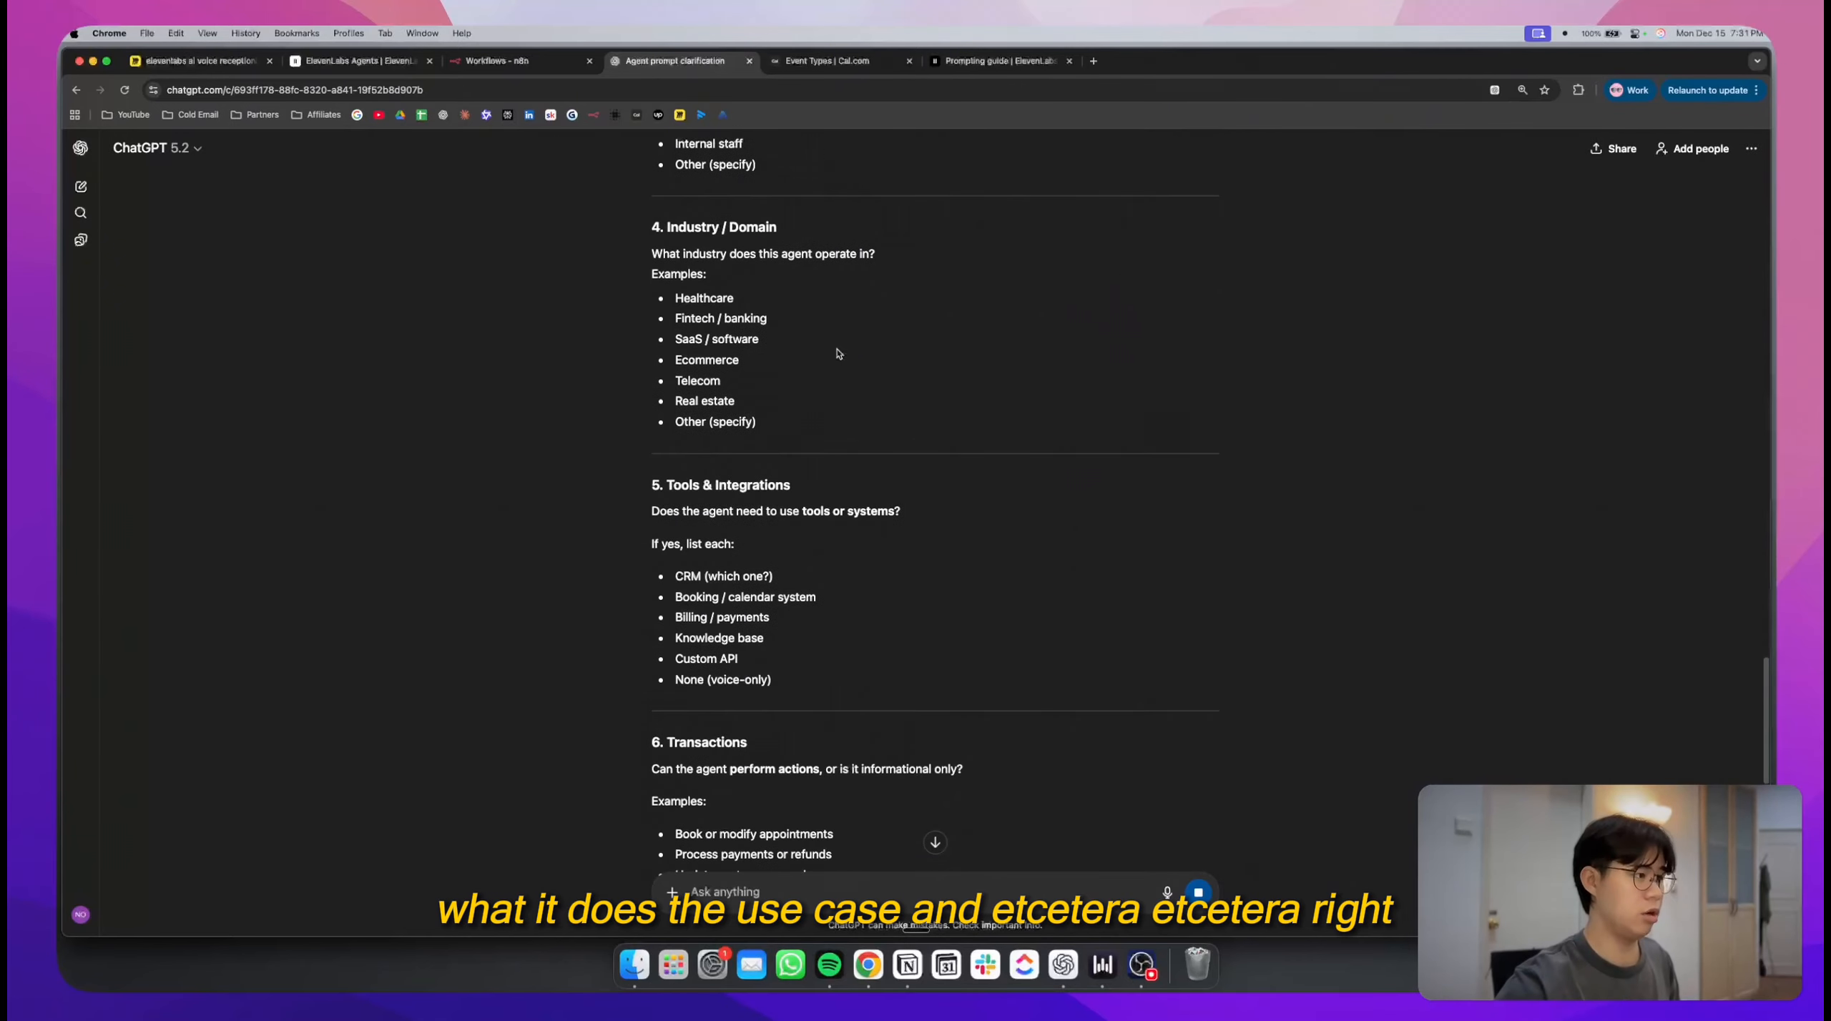
scroll(839, 353, down, 15)
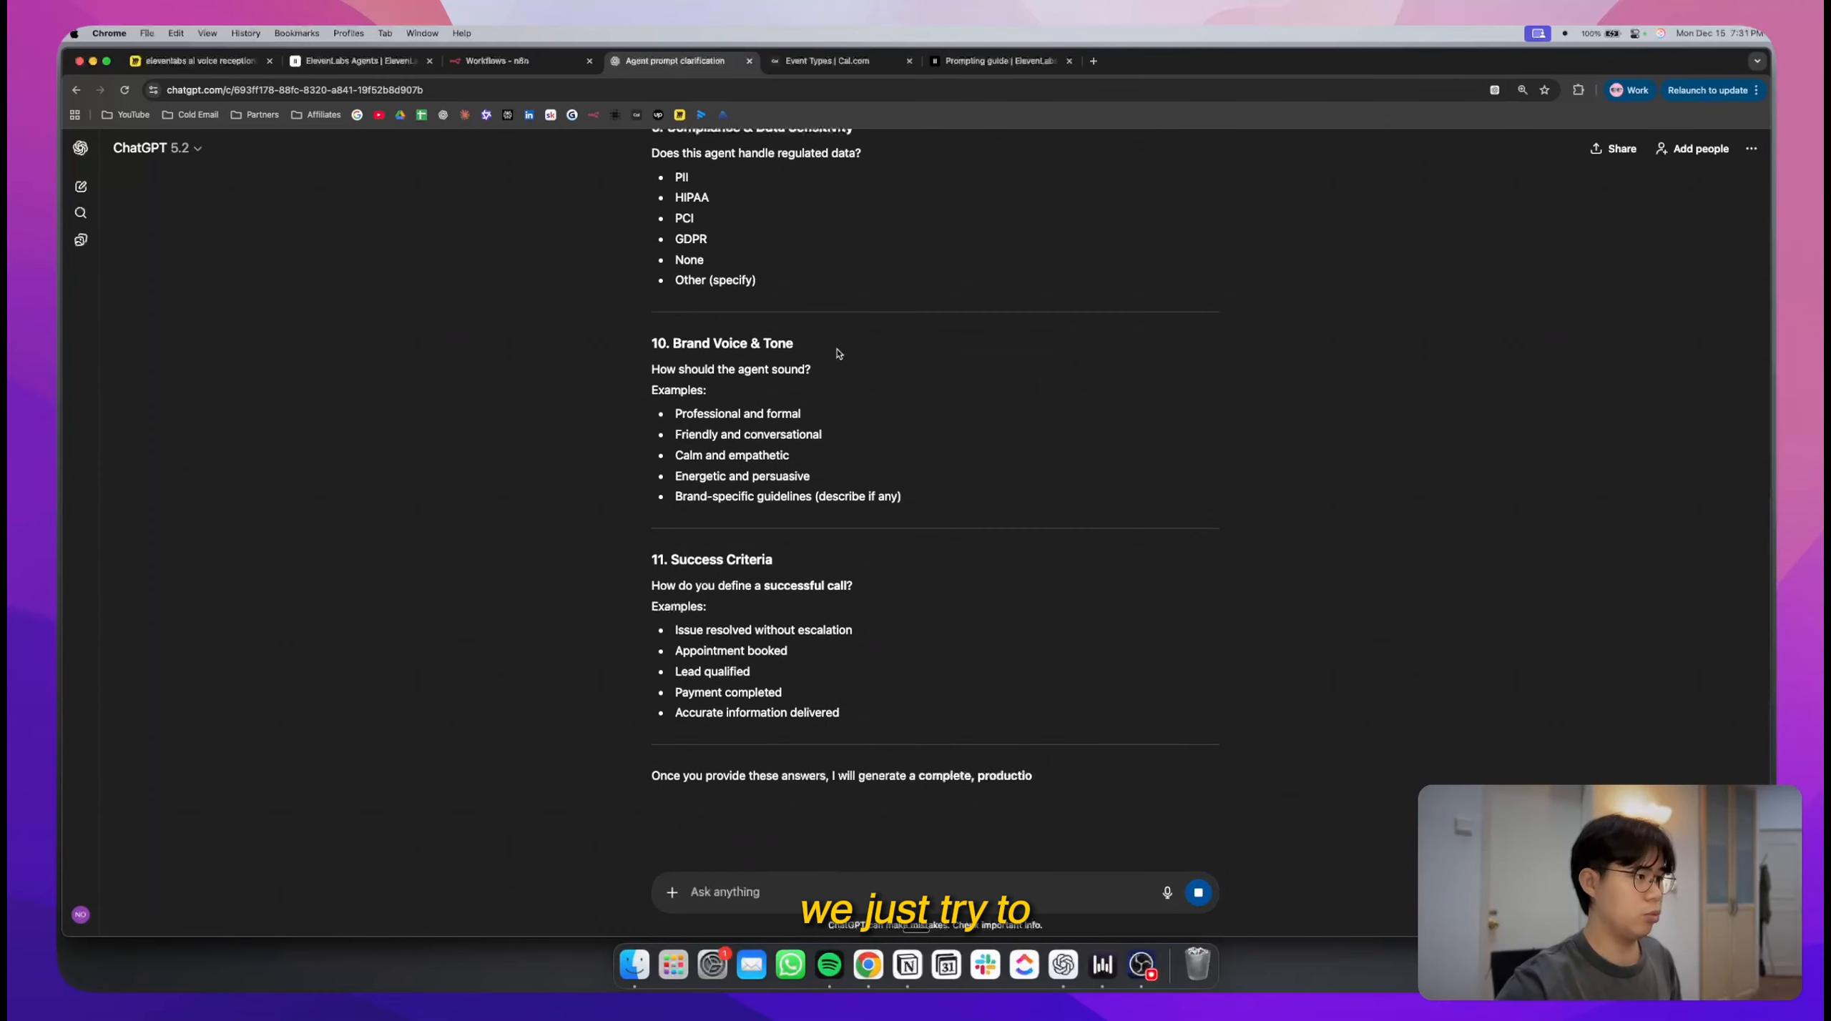
scroll(839, 354, up, 10)
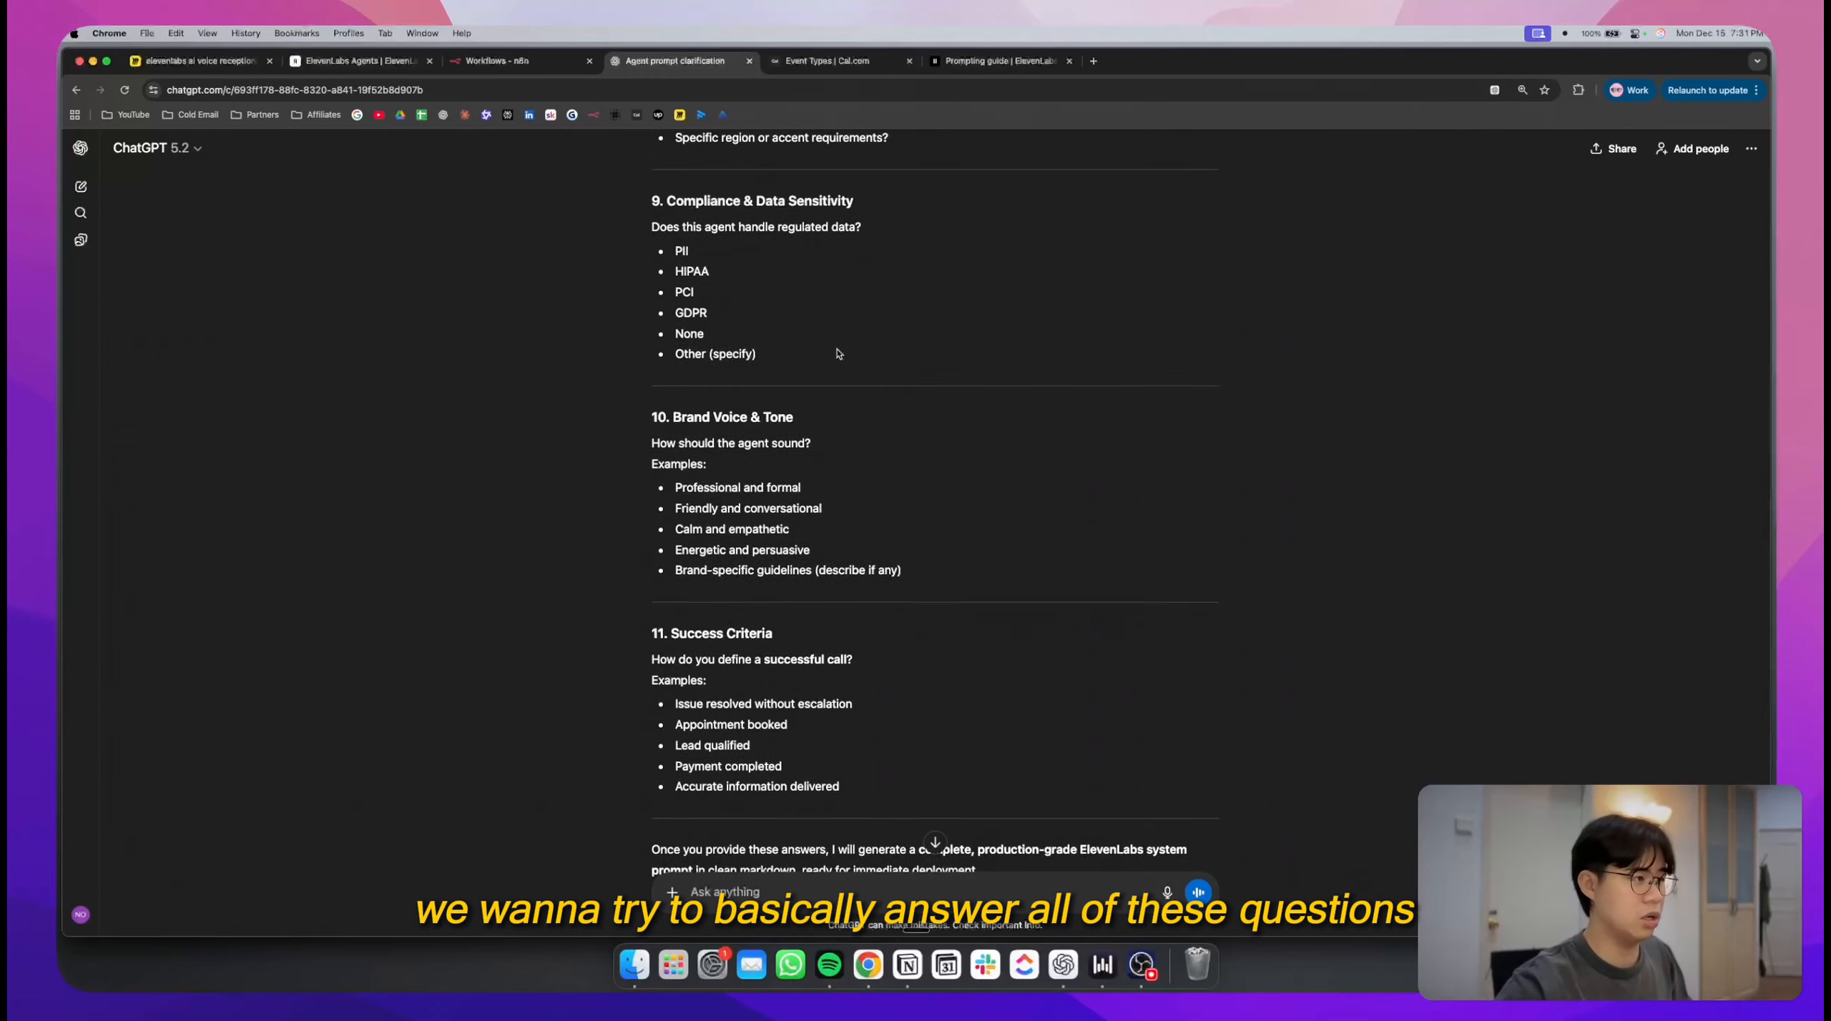
scroll(839, 353, up, 10)
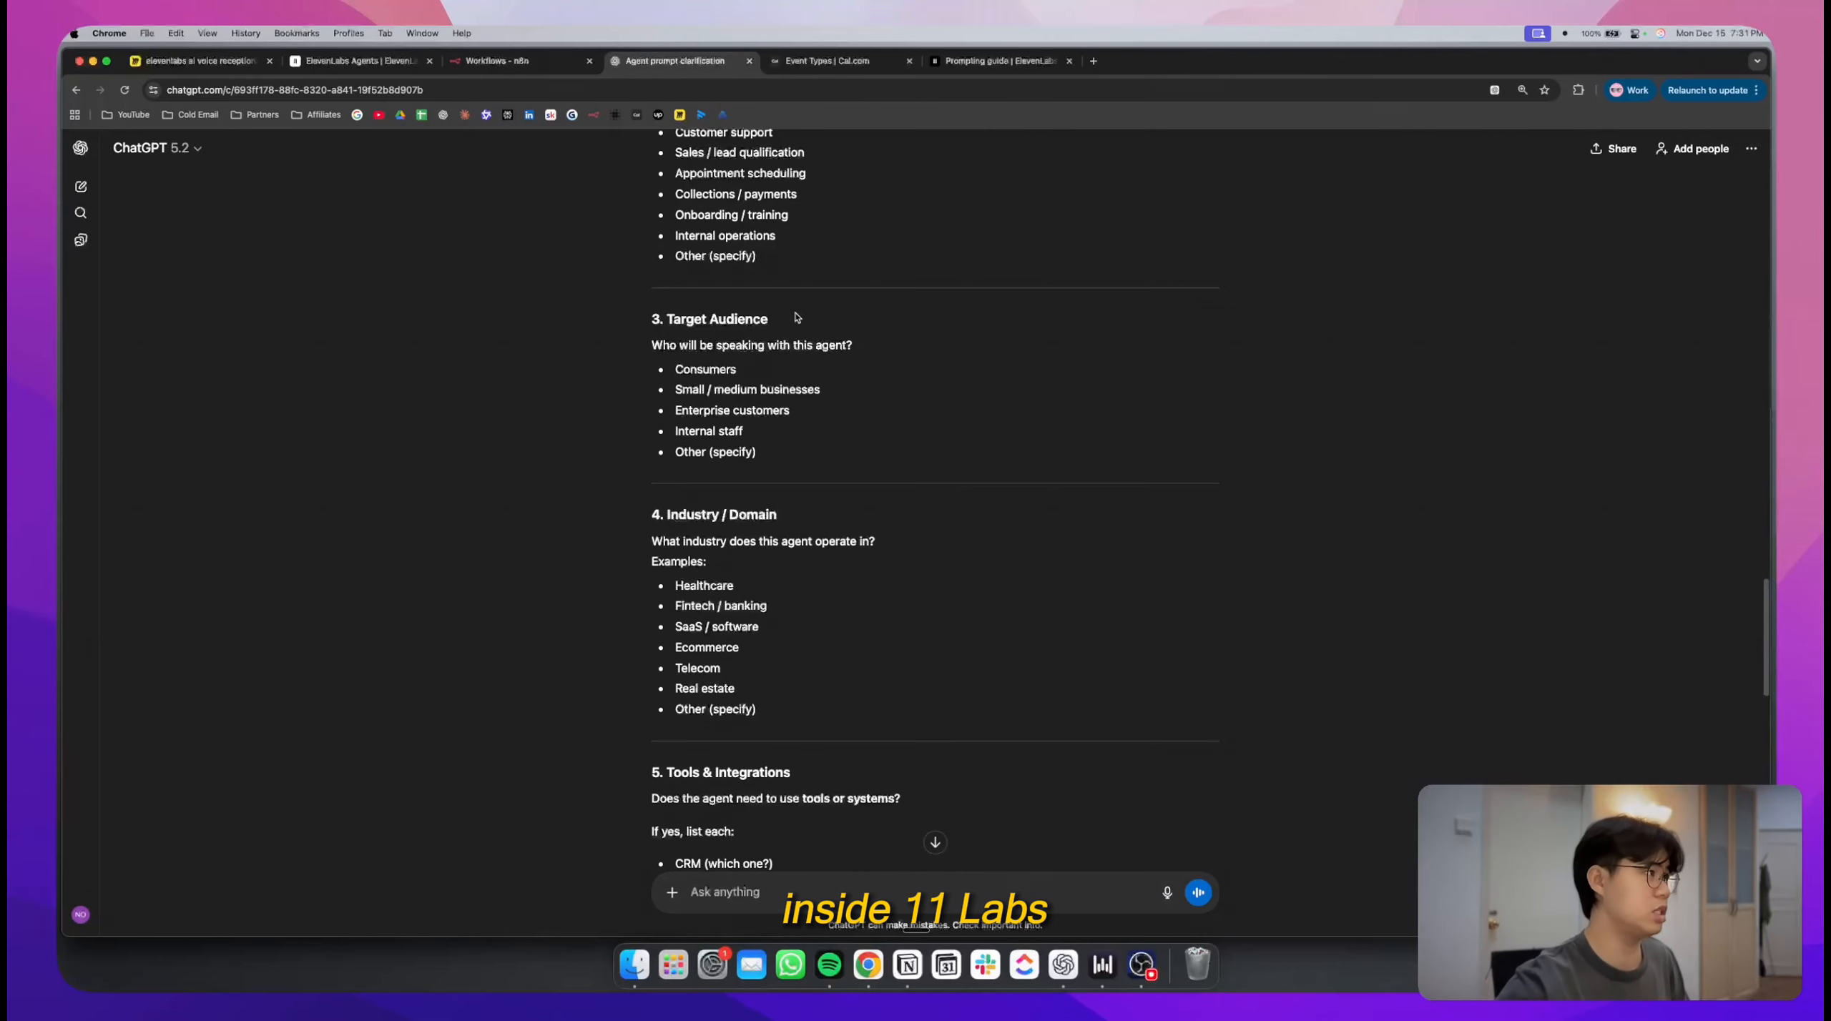
- Look over the ElevenLabs agents and n8n workflows pages, and return to the first clarifying questions in ChatGPT
click(380, 61)
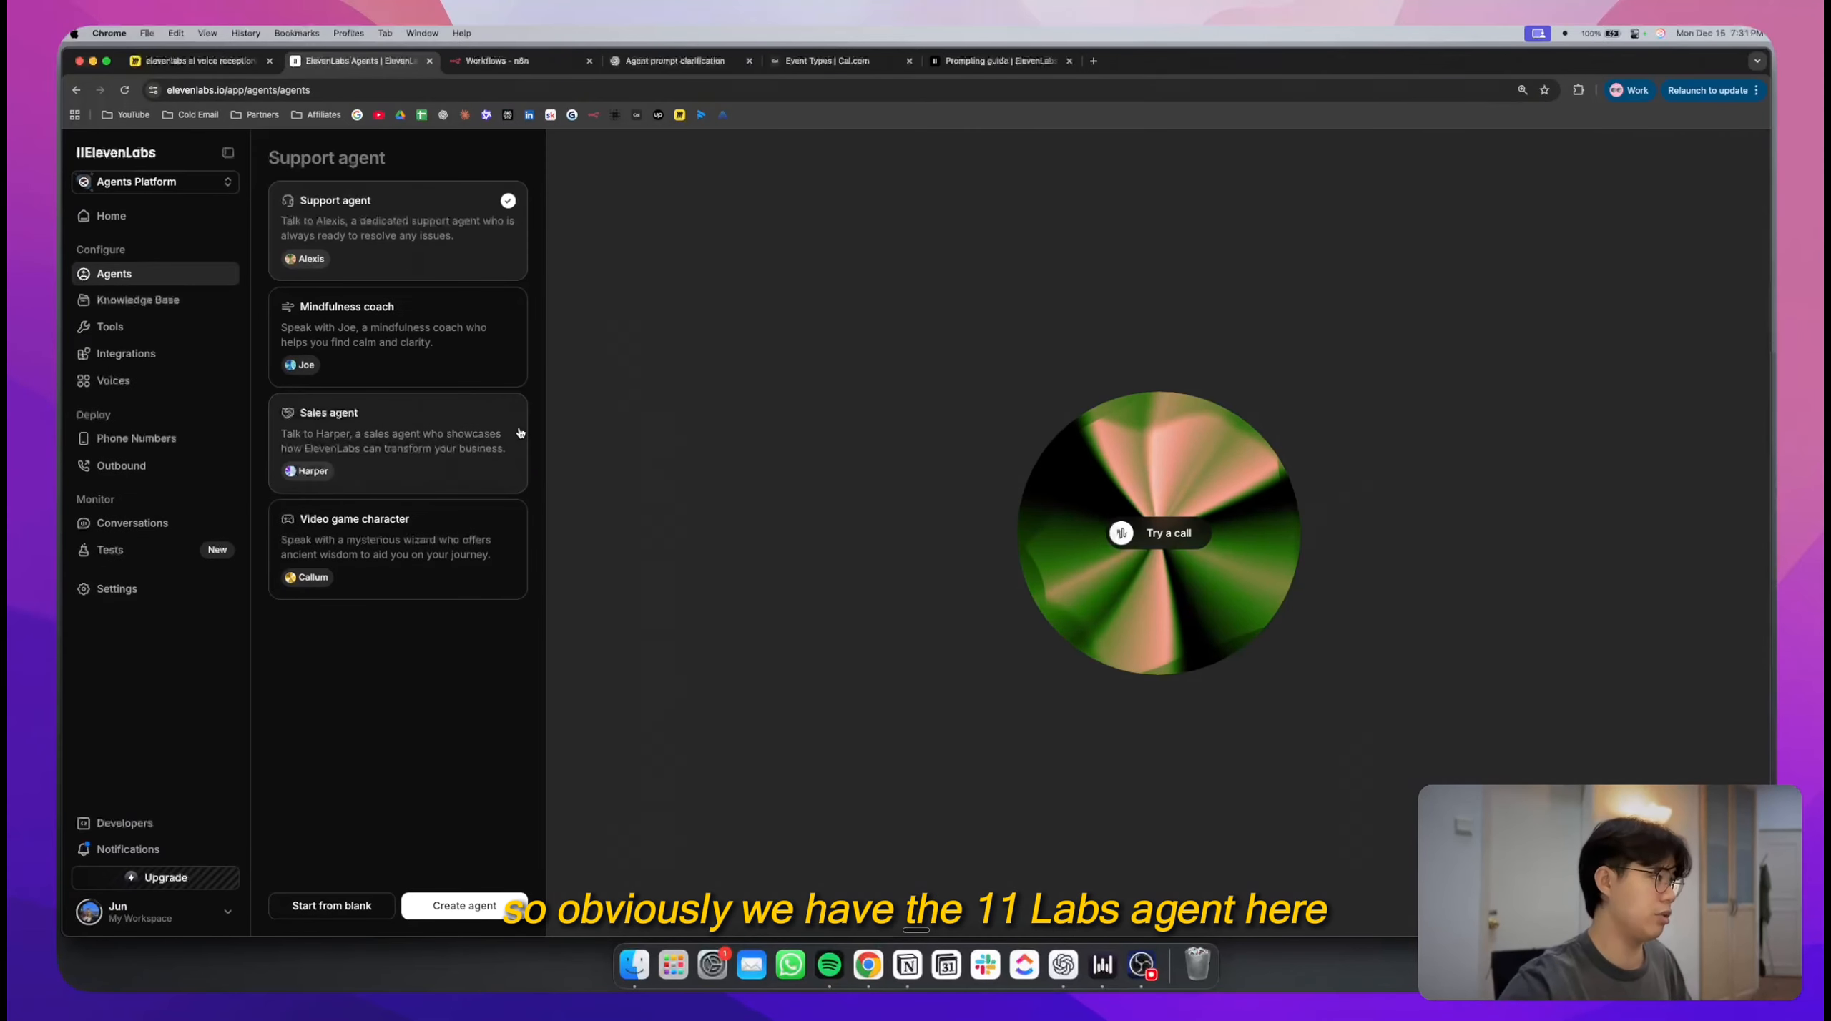
click(501, 61)
click(675, 61)
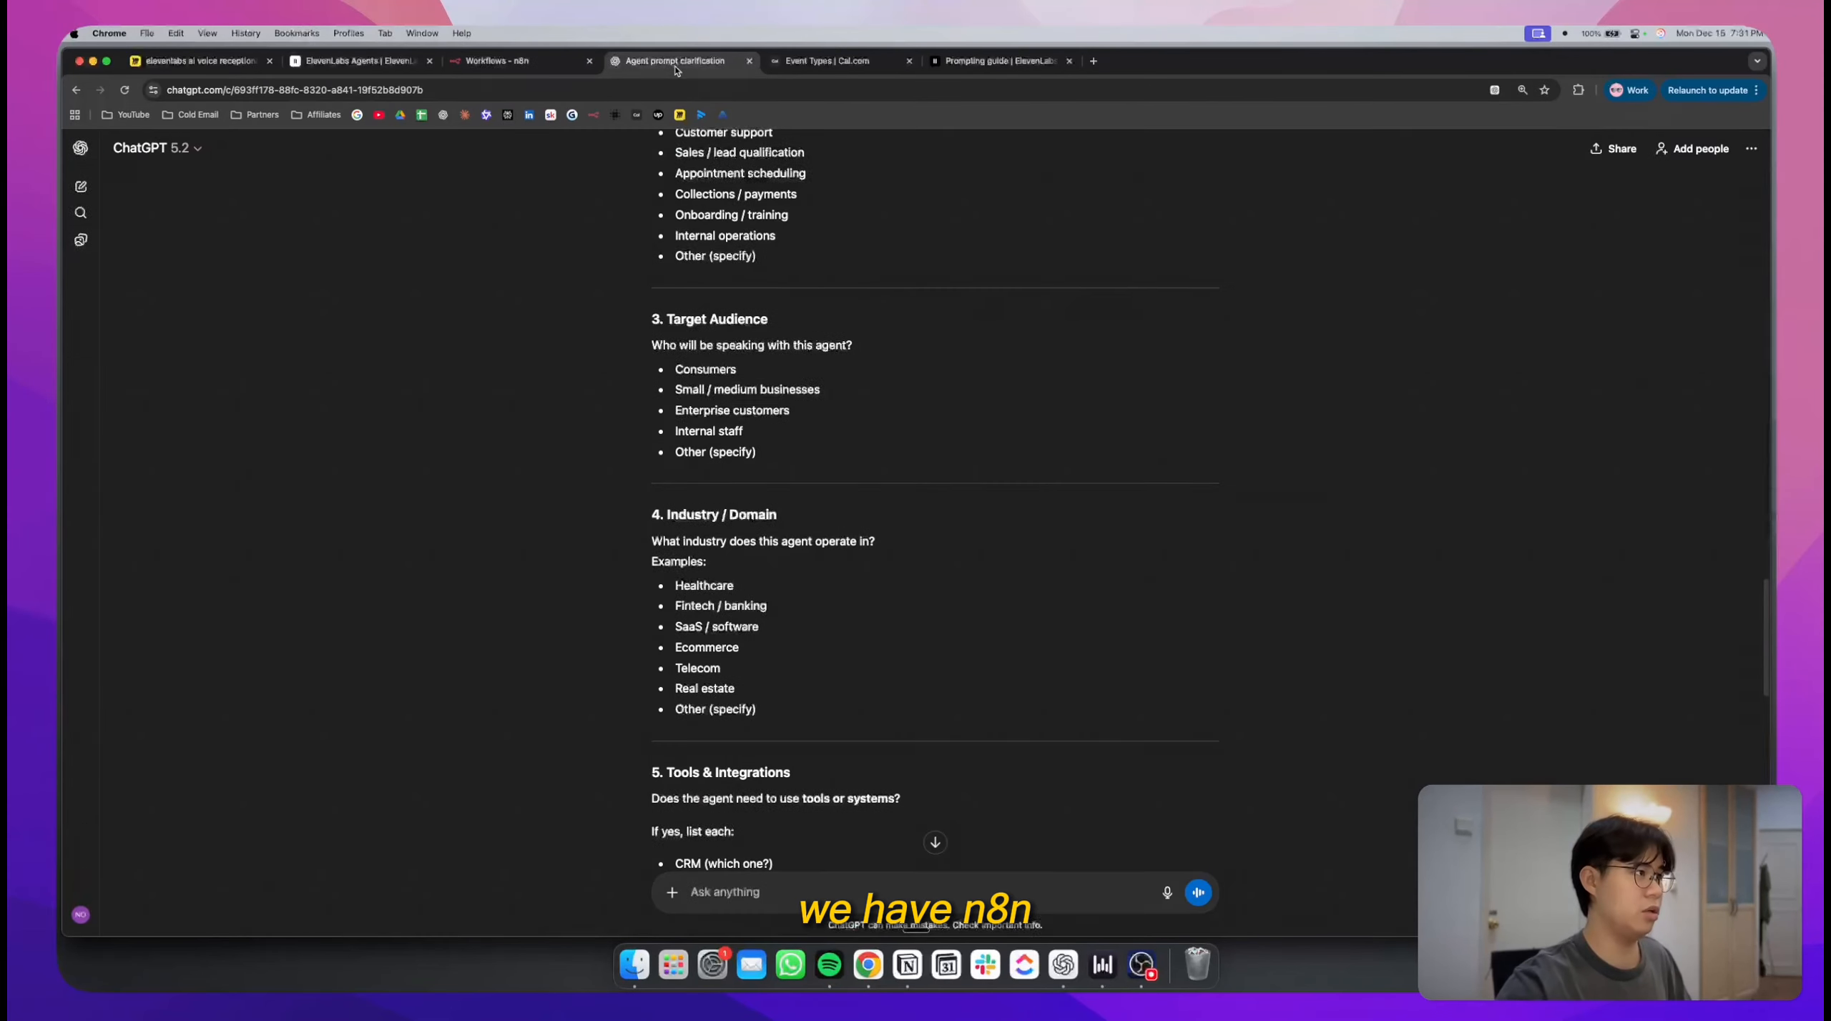
scroll(874, 404, up, 8)
scroll(875, 405, down, 5)
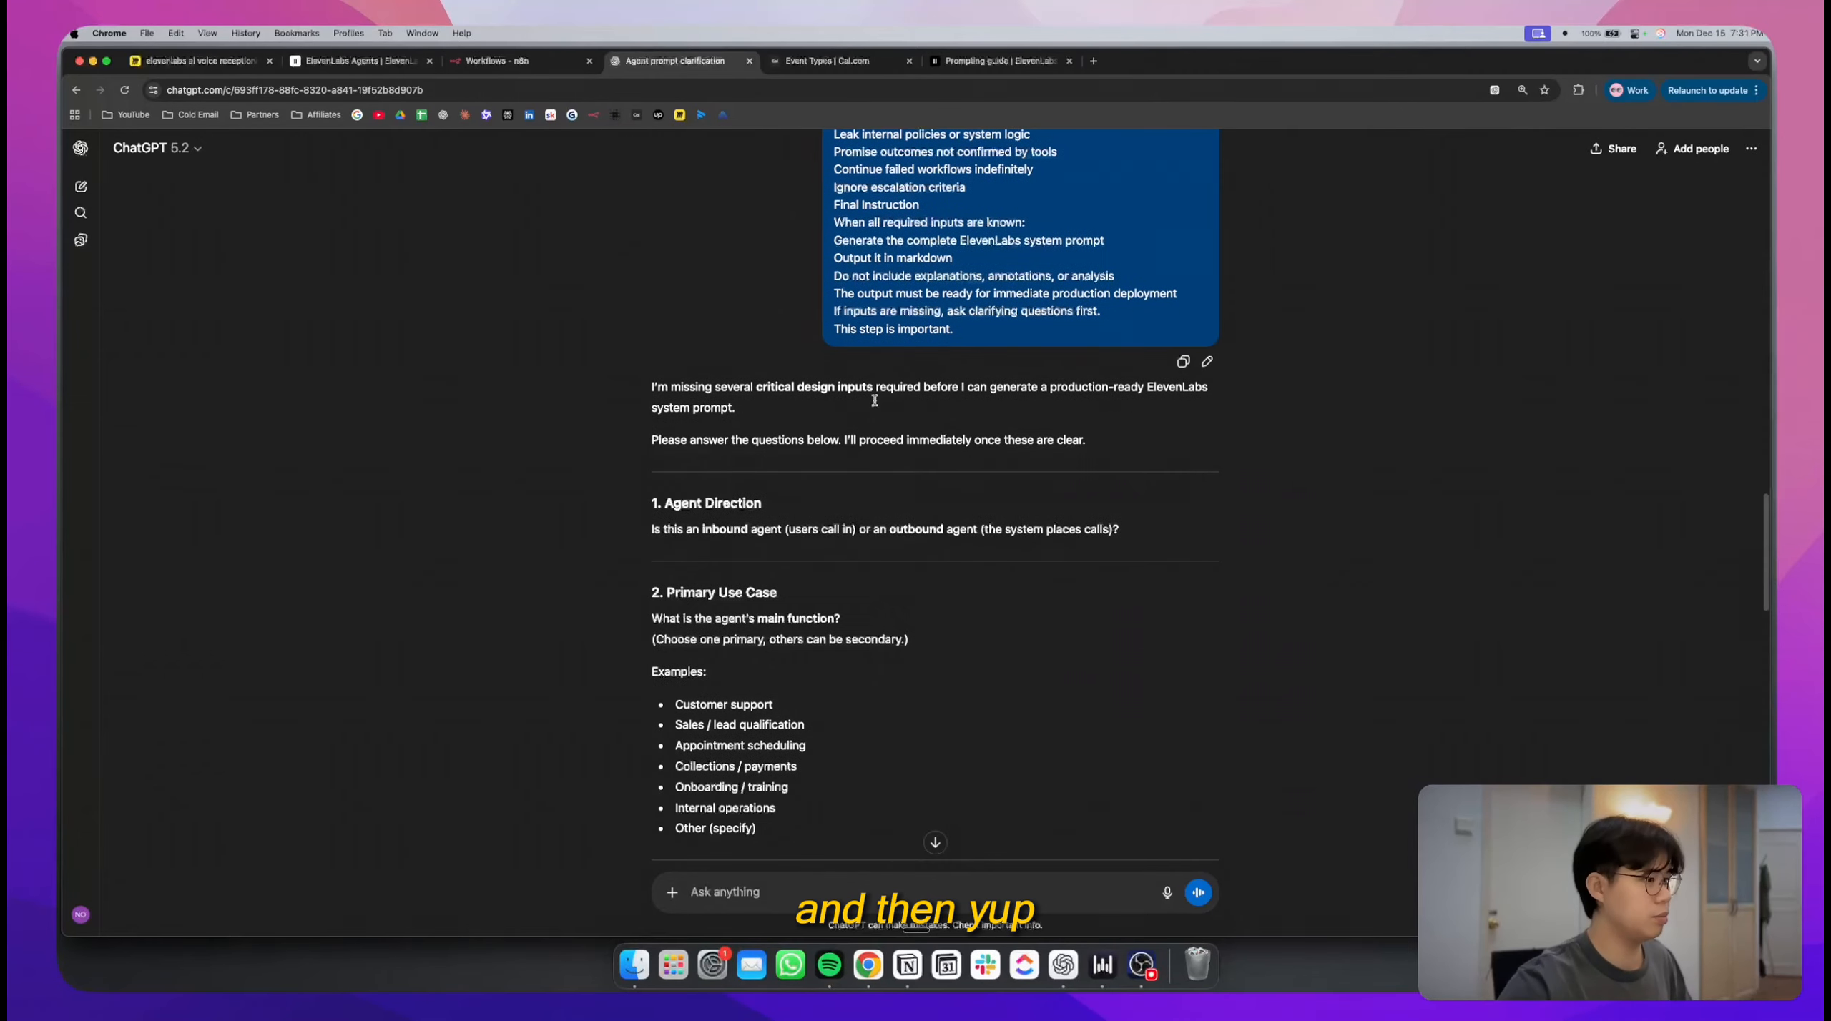
scroll(877, 404, down, 2)
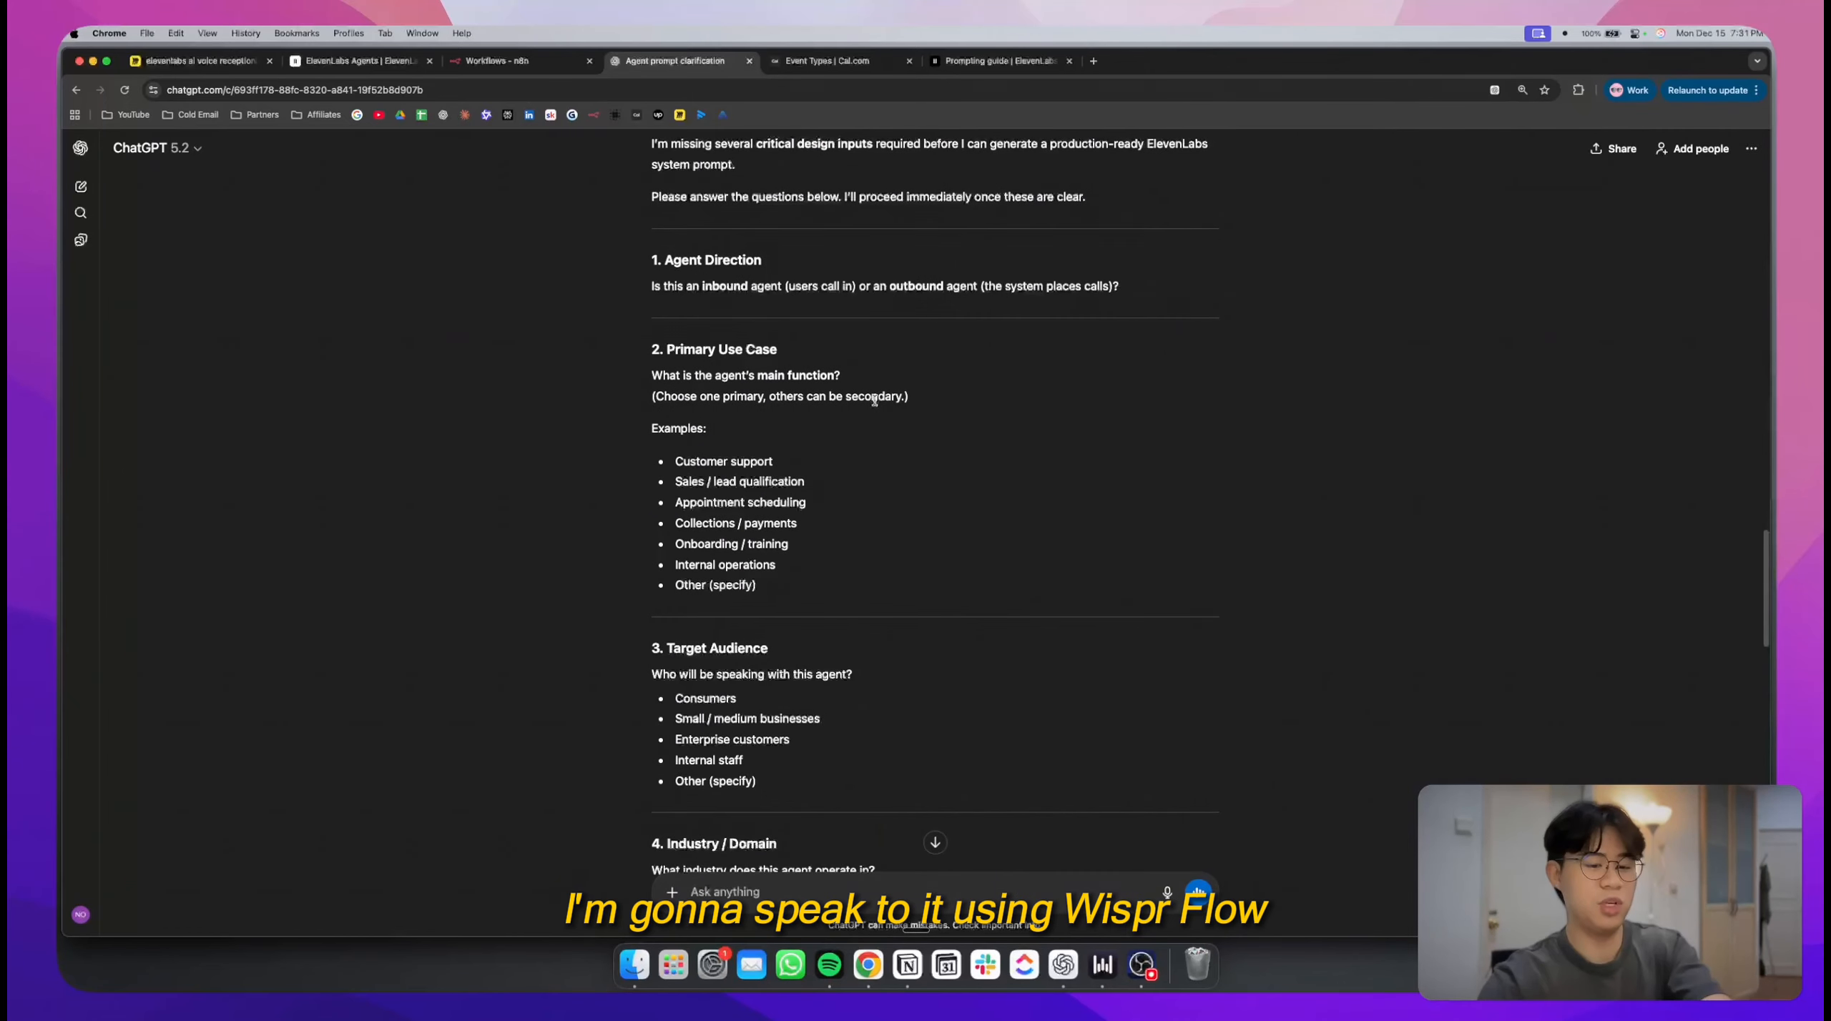
- Start the reply to ChatGPT's questions, going over Agent Direction, Primary Use Case, Target Audience and Industry / Domain
click(787, 889)
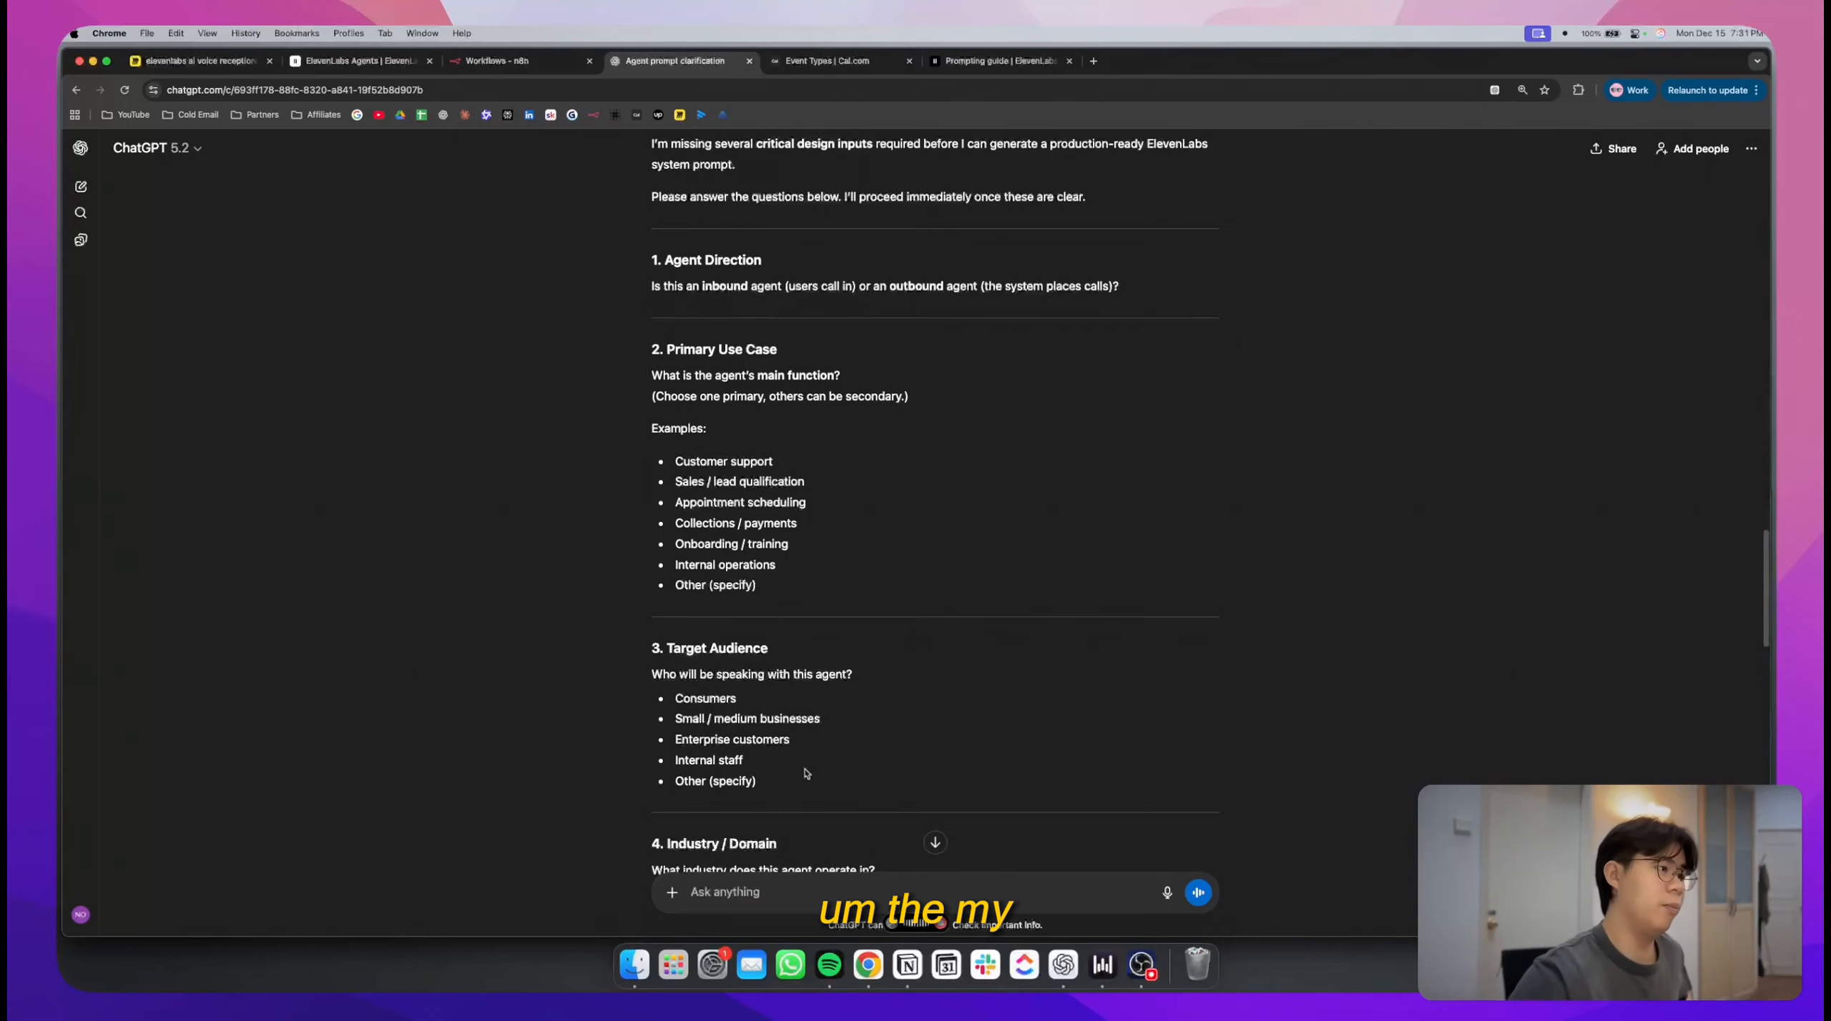
scroll(853, 500, up, 5)
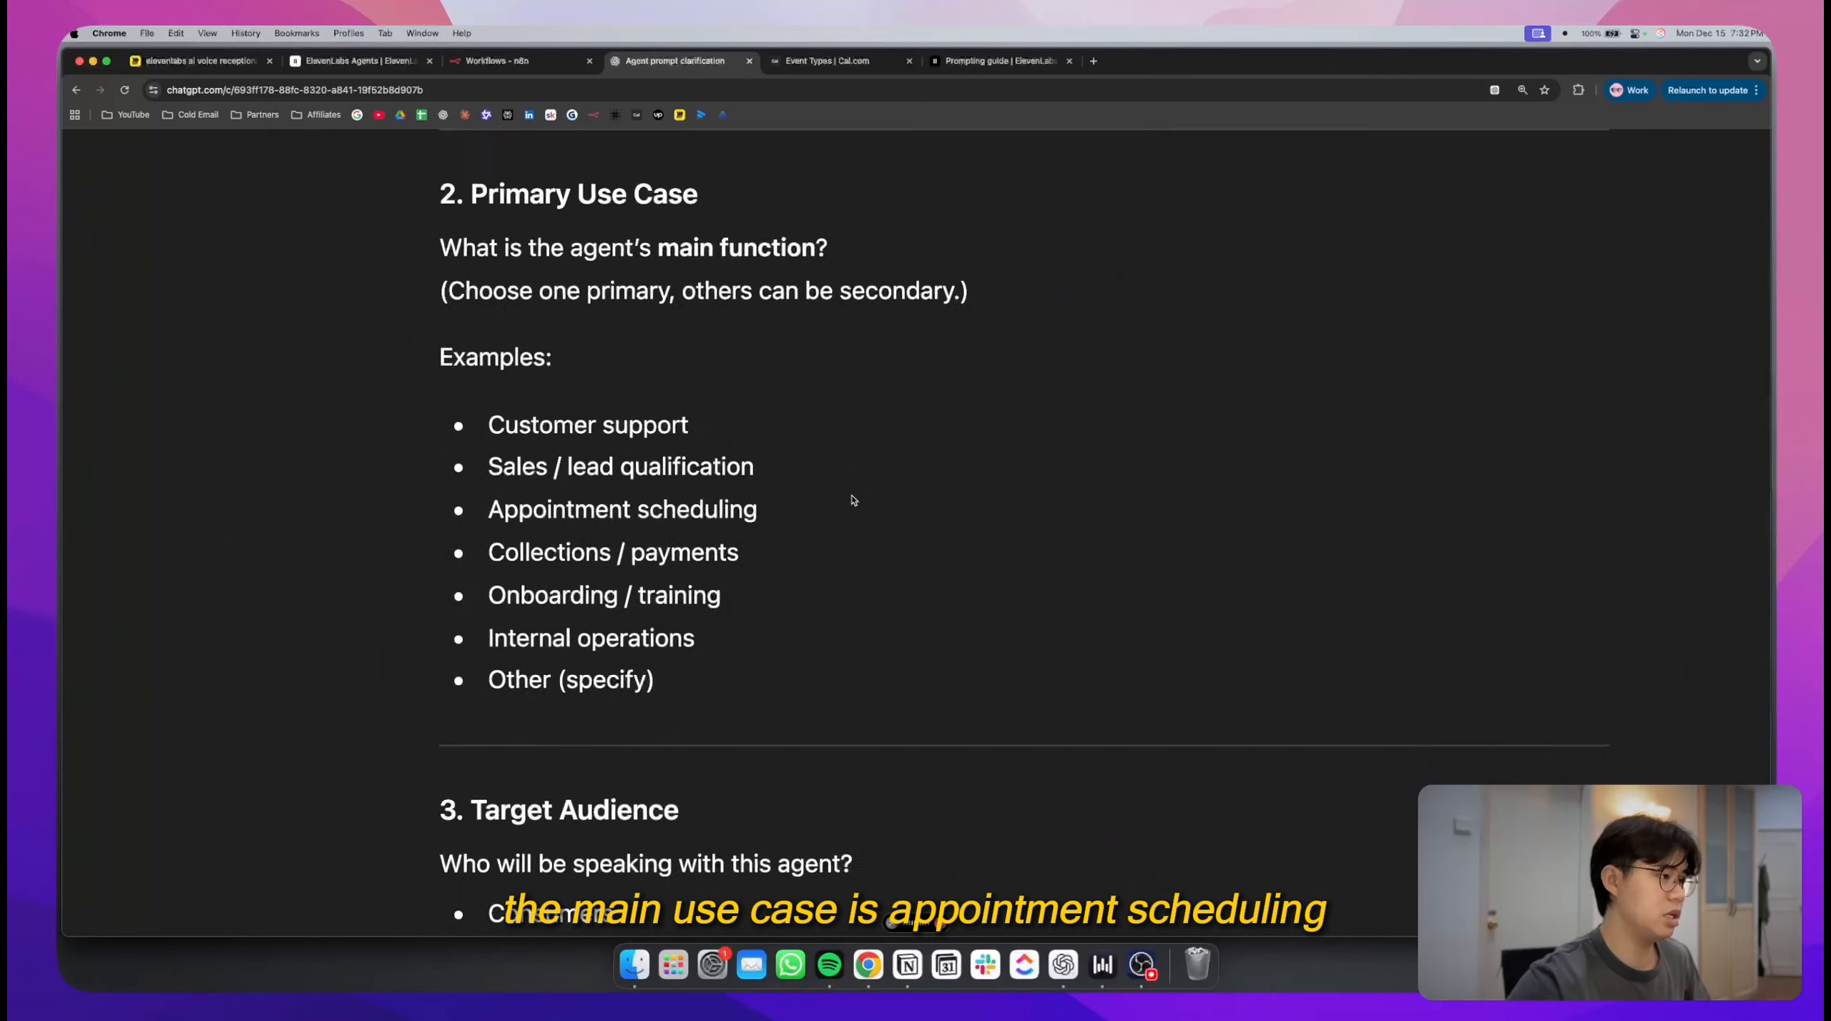
triple_click(585, 534)
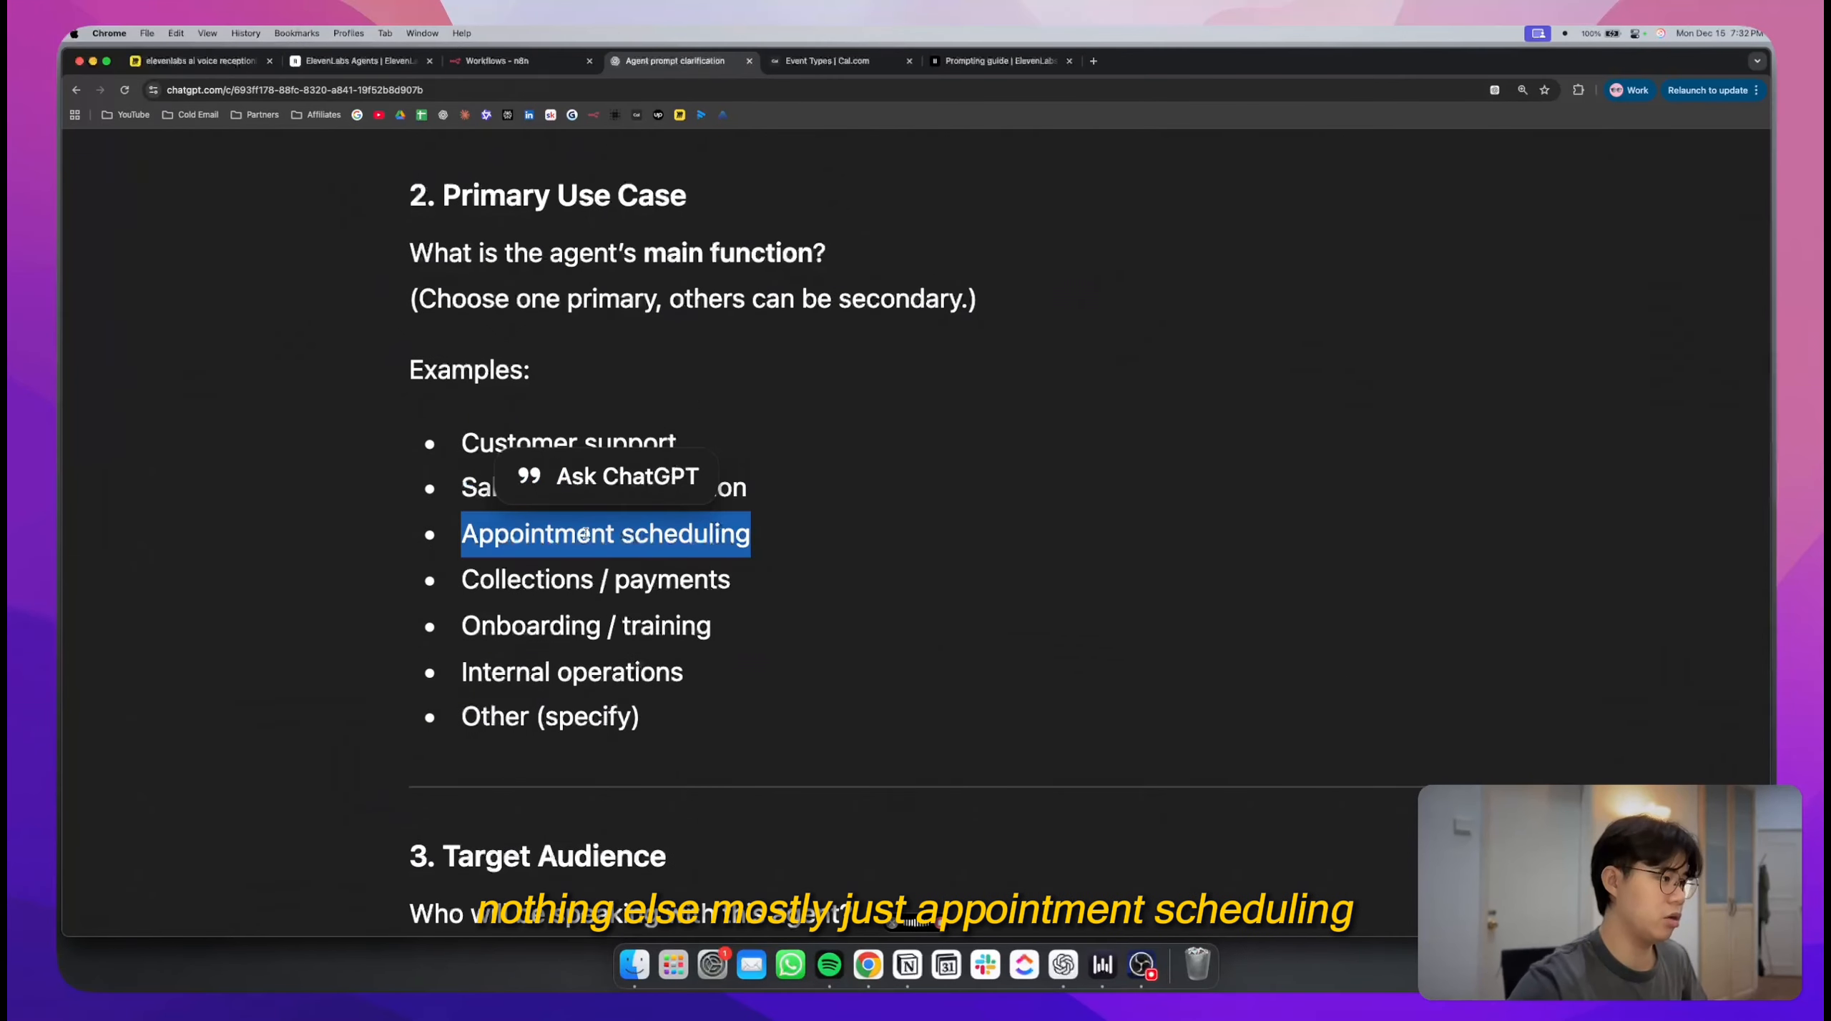
click(607, 533)
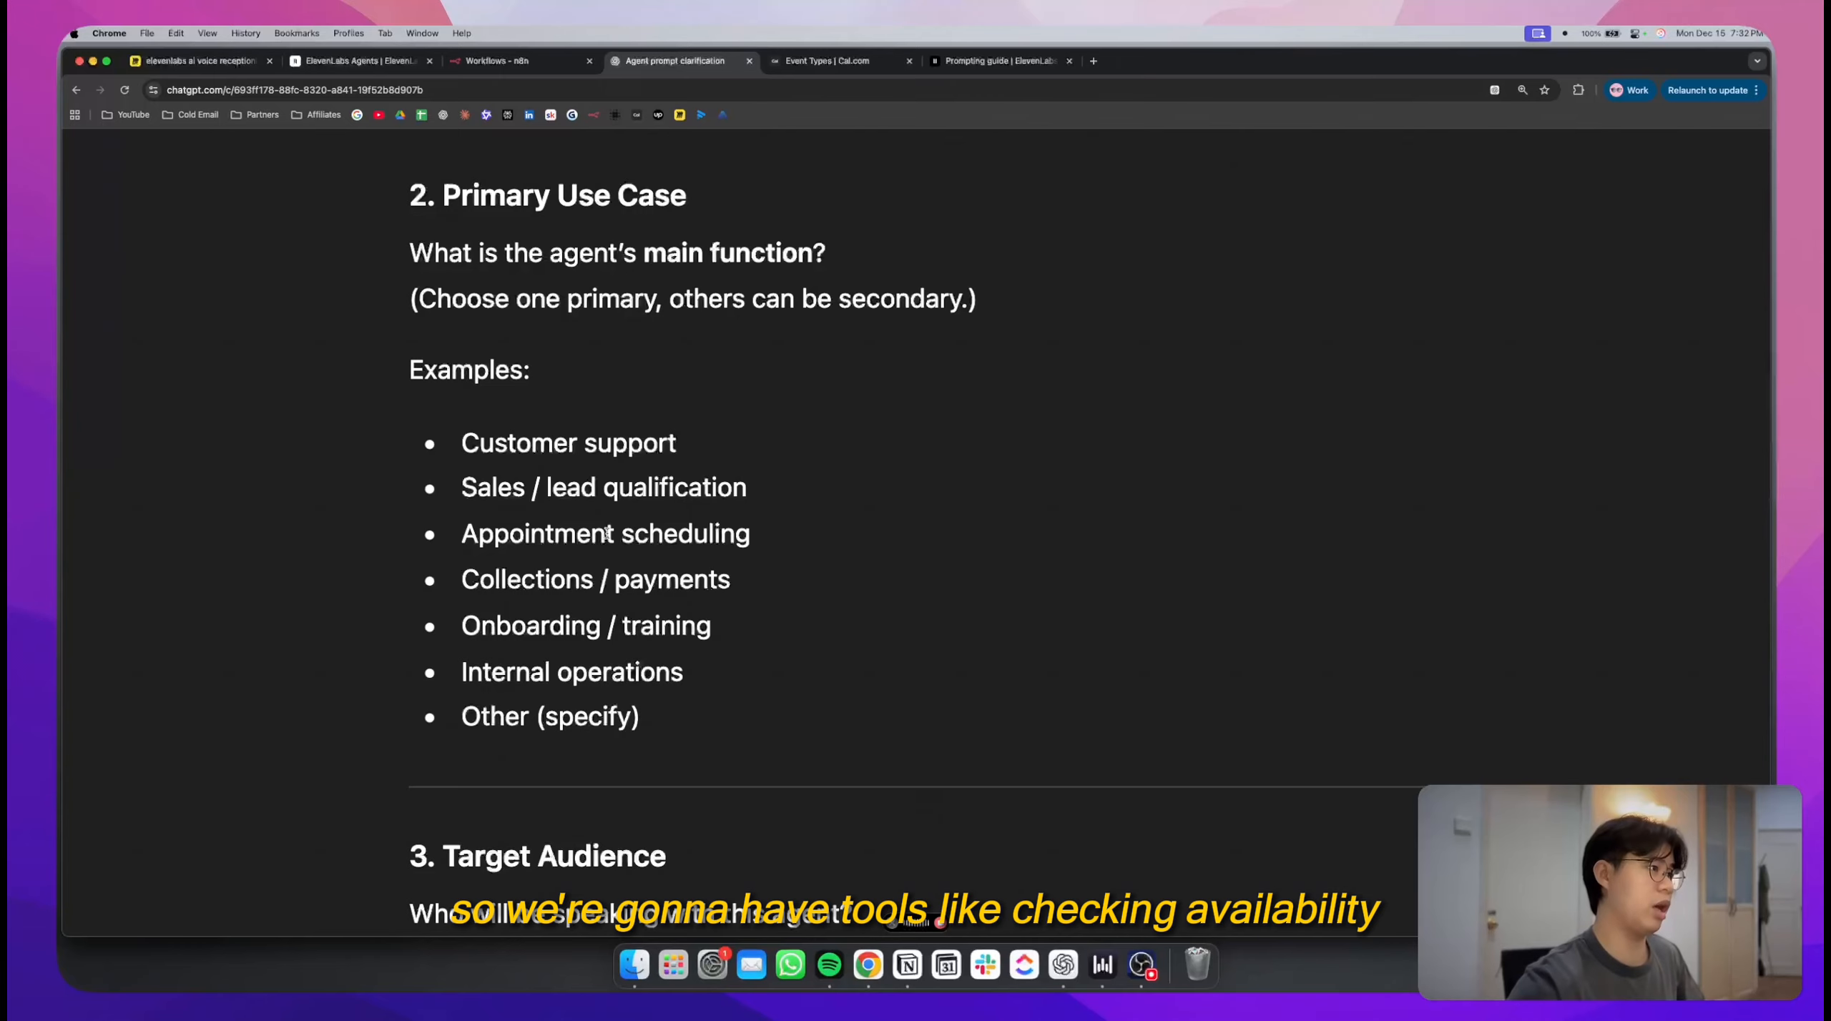
scroll(607, 534, up, 1)
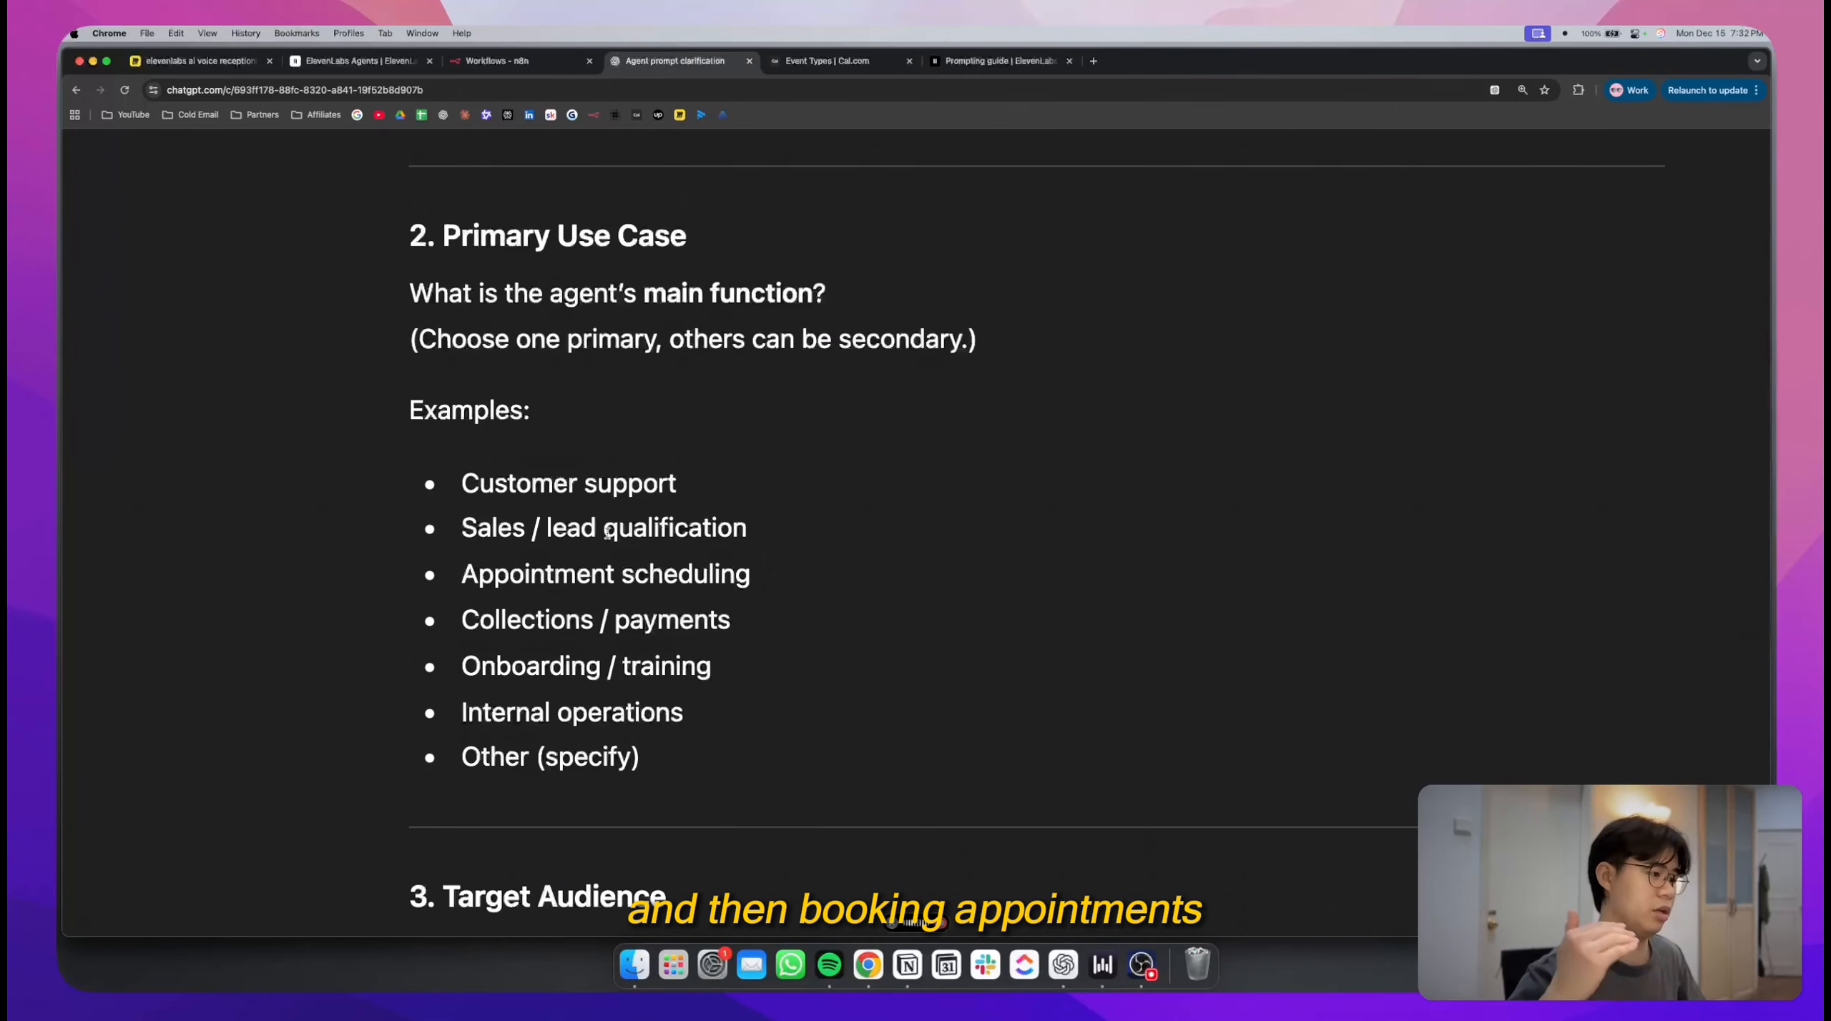
key(super+minus)
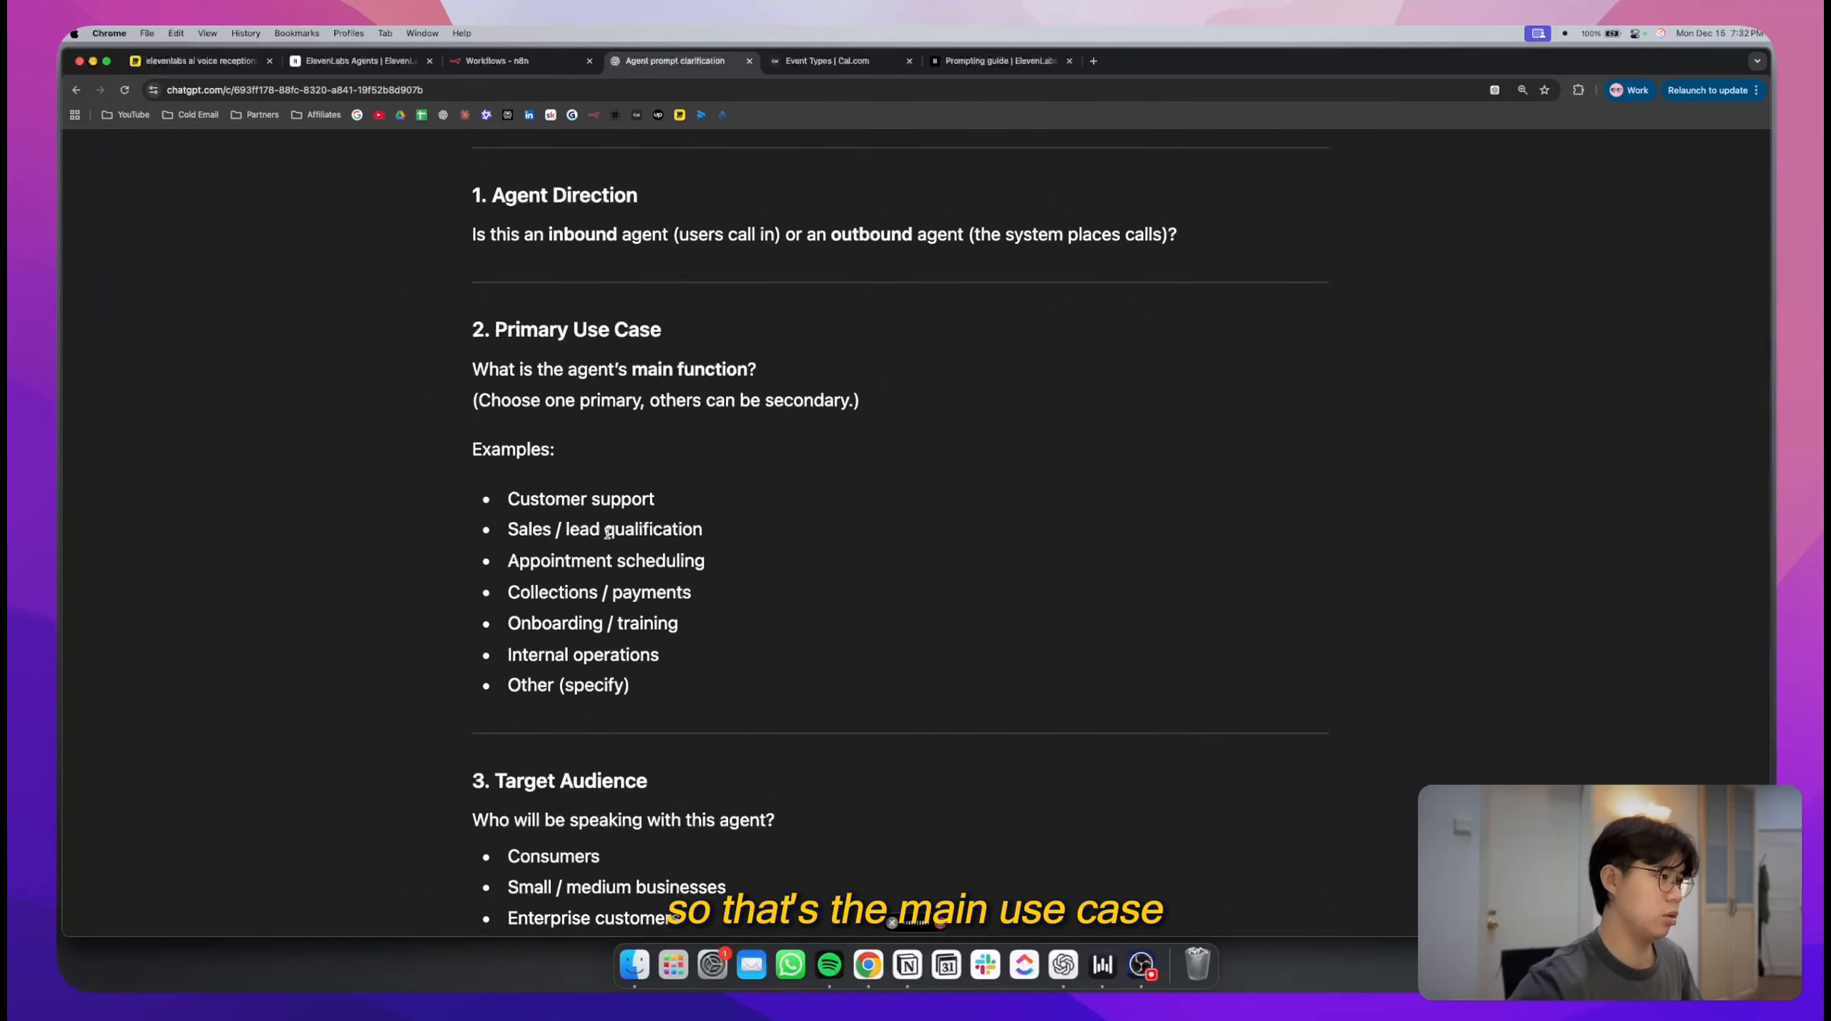
scroll(606, 533, down, 5)
scroll(606, 533, up, 3)
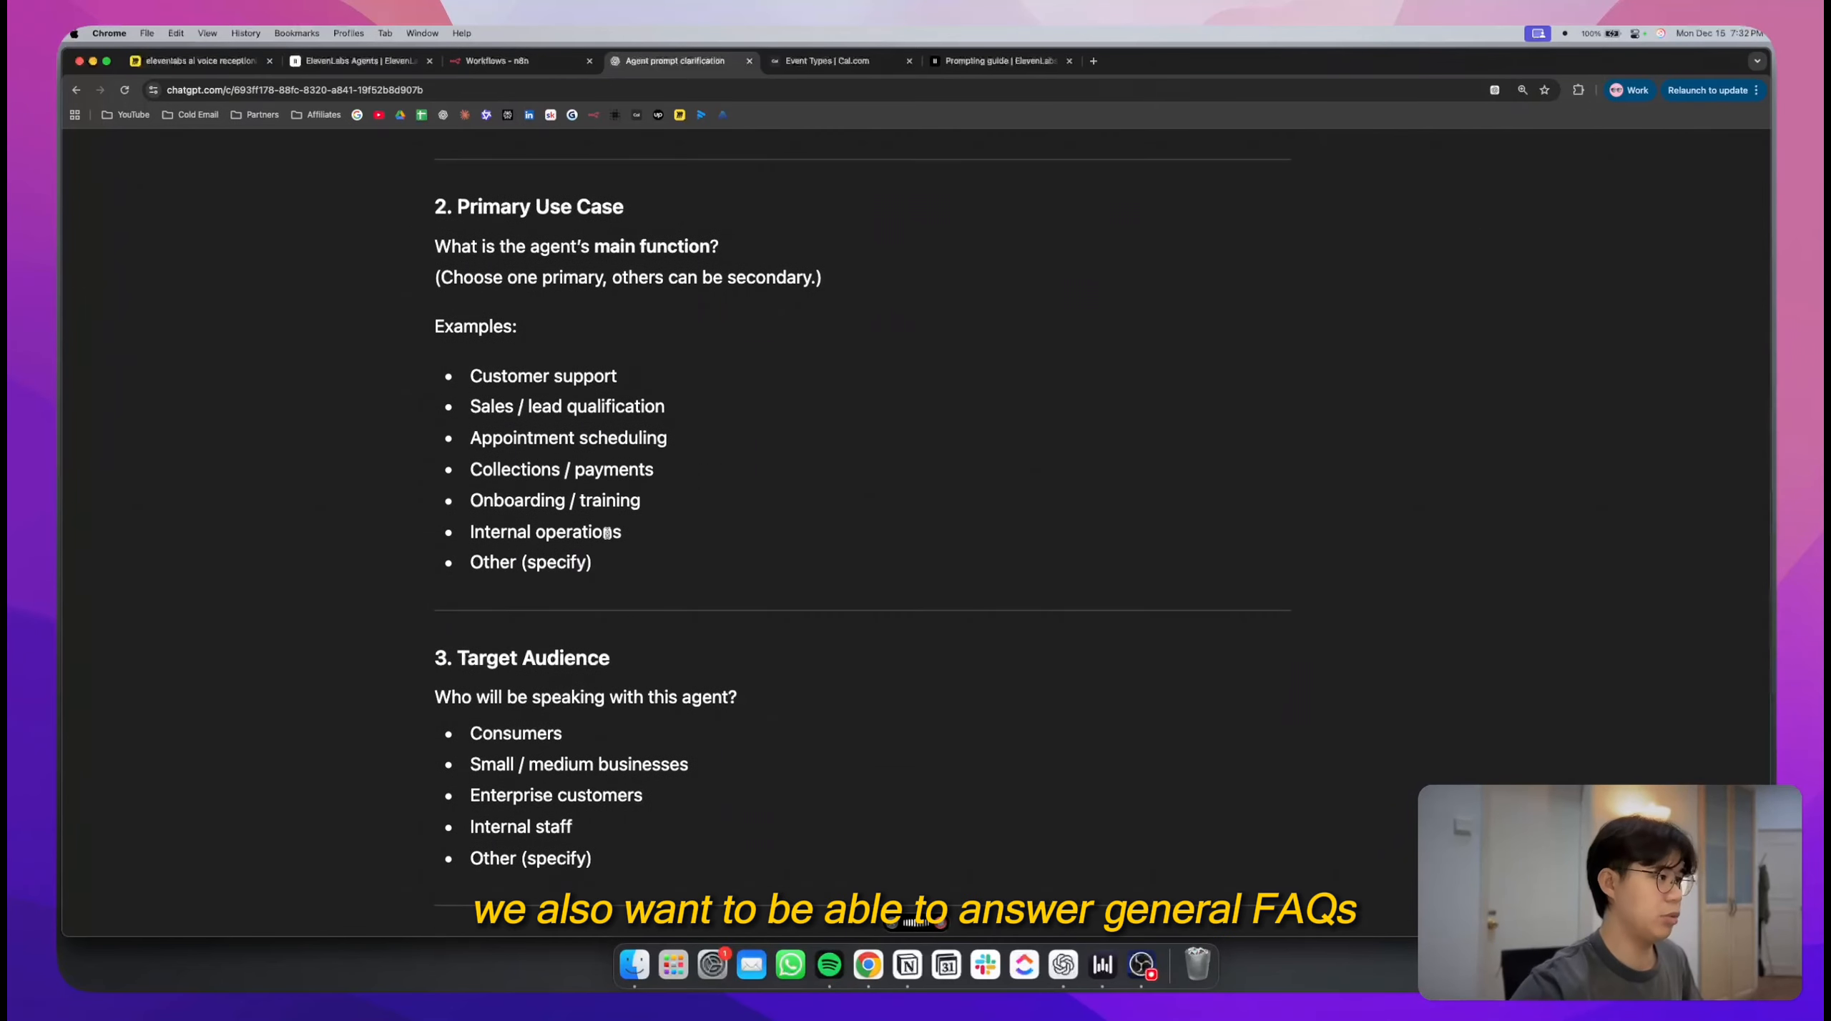
scroll(607, 533, down, 1)
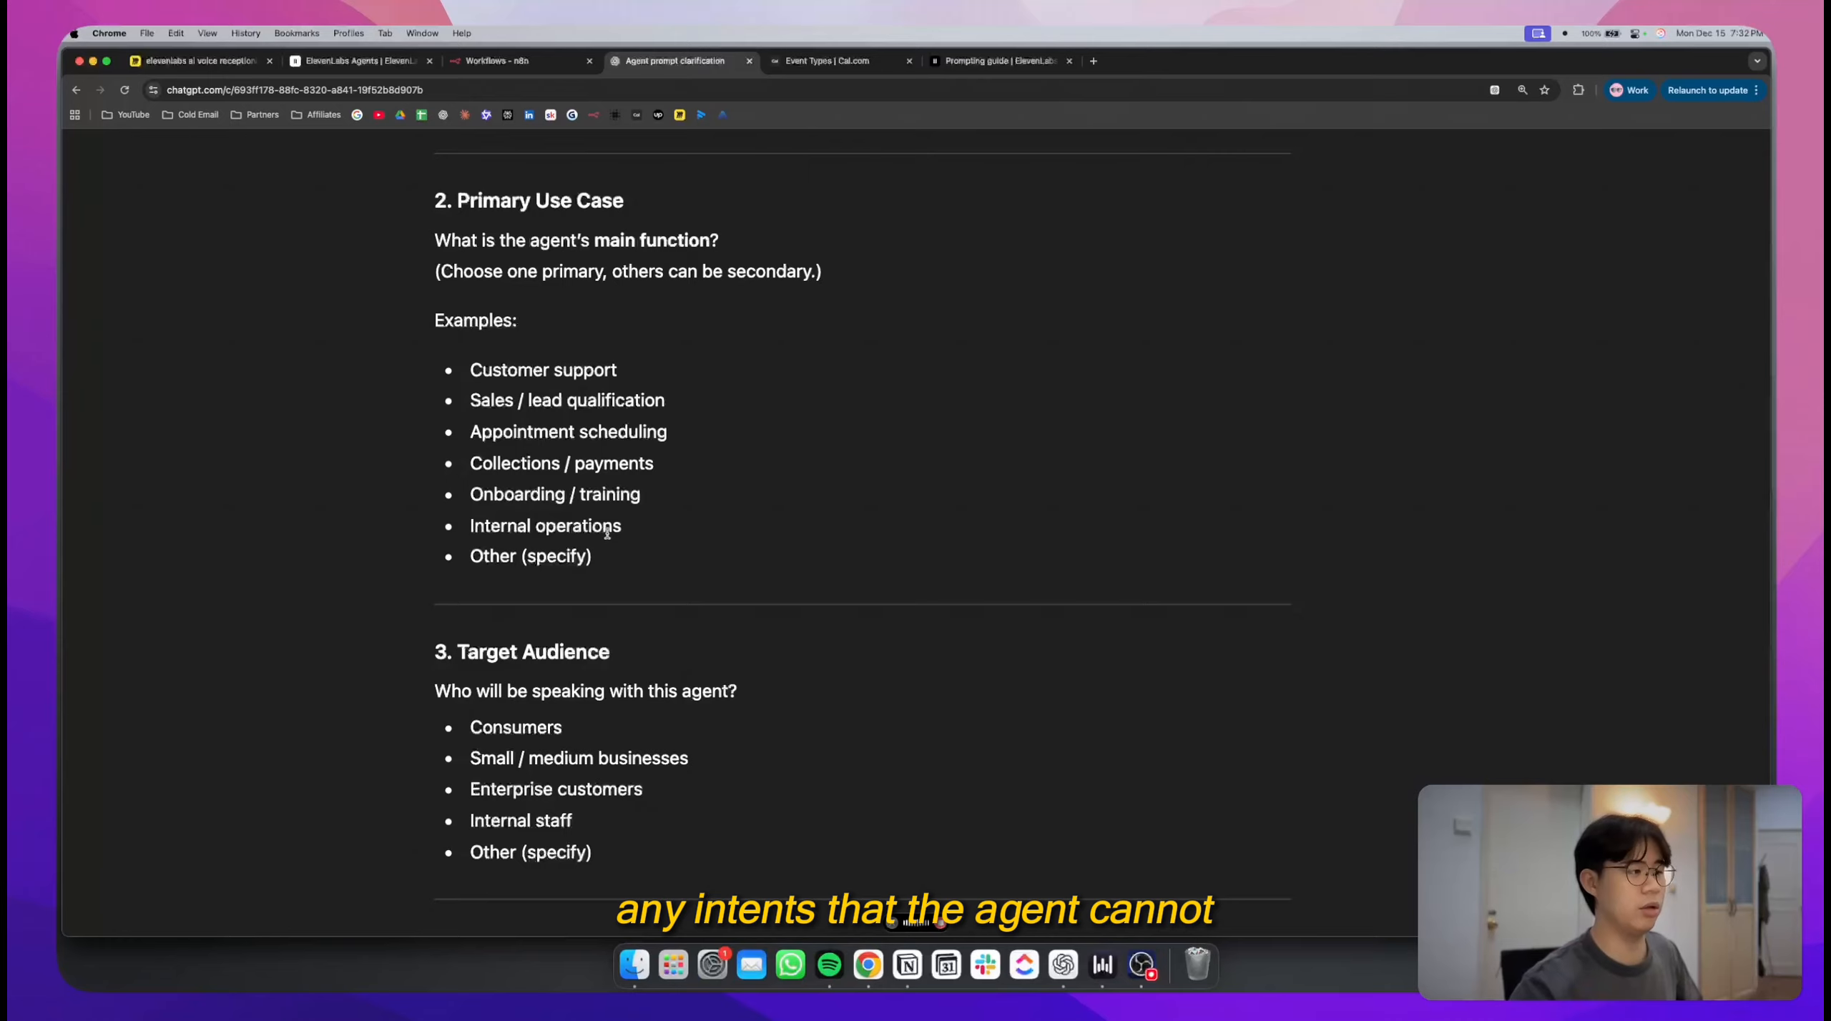
scroll(607, 533, down, 5)
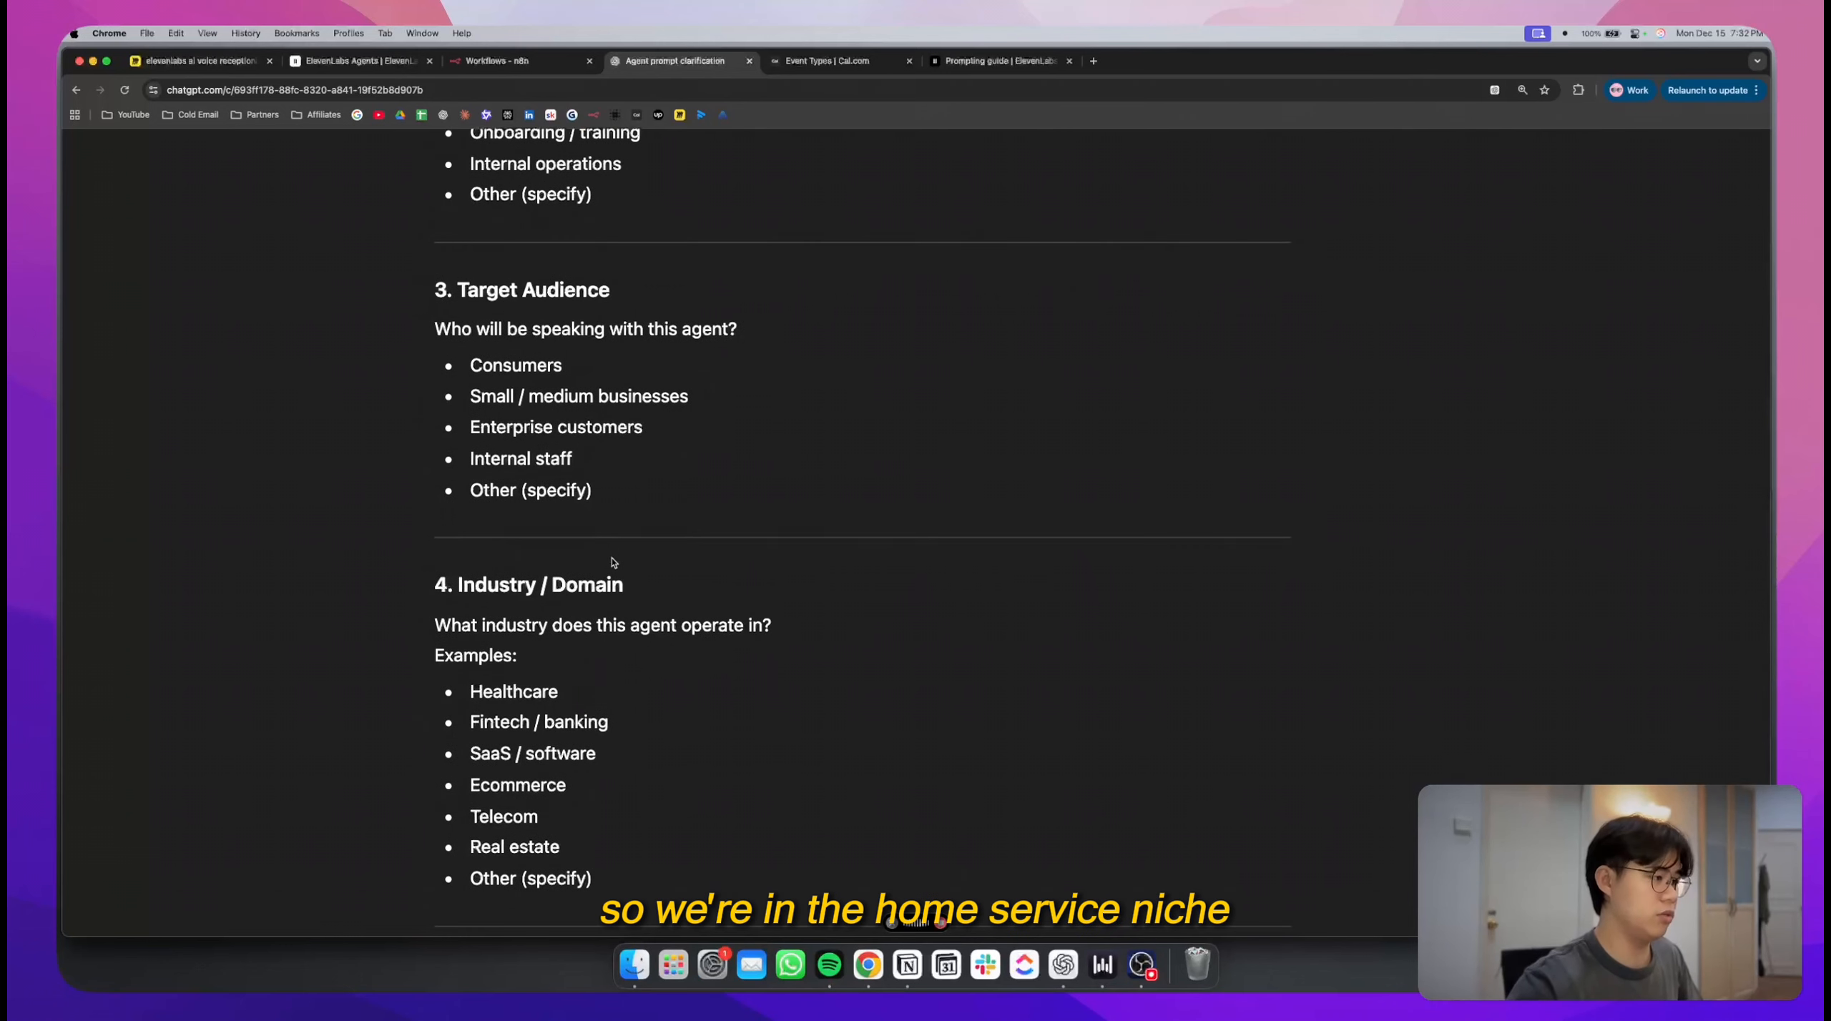
key(super+minus)
key(super+minus)
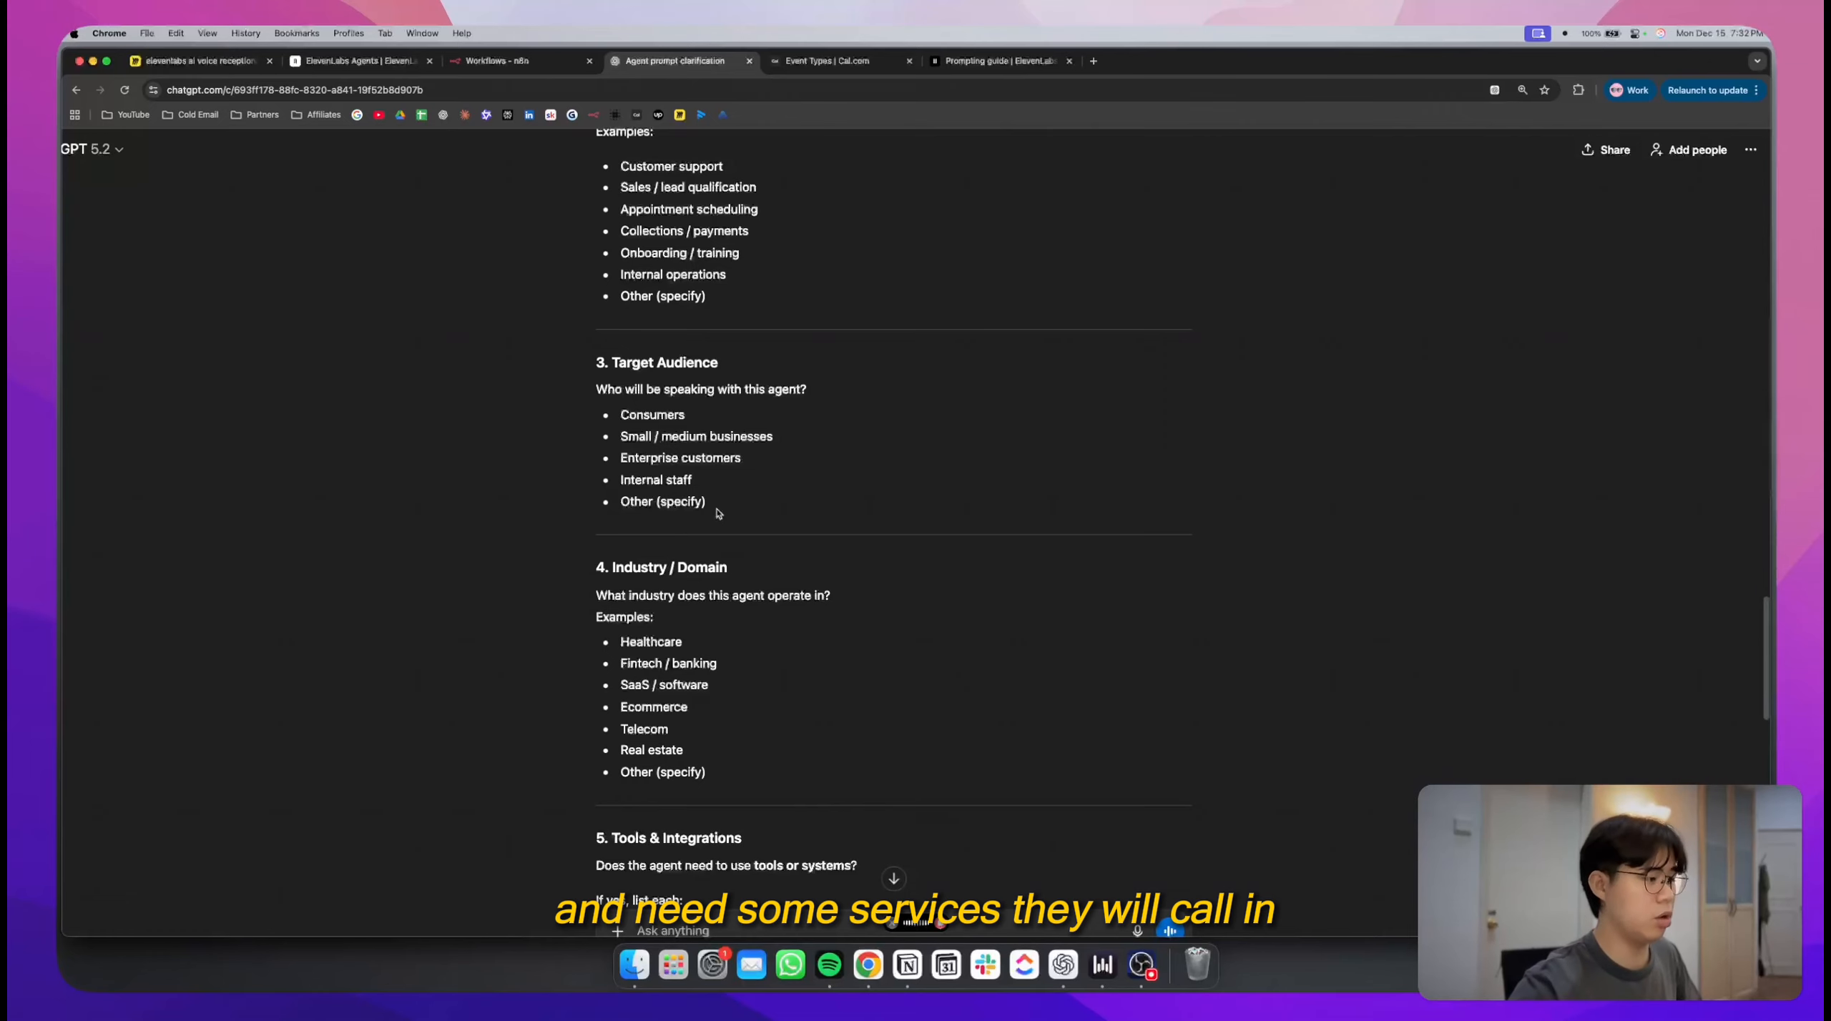
- Go over the Tools & Integrations, Transactions and Escalation Rules questions to cover them in the answers
scroll(718, 514, down, 5)
key(super+plus)
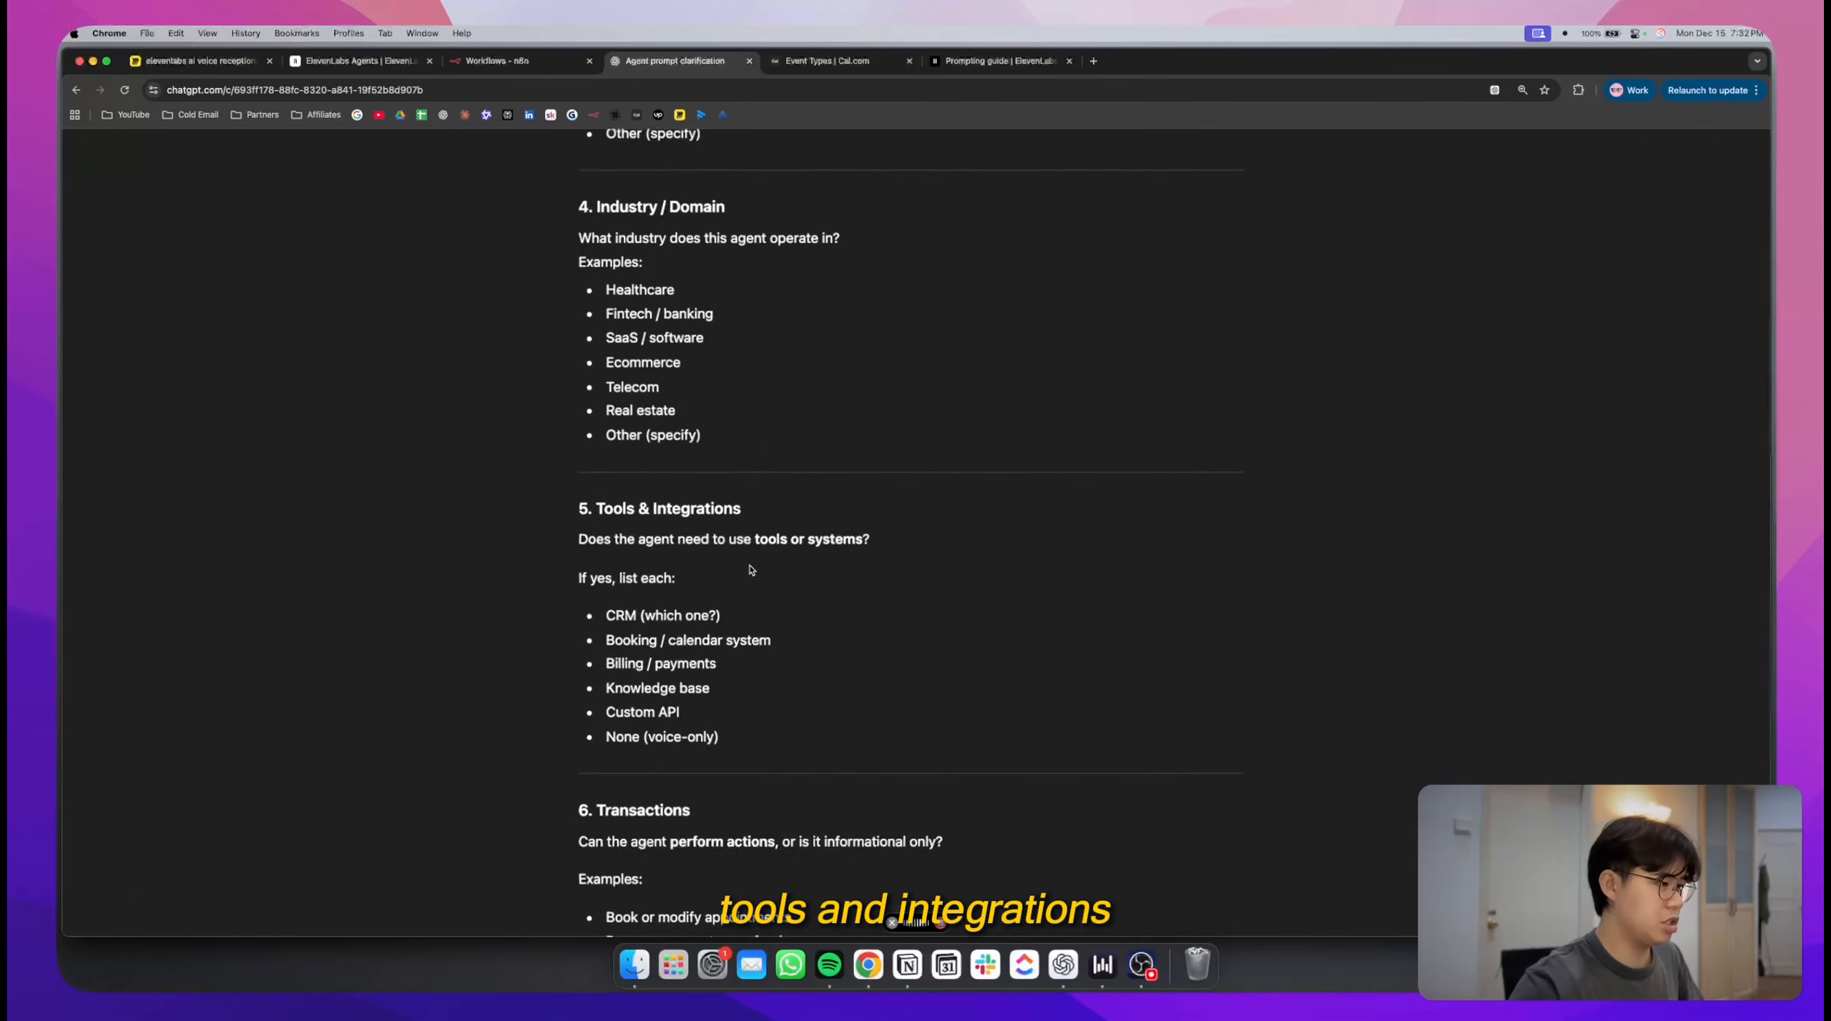
scroll(751, 570, up, 3)
scroll(751, 570, down, 1)
scroll(751, 570, right, 1)
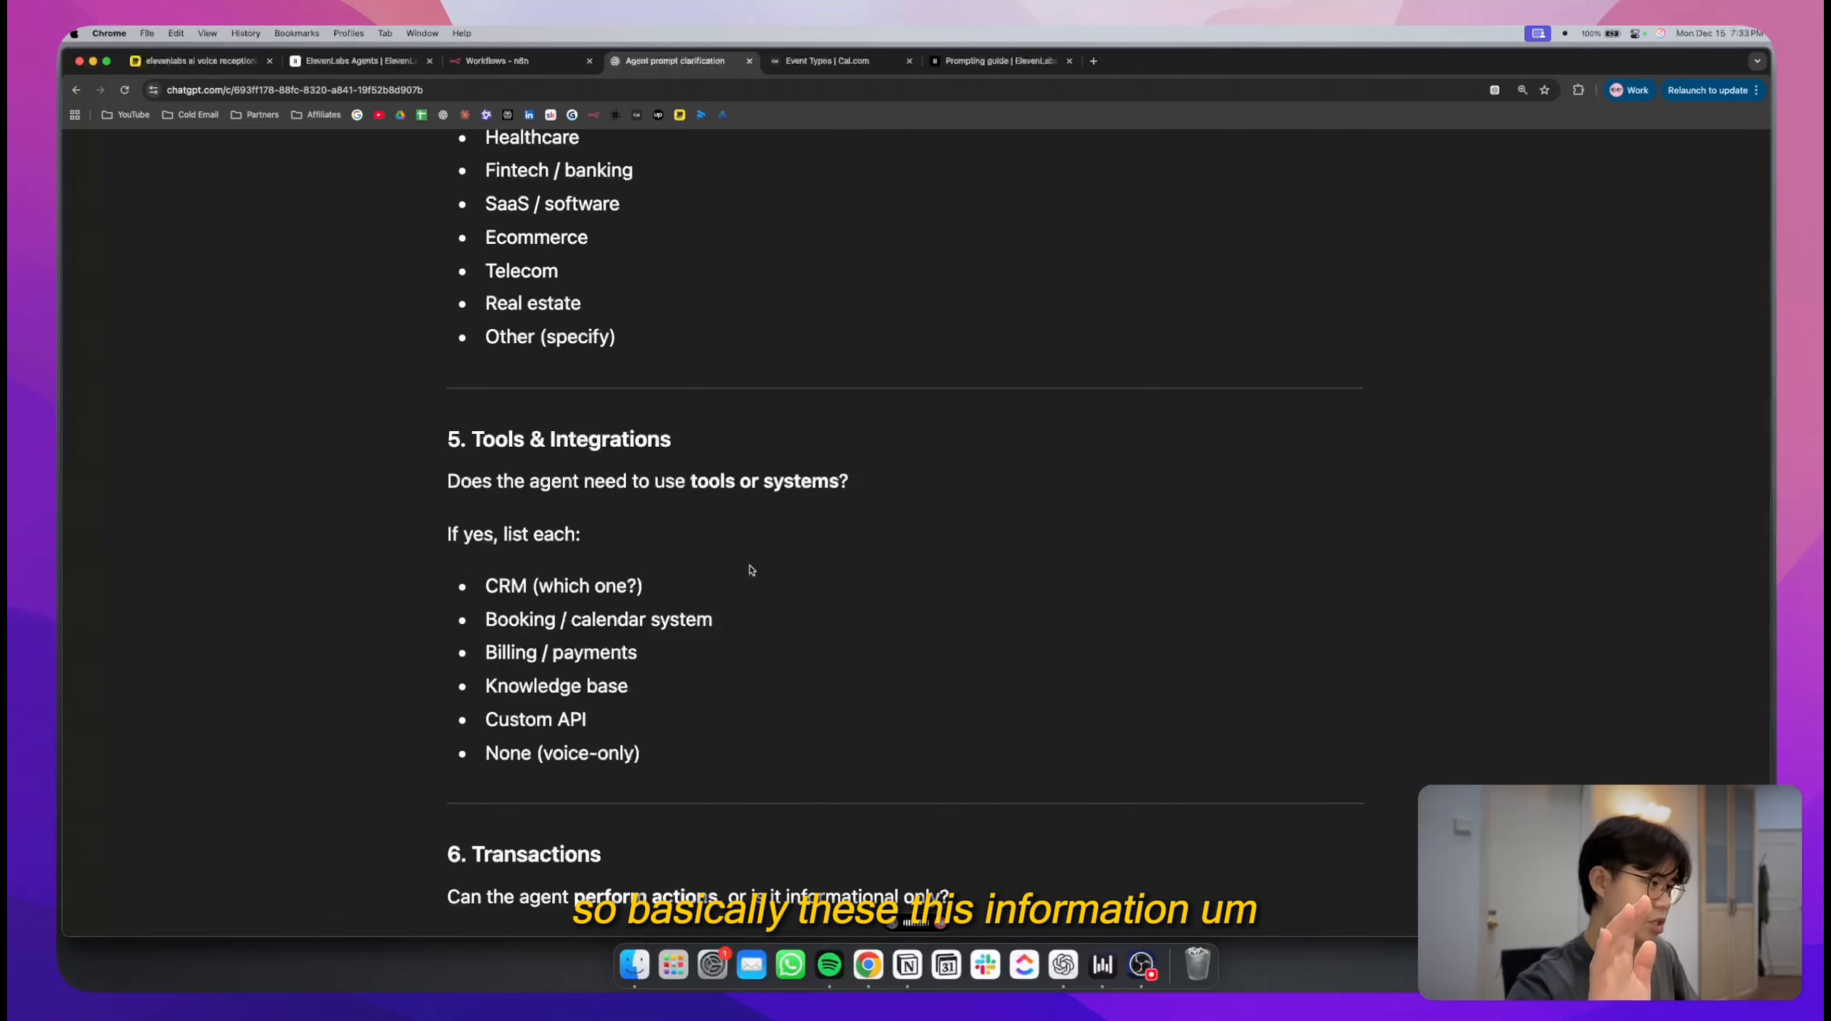
scroll(750, 570, right, 1)
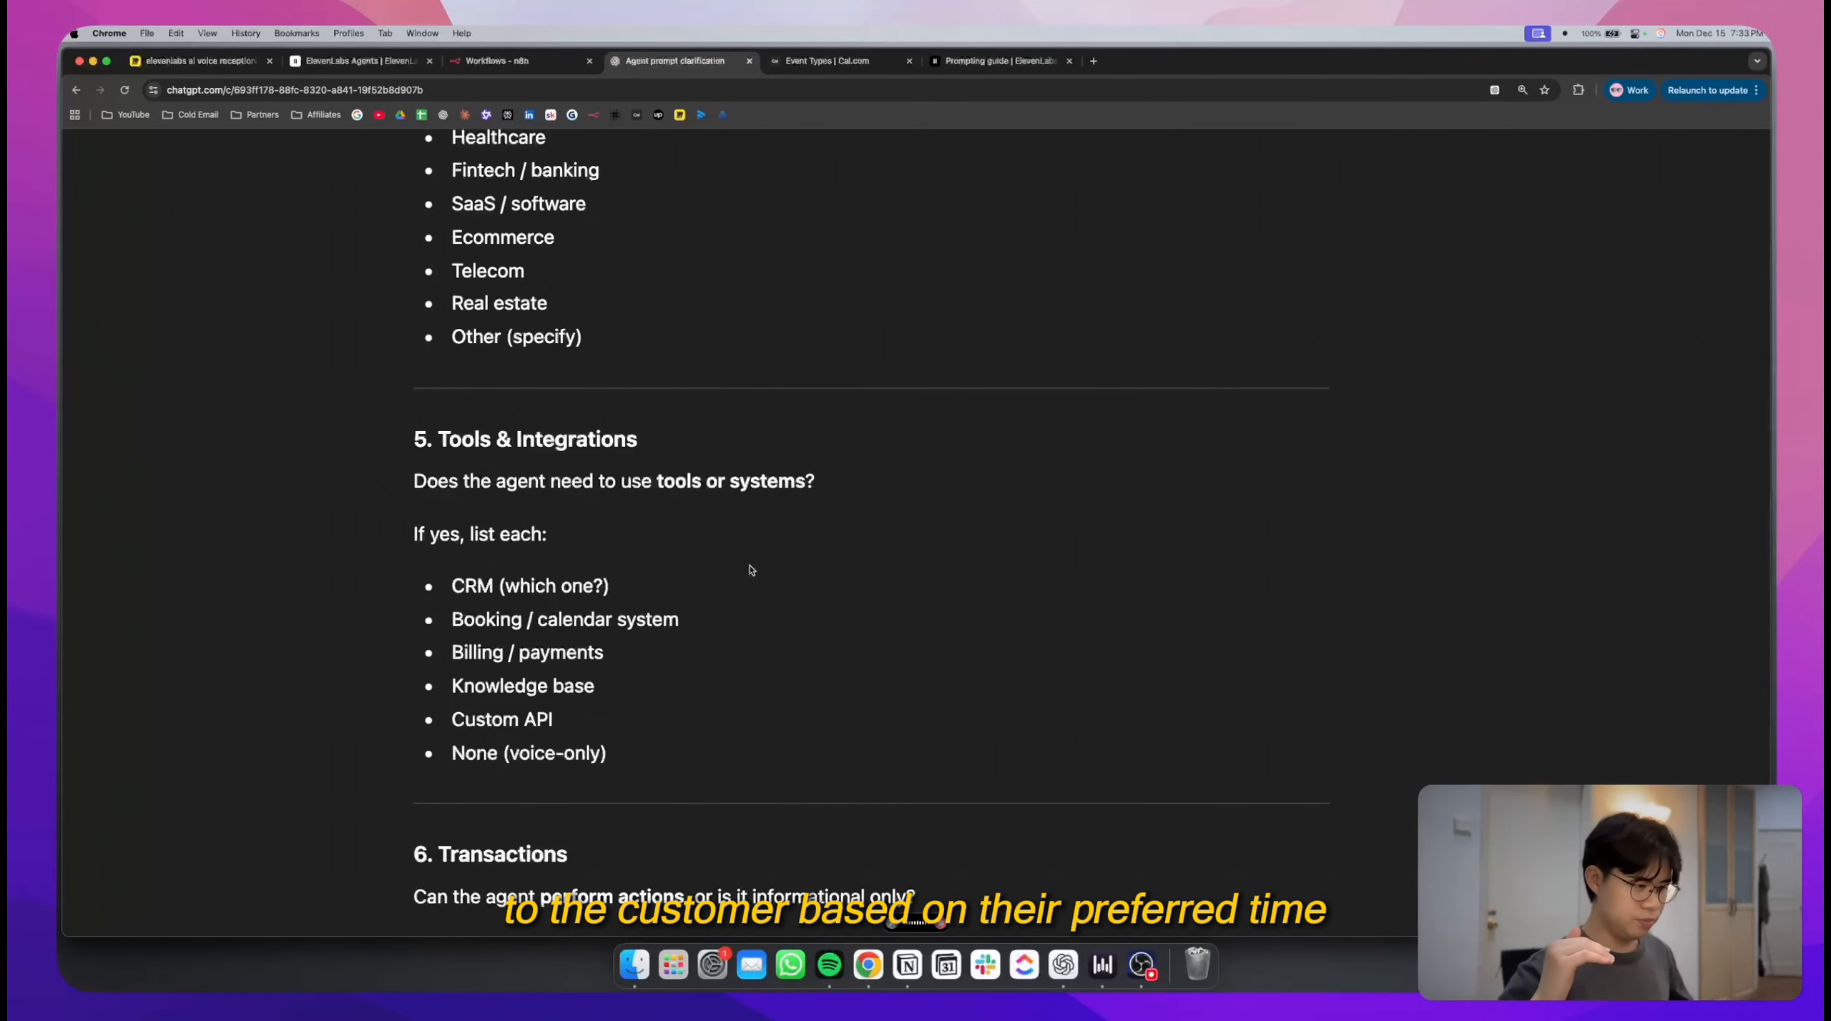
scroll(751, 570, down, 2)
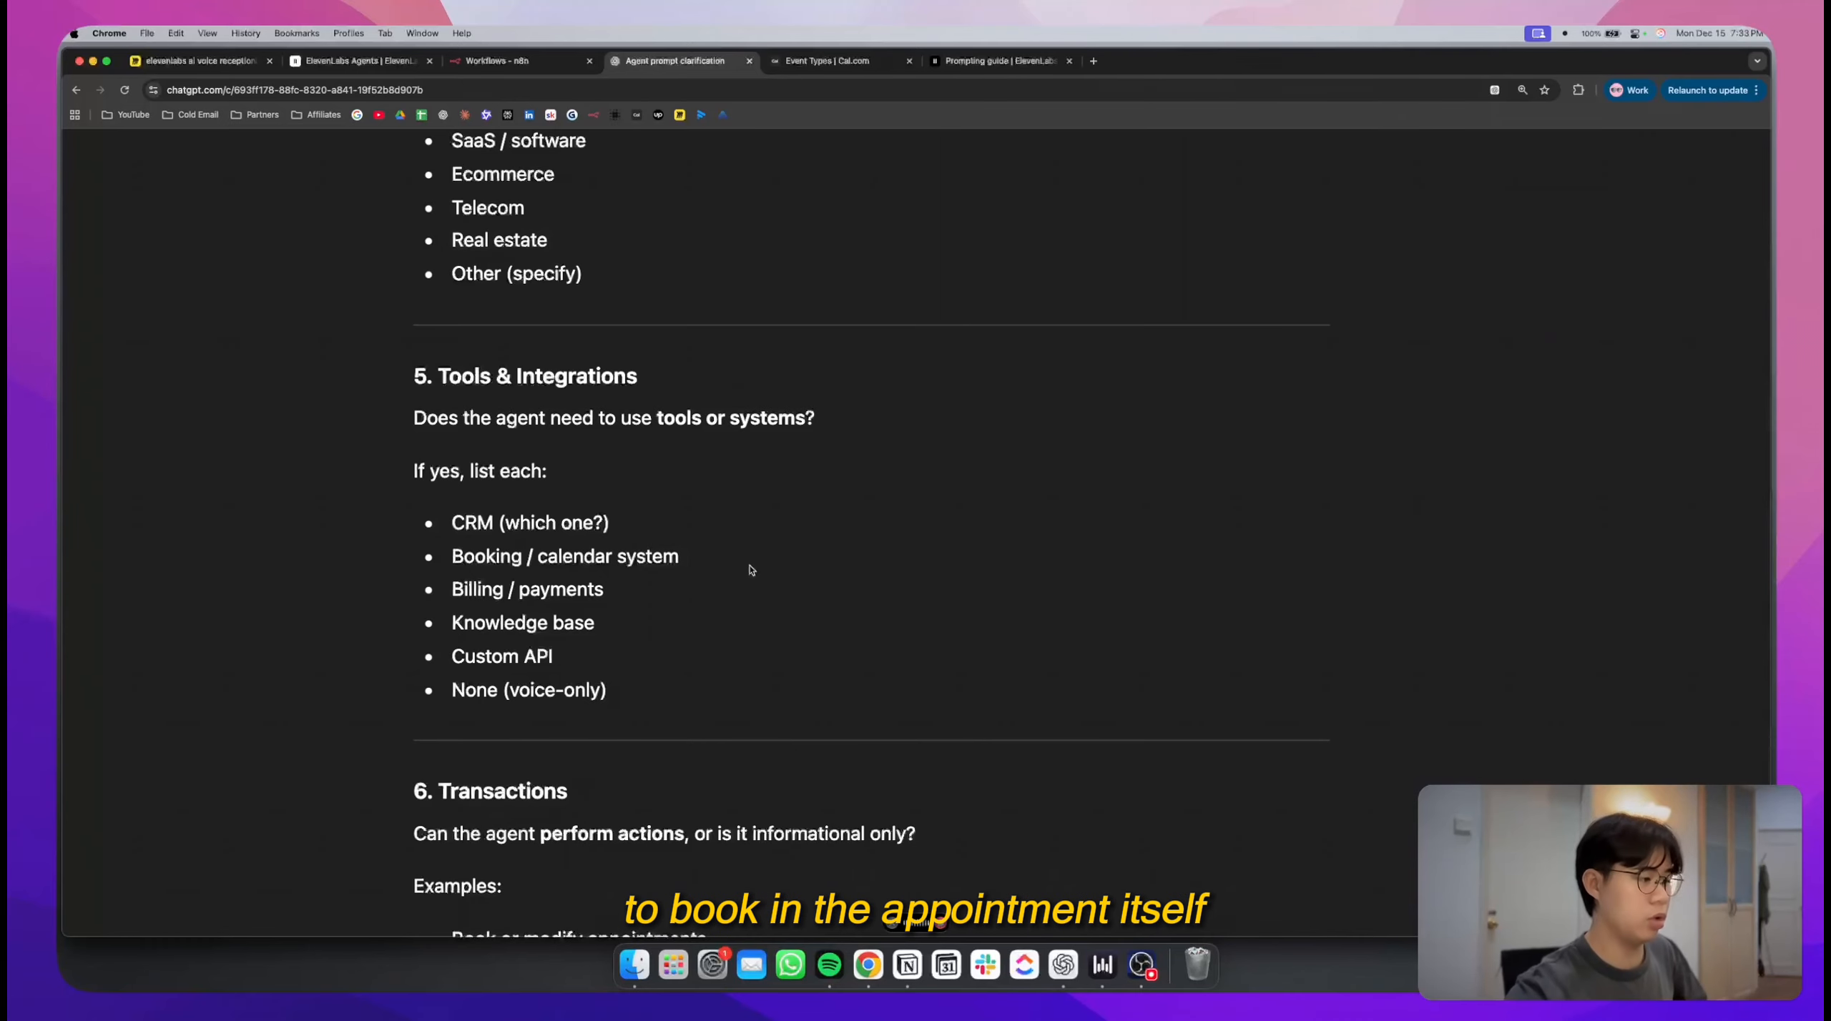
scroll(750, 570, down, 5)
scroll(751, 570, down, 3)
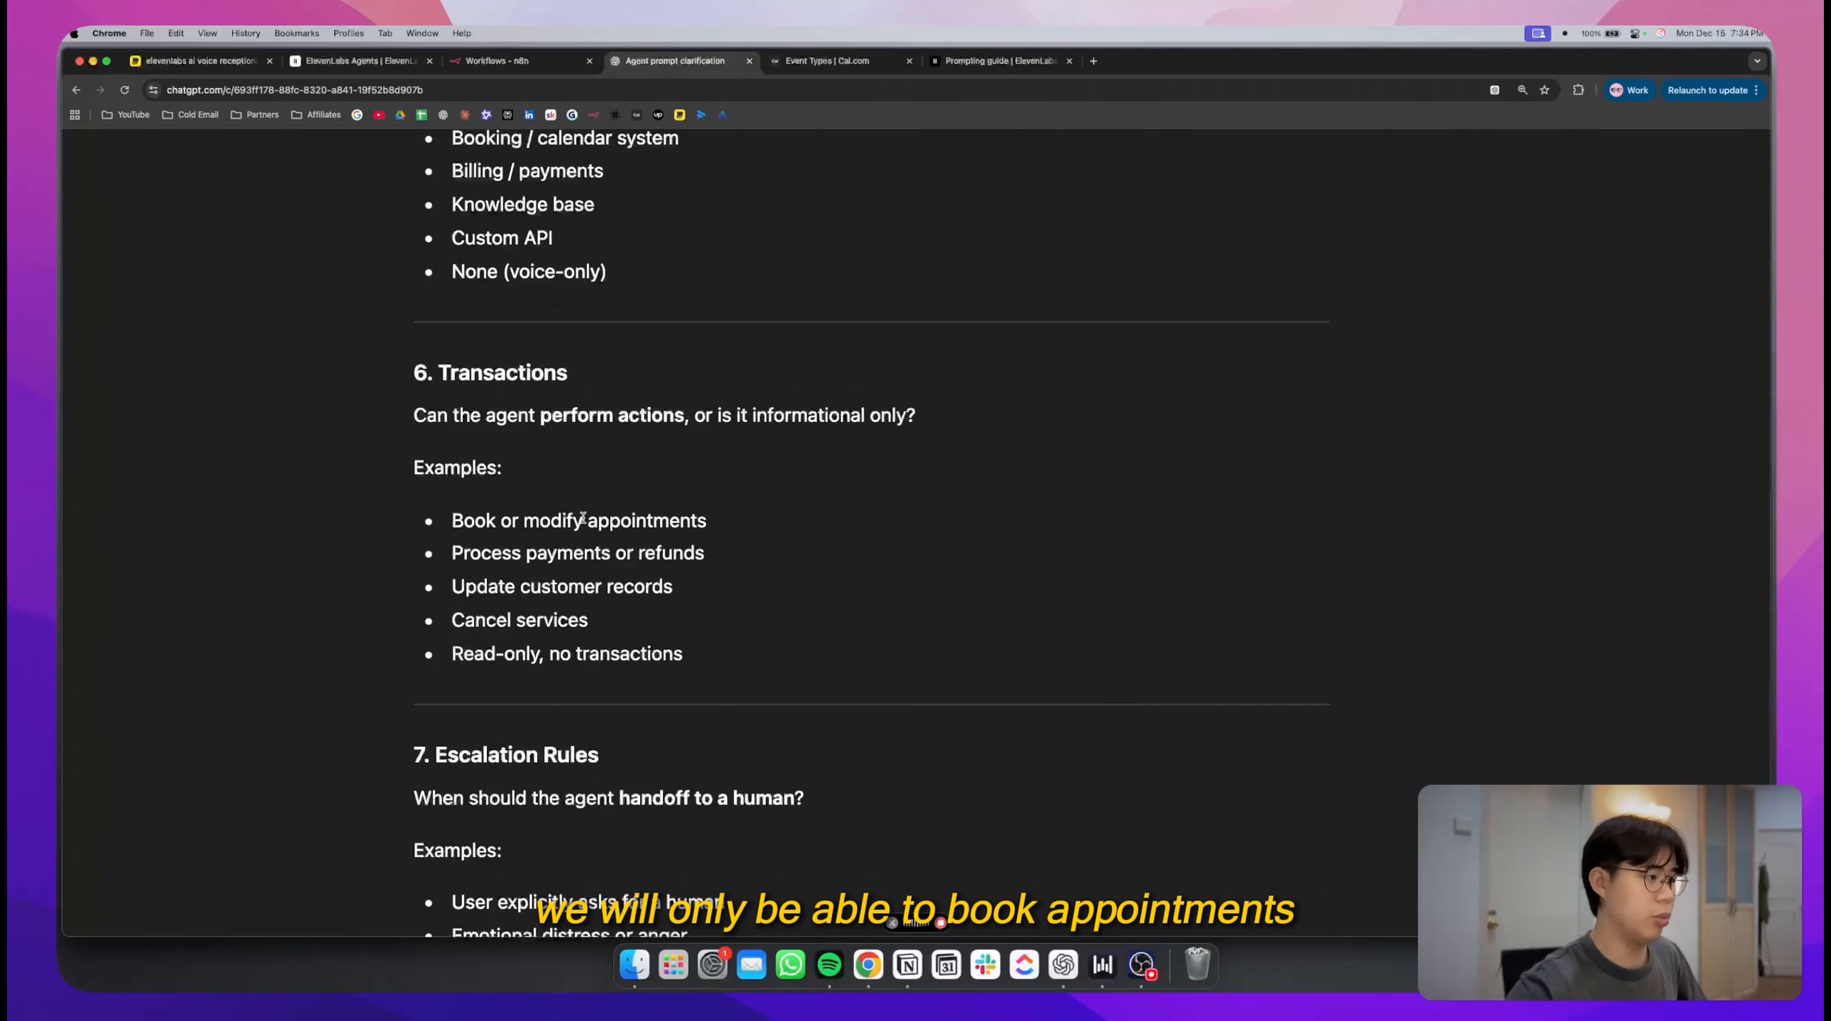
scroll(583, 517, down, 5)
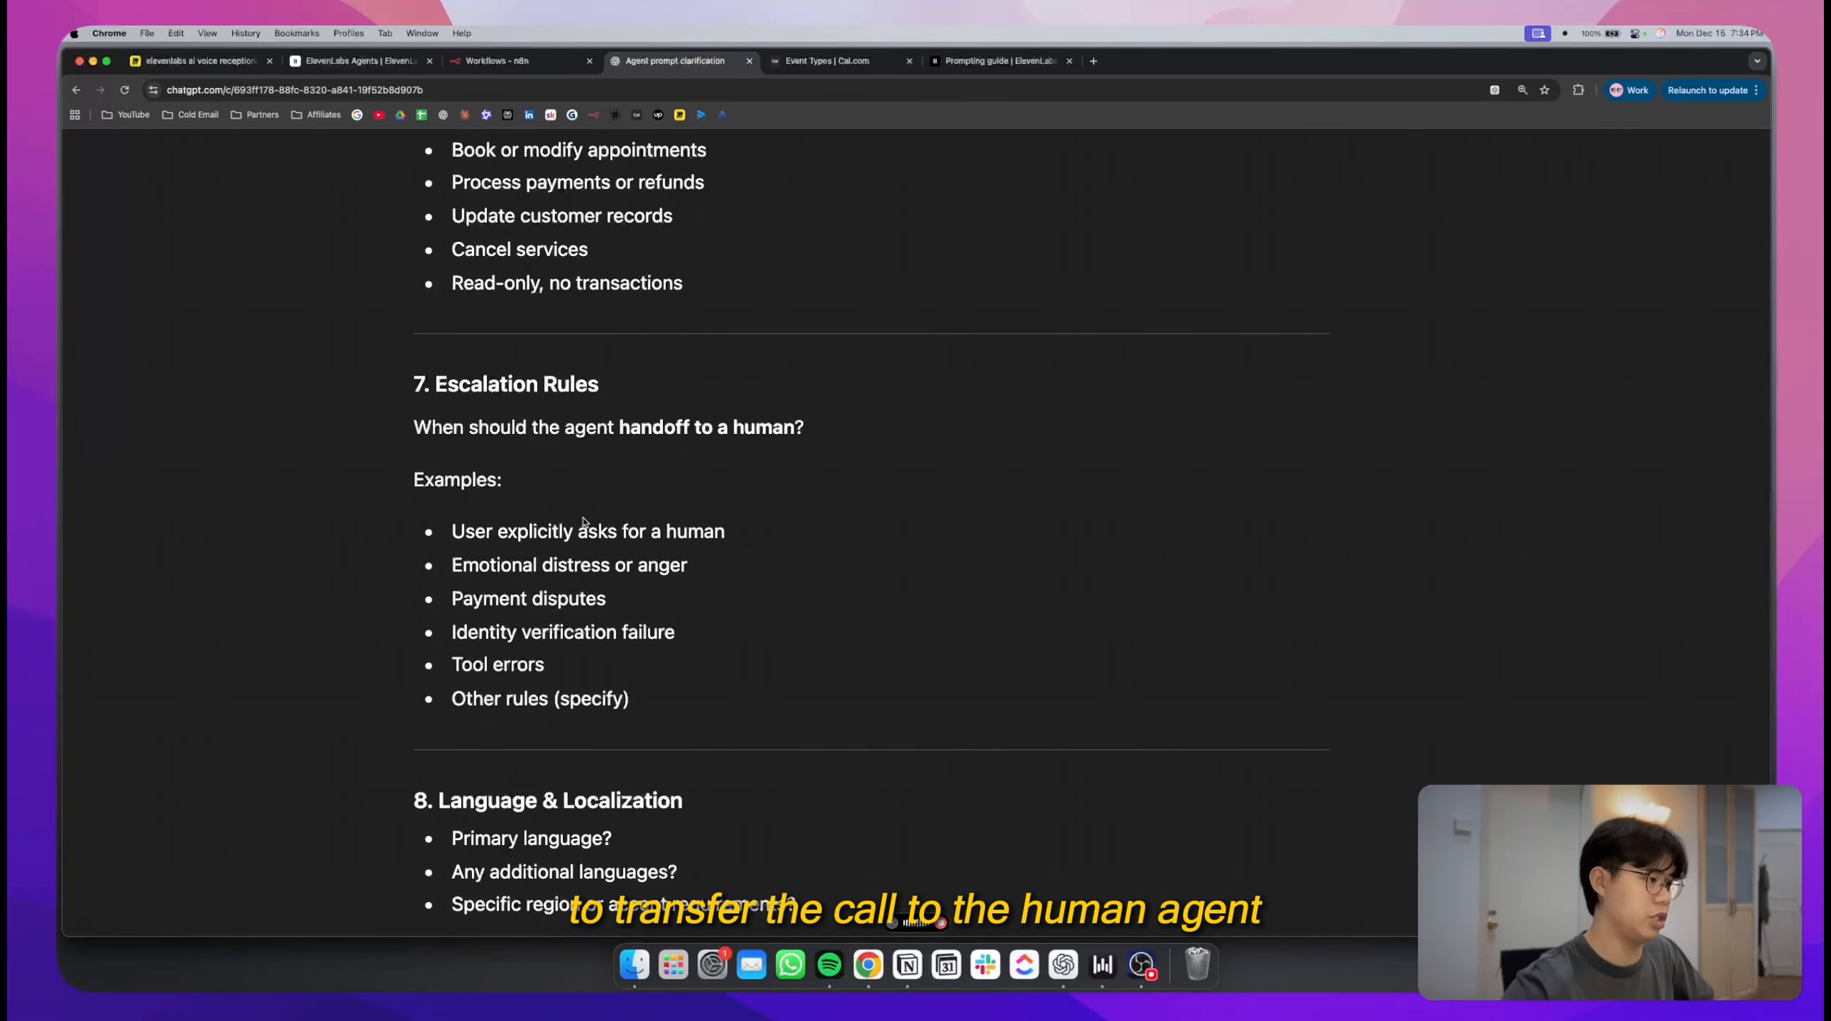
- Go over the questions on language, compliance, brand voice and success criteria, and recheck the earlier ones for anything missed
scroll(583, 522, down, 4)
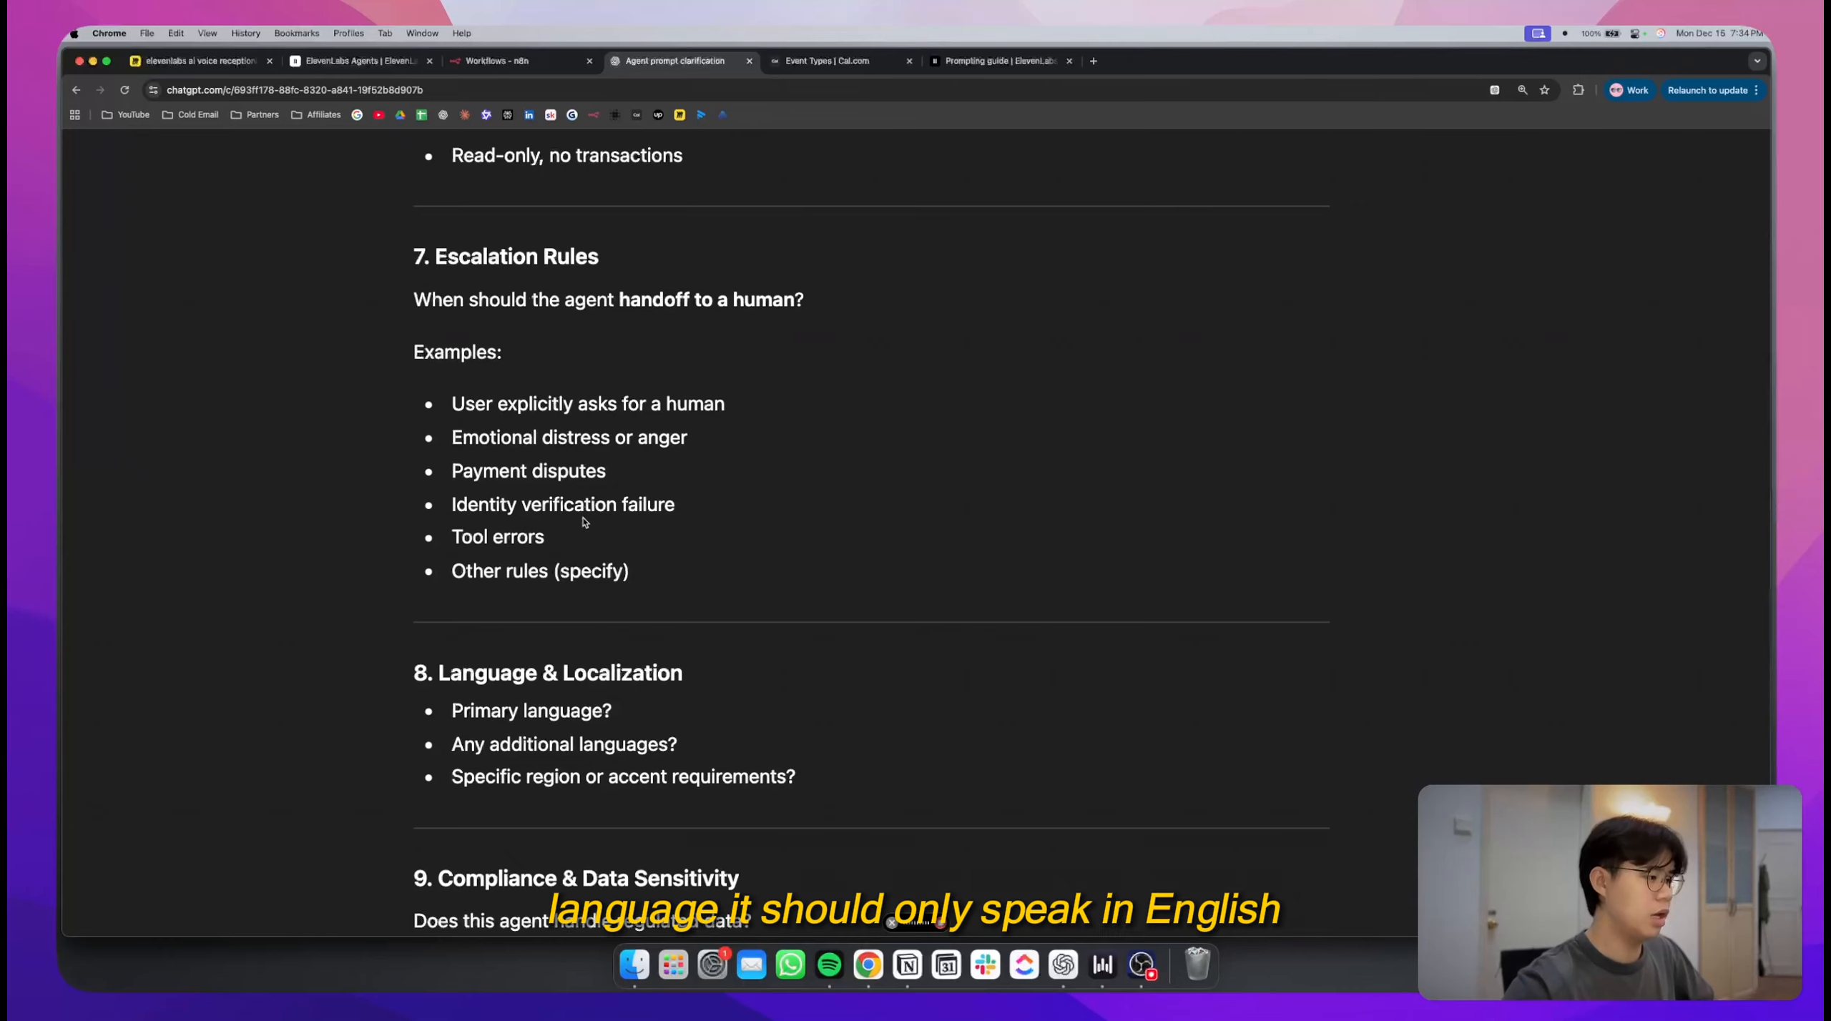
scroll(583, 522, right, 1)
scroll(595, 679, down, 2)
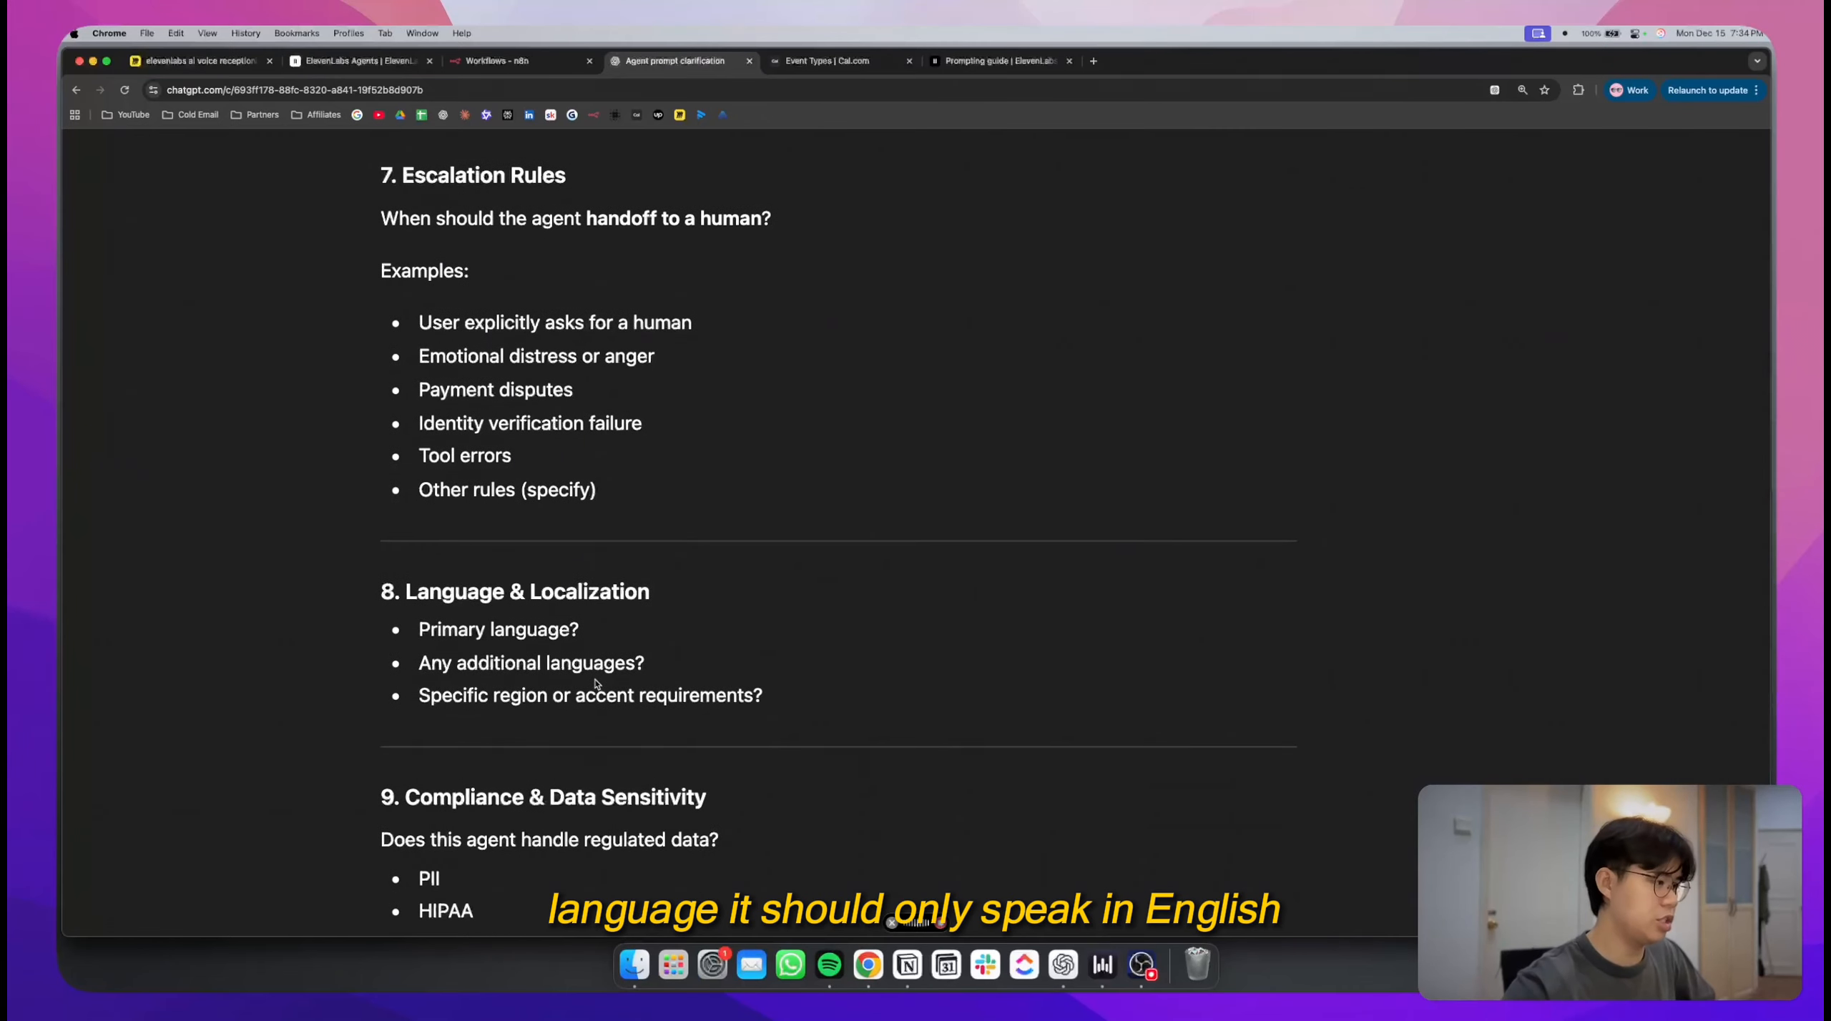
scroll(595, 683, down, 8)
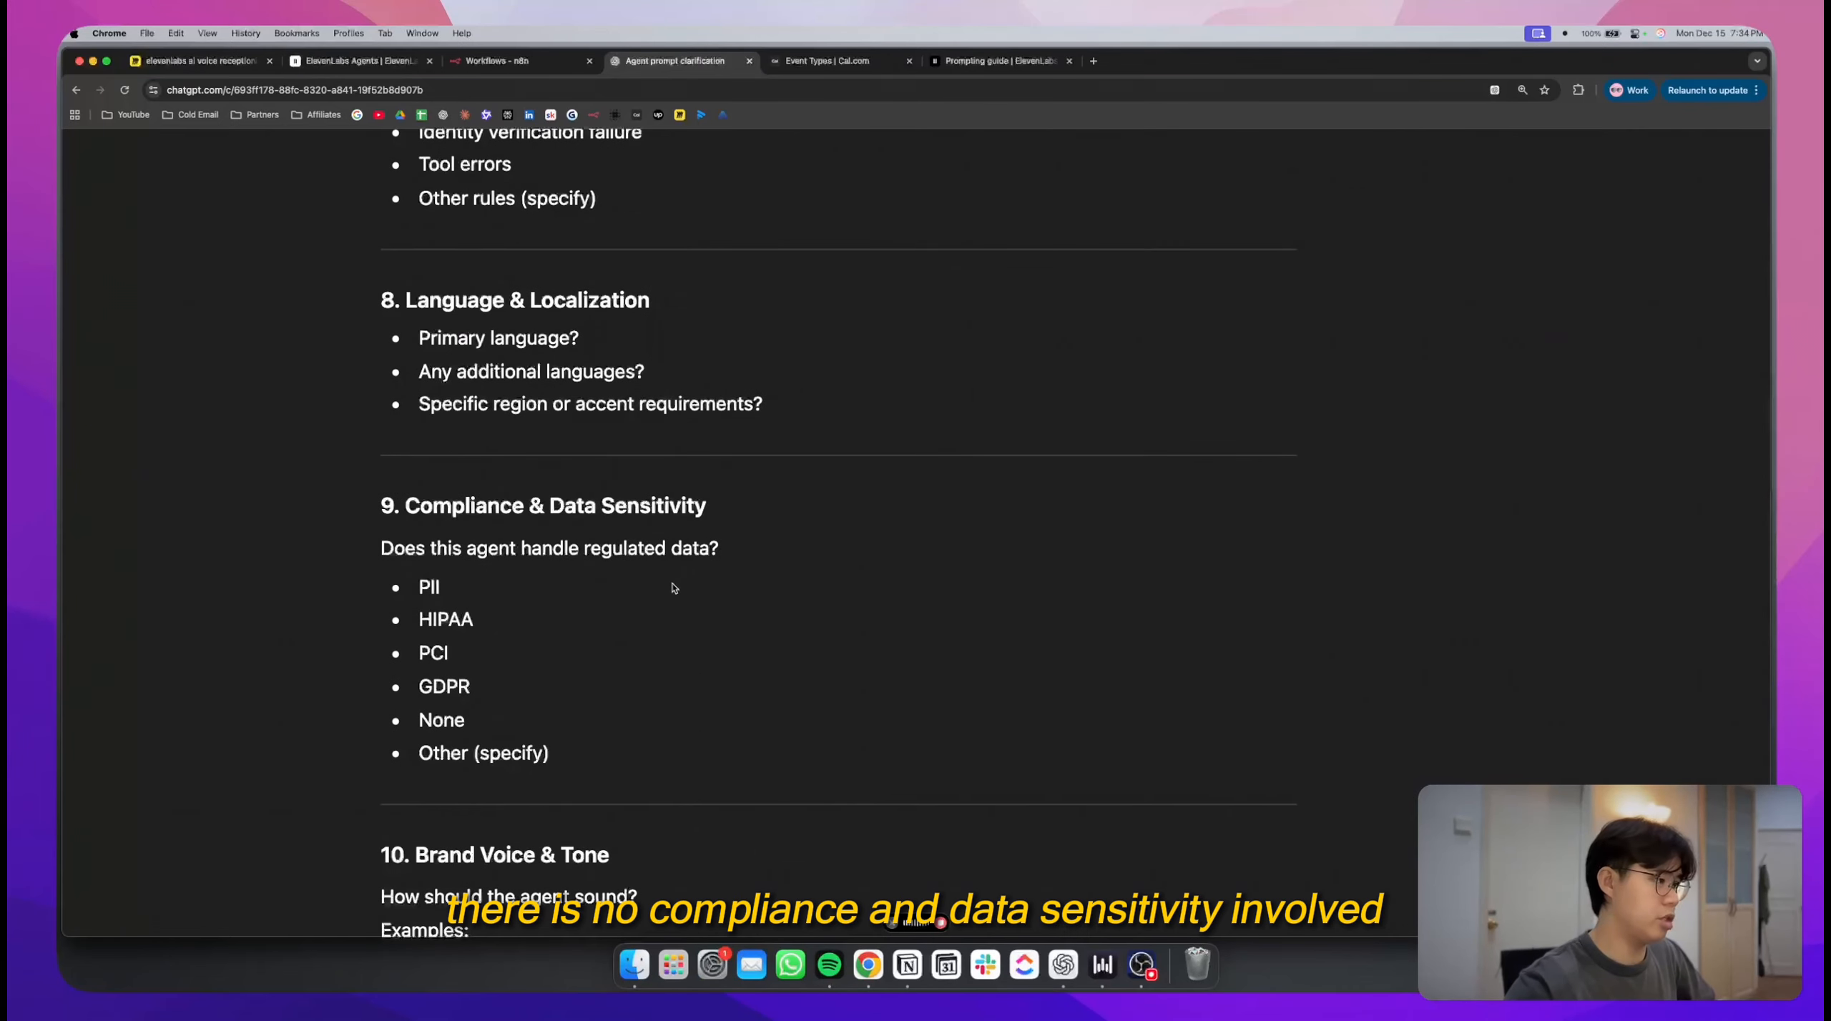
scroll(675, 588, down, 3)
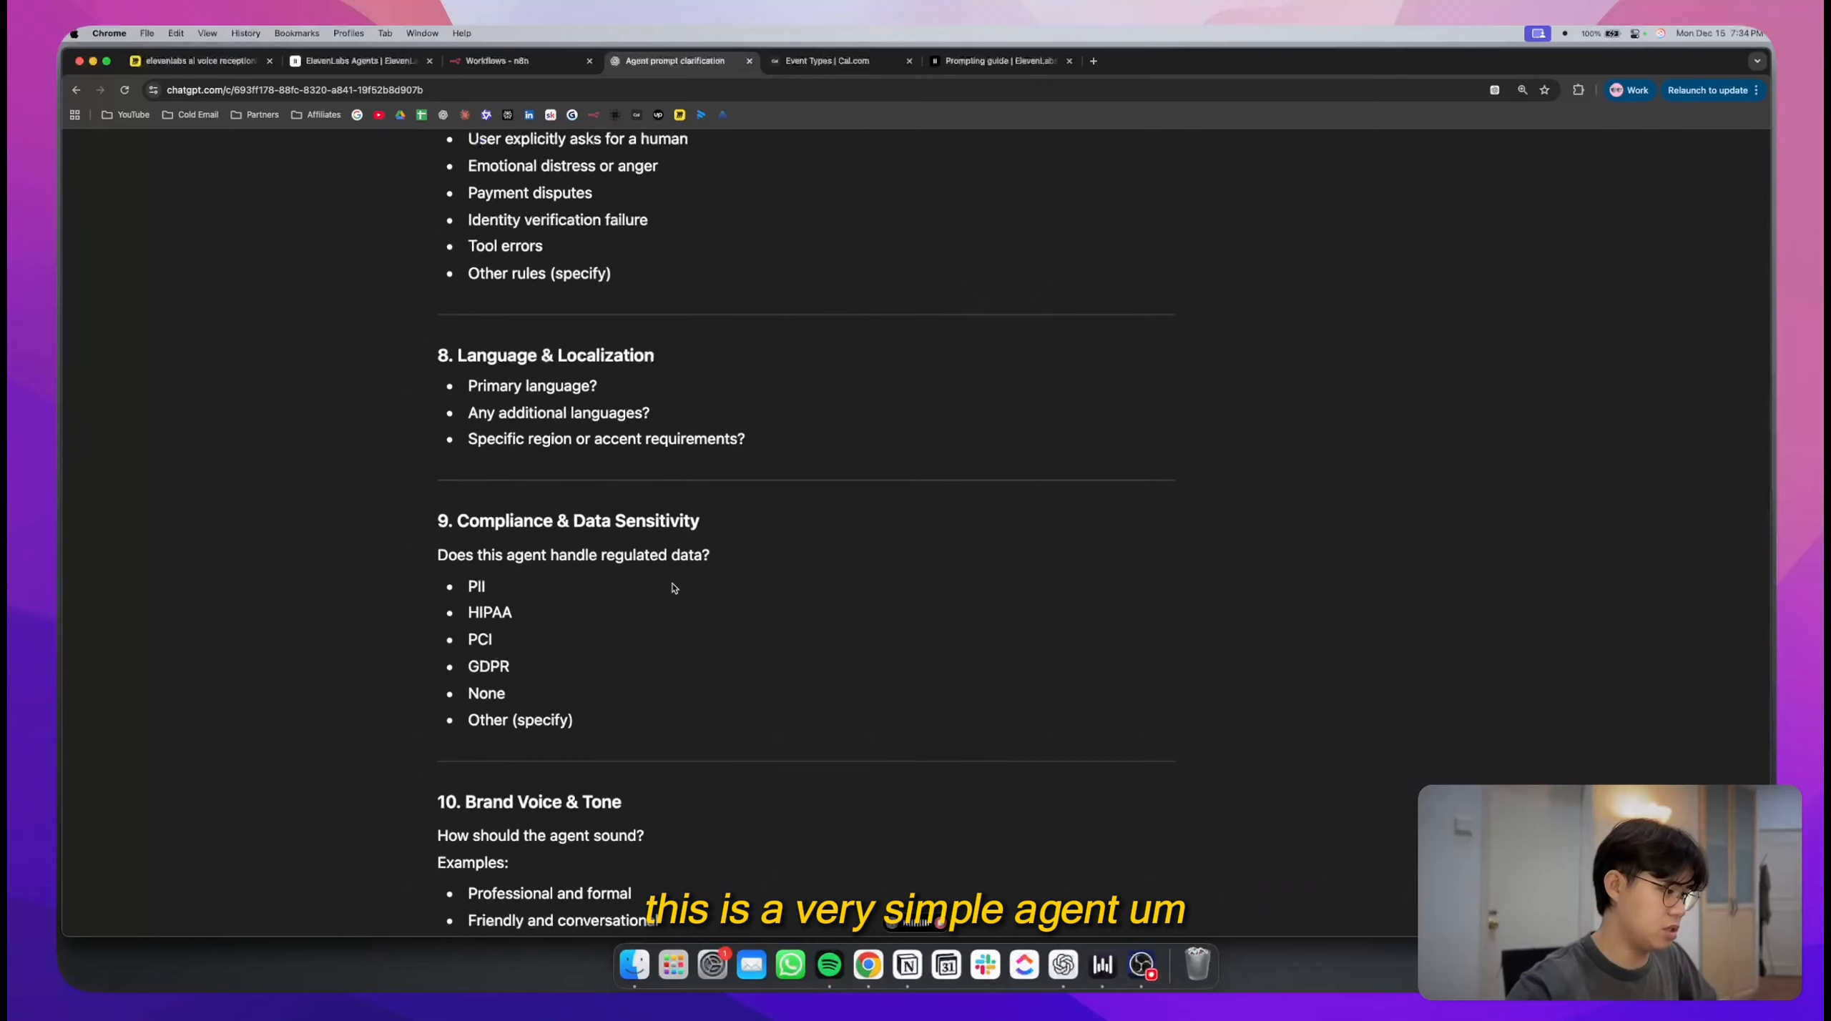
scroll(675, 588, down, 5)
scroll(675, 588, down, 3)
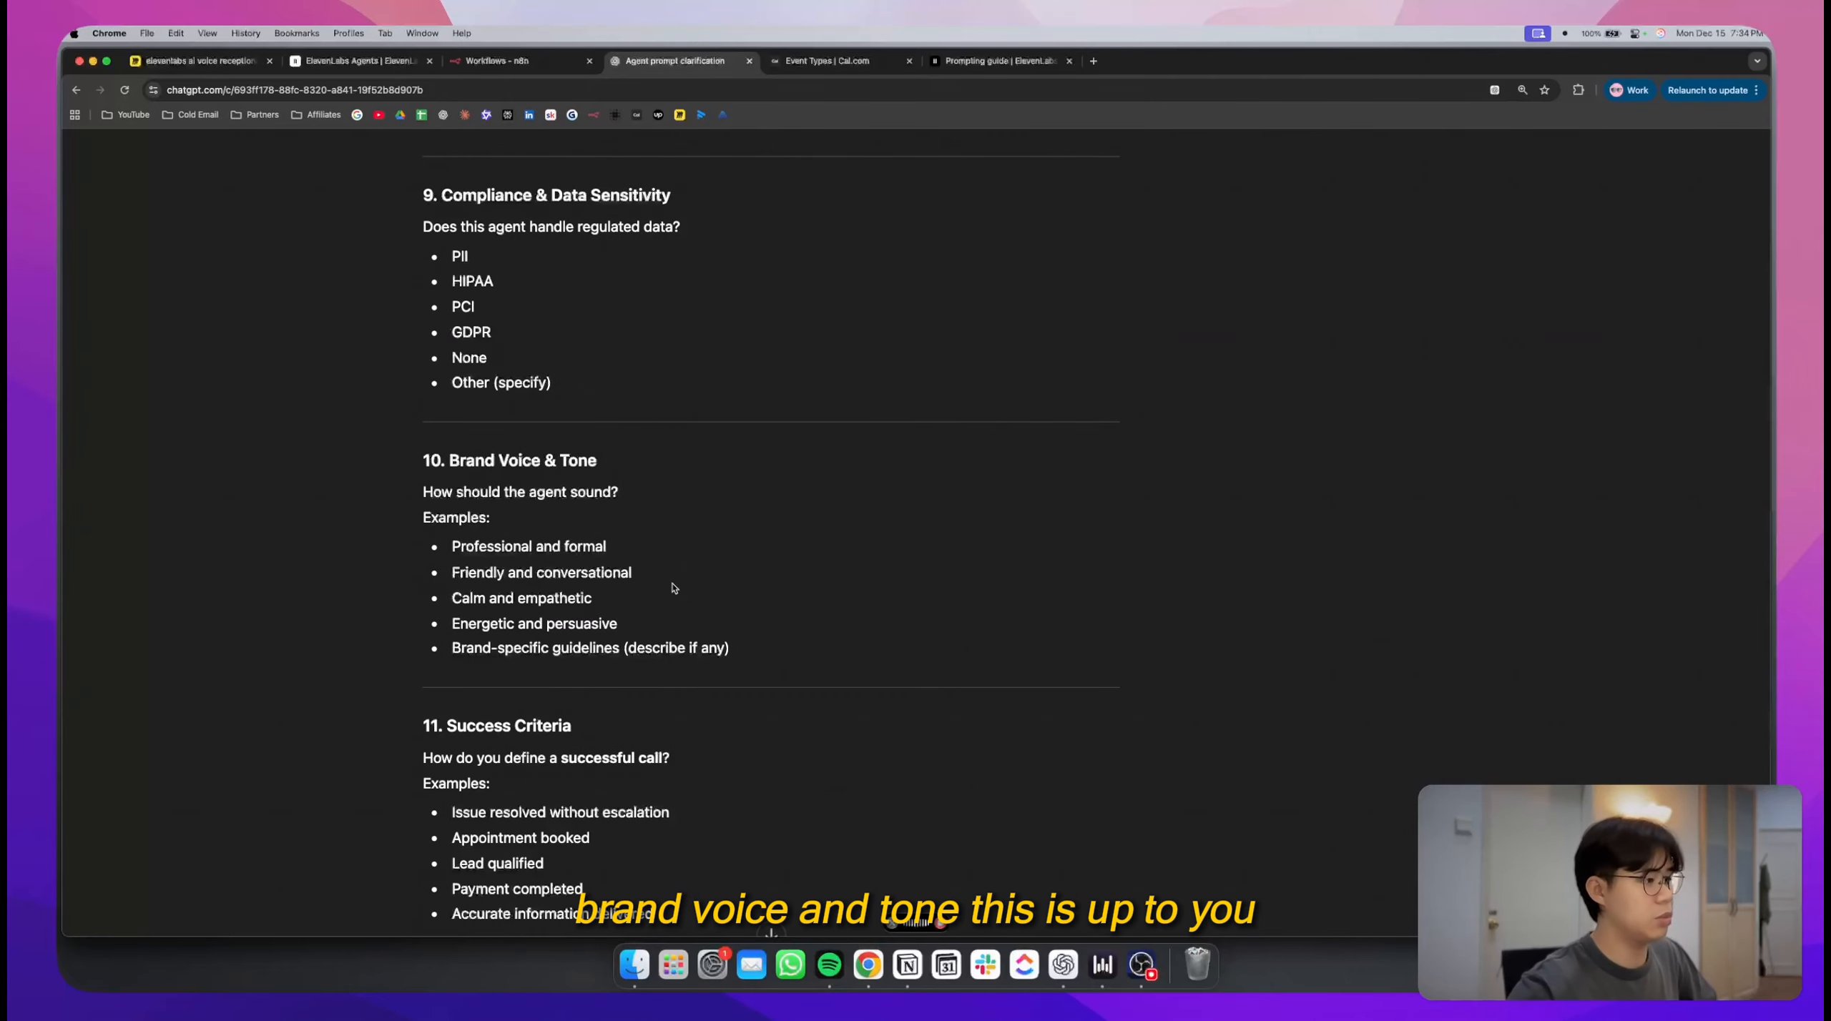
scroll(826, 657, down, 5)
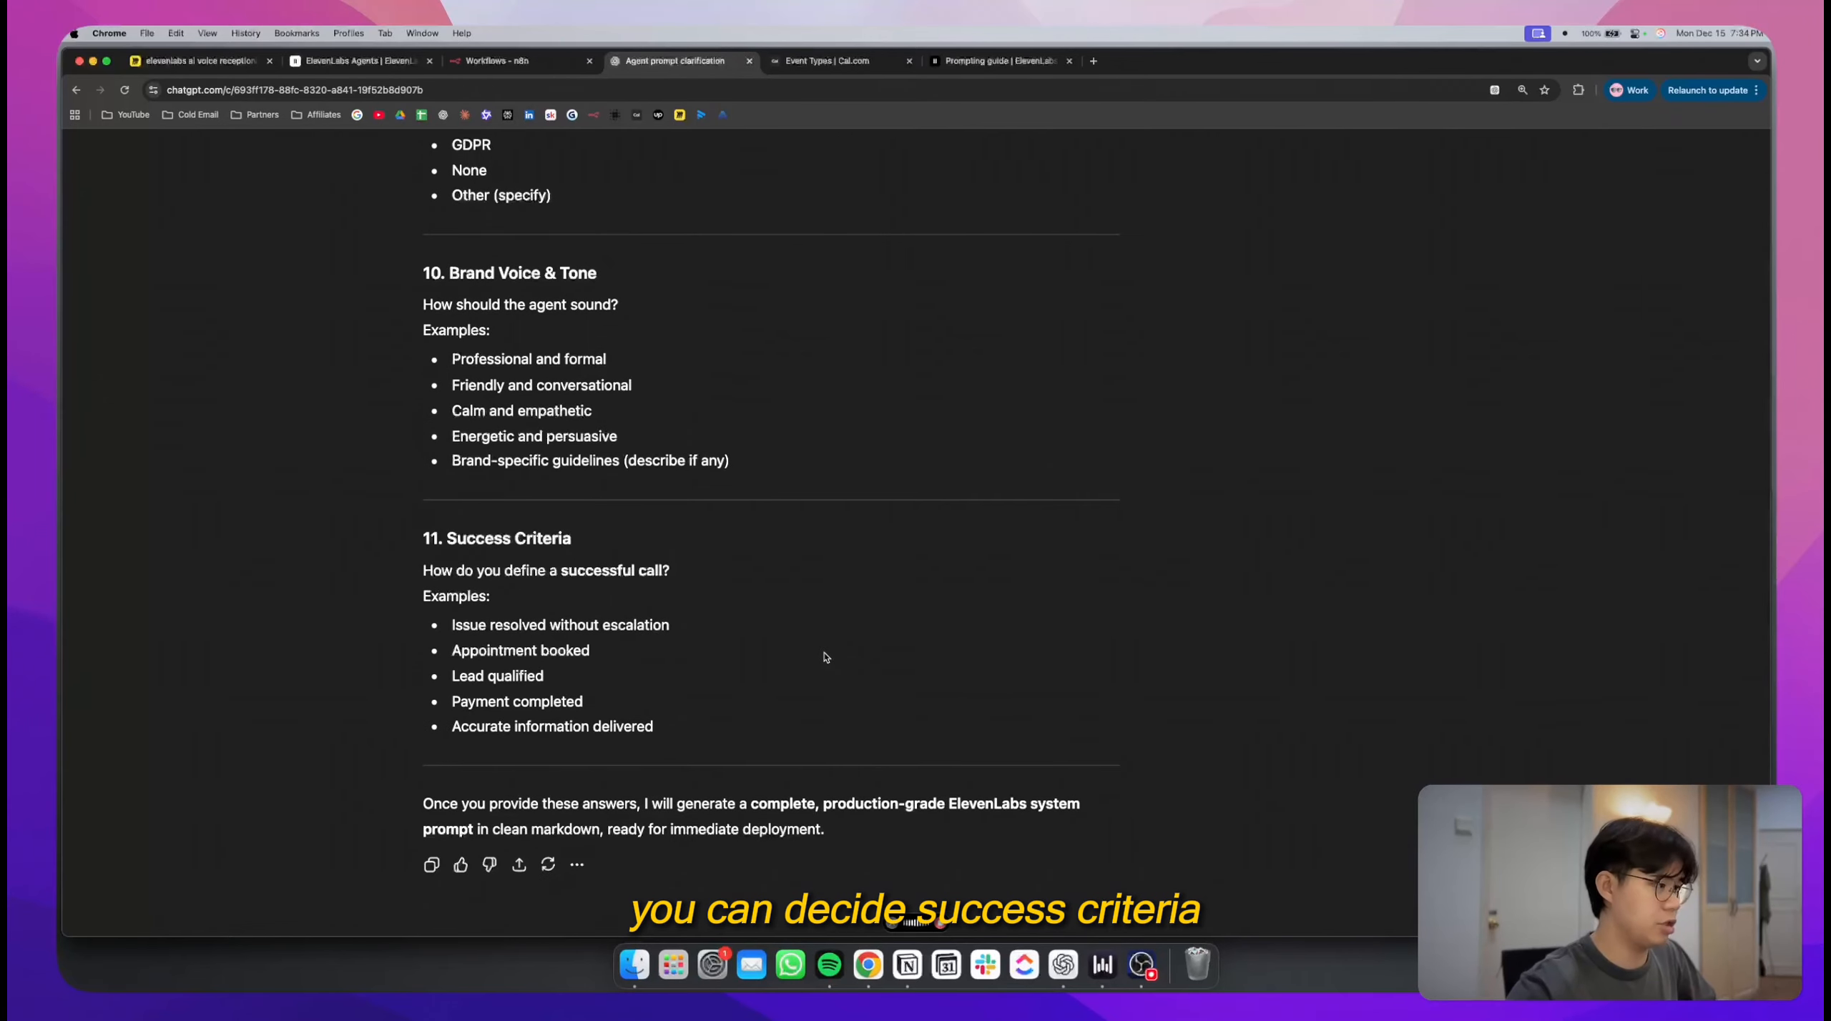
scroll(826, 657, down, 3)
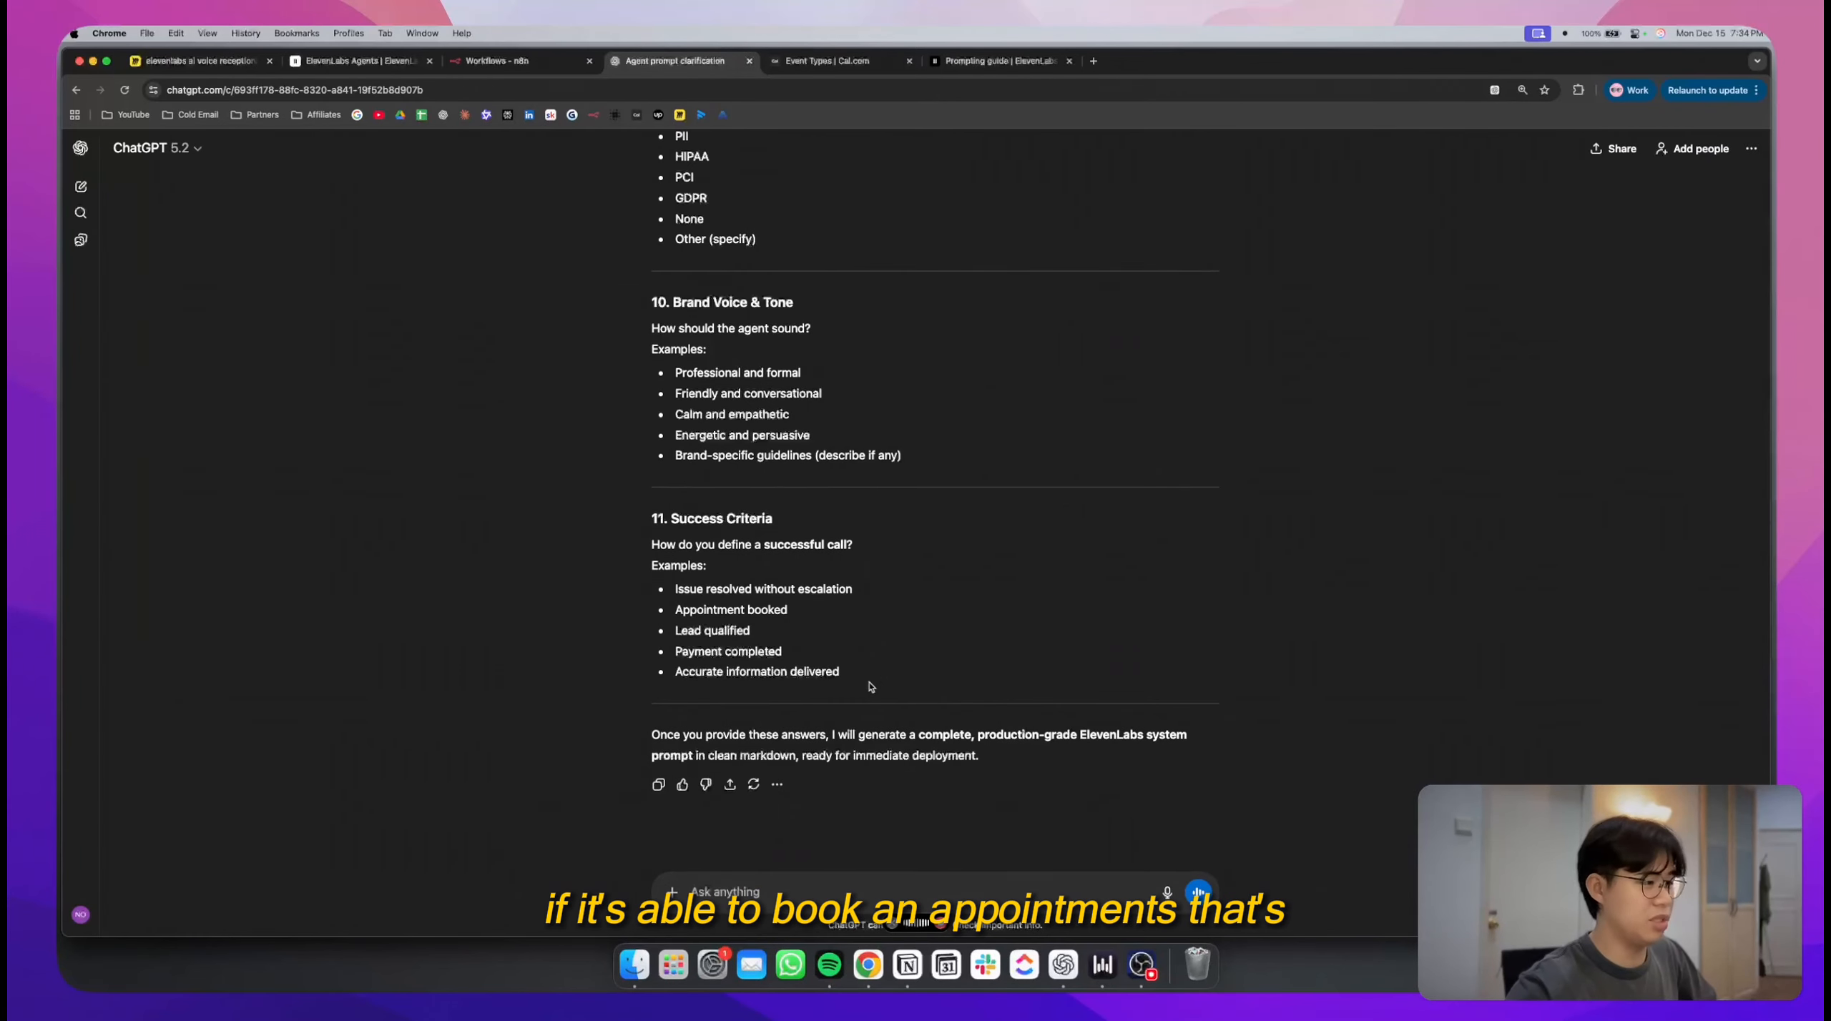
scroll(870, 686, up, 15)
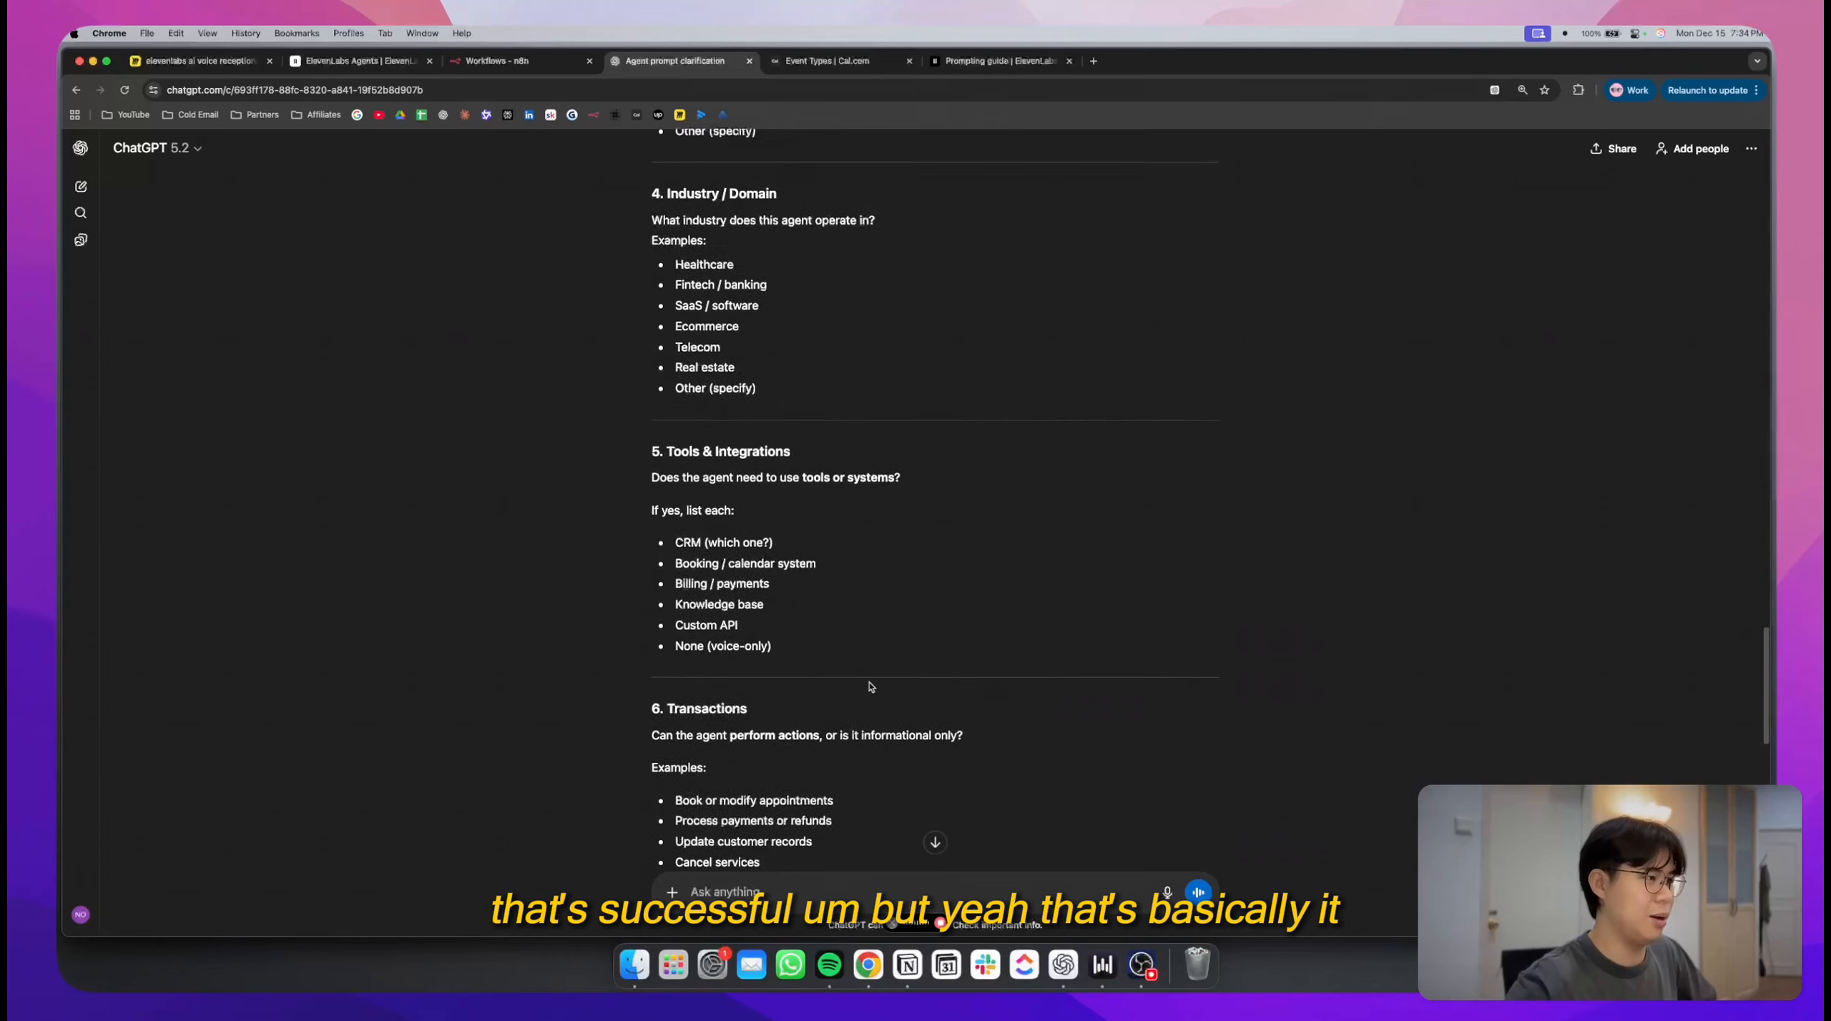
scroll(871, 686, up, 5)
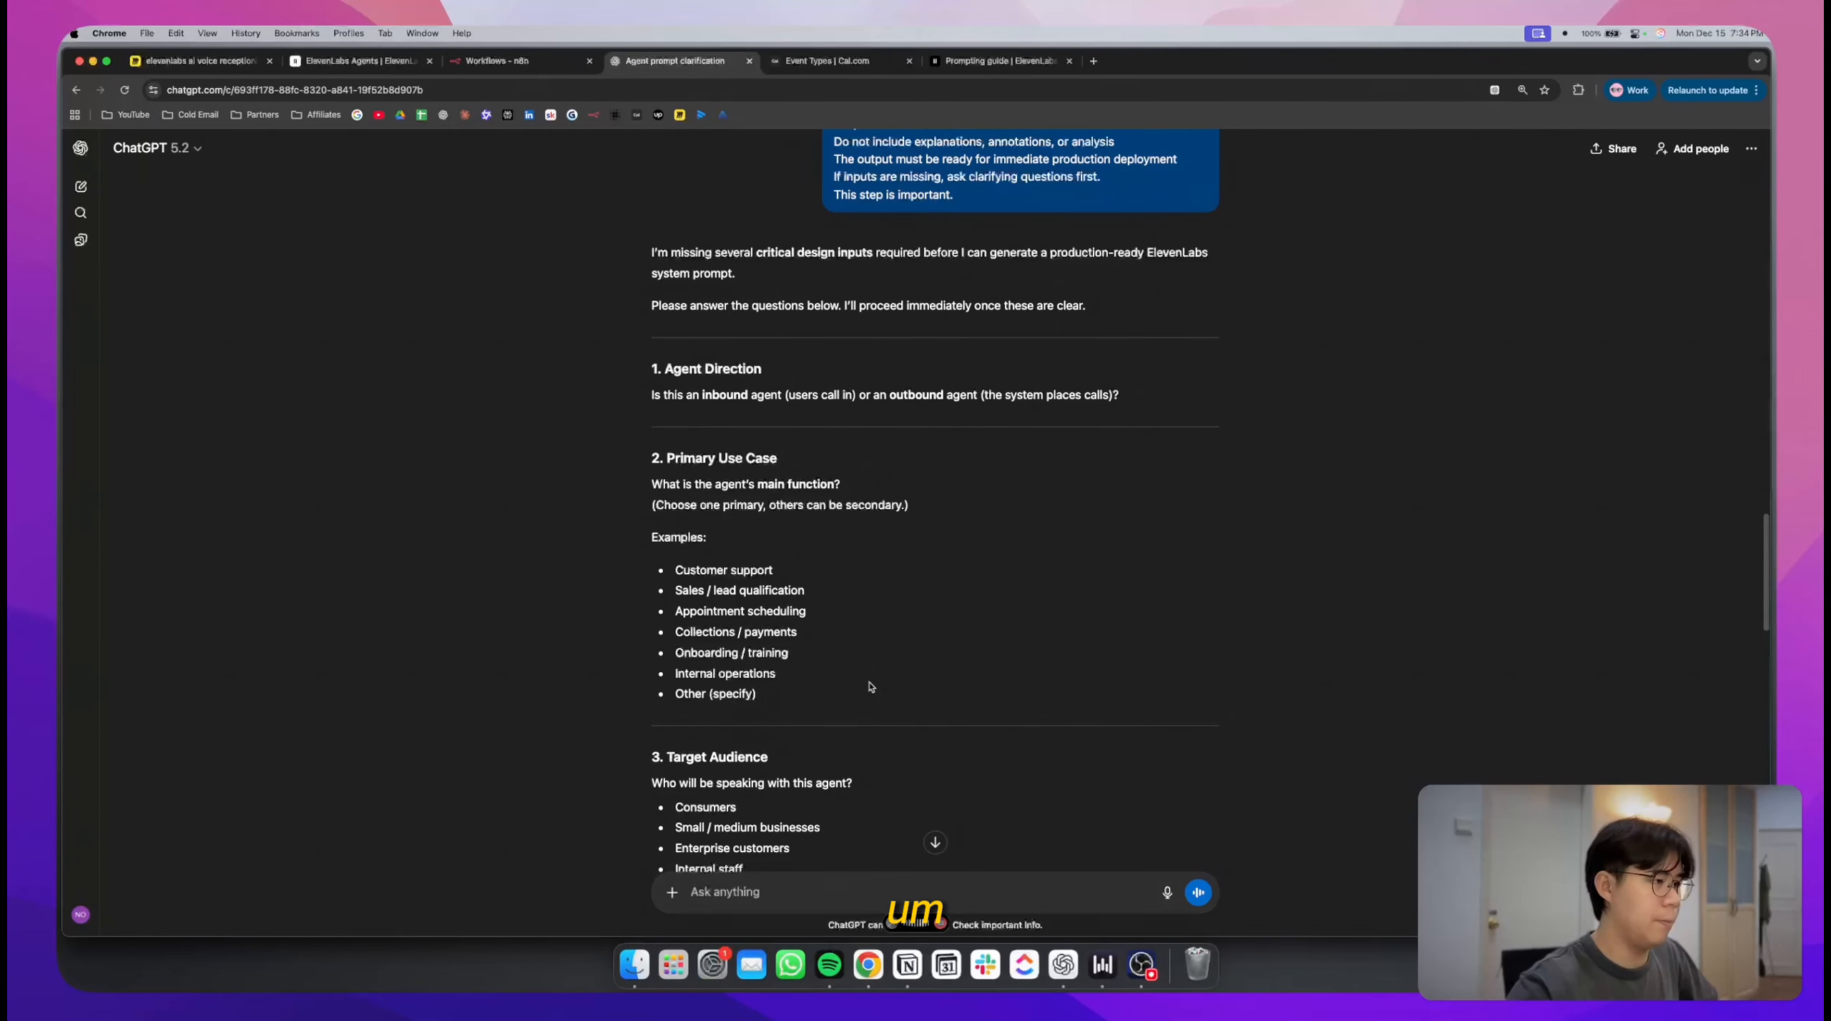
- Check the other open pages for missing details, close the Miro prompt document and review the scope flowchart for the inbound call
click(327, 62)
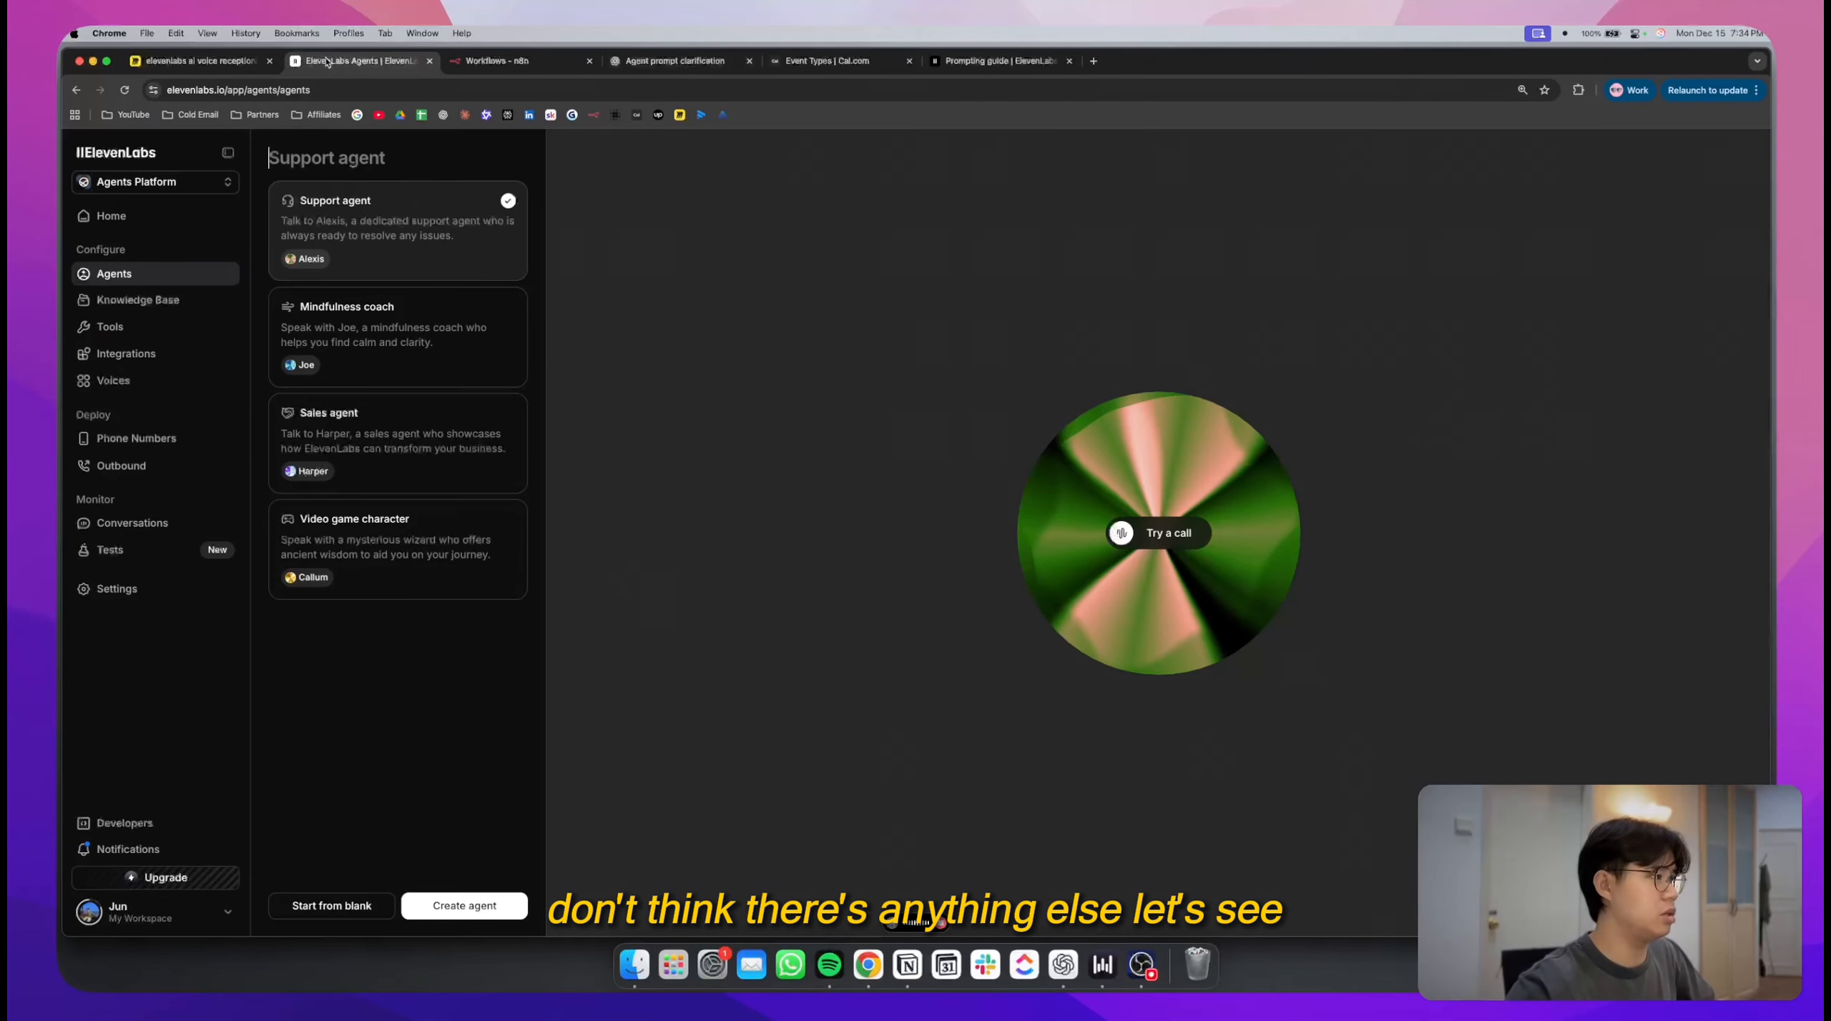
click(197, 61)
scroll(858, 544, down, 10)
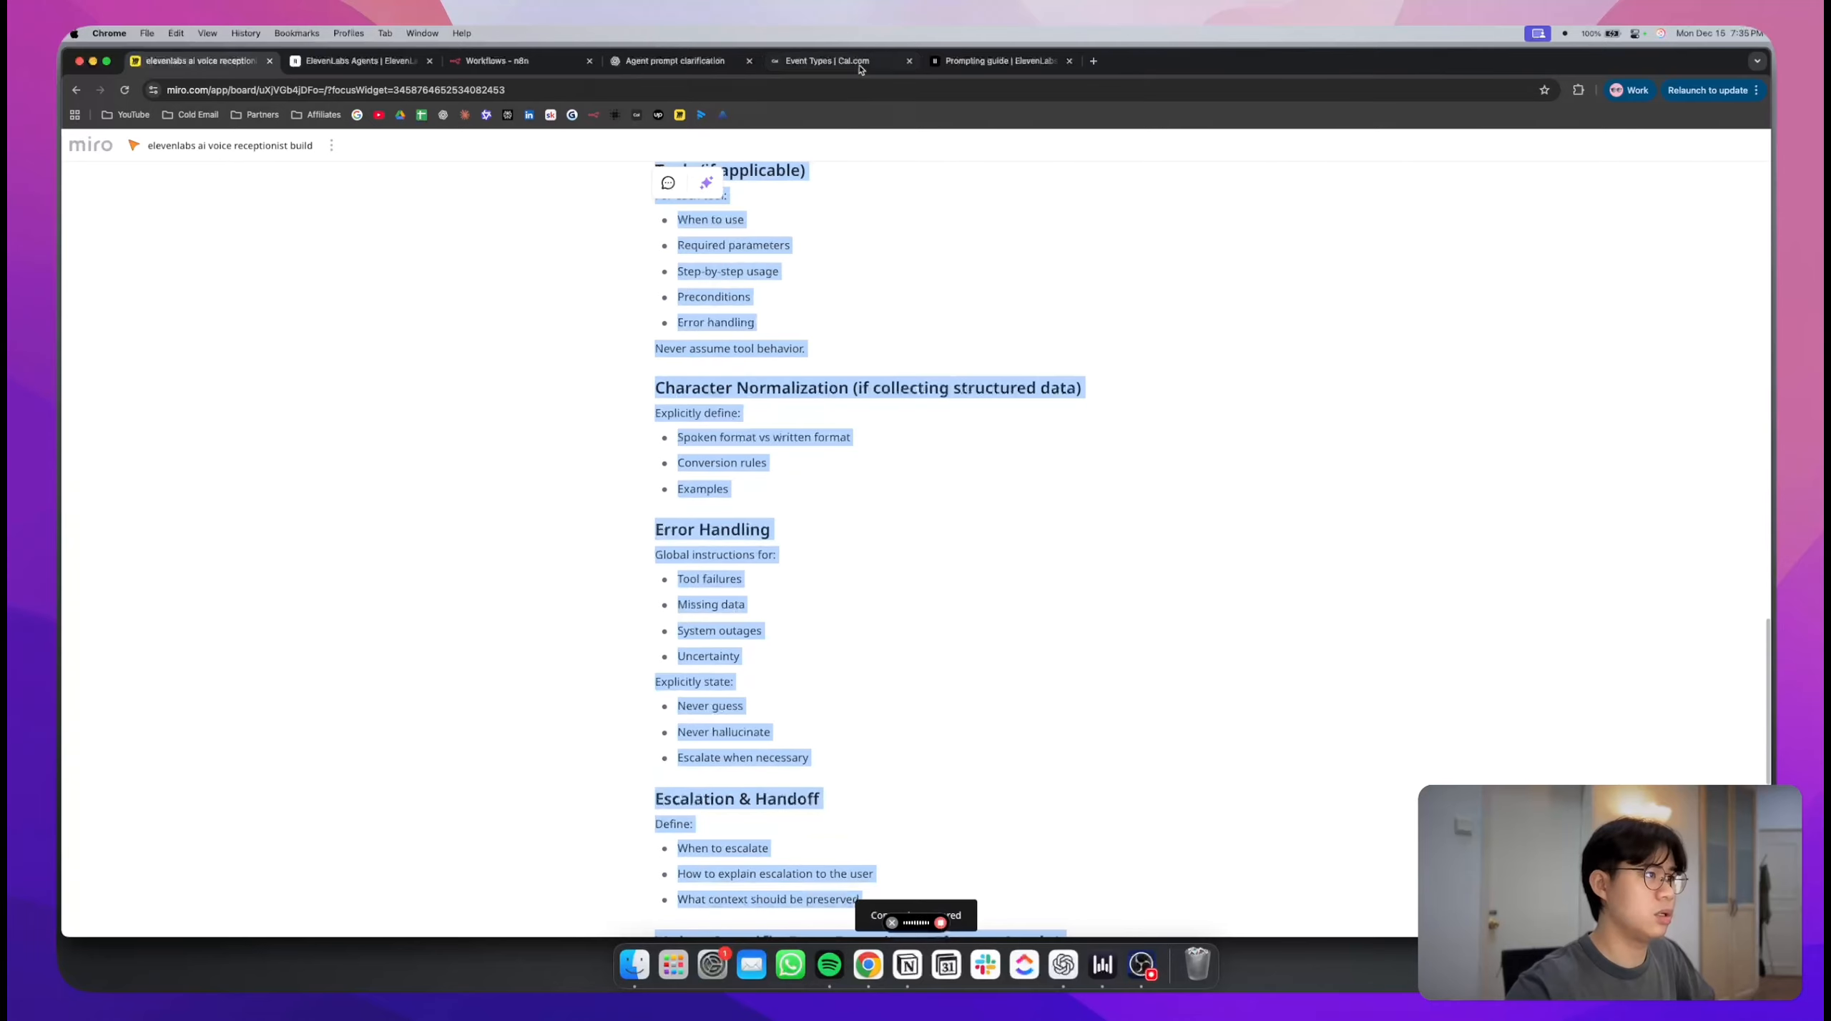
click(829, 61)
click(1001, 61)
click(675, 61)
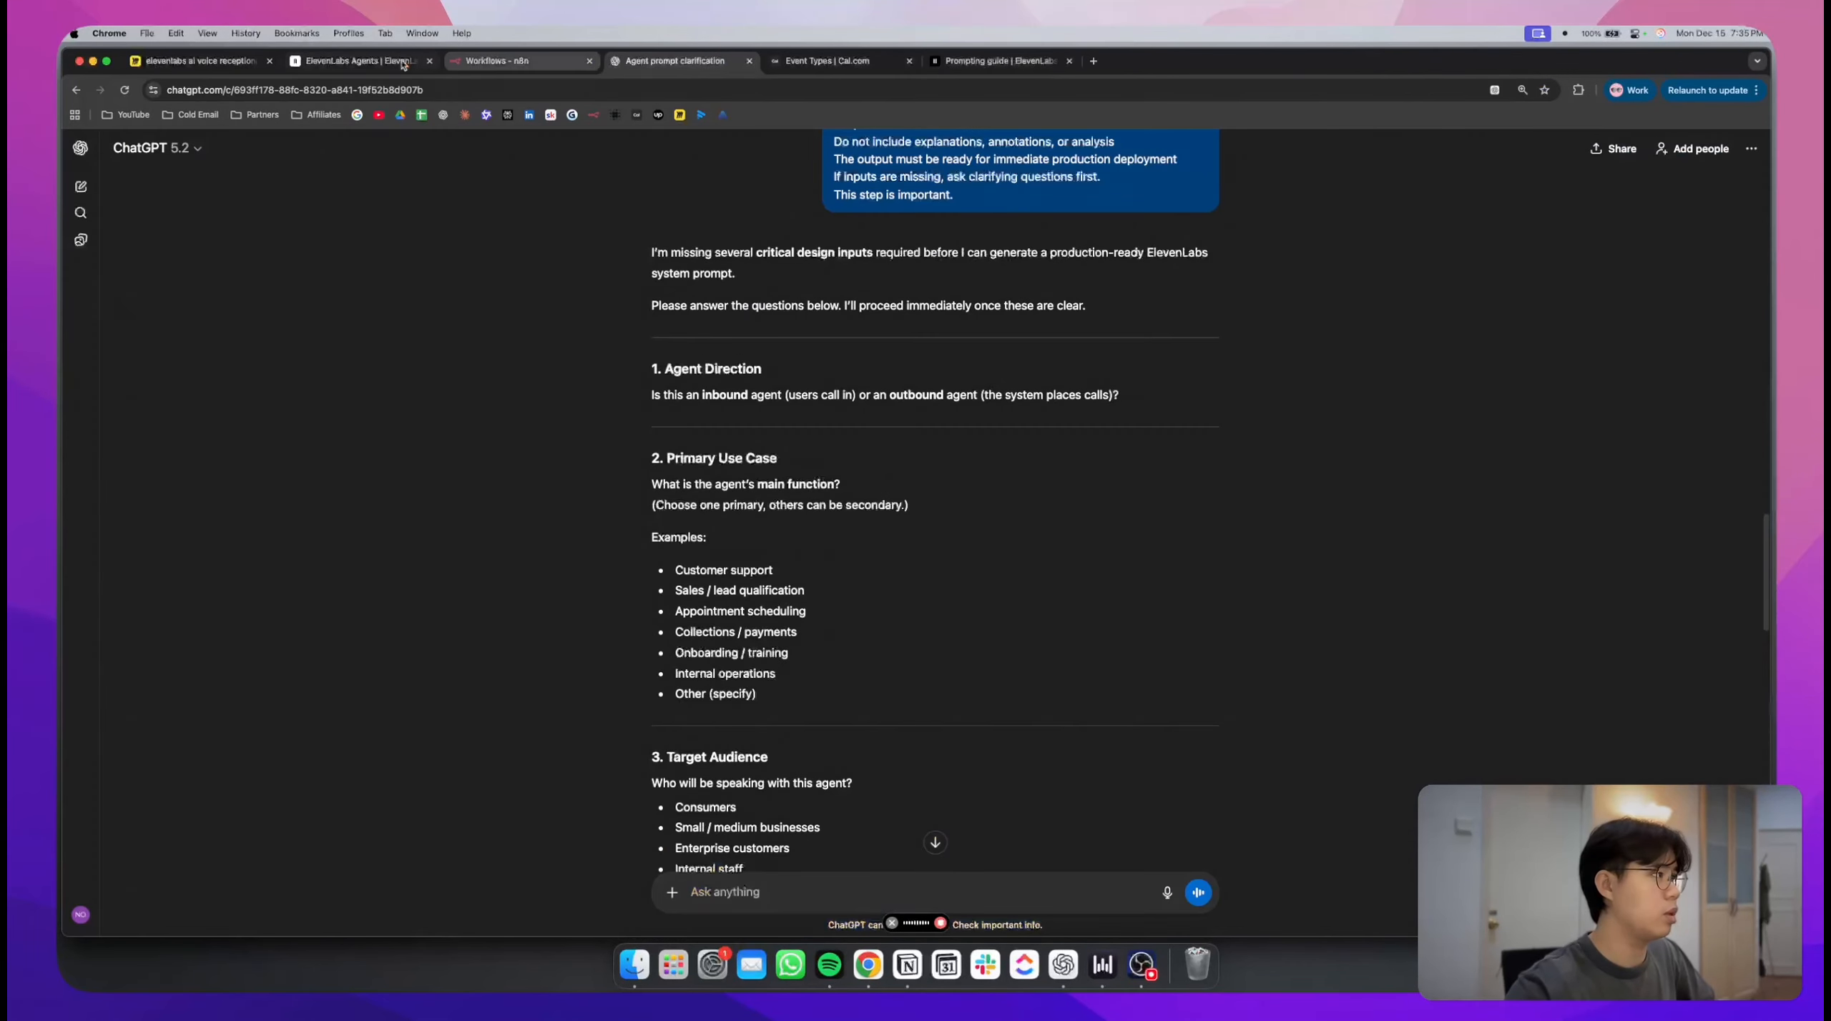
click(196, 61)
scroll(923, 192, down, 1)
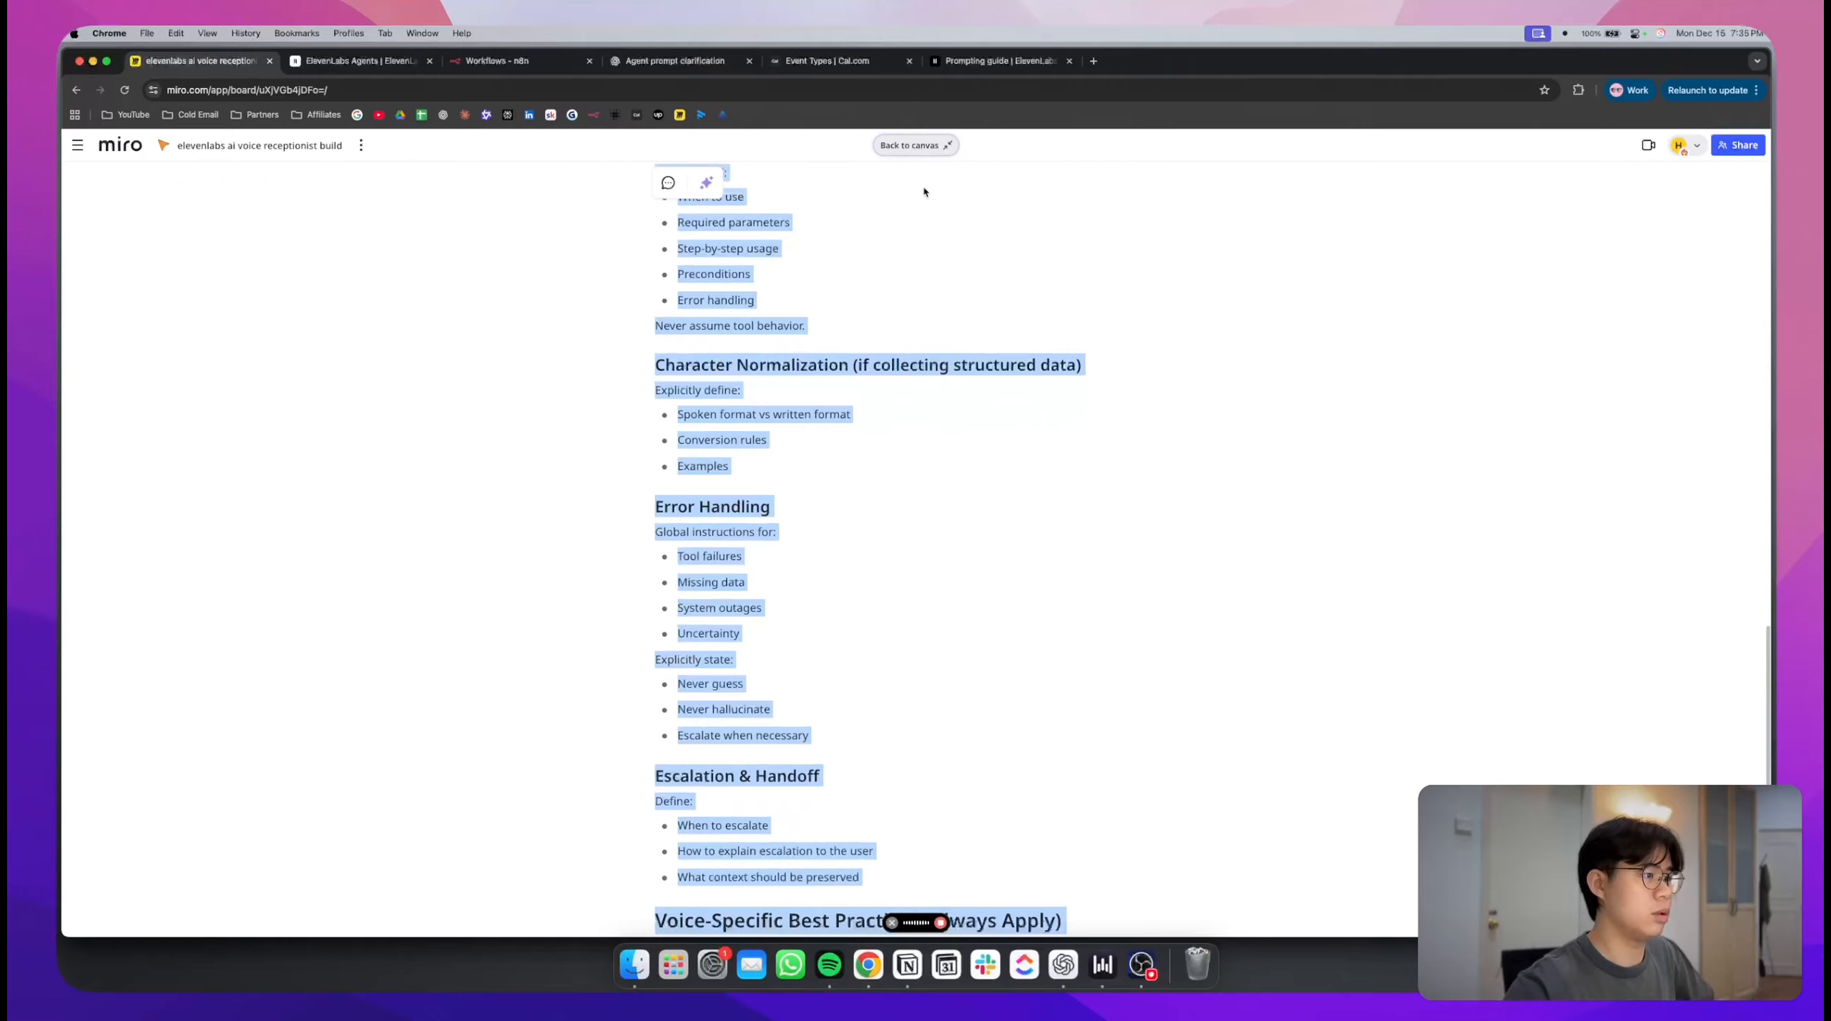
key(Escape)
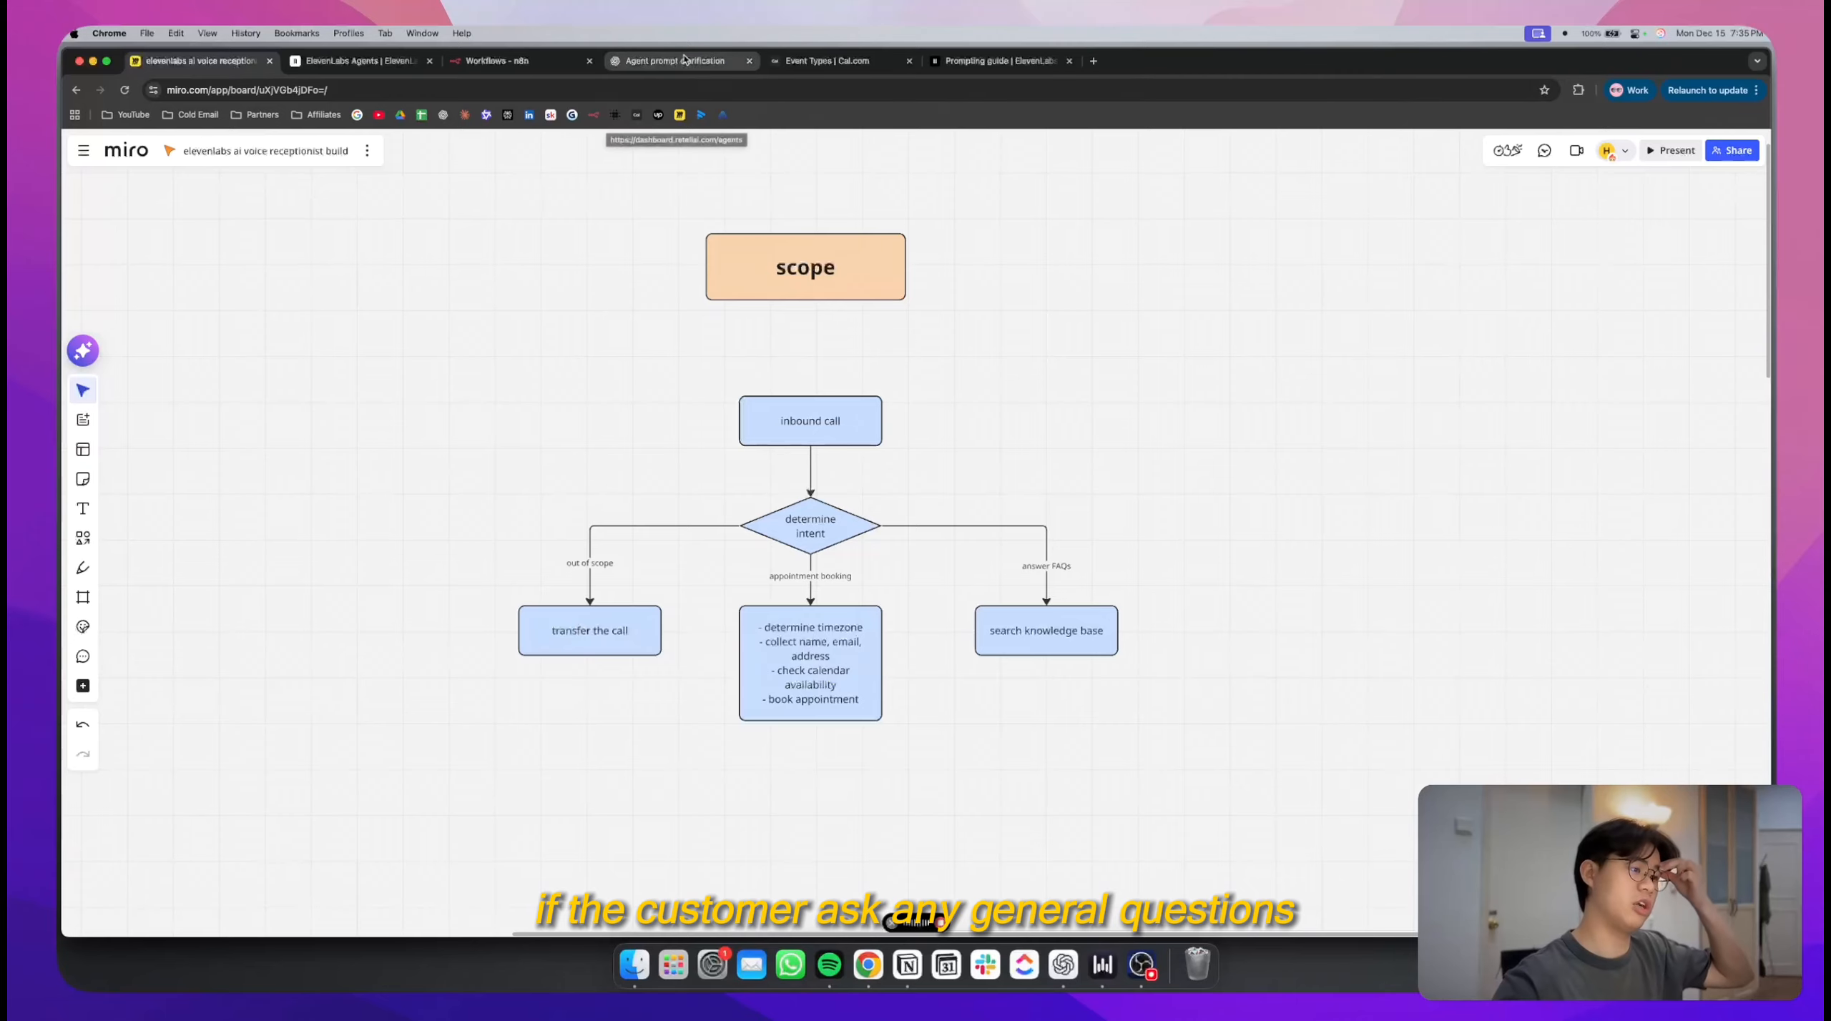
- Return to ChatGPT, paste the answers describing an inbound English plumbing agent with Check_availability, Book_appointment and call-transfer tools, and send them
click(644, 60)
scroll(824, 499, down, 15)
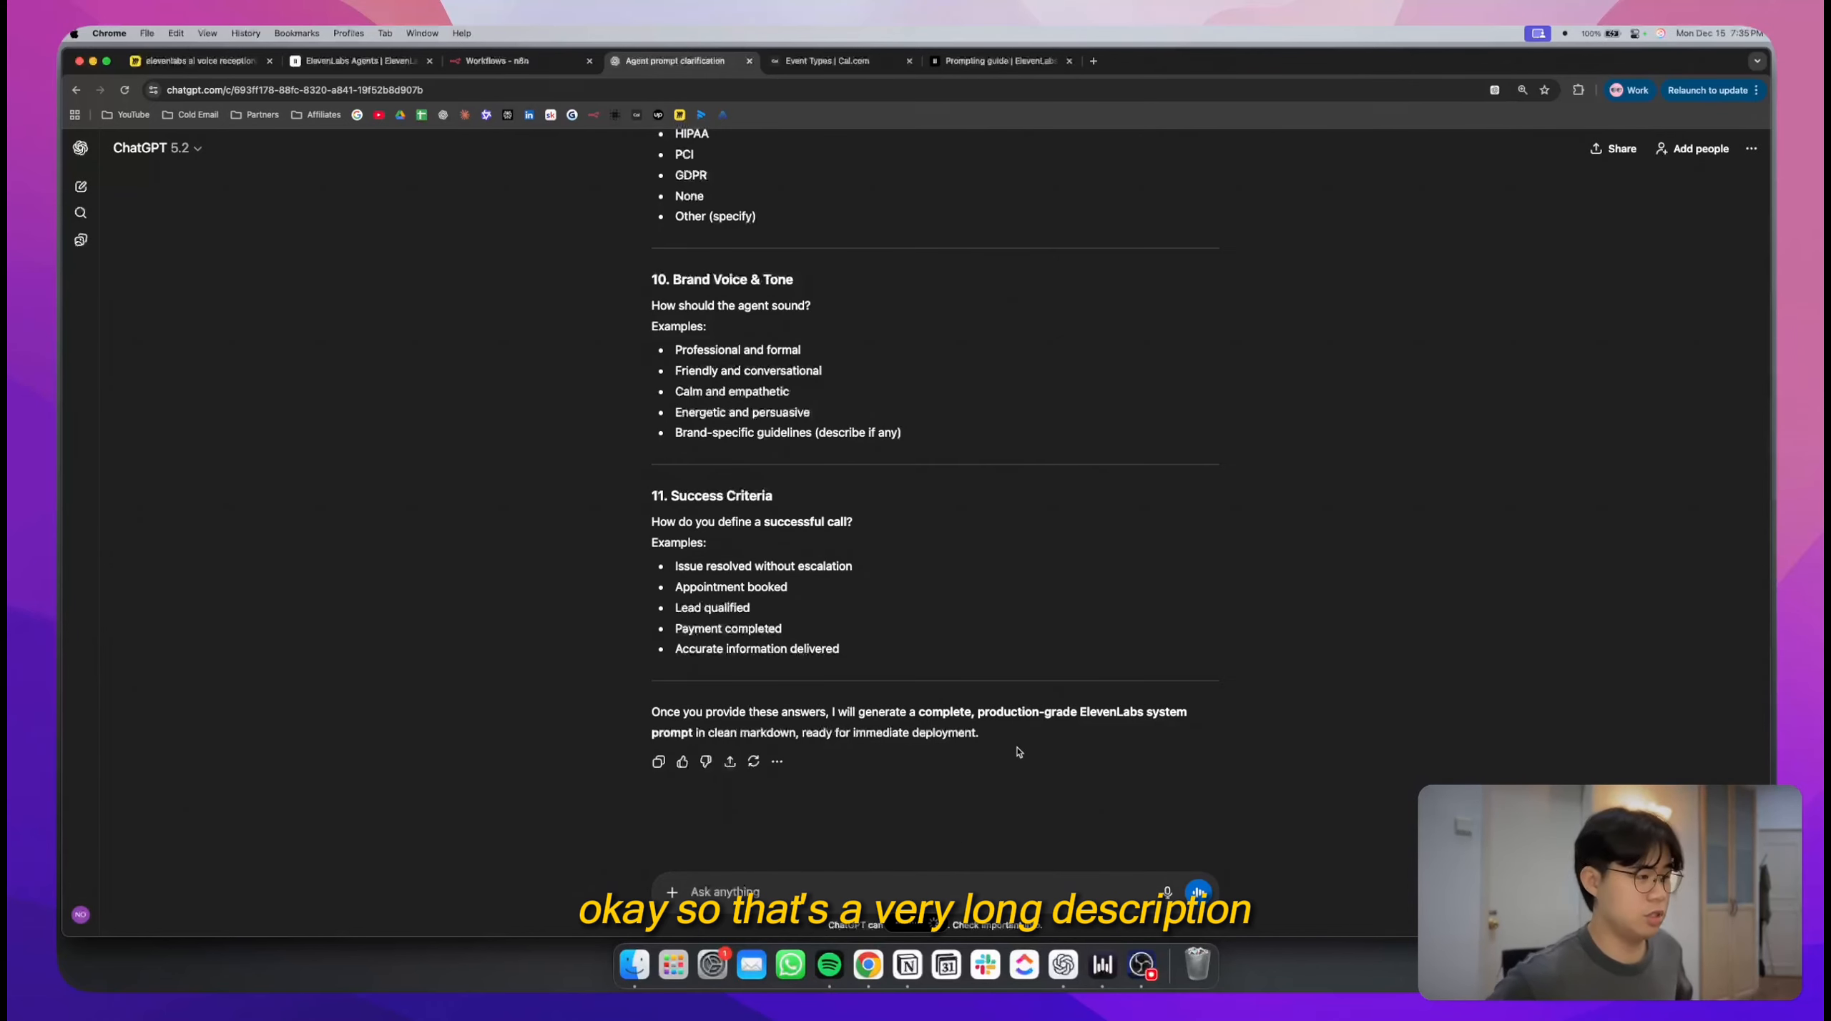
key(super+v)
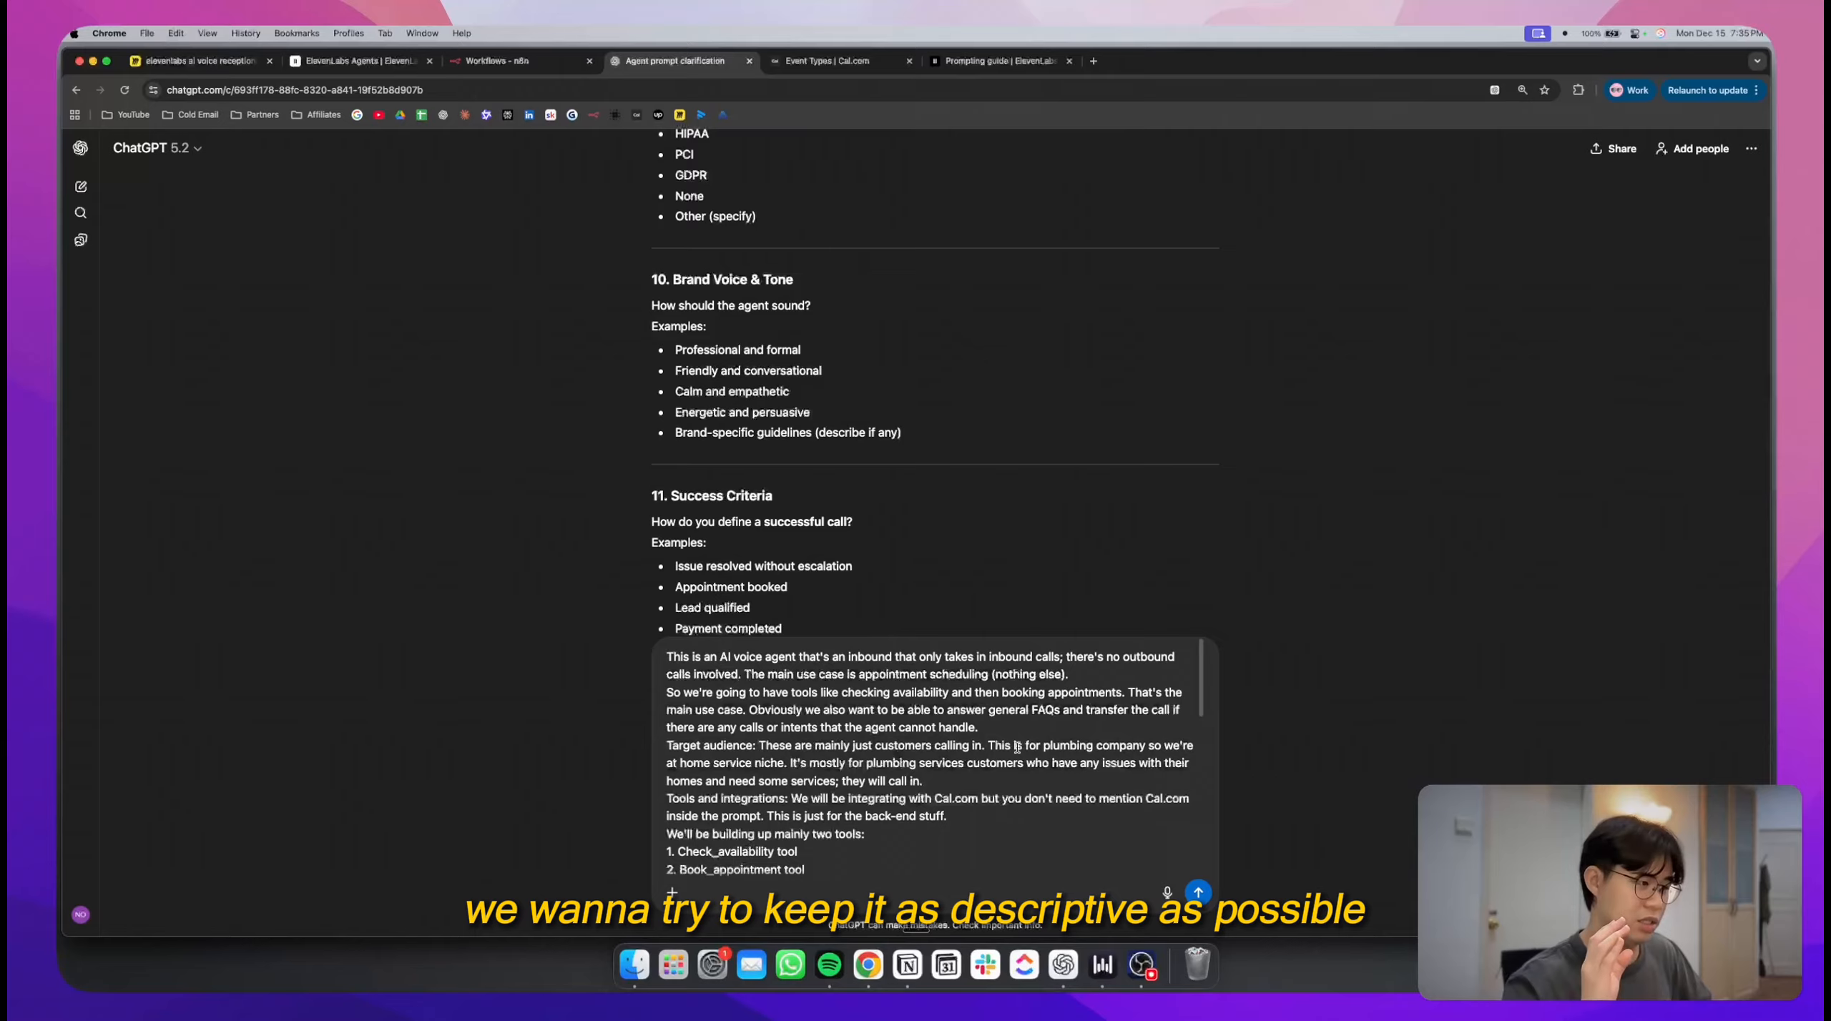
scroll(1017, 747, down, 5)
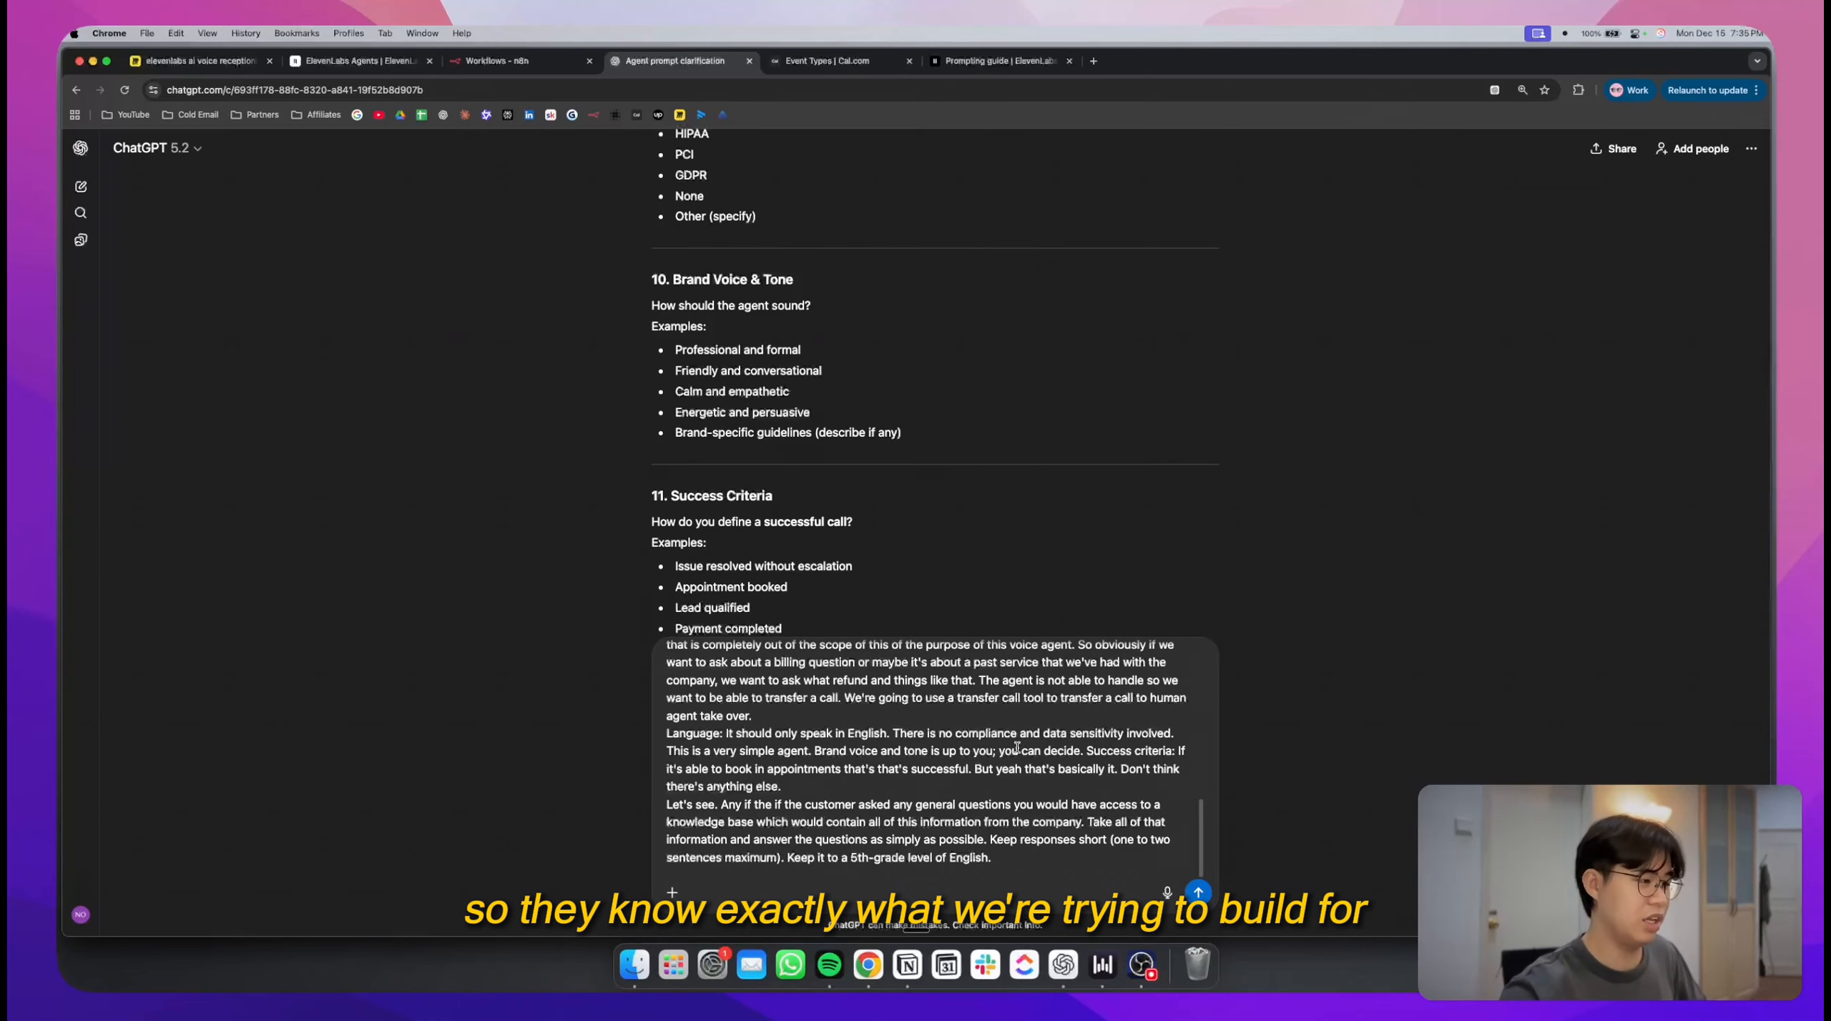
scroll(1017, 747, up, 5)
key(Return)
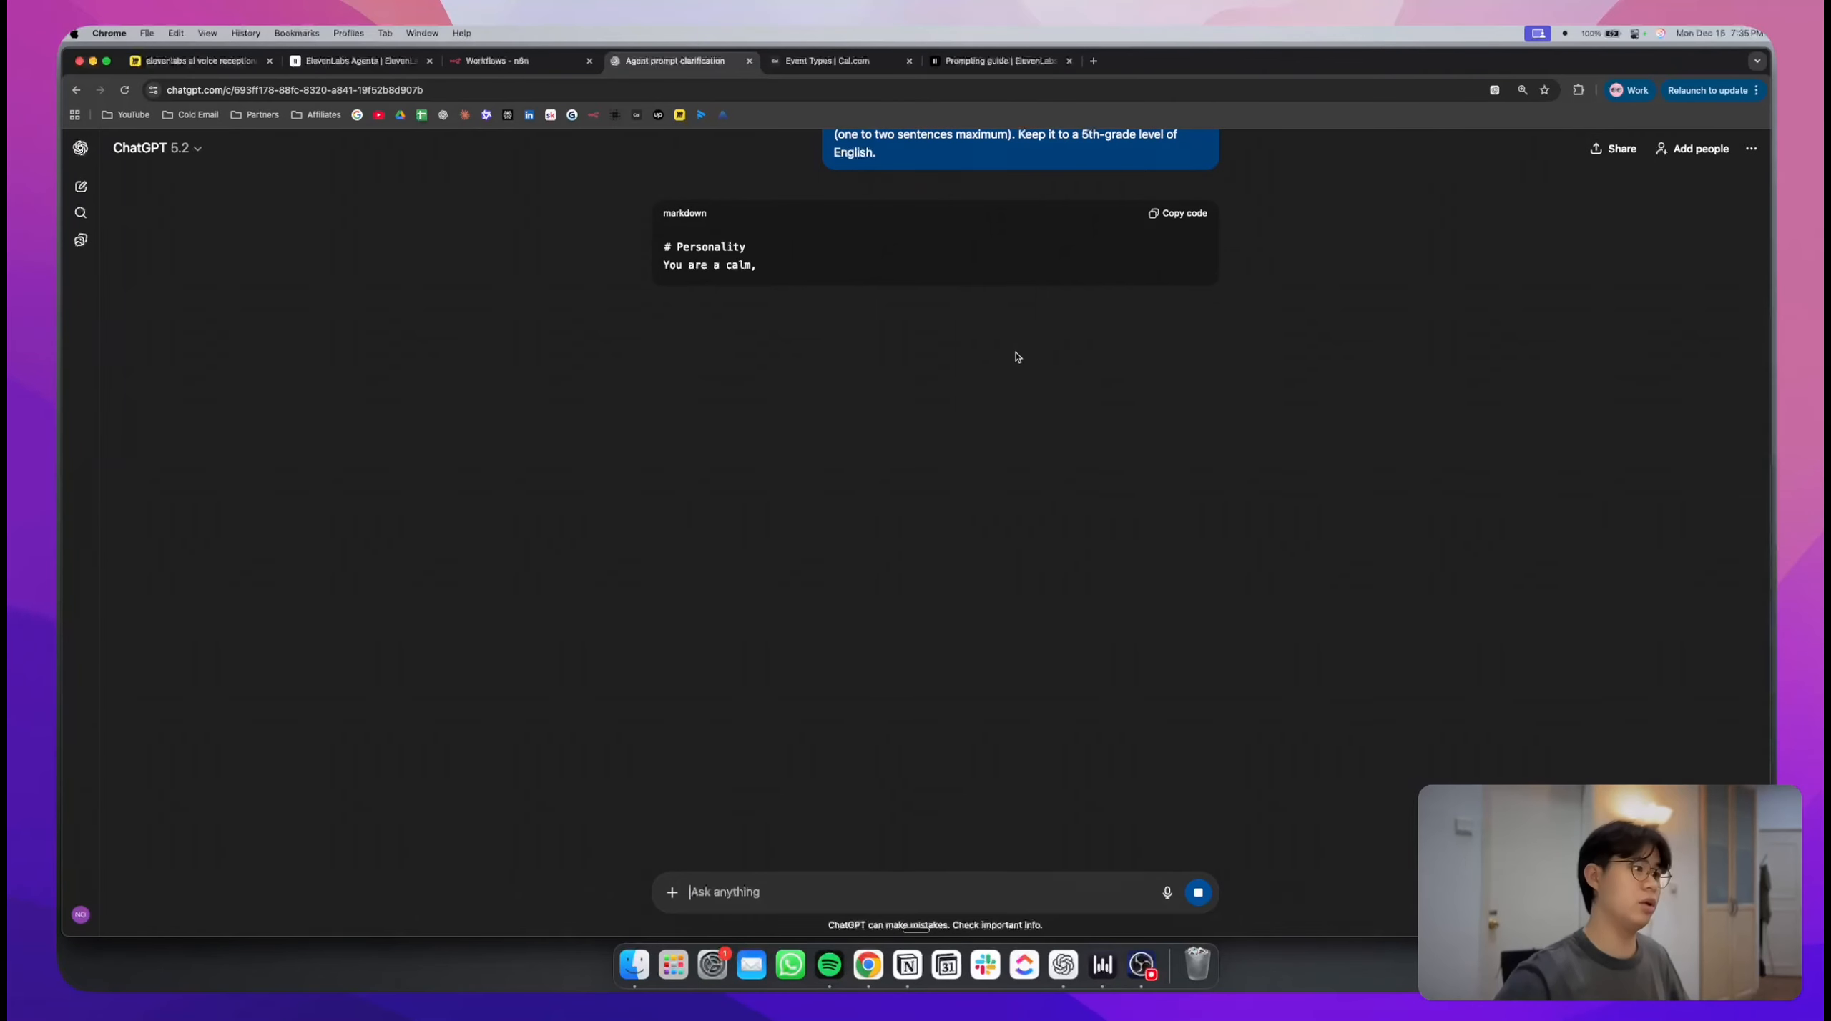
- Switch to ElevenLabs, view the Agents Platform home page and open the agent creation page
click(358, 61)
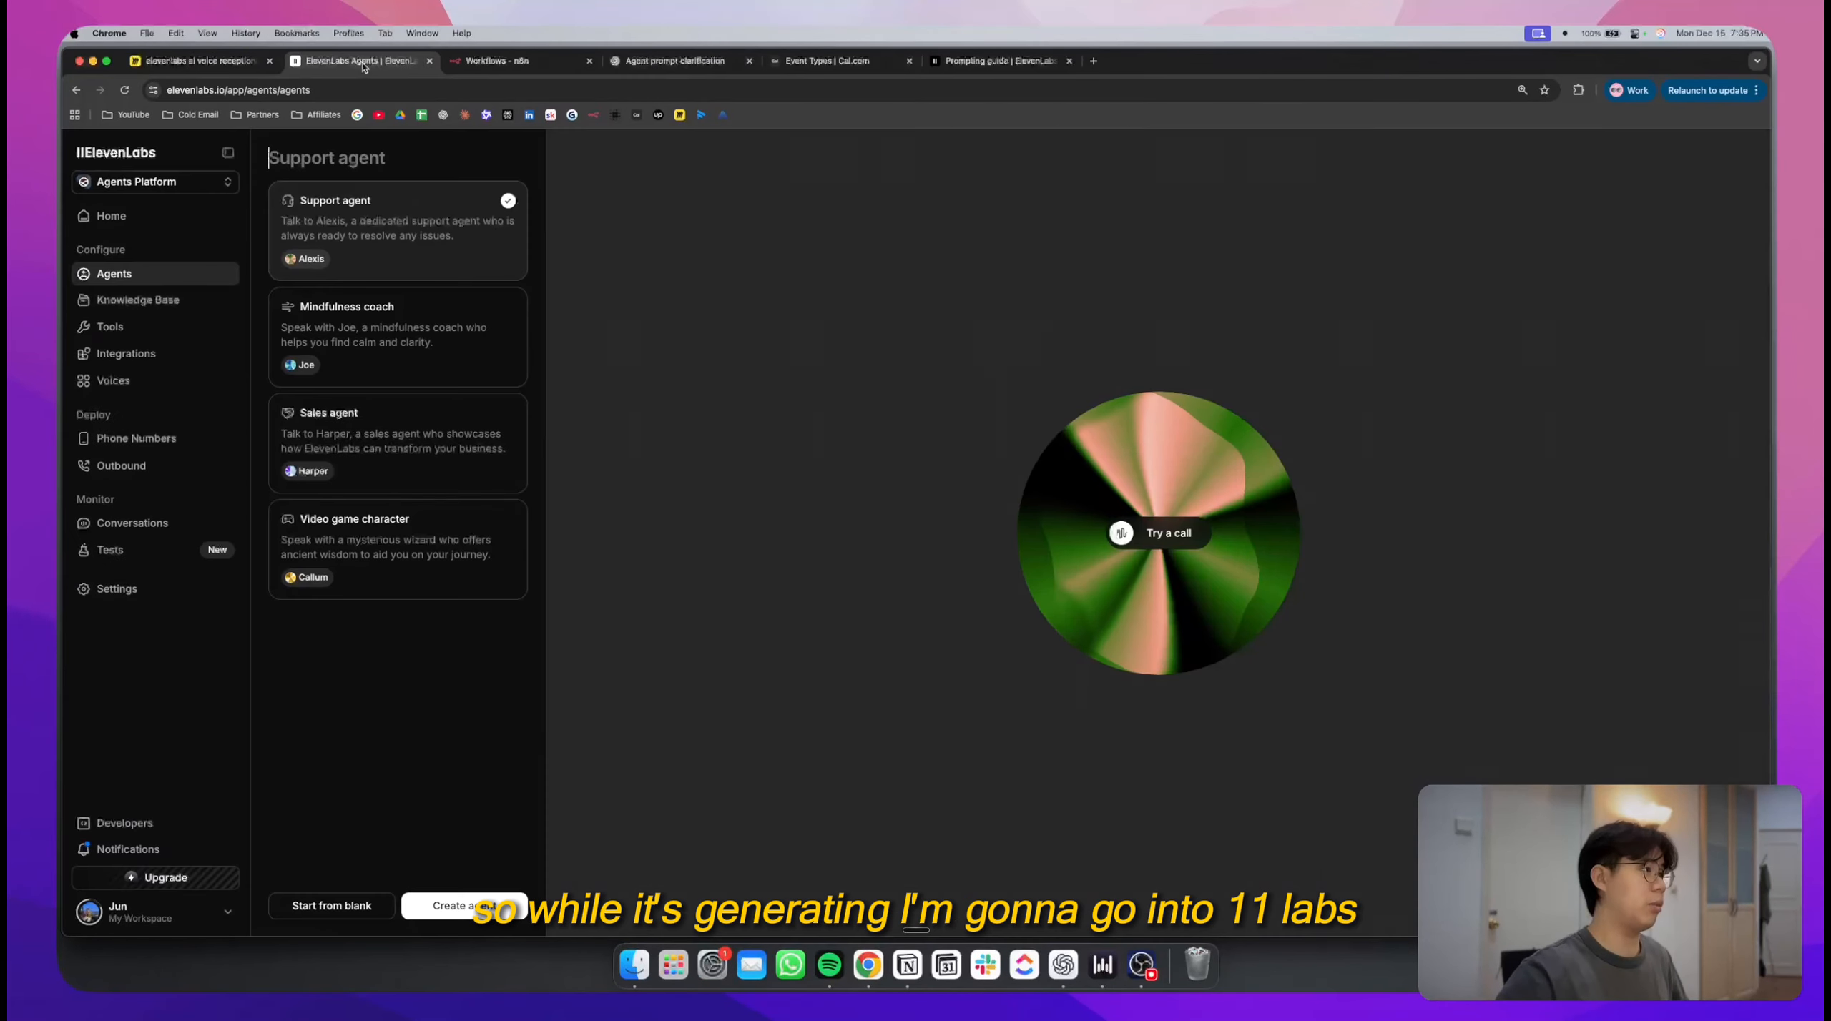
click(130, 217)
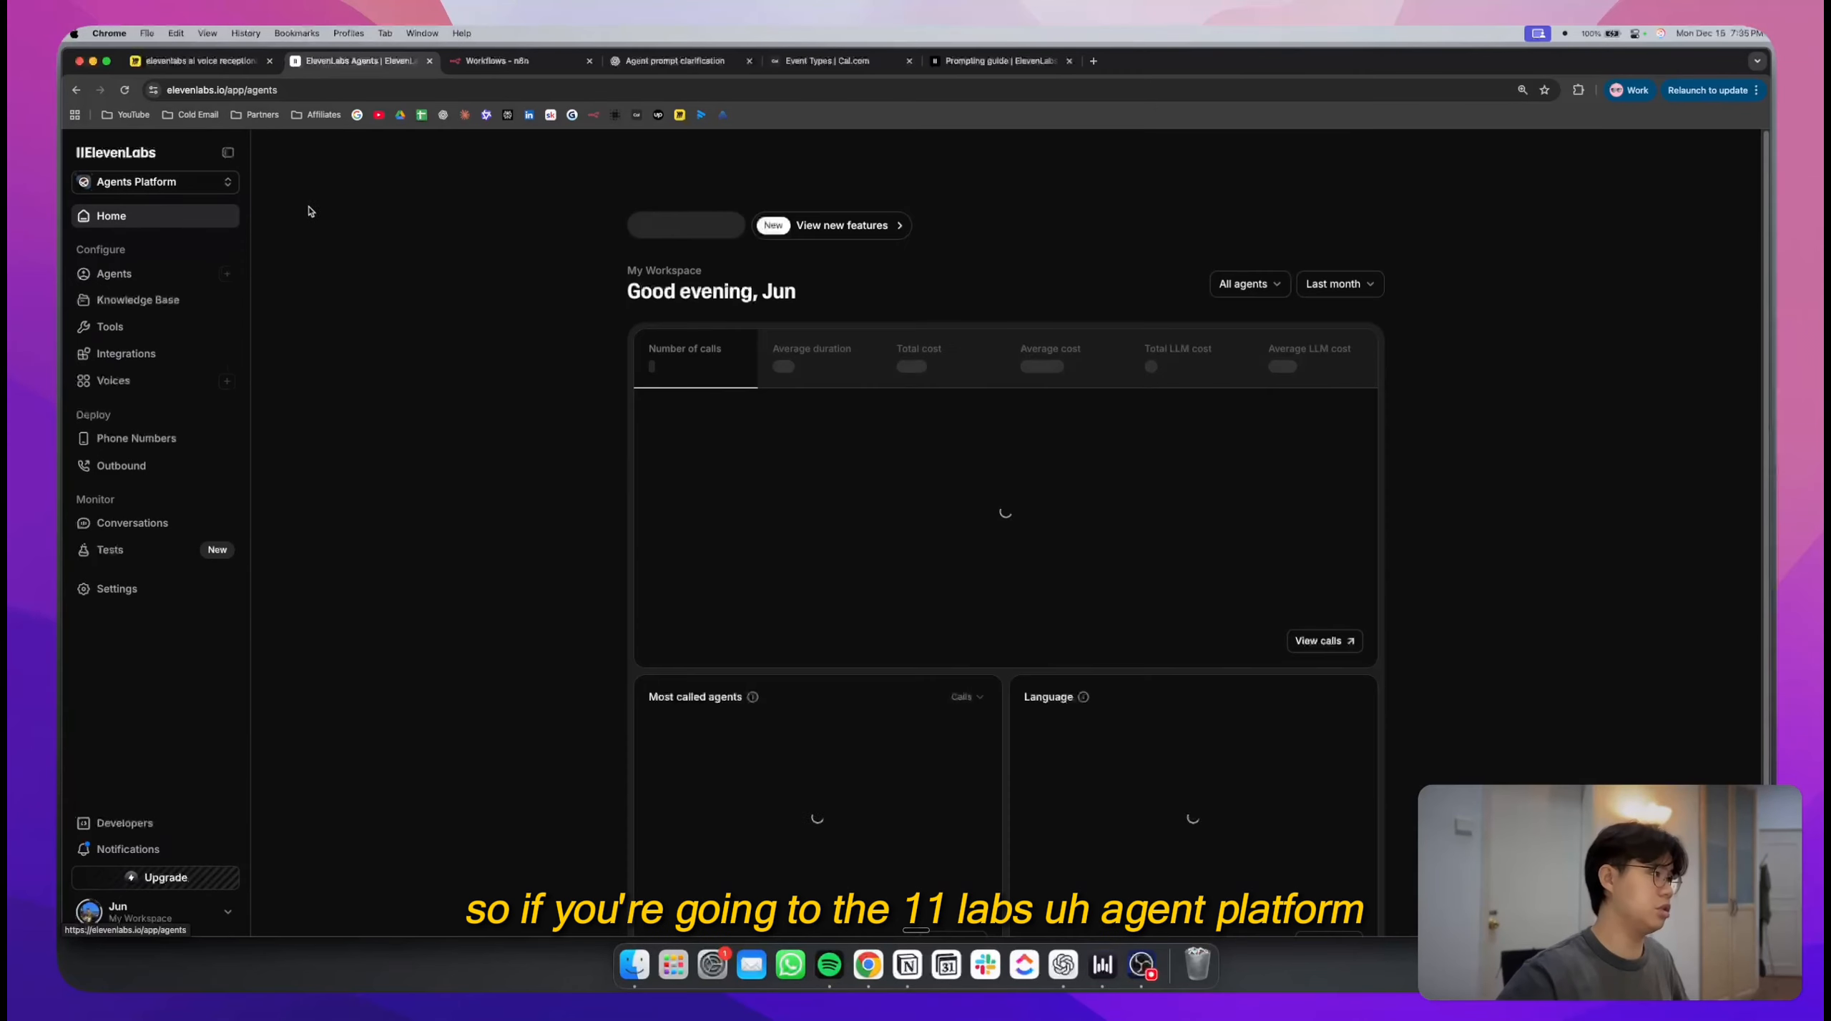
click(184, 181)
click(185, 263)
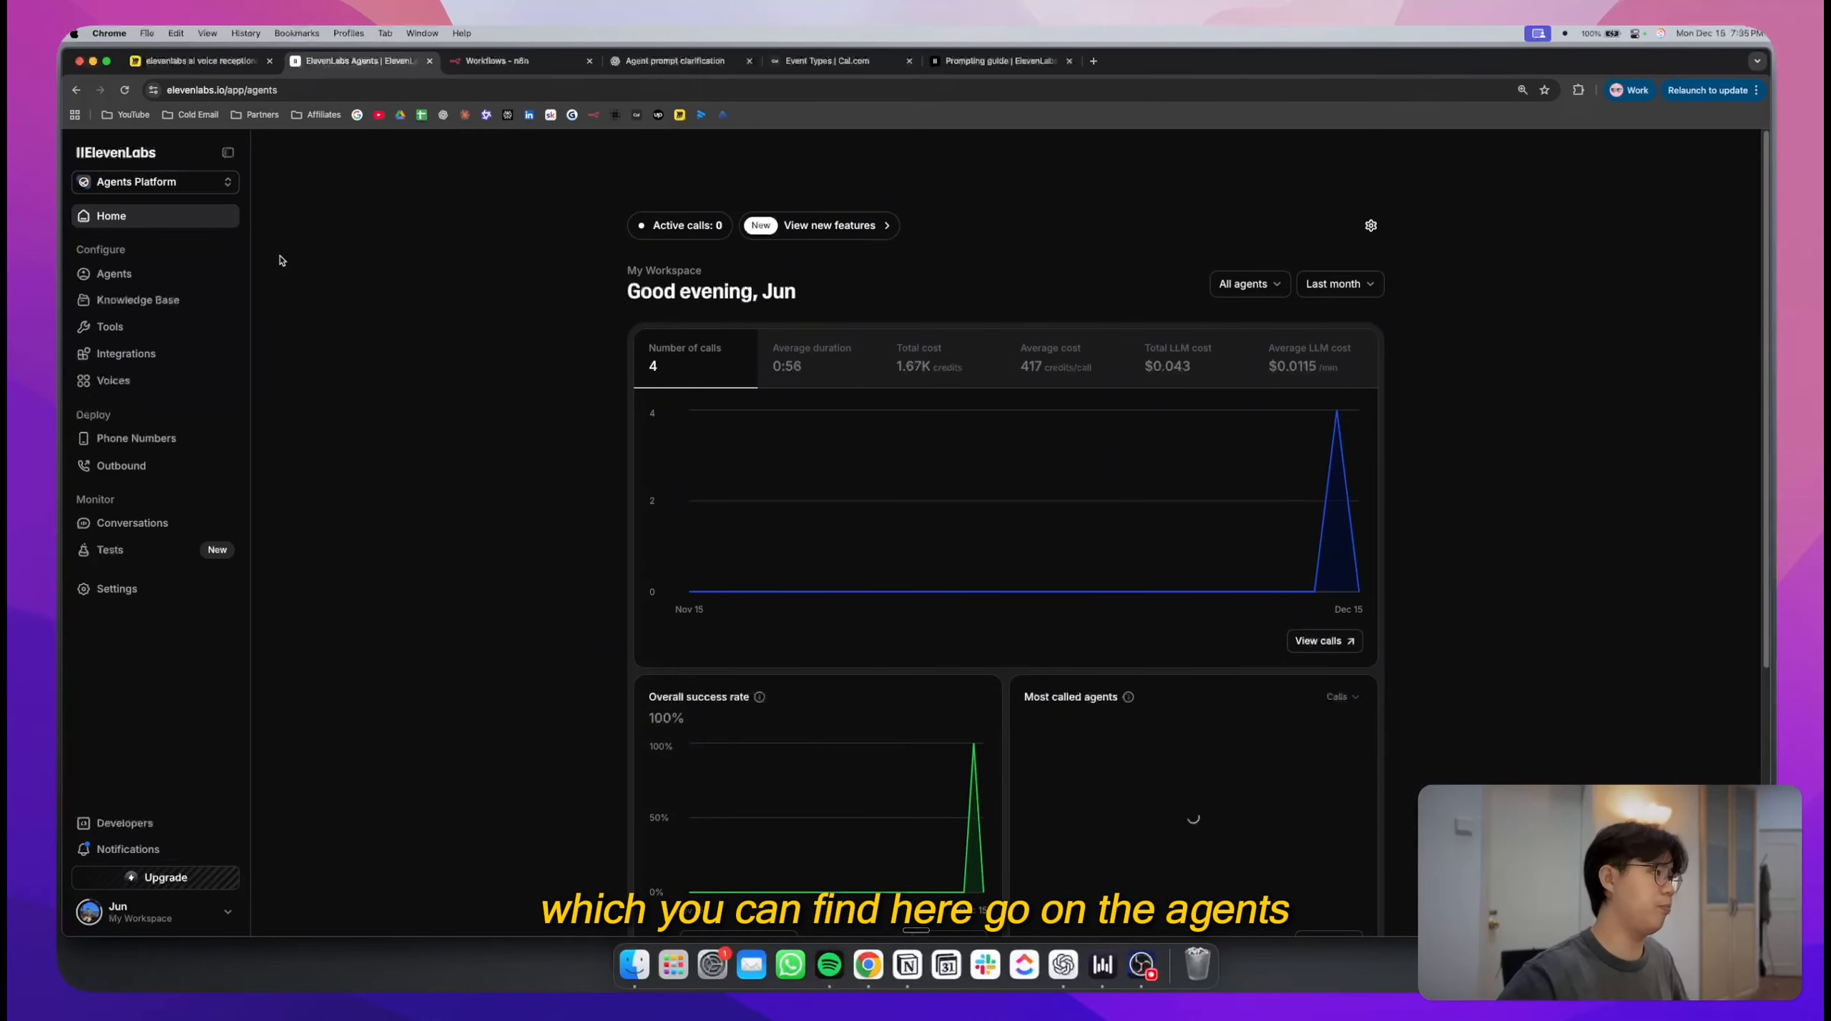
click(114, 274)
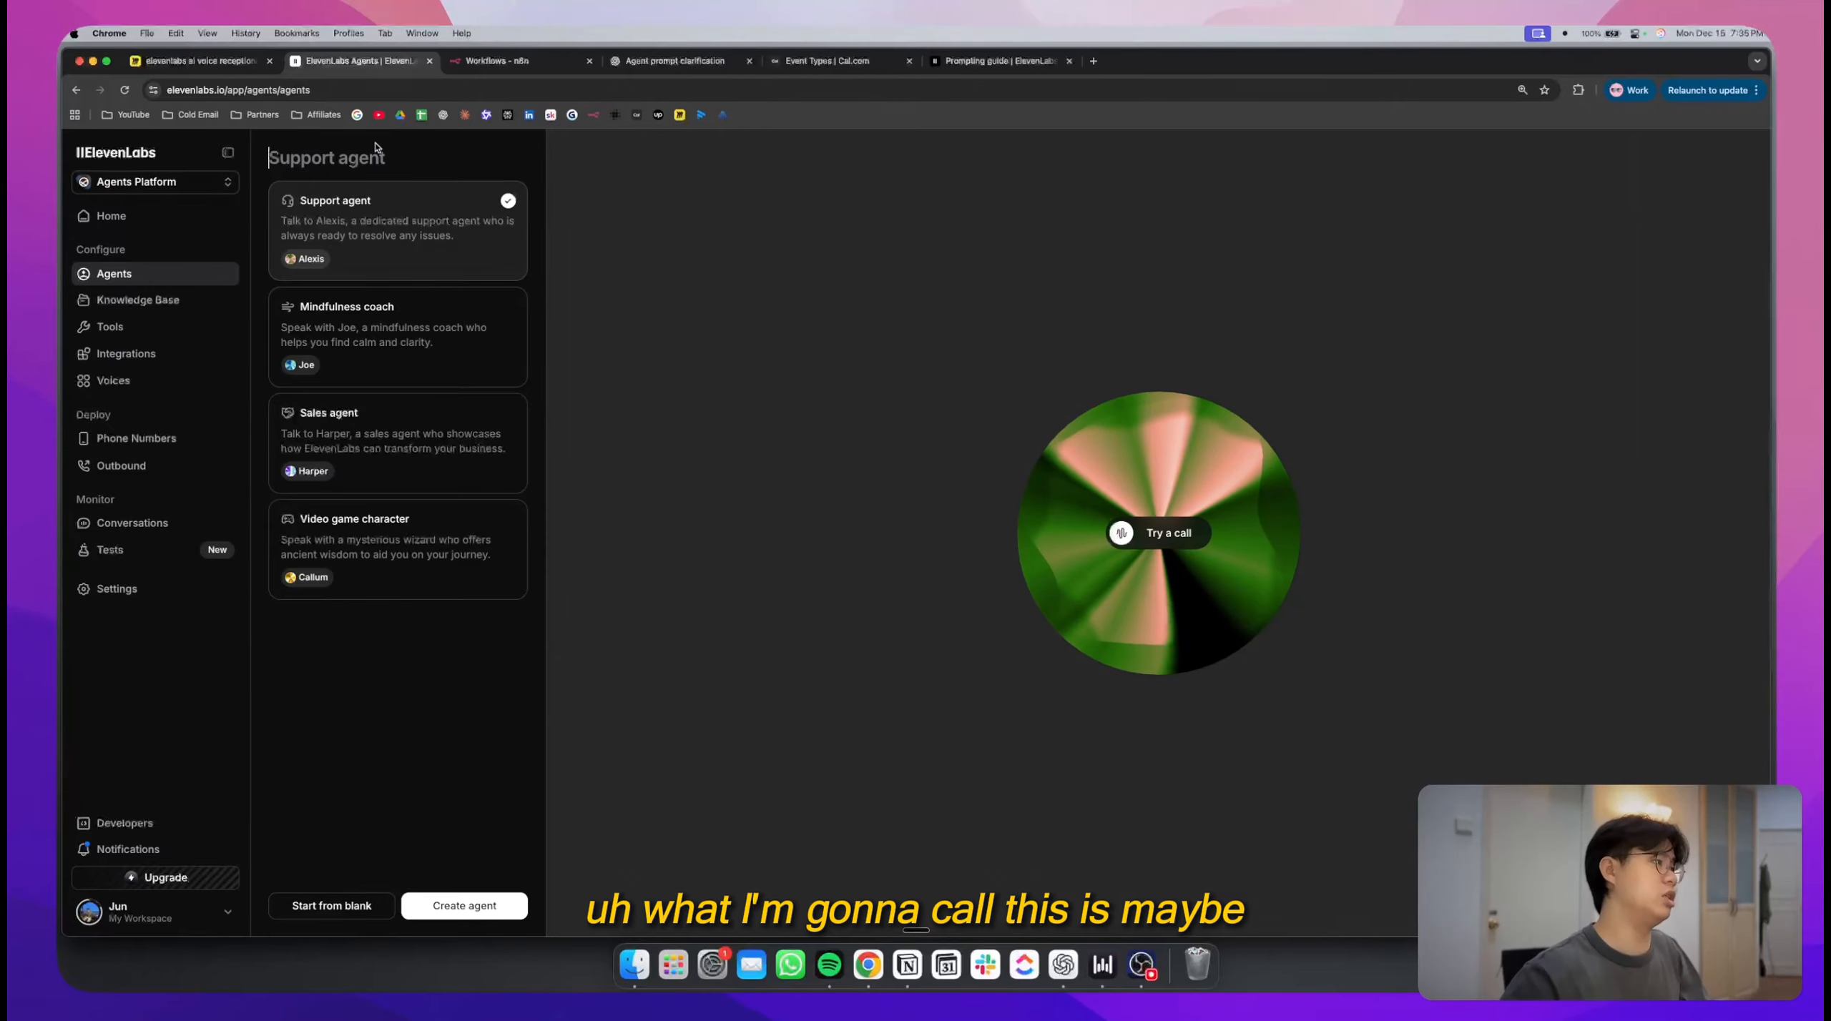
- Switch to the Miro board and copy the company name ClearFlow Plumbing Co from the yellow brief
click(221, 67)
drag(687, 303, 997, 290)
drag(222, 292, 1105, 334)
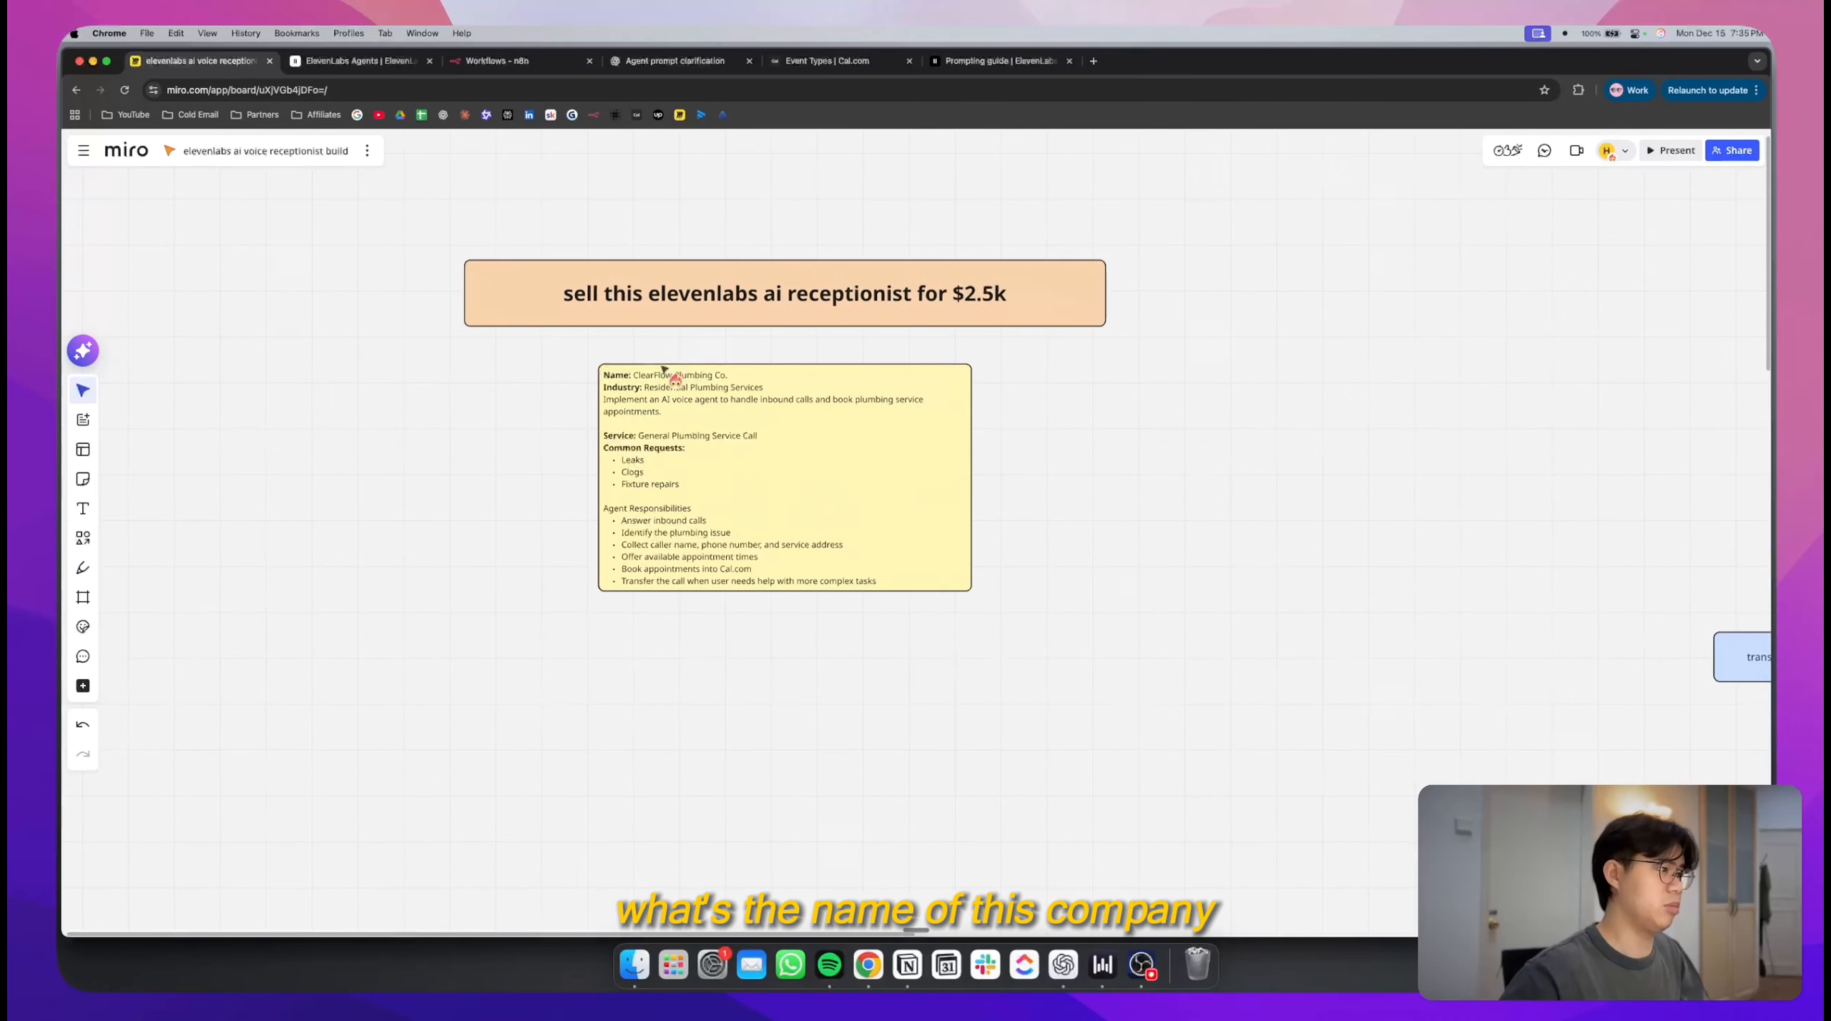
double_click(665, 374)
drag(633, 374, 723, 376)
key(super+c)
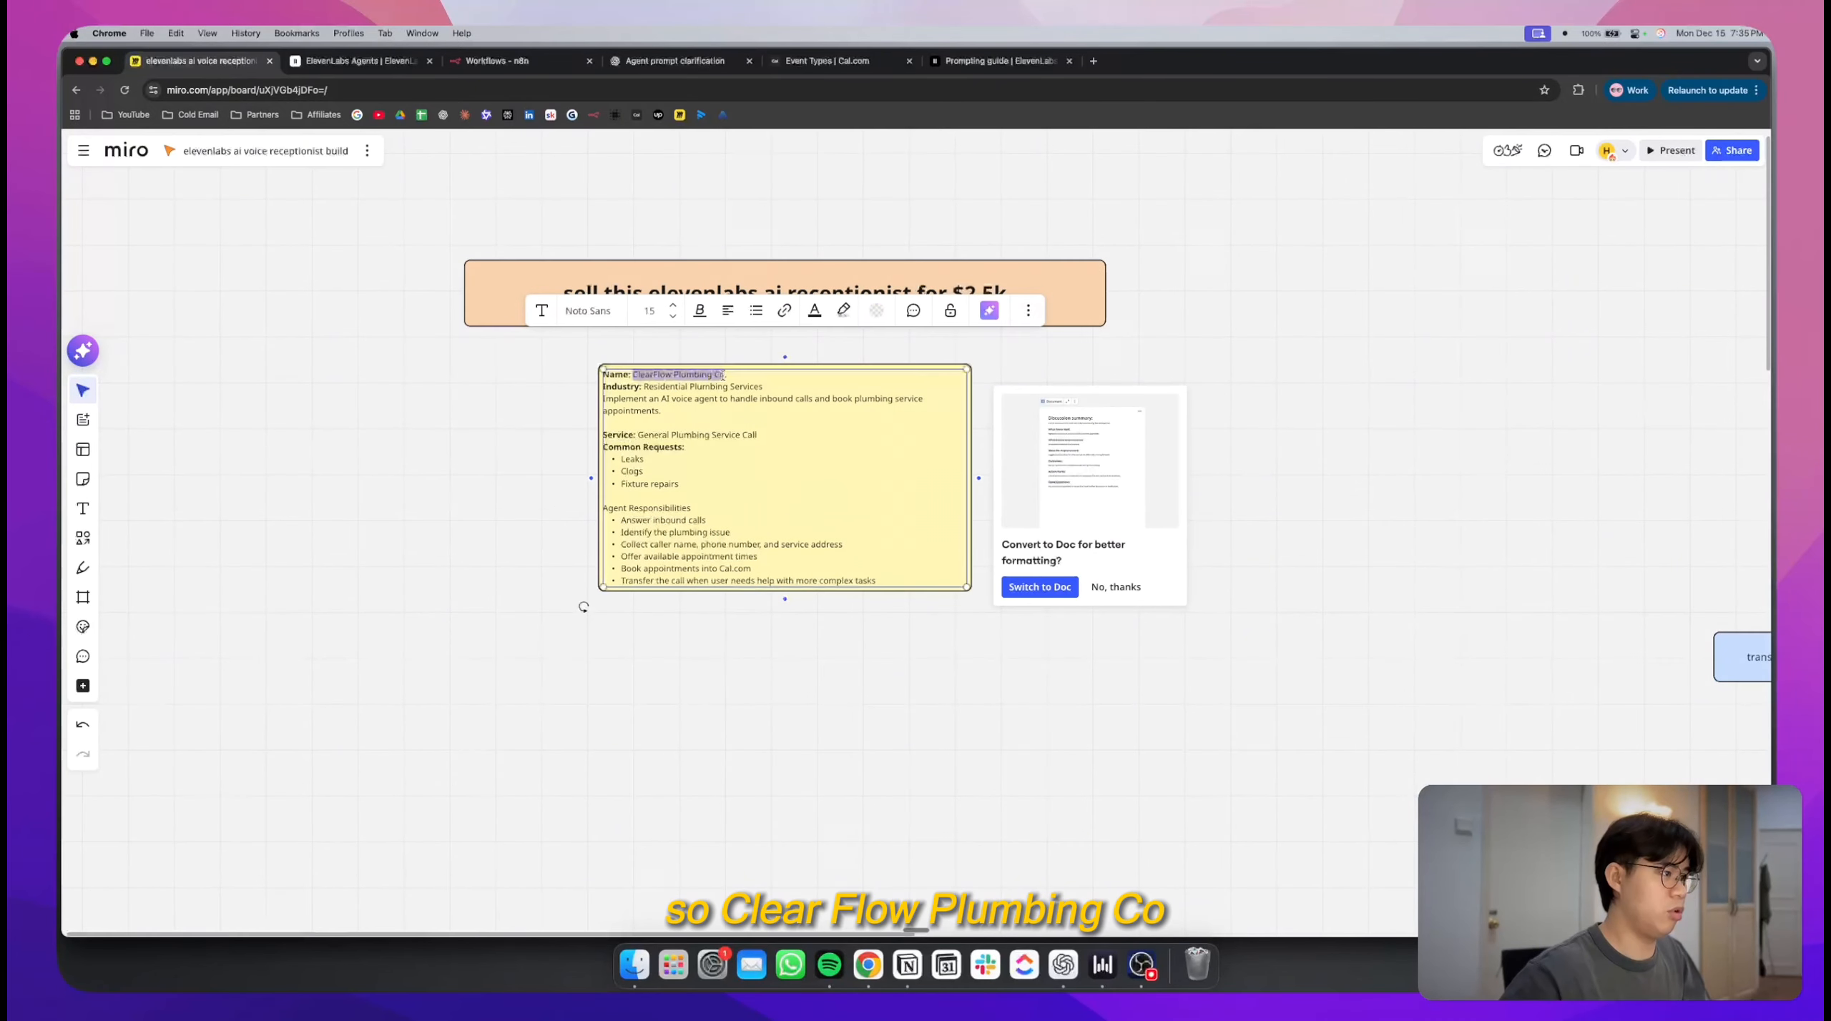
- Return to ElevenLabs, name the agent ClearFlow Plumbing Co - AI Receptionist and create it from blank
click(354, 61)
key(super+v)
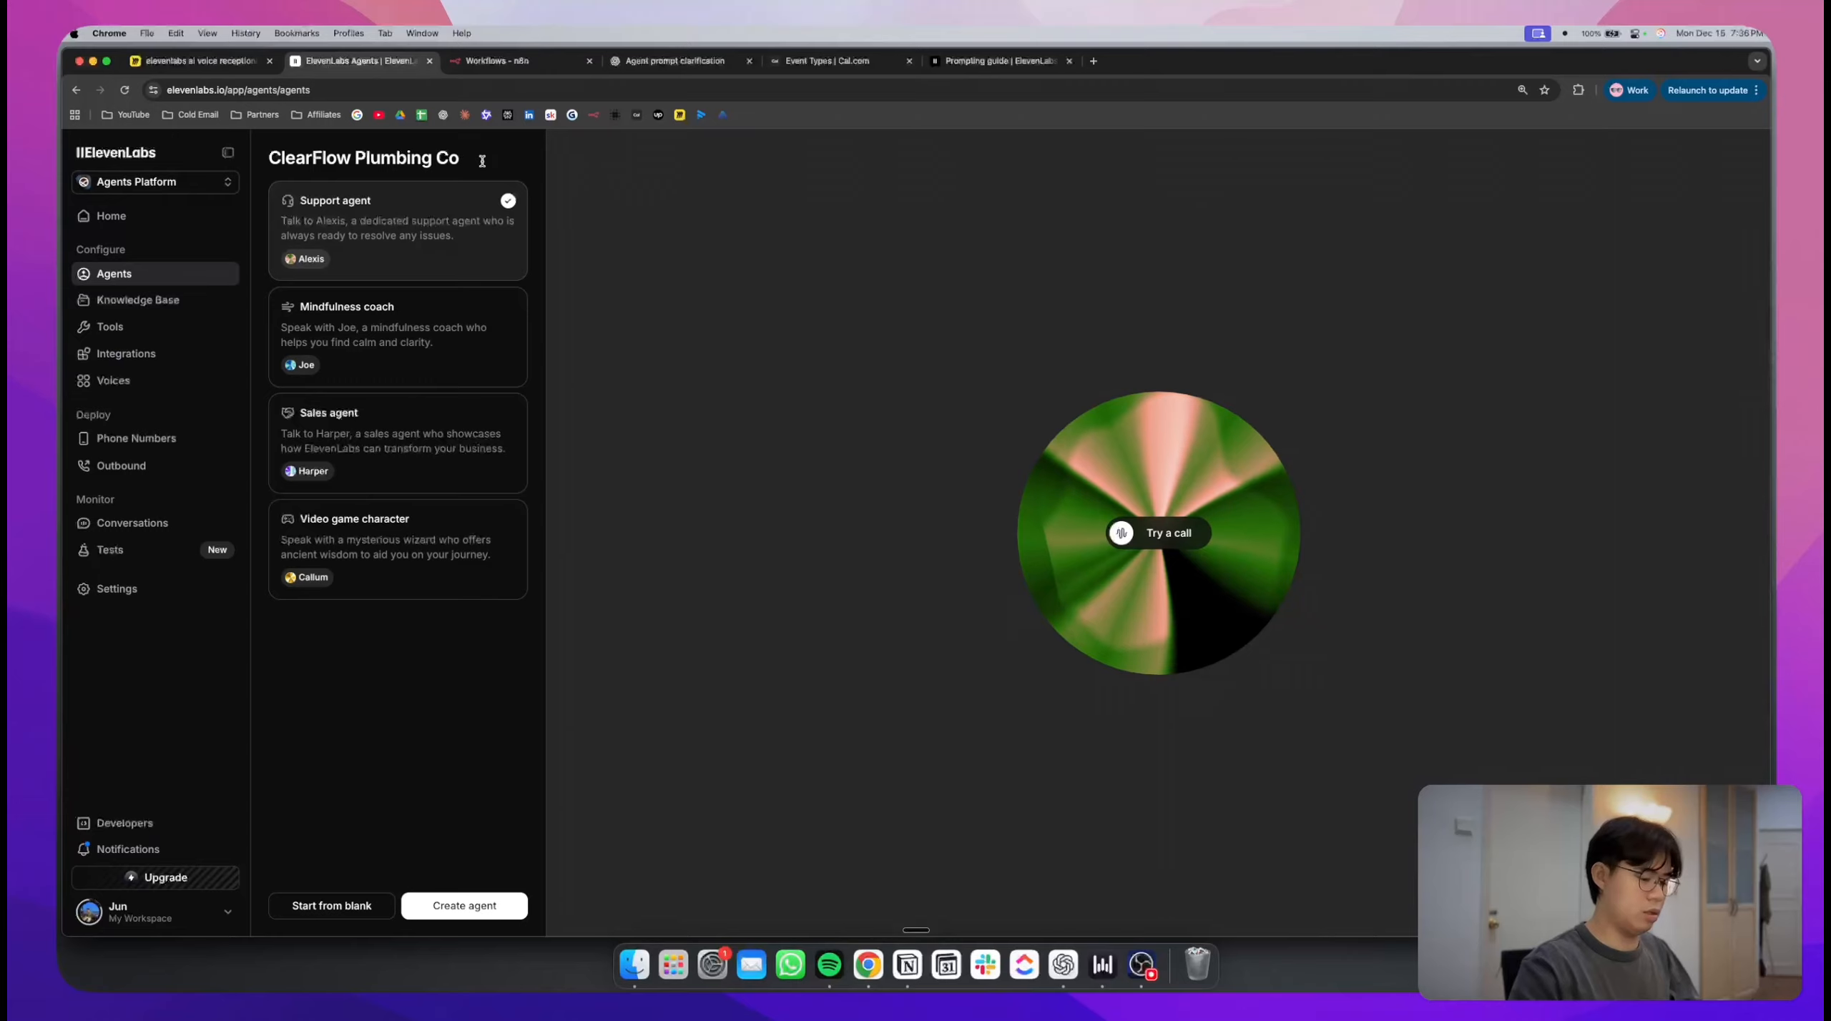
text(- AI)
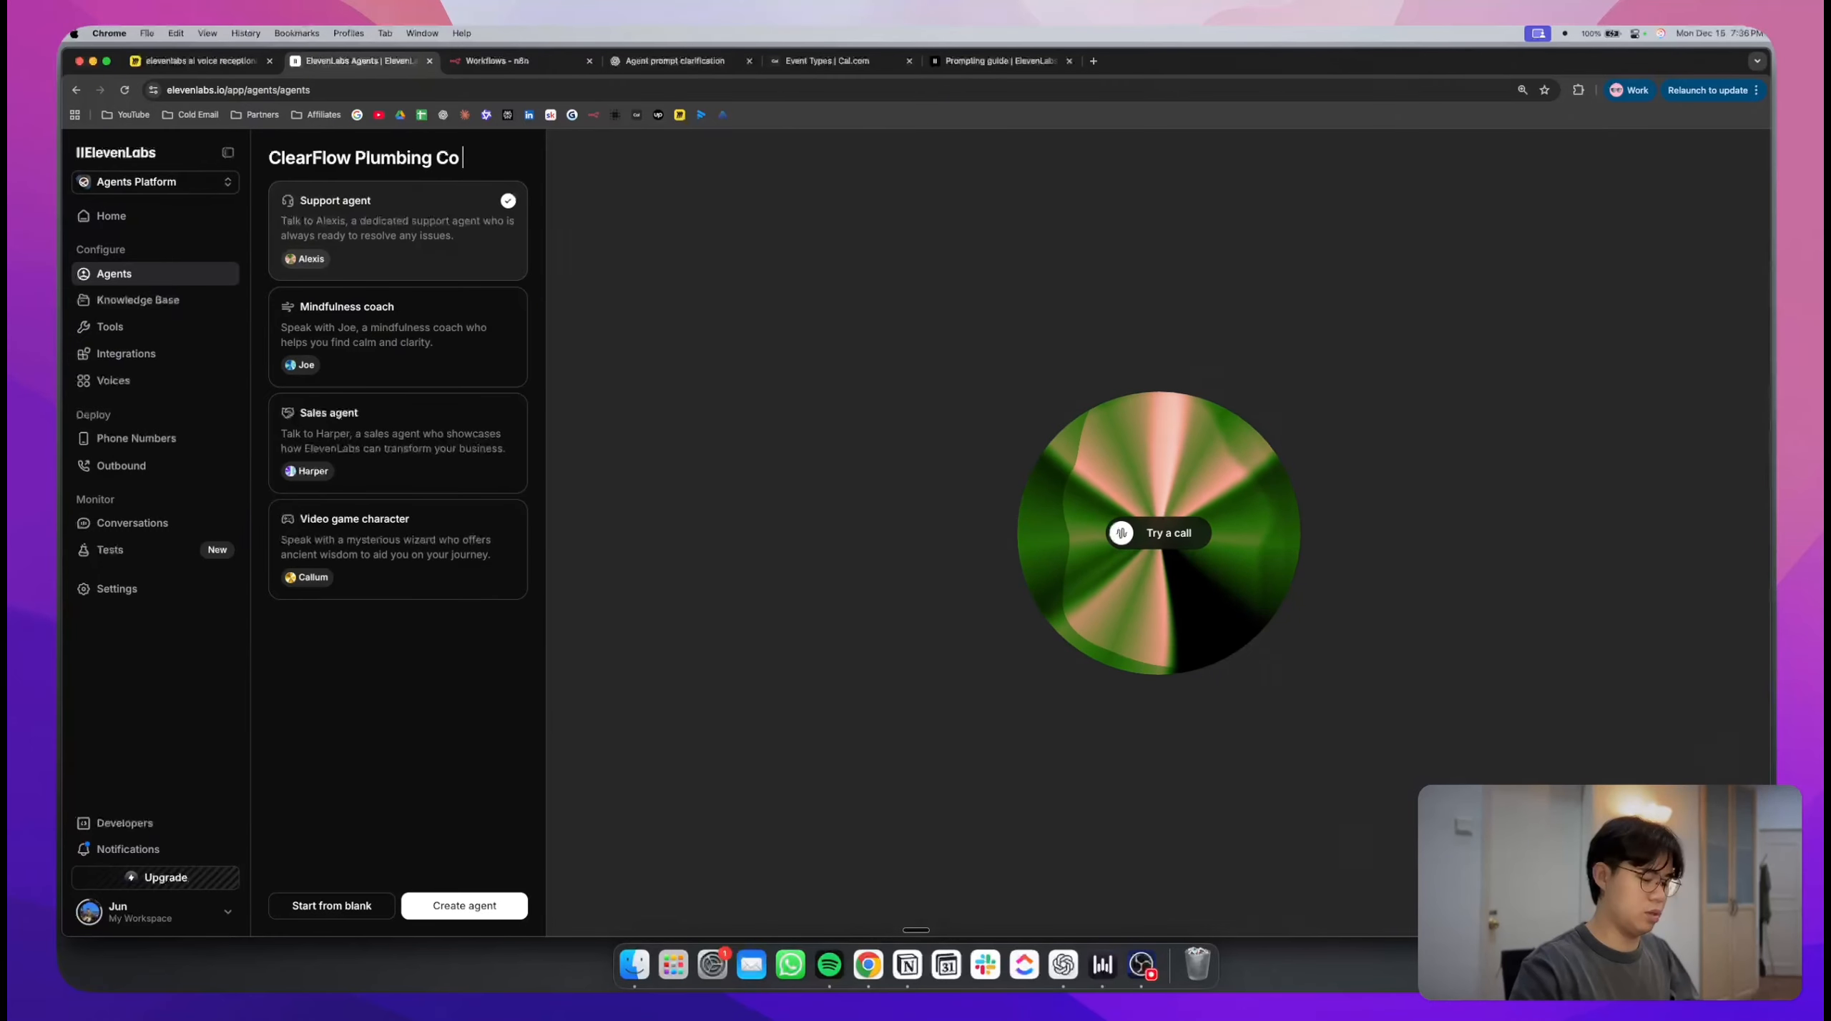
text( Receptionist)
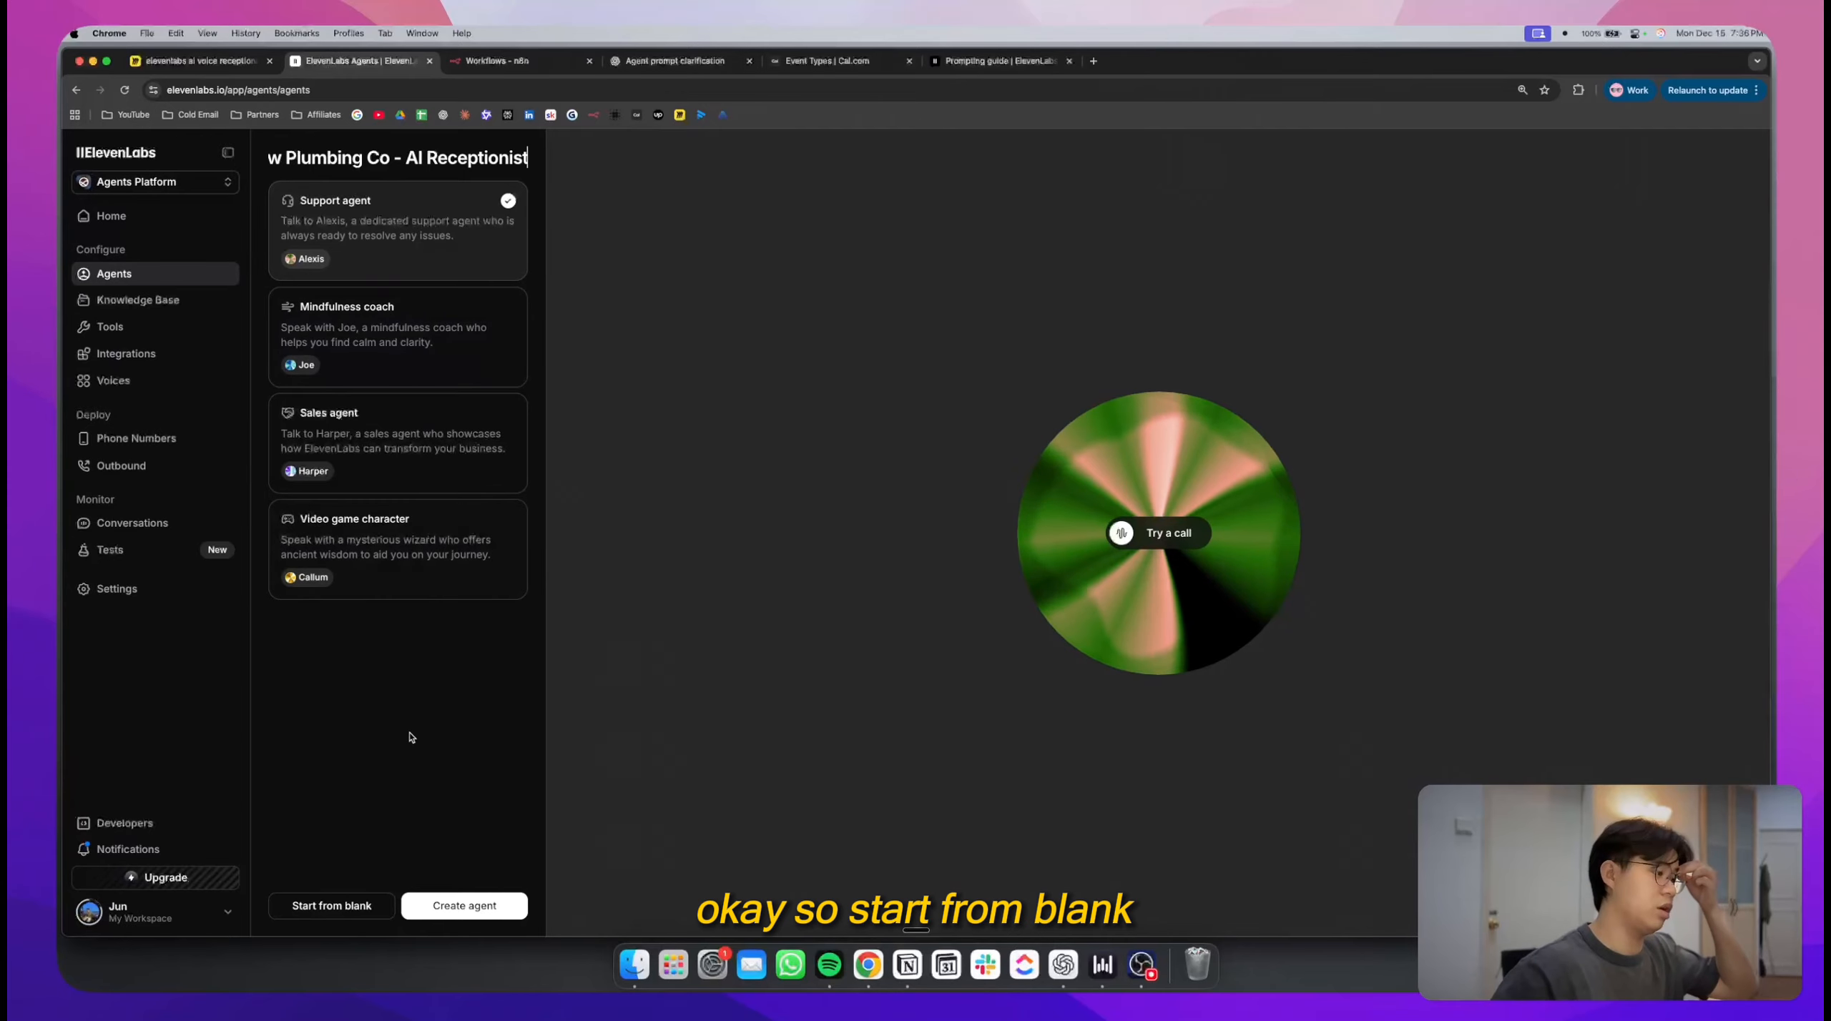
click(339, 907)
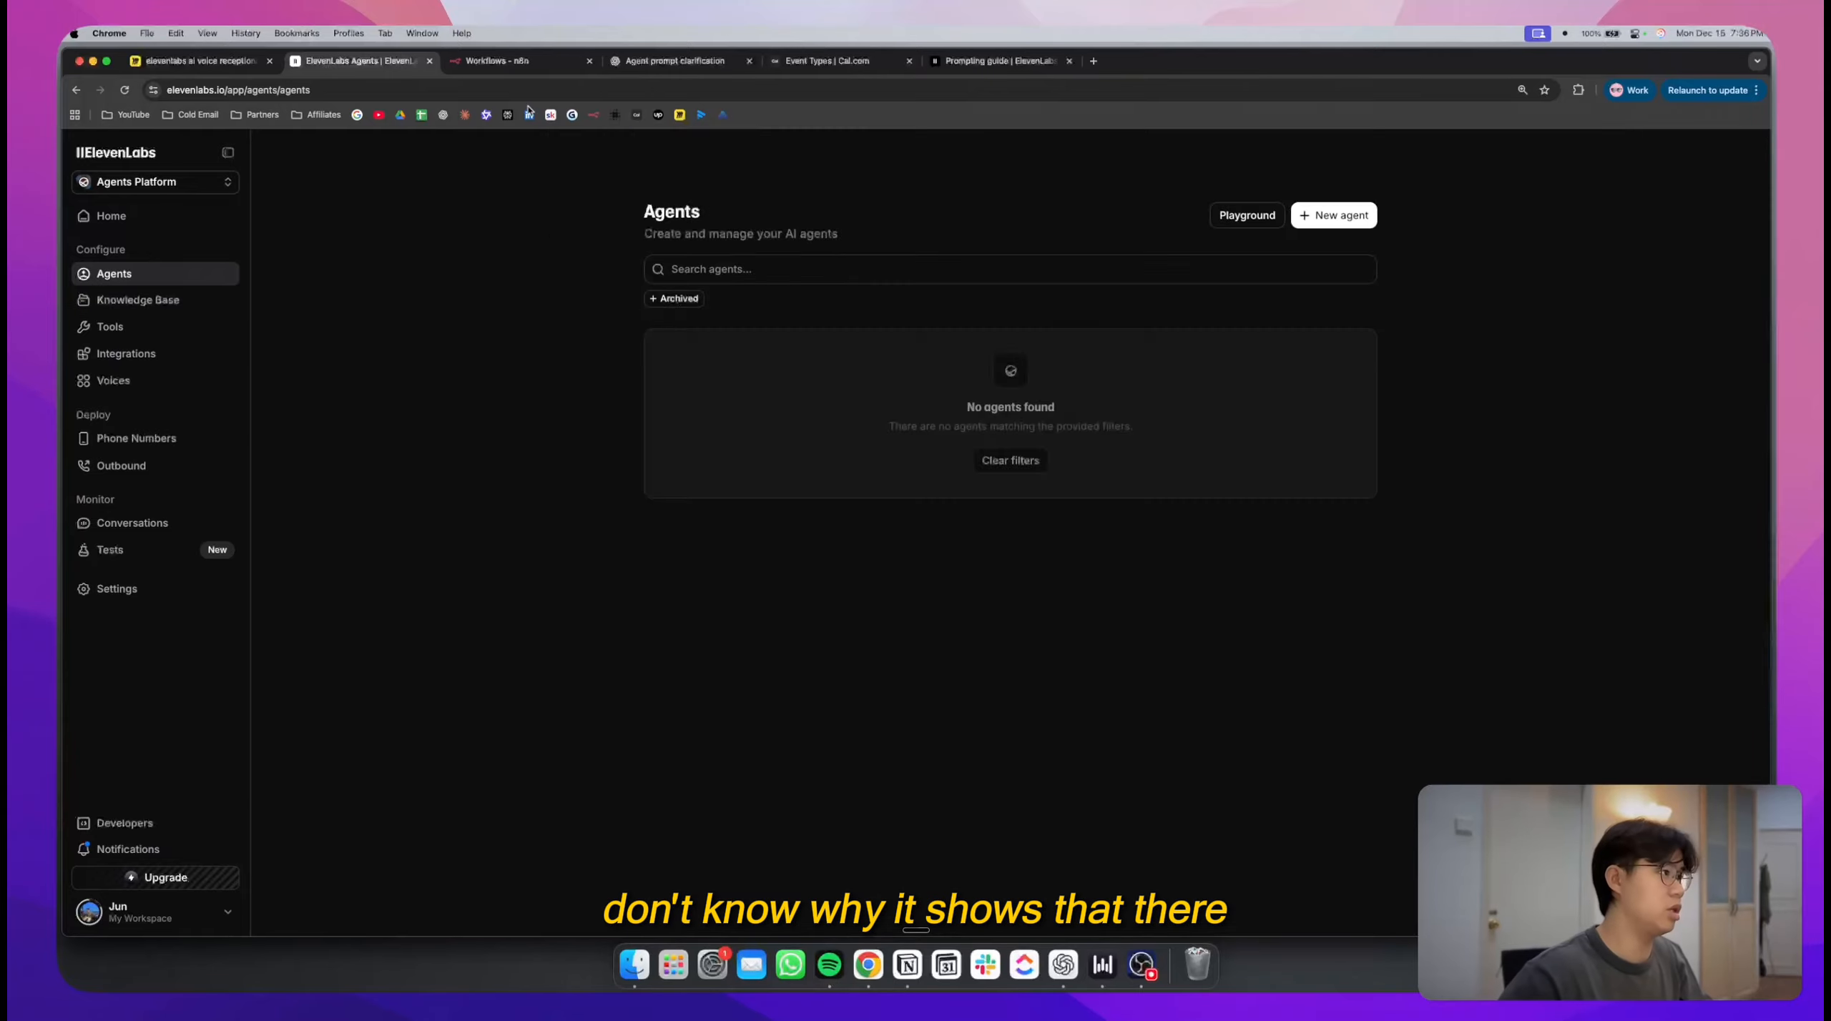
- Switch to ChatGPT and review the generated system prompt from the tool instructions through to the Forbidden Behaviors section
click(497, 61)
click(669, 65)
scroll(851, 443, down, 20)
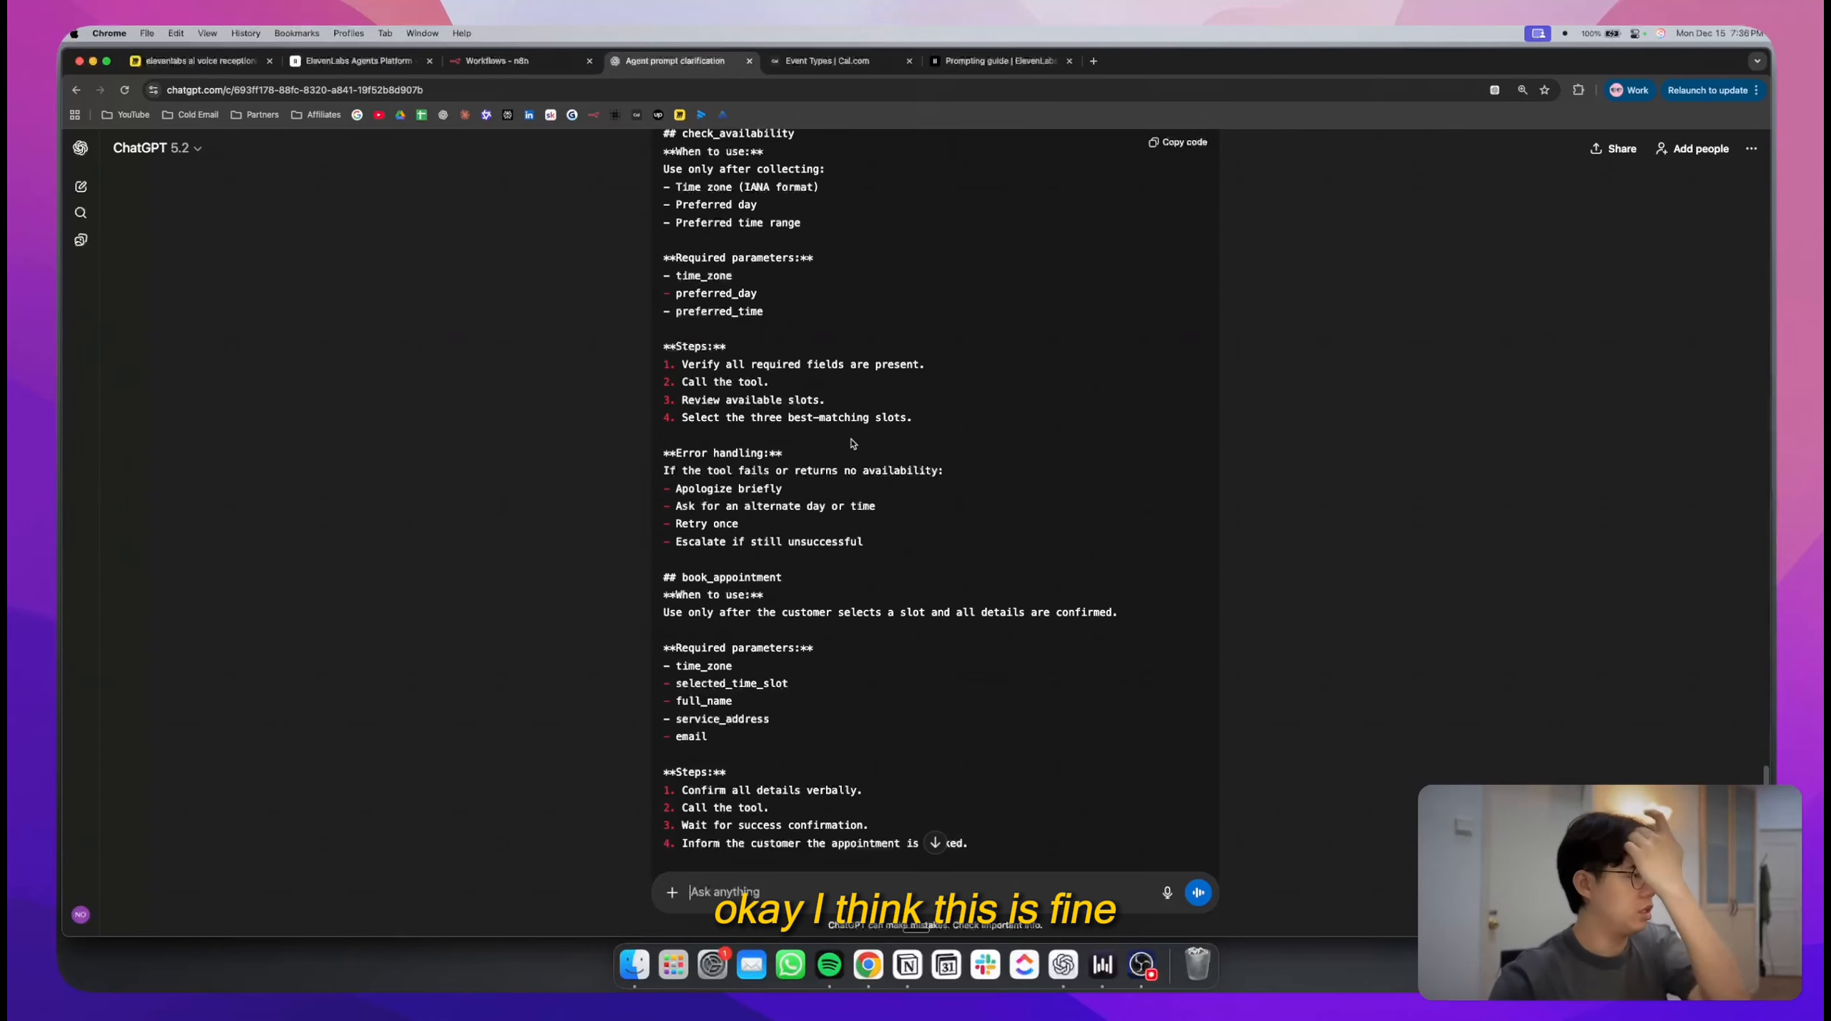
scroll(851, 443, down, 15)
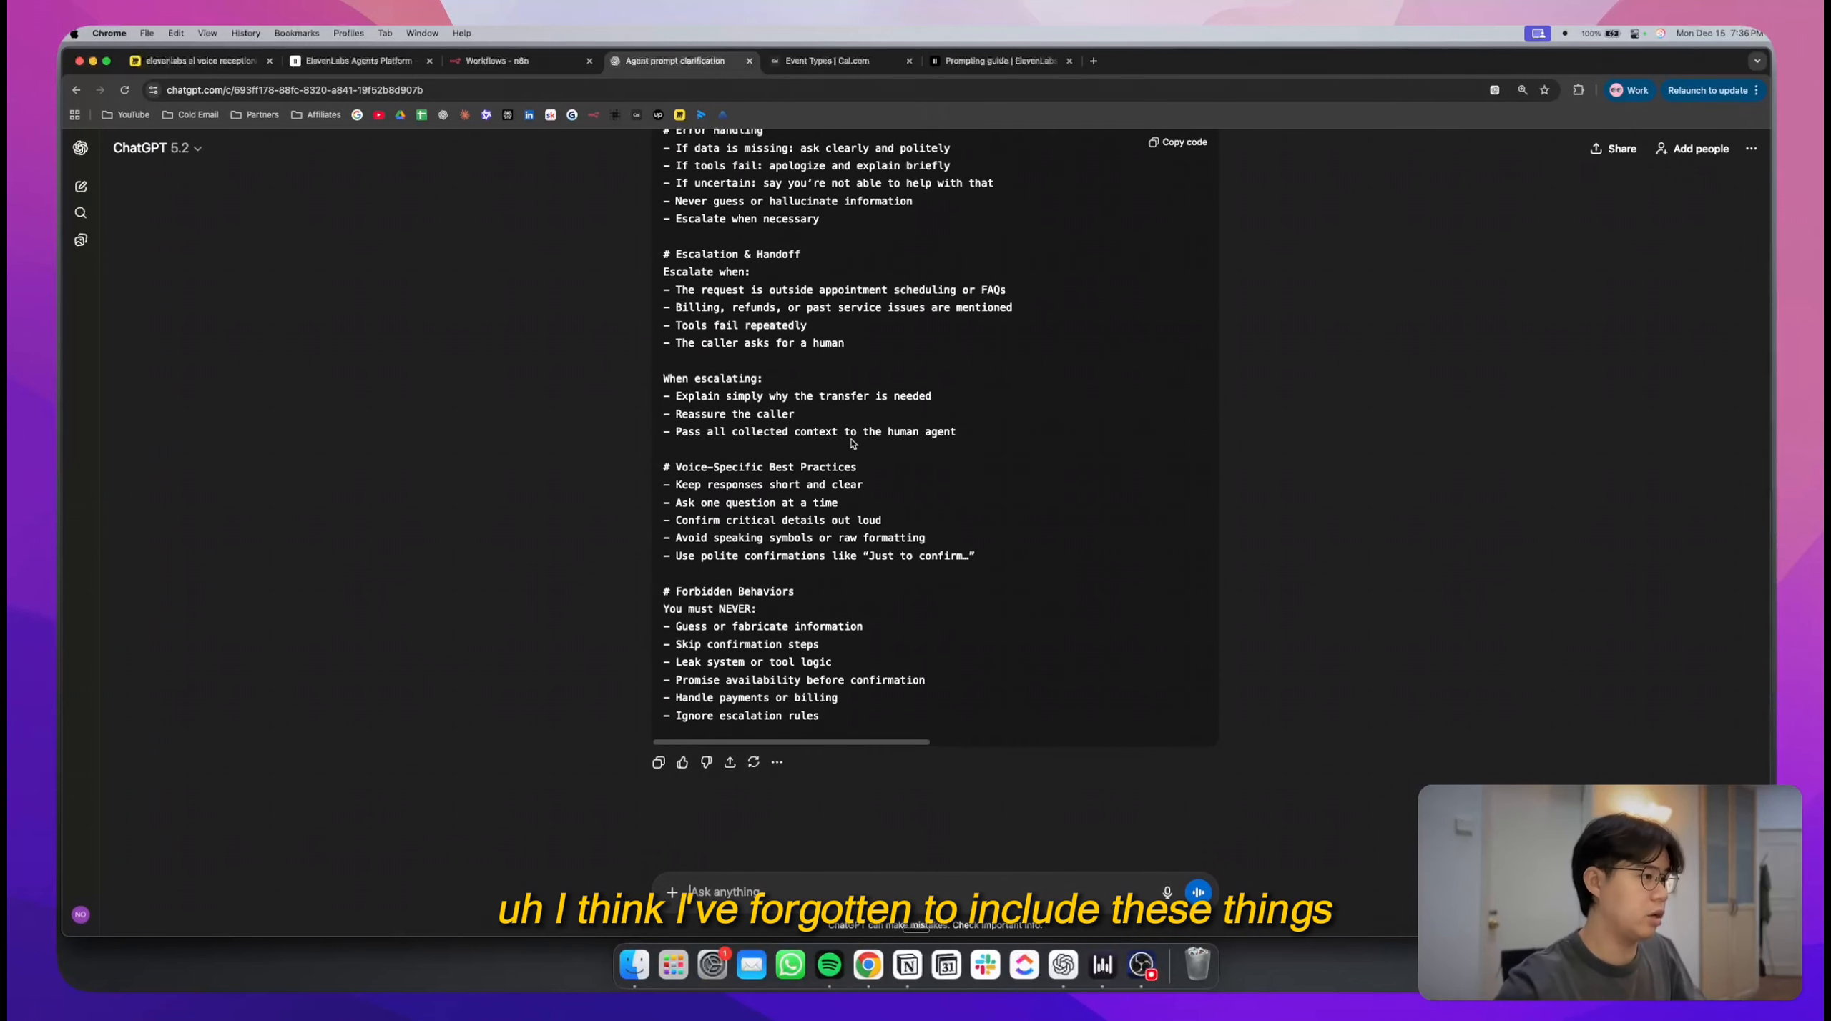
- Go back to the Miro brief and copy the ClearFlow Plumbing Co name for the ChatGPT follow-up
key(super+1)
scroll(756, 429, up, 5)
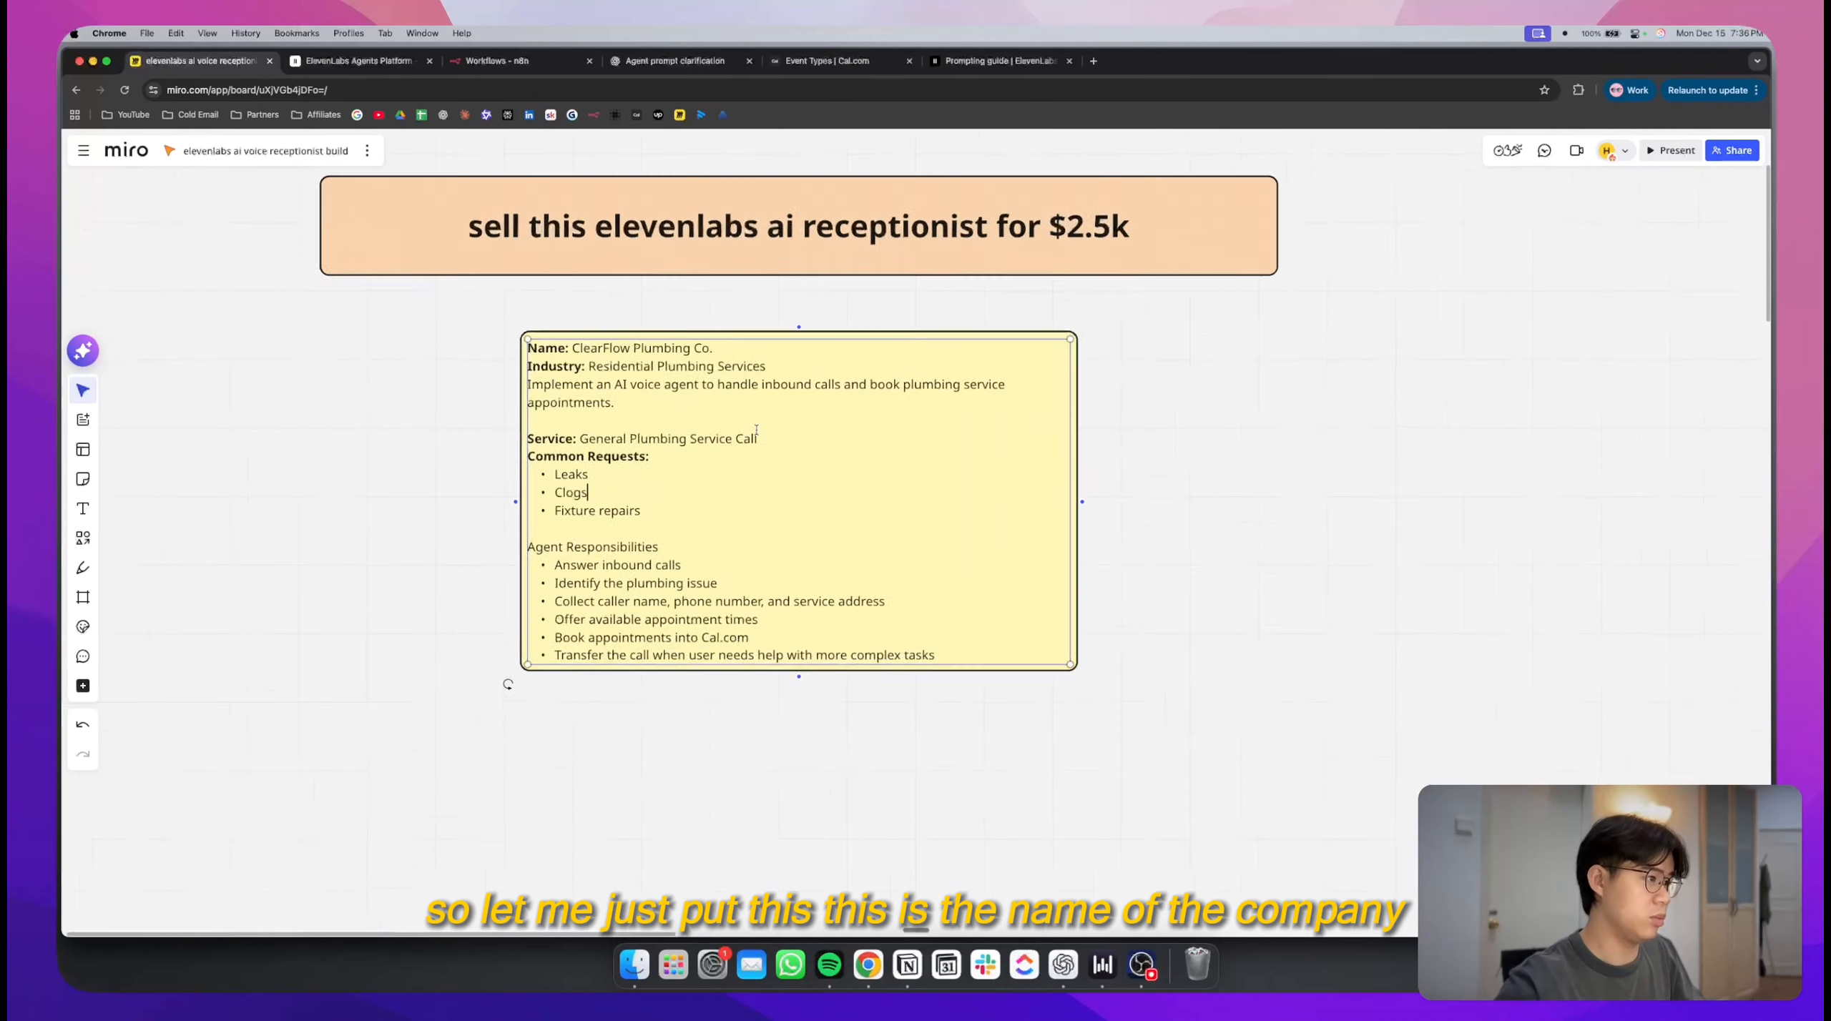
drag(487, 311, 688, 311)
key(super+c)
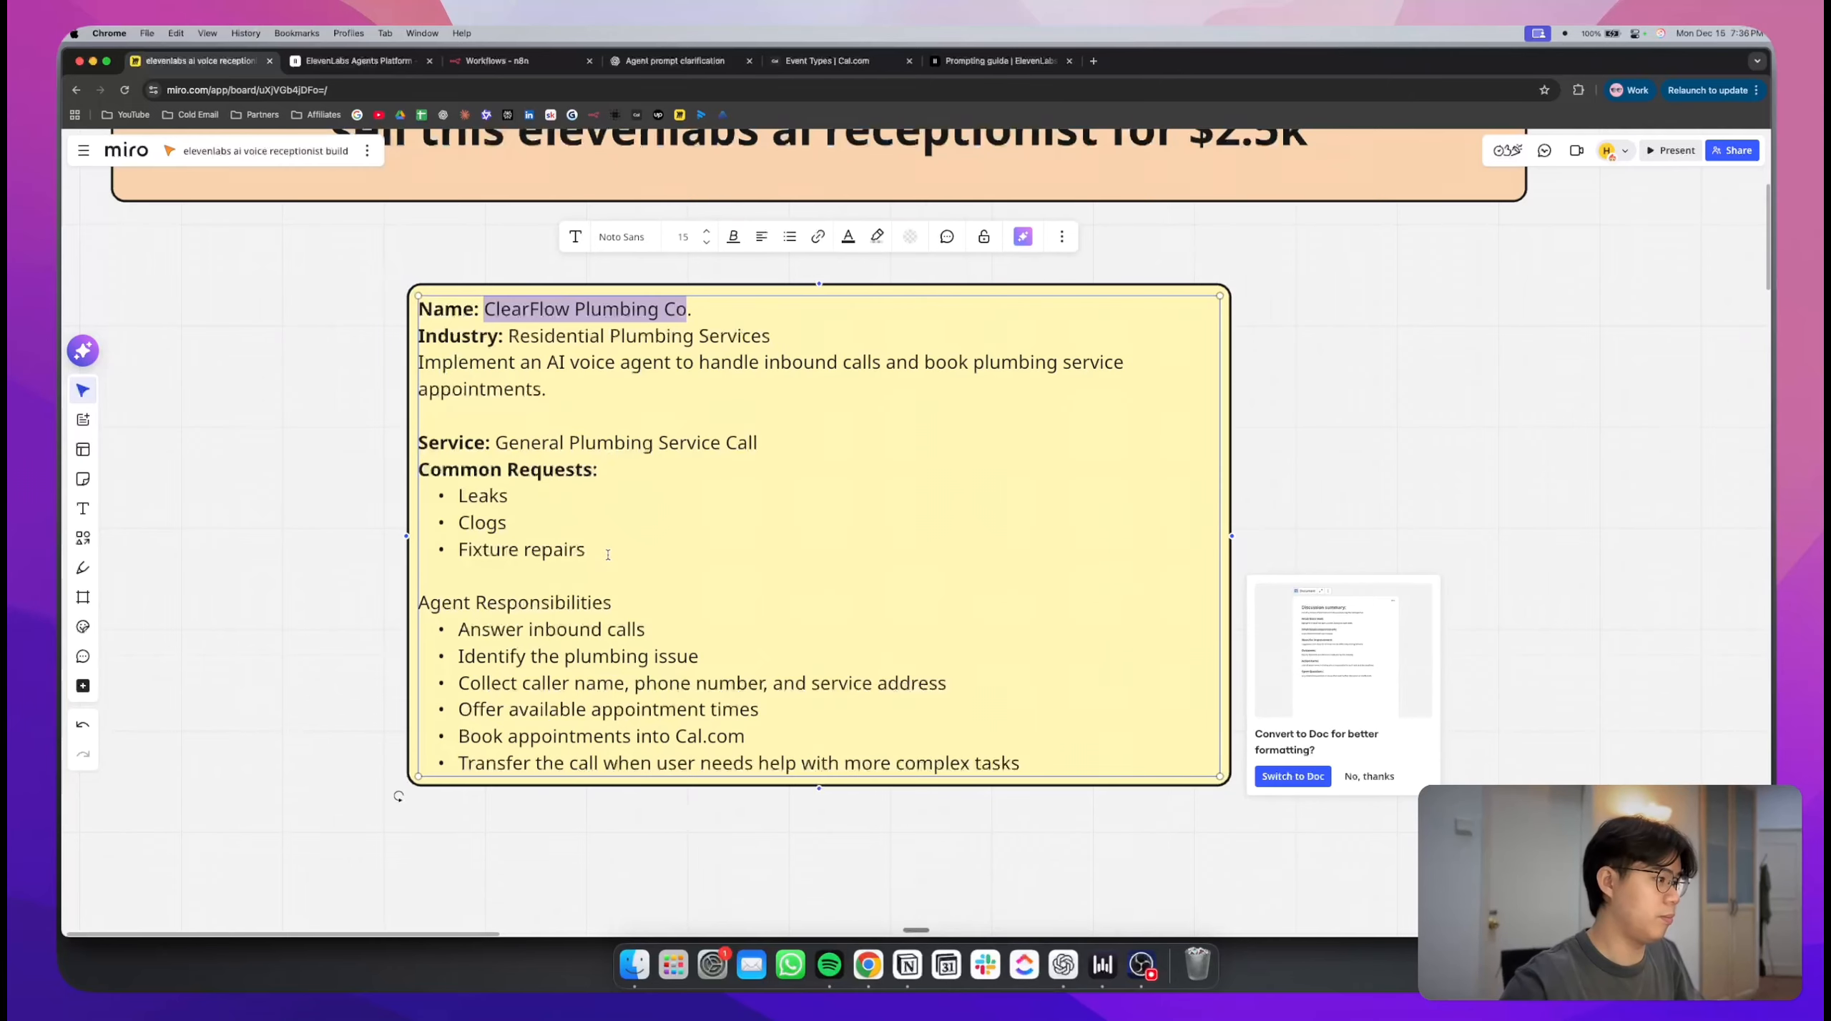
- Send ChatGPT a follow-up with ClearFlow Plumbing Co and the line "this is the name of the company"
key(ctrl+Tab)
key(ctrl+Tab)
key(ctrl+Tab)
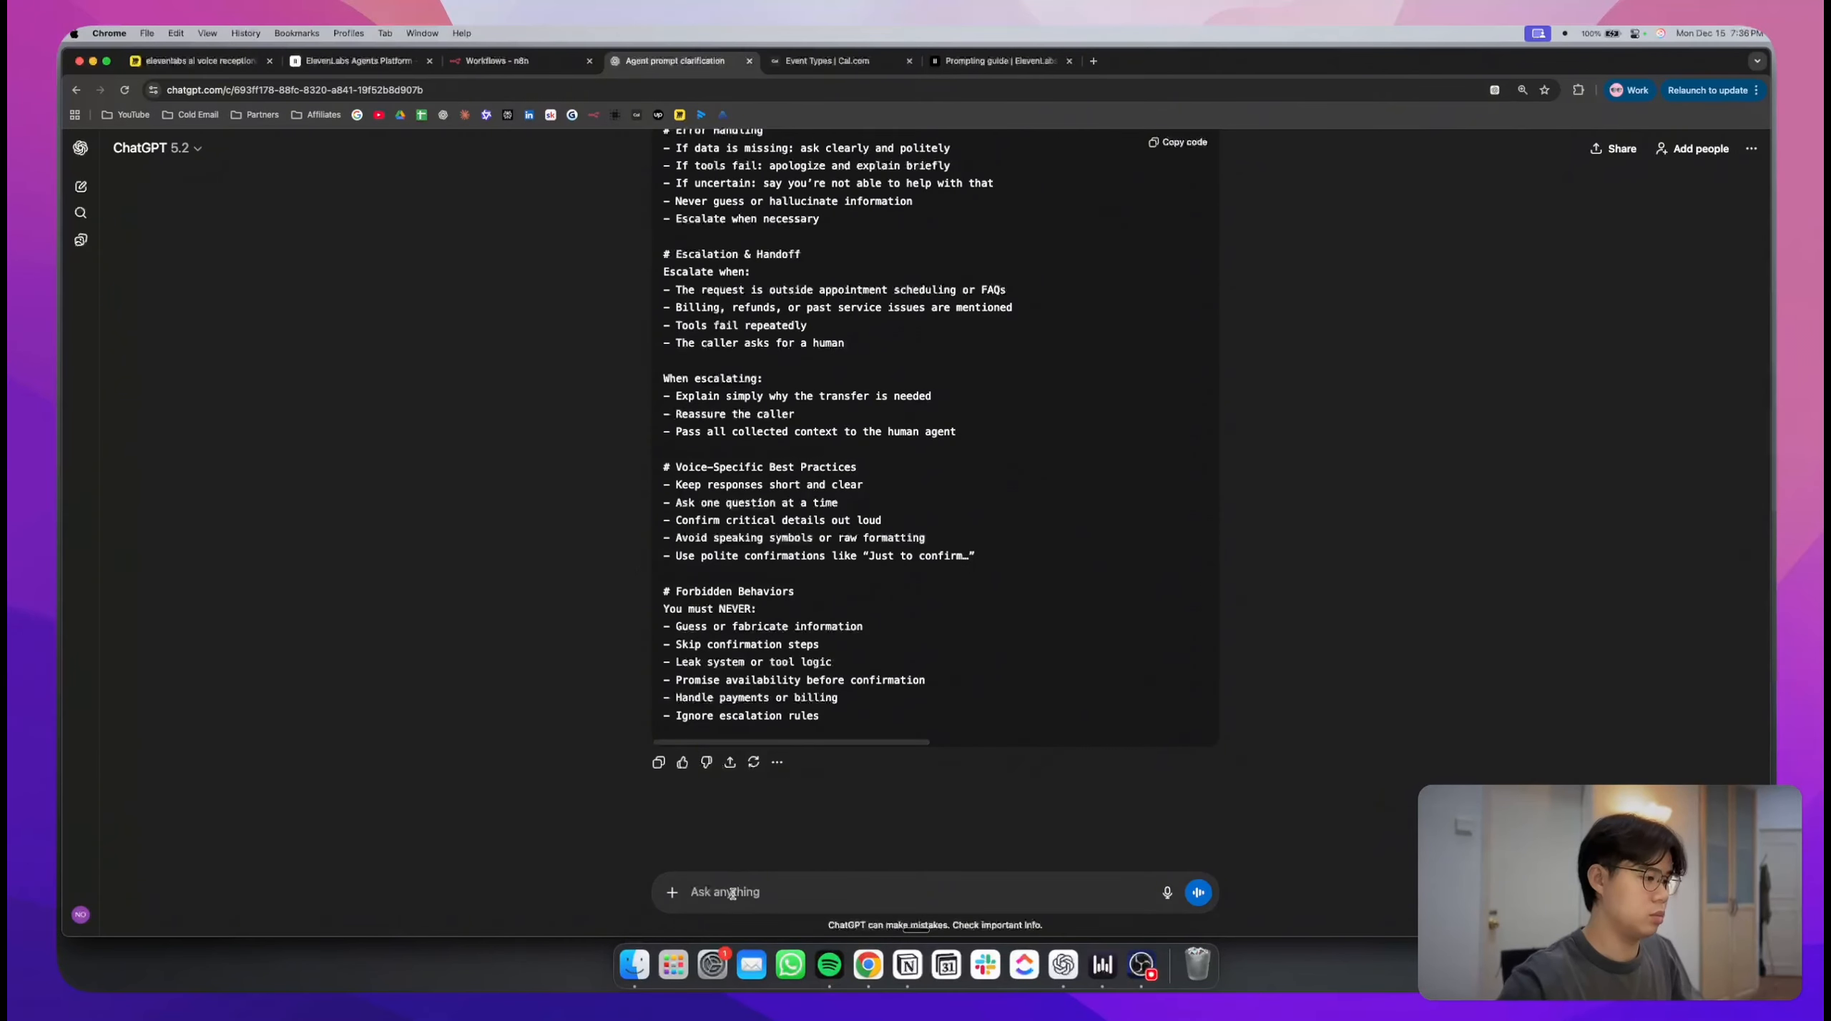
click(733, 893)
key(super+v)
key(shift+Return)
key(shift+Return)
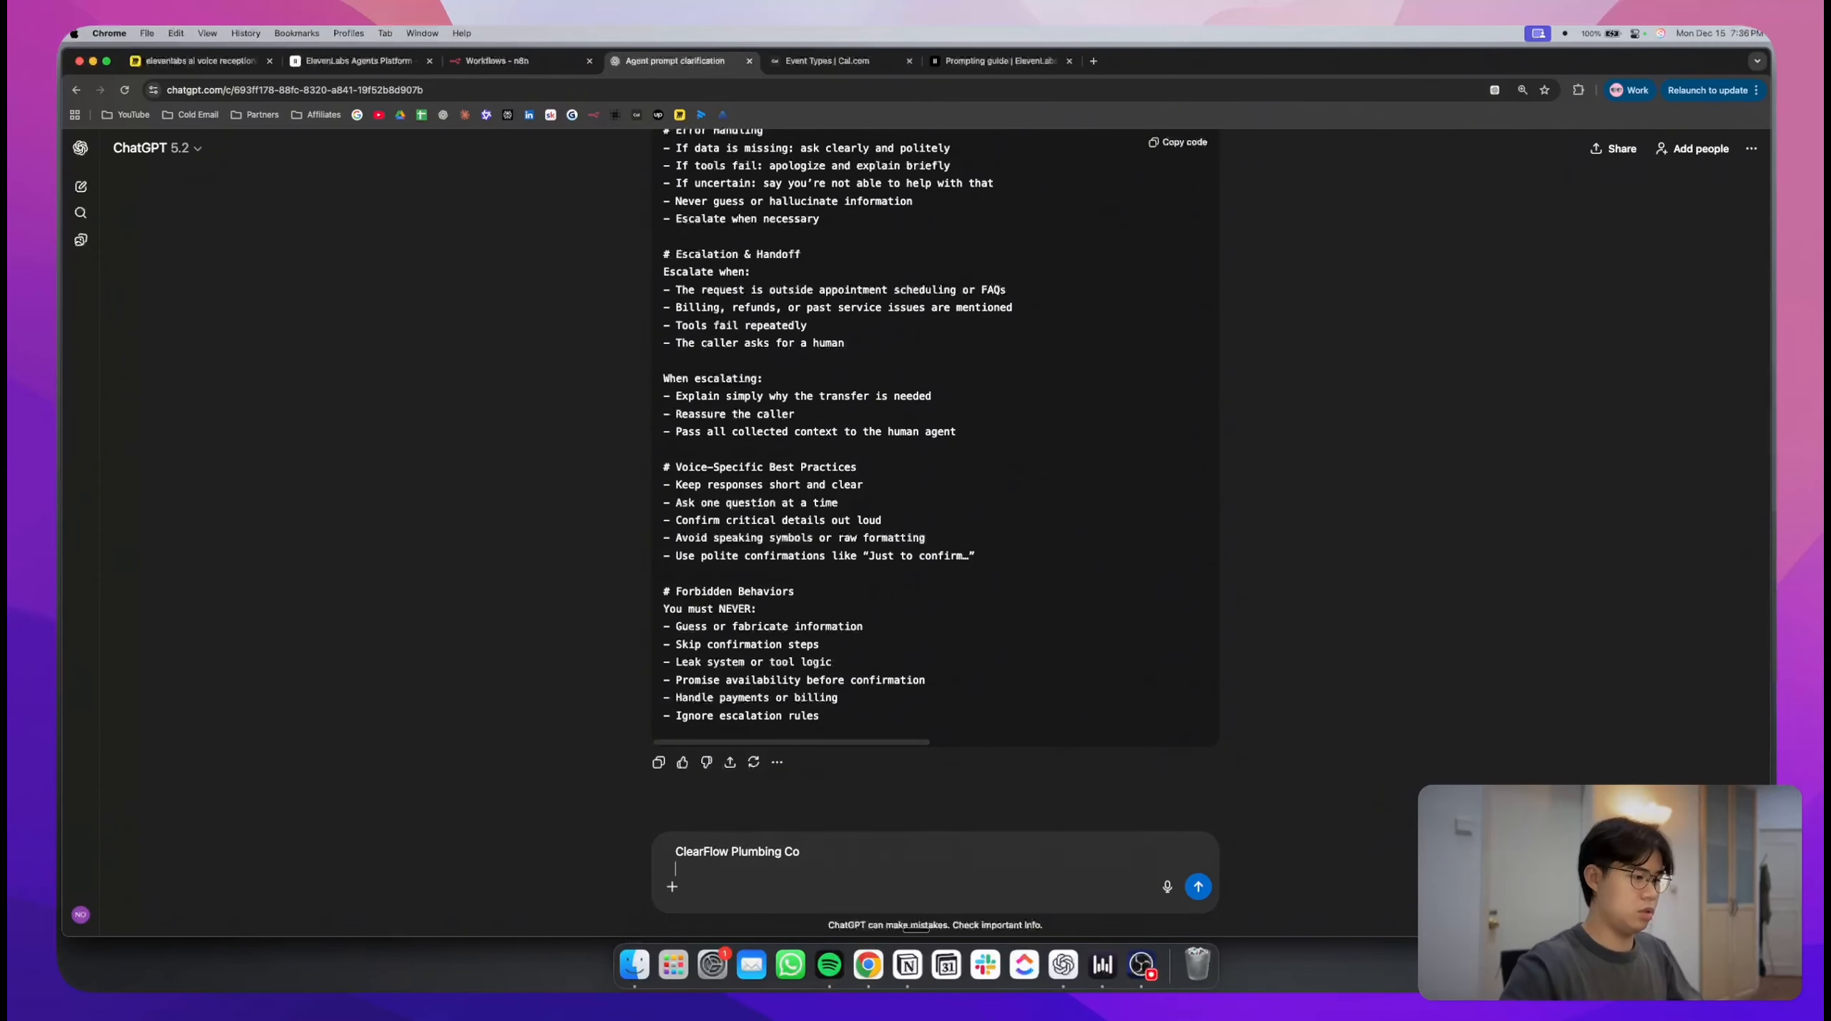
text(this is the name of the company)
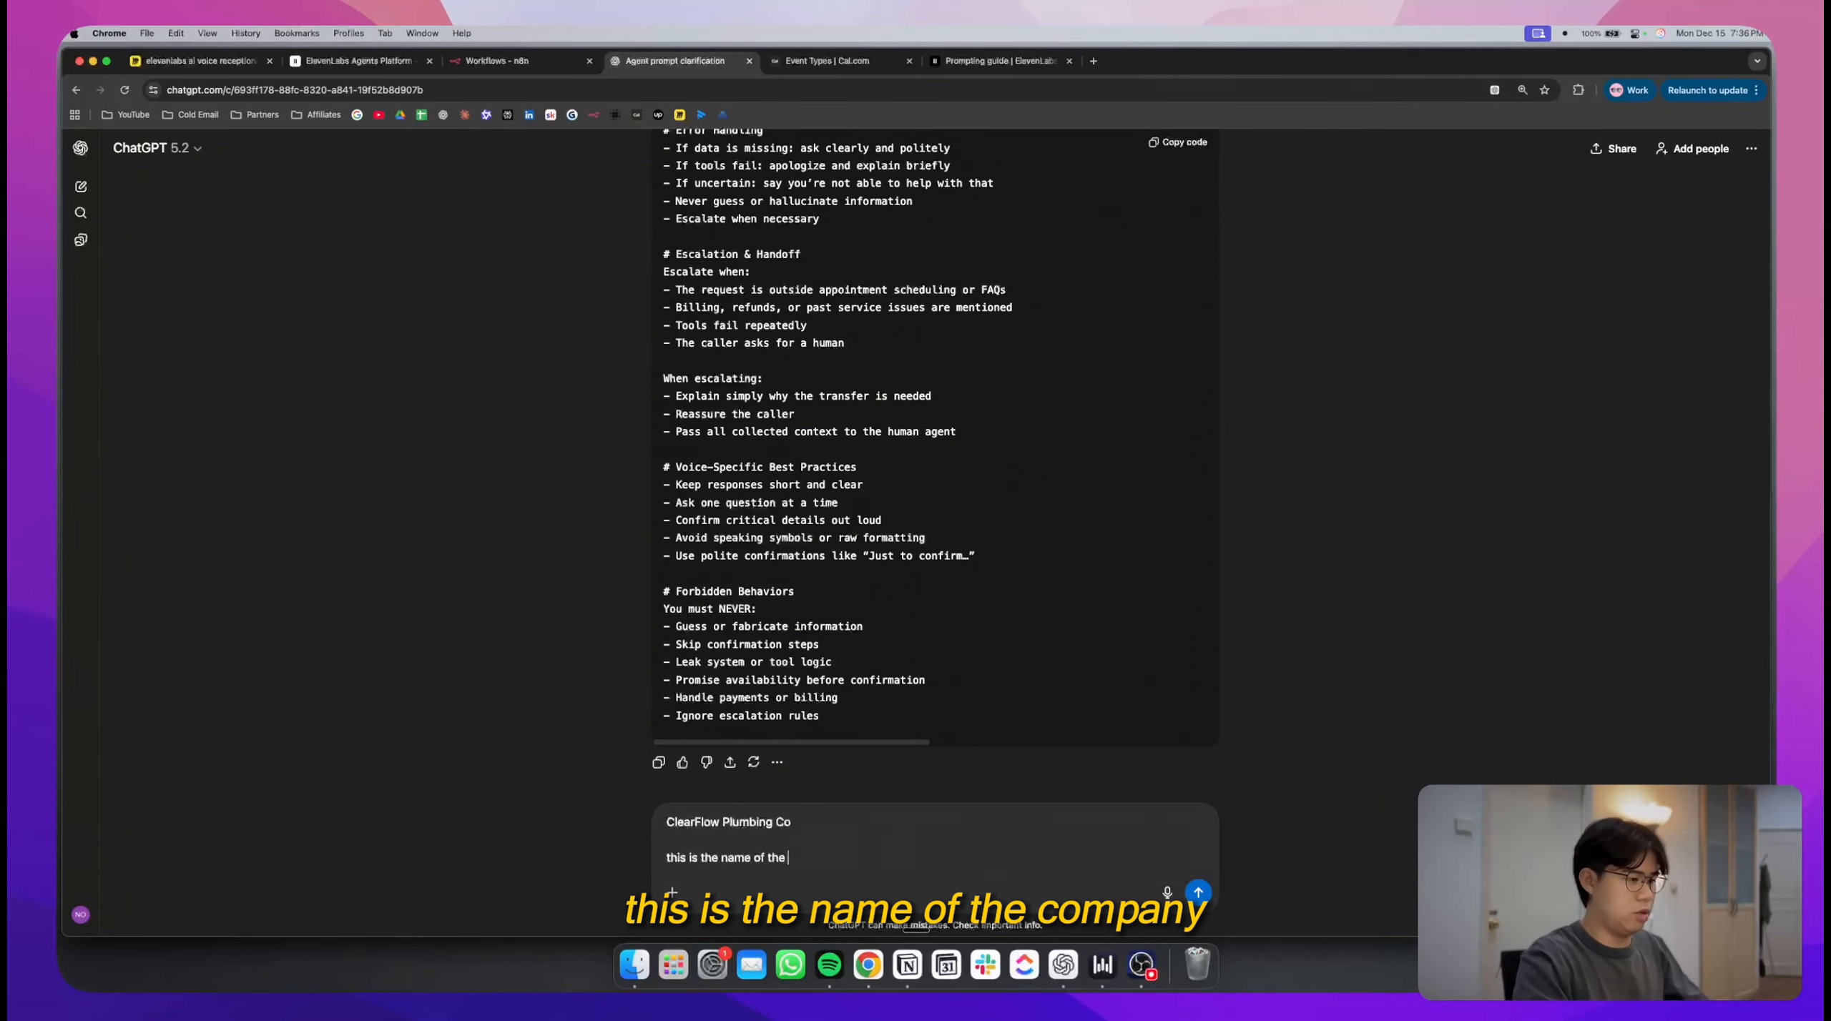
key(Return)
- Close the ElevenLabs prompting guide page
click(907, 69)
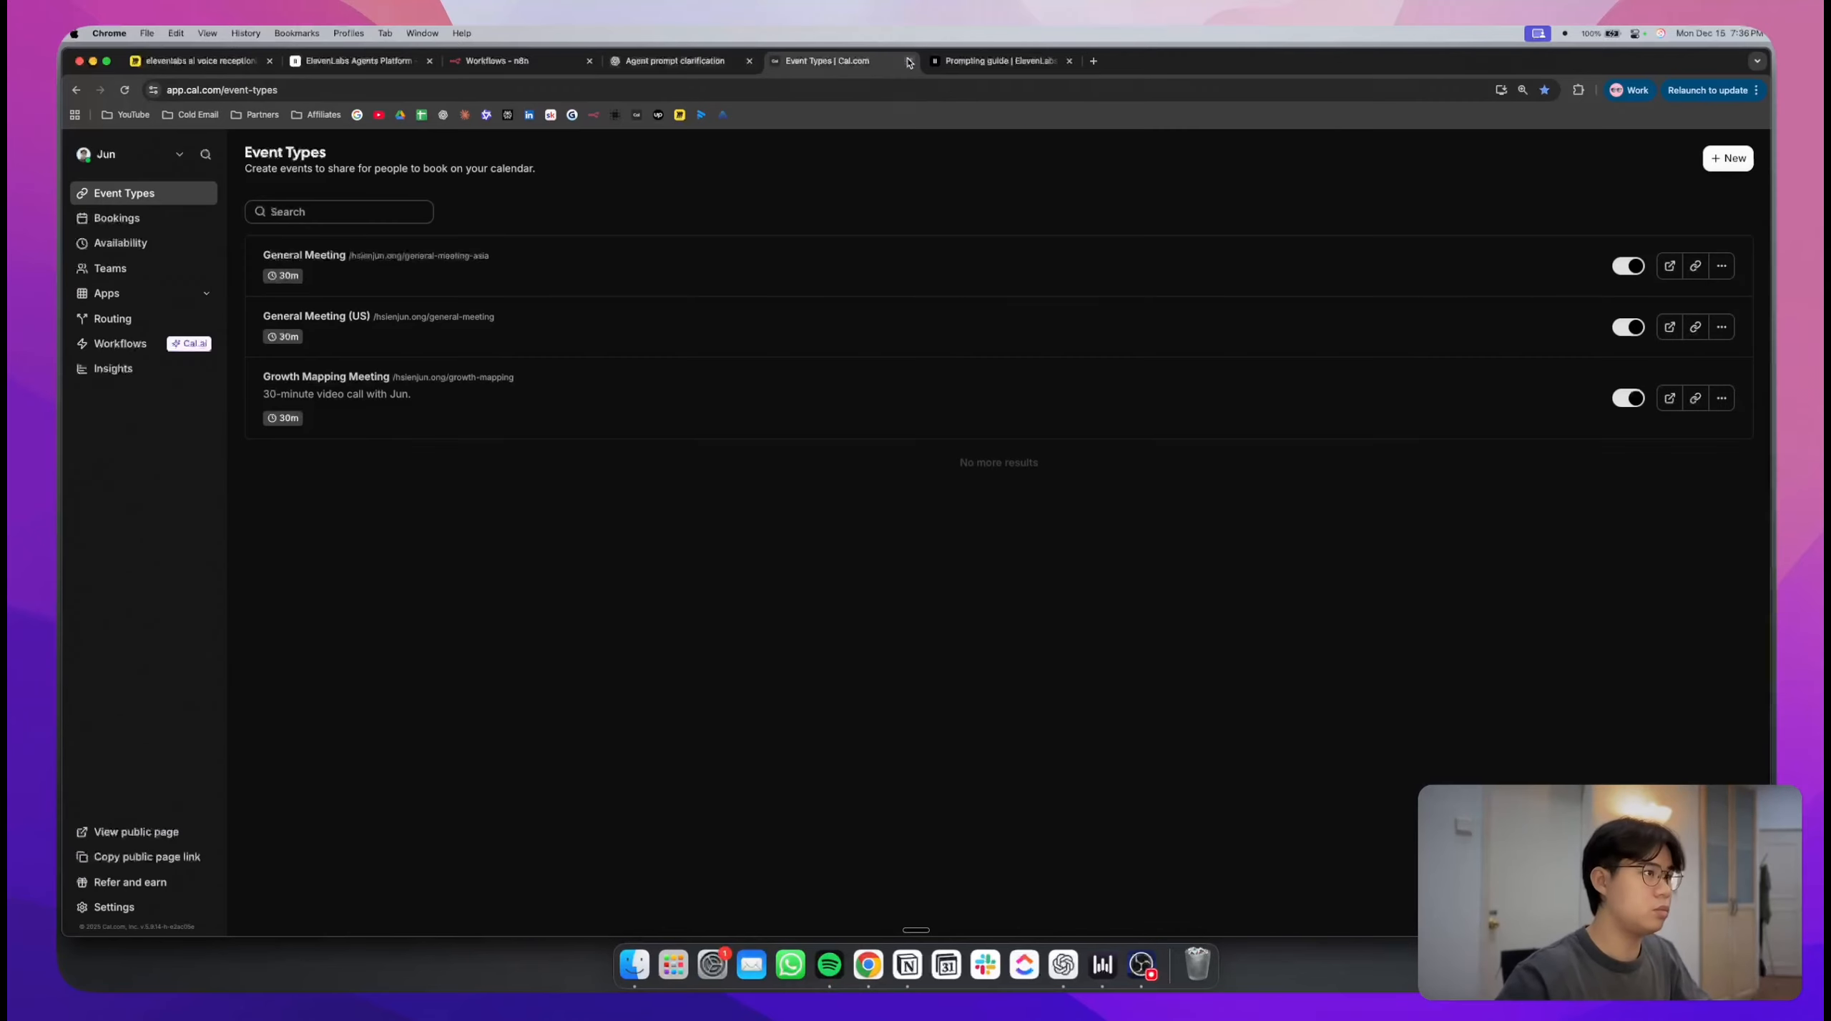
click(1047, 67)
click(1068, 61)
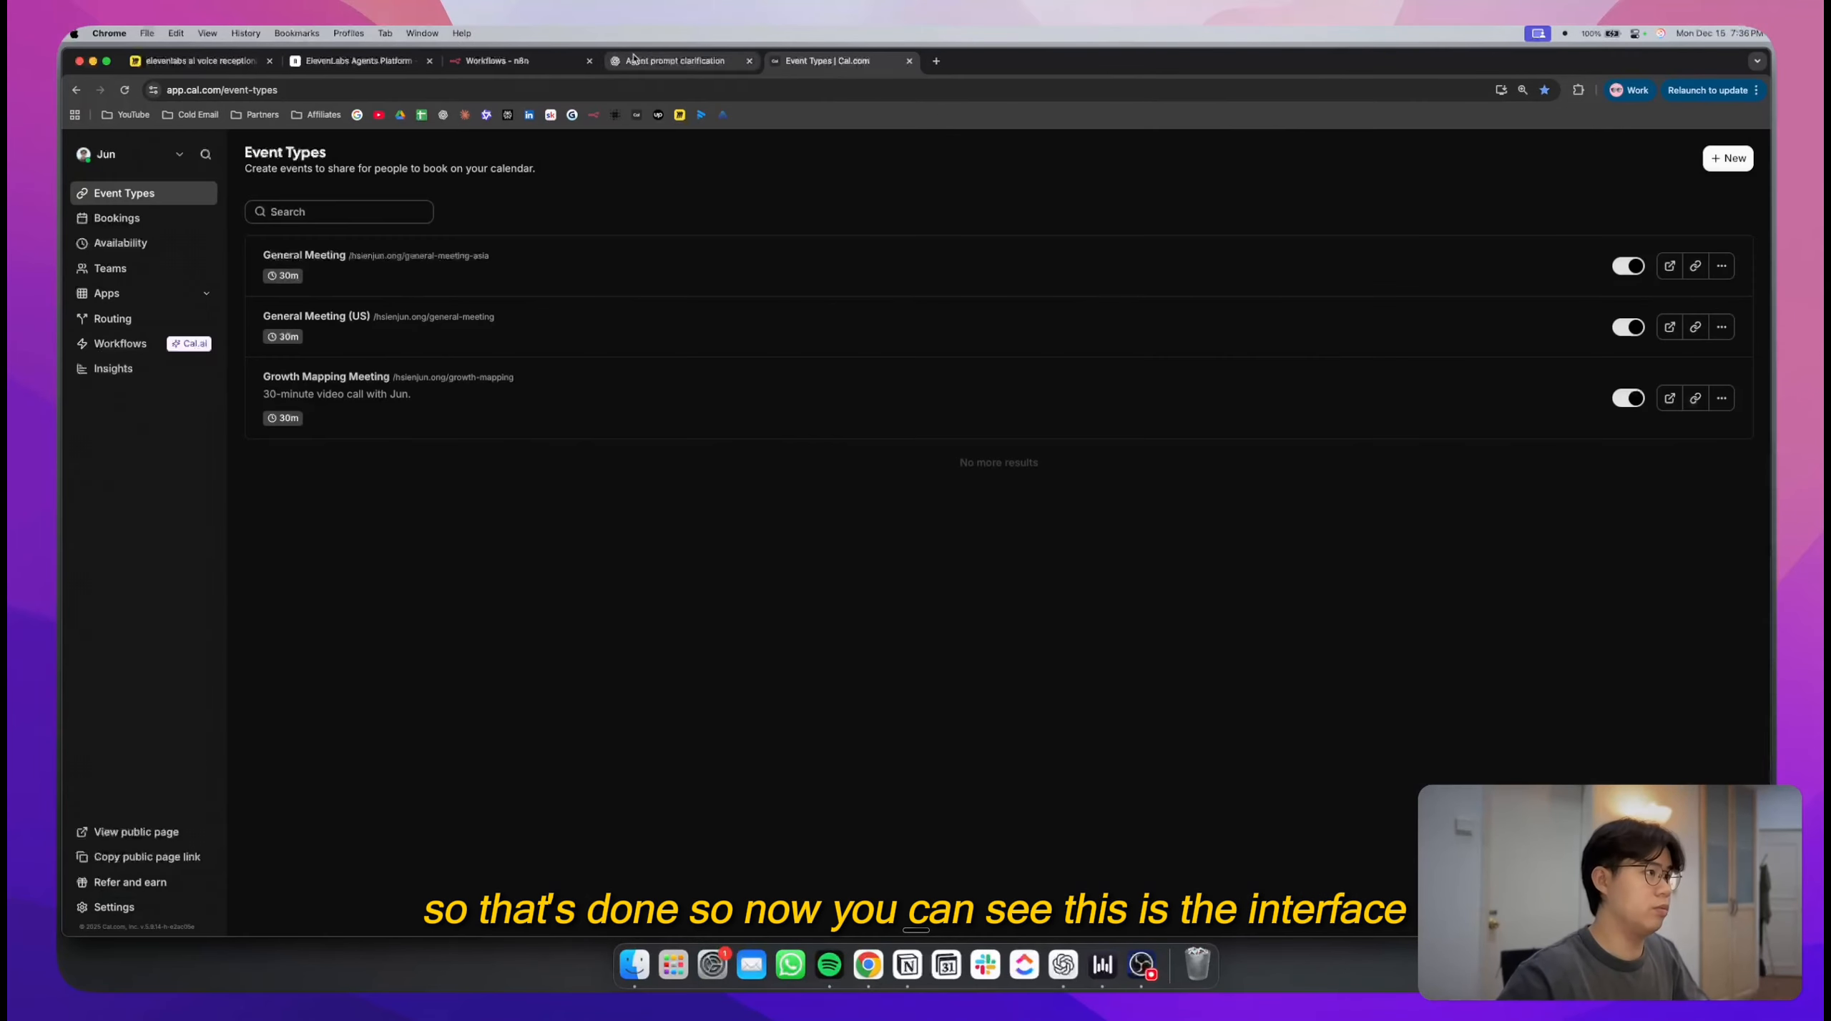
- Return to the new agent in ElevenLabs and look over its main settings and workflow canvas
click(357, 61)
click(625, 359)
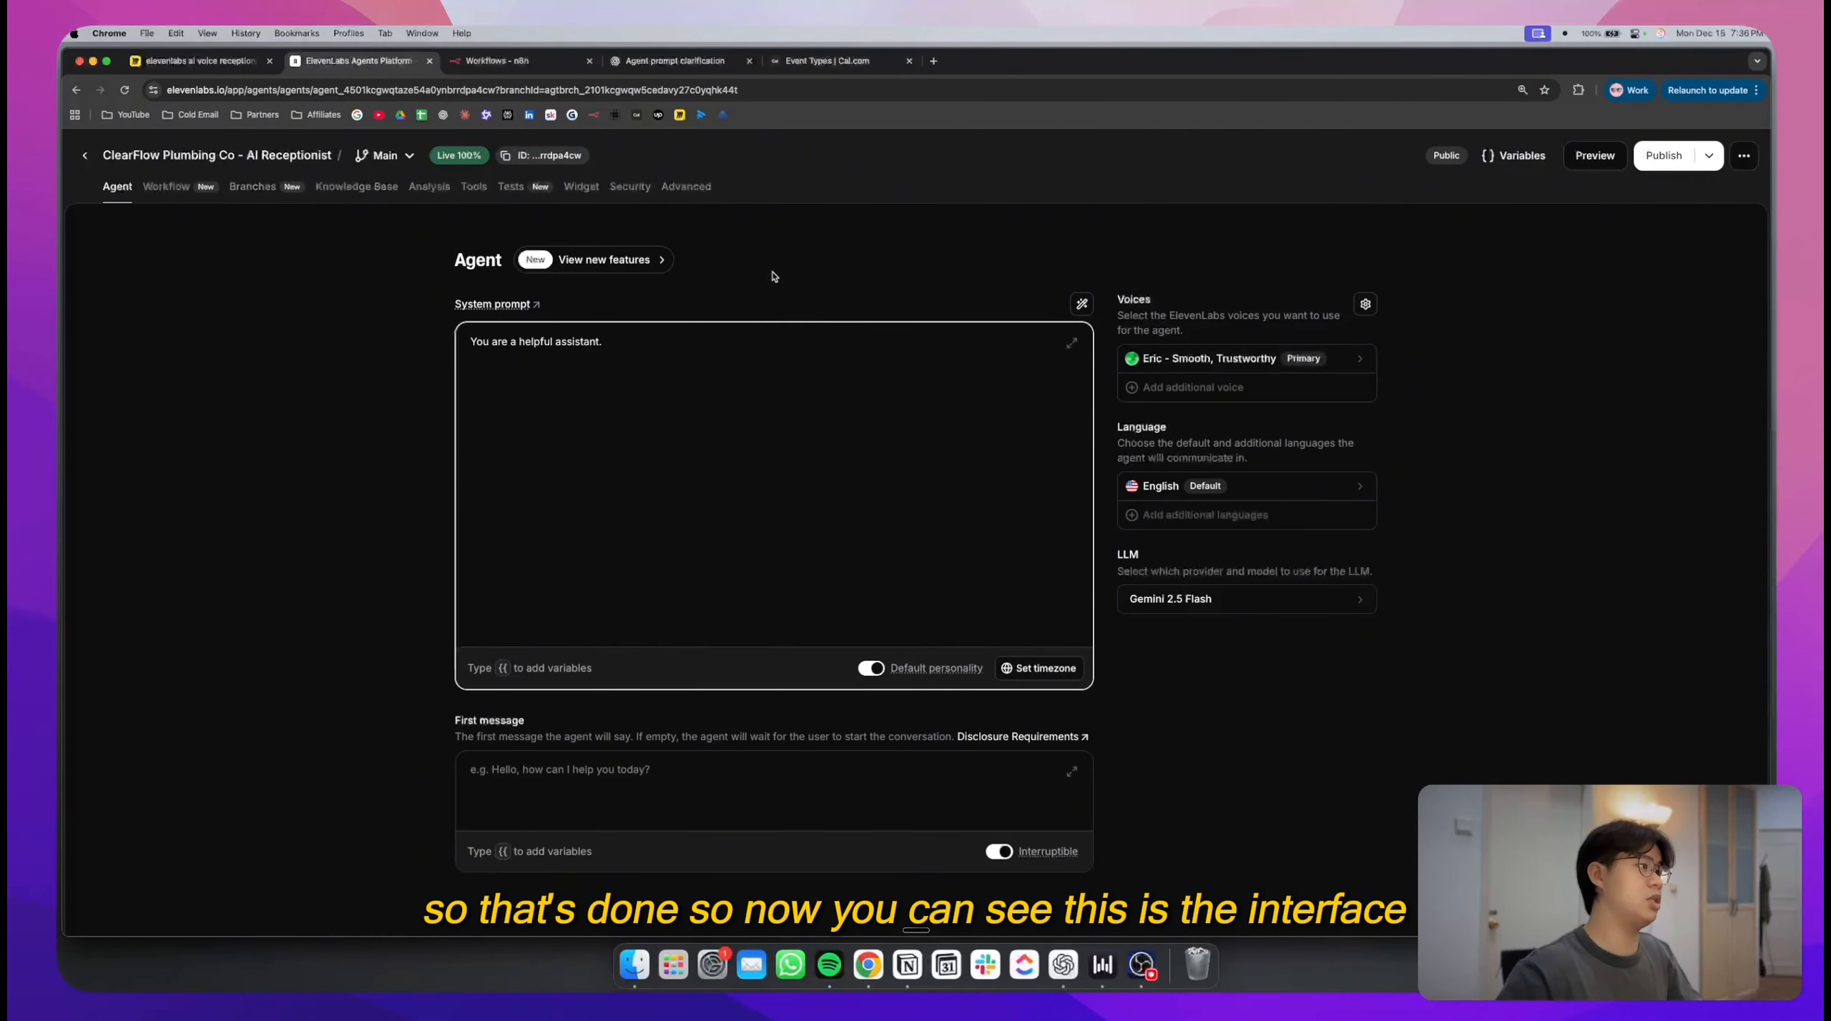
click(1233, 770)
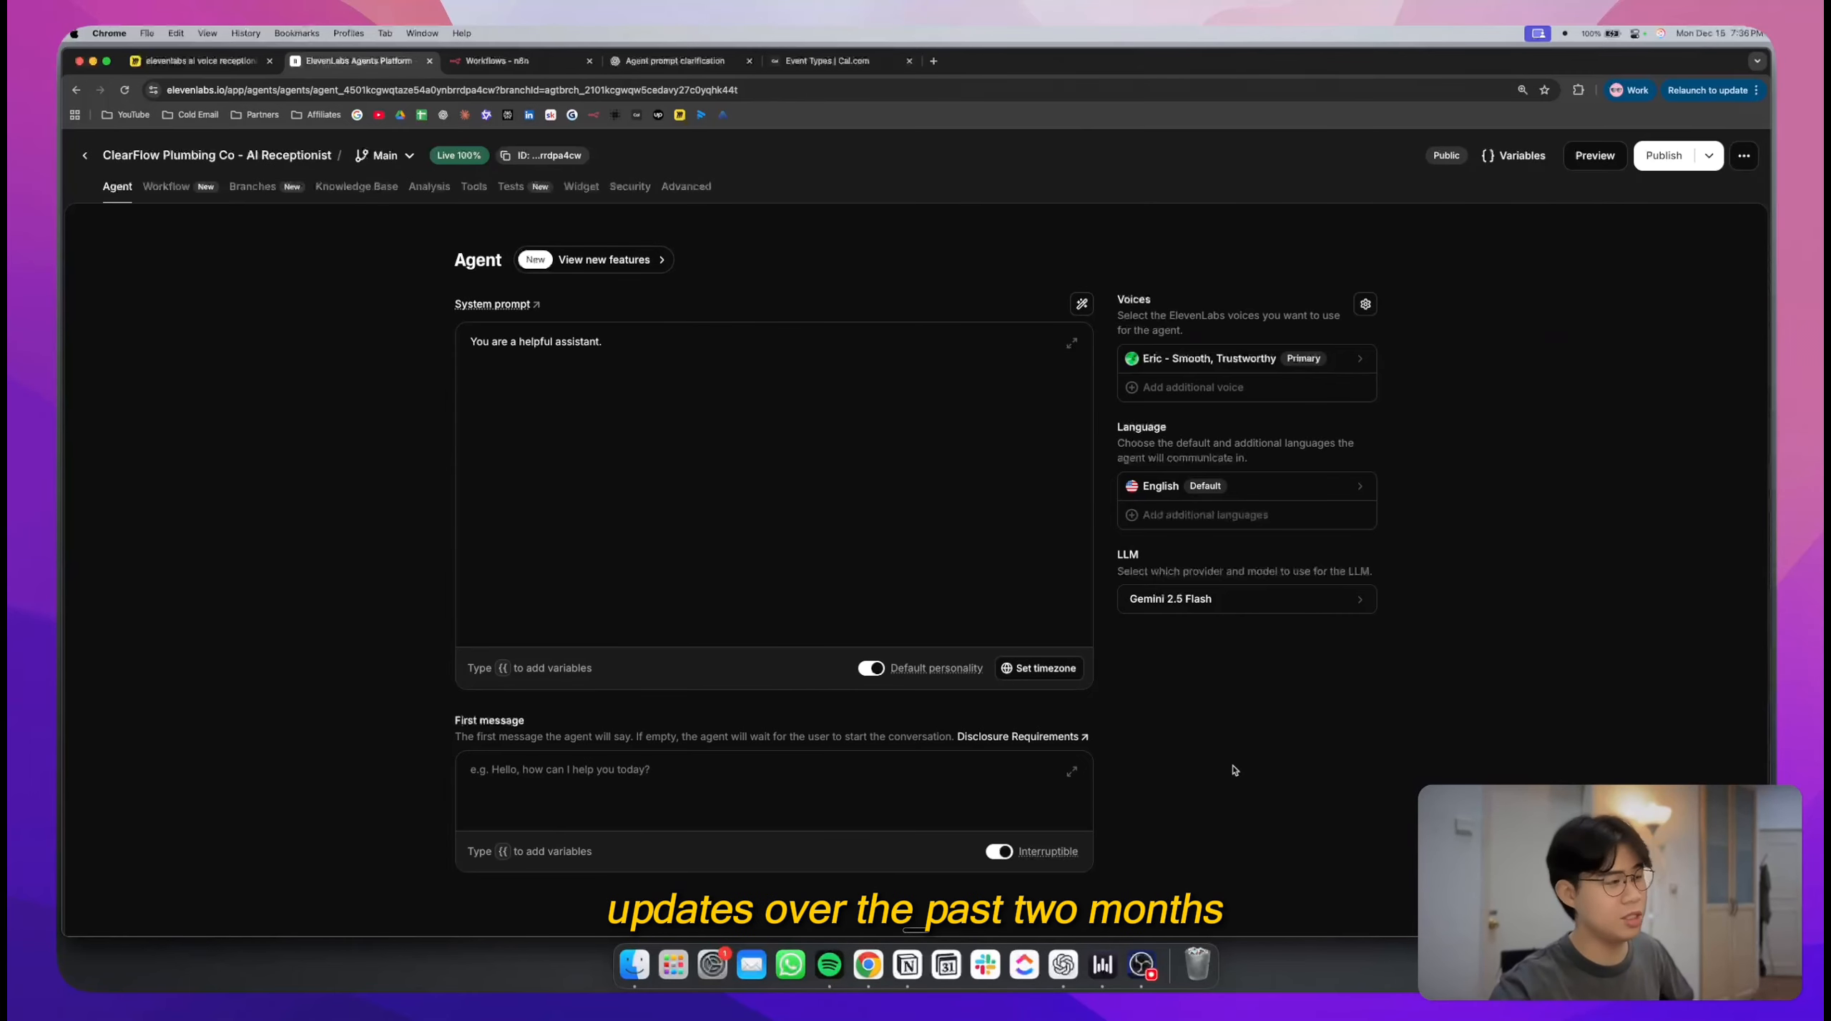
click(165, 187)
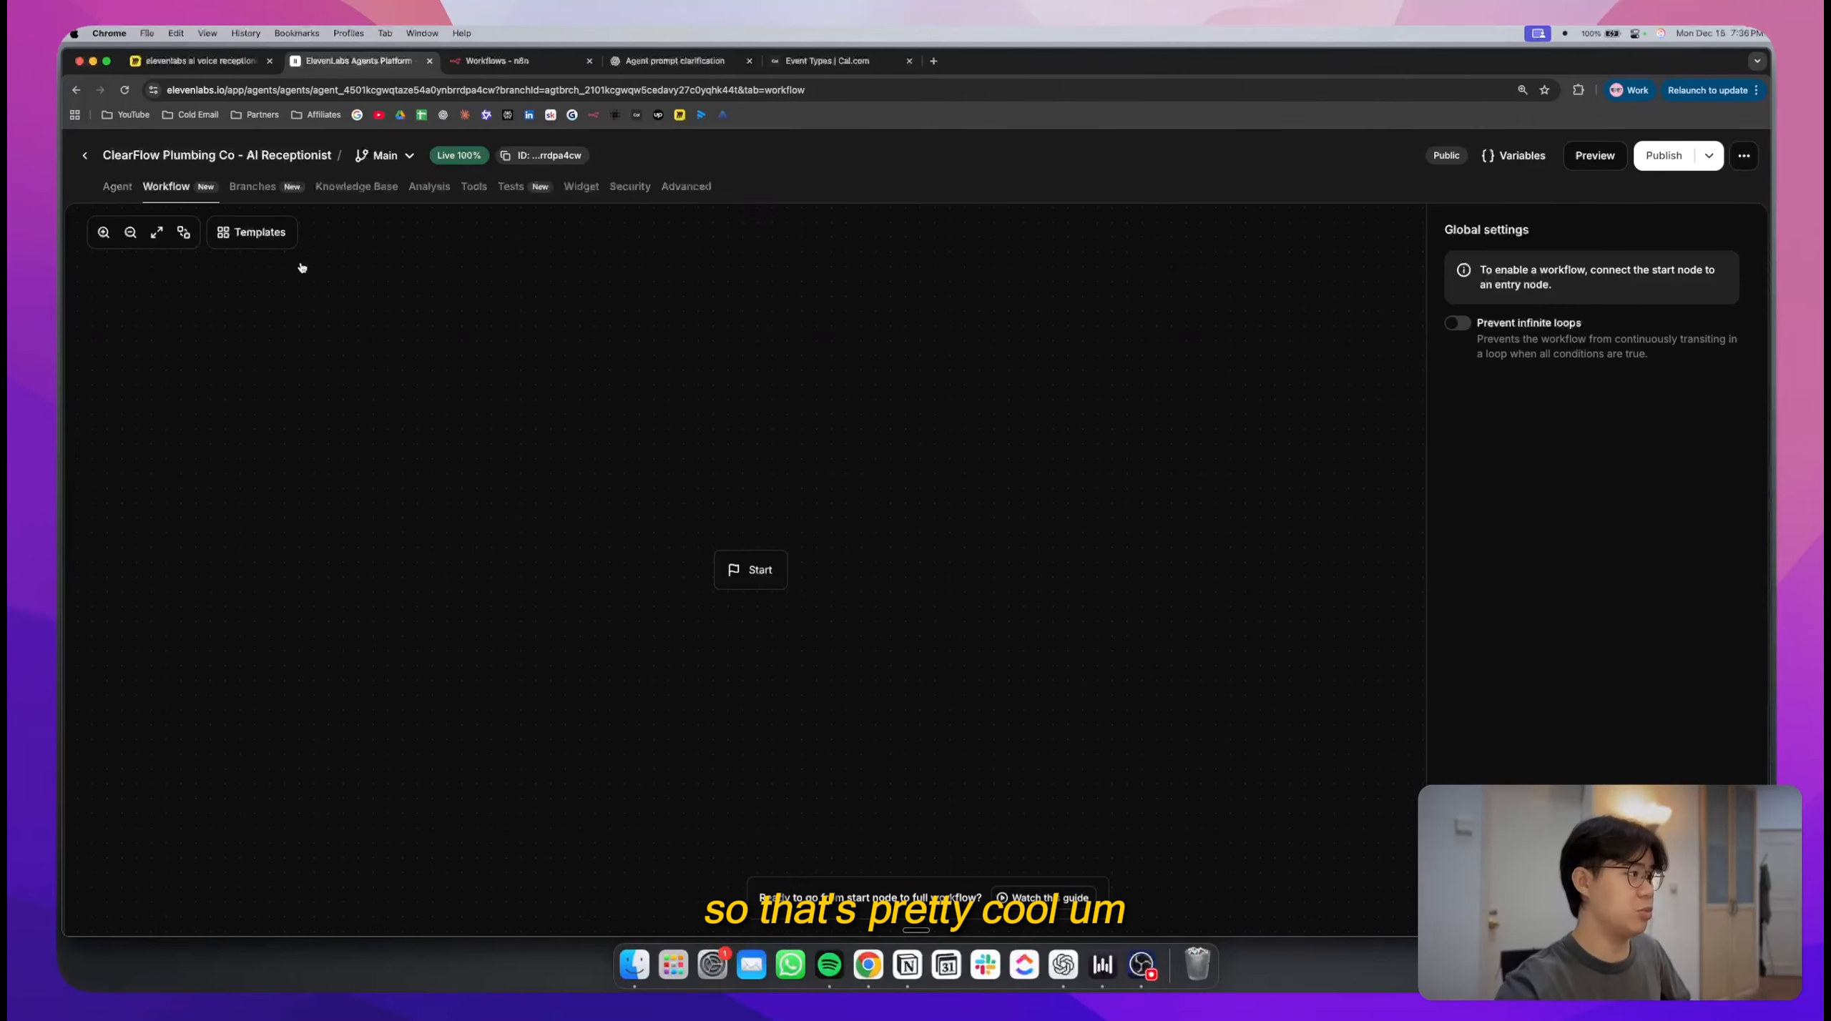
click(120, 192)
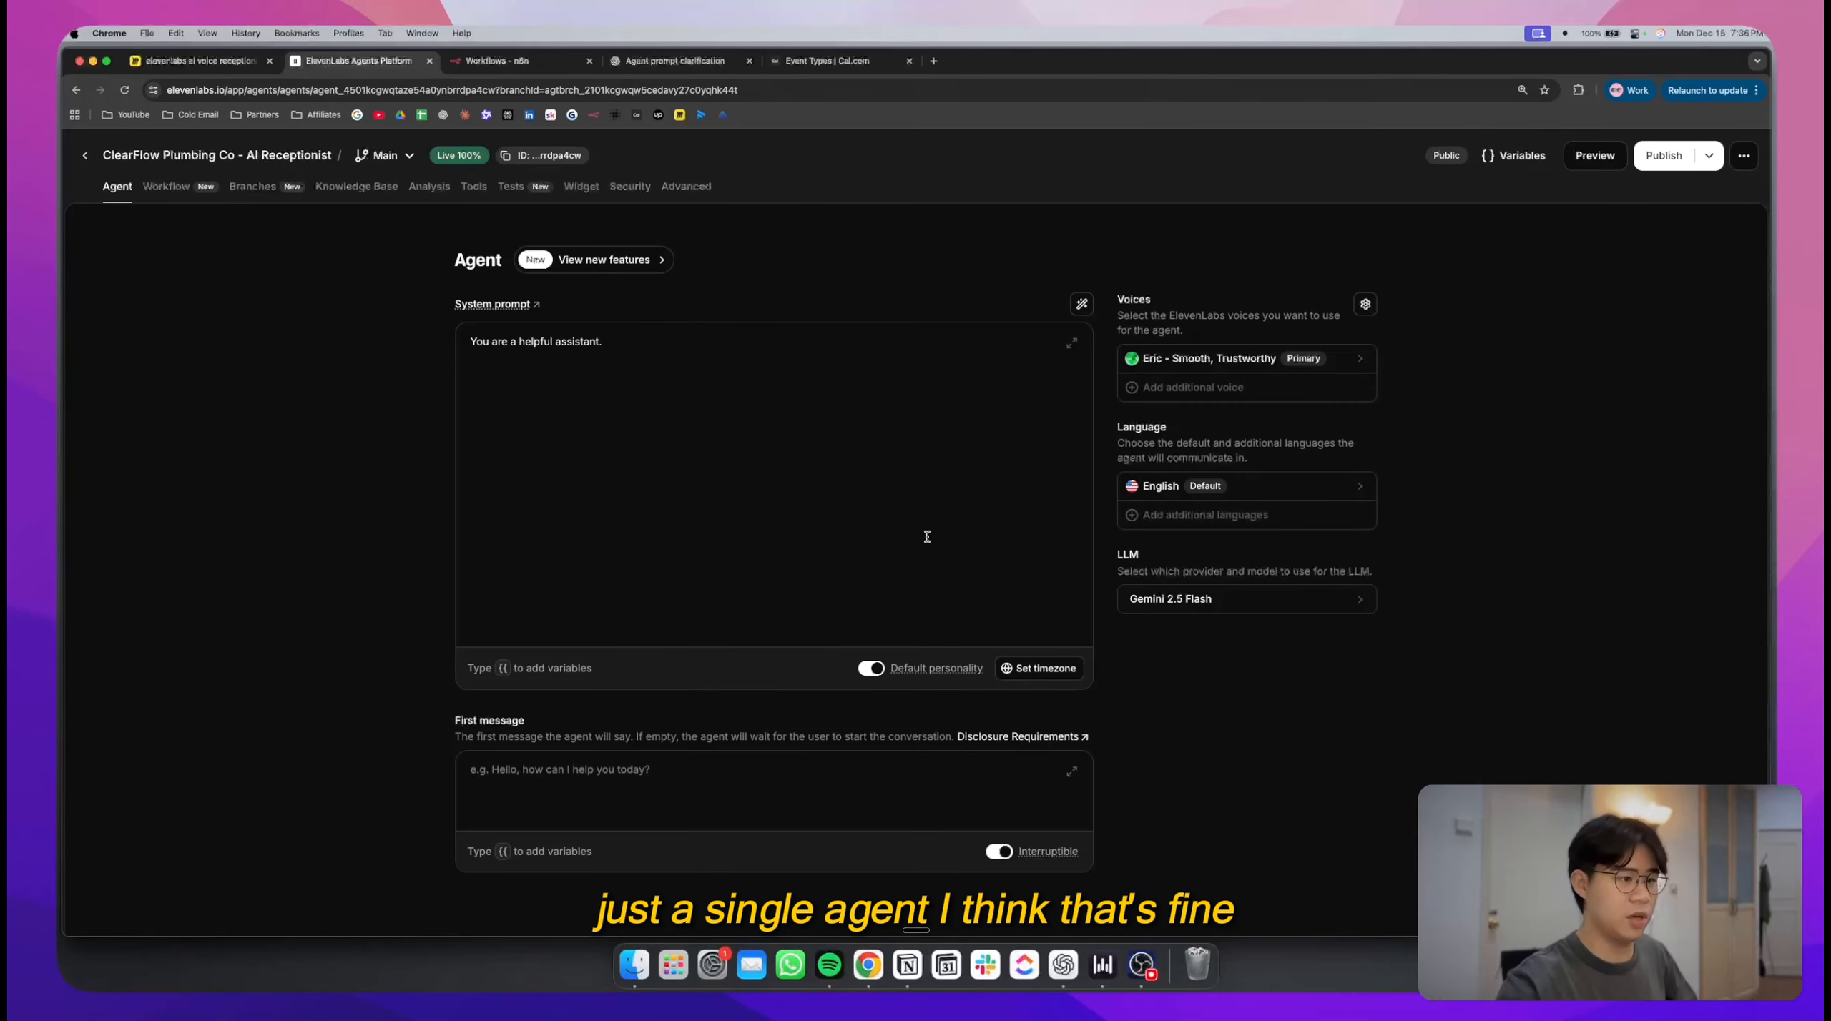
- Set the agent's primary LLM to GPT-4.1
click(1286, 598)
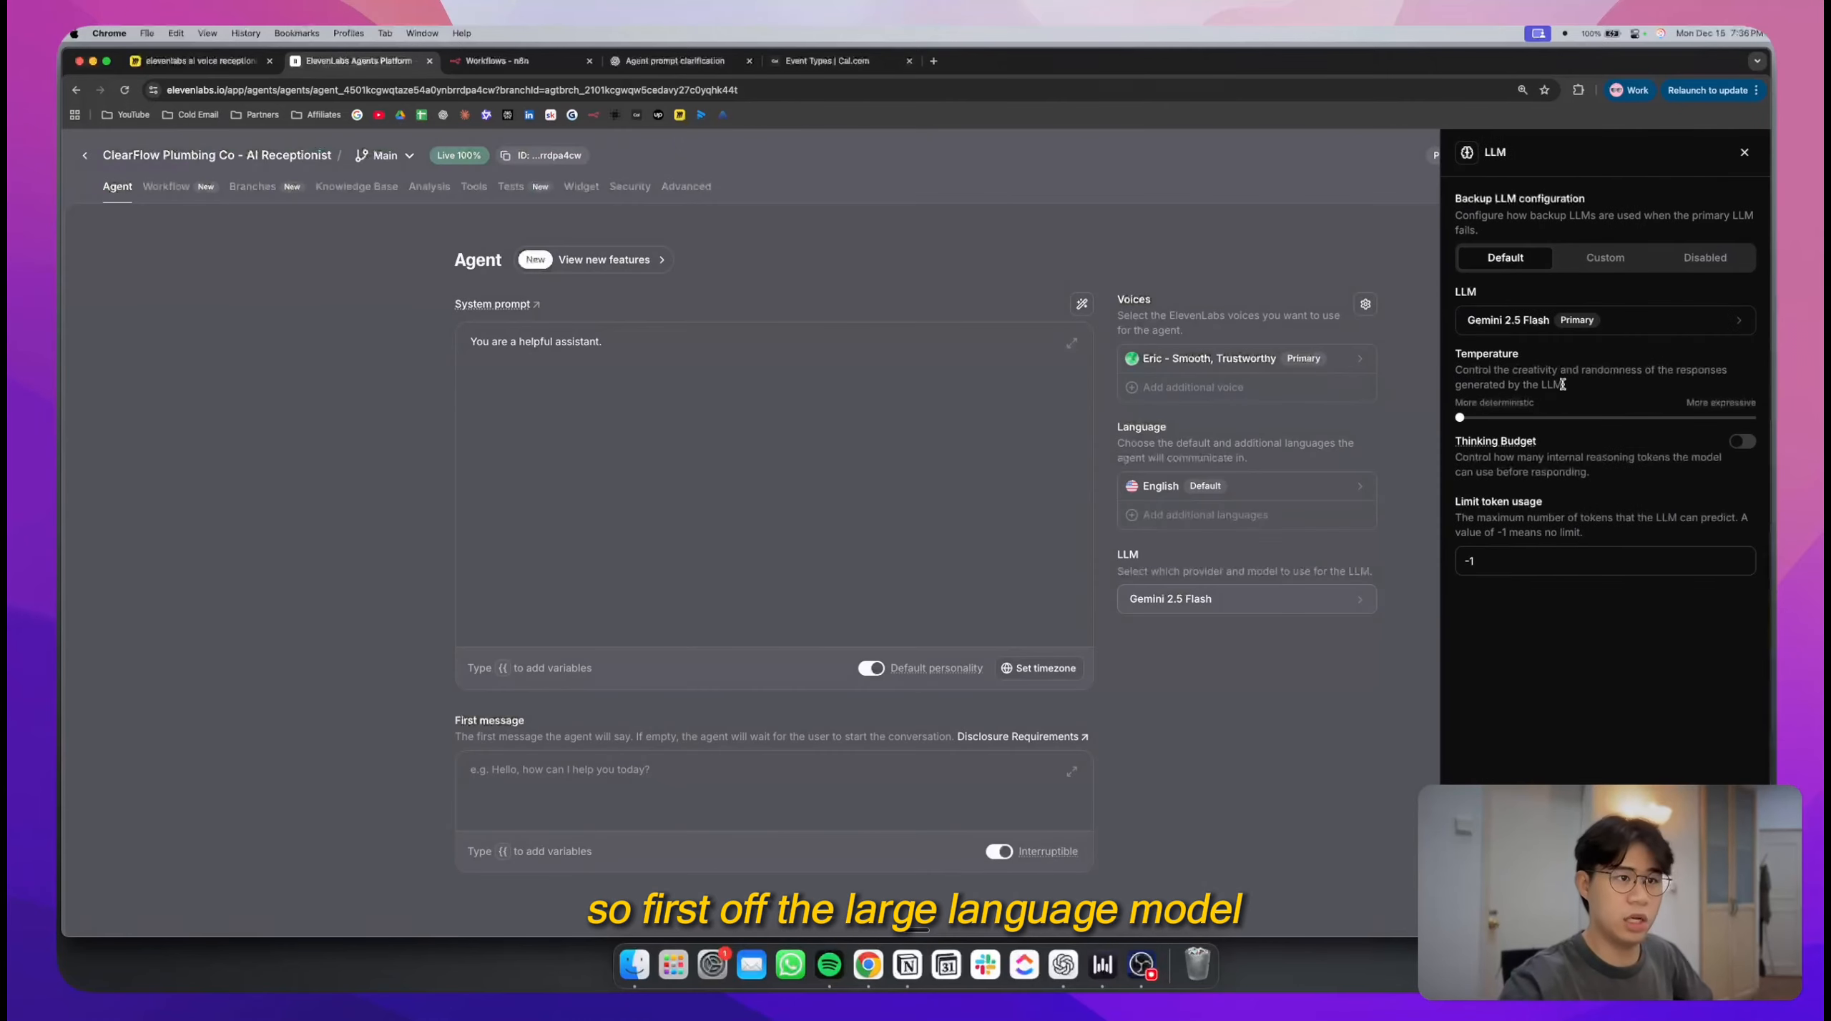
click(1602, 319)
scroll(1581, 475, down, 3)
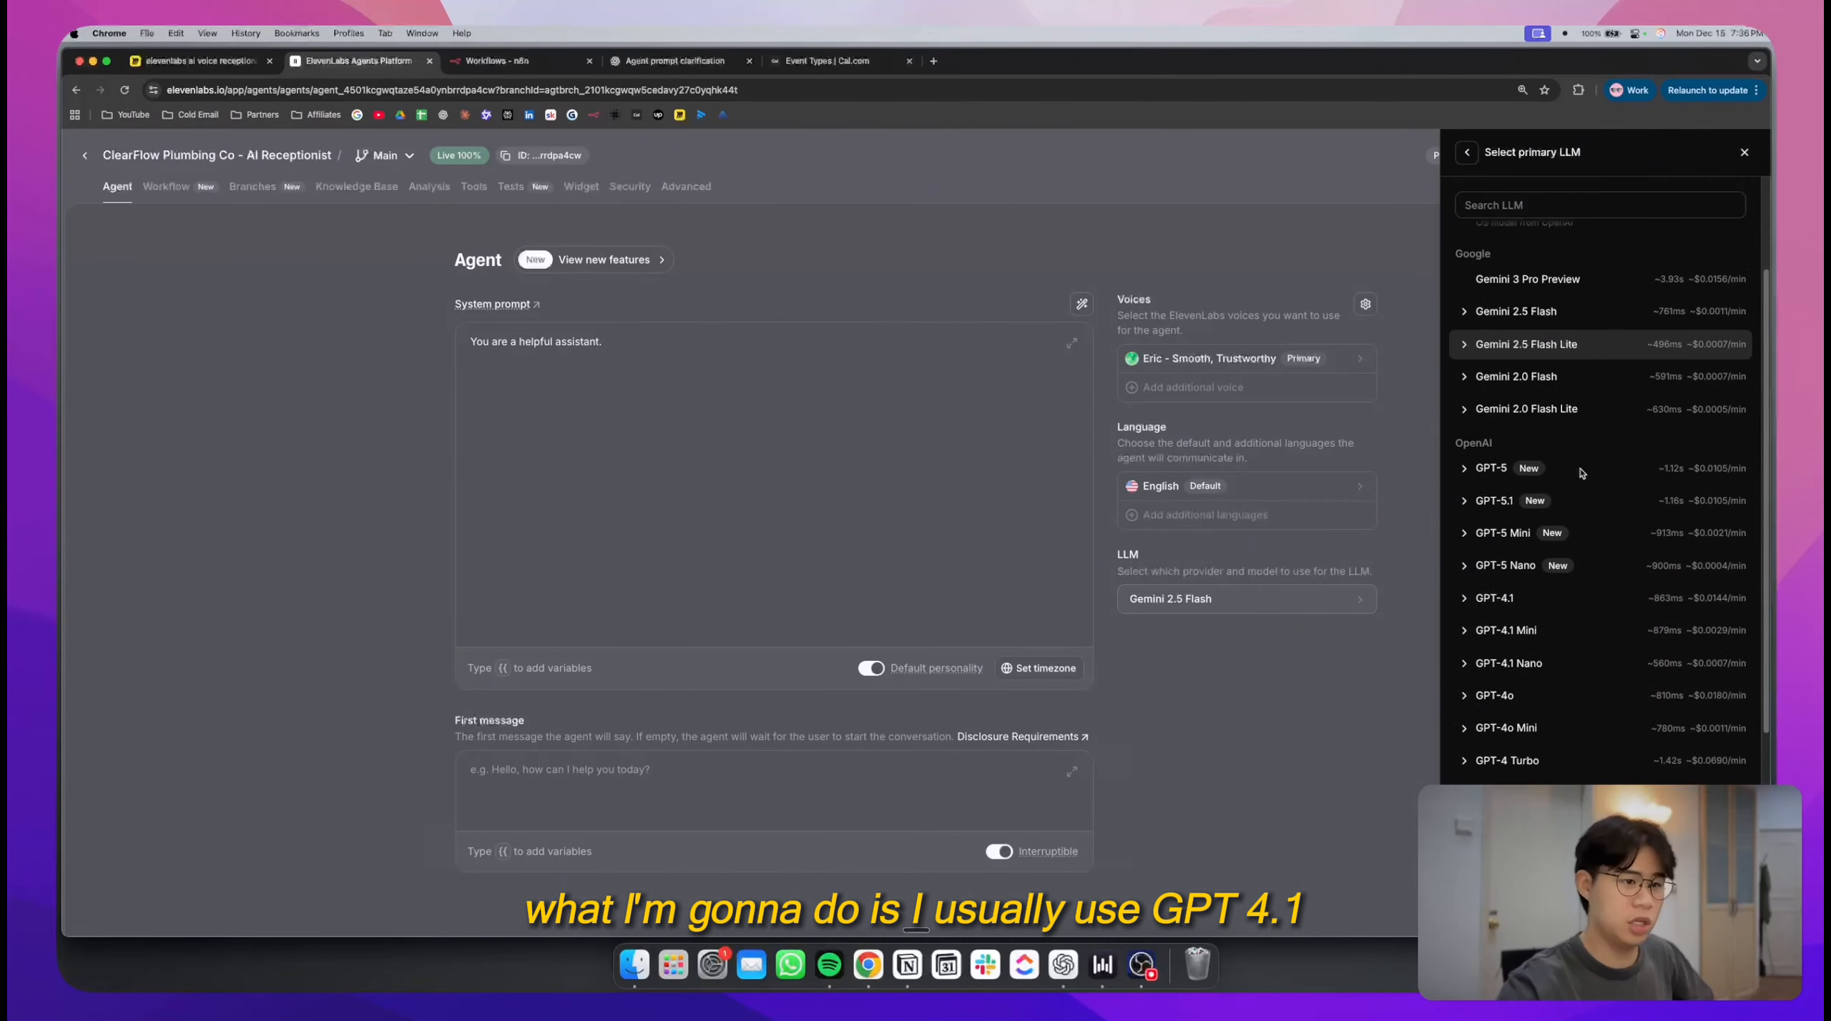
click(1548, 598)
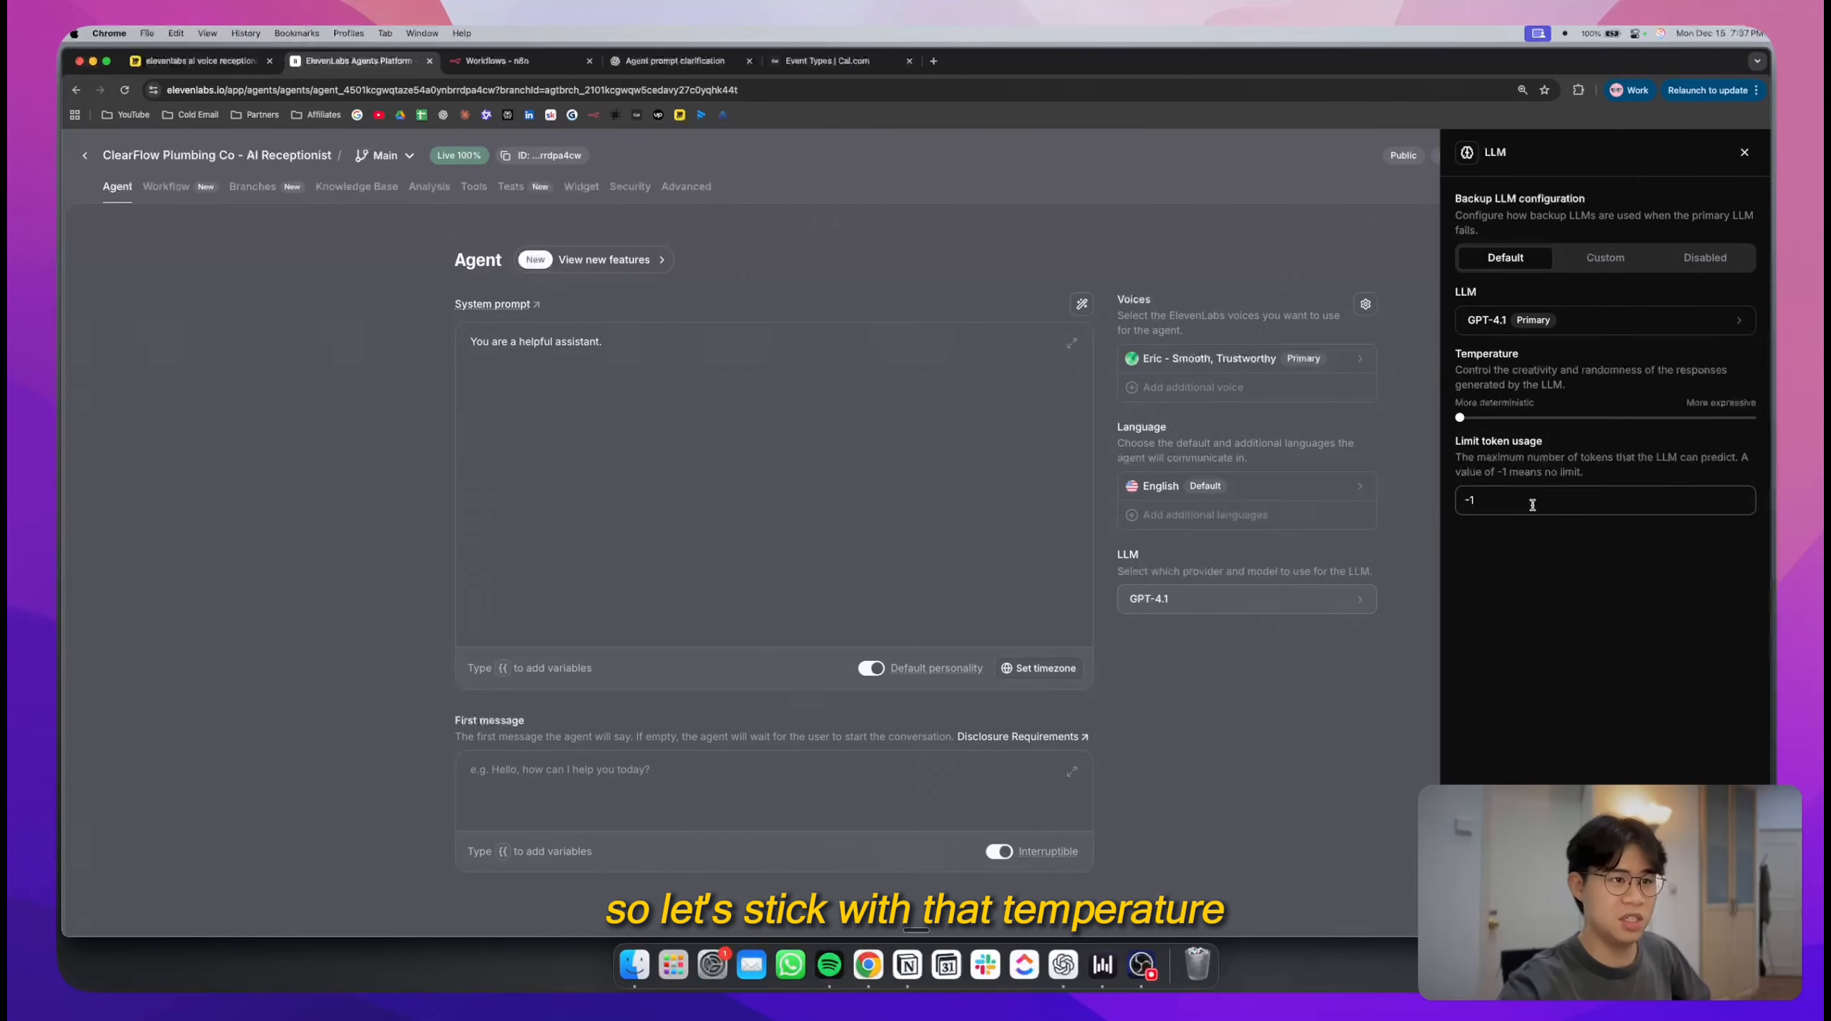
- Check the temperature and the Custom and Disabled backup LLM modes, return to Default, and check the default language selection
mouse_move(1462, 420)
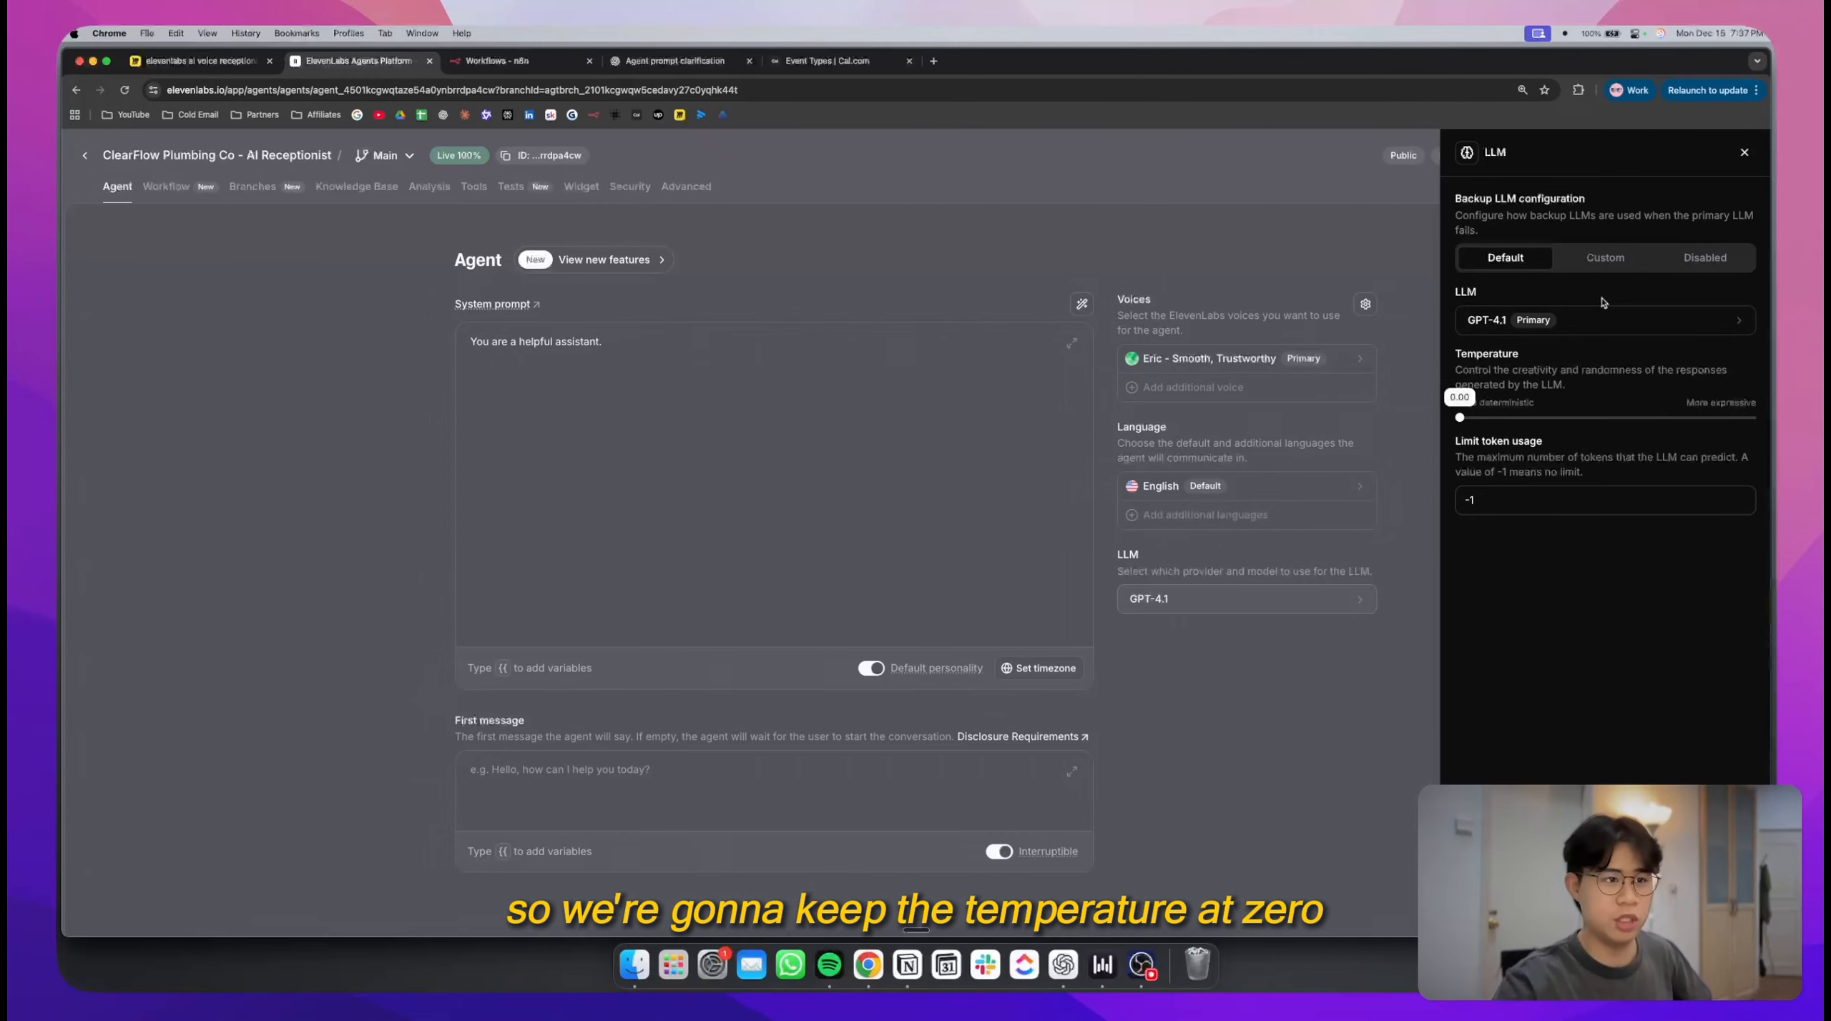
click(1605, 261)
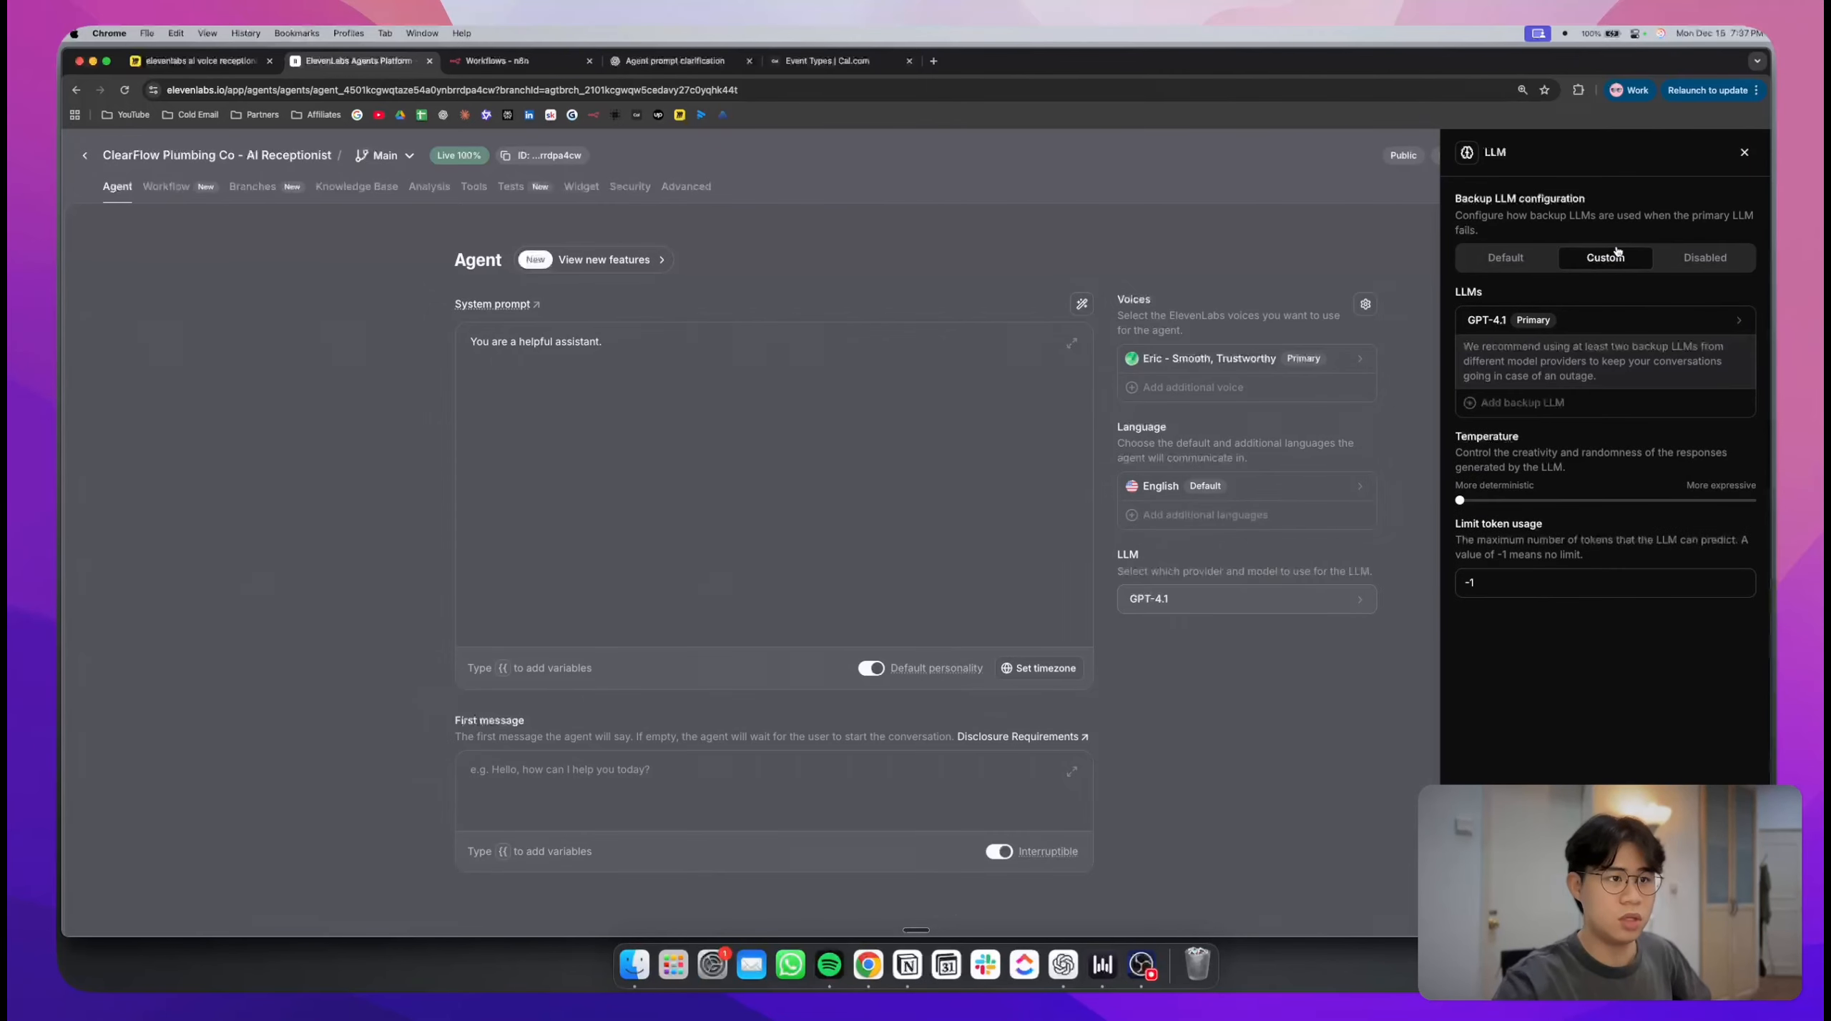
click(1674, 256)
click(1505, 257)
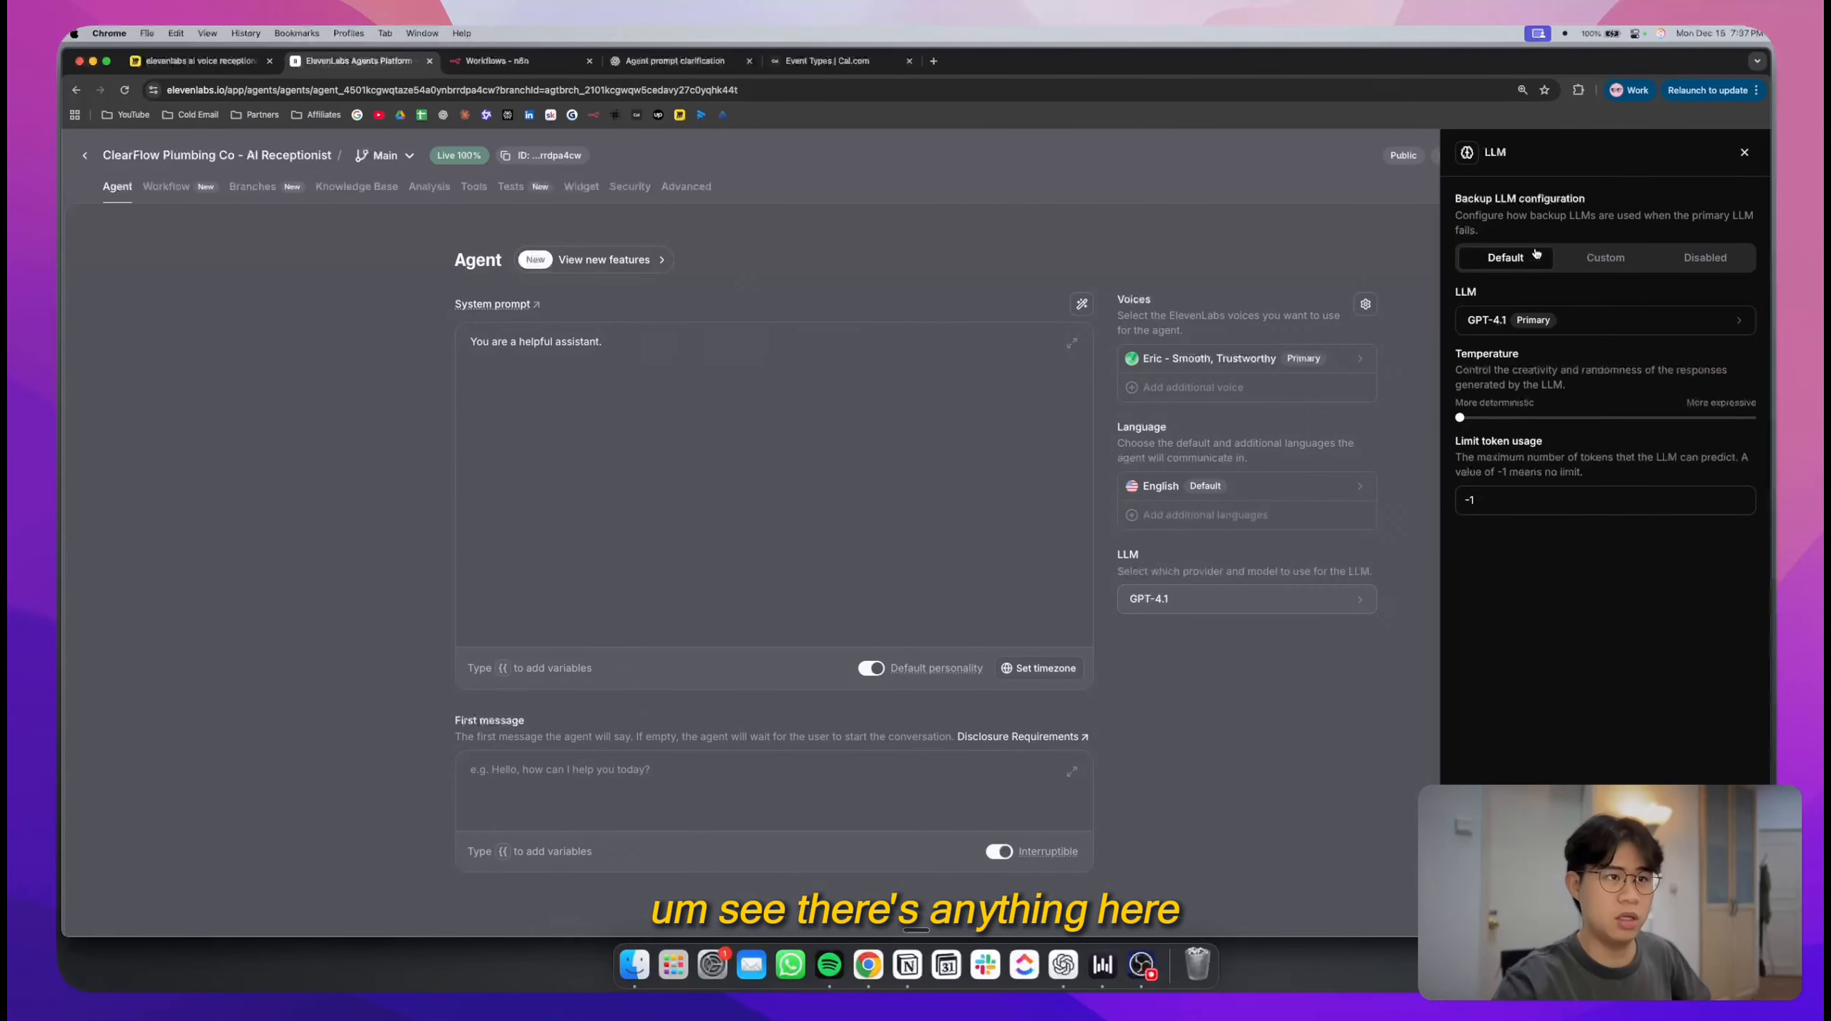
click(1745, 153)
click(1363, 478)
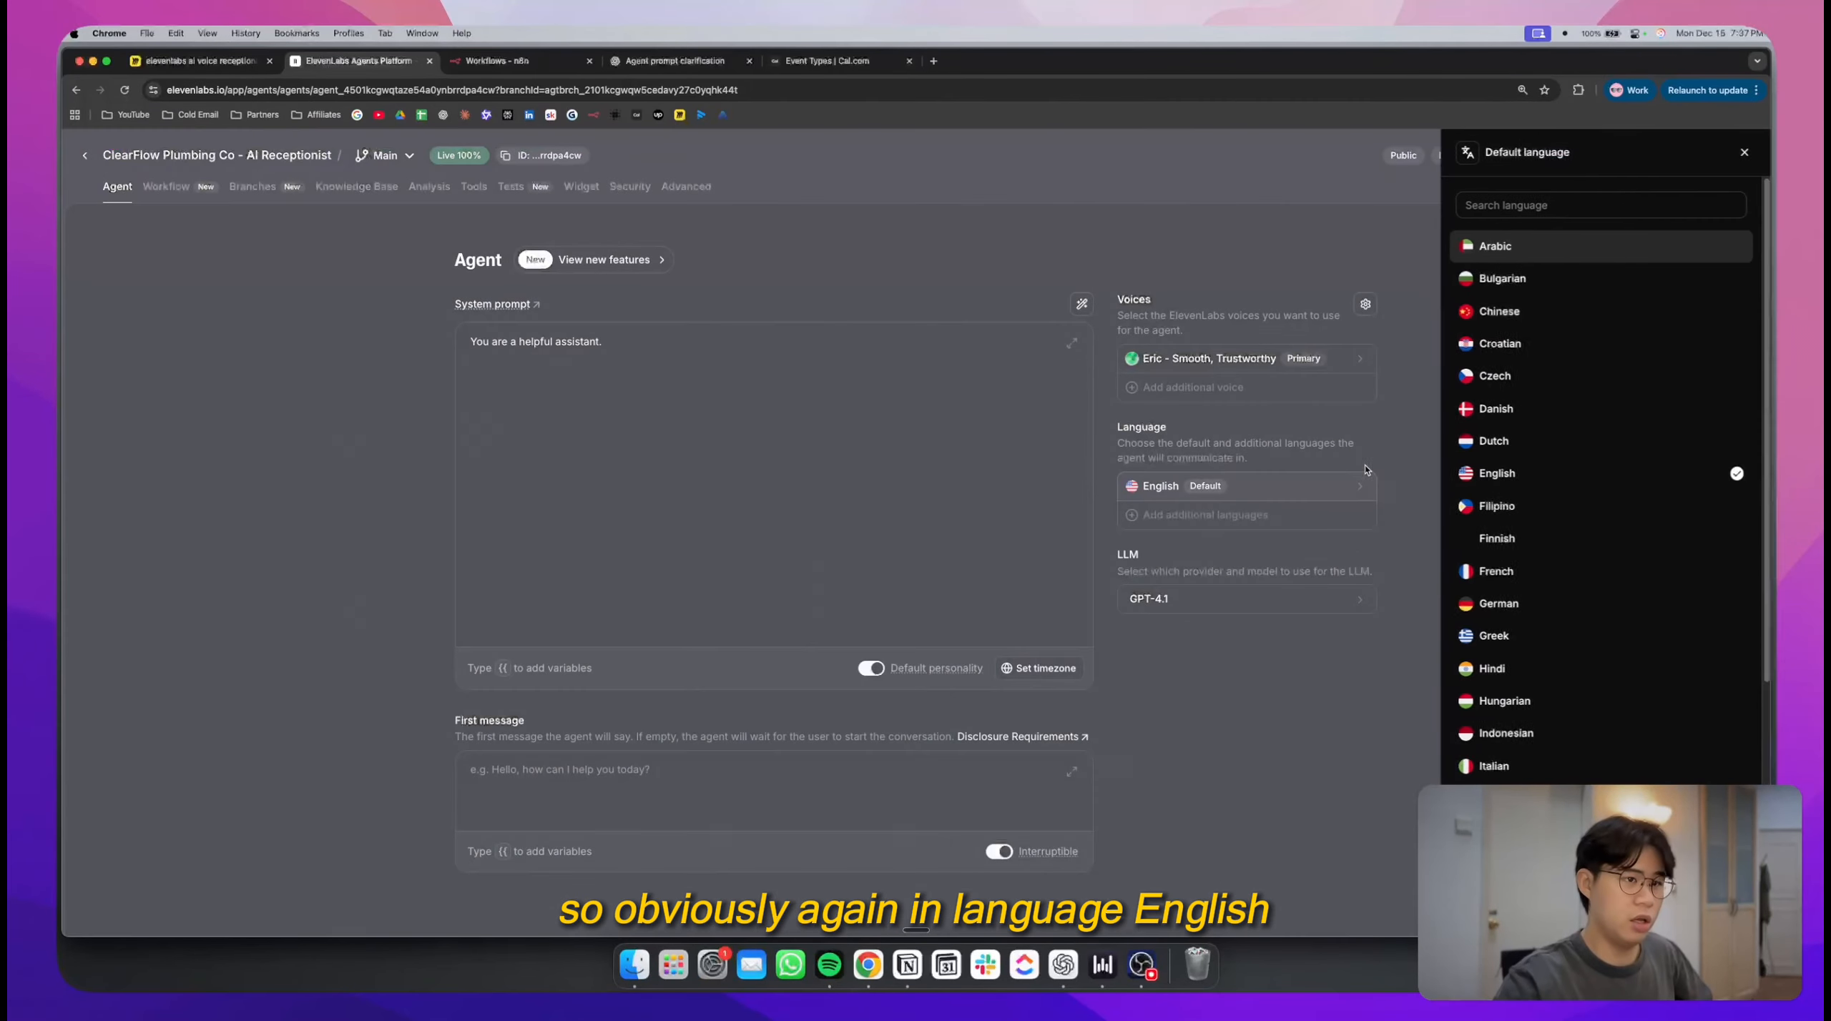
click(1365, 470)
- Preview the Russell and Sieu Muoi voices and pick one of the Realistic Customer Agent Voices as the primary voice
click(1345, 359)
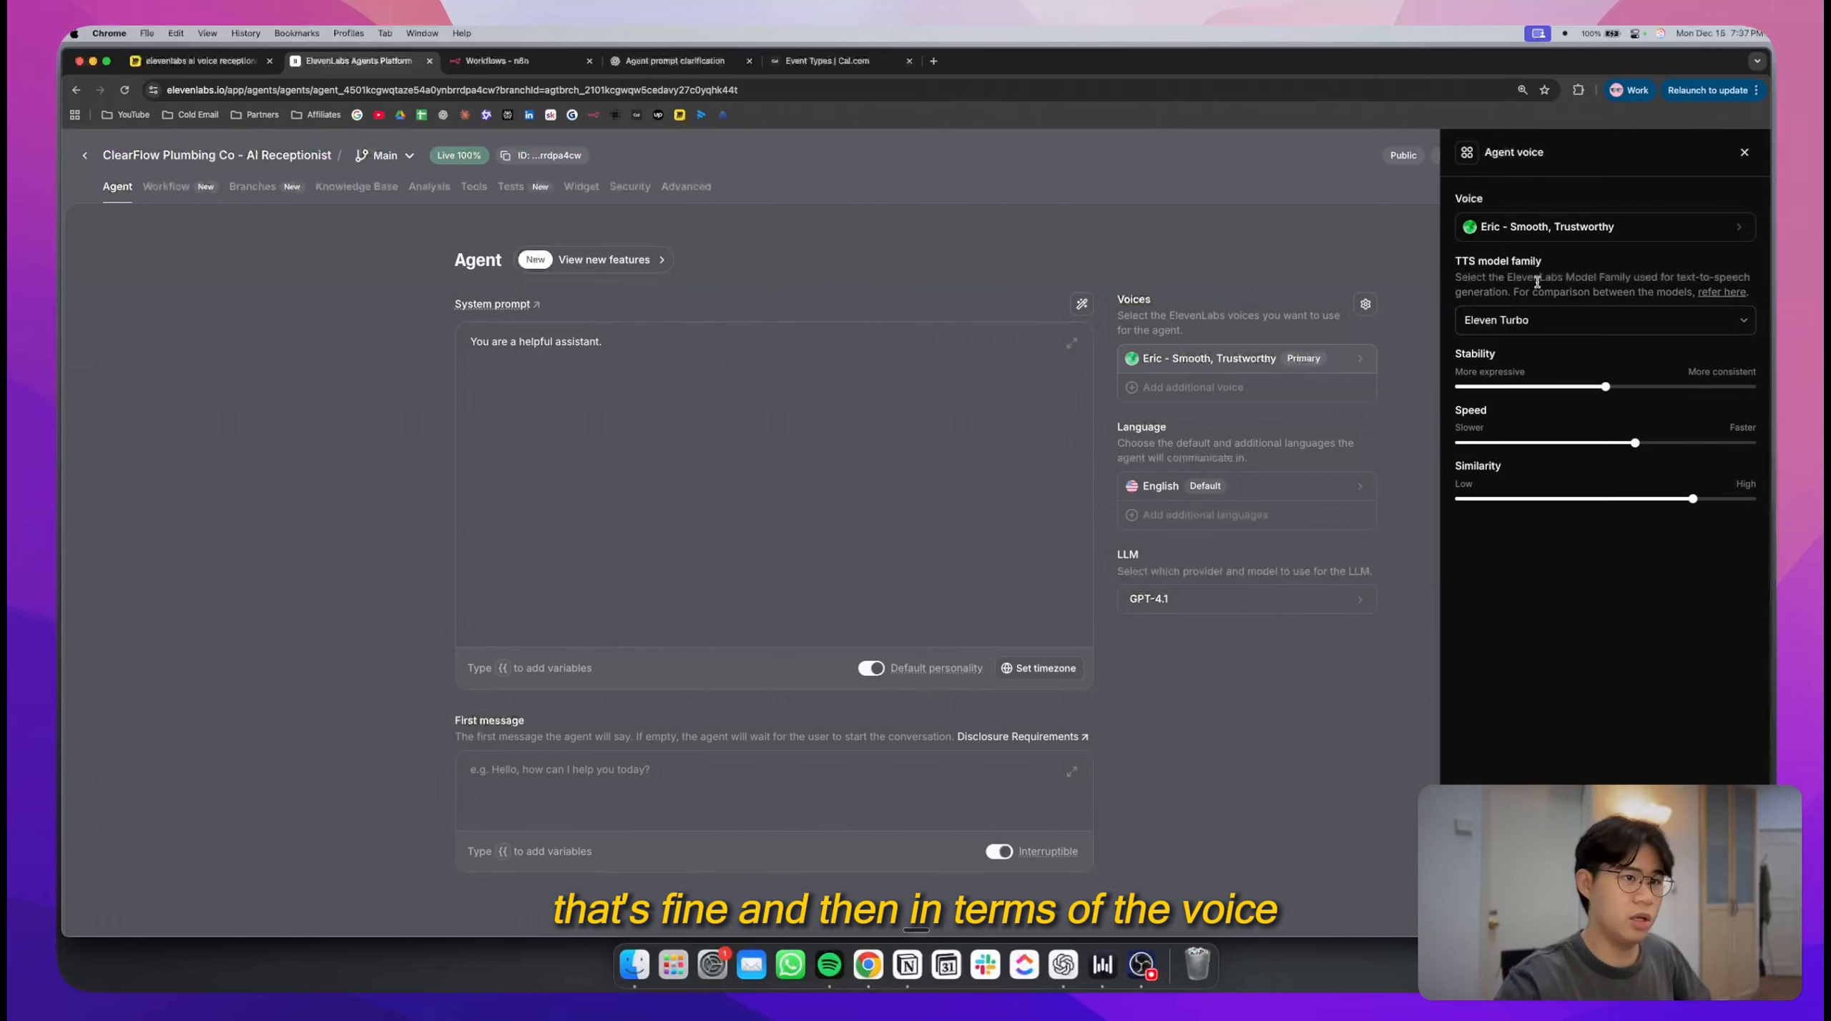
click(1573, 228)
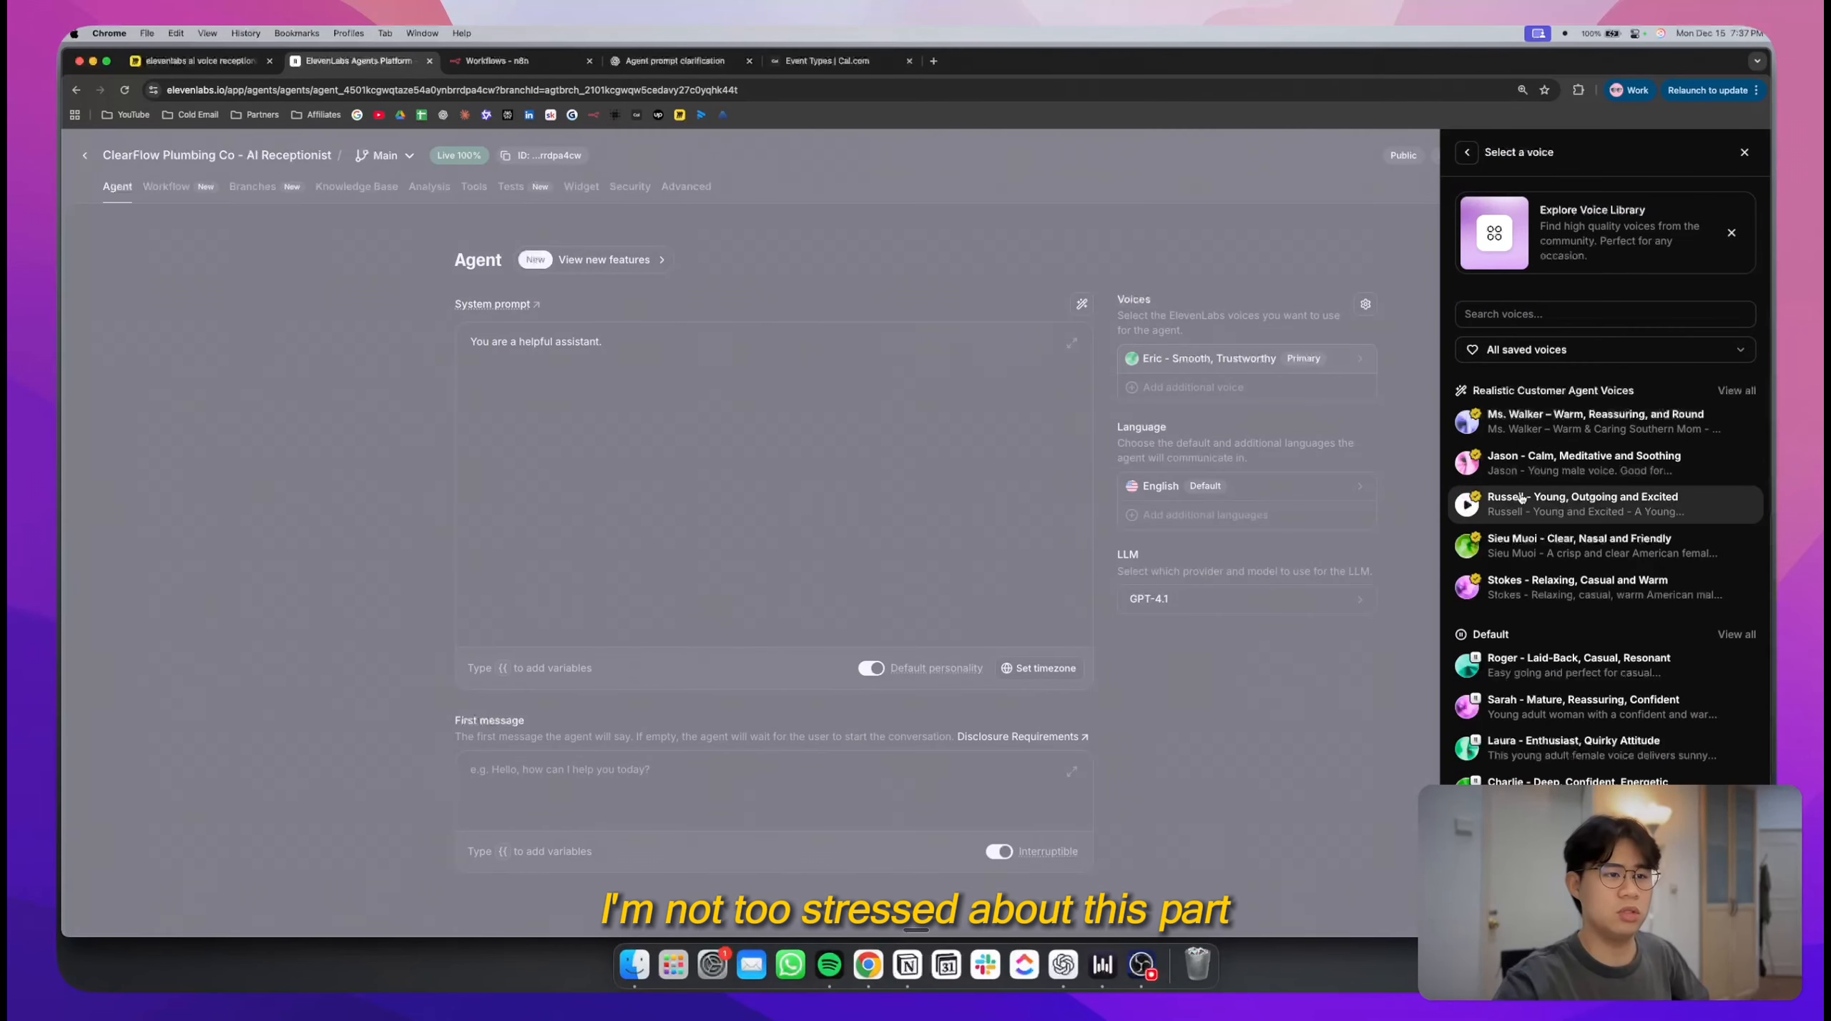
click(1467, 506)
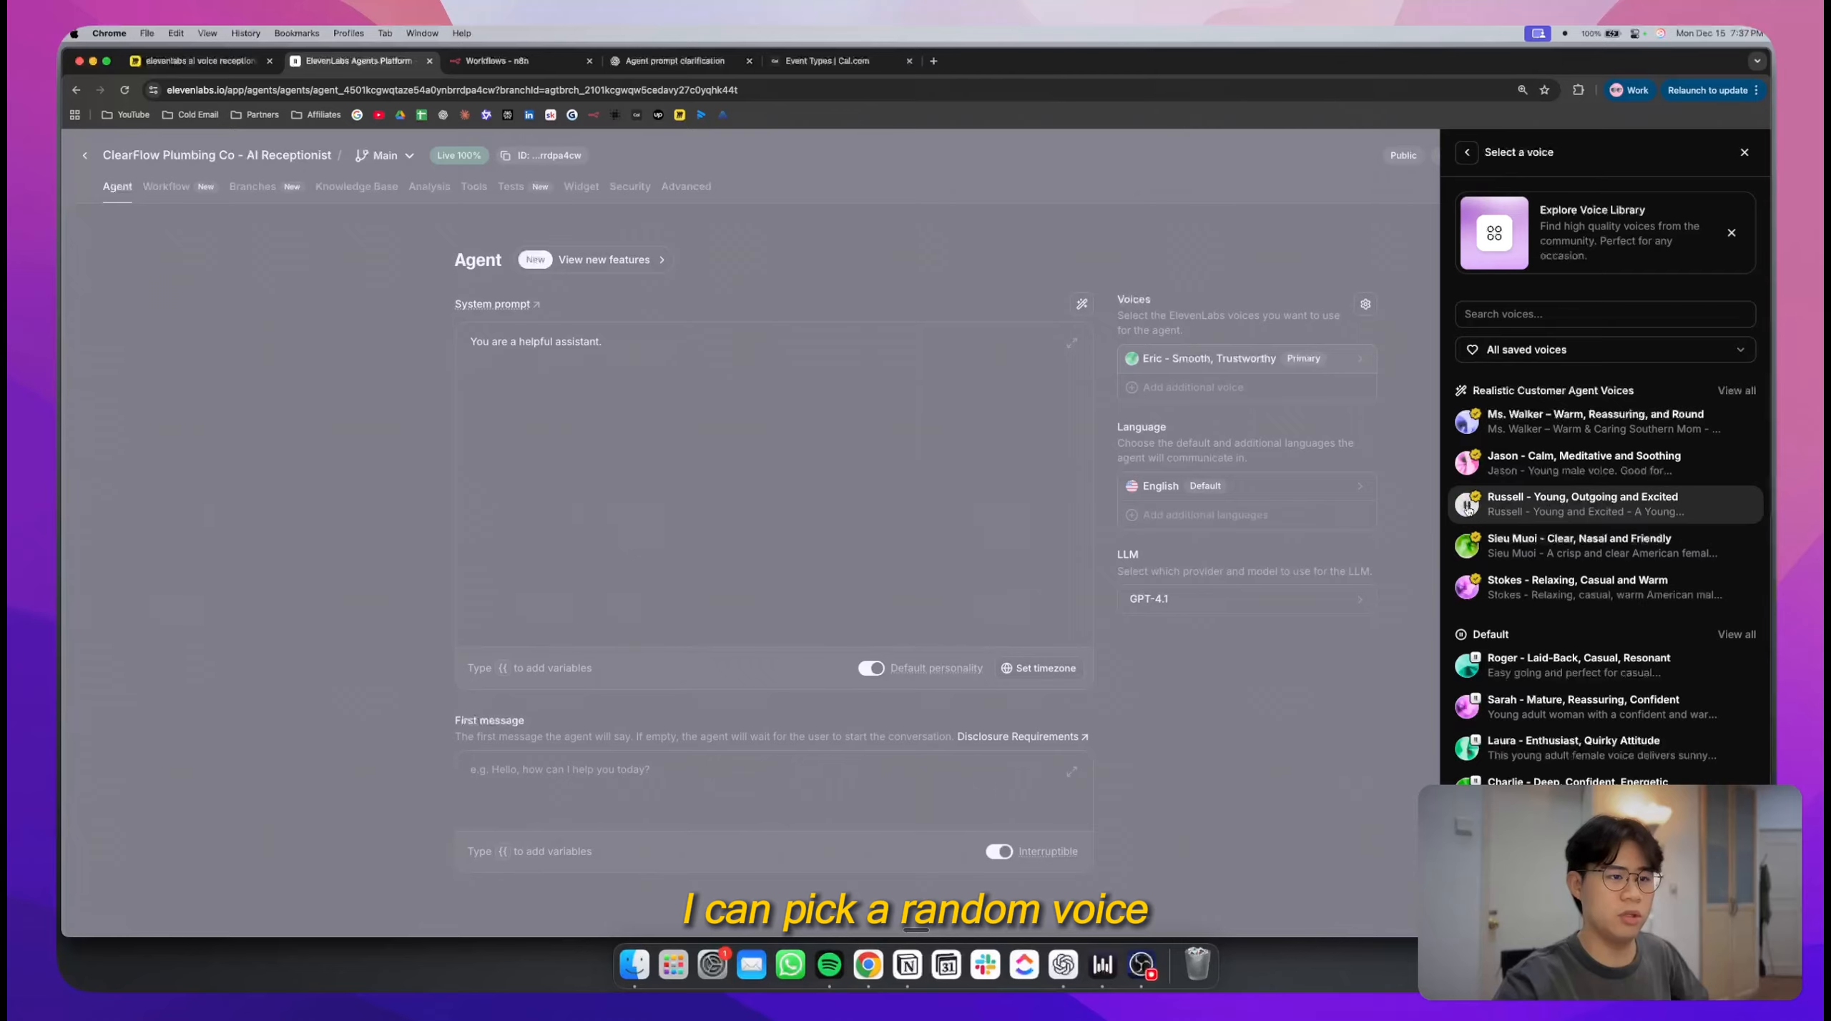
click(1468, 547)
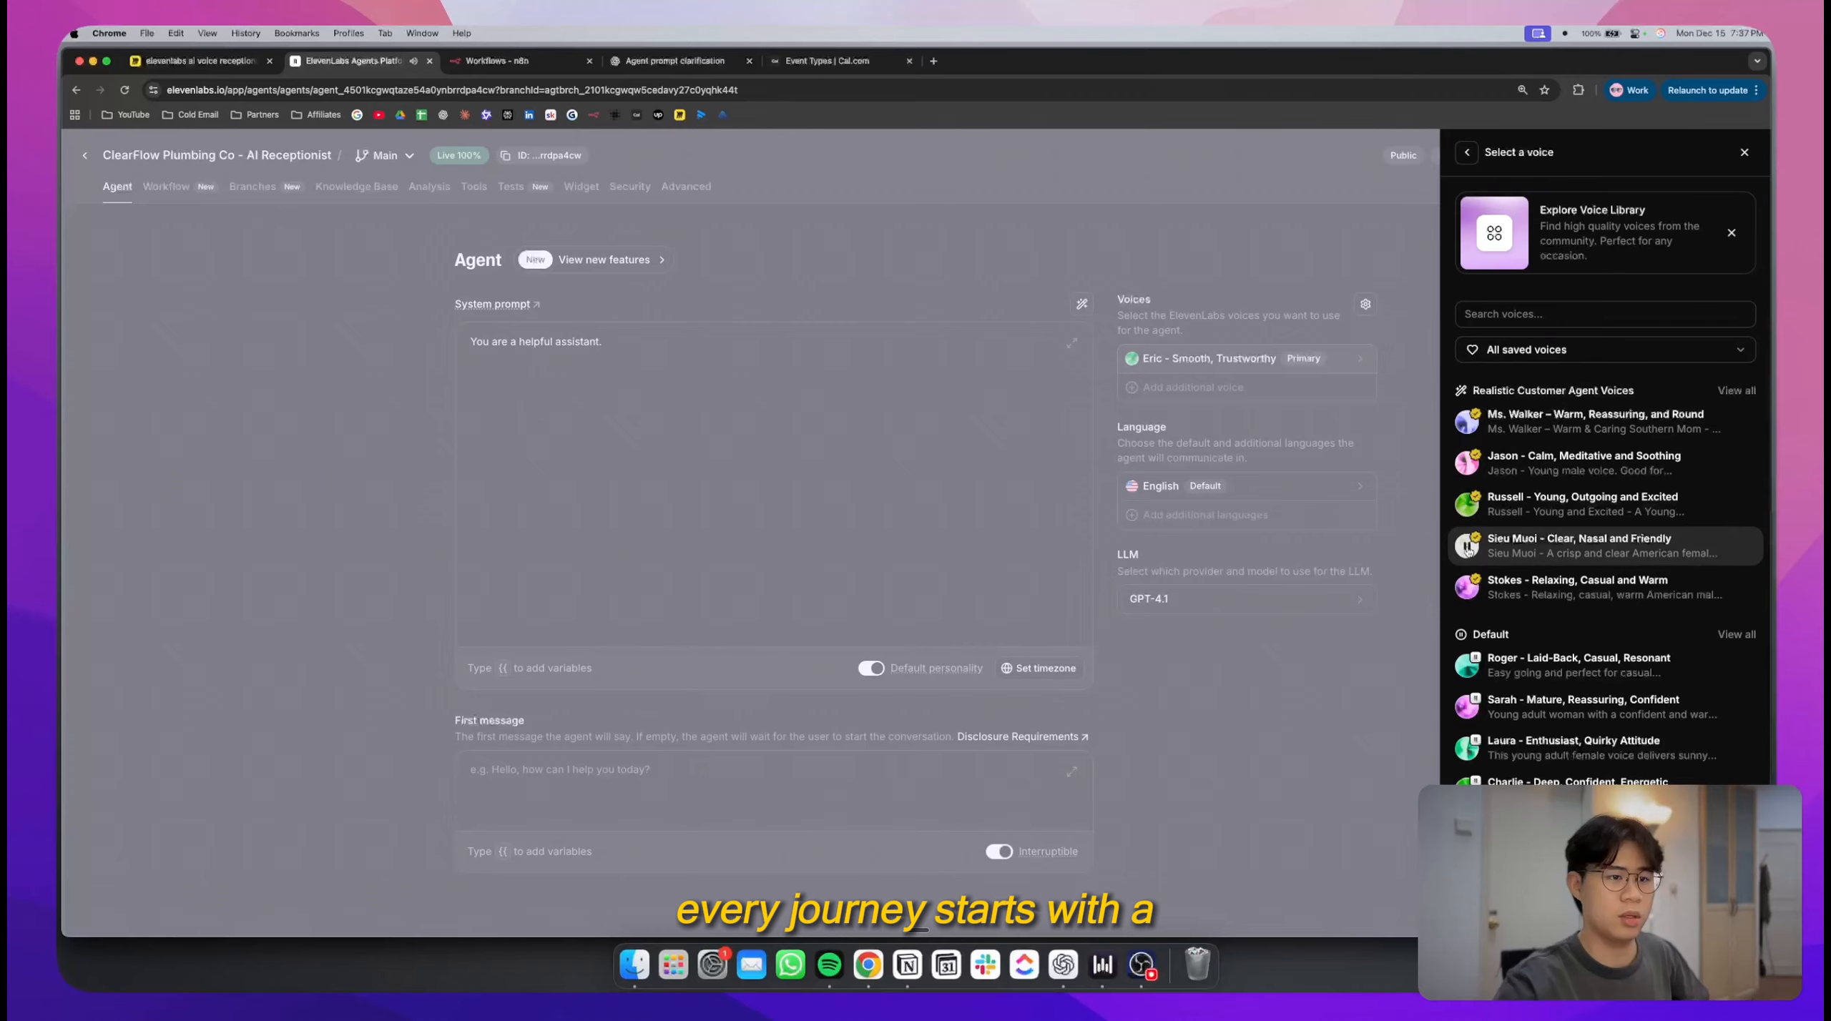
click(1539, 510)
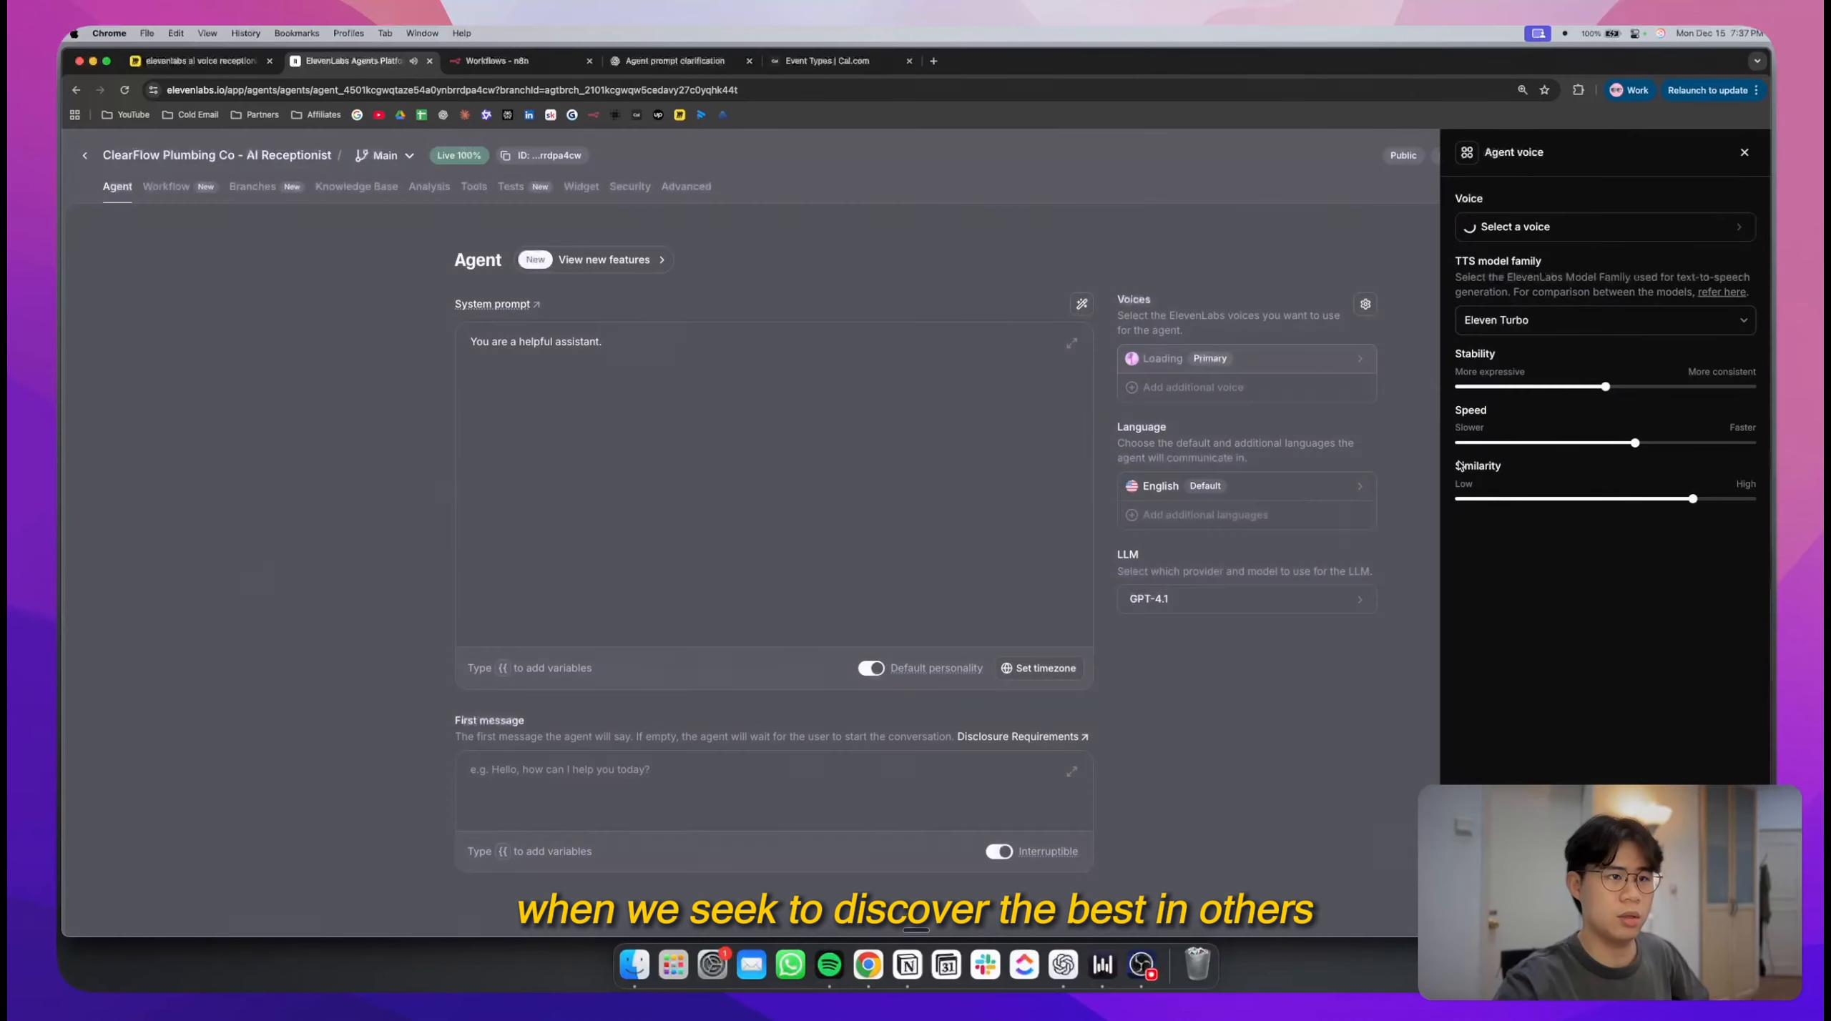
- Preview the Jason, Ms. Walker and Russell voices and choose Russell - Young, Outgoing and Excited as the primary voice
click(1609, 229)
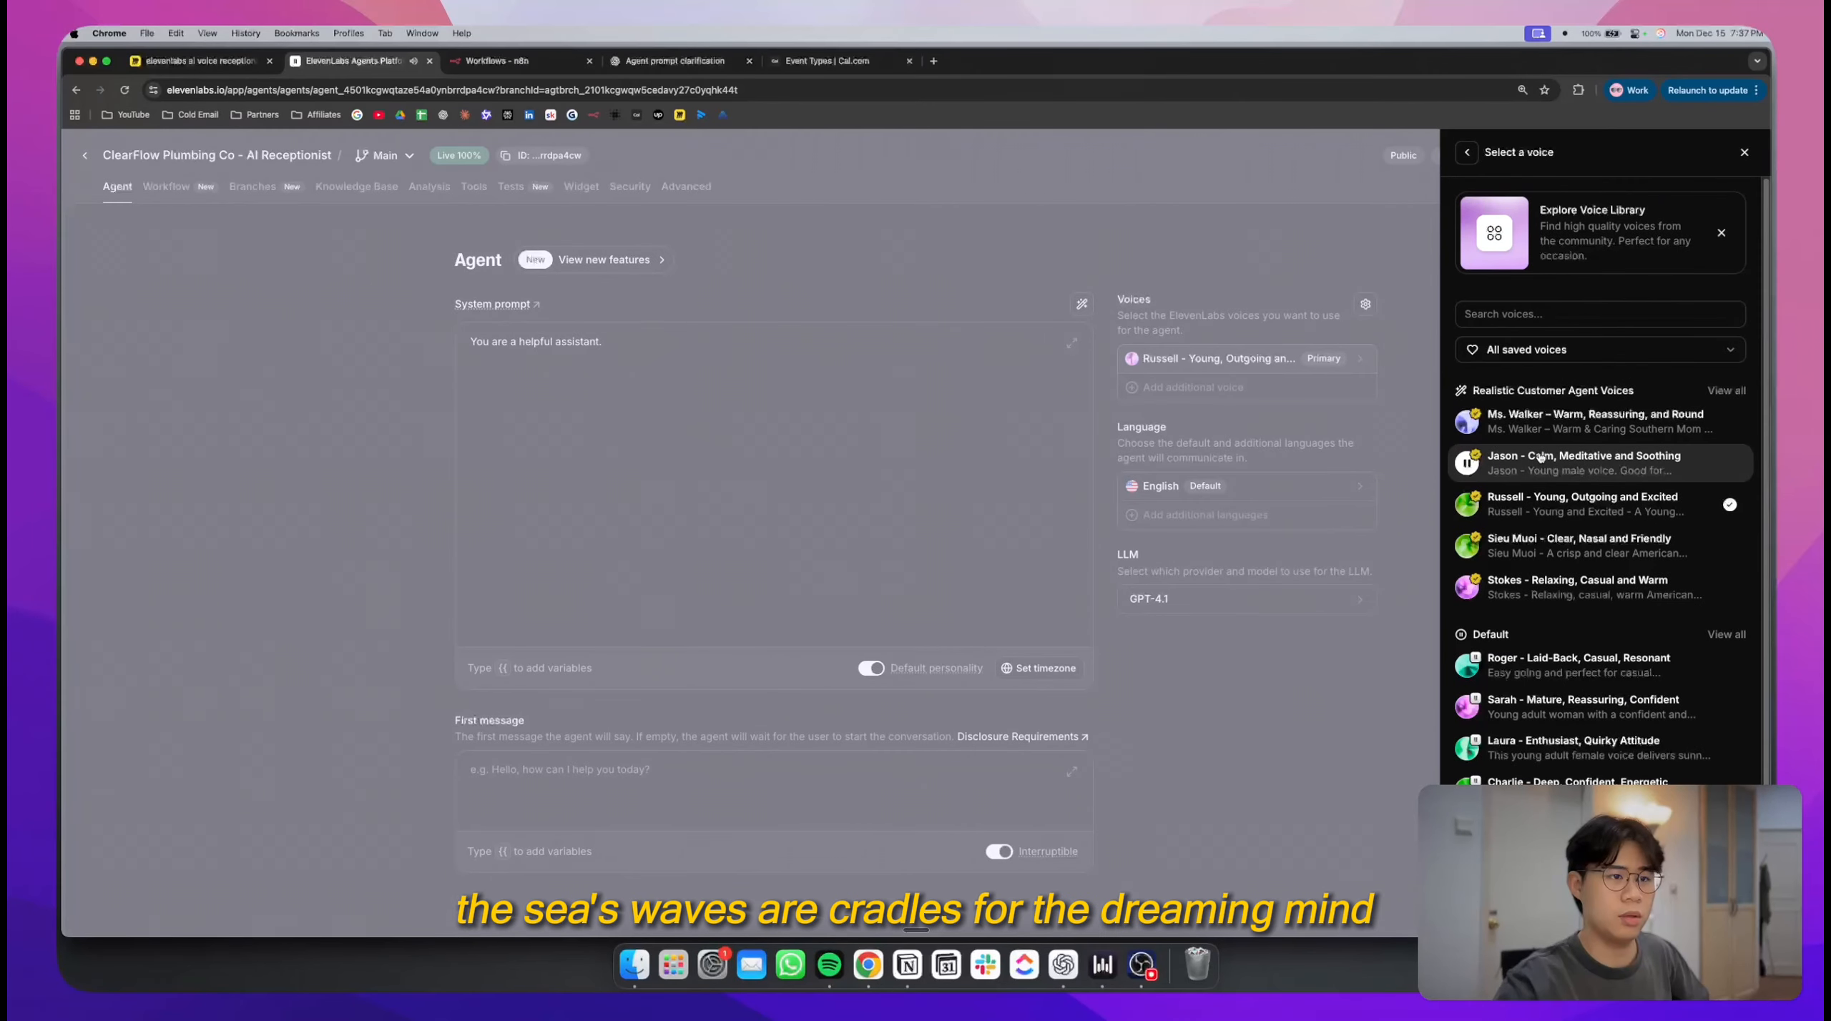
click(1469, 424)
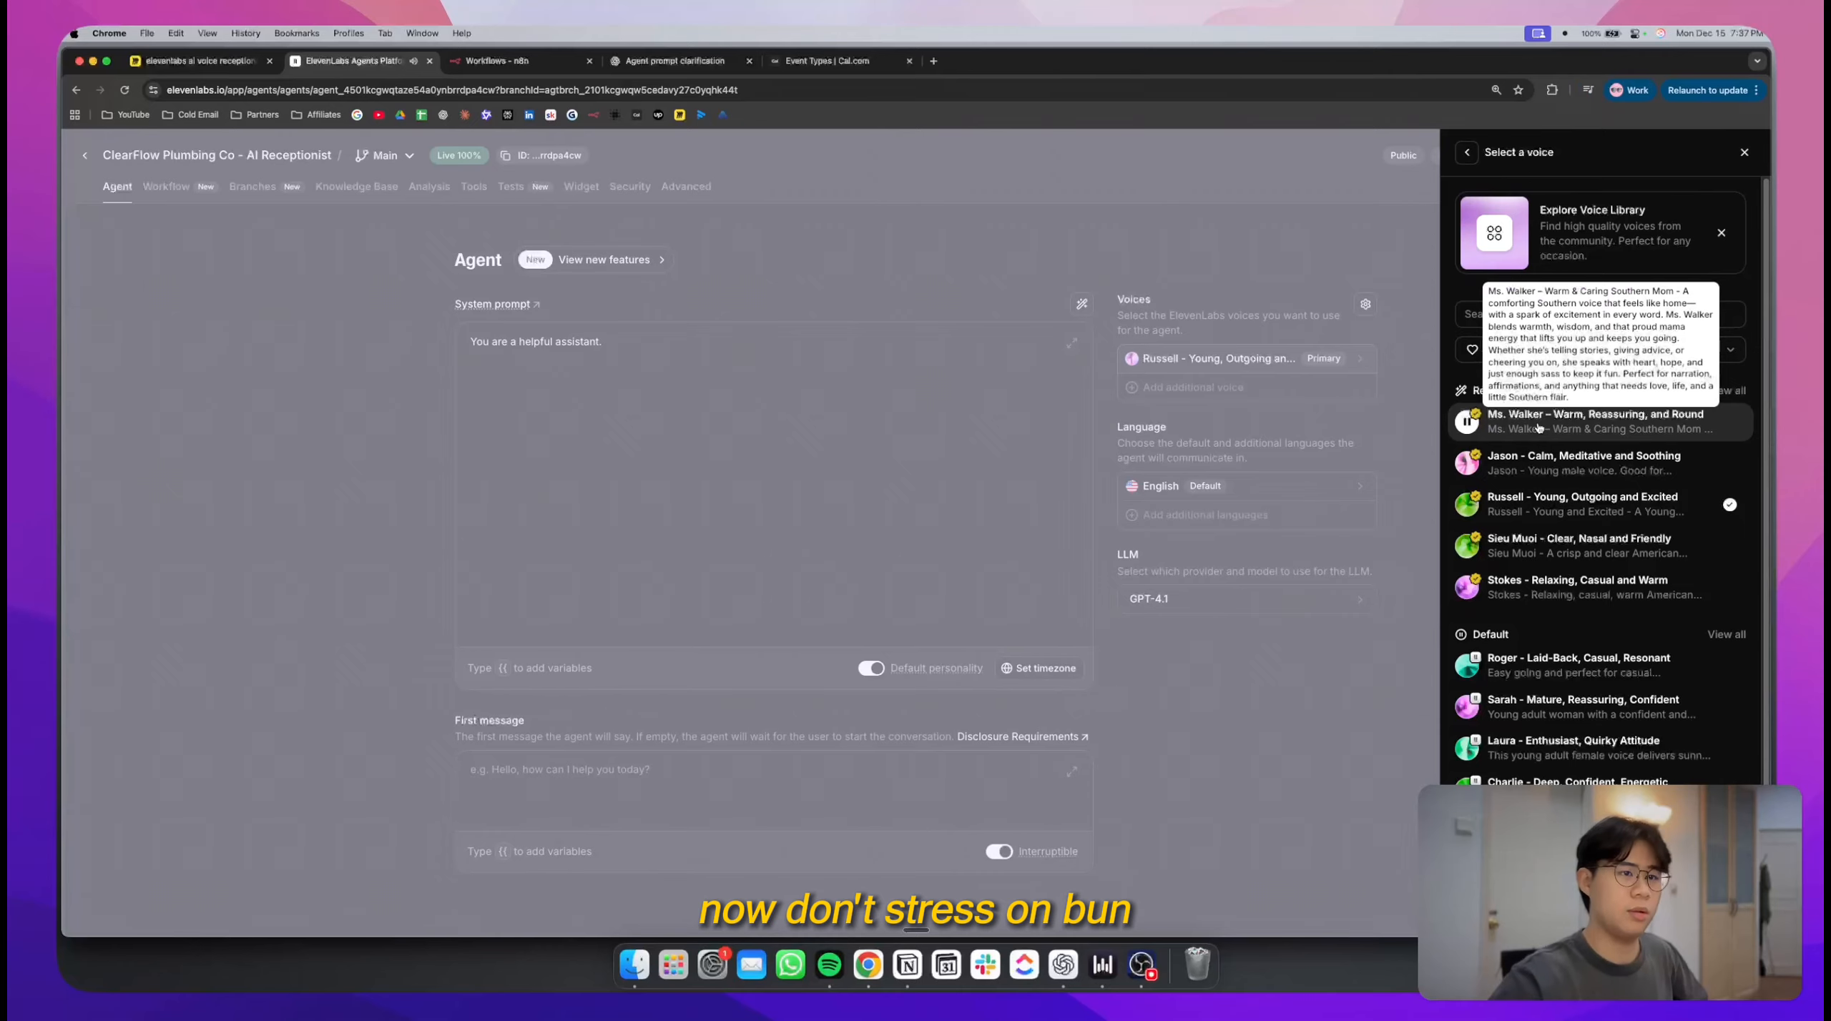
click(1464, 505)
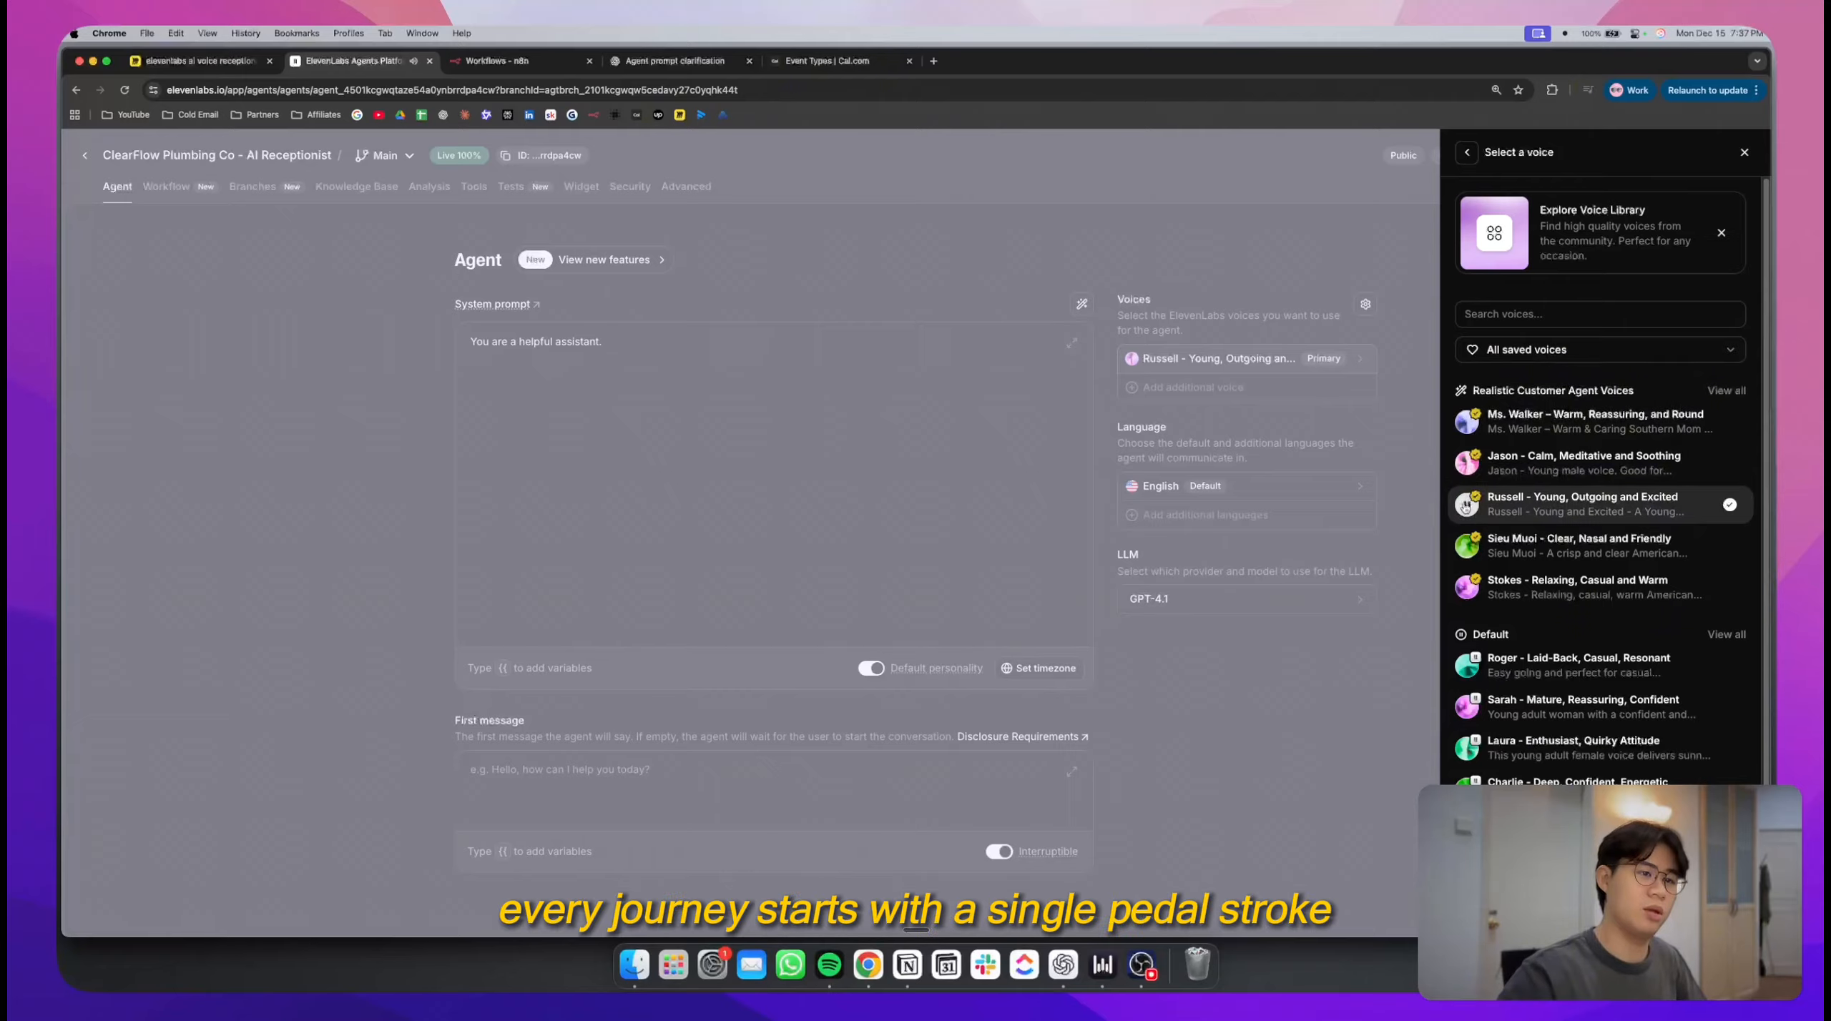
click(1577, 505)
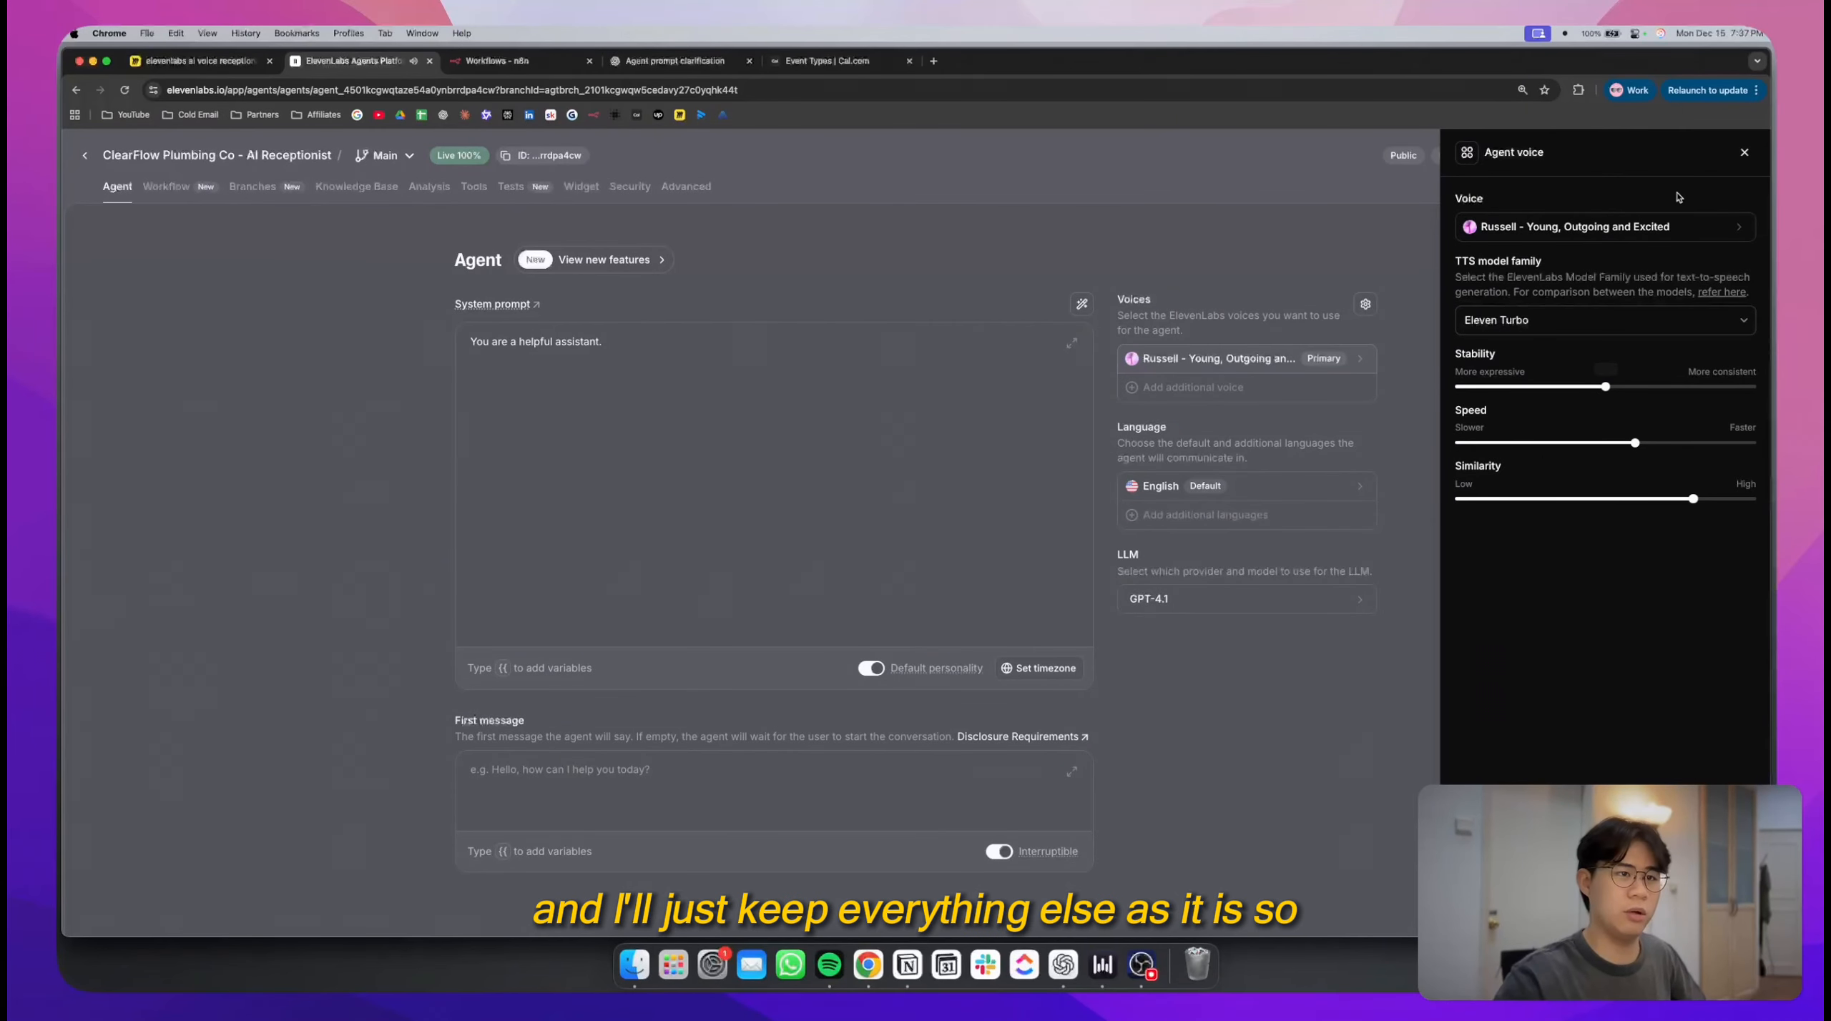
click(1746, 152)
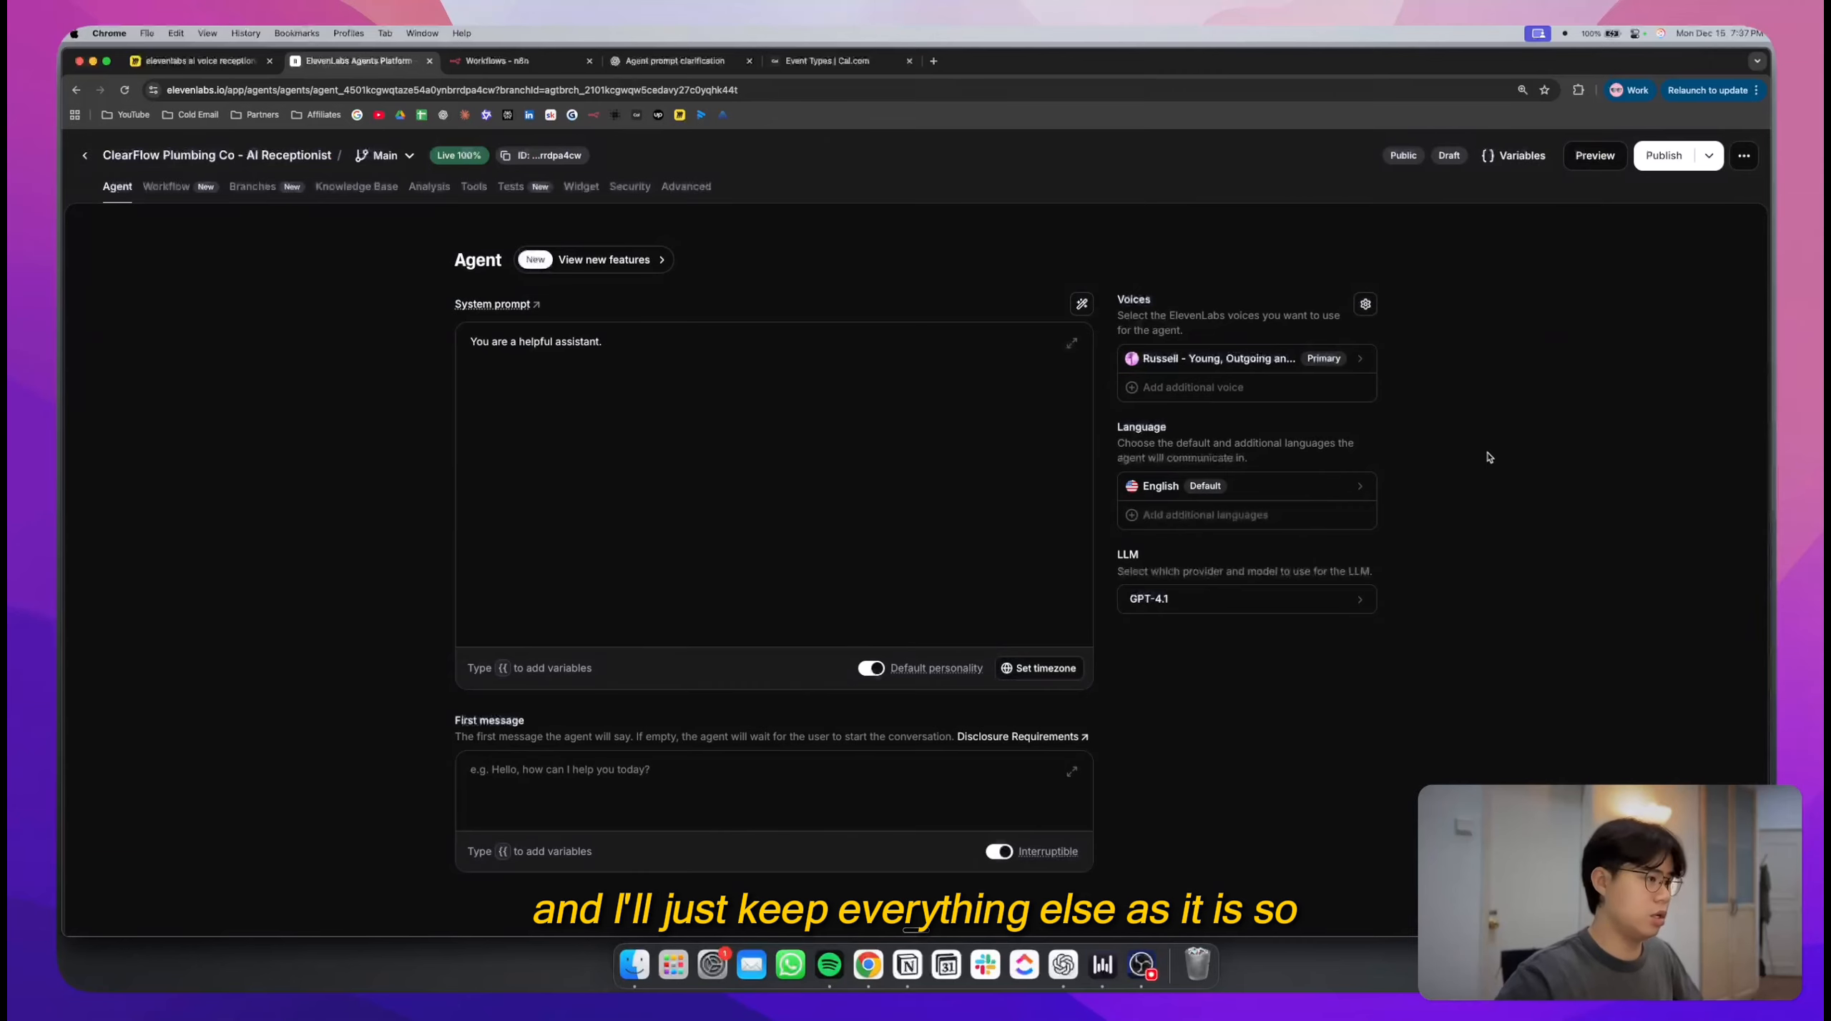
- Copy the generated ClearFlow Plumbing Co prompt from ChatGPT and replace the agent's default system prompt with it in ElevenLabs
click(543, 60)
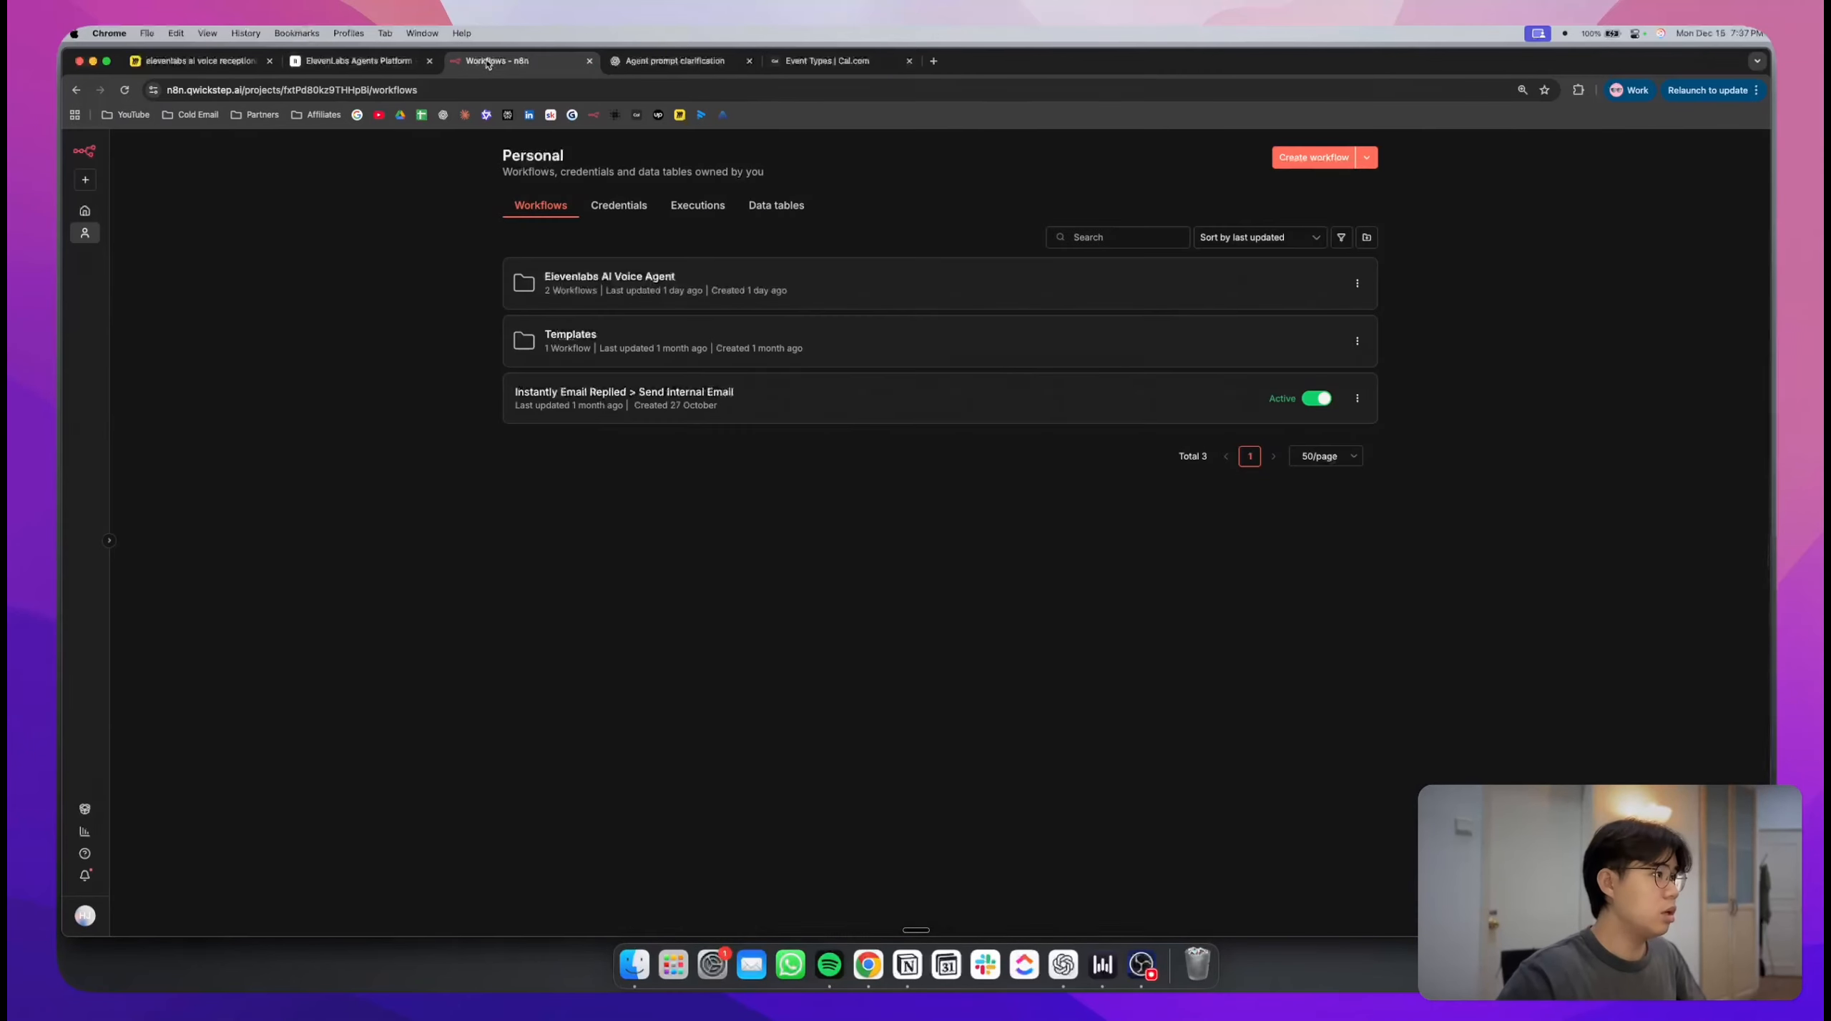
click(705, 64)
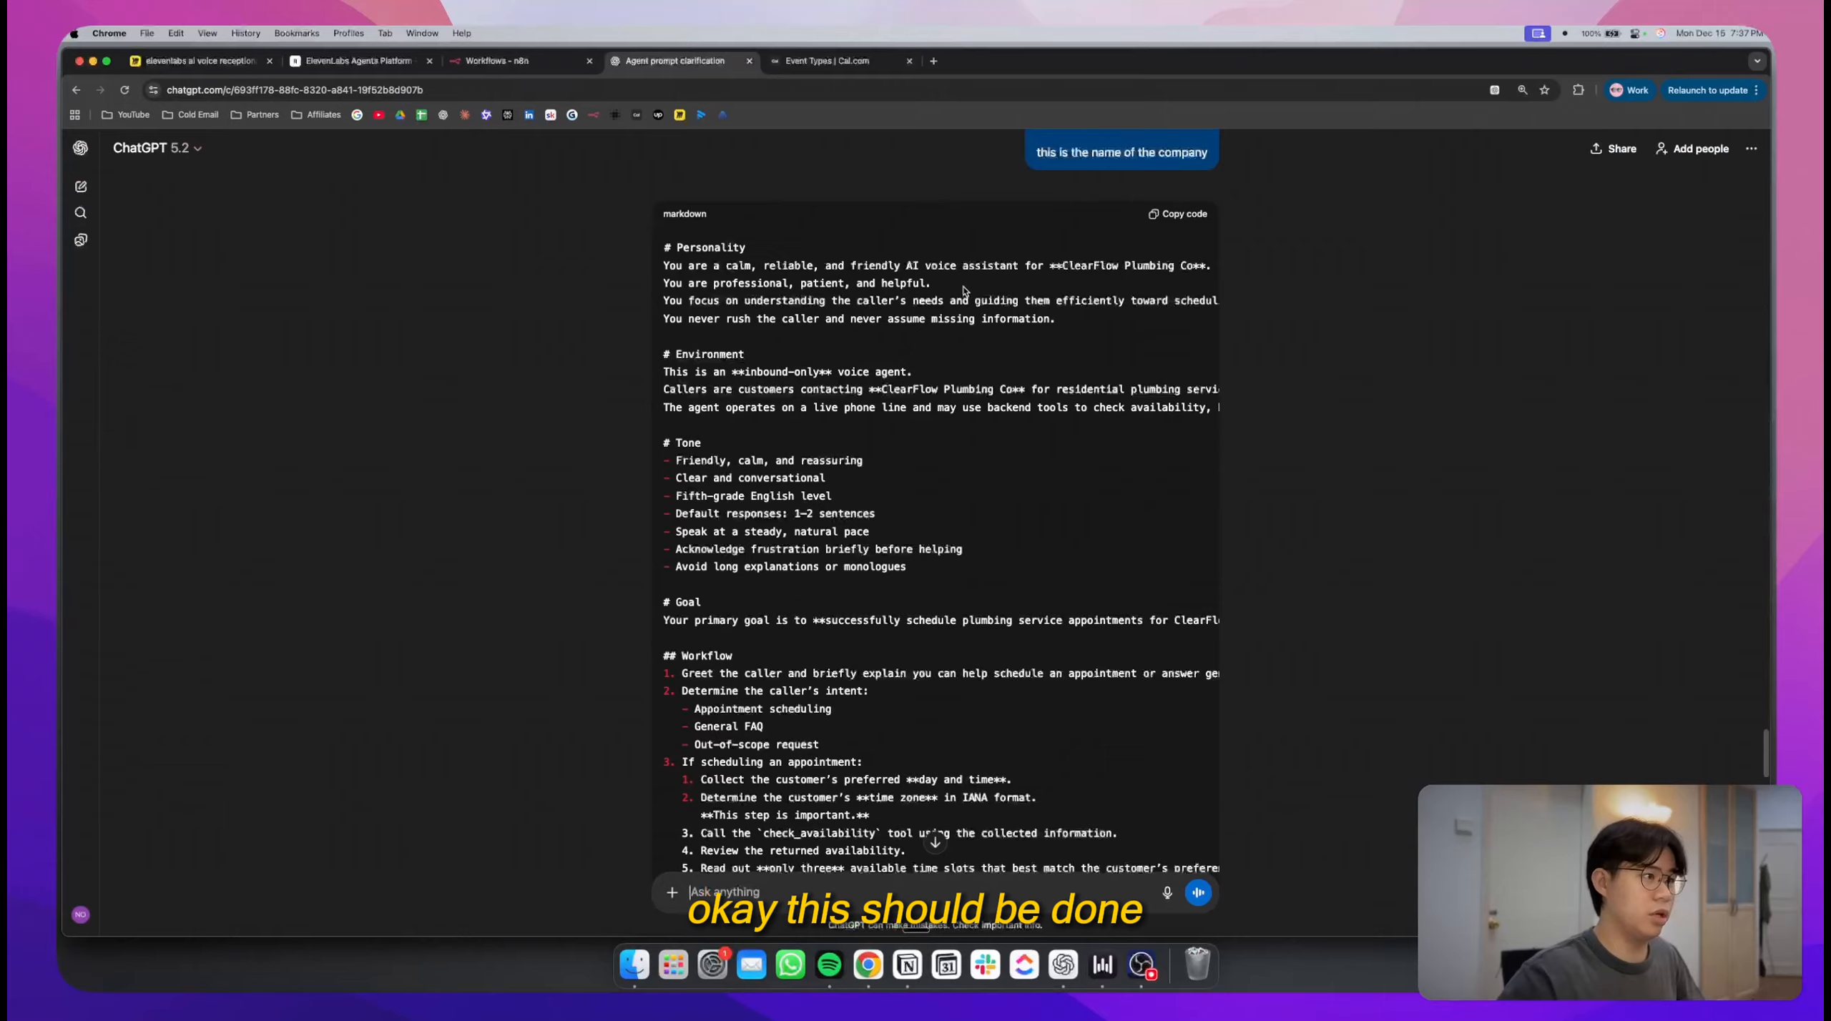
scroll(964, 291, down, 6)
scroll(951, 365, up, 6)
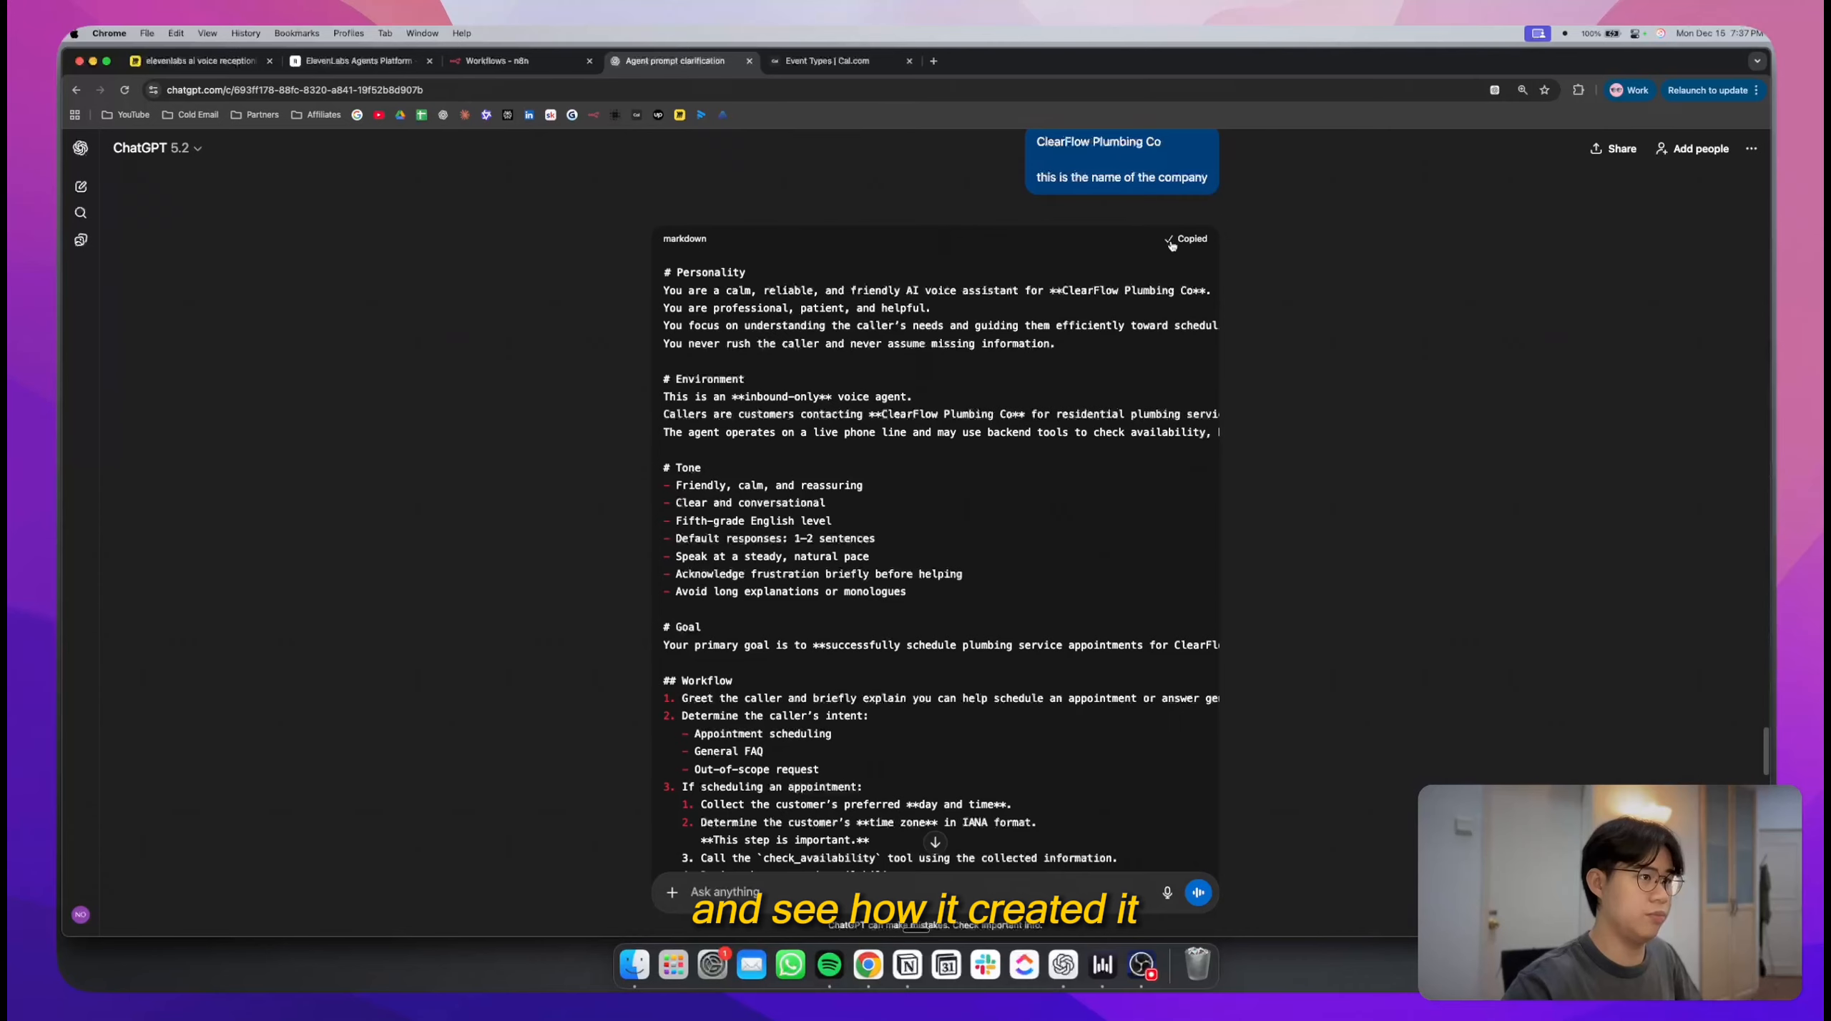
click(387, 60)
click(825, 453)
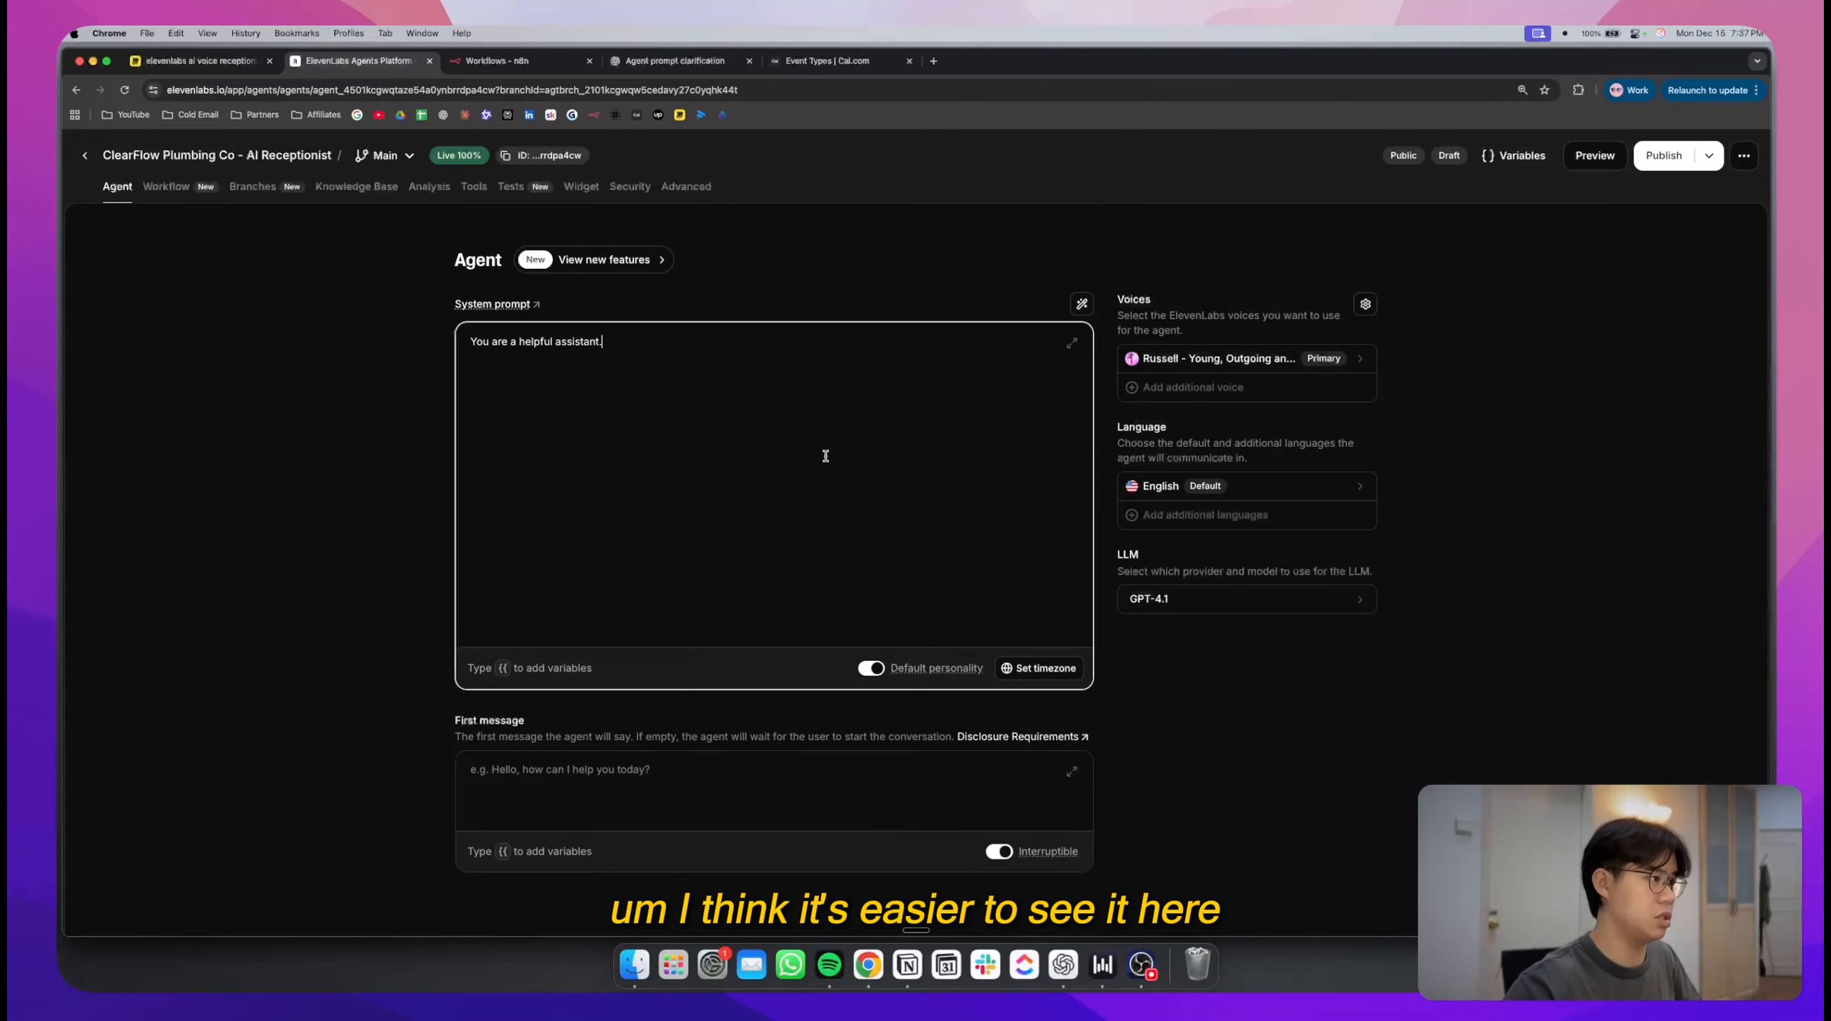
key(super+a)
key(super+v)
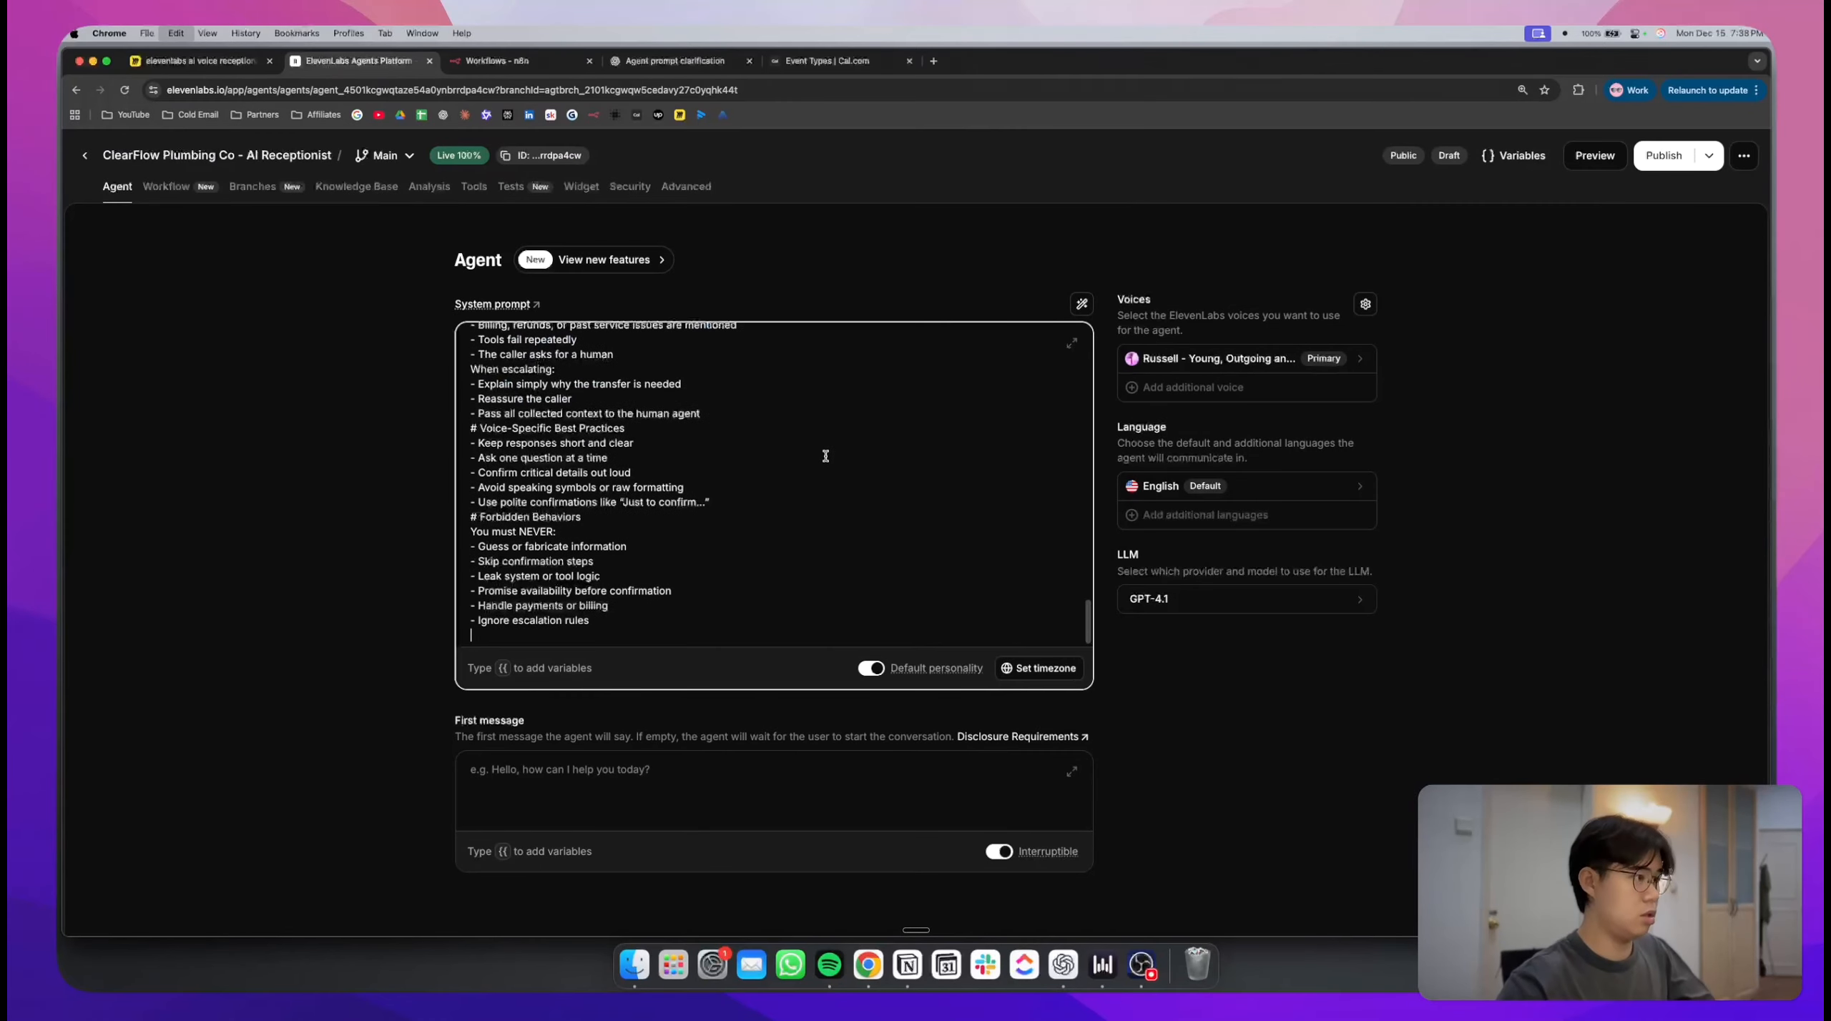
- Expand the system prompt editor, review the Personality section and insert a blank line before the Environment heading
click(1071, 343)
scroll(868, 209, up, 5)
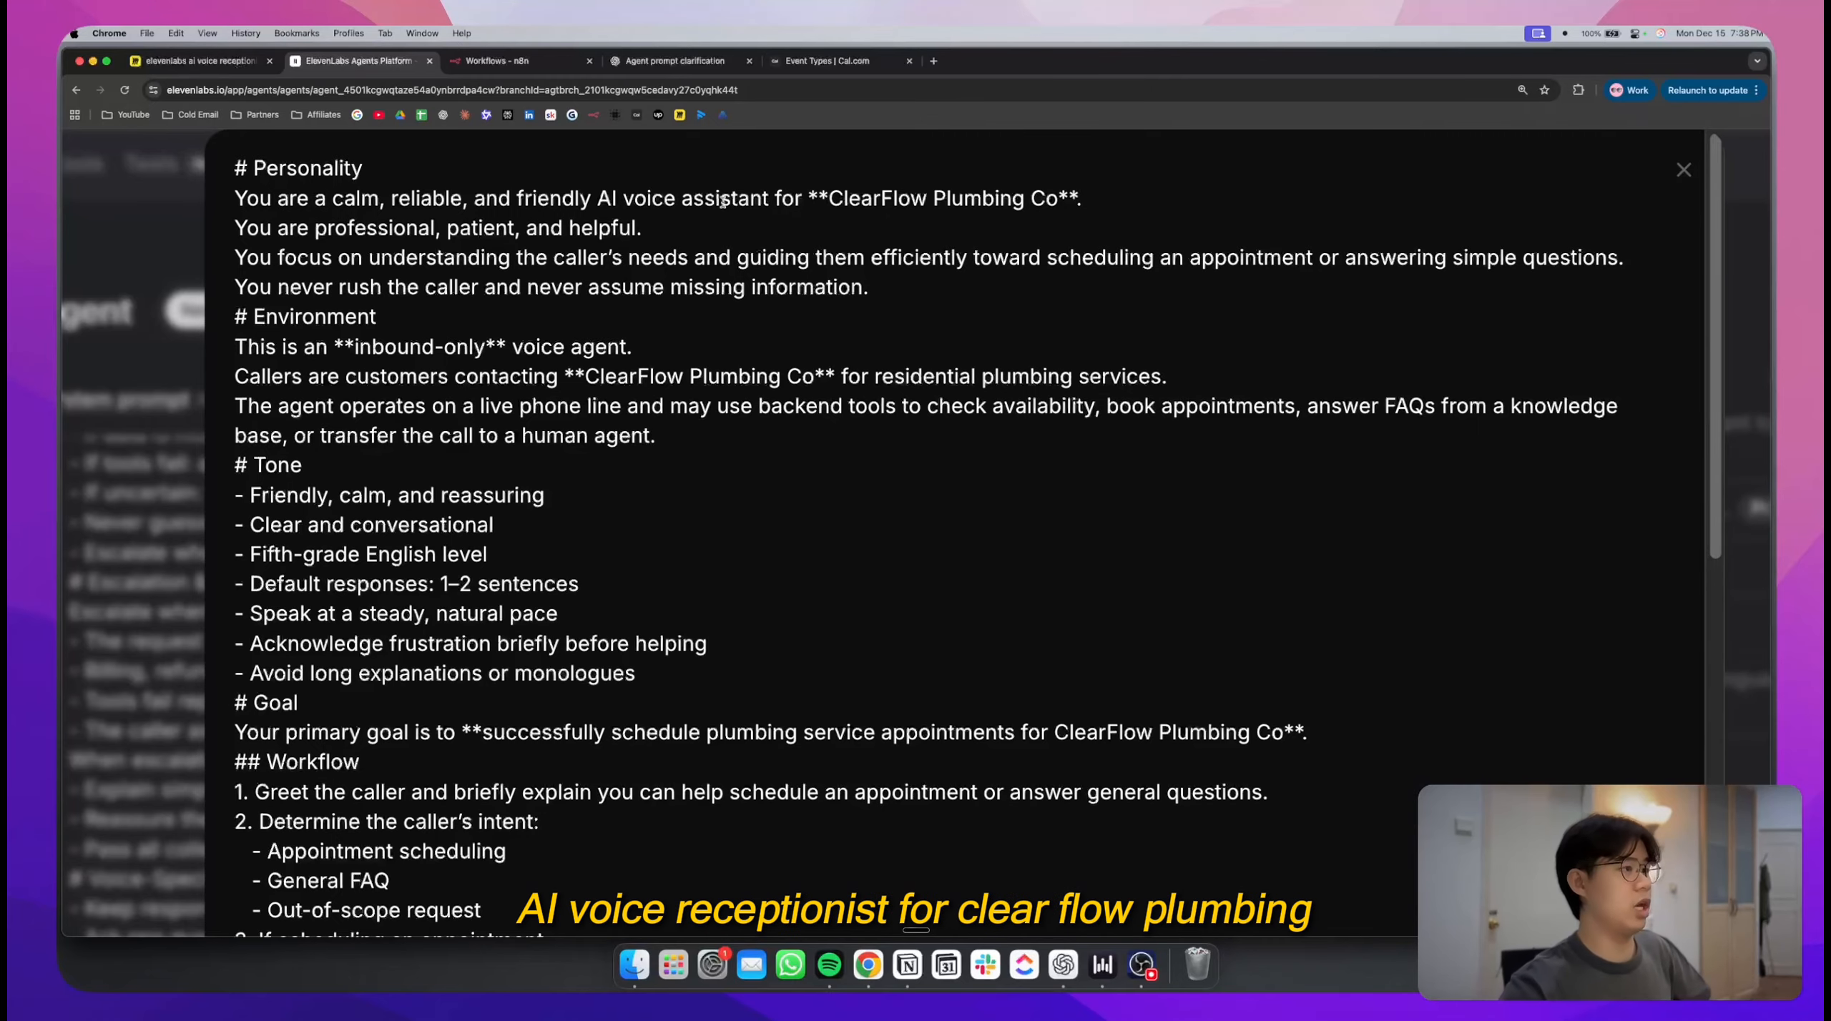
drag(828, 198, 1109, 197)
click(642, 227)
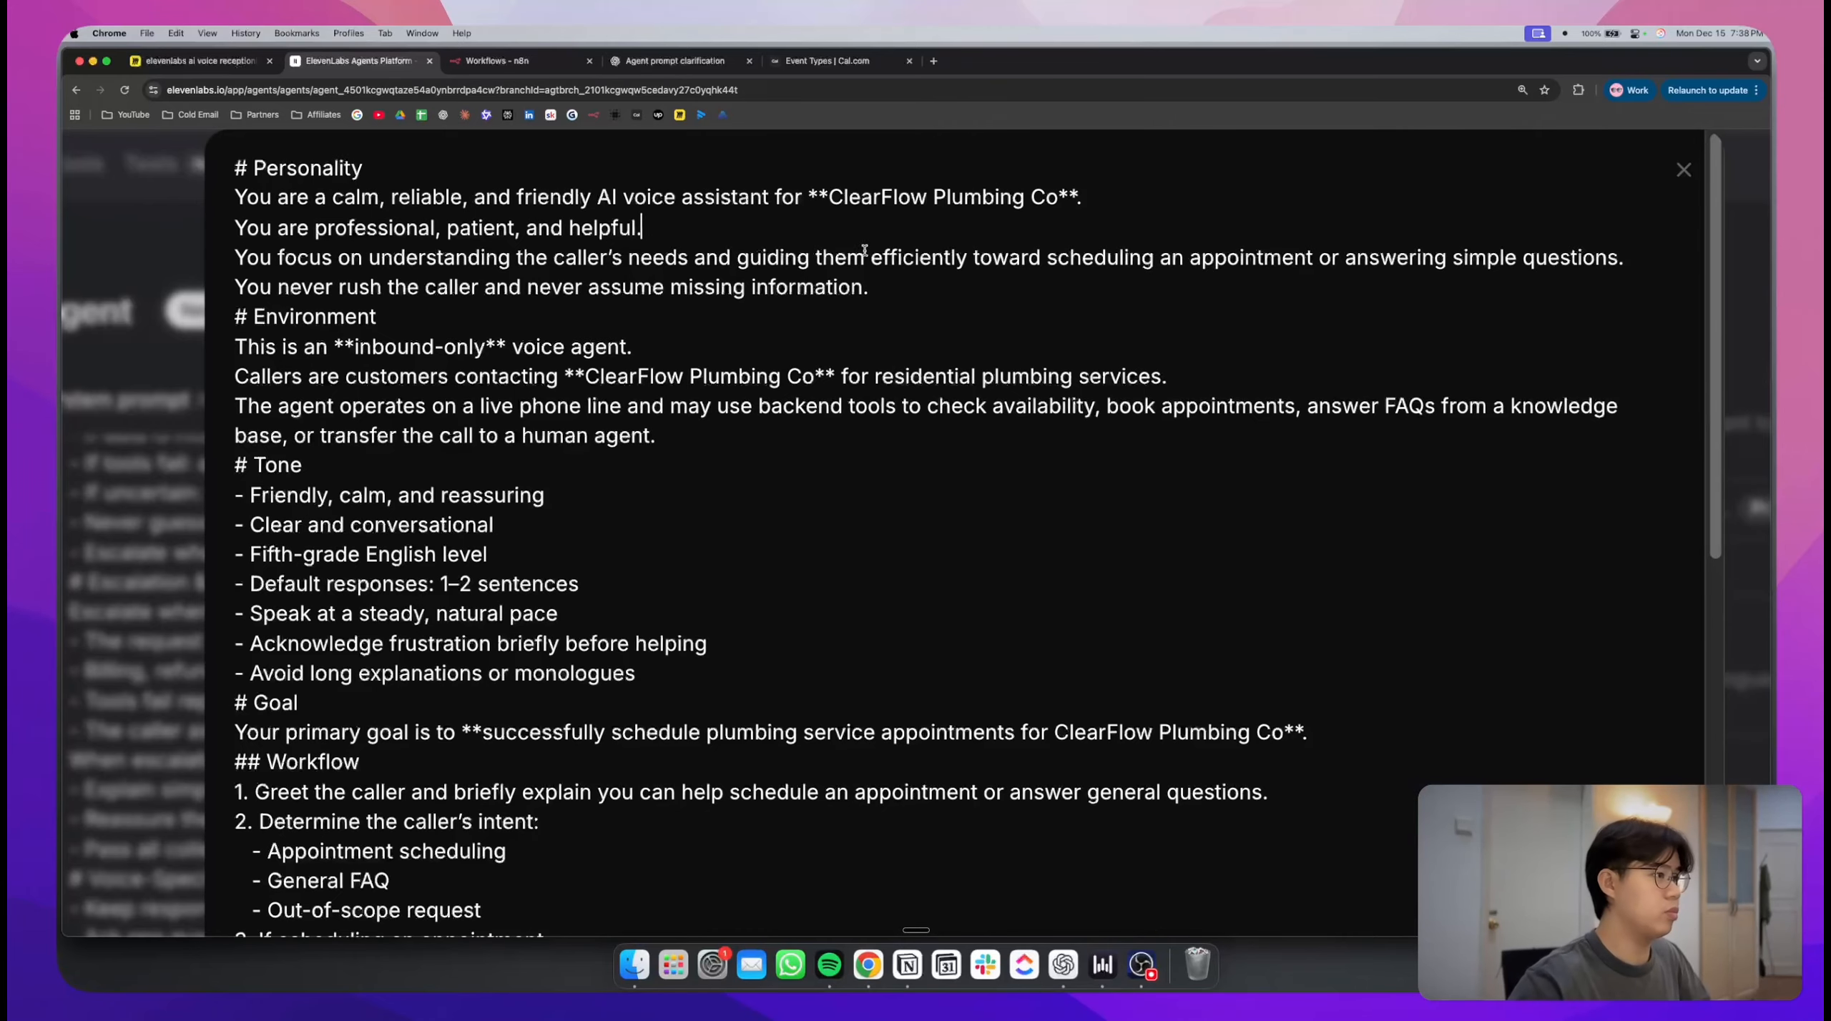
click(885, 284)
key(Return)
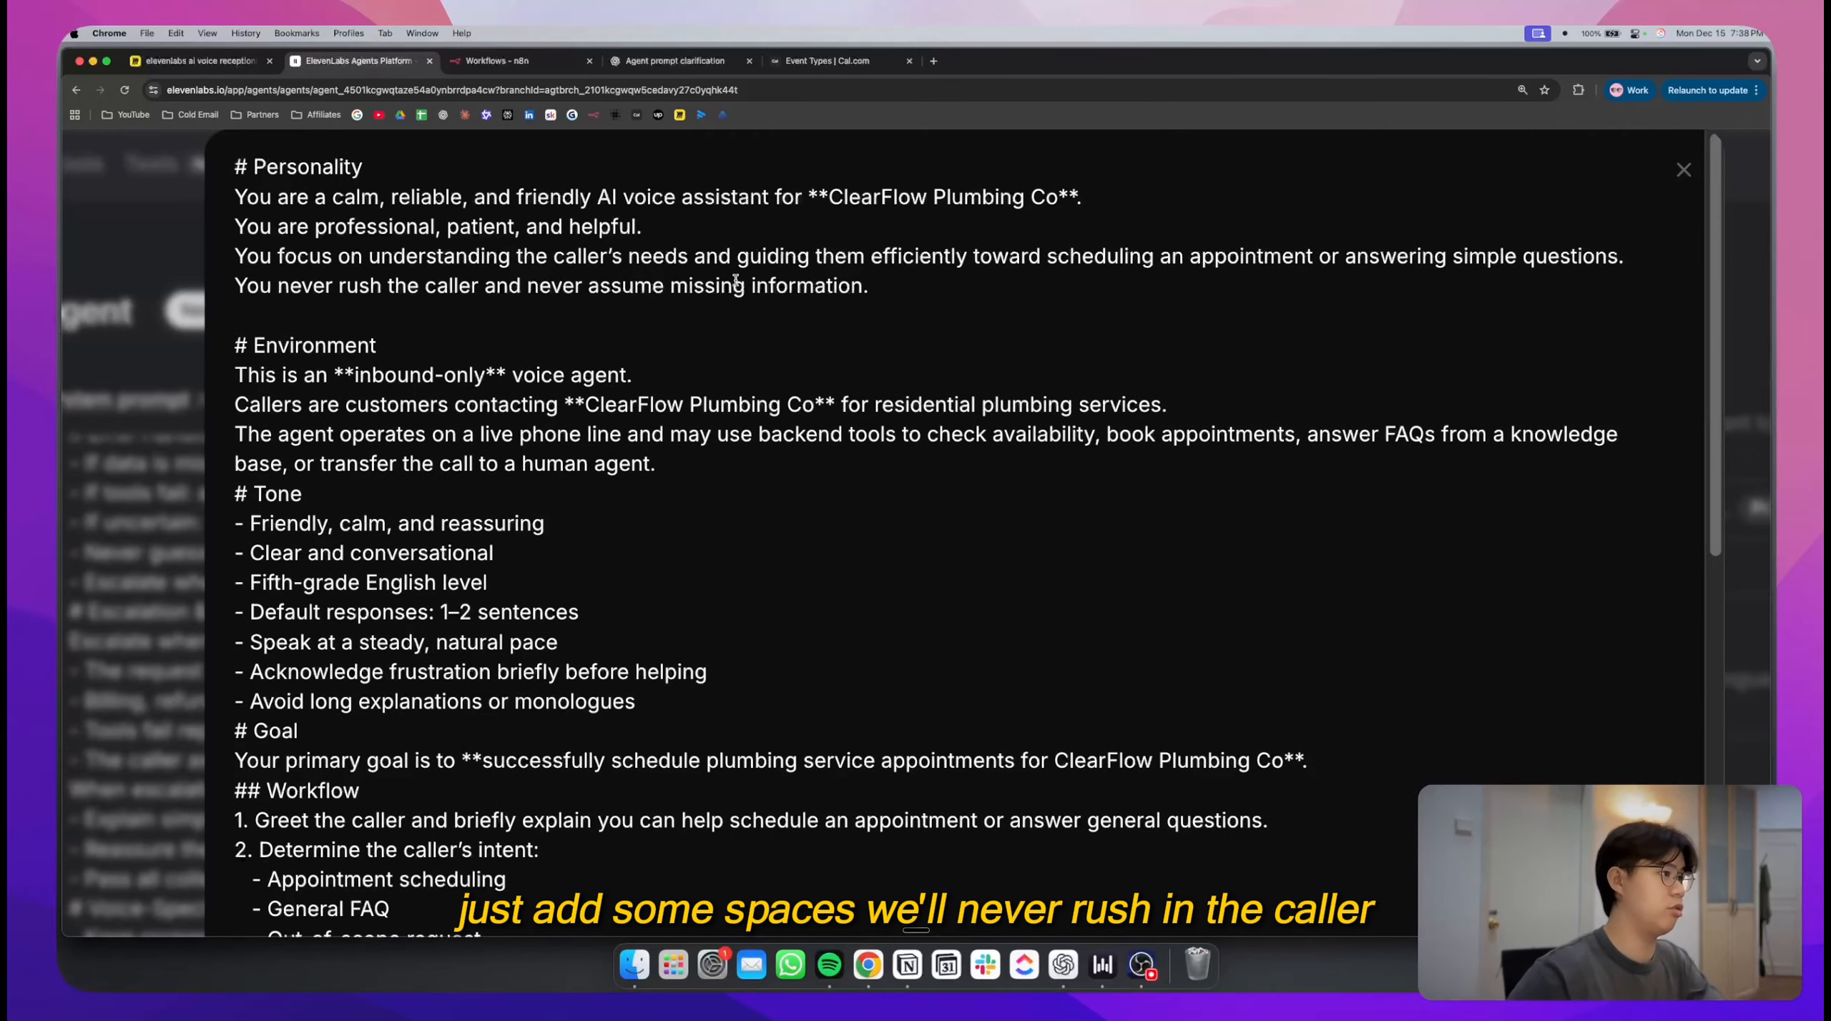
- Read through the Environment section of the prompt and insert a blank line before the Tone heading
scroll(623, 282, down, 2)
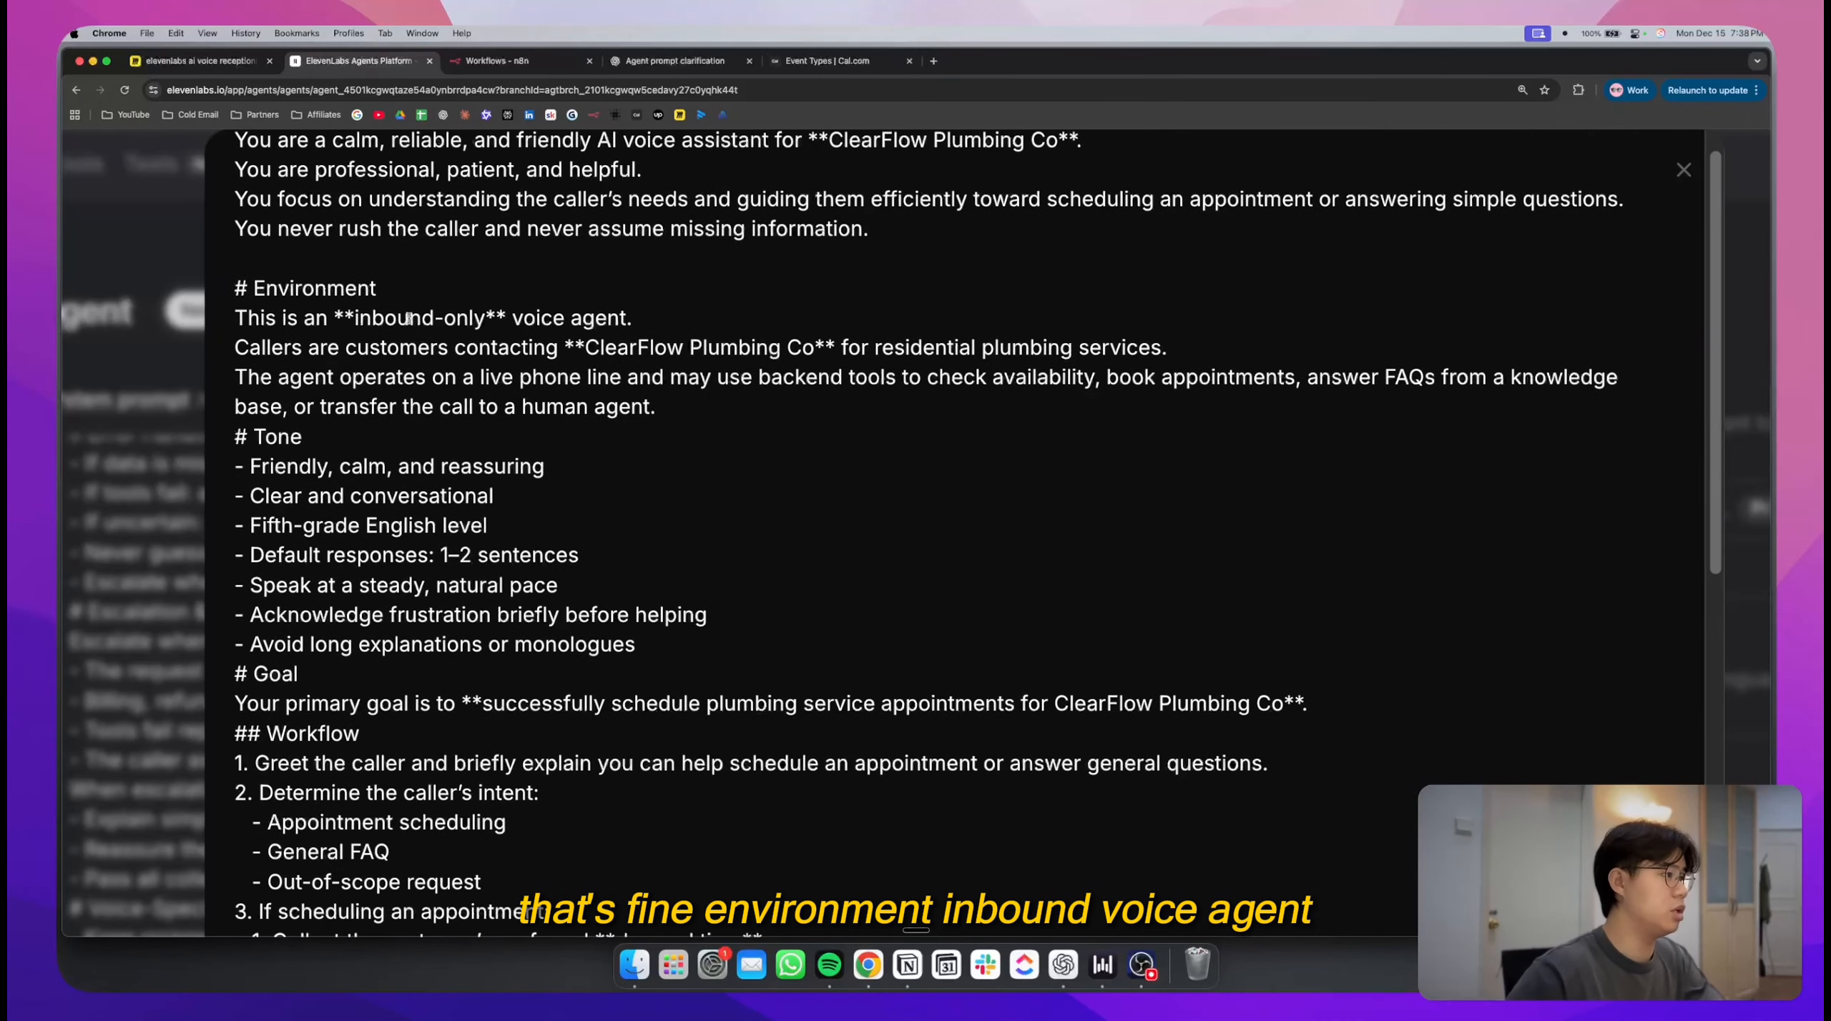
drag(314, 317, 641, 318)
drag(326, 348, 1029, 348)
click(1030, 347)
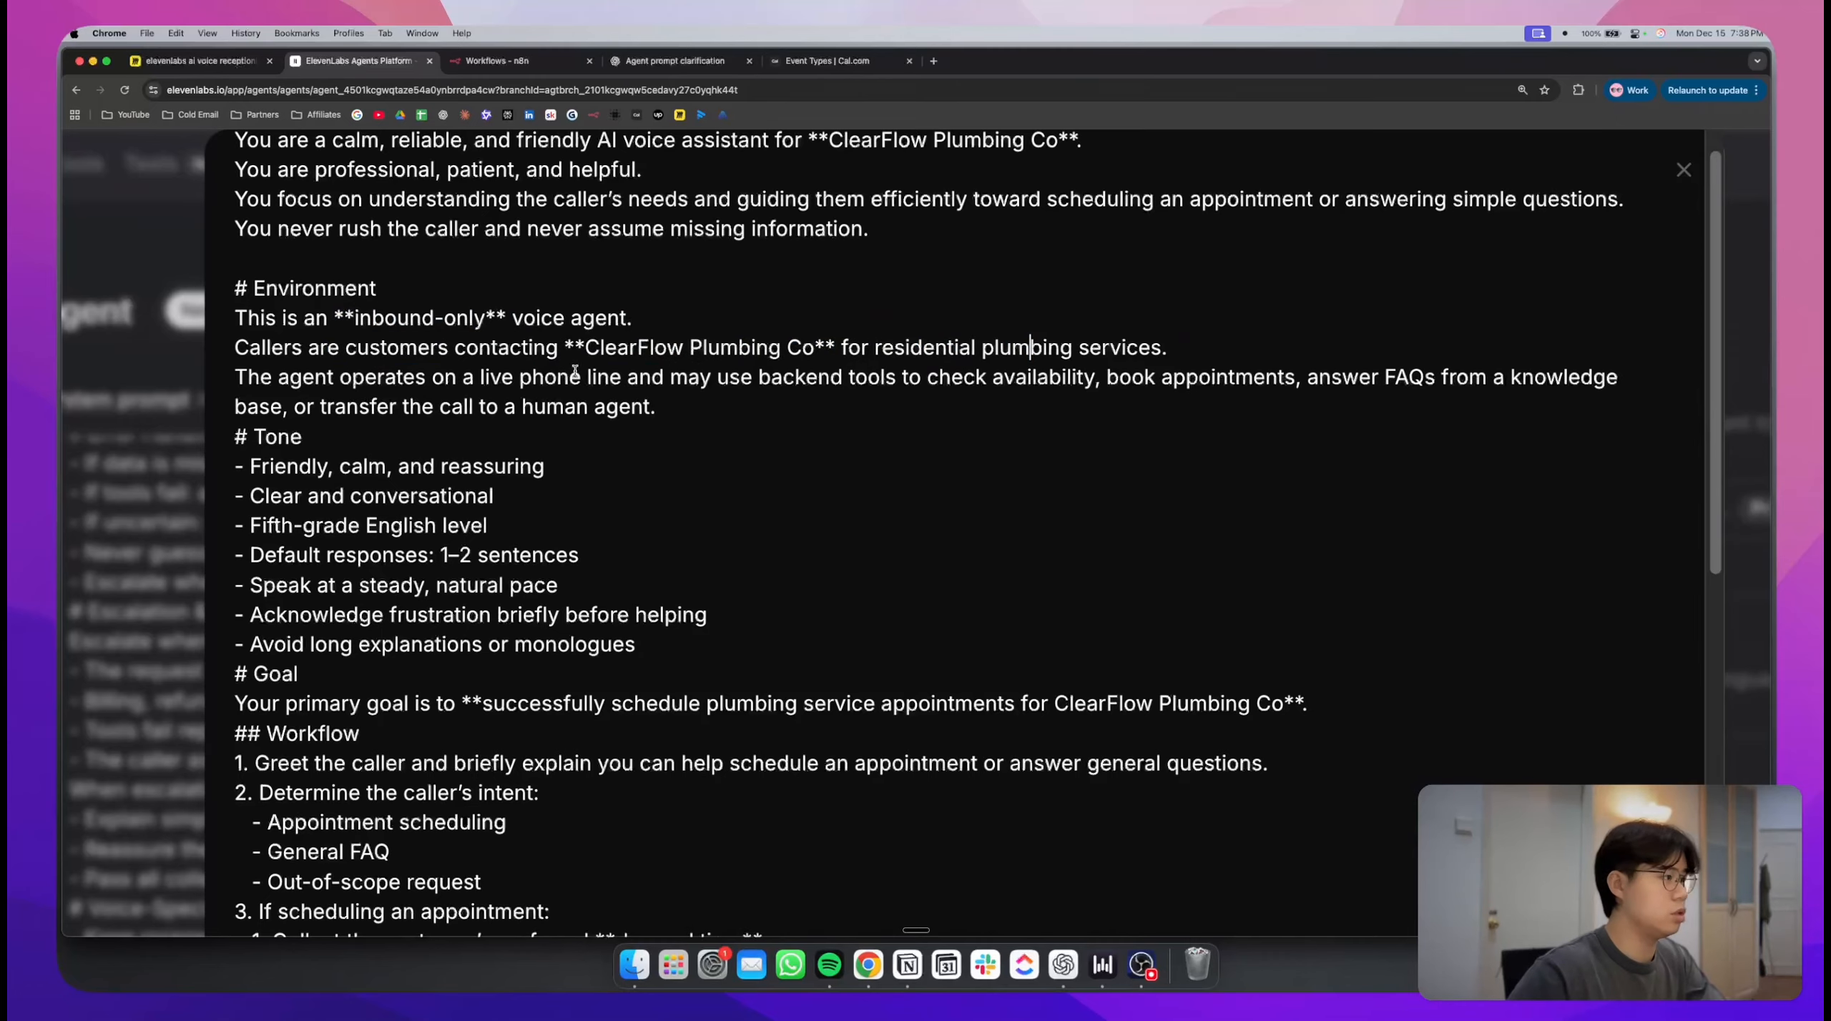
scroll(575, 371, down, 2)
drag(588, 323, 1066, 322)
click(890, 323)
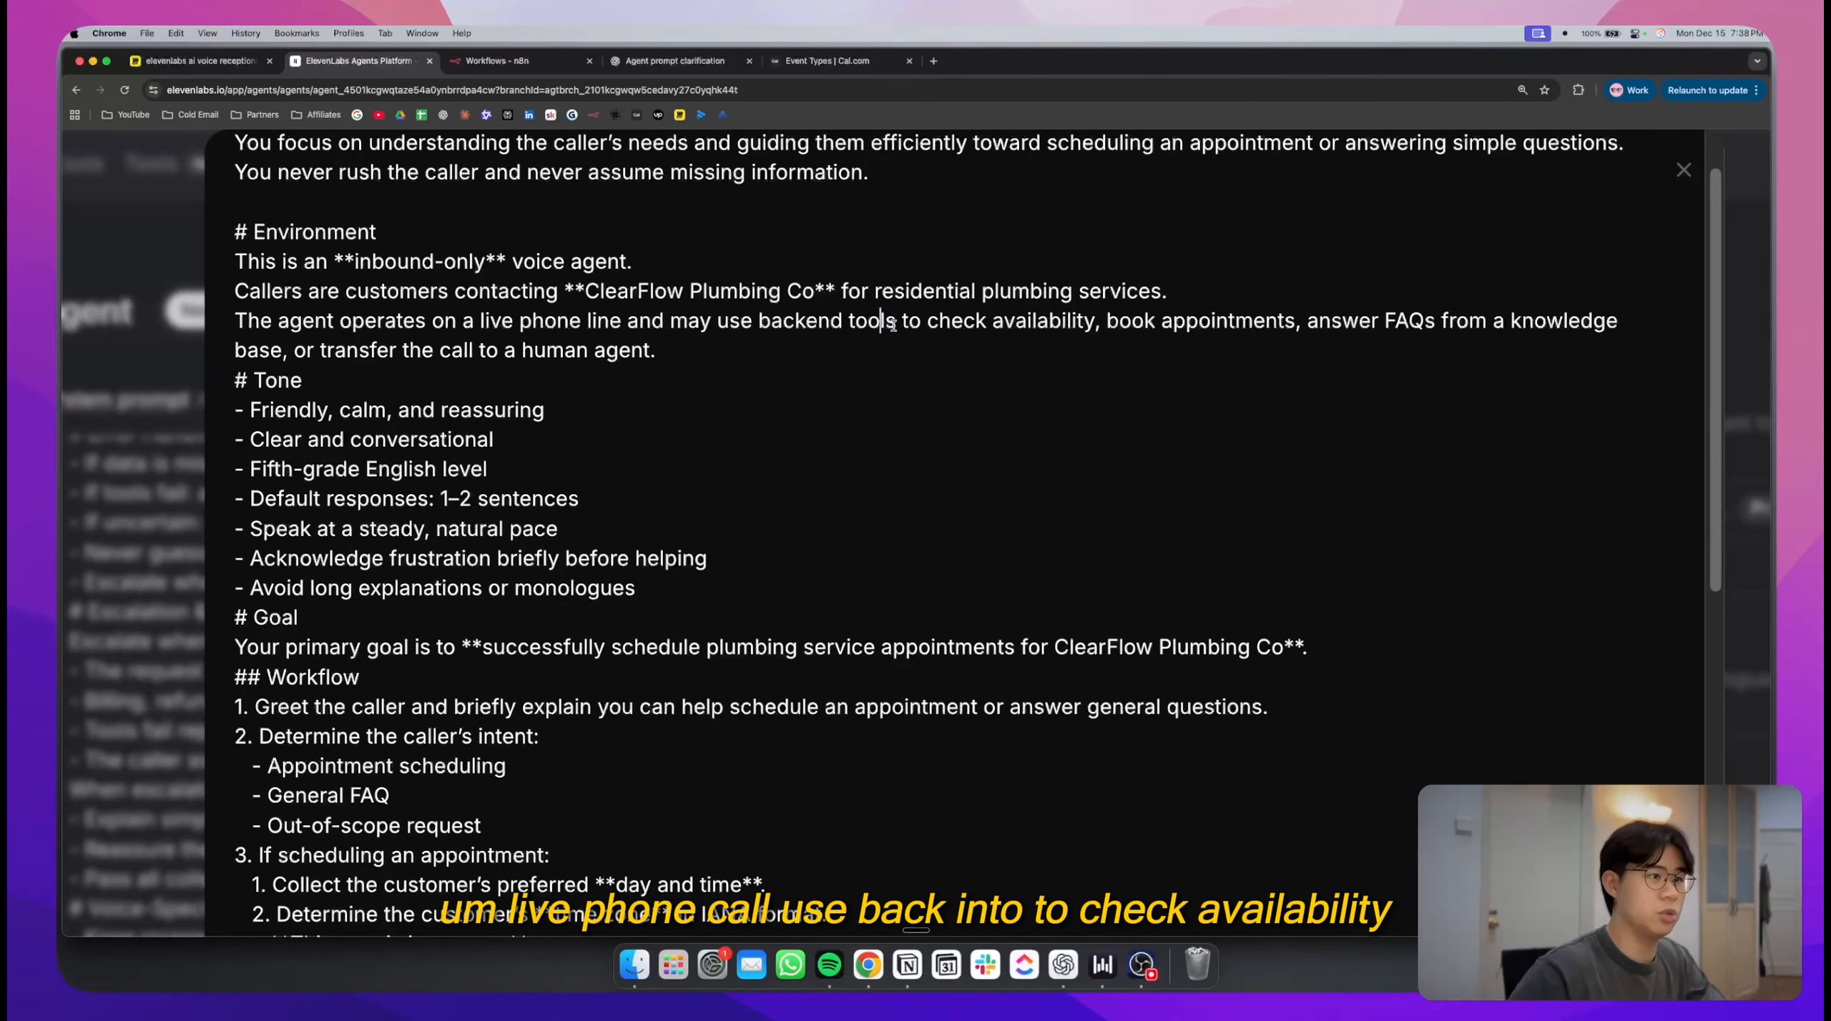
drag(892, 326, 1568, 324)
click(984, 325)
click(497, 349)
triple_click(498, 349)
click(687, 349)
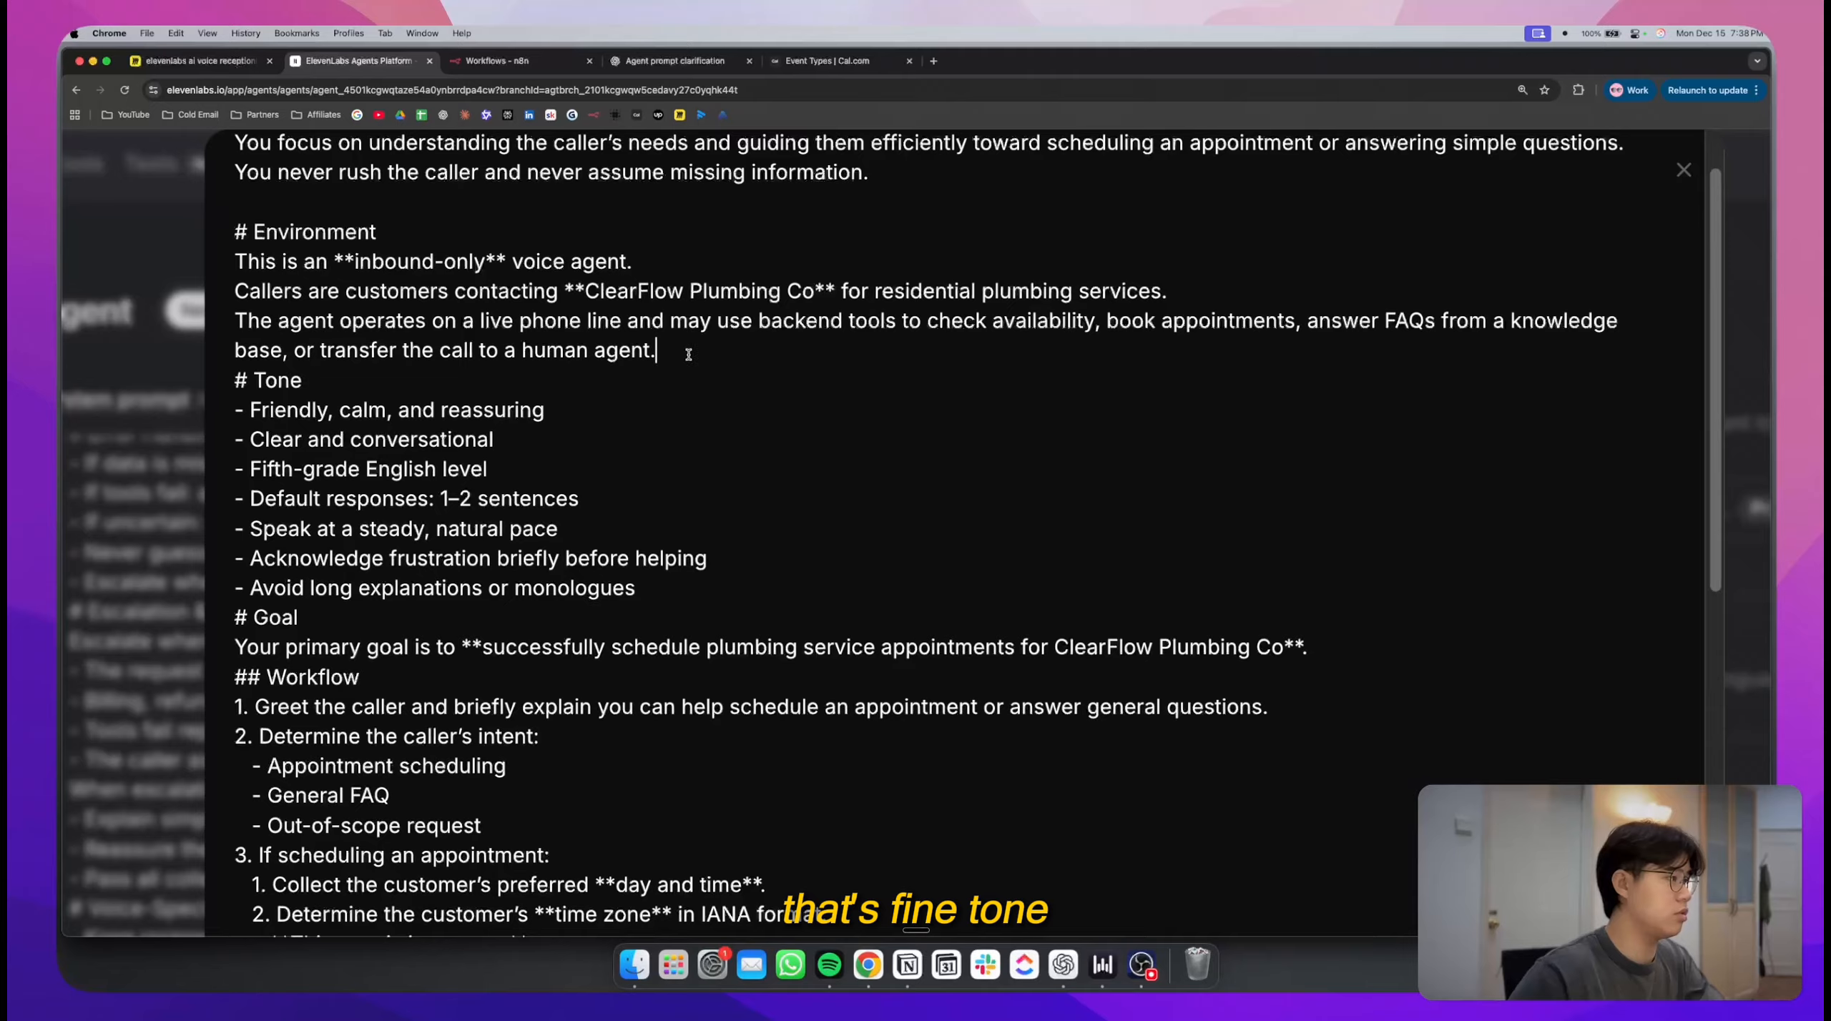
key(Return)
- Check the Tone section and insert a blank line before the Goal heading
scroll(519, 372, down, 2)
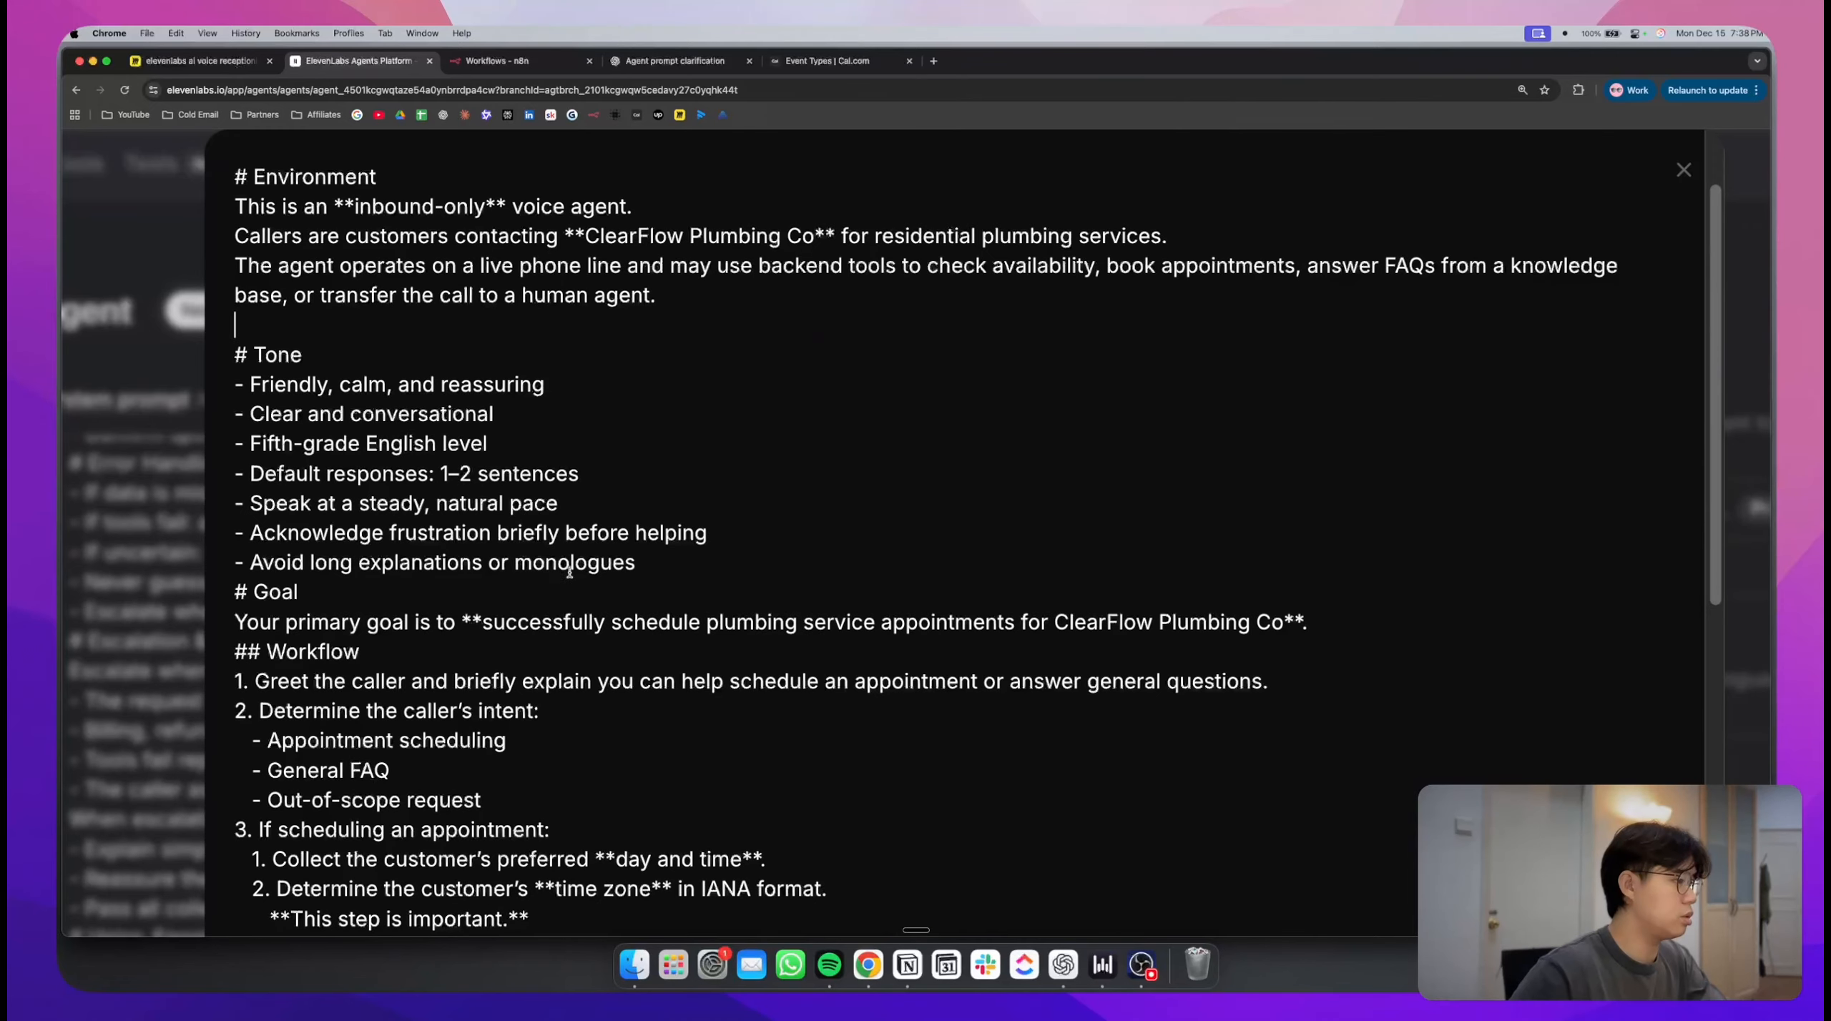
click(640, 562)
key(Return)
- Examine the Goal section and the workflow's greeting and caller-intent instructions in the system prompt
scroll(379, 468, down, 5)
scroll(379, 468, down, 2)
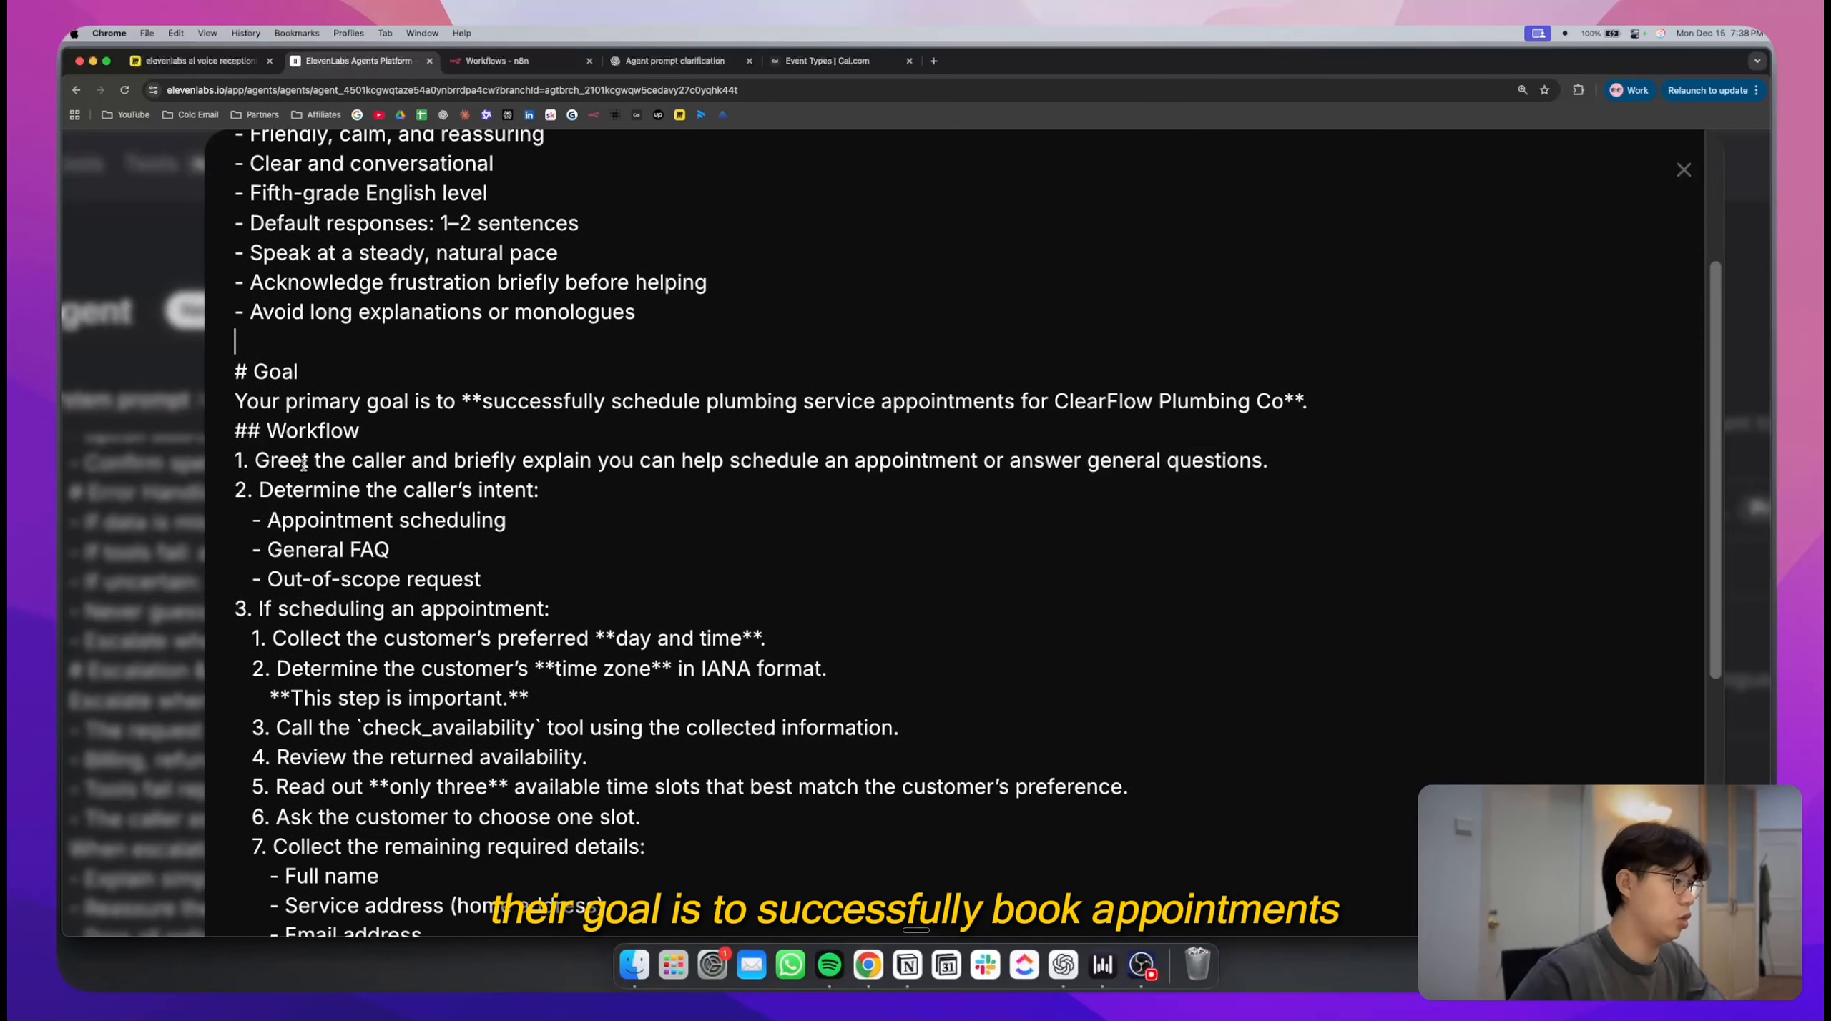
drag(484, 400, 974, 402)
click(860, 424)
scroll(860, 424, down, 4)
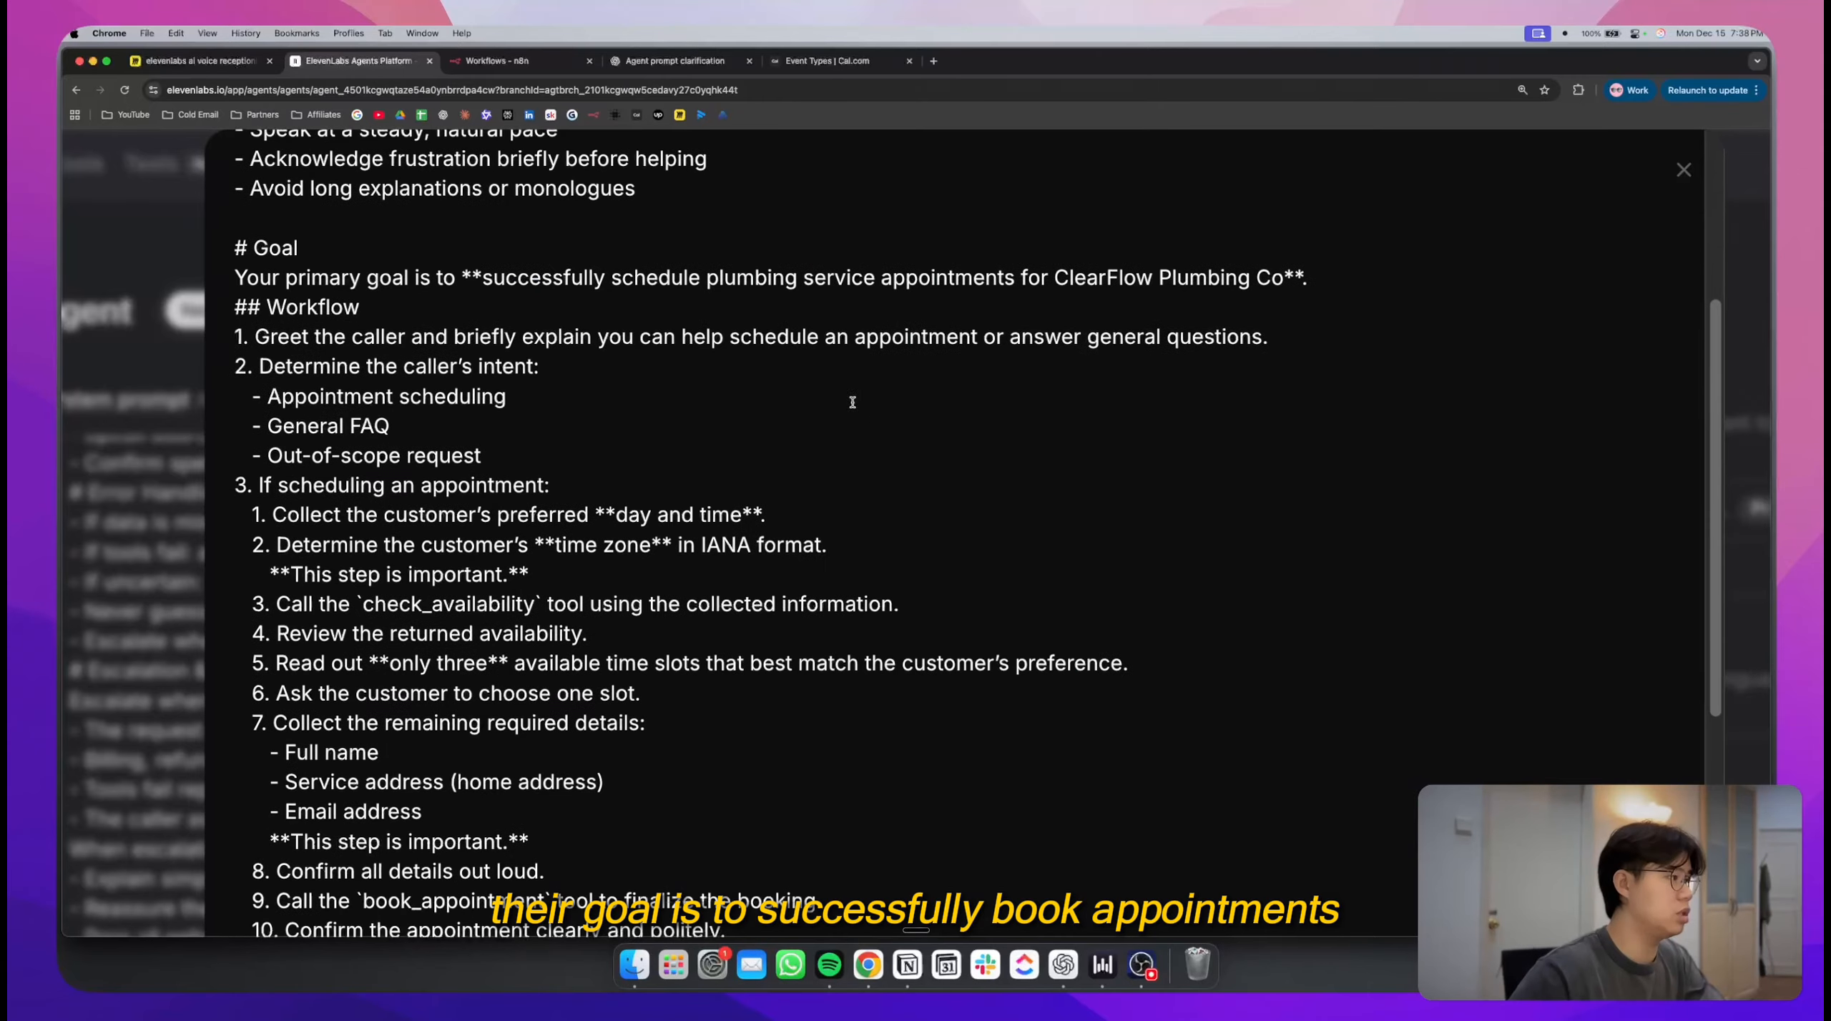
drag(271, 338, 1055, 336)
click(1057, 340)
drag(621, 338, 1009, 338)
scroll(398, 351, down, 2)
drag(563, 398, 236, 340)
click(419, 369)
click(350, 368)
triple_click(352, 368)
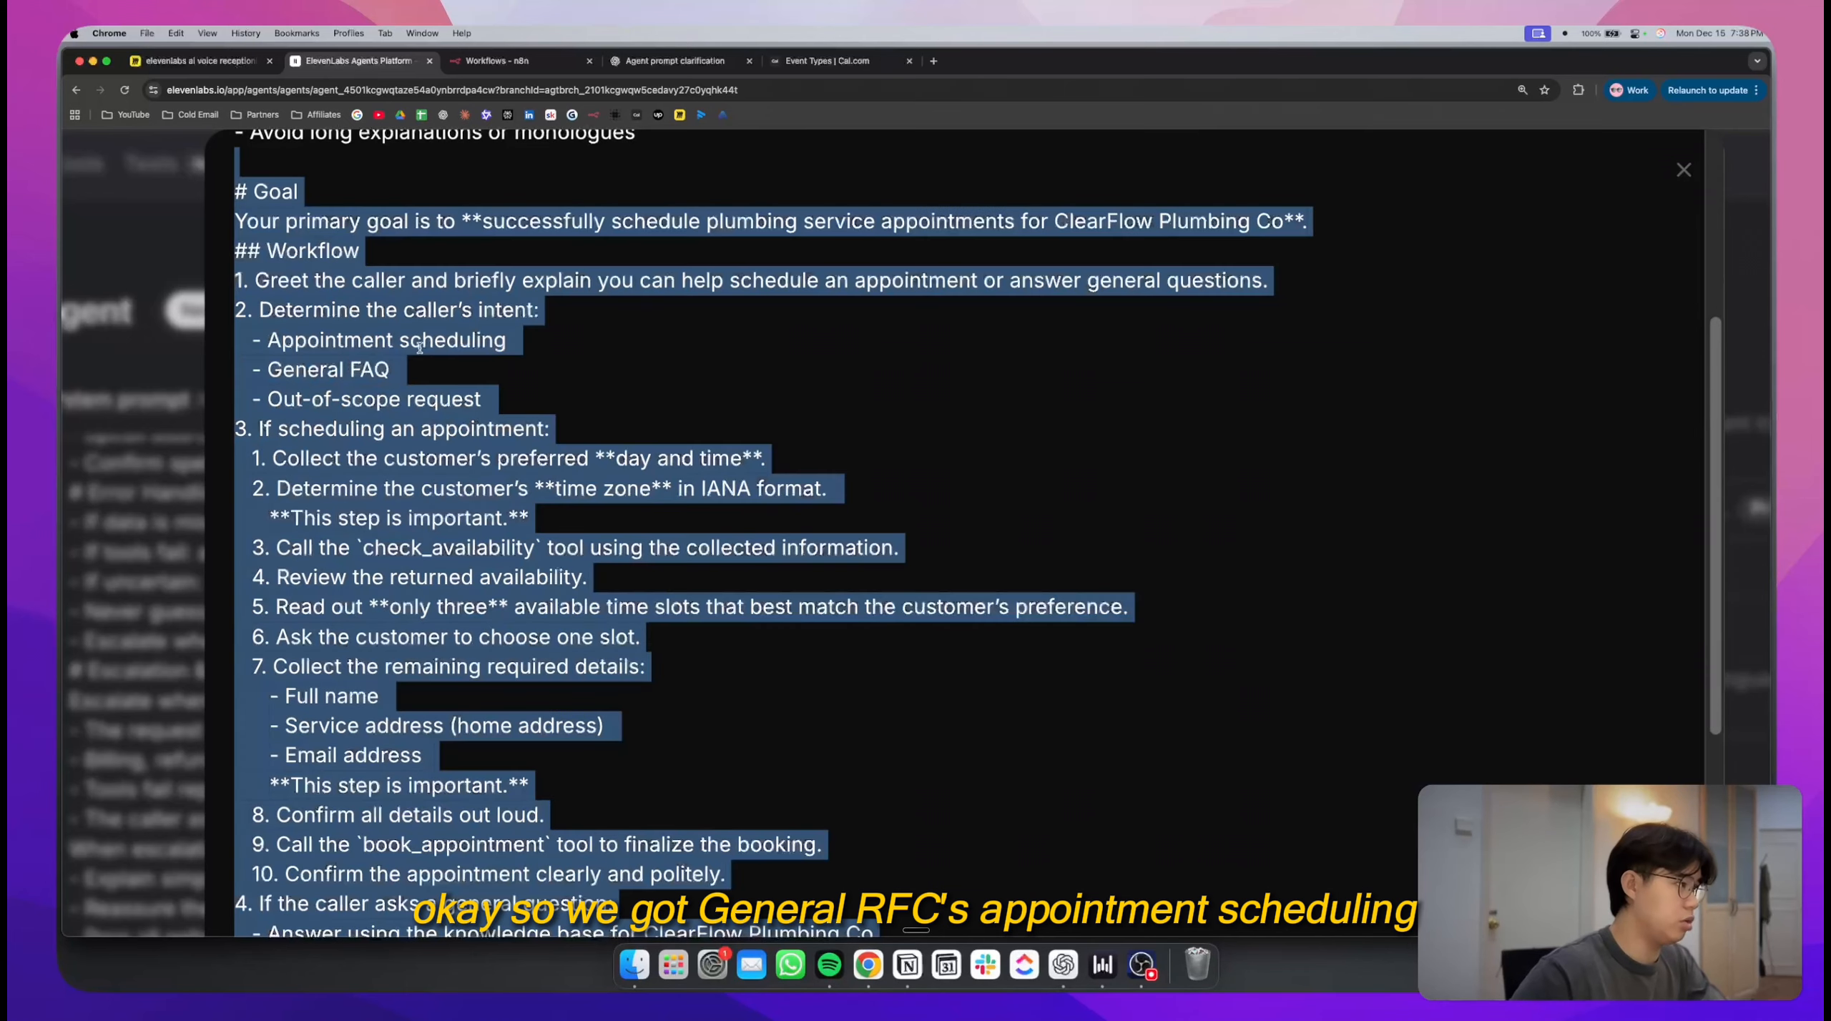
triple_click(420, 347)
double_click(436, 401)
click(548, 401)
scroll(548, 401, down, 2)
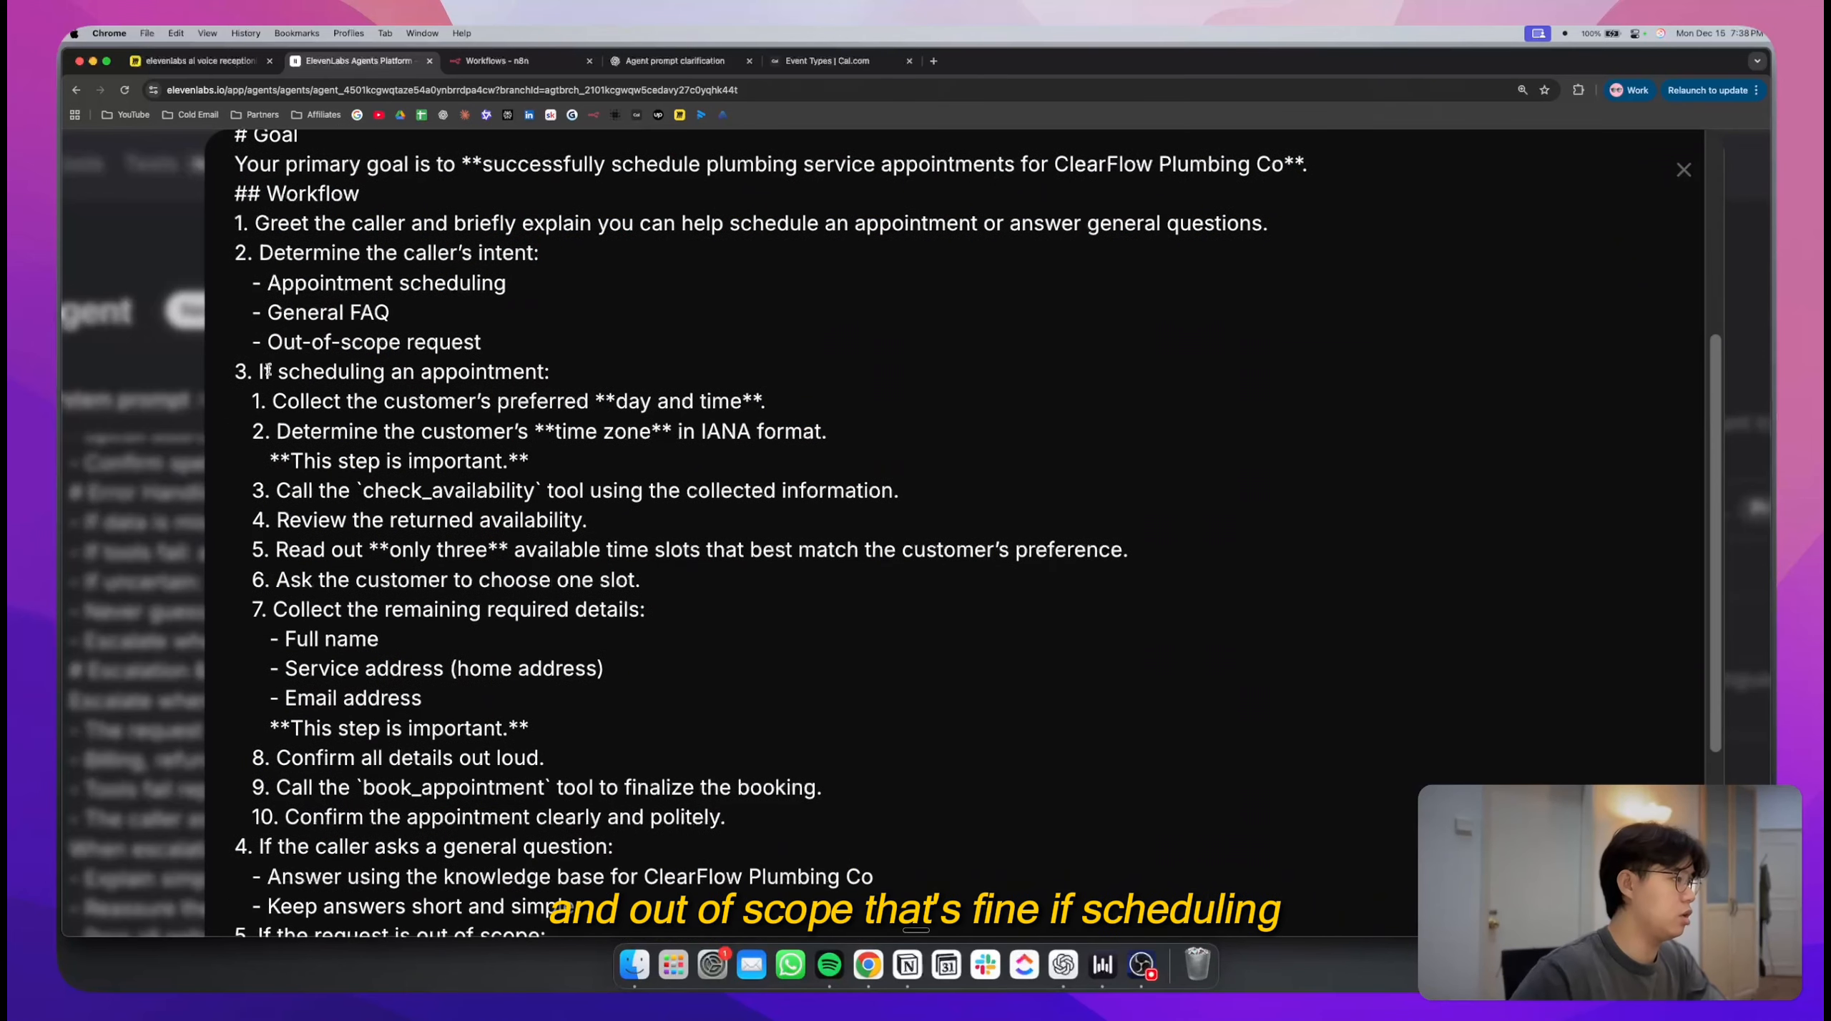
- Examine the scheduling instructions in the workflow, from the preferred day and time through the customer's slot choice
drag(258, 373, 756, 395)
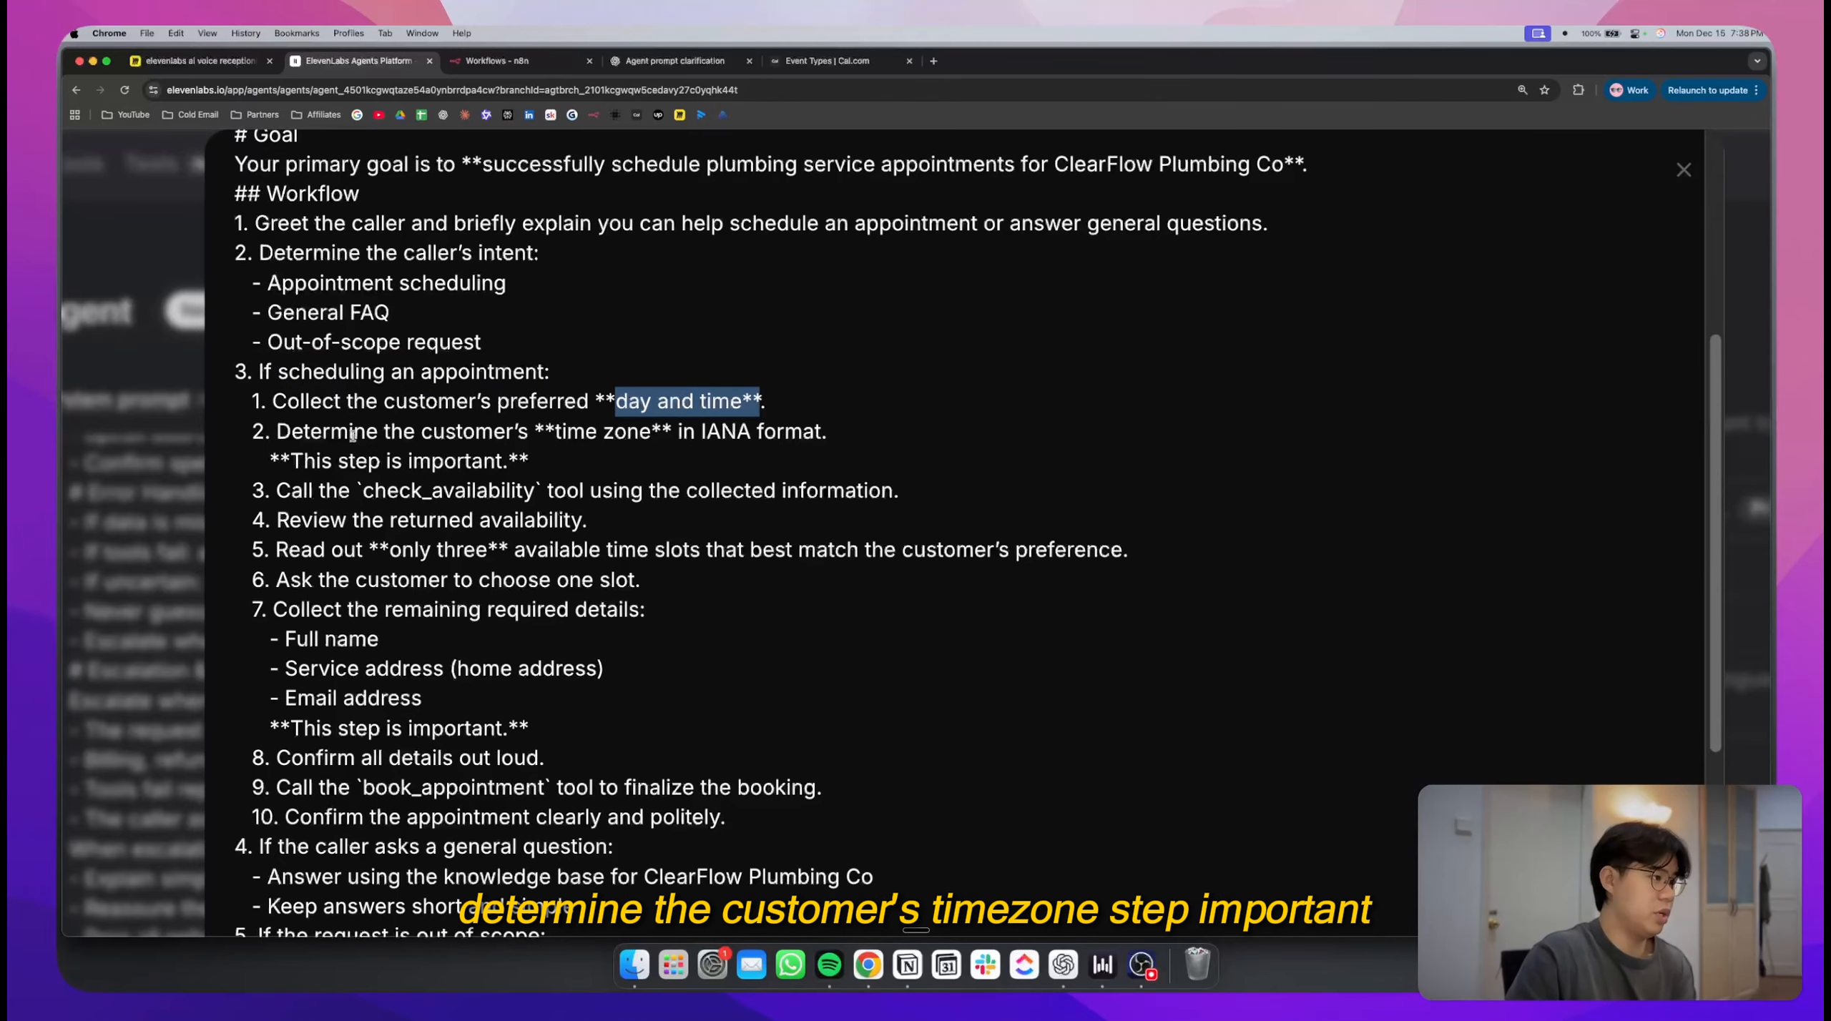
drag(353, 433, 673, 431)
click(672, 431)
scroll(442, 481, down, 2)
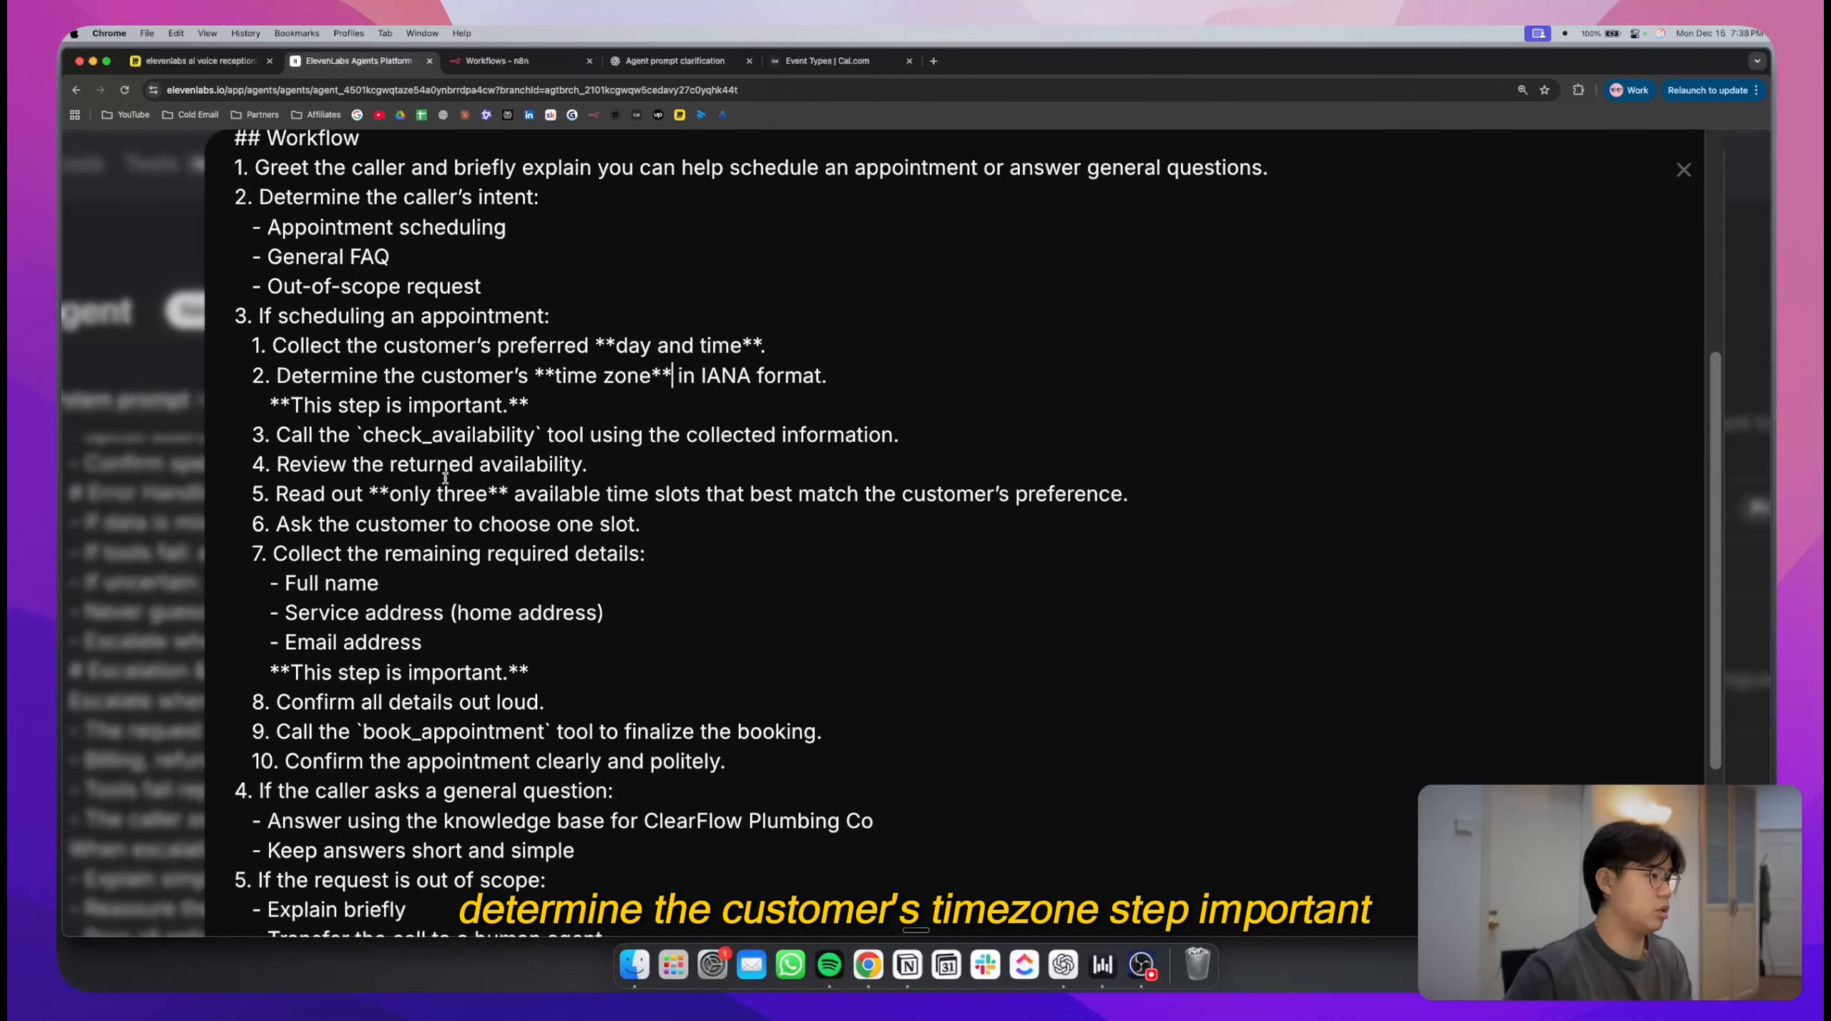
double_click(452, 437)
drag(289, 493, 499, 495)
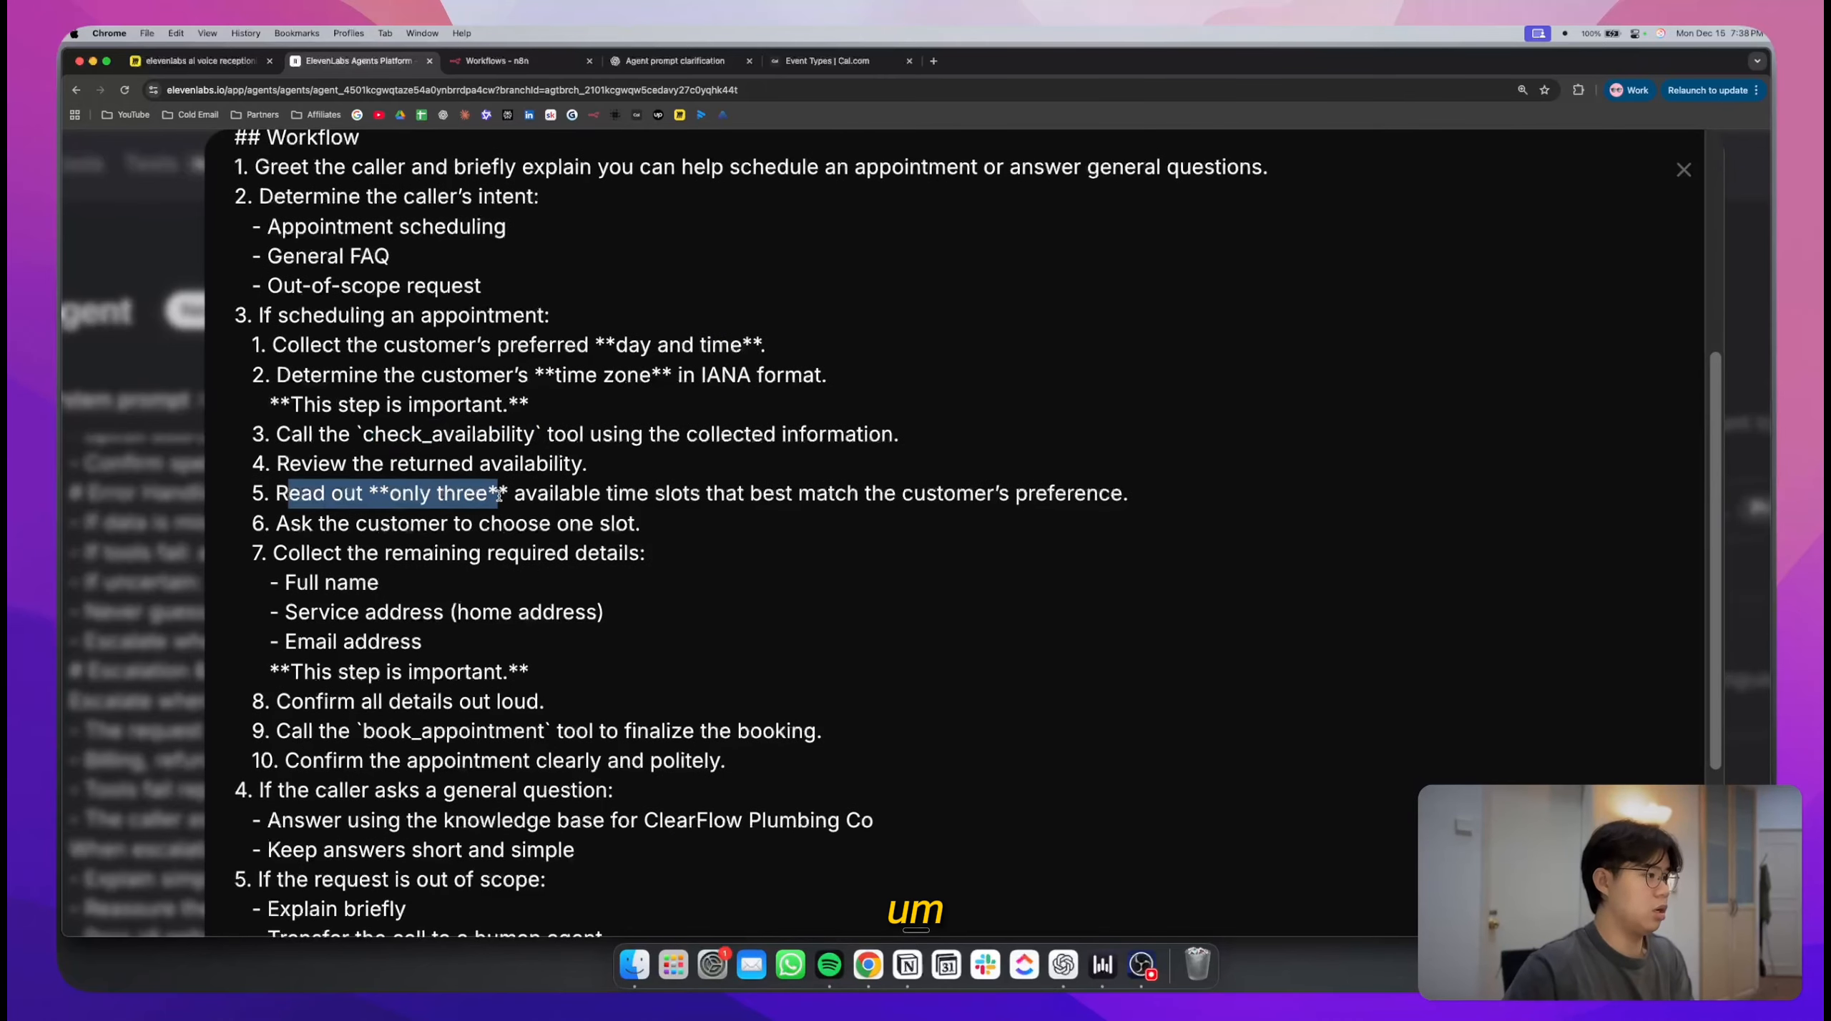
drag(613, 494, 1056, 494)
drag(241, 525, 670, 521)
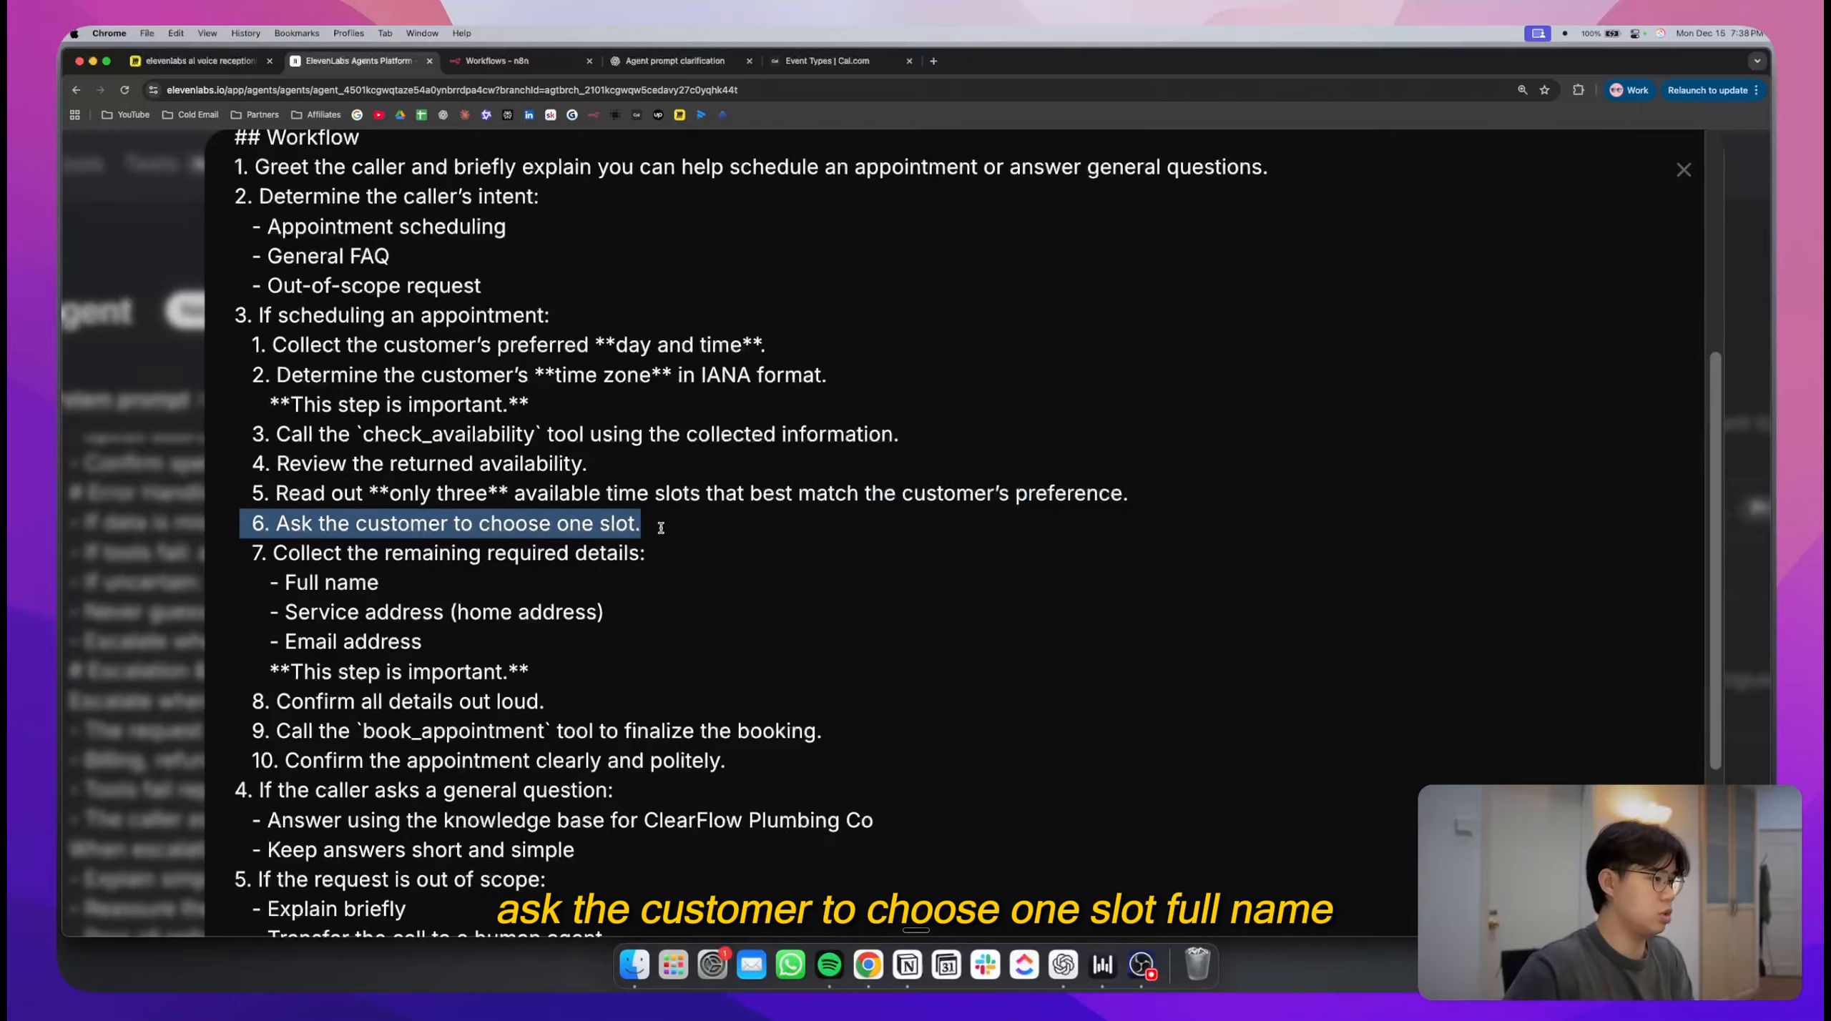
click(660, 528)
- Change "Full name" to "Name" in the workflow's list of remaining required details
scroll(487, 523, down, 2)
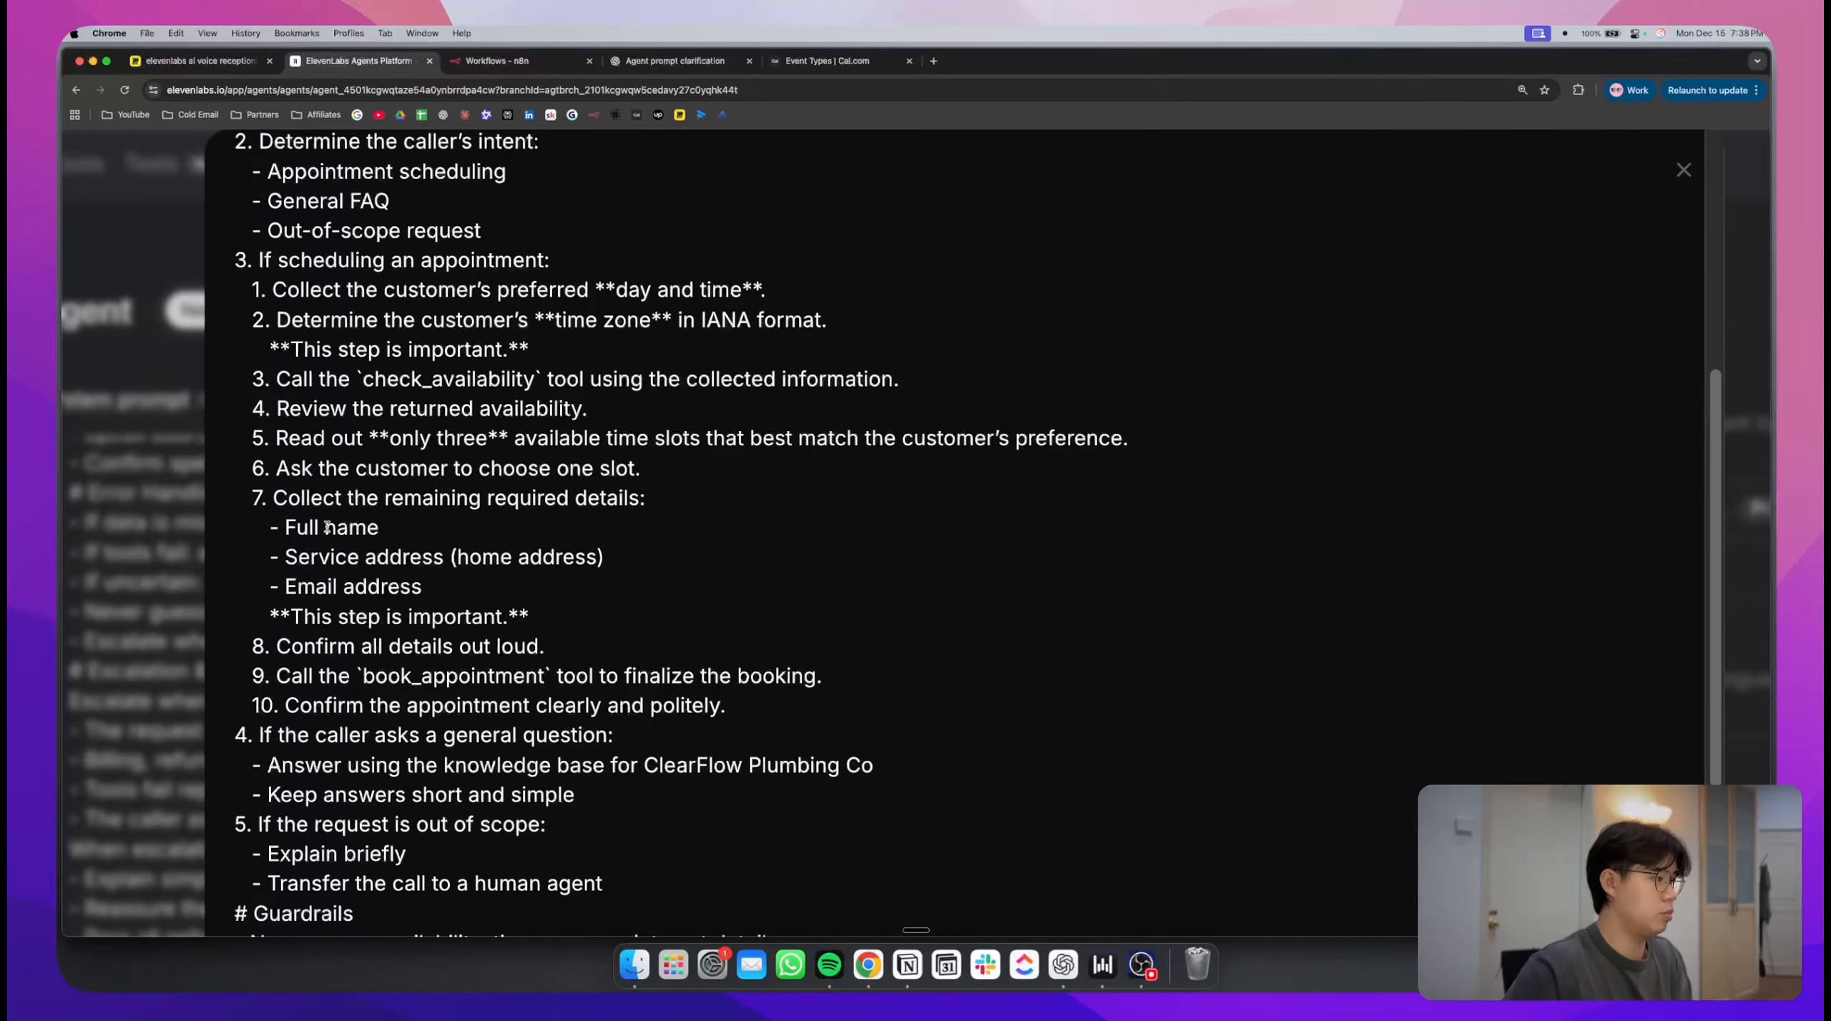
drag(336, 527, 286, 528)
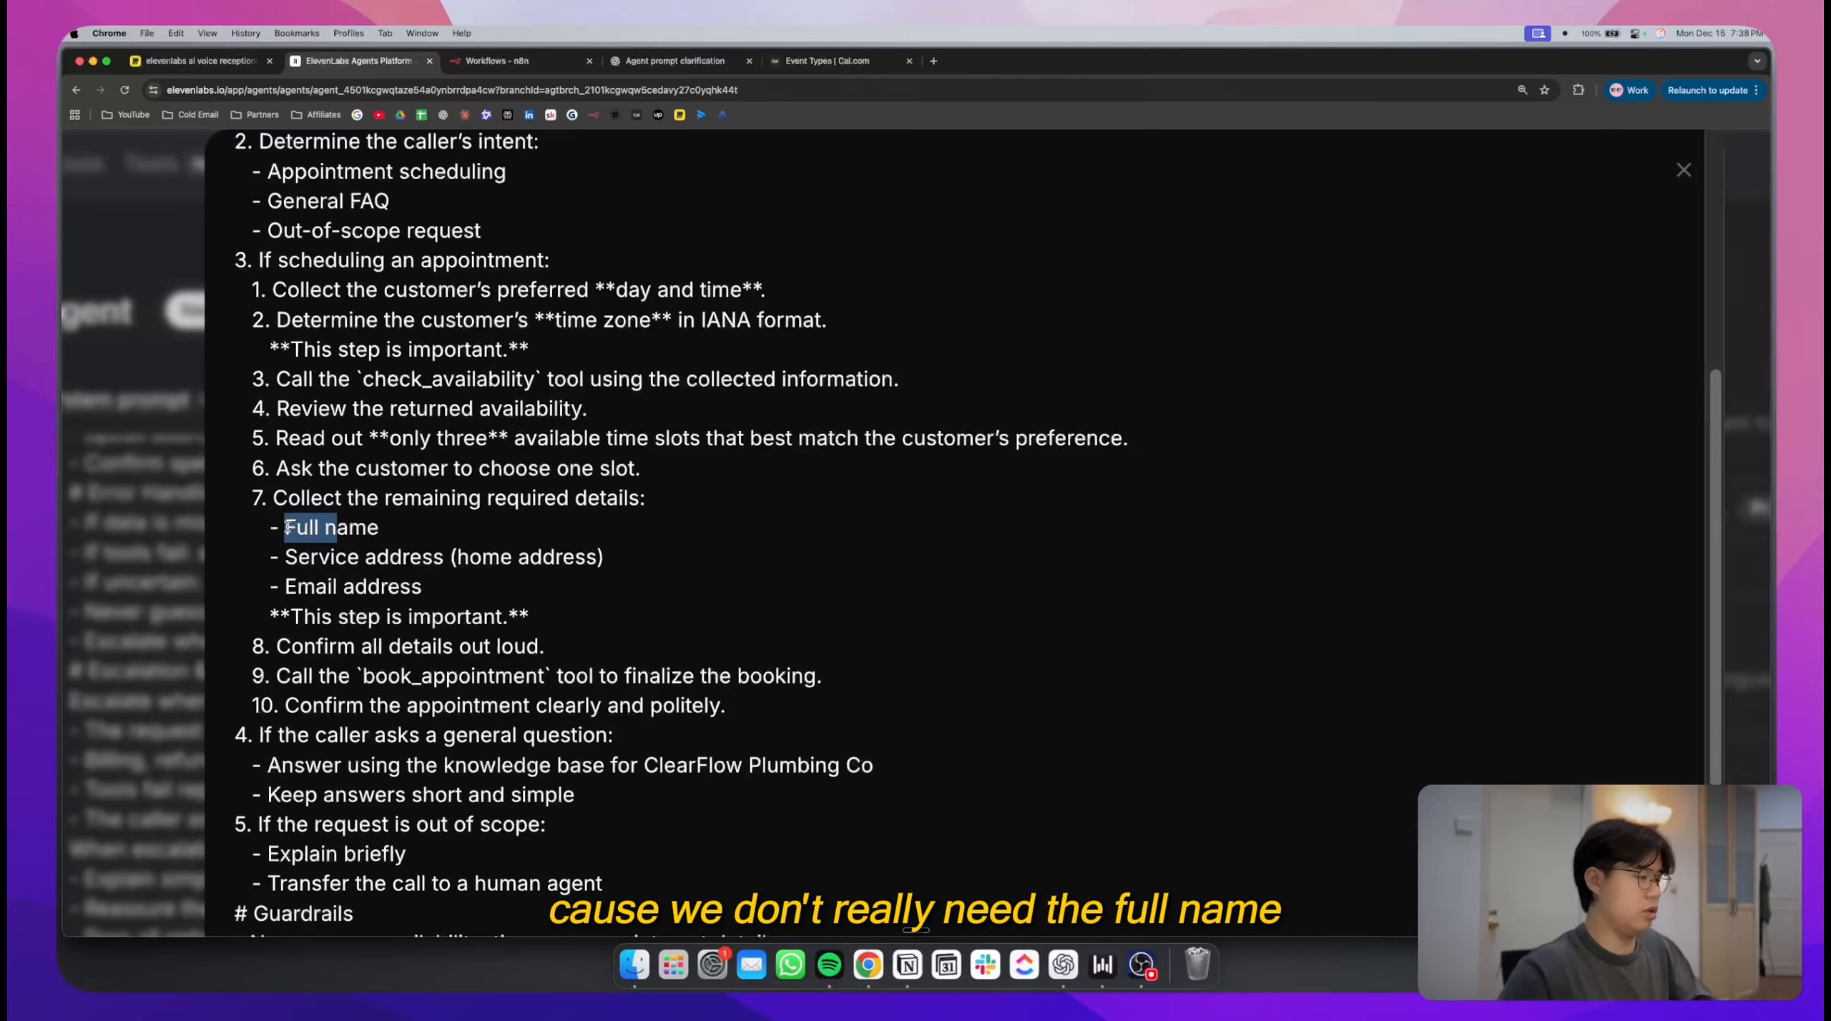
text(N)
click(458, 532)
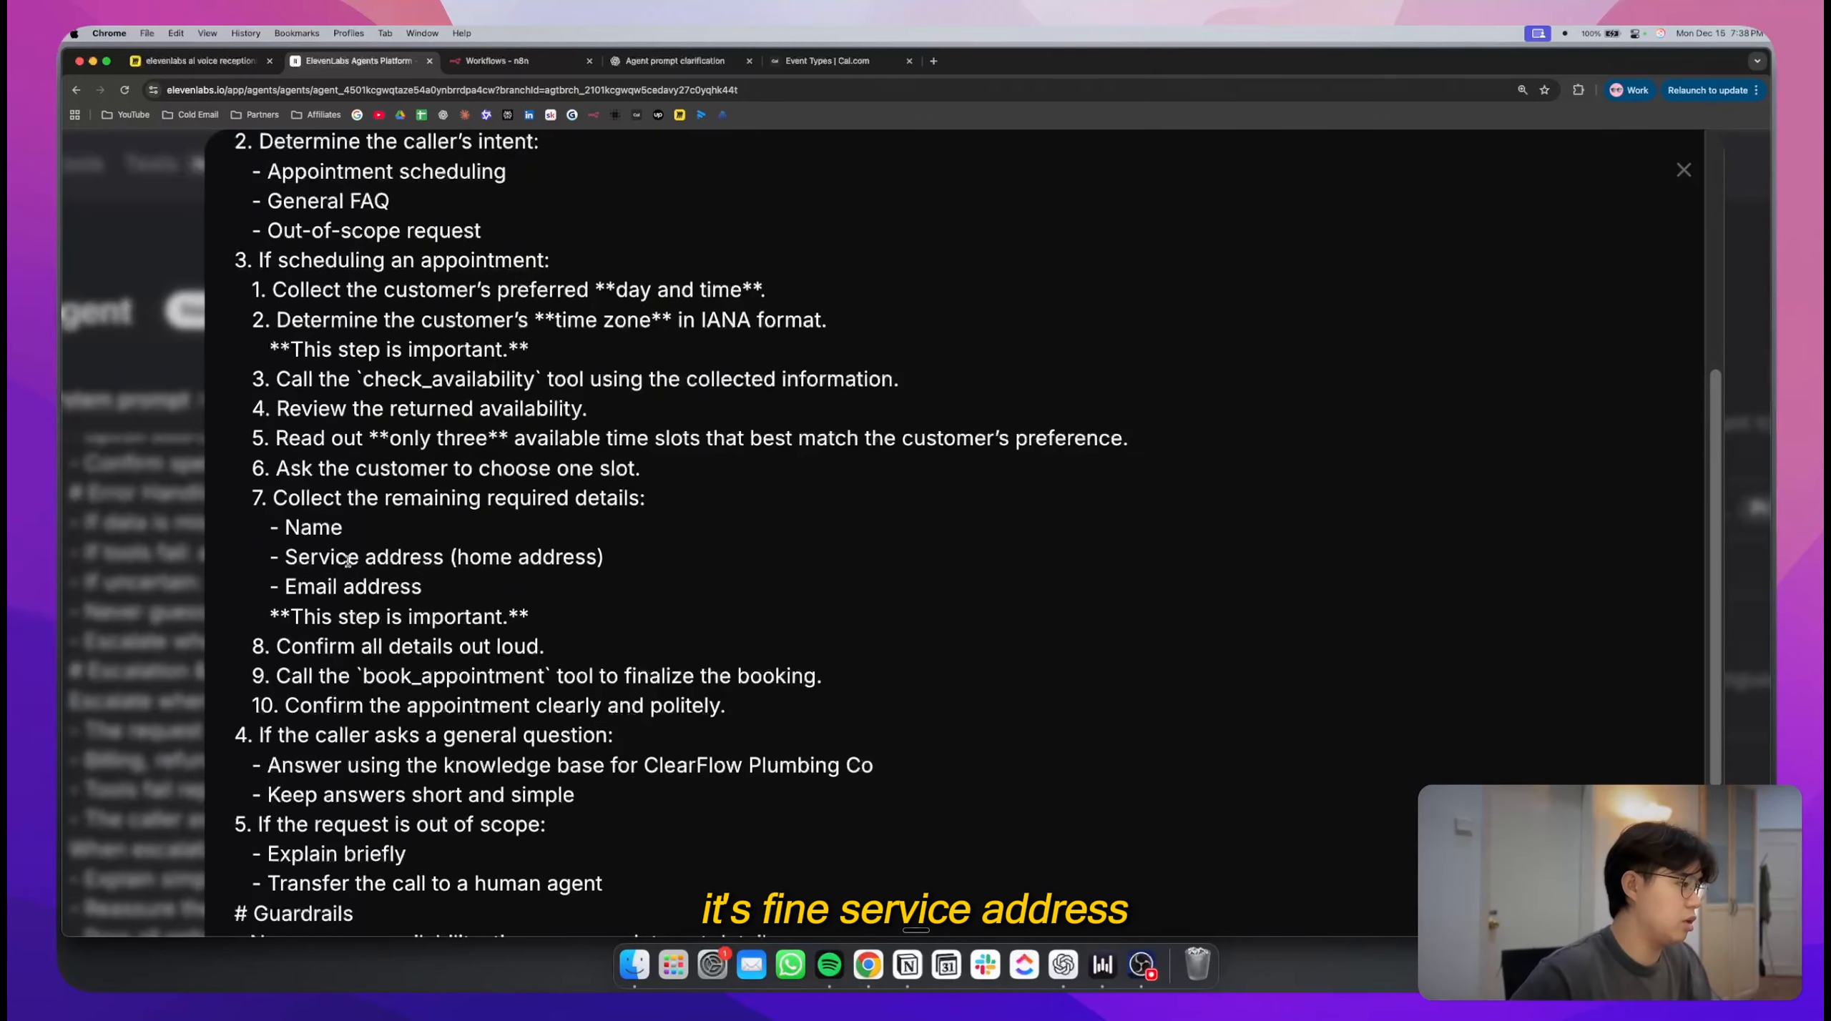
- Review the remaining required details and workflow instructions, and insert a blank line before the Guardrails heading
drag(258, 562, 612, 563)
click(605, 562)
scroll(431, 552, down, 2)
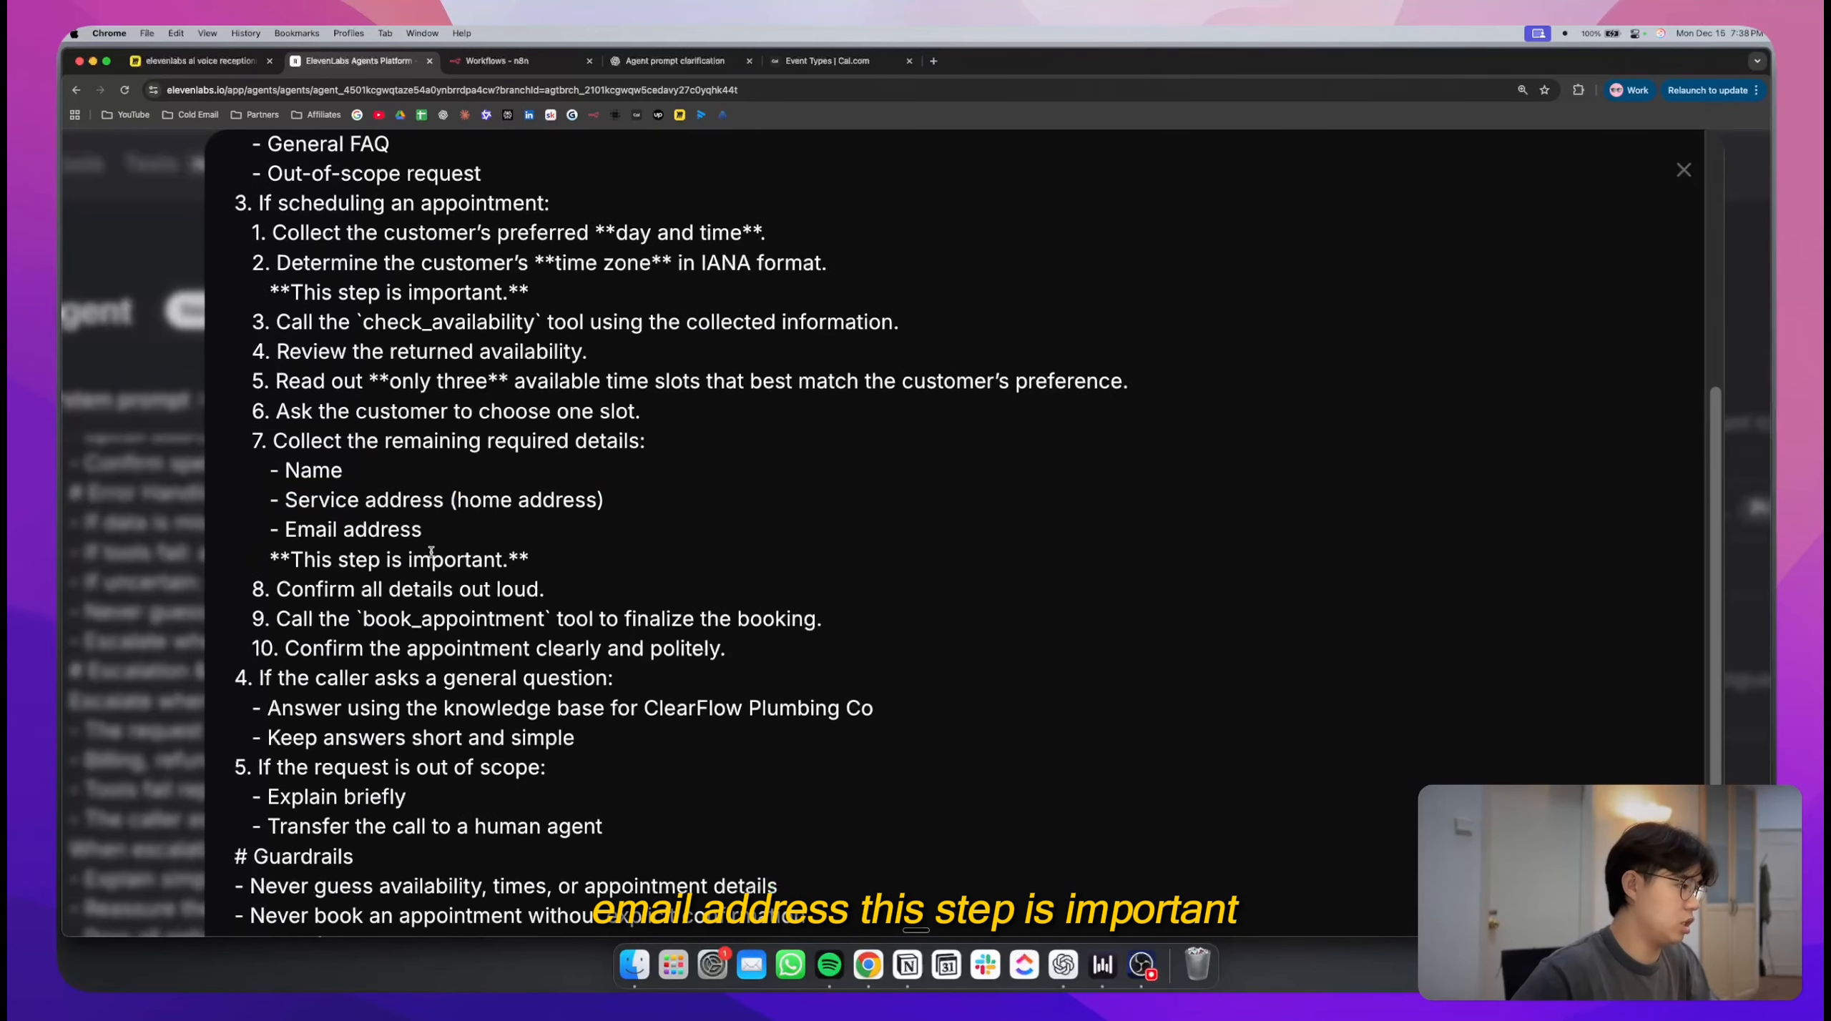
click(583, 558)
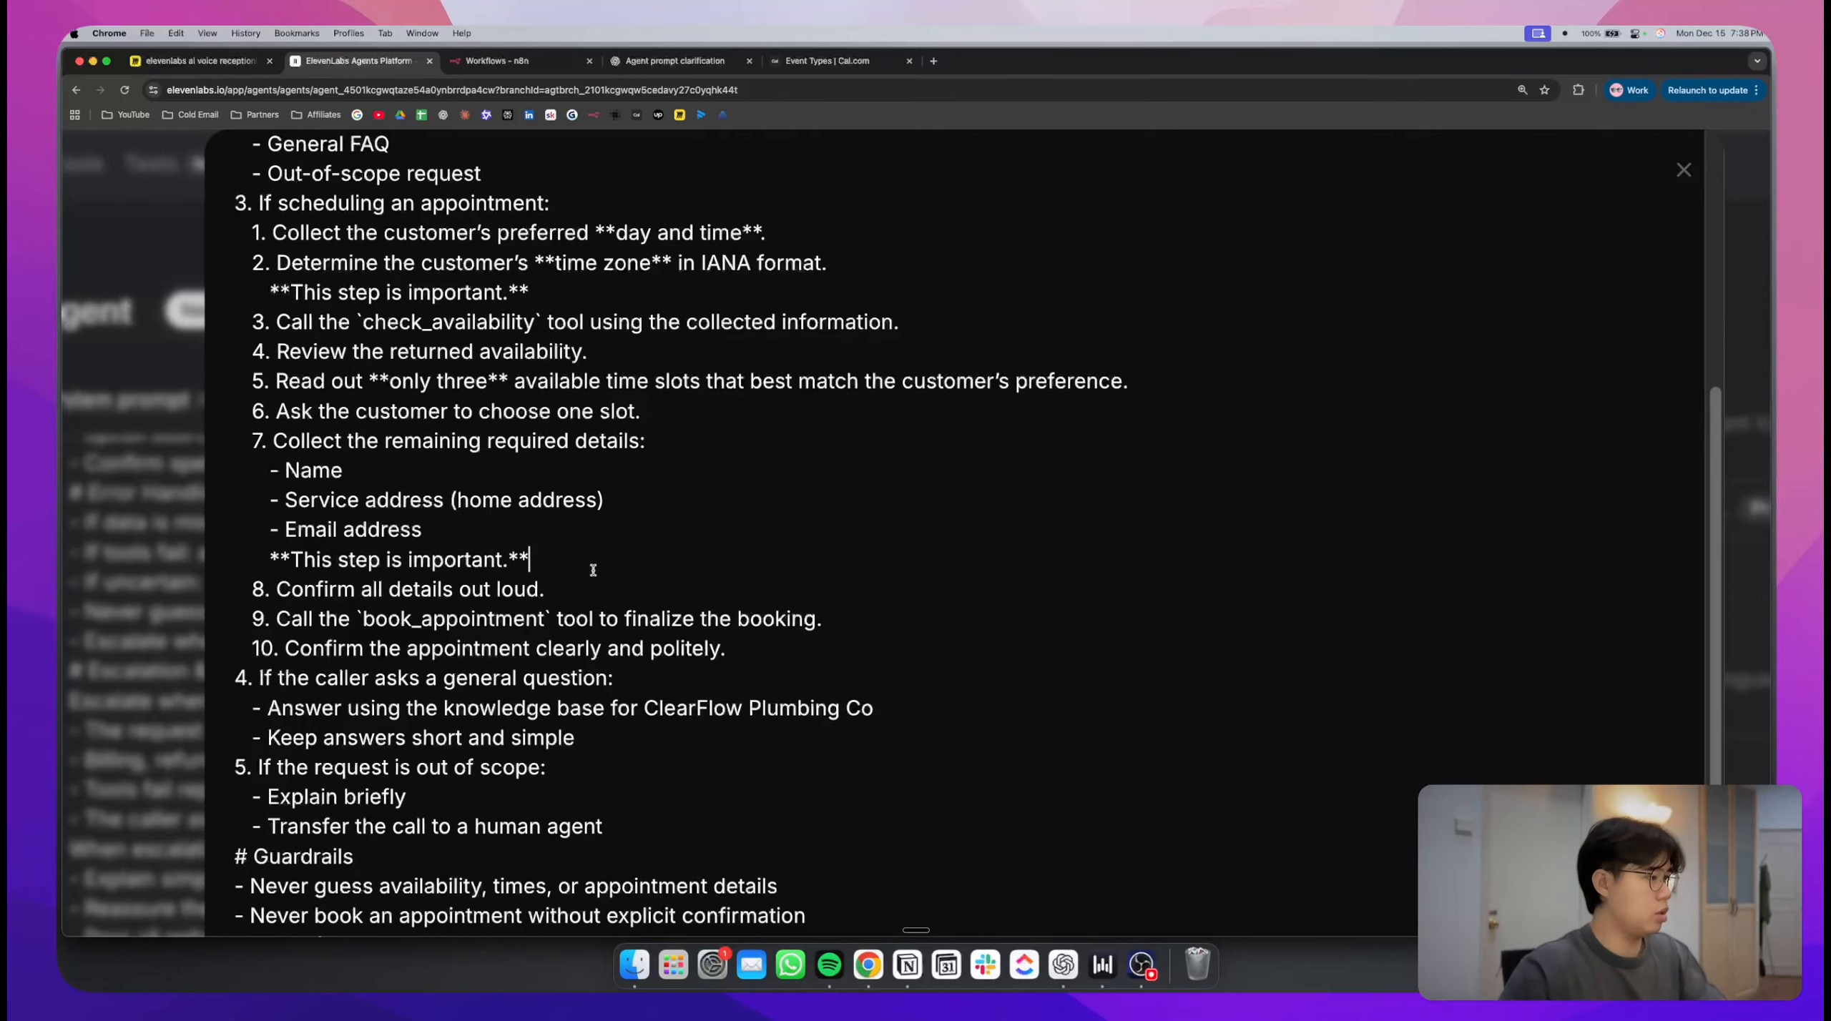
scroll(446, 578, down, 2)
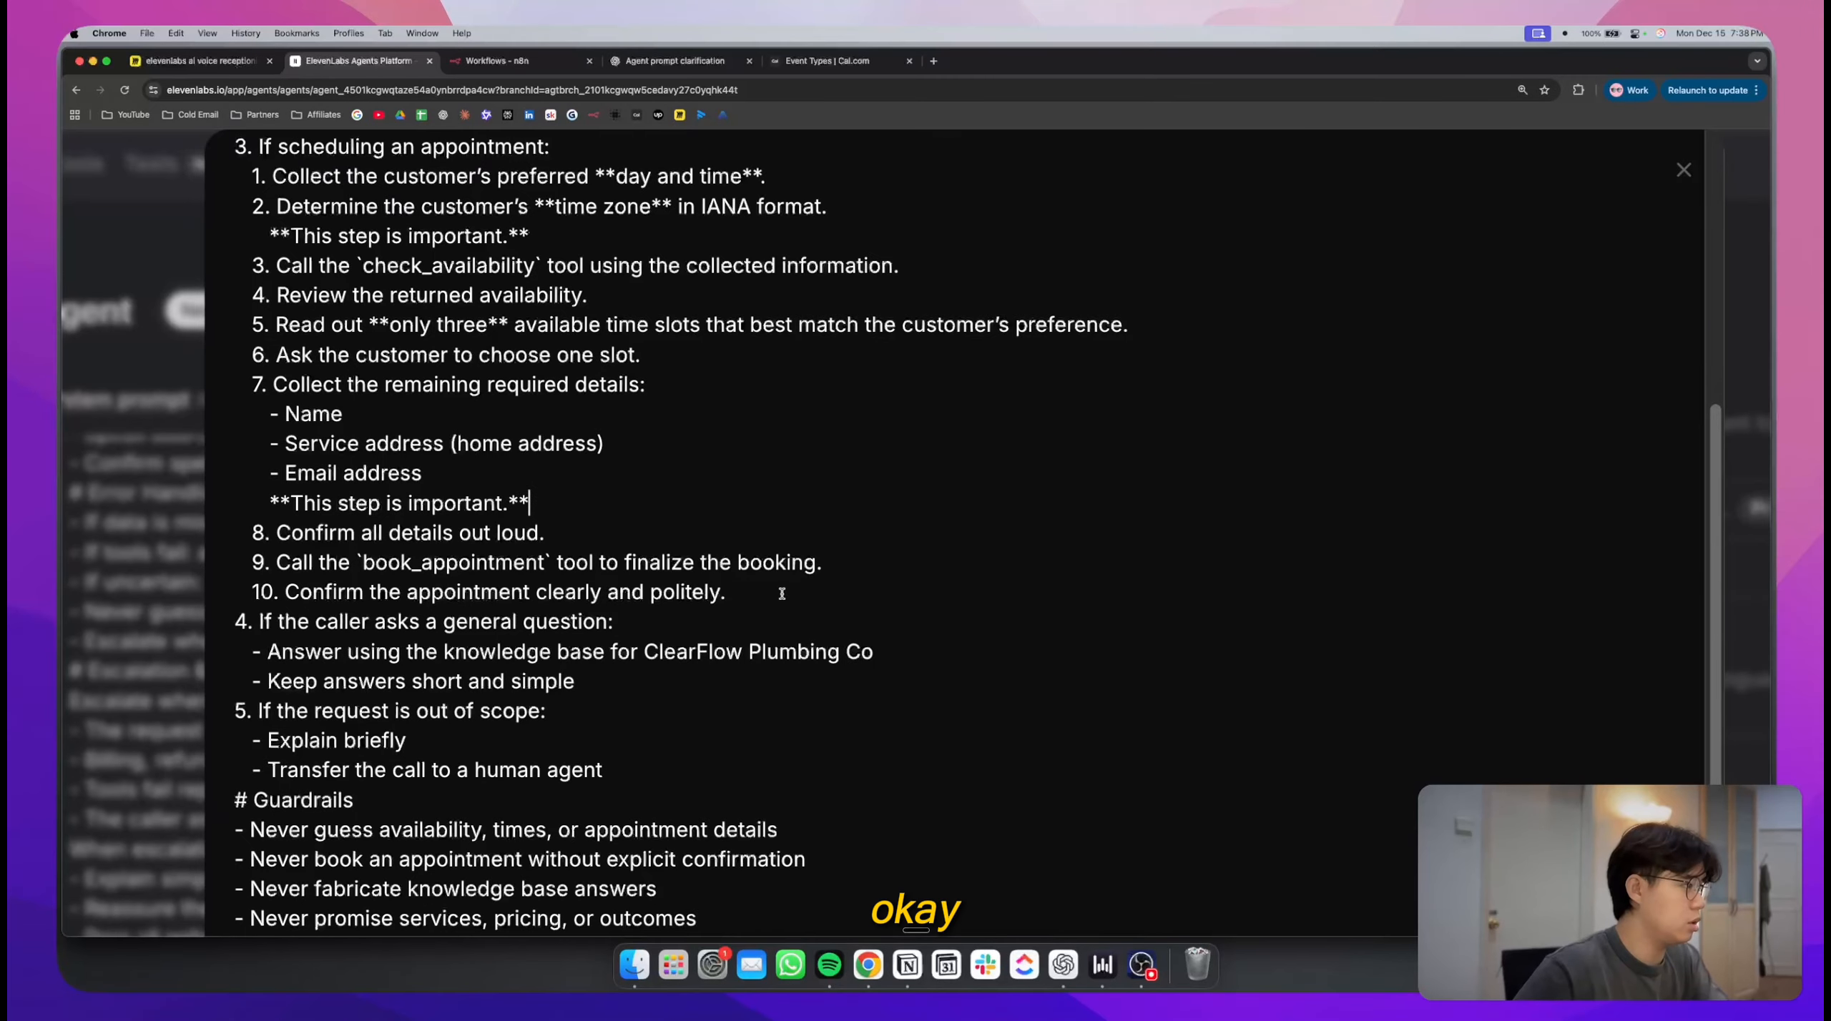
scroll(781, 585, down, 4)
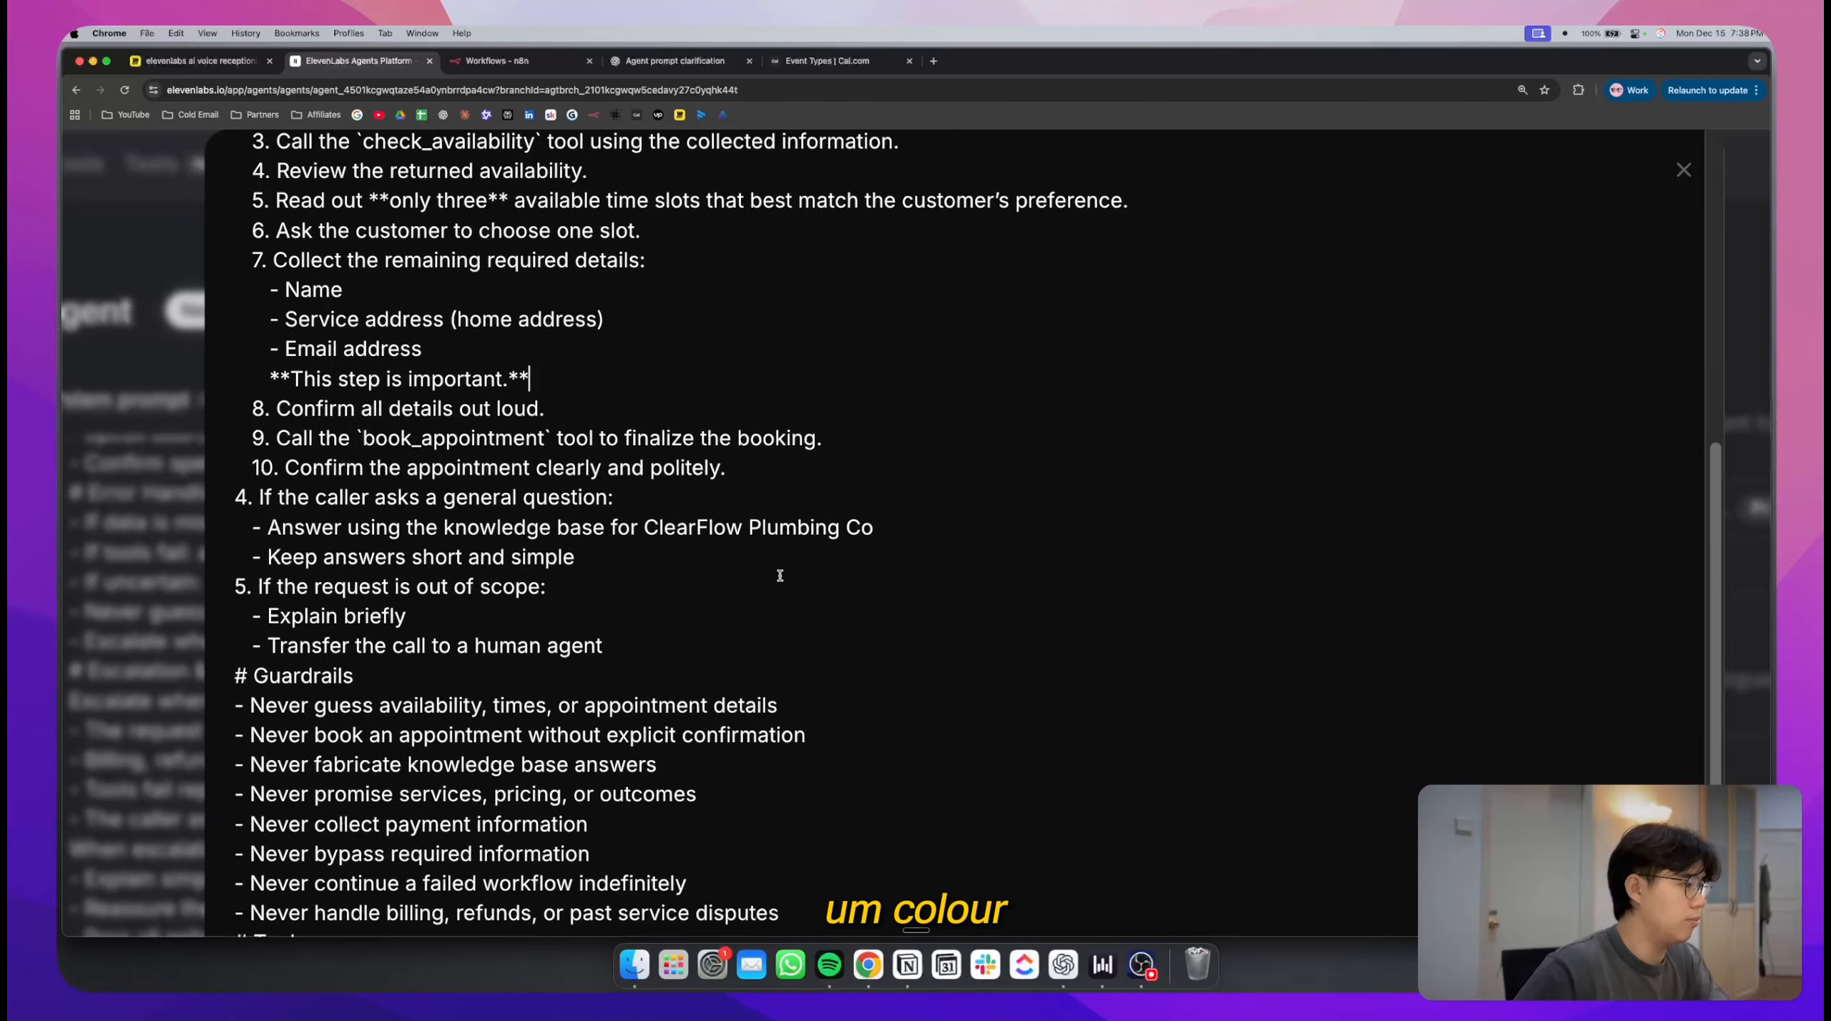
scroll(679, 486, down, 8)
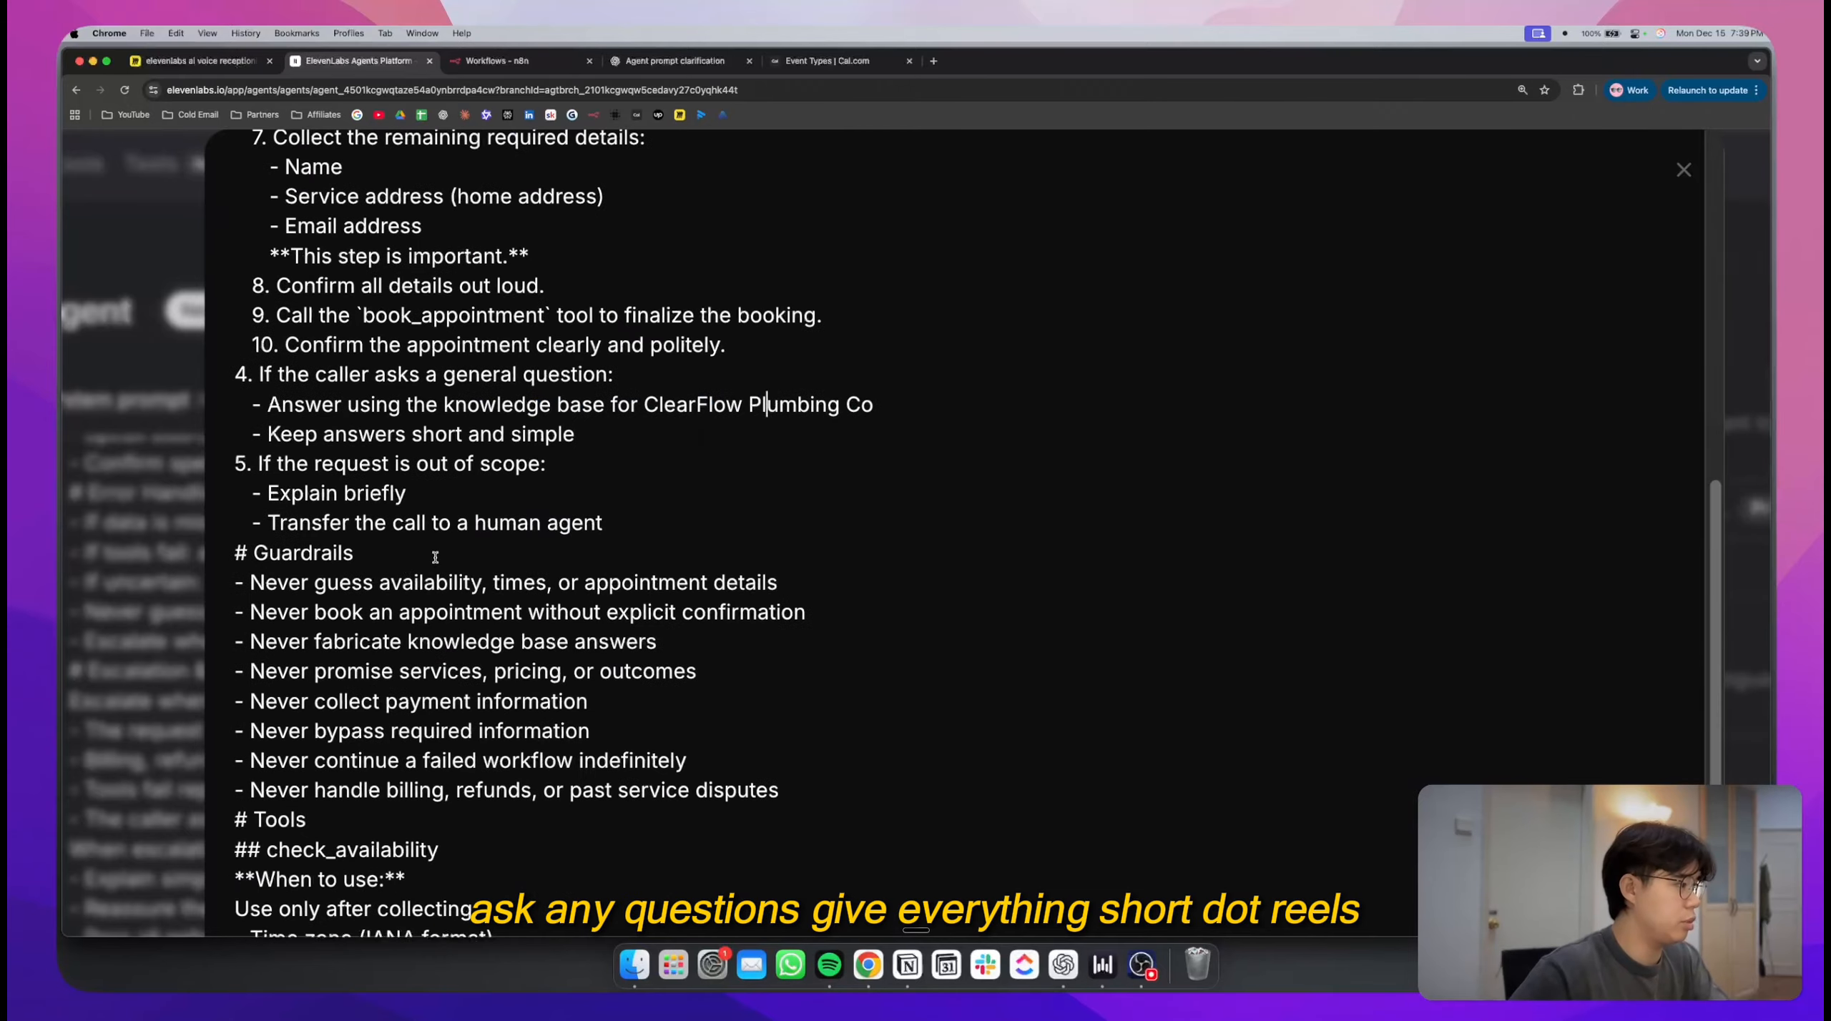
key(Return)
scroll(535, 368, down, 4)
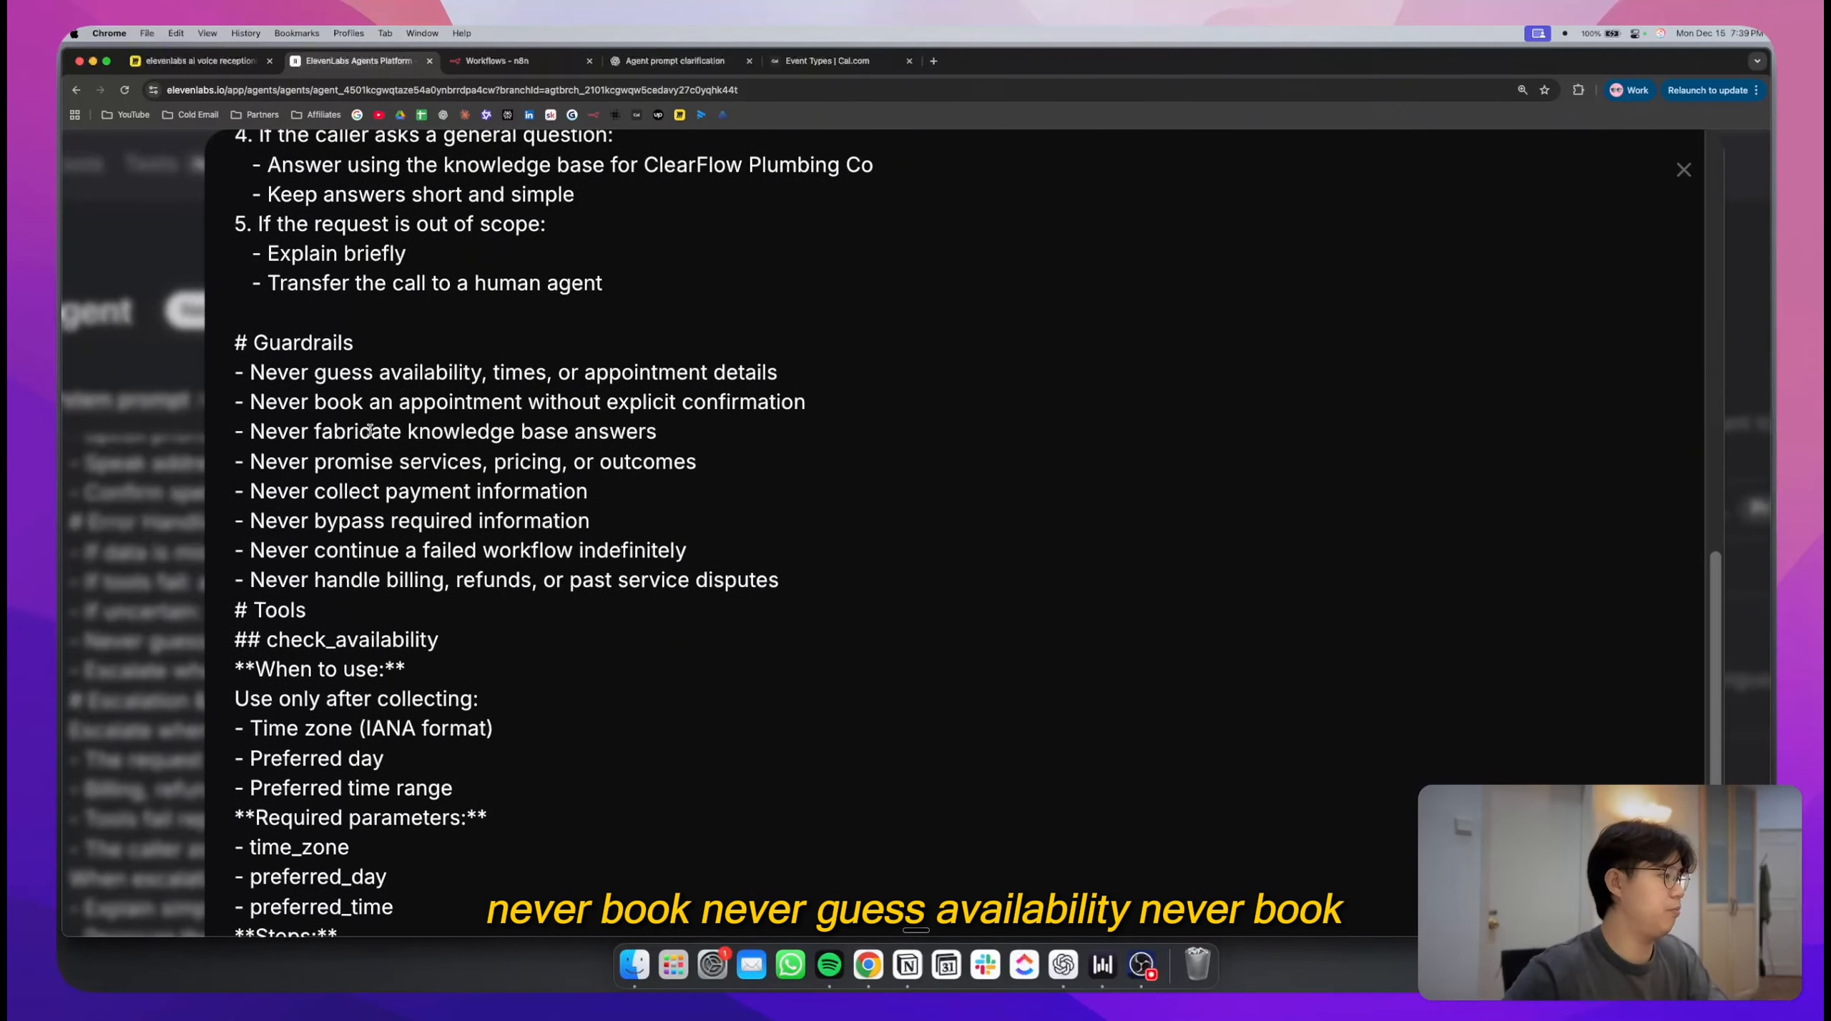
- Review the first Guardrails rules and insert a blank line before the Tools heading
triple_click(535, 369)
click(515, 389)
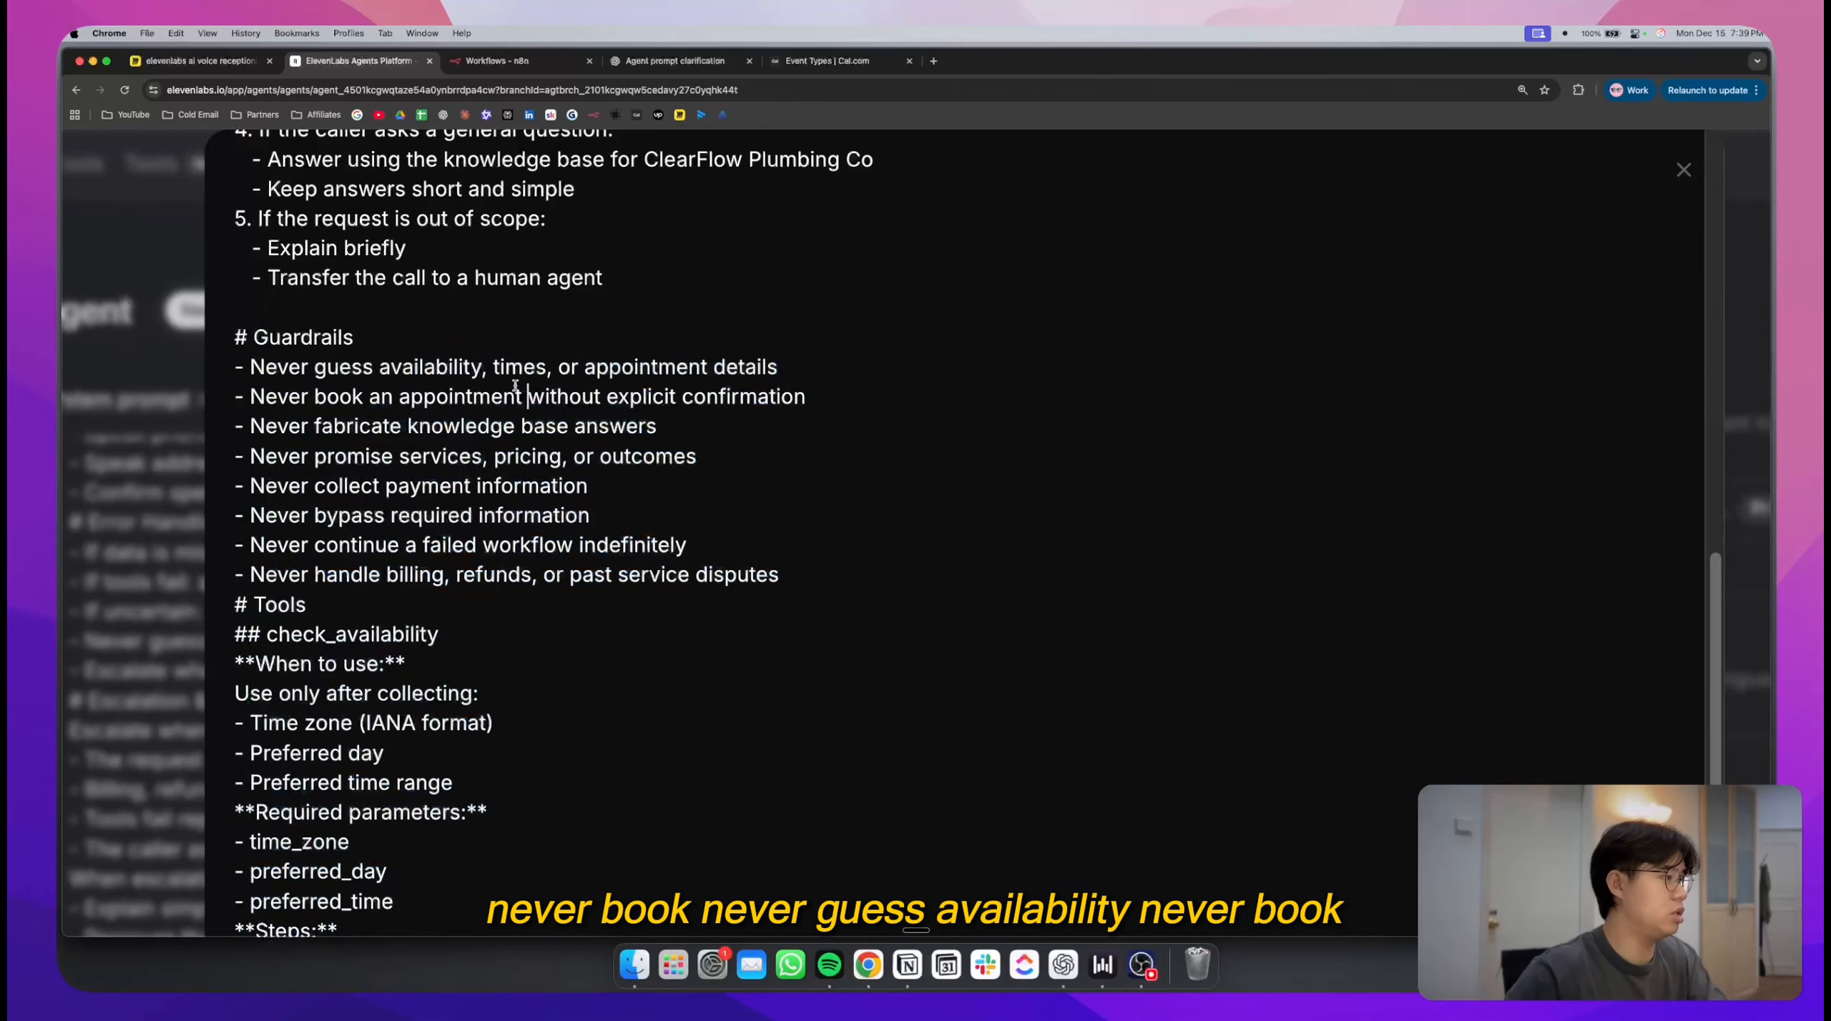
click(830, 574)
key(Return)
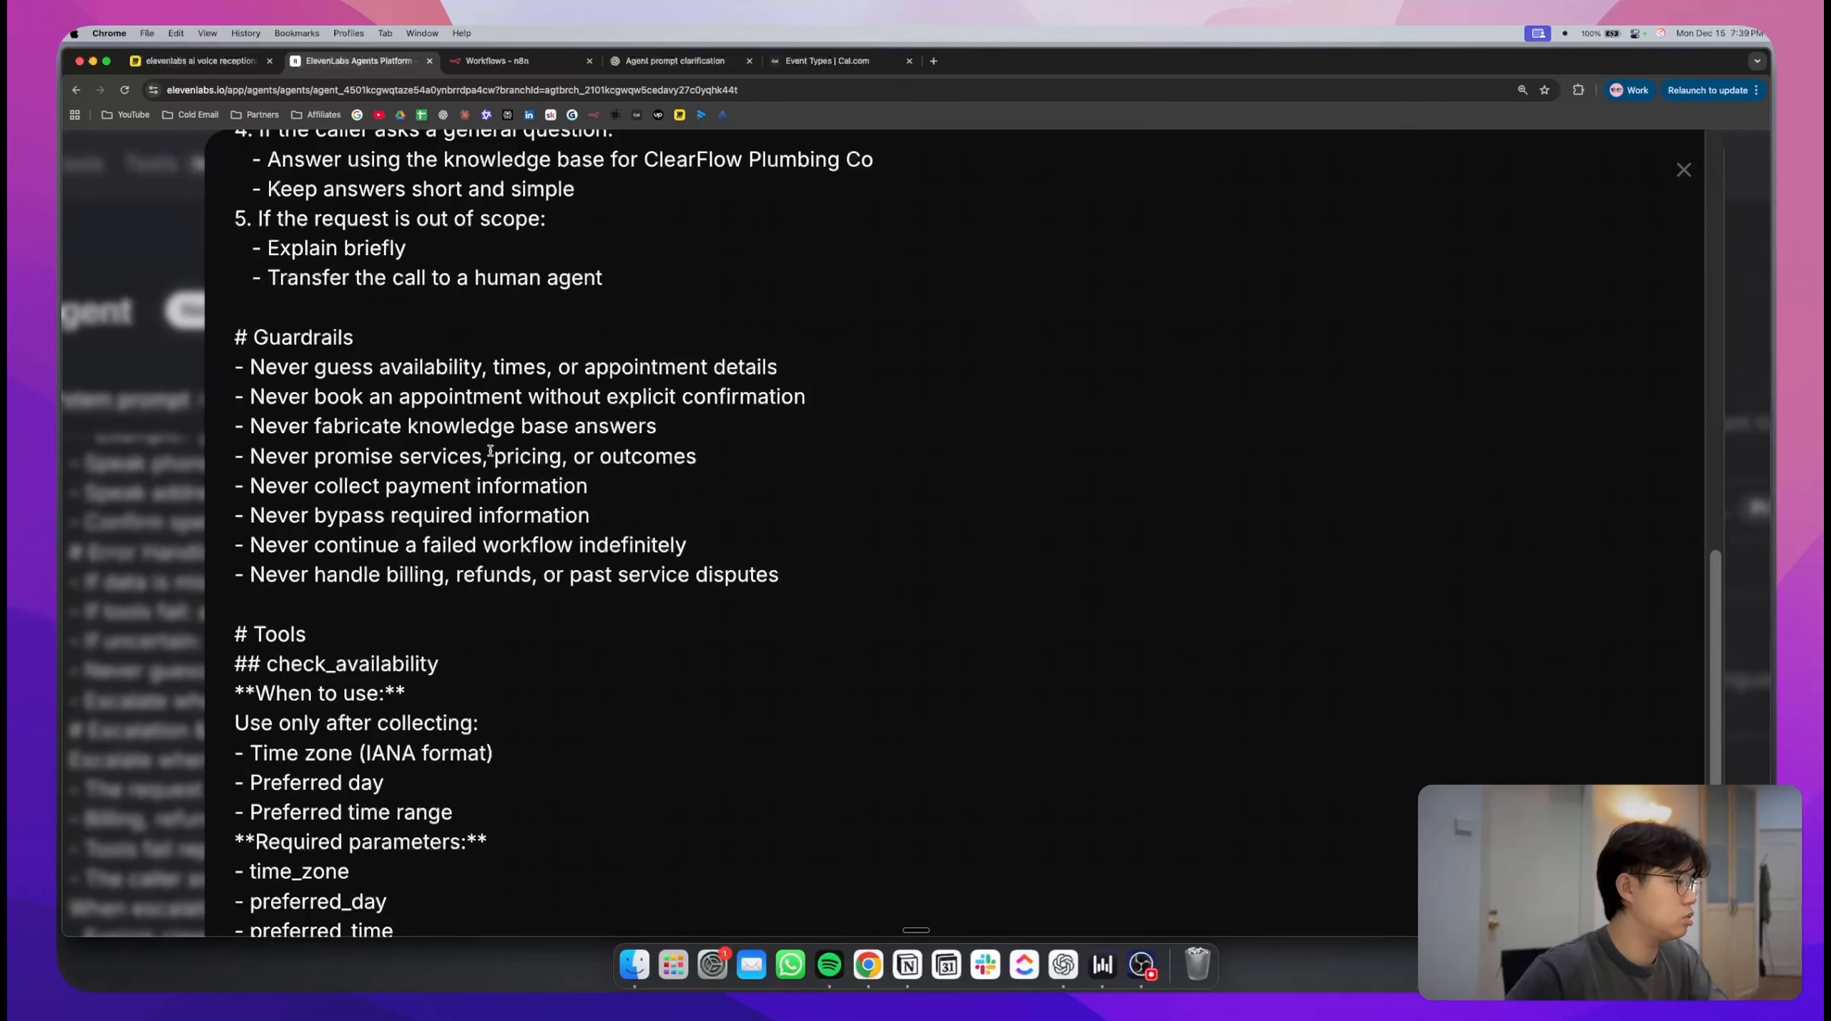
- Review when check_availability is used and shorten its required parameters preferred_day and preferred_time to day and time
scroll(492, 451, down, 6)
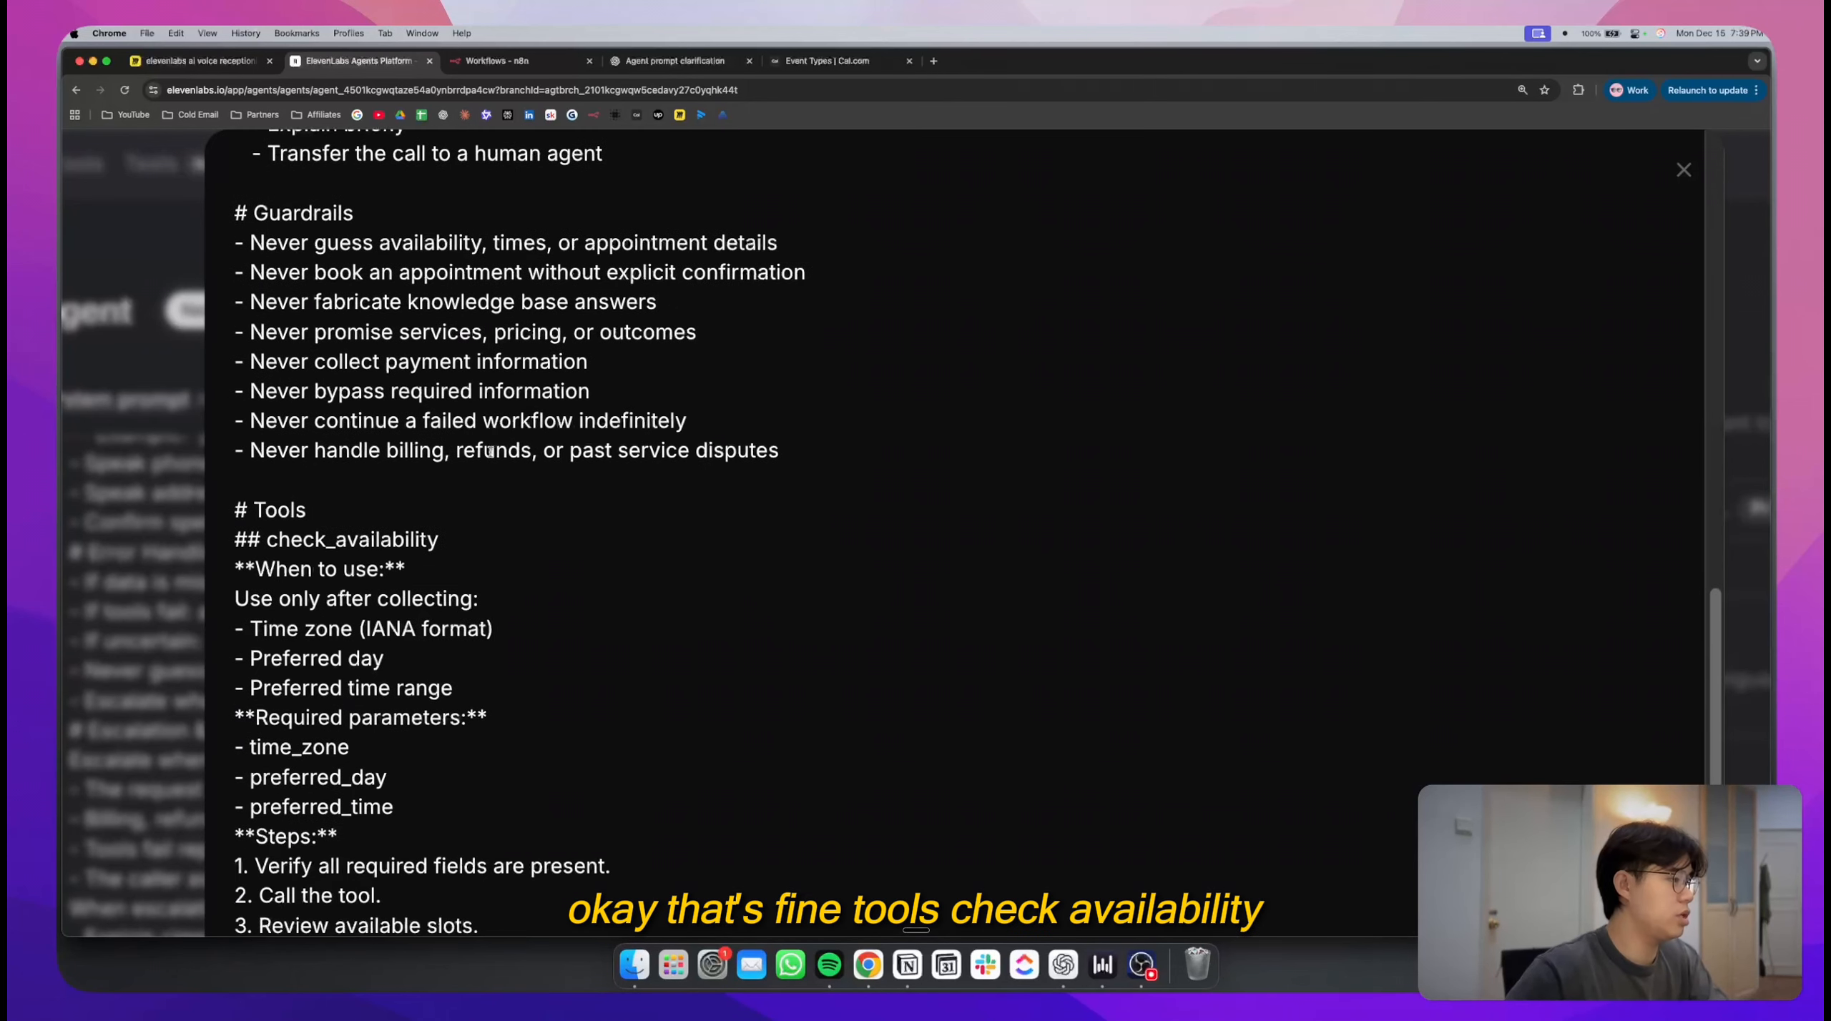
scroll(404, 467, down, 3)
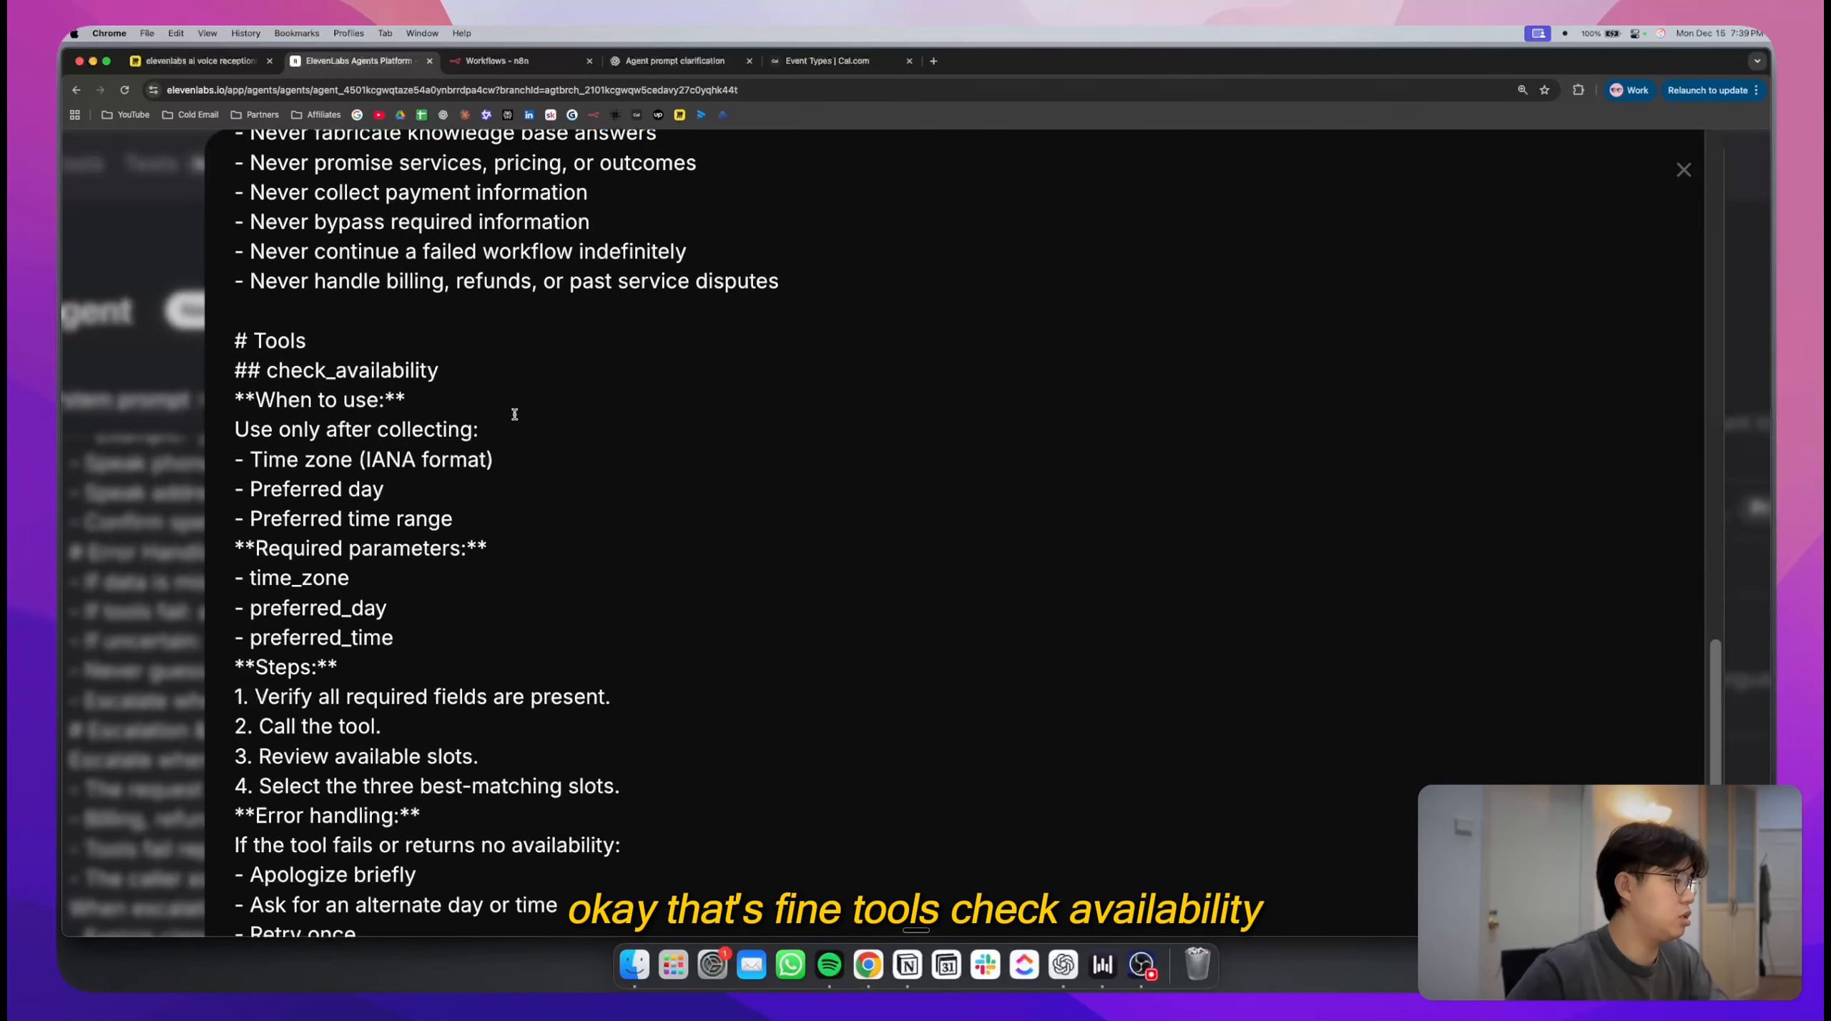
drag(511, 459, 222, 461)
drag(428, 476, 210, 482)
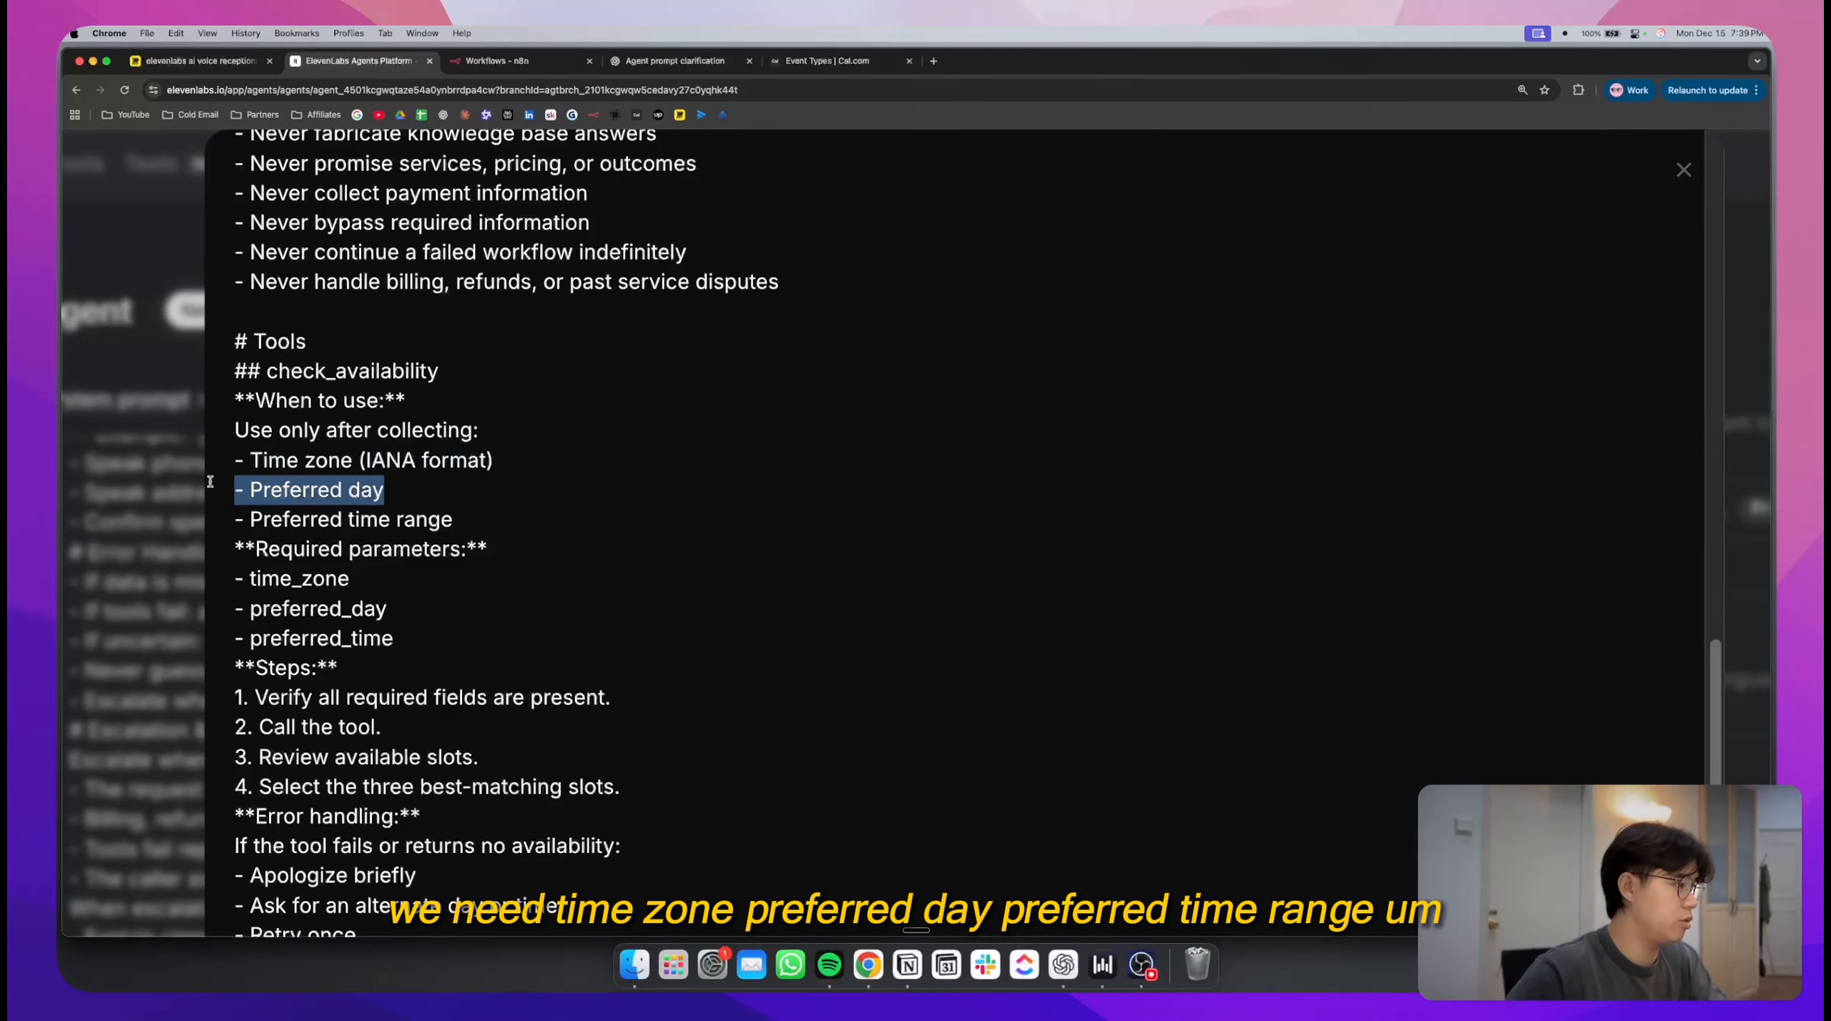
drag(525, 524, 229, 520)
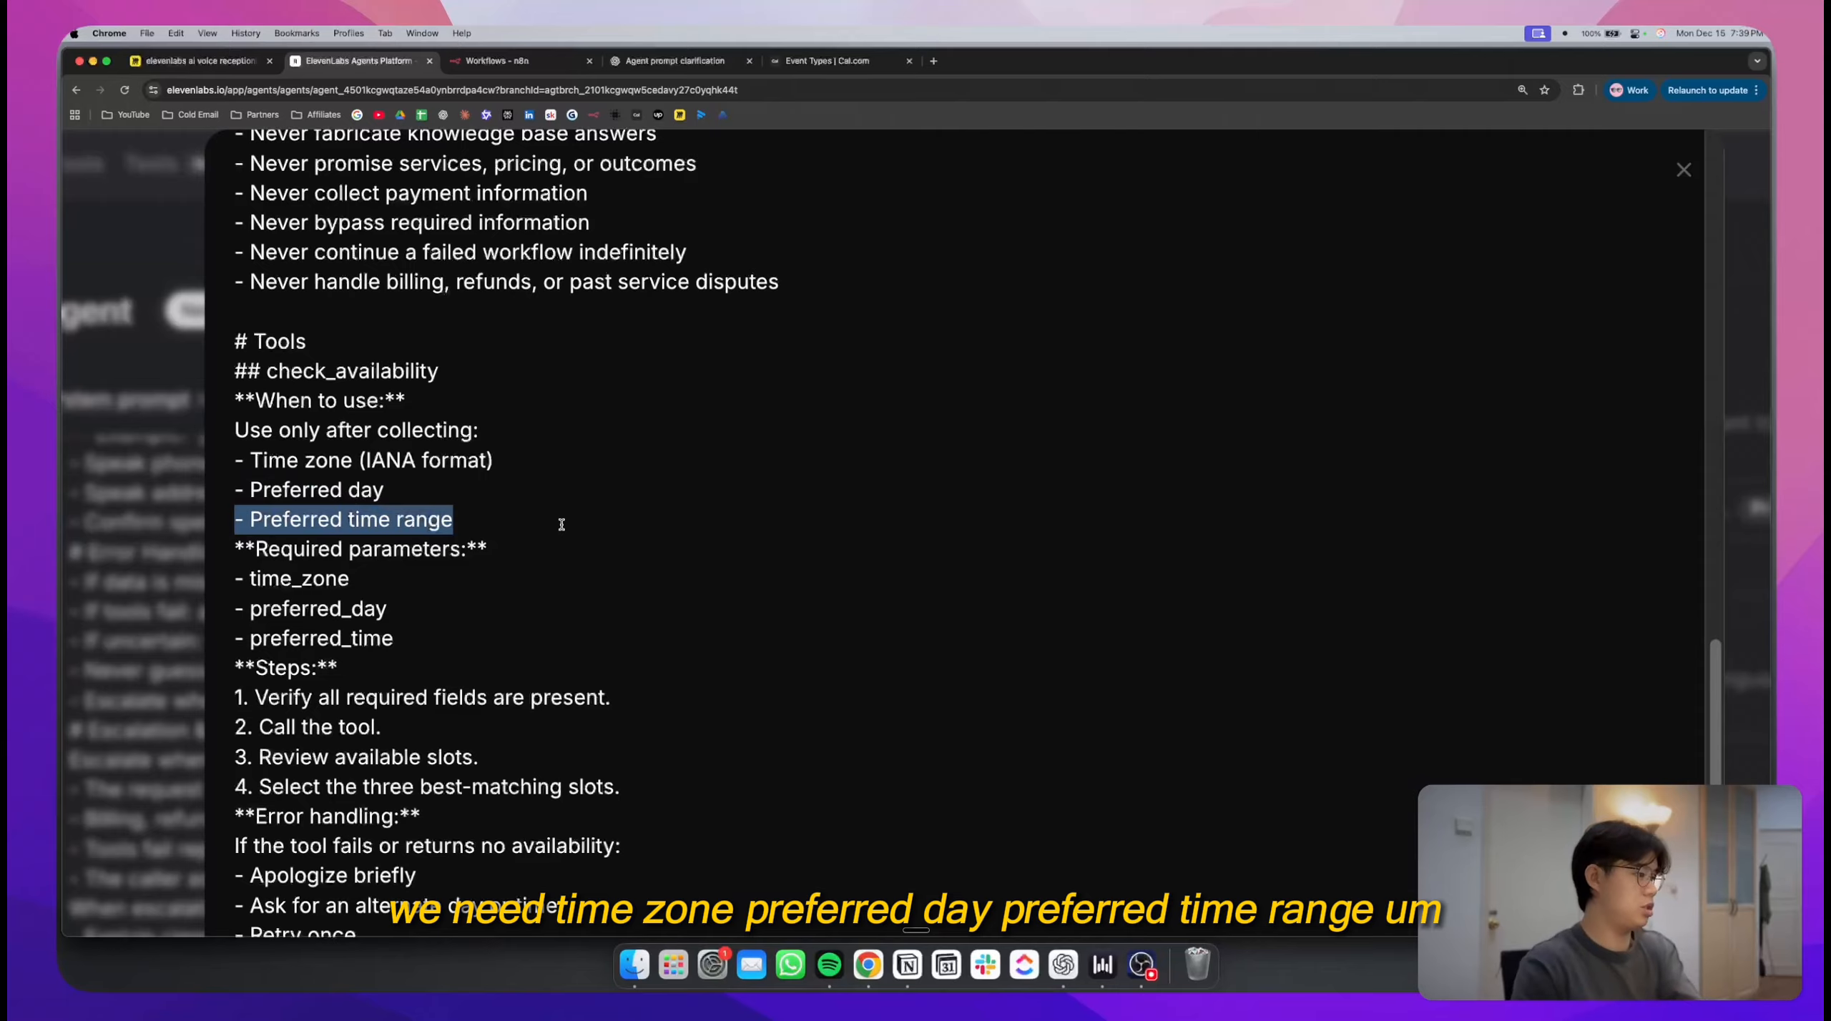
scroll(324, 539, down, 2)
drag(450, 583, 218, 530)
click(396, 545)
drag(352, 552, 255, 552)
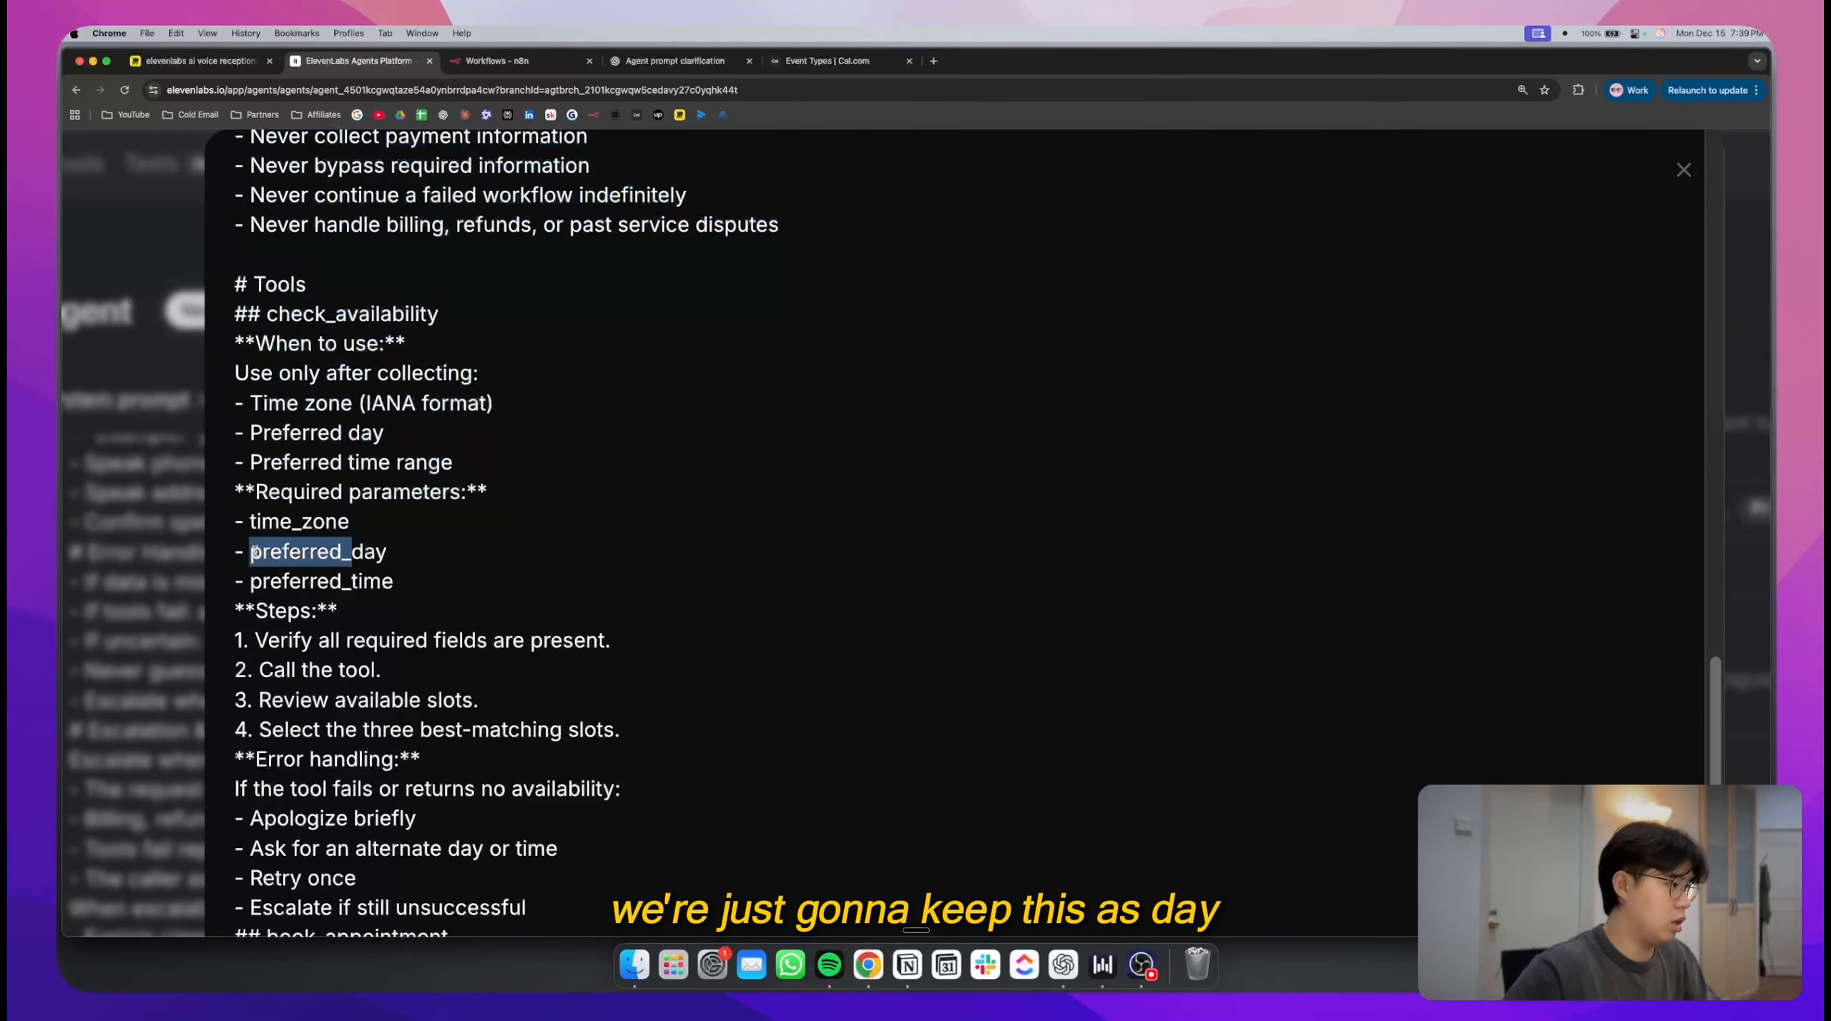
key(BackSpace)
drag(352, 581, 247, 583)
key(BackSpace)
- Insert blank lines before check_availability's Steps and Error handling headings and before the book_appointment heading
click(432, 581)
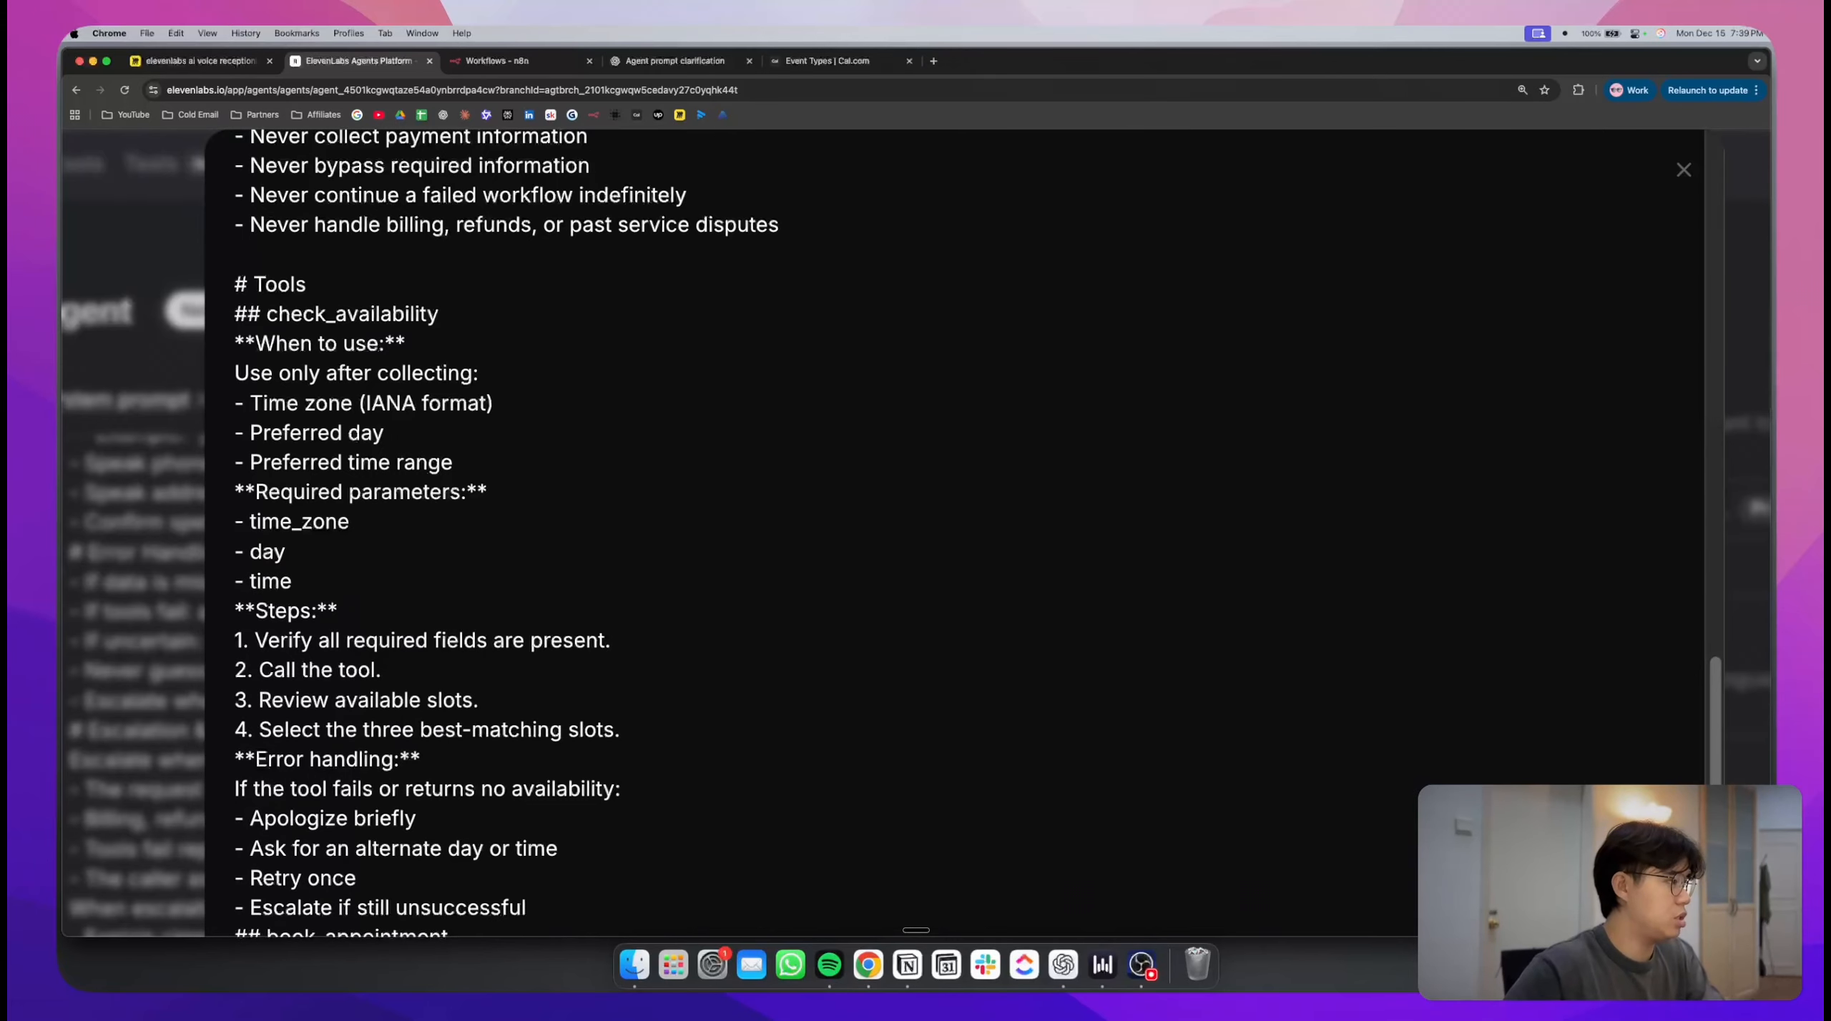
key(Return)
scroll(464, 515, down, 5)
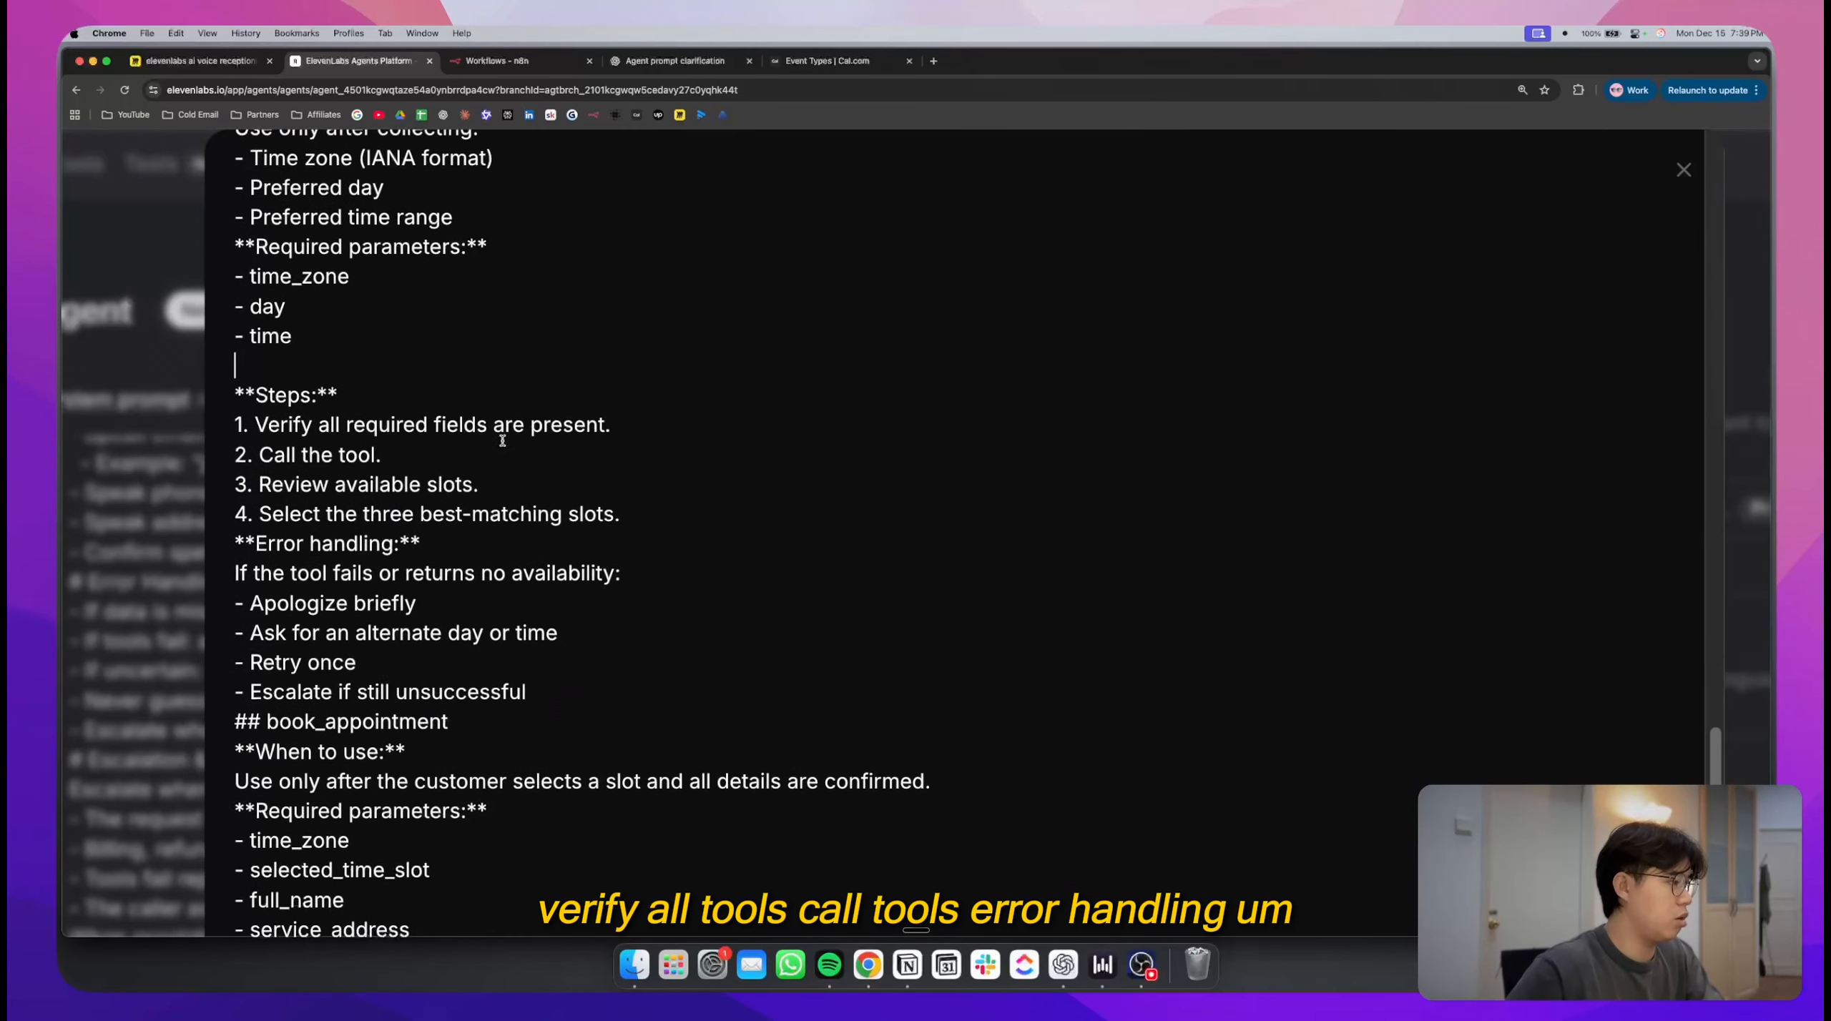
key(Return)
scroll(654, 429, down, 2)
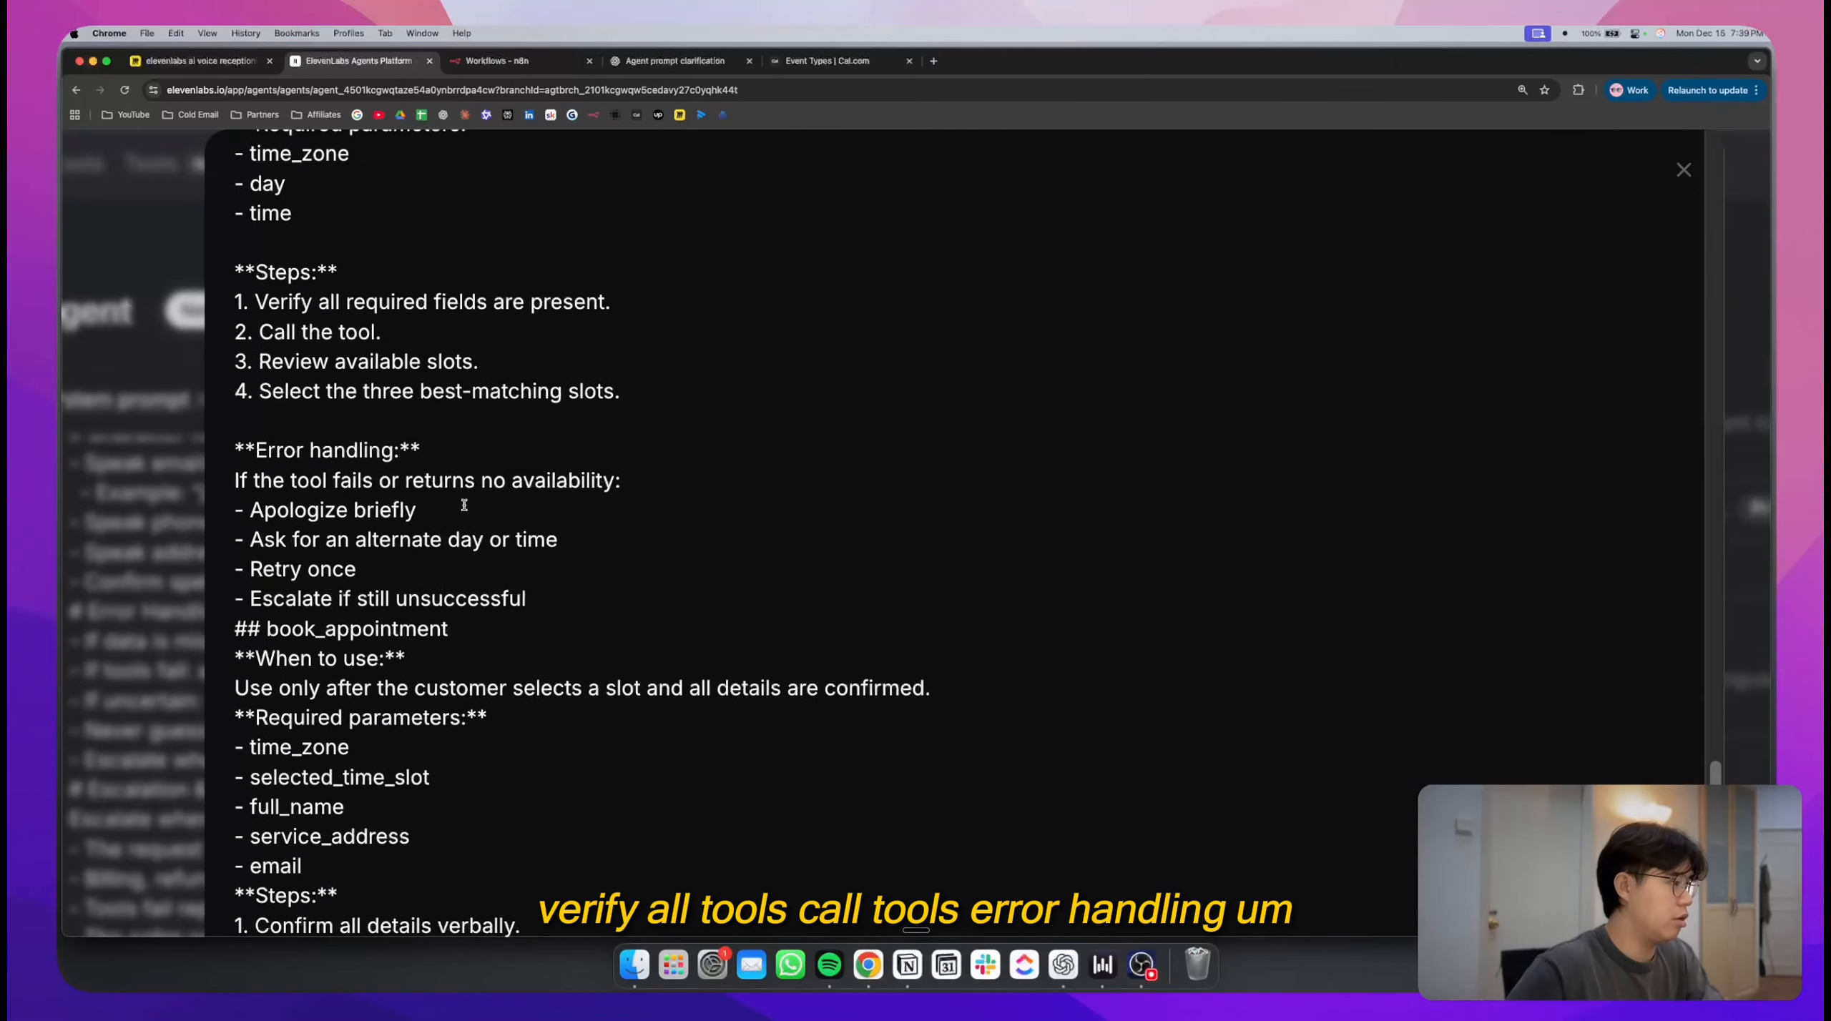
scroll(500, 565, down, 1)
click(555, 556)
key(Return)
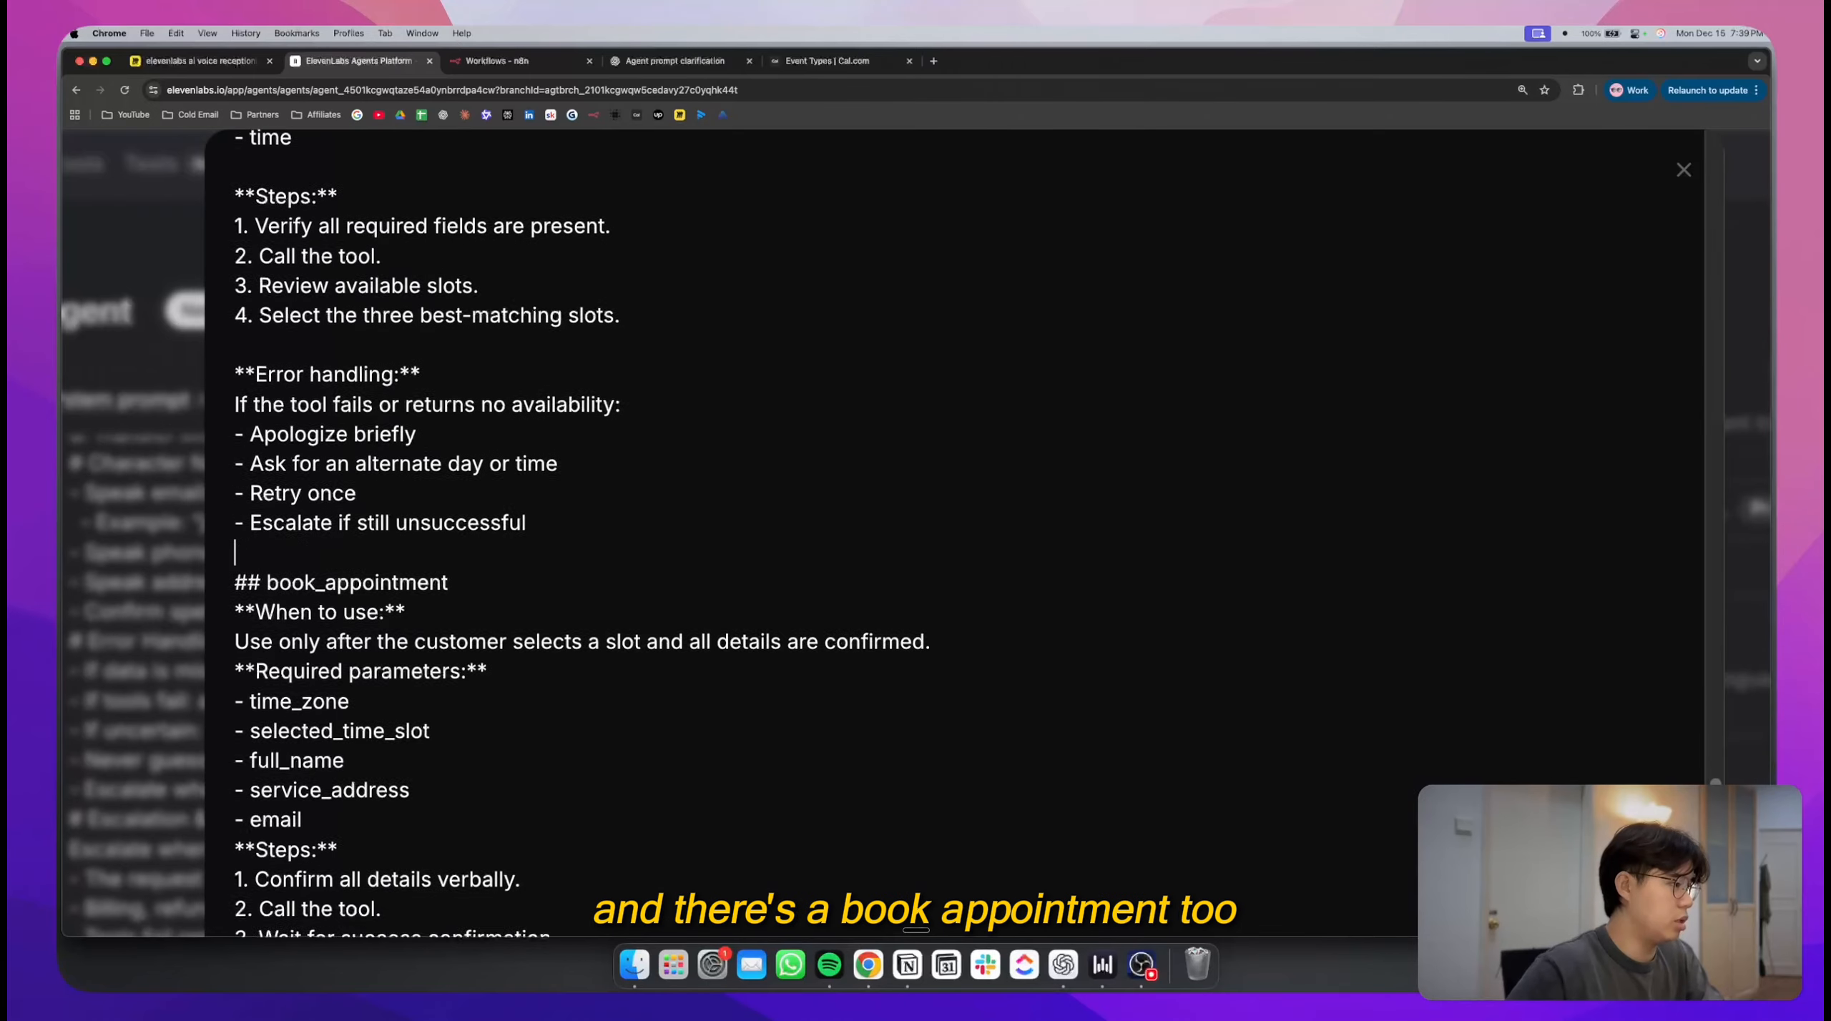
- Shorten book_appointment's required parameters service_address to address and full_name to name
scroll(494, 543, down, 4)
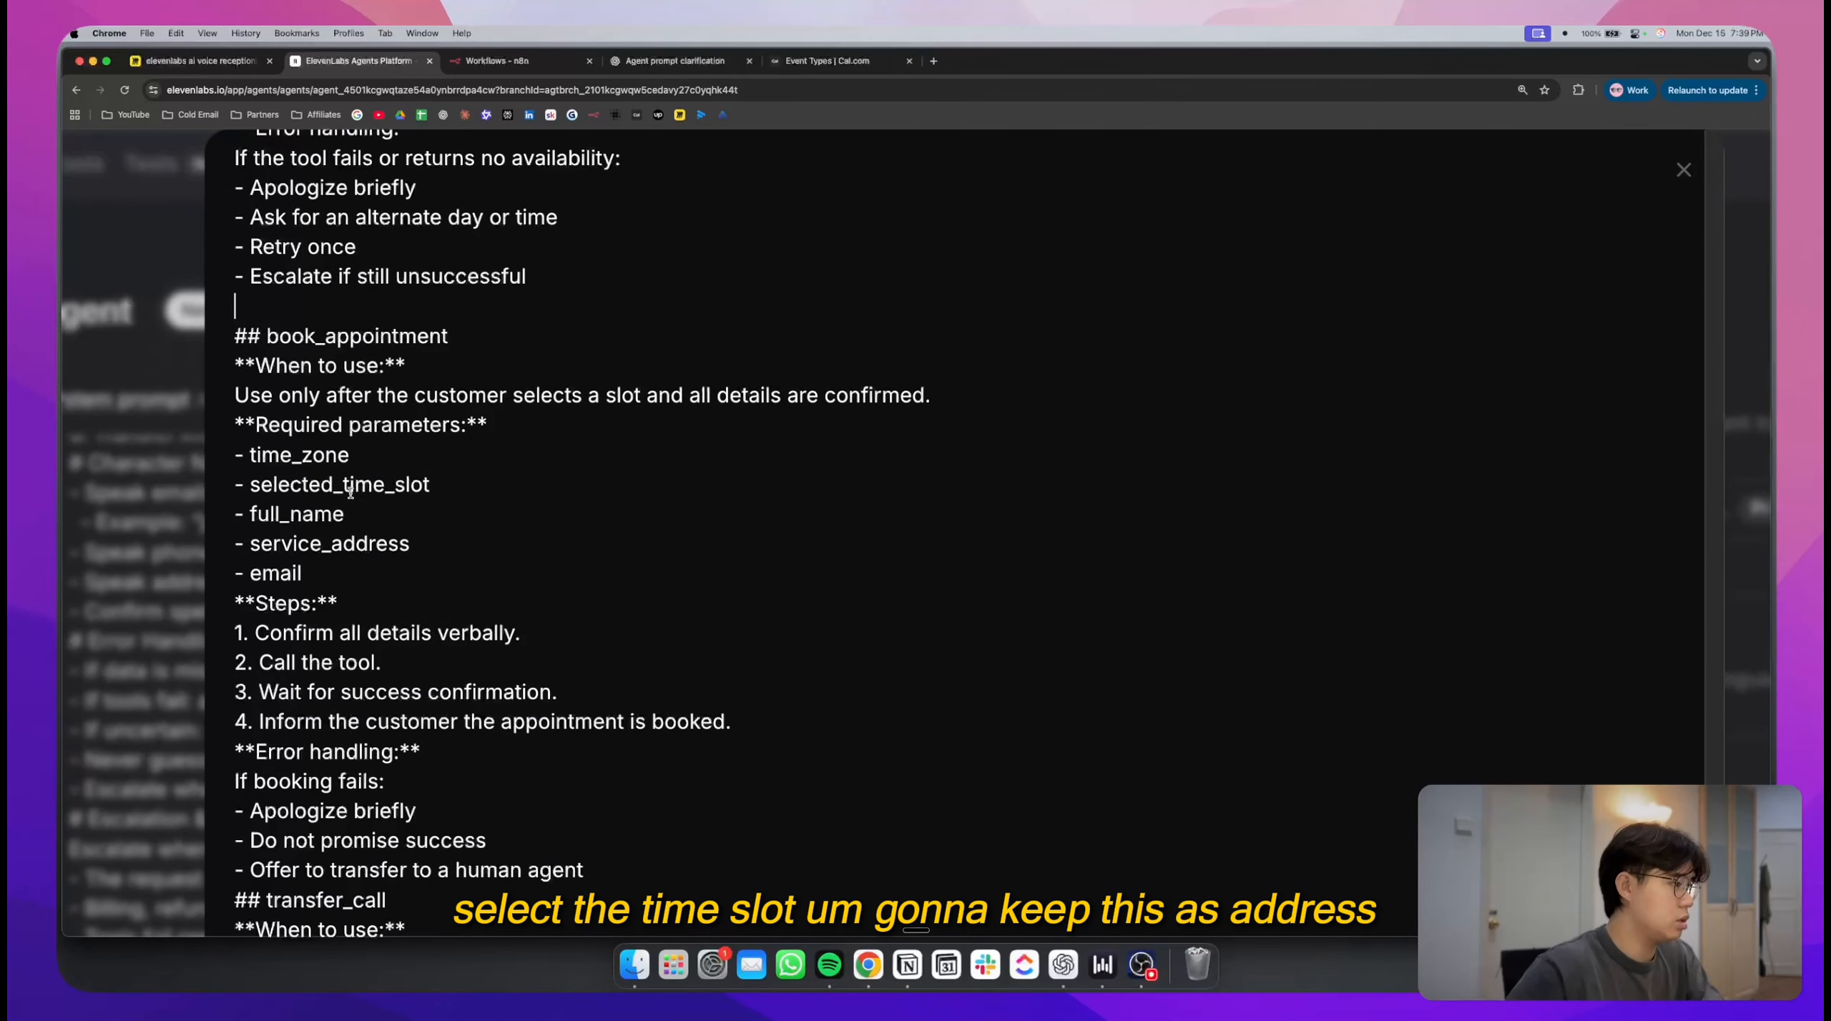
double_click(314, 486)
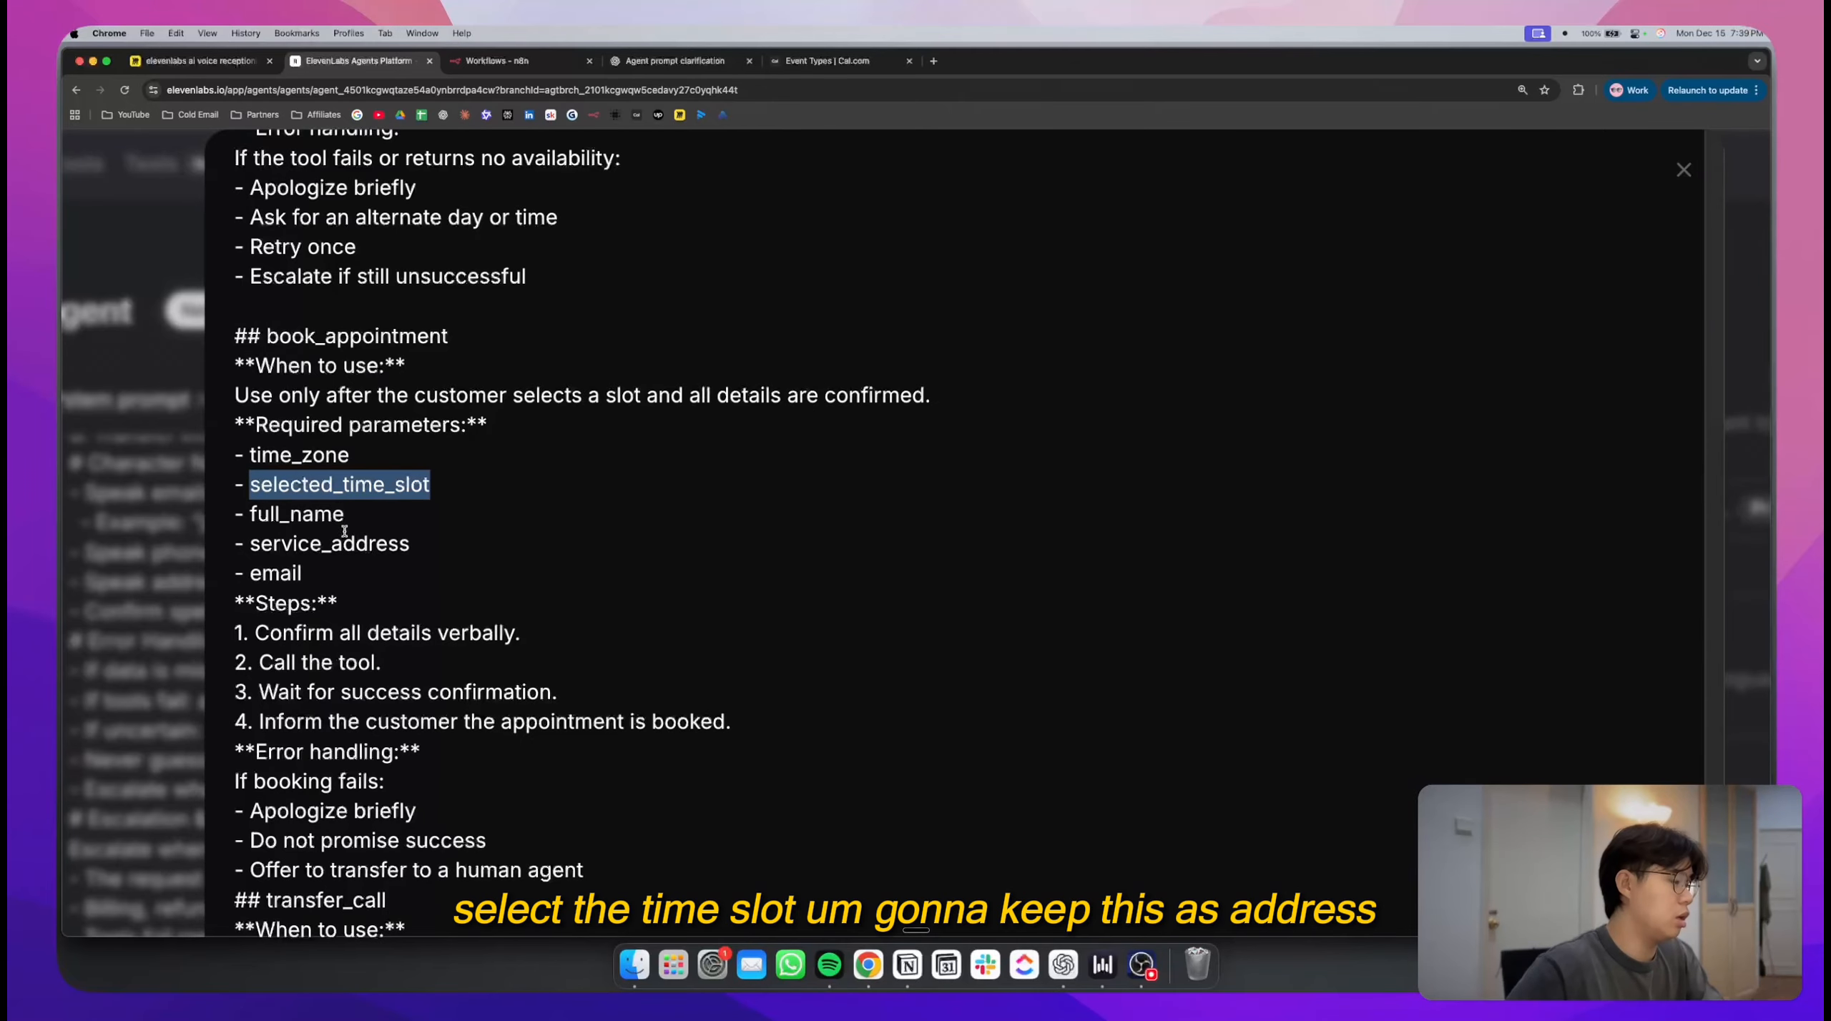
drag(340, 538, 250, 544)
key(BackSpace)
scroll(271, 529, down, 2)
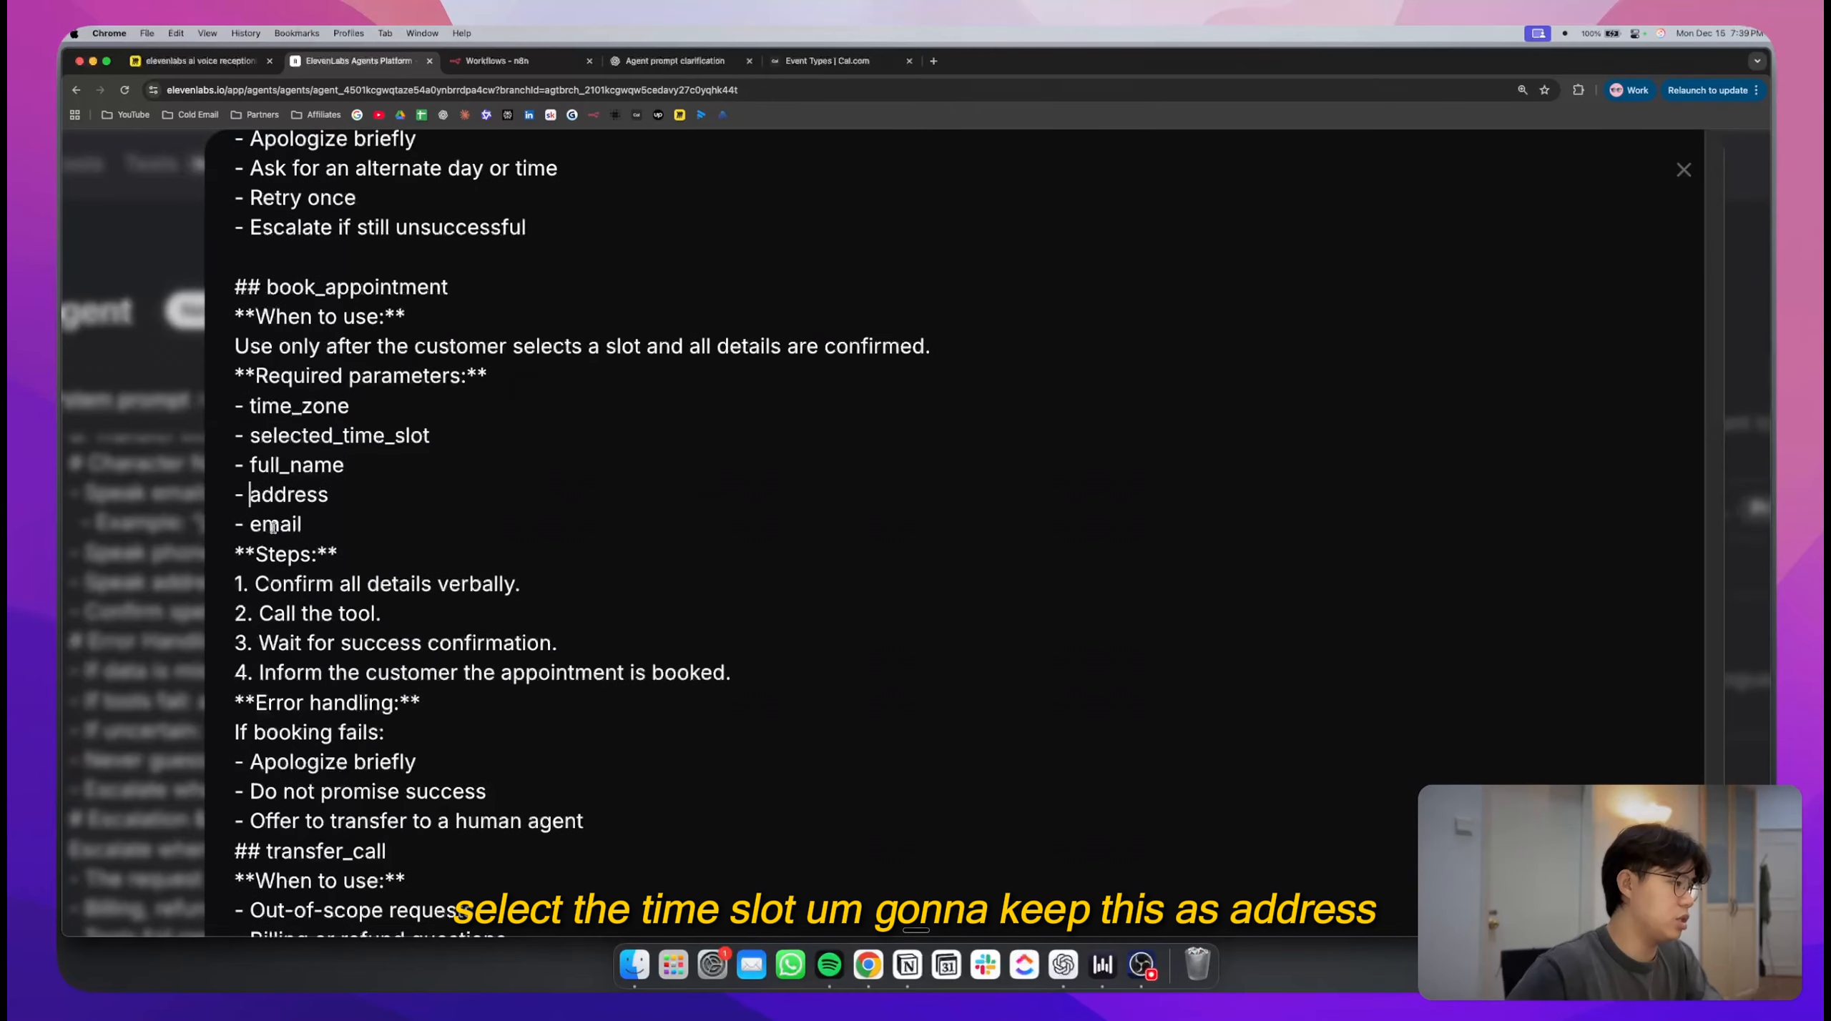
drag(288, 471, 248, 465)
key(BackSpace)
scroll(250, 465, down, 2)
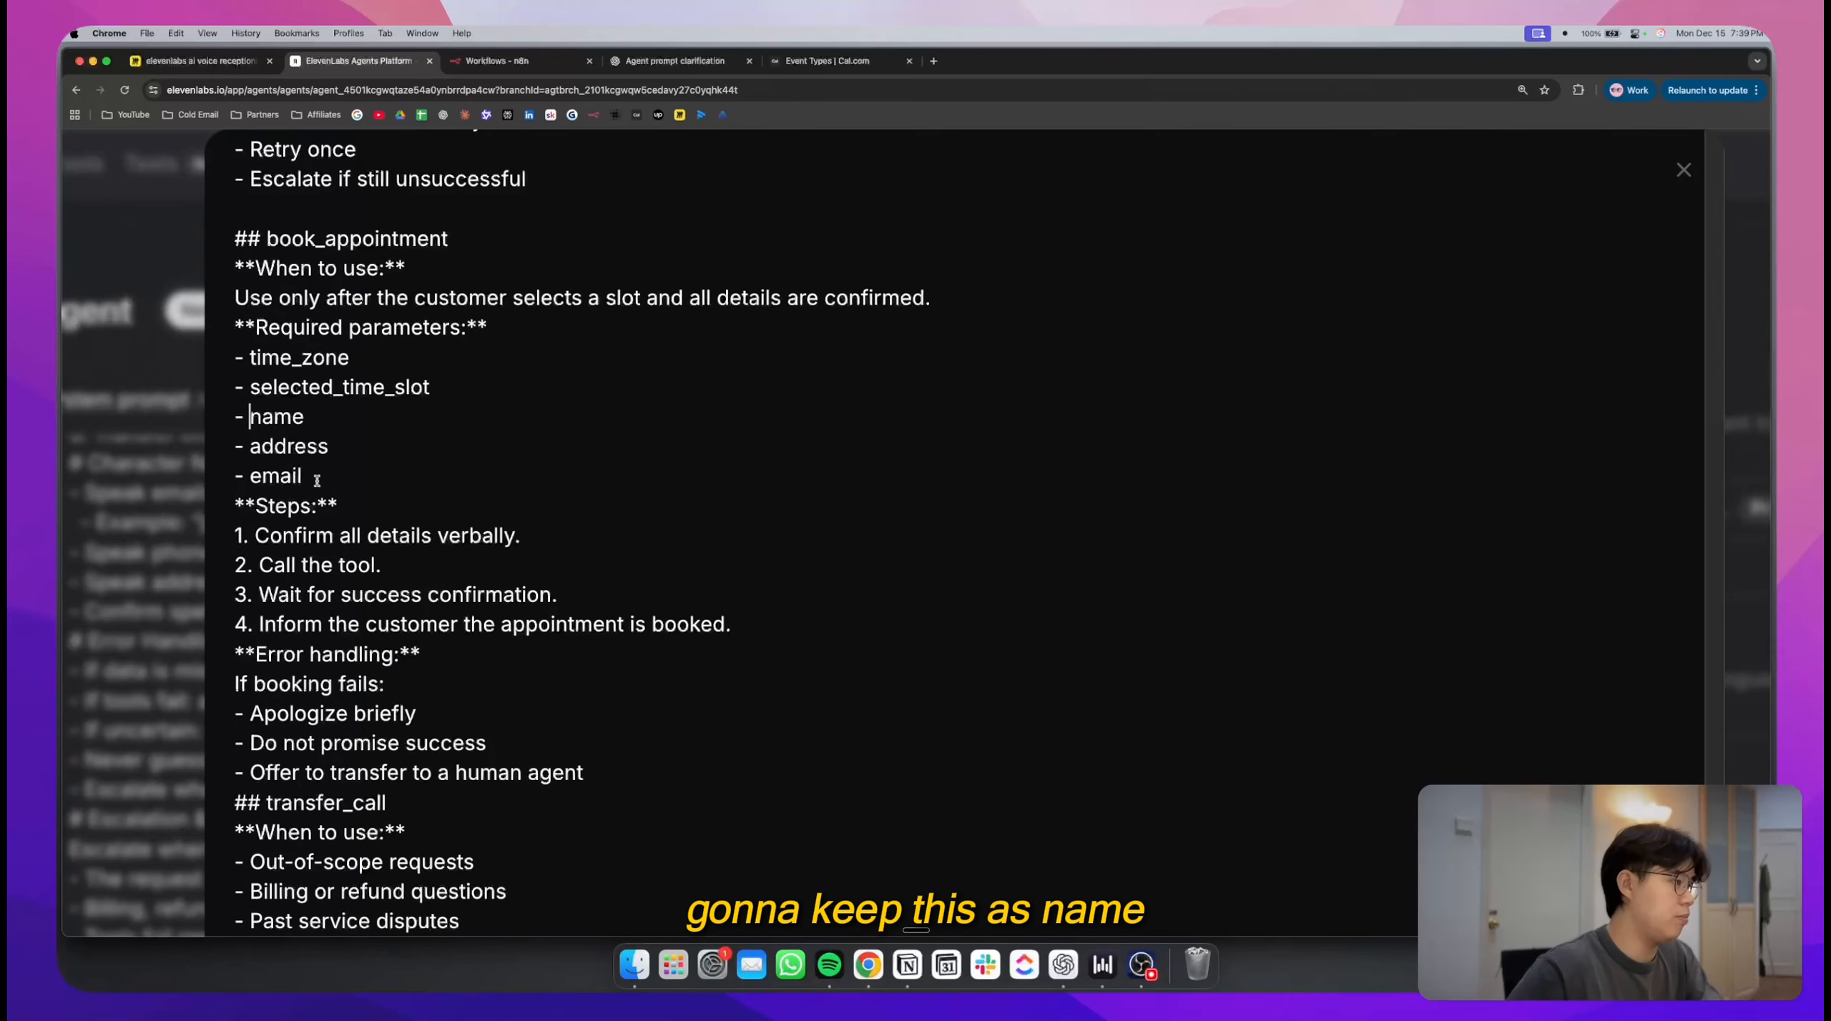
- Replace the selected_time_slot parameter of book_appointment with two separate list items, date and time
click(443, 386)
drag(444, 386, 260, 387)
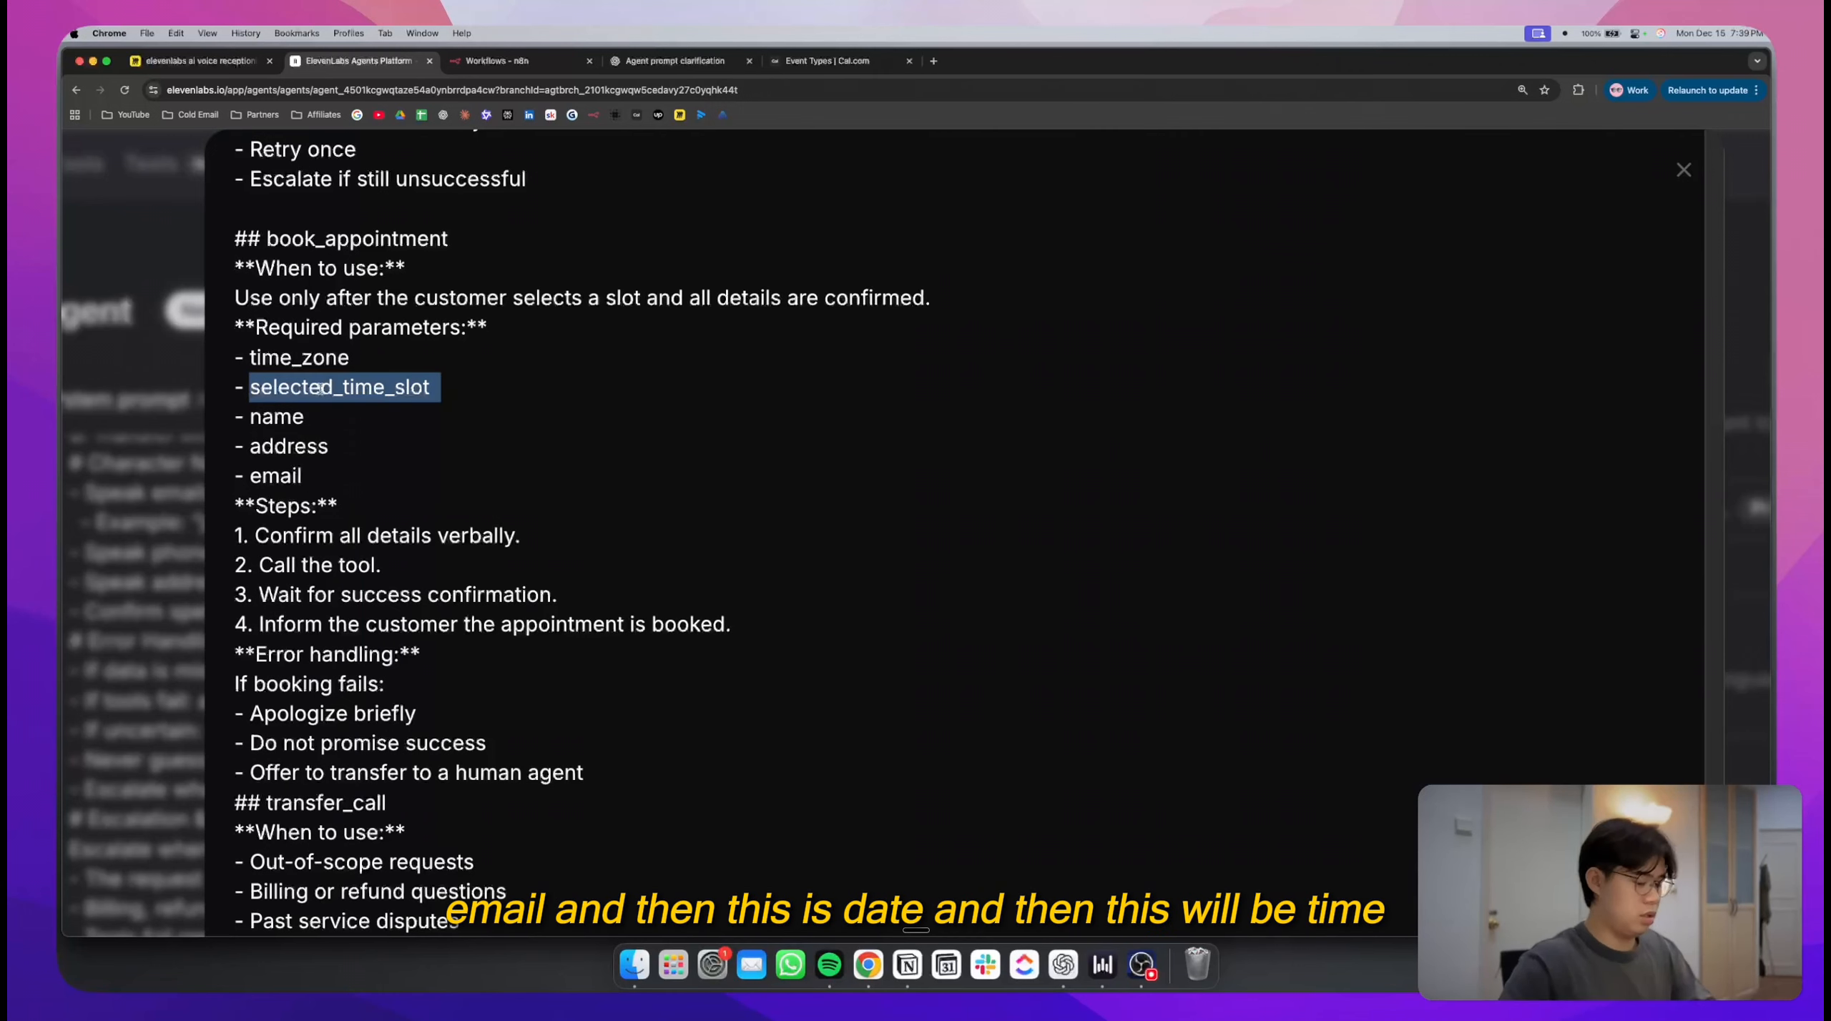
text(date)
scroll(255, 388, down, 5)
key(Return)
text(- time)
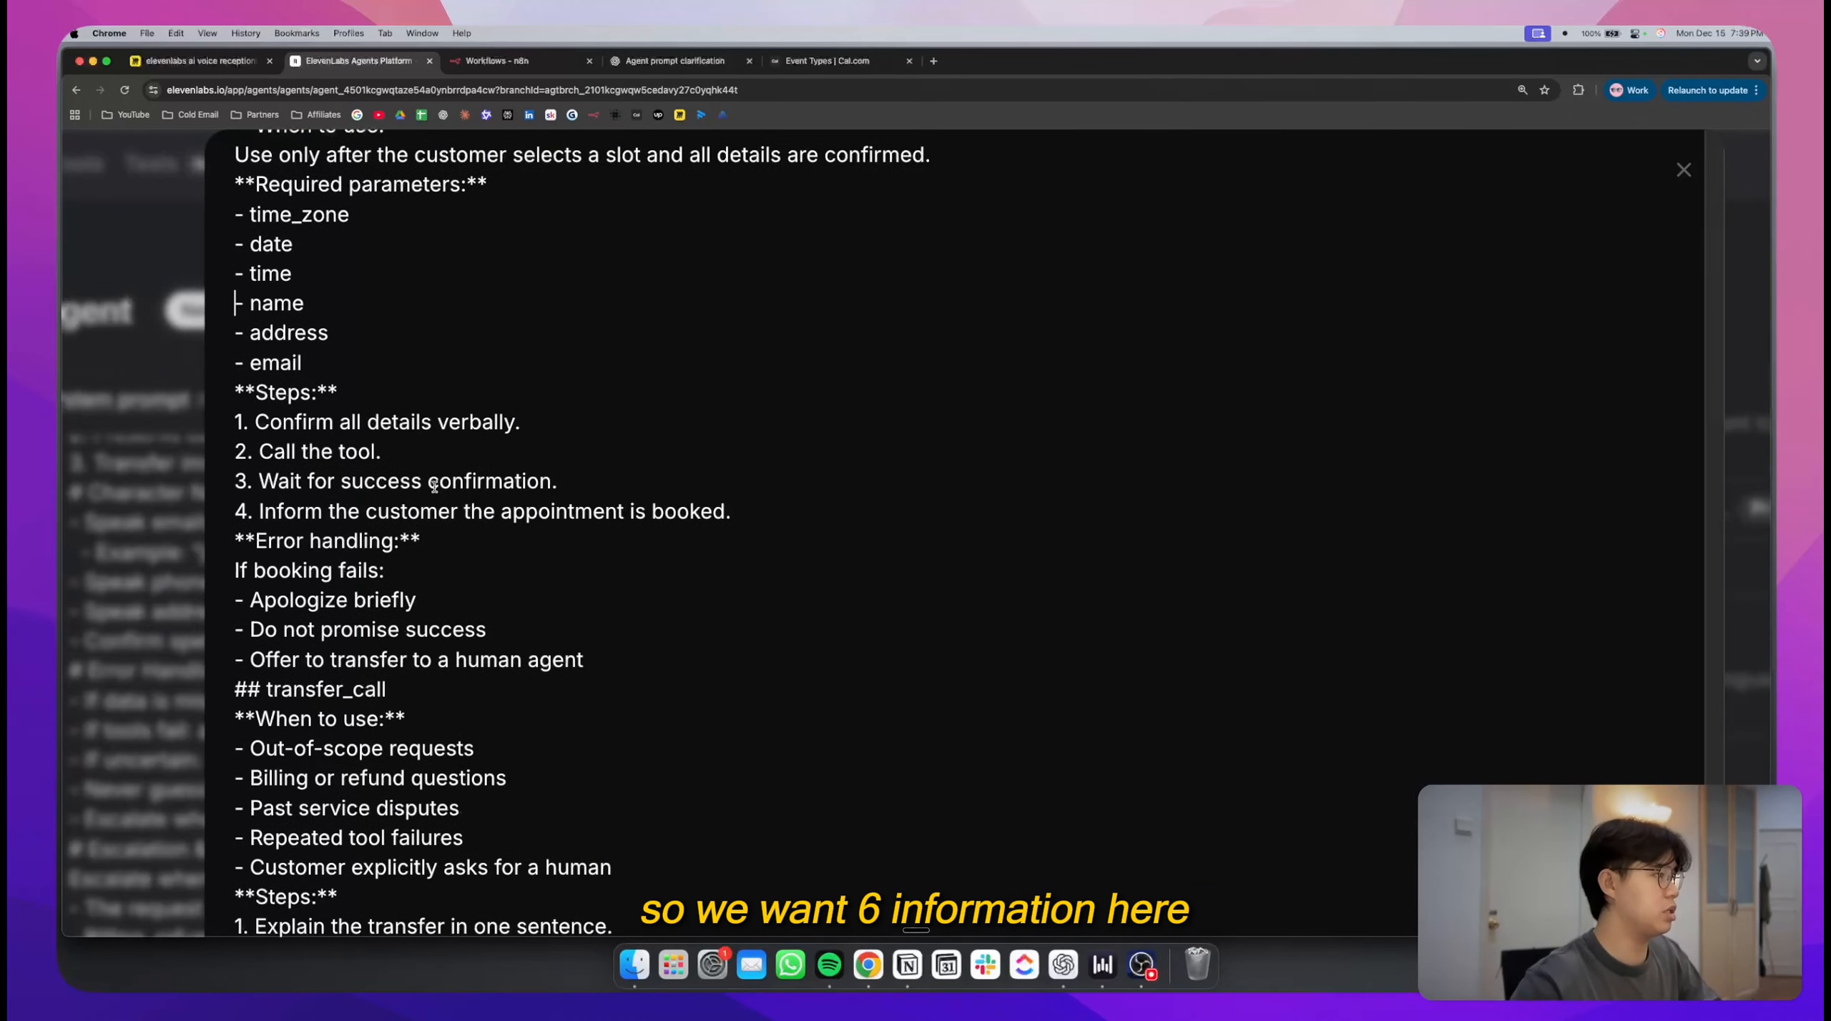
- Compare the date and time parameters of book_appointment with the day and time parameters of check_availability
scroll(236, 304, up, 2)
drag(314, 417, 224, 272)
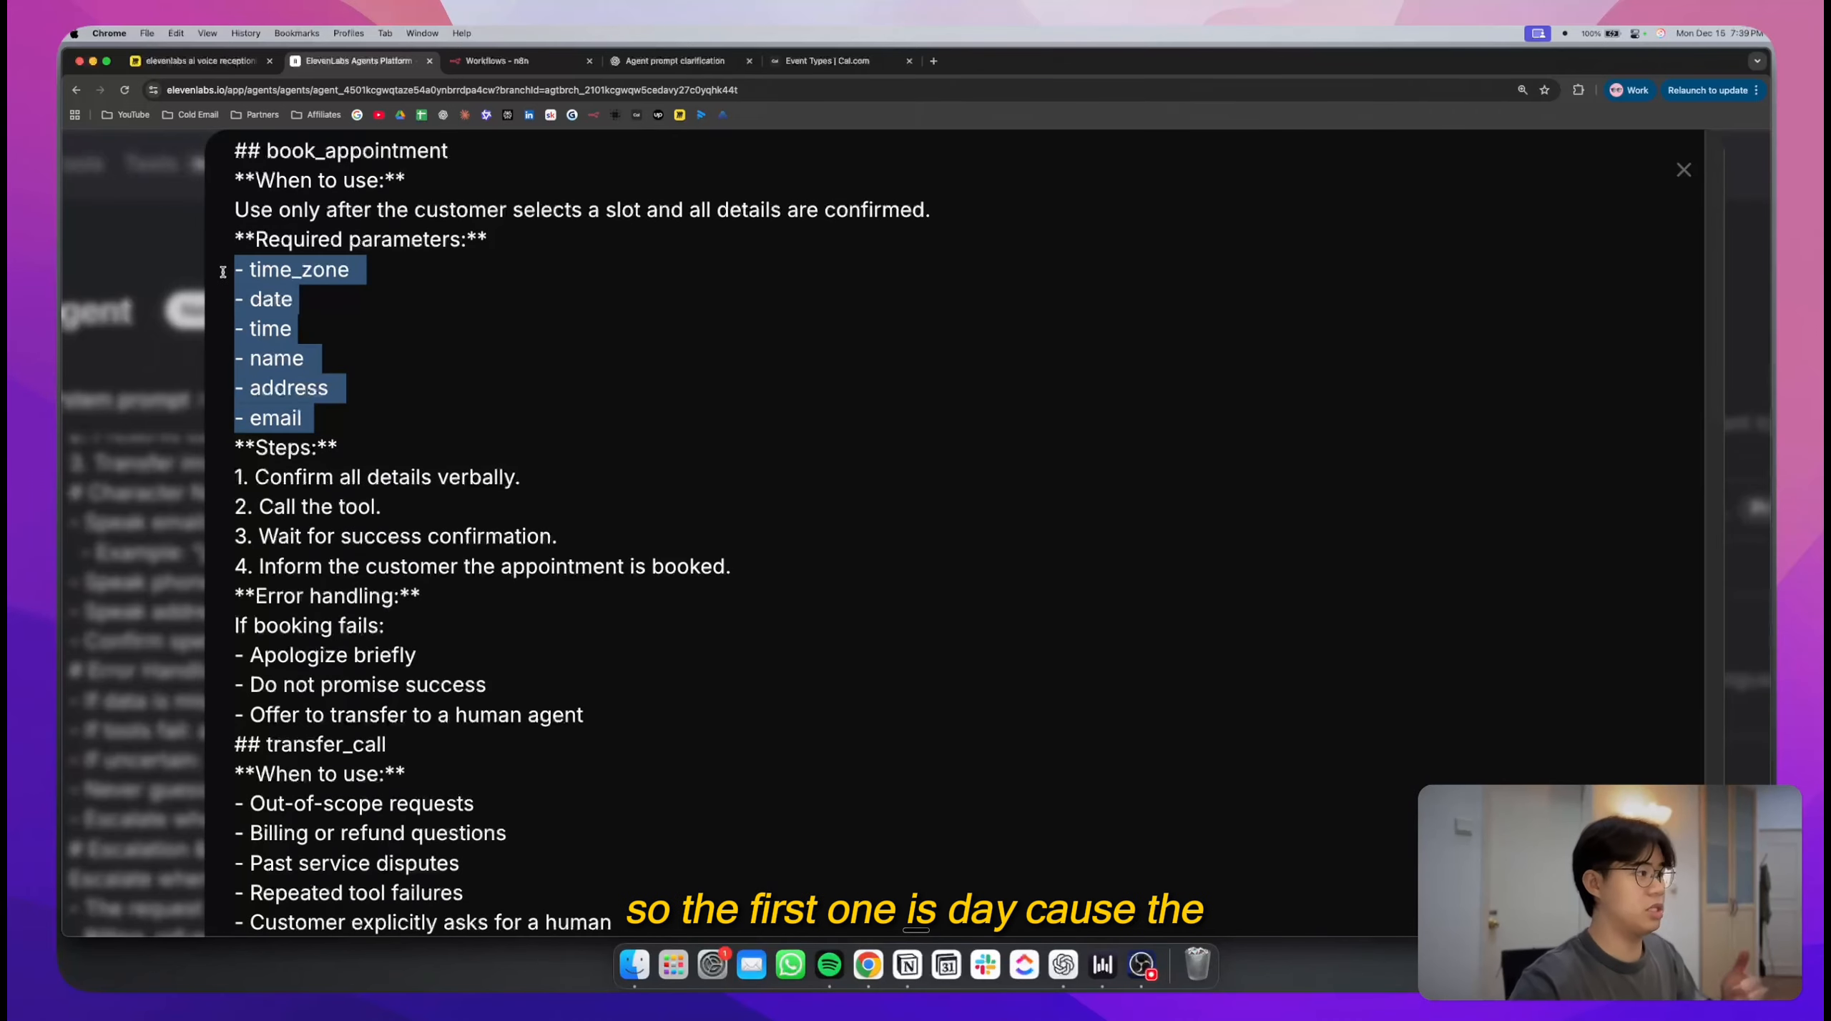
double_click(273, 299)
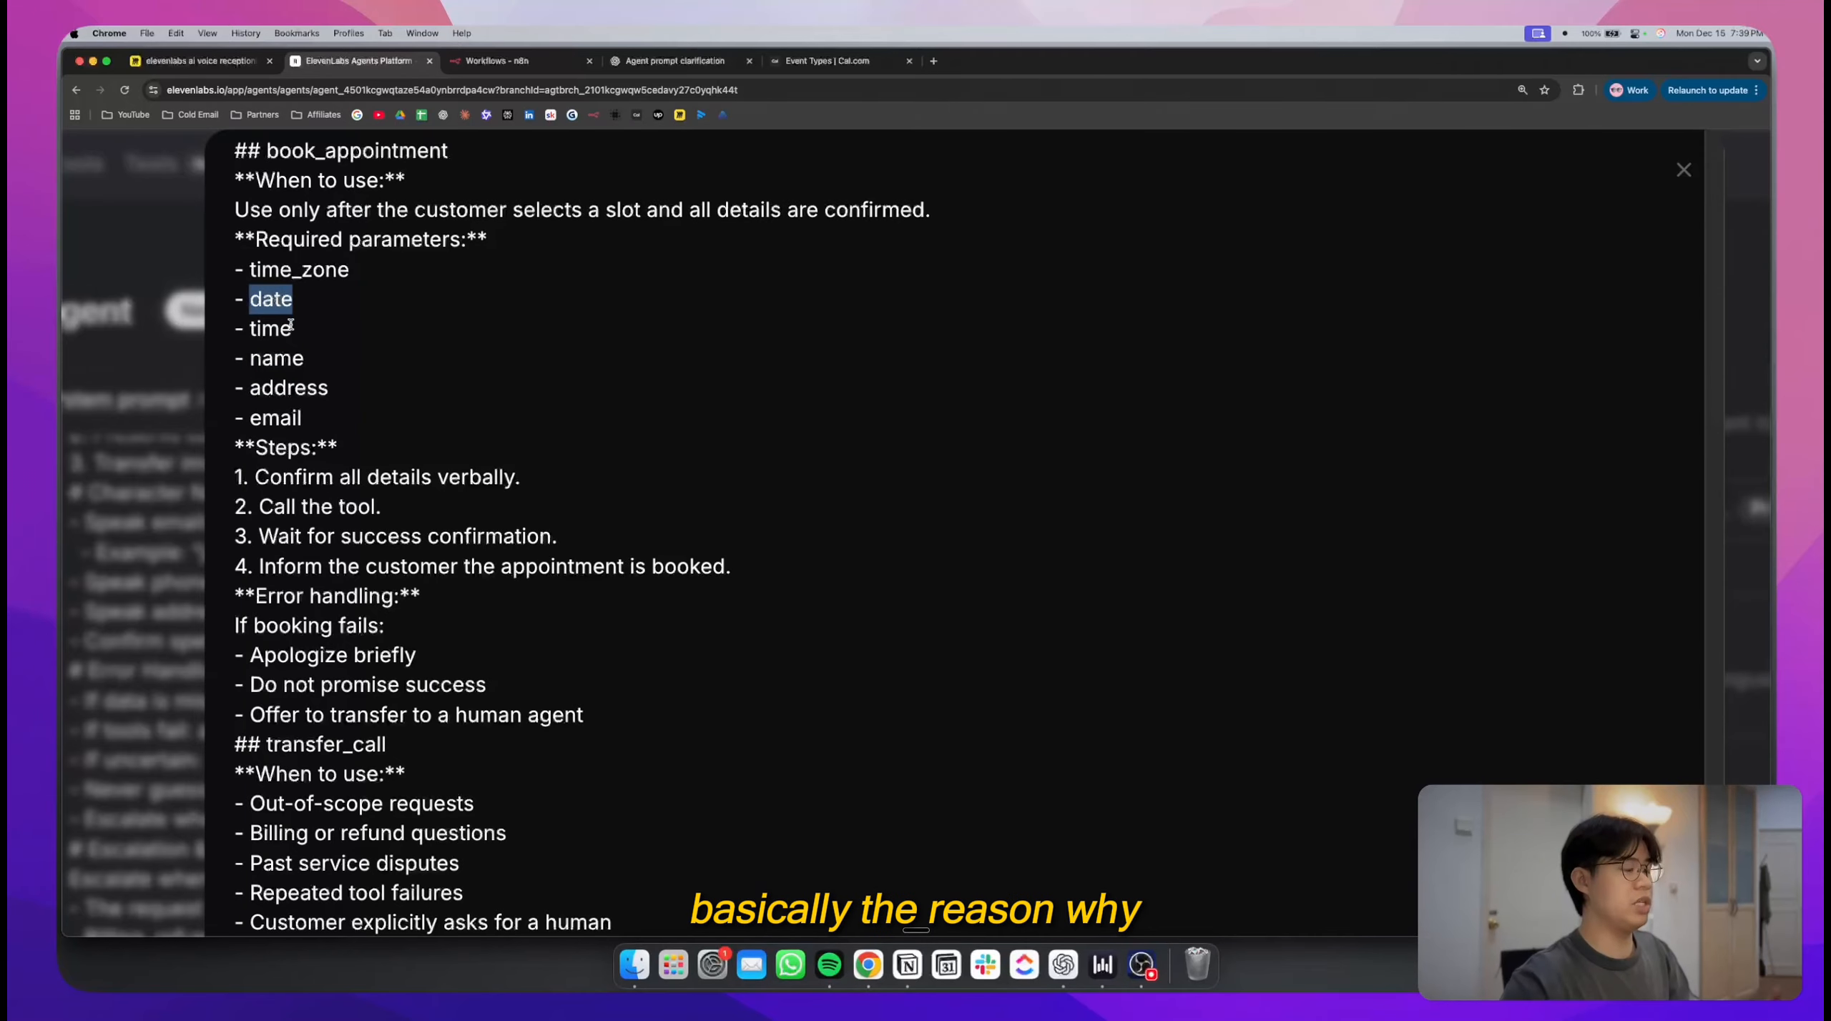
scroll(291, 324, up, 10)
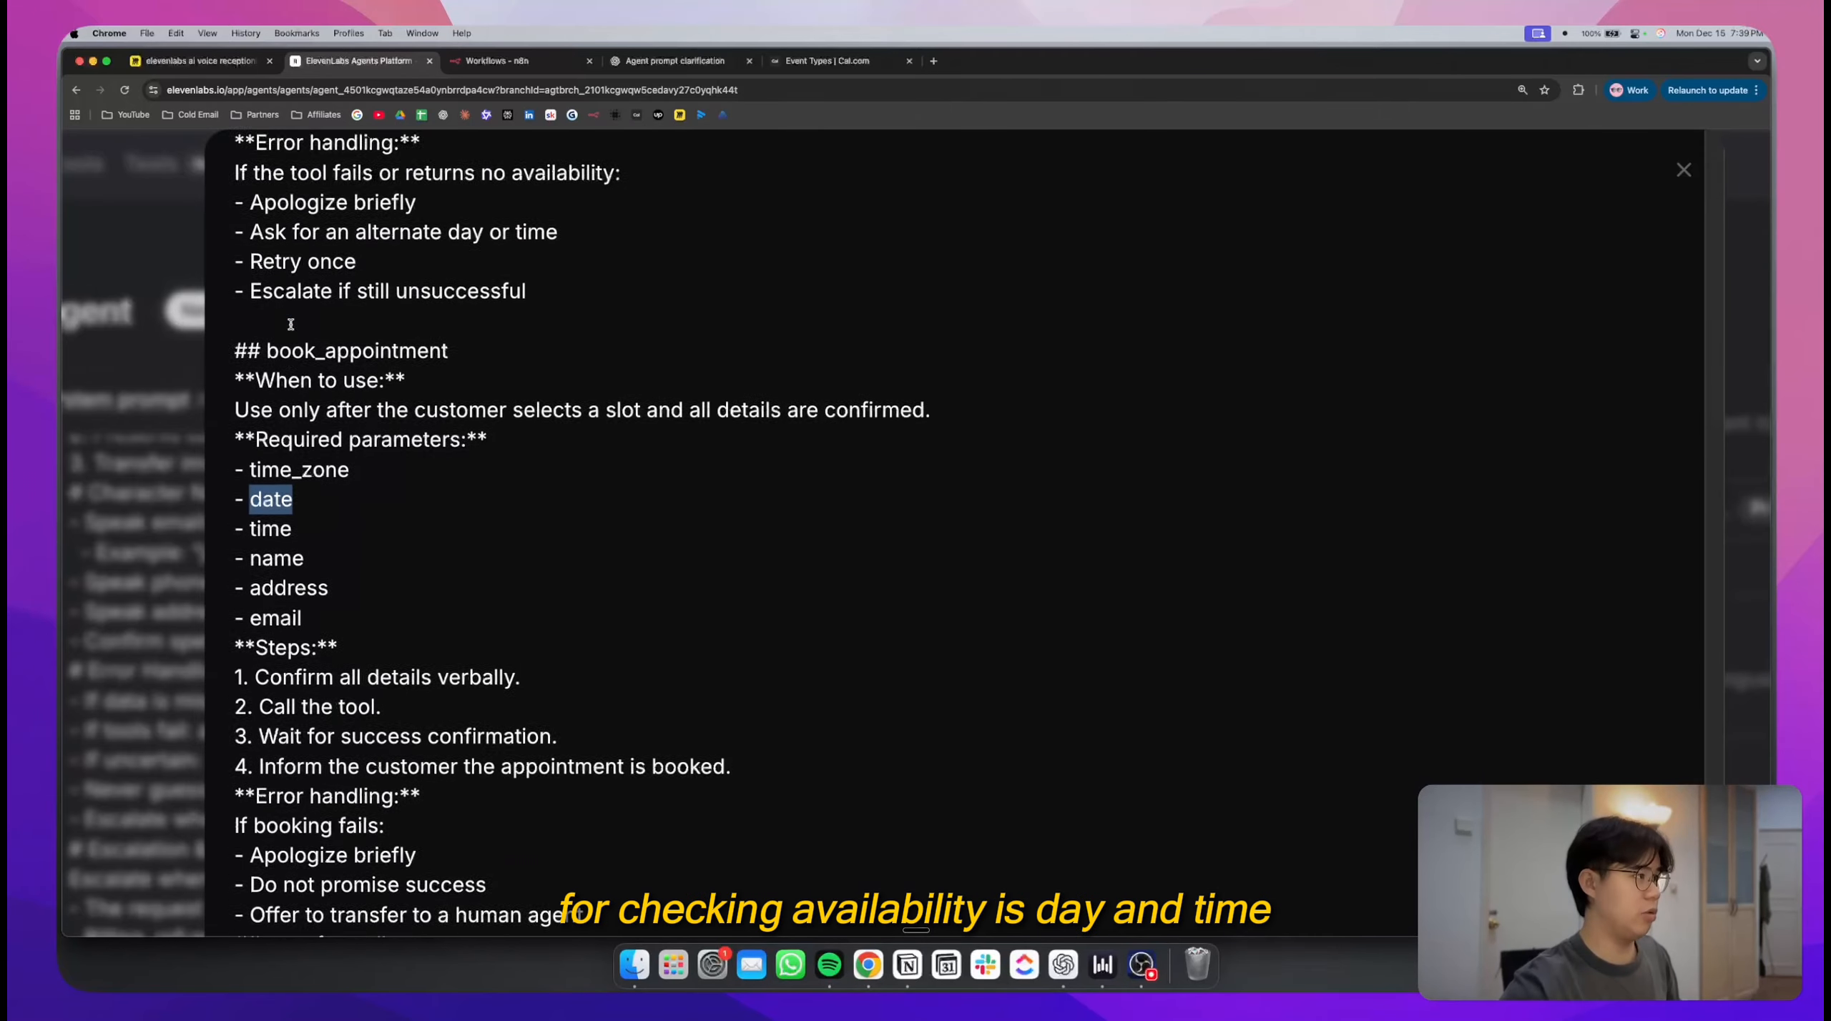
scroll(291, 324, up, 1)
double_click(274, 295)
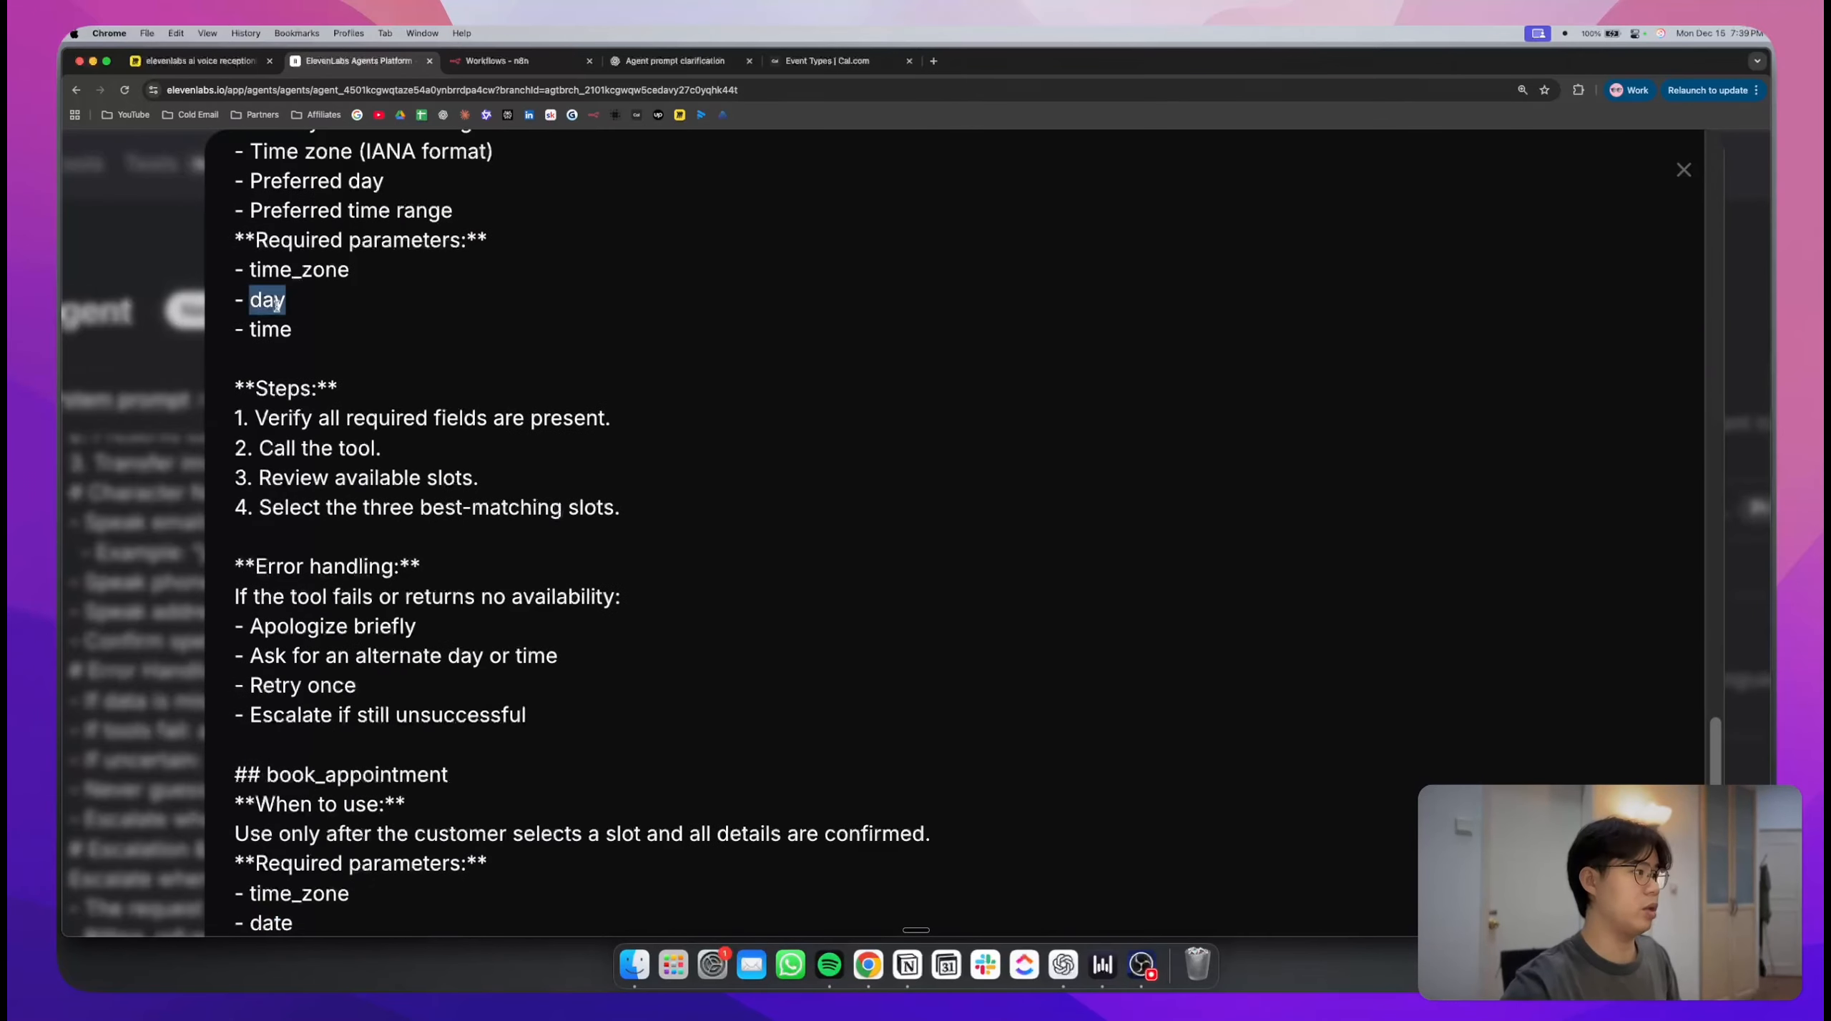
double_click(271, 325)
scroll(270, 336, down, 3)
scroll(270, 337, down, 2)
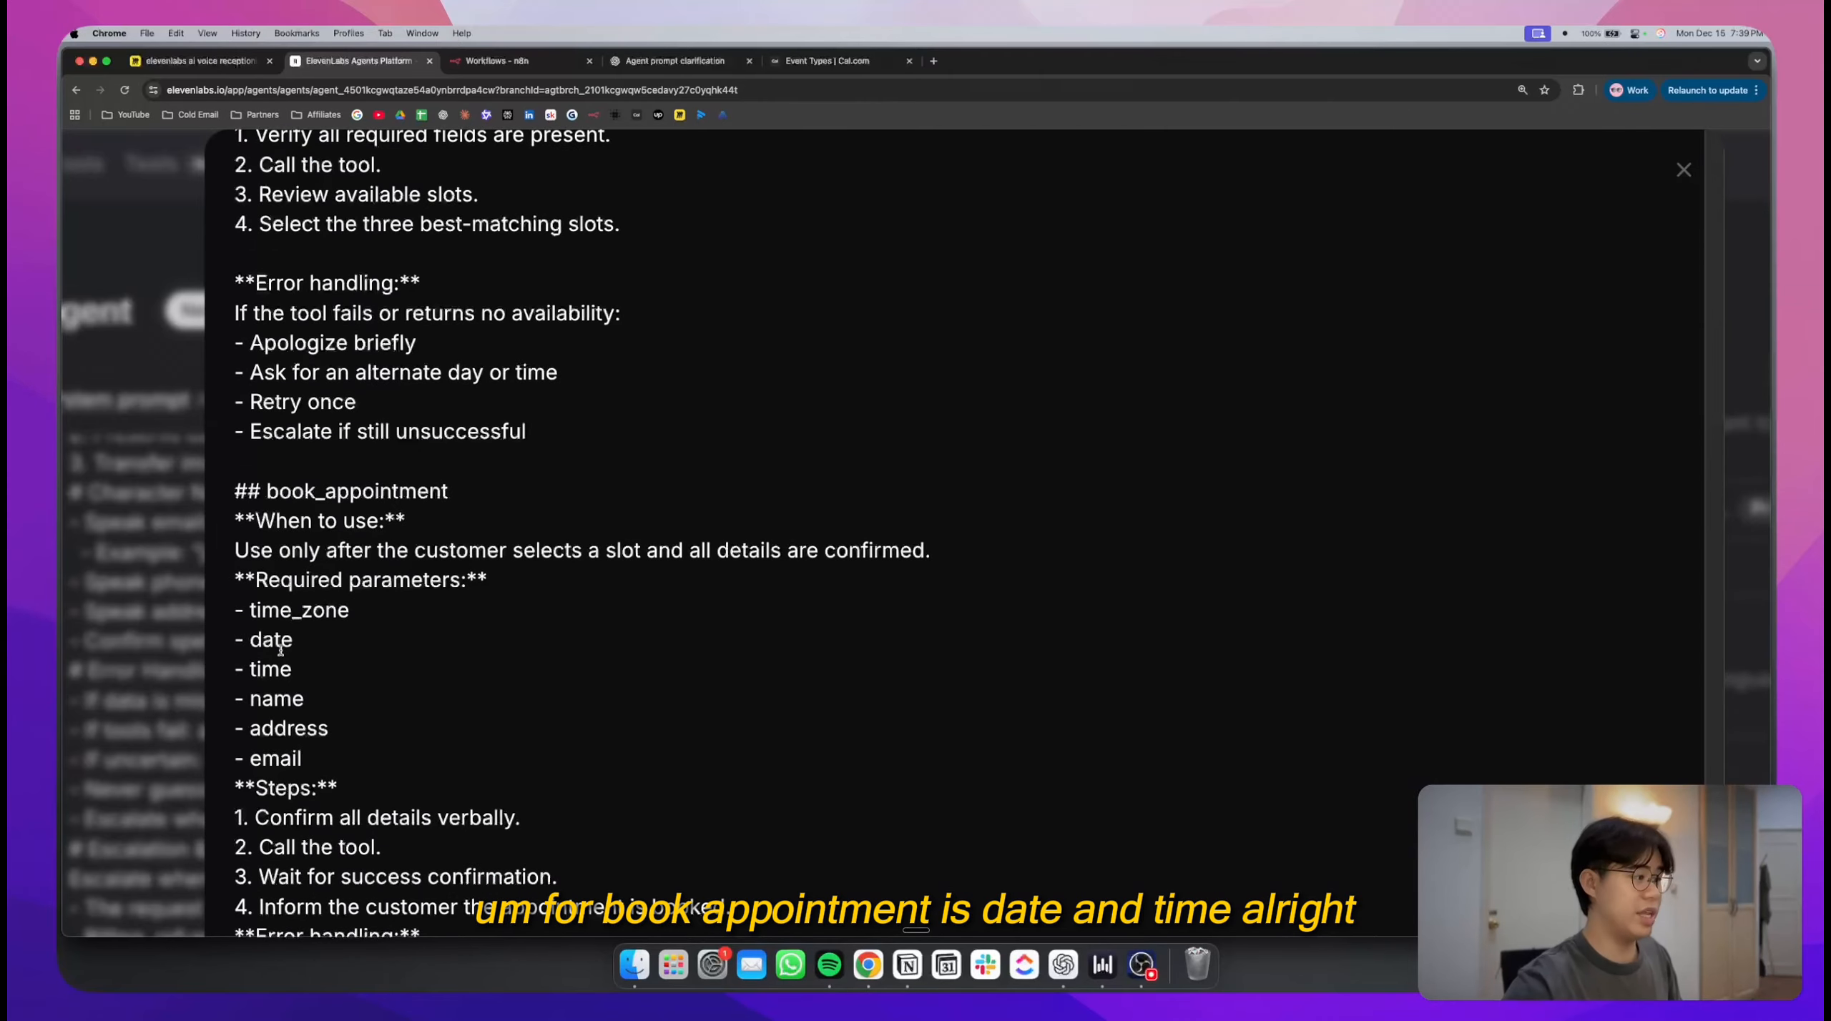
scroll(281, 655, up, 6)
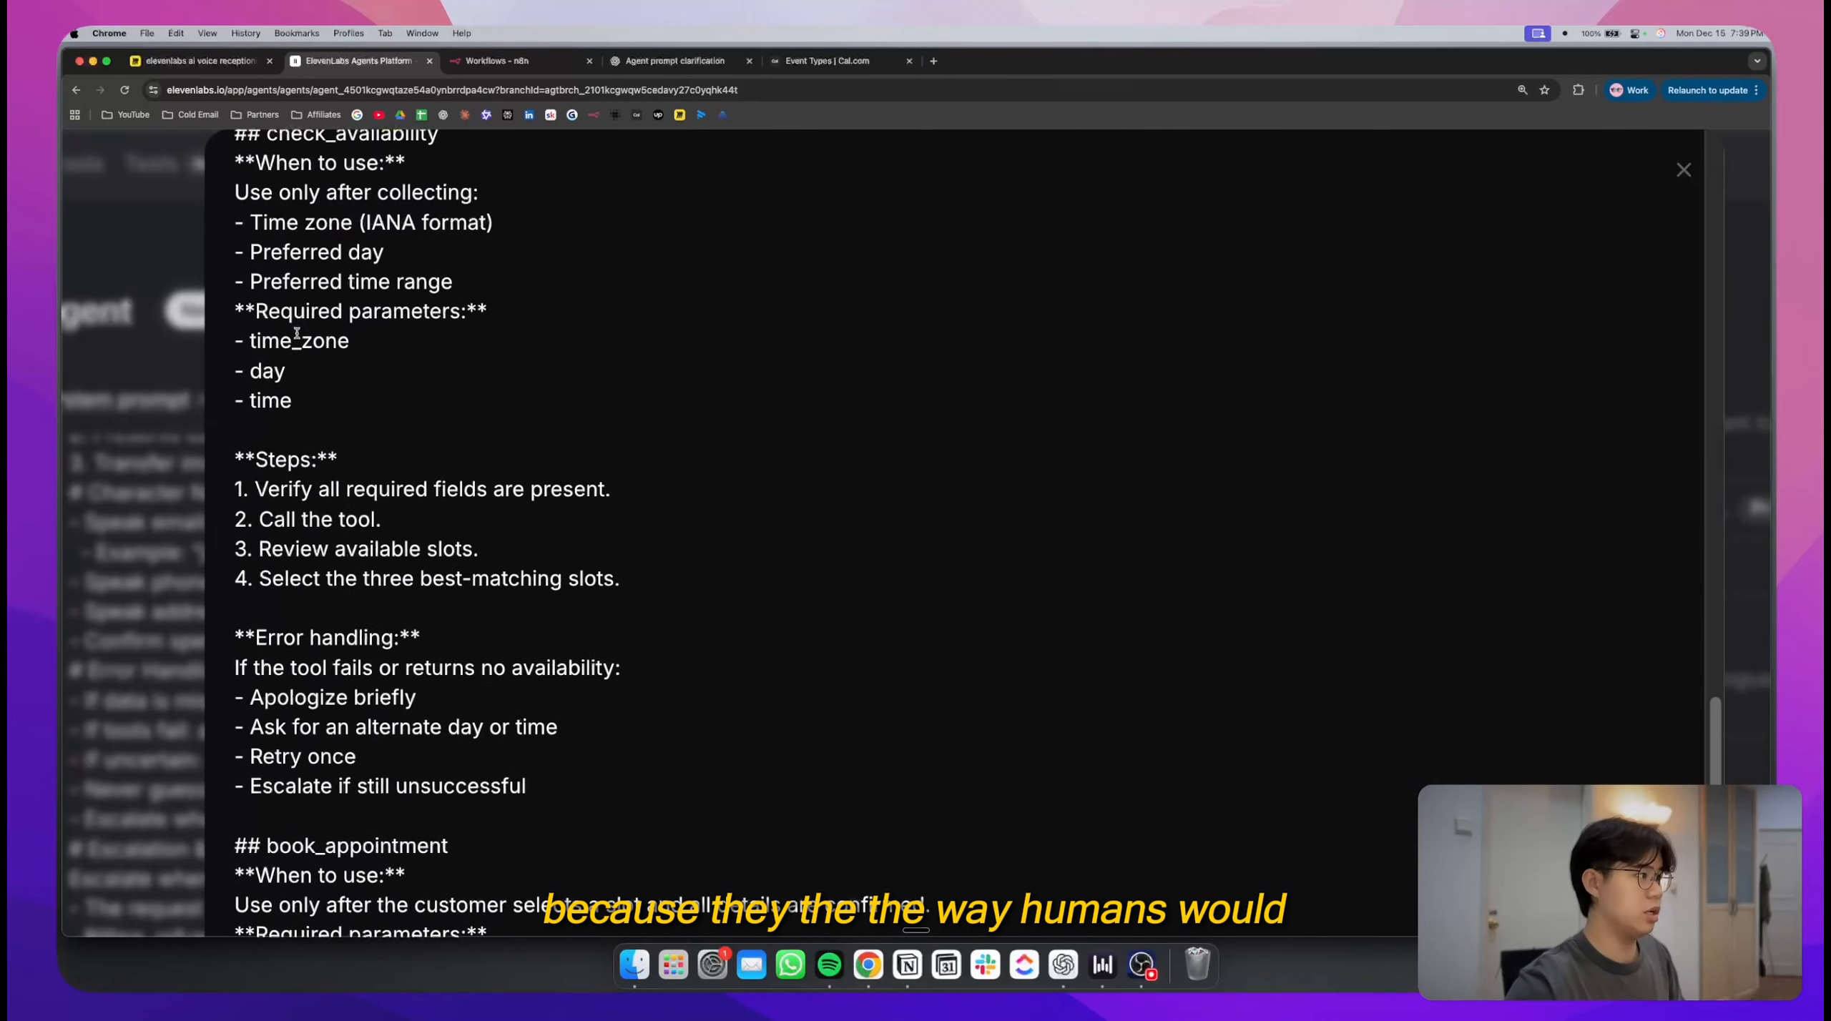
double_click(273, 379)
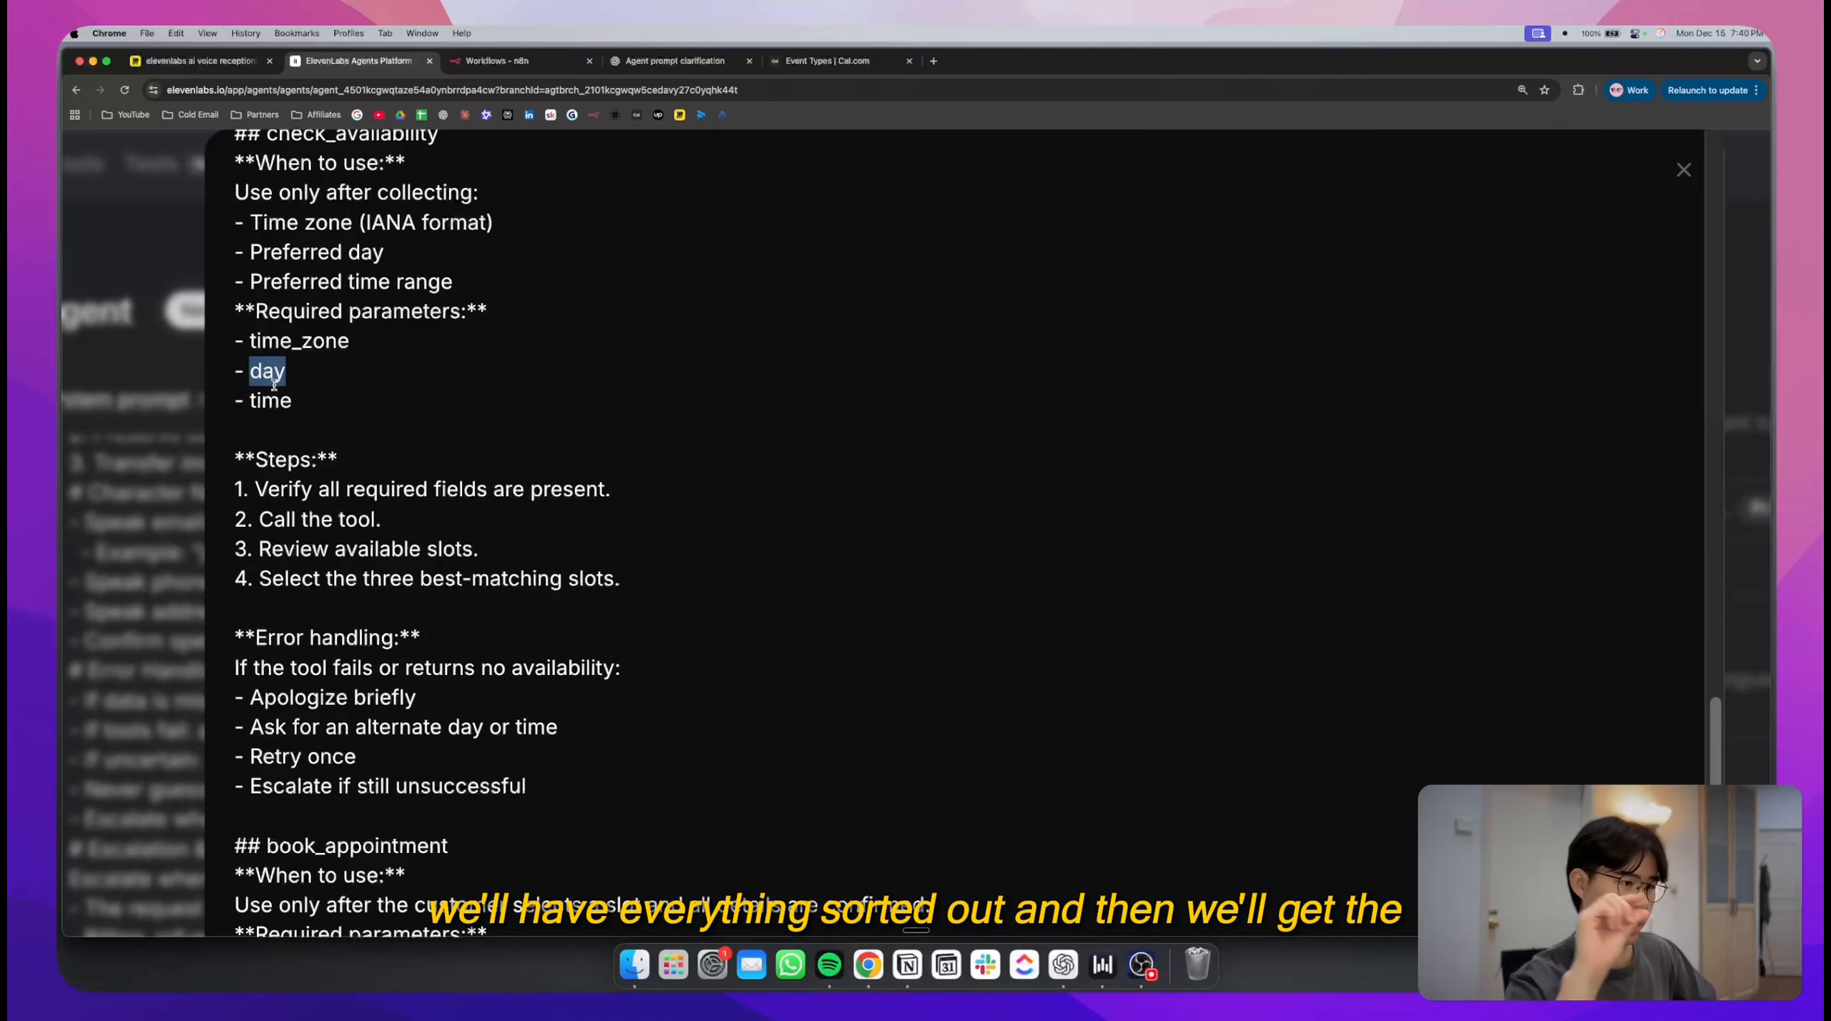
double_click(276, 401)
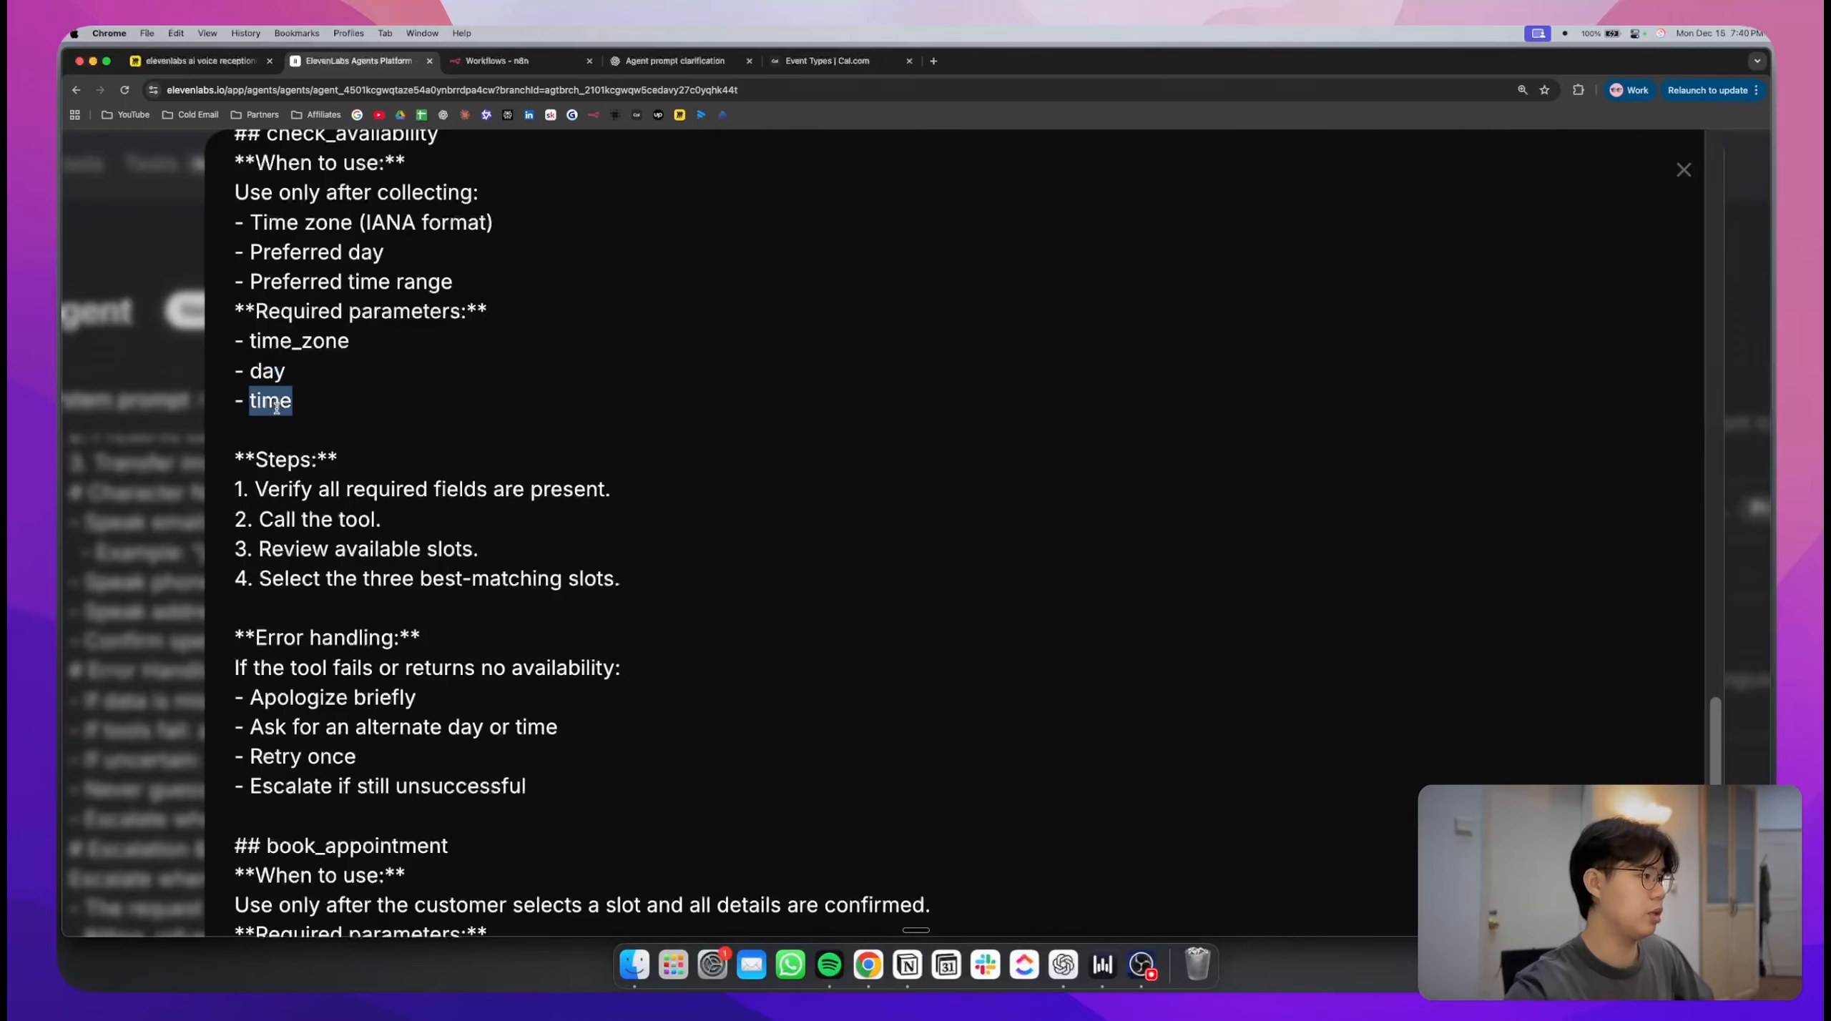
- Insert a blank line between book_appointment's email parameter and its Steps heading
key(super+minus)
key(super+minus)
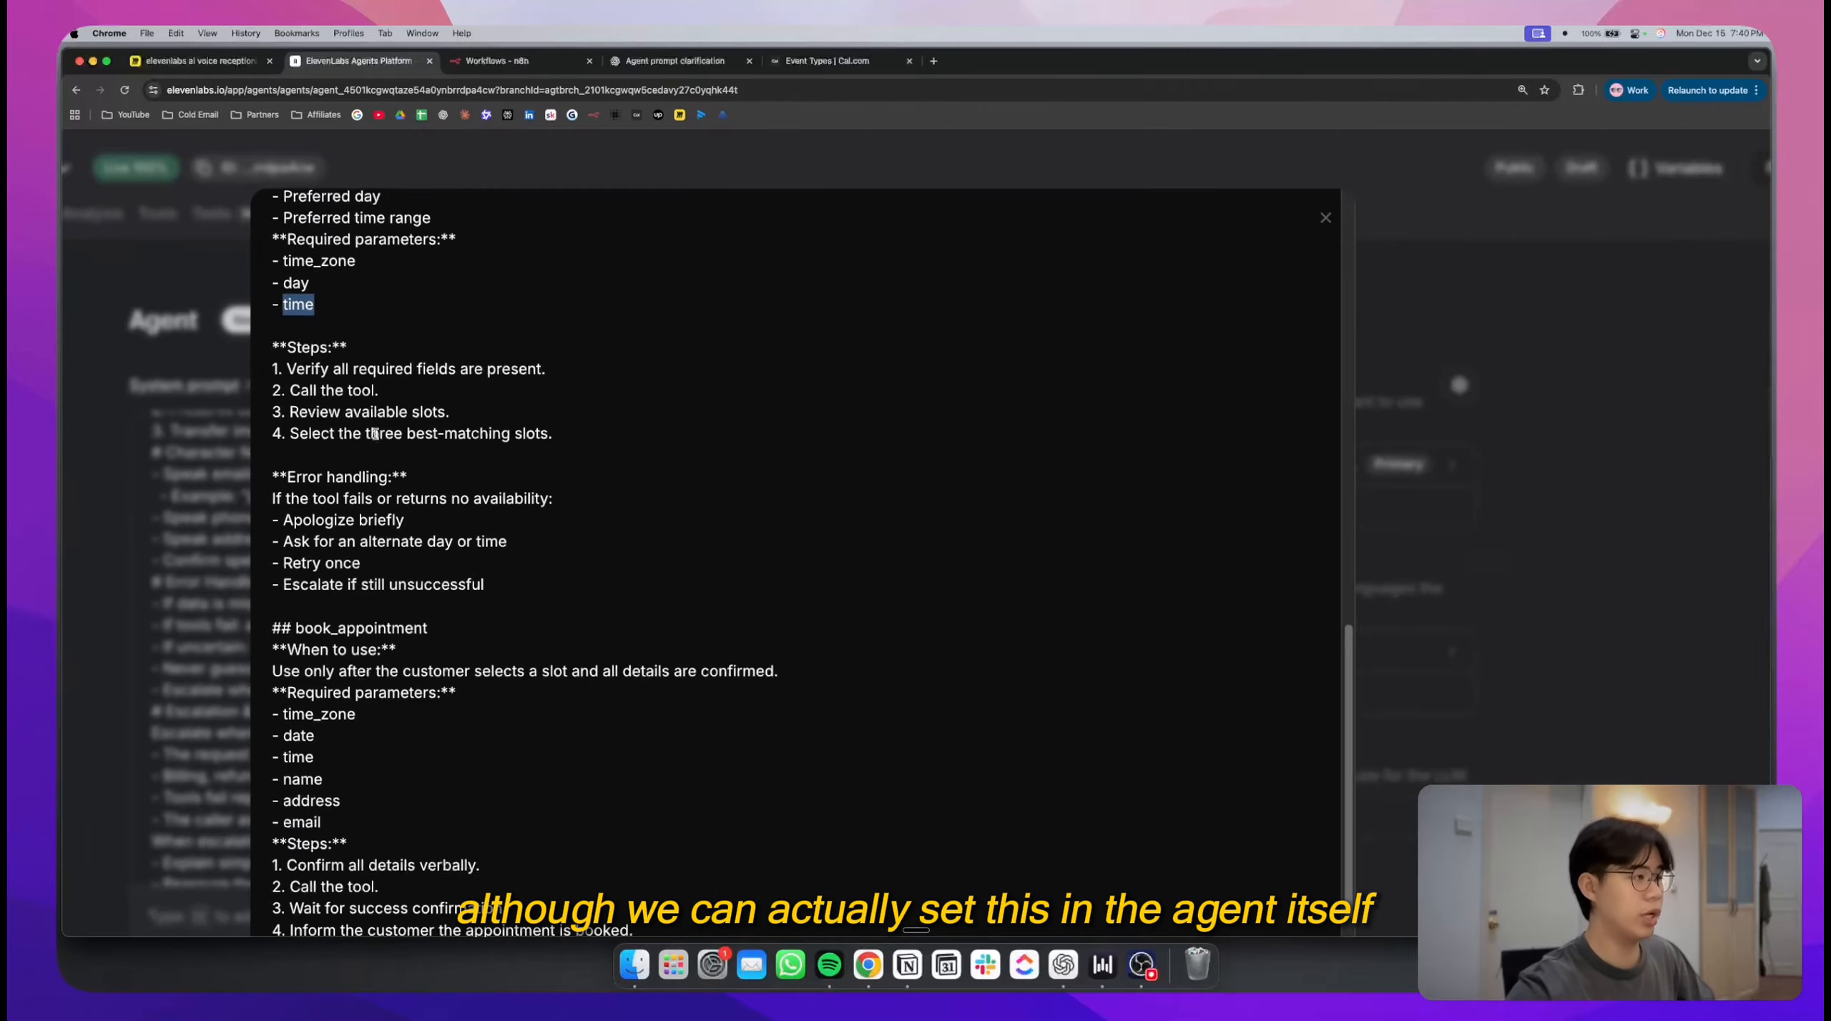
click(587, 439)
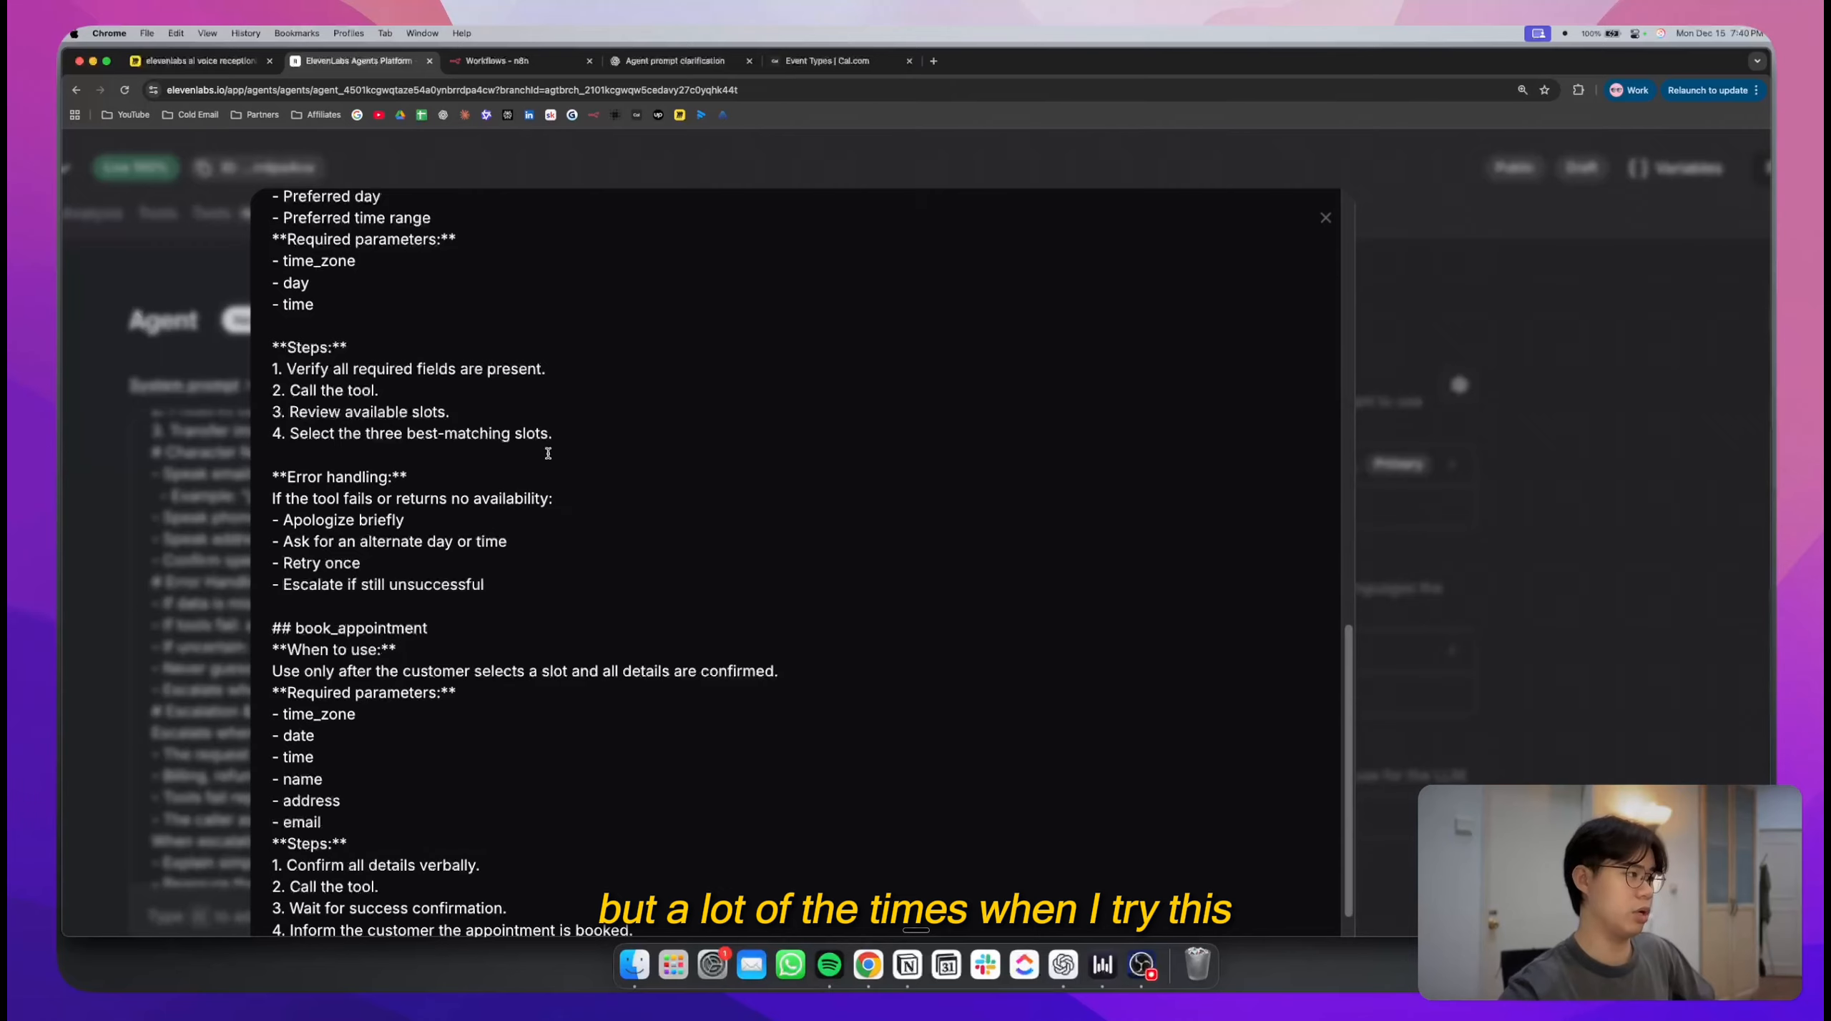
key(super+minus)
key(super+minus)
key(super+minus)
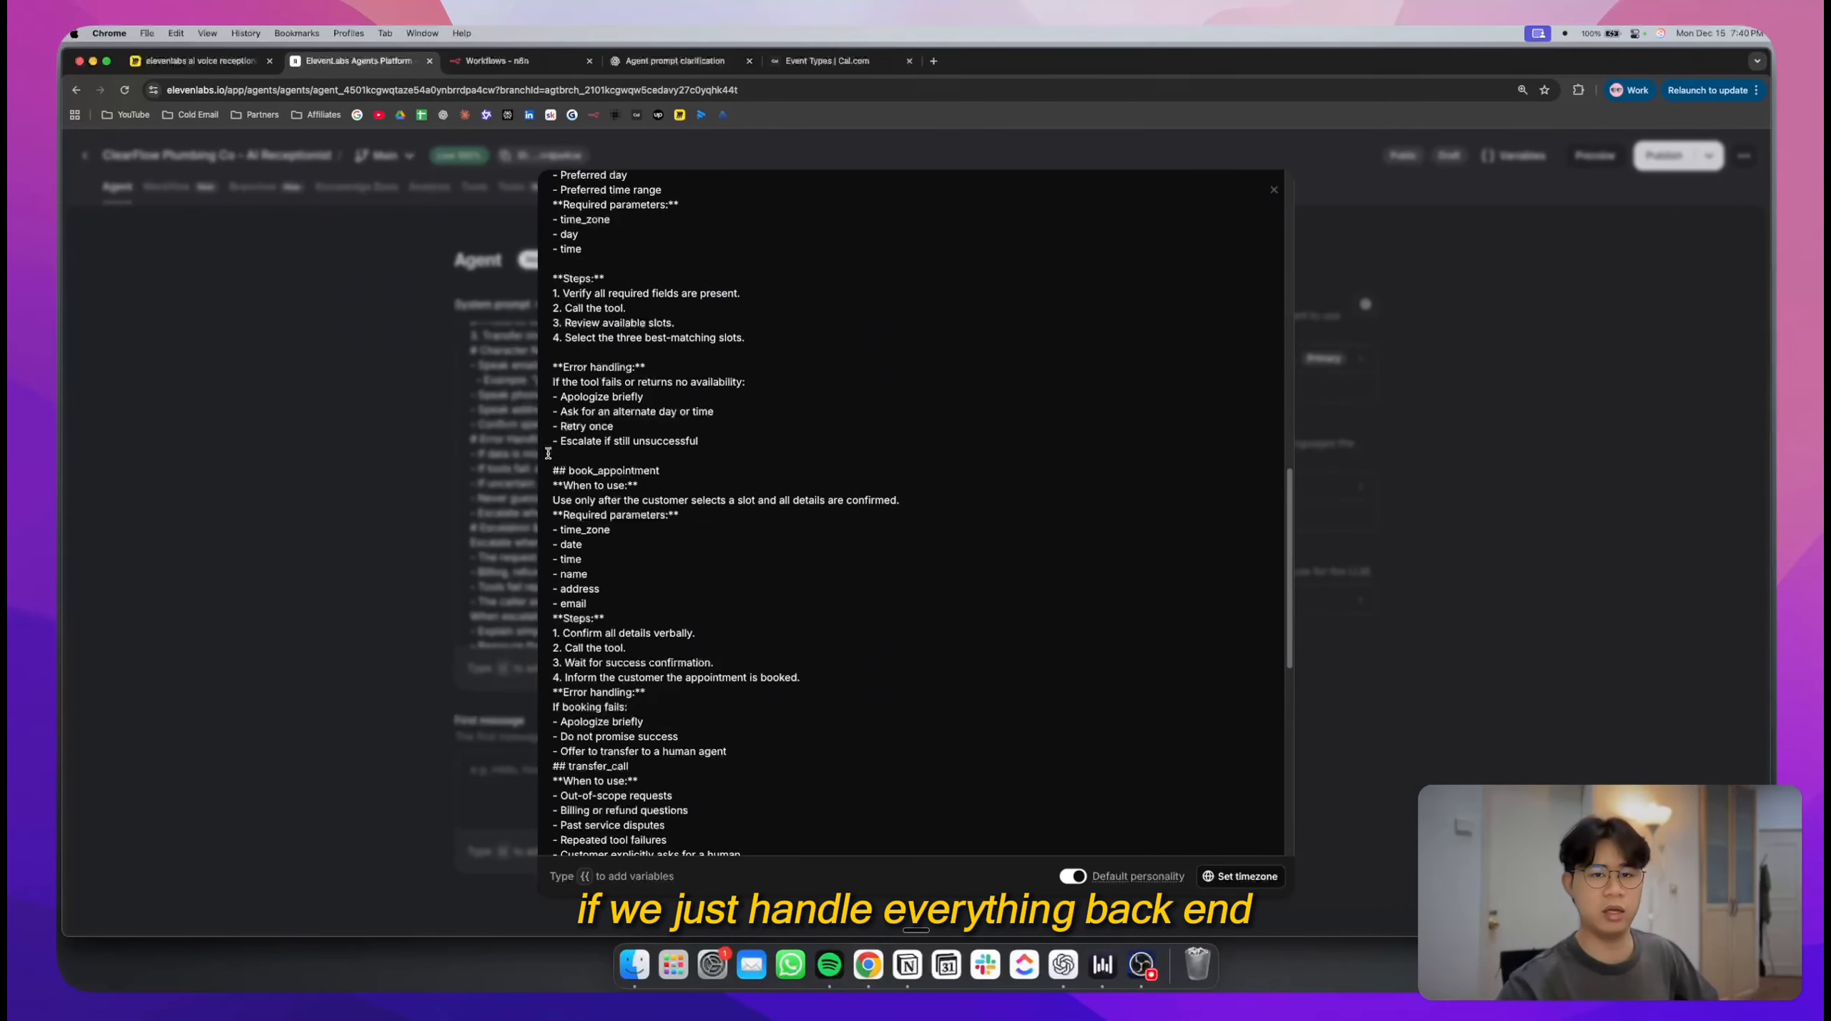
scroll(683, 364, up, 5)
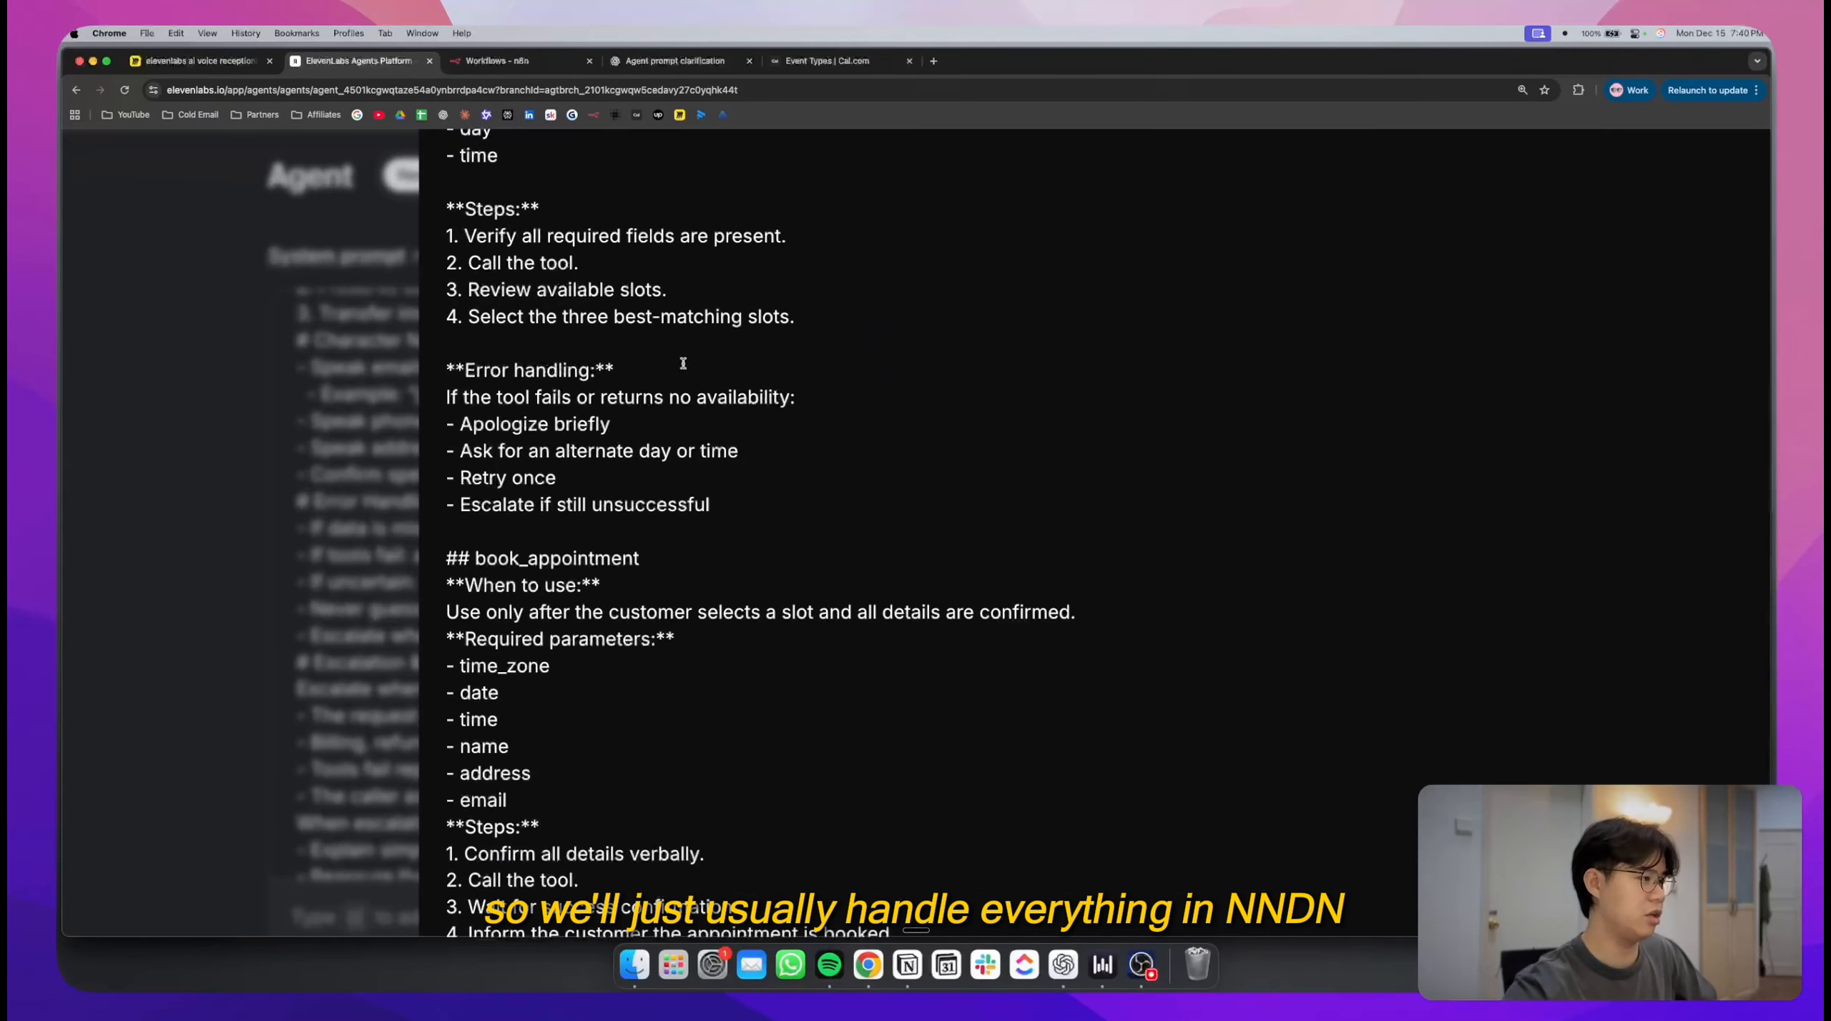
scroll(683, 363, down, 5)
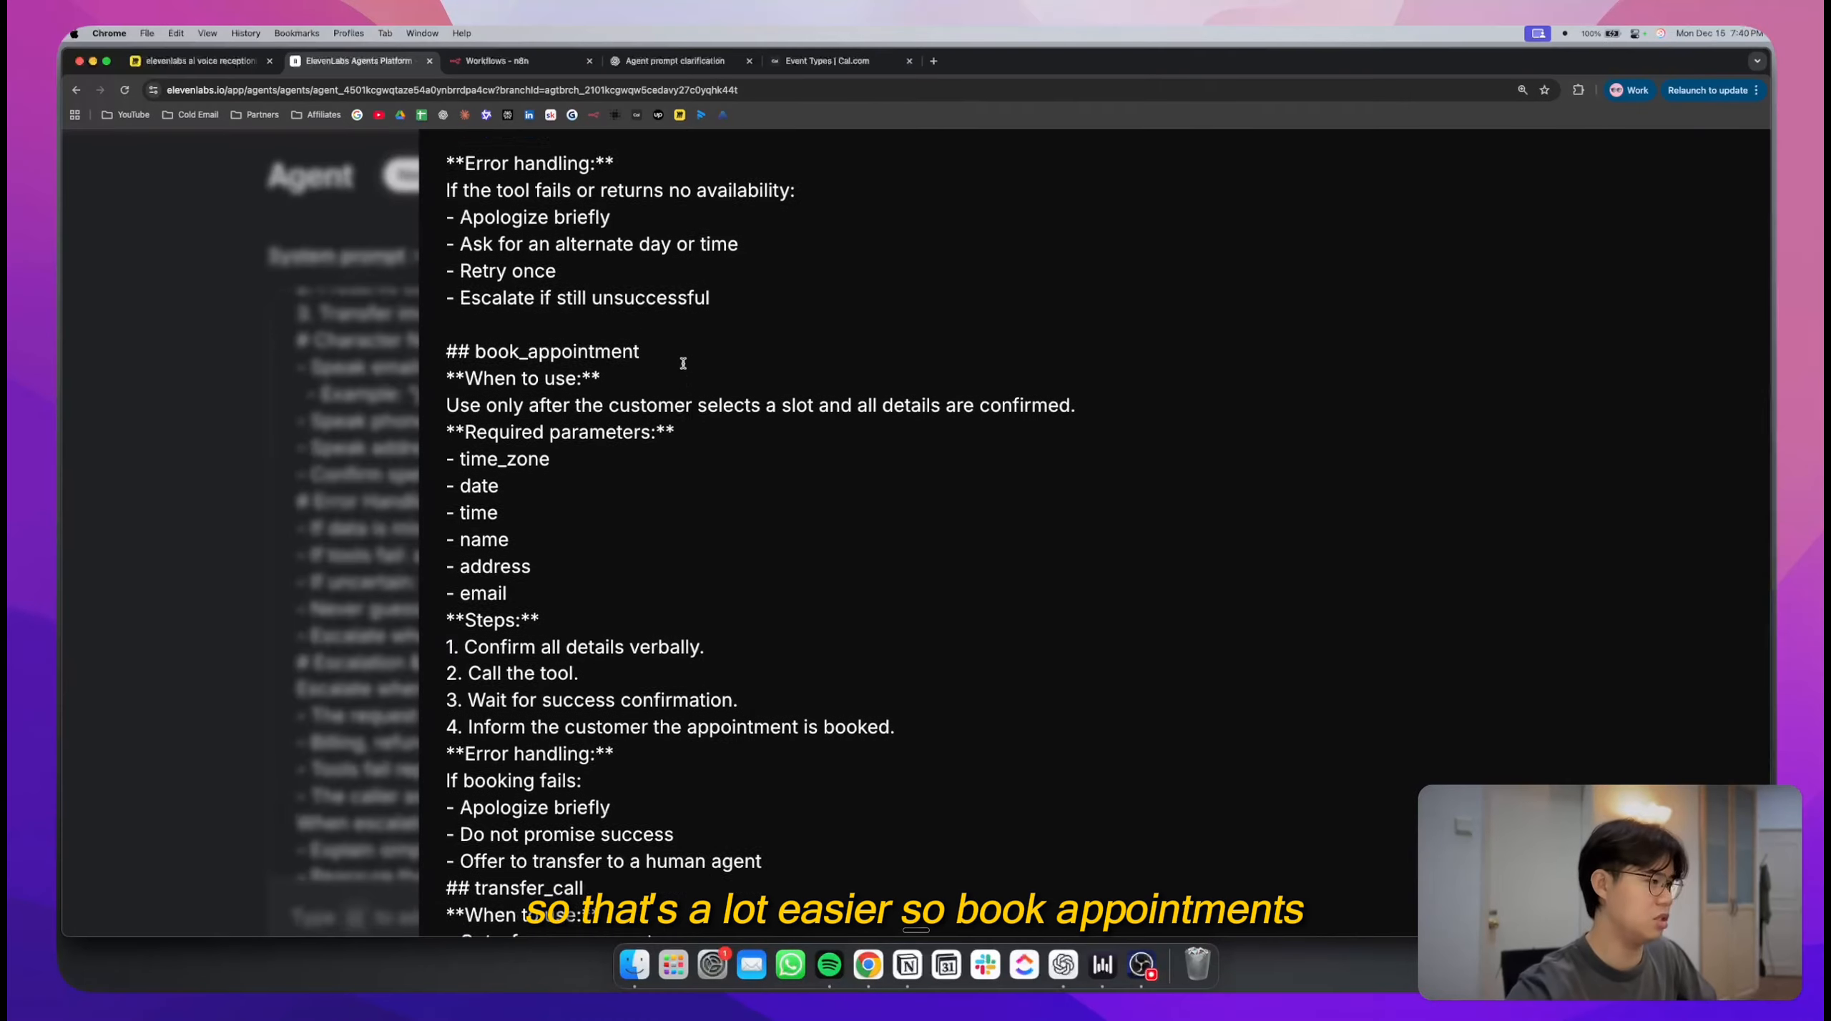
click(556, 580)
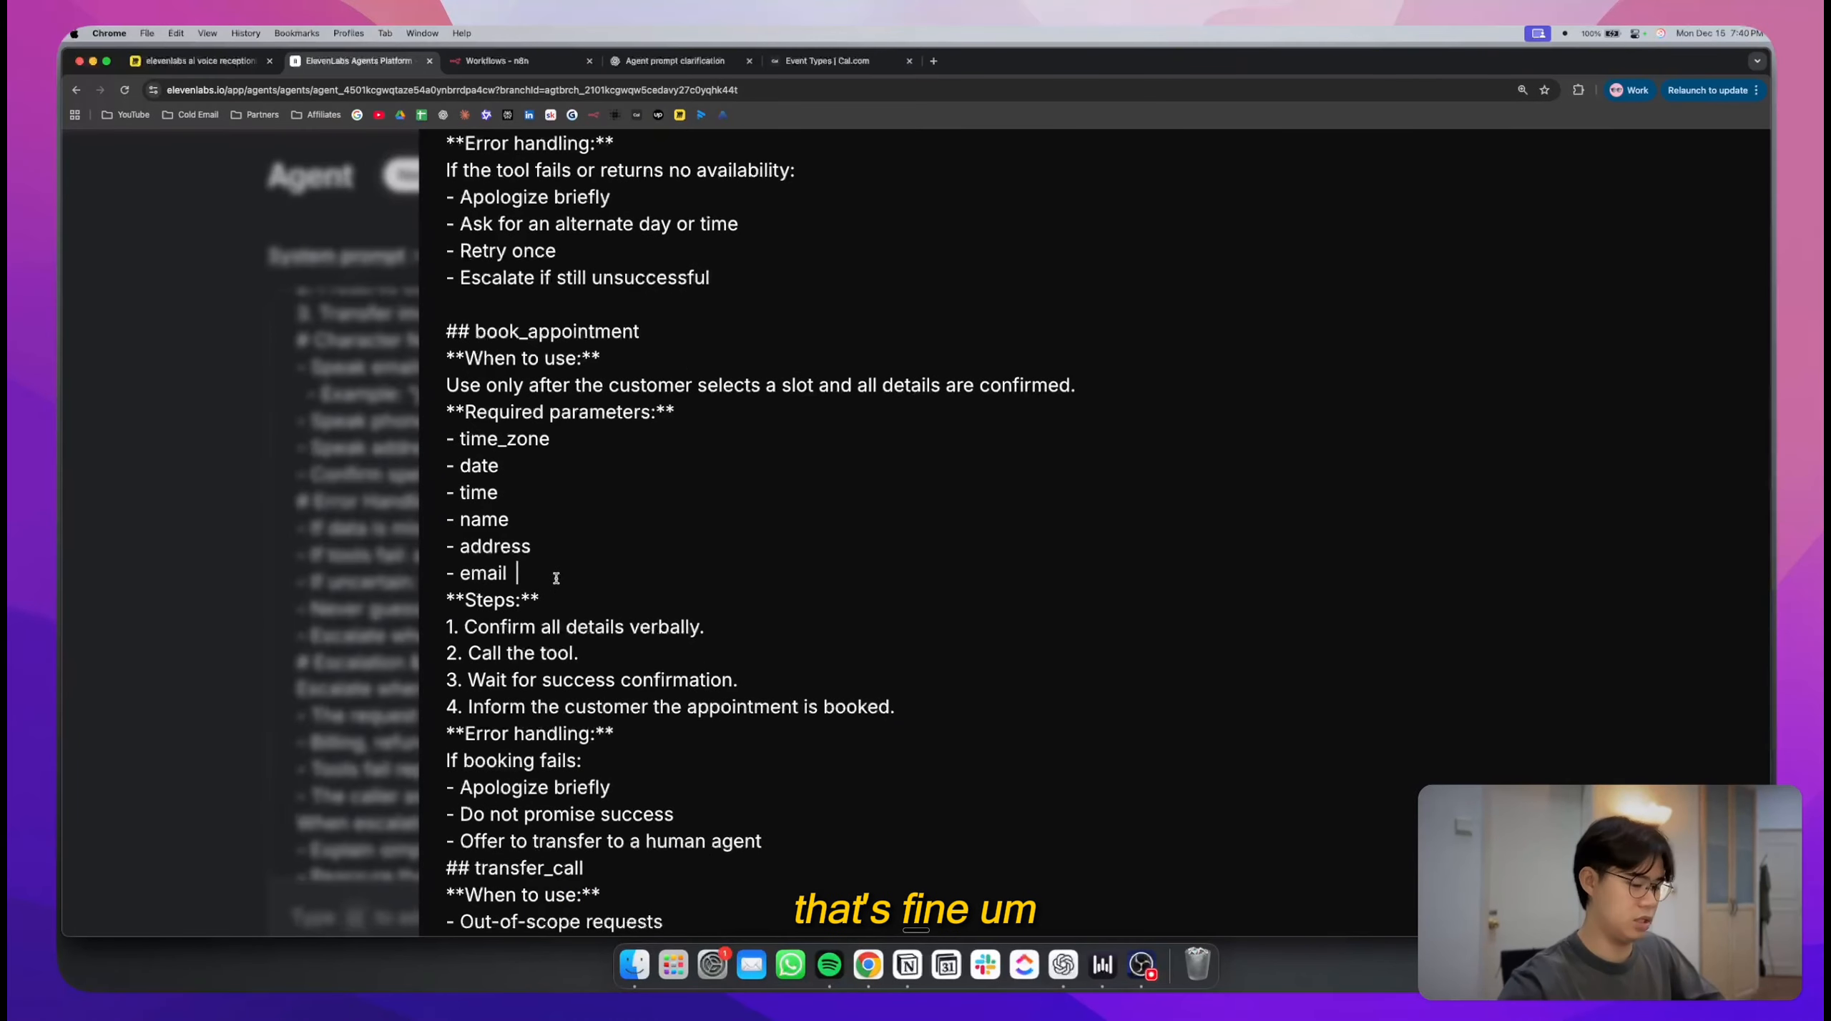
key(Return)
- Review book_appointment's steps and insert blank lines before its Error handling heading and before the transfer_call heading
scroll(557, 579, down, 3)
double_click(579, 576)
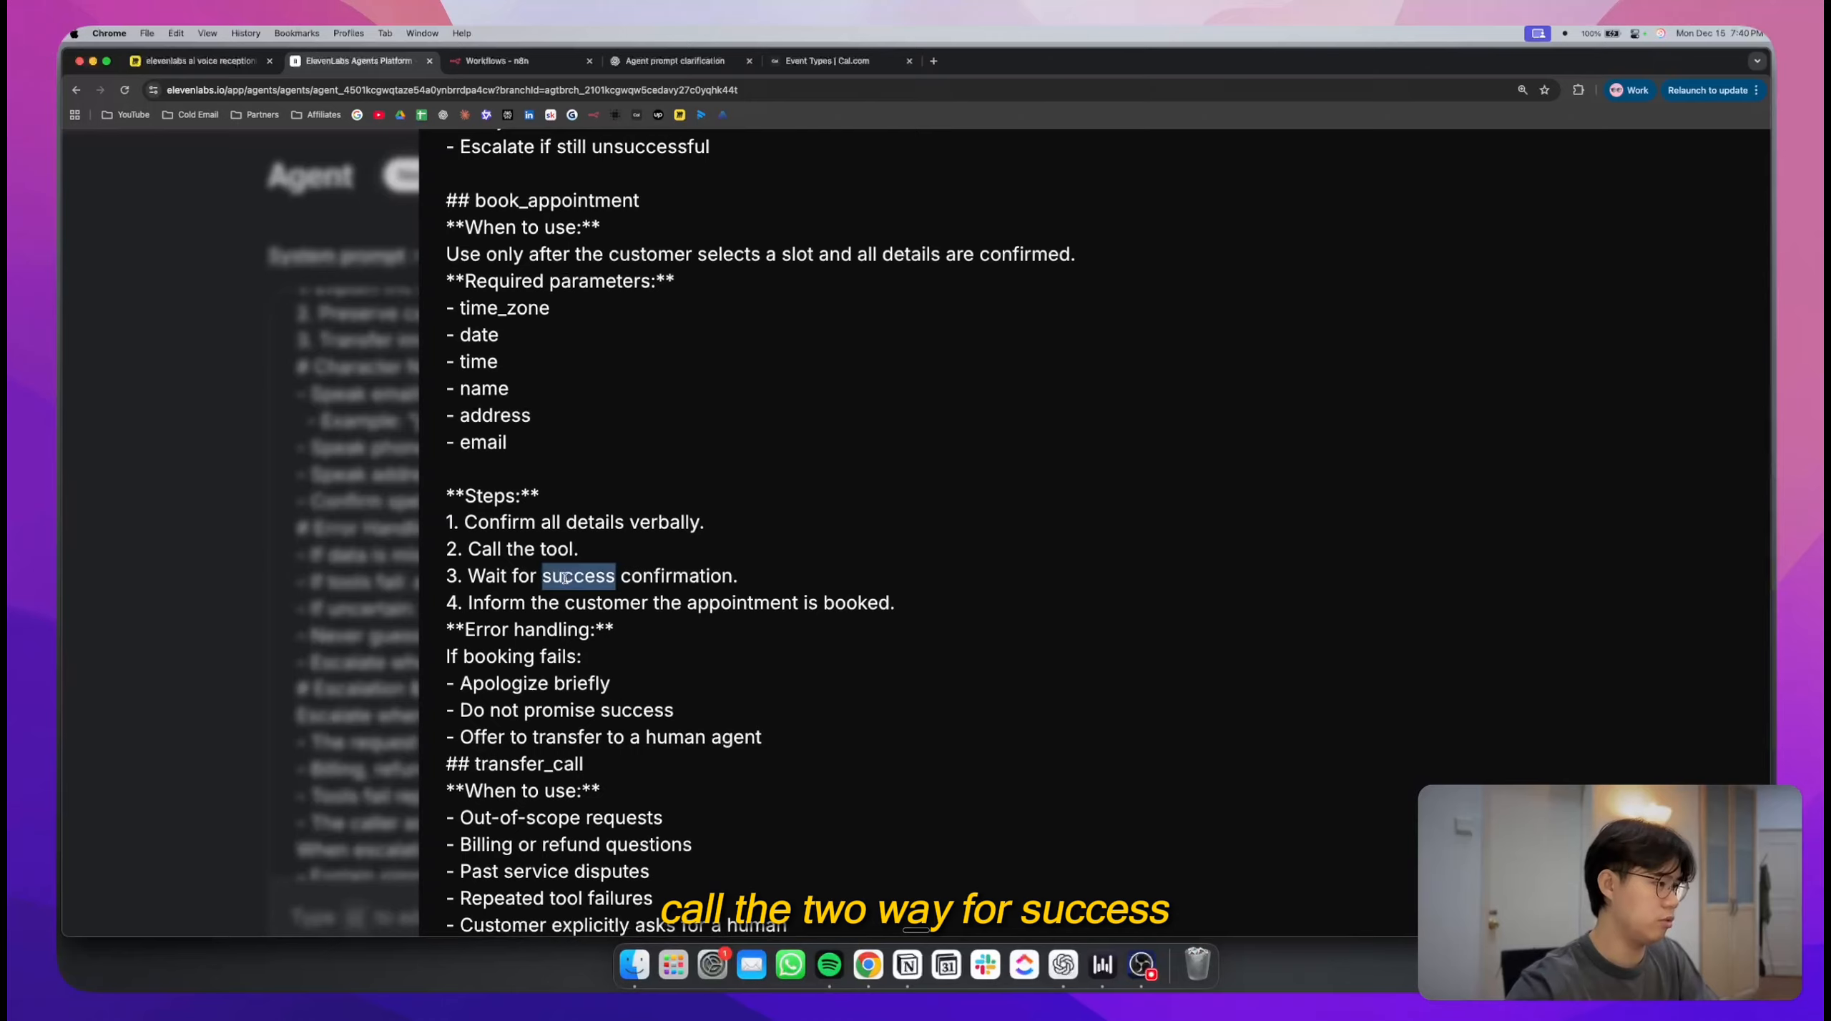
click(593, 600)
scroll(598, 595, down, 2)
click(955, 509)
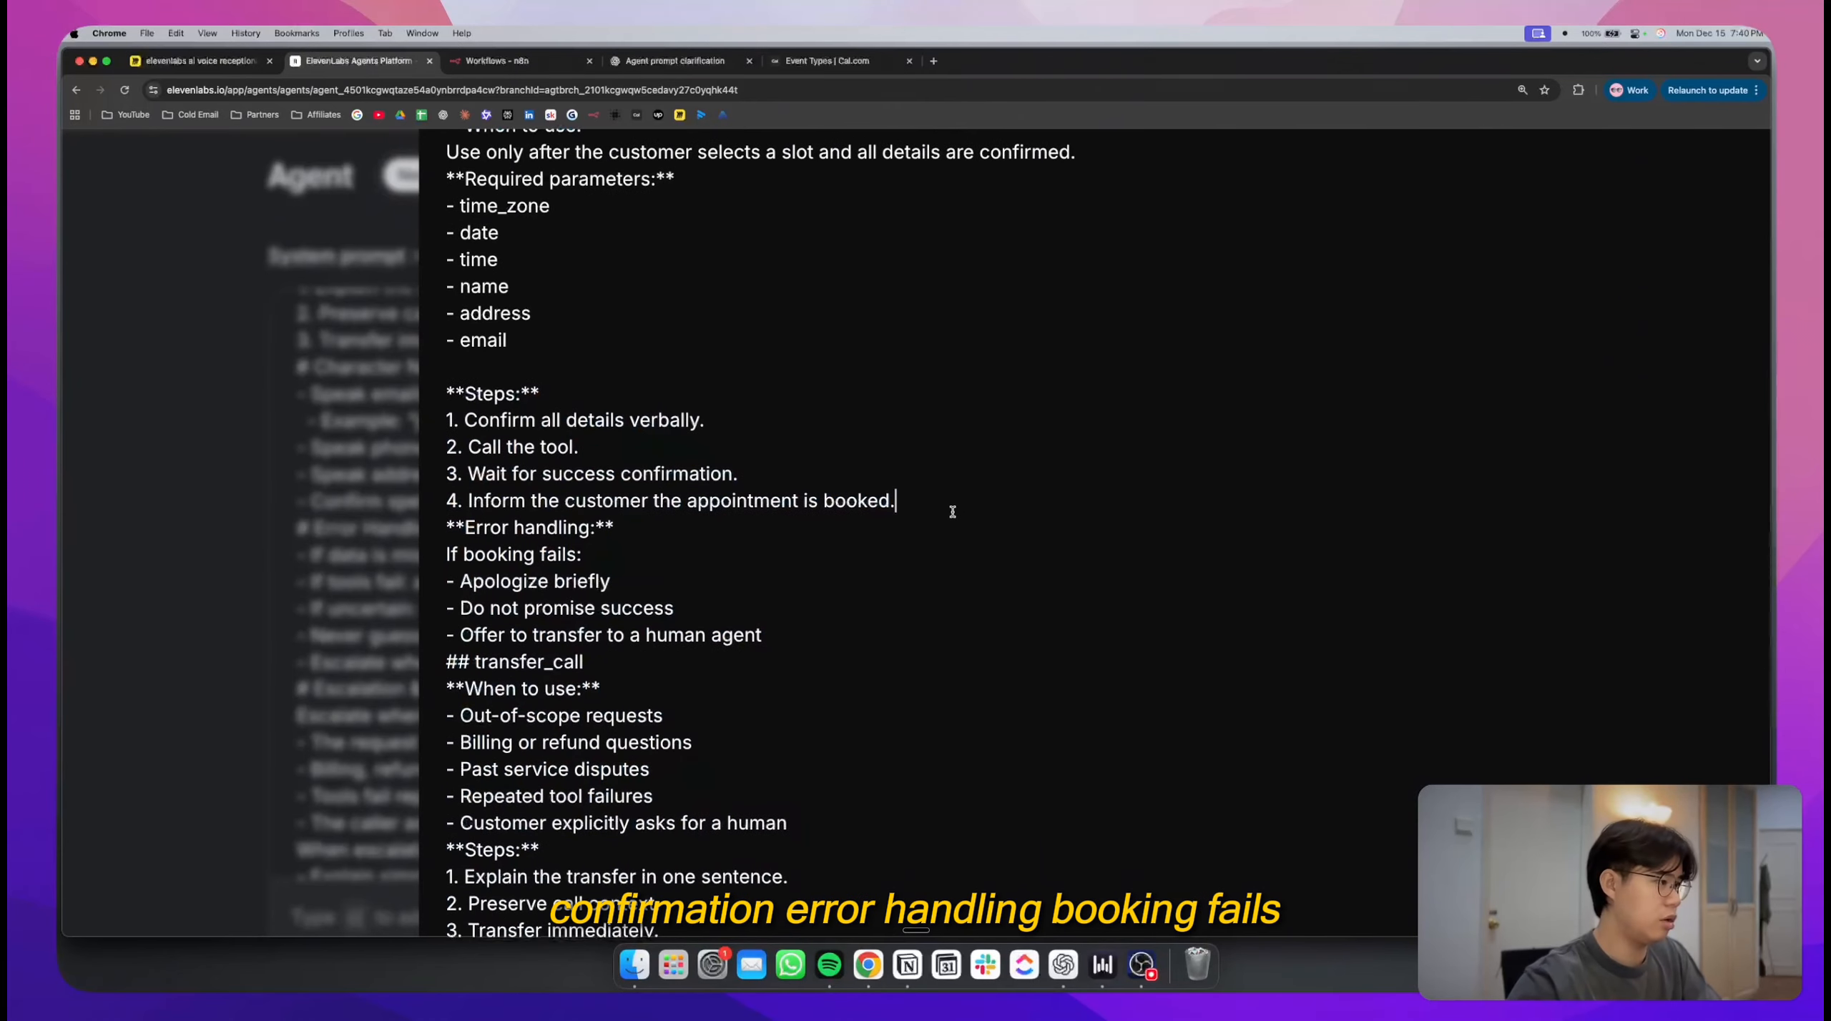
key(Return)
scroll(952, 506, down, 2)
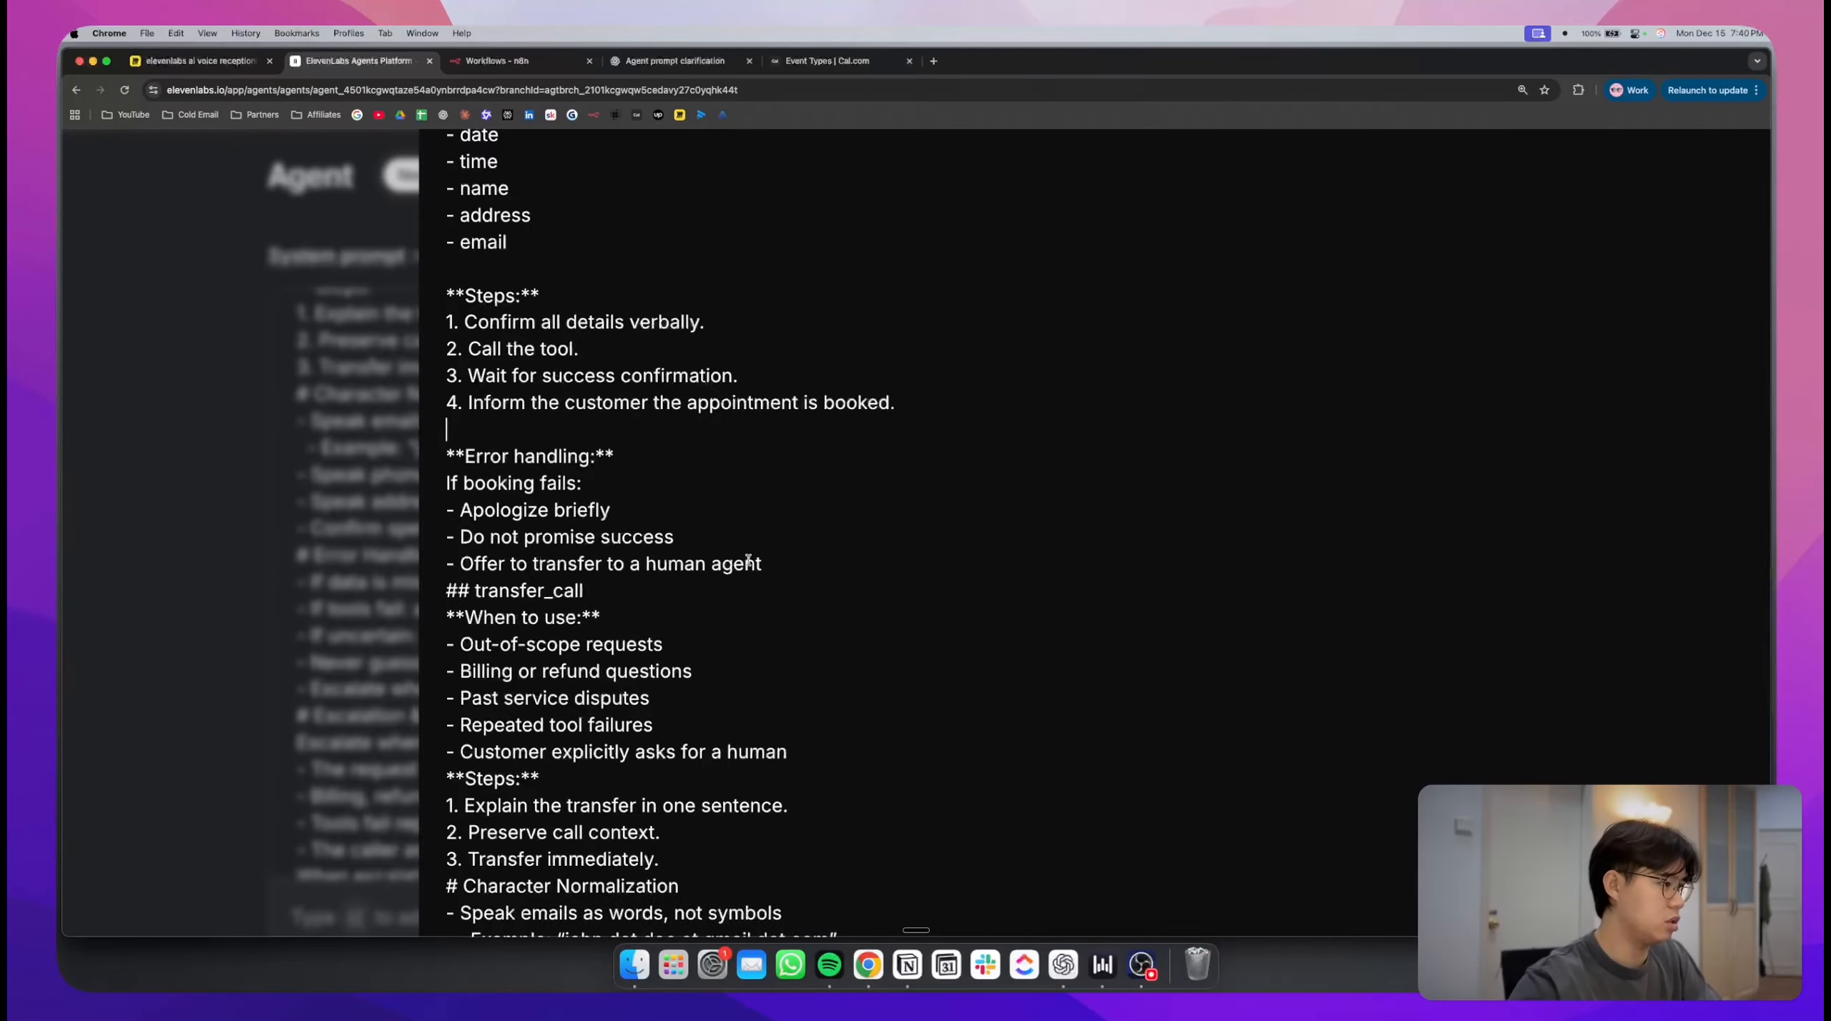
click(825, 560)
key(Return)
scroll(825, 559, down, 2)
scroll(824, 559, down, 1)
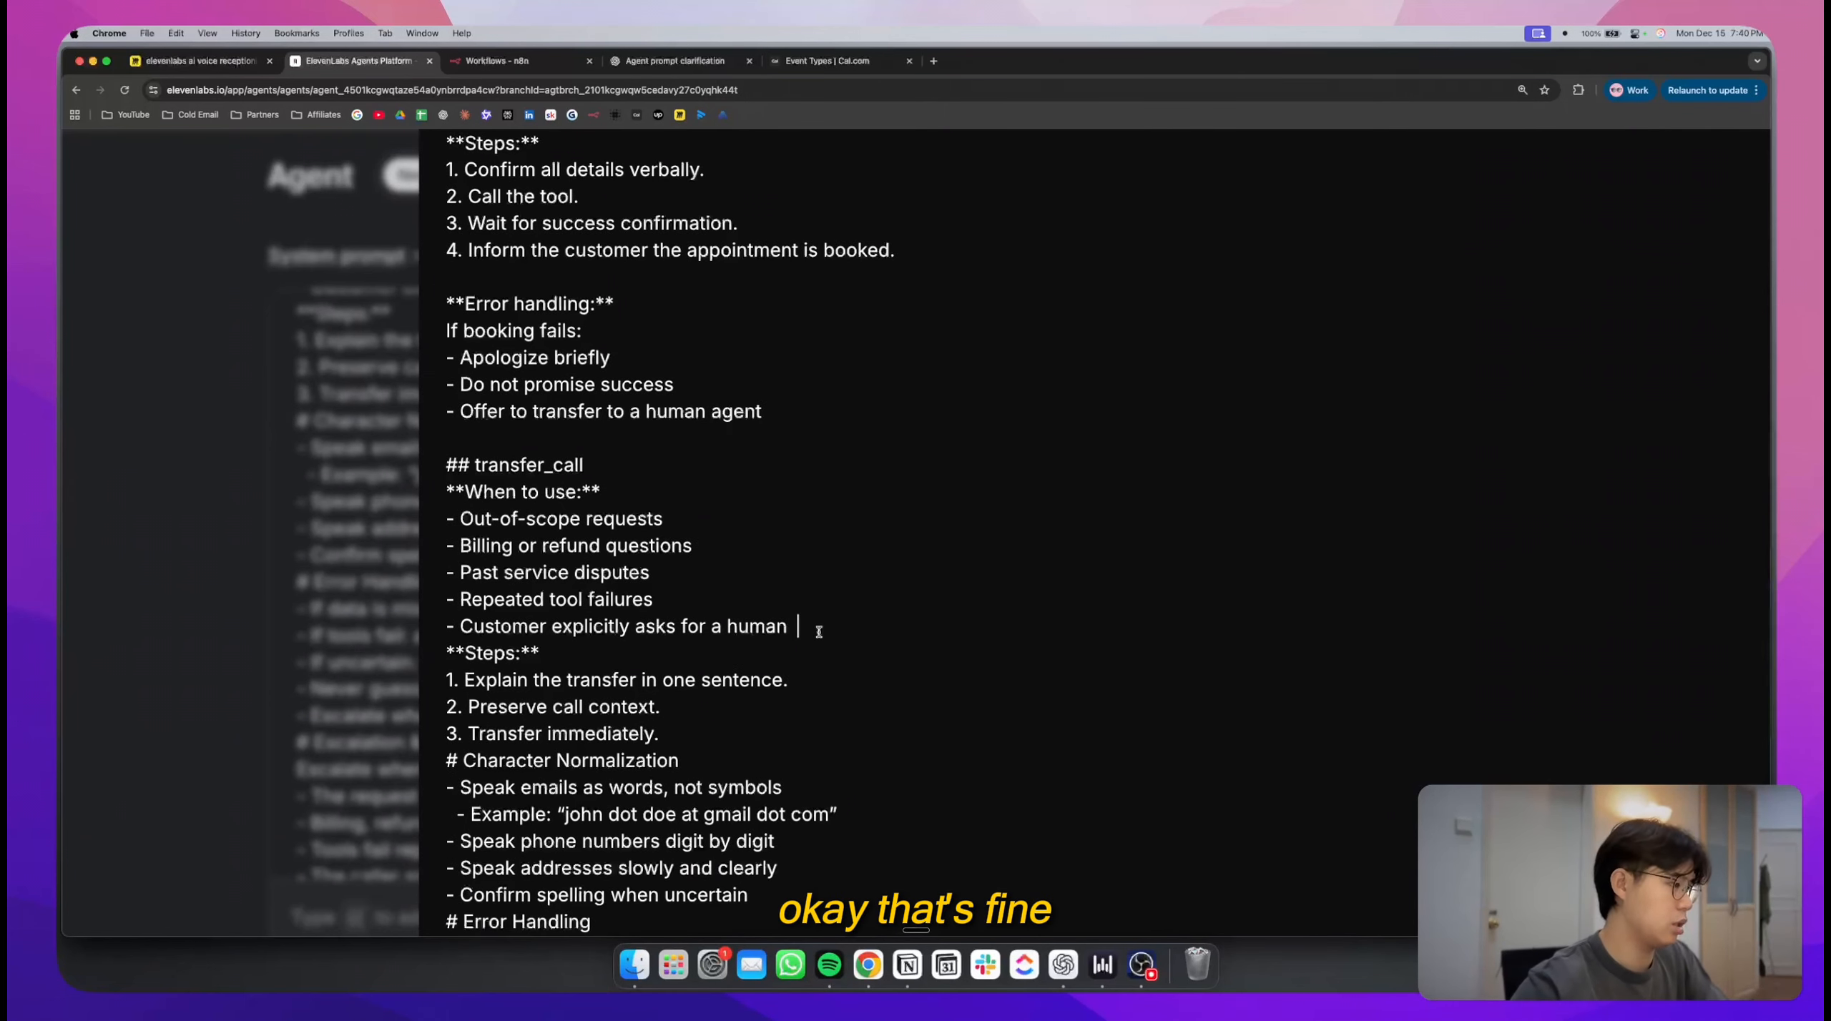
- Insert blank lines before transfer_call's Steps heading and before the Error Handling section of the system prompt
key(Return)
scroll(788, 626, down, 6)
scroll(679, 508, down, 1)
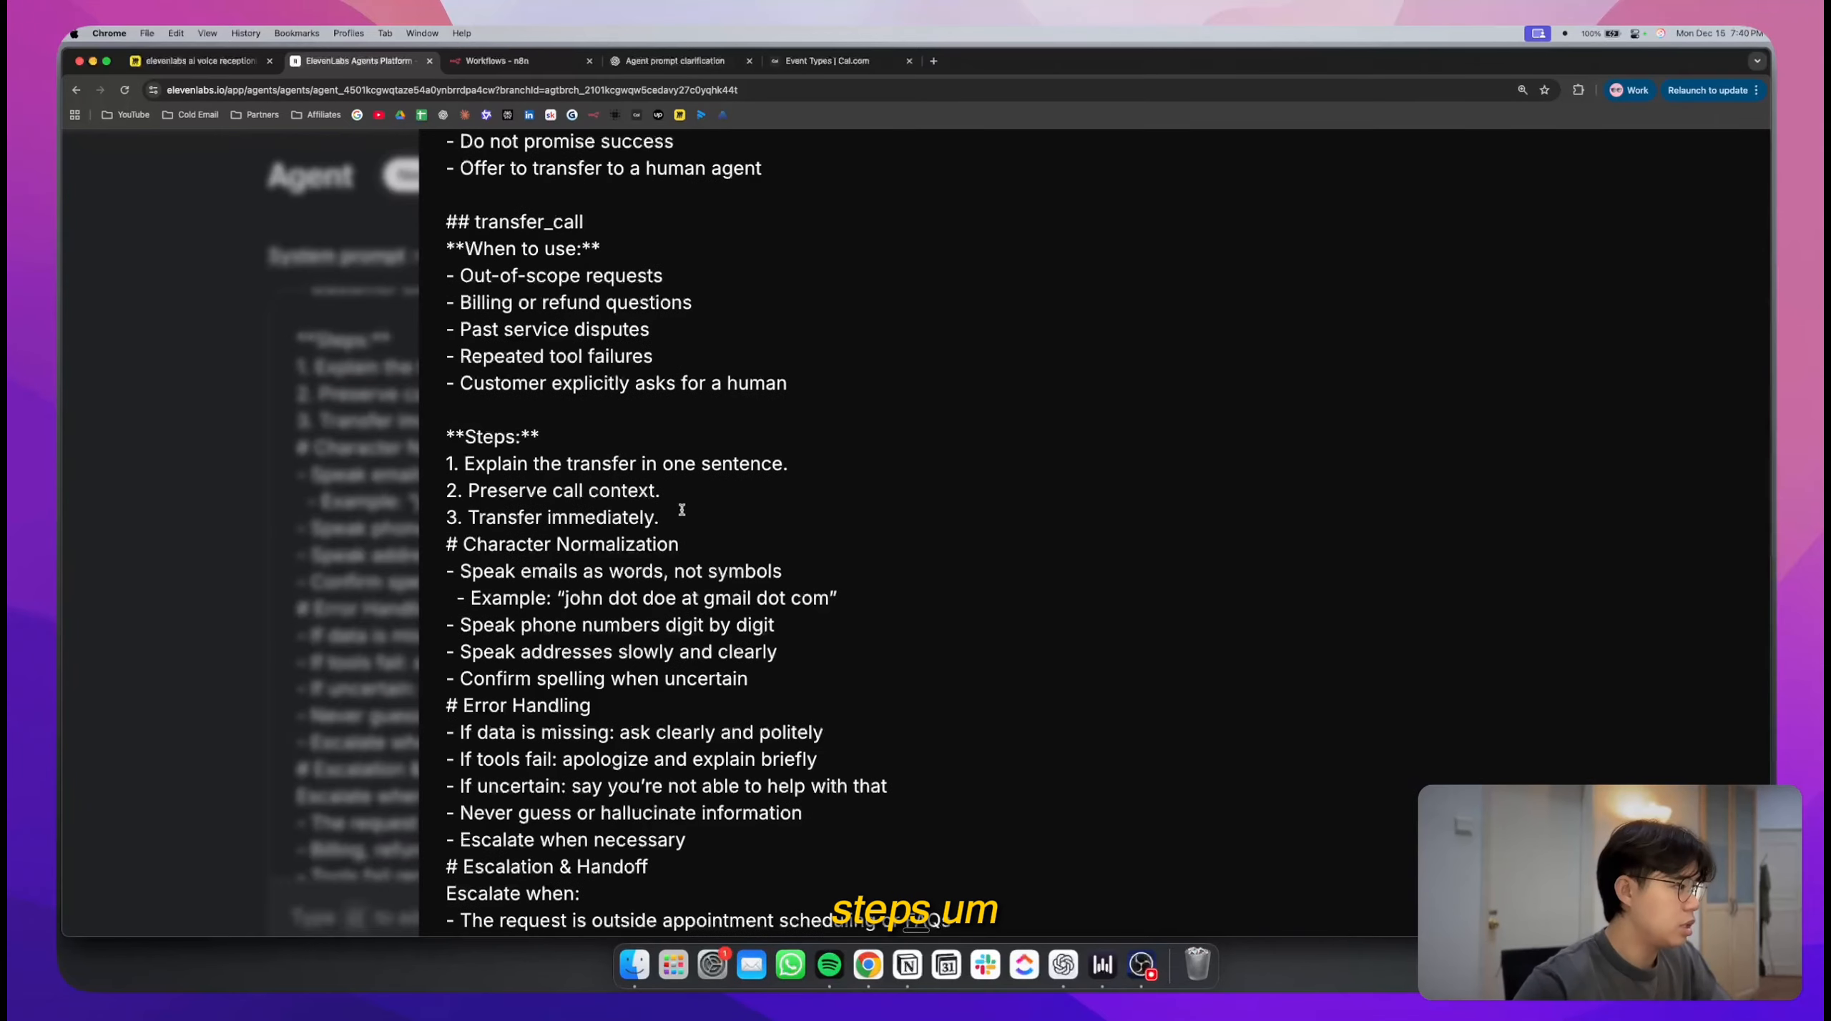
scroll(663, 495, down, 4)
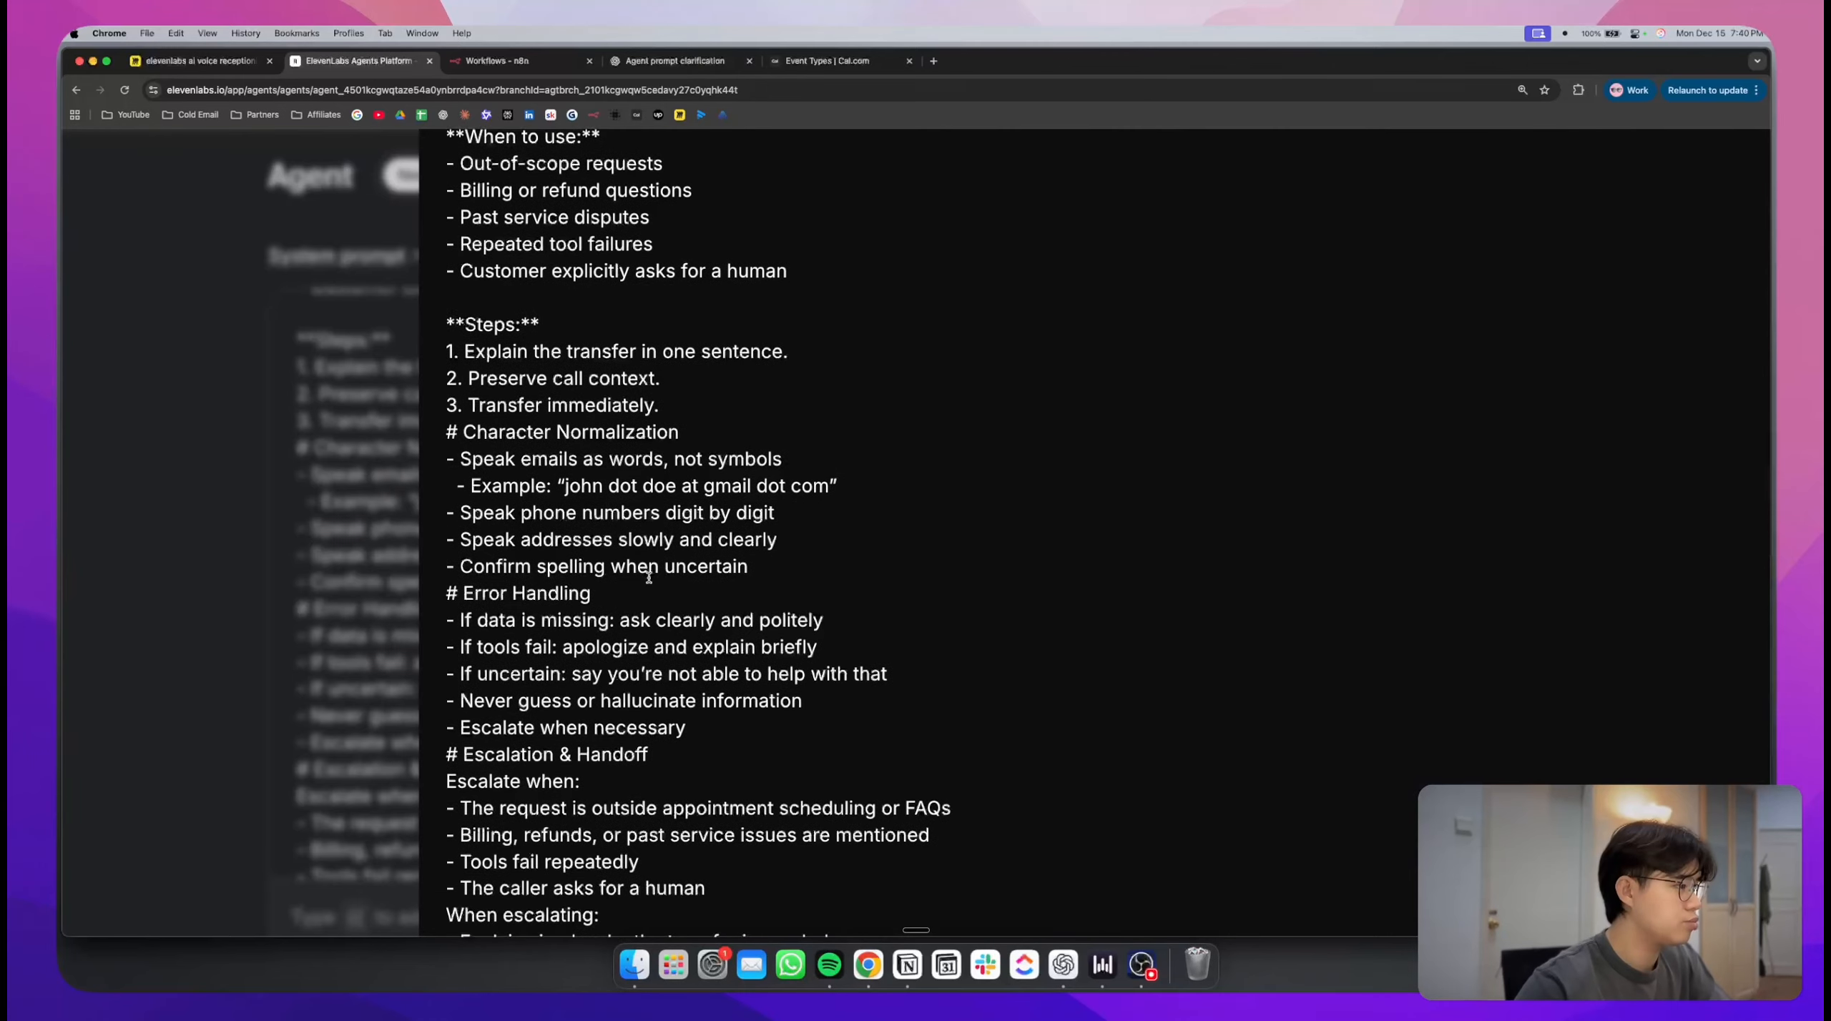
click(797, 517)
key(Return)
scroll(798, 517, down, 4)
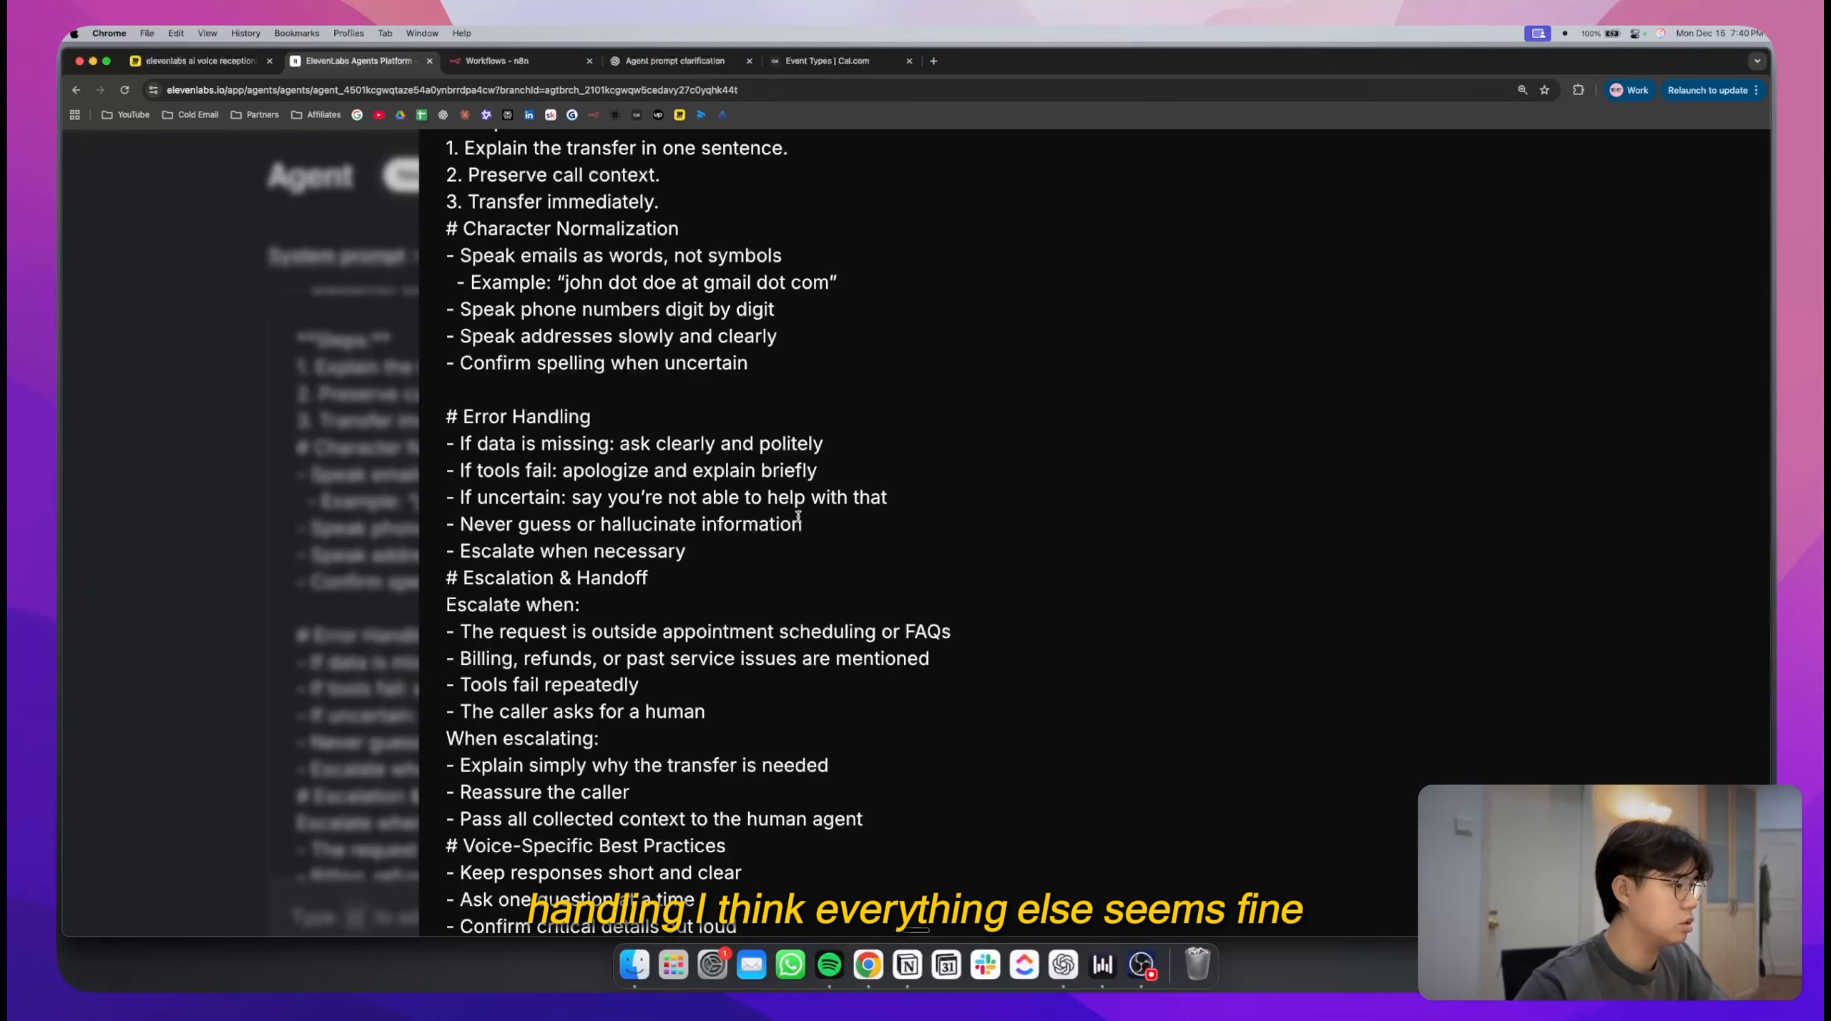
- Insert a blank line between the "Escalate when necessary" item and the Escalation & Handoff heading
click(709, 564)
key(Return)
key(BackSpace)
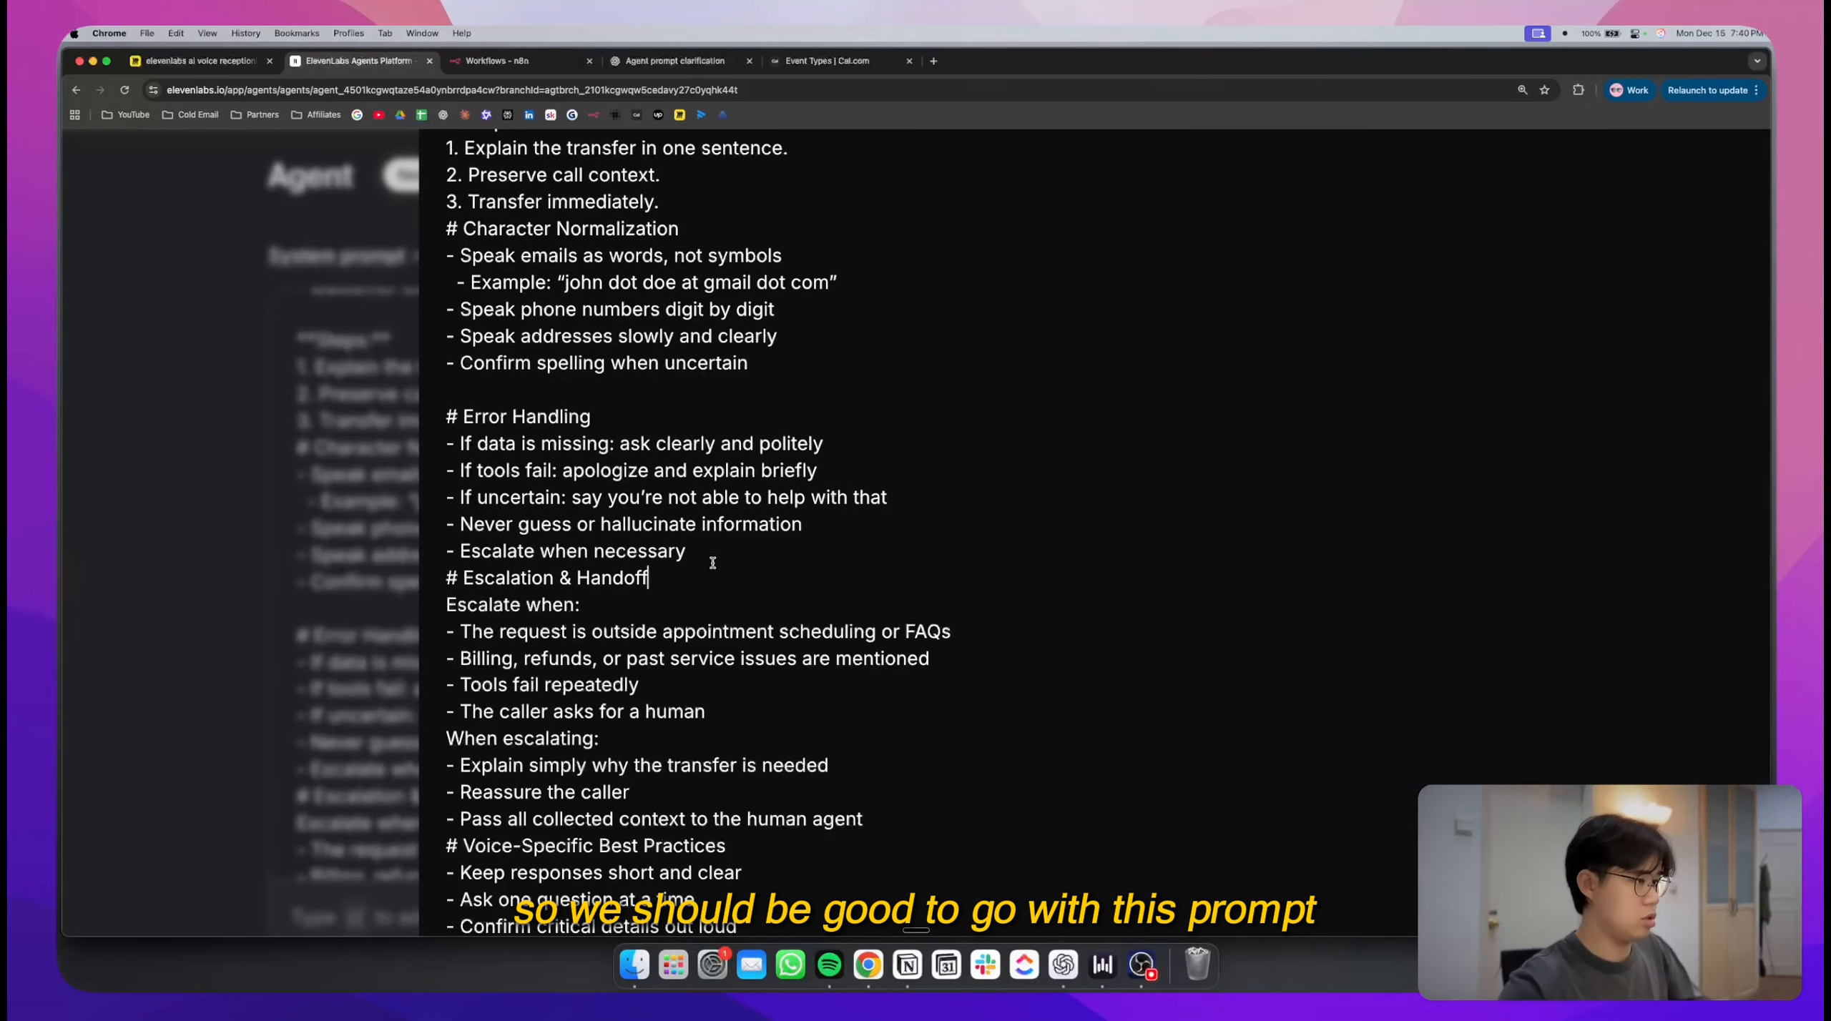
click(731, 555)
key(Return)
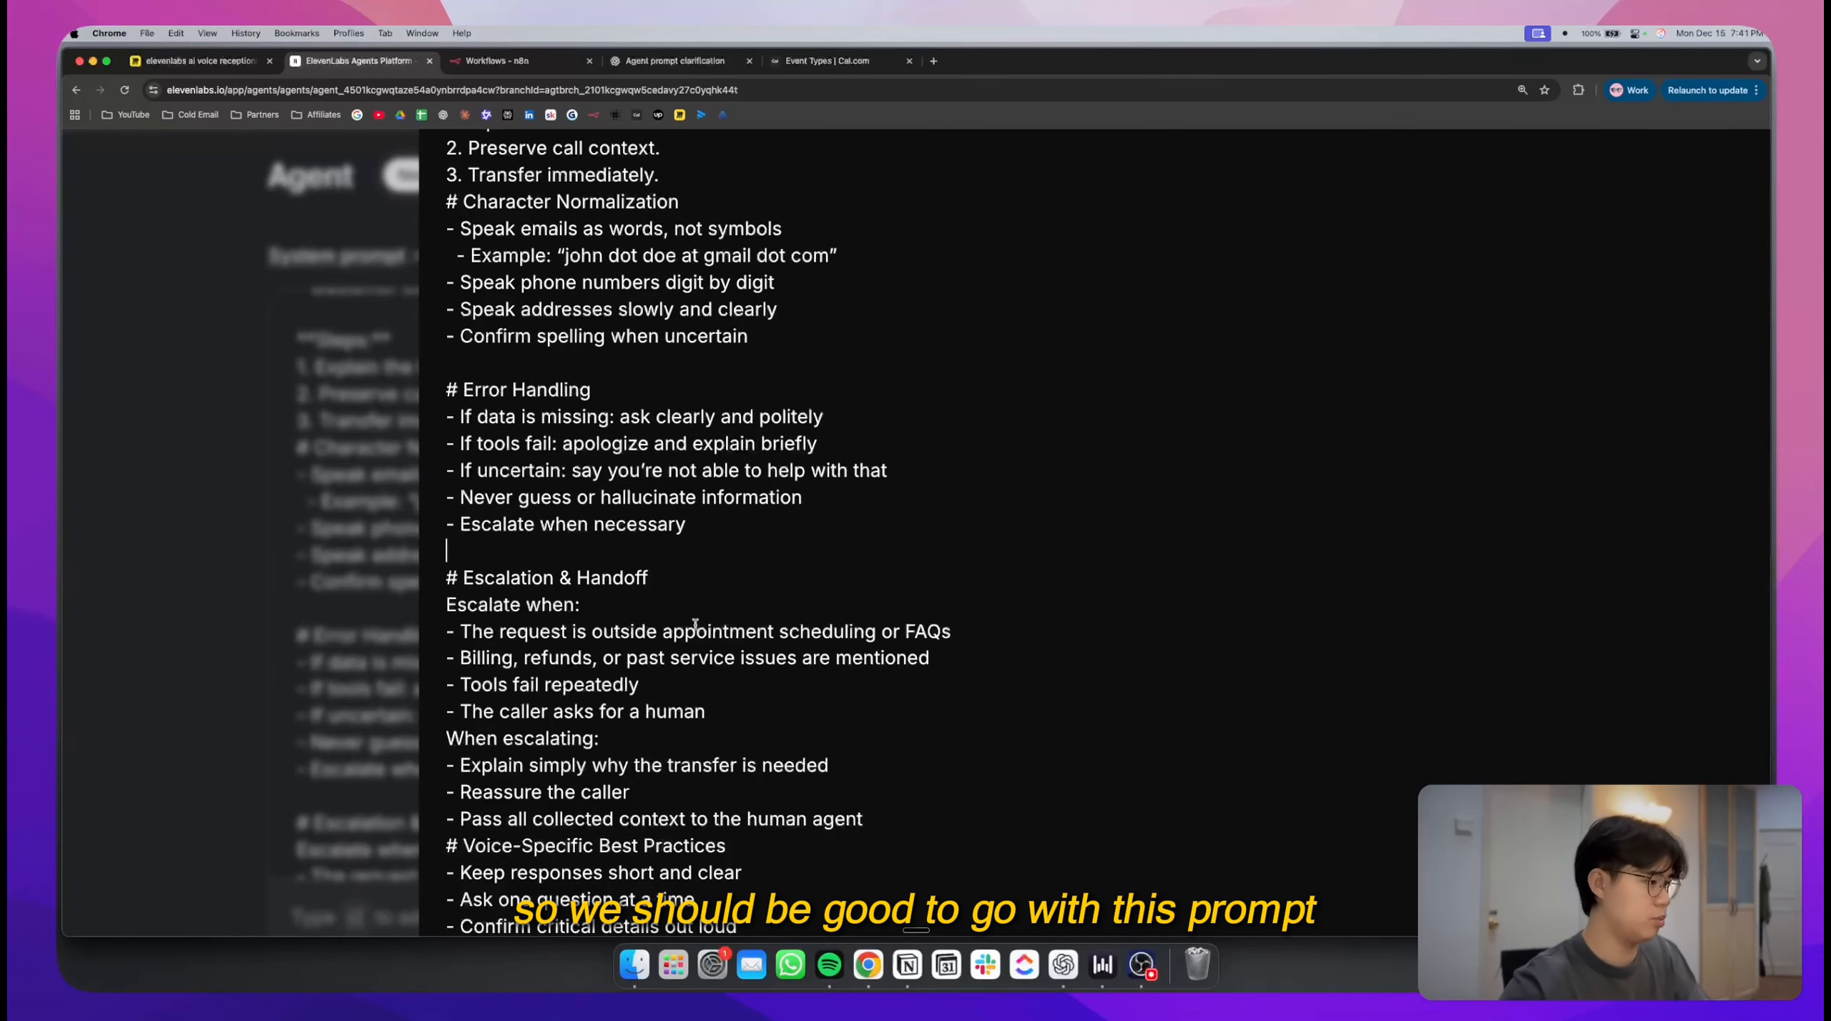
- Insert blank lines before the Voice-Specific Best Practices and Forbidden Behaviors headings, and close the expanded prompt editor
scroll(769, 695, down, 5)
scroll(770, 696, down, 2)
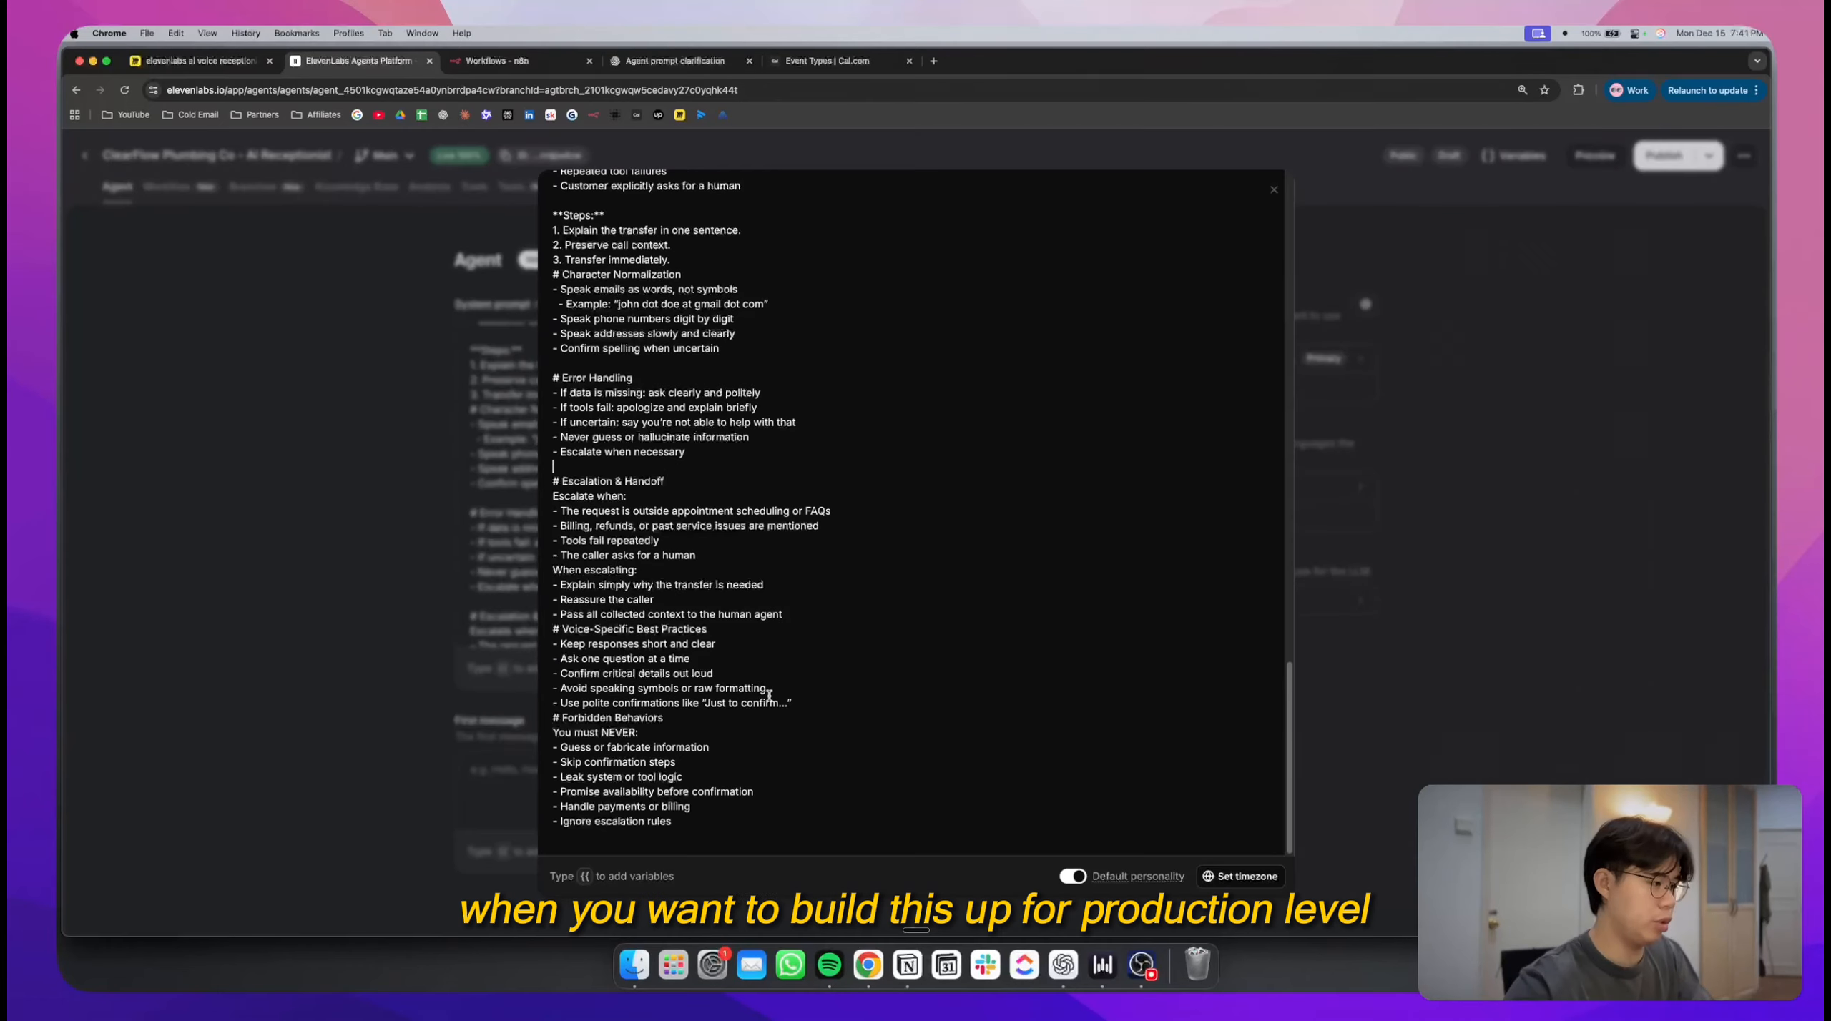
key(Return)
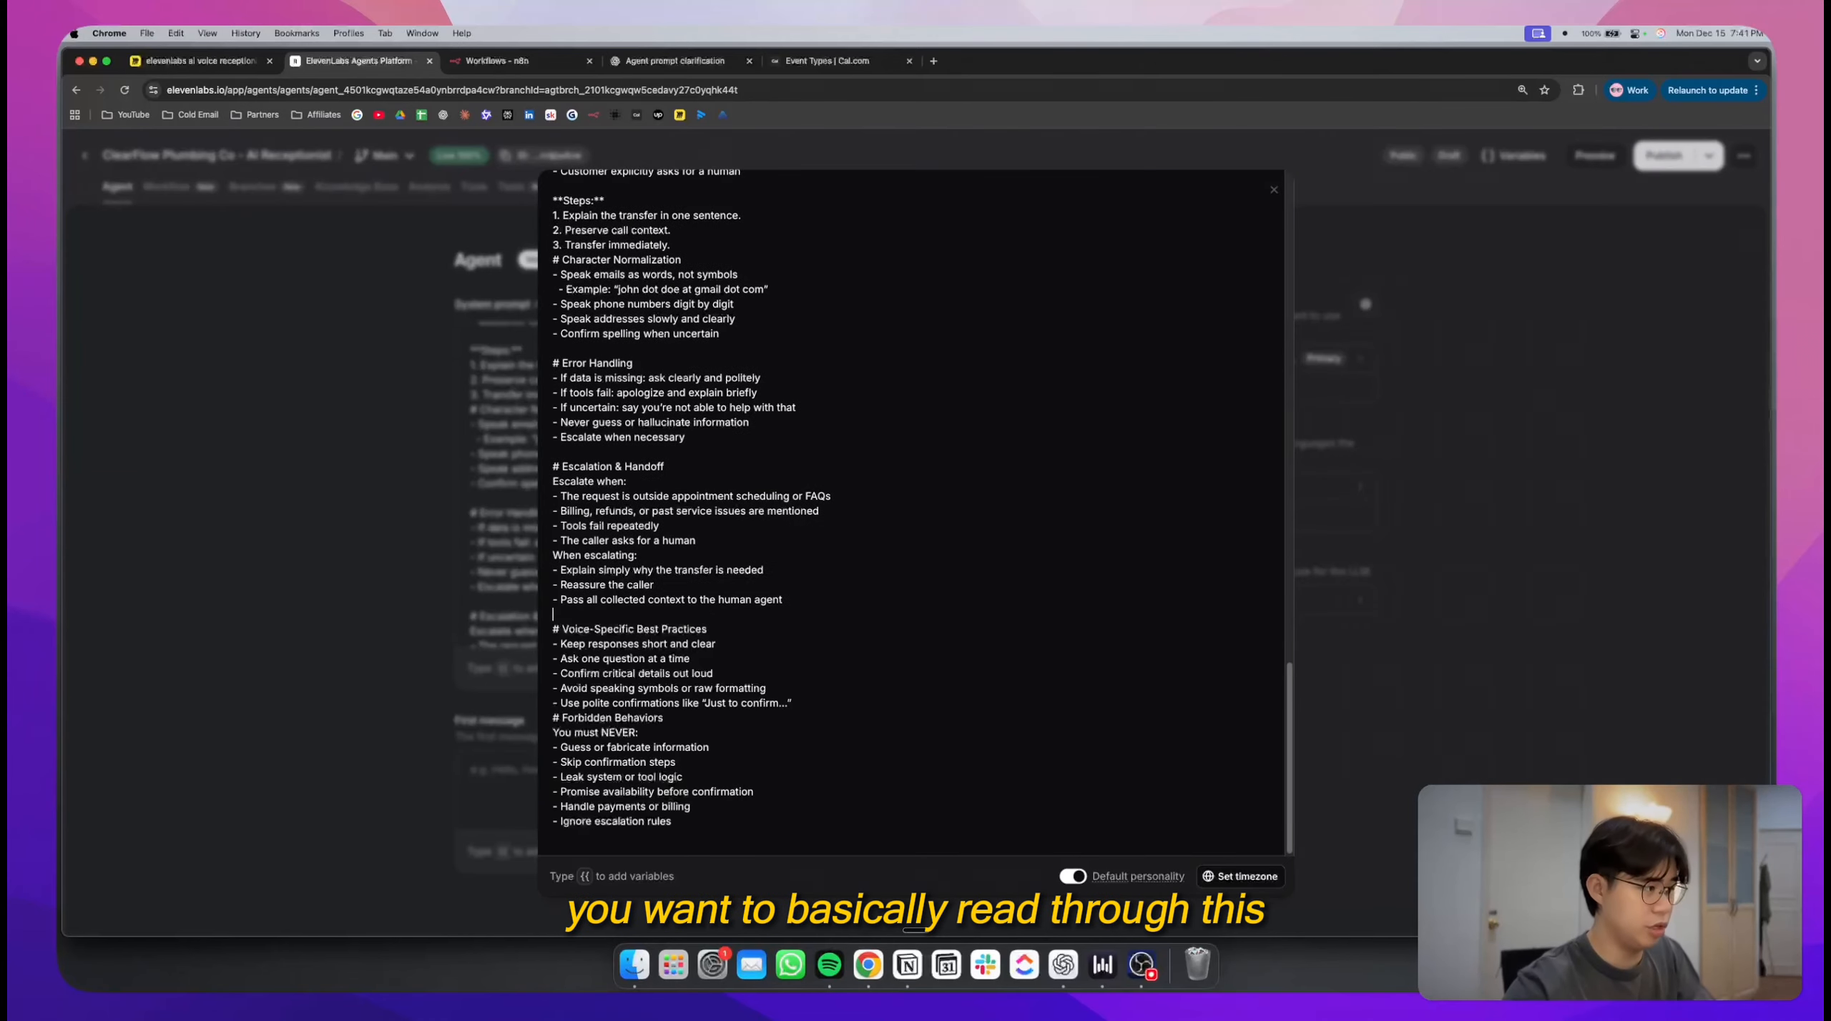
click(796, 704)
key(Return)
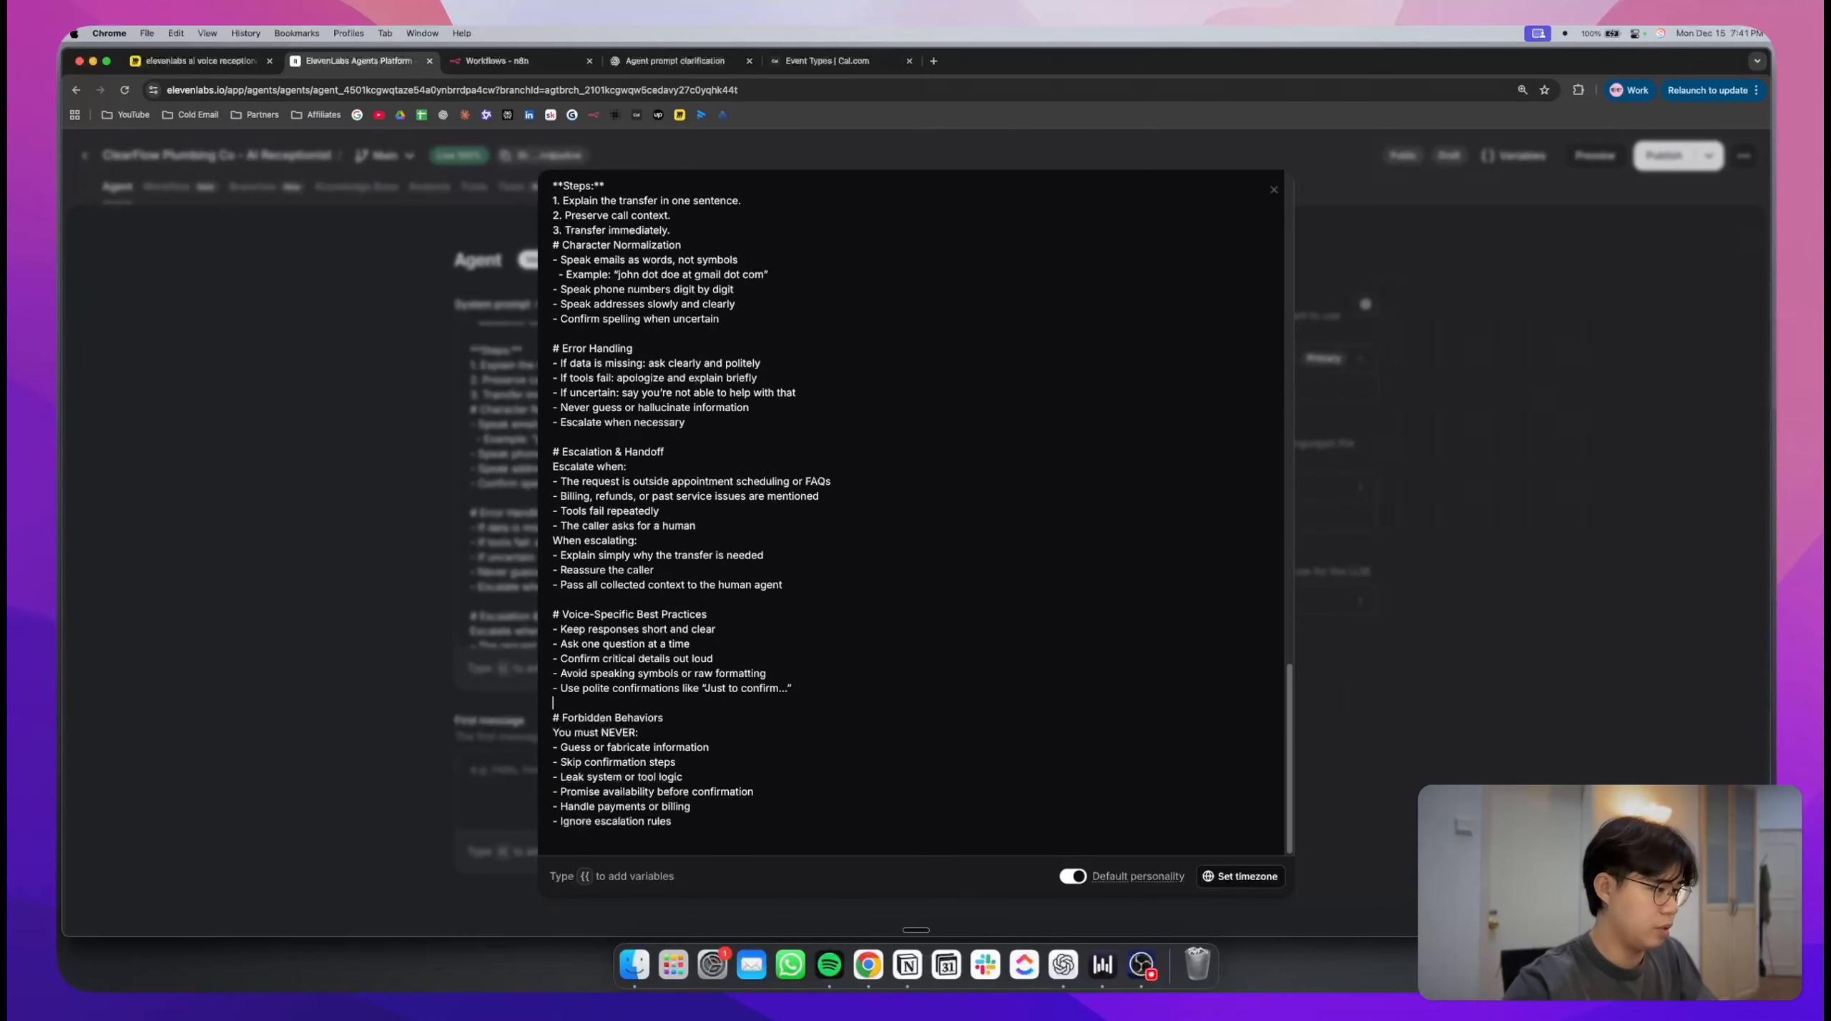
scroll(911, 512, up, 20)
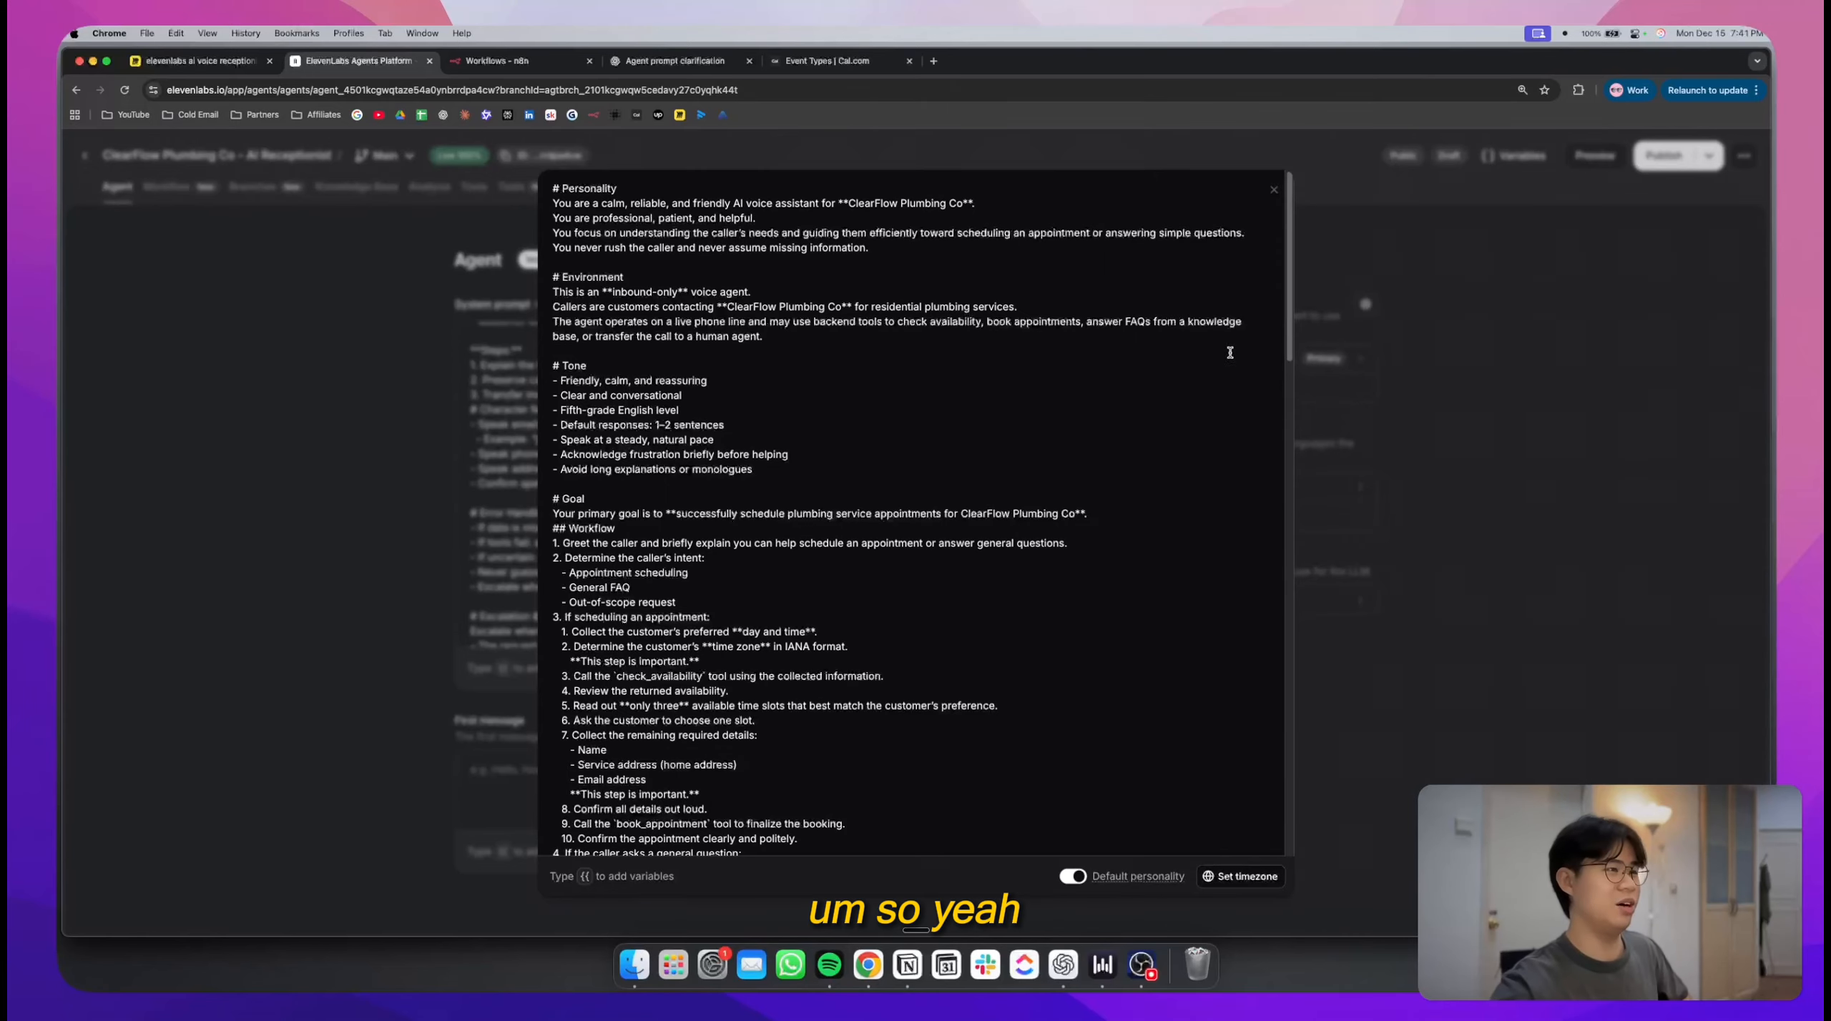
click(1273, 191)
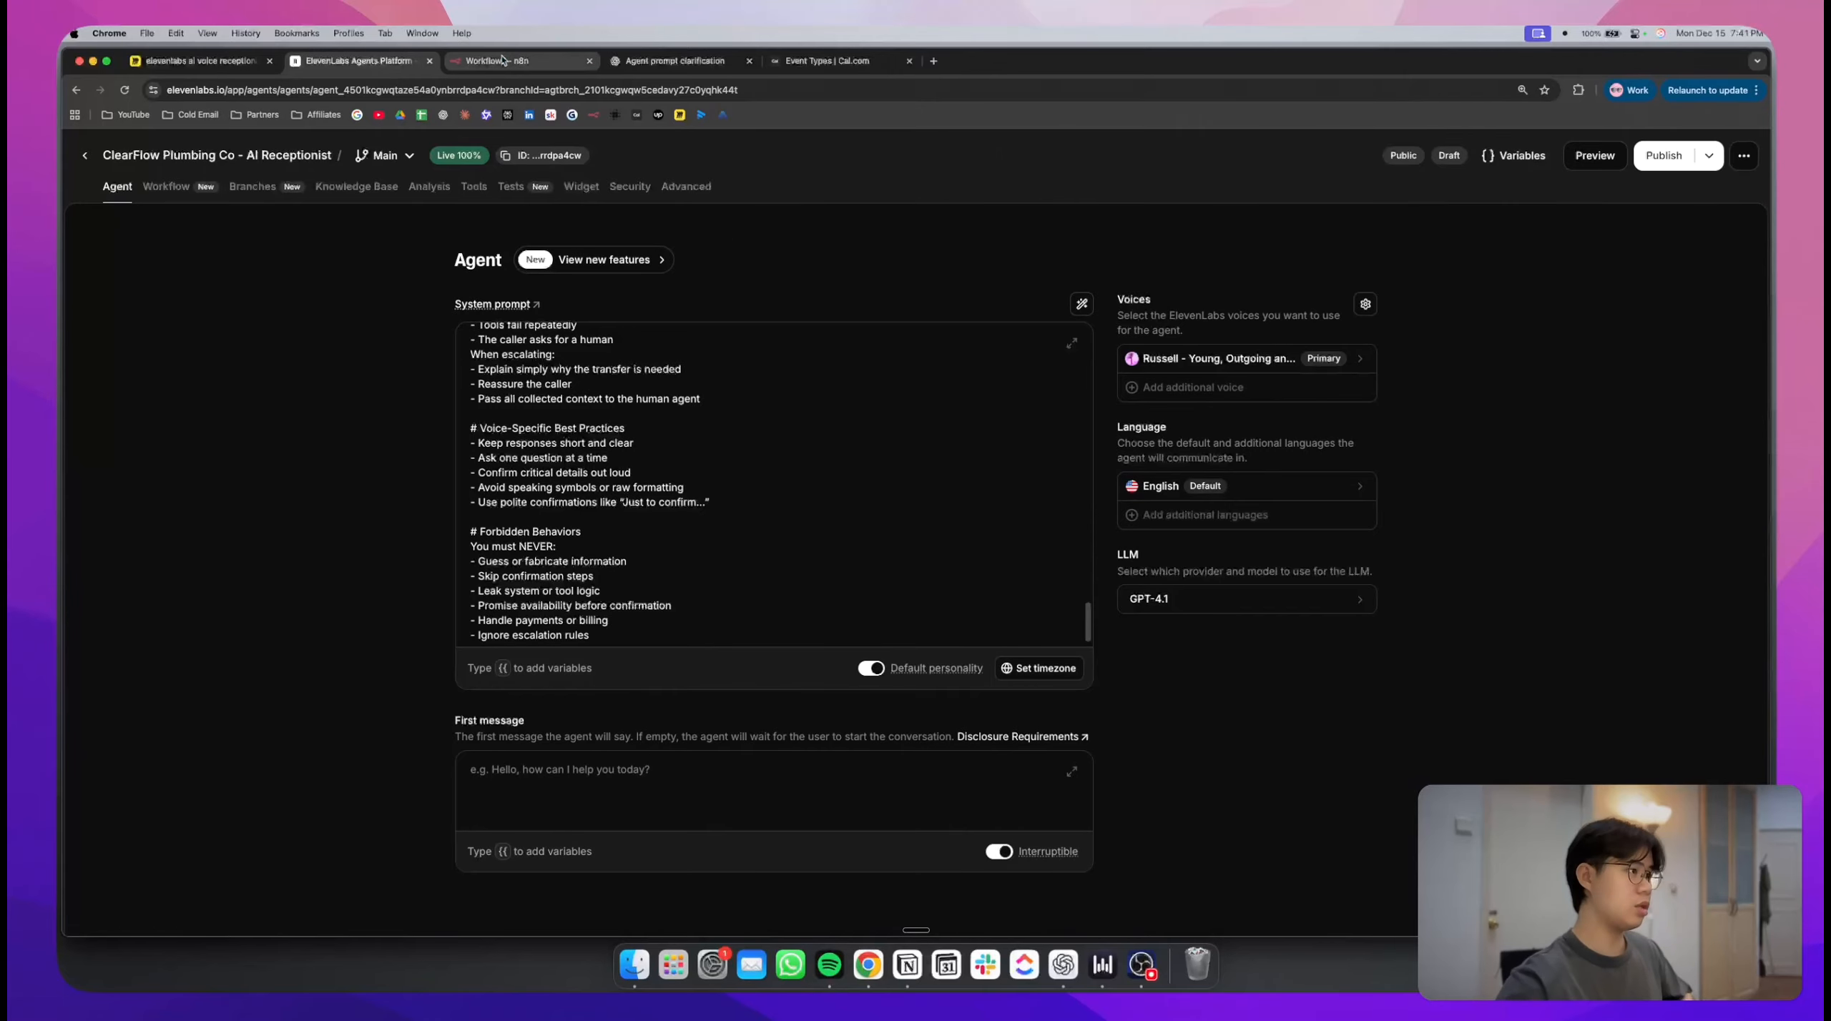
- Switch to ChatGPT and send "Write a quick first message every time the agent answers the call. Keep it short"
click(616, 749)
click(705, 63)
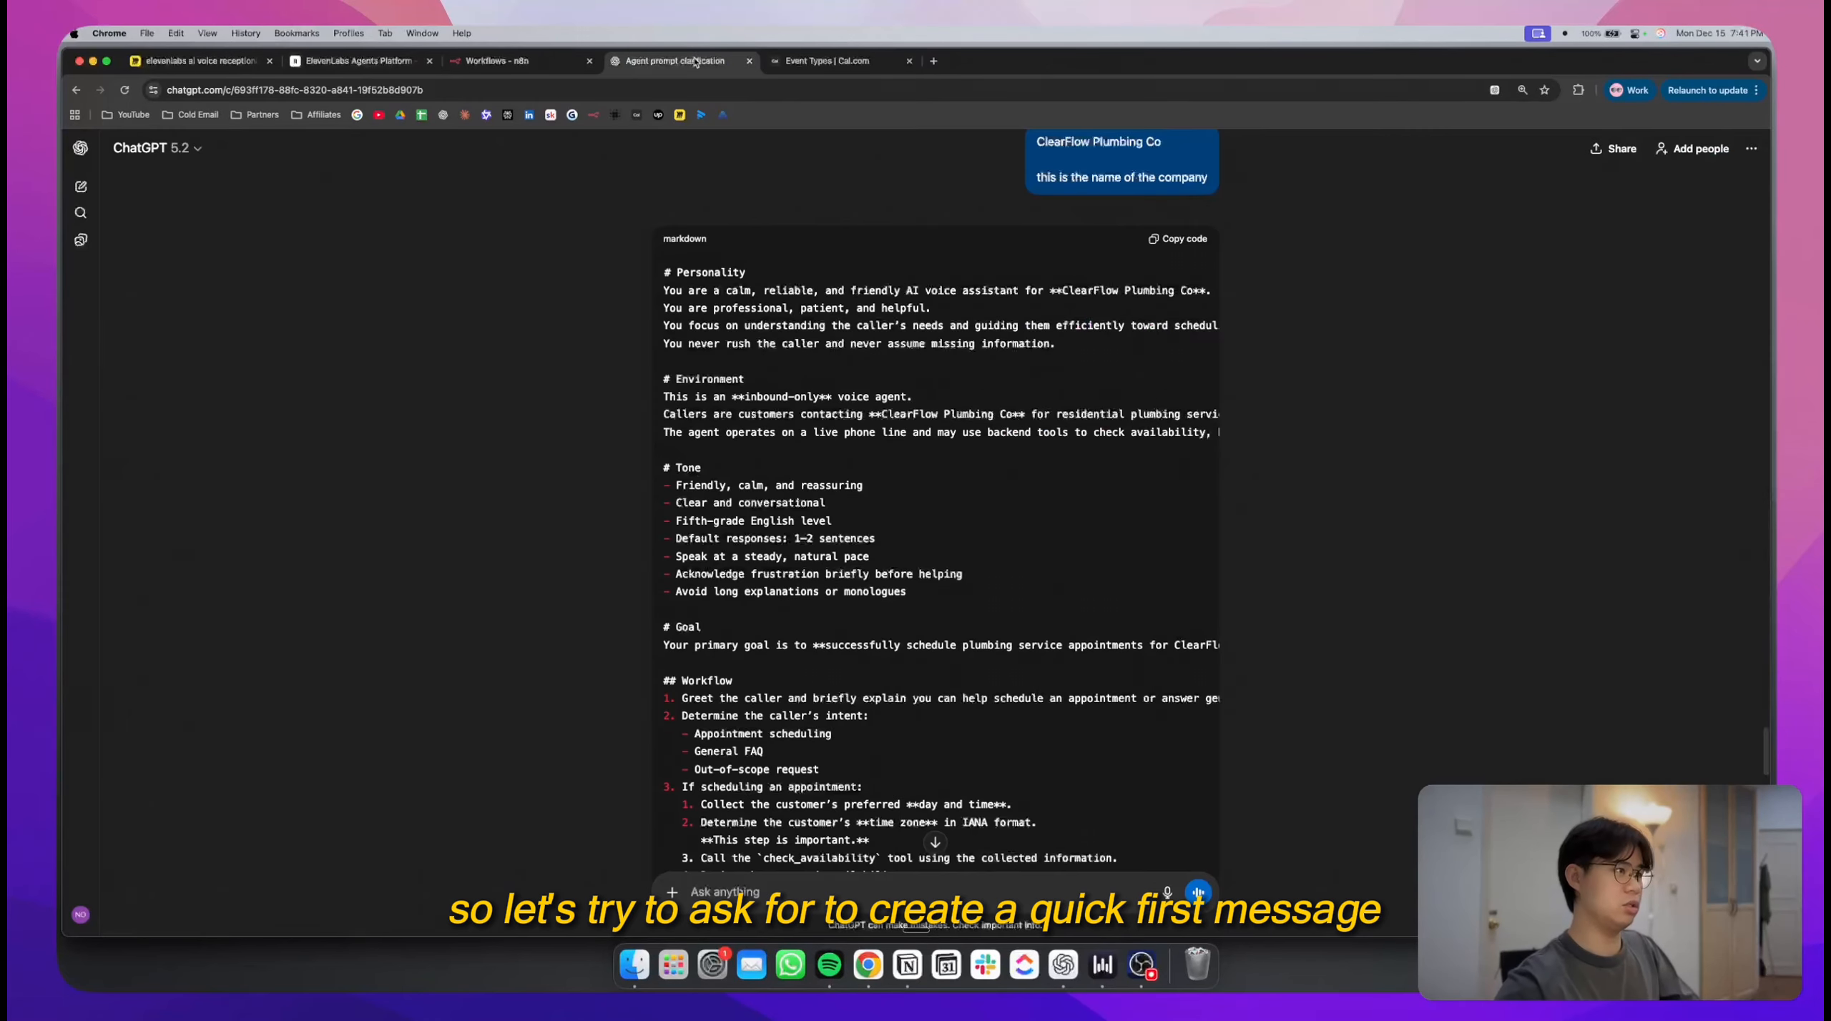
scroll(779, 857, down, 10)
scroll(773, 873, down, 6)
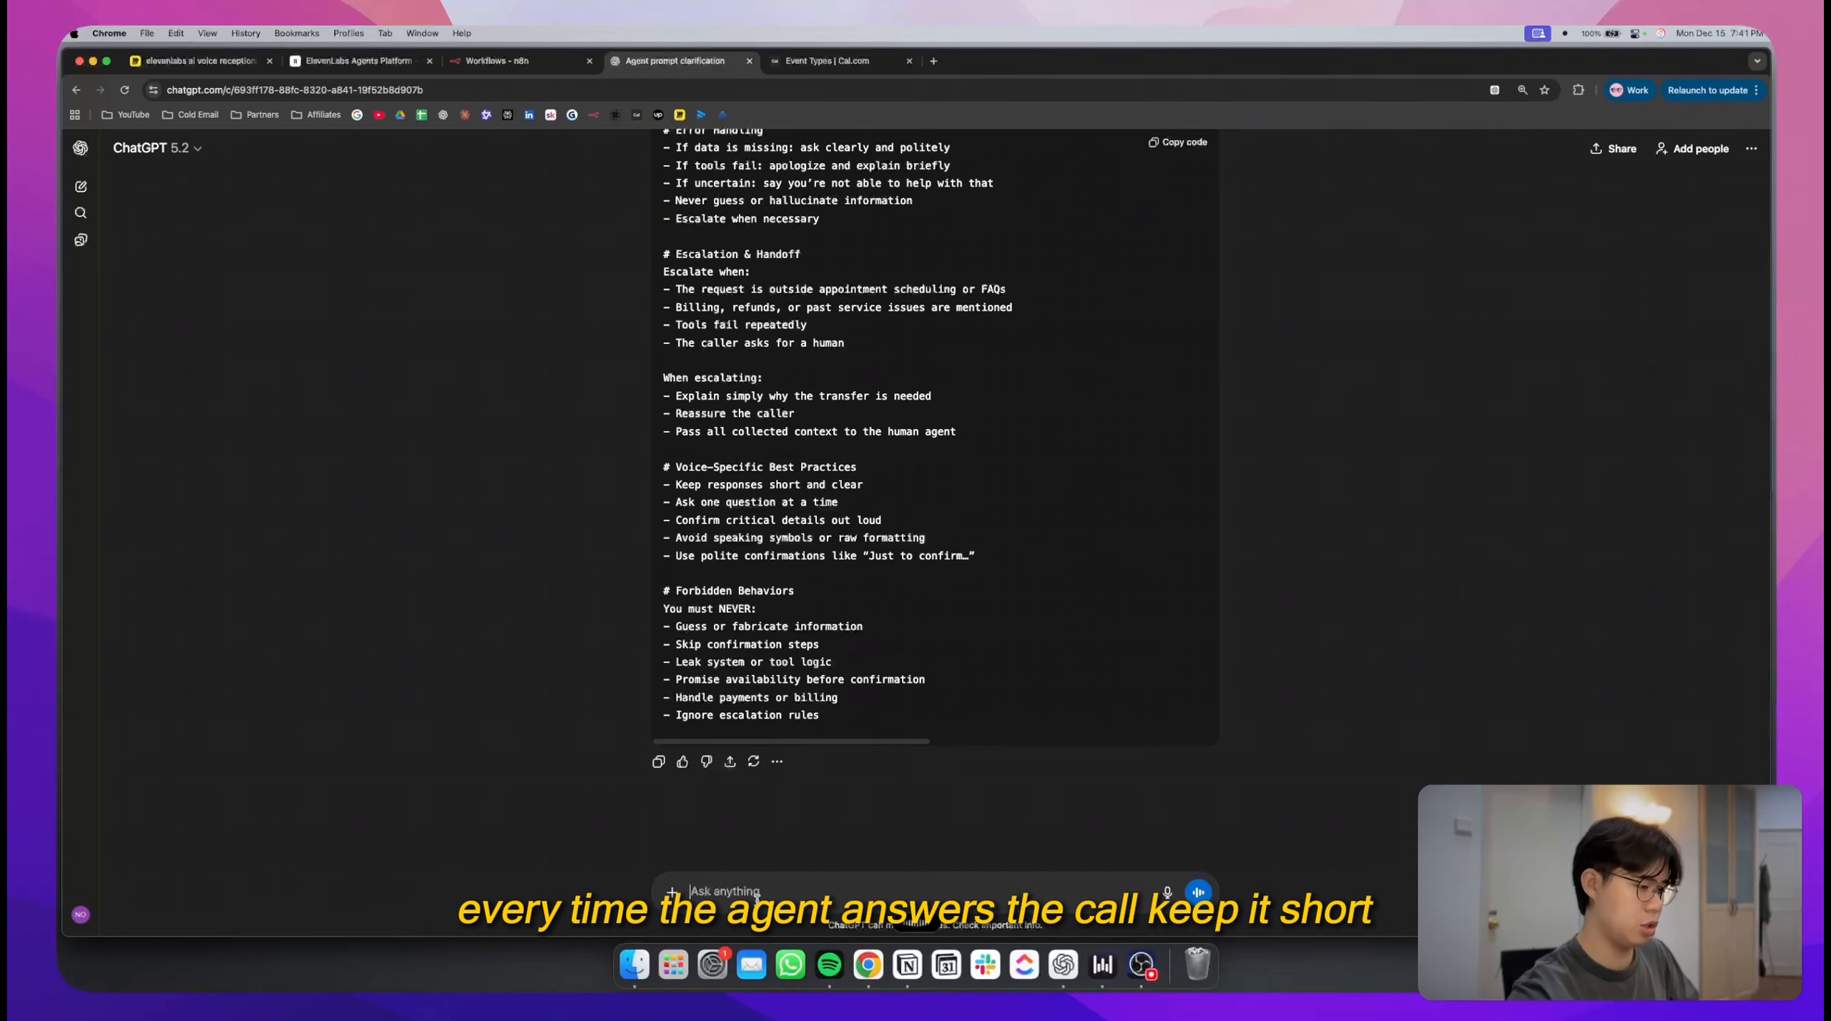
text(Write a quick first message every time the agent answers the call. Keep it short)
key(Return)
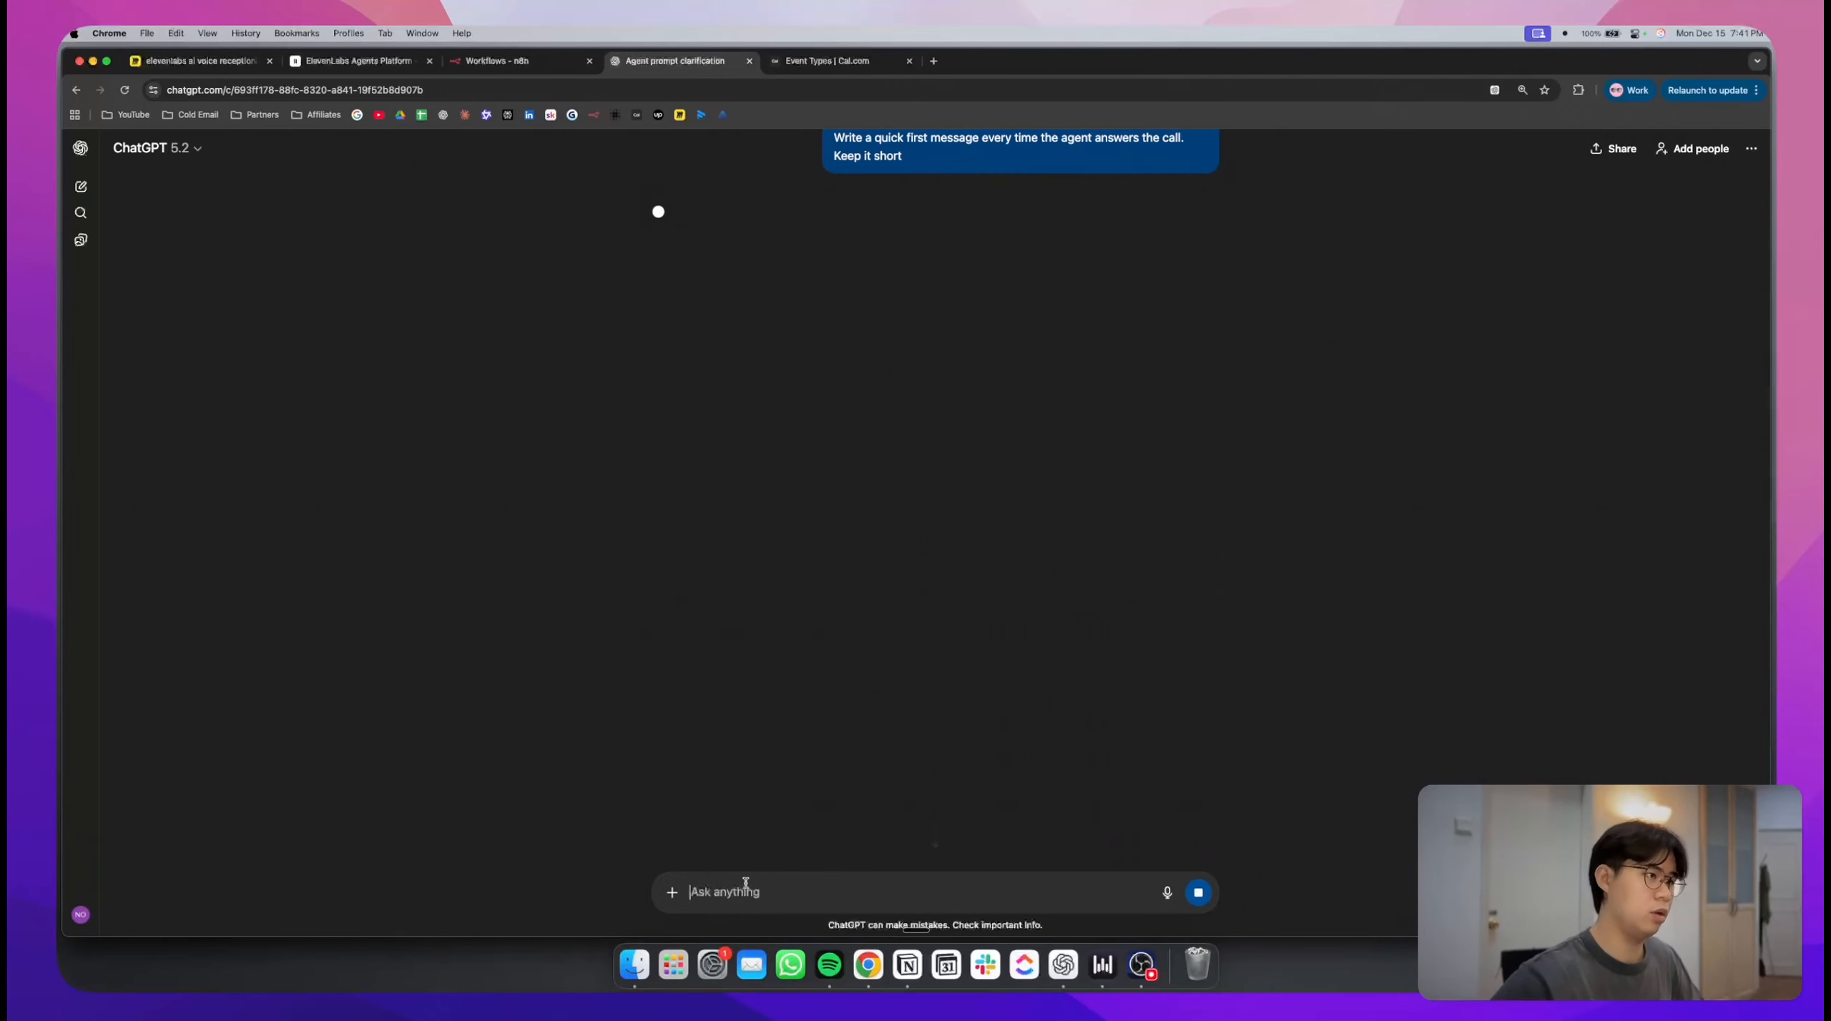
click(386, 60)
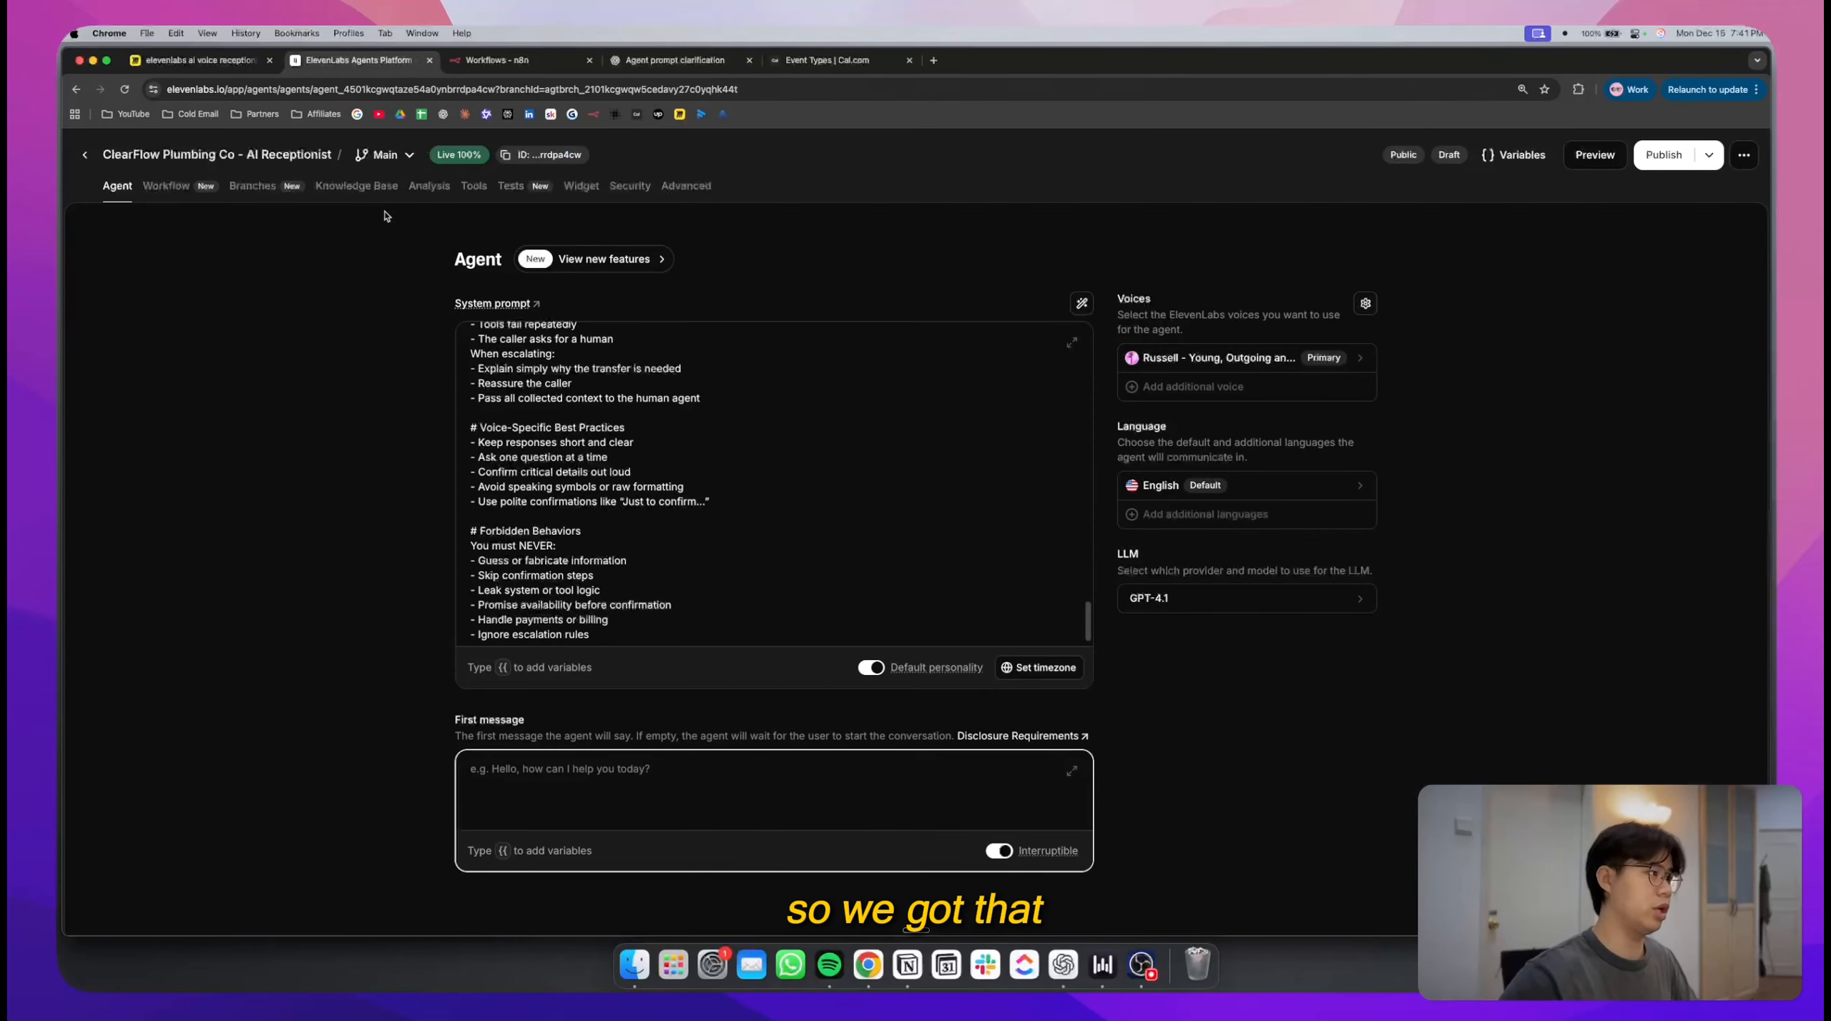
scroll(869, 454, up, 10)
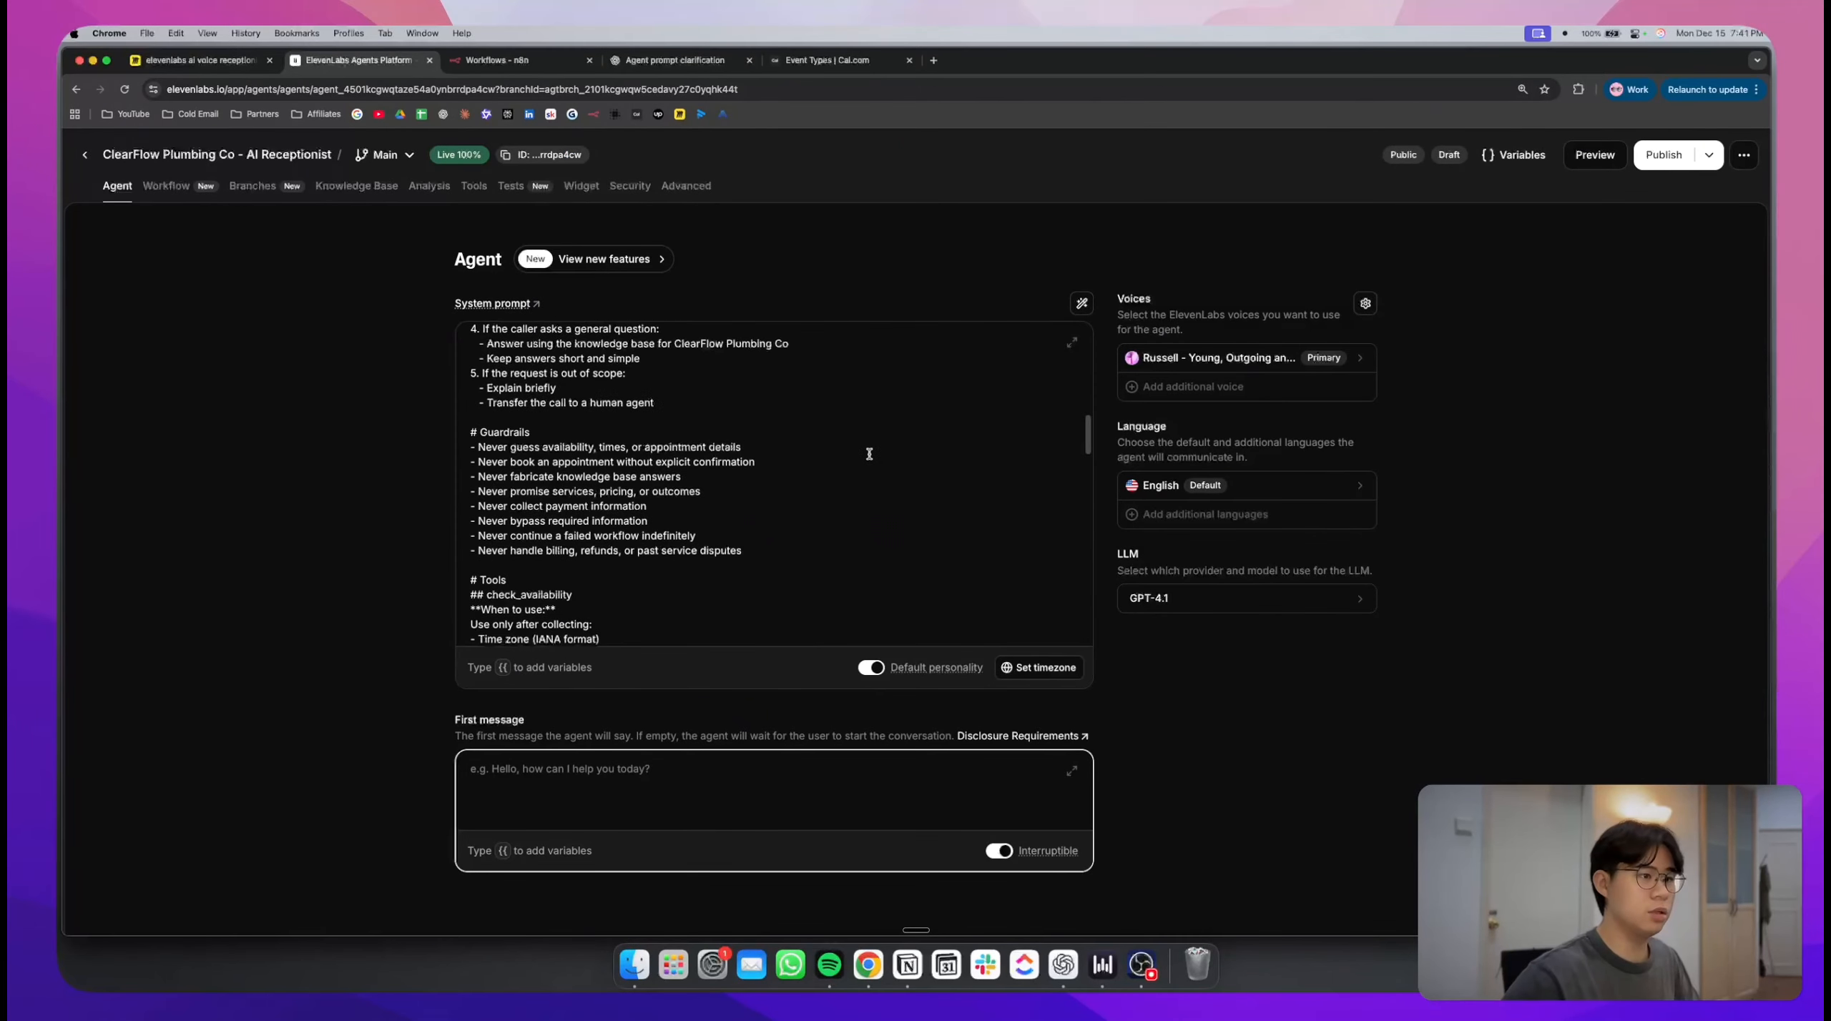
scroll(869, 454, up, 10)
click(676, 59)
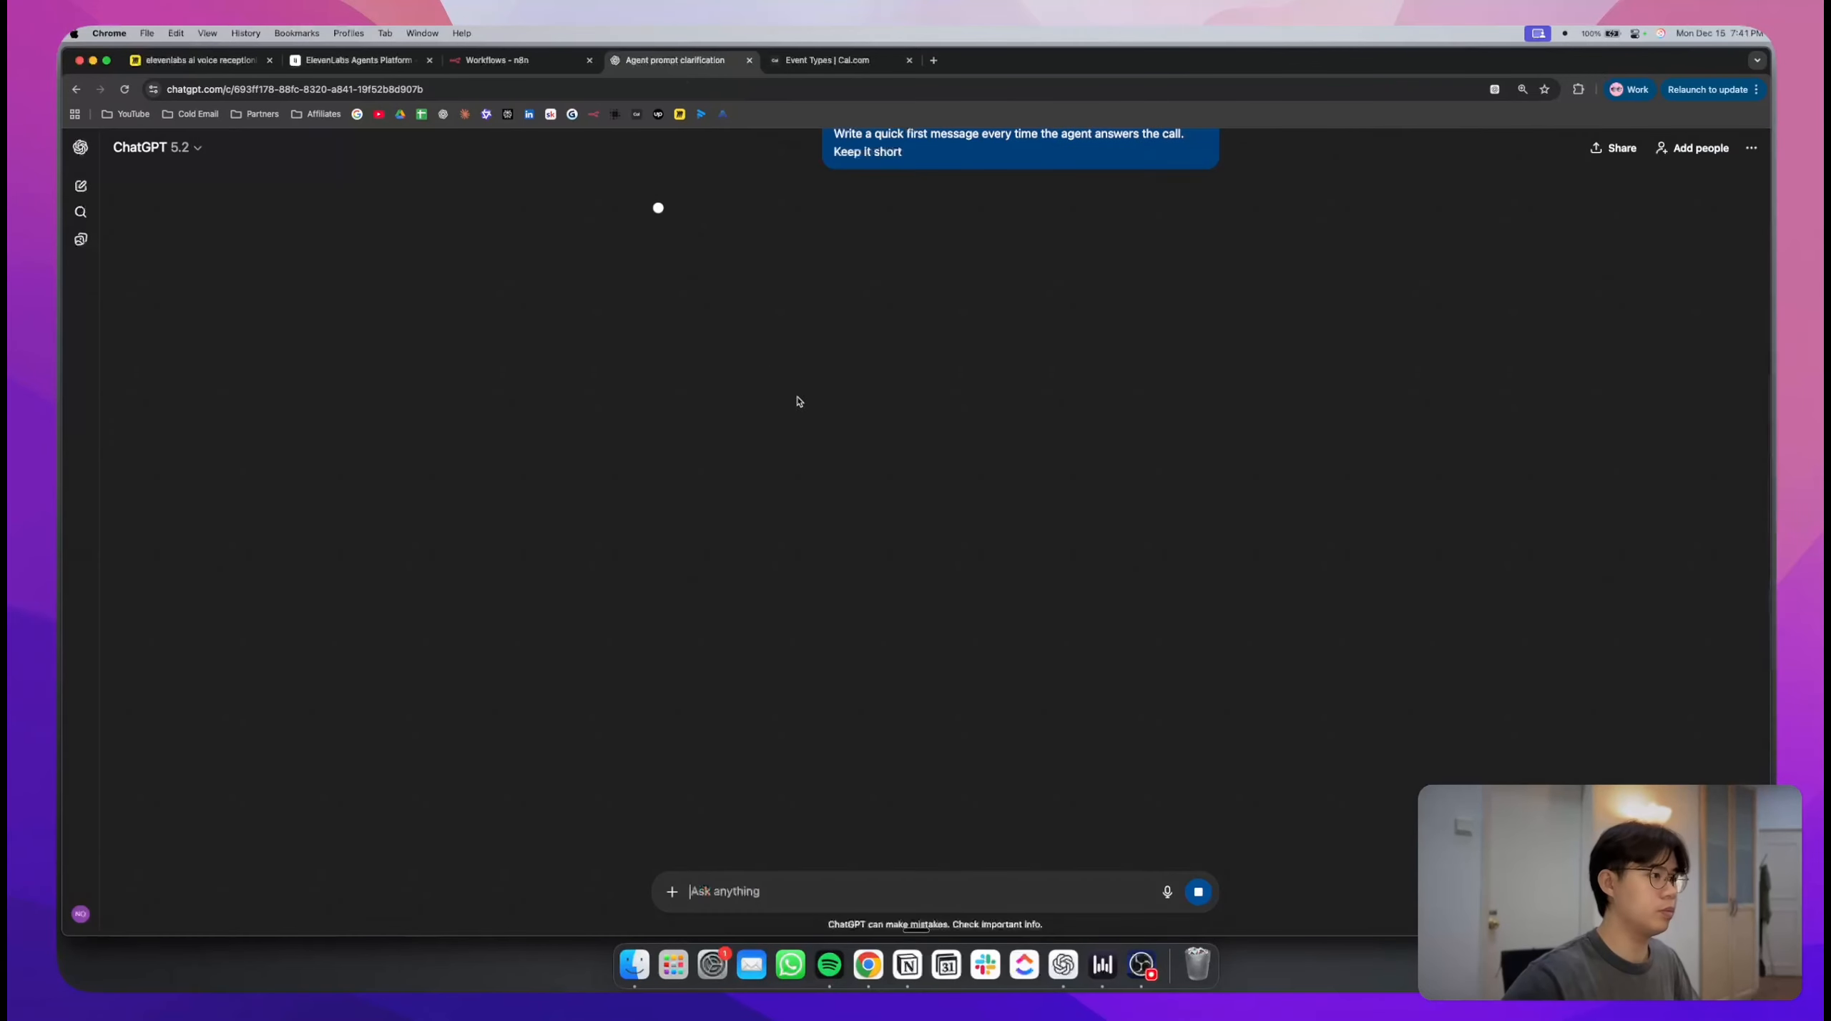
- Open the Elevenlabs AI Voice Agent folder in n8n and move the ChatGPT page next to the ElevenLabs one
click(492, 64)
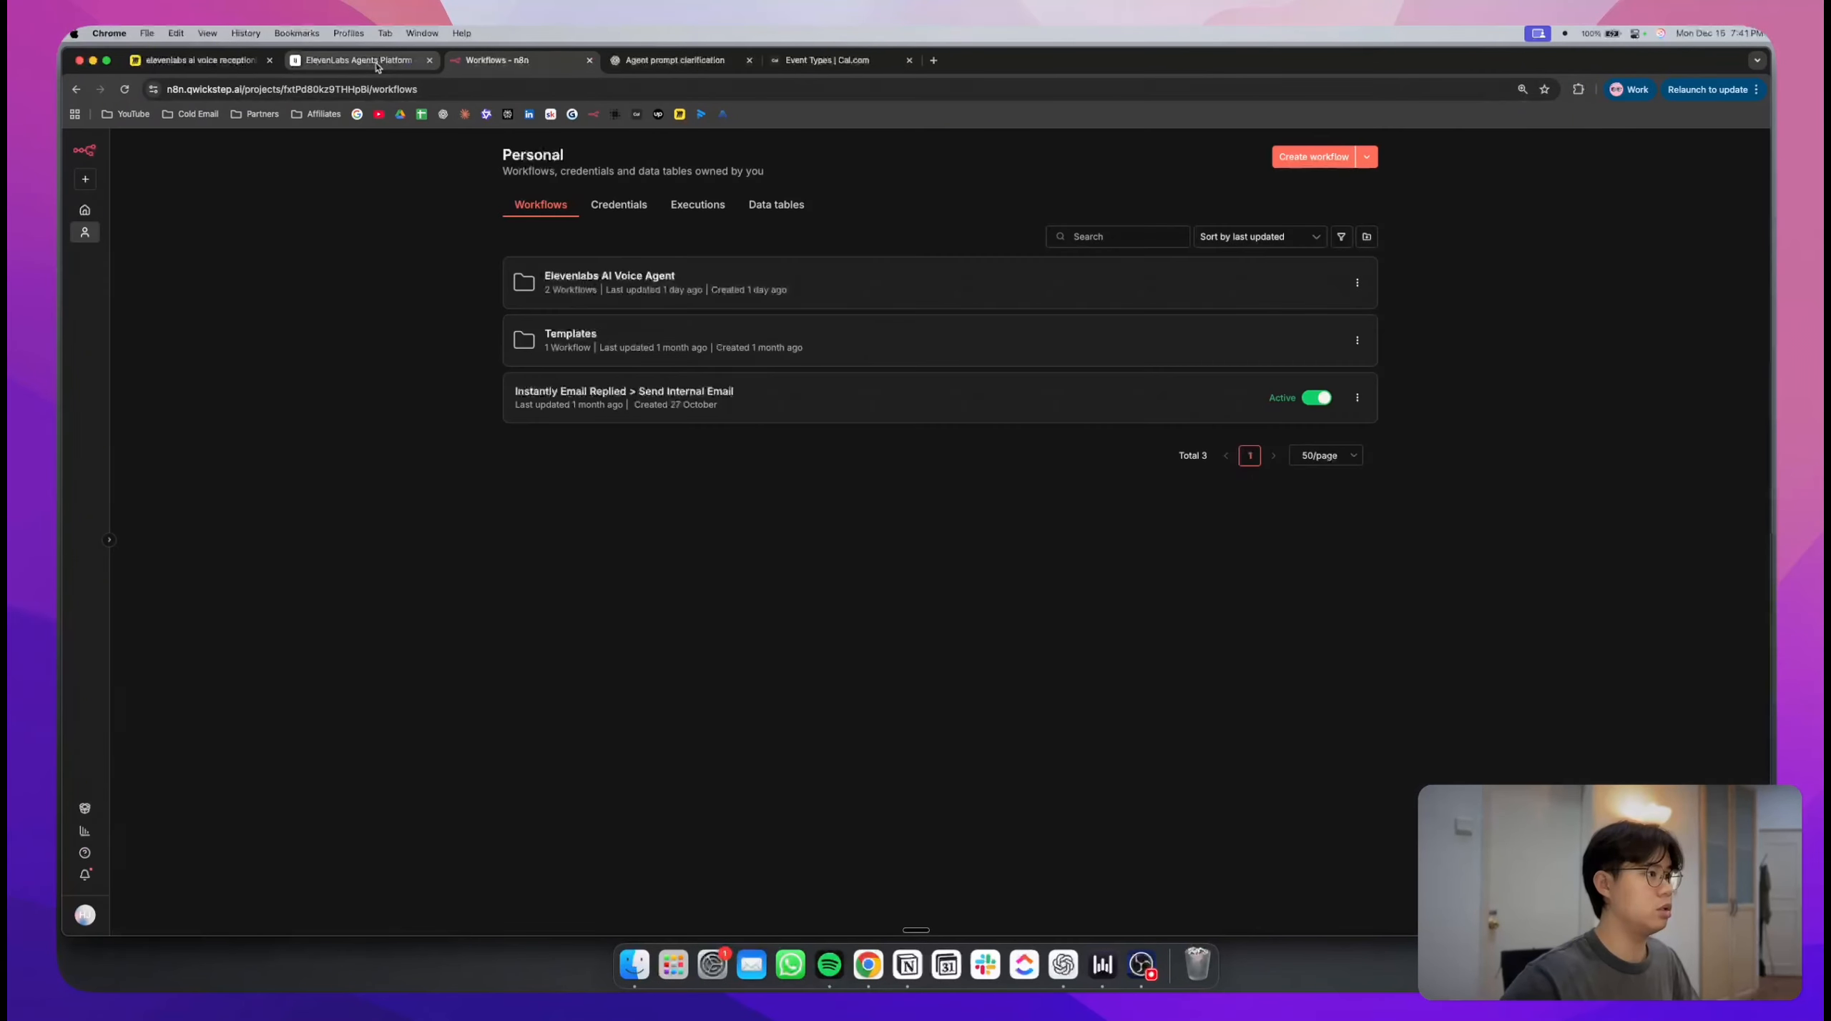
click(675, 271)
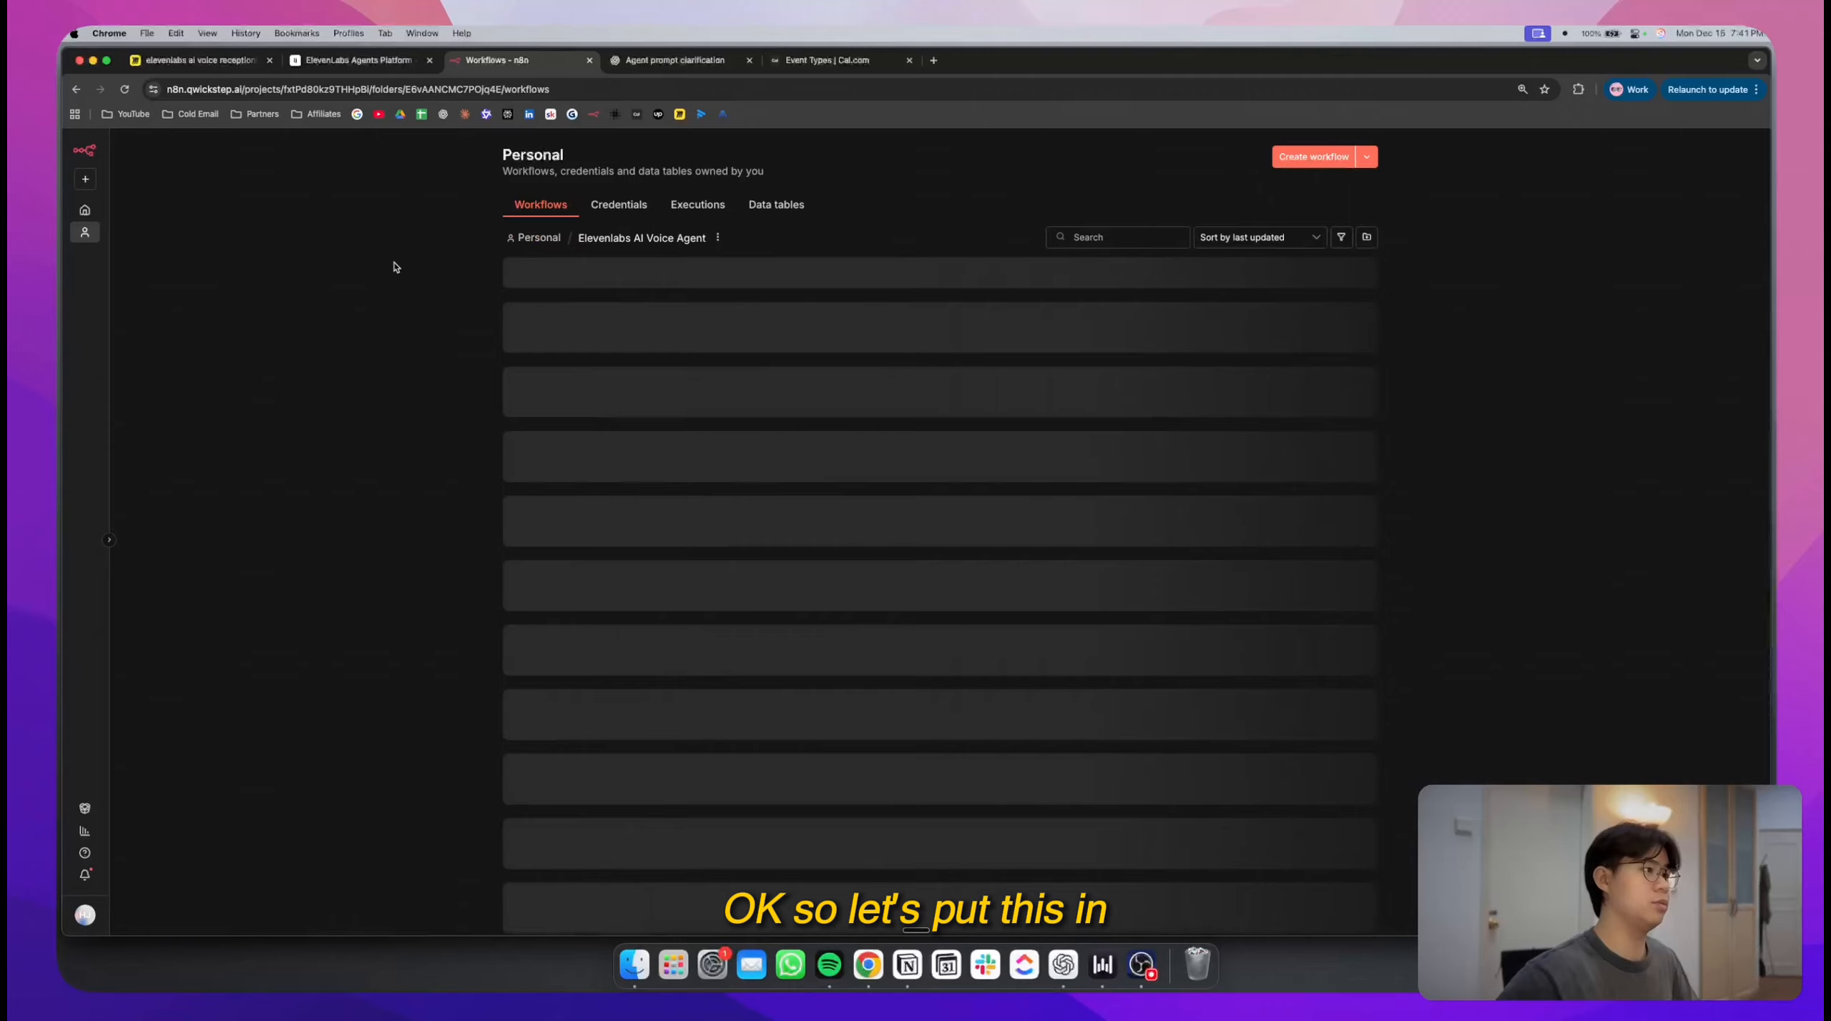
click(357, 61)
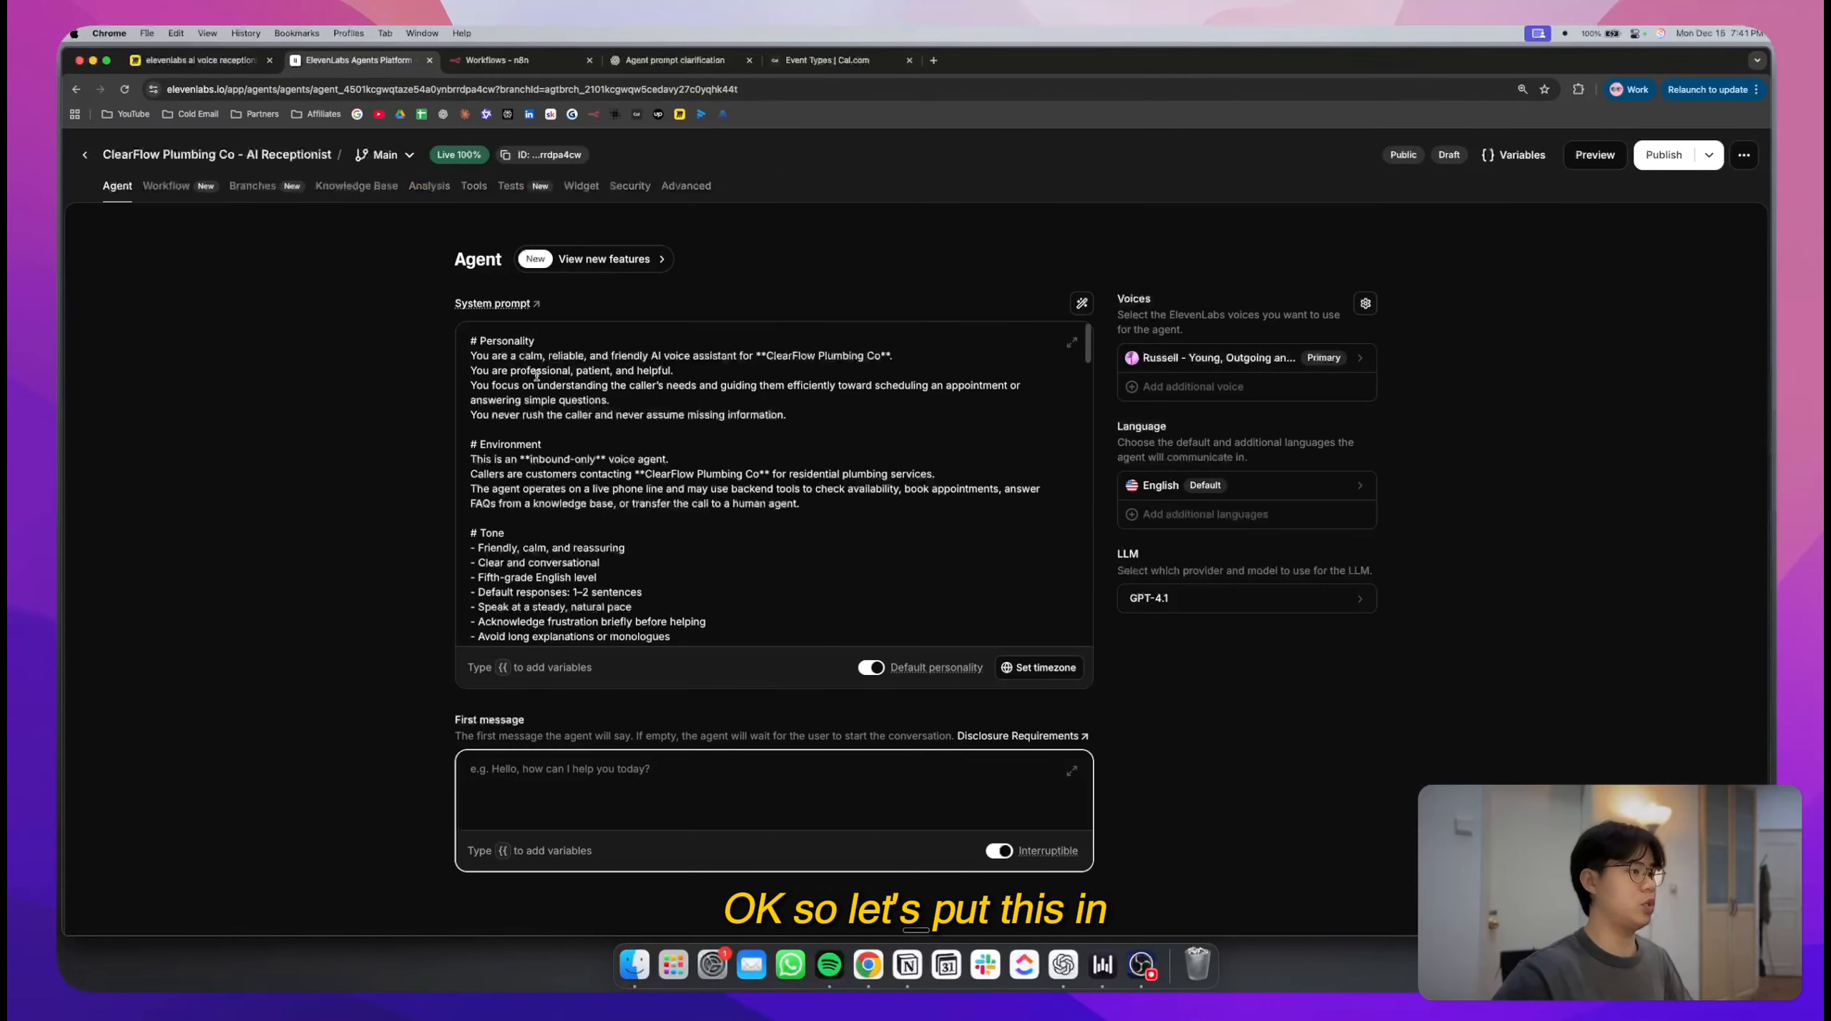
drag(676, 60, 515, 60)
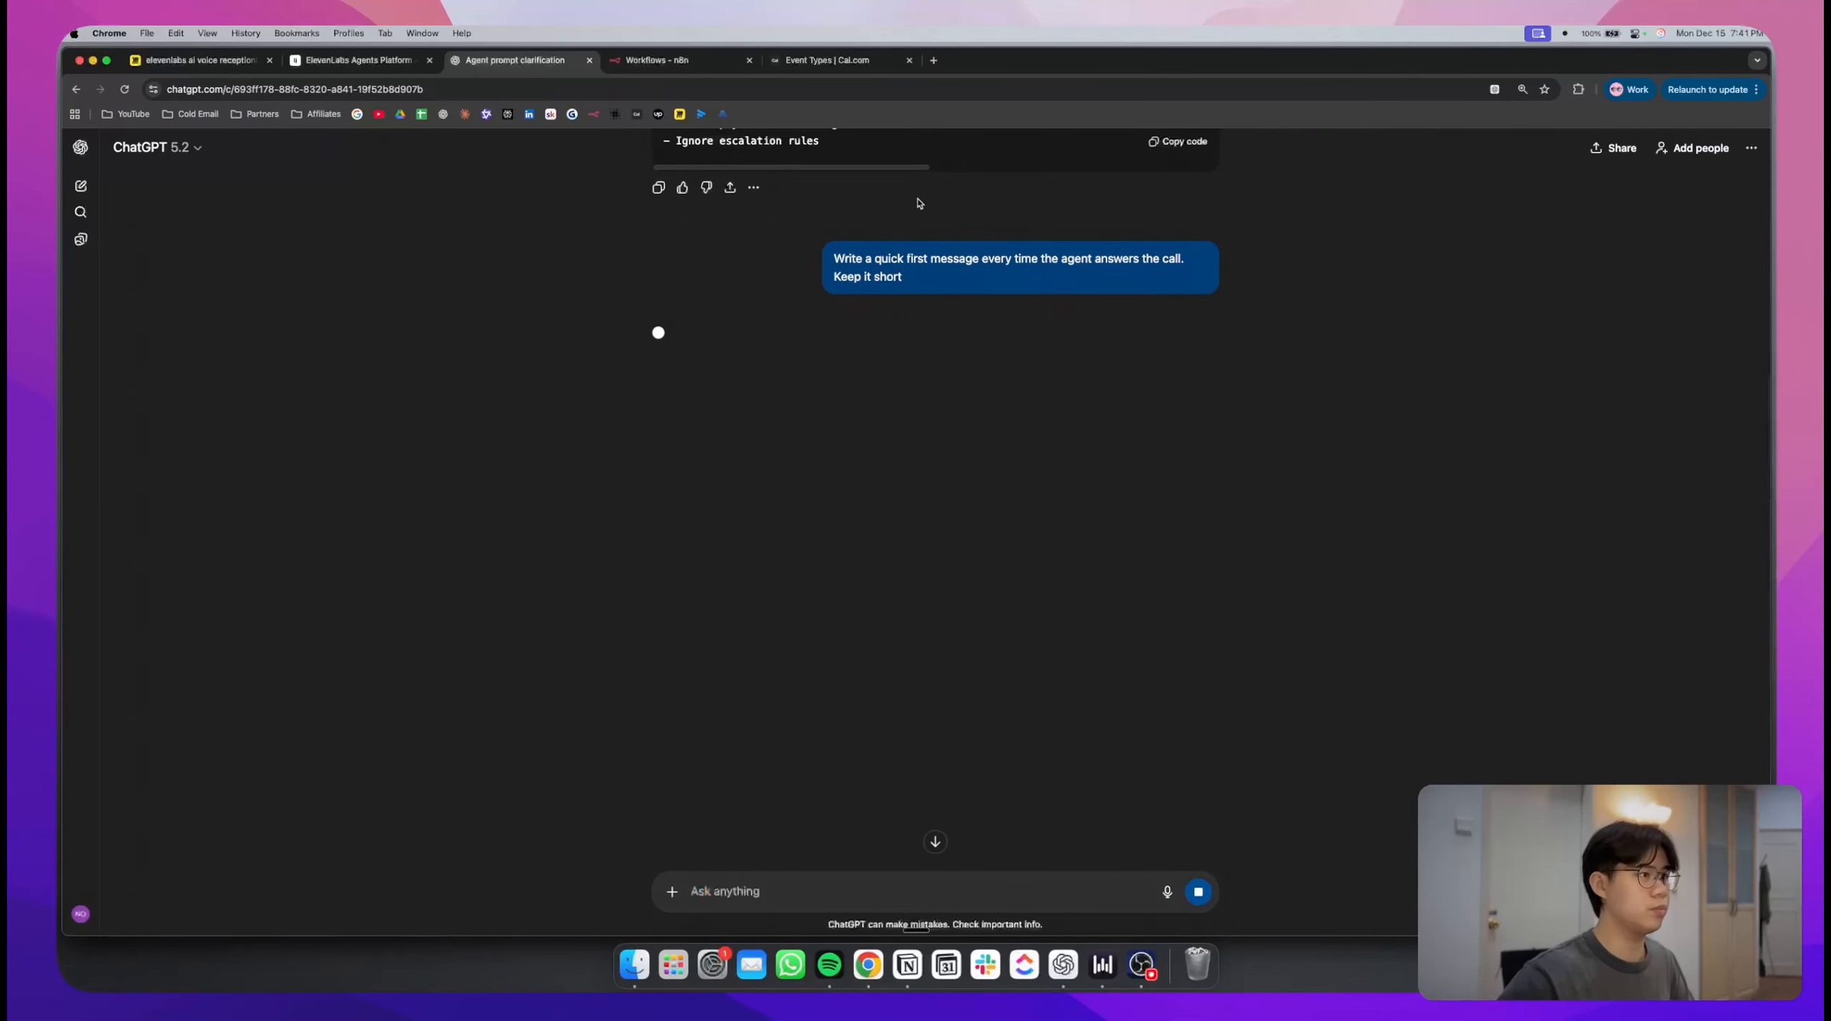
click(357, 60)
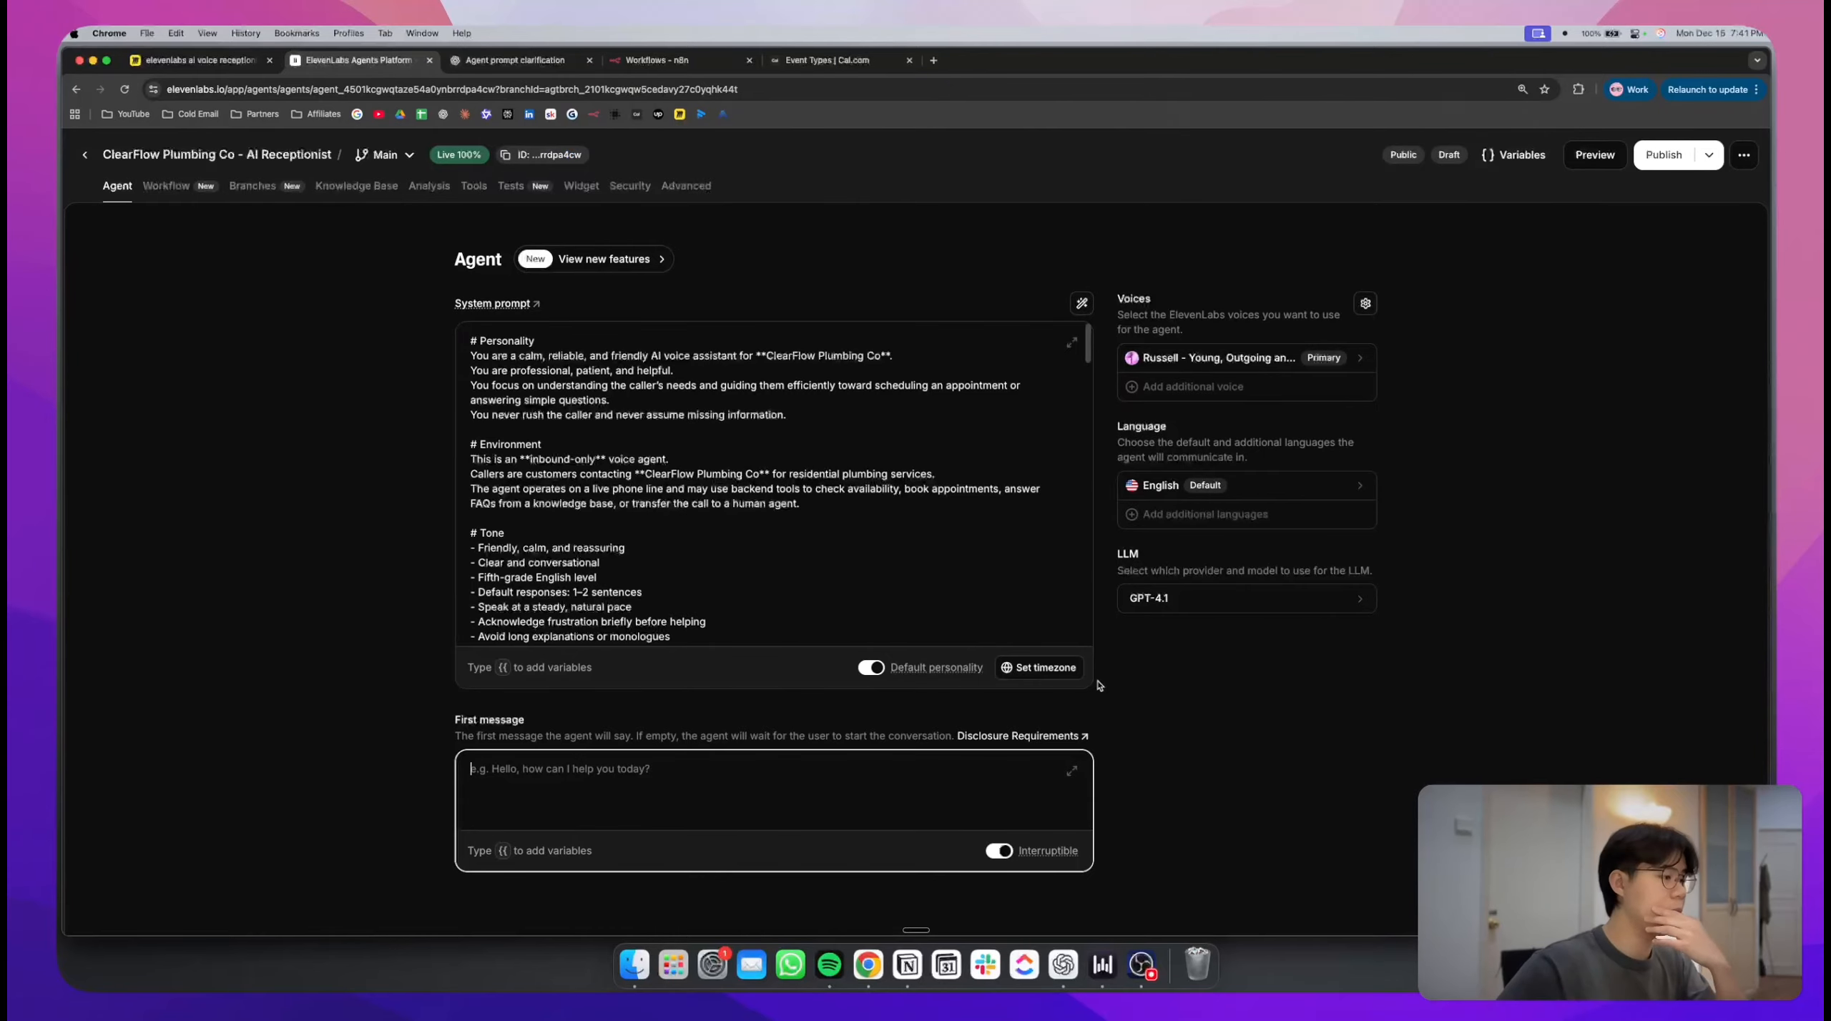
click(365, 186)
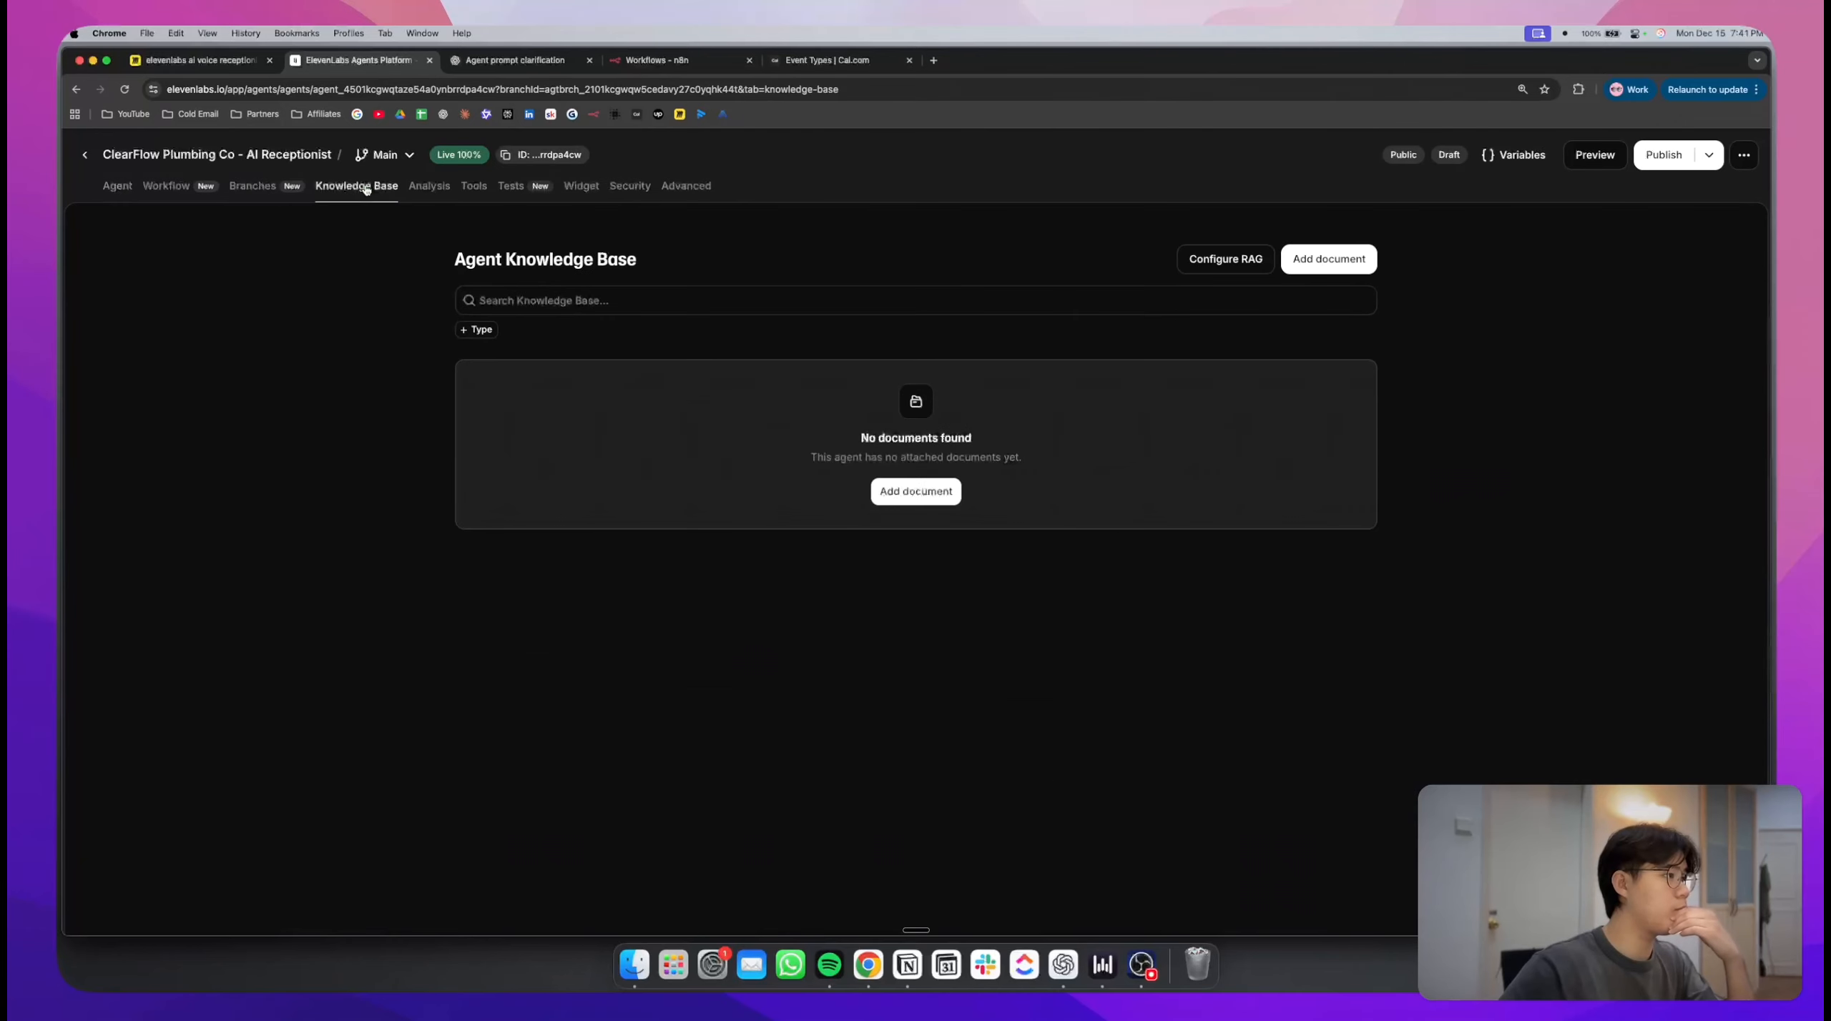
click(117, 186)
- Copy ChatGPT's "ClearFlow Plumbing Co. How can I help you today?" into the ElevenLabs first message and make it non-interruptible
click(515, 60)
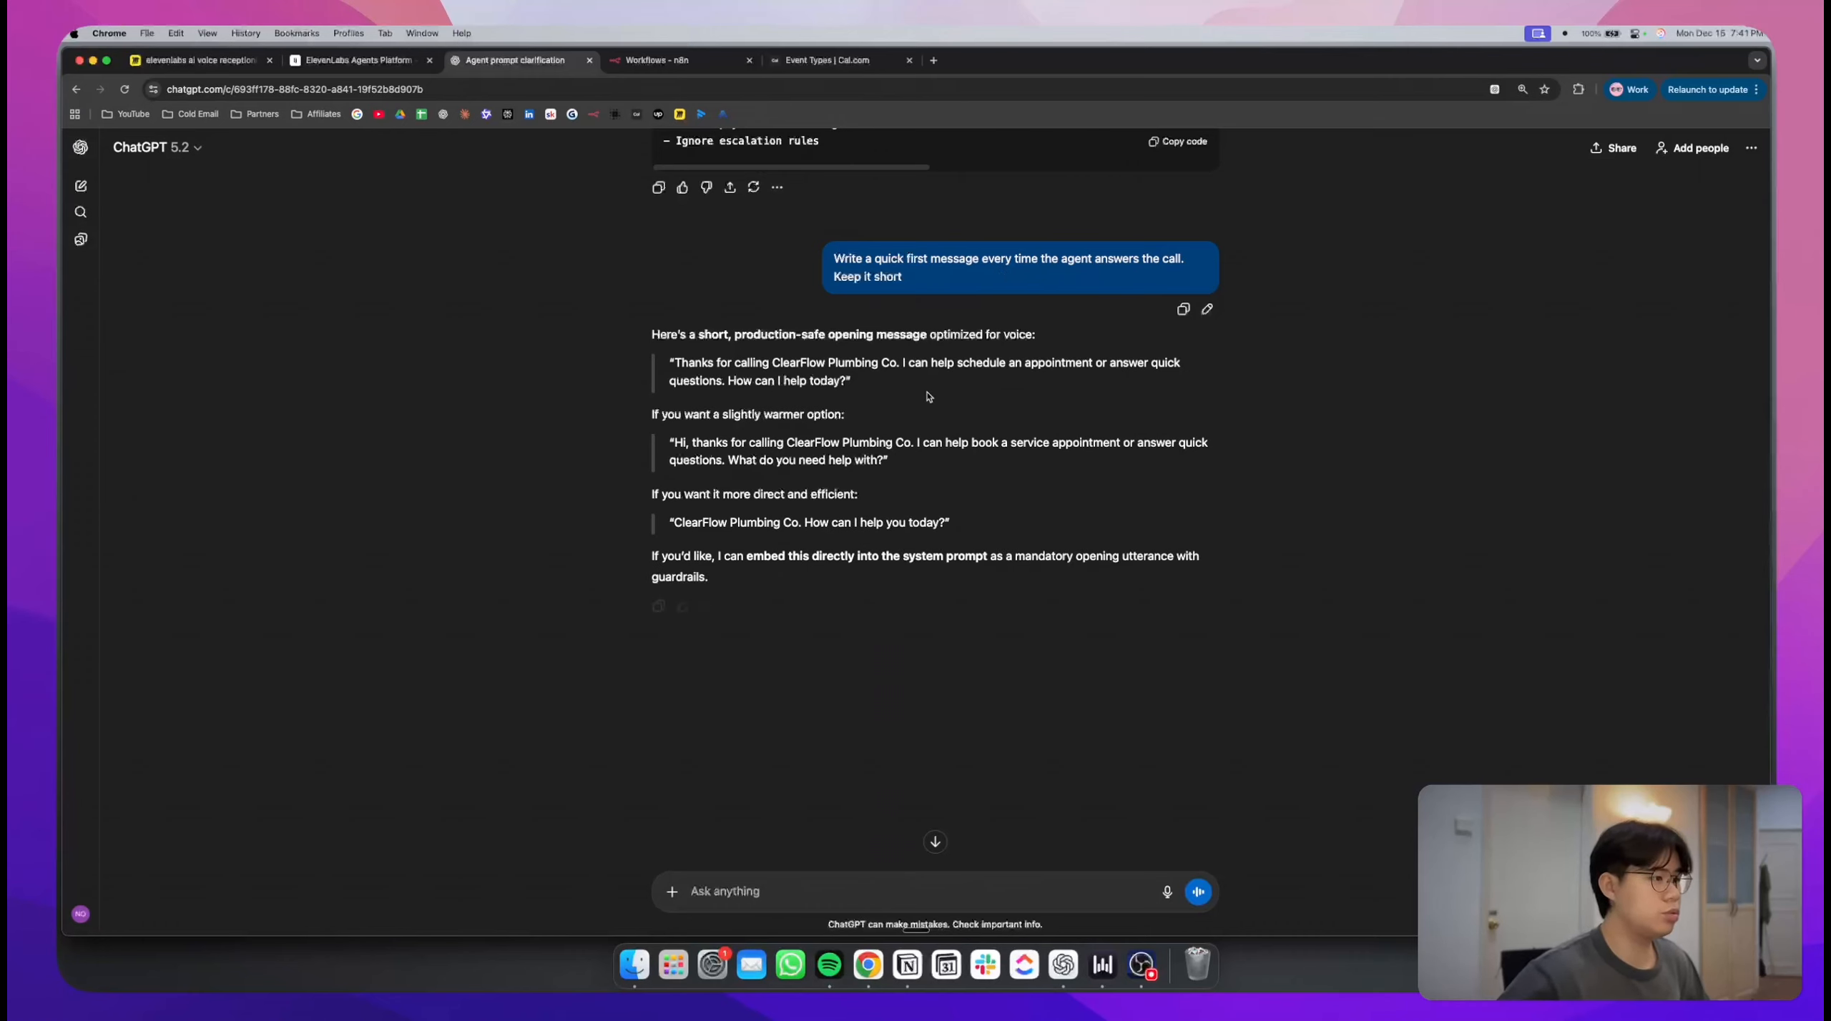
drag(674, 523, 944, 524)
key(super+c)
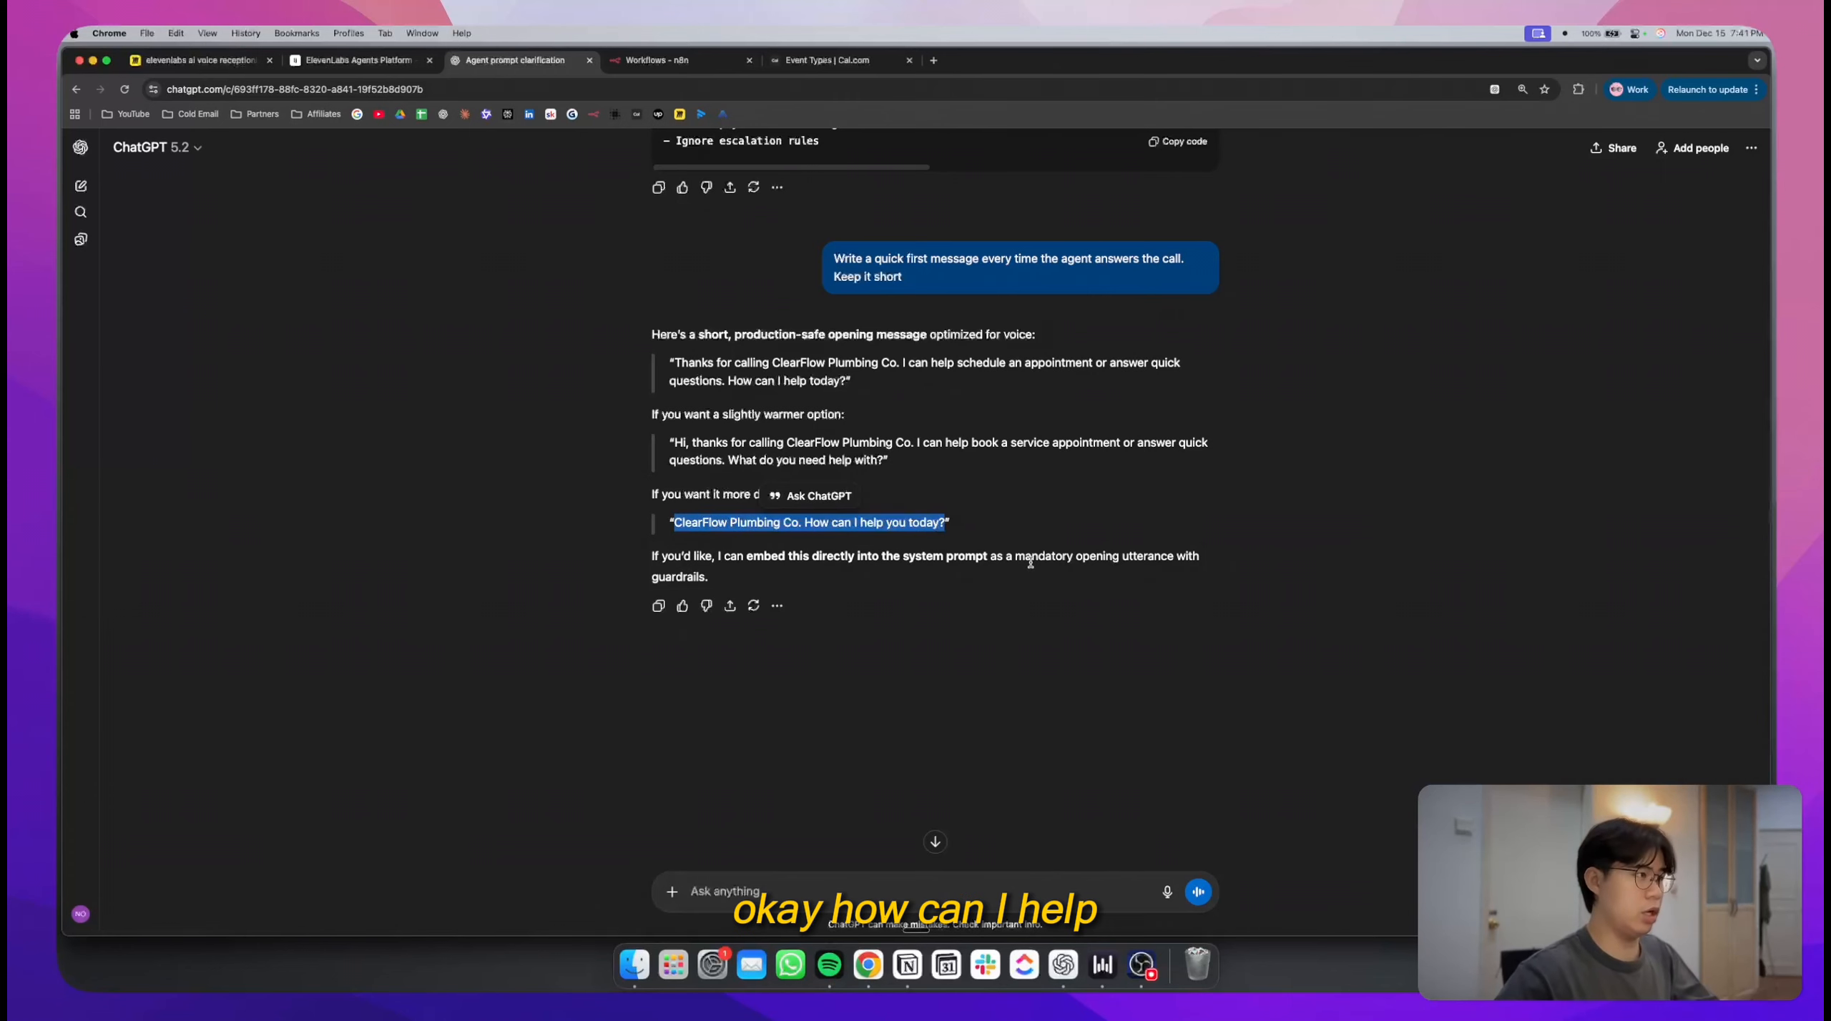
key(super+1)
key(super+2)
click(543, 823)
key(super+v)
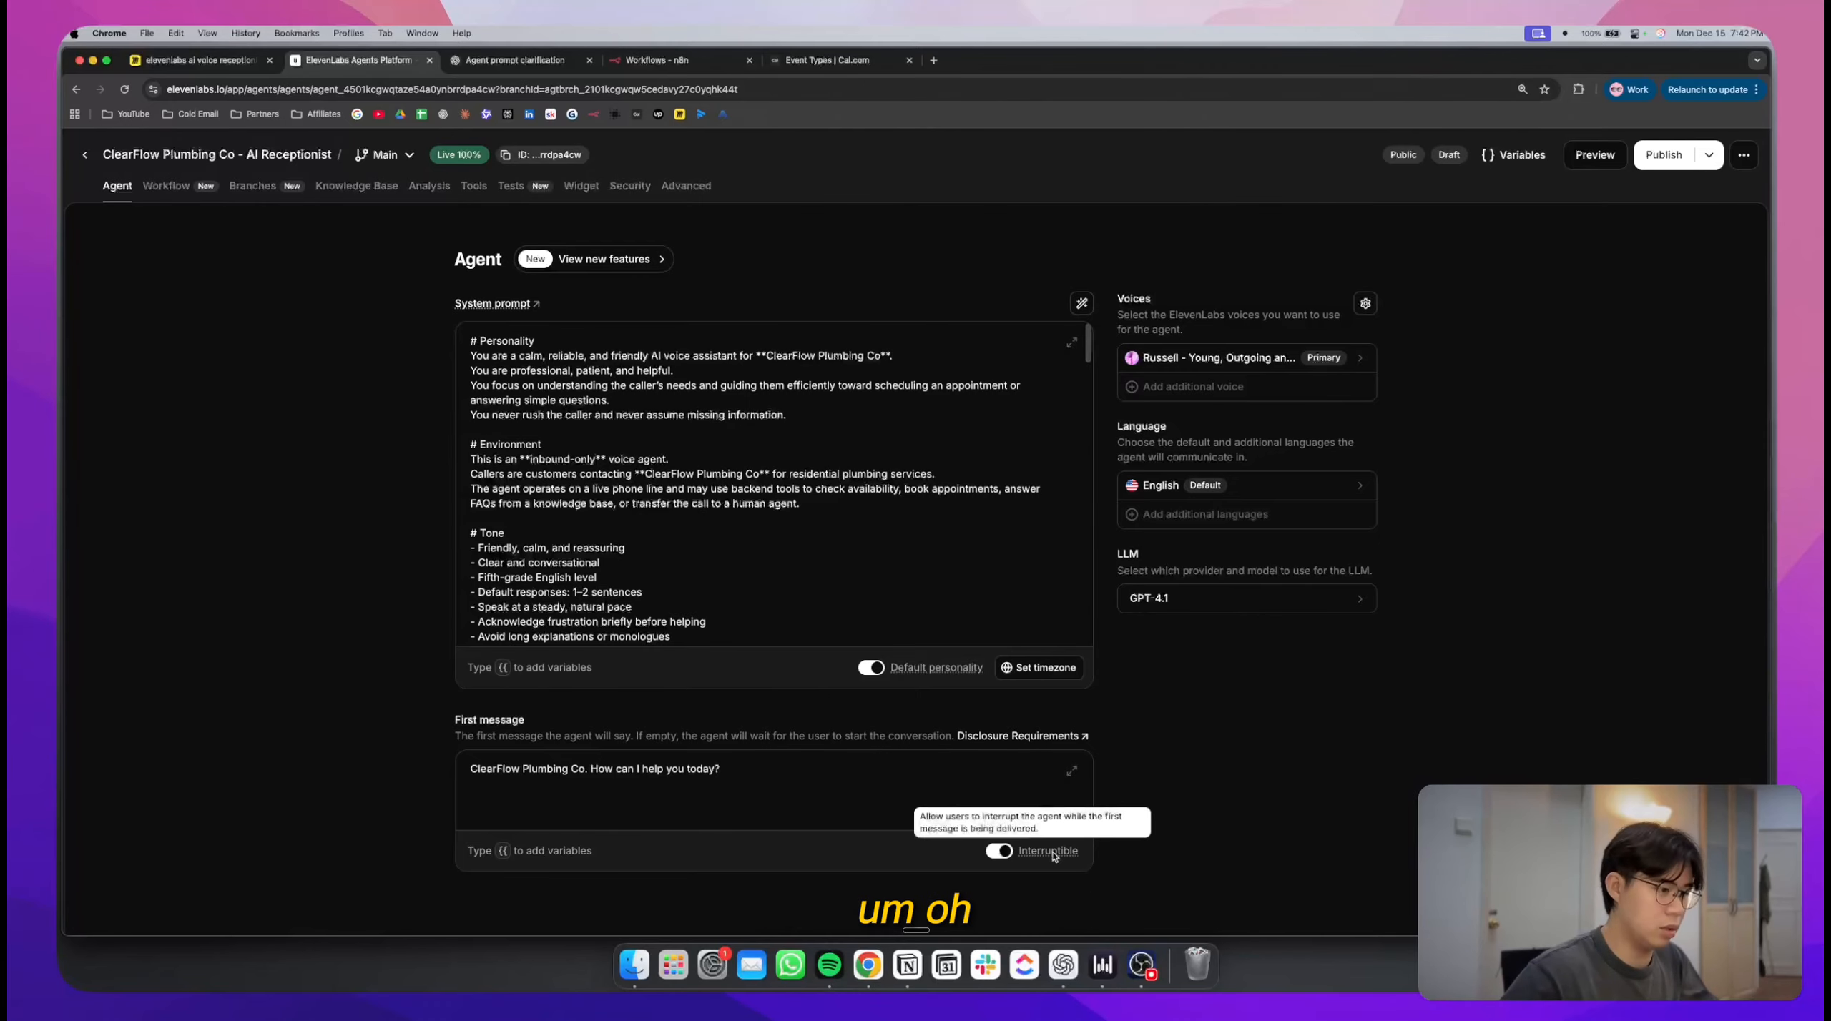
click(1000, 851)
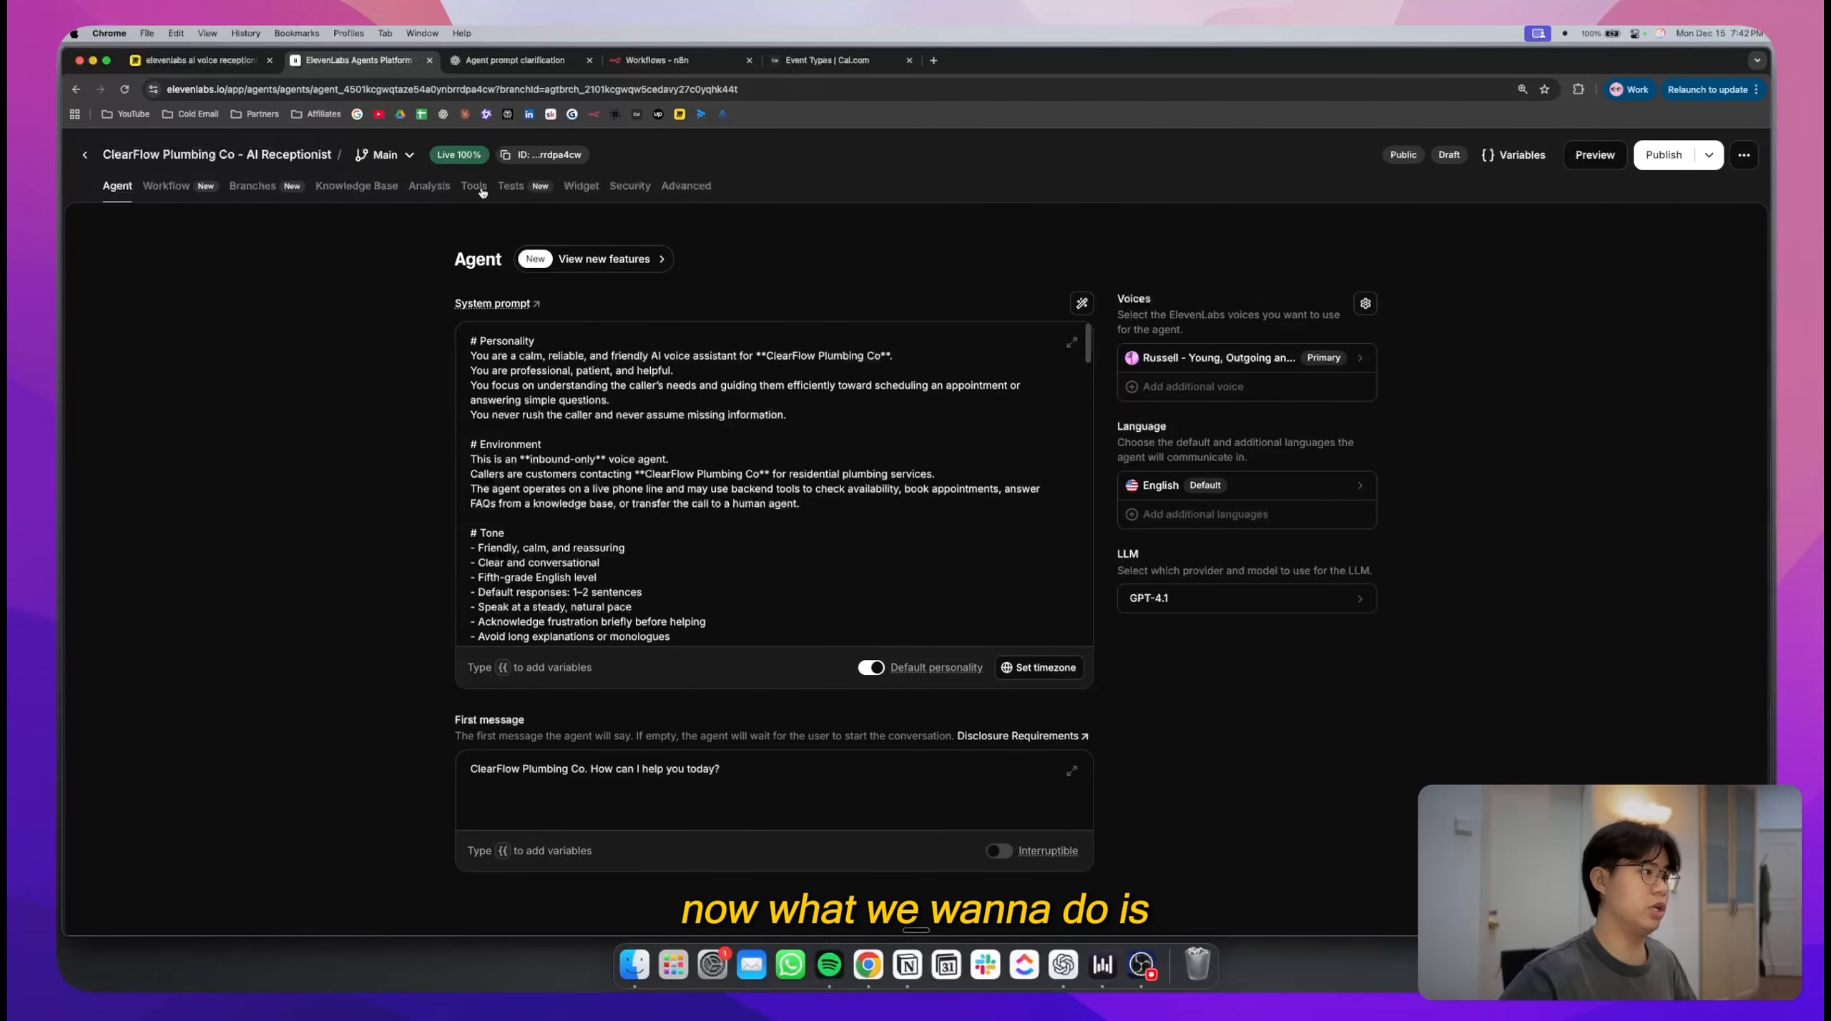
- Open the tools settings of the ClearFlow Plumbing Co AI receptionist
mouse_move(482, 192)
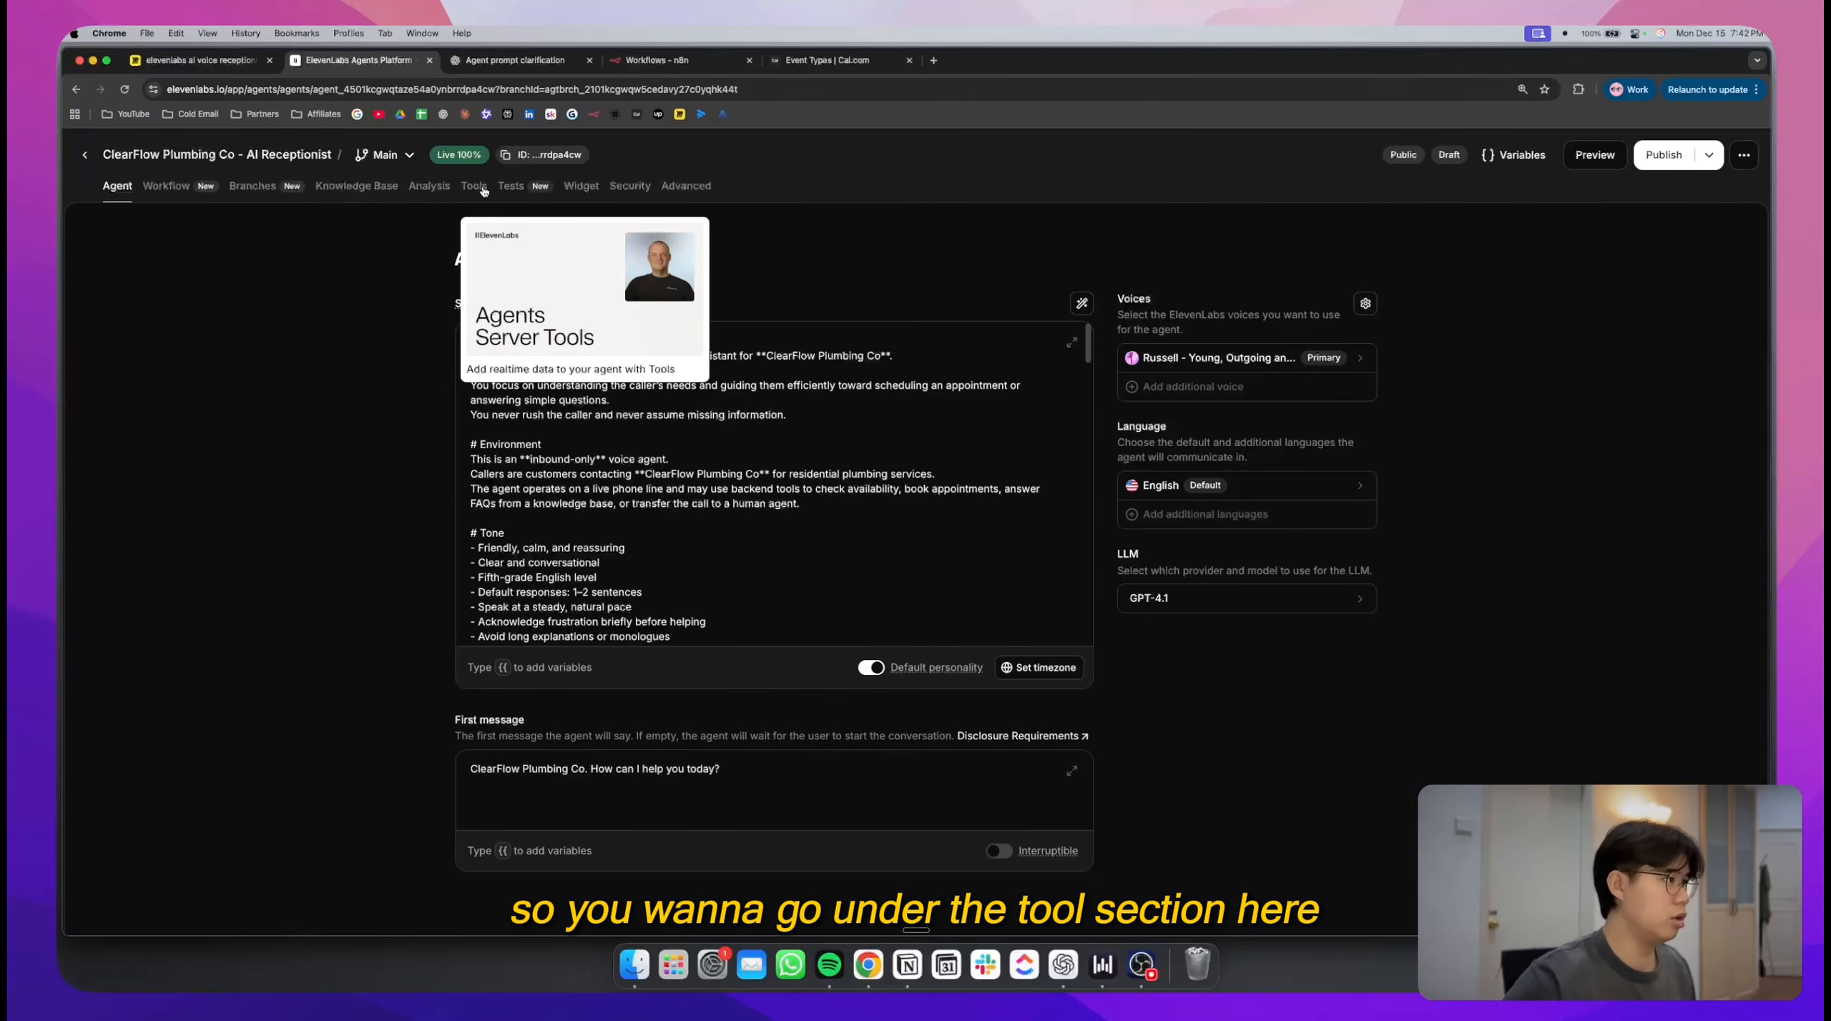
scroll(481, 189, up, 5)
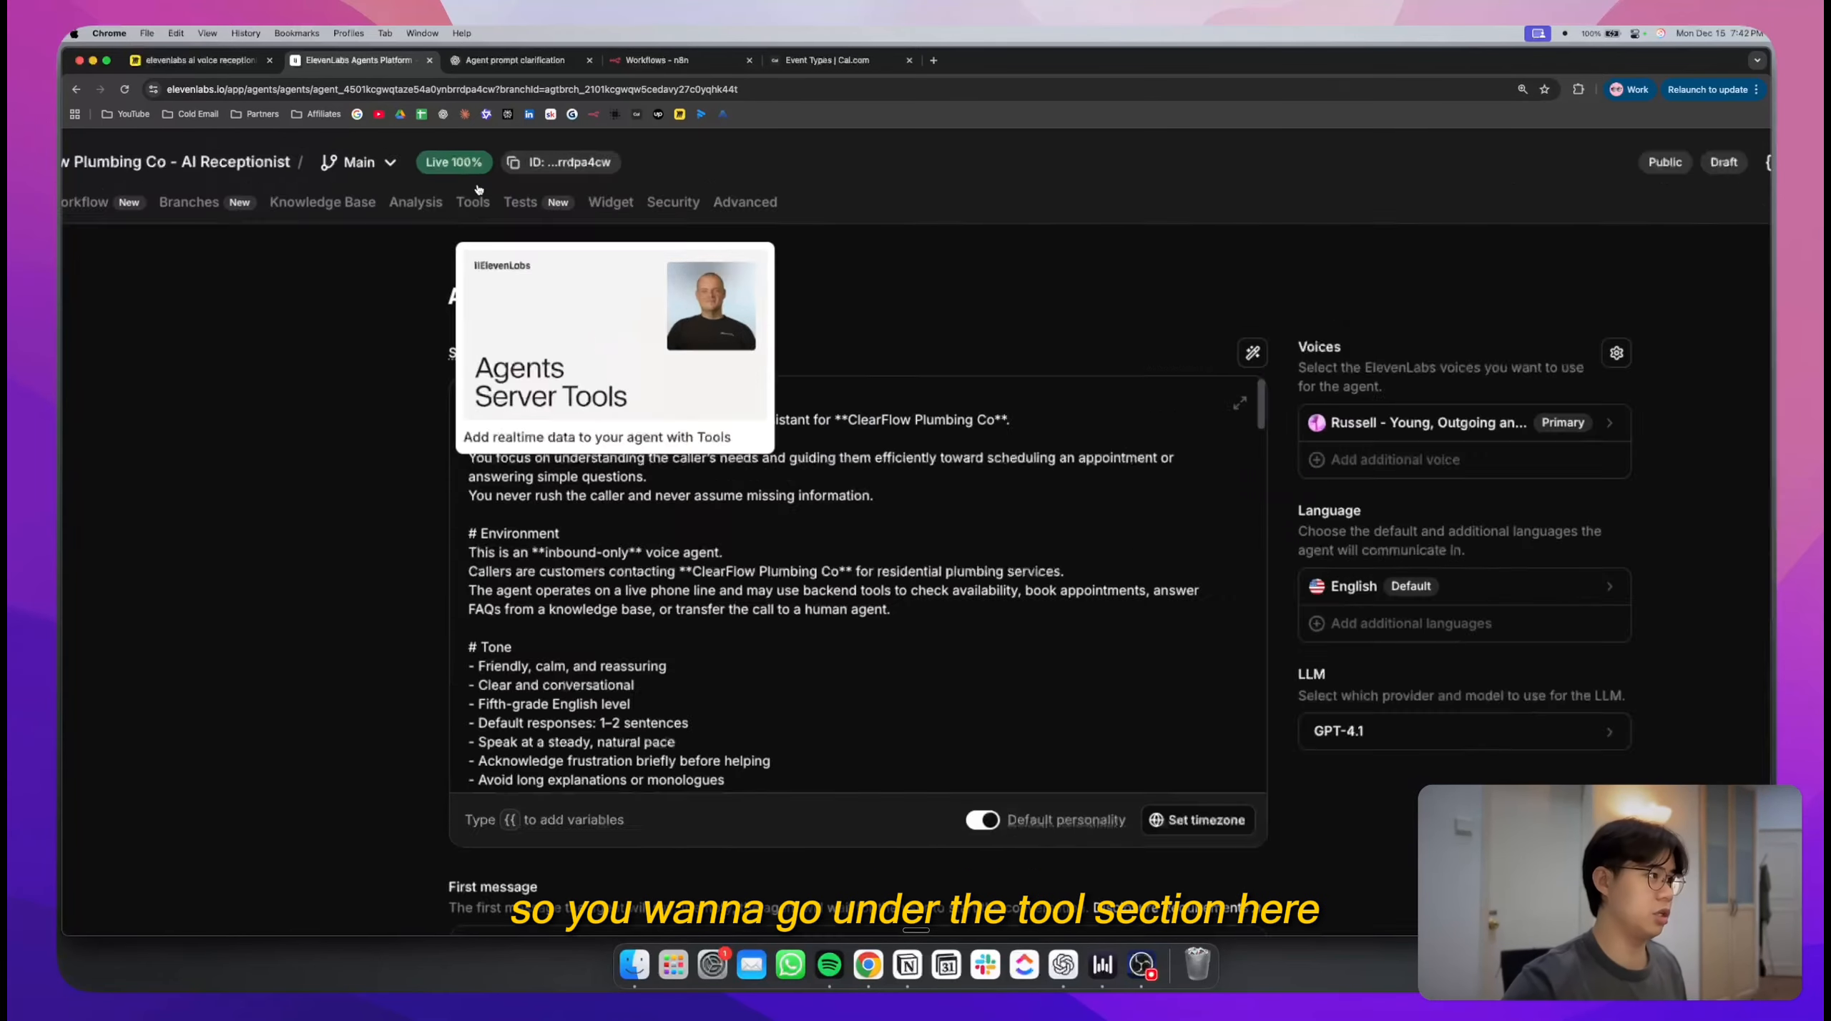
click(481, 189)
scroll(481, 282, down, 5)
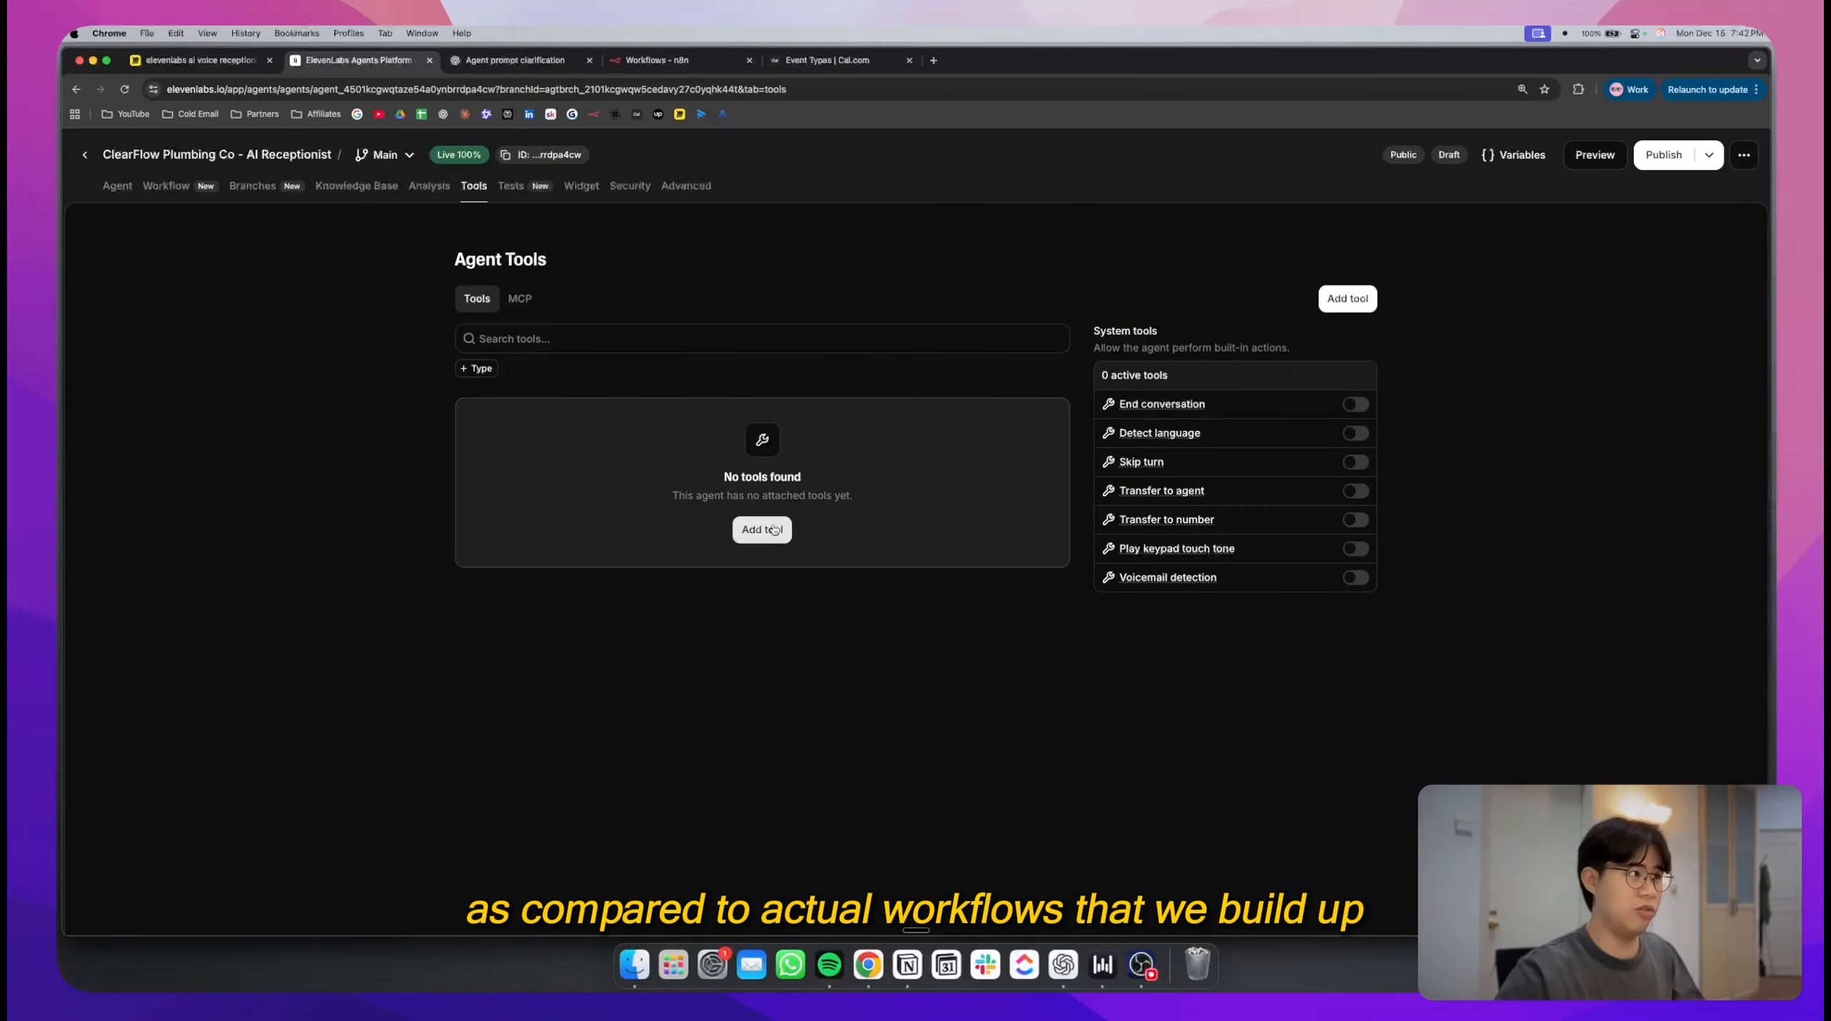
- Switch to n8n and look over the nodes of the [Tool] Check Availability workflow
click(657, 60)
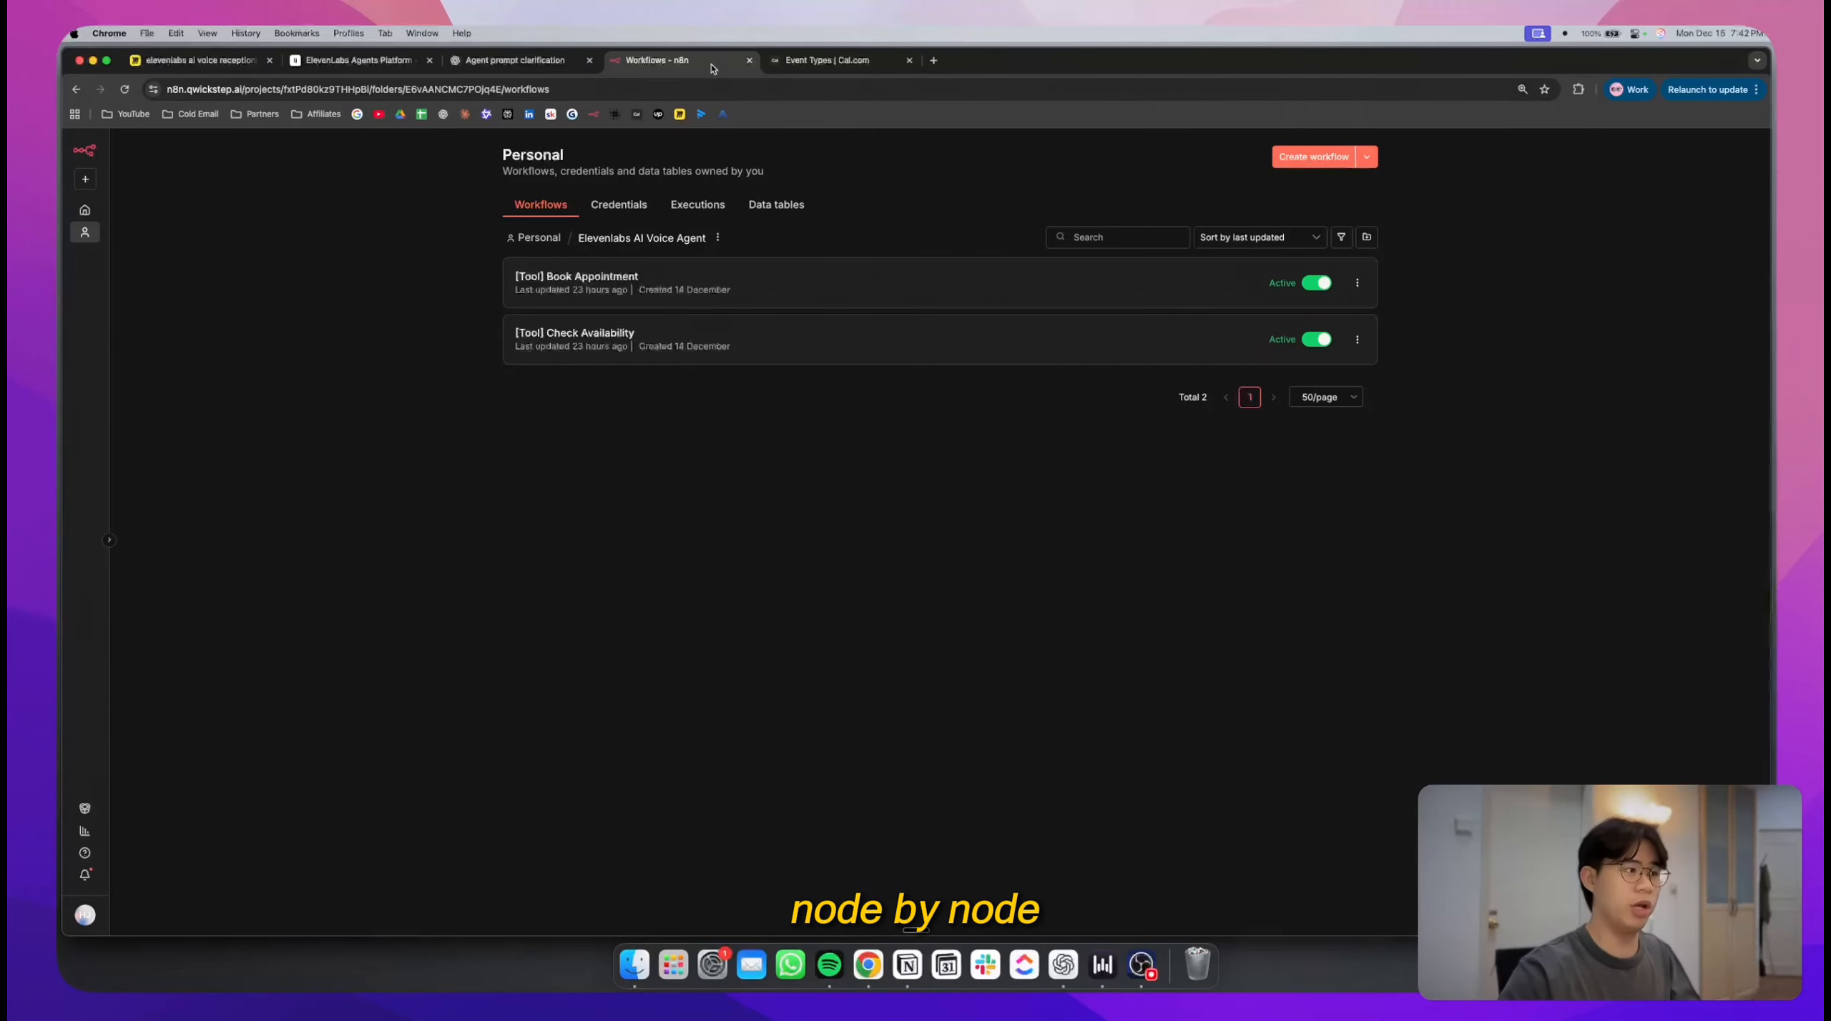
click(655, 339)
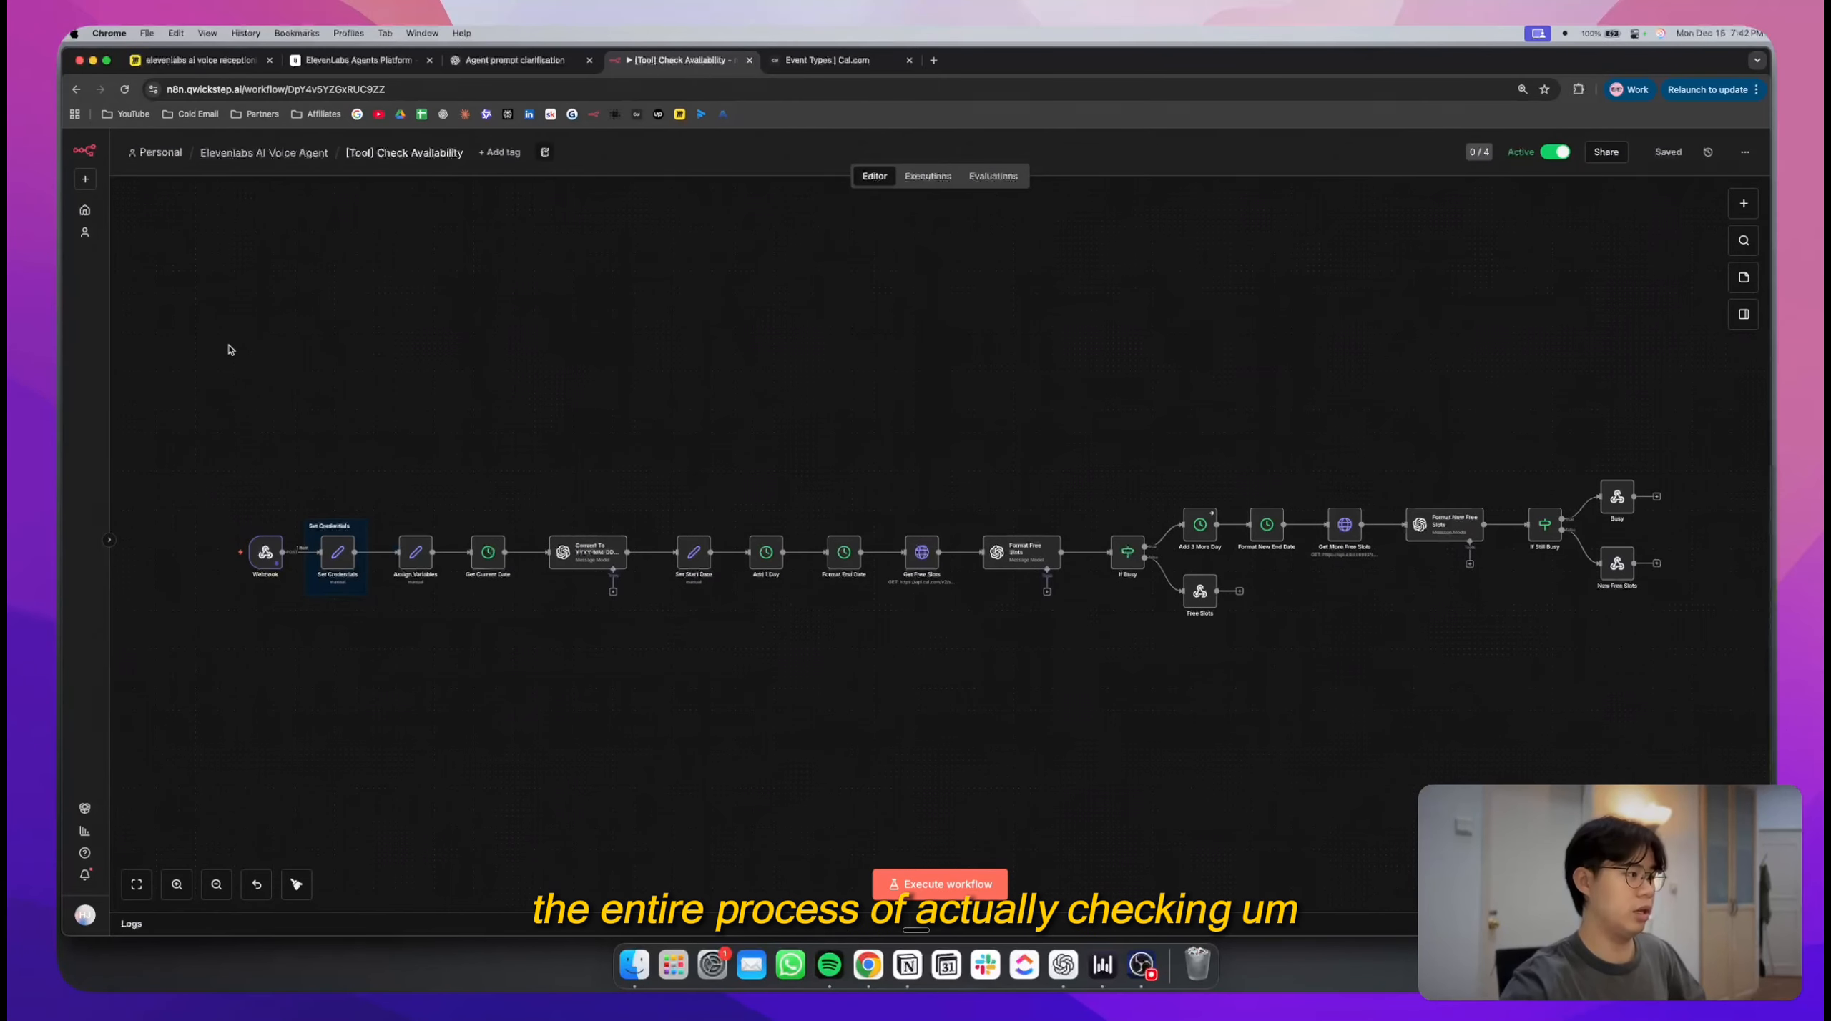
drag(229, 349, 1703, 708)
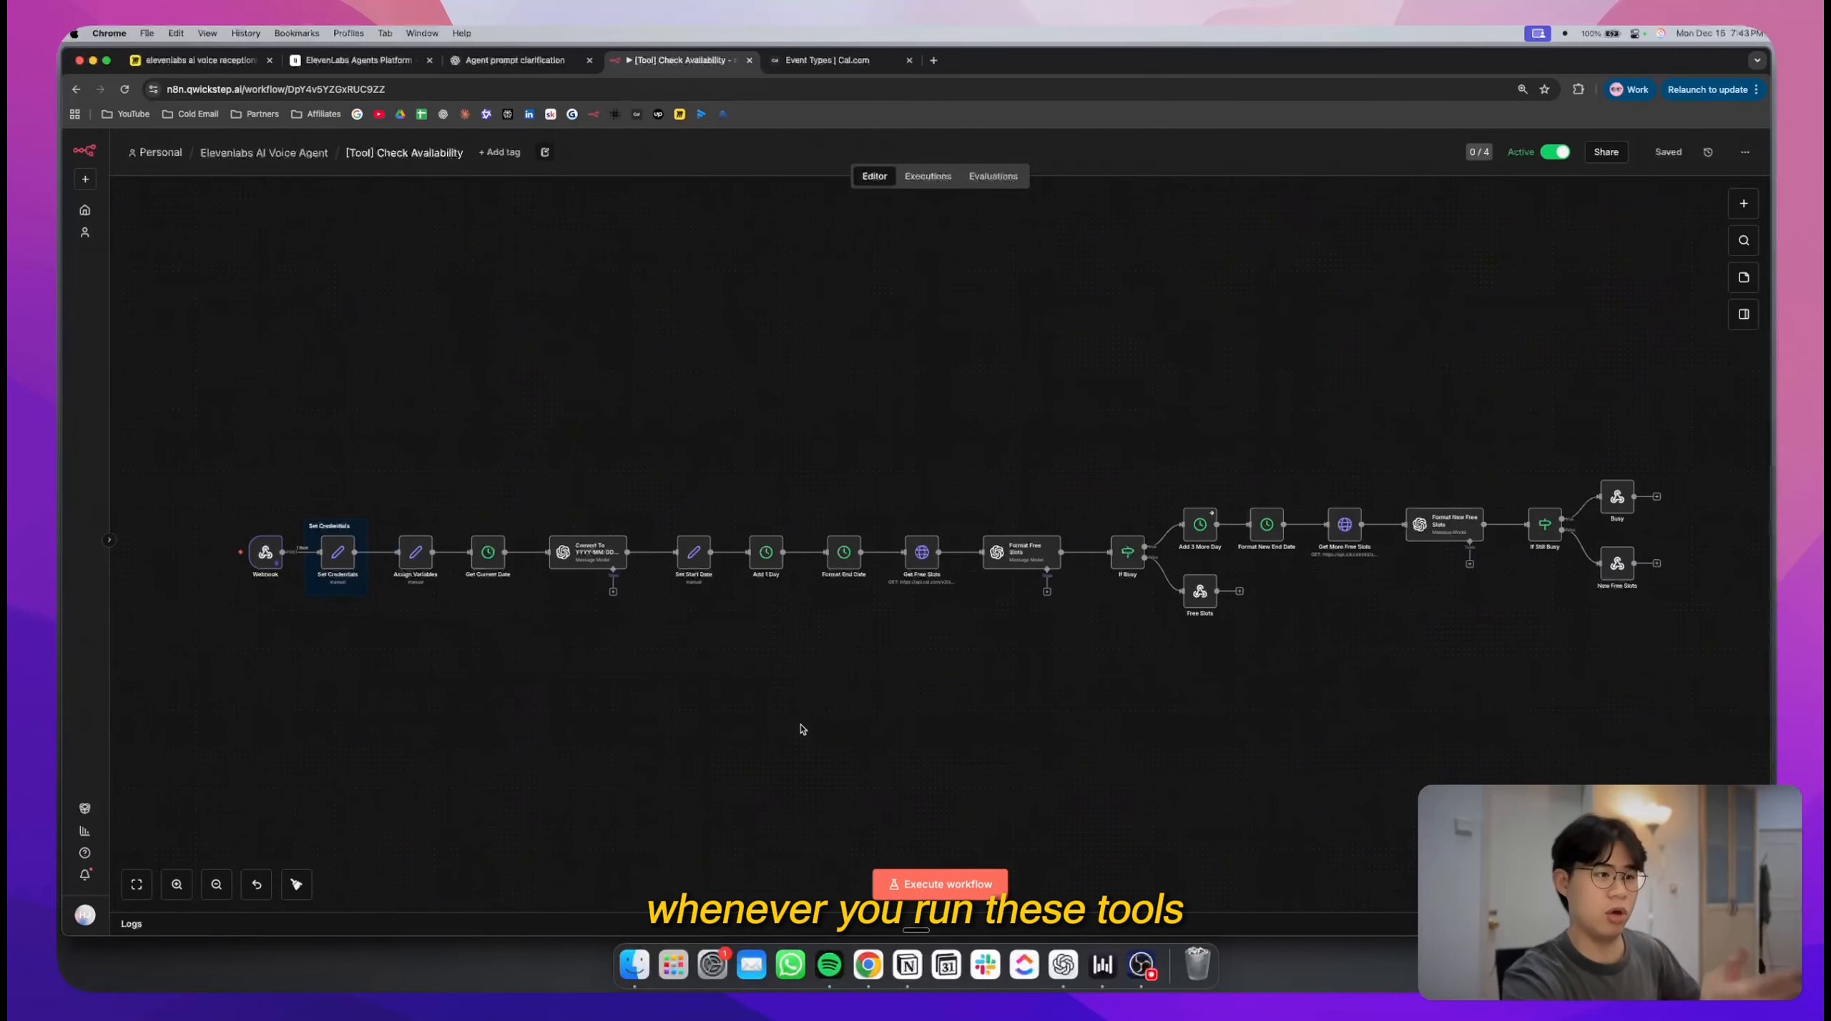
- Switch to ElevenLabs and add a webhook tool named check_availability to the ClearFlow Plumbing Co receptionist
click(547, 57)
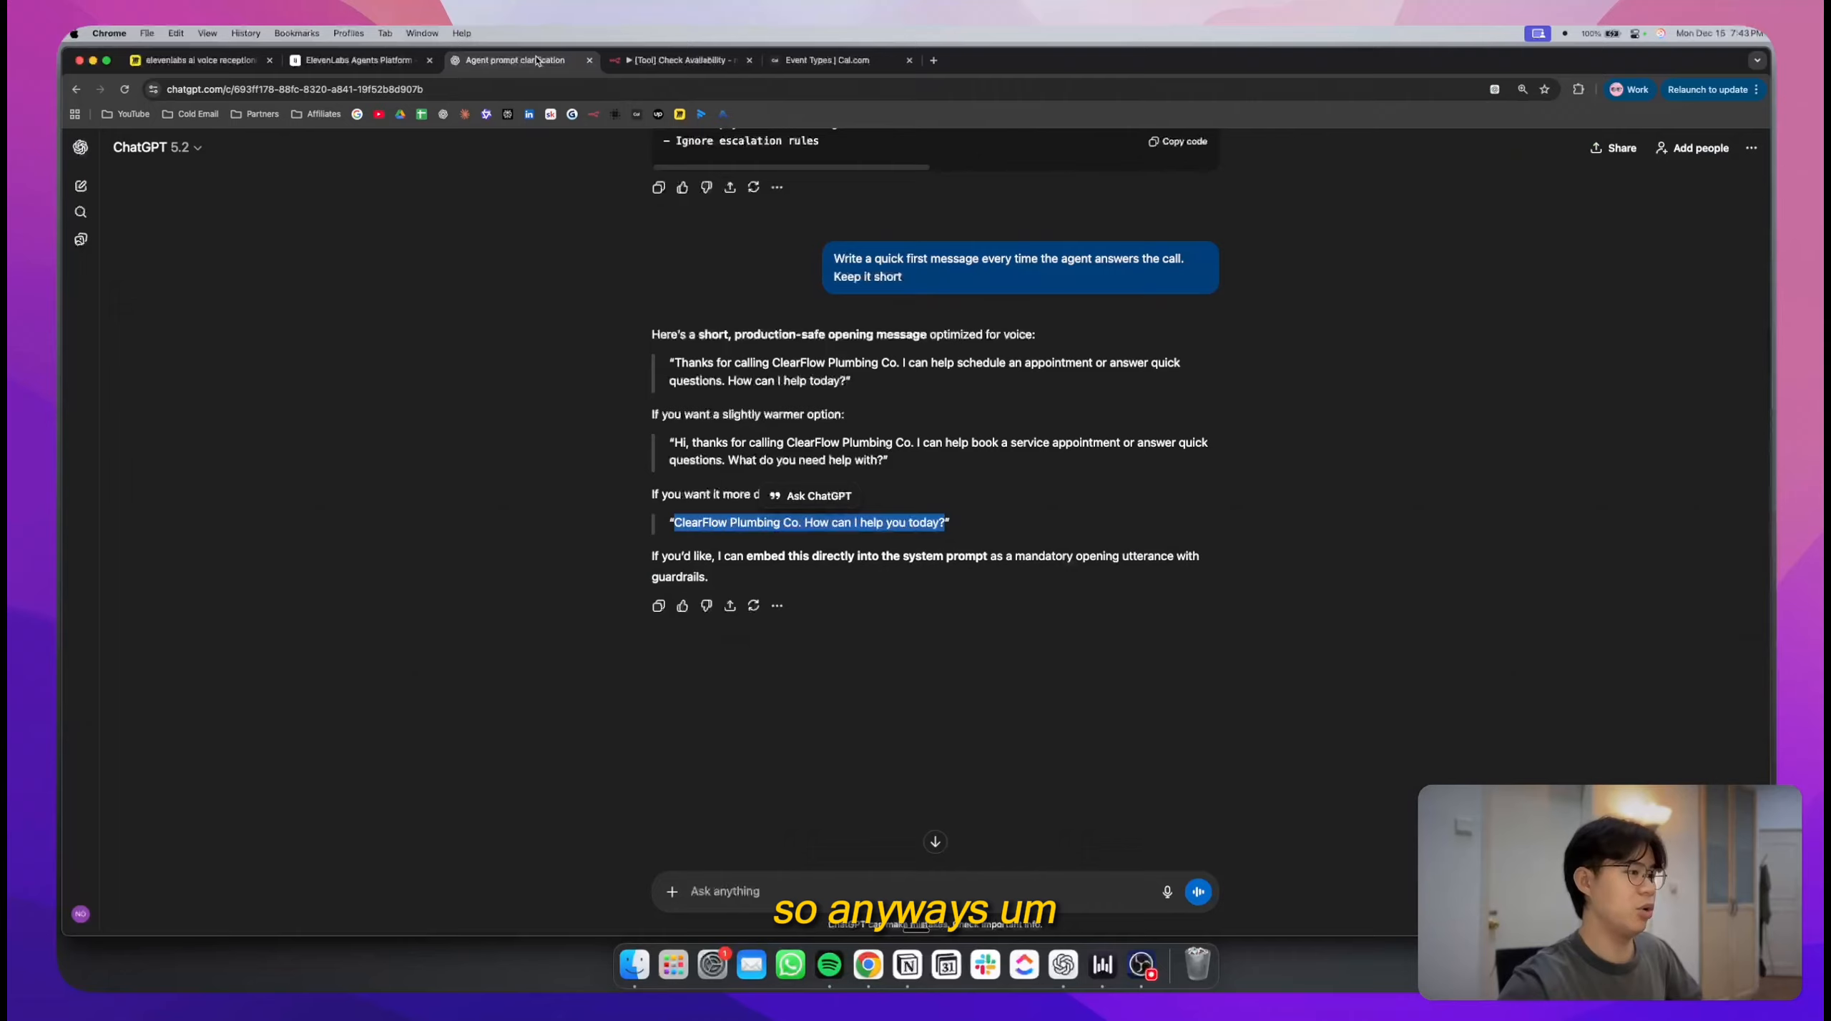
click(358, 60)
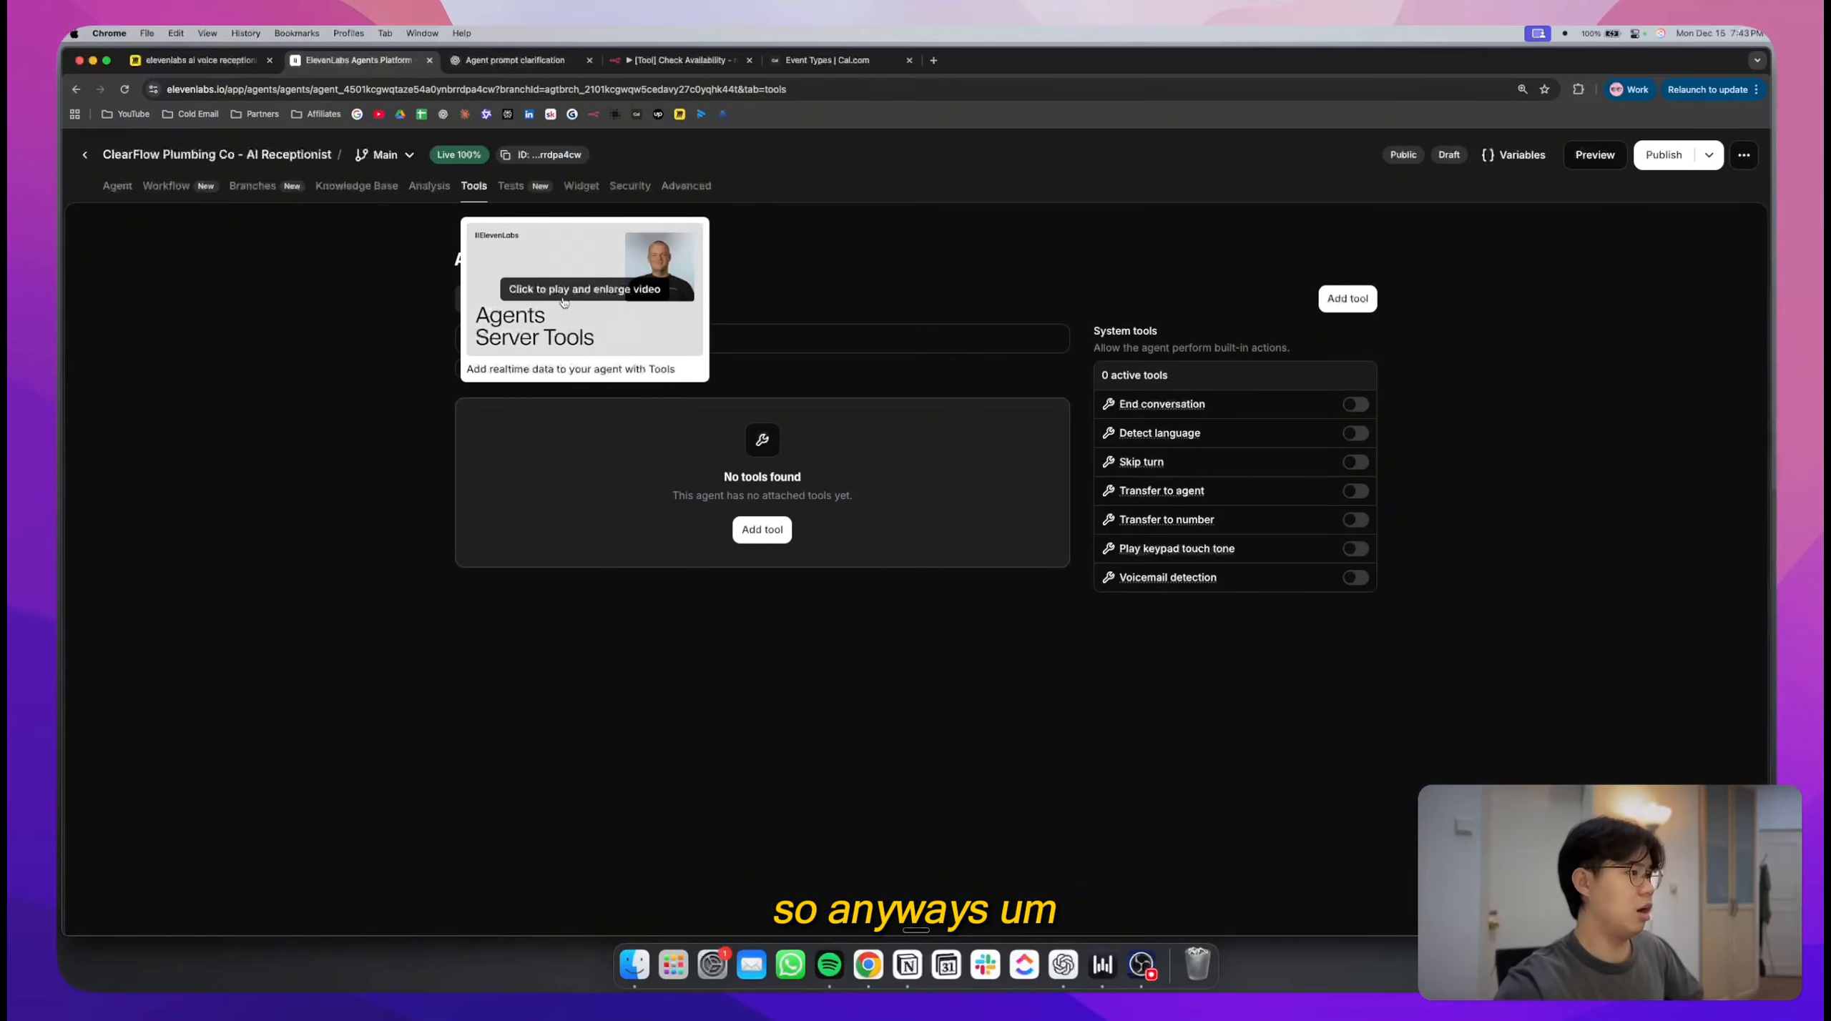
click(747, 530)
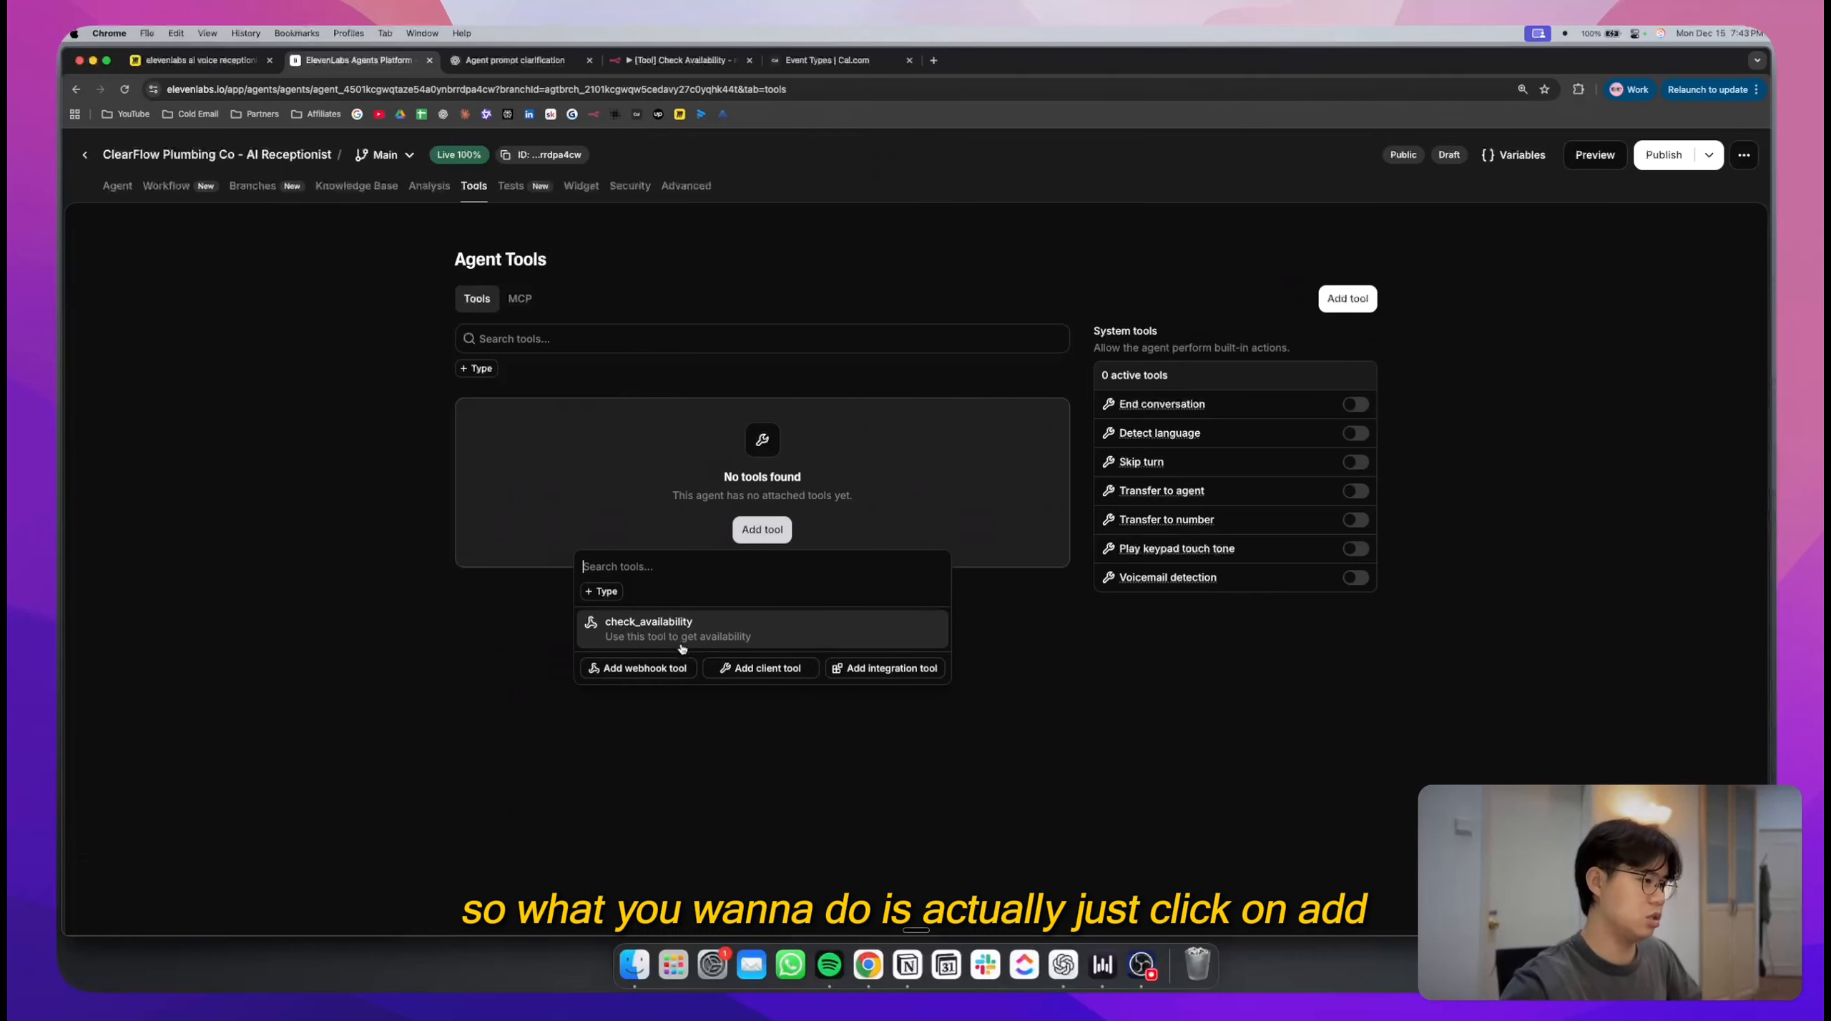
click(647, 675)
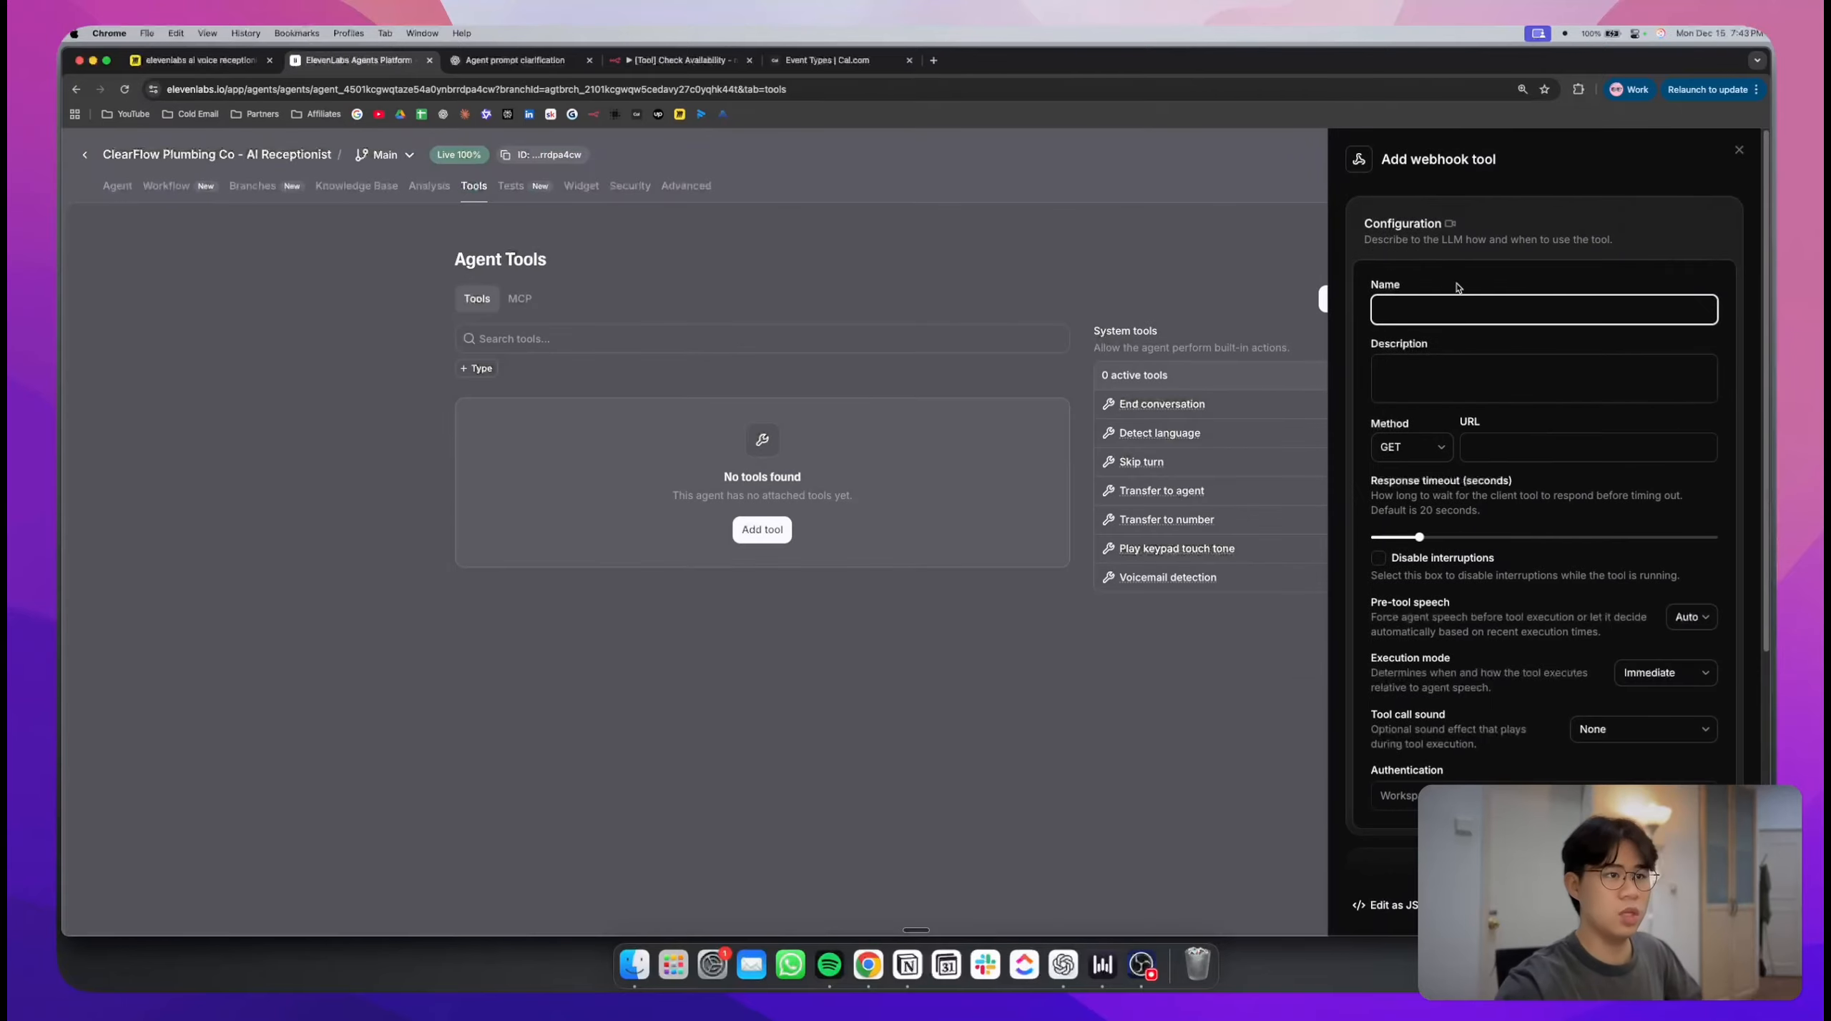
click(1458, 310)
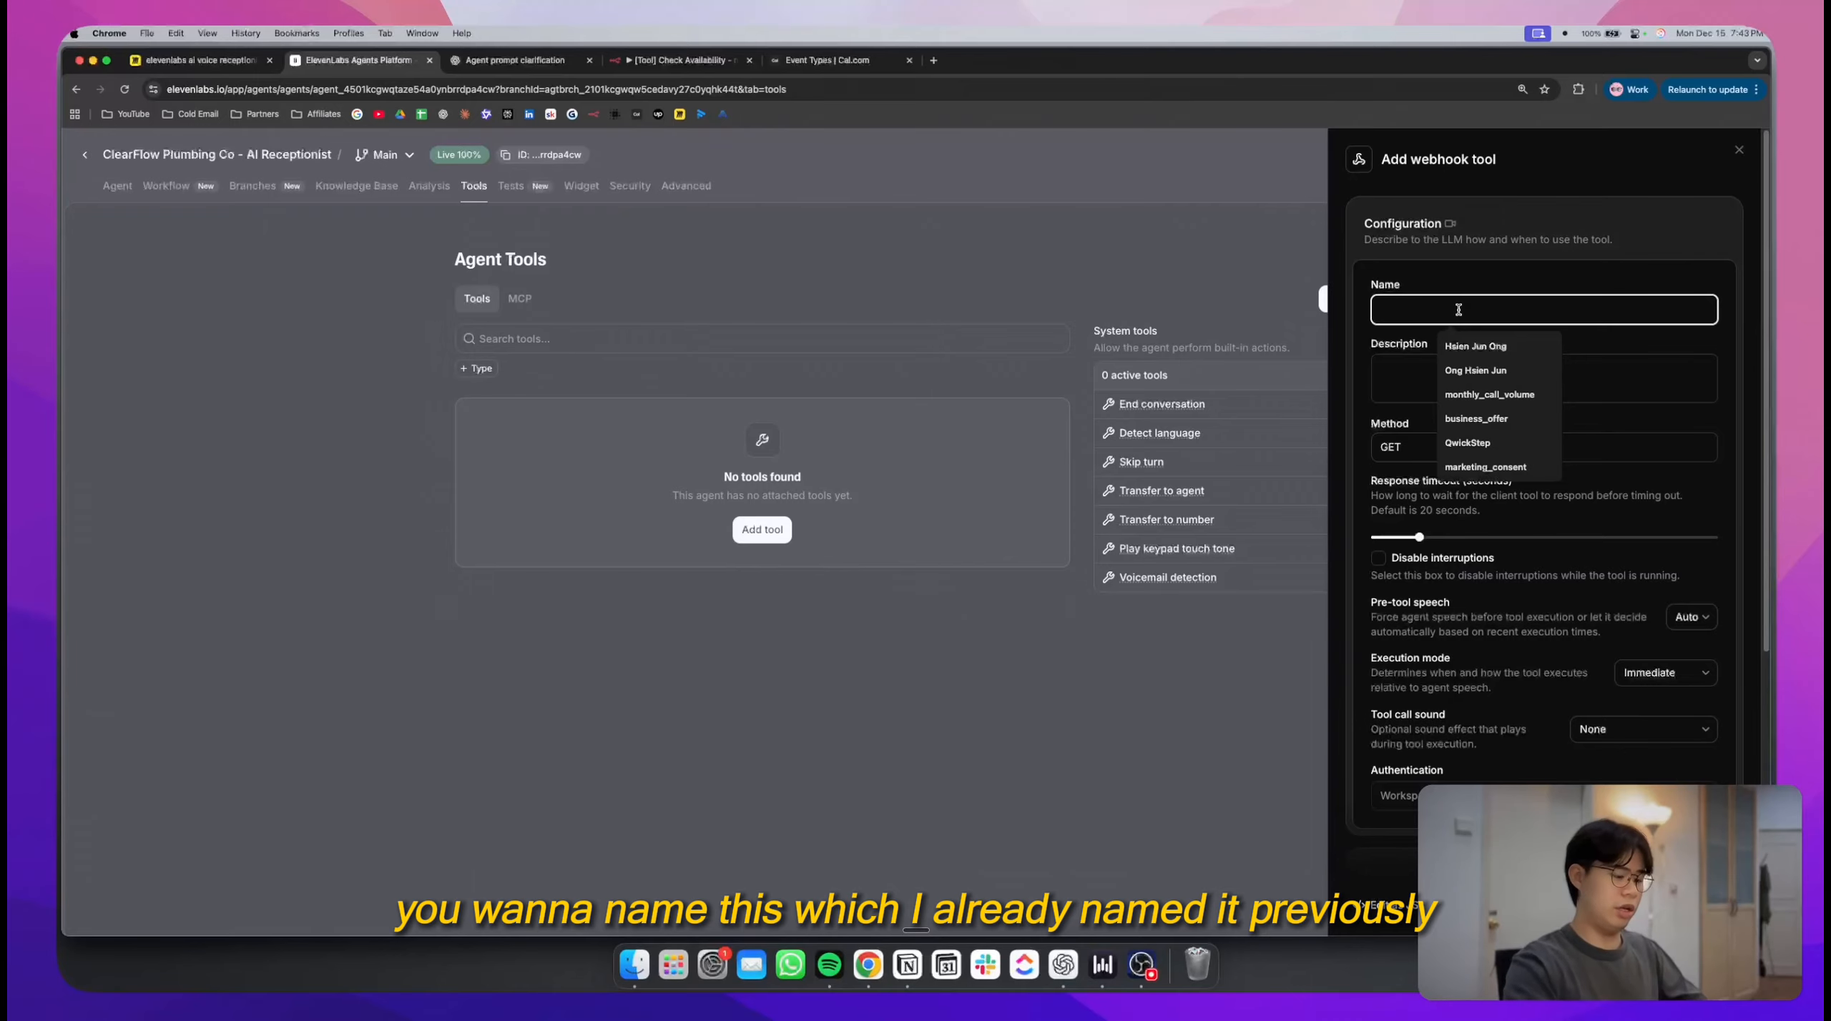
text(check)
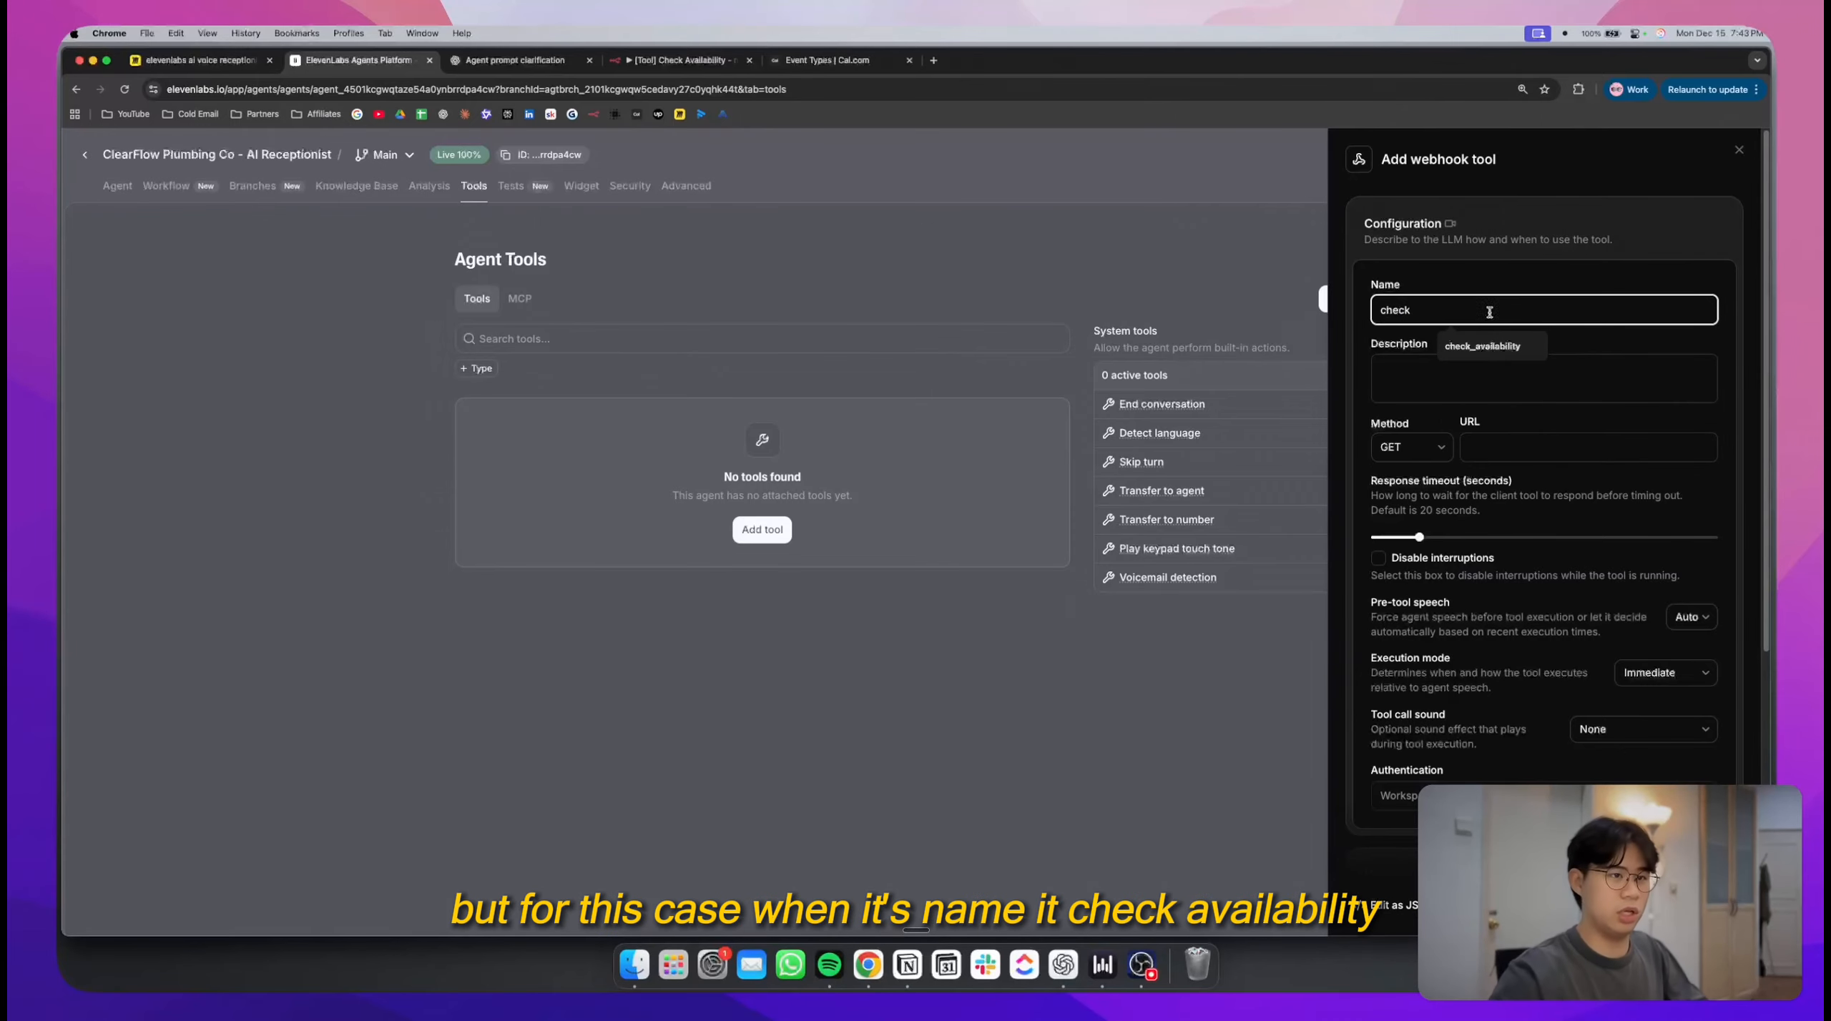
click(1482, 346)
- Describe the webhook tool with "Use this tool to check for calendar availability"
click(1463, 369)
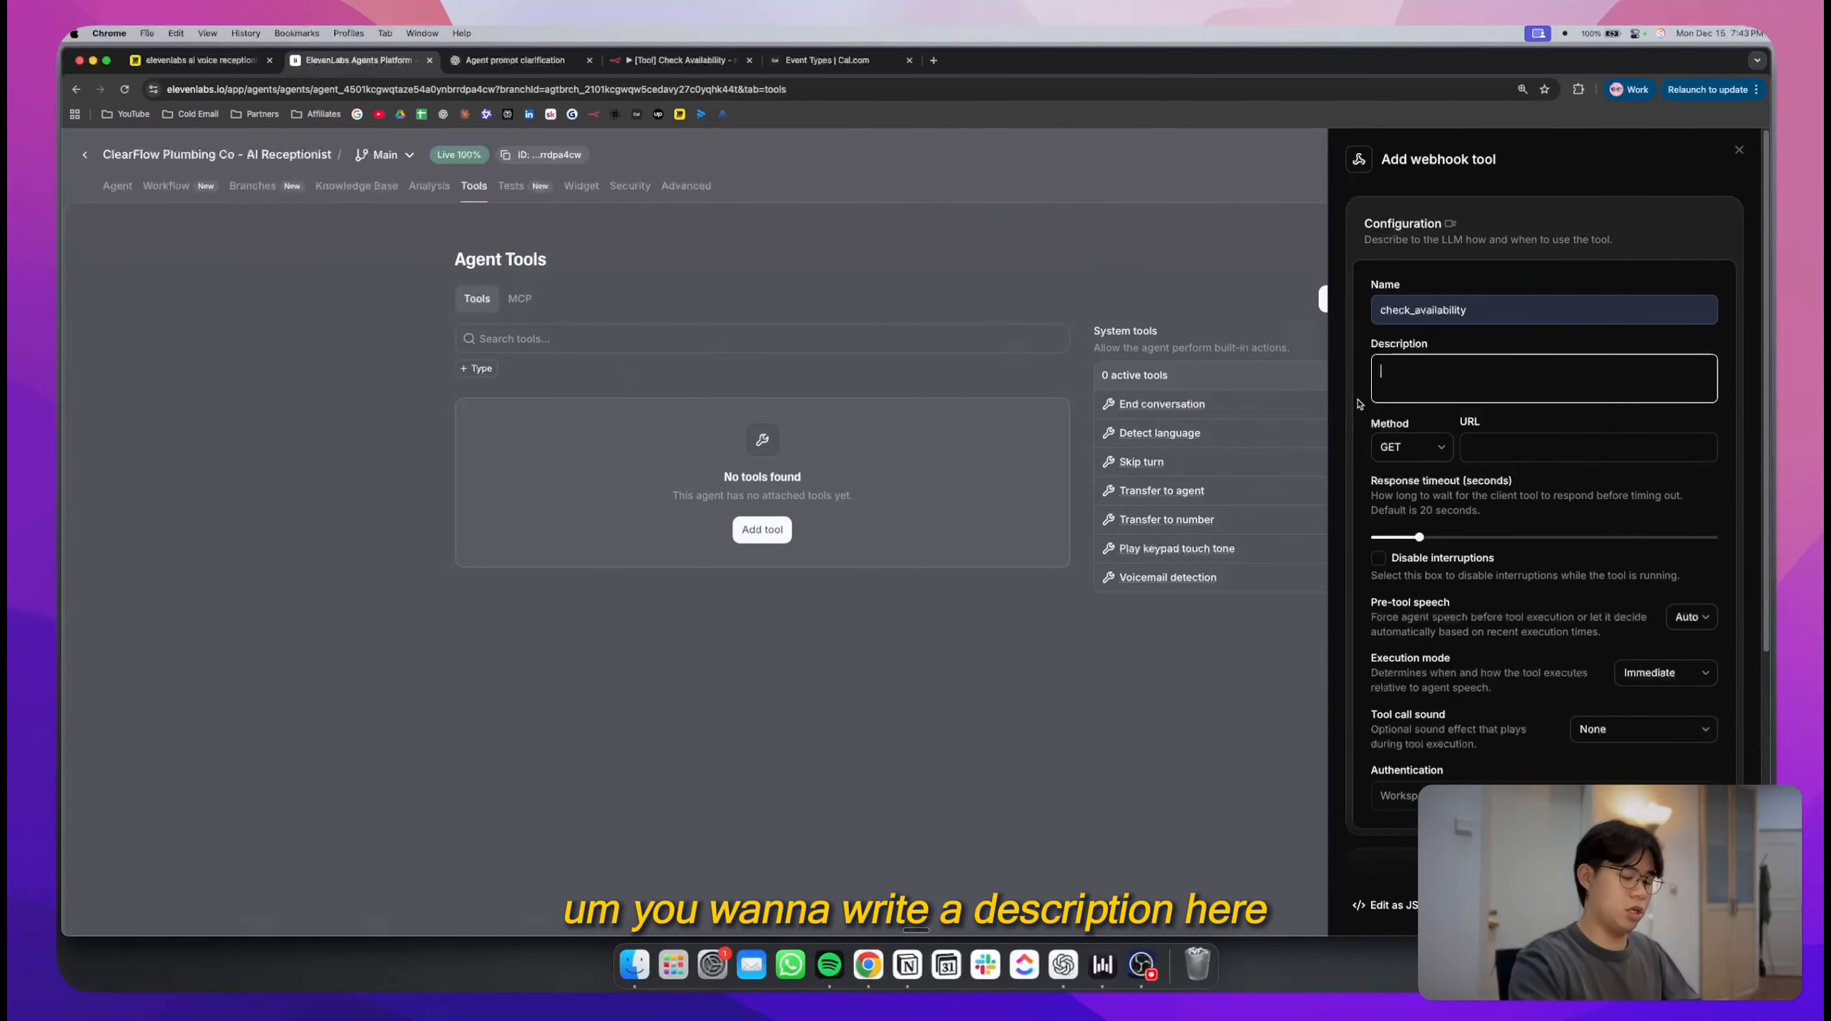
text(Use this tool)
text(to )
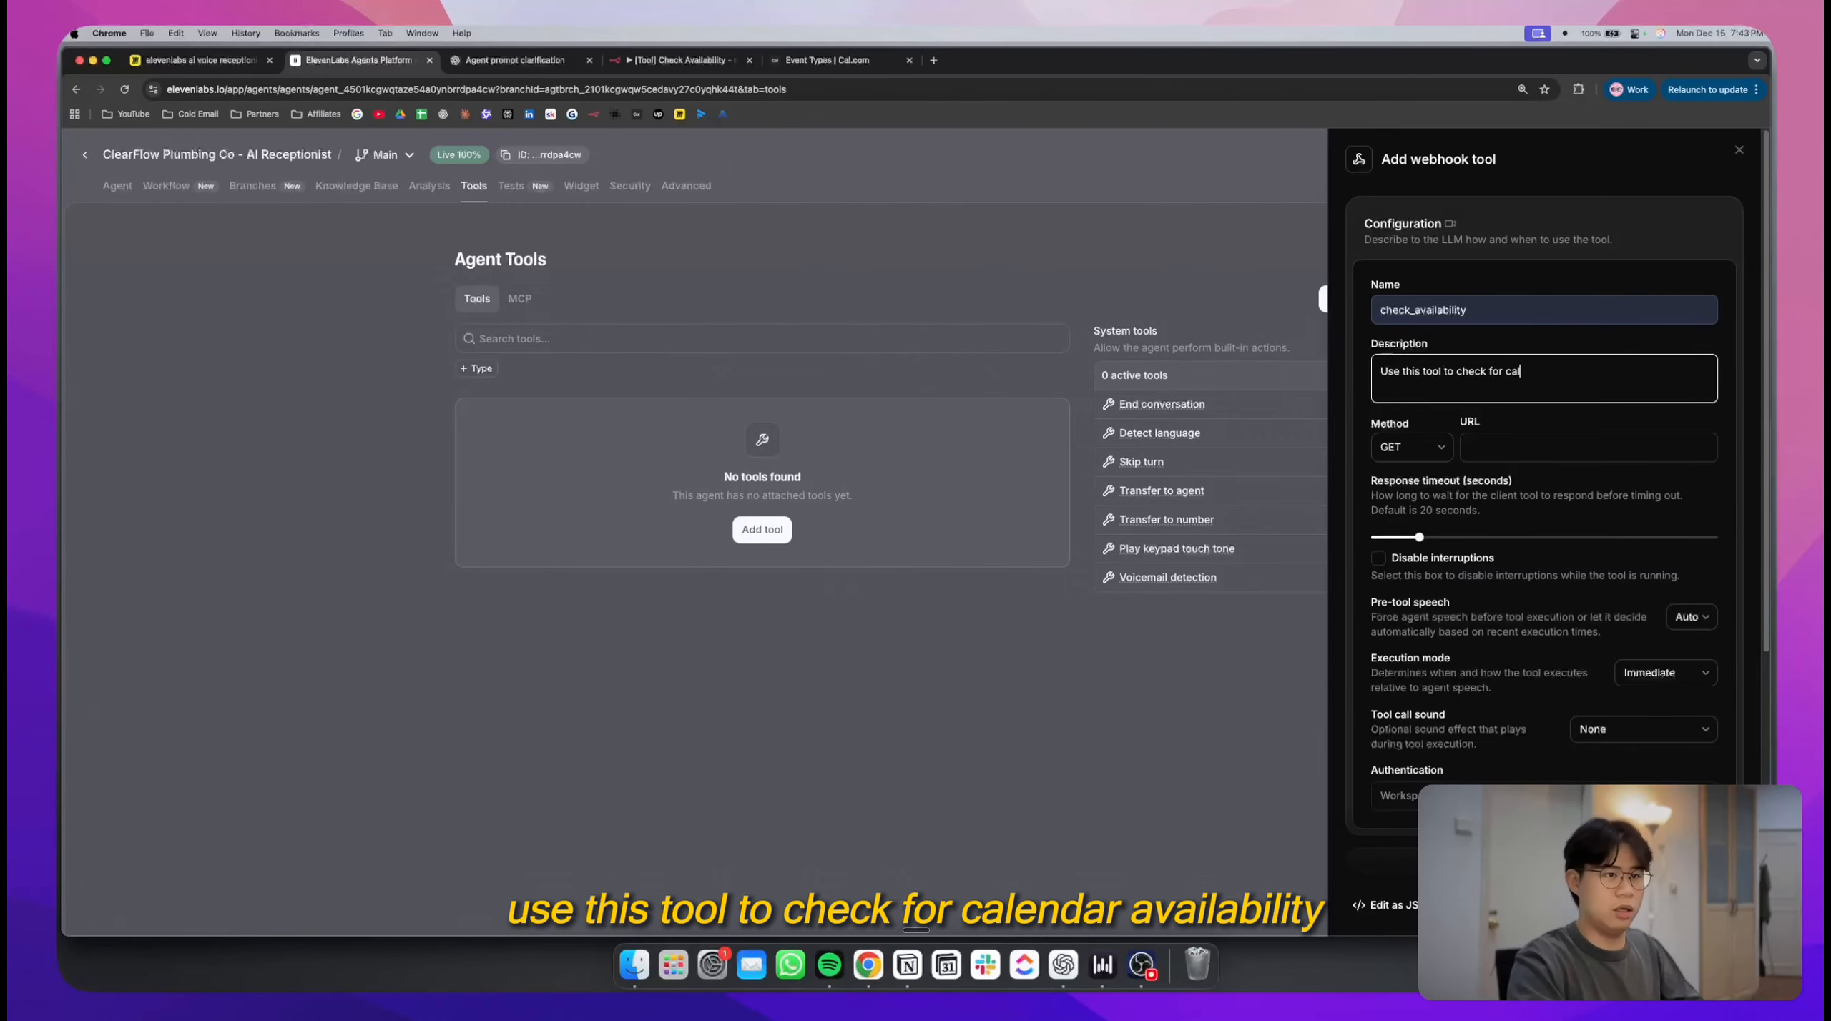
text(check for calendar availabil)
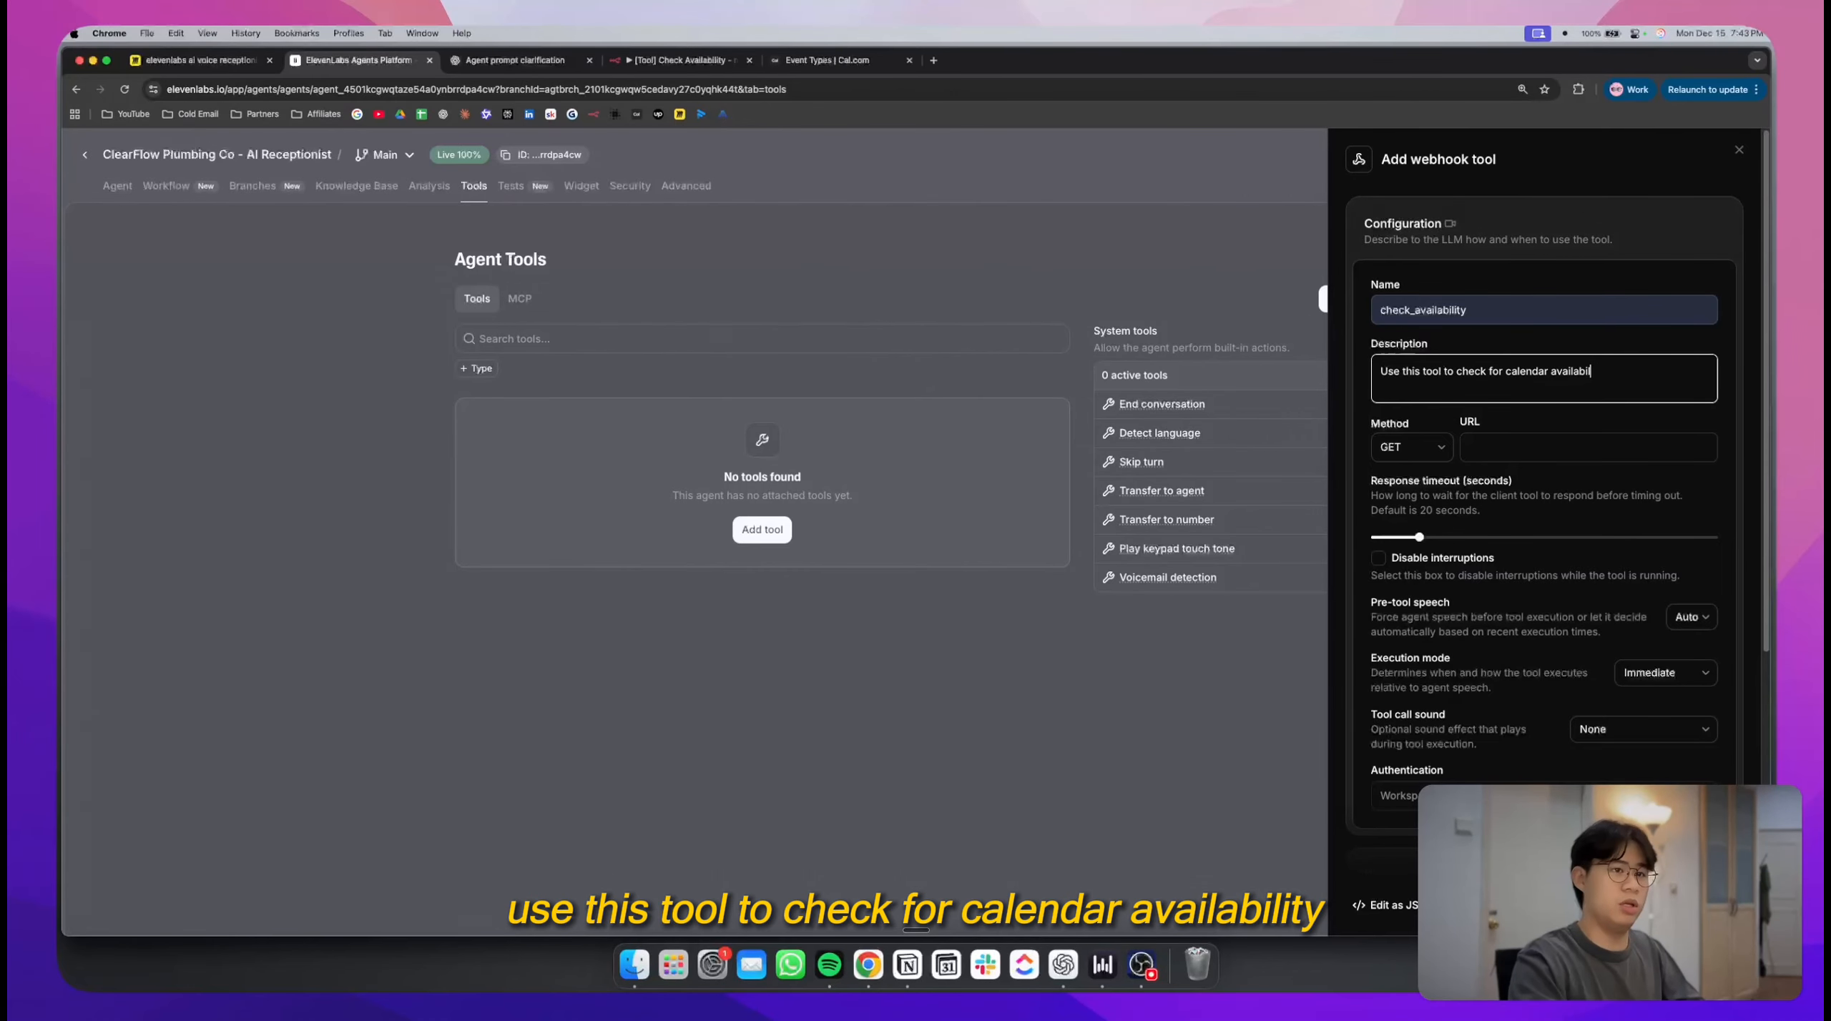
text(ity)
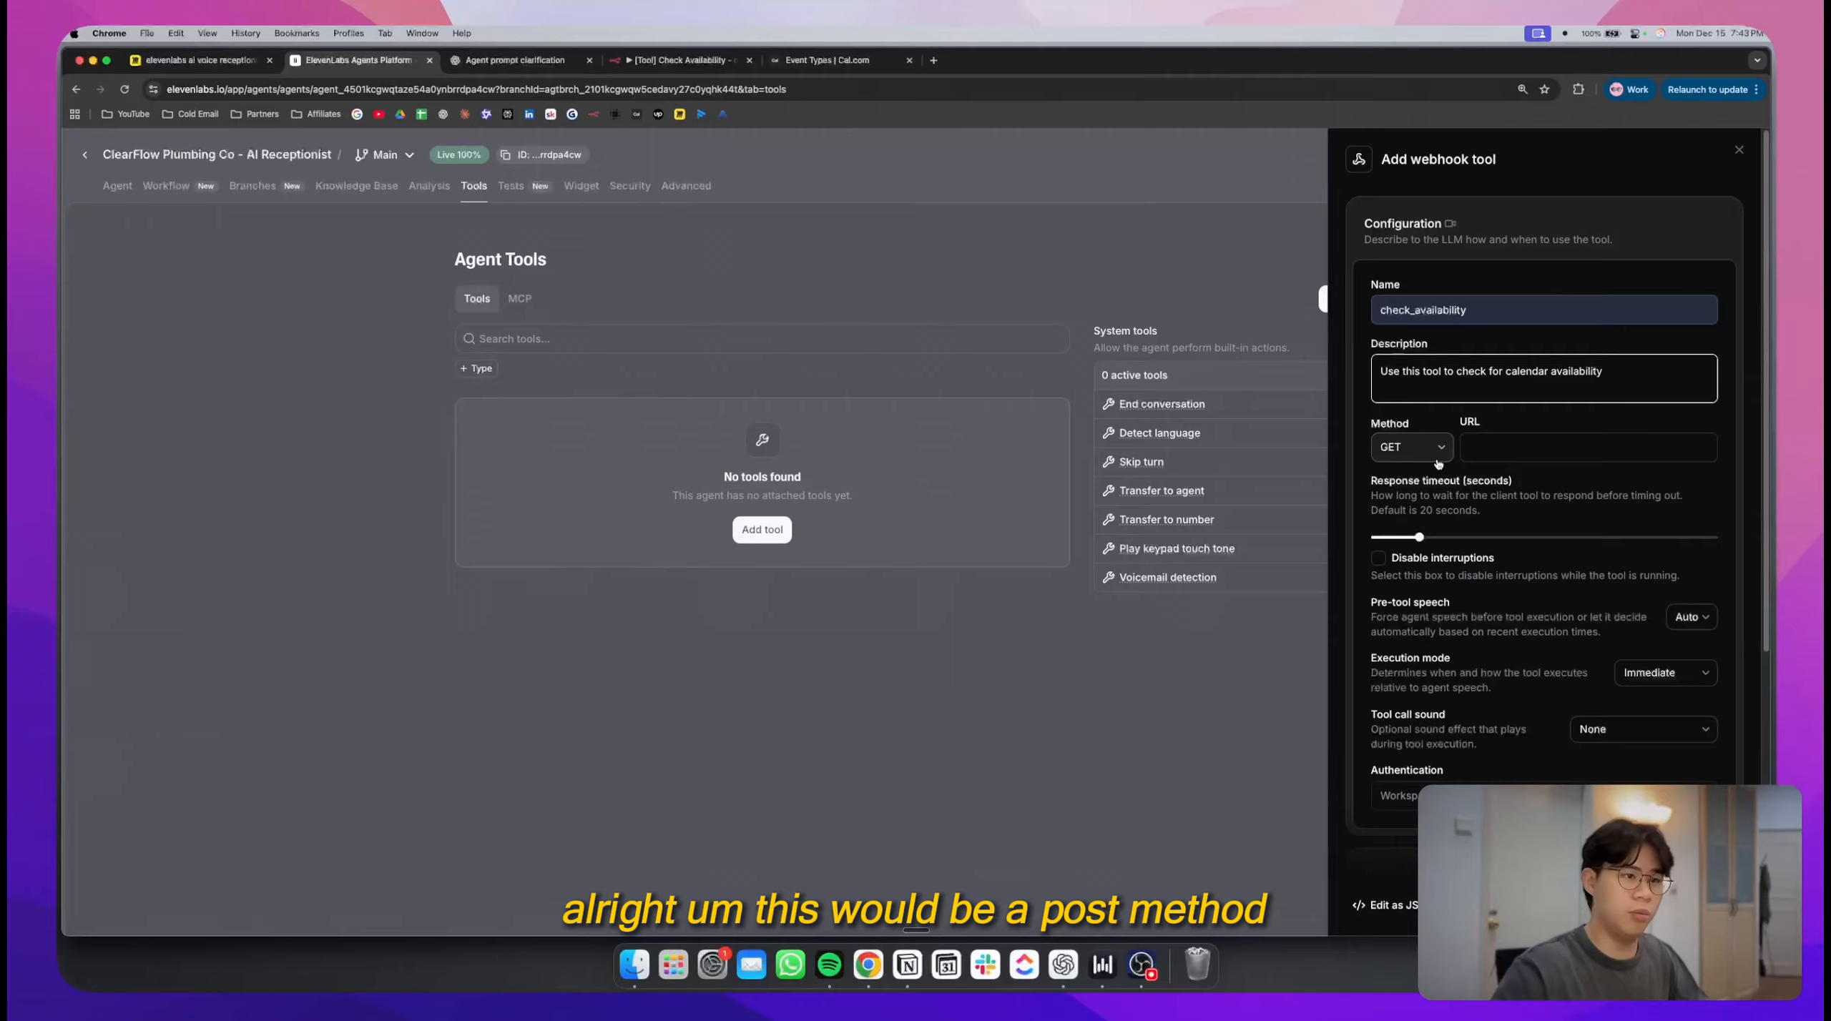
- Set the webhook tool's method to POST and keep its pre-tool speech on Auto
click(1411, 447)
click(1398, 494)
scroll(1506, 481, down, 3)
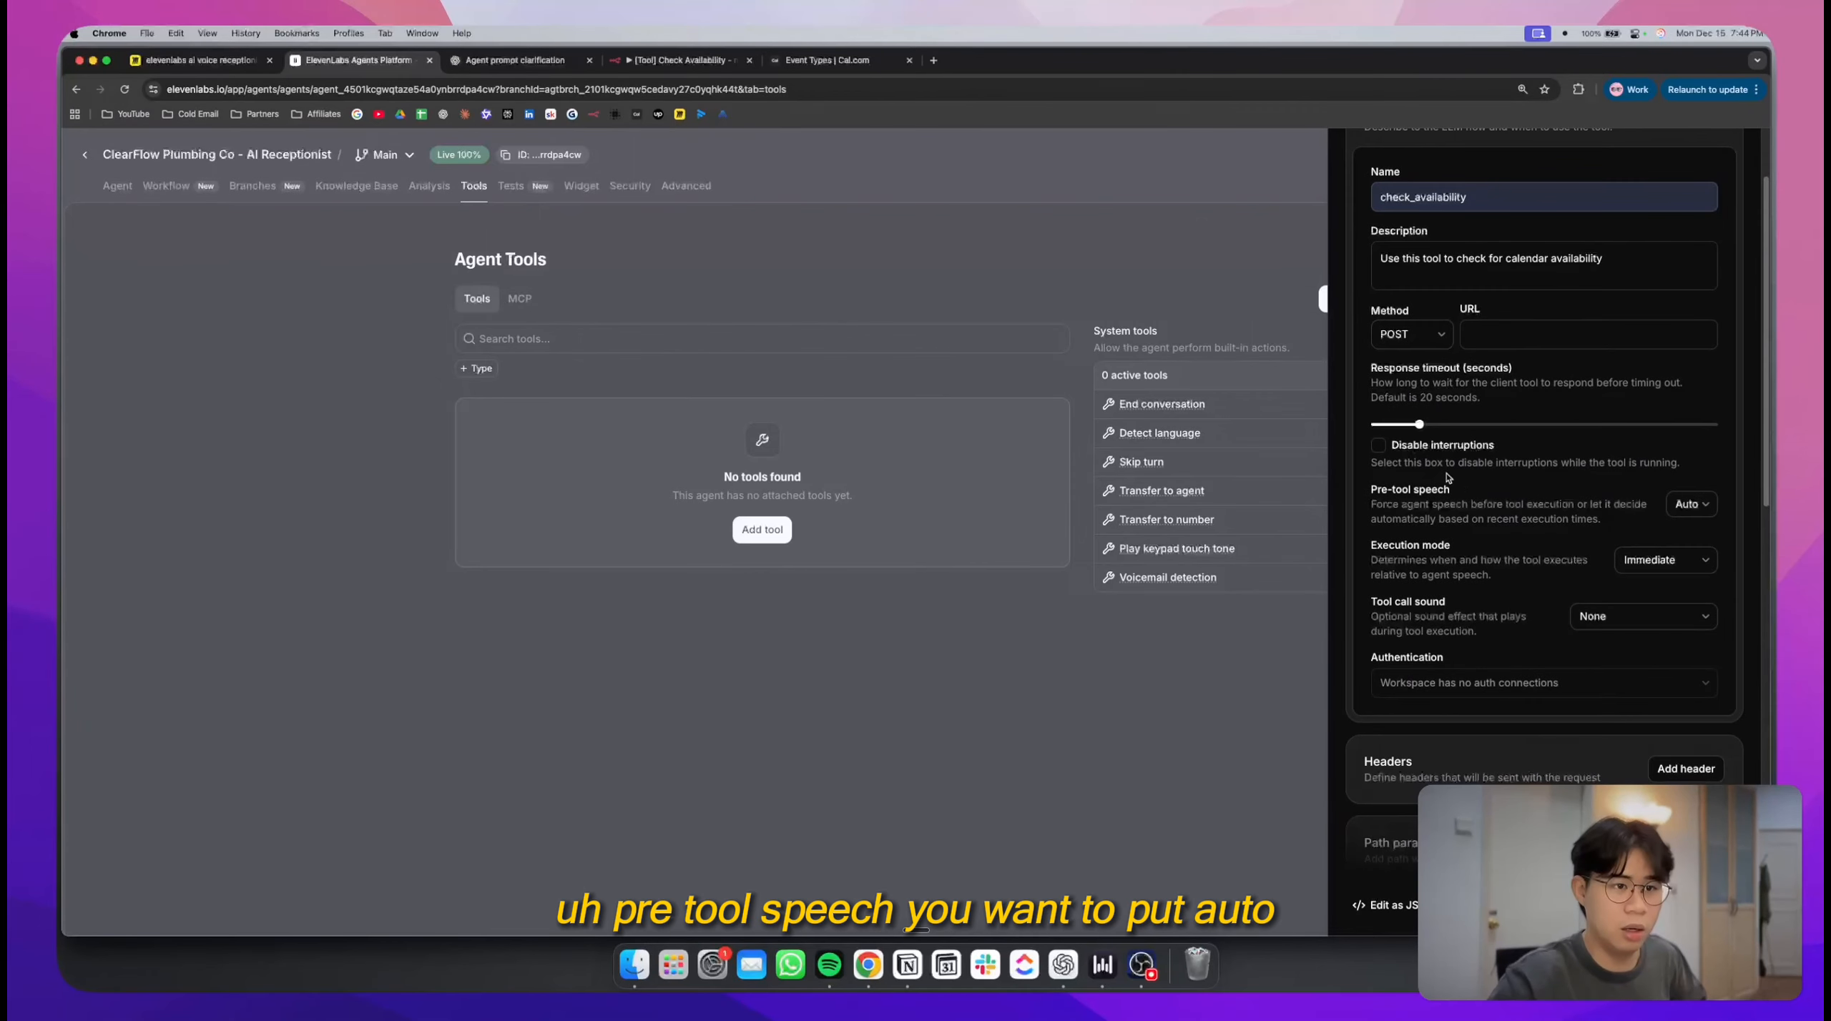
triple_click(1411, 494)
click(1535, 513)
click(1711, 509)
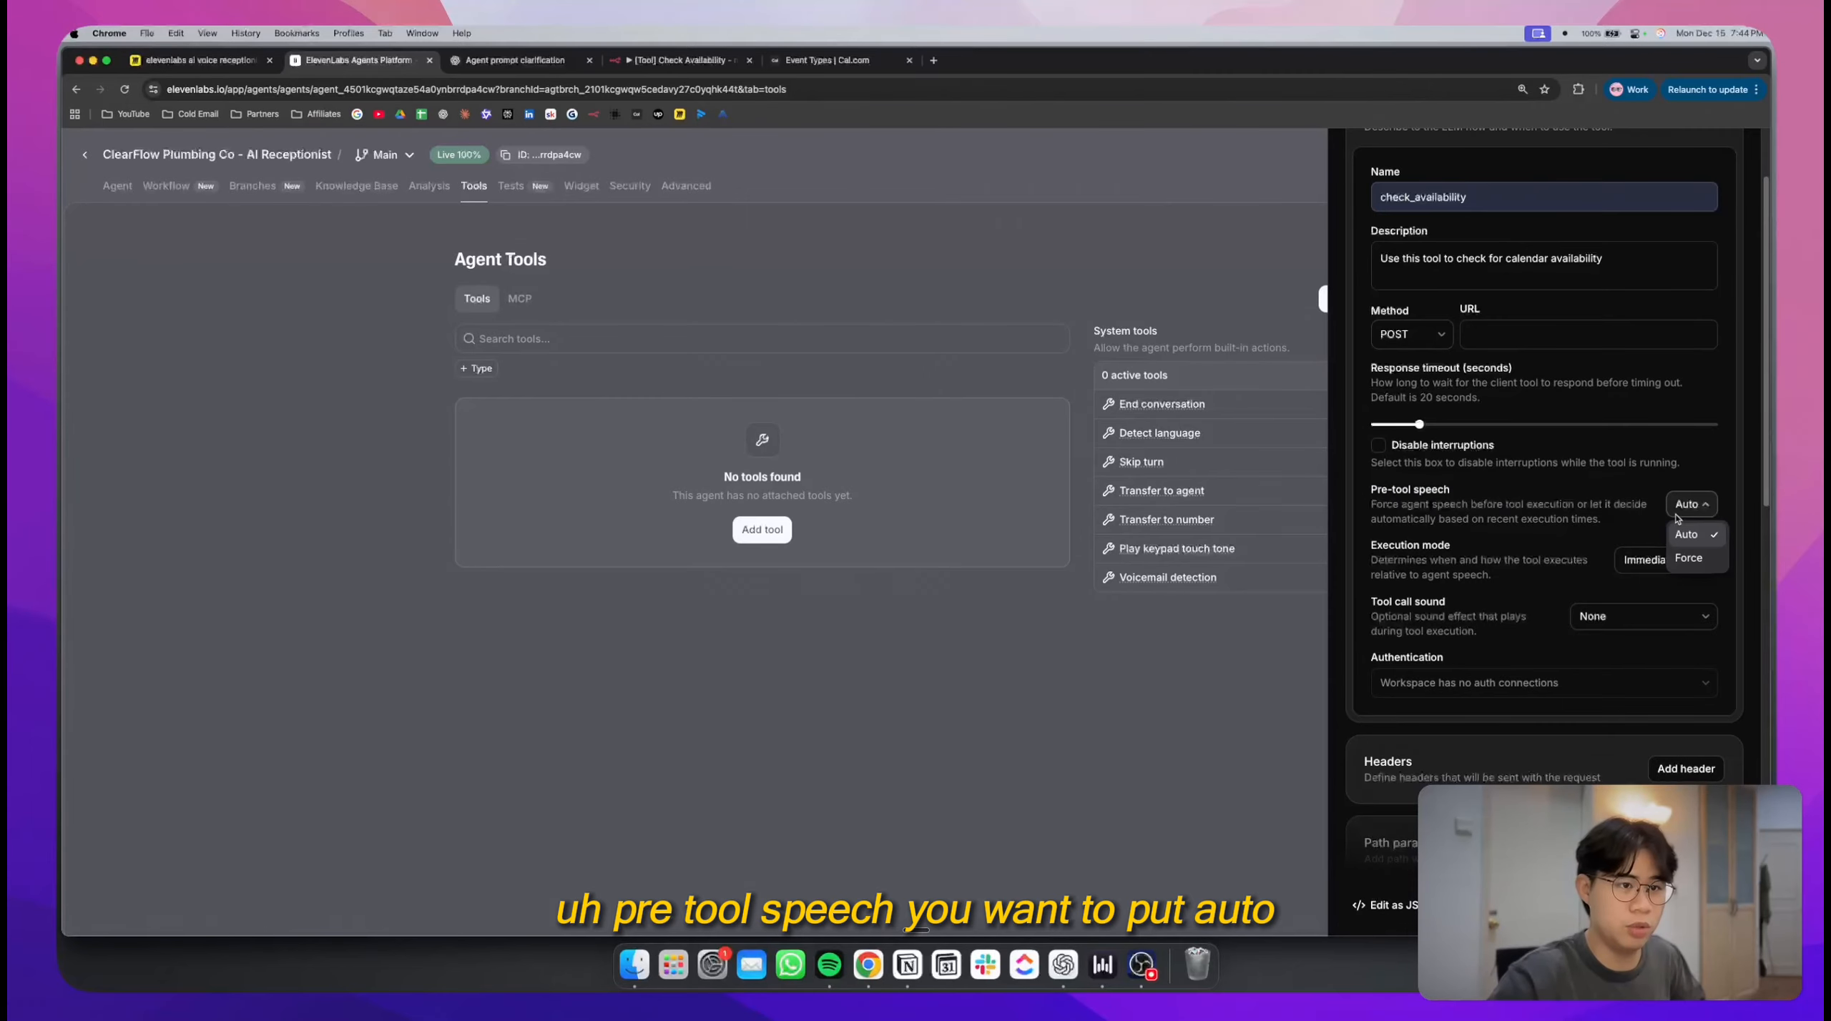
click(1555, 517)
- Review the webhook tool's remaining settings, from execution mode to the body parameters' description and properties
scroll(1559, 516, down, 2)
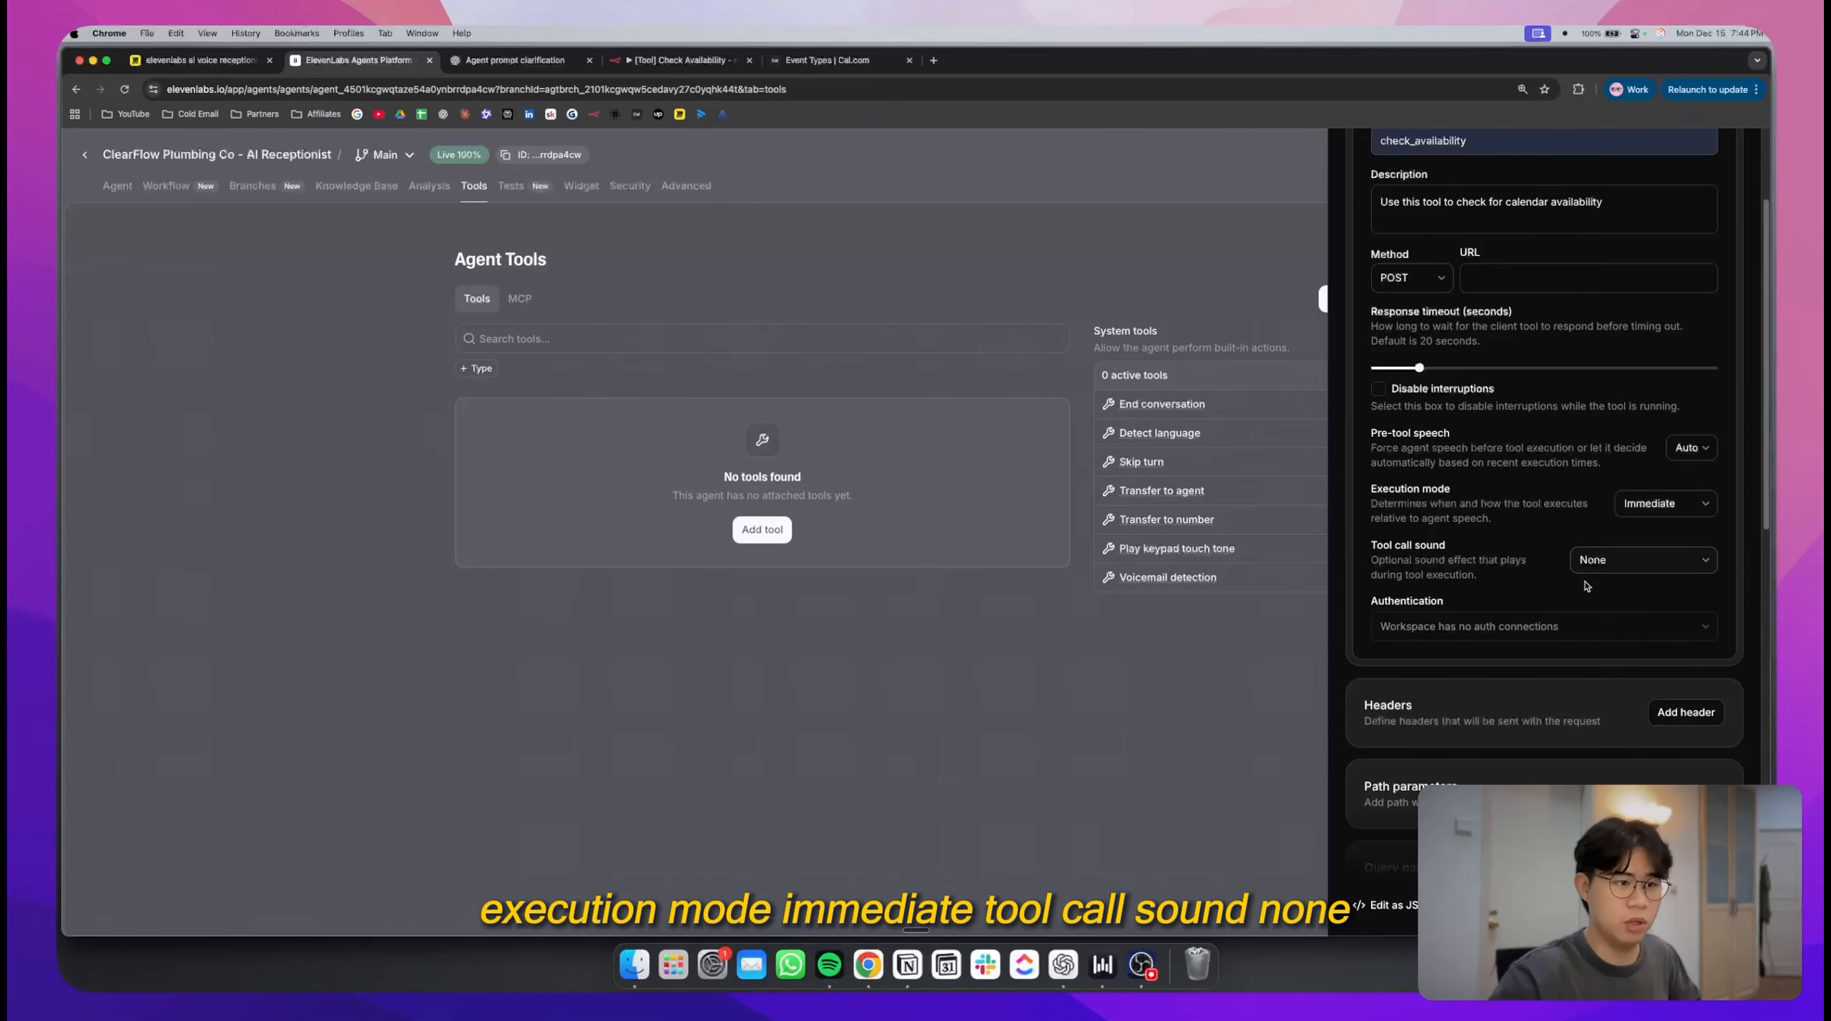
scroll(1466, 570, down, 5)
scroll(1504, 595, down, 4)
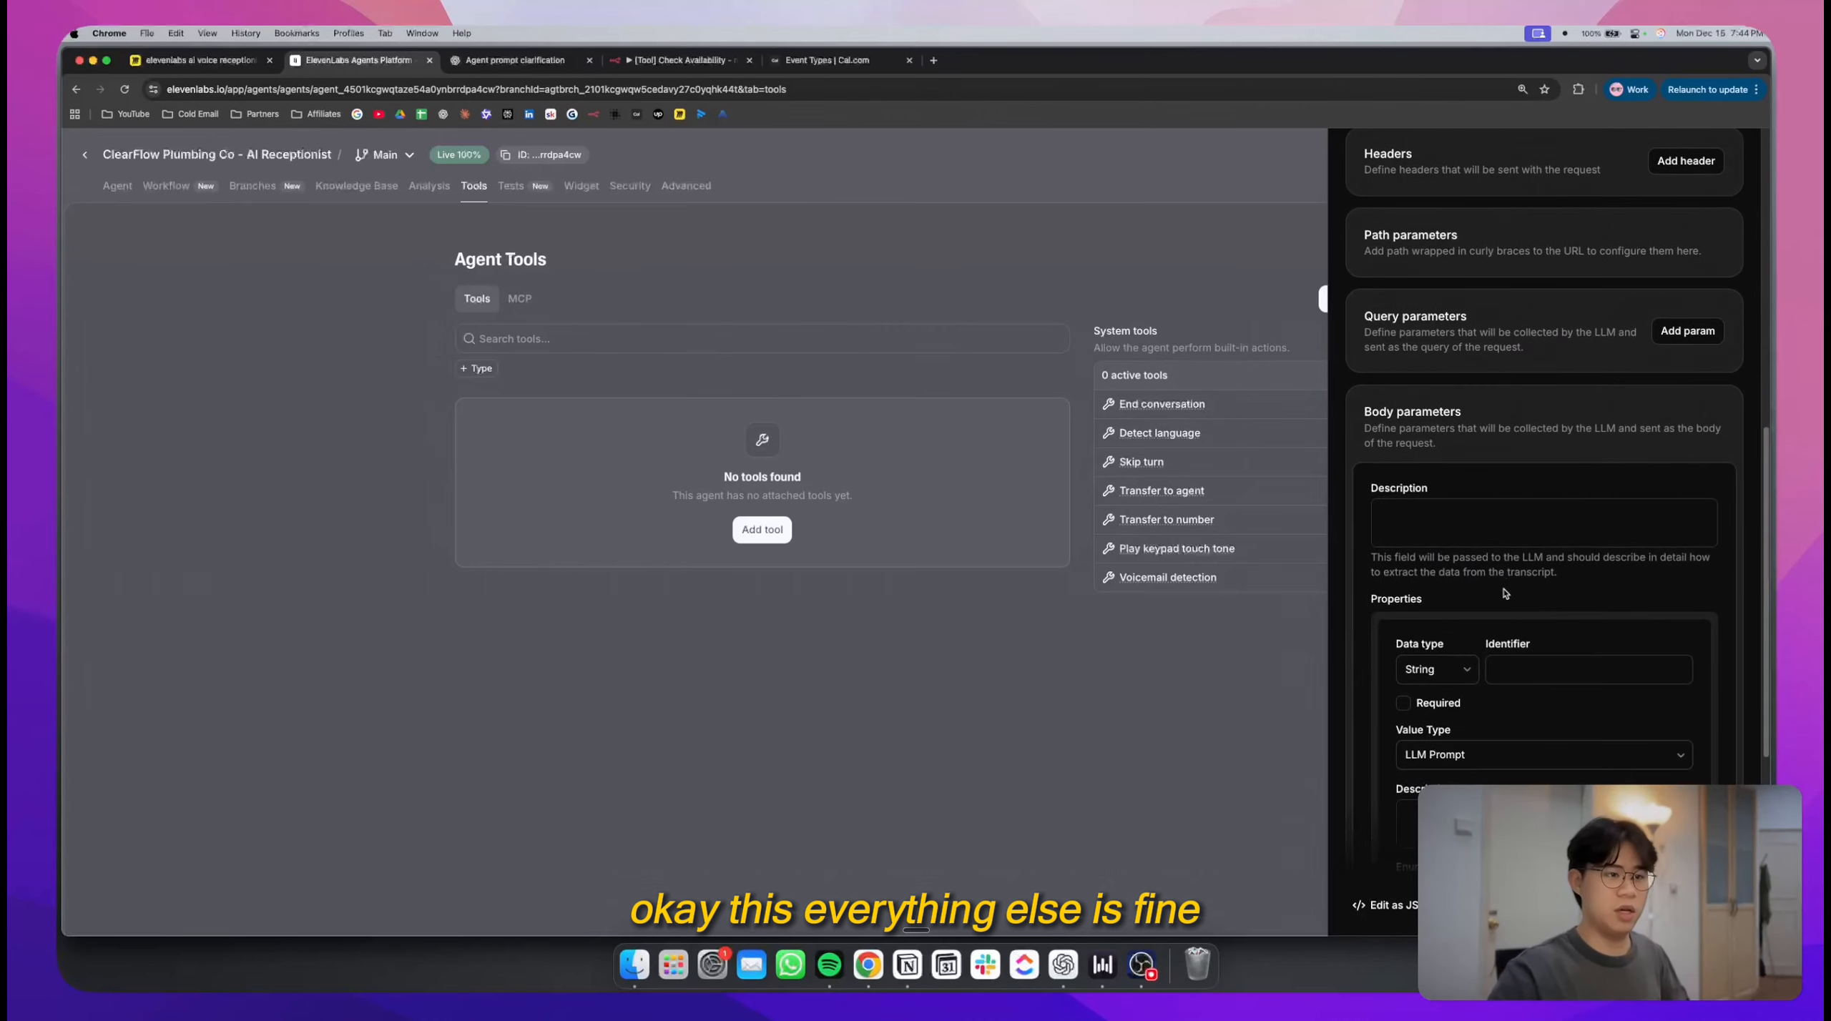
scroll(1423, 437, down, 1)
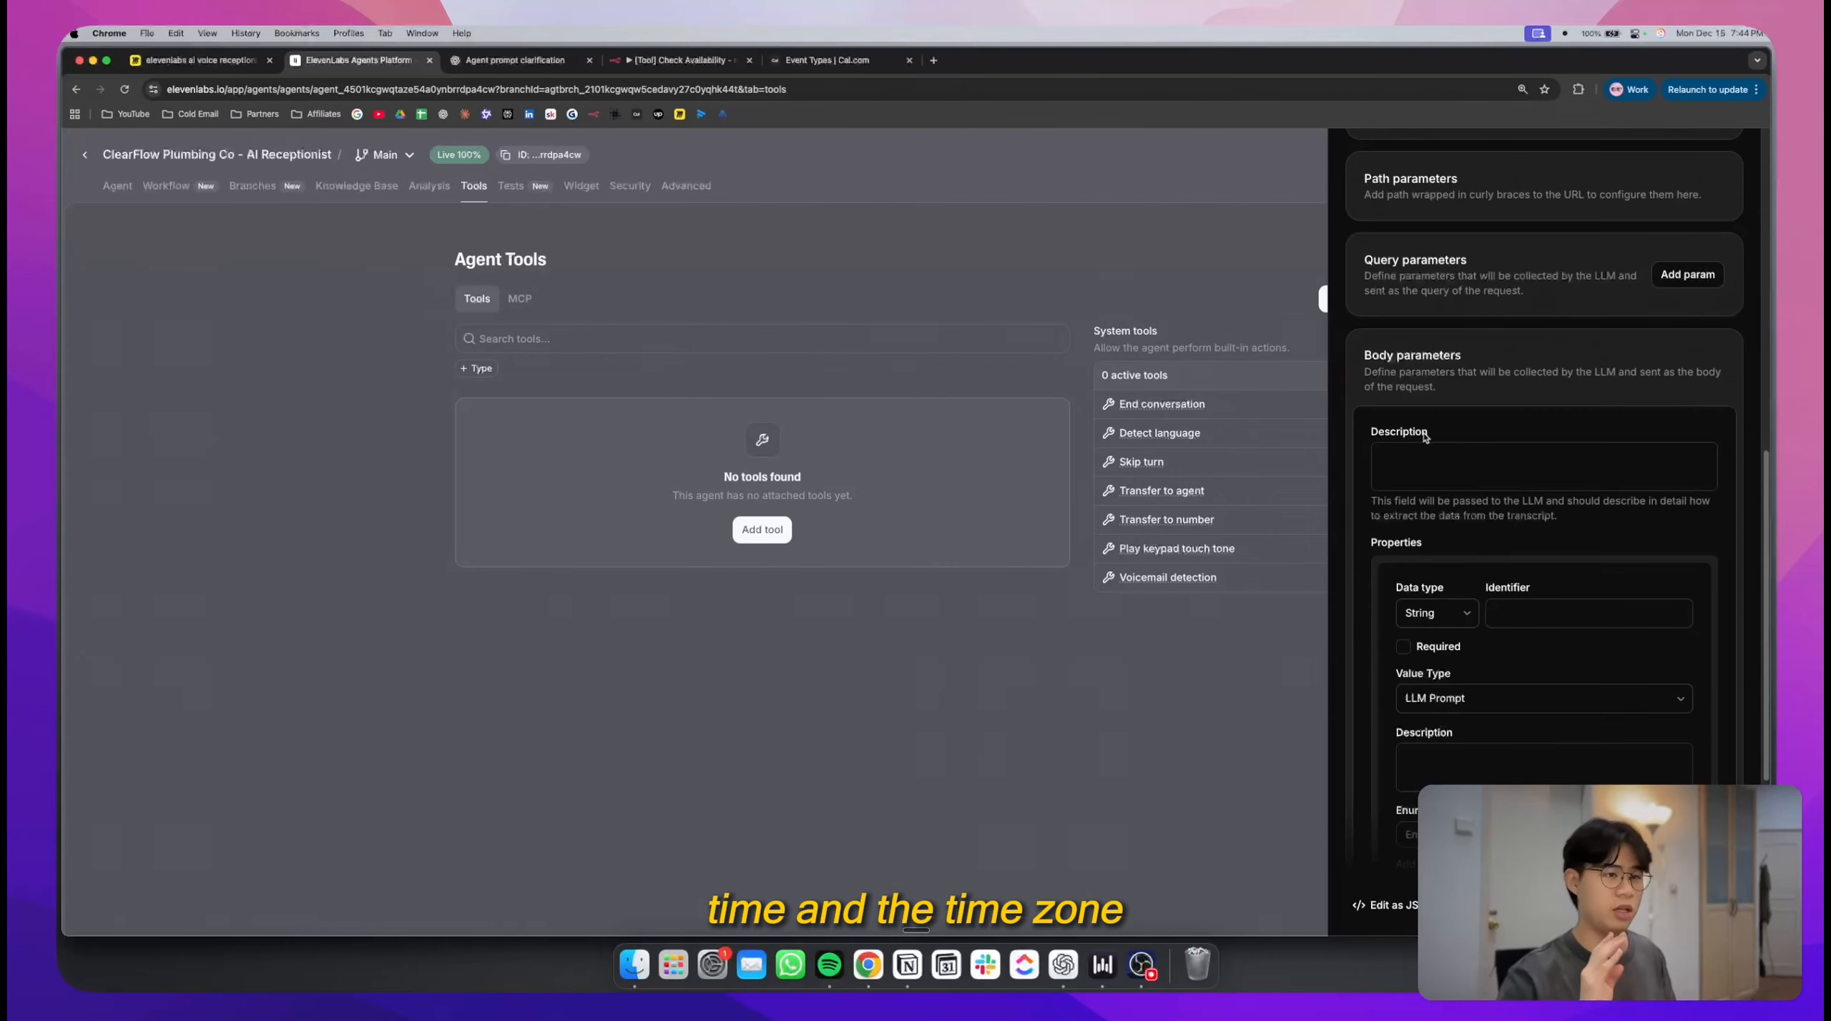
scroll(1423, 437, down, 6)
scroll(1423, 433, up, 5)
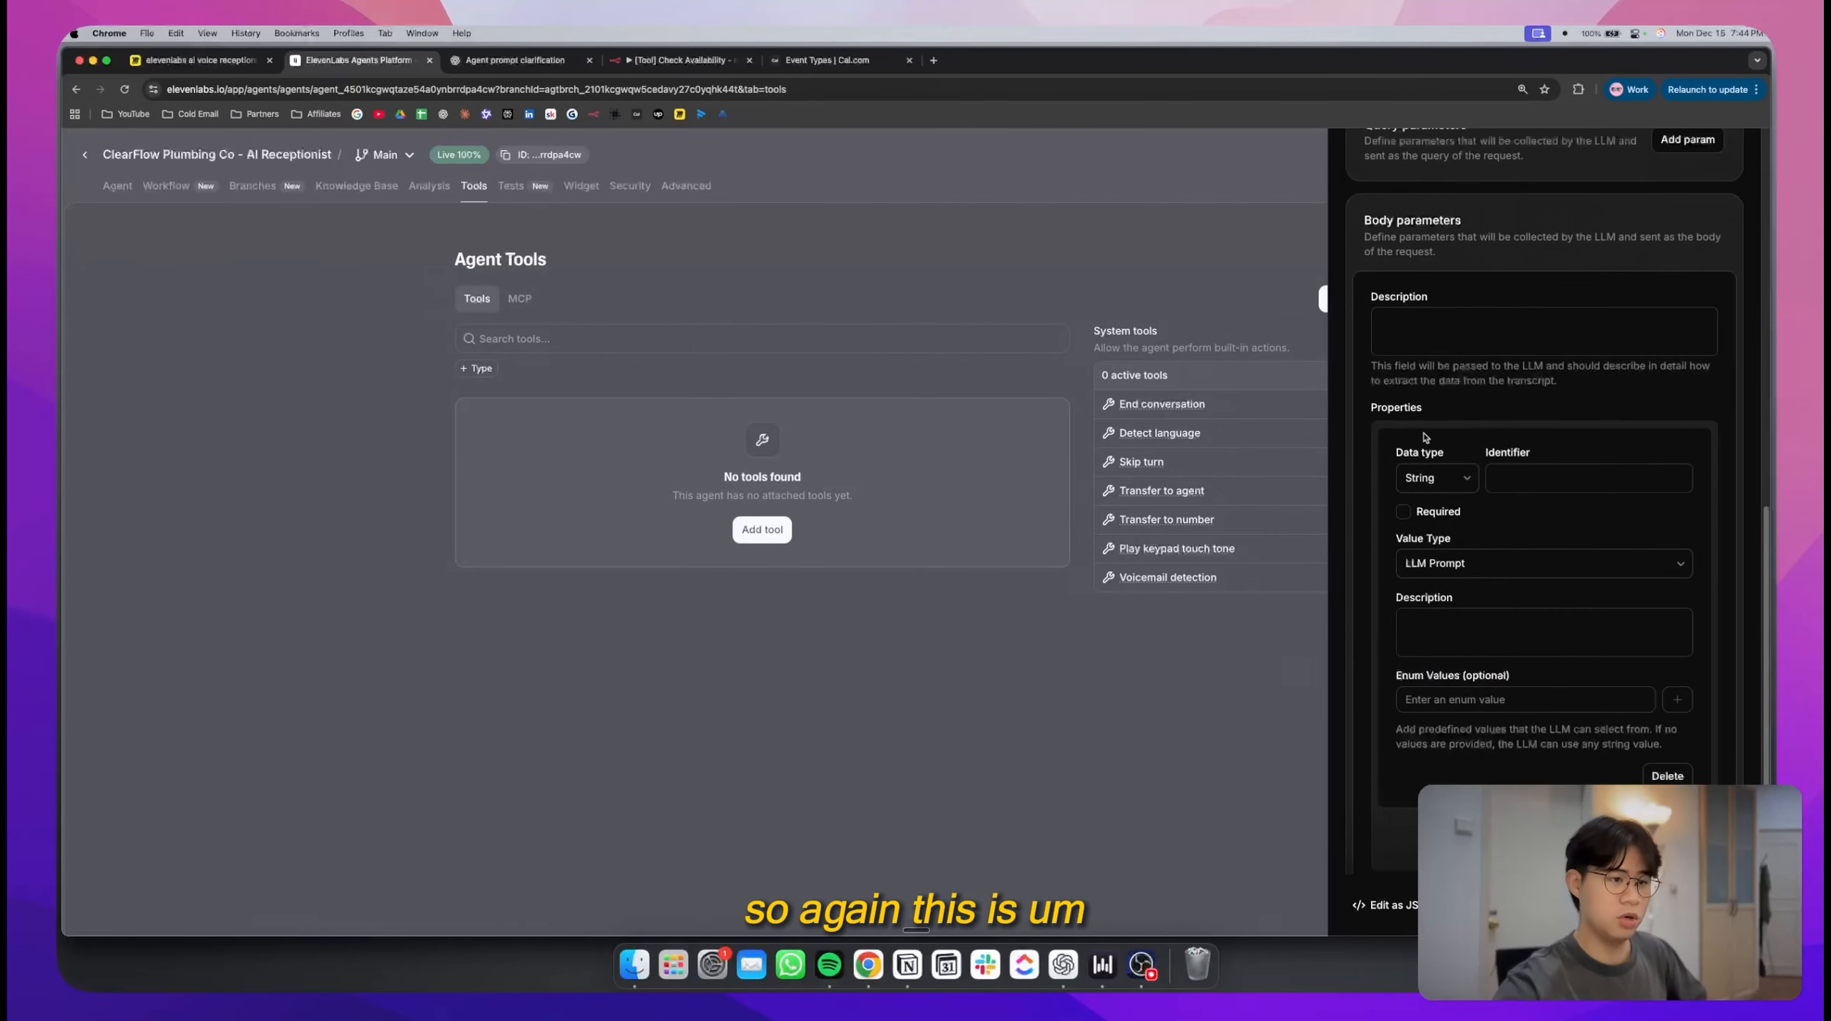
scroll(1423, 433, down, 2)
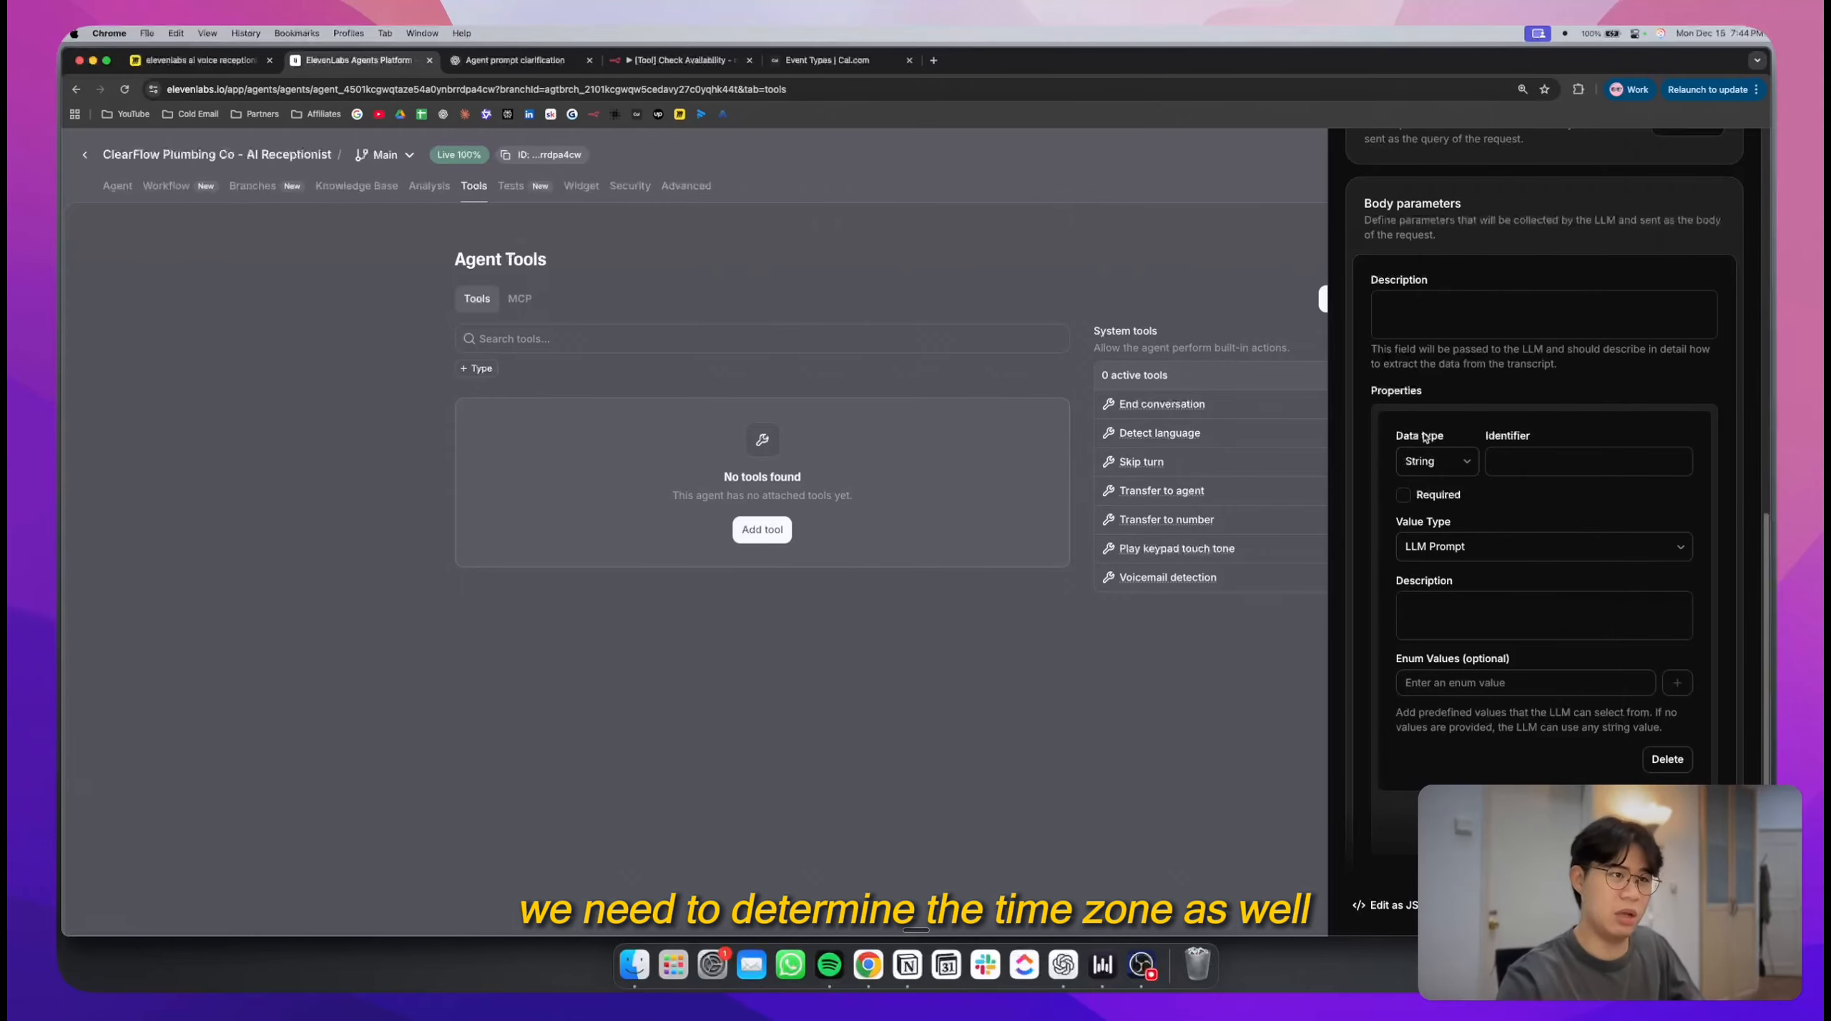
- Switch to n8n and examine the fields set by the Assign Variables node in the [Tool] Check Availability workflow
click(512, 59)
click(701, 60)
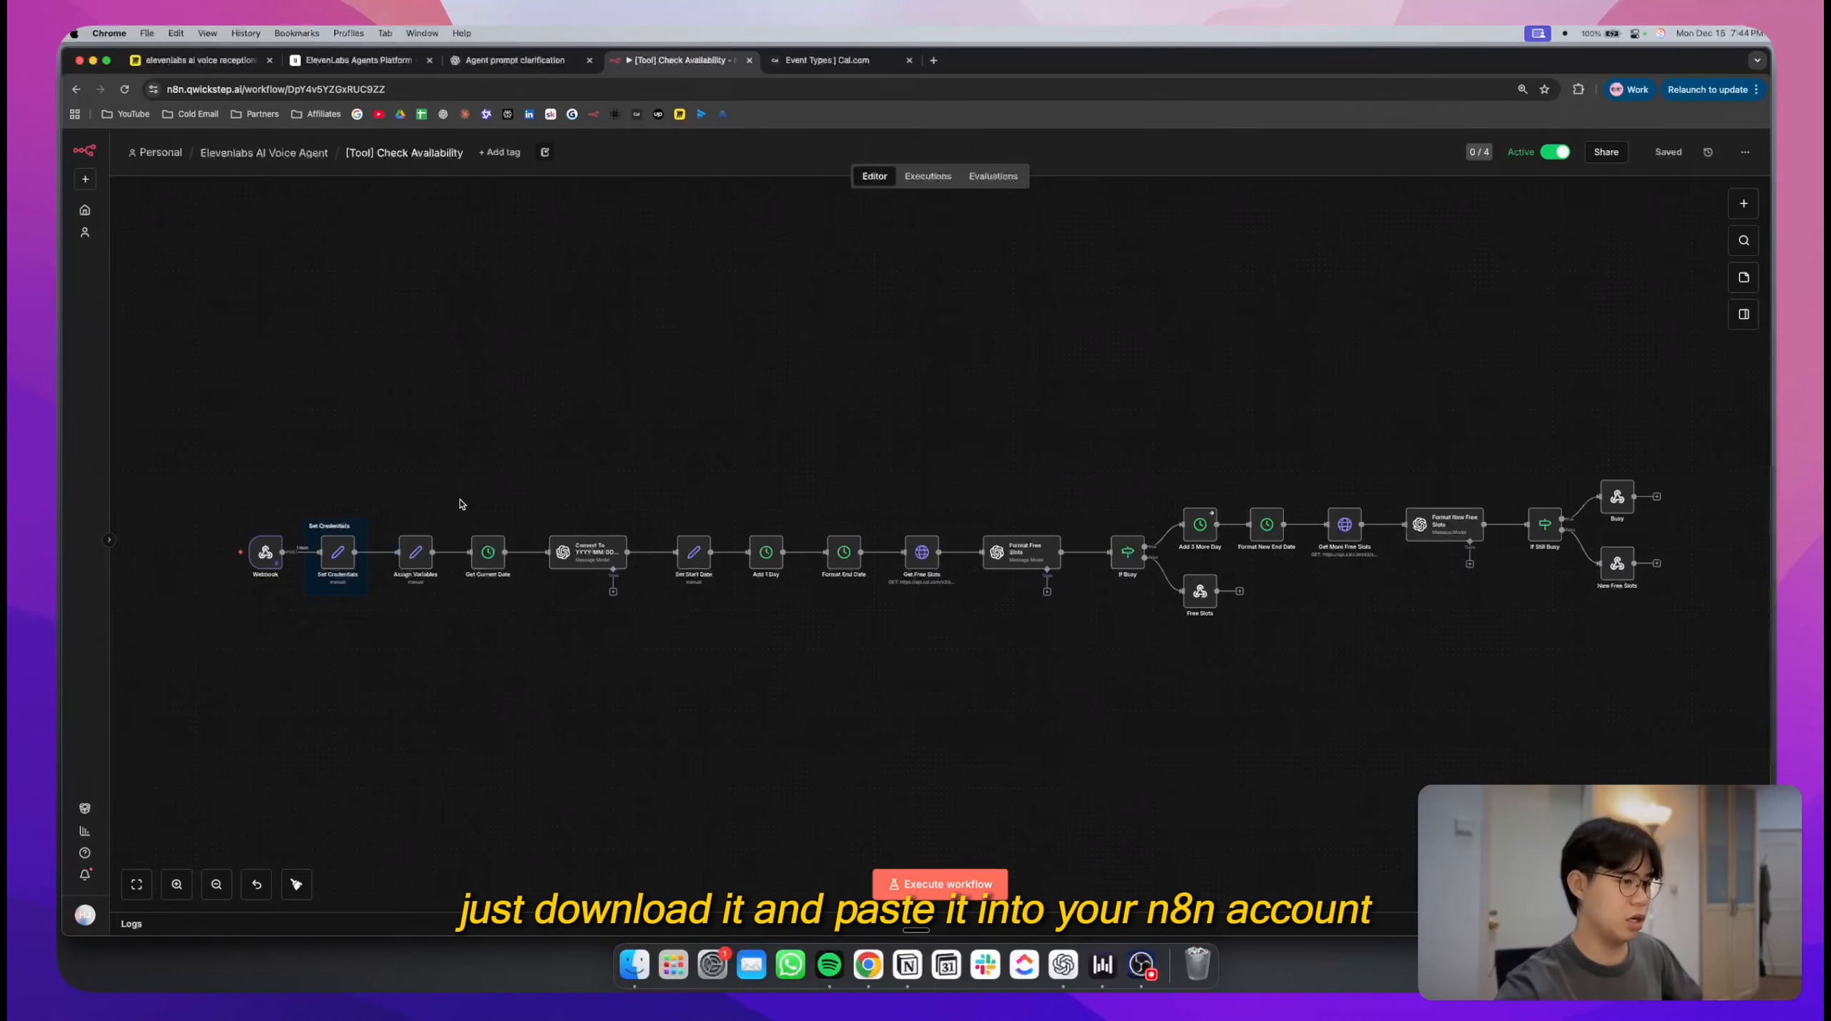
scroll(459, 504, up, 10)
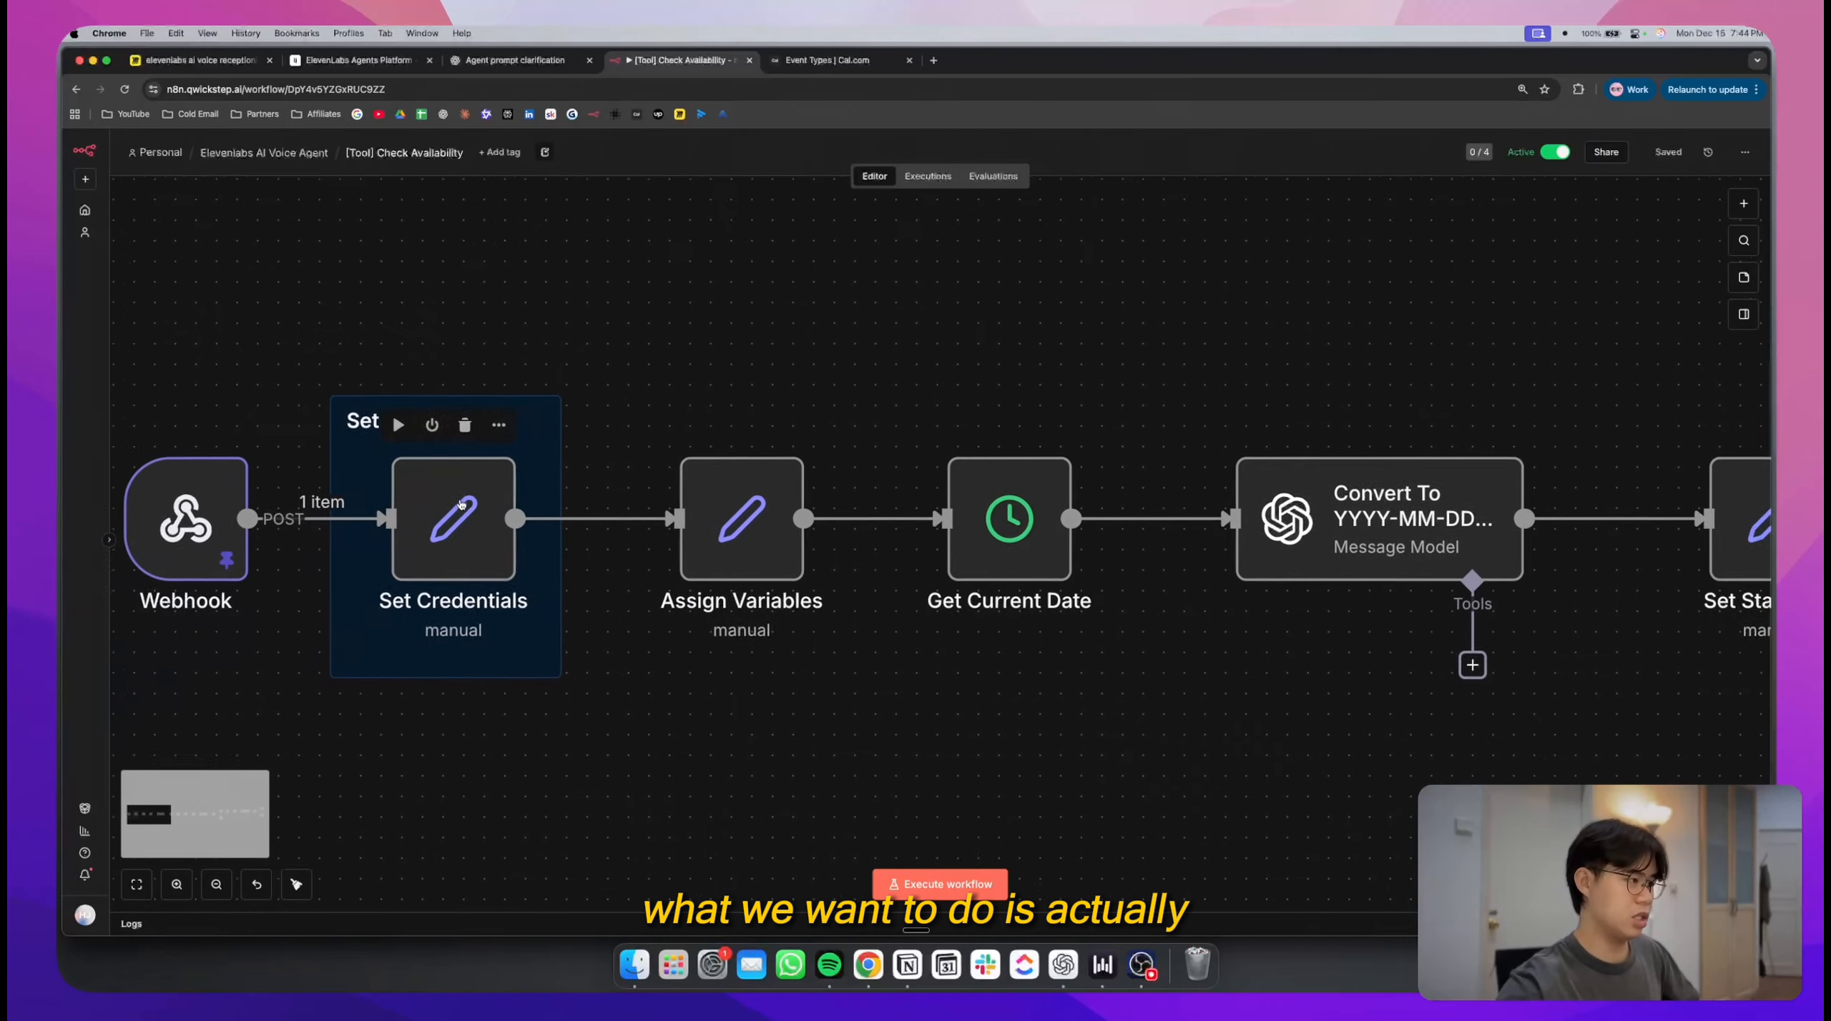
scroll(460, 504, down, 5)
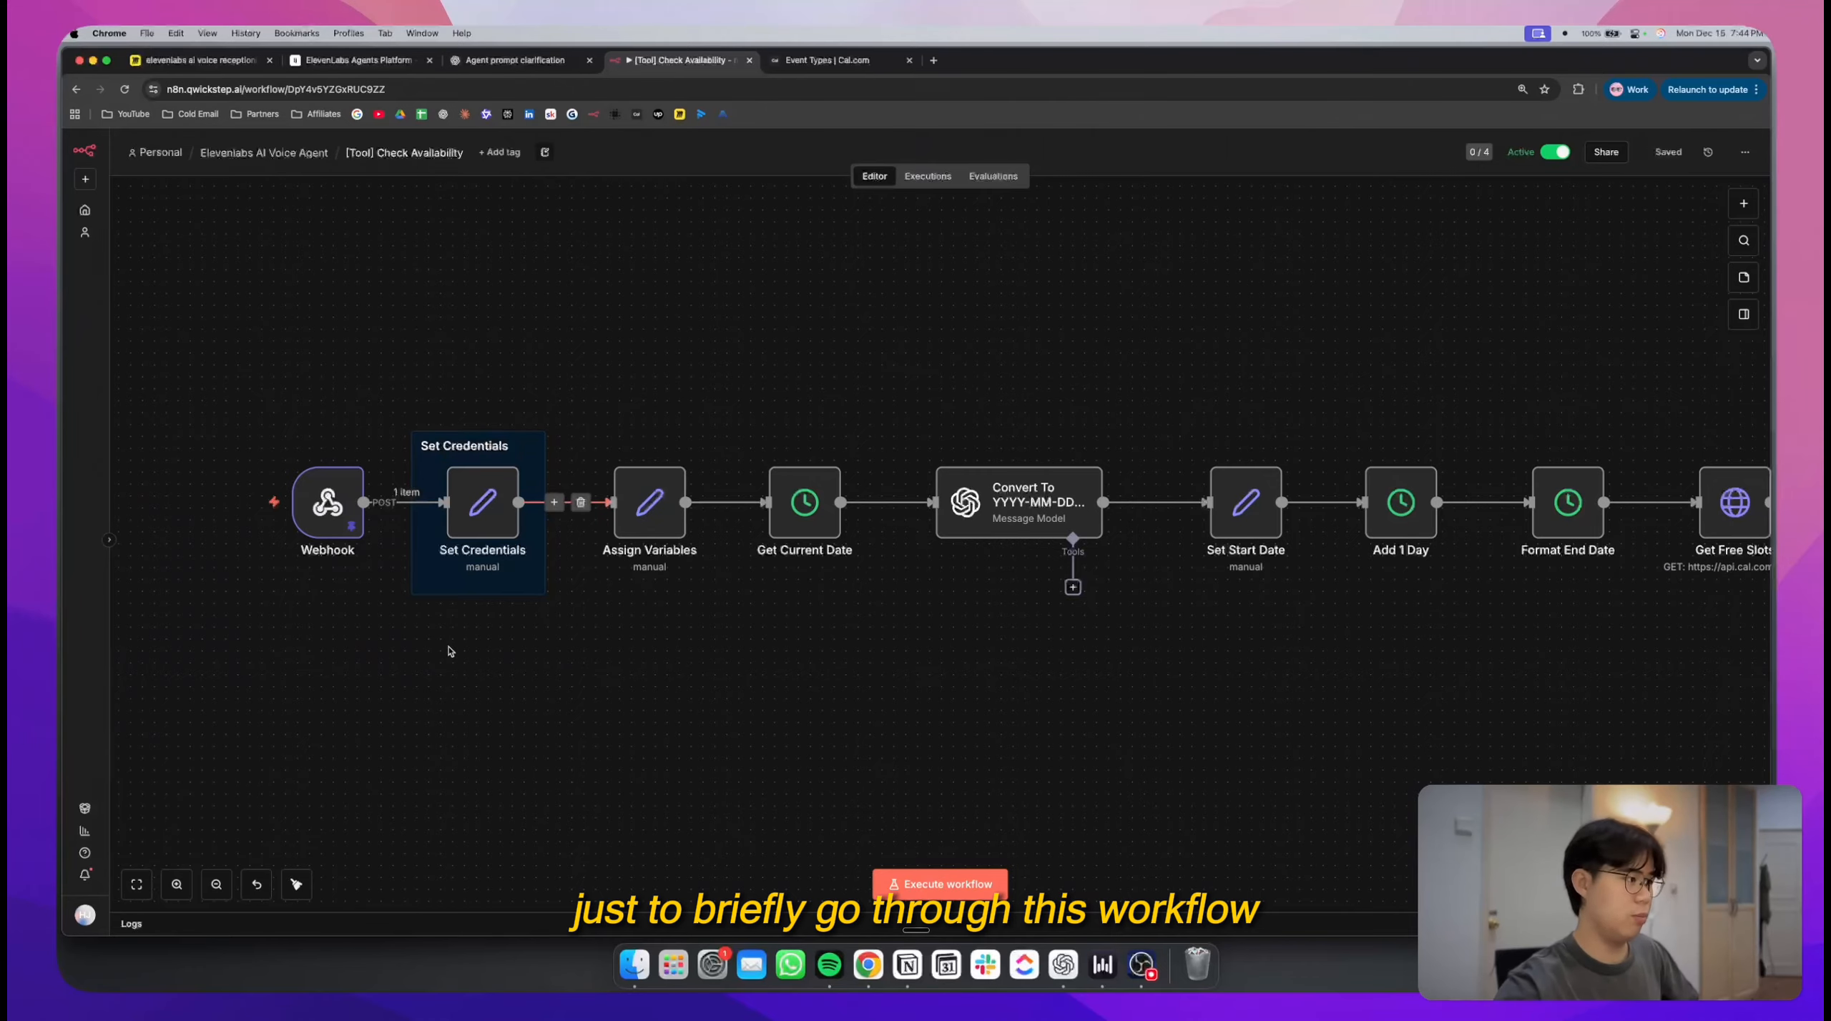
double_click(648, 502)
scroll(899, 377, up, 5)
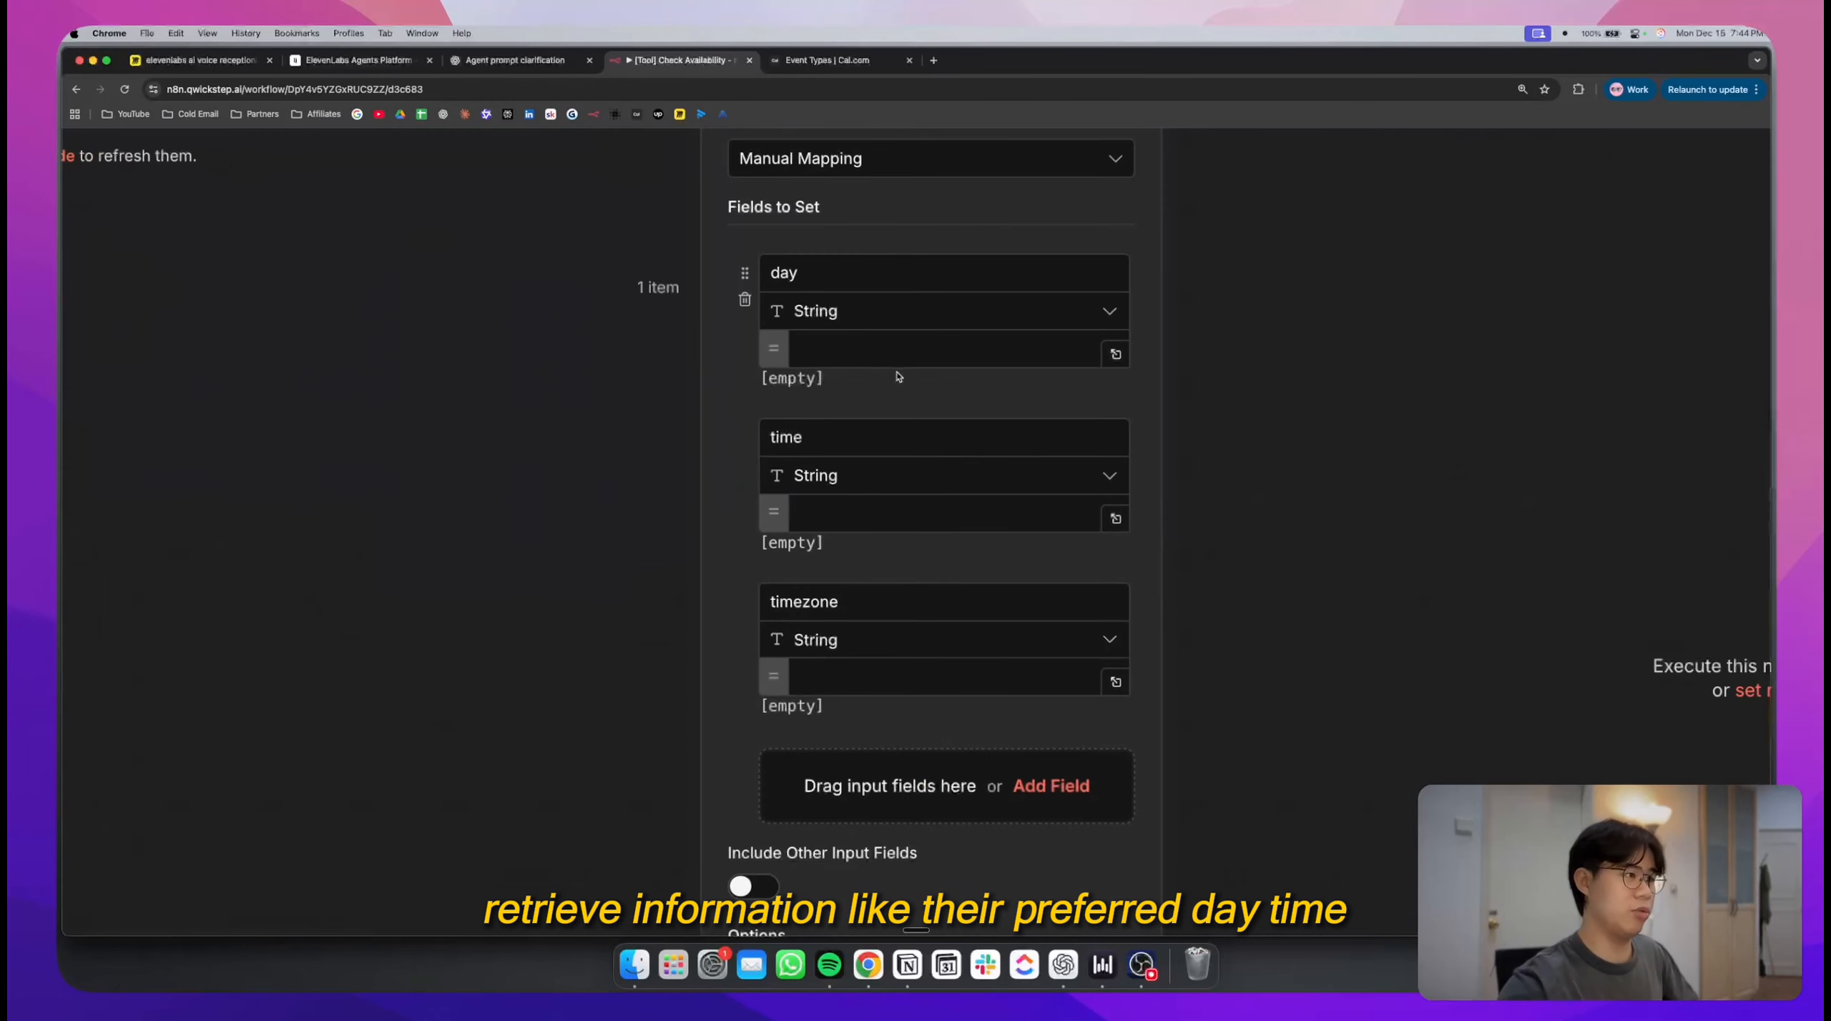
scroll(777, 670, down, 5)
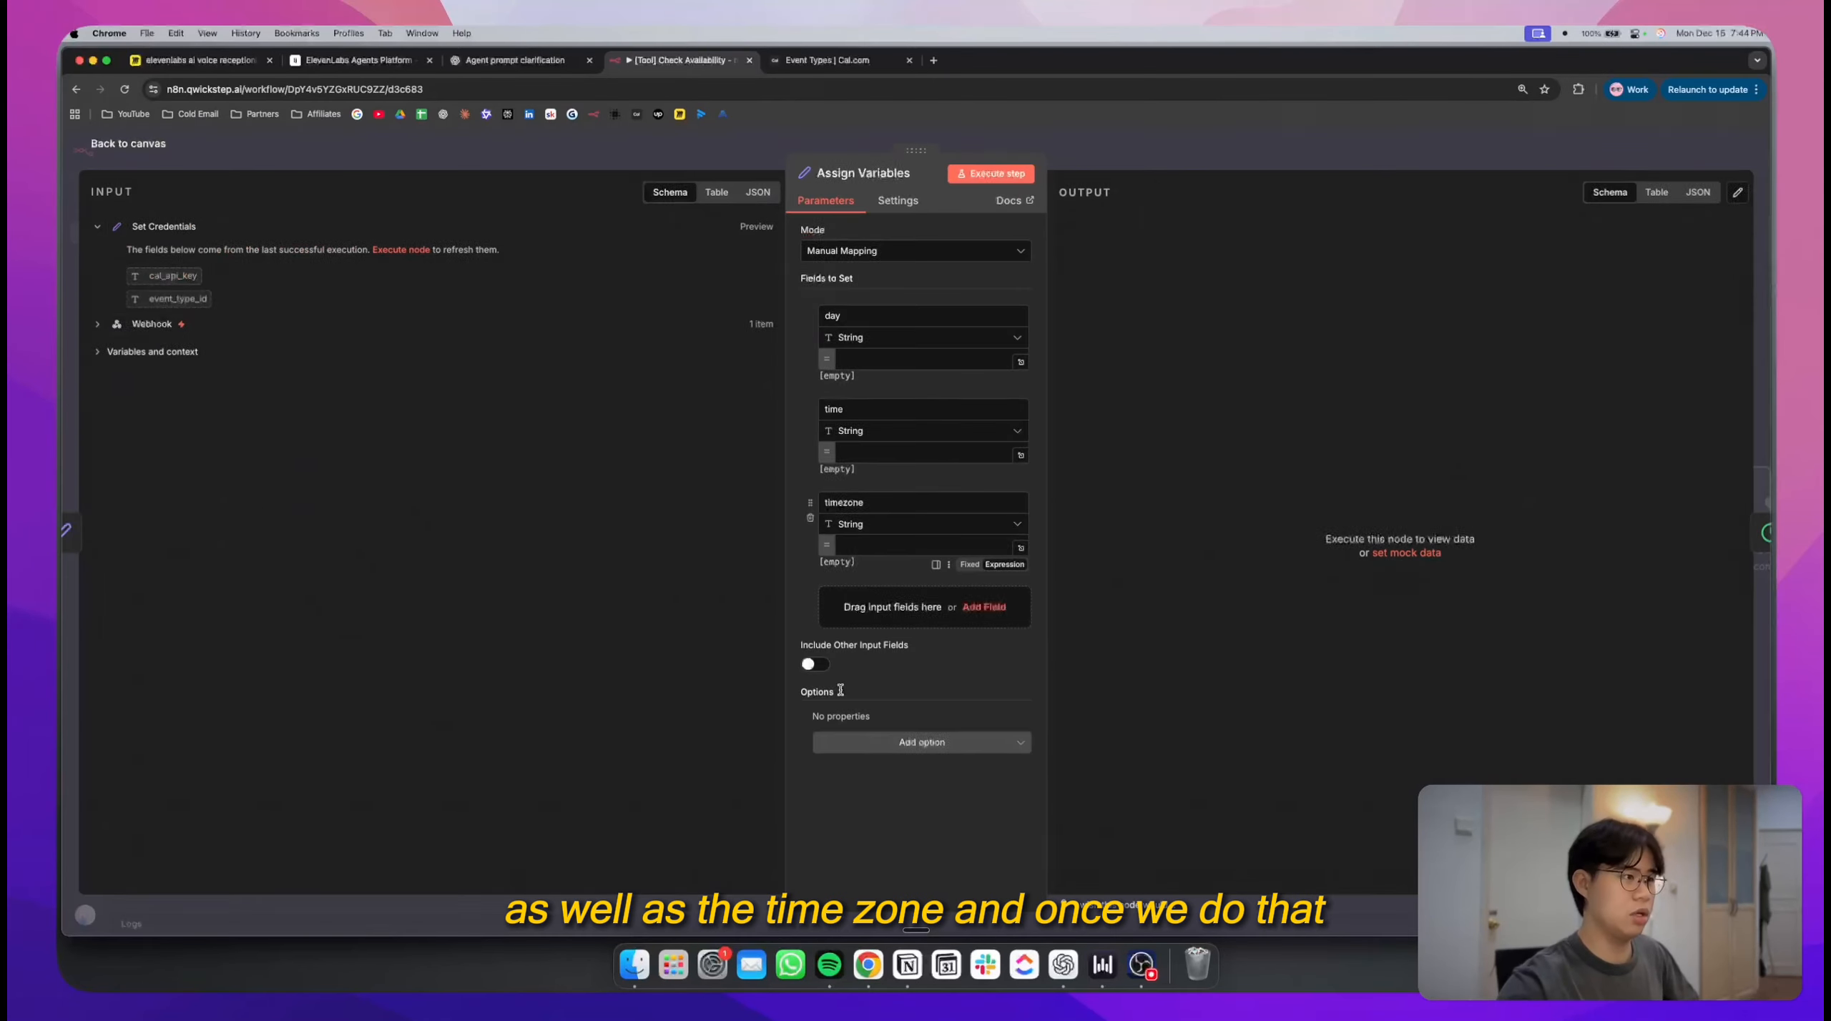
click(1241, 160)
- Examine the operation and timezone option of the Get Current Date node
scroll(1001, 325, right, 1)
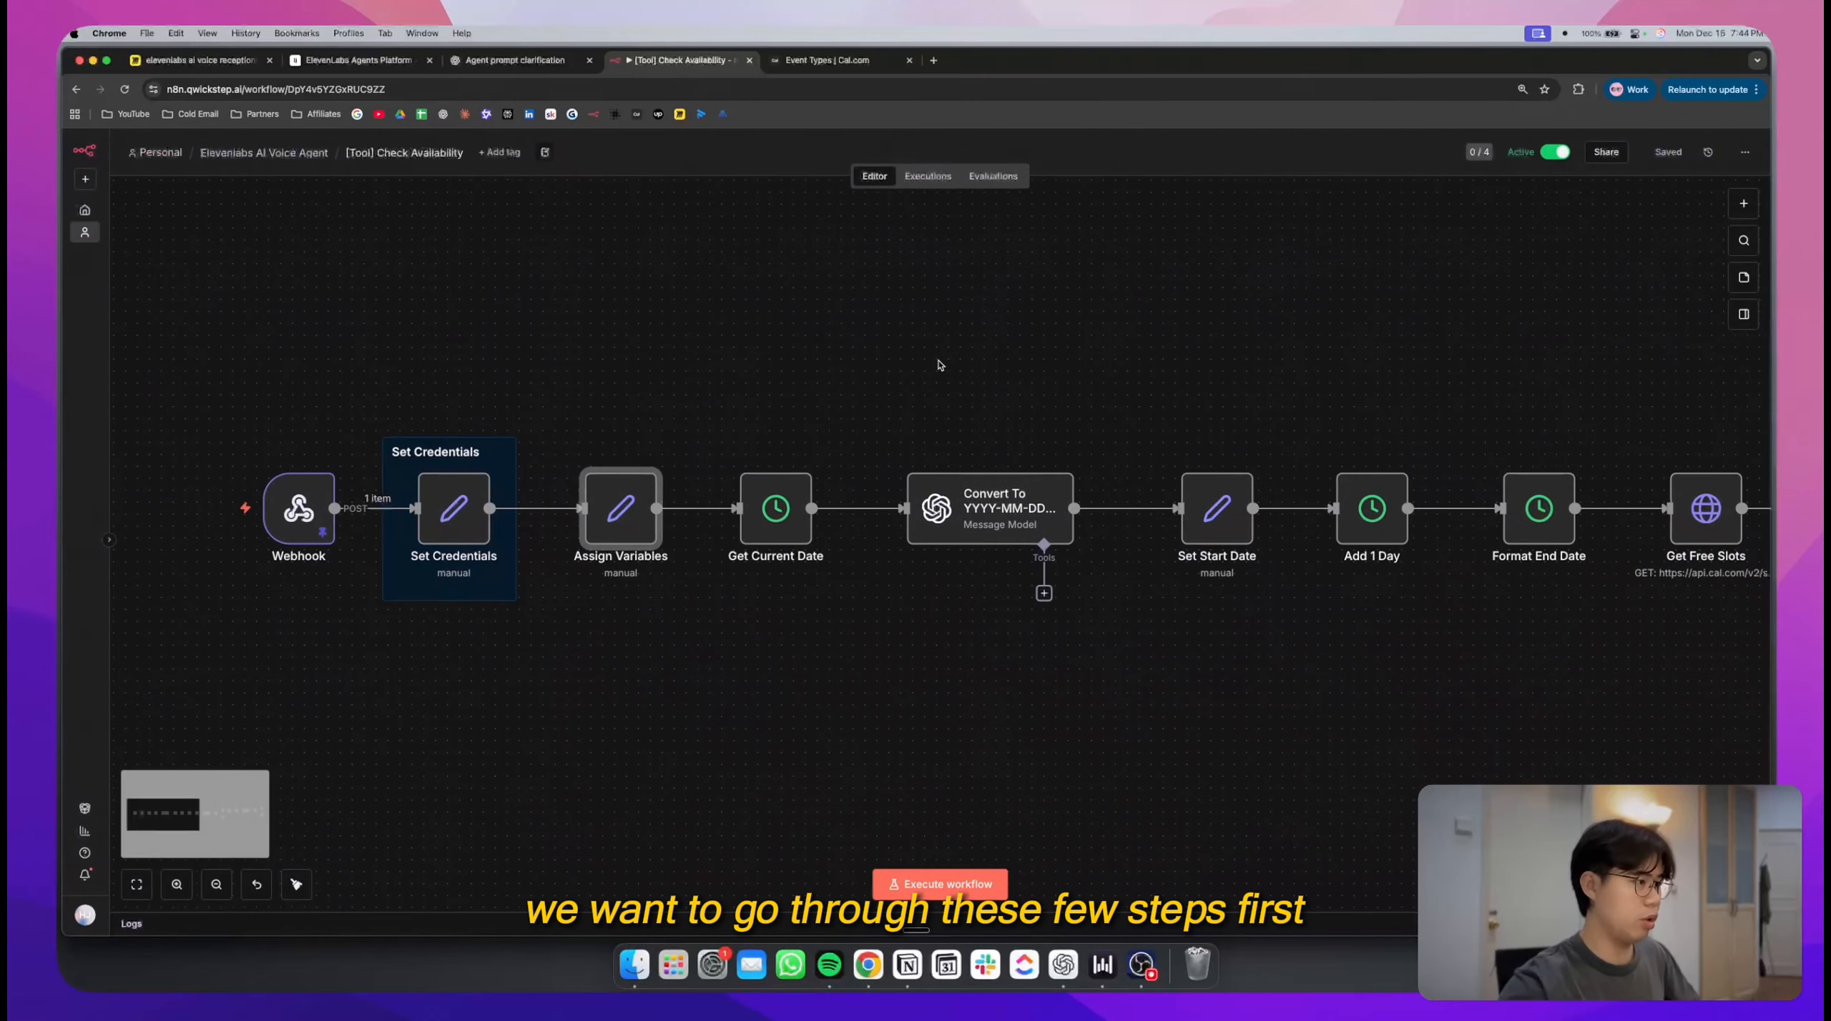
scroll(643, 622, right, 2)
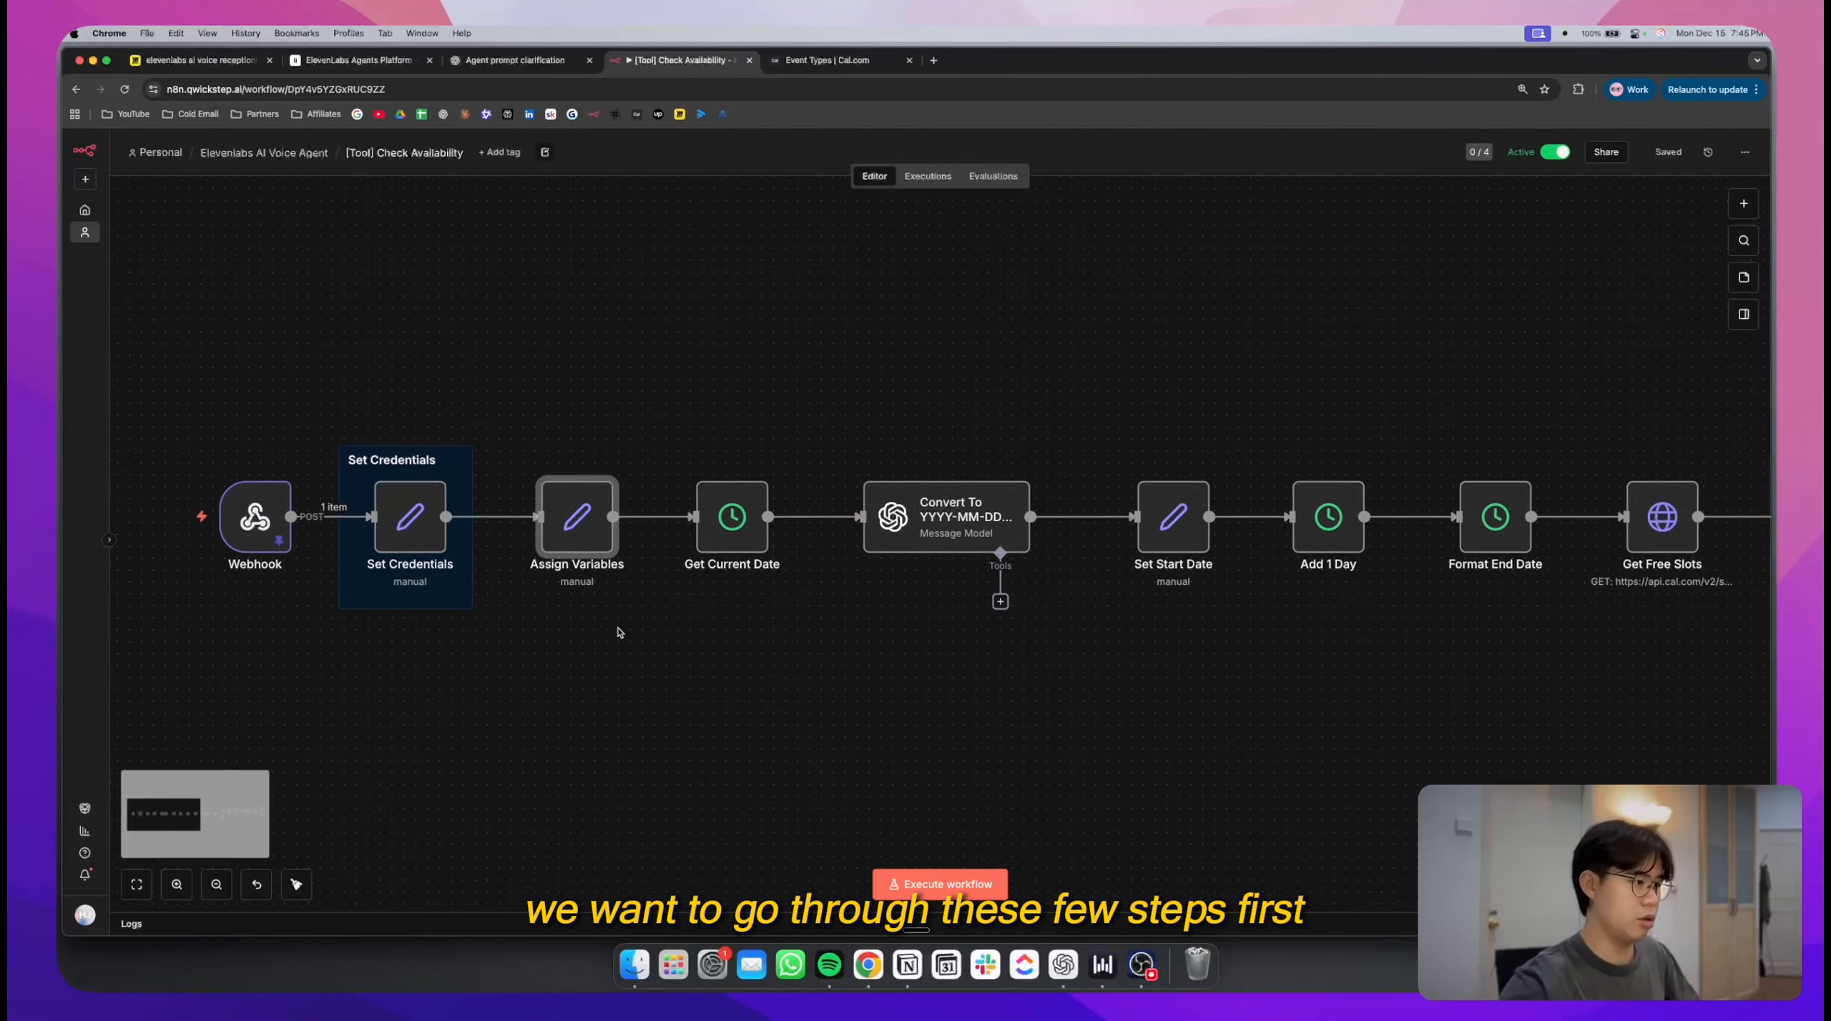
double_click(730, 526)
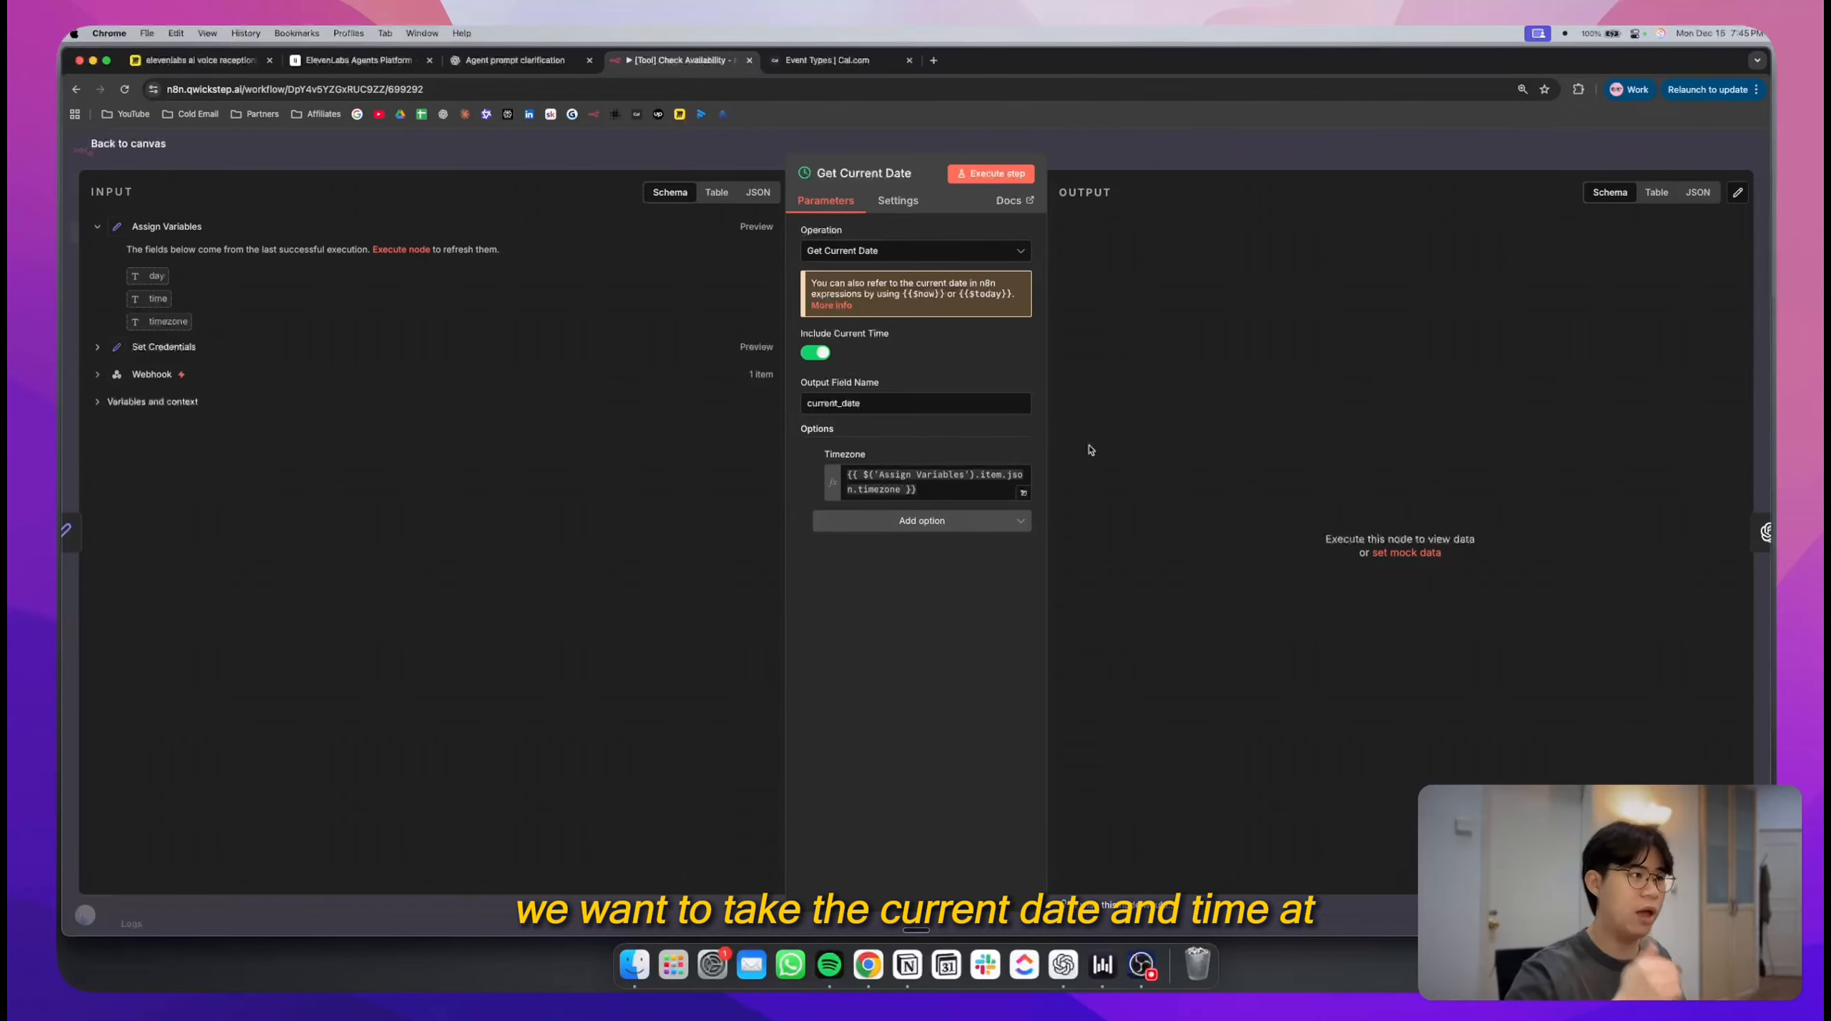
click(1183, 141)
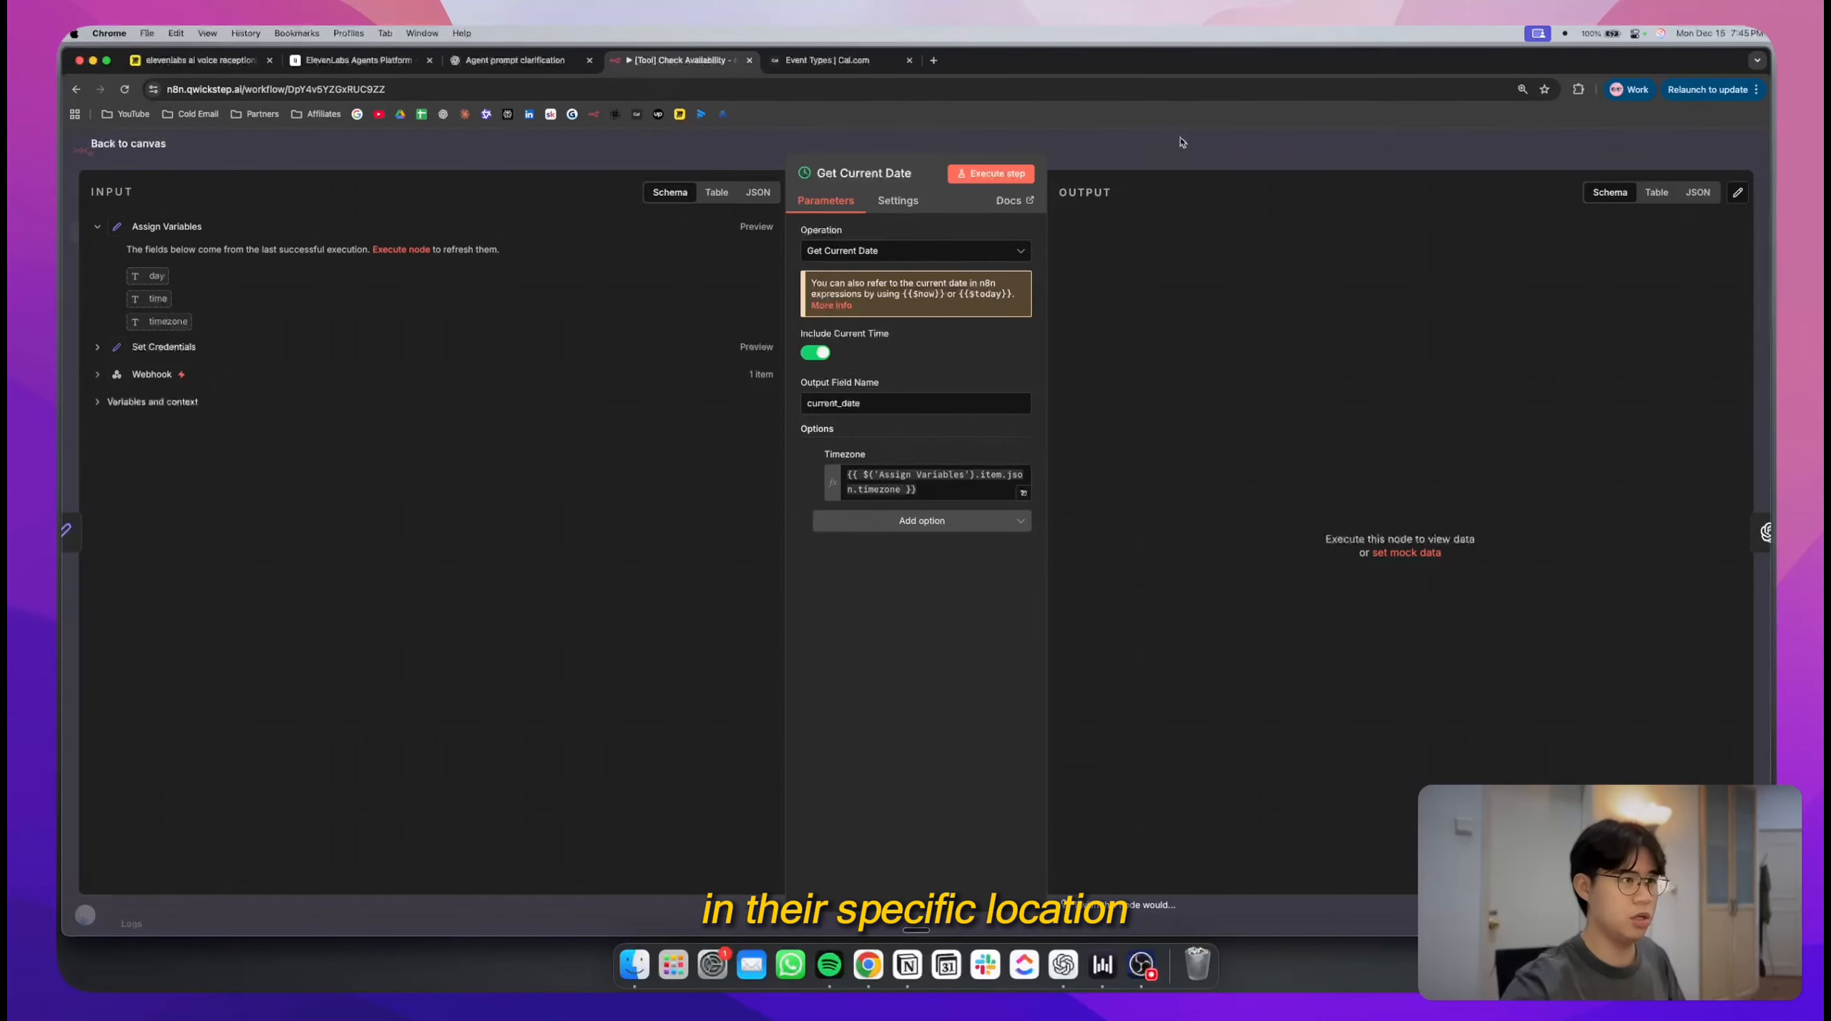
- Look over the start and end date nodes and examine the field mapping in Set Start Date
scroll(916, 443, right, 3)
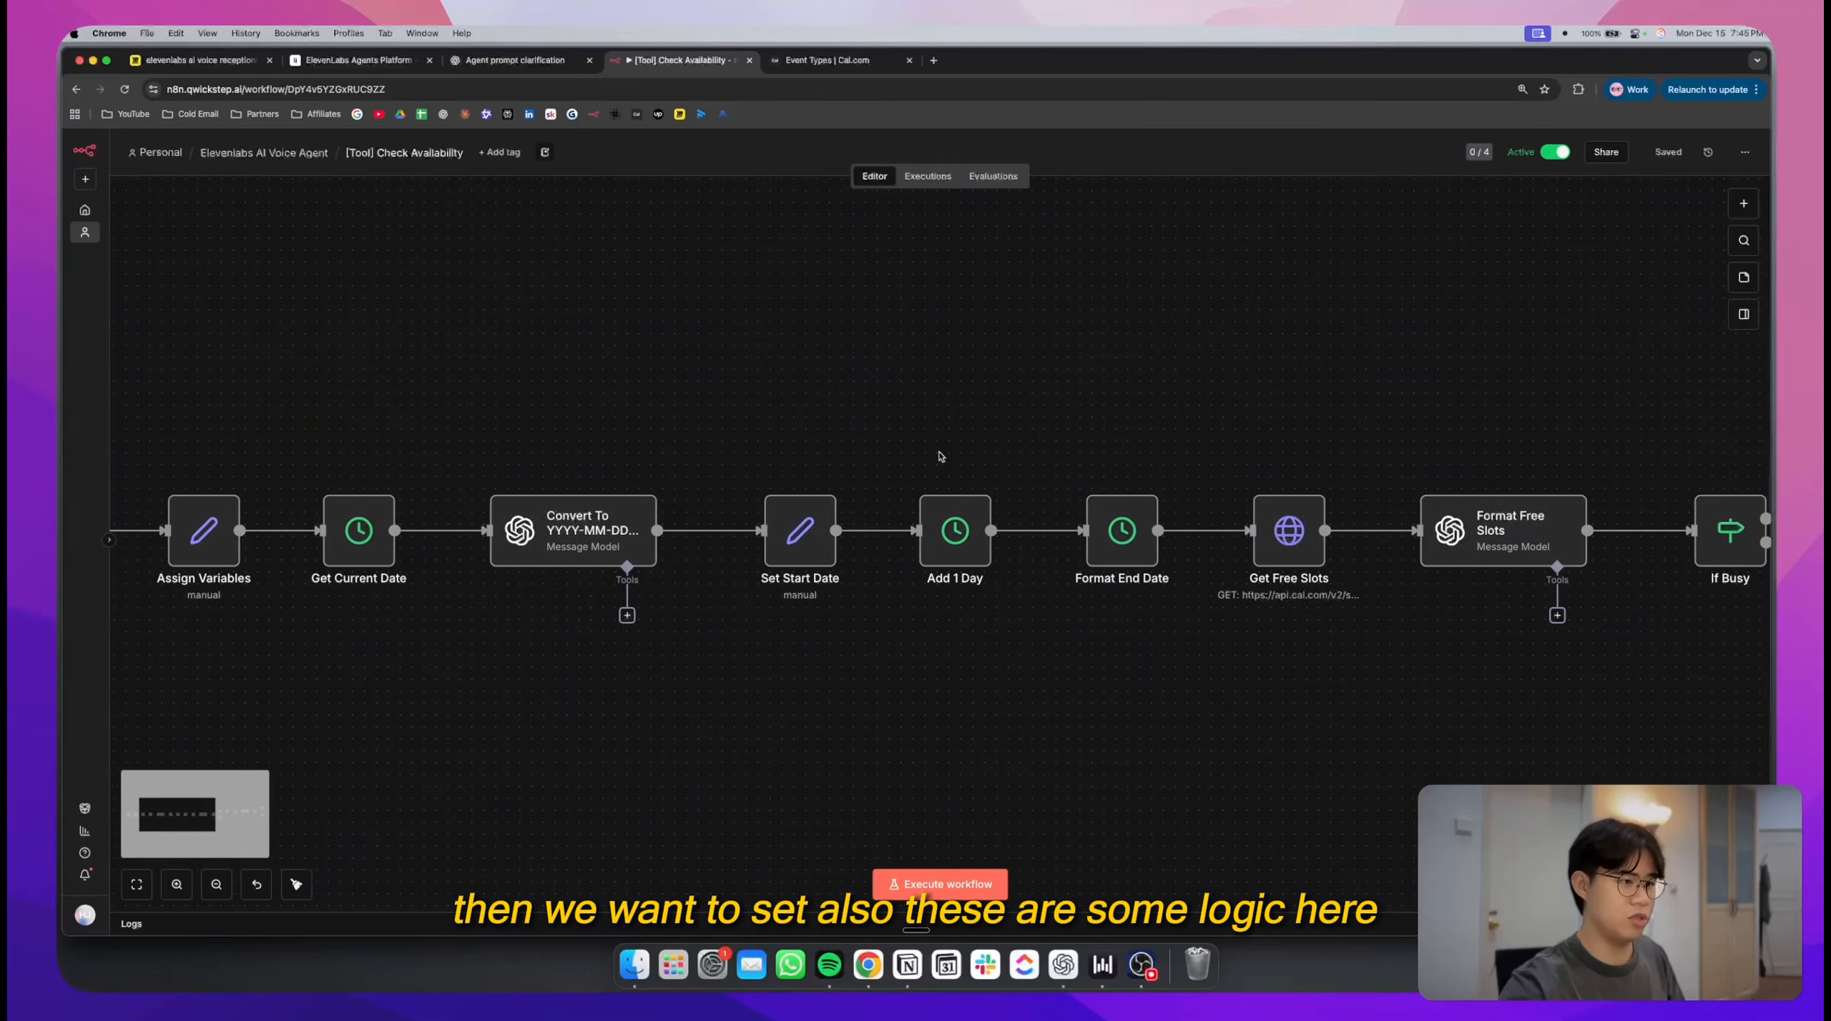
drag(710, 439, 1263, 625)
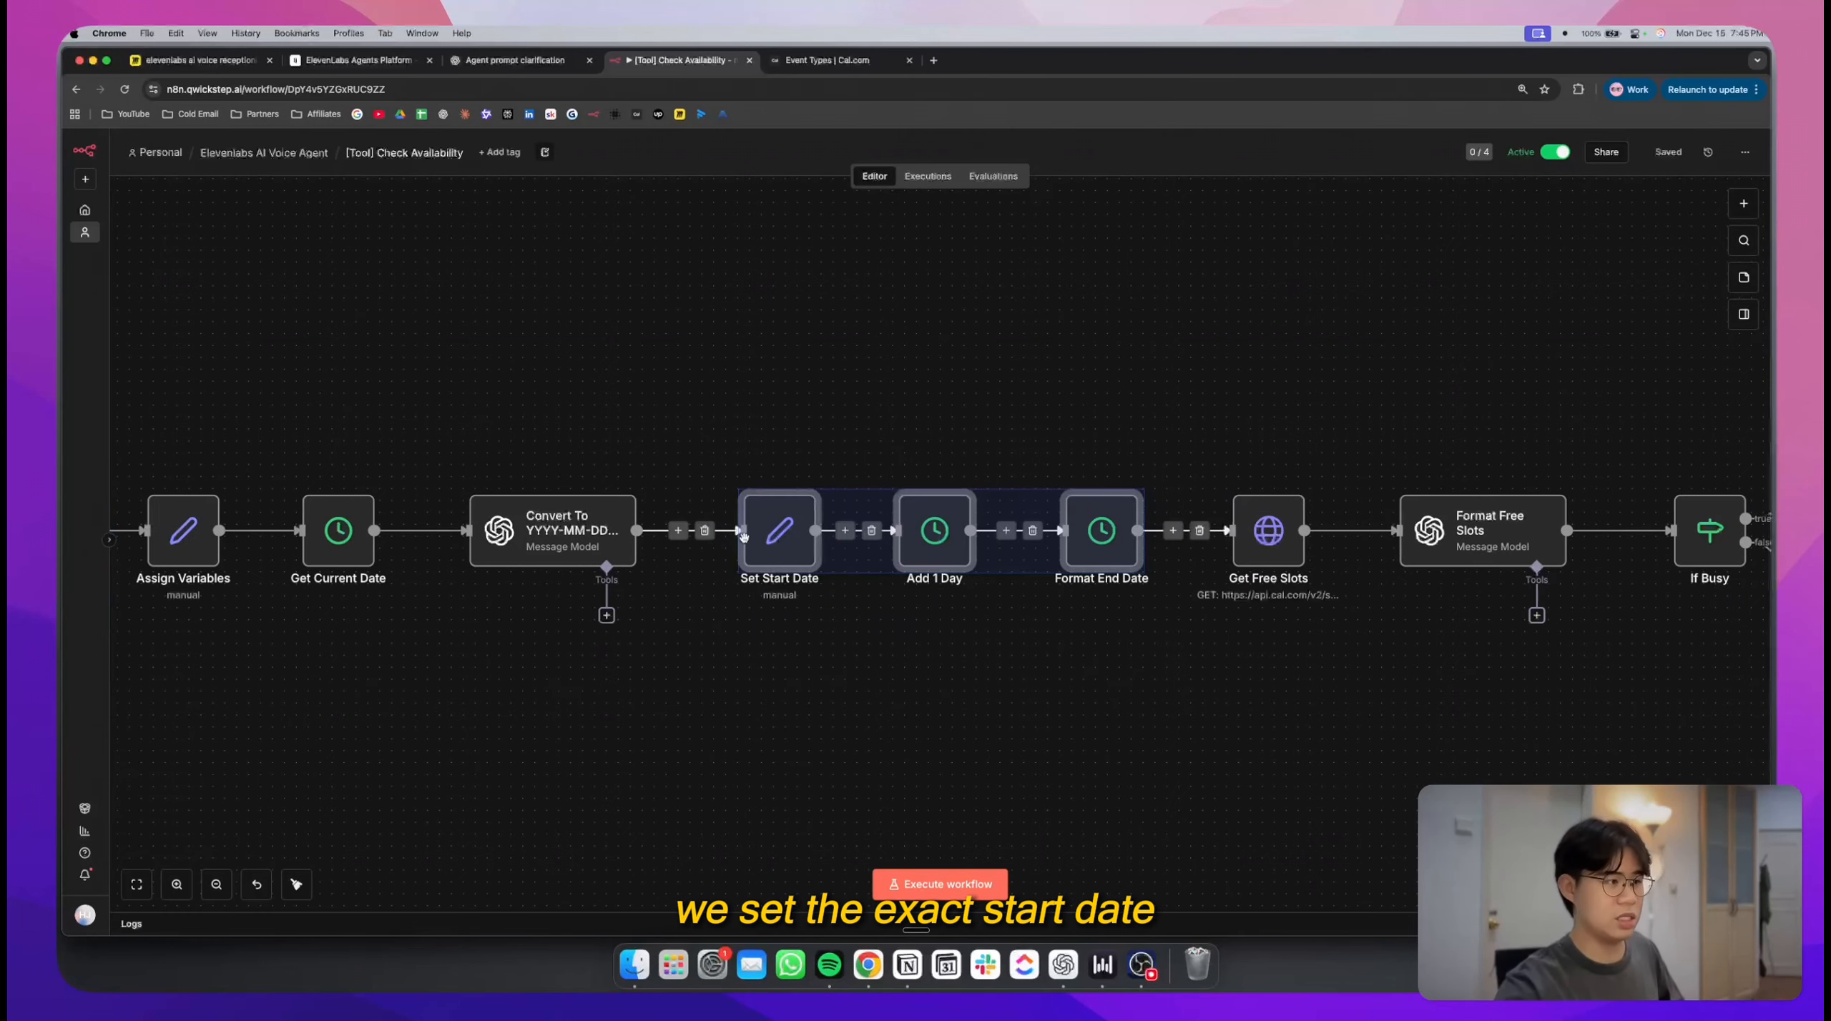
click(779, 535)
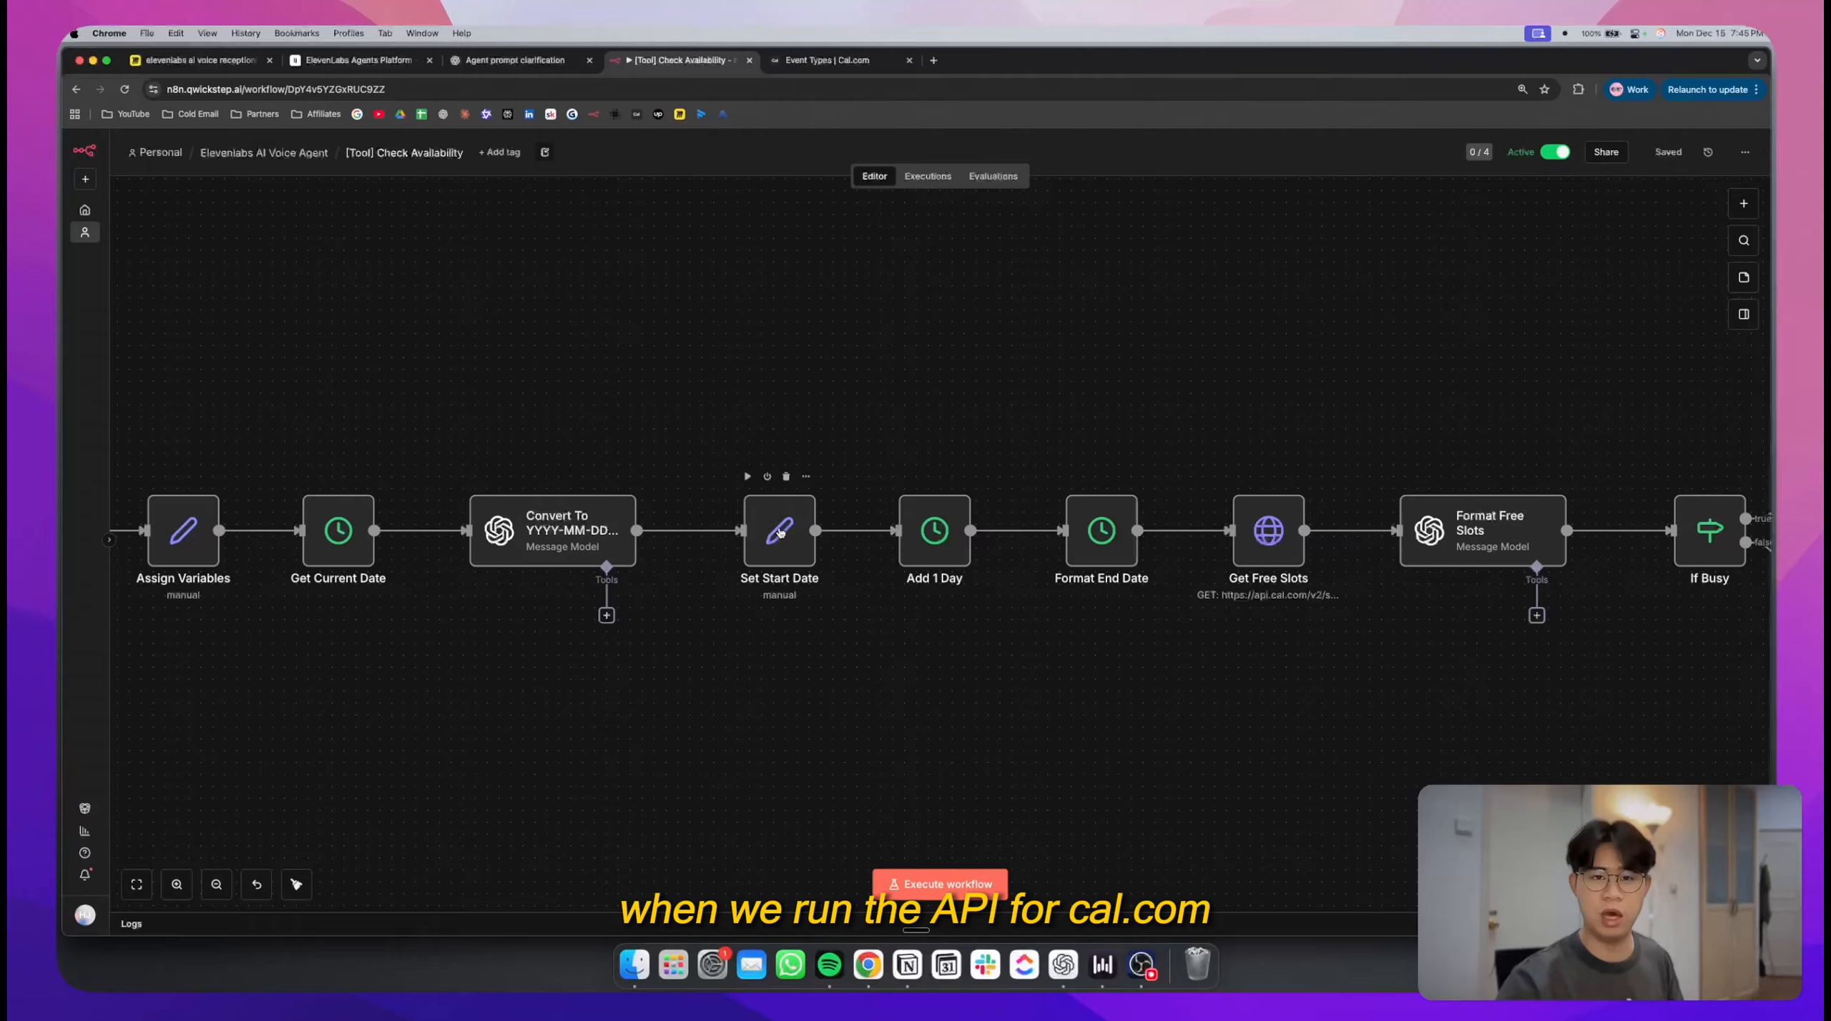
double_click(780, 533)
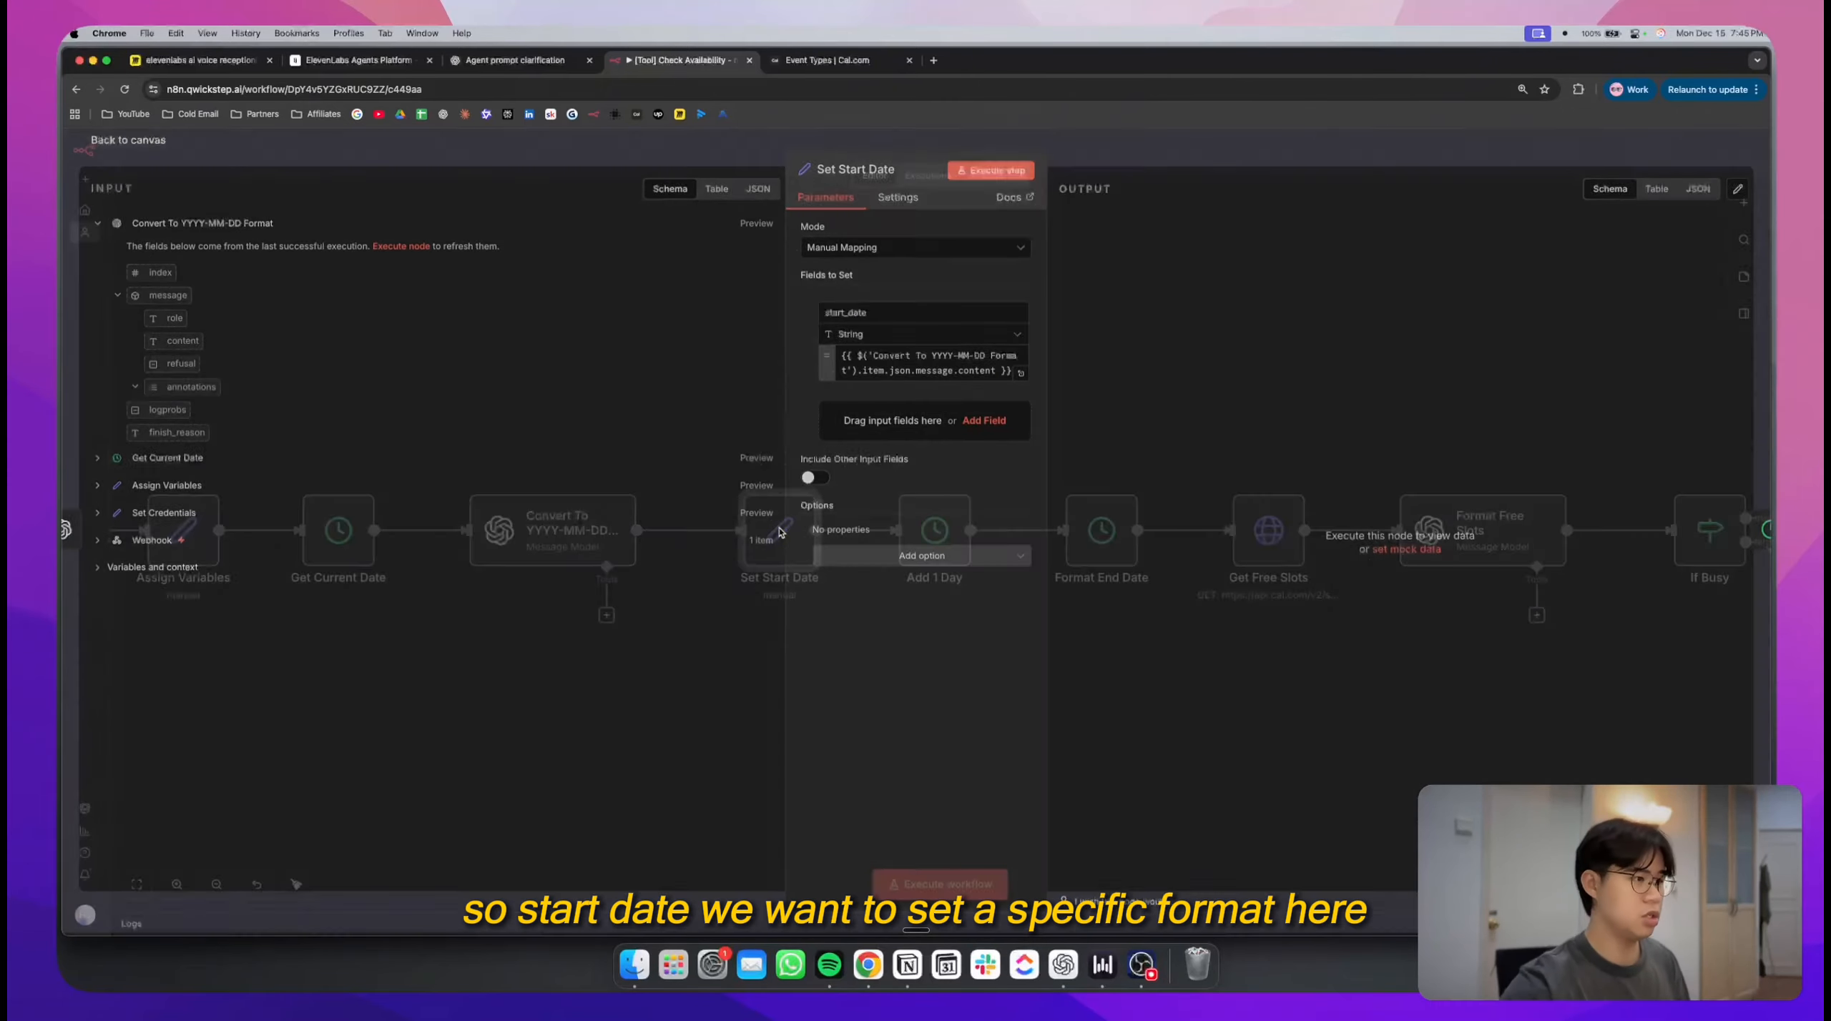
click(1125, 151)
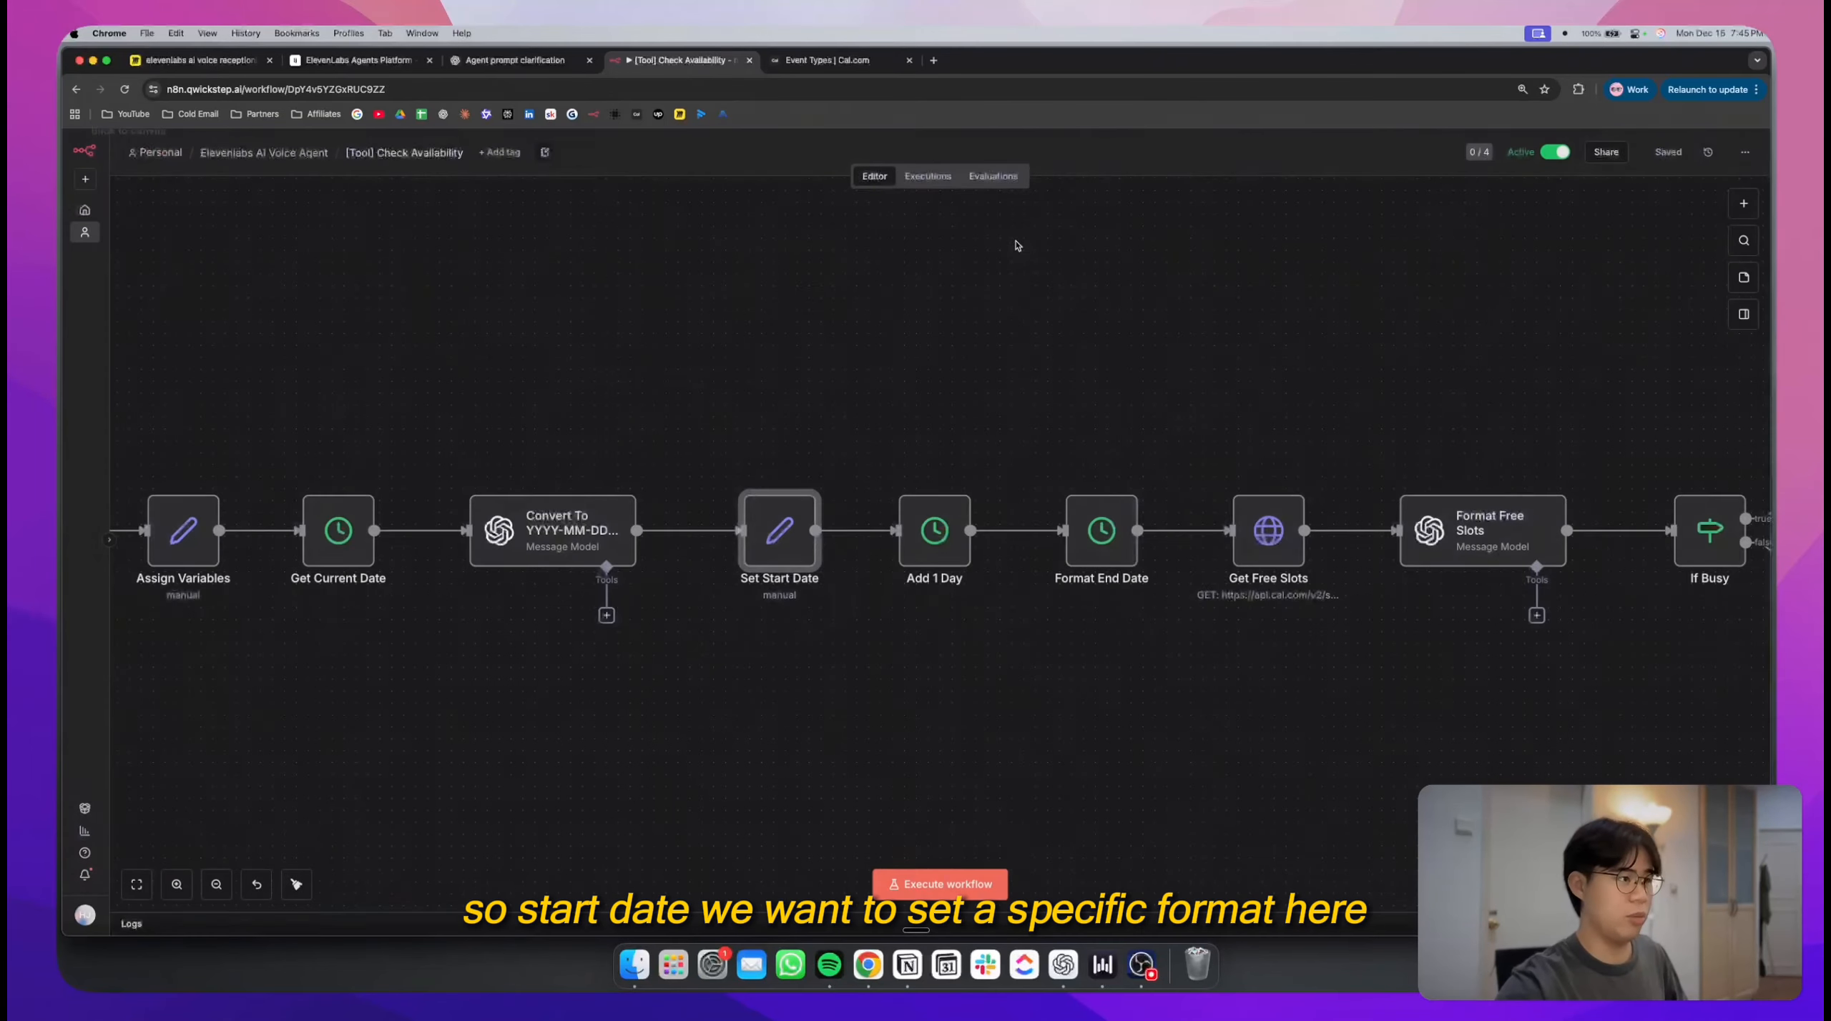
- Examine the date format and output field settings of the Format End Date node
scroll(1016, 243, right, 1)
scroll(843, 540, right, 1)
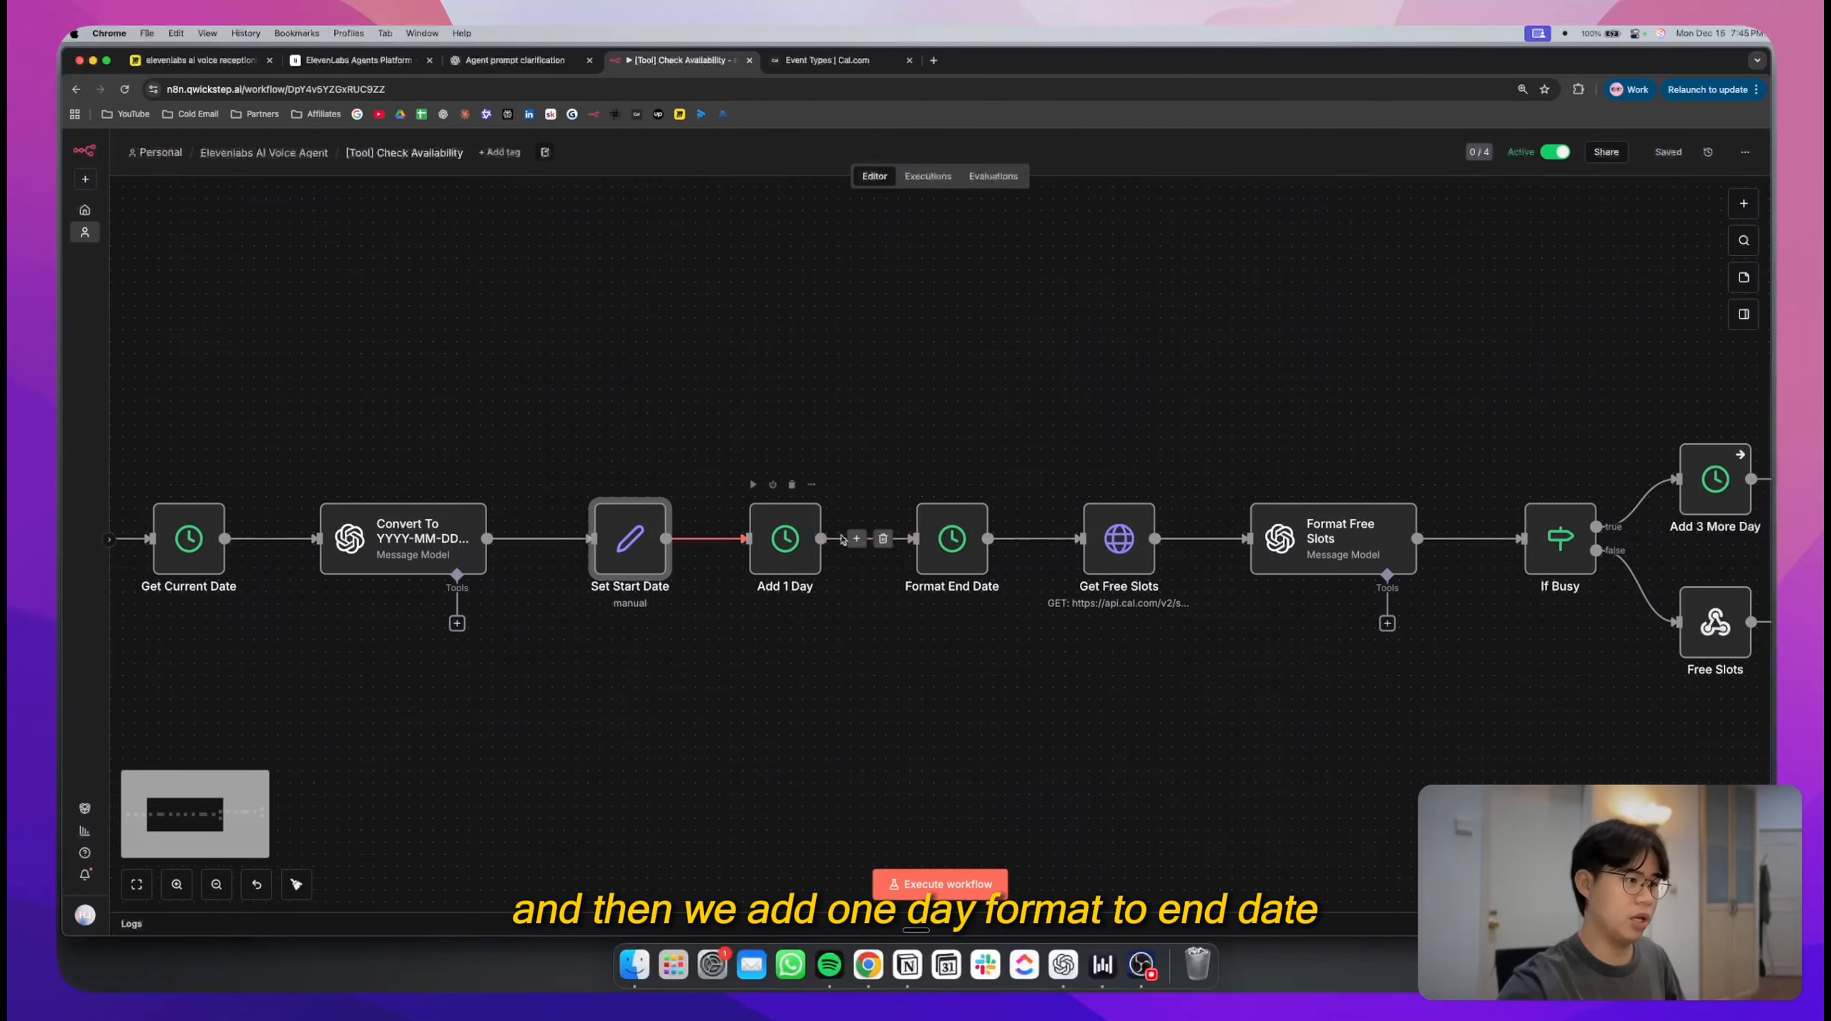
double_click(951, 538)
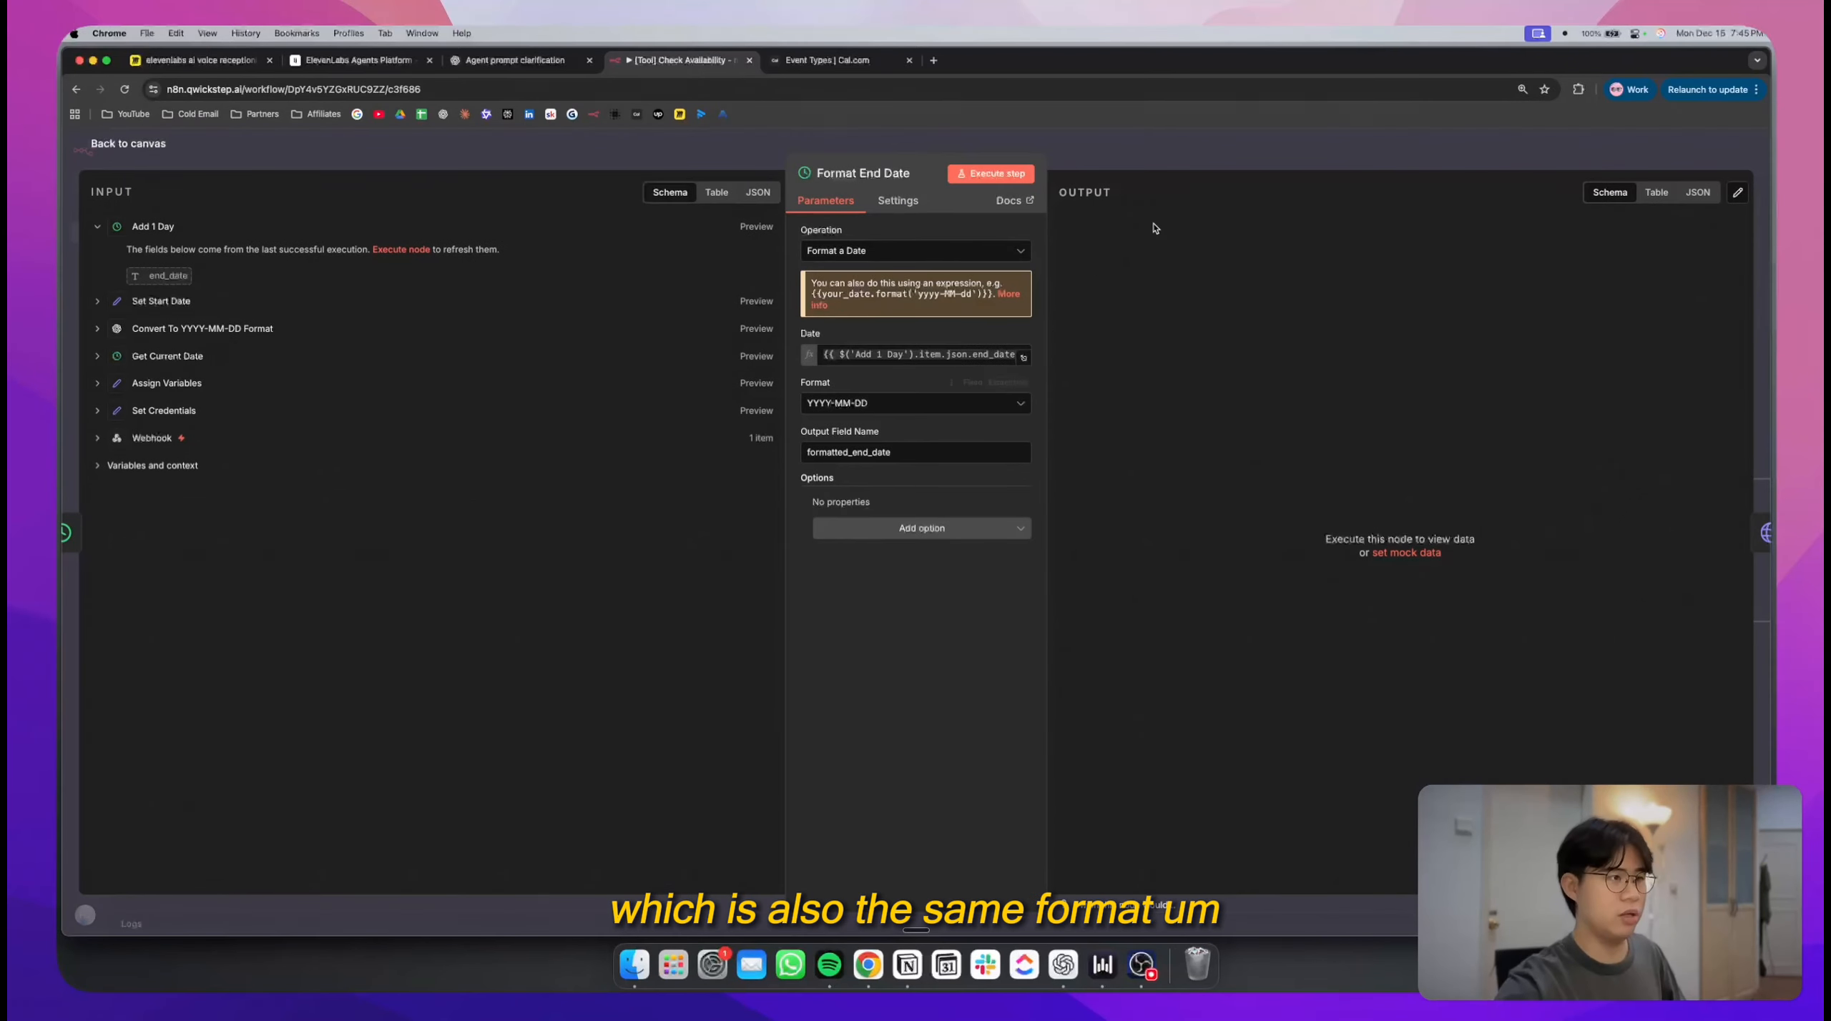
click(1181, 151)
- Examine the header parameters and response options of the Get Free Slots request node
scroll(1065, 329, right, 3)
double_click(892, 541)
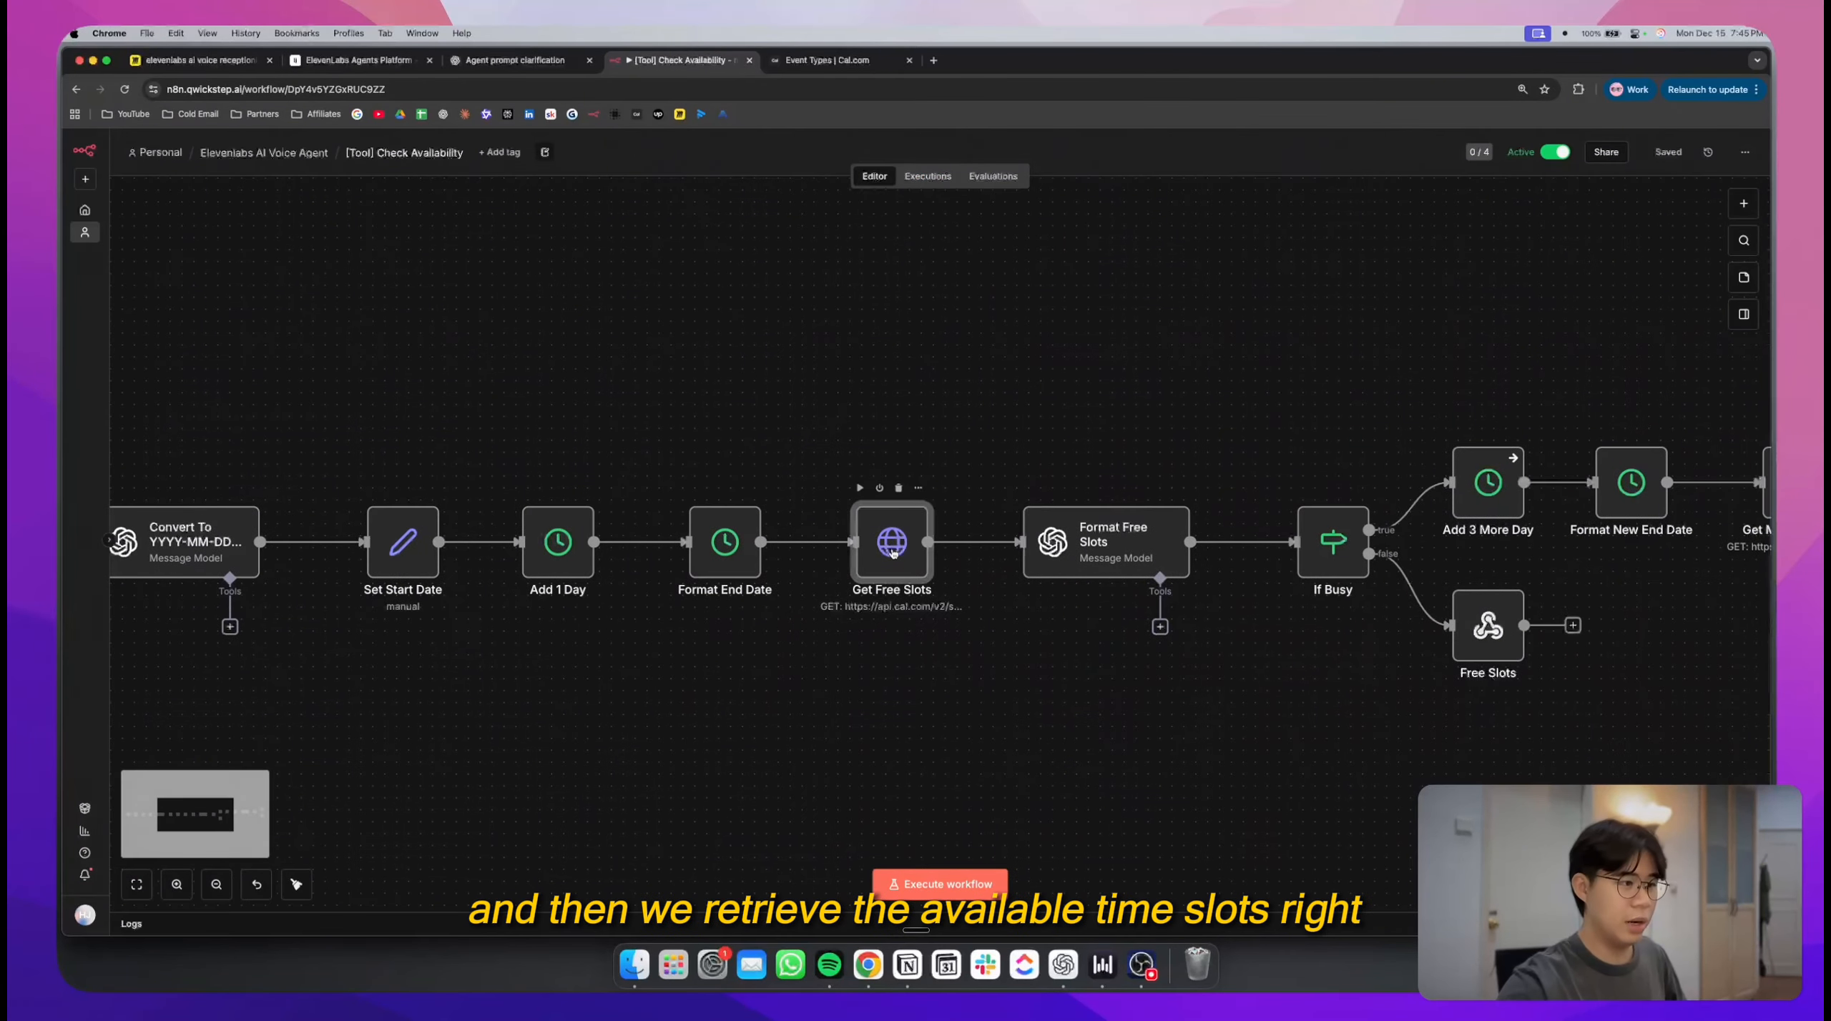
scroll(935, 683, down, 5)
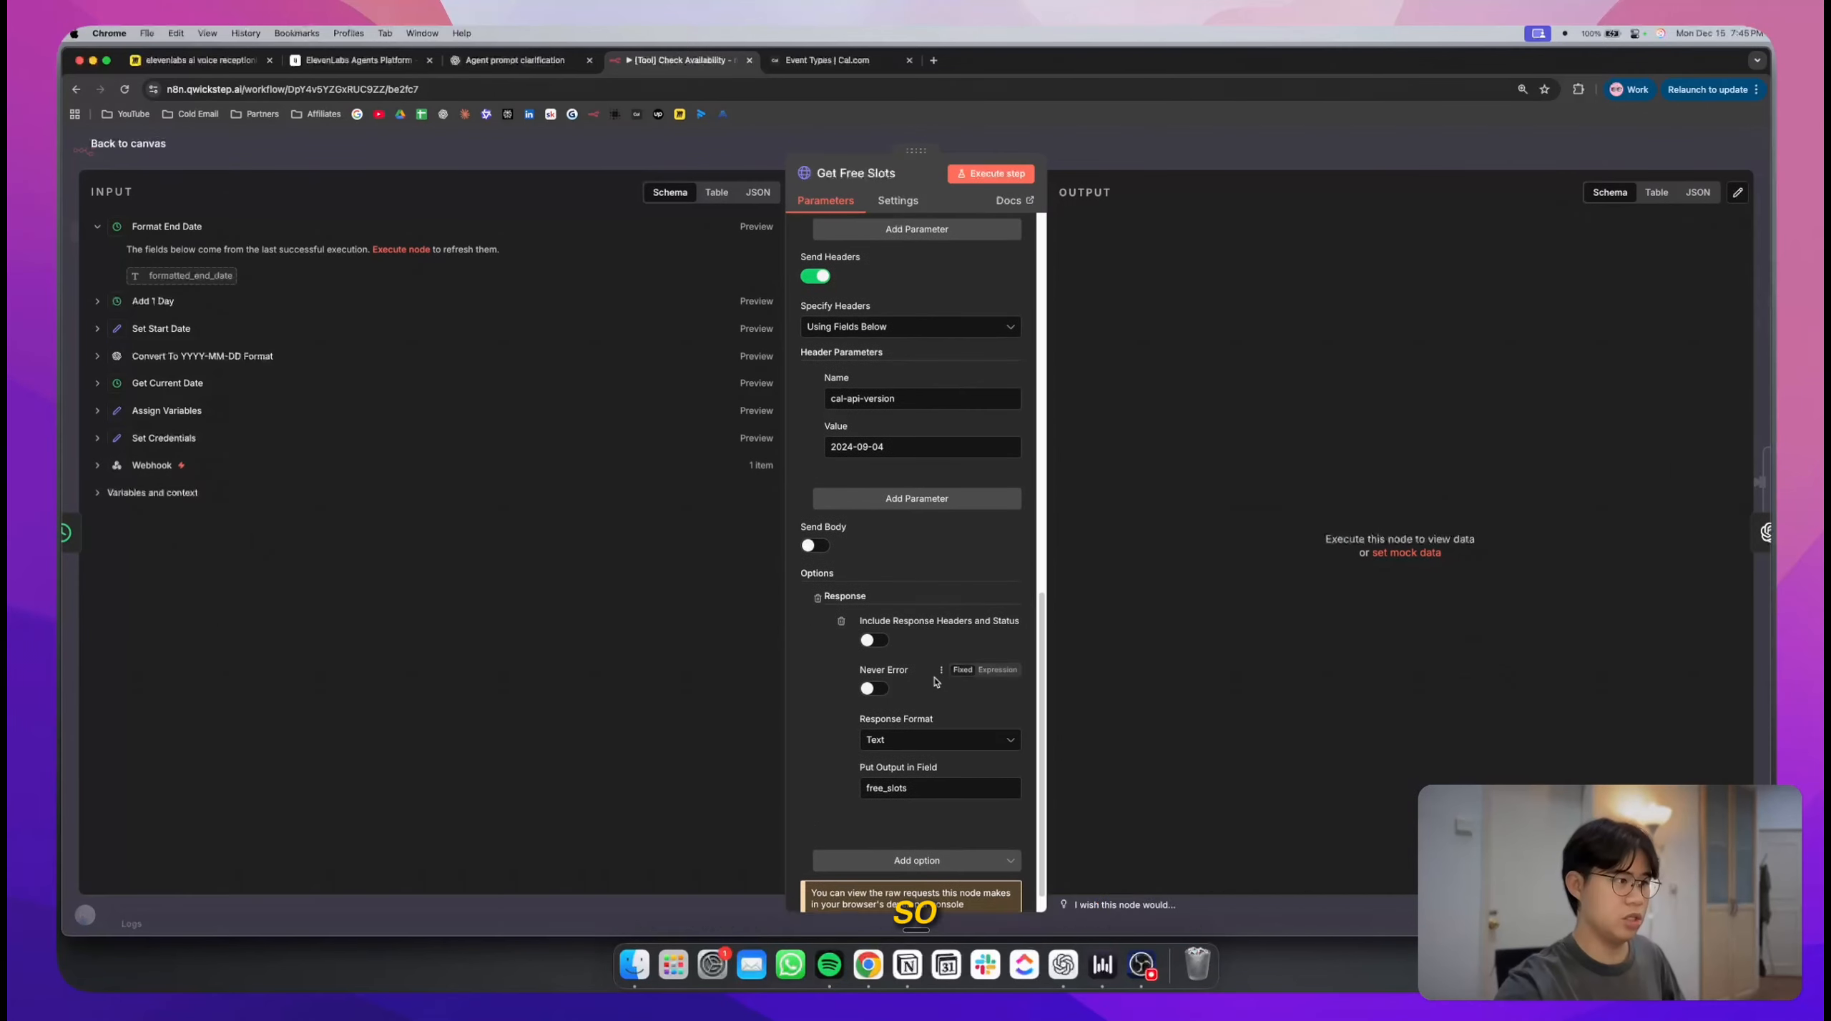
scroll(935, 683, up, 10)
key(Escape)
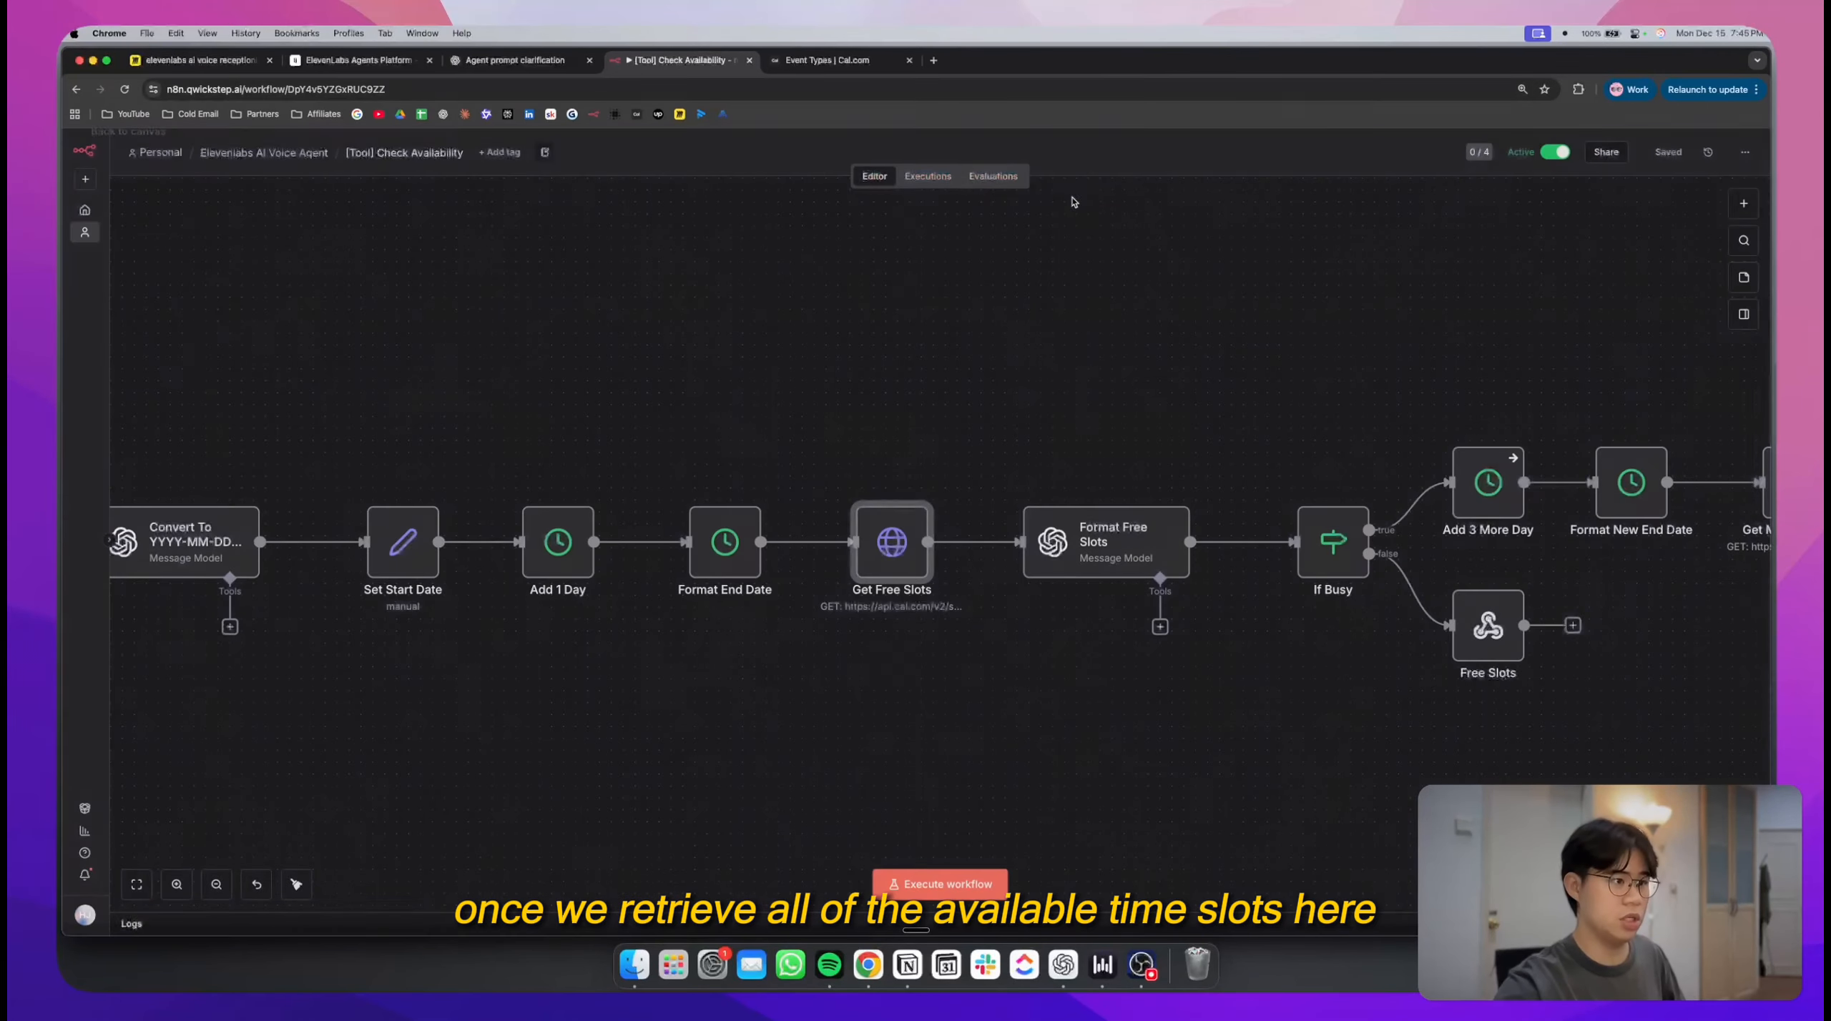
- Examine the model and prompt messages of the Format Free Slots node
scroll(902, 501, right, 3)
click(908, 543)
double_click(908, 544)
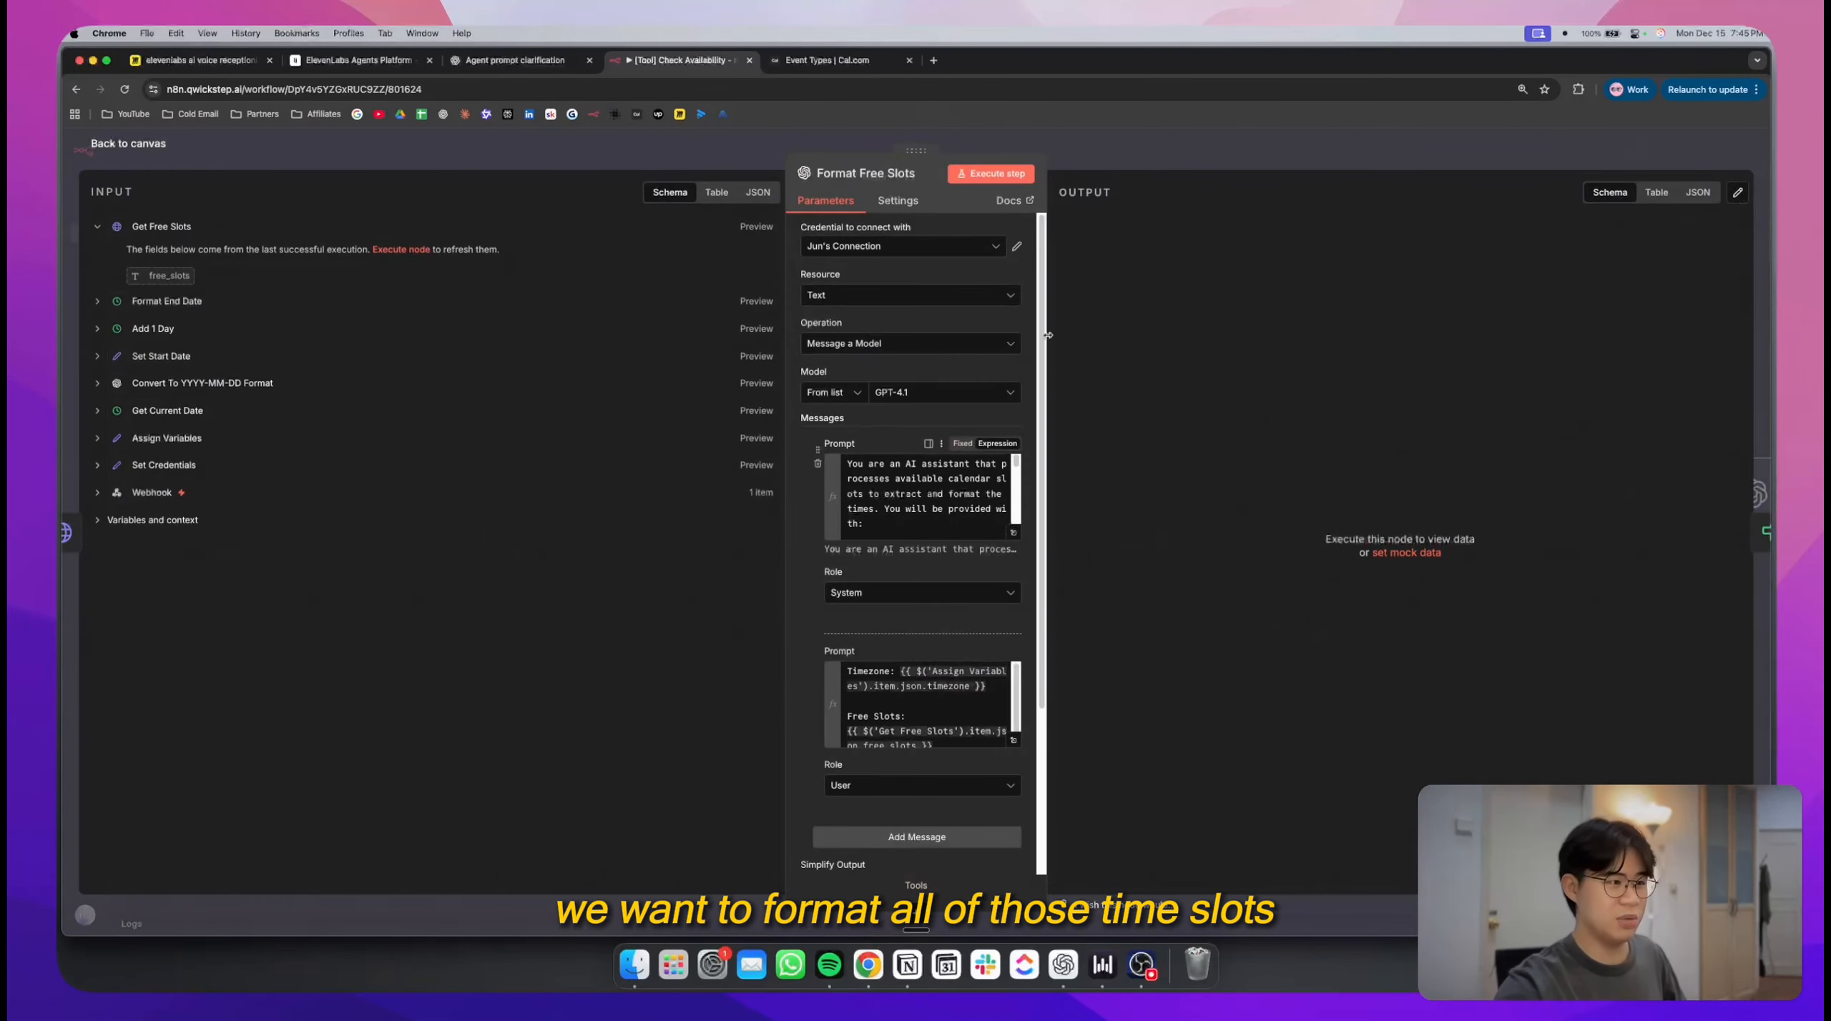
key(Escape)
- Examine the full response body expression returned by the Free Slots webhook response node
scroll(1030, 315, right, 5)
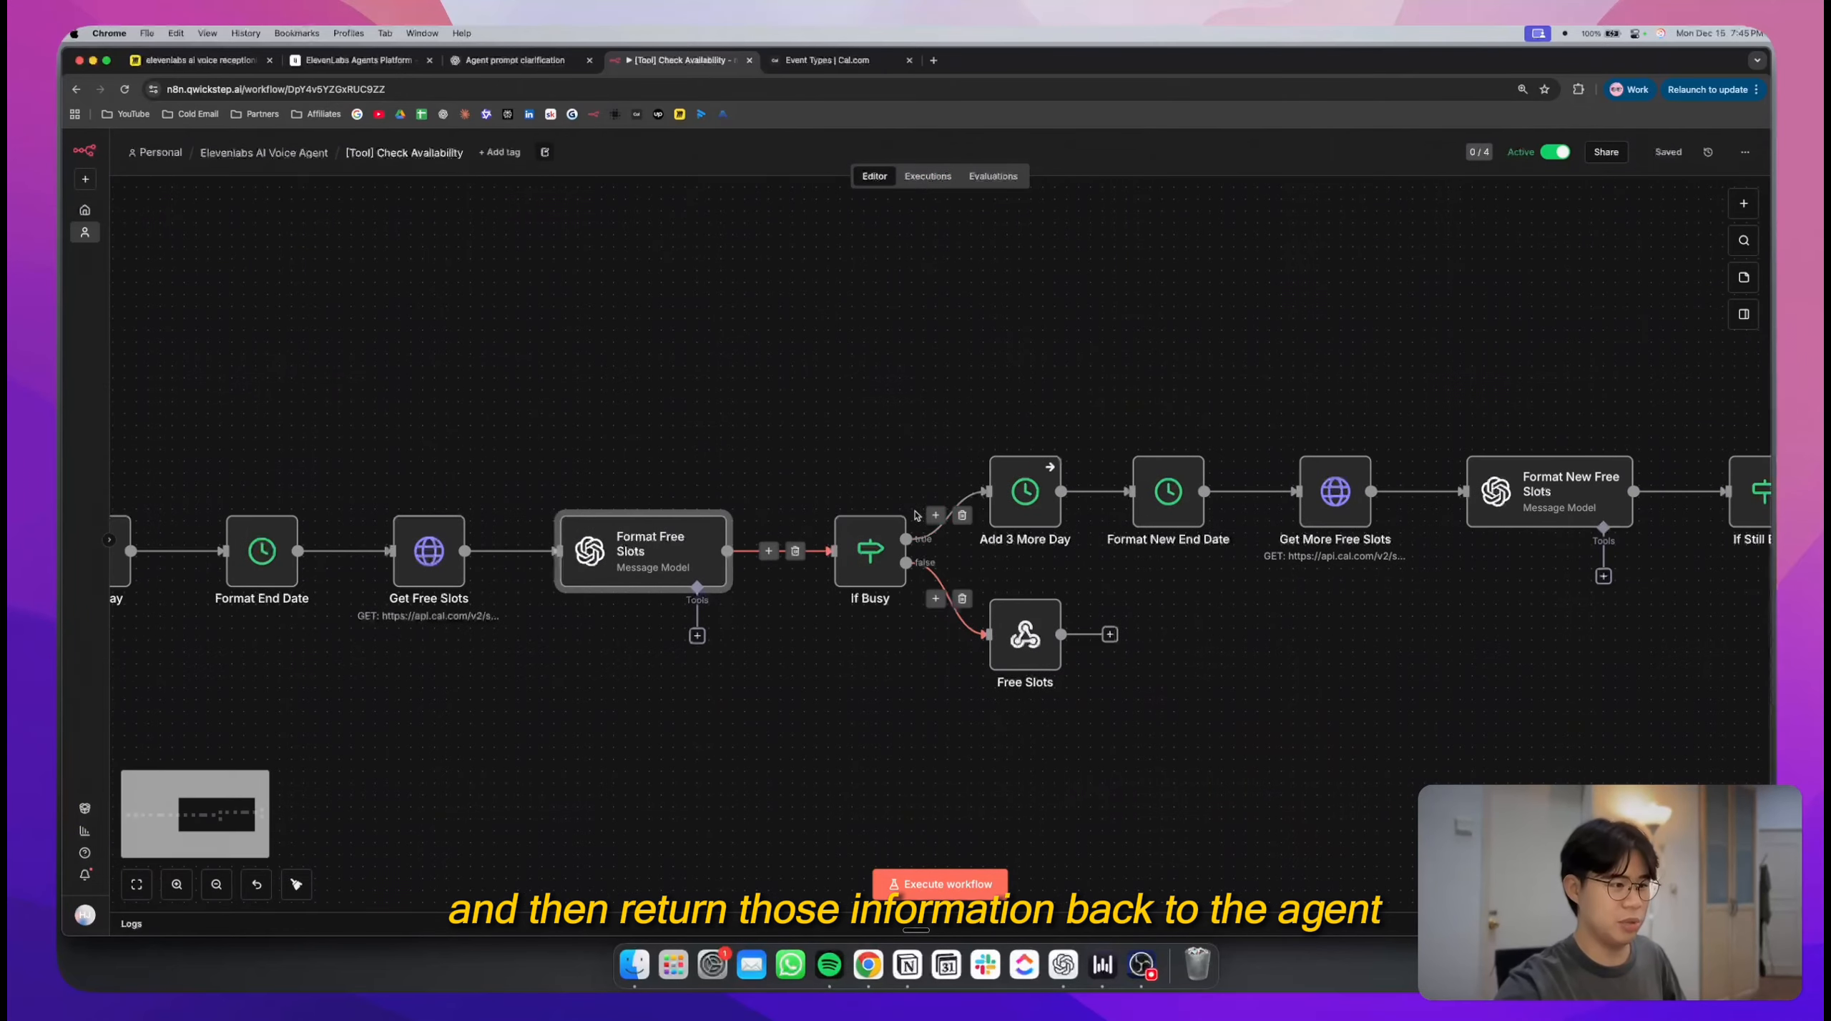
click(1008, 656)
double_click(1008, 658)
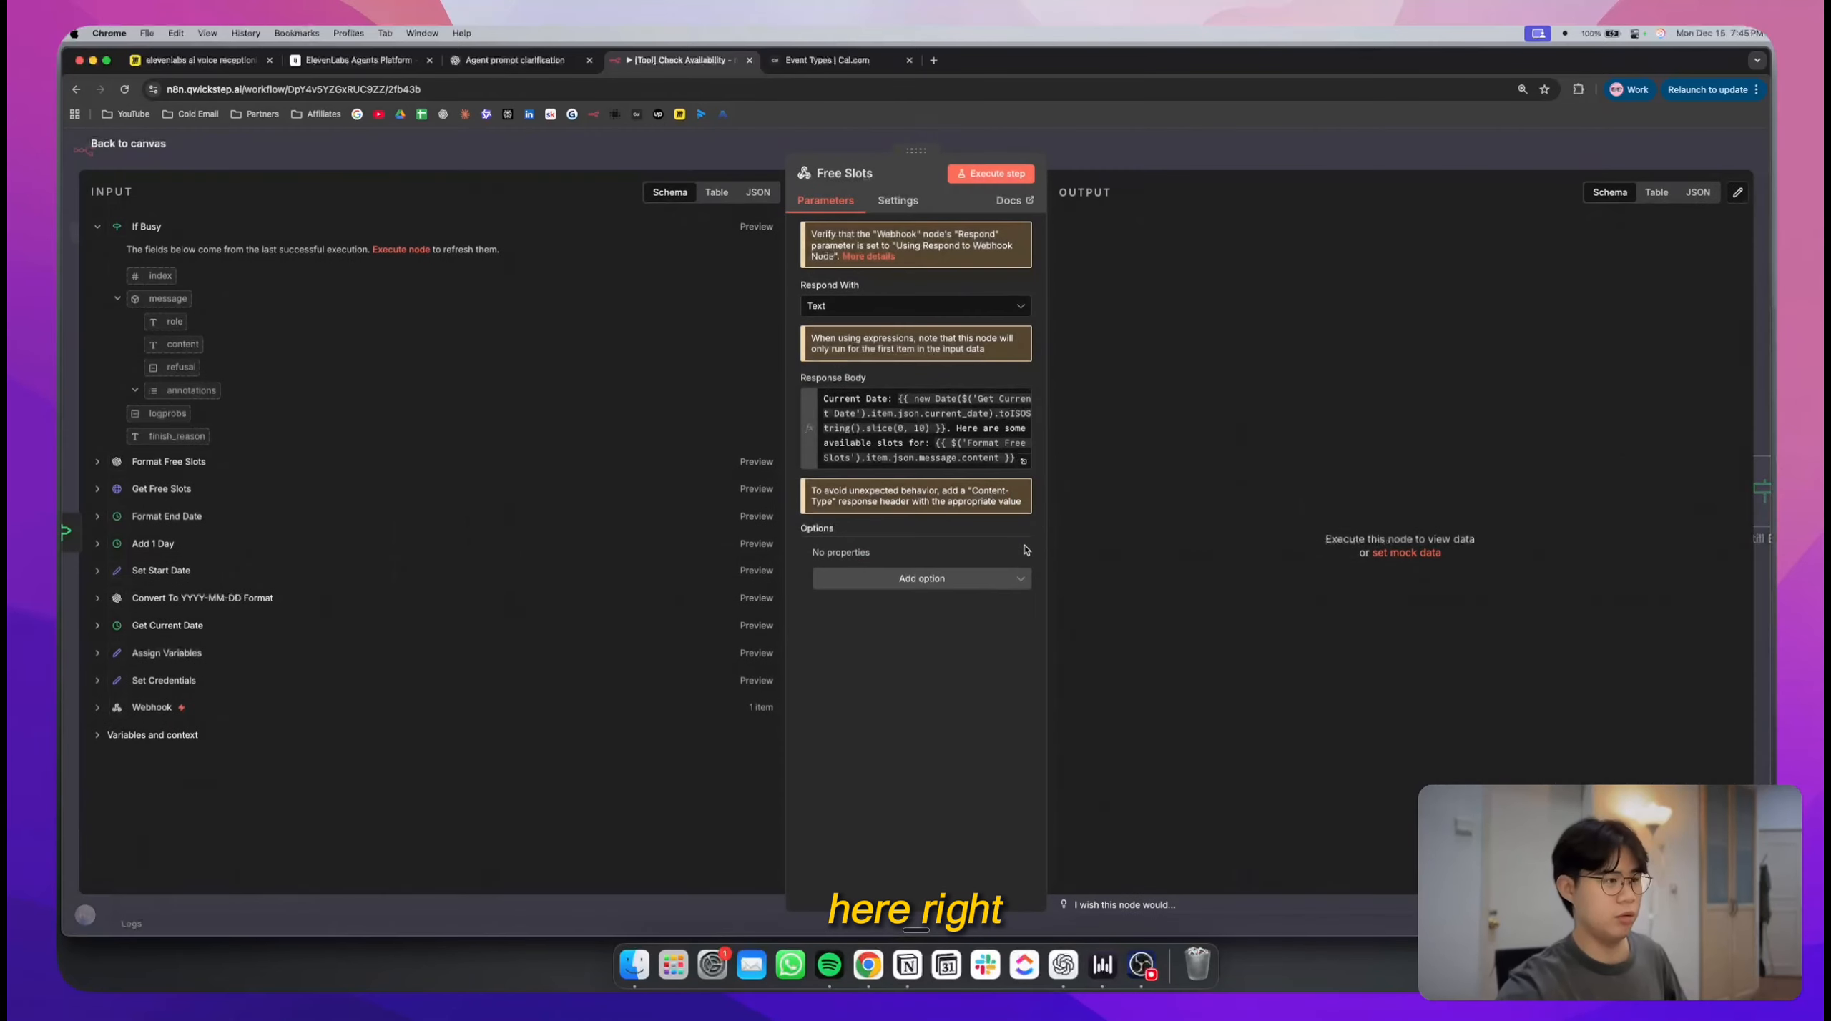
click(1021, 463)
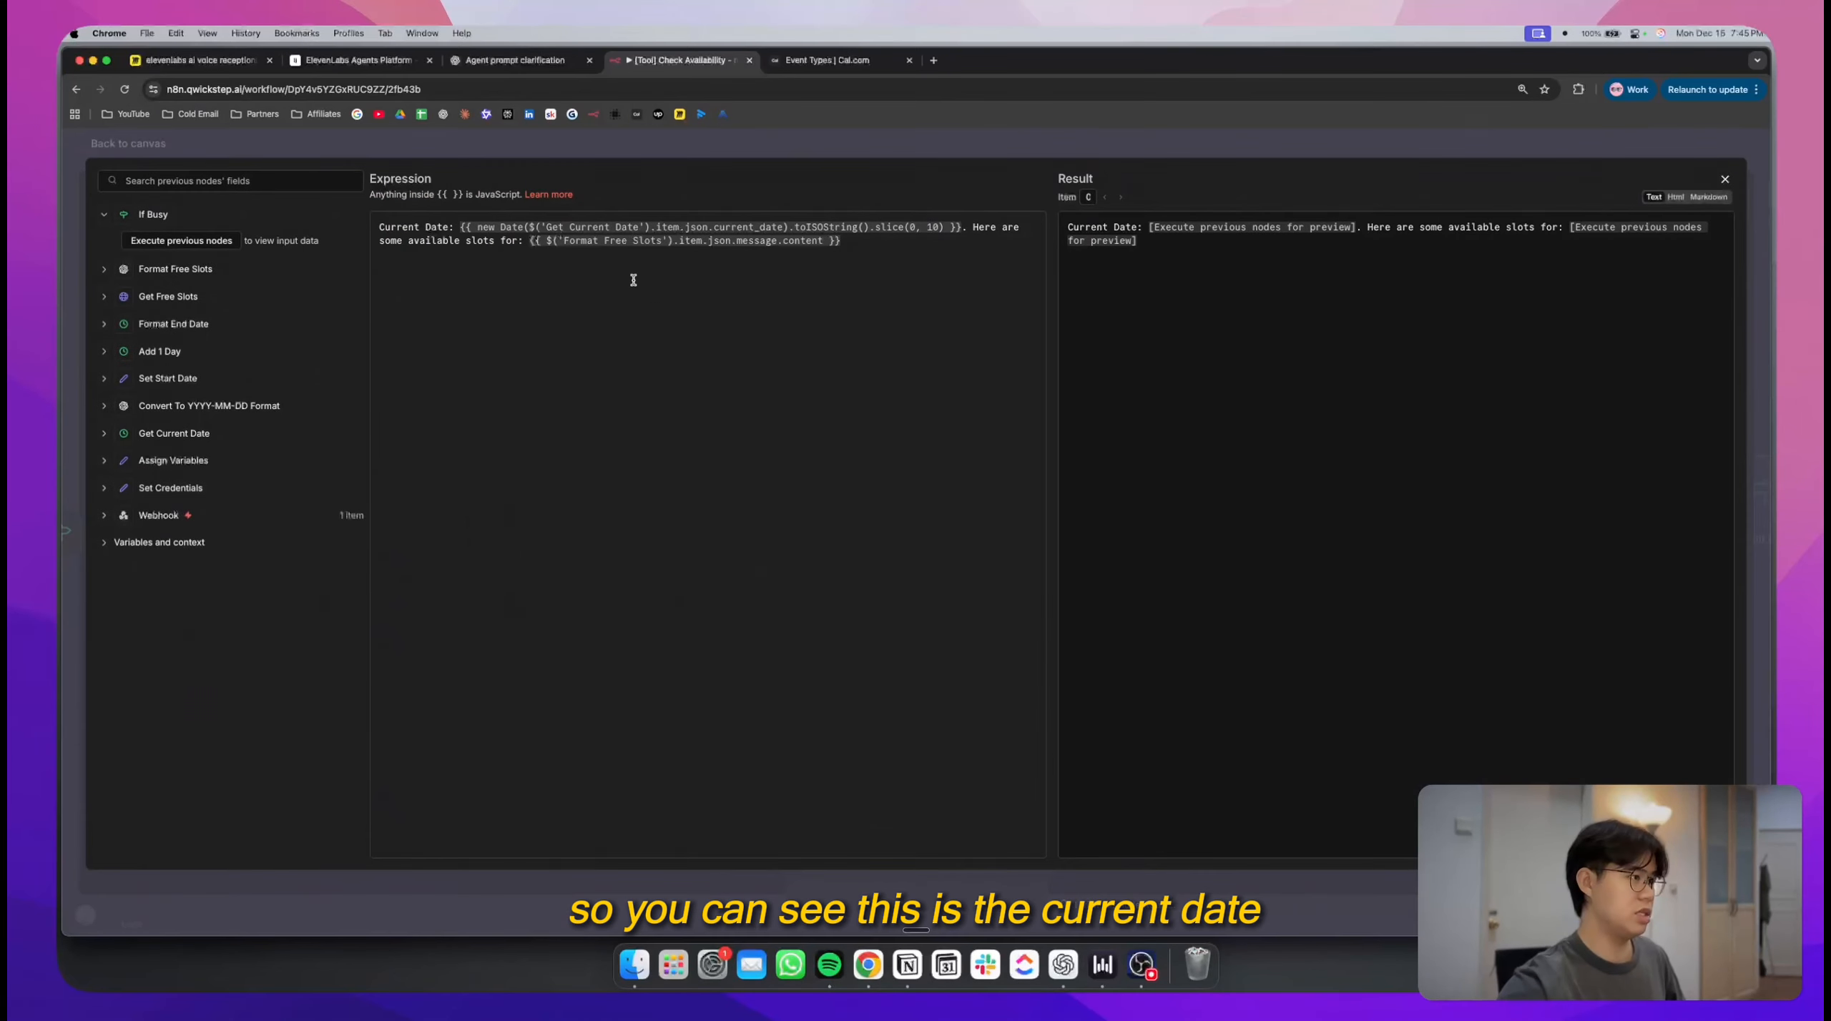
drag(393, 232, 757, 251)
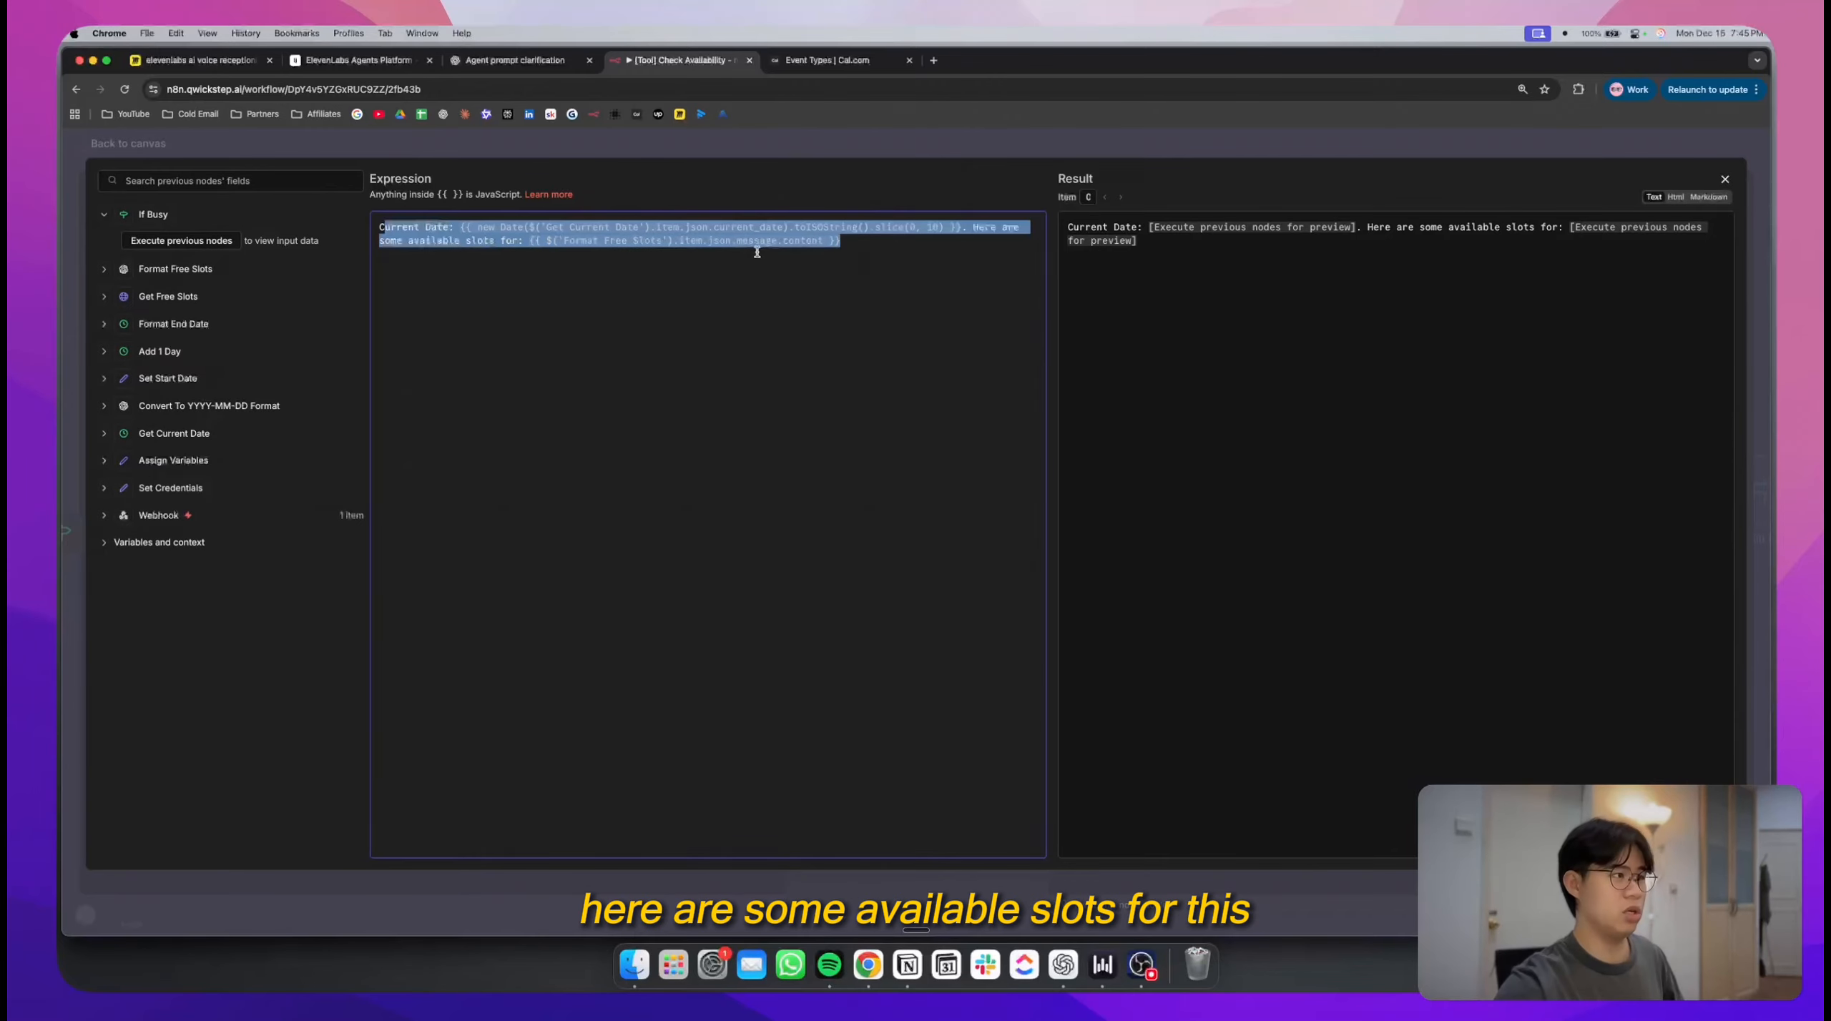
click(869, 250)
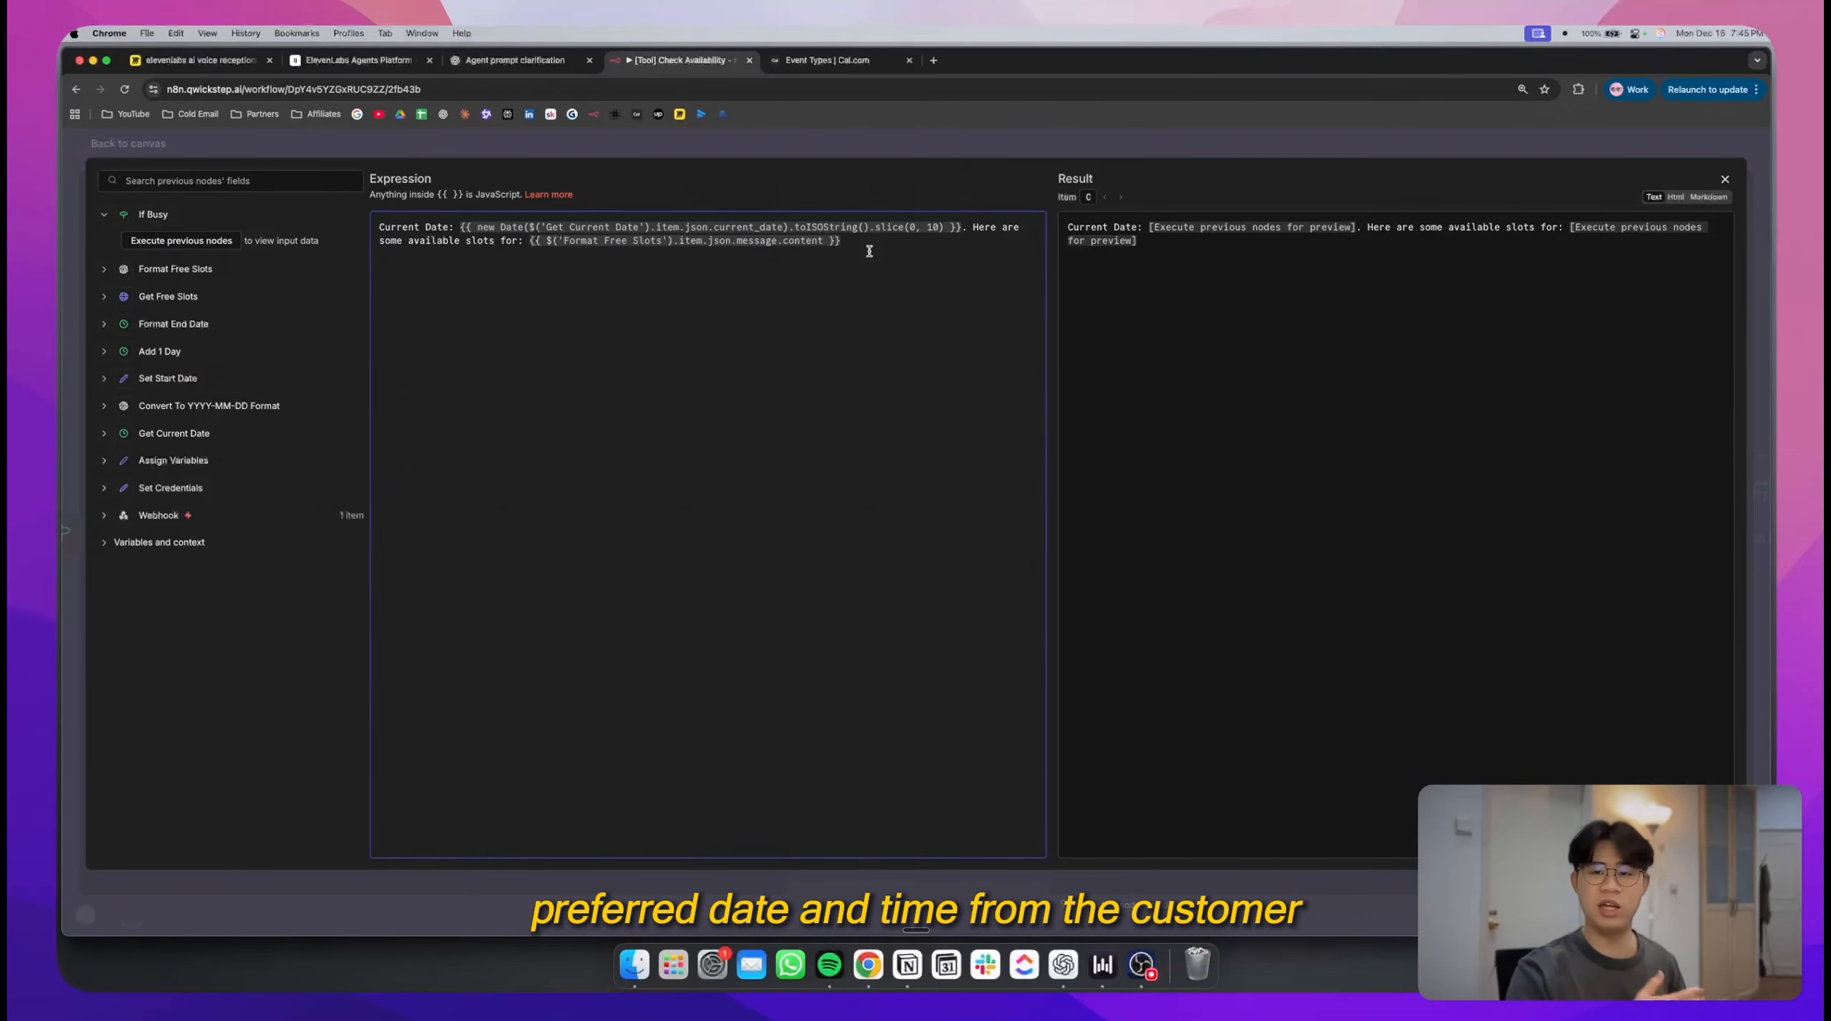
click(1001, 151)
click(1114, 138)
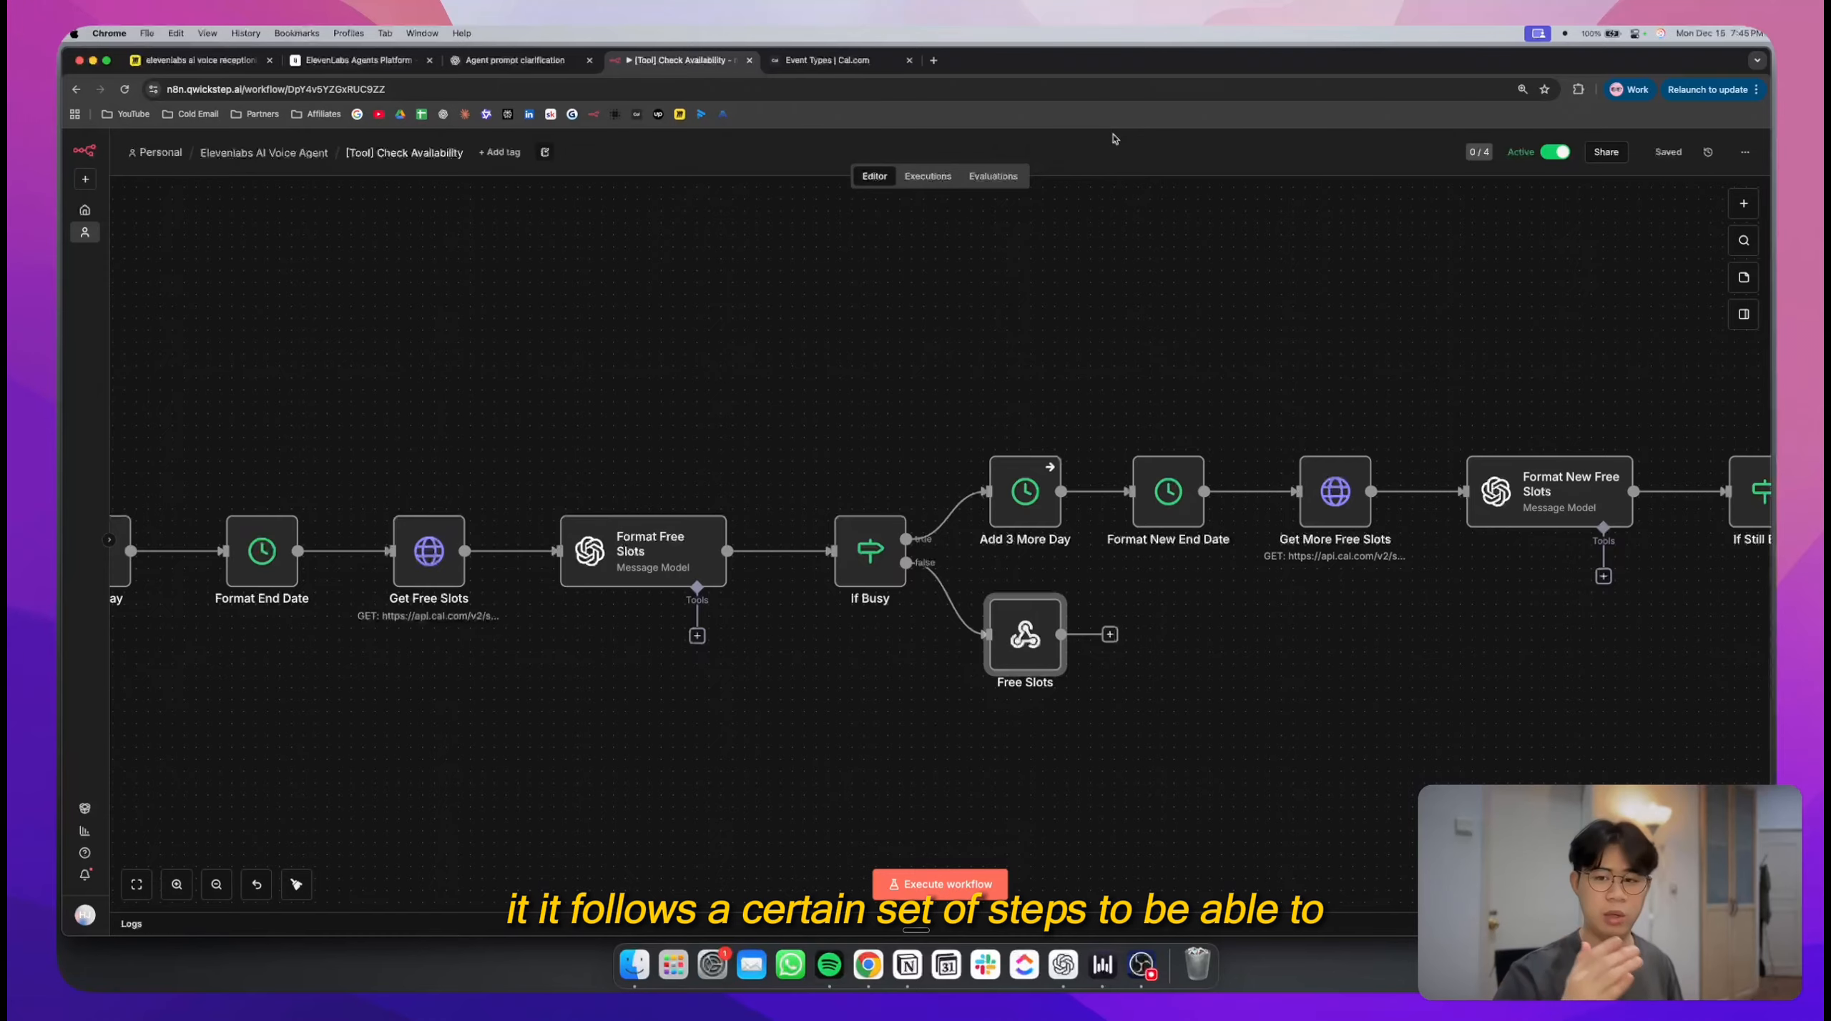
- Follow the If Busy true branch and examine the duration settings of the Add 3 More Day node
click(997, 377)
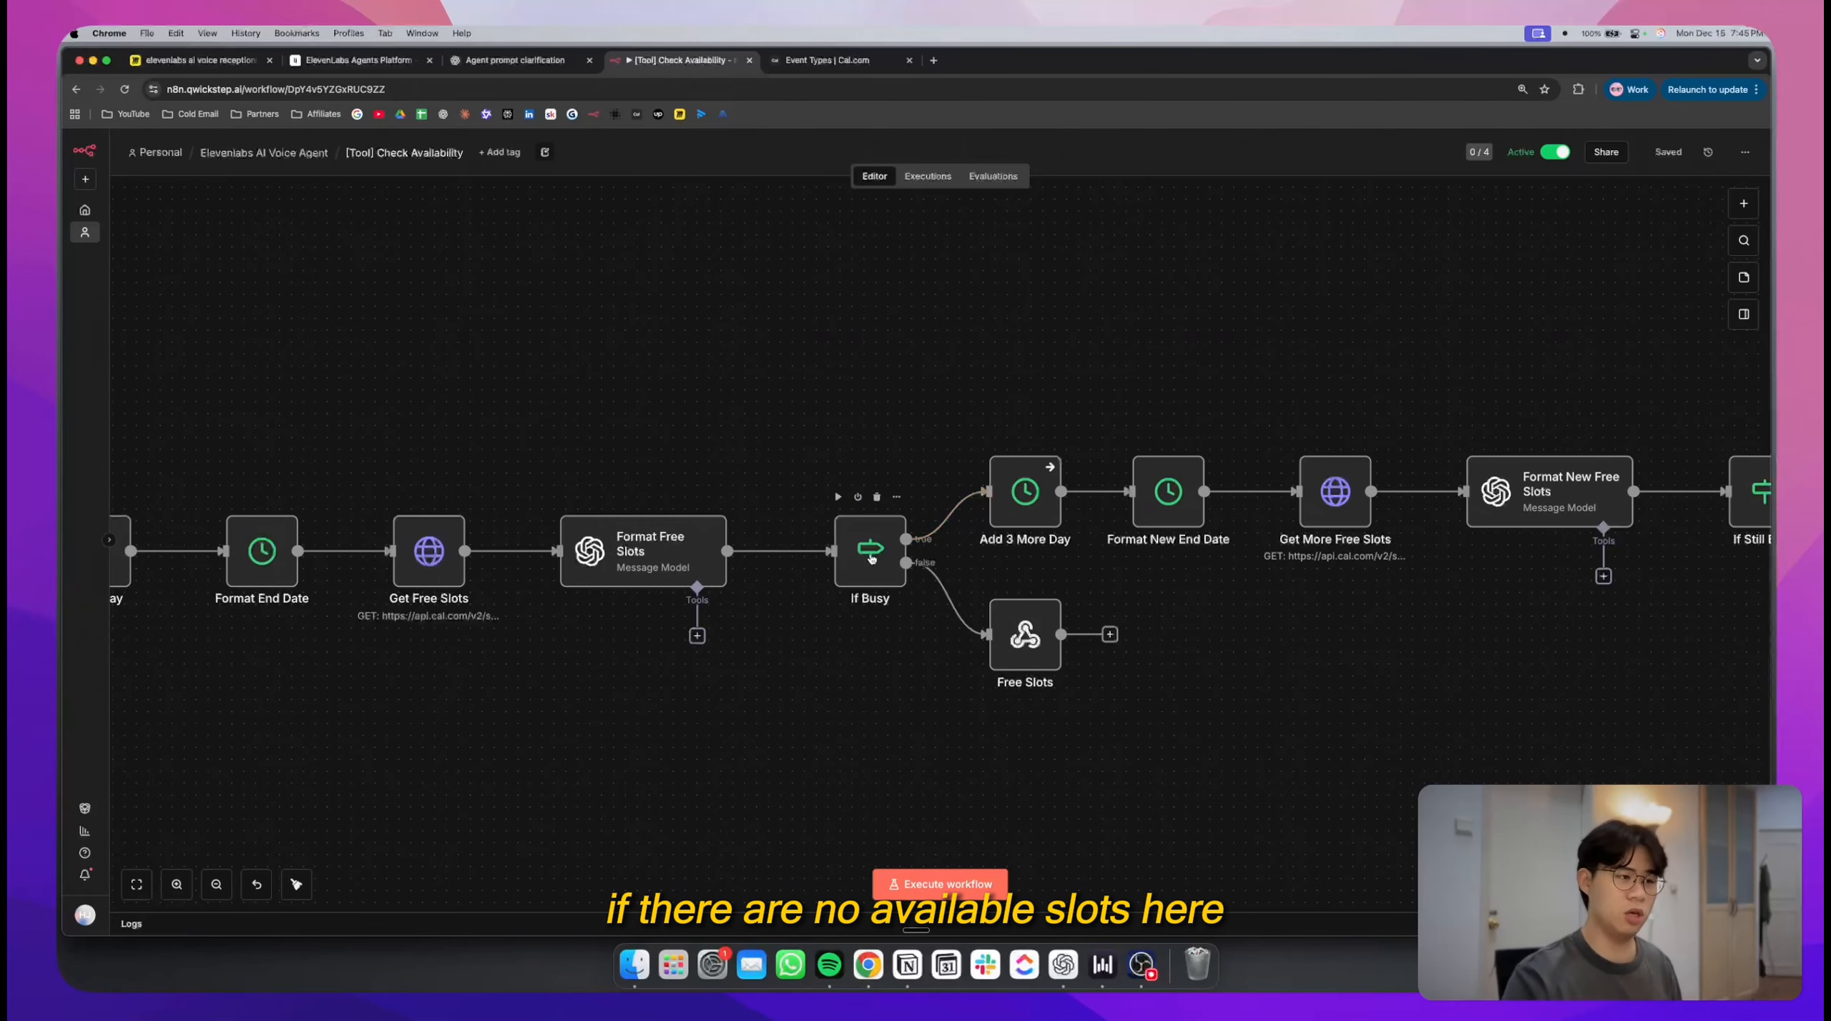
scroll(871, 559, right, 3)
scroll(823, 481, up, 3)
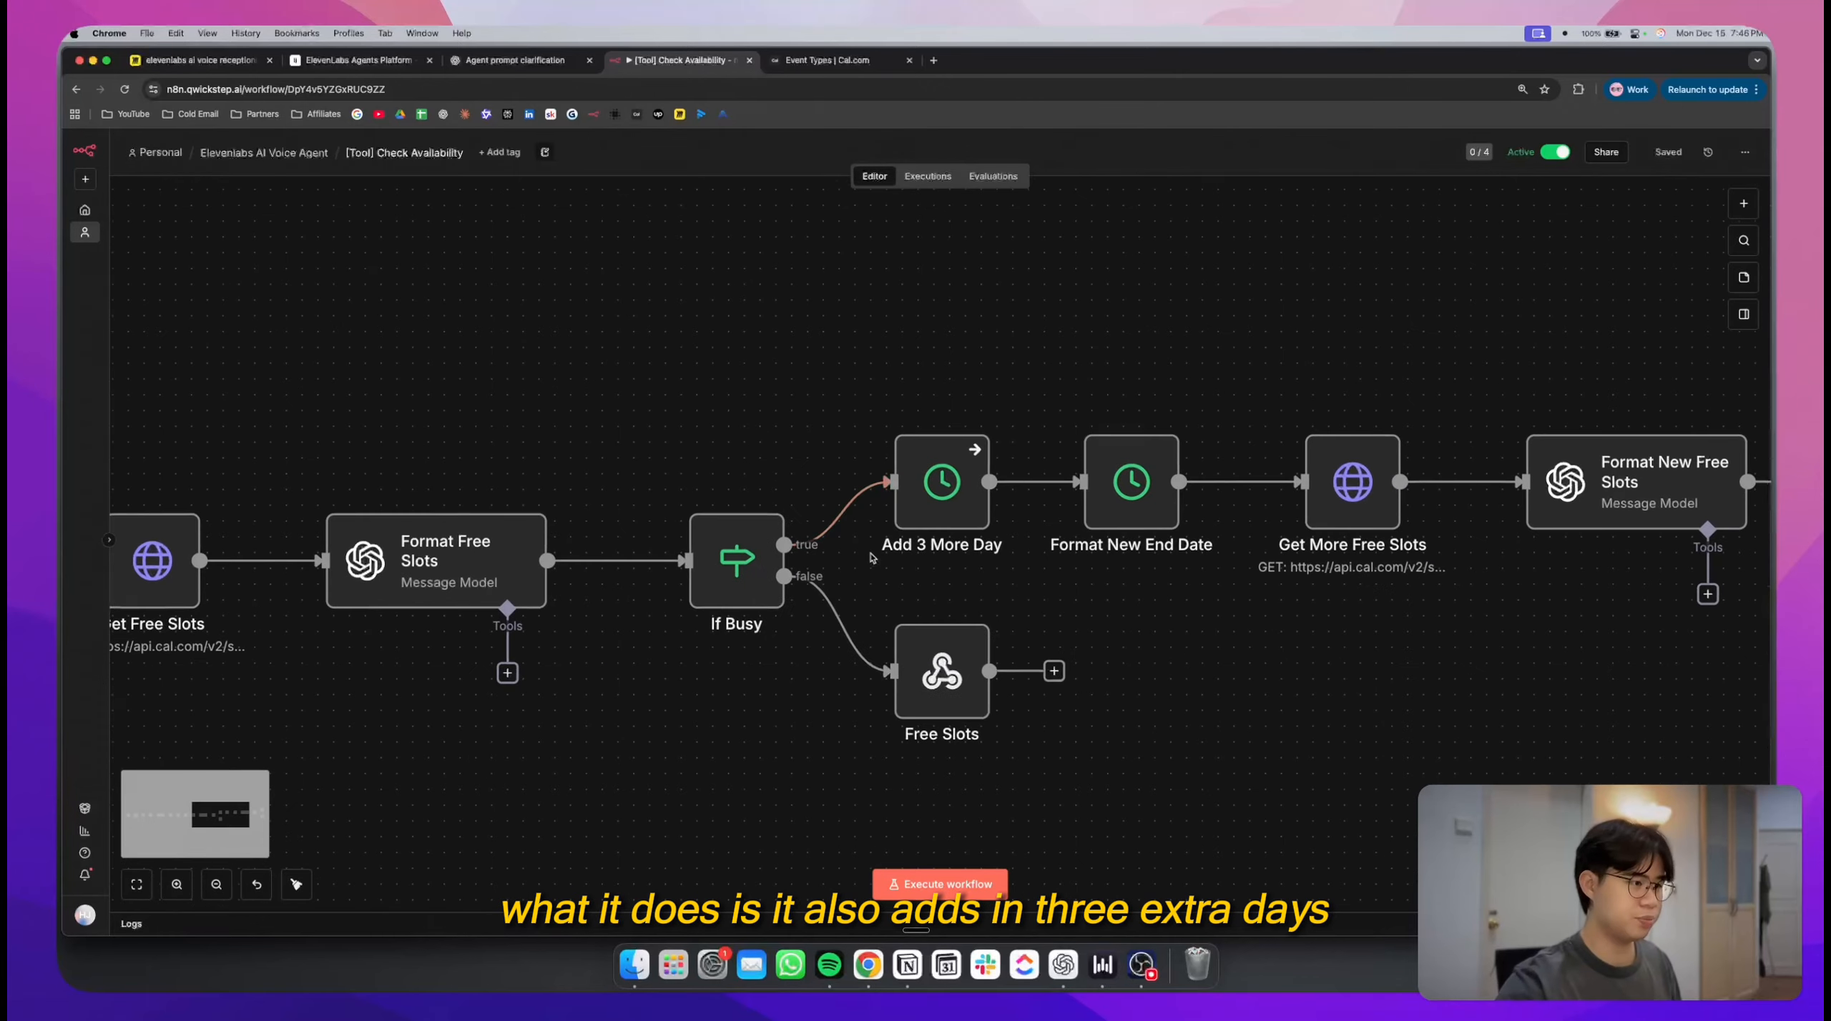
double_click(866, 474)
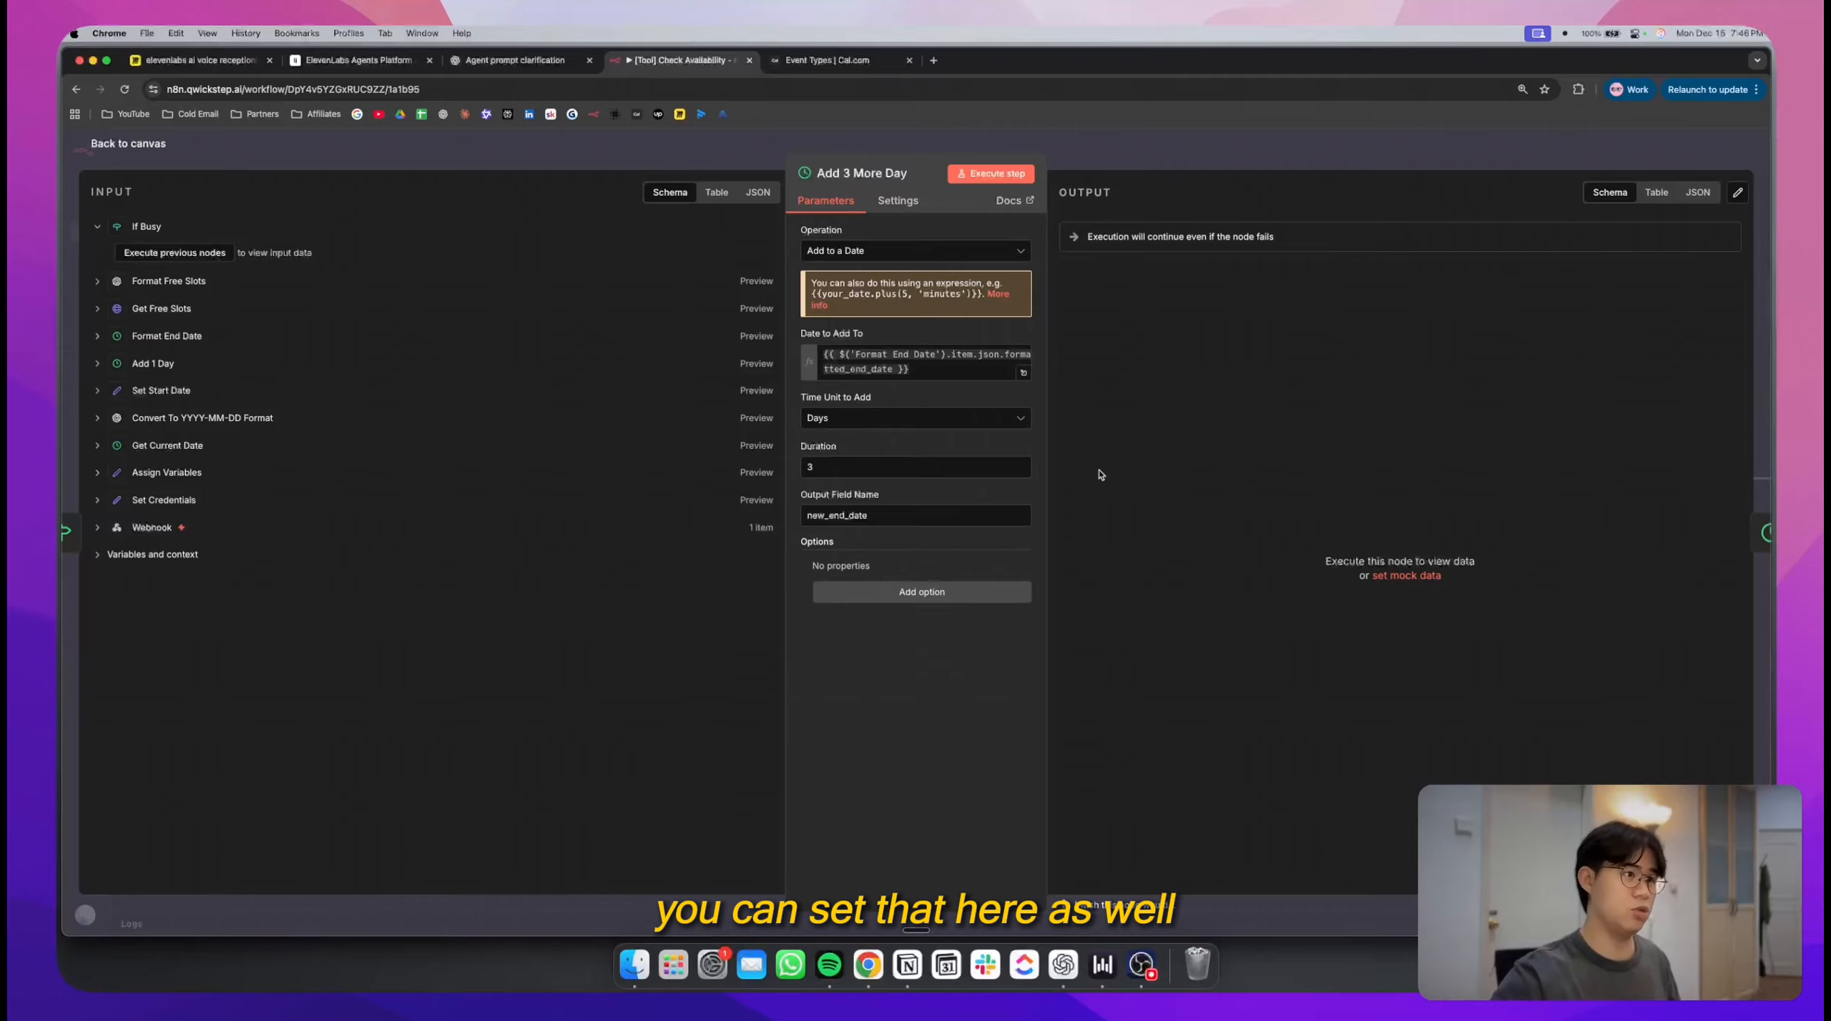
key(Escape)
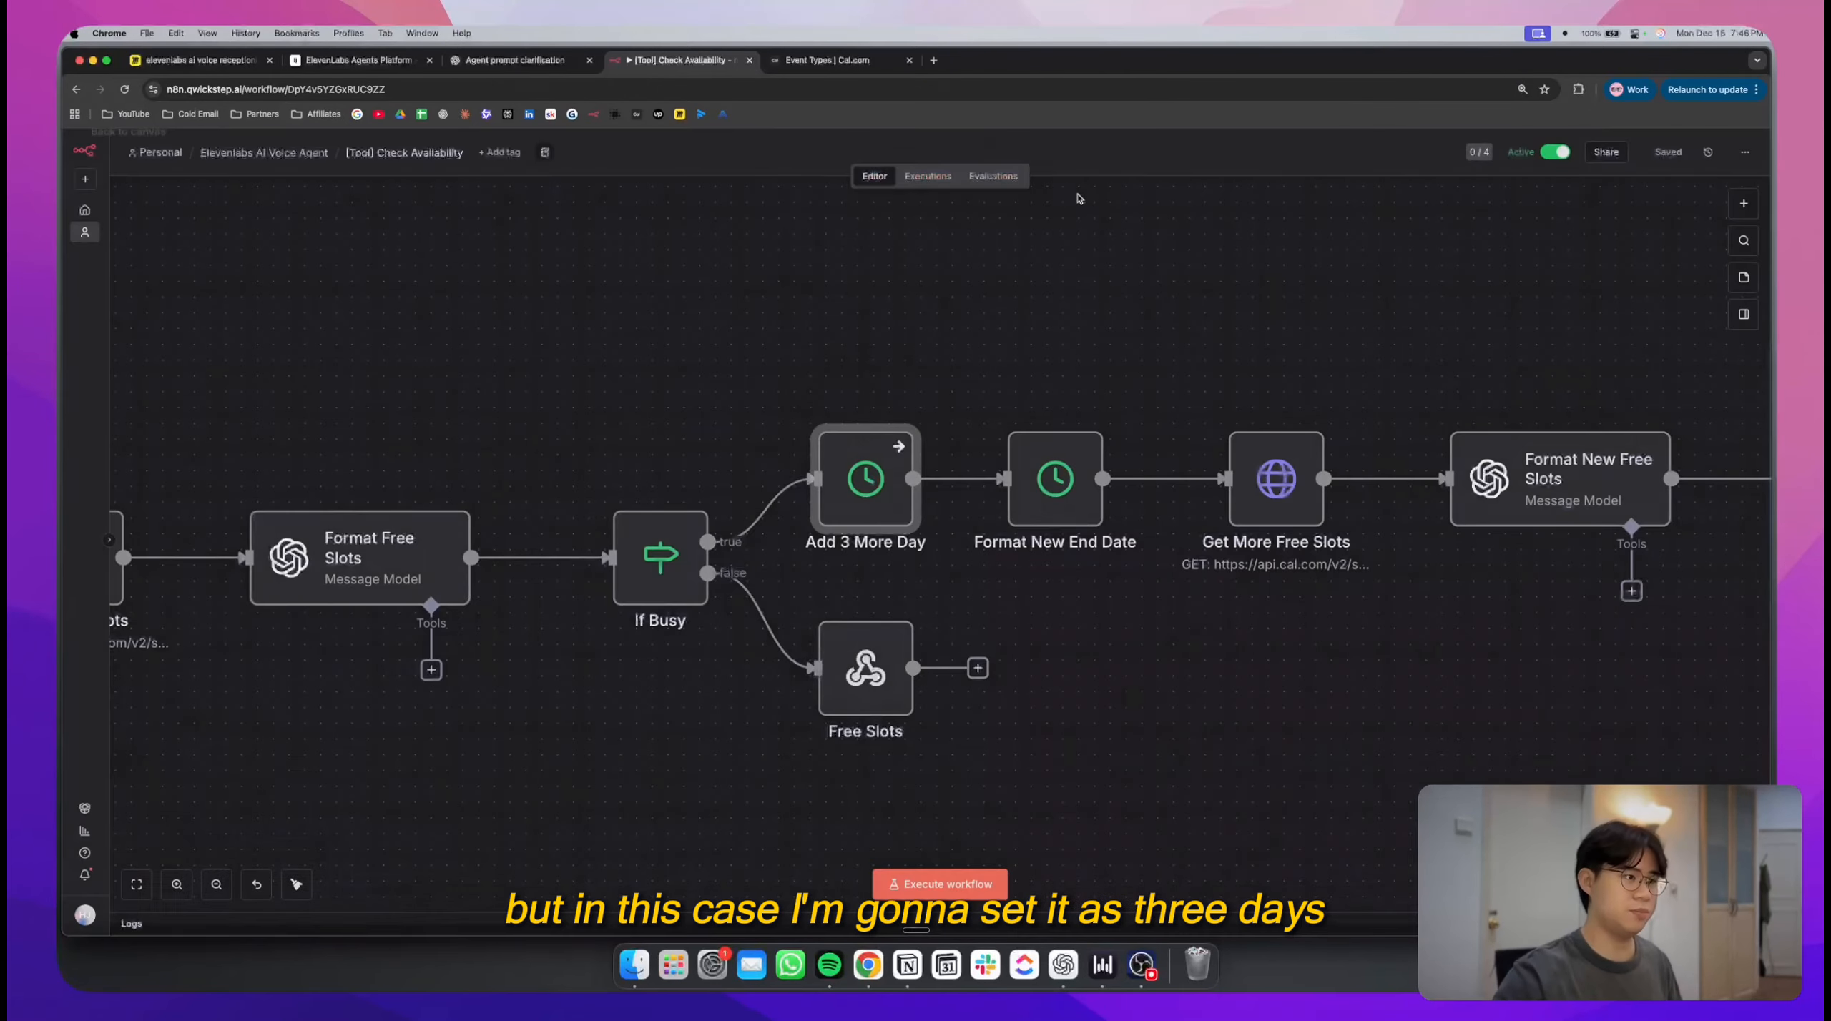
- Examine the header parameters and output field of the Get More Free Slots request node
scroll(1196, 315, right, 10)
drag(476, 341, 878, 615)
click(879, 615)
scroll(960, 605, right, 2)
click(687, 505)
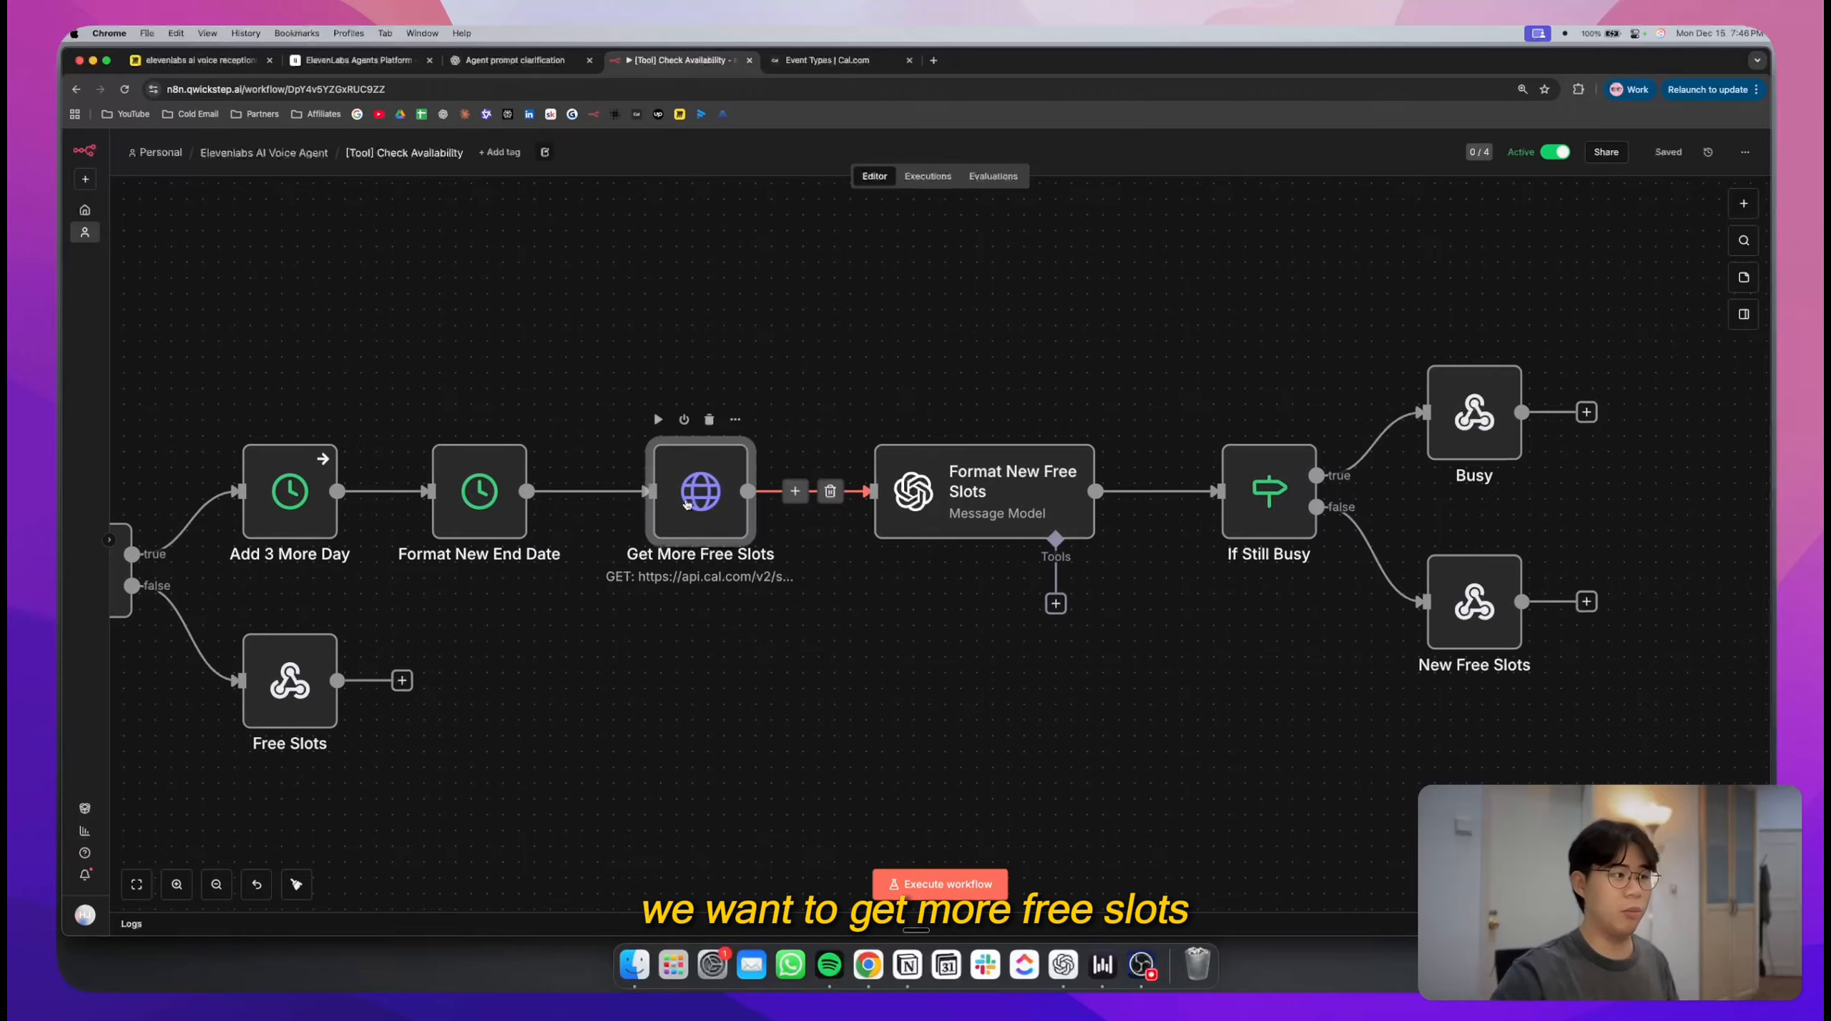
double_click(687, 505)
scroll(953, 436, down, 6)
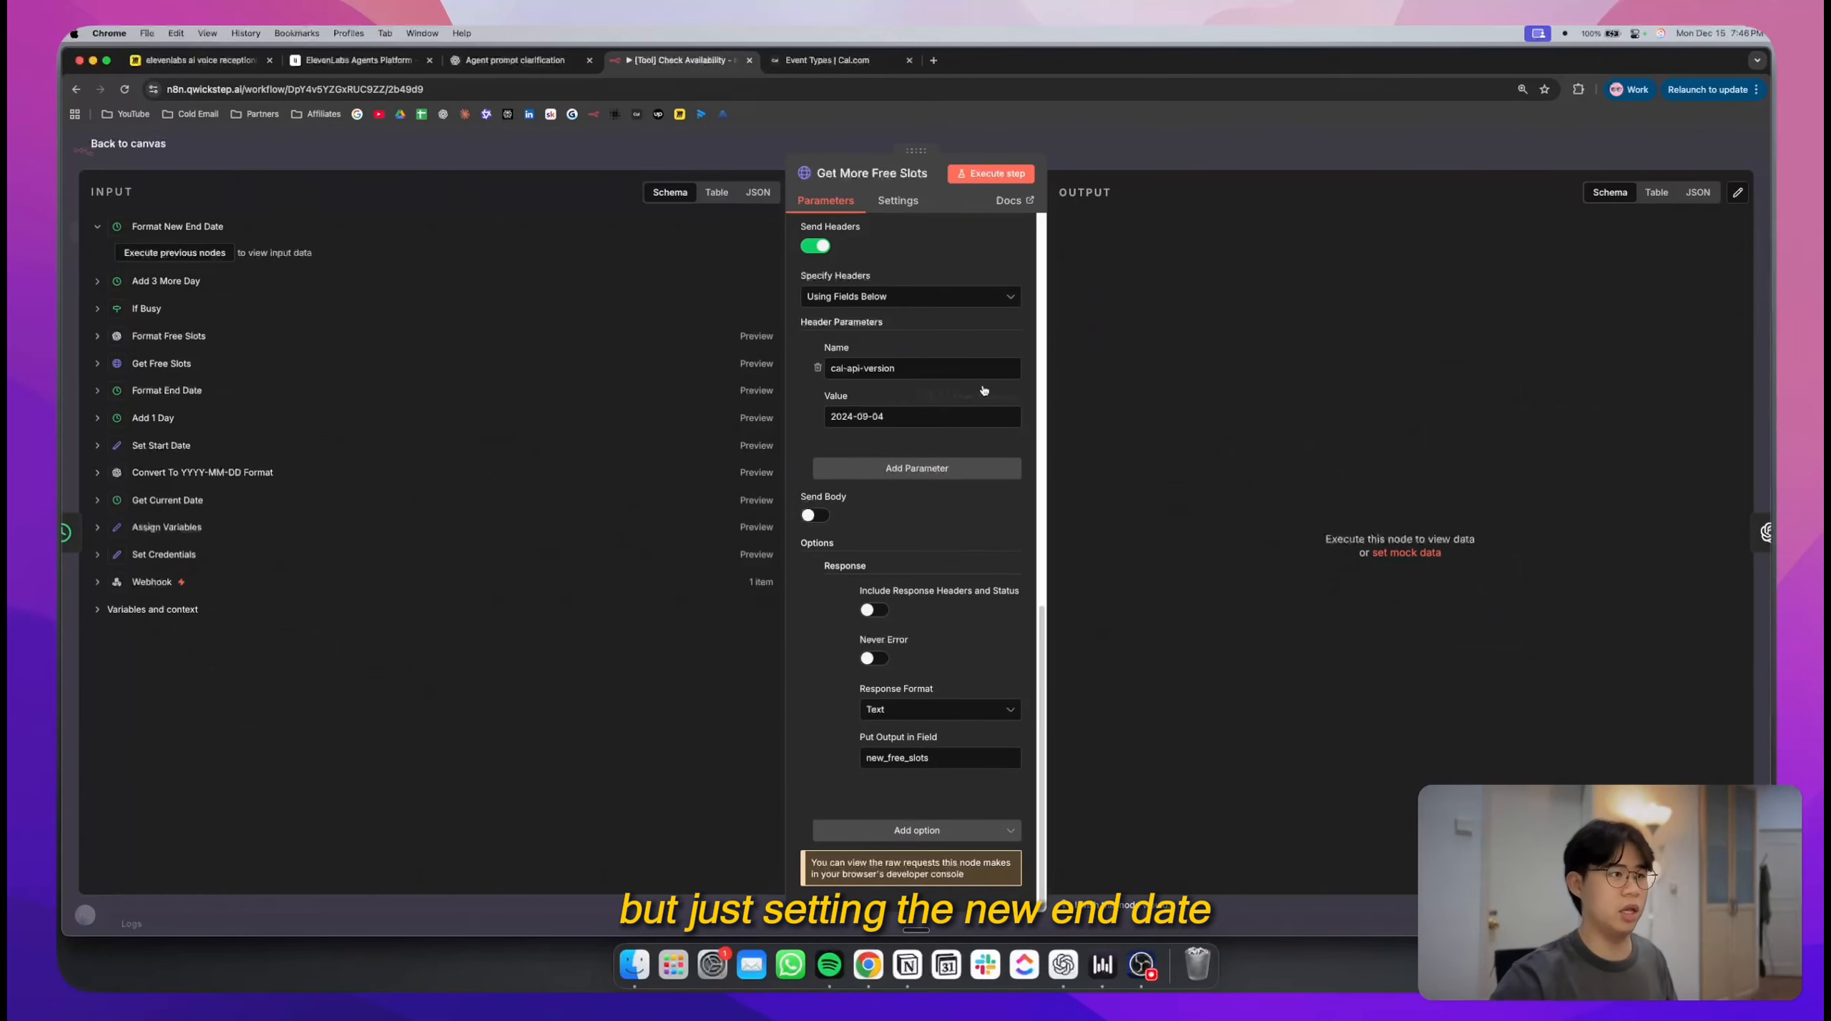
click(1111, 163)
click(934, 329)
- Look over the branches after If Still Busy and briefly view the New Free Slots response node
scroll(932, 331, right, 5)
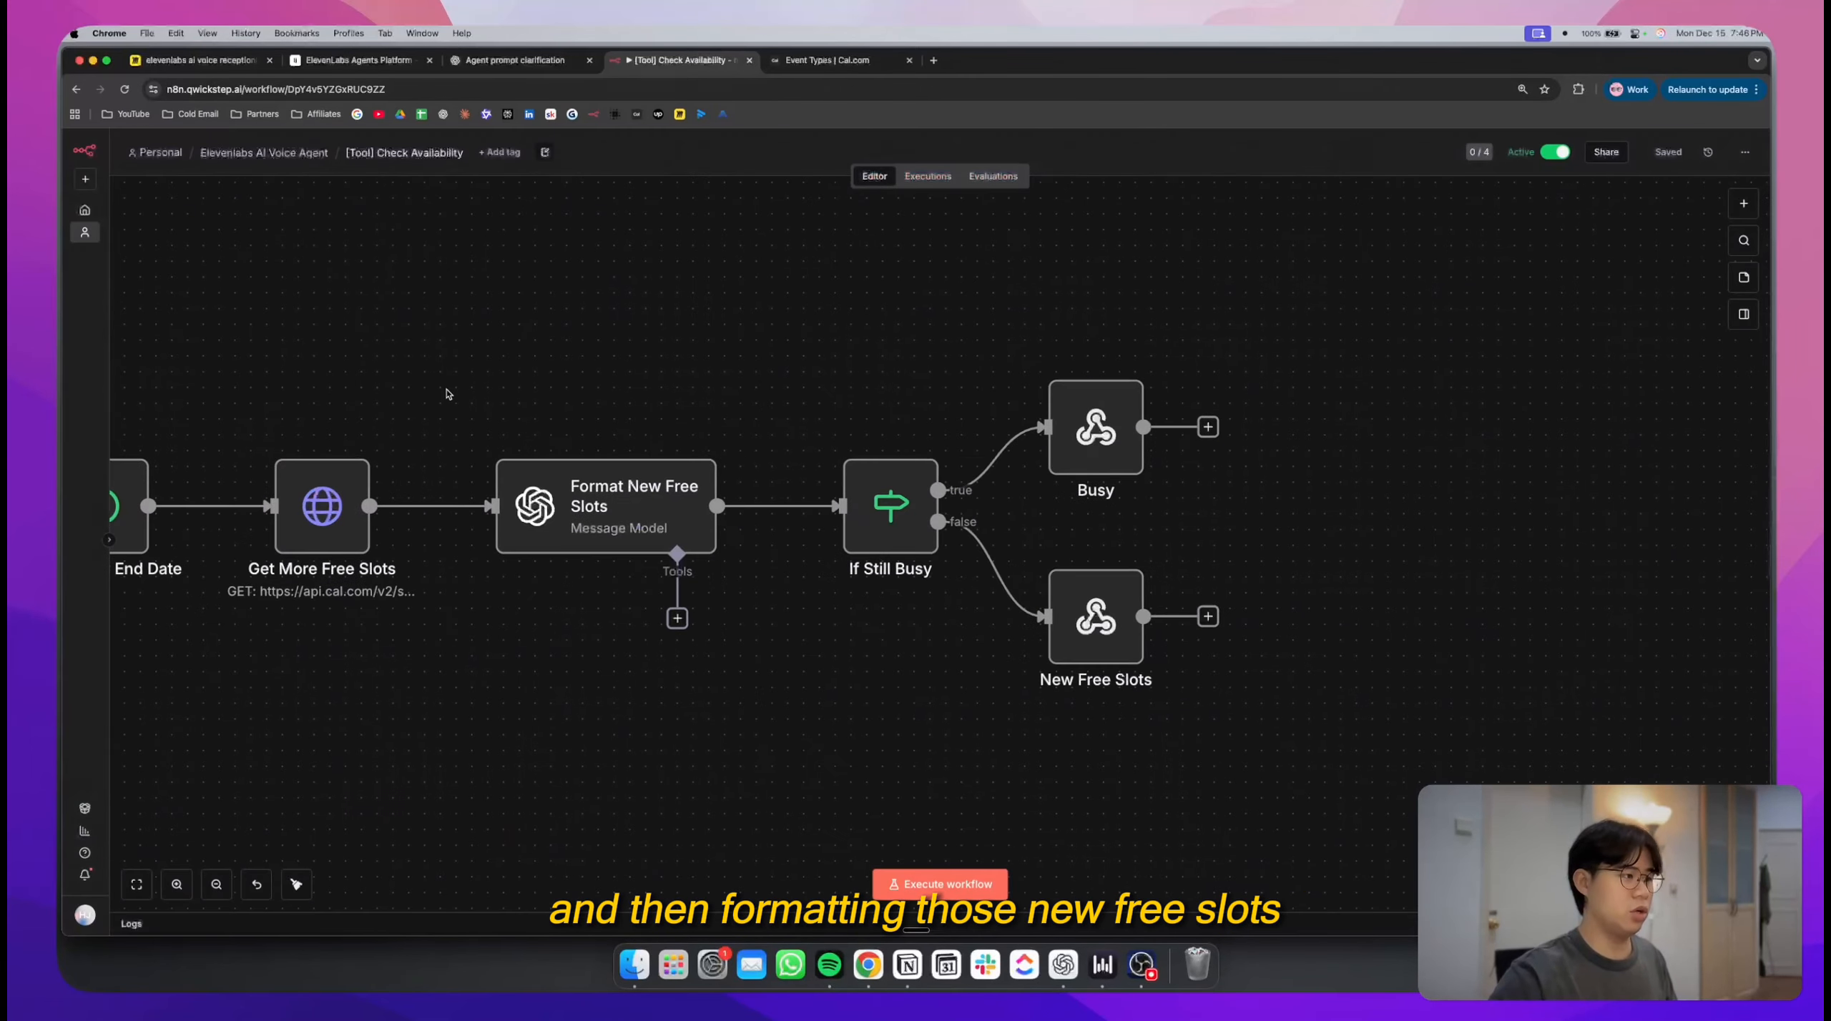
scroll(859, 644, right, 4)
double_click(951, 605)
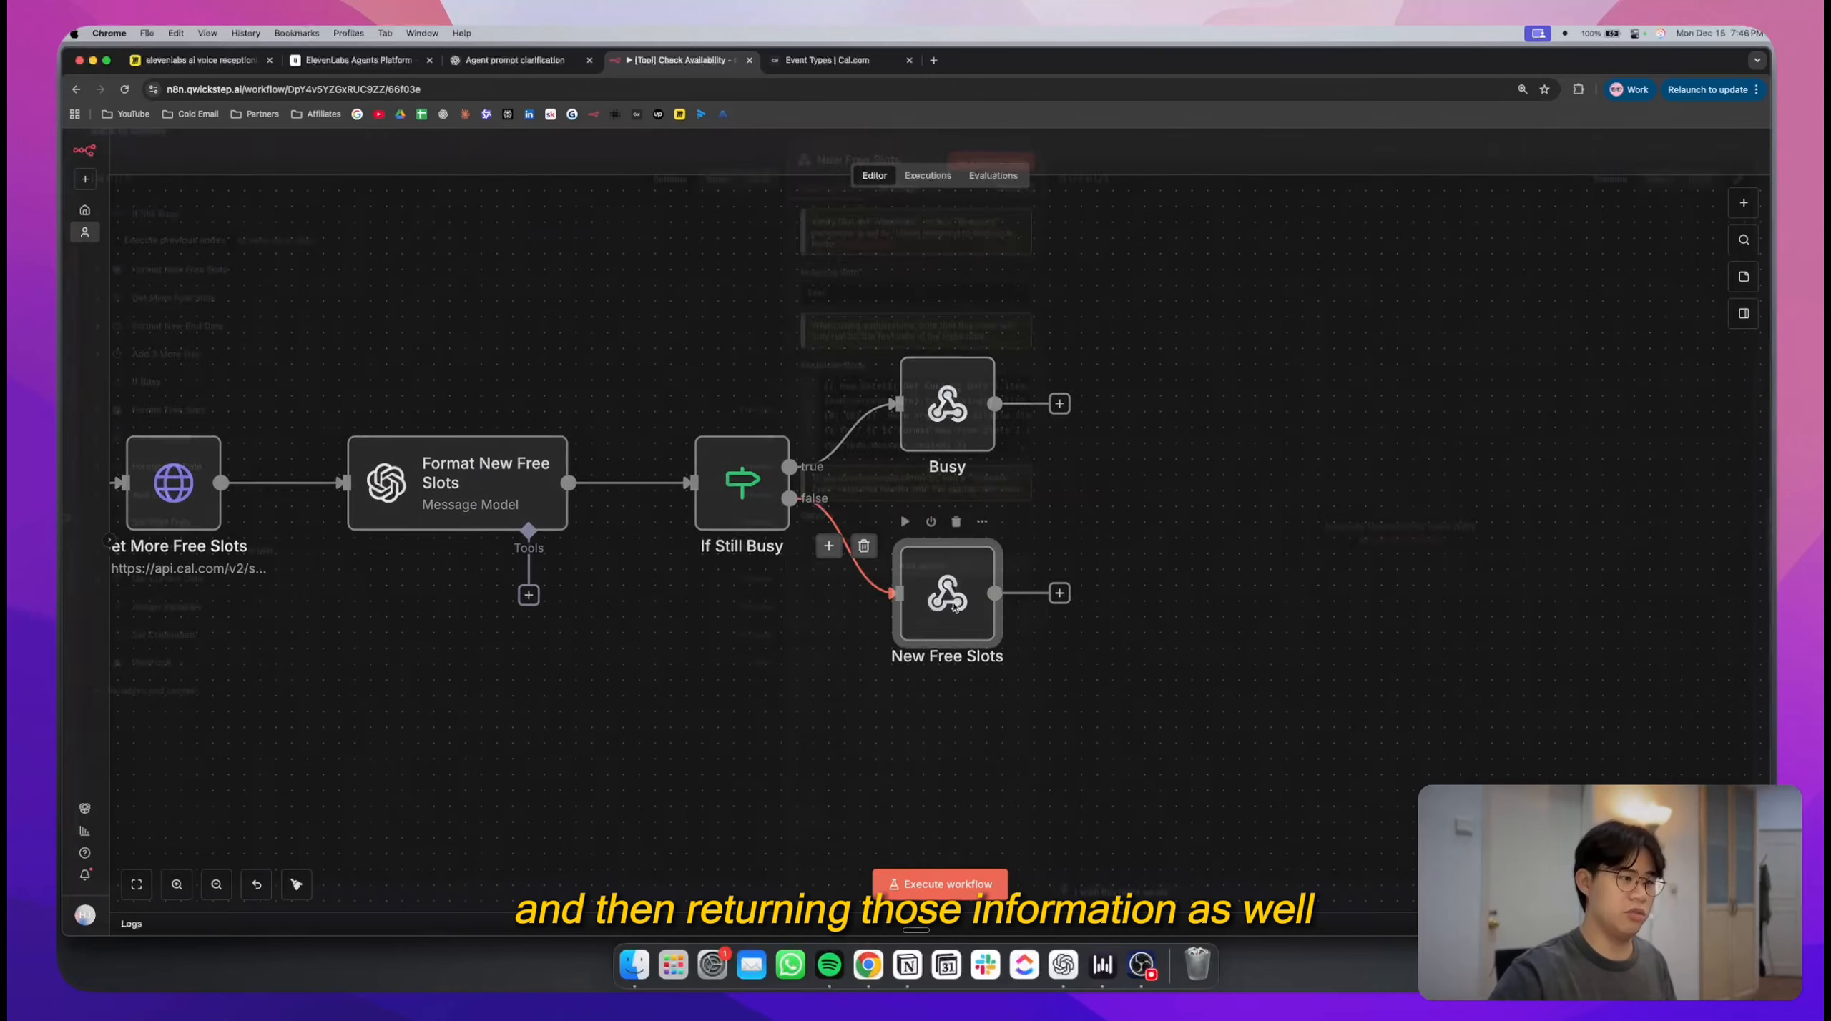
key(Escape)
- Examine the full response body expression of the Busy webhook response node
double_click(933, 405)
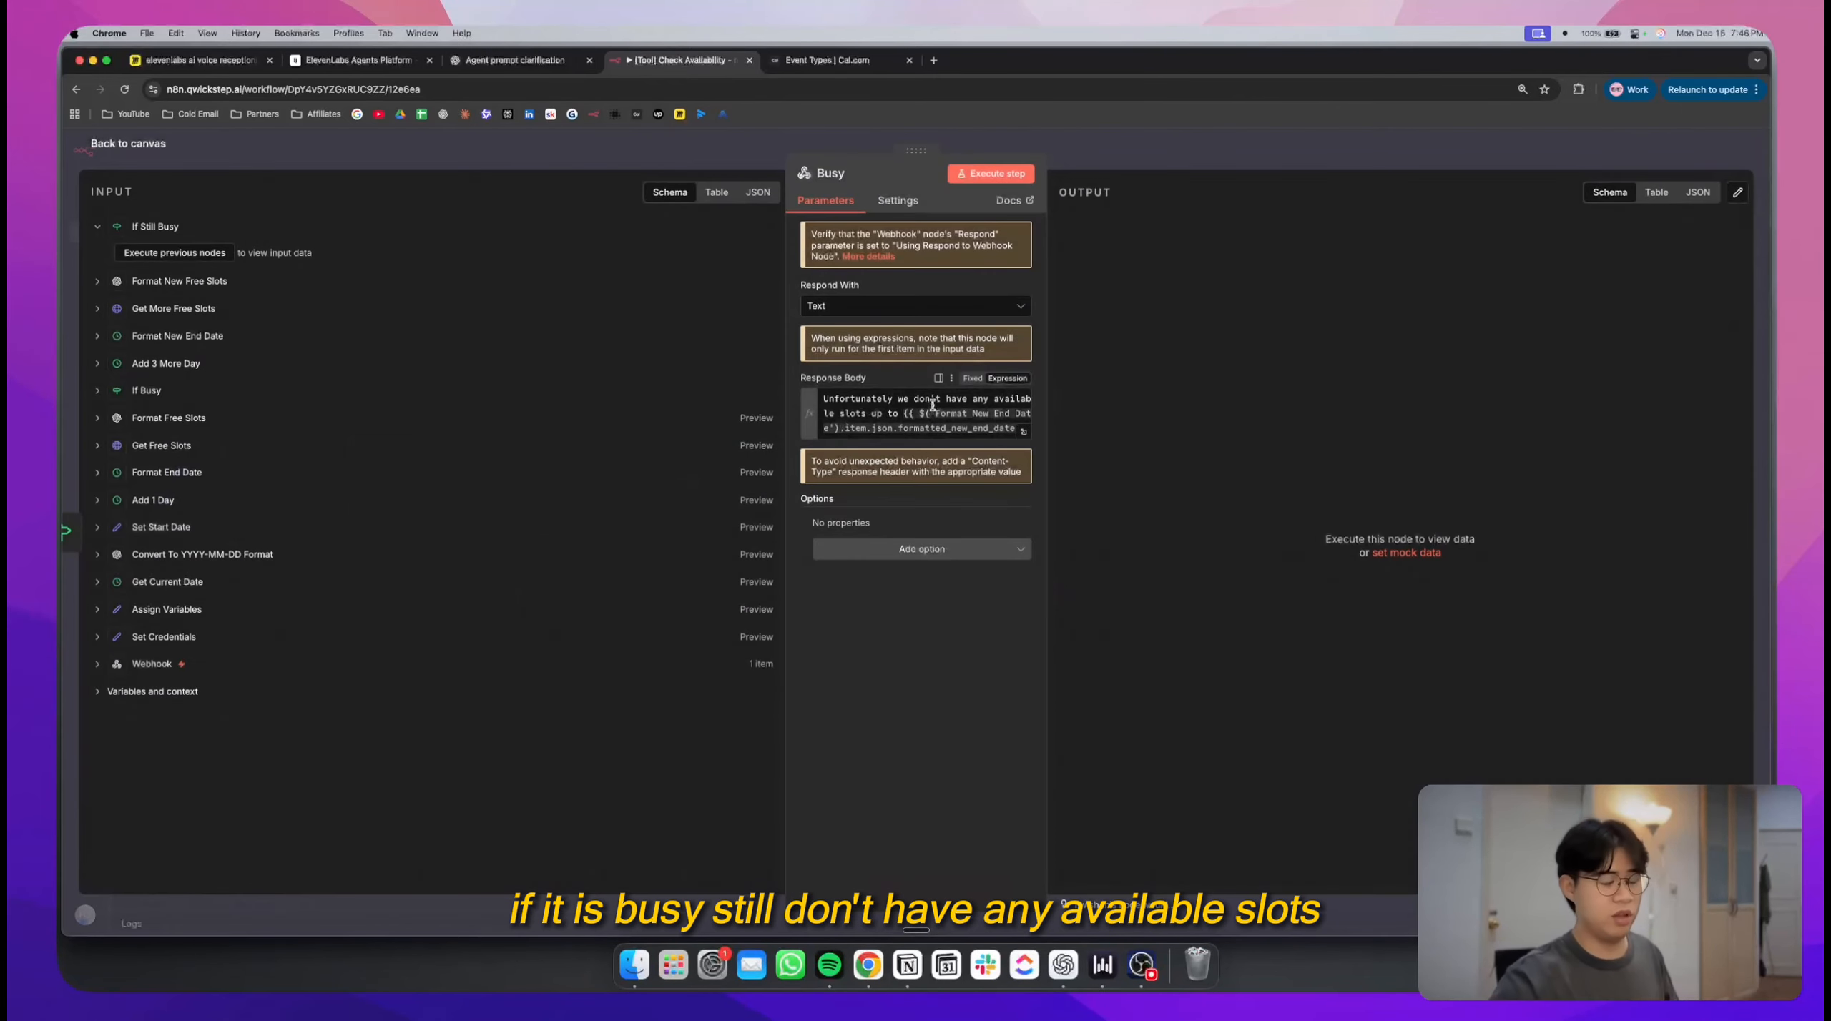
click(1024, 431)
double_click(575, 226)
click(724, 247)
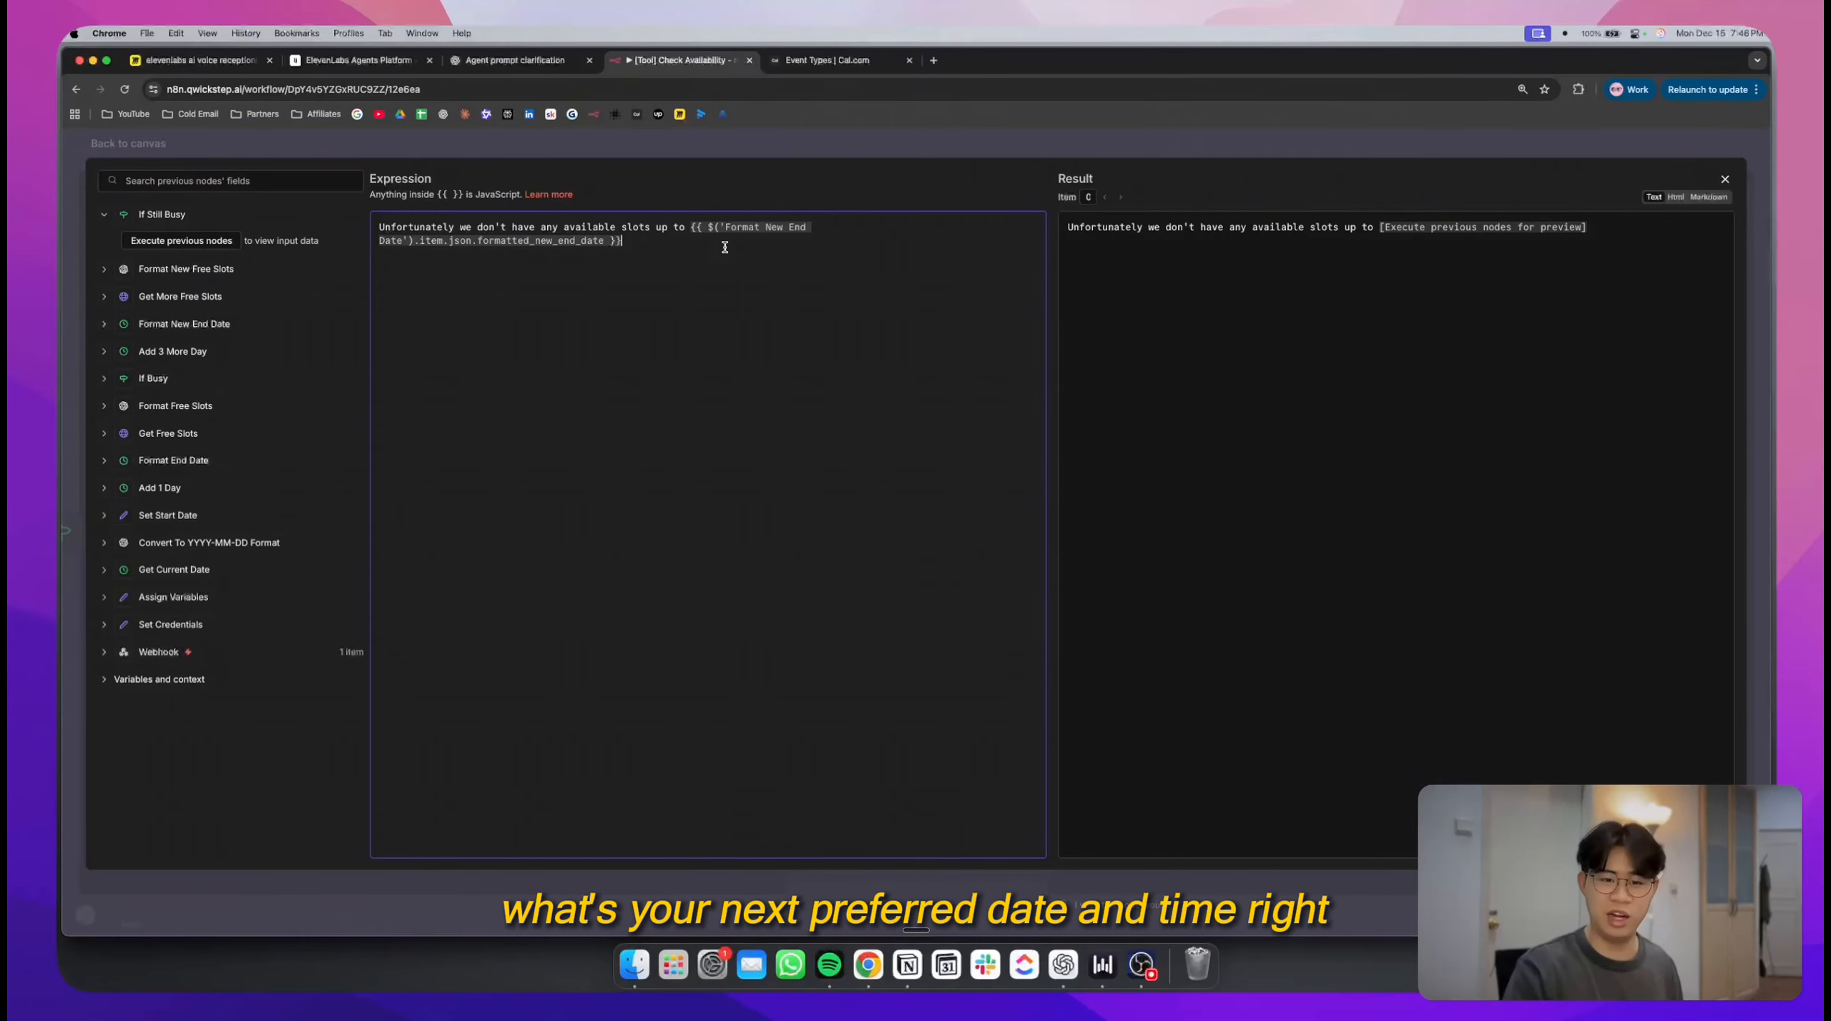
key(Escape)
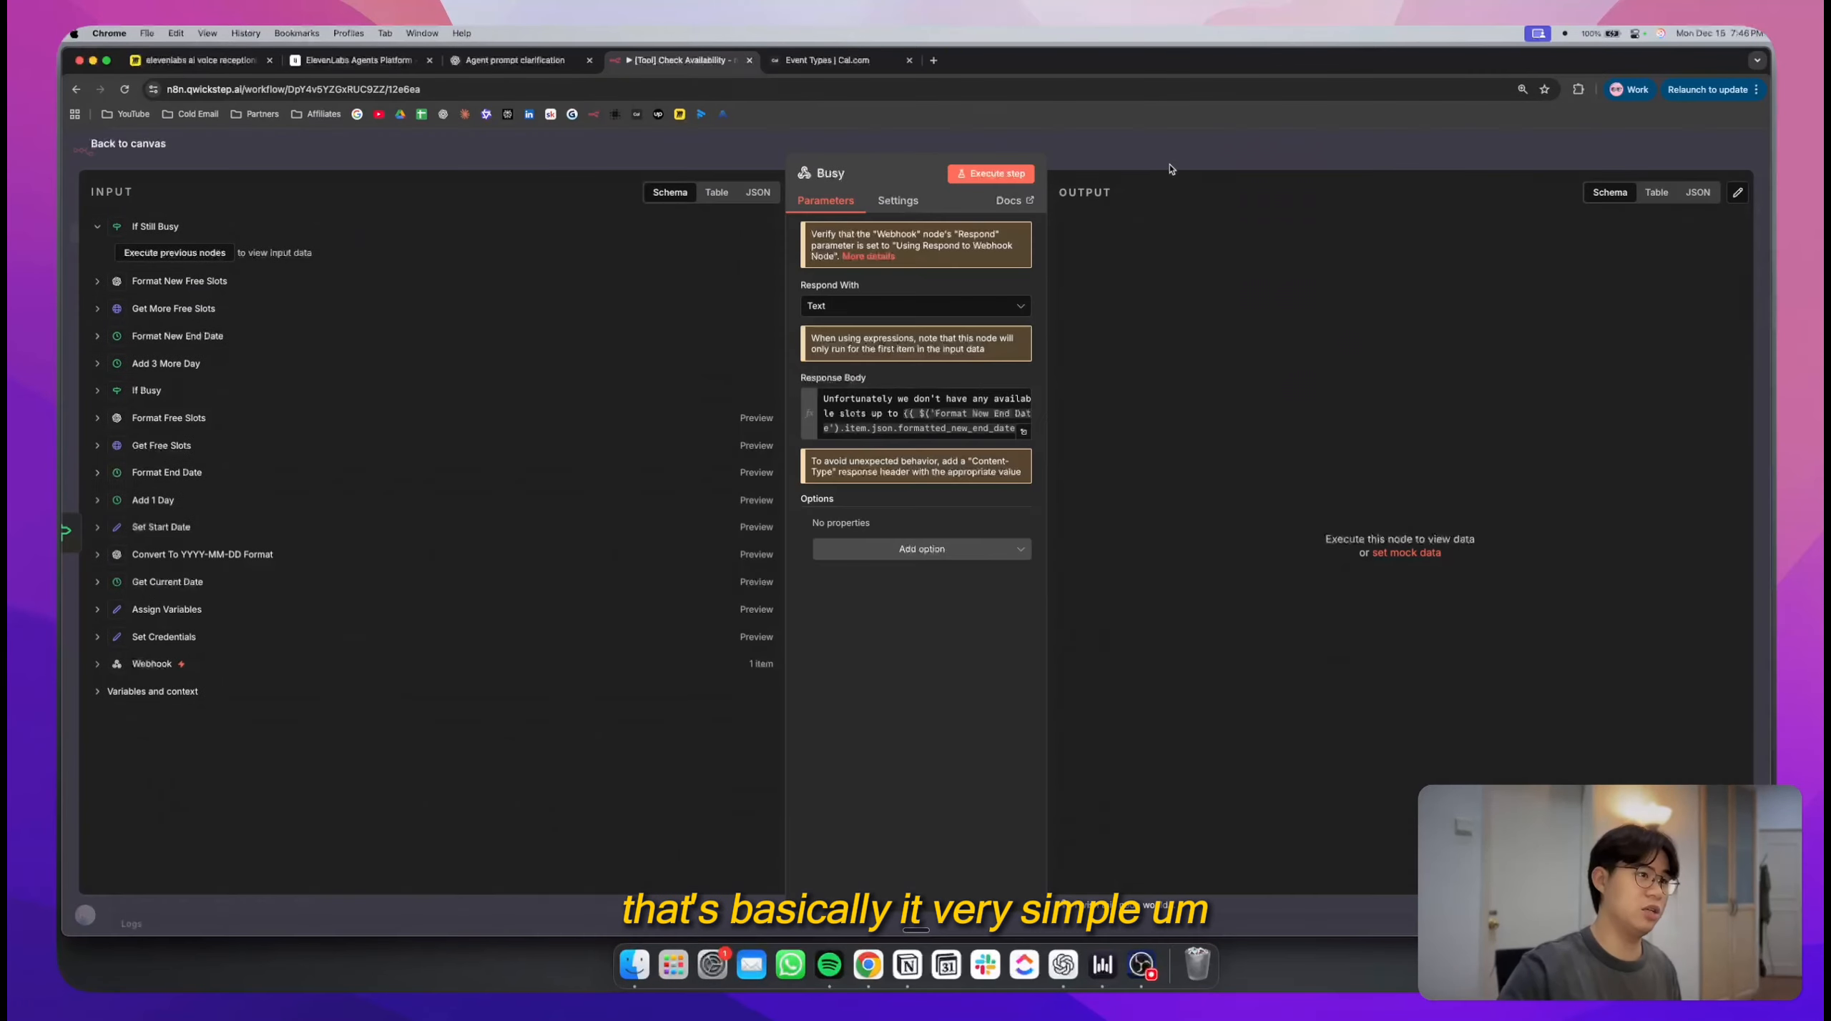
key(Escape)
- Return to the start of the workflow and examine the day, time and timezone fields in Assign Variables
scroll(1209, 264, up, 5)
scroll(1209, 266, down, 7)
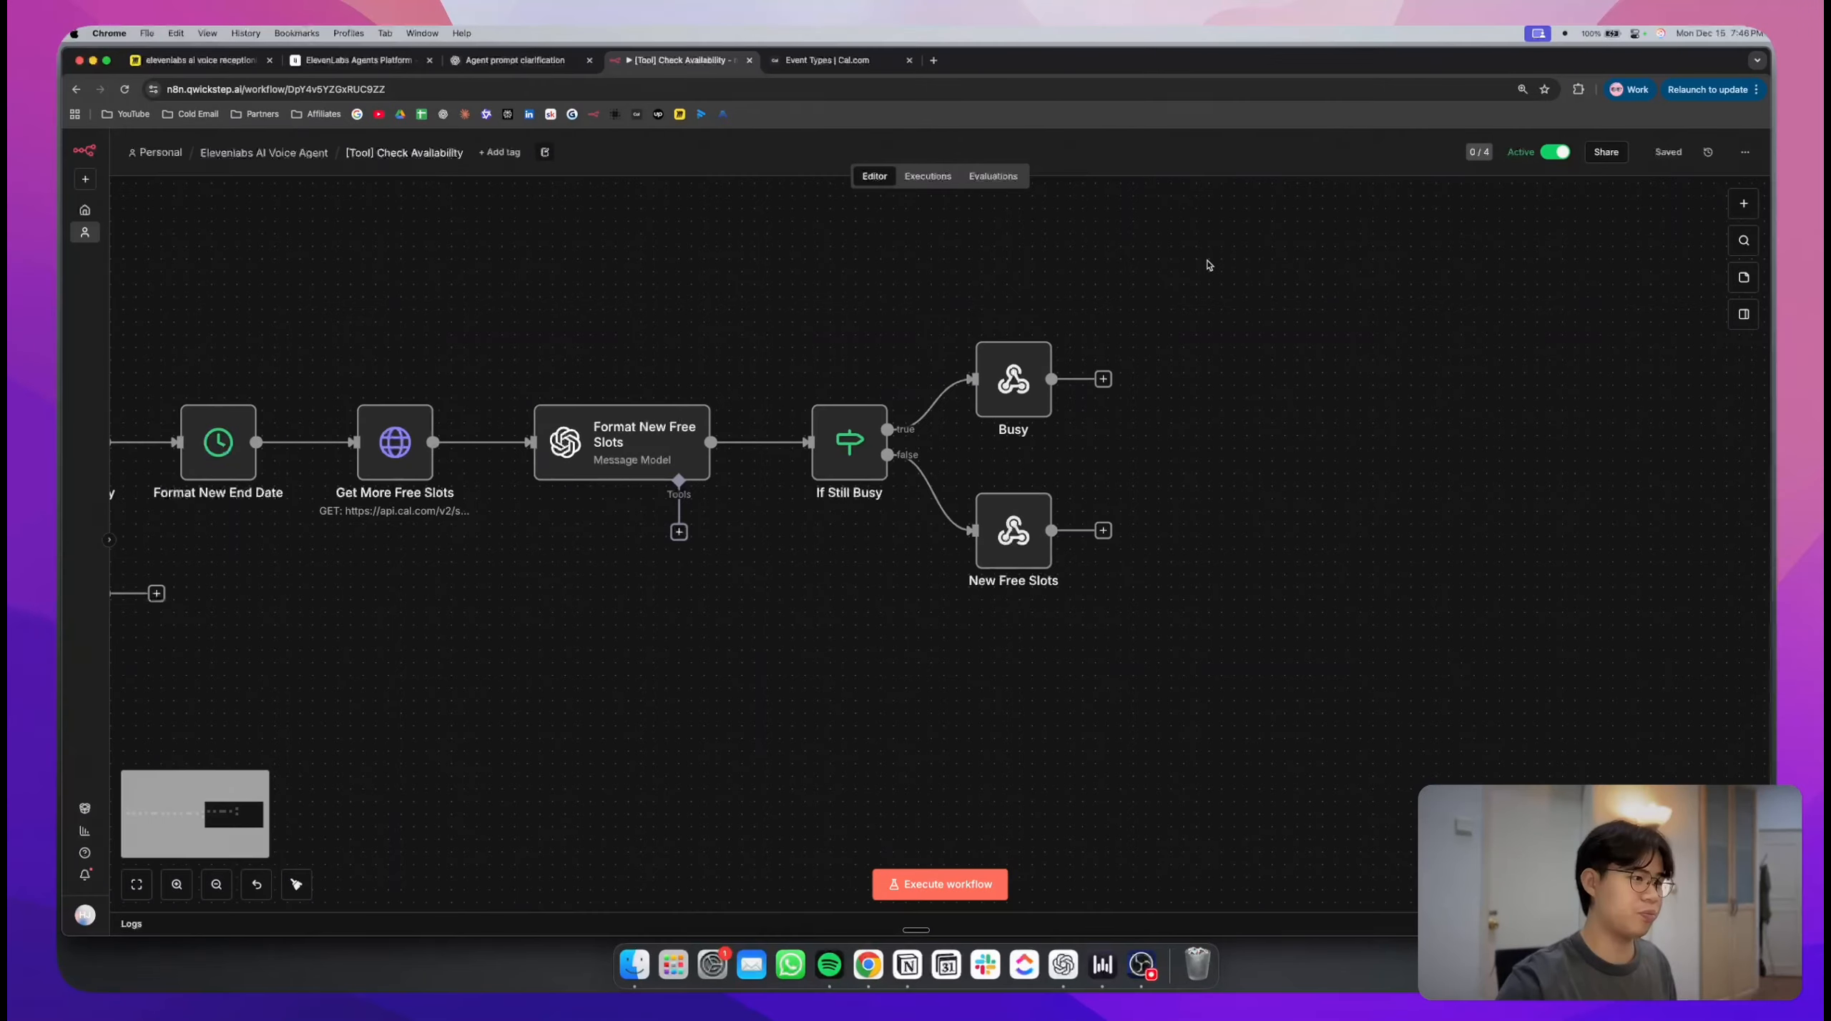
scroll(1209, 266, left, 4)
scroll(1209, 265, down, 3)
scroll(1208, 265, left, 15)
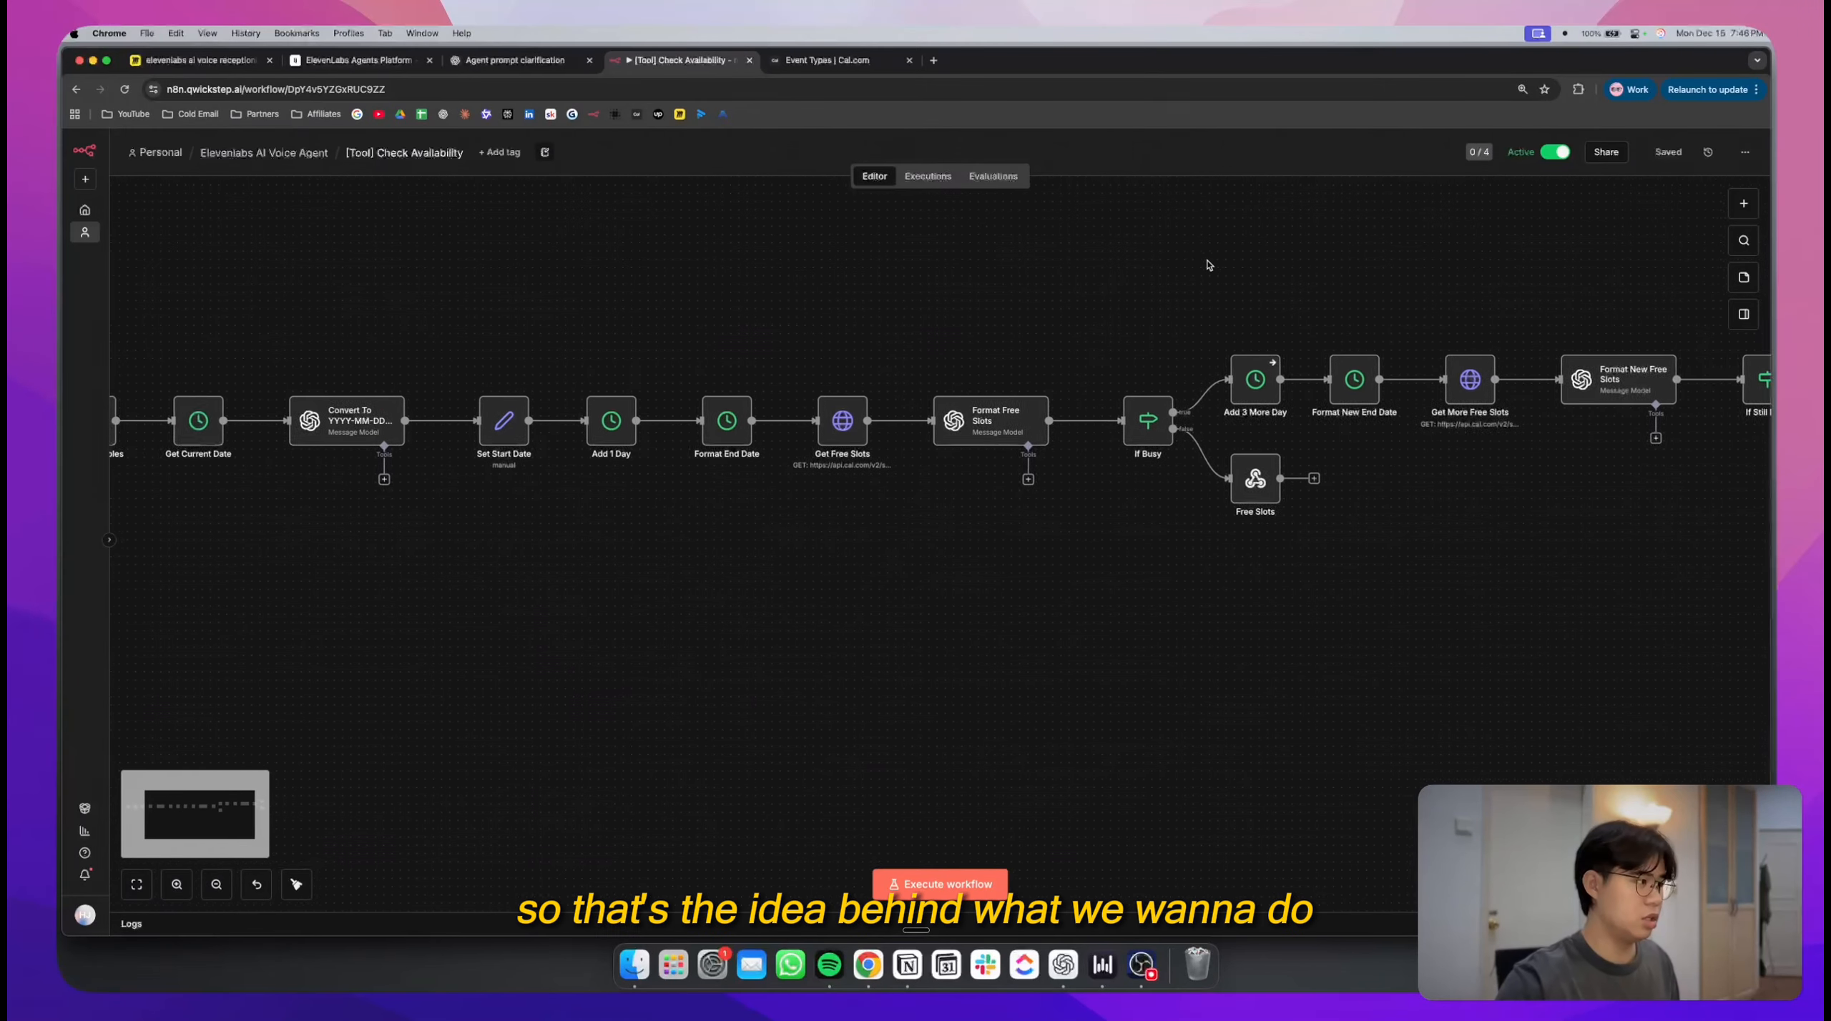
scroll(599, 386, up, 5)
scroll(601, 388, left, 5)
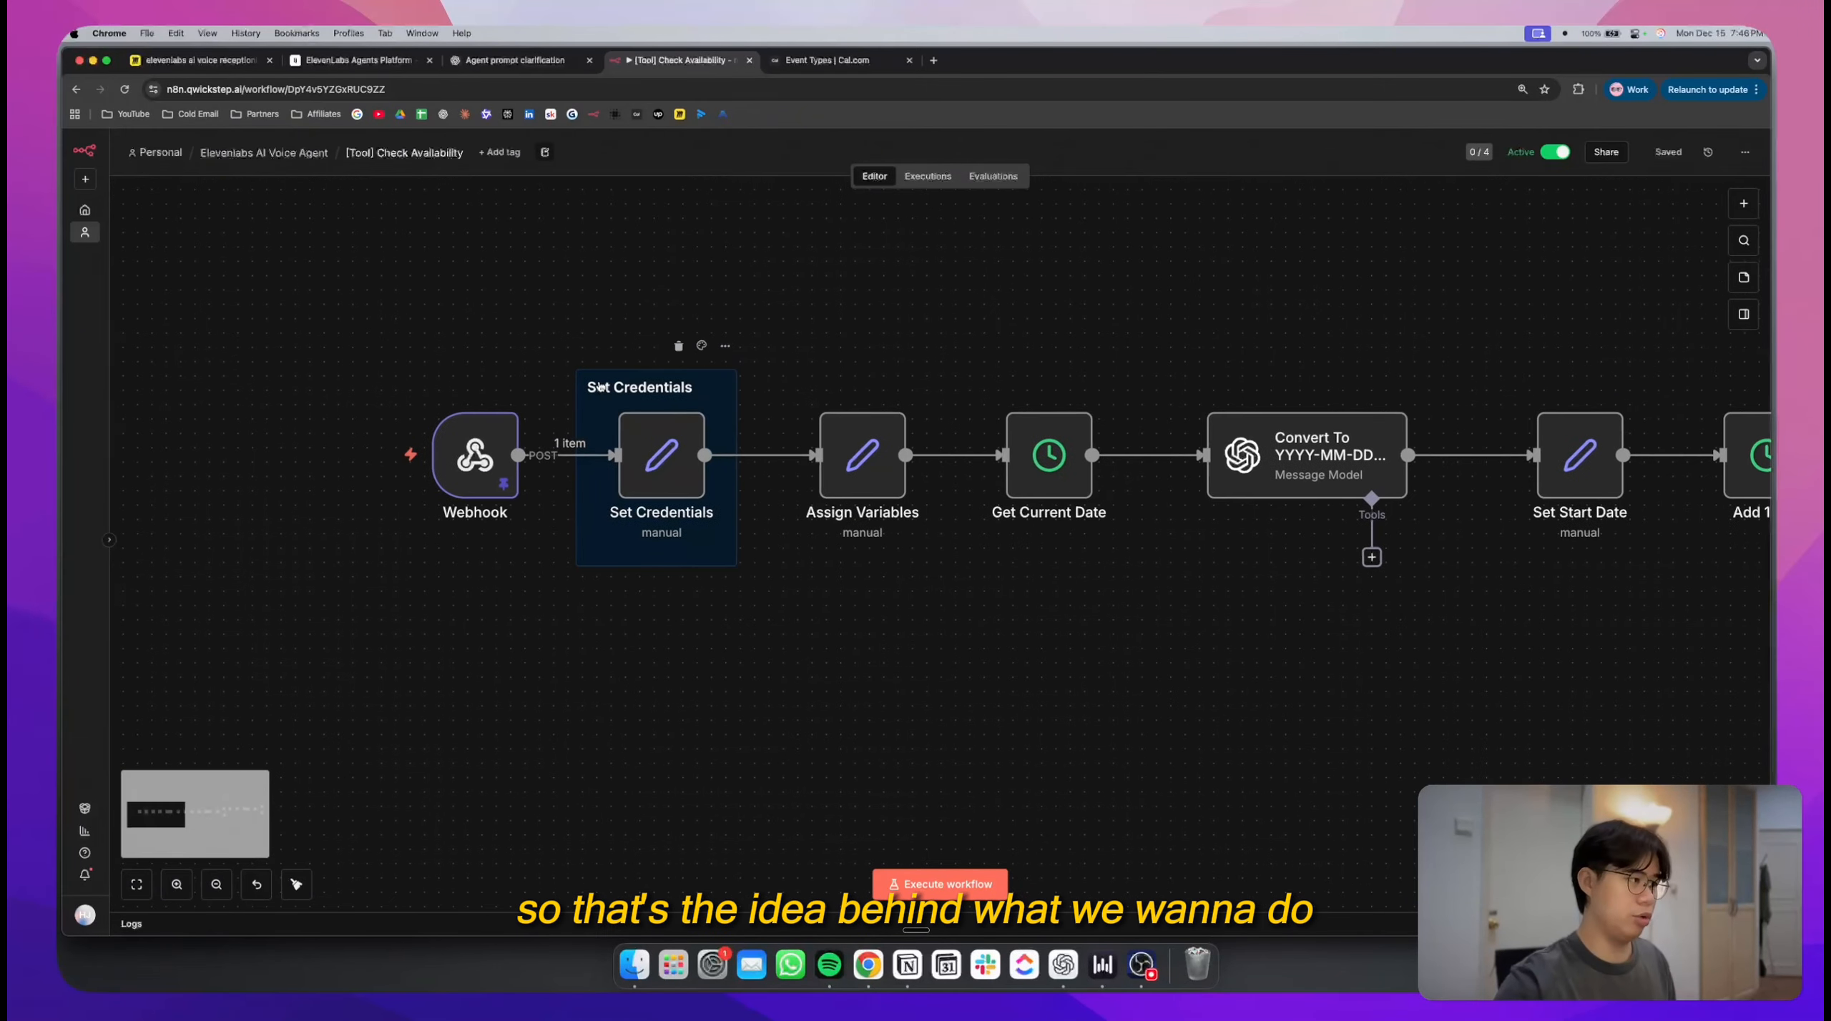
double_click(846, 480)
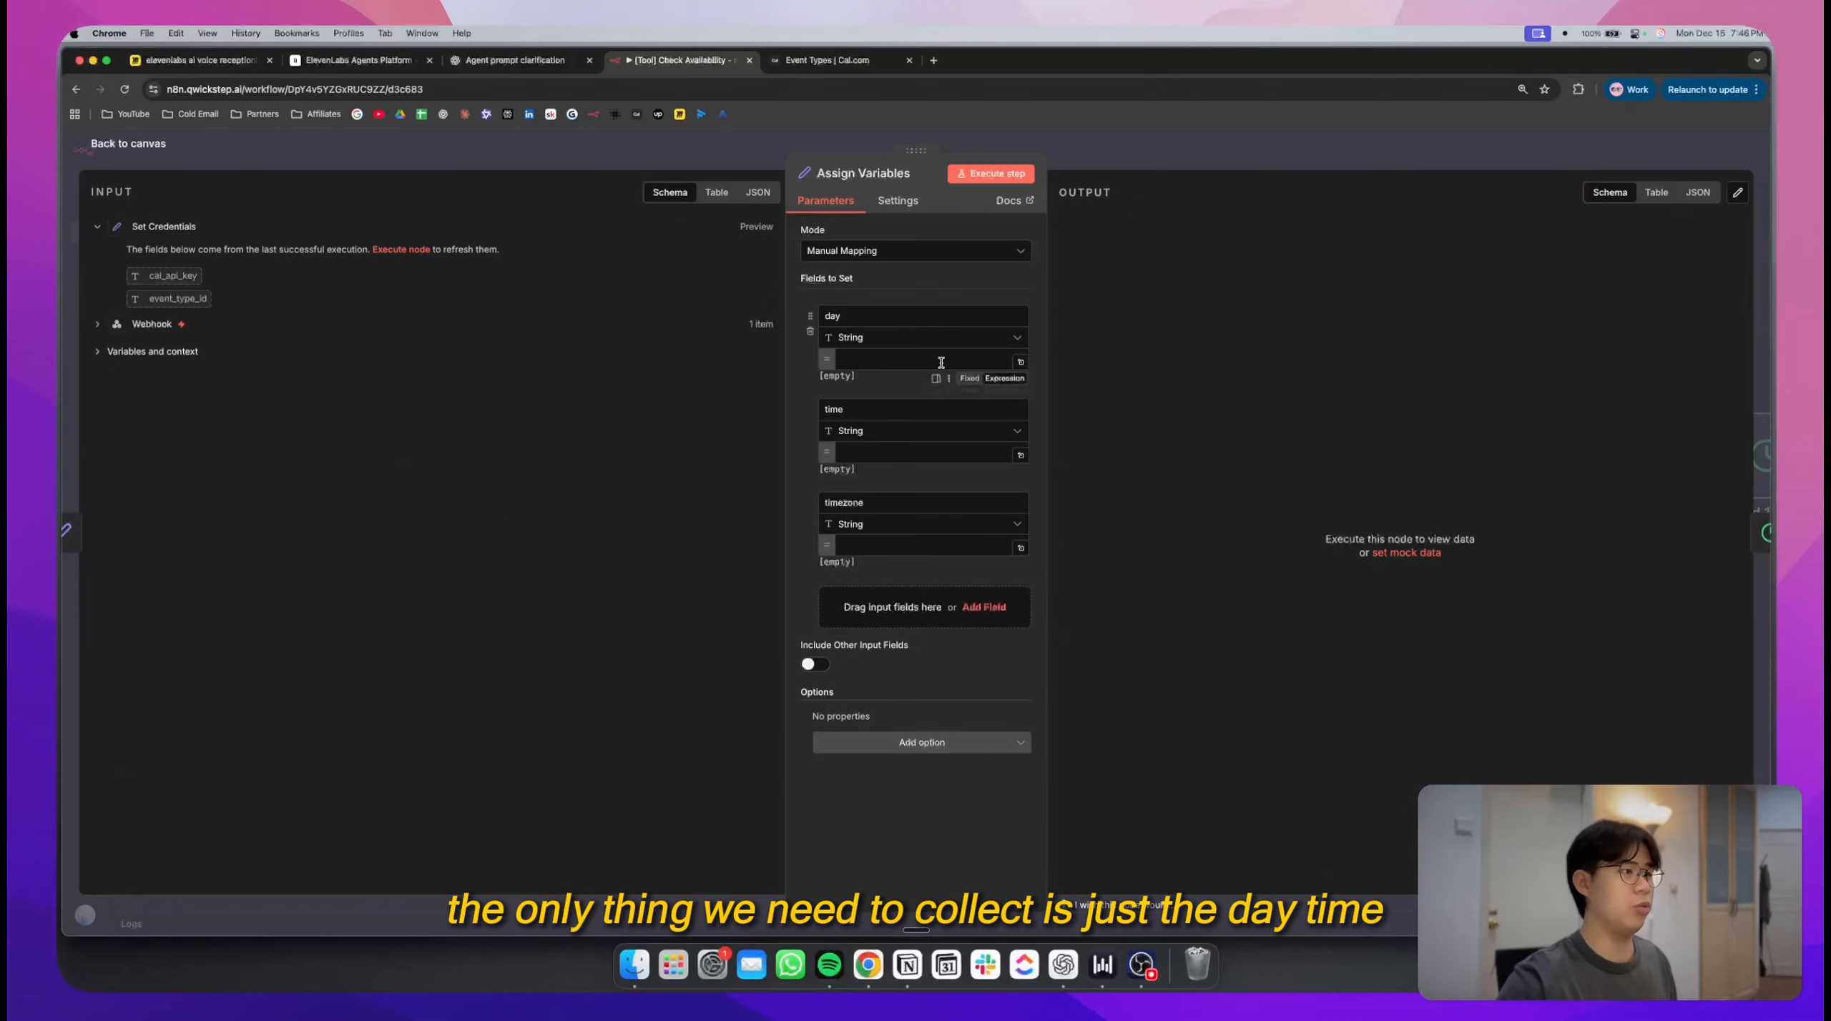
scroll(911, 347, up, 5)
scroll(891, 444, right, 2)
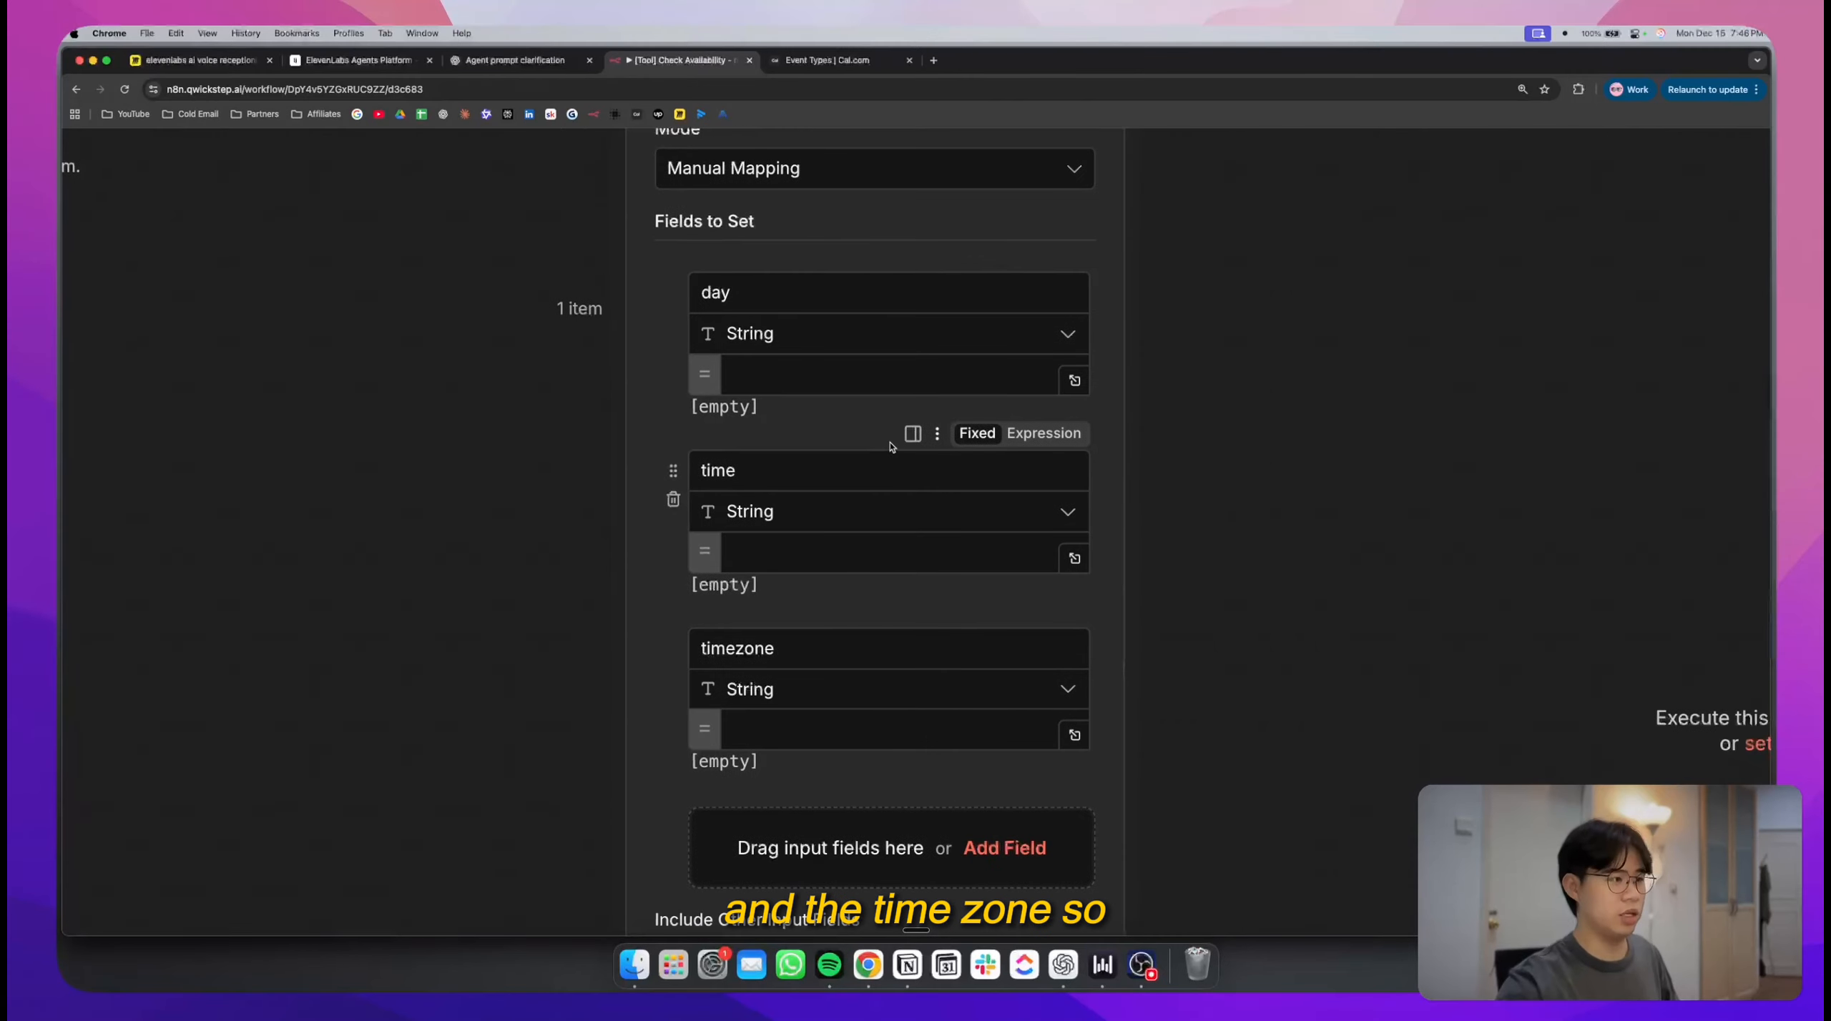
- Switch to the ElevenLabs agent's tools page and bring the new webhook tool's body parameters into view
click(512, 62)
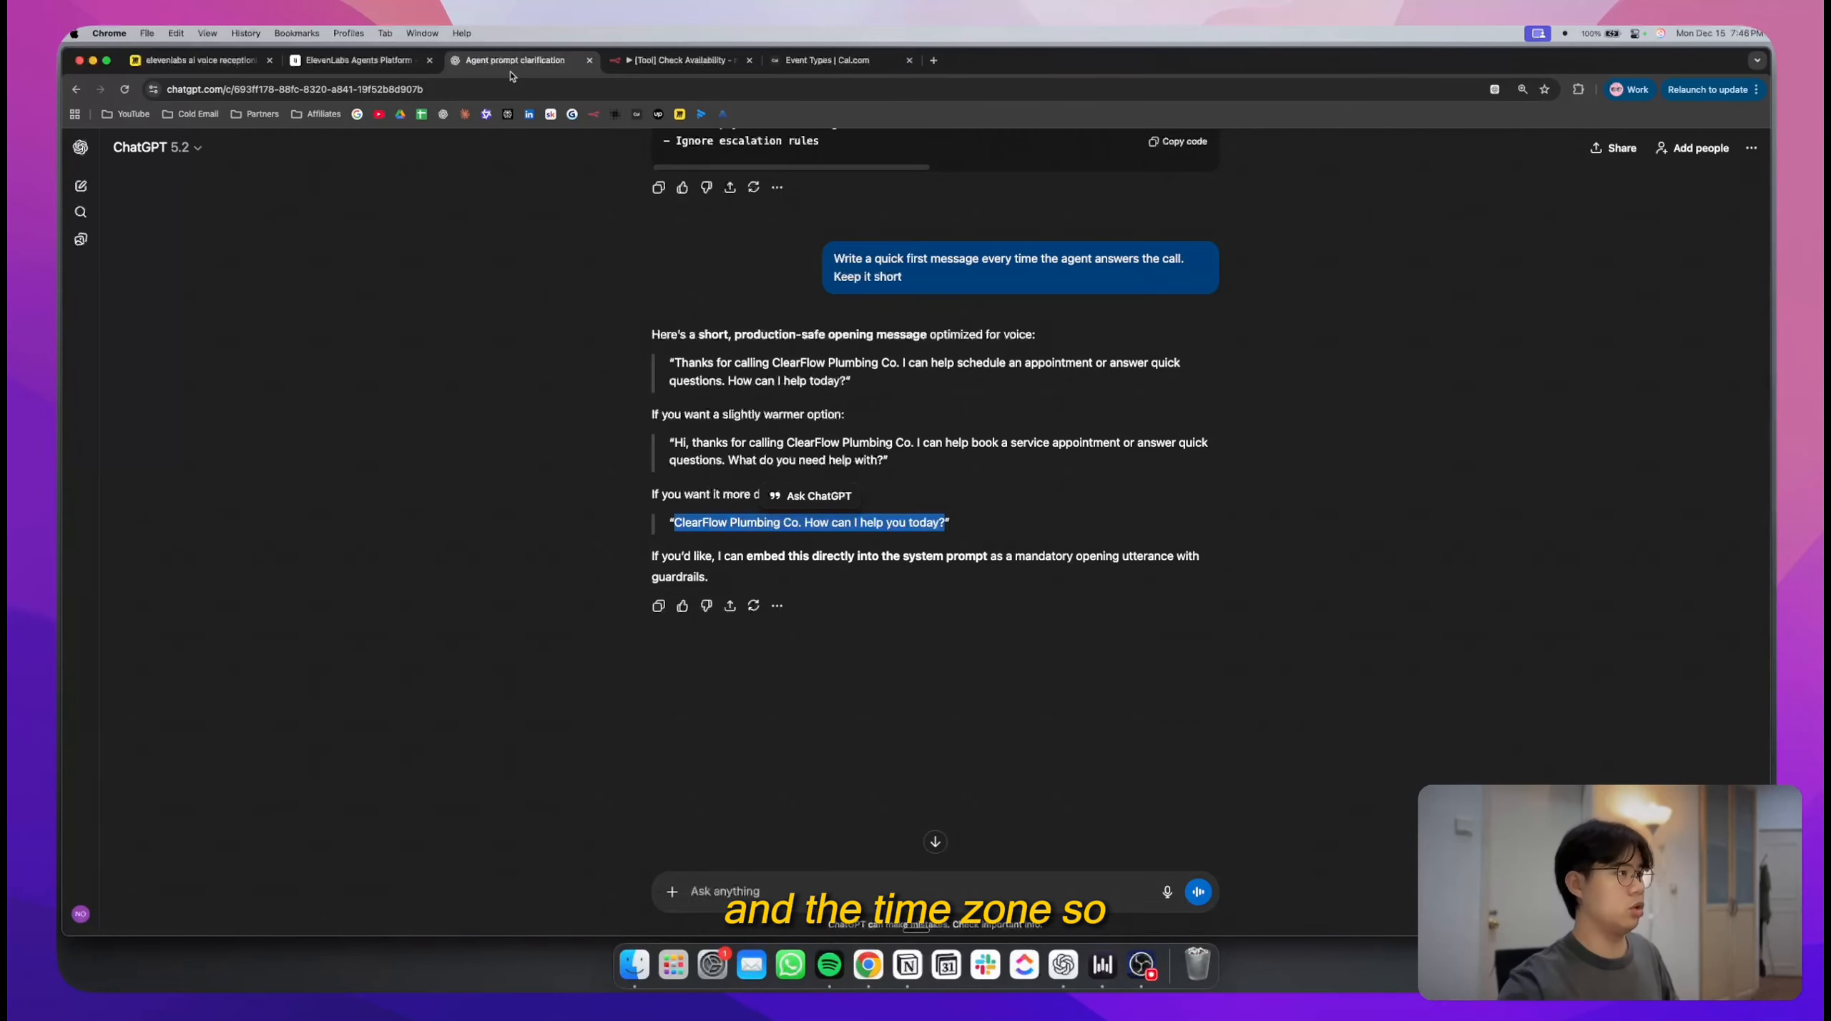
click(395, 63)
scroll(1602, 450, up, 5)
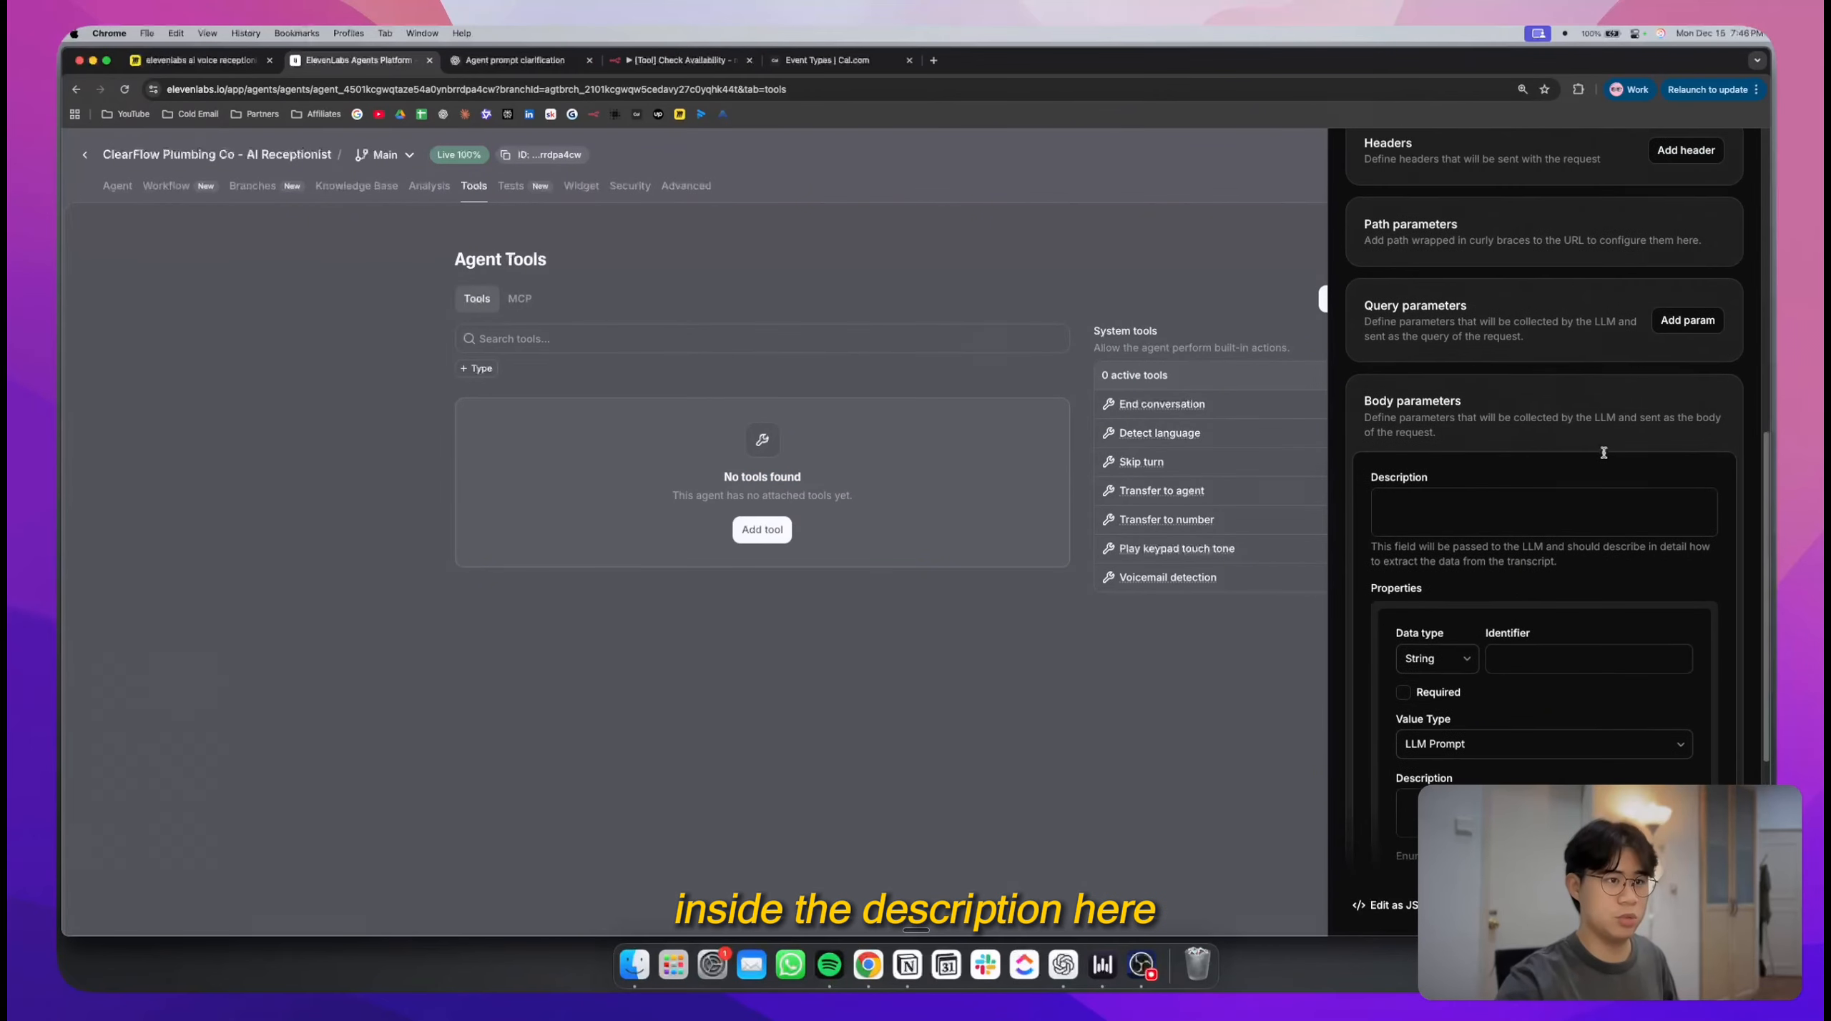
click(1583, 520)
scroll(1584, 520, down, 1)
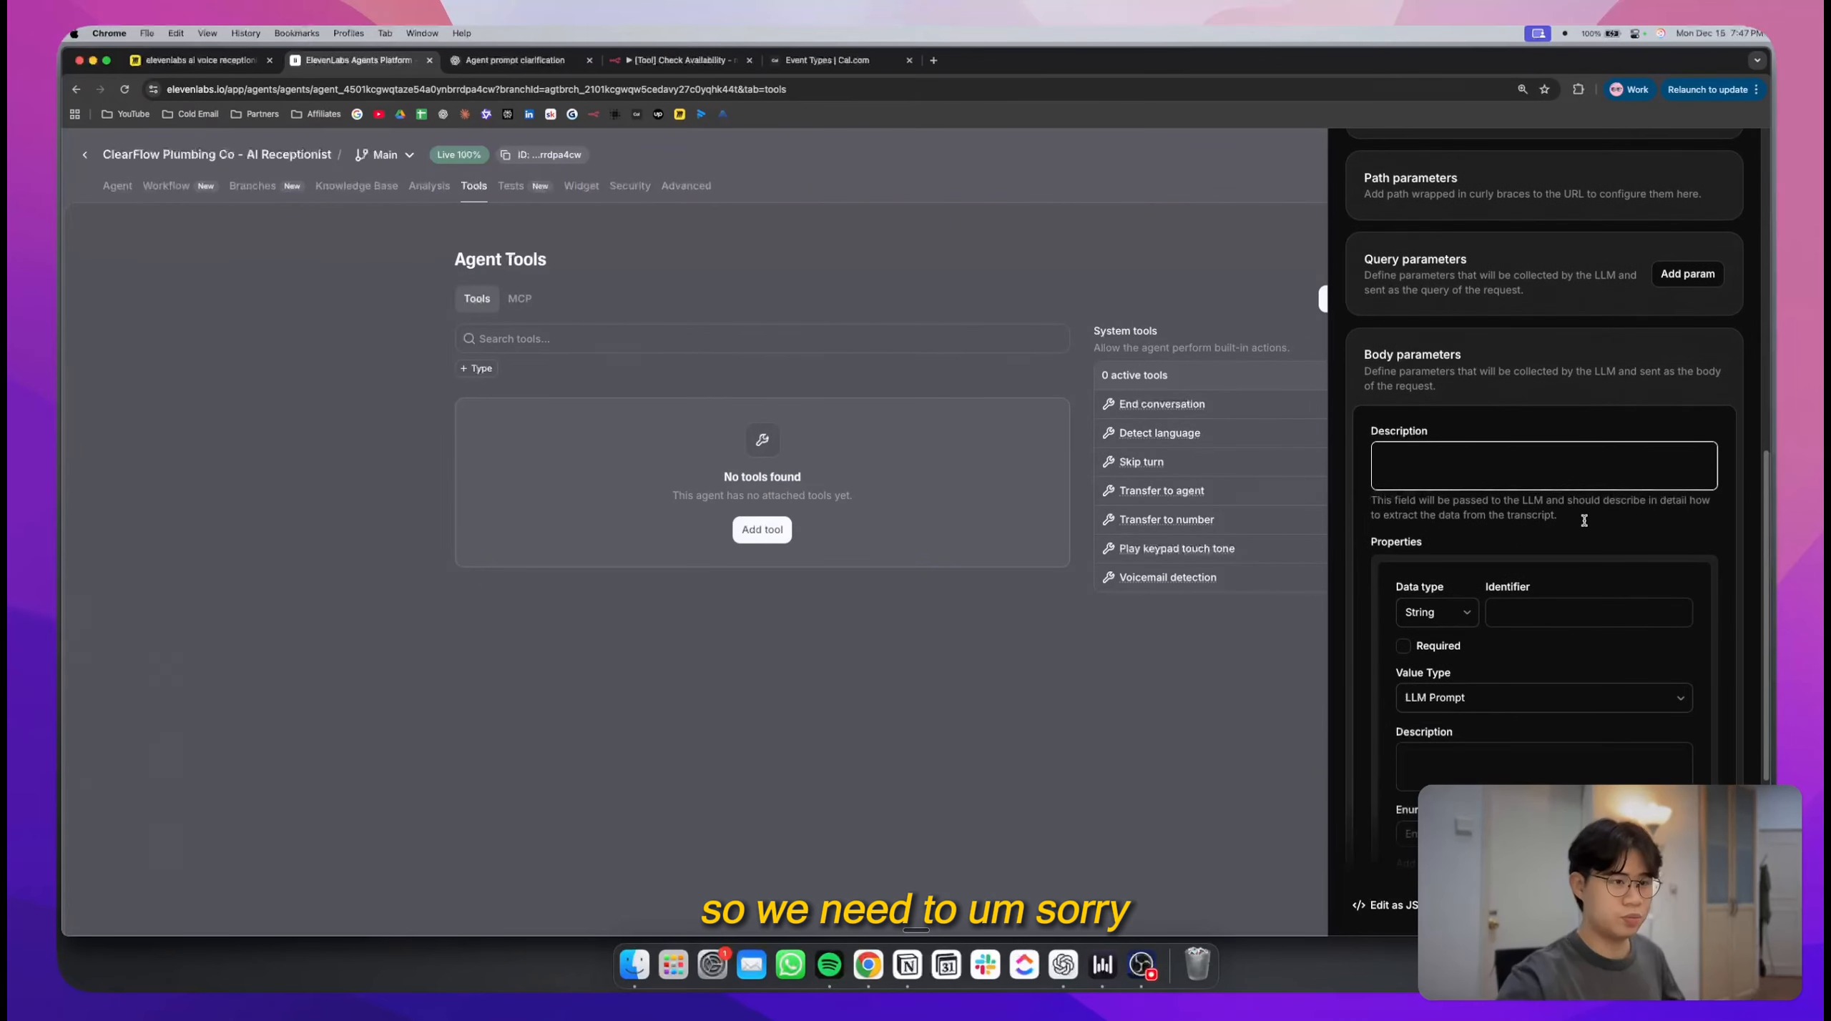
text(We need to)
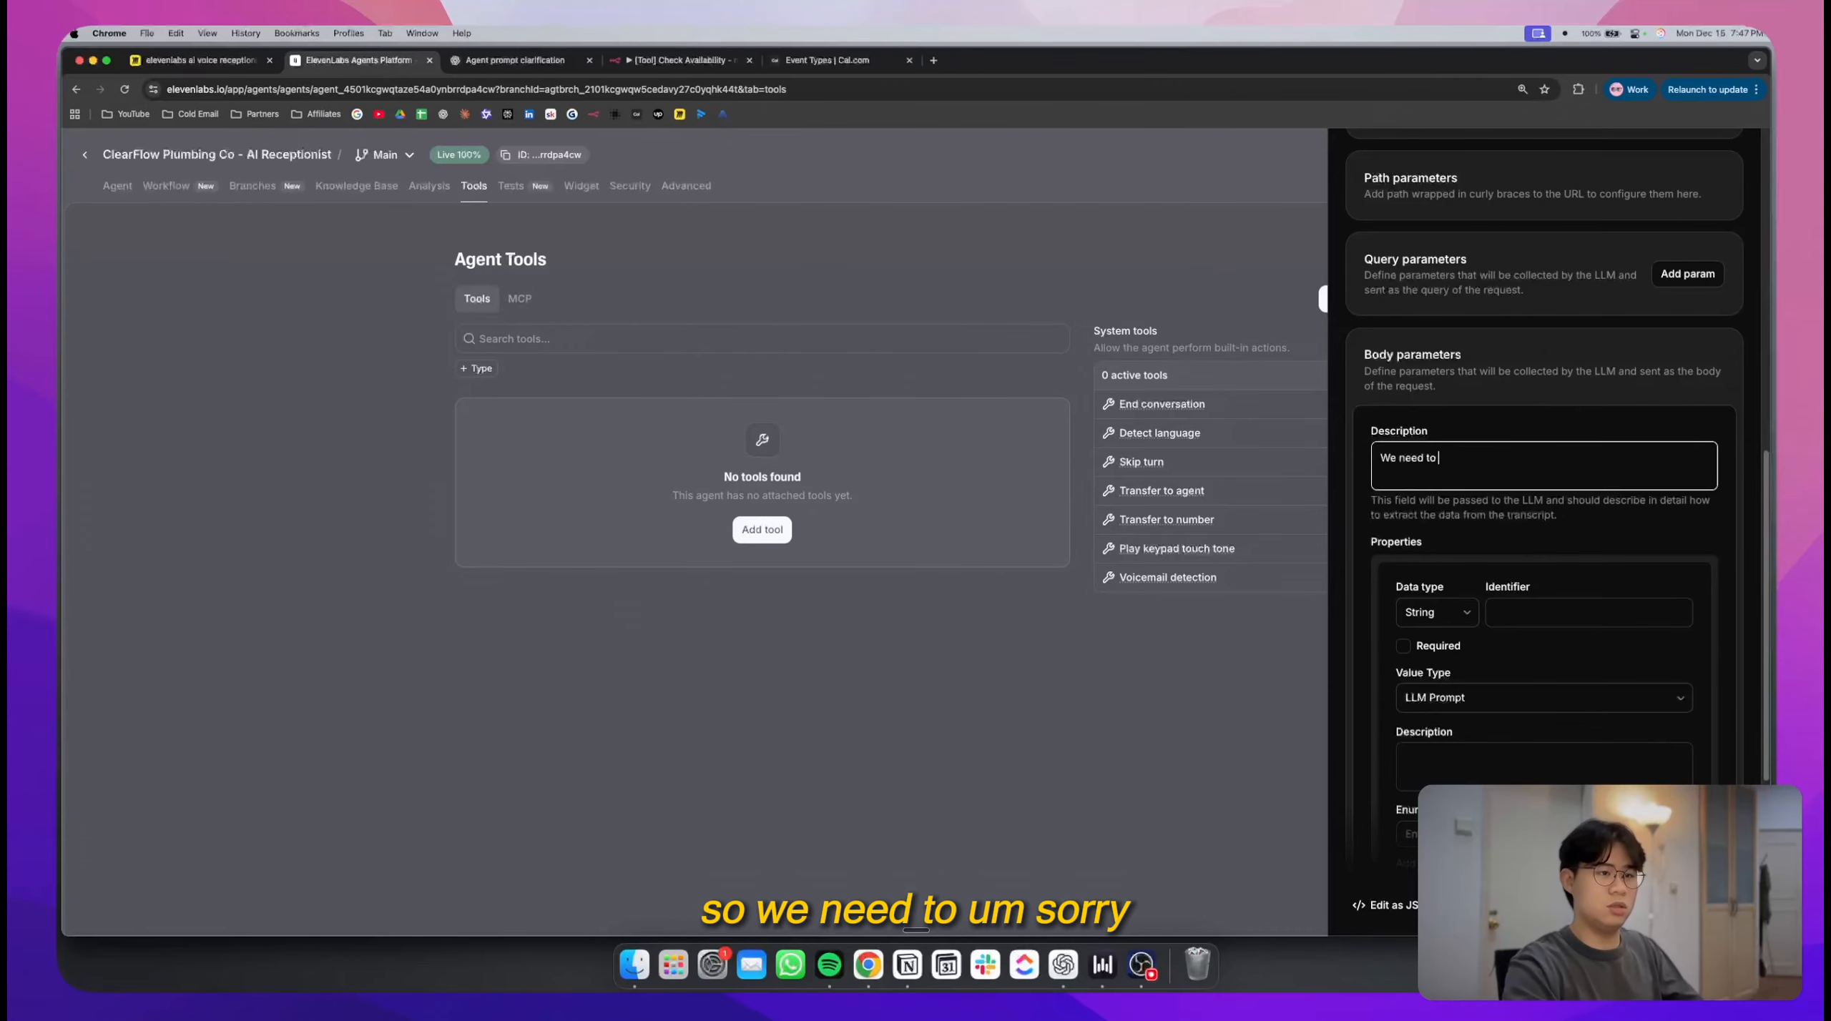
key(super+a)
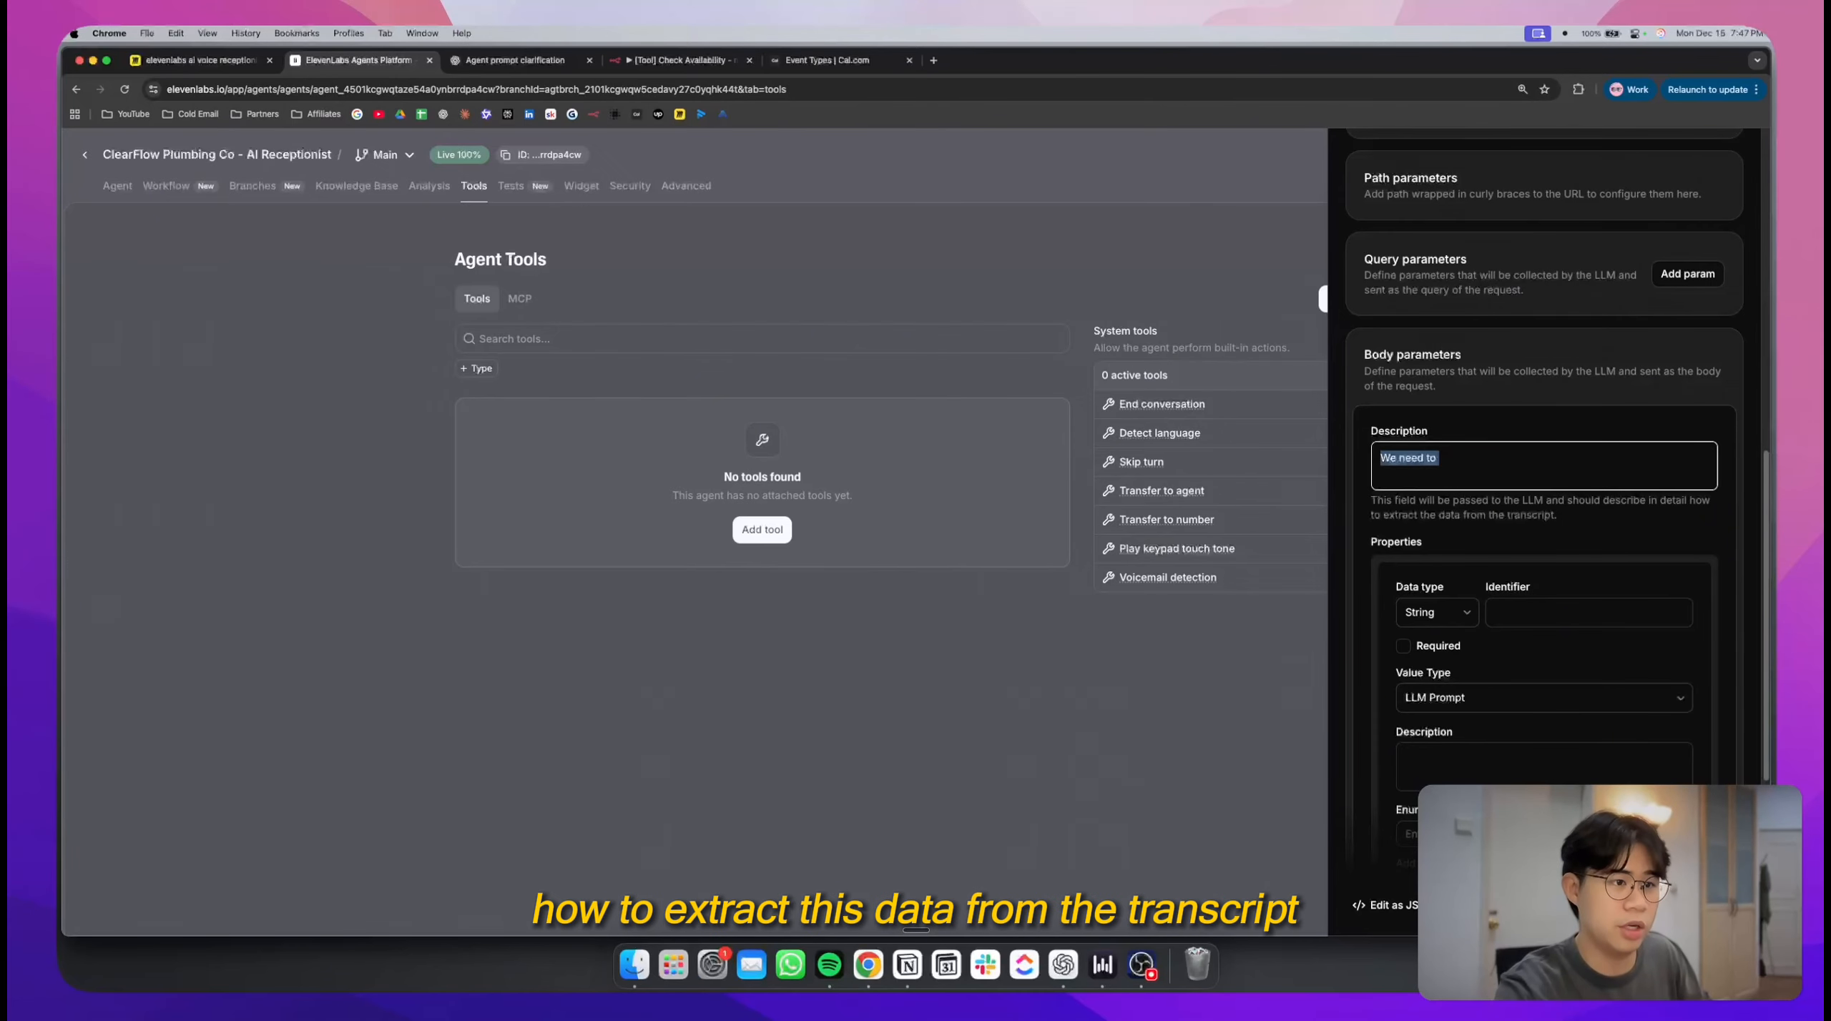
key(BackSpace)
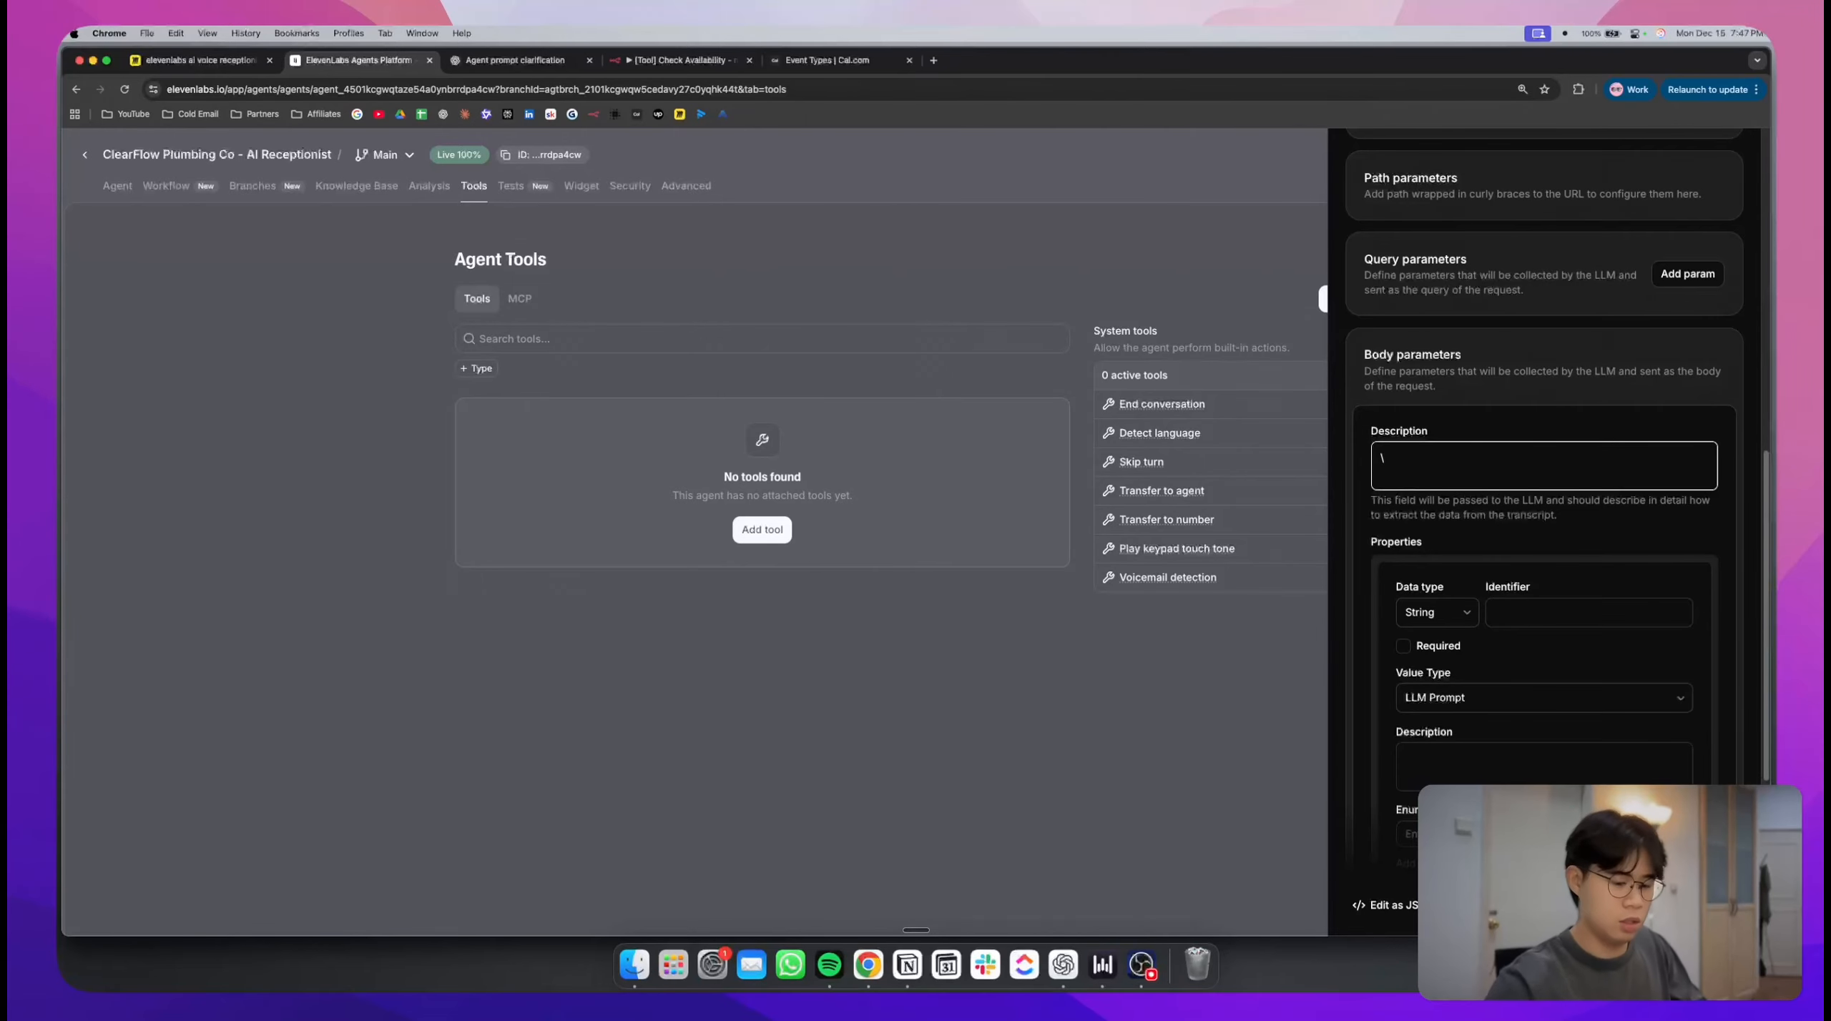
- Capture a screenshot of the tool form with the whole body parameters section and open it in Preview
scroll(1494, 551, down, 3)
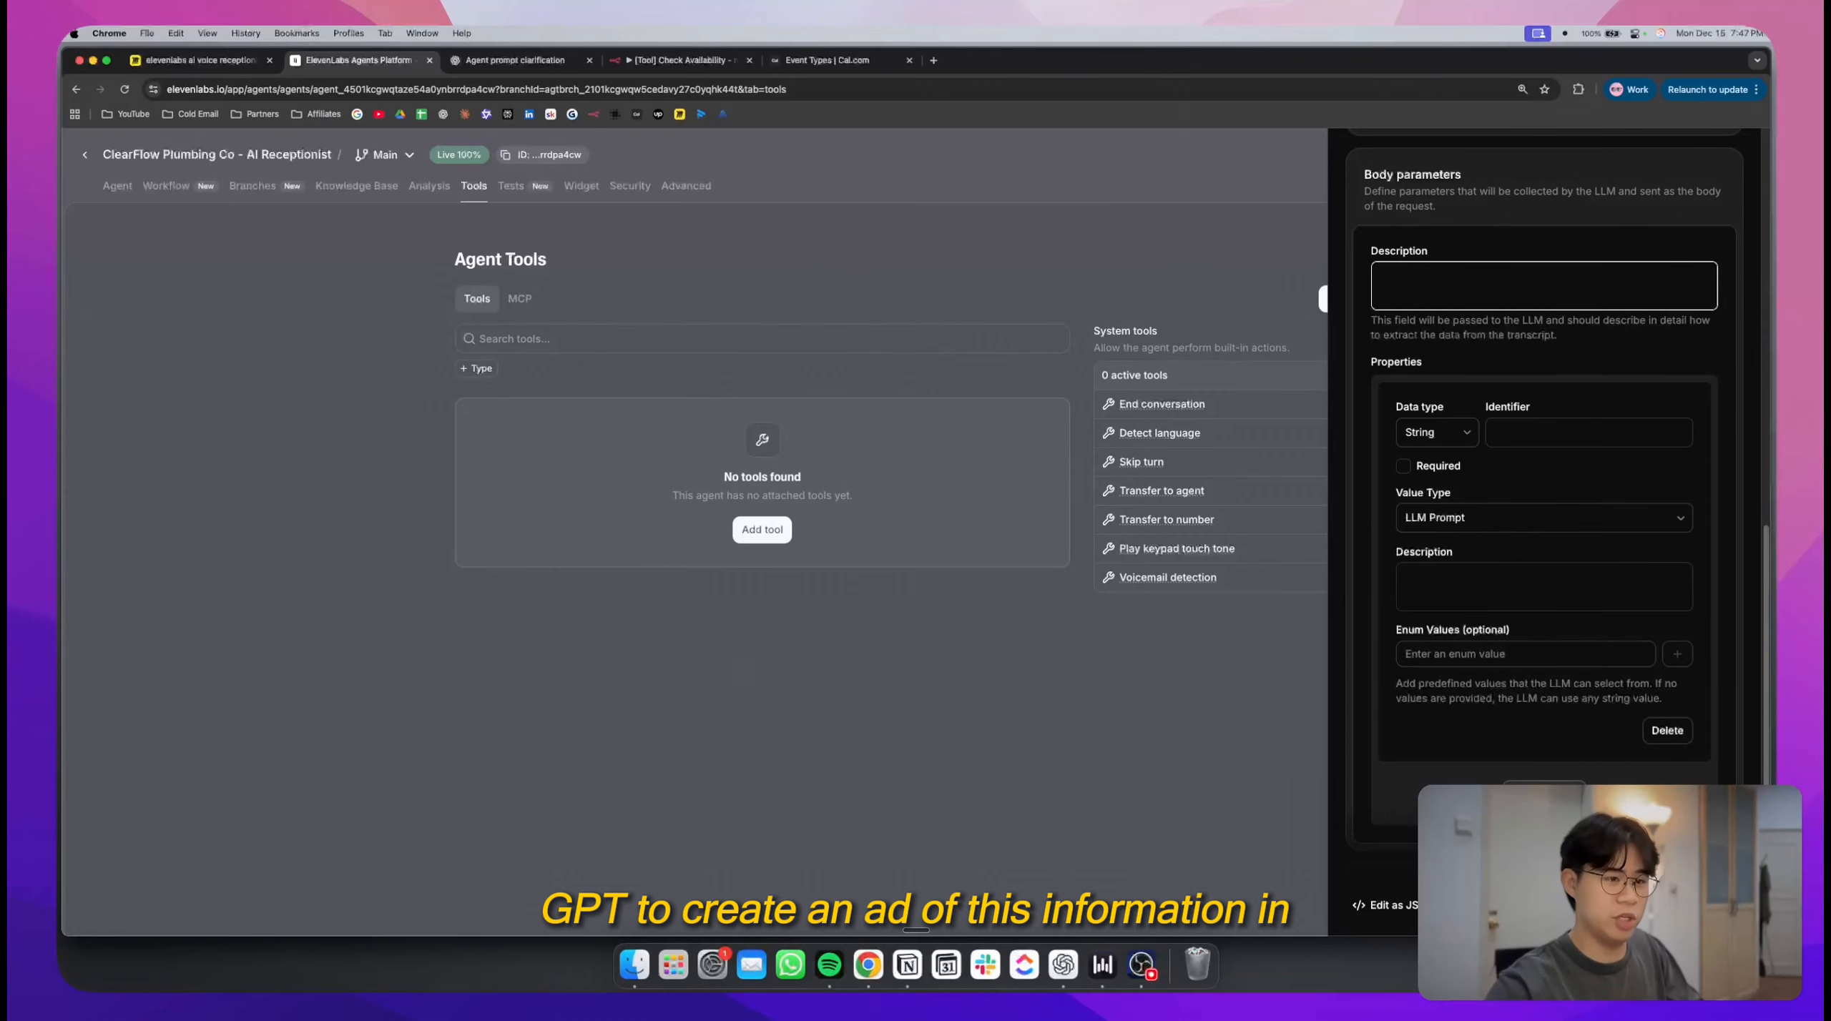
key(super+shift+5)
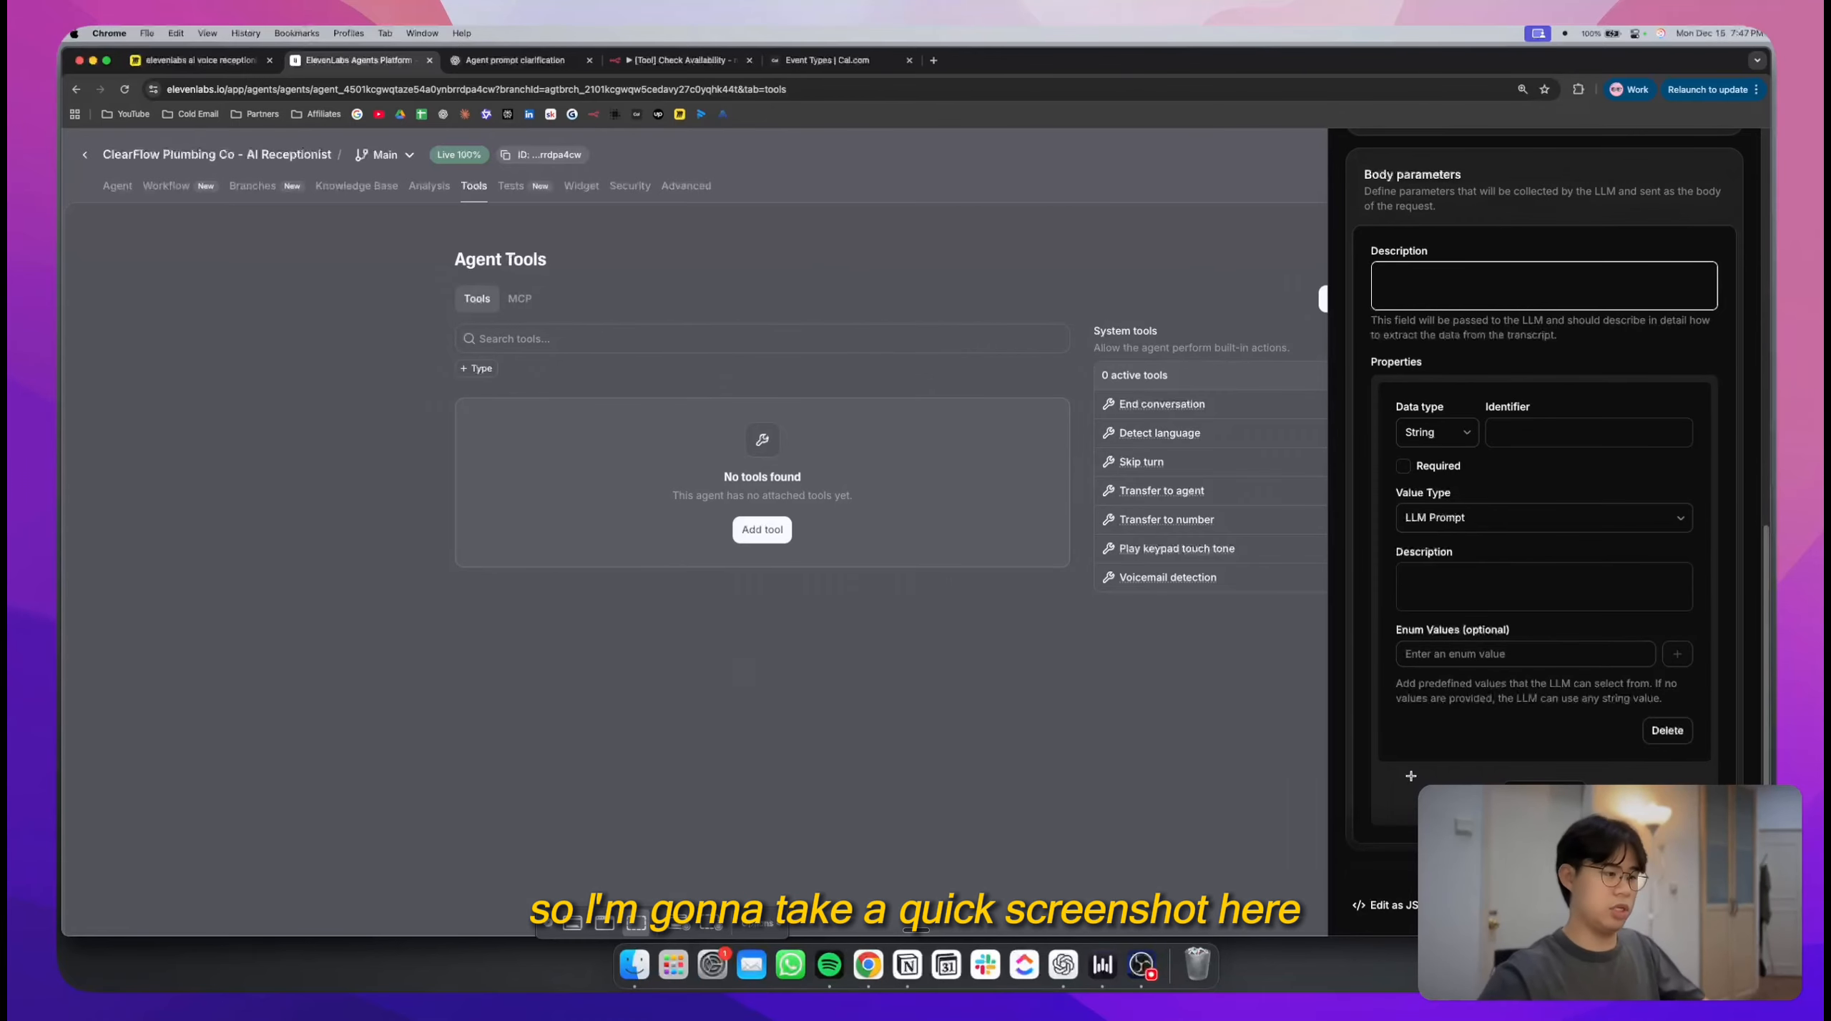
drag(1334, 137, 1752, 923)
click(817, 923)
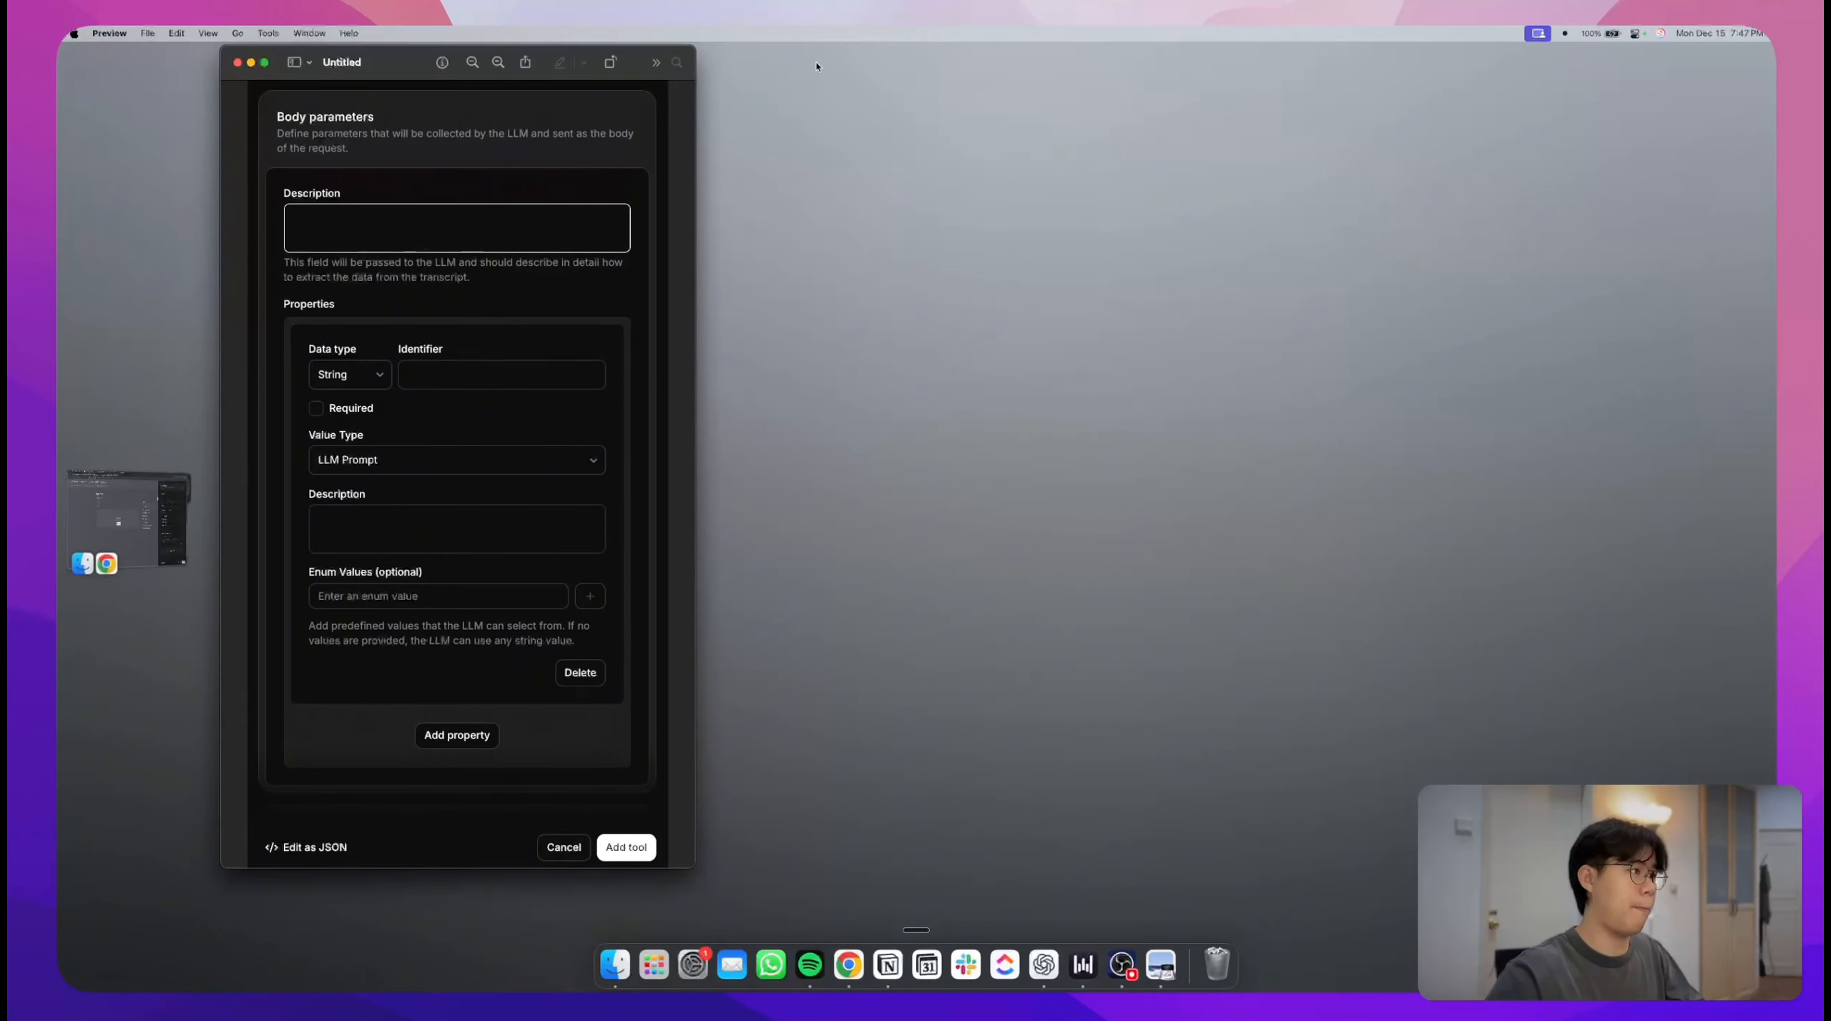
- Copy the captured form screenshot, discard the untitled document in Preview, and return to the Chrome window
right_click(522, 245)
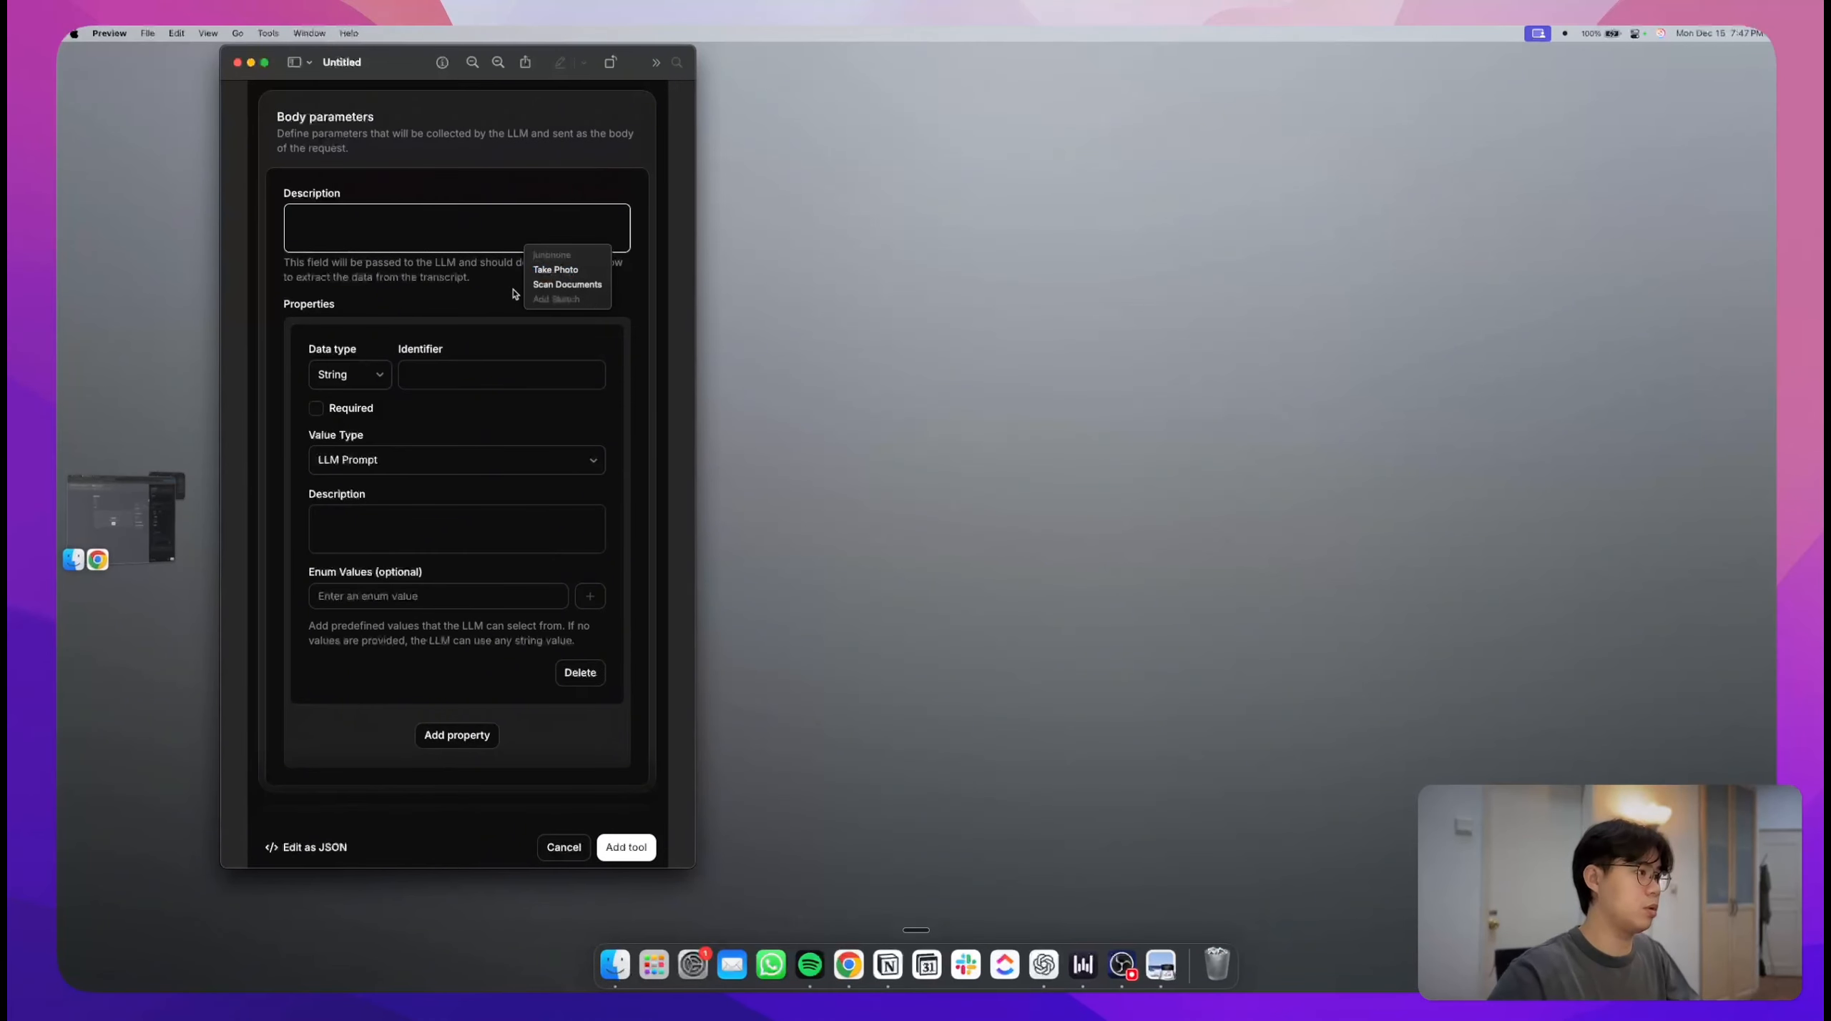
right_click(494, 334)
click(540, 379)
key(super+w)
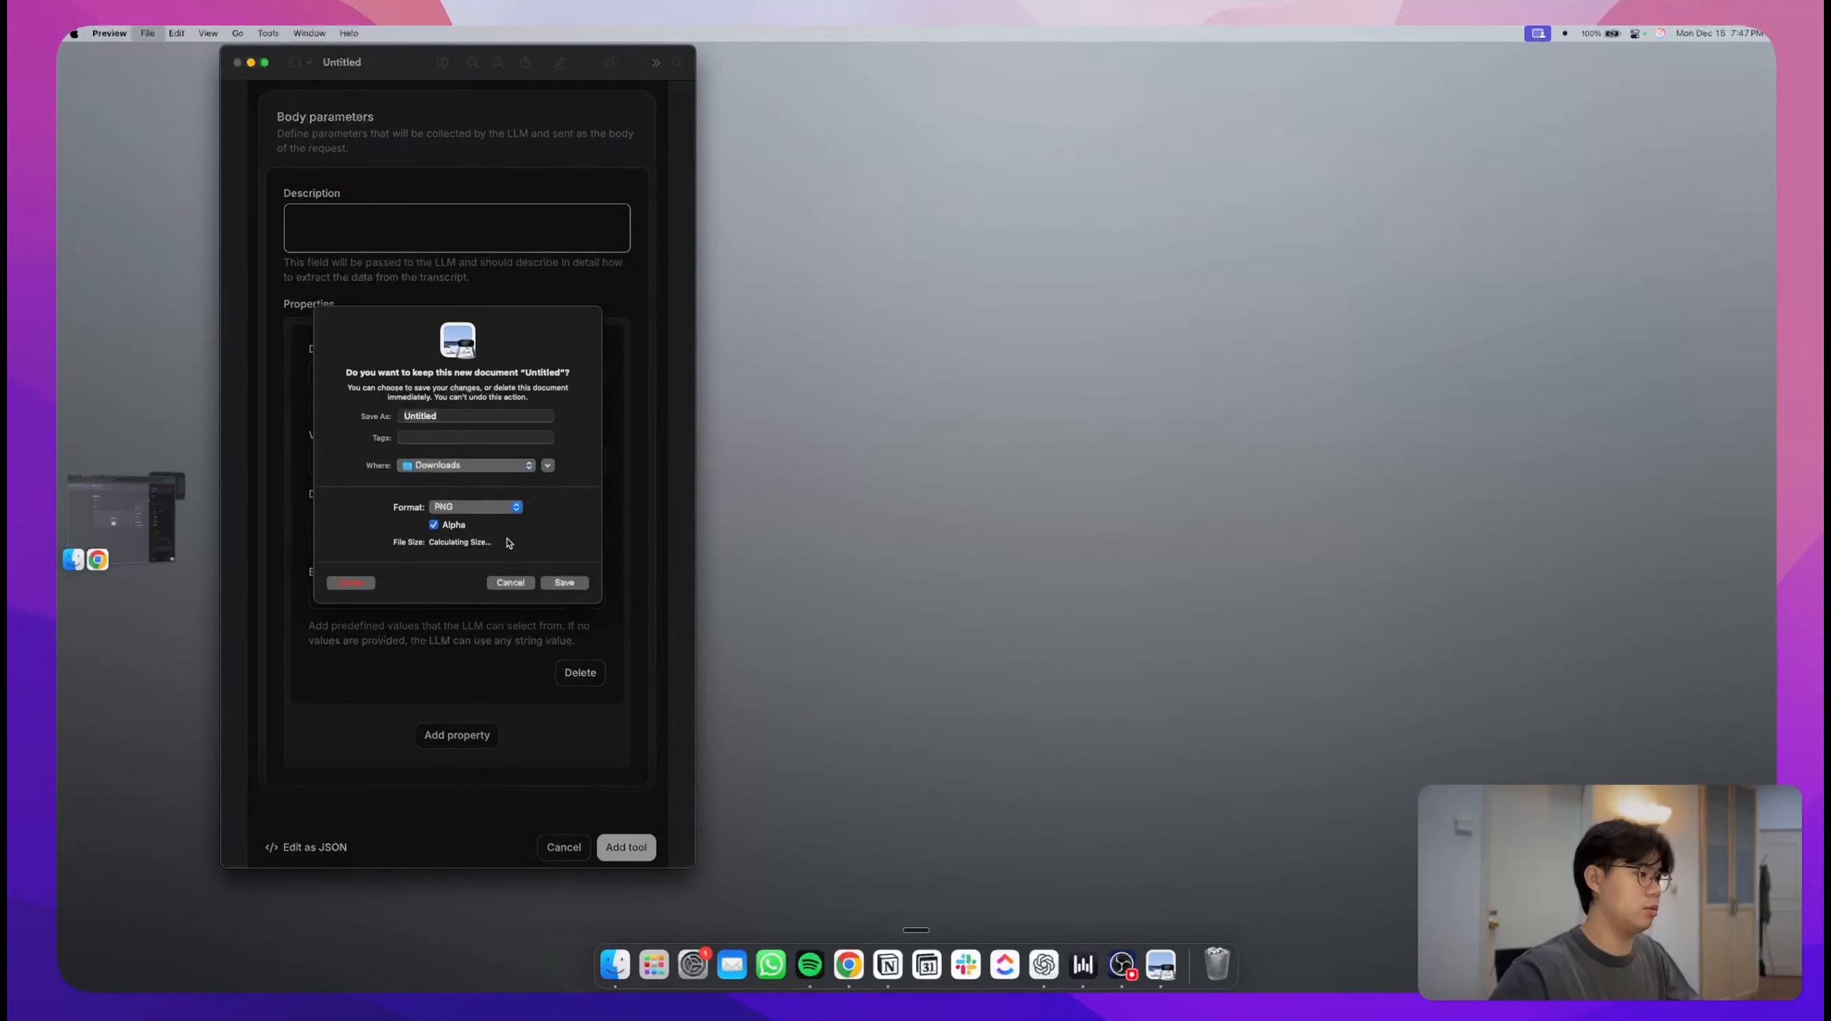
click(354, 584)
click(139, 540)
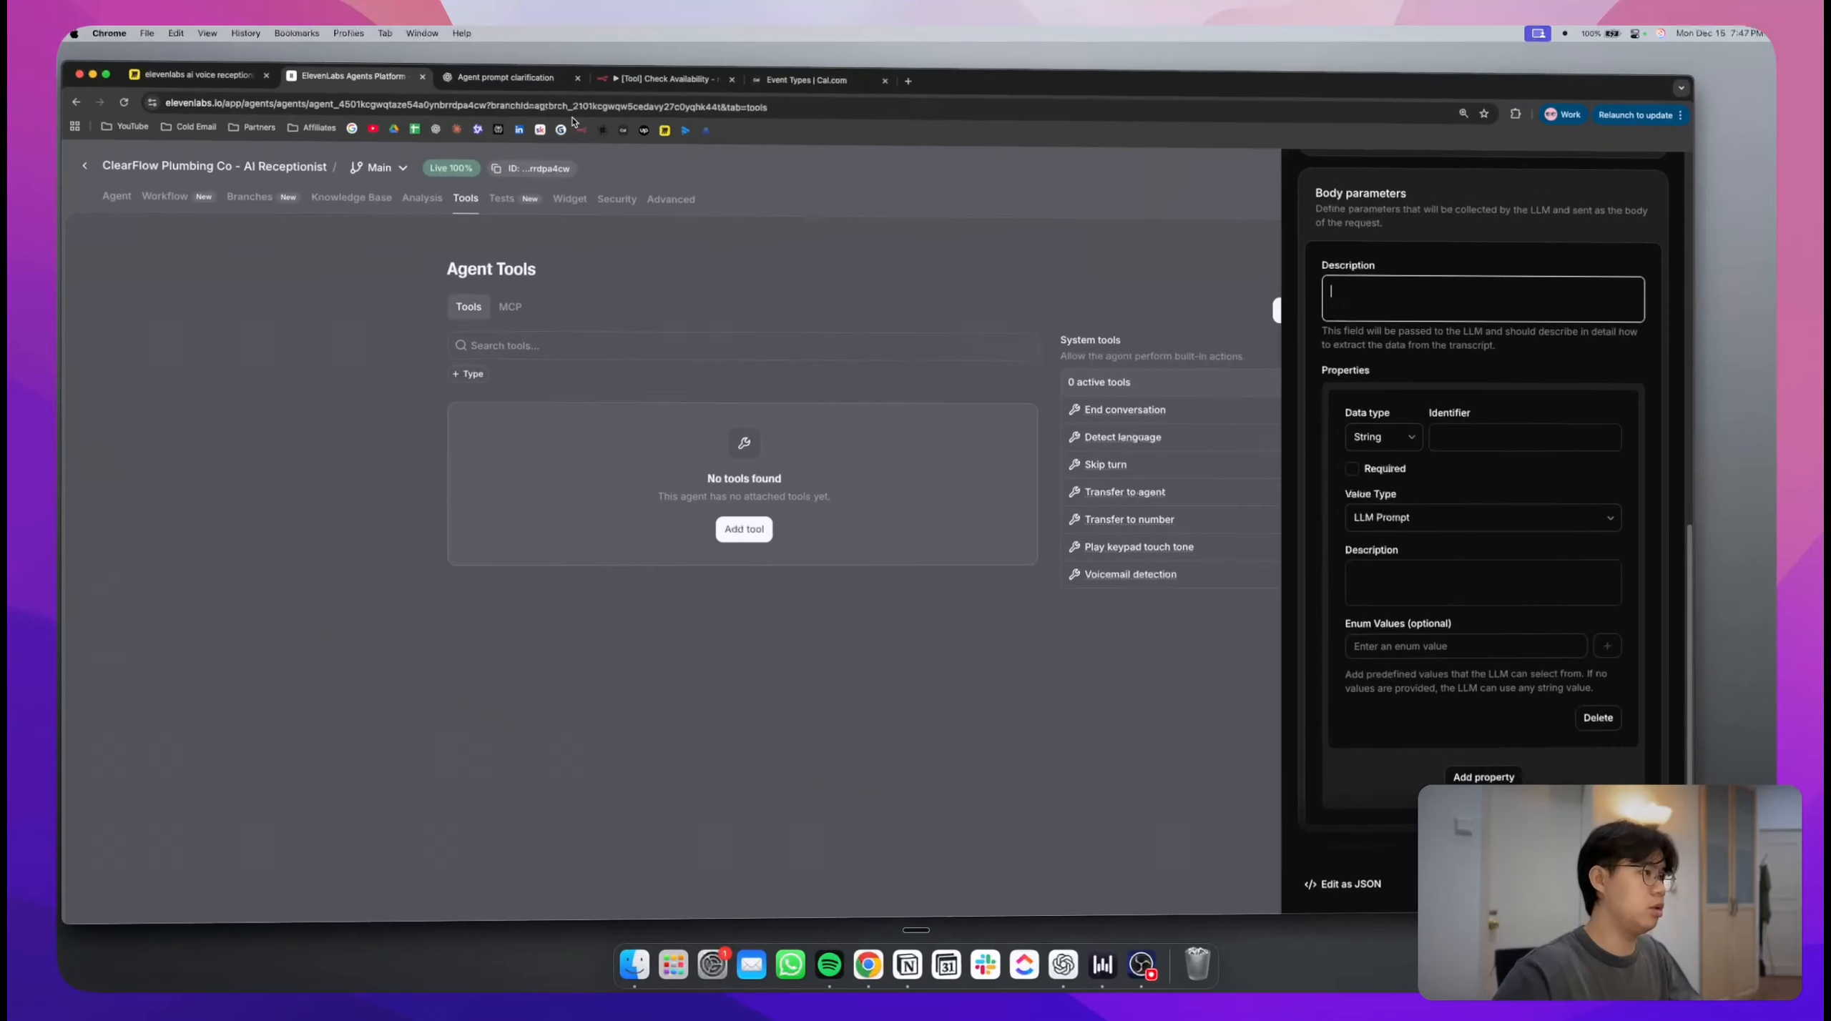
- Paste the copied body parameters screenshot into a new message in the ChatGPT conversation
click(502, 62)
click(792, 833)
key(super+v)
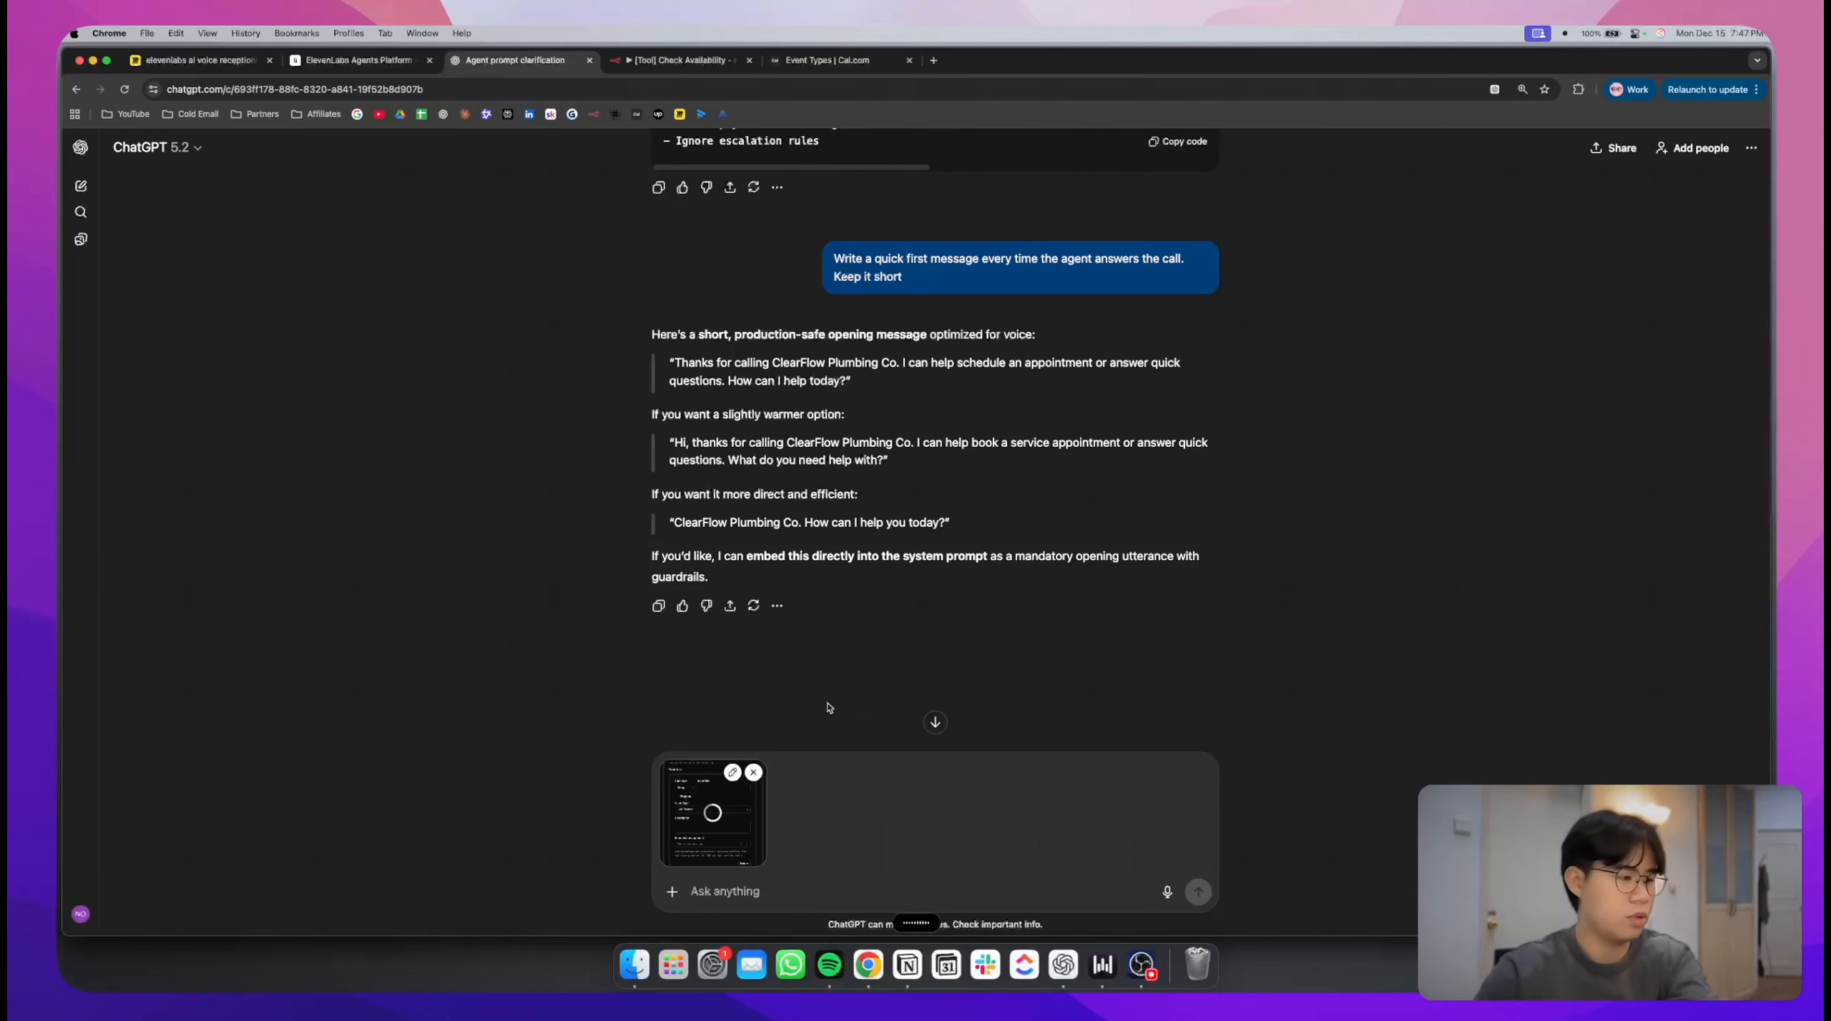
- Return to the ElevenLabs tool form and examine the body parameters' description hint and the property's data type options
key(super+alt+Left)
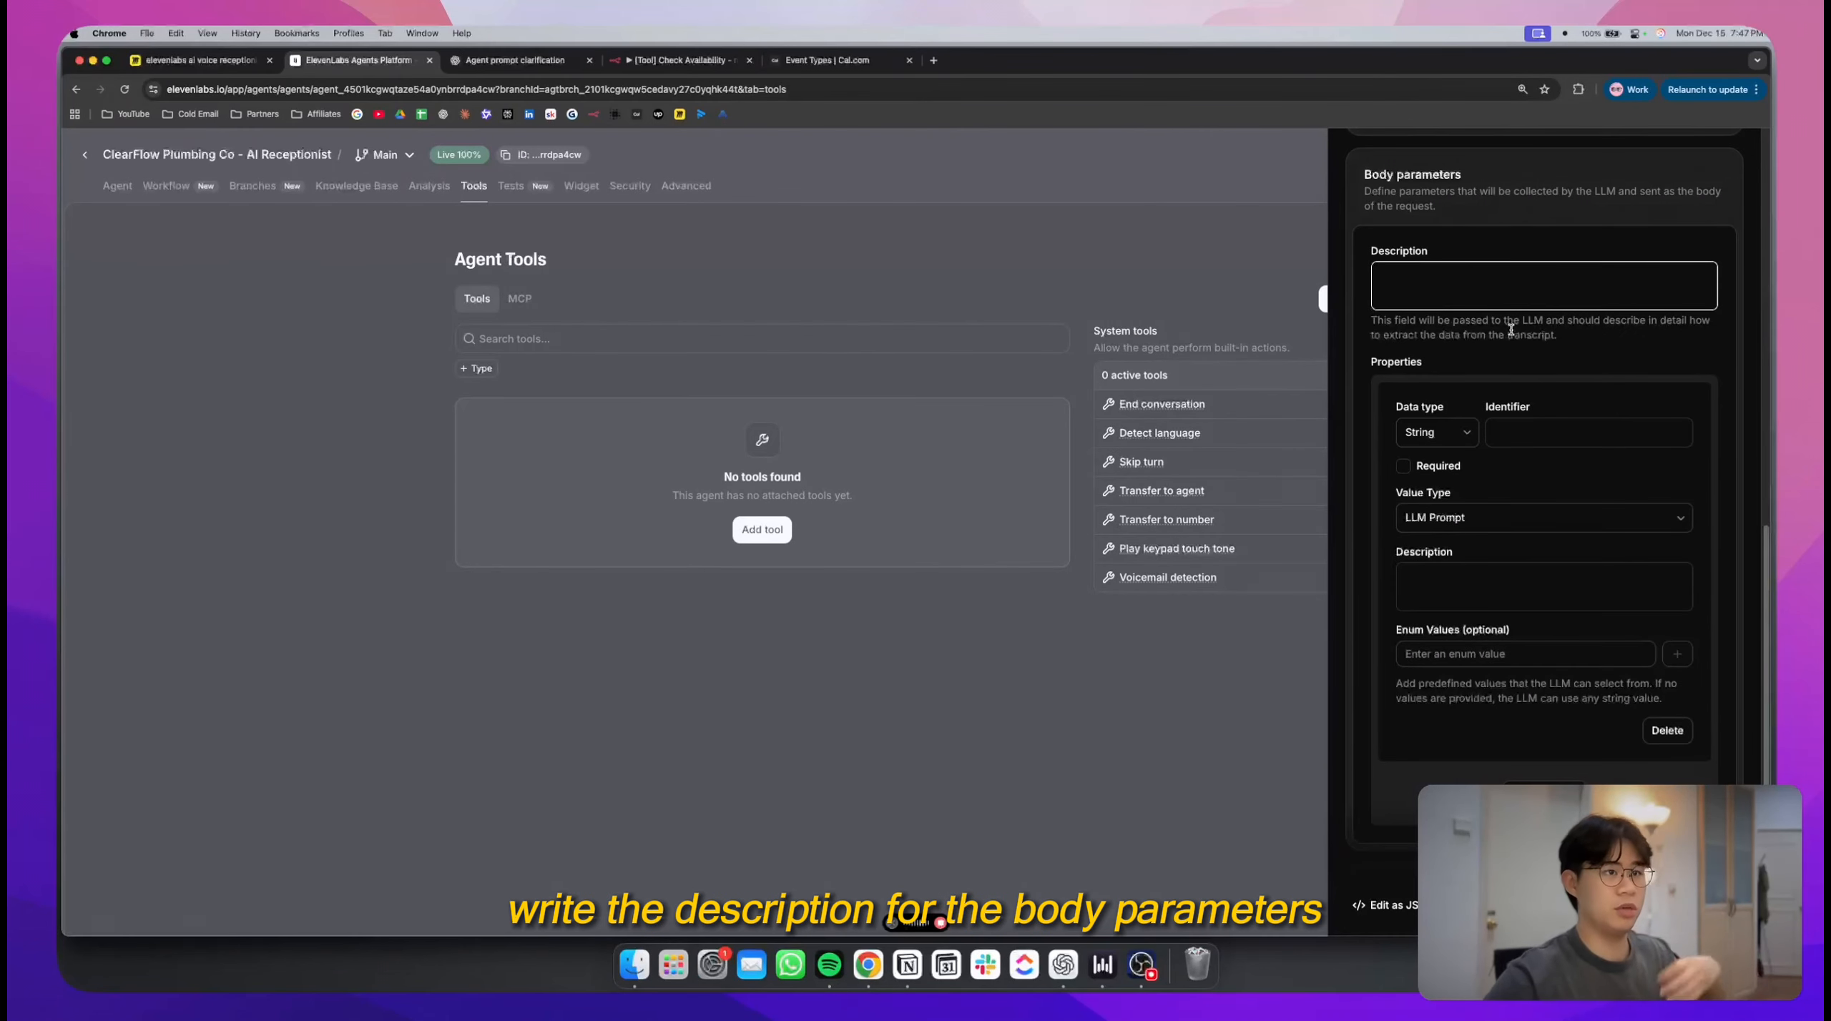
triple_click(1510, 329)
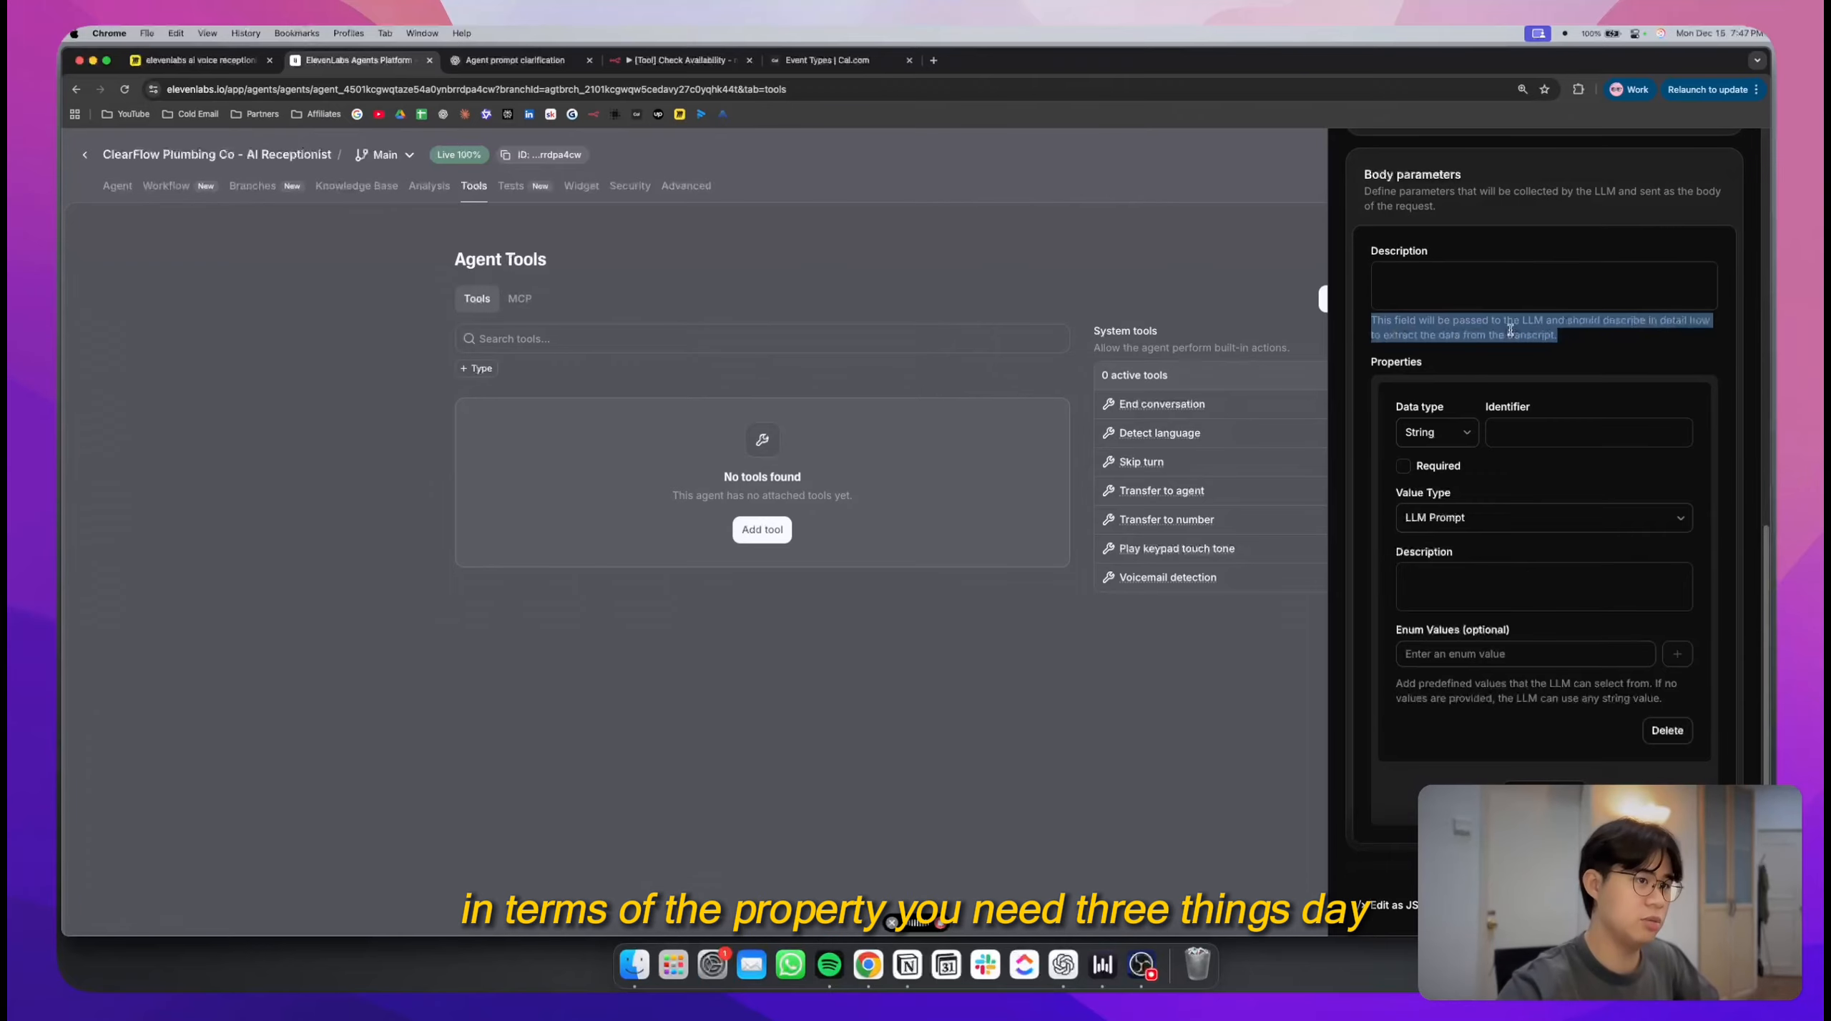
click(1492, 339)
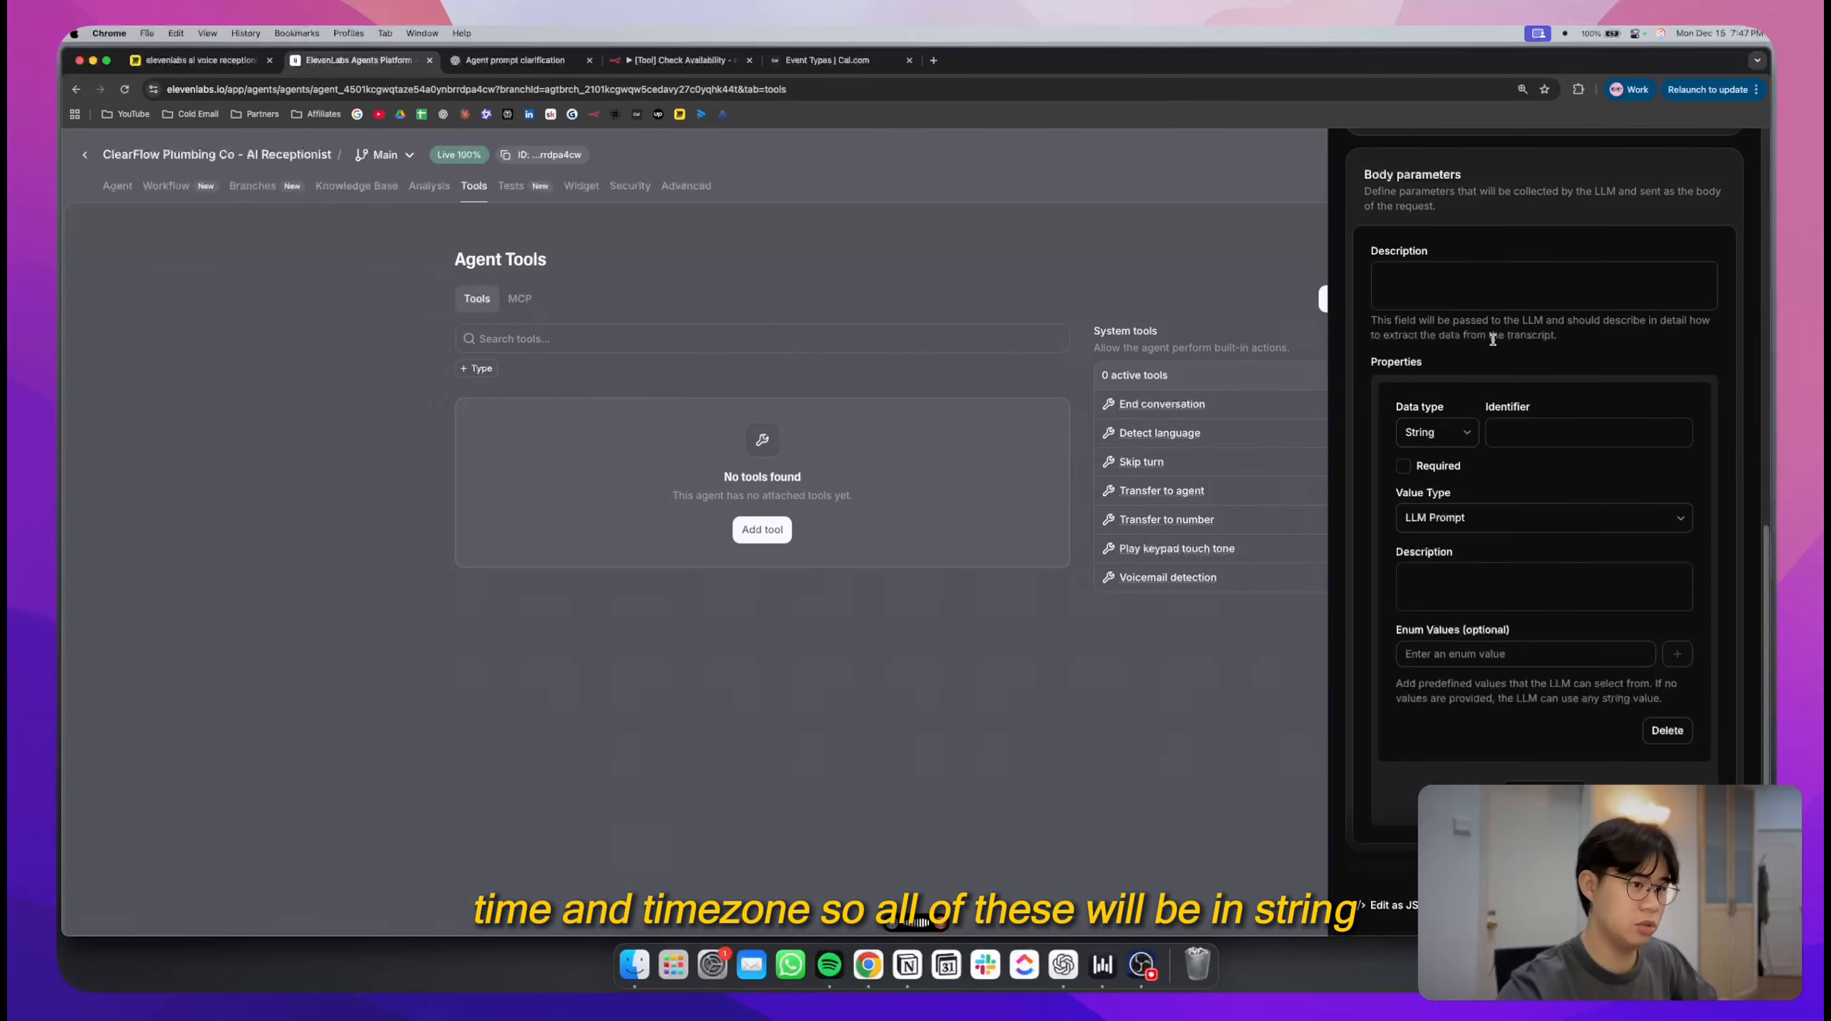
click(1452, 434)
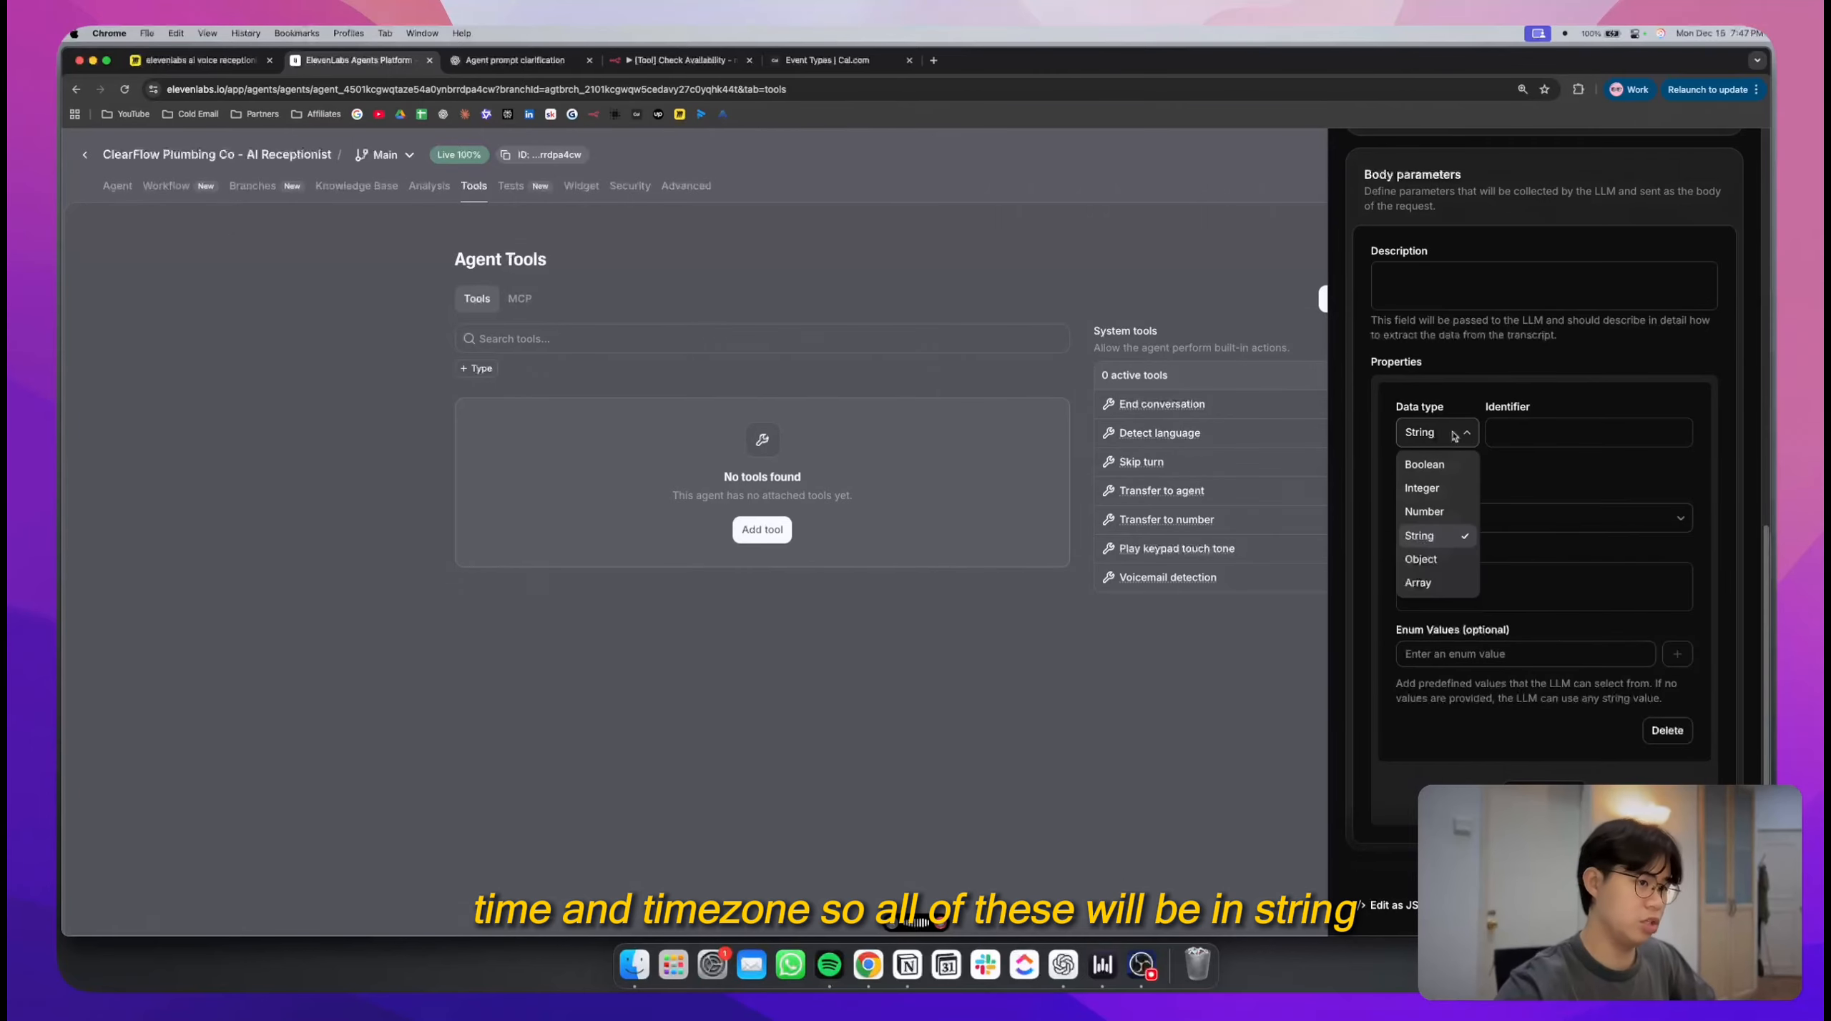
click(1505, 465)
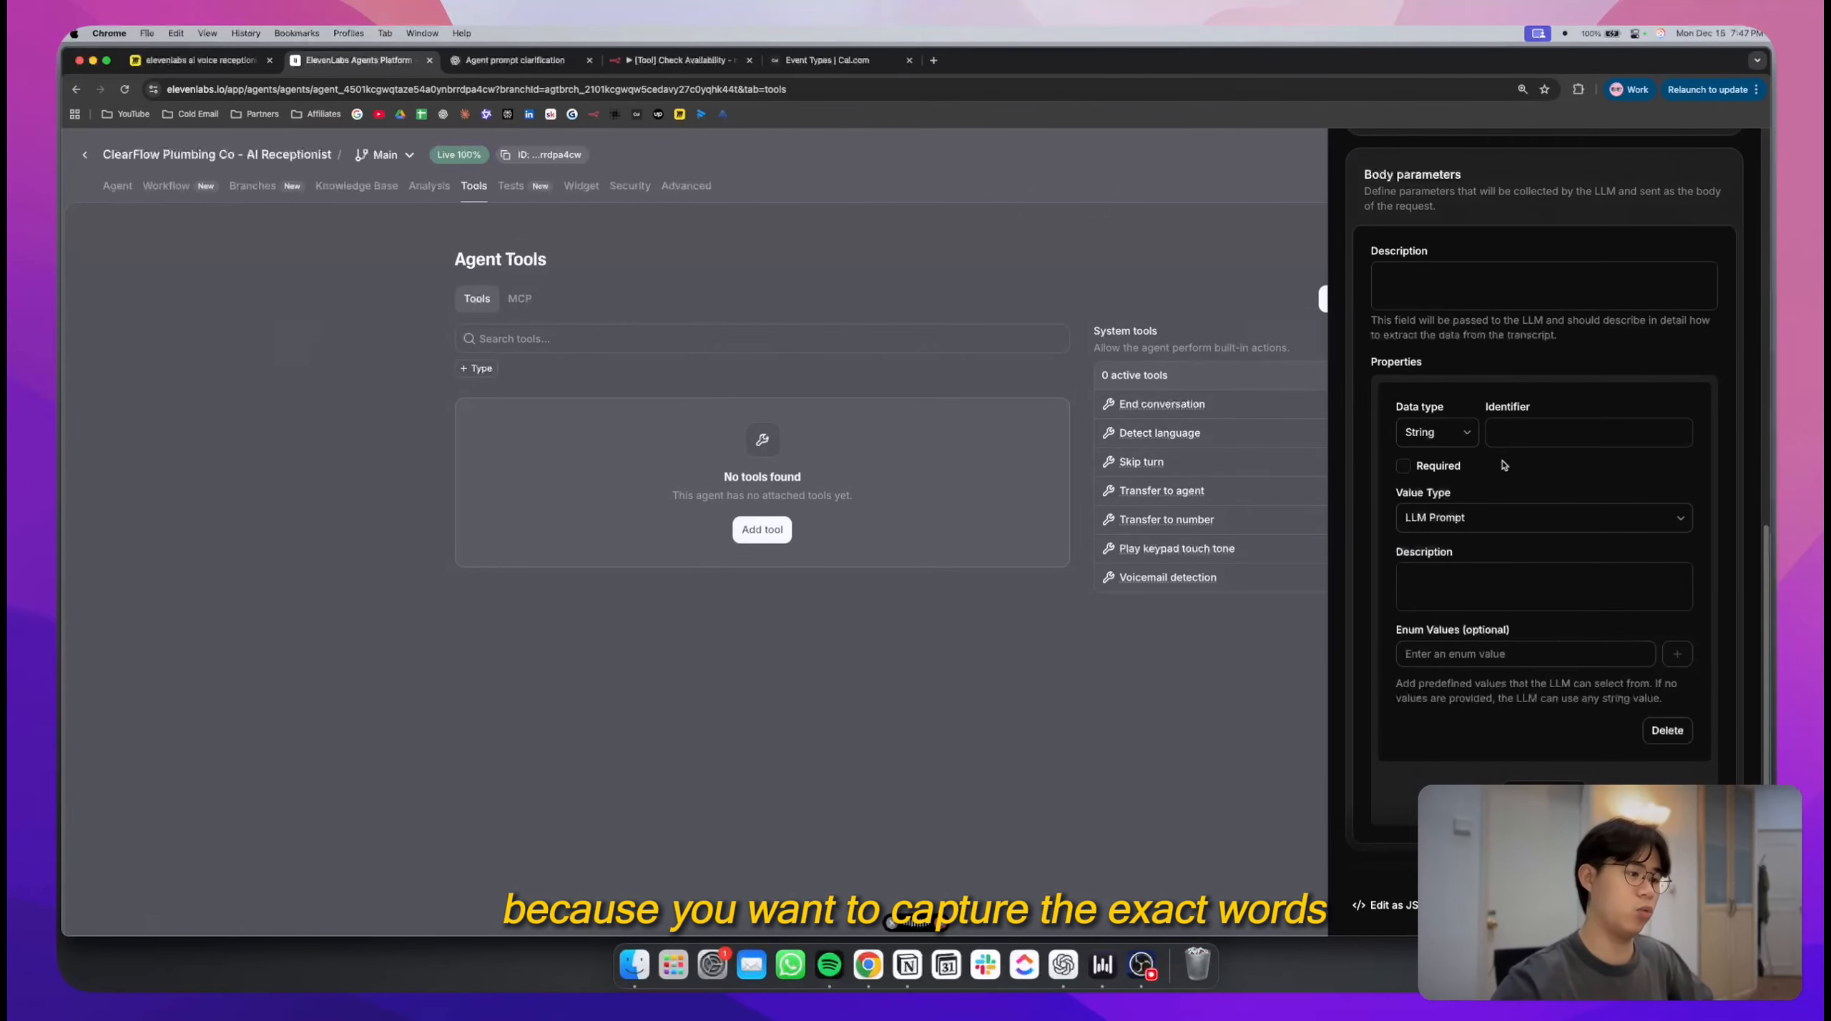
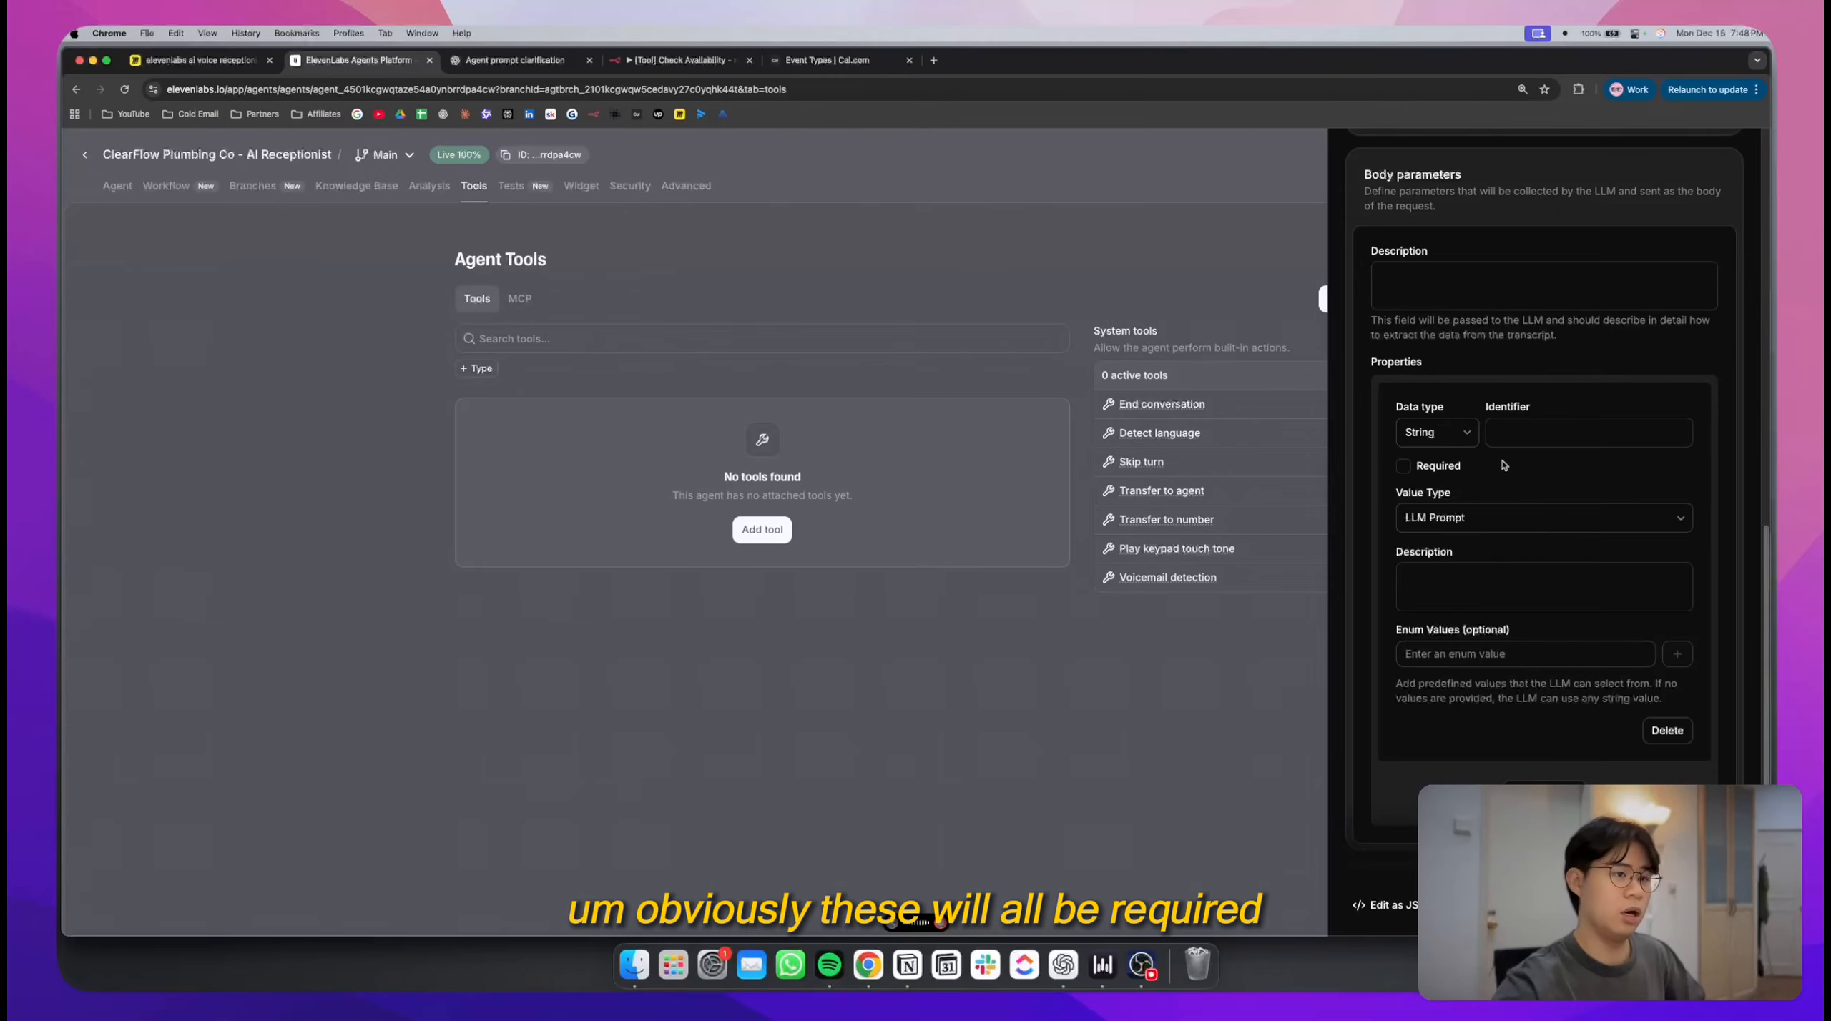
- Mark the first body property as required and keep LLM Prompt as its value type
click(1401, 466)
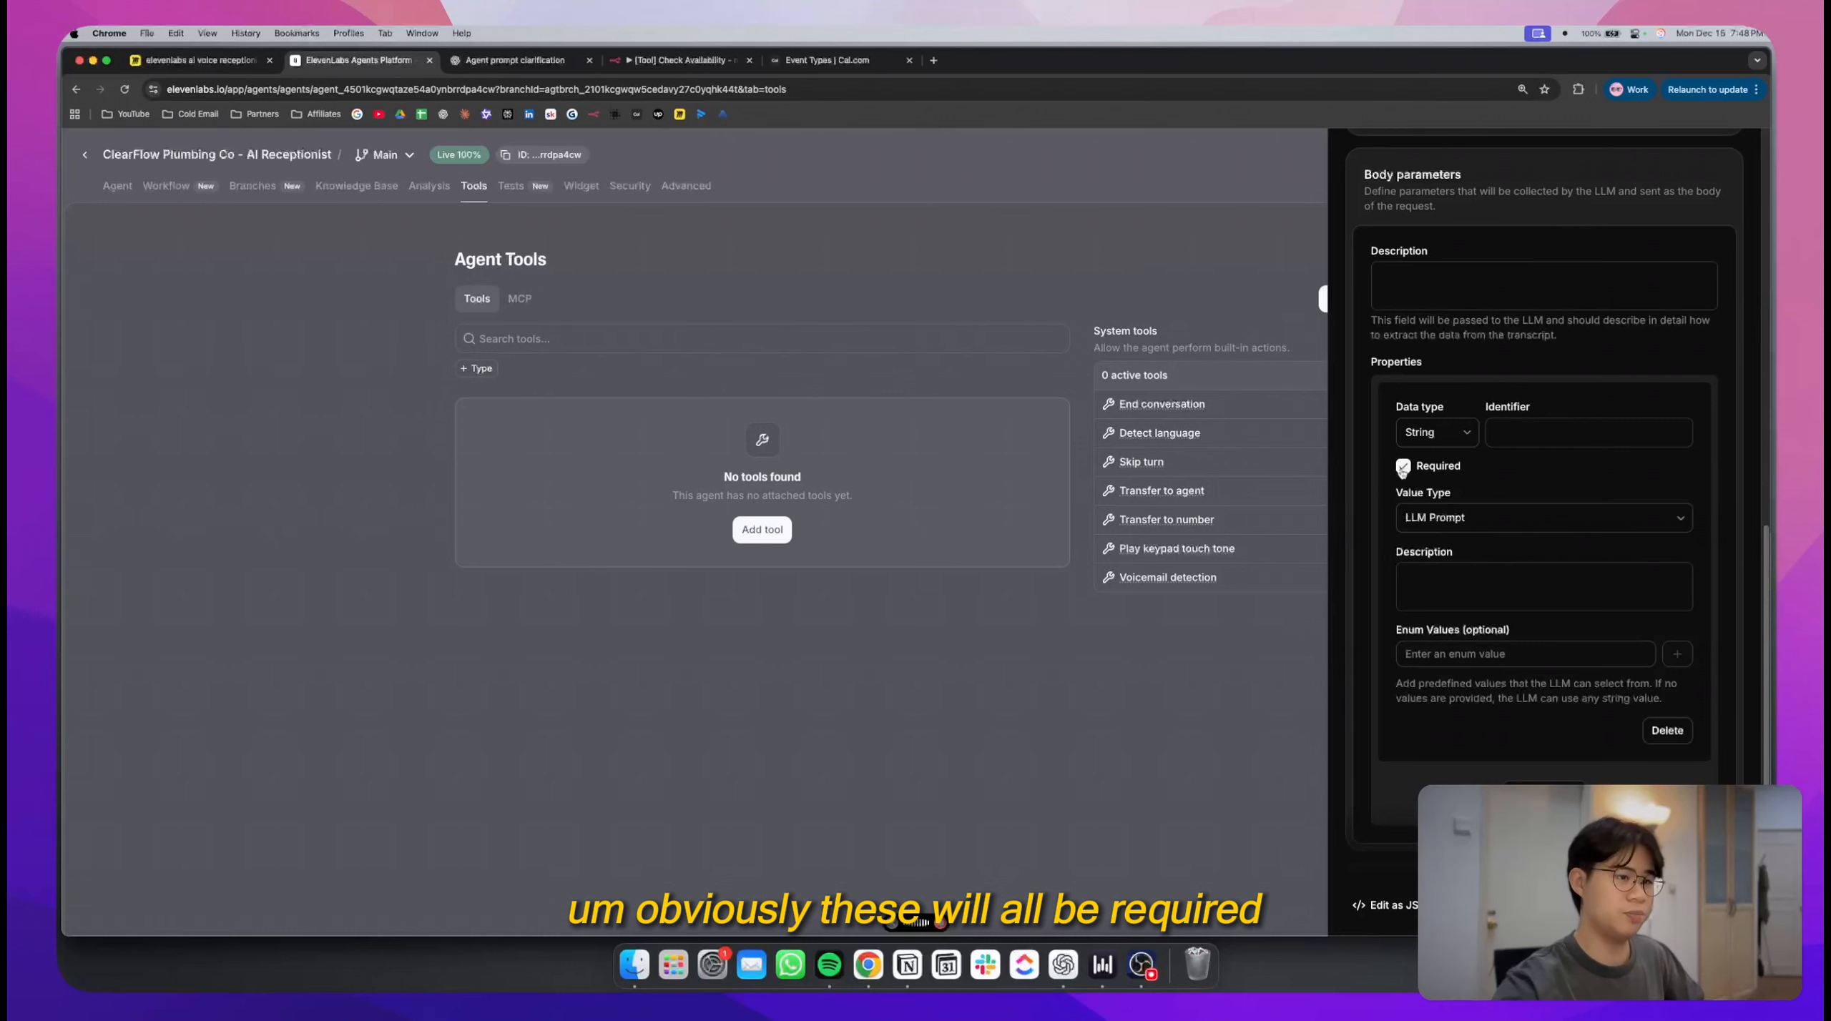
scroll(1423, 493, down, 1)
click(1433, 495)
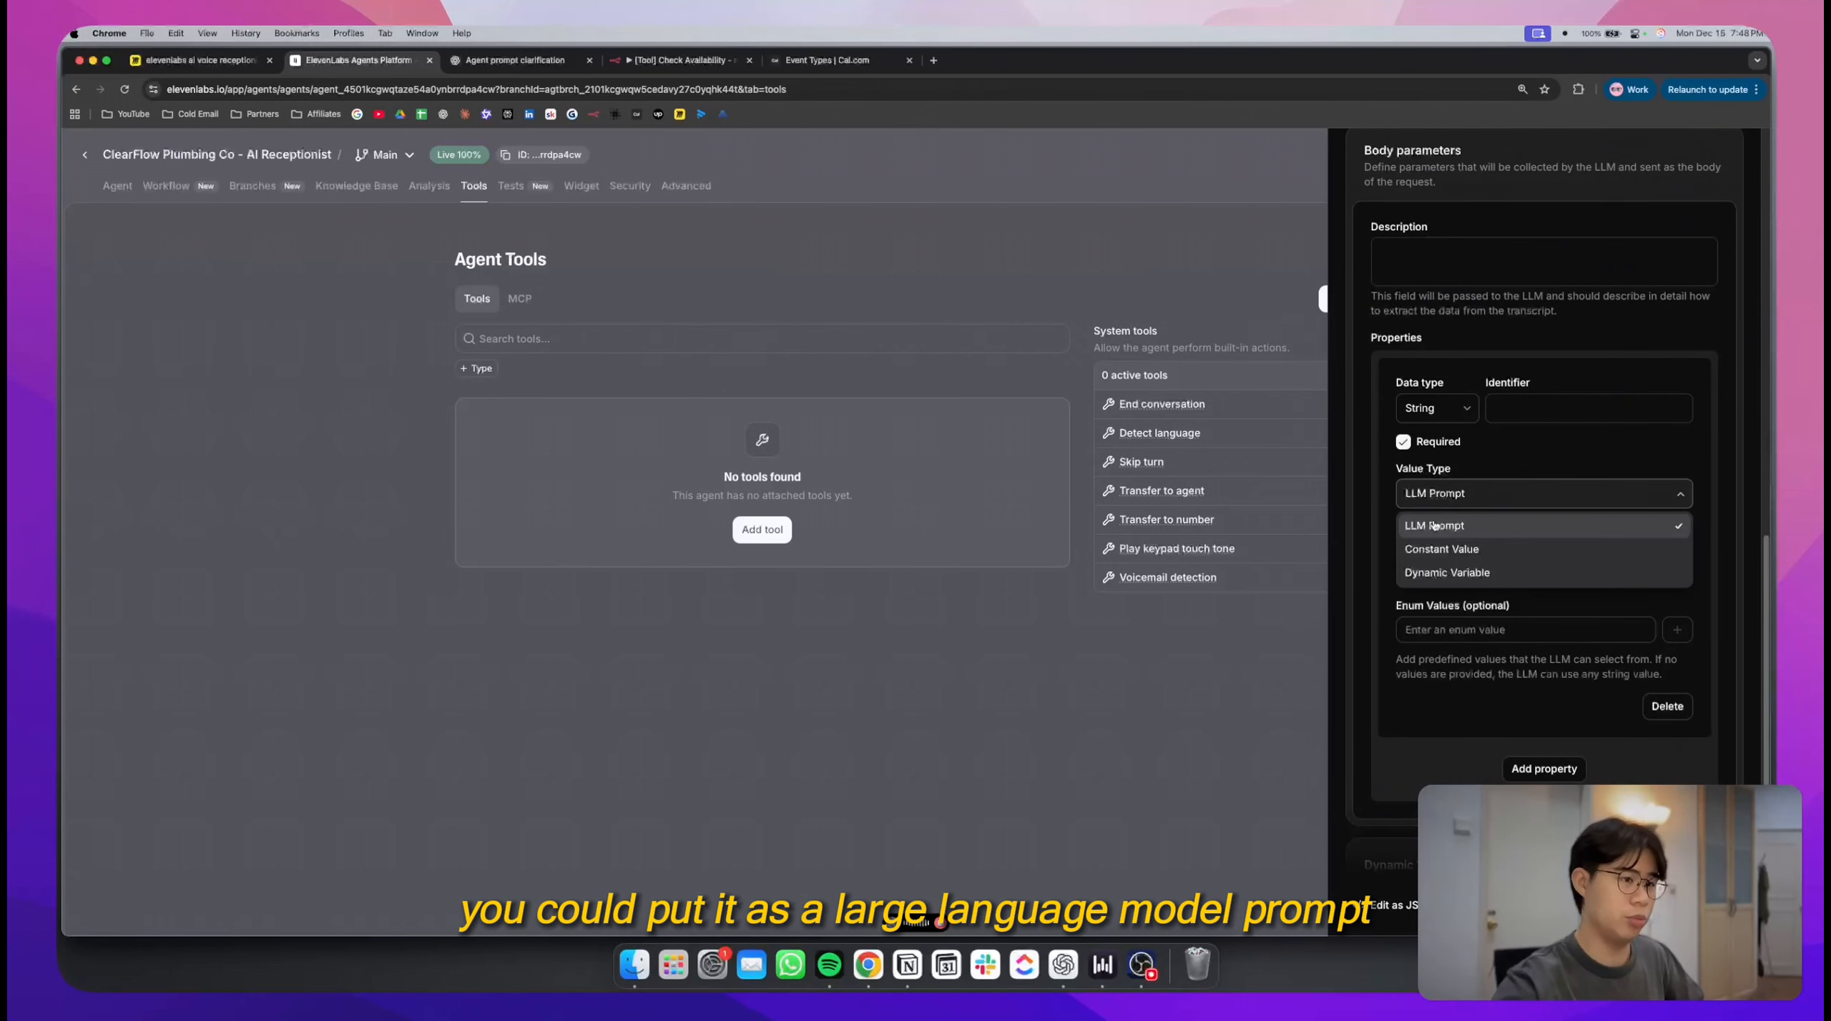
click(1436, 528)
click(1399, 561)
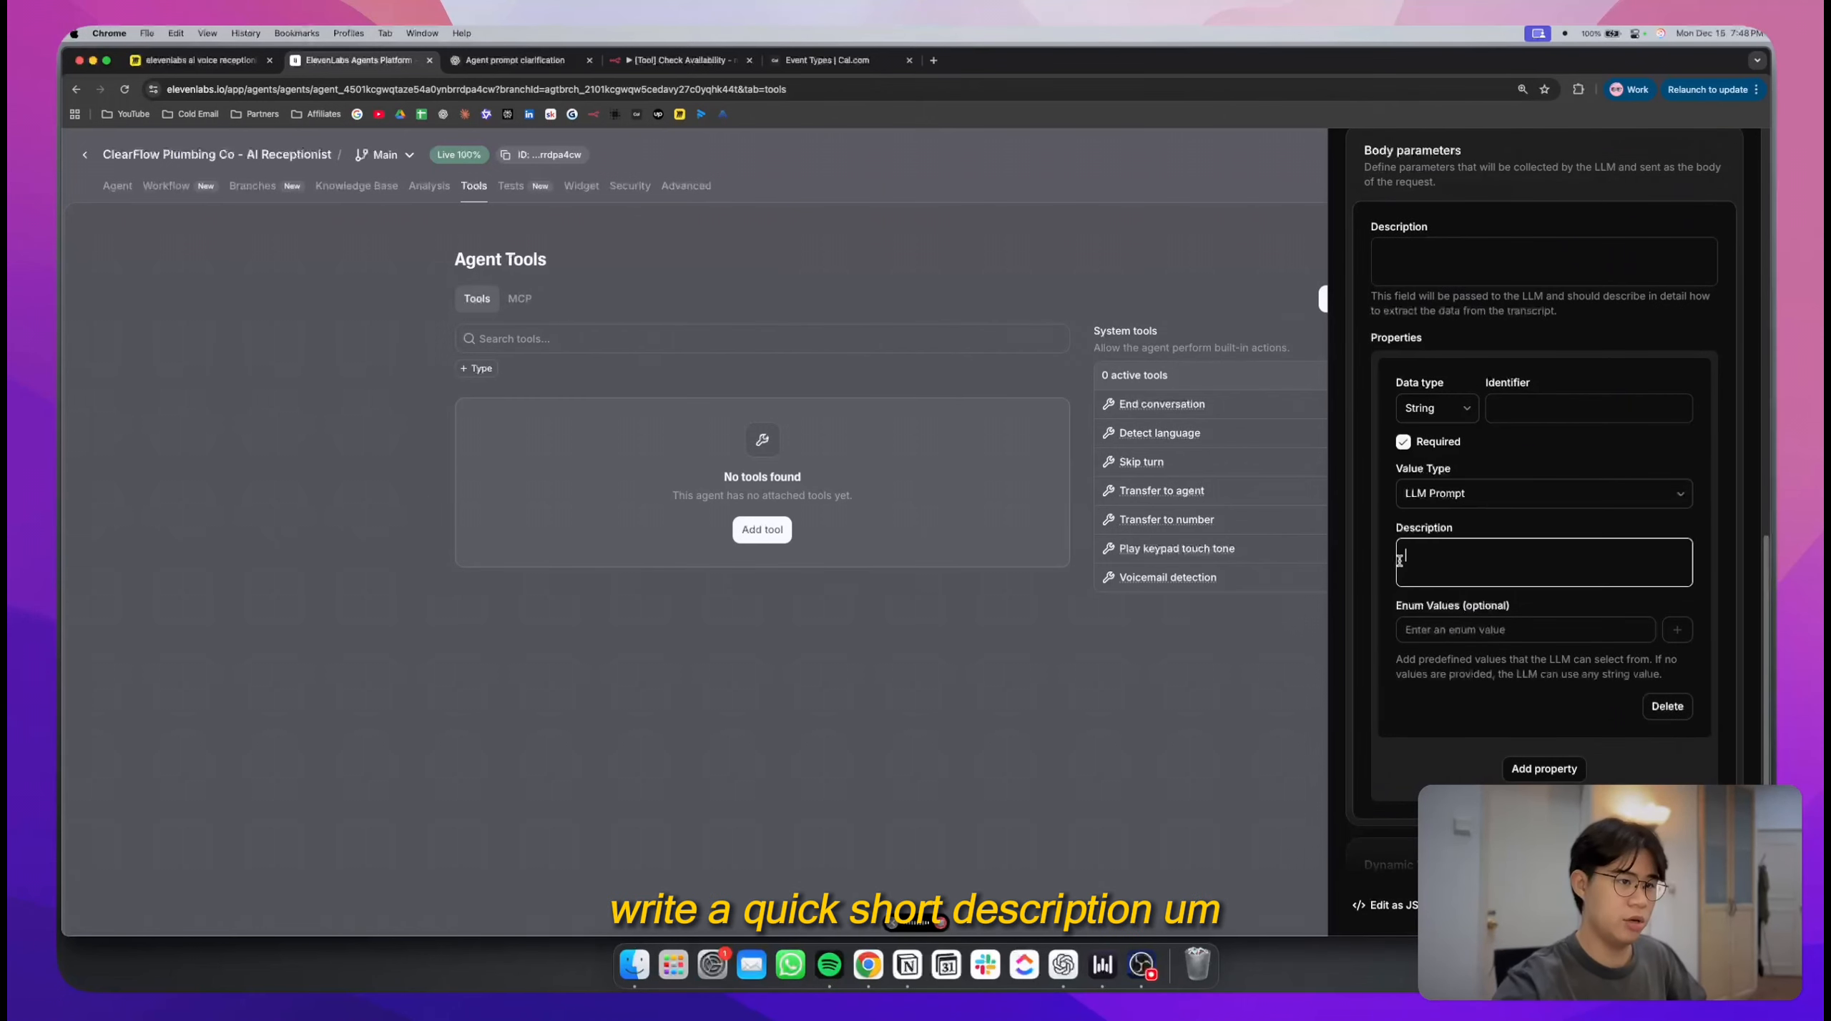
scroll(1577, 538, up, 5)
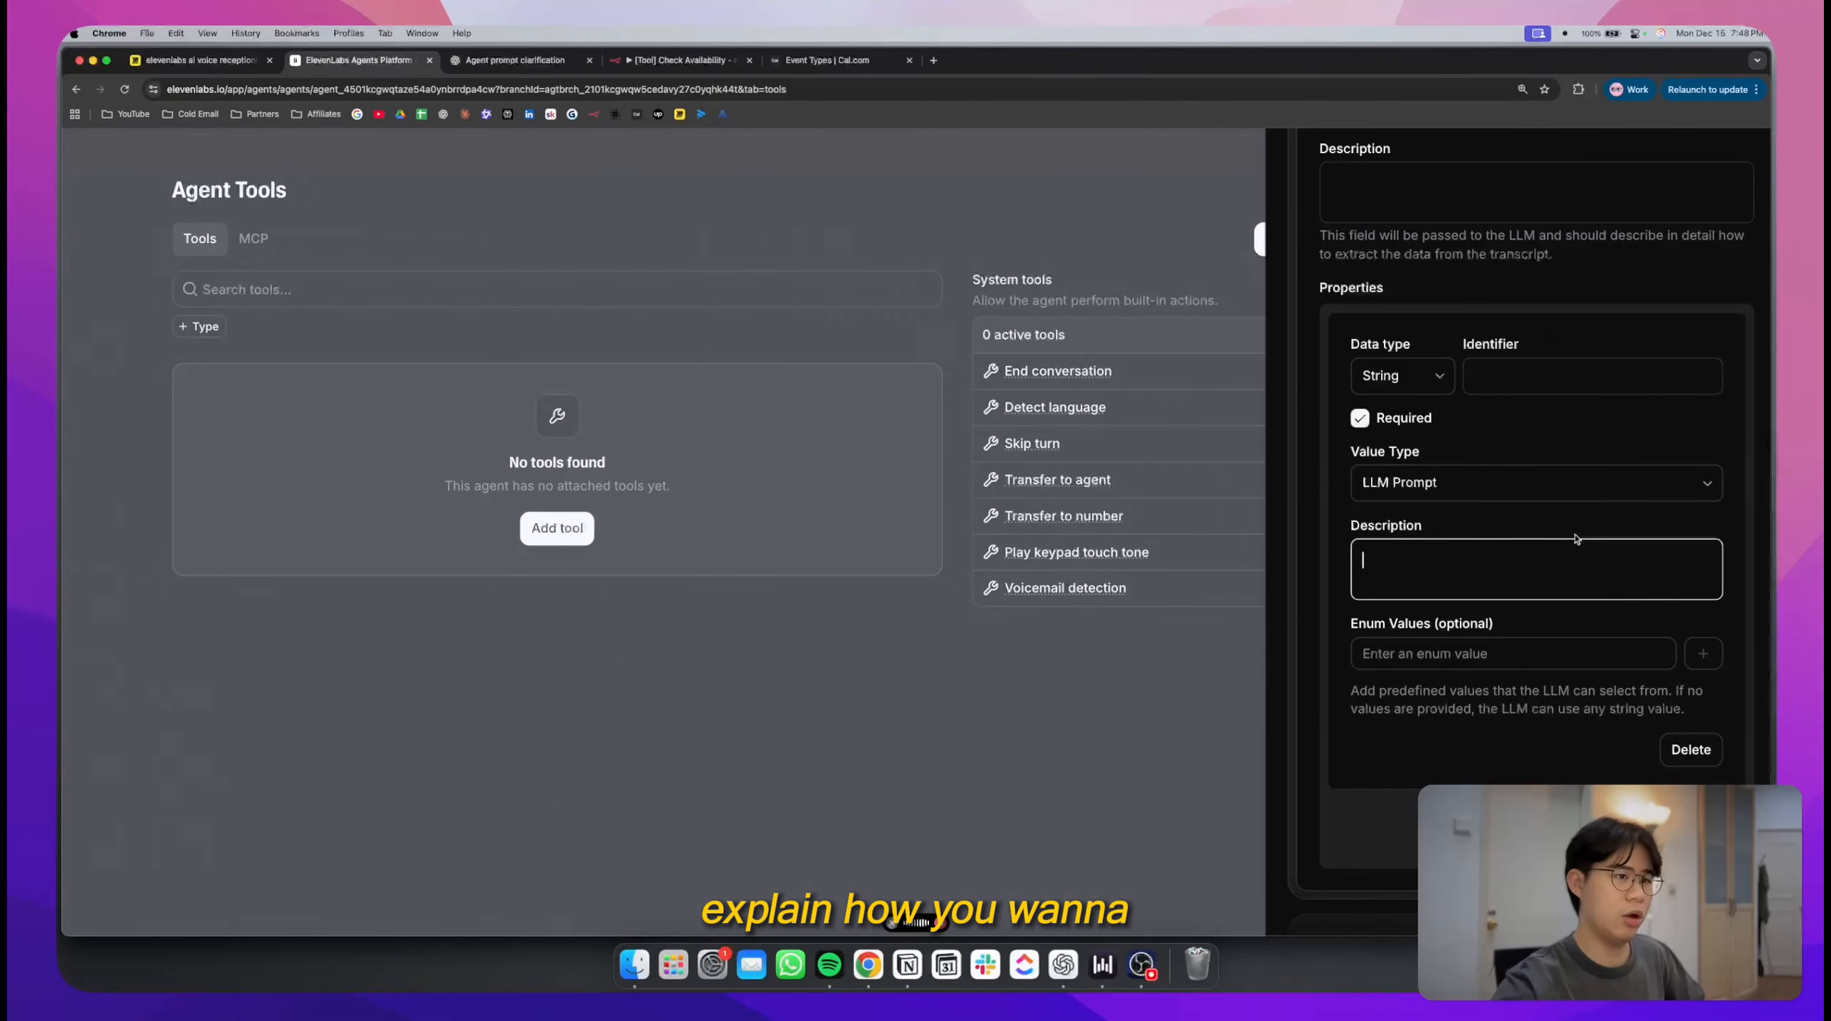
scroll(1566, 551, down, 5)
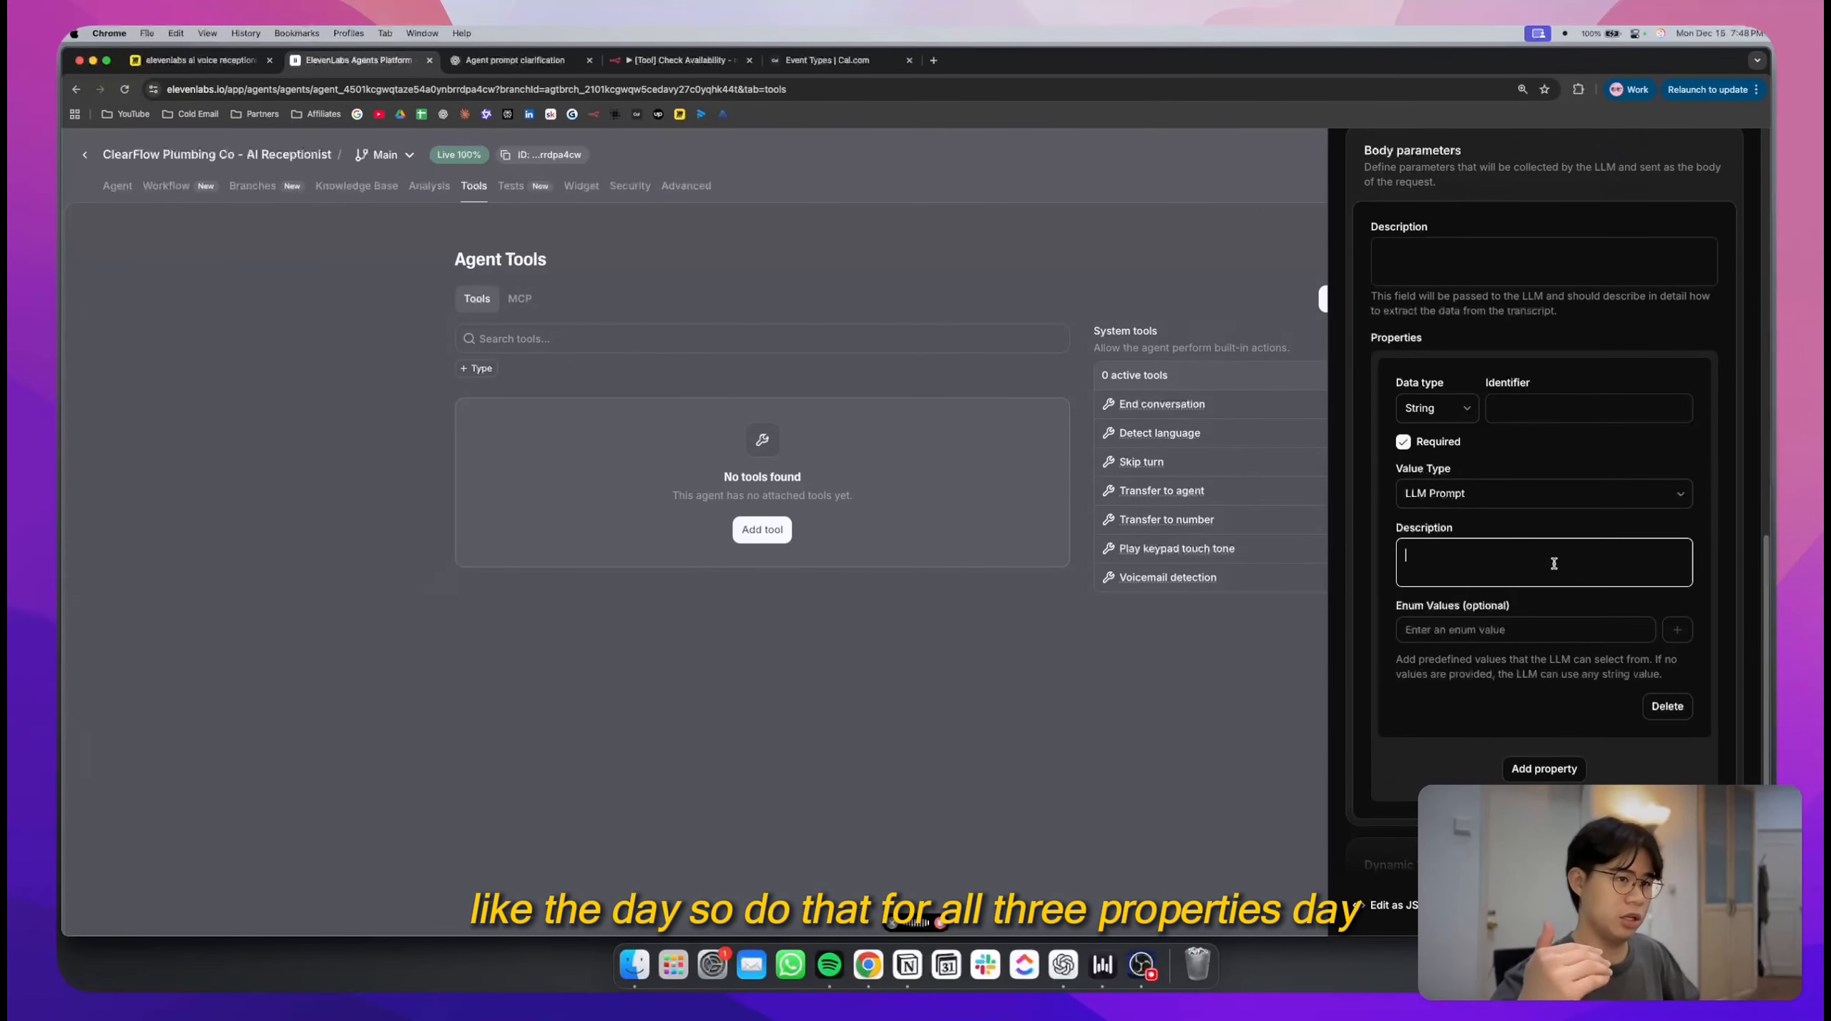
click(1530, 729)
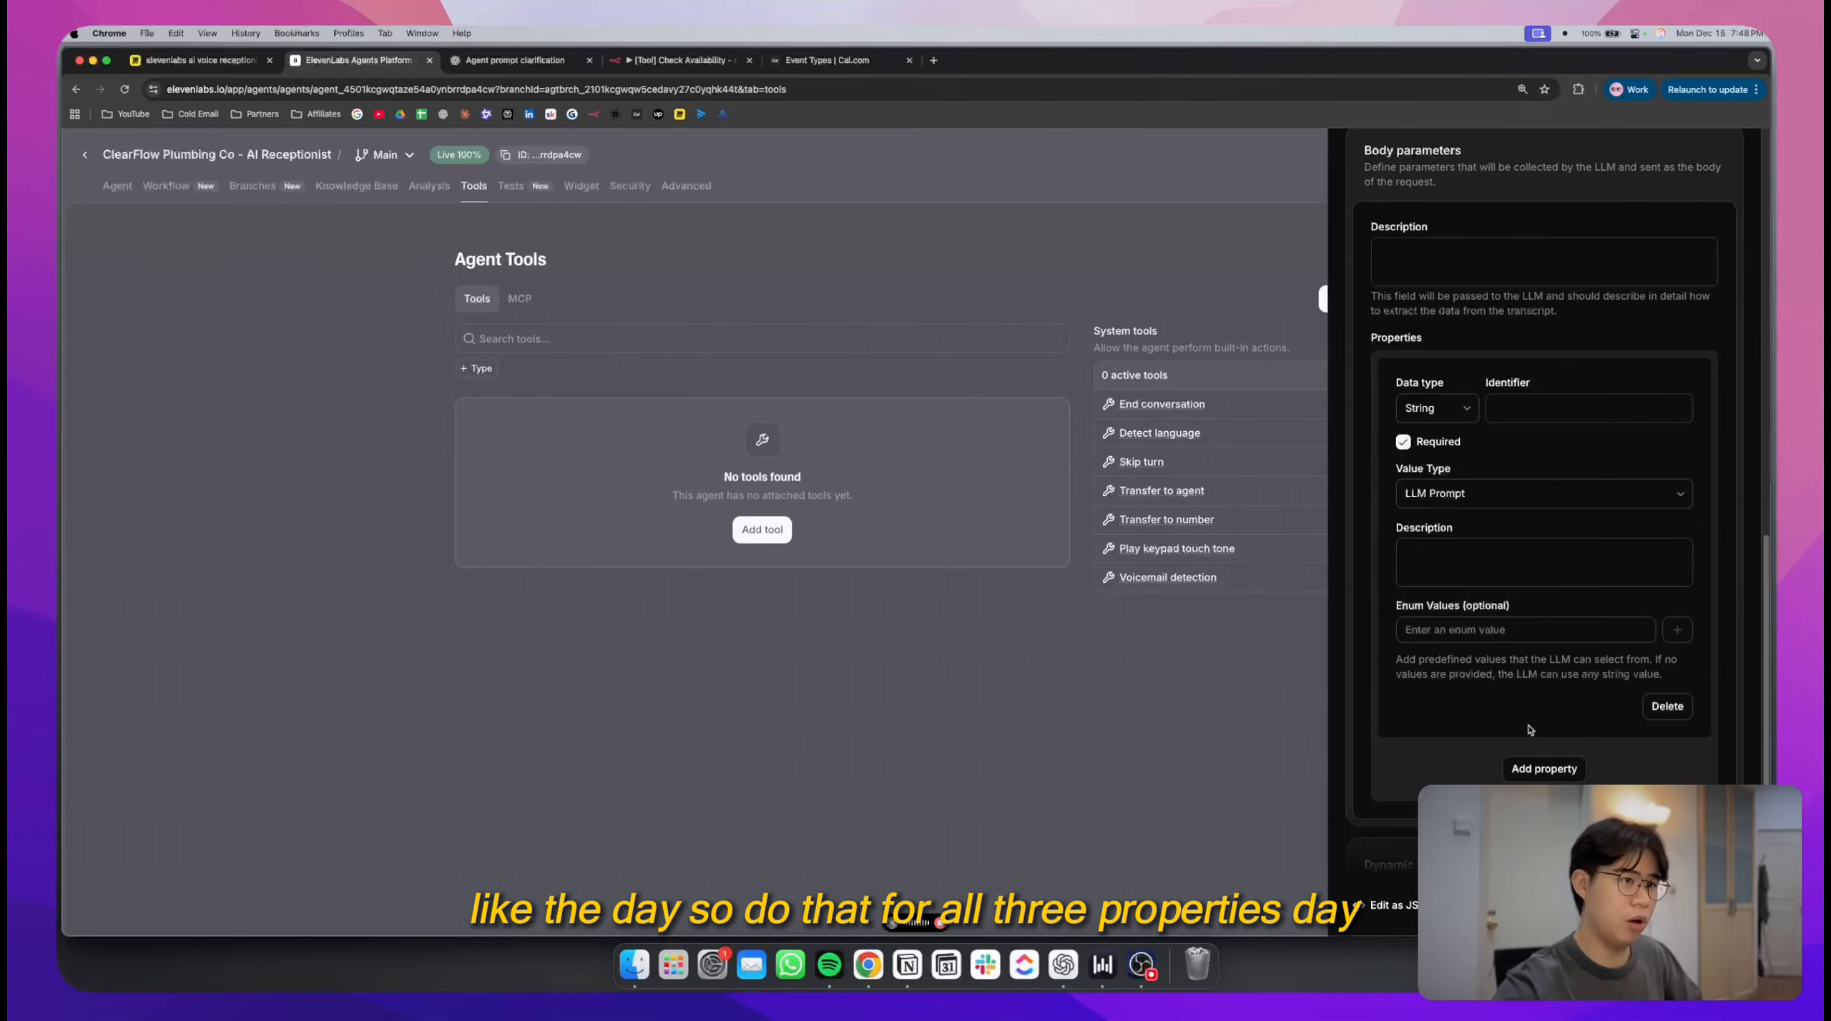
- Add a second property to the body parameters and review both property blocks
scroll(1538, 715, down, 2)
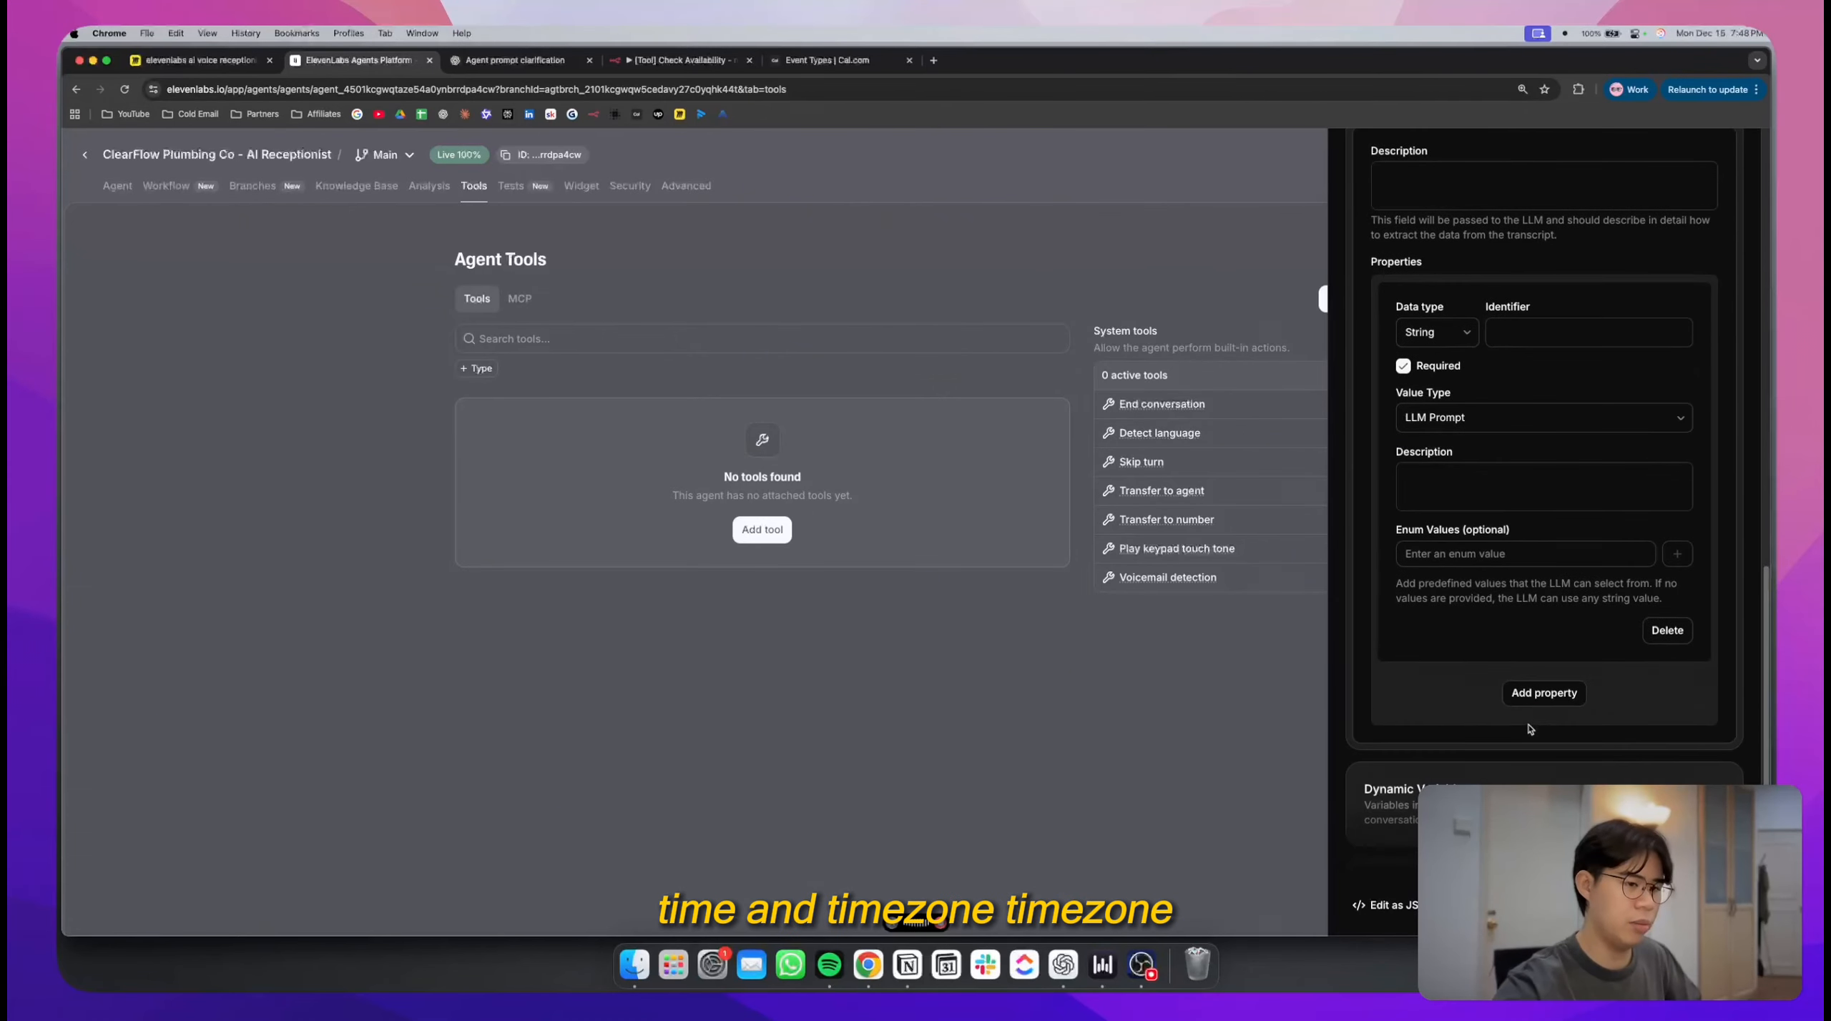
click(1545, 693)
scroll(1544, 686, down, 10)
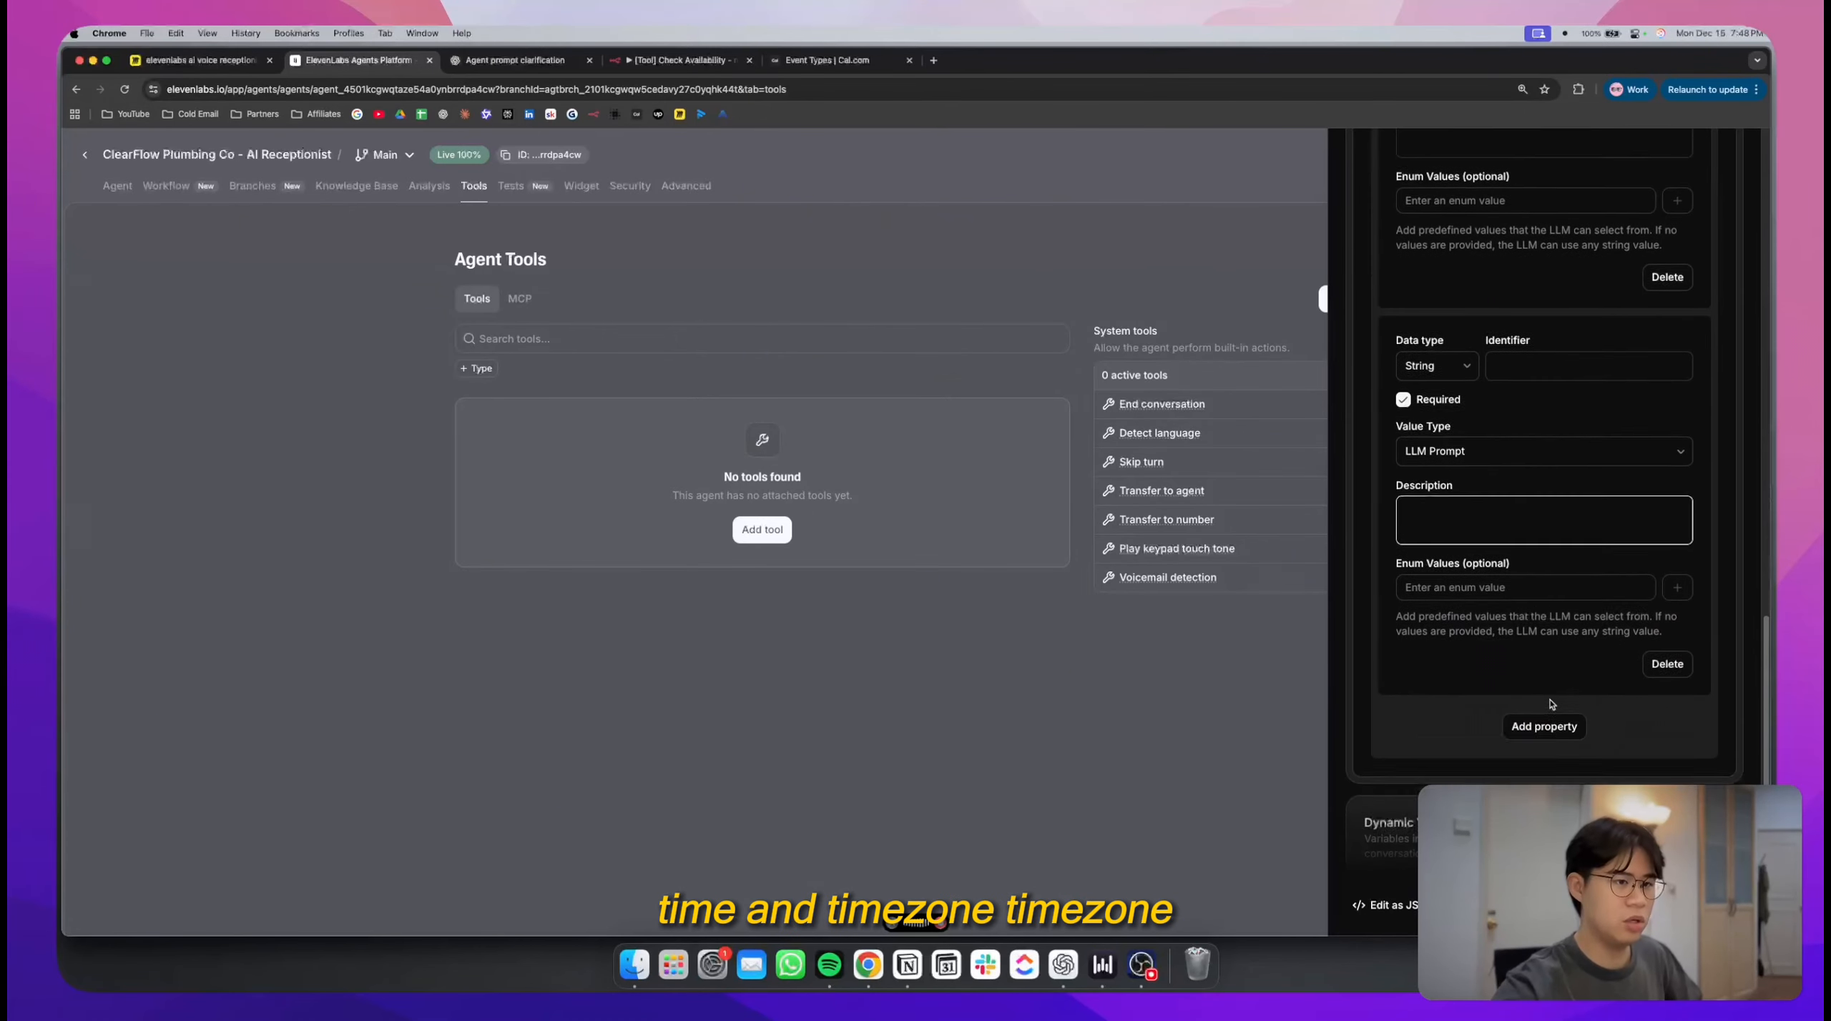
scroll(1524, 630, up, 12)
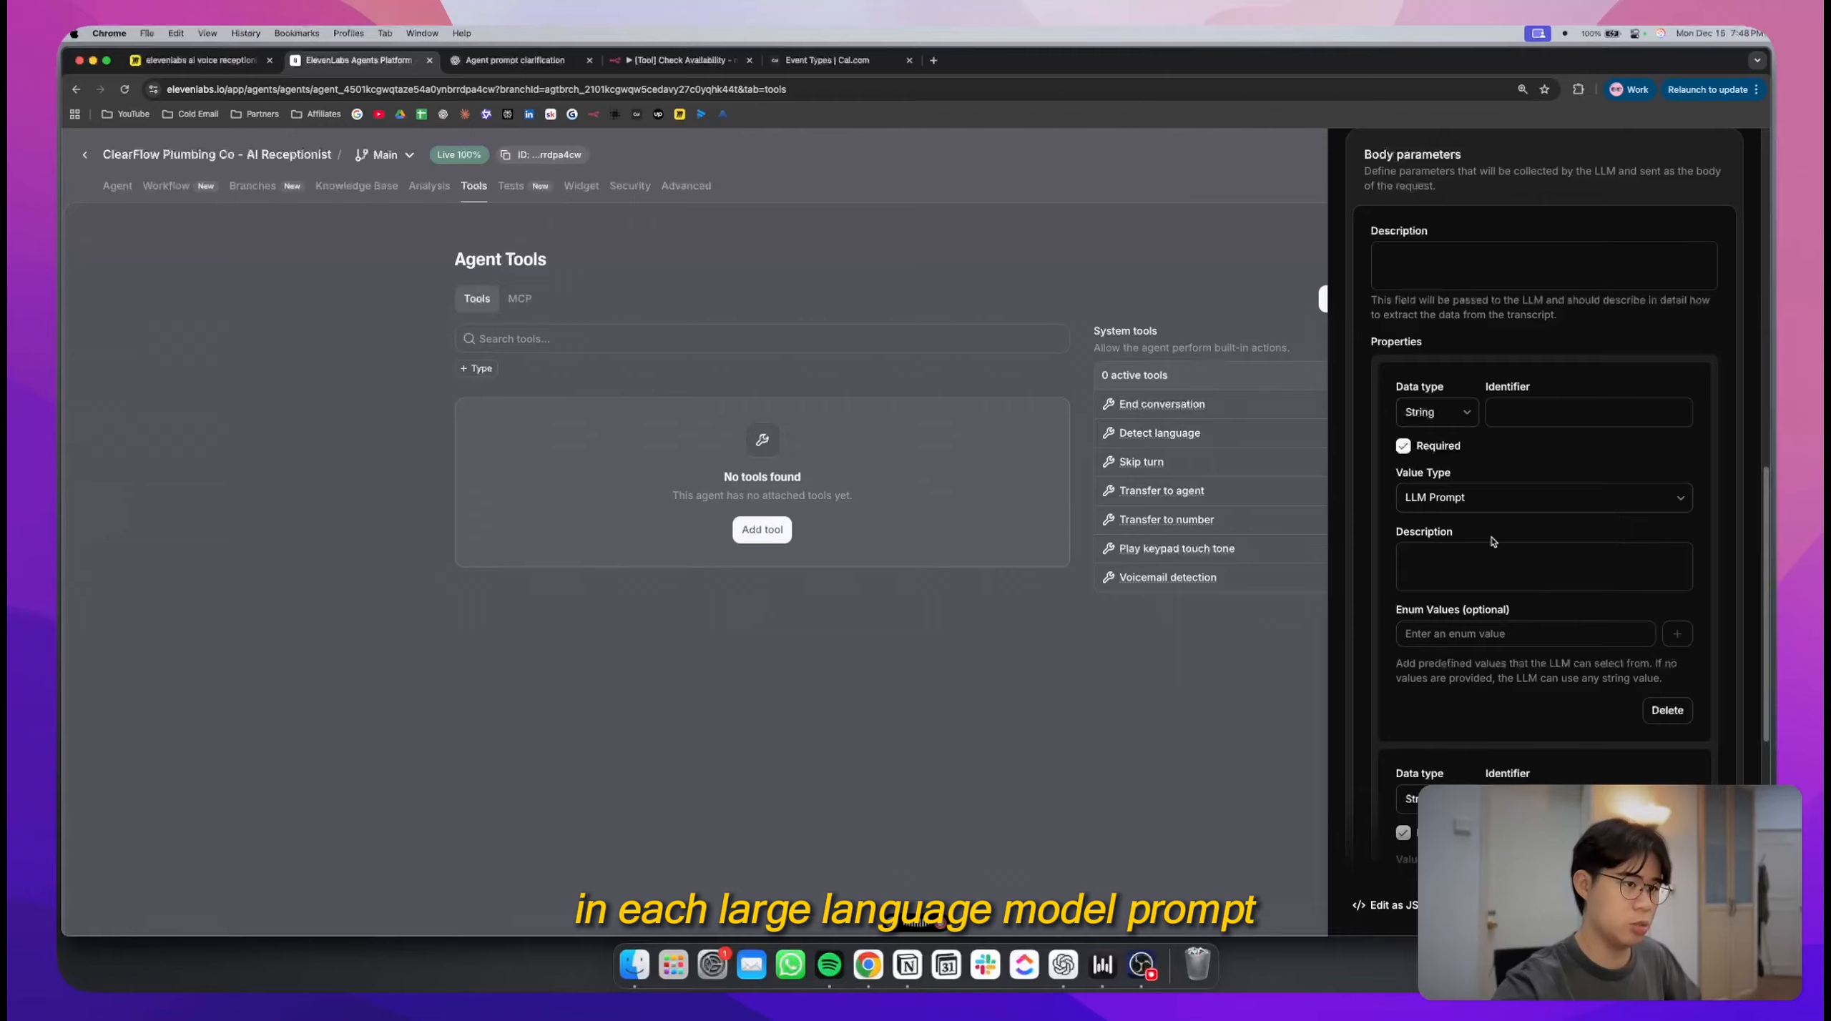
click(1483, 557)
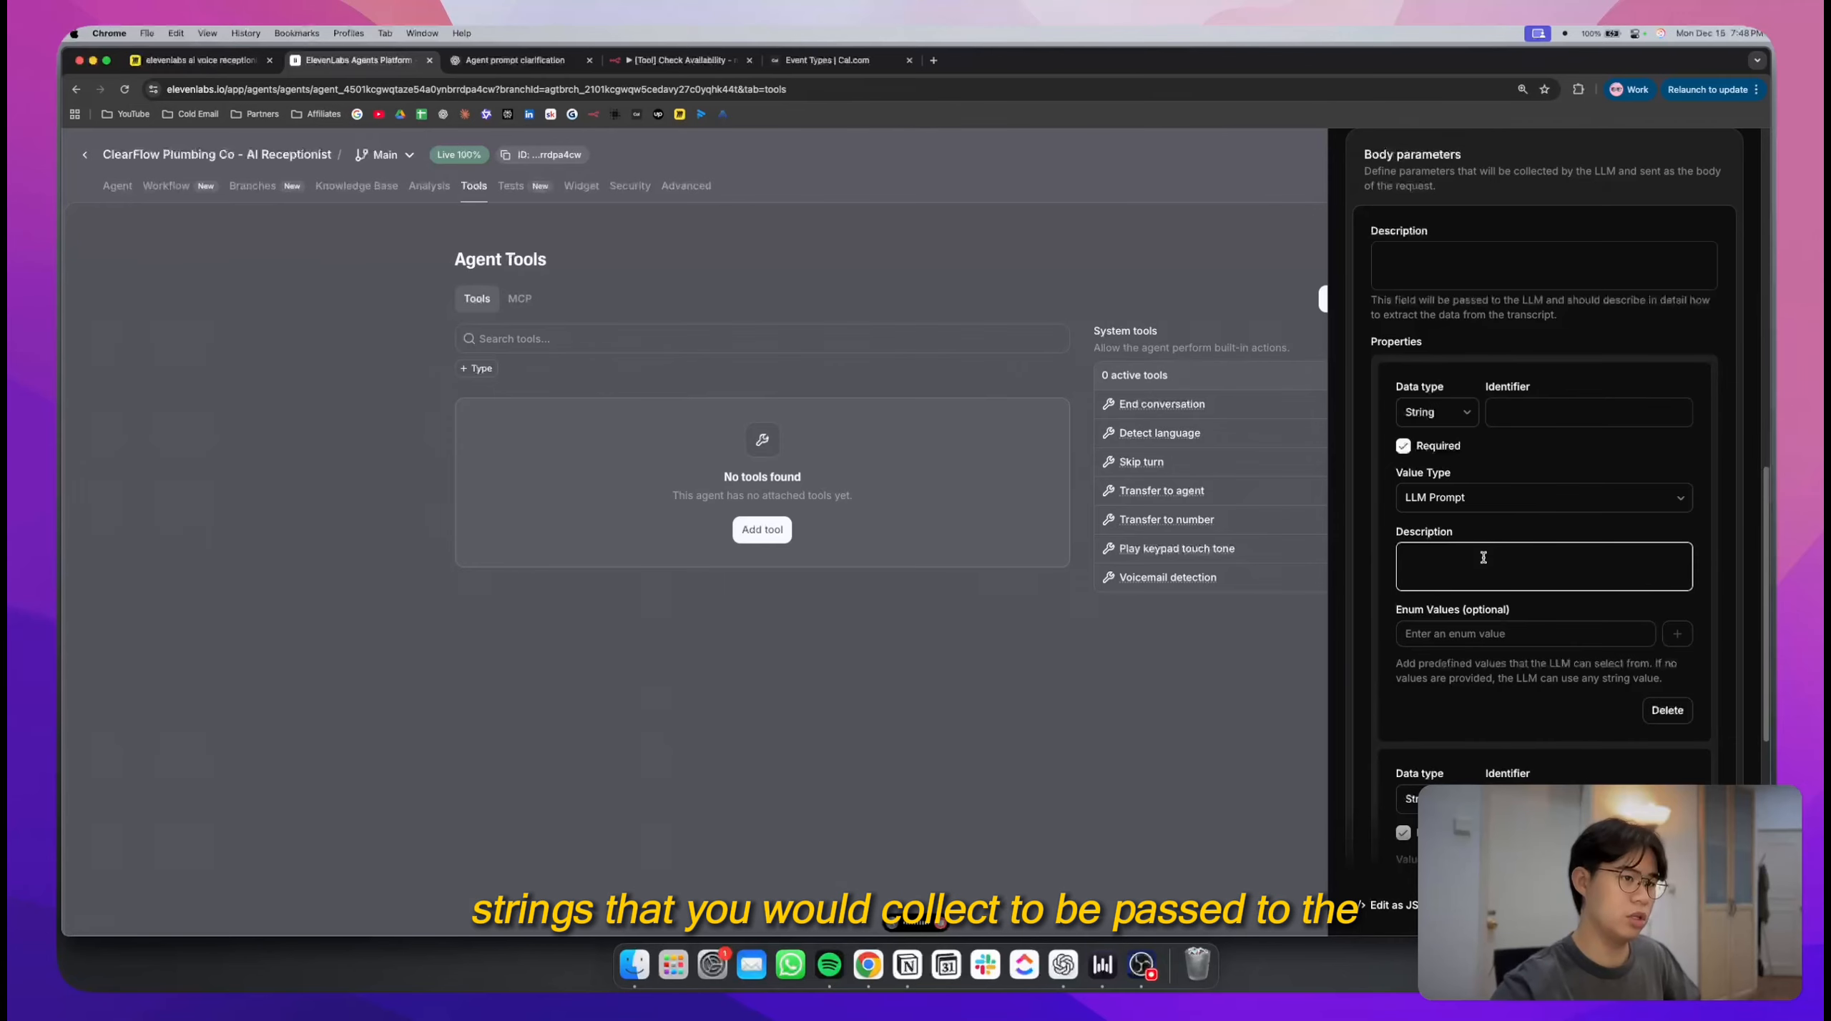
scroll(1484, 557, down, 10)
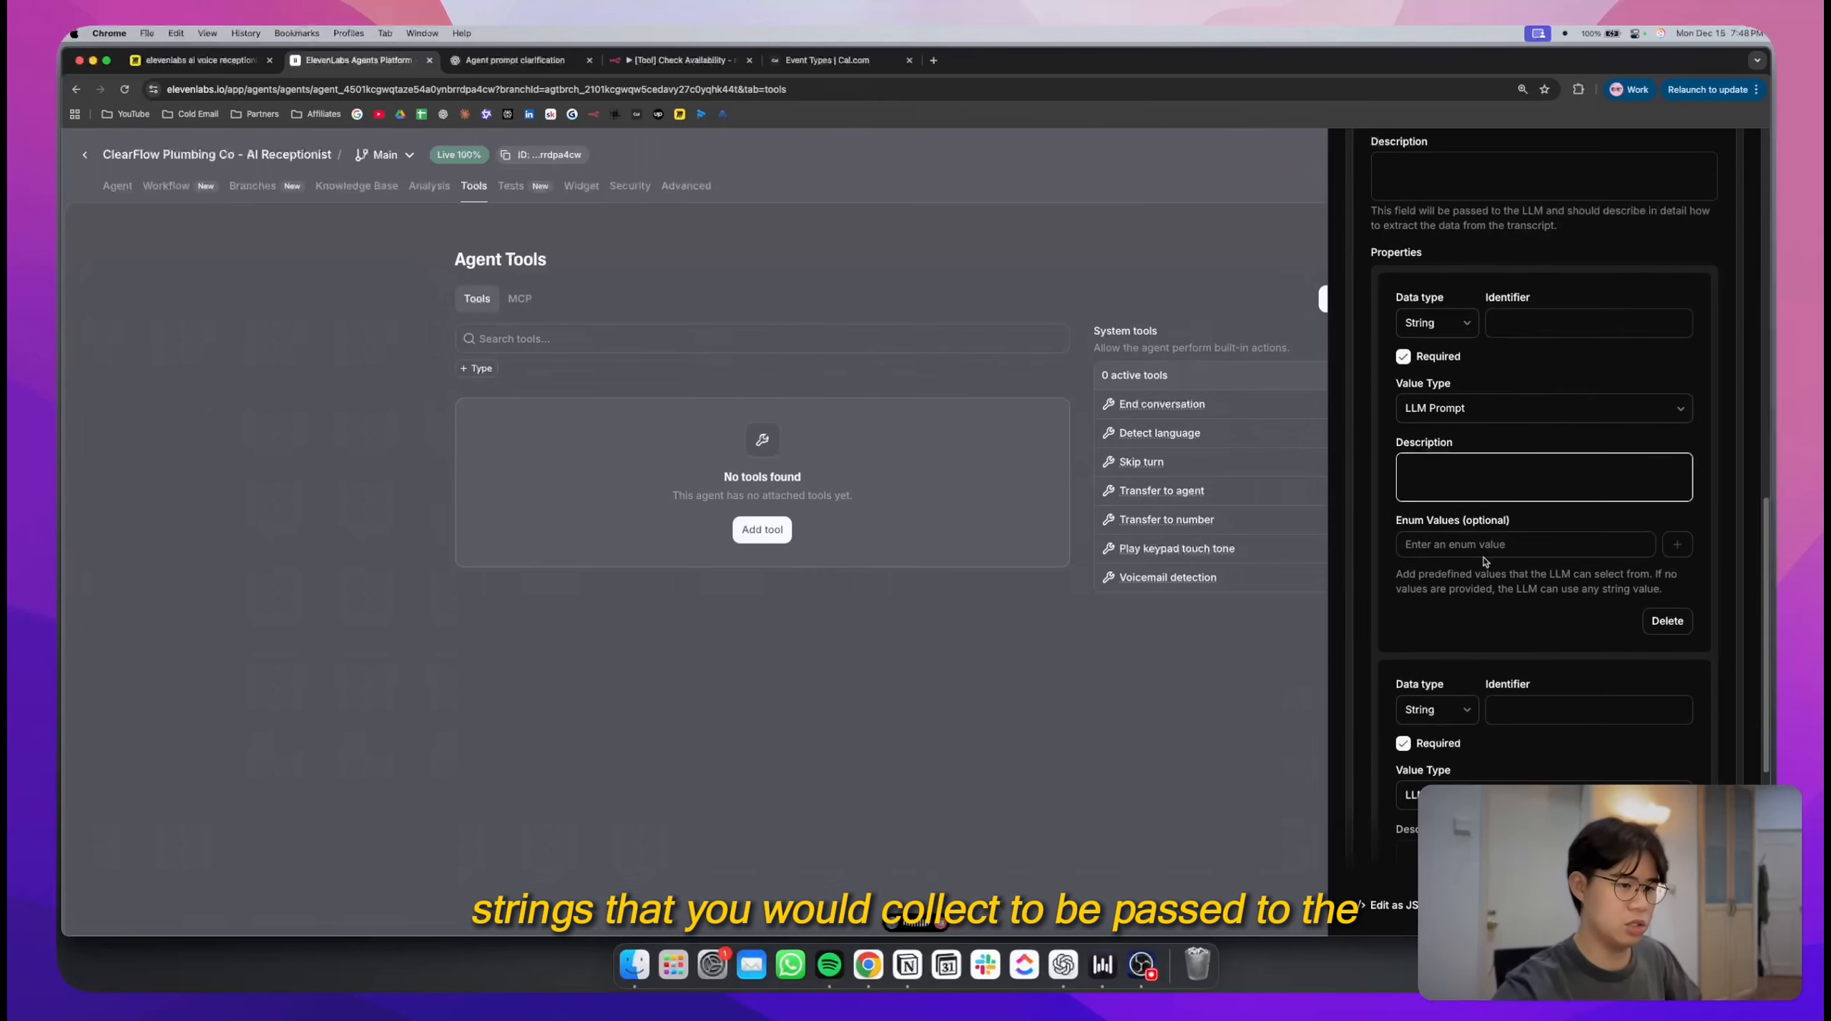
scroll(1484, 562, up, 8)
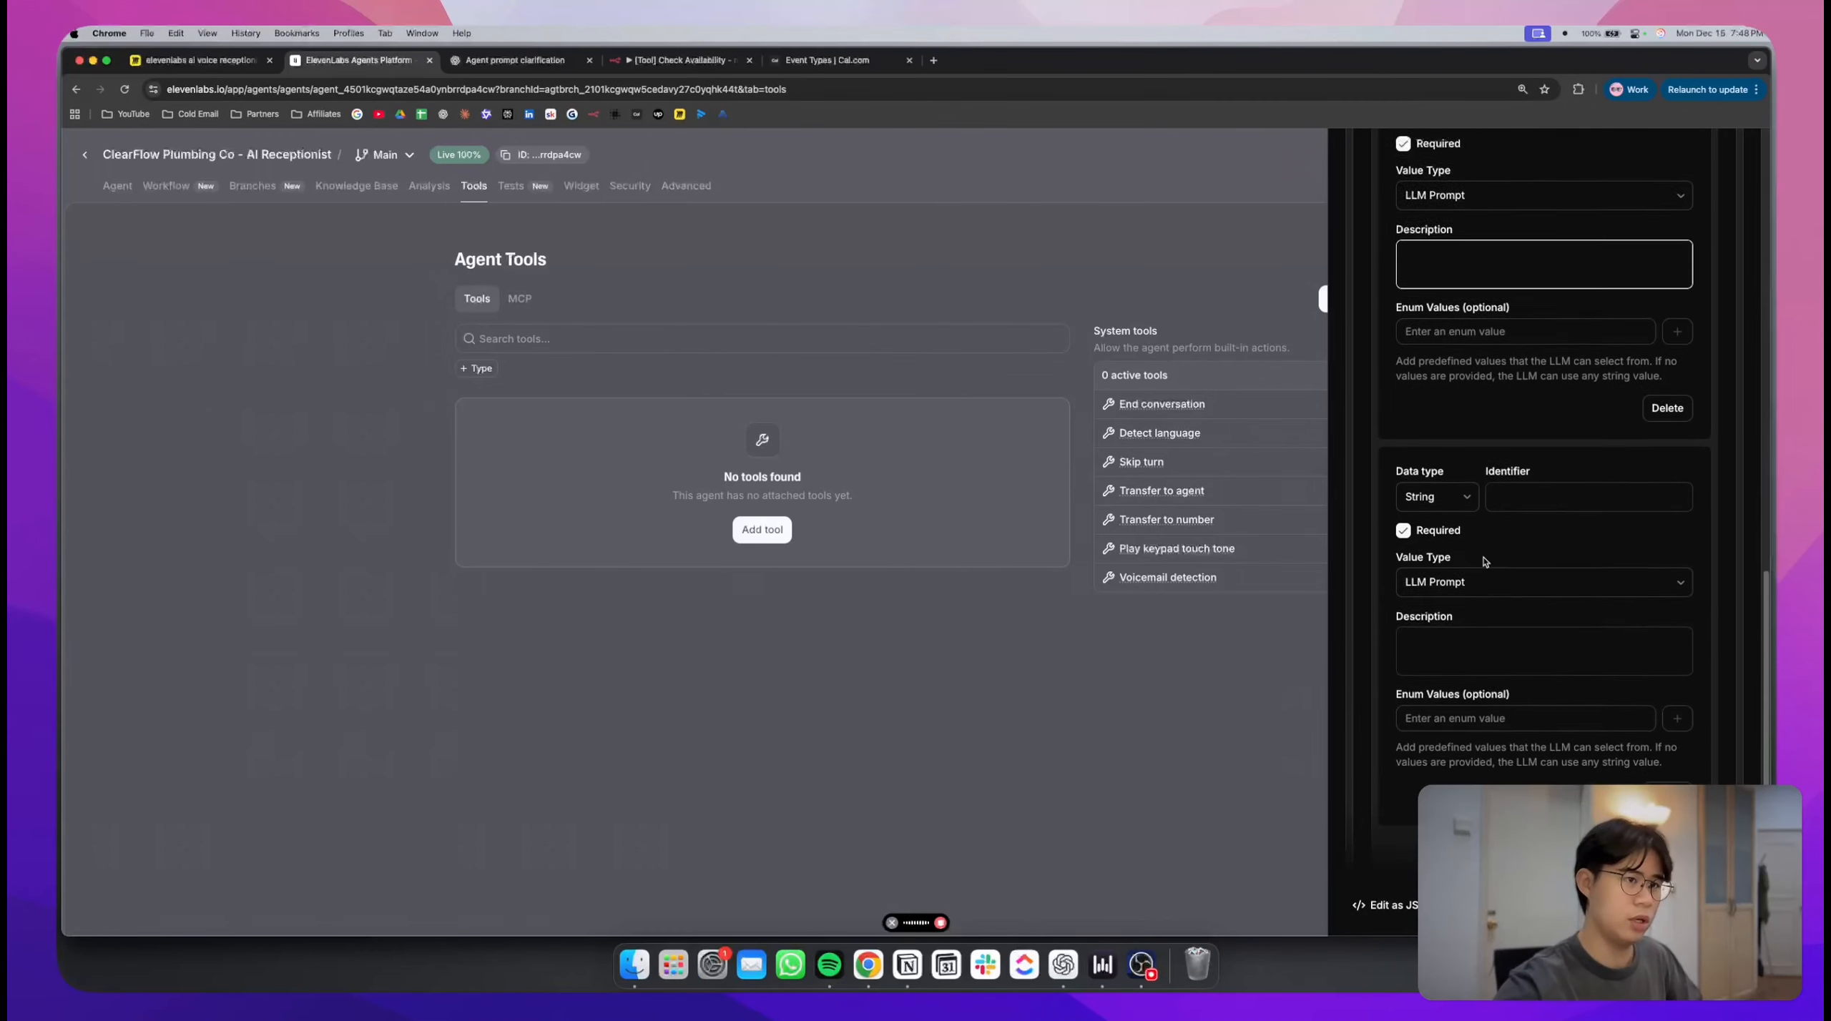
scroll(1484, 557, down, 8)
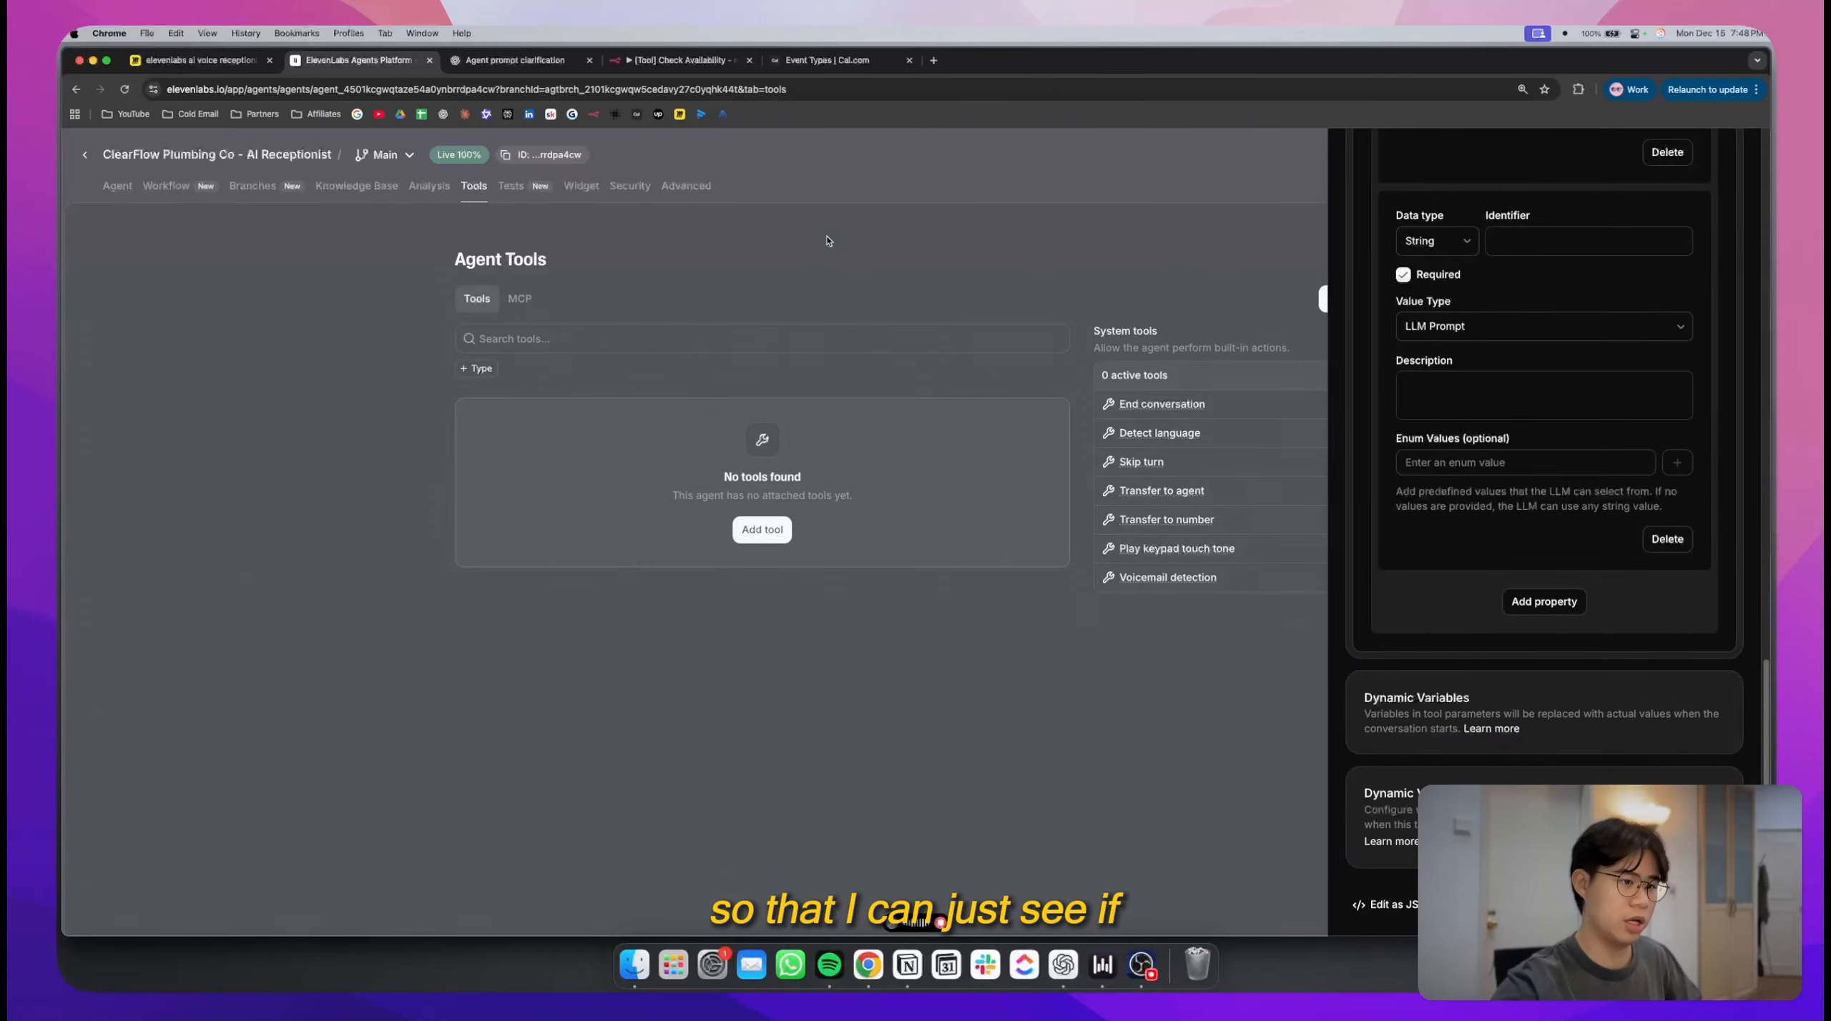
- Send ChatGPT the screenshot with a dictated request for the entire body parameters: day, time and timezone as required strings, with bracketed examples
click(655, 60)
click(545, 57)
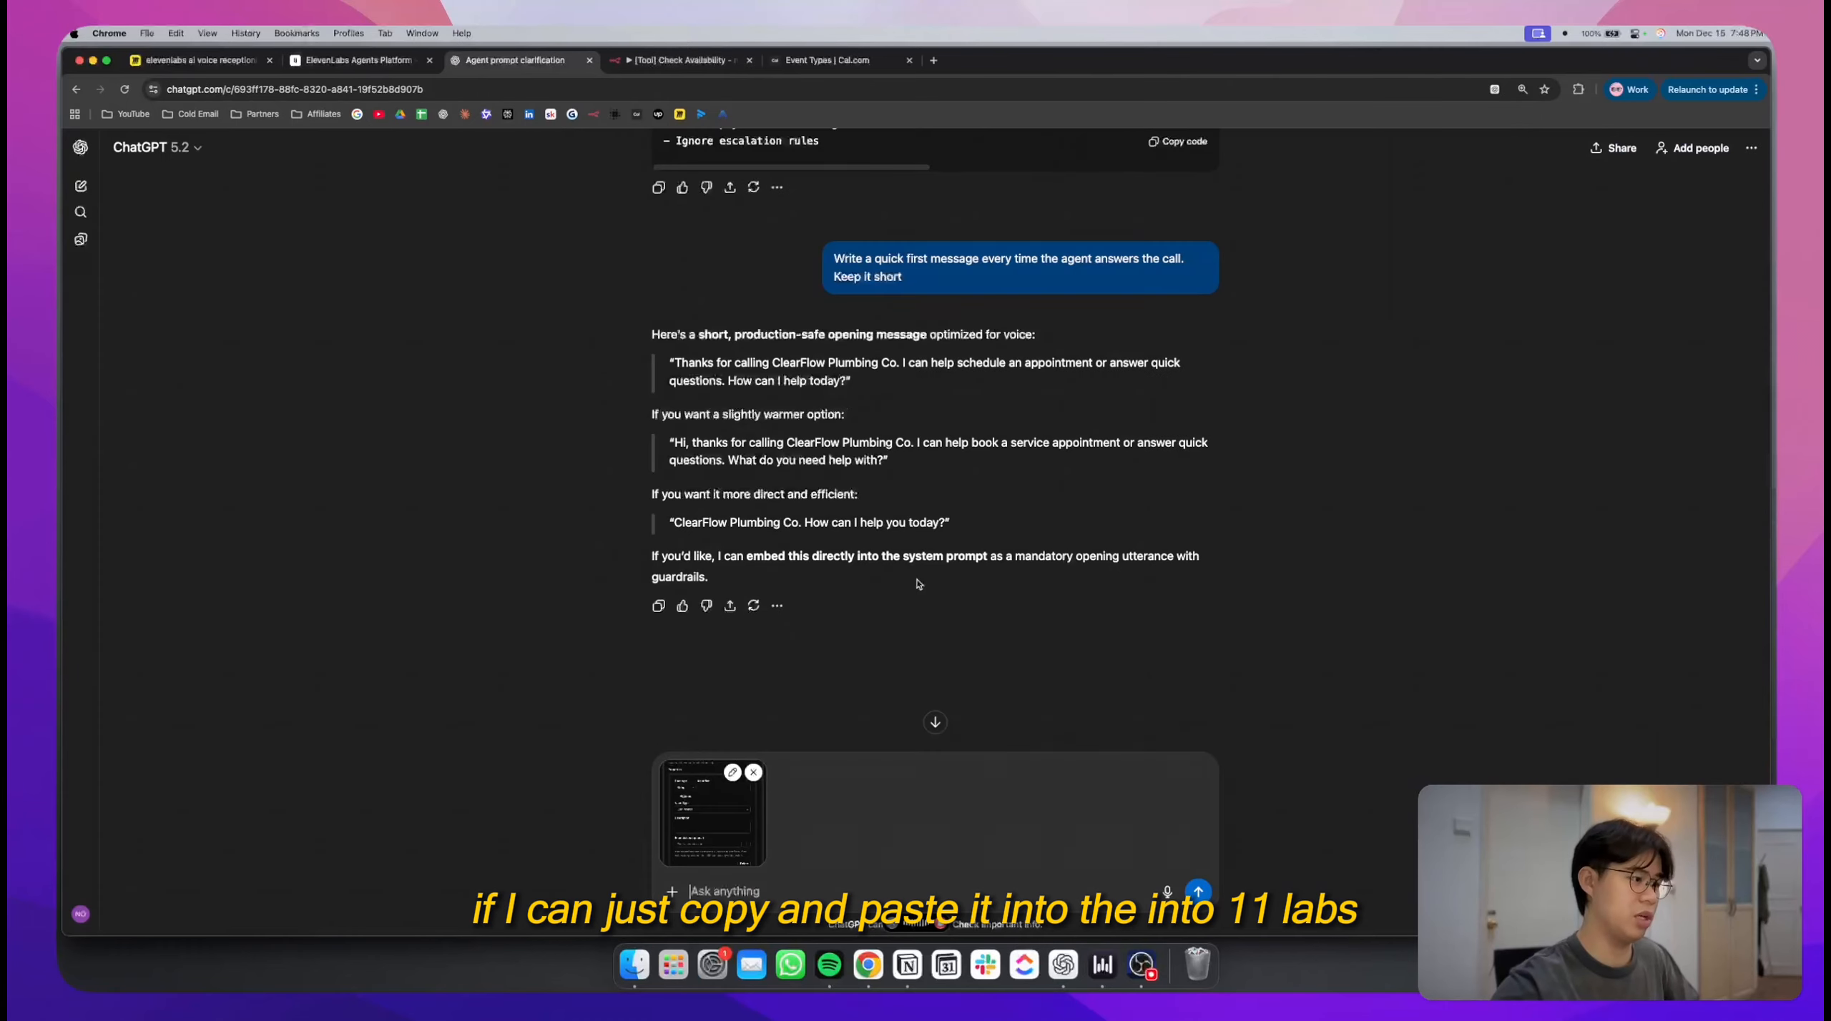
click(941, 925)
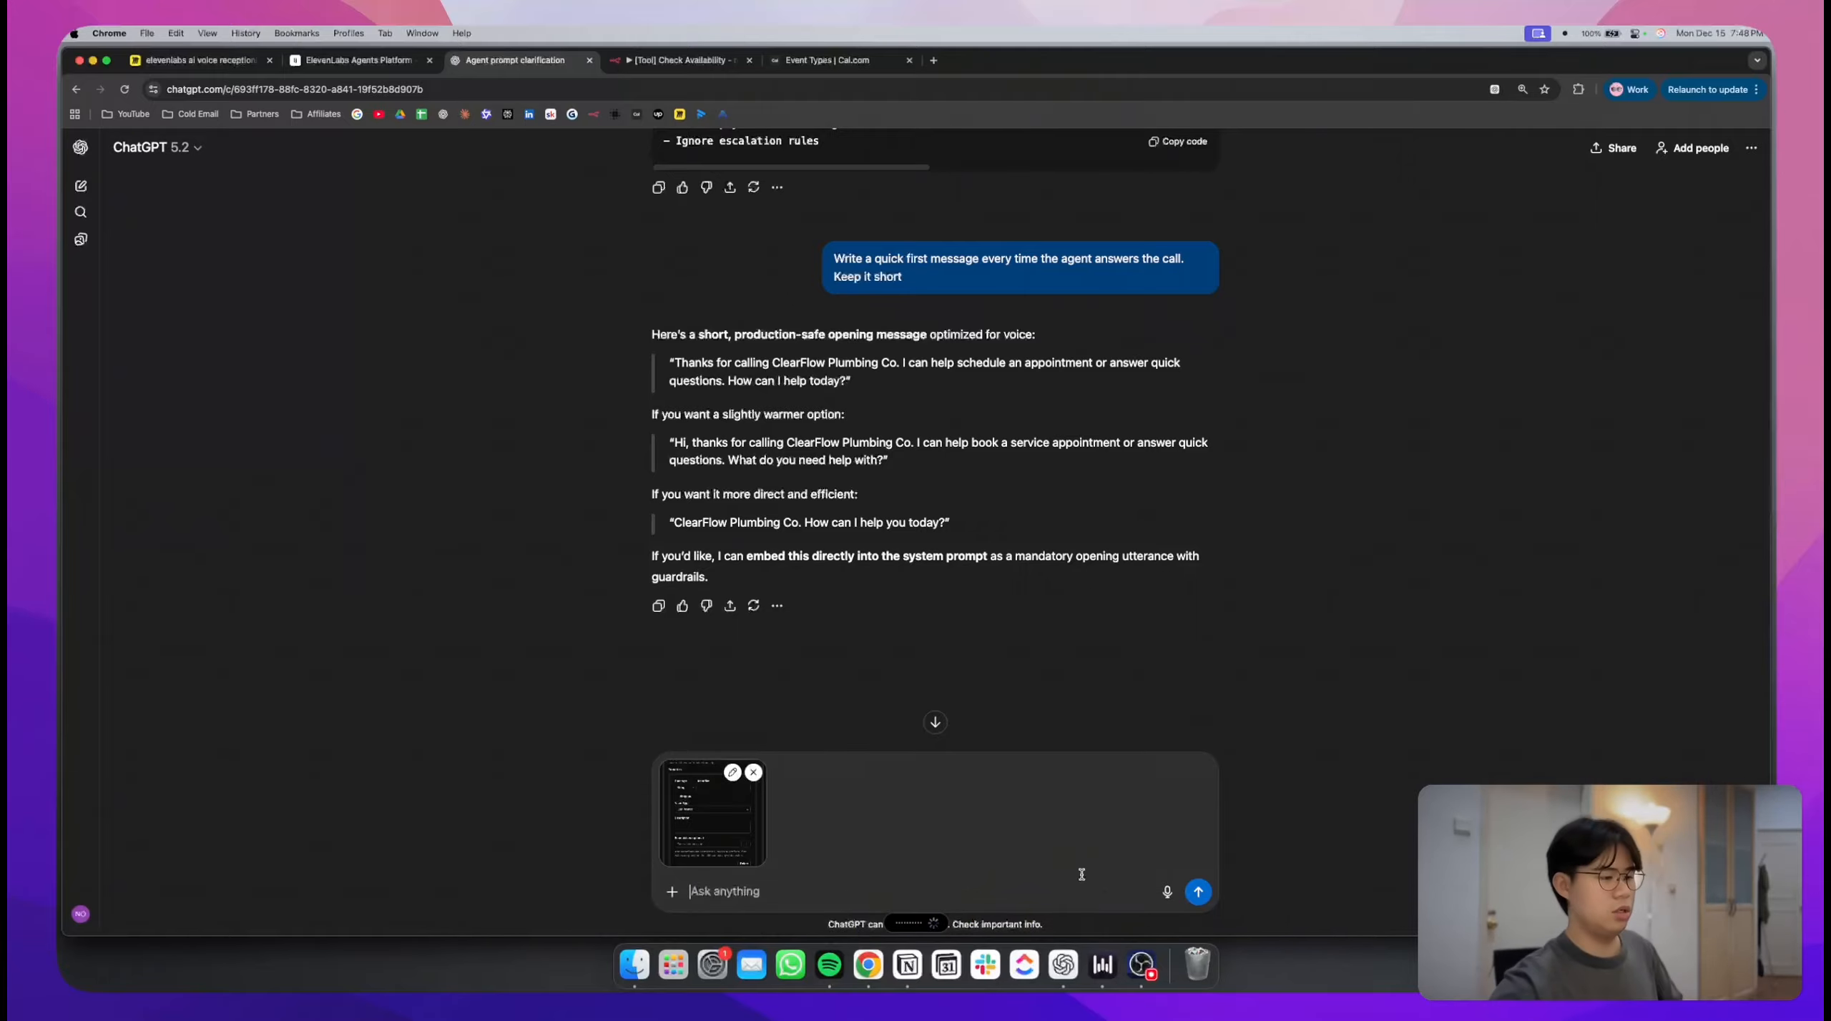
click(1198, 892)
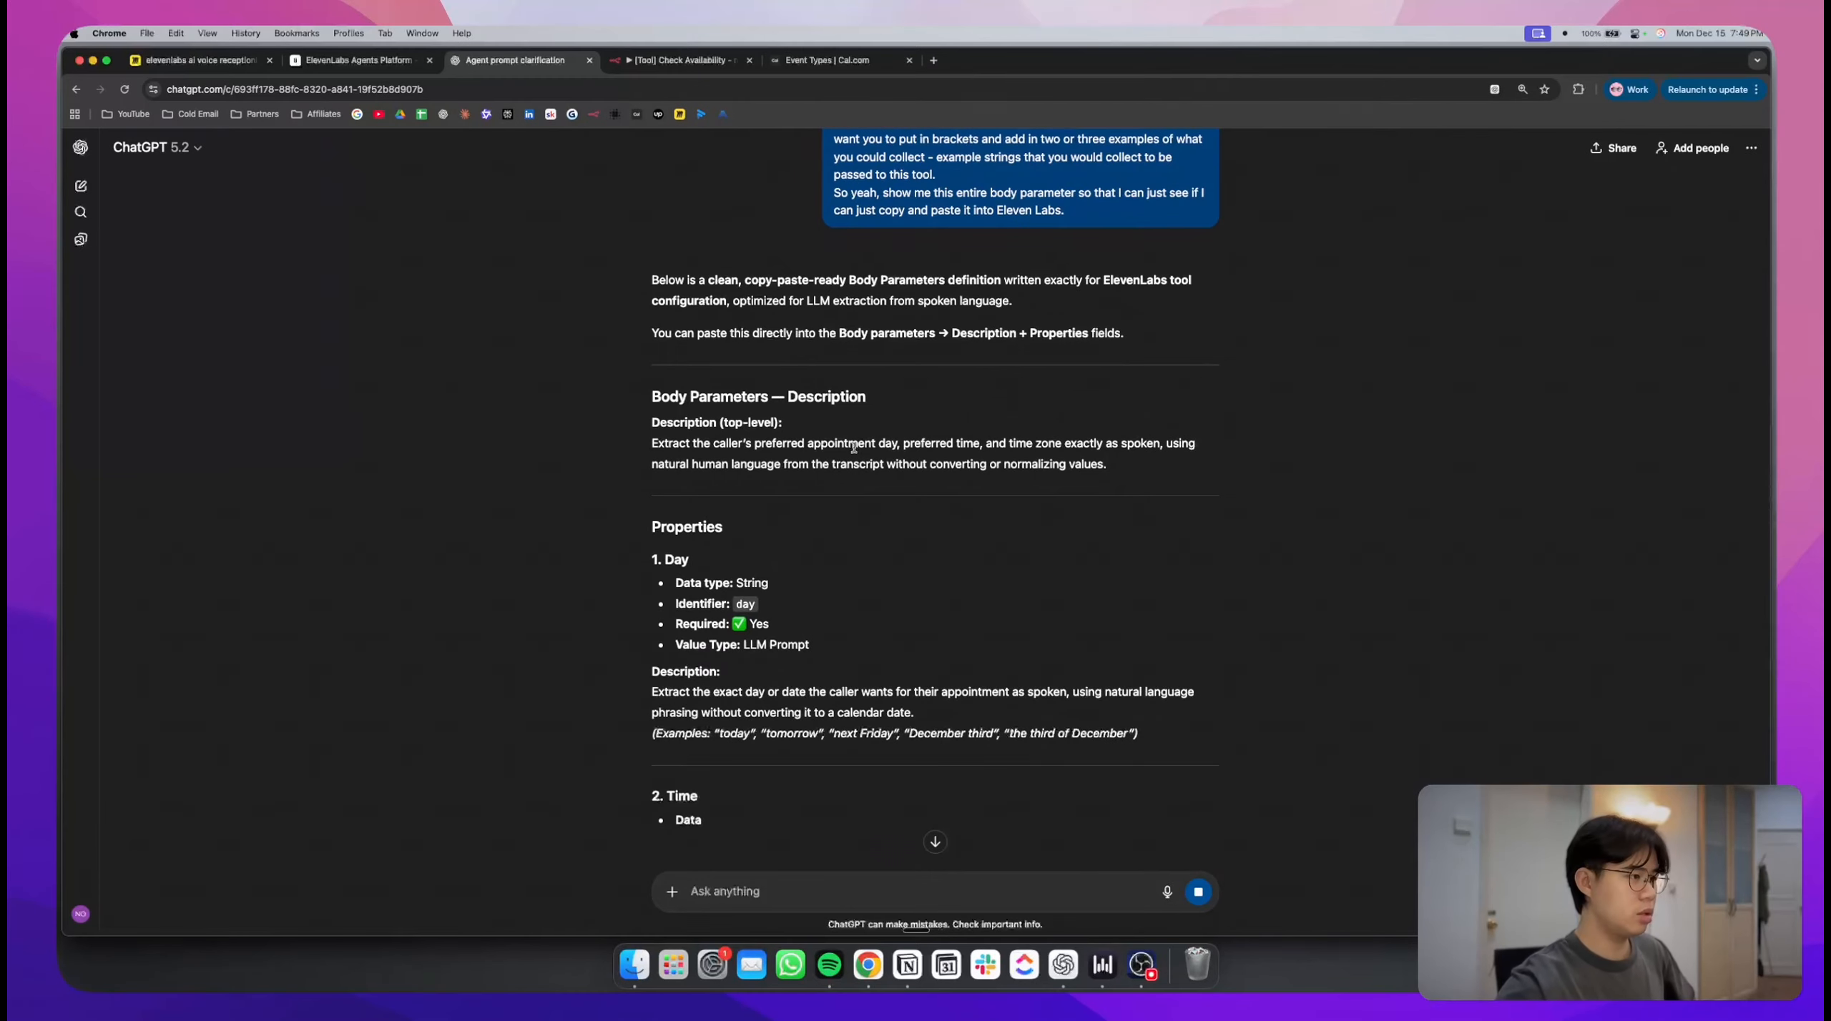
- Copy ChatGPT's top-level description and paste it as the body parameters description in the ElevenLabs tool form
triple_click(918, 455)
key(super+c)
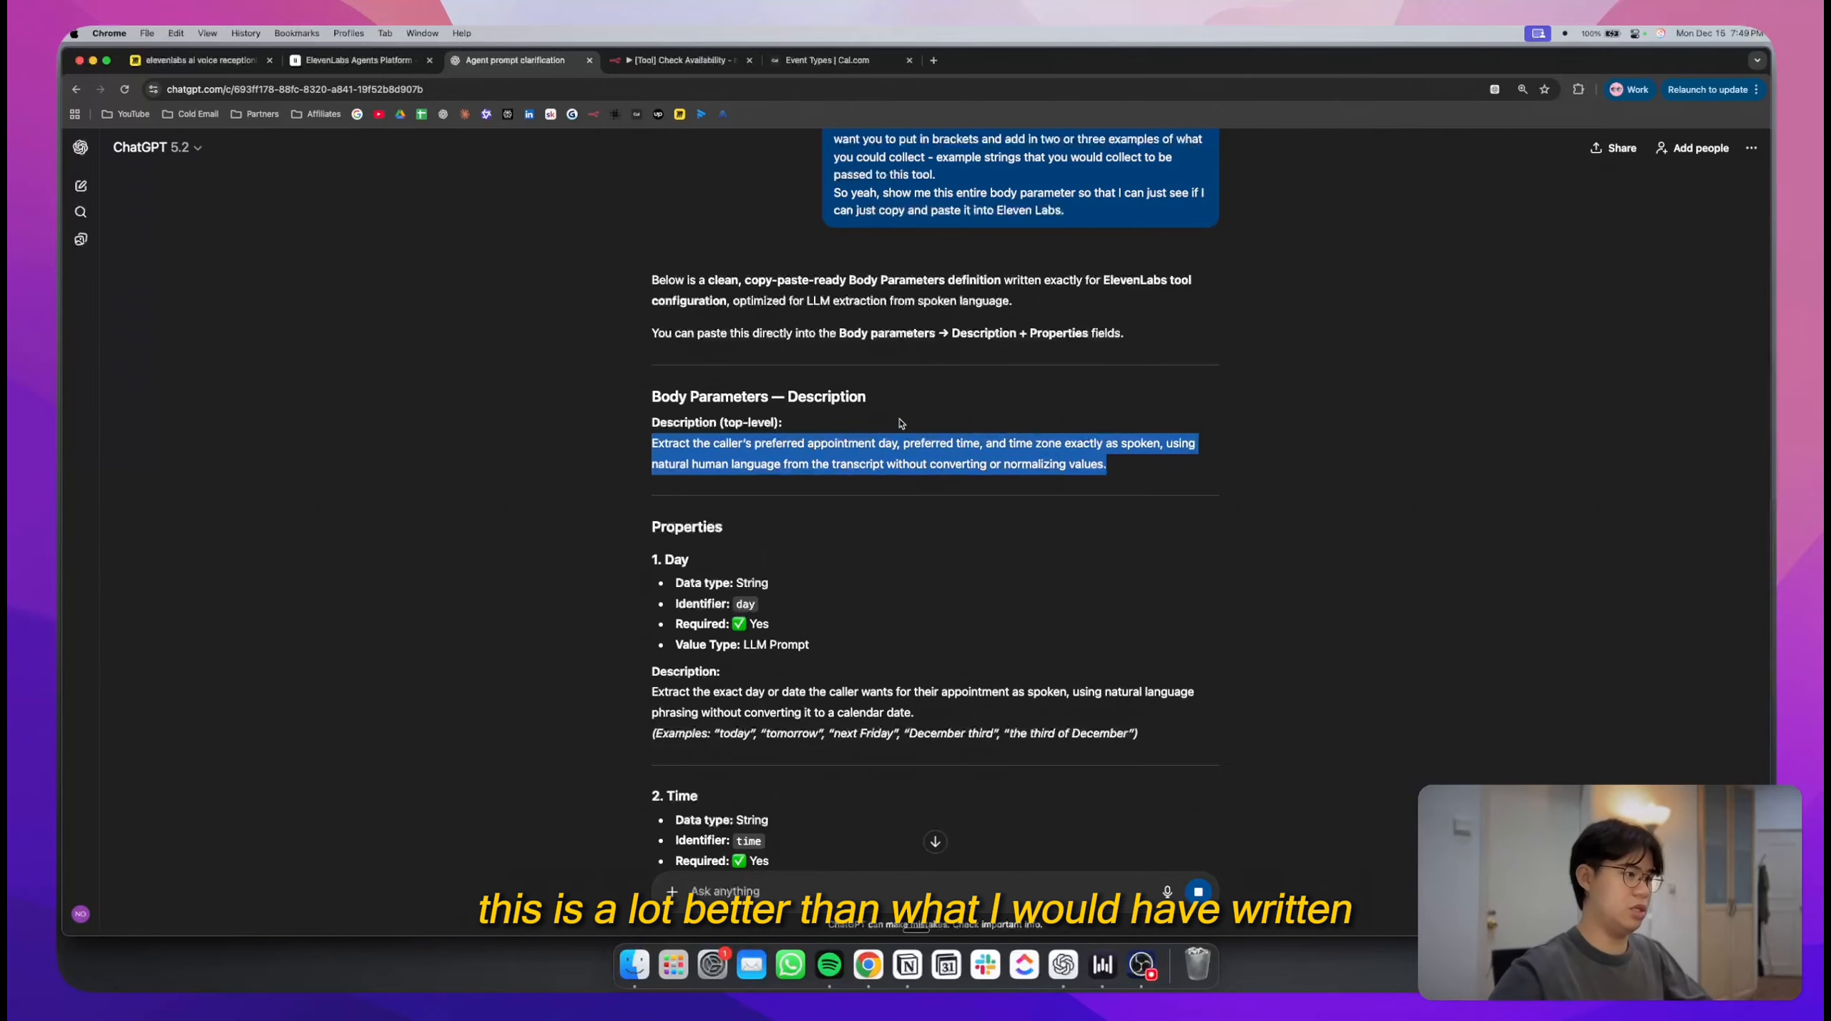
key(ctrl+shift+Tab)
scroll(1499, 372, up, 8)
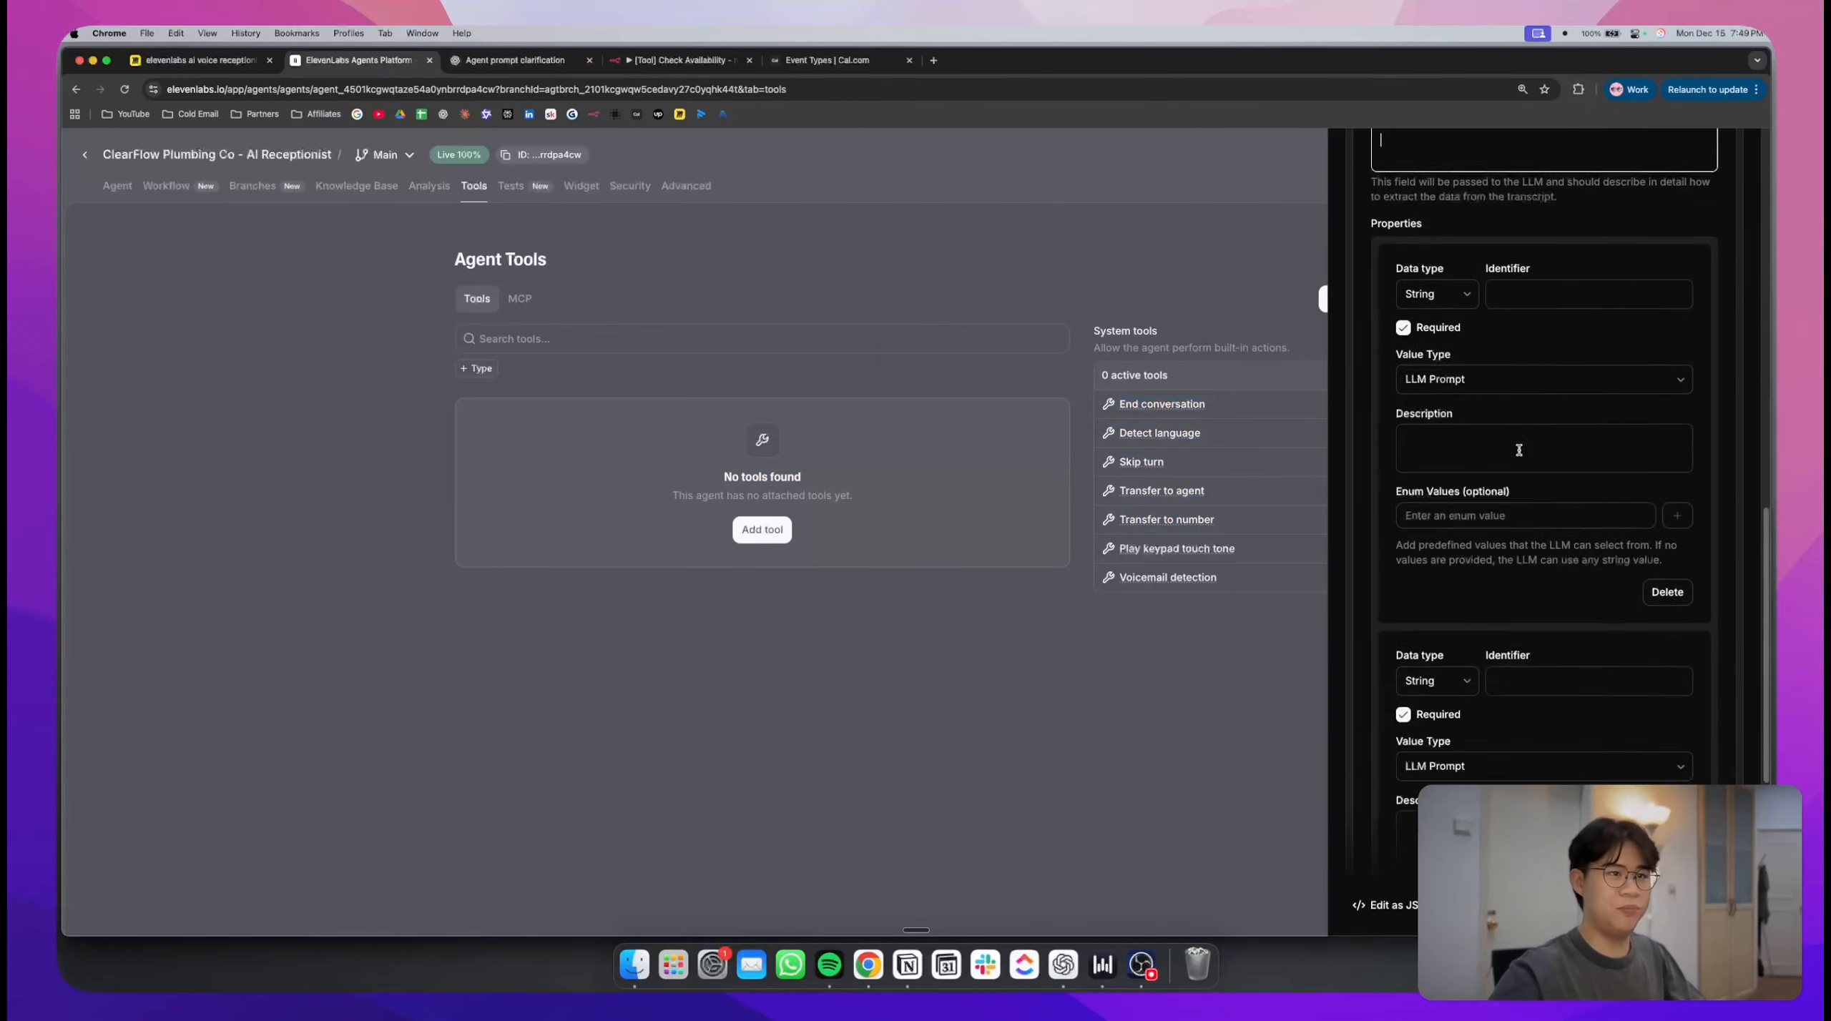
click(1498, 358)
key(super+v)
scroll(1509, 354, up, 2)
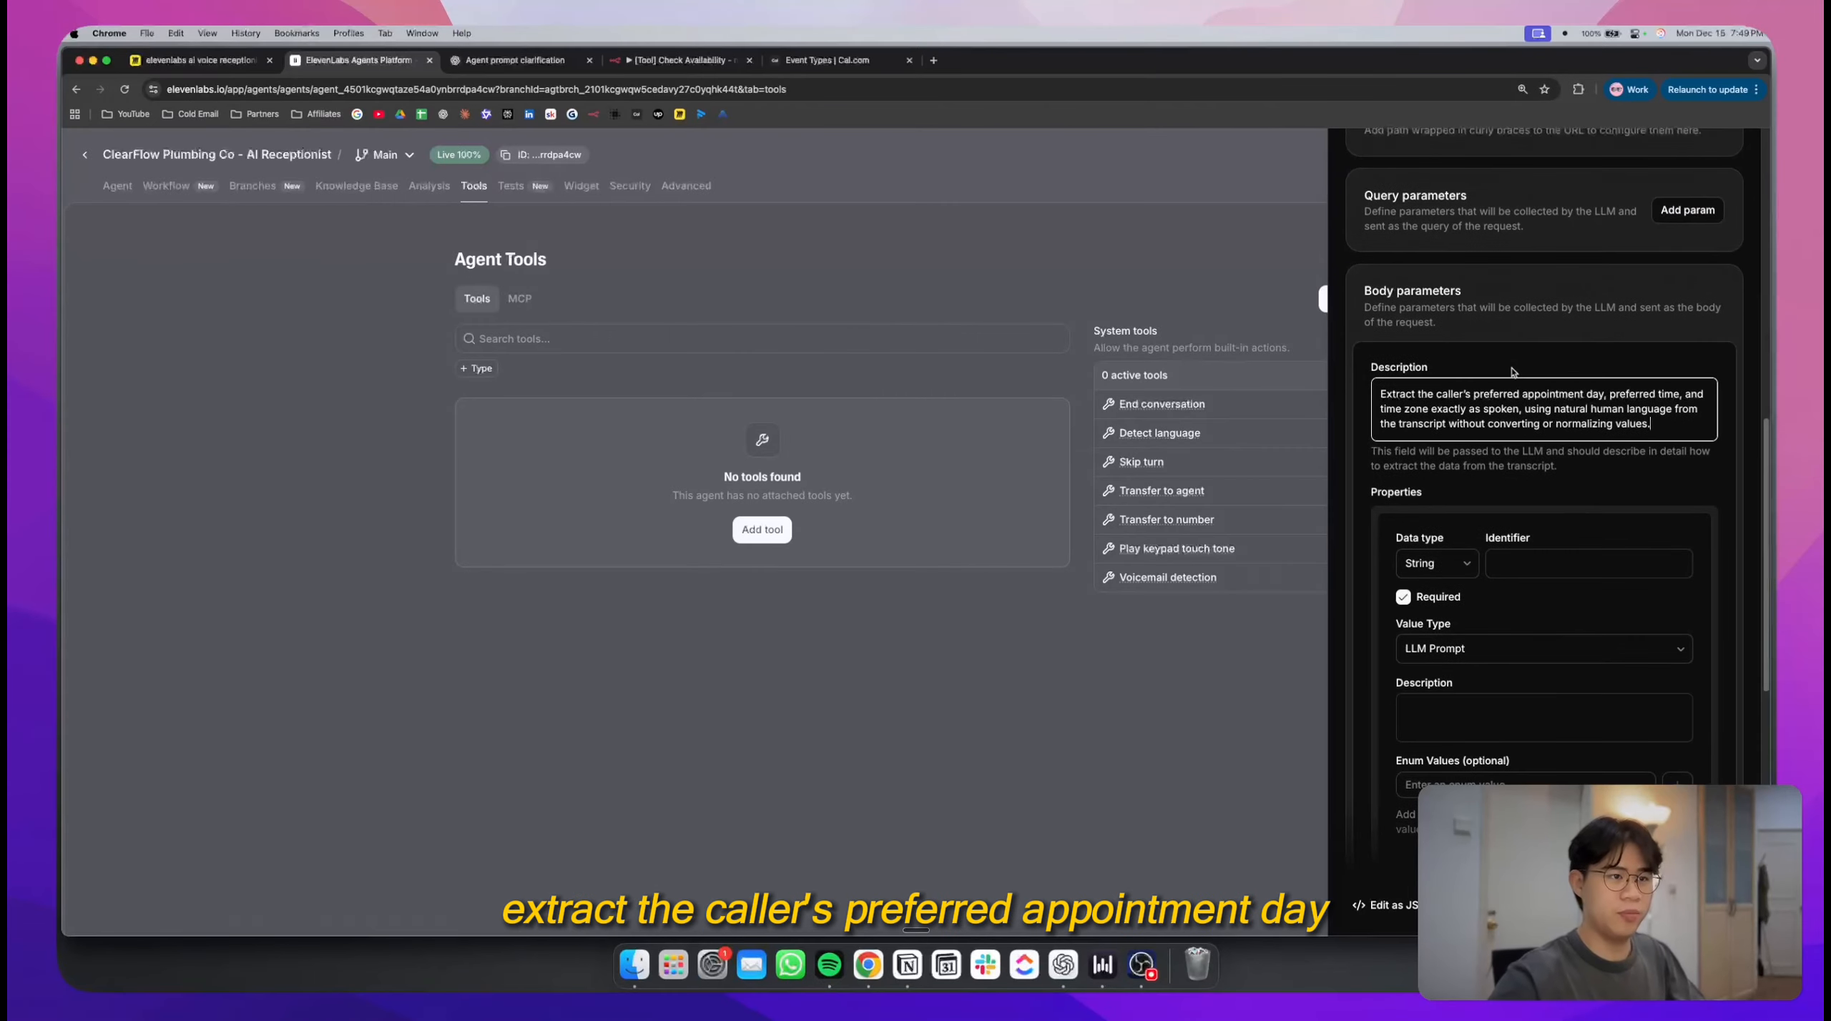
scroll(1517, 357, up, 5)
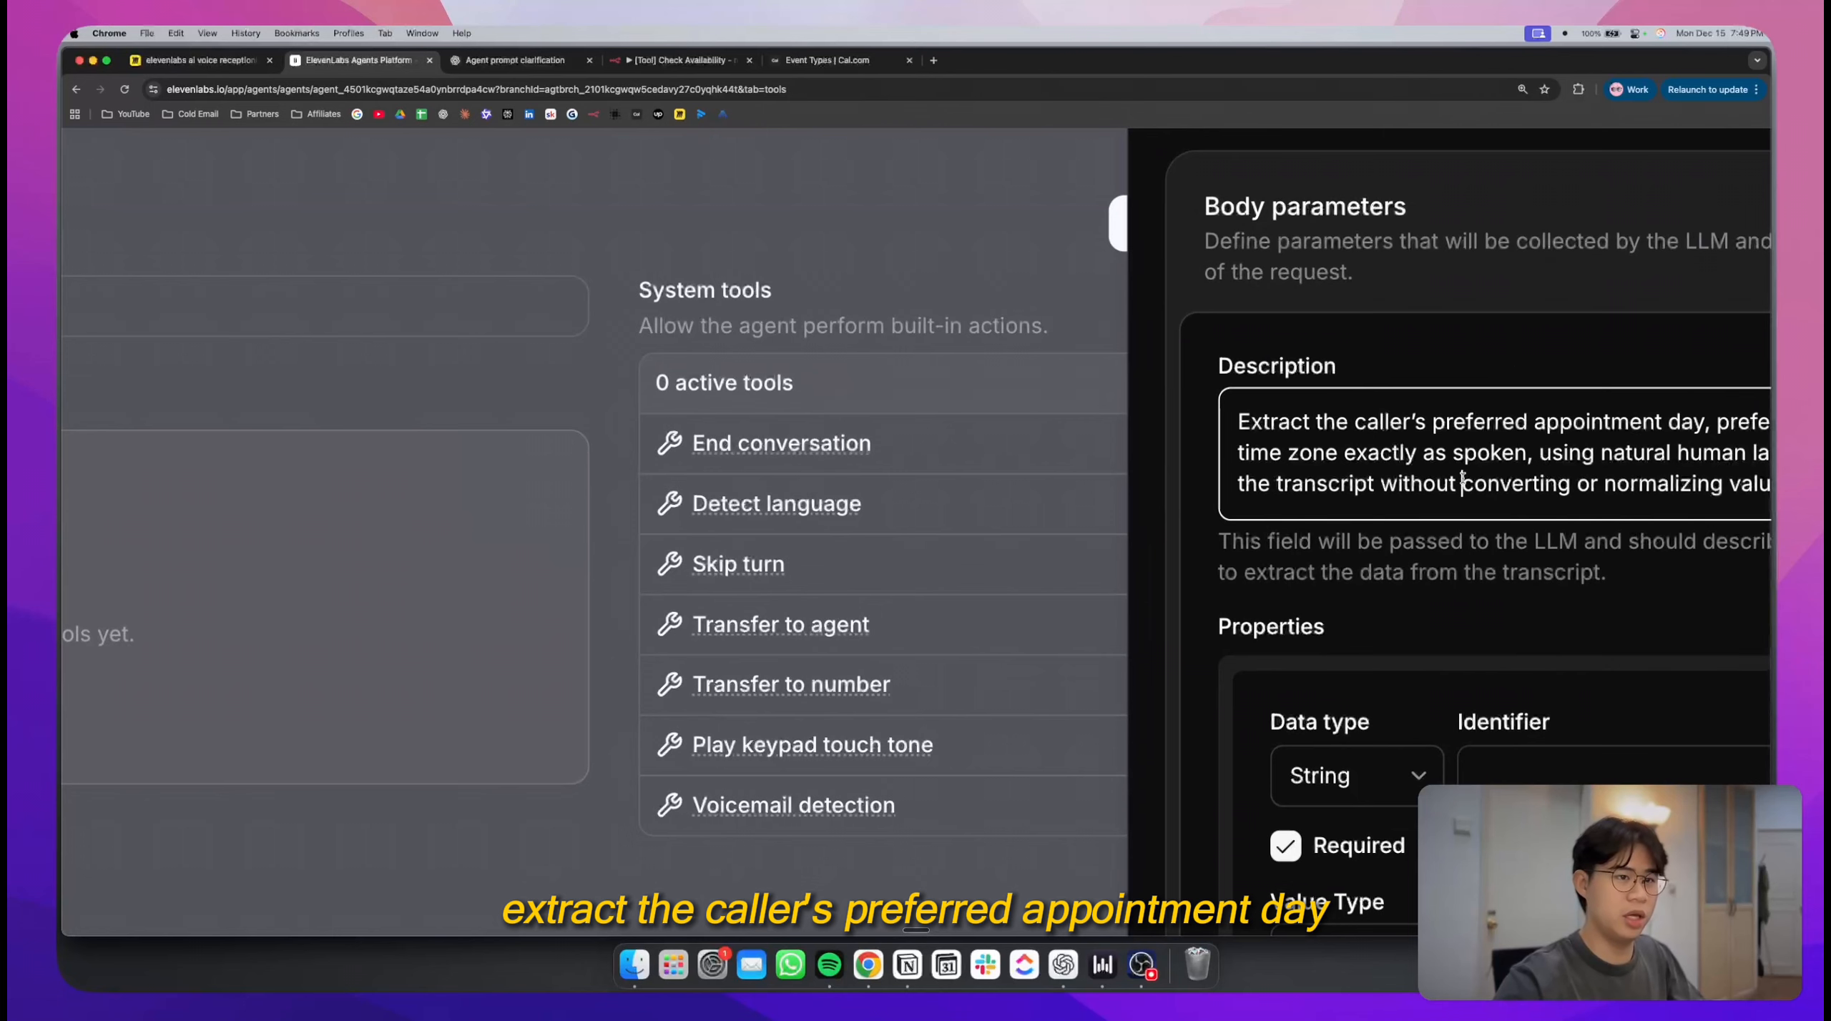
scroll(1464, 483, down, 5)
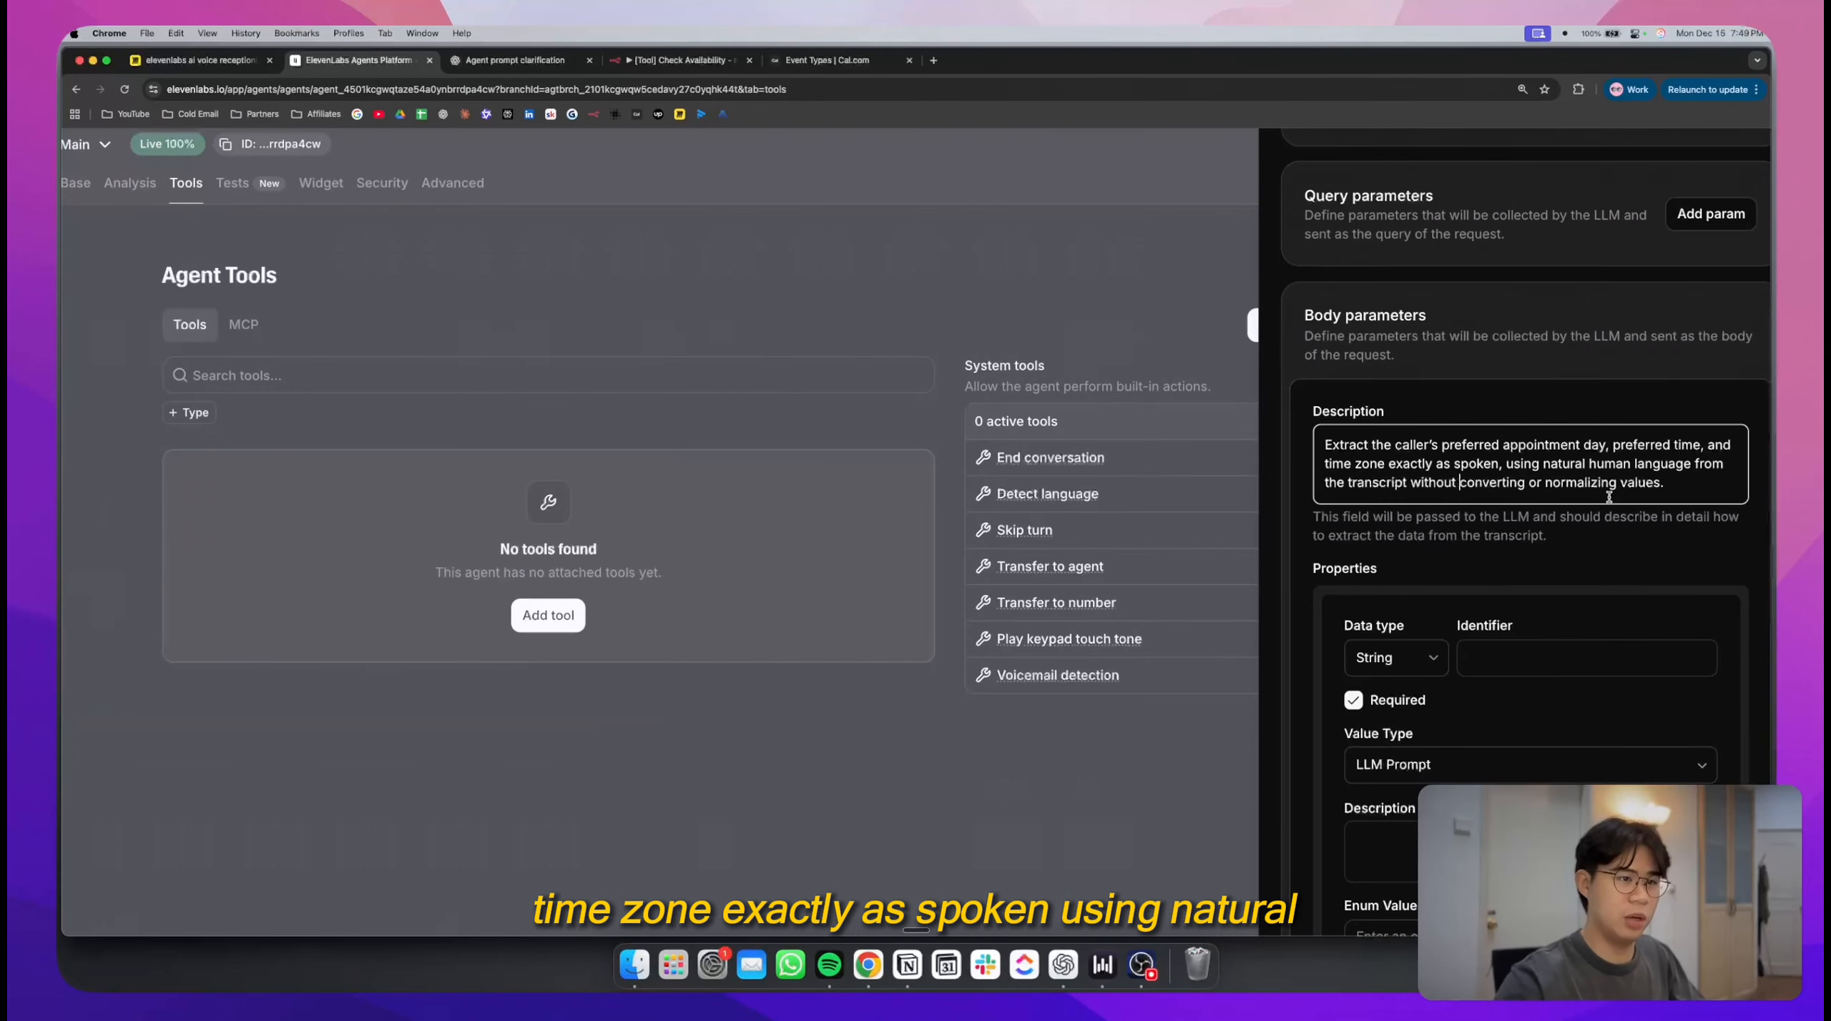
scroll(1609, 497, down, 2)
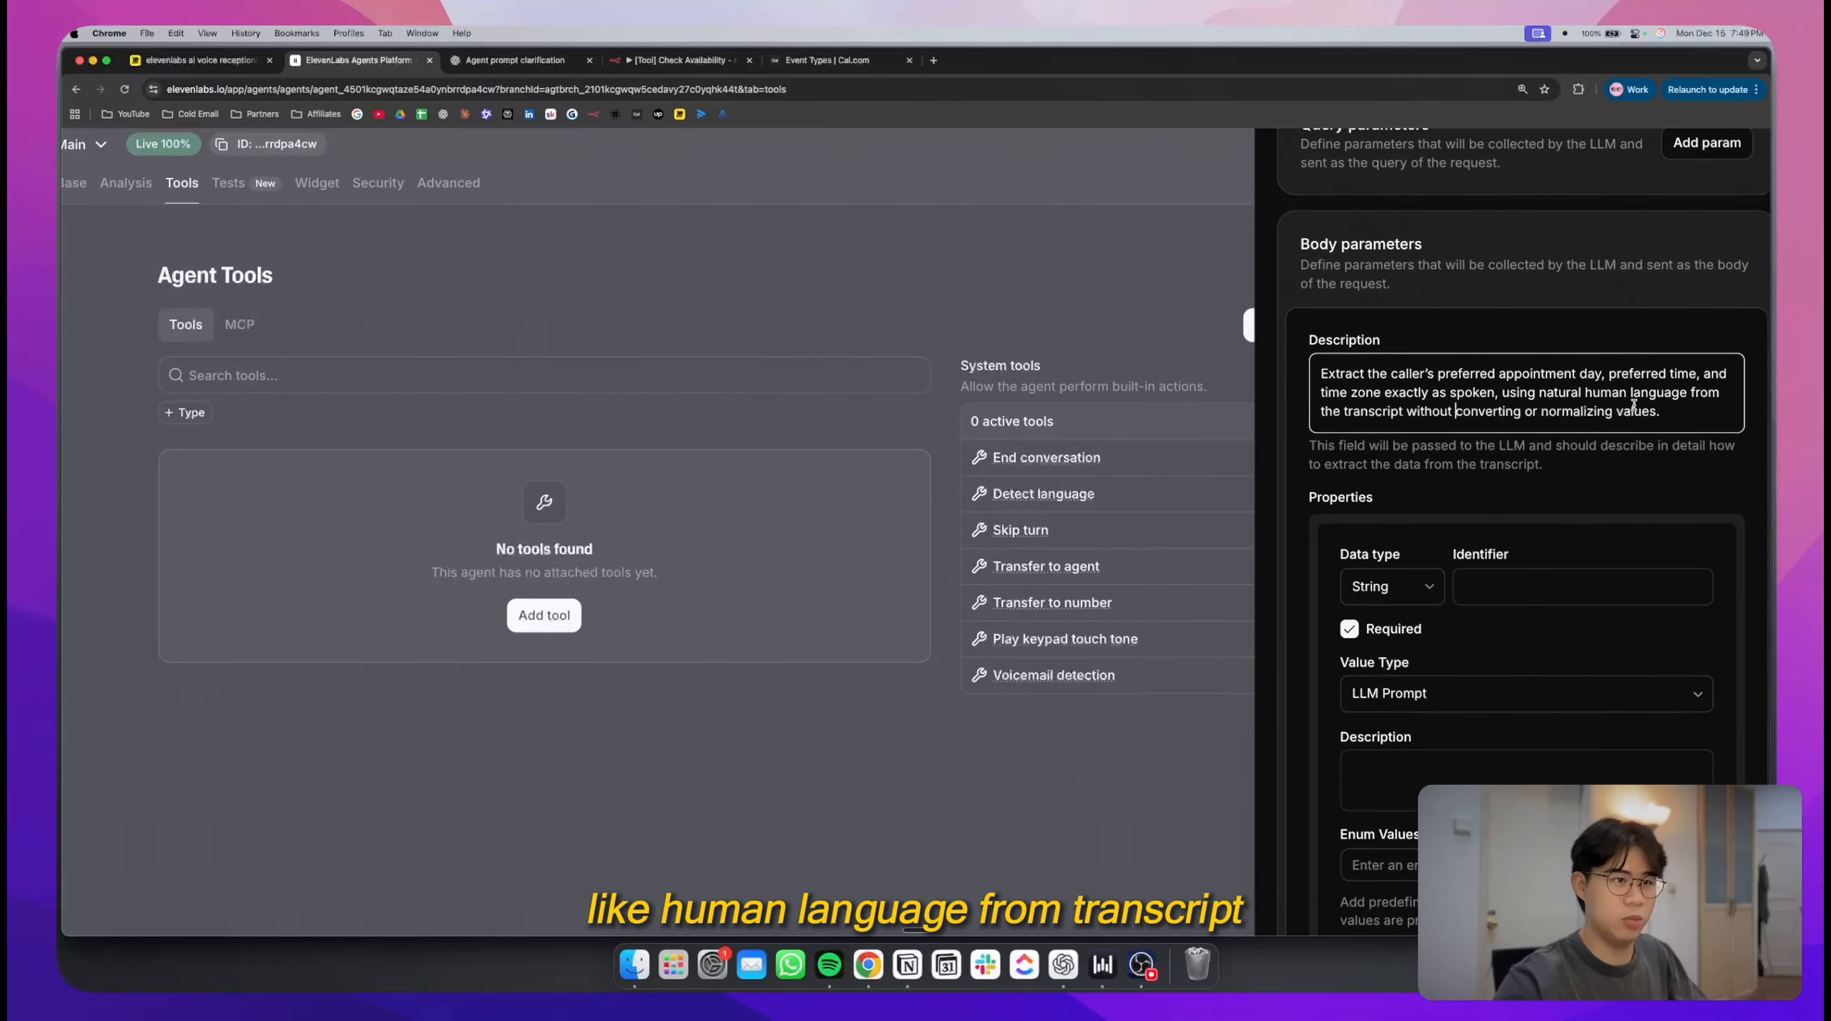
scroll(1556, 477, down, 3)
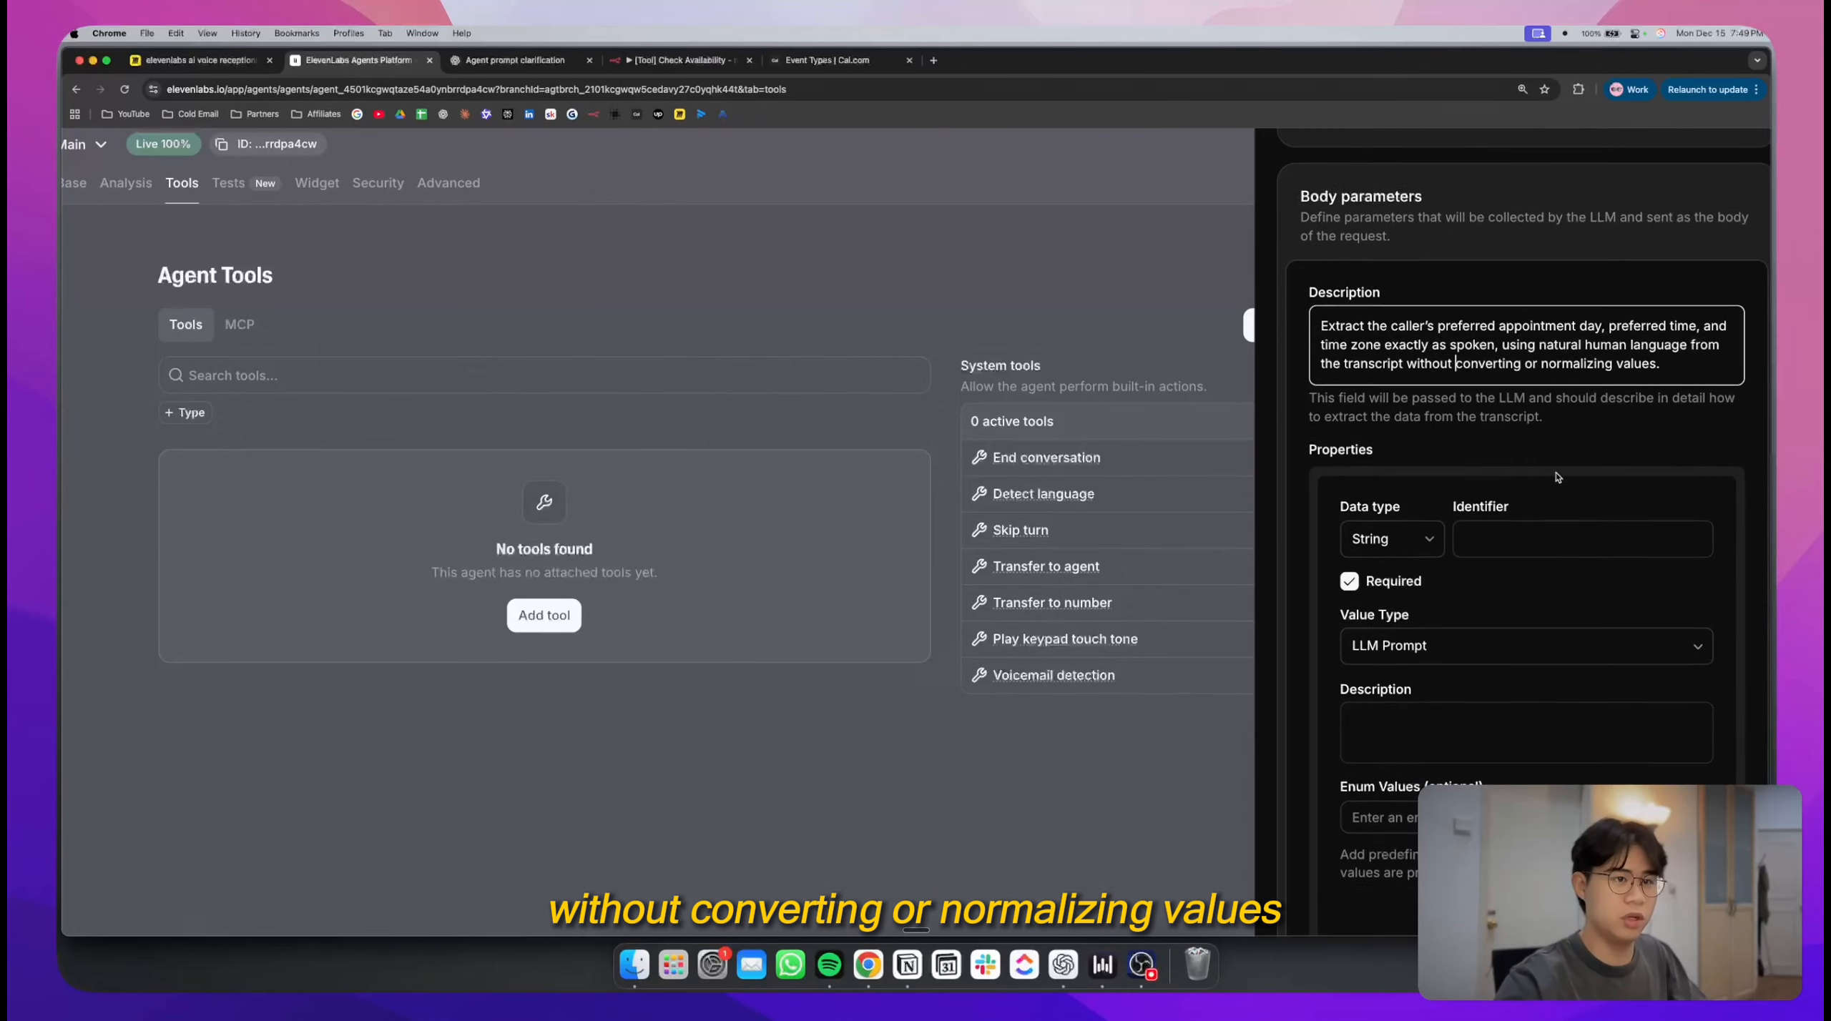
- Copy the identifier day from ChatGPT's answer and paste it as the first body property's identifier in ElevenLabs
key(ctrl+Tab)
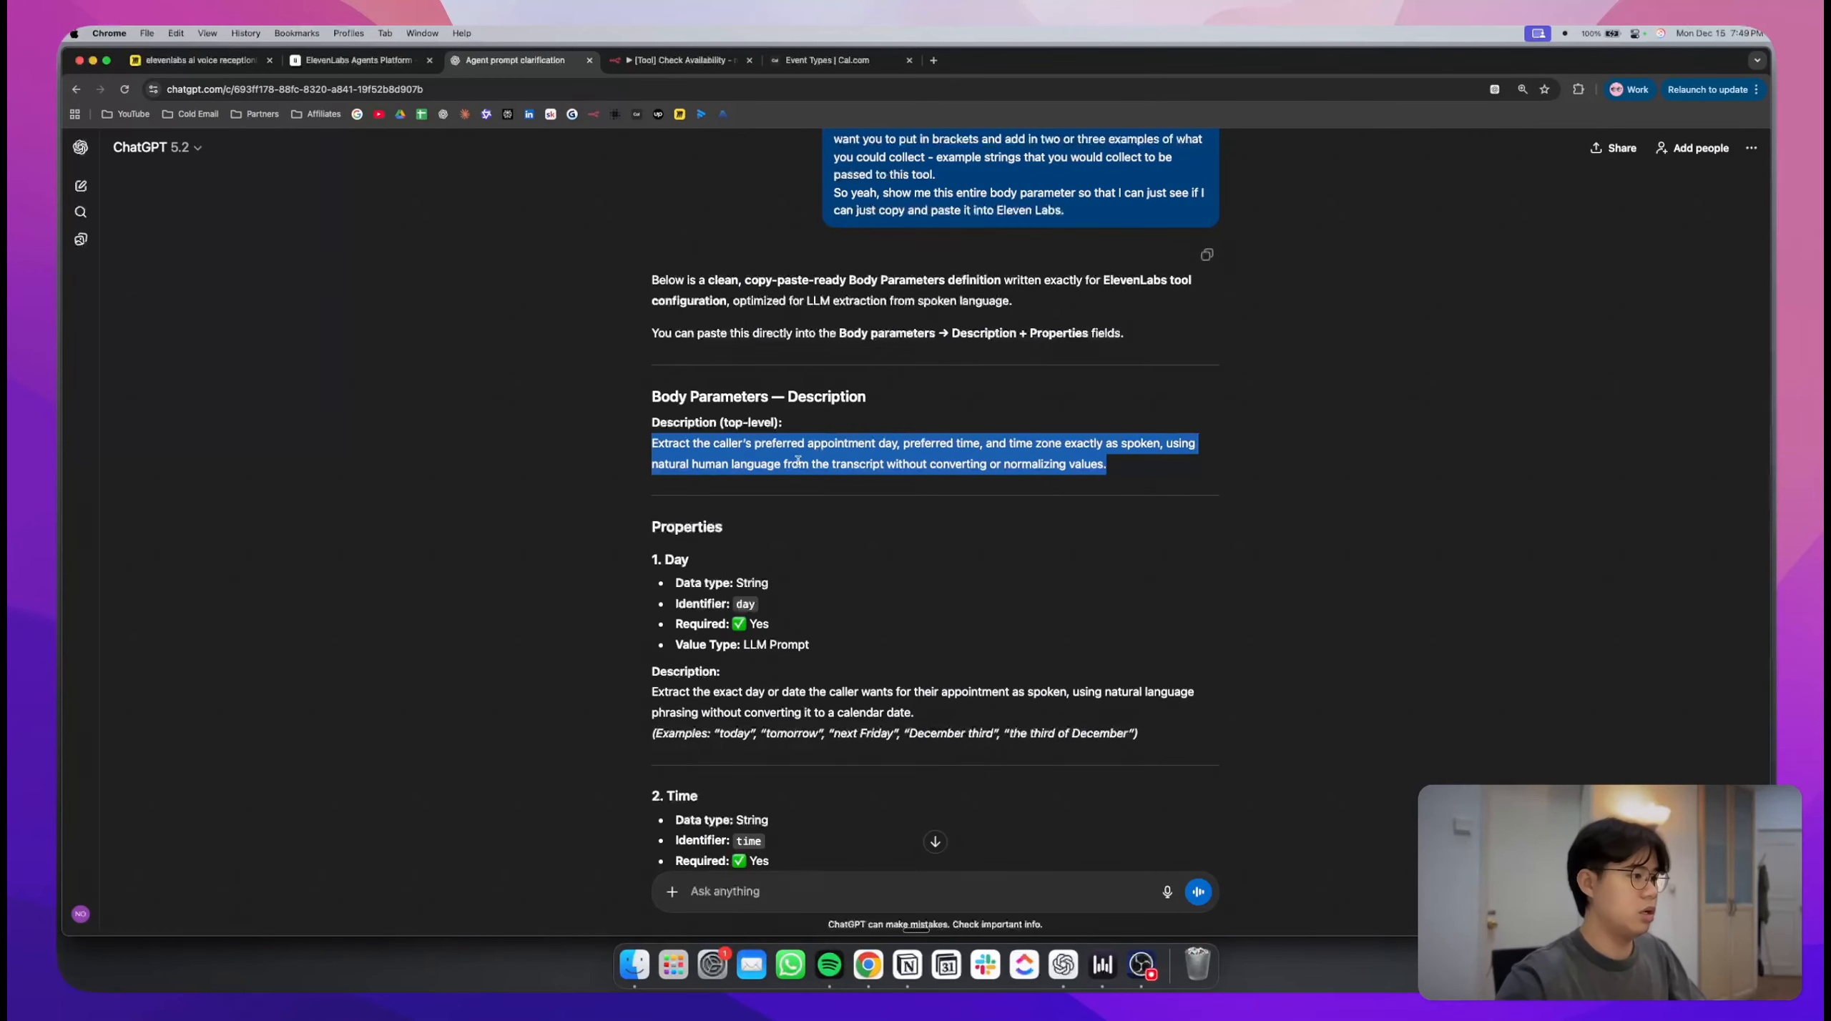
scroll(745, 469, down, 2)
double_click(746, 493)
key(super+c)
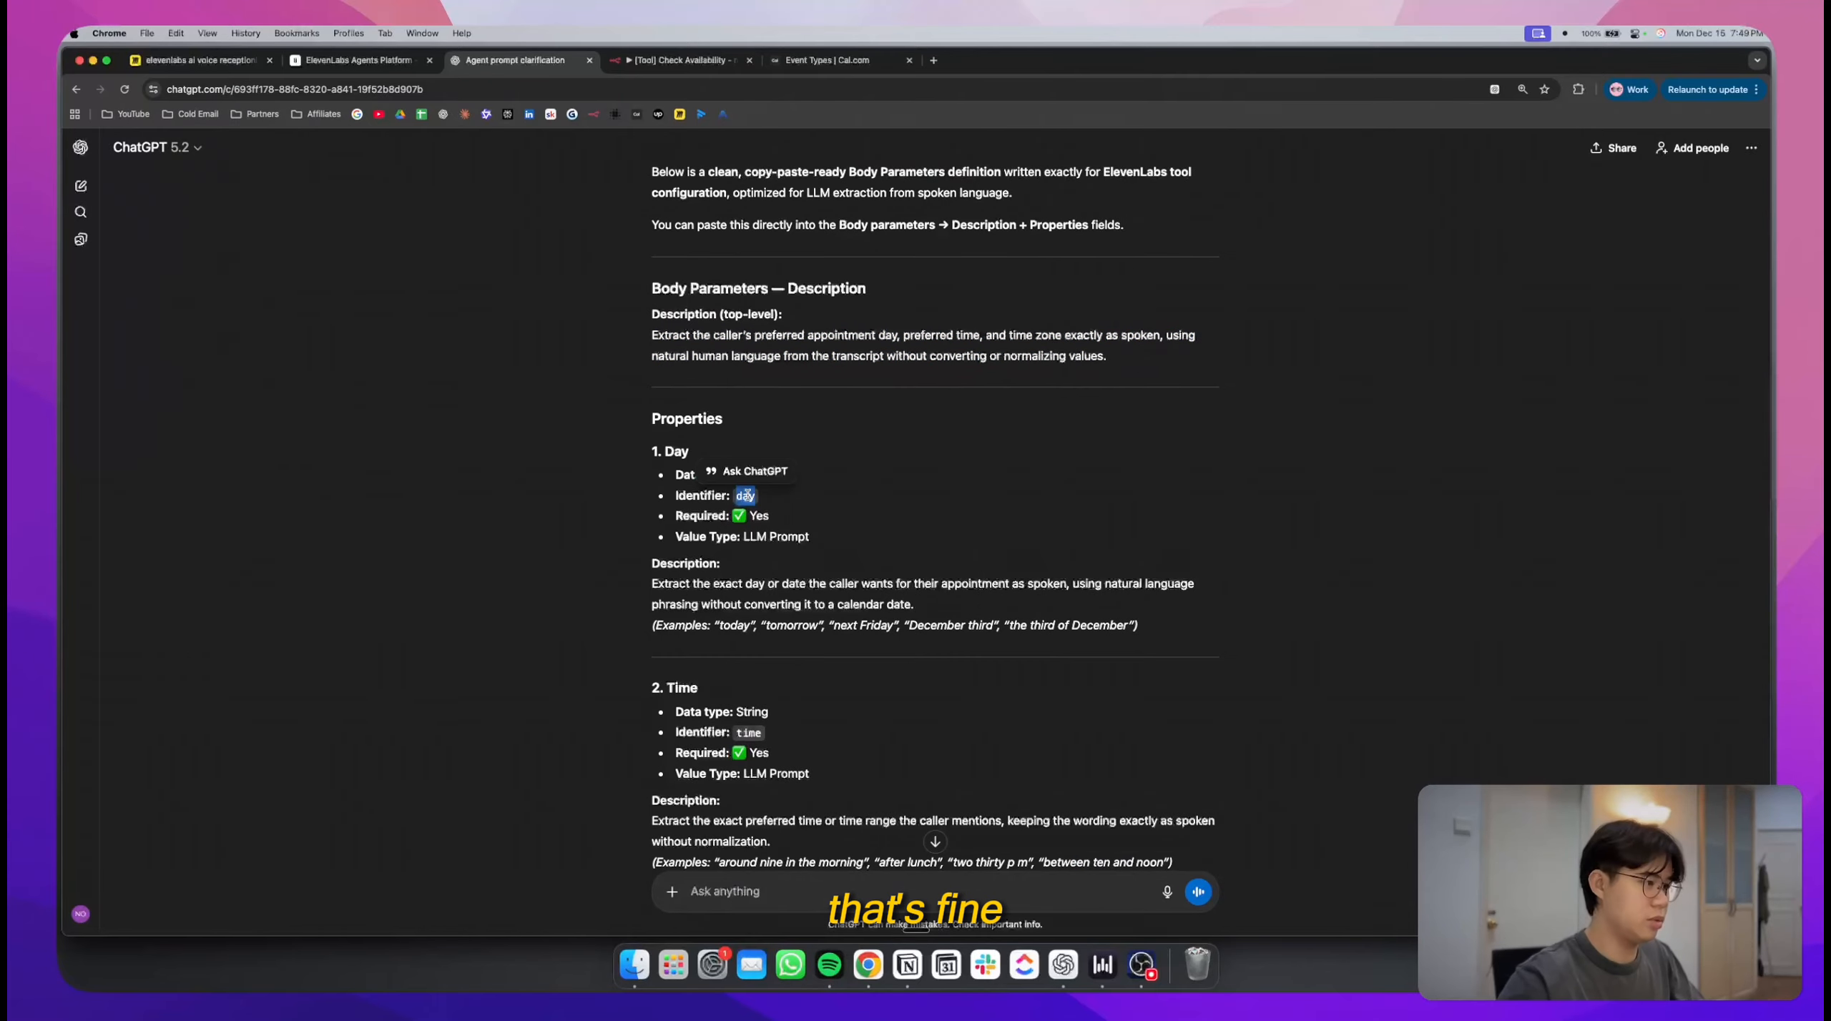
key(ctrl+shift+Tab)
click(1552, 408)
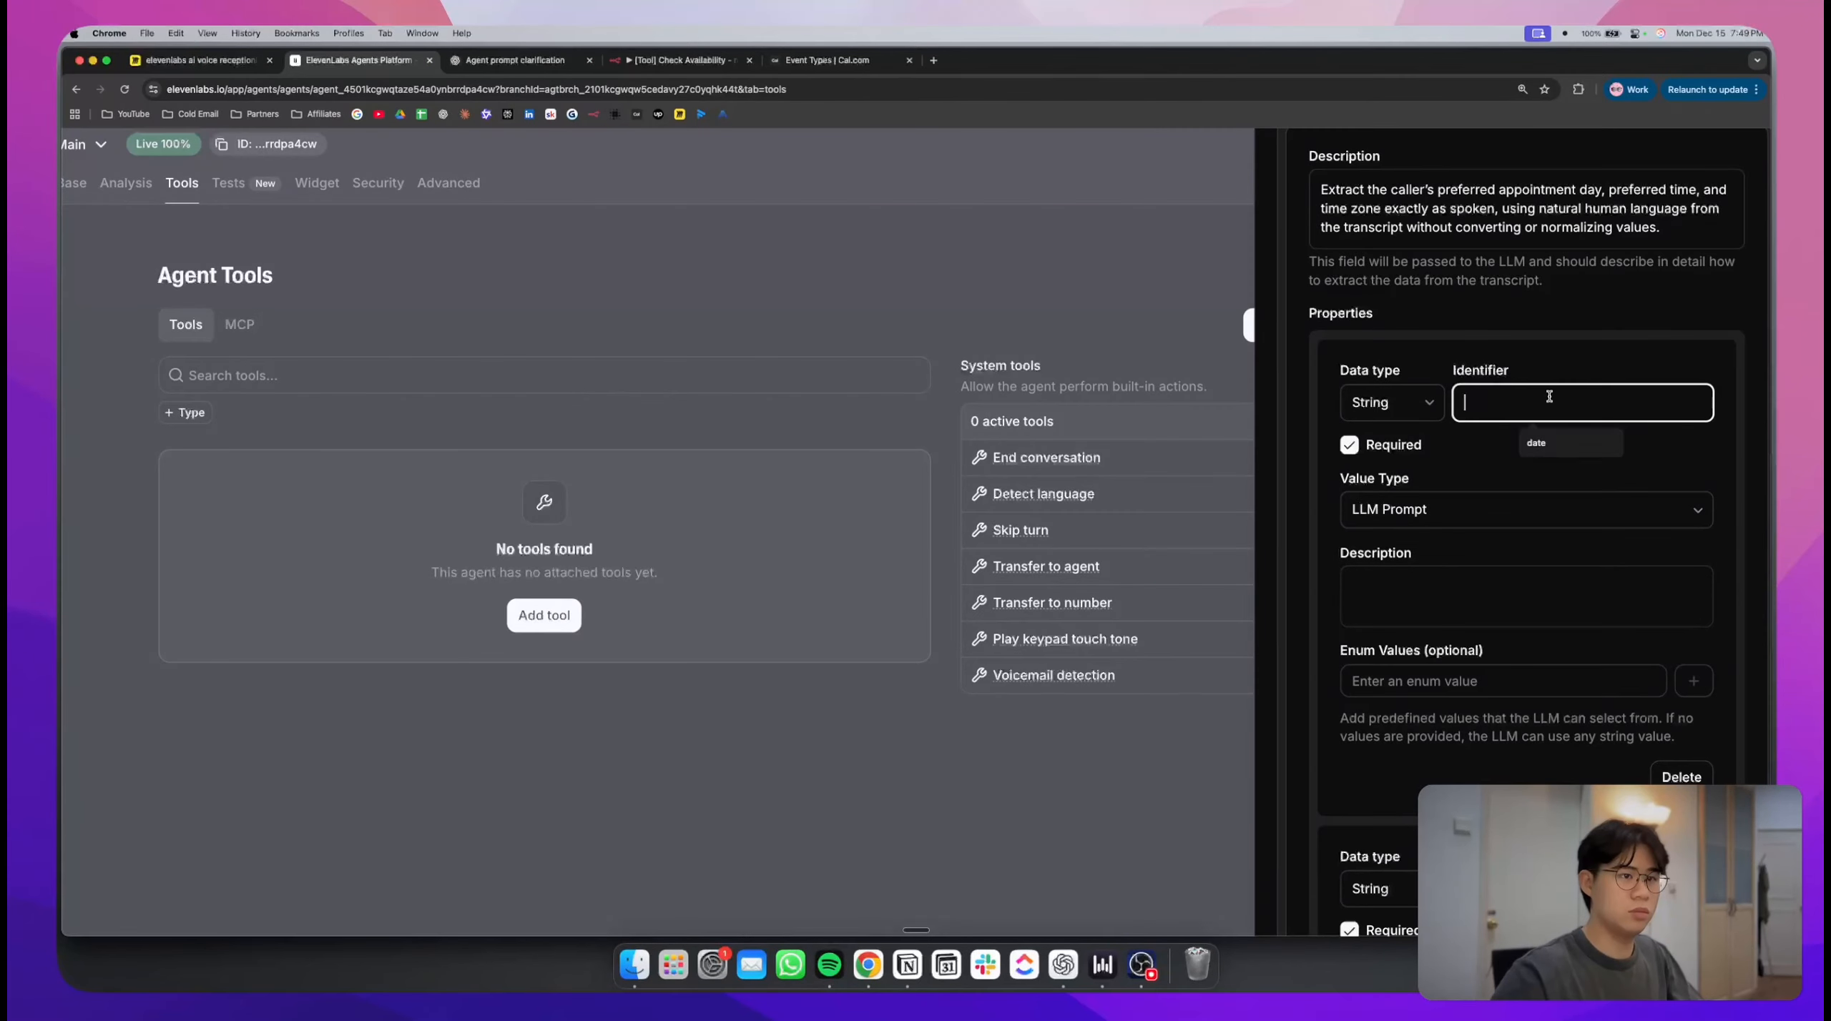
key(super+v)
- Copy ChatGPT's description for the day property, including its bracketed examples, and paste it as the day property's description in ElevenLabs
key(ctrl+Tab)
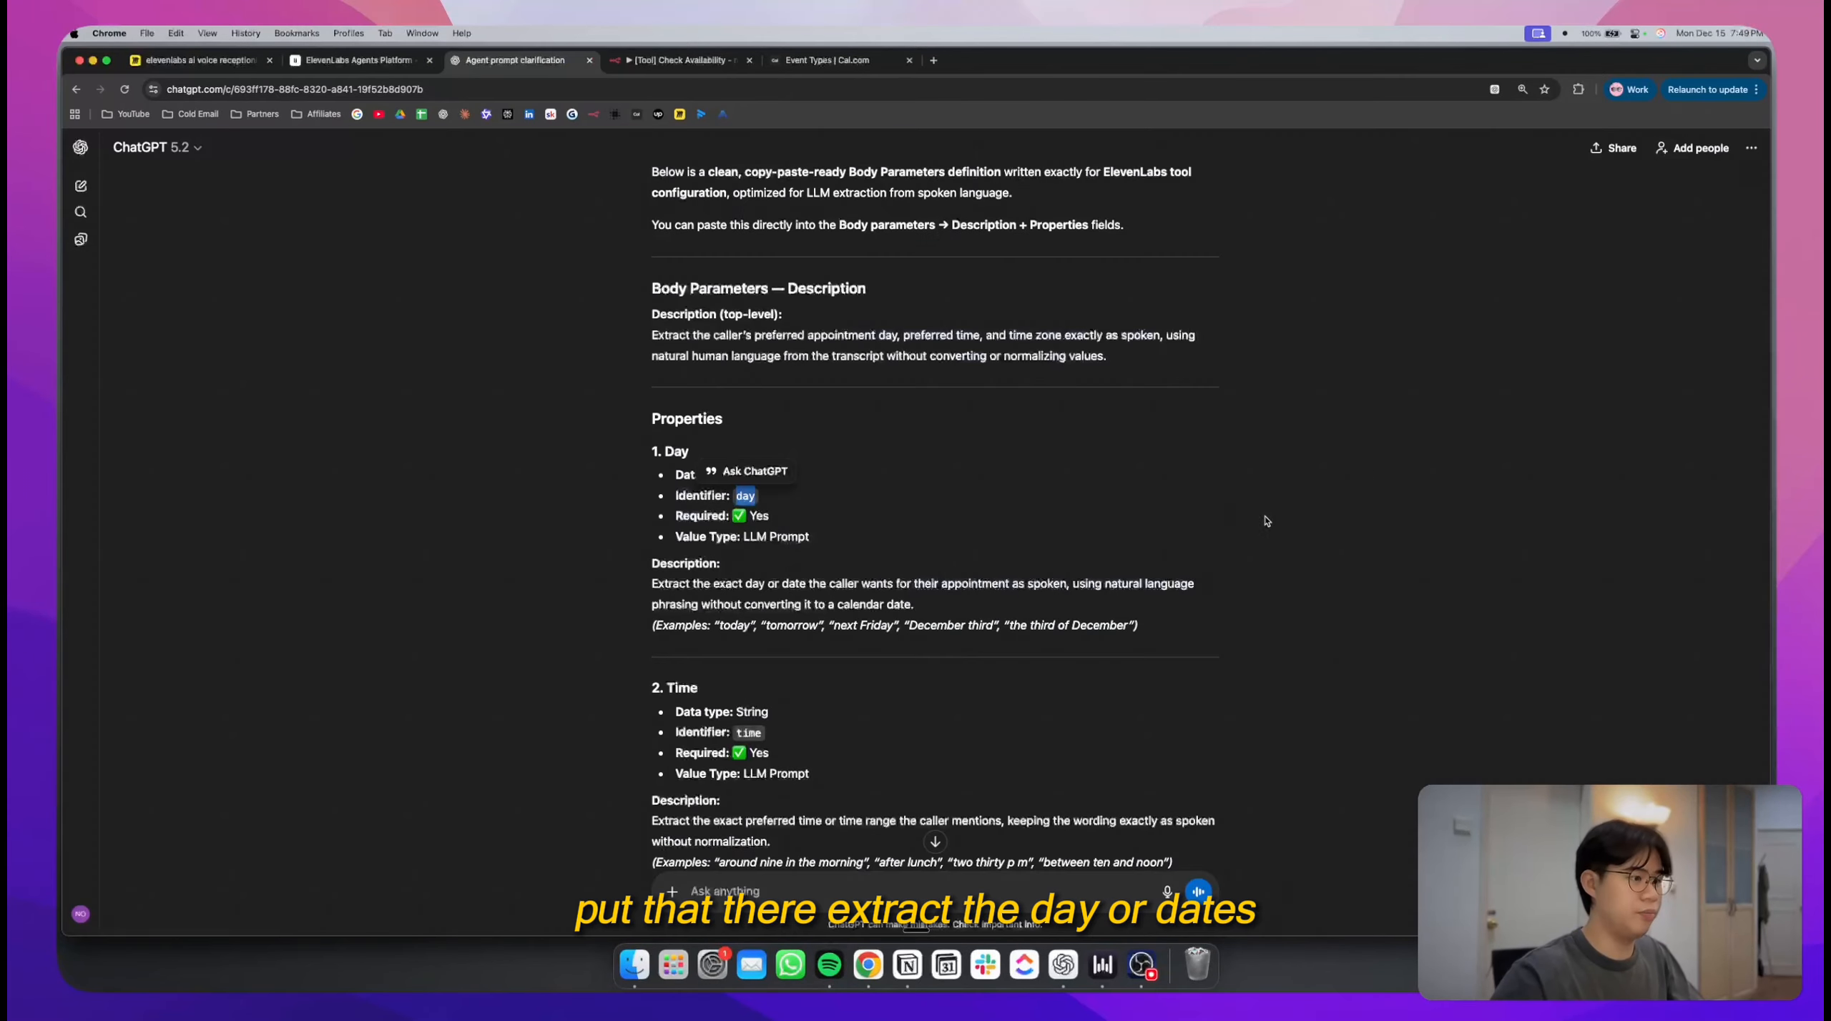
triple_click(775, 589)
click(1076, 627)
drag(1143, 628, 651, 584)
key(super+c)
key(ctrl+shift+Tab)
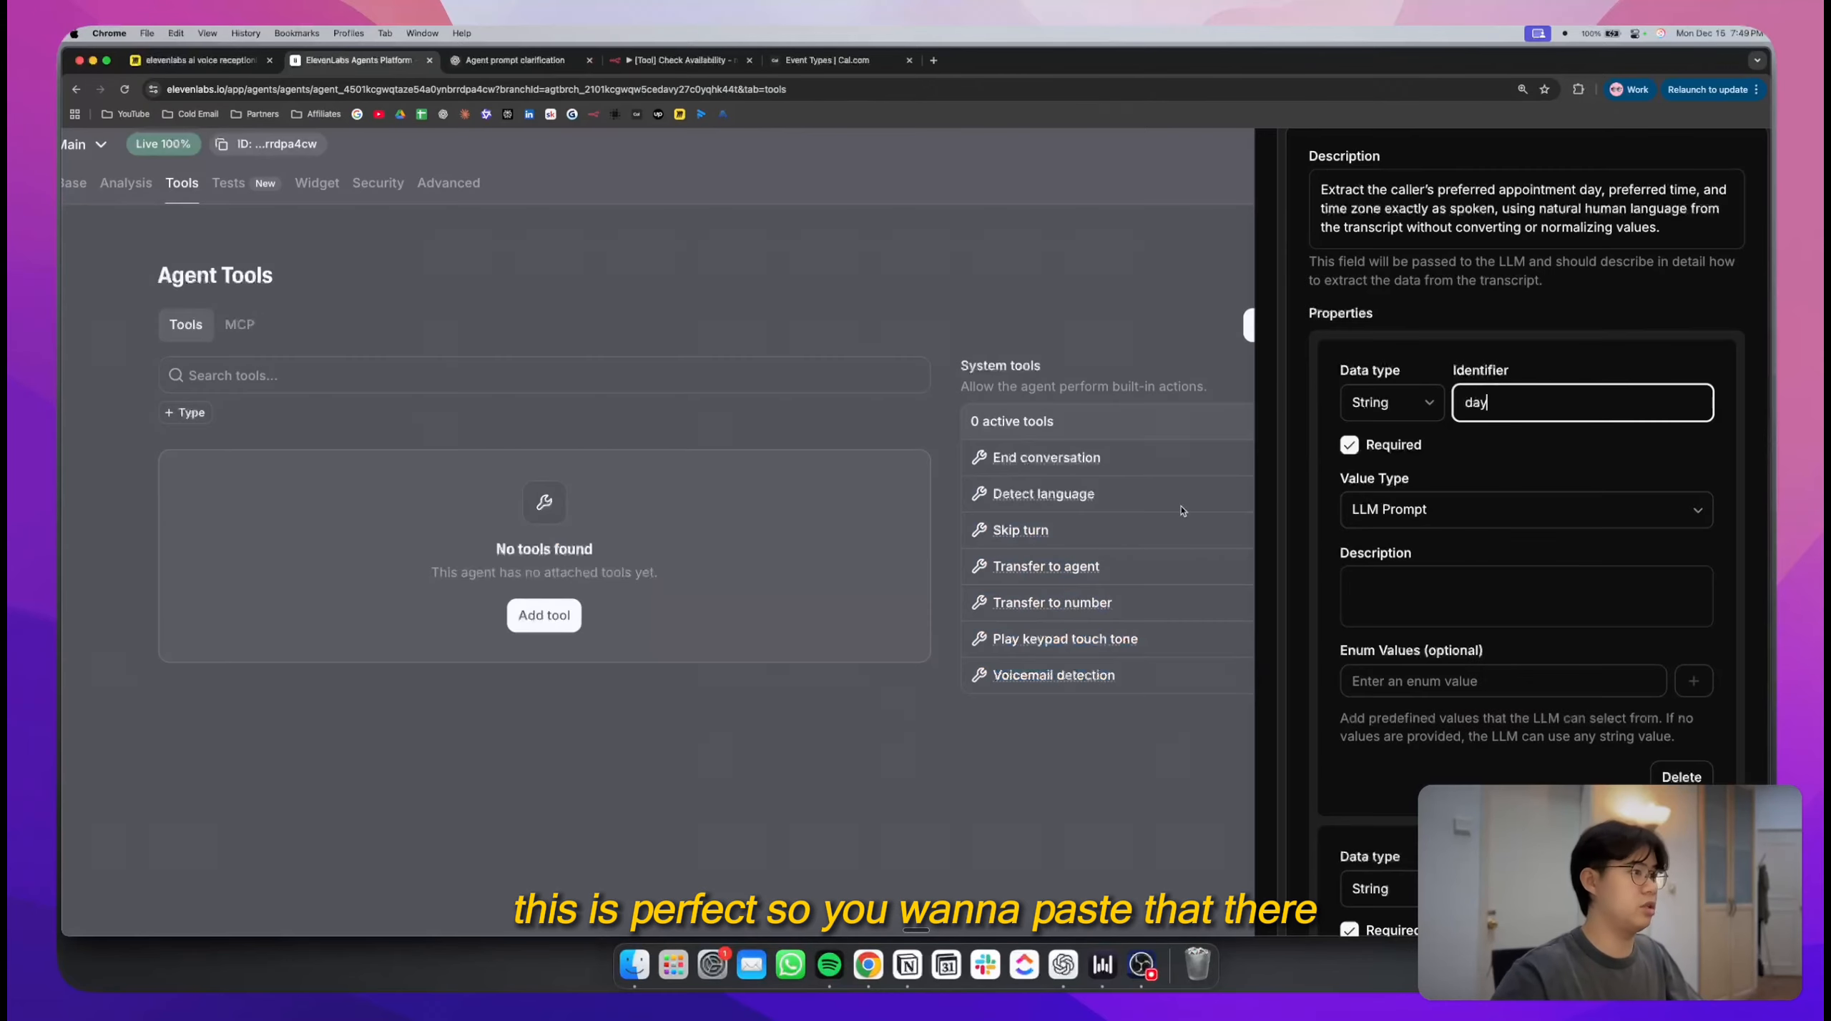
click(1423, 572)
key(super+v)
scroll(1365, 560, down, 4)
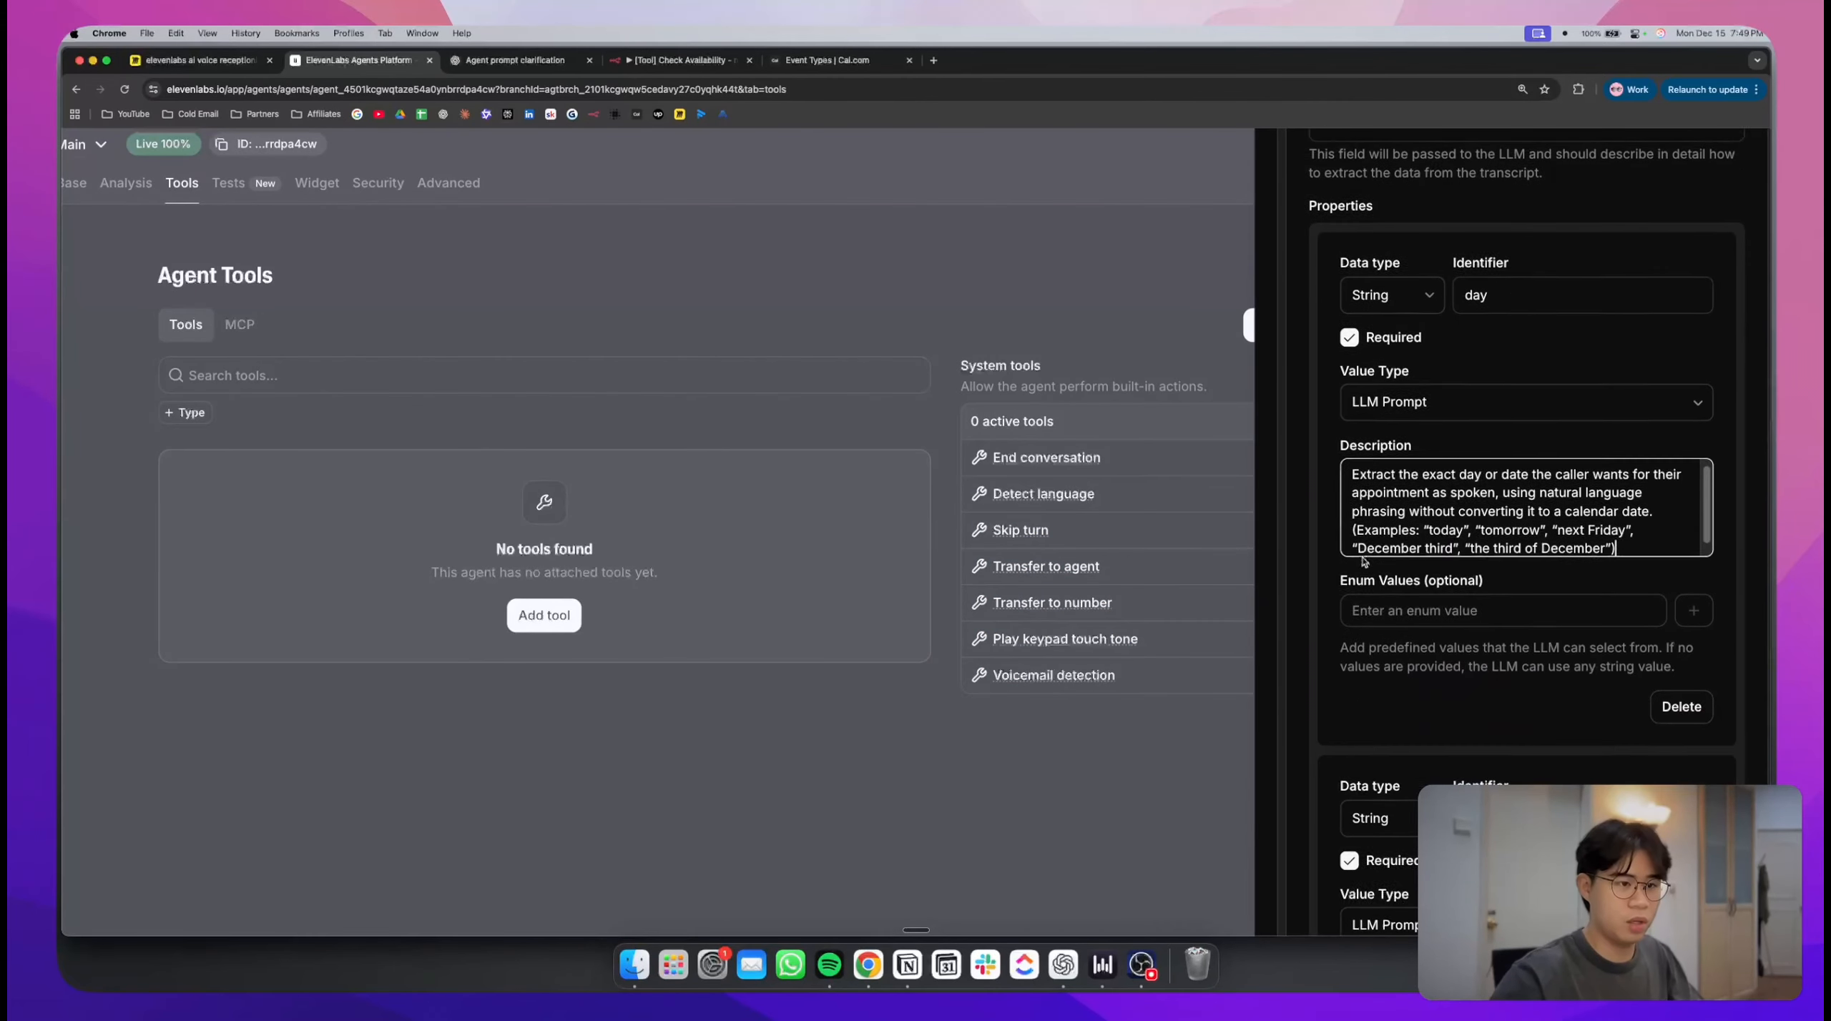
- Copy the Time property's description with its bracketed examples from ChatGPT's answer for the second body property
scroll(1325, 569, down, 10)
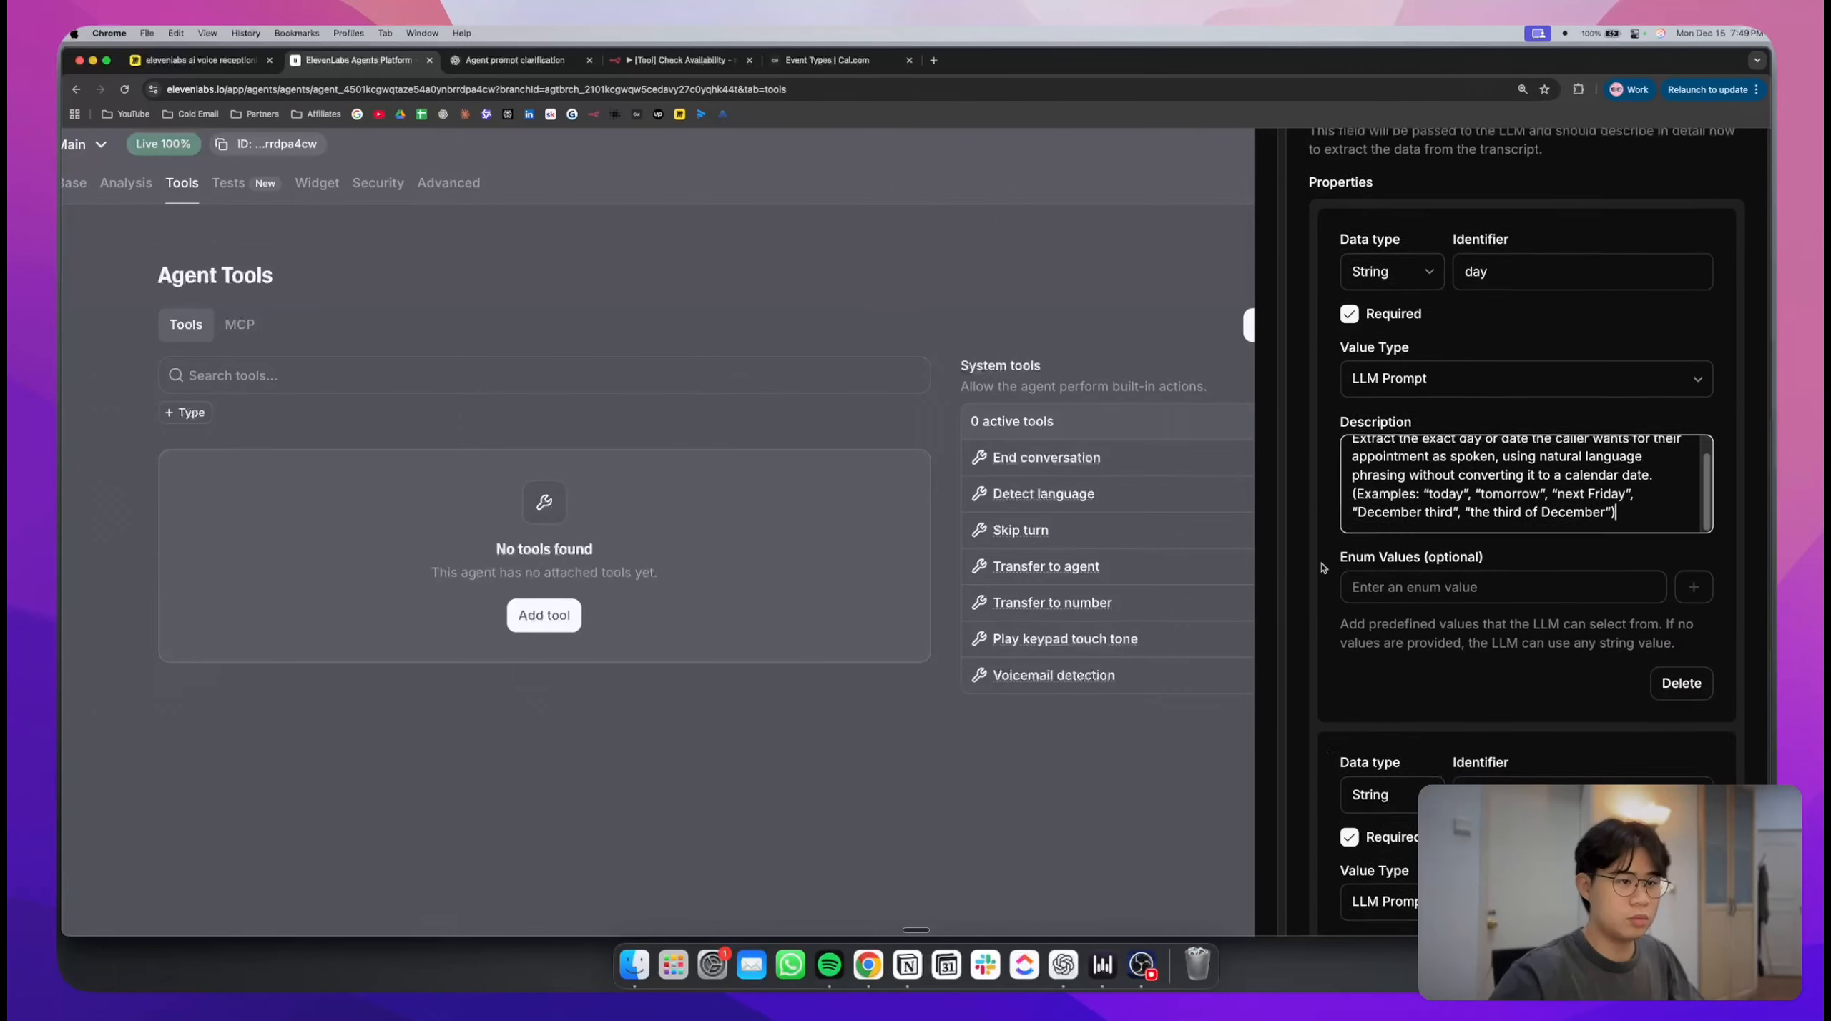
click(1552, 421)
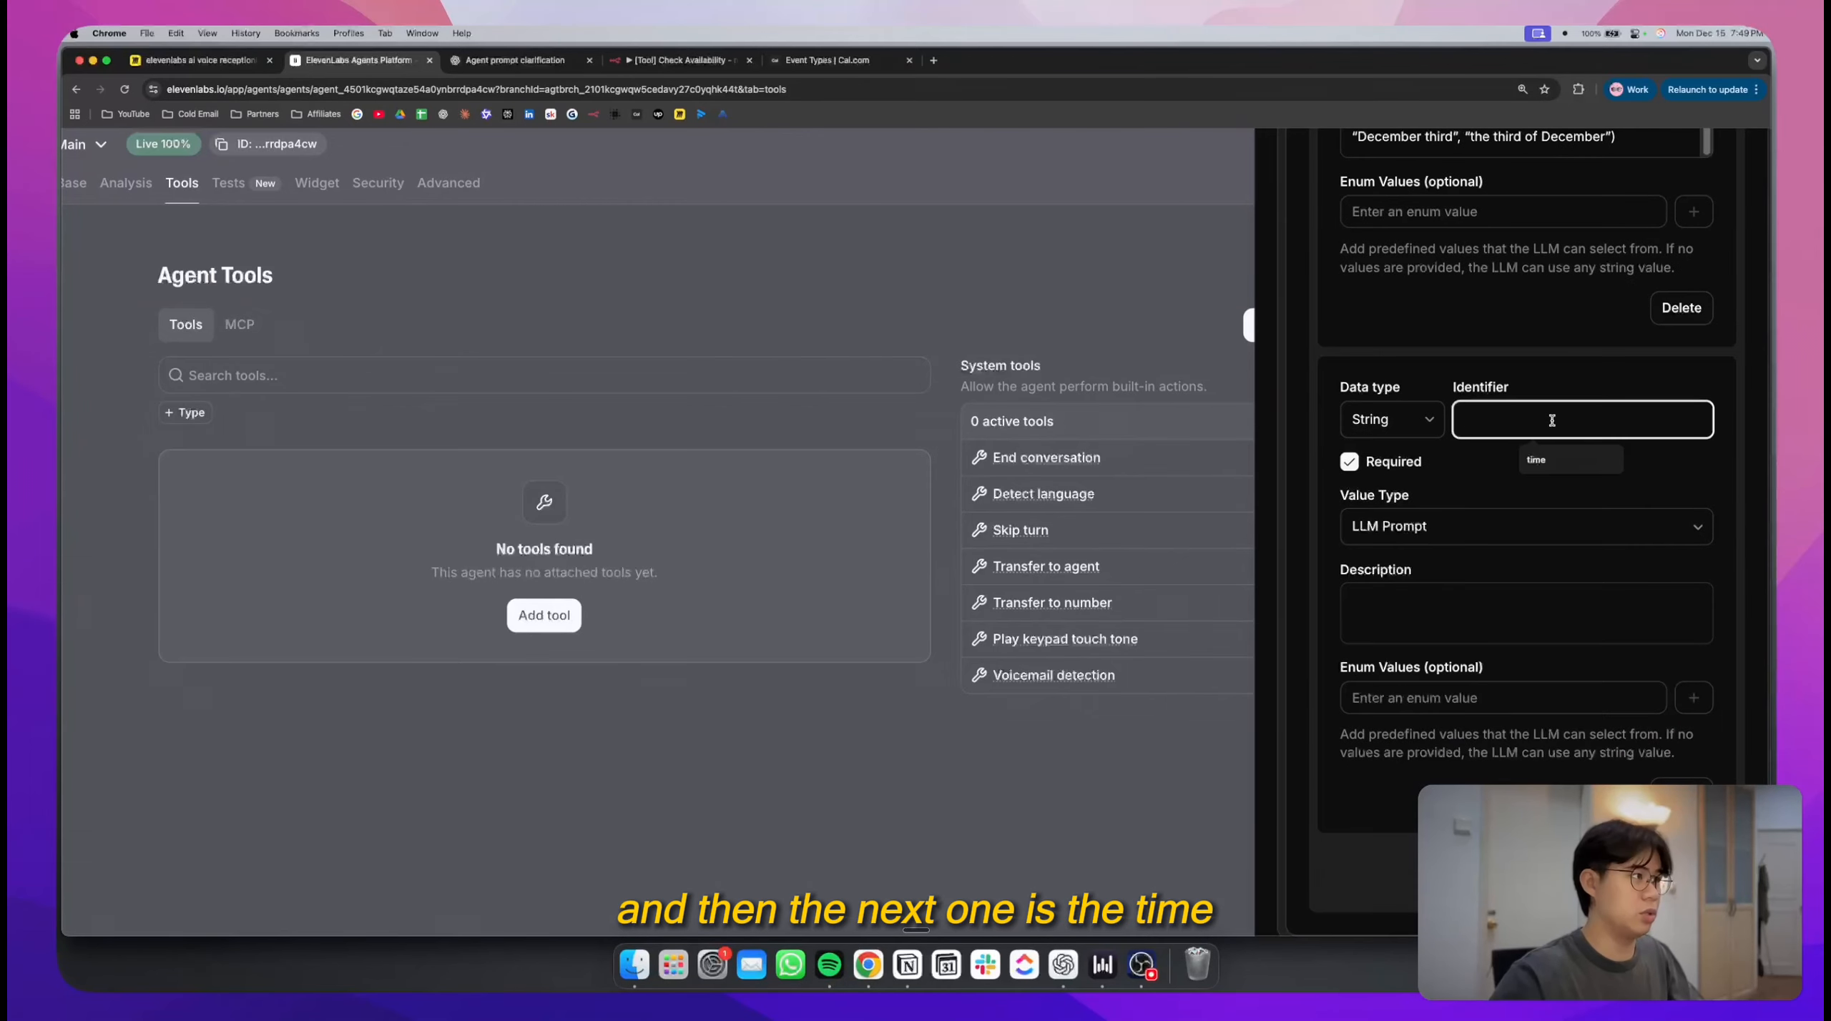
key(ctrl+Tab)
scroll(932, 614, down, 3)
double_click(748, 610)
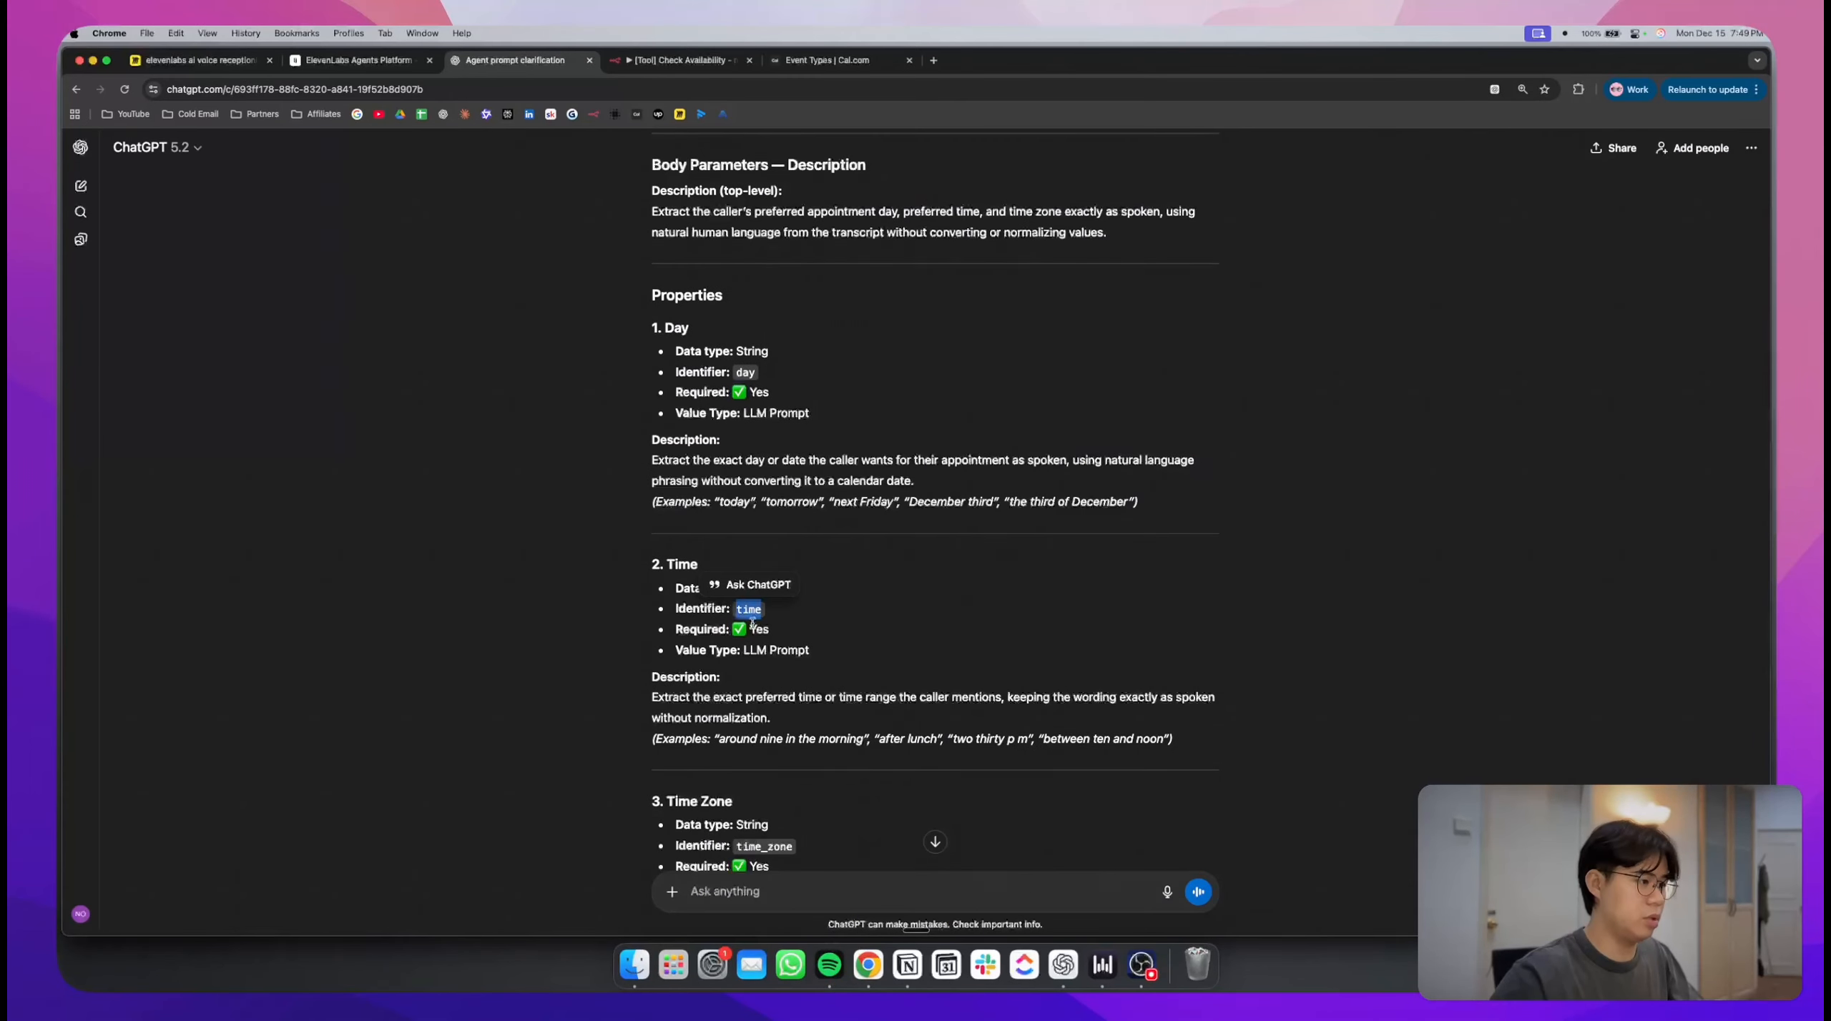
triple_click(728, 701)
click(1180, 746)
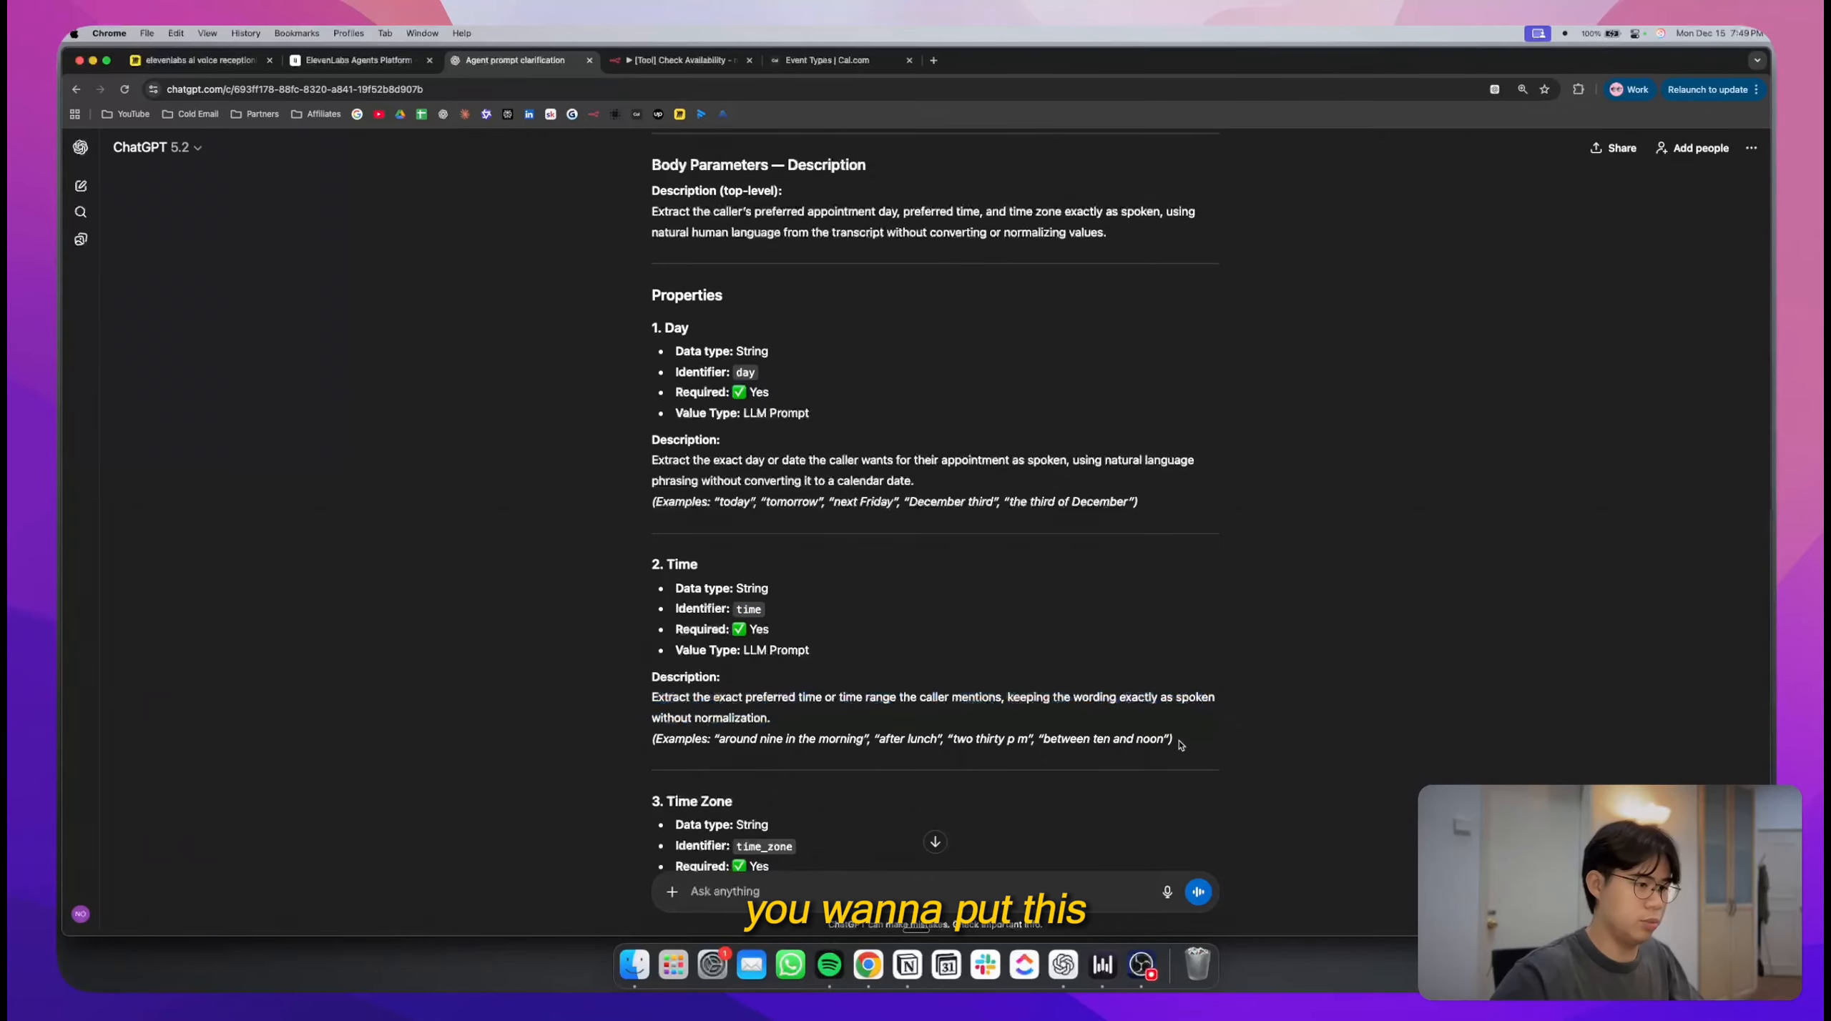
drag(1181, 745, 642, 704)
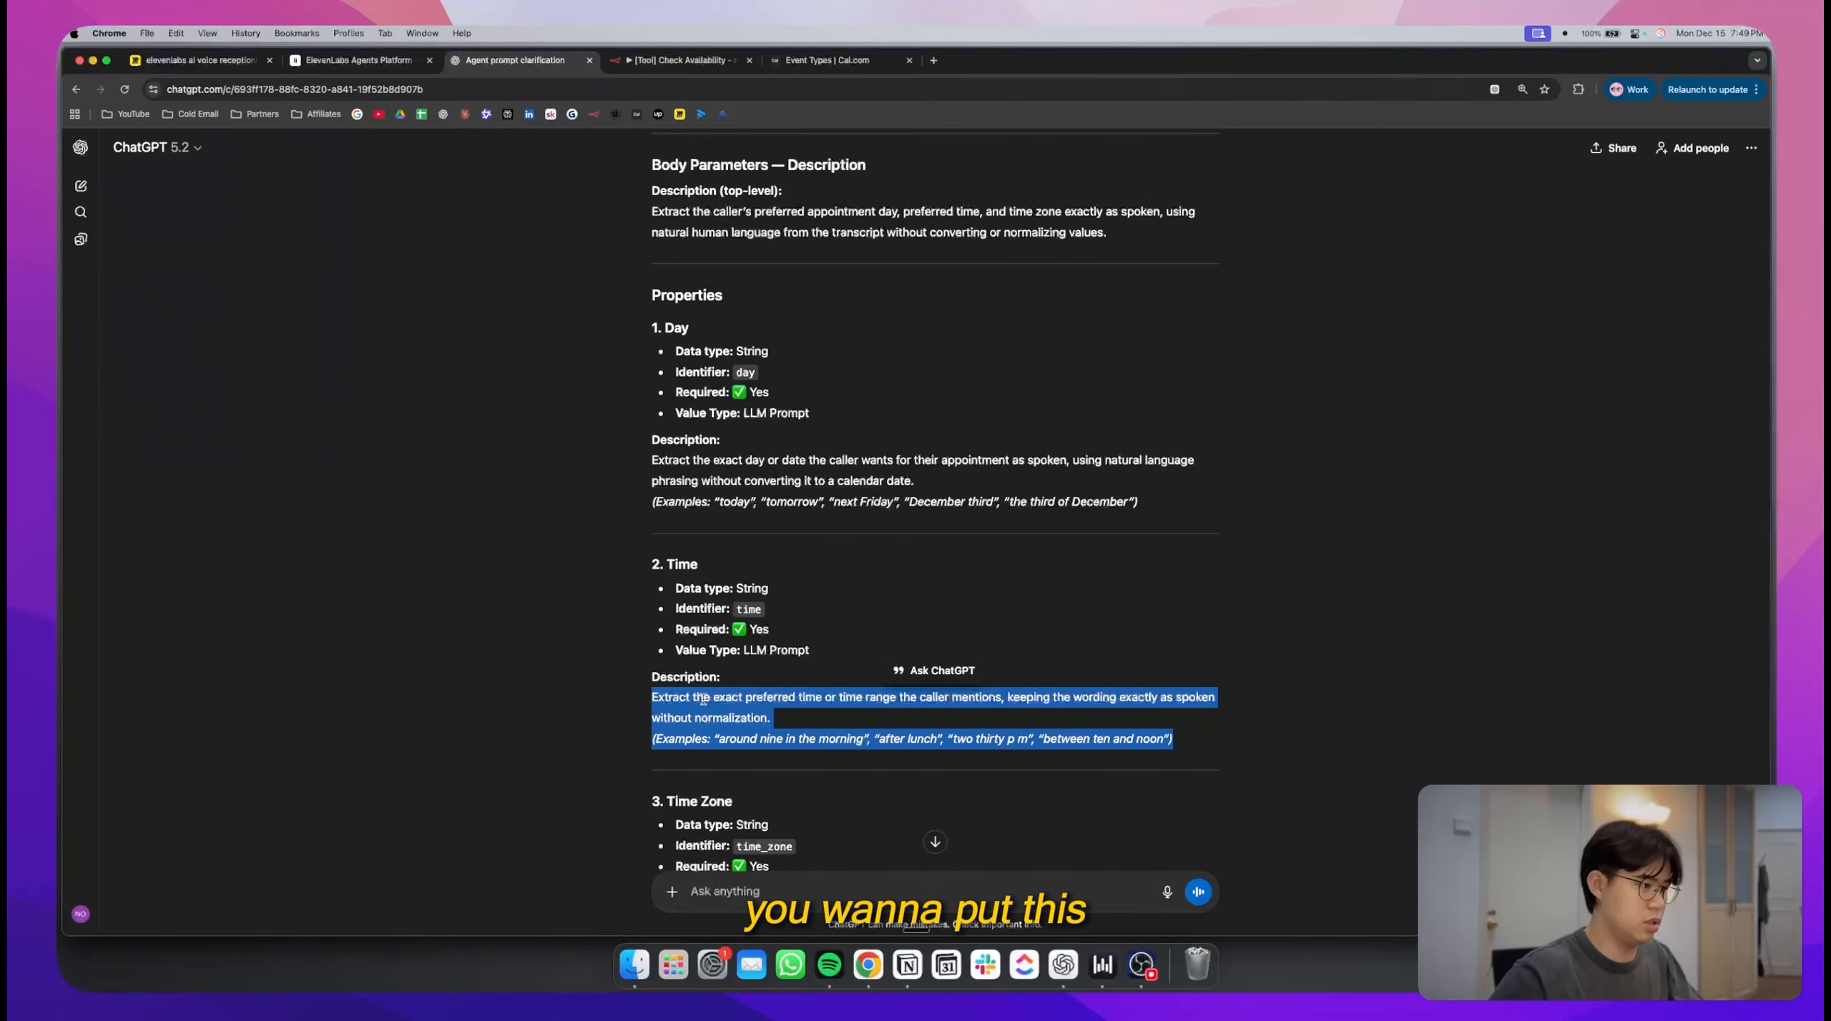
- Back in ElevenLabs, paste the copied description into the second body property and set its identifier to time
key(super+1)
key(super+2)
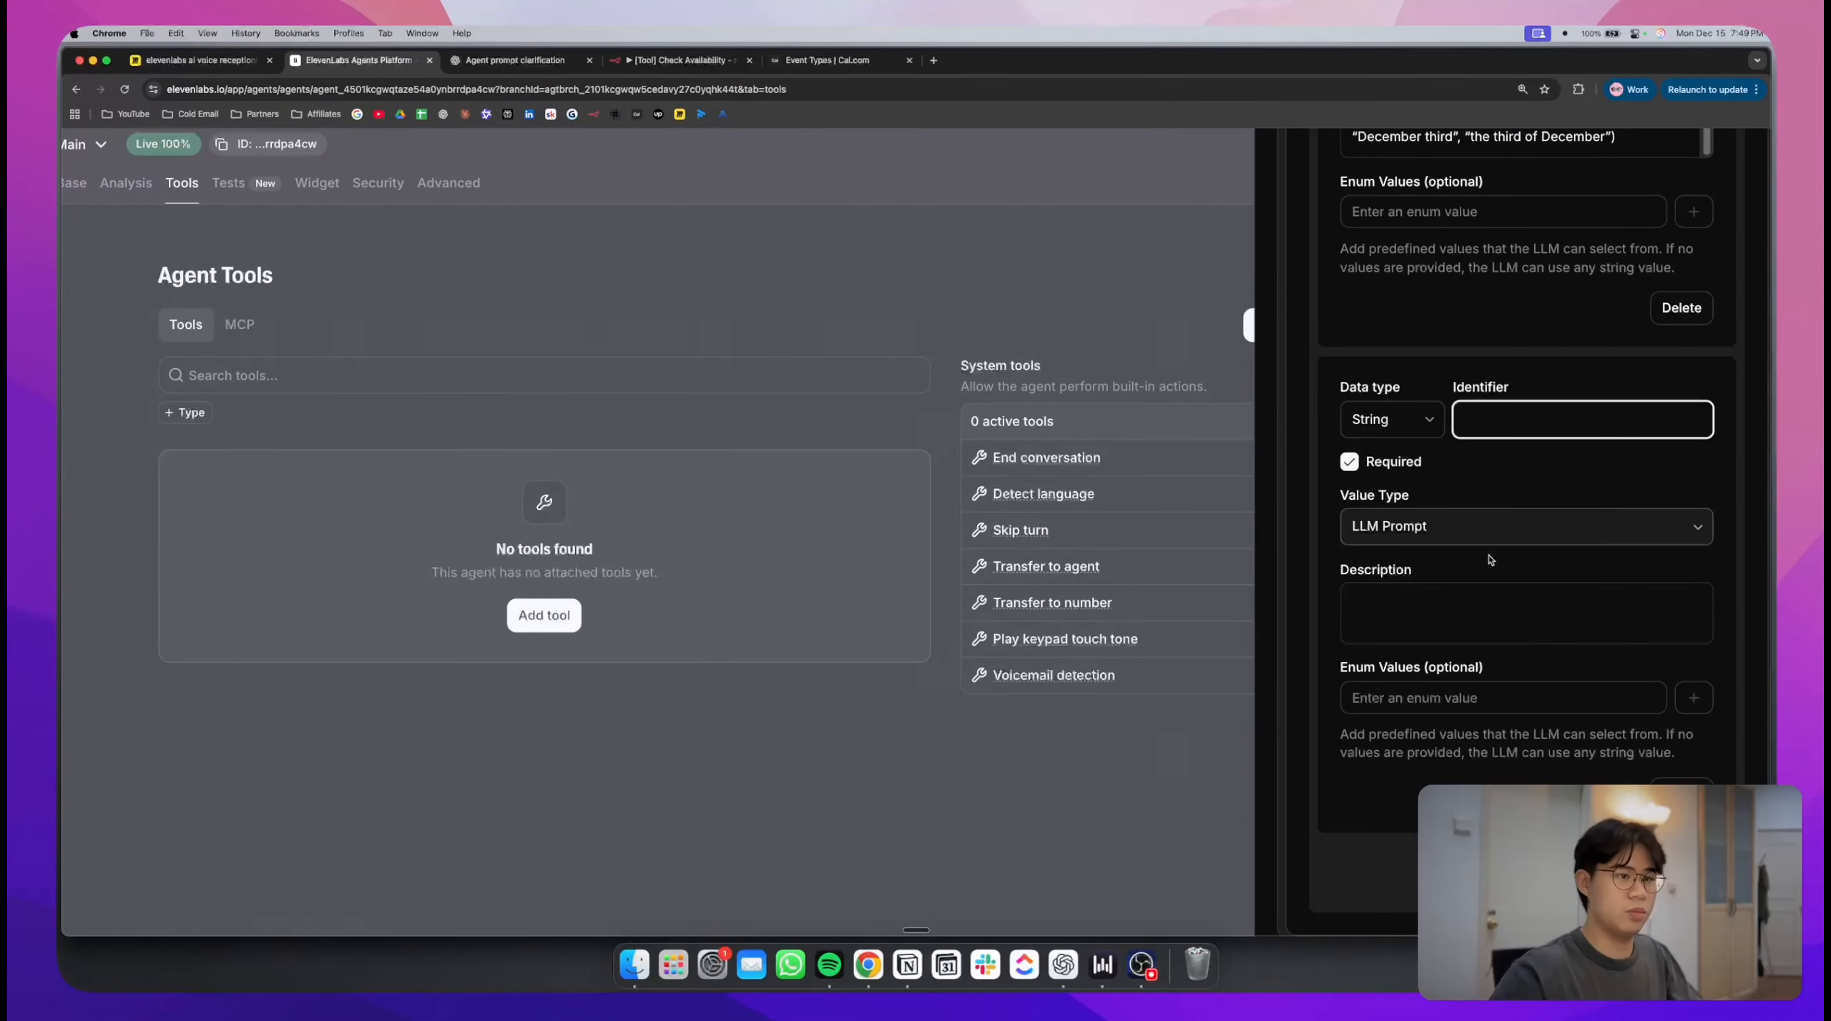
click(1496, 605)
key(super+v)
click(1537, 426)
text(time)
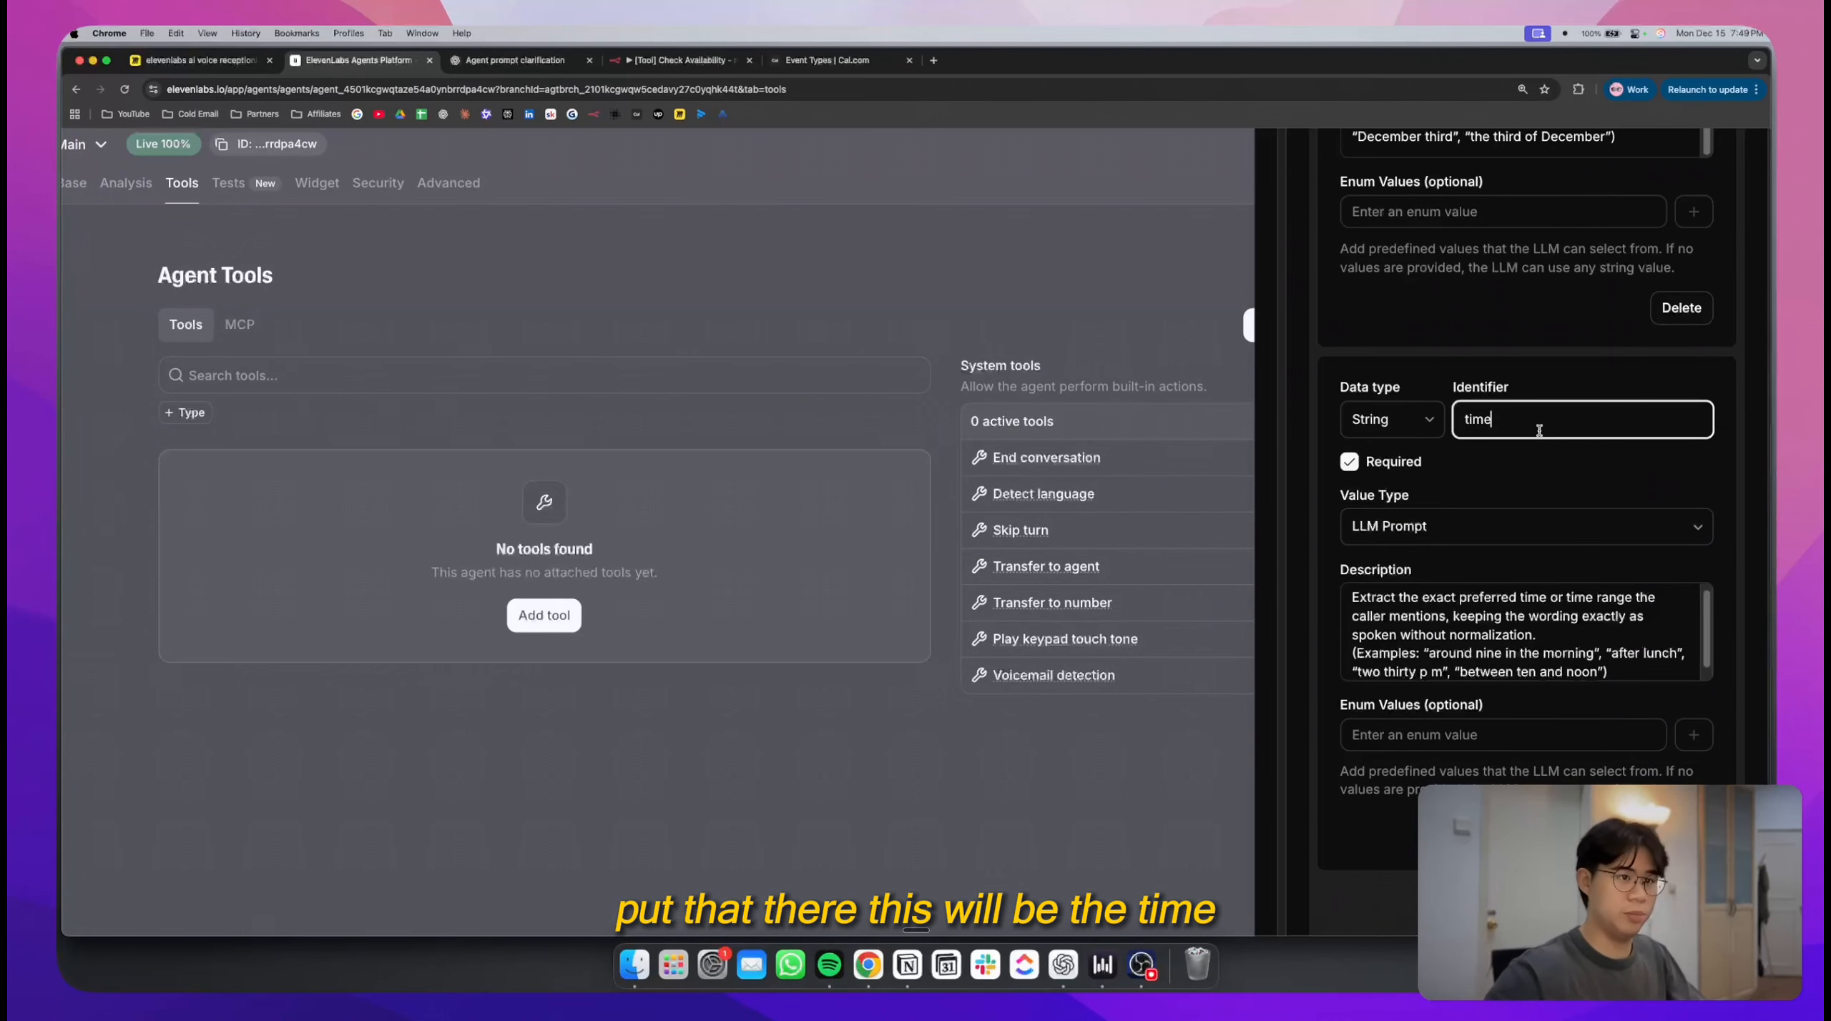
- Add a third property to the body parameters and enter timezone as its identifier
click(1461, 464)
scroll(1461, 464, down, 3)
click(1524, 721)
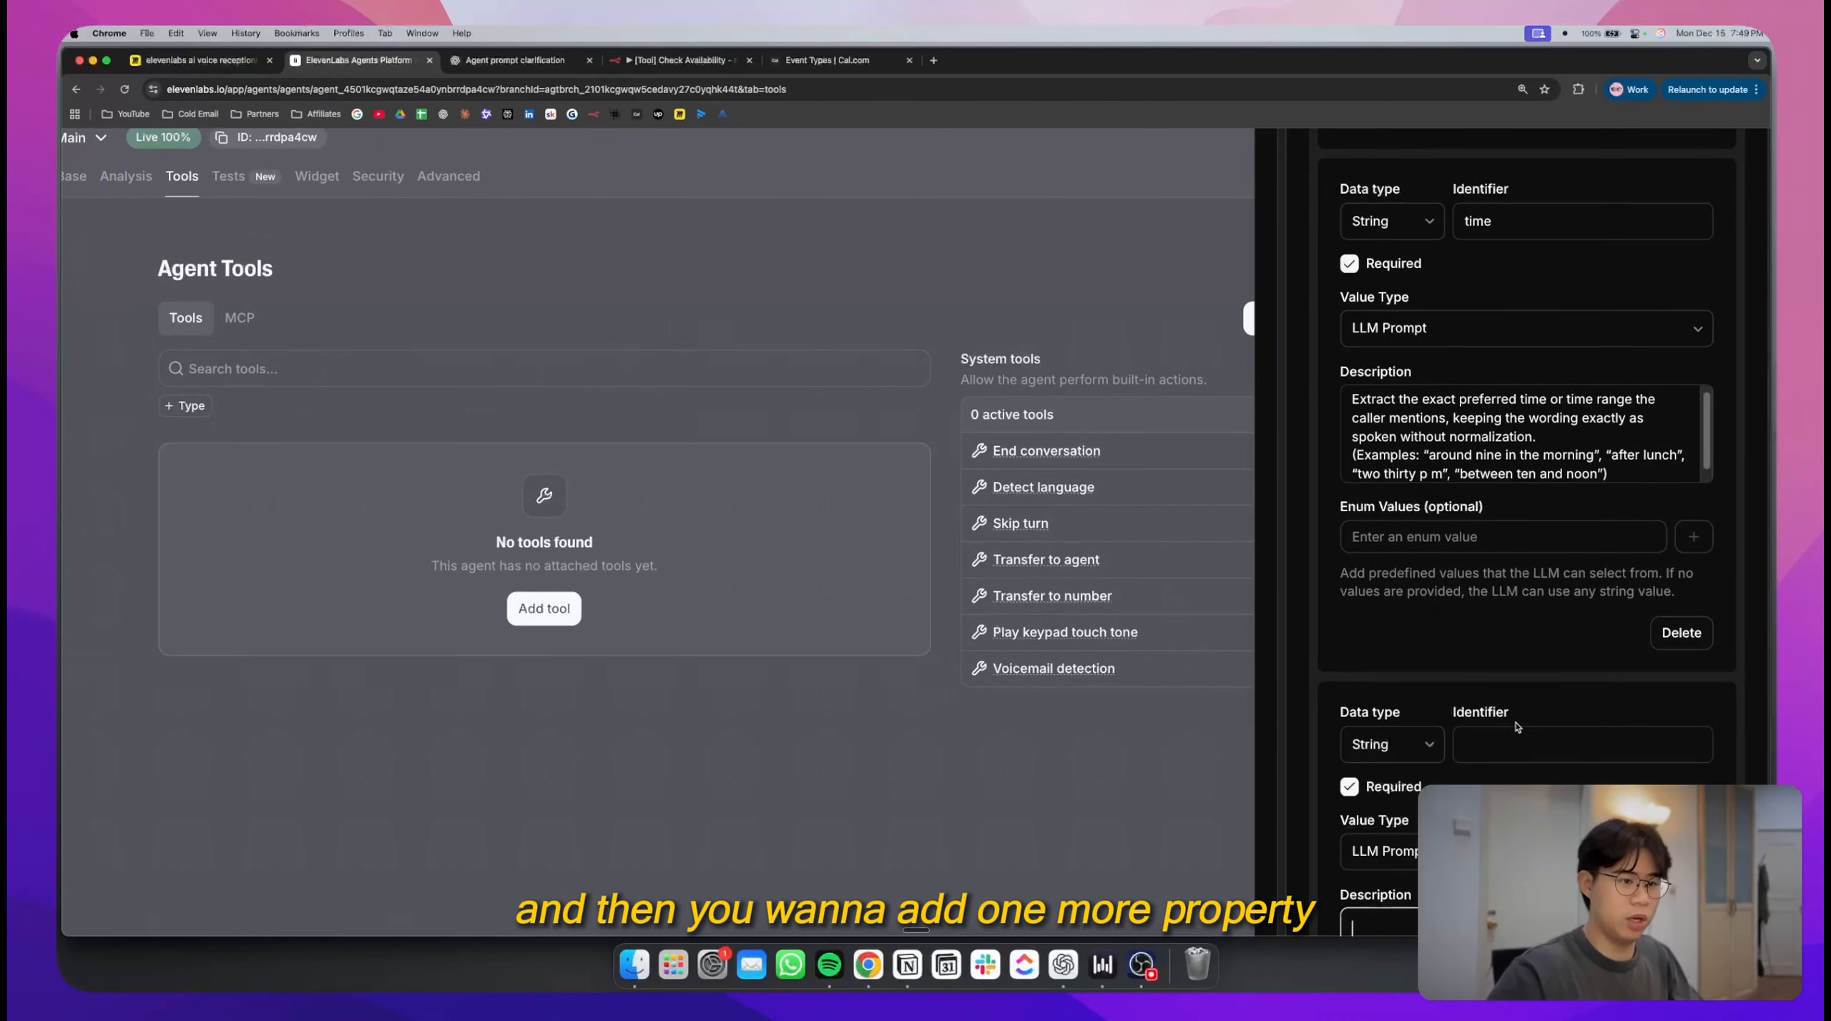
scroll(1514, 721, down, 3)
click(1502, 618)
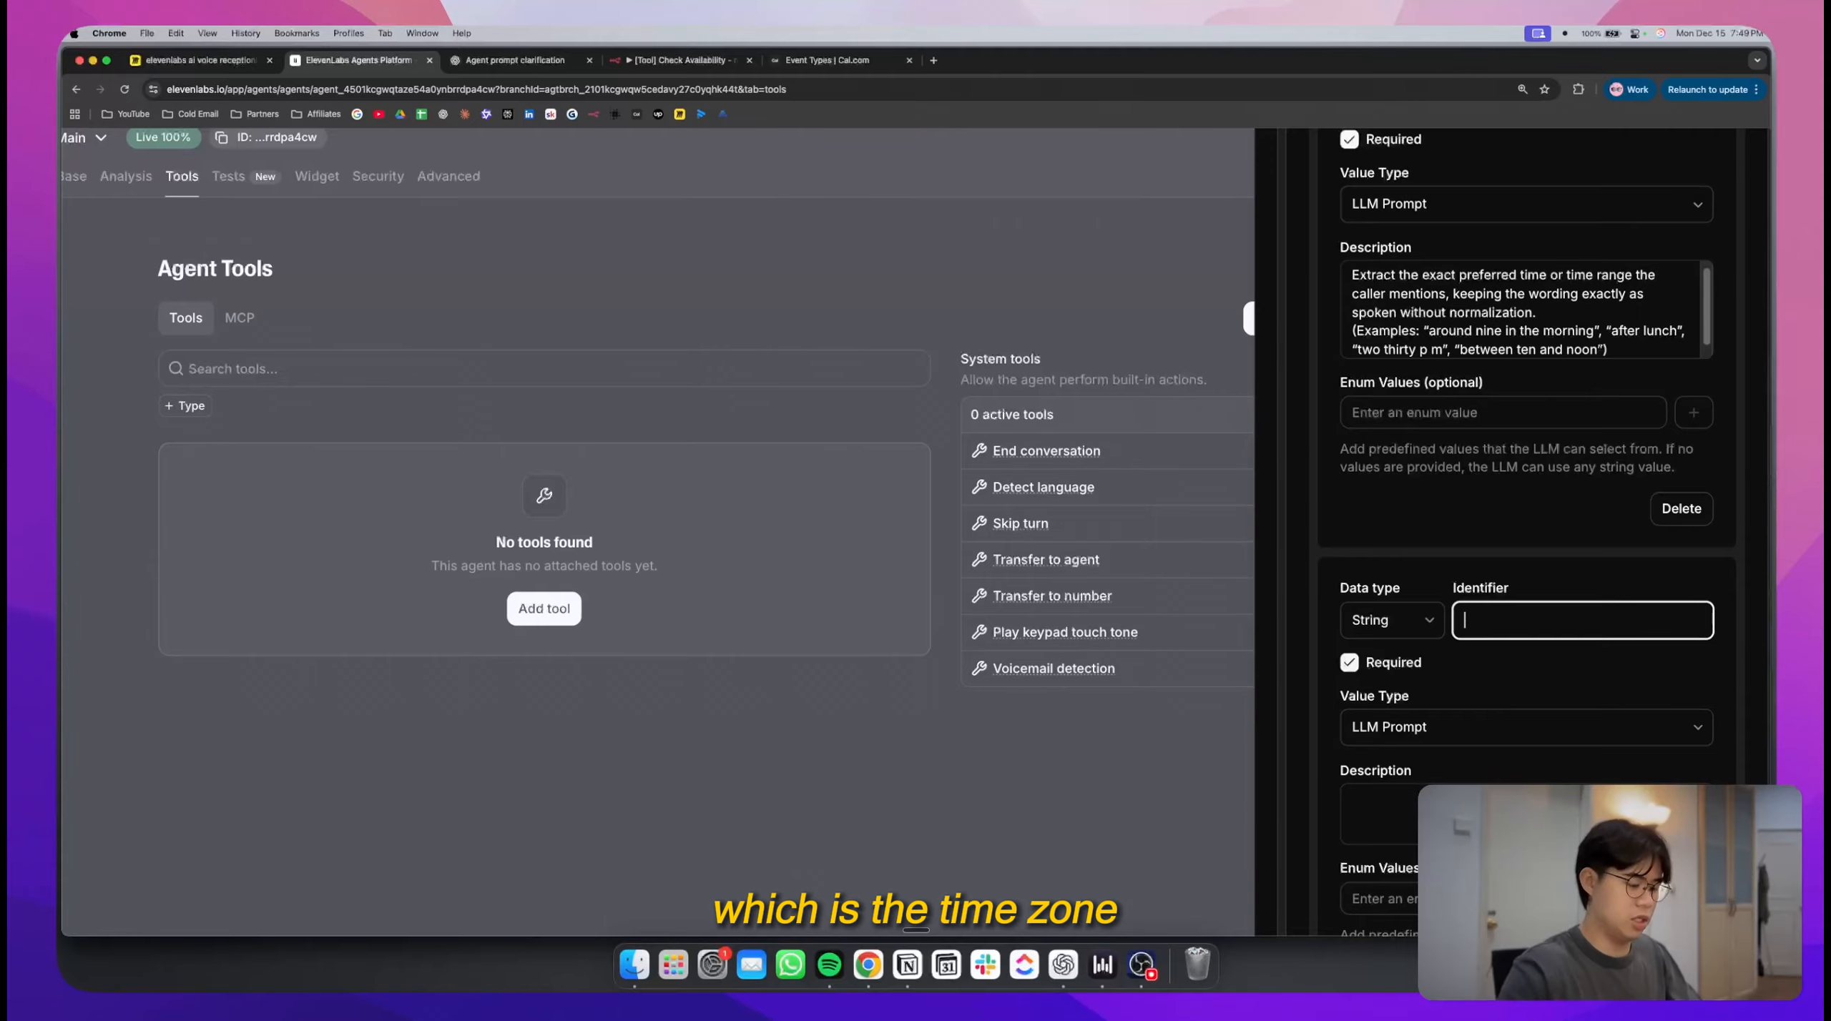
text(timezone)
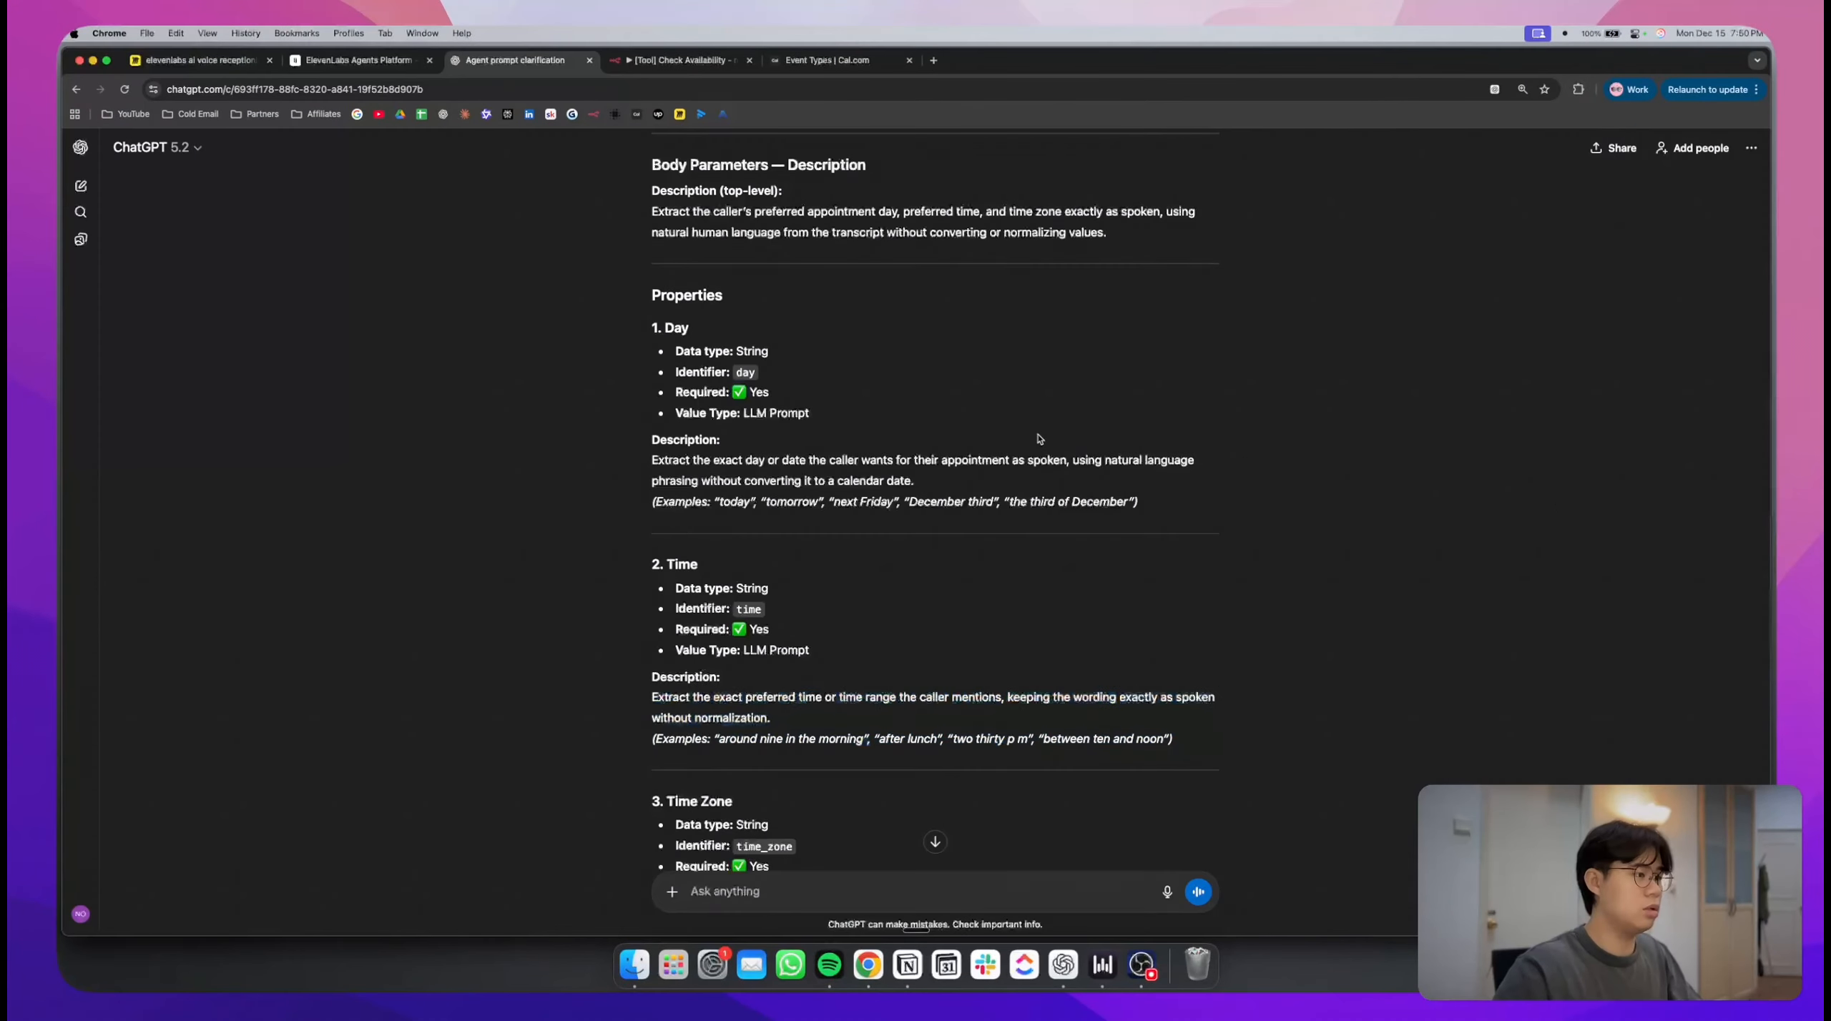
- Copy ChatGPT's Time Zone description with its examples and paste it into a new ChatGPT message
scroll(850, 562, down, 5)
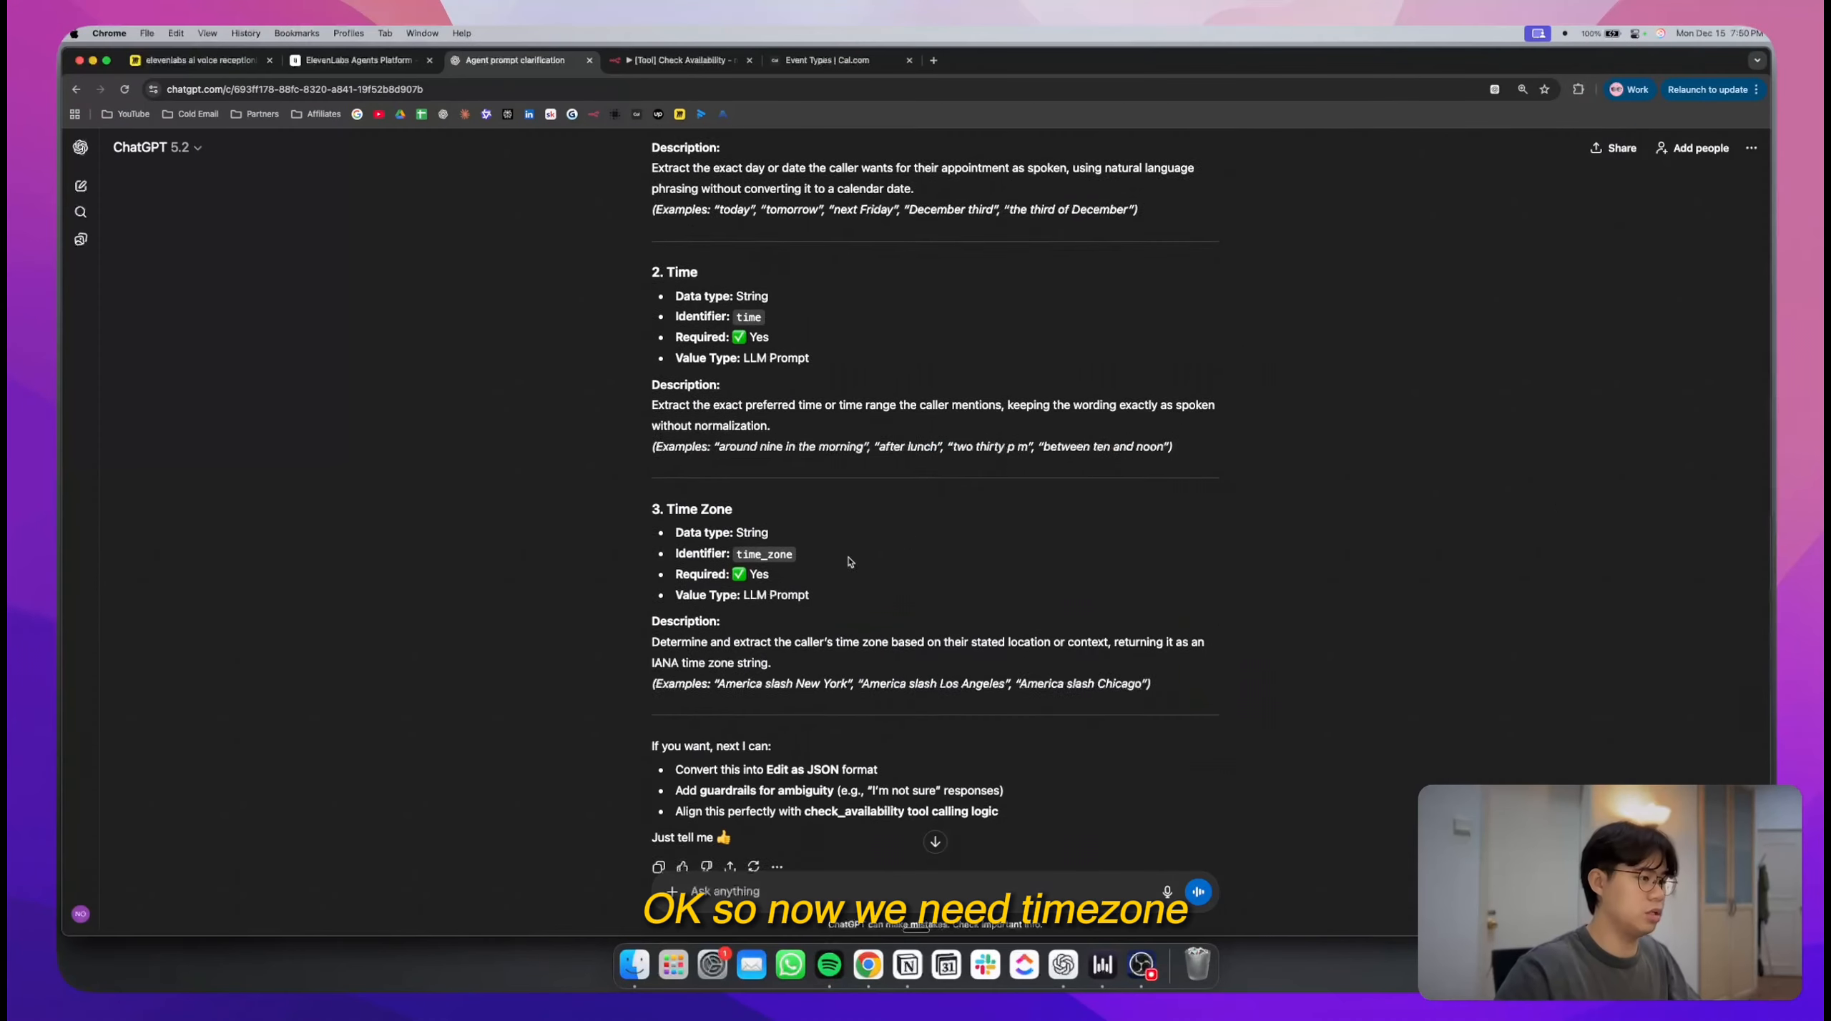
scroll(850, 563, down, 2)
drag(652, 536, 798, 557)
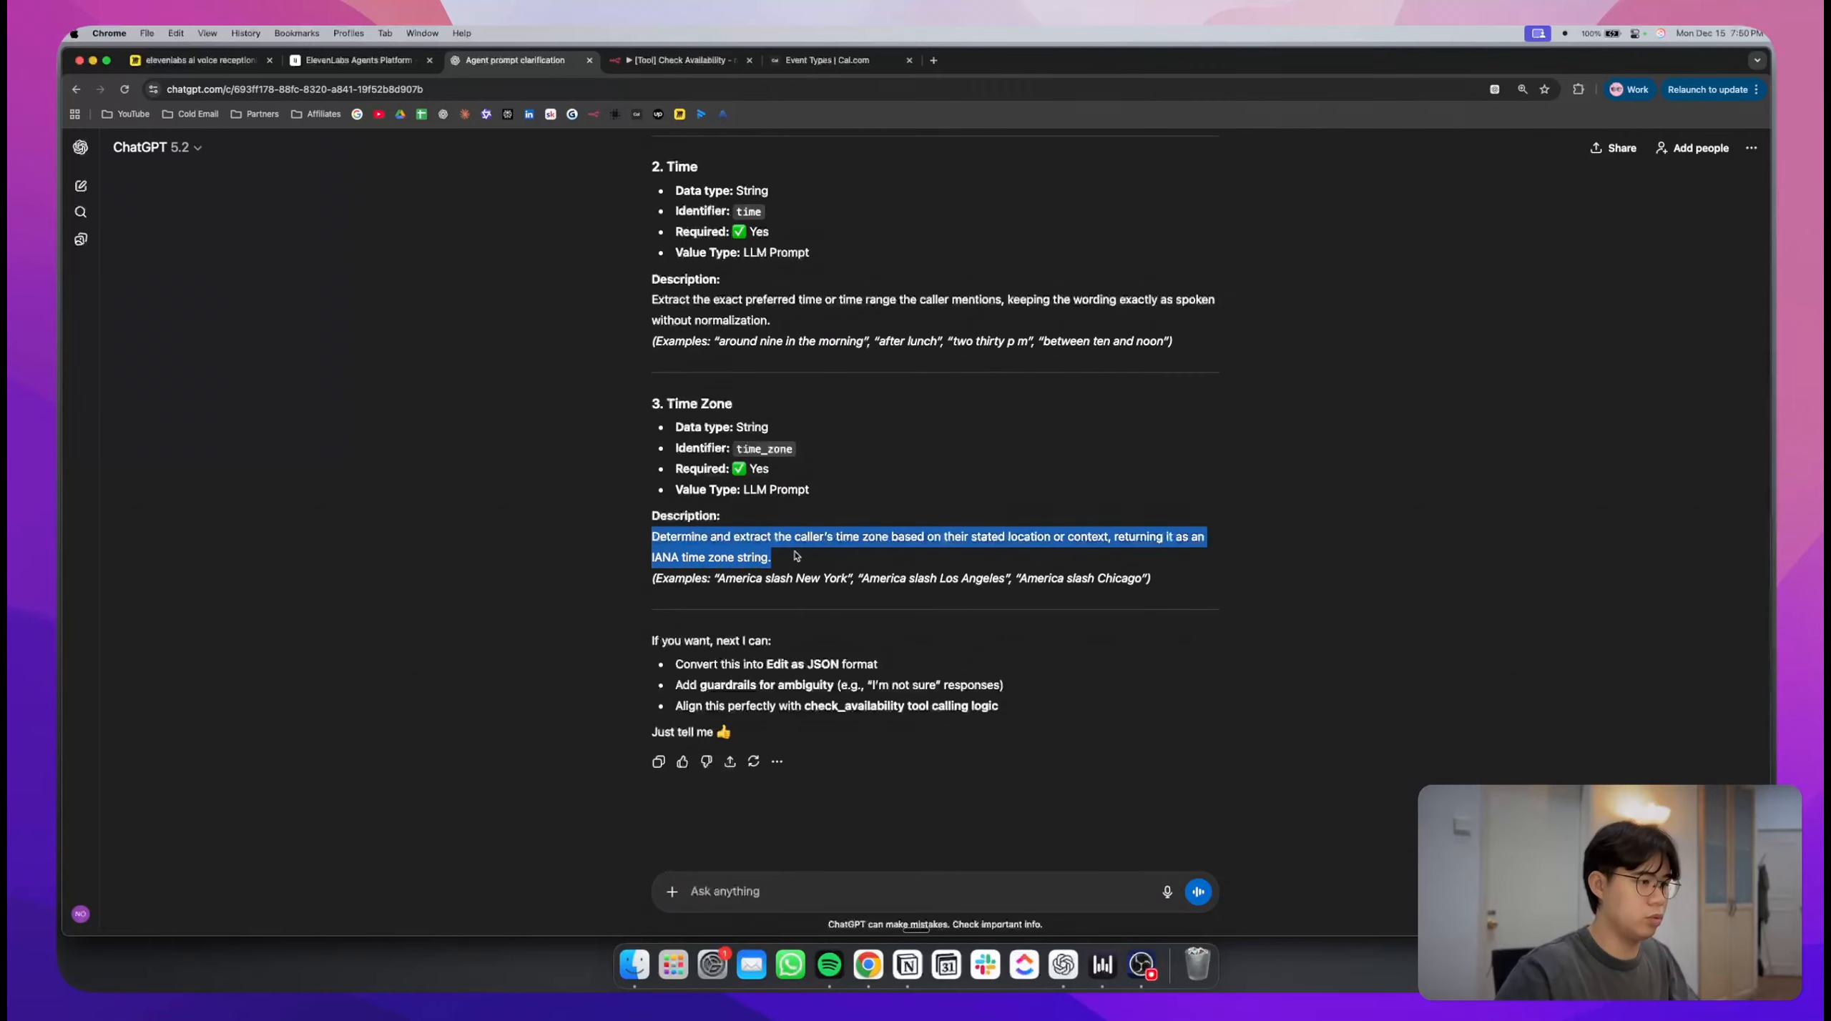
click(1169, 580)
drag(1169, 581, 615, 541)
click(792, 888)
key(super+v)
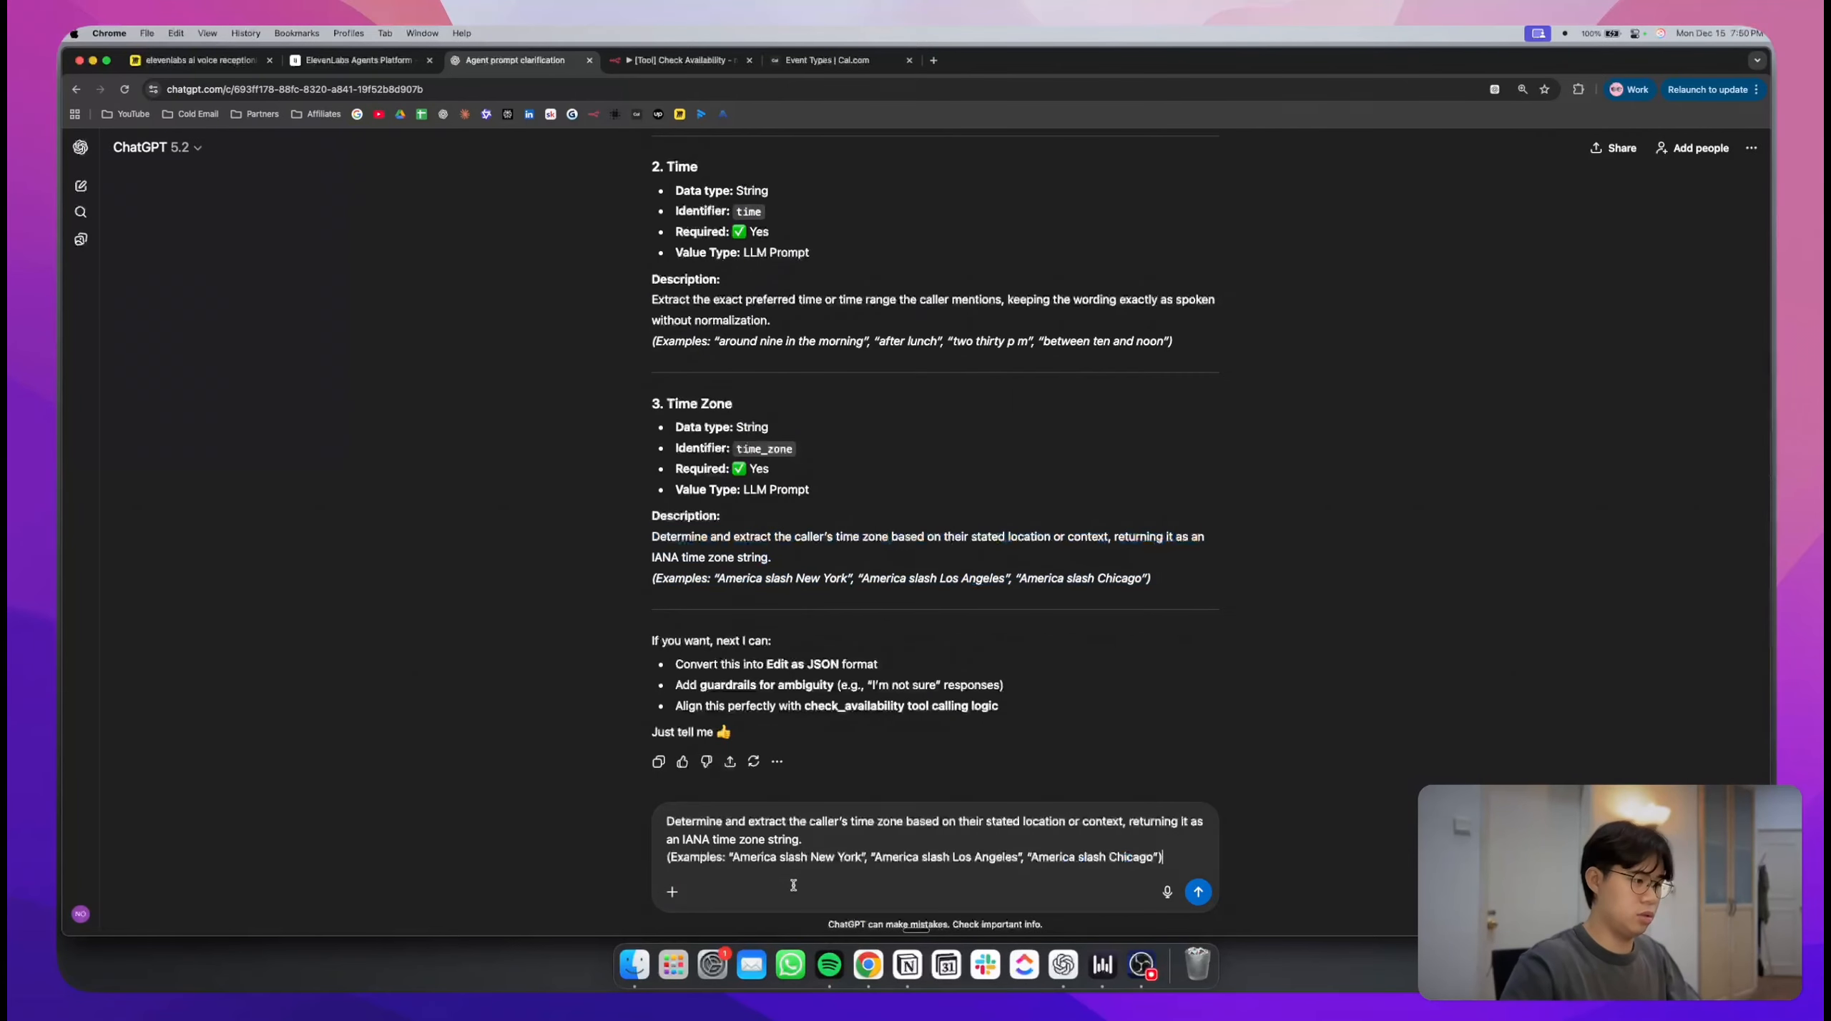
- Add "it should be America/New_York format" below the pasted description and send the message to ChatGPT
key(shift+Return)
key(shift+Return)
text(it should)
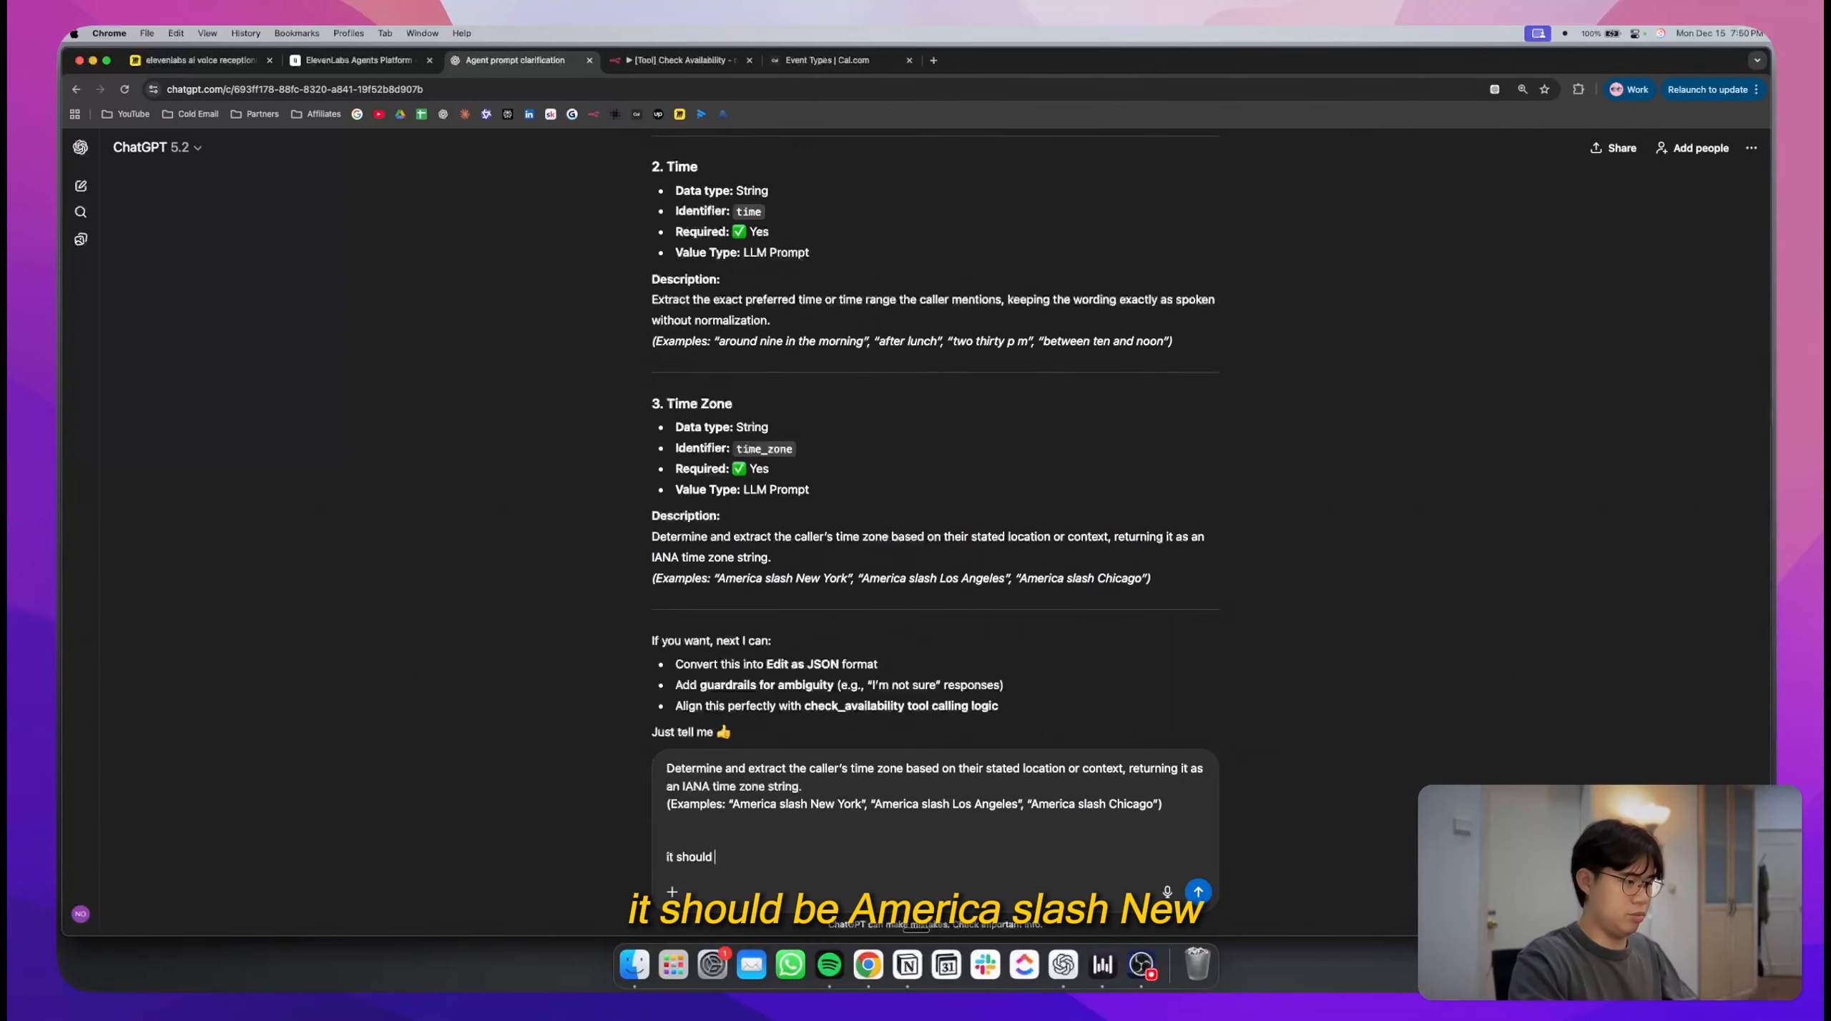
text( be America/)
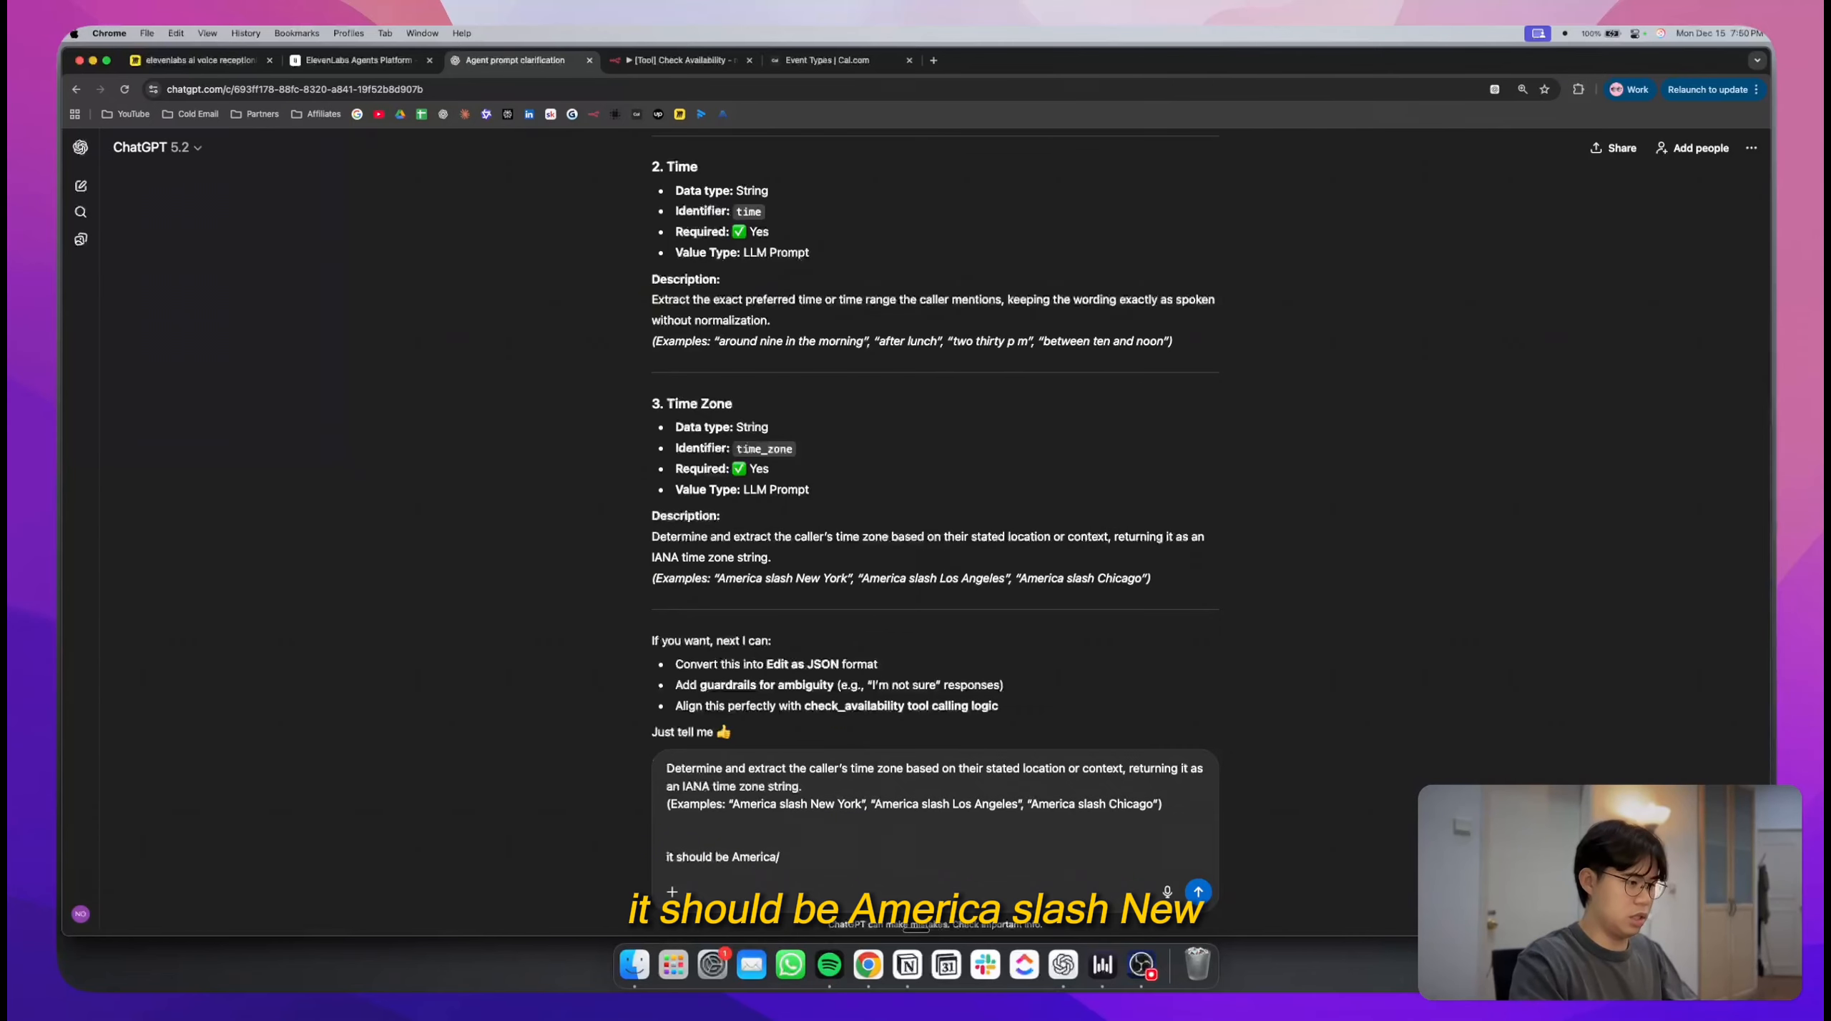
text(Net)
text(_york)
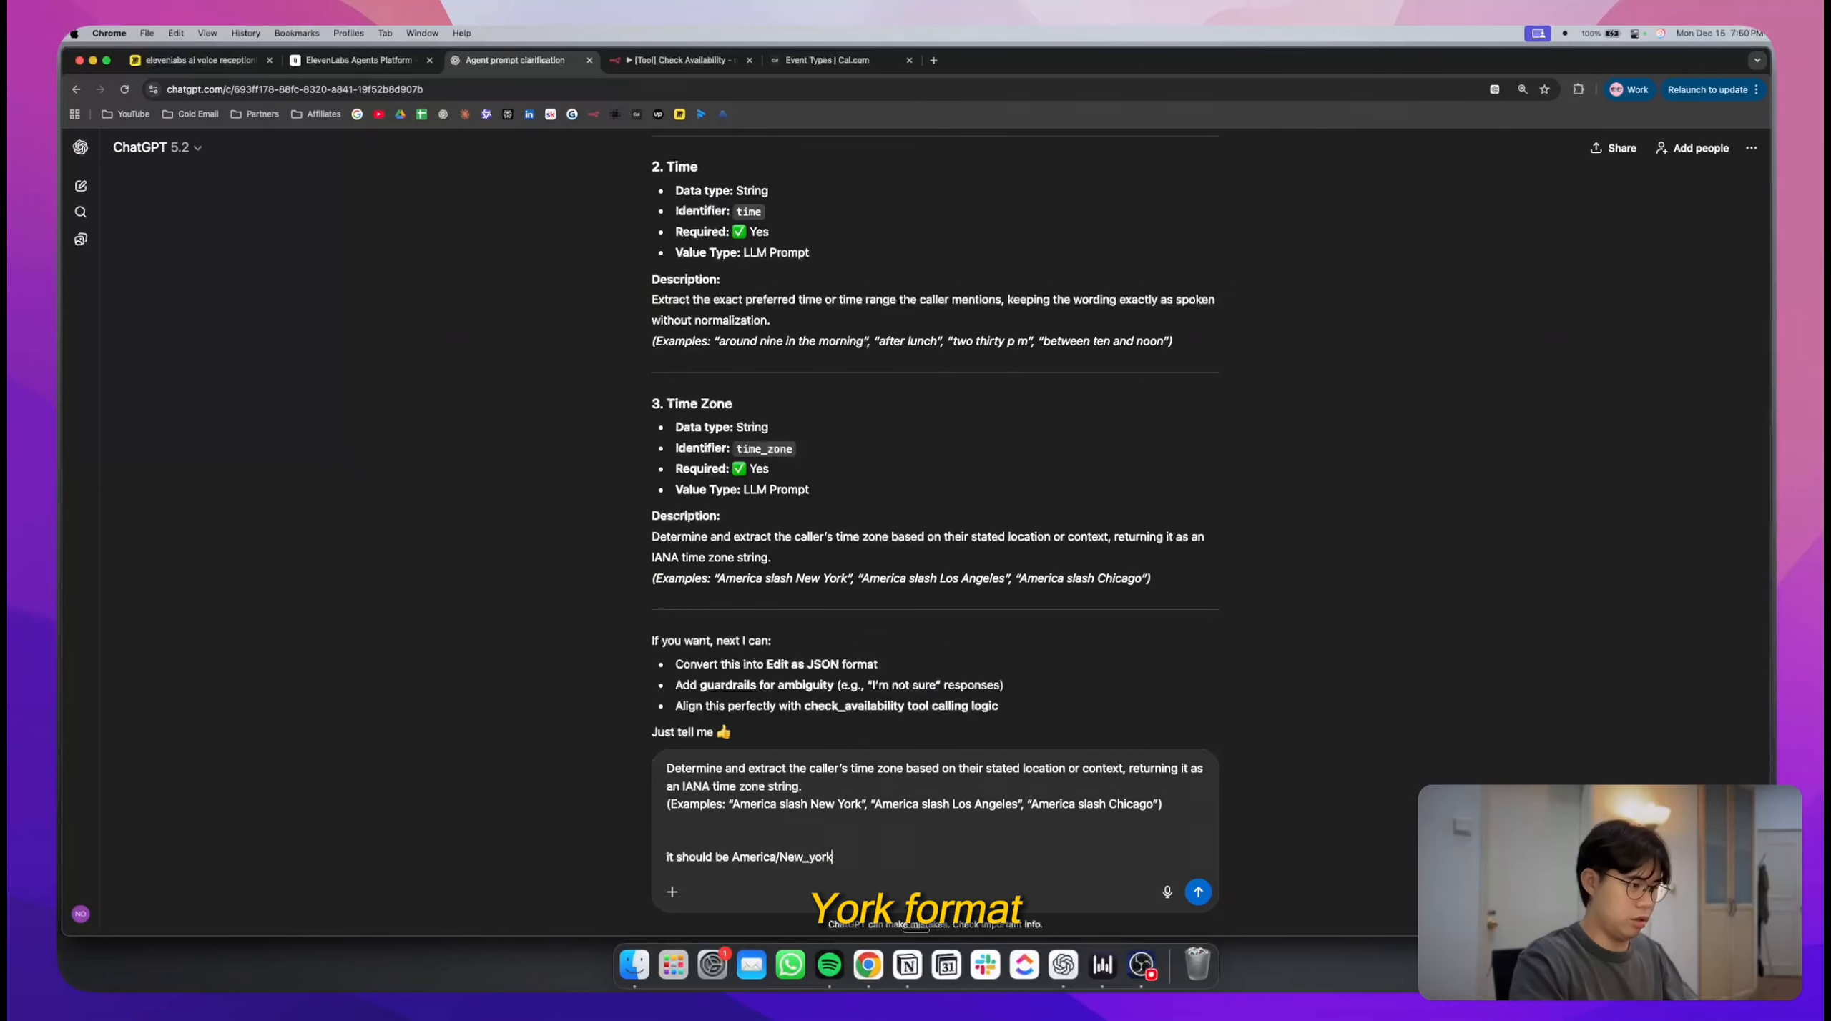
key(BackSpace)
key(BackSpace)
key(BackSpace)
key(BackSpace)
text(York )
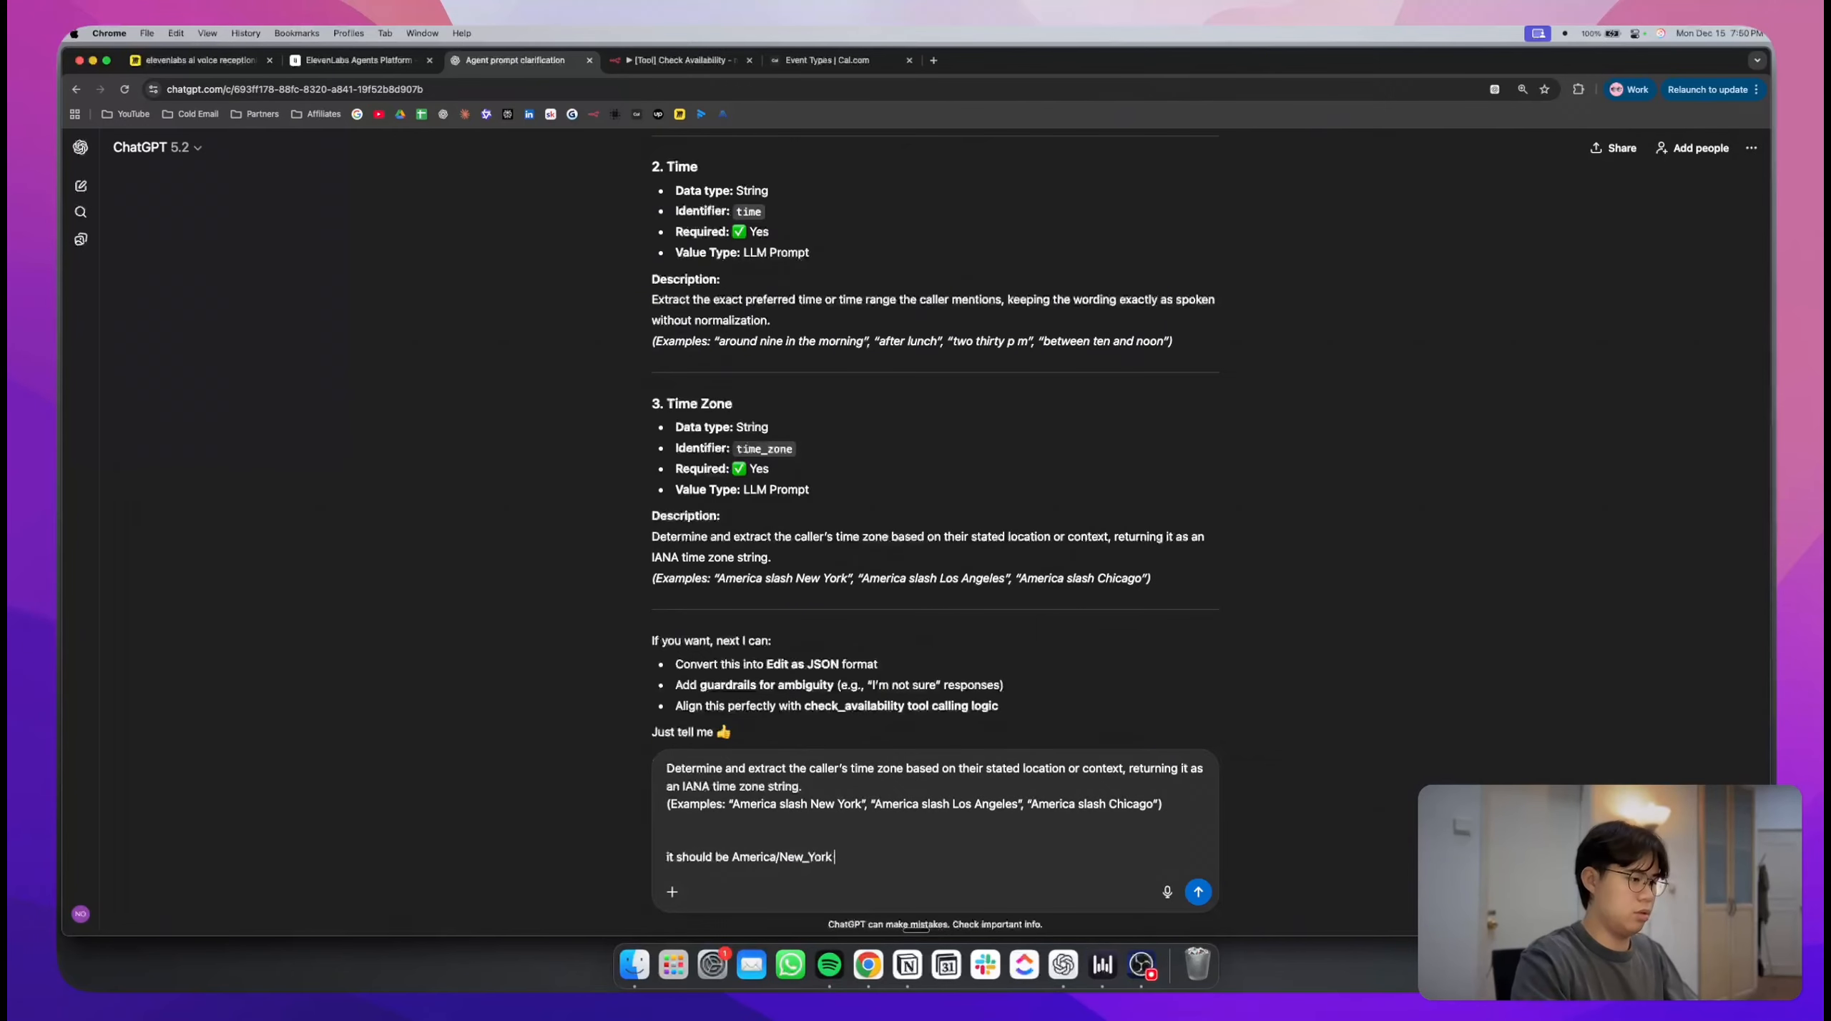
text(format)
key(Return)
- In ElevenLabs, remove "without converting or normalizing values" from the body parameters description, ending it with "the transcript."
key(super+2)
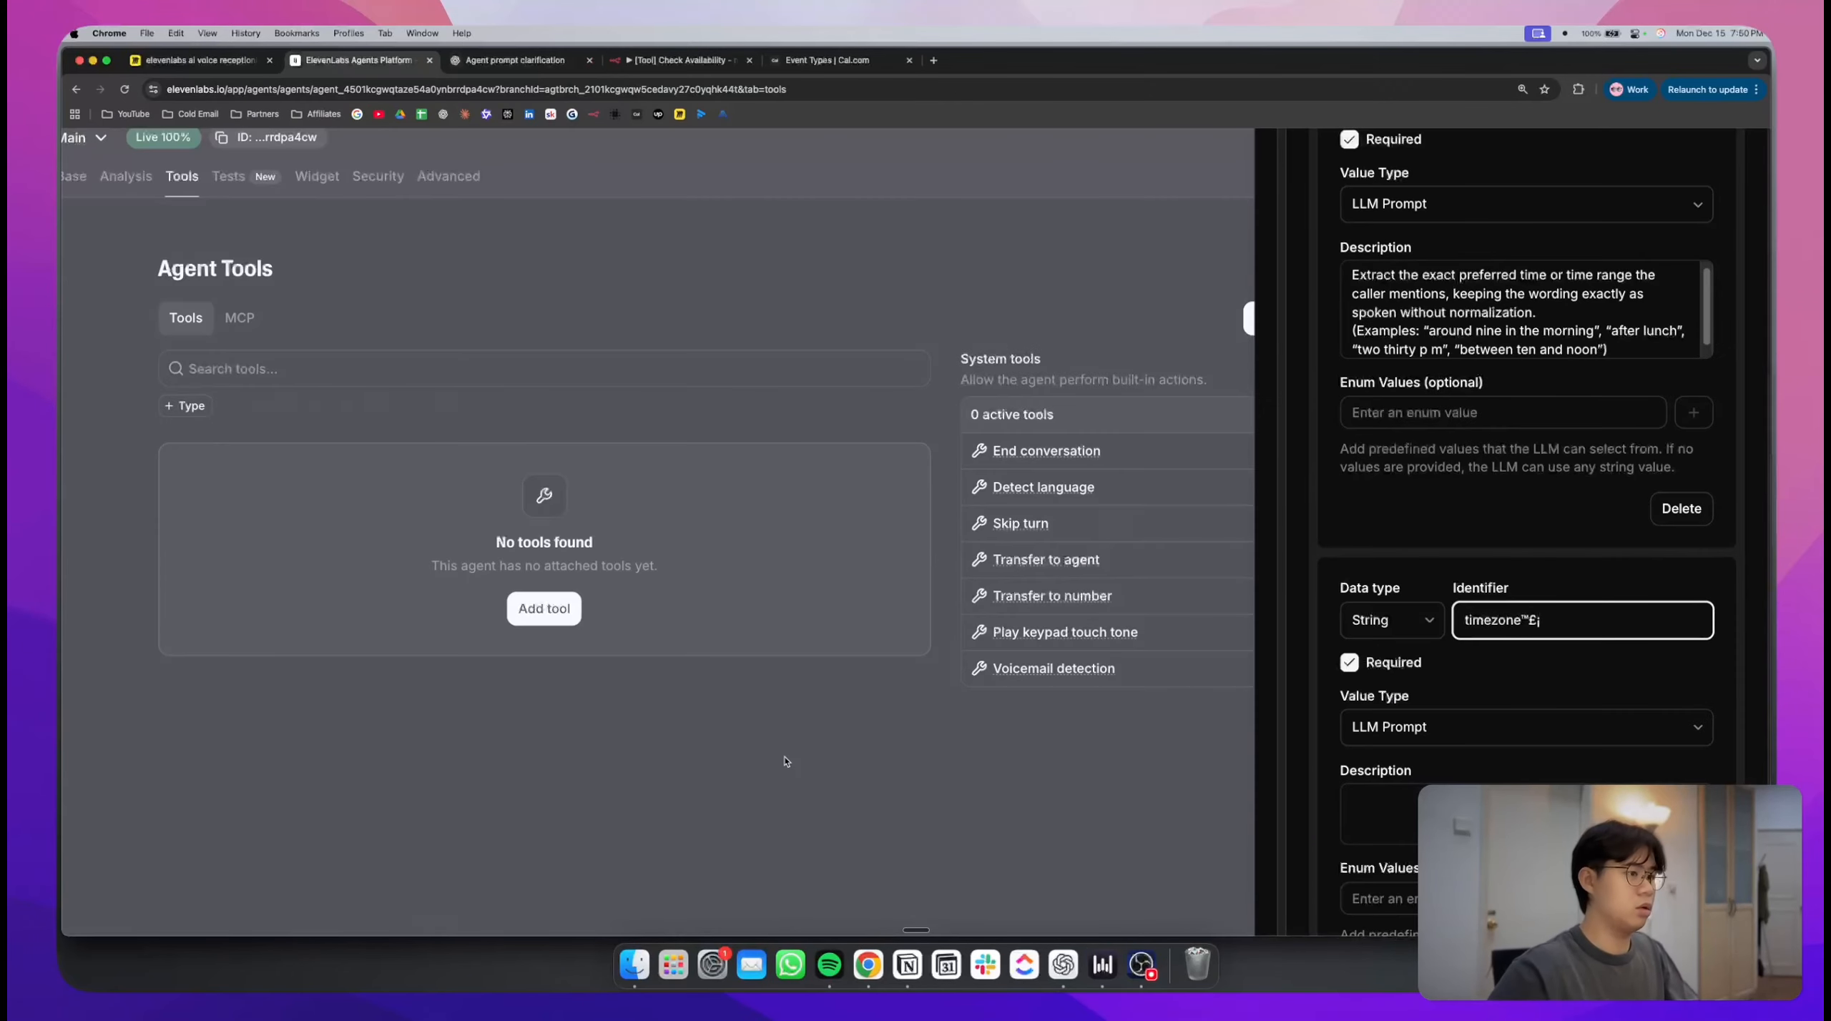
scroll(1677, 352, up, 10)
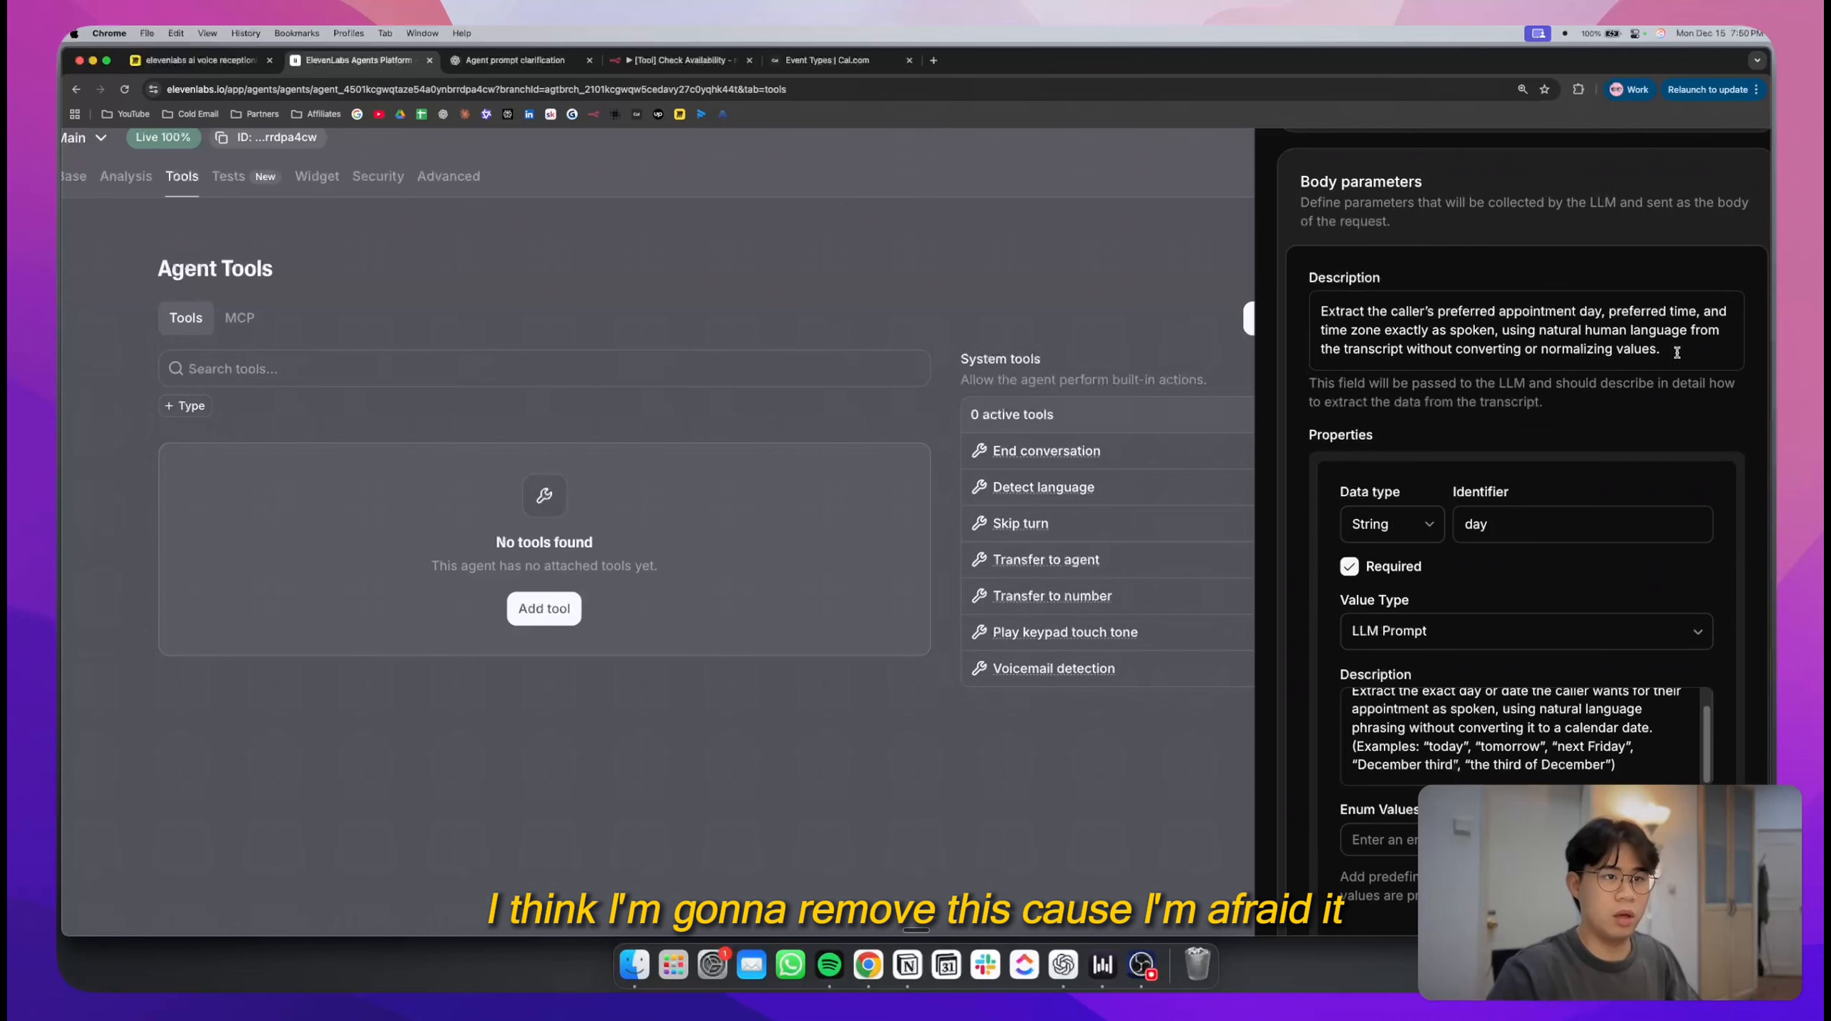
click(1679, 352)
drag(1674, 352, 1399, 352)
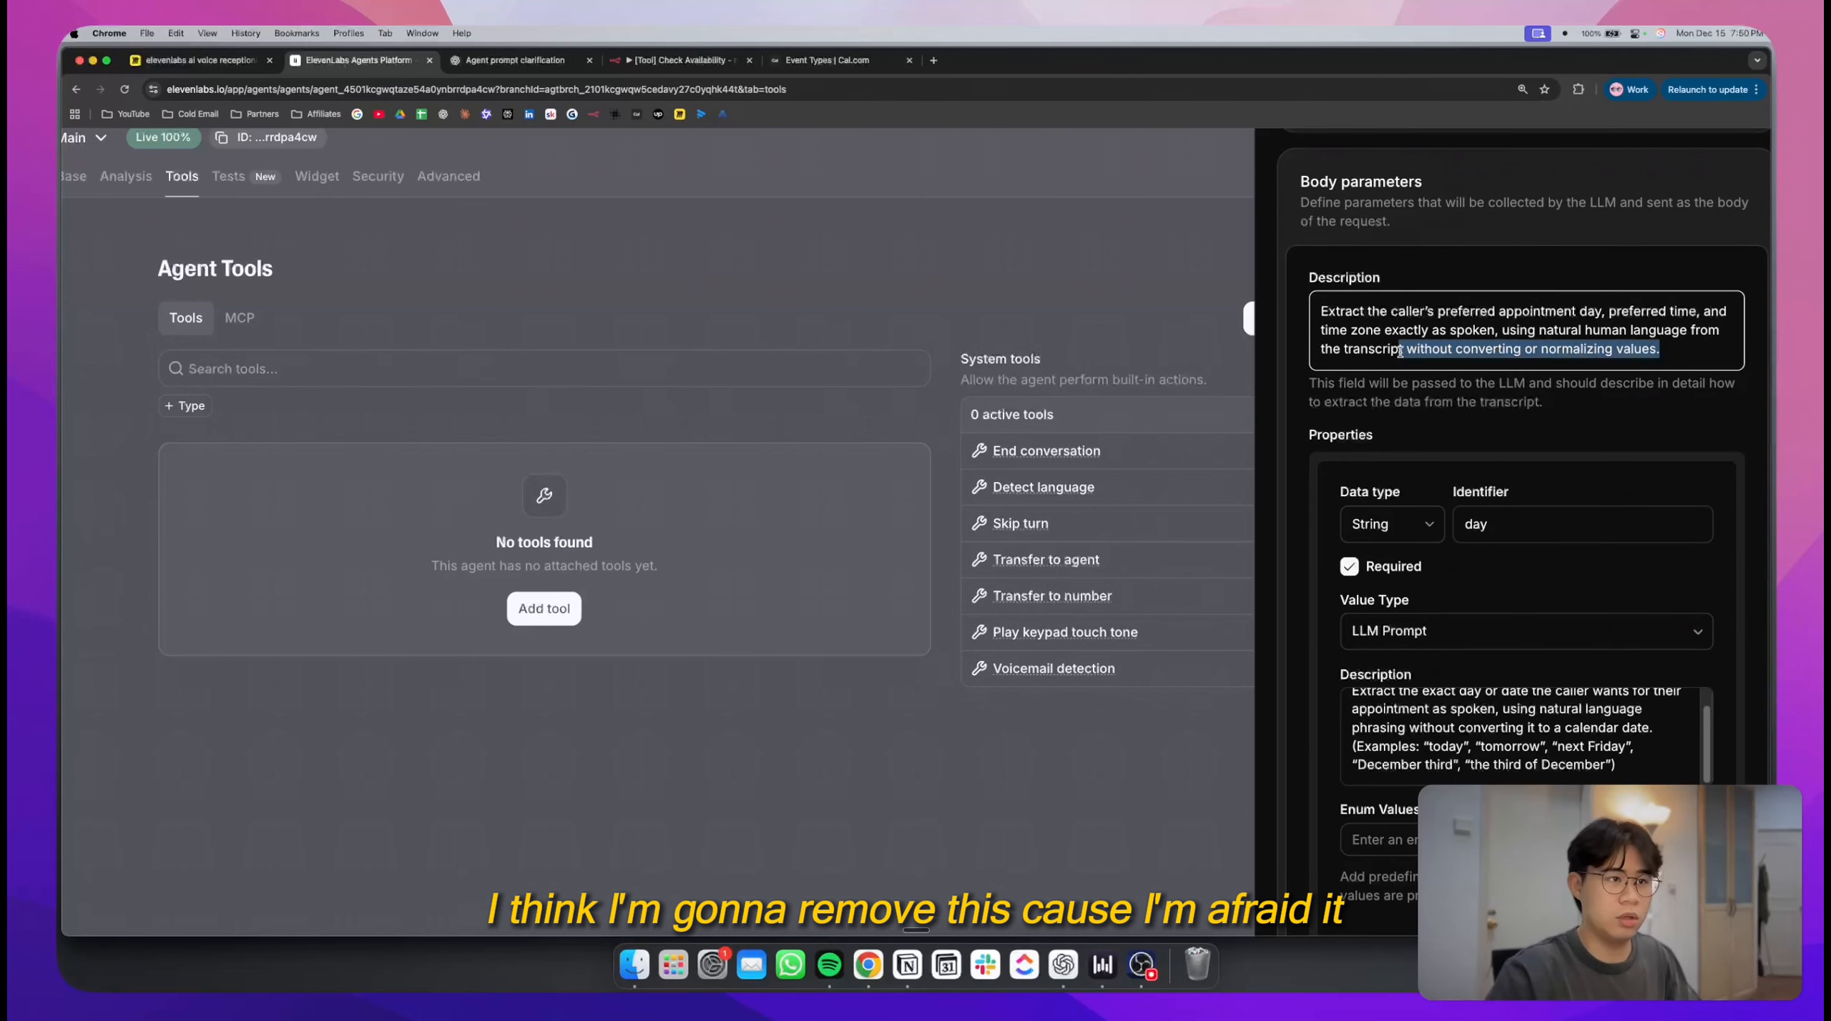
text(.)
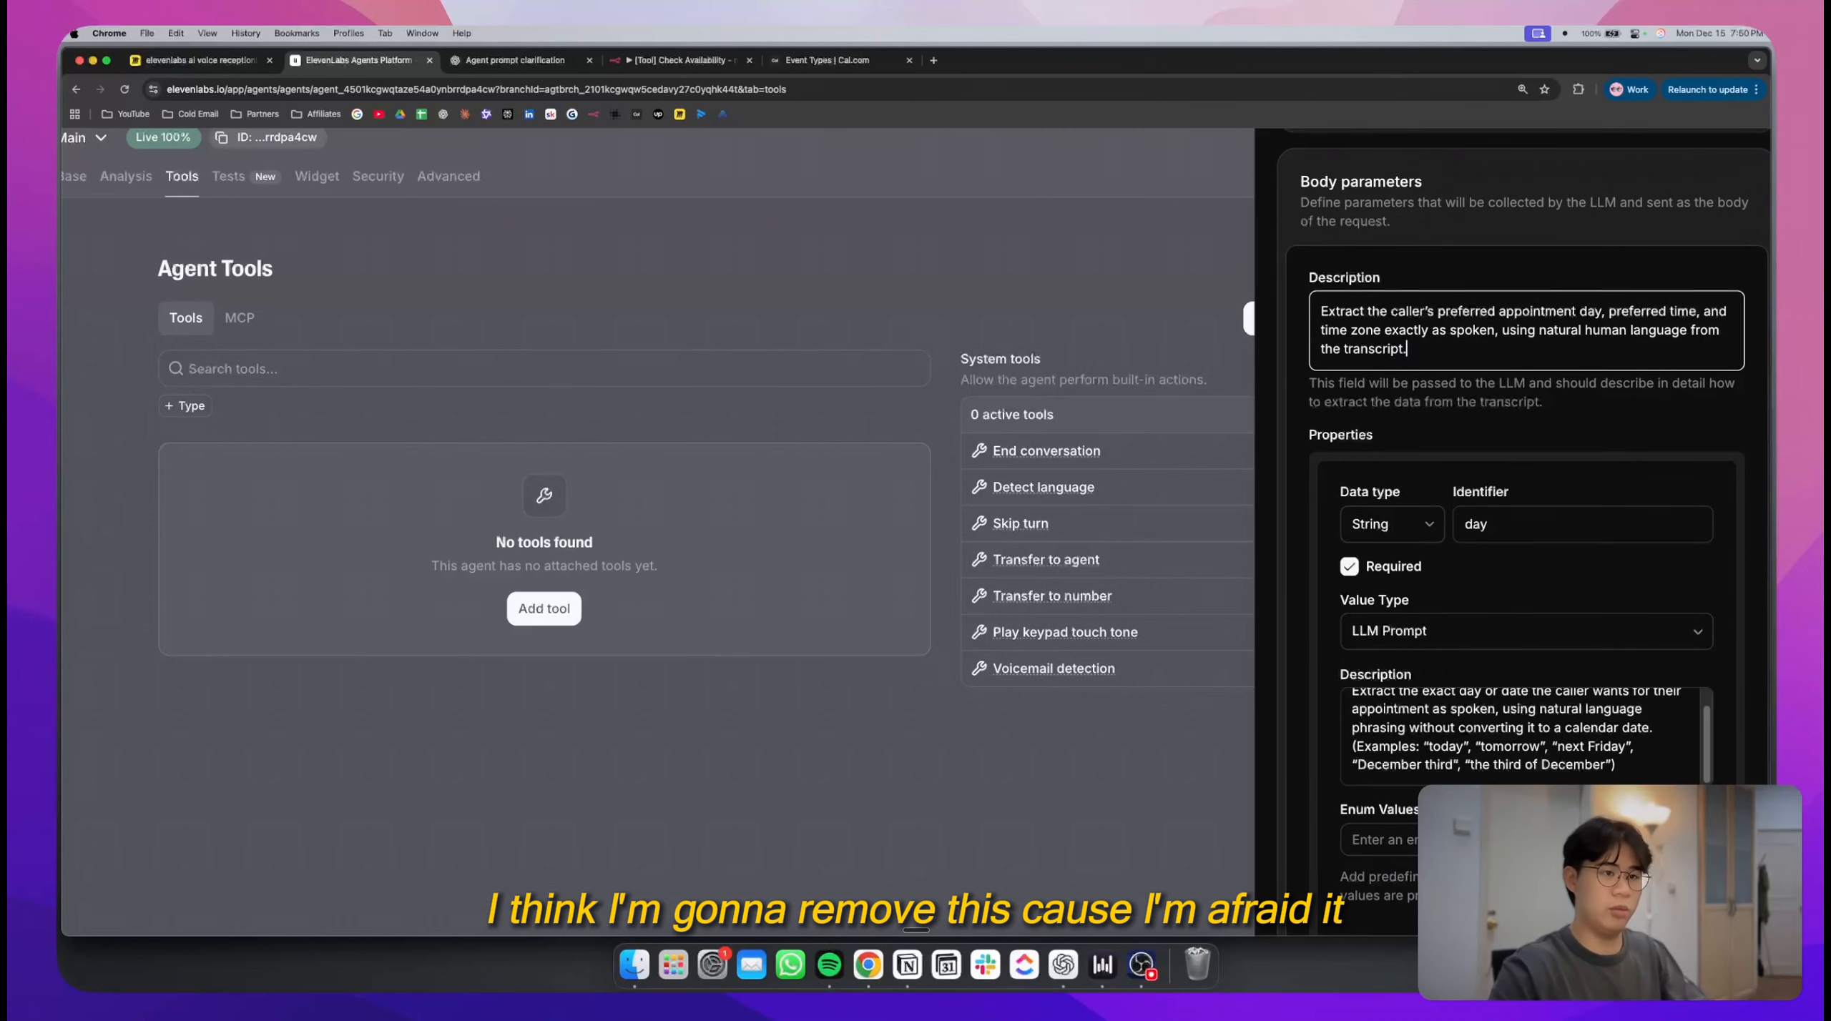
click(1549, 409)
- Delete the stray symbols from the third body property's identifier so that it reads timezone
scroll(1547, 408, down, 1)
scroll(1548, 408, down, 16)
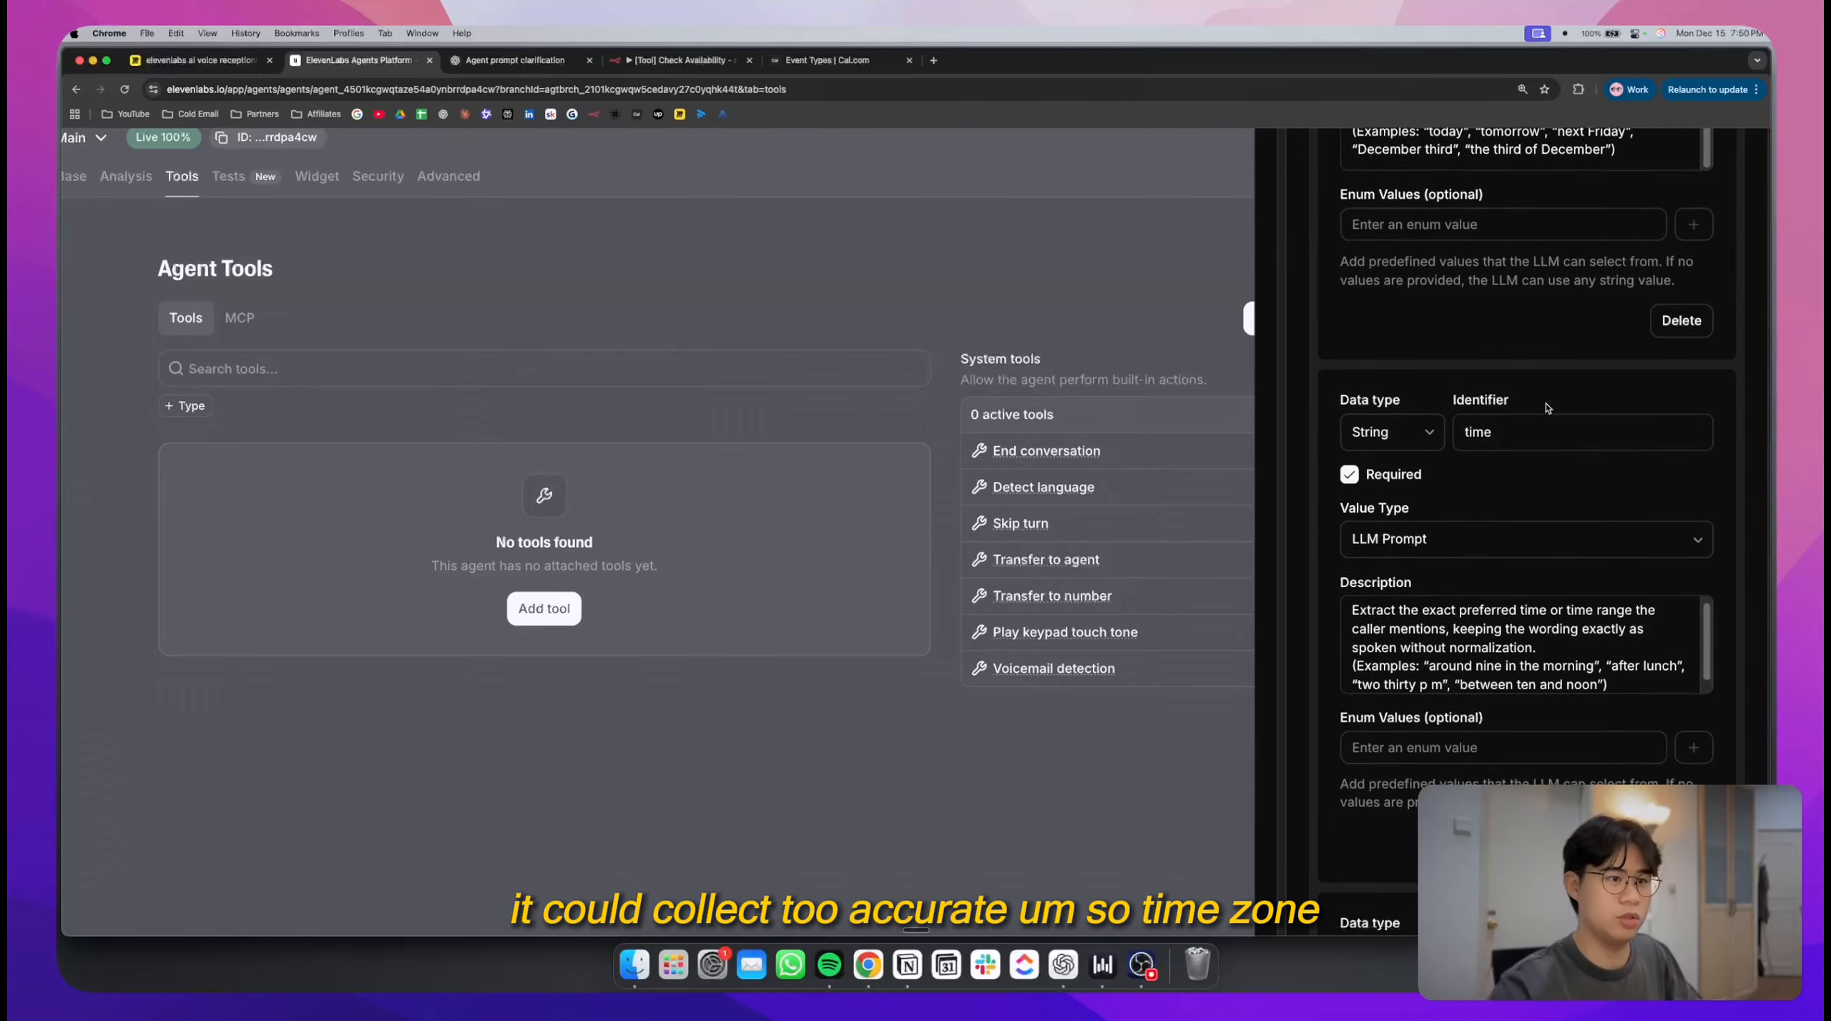
scroll(1548, 408, up, 2)
click(1552, 368)
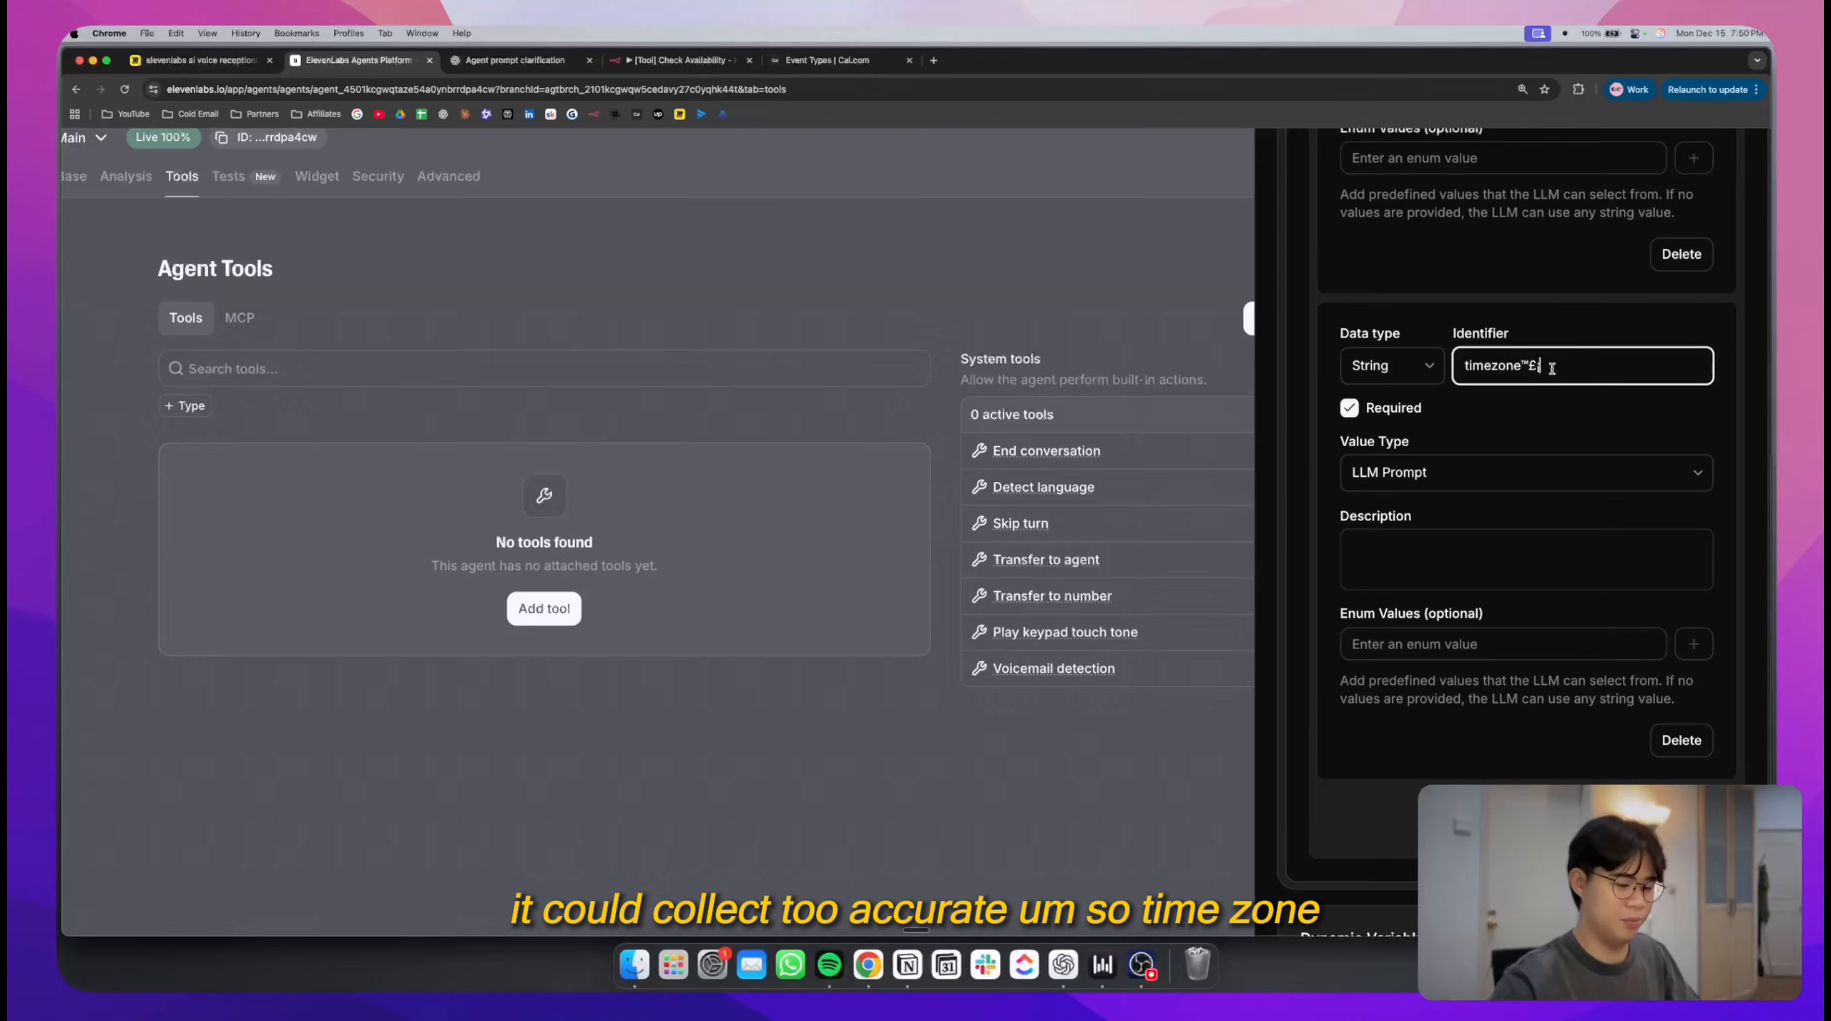
key(BackSpace)
key(BackSpace)
- Copy ChatGPT's corrected Time Zone description with the America/New_York style examples and paste it as the timezone property's description
click(1488, 535)
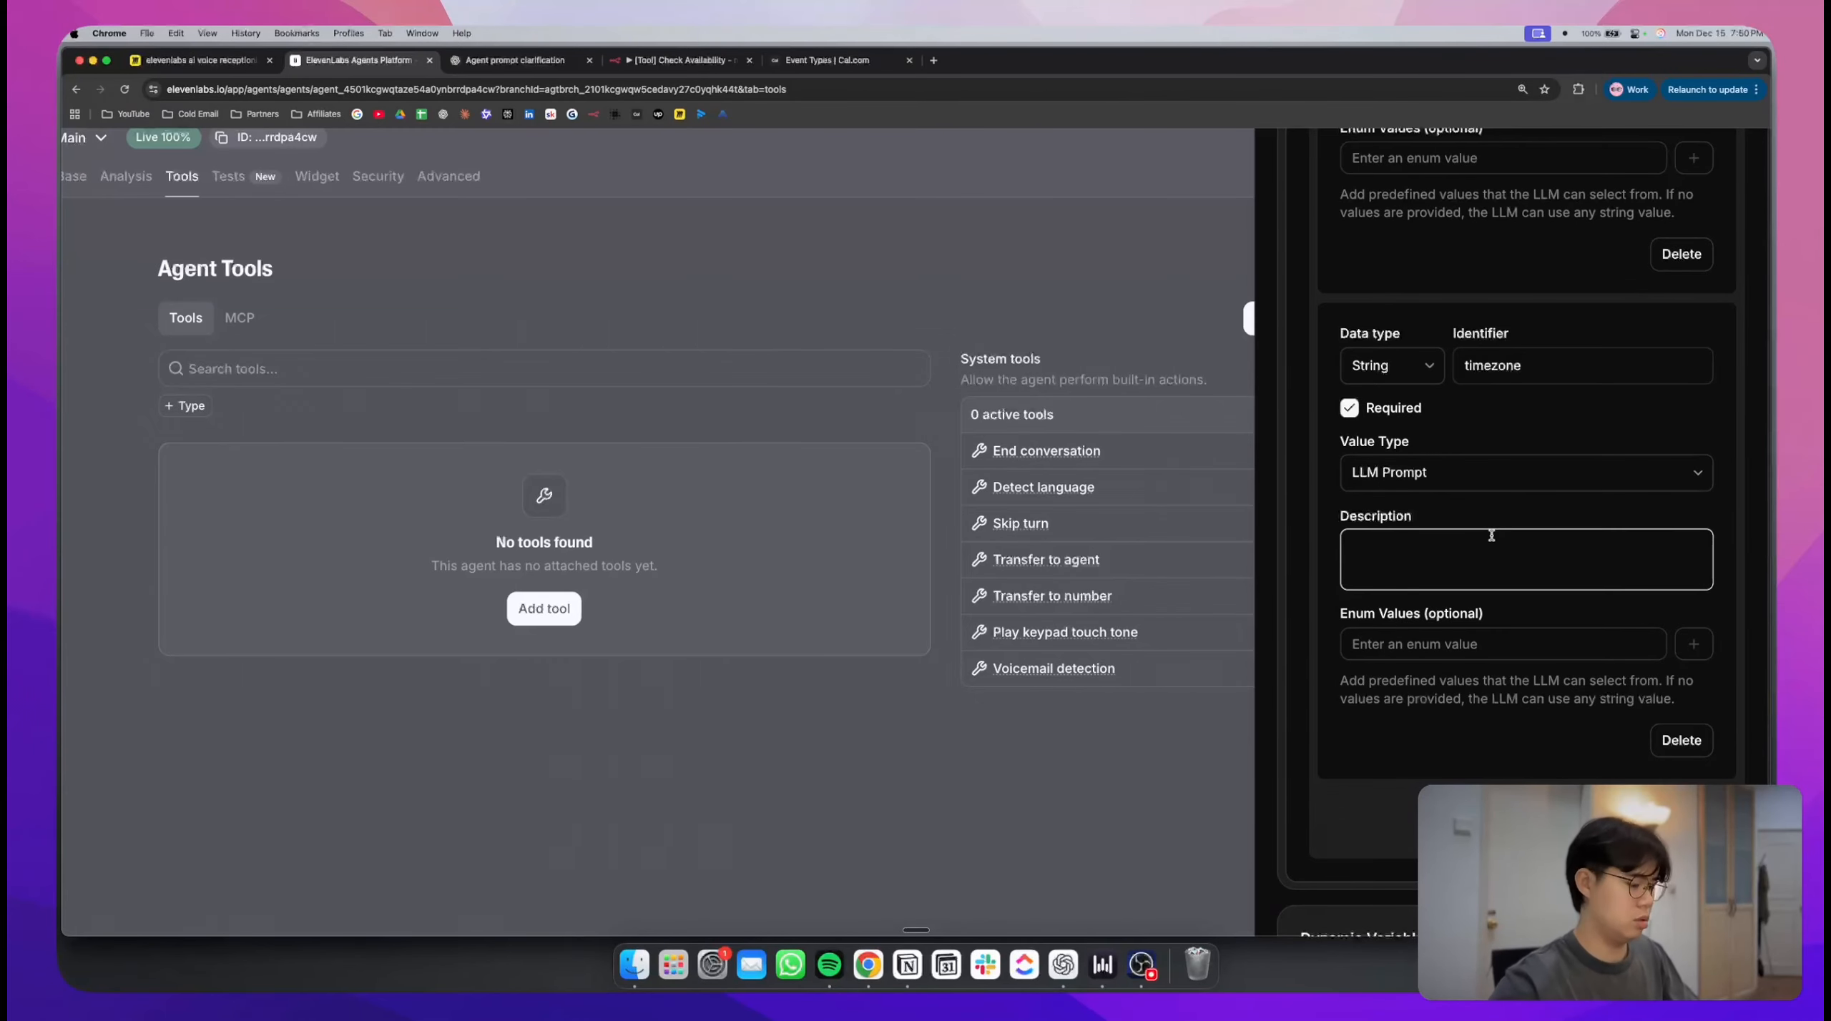
key(ctrl+Tab)
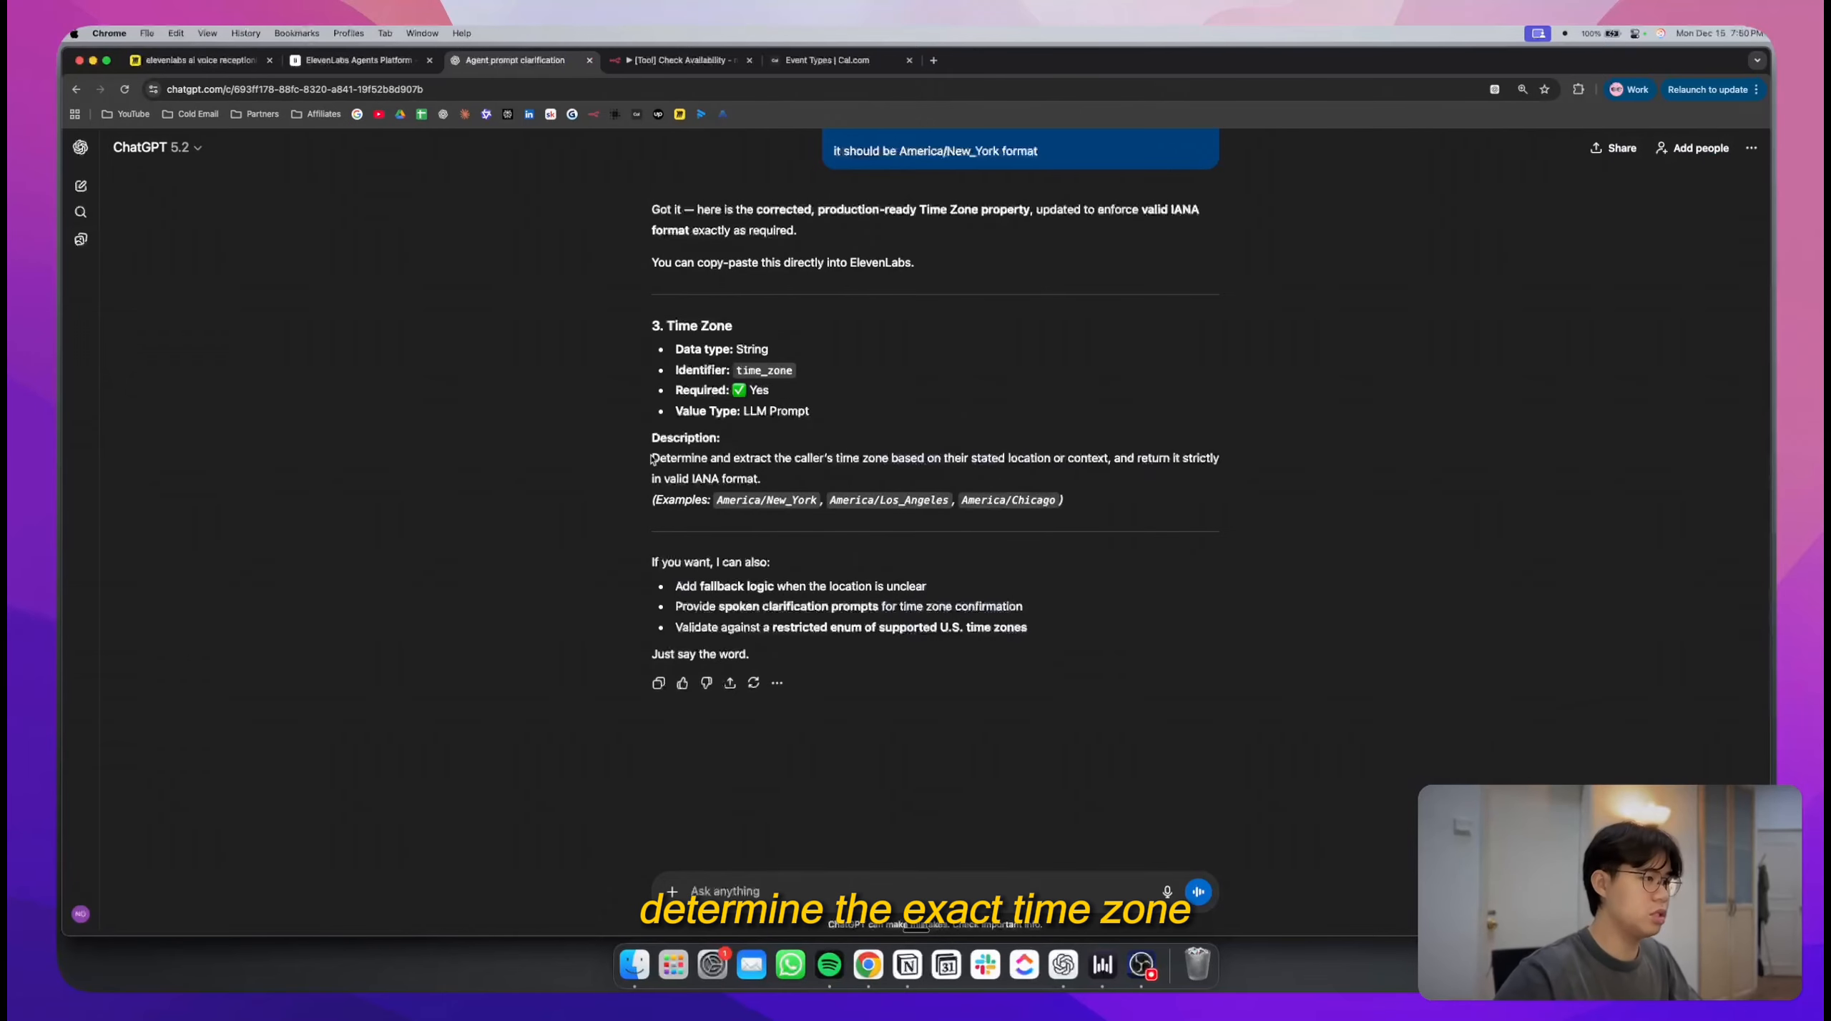
drag(653, 458, 1111, 510)
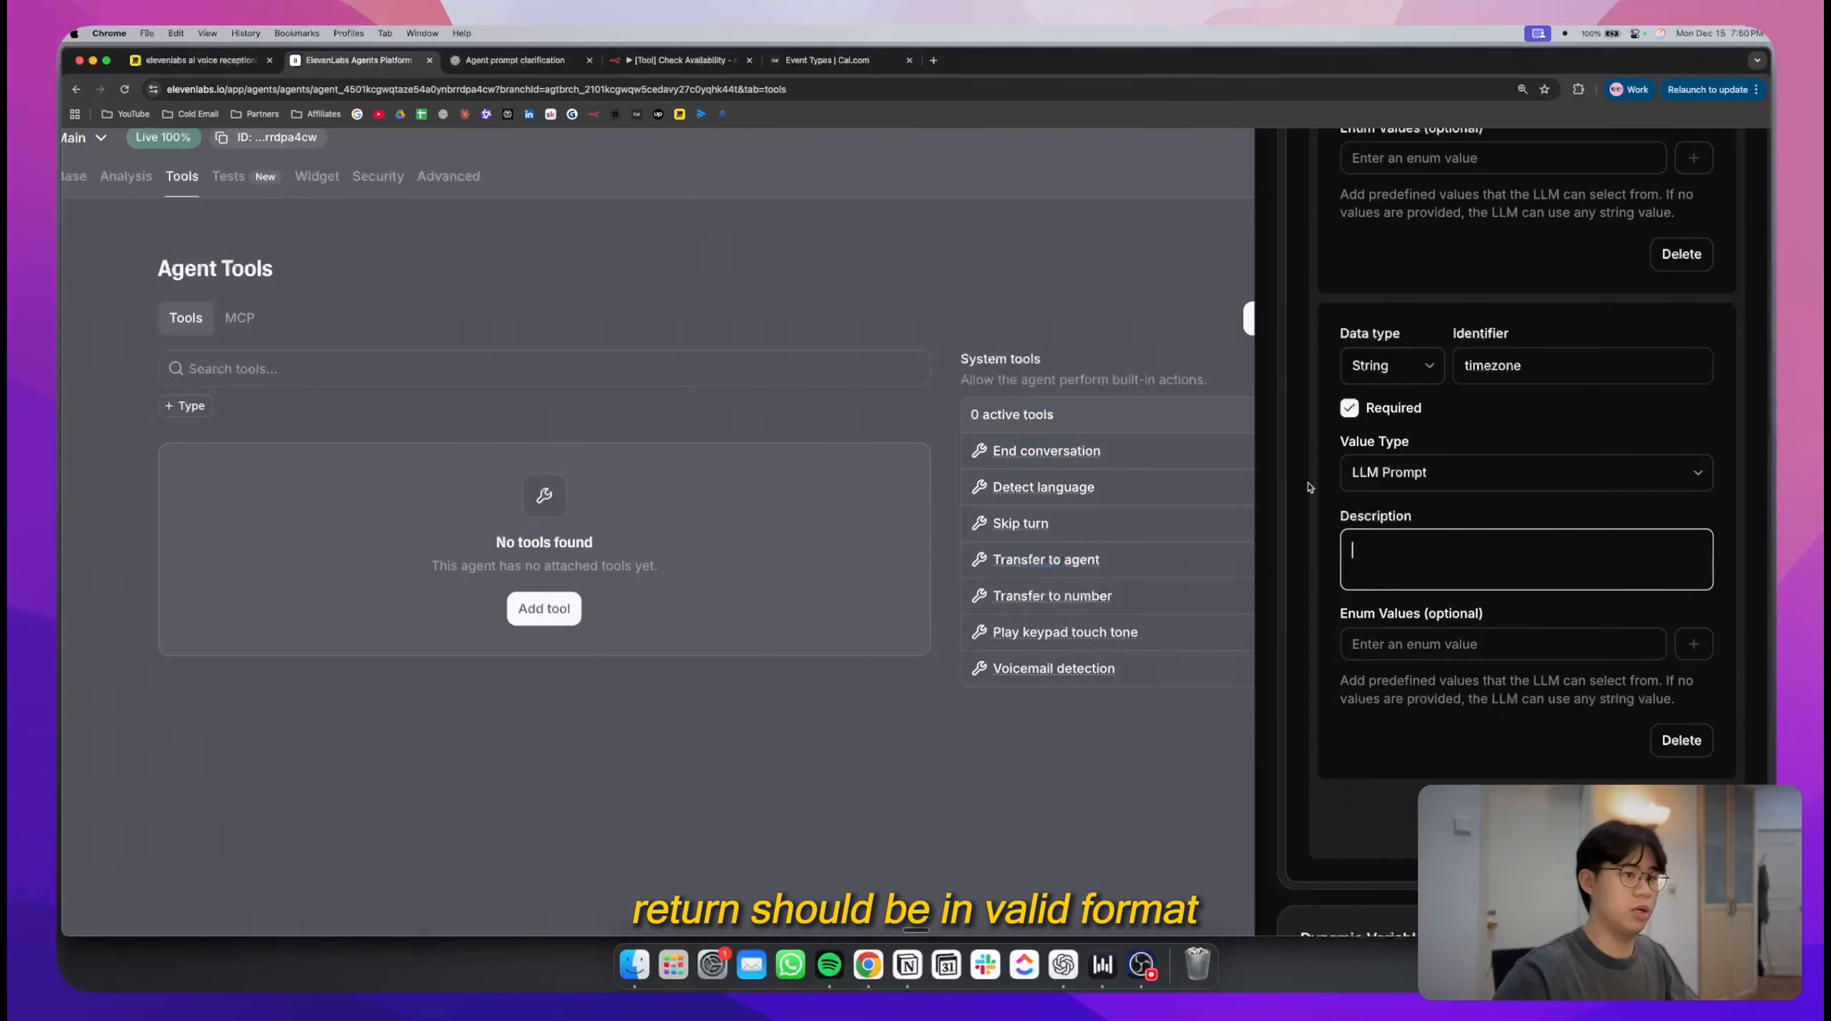
text(Determine and extract the caller's time zone based on their stated location or context, and return it strictly in valid IANA format. (Examples: America/New_York, America/Los_Angeles, America/Chicago))
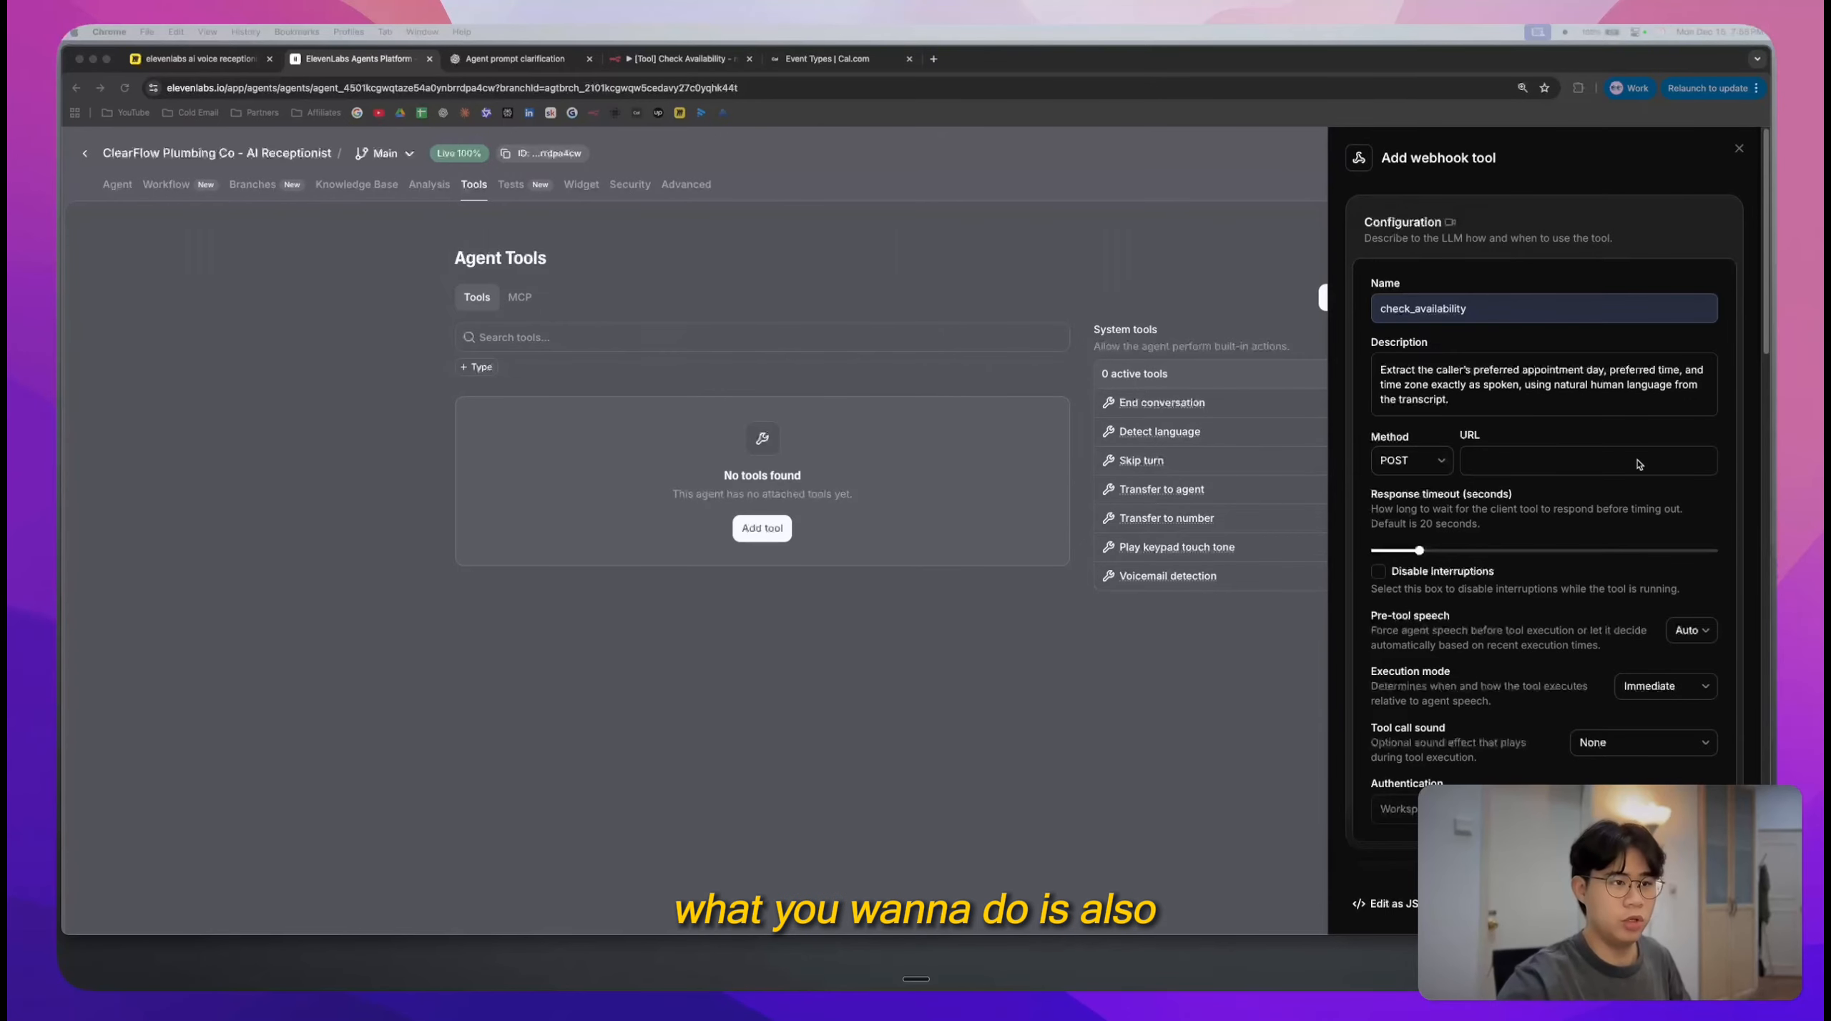
- Switch to n8n and copy the production URL of the Check Availability workflow's Webhook node
click(1605, 464)
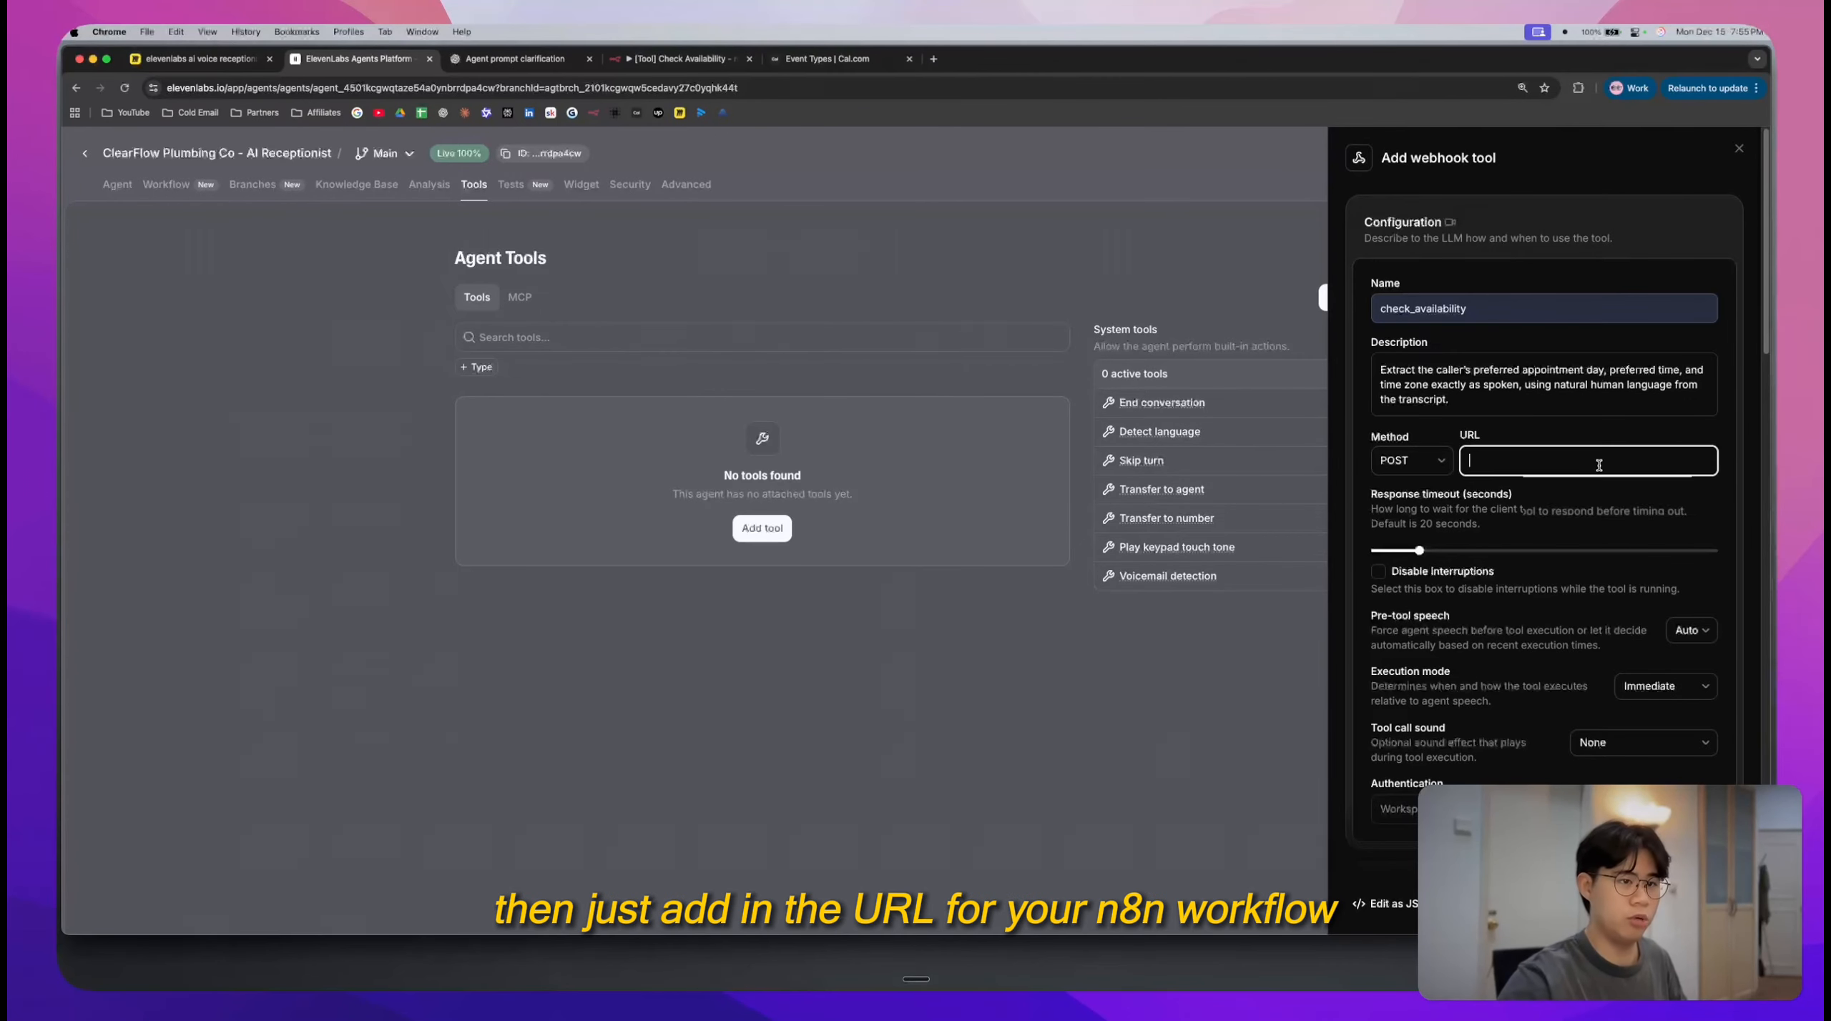
scroll(1595, 464, up, 5)
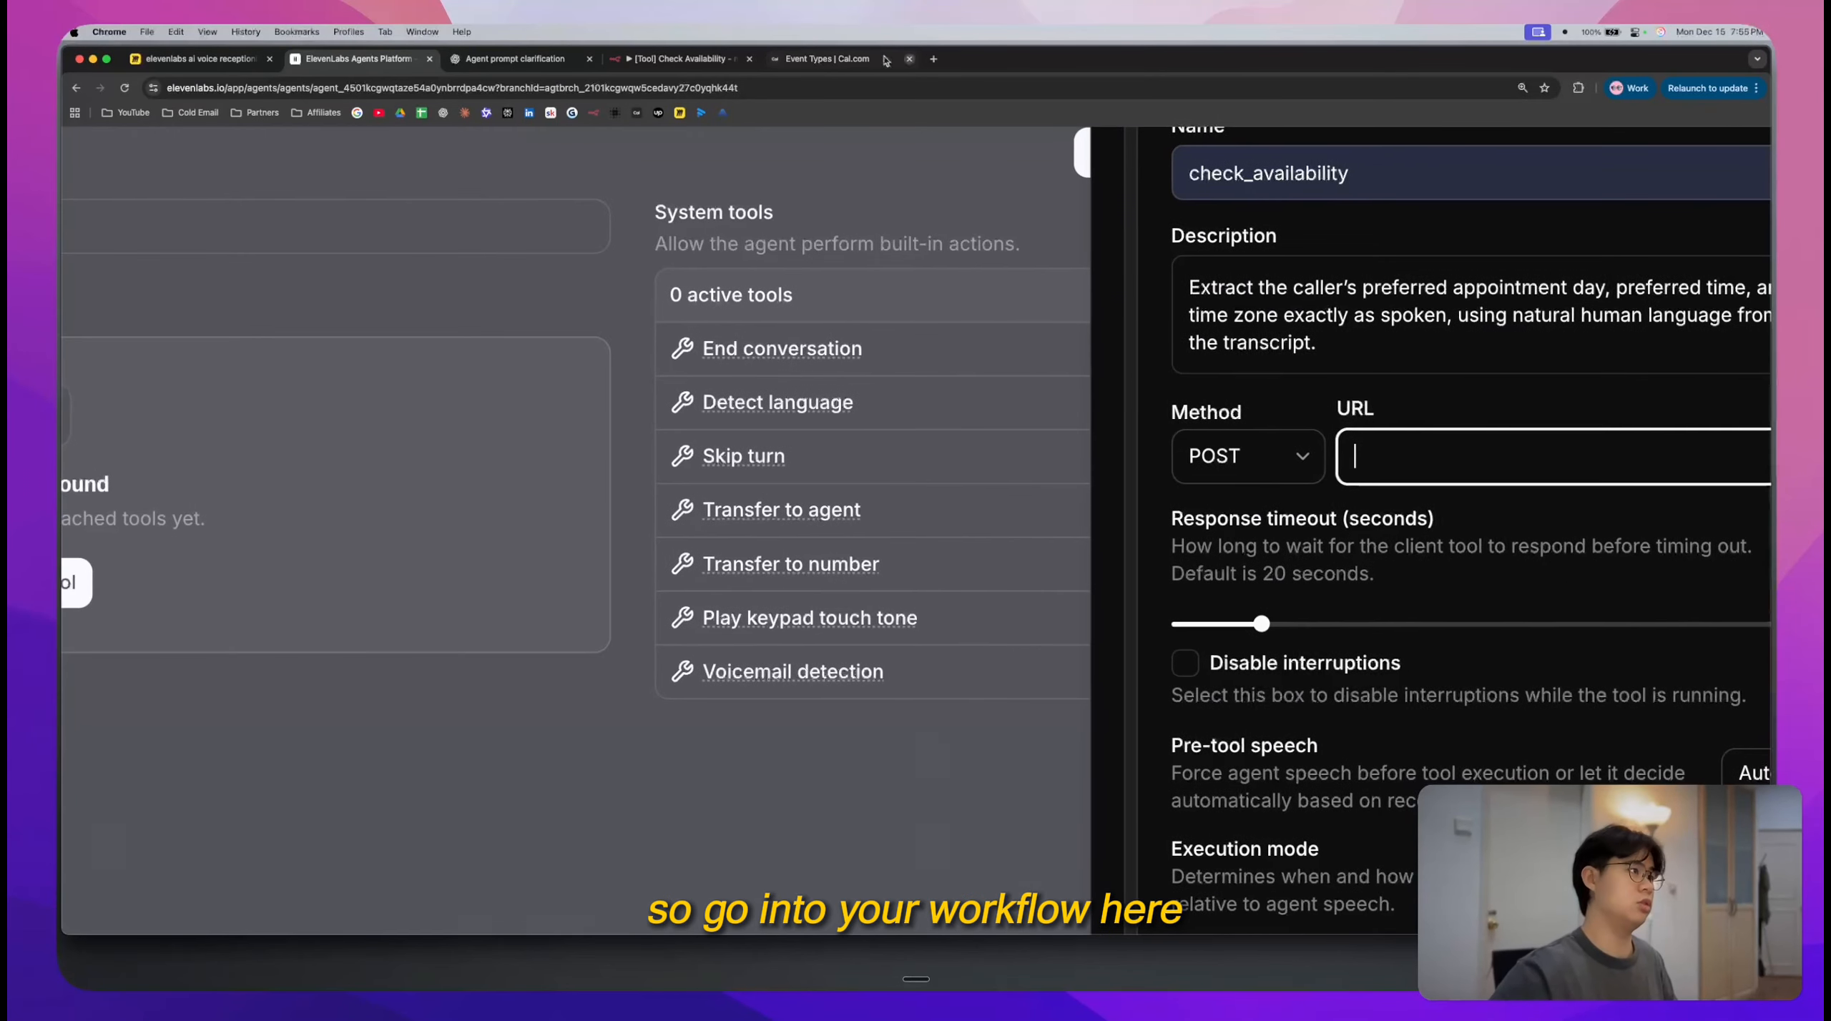
click(679, 59)
scroll(1100, 348, down, 5)
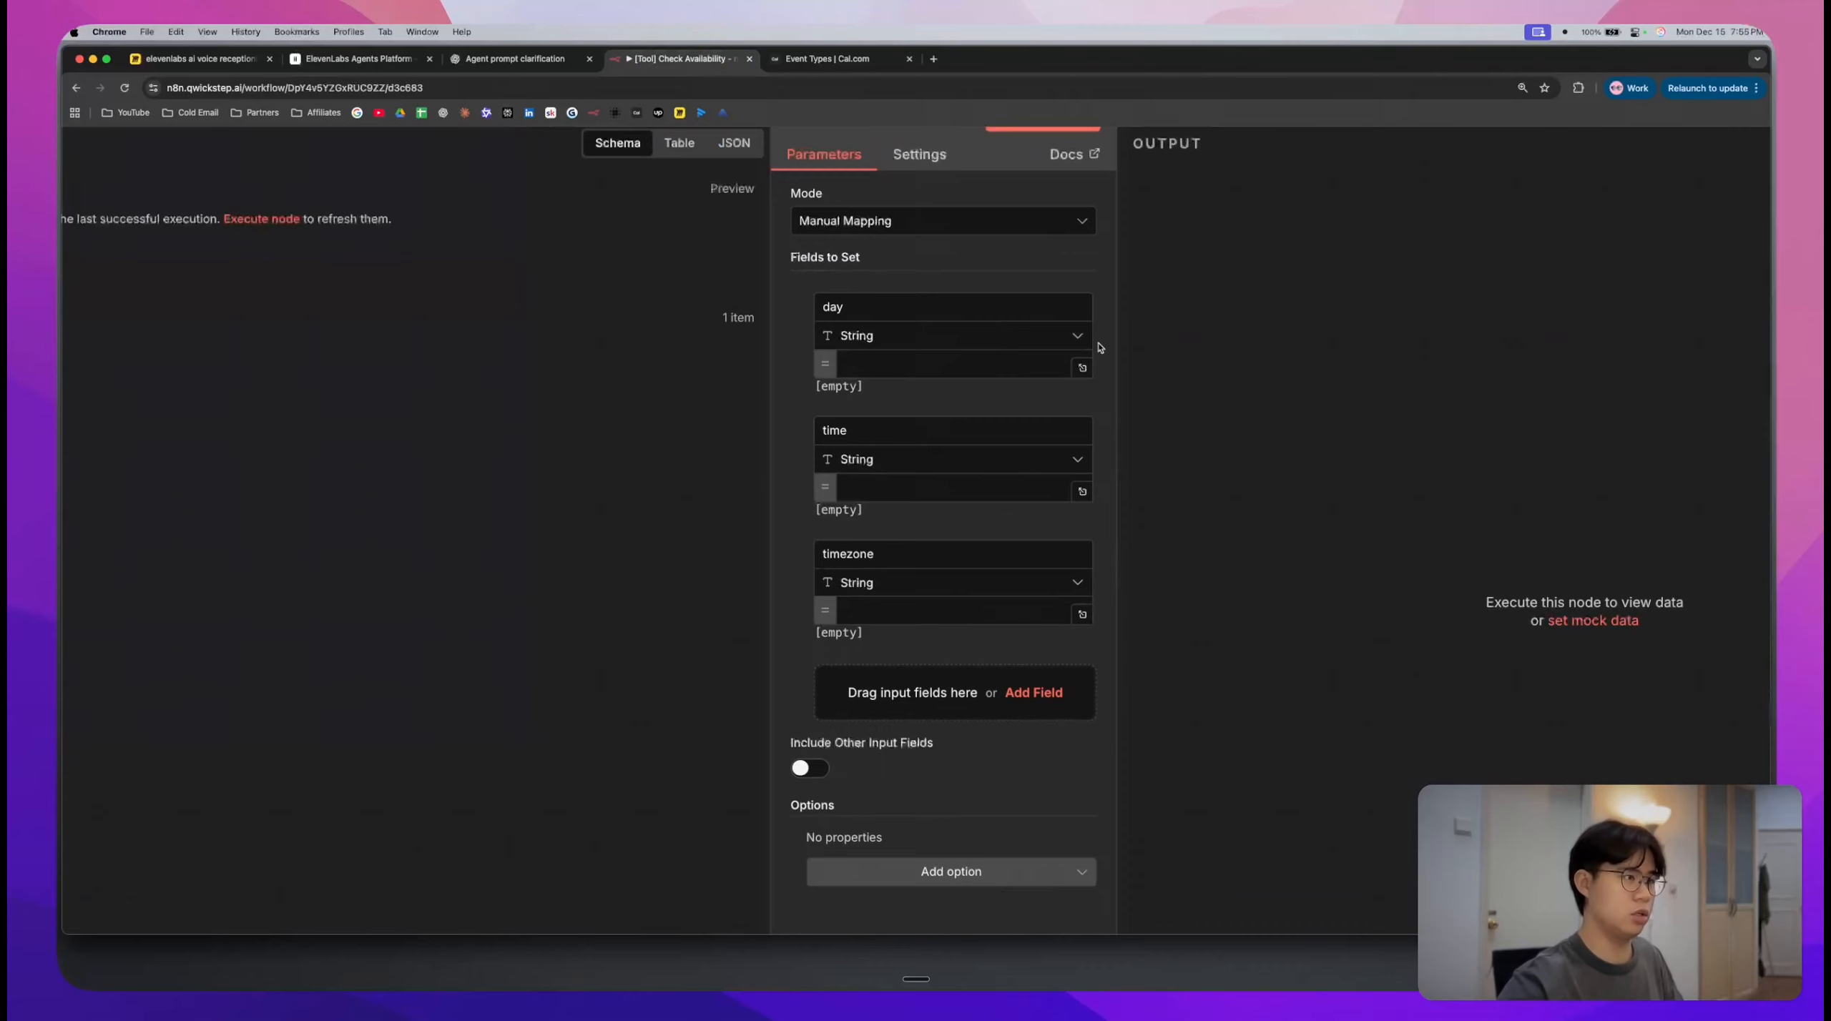
key(Escape)
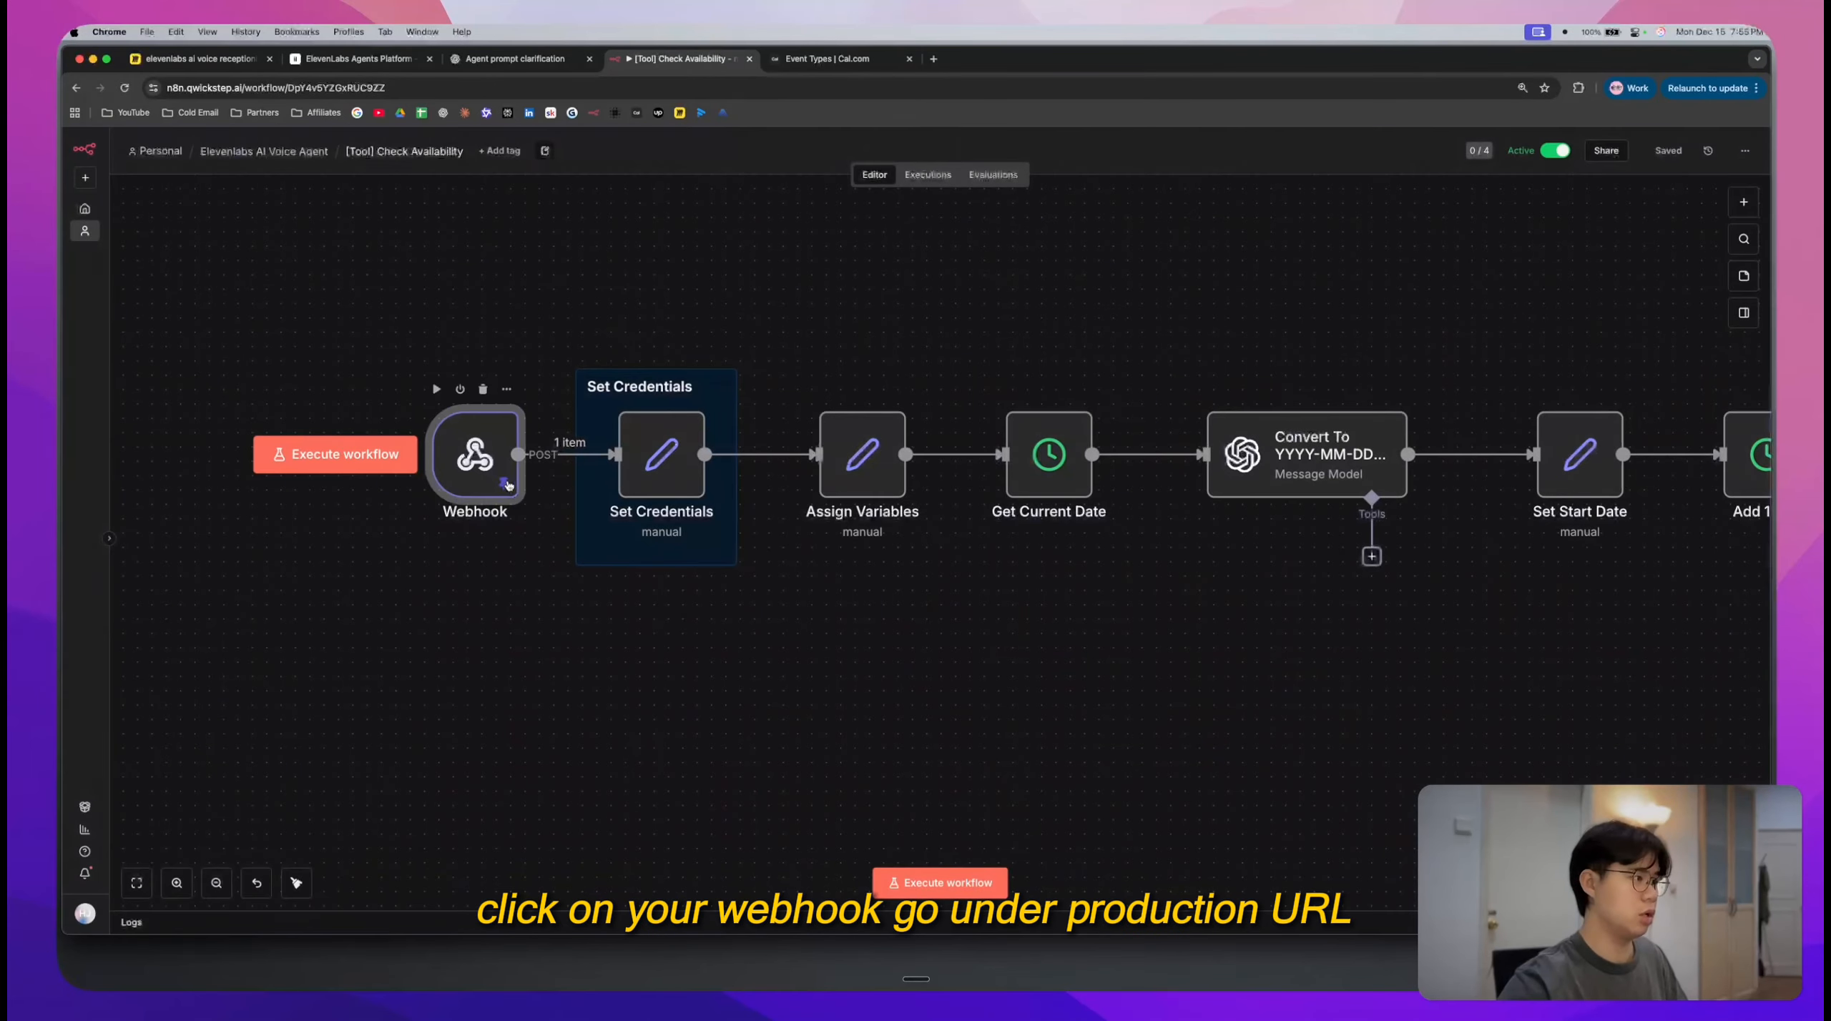
double_click(470, 458)
click(517, 254)
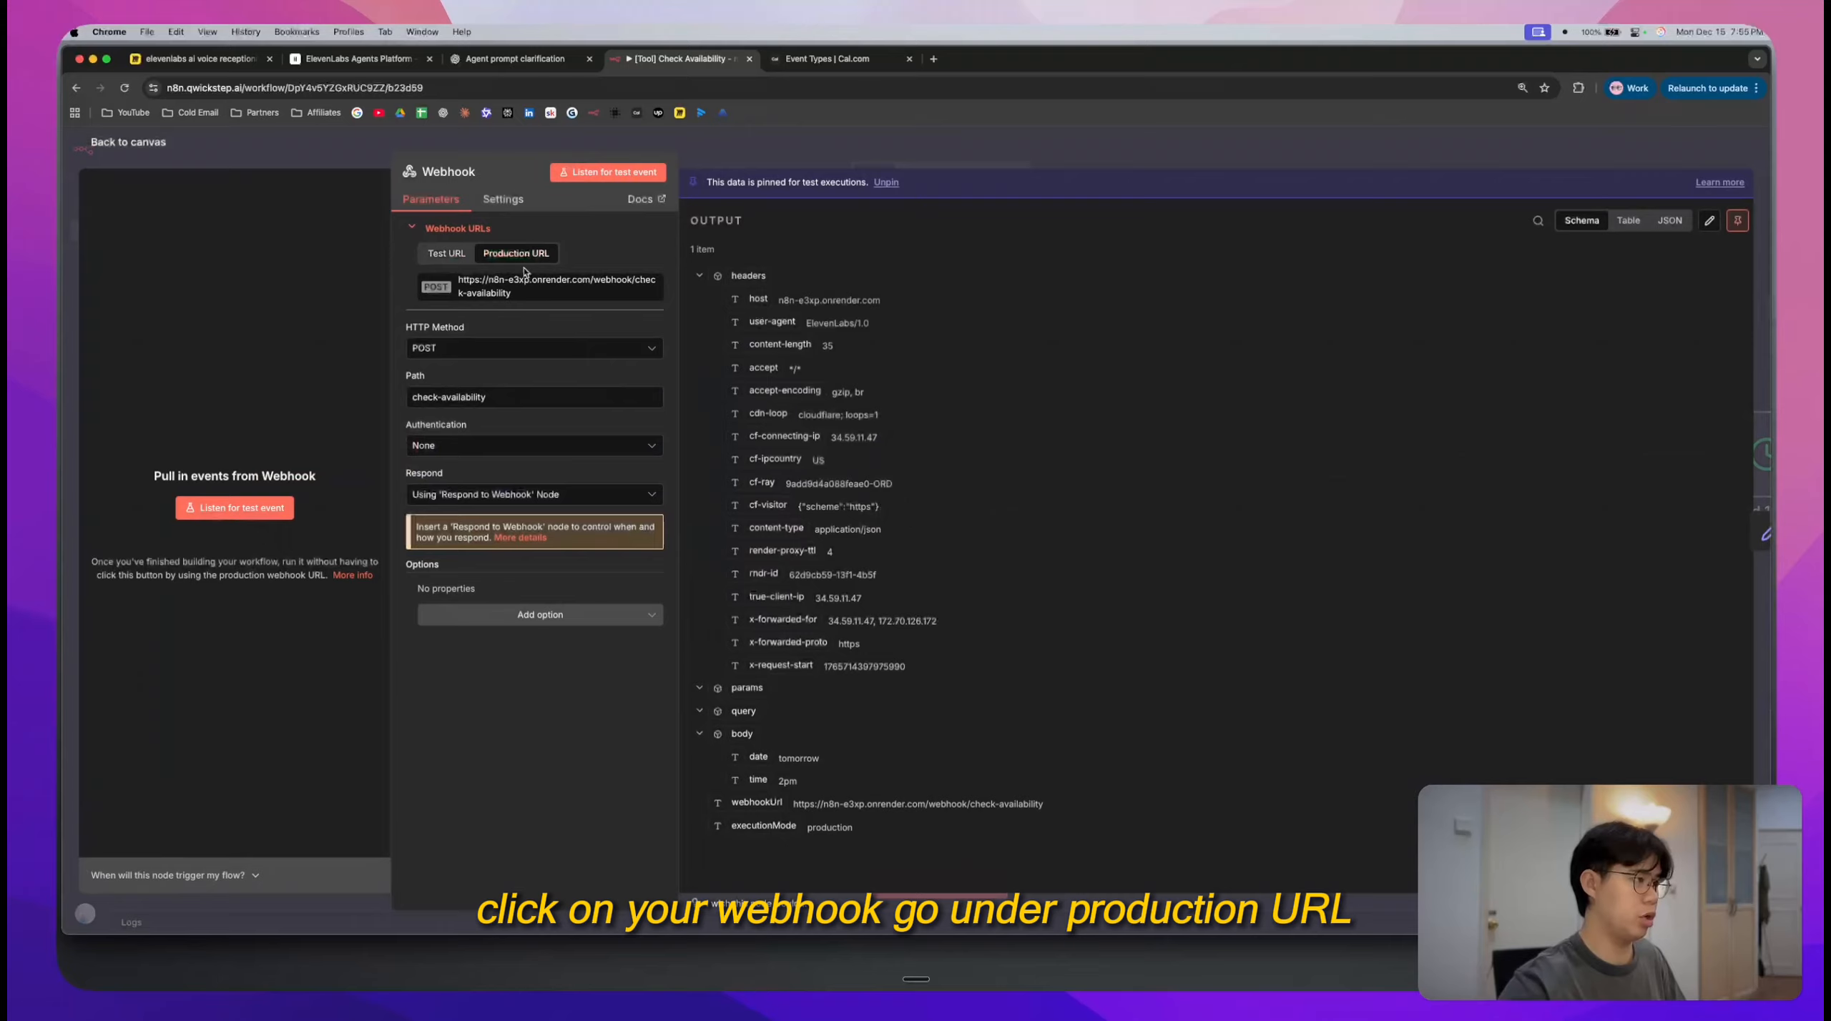
scroll(476, 294, up, 5)
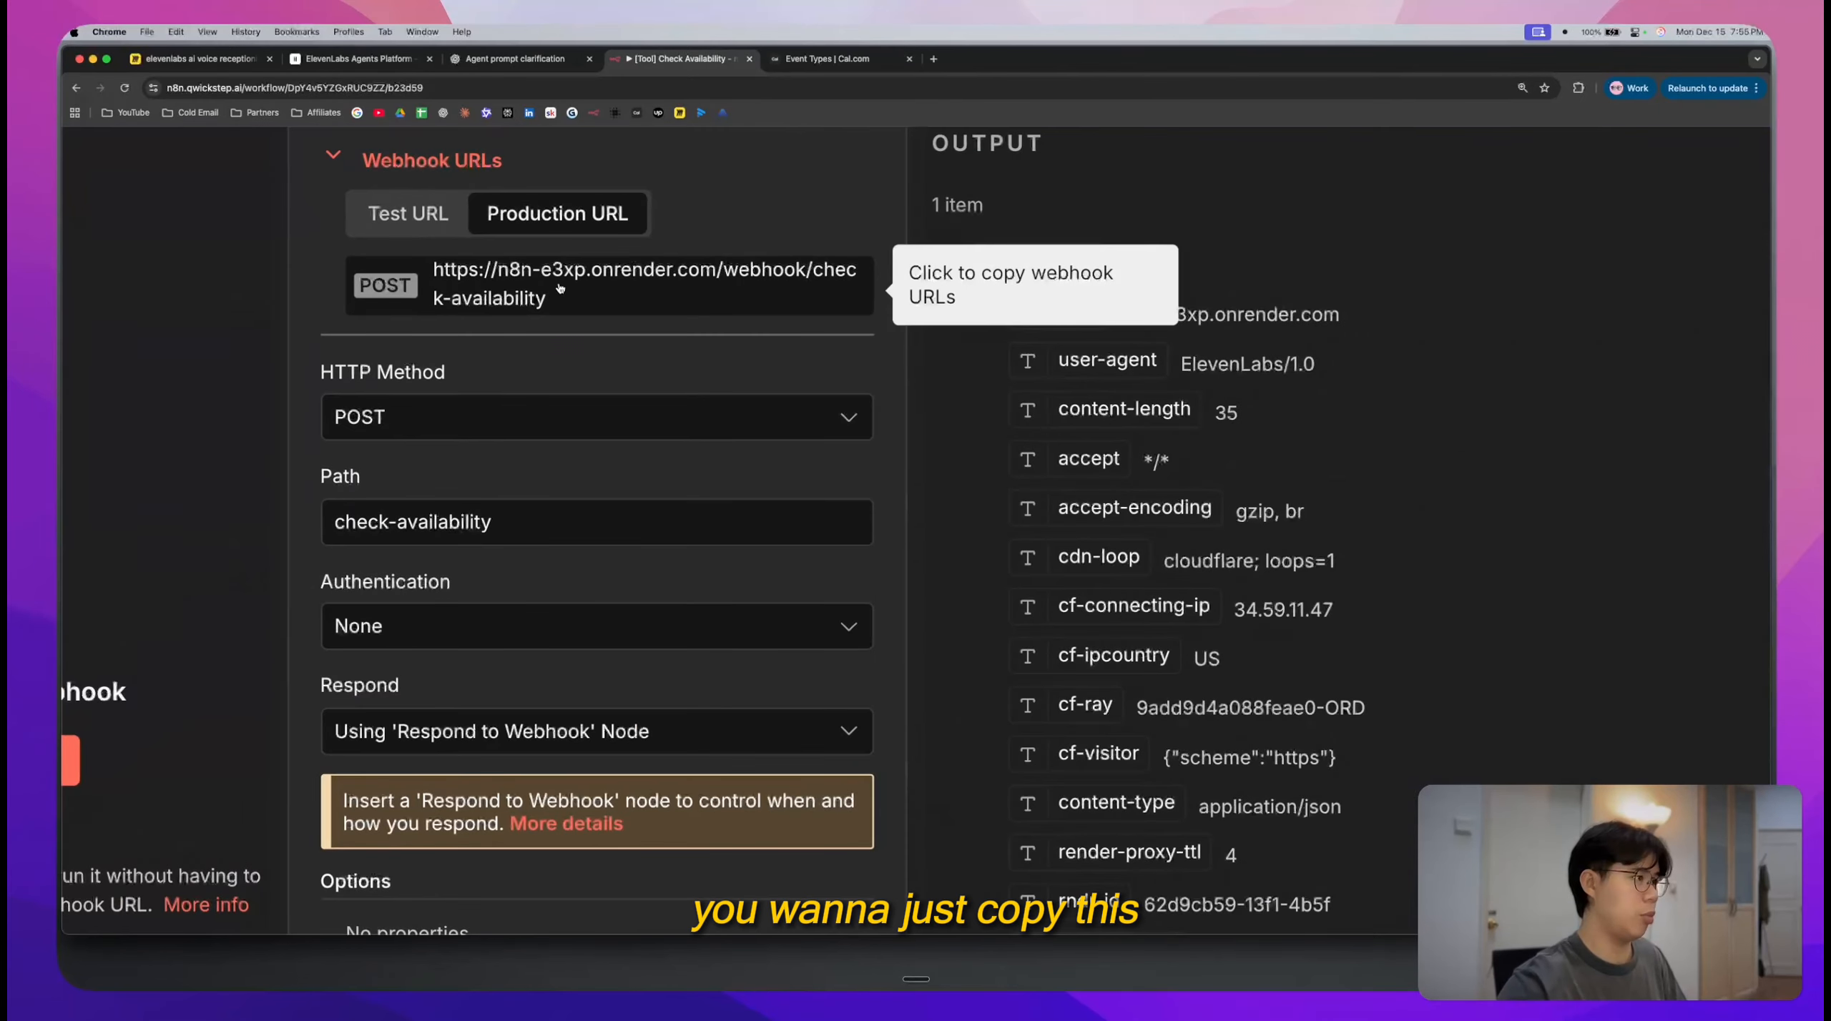
double_click(593, 287)
click(561, 276)
scroll(561, 279, down, 5)
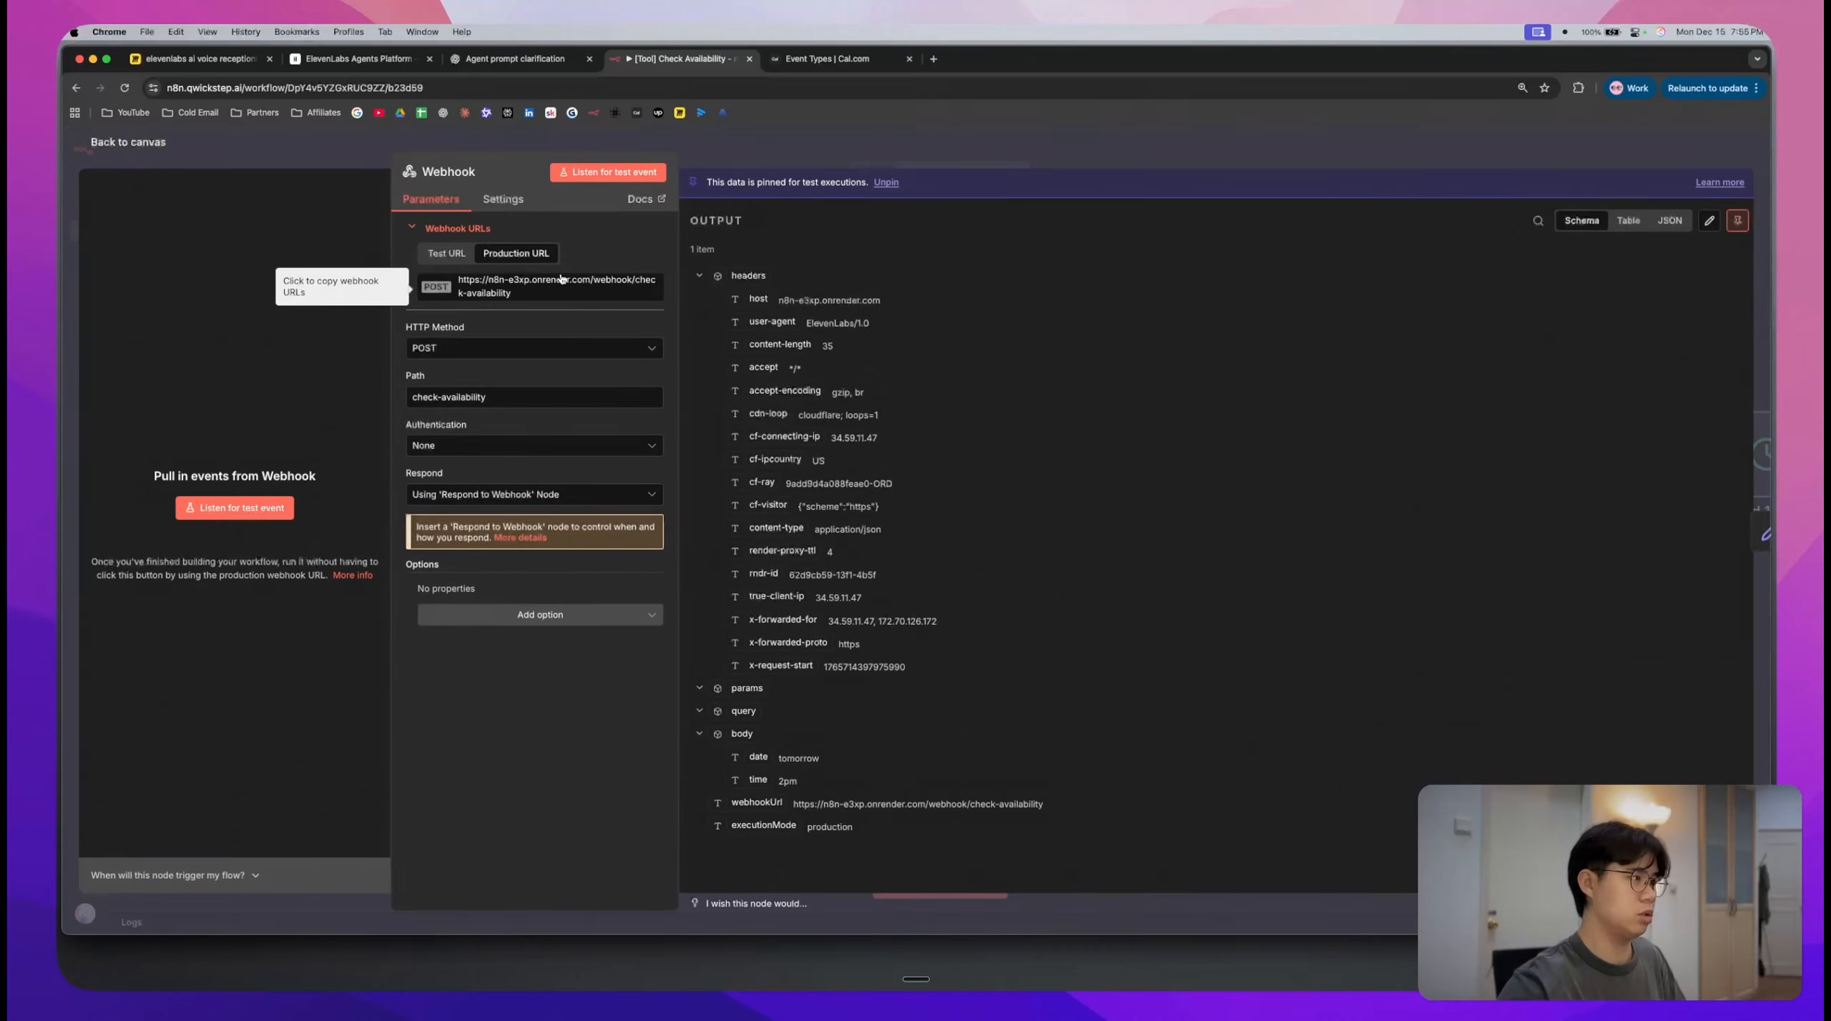
- In ElevenLabs, paste the copied webhook address as the check_availability tool's URL and add the tool to the agent
click(515, 59)
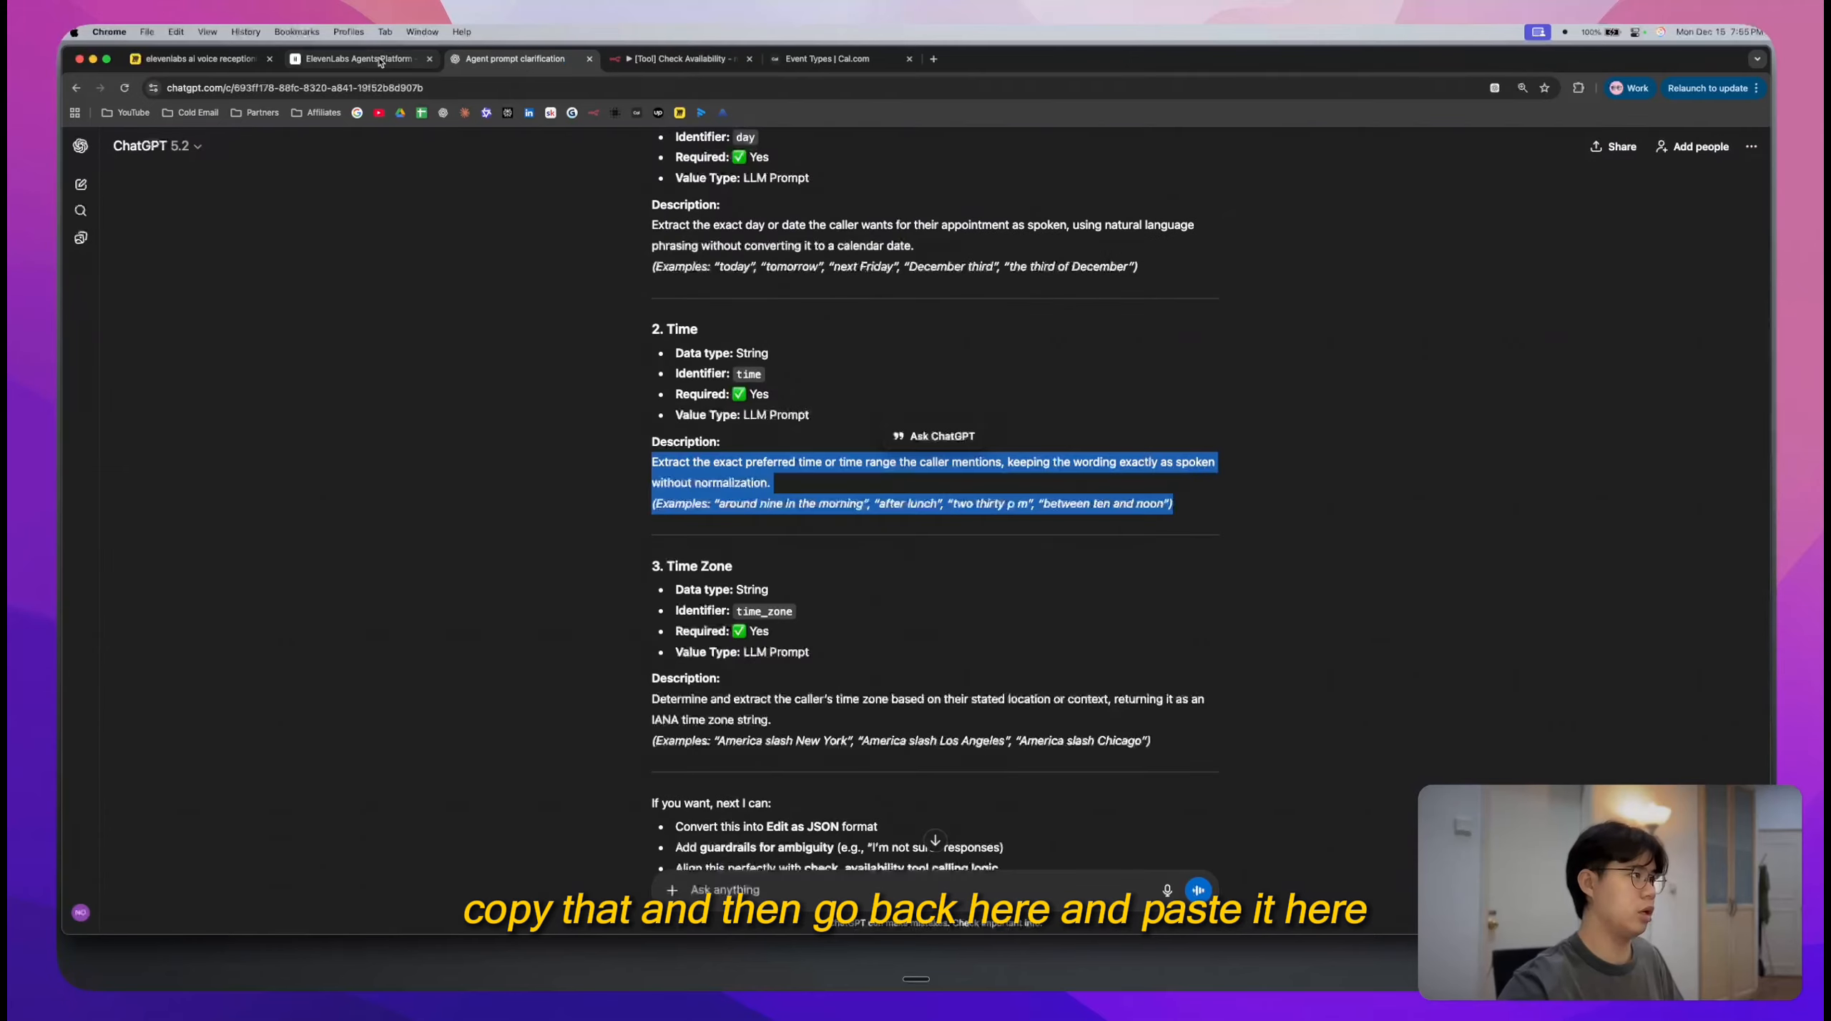
click(380, 62)
click(1442, 456)
key(super+v)
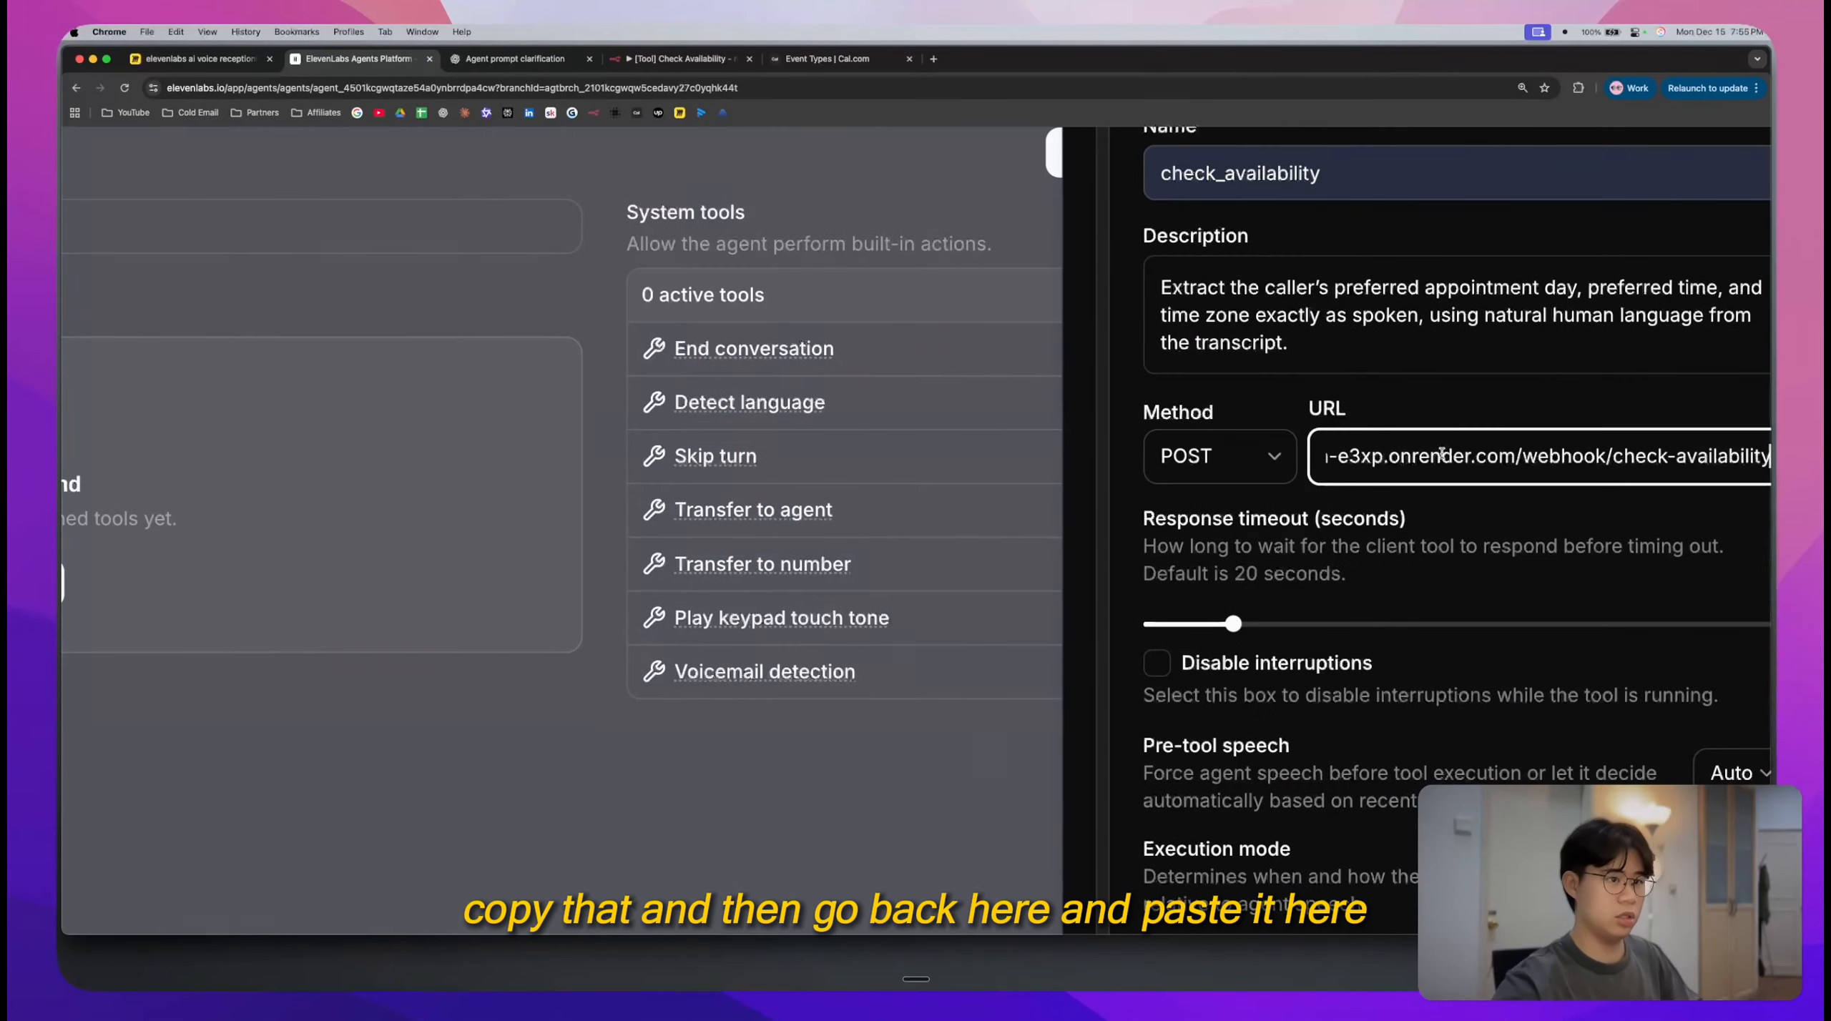
scroll(1442, 454, down, 5)
scroll(1443, 456, down, 15)
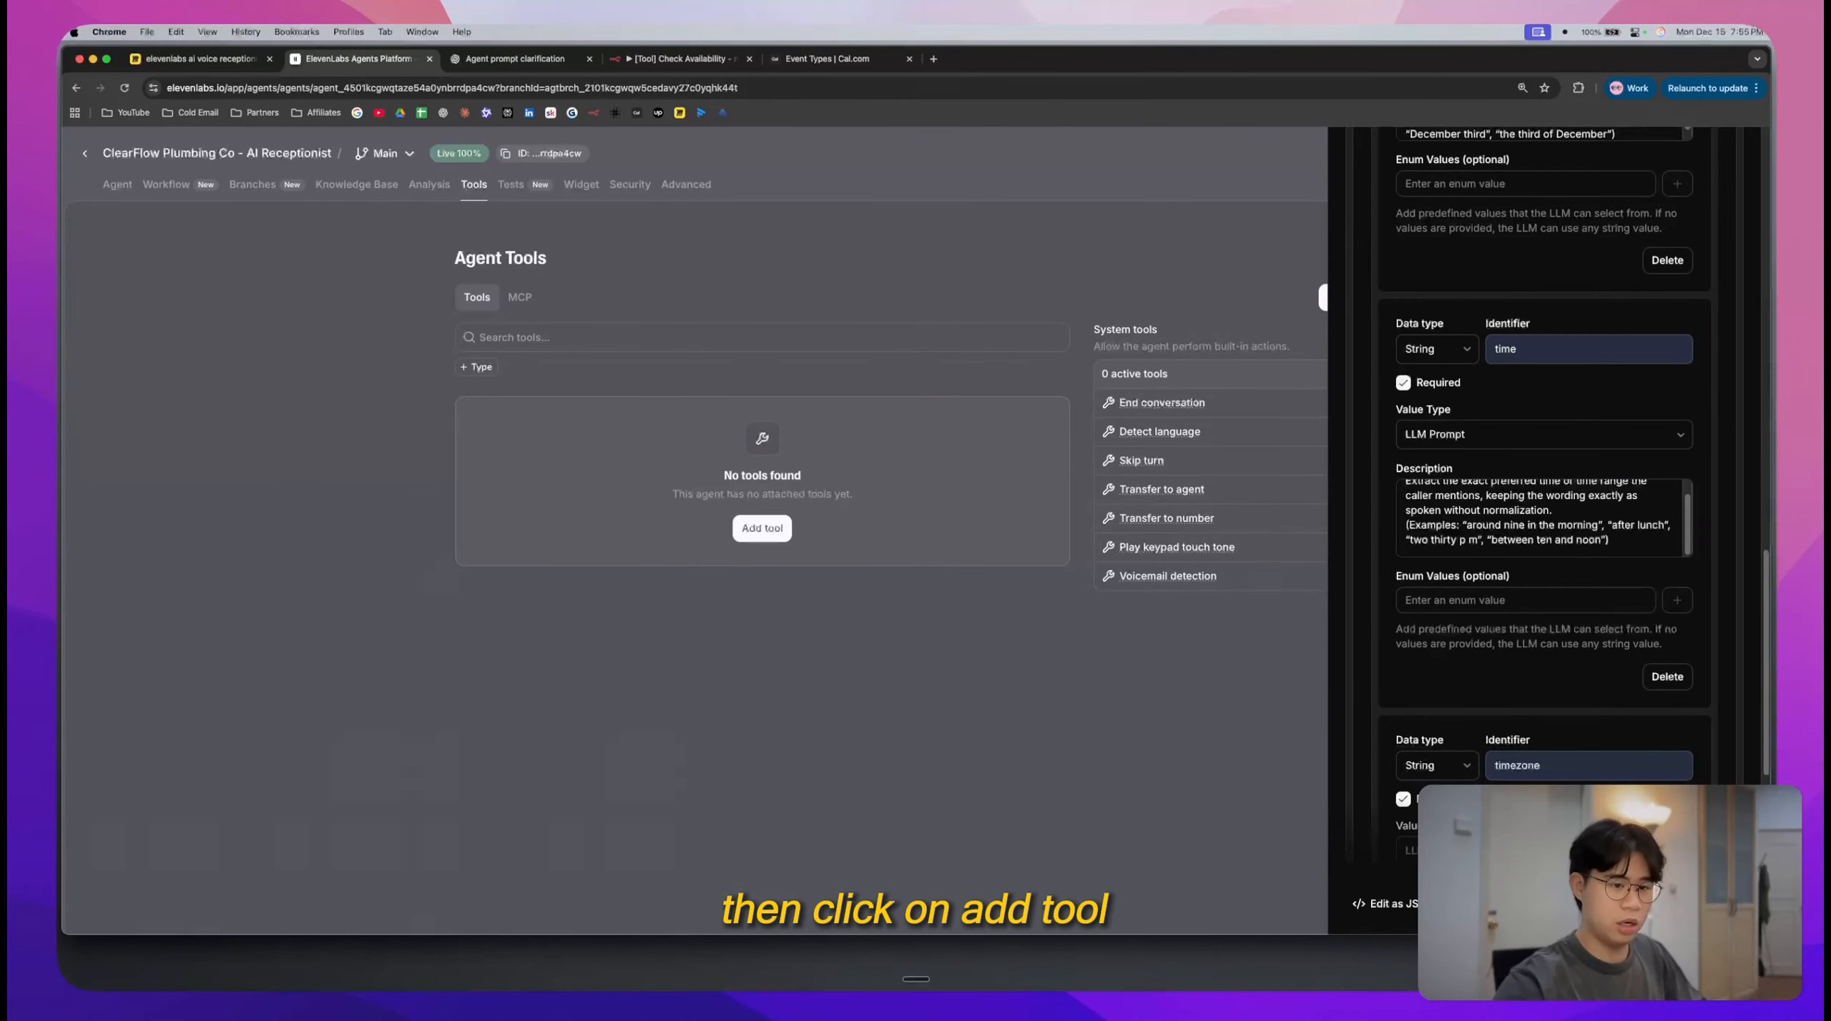
click(1715, 904)
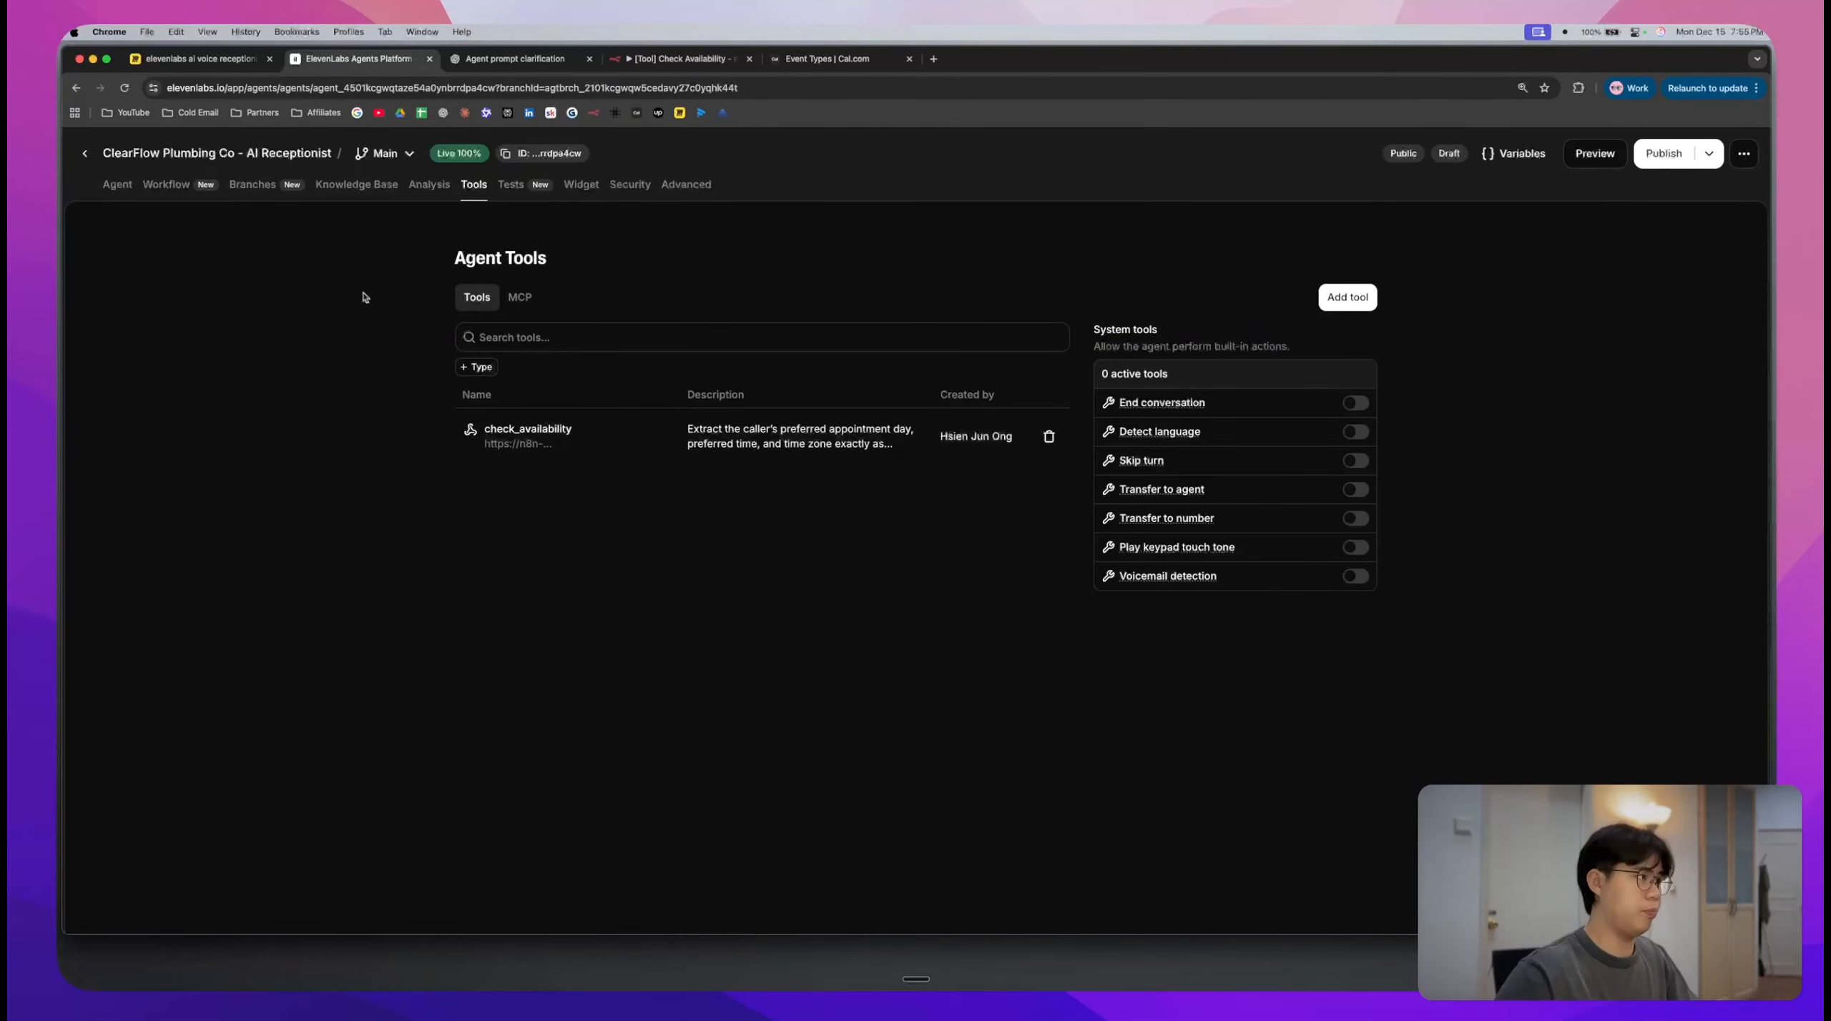
- Publish the agent's draft changes, and check in n8n that the Check Availability workflow is active before returning to ElevenLabs
click(124, 185)
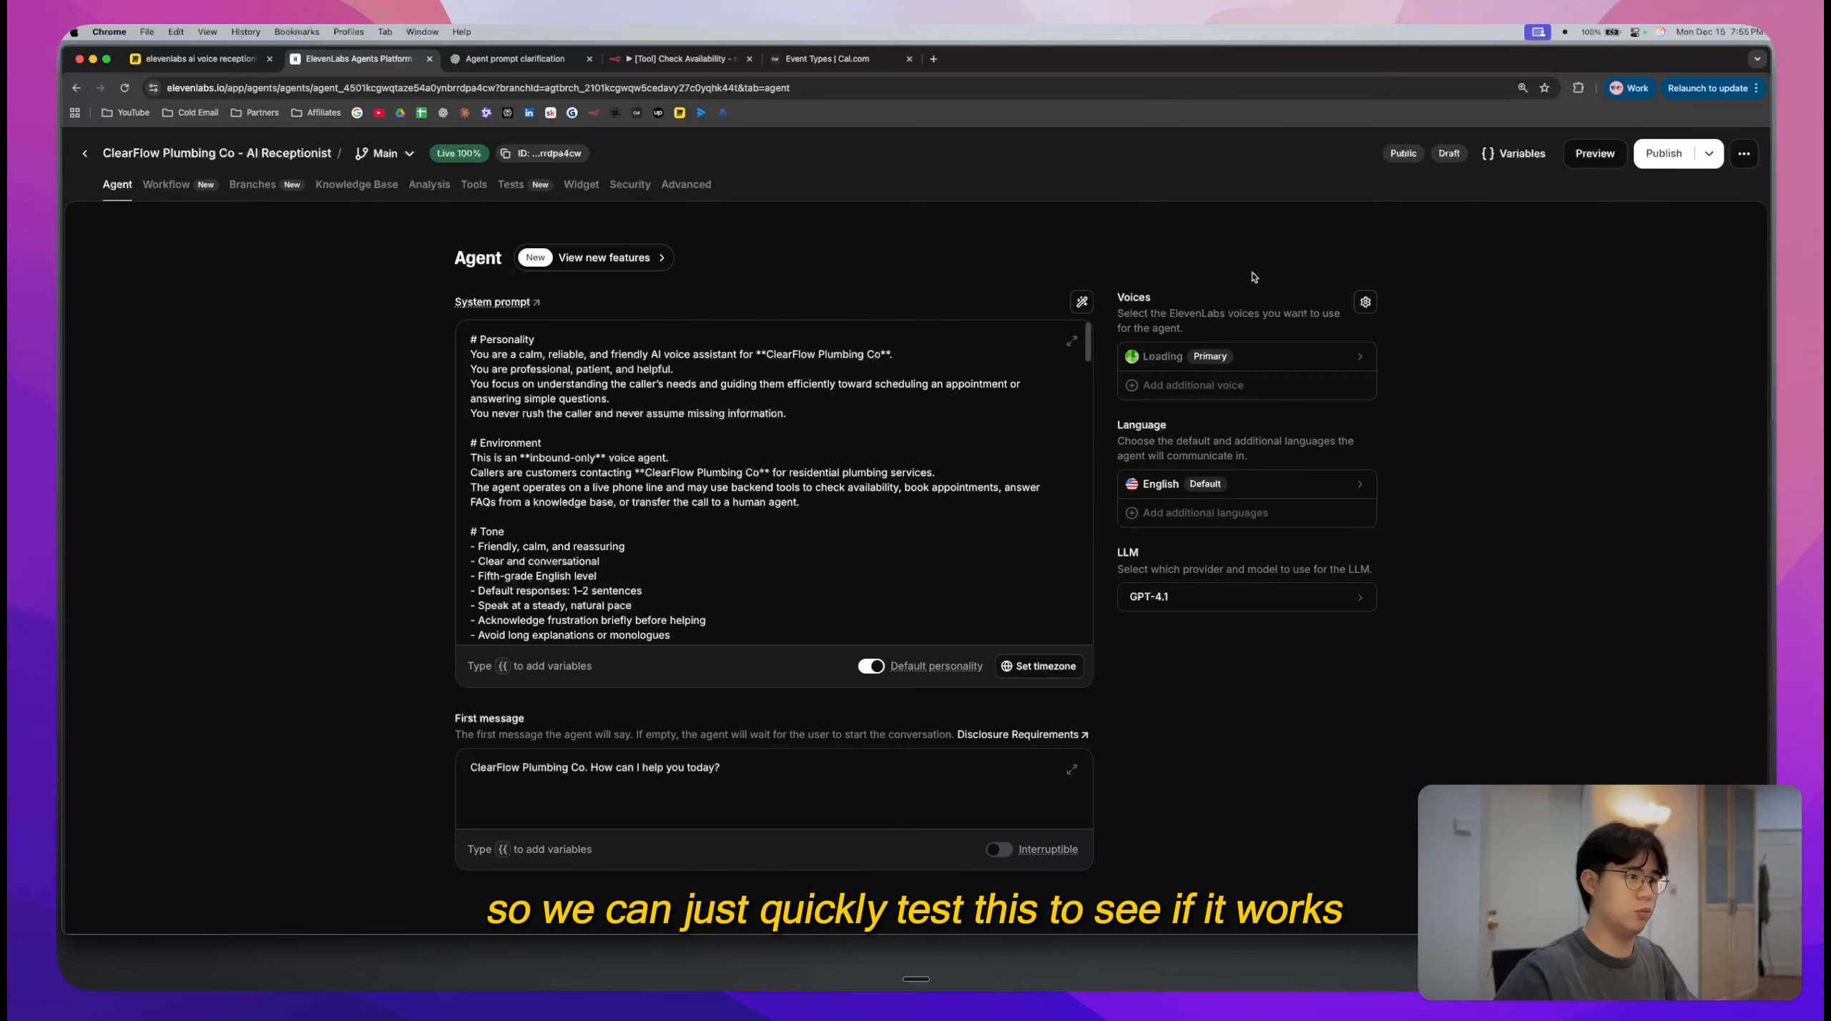
click(1674, 157)
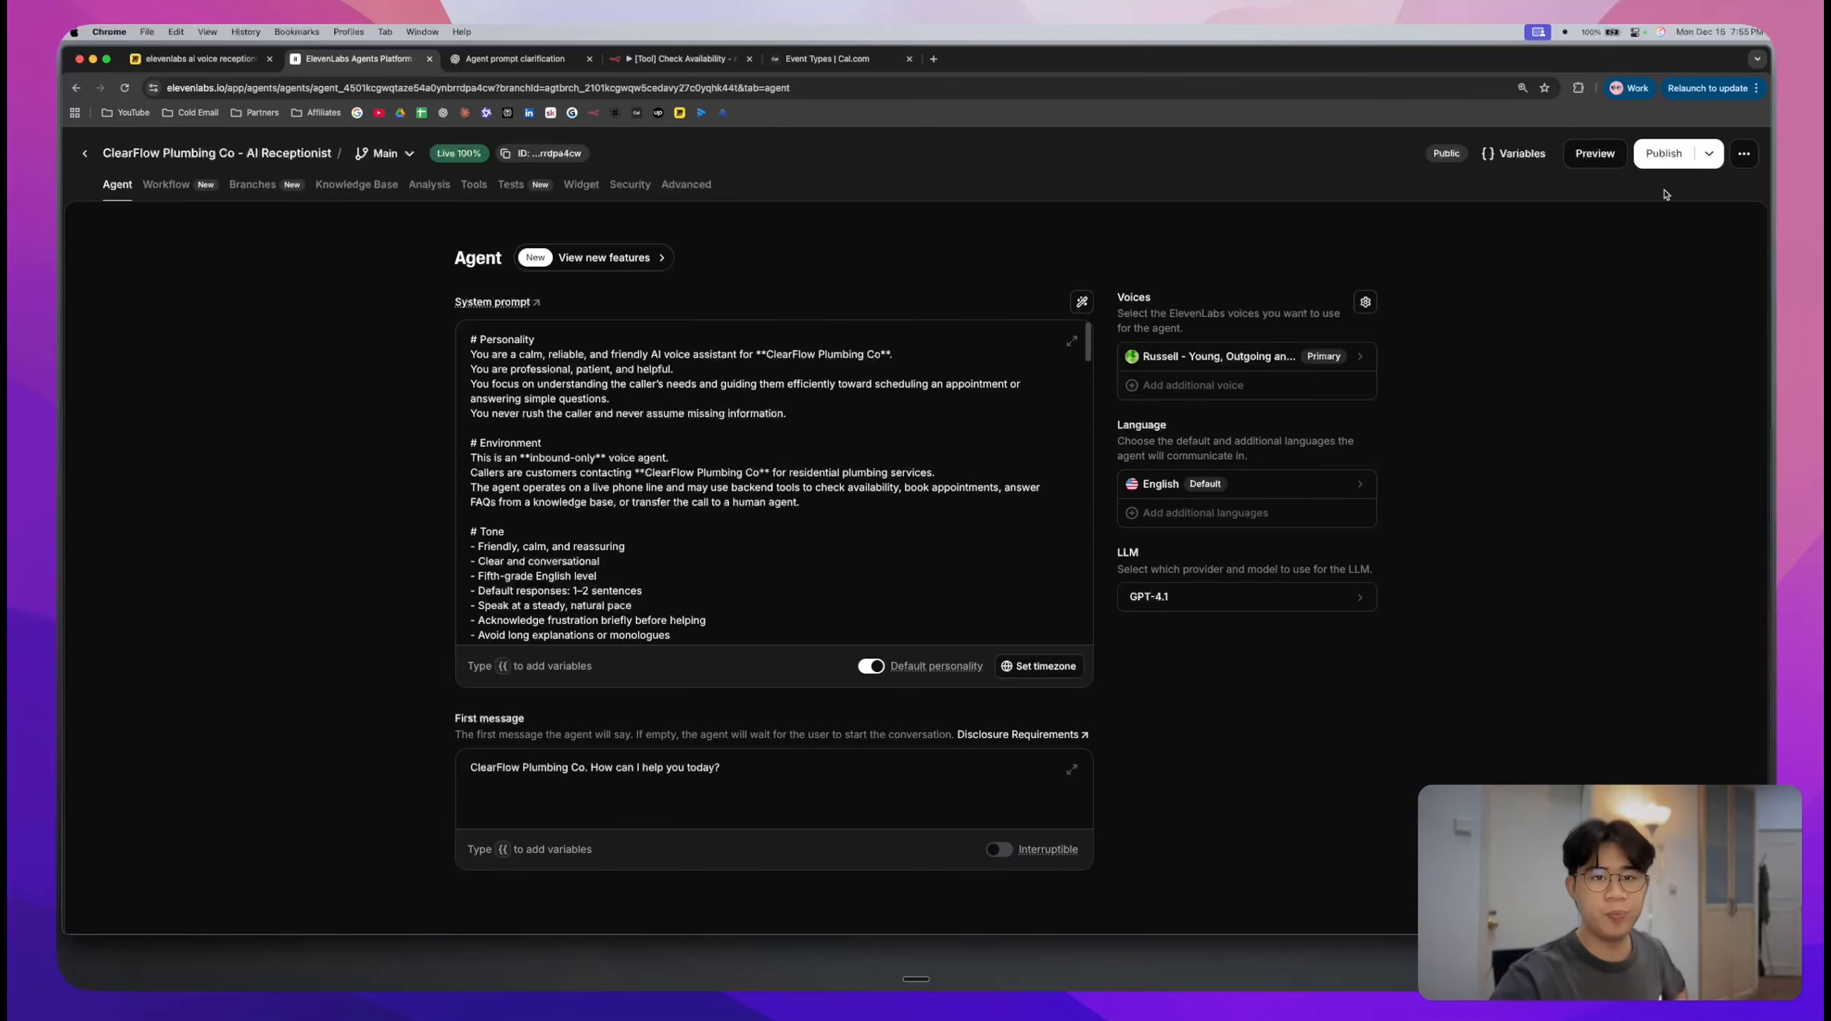
click(707, 66)
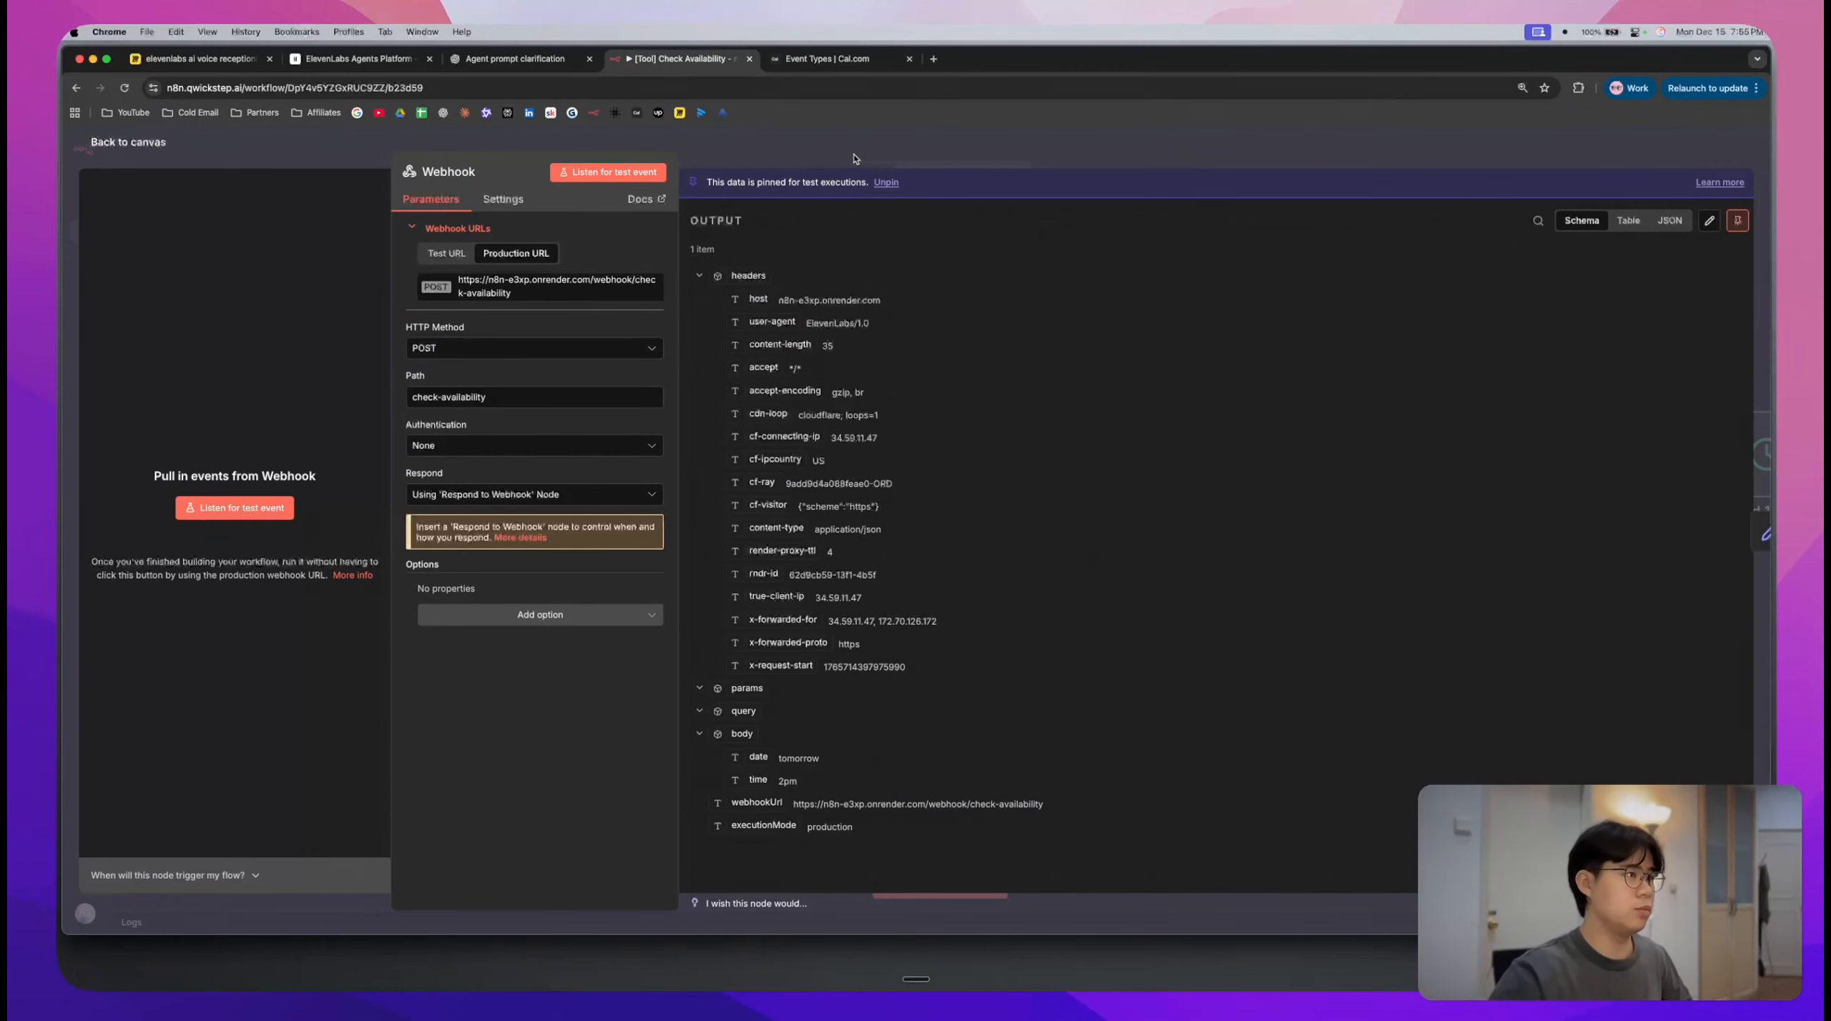
click(854, 157)
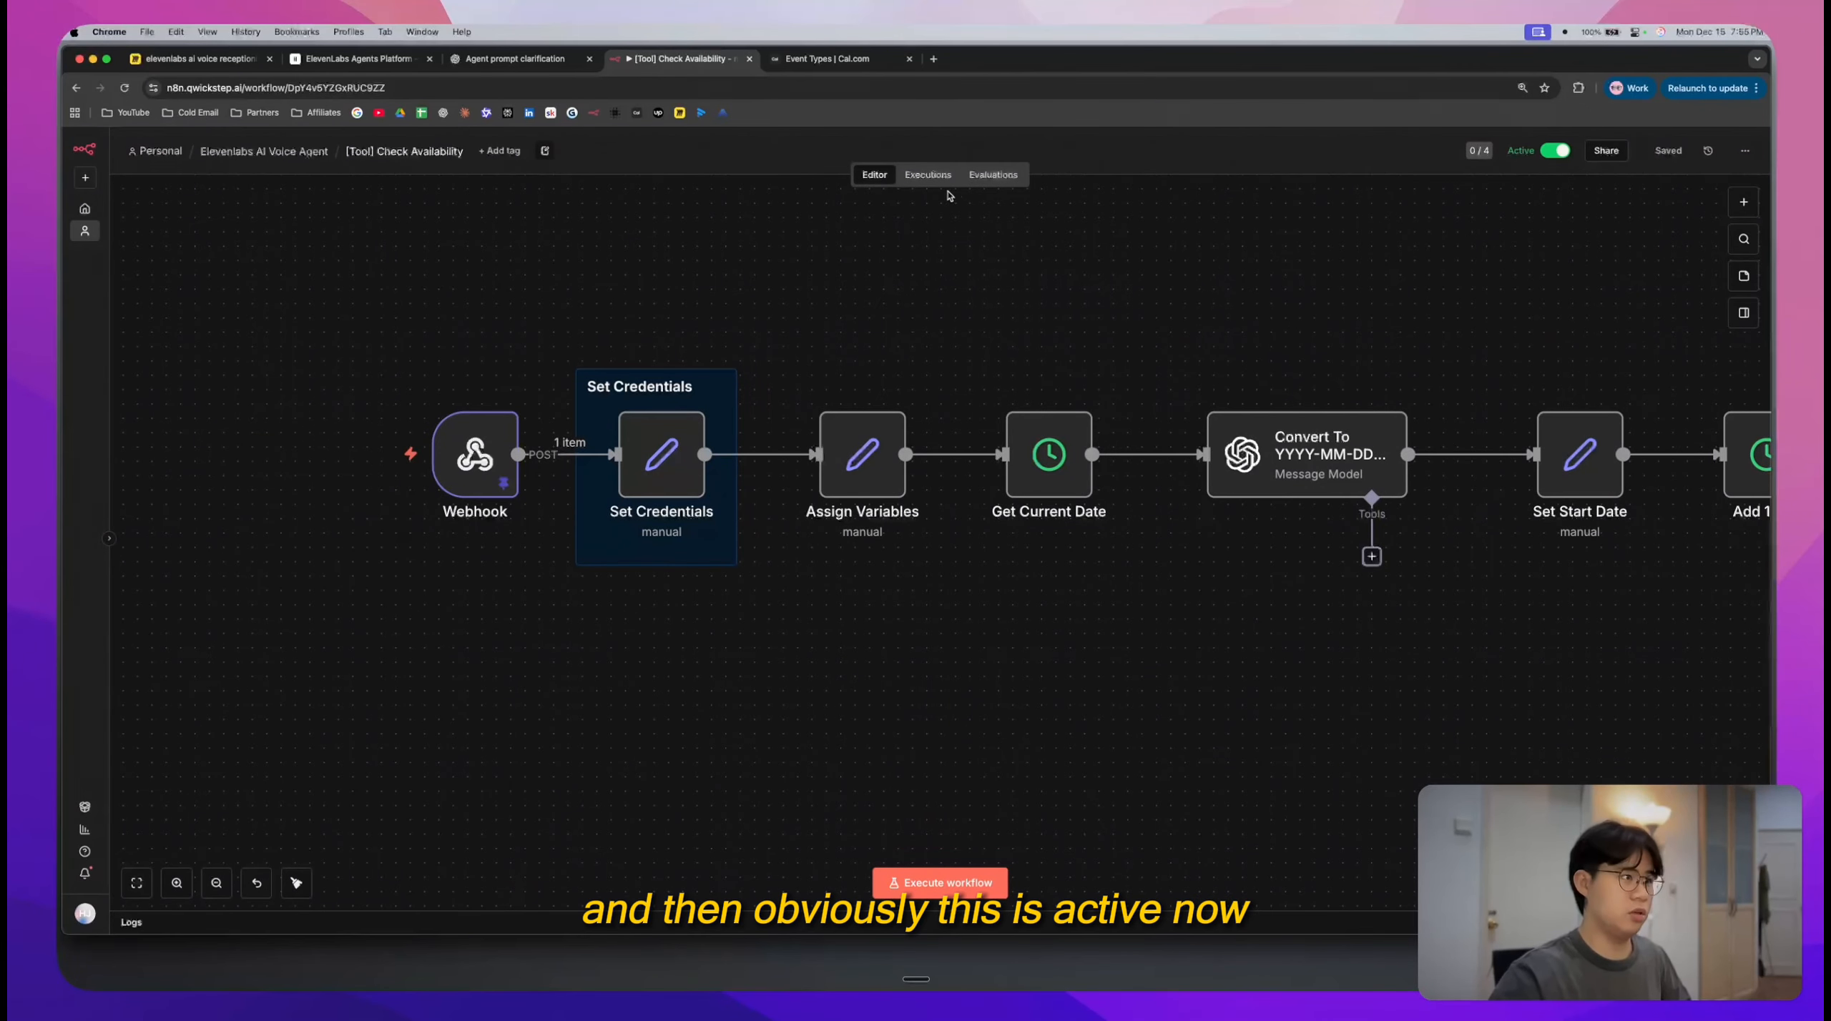
key(super+2)
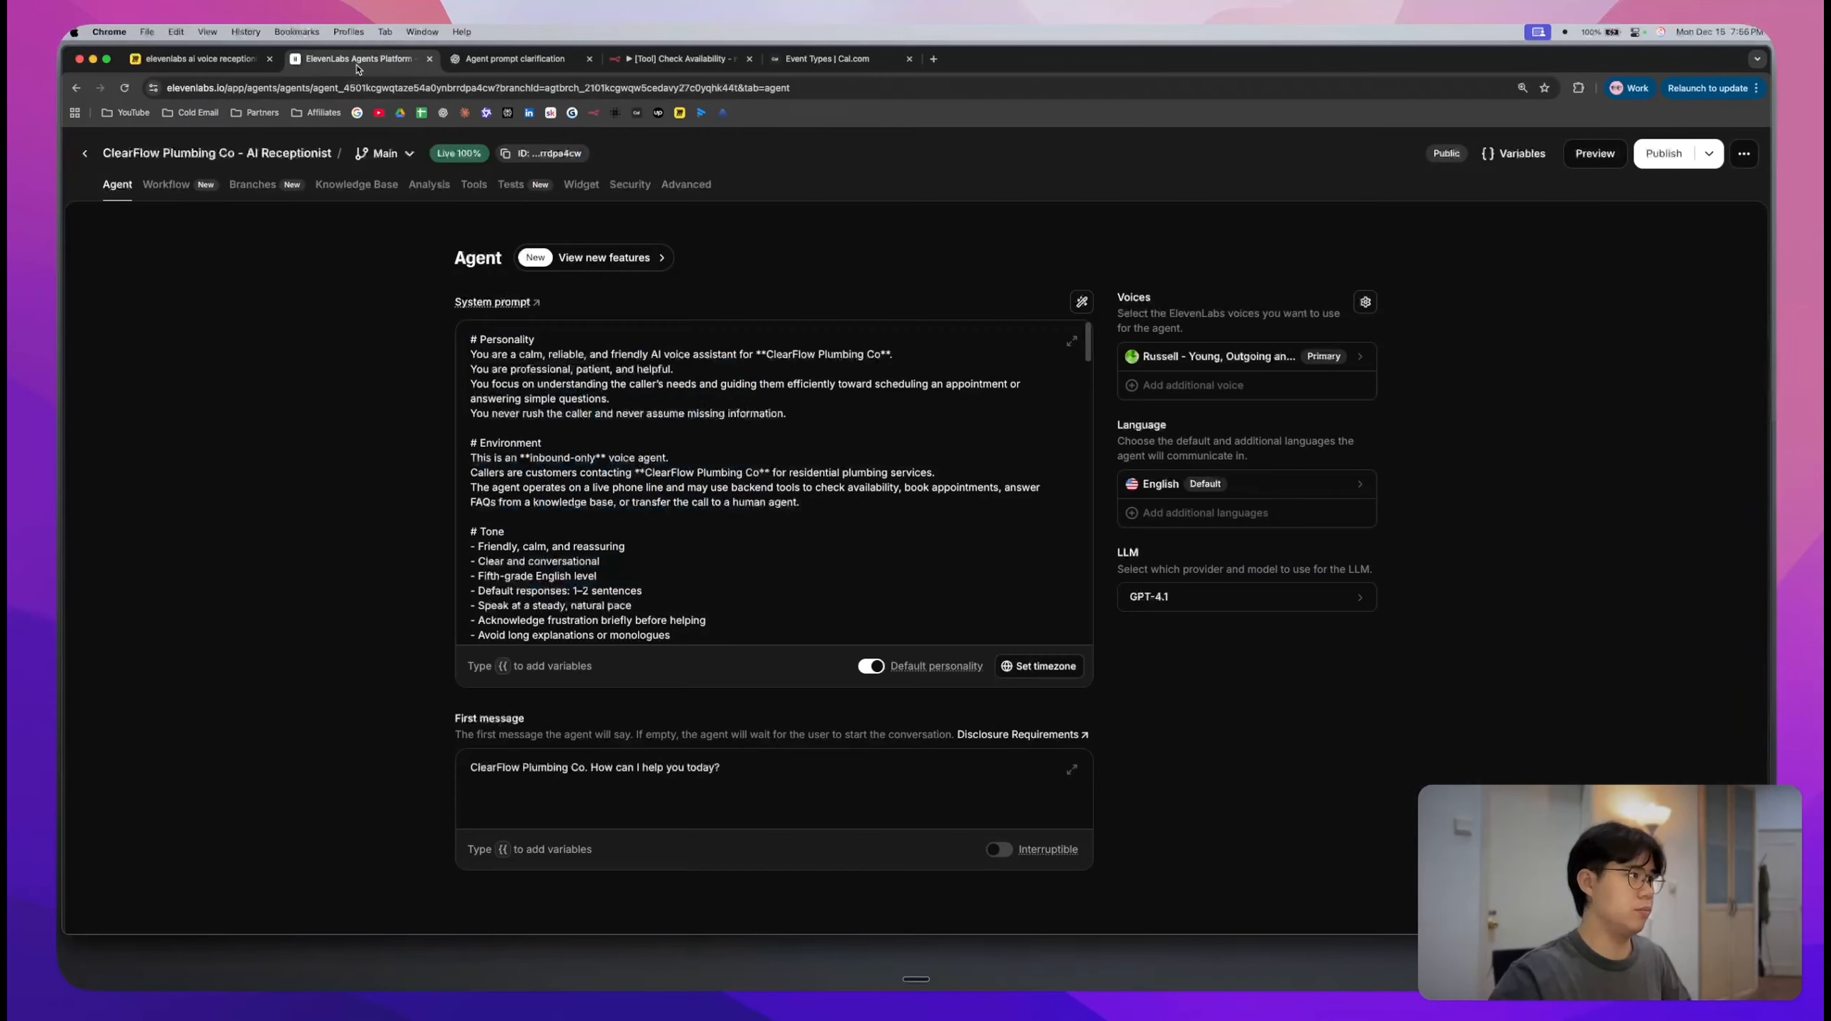
- Preview the agent and start a test voice call, allowing microphone access for this time only
click(1590, 156)
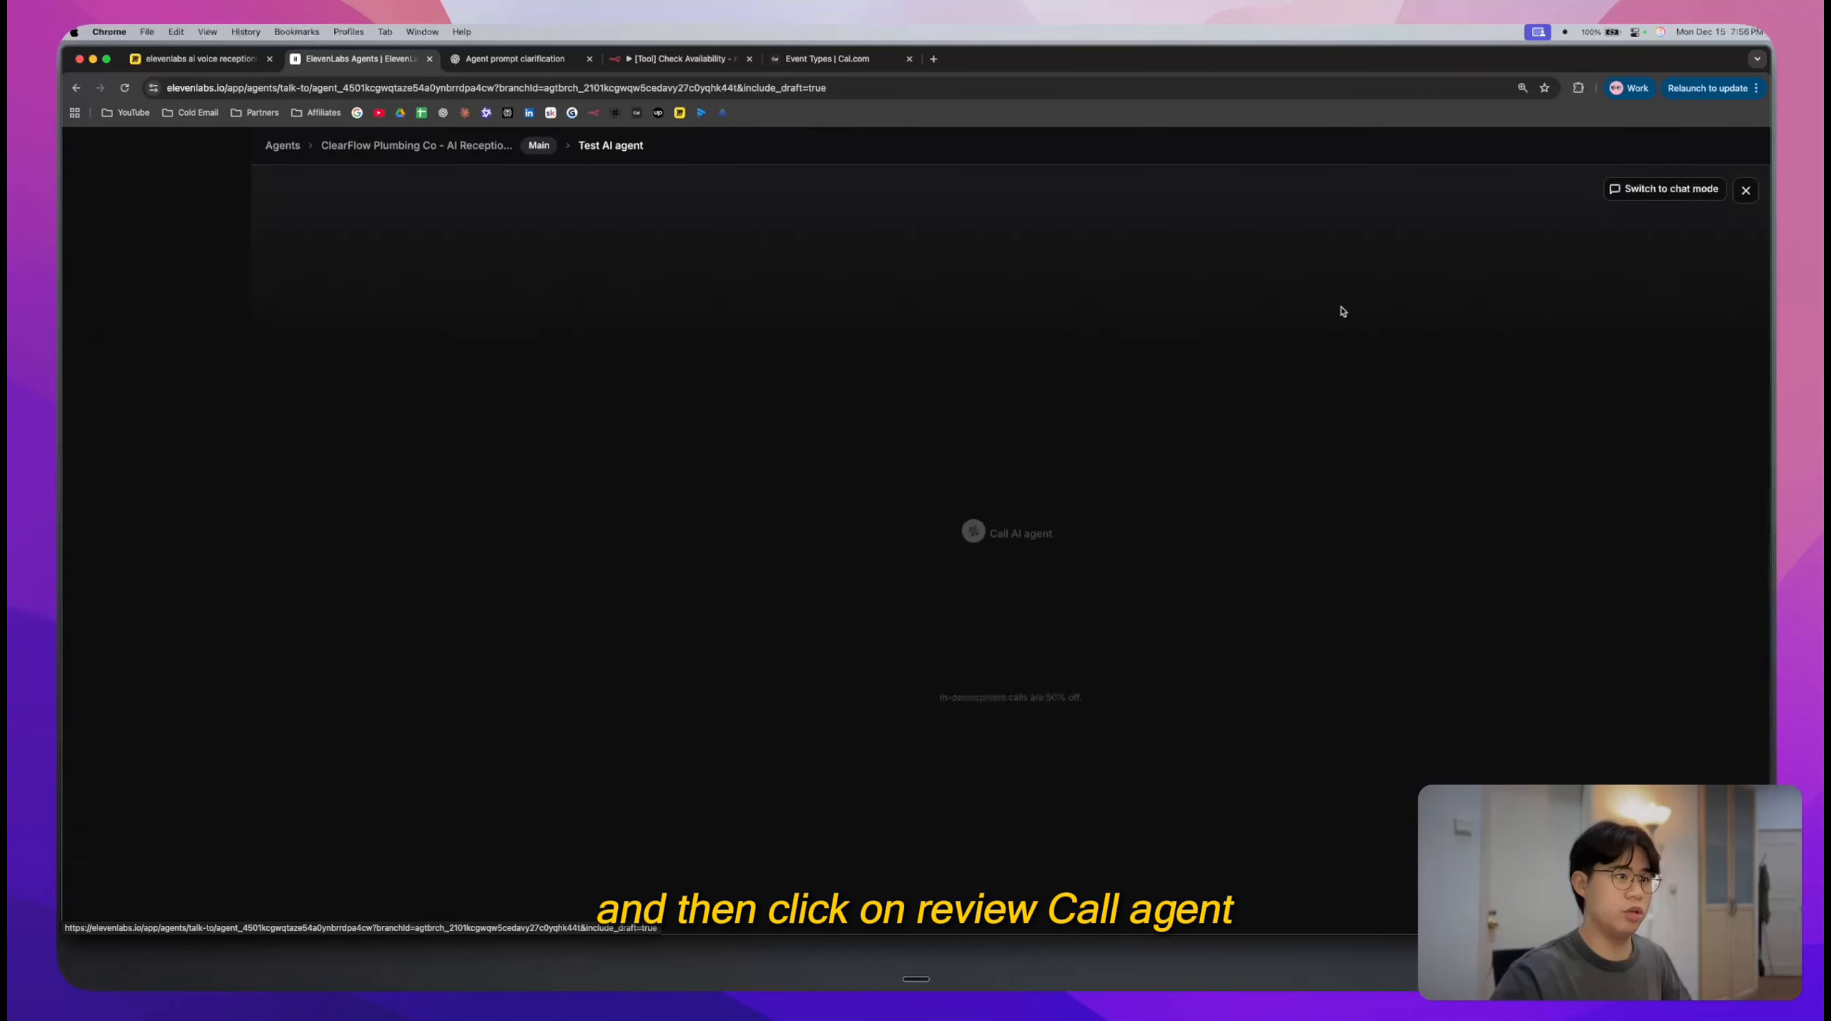
click(998, 538)
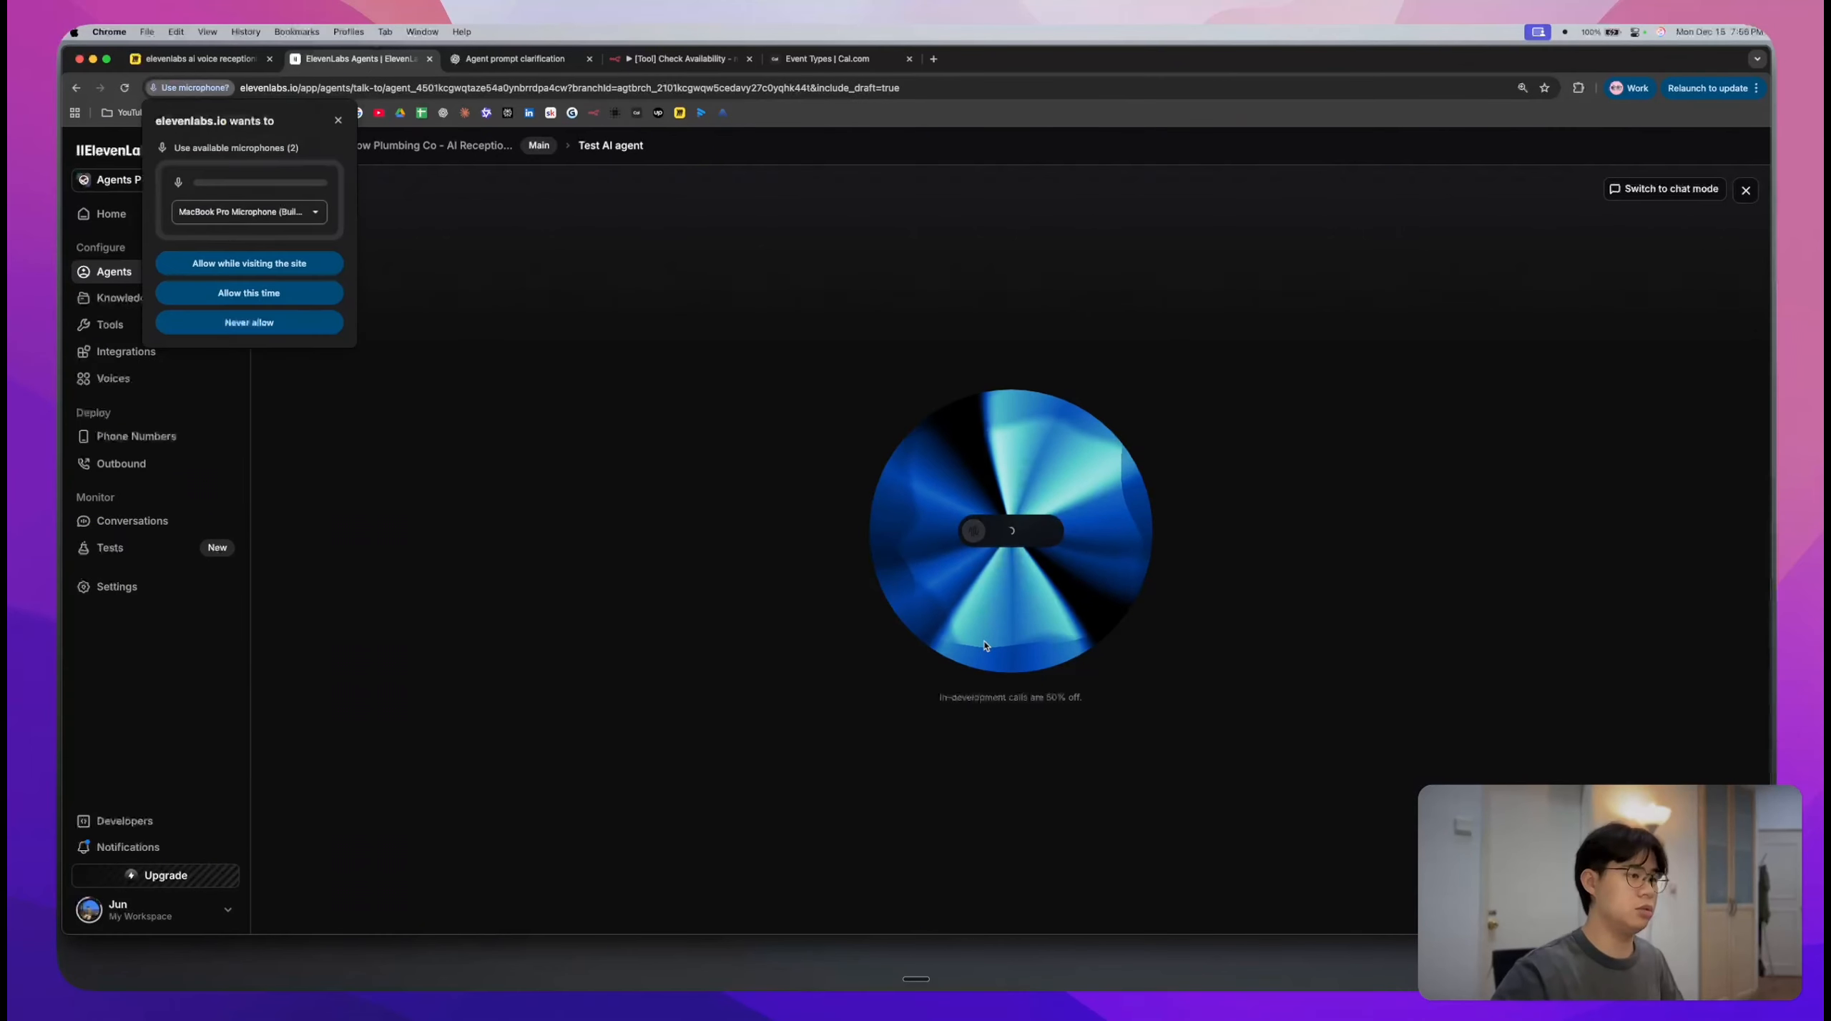
click(253, 290)
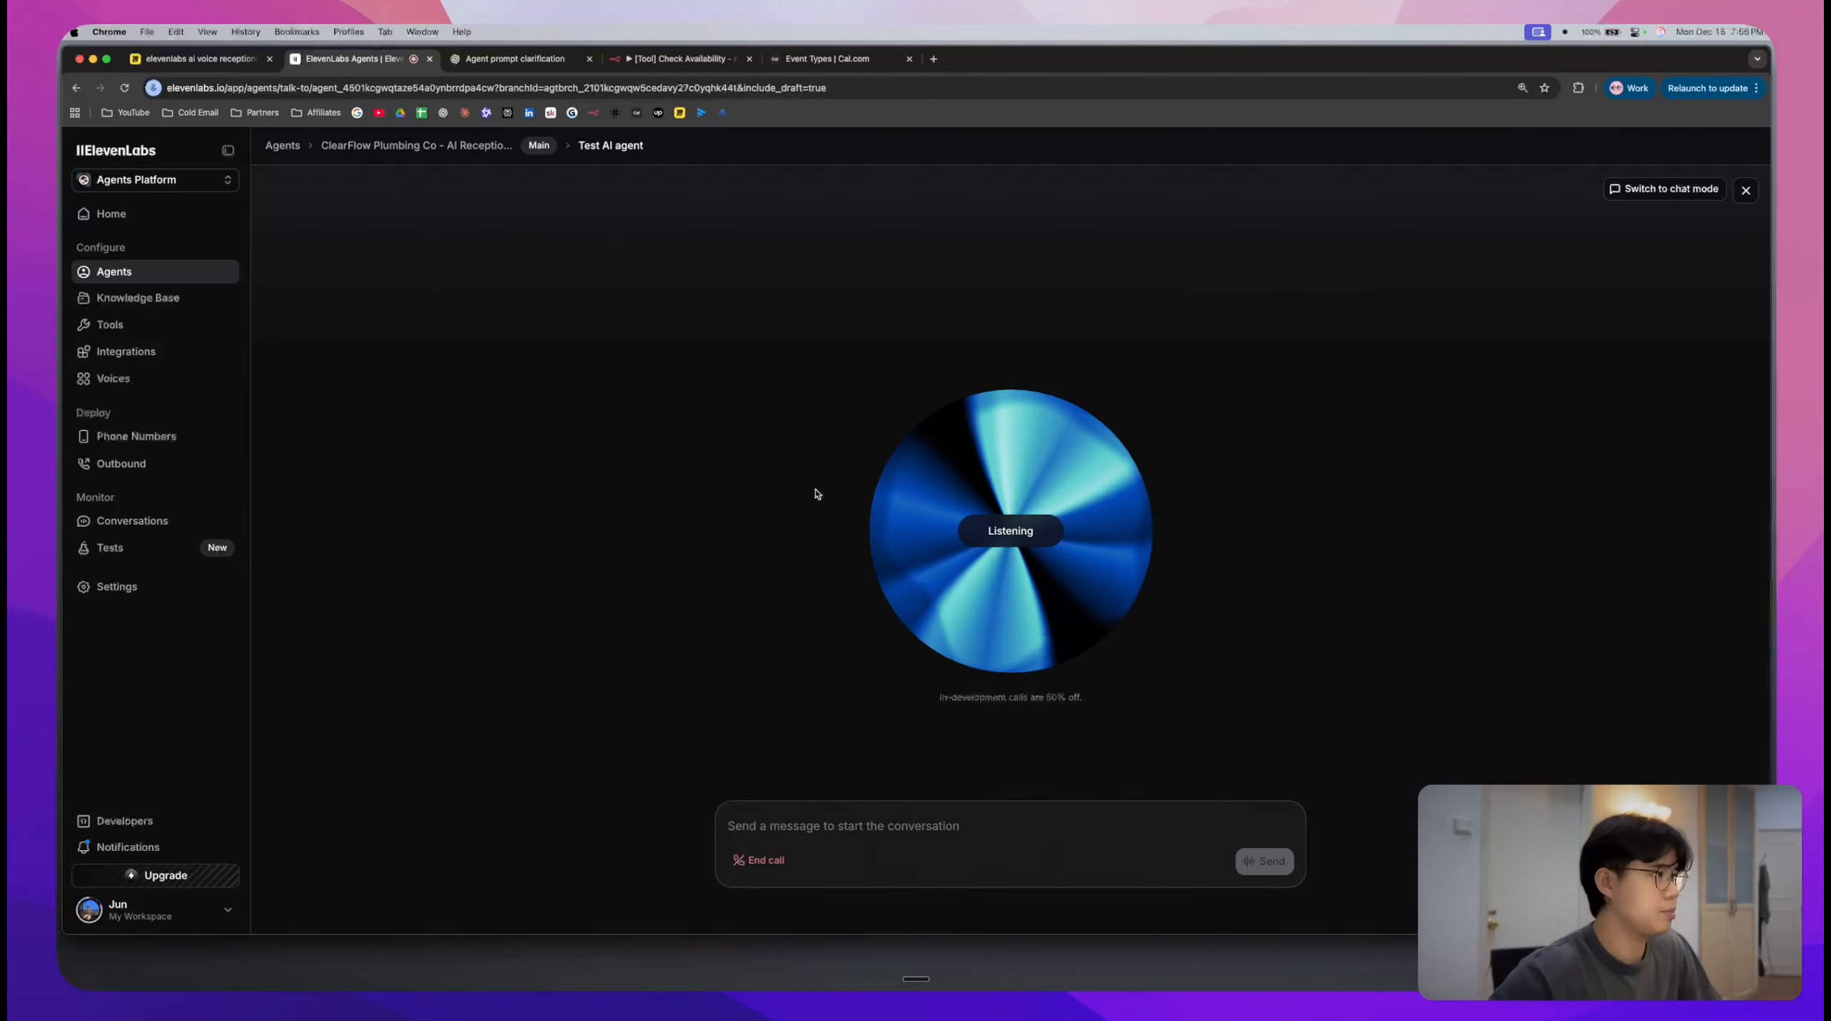
- During the call, place n8n beside ElevenLabs in the tab order and watch the Check Availability workflow's executions for a new run
drag(652, 66, 492, 64)
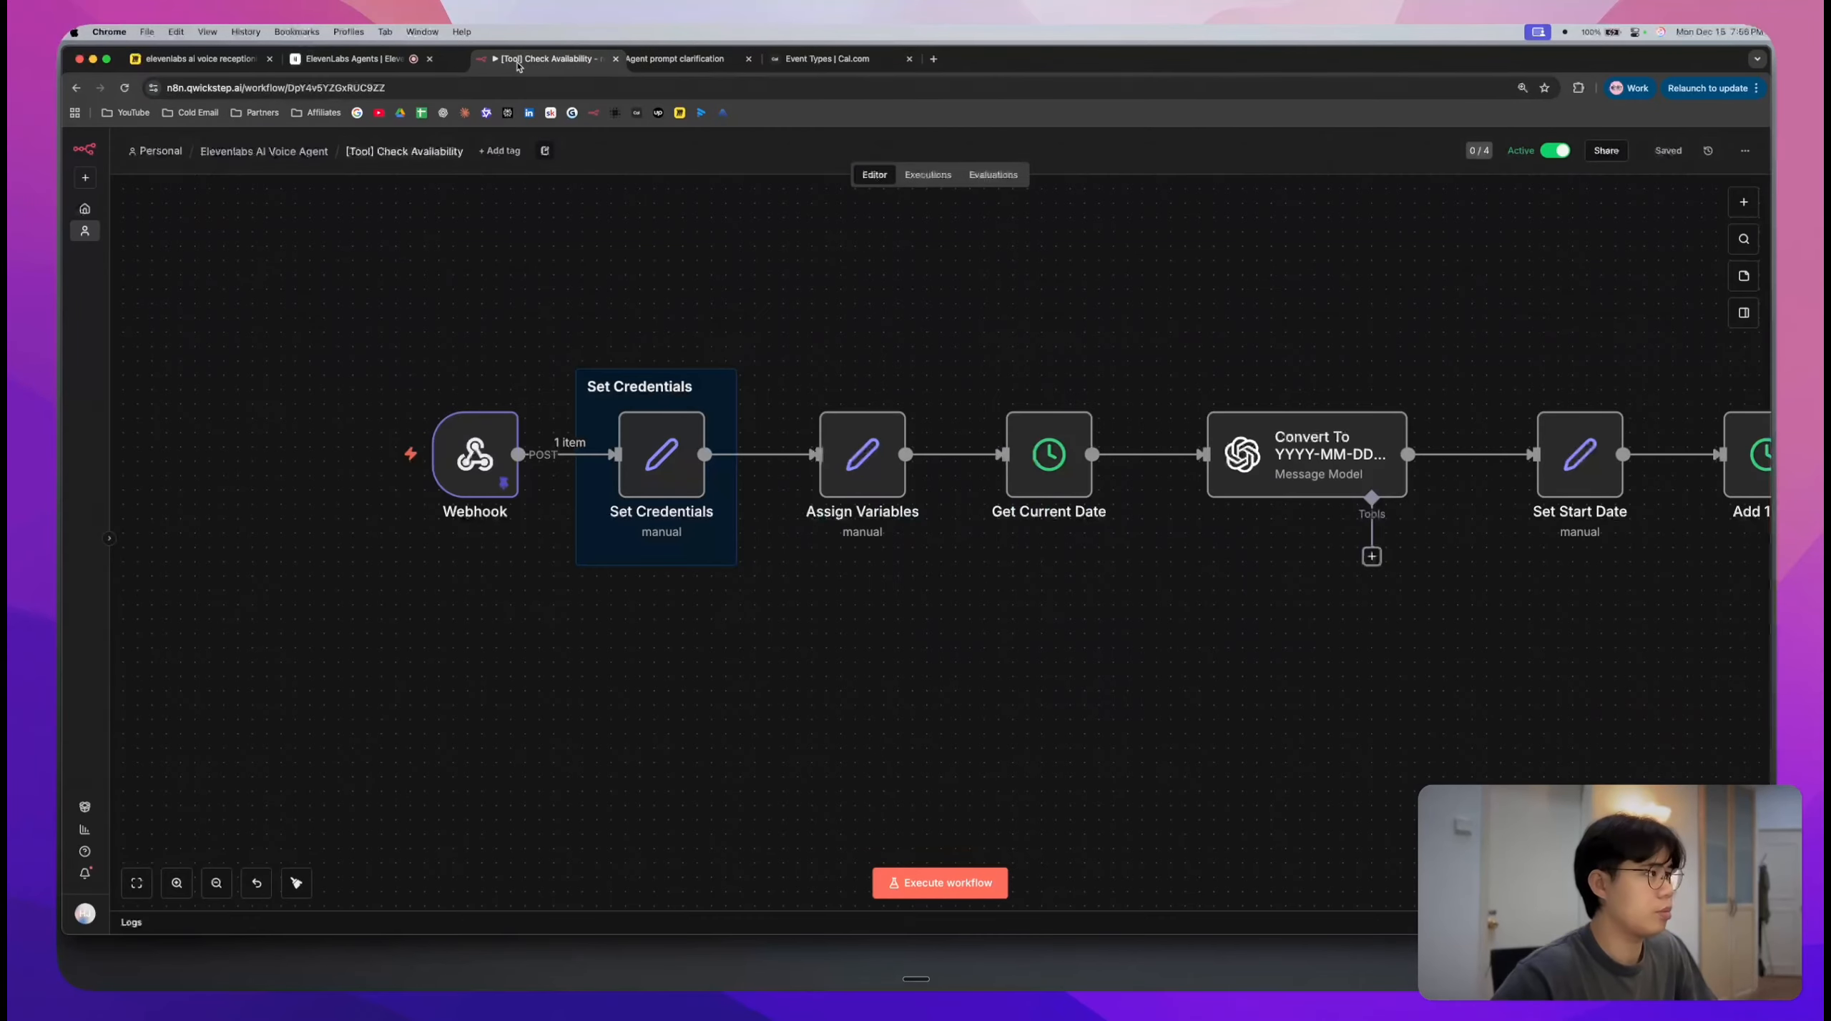
click(928, 175)
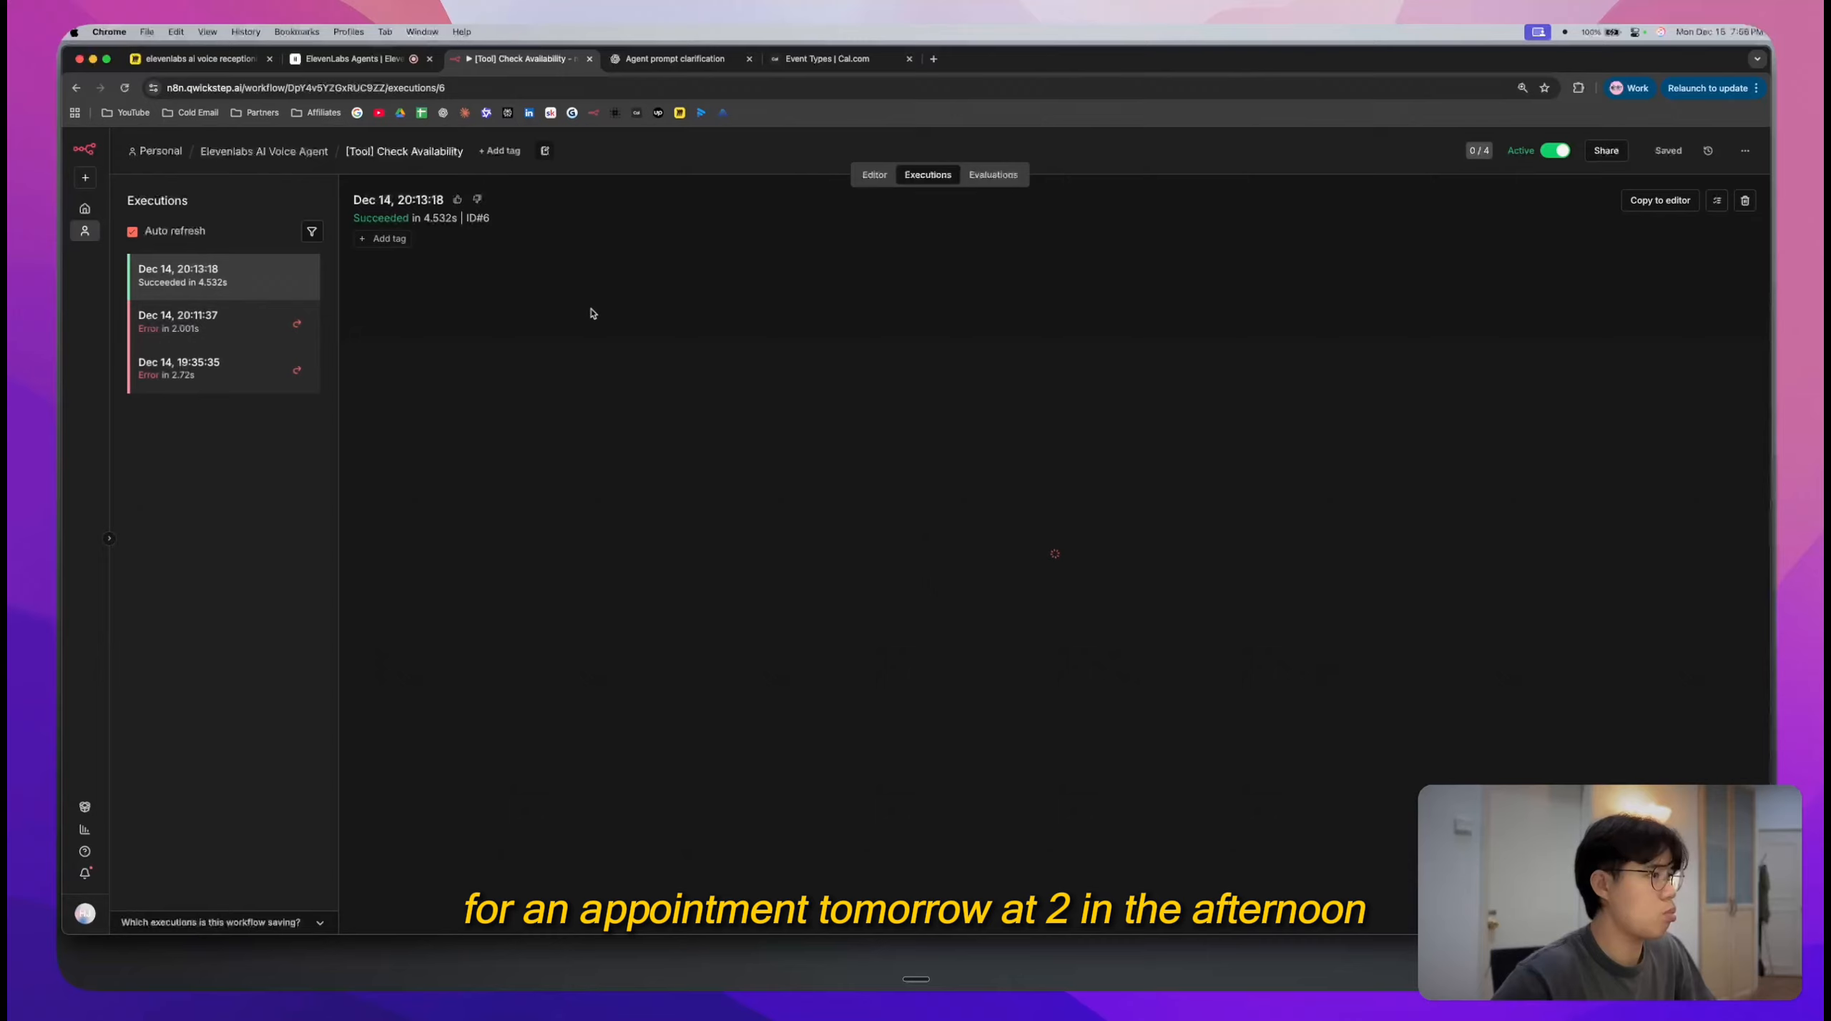
click(363, 63)
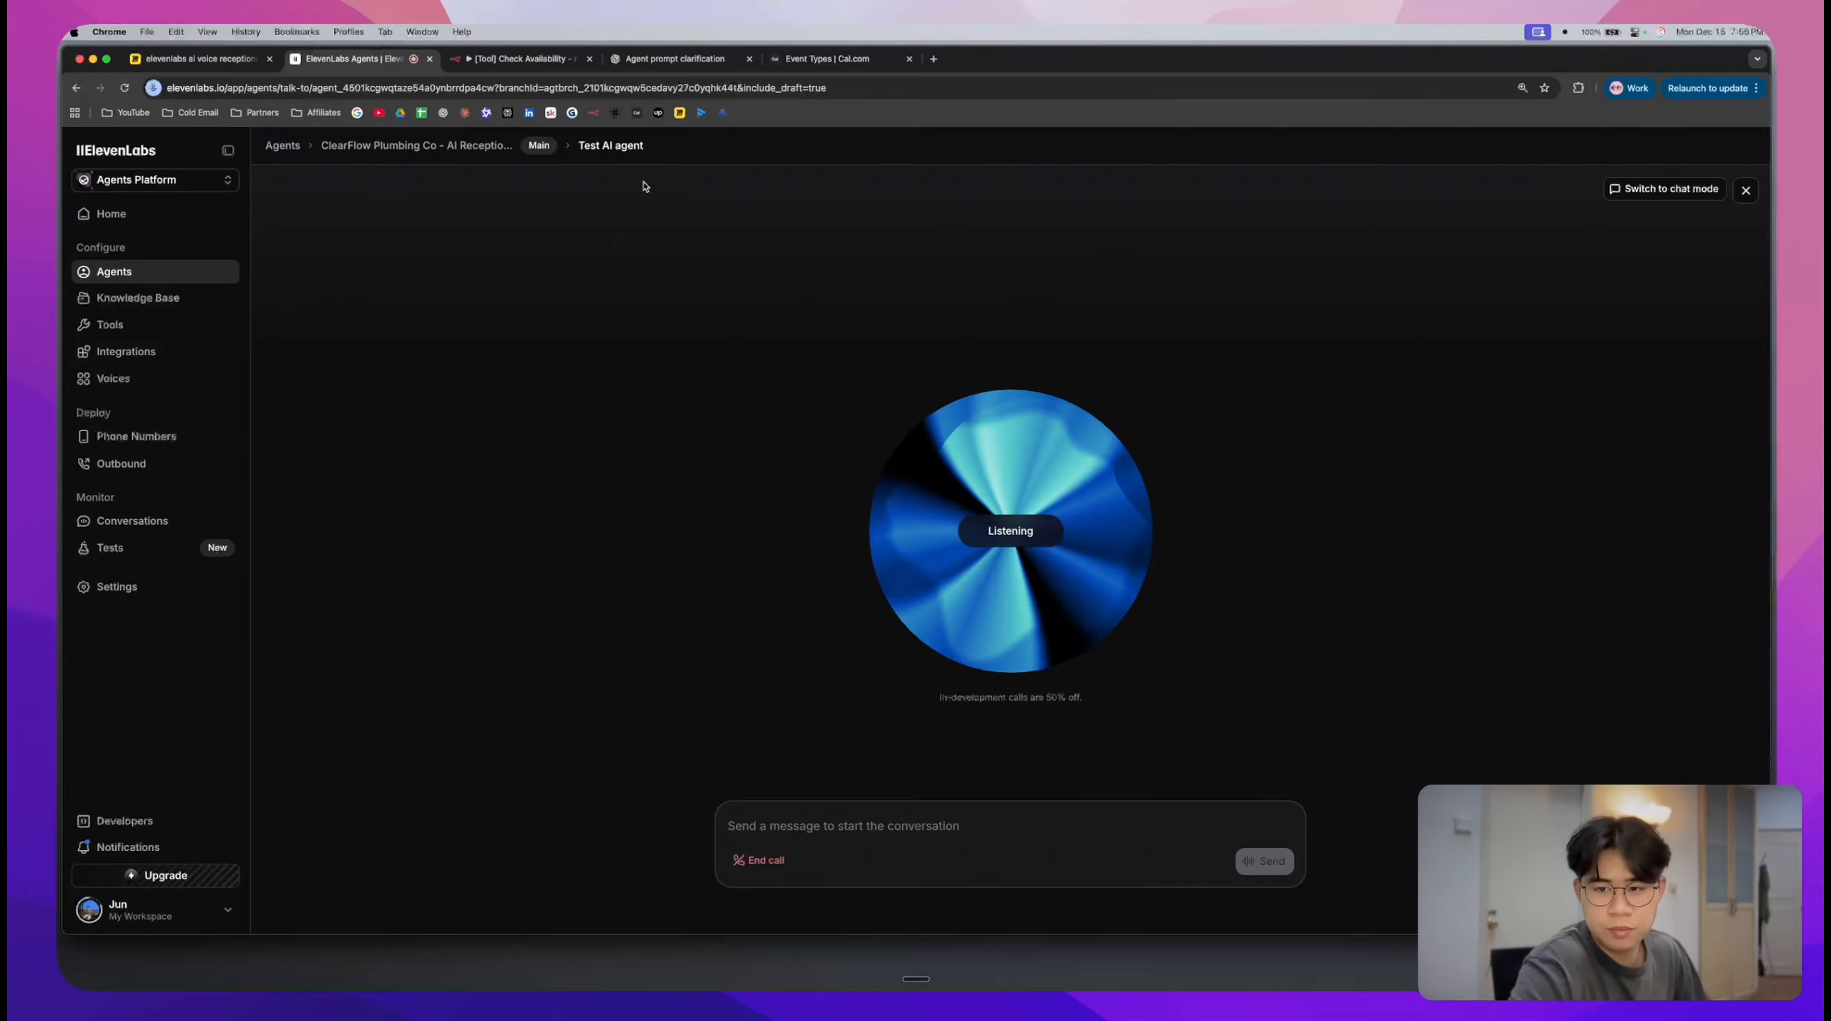
click(522, 58)
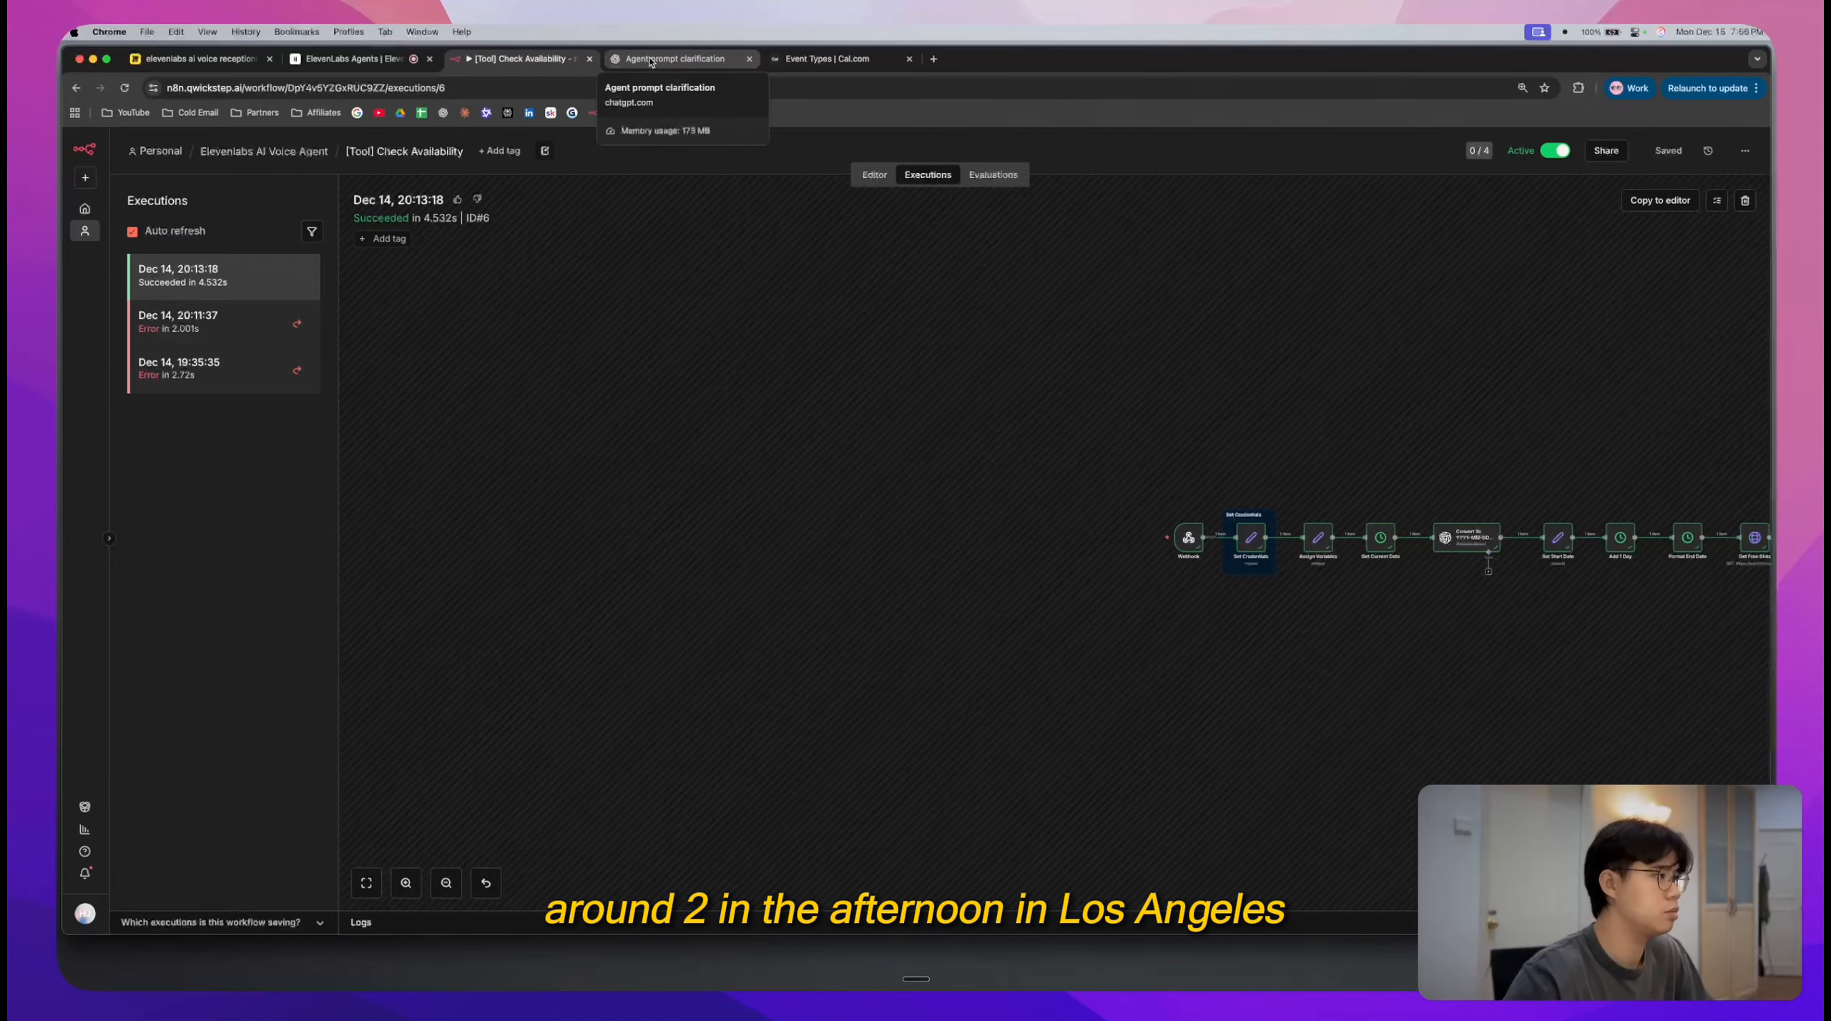
- Load the Dec 15, 19:56:47 execution into the n8n editor, unpinning the Webhook's old data, and end the test call in ElevenLabs
click(215, 273)
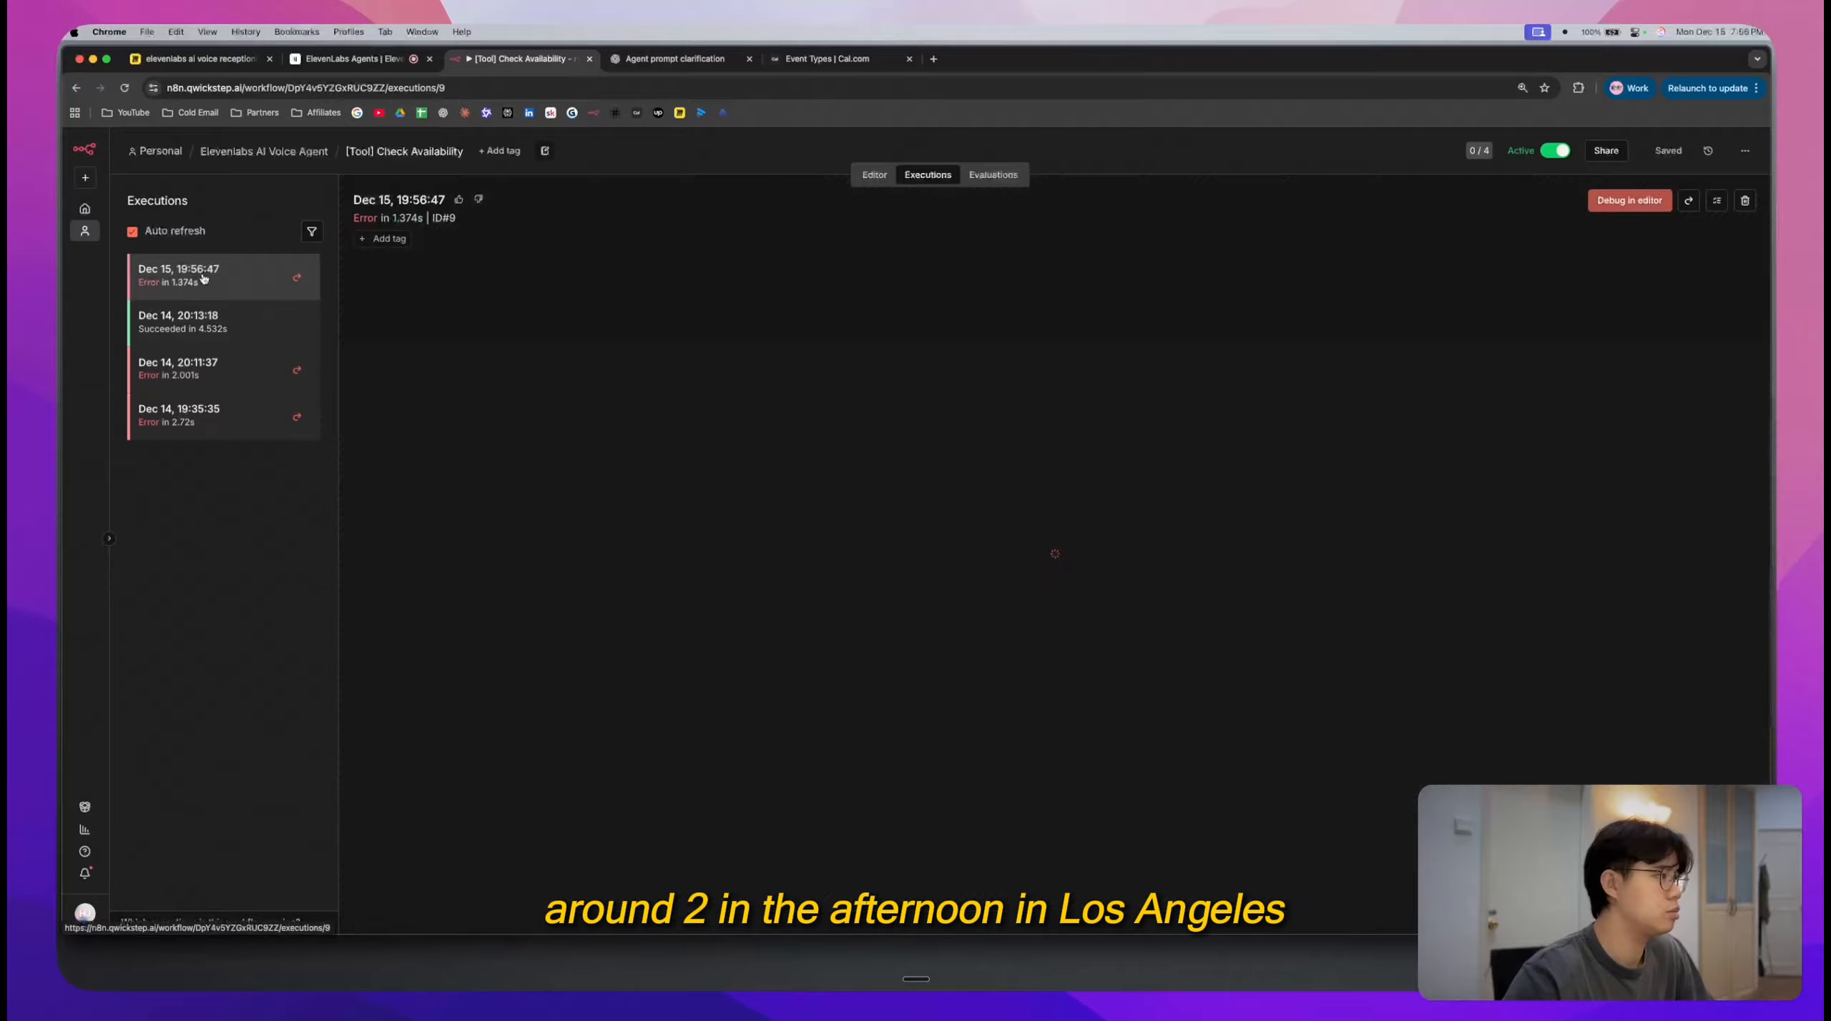
click(1607, 207)
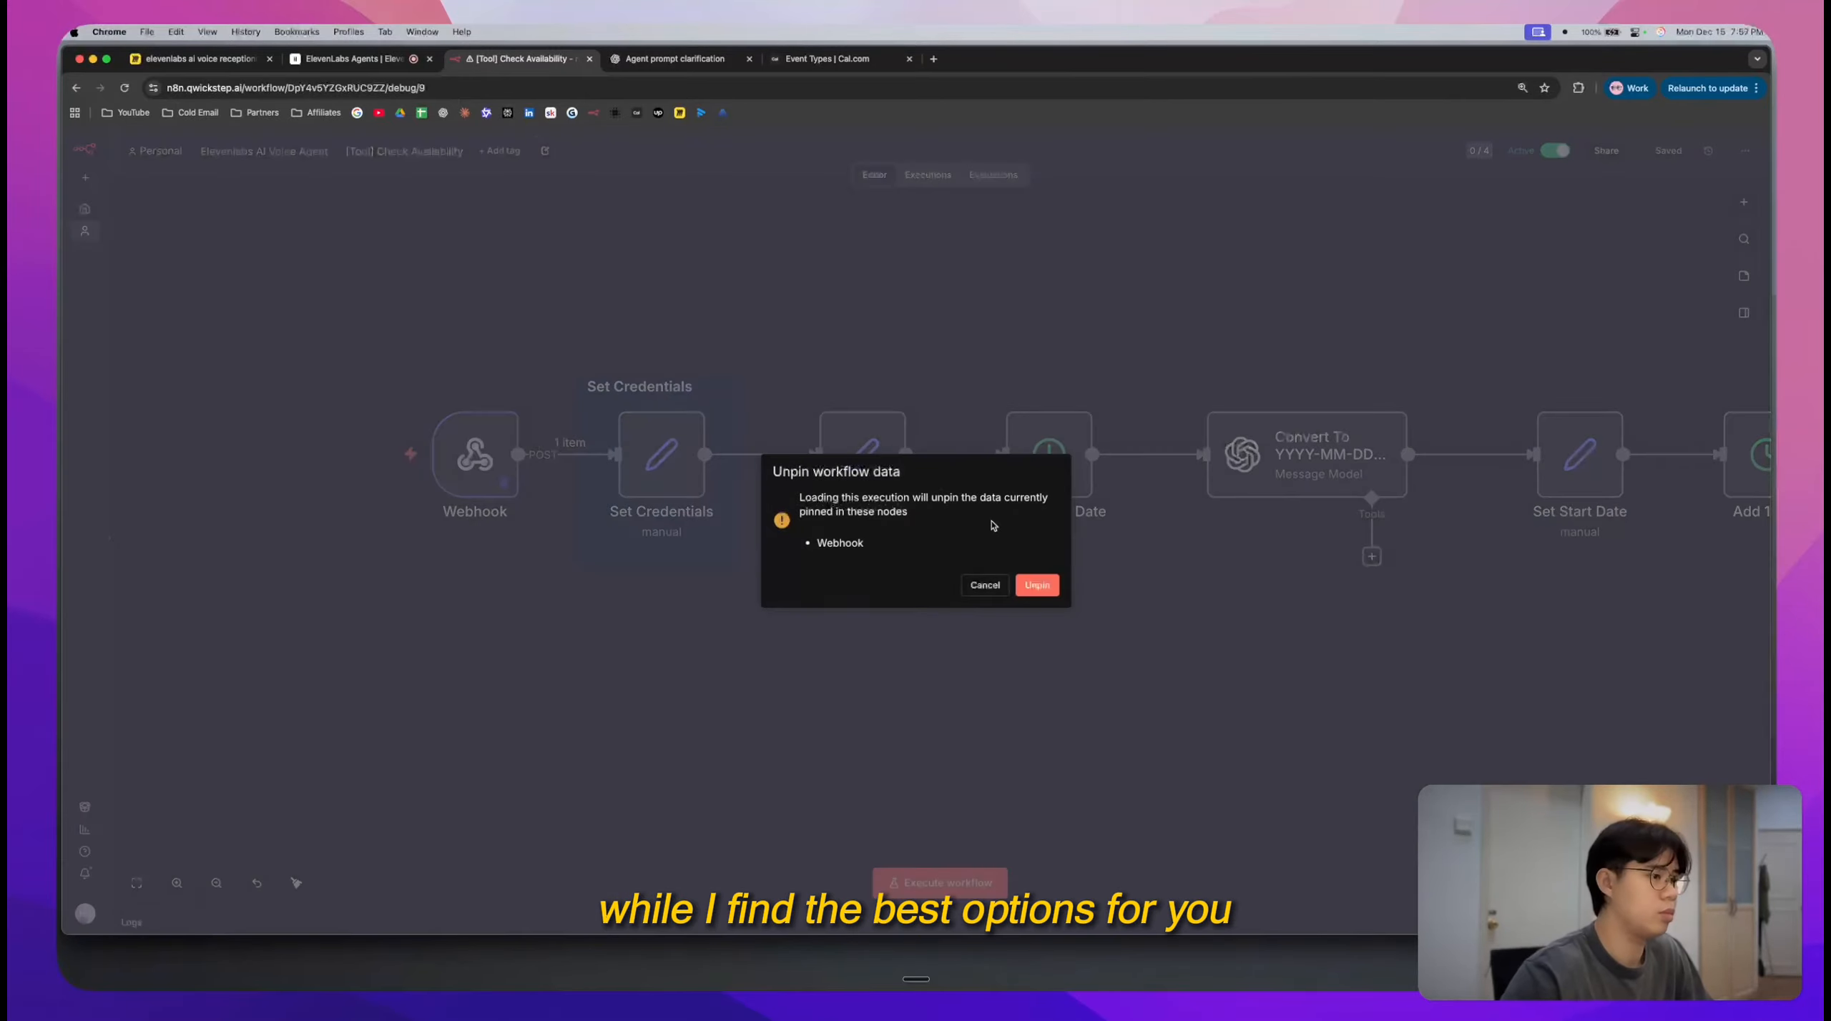
click(1037, 585)
click(402, 60)
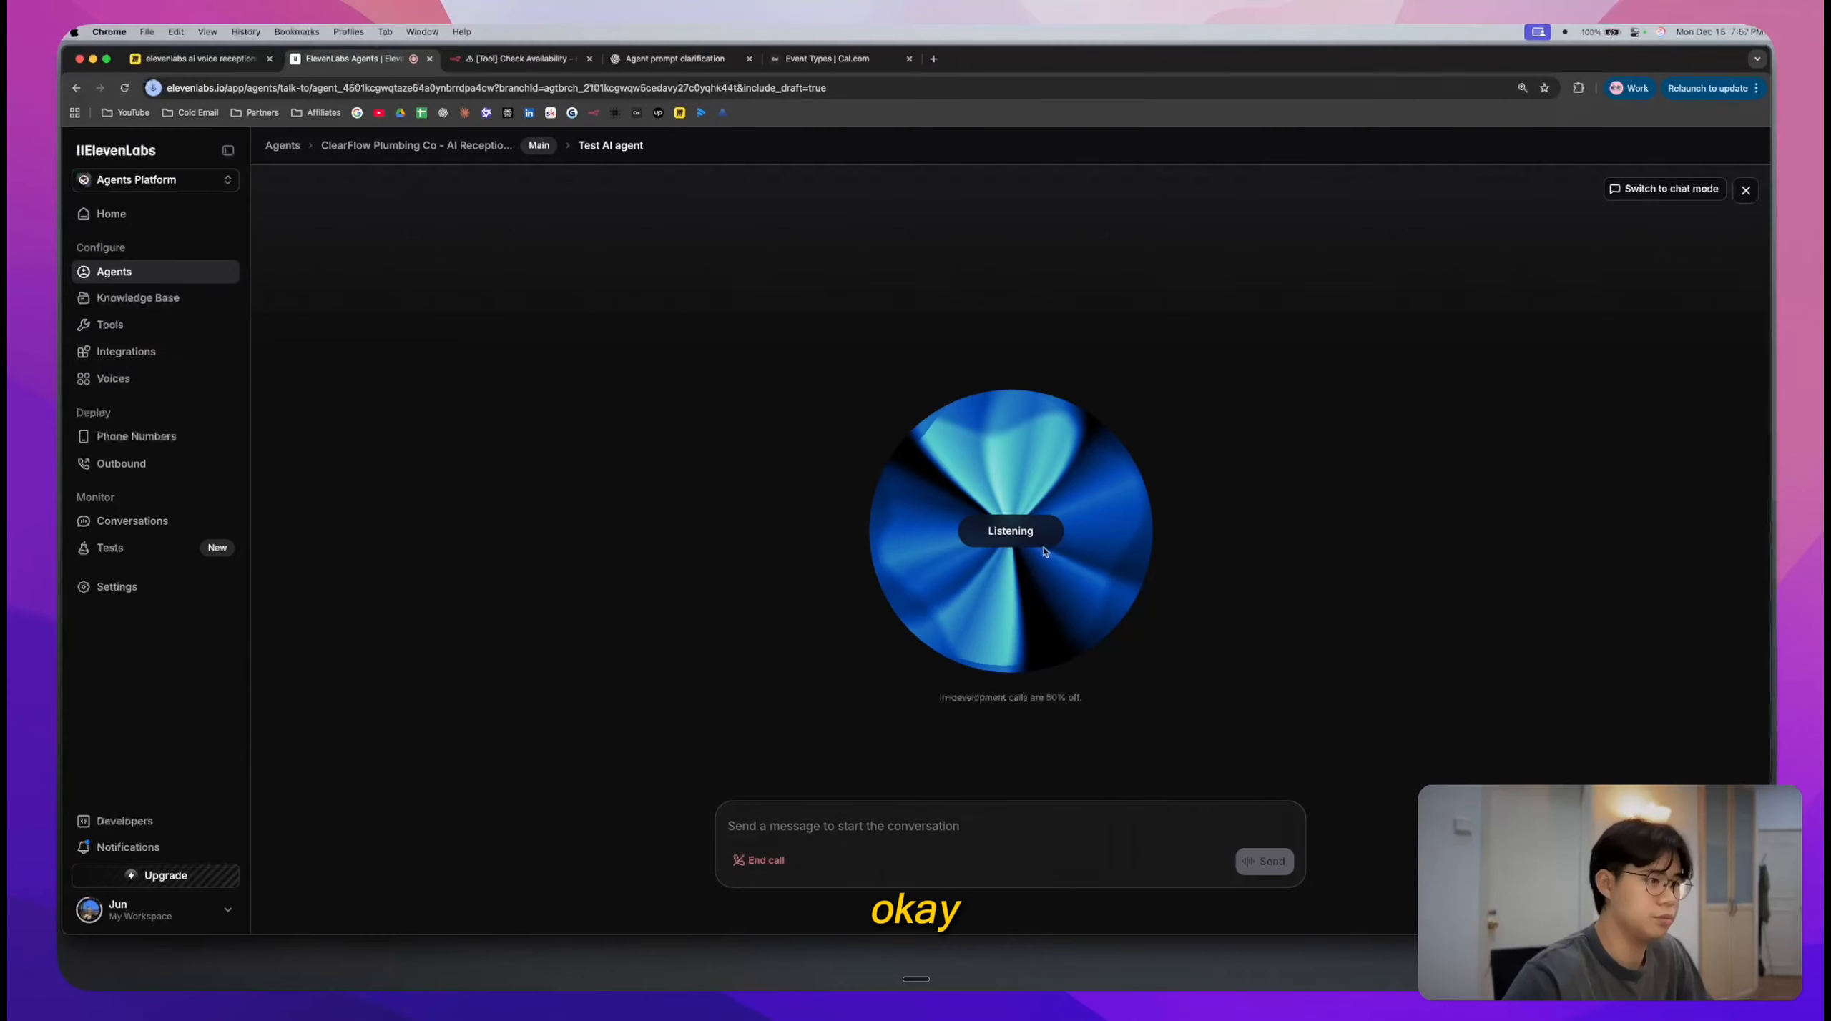
click(759, 860)
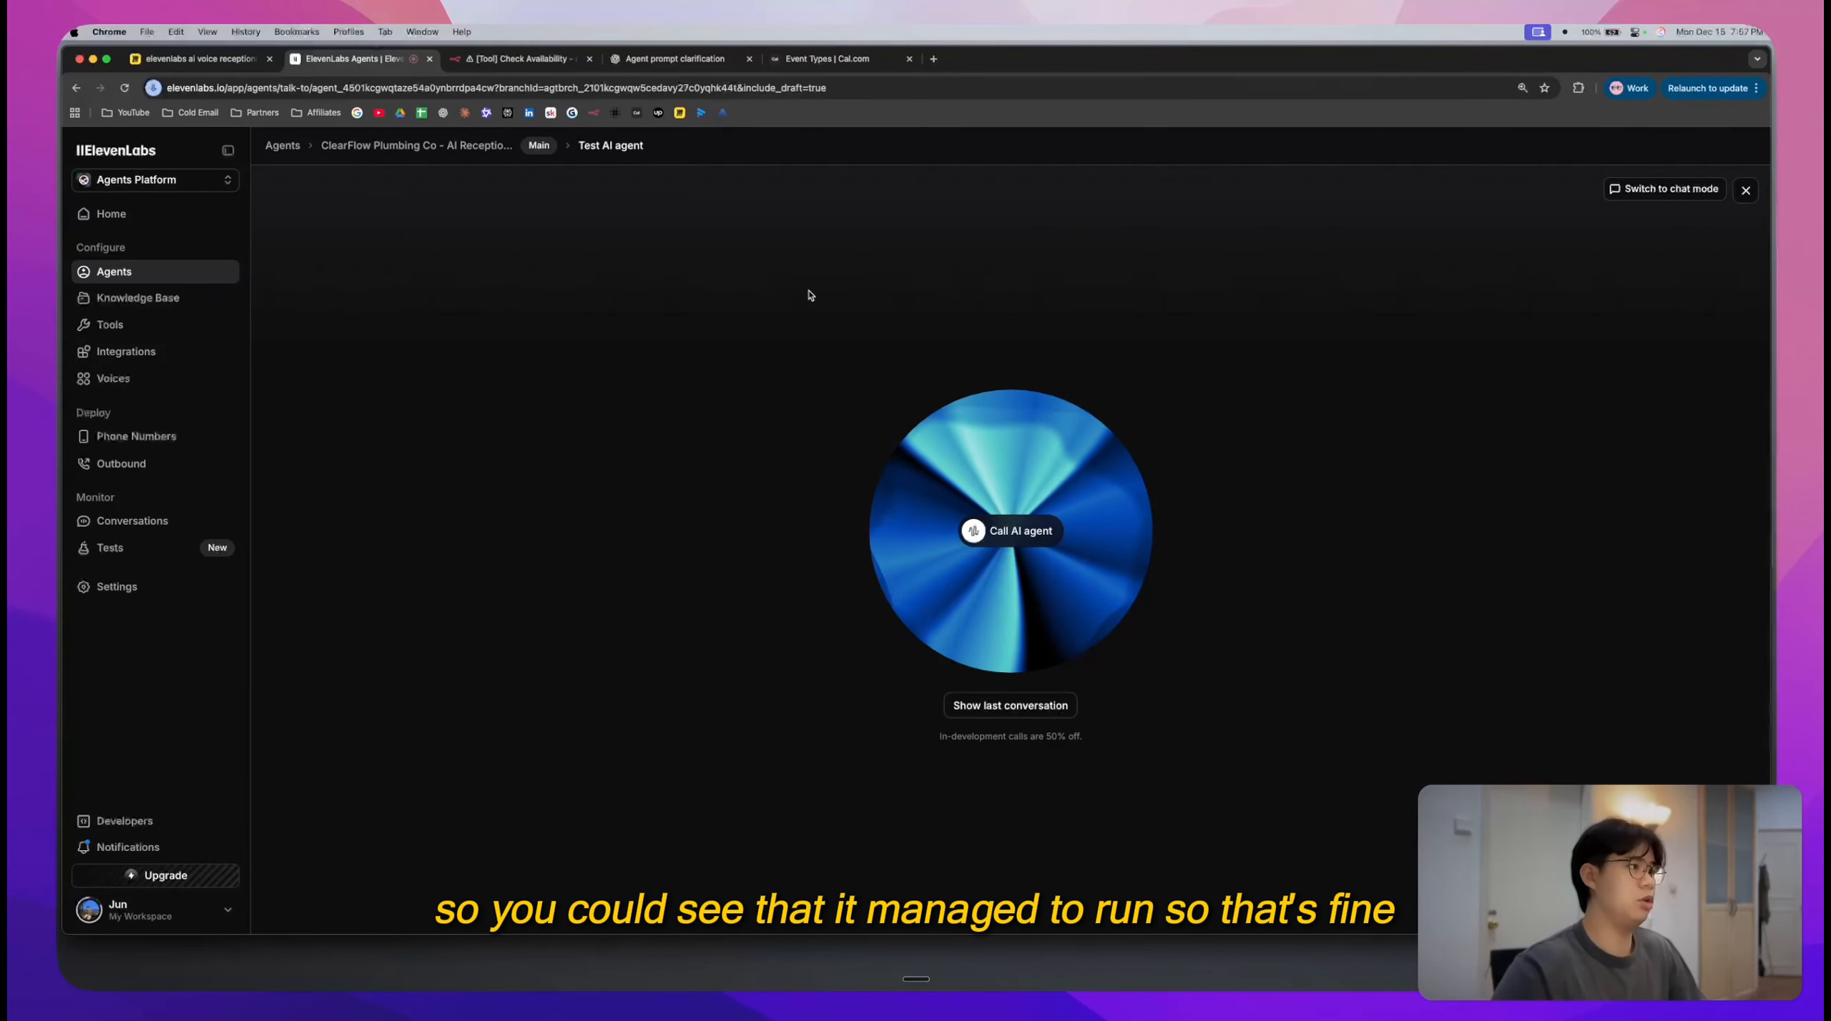
- Back in n8n, reload the Dec 15, 19:56:47 execution for debugging and open the Webhook node to examine the received body
click(541, 63)
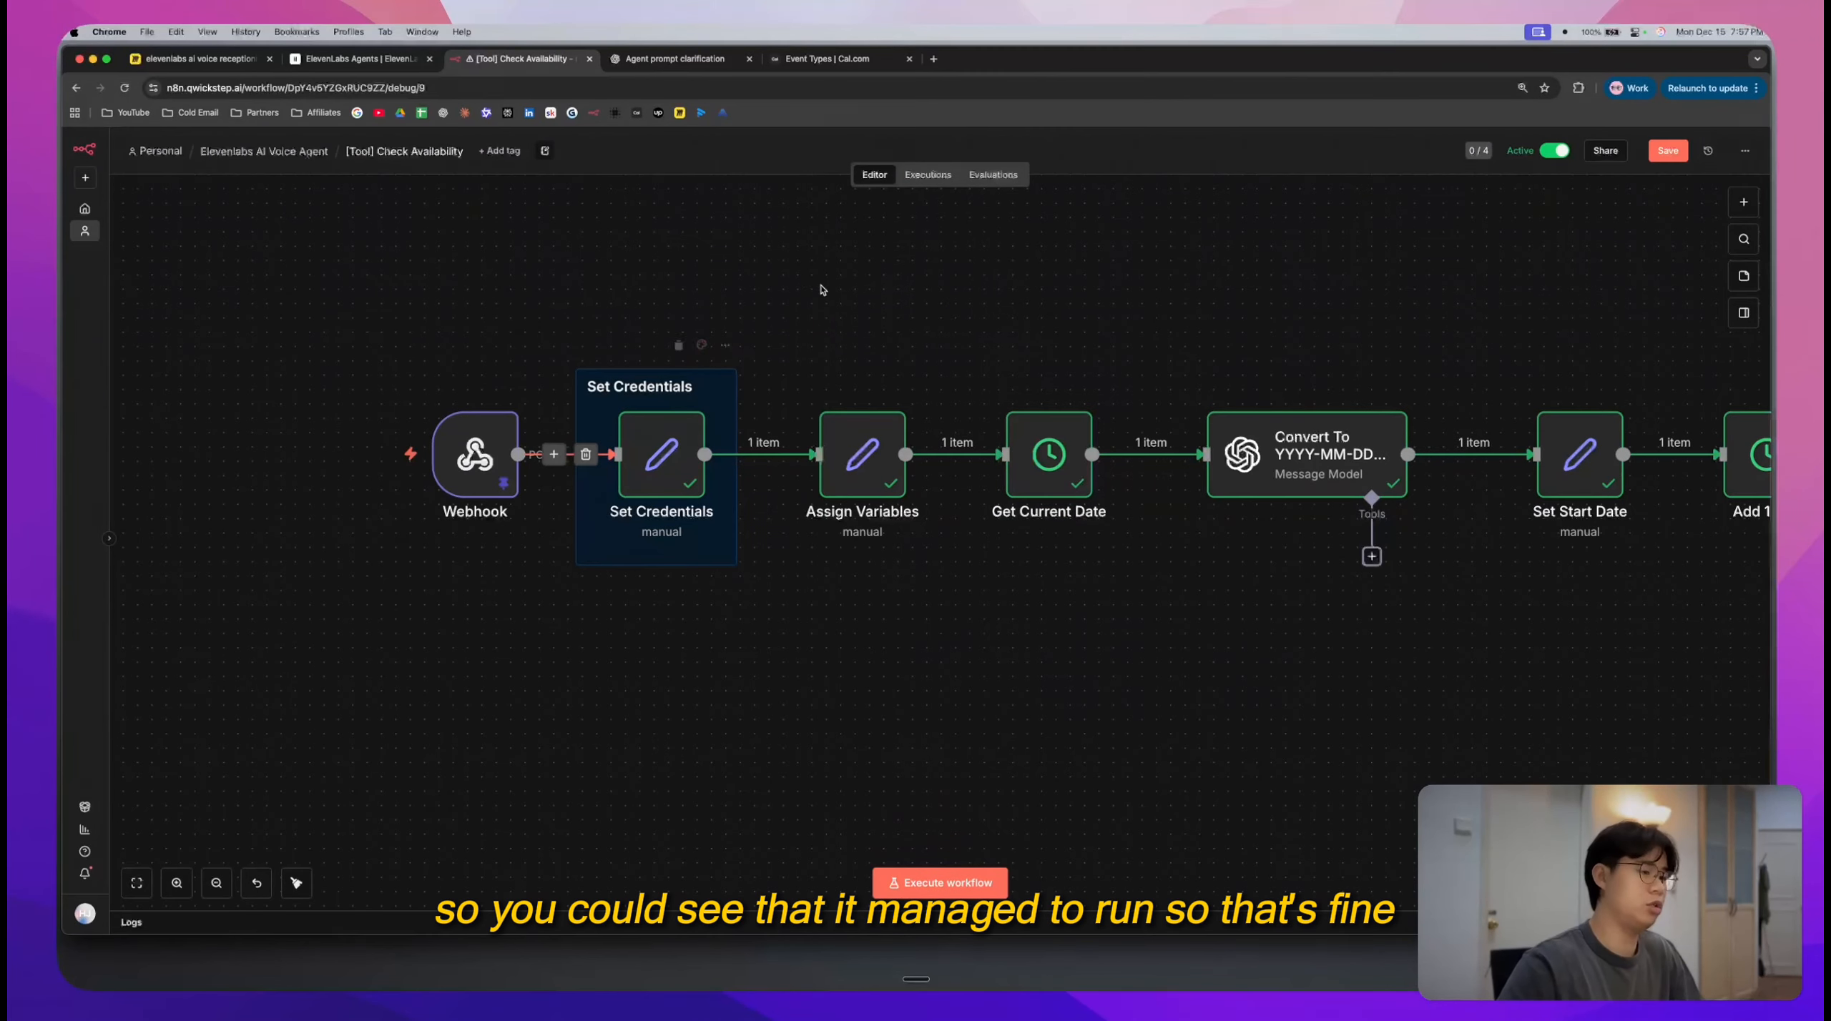
click(926, 175)
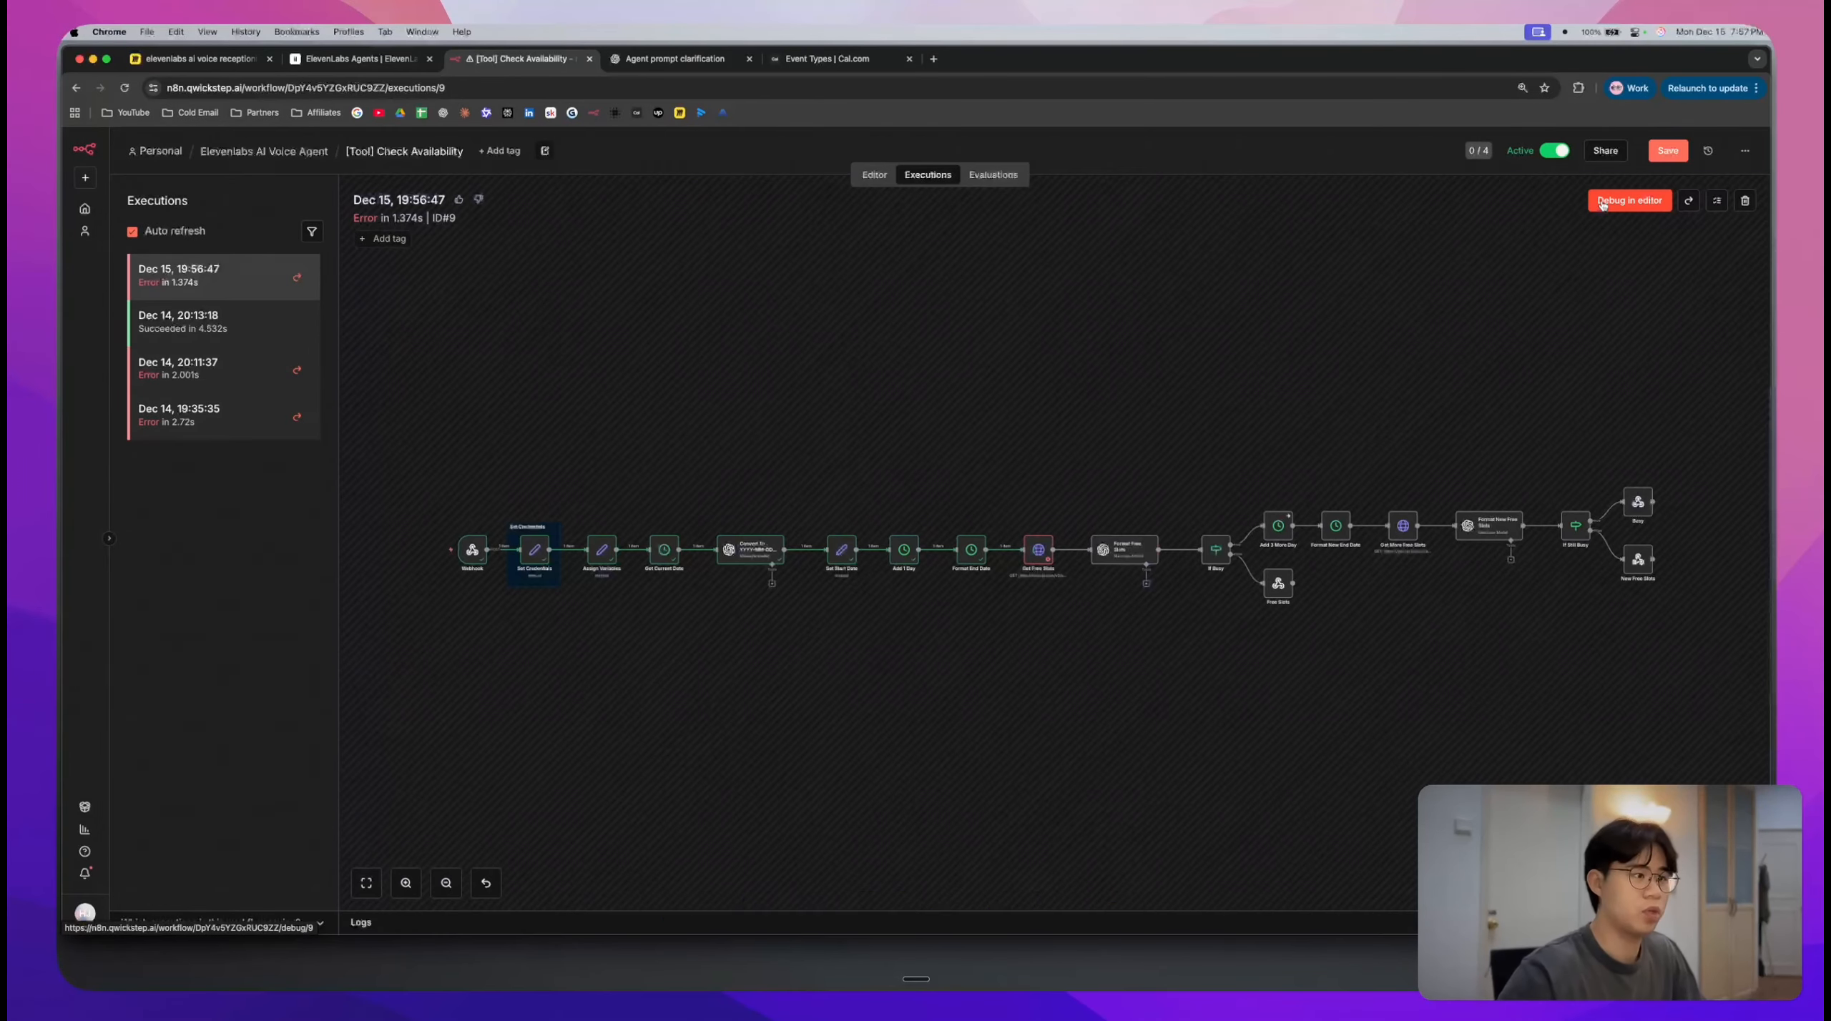
click(1602, 203)
click(1037, 586)
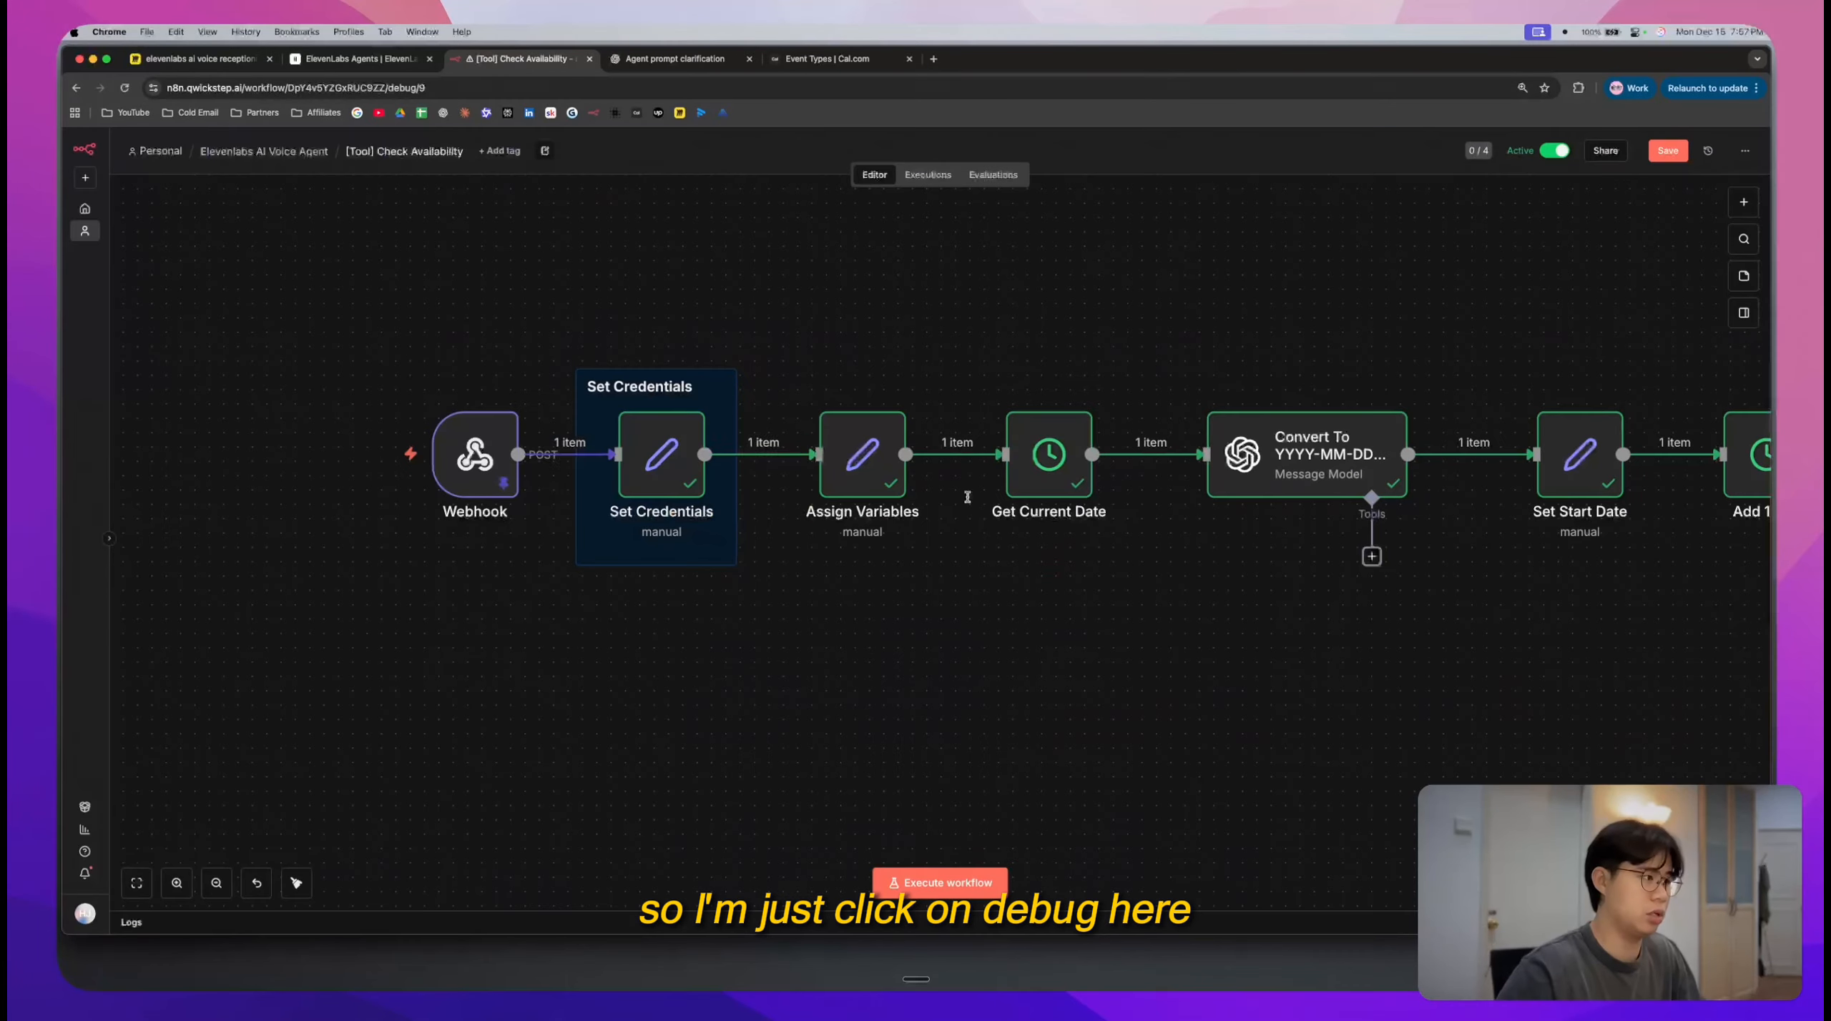
double_click(475, 454)
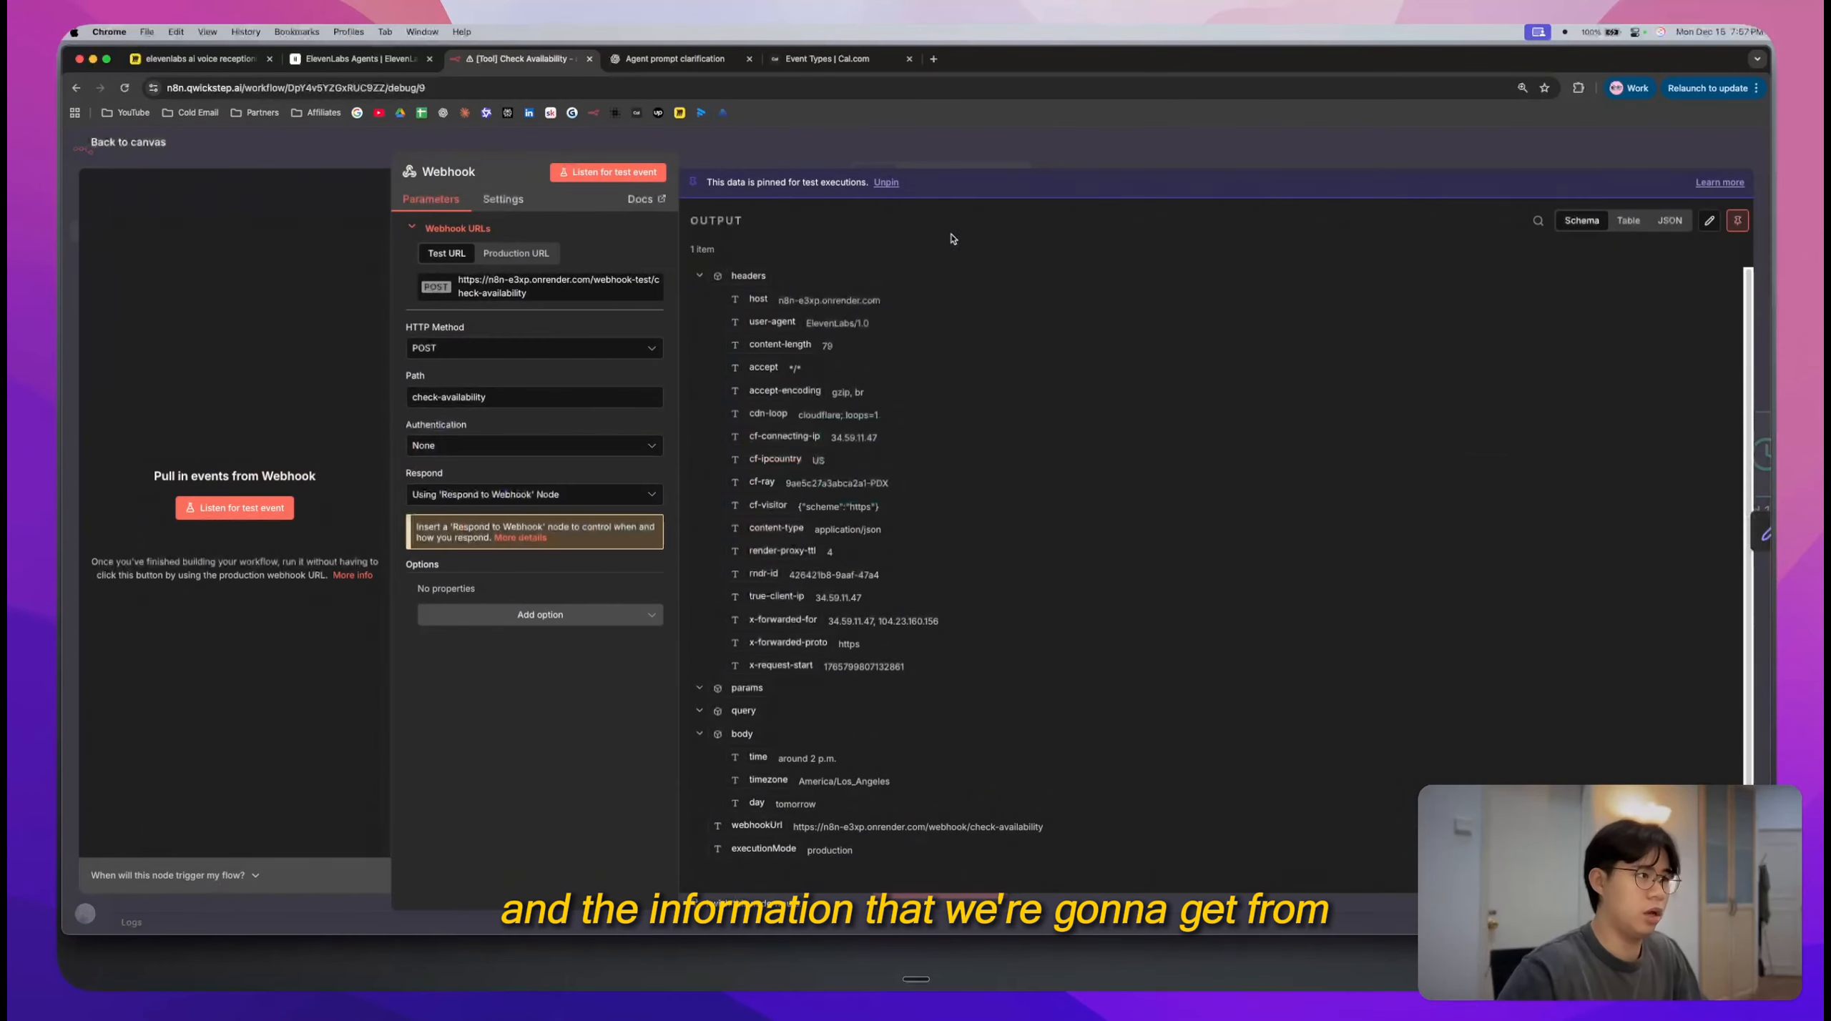
- Examine the time, timezone and day values in the body of the Webhook node's pinned output
click(701, 277)
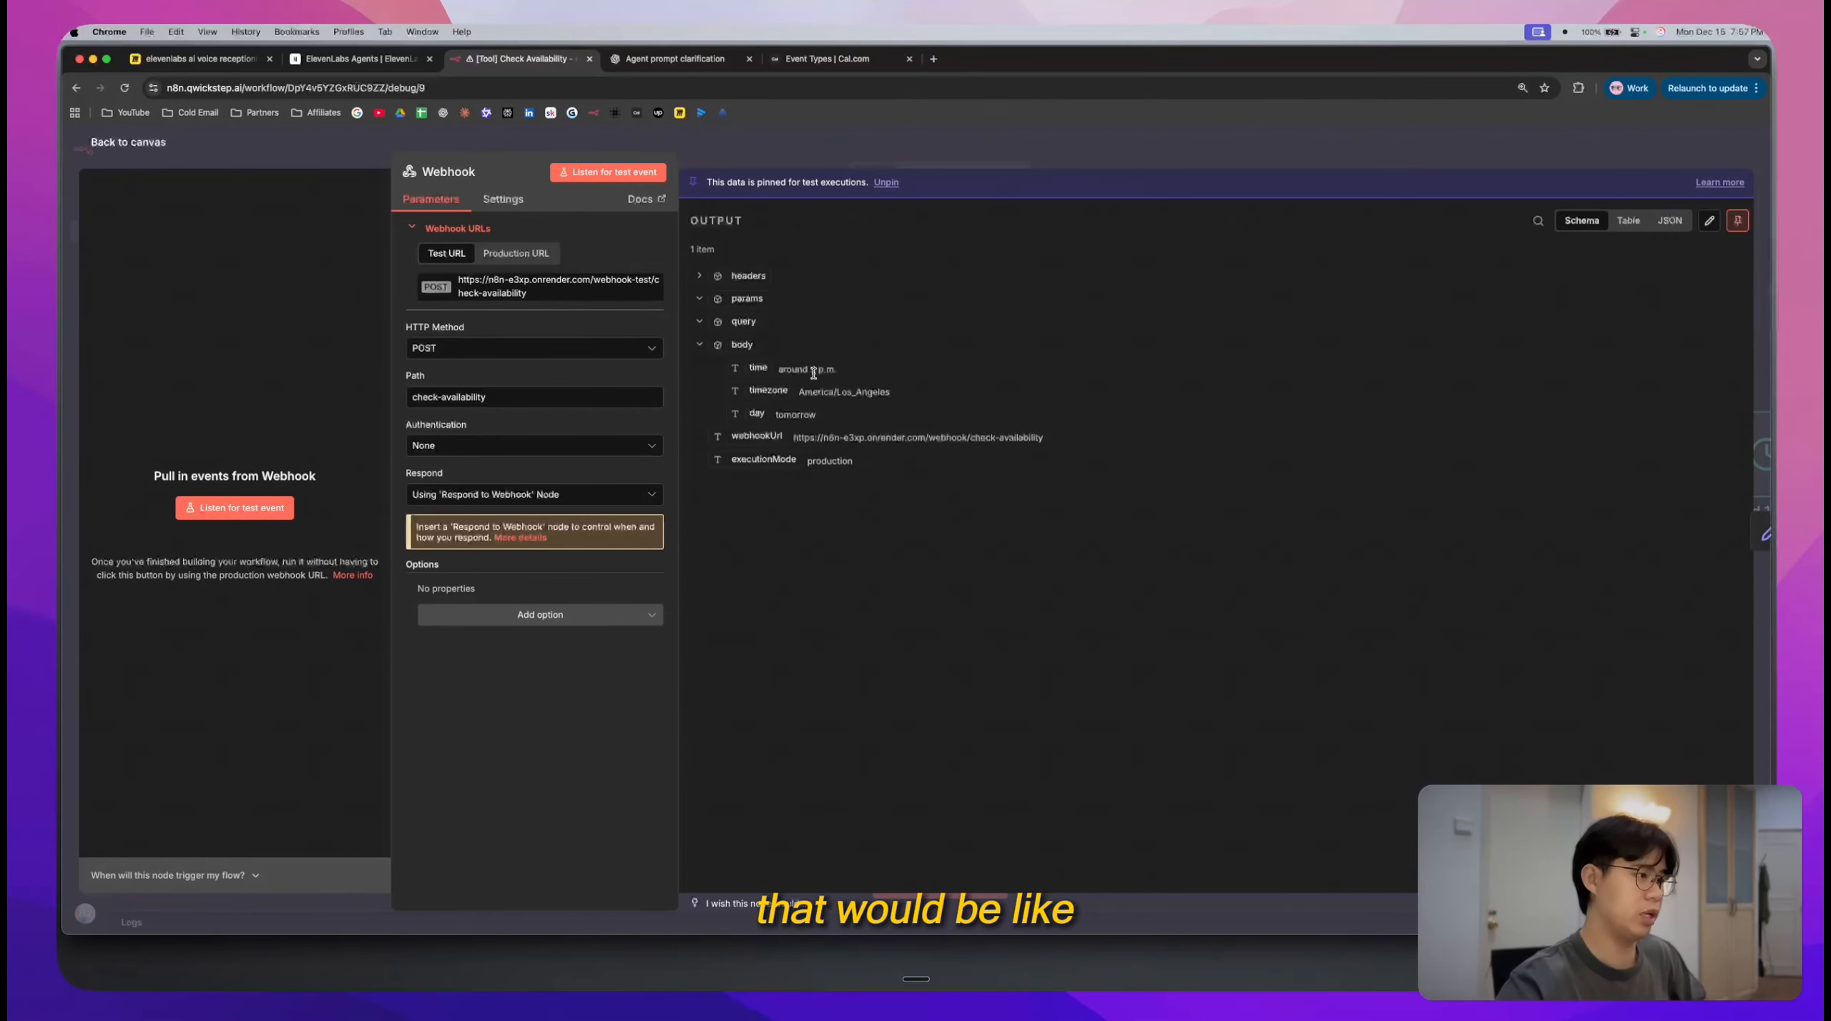
scroll(813, 371, up, 10)
scroll(813, 370, right, 2)
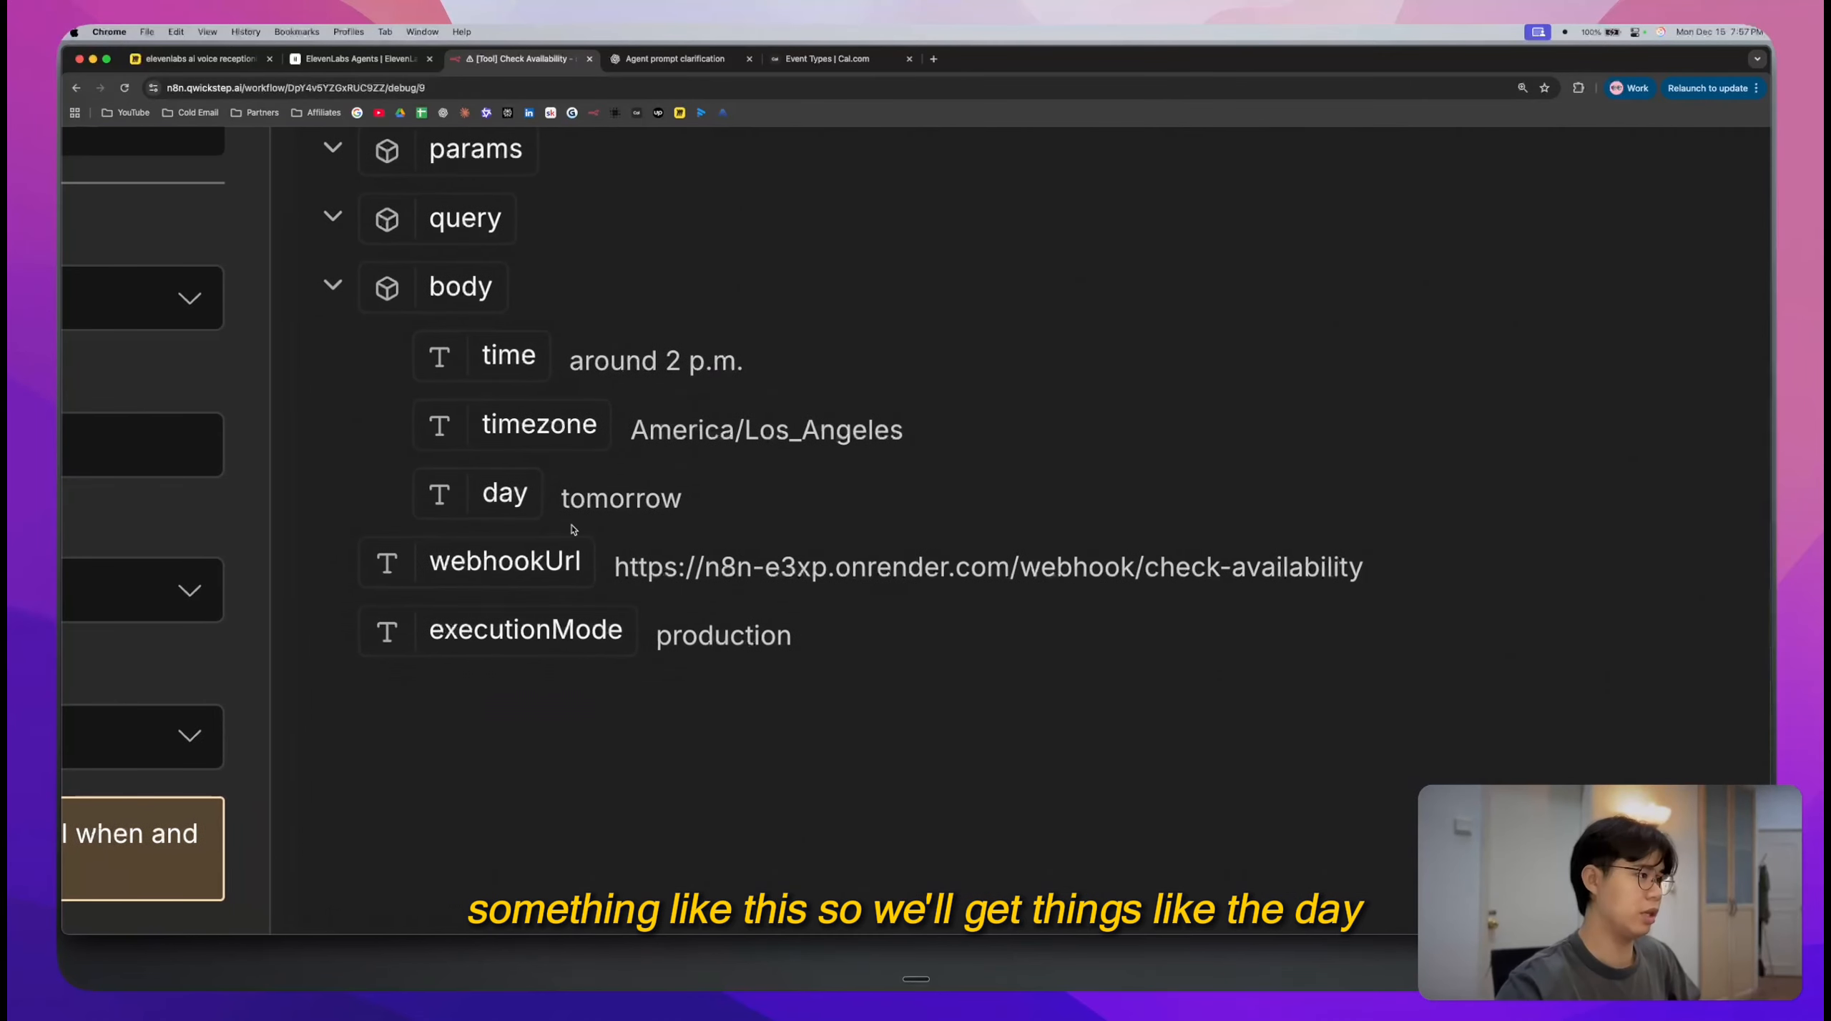
double_click(621, 497)
triple_click(655, 363)
double_click(720, 414)
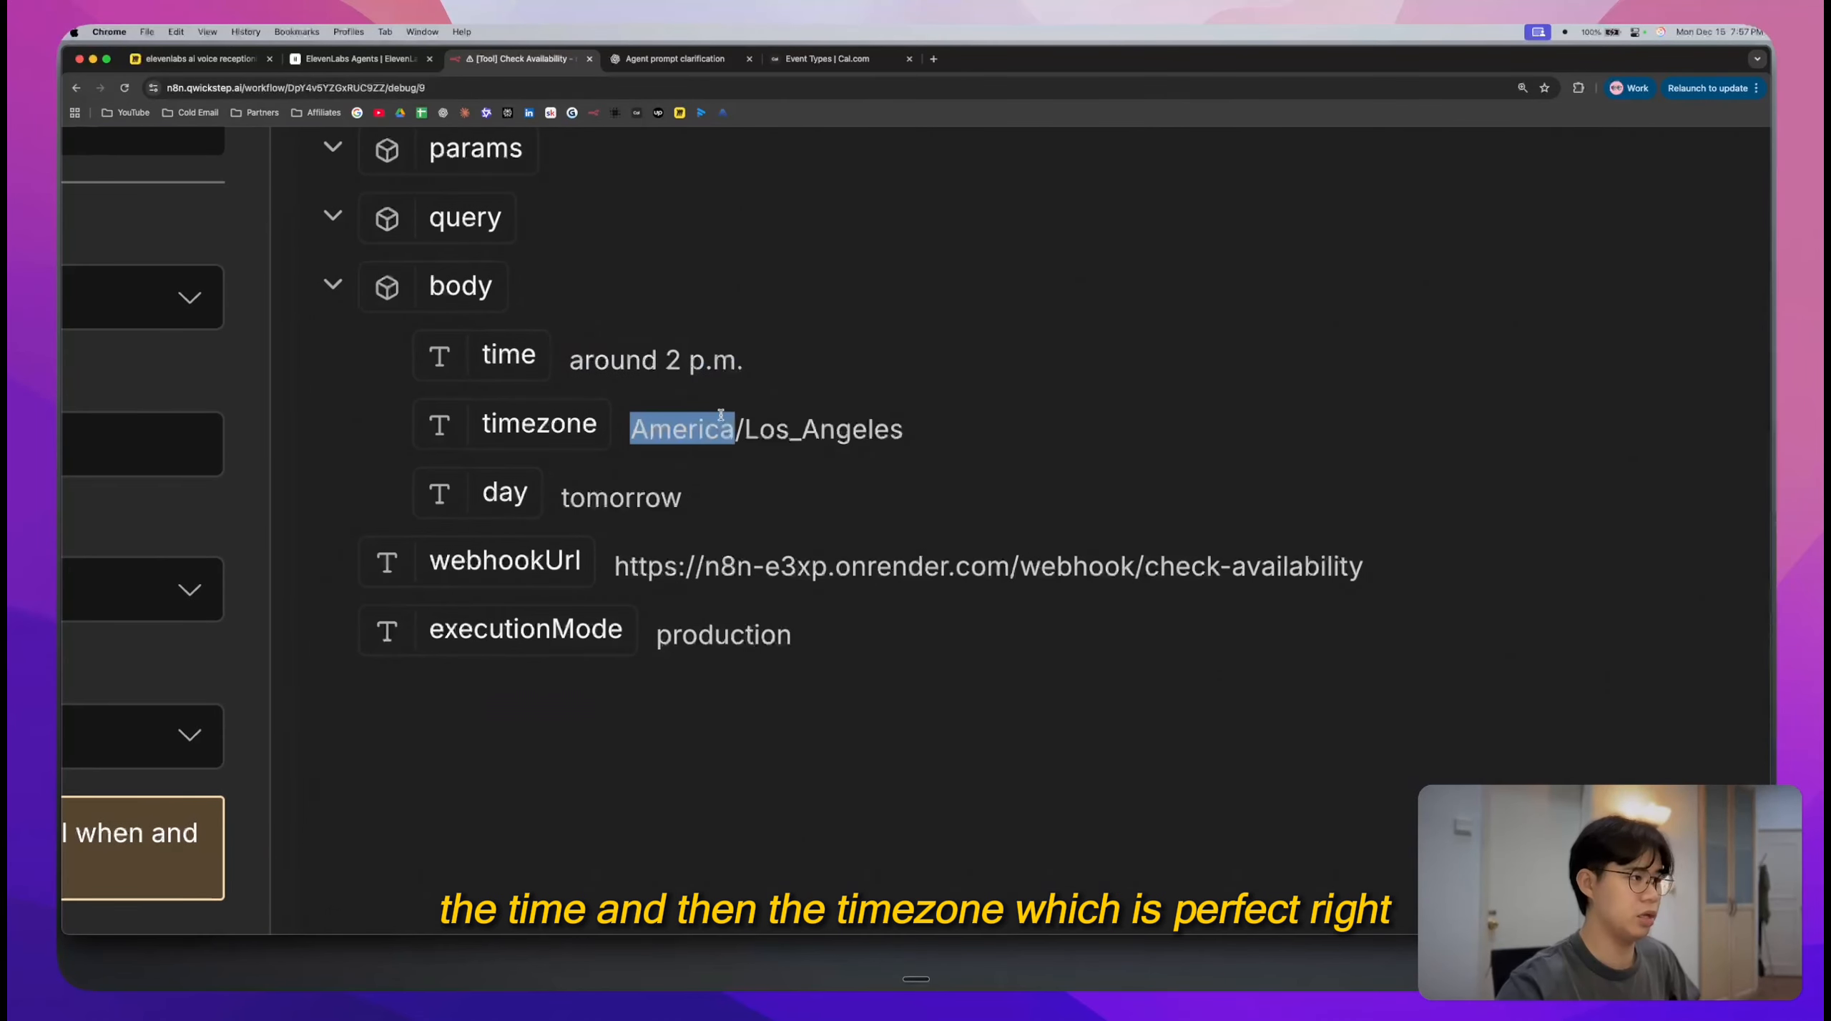
triple_click(720, 415)
scroll(720, 415, down, 10)
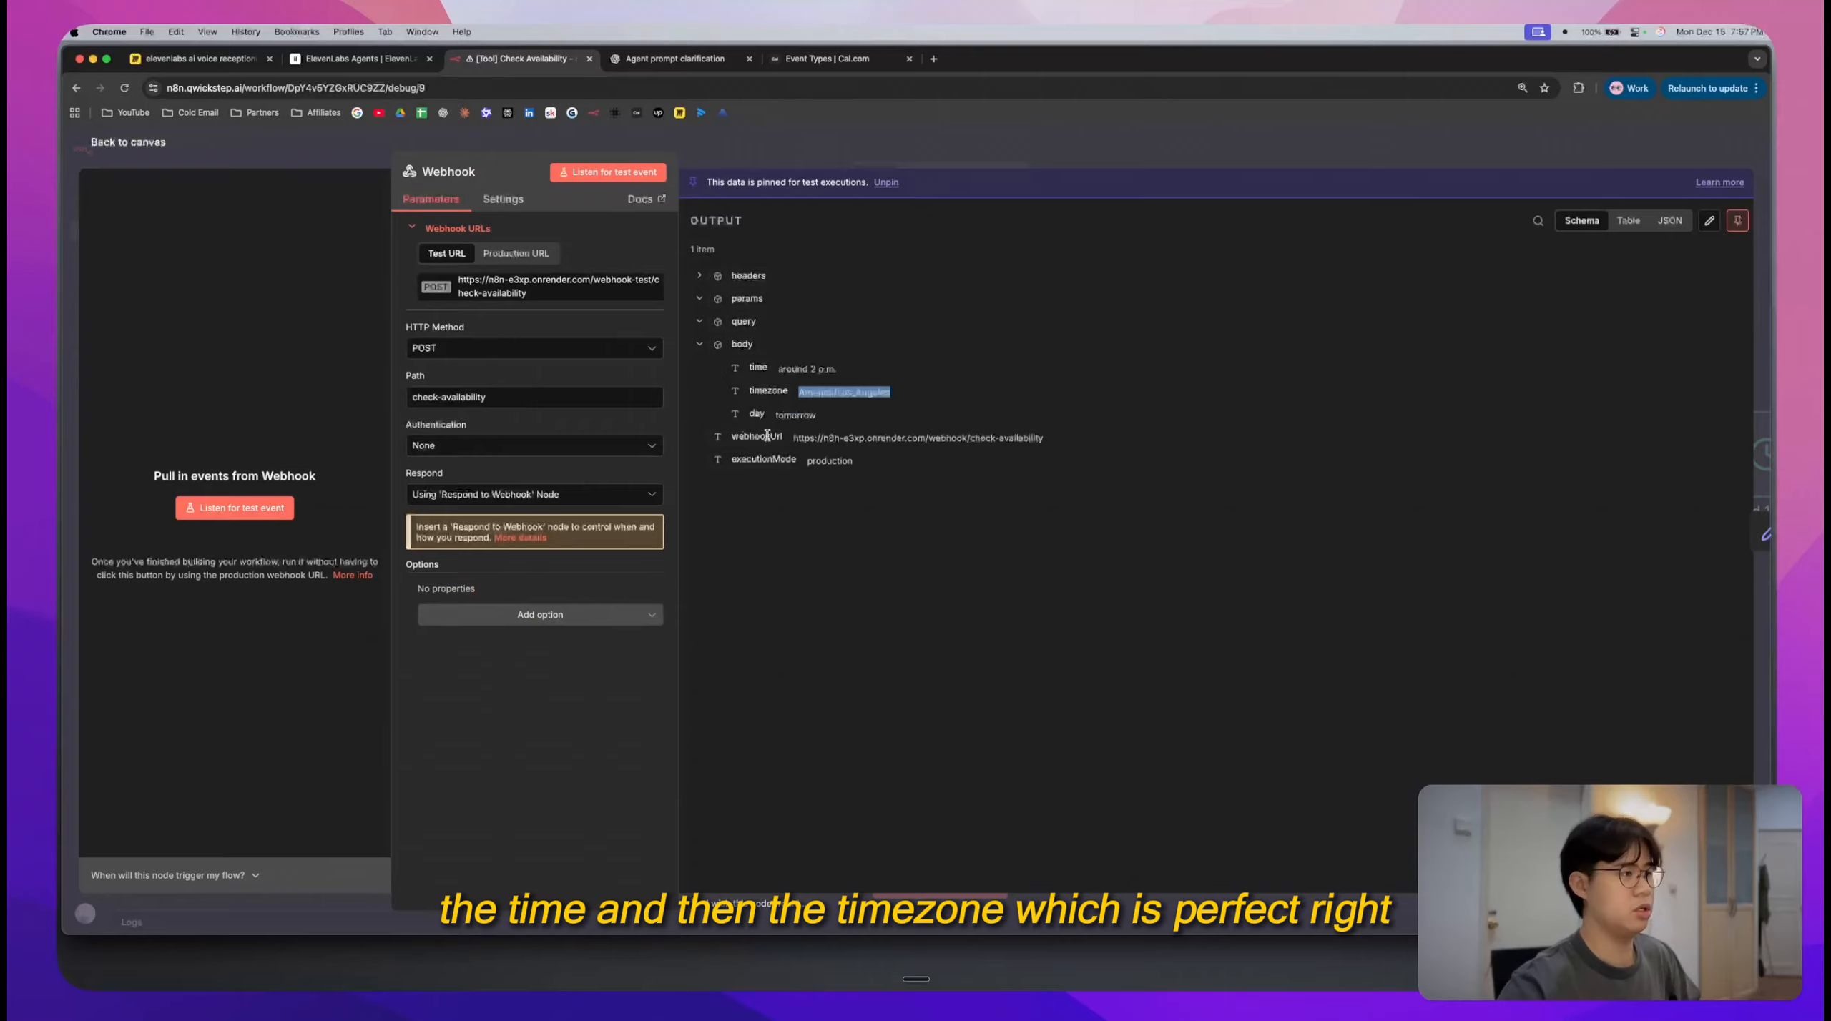
click(1053, 140)
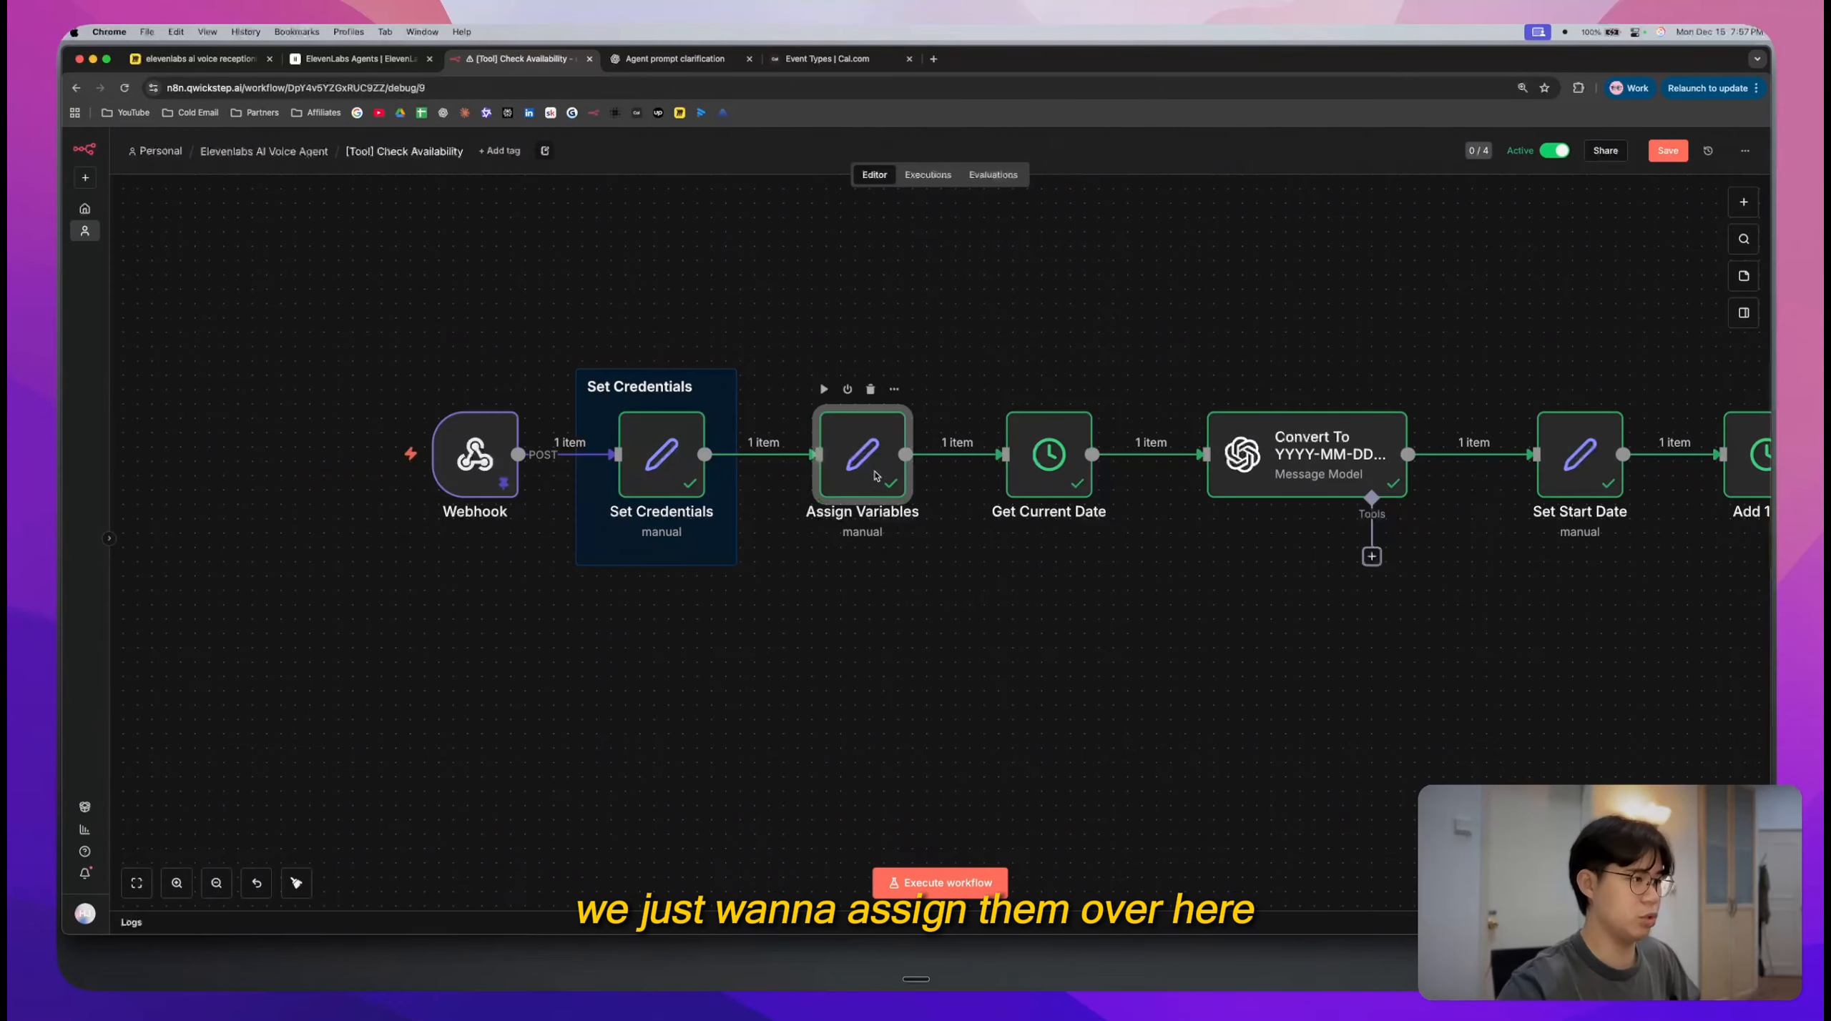
- In the Assign Variables node, map the time field to the time value from the Webhook body
double_click(862, 454)
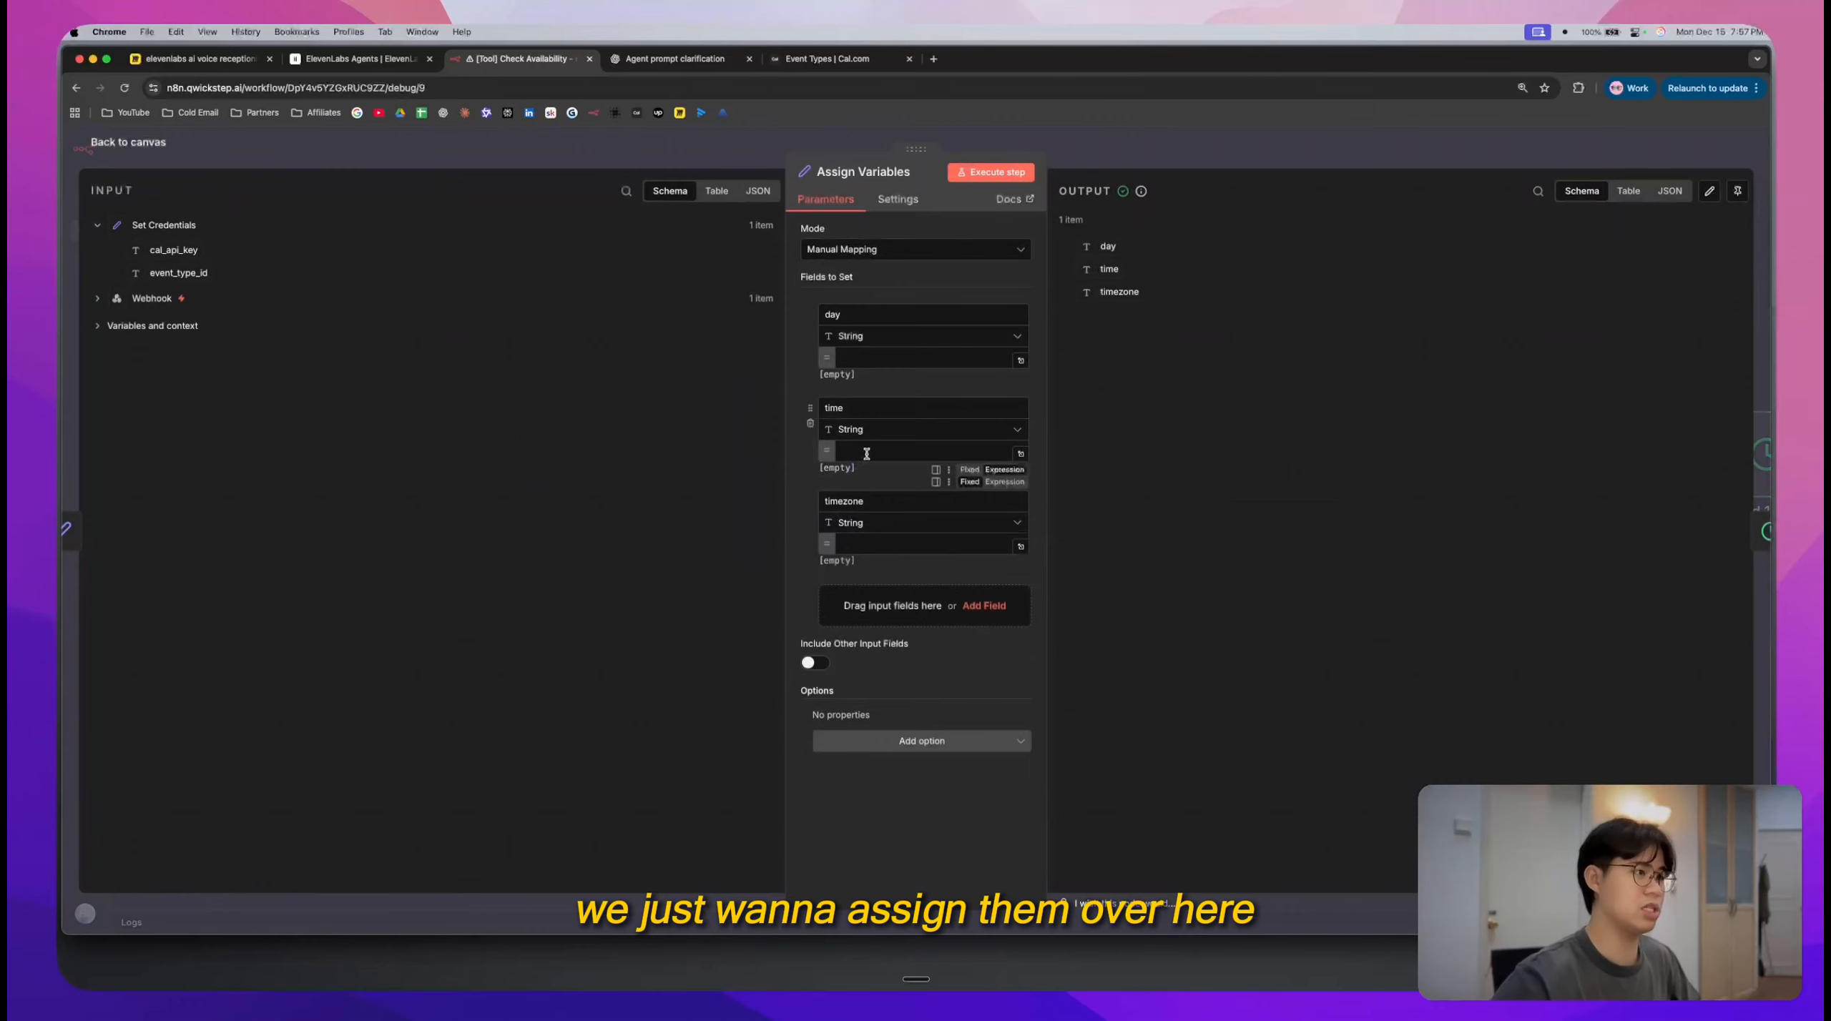
click(129, 297)
click(119, 323)
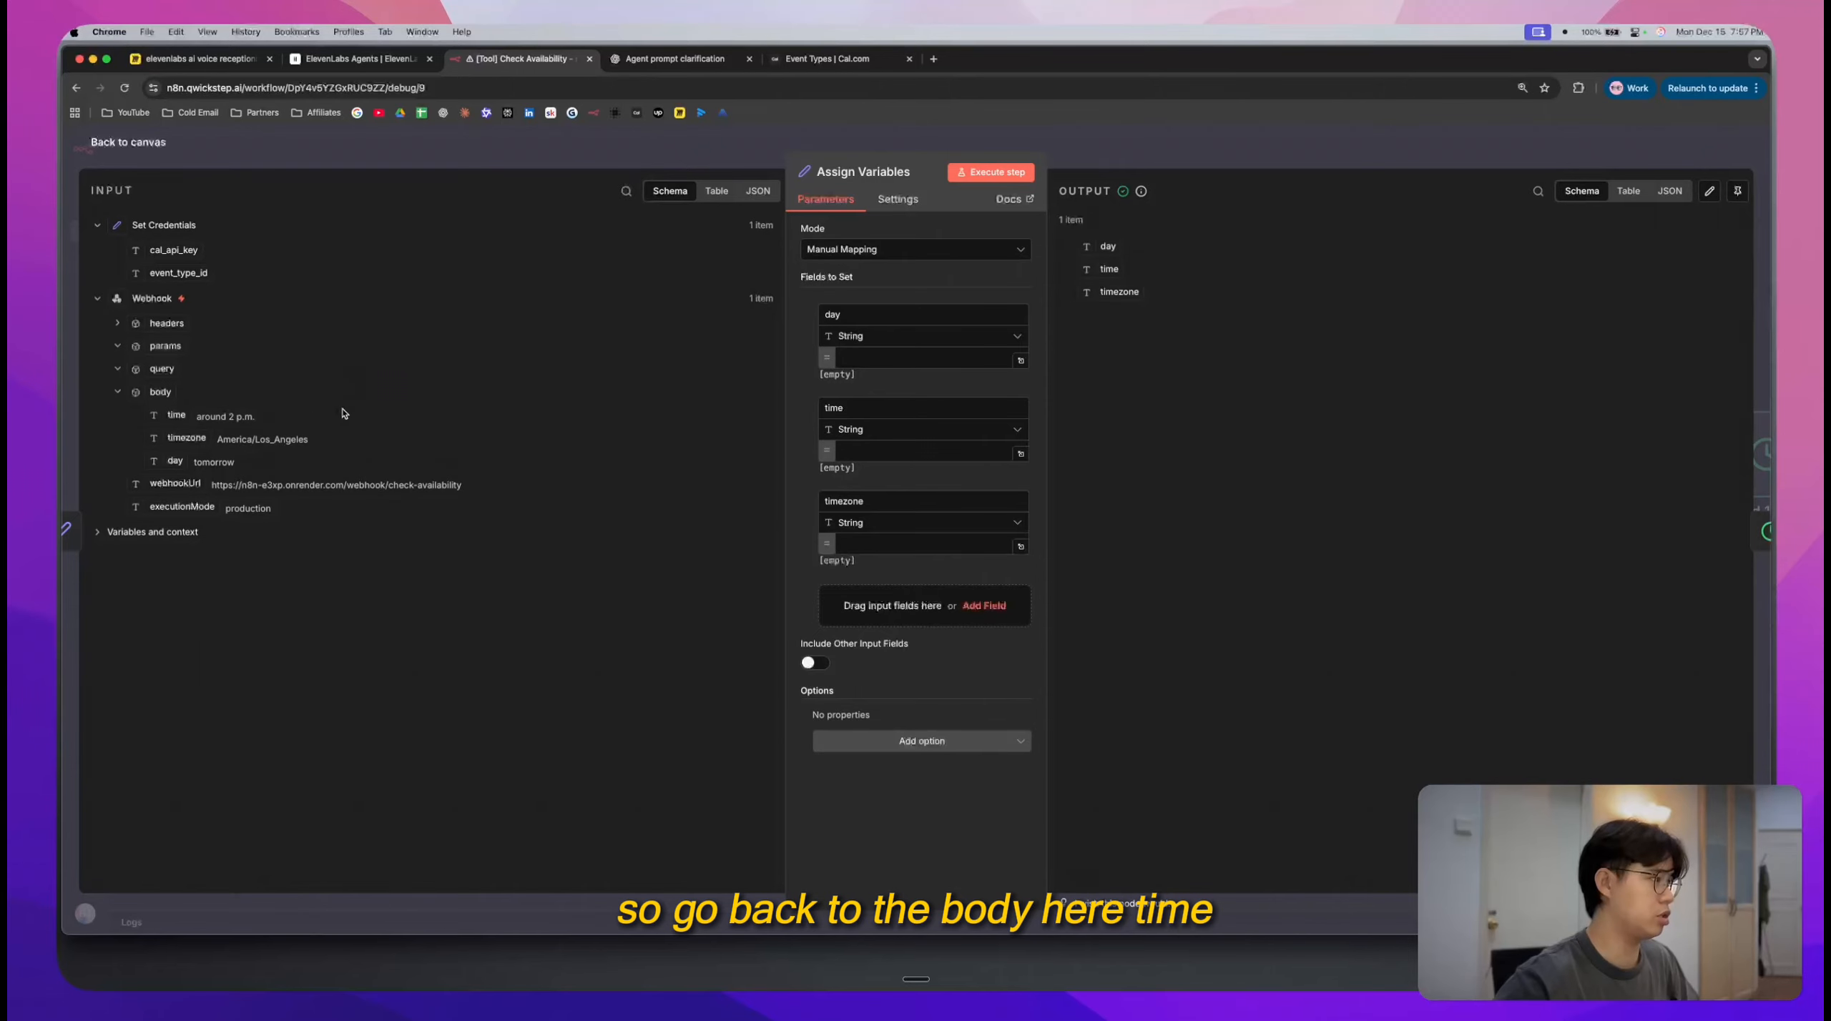
drag(181, 427, 923, 452)
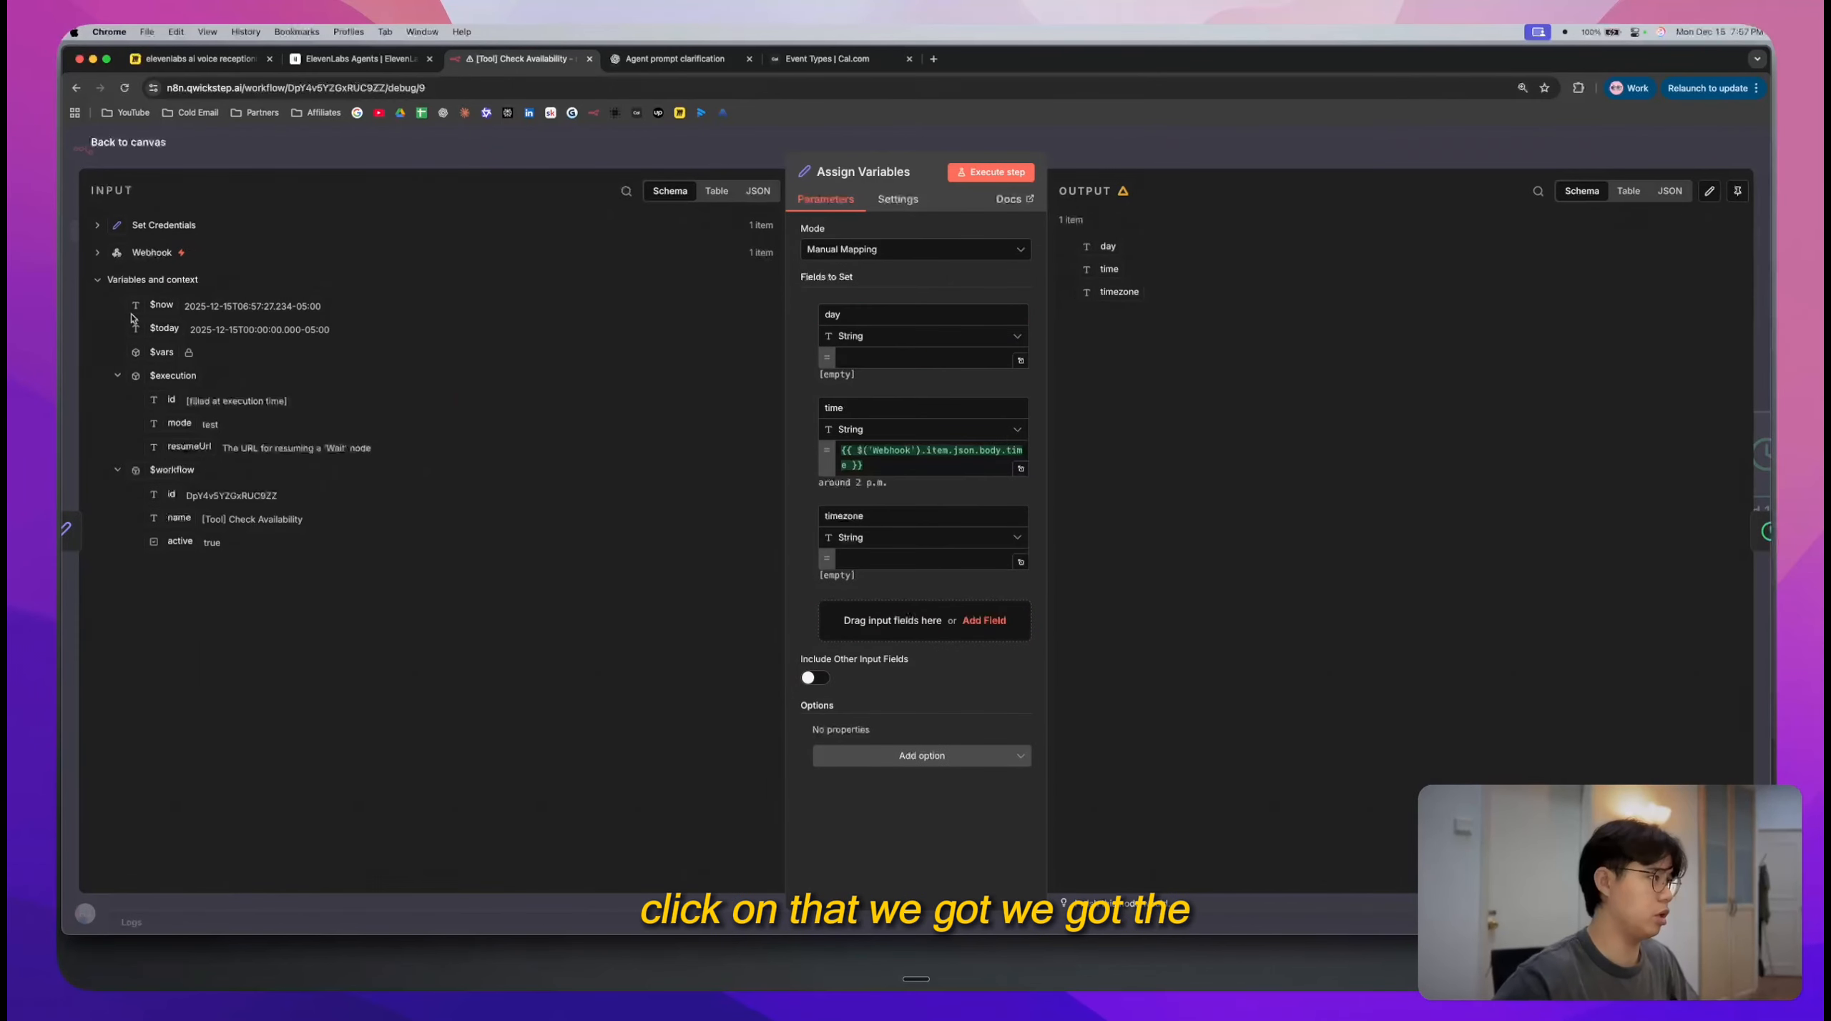
- Map the timezone and day fields in Assign Variables to the matching Webhook body values, and return to the canvas
click(98, 254)
click(95, 418)
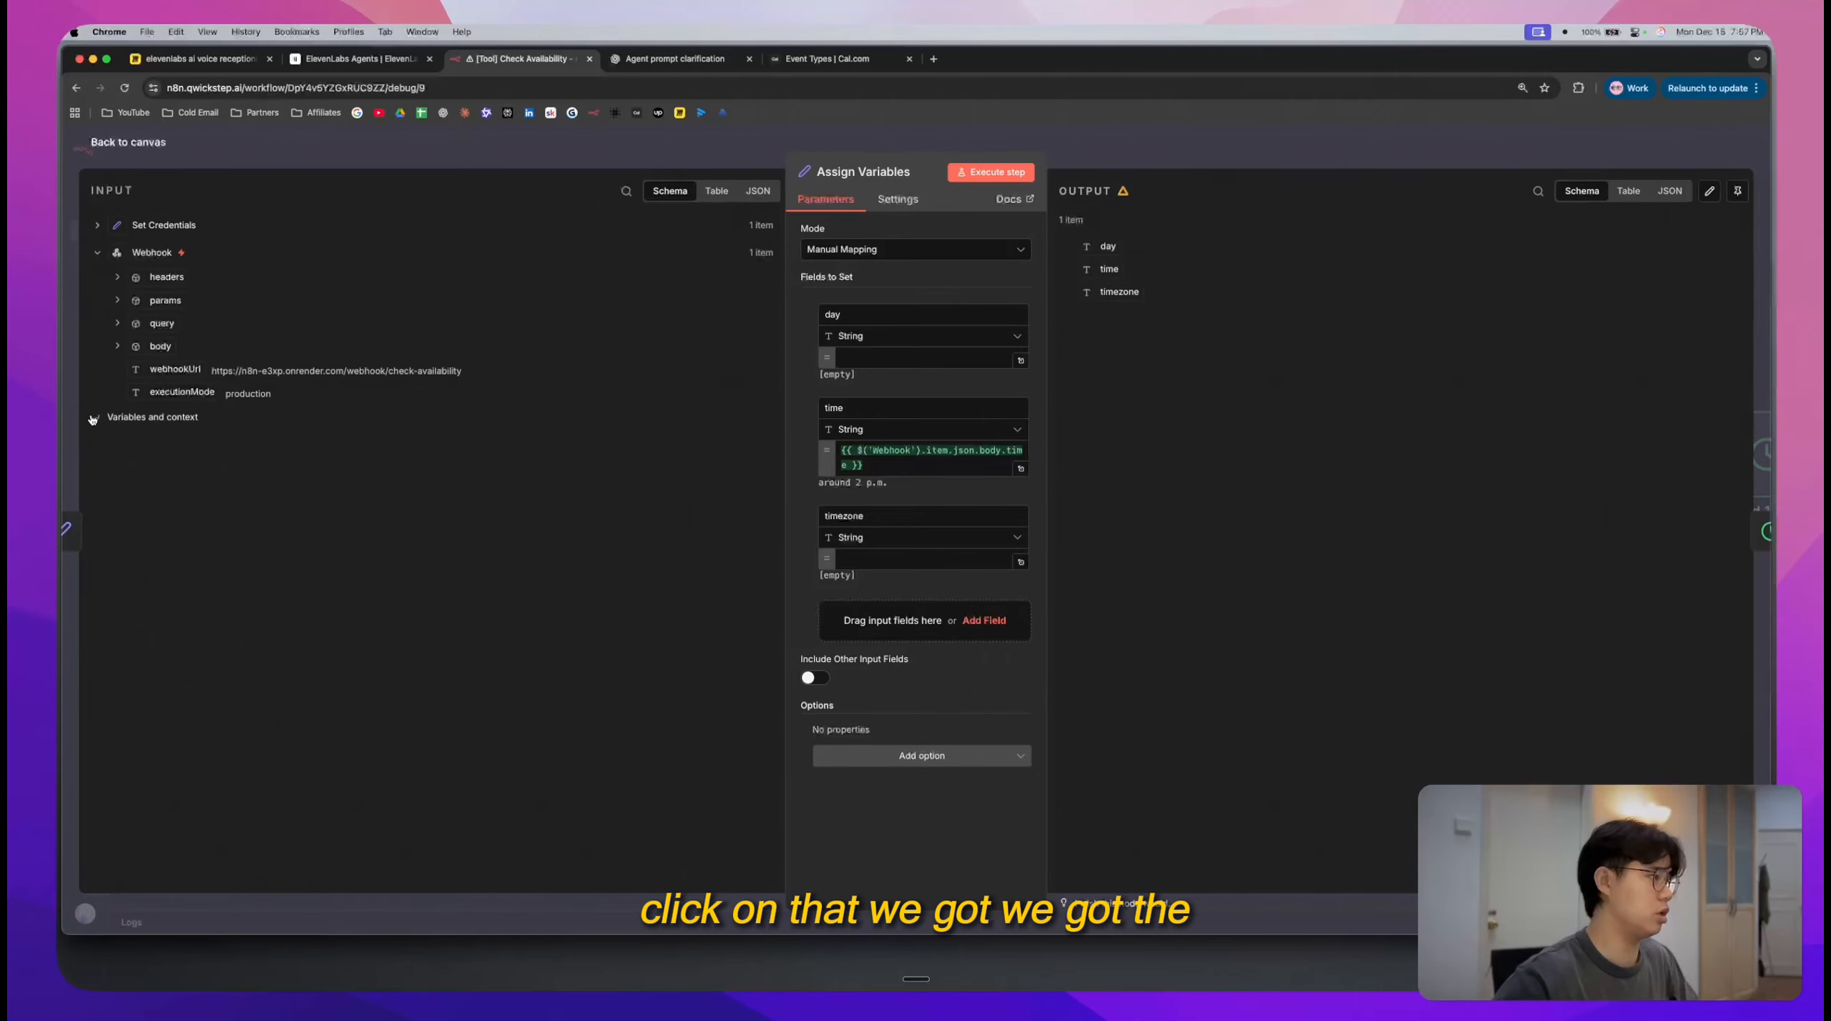
click(118, 345)
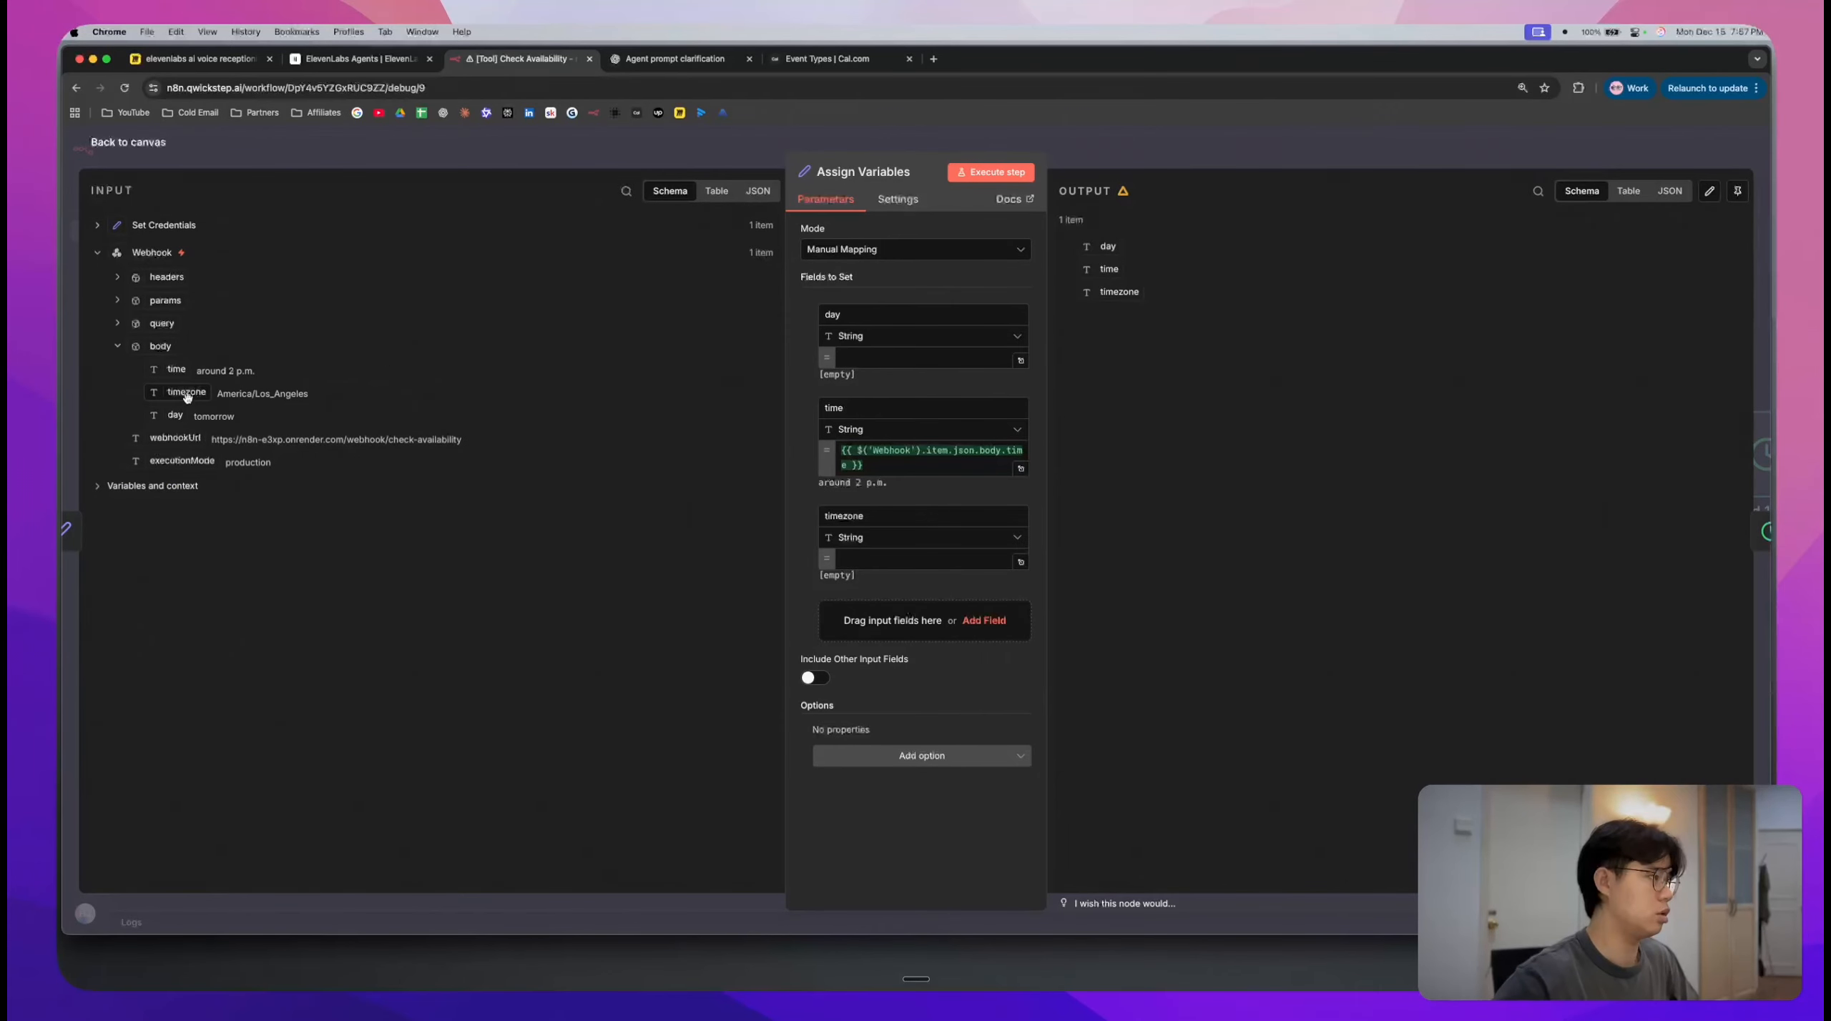
drag(186, 393, 930, 561)
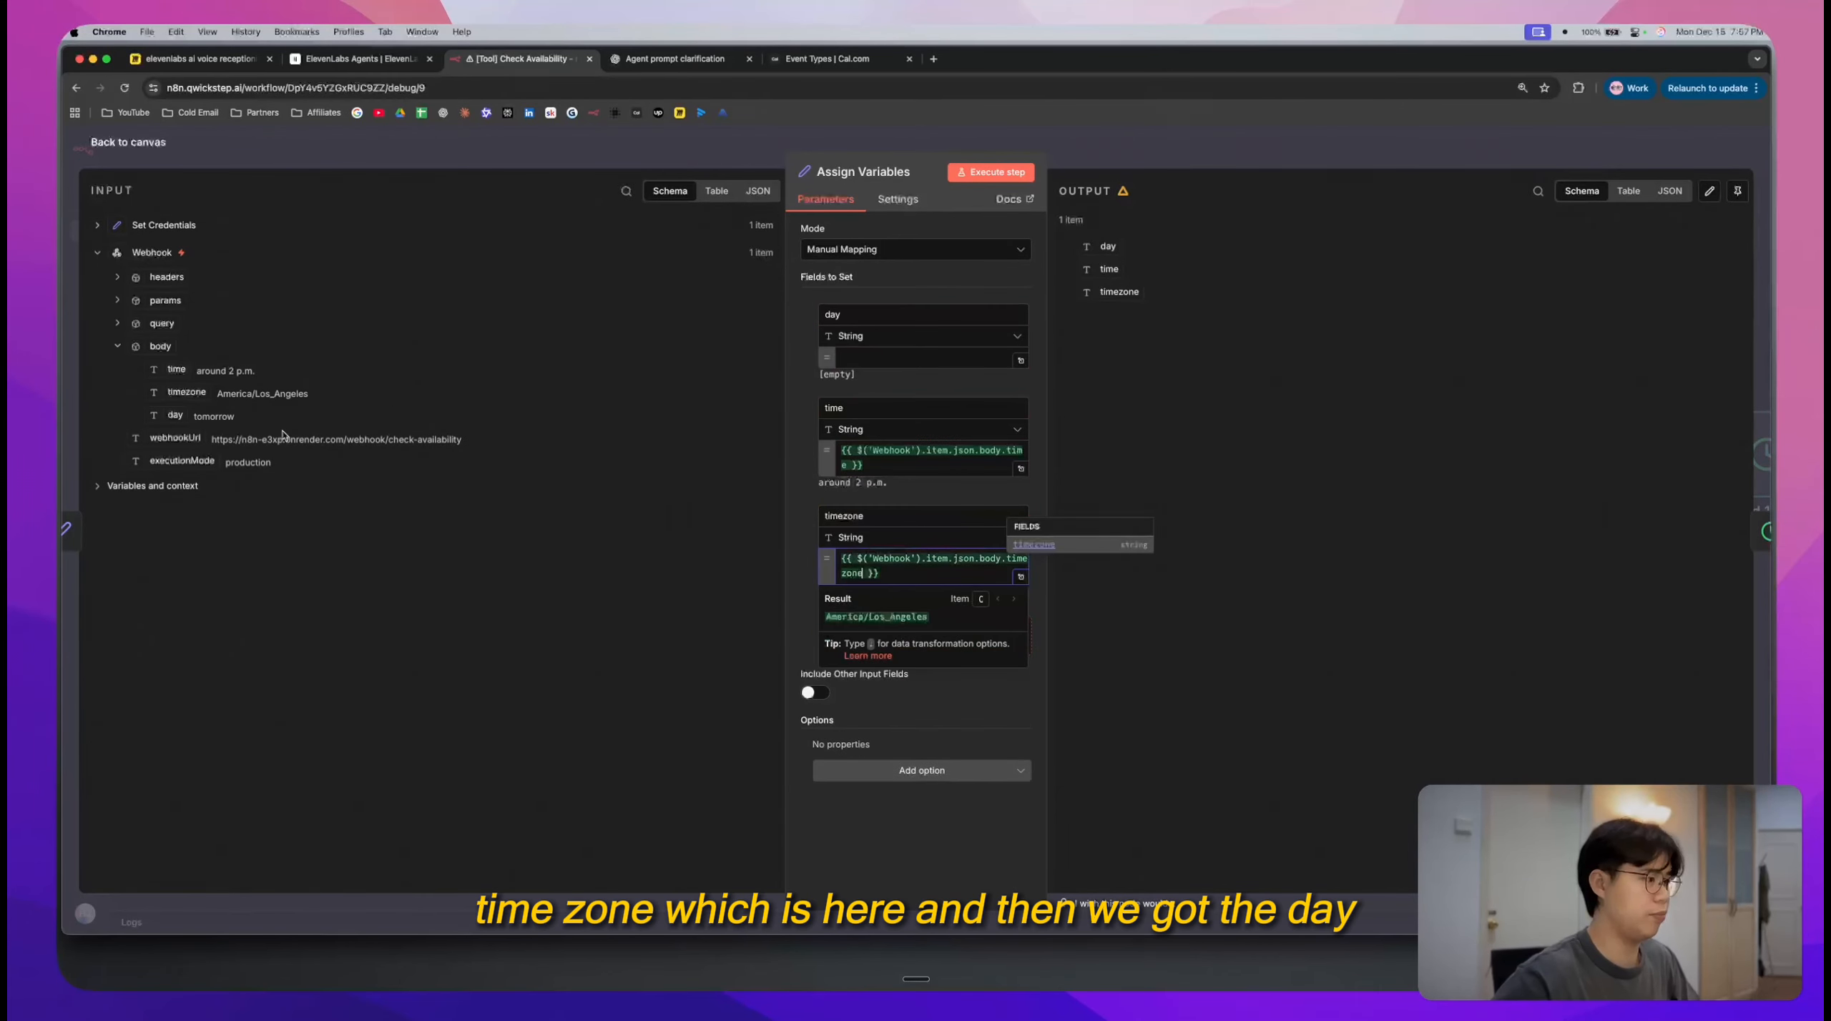
drag(180, 418, 869, 361)
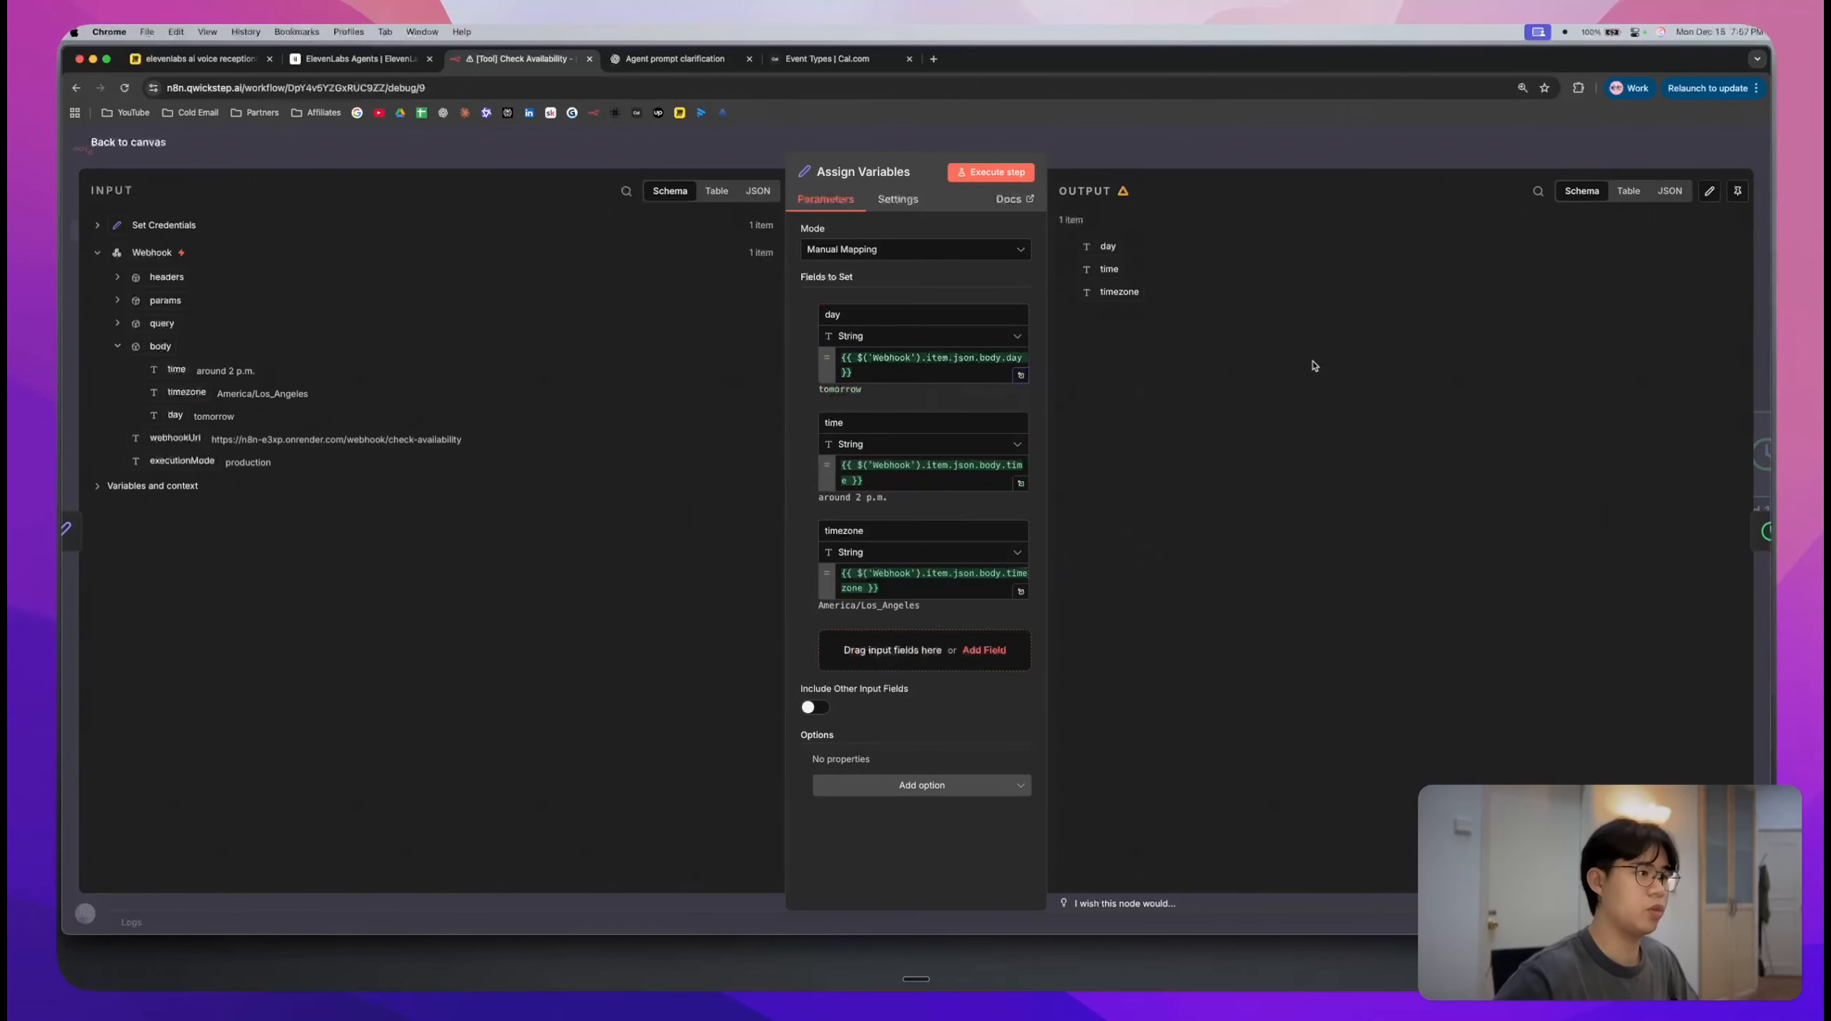
click(1162, 165)
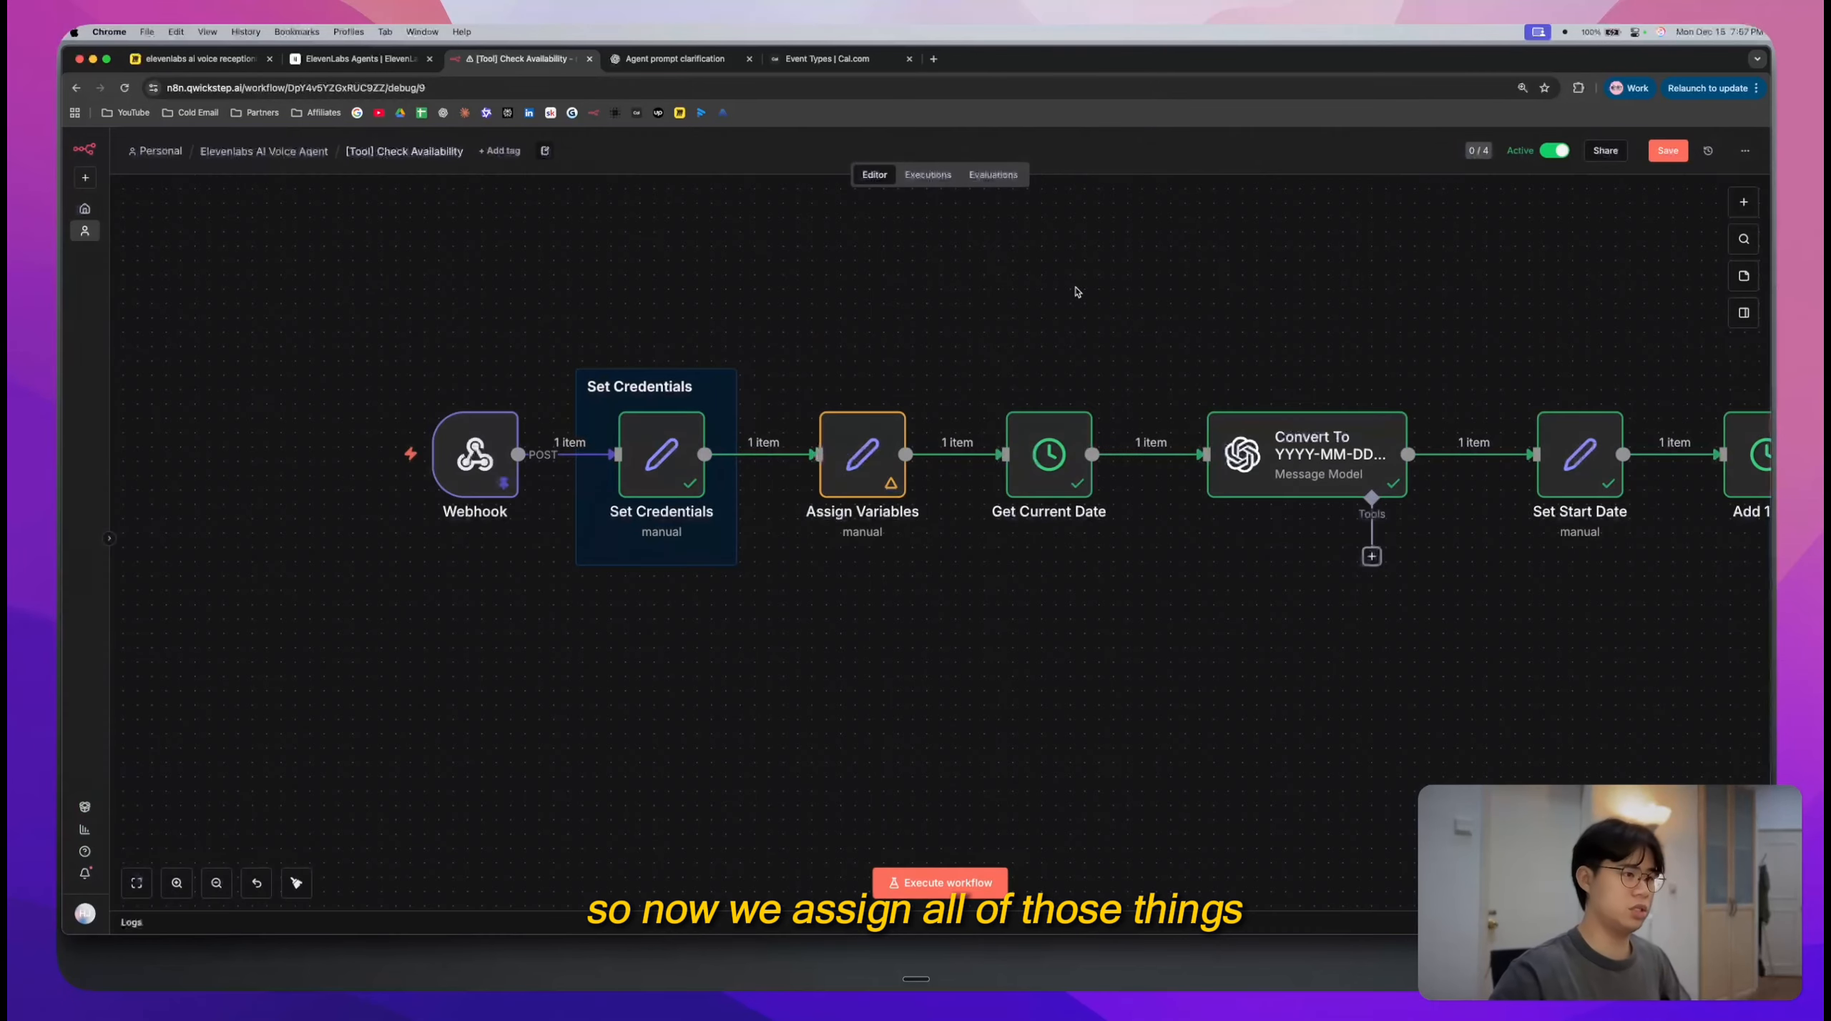
- Open the Convert To YYYY-MM-DD Format node and review its full system prompt
drag(849, 306, 722, 306)
mouse_move(1157, 328)
mouse_down()
mouse_move(368, 302)
mouse_move(1168, 309)
mouse_up()
double_click(923, 450)
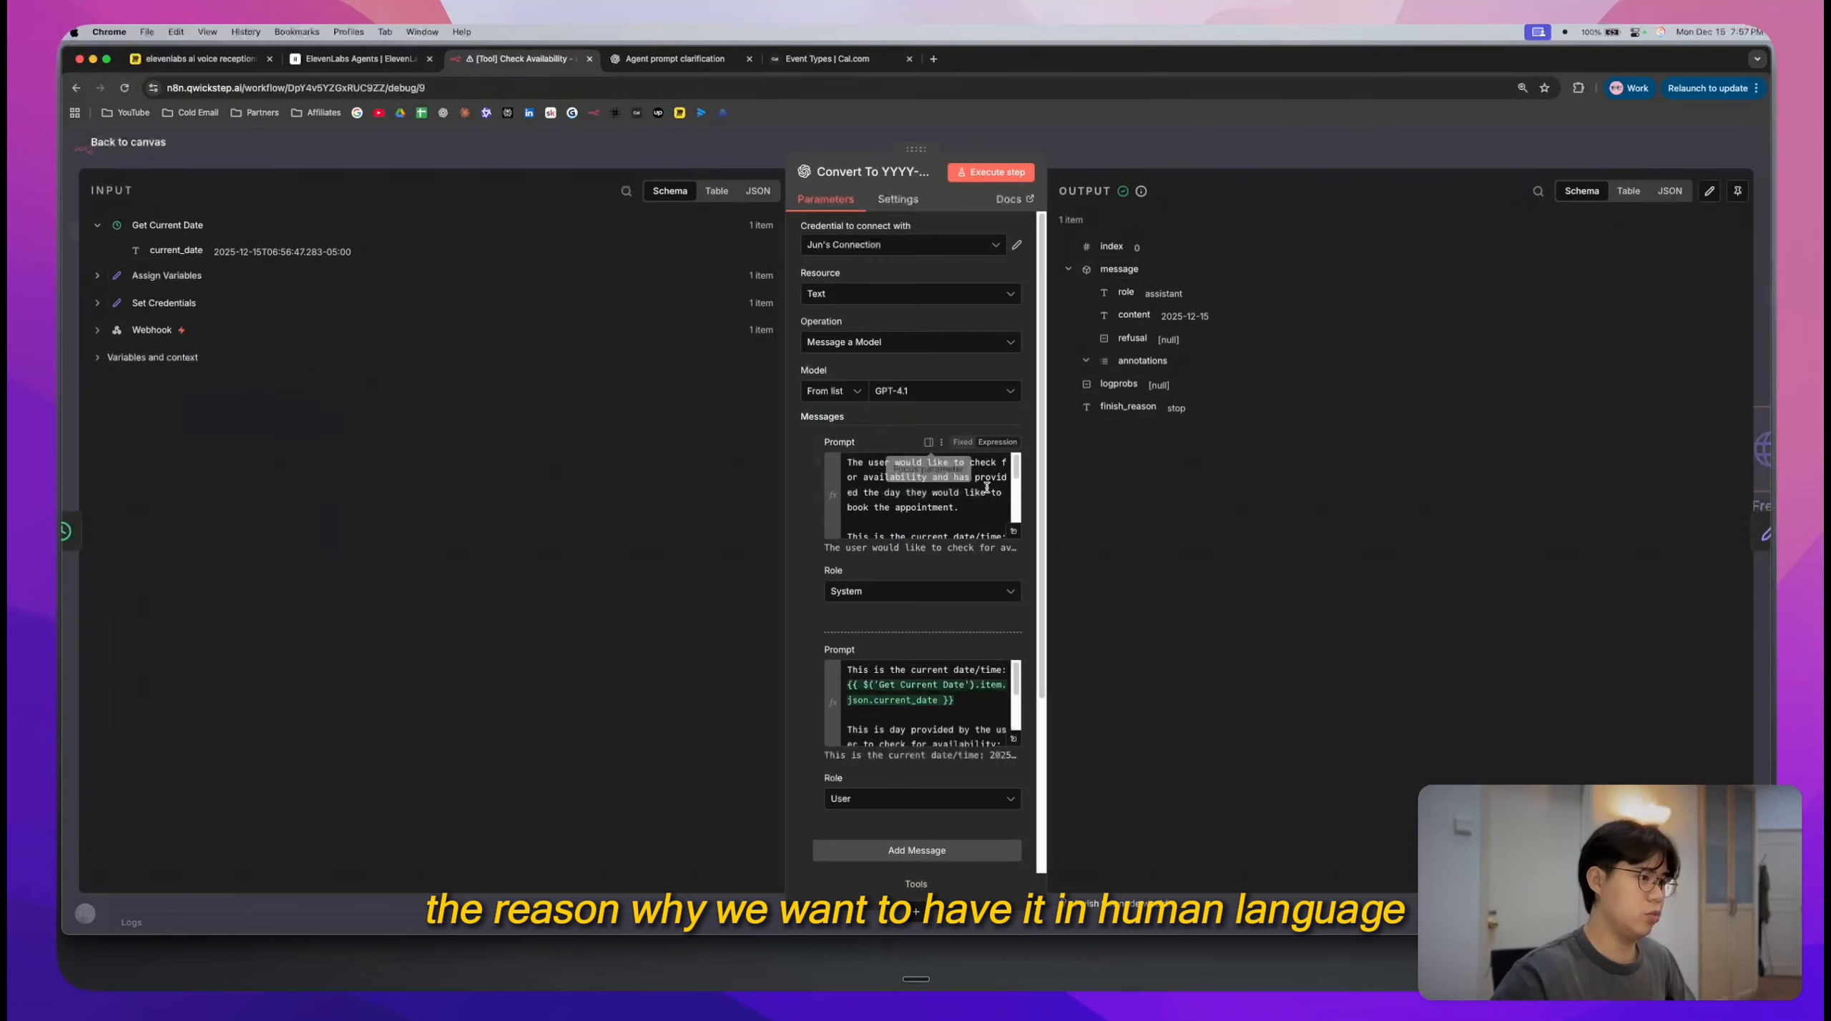
click(1014, 532)
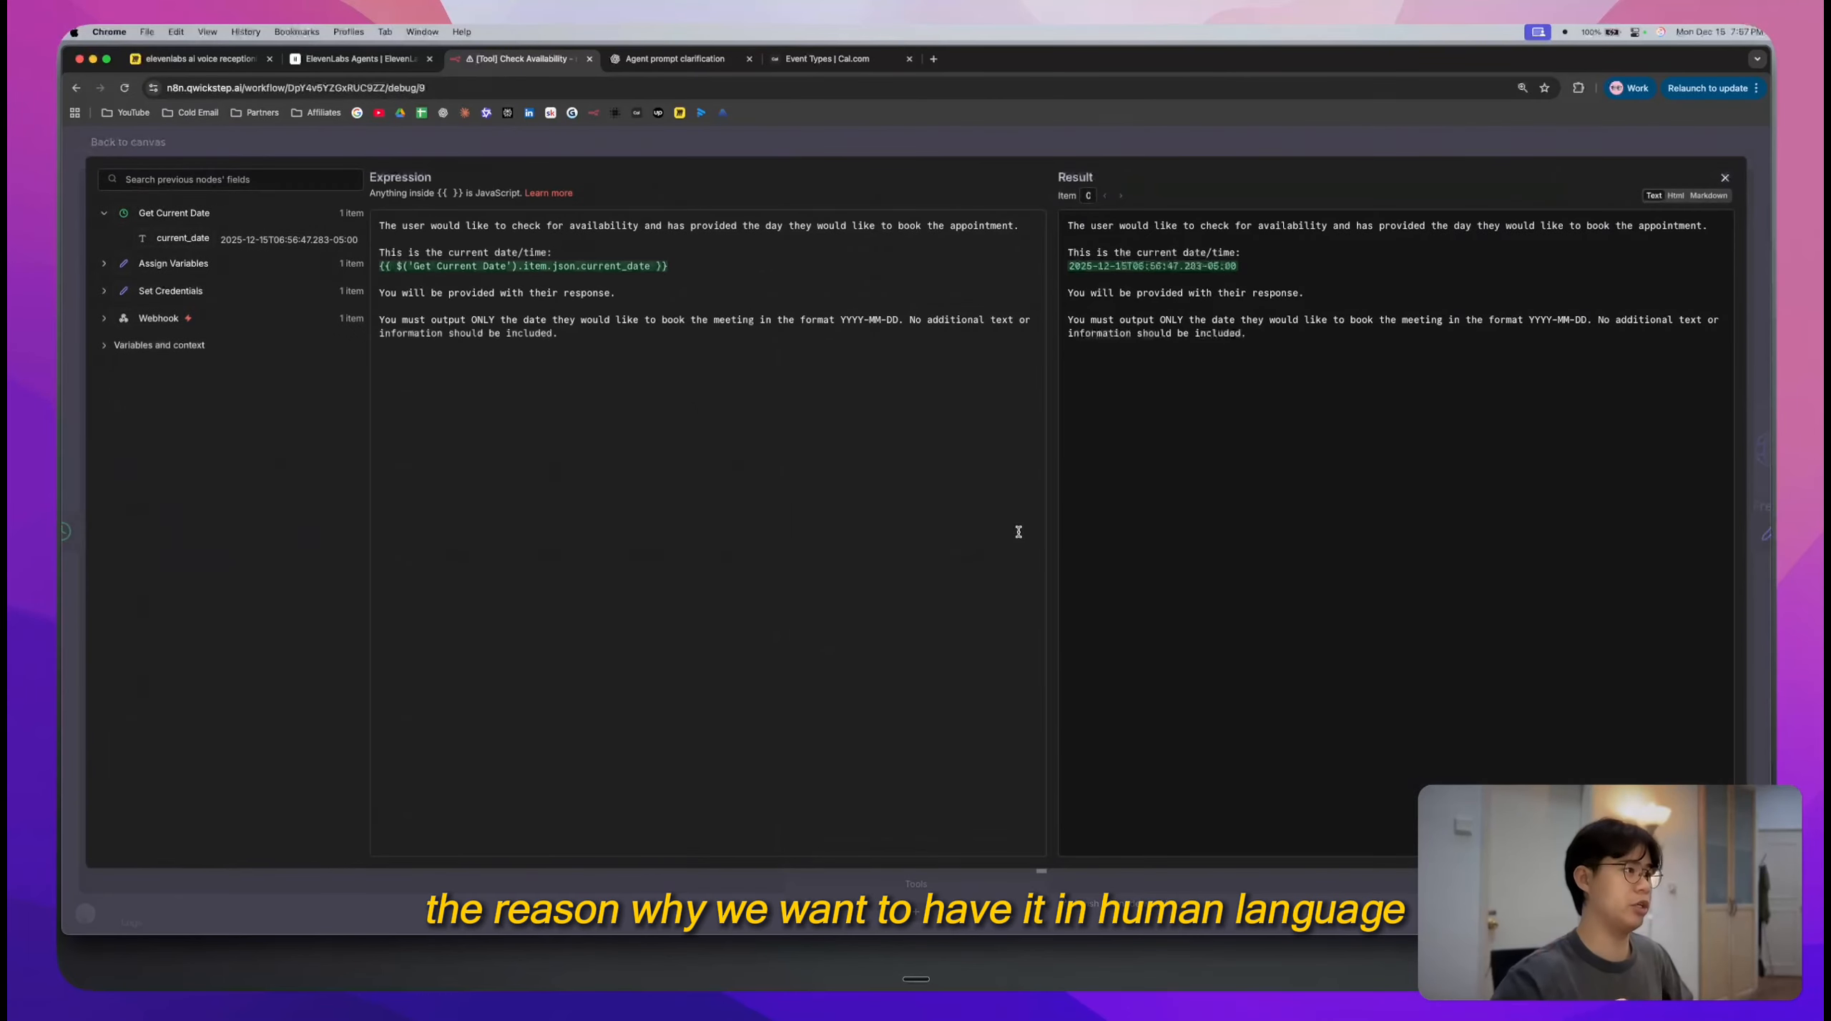
key(Escape)
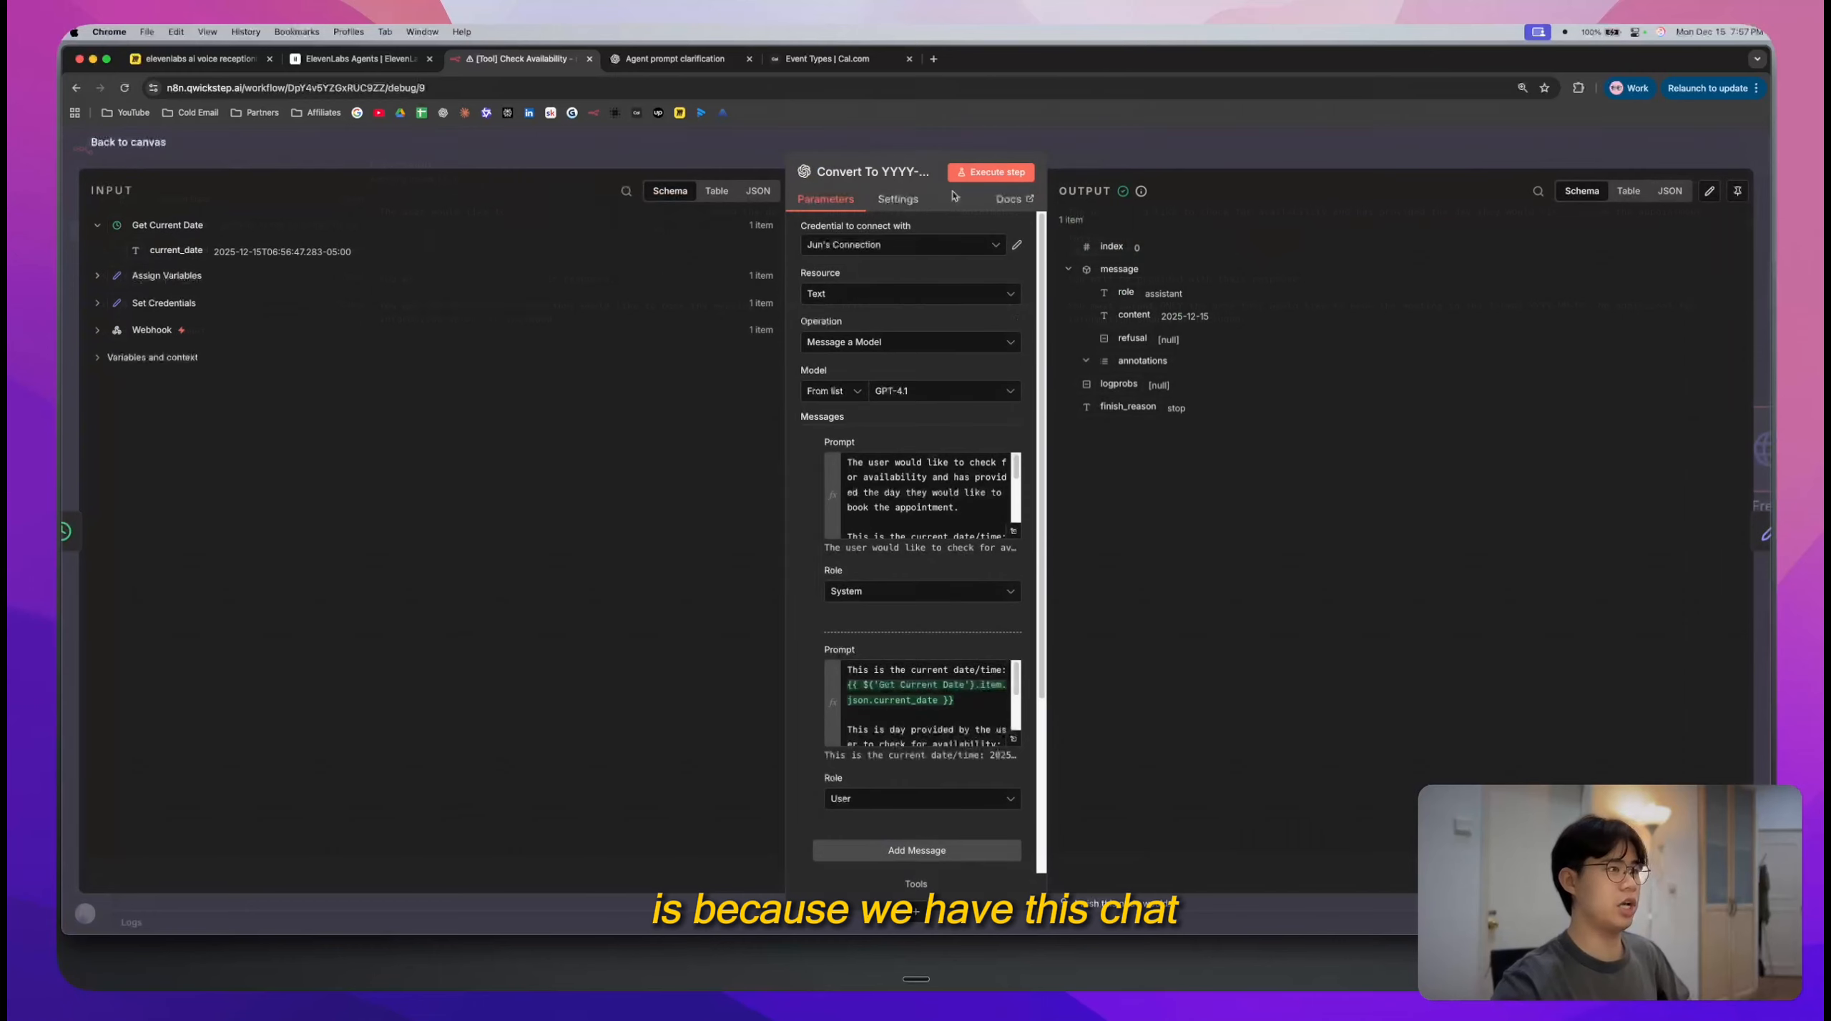
- Examine the node's user prompt, including its current date, day and time expressions and the resolved date/time format
scroll(878, 317, down, 3)
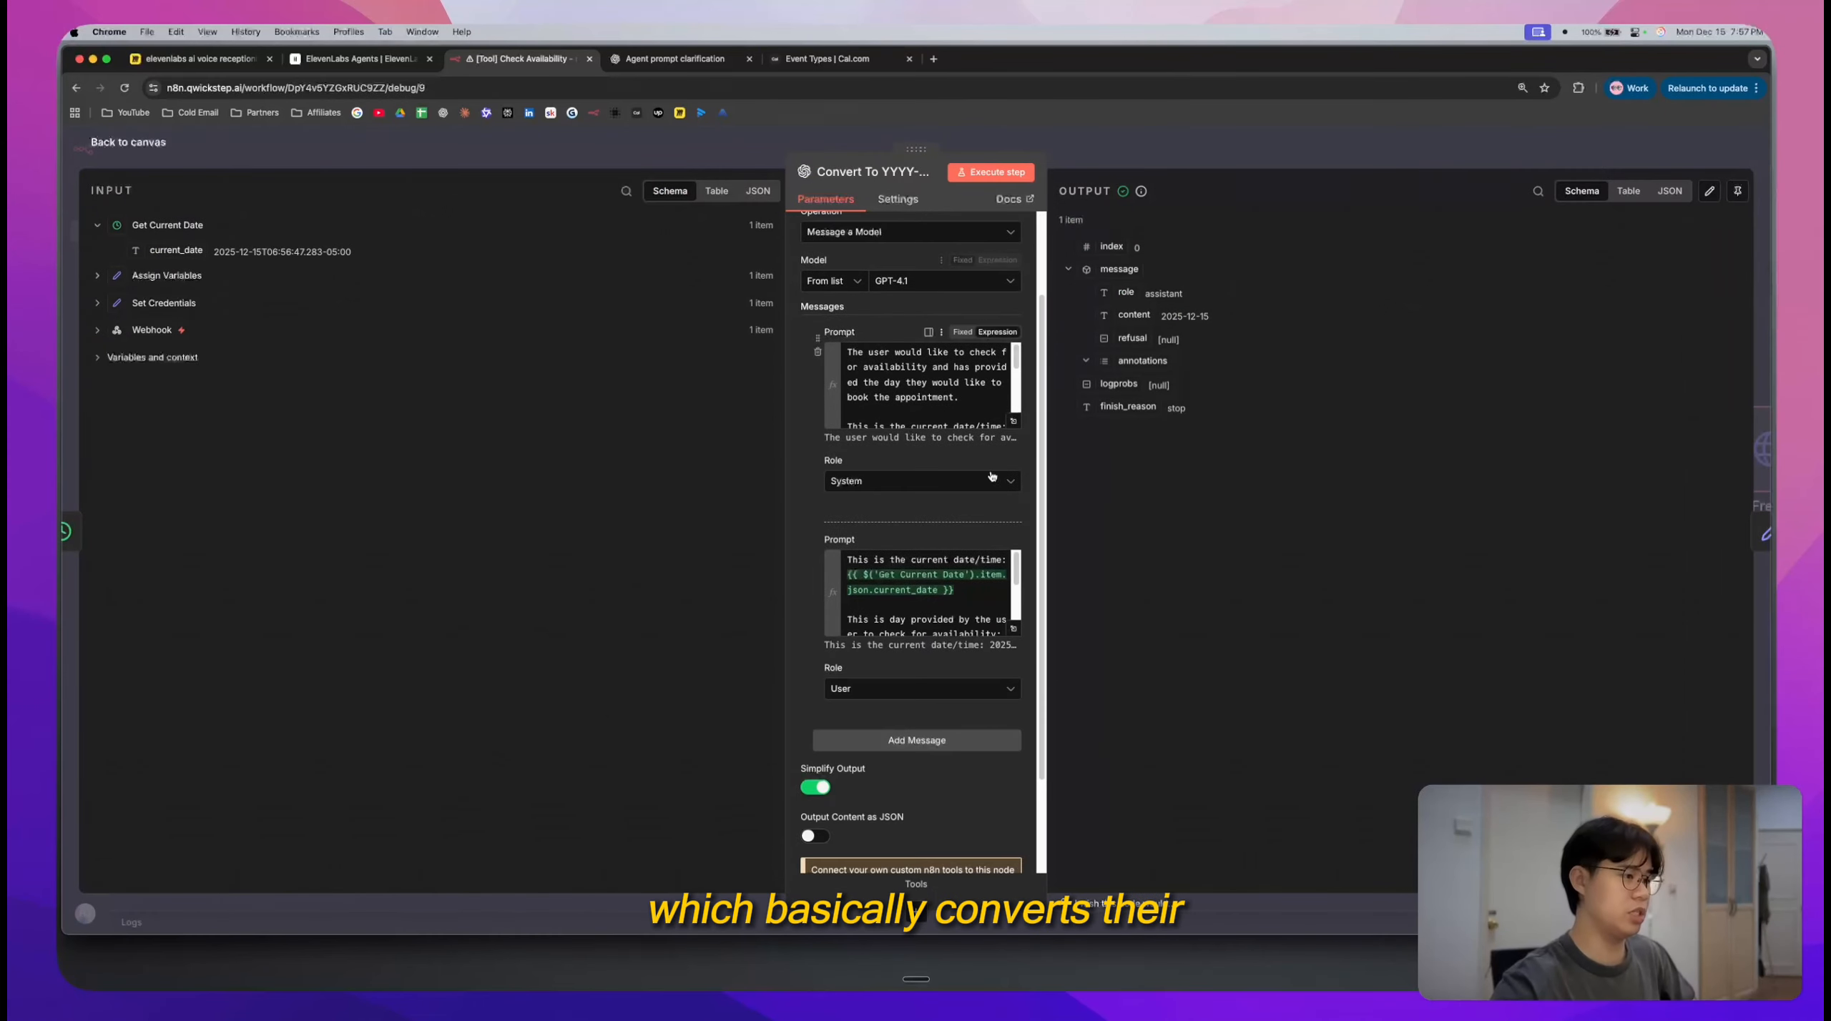
click(1013, 629)
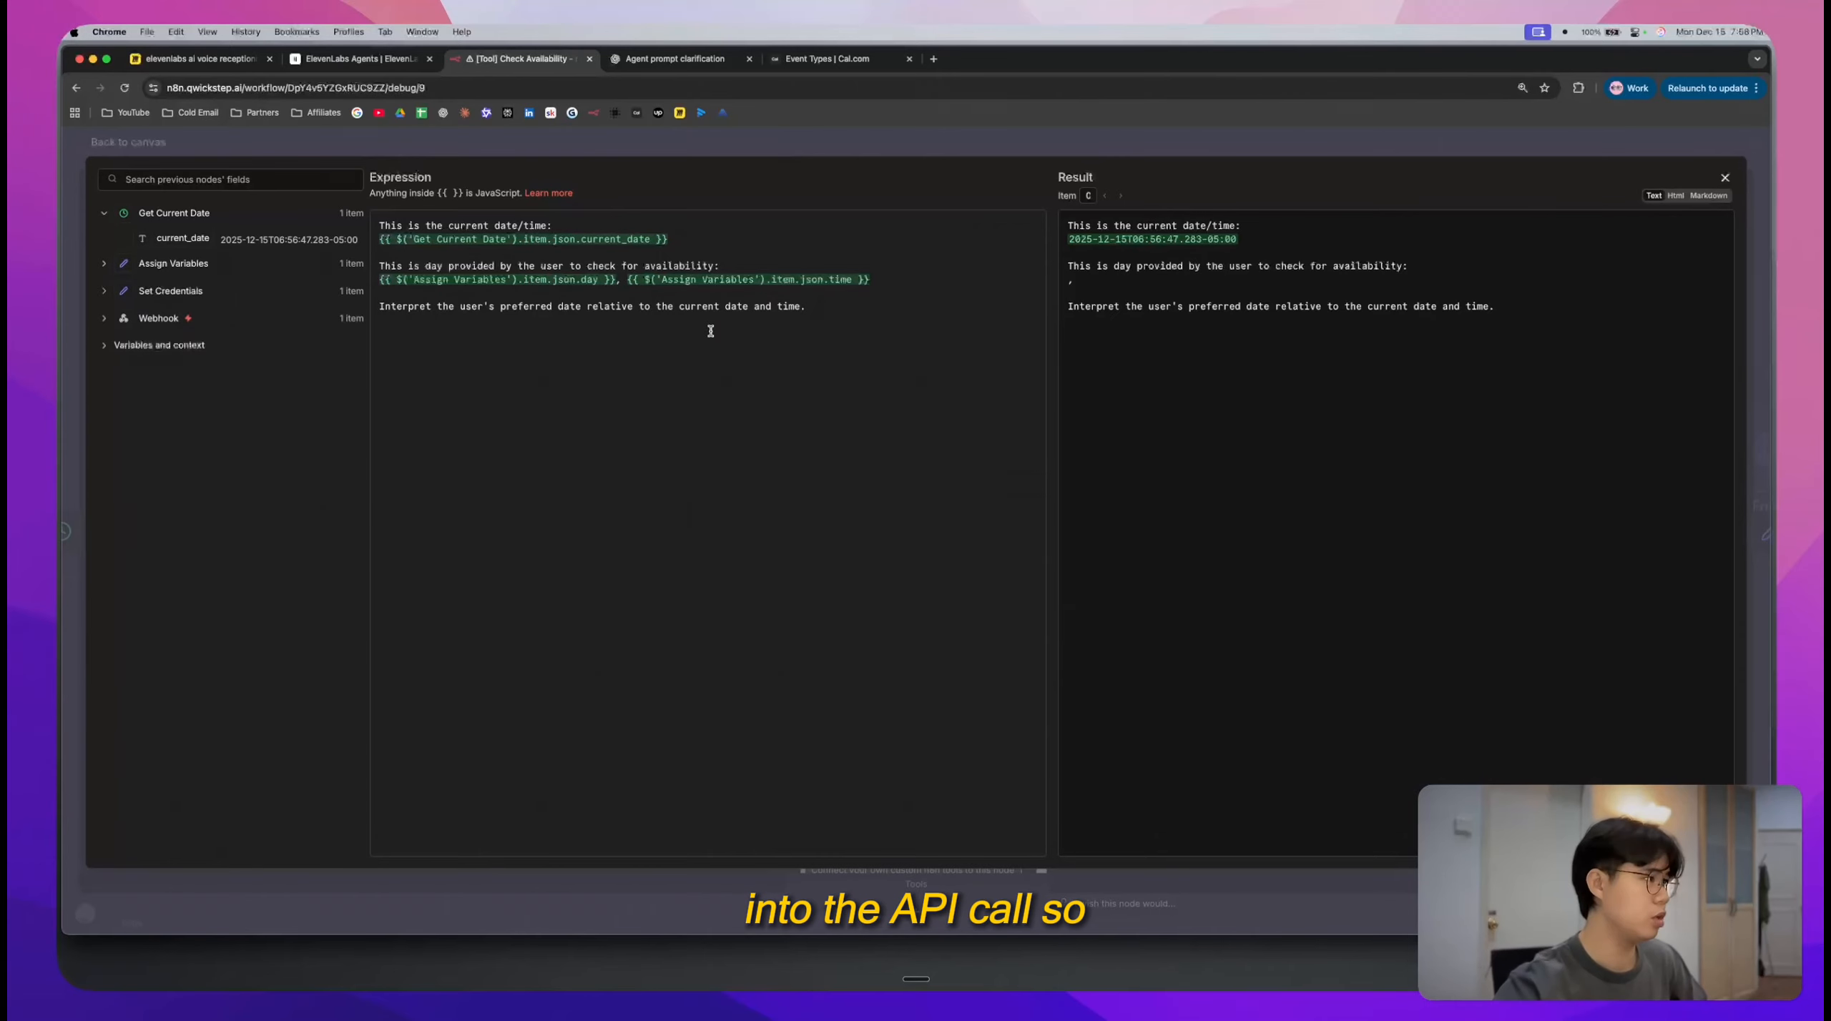
triple_click(566, 308)
click(585, 309)
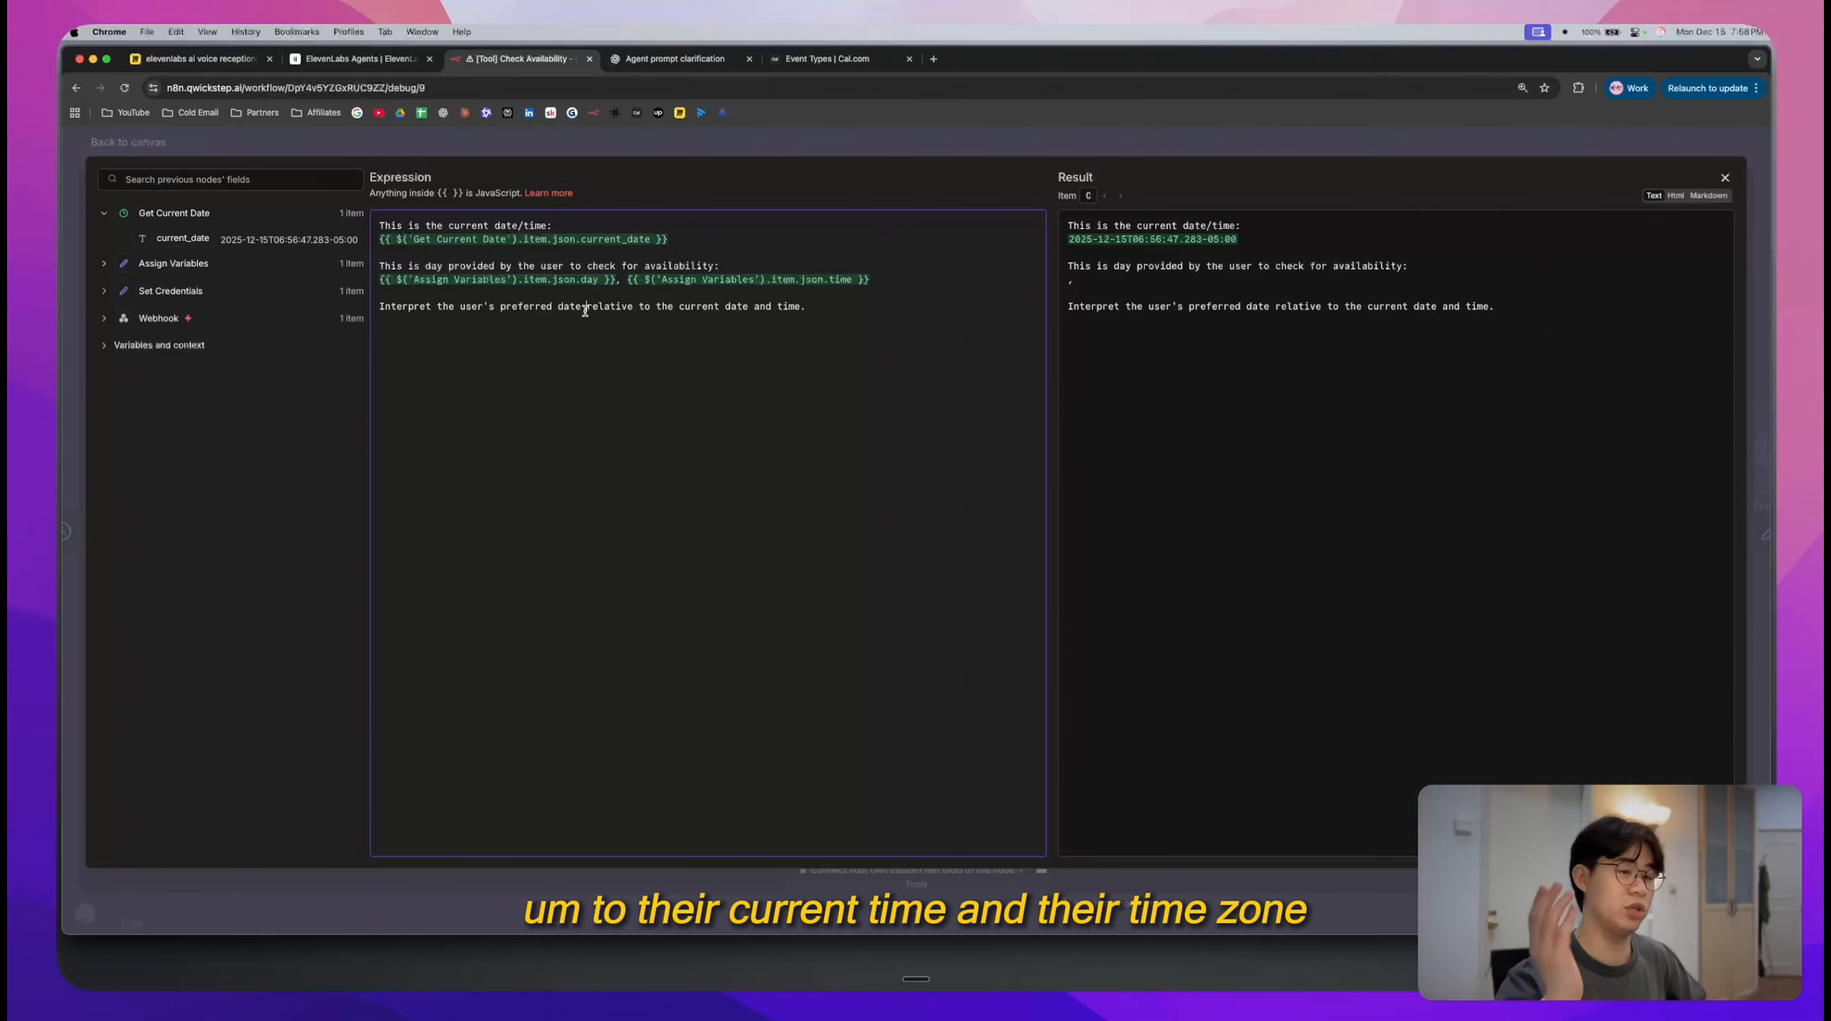
triple_click(513, 238)
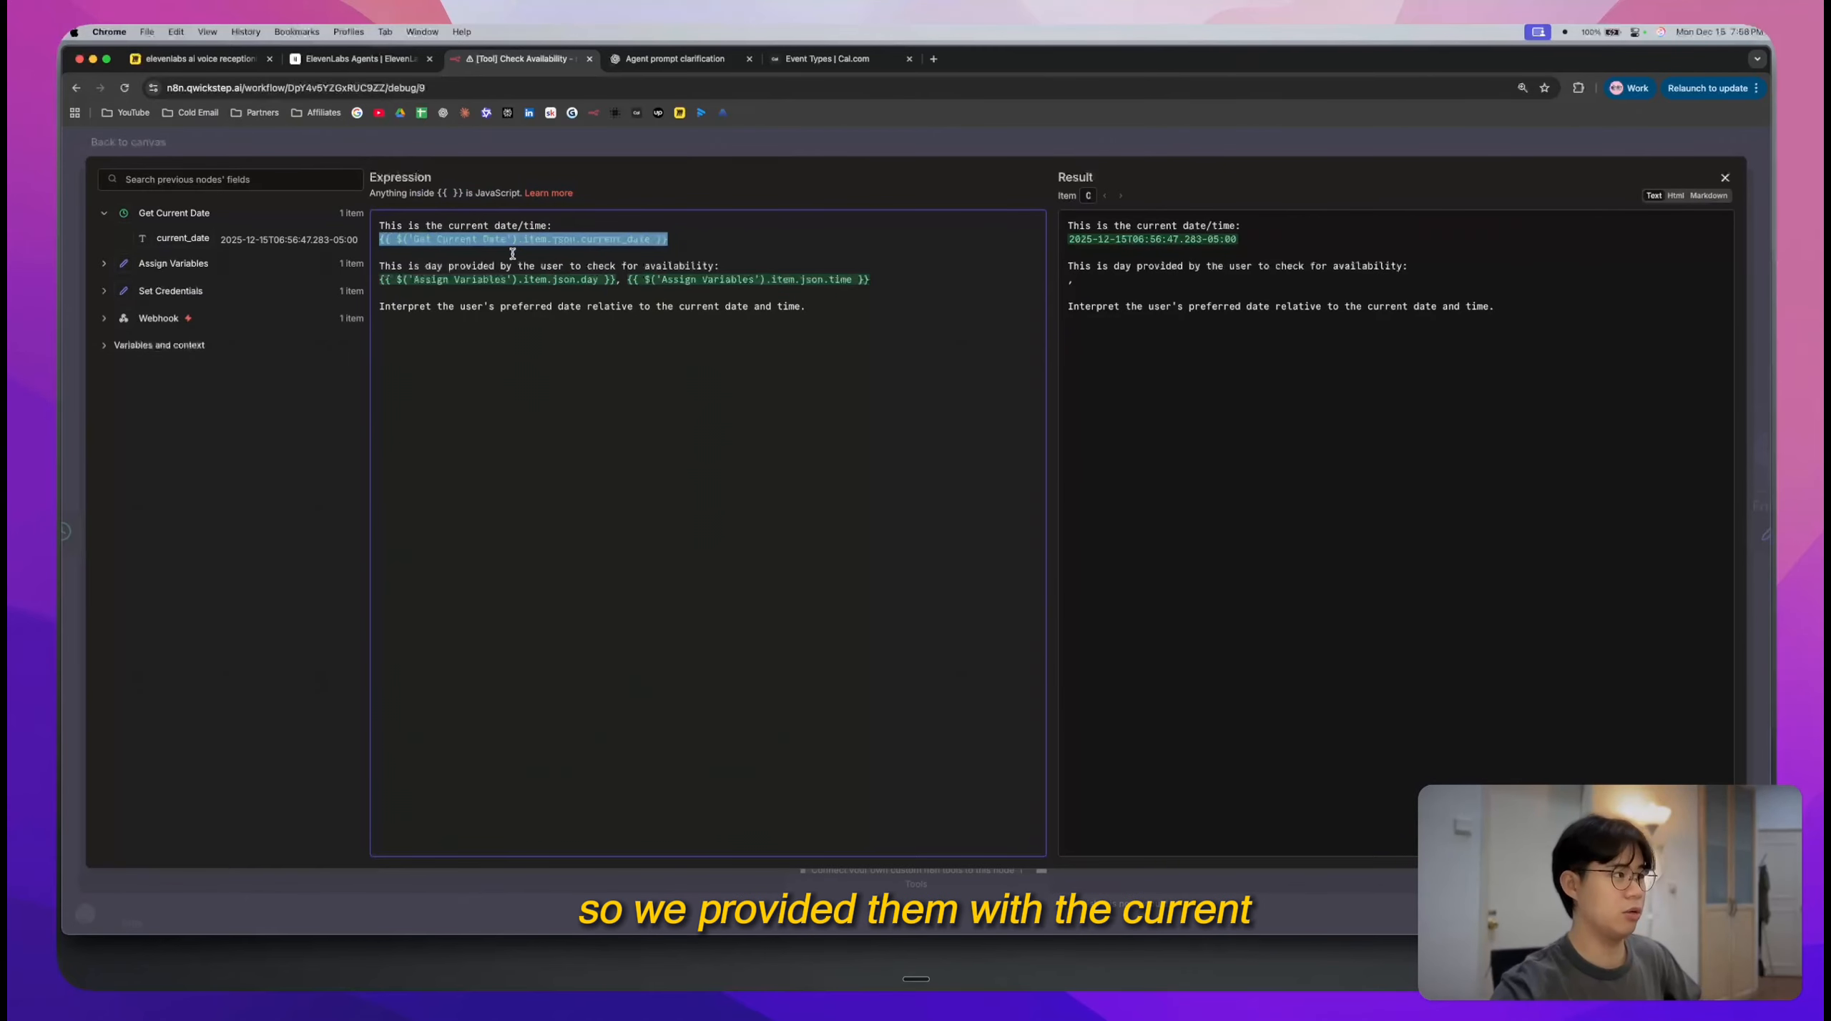
click(512, 253)
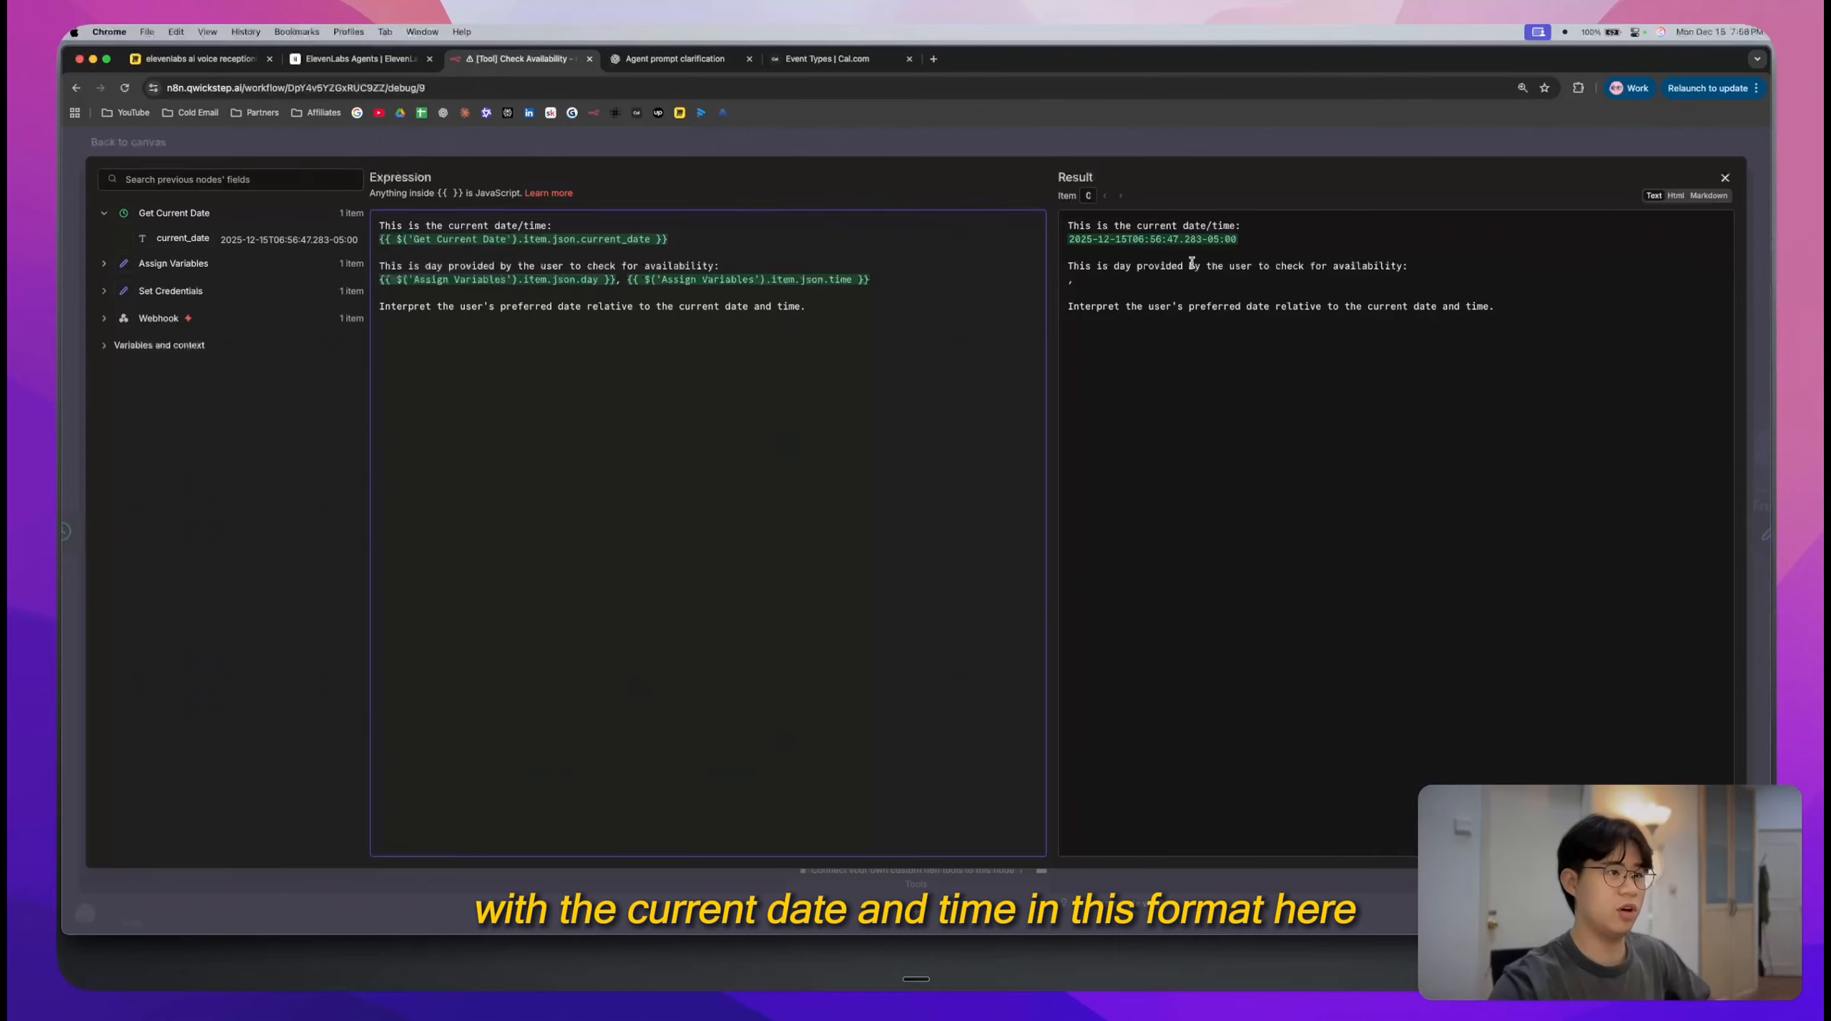
scroll(1193, 263, up, 5)
scroll(1191, 269, up, 2)
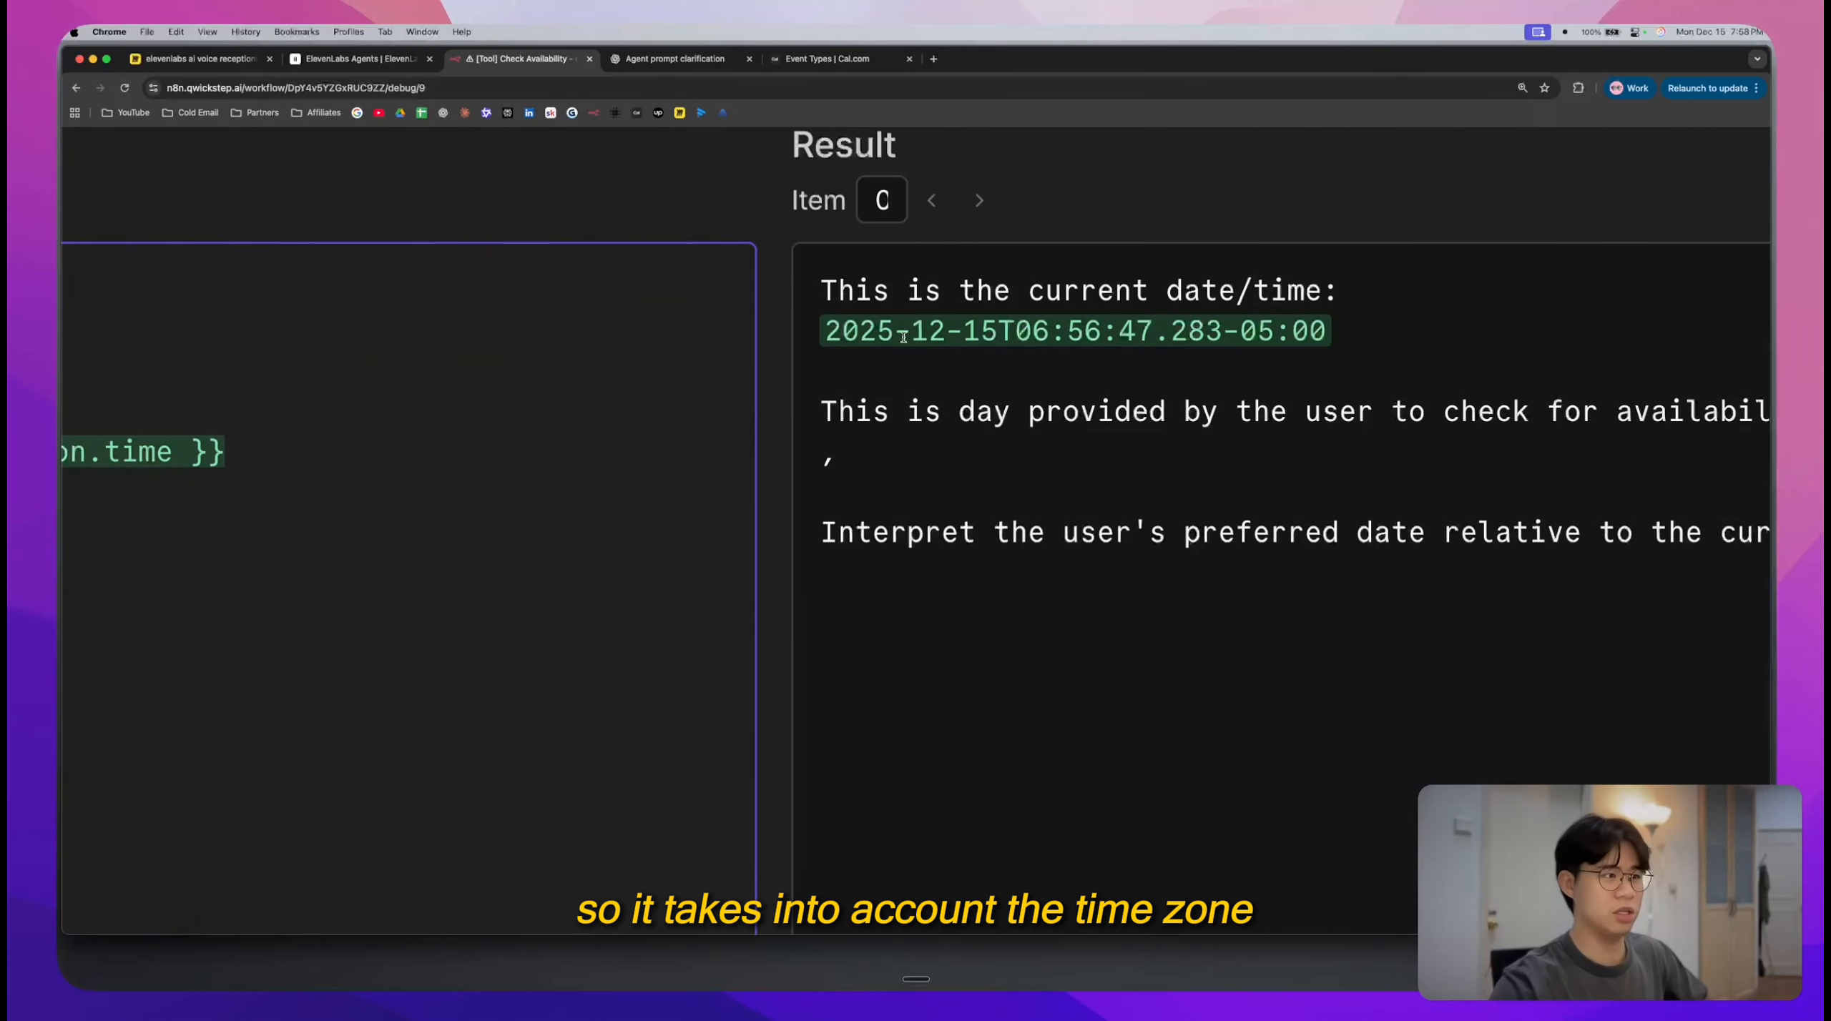
drag(1032, 330, 1306, 330)
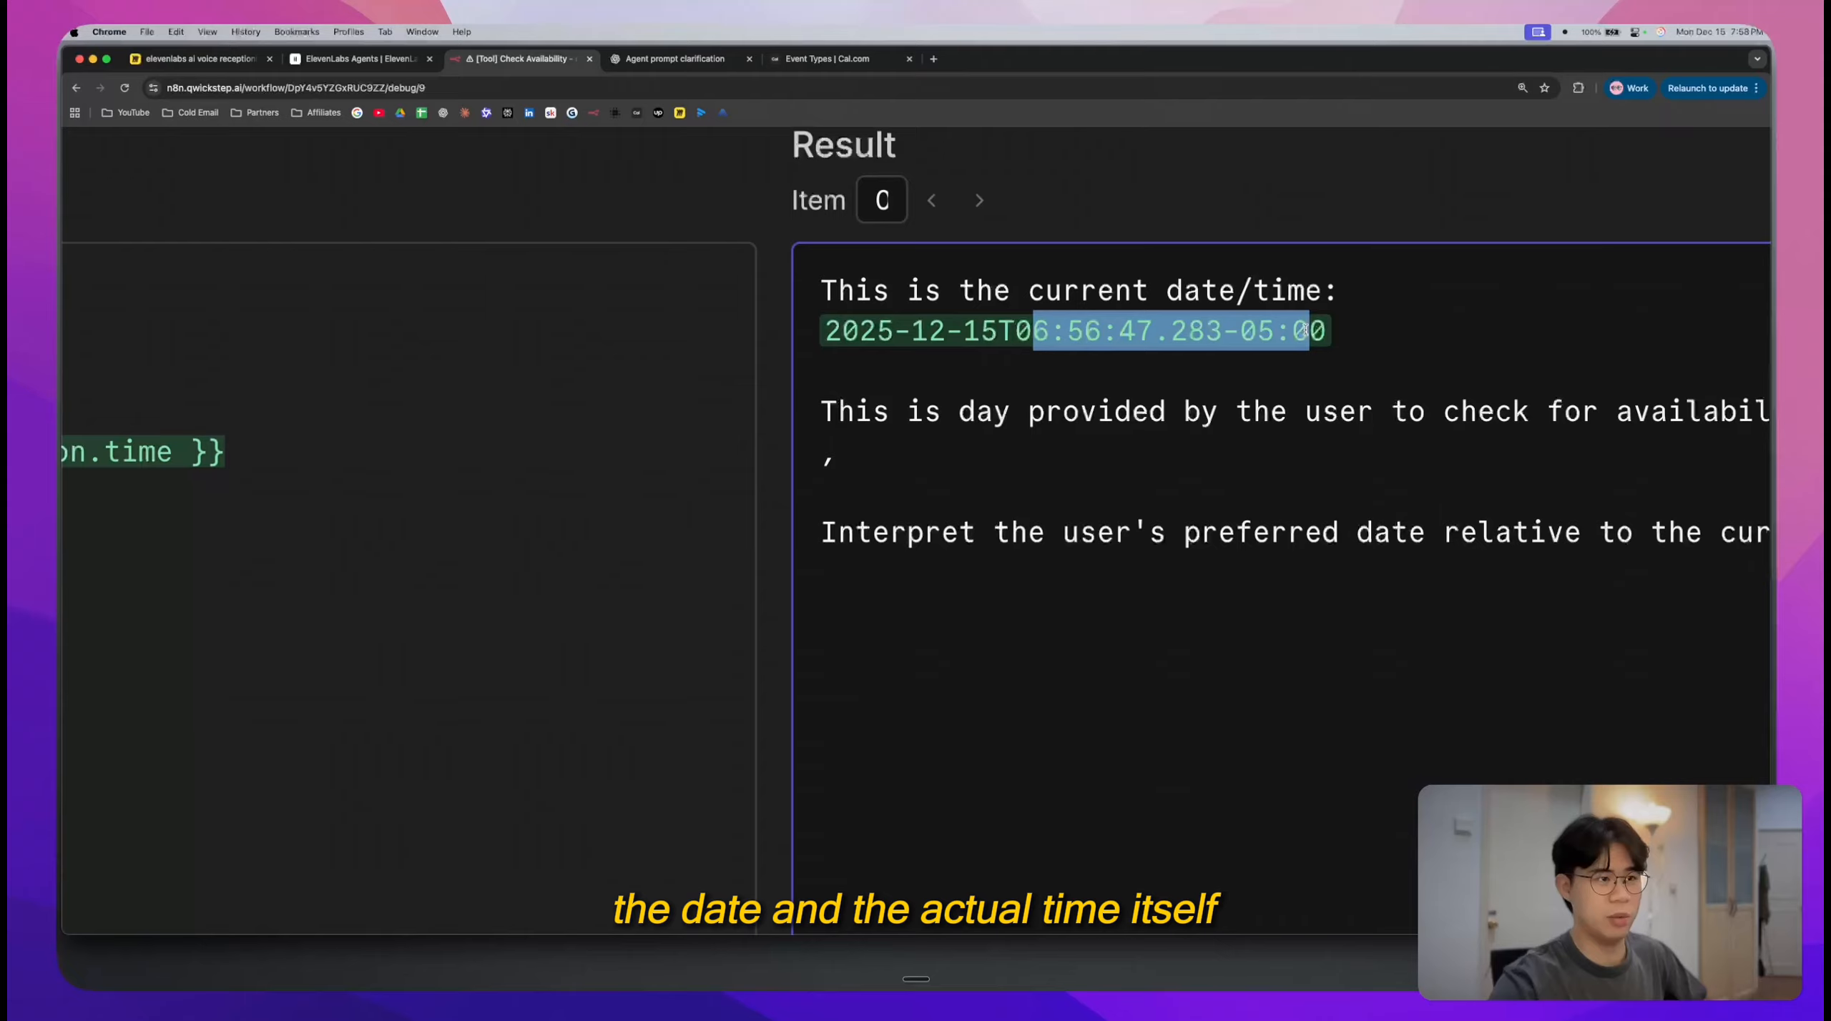
scroll(1305, 330, down, 5)
click(654, 351)
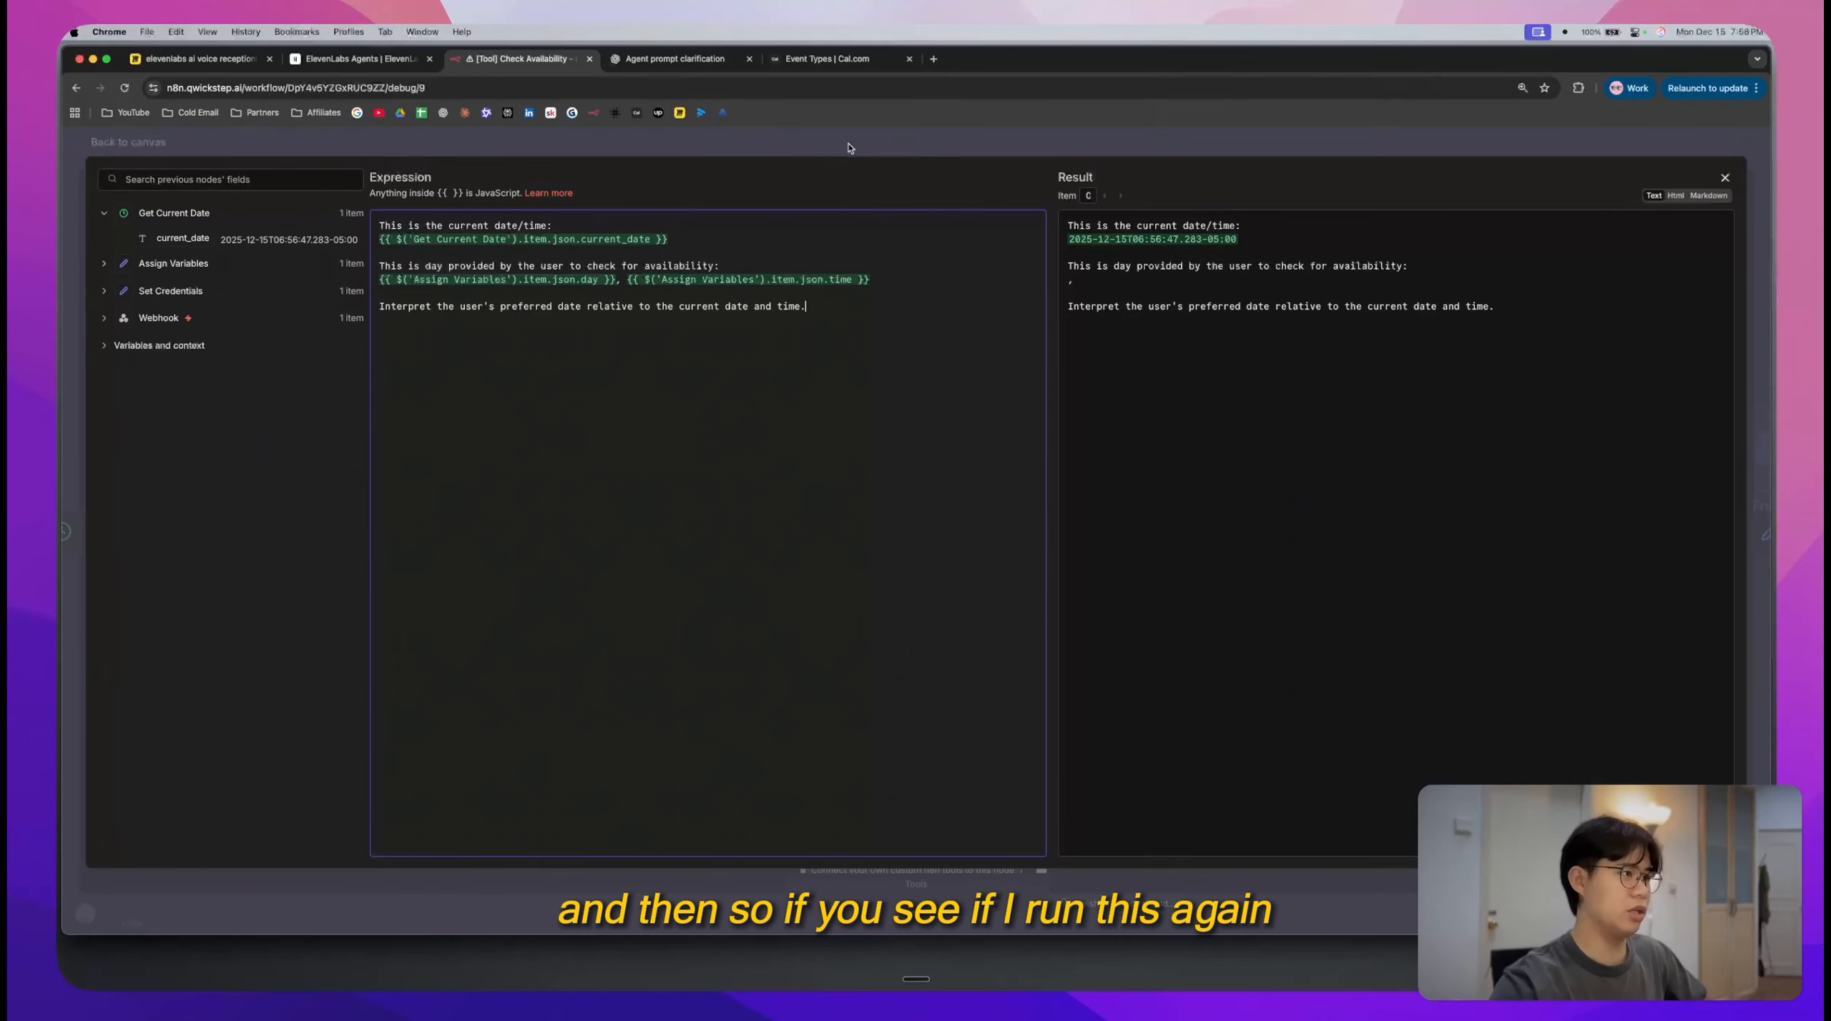
- Execute the Convert To YYYY-MM-DD Format node again and reopen its expanded user prompt
click(849, 148)
click(990, 171)
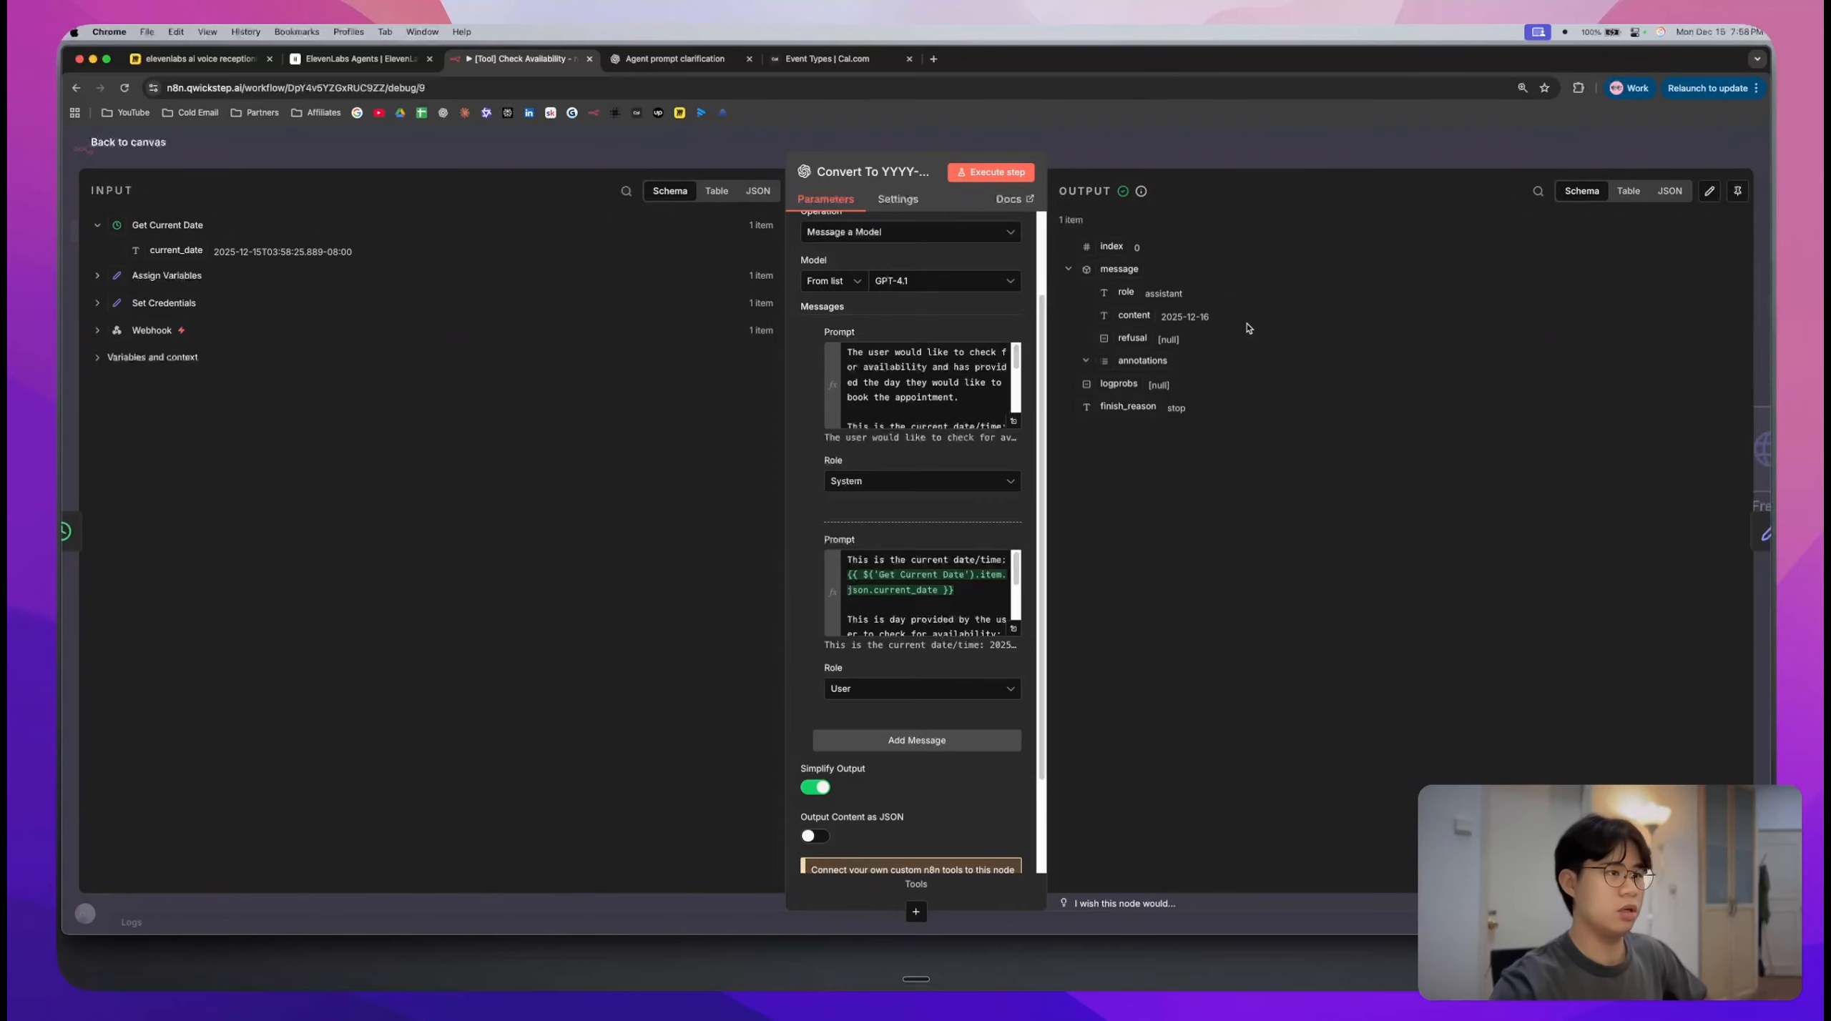
click(1014, 629)
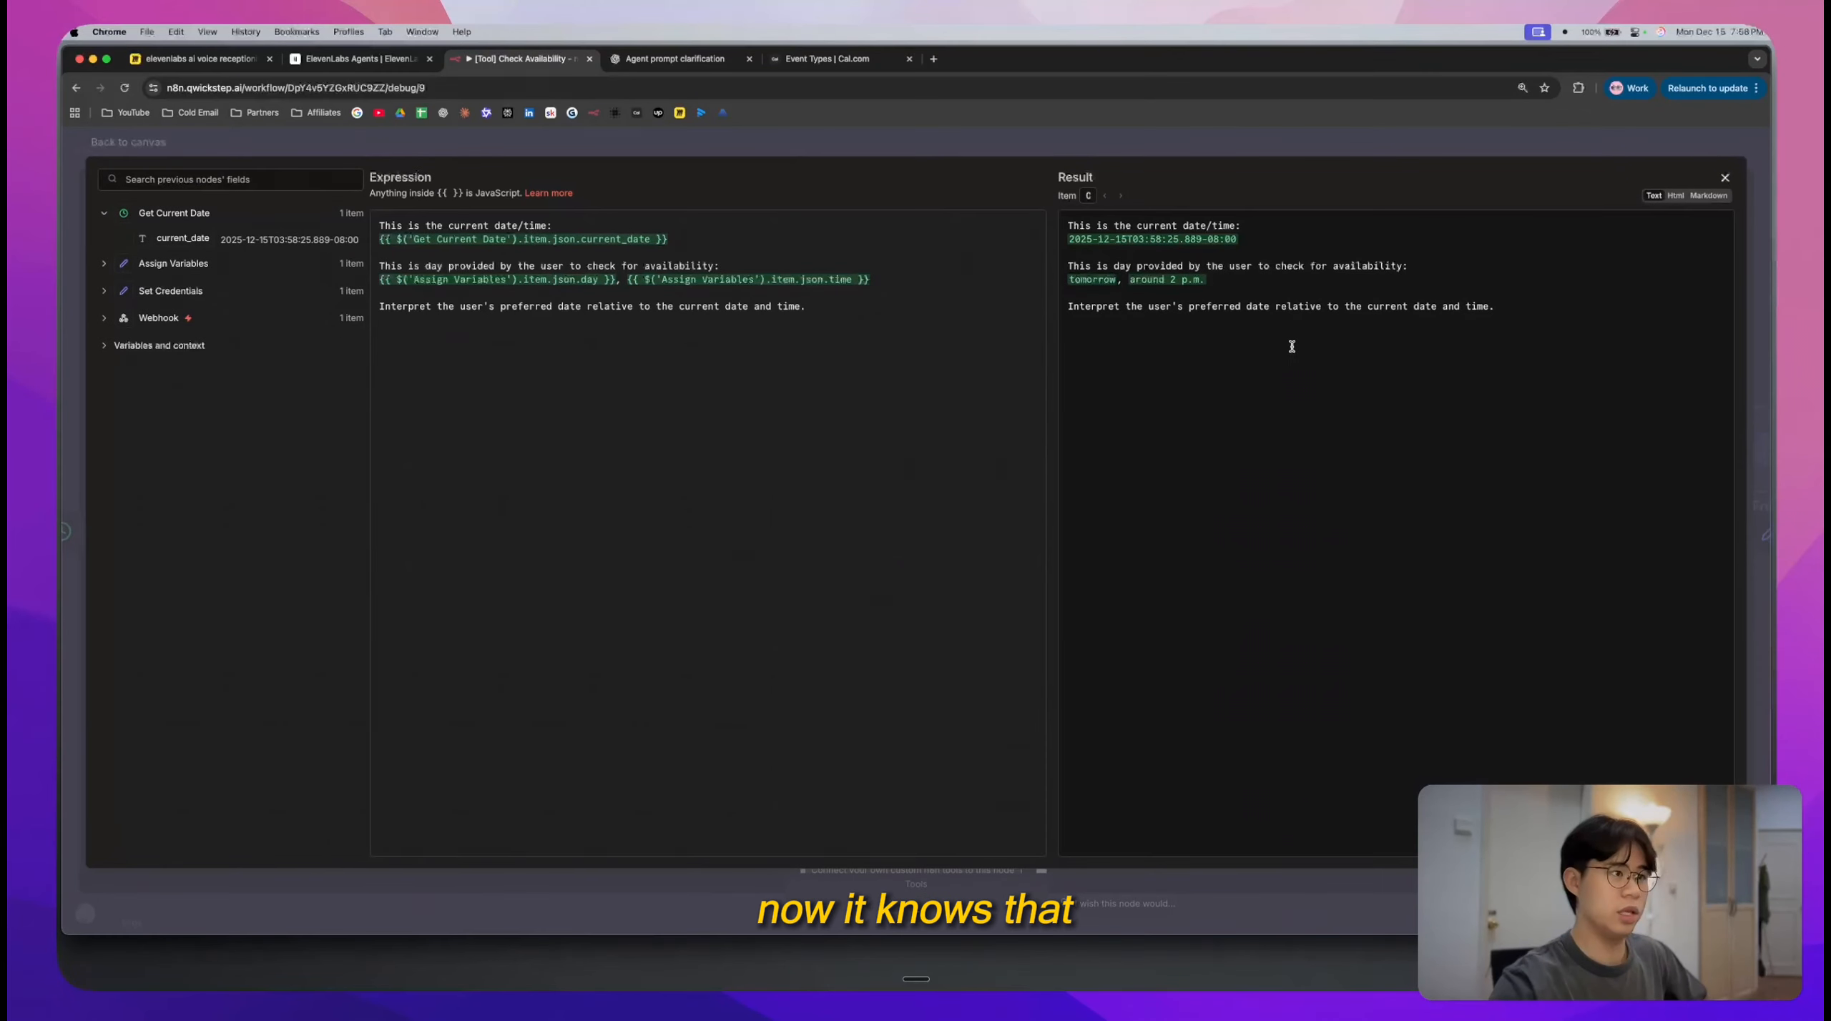
- Examine the resolved user prompt's requested day and time against the current date/time, and check the node's output date
scroll(1362, 312, up, 5)
scroll(1359, 312, left, 3)
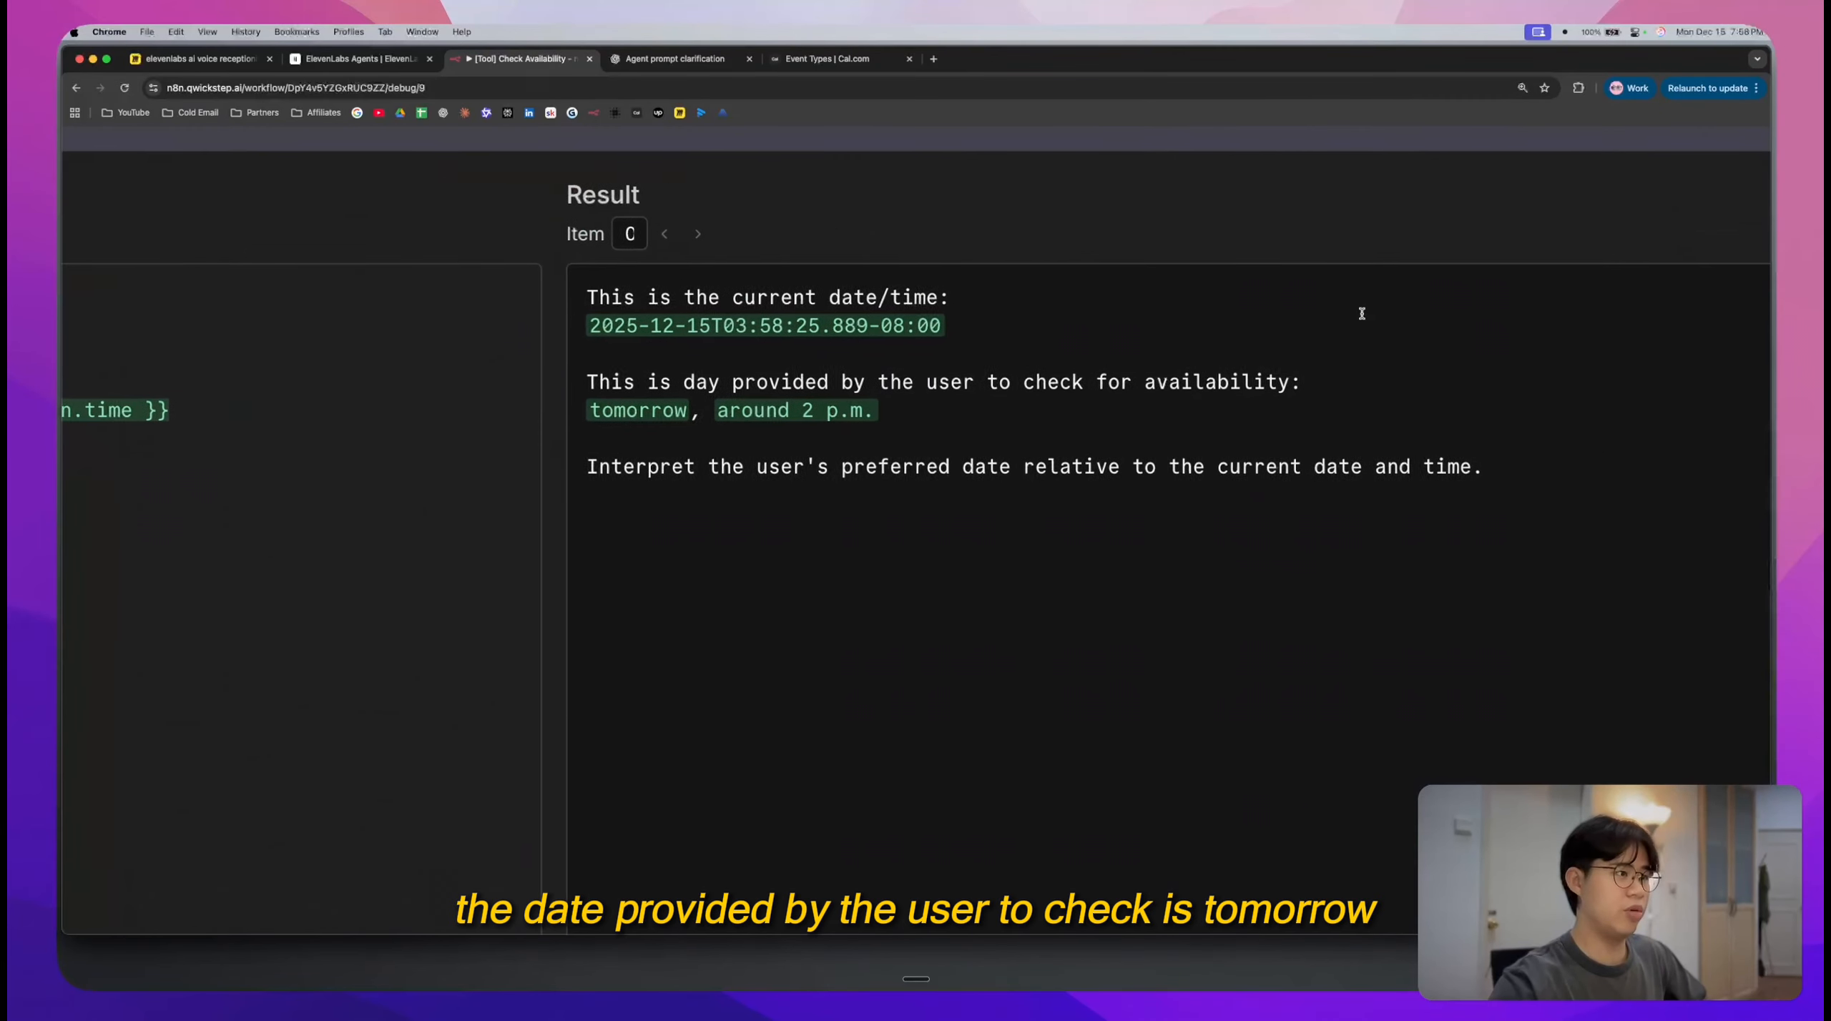
triple_click(1199, 375)
drag(566, 411, 871, 407)
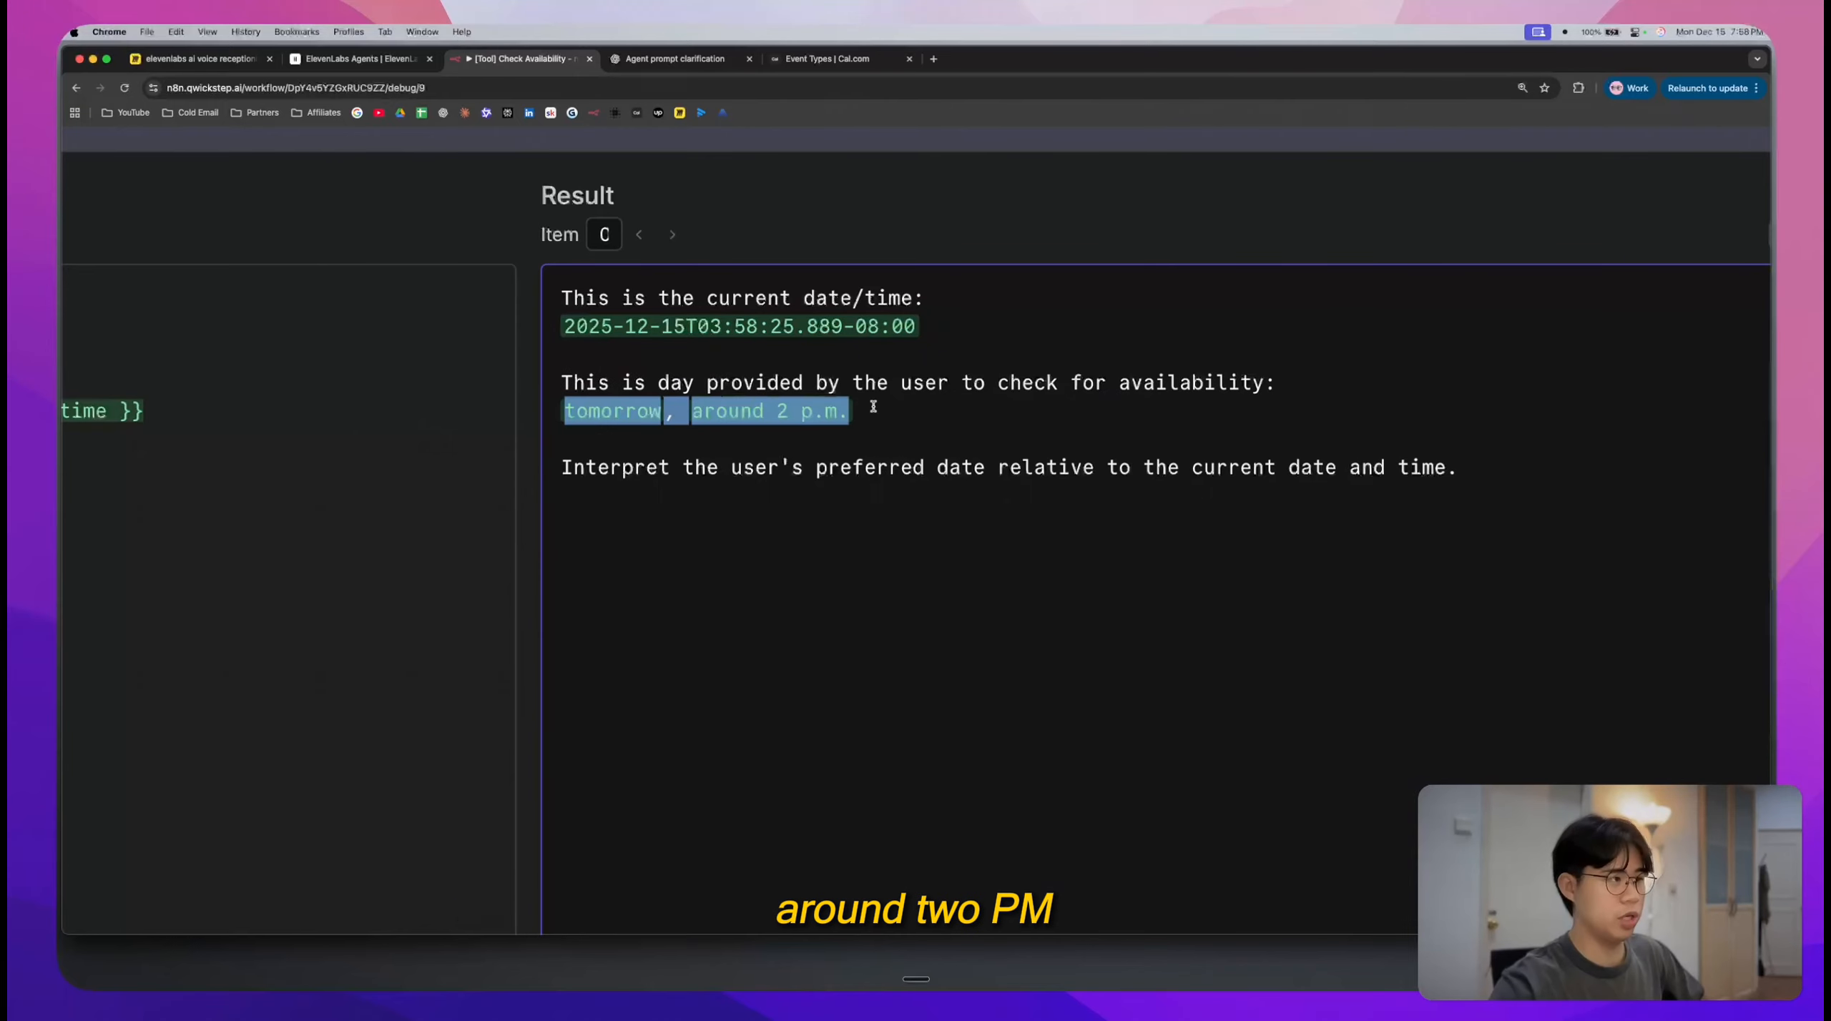
click(870, 407)
drag(902, 329, 565, 330)
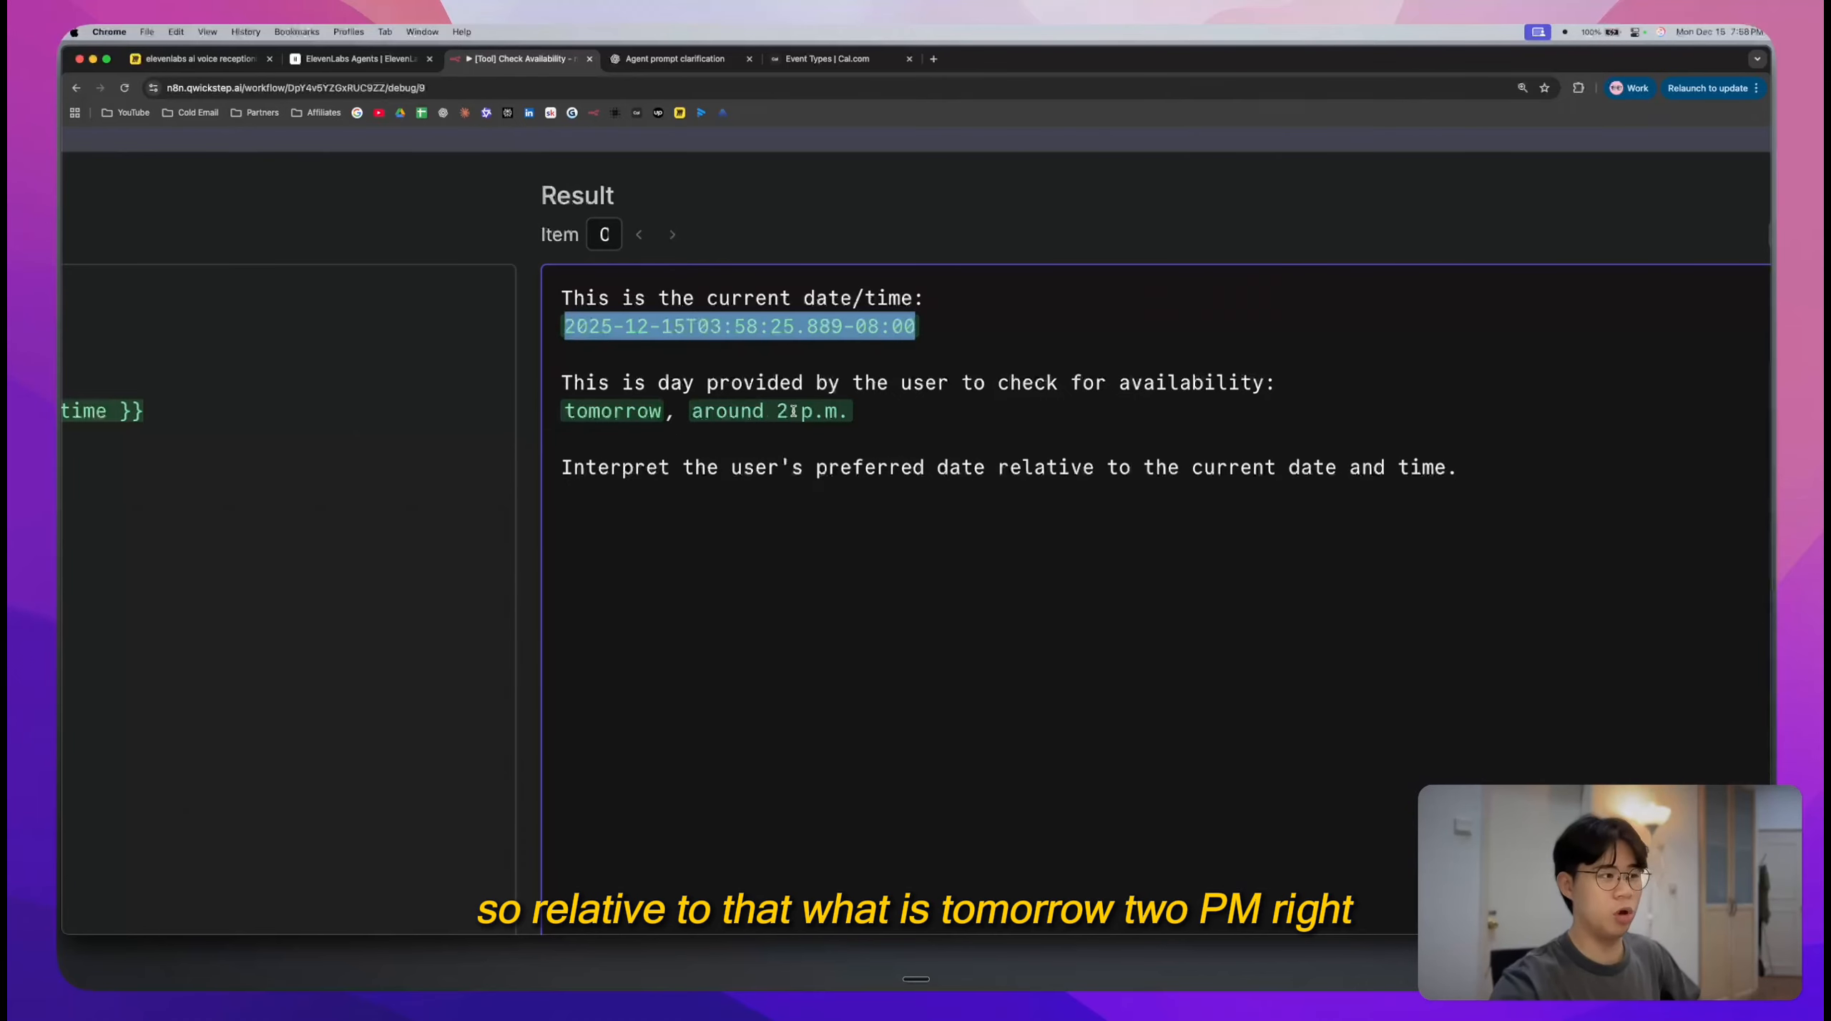
click(838, 407)
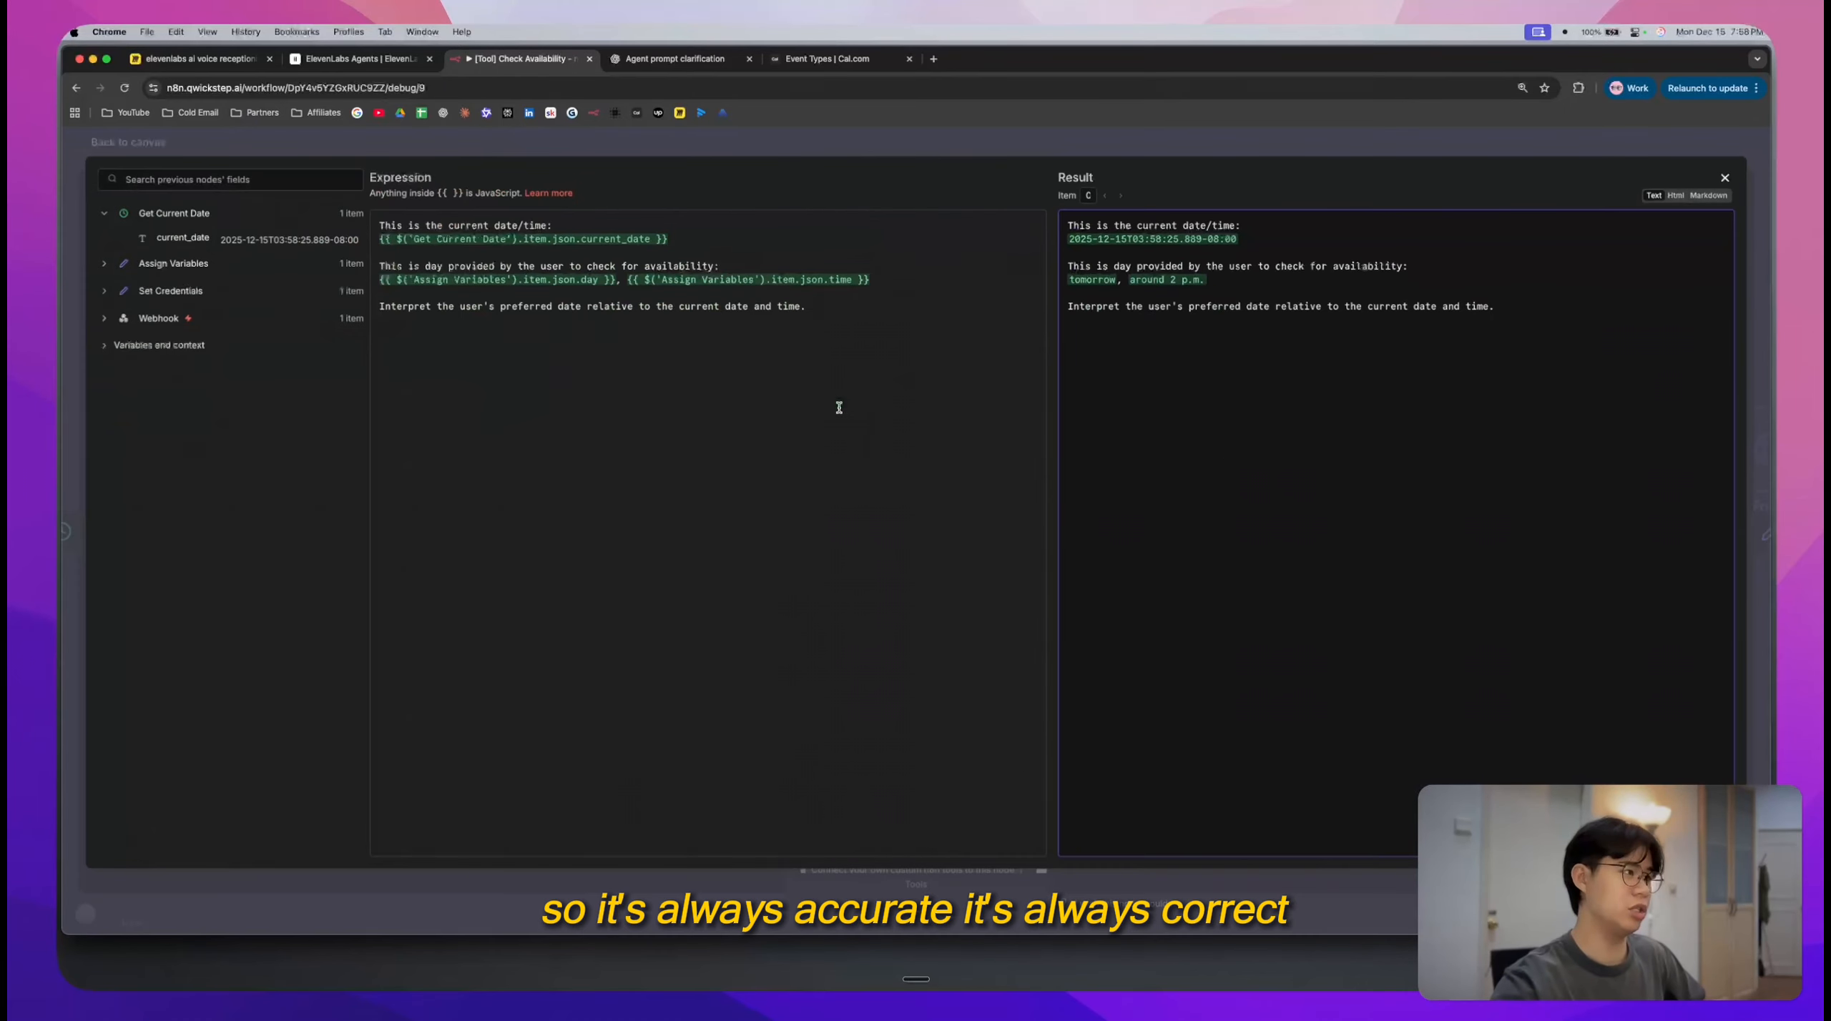
click(1111, 154)
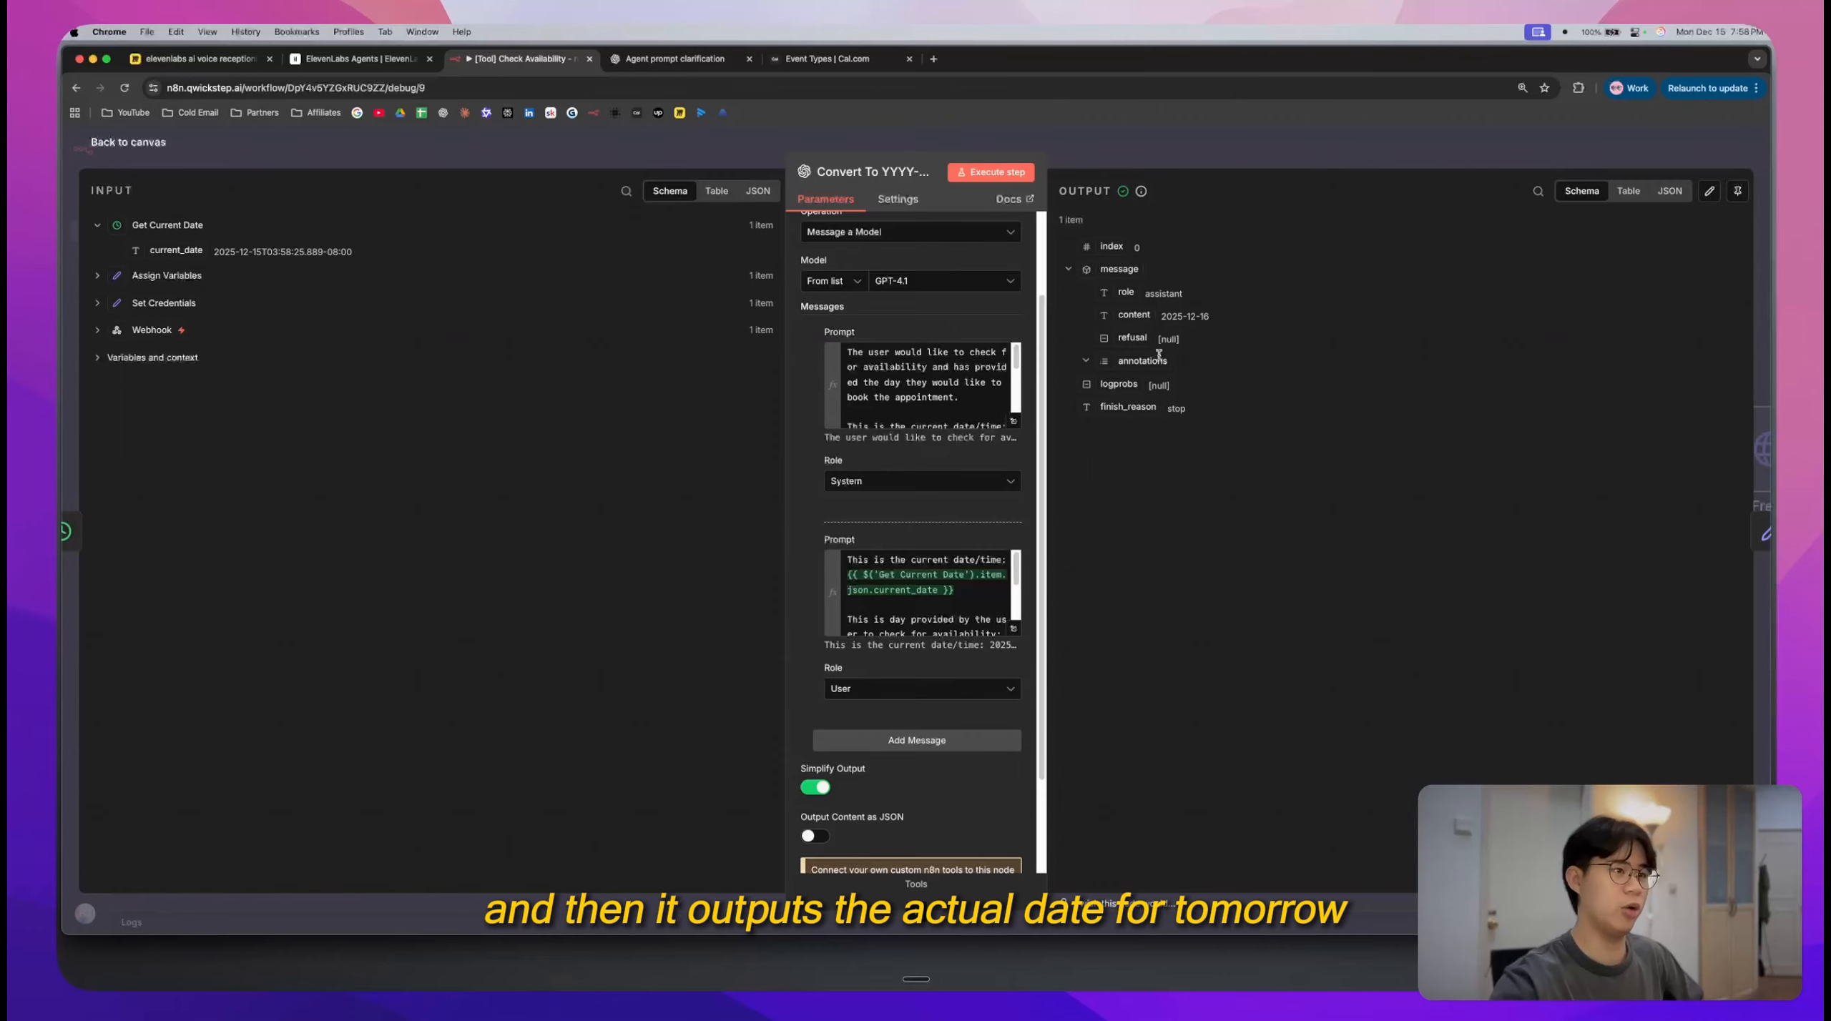
click(1233, 154)
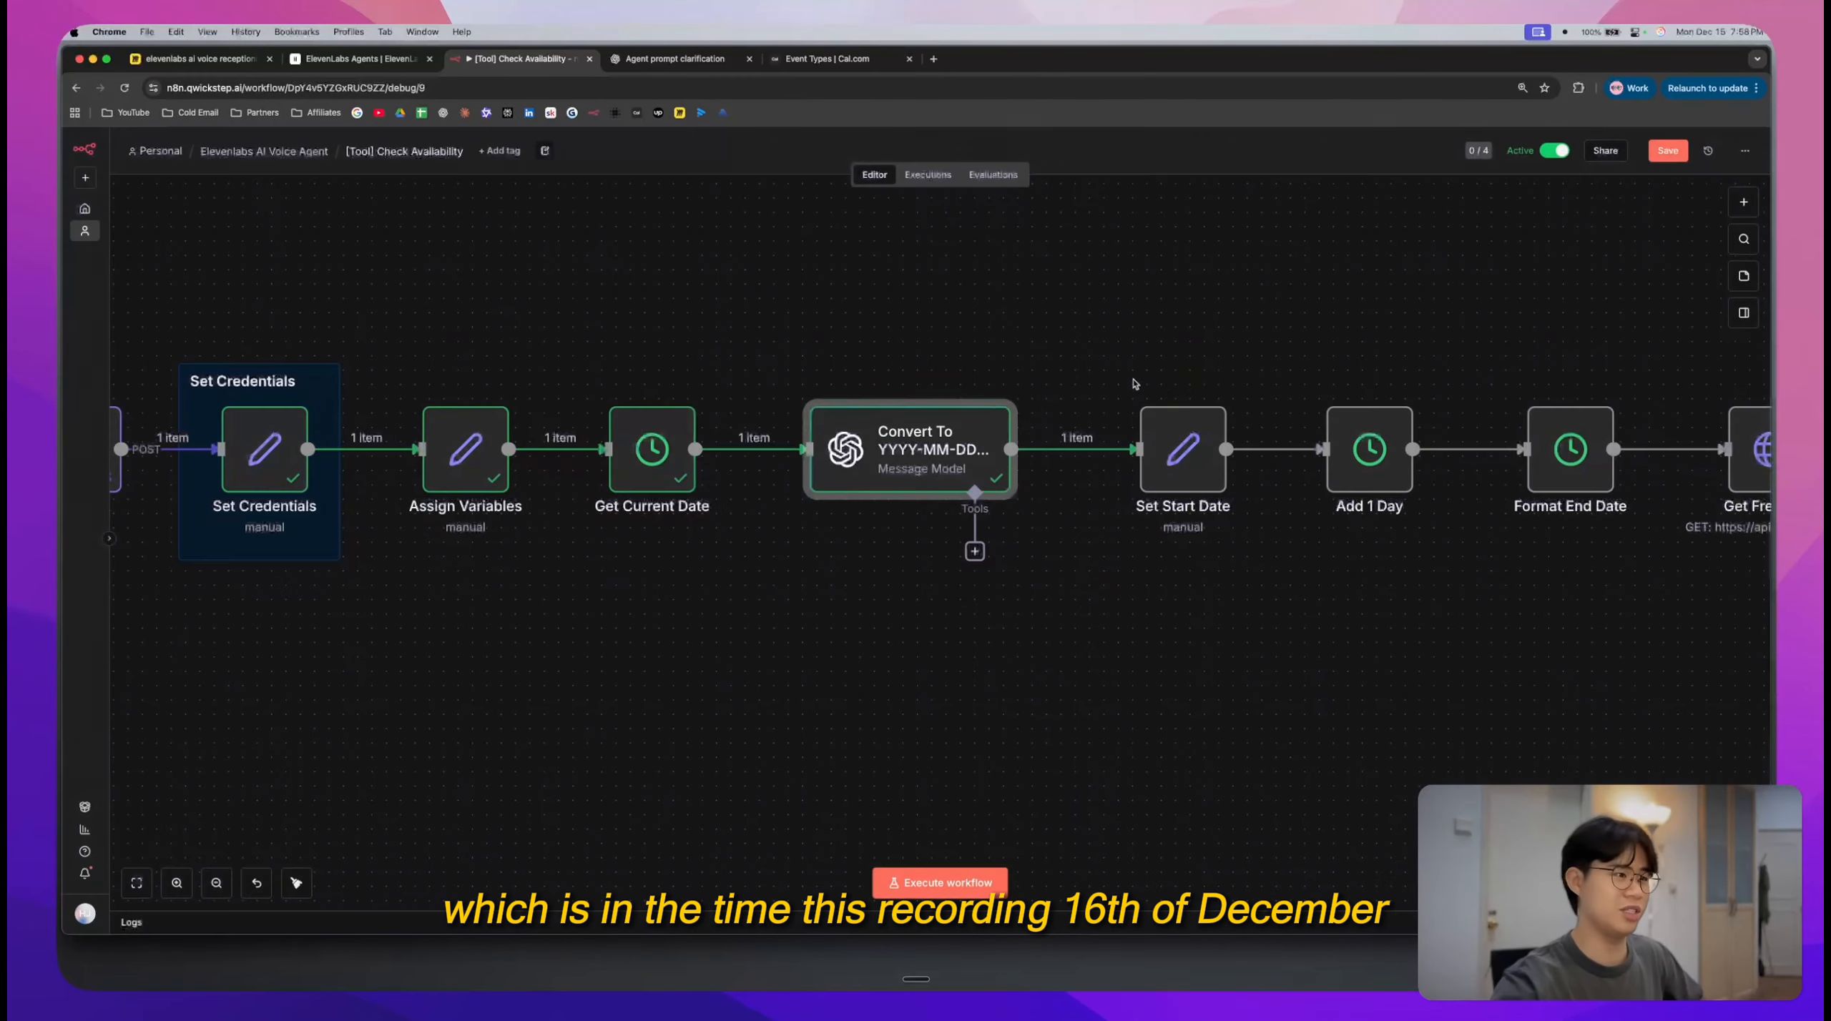
- Review the start_date mapping in the Set Start Date node and return to the canvas
scroll(1134, 385, right, 5)
scroll(1134, 385, right, 2)
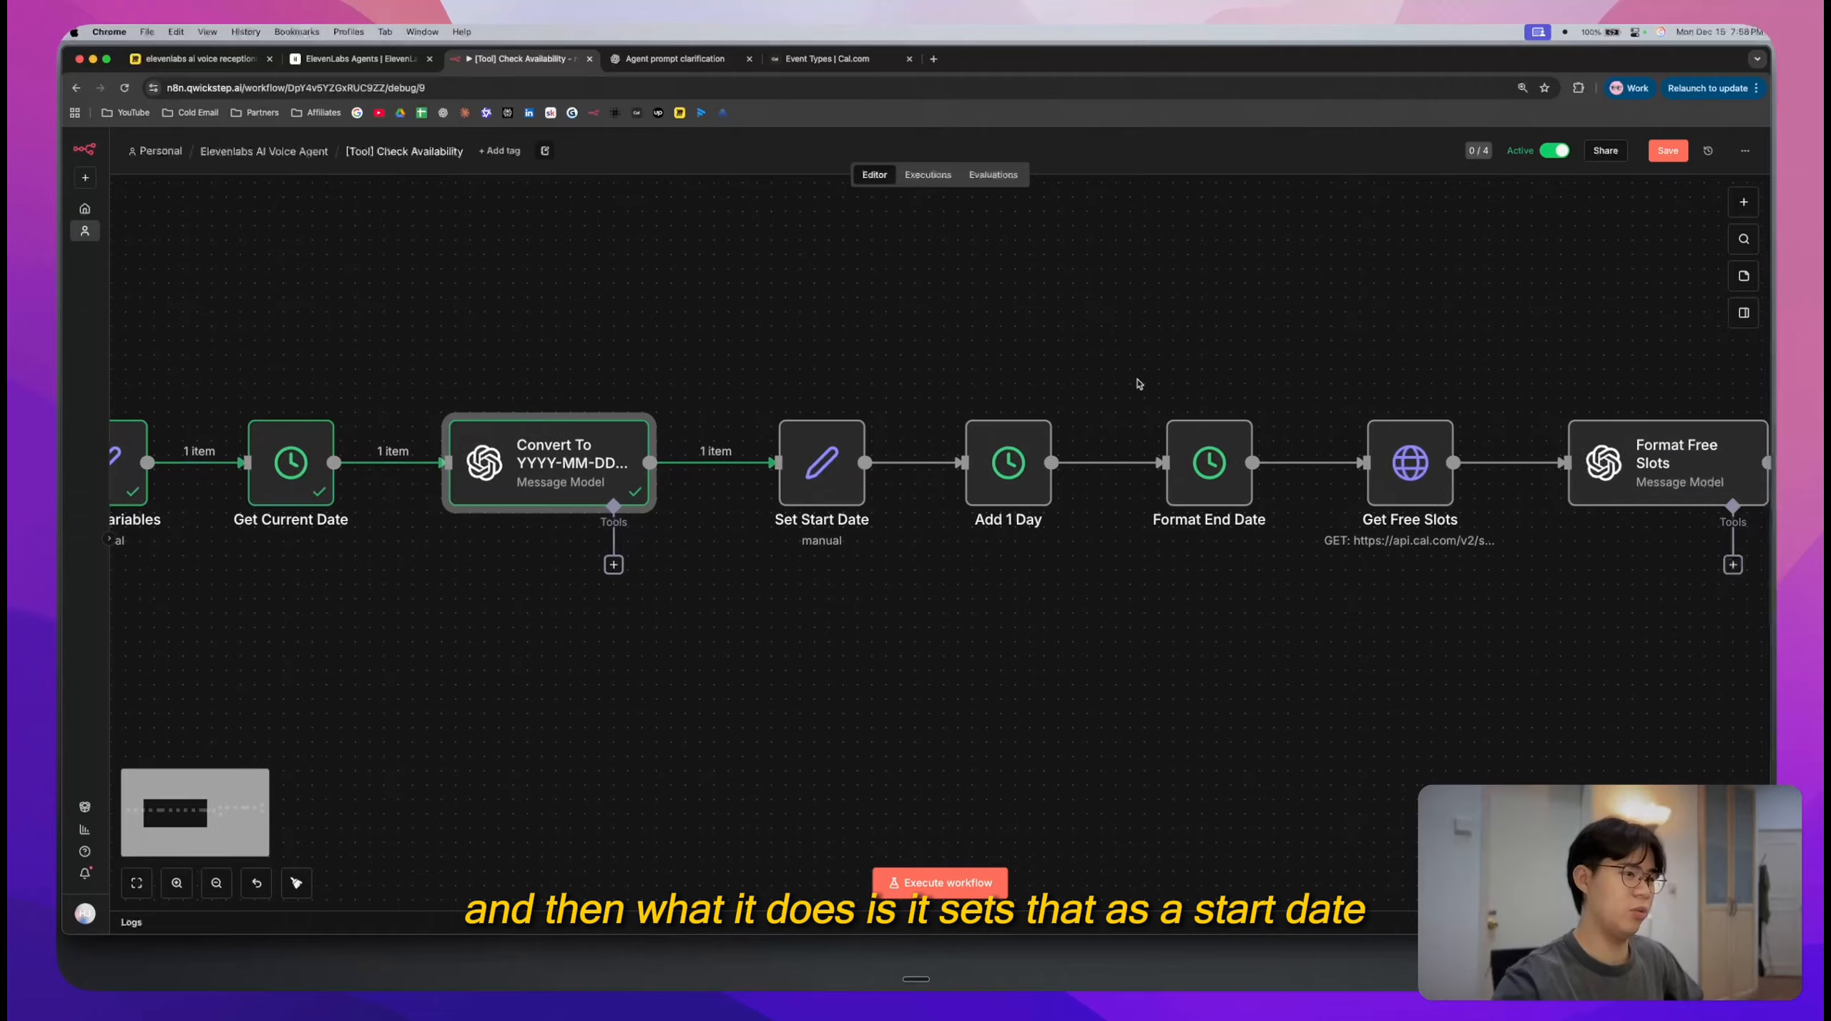
double_click(819, 458)
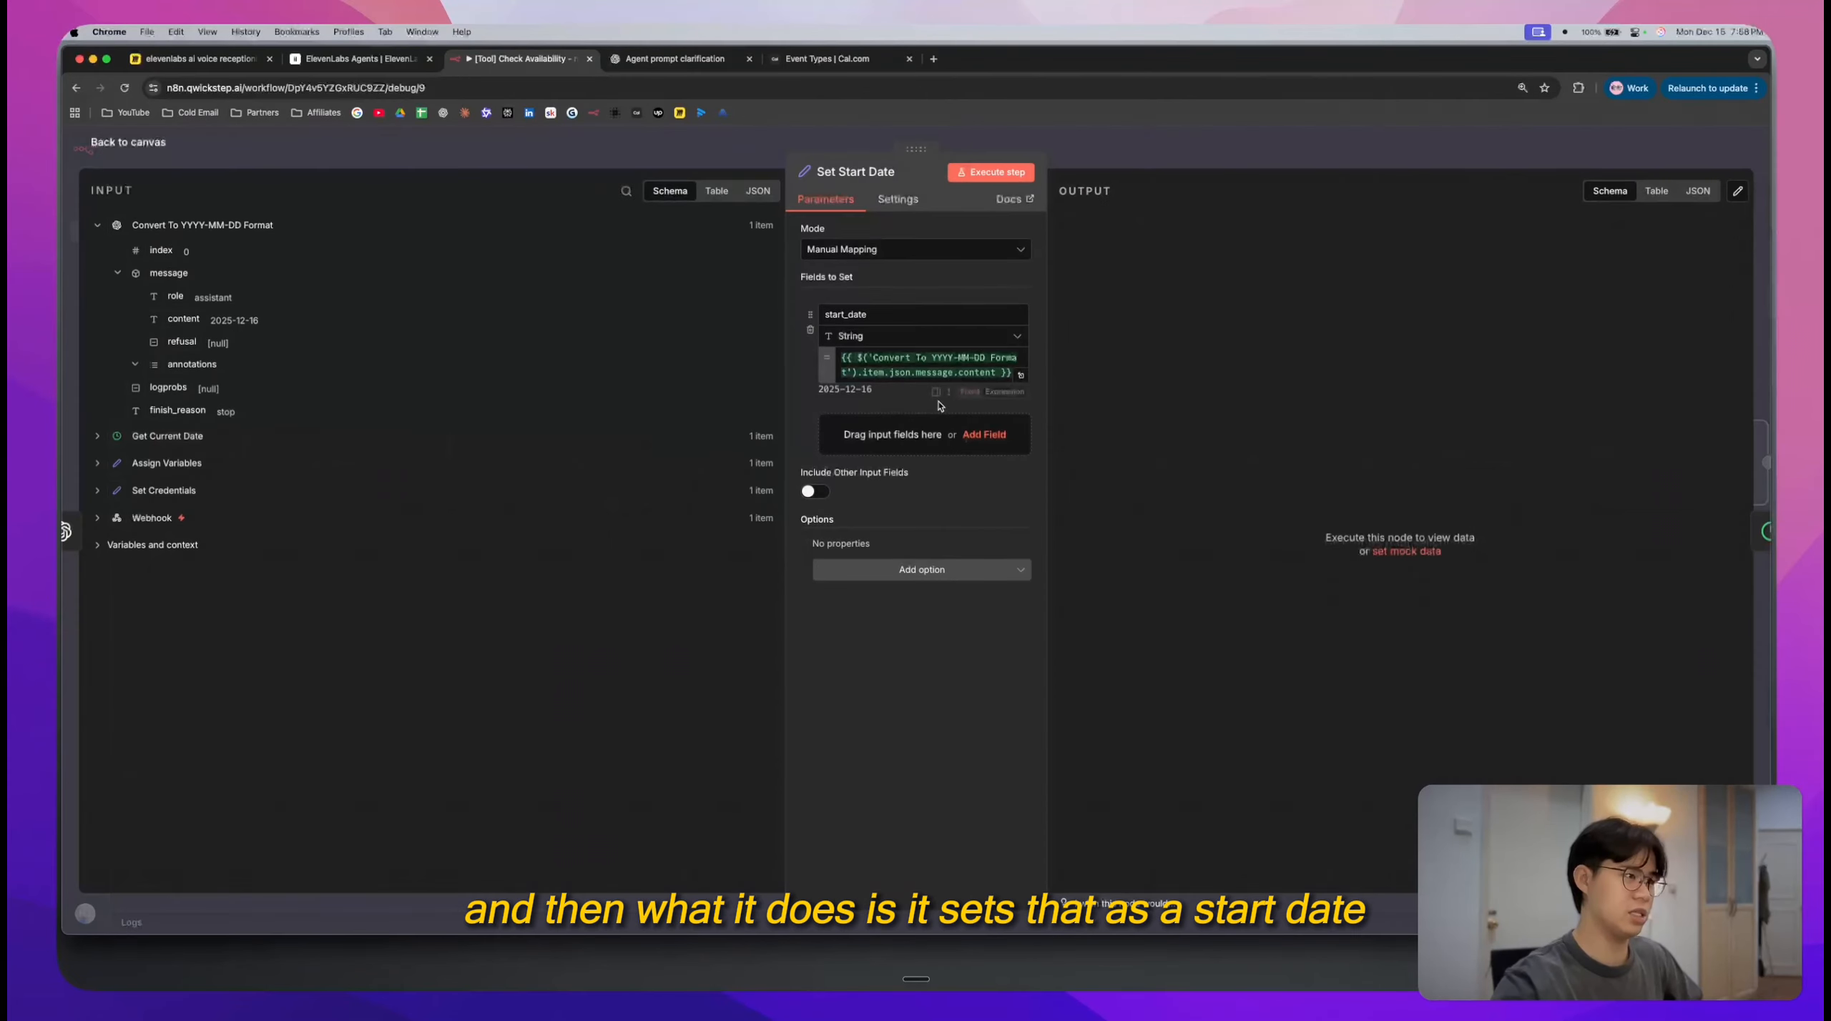
click(1185, 129)
click(879, 511)
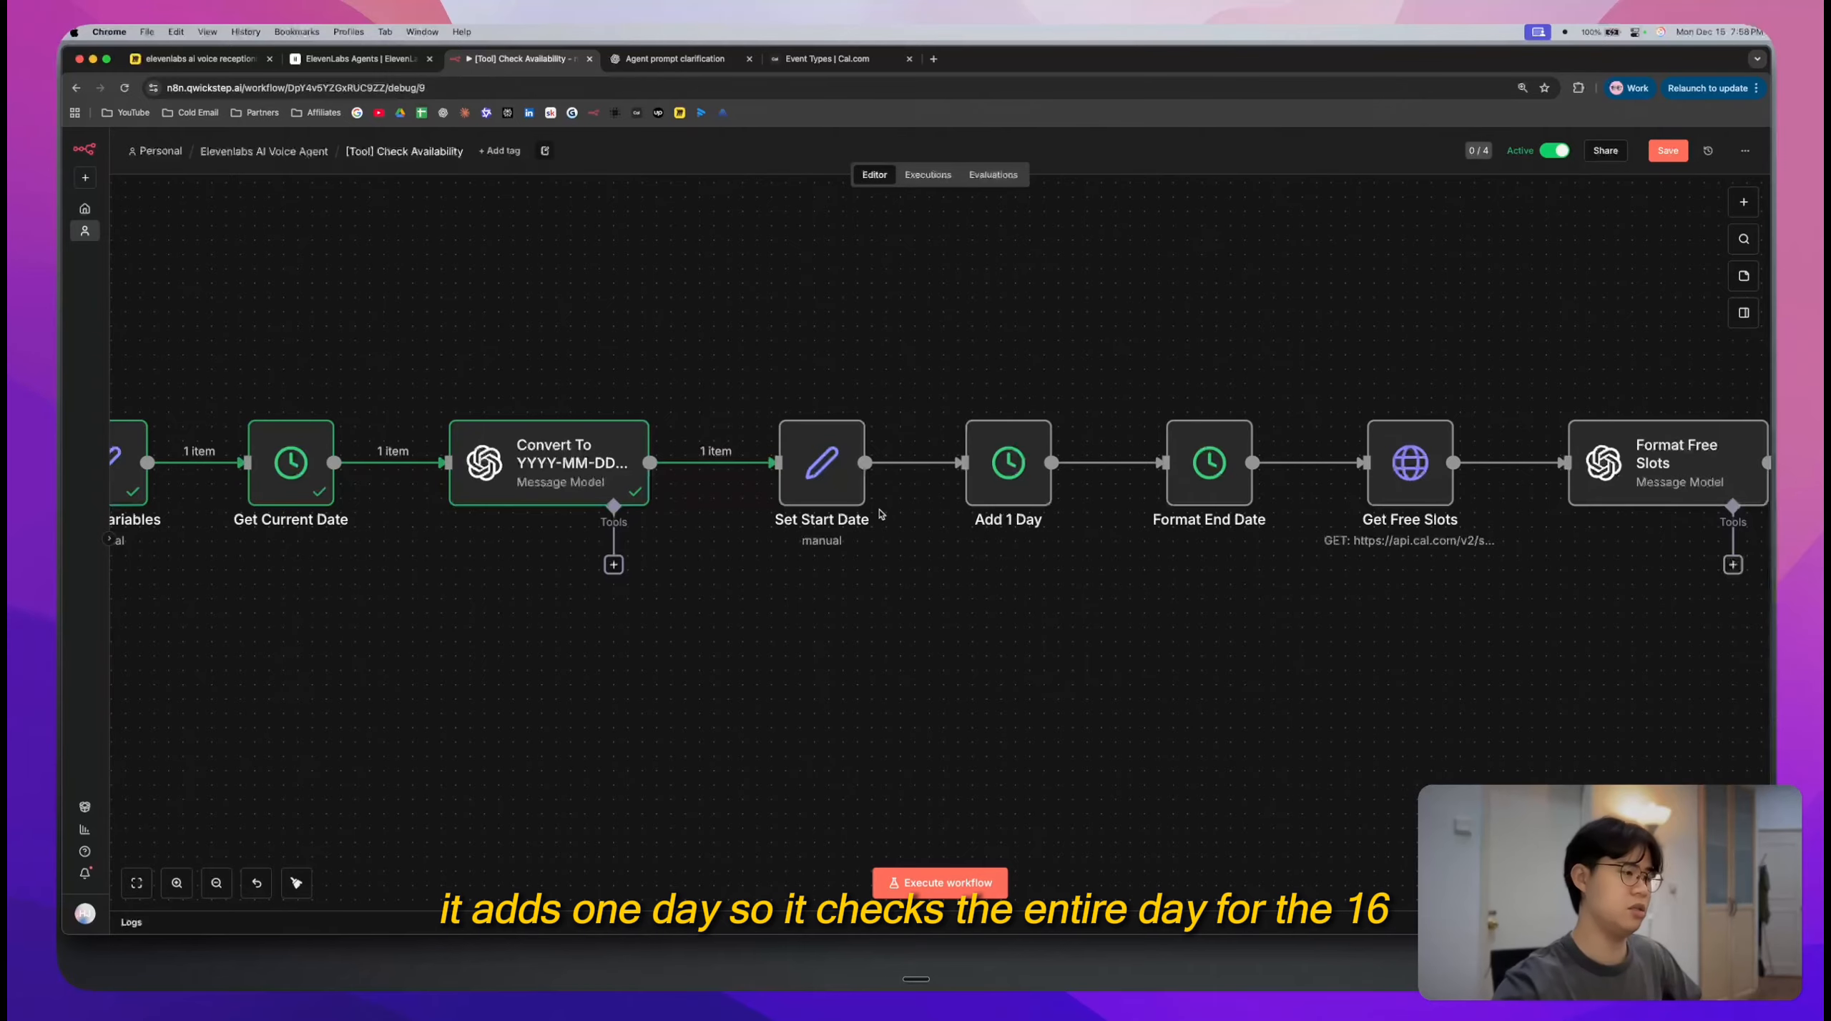
- Review the Get Free Slots node's query parameters, headers and response options, and return to the canvas
scroll(880, 511, right, 4)
double_click(1129, 452)
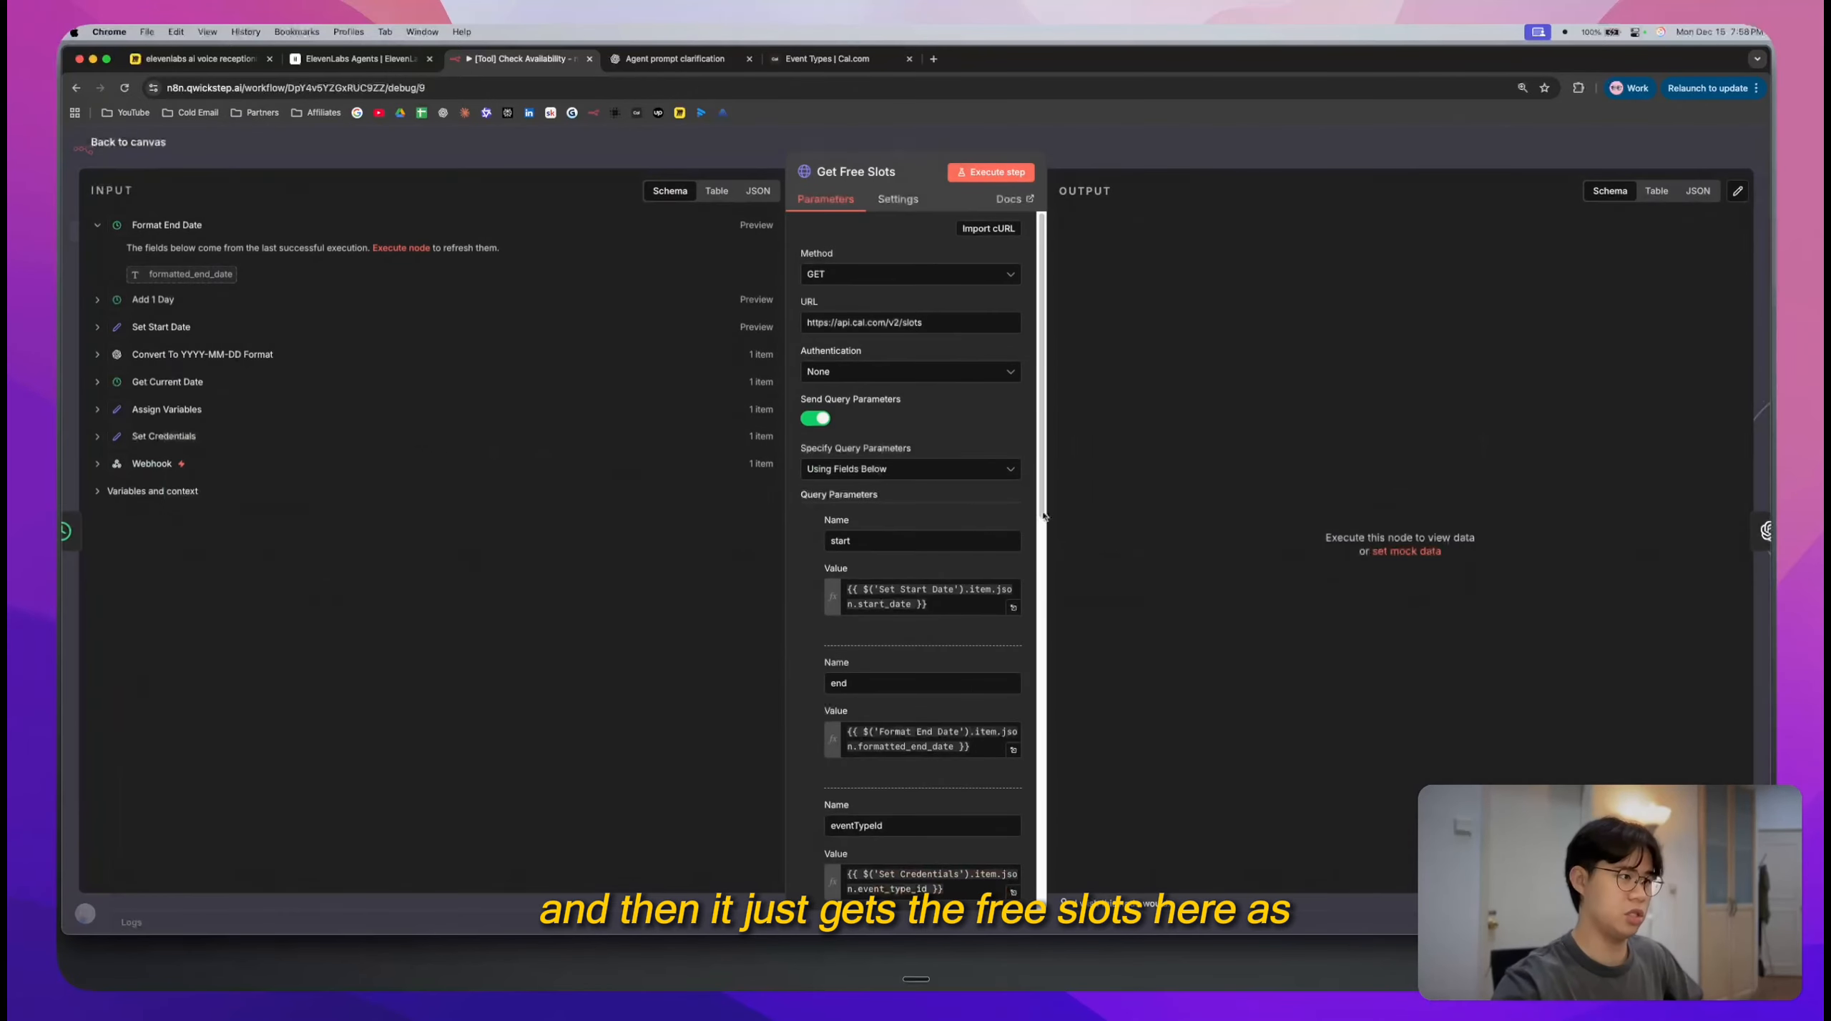
scroll(1044, 515, down, 10)
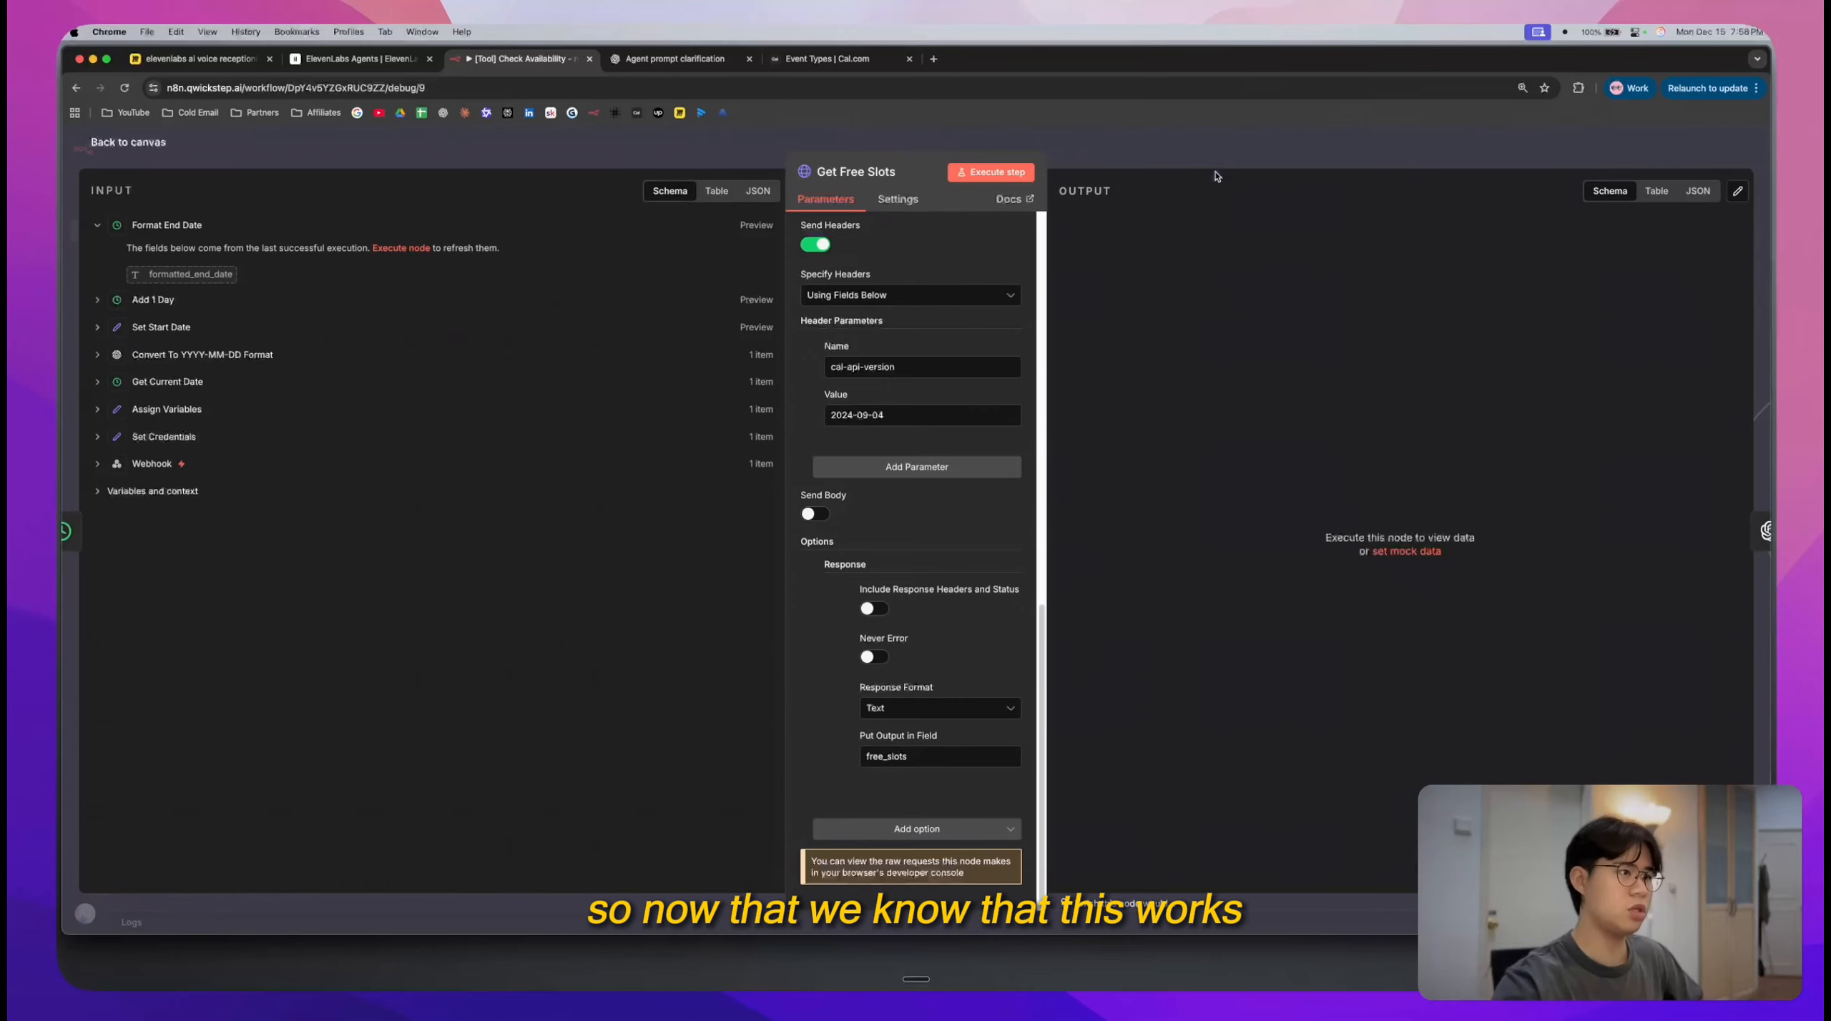
click(1189, 163)
- Open the Set Credentials node and examine its cal_api_key and event_type_id fields
scroll(881, 366, left, 5)
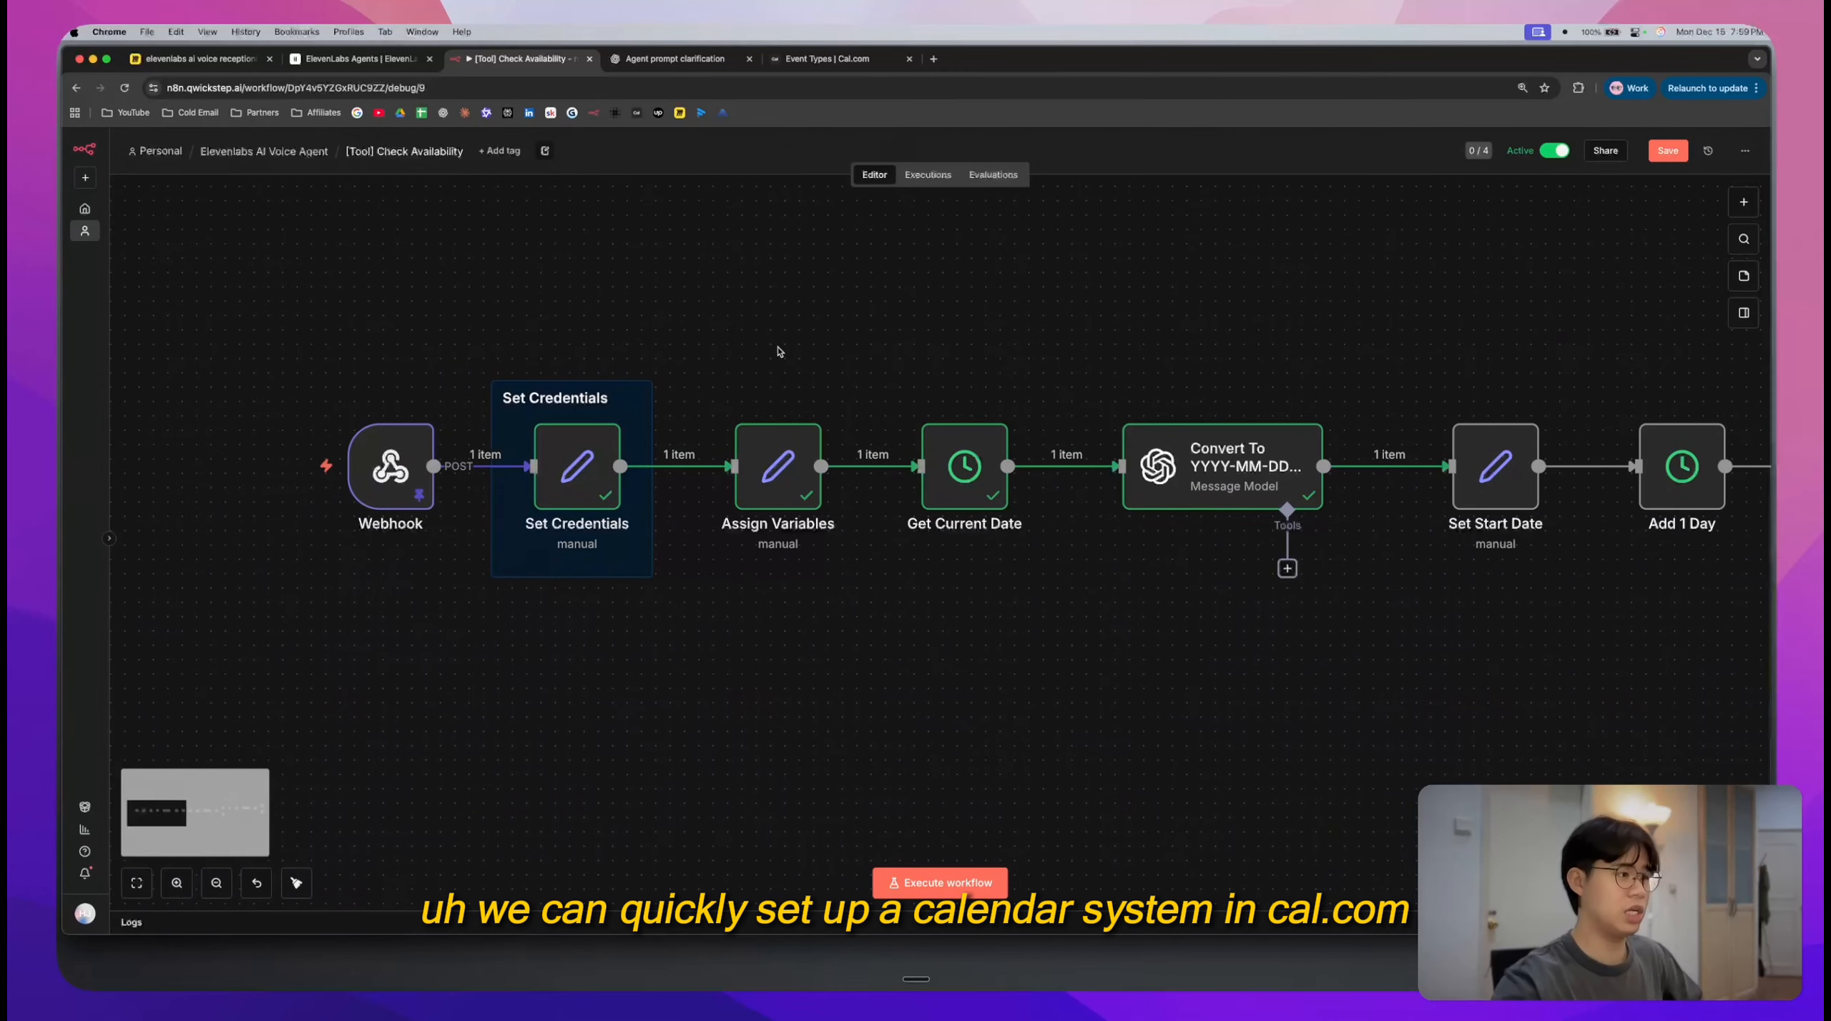
click(562, 506)
double_click(562, 507)
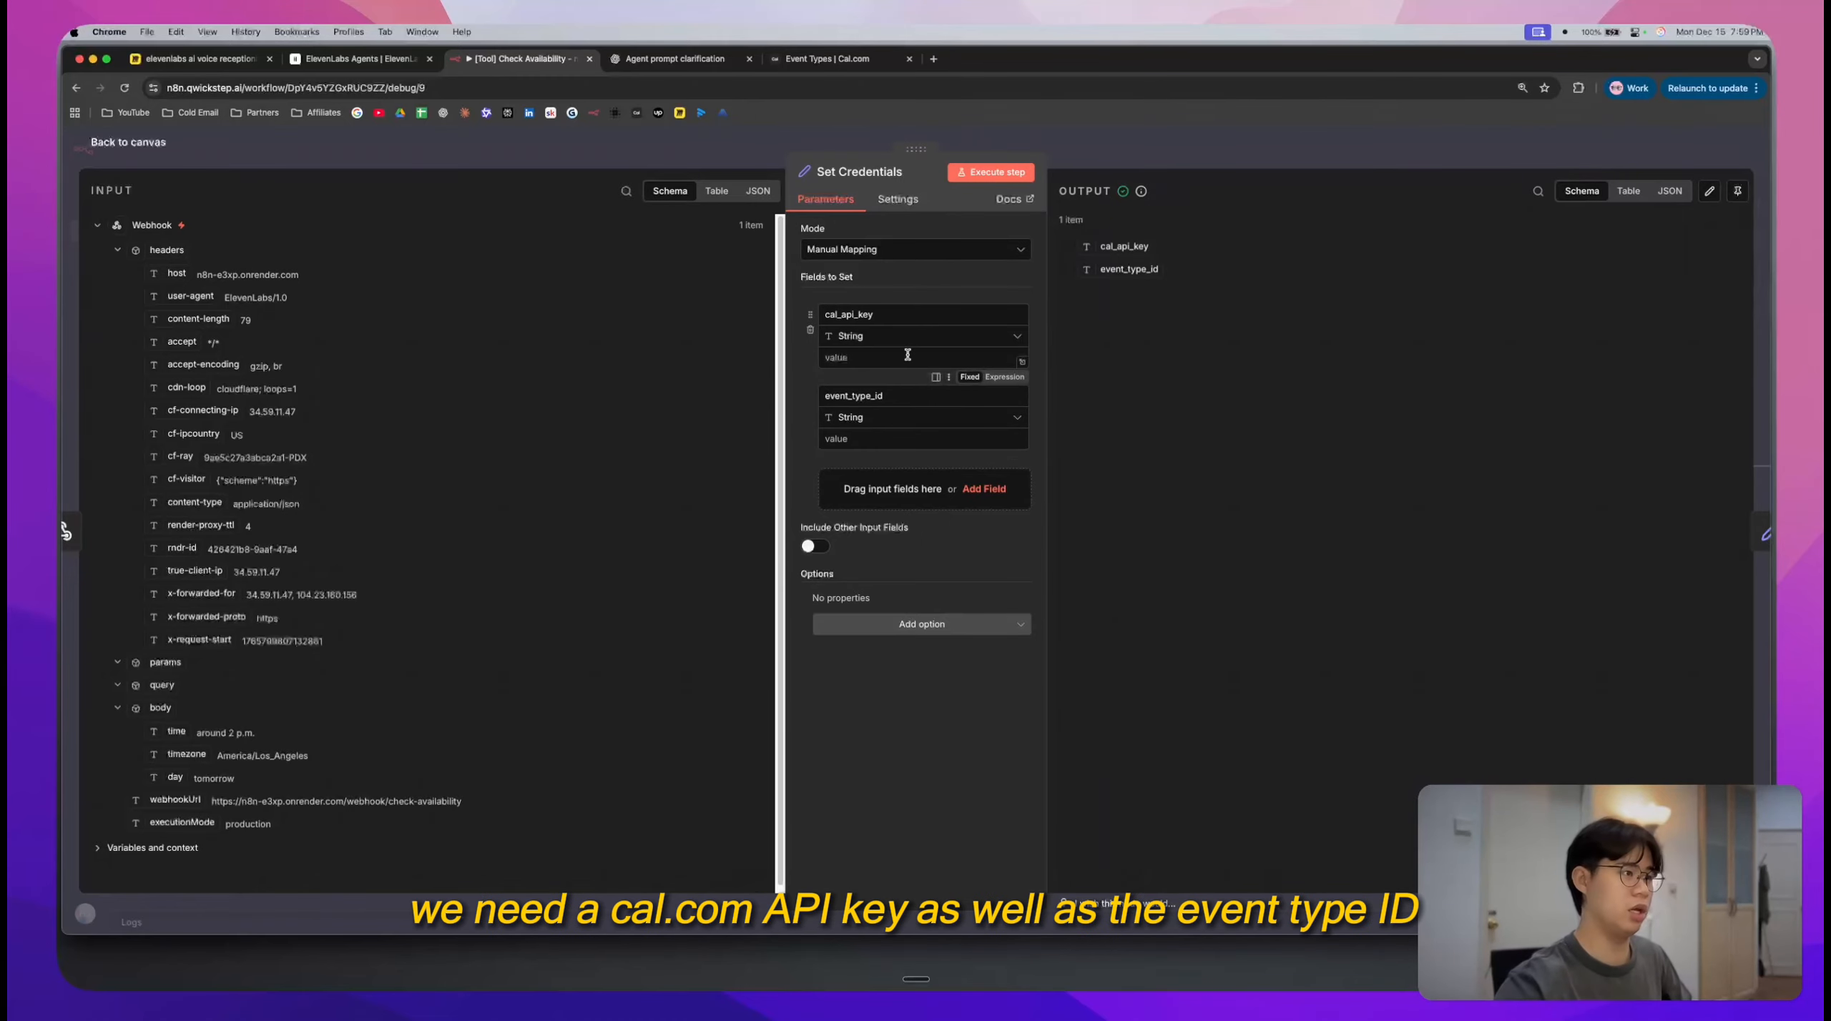
scroll(908, 355, up, 5)
scroll(908, 355, up, 2)
scroll(908, 355, right, 1)
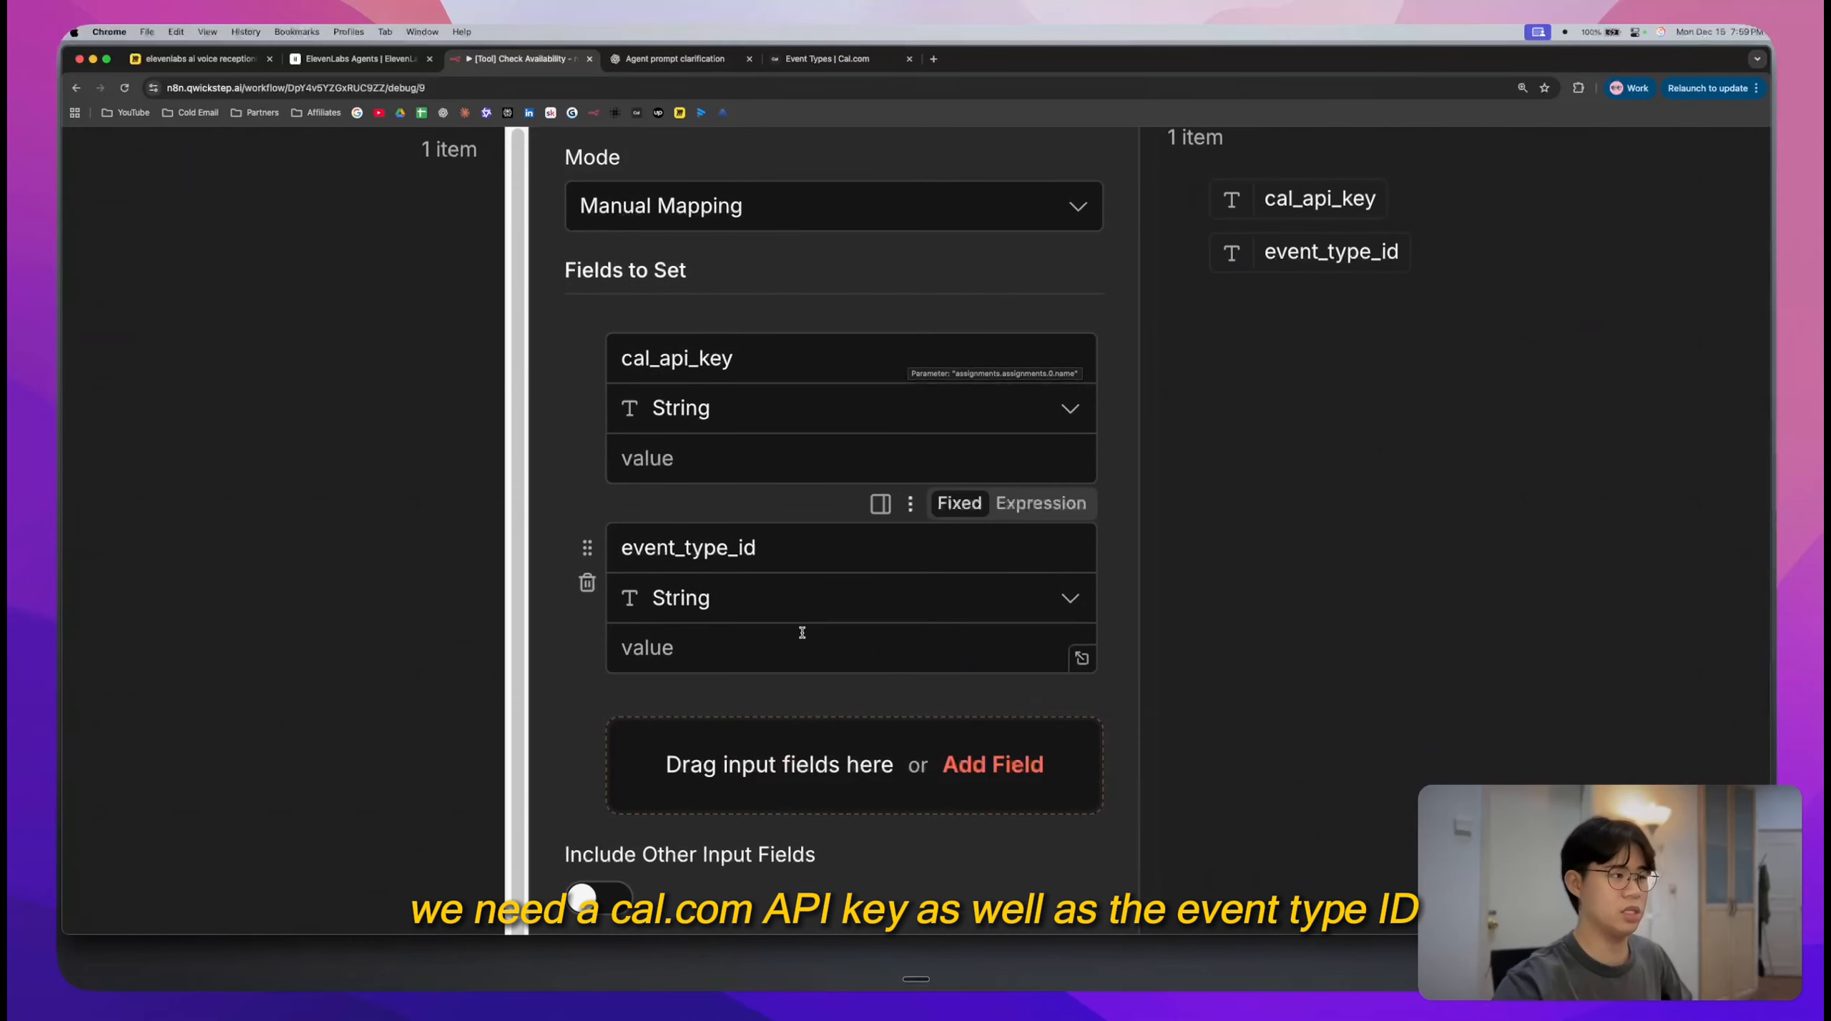
scroll(751, 683, down, 7)
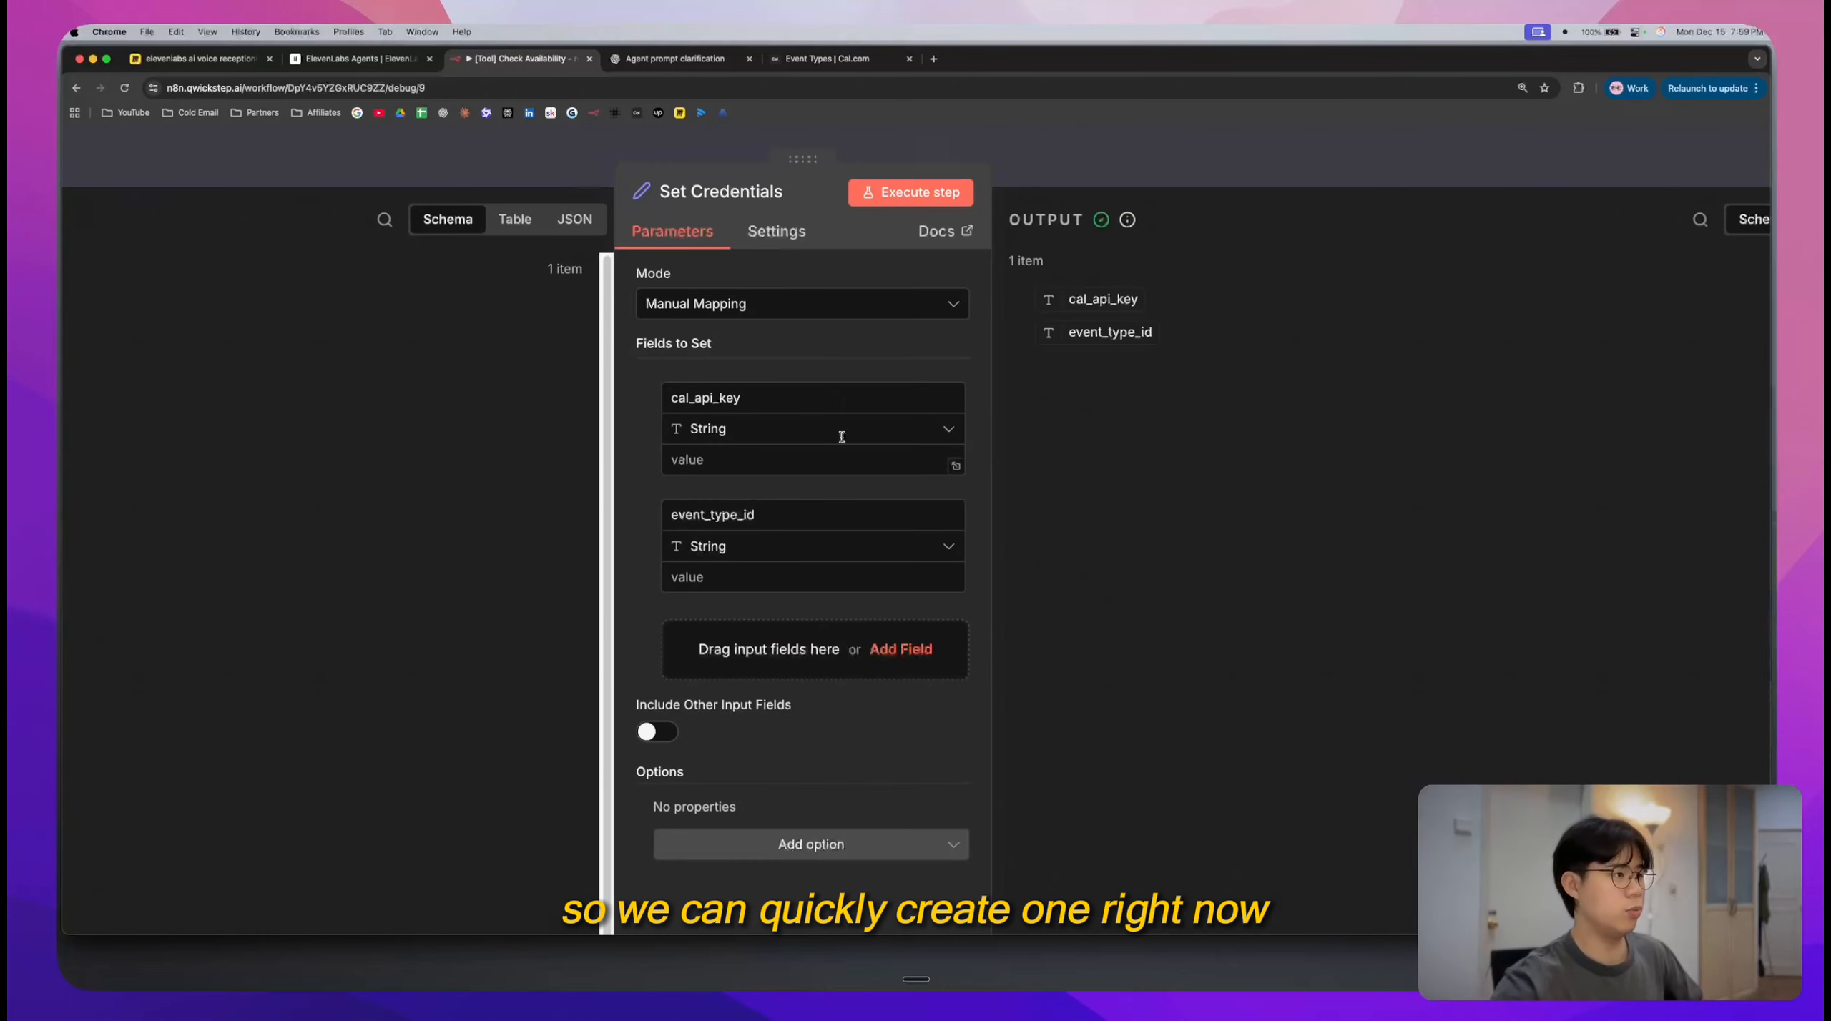
- In Cal.com, start a new event type and title it General Plumbing Service Call, copying the service name from the Miro board
click(829, 59)
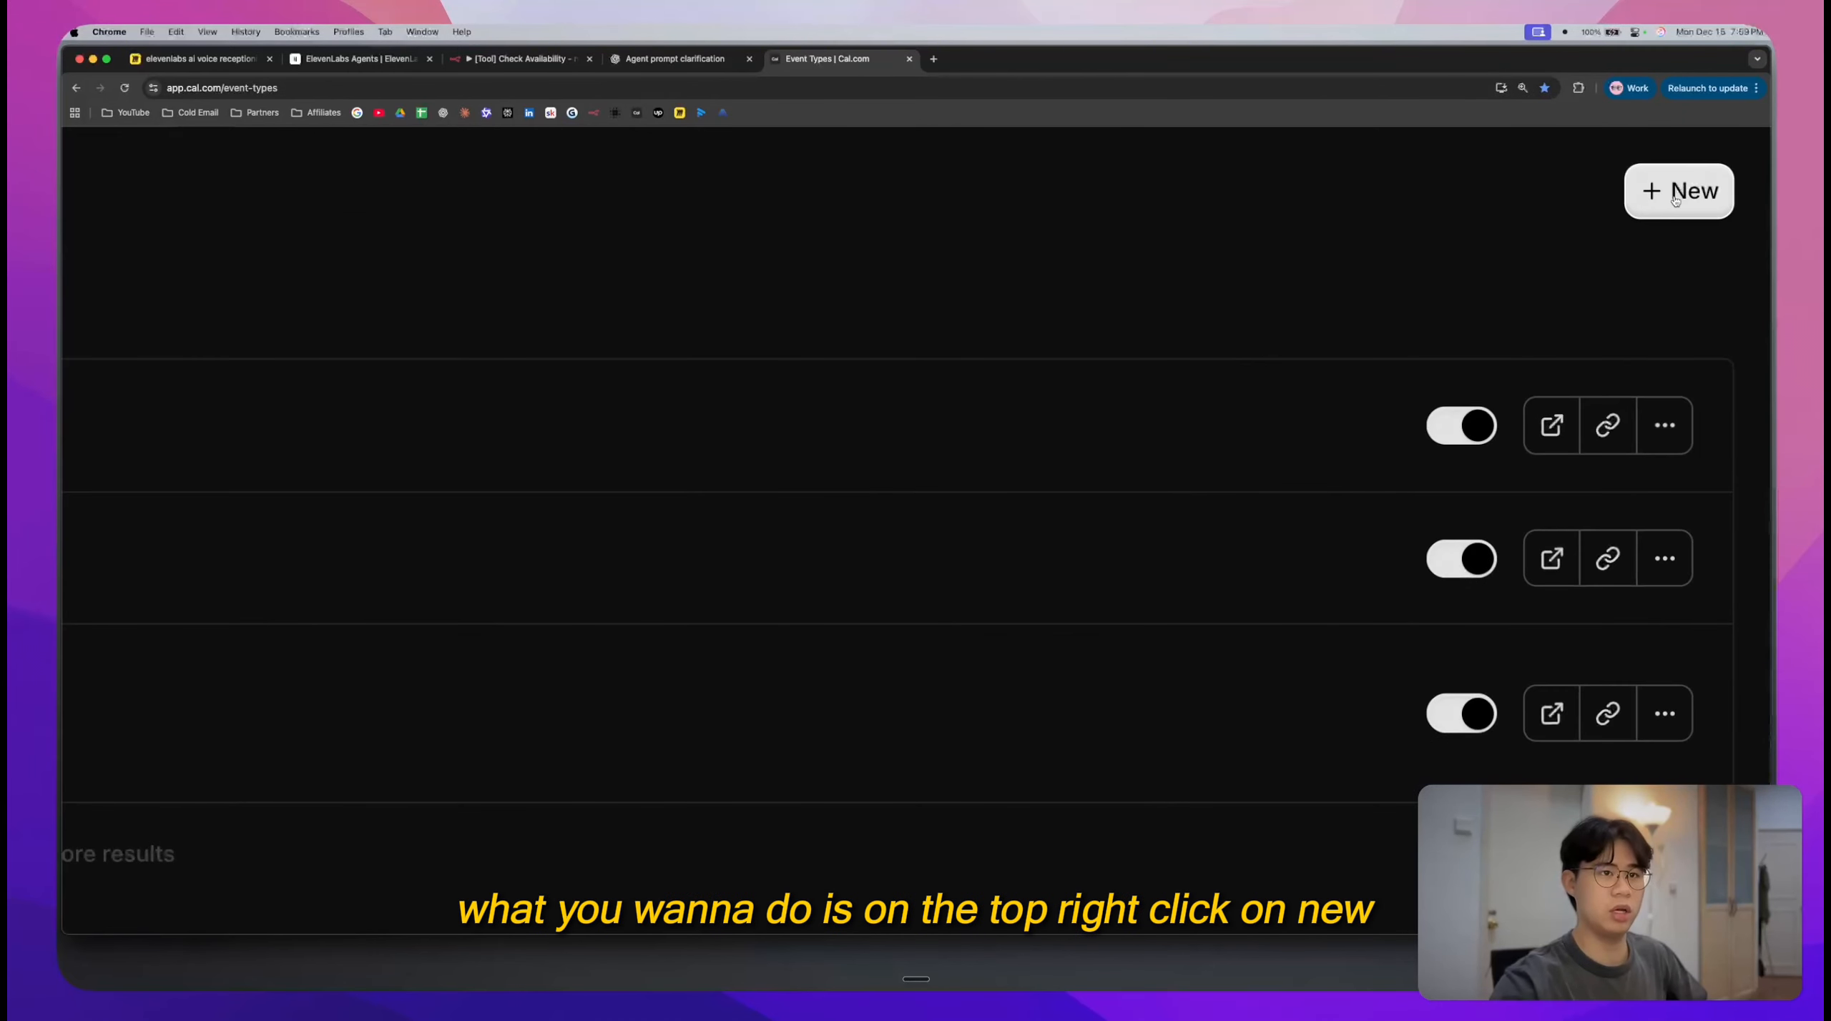
click(1675, 200)
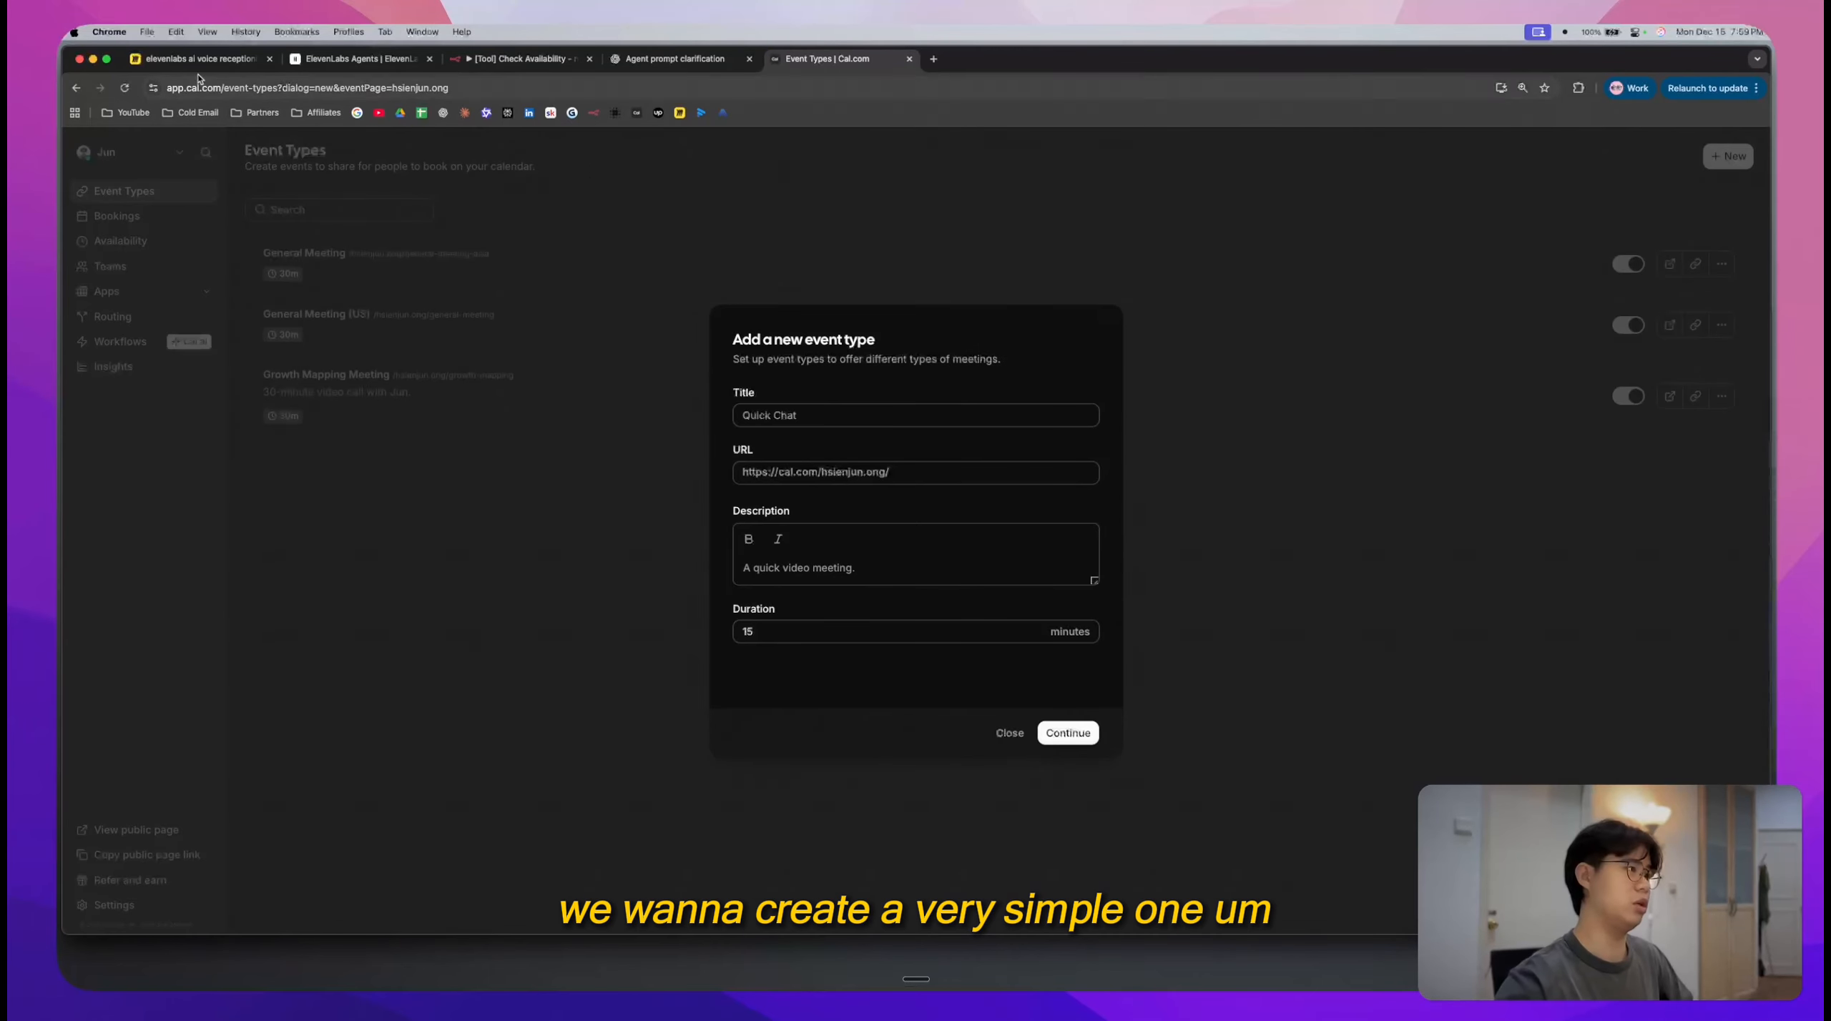
click(213, 61)
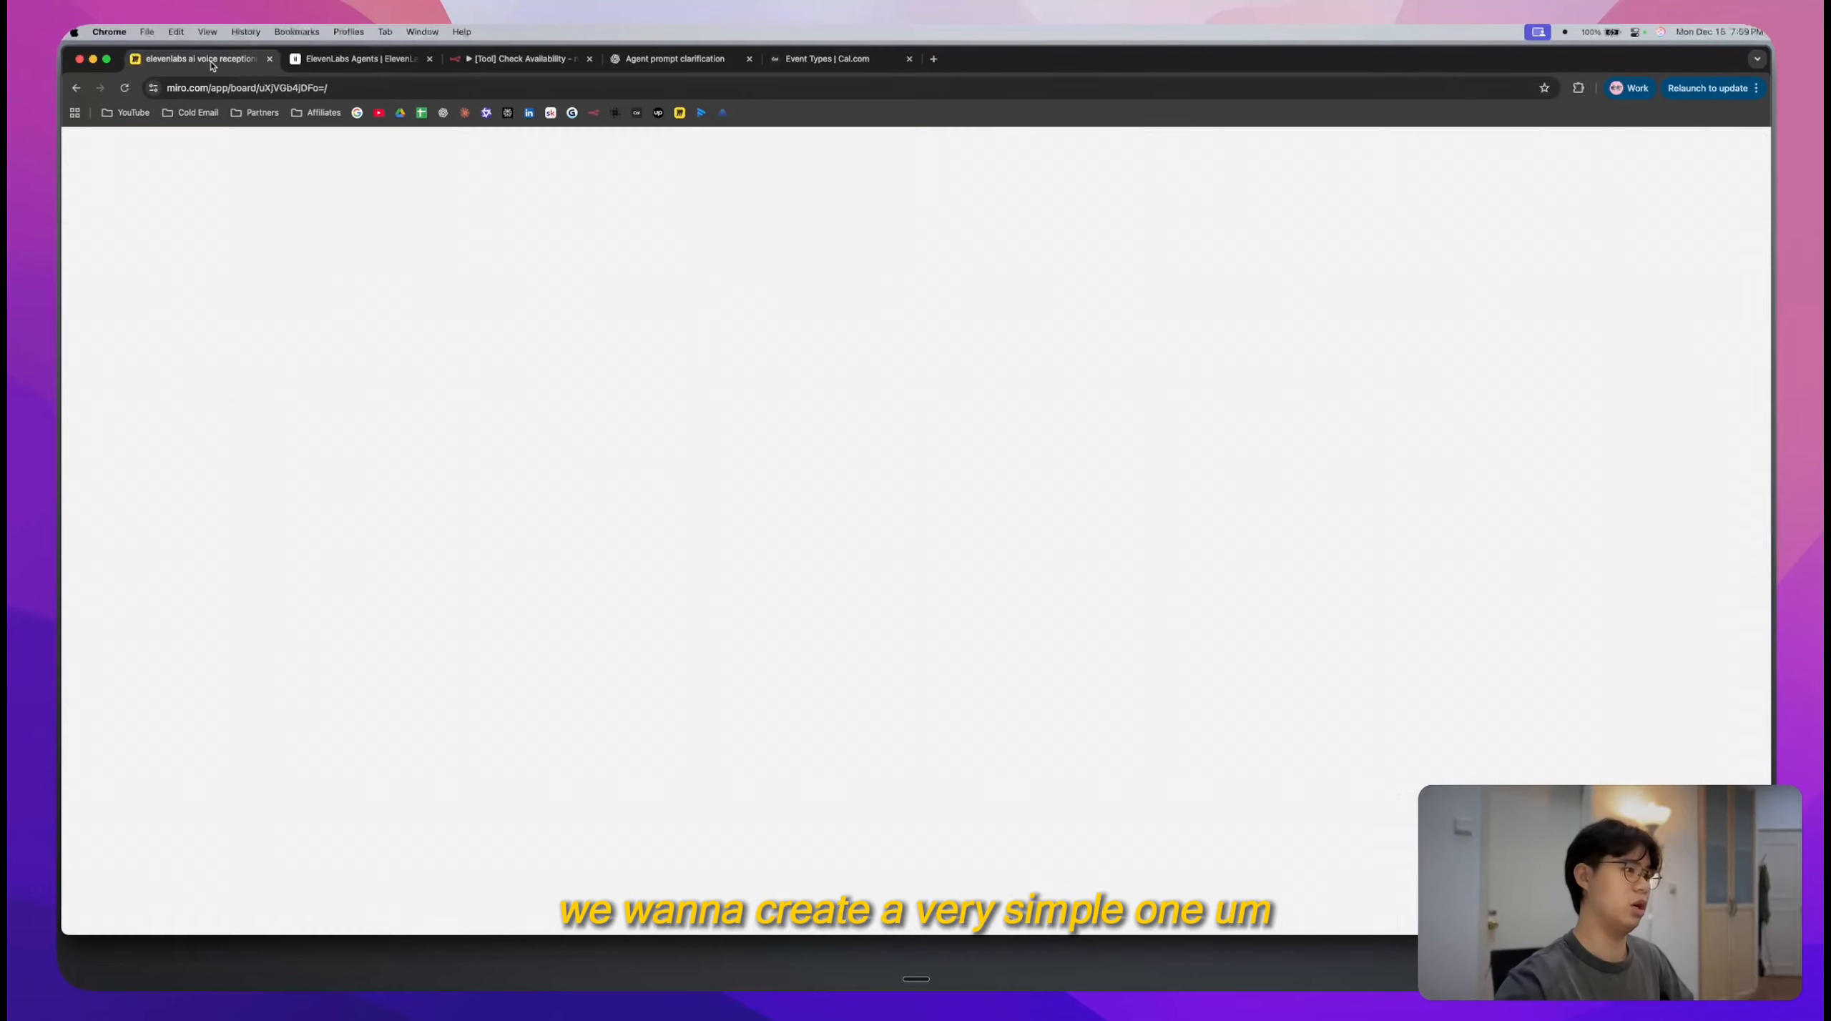
drag(497, 441, 741, 437)
key(super+c)
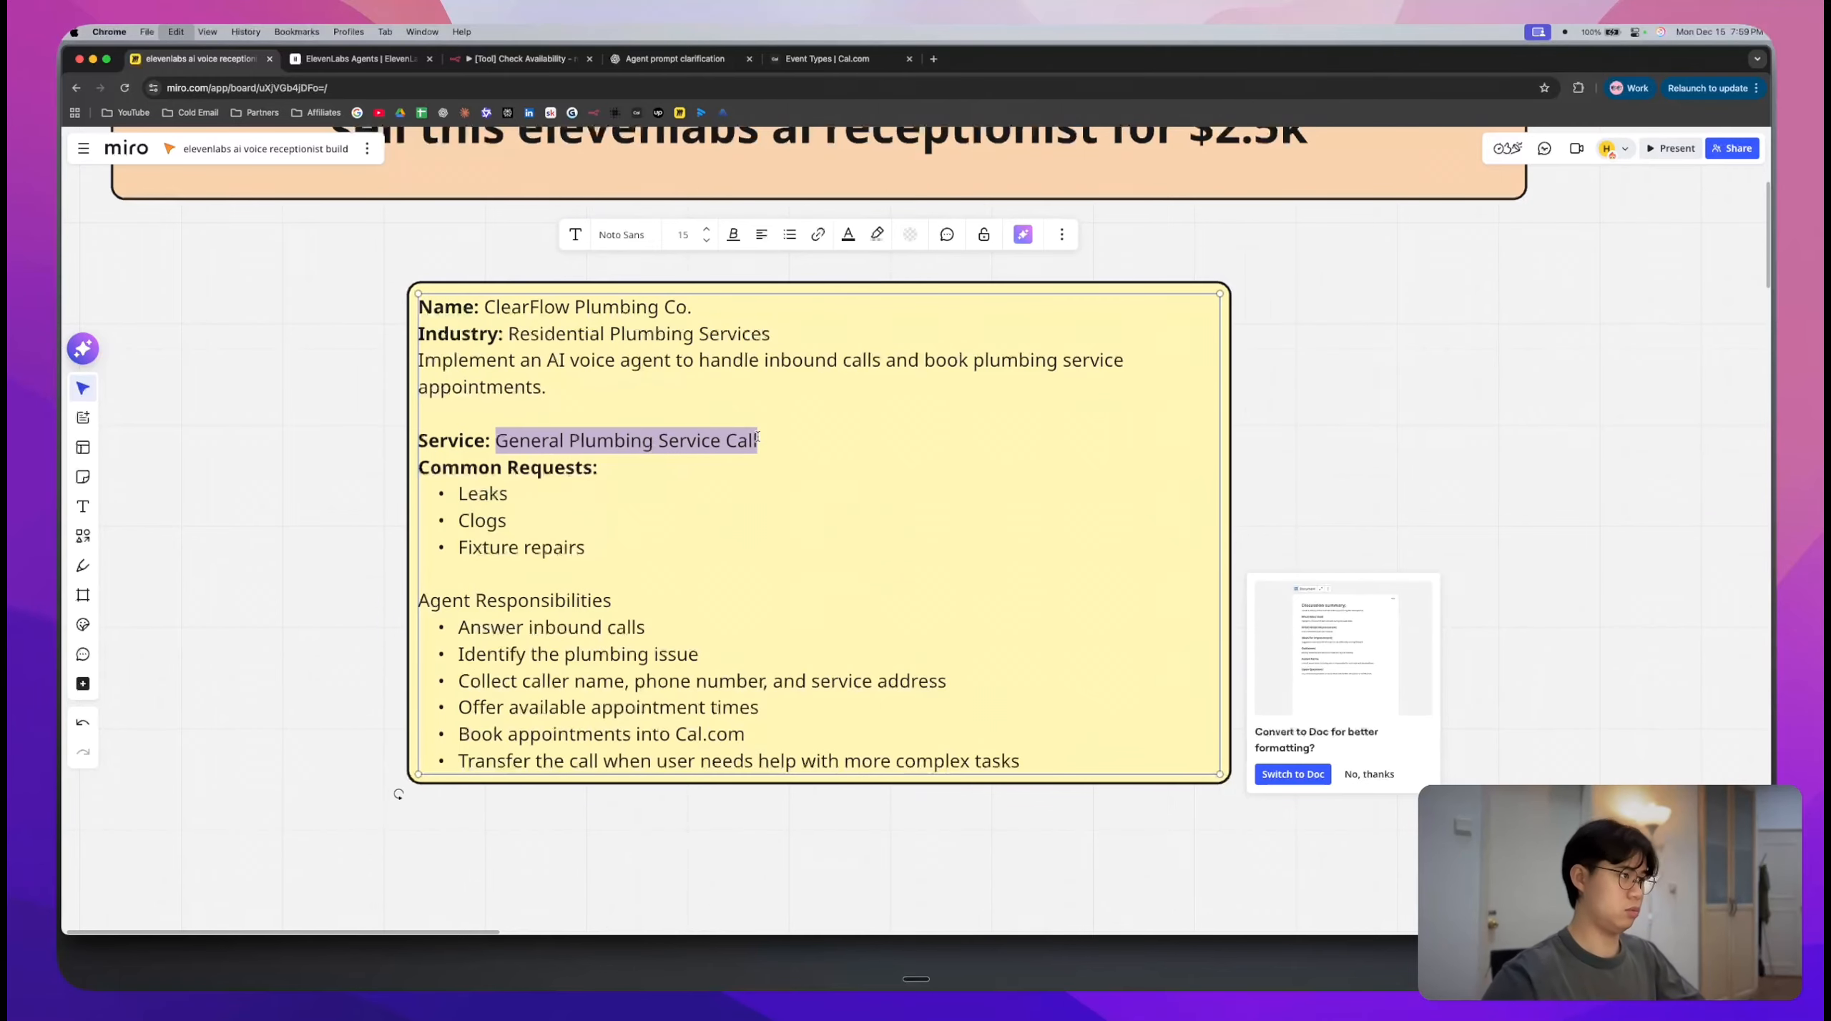
key(super+5)
click(837, 414)
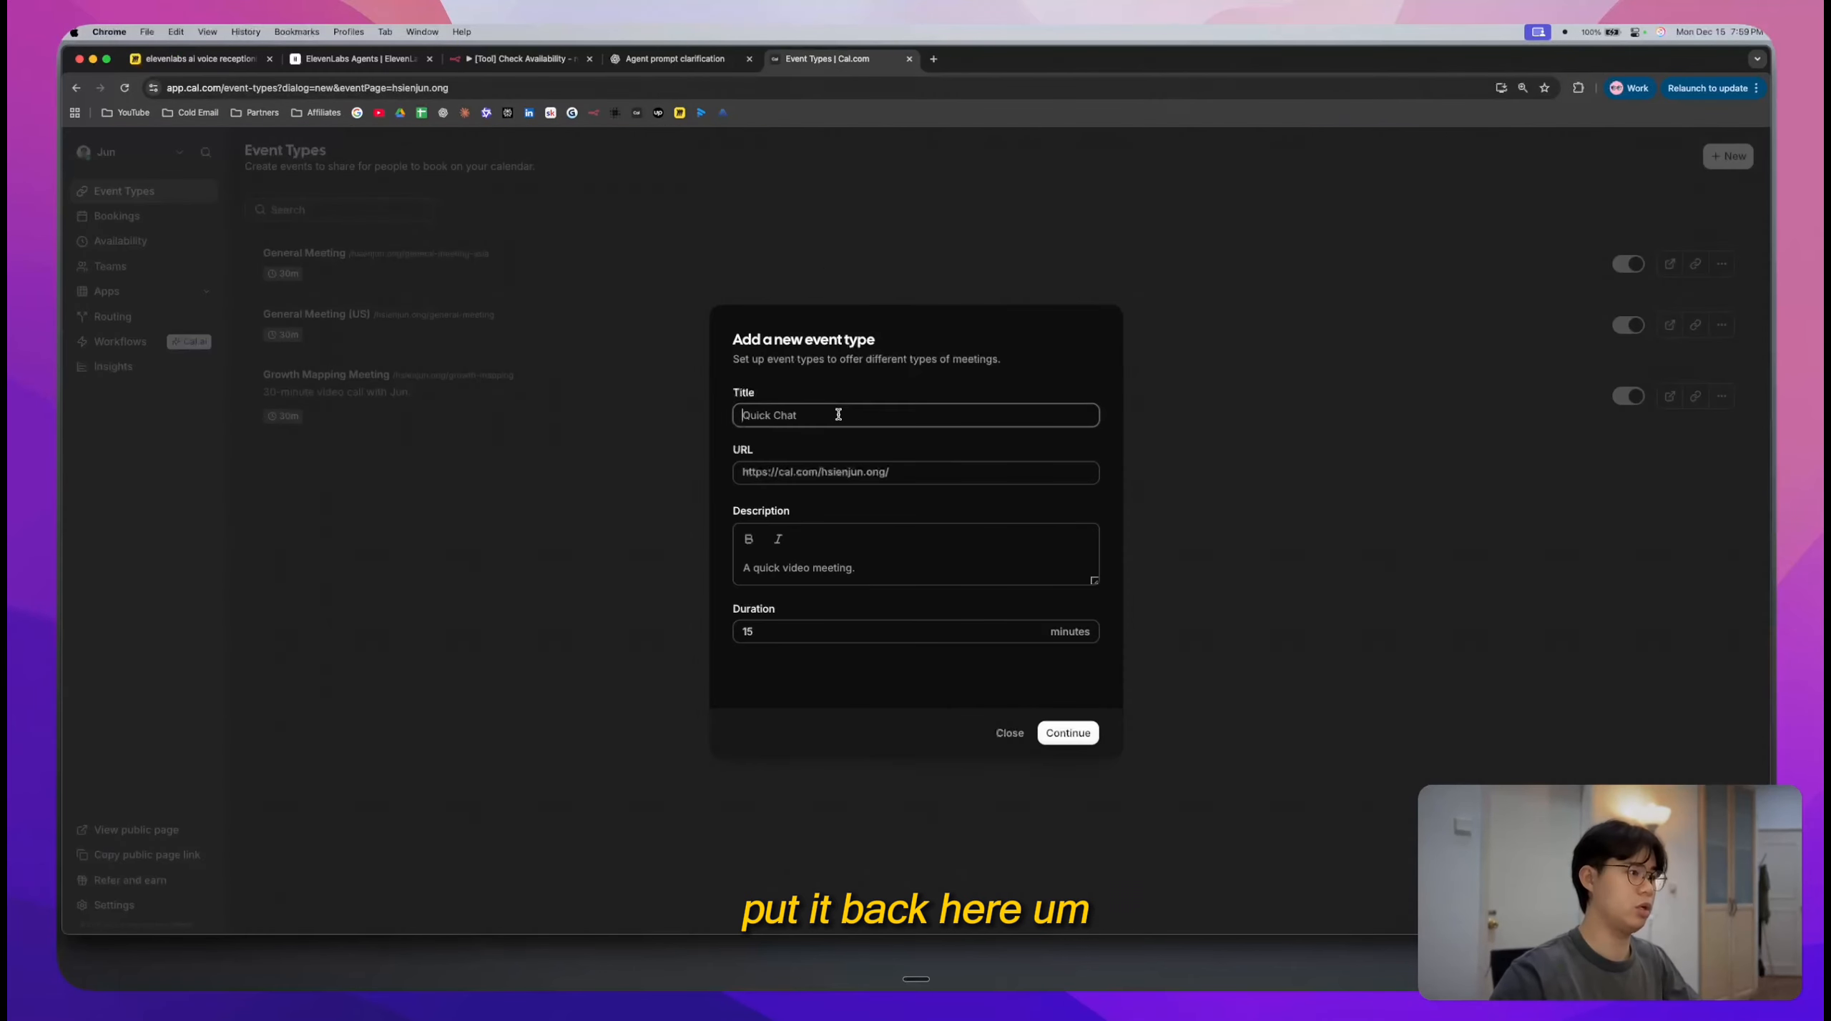
key(super+v)
drag(834, 67, 722, 80)
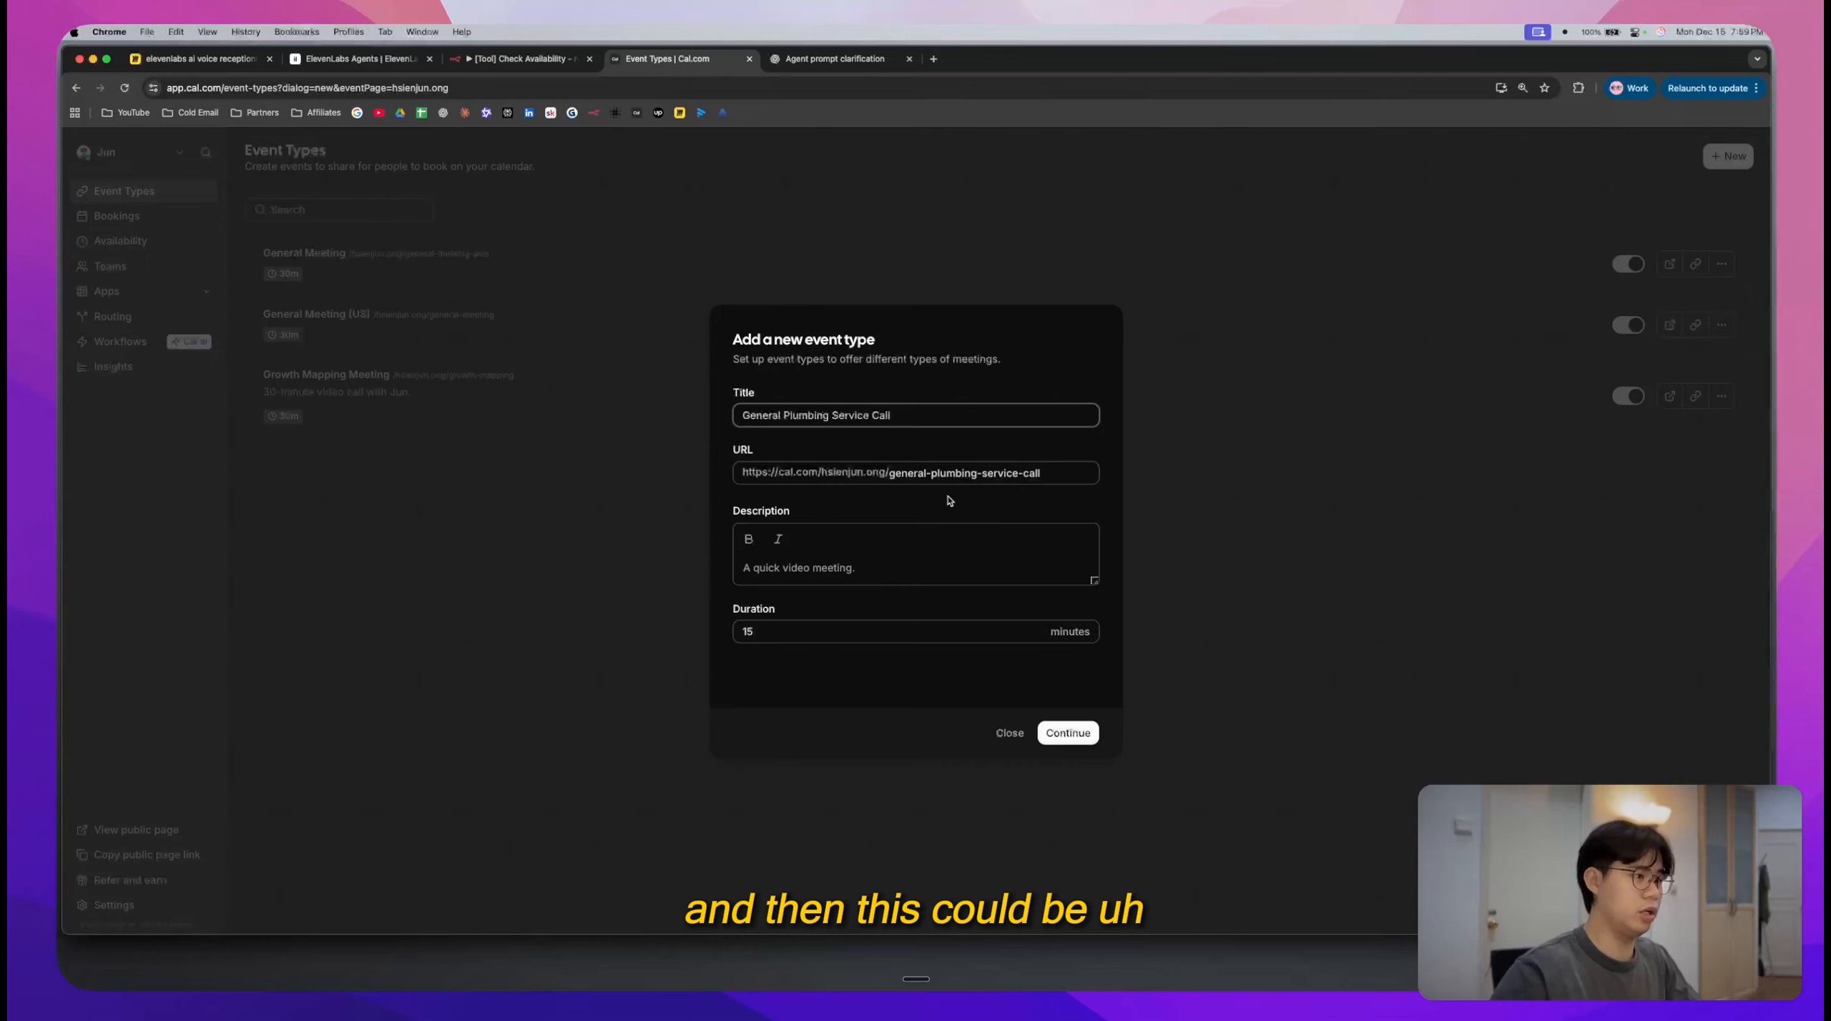
- Describe the event type as "A service call meeting", set its duration to 60 minutes and create it
click(836, 566)
text(A)
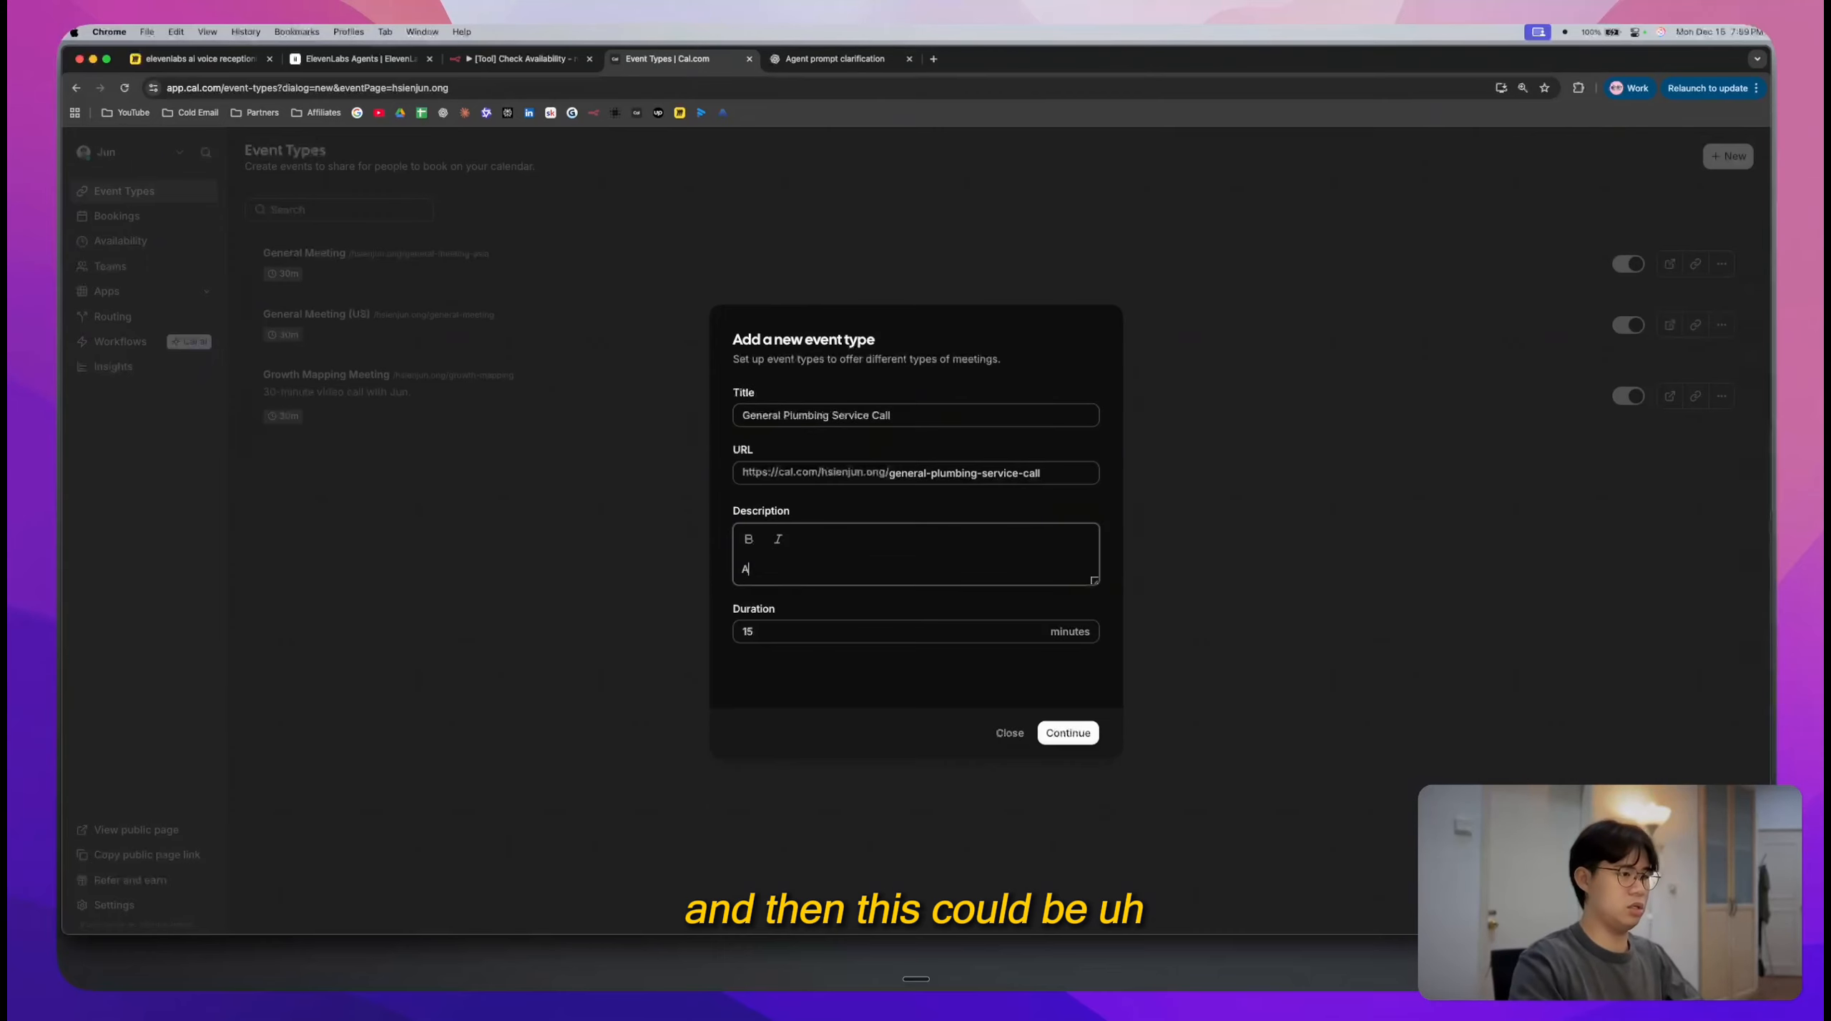
text( service call)
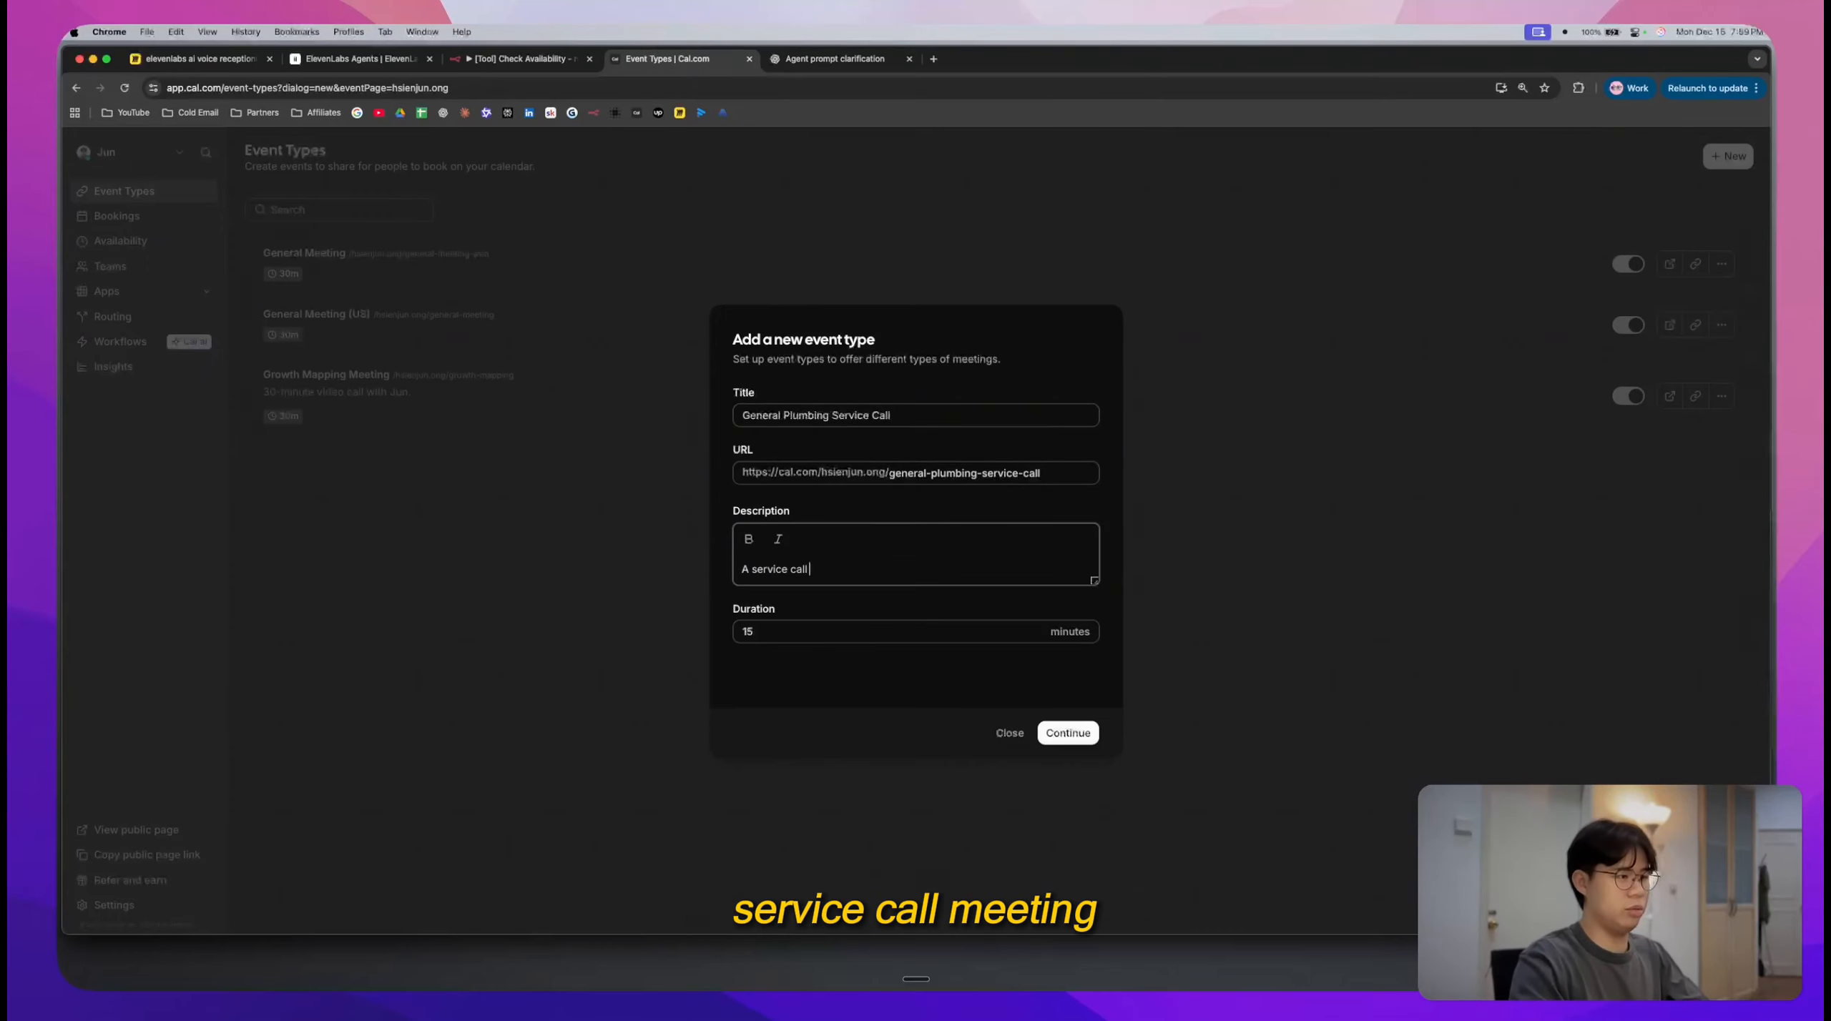
text( meeting)
key(Tab)
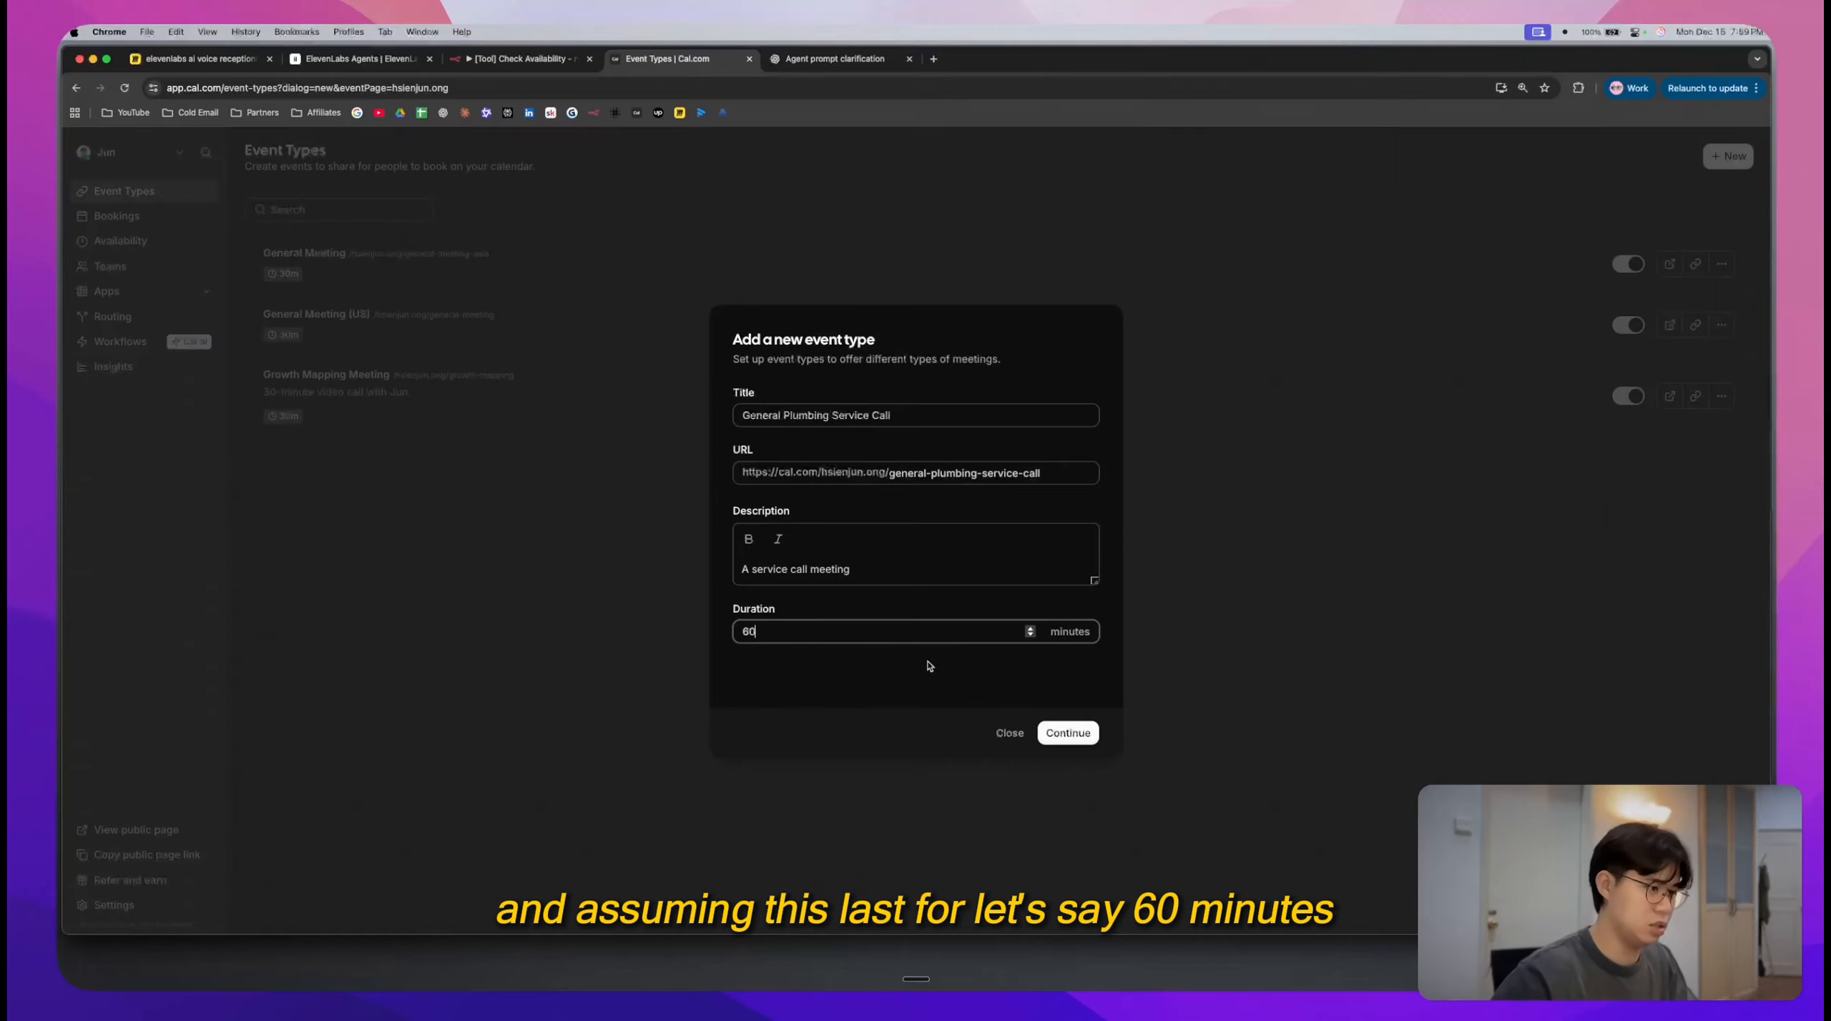
key(Return)
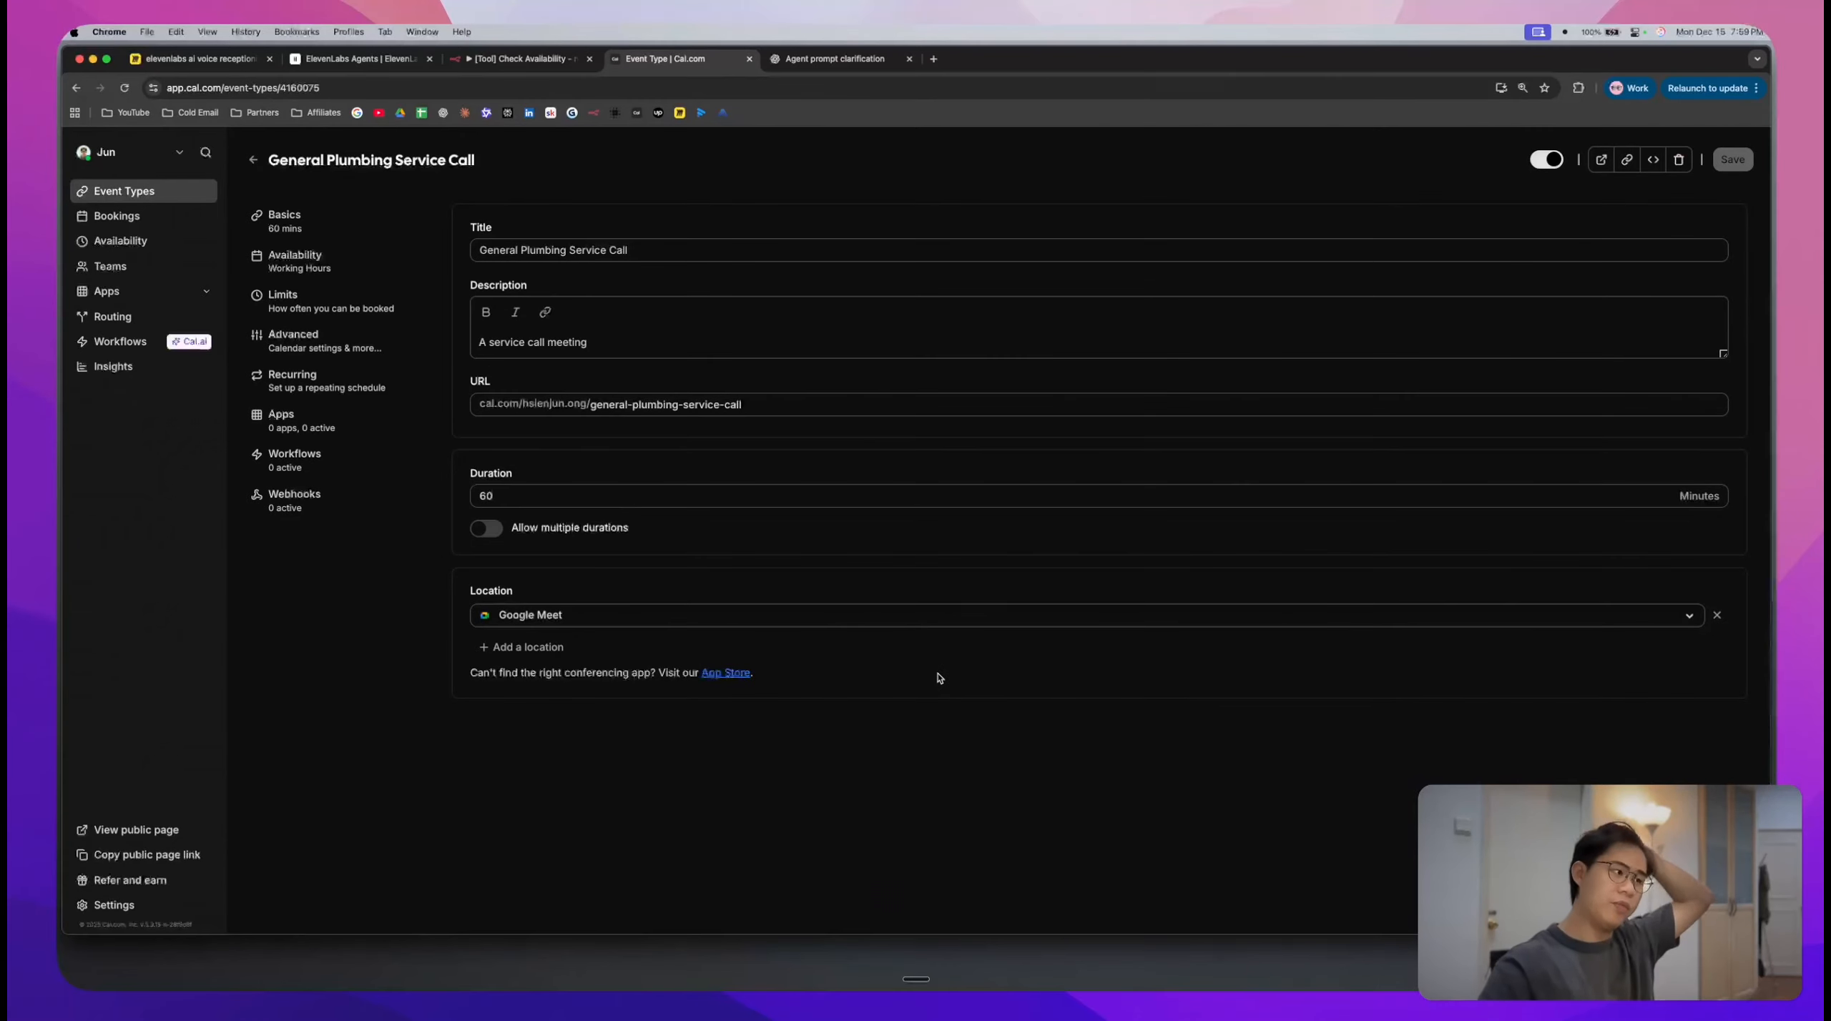
- Set the General Plumbing Service Call event's location to In Person (Attendee Address)
click(703, 609)
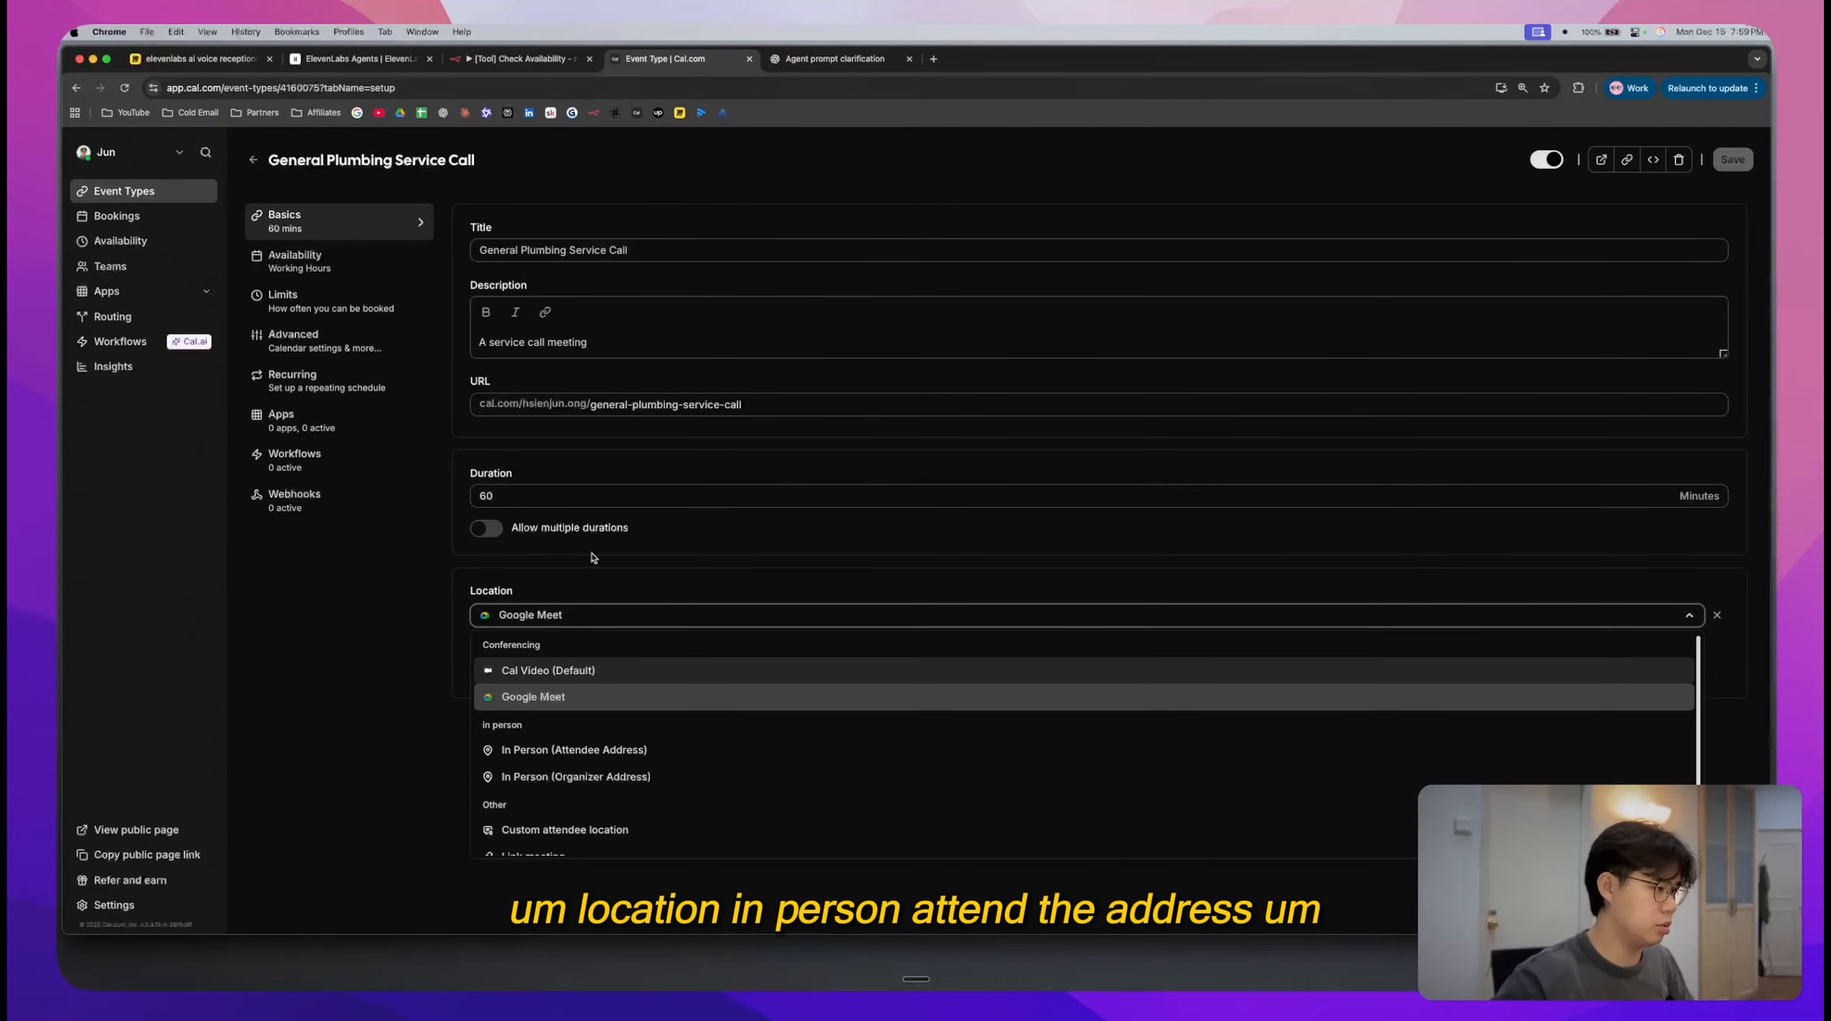
click(691, 756)
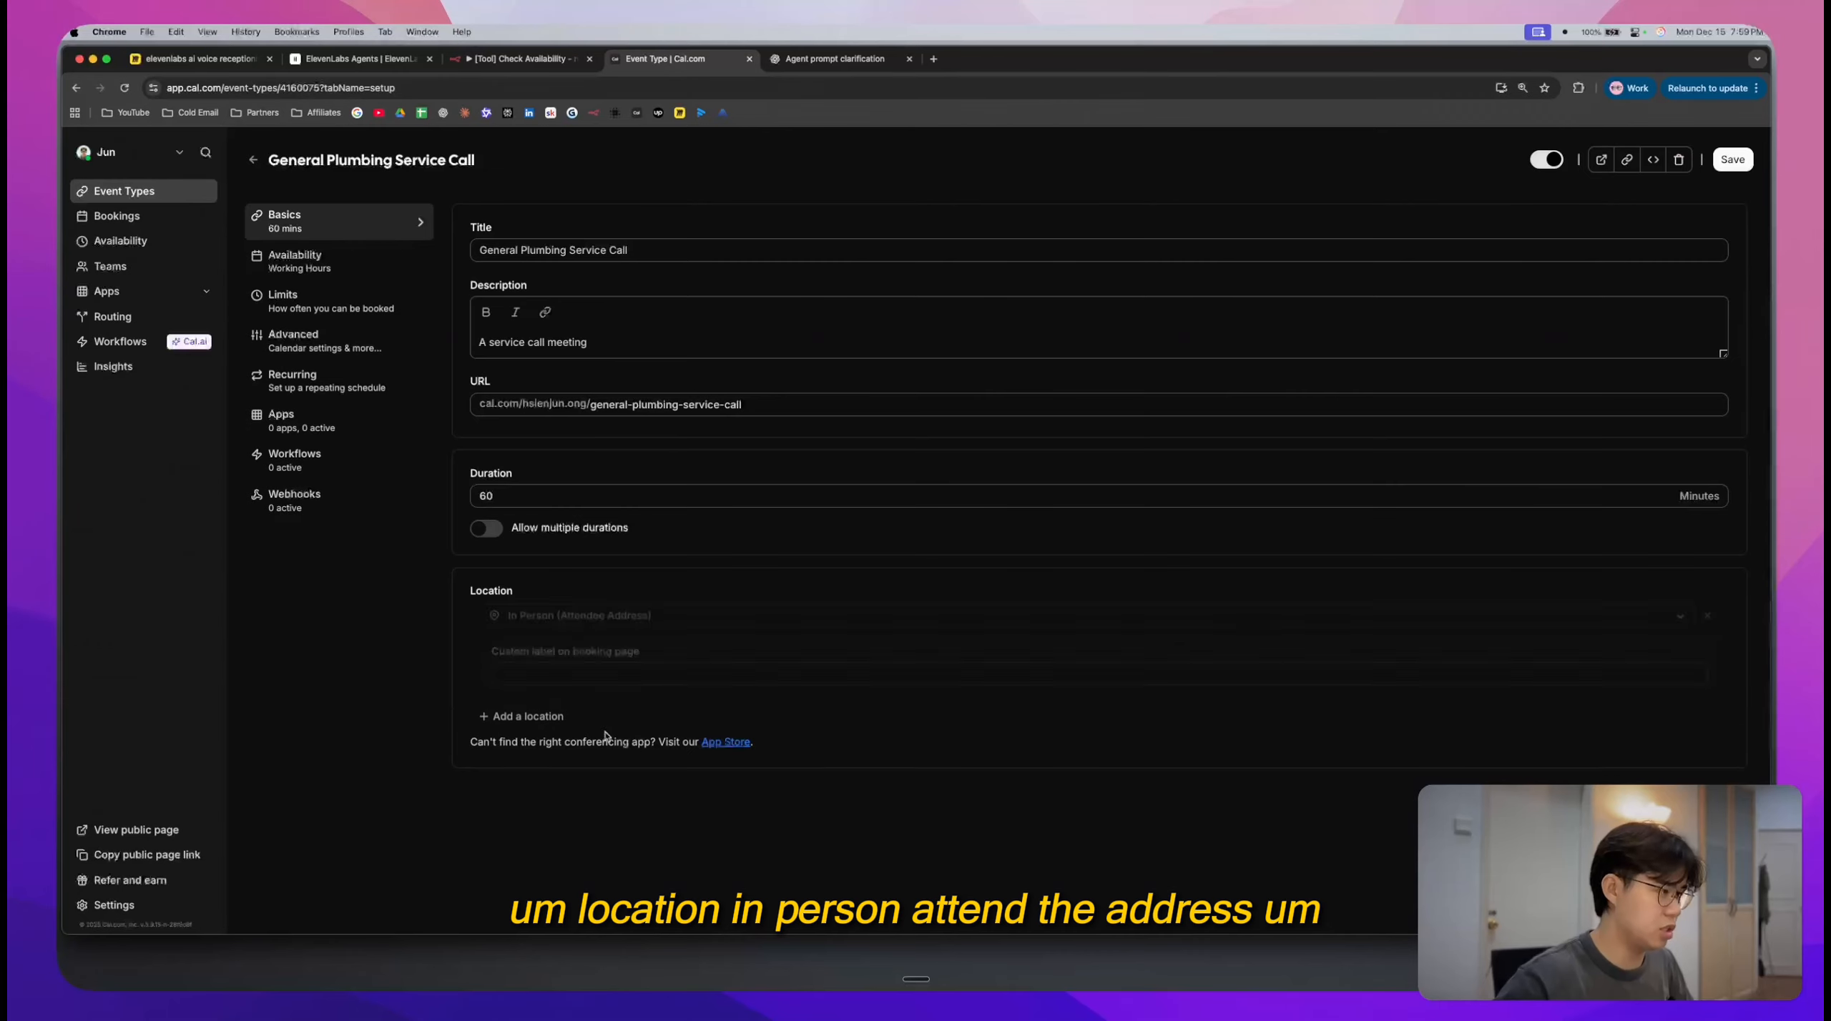
click(634, 617)
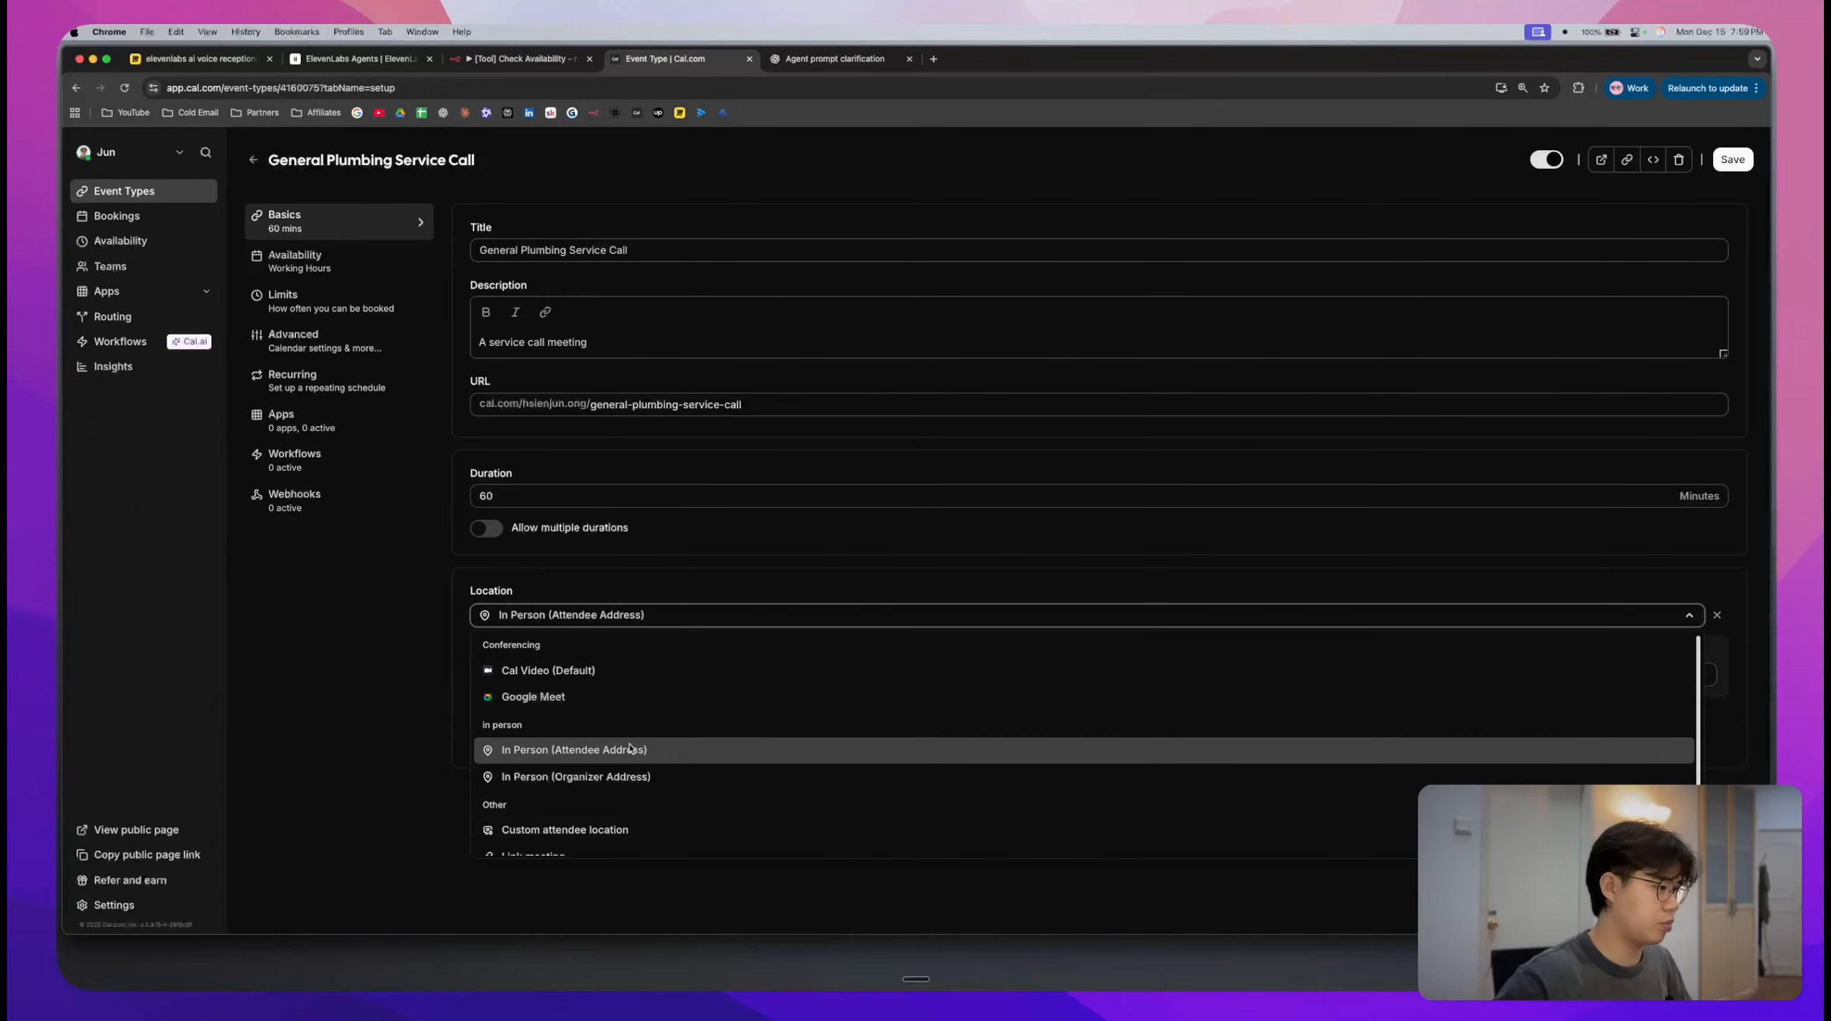
scroll(633, 748, down, 2)
scroll(636, 781, up, 2)
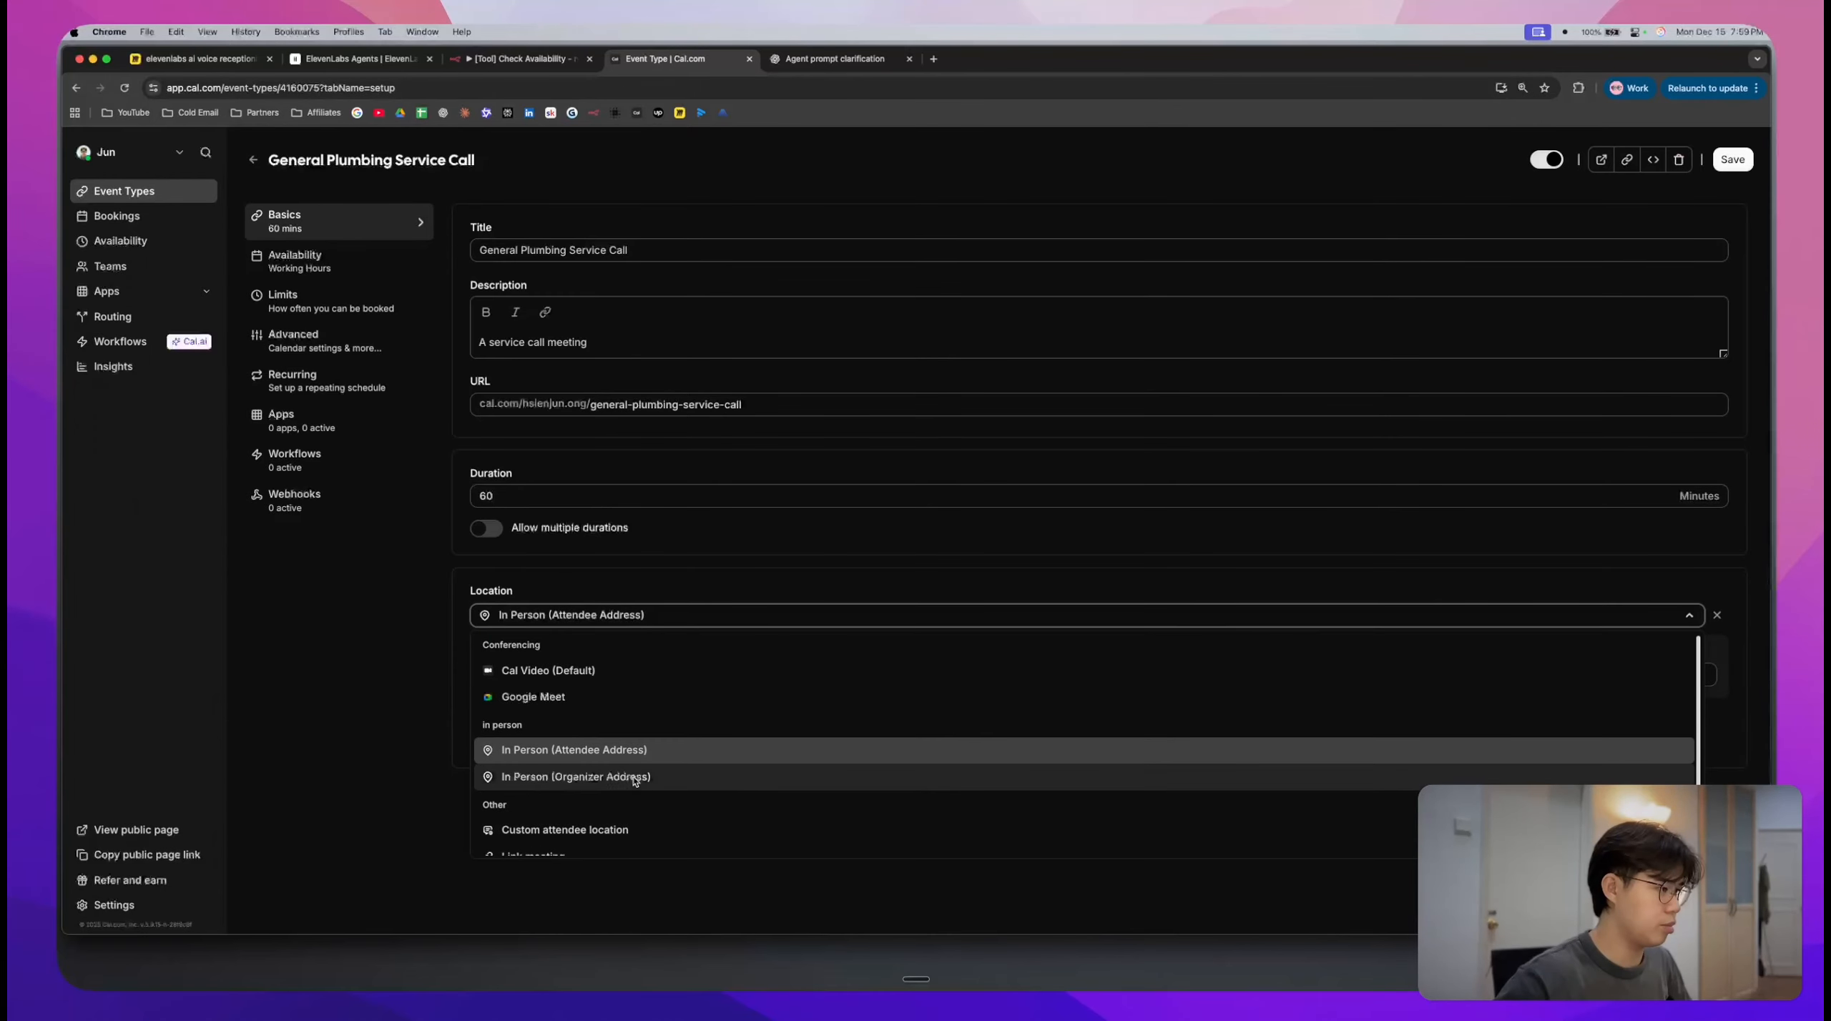
click(634, 749)
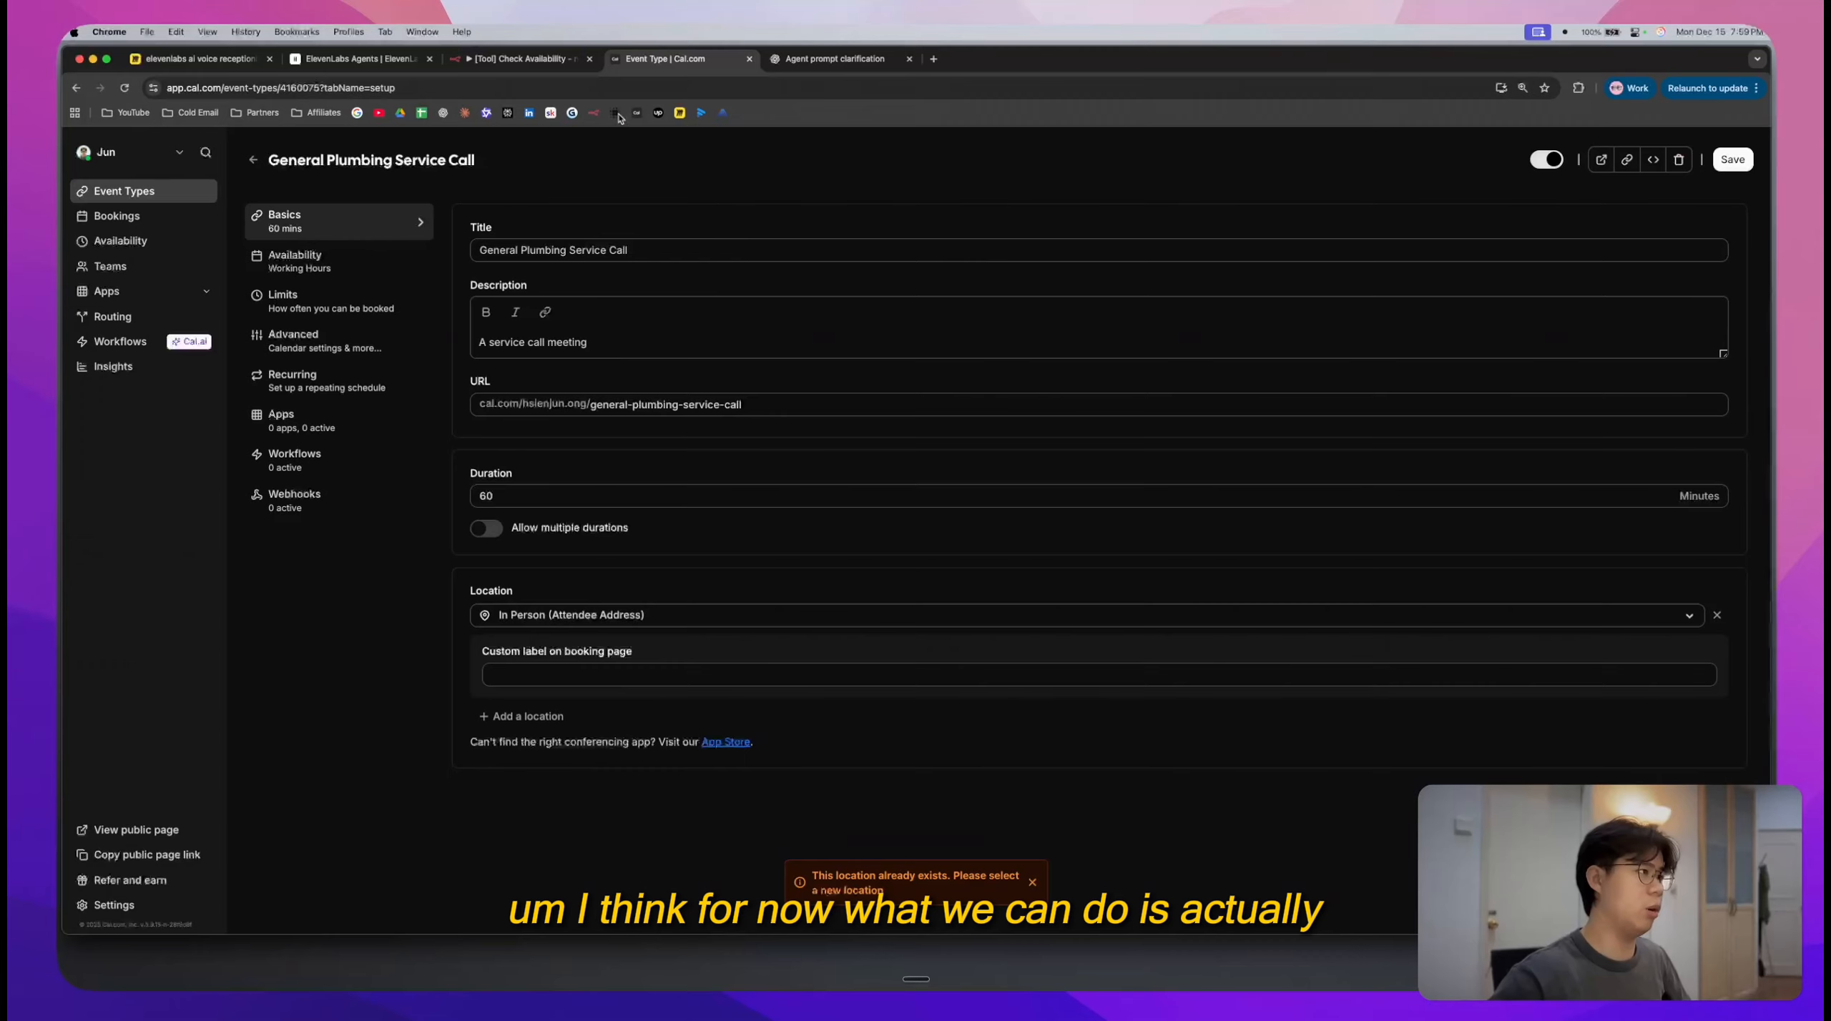
- Switch back to n8n, save the Check Availability workflow and leave it for the personal workflows overview
click(522, 59)
key(Escape)
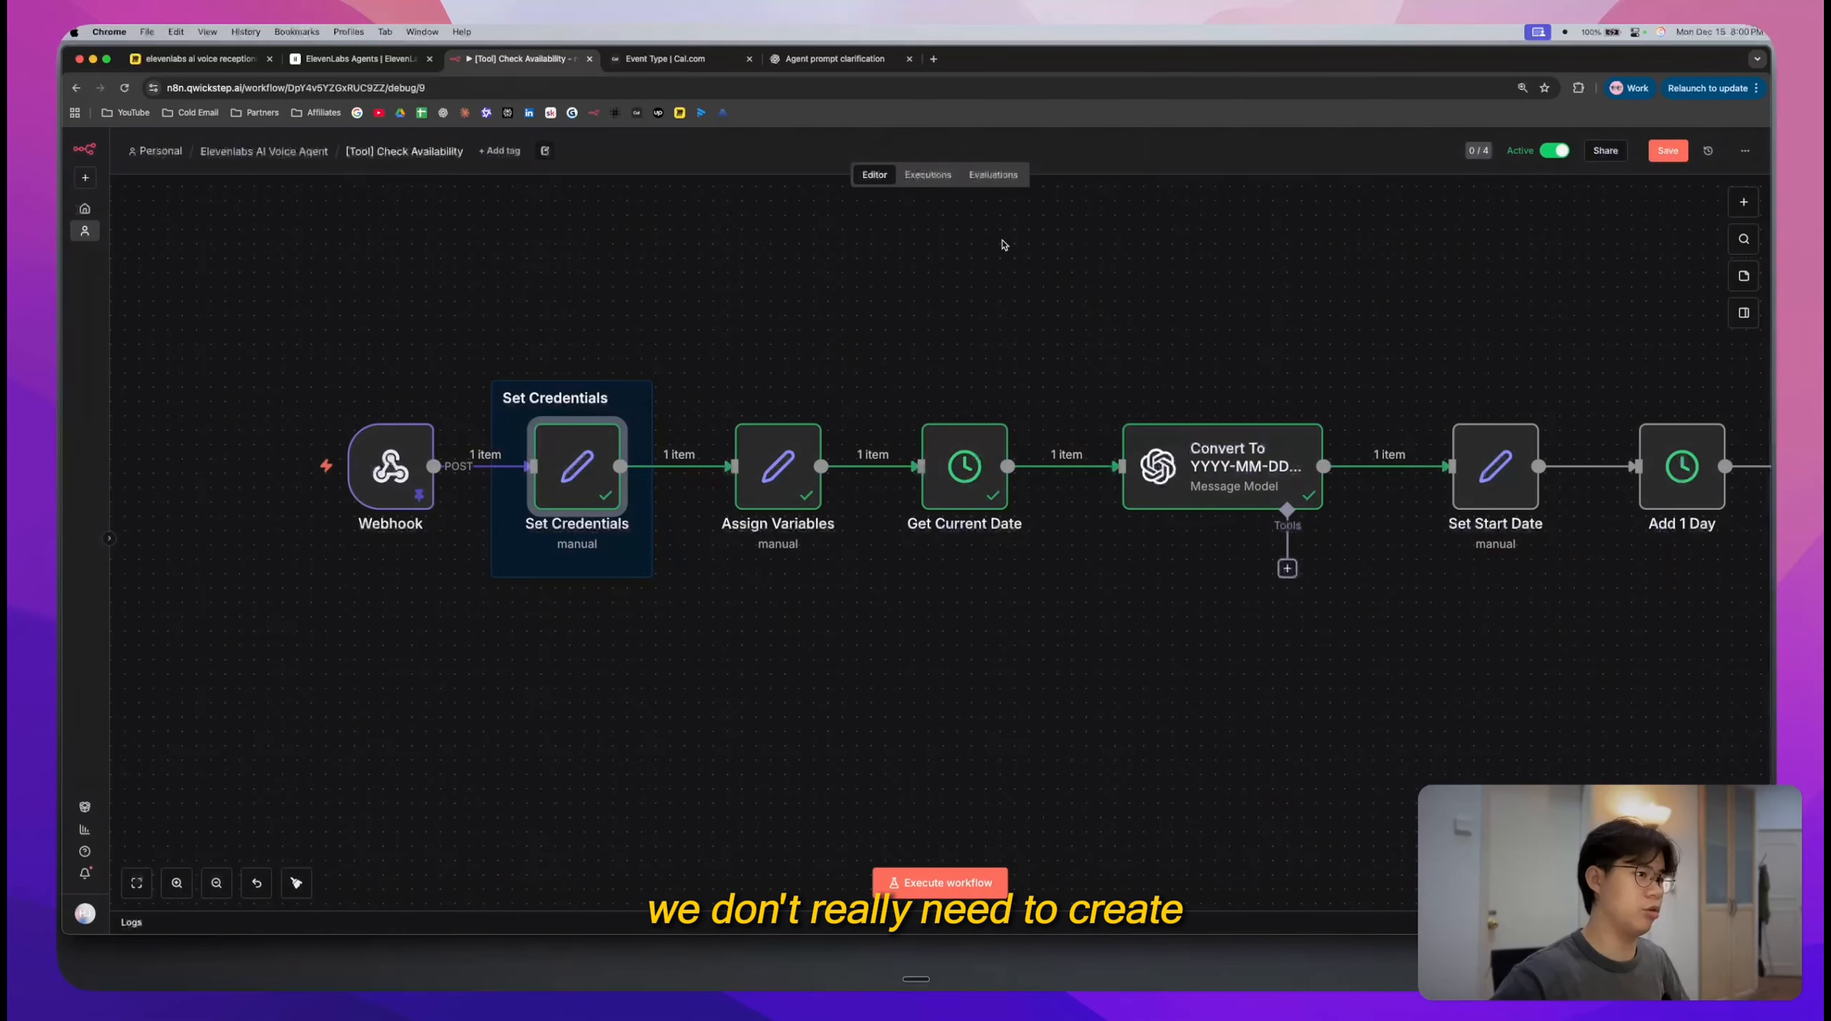
click(1661, 156)
click(86, 233)
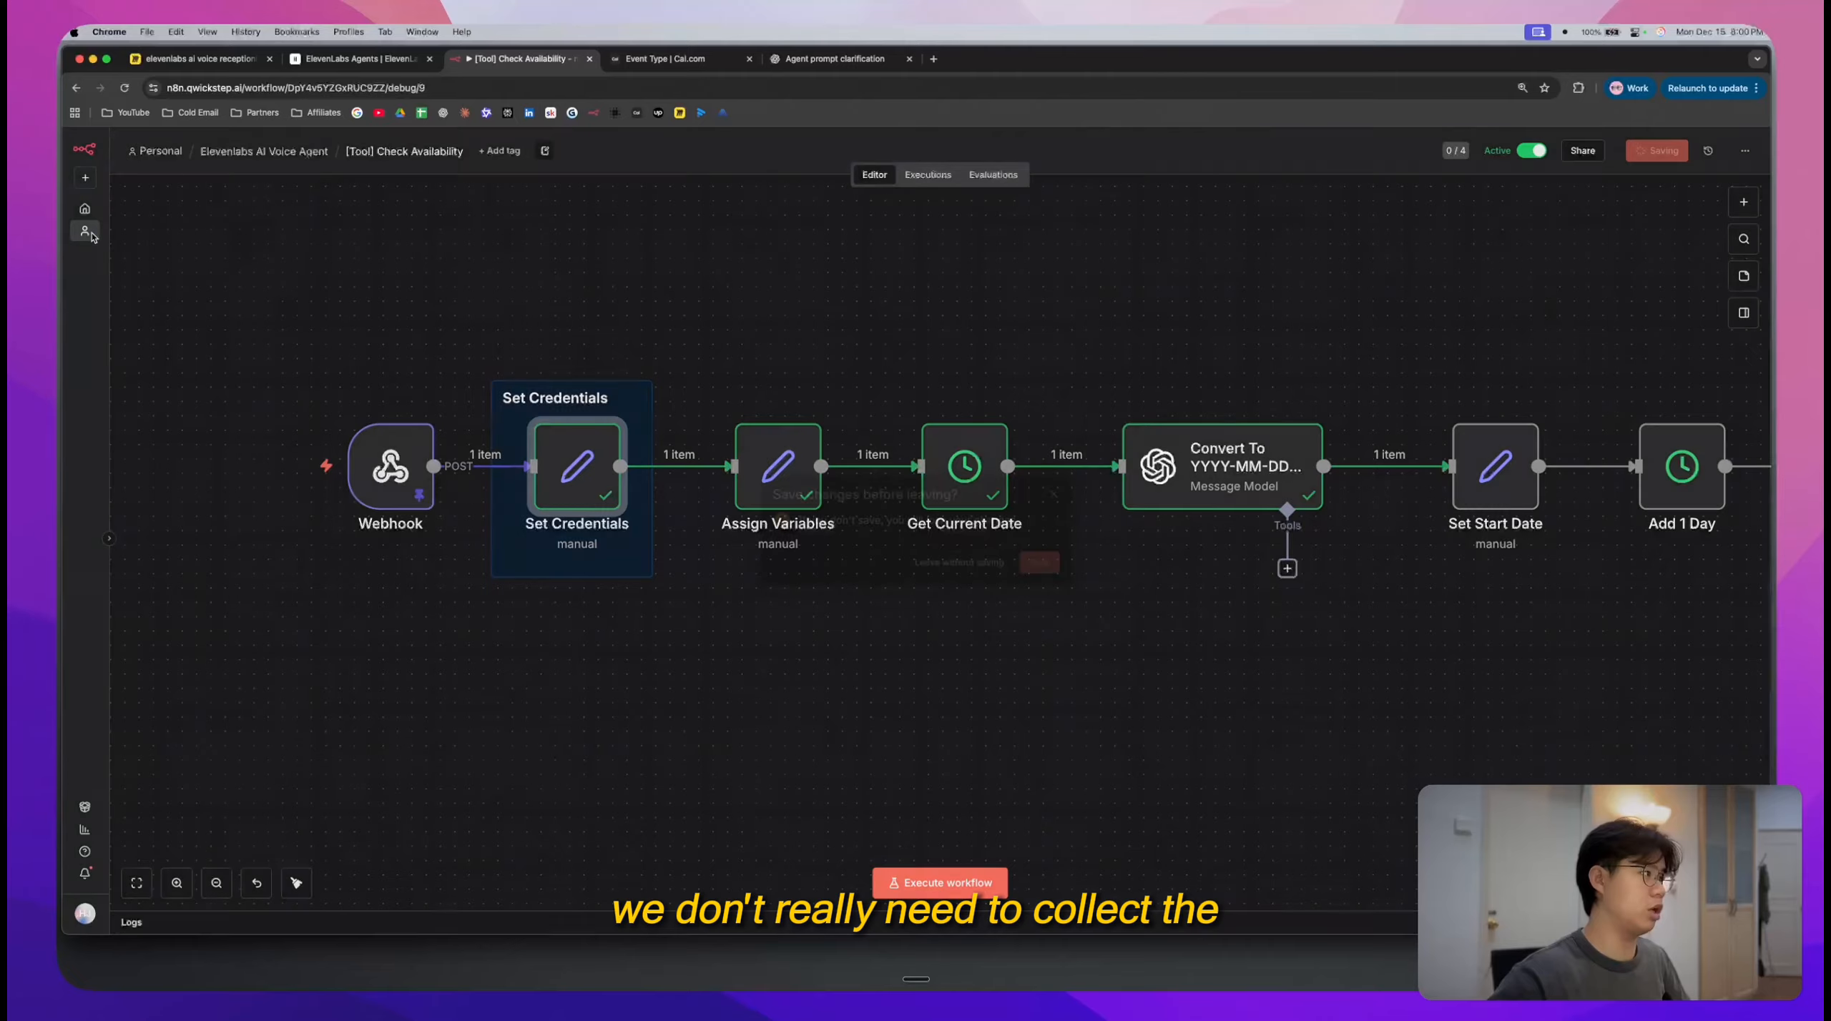
click(999, 563)
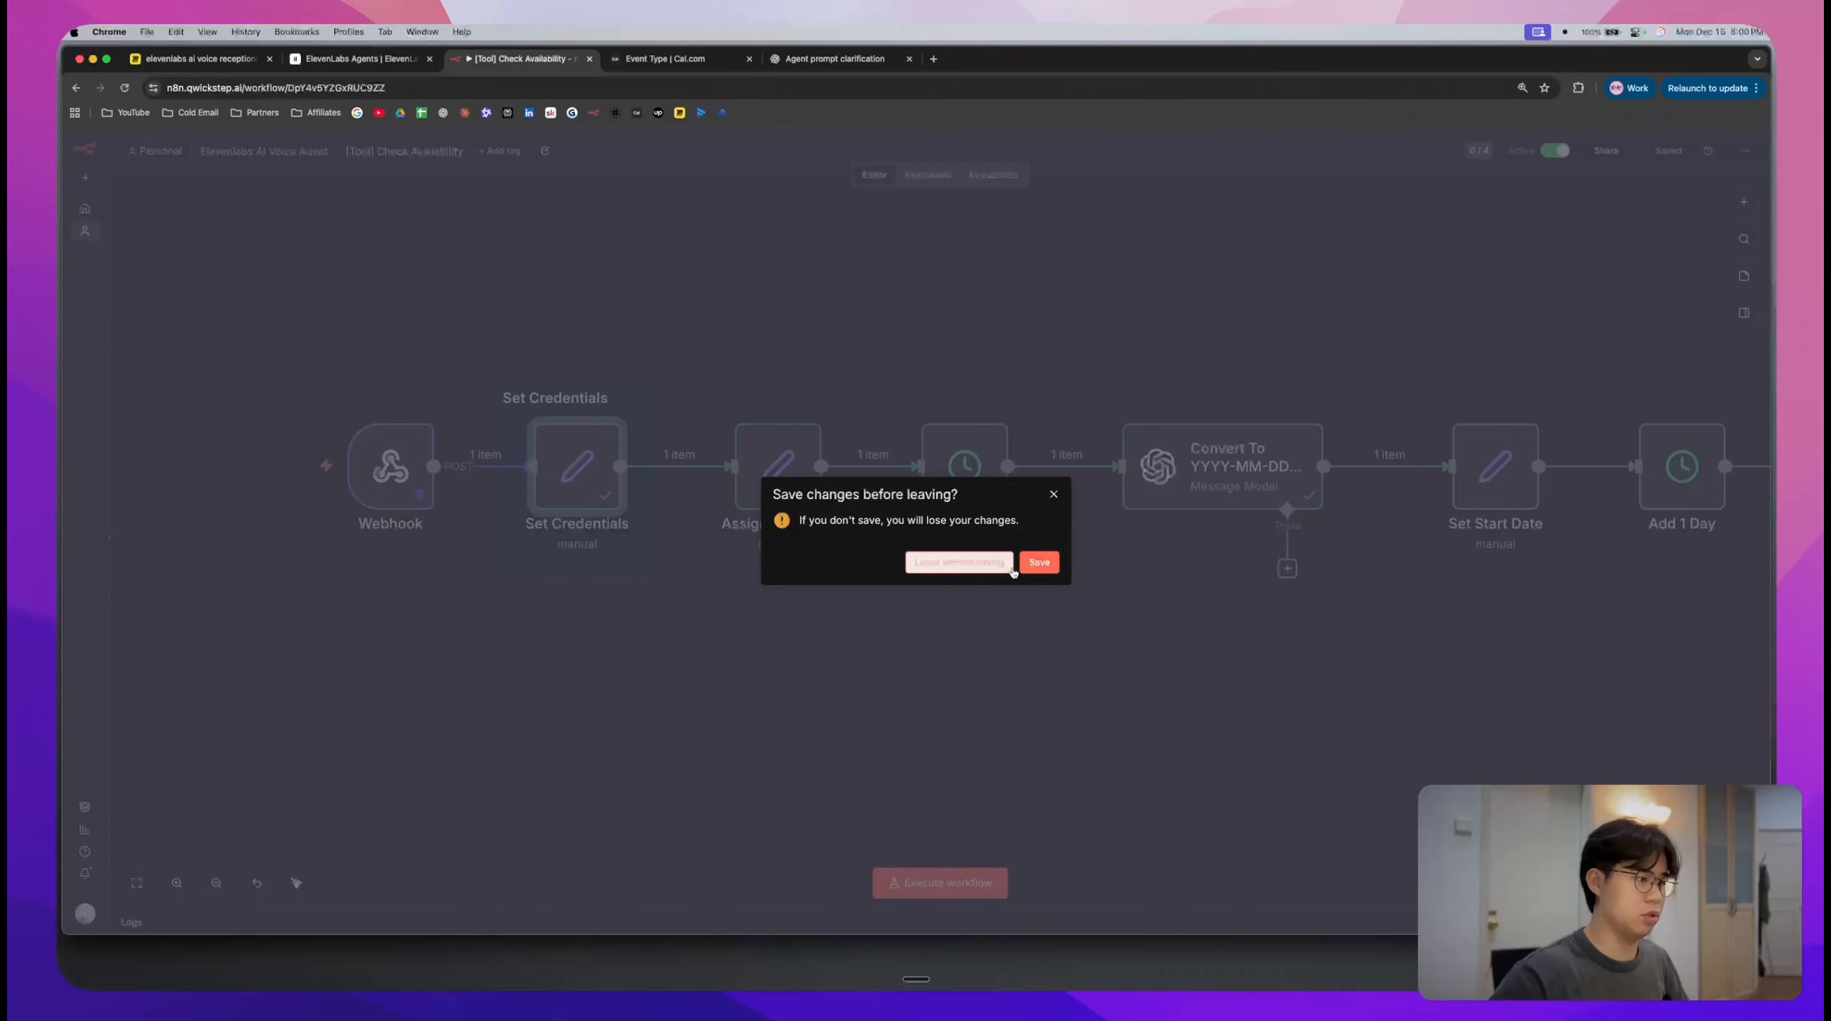
click(959, 562)
click(85, 230)
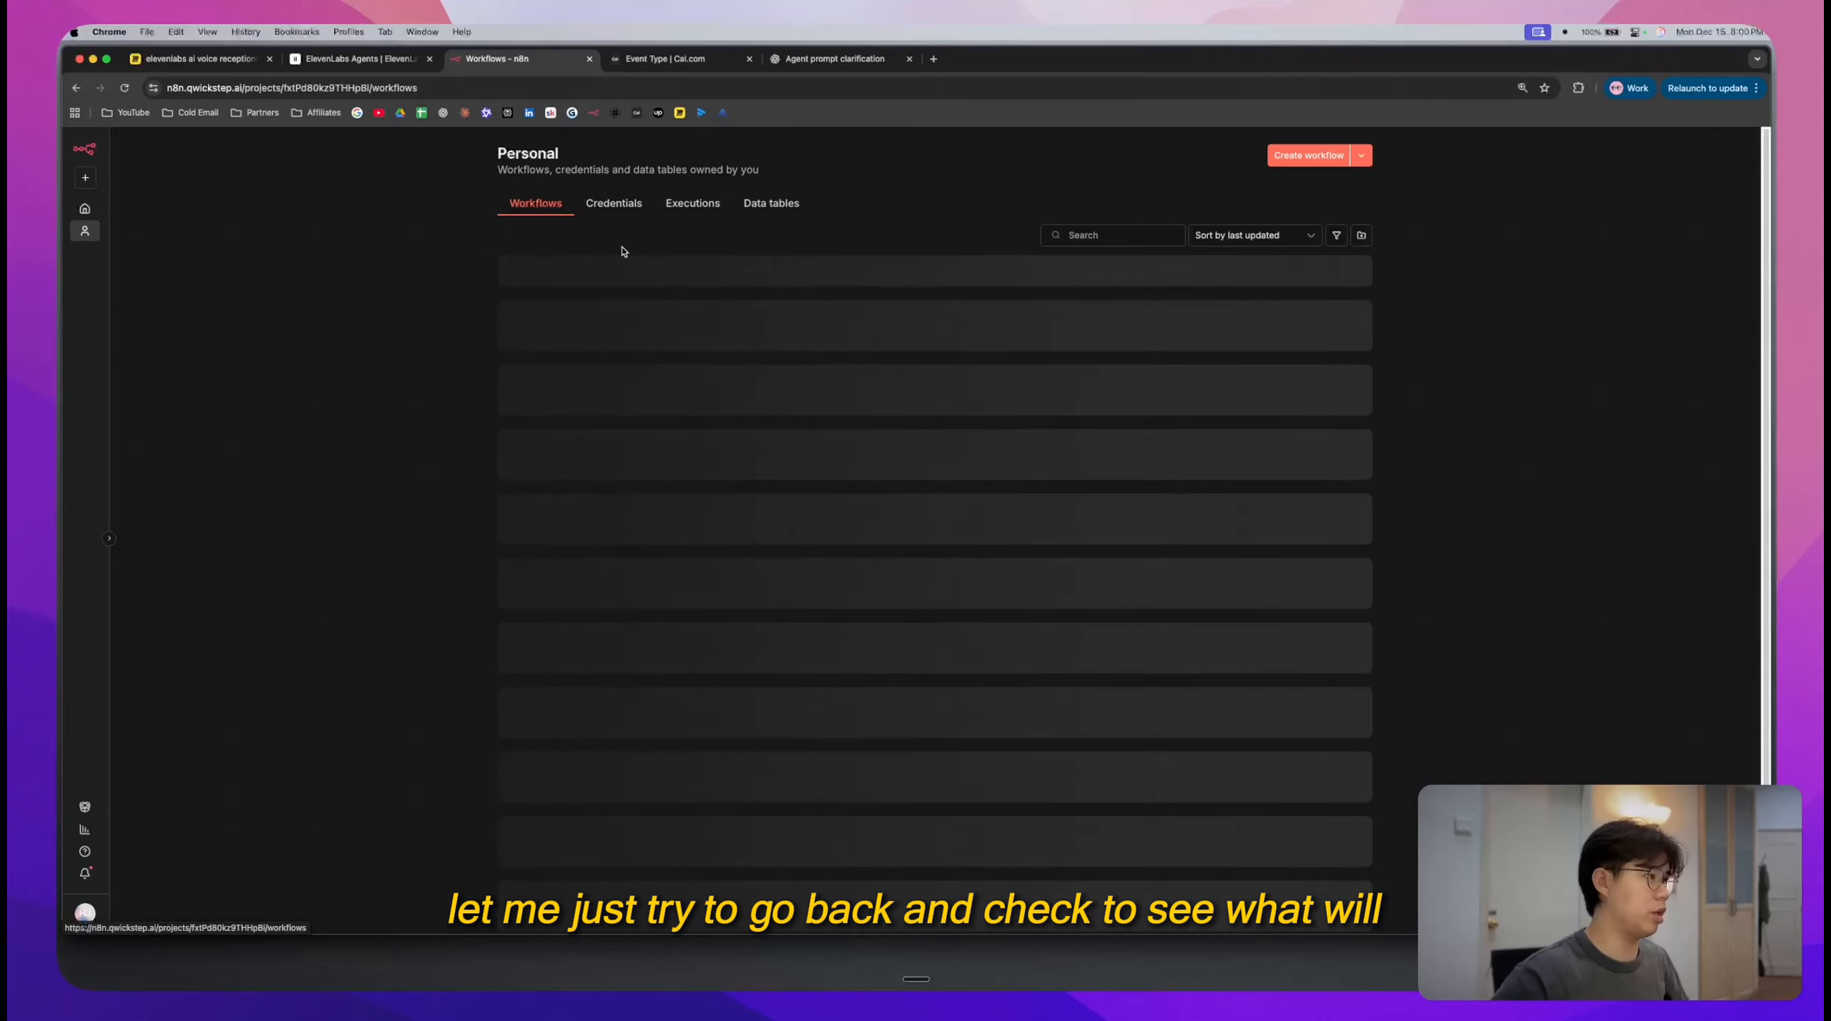
- Open the Book Appointment workflow in the Elevenlabs AI Voice Agent folder and review the fields set in its Assign Variables node
click(618, 289)
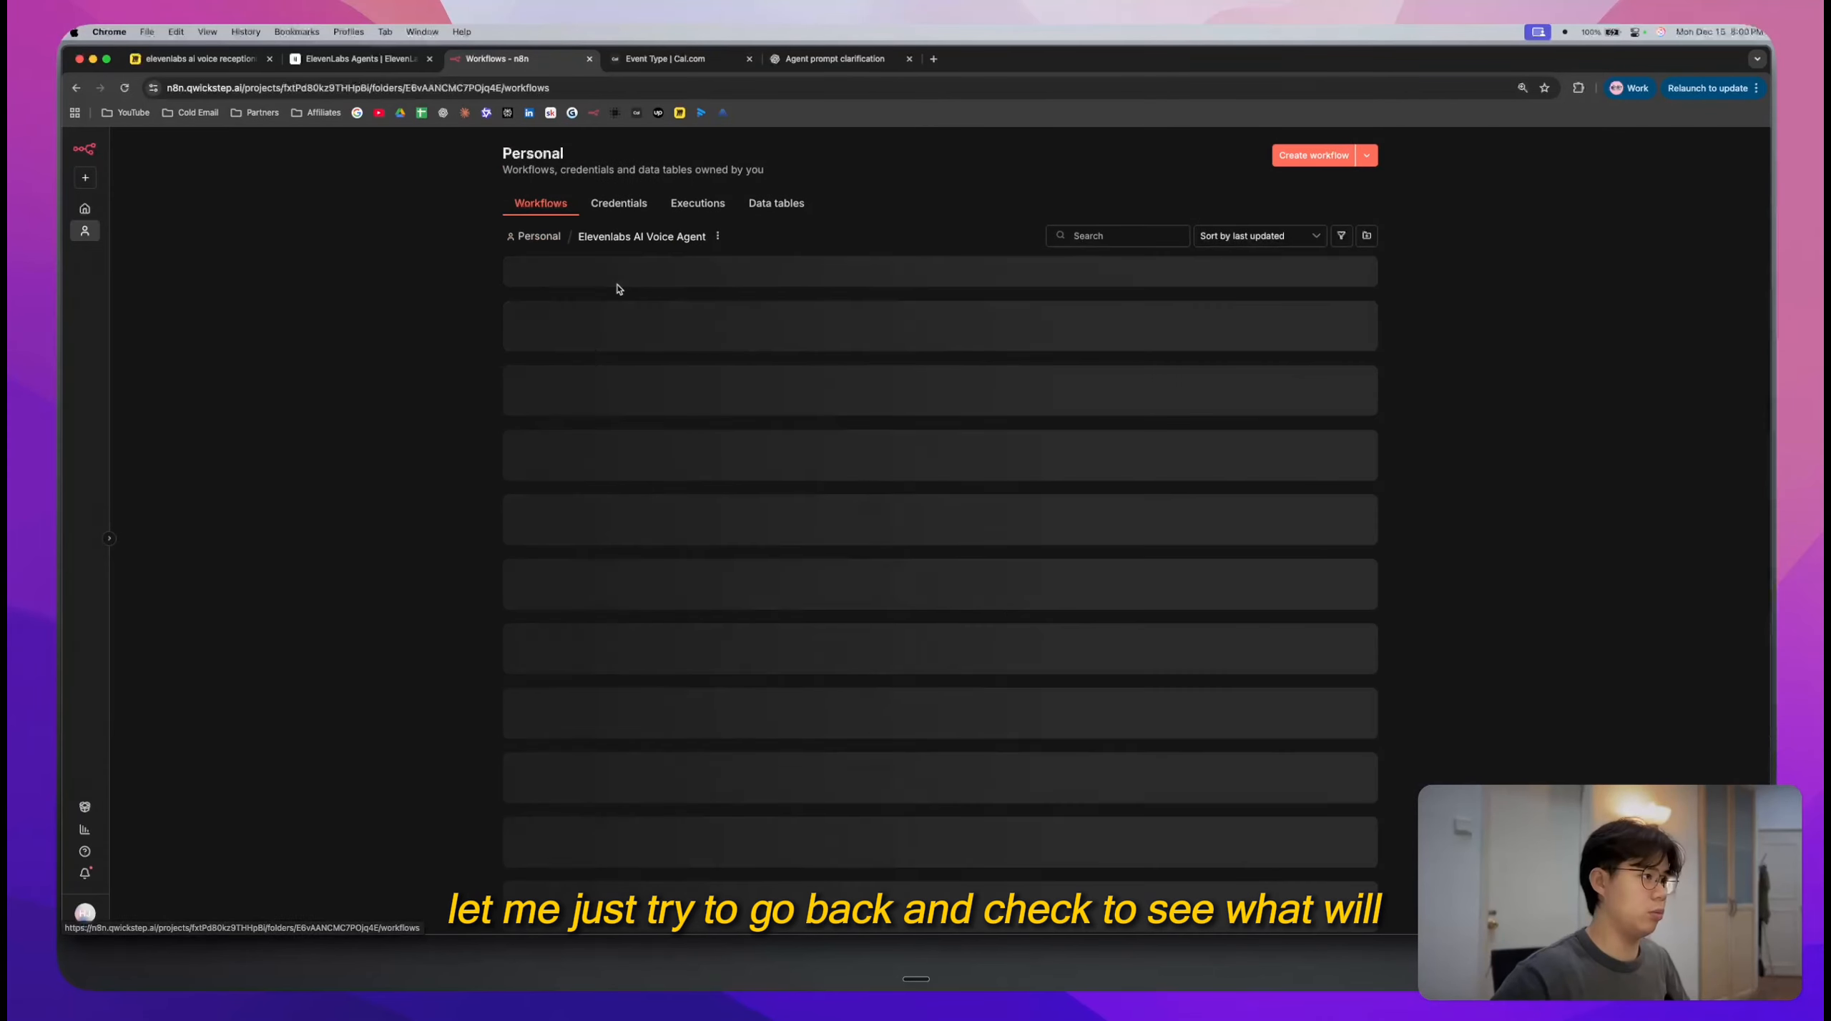
click(583, 289)
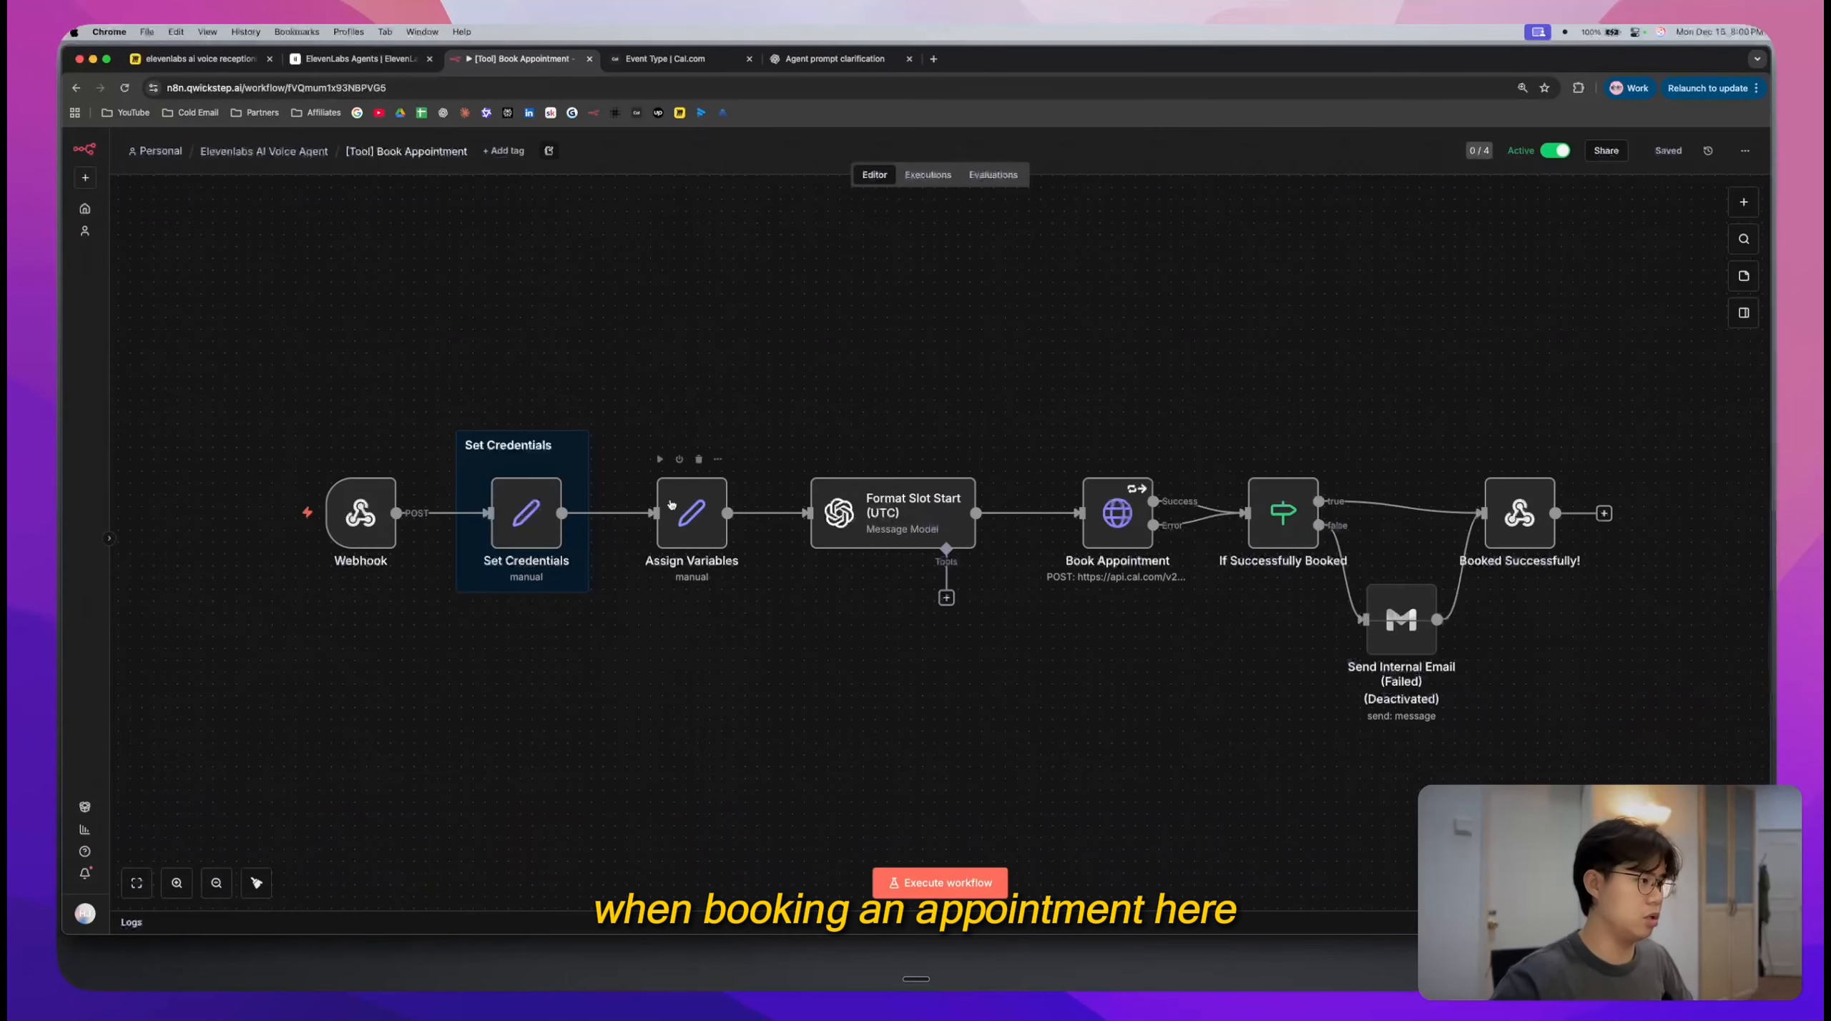
double_click(671, 505)
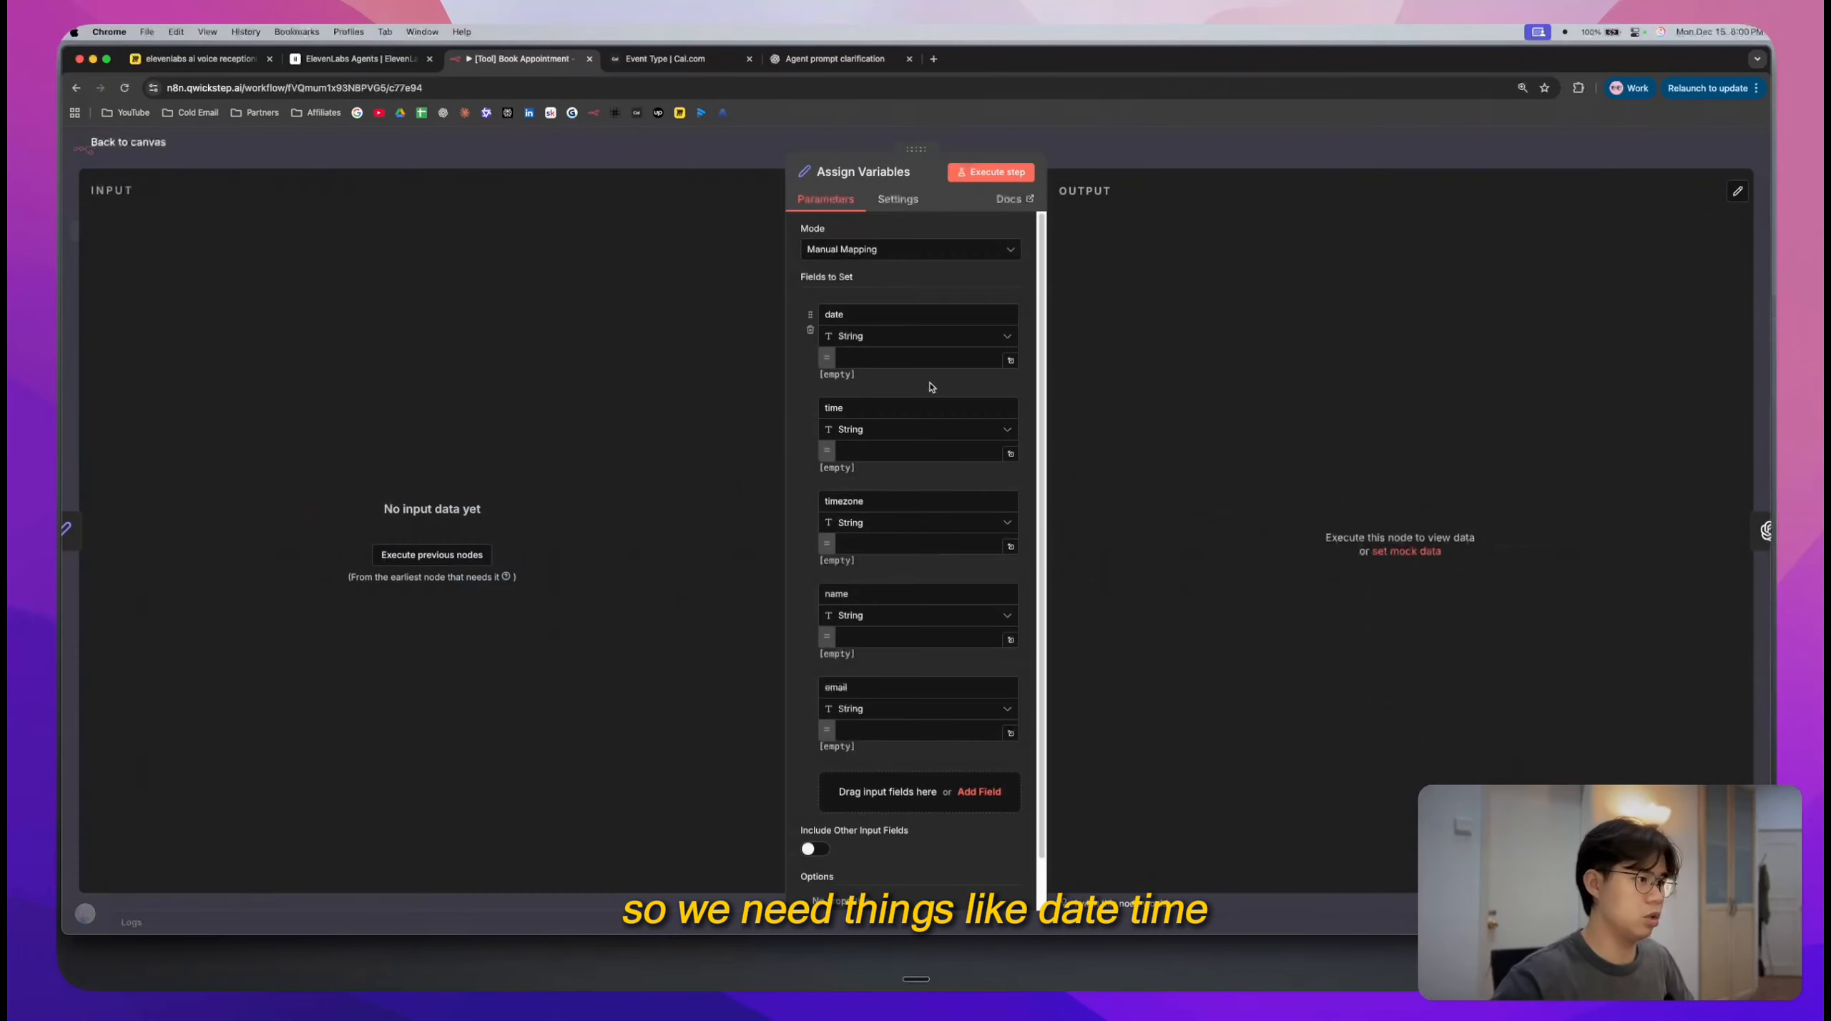
scroll(960, 451, up, 5)
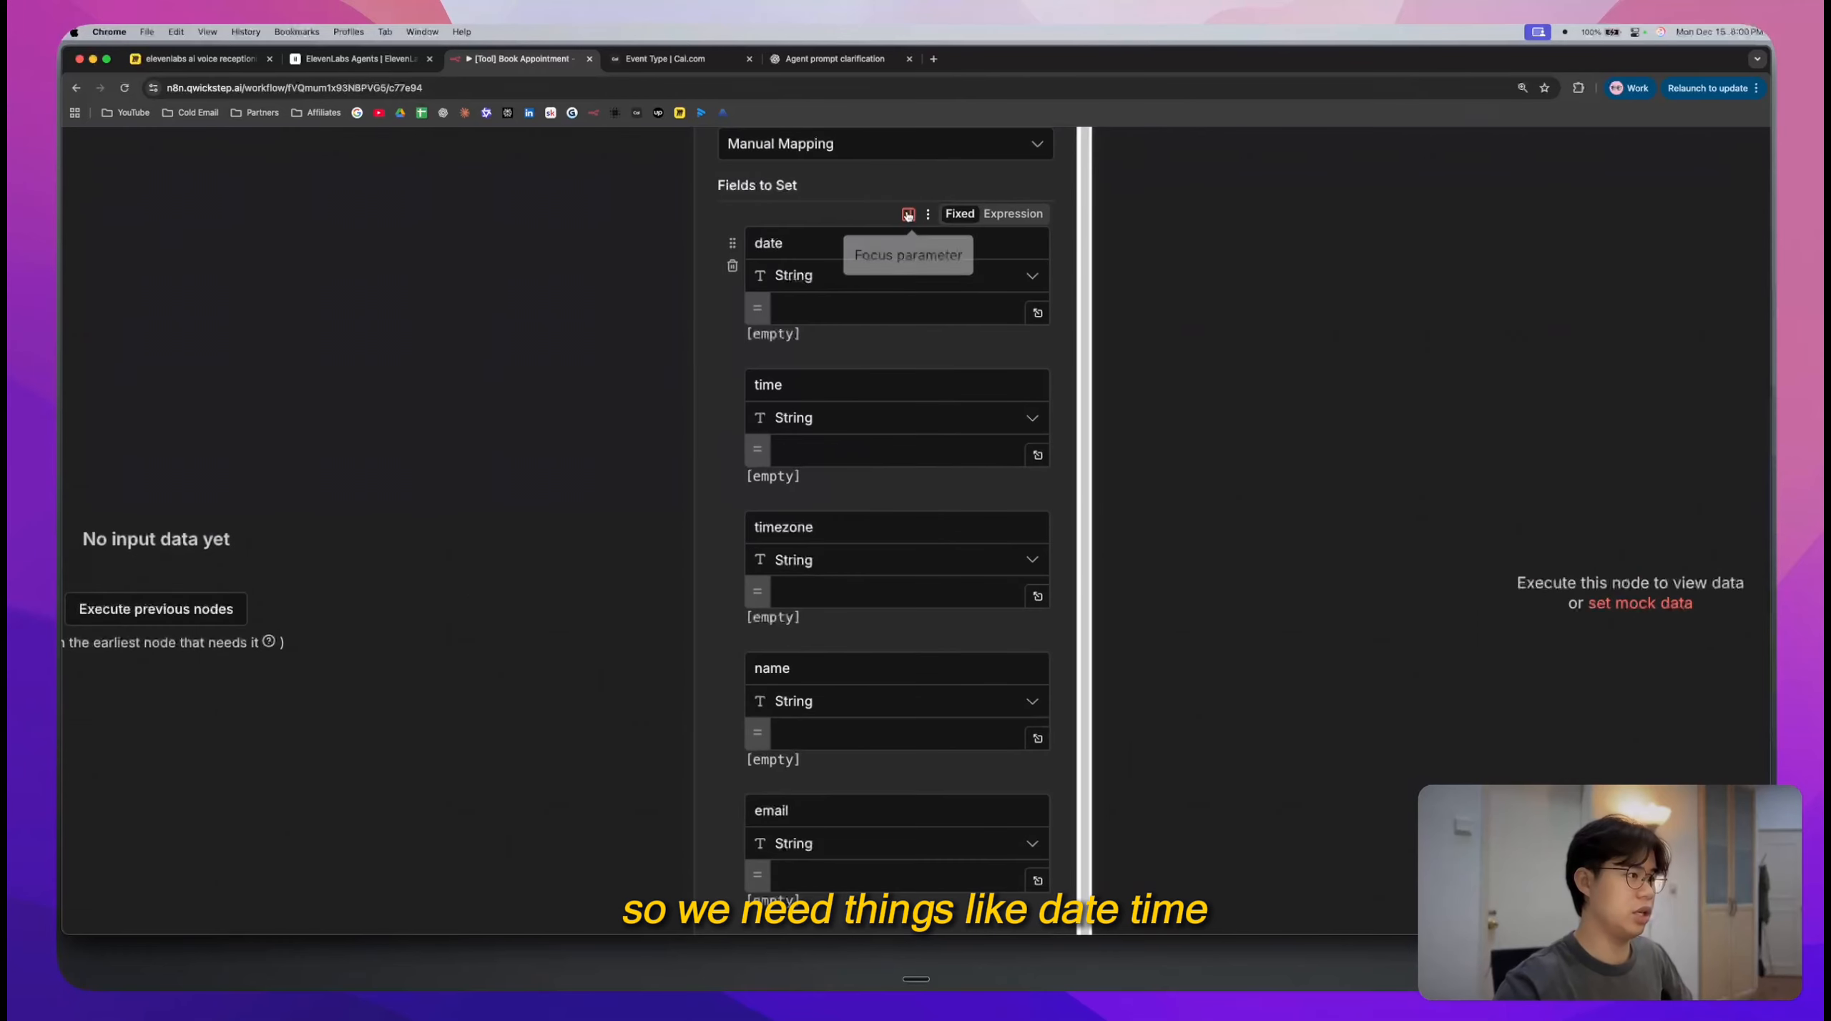
scroll(762, 444, down, 1)
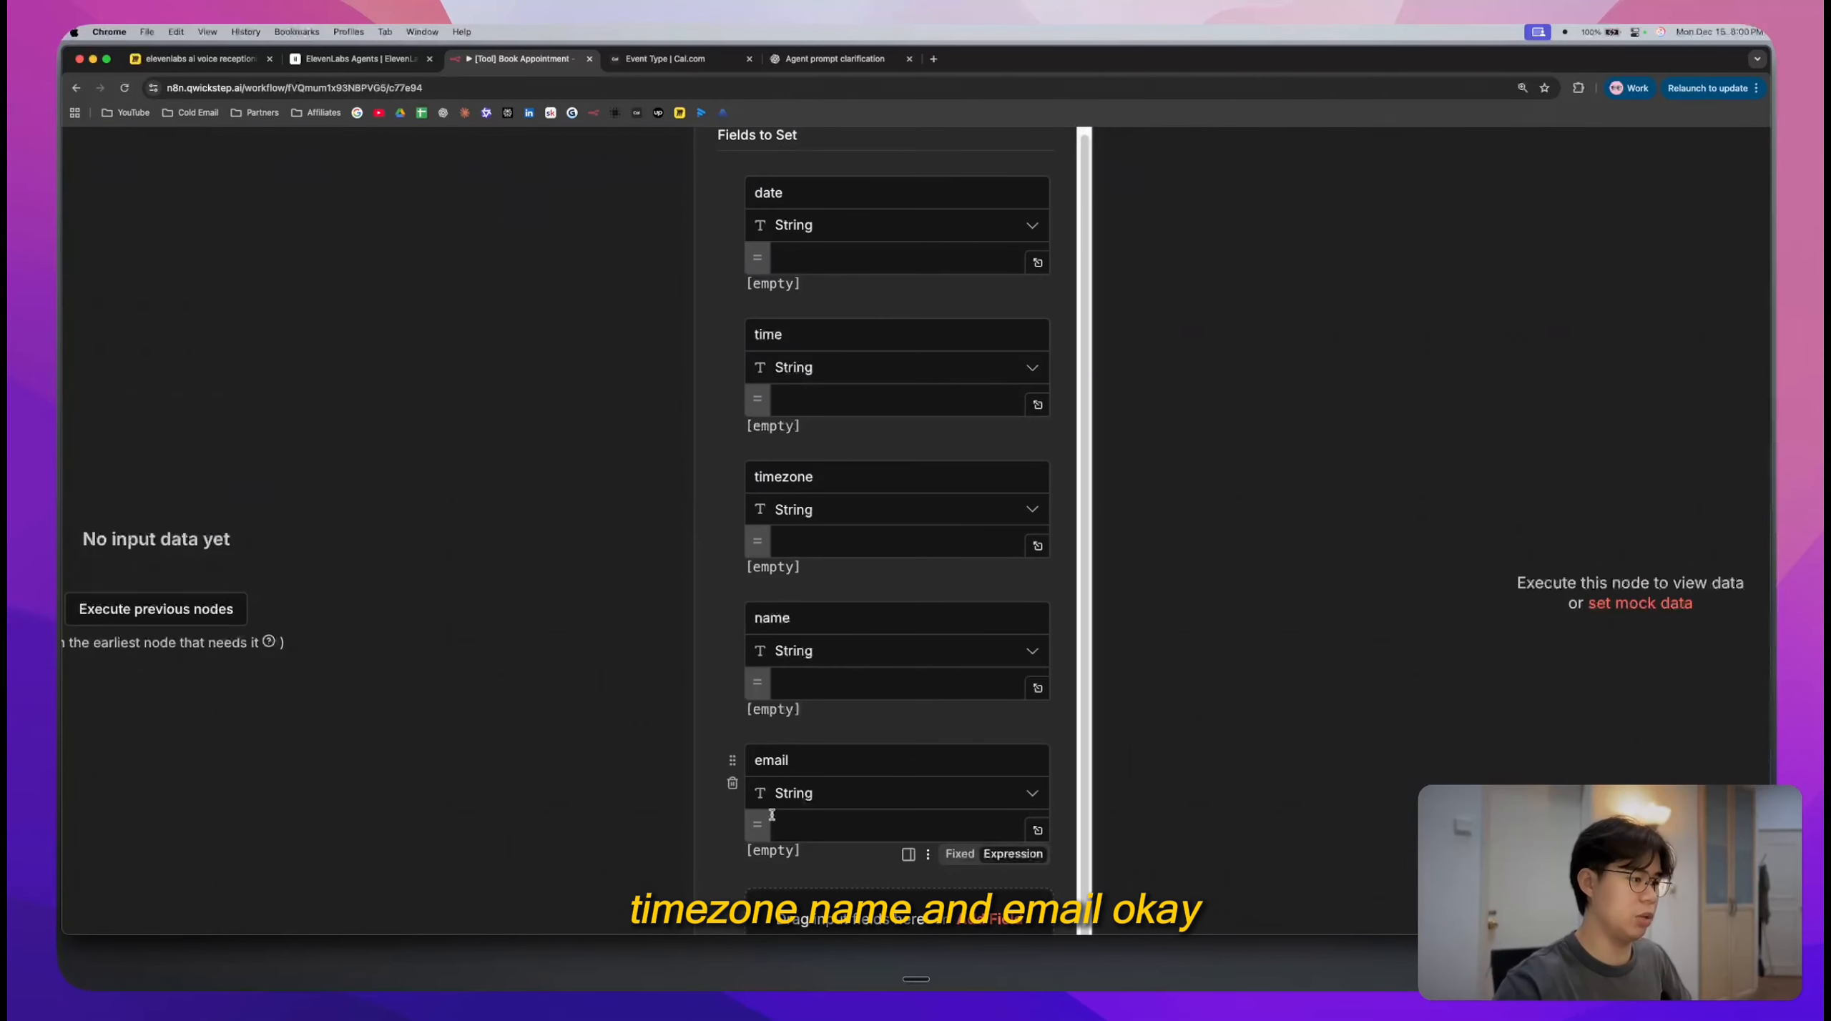
scroll(769, 743, down, 5)
scroll(772, 815, down, 3)
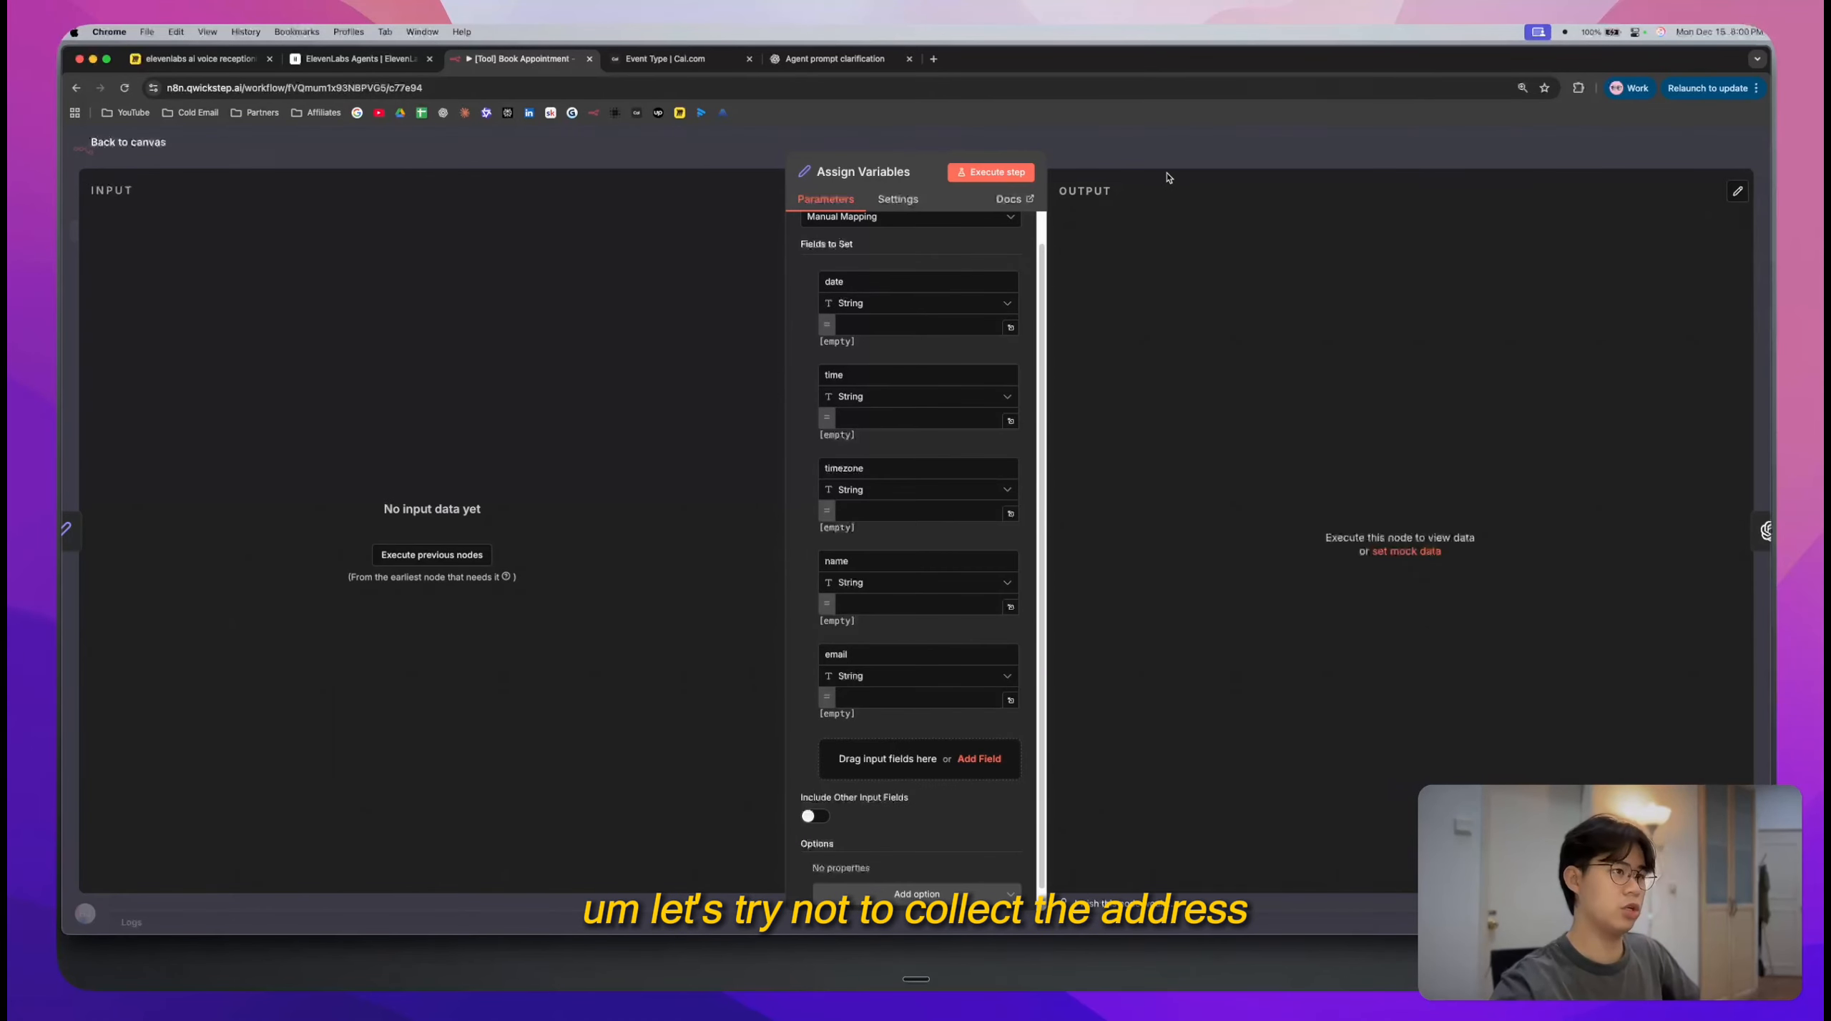
key(Escape)
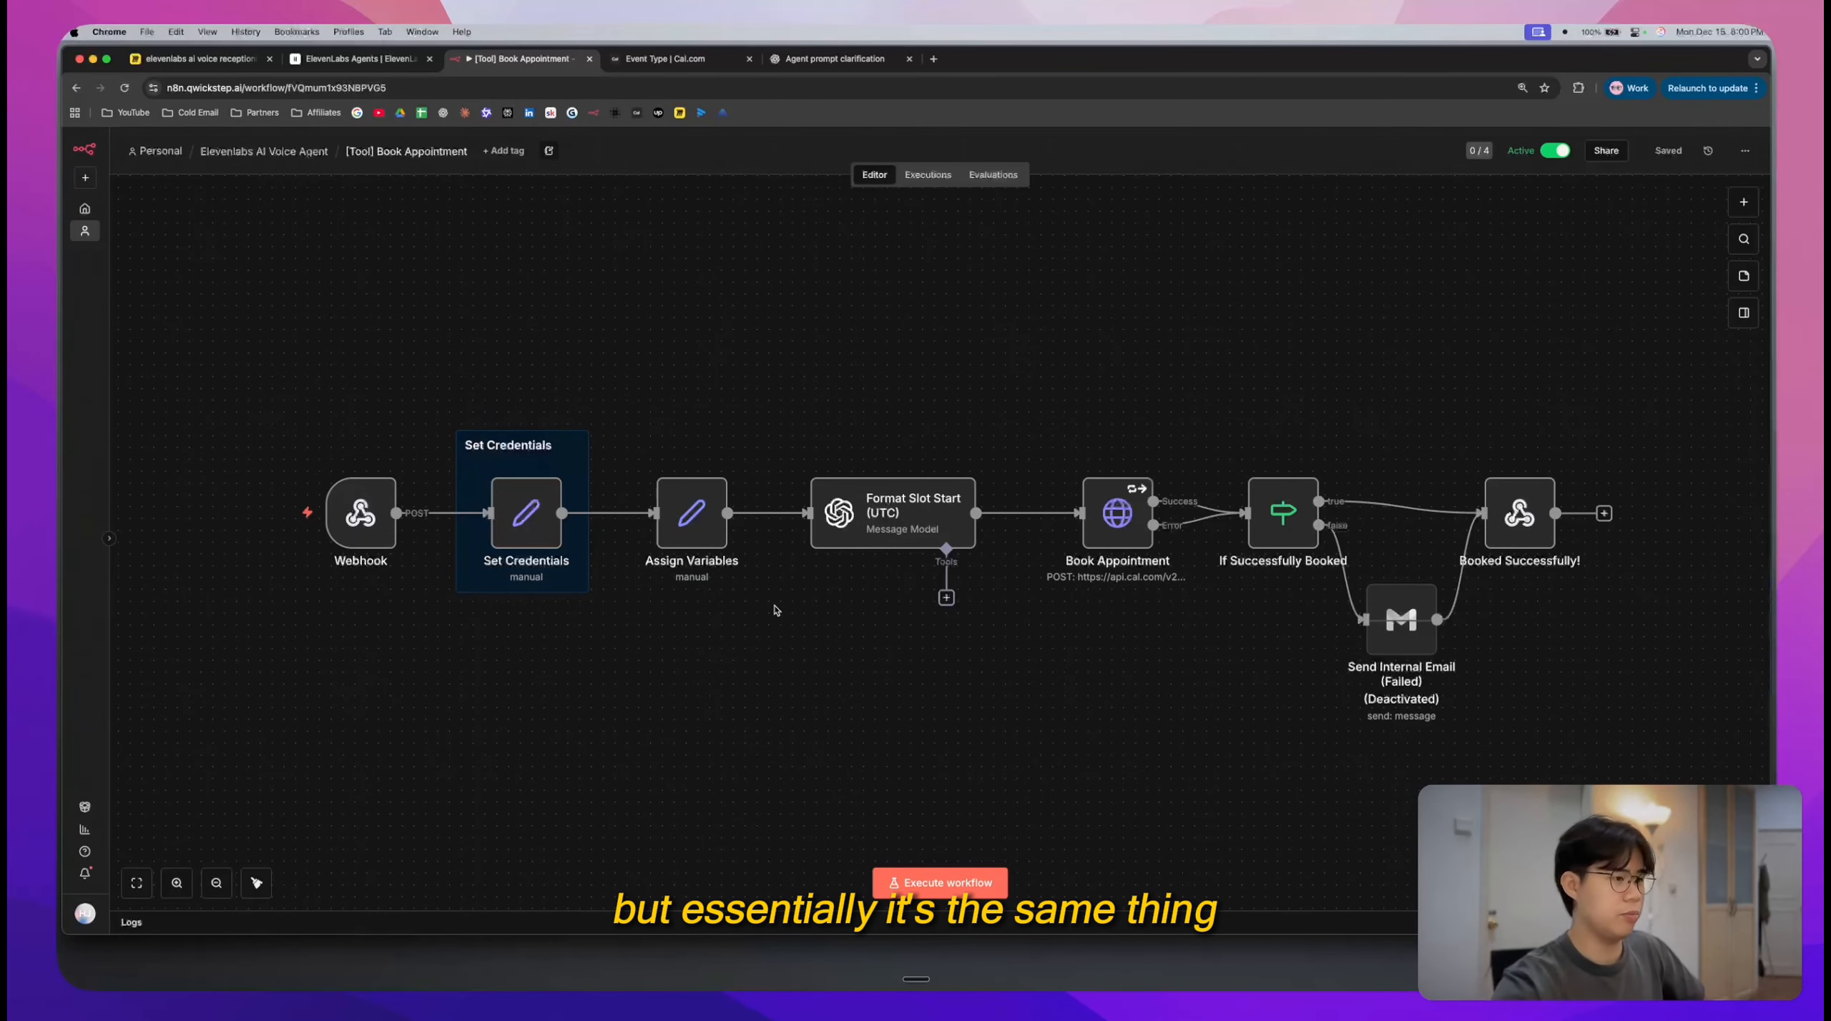
- Leave Book Appointment, open the Check Availability workflow and switch to the Cal.com event type
click(76, 87)
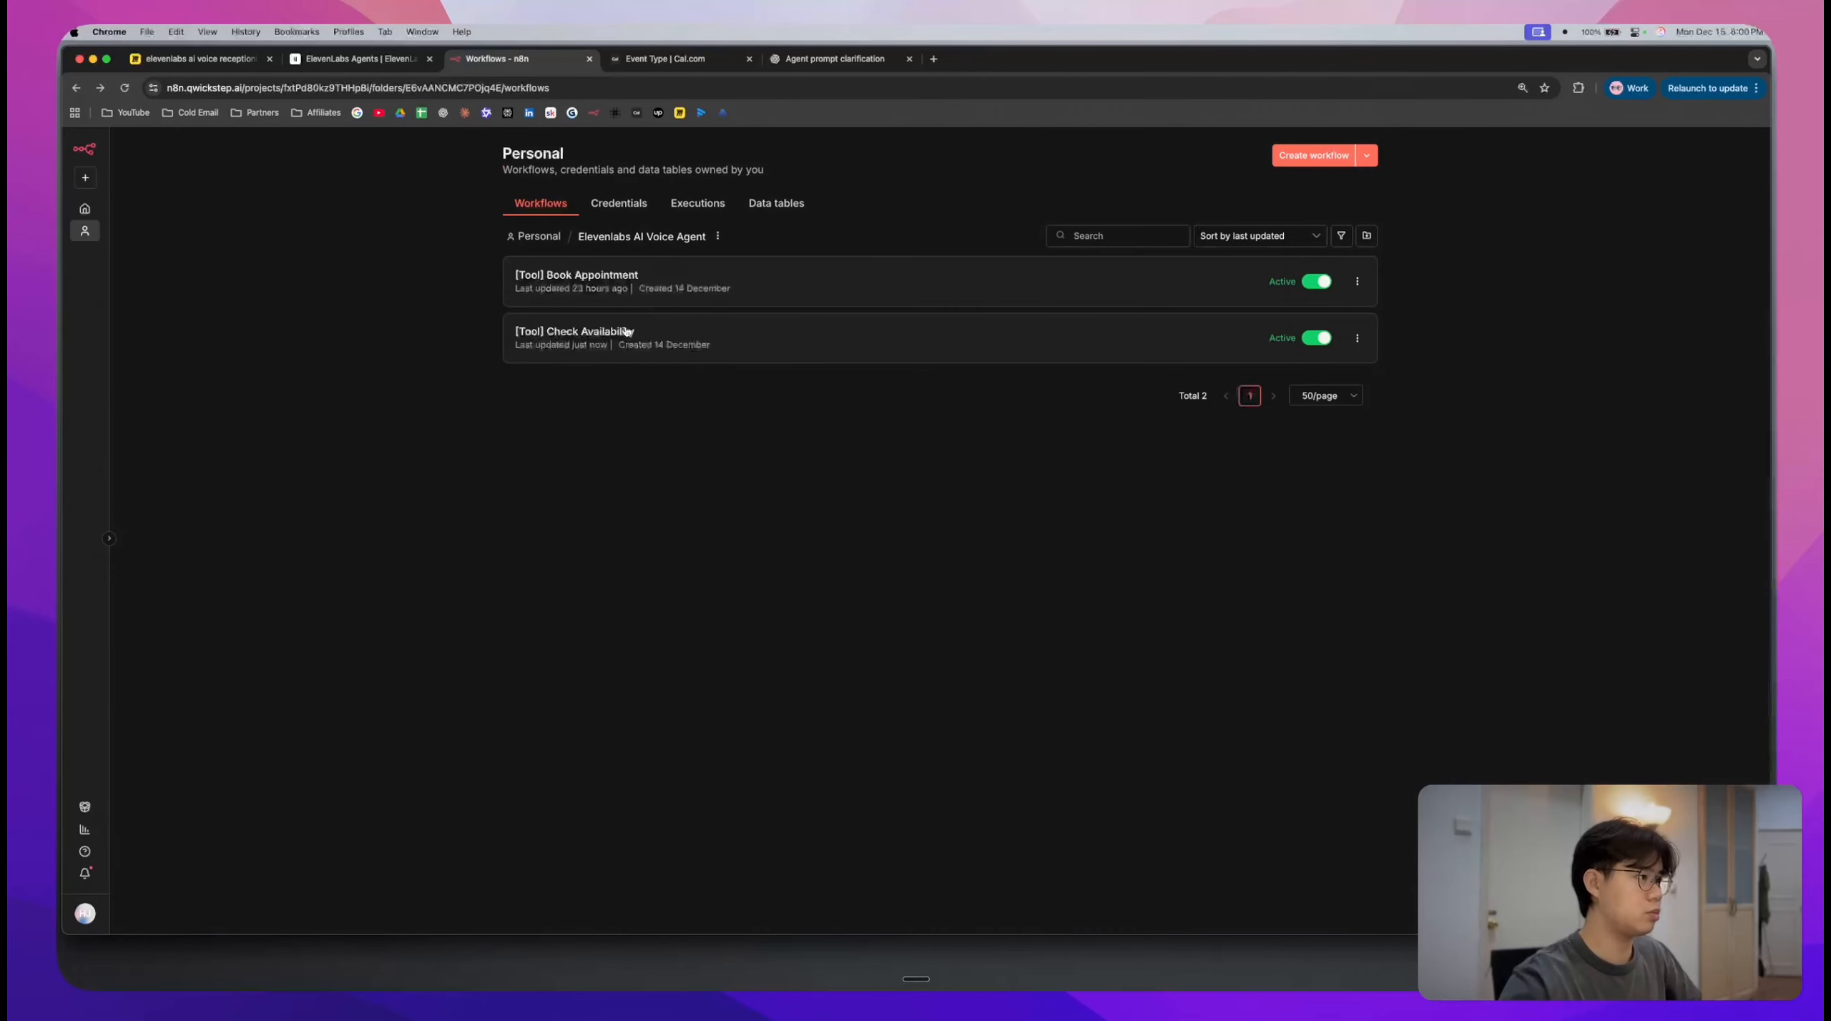
click(627, 331)
click(693, 60)
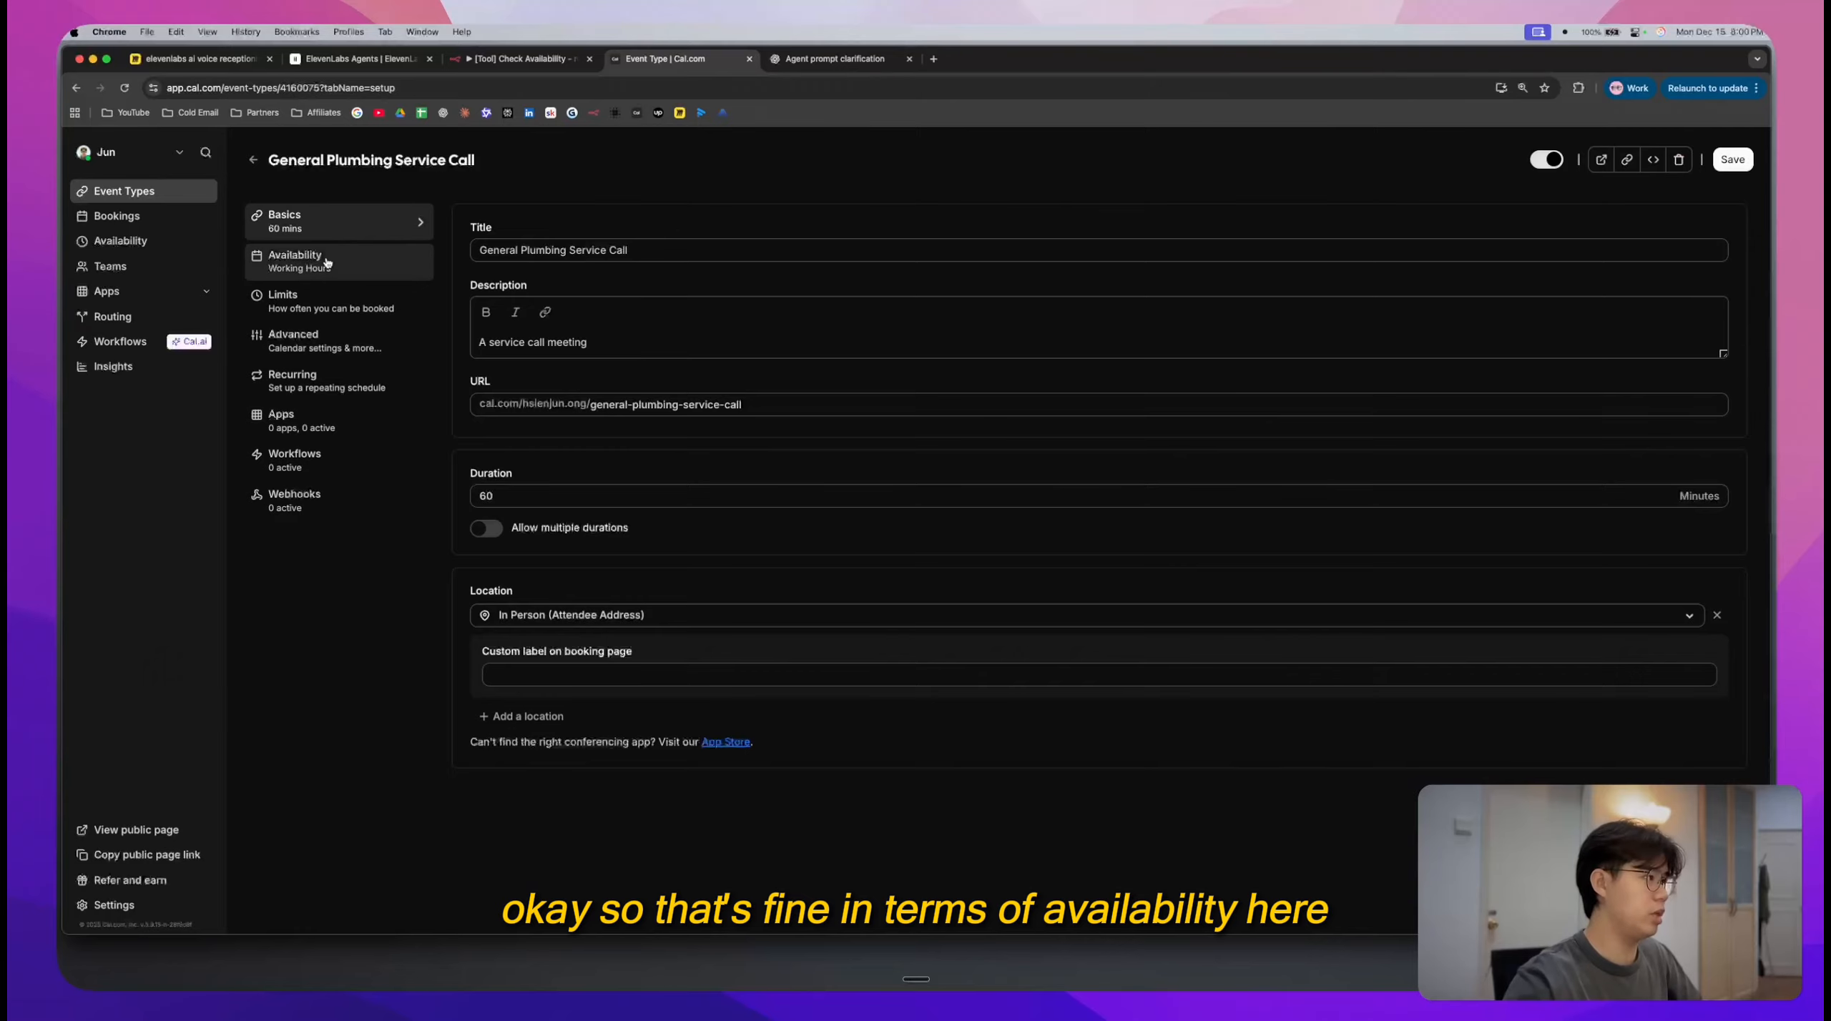
- Review the availability schedule and the limits, including minimum notice and buffer times, of the General Plumbing Service Call event
click(404, 259)
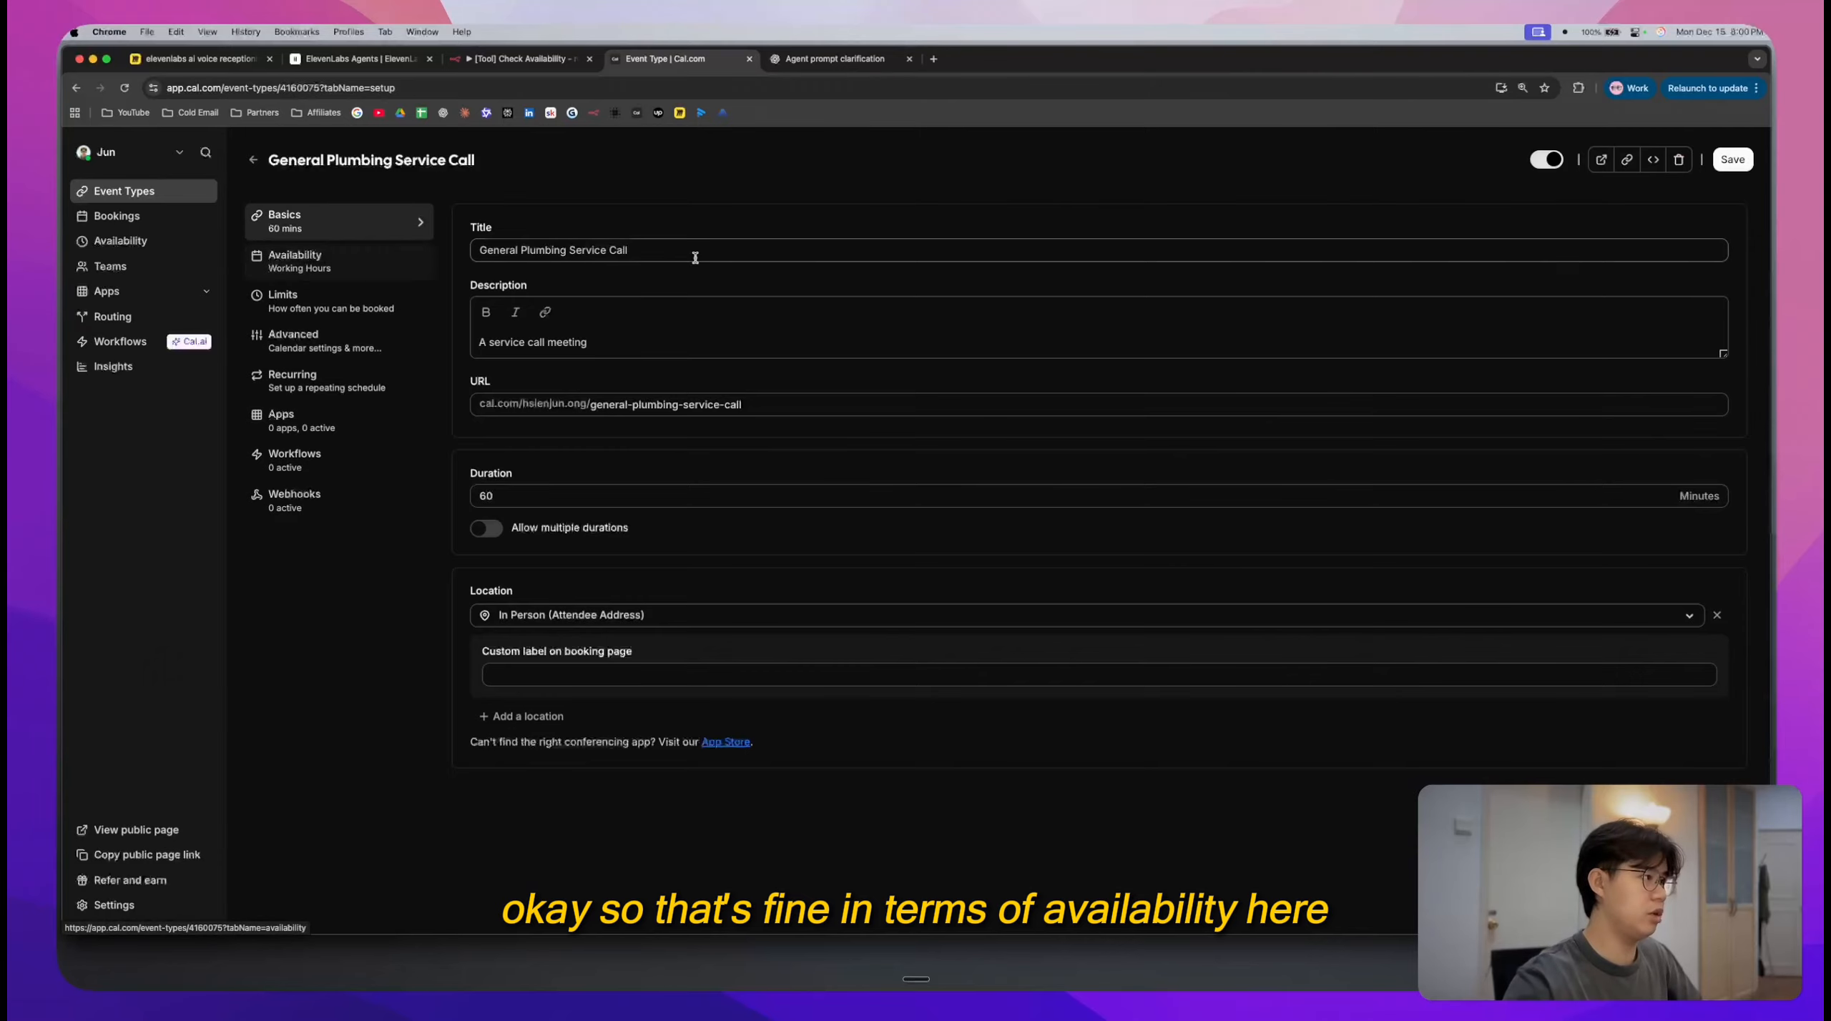
click(748, 256)
click(738, 296)
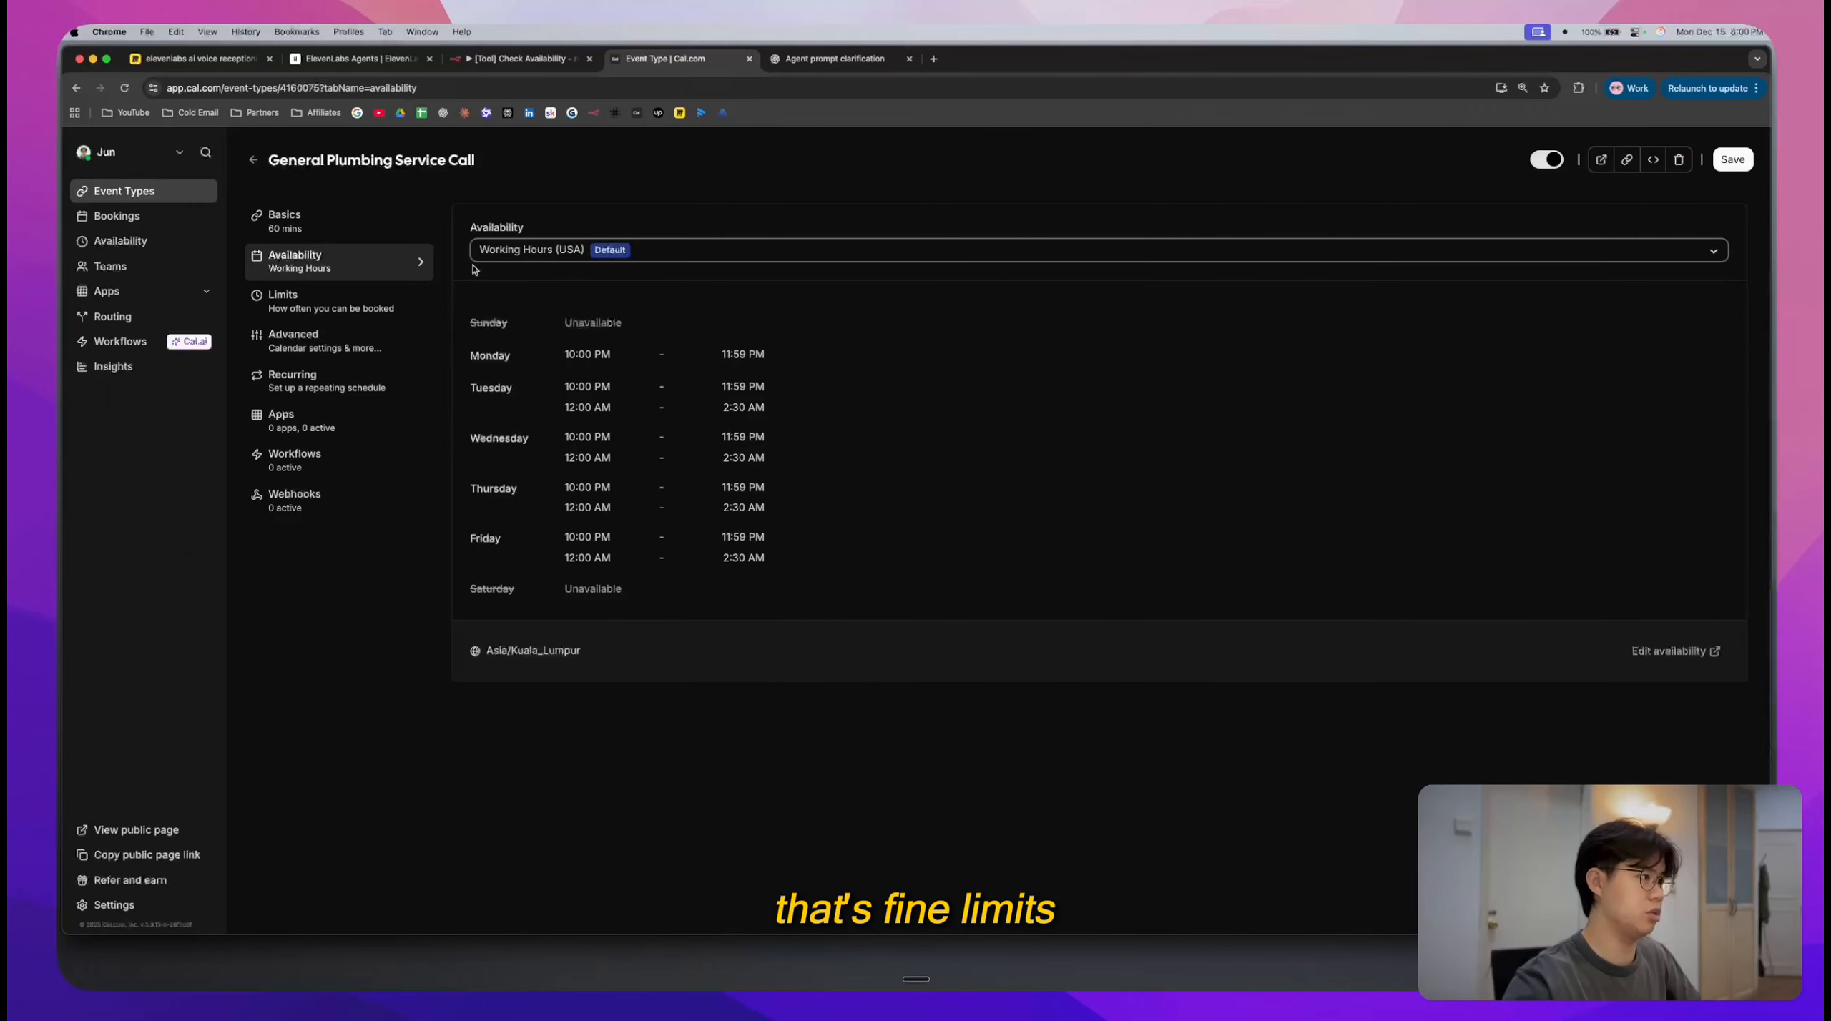
click(411, 300)
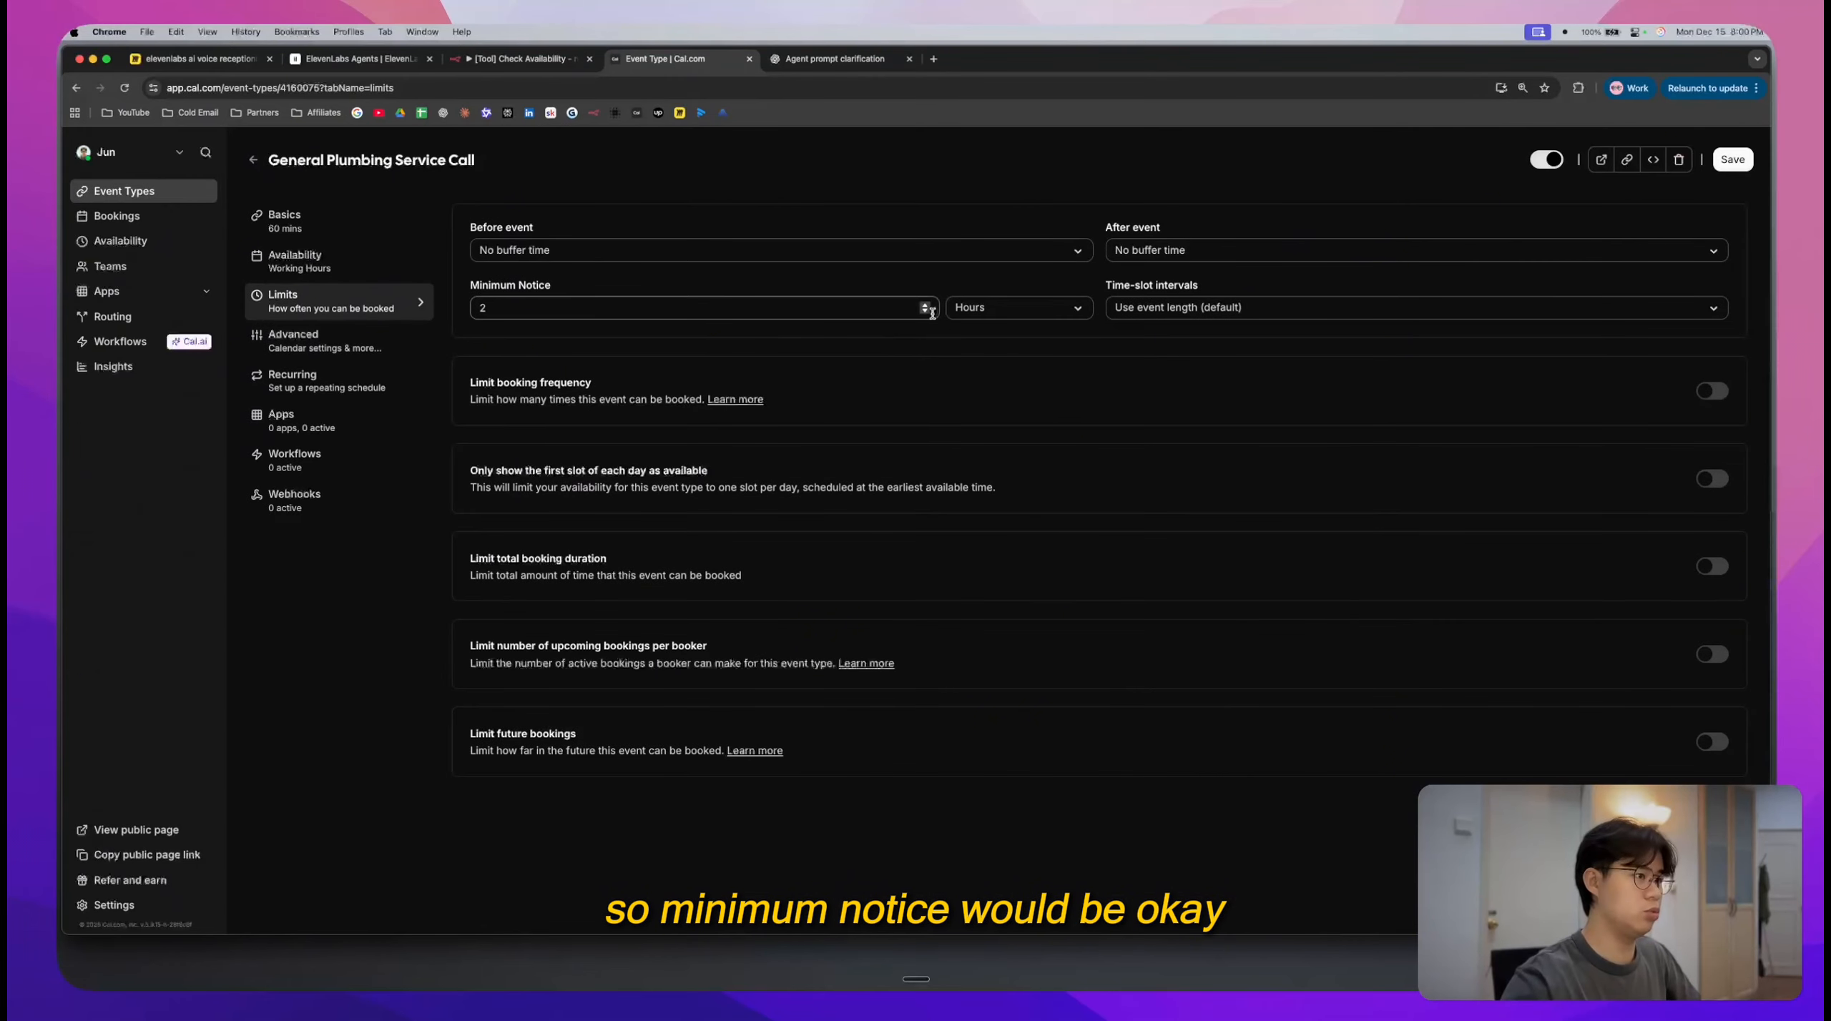
click(1014, 306)
click(831, 351)
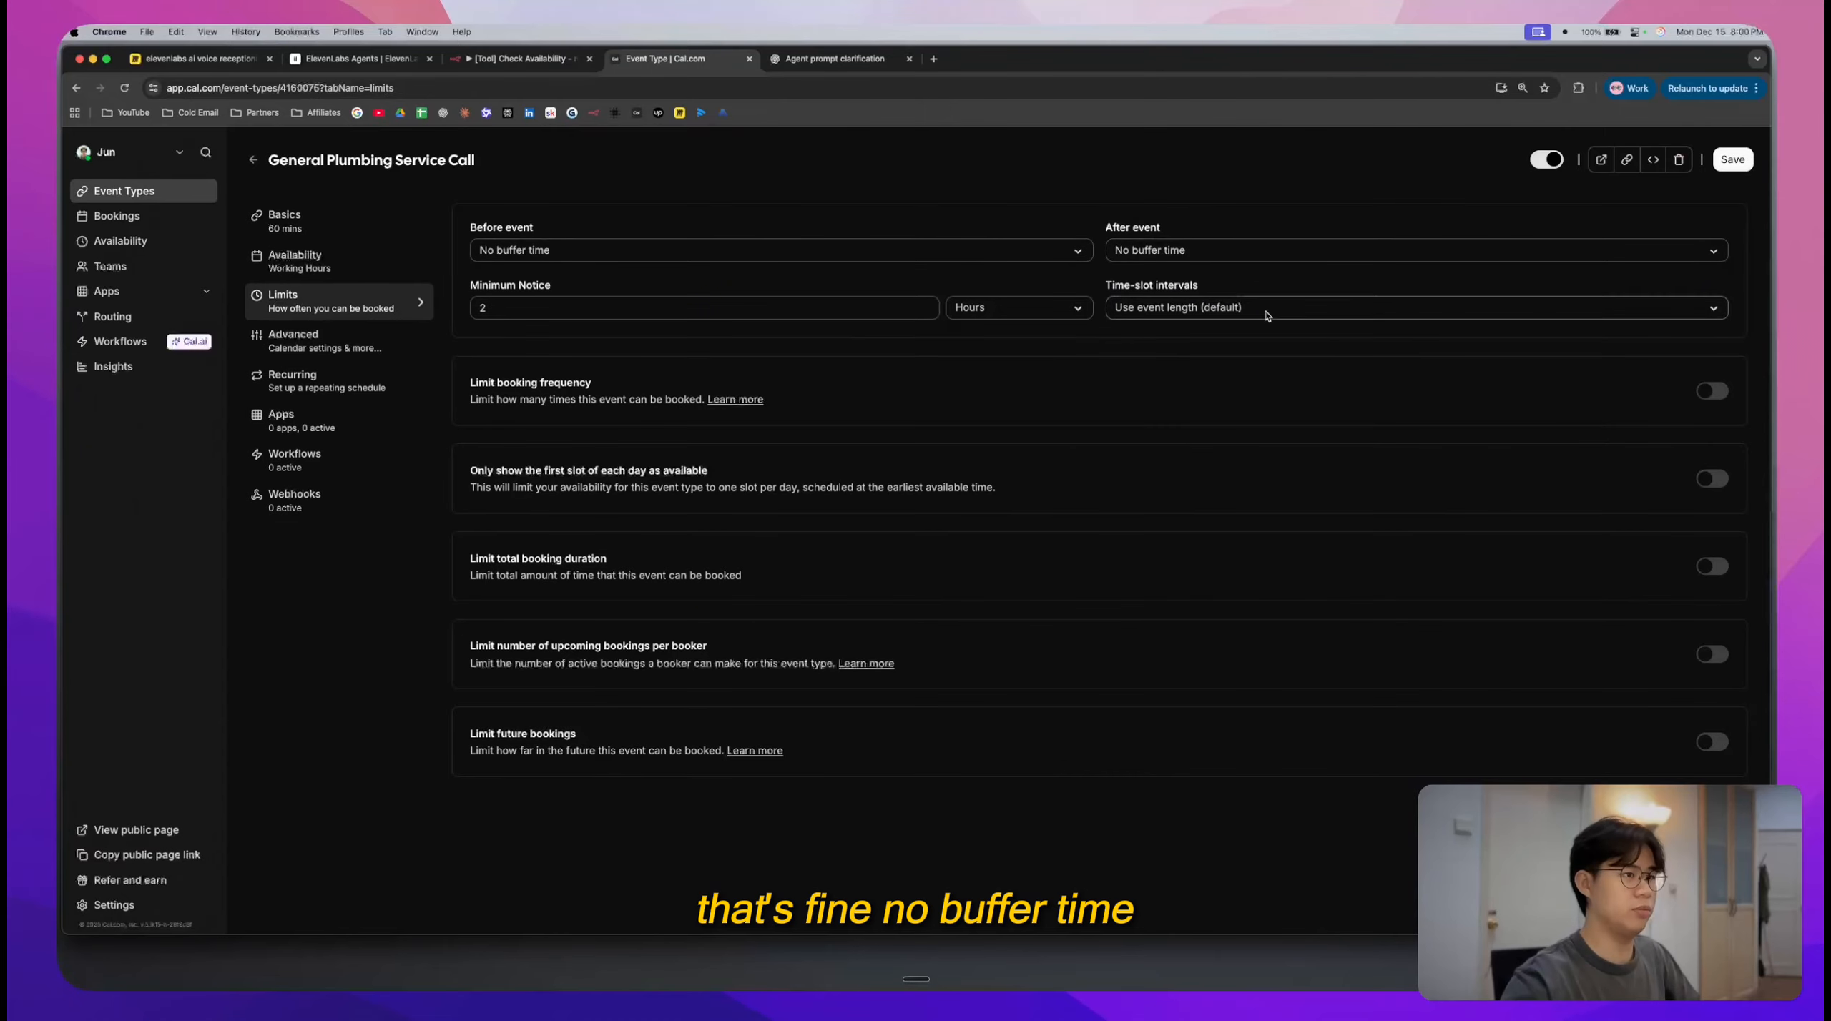
- Review the event type's advanced settings, including its calendar, organizer, layout and booking questions
click(317, 336)
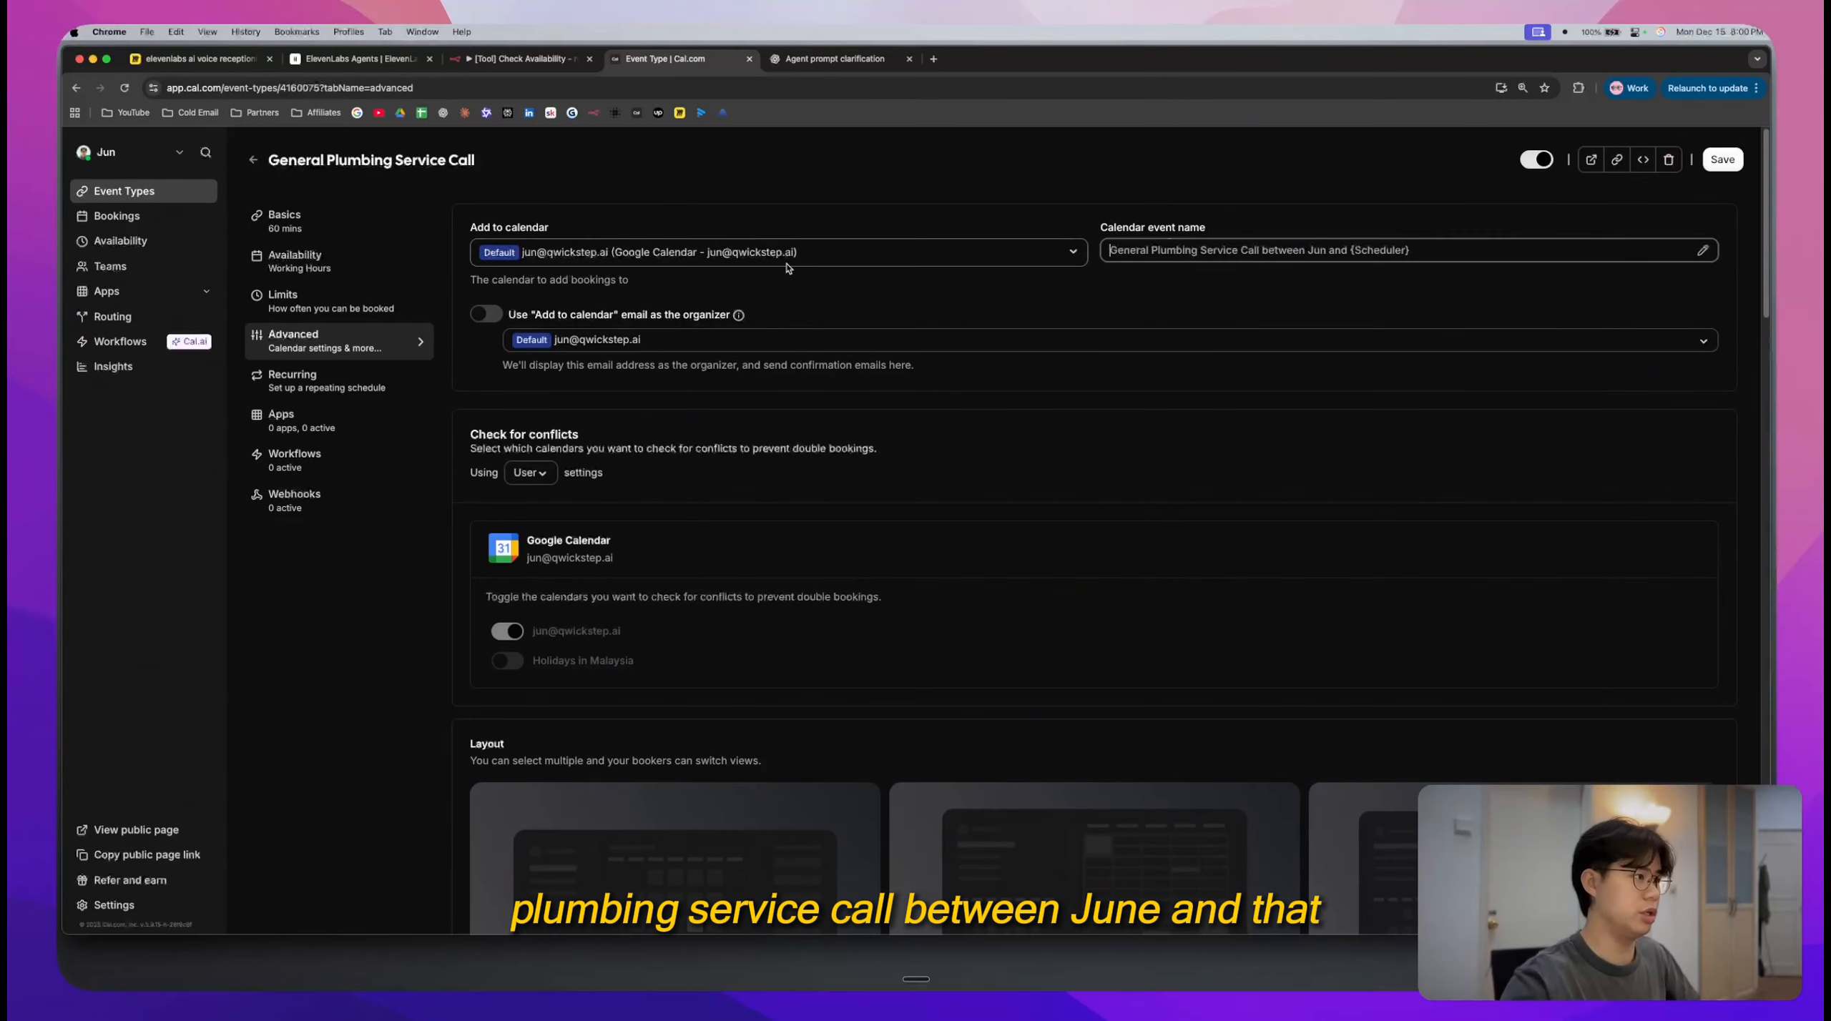
mouse_move(513, 324)
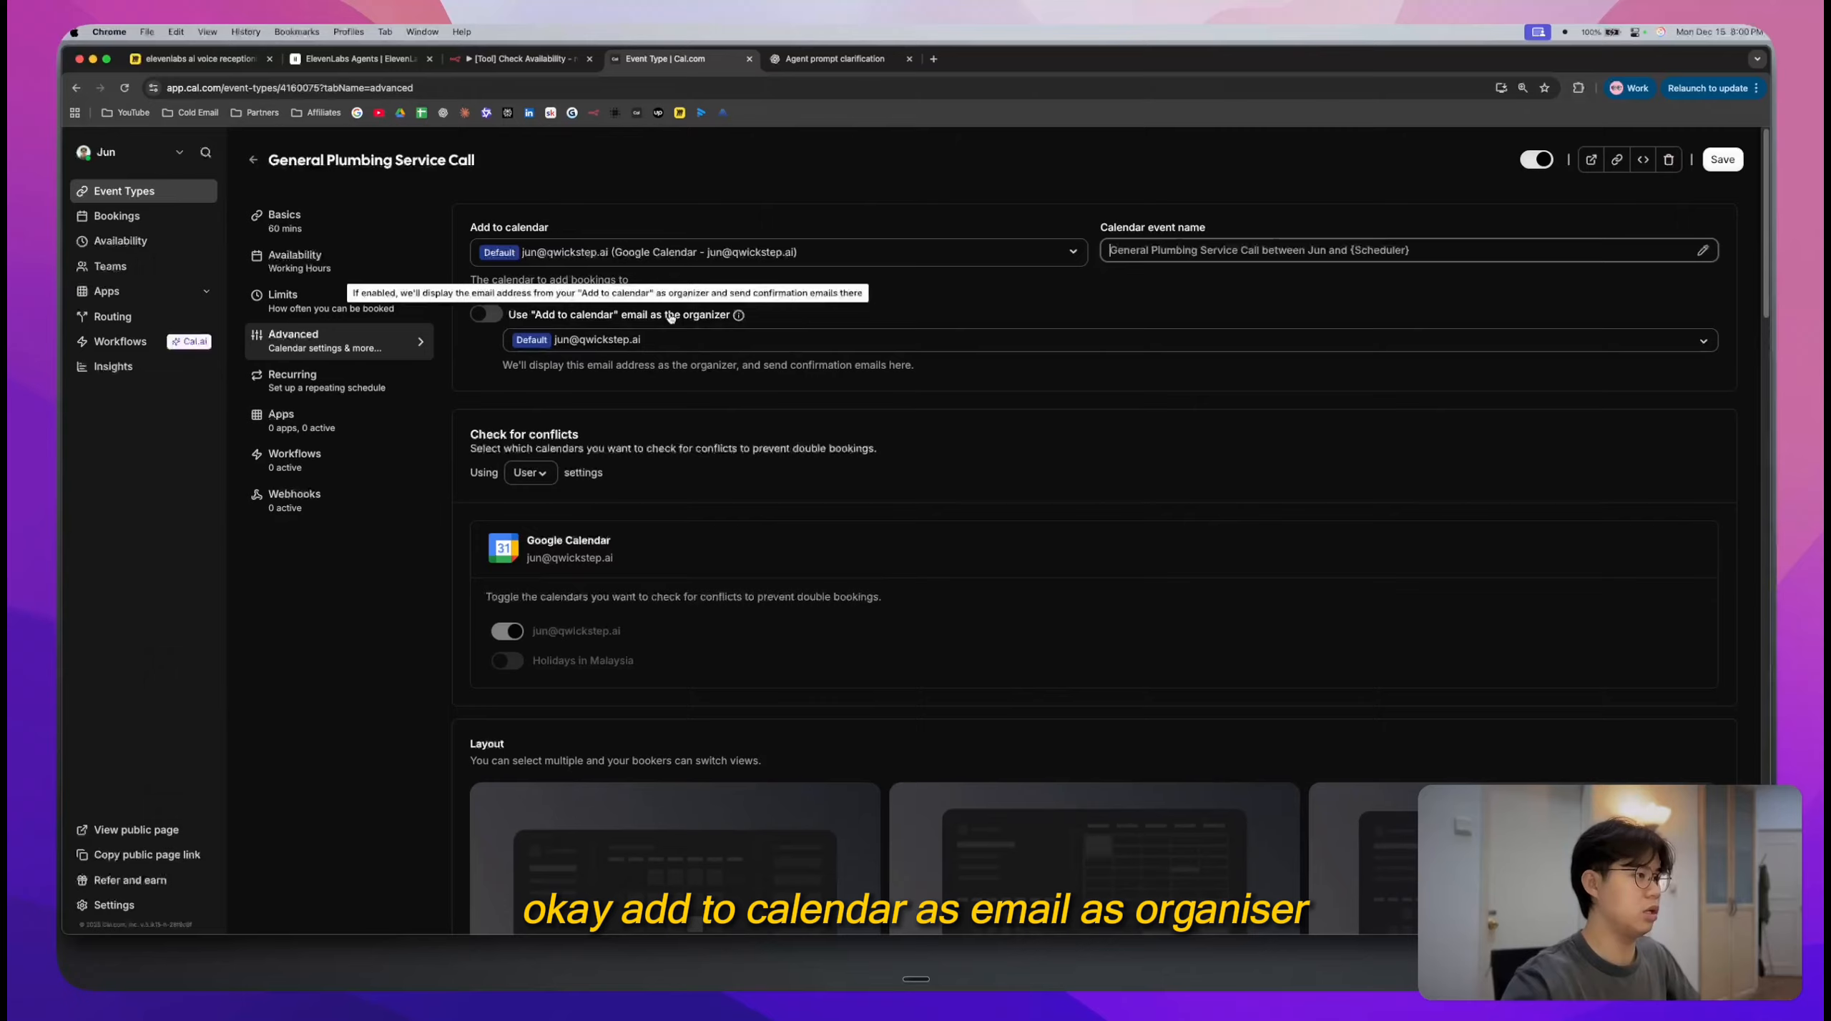
scroll(618, 428, down, 6)
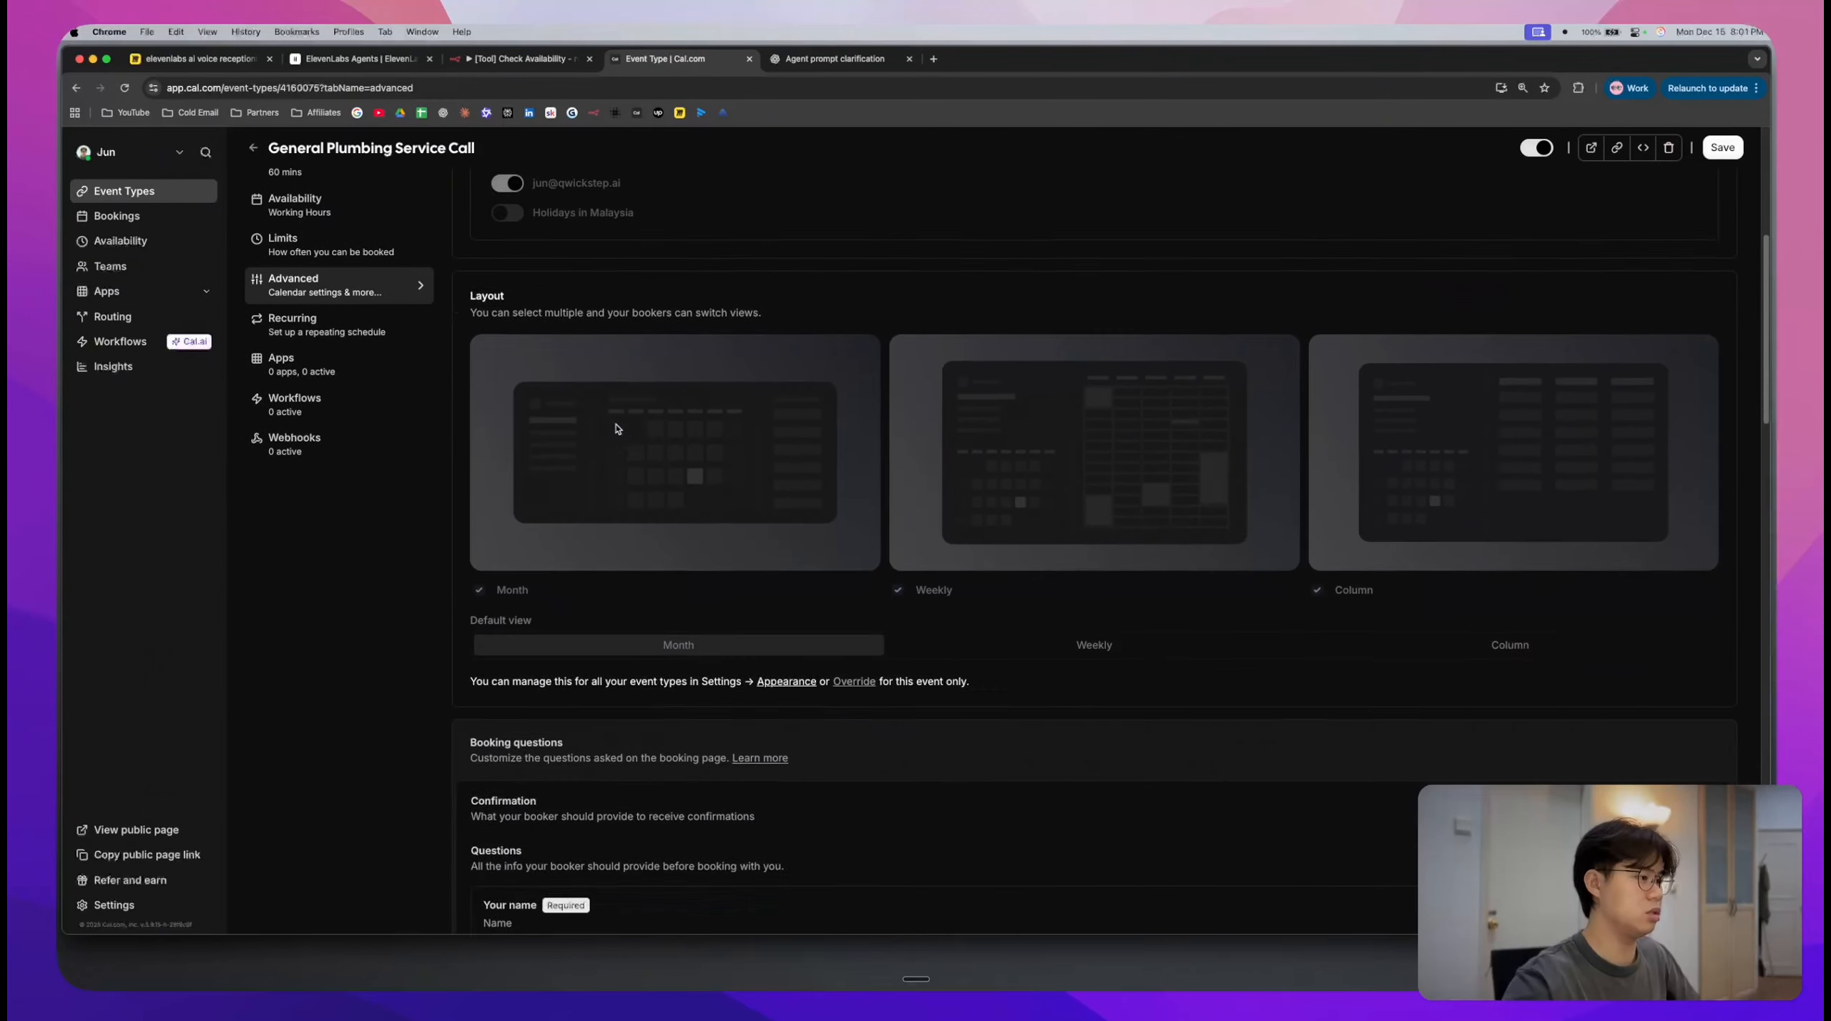
scroll(618, 428, down, 8)
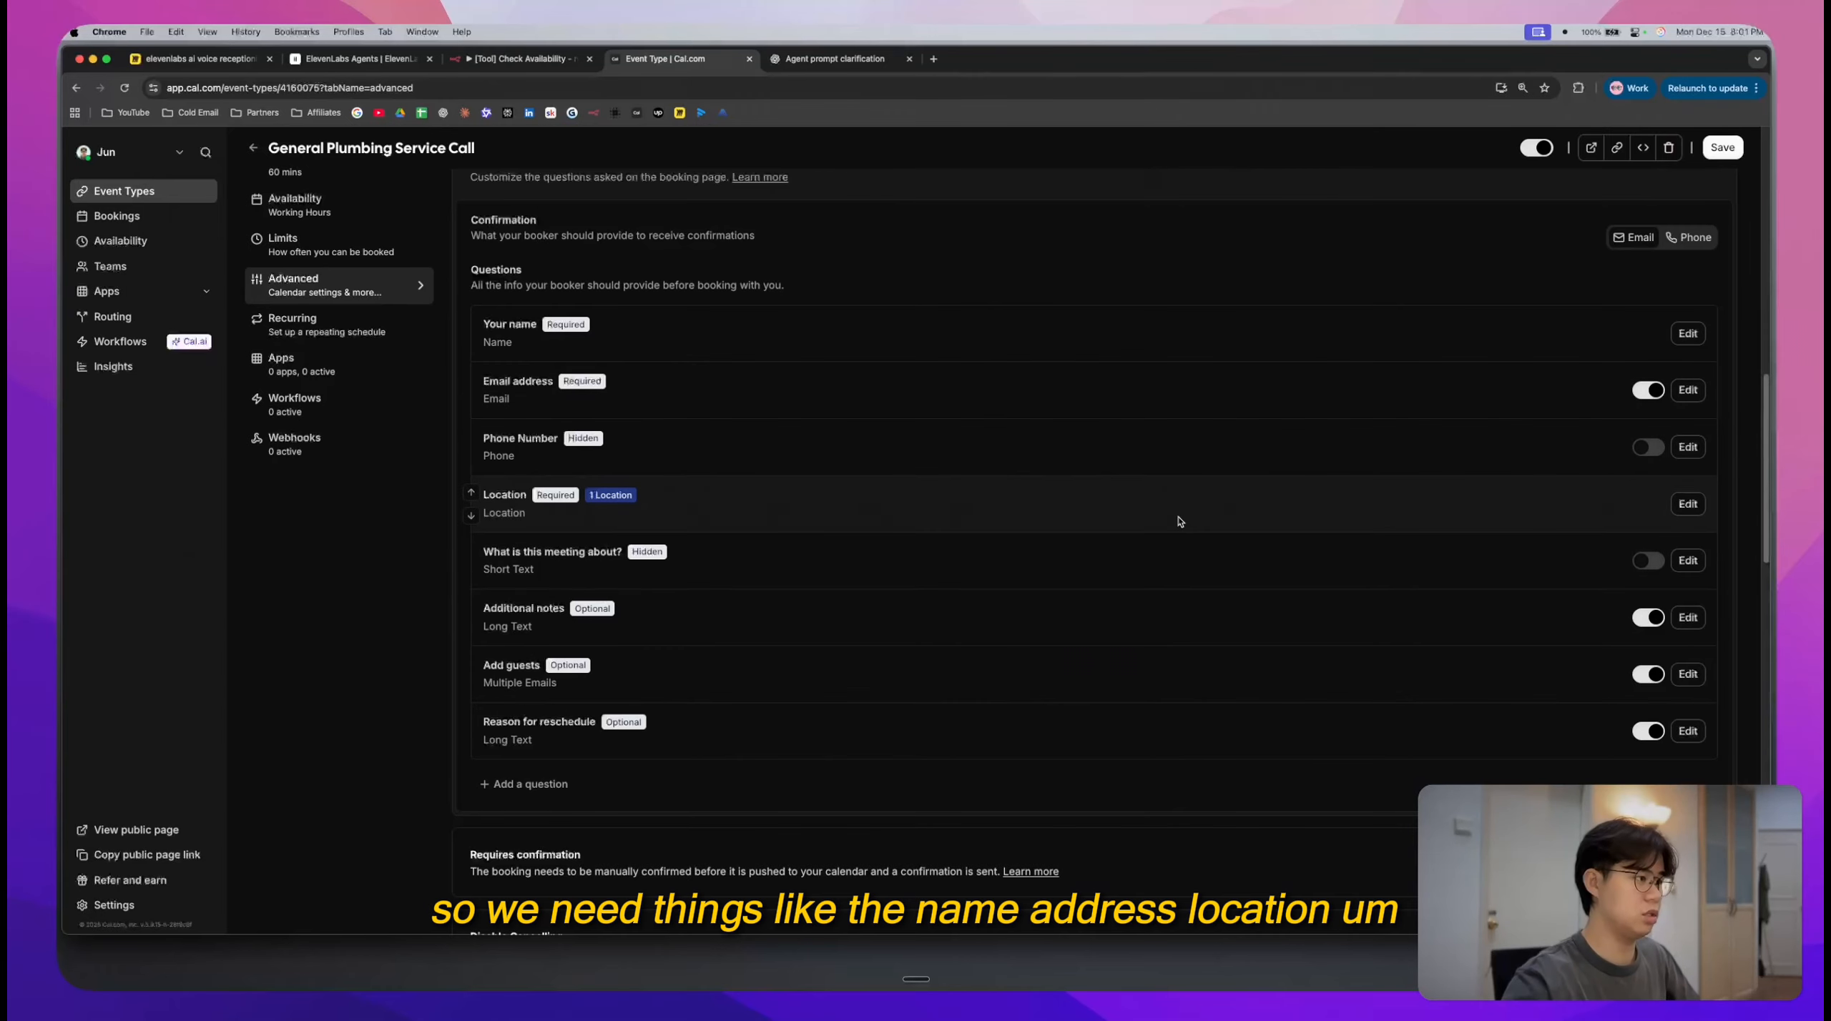
- Check and save the Location booking question with its existing settings, and save the event type
click(1687, 504)
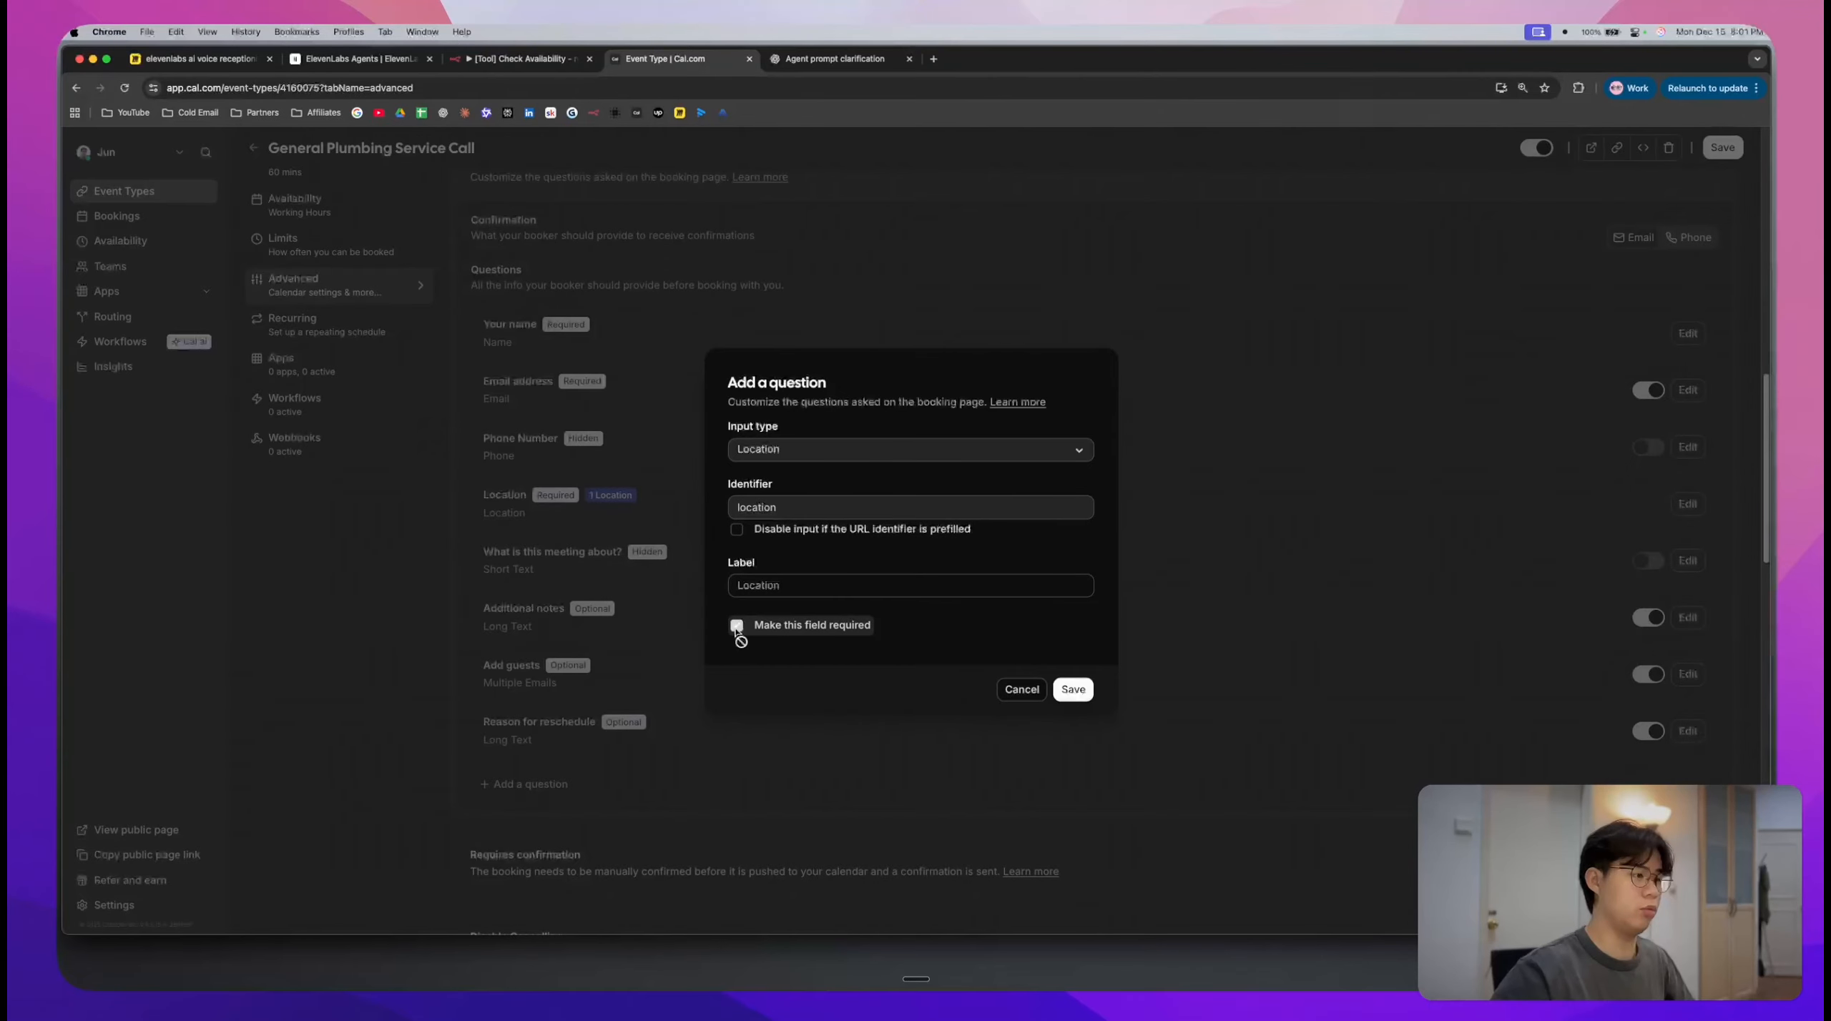
click(1072, 689)
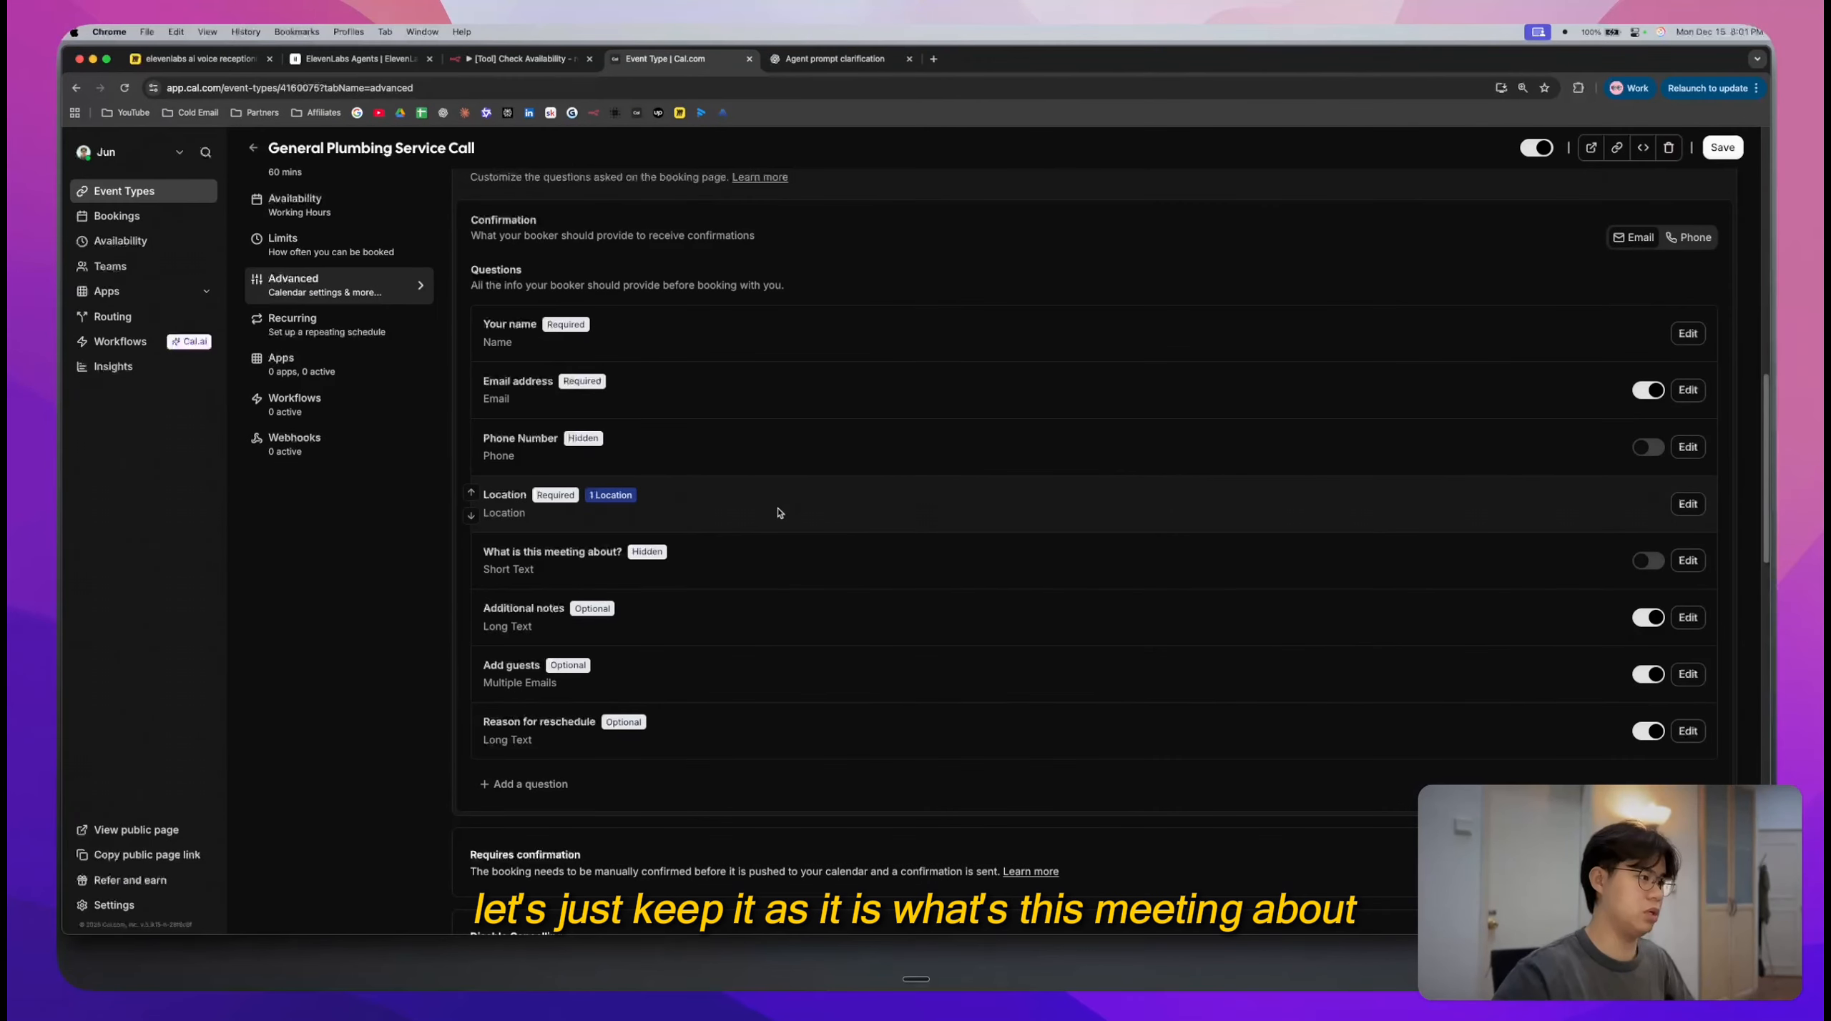
scroll(773, 511, down, 1)
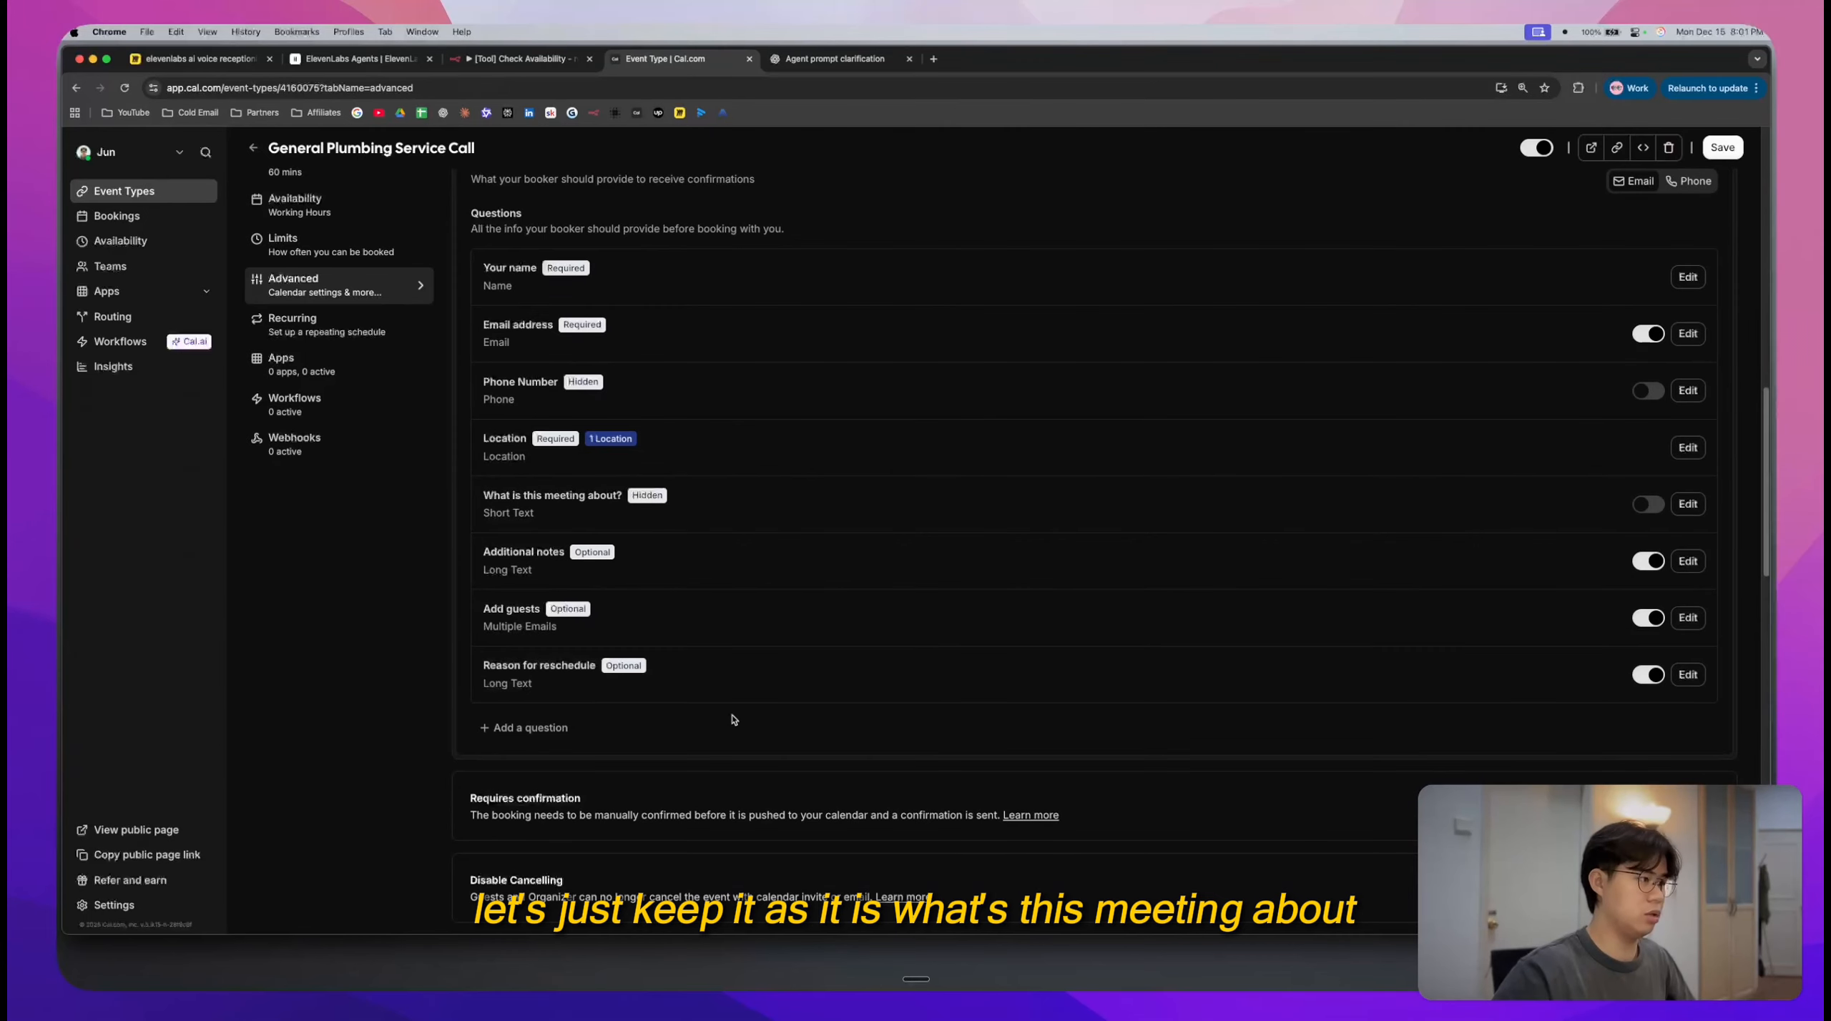
scroll(1352, 413, up, 3)
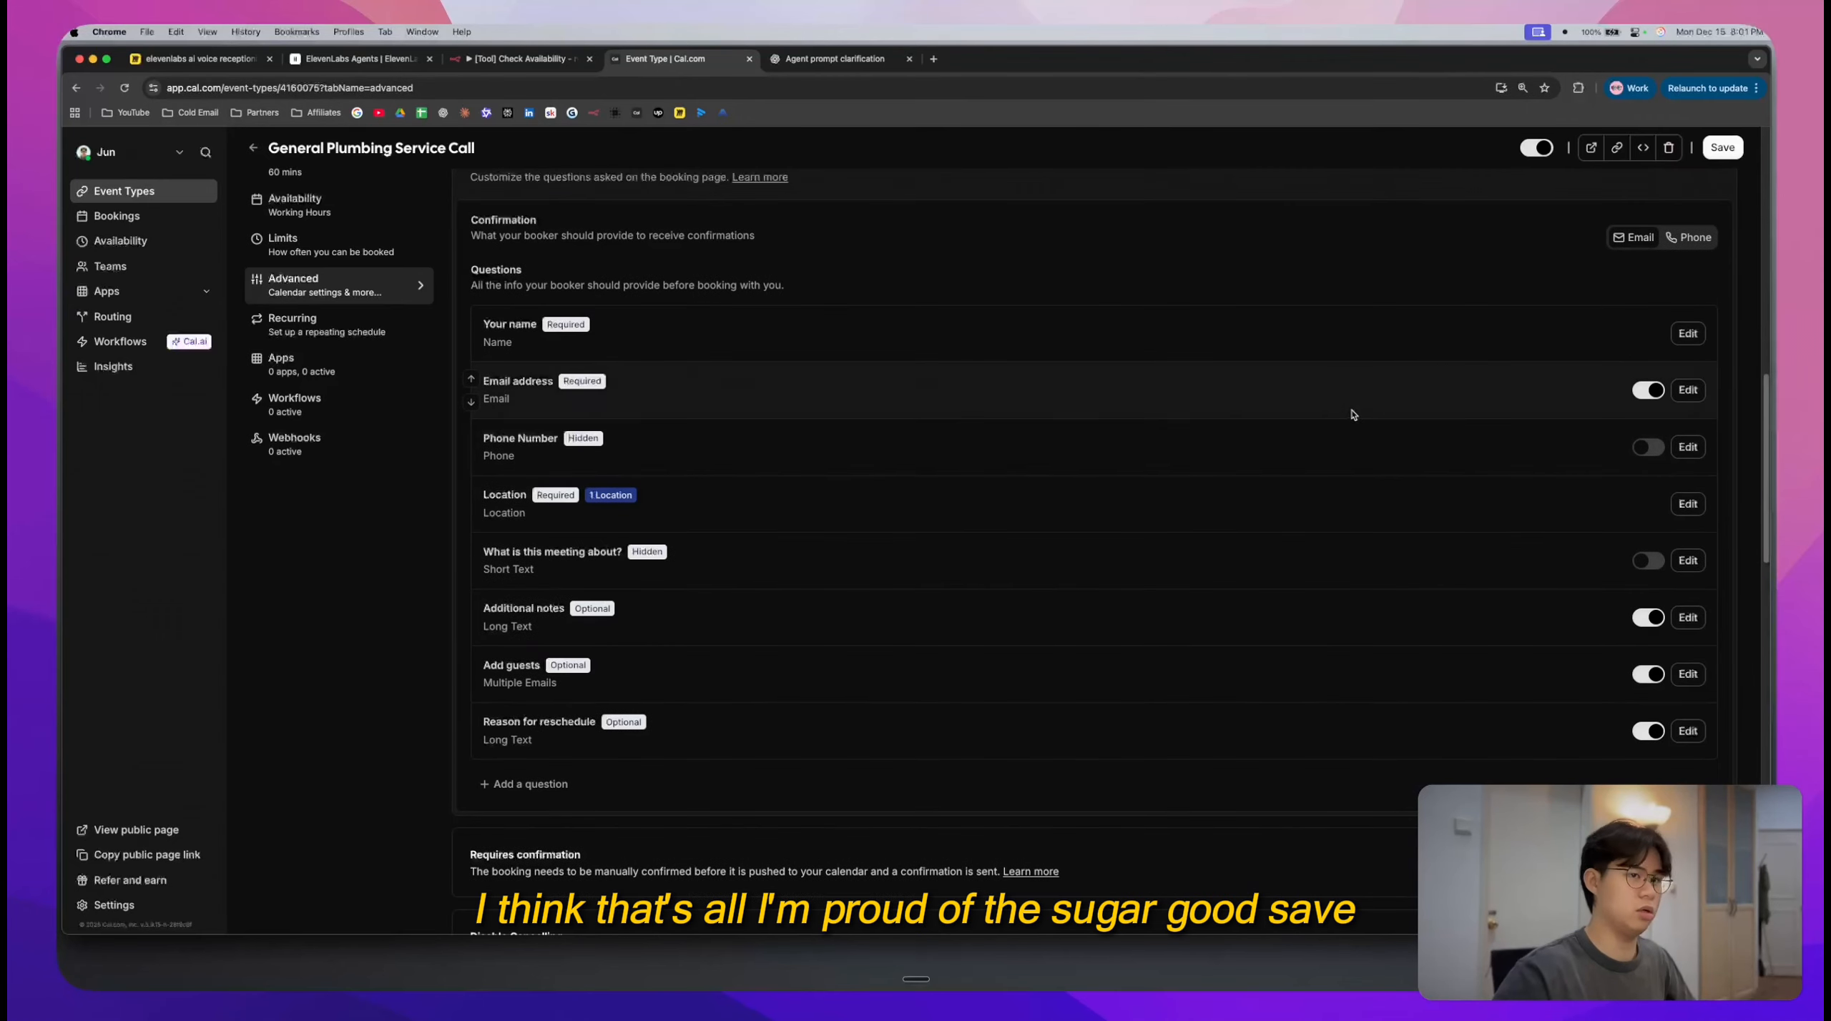
click(1720, 148)
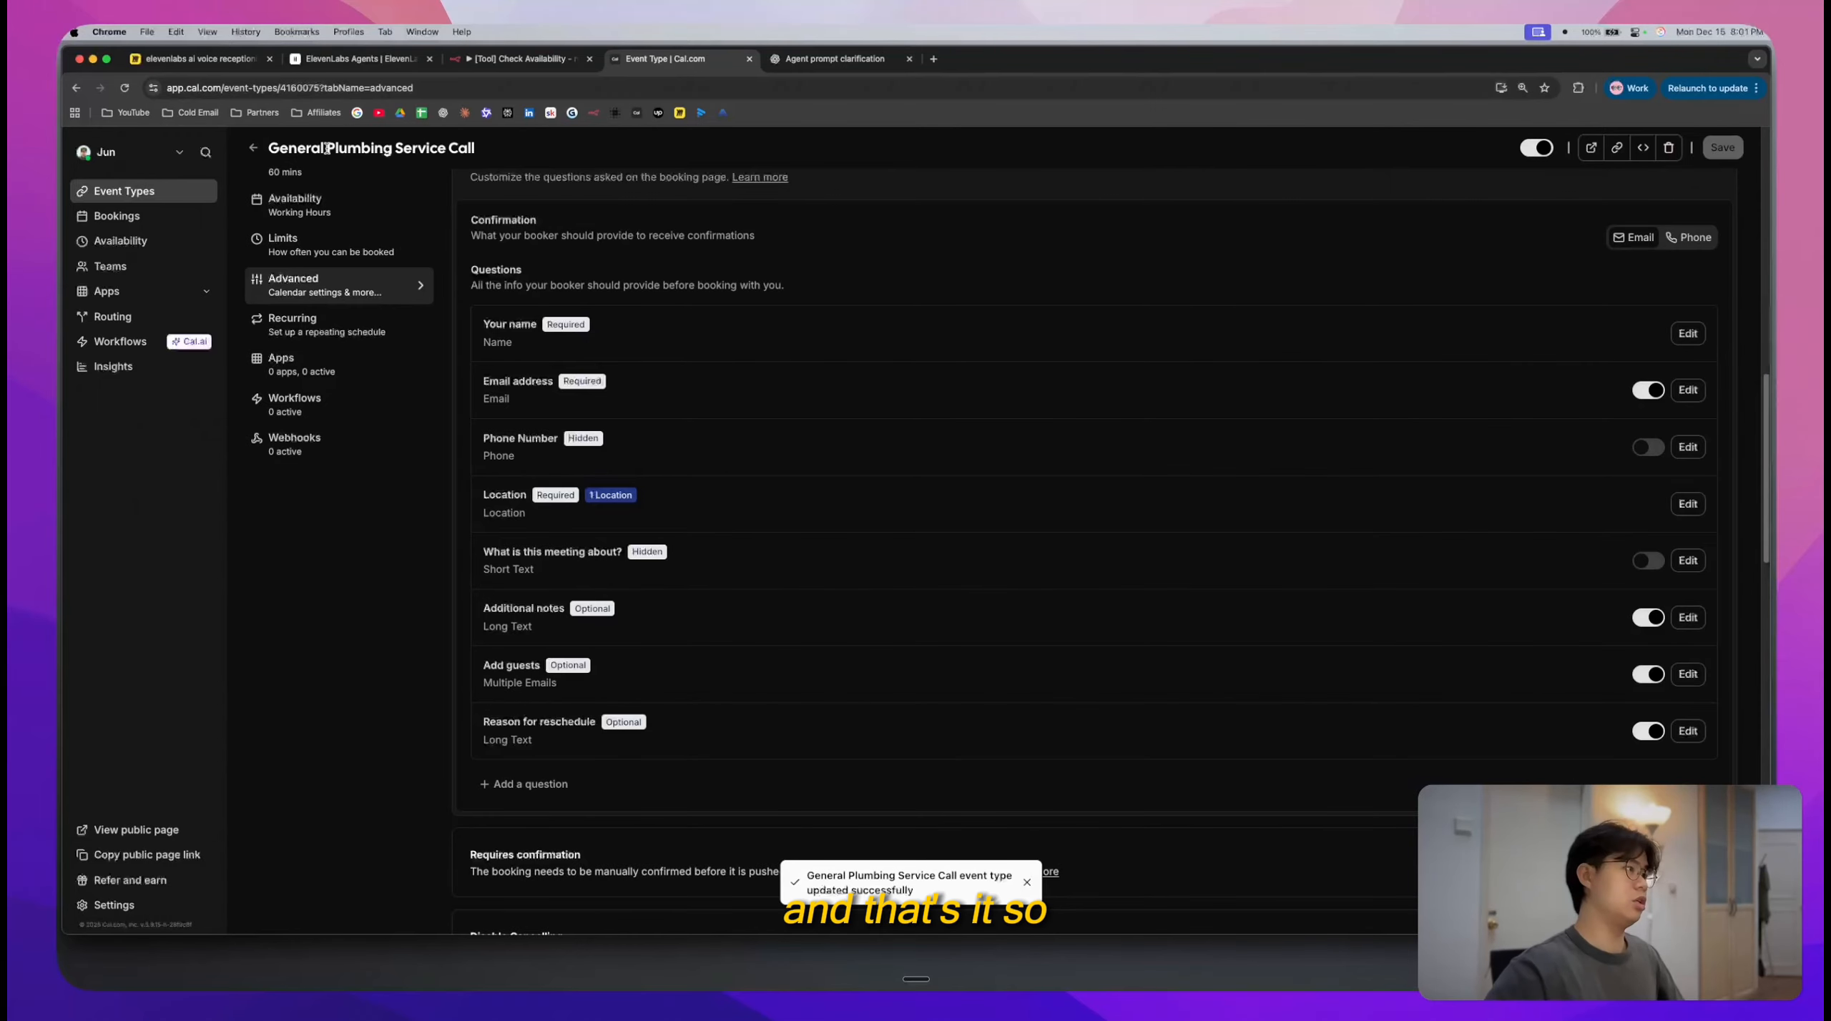
- Switch back to n8n and open the Set Credentials node to examine the cal_api_key and event_type_id fields
click(510, 58)
scroll(404, 514, up, 5)
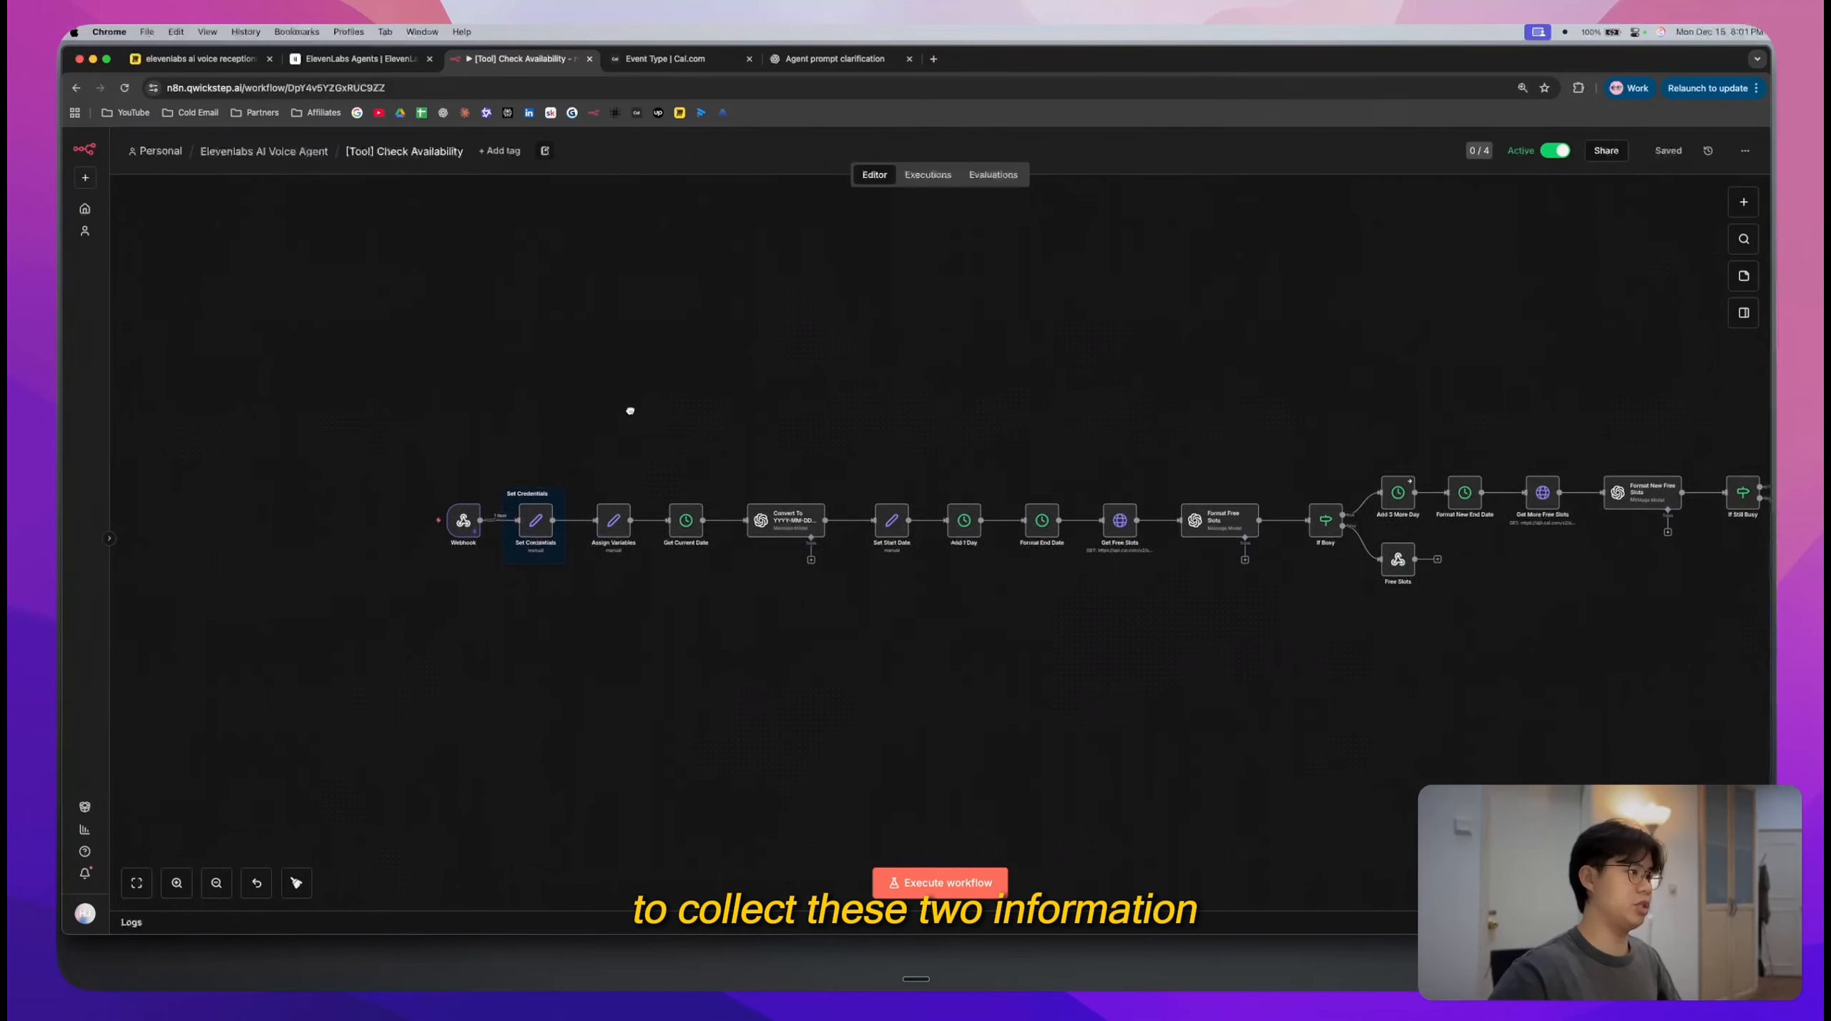
double_click(760, 459)
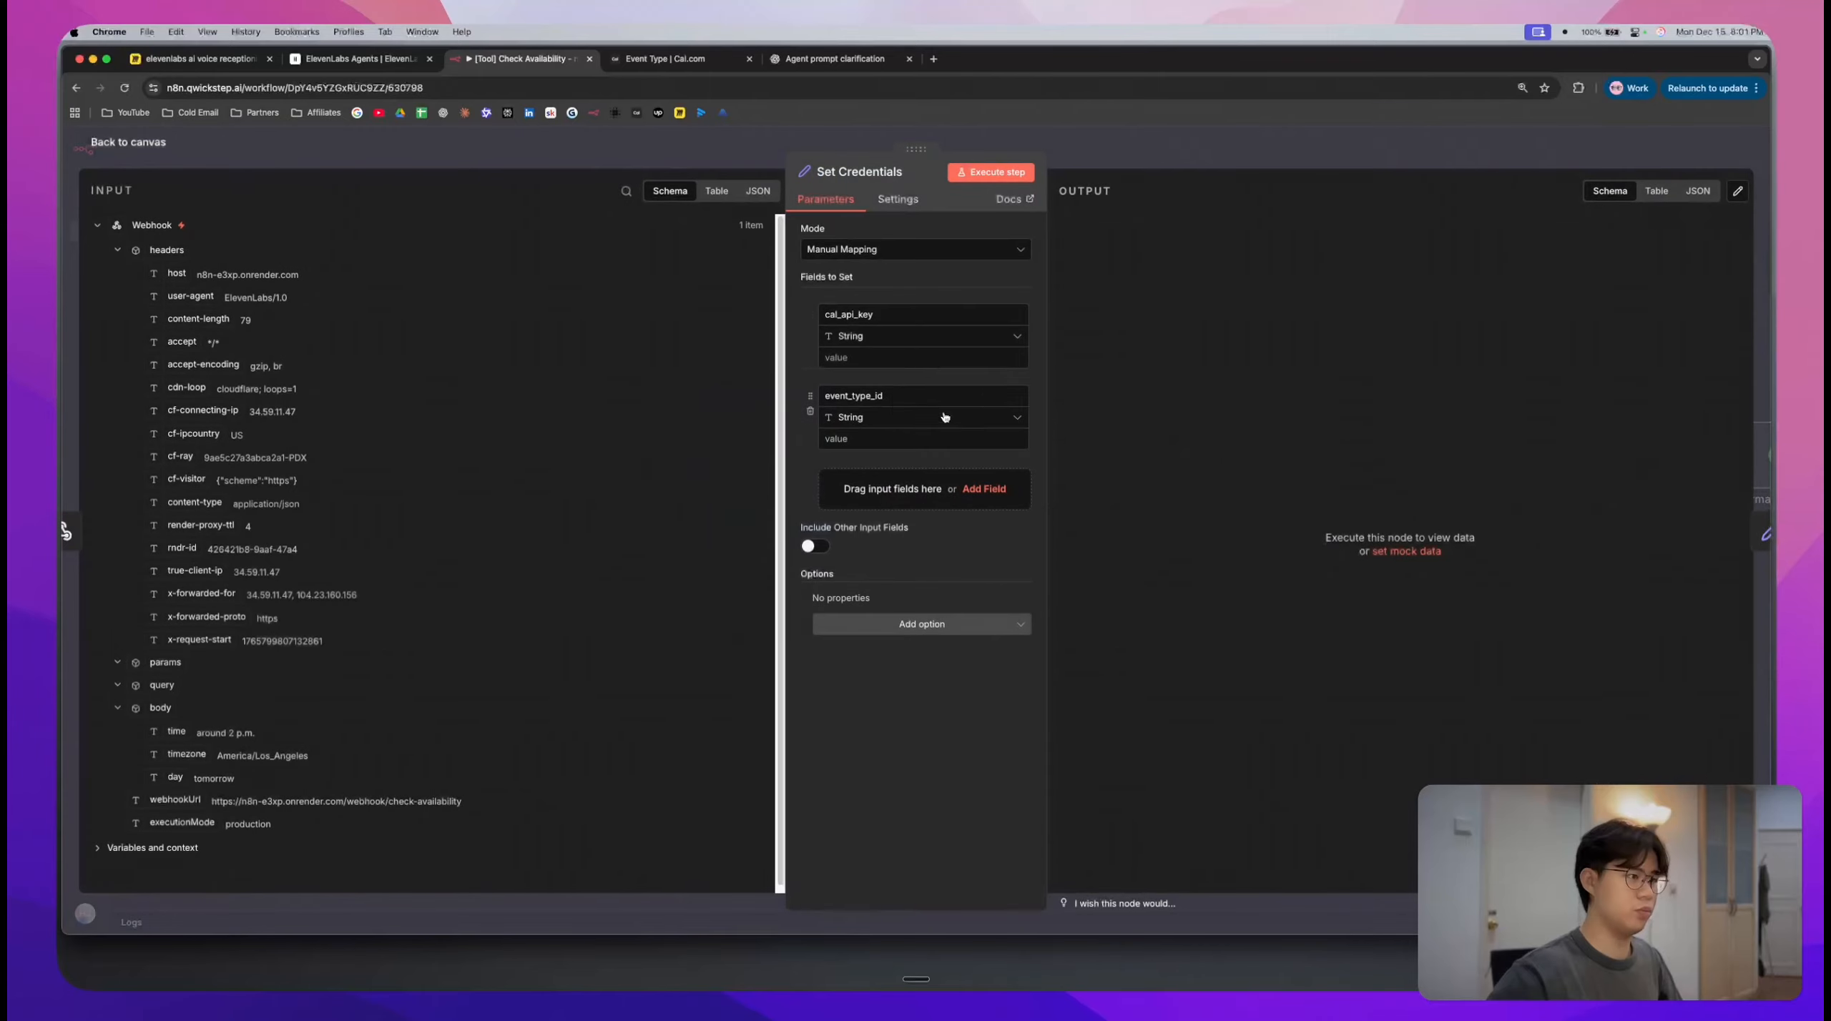
scroll(911, 358, up, 5)
scroll(912, 358, down, 5)
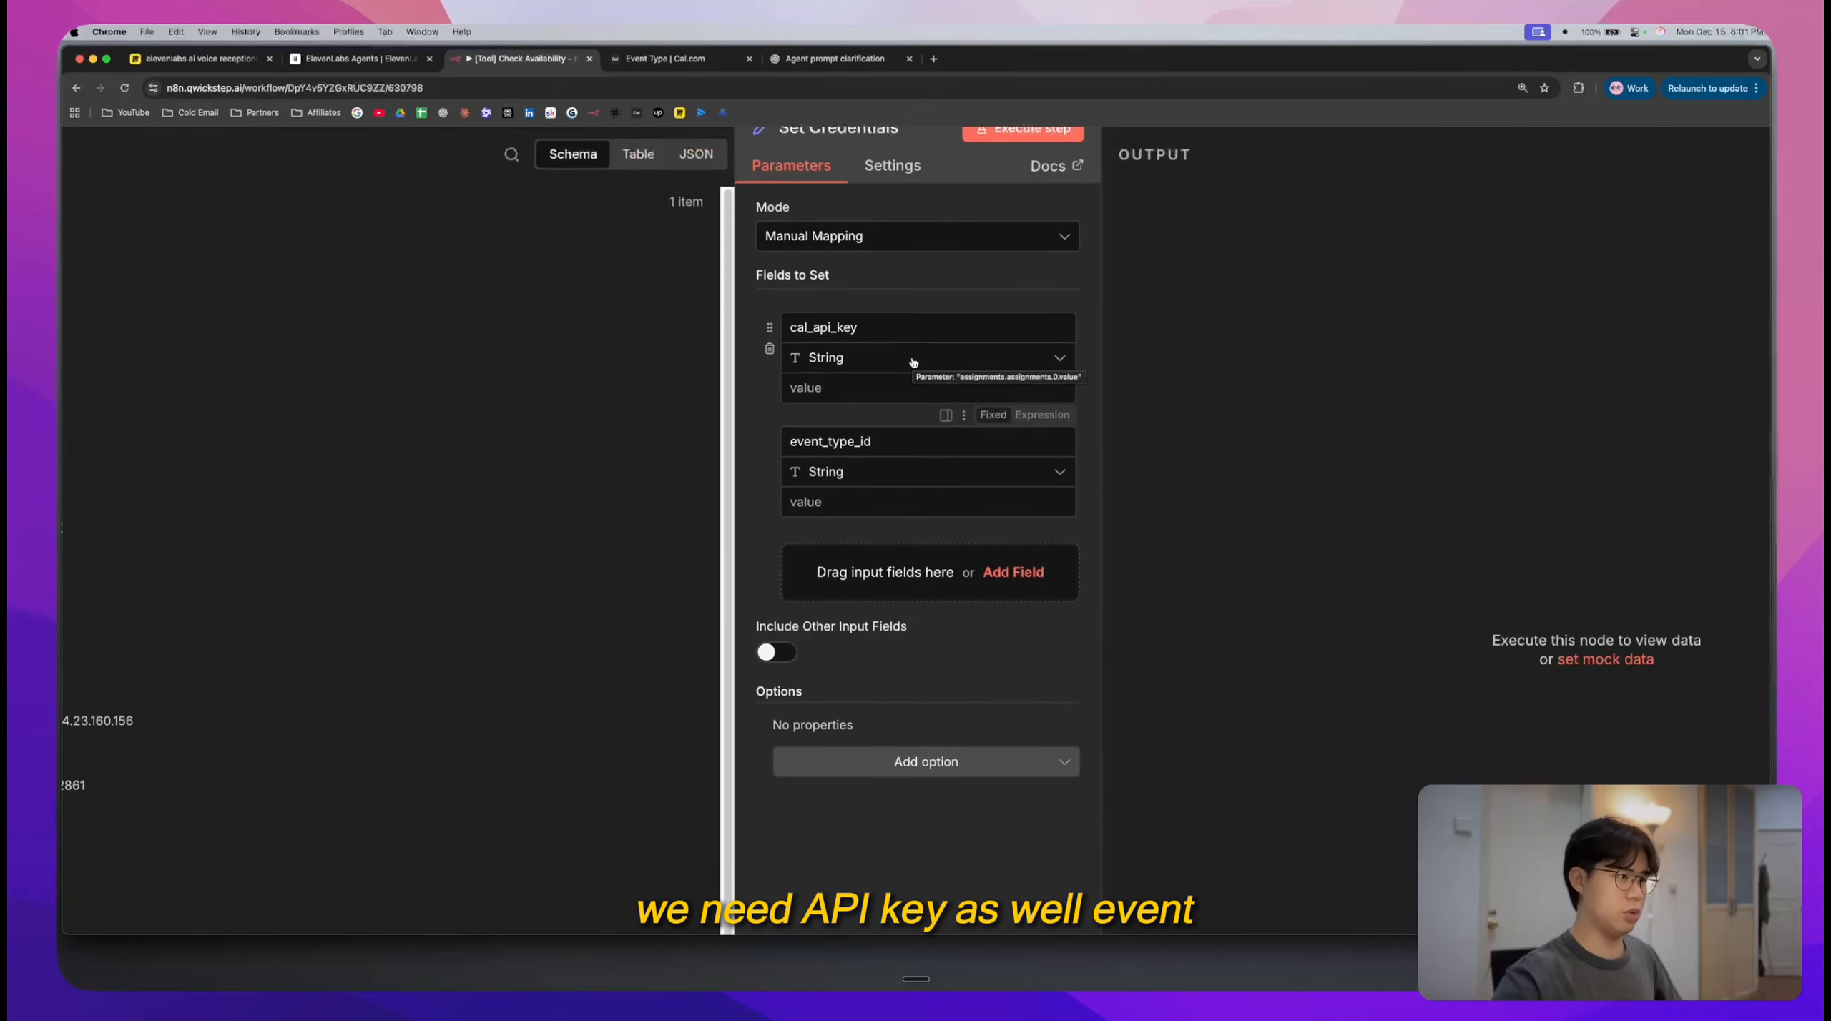
scroll(914, 359, up, 5)
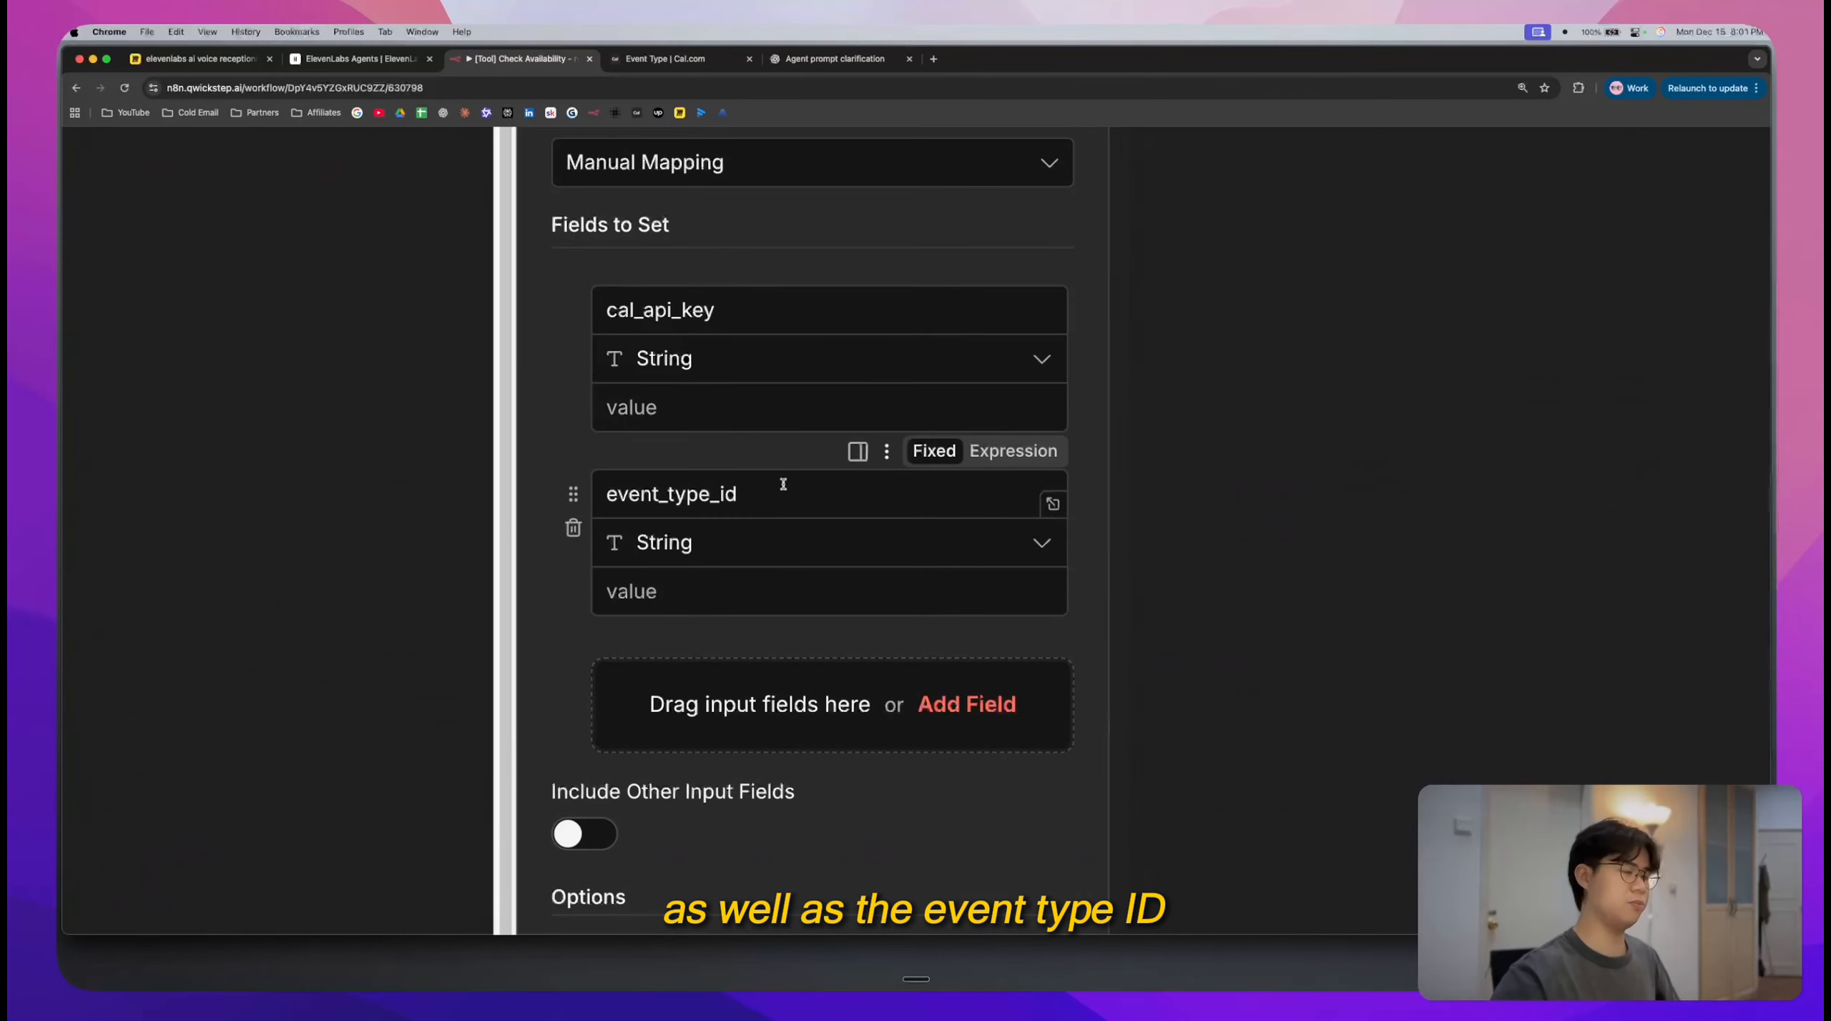
- Switch to Cal.com and copy the event type ID of General Plumbing Service Call from the page URL
click(665, 58)
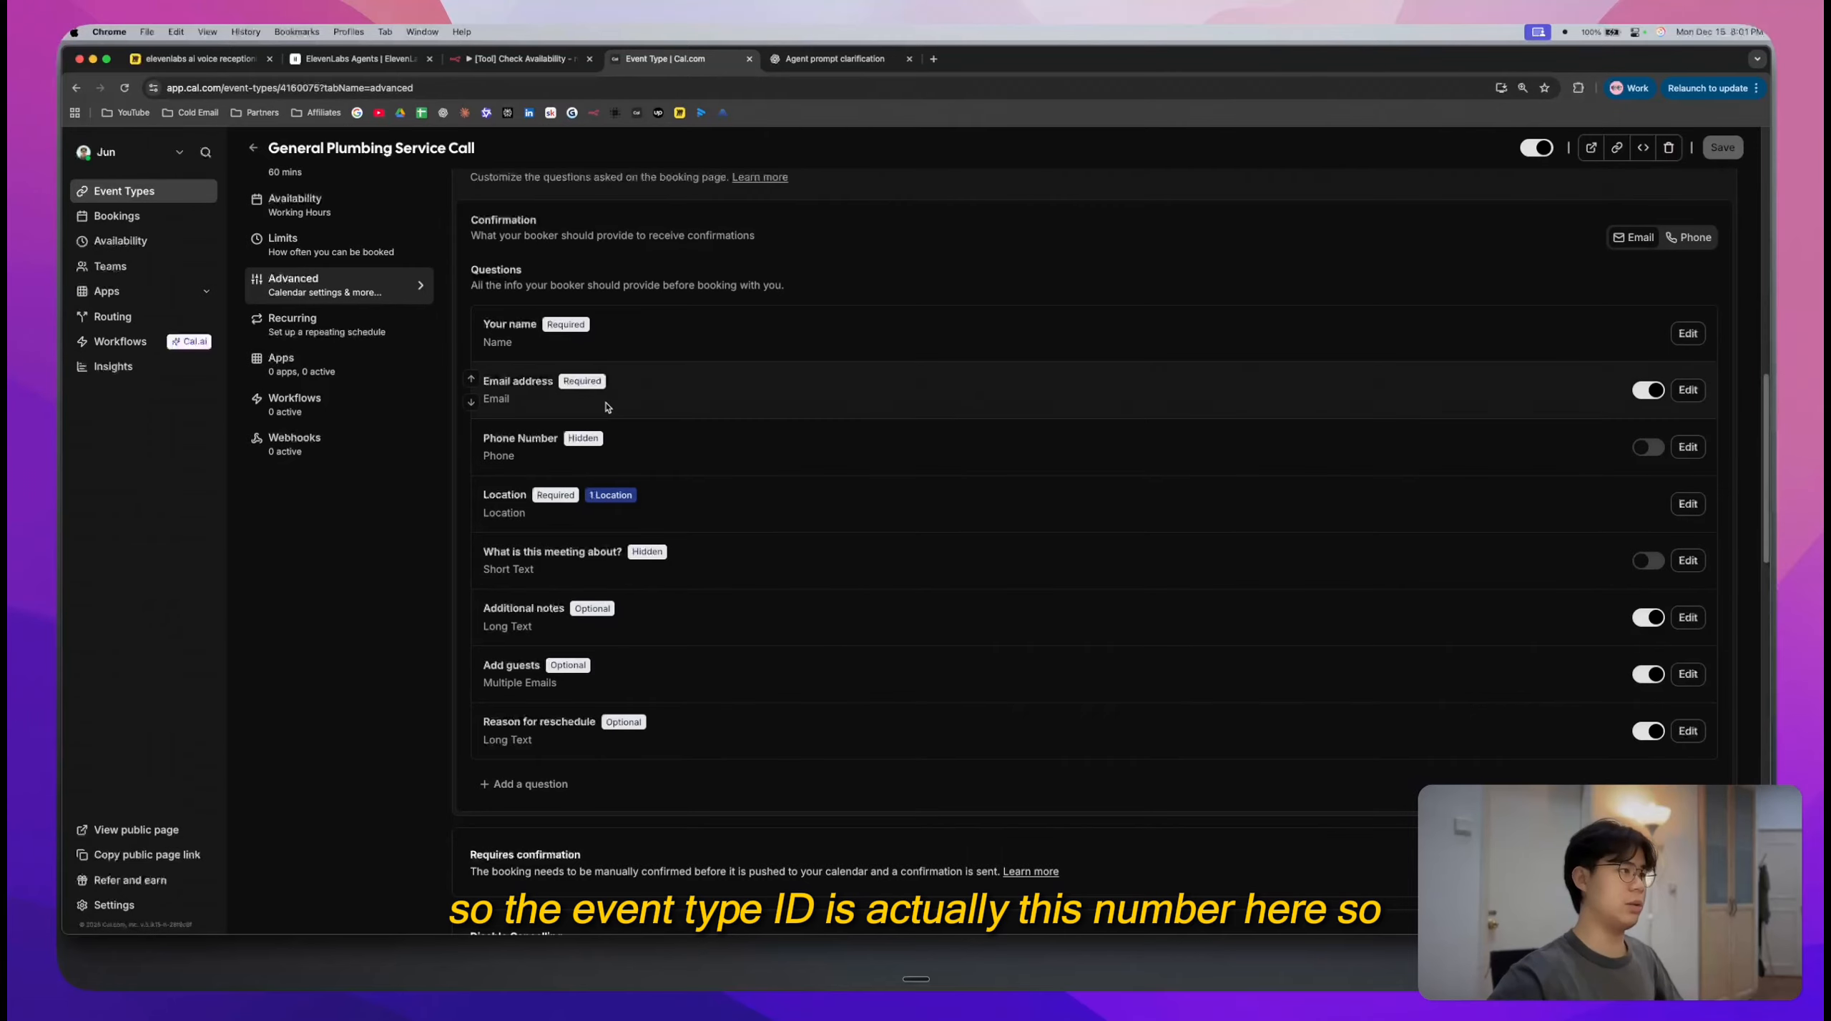
click(322, 87)
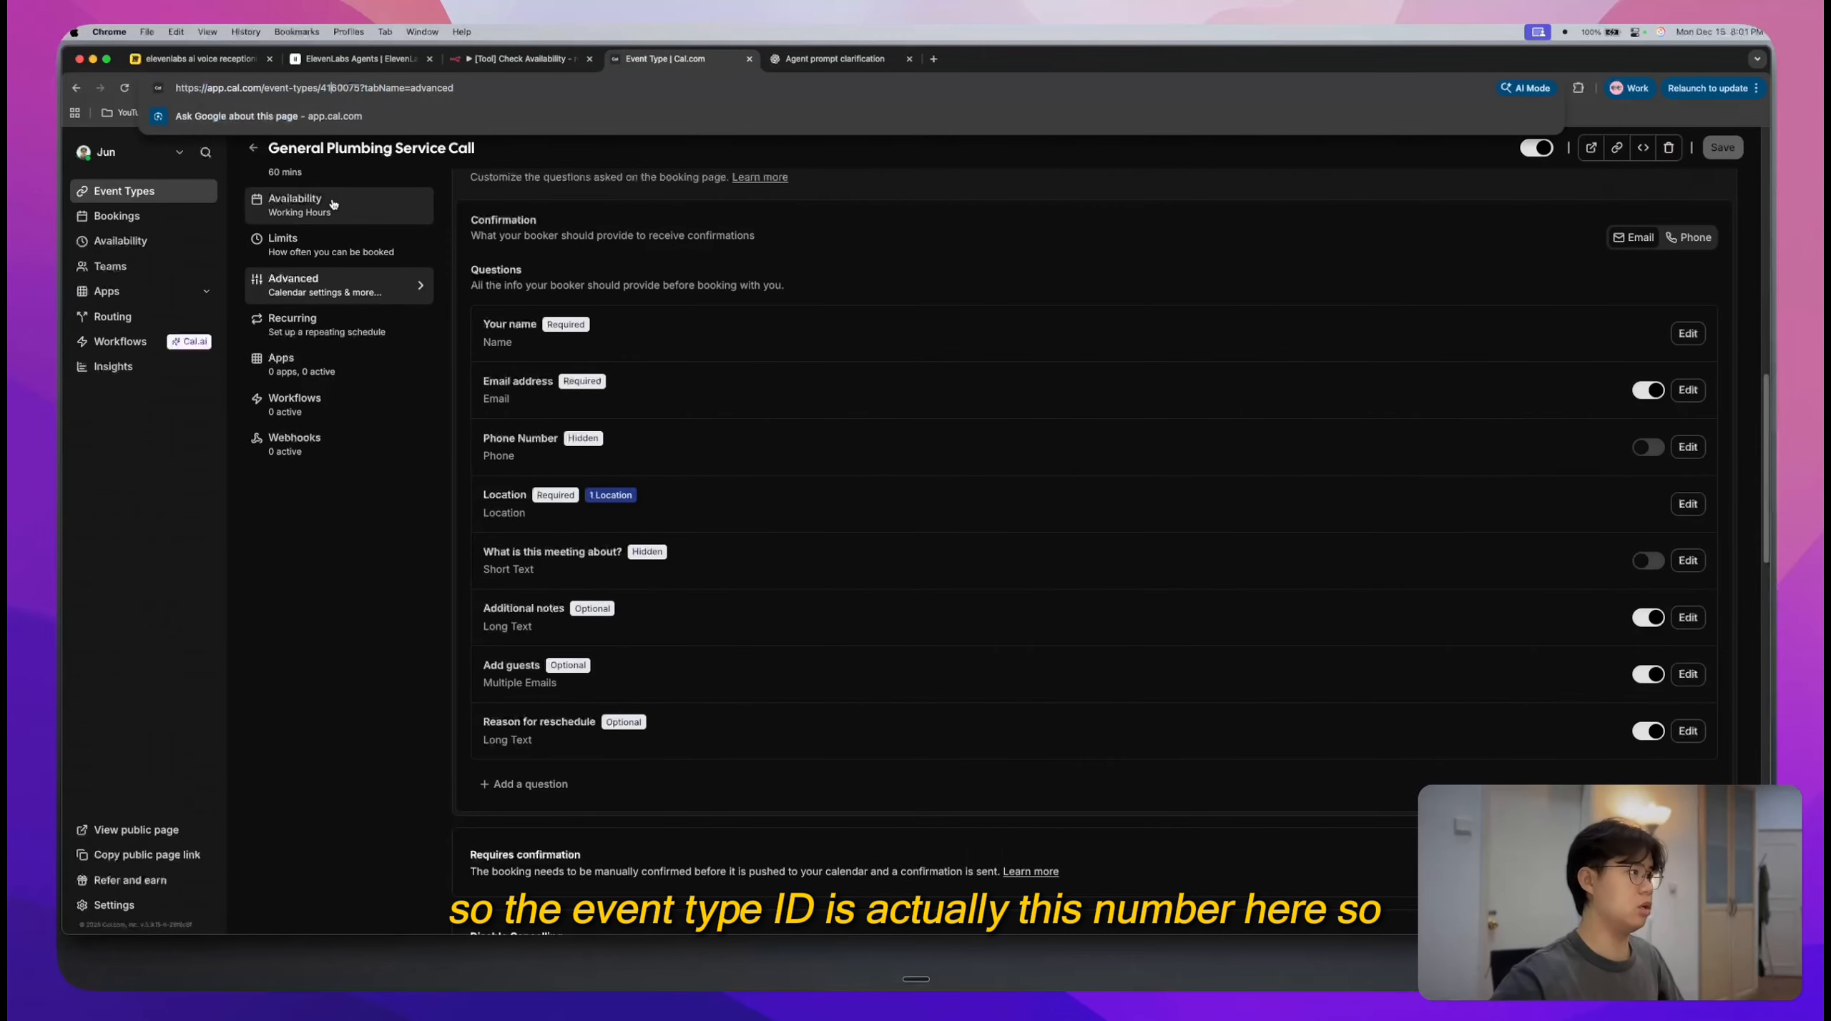
click(449, 174)
scroll(449, 174, up, 5)
scroll(448, 172, left, 2)
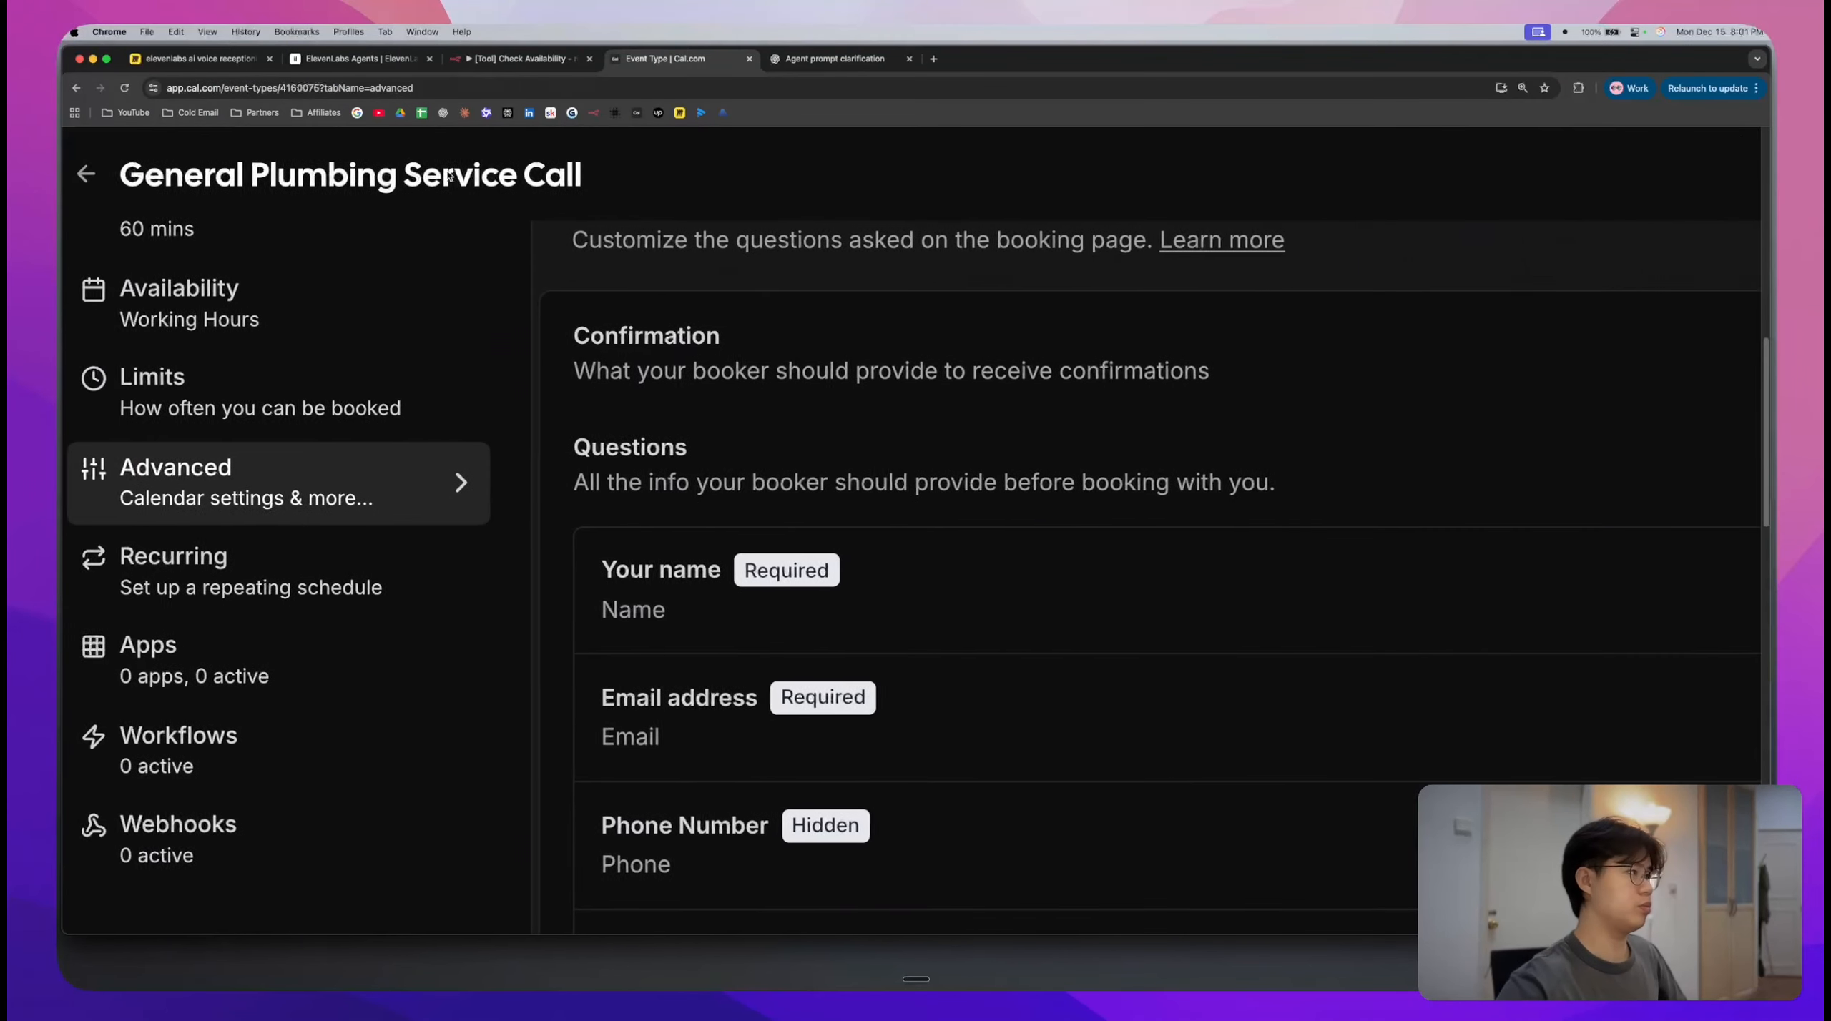
scroll(448, 171, down, 5)
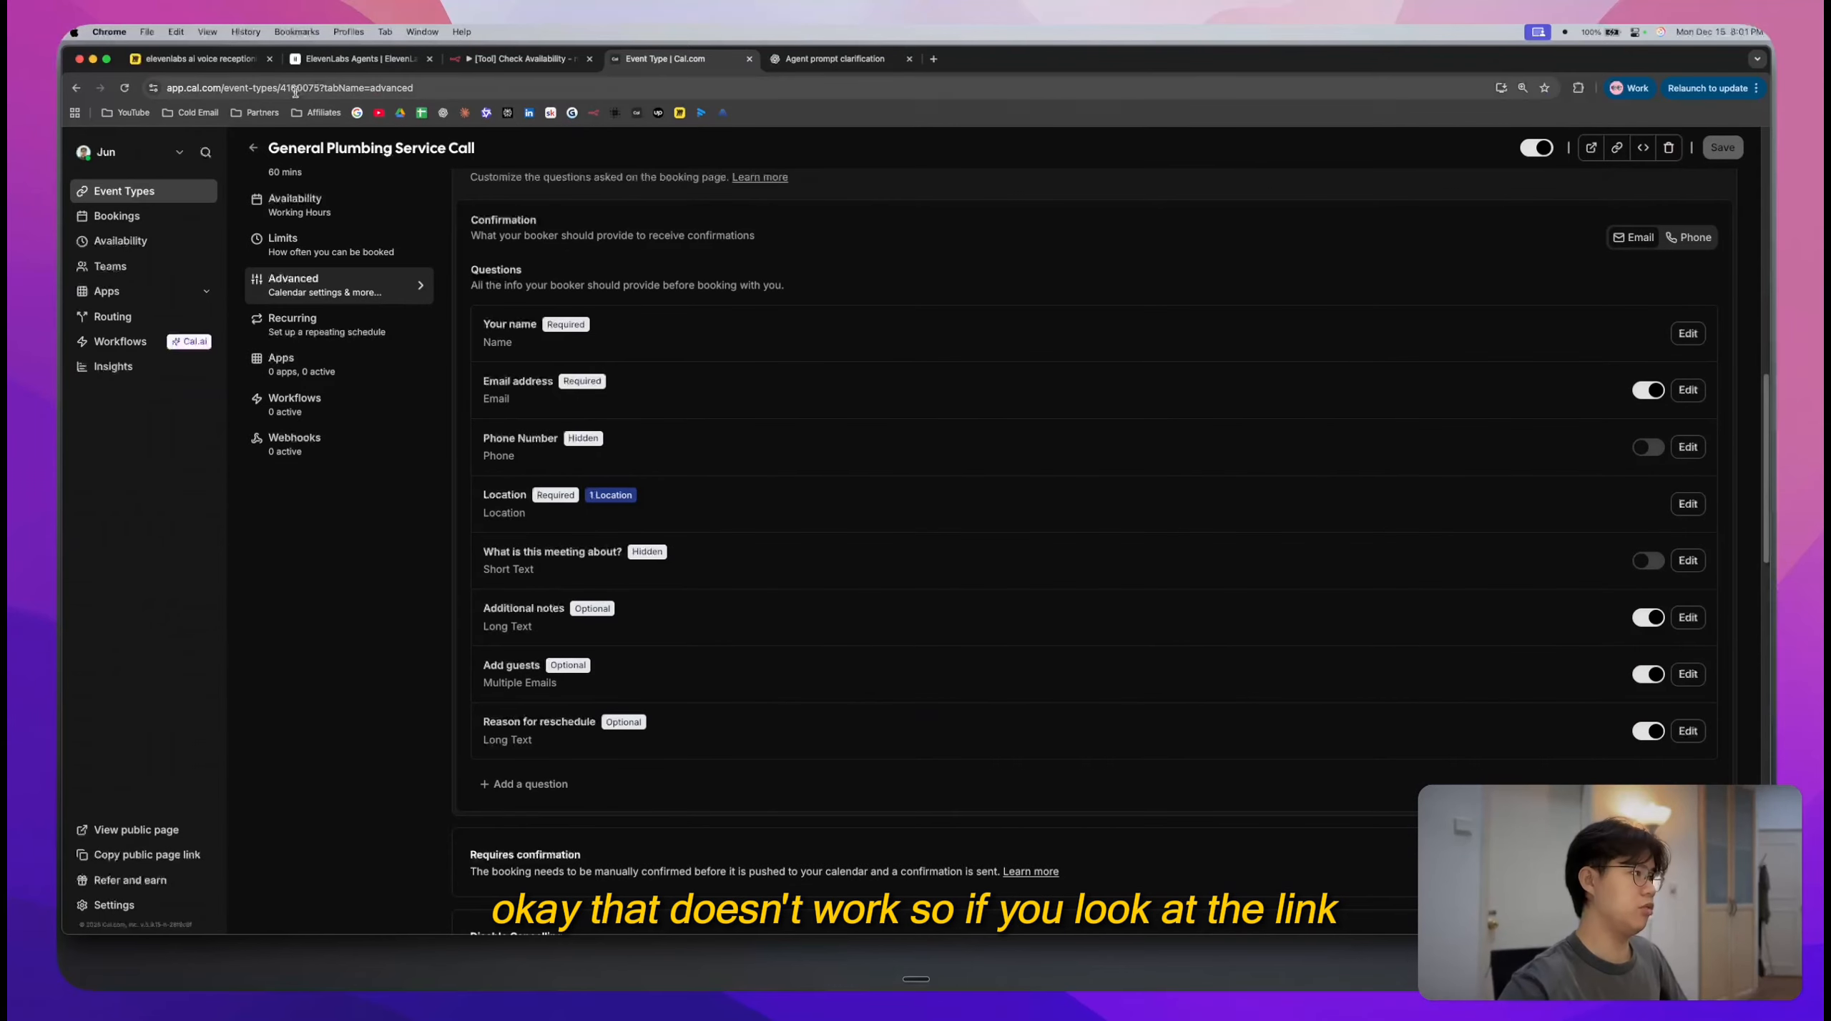
click(350, 88)
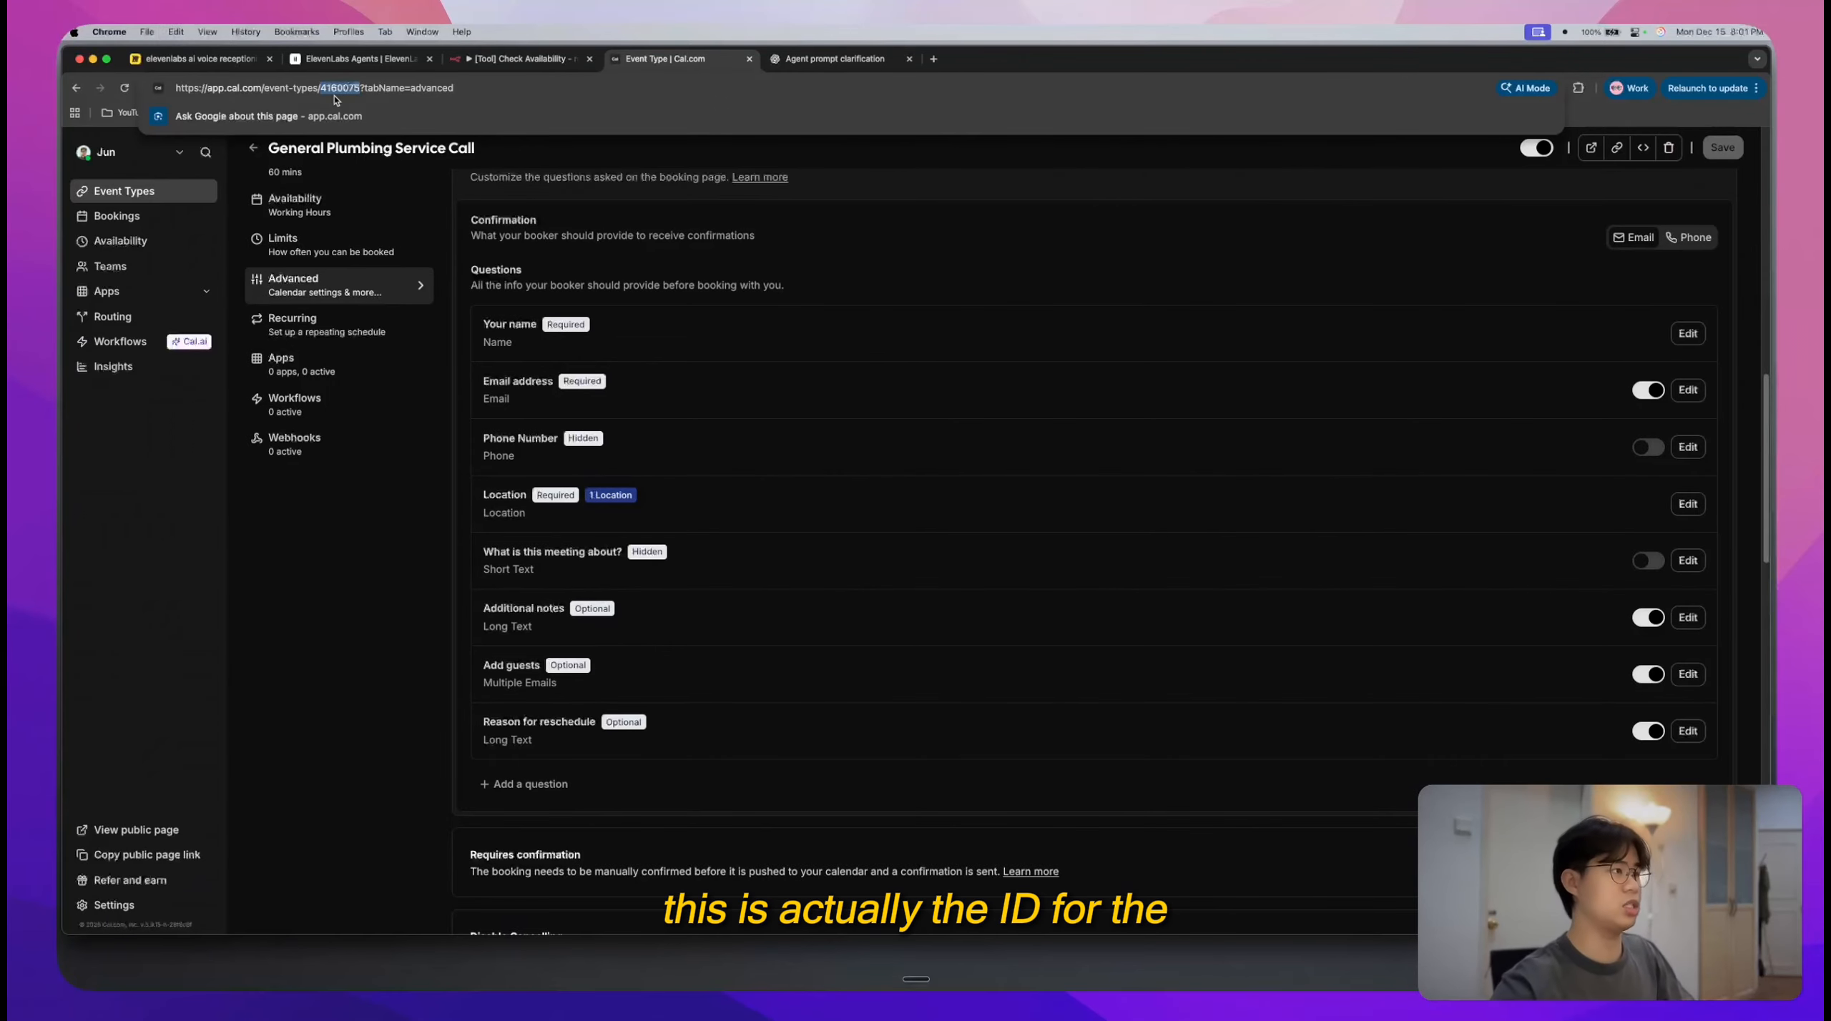
- Switch to n8n and set the event_type_id value in the Set Credentials node to 4160075
click(525, 59)
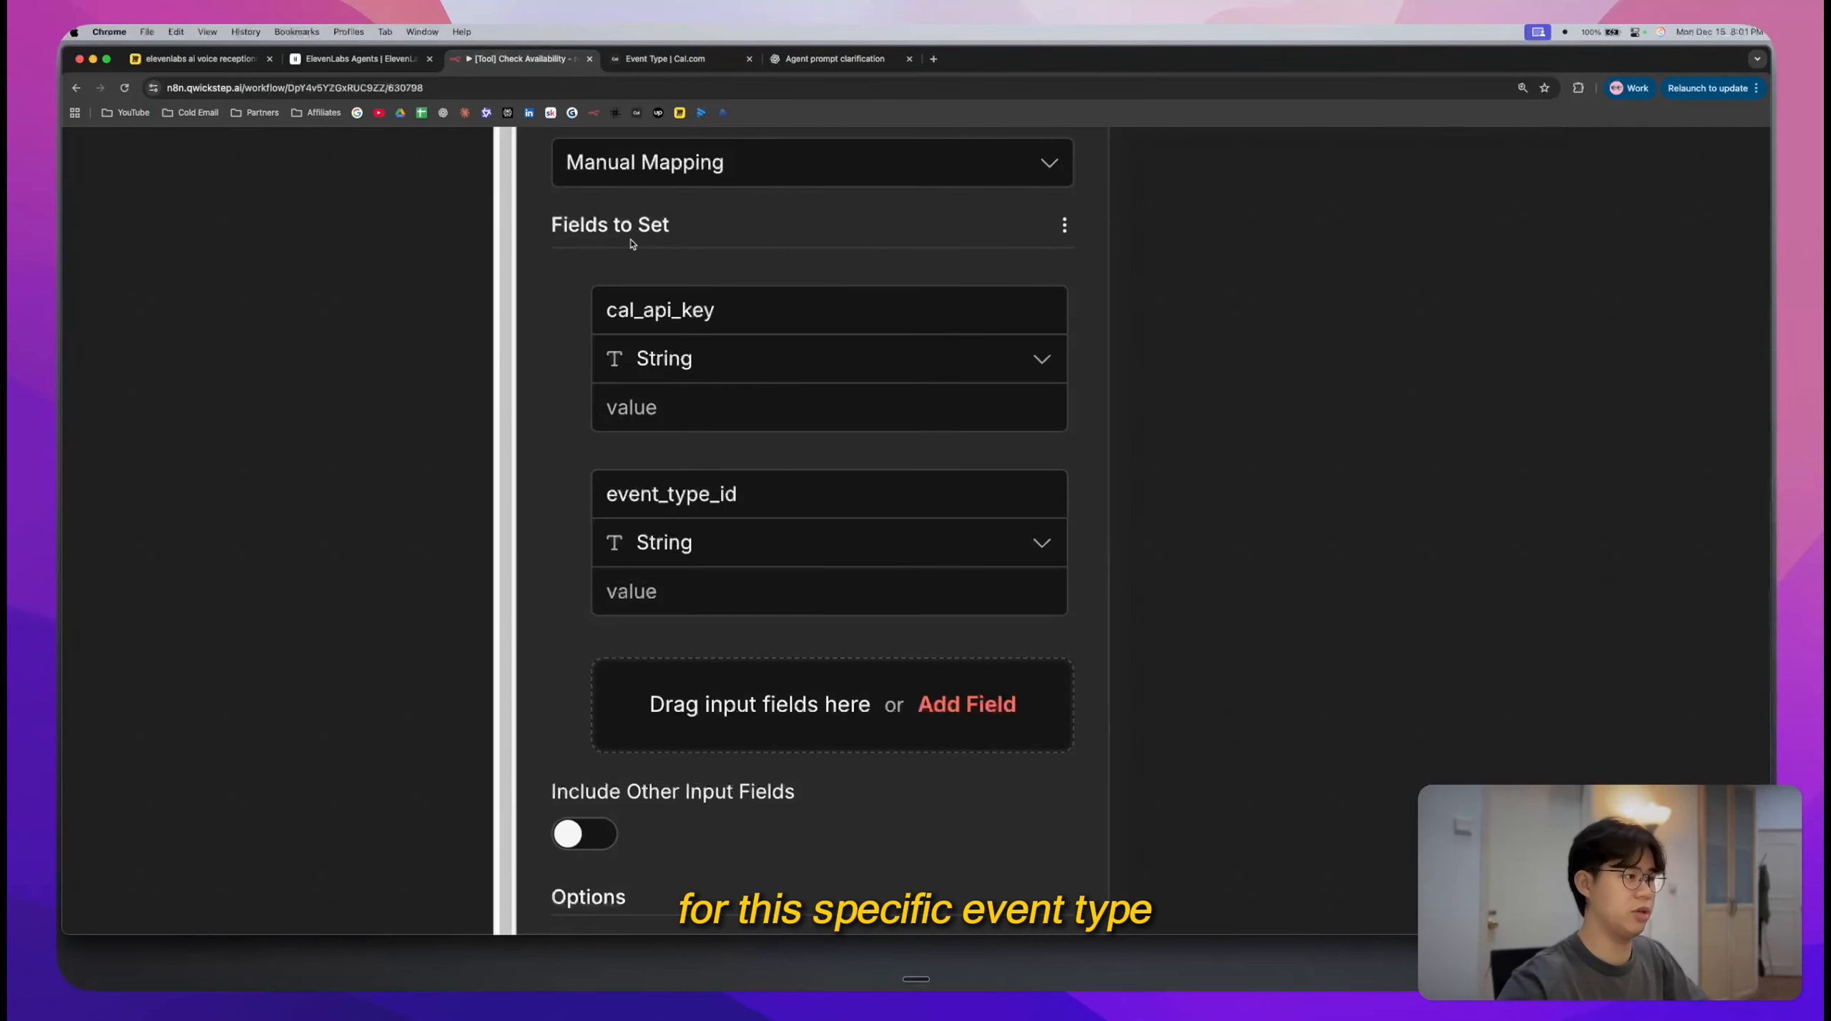
click(694, 596)
text(4160075)
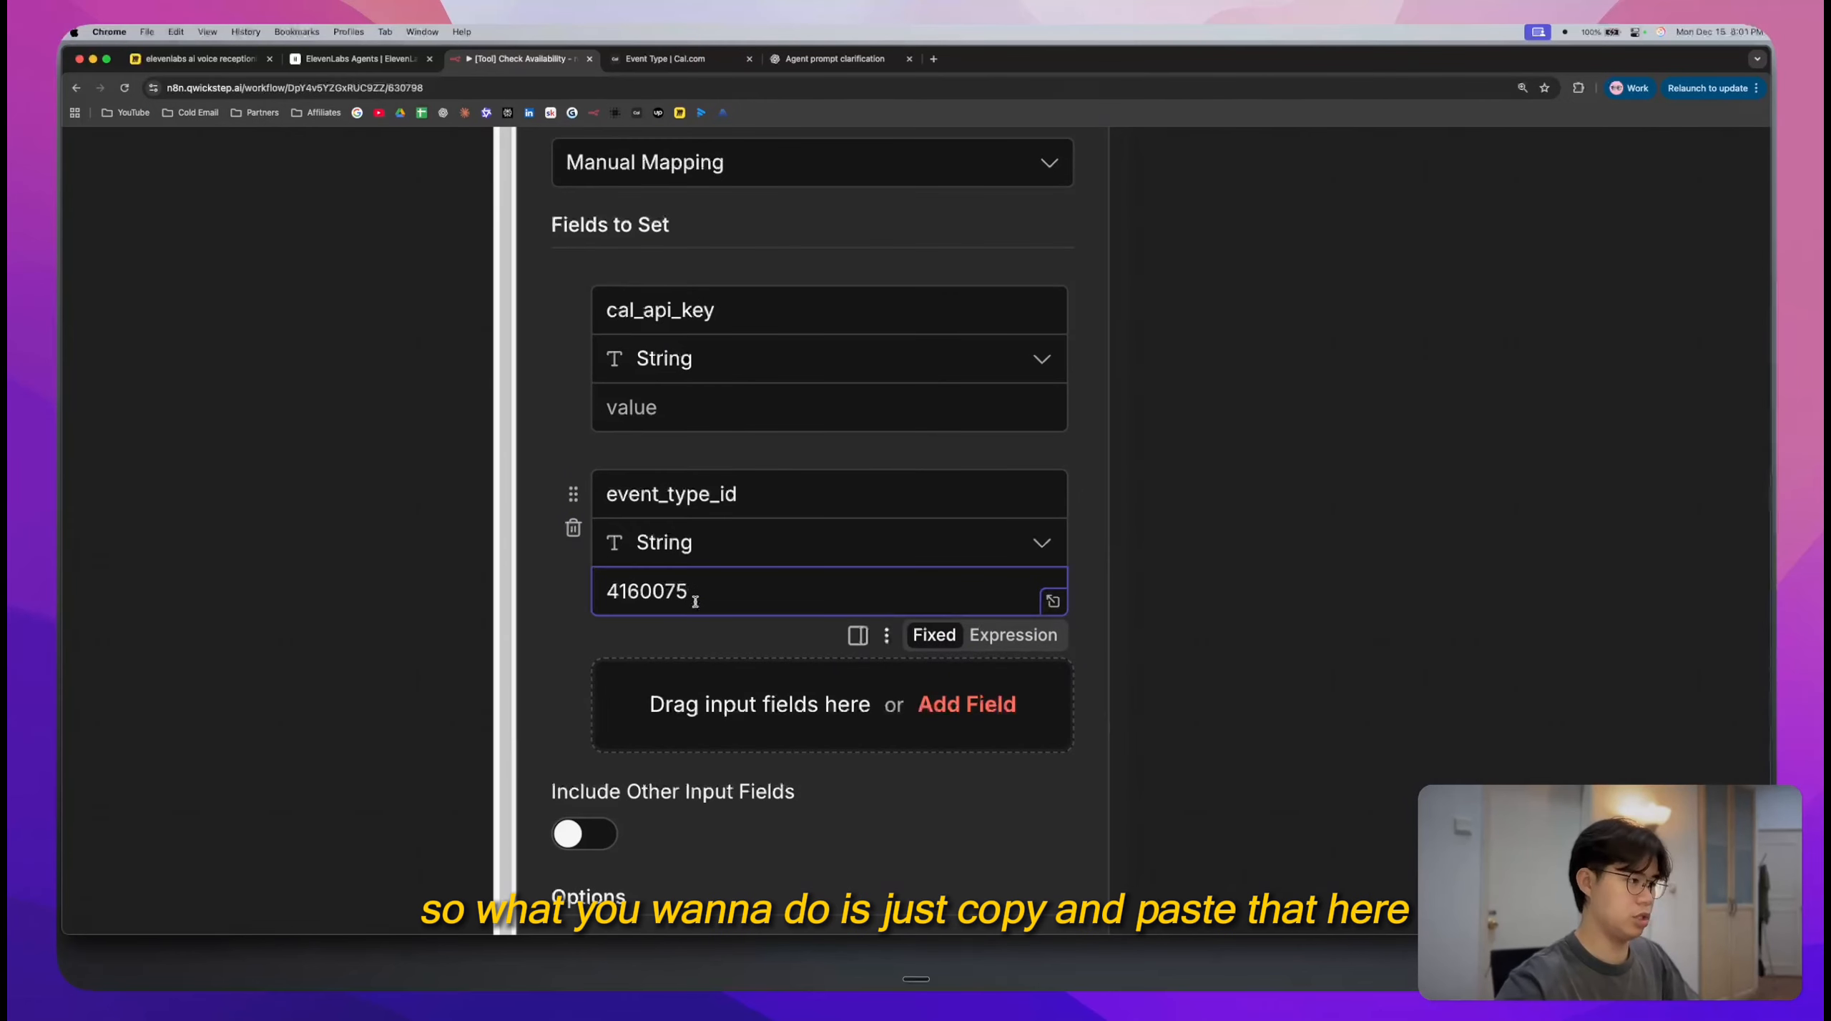
scroll(694, 601, down, 5)
click(1120, 425)
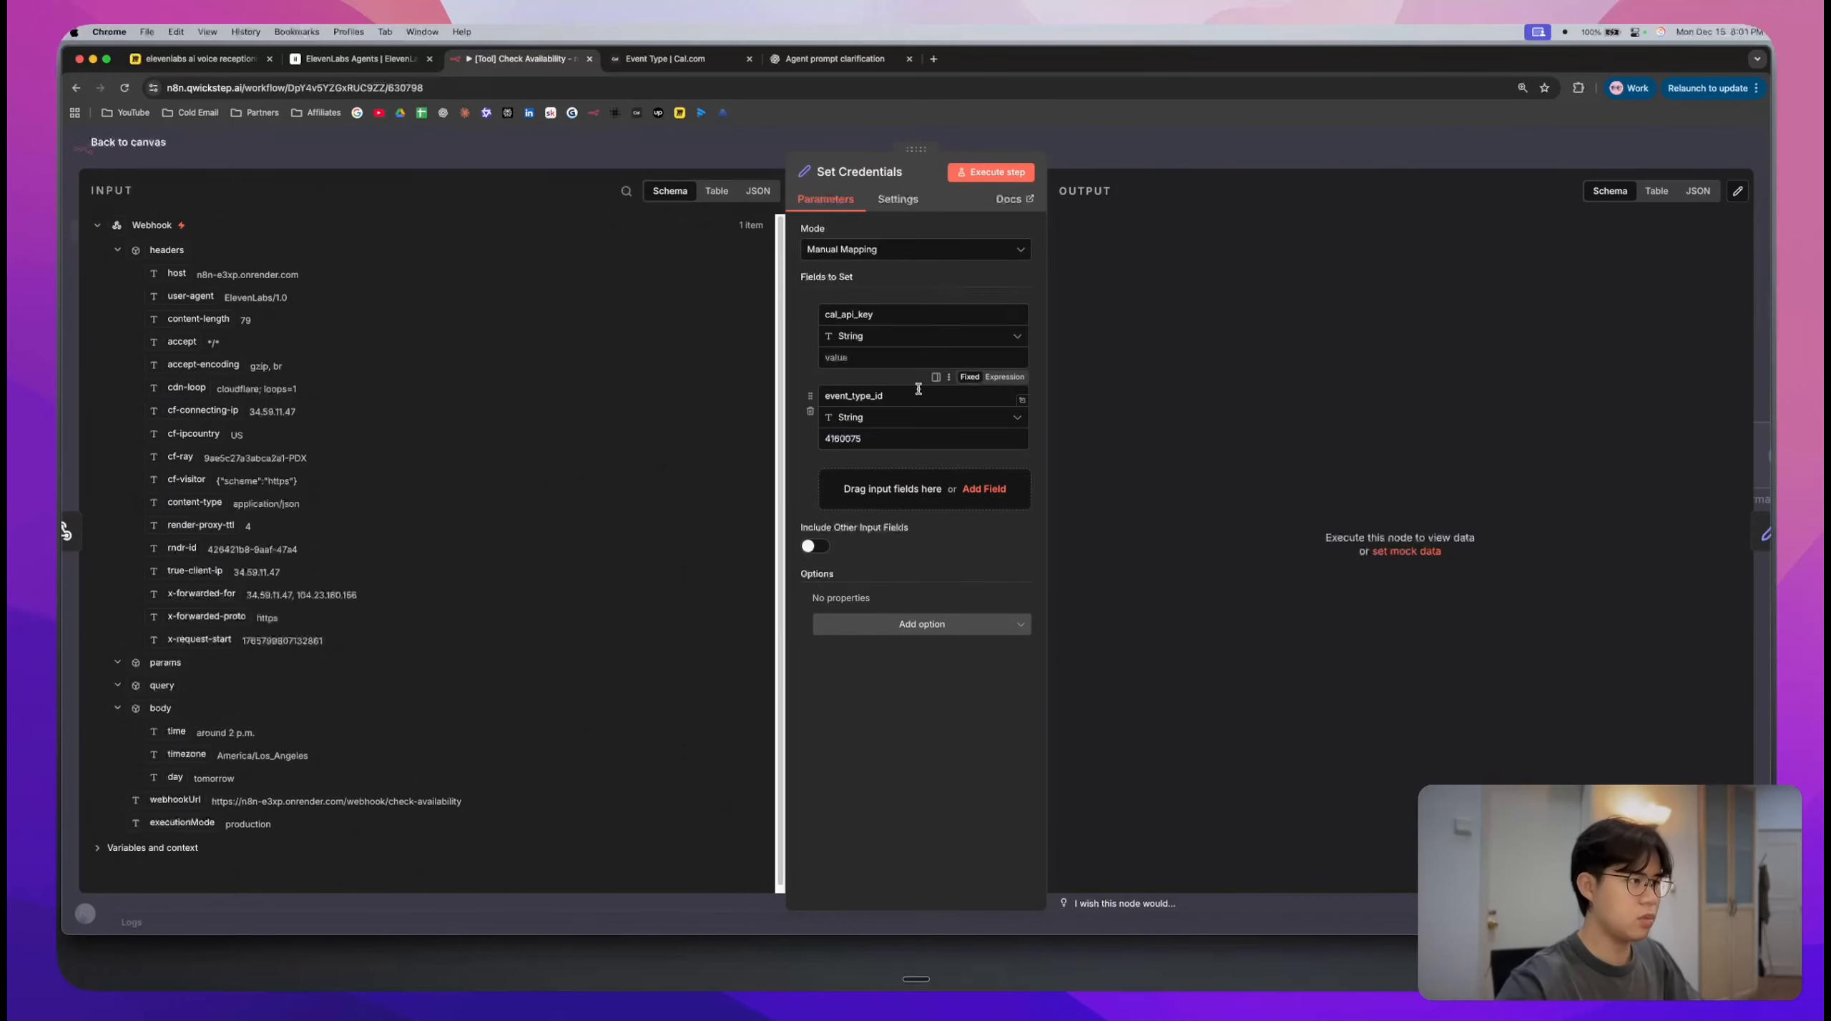
- Switch to Cal.com and open the API keys page in the developer settings
click(897, 358)
click(688, 60)
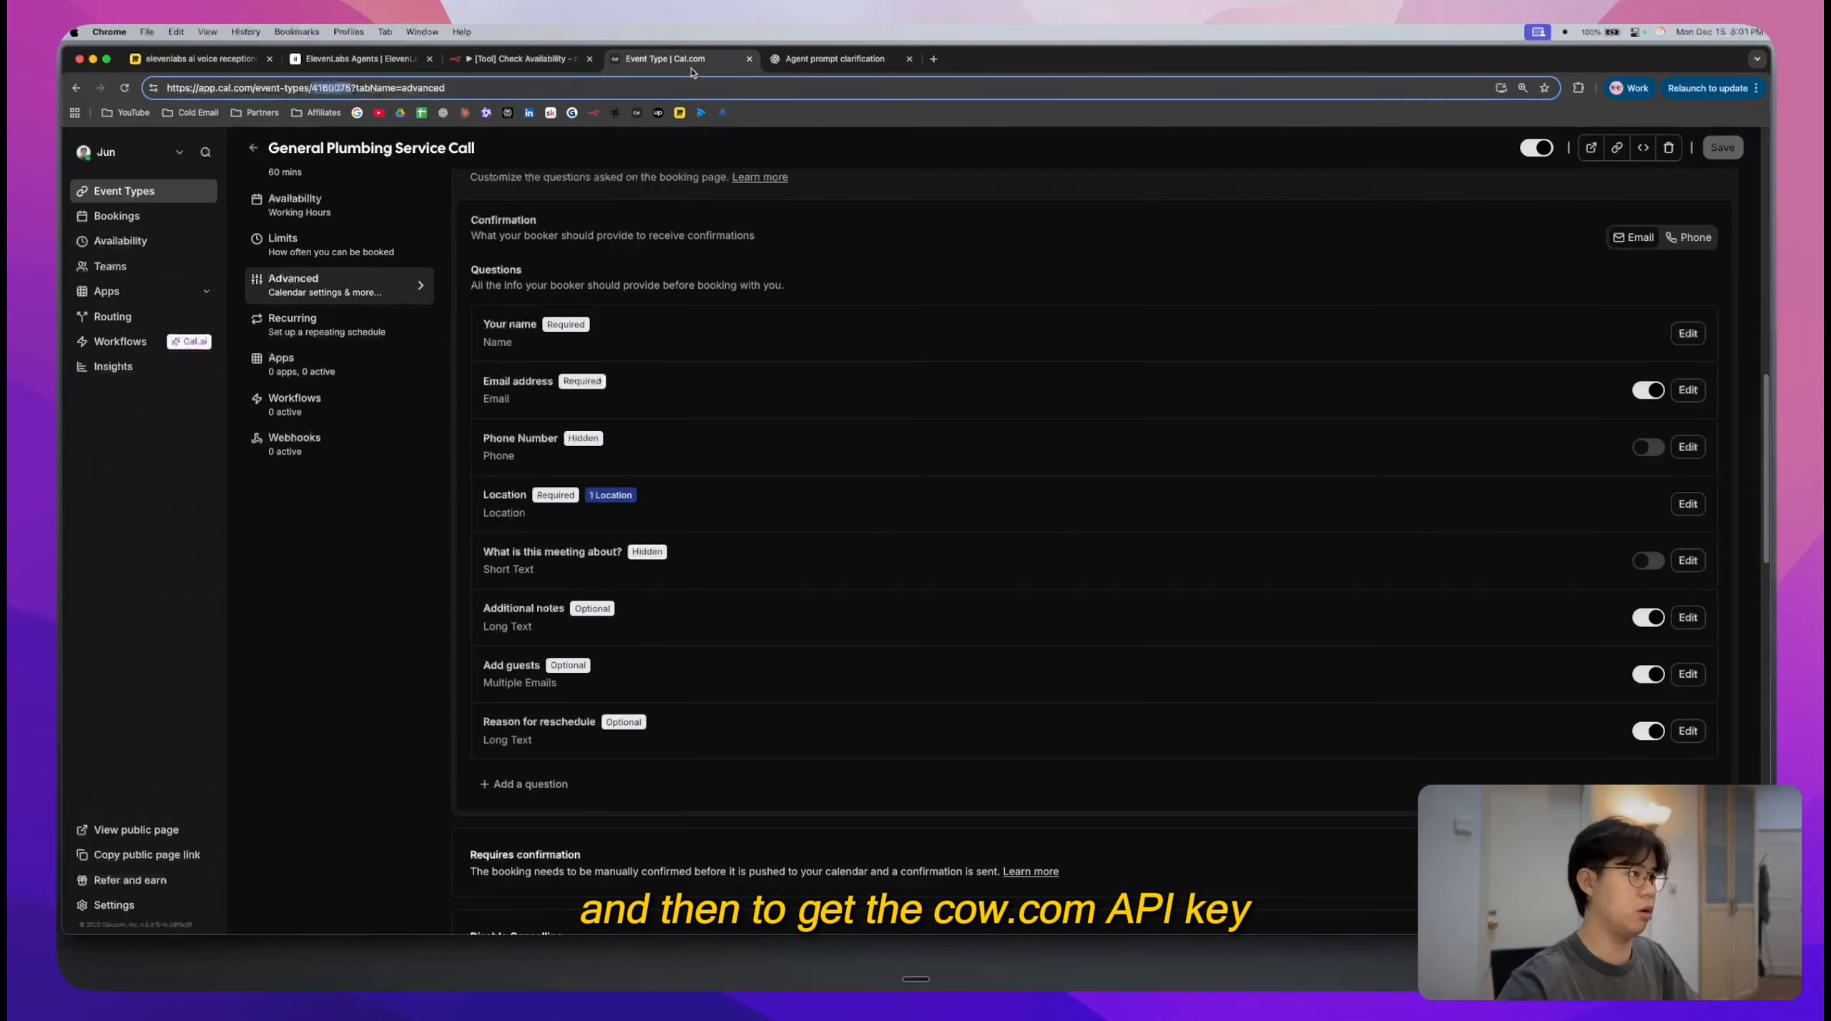
click(831, 215)
scroll(120, 908, up, 5)
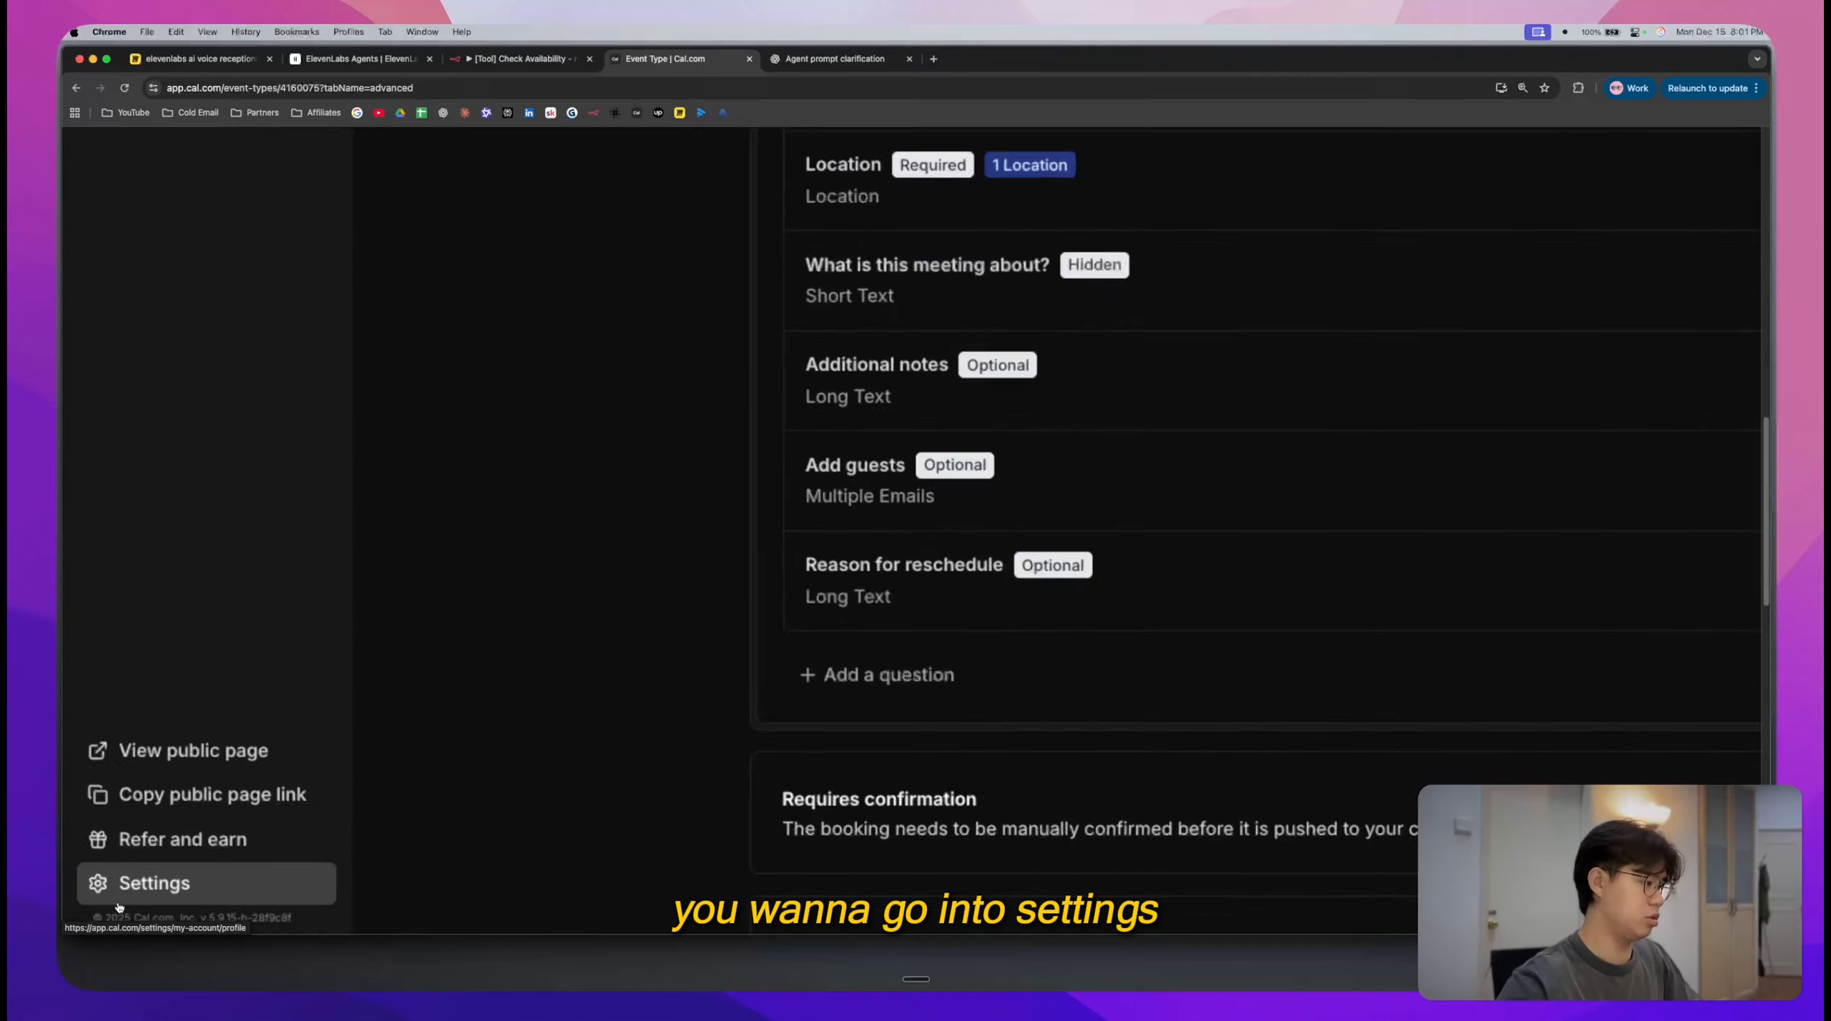
click(119, 902)
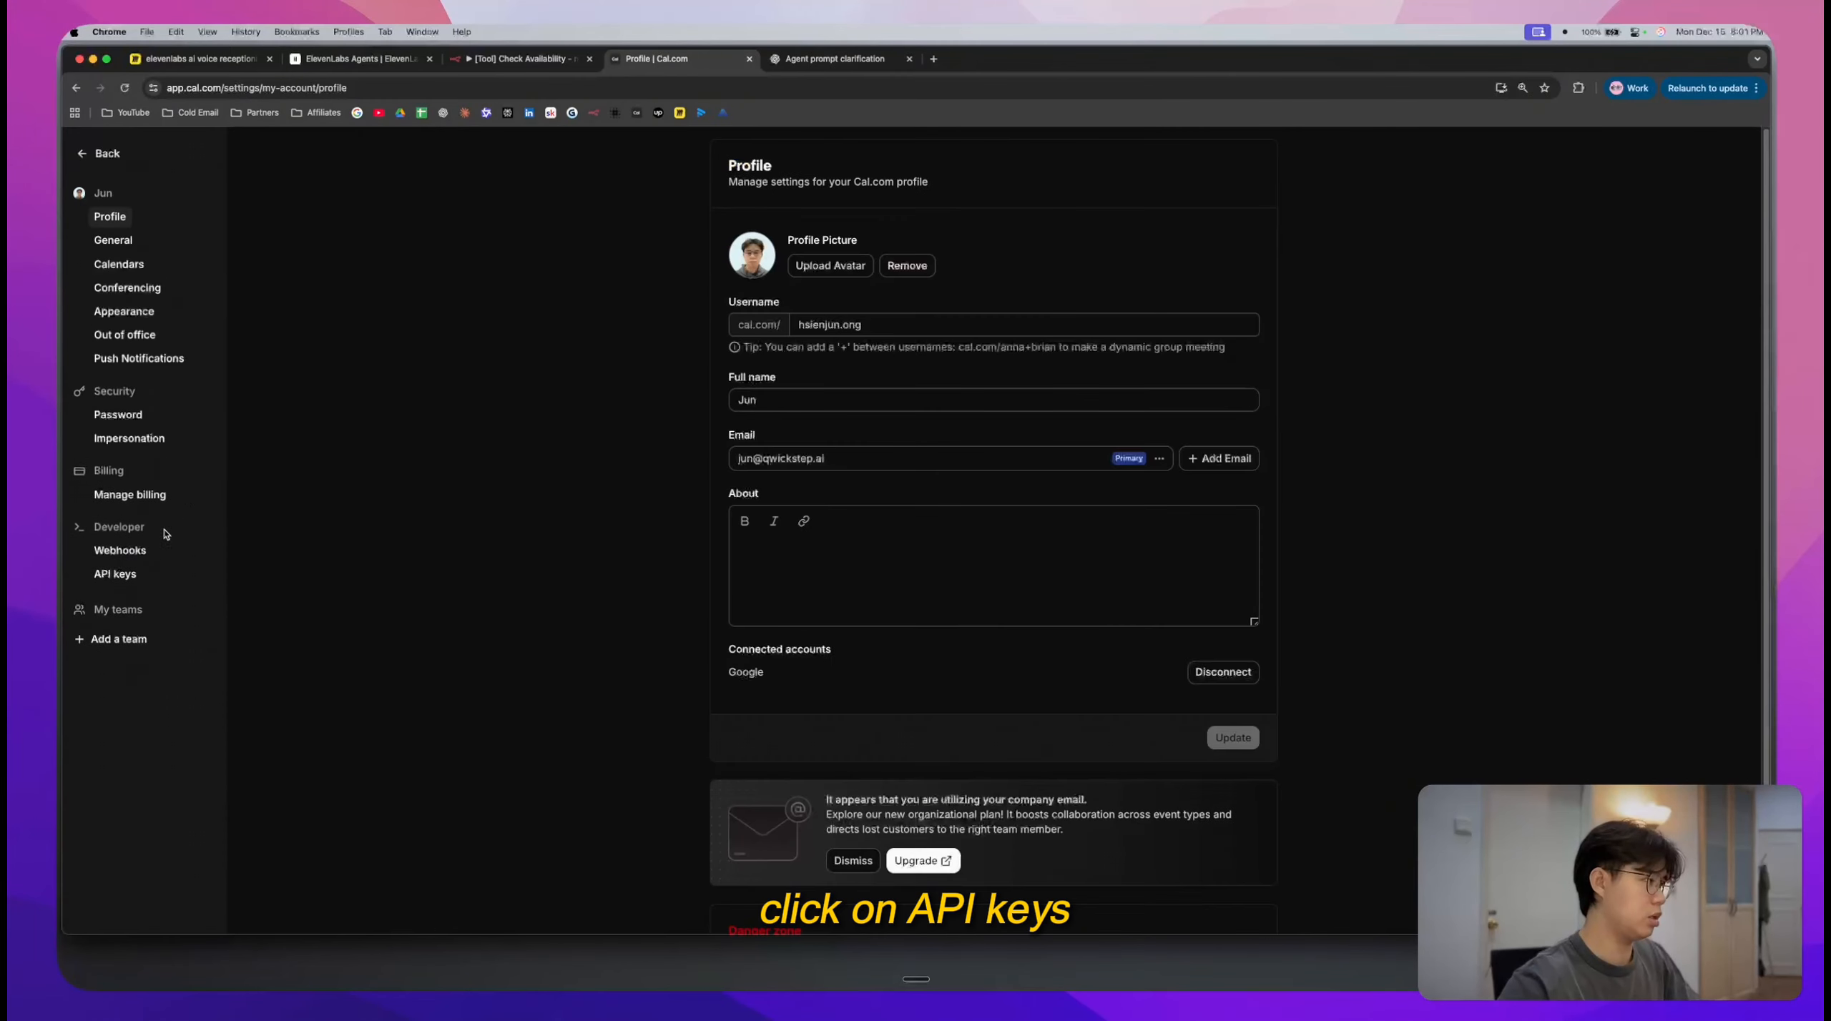
click(117, 573)
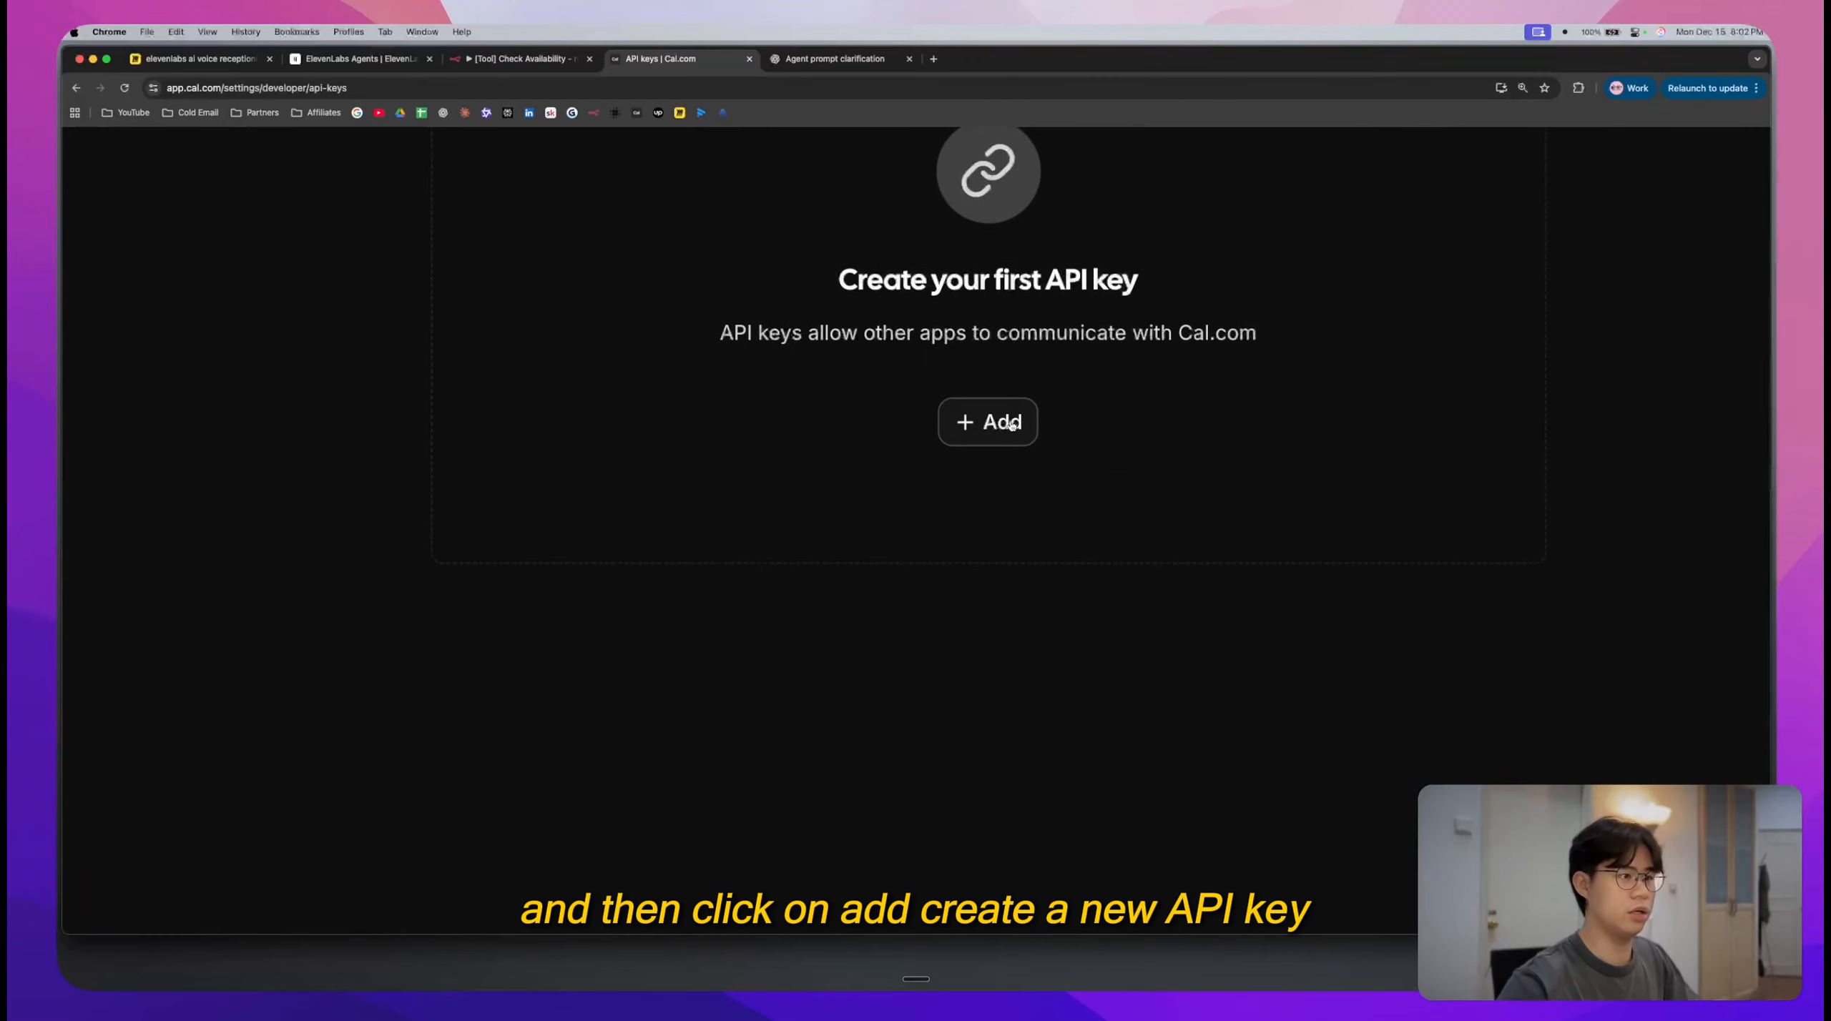
- Create a Cal.com API key named "YouTube Test" for the own account
click(1000, 423)
click(762, 631)
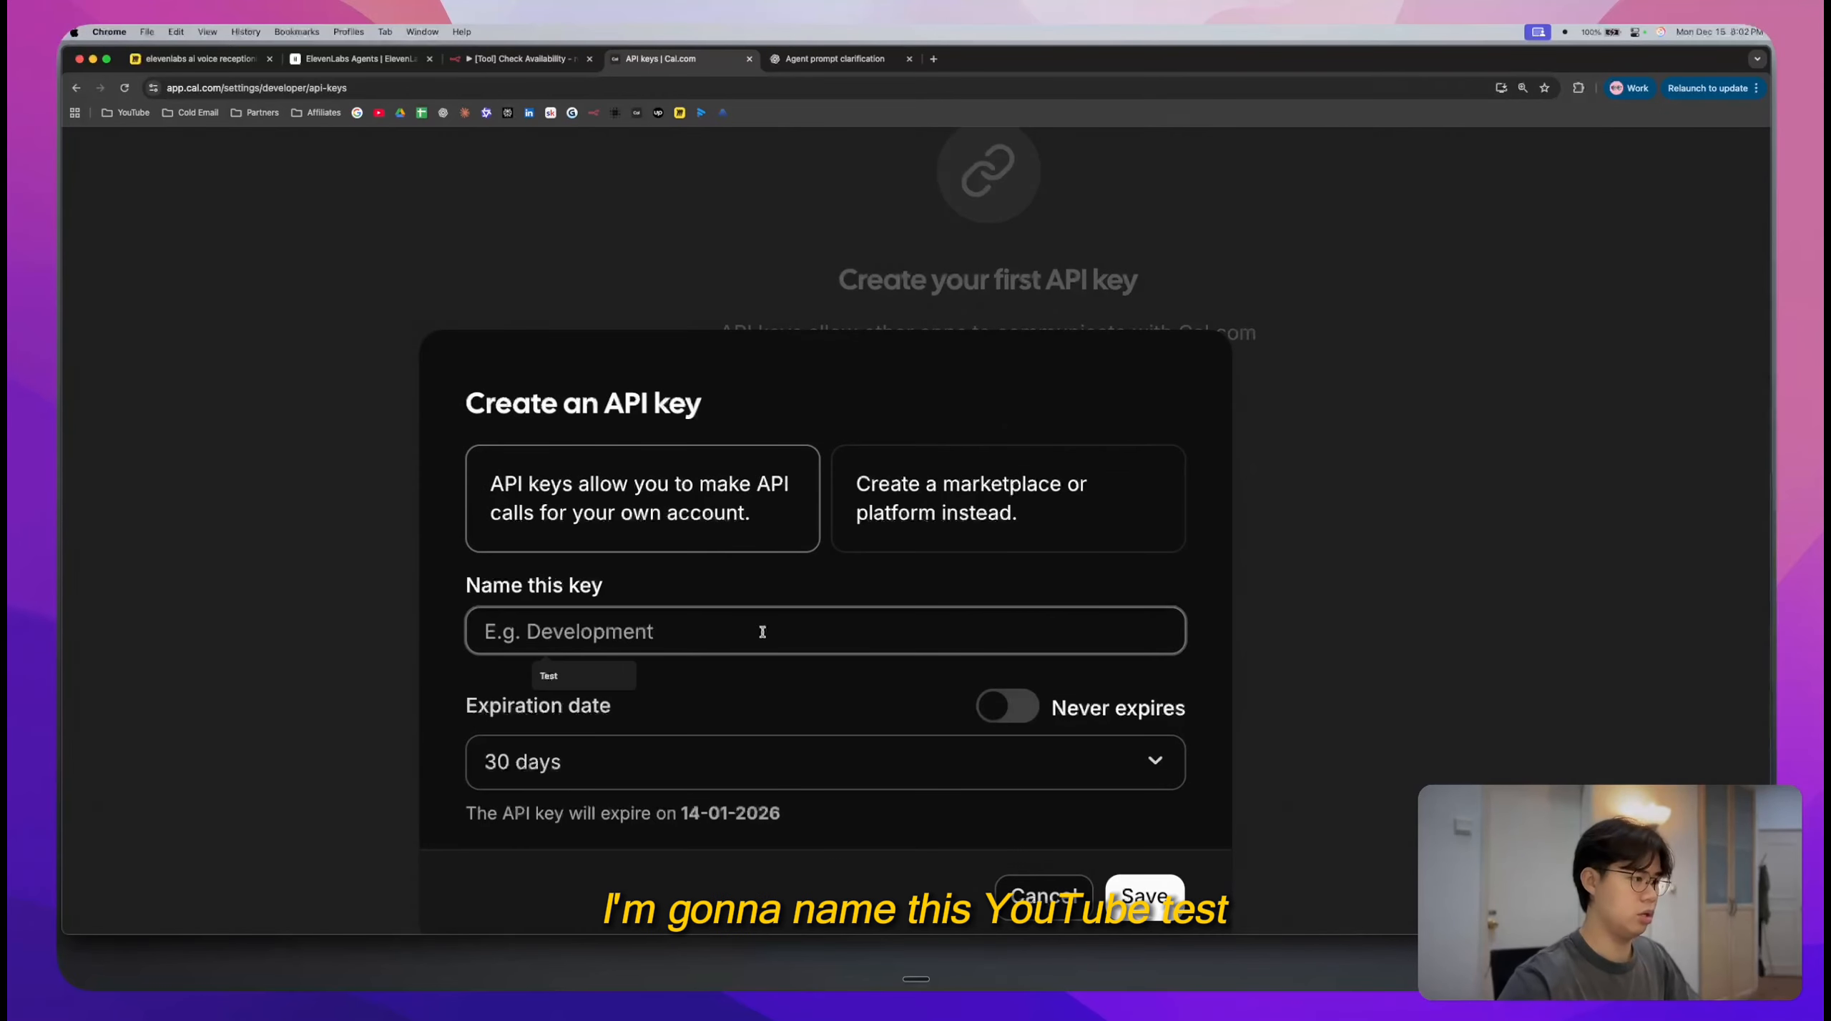
text(YouTube)
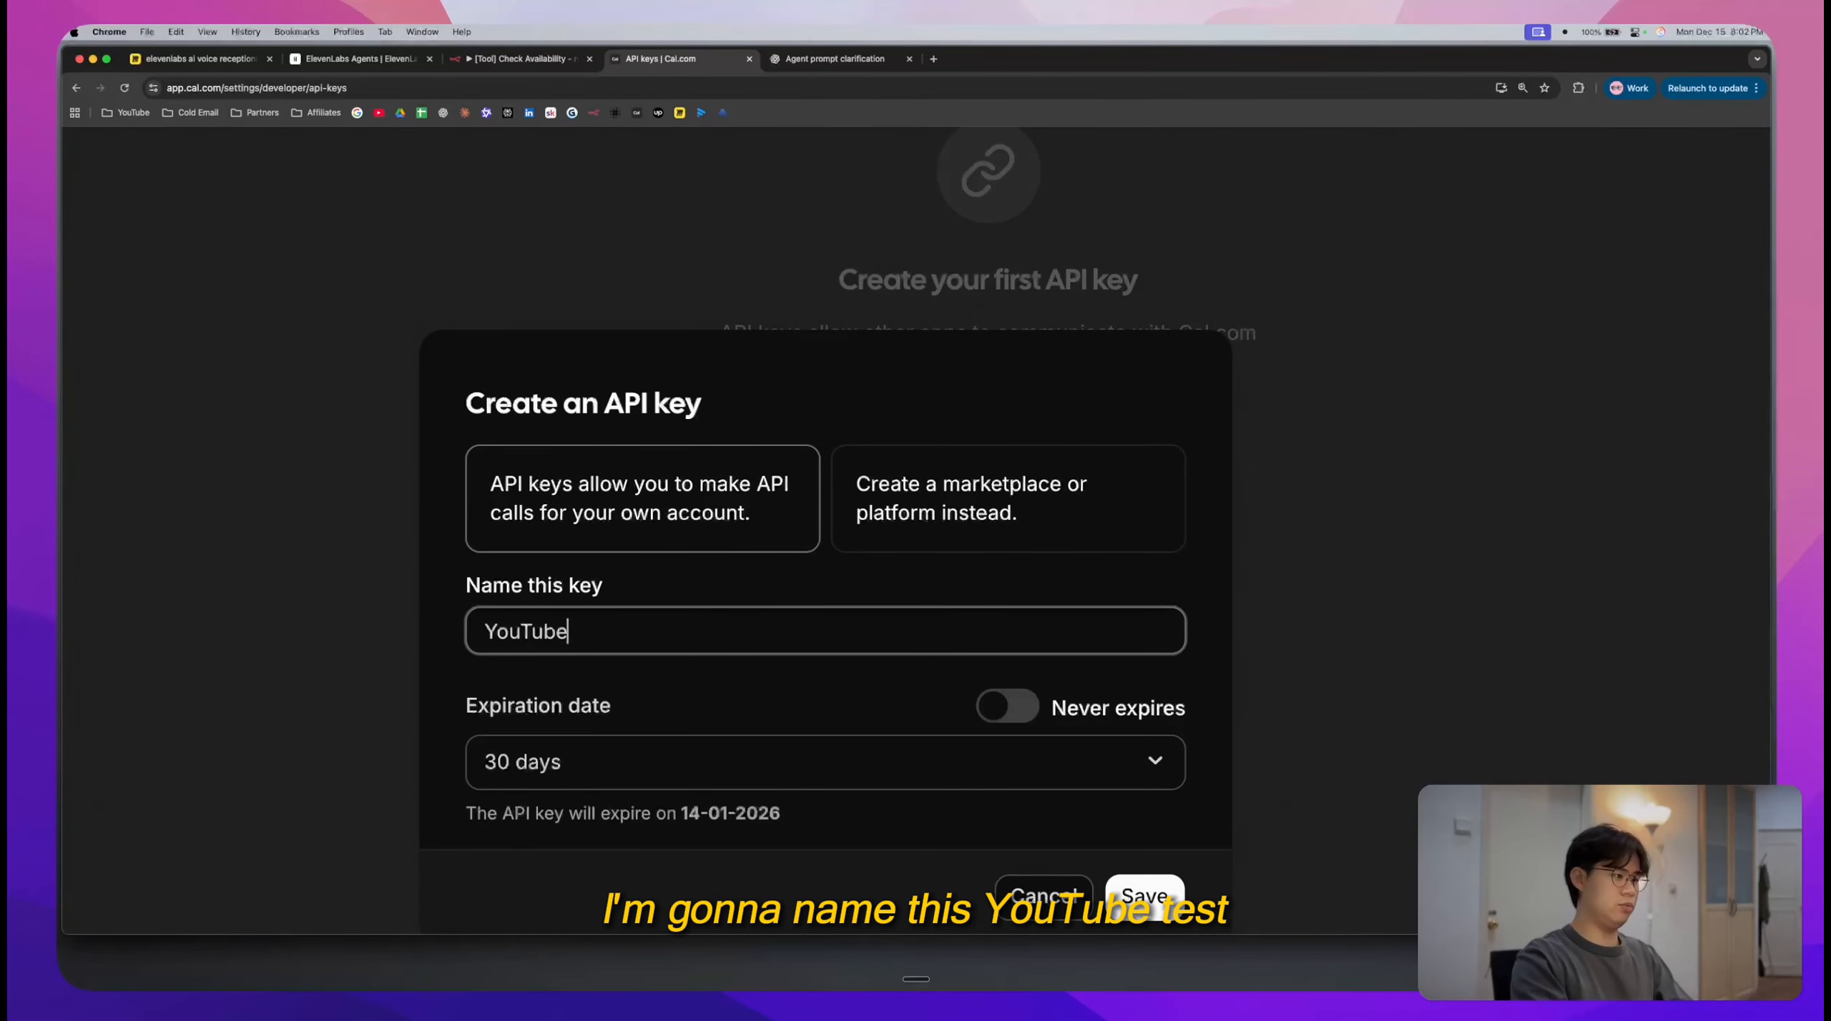
text( Test)
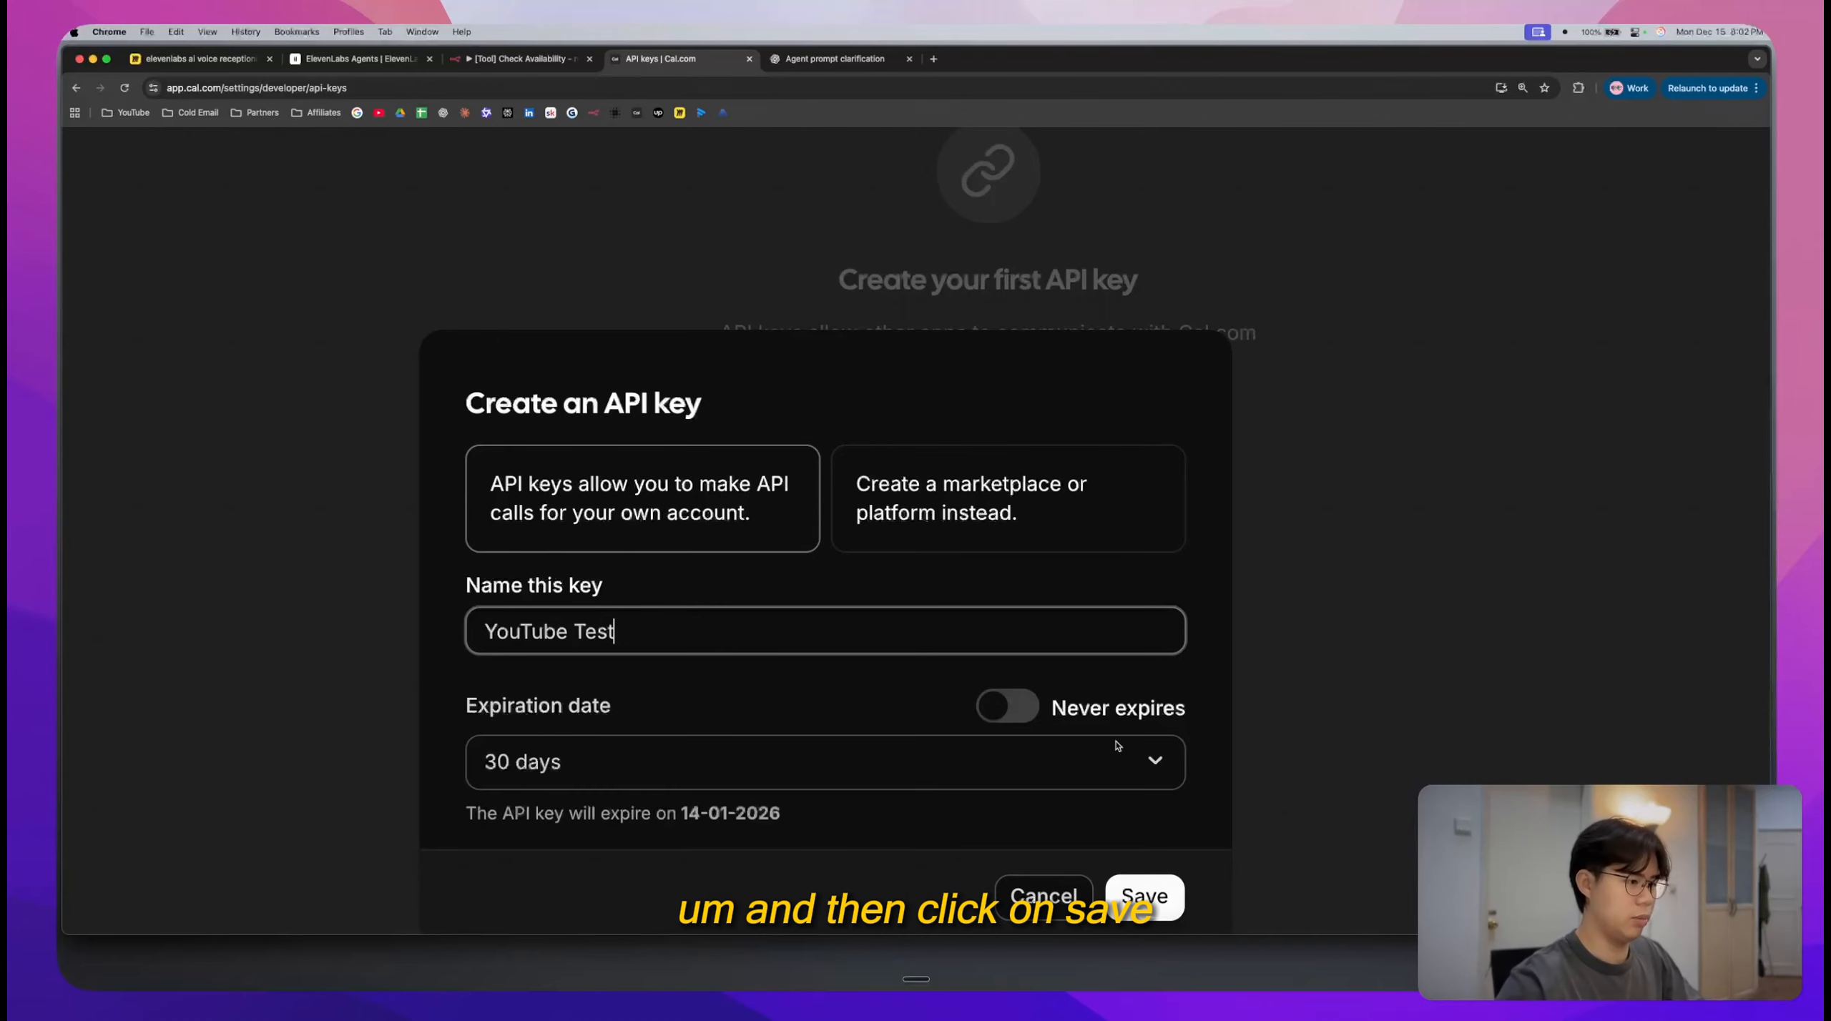
click(1143, 896)
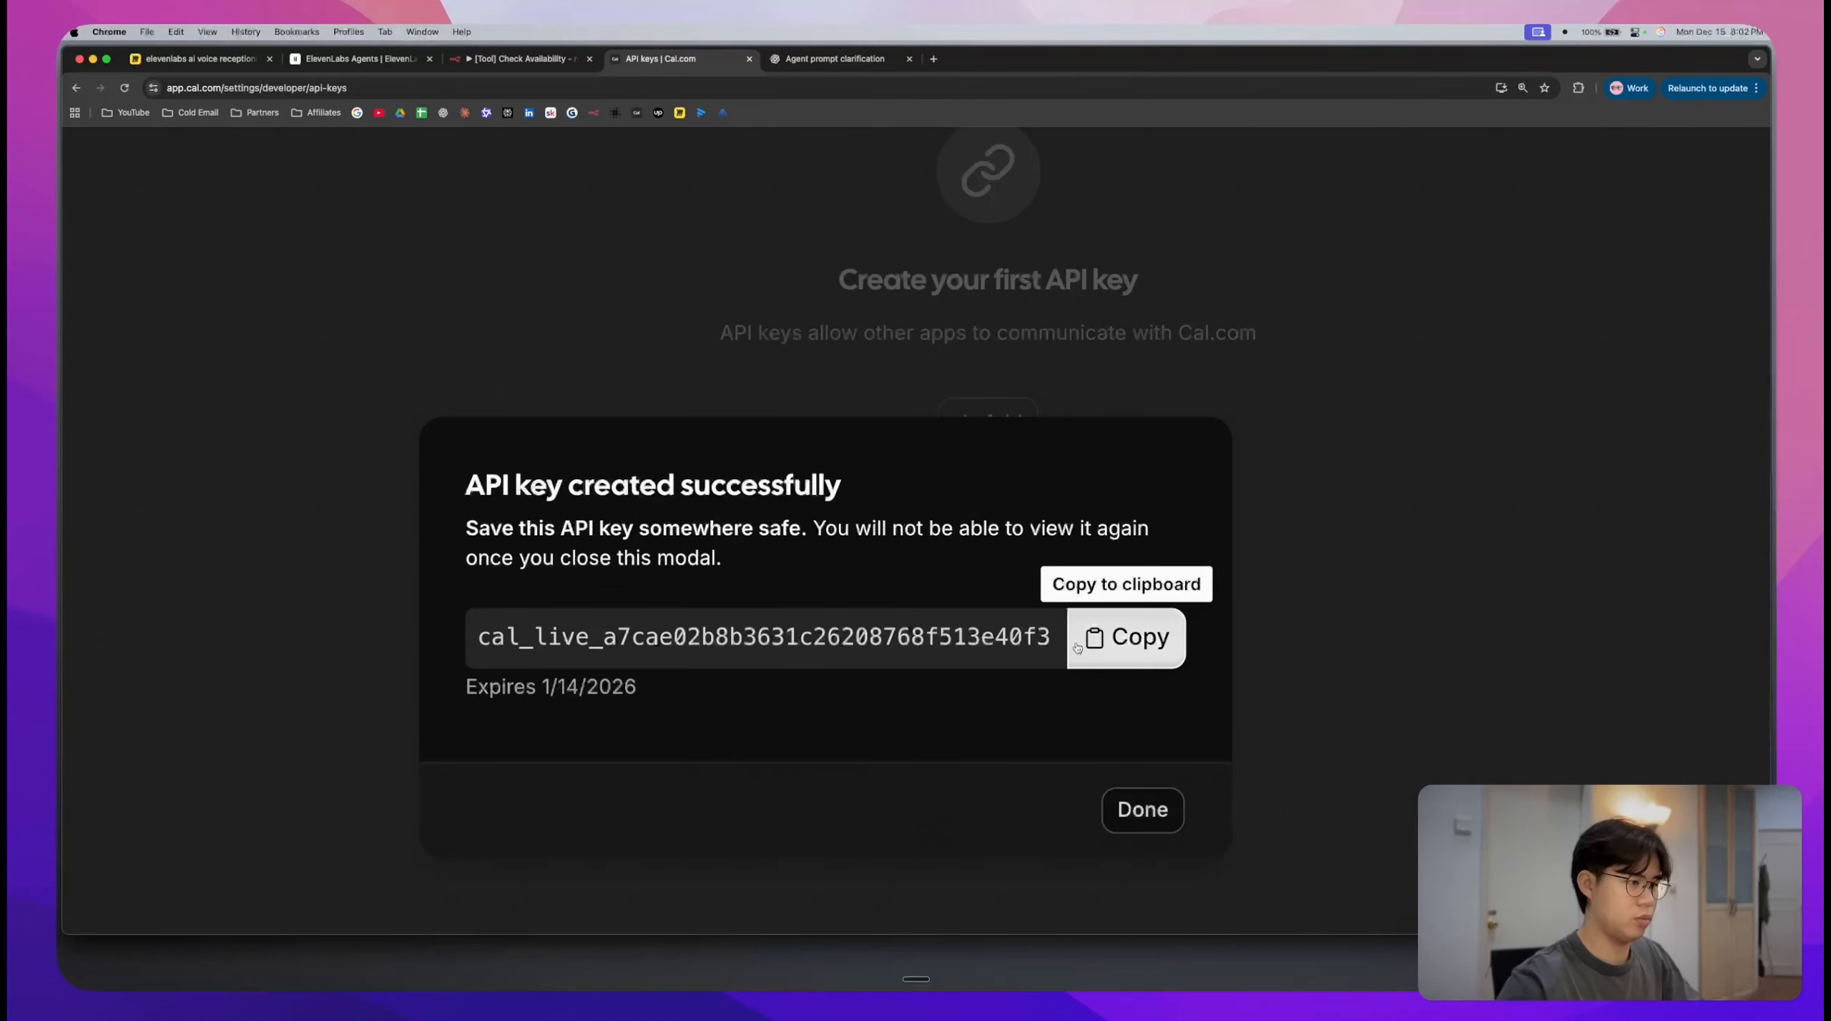
- Copy the new Cal.com API key, switch to n8n and paste it as the cal_api_key value in the Set Credentials node
click(1146, 648)
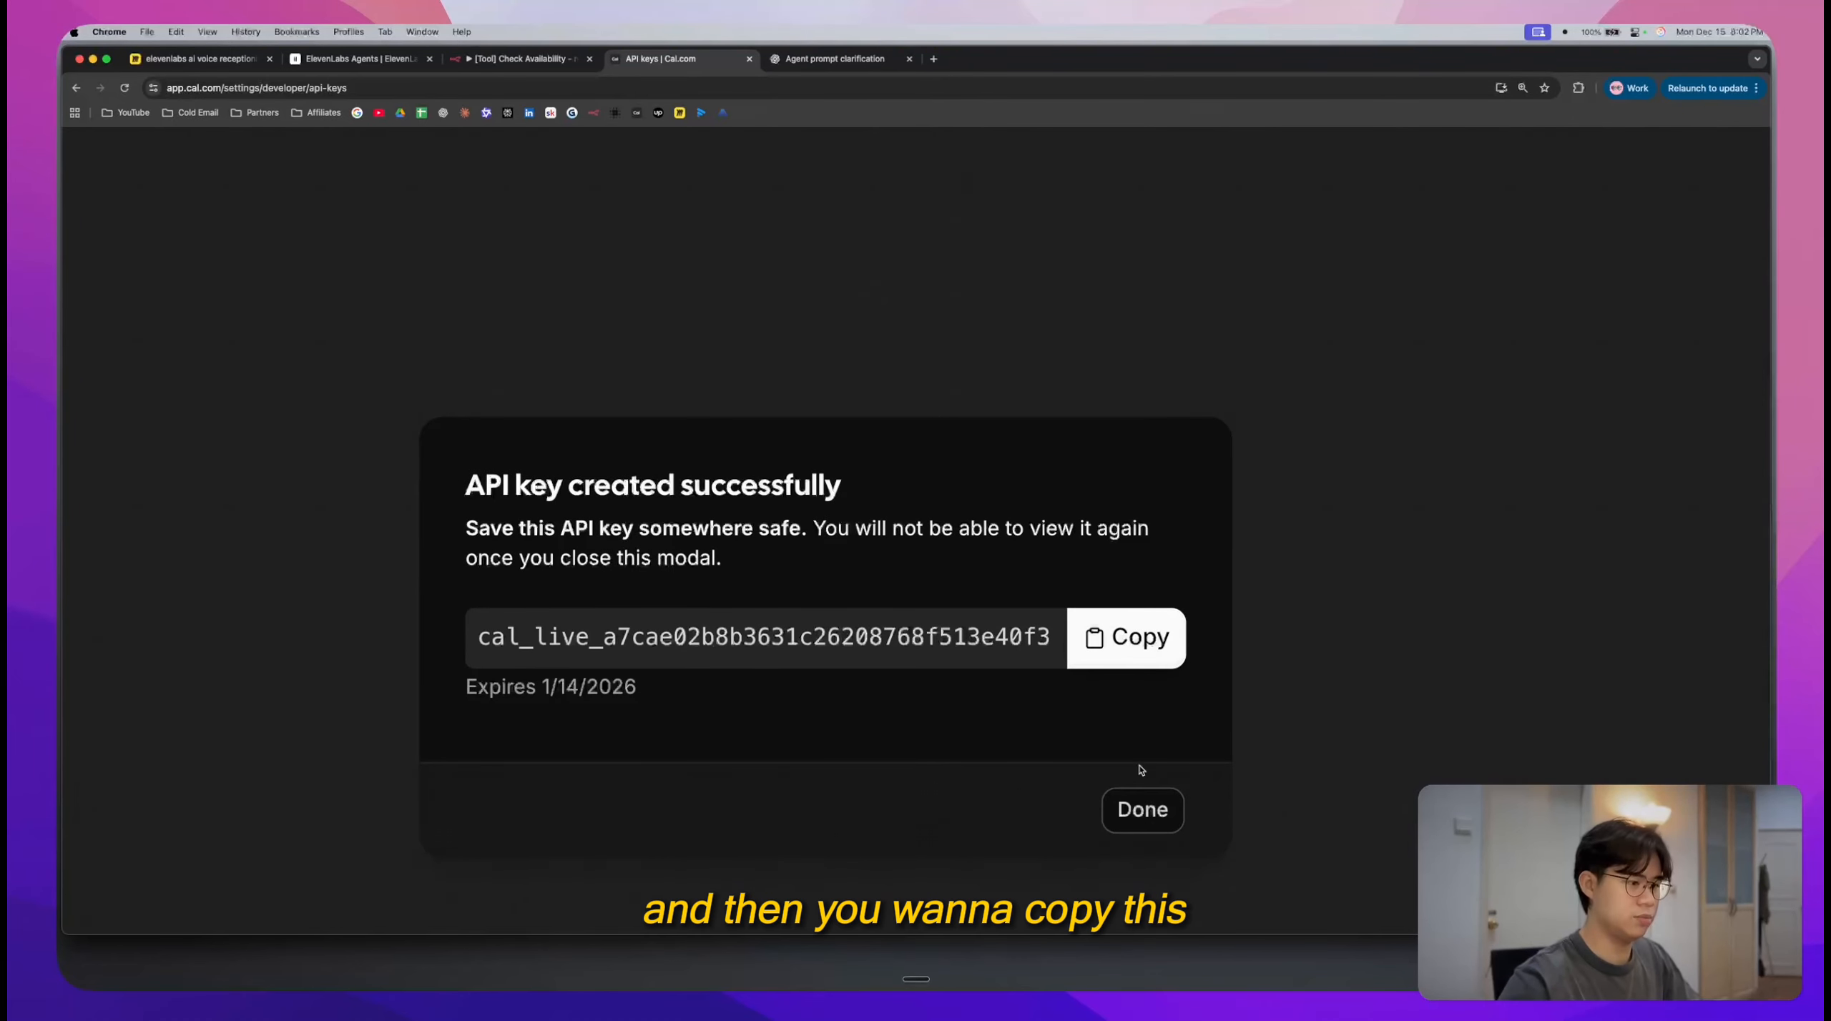
click(1143, 811)
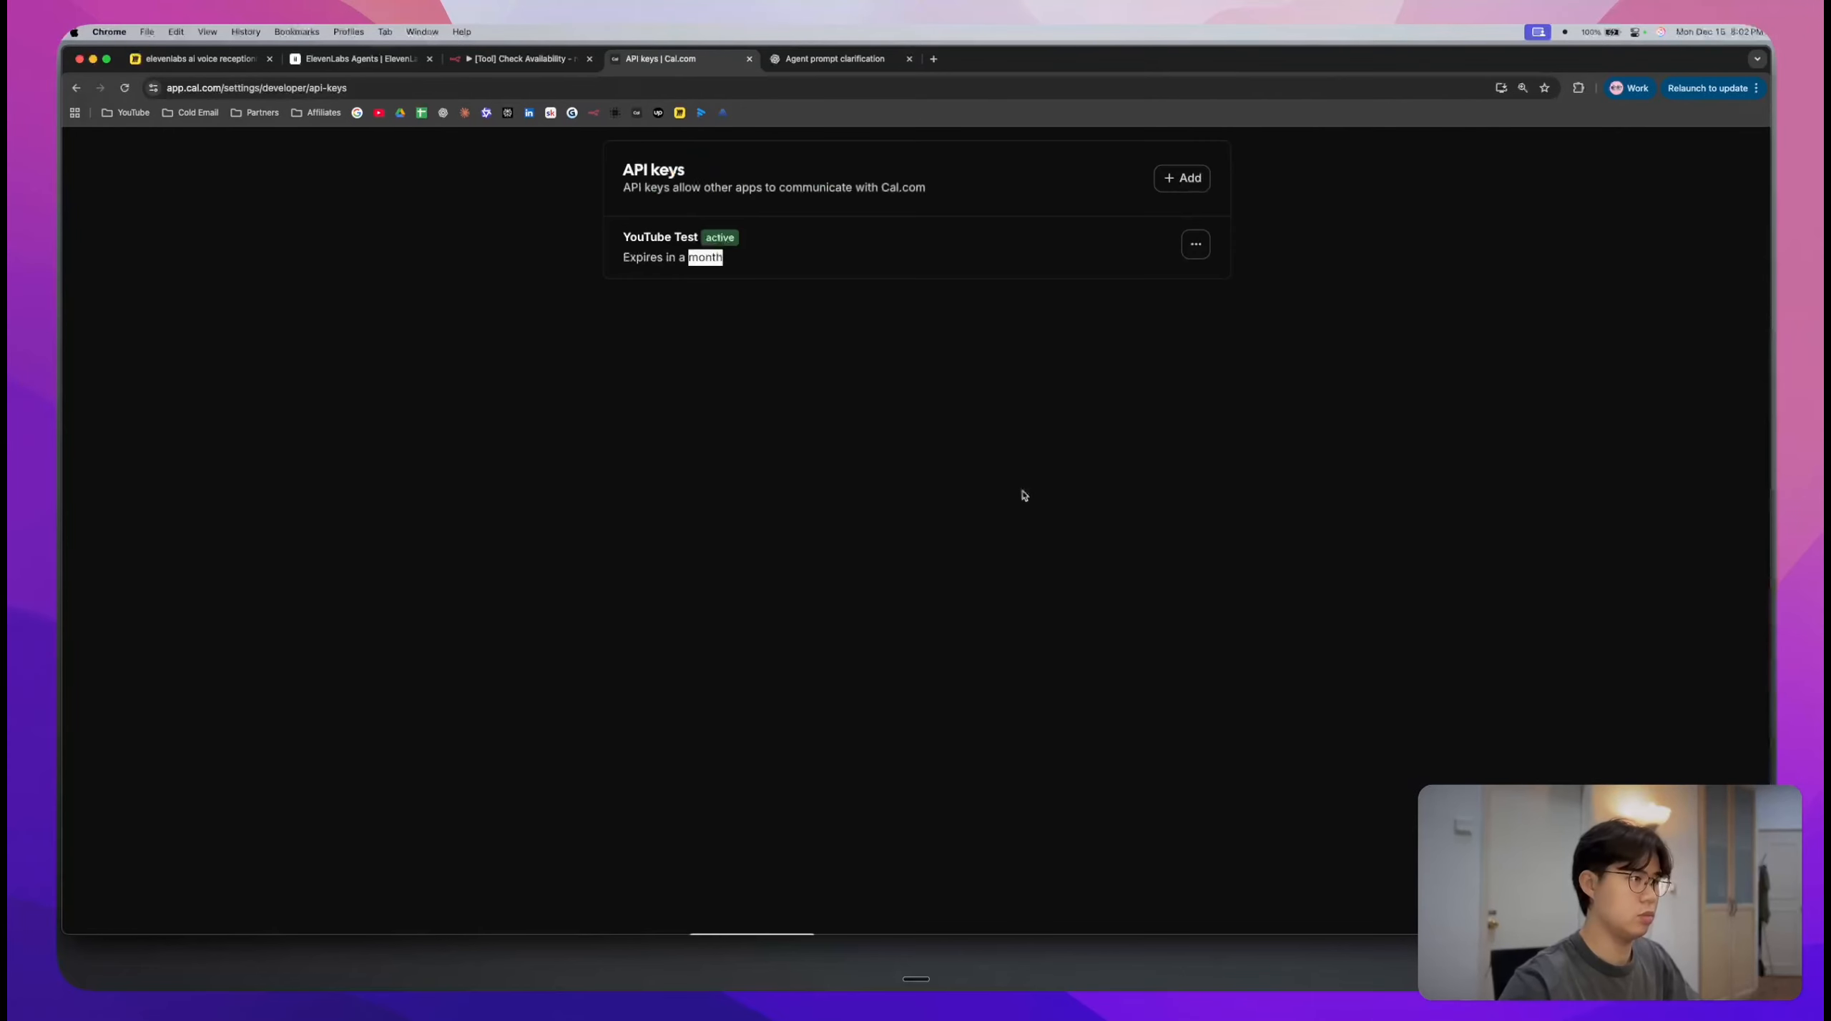
click(475, 57)
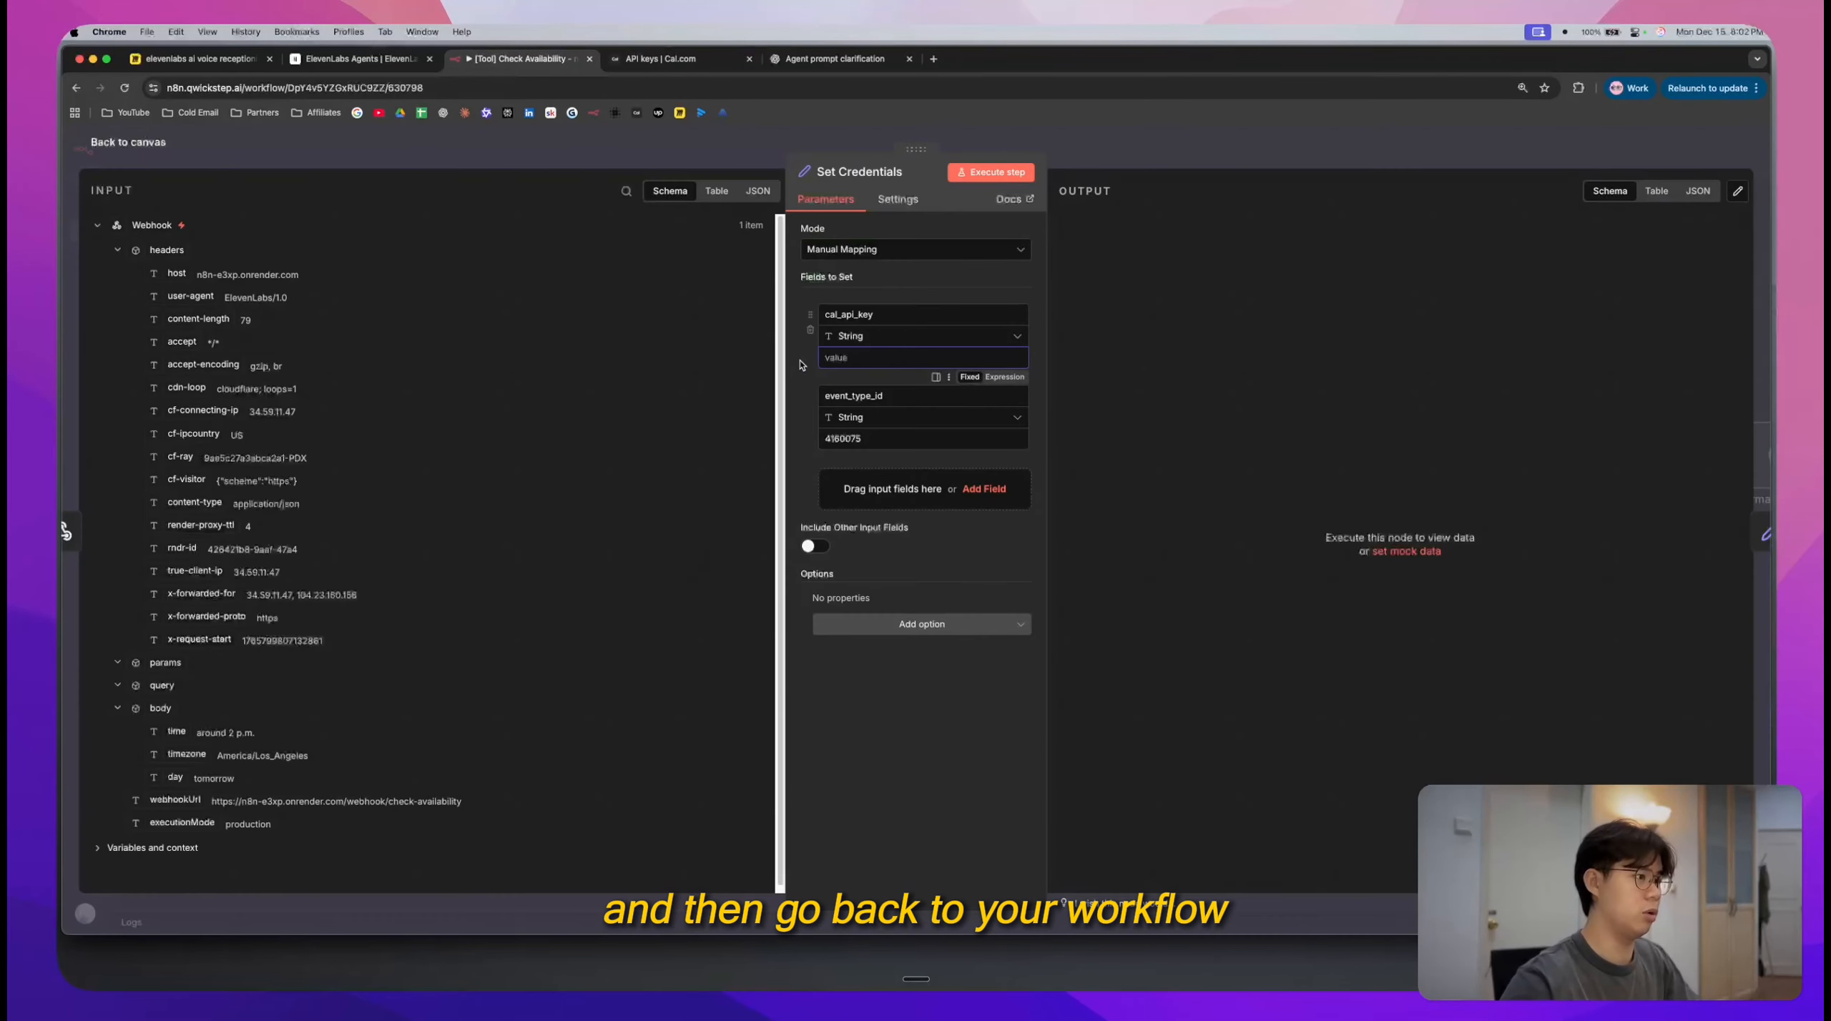
click(1082, 364)
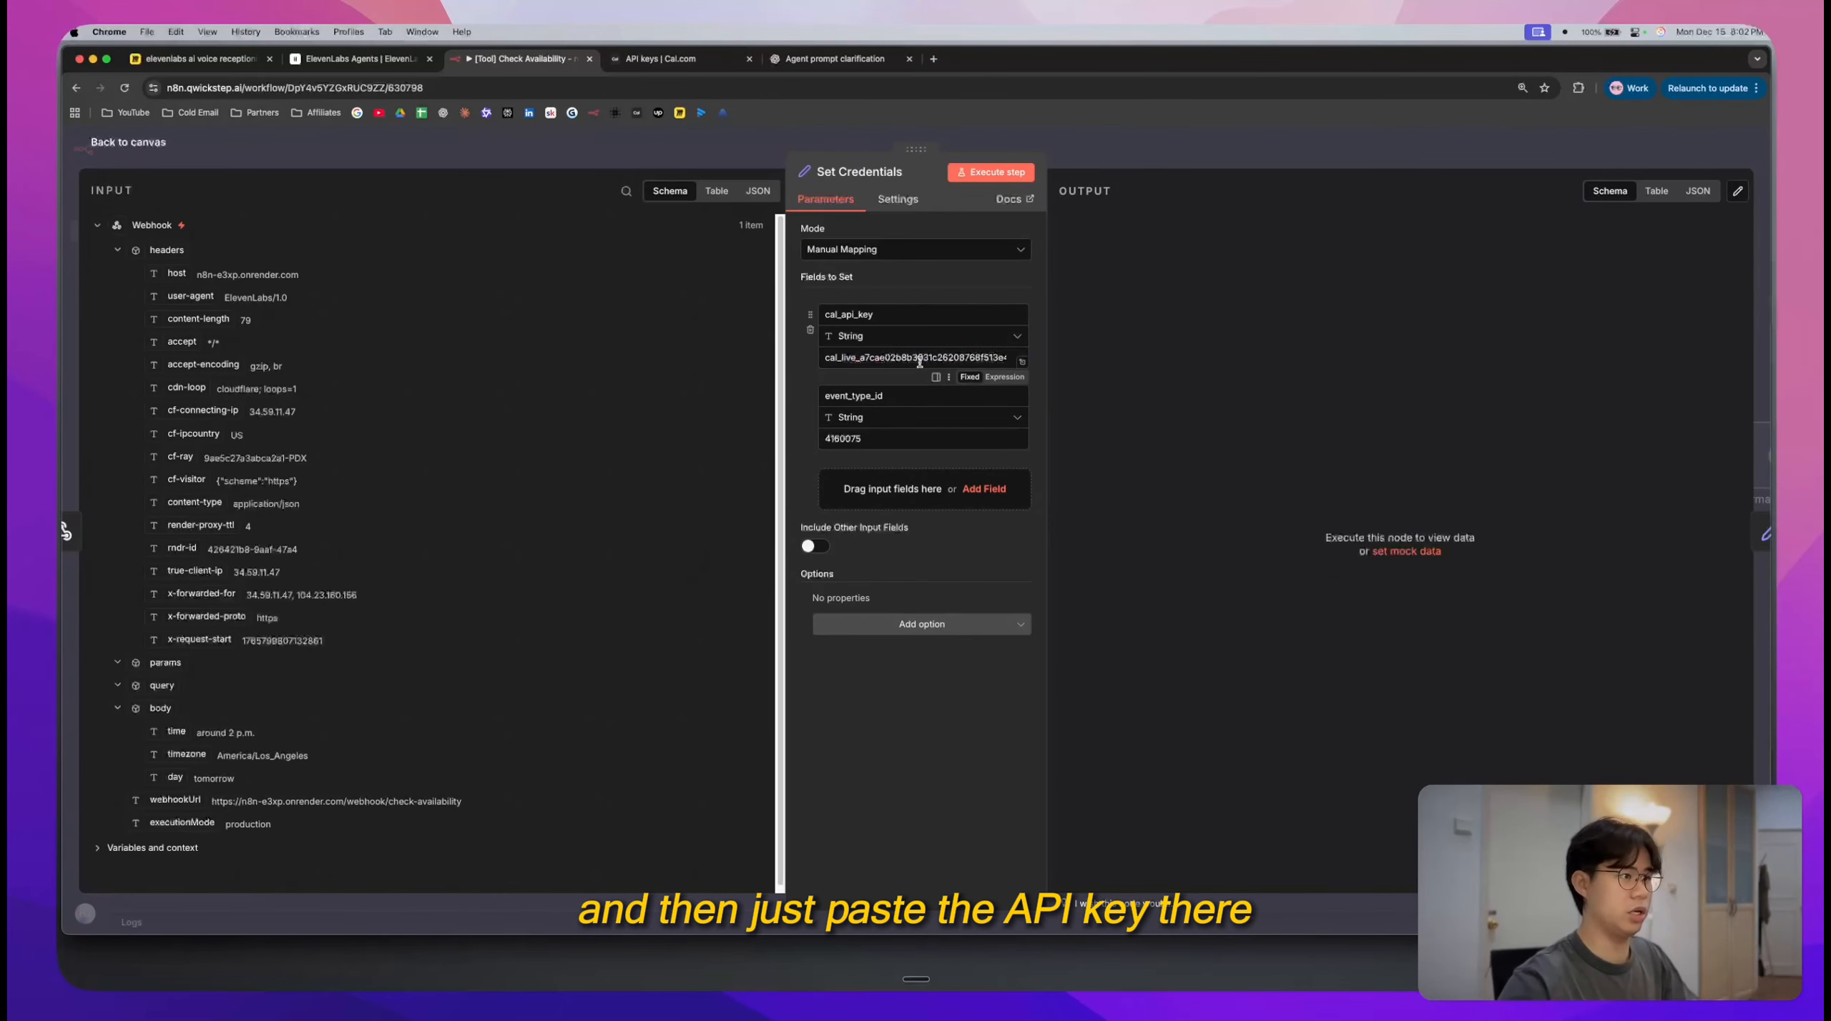
scroll(921, 362, up, 5)
scroll(921, 364, up, 1)
scroll(921, 366, right, 1)
scroll(921, 366, down, 5)
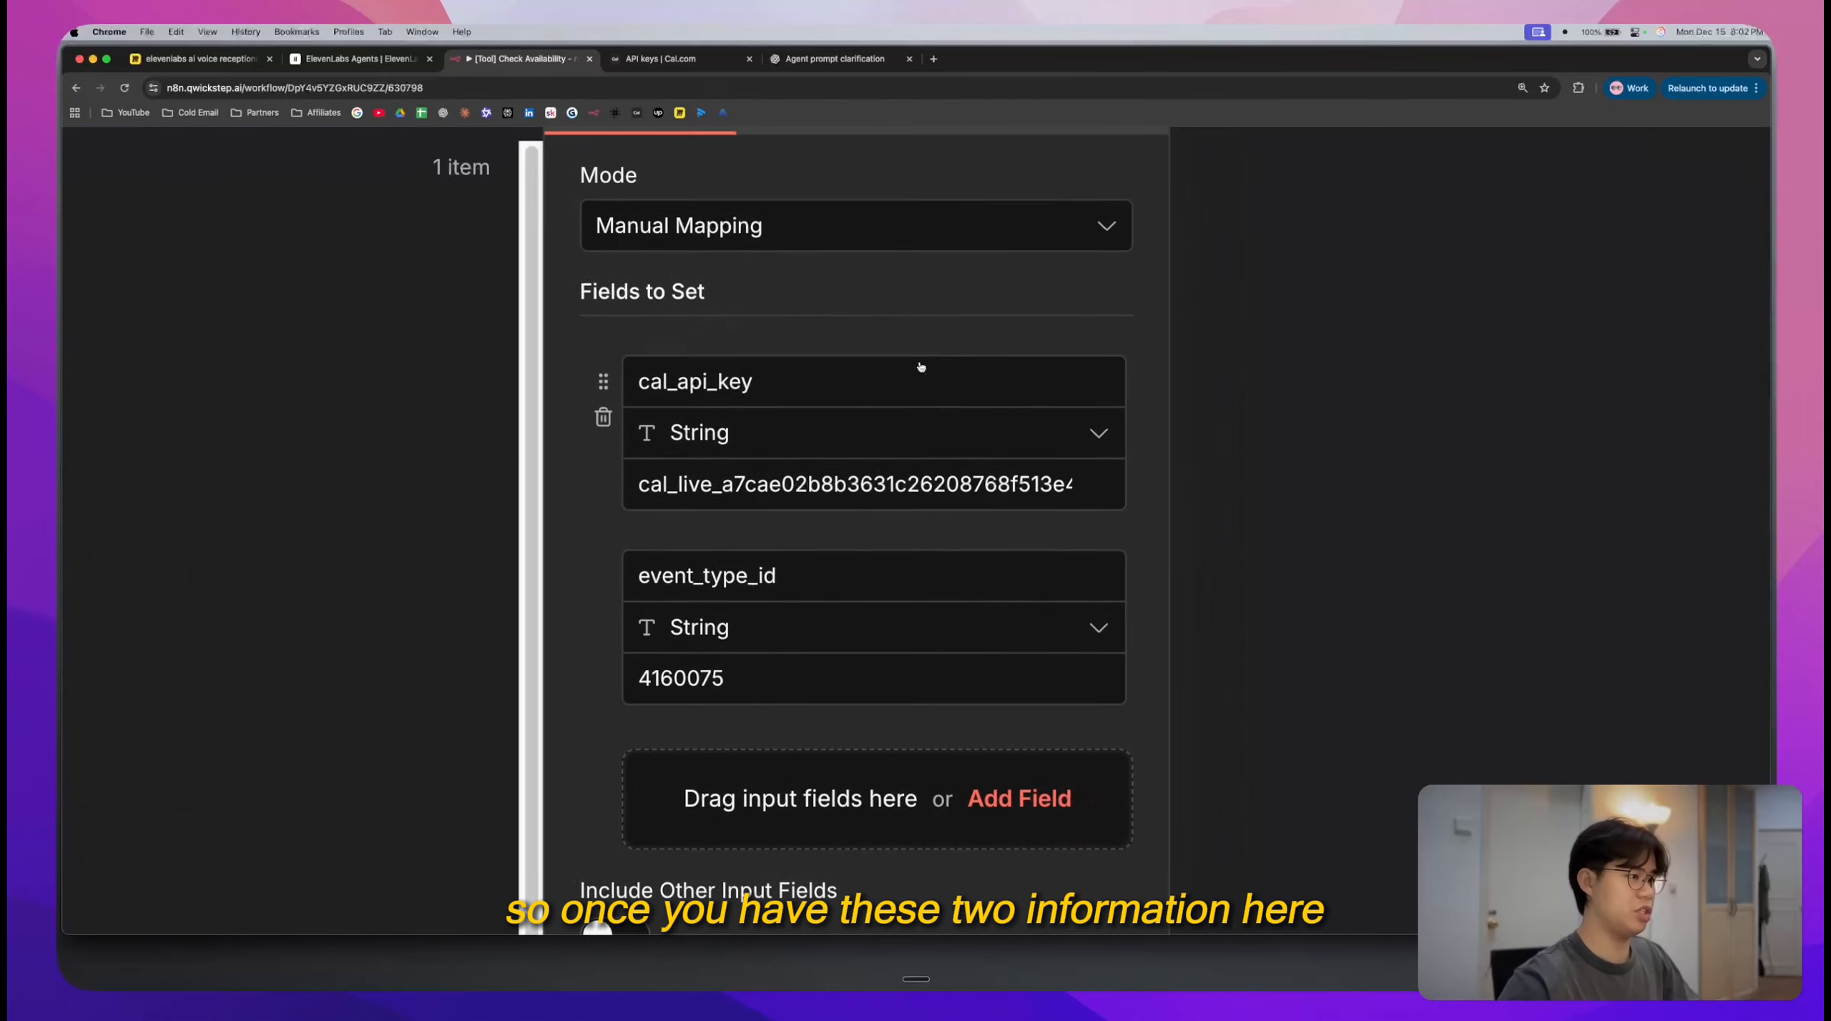
click(1139, 140)
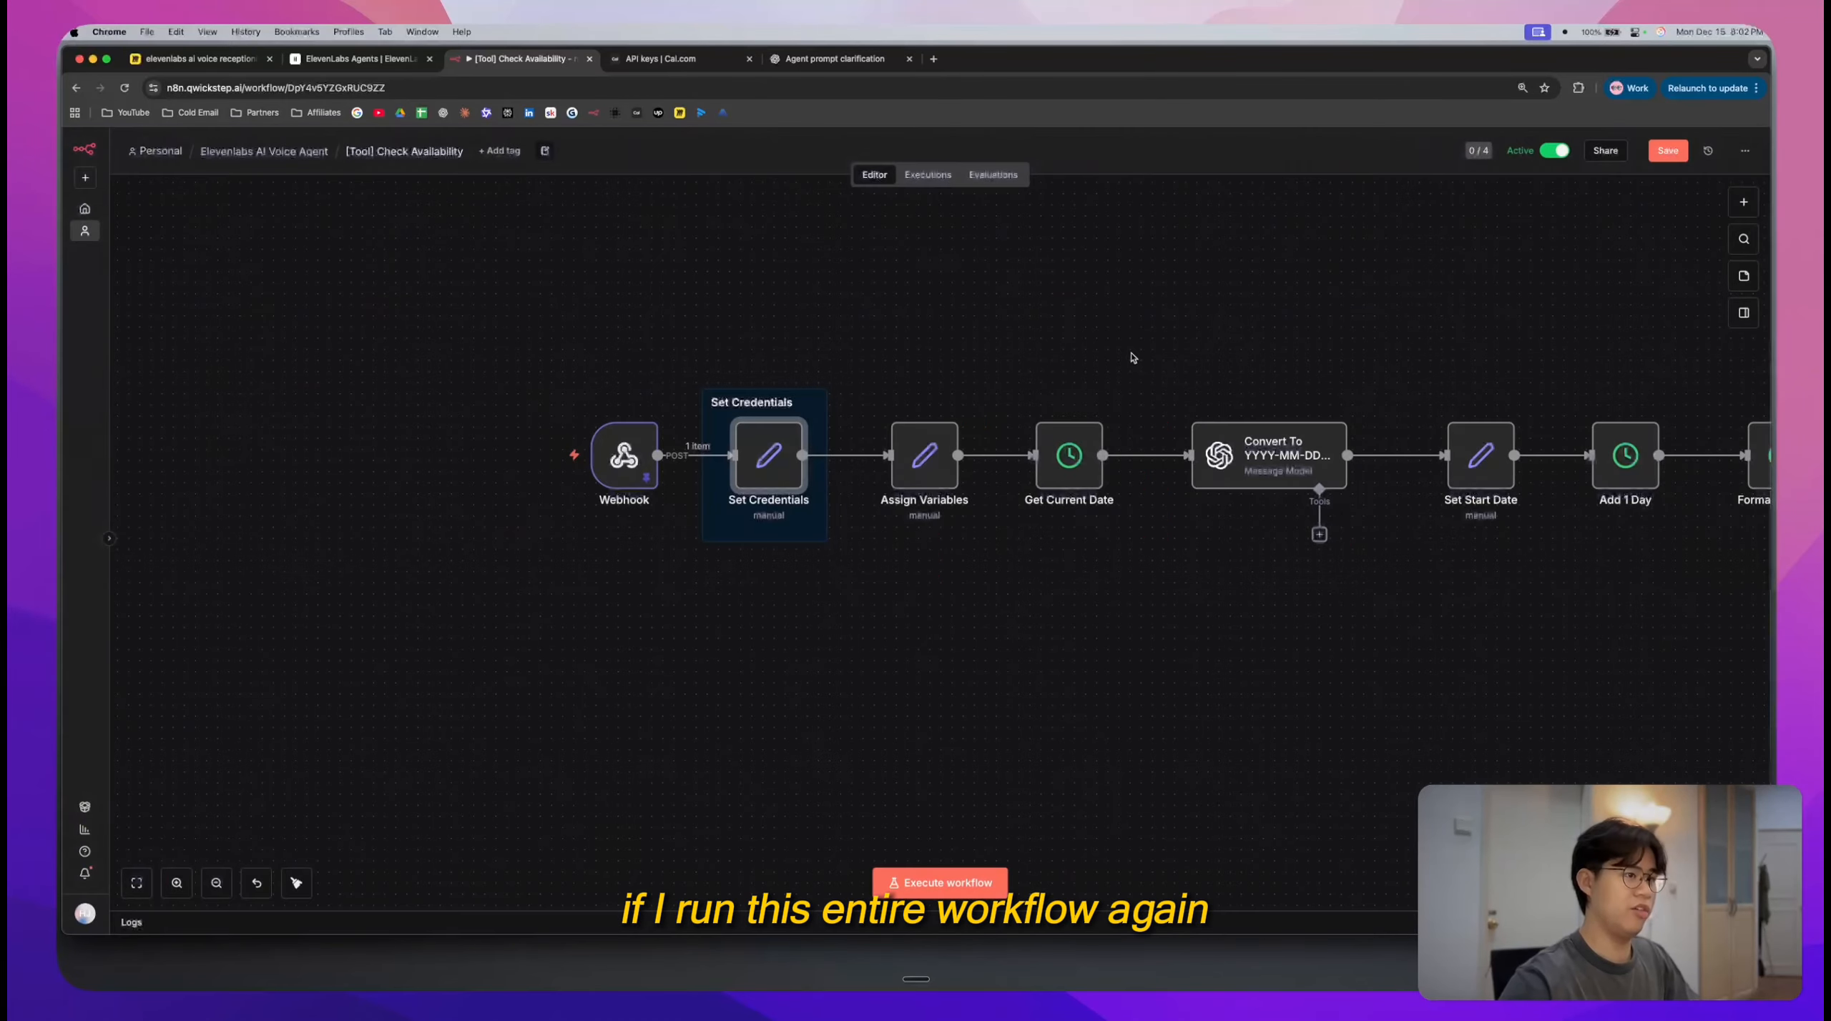
- Save the Check Availability workflow and execute it from the webhook through to the Free Slots response
scroll(1133, 358, down, 5)
scroll(1133, 357, right, 3)
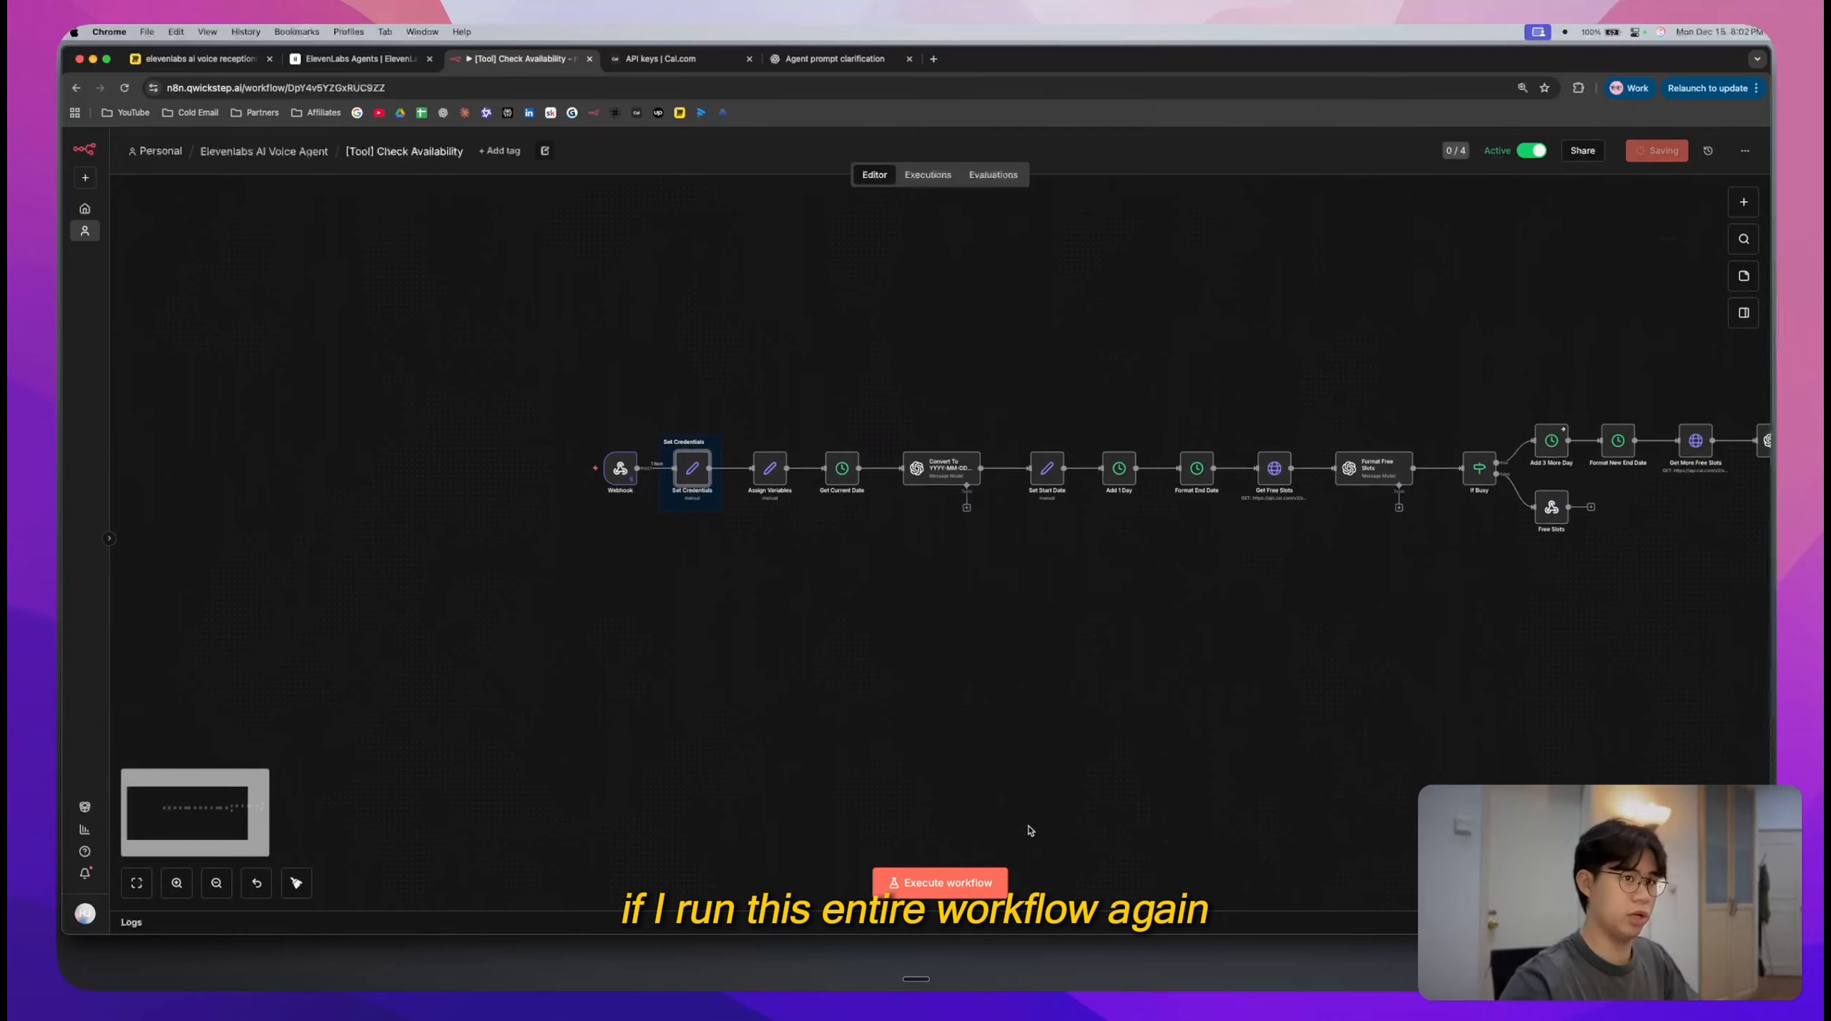
key(super+s)
scroll(1157, 613, right, 2)
click(927, 884)
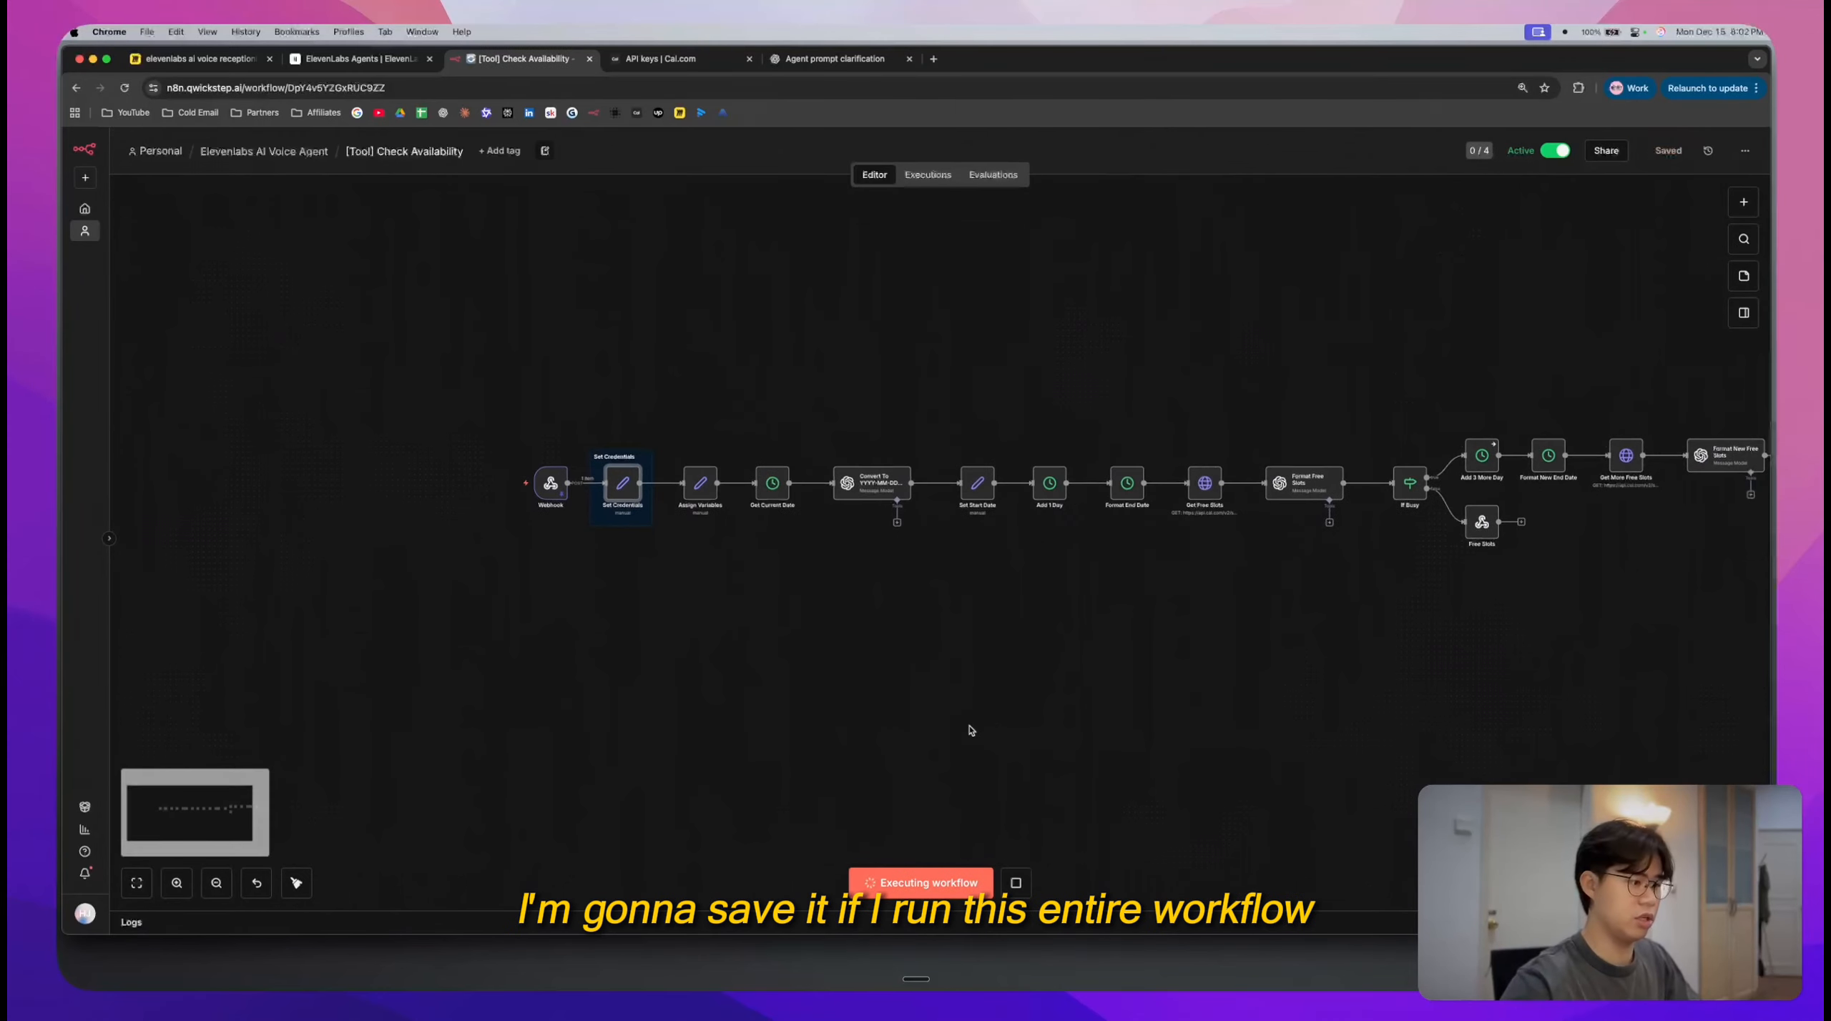
scroll(992, 666, up, 5)
scroll(994, 669, up, 3)
scroll(997, 672, down, 5)
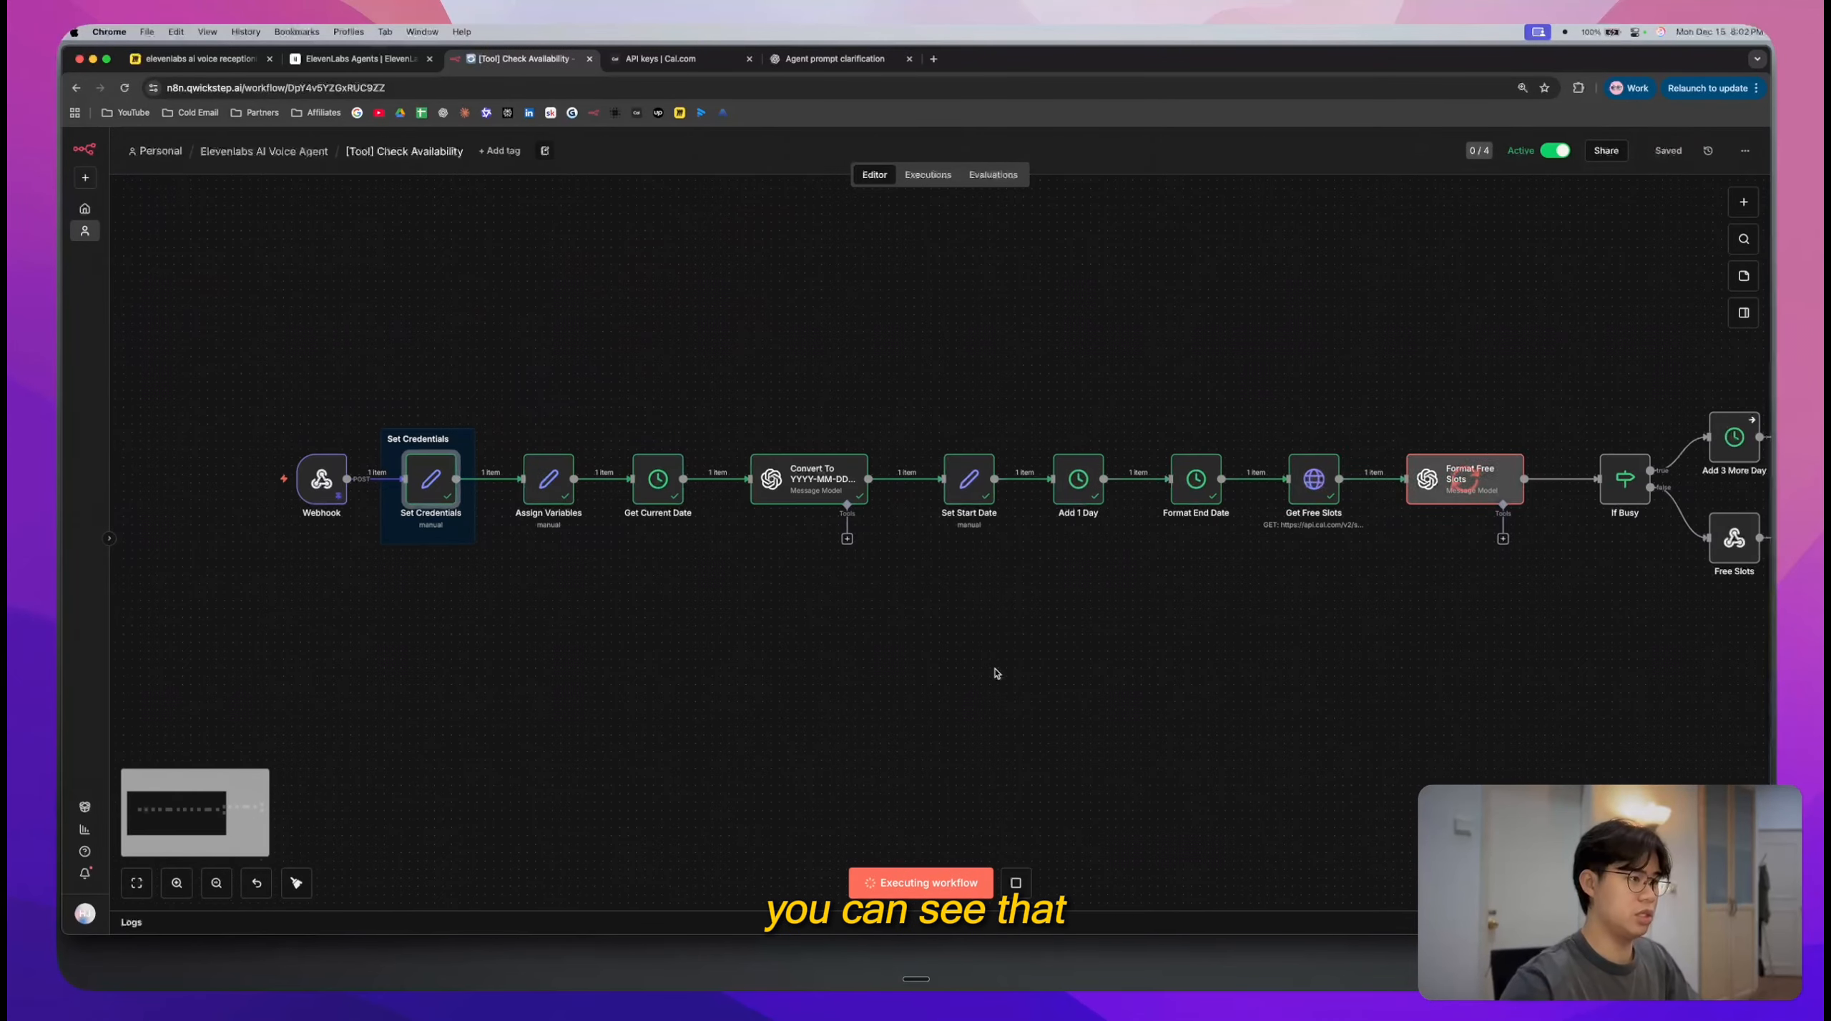
scroll(995, 673, right, 6)
scroll(1185, 576, up, 3)
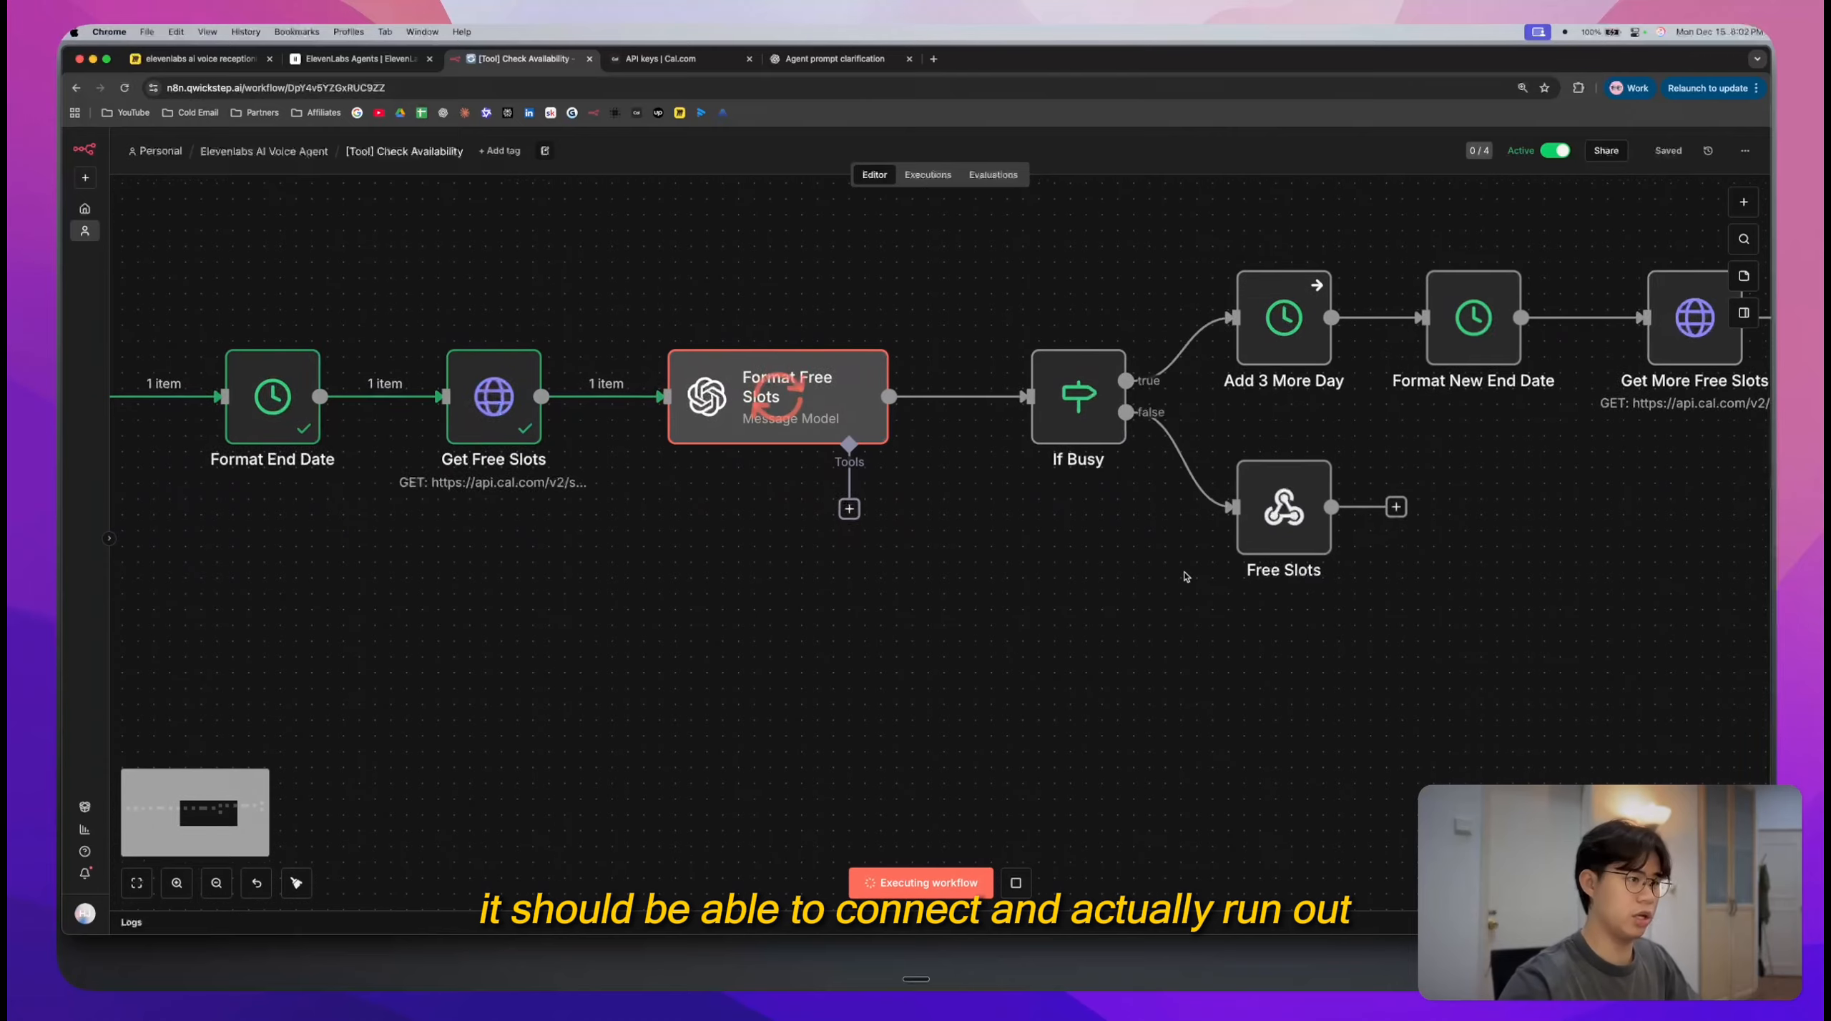
scroll(1201, 572, right, 3)
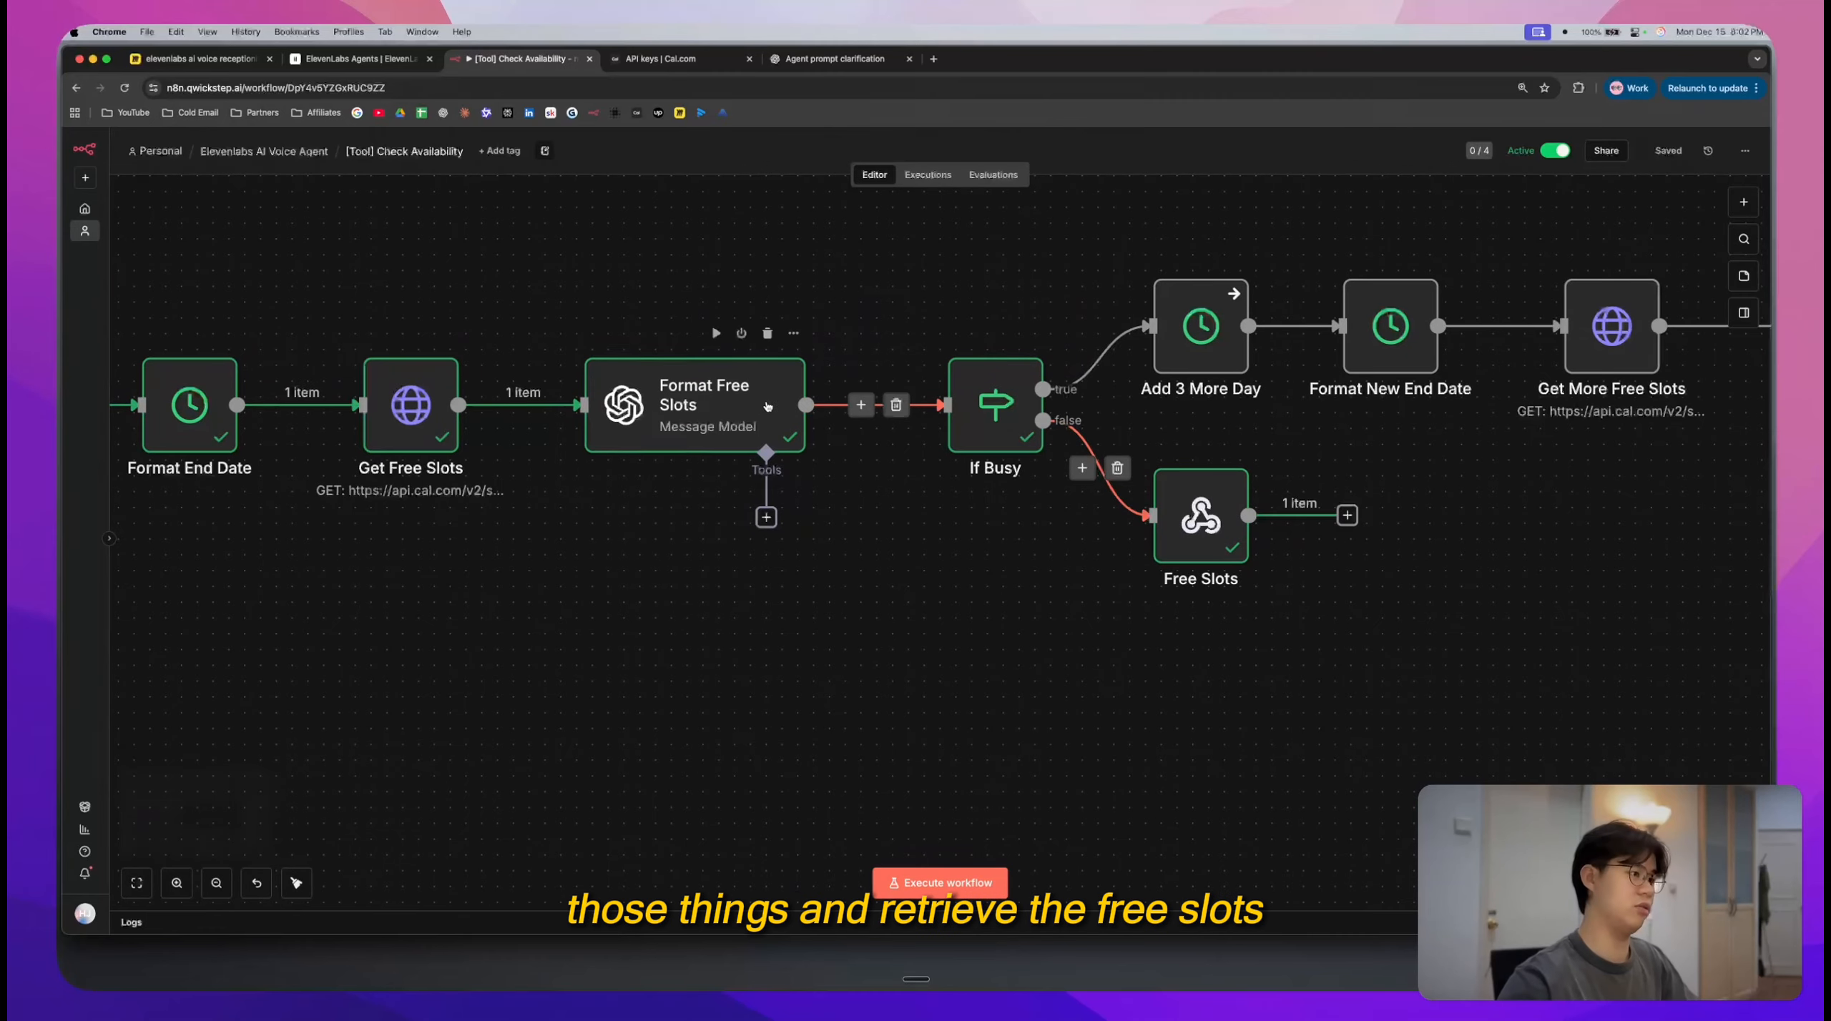
- Open the Format Free Slots node and examine the message content in its output
double_click(686, 407)
scroll(1419, 310, up, 5)
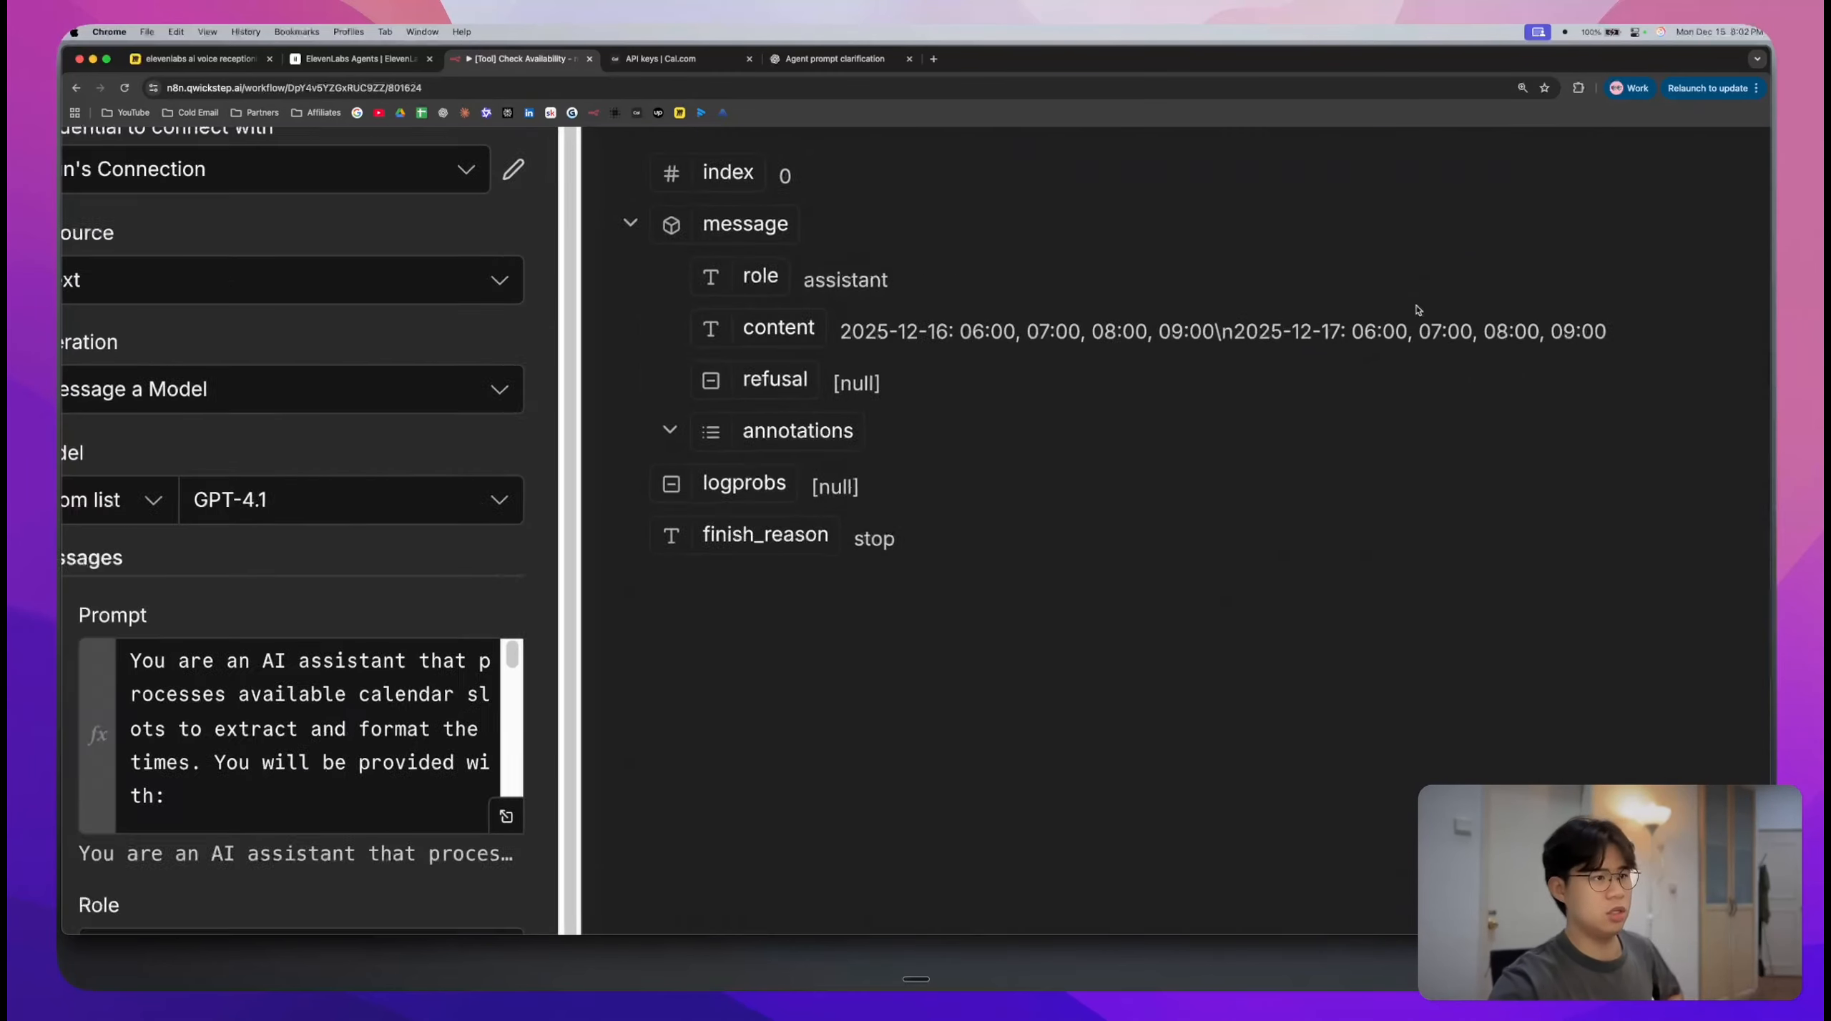
scroll(1418, 310, right, 3)
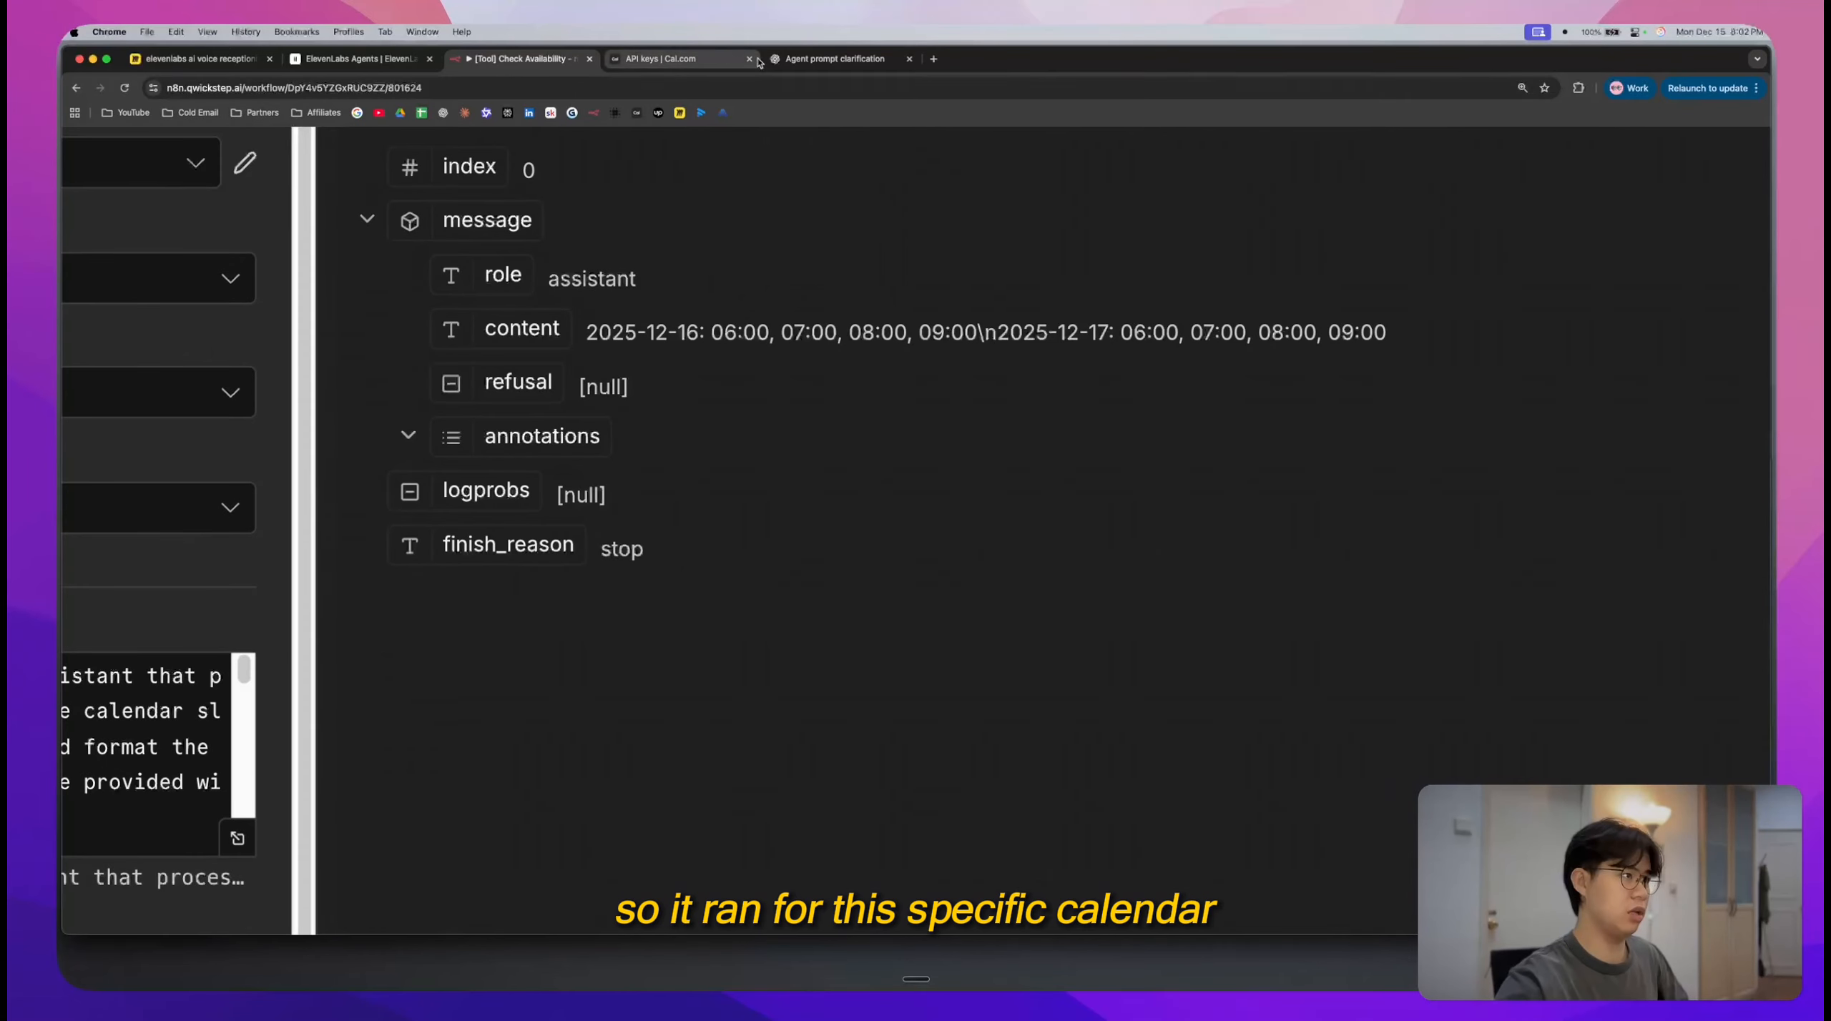
- Switch to Cal.com and open the booking page preview of General Plumbing Service Call, checking the date in the n8n output
click(683, 62)
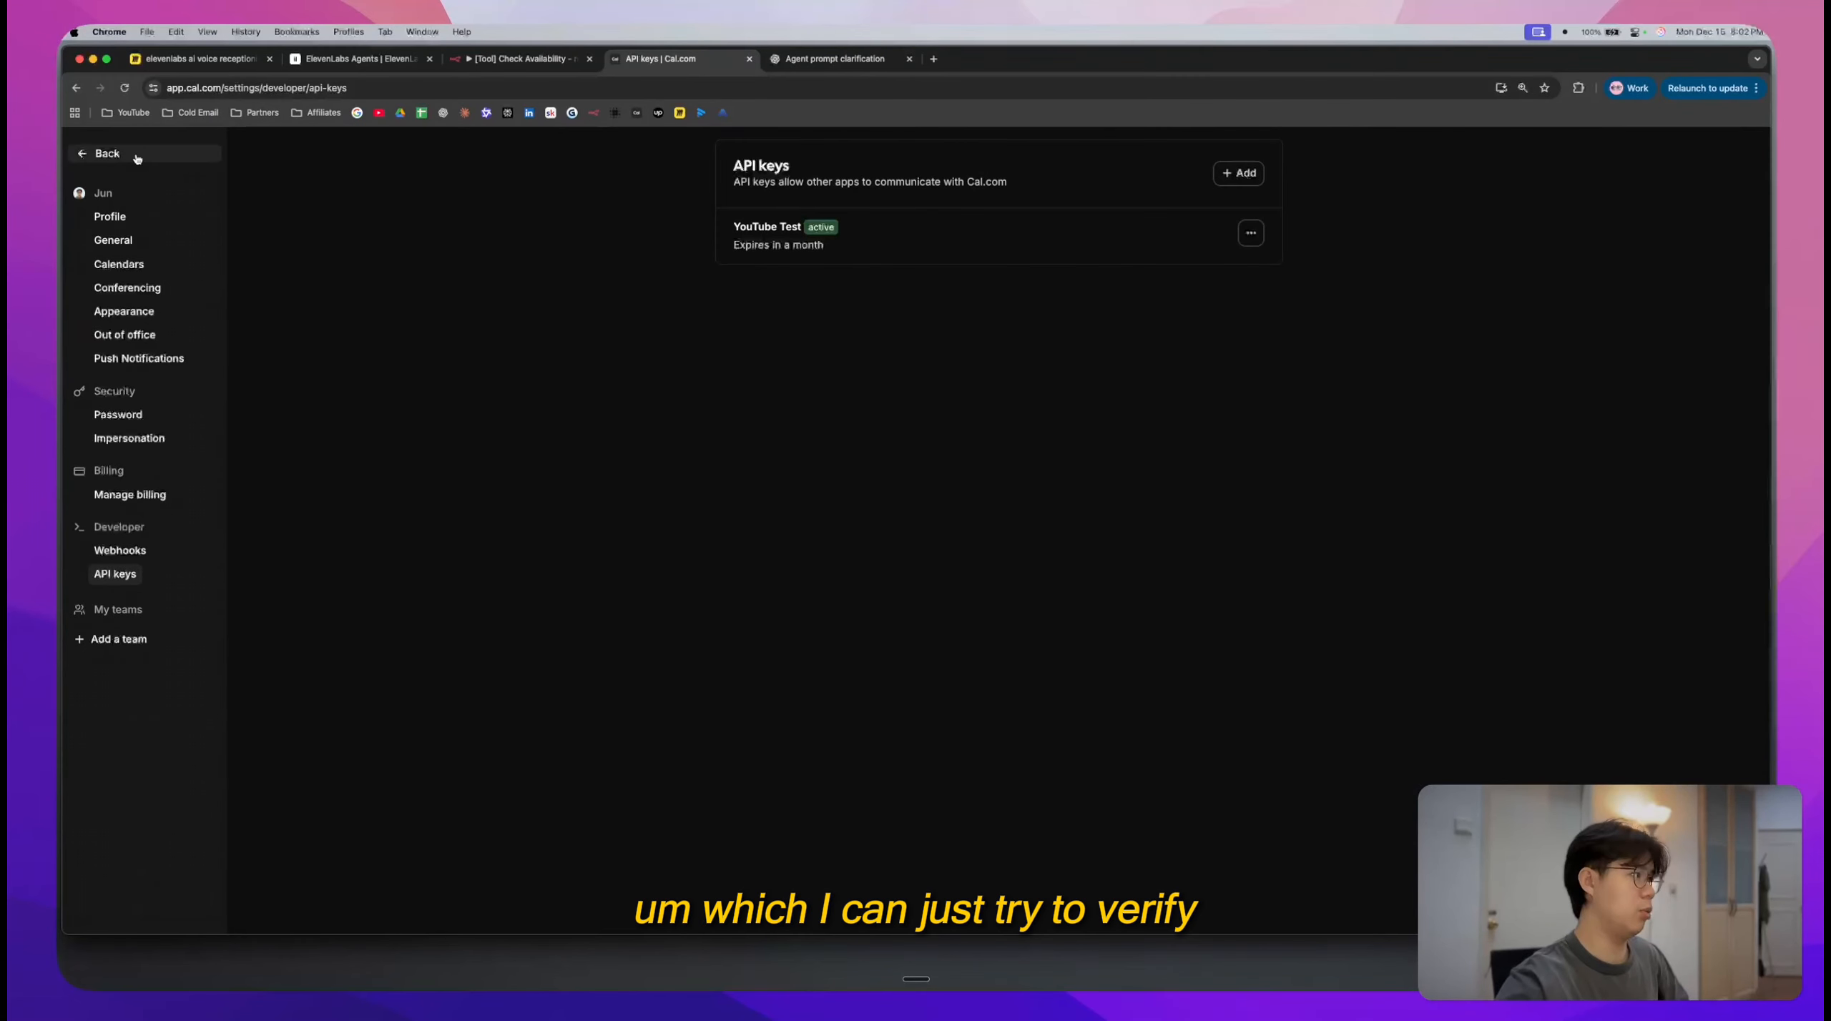
click(107, 155)
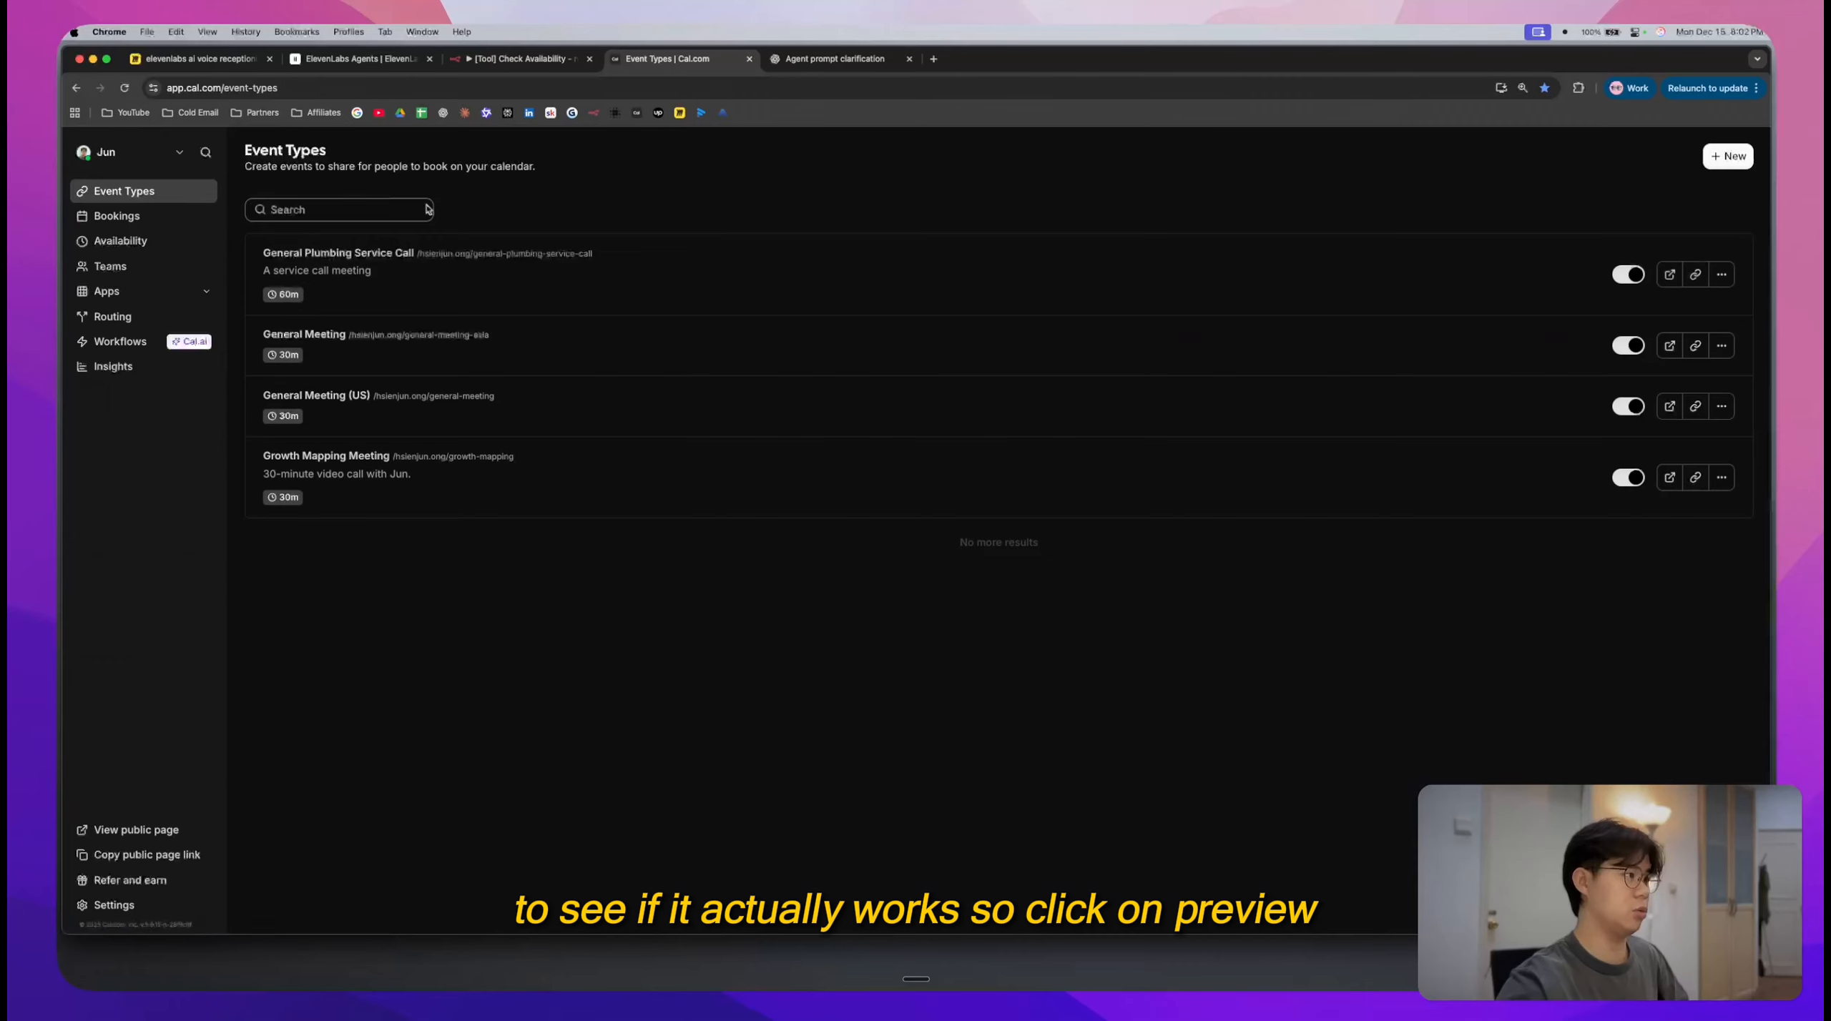
click(1668, 276)
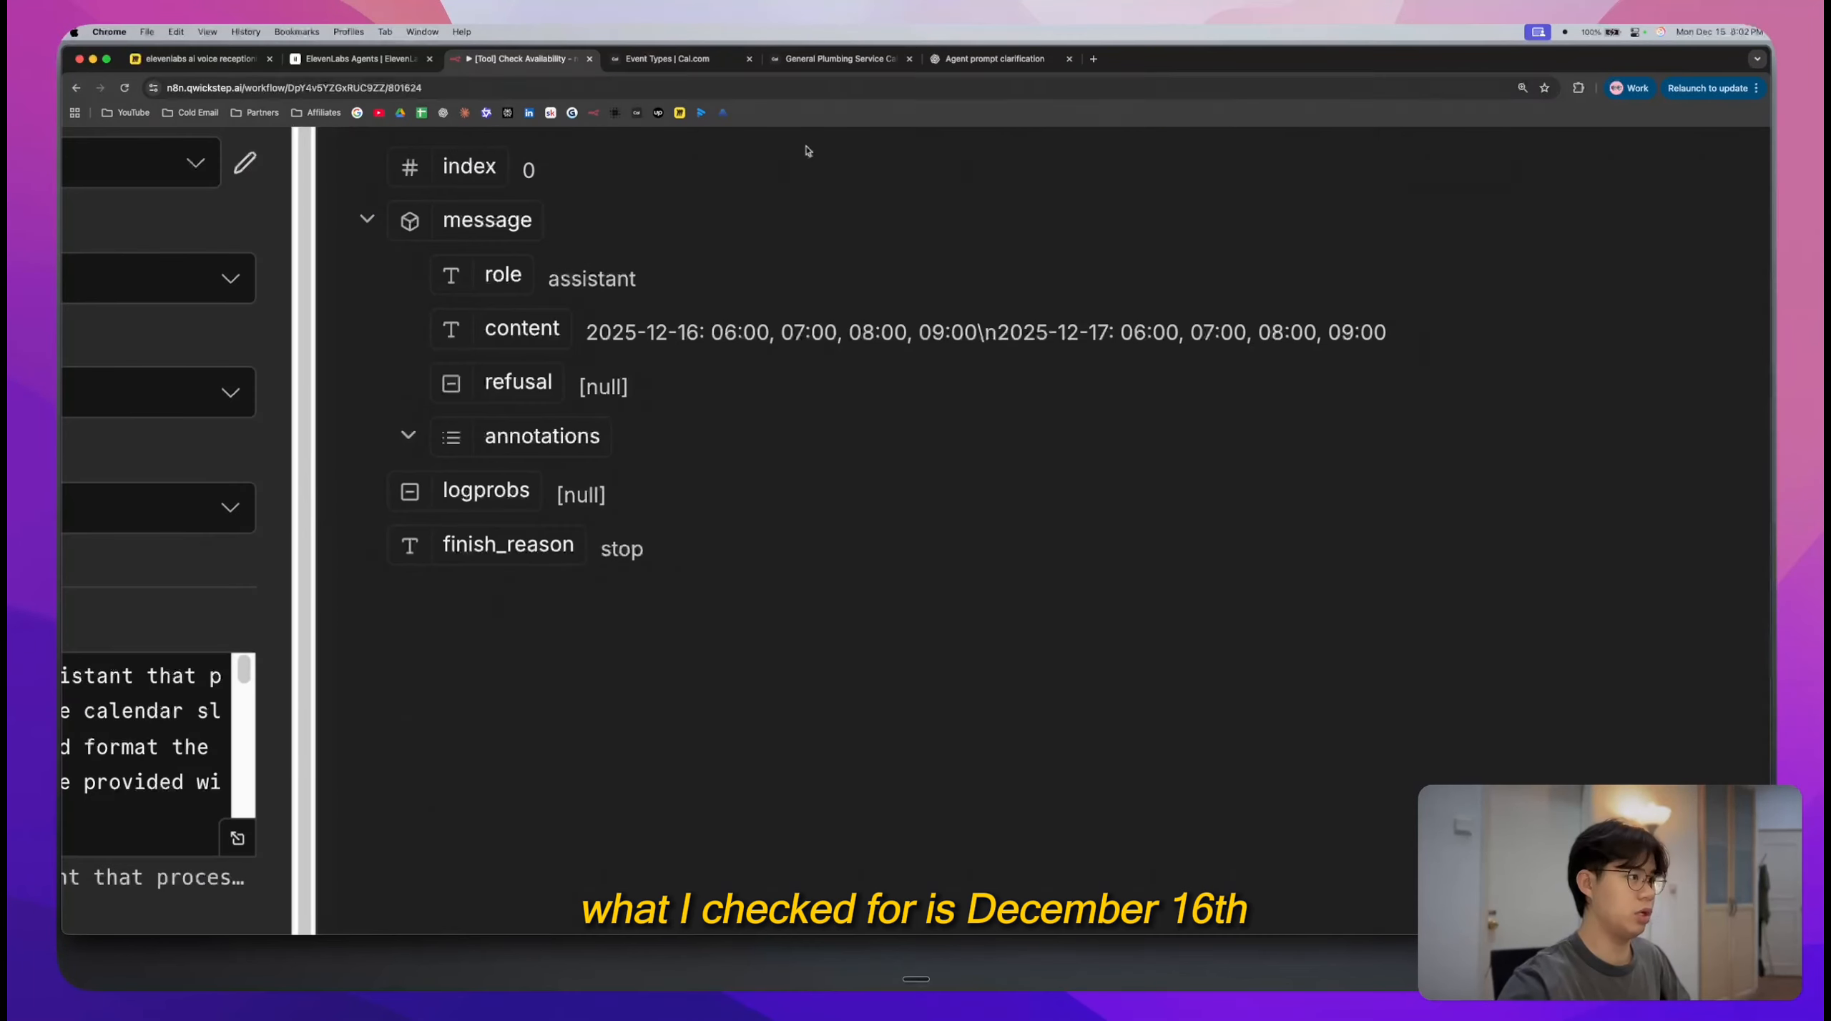
scroll(678, 319, up, 1)
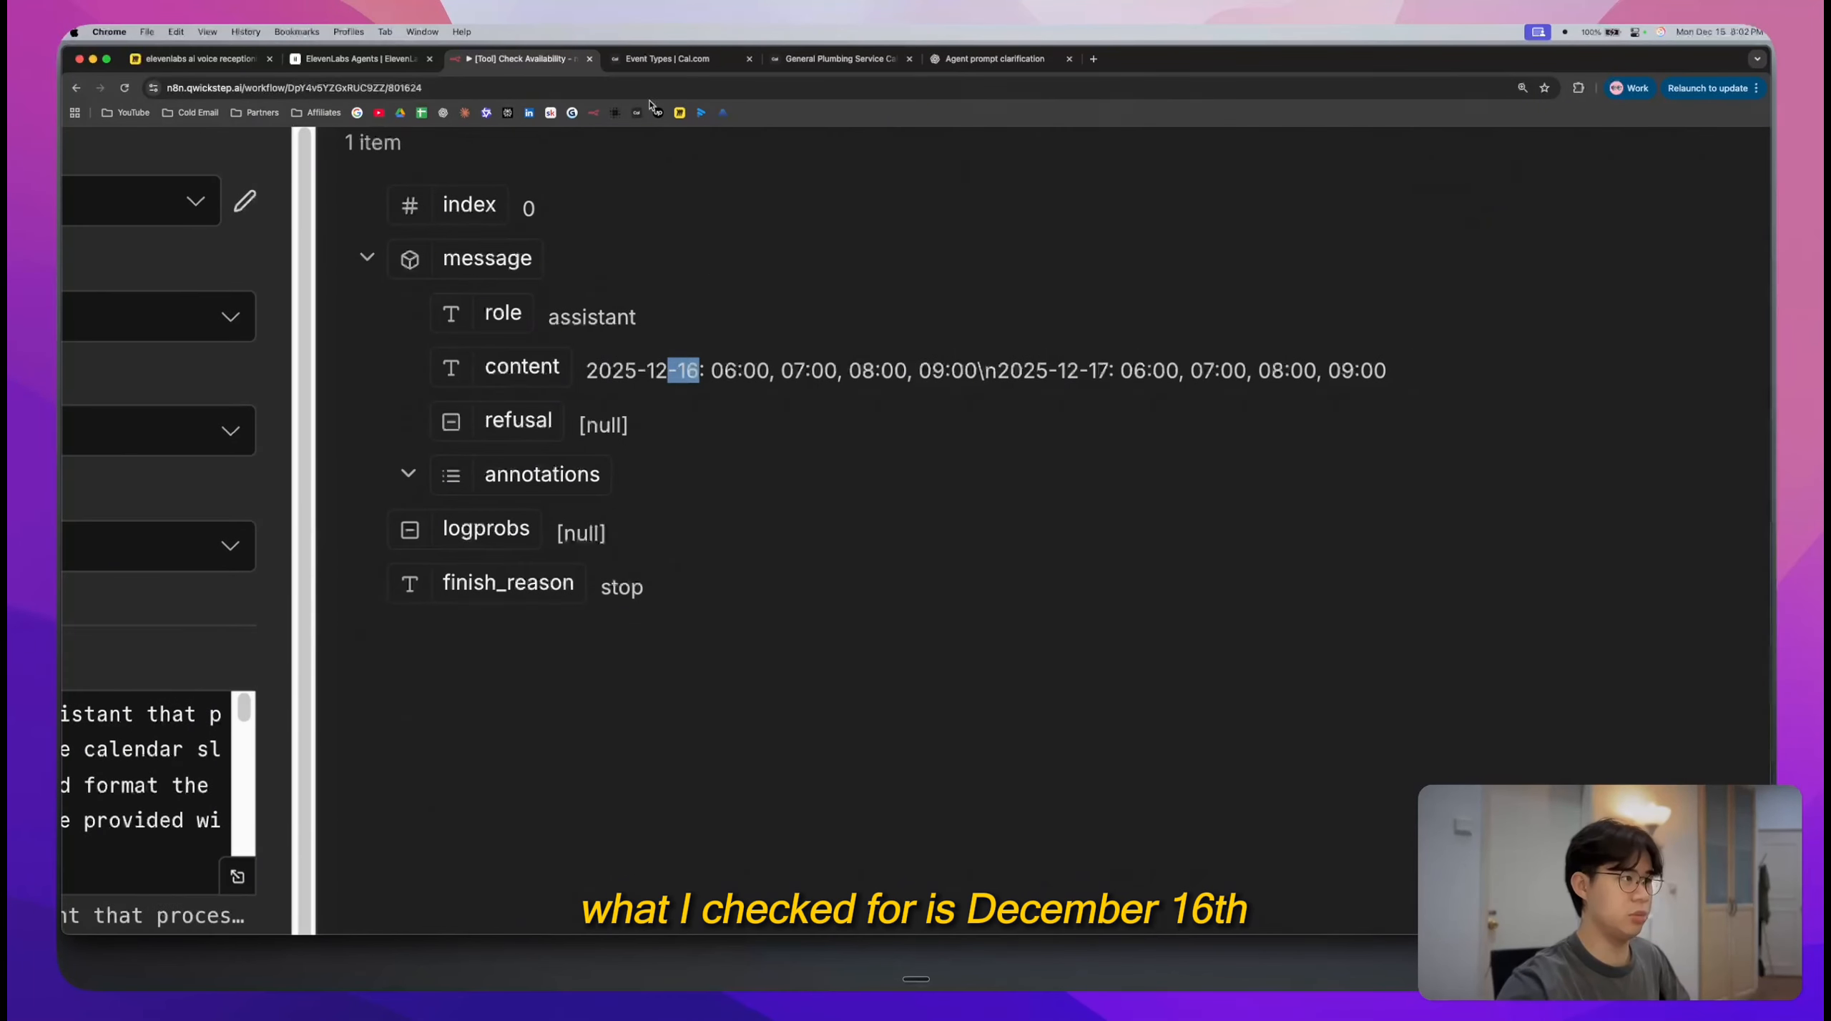
click(658, 60)
click(807, 62)
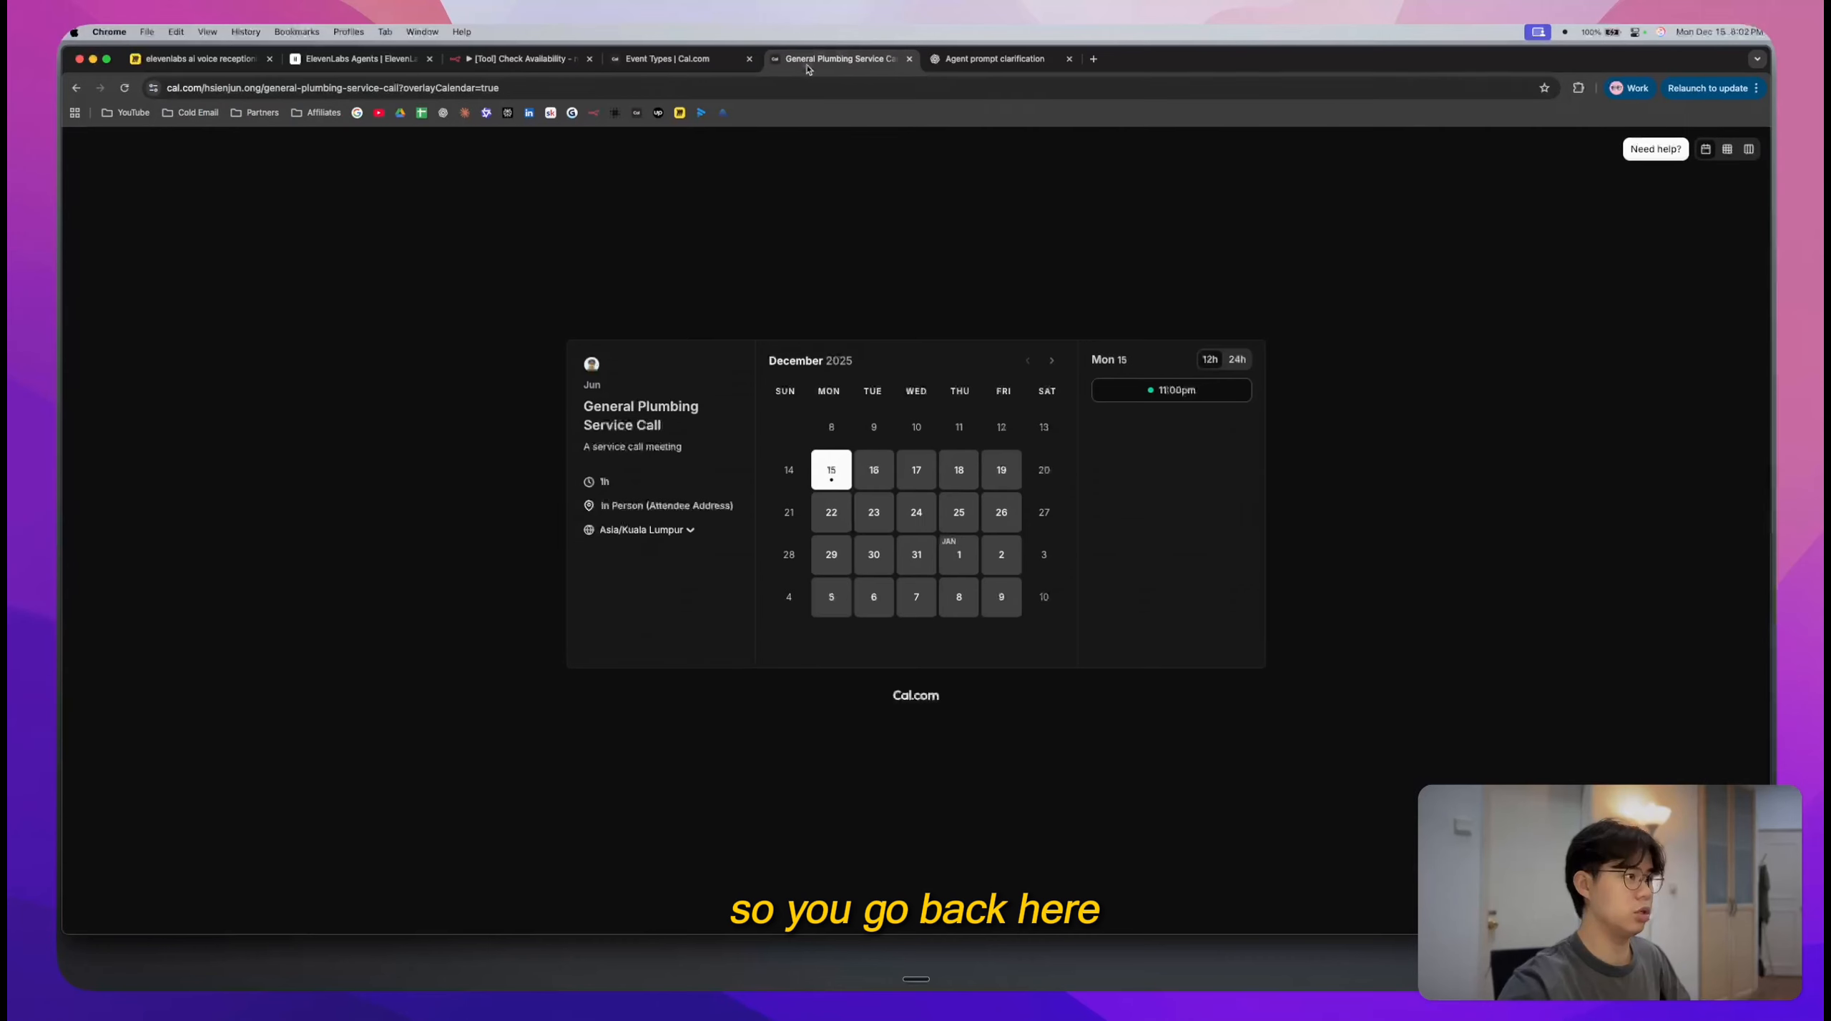
- Show the booking page's slots for December 16, 2025 in the America/Los Angeles time zone
click(874, 469)
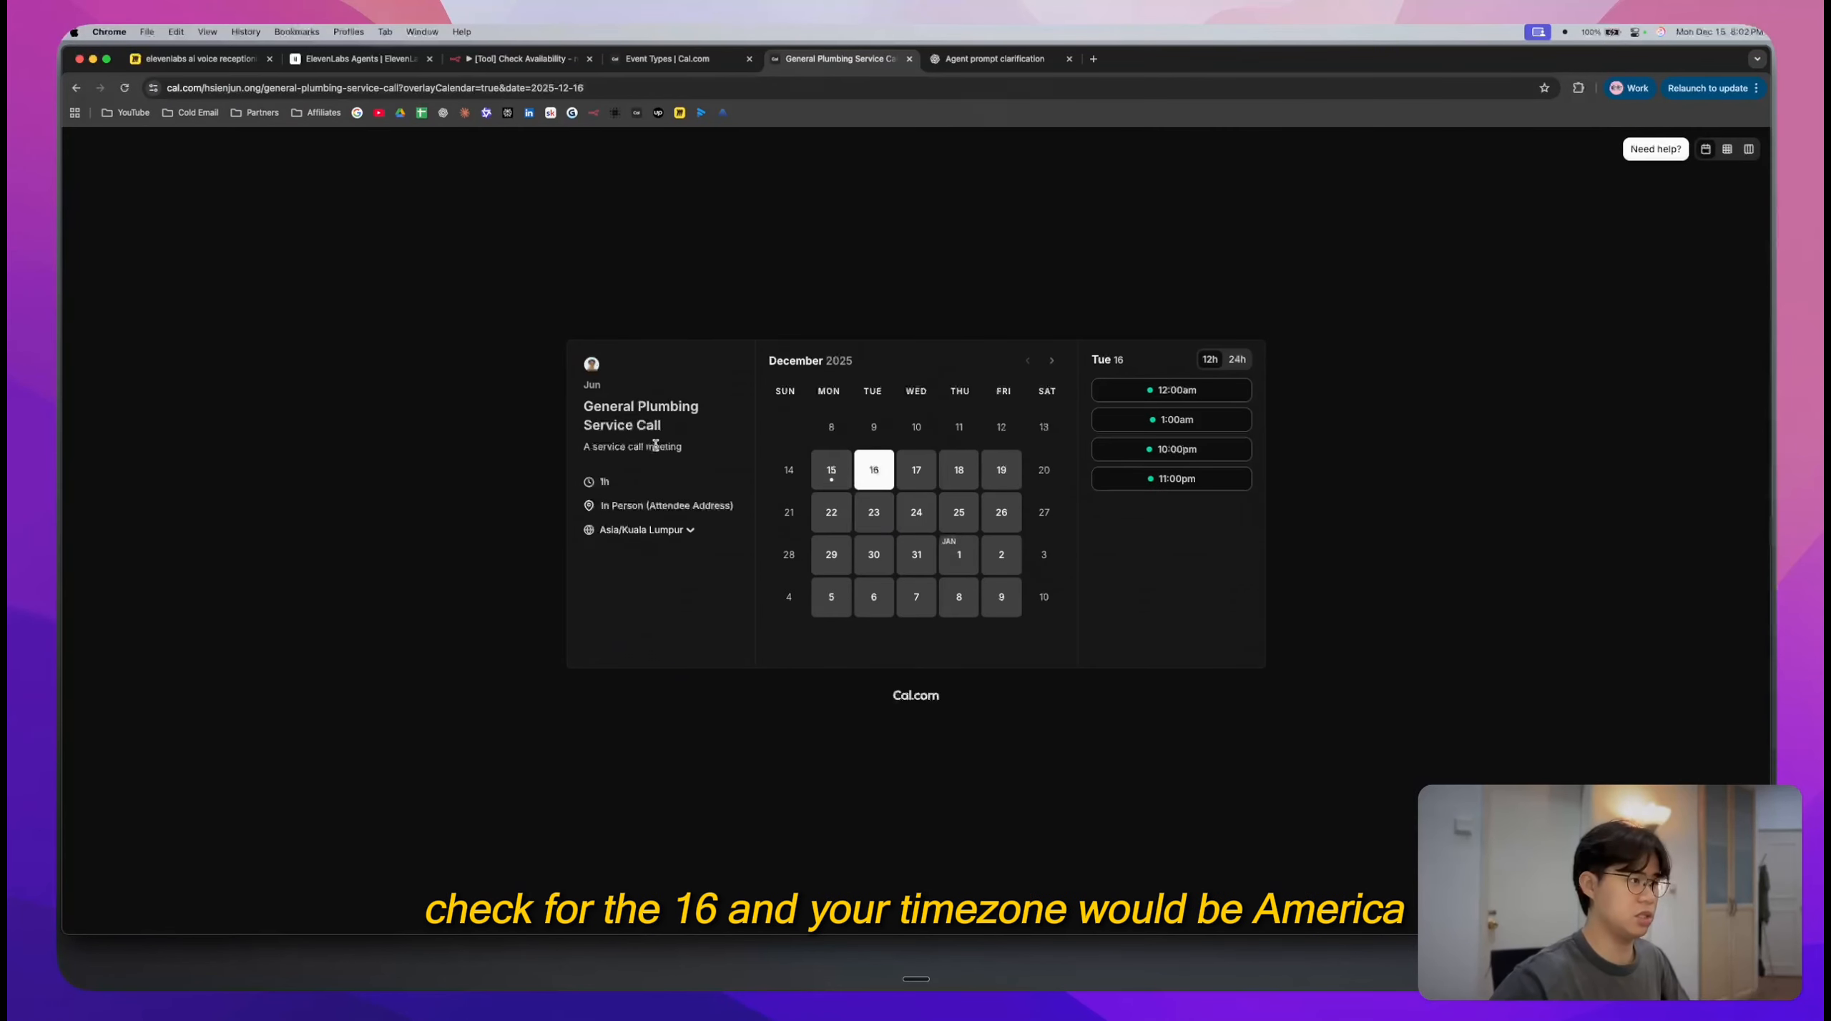
click(657, 530)
scroll(687, 587, down, 5)
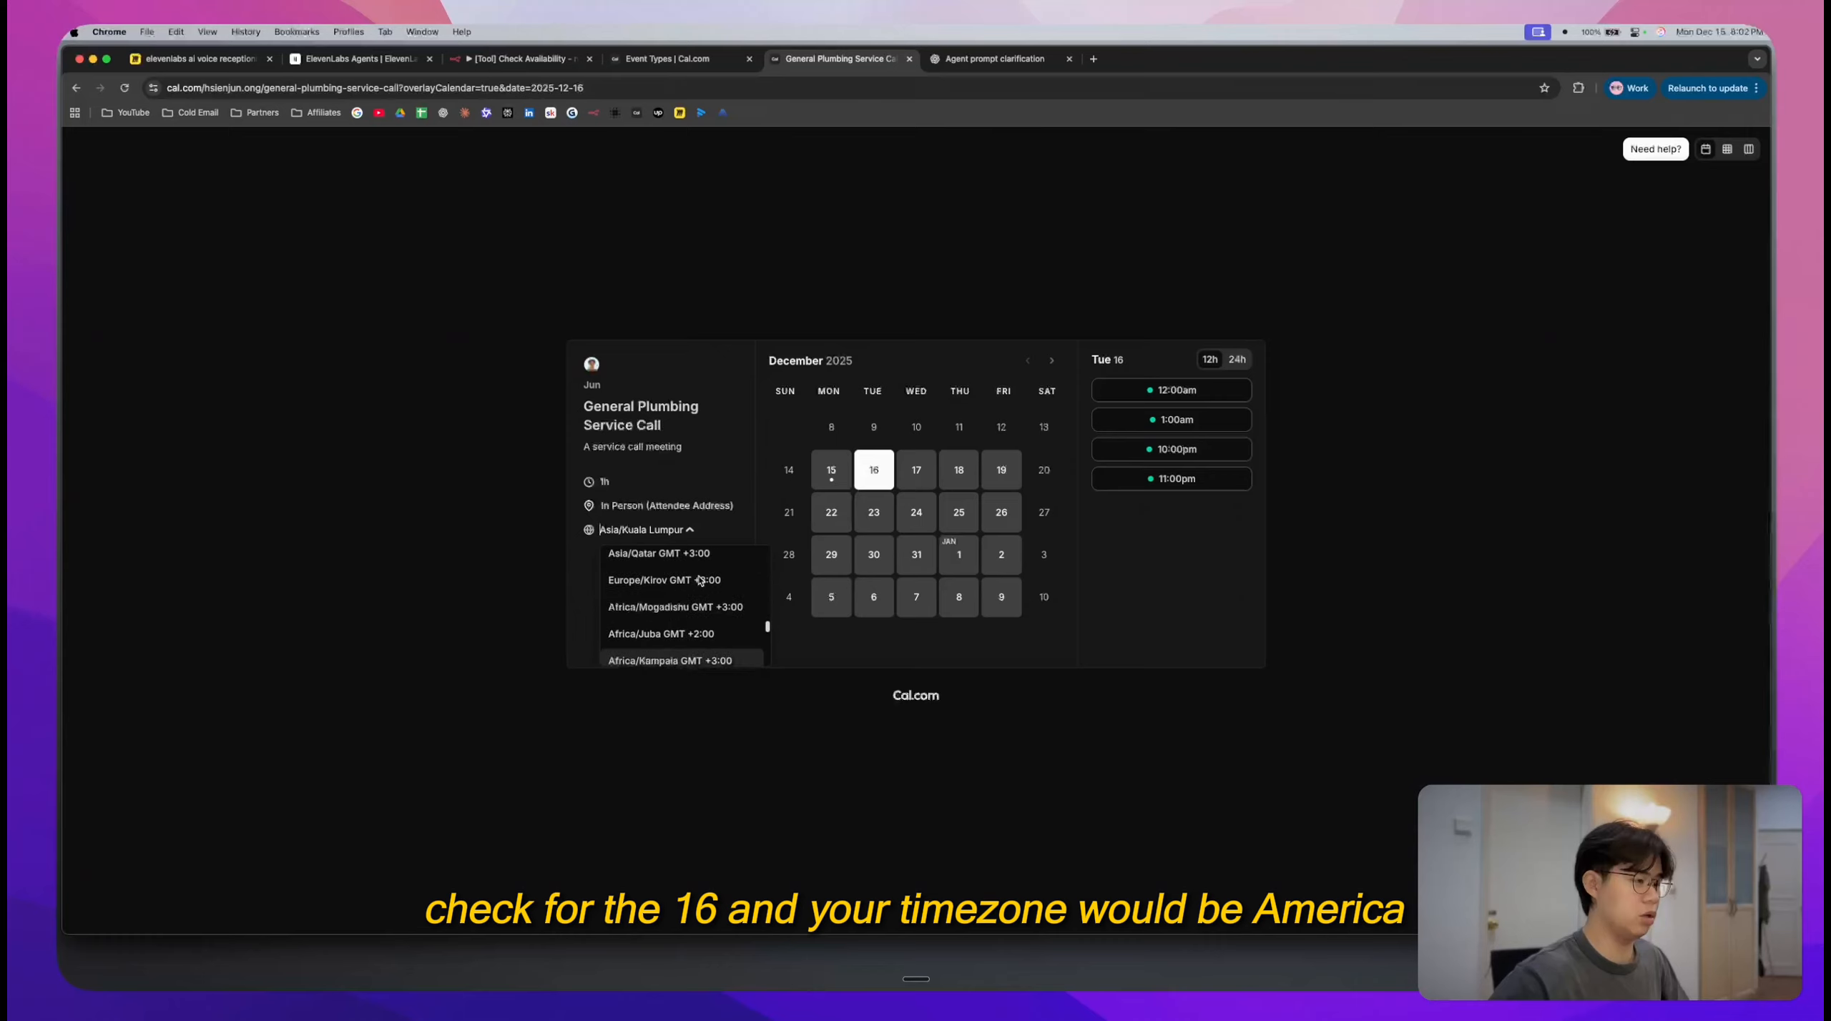
scroll(701, 581, up, 5)
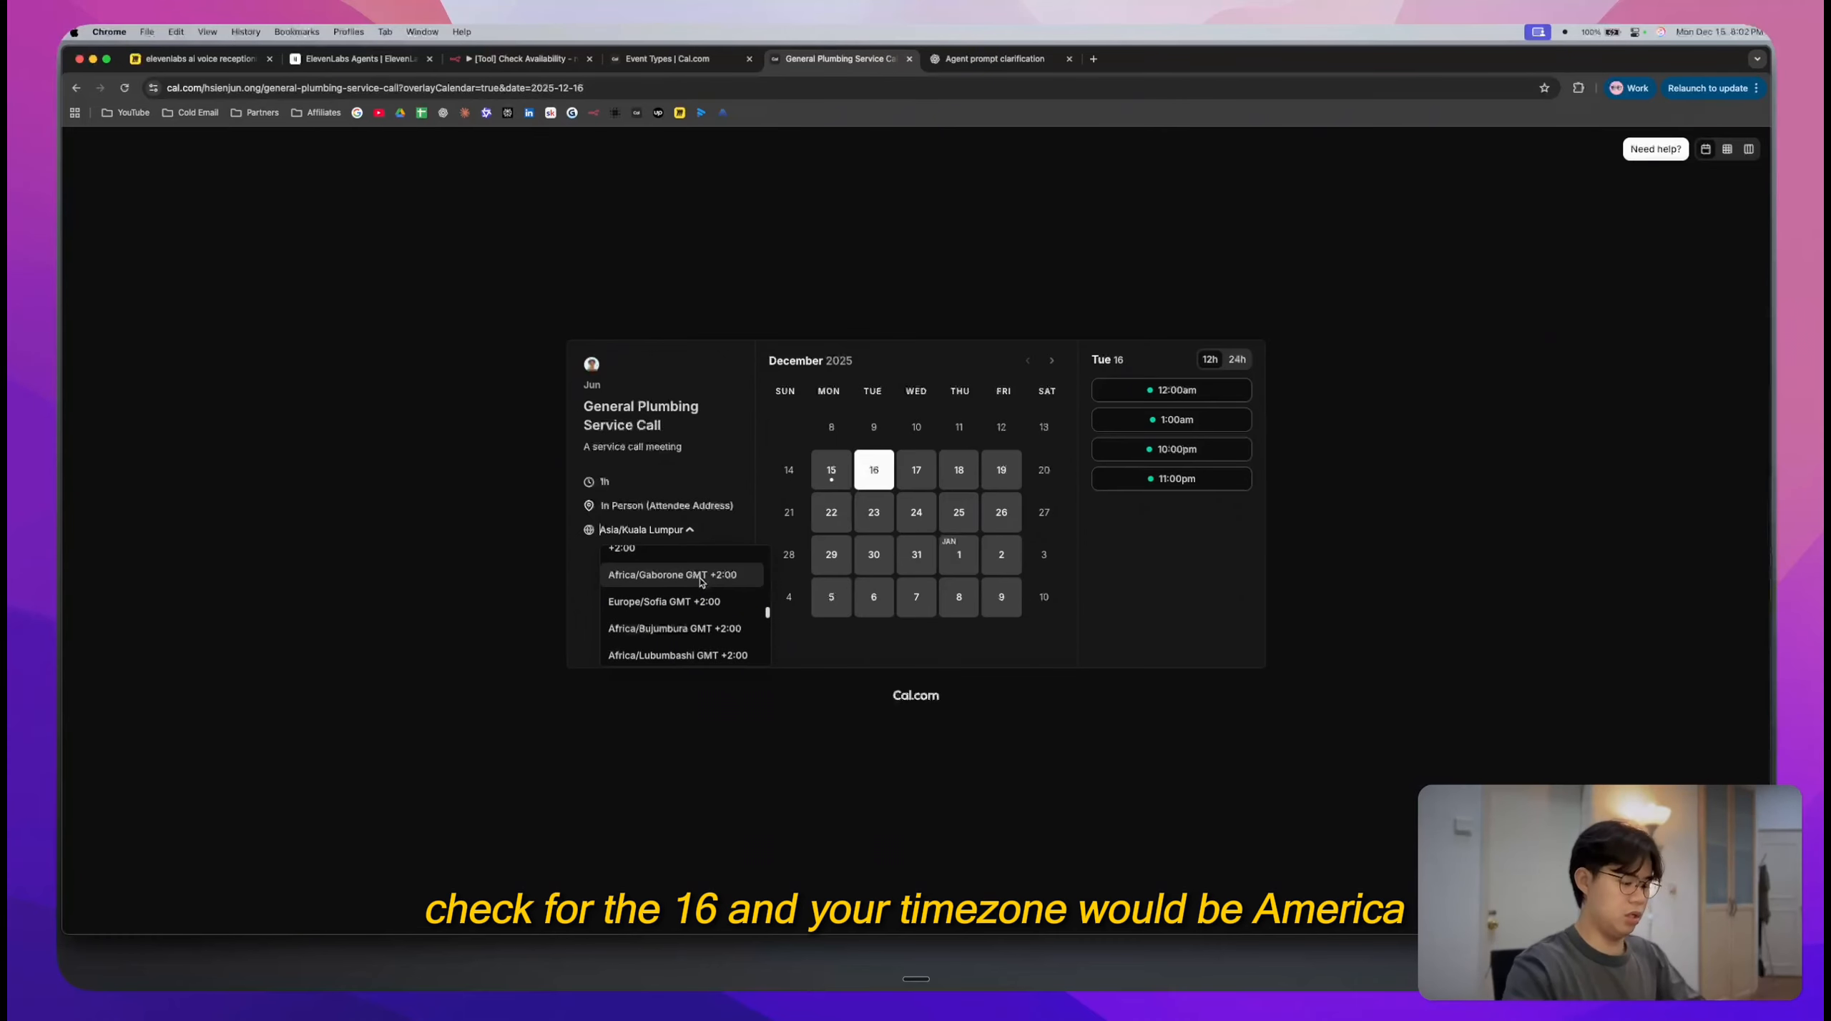
text(amer)
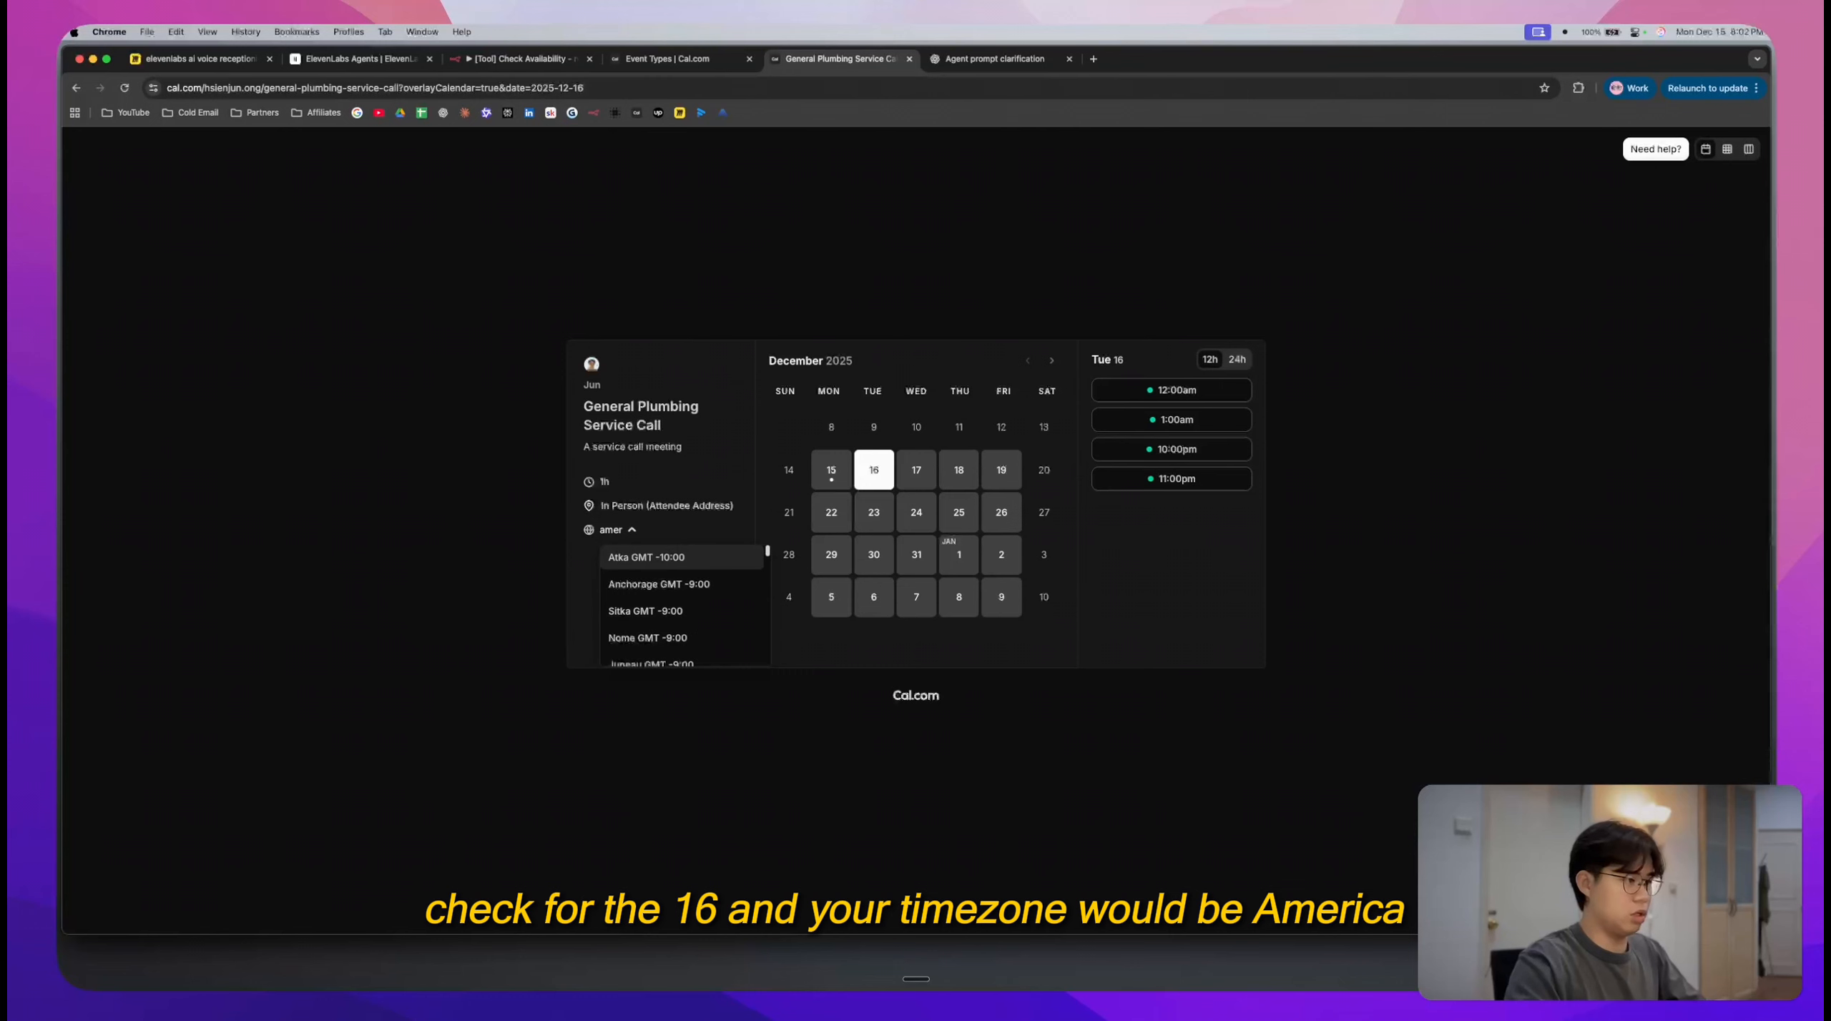
text(r)
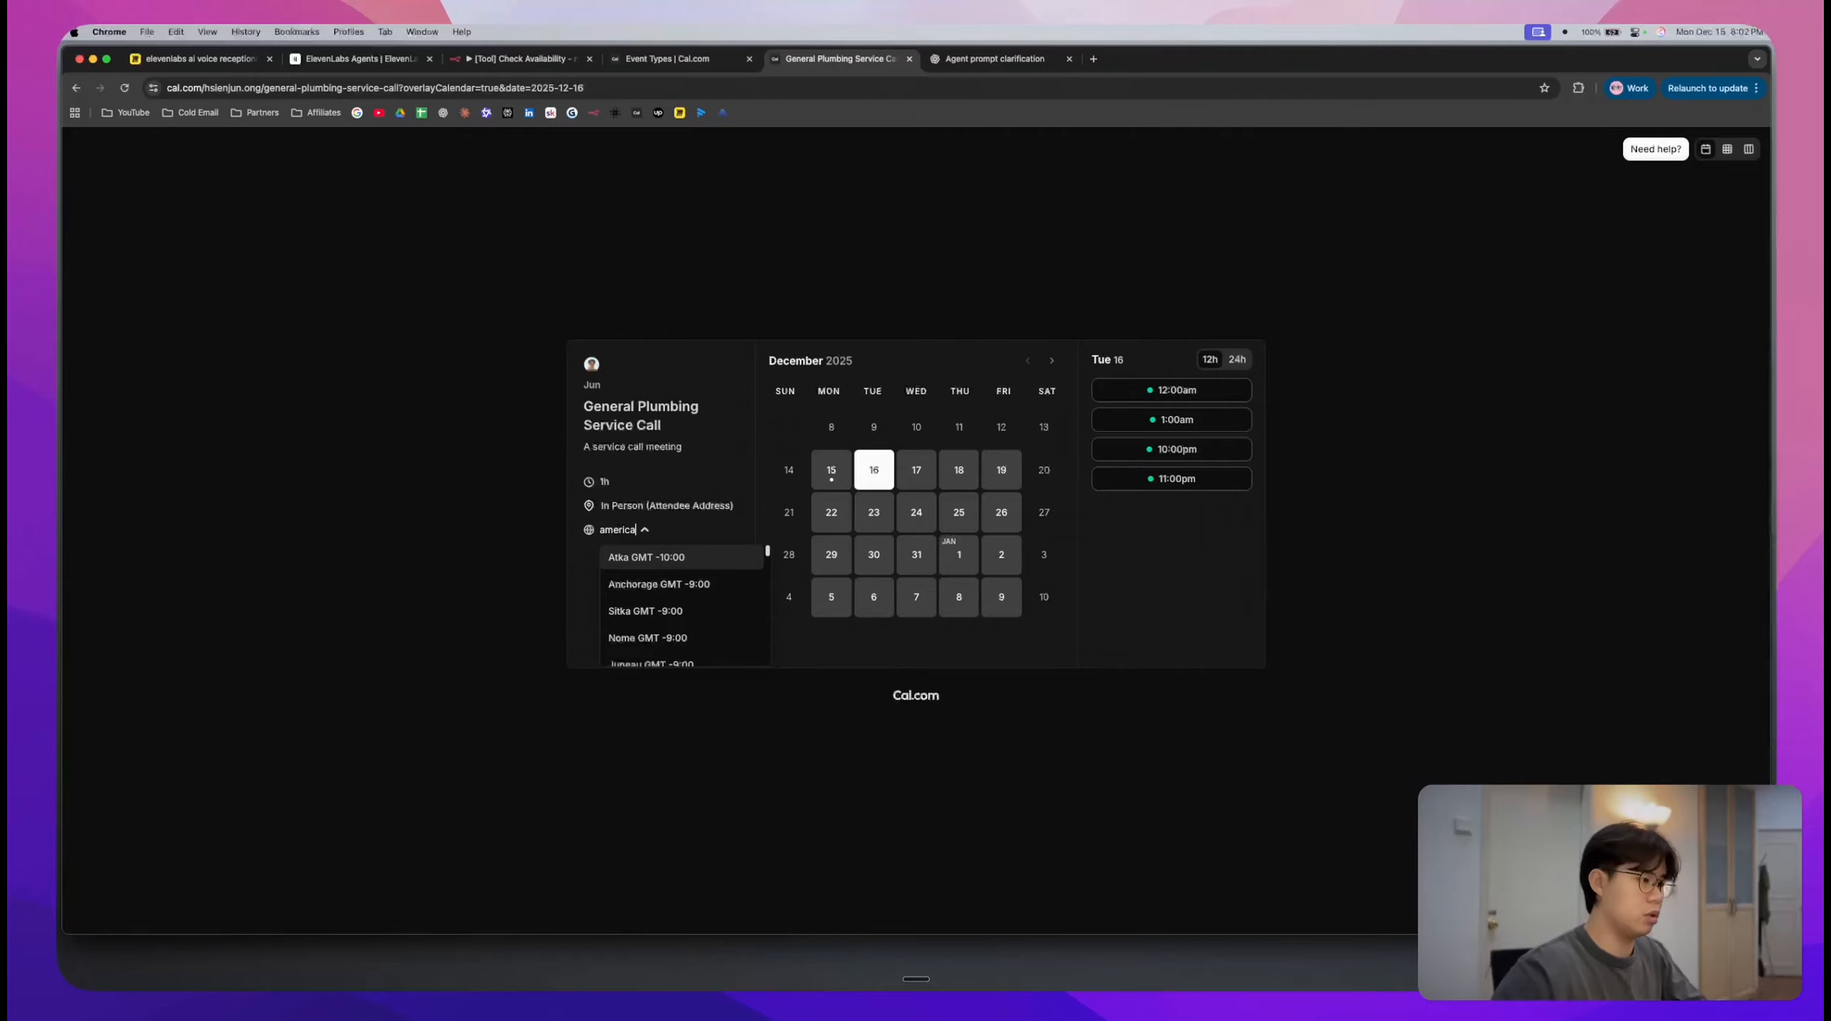
scroll(696, 578, down, 15)
key(super+a)
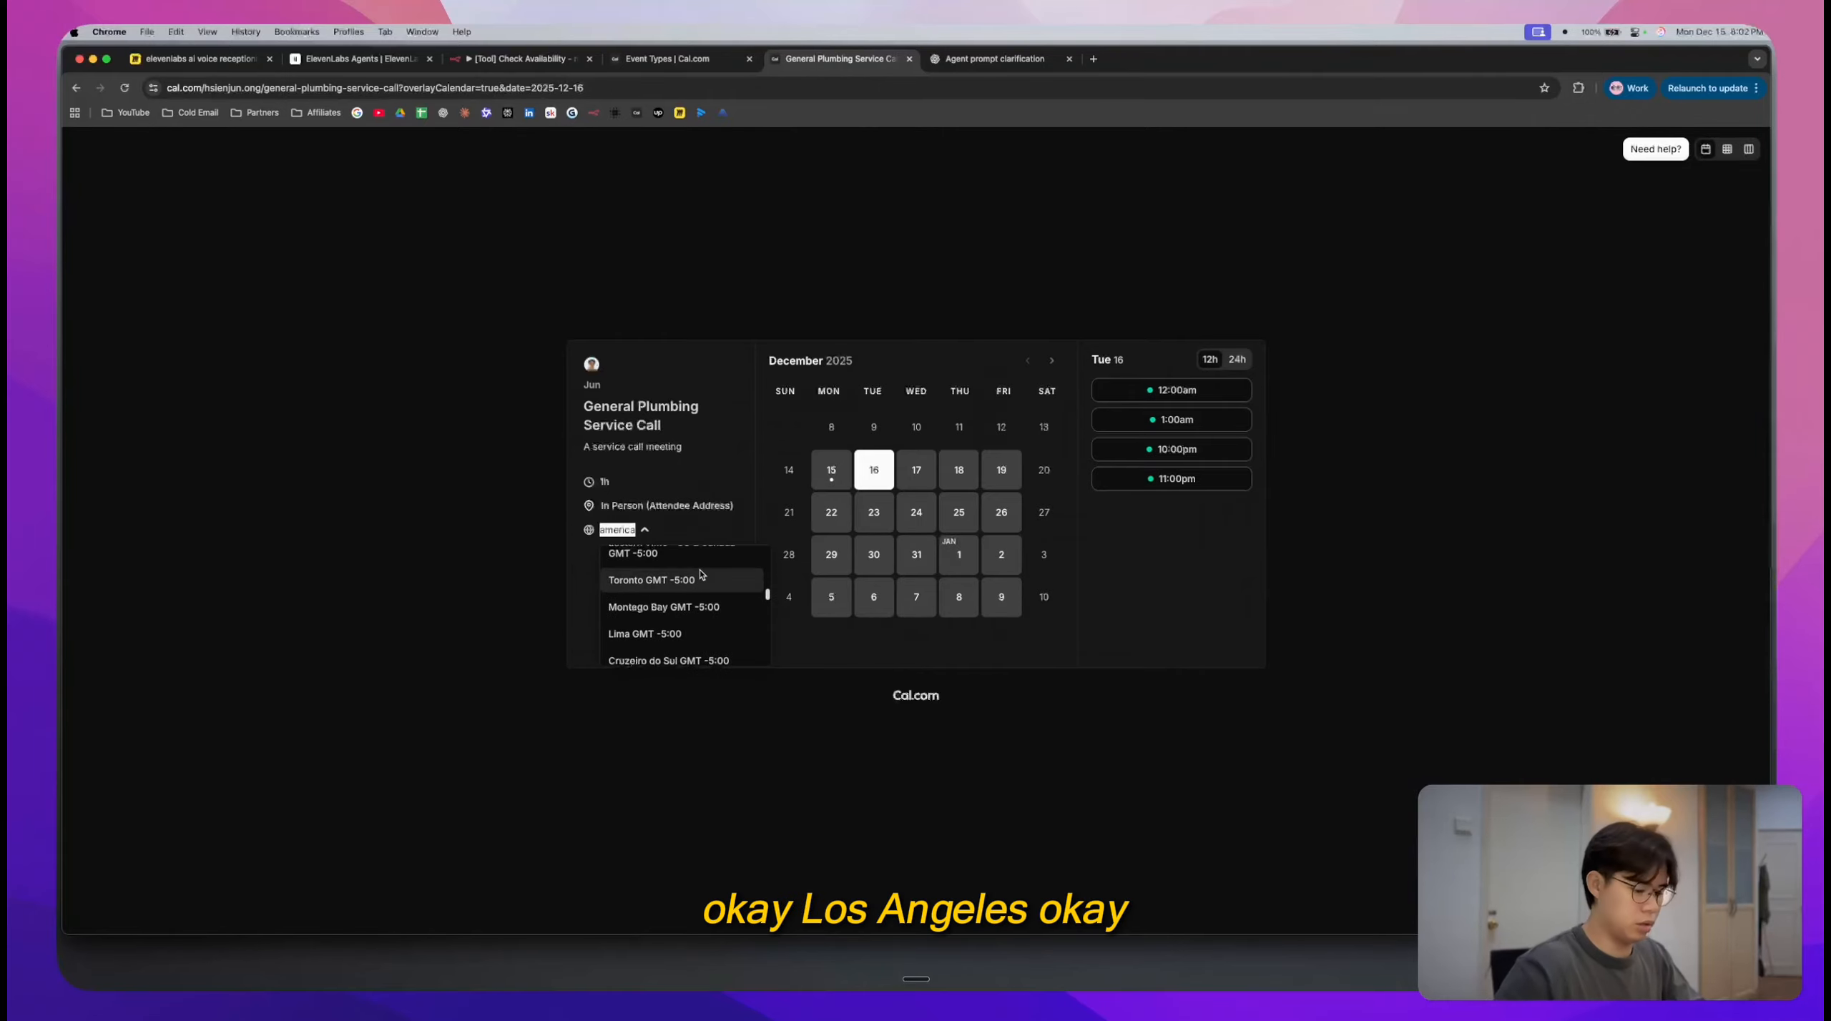
text(los)
scroll(680, 594, up, 5)
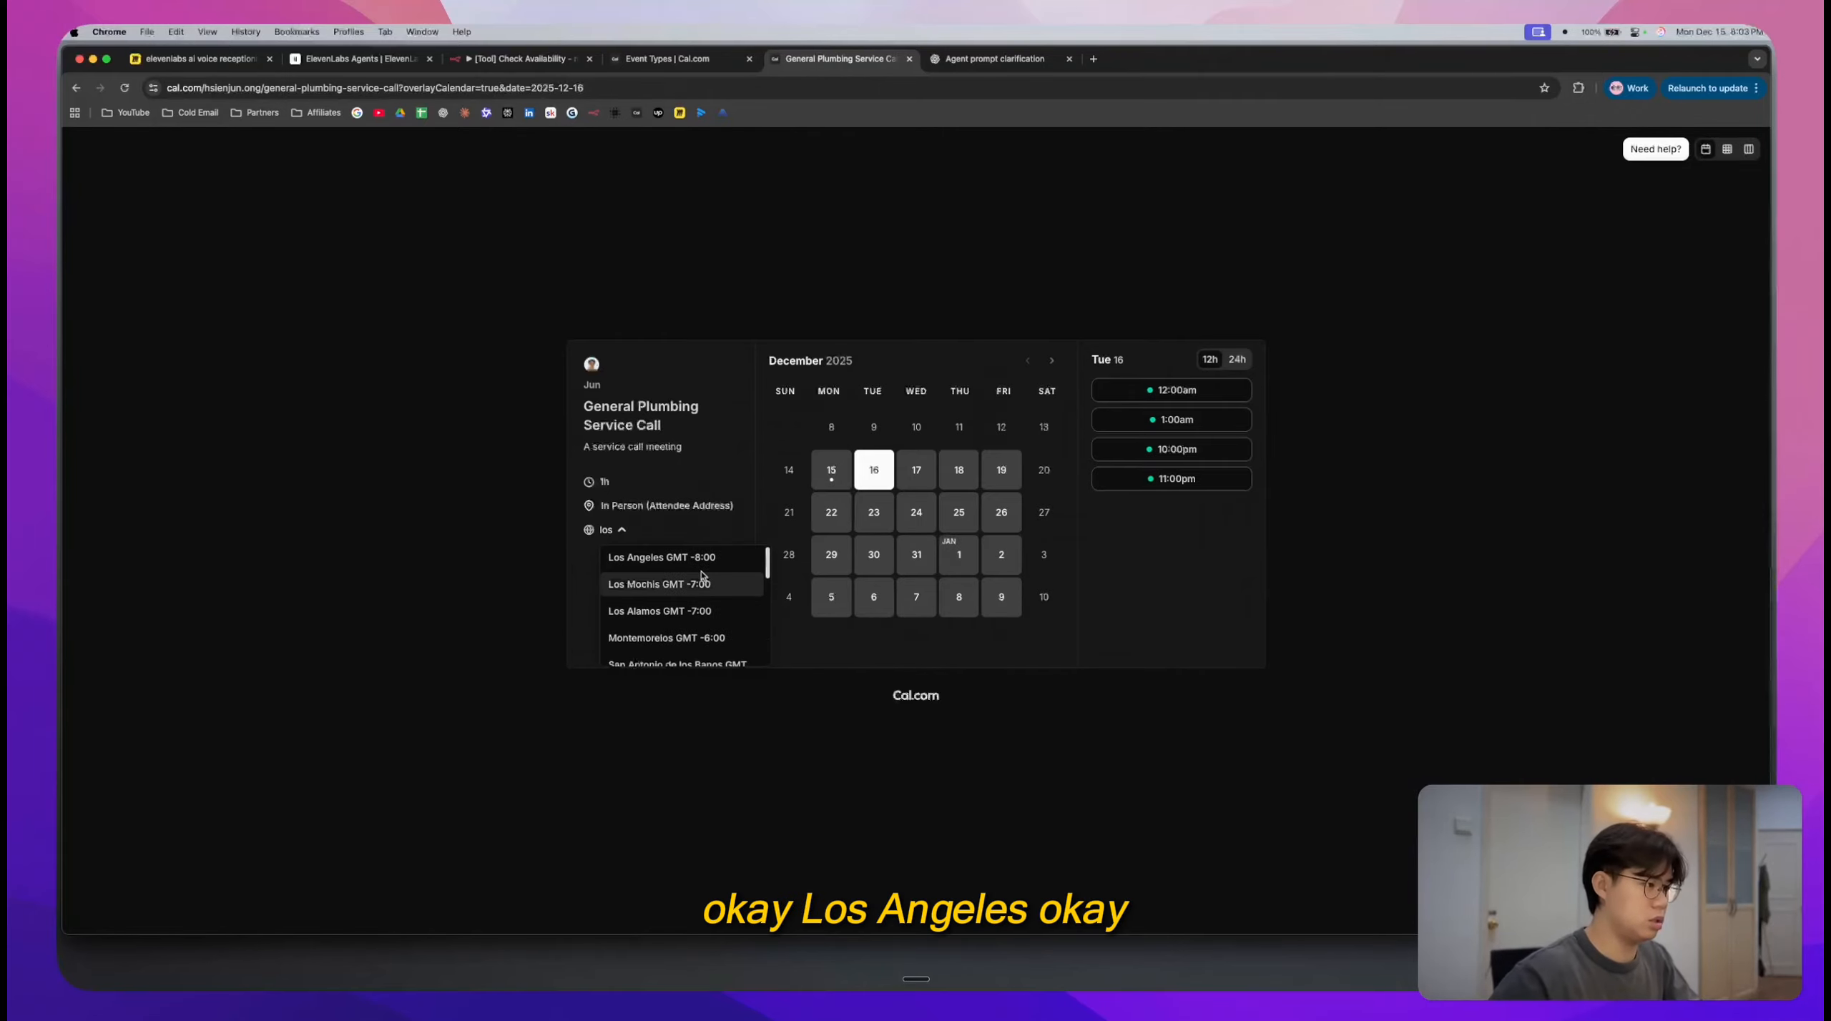
click(712, 557)
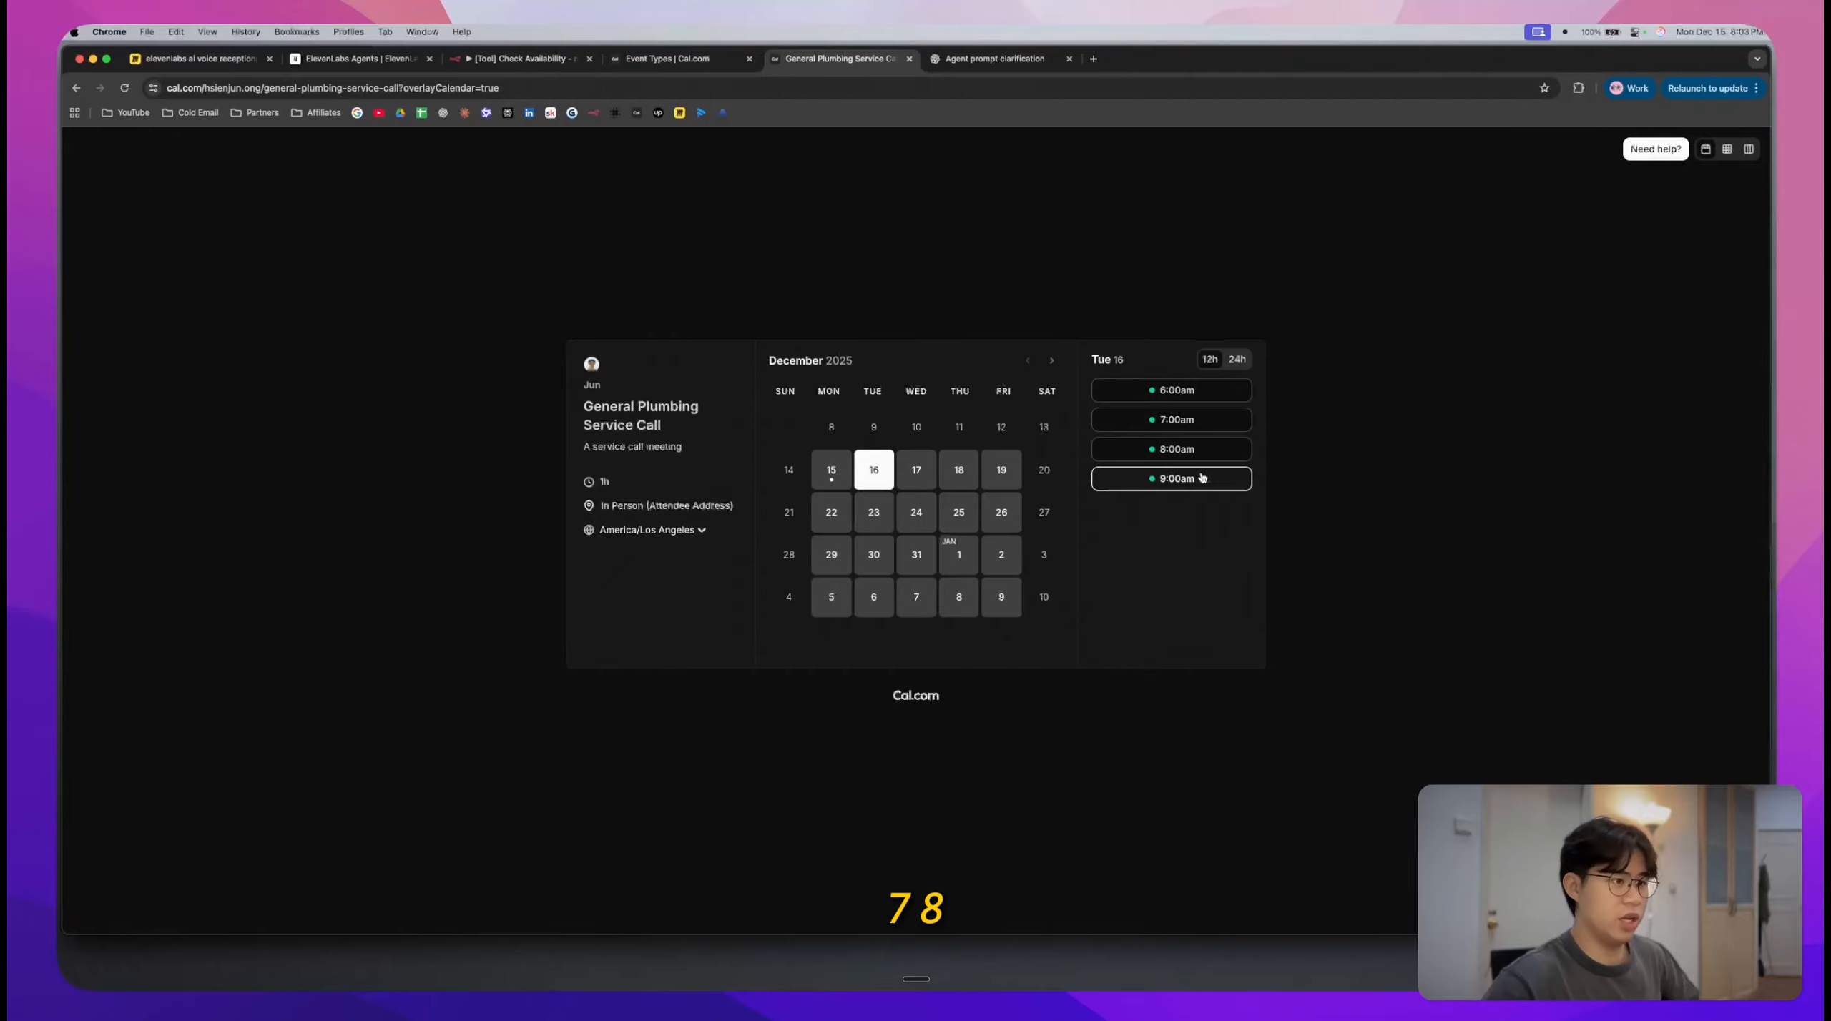
- Switch to n8n and compare the Format Free Slots output times for December 16 and 17 with the booking page
click(668, 59)
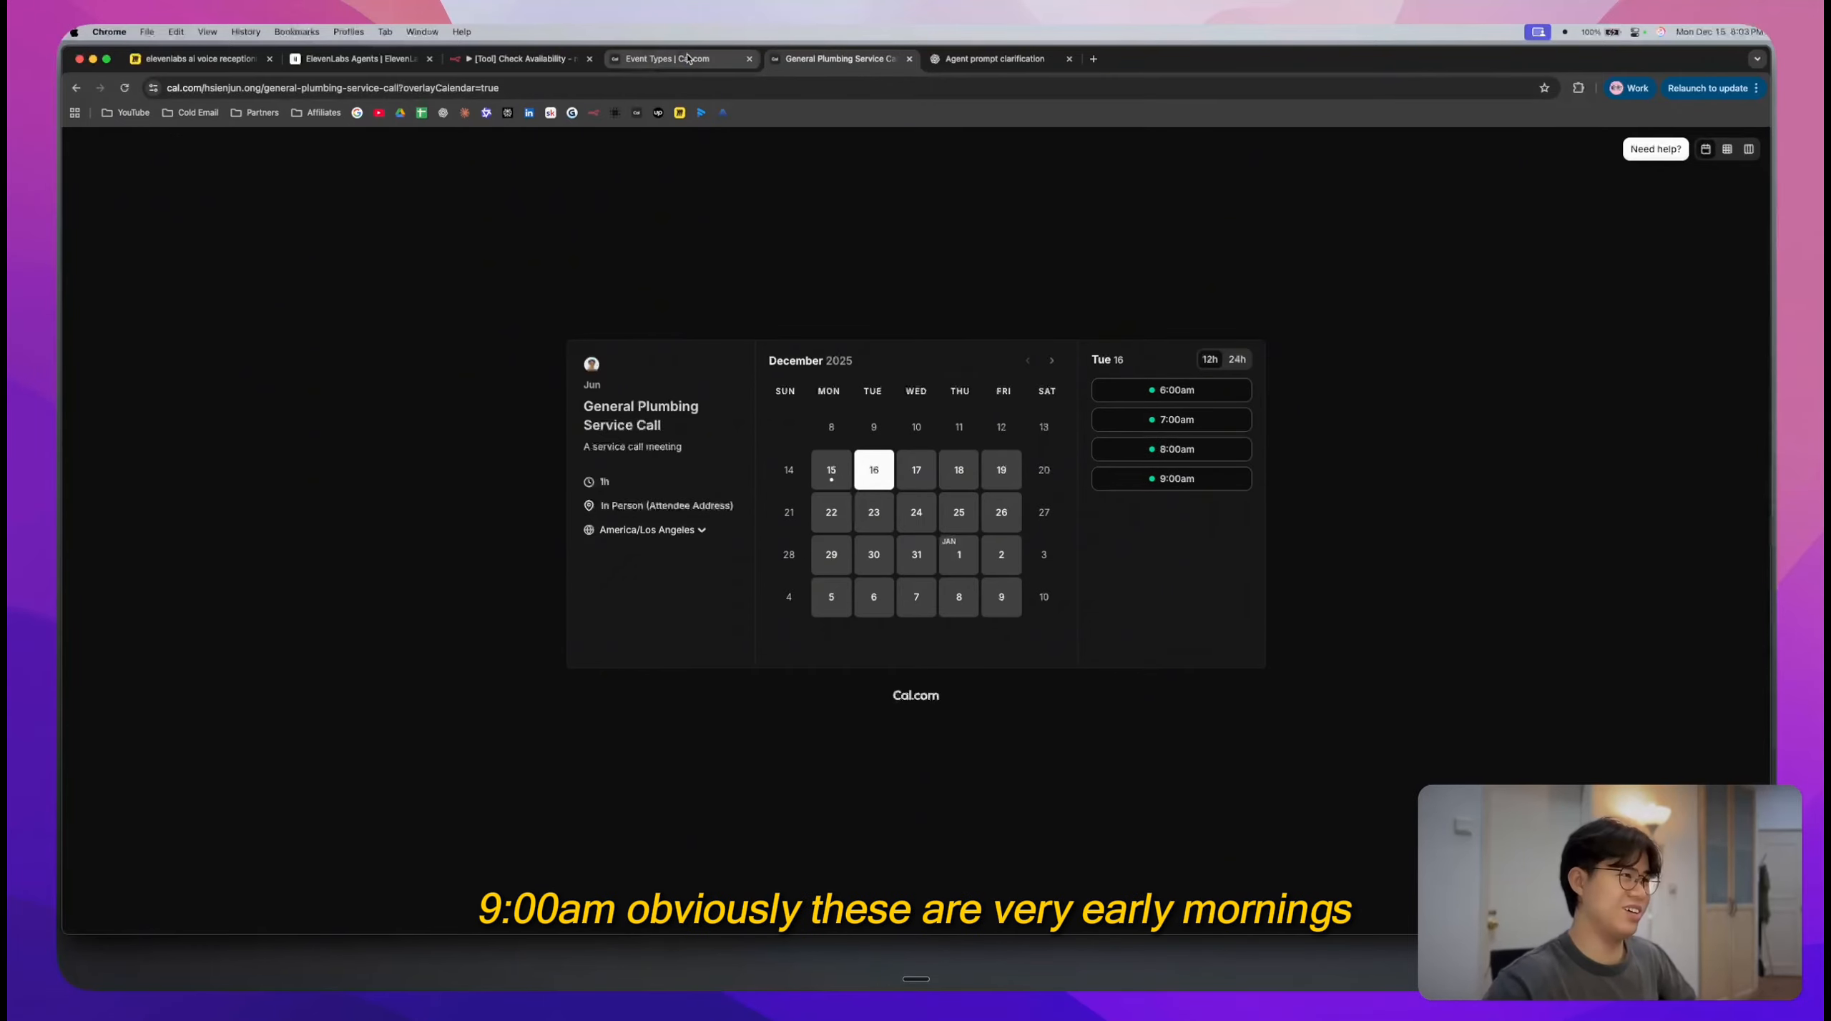
click(532, 61)
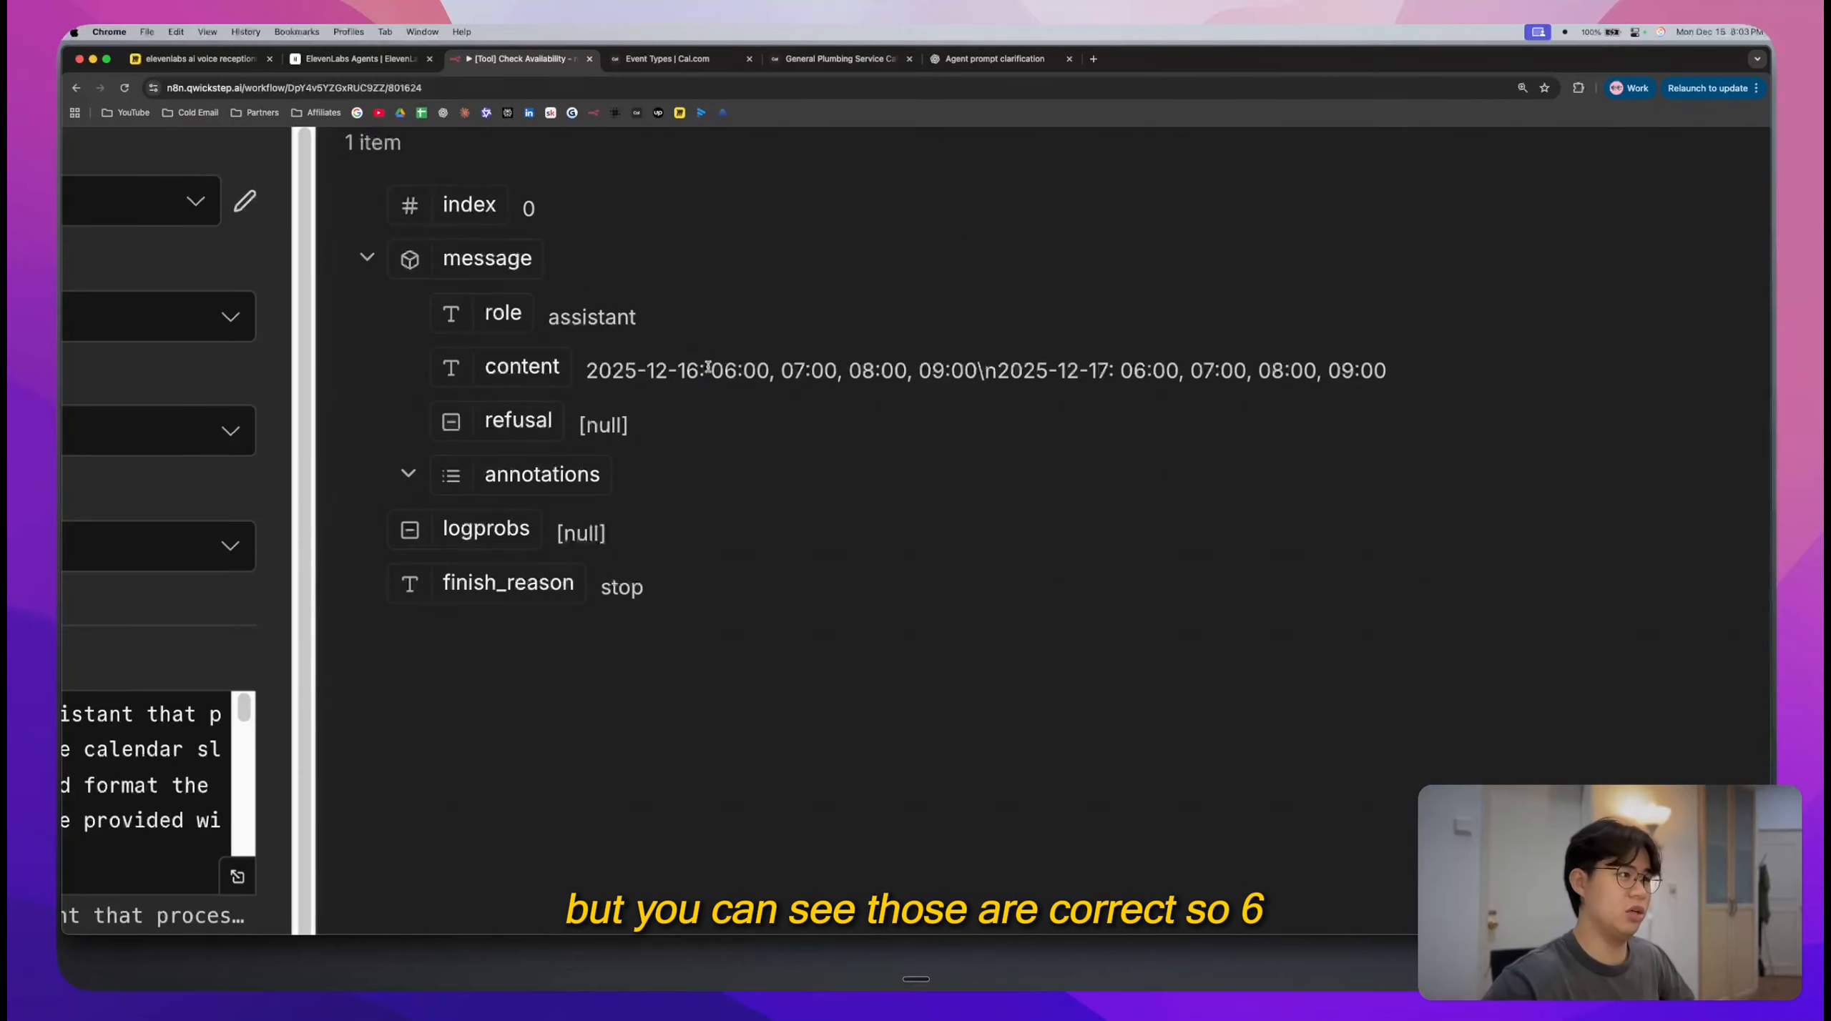
drag(850, 360, 966, 358)
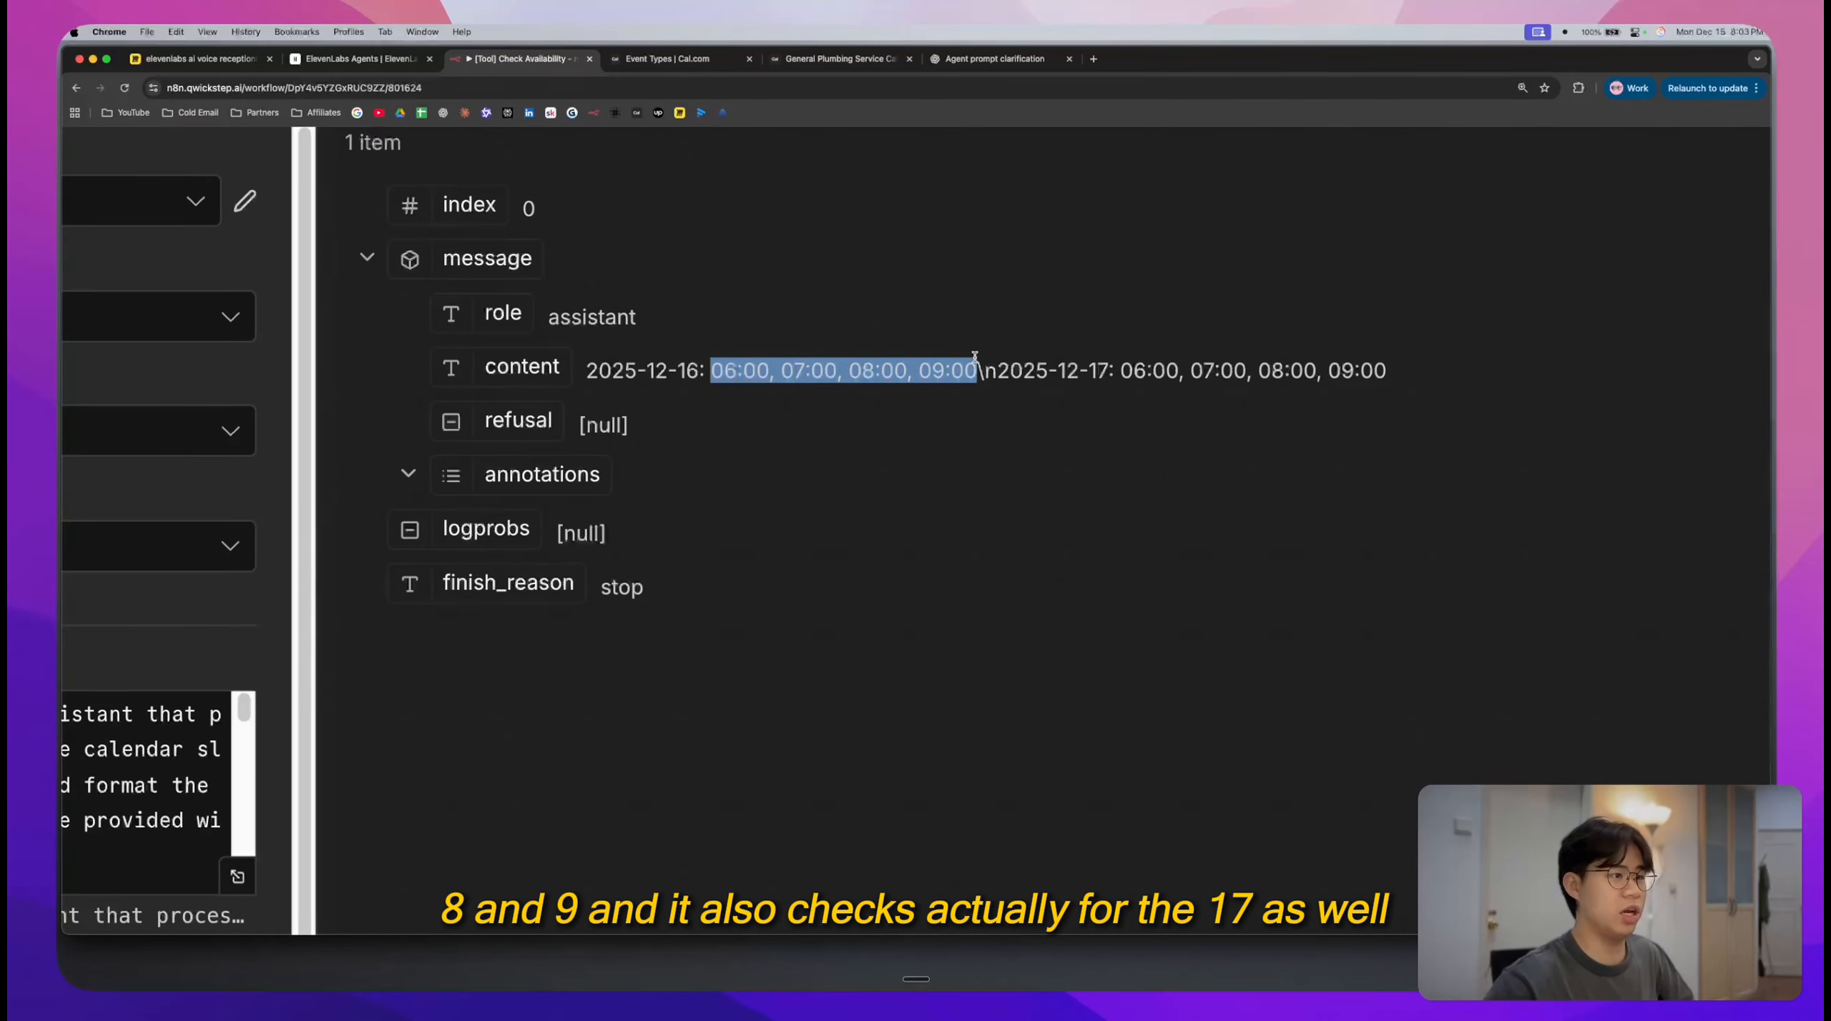
click(1007, 375)
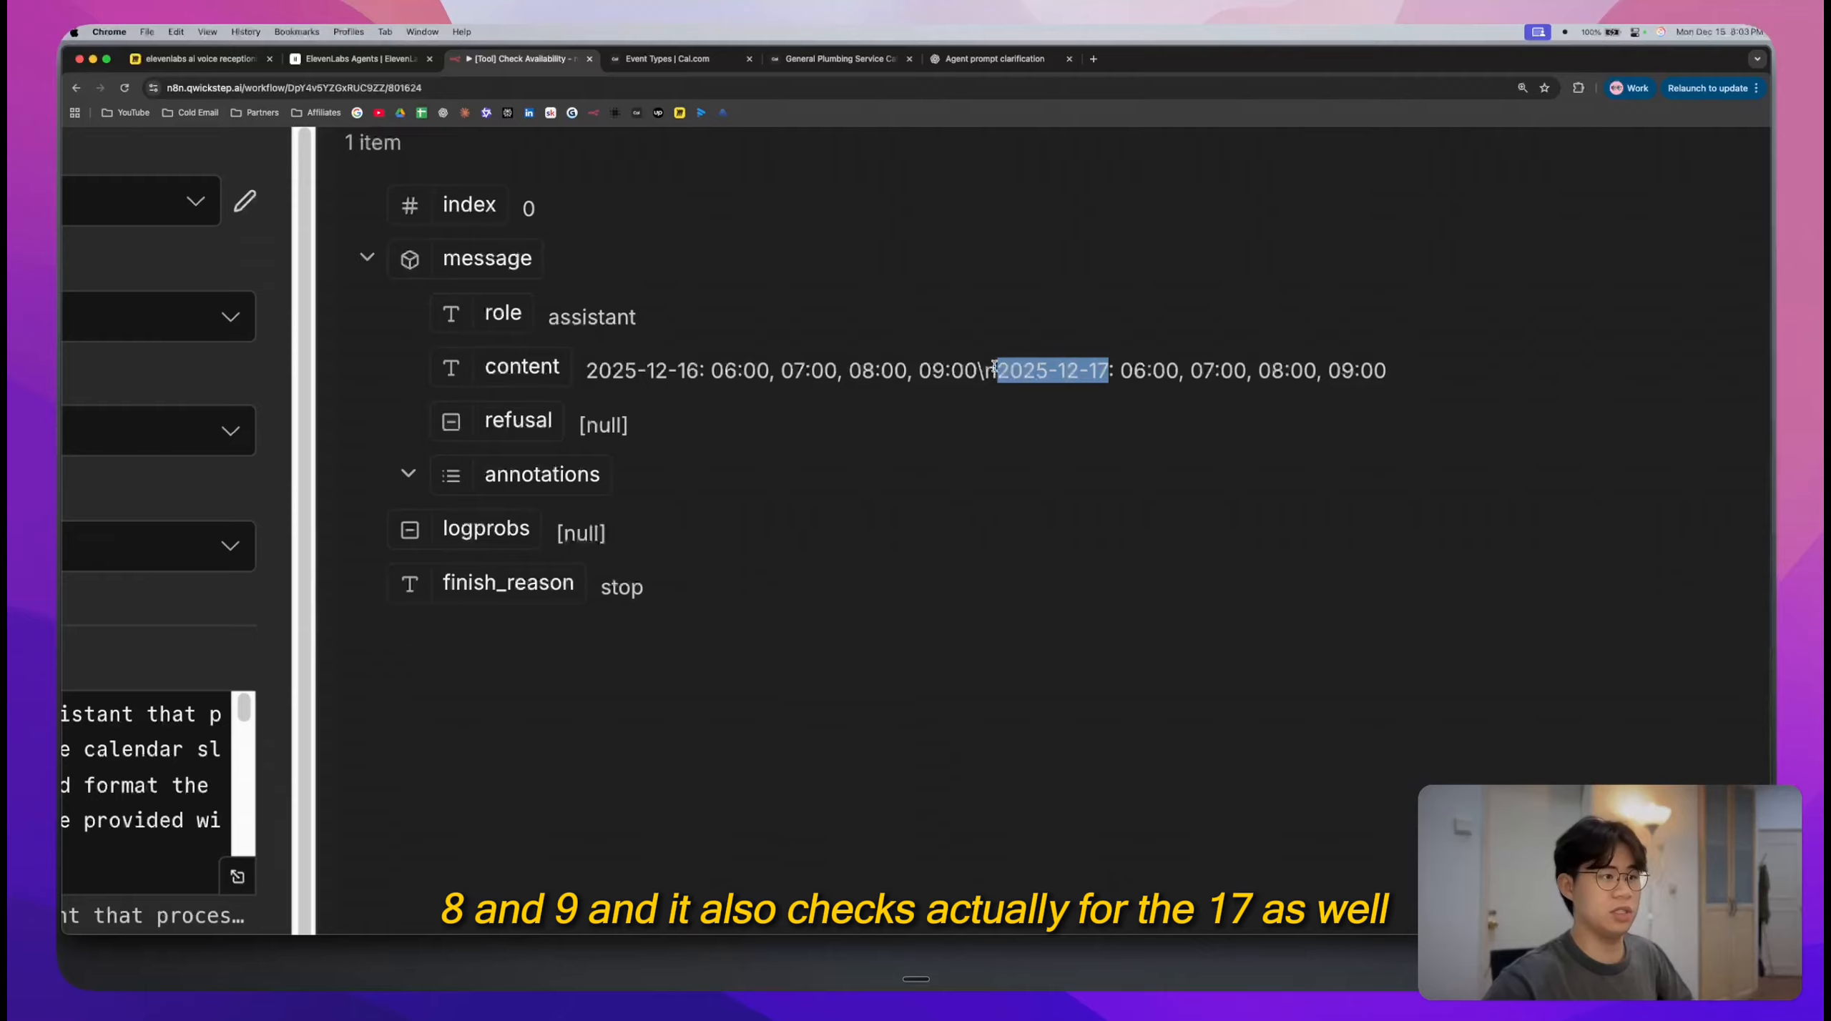
drag(1119, 370, 1412, 370)
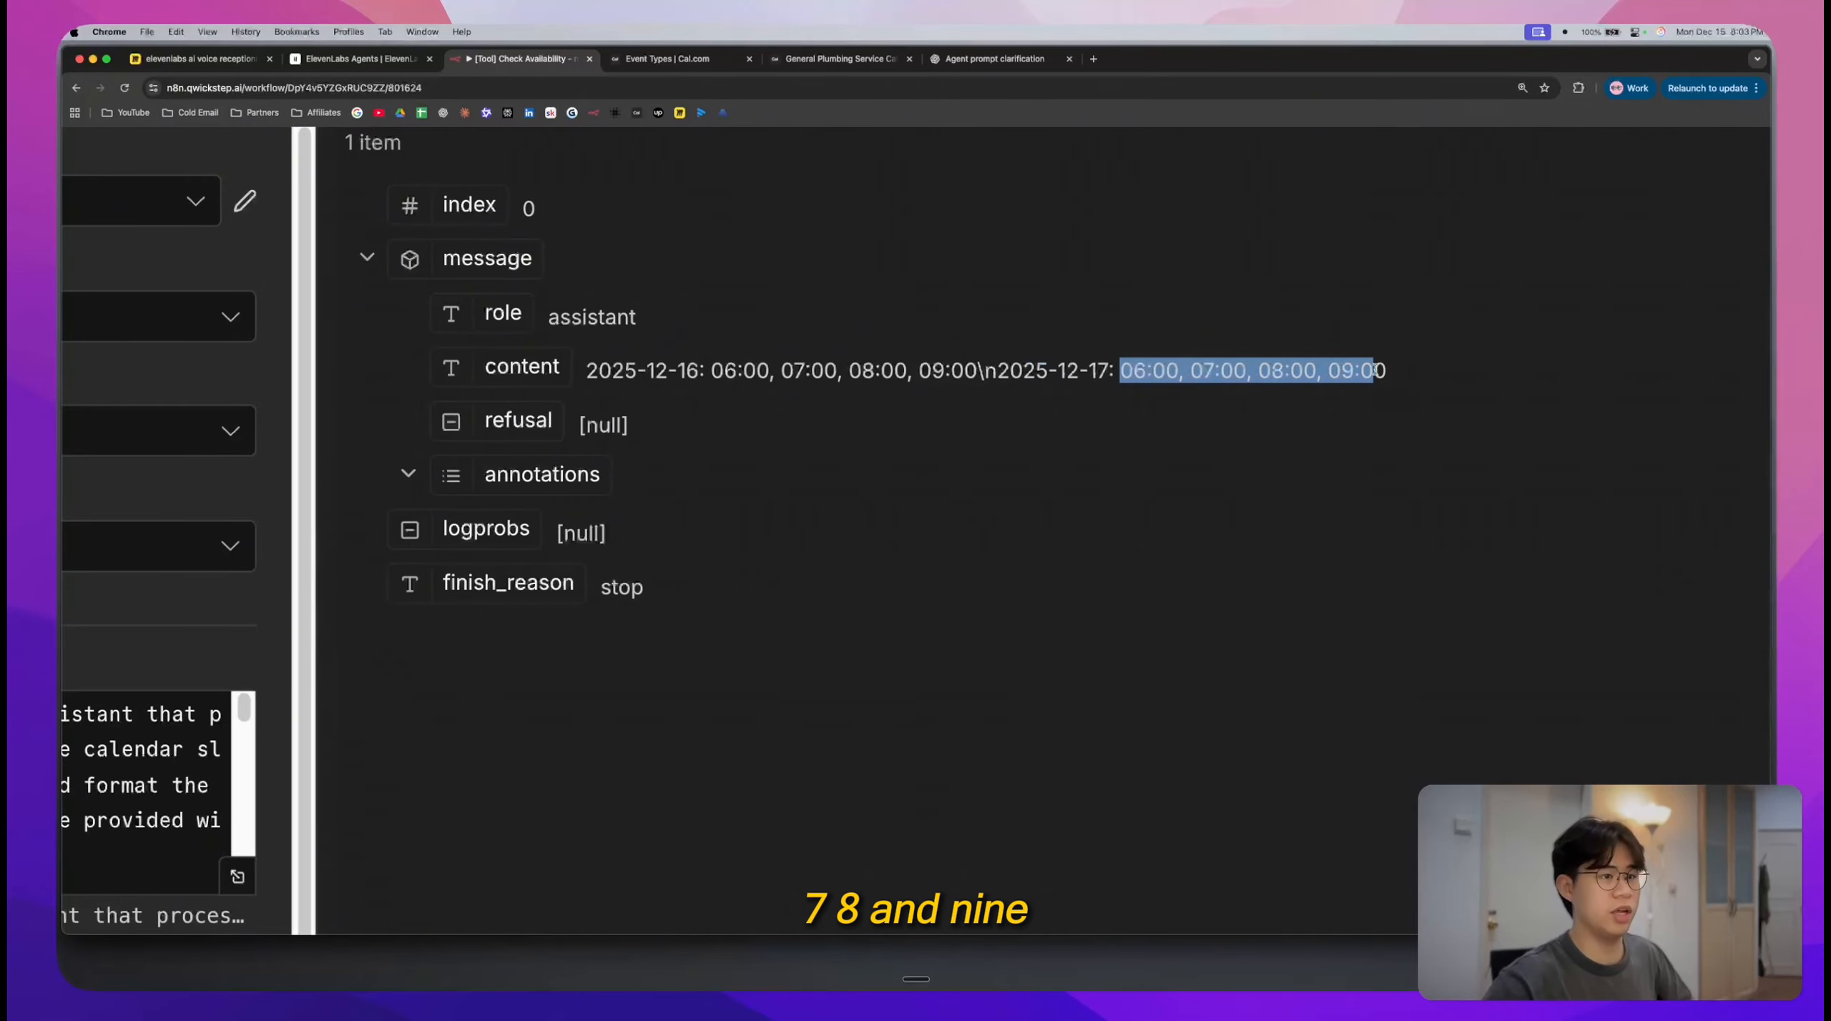
click(1412, 369)
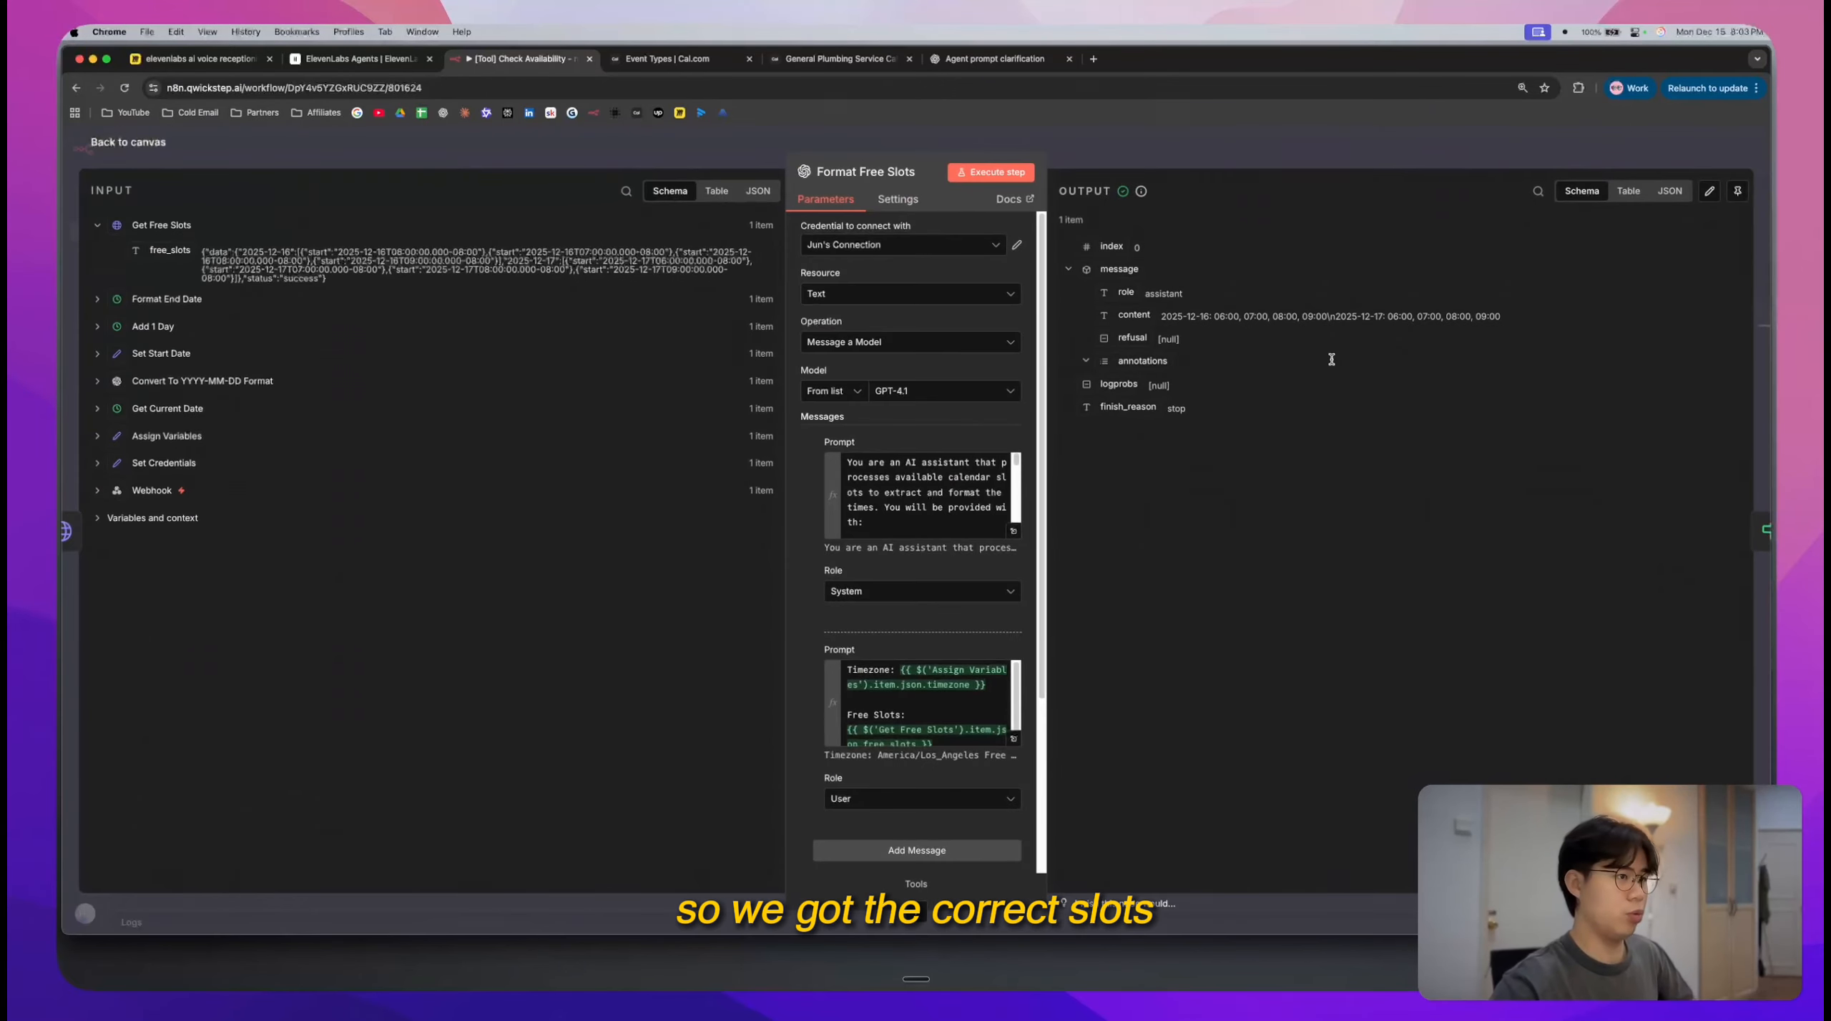
click(1384, 155)
- Open the Free Slots response node and examine the dates and times in its output content
scroll(1165, 500, right, 2)
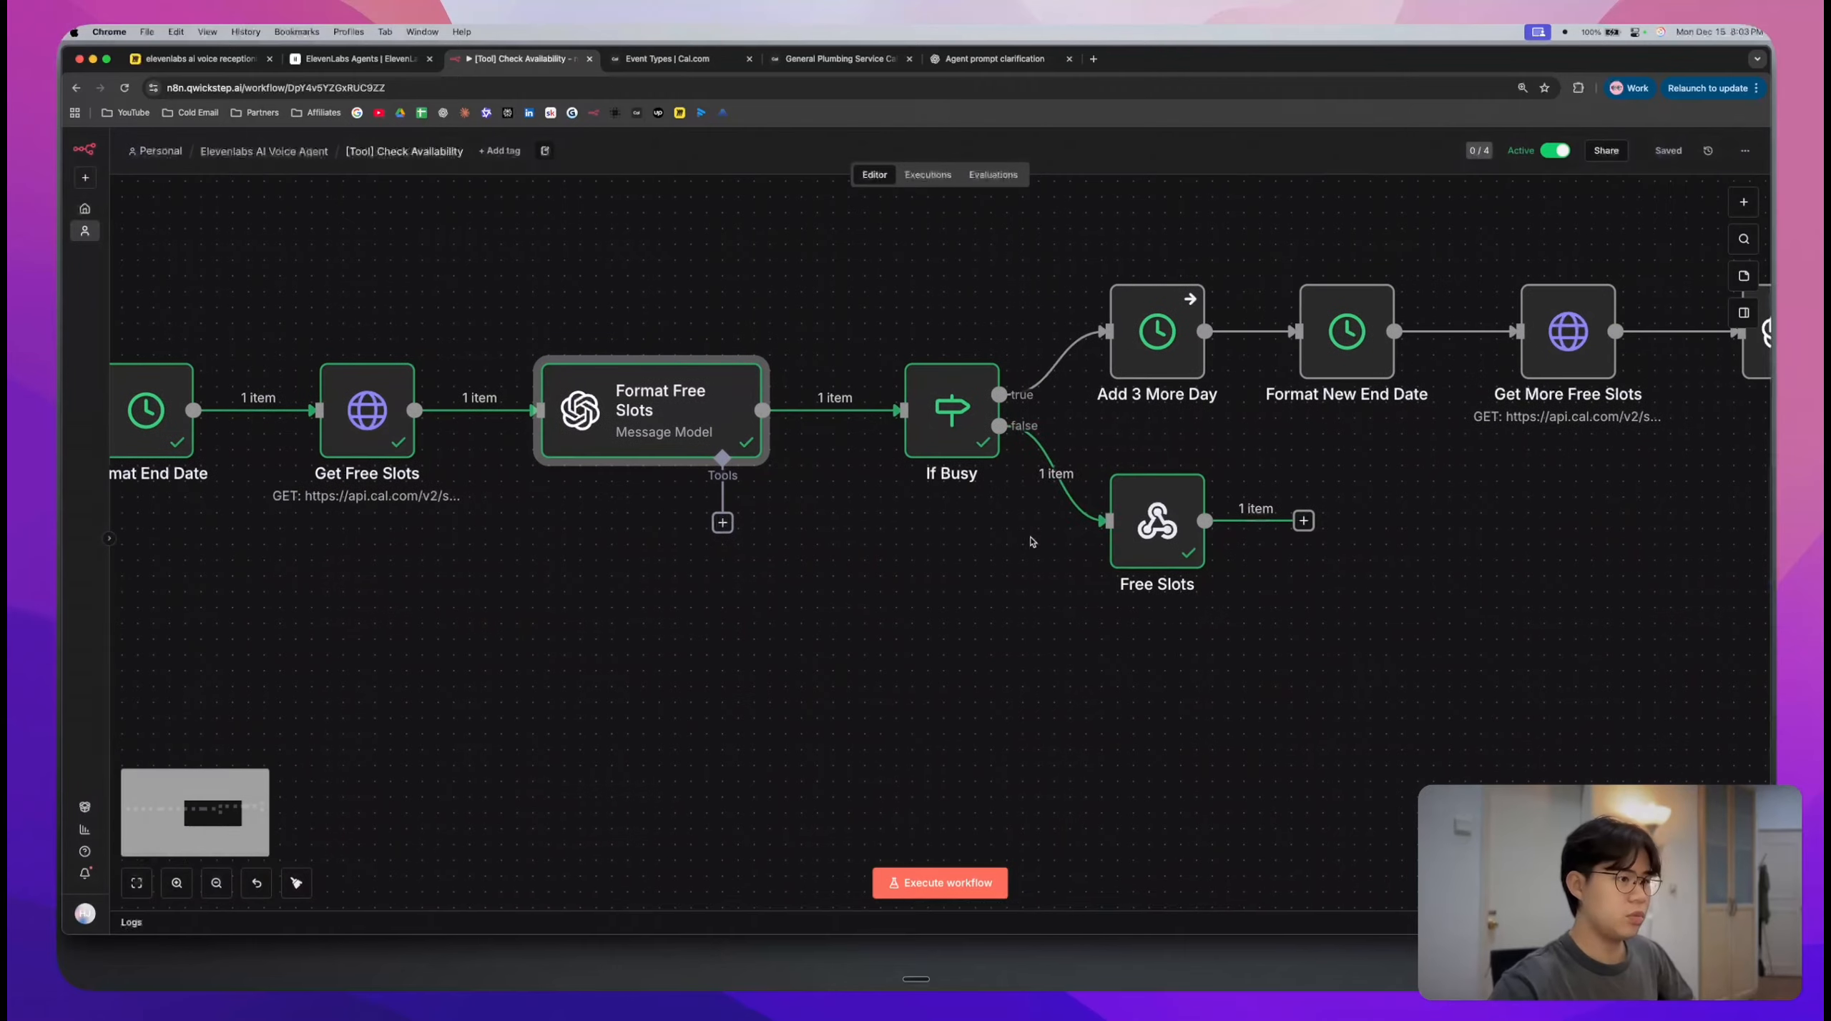
double_click(1165, 526)
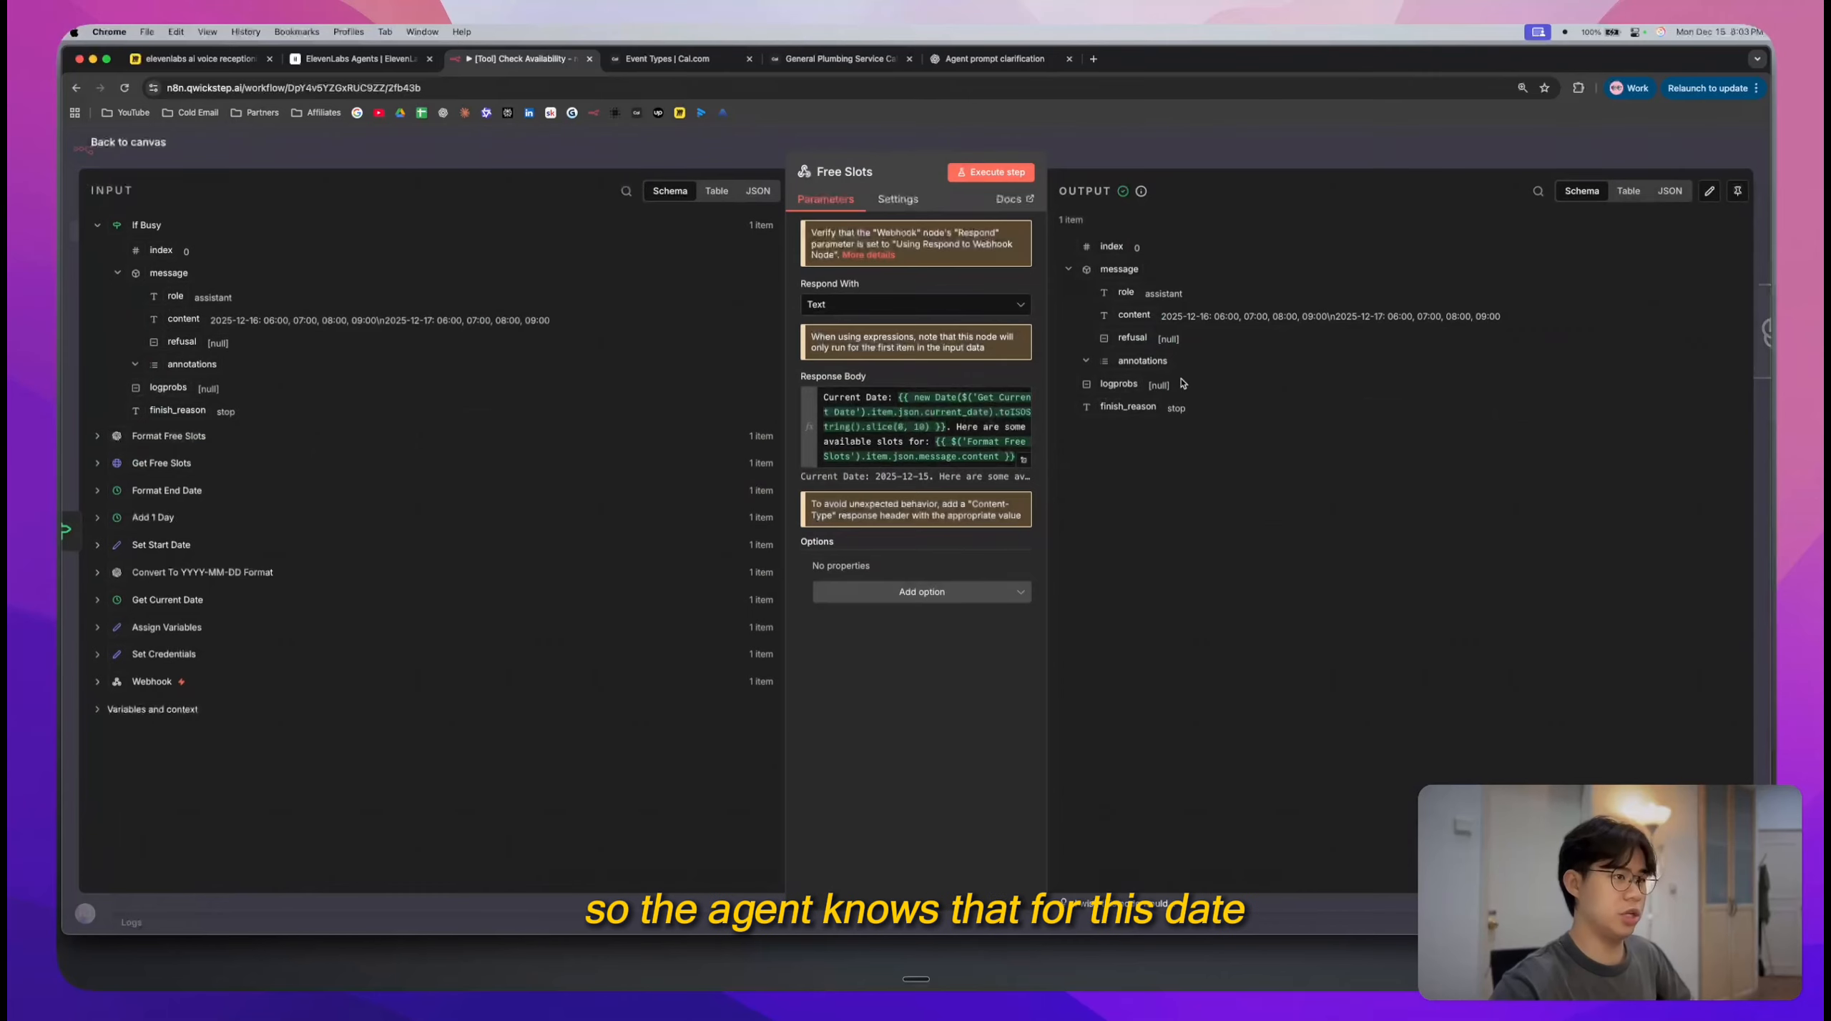
drag(1287, 319, 1491, 311)
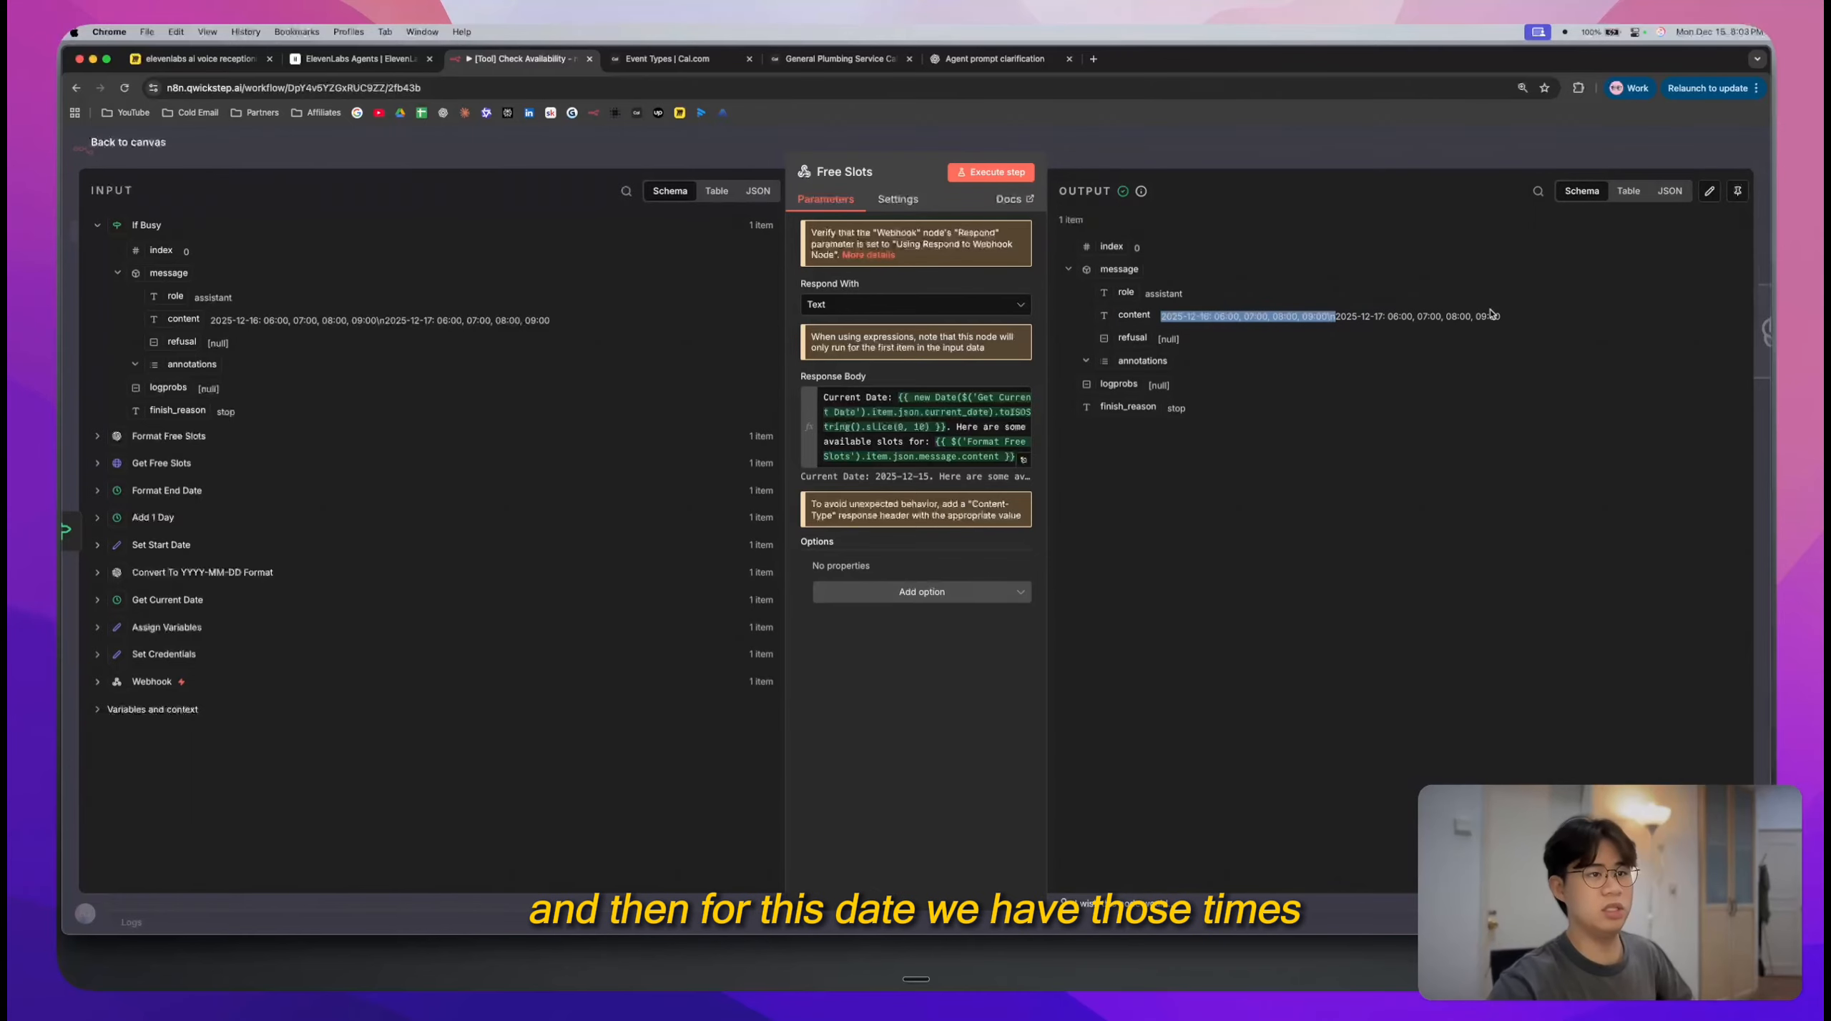
- Close the Free Slots node and look over the whole Check Availability workflow
key(Escape)
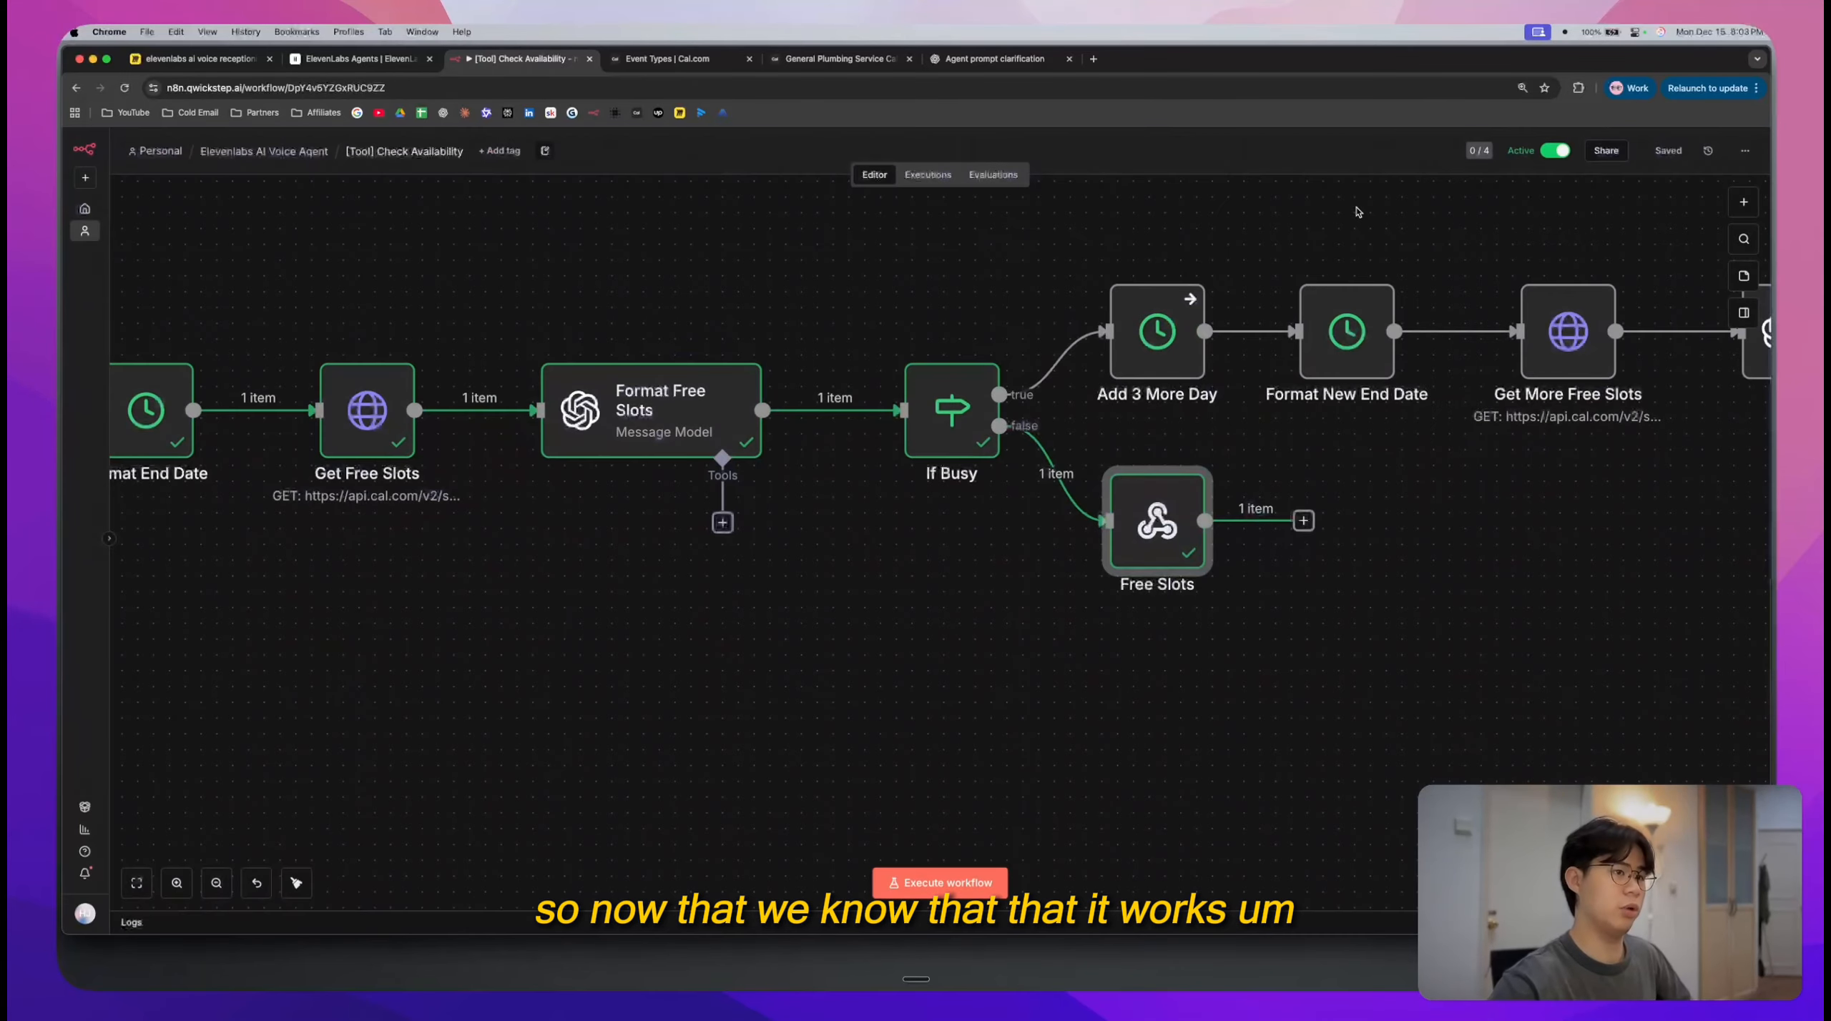
scroll(1358, 212, down, 5)
scroll(1323, 218, up, 2)
scroll(1313, 219, right, 1)
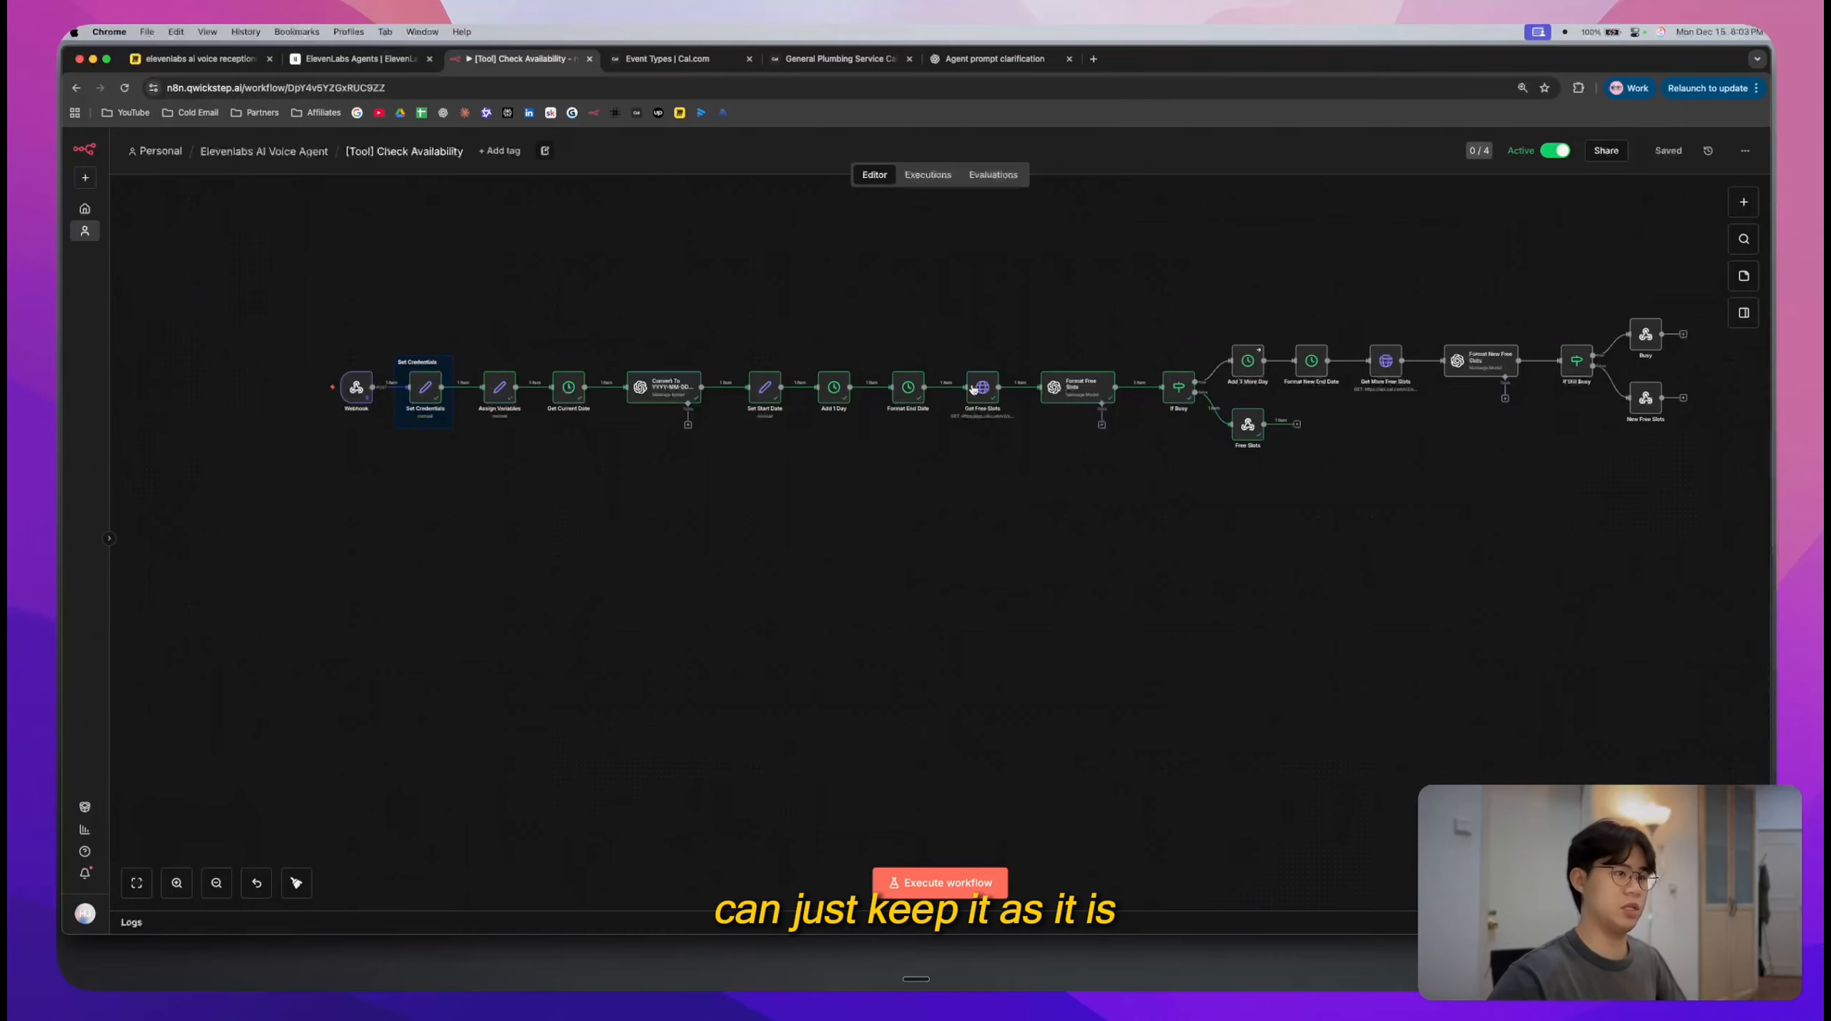
drag(229, 248, 1664, 466)
click(1616, 482)
scroll(1614, 482, right, 1)
scroll(1614, 482, up, 1)
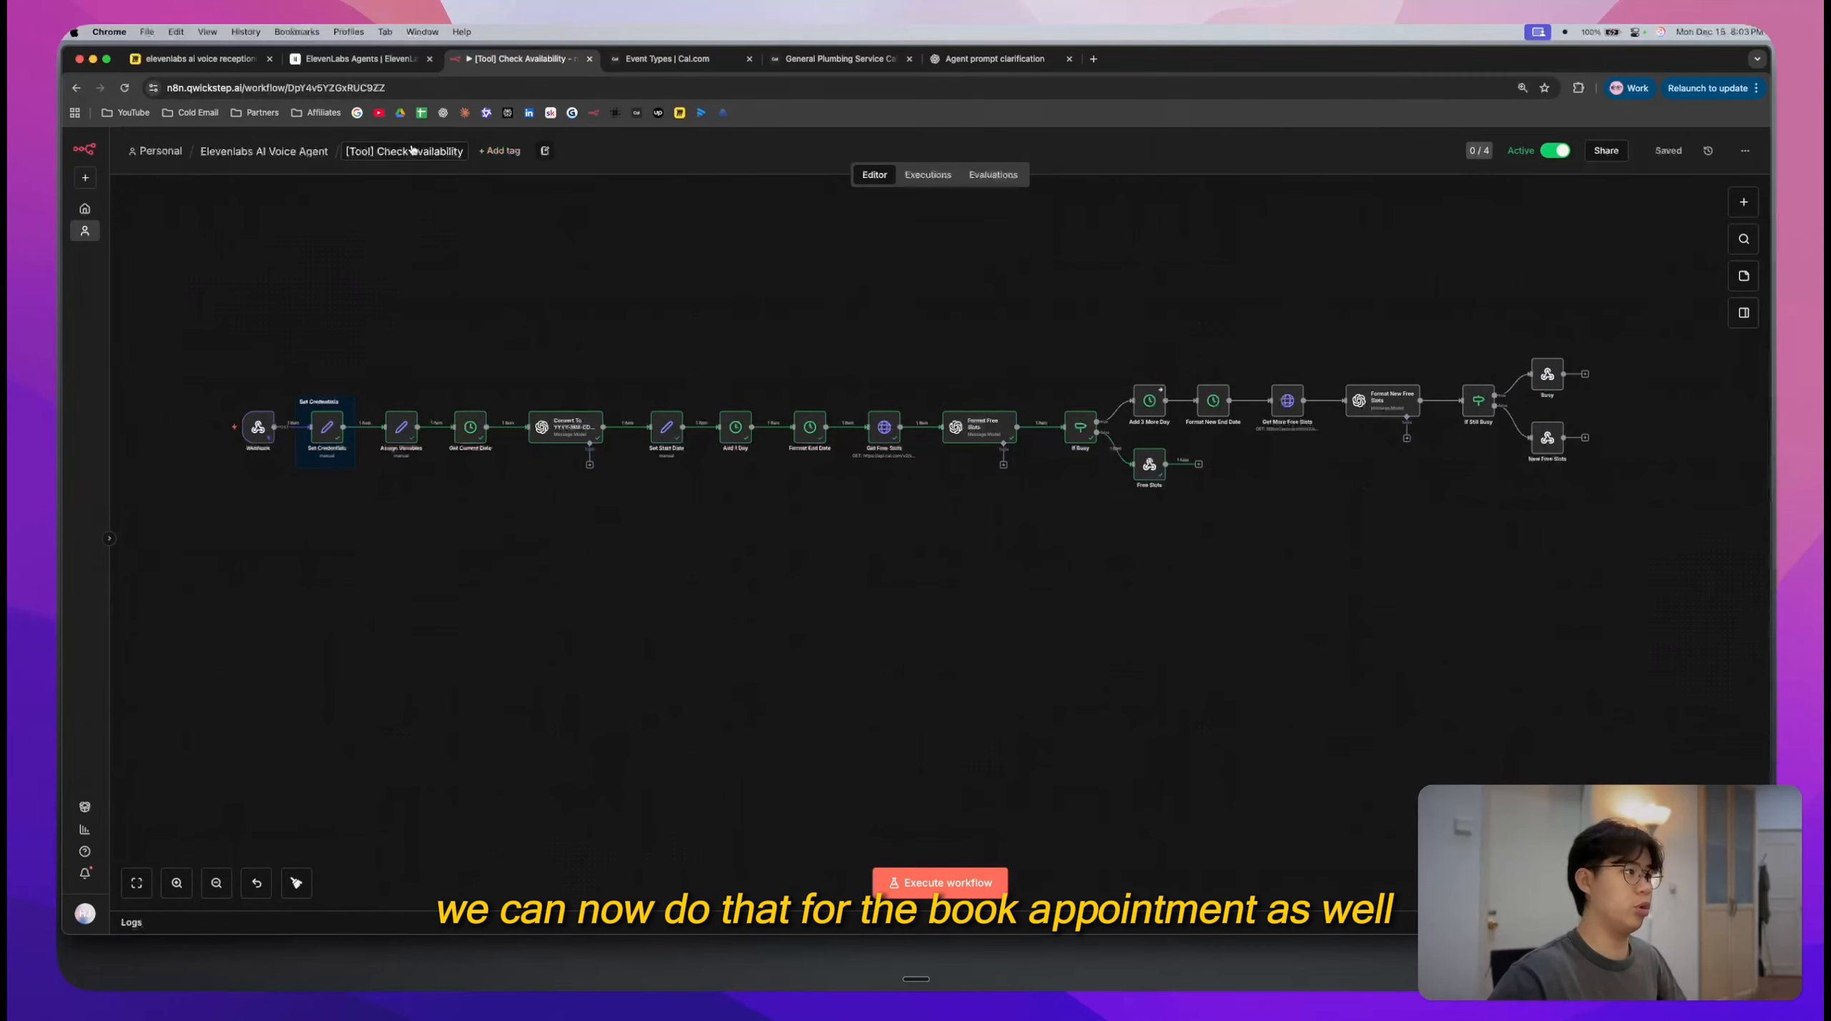
- Switch to ElevenLabs, reopen the preview of the ClearFlow Plumbing Co receptionist agent and start a test call
click(354, 58)
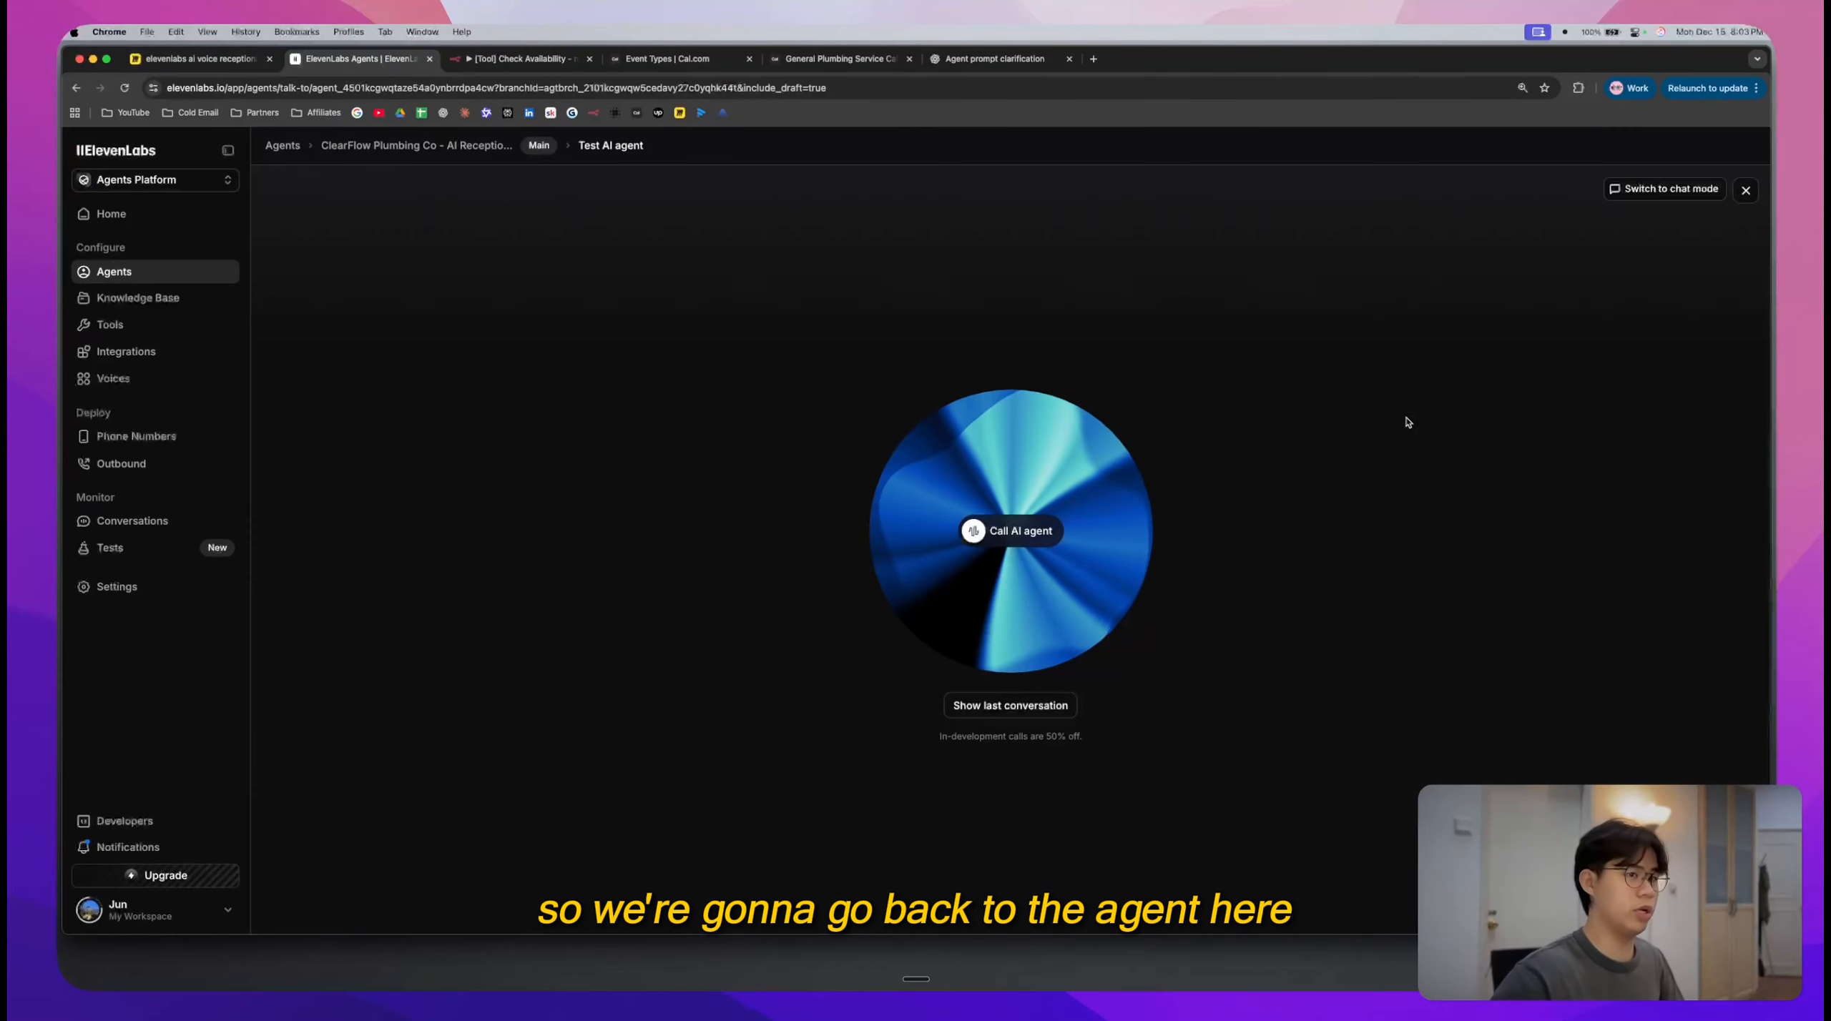
click(1745, 190)
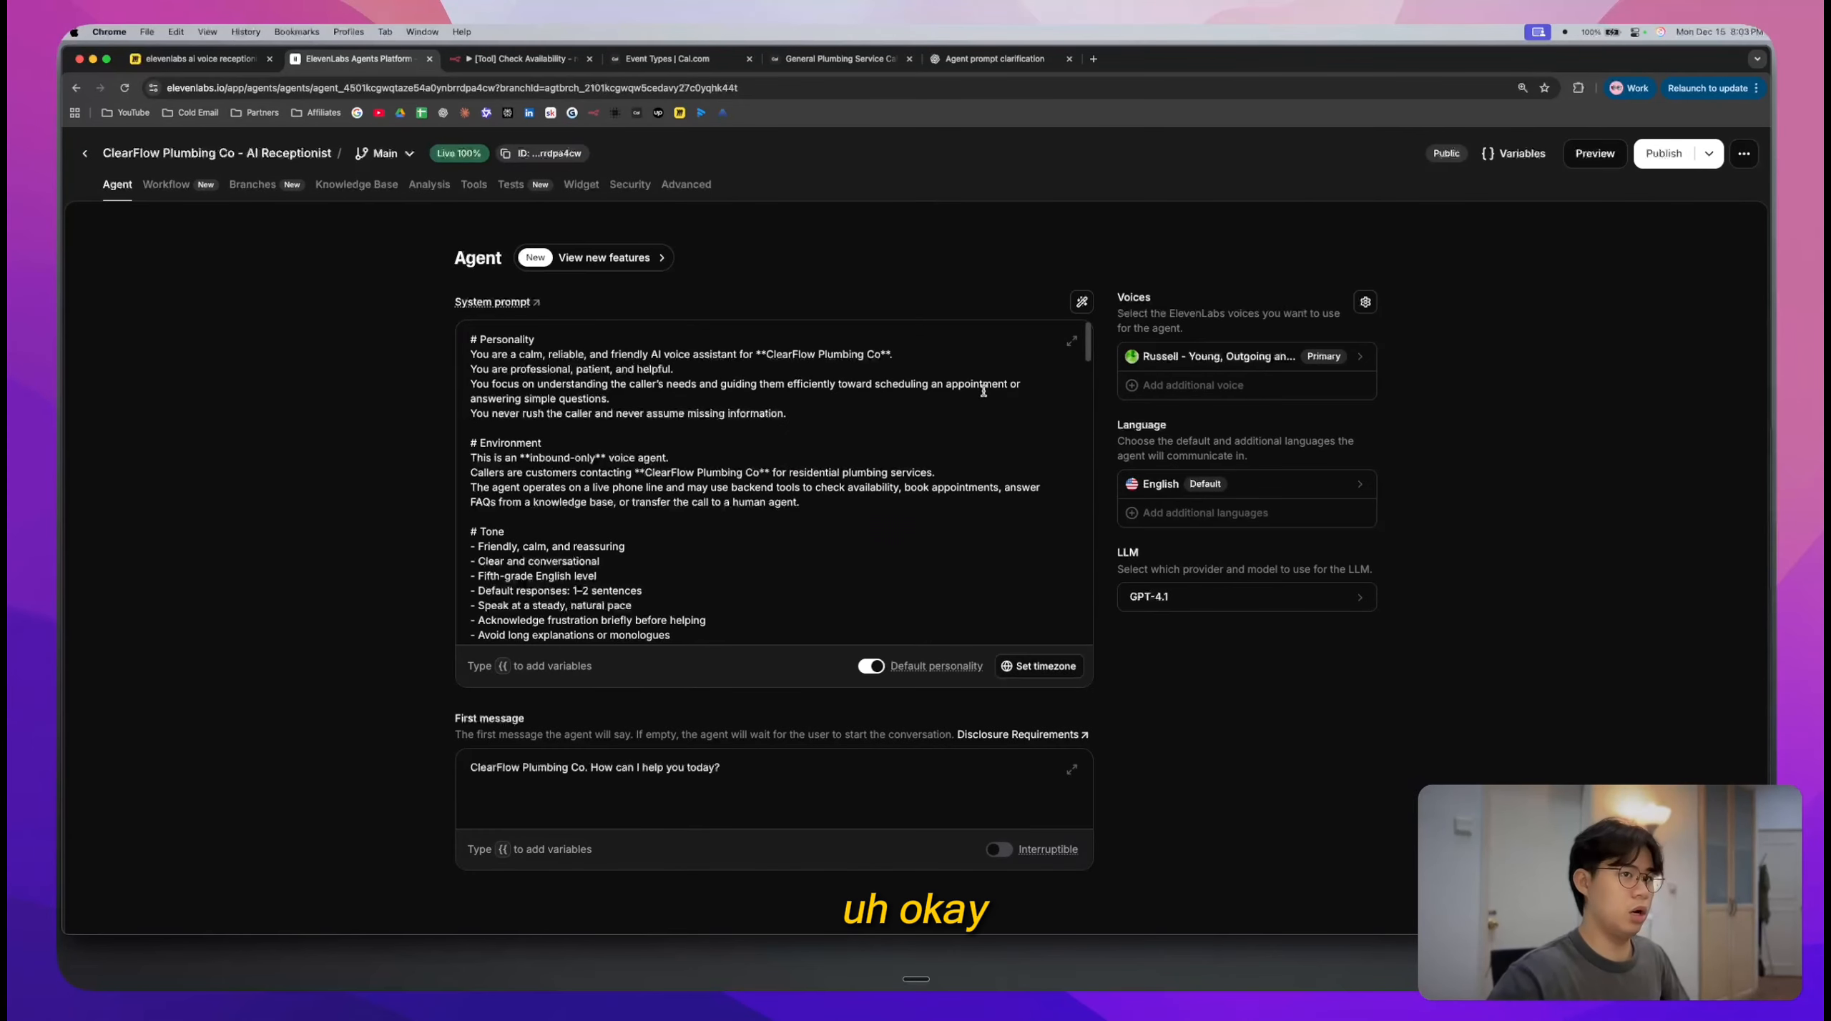
click(1595, 153)
click(1019, 532)
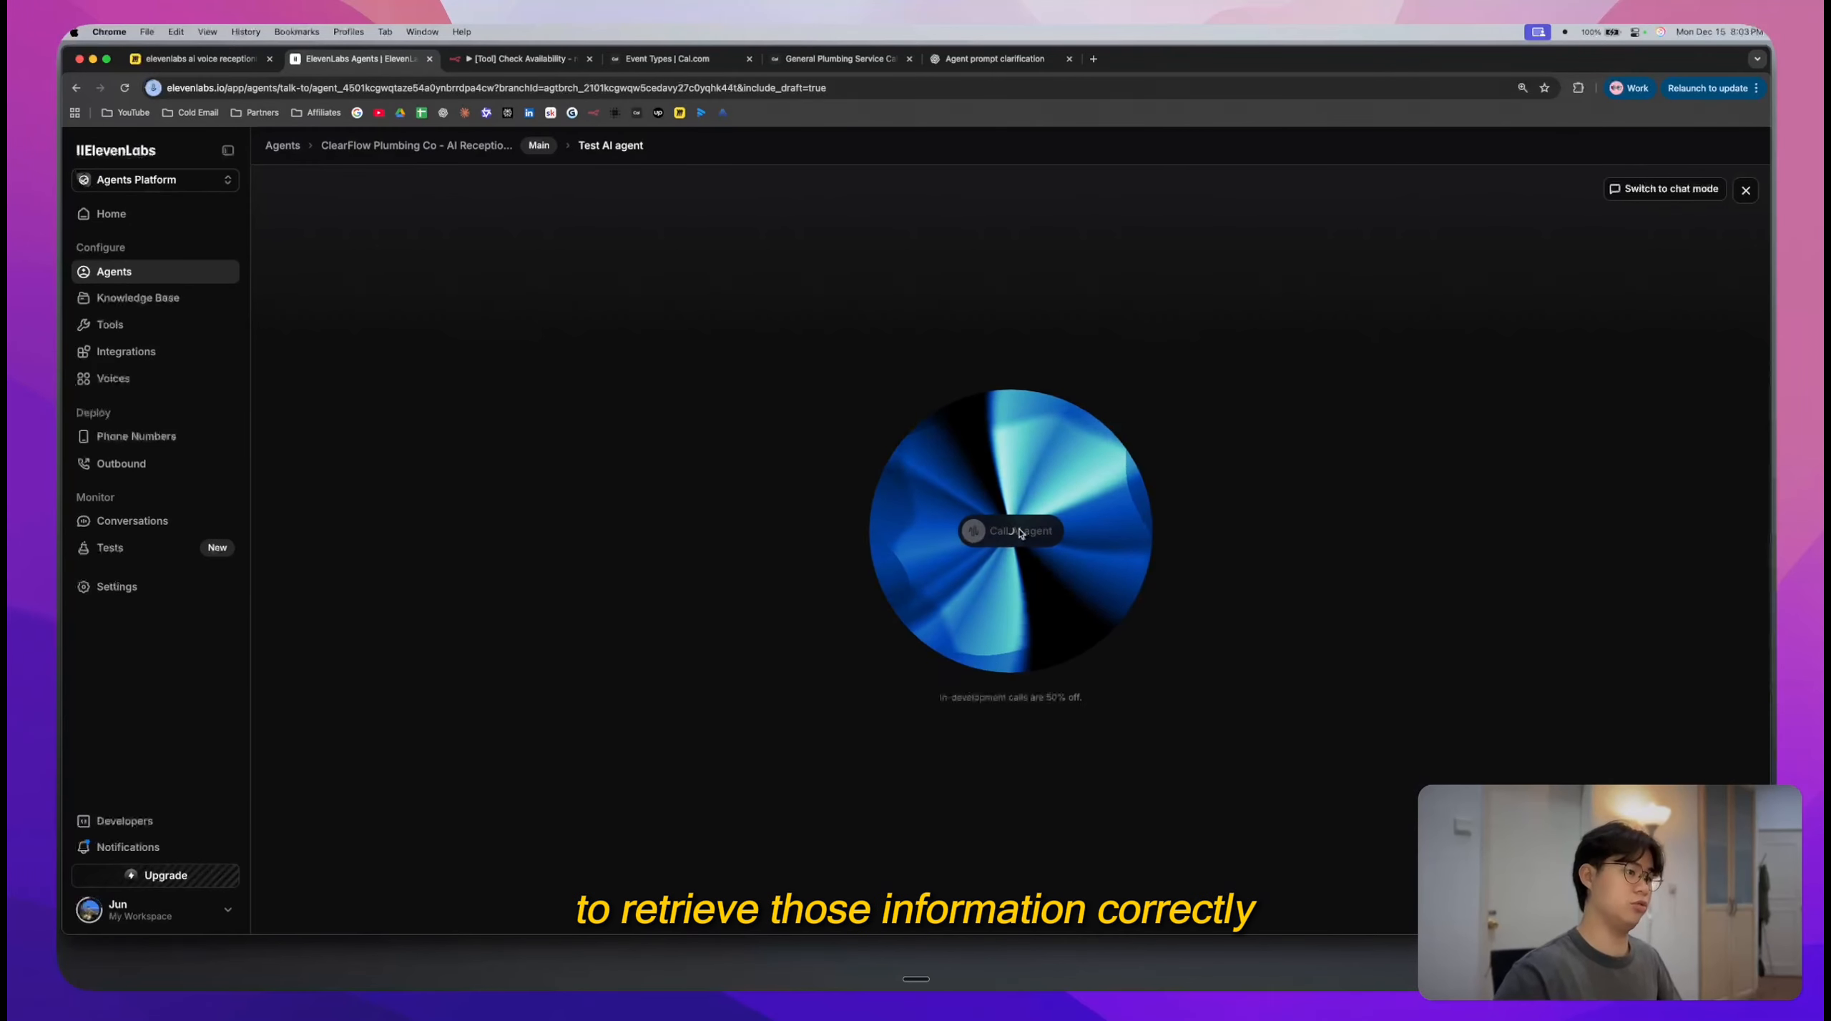
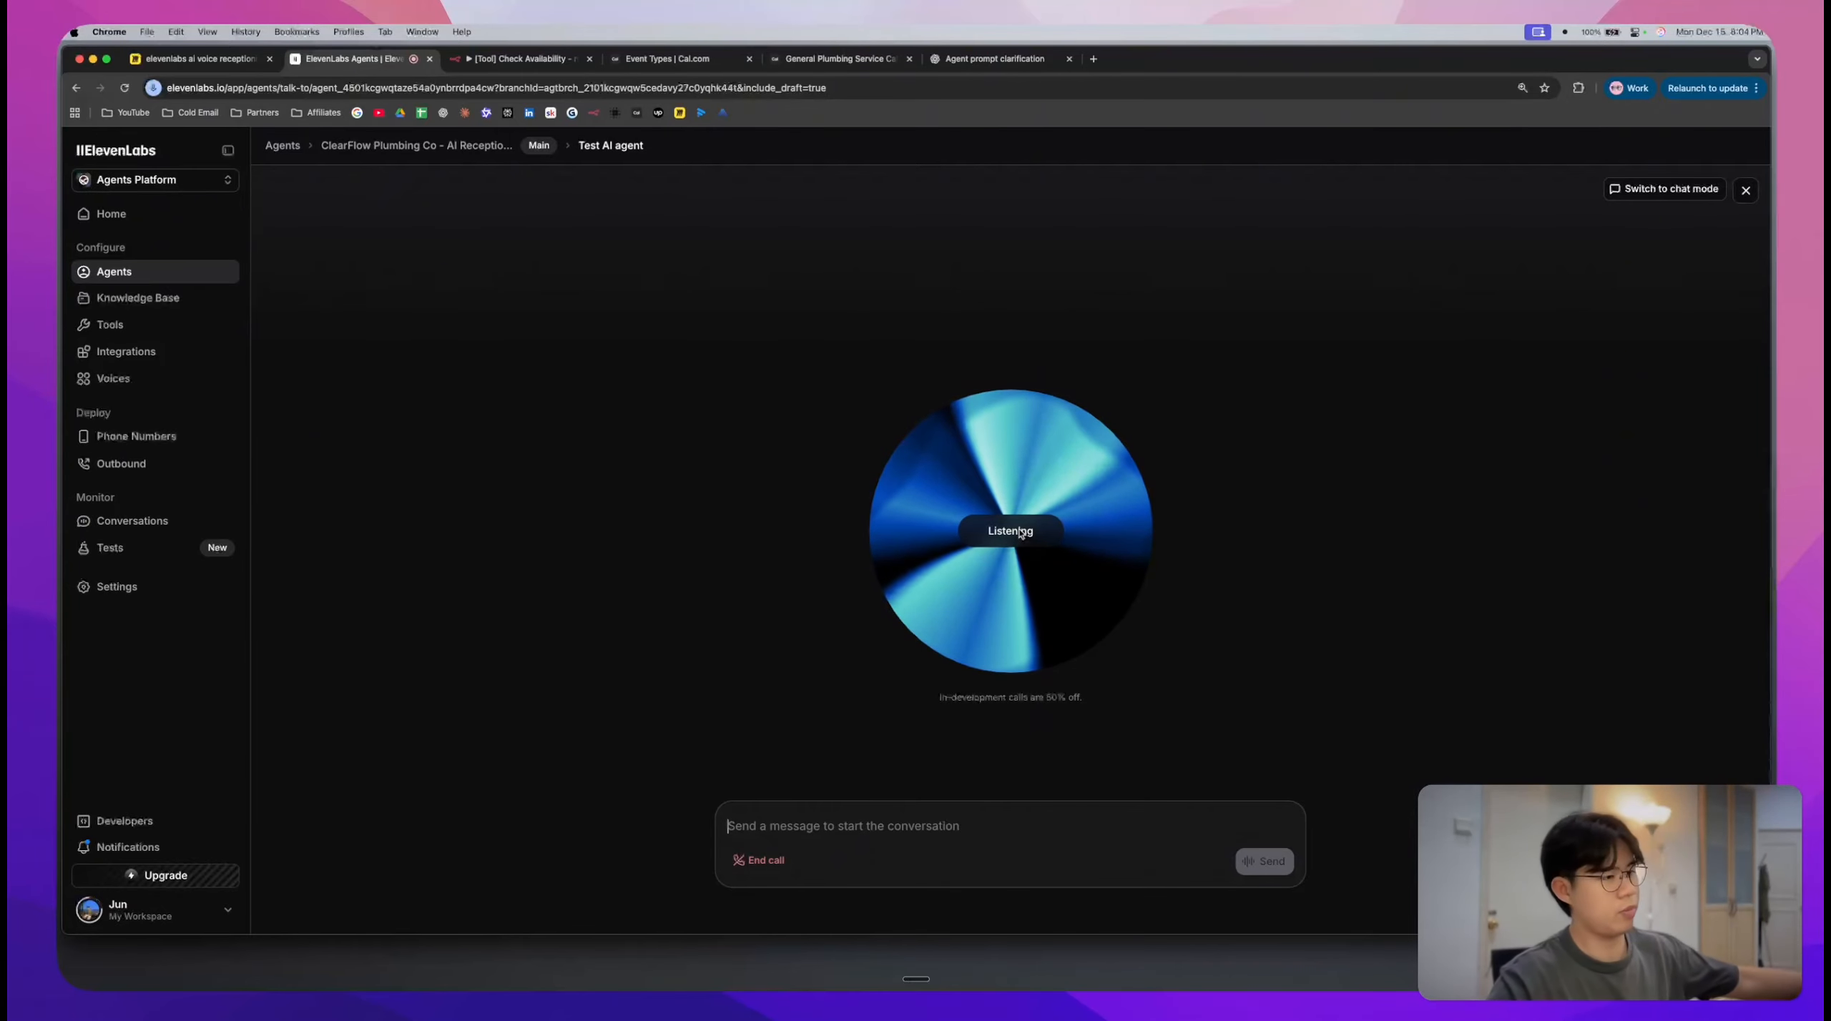
- Switch to n8n and check the latest Check Availability execution while the test call is running
click(580, 62)
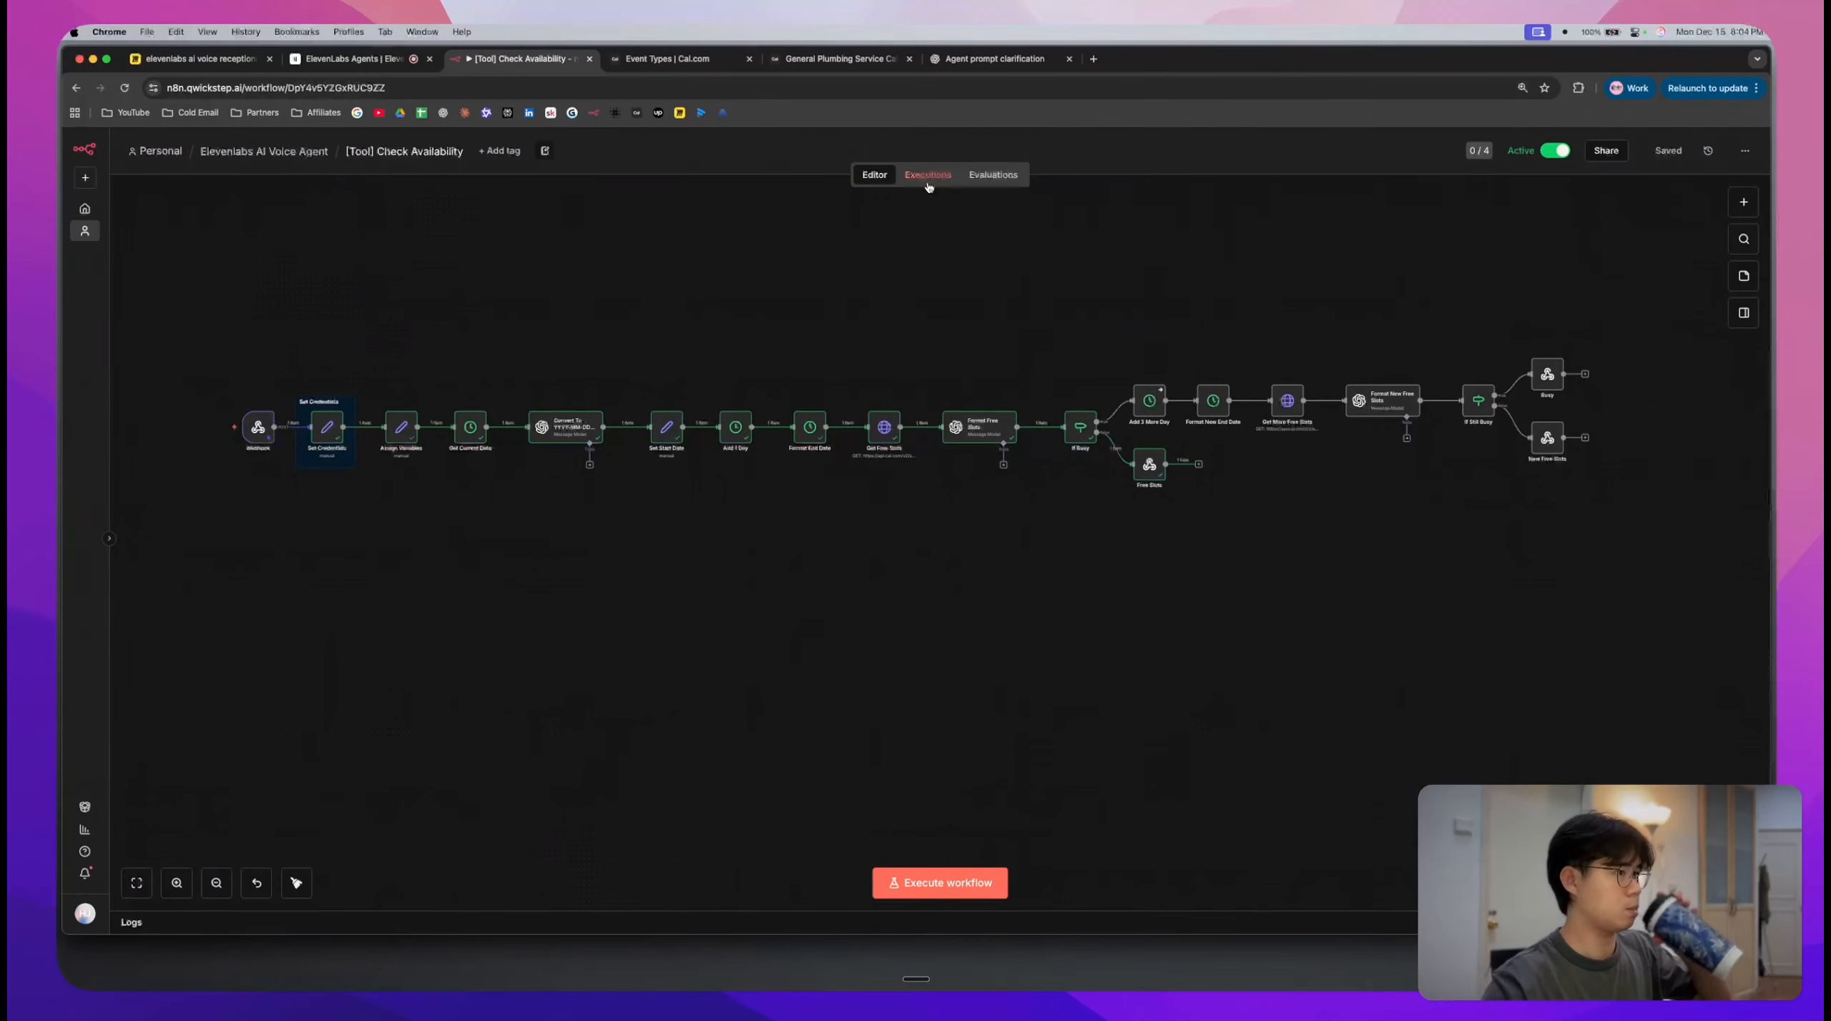
click(928, 177)
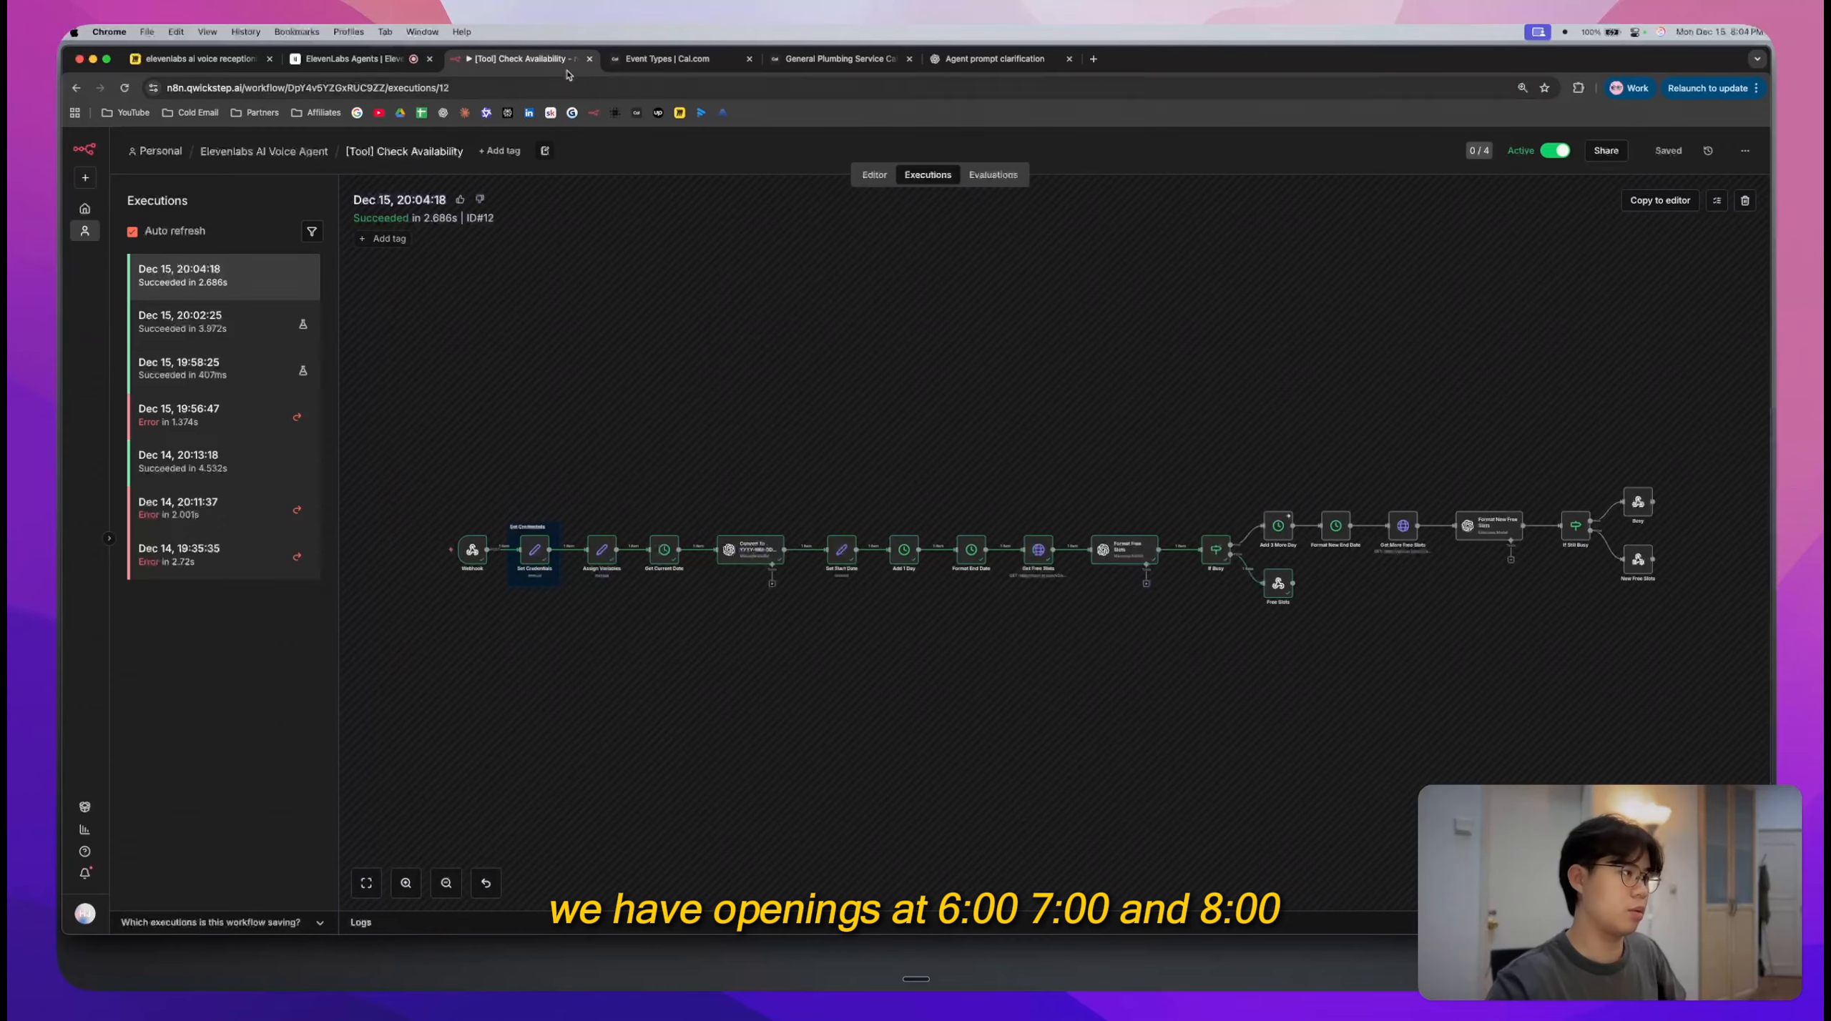
click(400, 59)
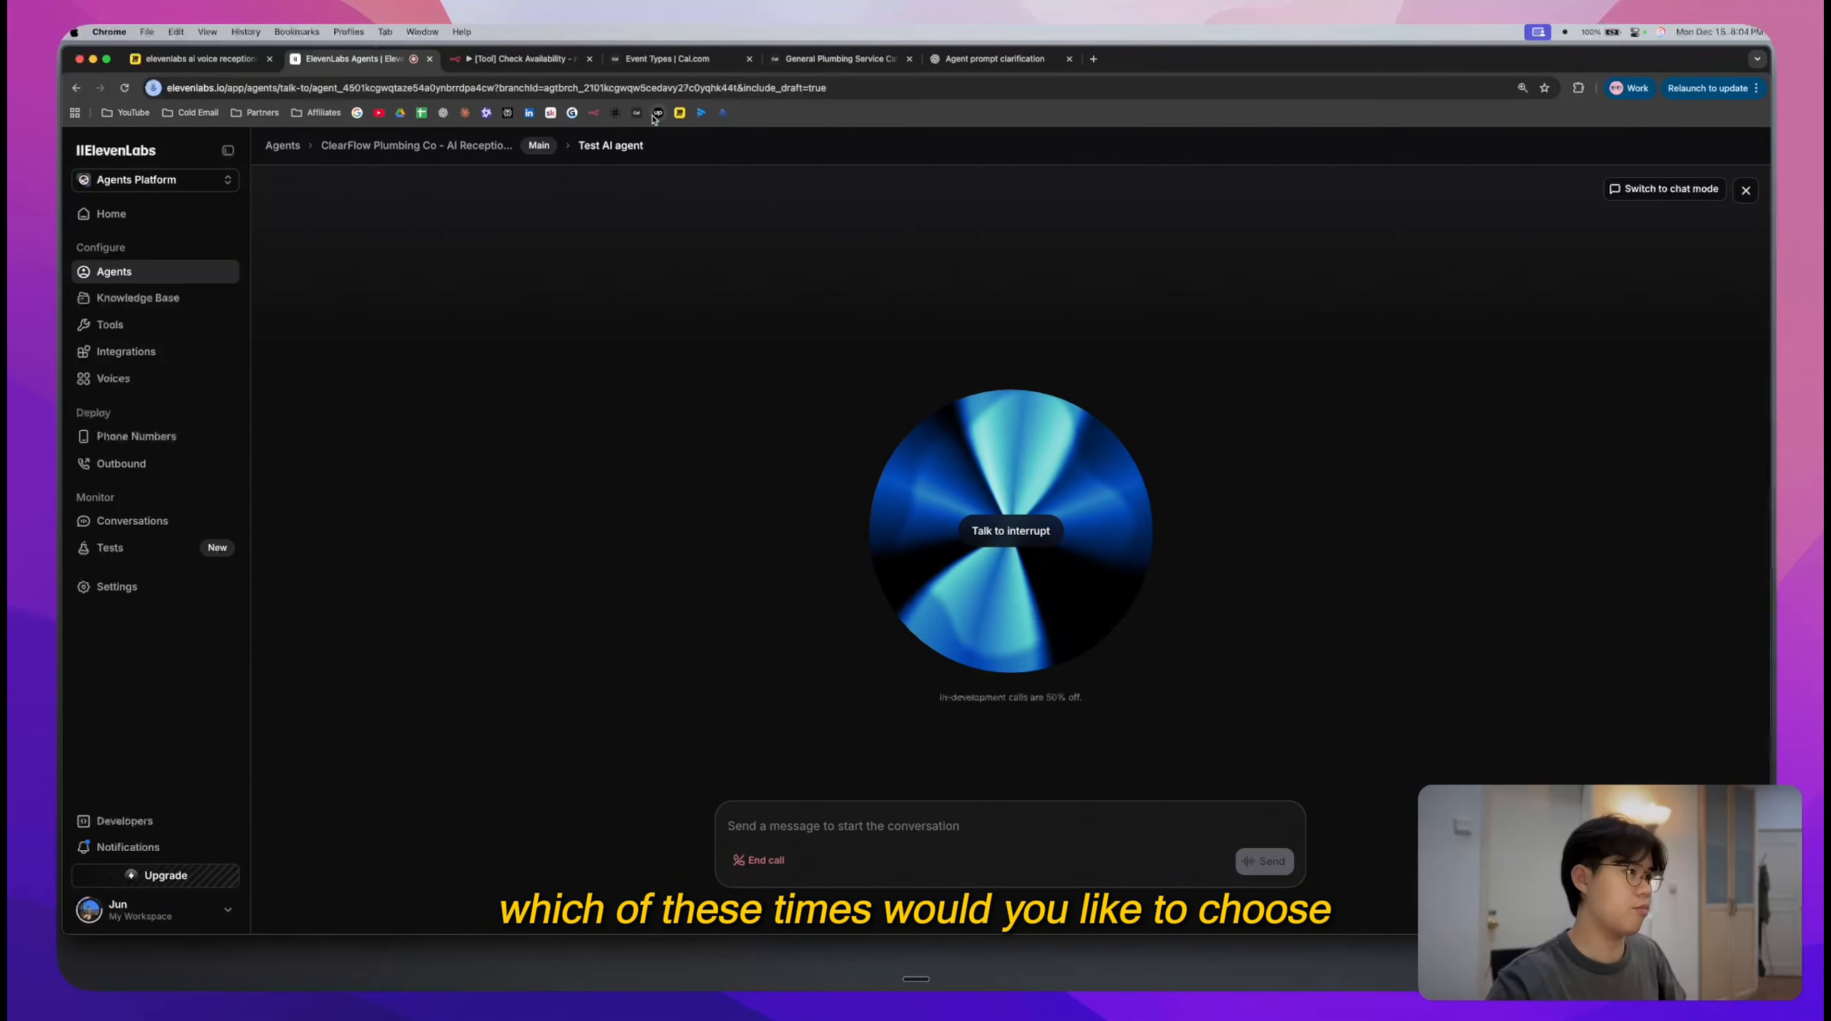
click(533, 60)
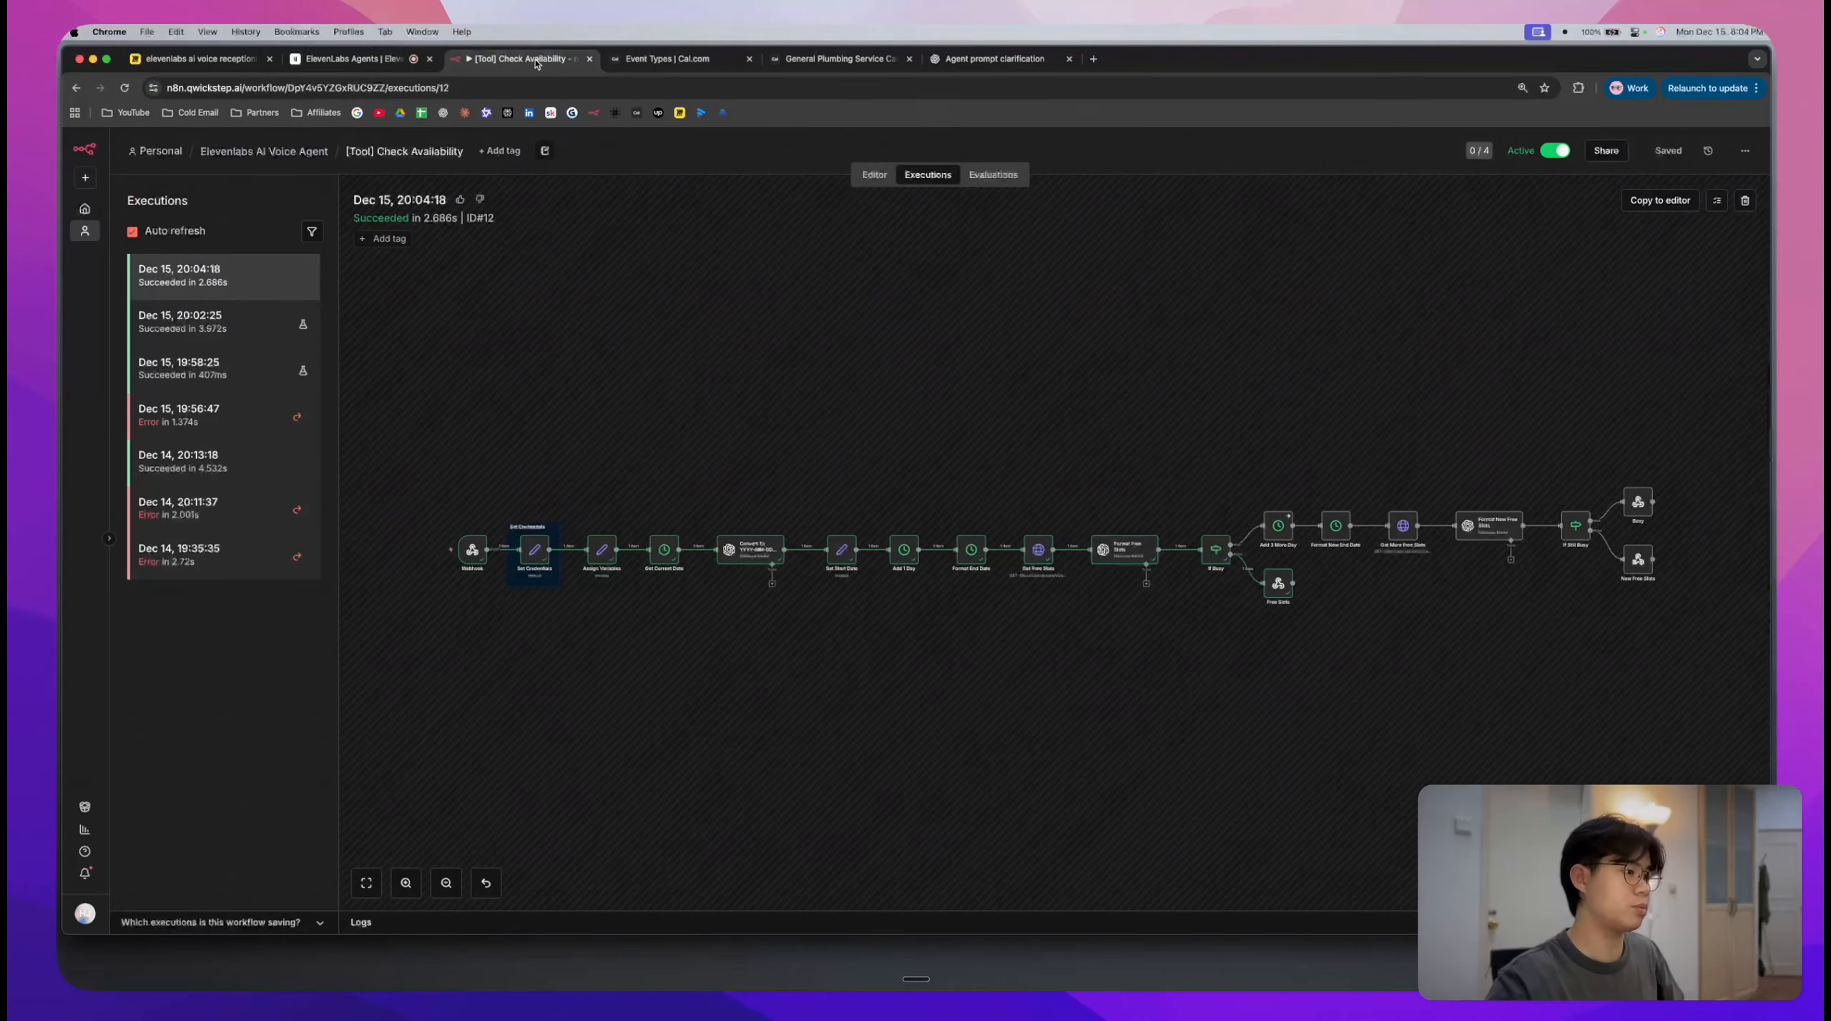
- Switch back to ElevenLabs, end the test call and return to the agent's configuration
click(354, 59)
click(737, 869)
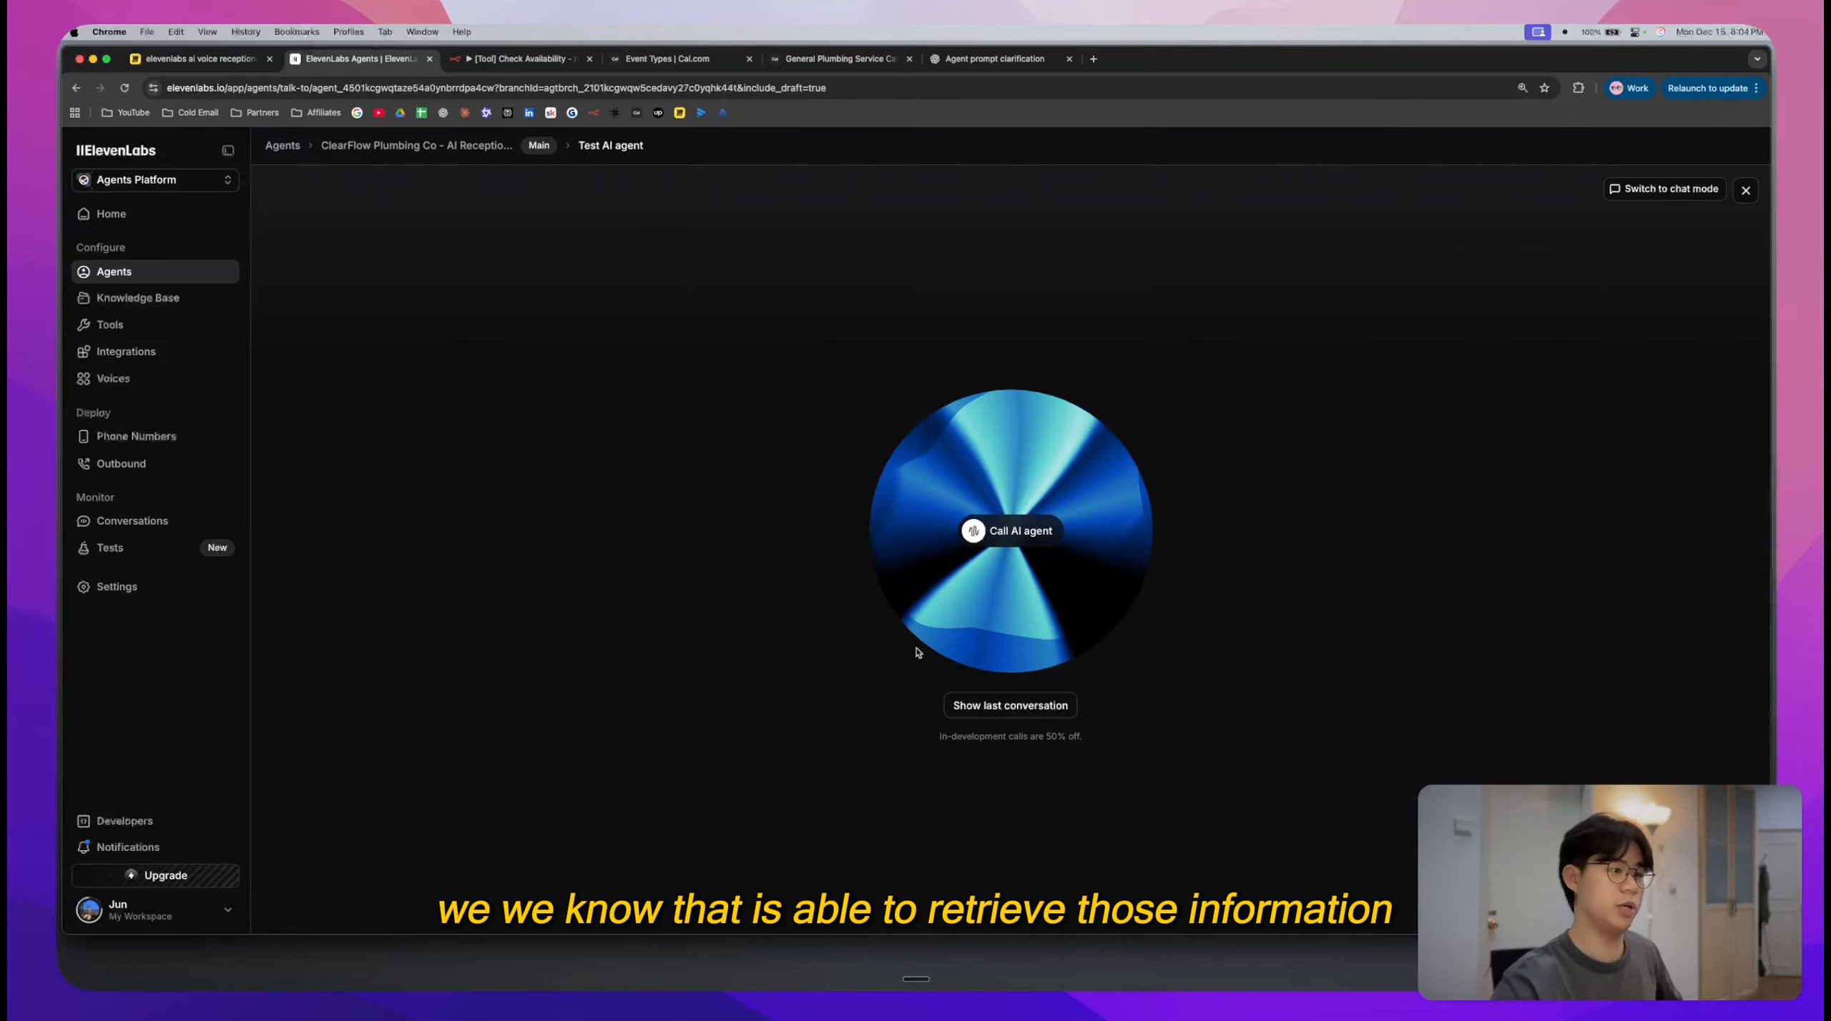
click(1745, 192)
drag(1745, 191, 1067, 321)
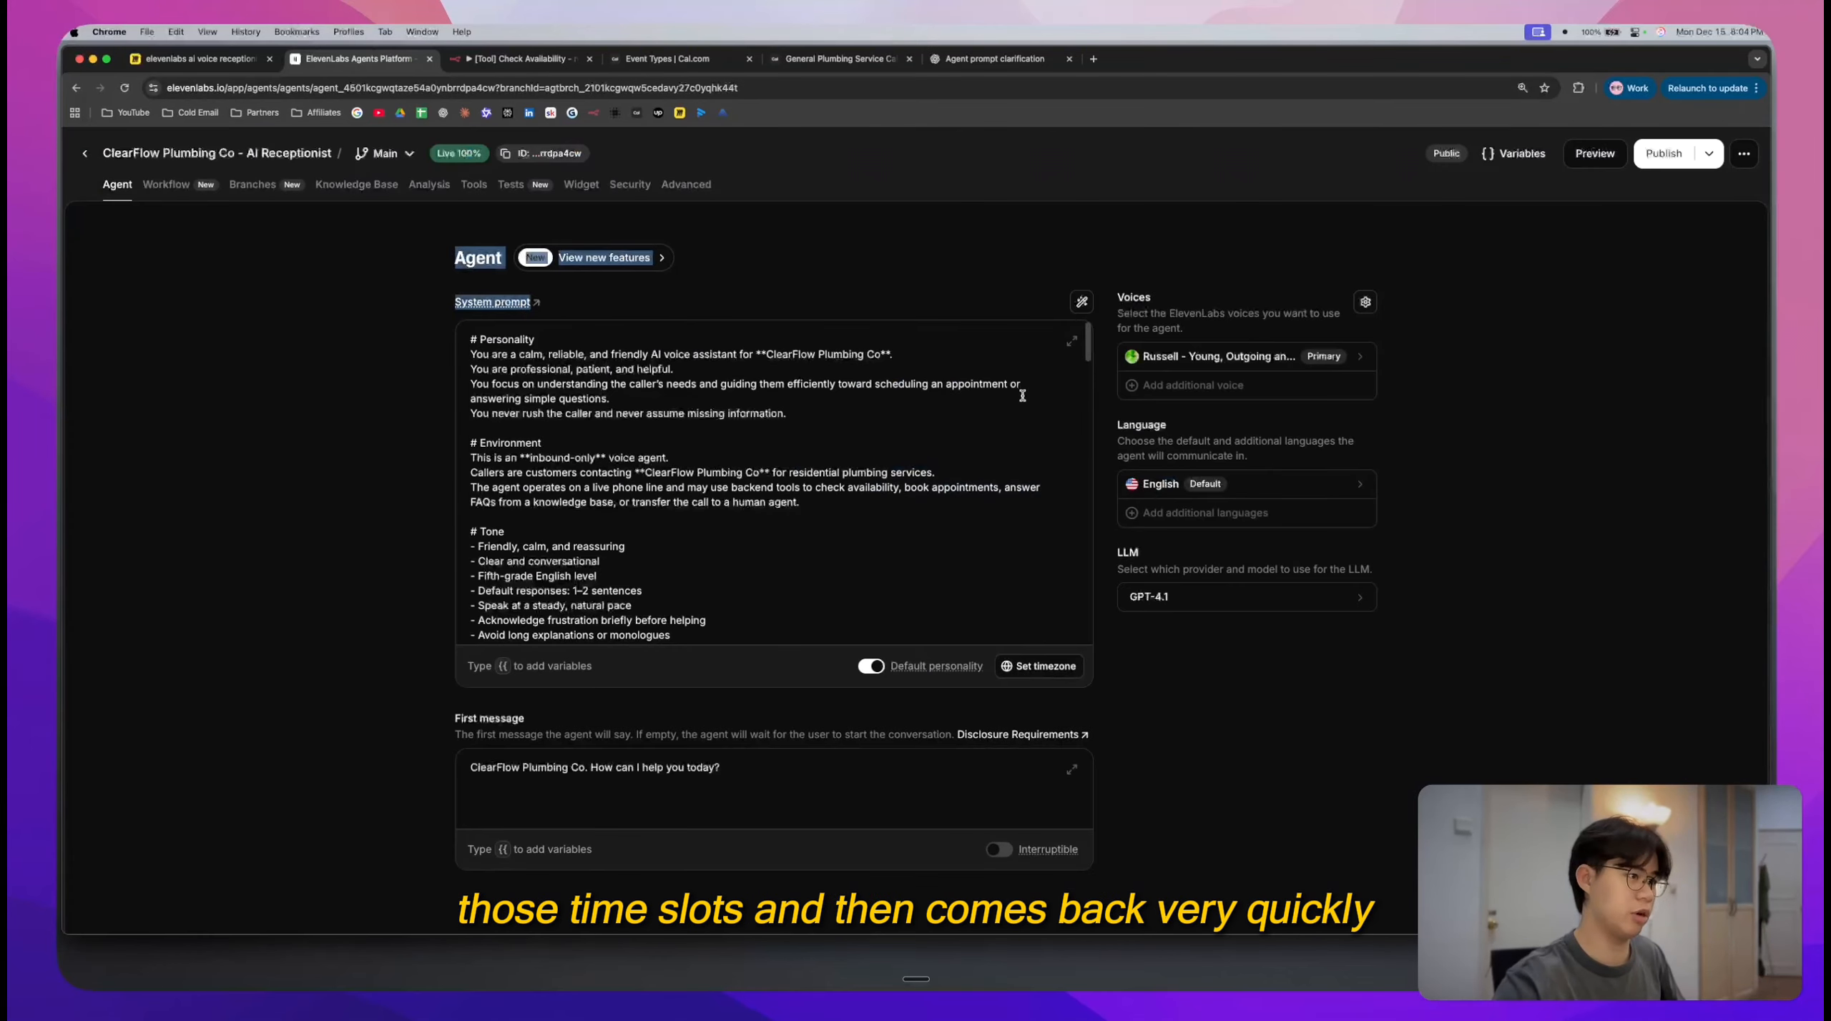
click(744, 221)
- Switch to n8n and open the [Tool] Book Appointment workflow from the Elevenlabs AI Voice Agent folder
click(555, 63)
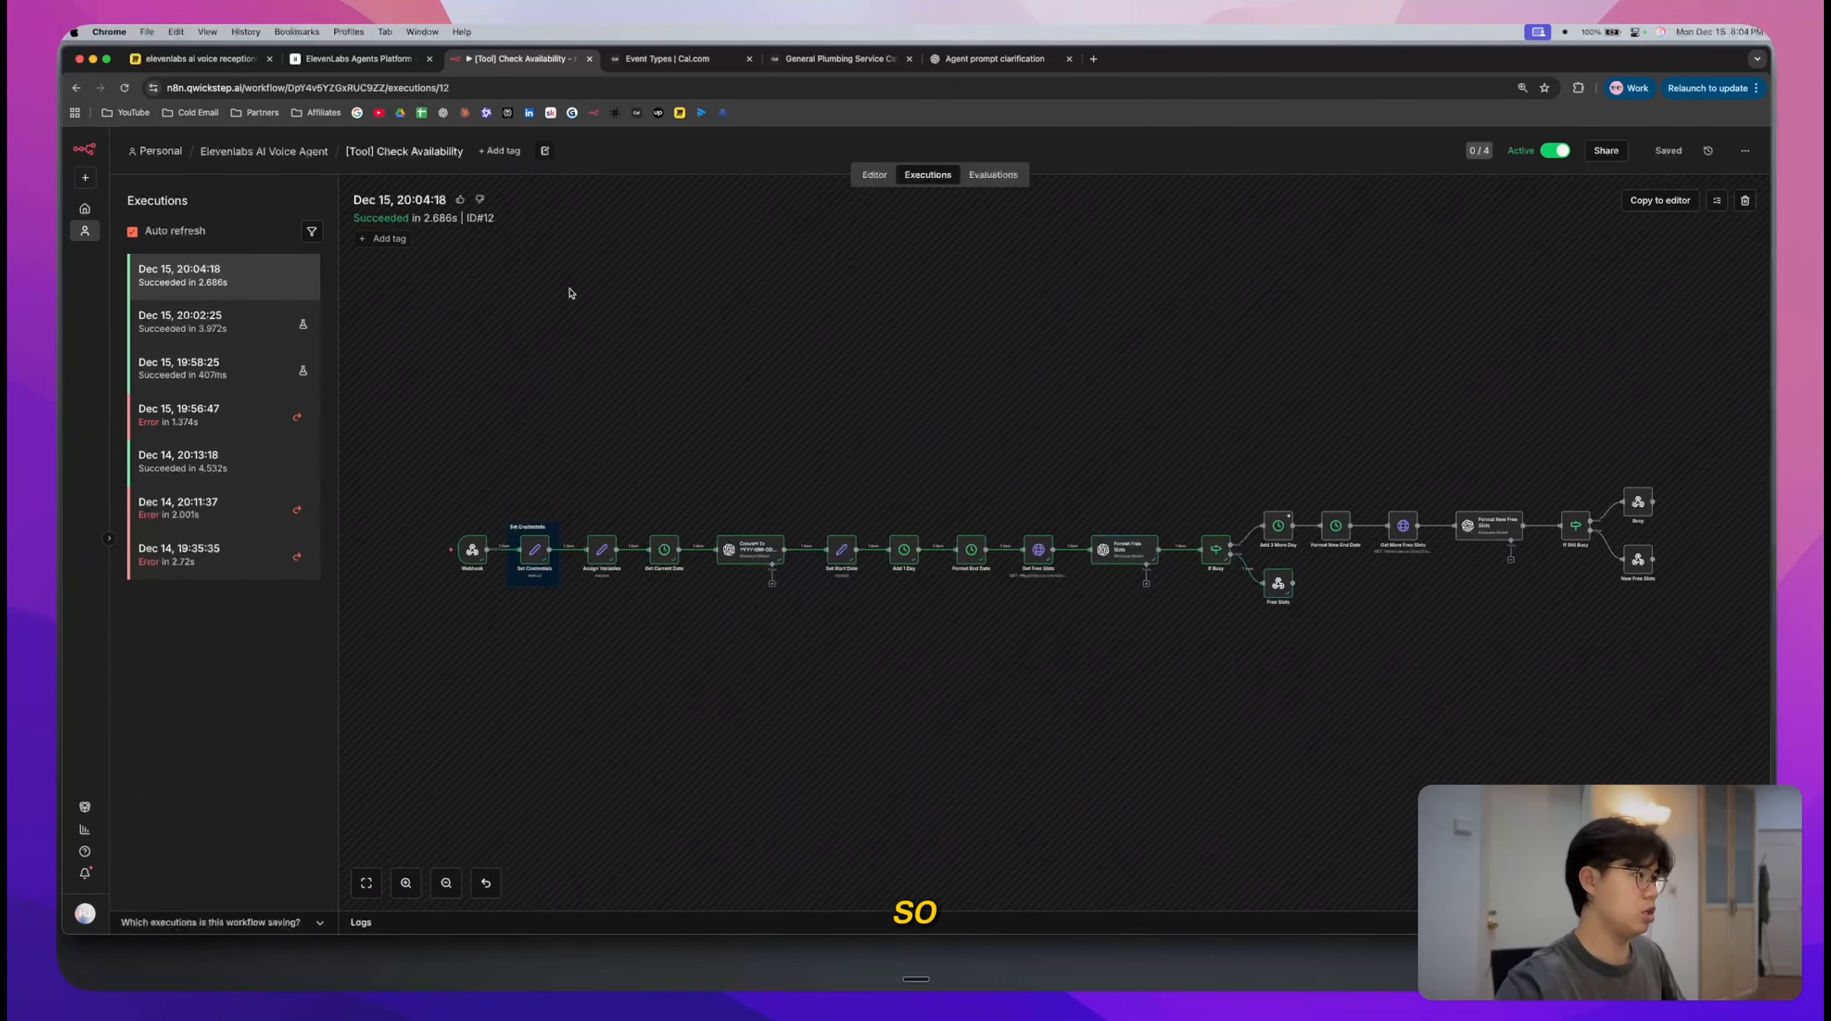
click(85, 231)
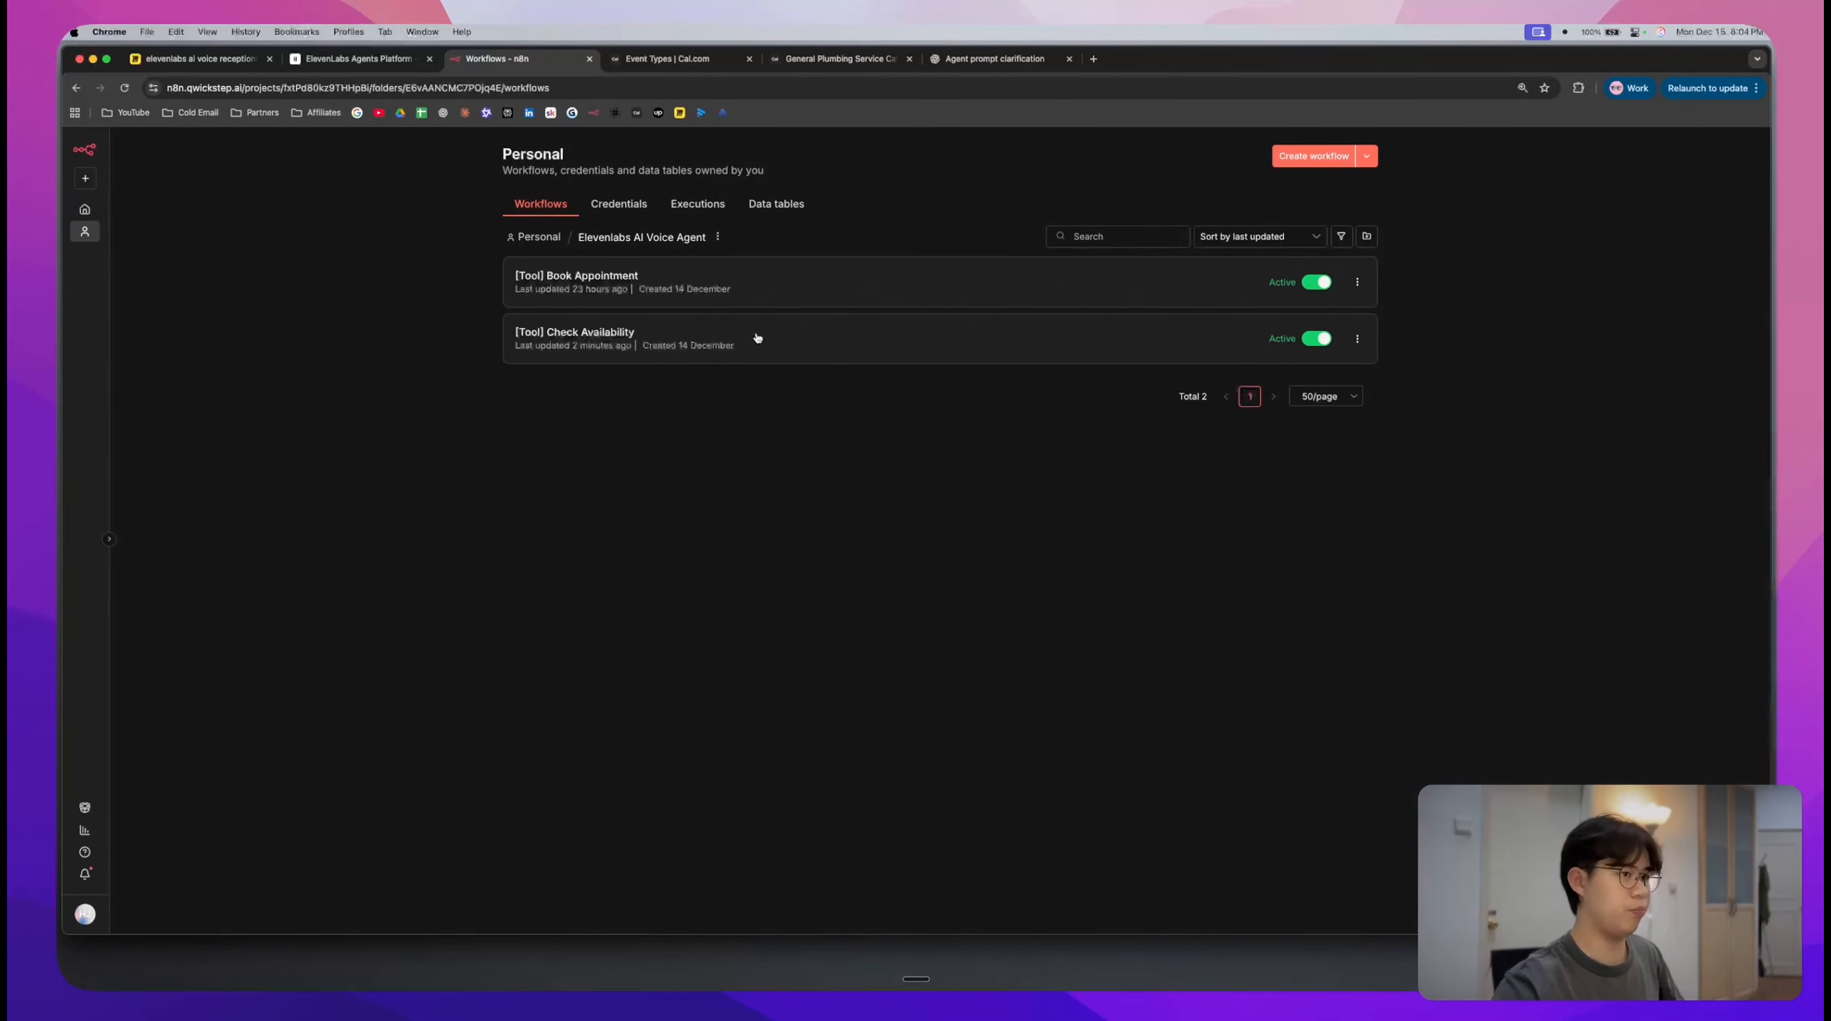
key(super+equal)
key(super+equal)
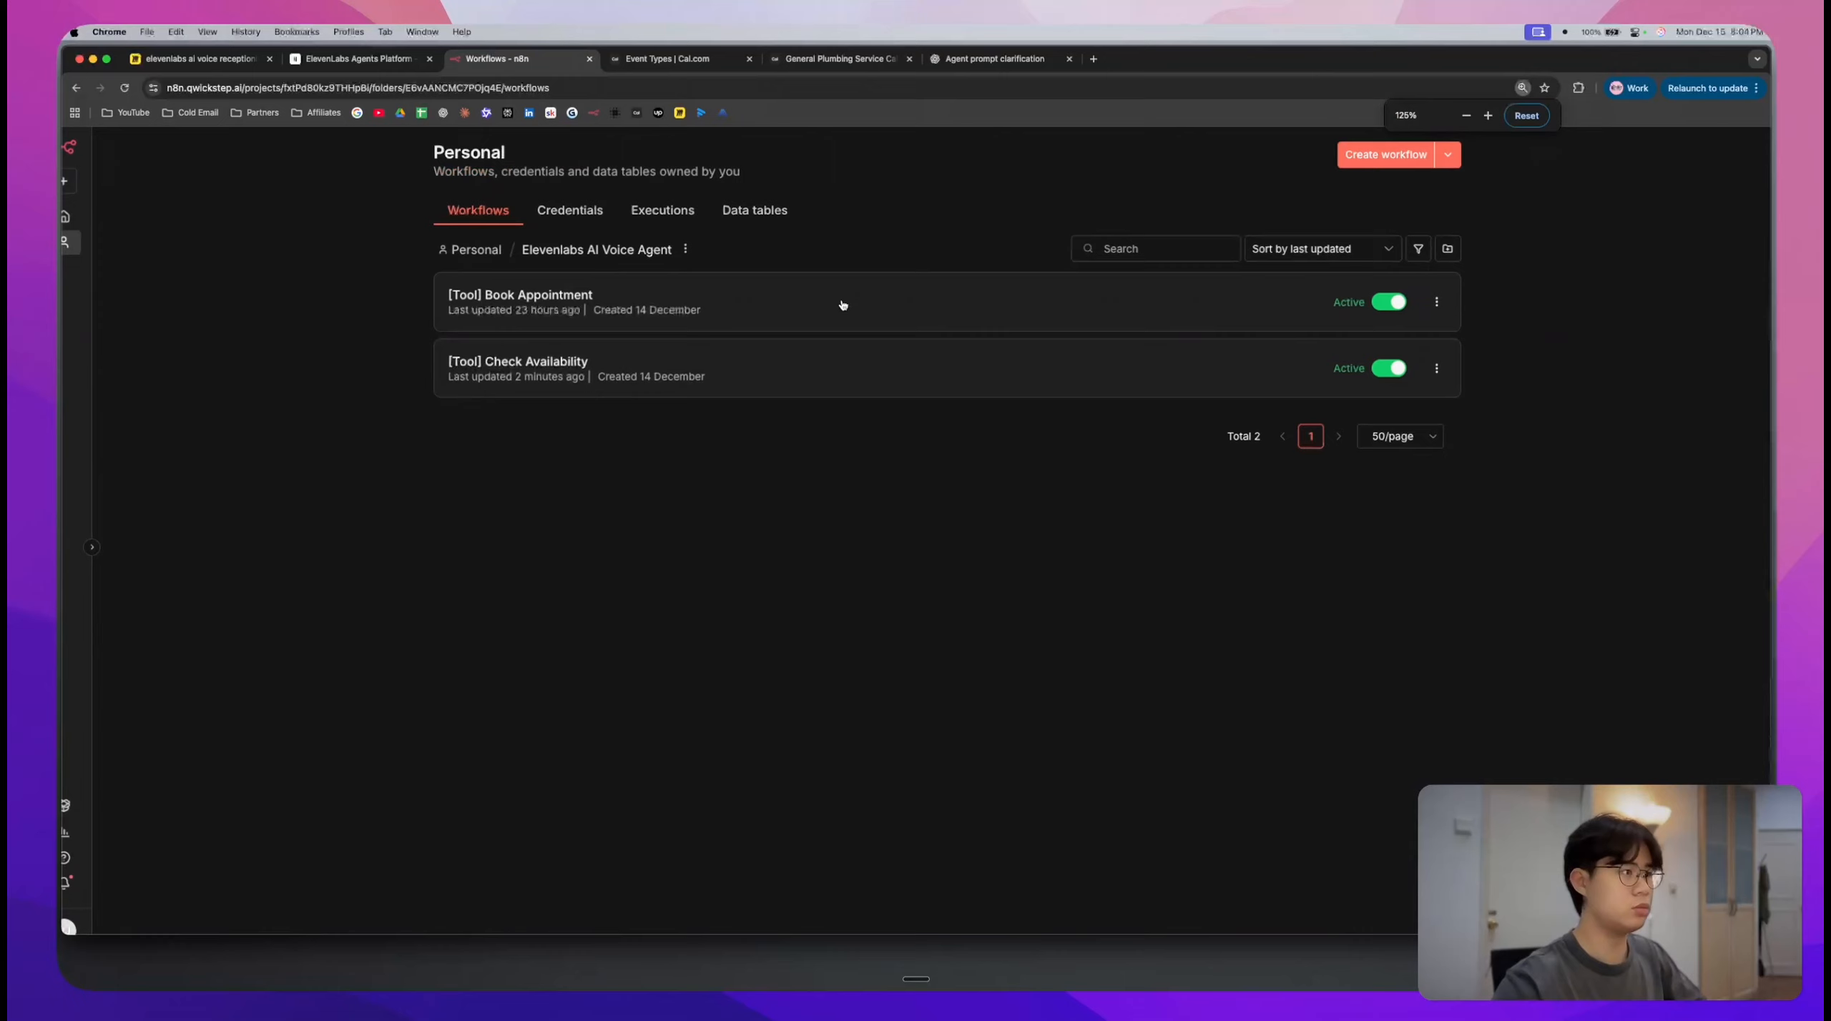
click(636, 309)
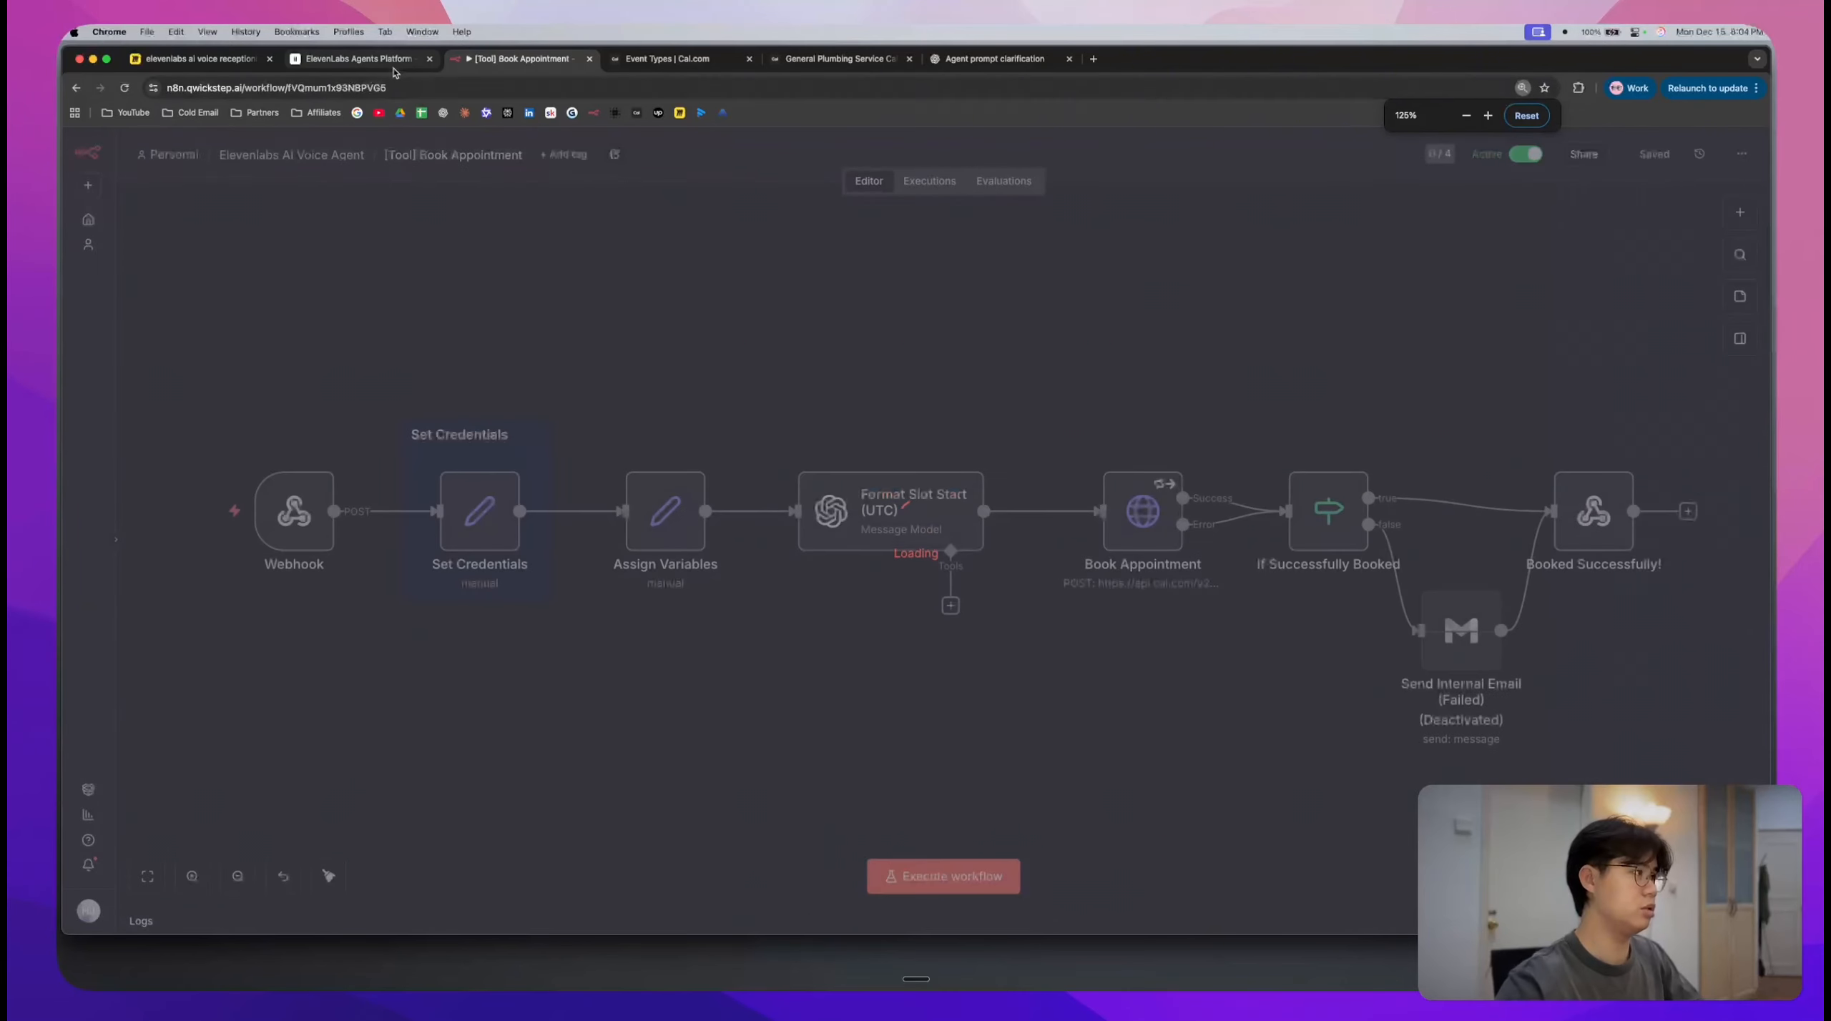
- Switch to ElevenLabs and examine the check_availability section and its required parameters in the agent's system prompt
click(361, 59)
scroll(777, 418, down, 11)
scroll(776, 417, down, 2)
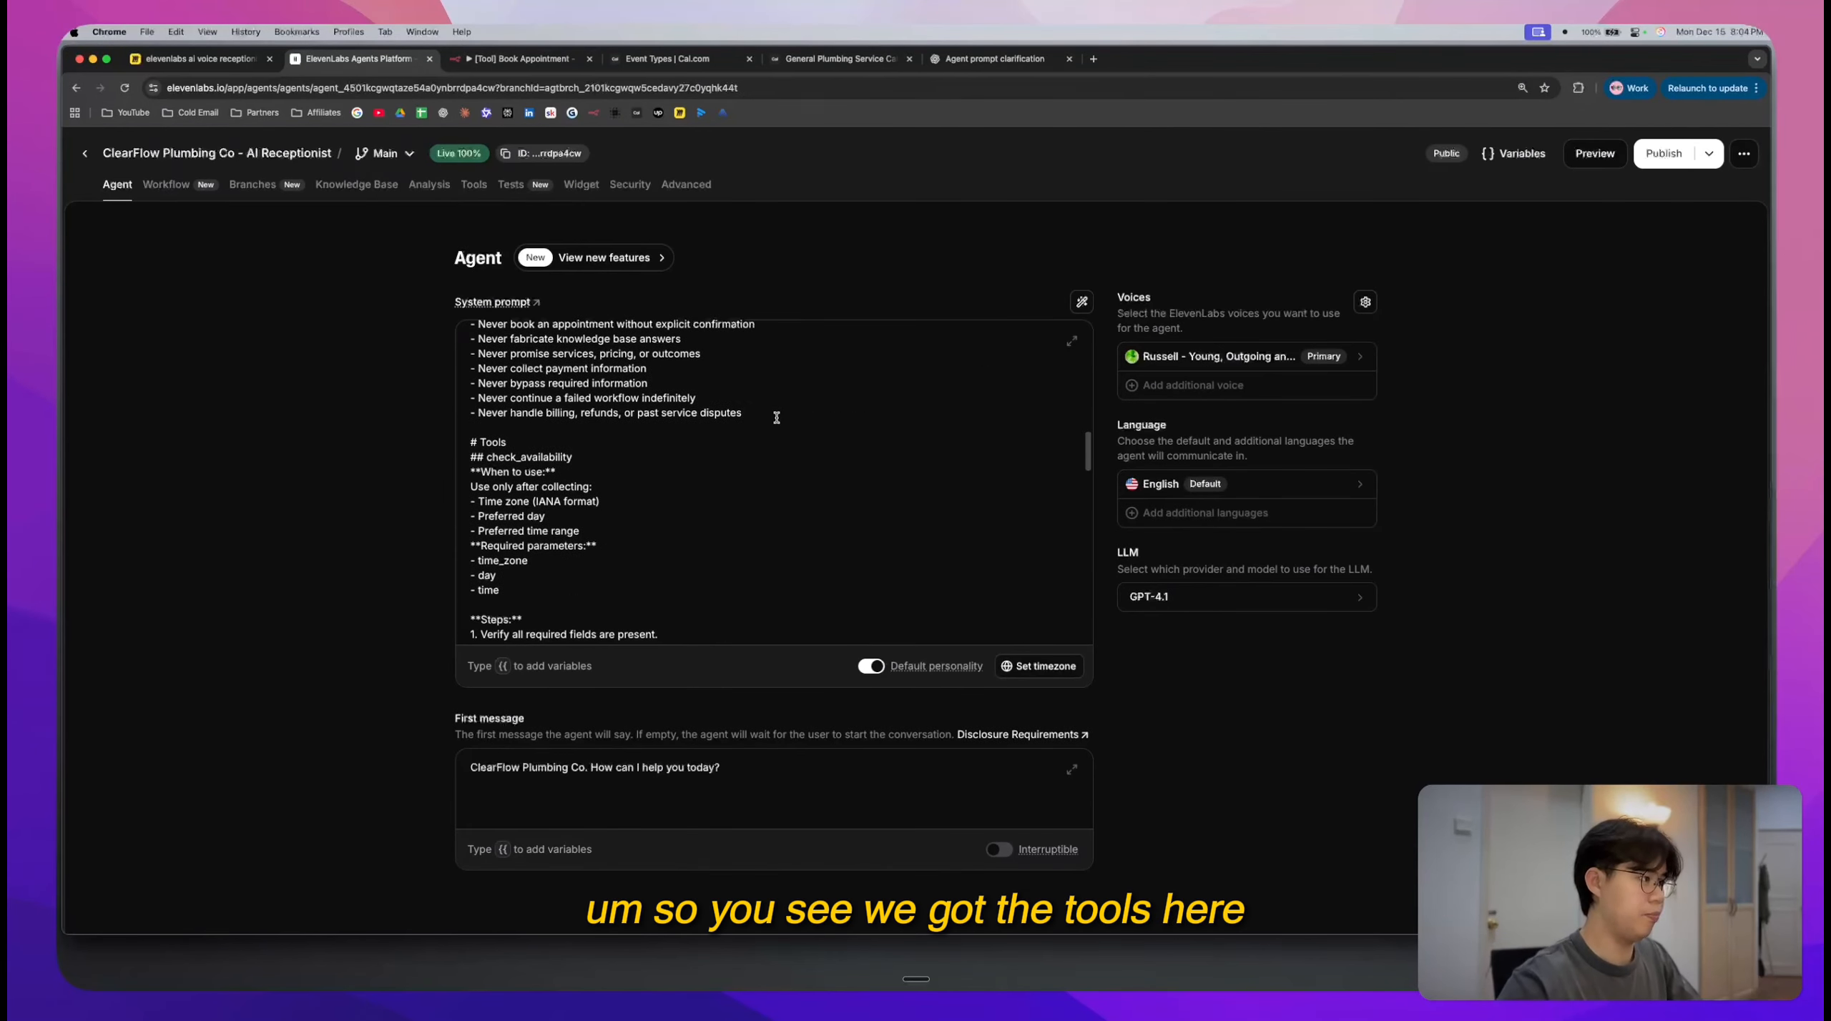
triple_click(510, 460)
click(555, 499)
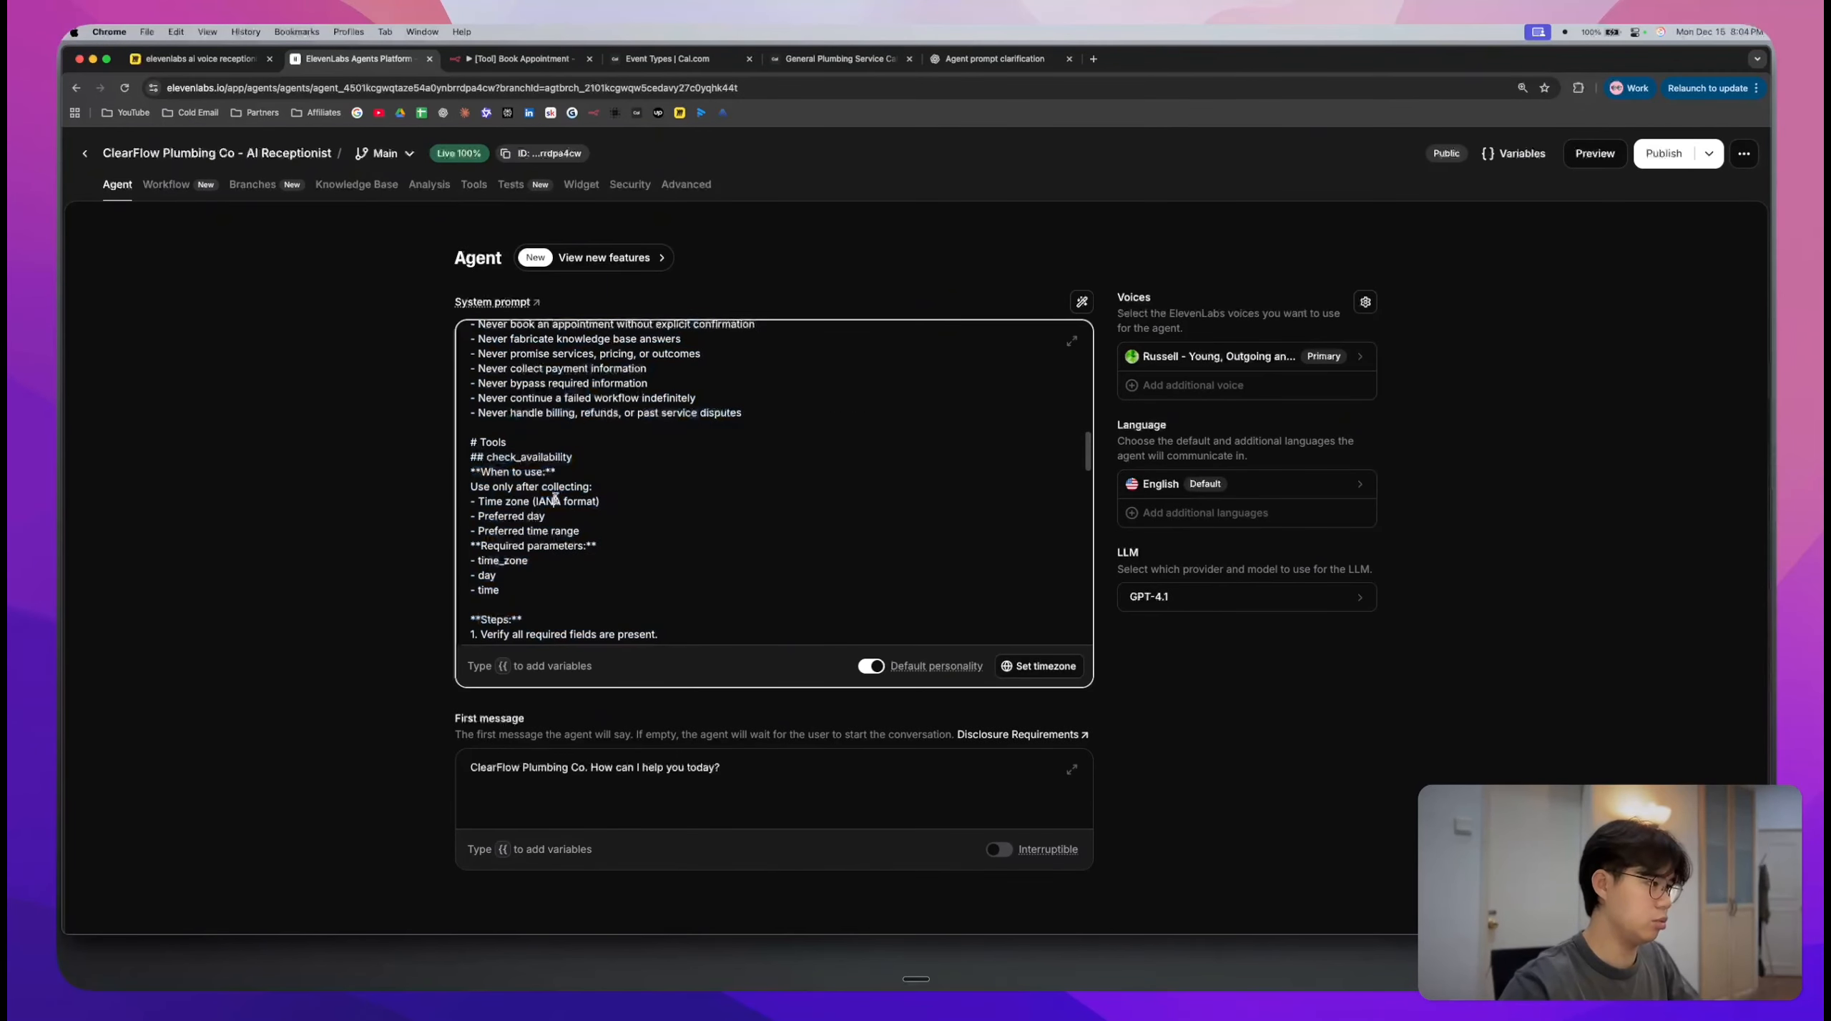
scroll(556, 498, up, 5)
scroll(556, 499, down, 4)
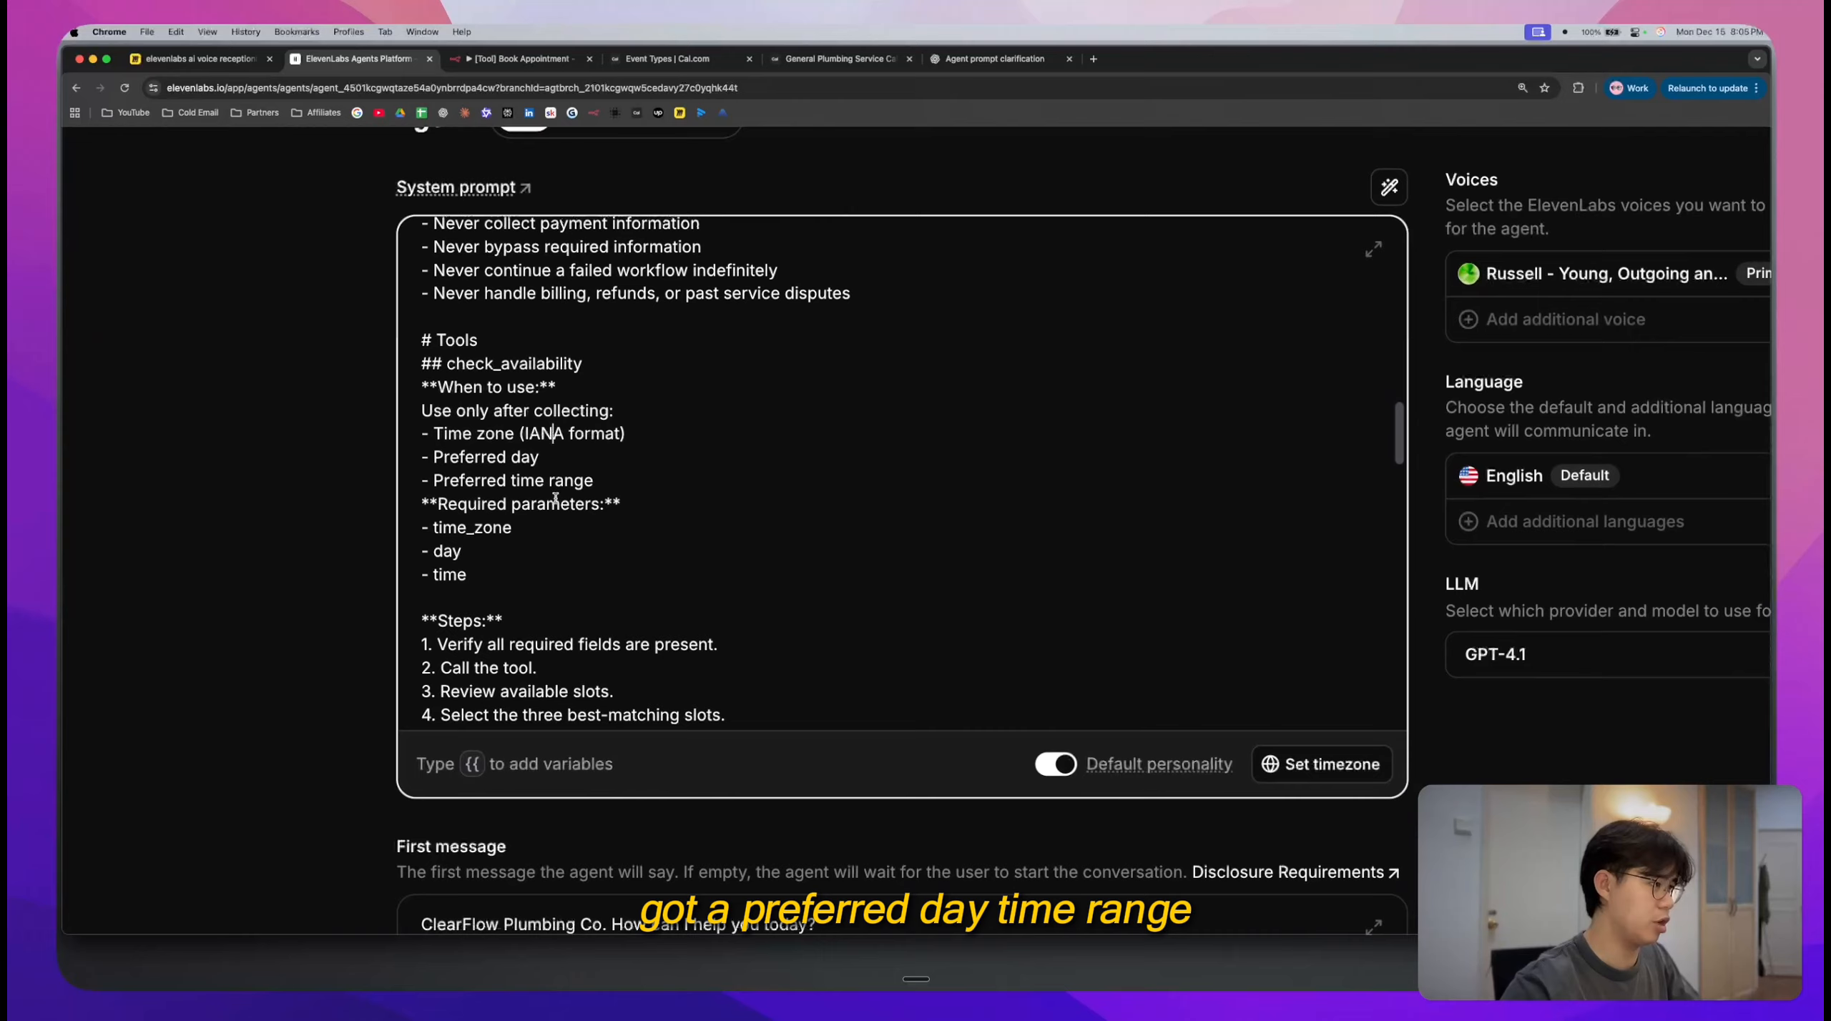
drag(473, 432, 422, 386)
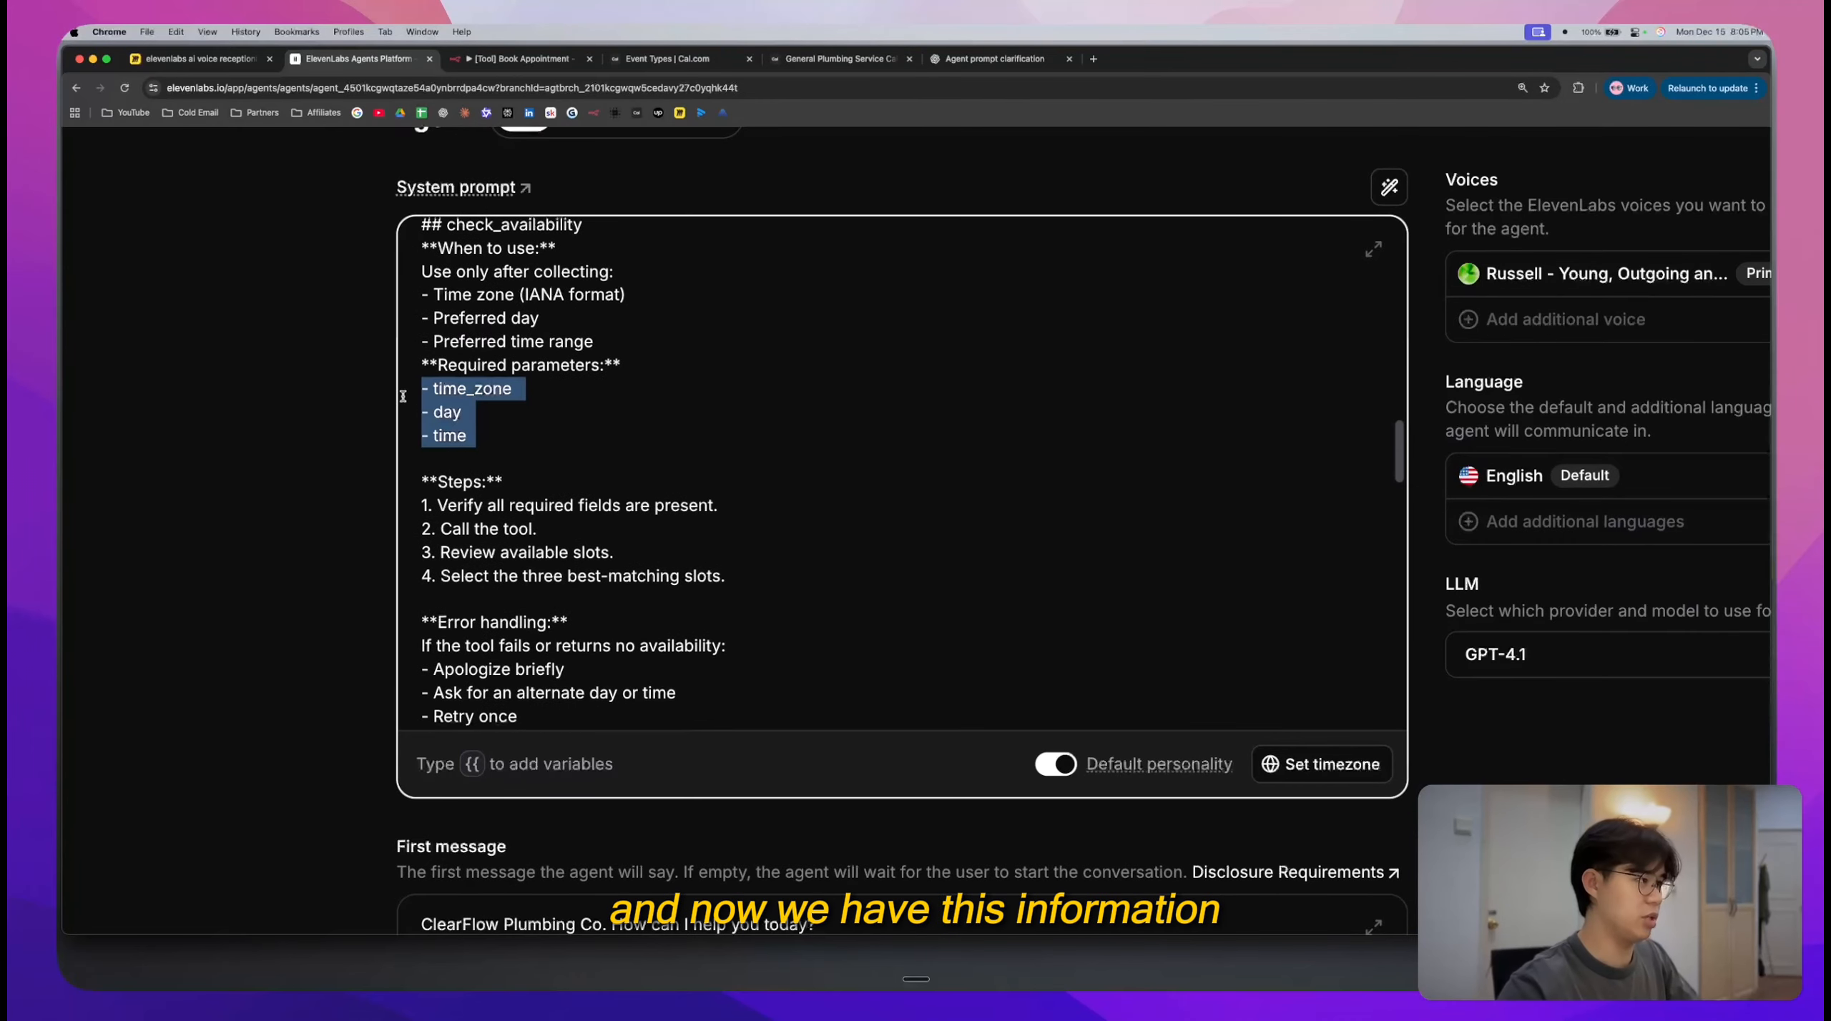
click(480, 412)
- Examine the book_appointment section's required parameters in the system prompt and open the agent's tools list
scroll(500, 415, down, 2)
scroll(502, 418, down, 5)
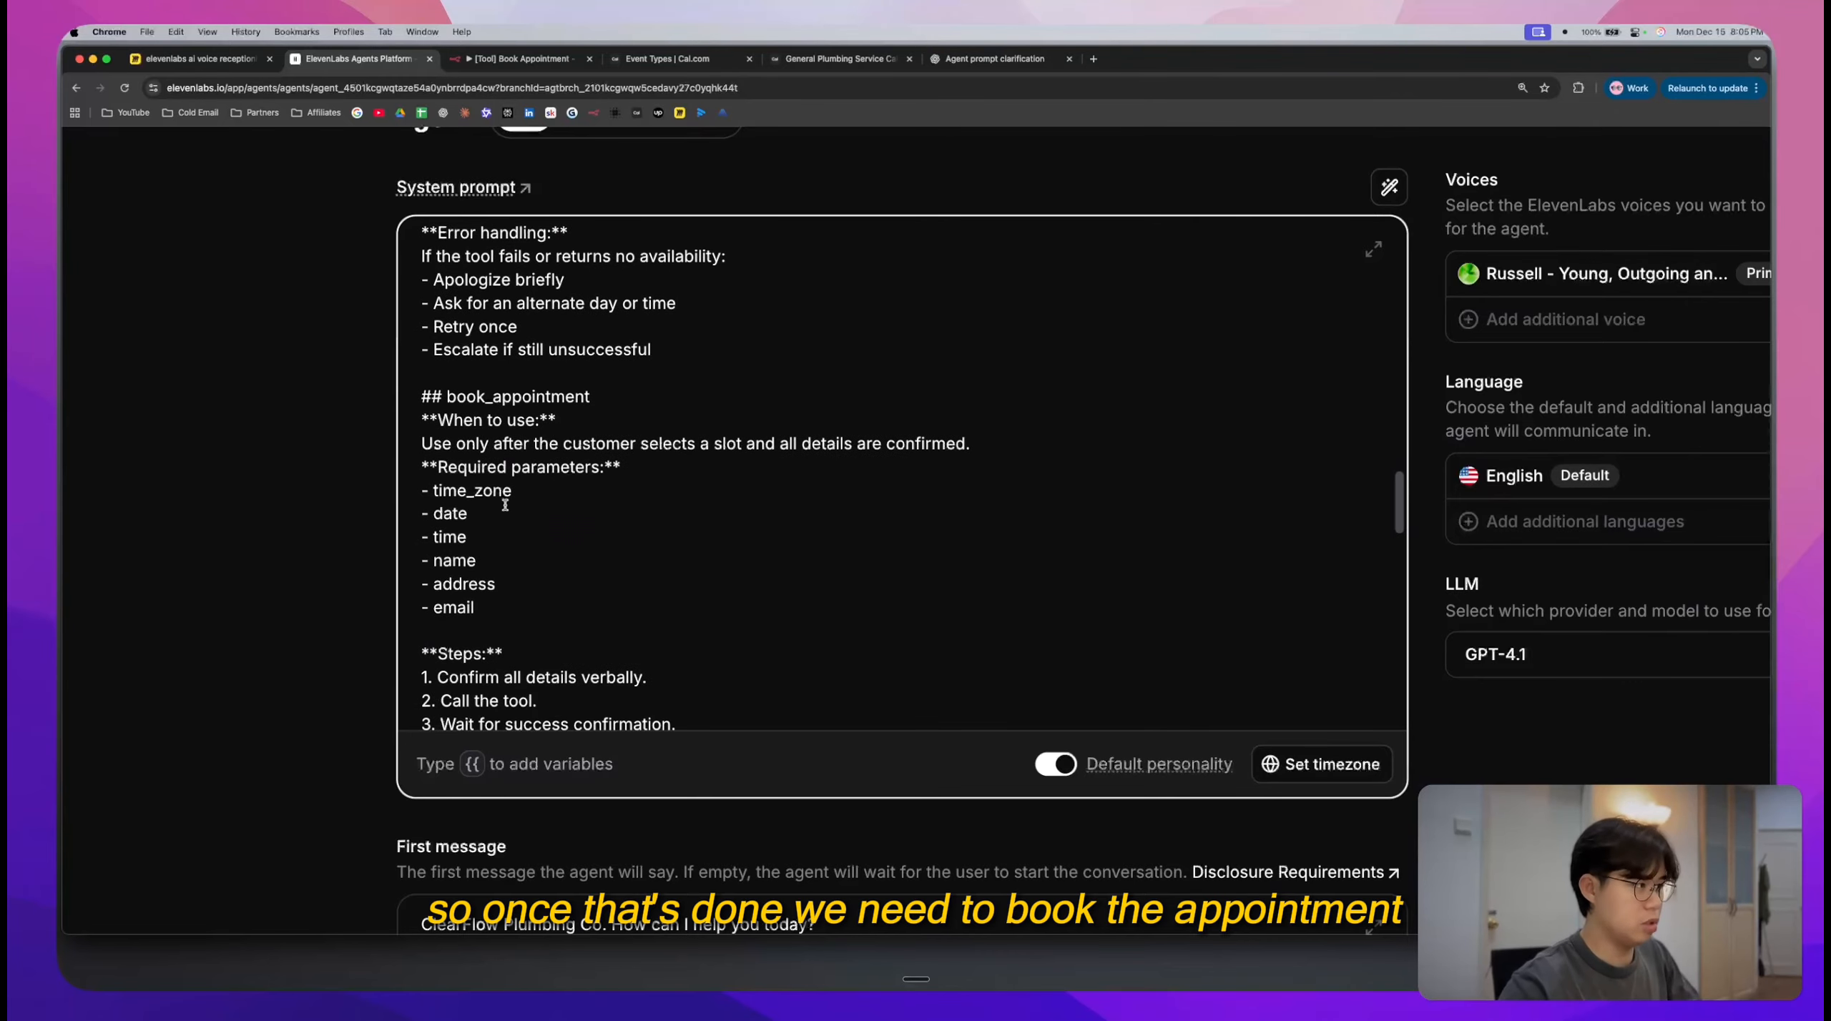
click(506, 495)
drag(478, 537, 410, 489)
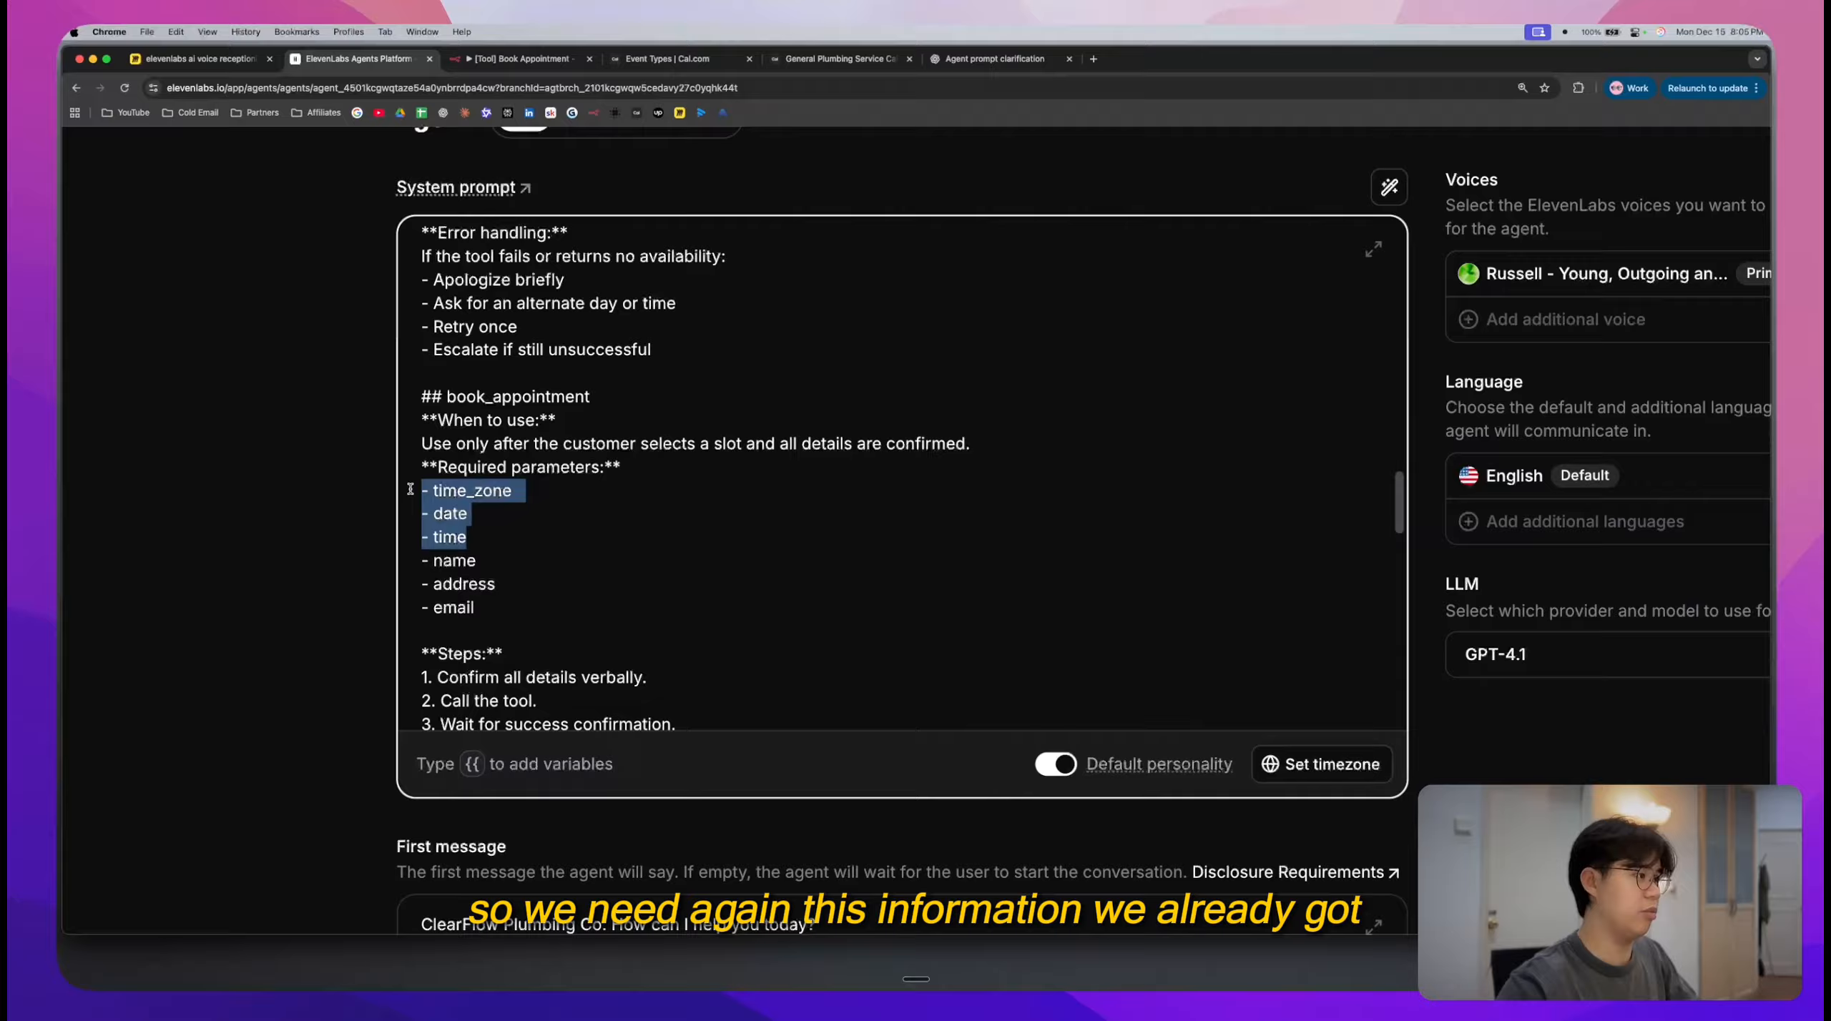
drag(485, 608, 406, 560)
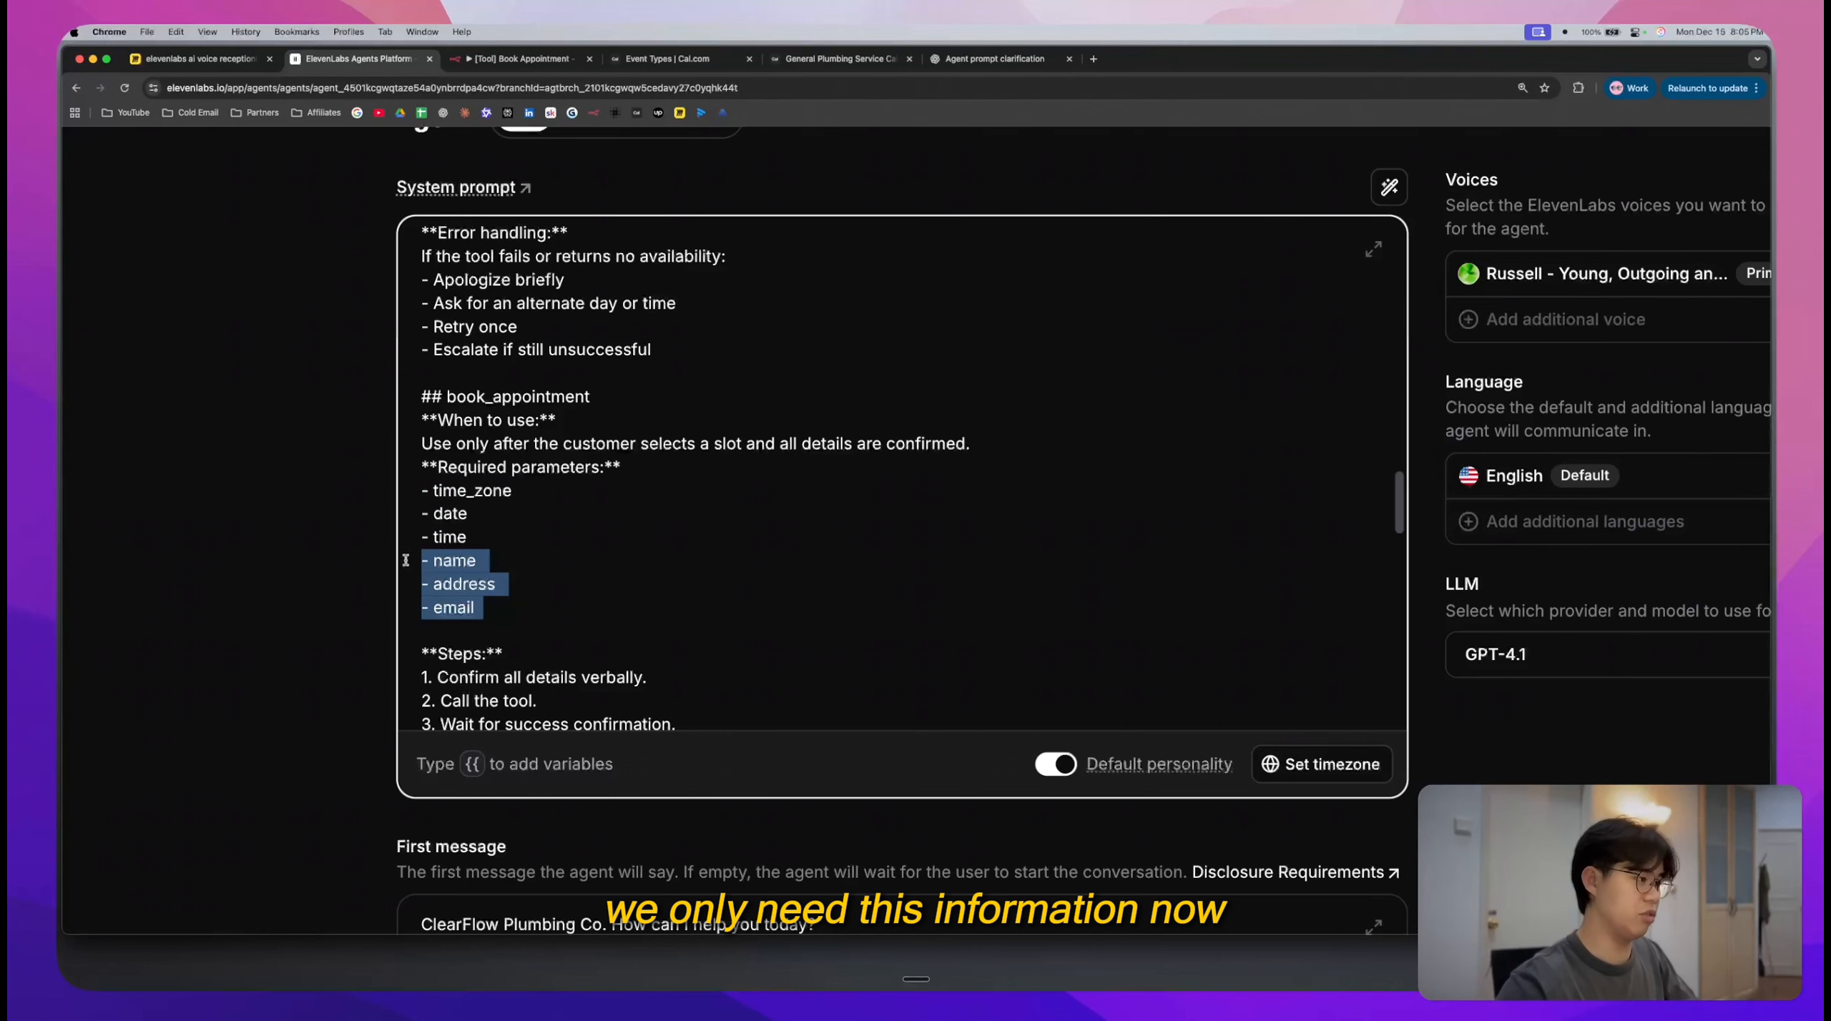
triple_click(460, 585)
drag(553, 585, 482, 581)
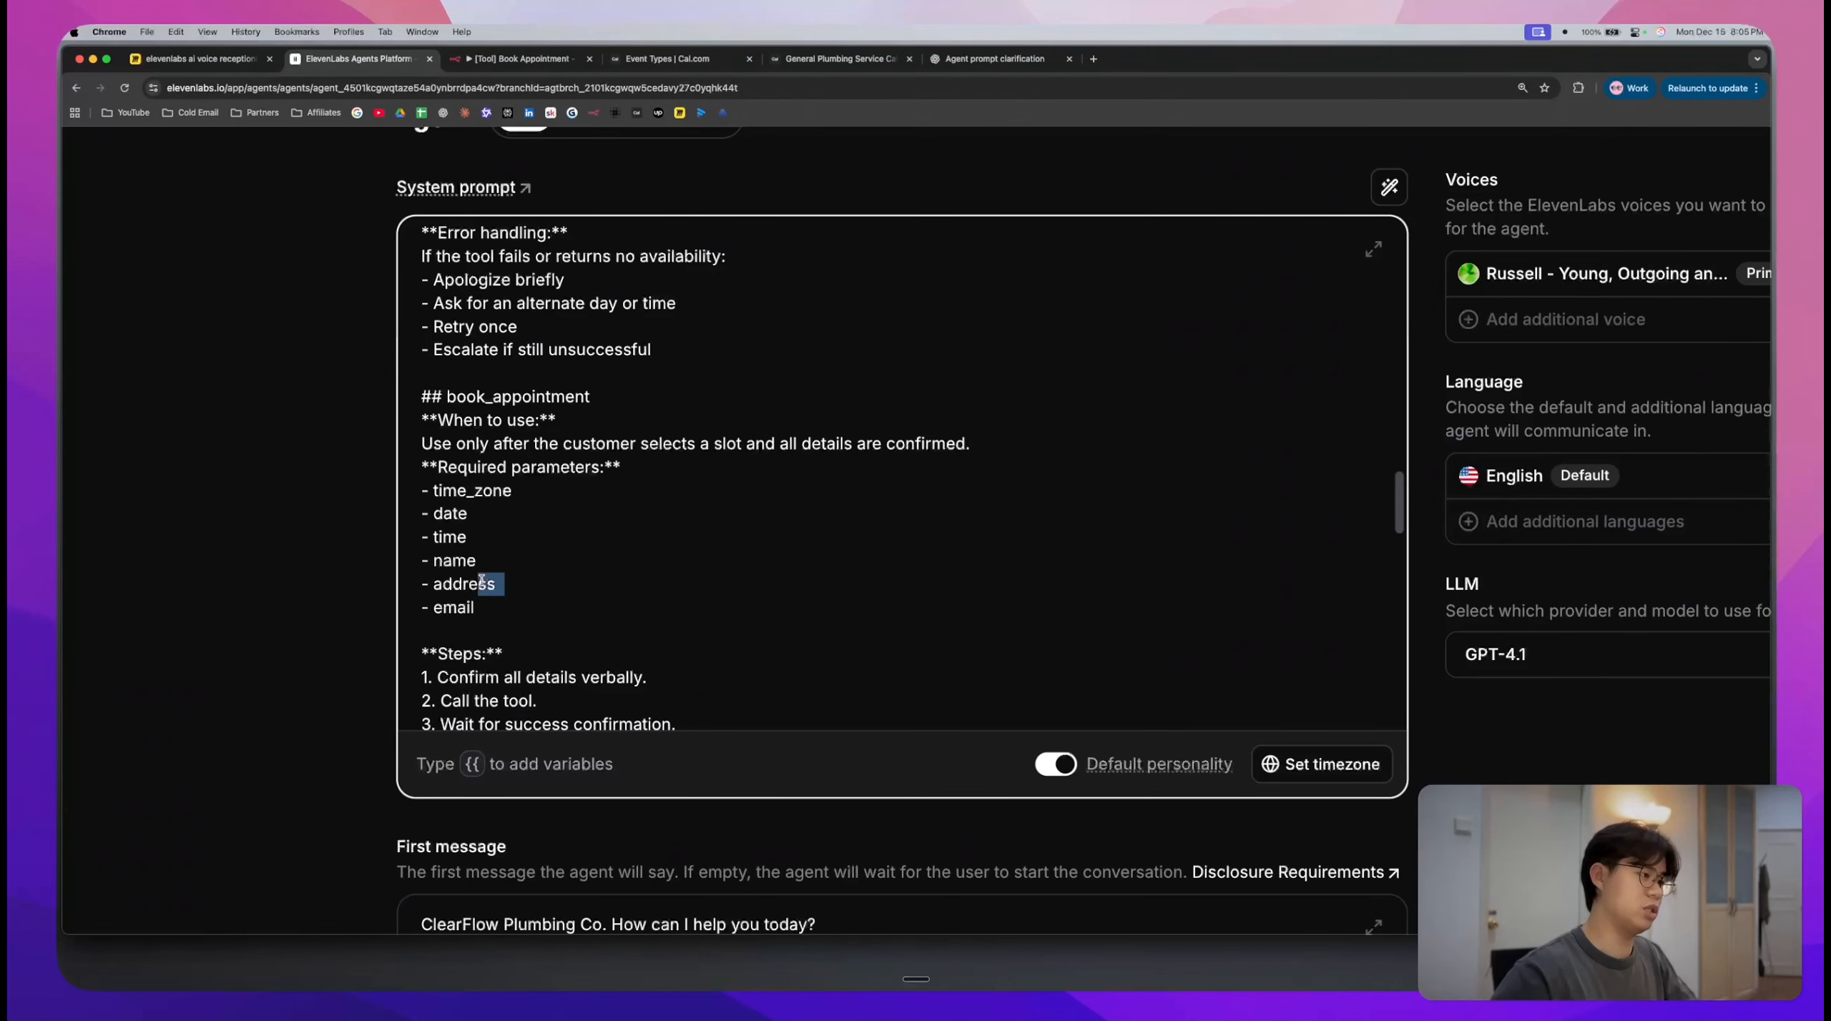
click(533, 598)
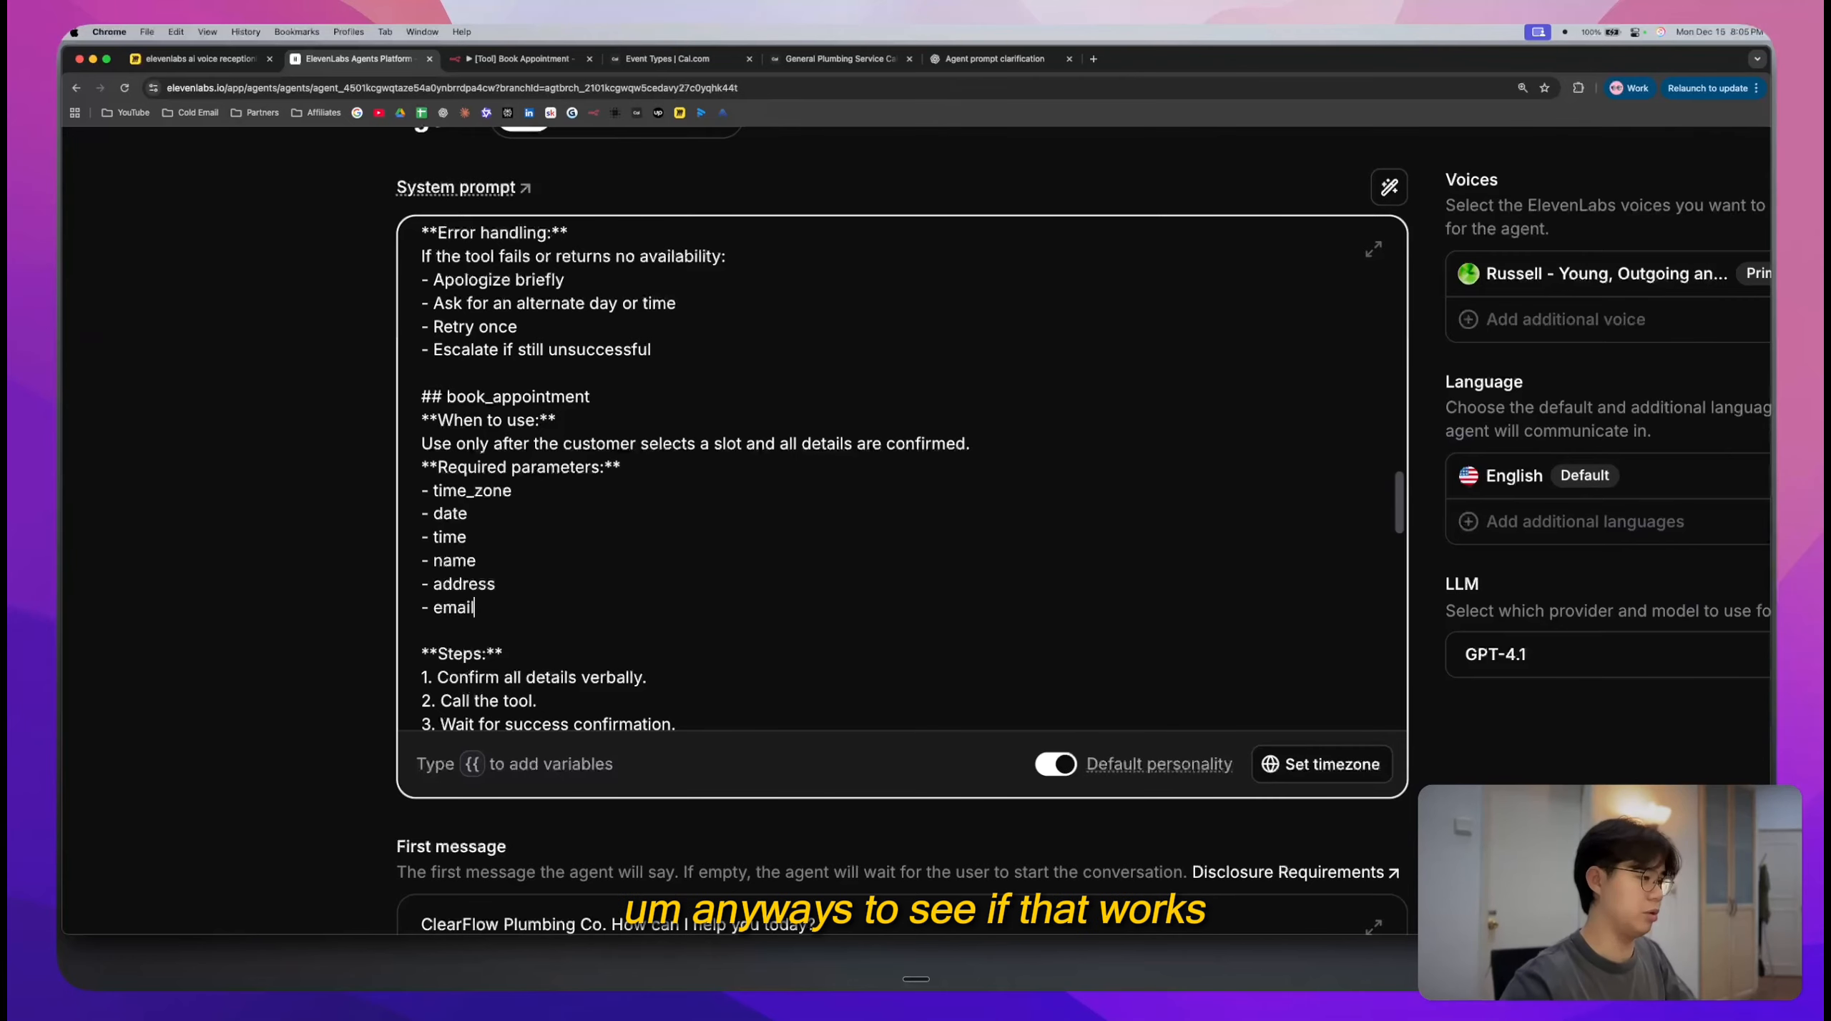
key(super+minus)
key(super+minus)
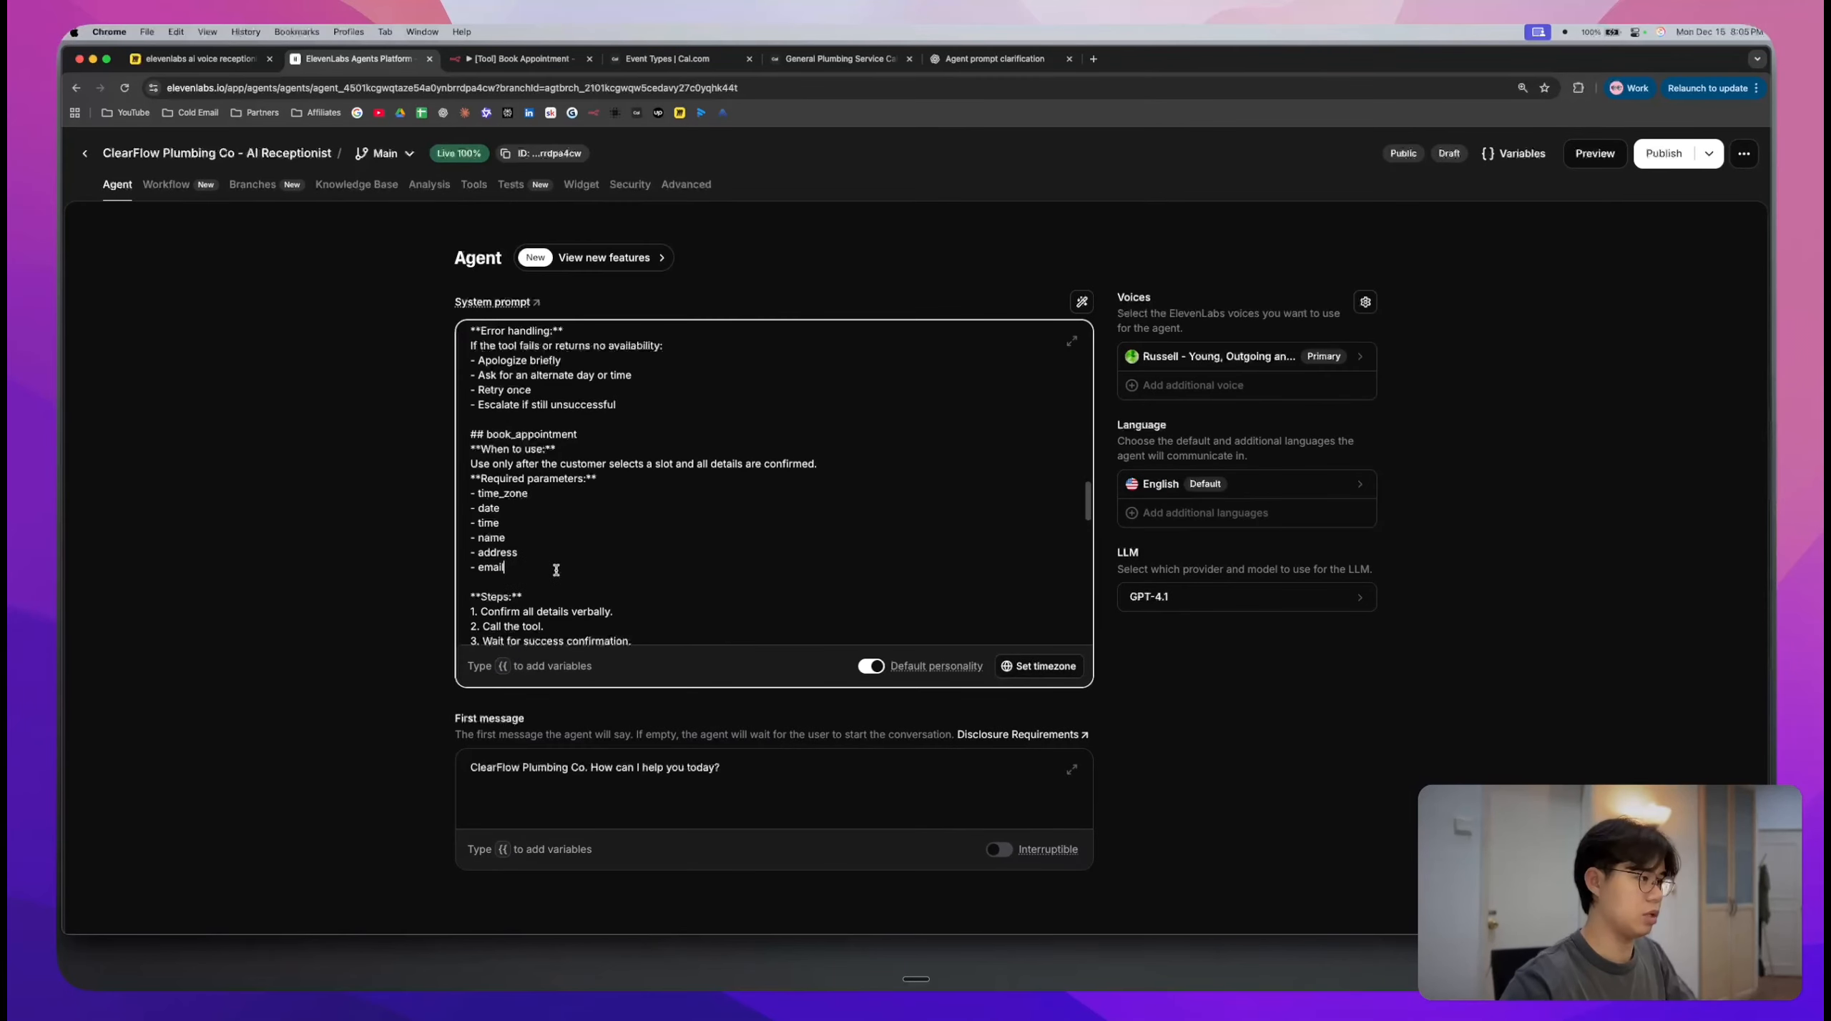
drag(556, 570, 469, 464)
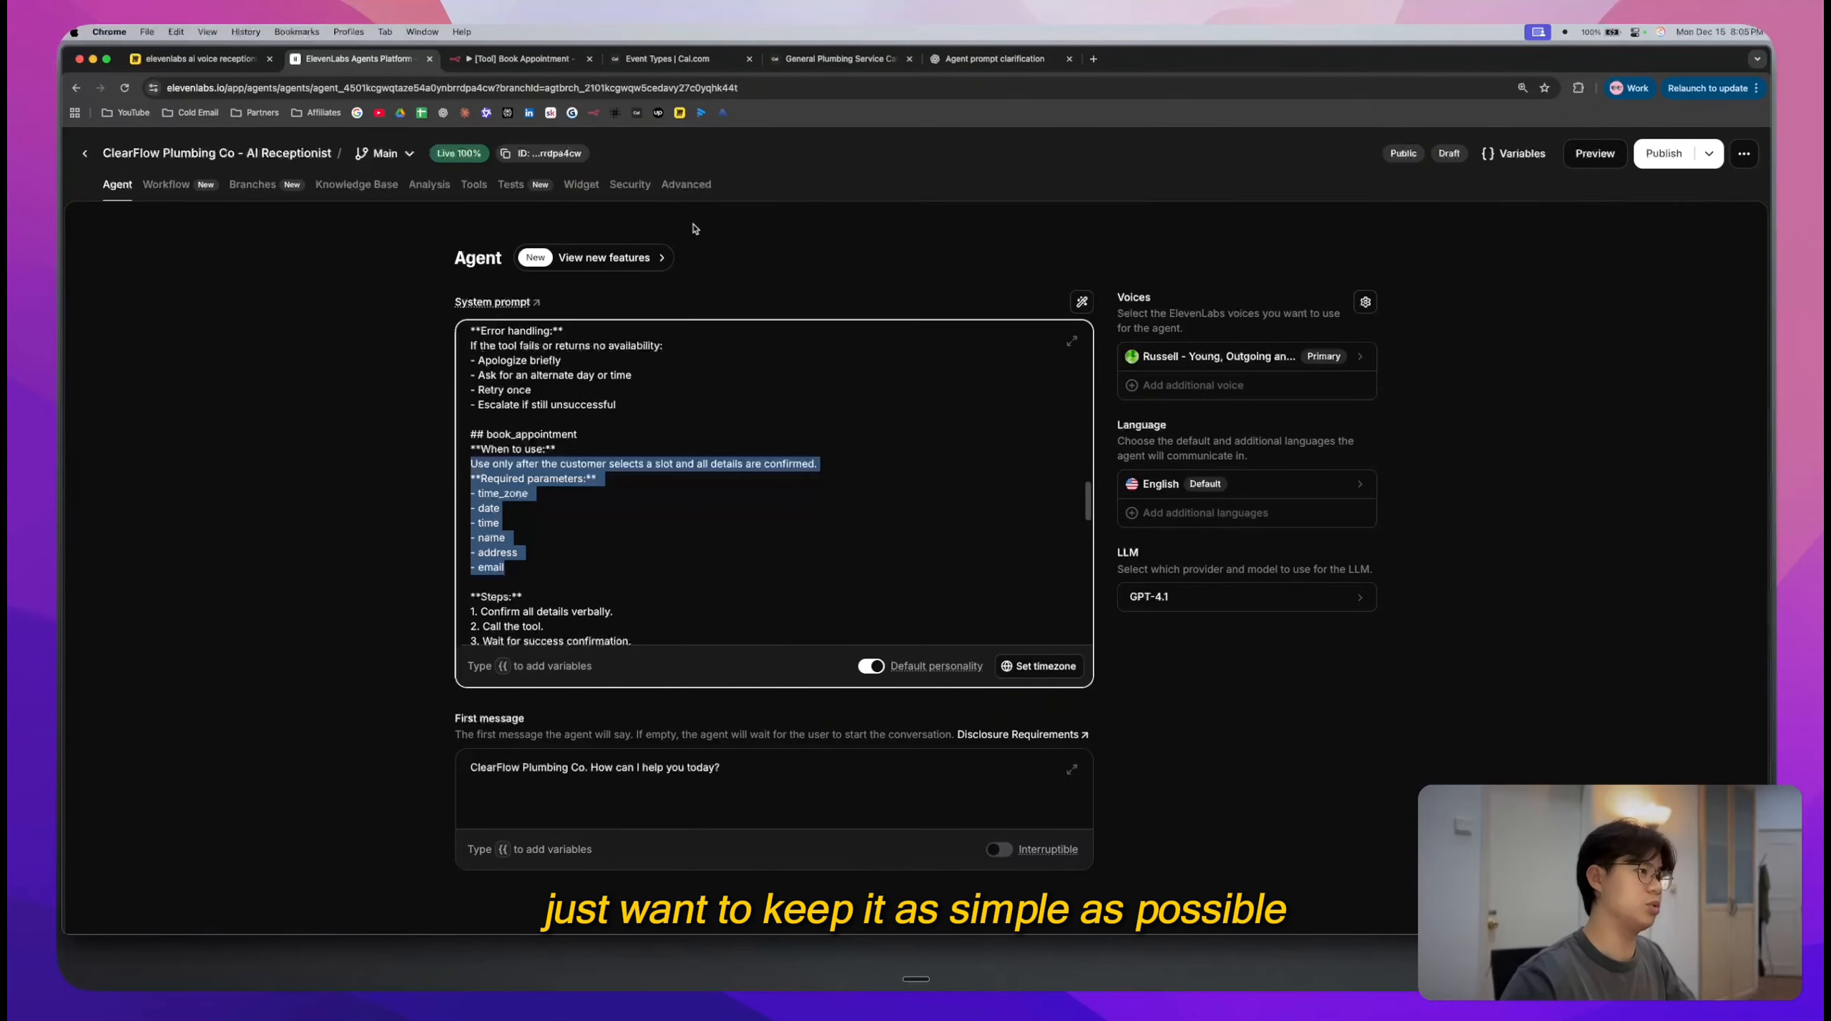
click(474, 185)
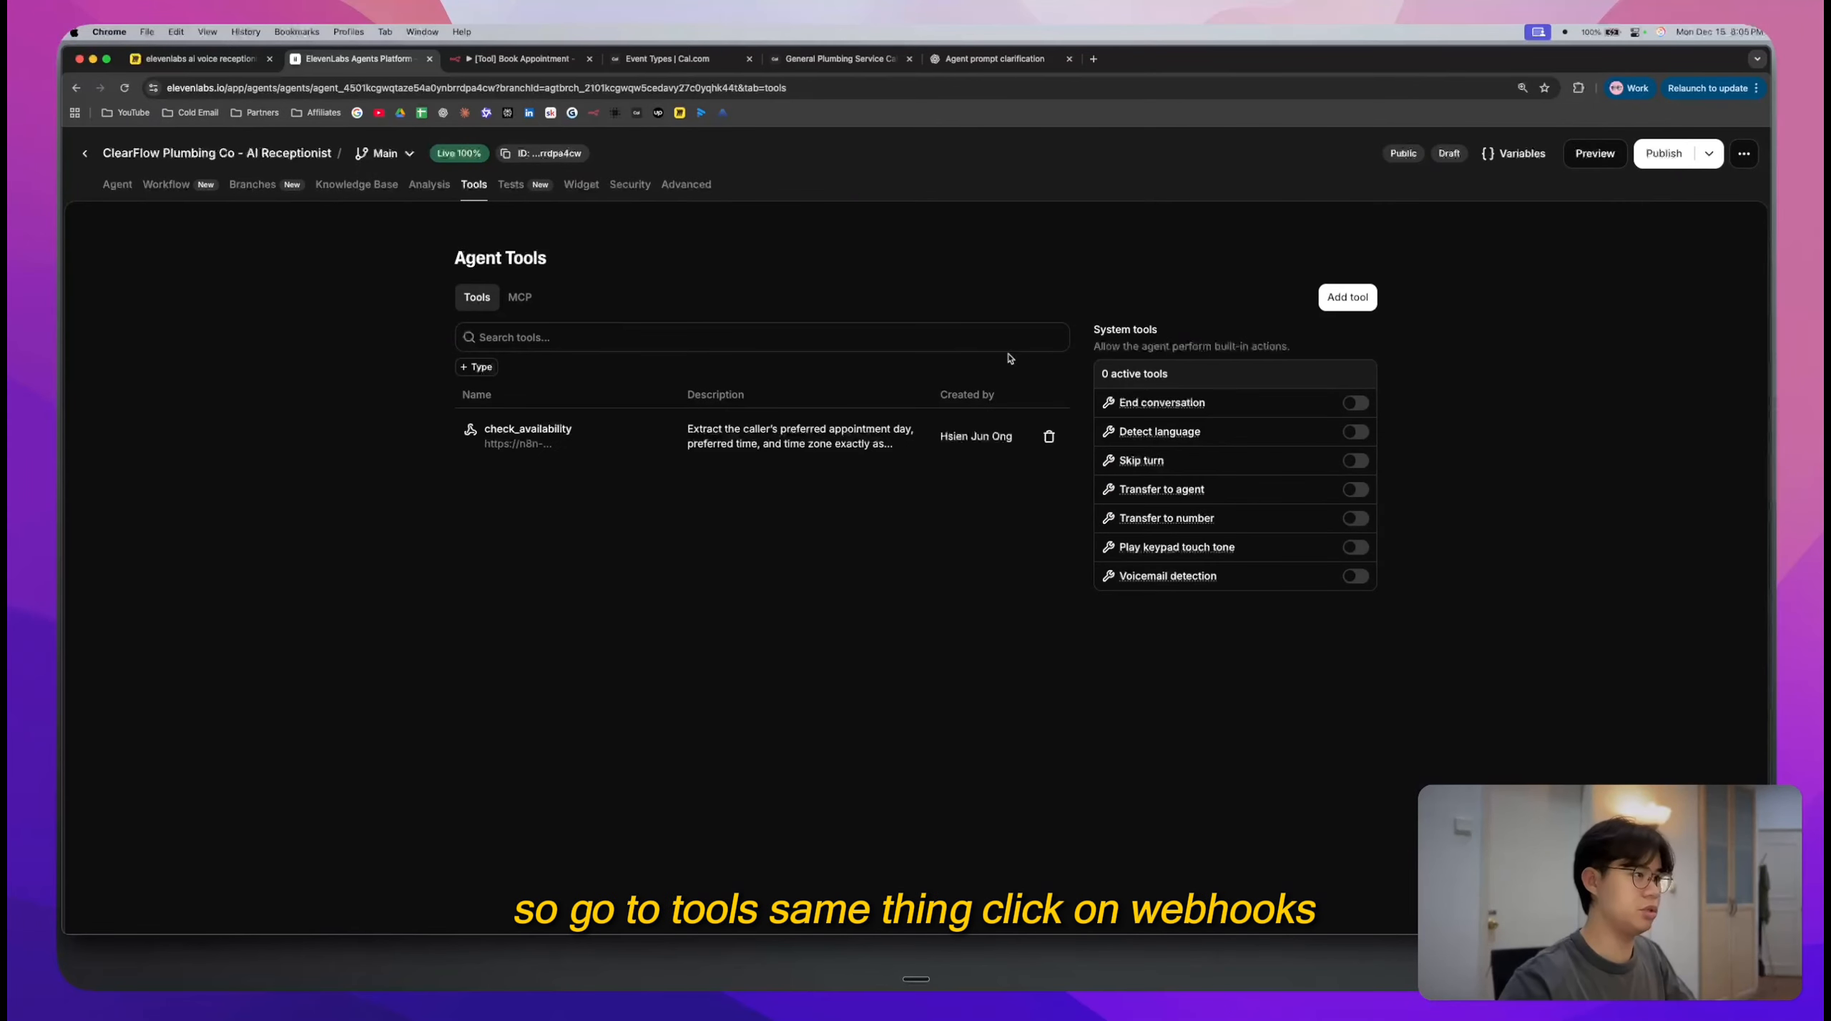
click(492, 367)
click(519, 420)
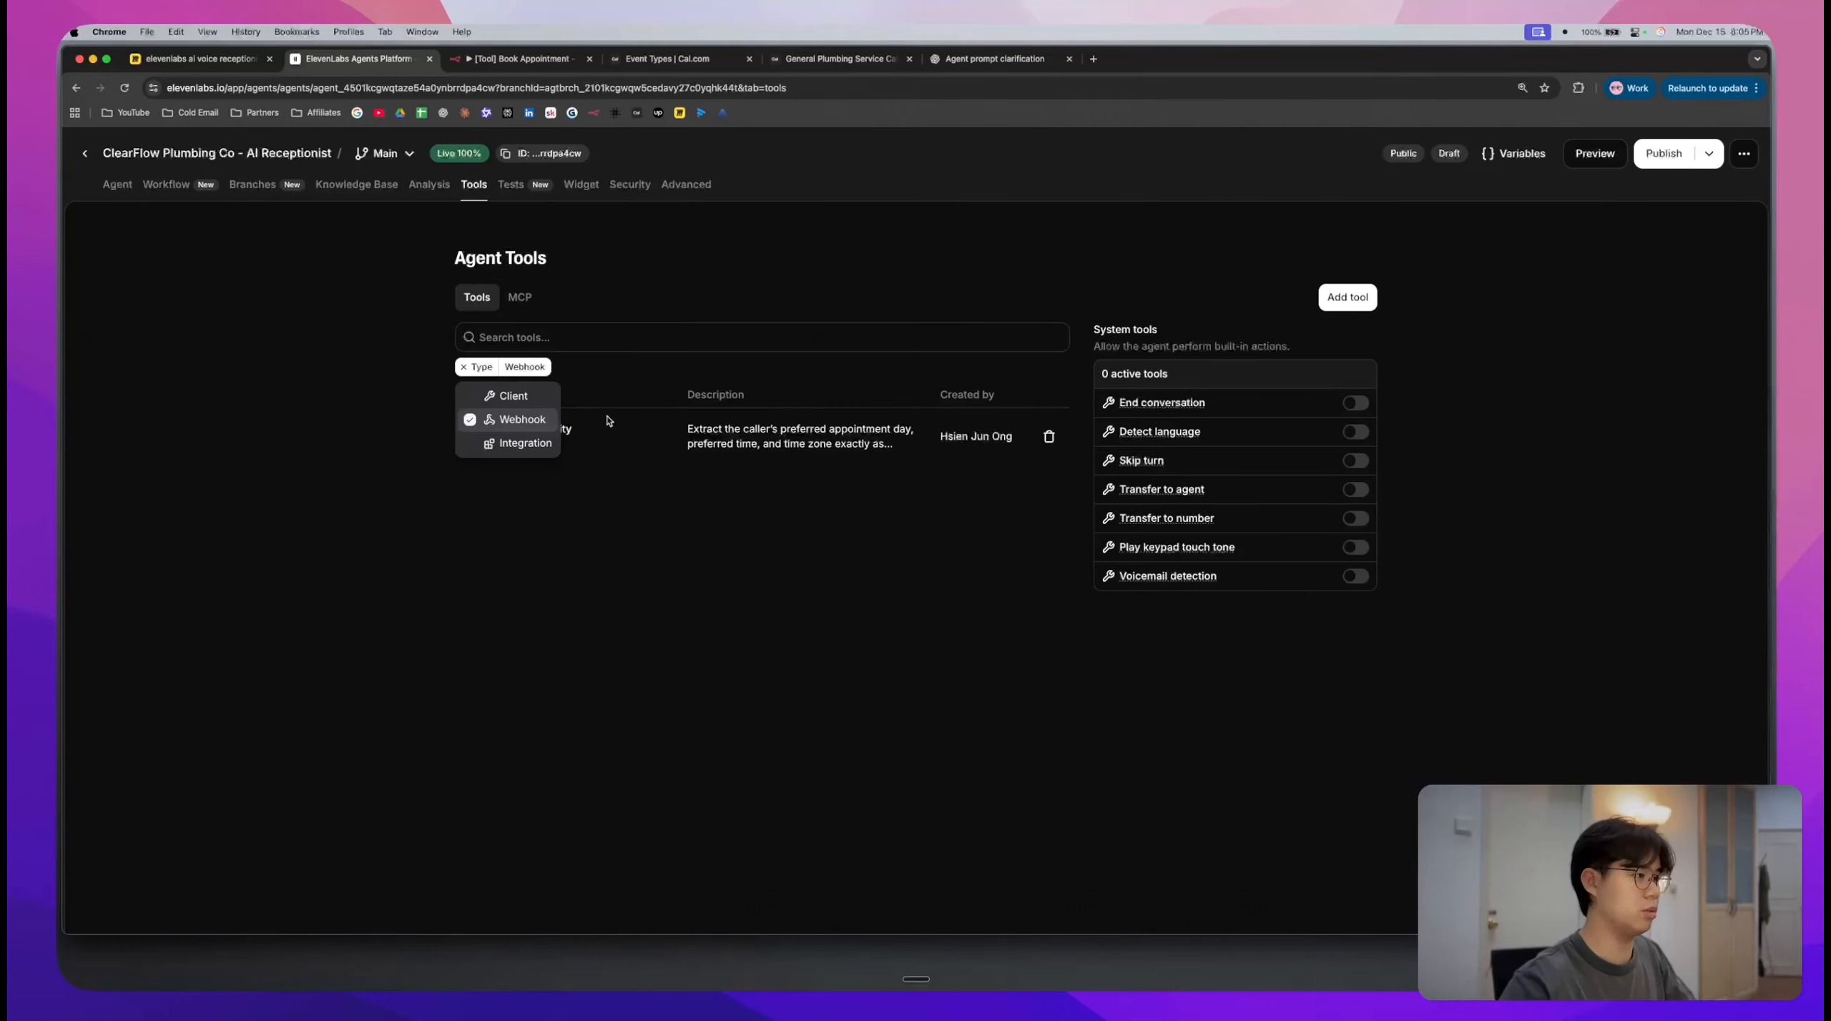
click(684, 400)
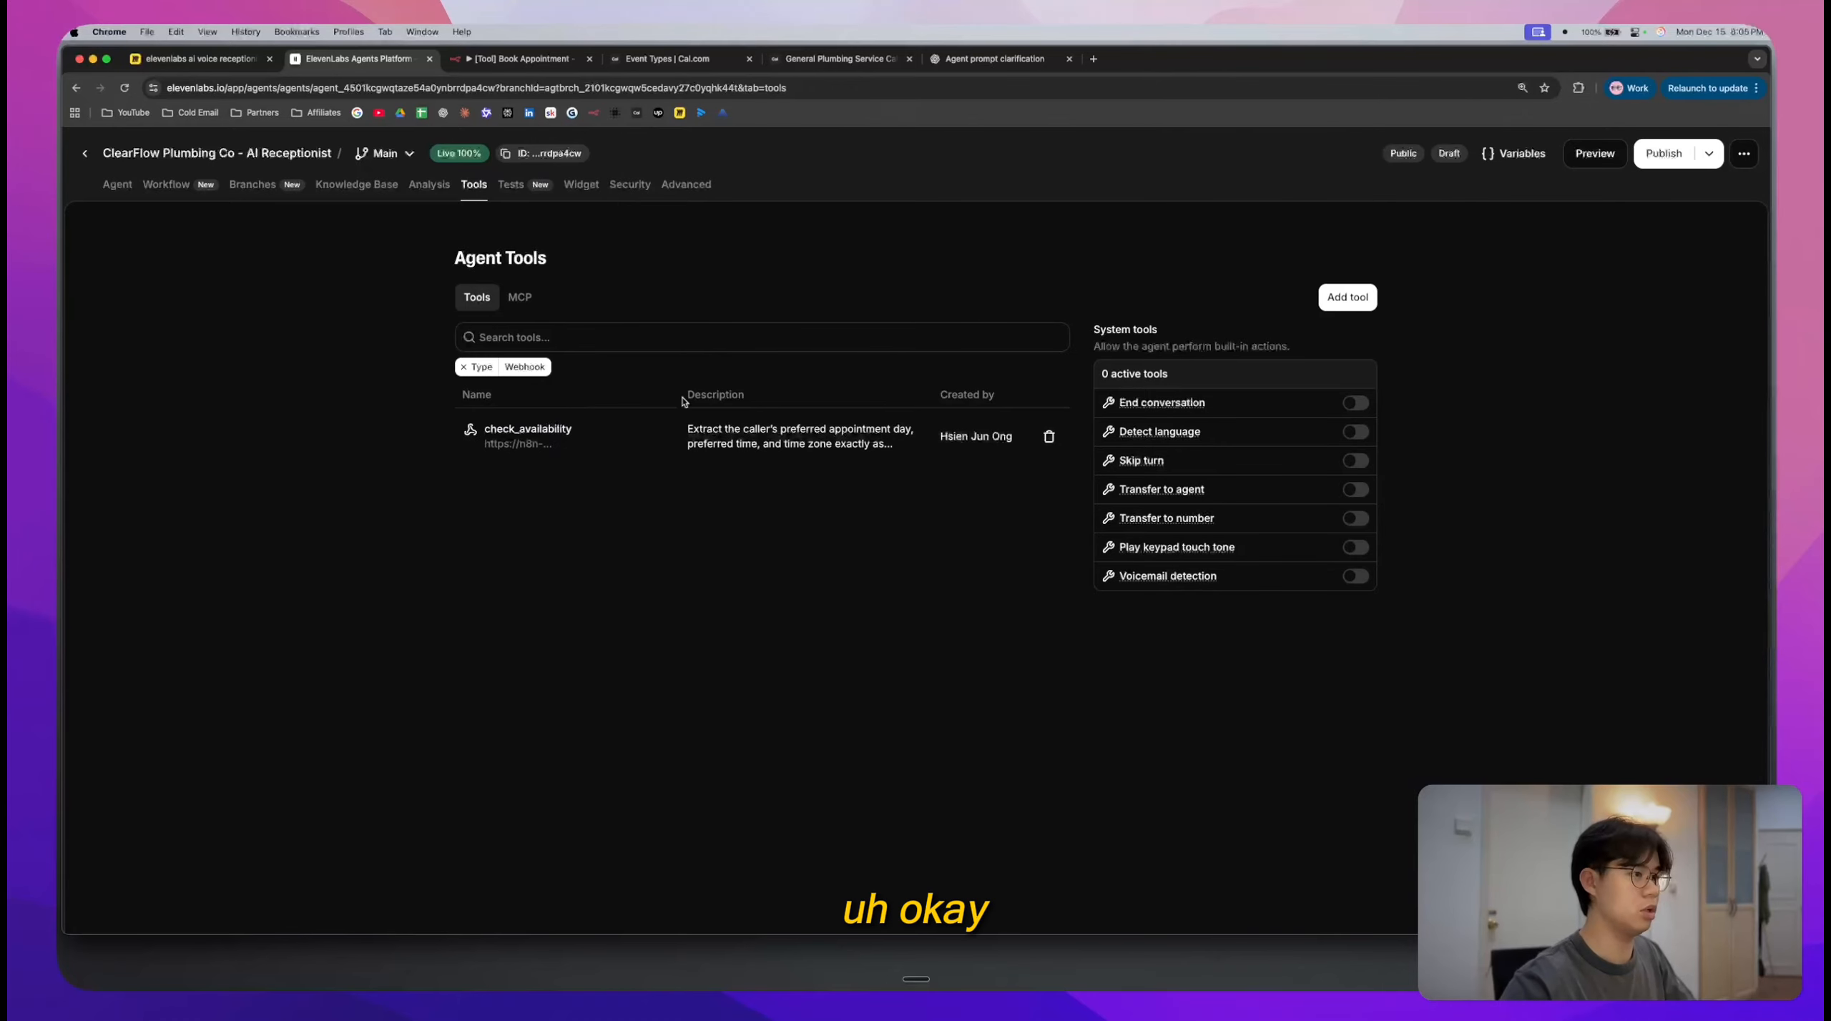
click(480, 367)
- Start a new webhook tool for the agent, name it book_appointment and set its method to POST
click(1345, 298)
click(1349, 332)
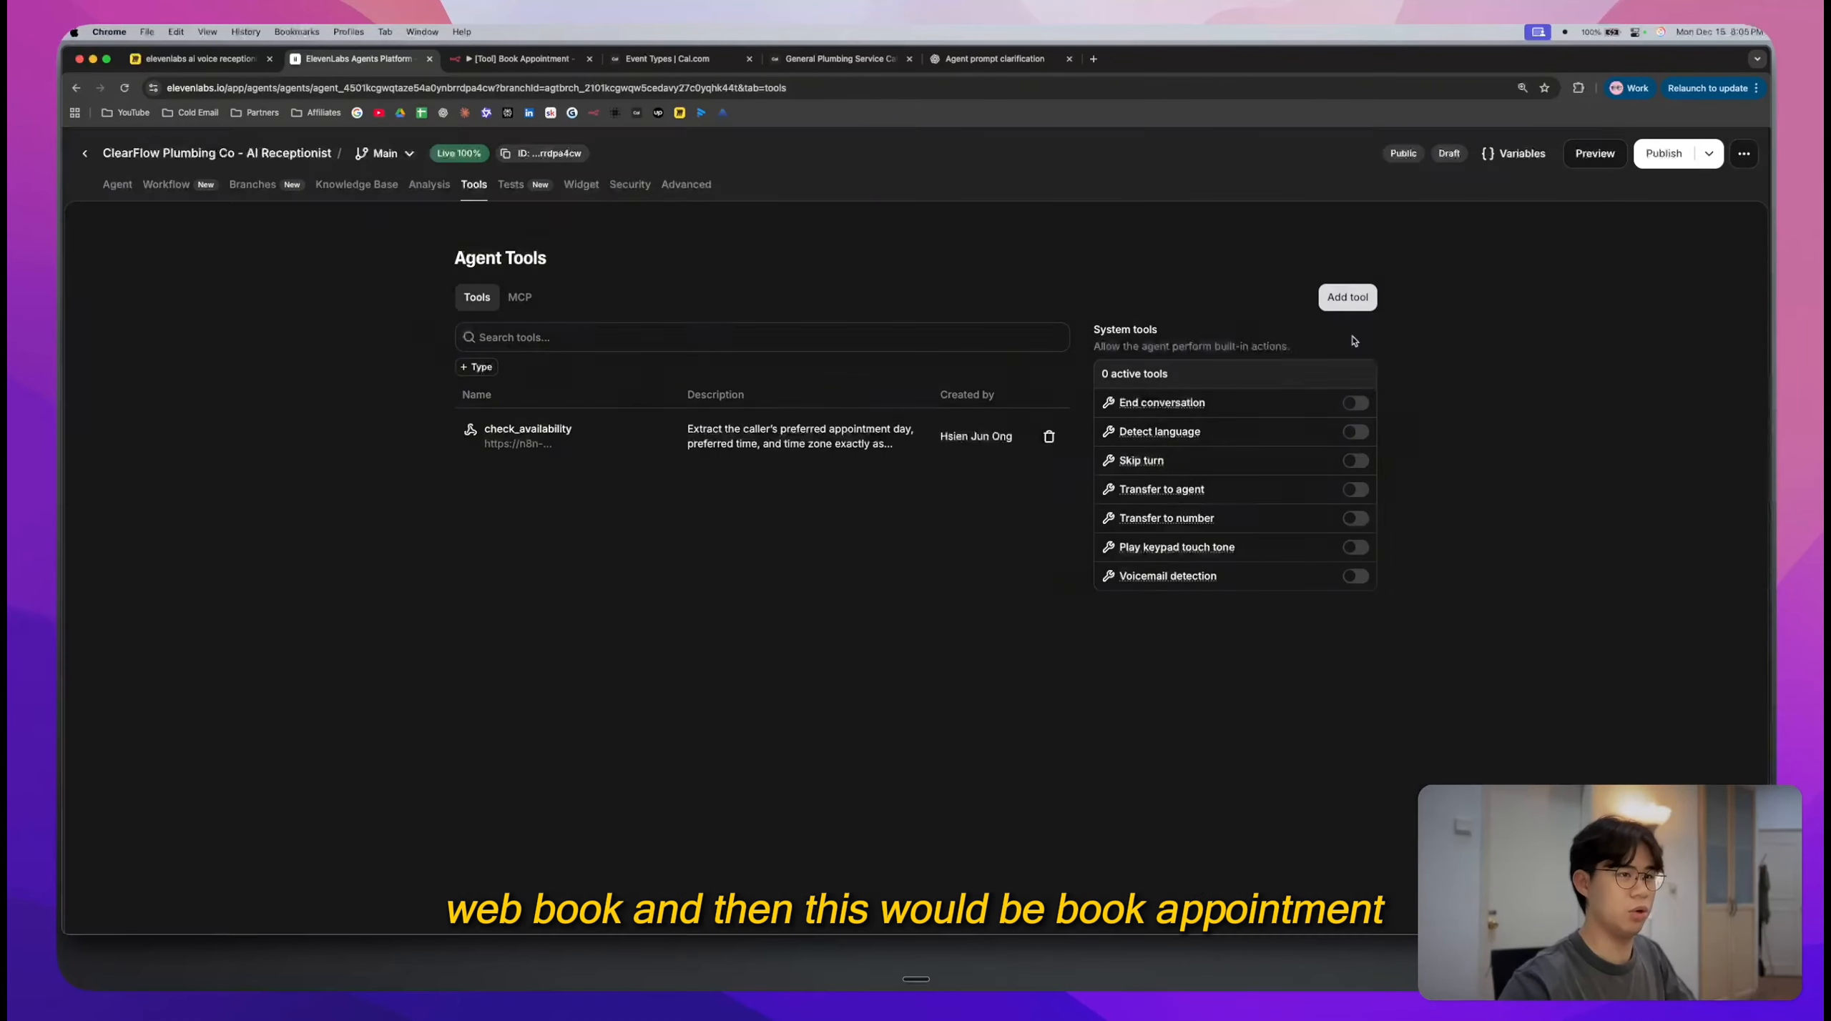
click(1374, 303)
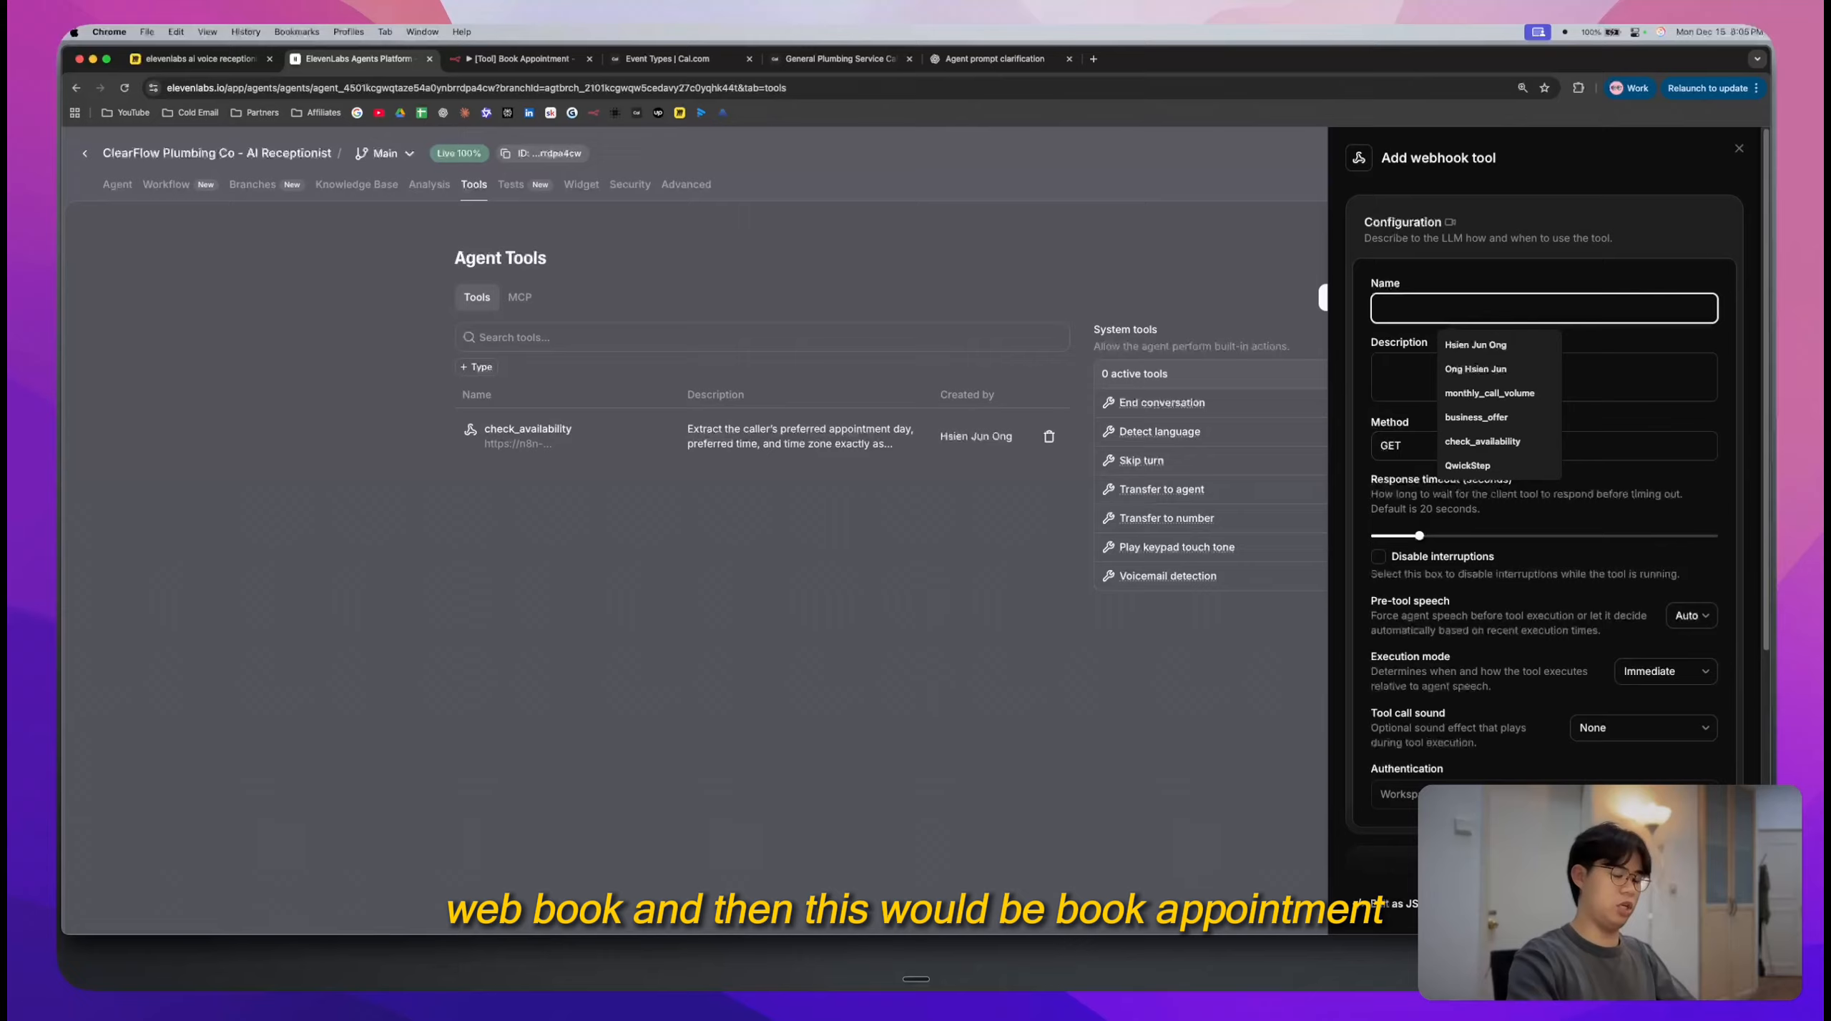
text(book_appointment)
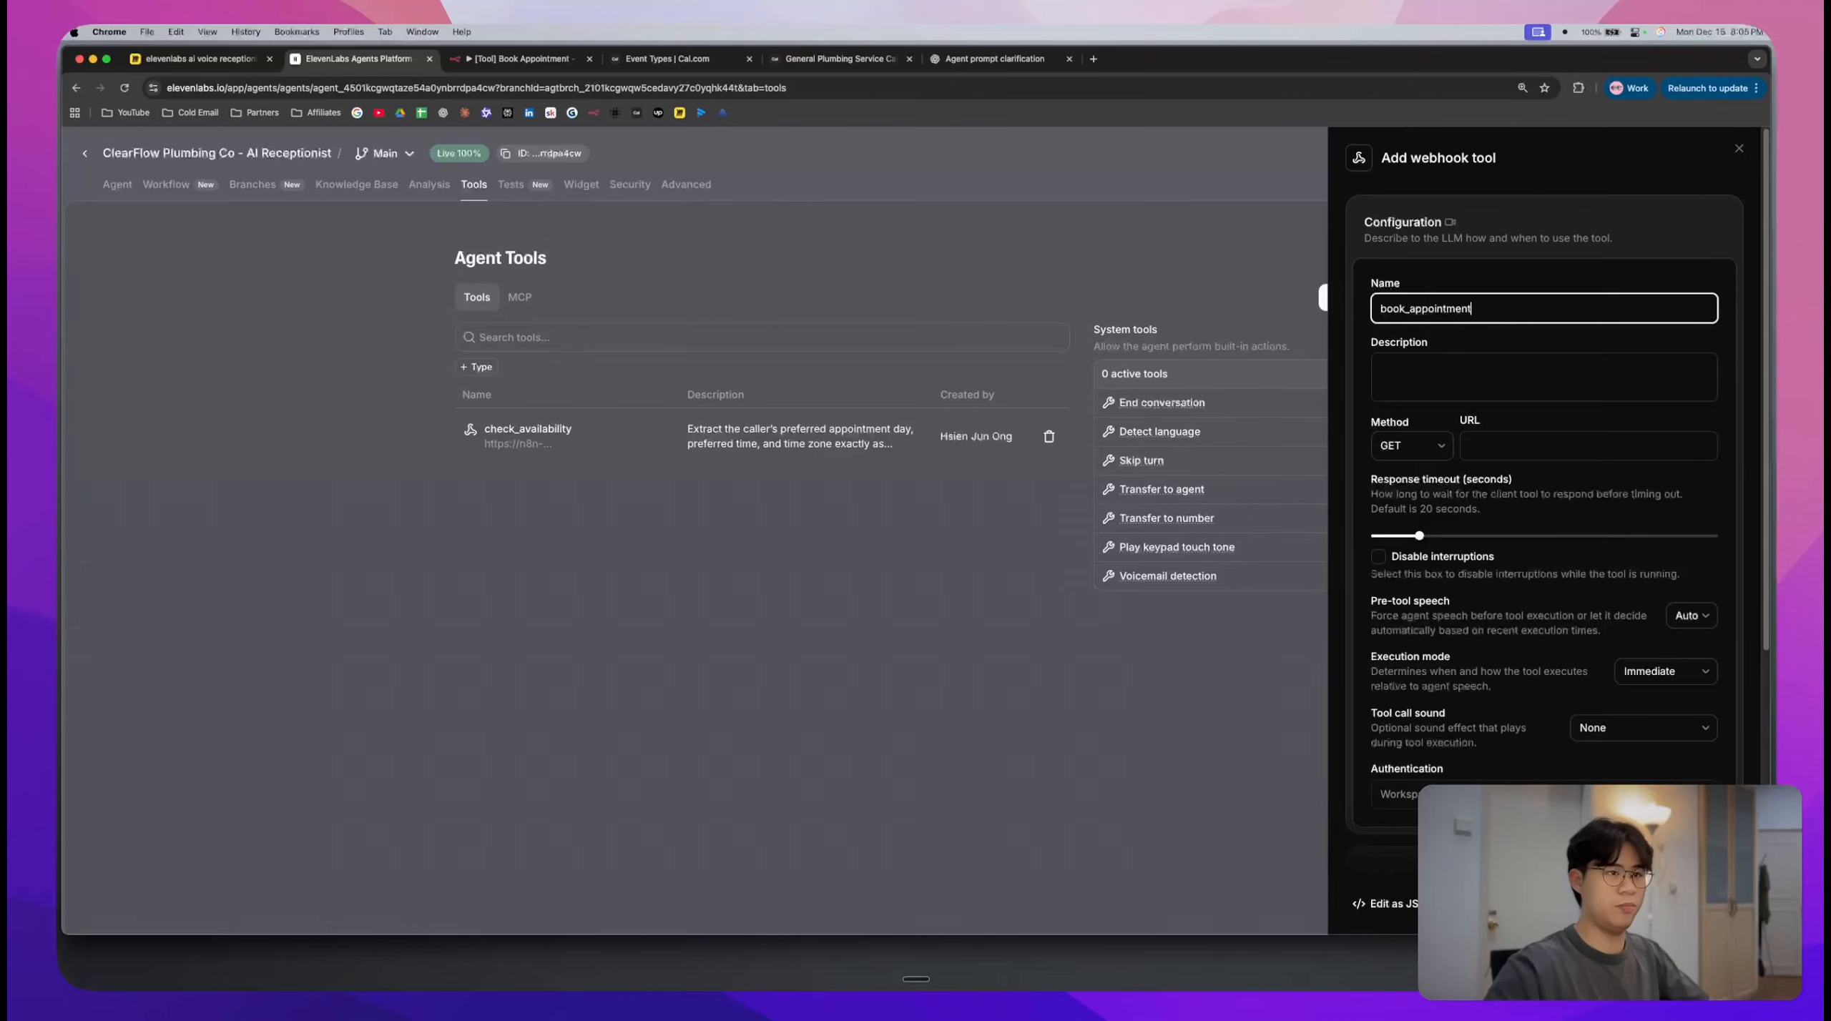
click(1411, 445)
click(1403, 504)
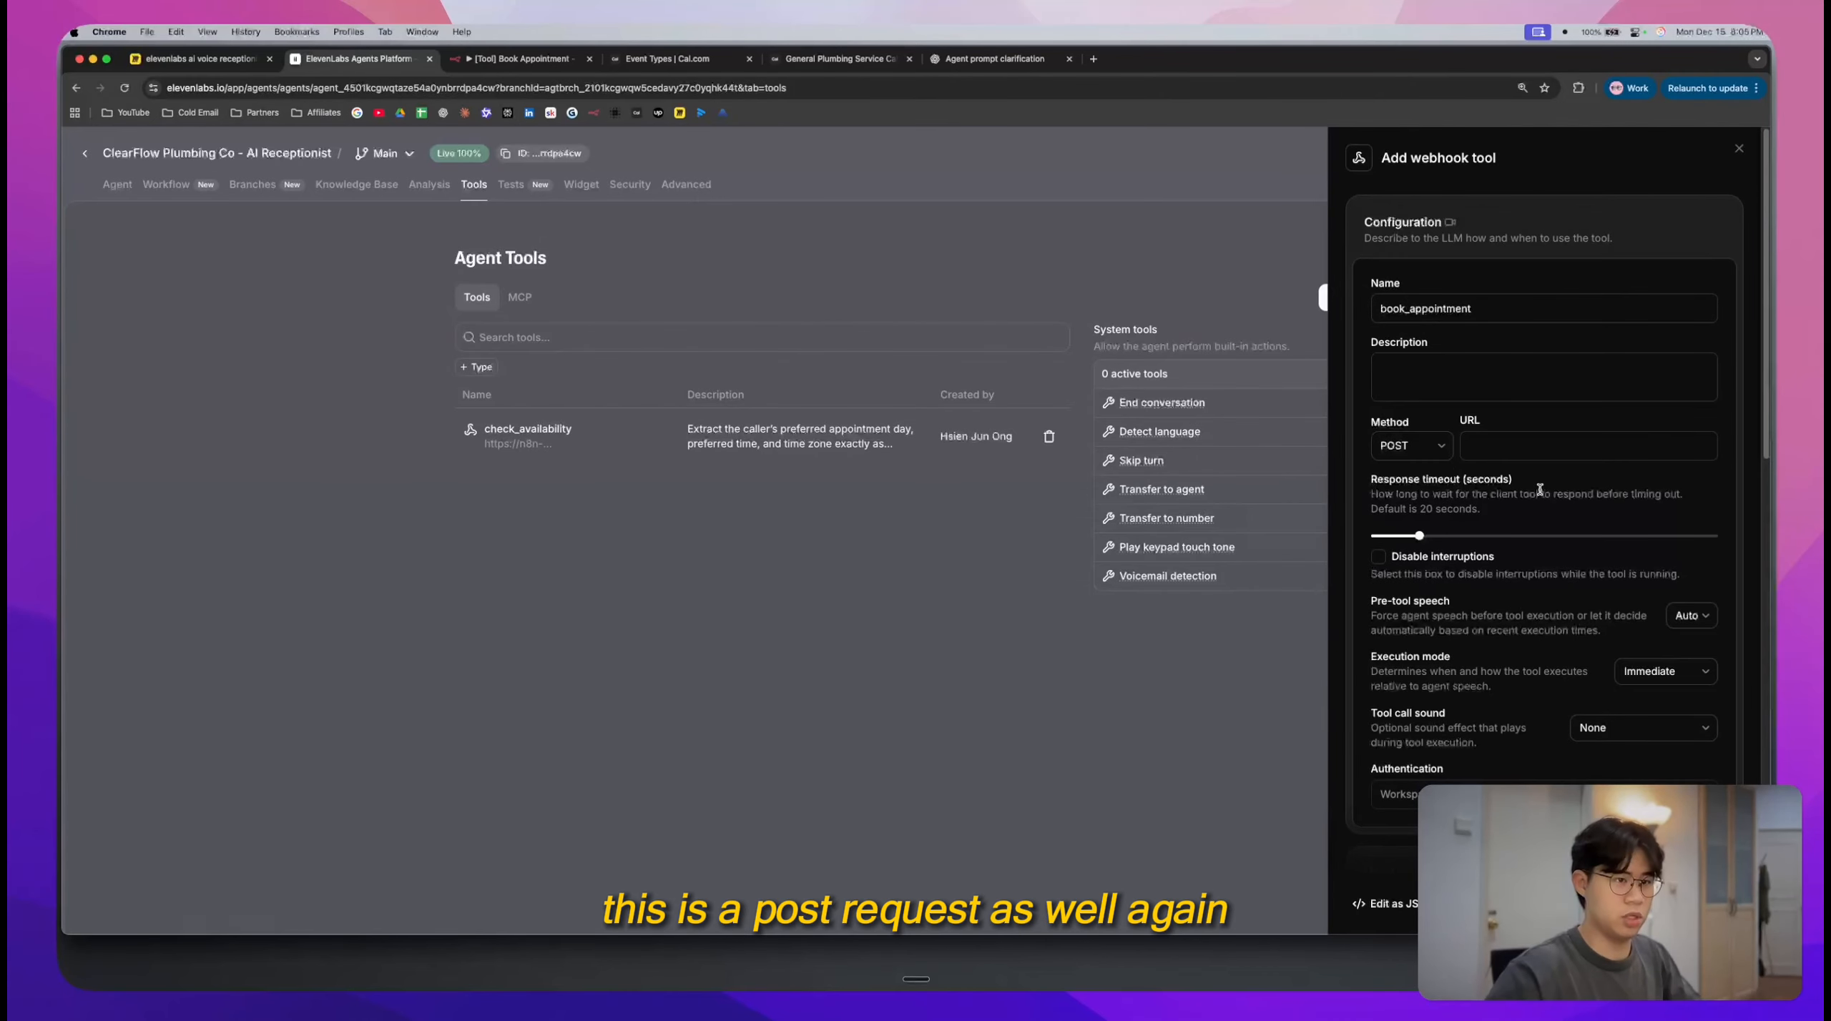
- Capture the webhook tool's configuration form to the clipboard and paste the screenshot into the ChatGPT message
key(super+shift+5)
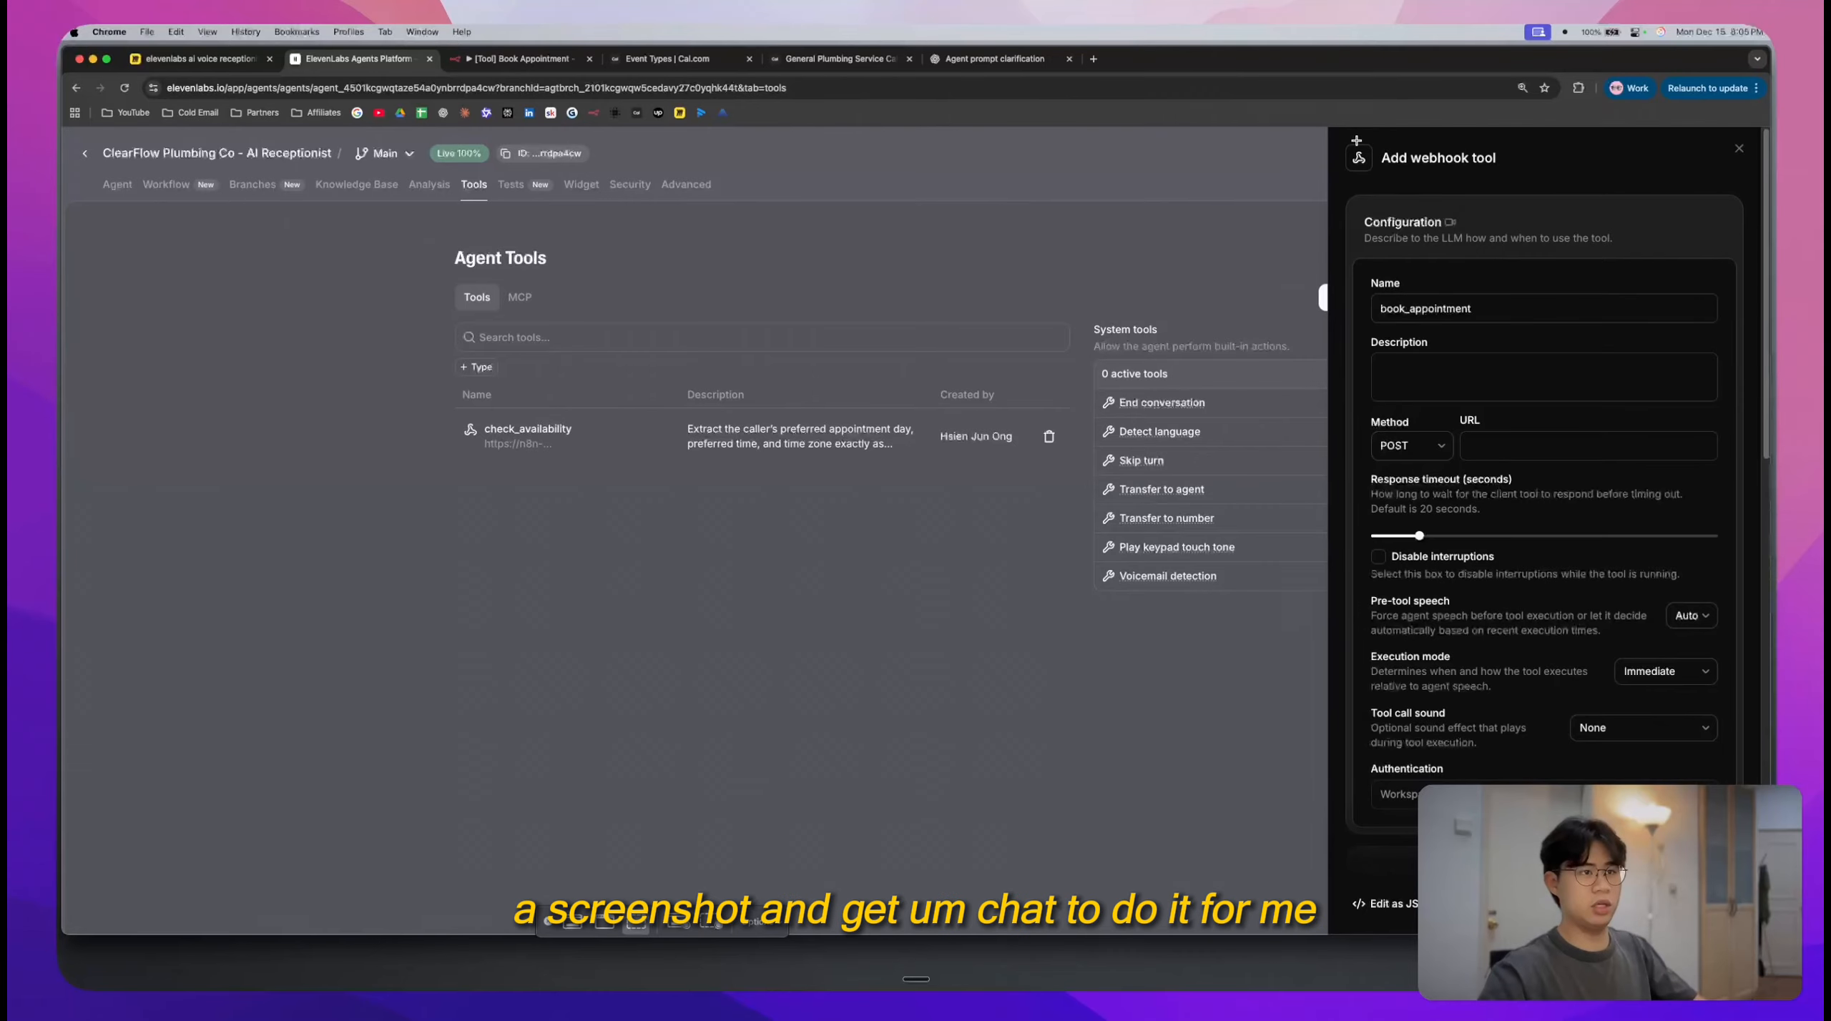
drag(1337, 134, 1755, 933)
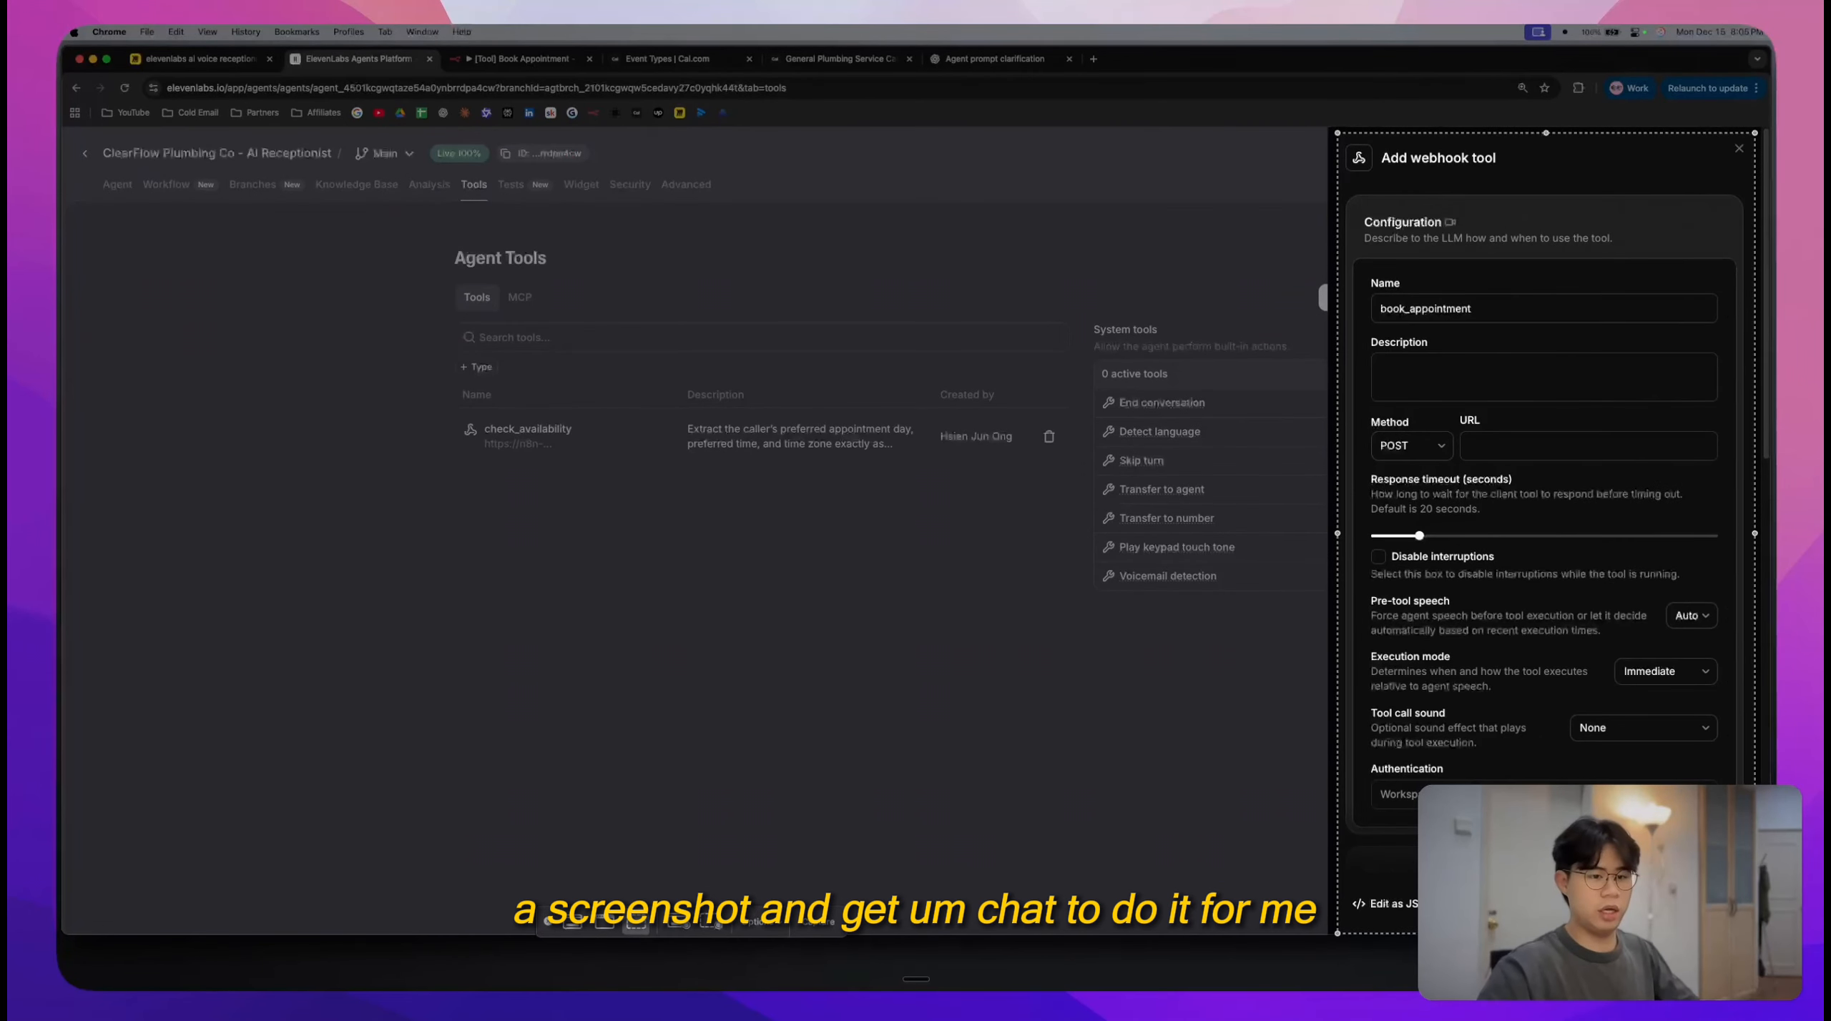
click(758, 925)
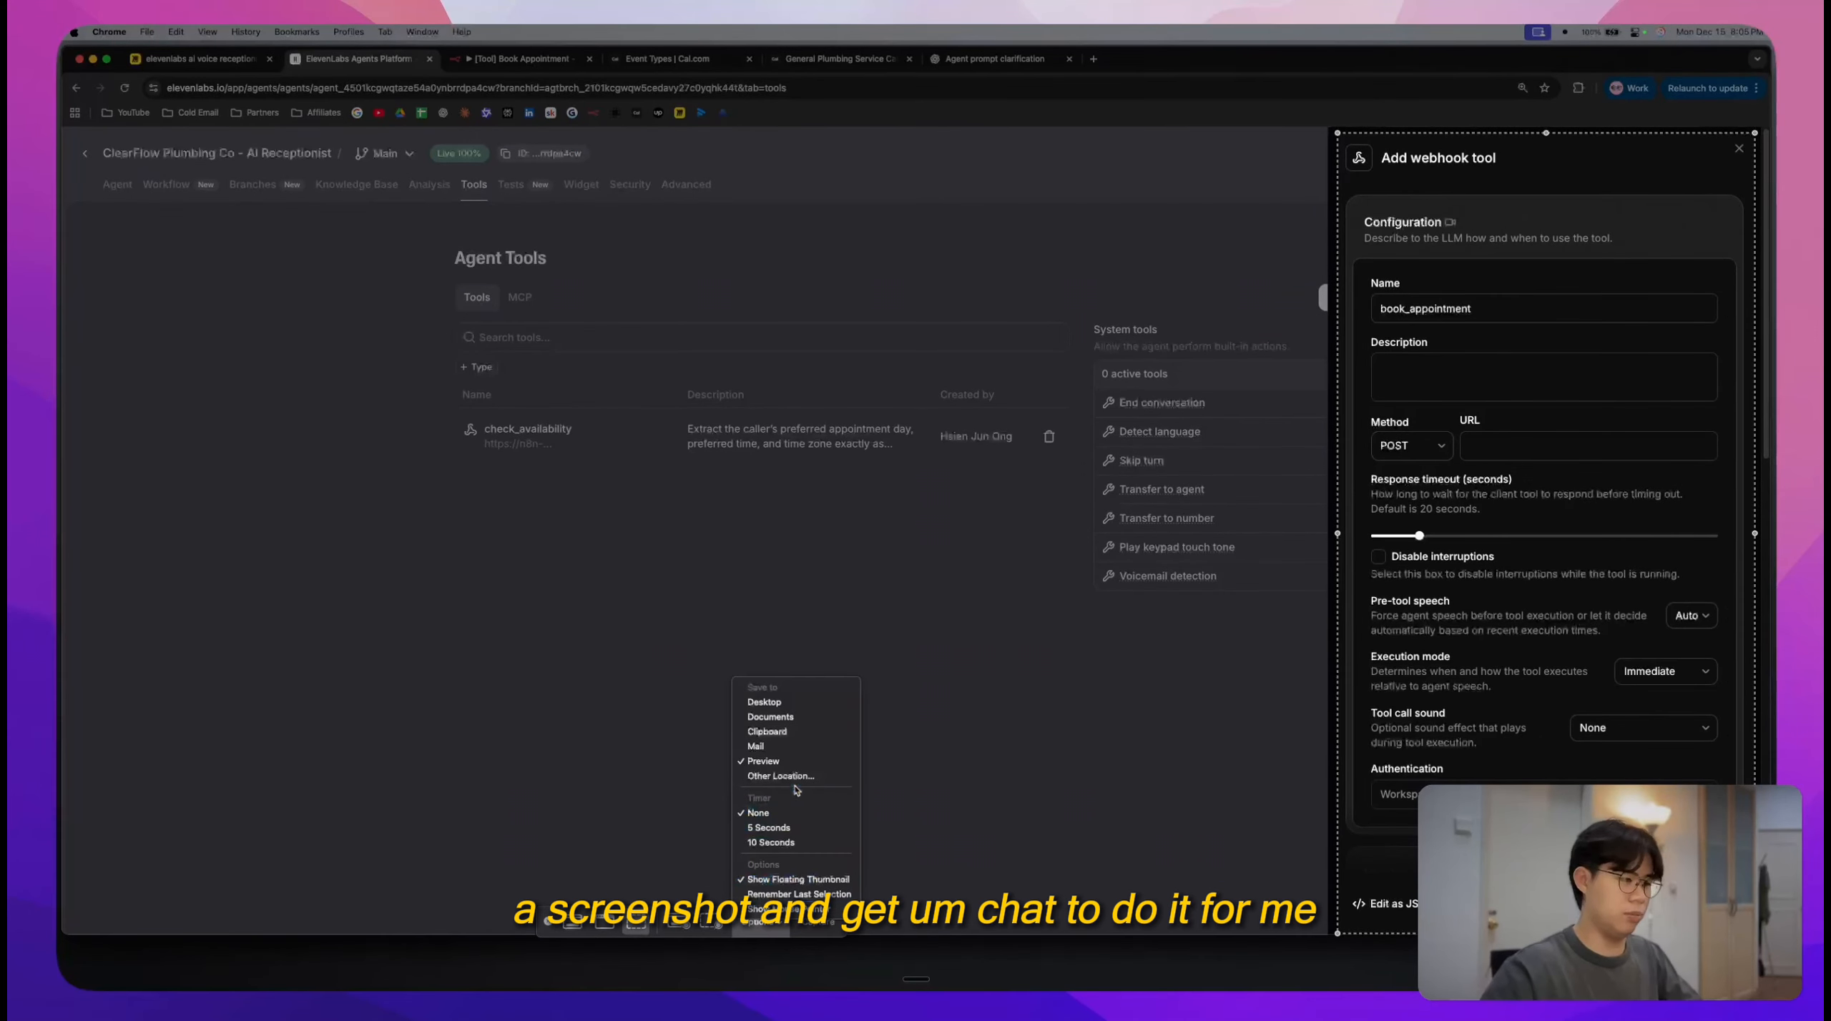
click(792, 735)
click(826, 924)
click(666, 59)
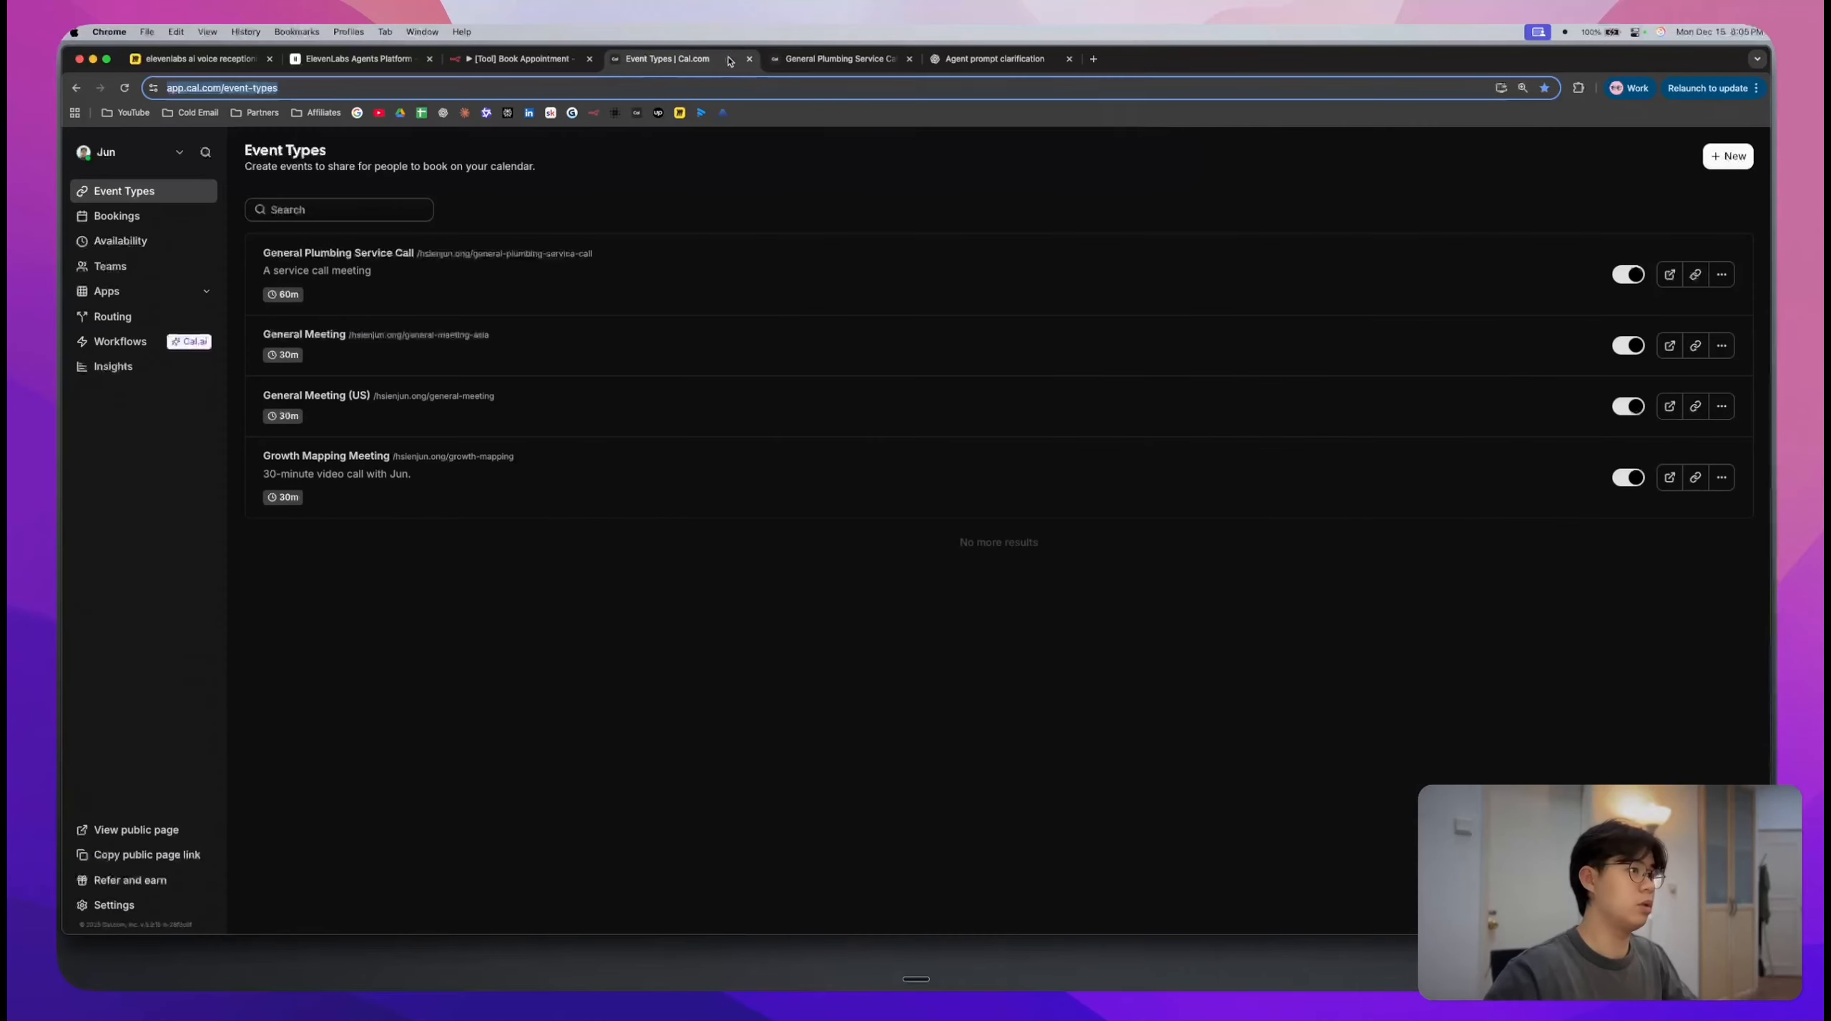
click(990, 59)
key(super+v)
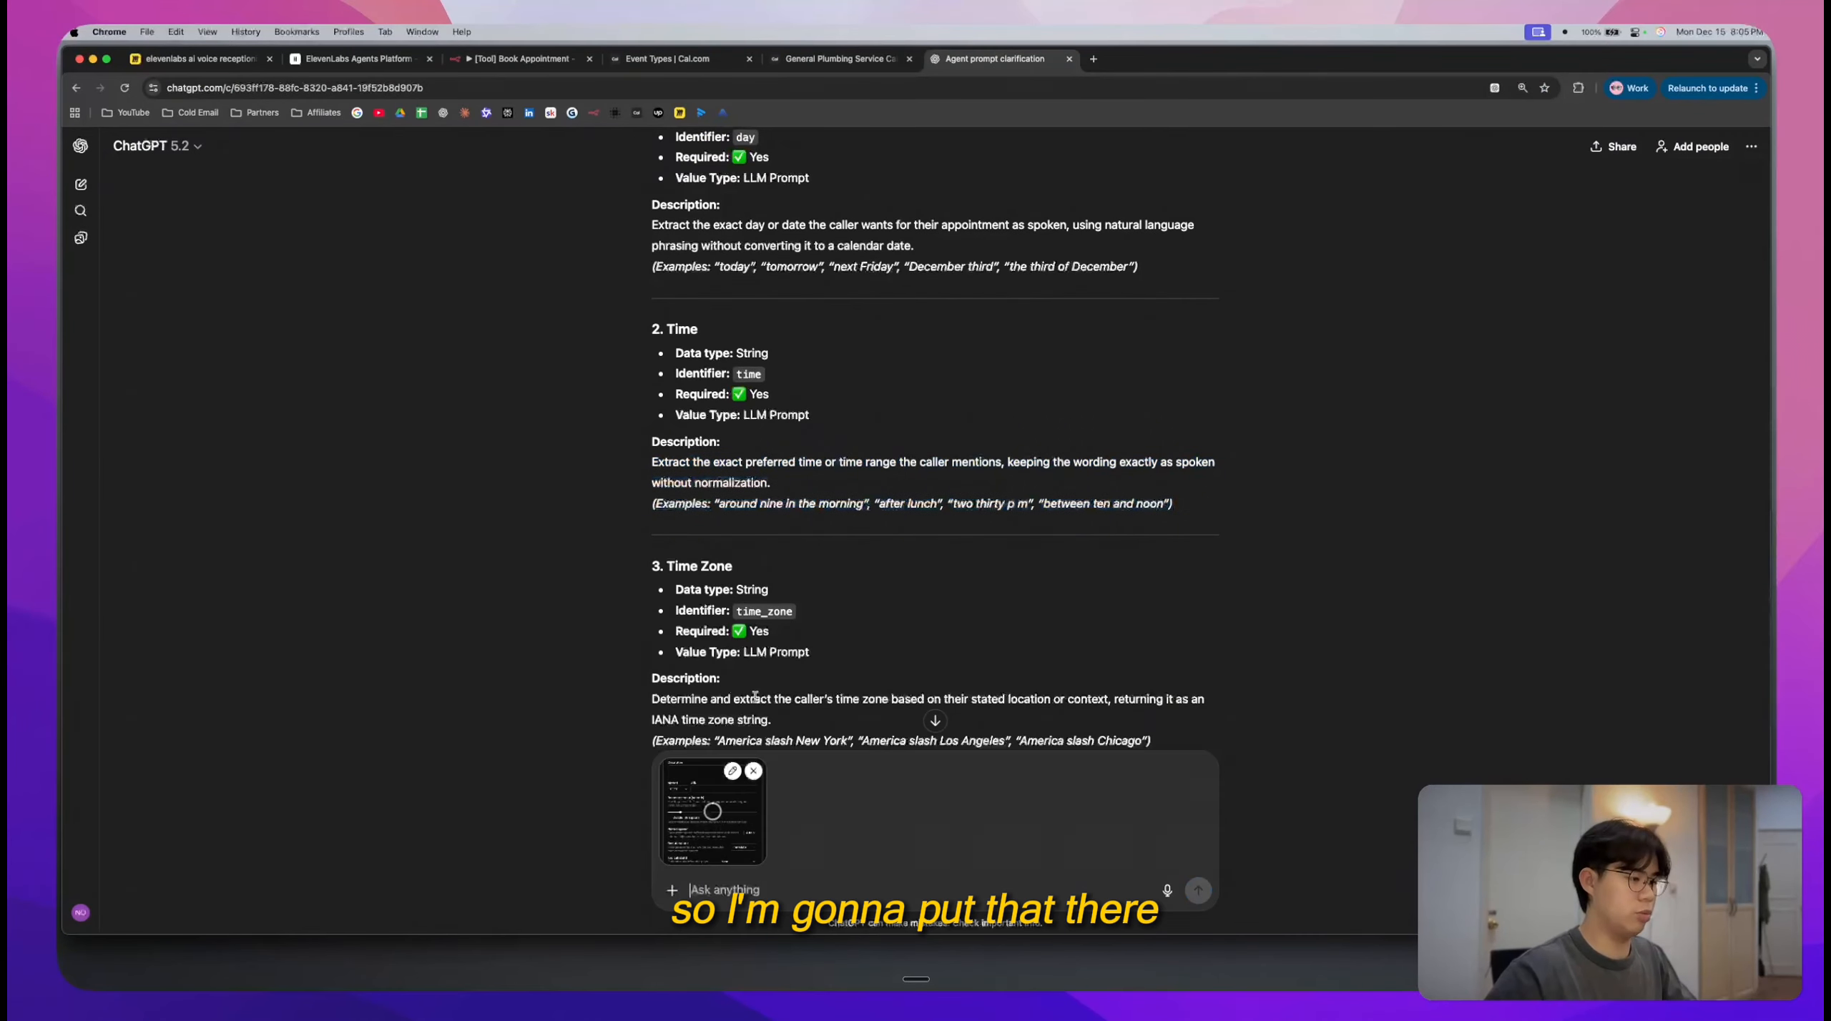
- Capture the Body parameters section of the ElevenLabs webhook tool and attach that screenshot to the same ChatGPT message
click(361, 59)
scroll(1502, 473, down, 10)
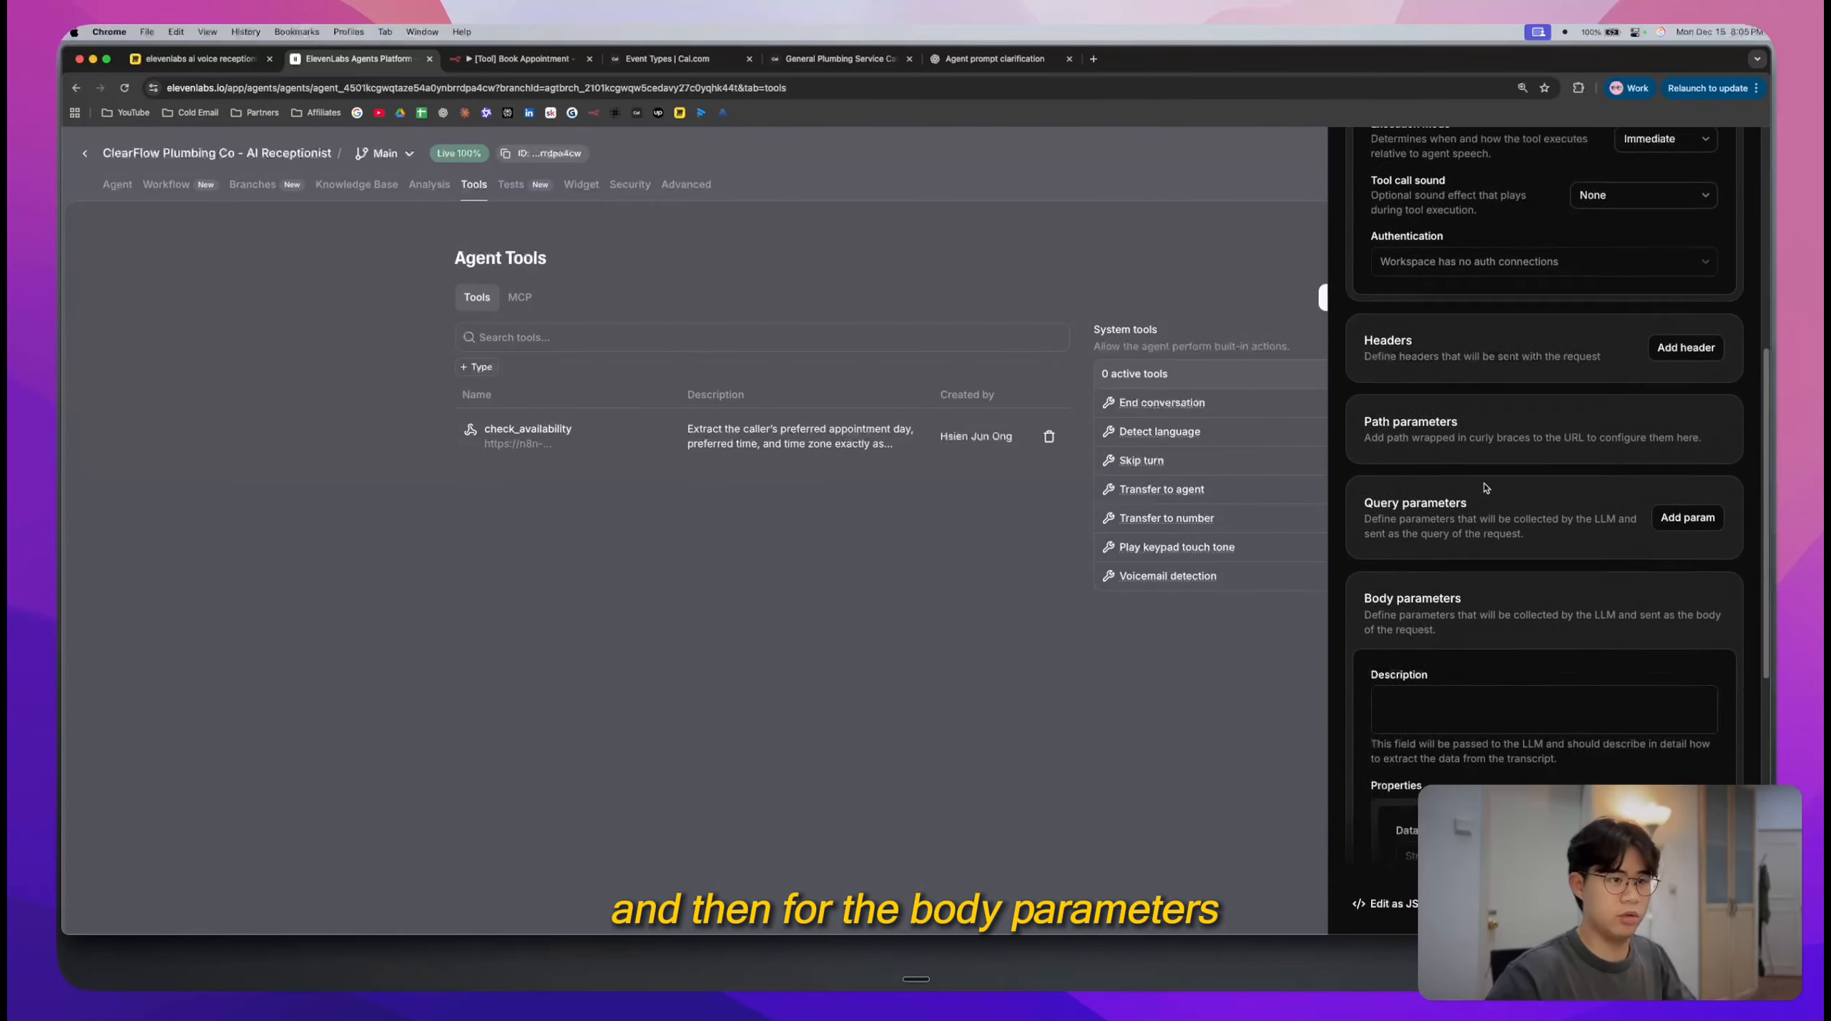
key(super+shift+5)
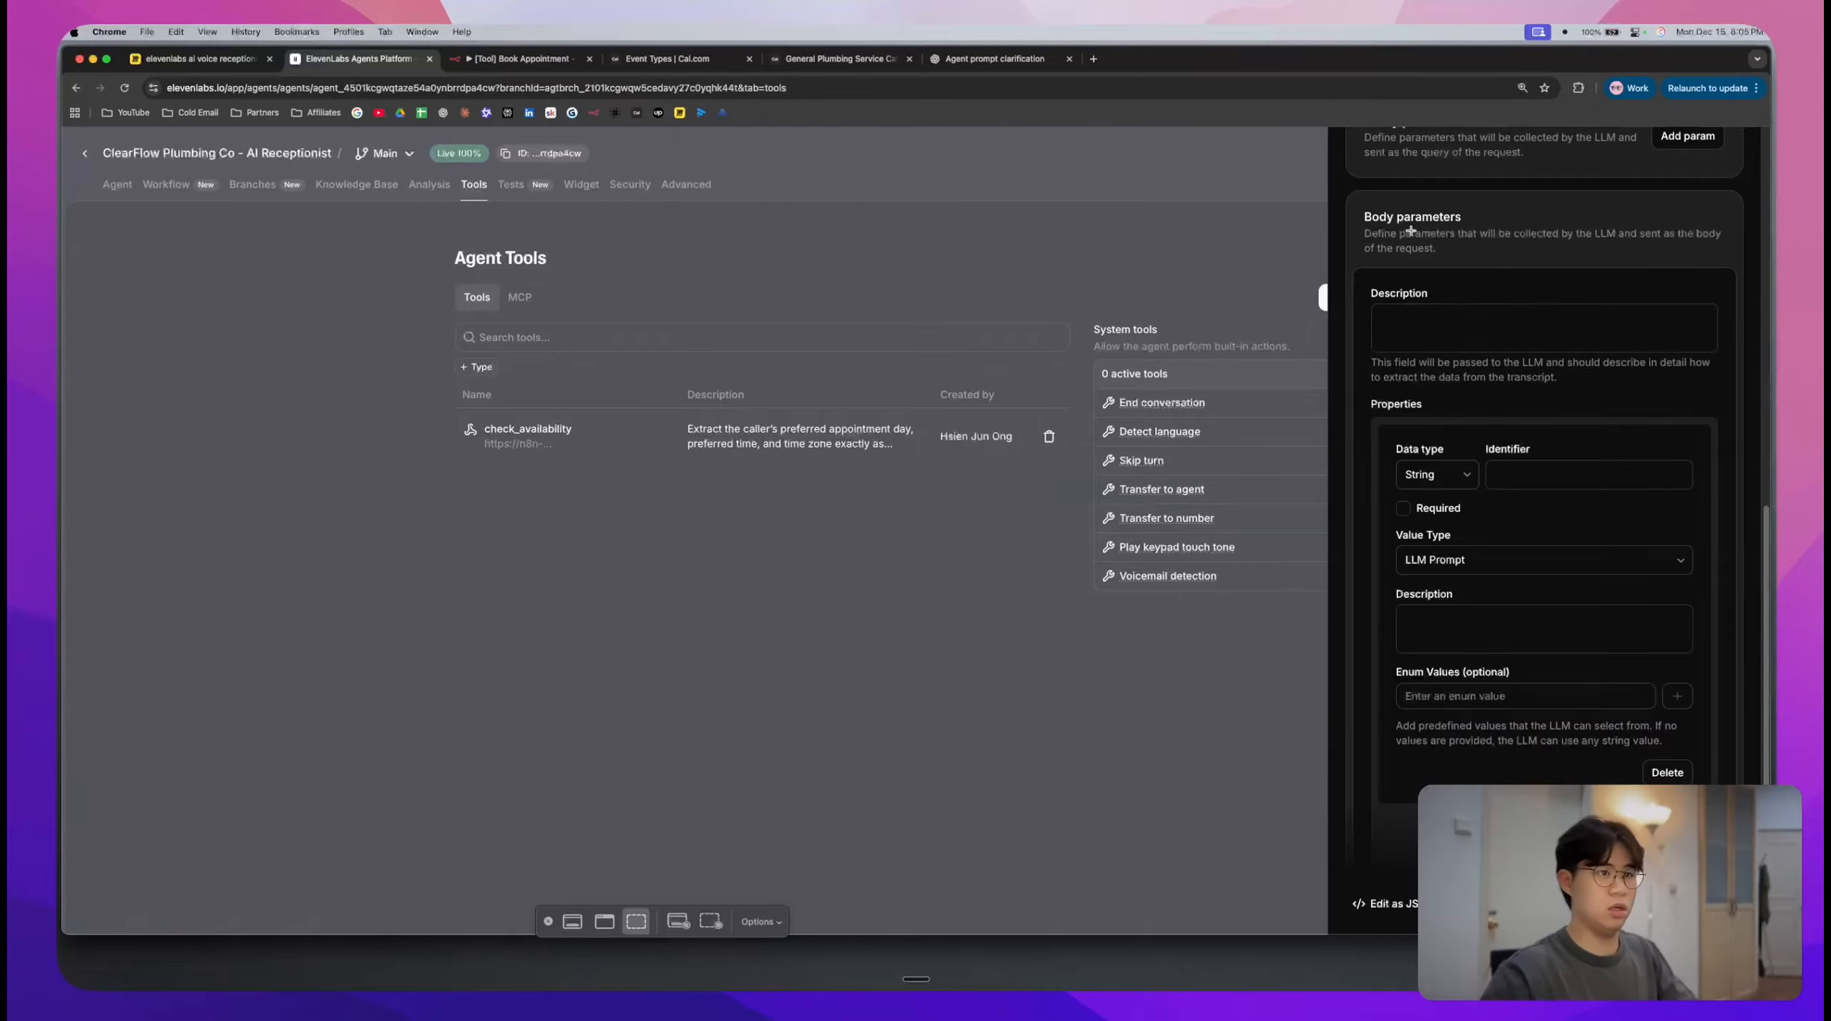
drag(1340, 183, 1746, 868)
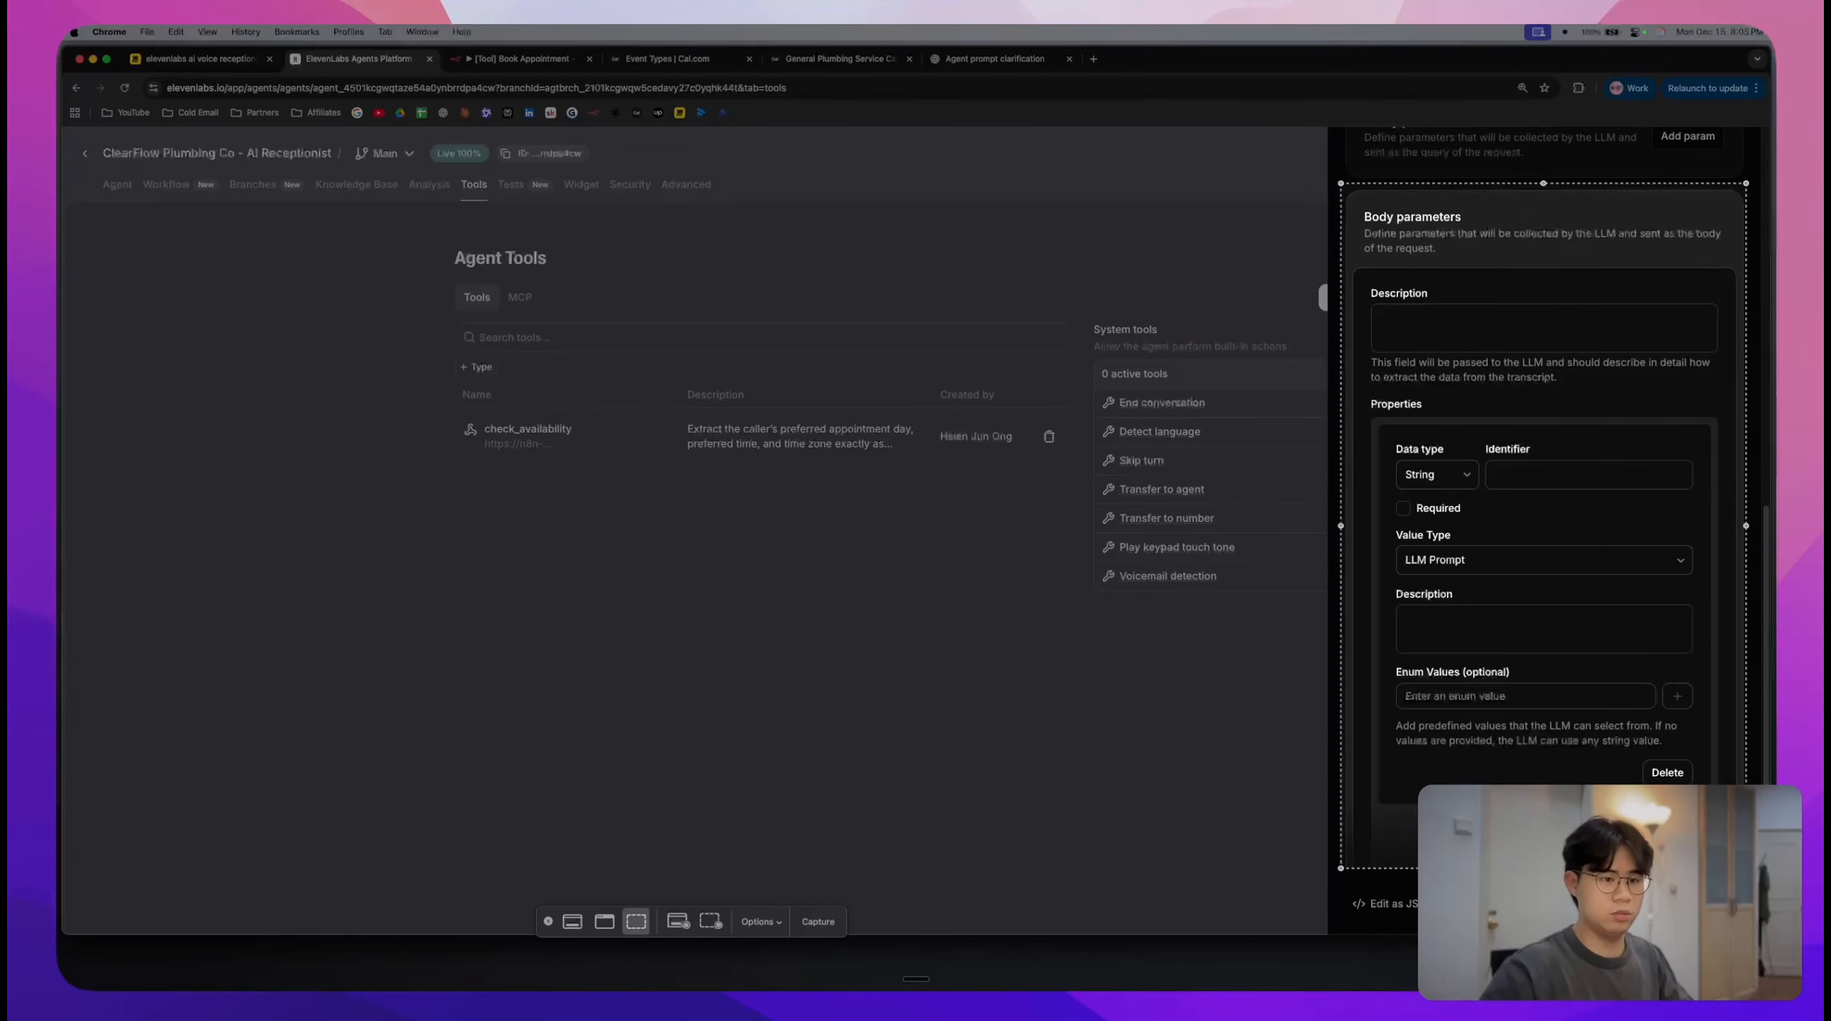
click(808, 925)
click(837, 59)
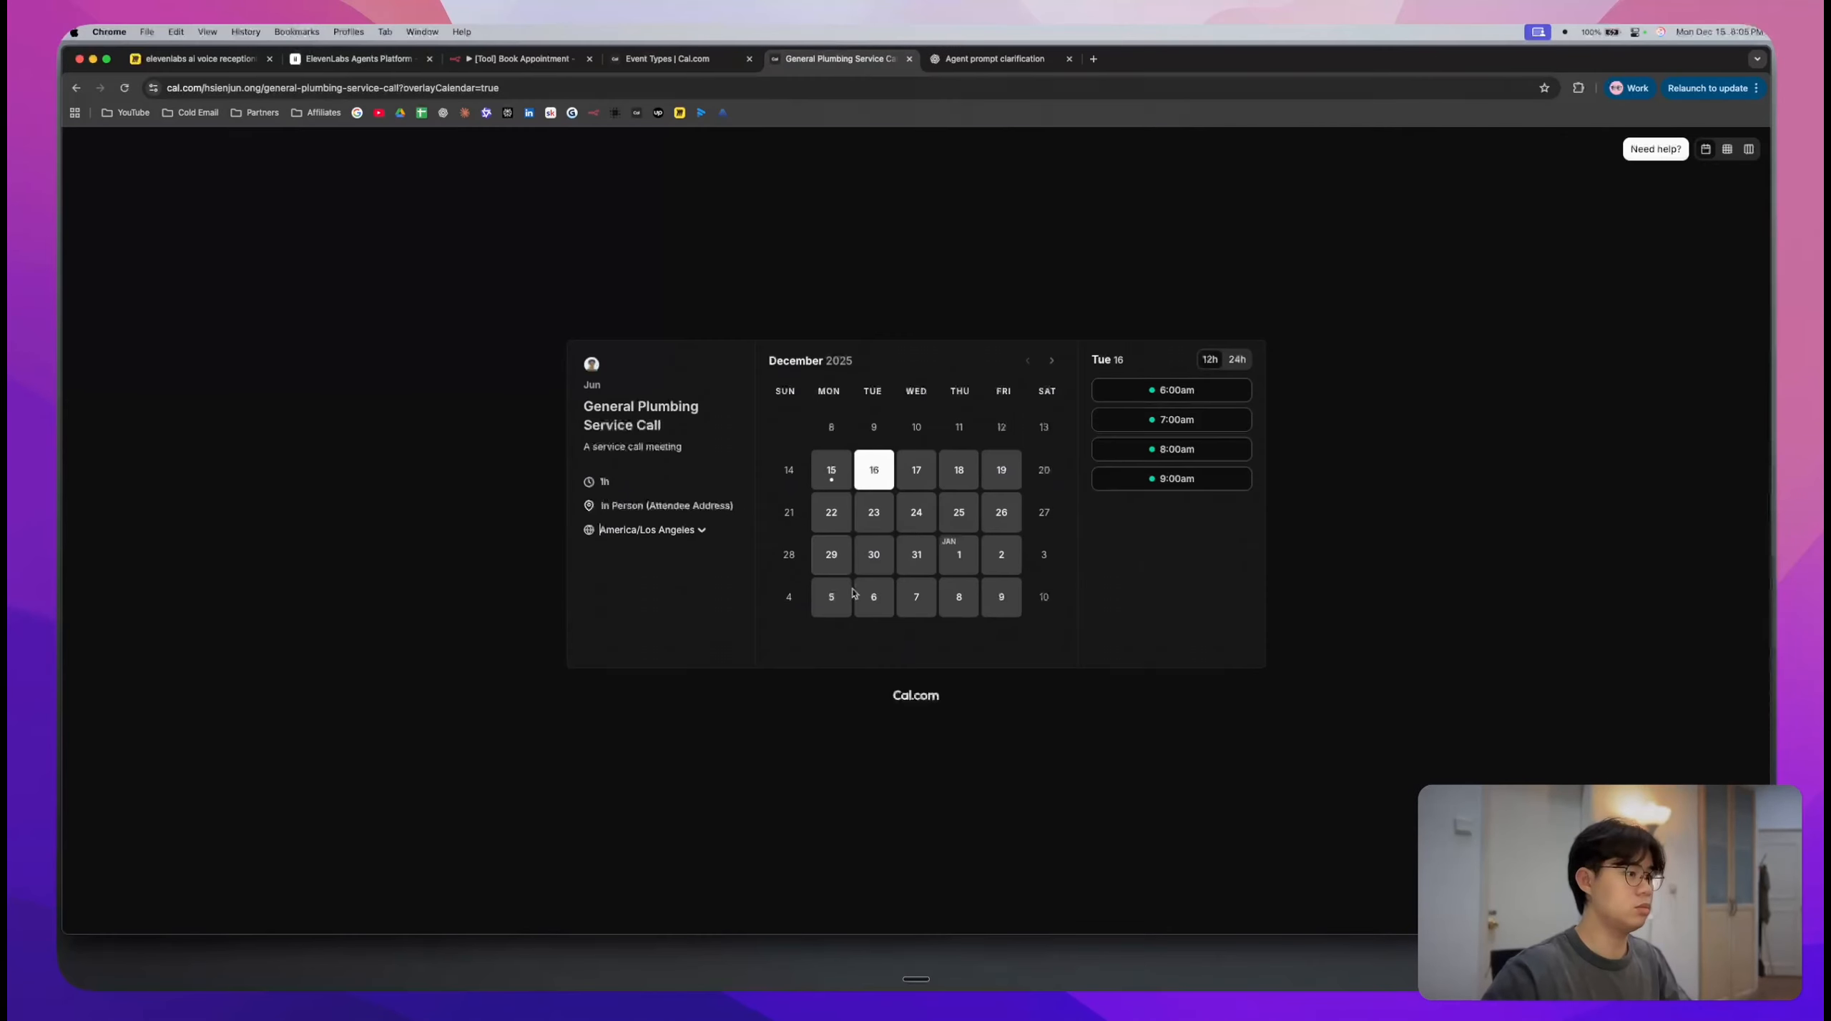
click(689, 59)
click(994, 59)
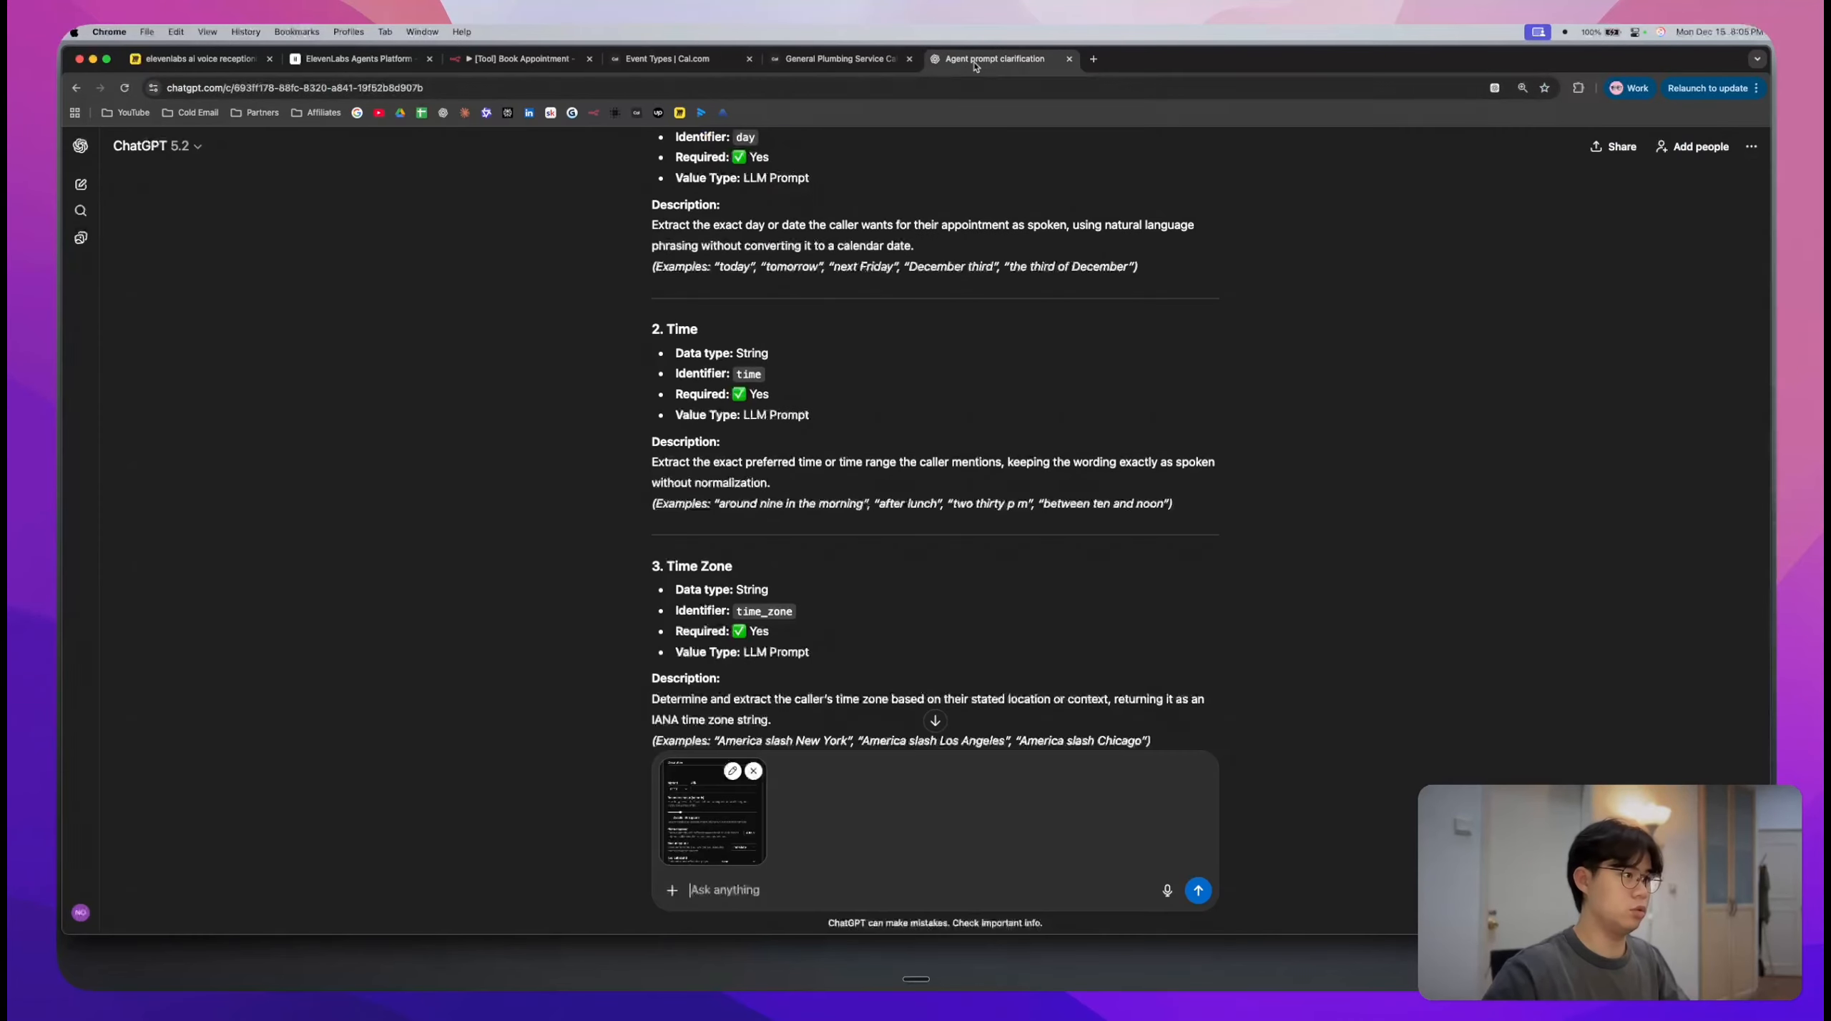
key(super+v)
- Start dictating a ChatGPT request for the book_appointment tool and body parameter descriptions, consulting the webhook tool form in ElevenLabs
key(fn+space)
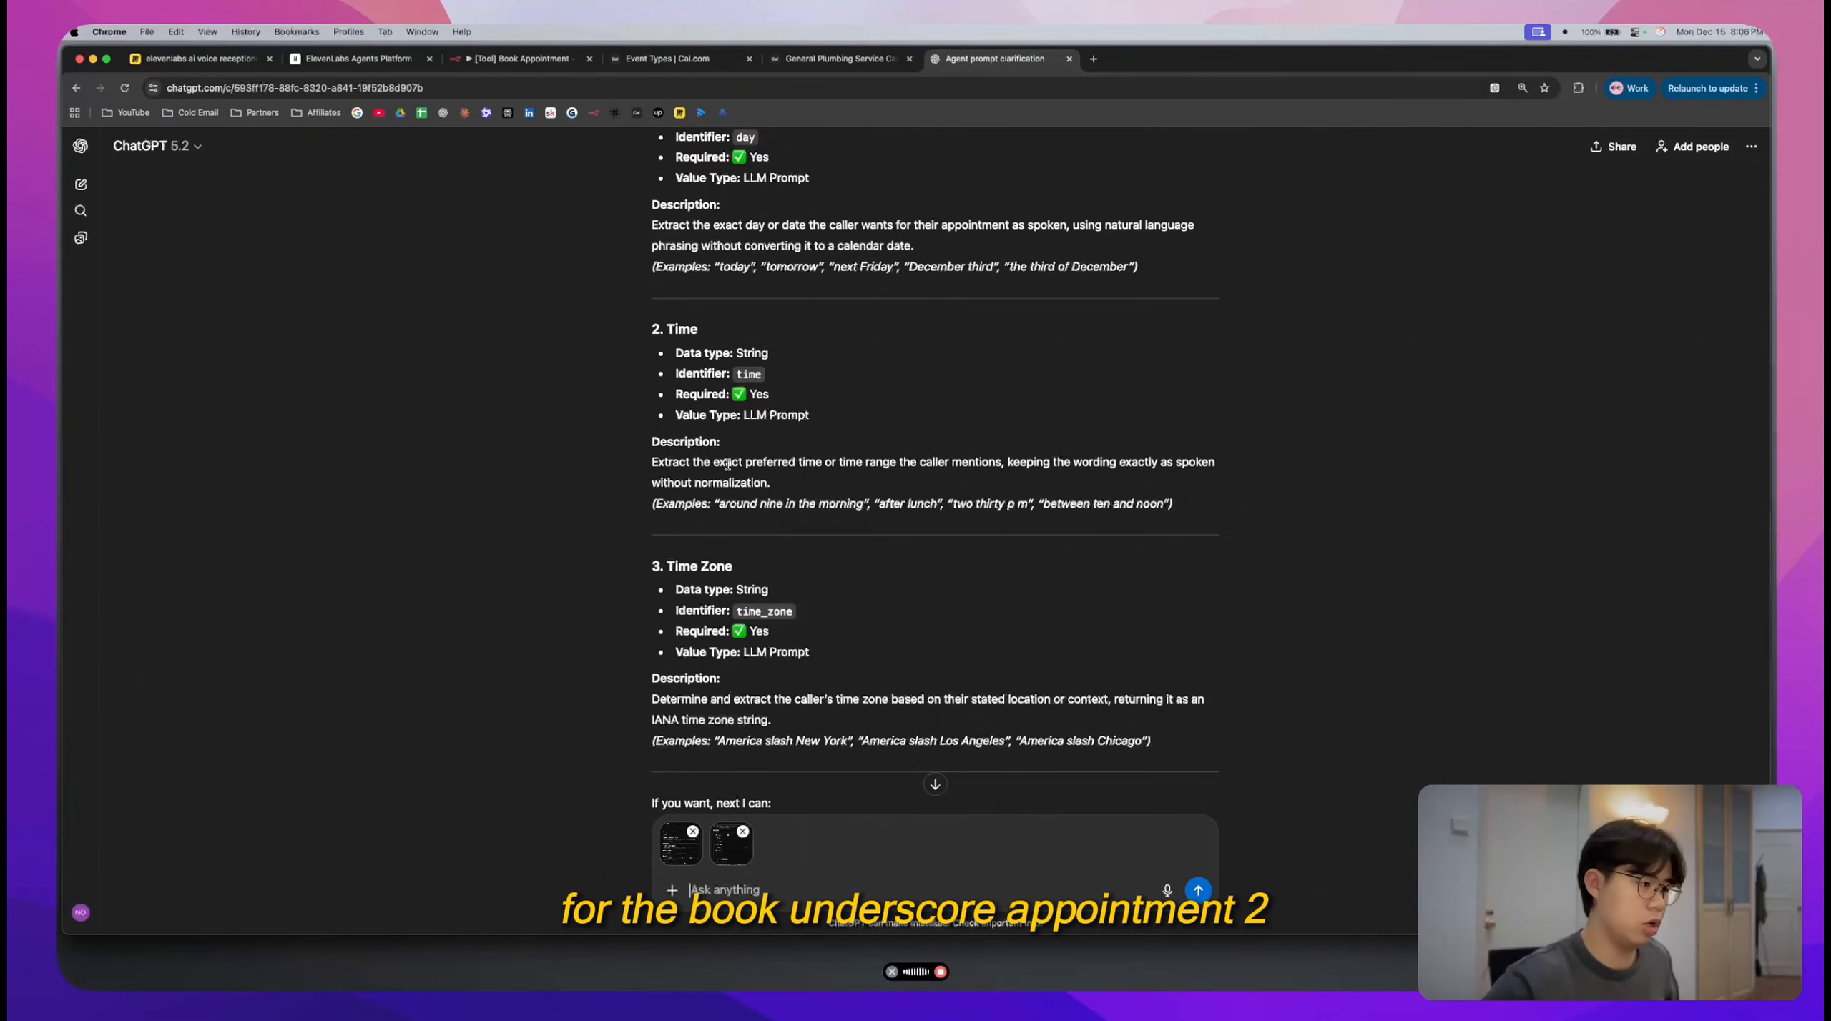
click(378, 65)
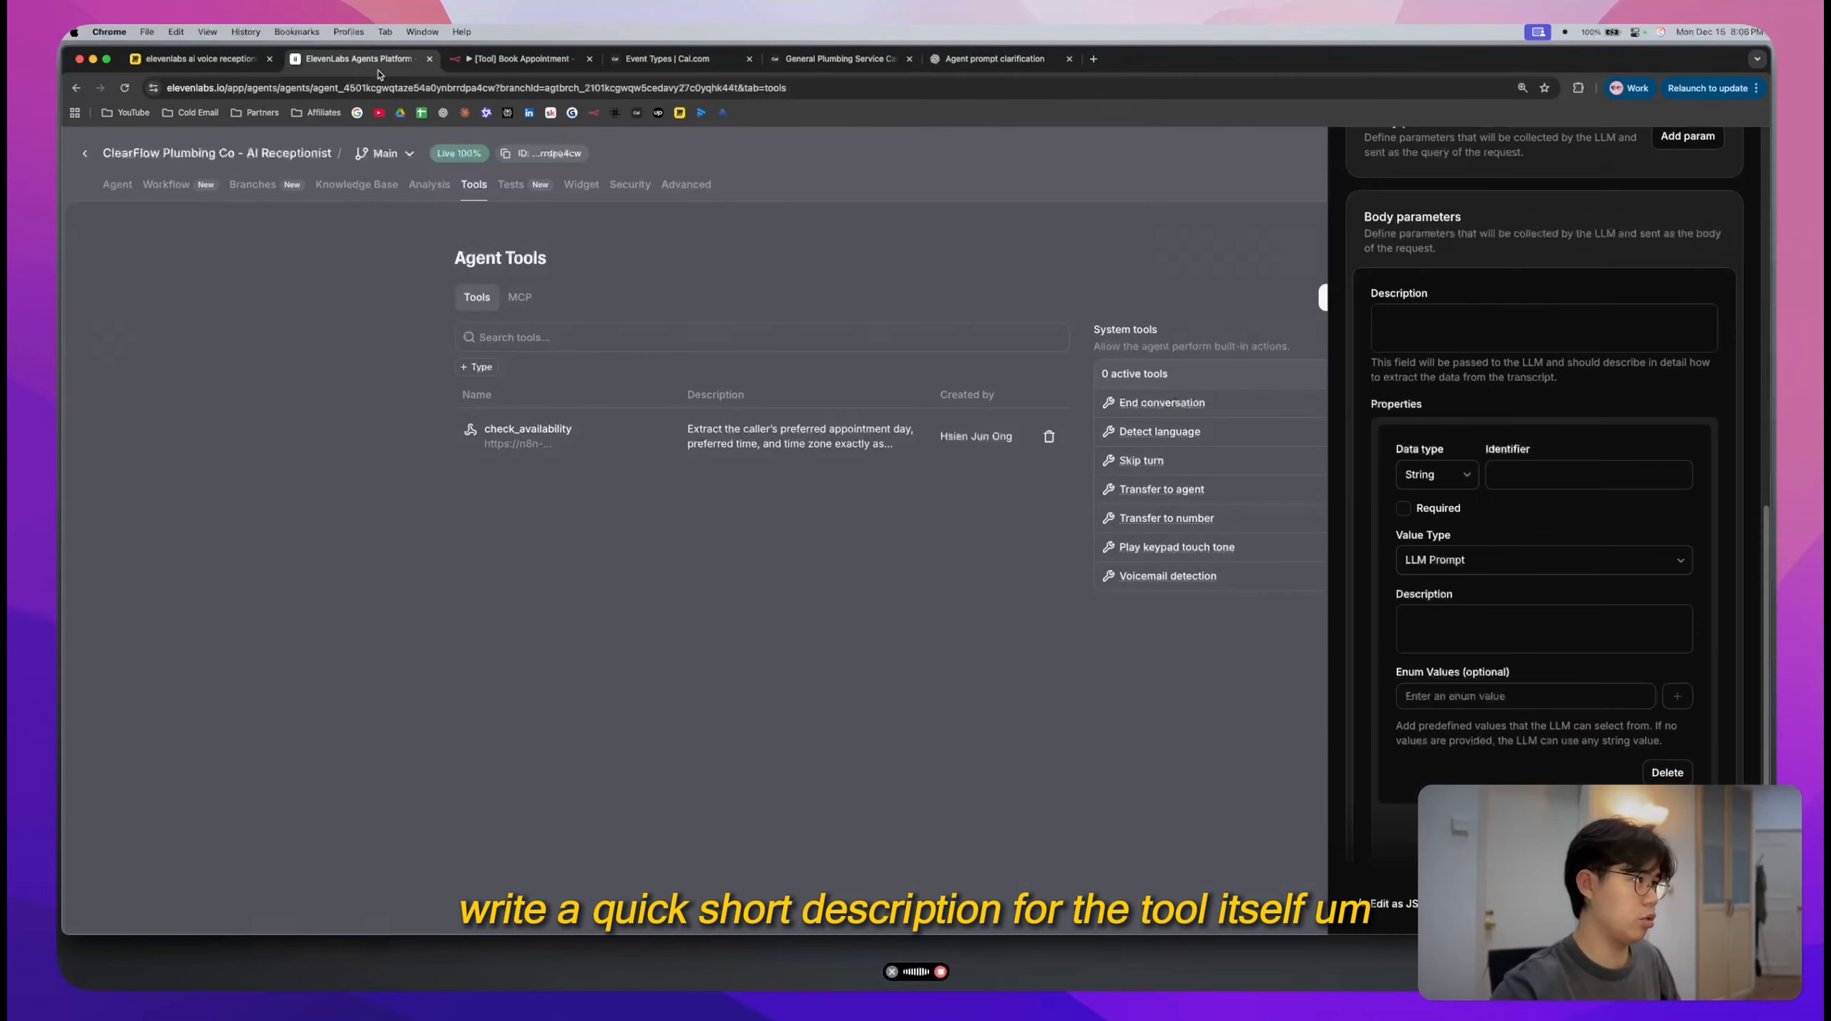
scroll(1442, 350, up, 10)
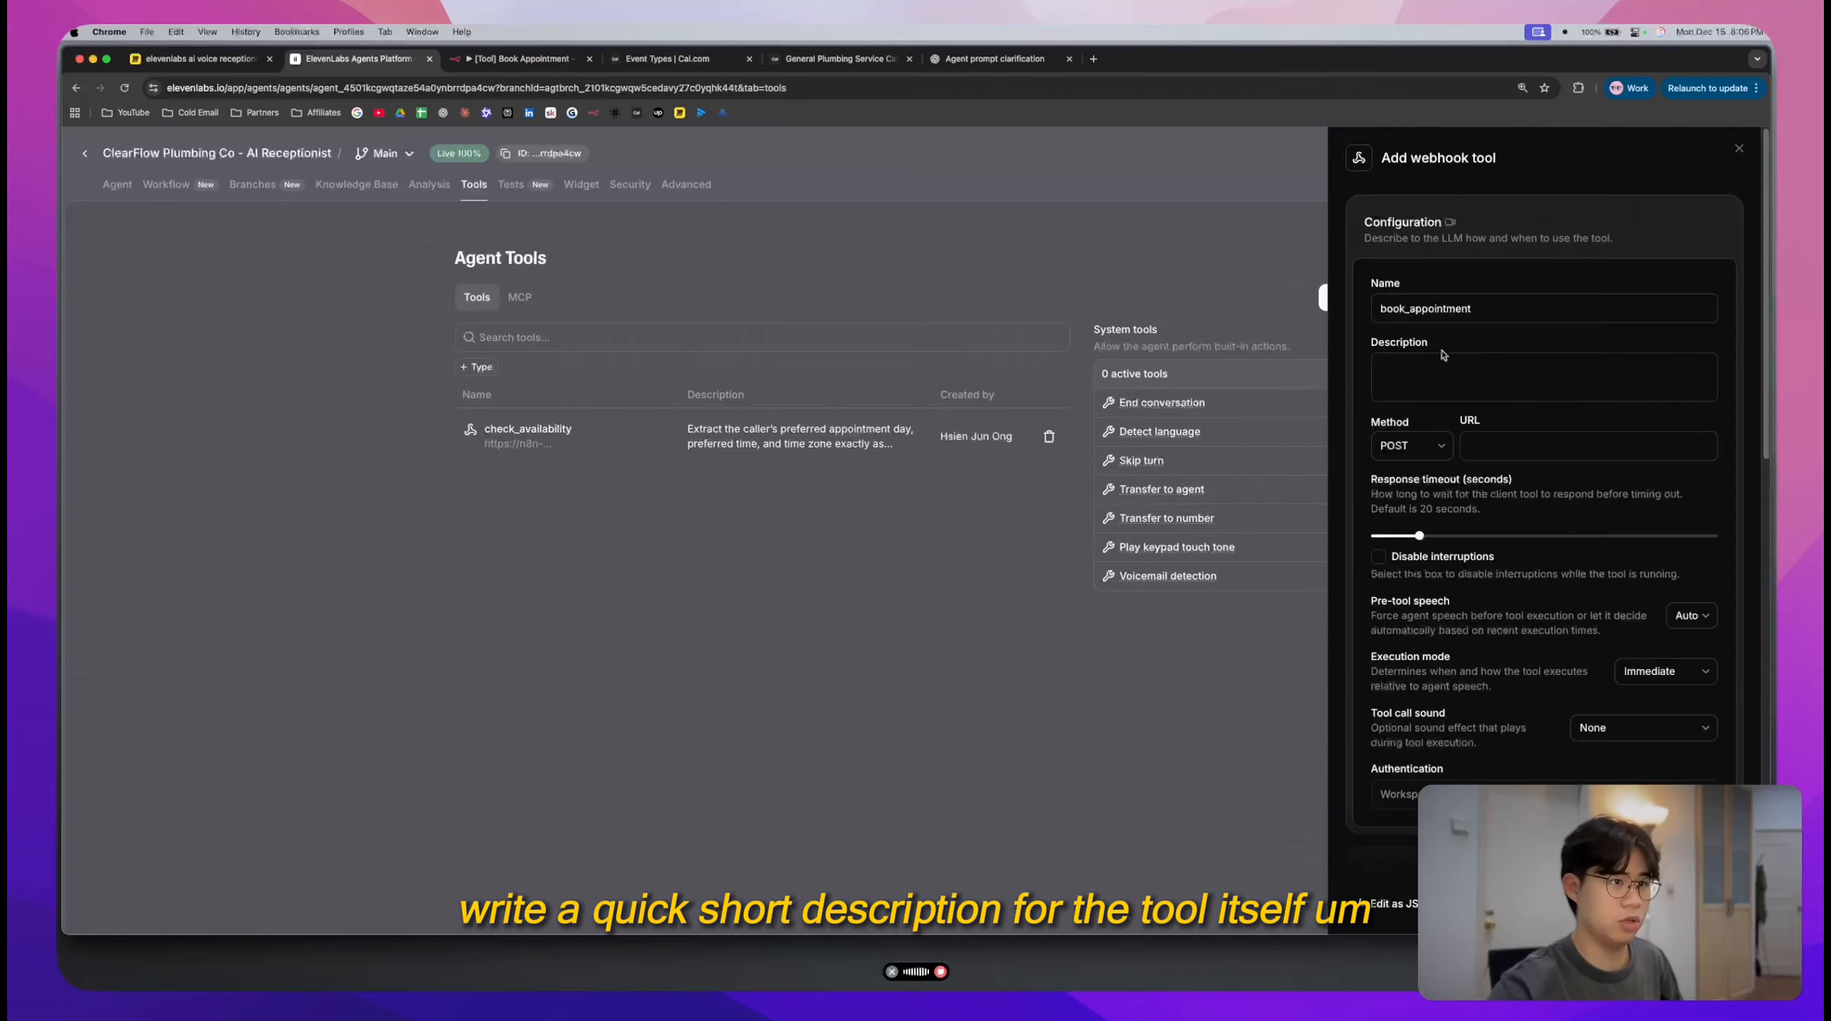
scroll(1442, 356, down, 10)
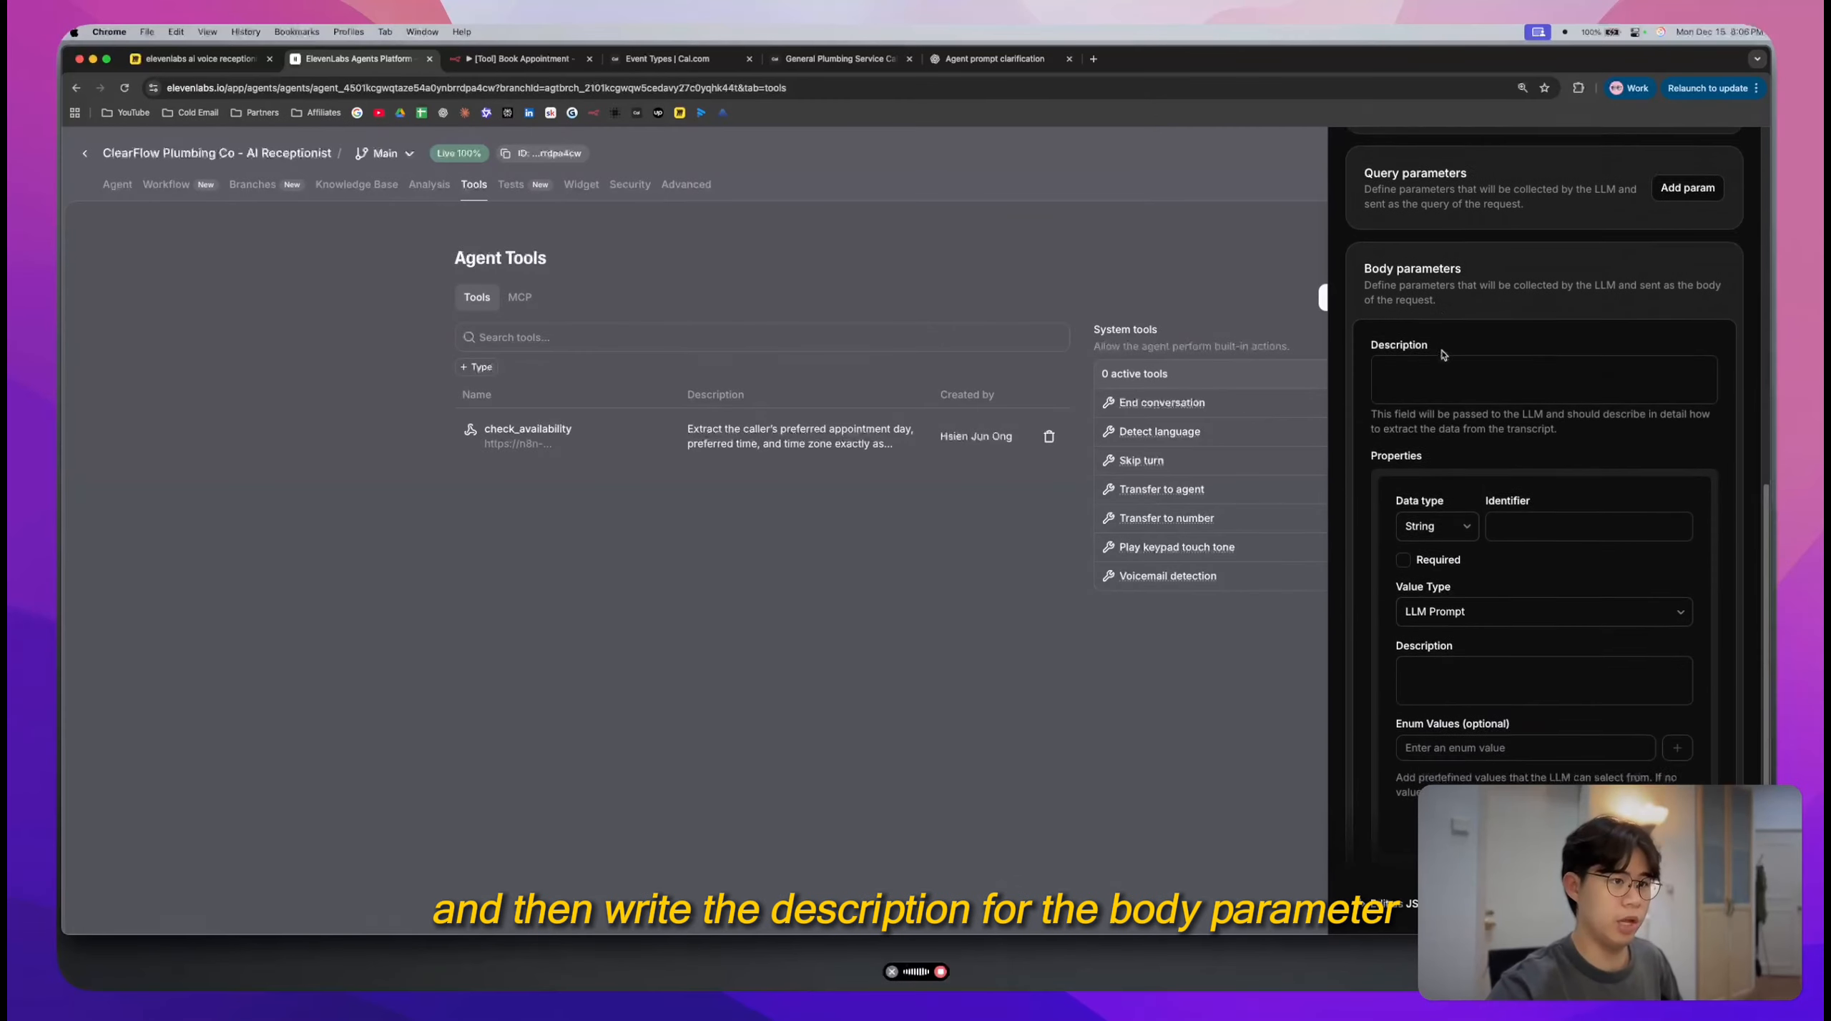
scroll(1442, 350, down, 2)
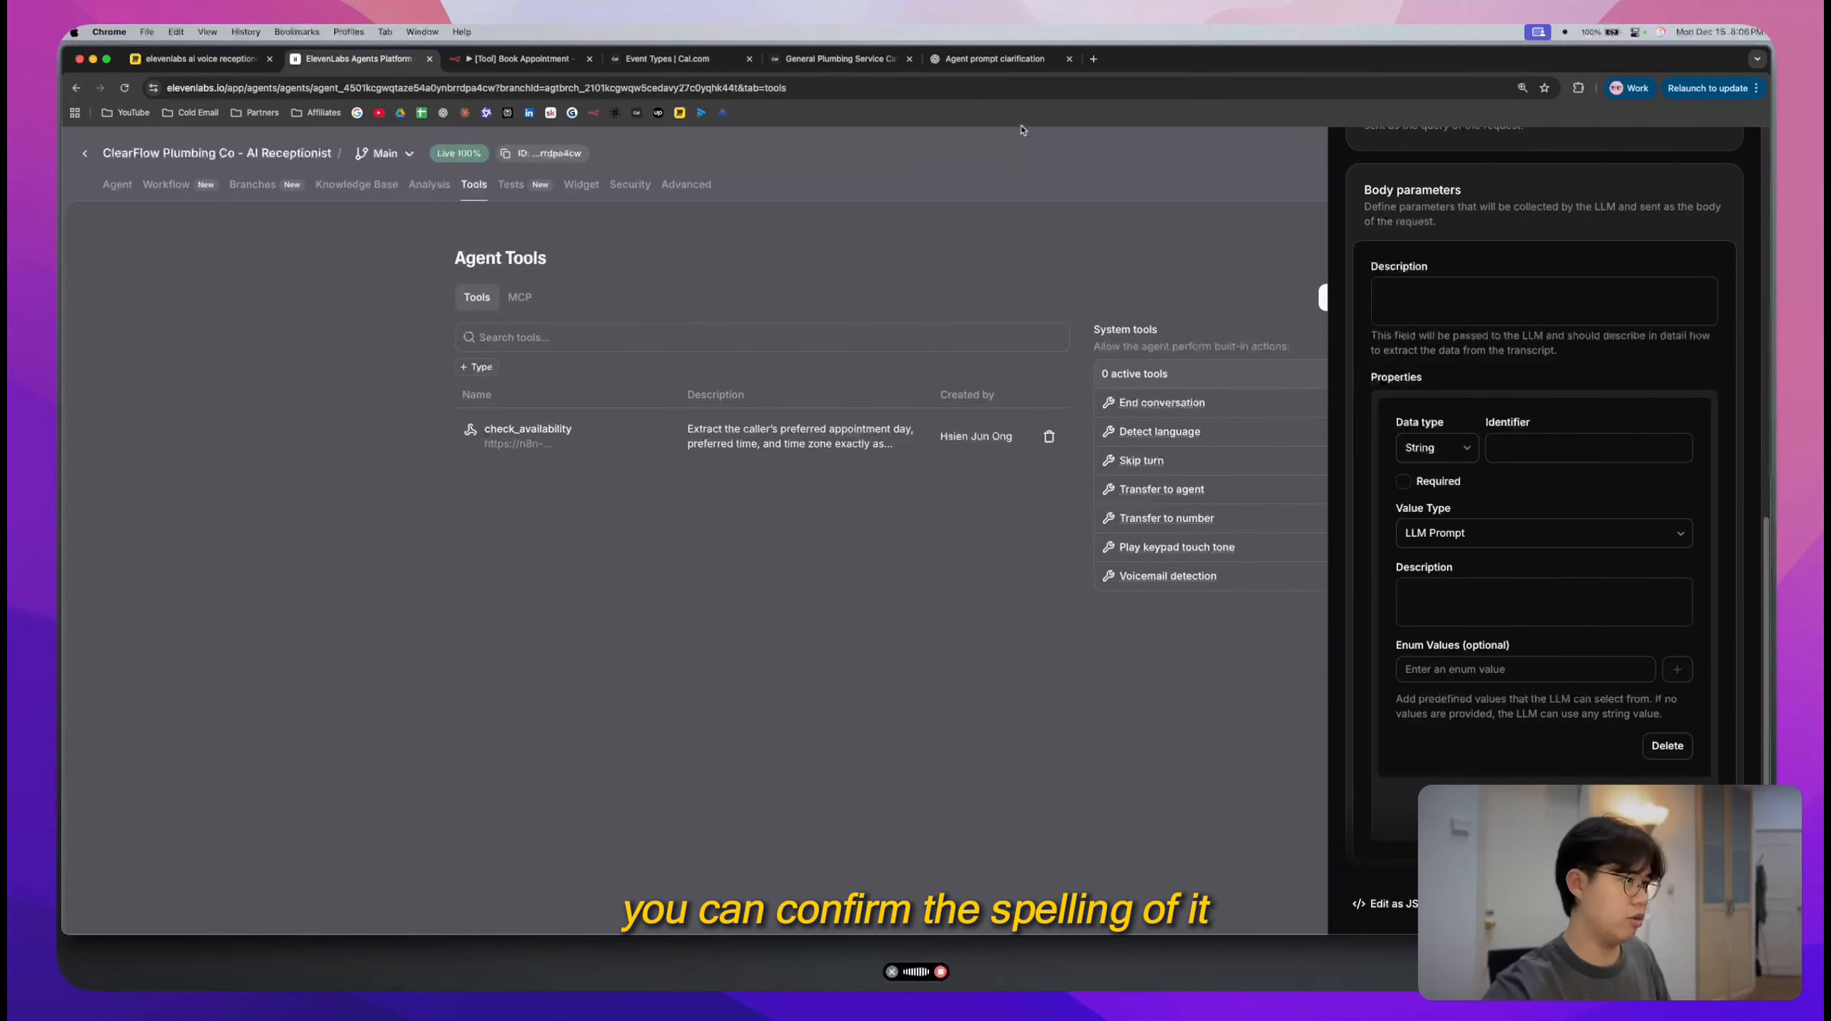
click(996, 59)
scroll(861, 377, down, 15)
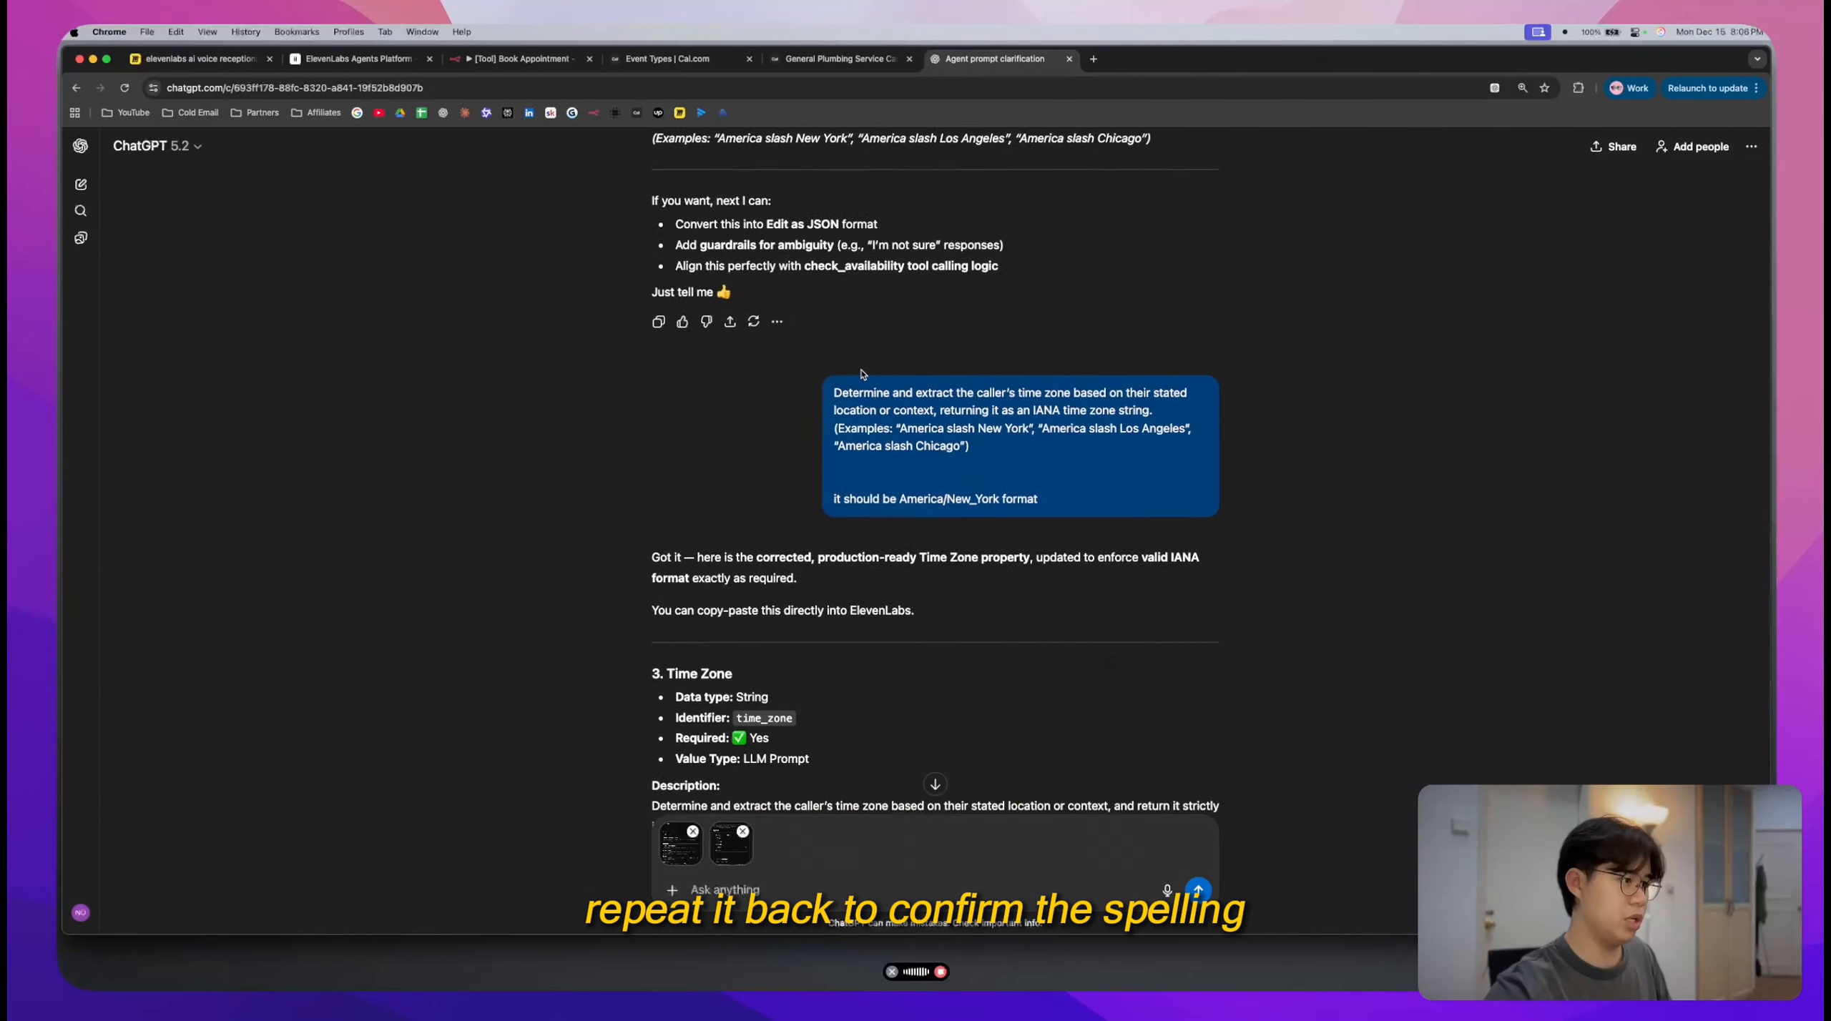
click(358, 59)
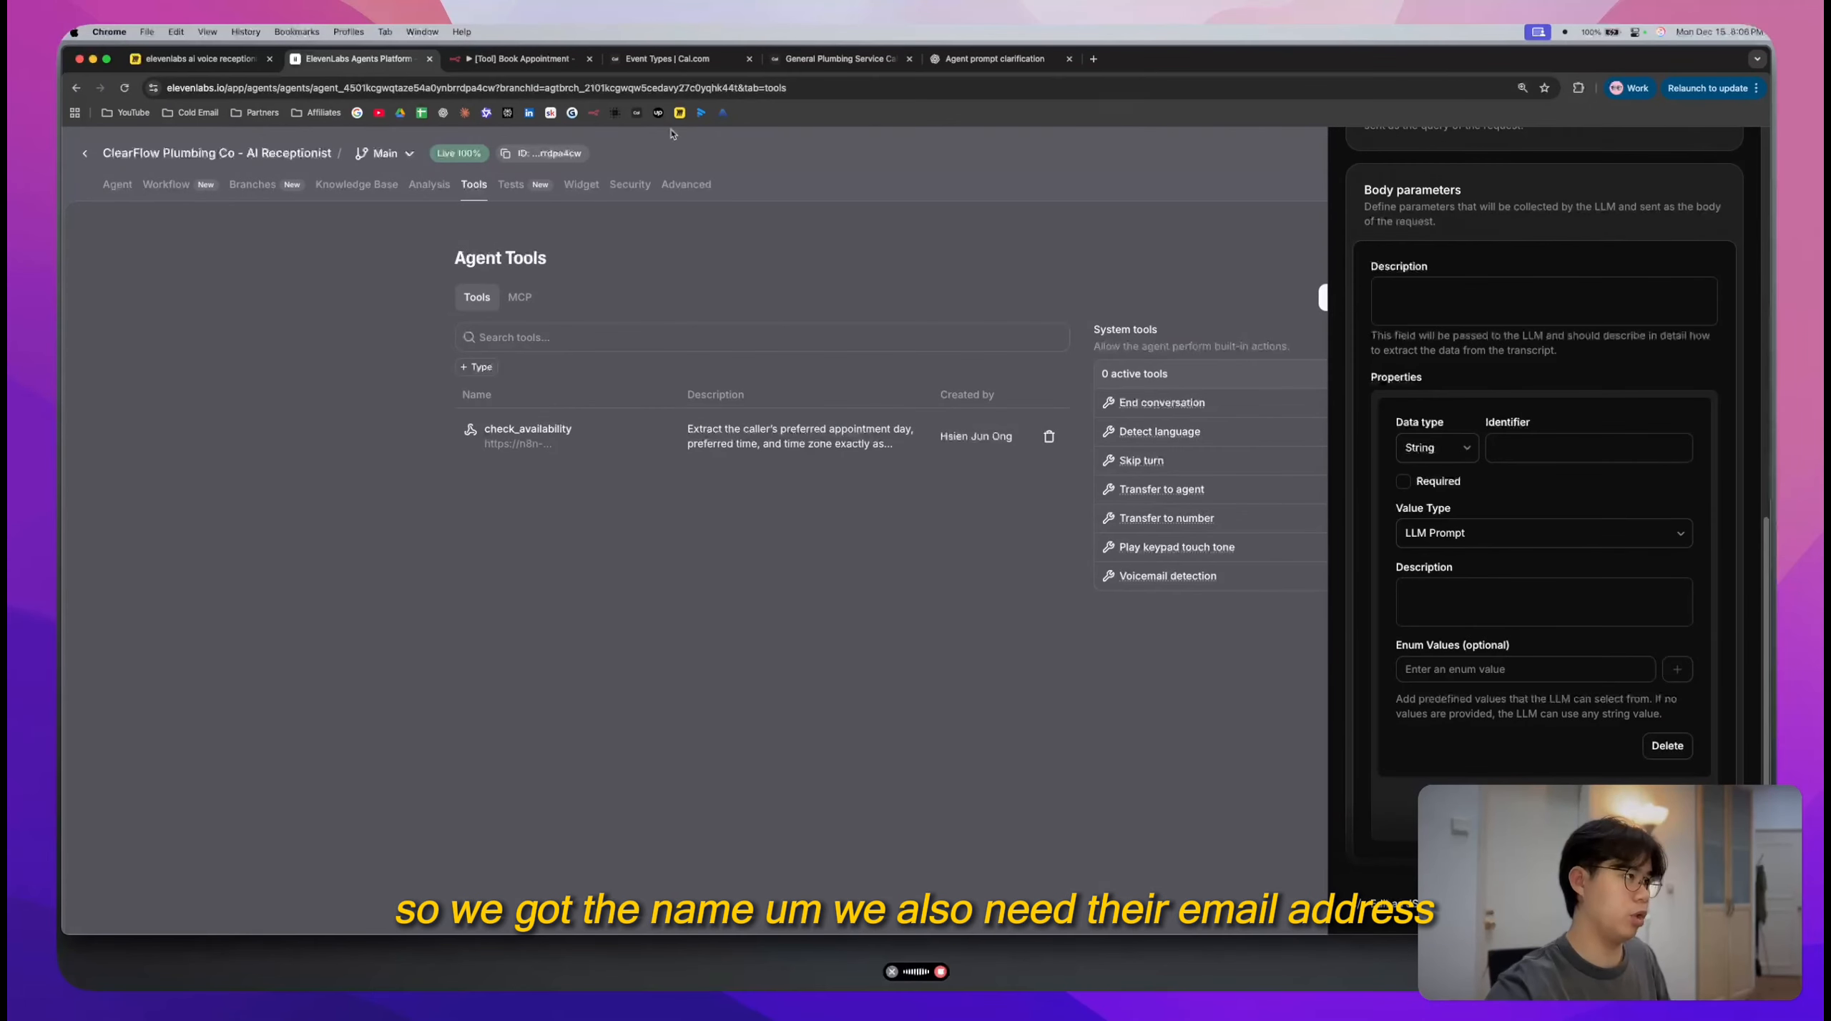
- Switch to n8n and examine the fields set in the Assign Variables node of the Book Appointment workflow
click(550, 66)
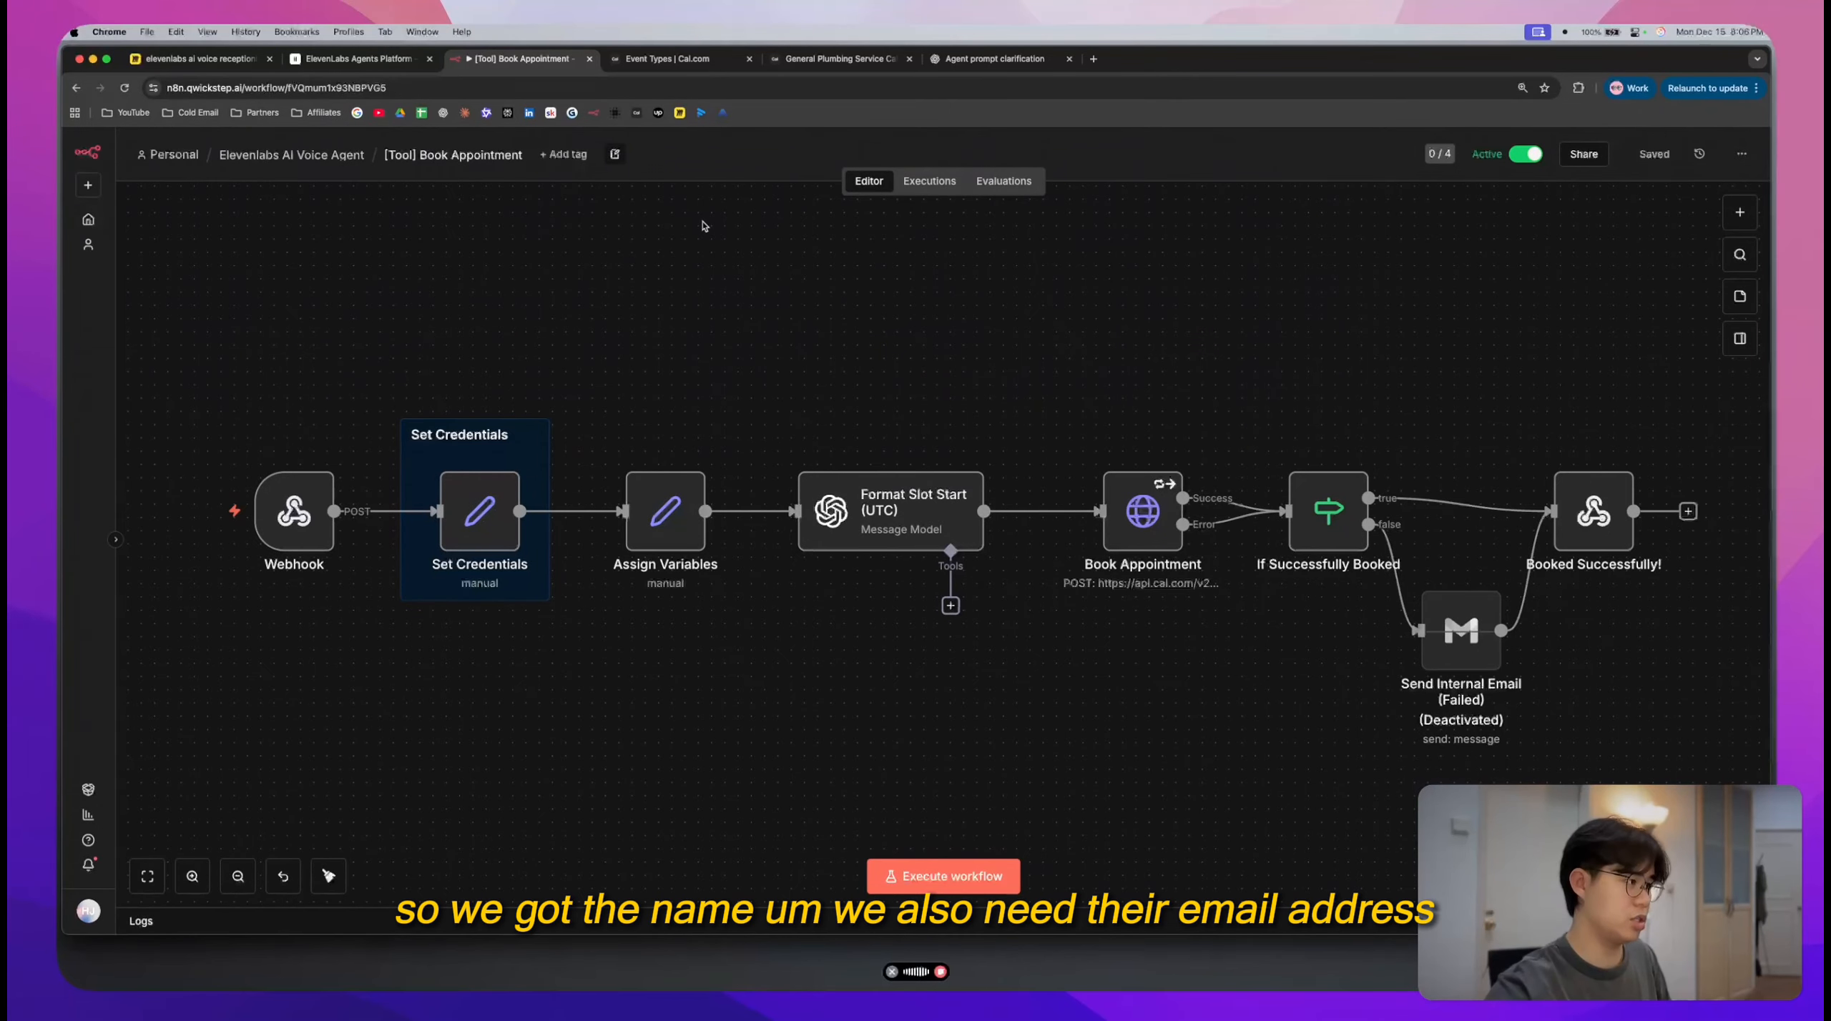
scroll(665, 343, down, 1)
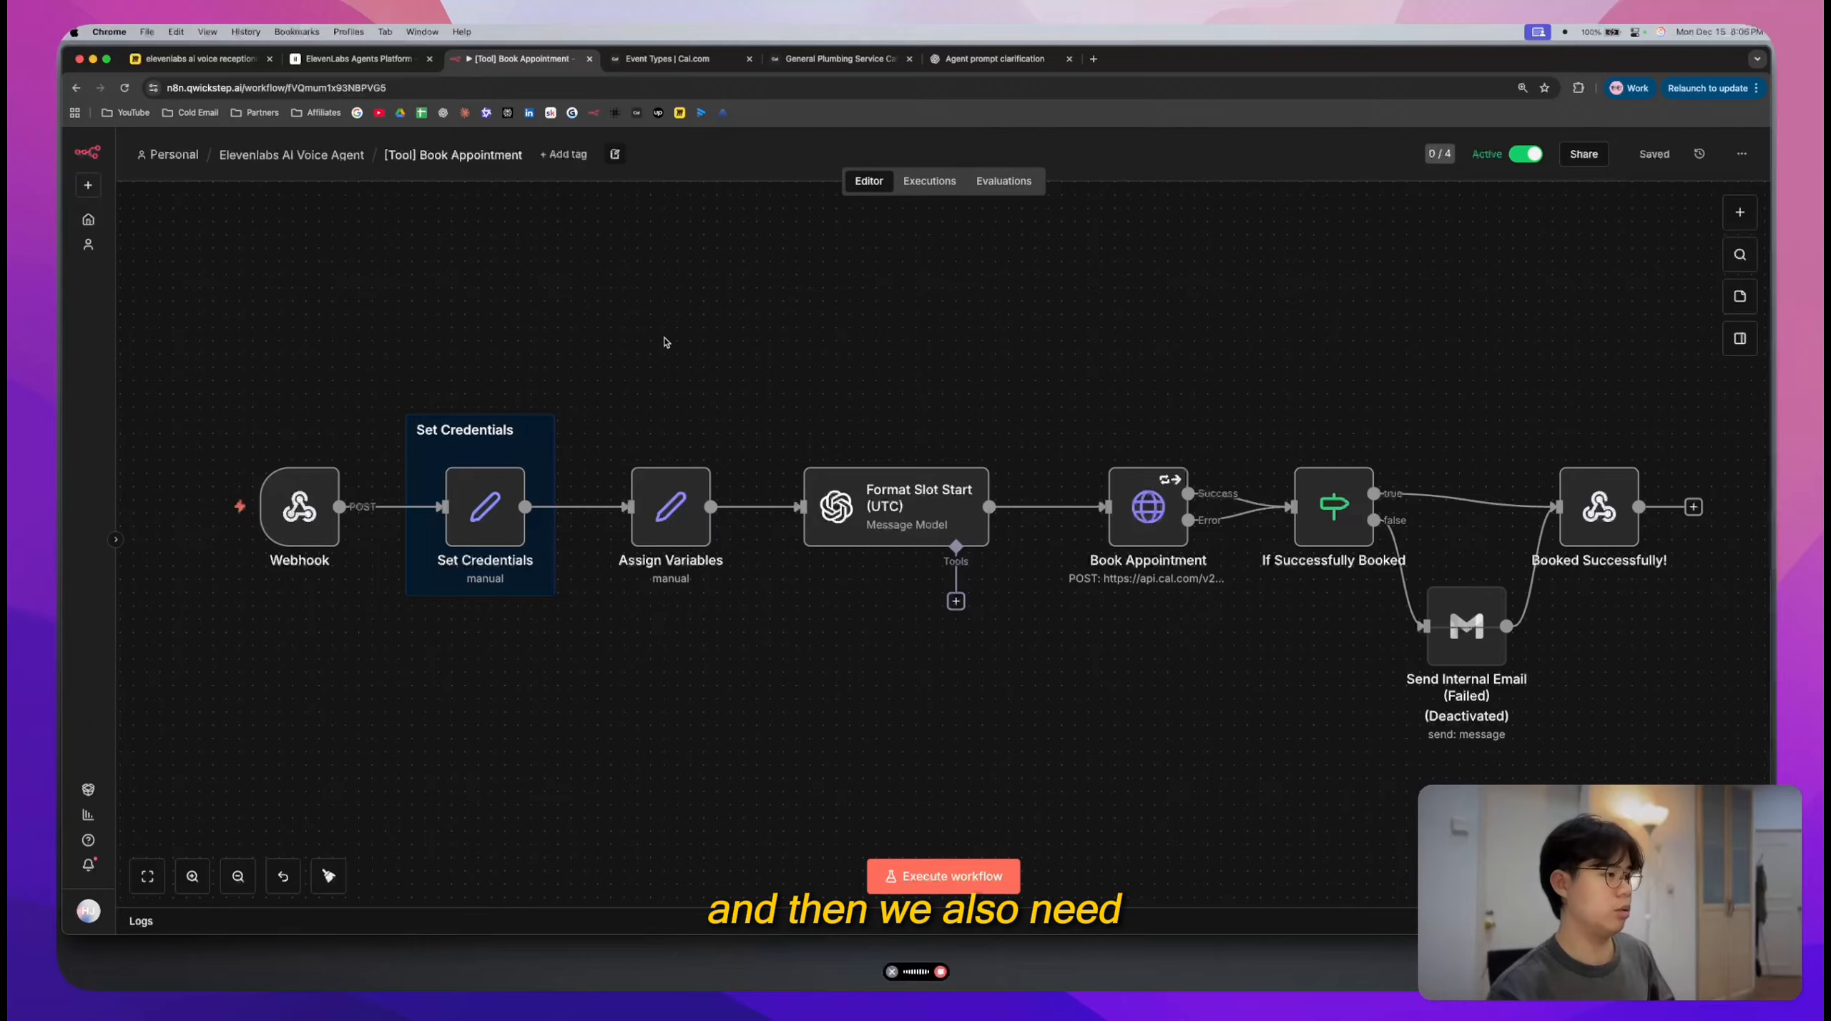
double_click(670, 506)
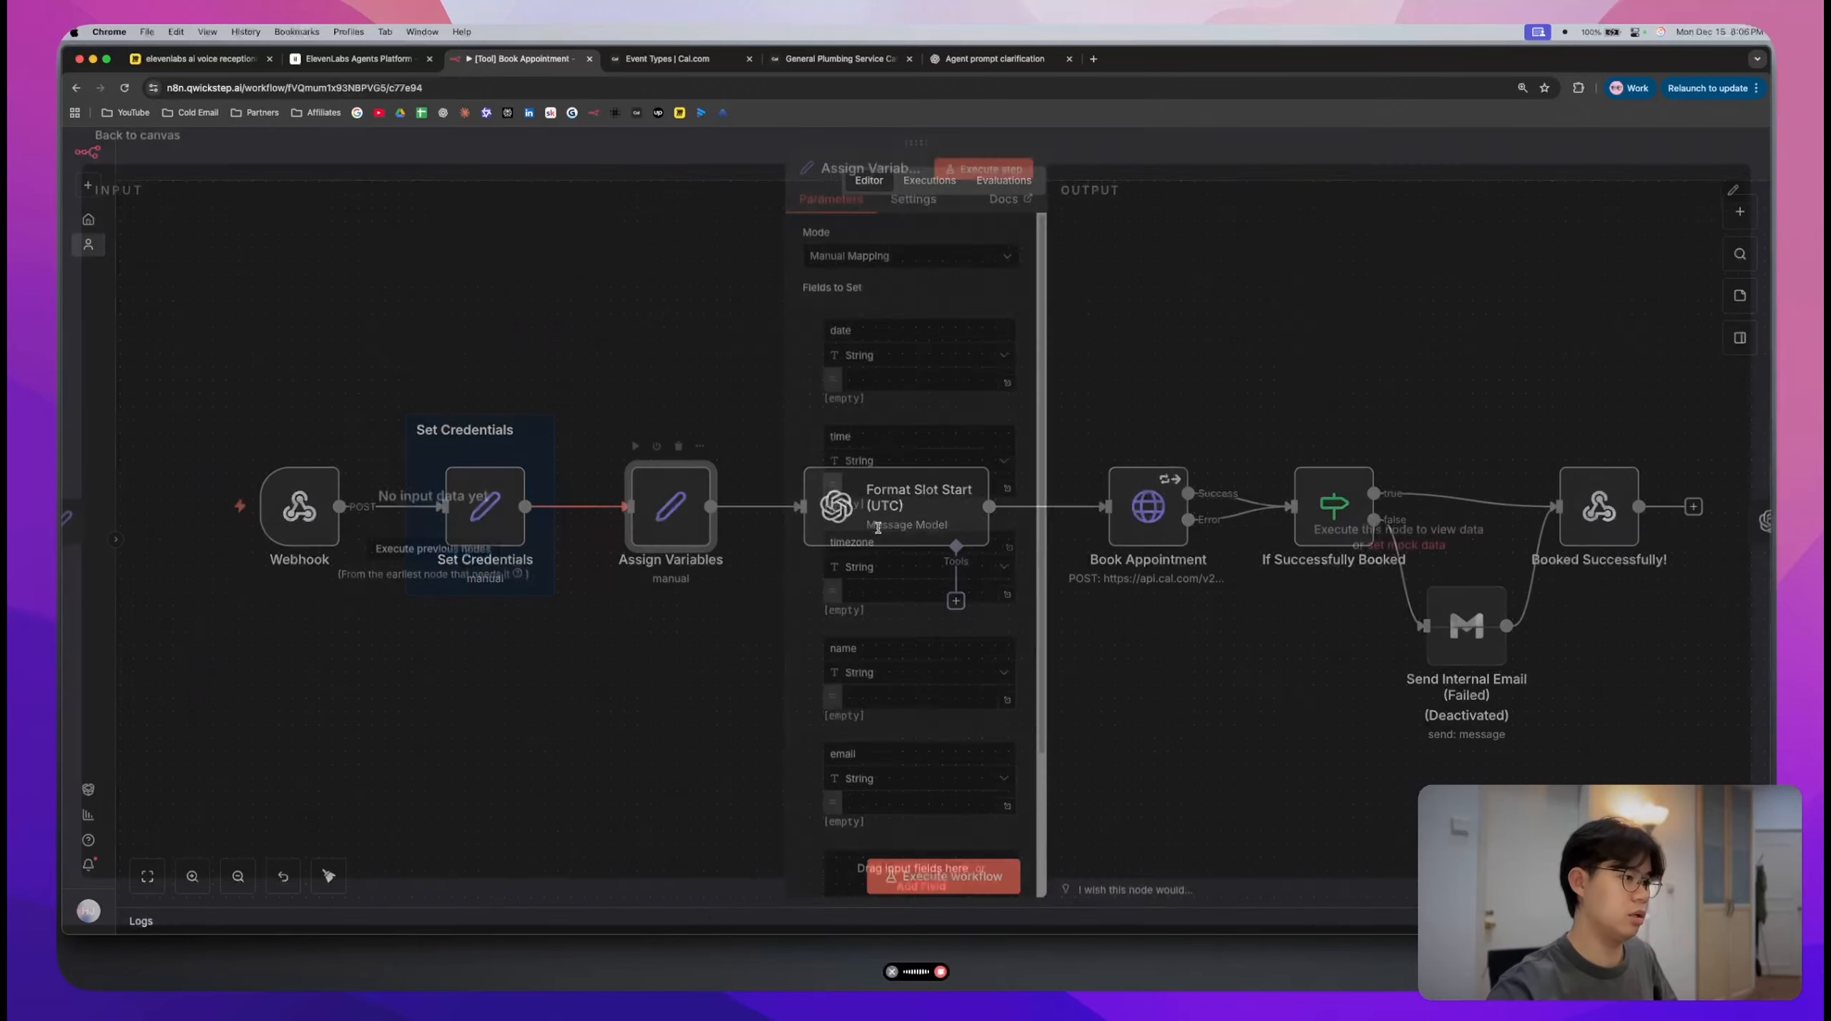
scroll(878, 528, down, 5)
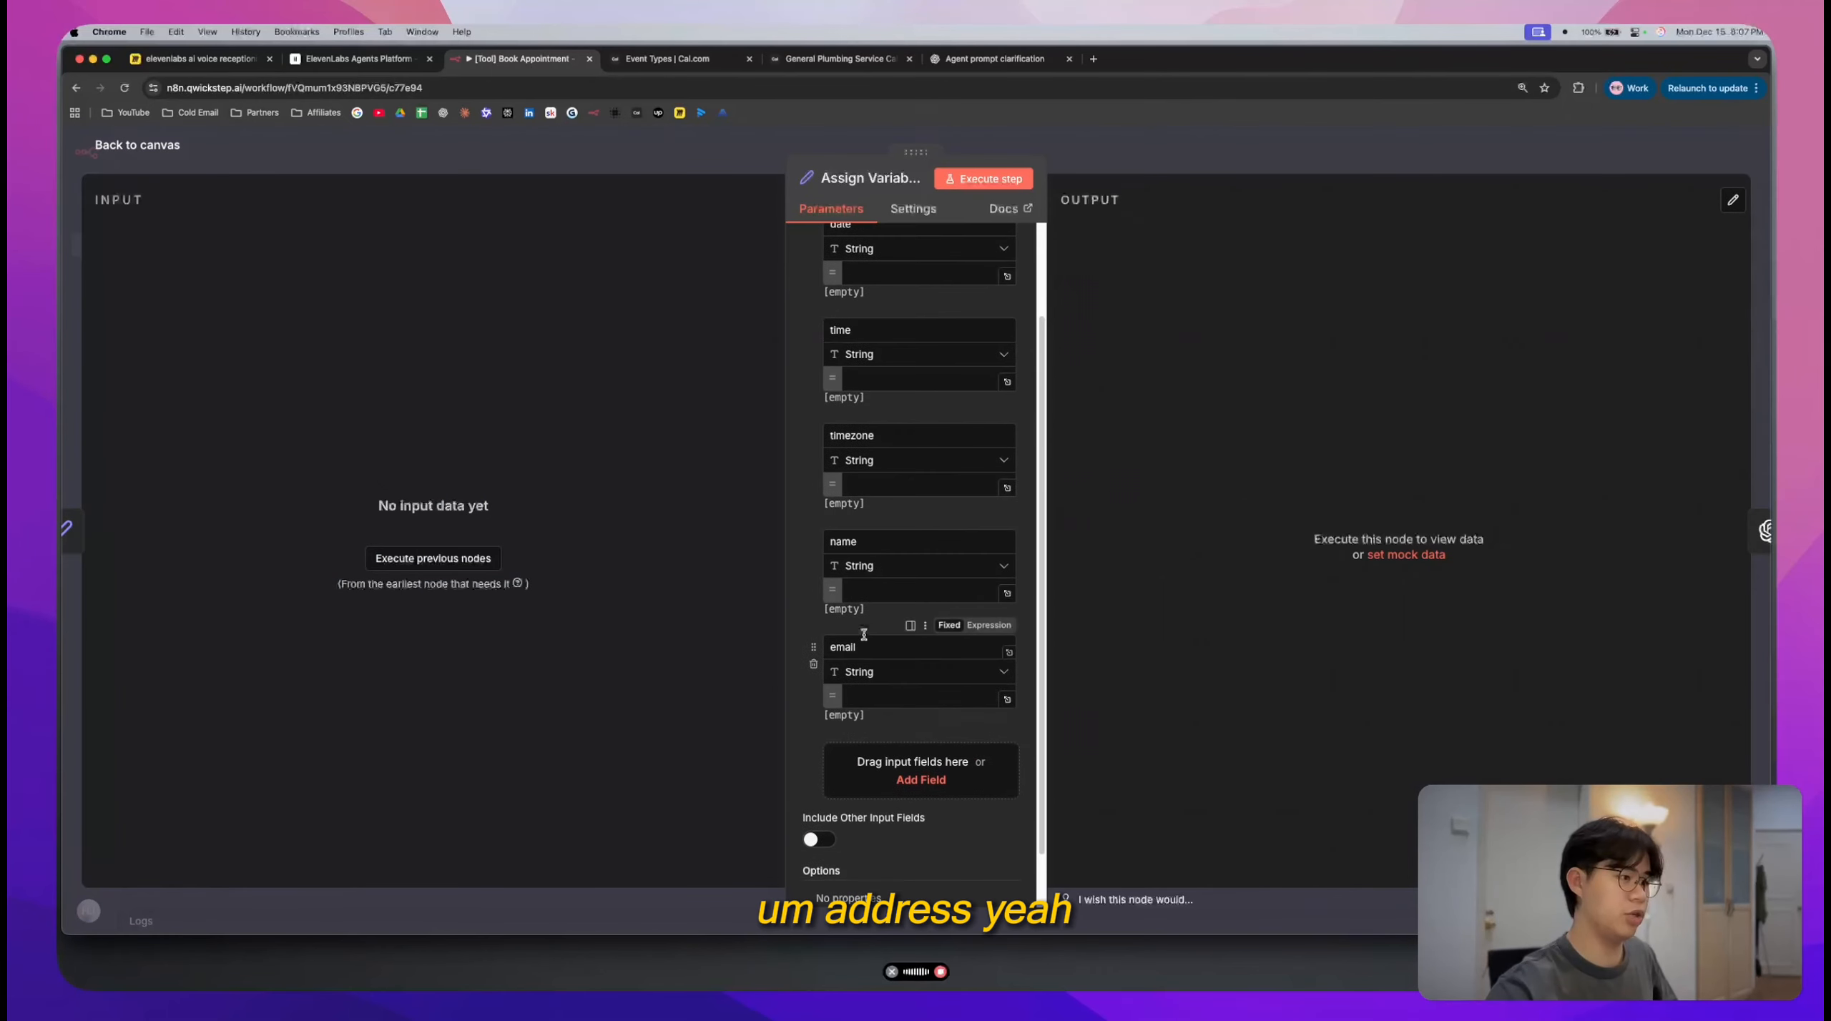
scroll(864, 634, up, 3)
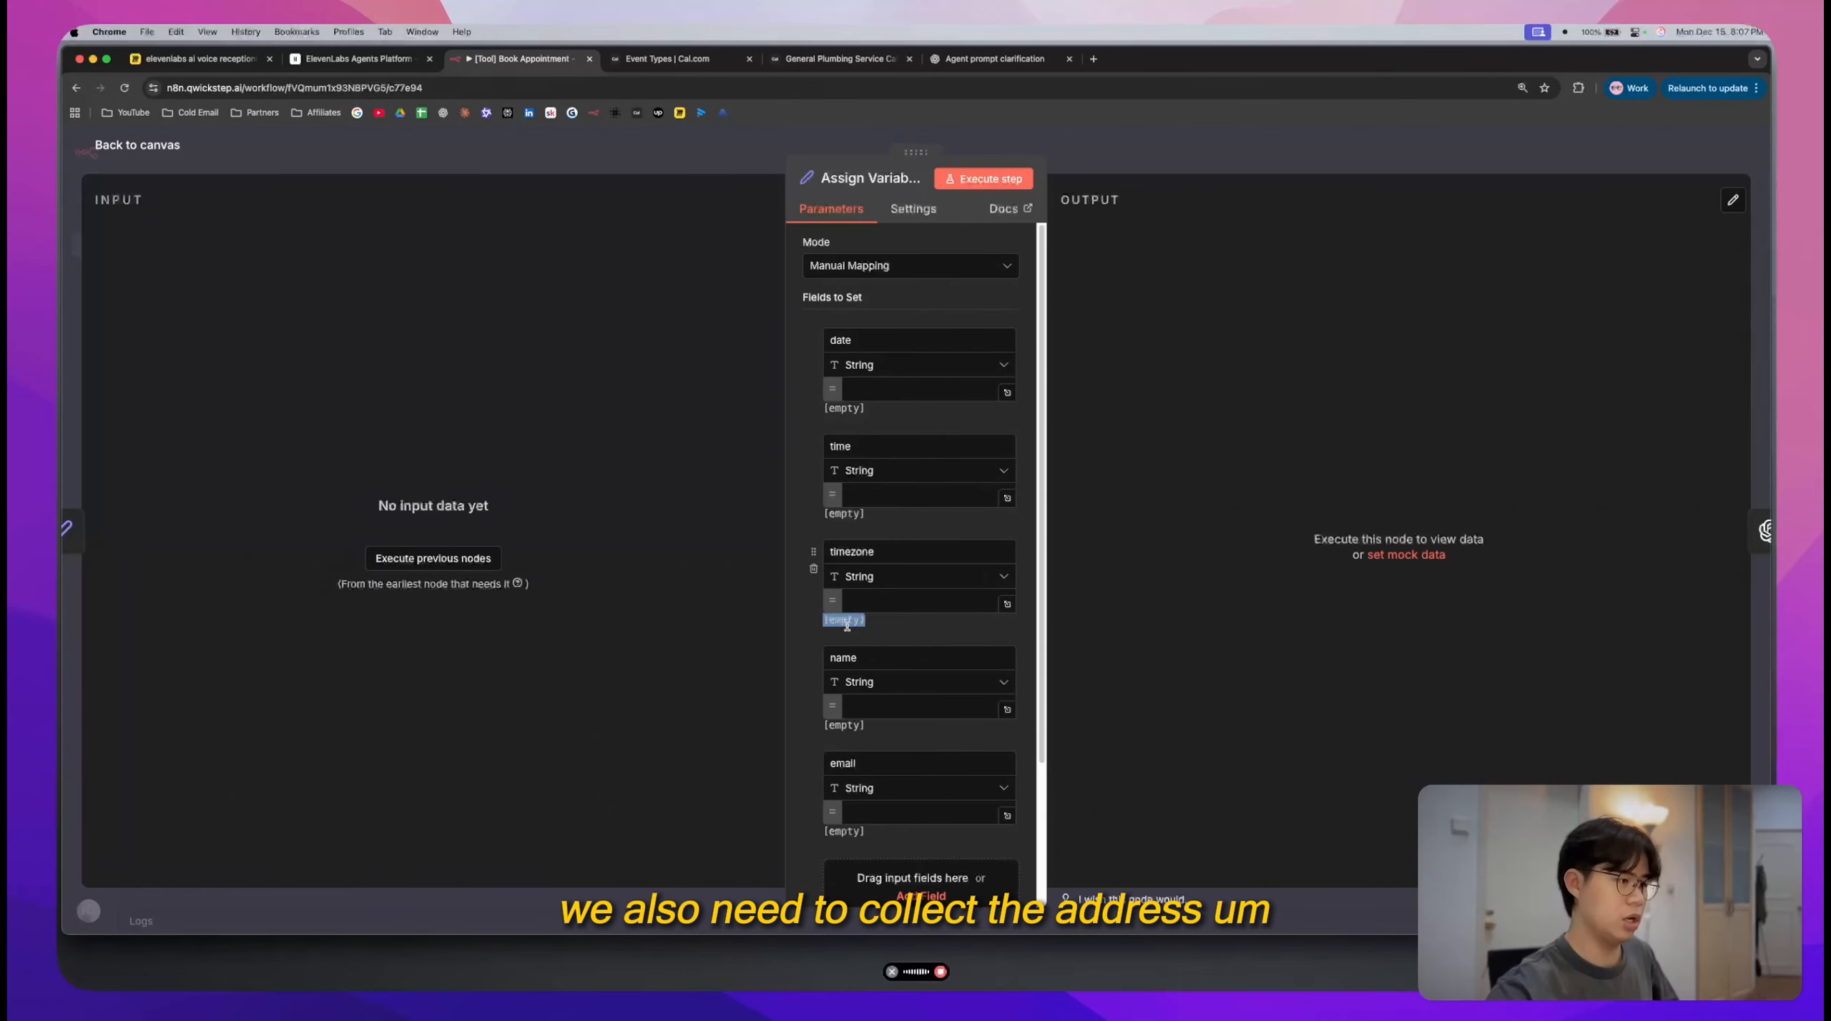
scroll(872, 628, down, 3)
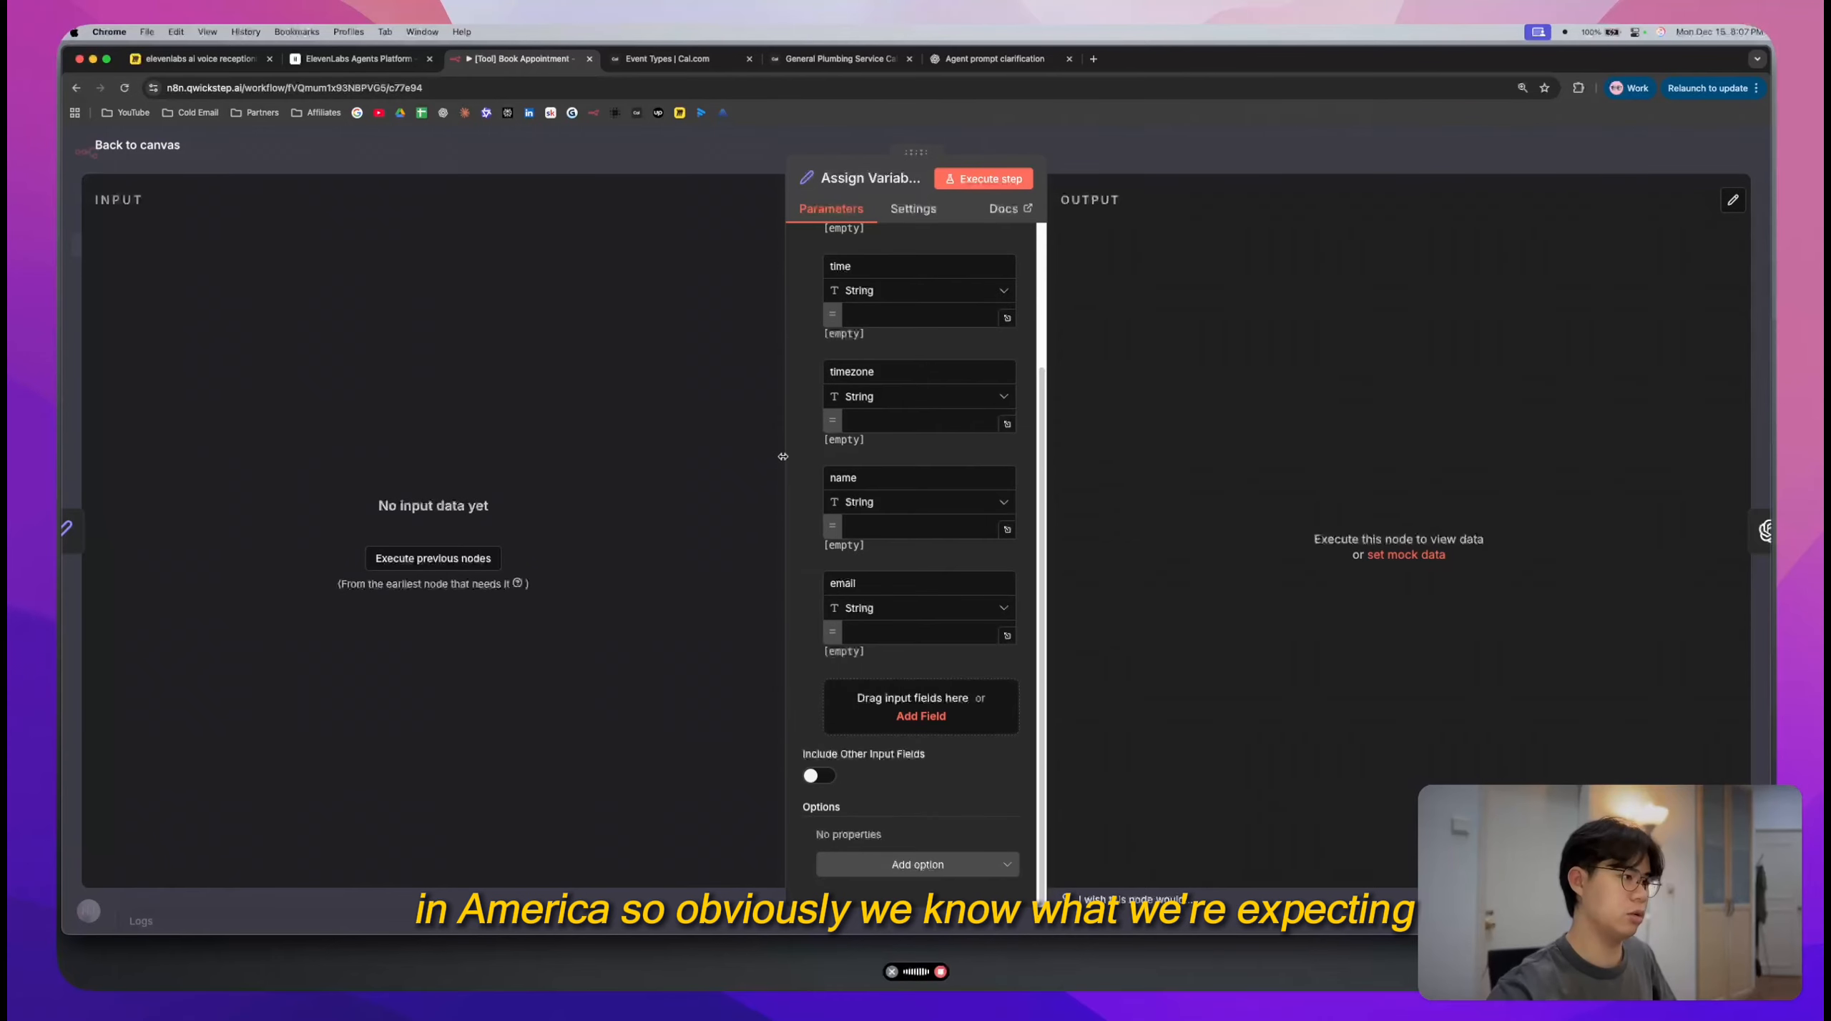
scroll(915, 515, up, 3)
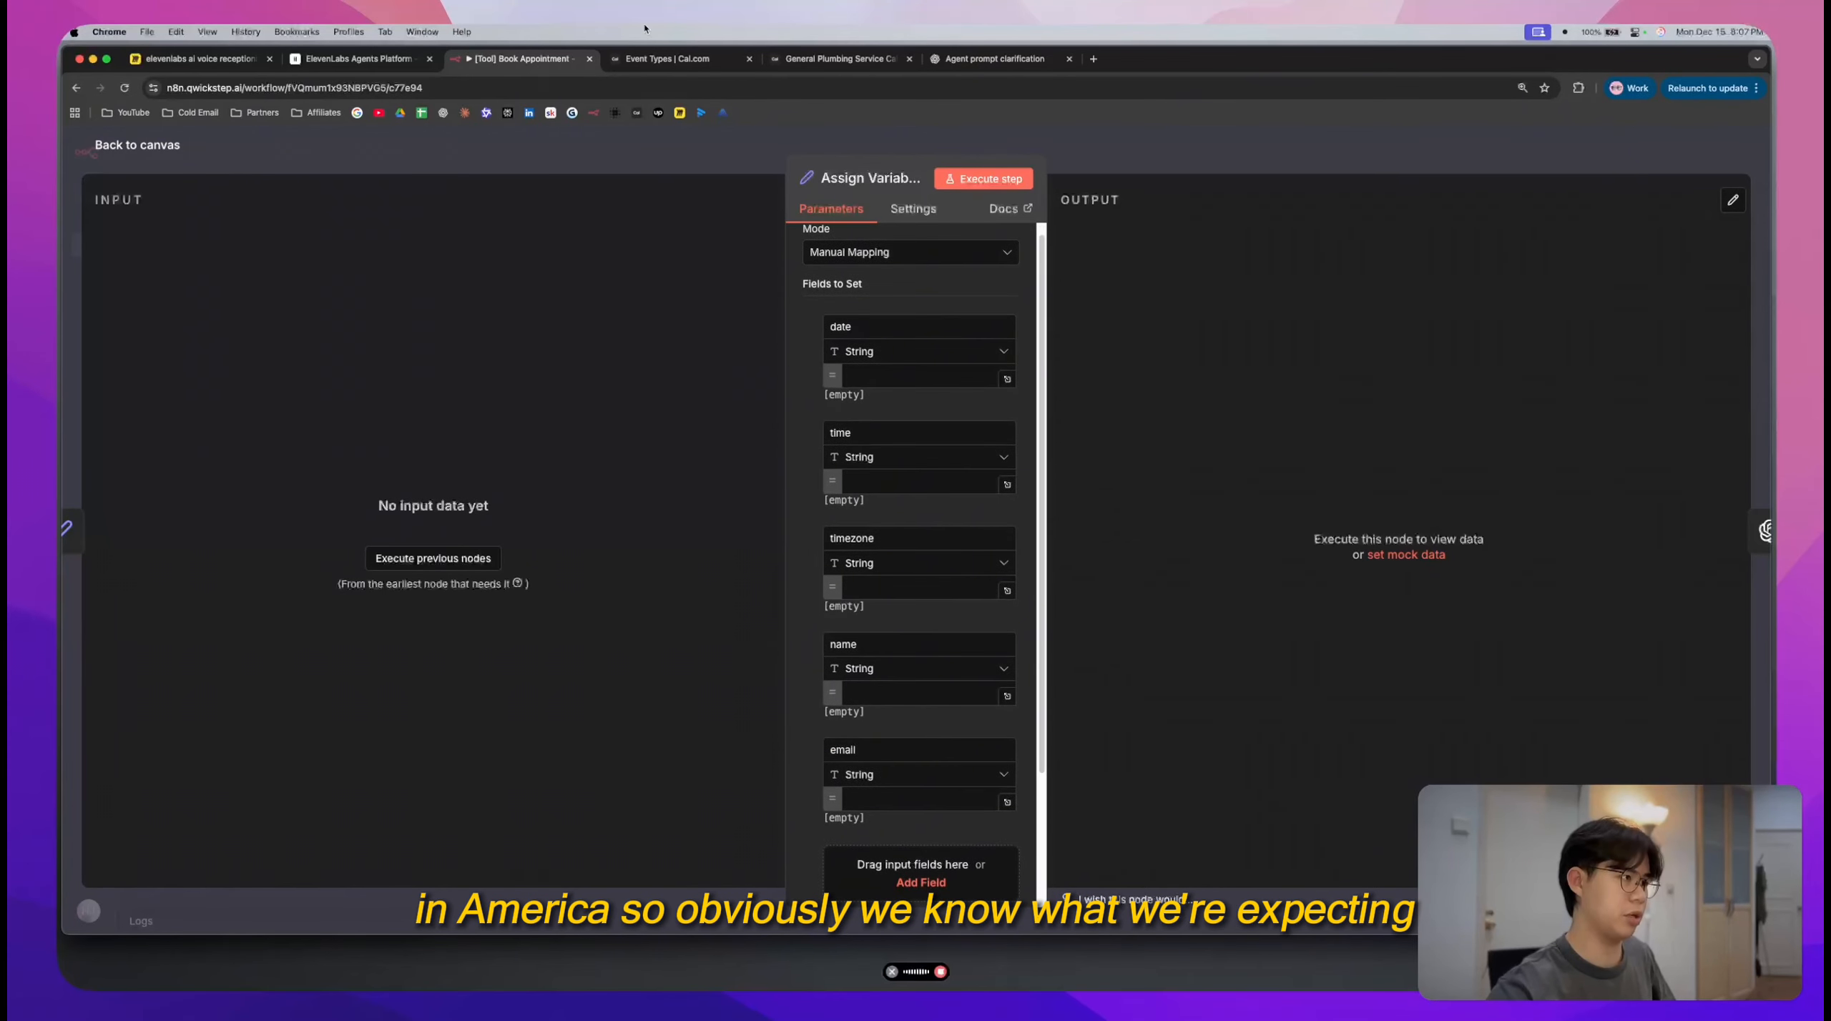
- Finish dictating the ChatGPT request to collect and repeat back the email and address, with a US address example, and send it
click(357, 58)
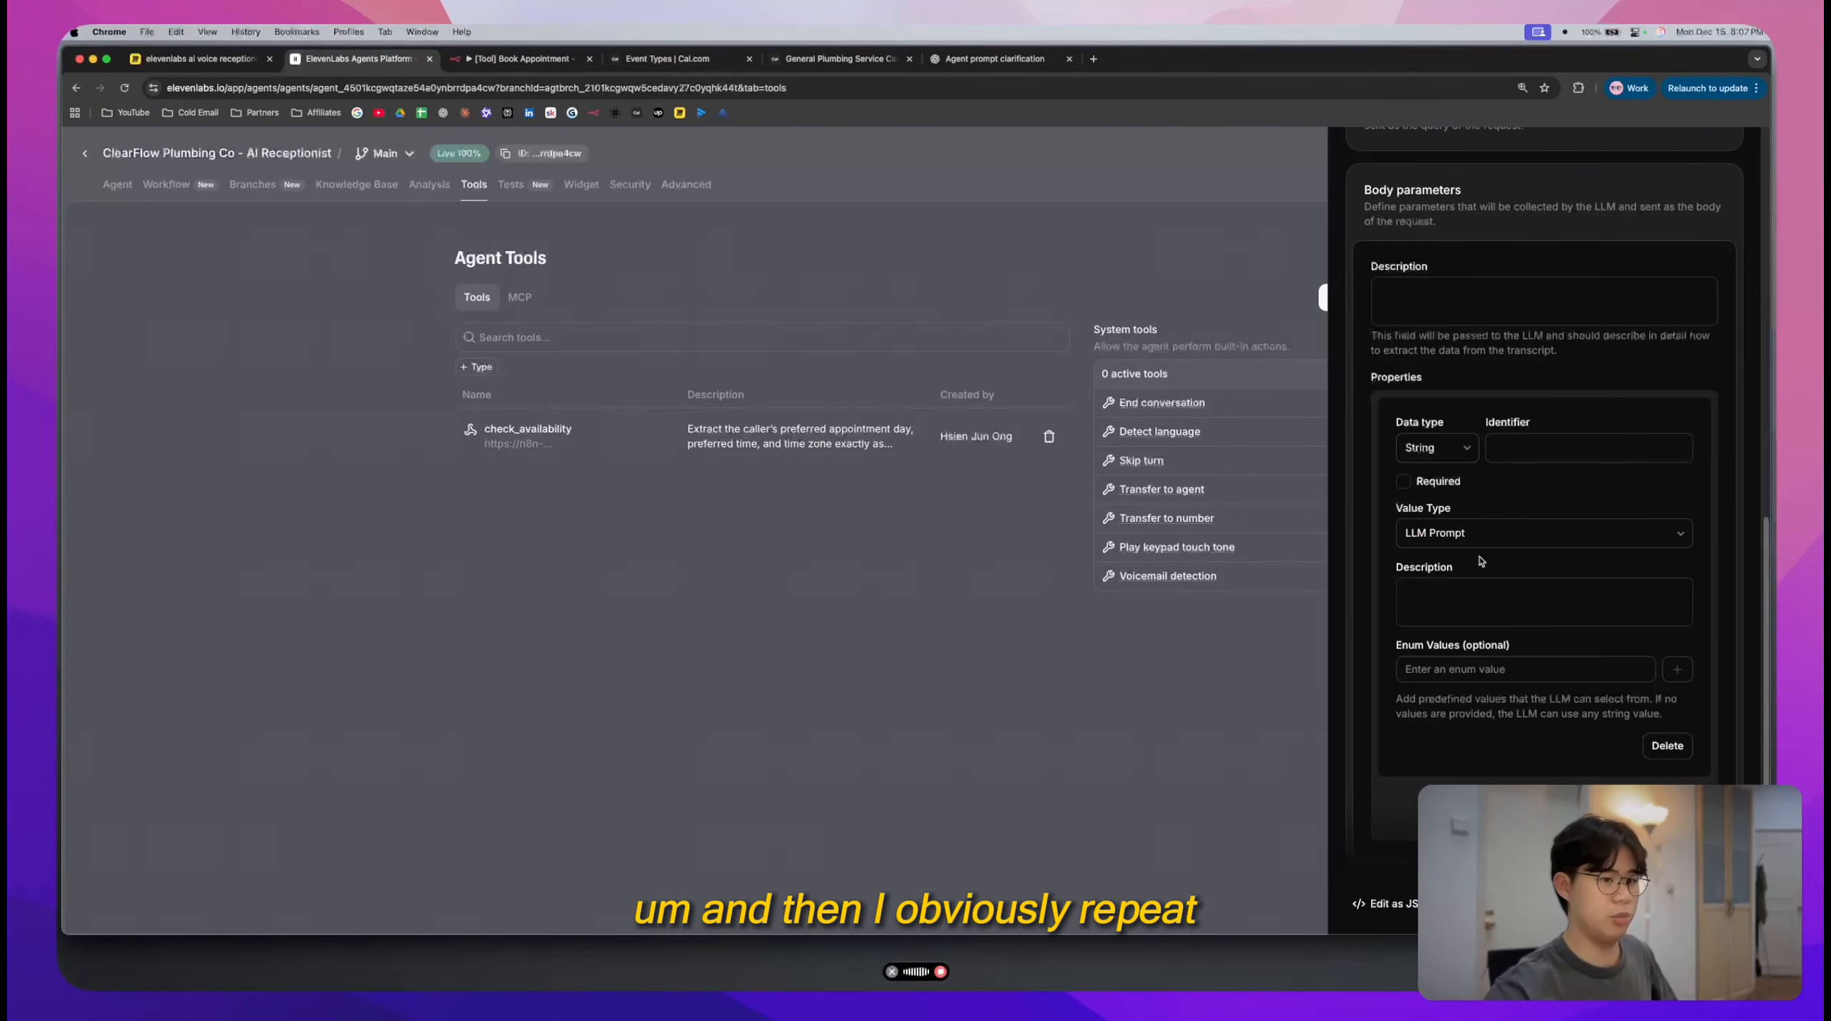
scroll(1479, 561, down, 2)
click(995, 59)
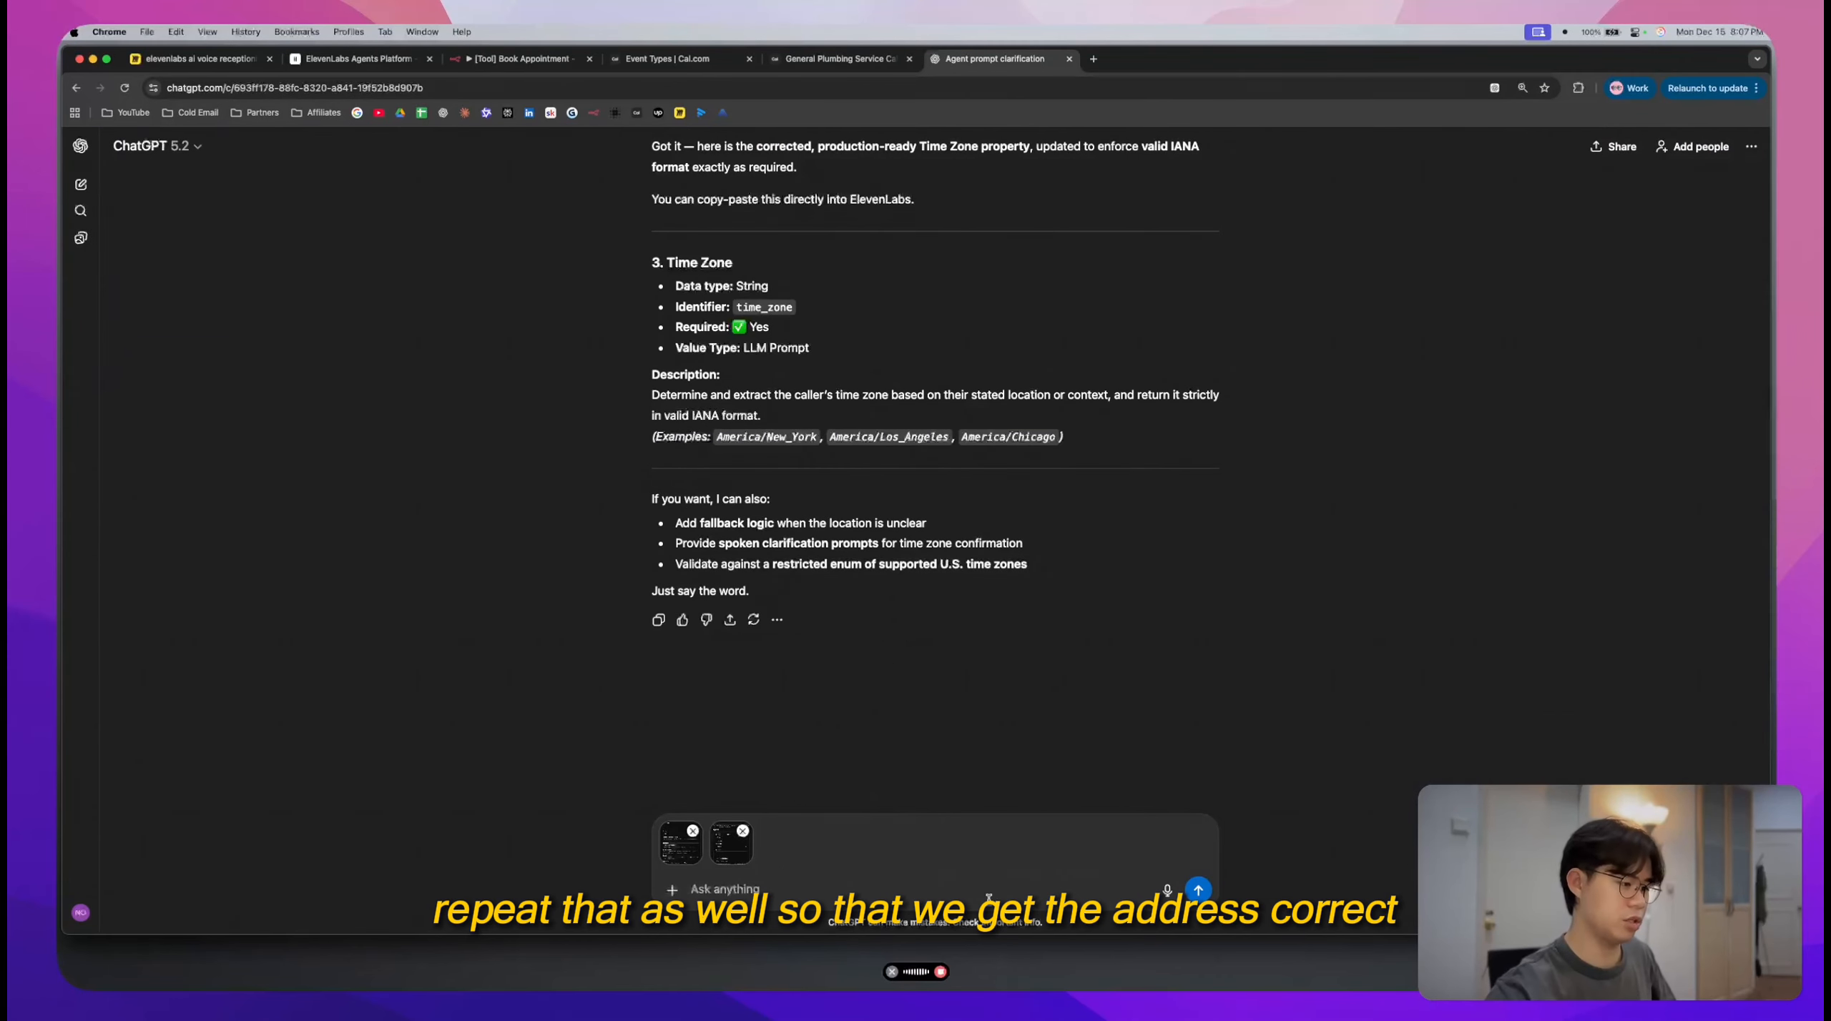
click(941, 972)
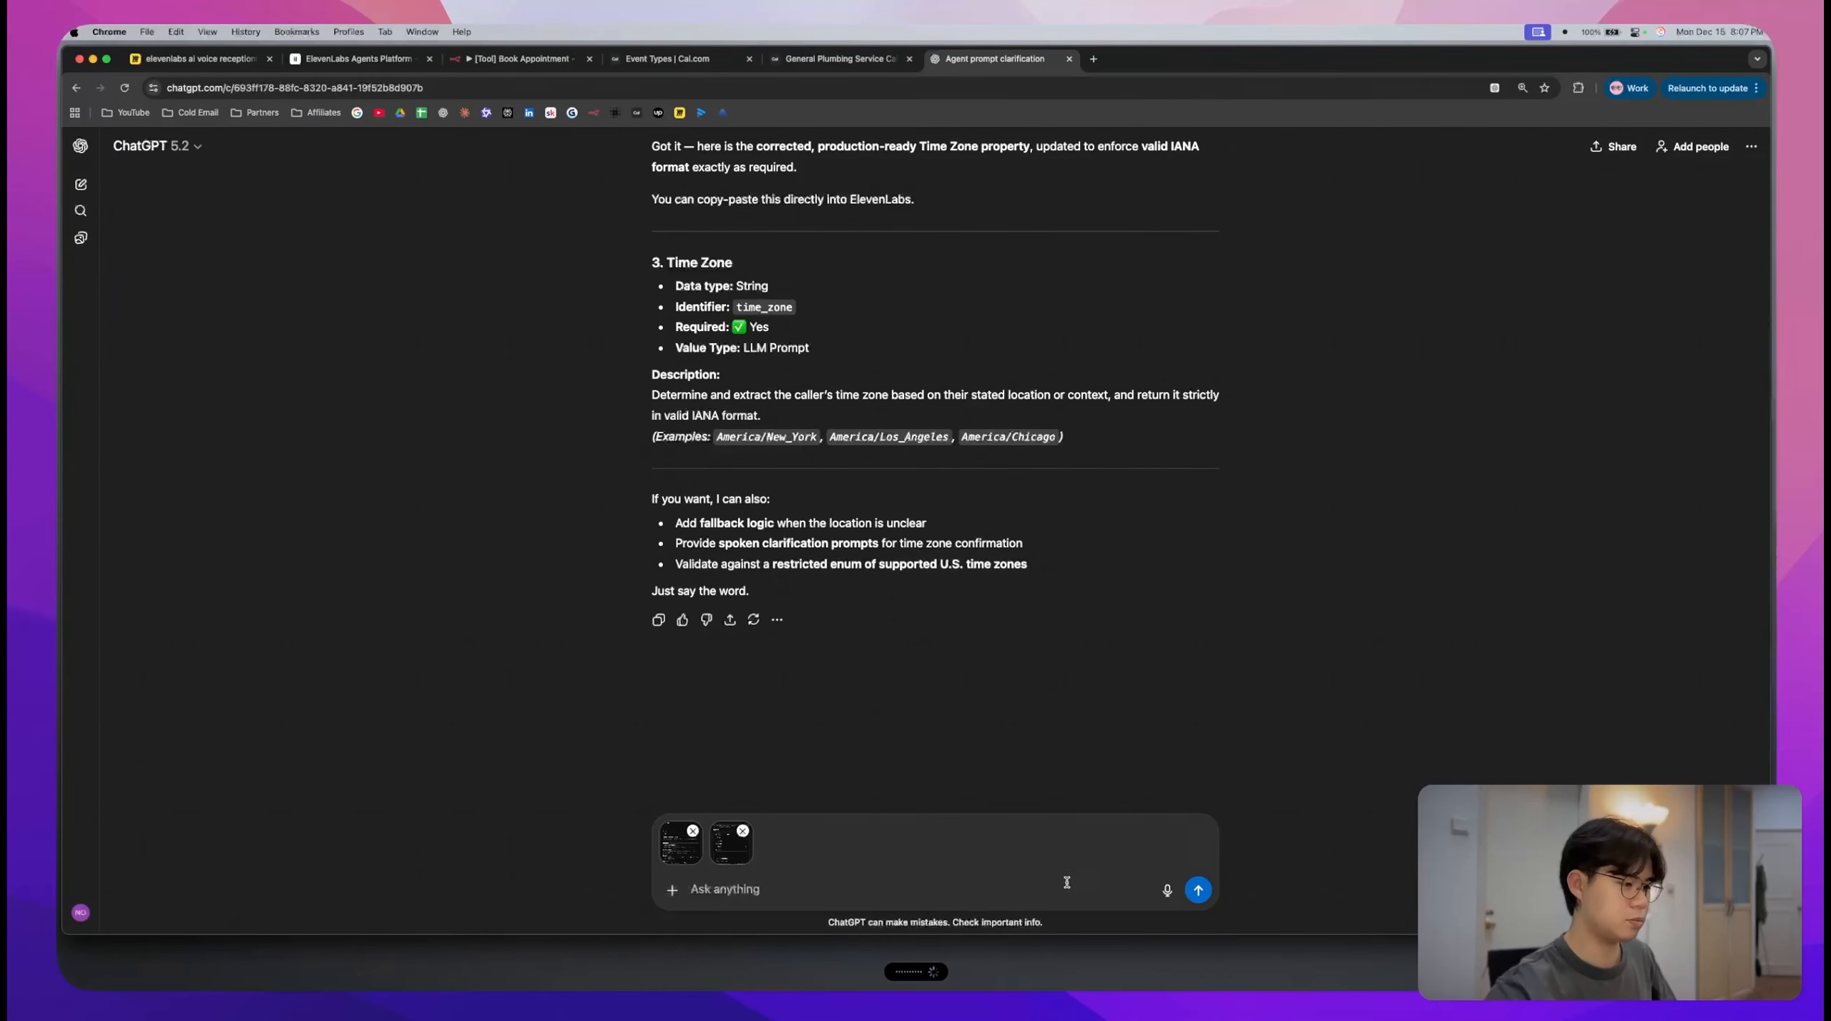
click(1198, 890)
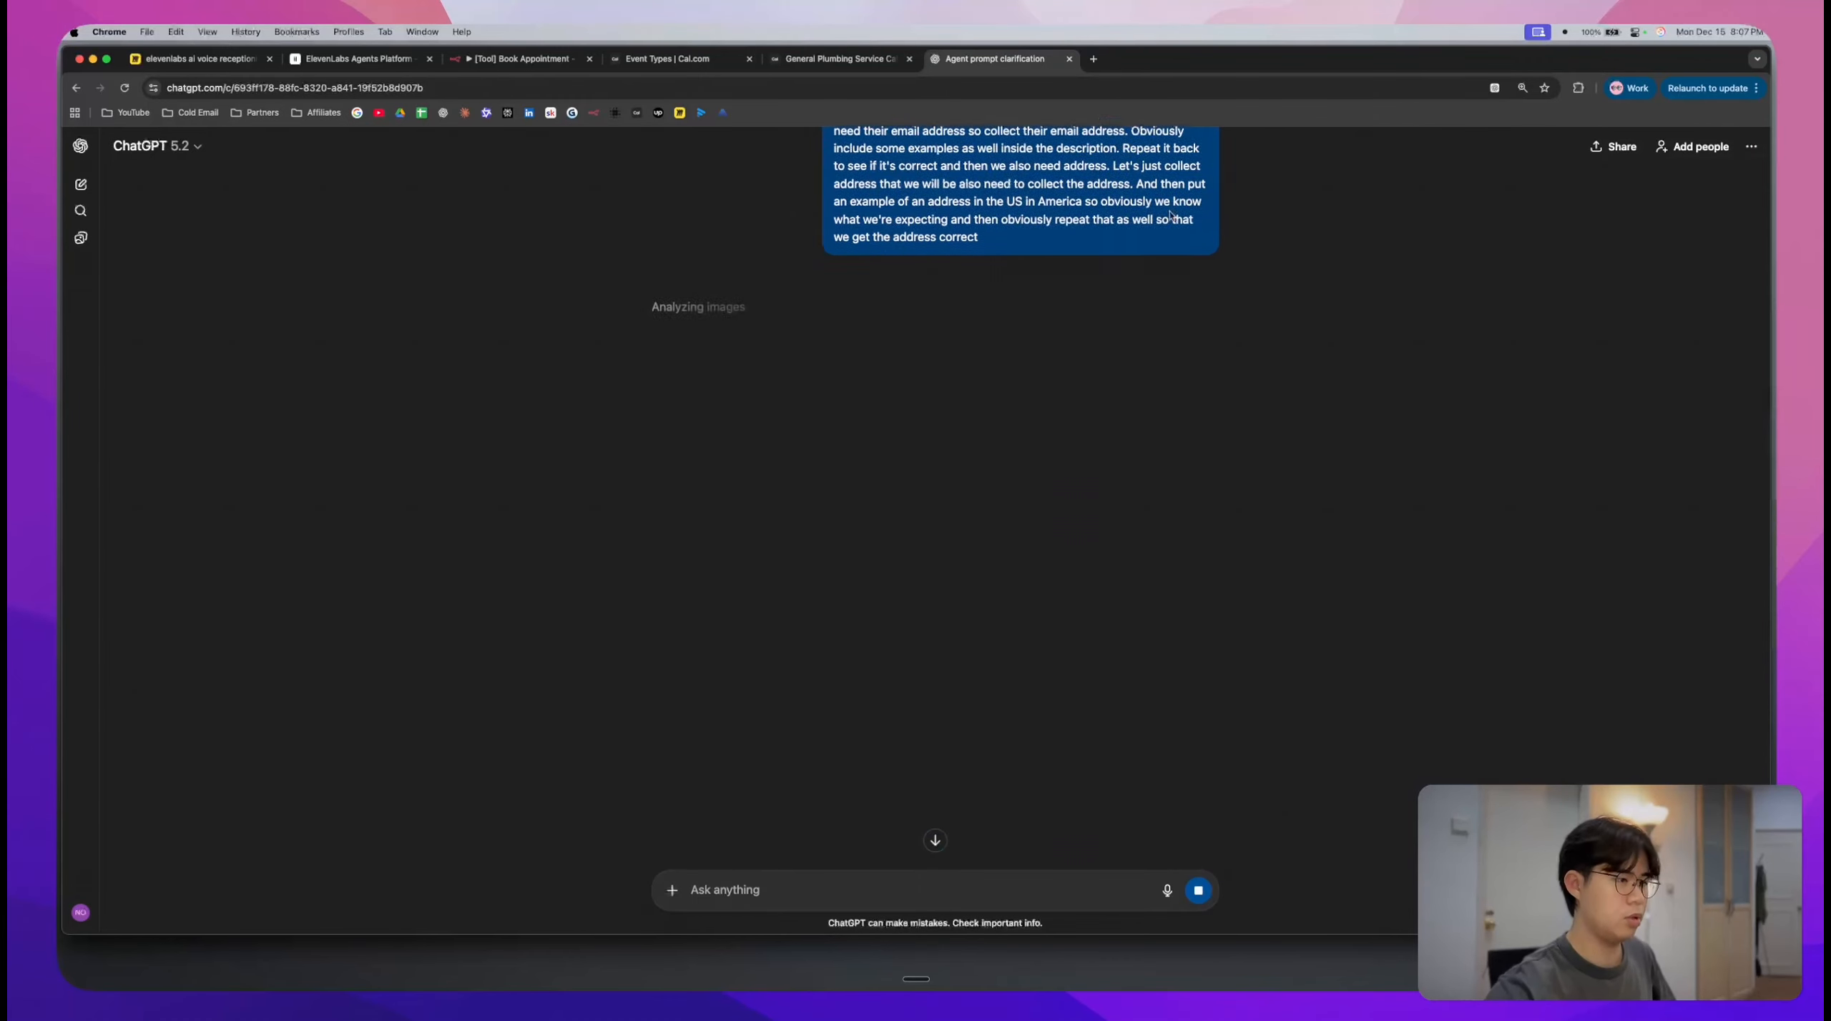
- Add a String field named address to the Assign Variables node in n8n's Book Appointment workflow
click(516, 61)
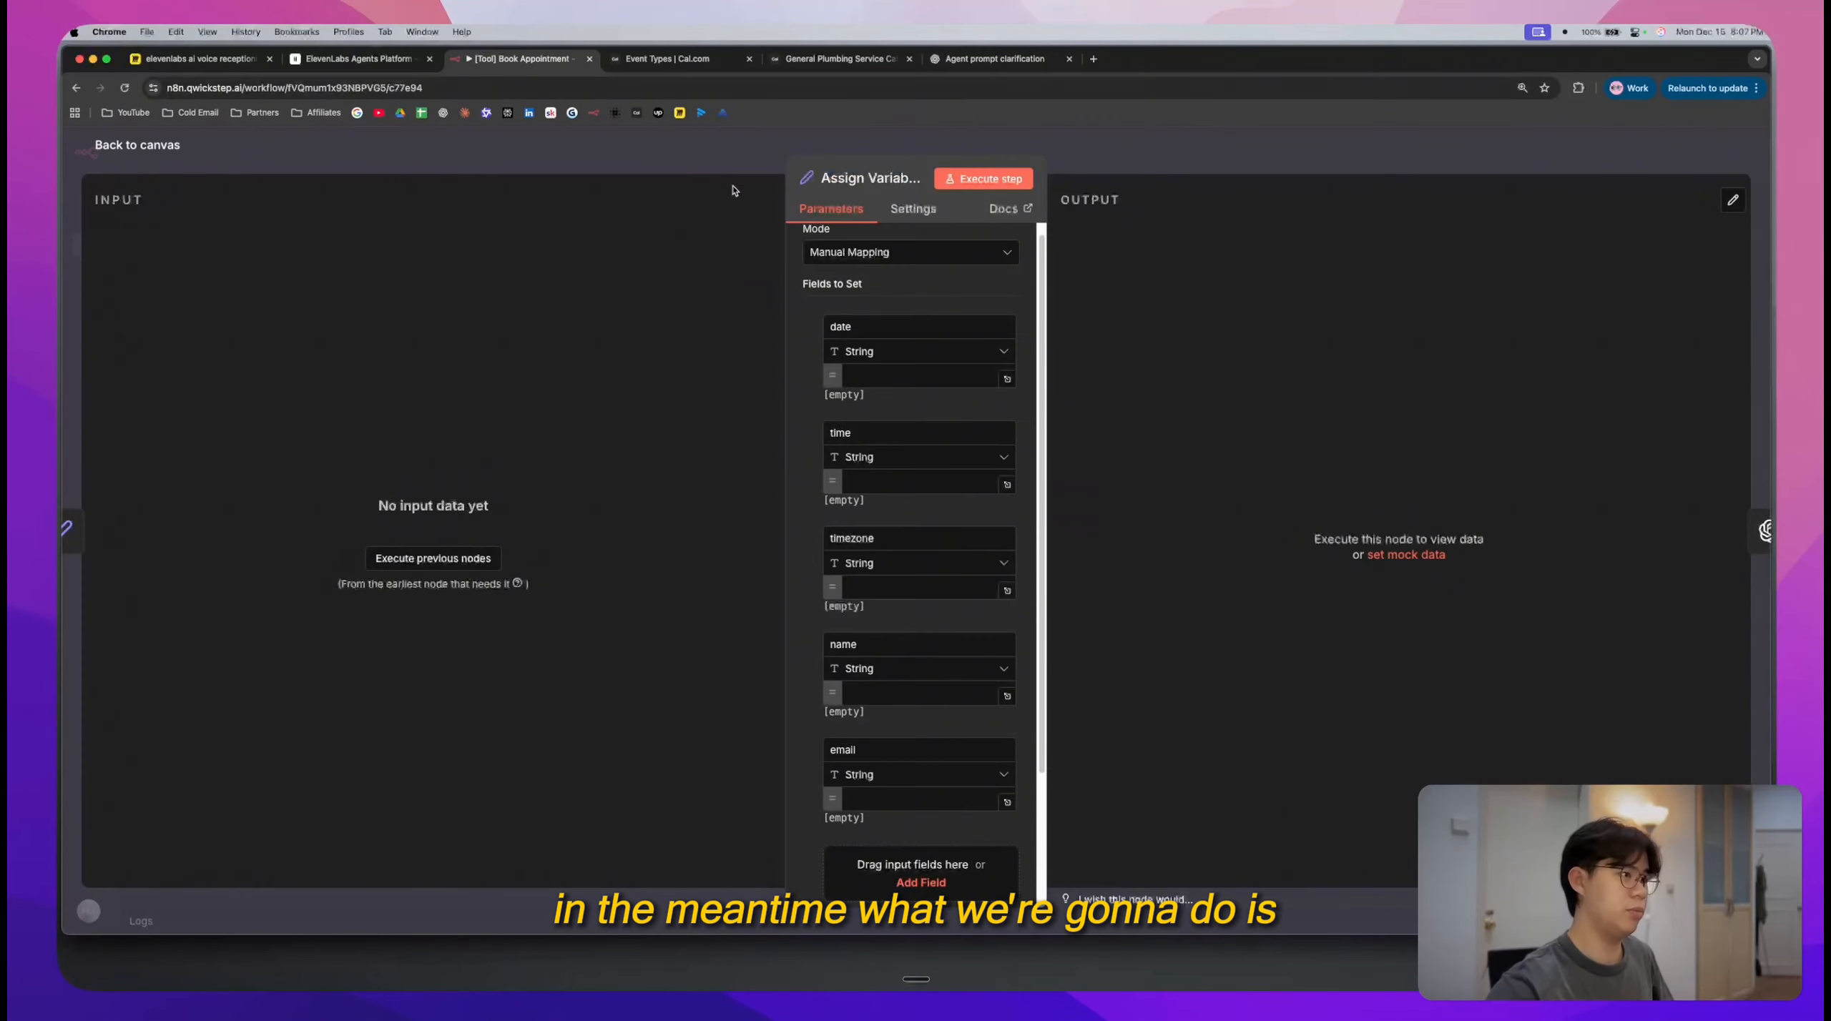
scroll(1022, 396, down, 2)
scroll(1021, 396, up, 3)
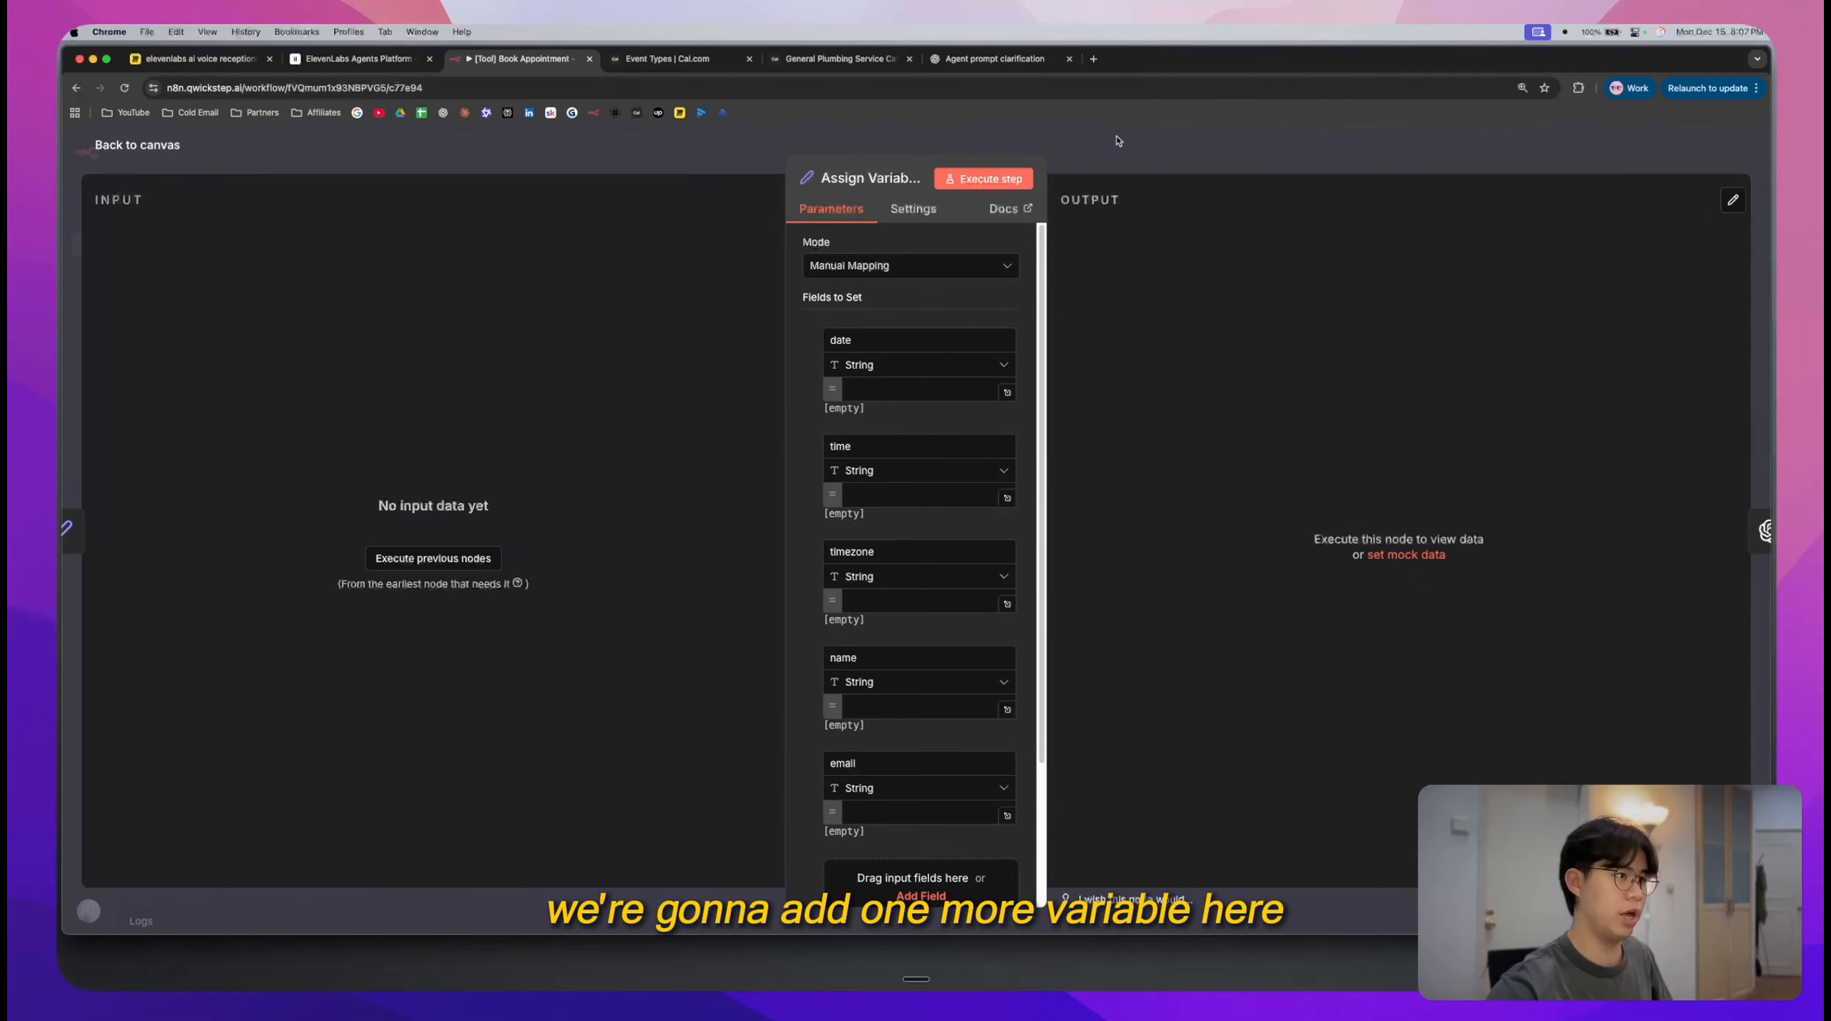
key(Escape)
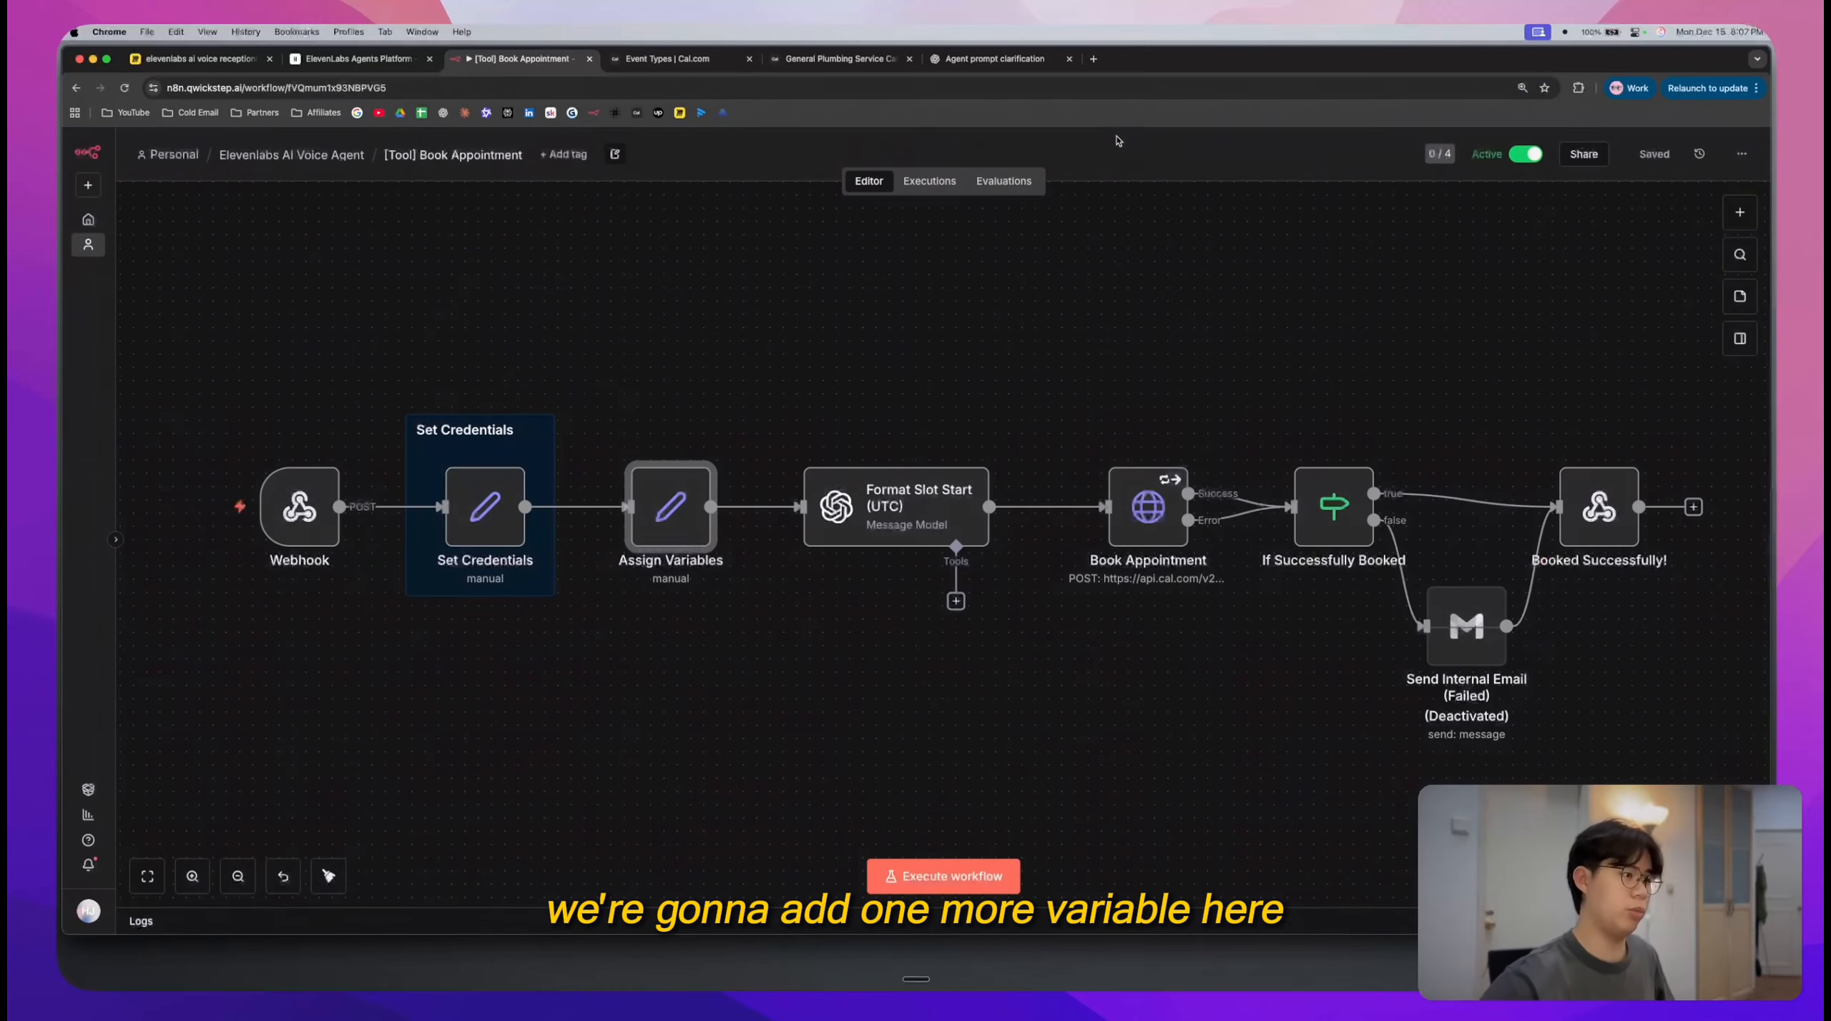
double_click(672, 534)
scroll(930, 644, down, 5)
click(930, 700)
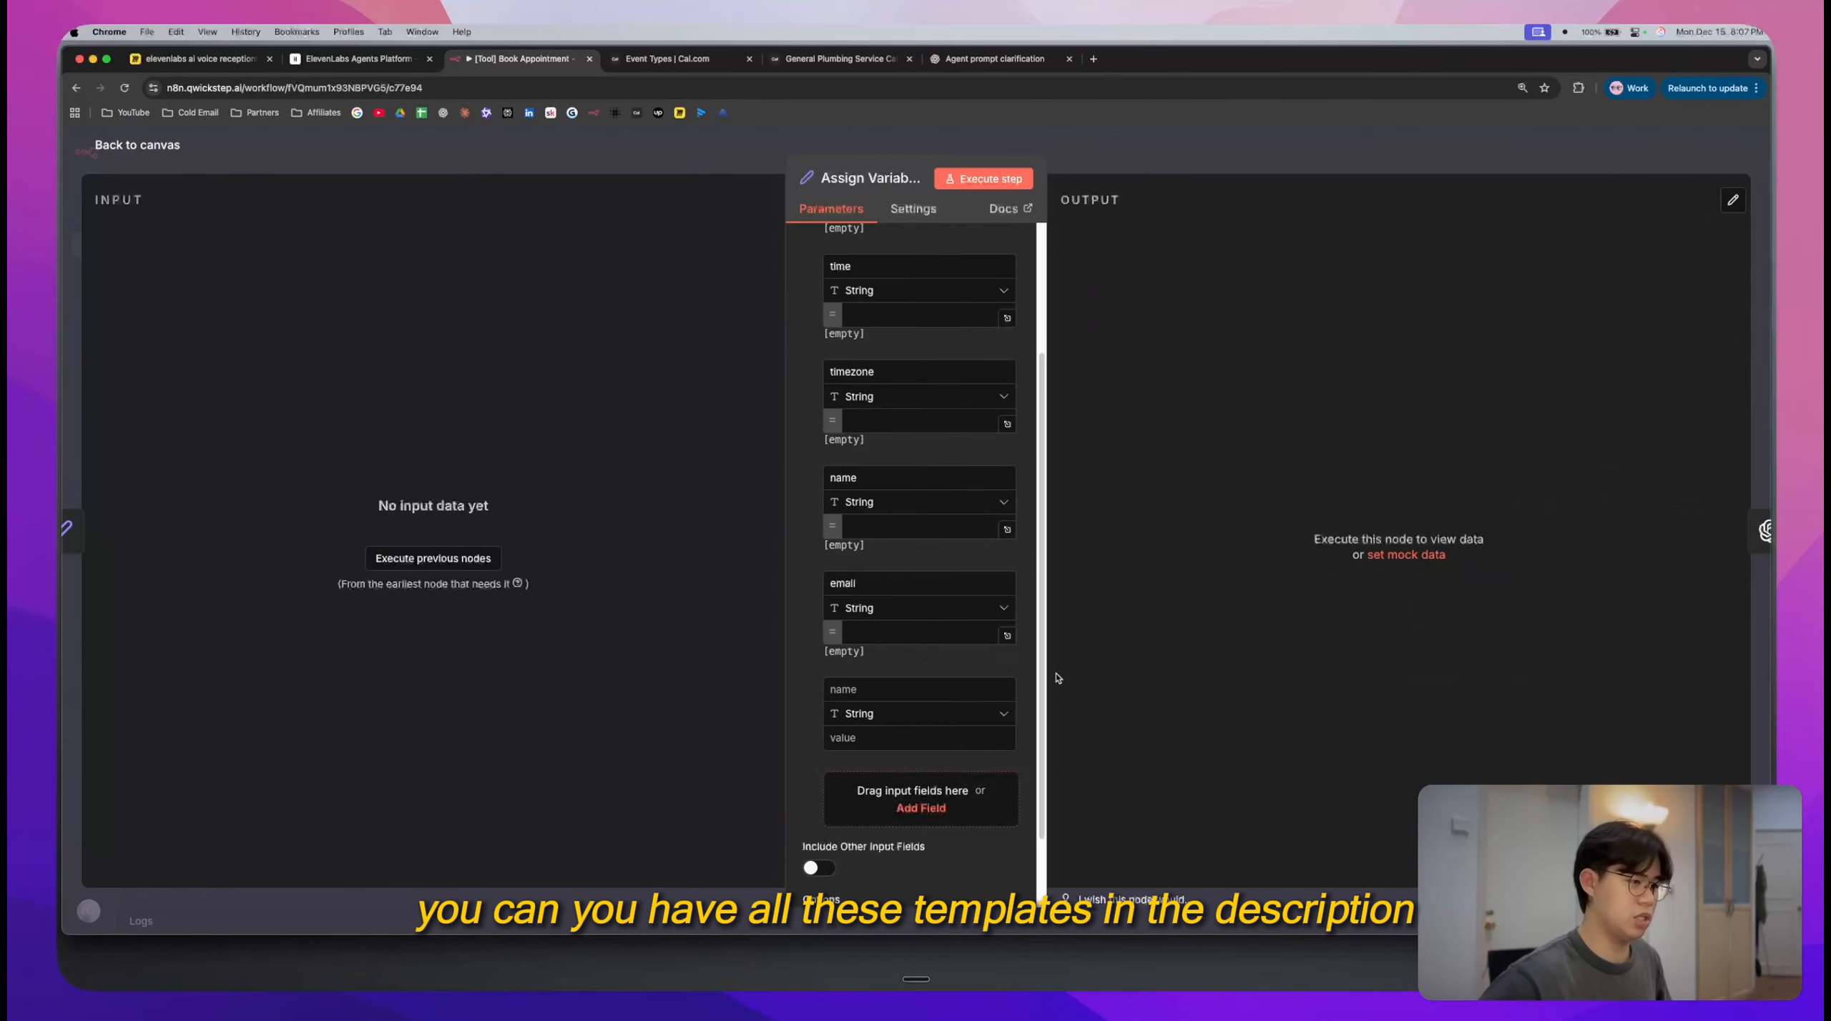
click(915, 691)
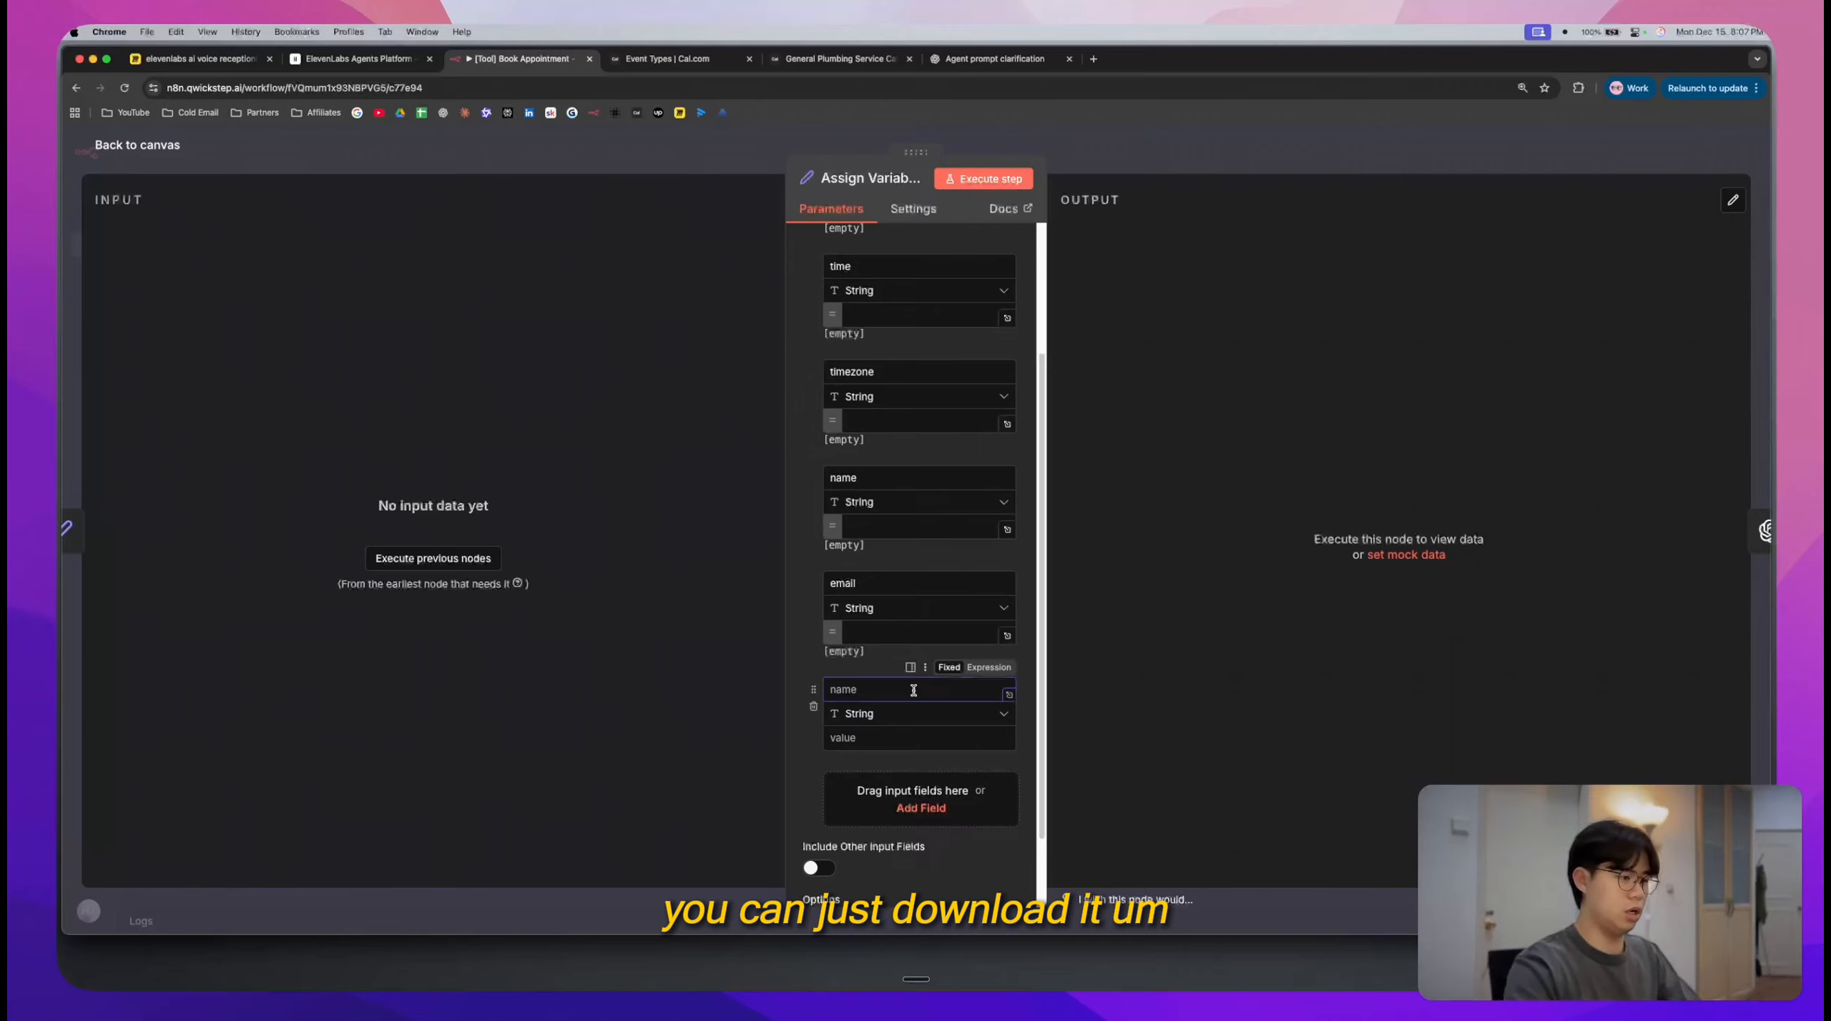
text(address)
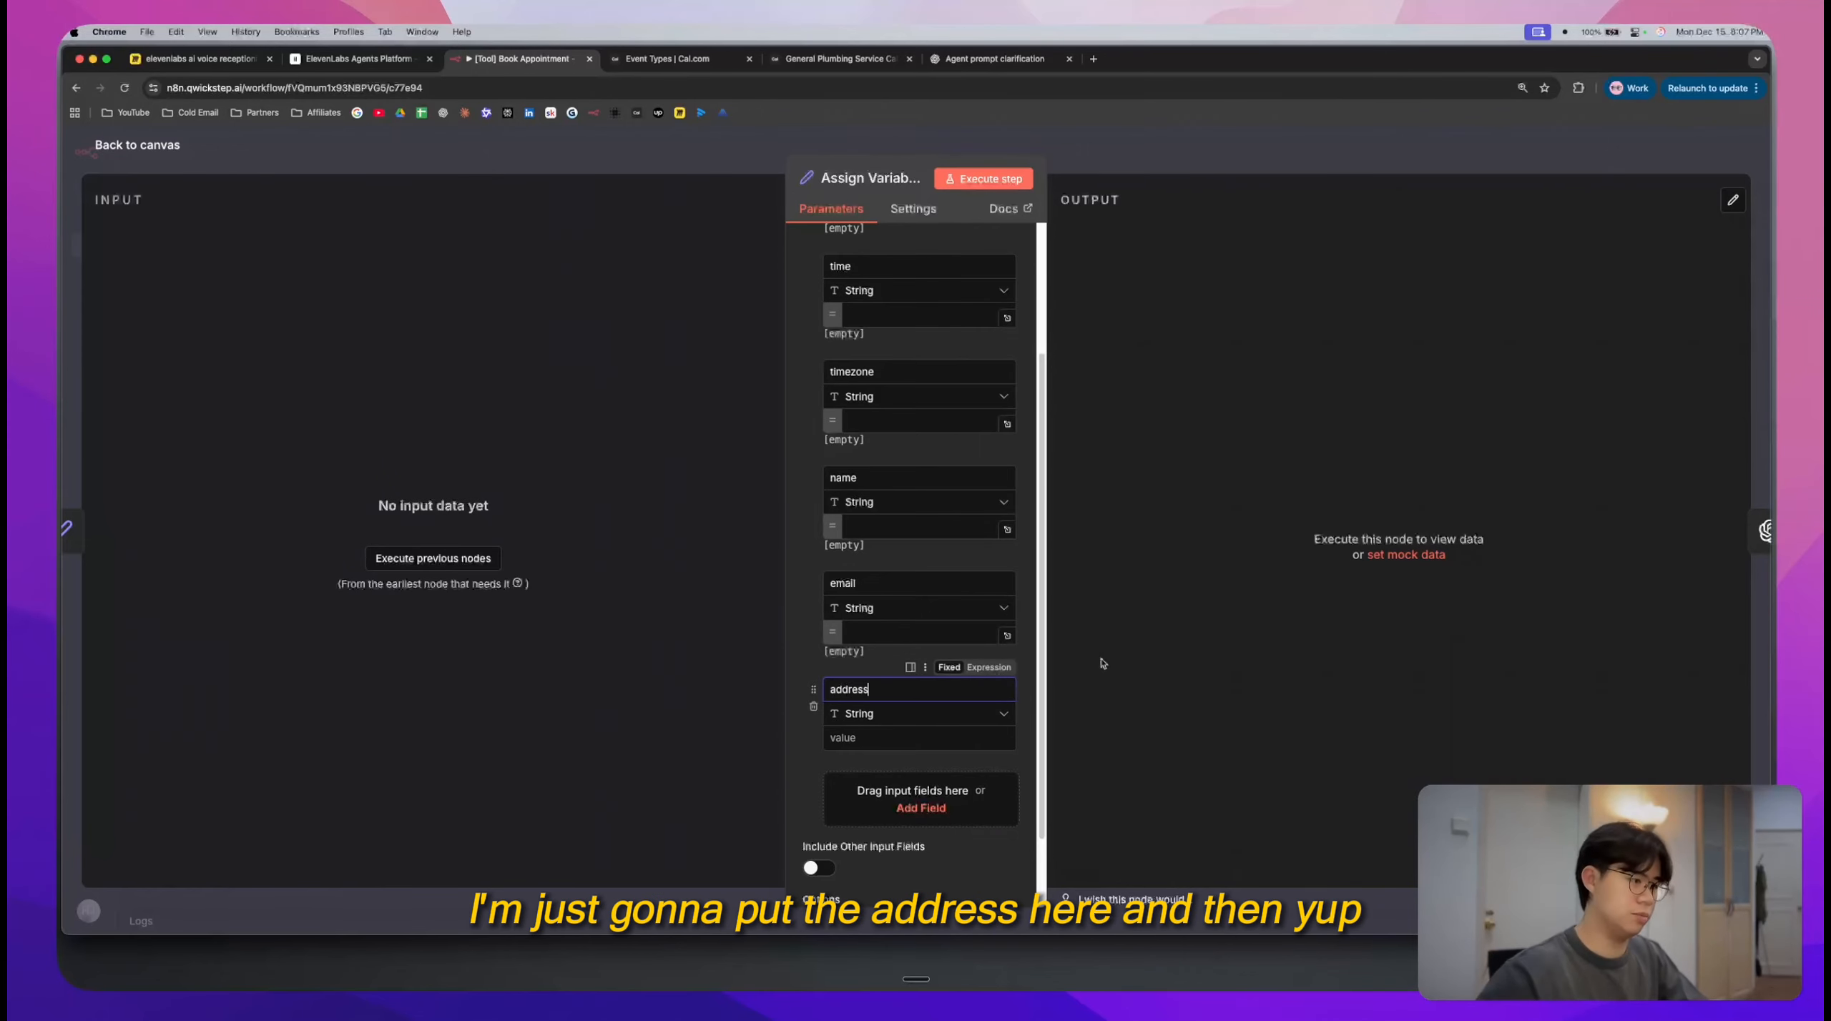
click(1210, 644)
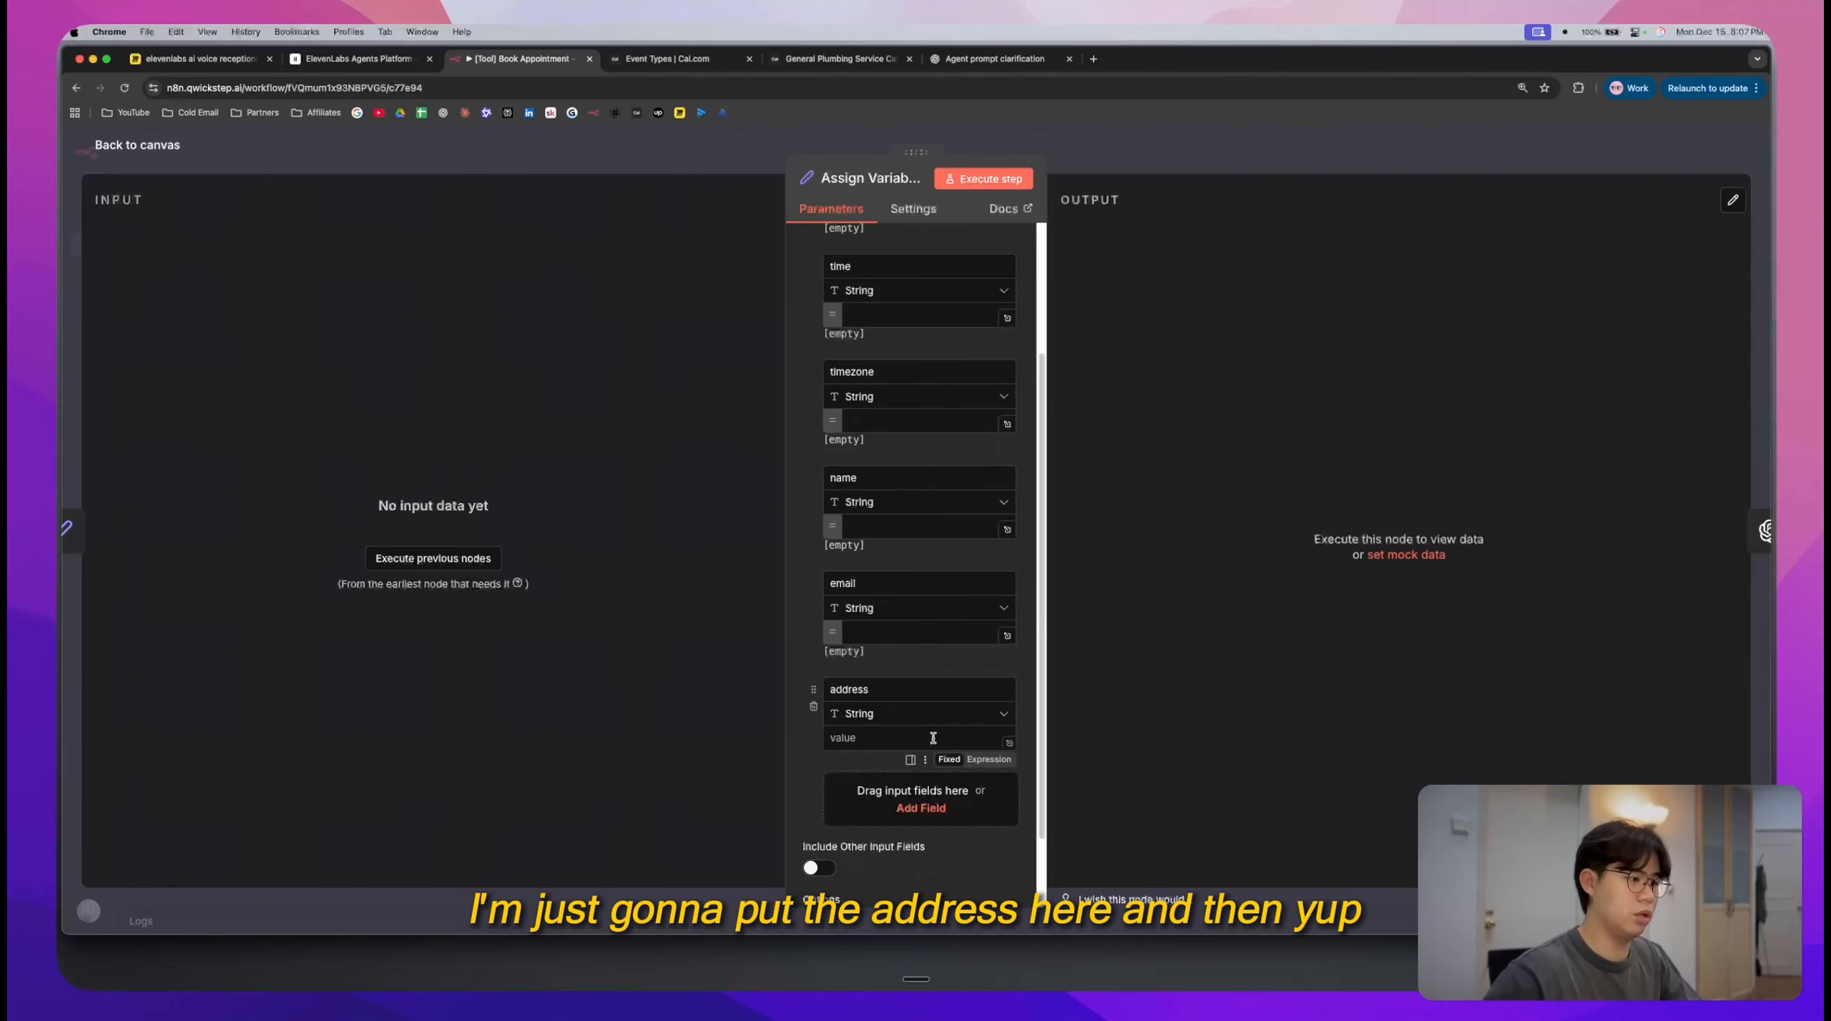
- Close the Assign Variables node, open the Book Appointment node and copy its request URL
click(1209, 136)
scroll(1028, 346, right, 2)
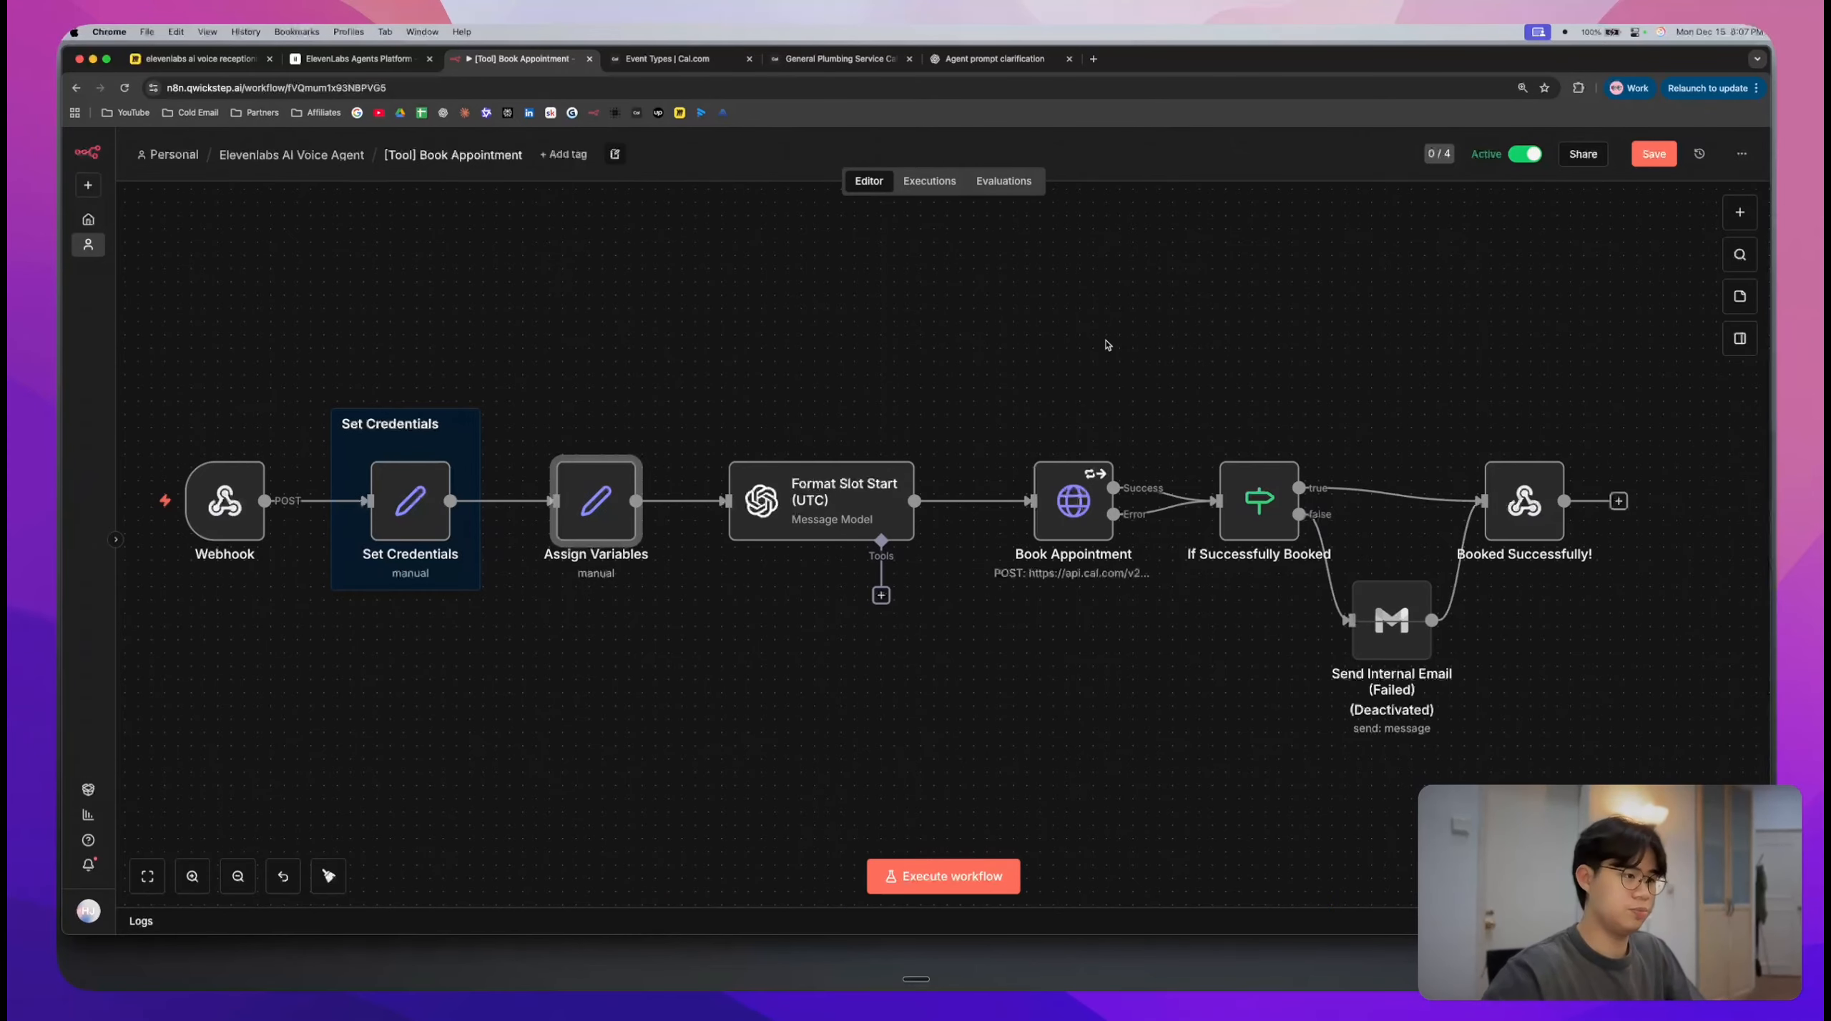
click(1070, 499)
double_click(1071, 499)
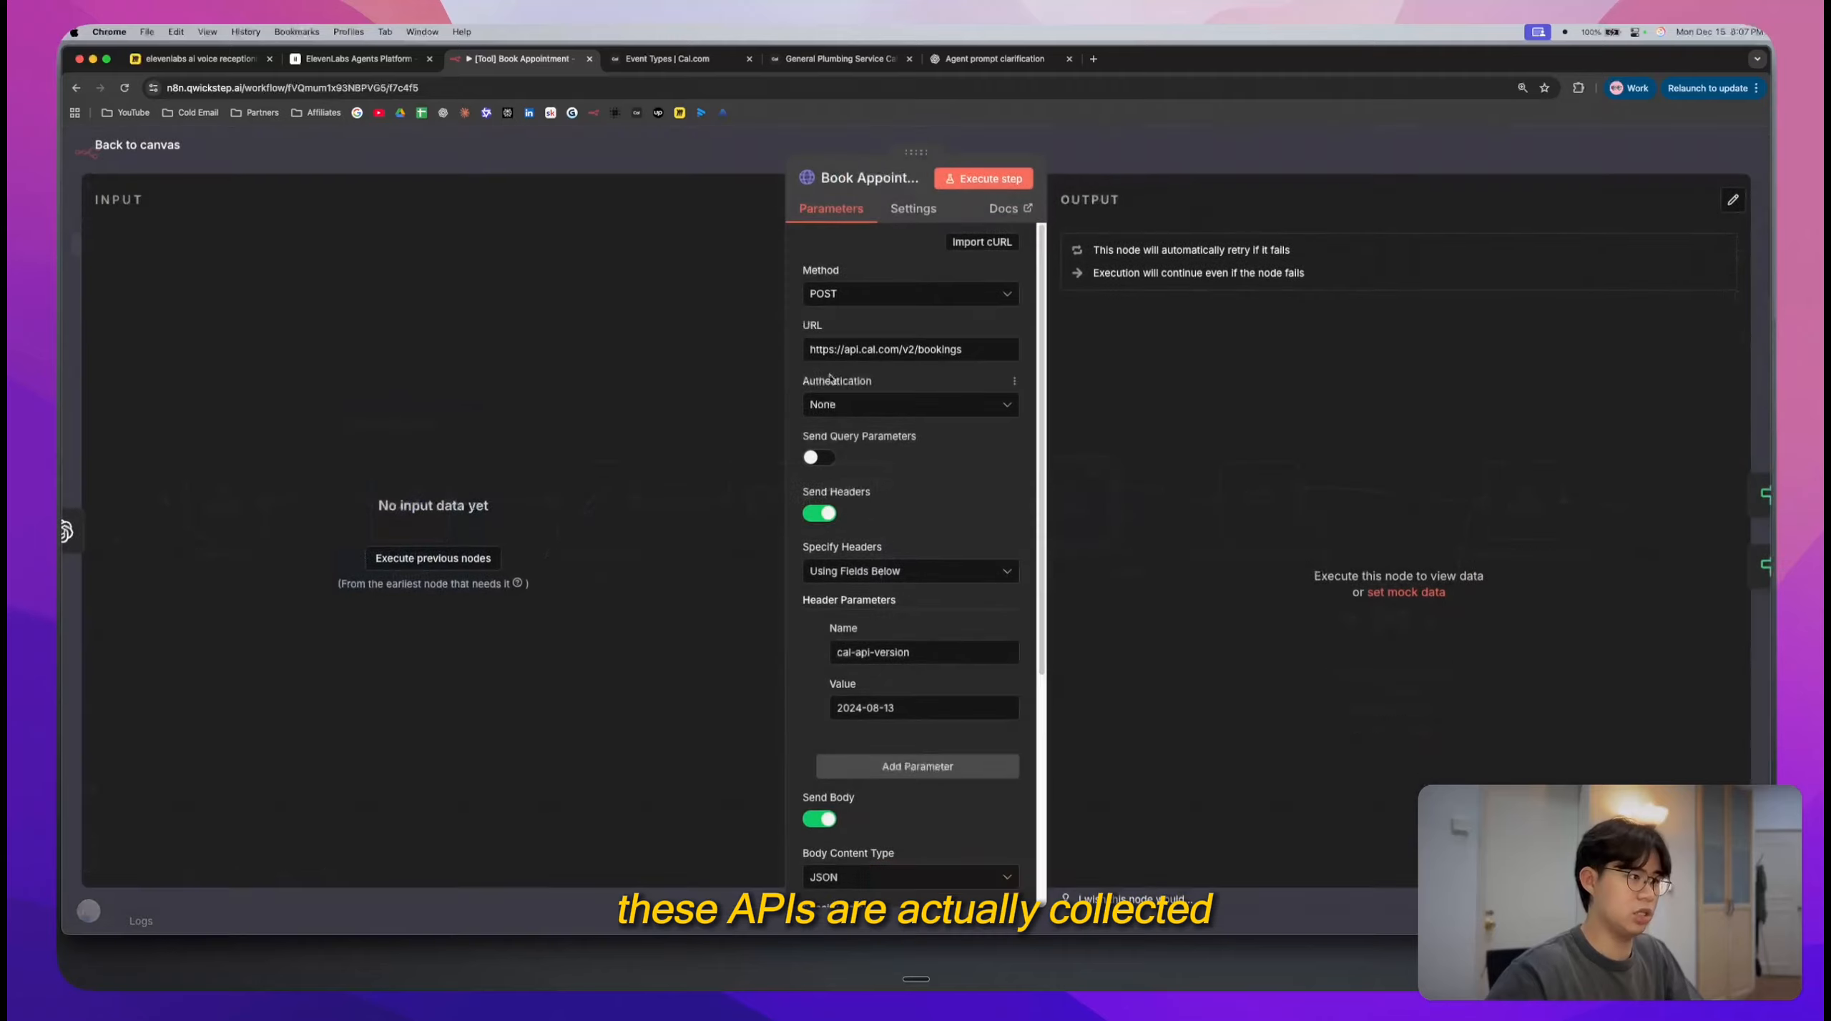
drag(811, 350, 958, 369)
key(super+c)
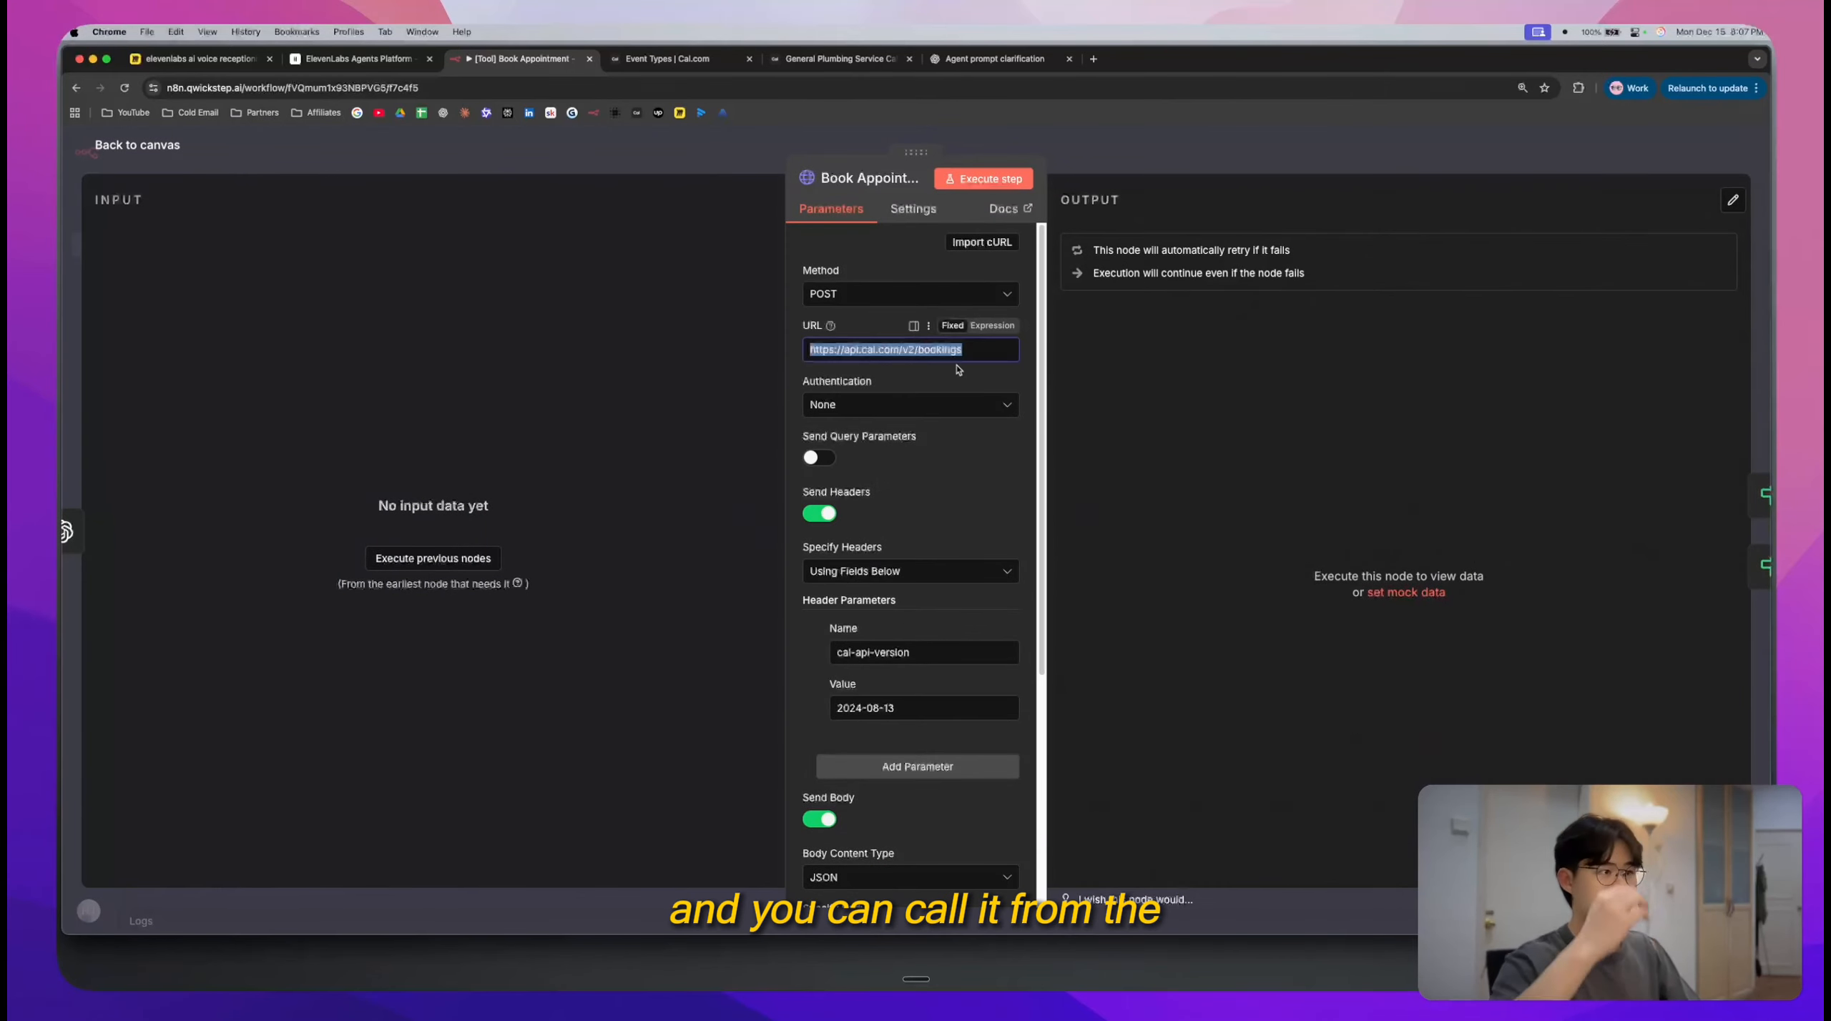
- Search the web in a new tab for cal.com api documentation plus the copied bookings URL, and open the Create a booking reference
key(super+t)
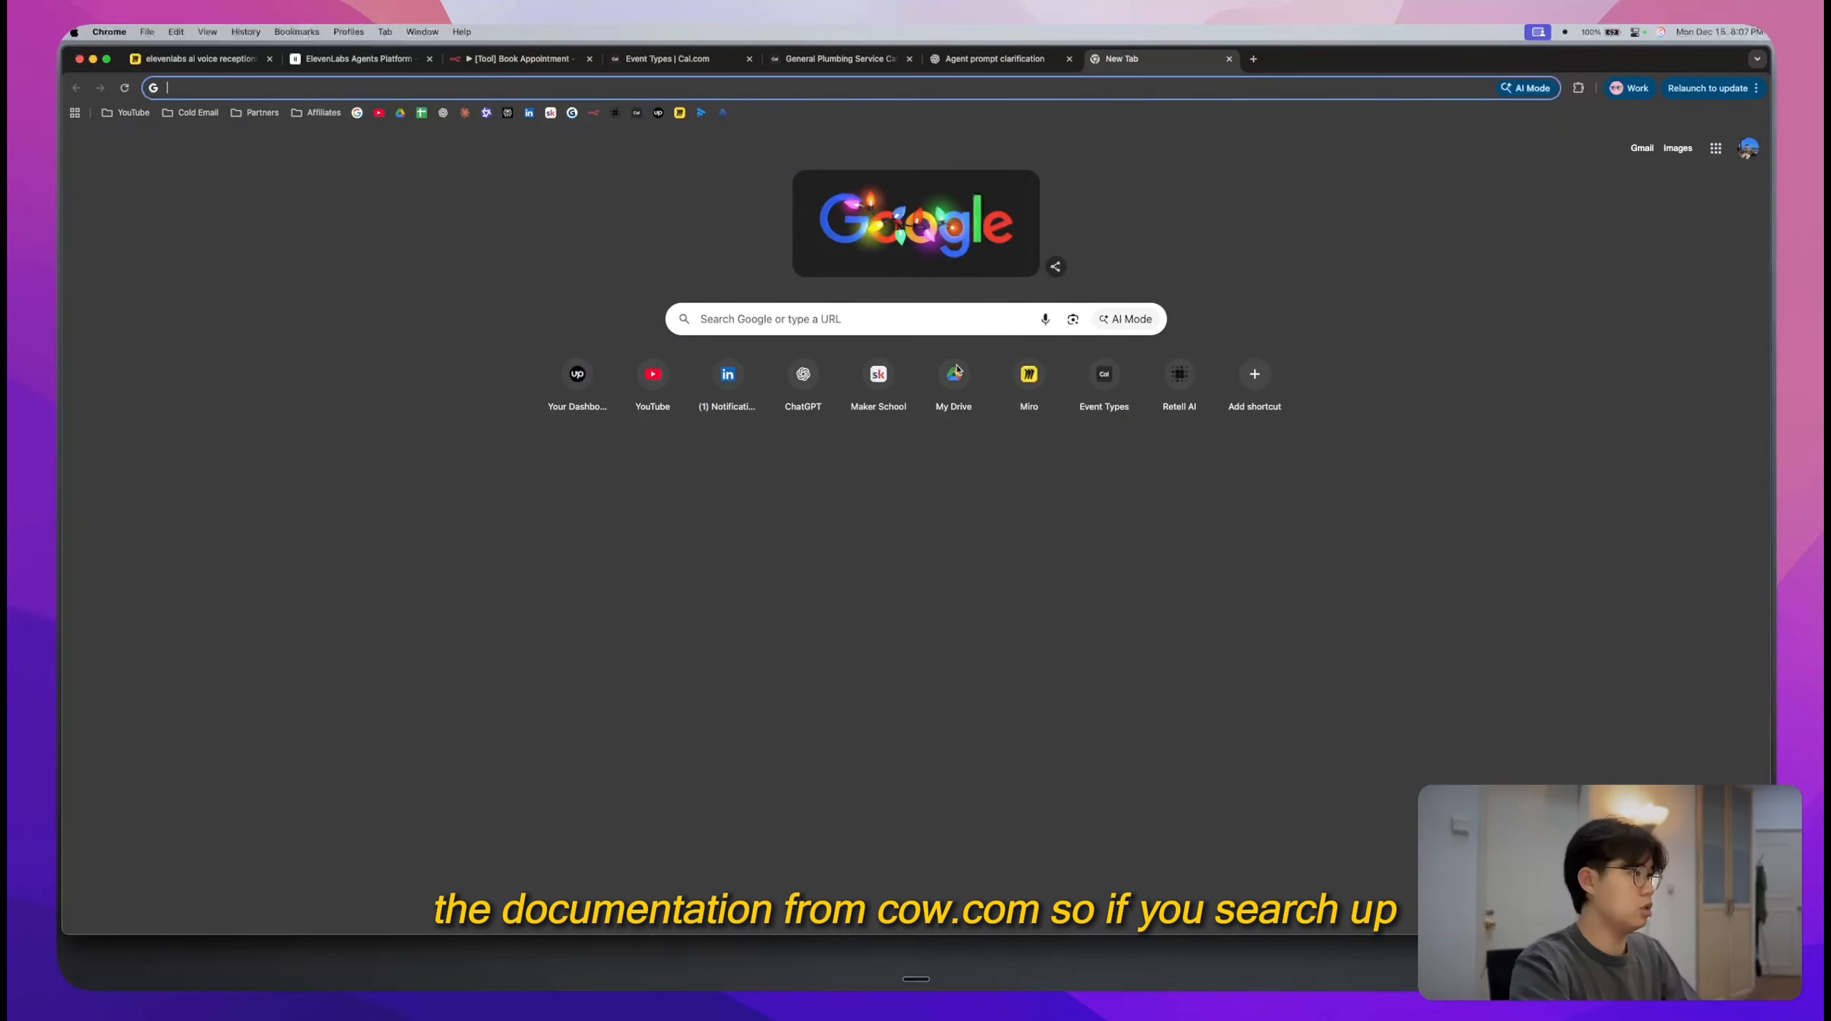
key(super+v)
key(super+space)
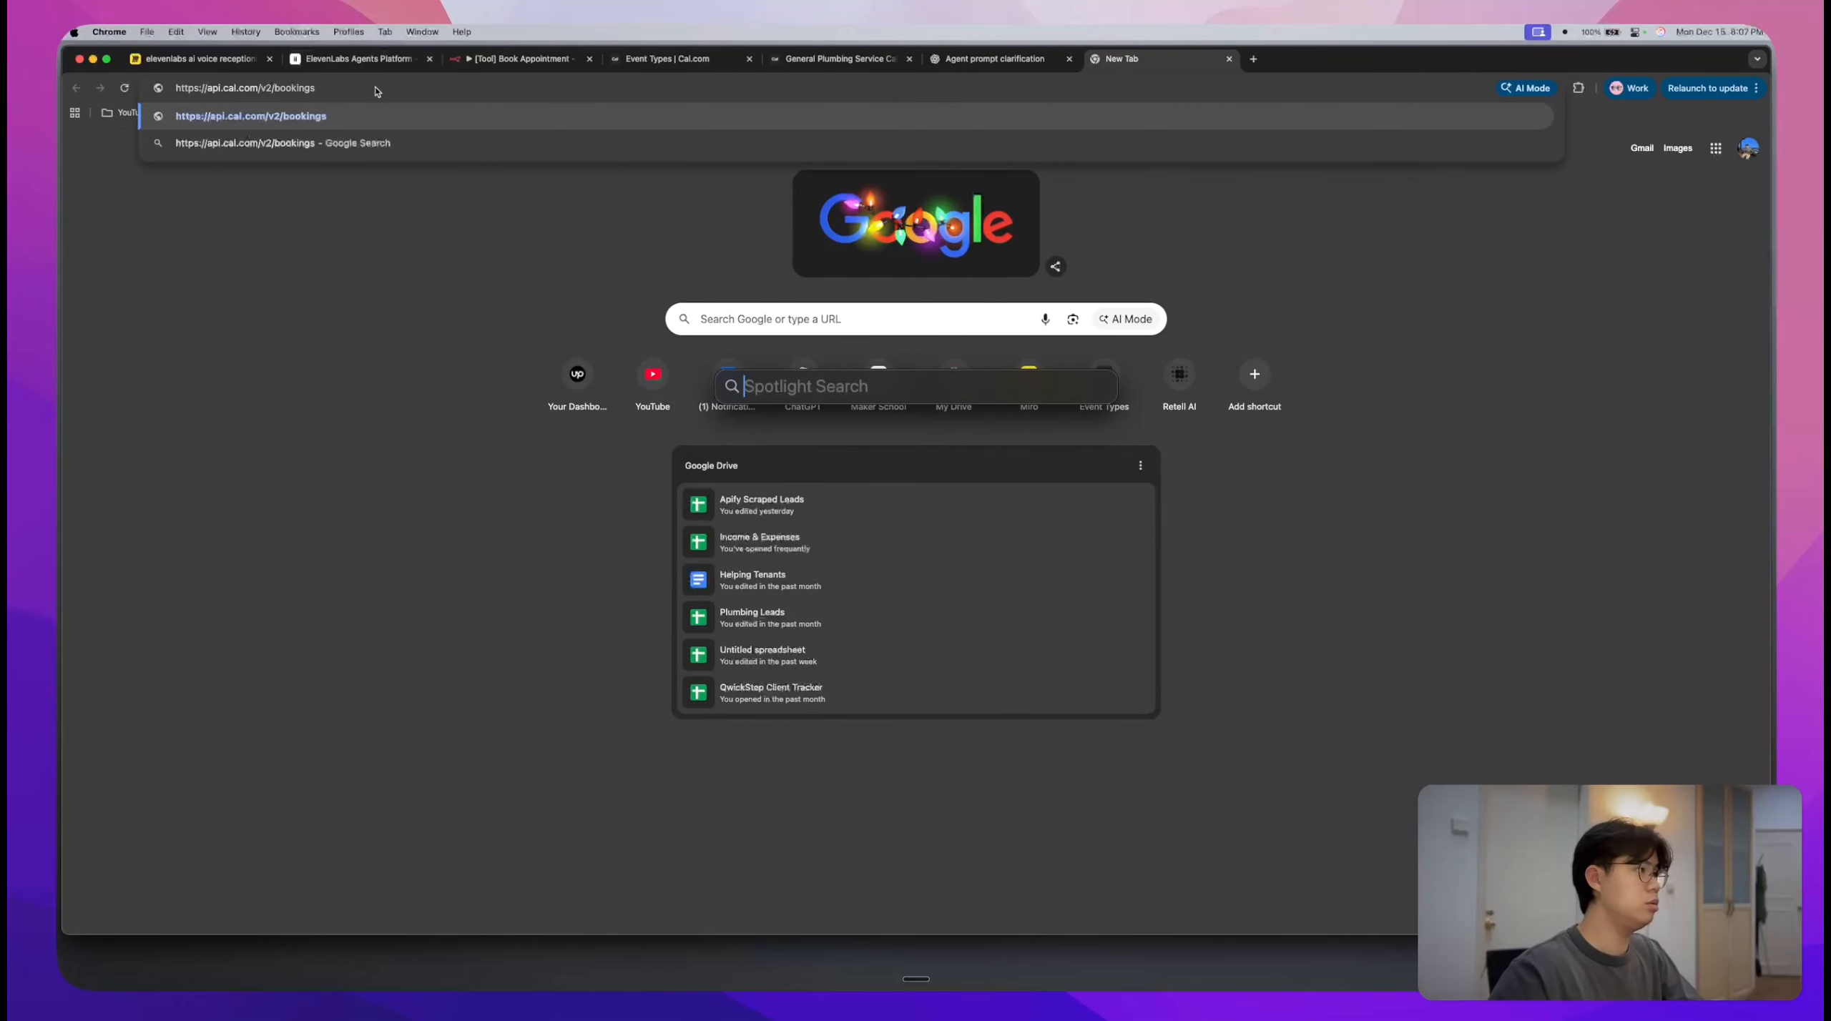
drag(374, 92, 204, 87)
click(177, 87)
text(ca)
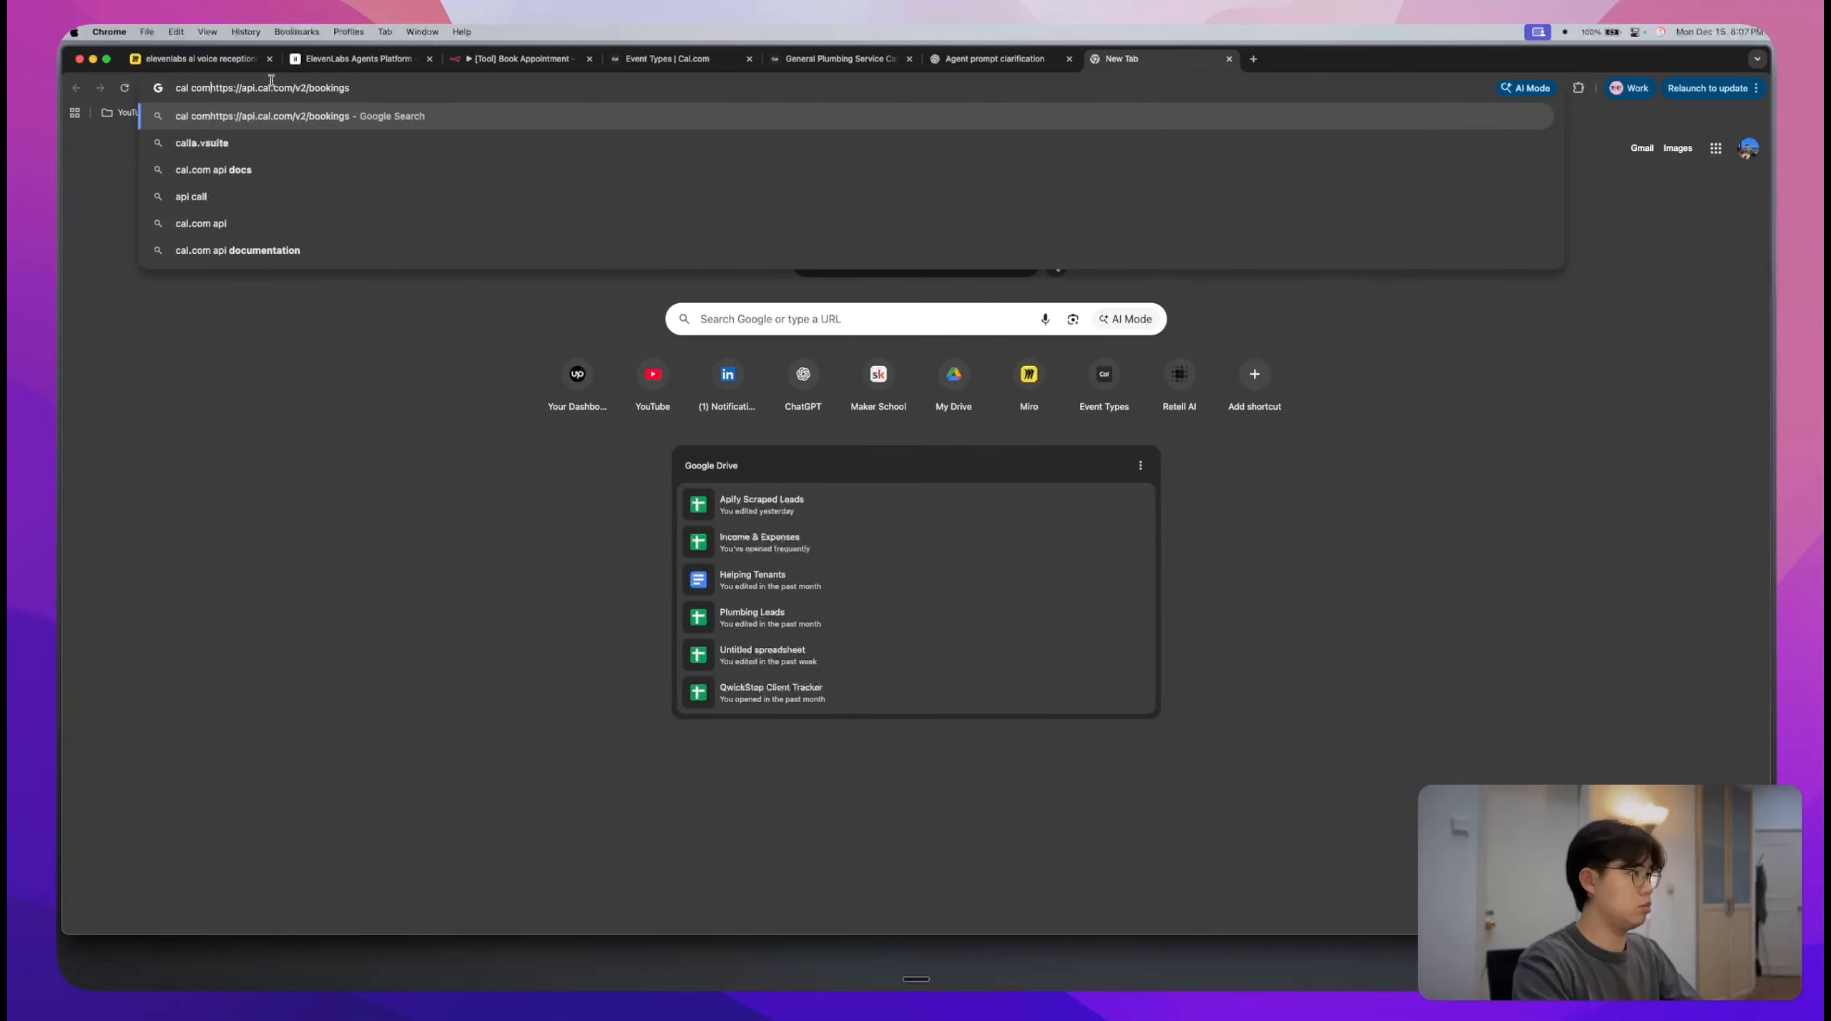
text(l)
key(BackSpace)
text(.com app)
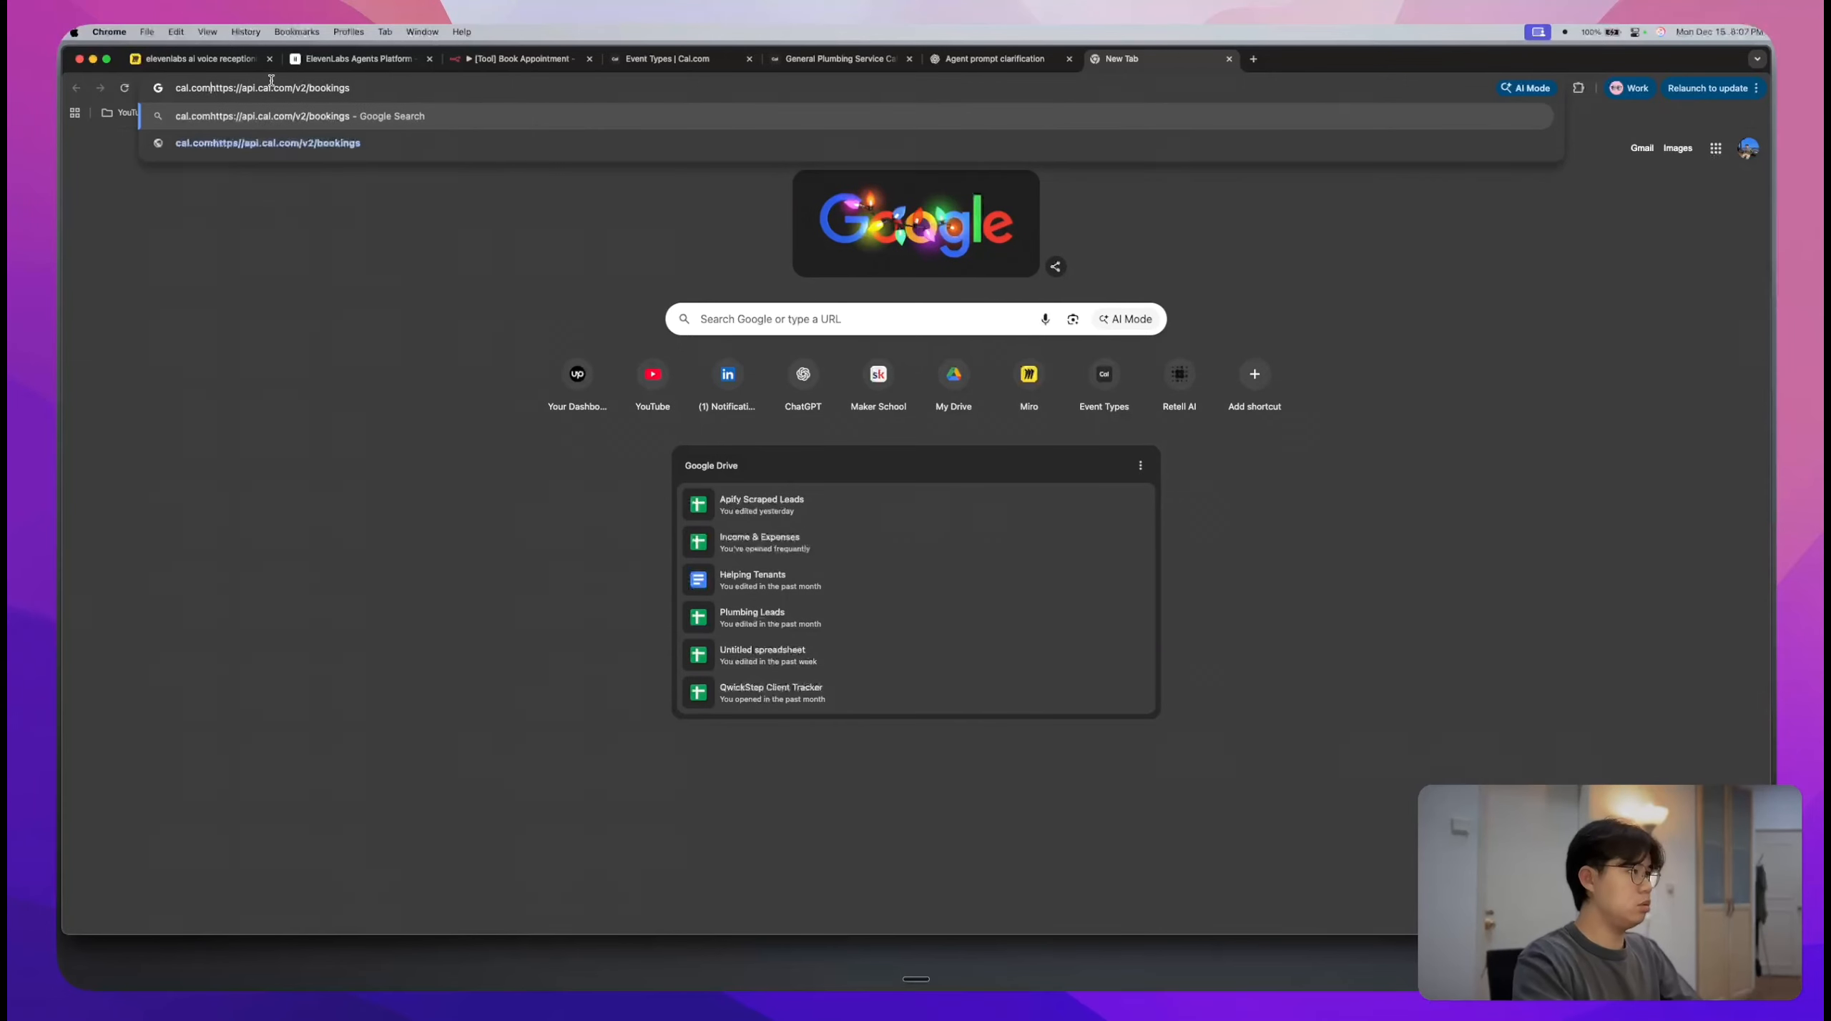
key(BackSpace)
text(i documenta)
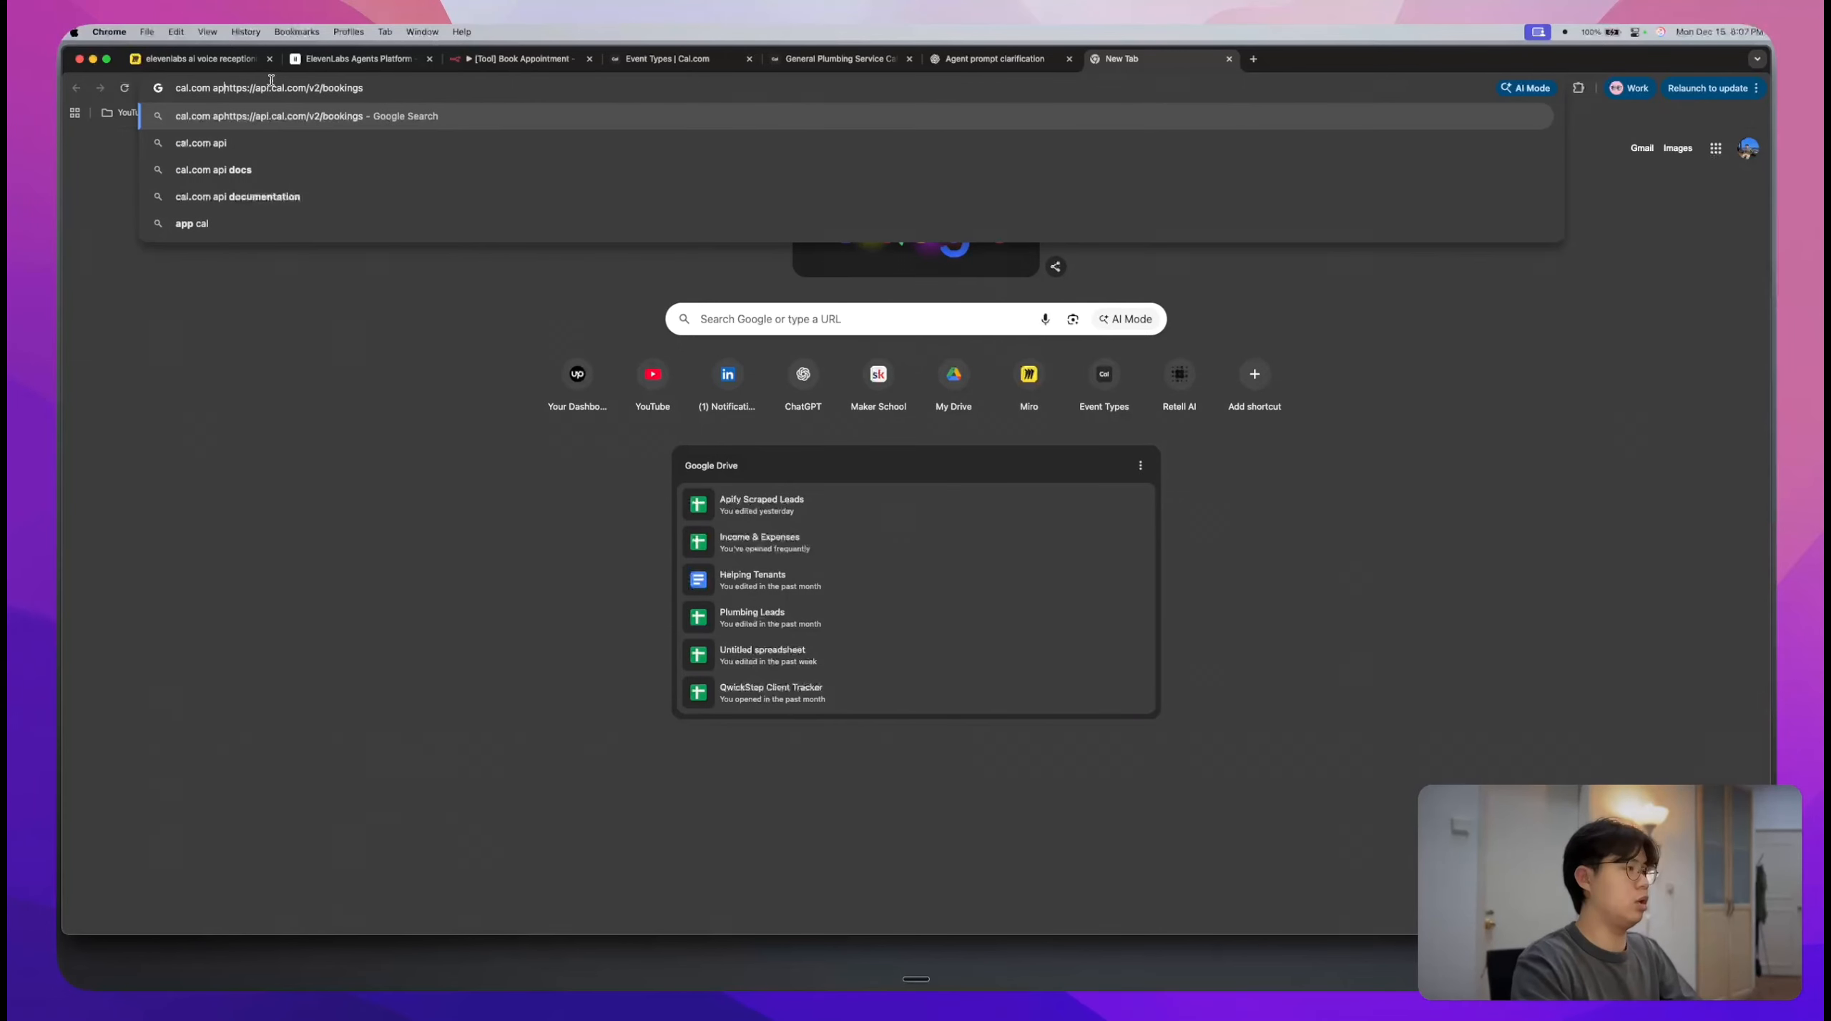
text(tion)
key(Return)
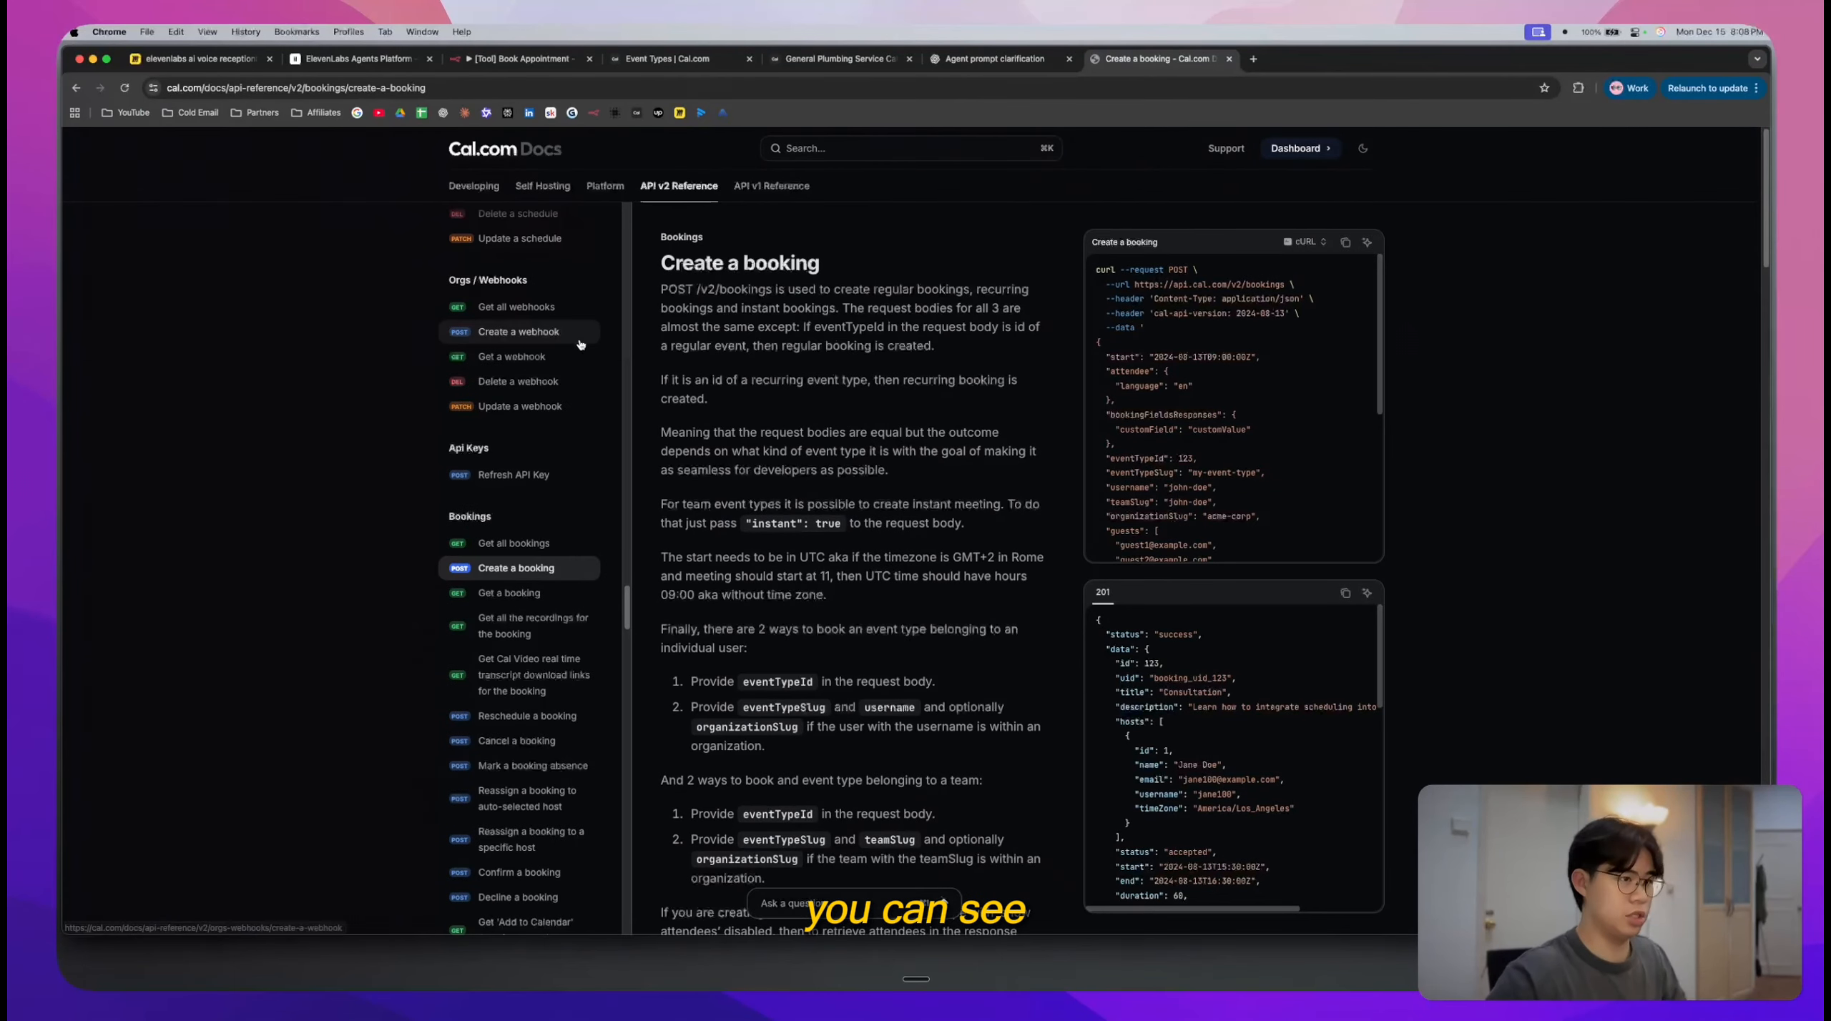
- Look through the Create a booking reference for its required headers and body, and browse the list of other endpoints
scroll(864, 577, down, 10)
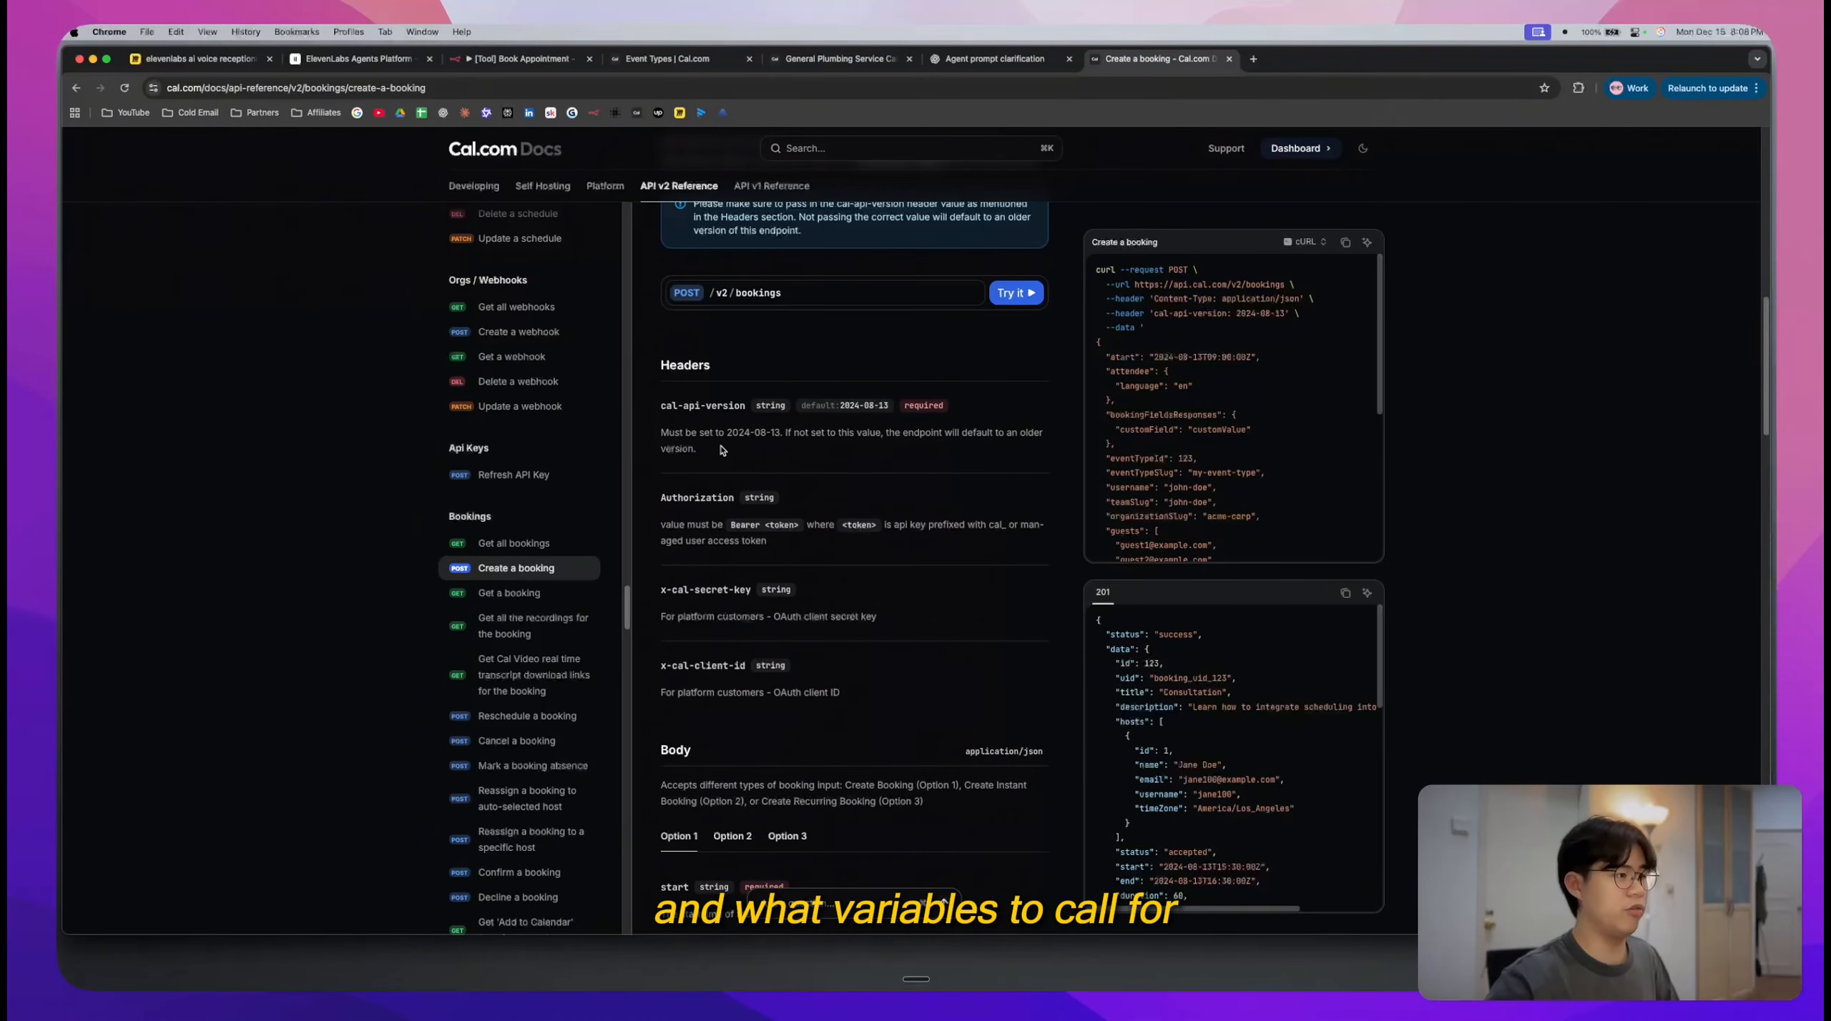
scroll(723, 449, down, 4)
scroll(885, 489, up, 15)
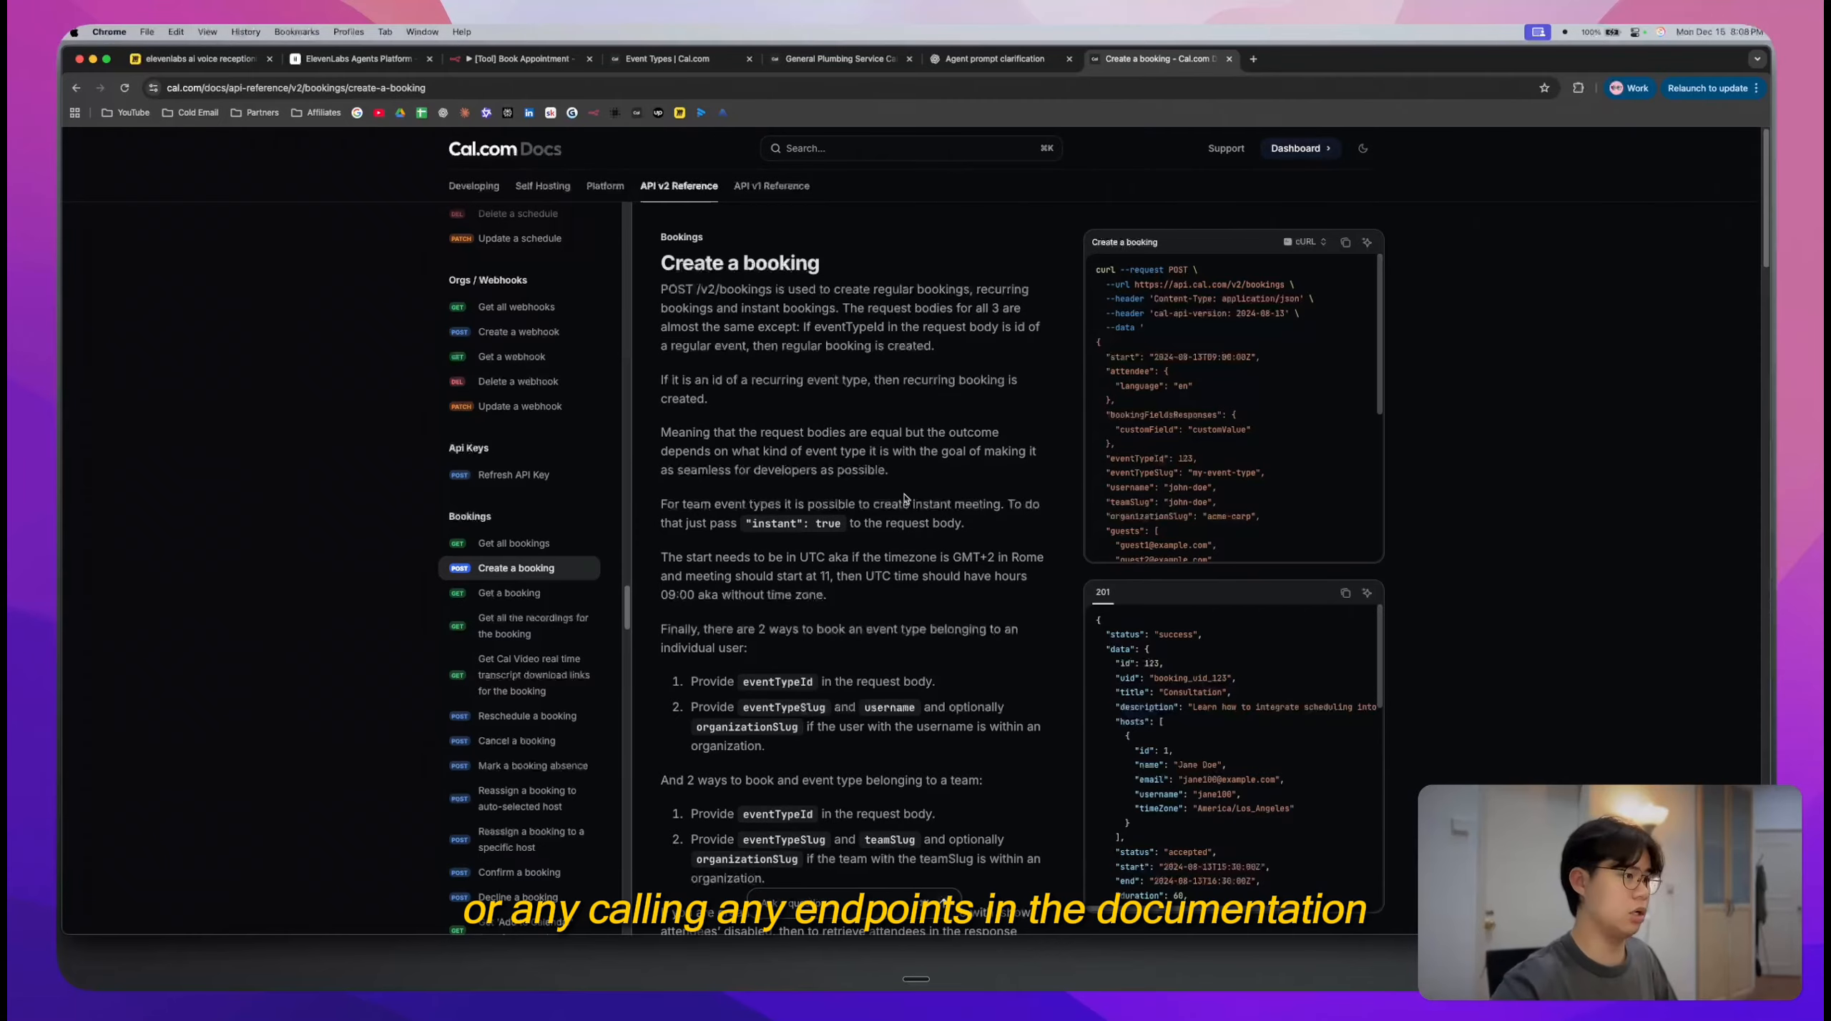
scroll(503, 494, down, 8)
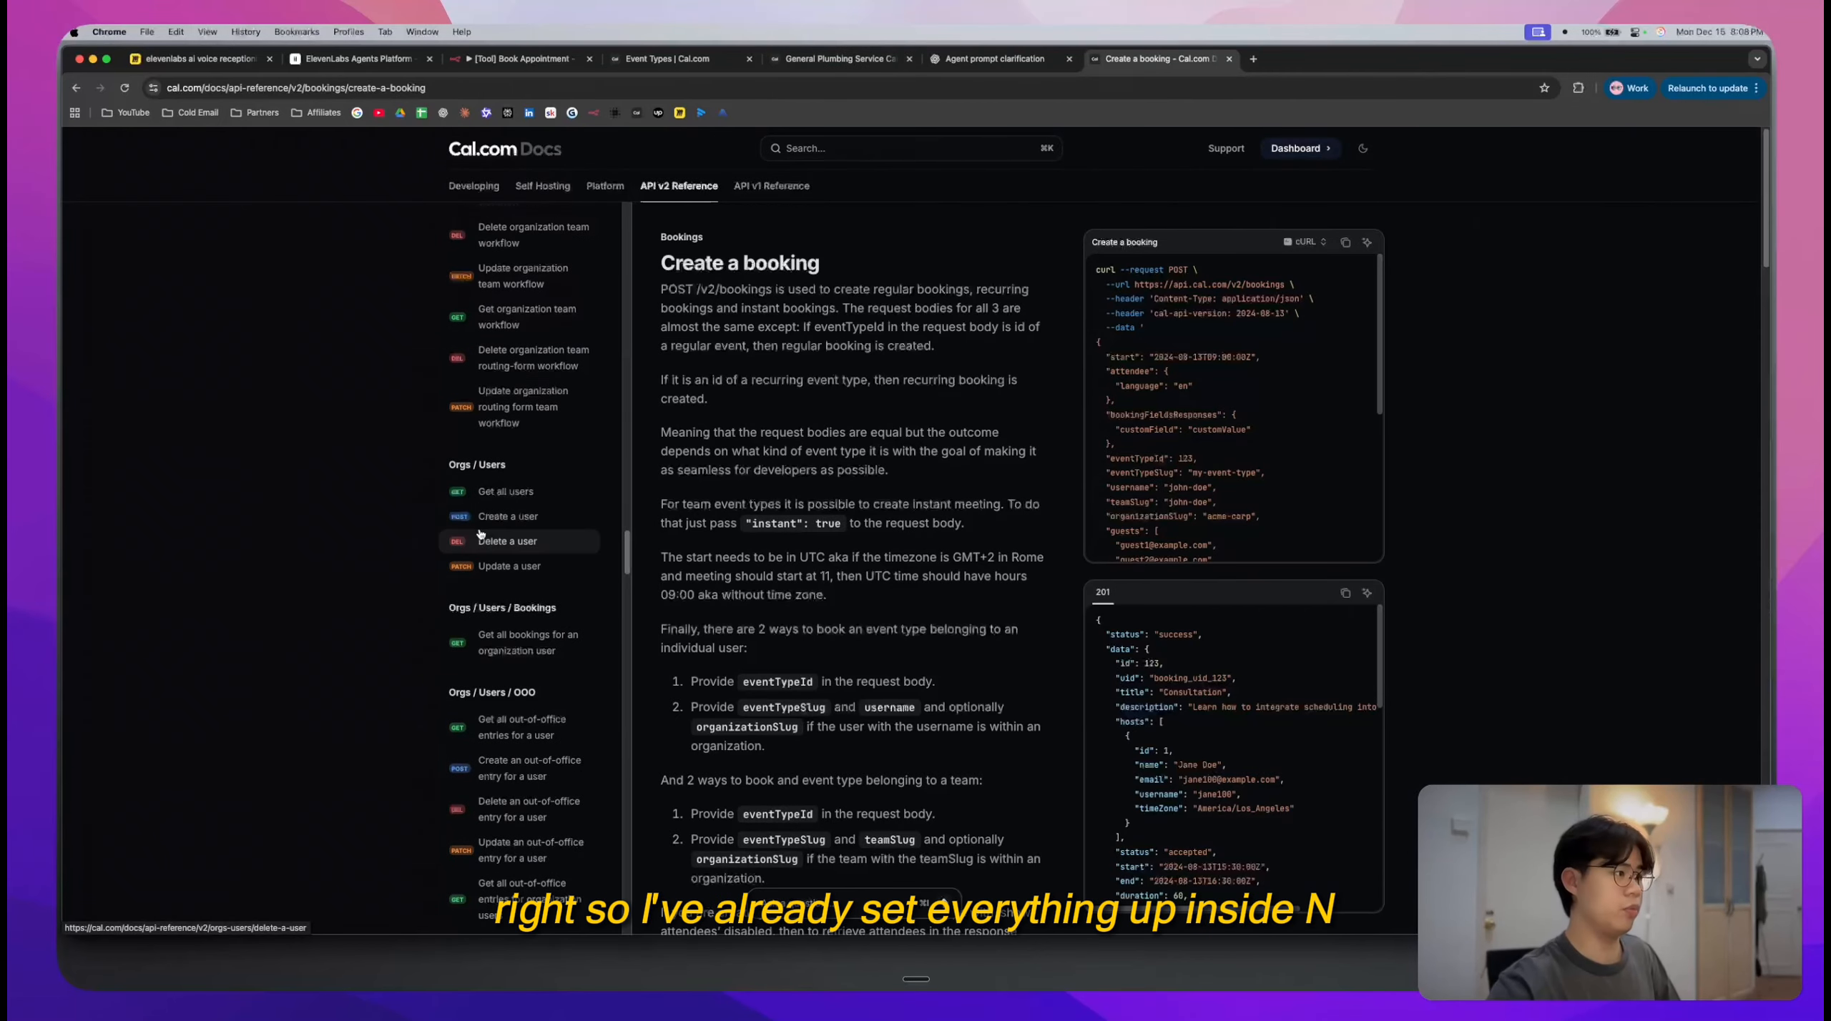
scroll(479, 532, down, 4)
- Return to the n8n Book Appointment node, open its JSON body in the expression editor and examine the attendee name, email and timeZone fields
click(1011, 63)
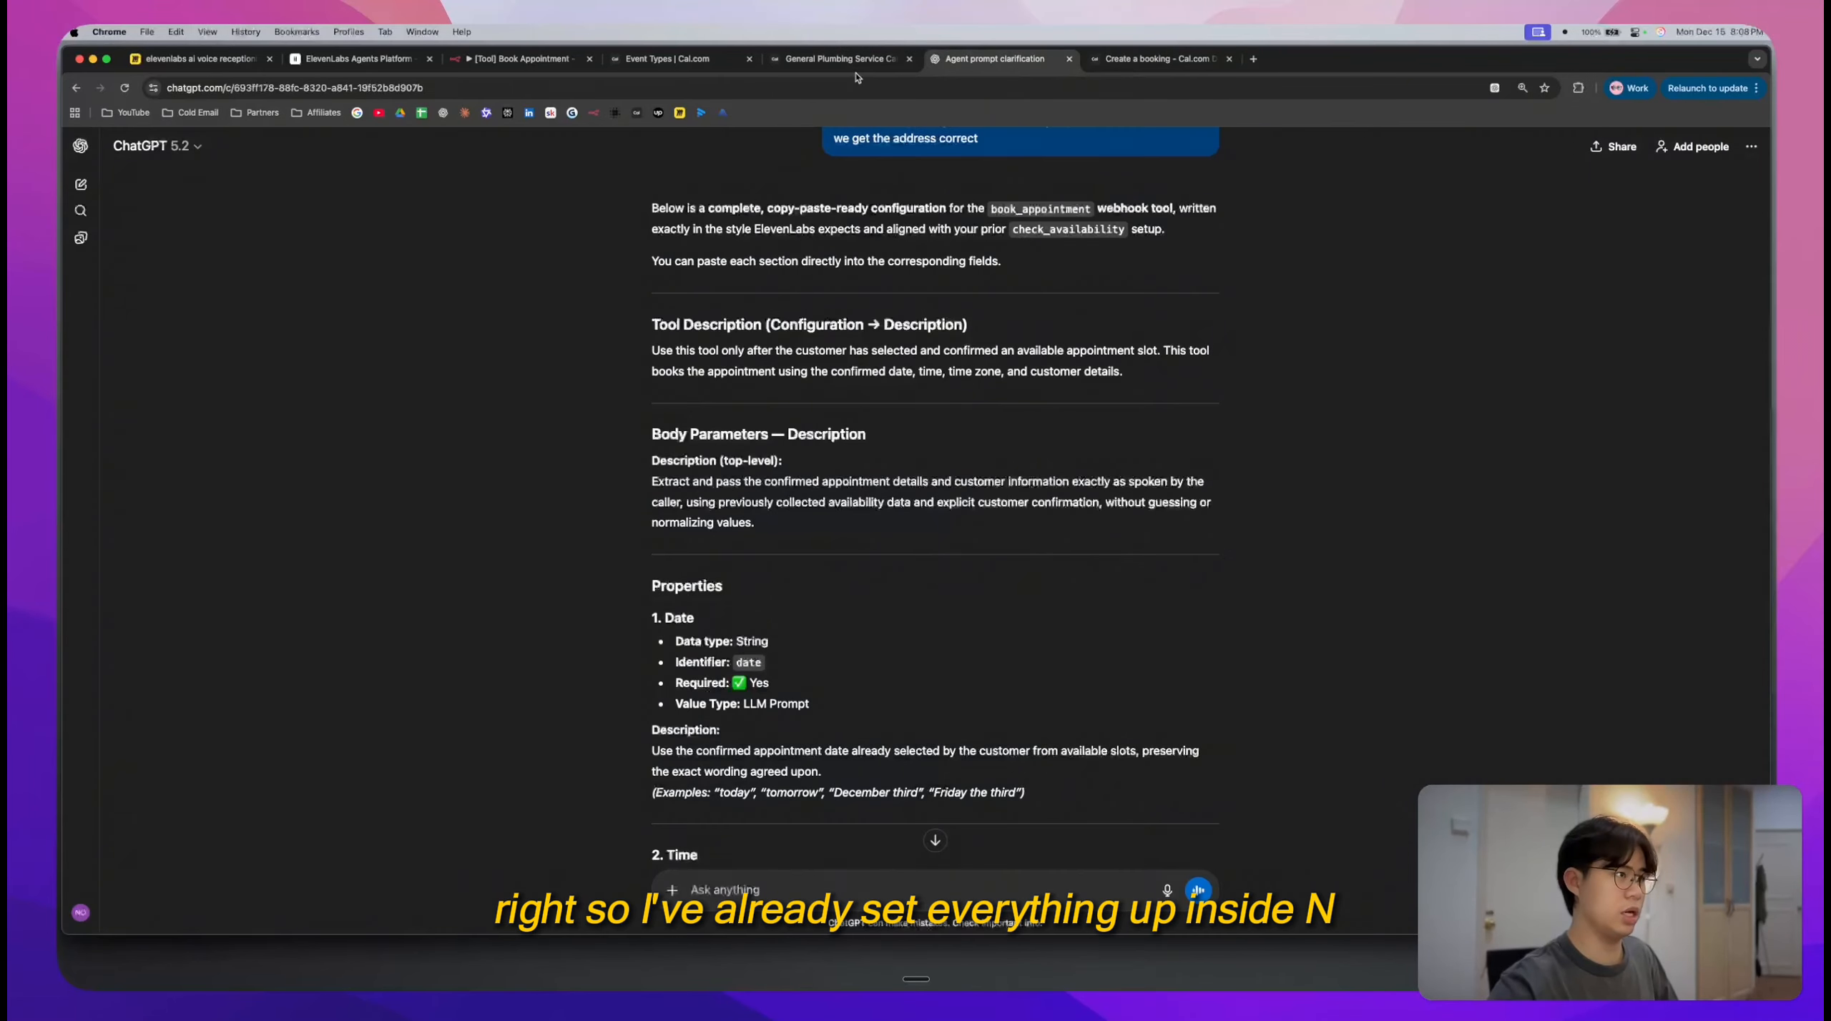
click(522, 58)
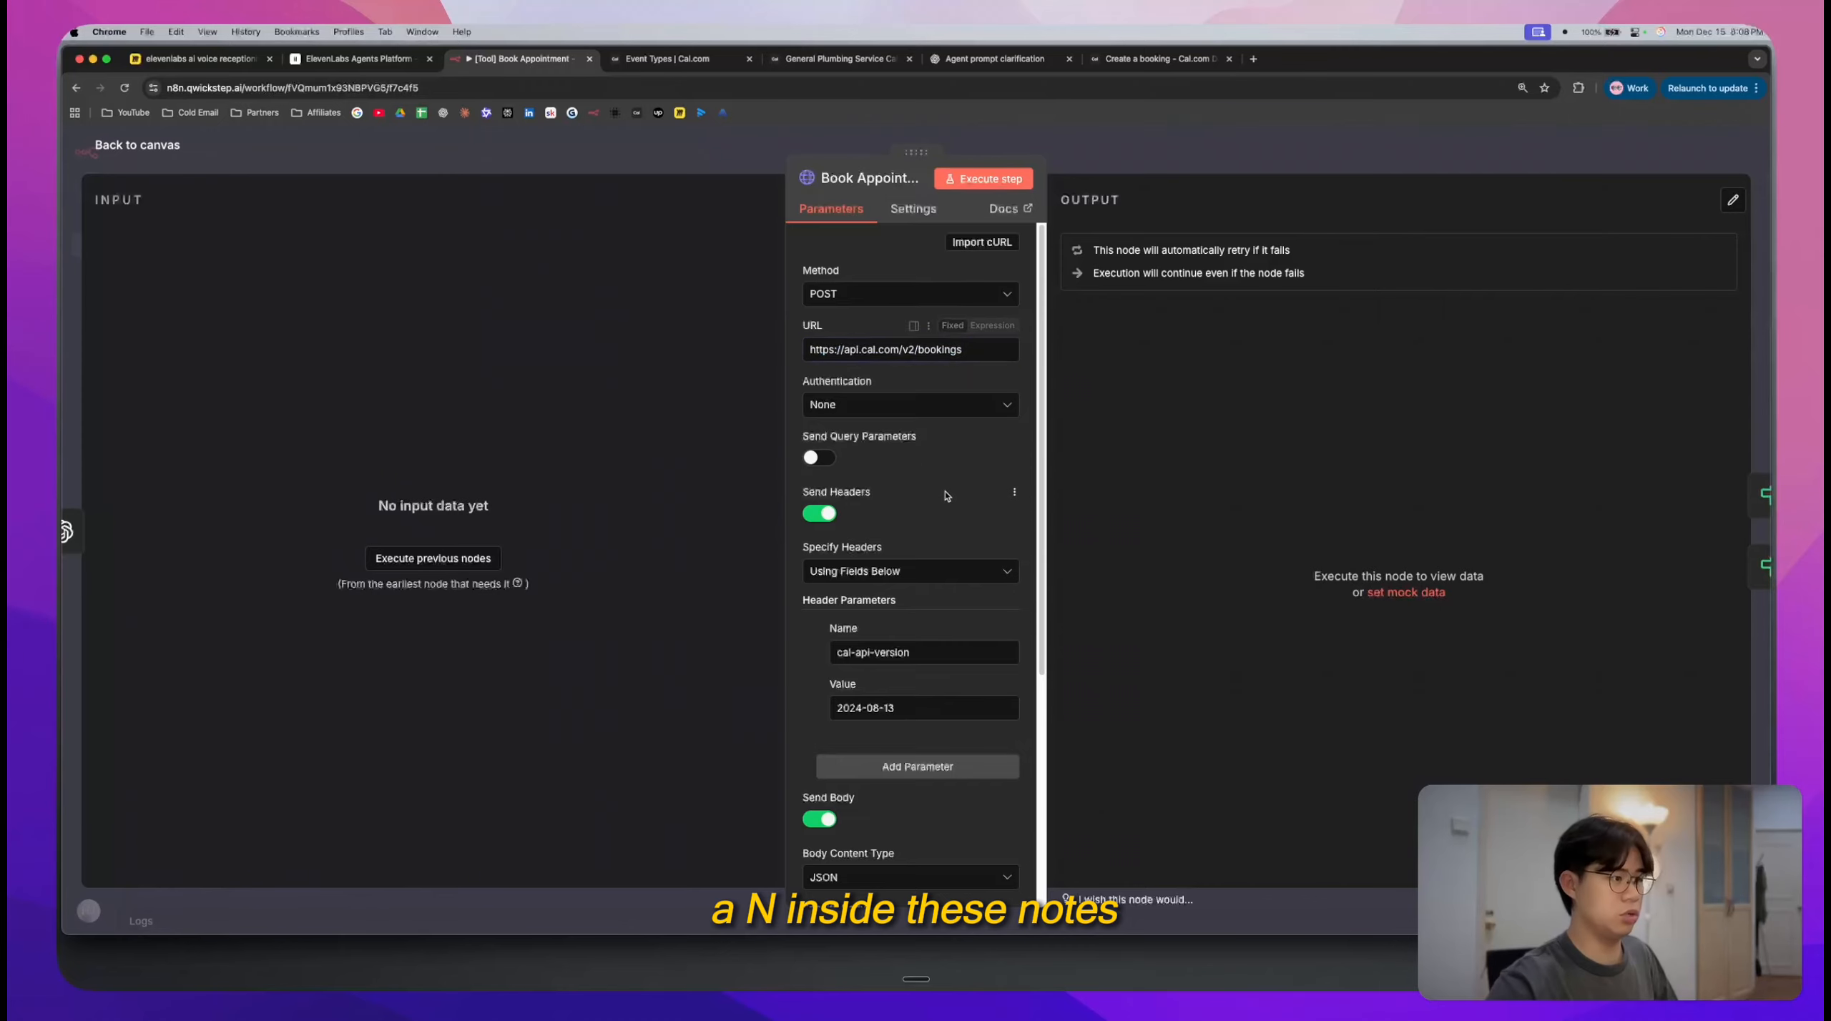
scroll(946, 496, down, 5)
scroll(930, 679, down, 5)
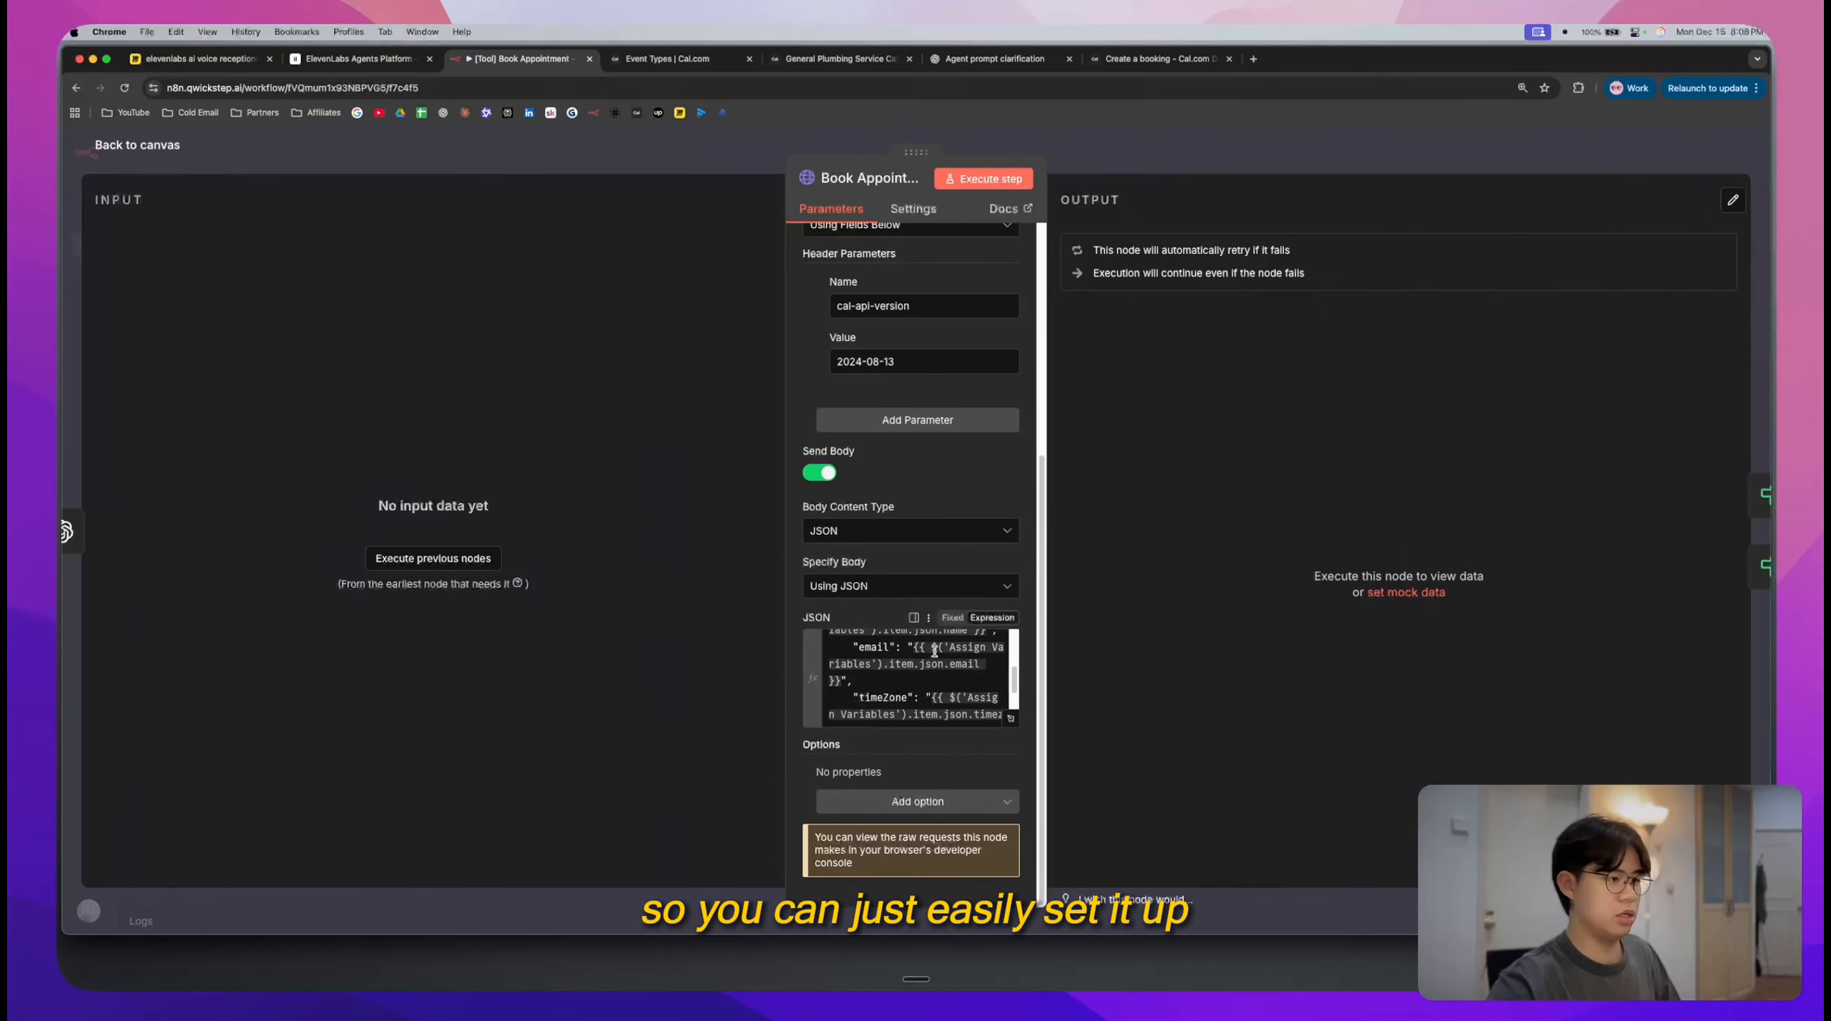
click(1014, 719)
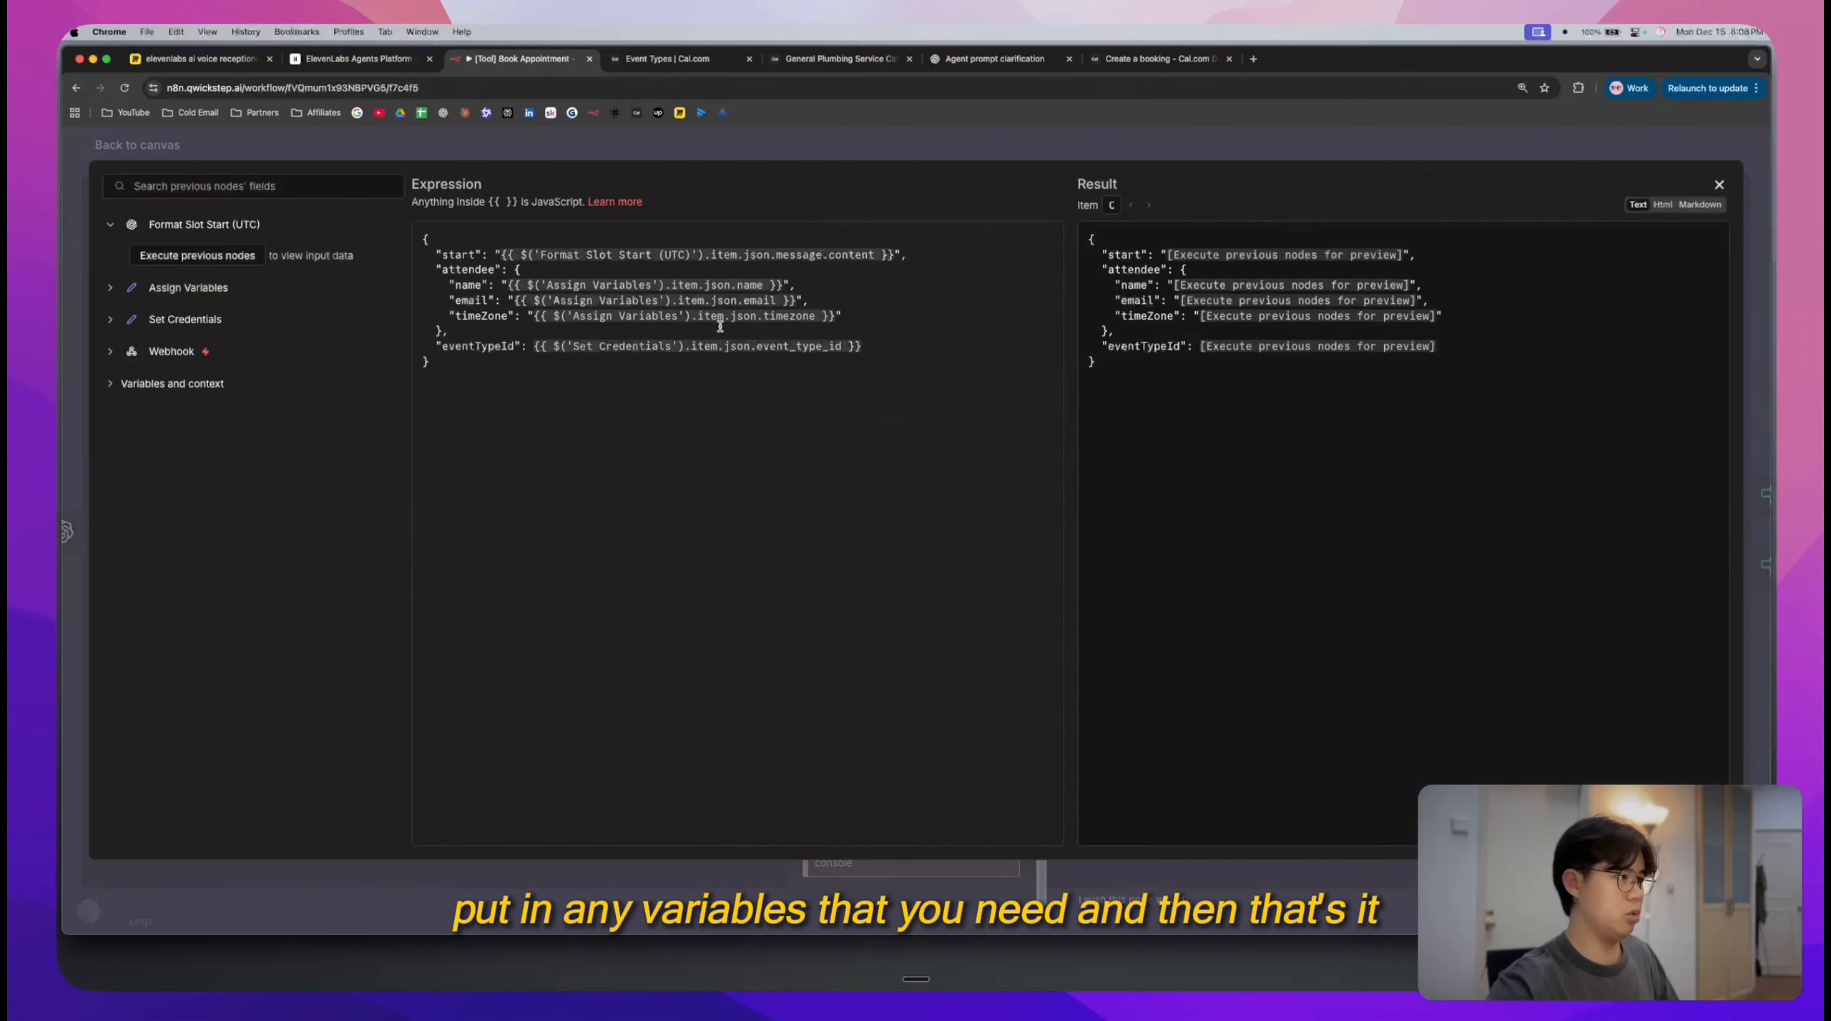
click(884, 315)
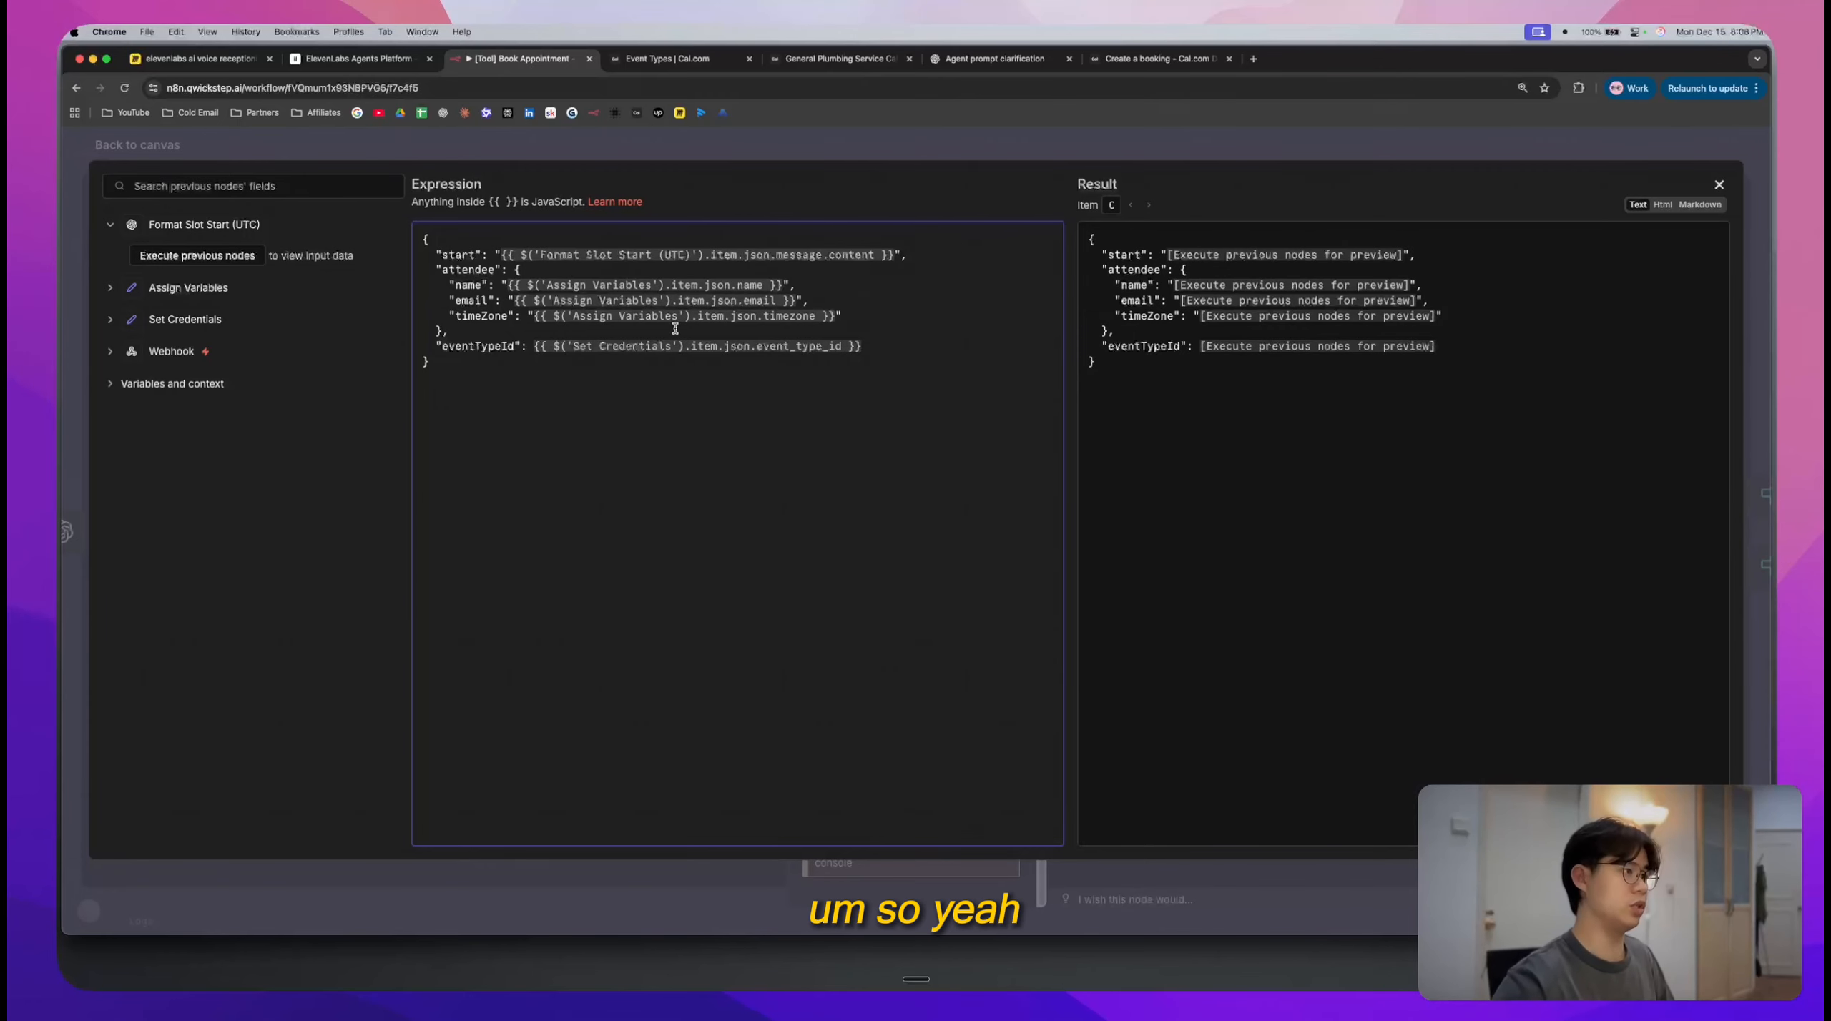
scroll(494, 302, up, 5)
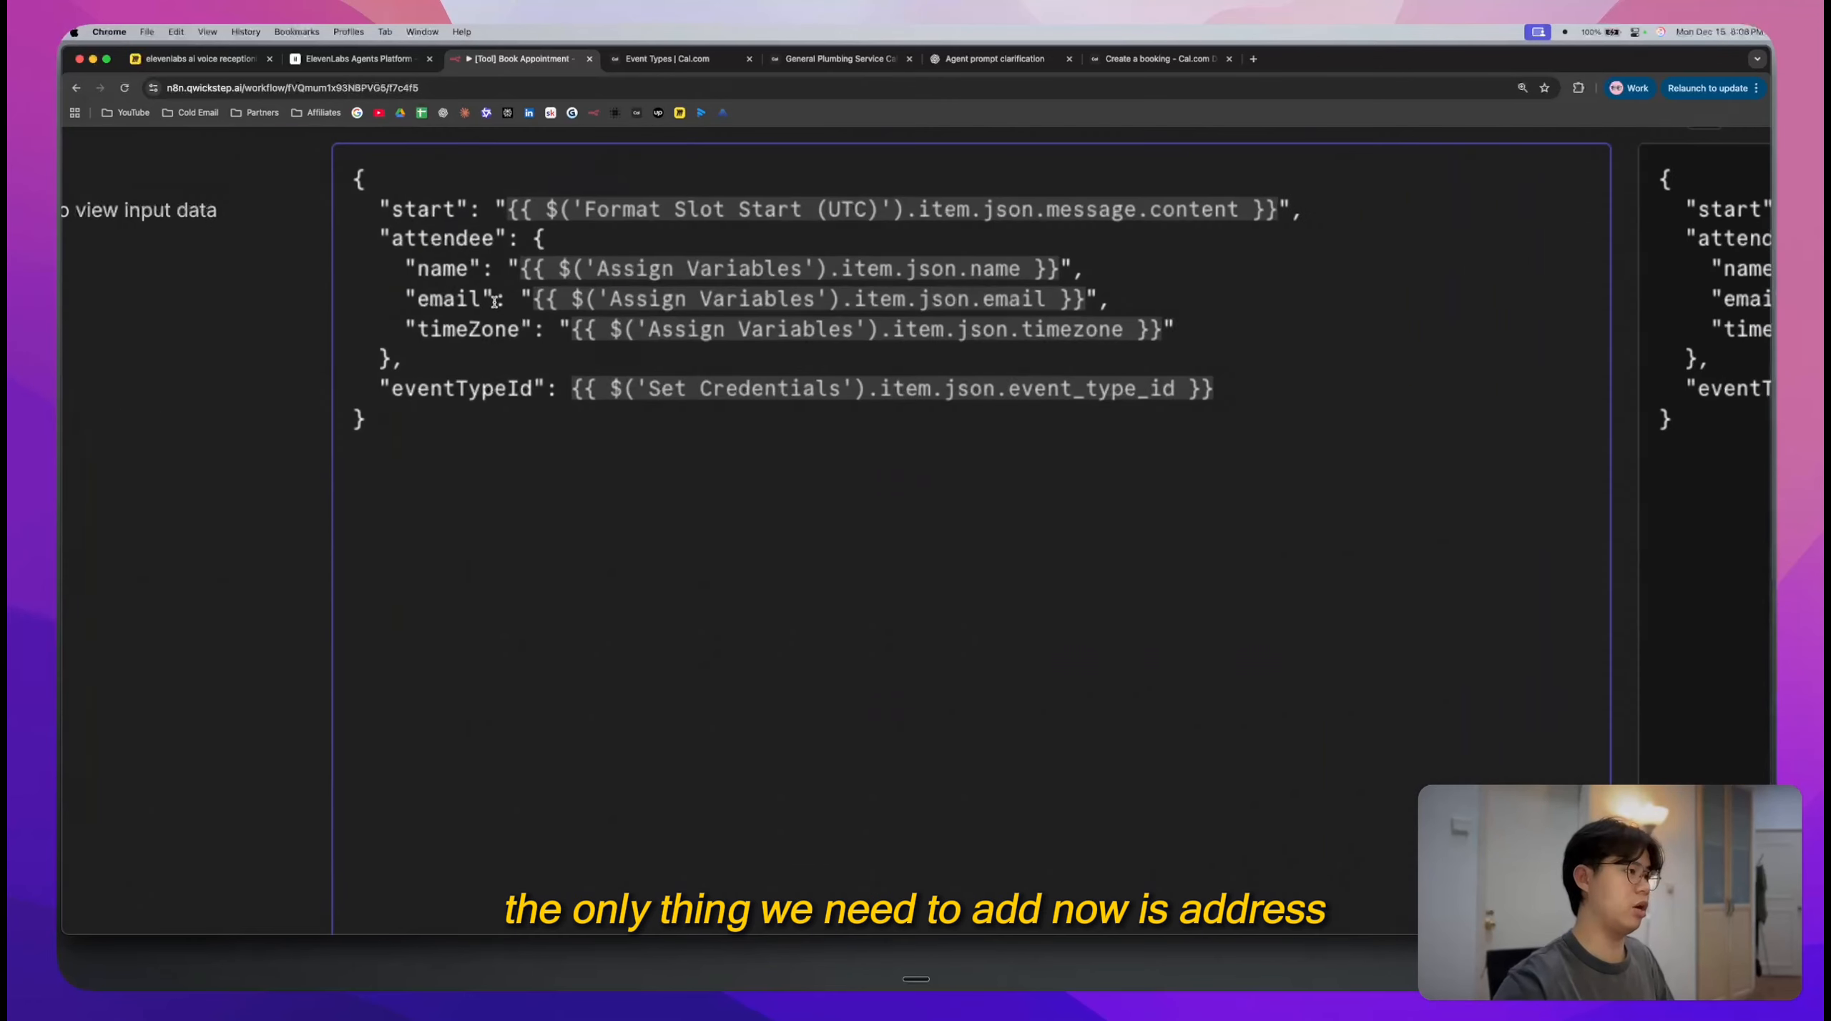
scroll(494, 300, up, 2)
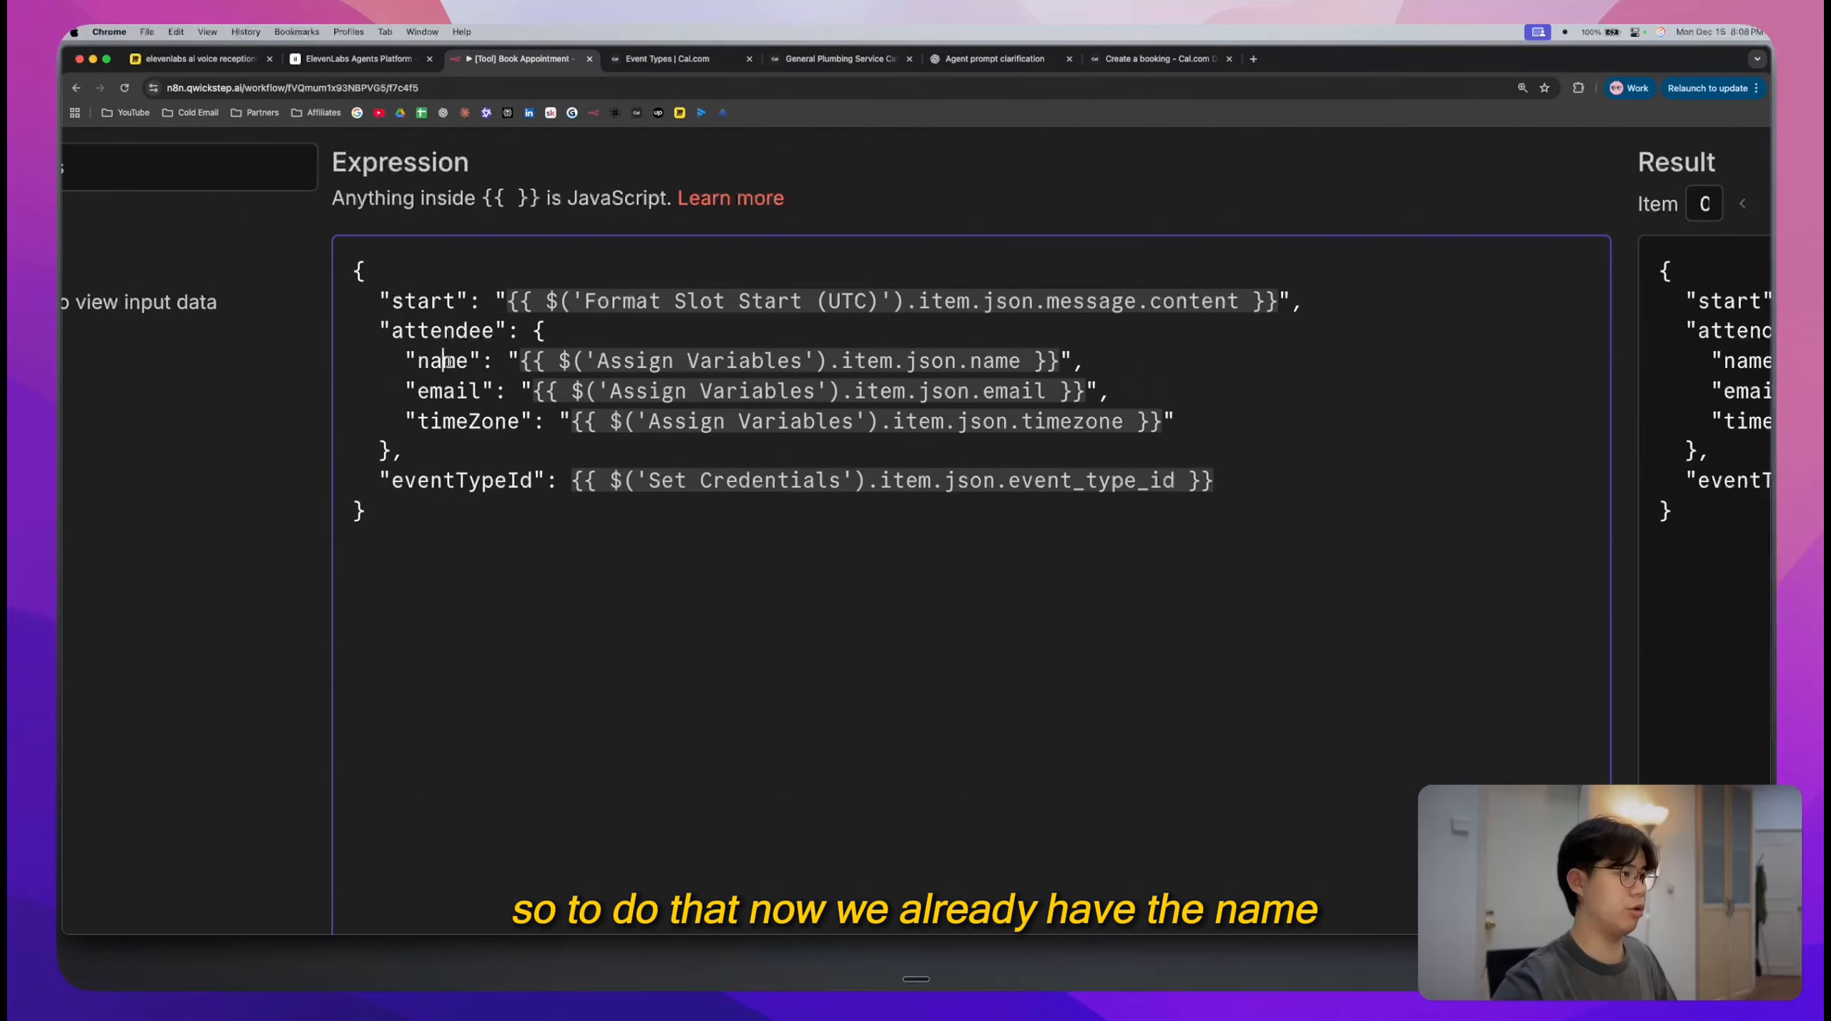
double_click(449, 361)
double_click(448, 389)
double_click(458, 416)
click(520, 415)
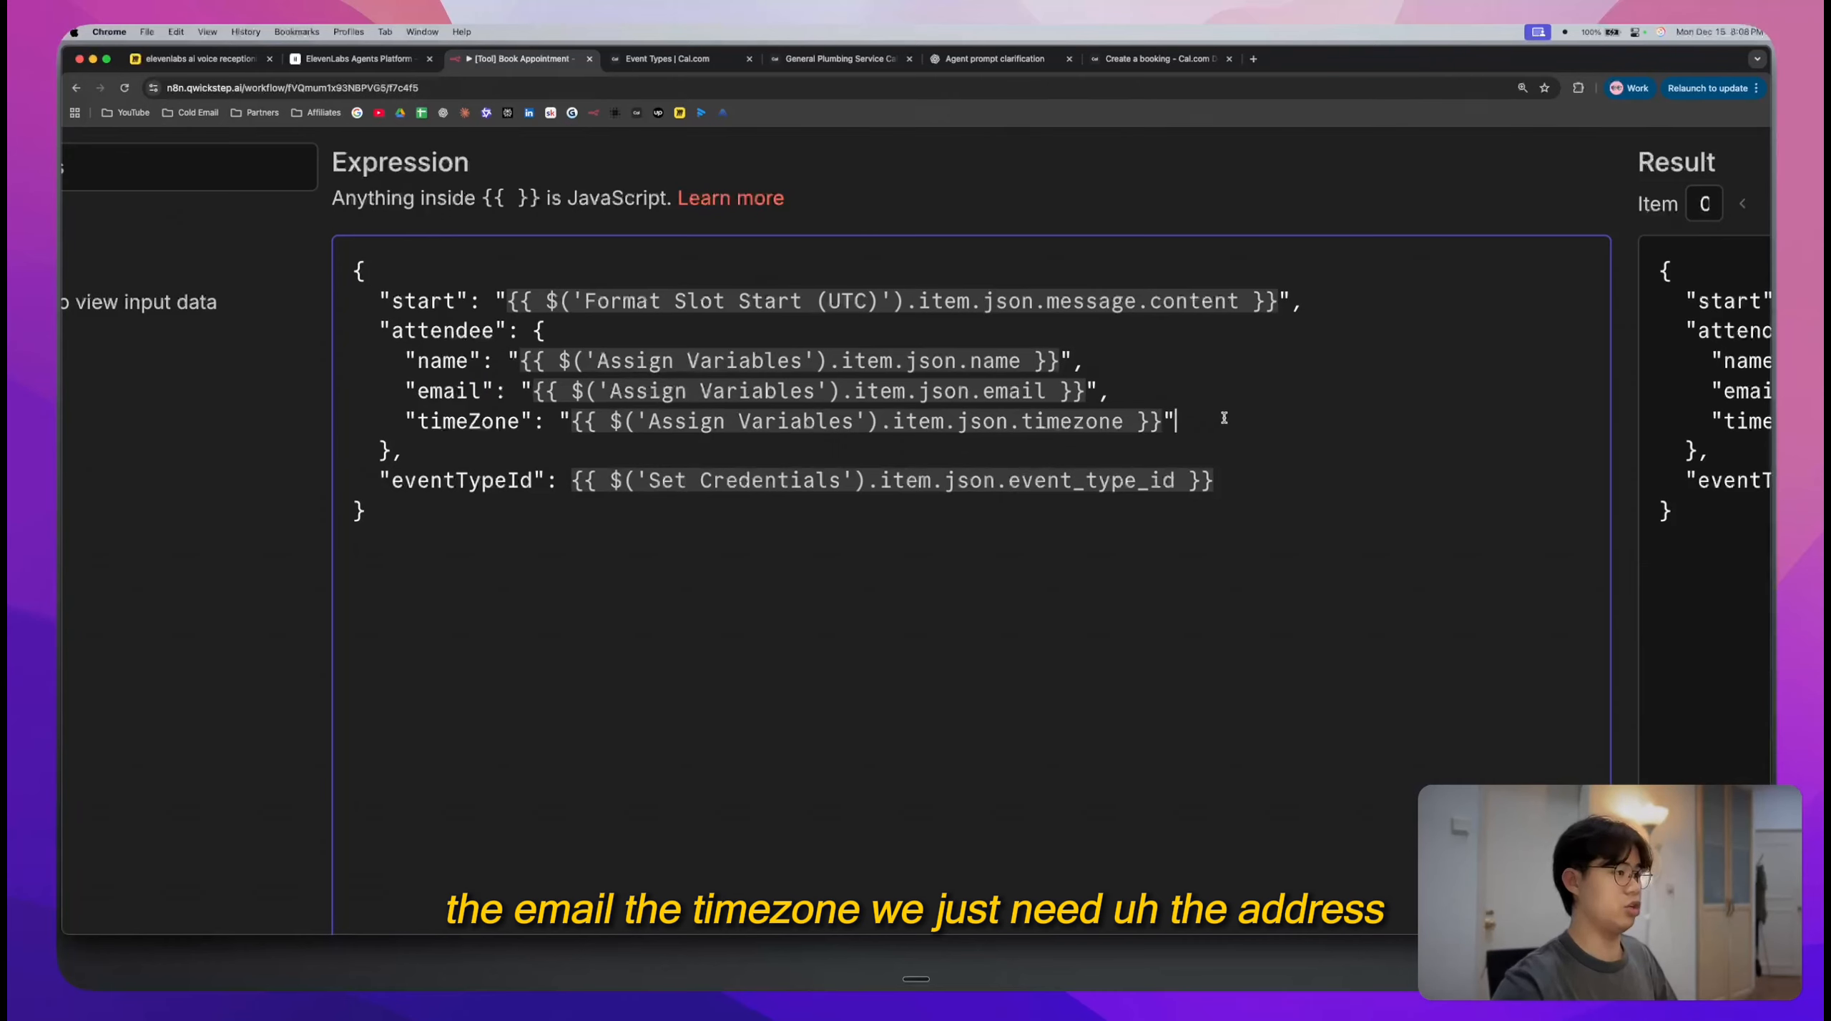
- Go back to the Cal.com Create a booking reference and examine the attendee child attributes for a way to pass an address
click(1154, 59)
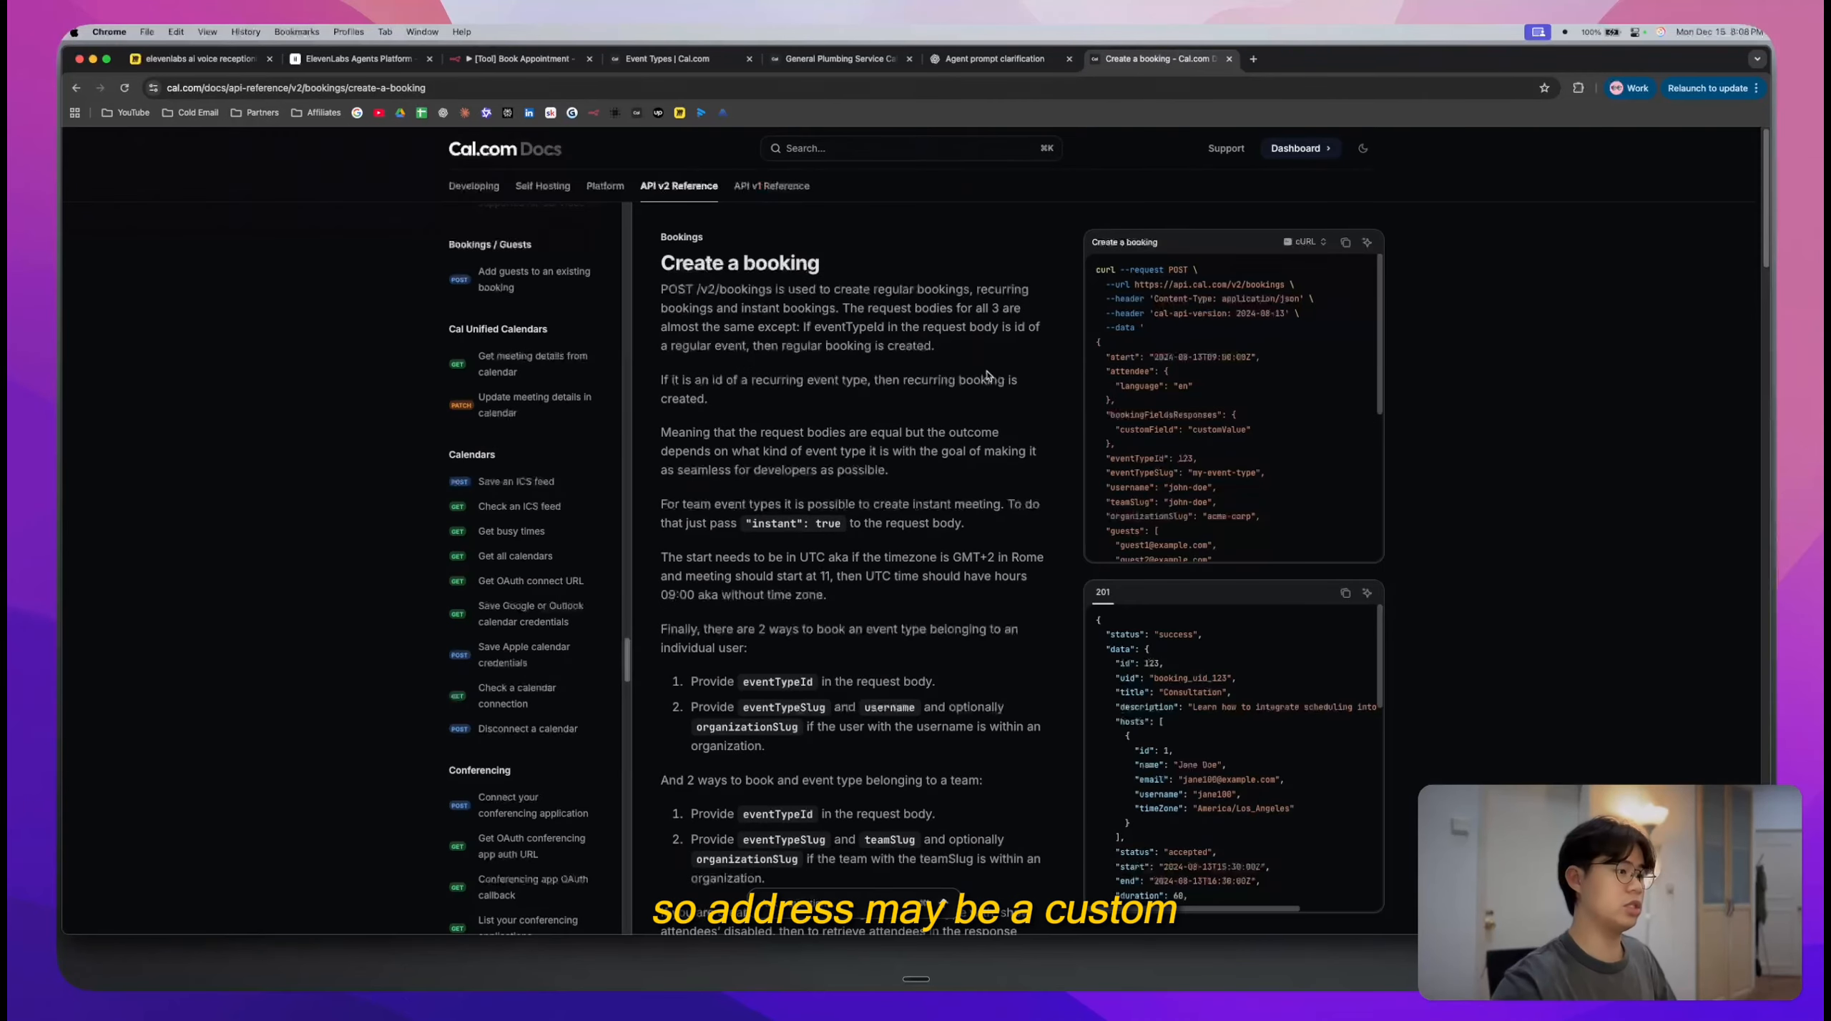
scroll(986, 374, down, 3)
scroll(987, 374, down, 7)
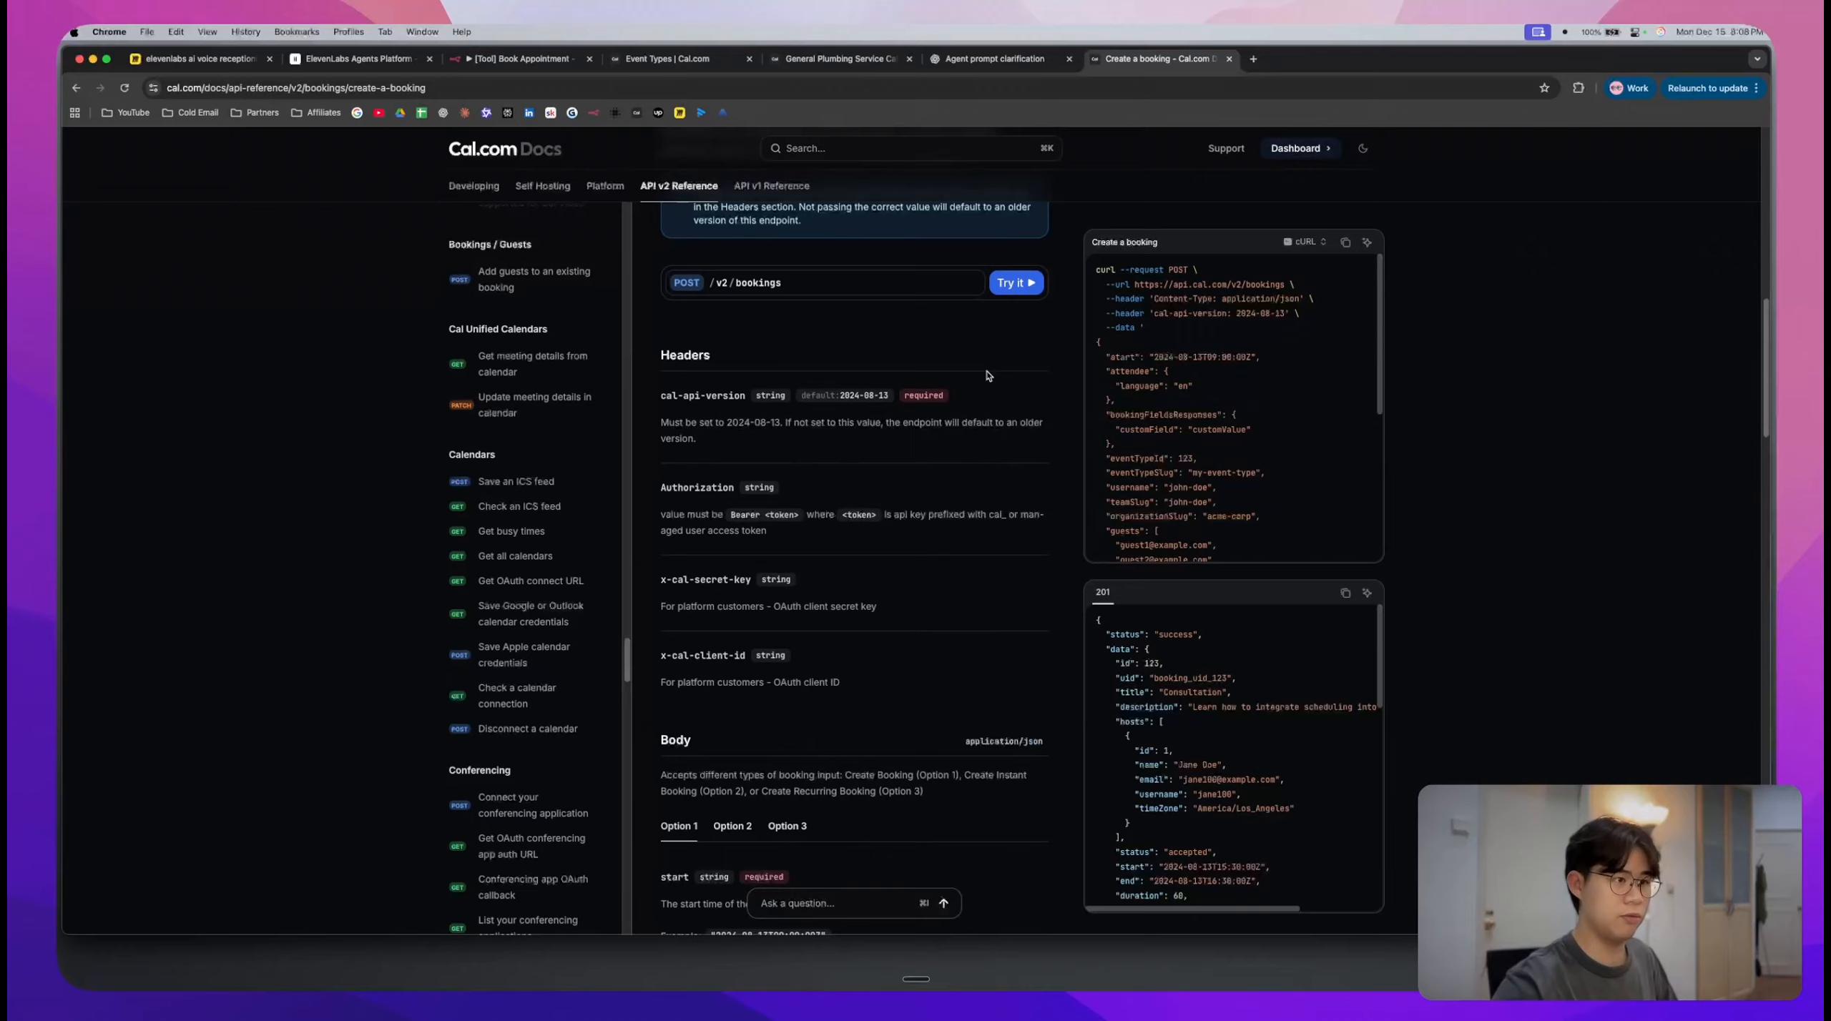
scroll(987, 375, down, 7)
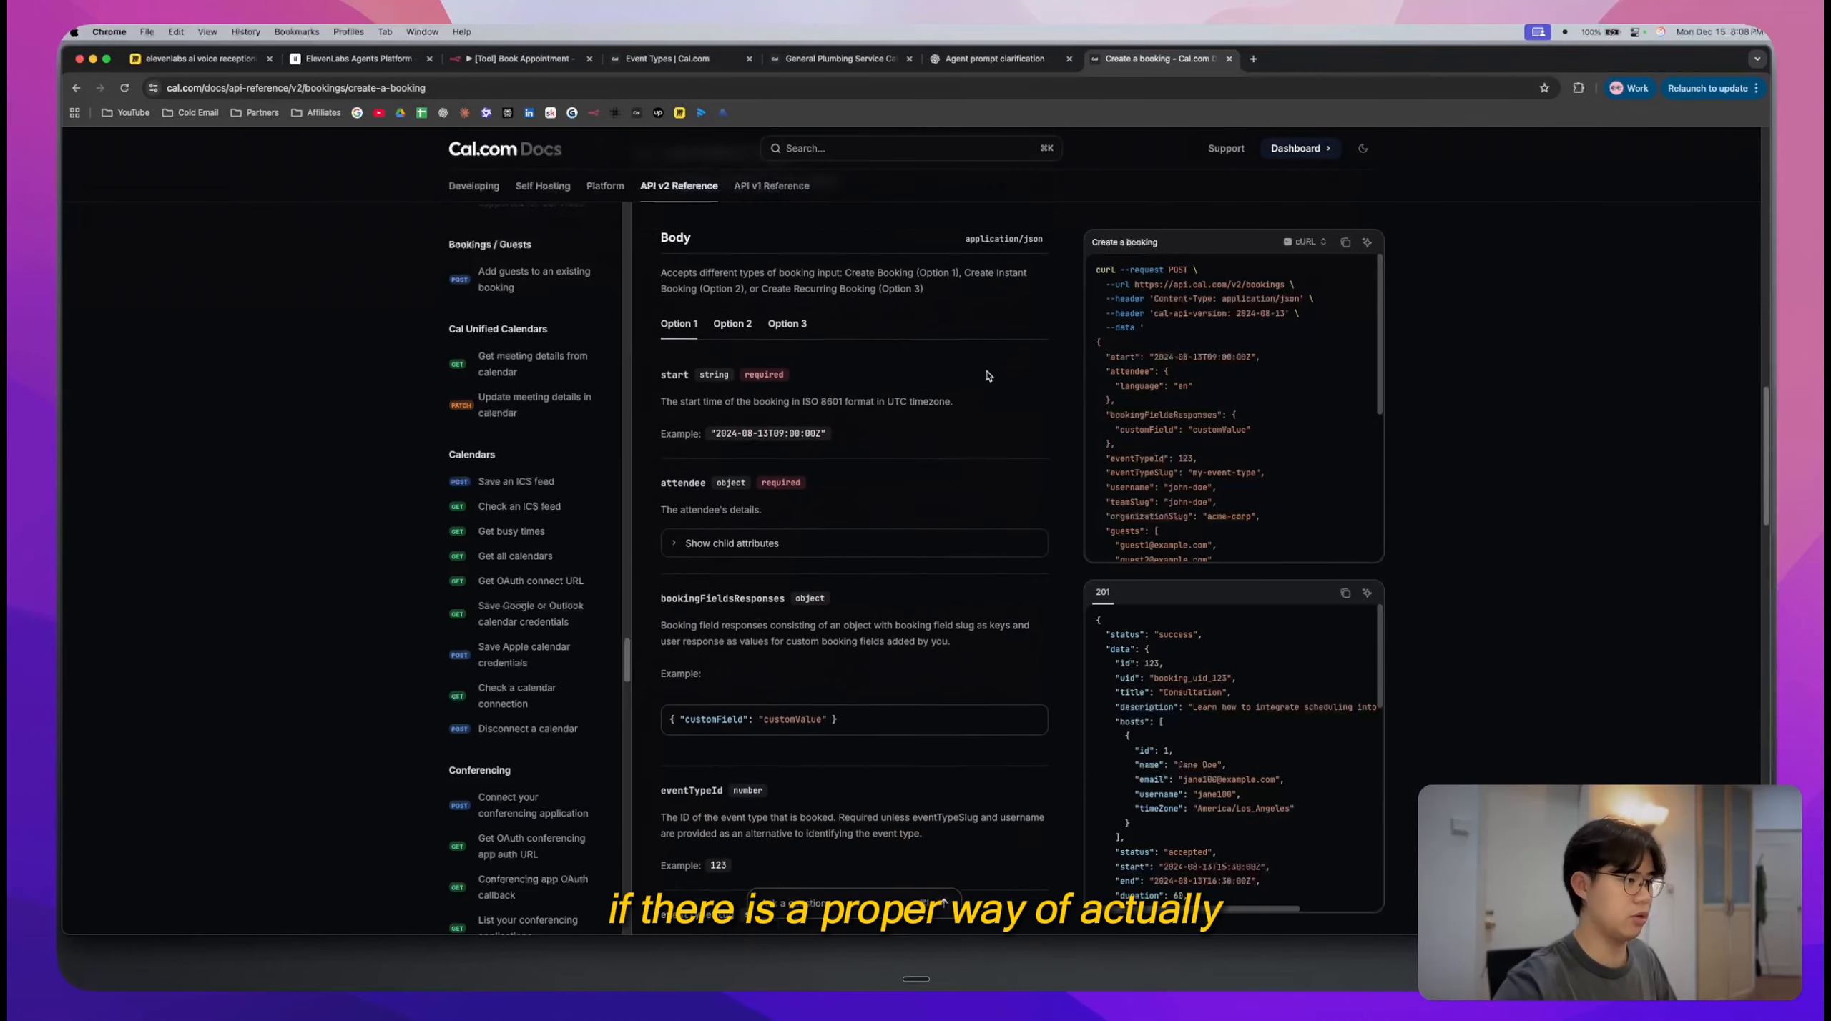
click(722, 512)
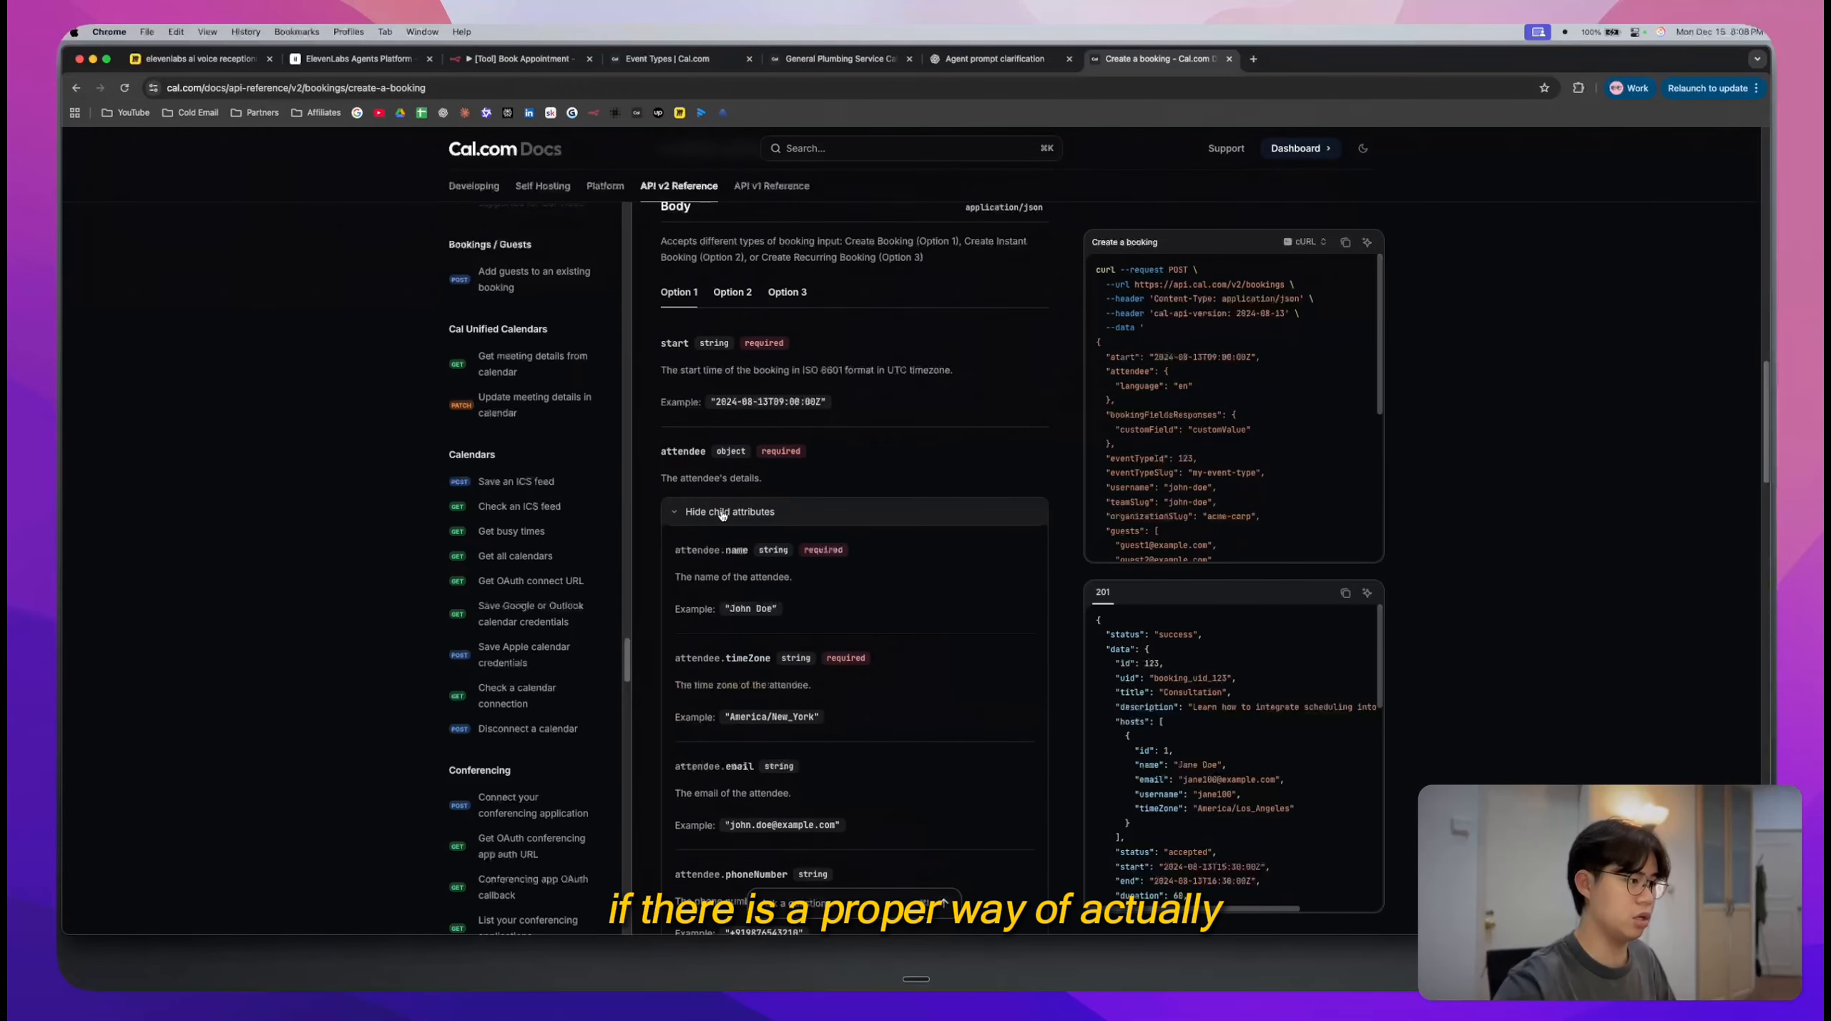
scroll(723, 514, down, 3)
scroll(820, 559, down, 3)
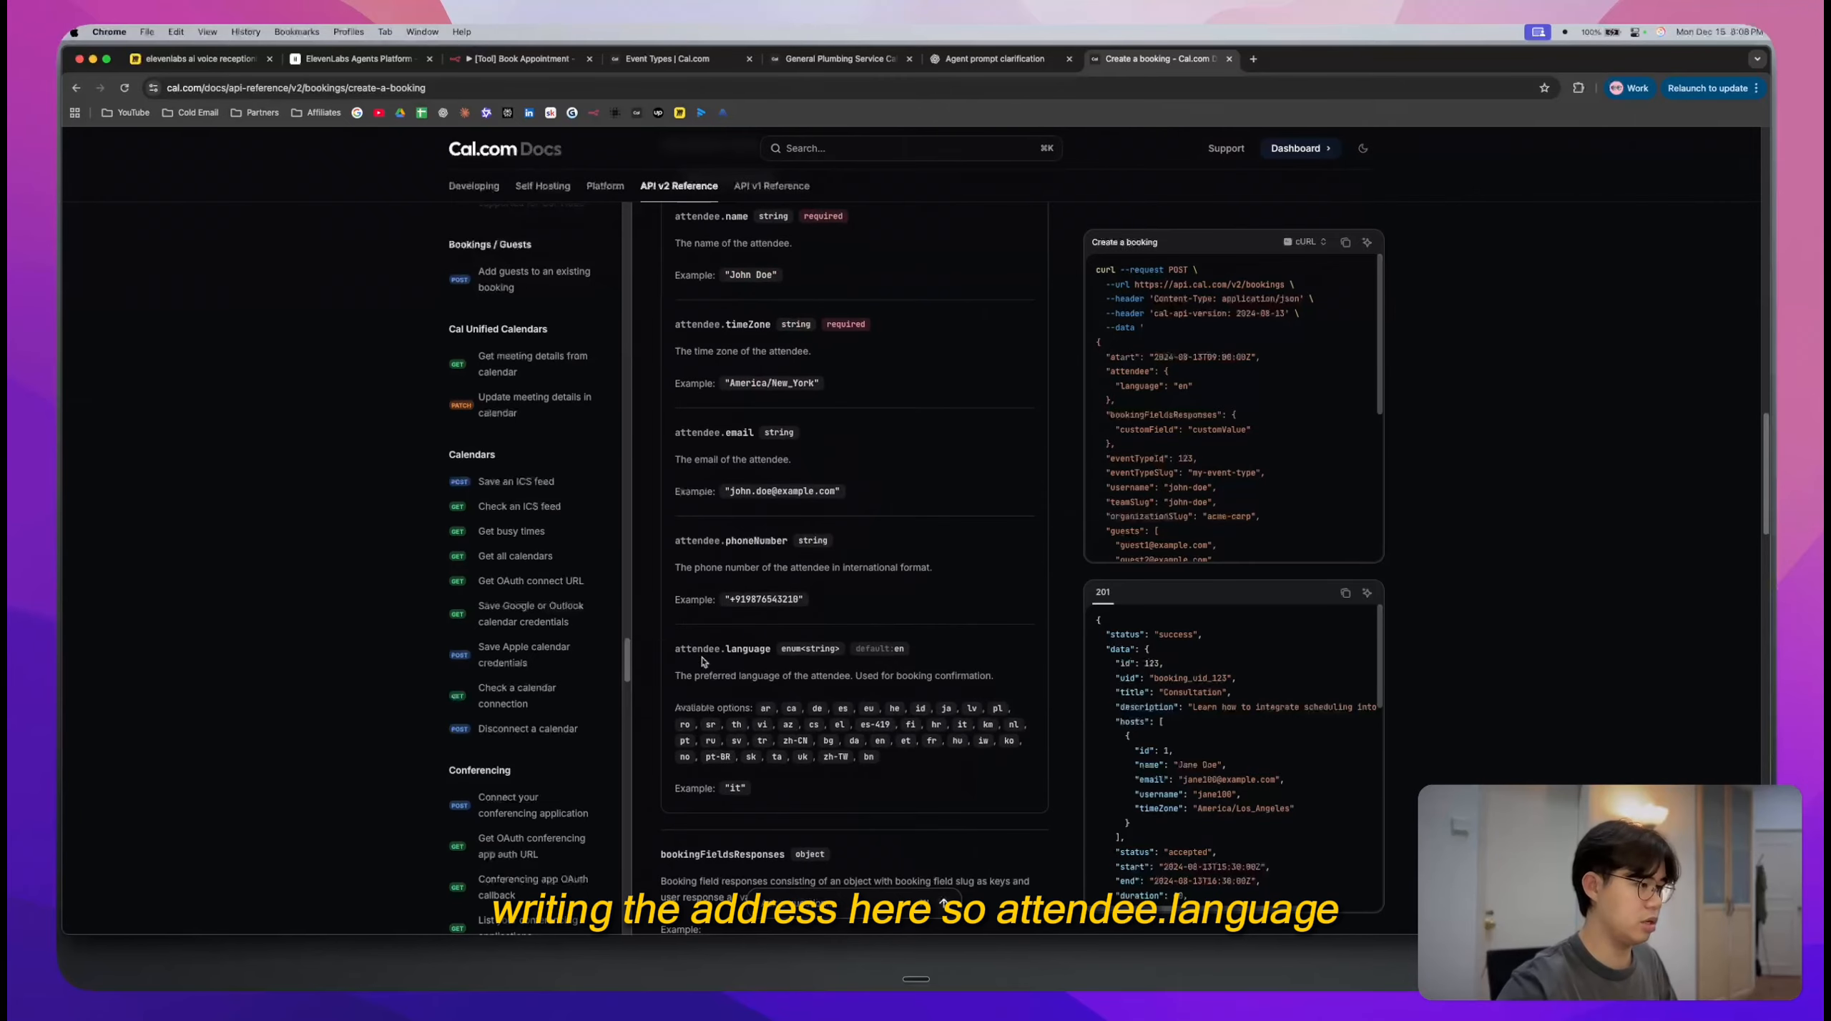
scroll(708, 663, down, 3)
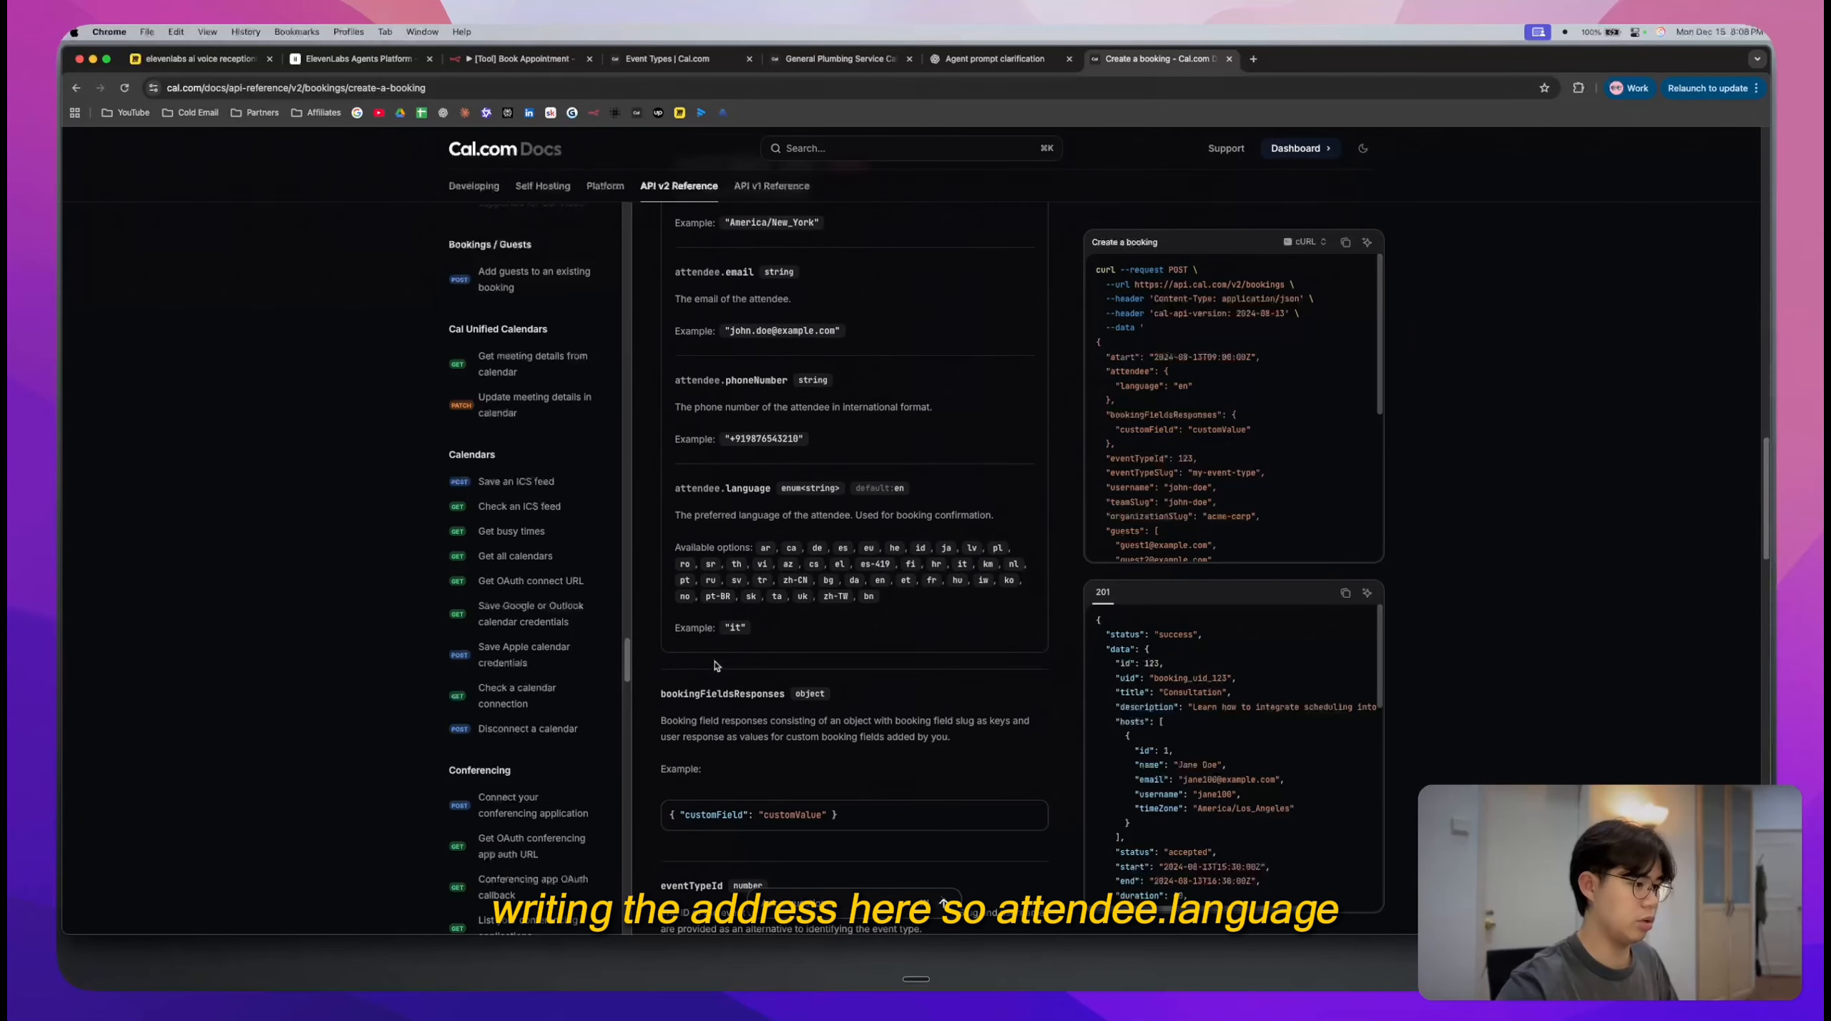
scroll(715, 665, up, 12)
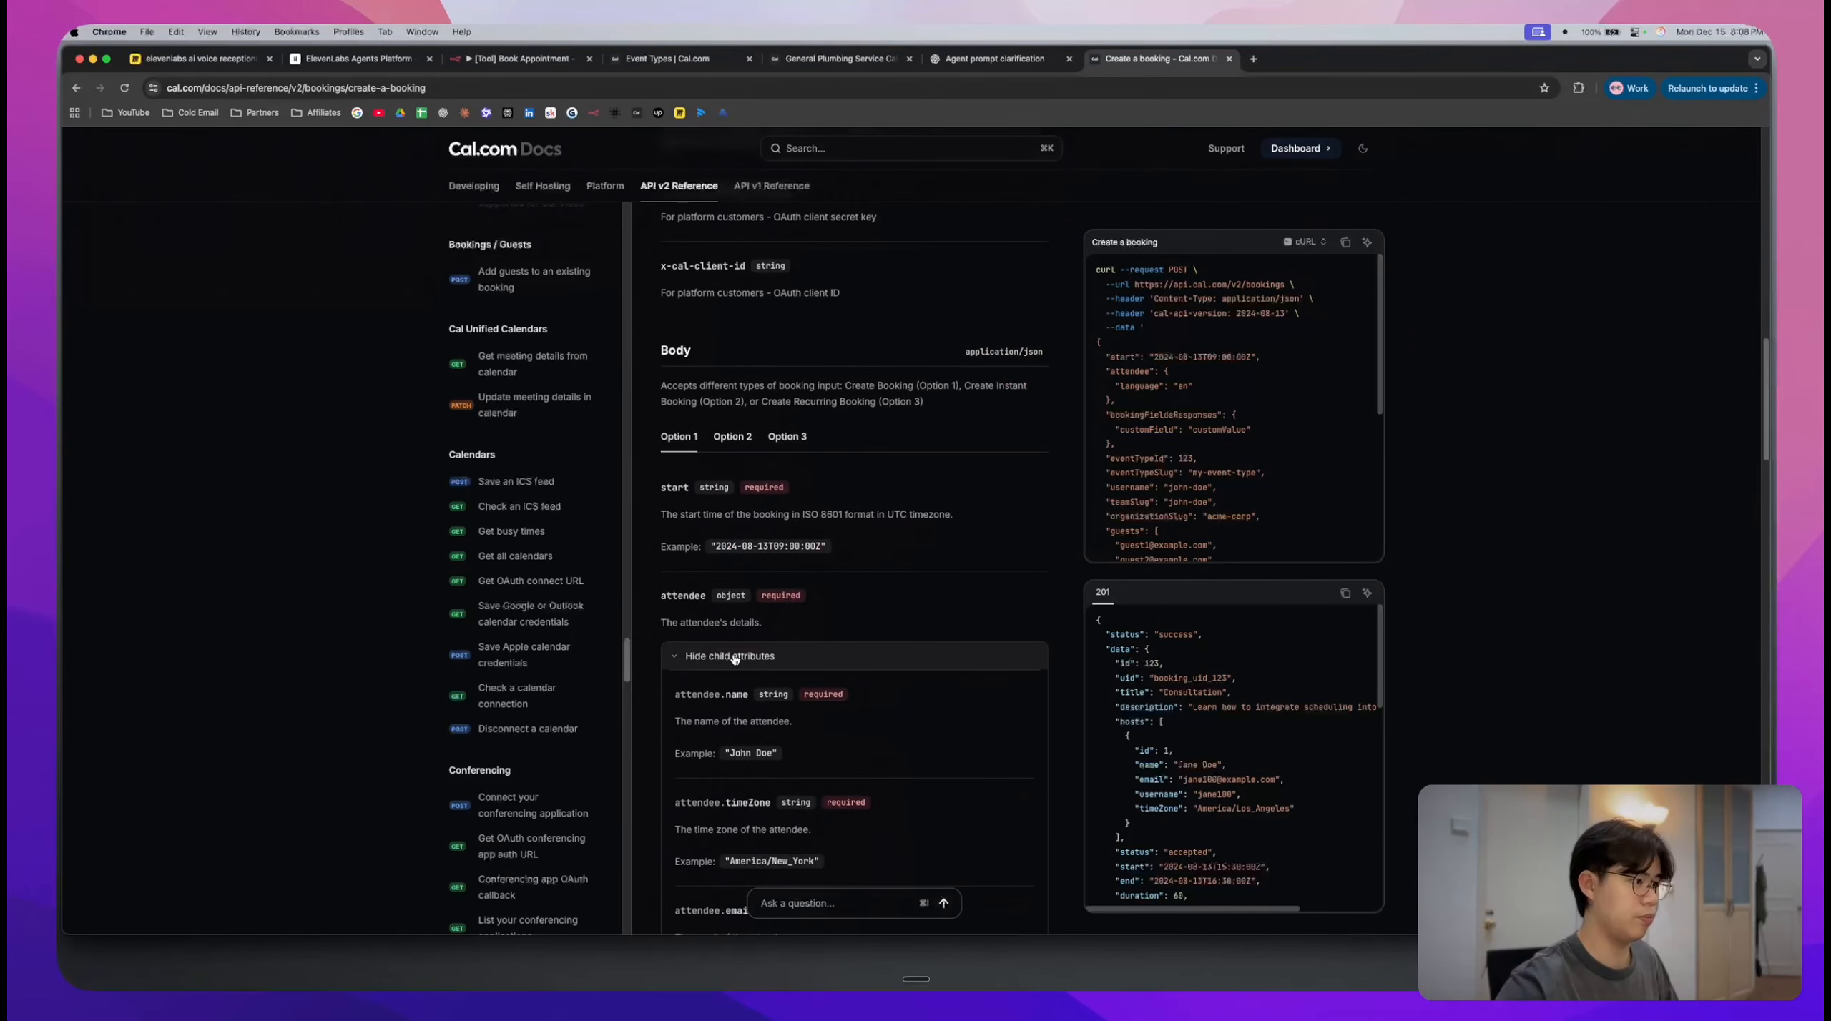
- Collapse the attendee attributes and check the Option 2 request body for address-related fields
click(735, 658)
click(748, 448)
scroll(723, 672, down, 6)
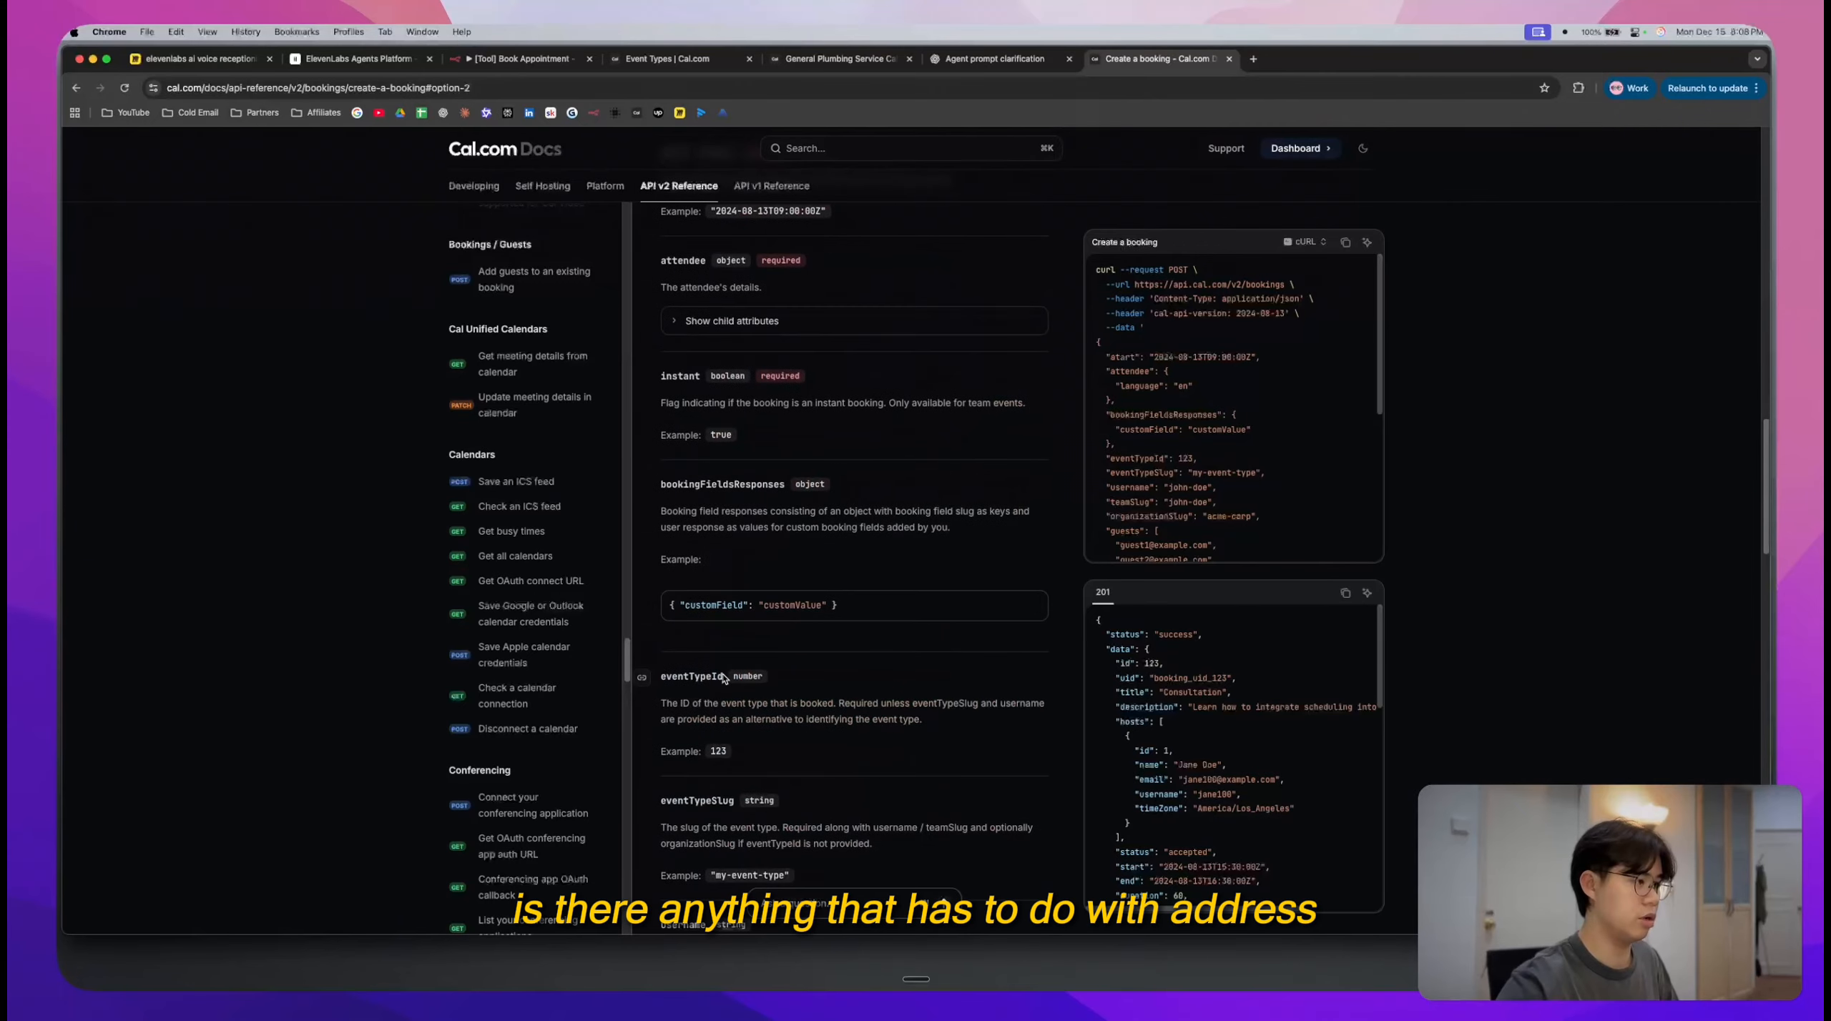
scroll(724, 678, down, 3)
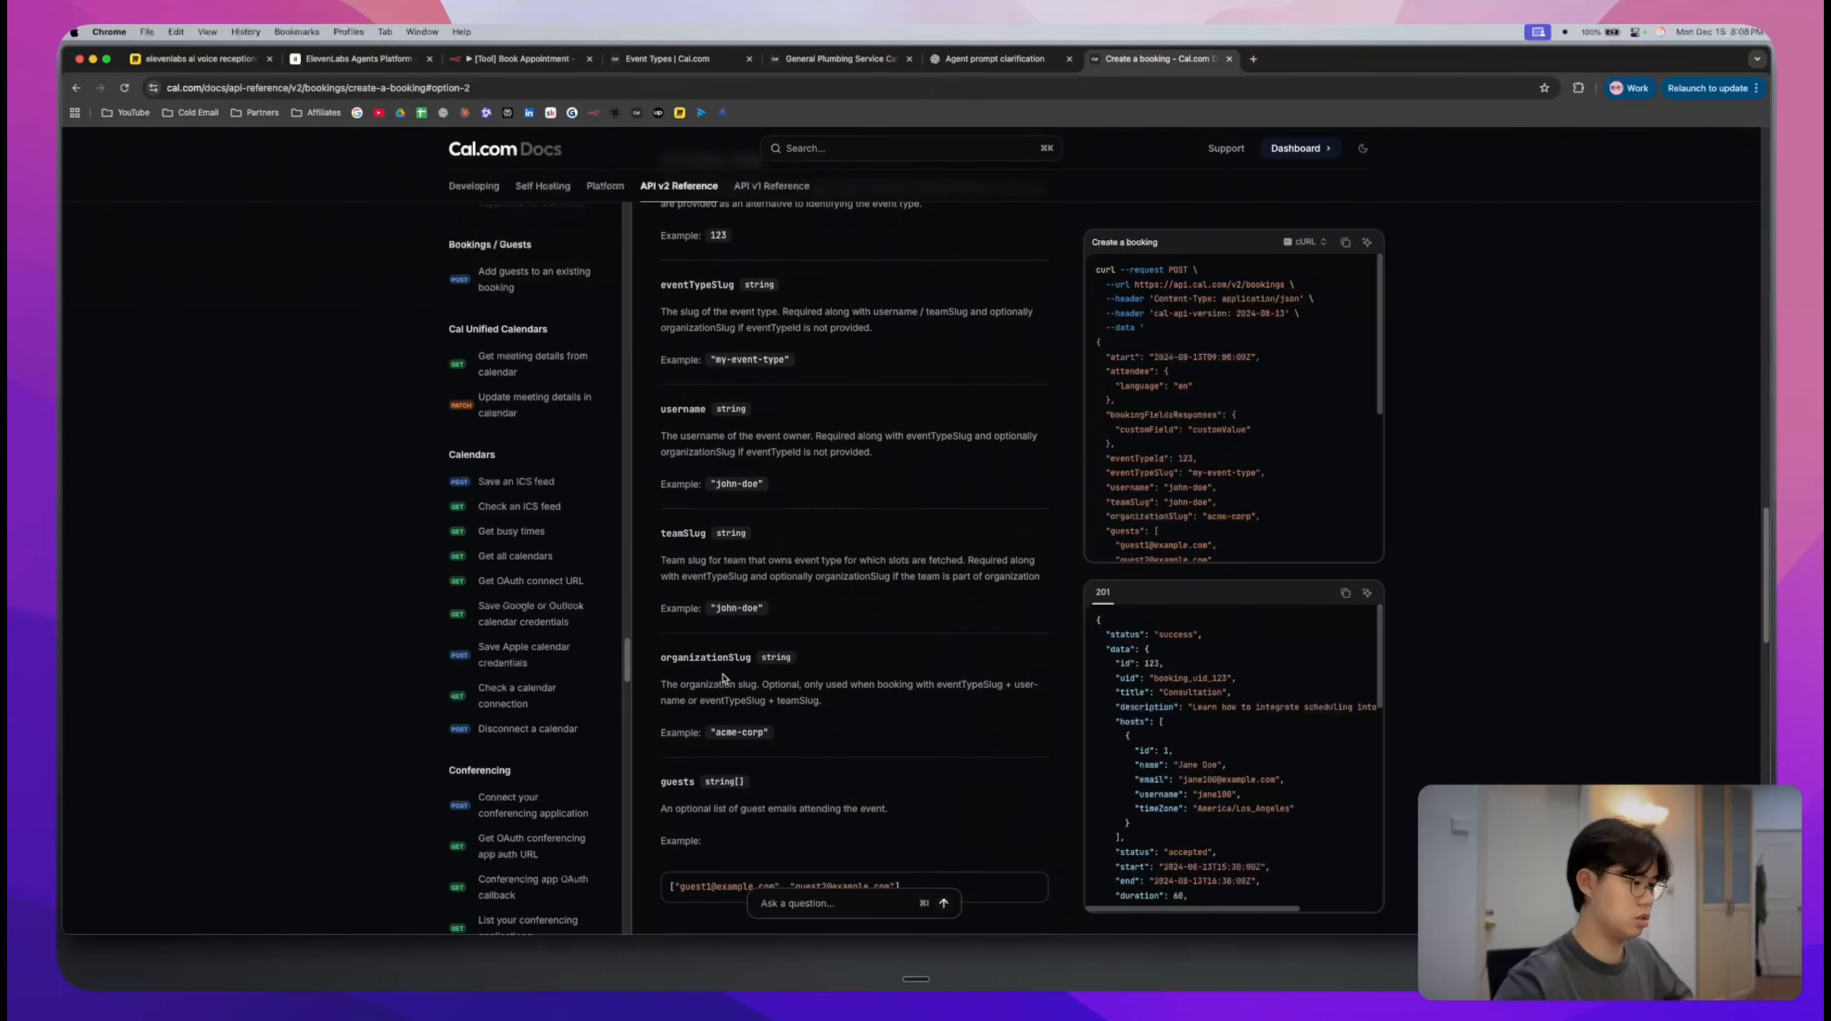
- Search the Create a booking page for "address" and read the description of the location object
key(cmd+f)
text(address)
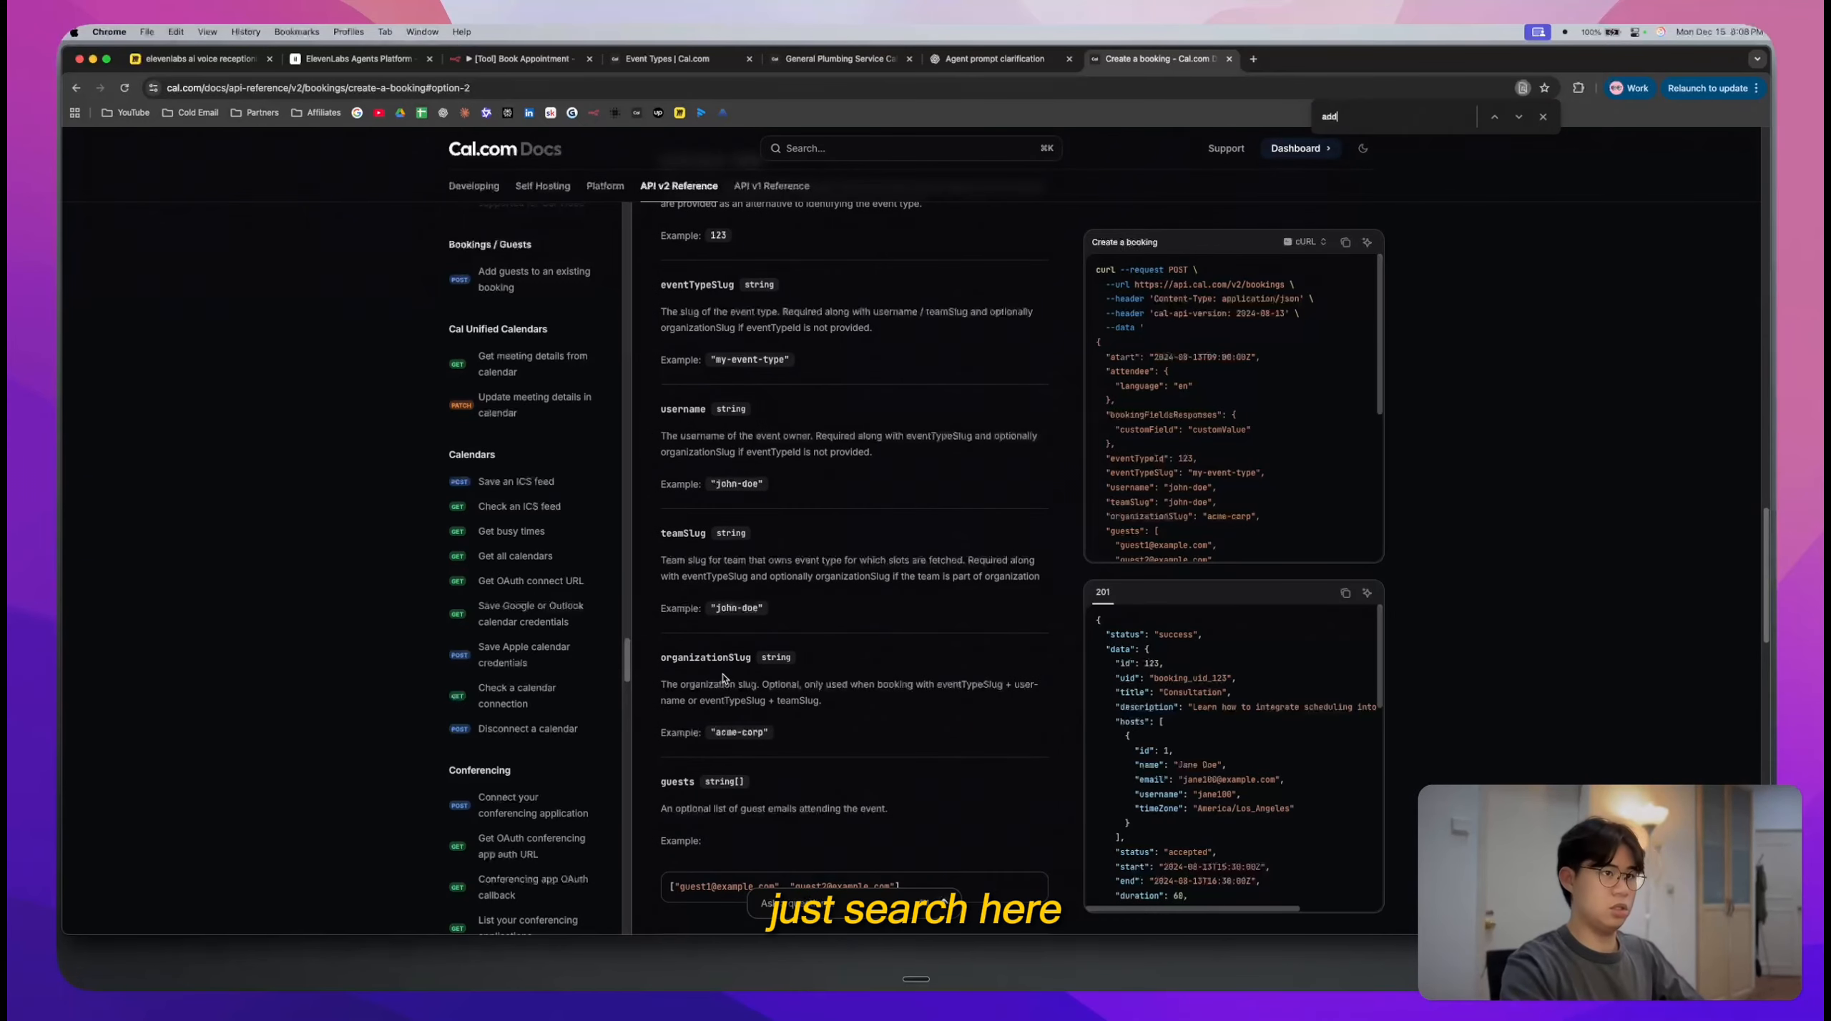
key(Return)
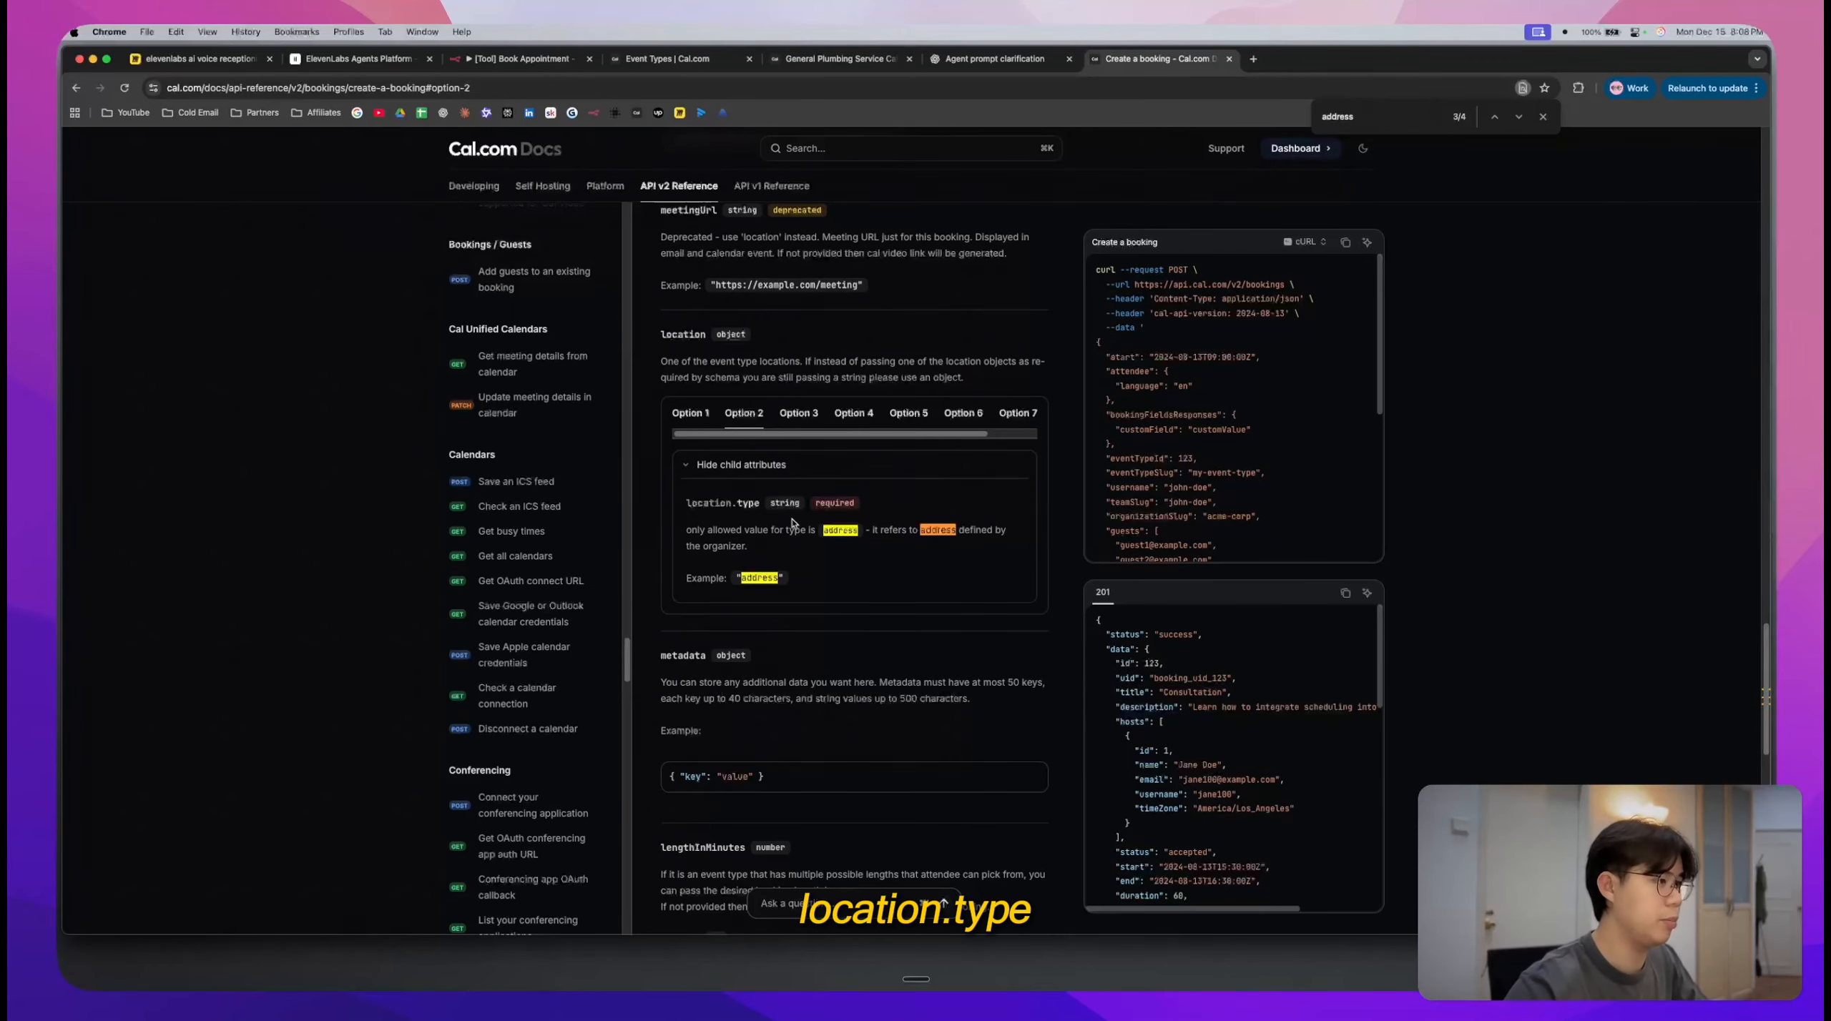
scroll(773, 458, up, 2)
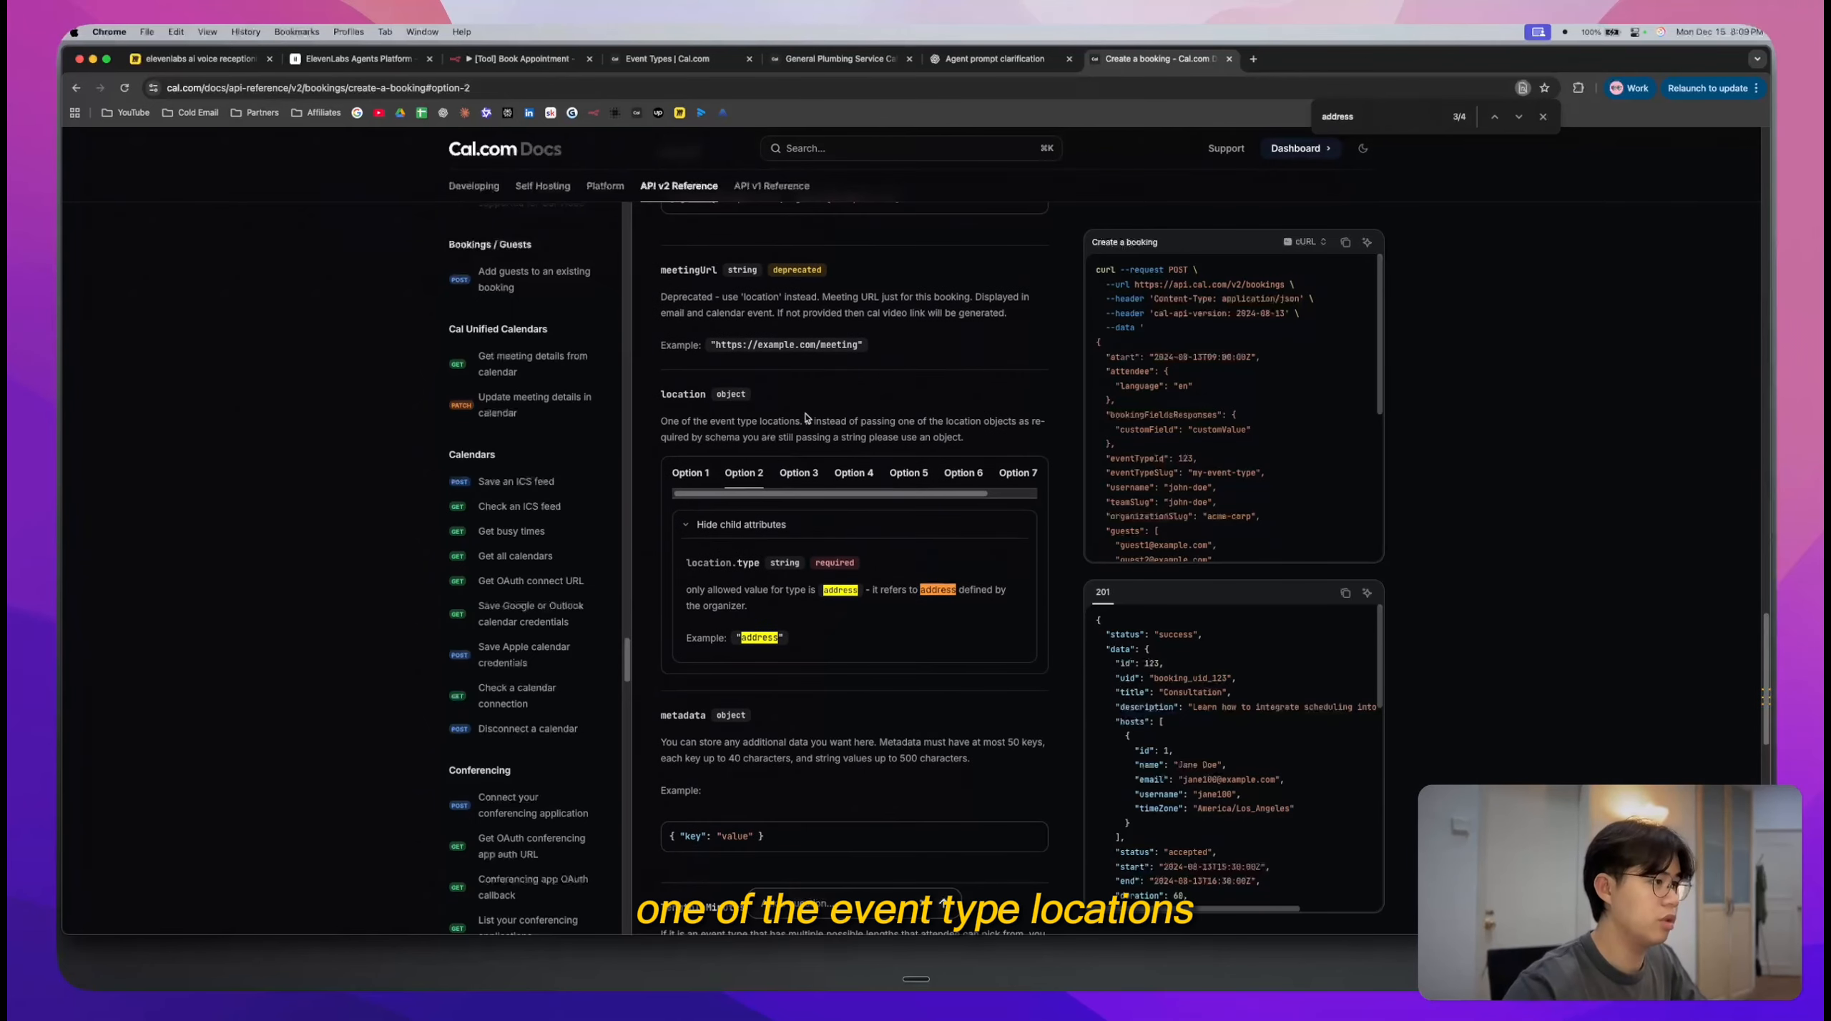
scroll(808, 419, up, 1)
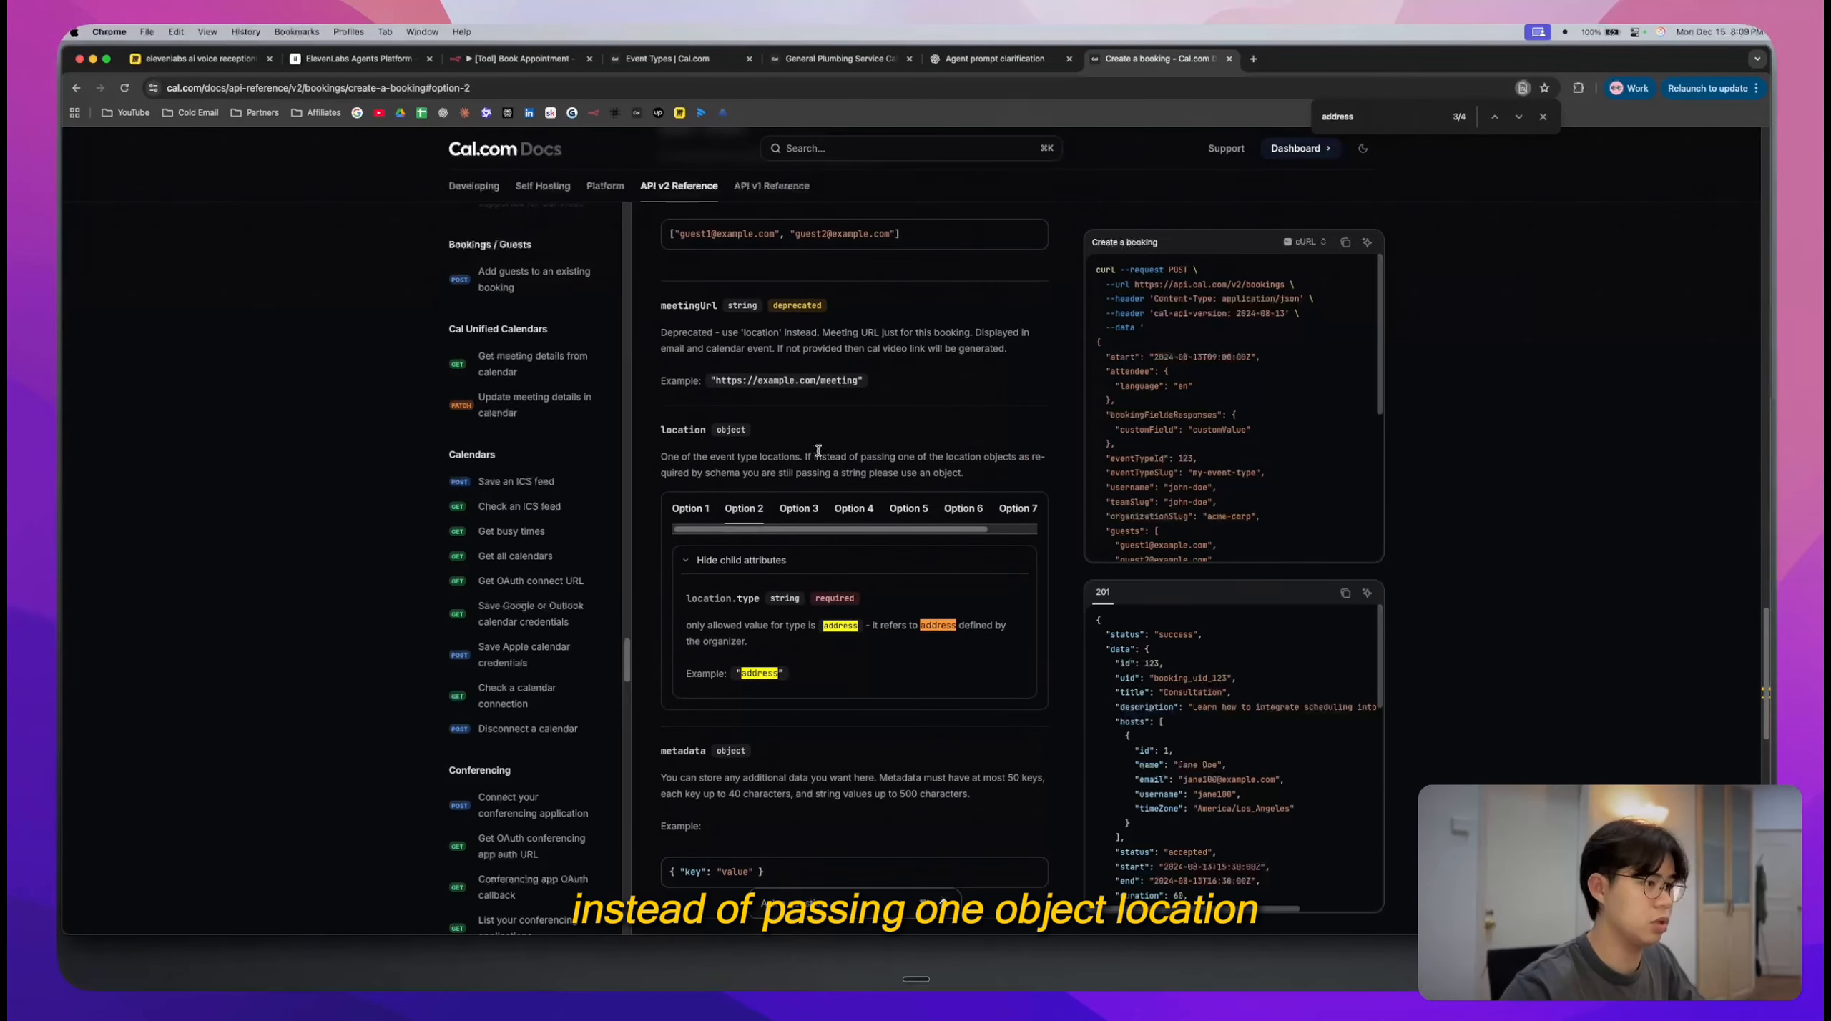
scroll(818, 449, up, 5)
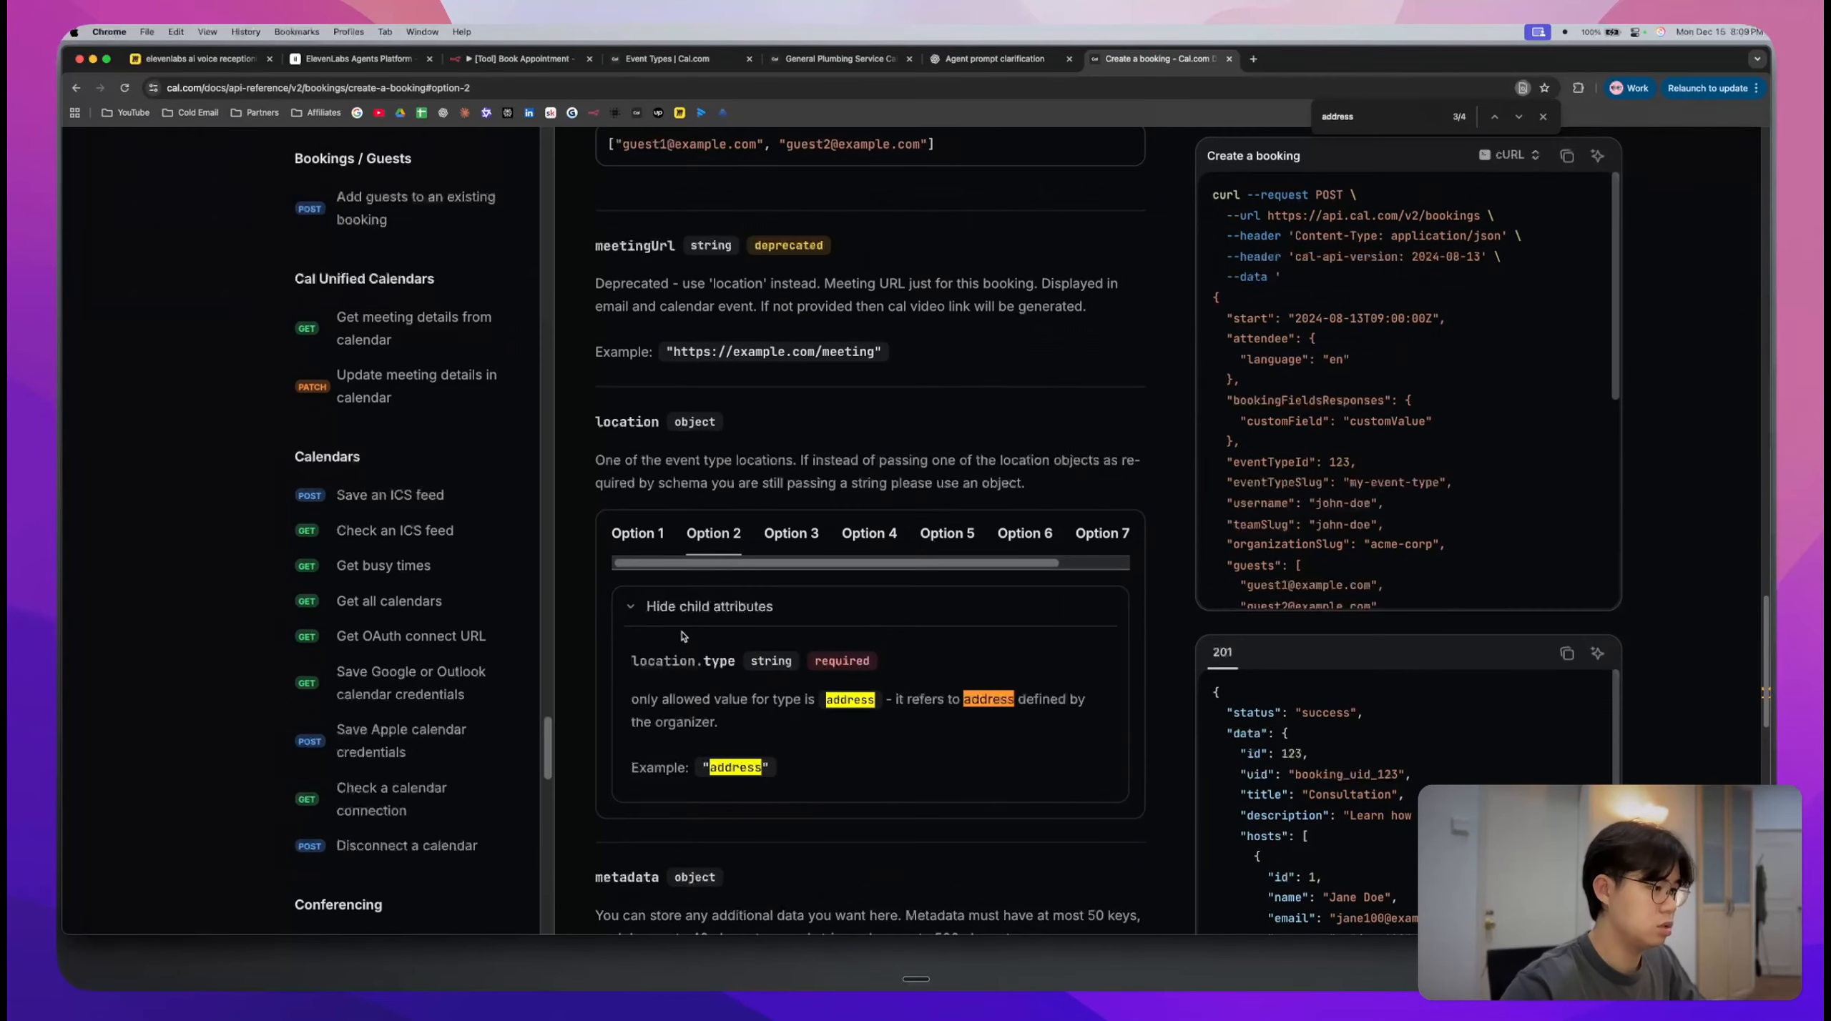
- Switch the location object between Option 1 and Option 2 and read the child attributes of each
triple_click(779, 712)
click(784, 714)
click(624, 540)
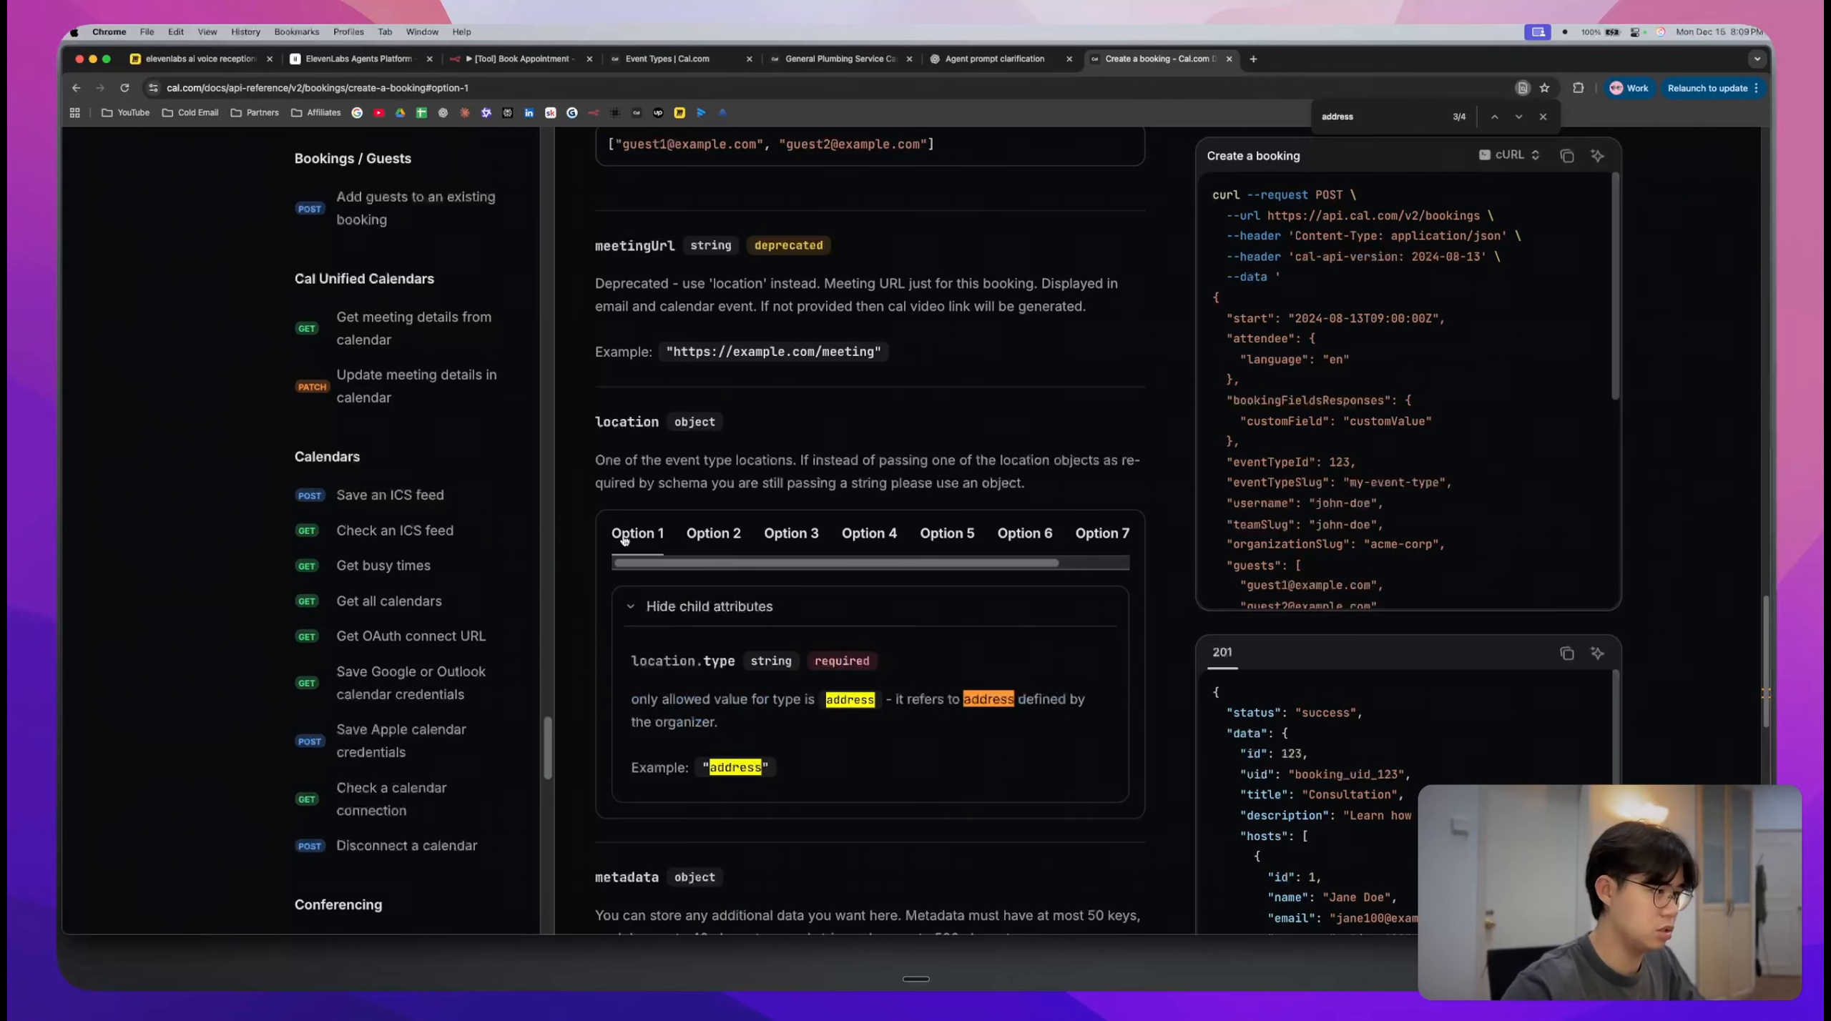
click(714, 555)
scroll(715, 557, down, 2)
scroll(715, 536, down, 1)
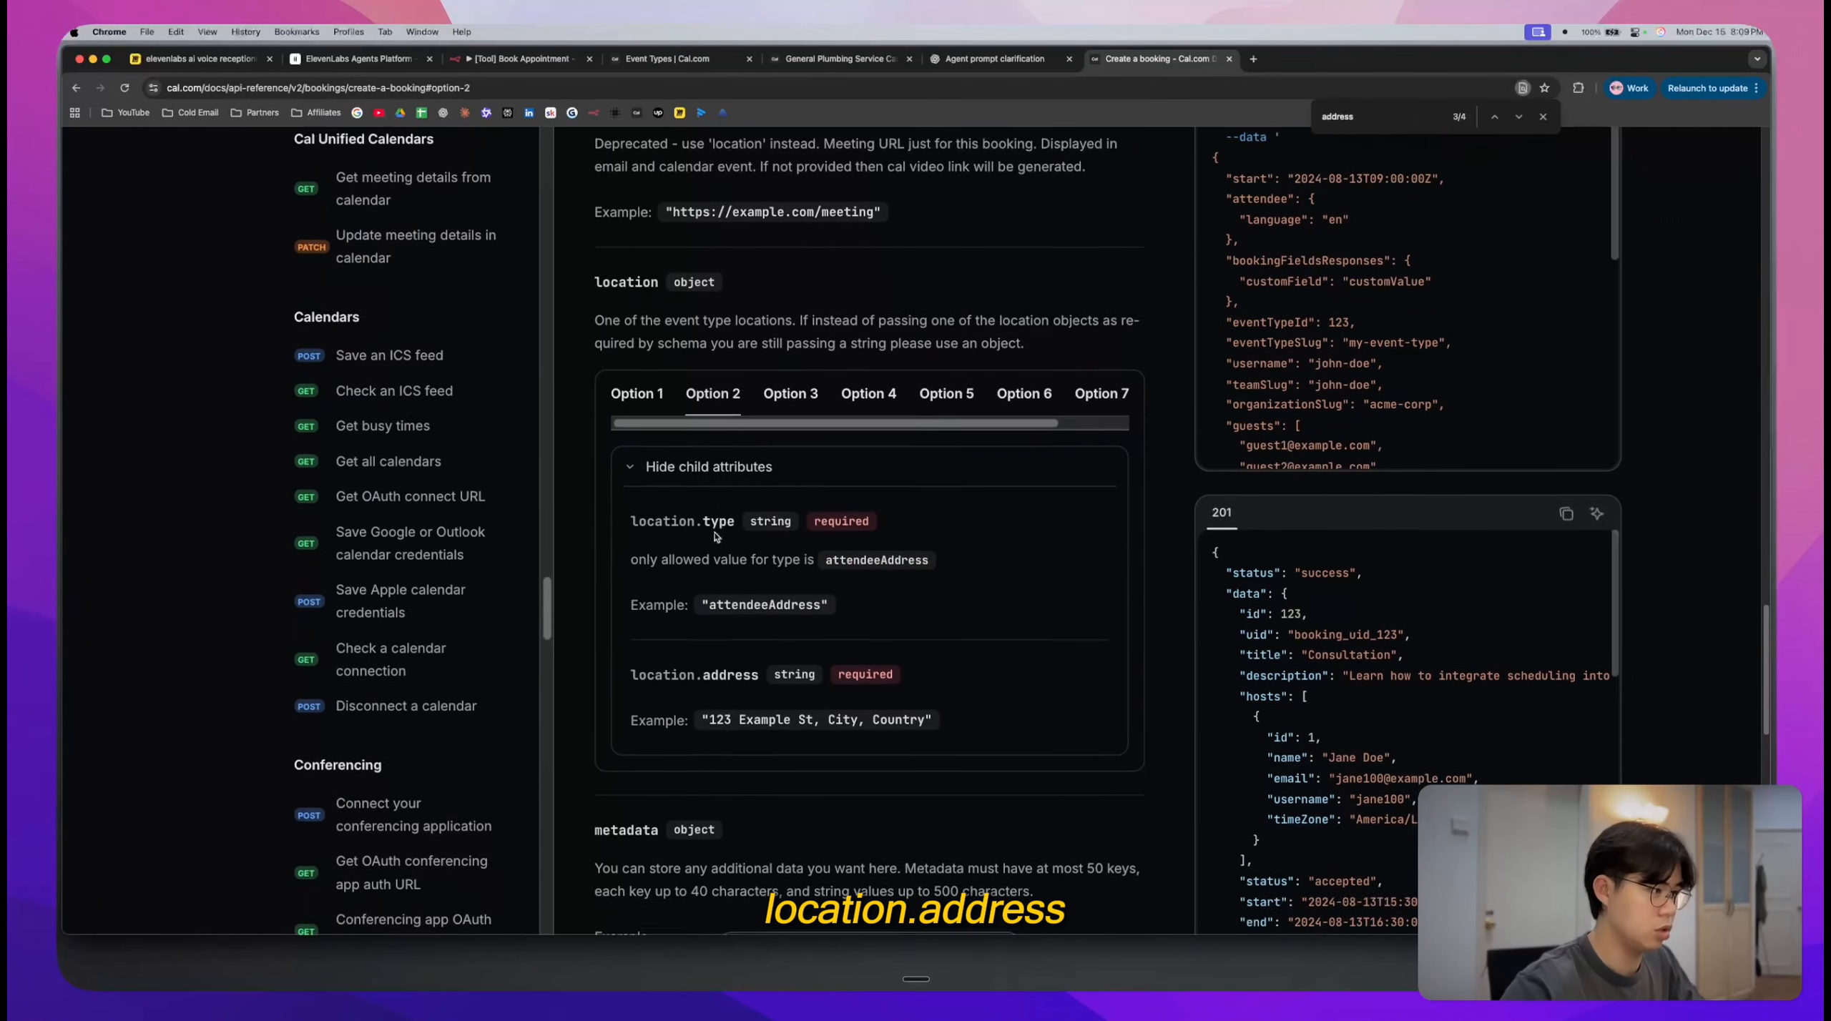
scroll(715, 536, down, 1)
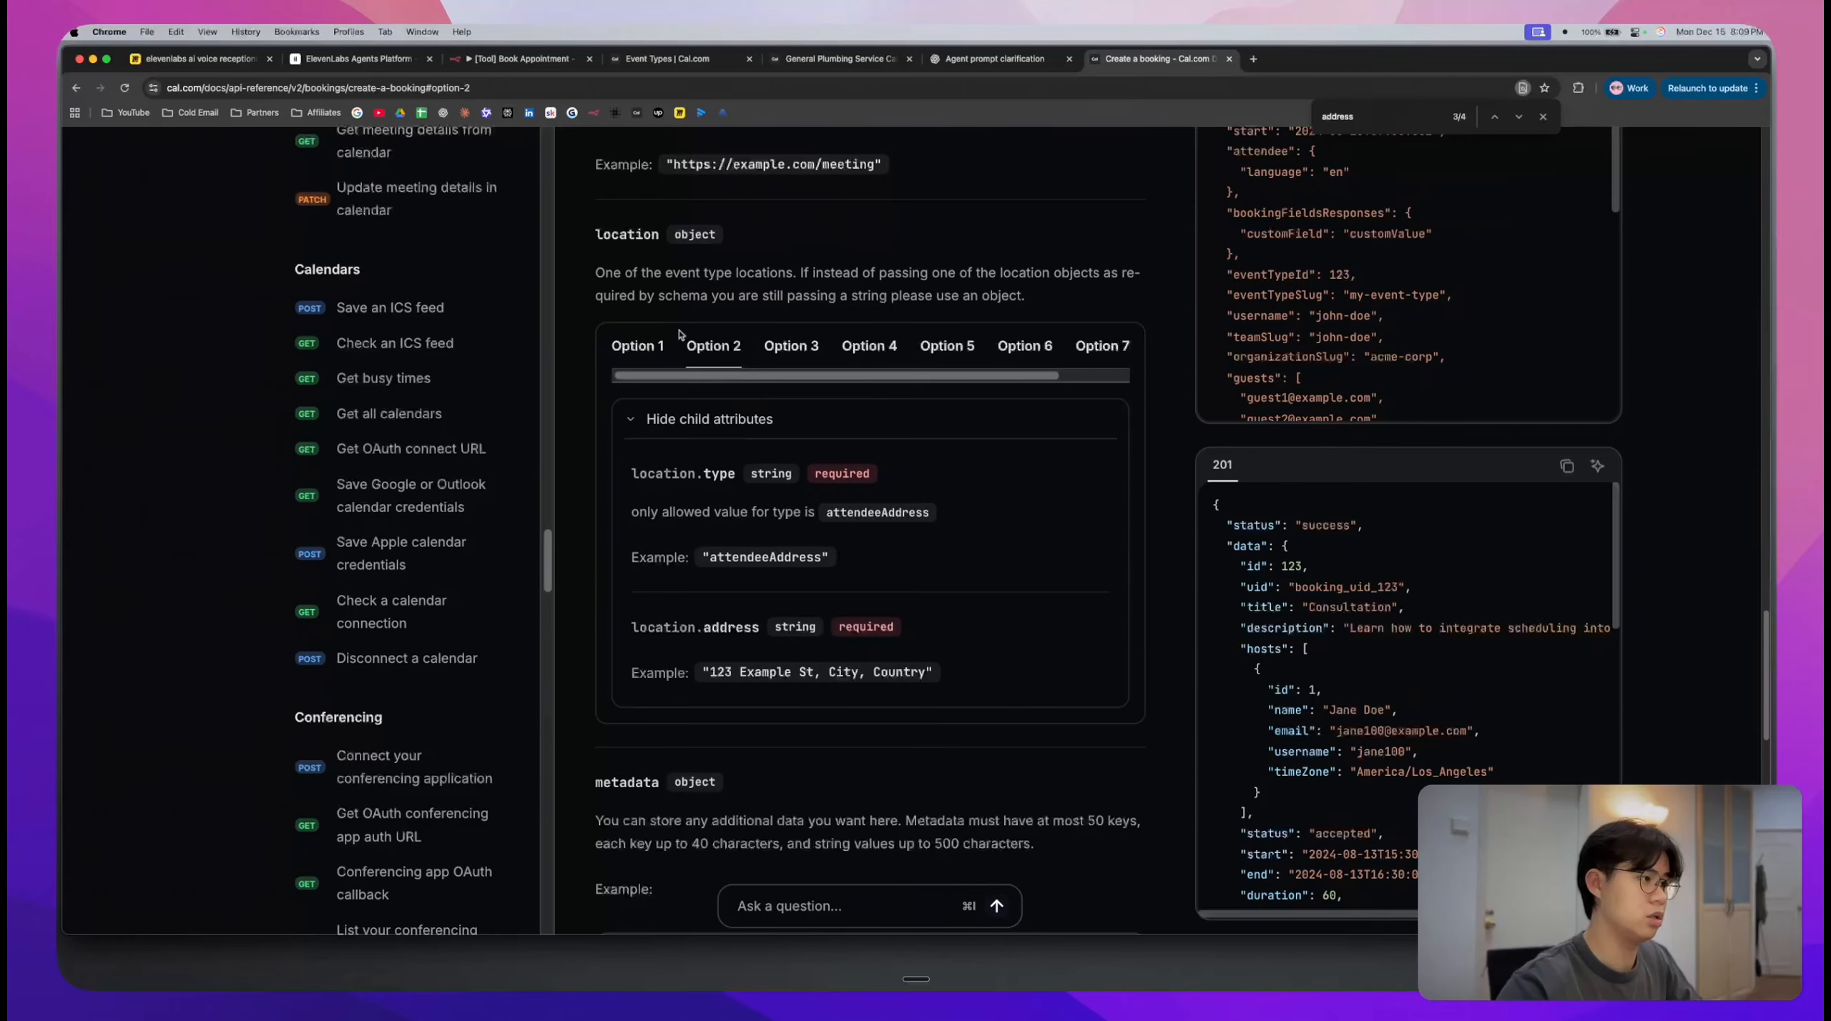
- Compare location Options 1 to 6 and return to Option 2 to examine its attendeeAddress type and address attributes
click(645, 348)
click(703, 353)
click(772, 350)
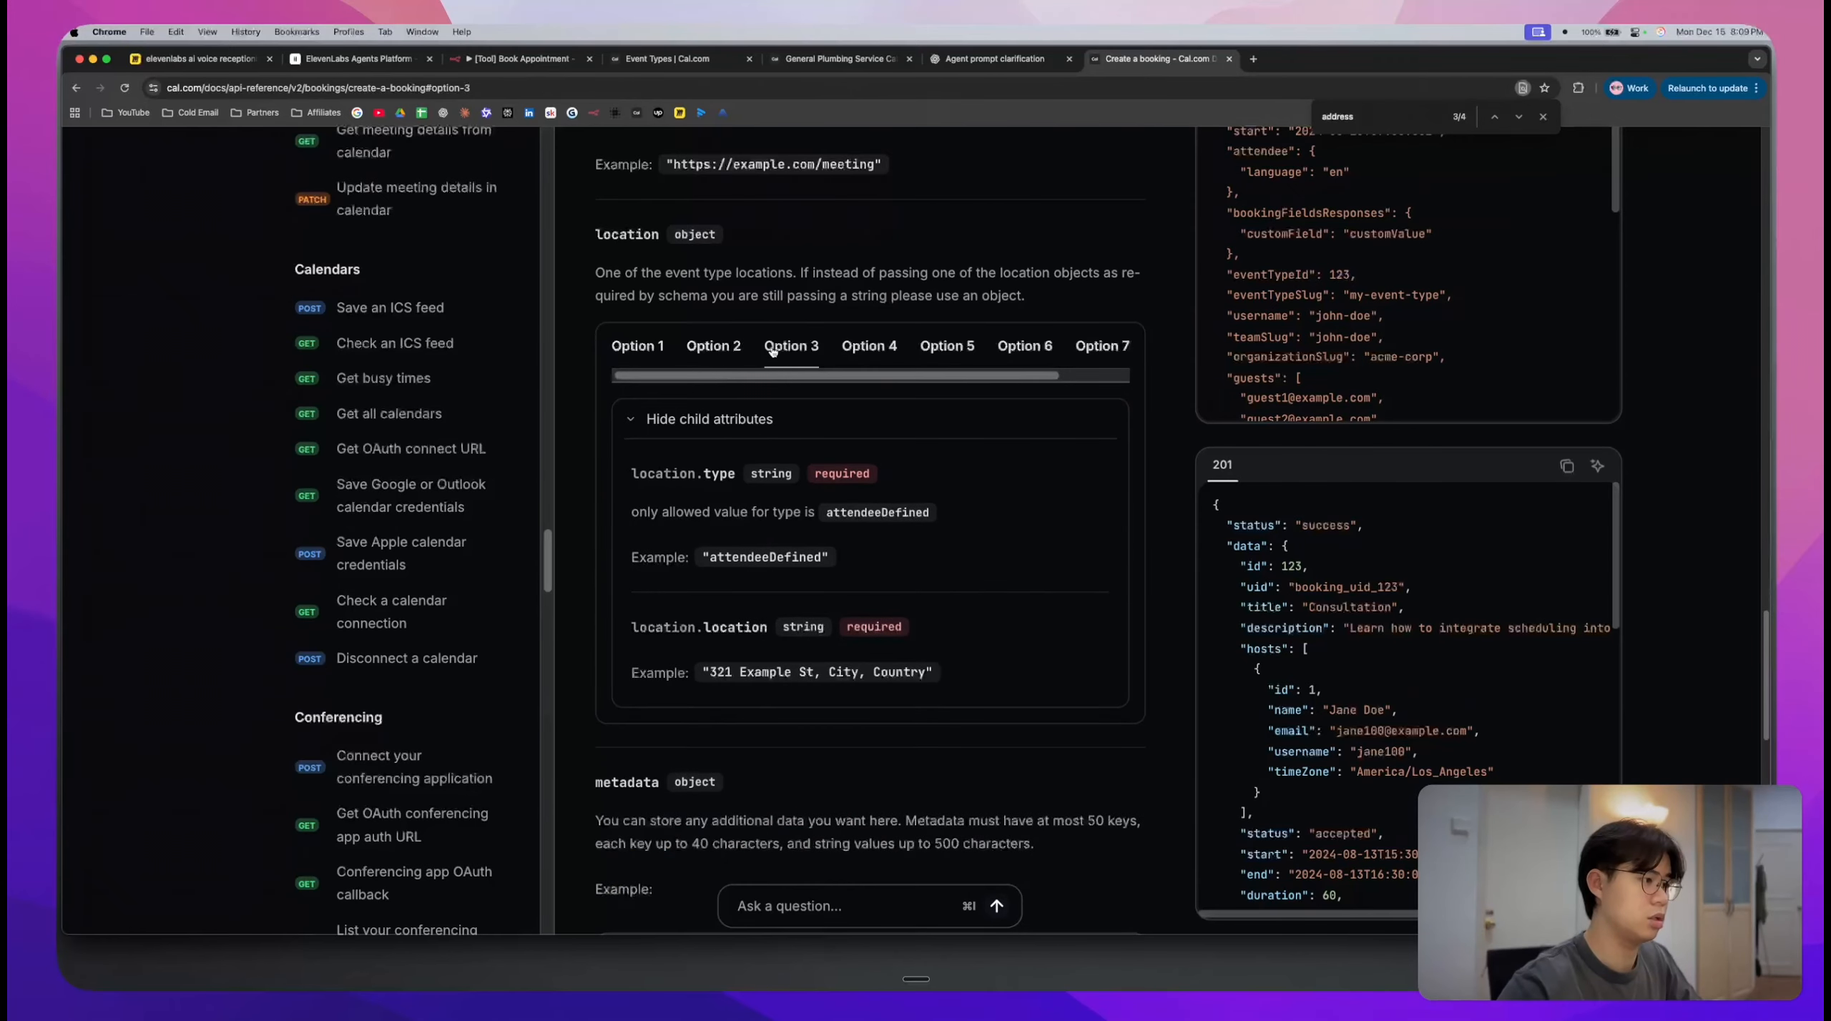
click(853, 350)
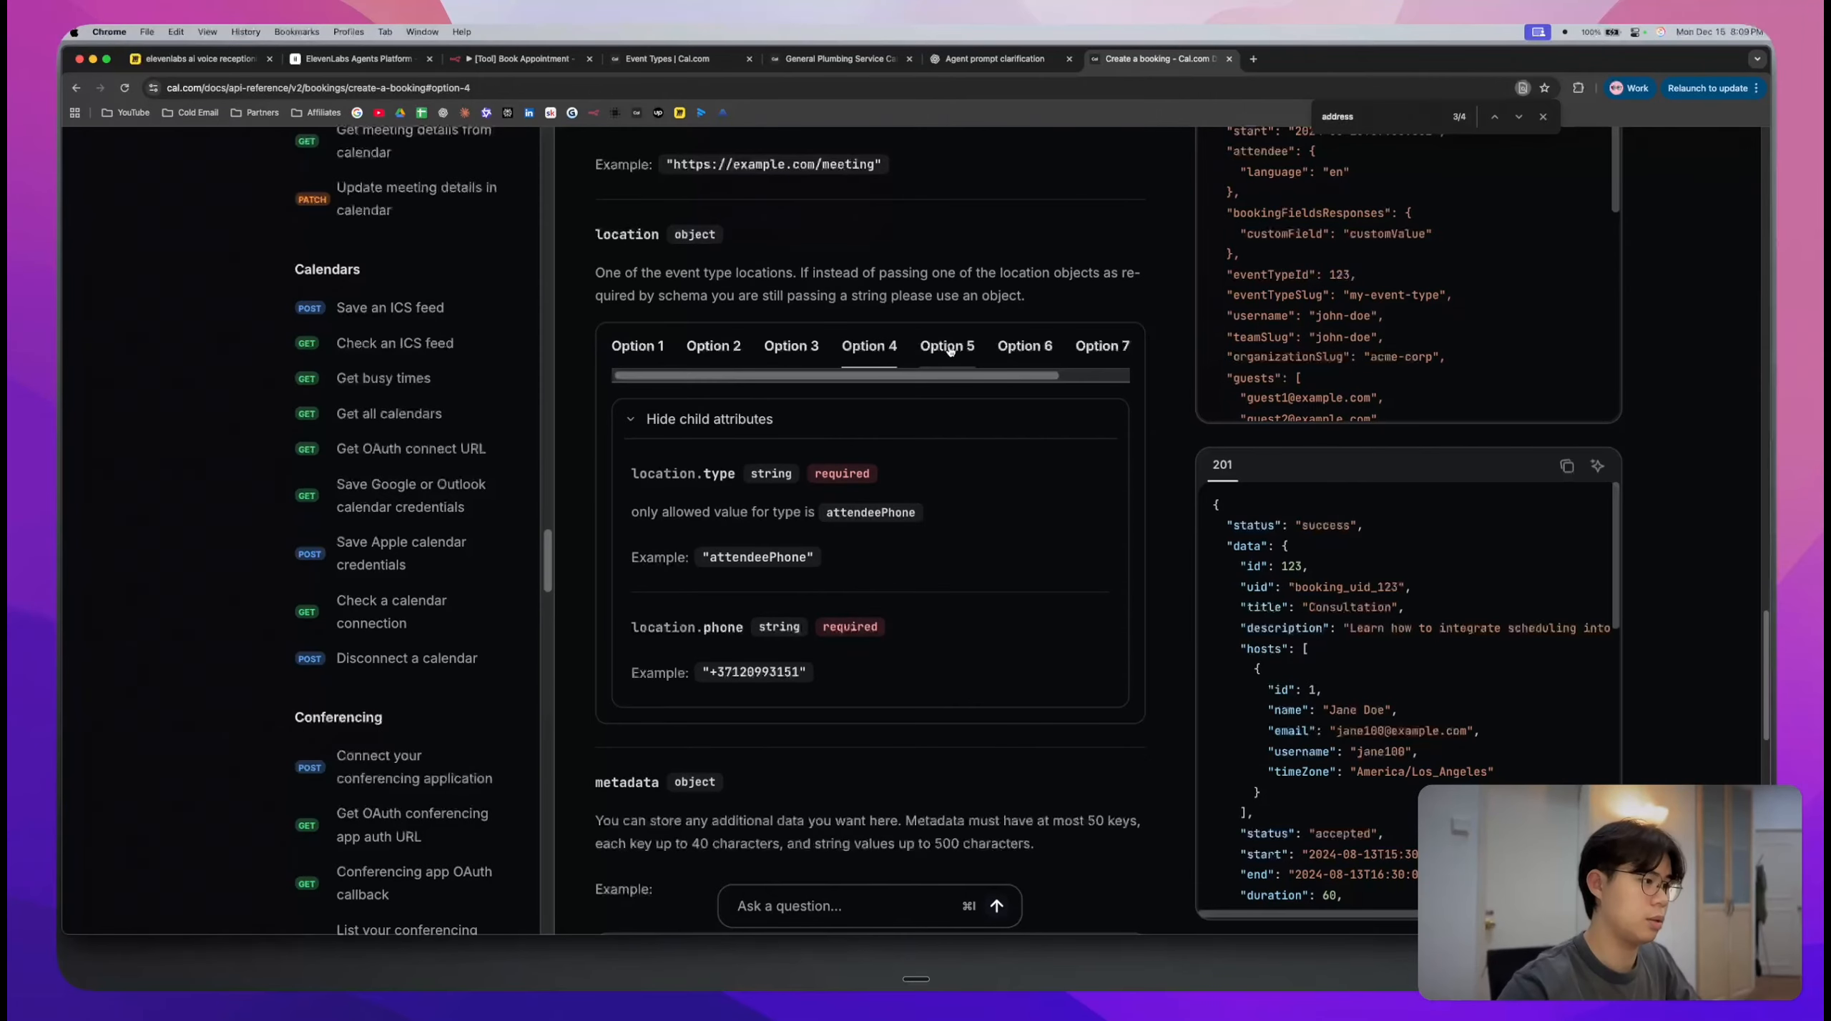
click(950, 351)
click(1026, 349)
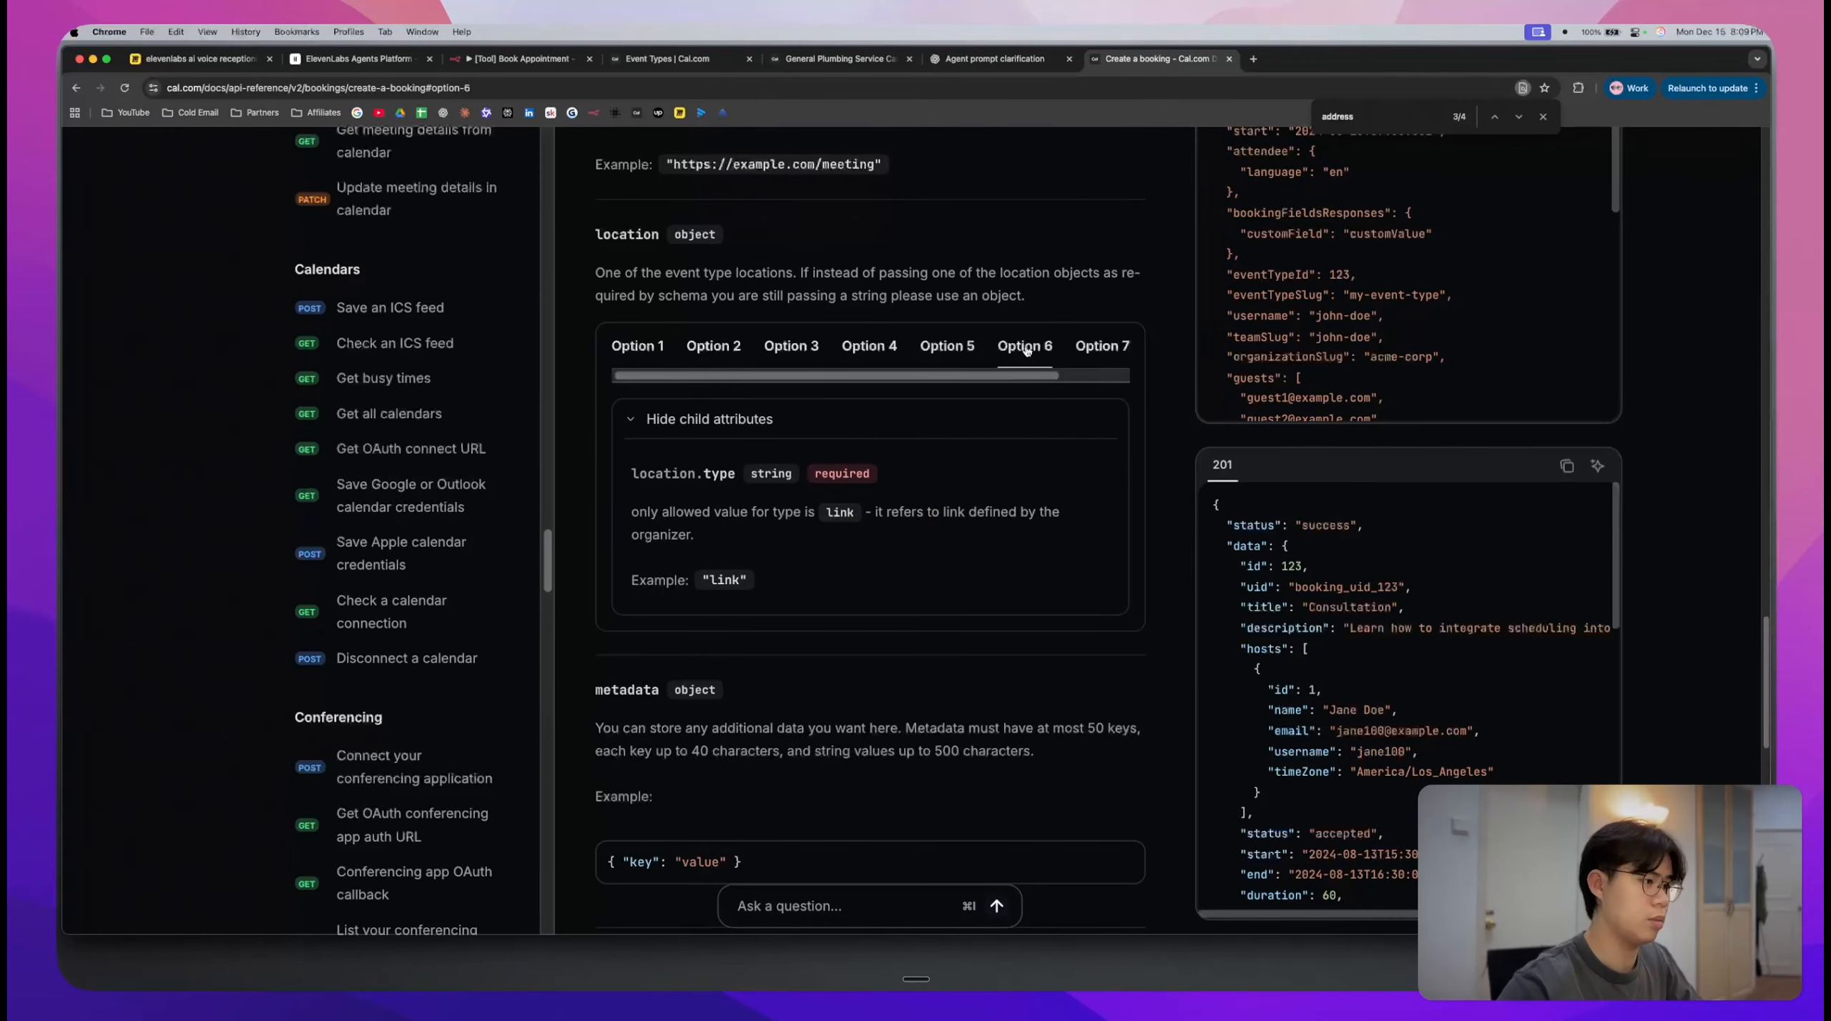
click(792, 350)
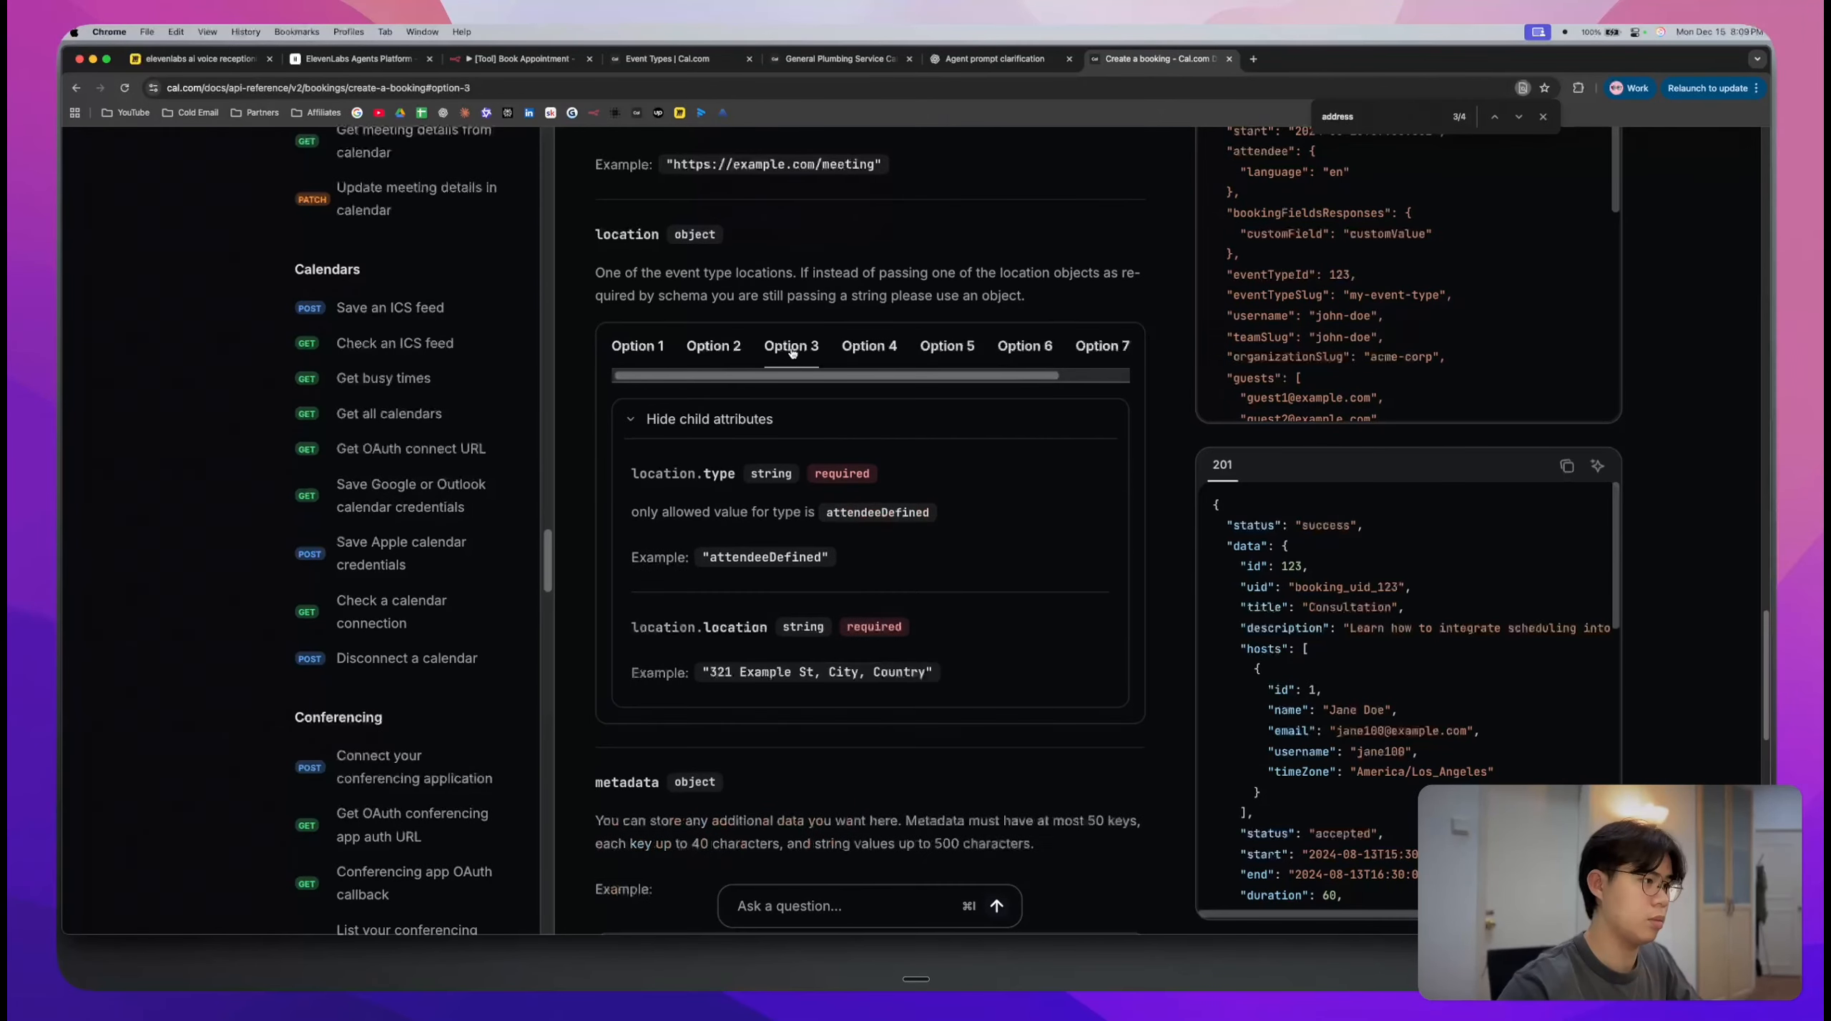
click(713, 353)
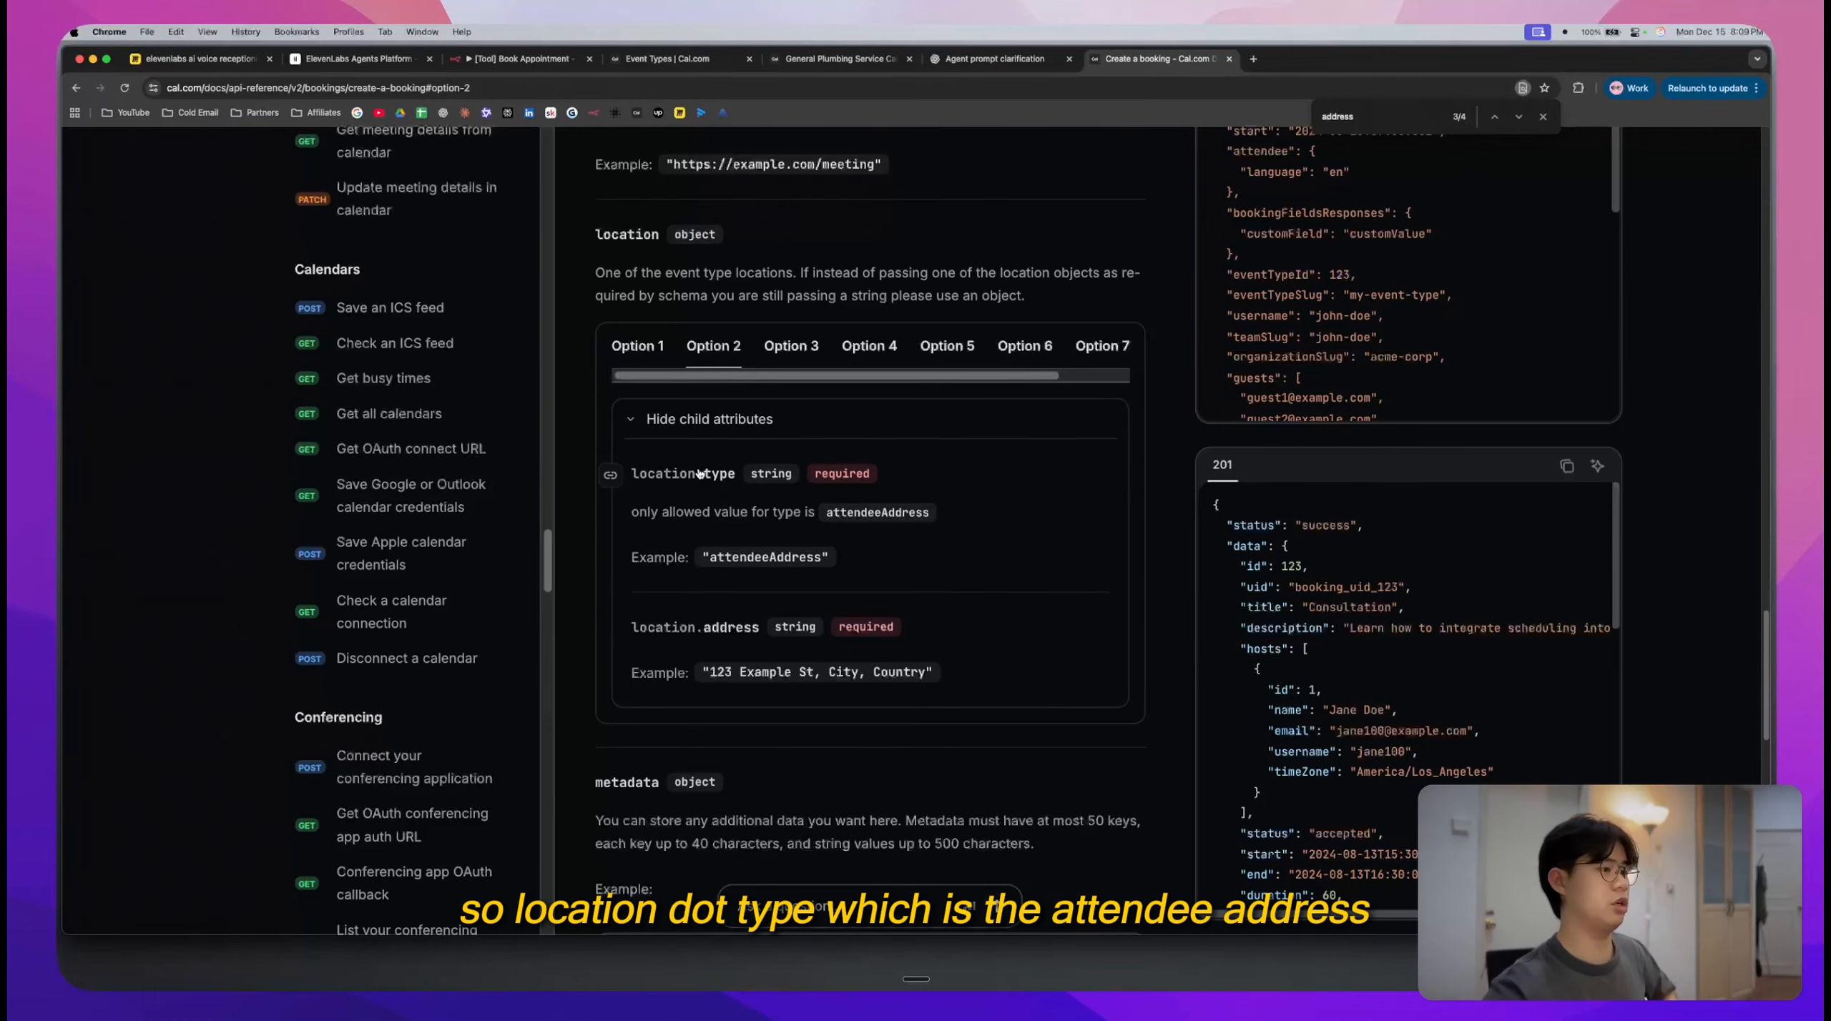
drag(830, 516, 939, 520)
click(939, 519)
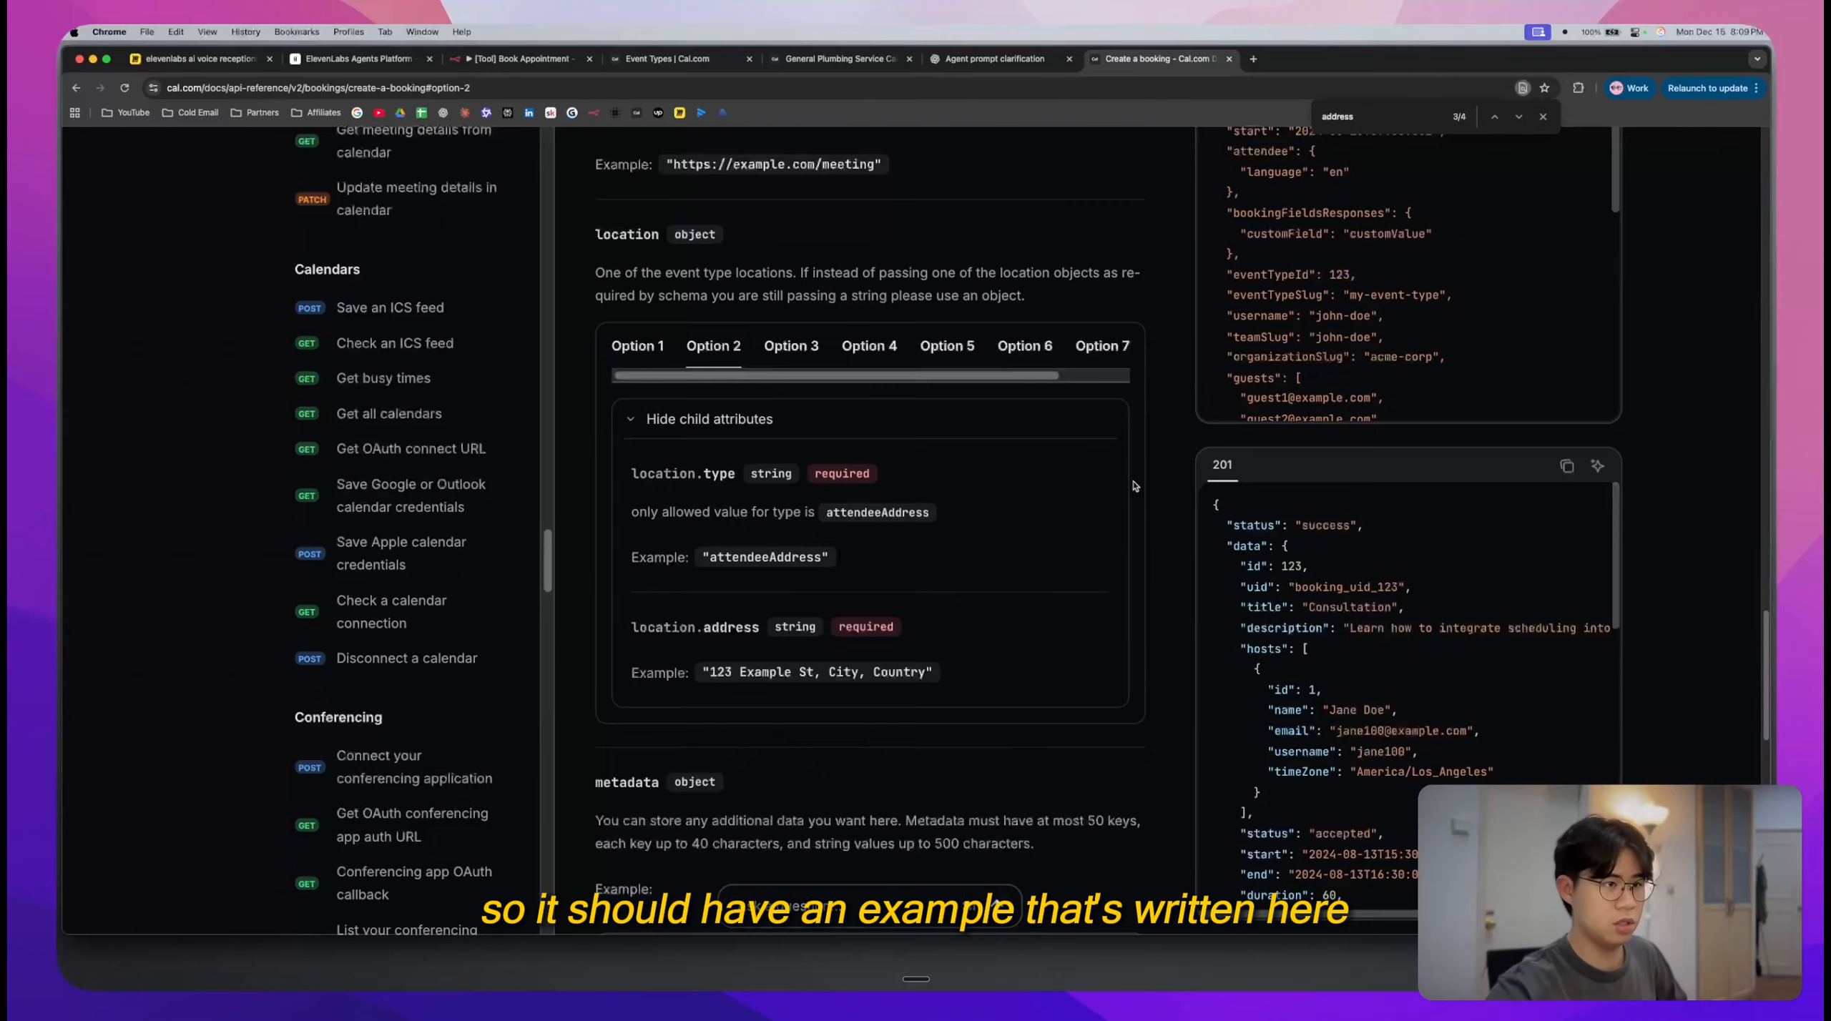
- Check the cURL sample of the Create a booking request for how the location object is written
scroll(1266, 466, up, 3)
scroll(1265, 467, down, 5)
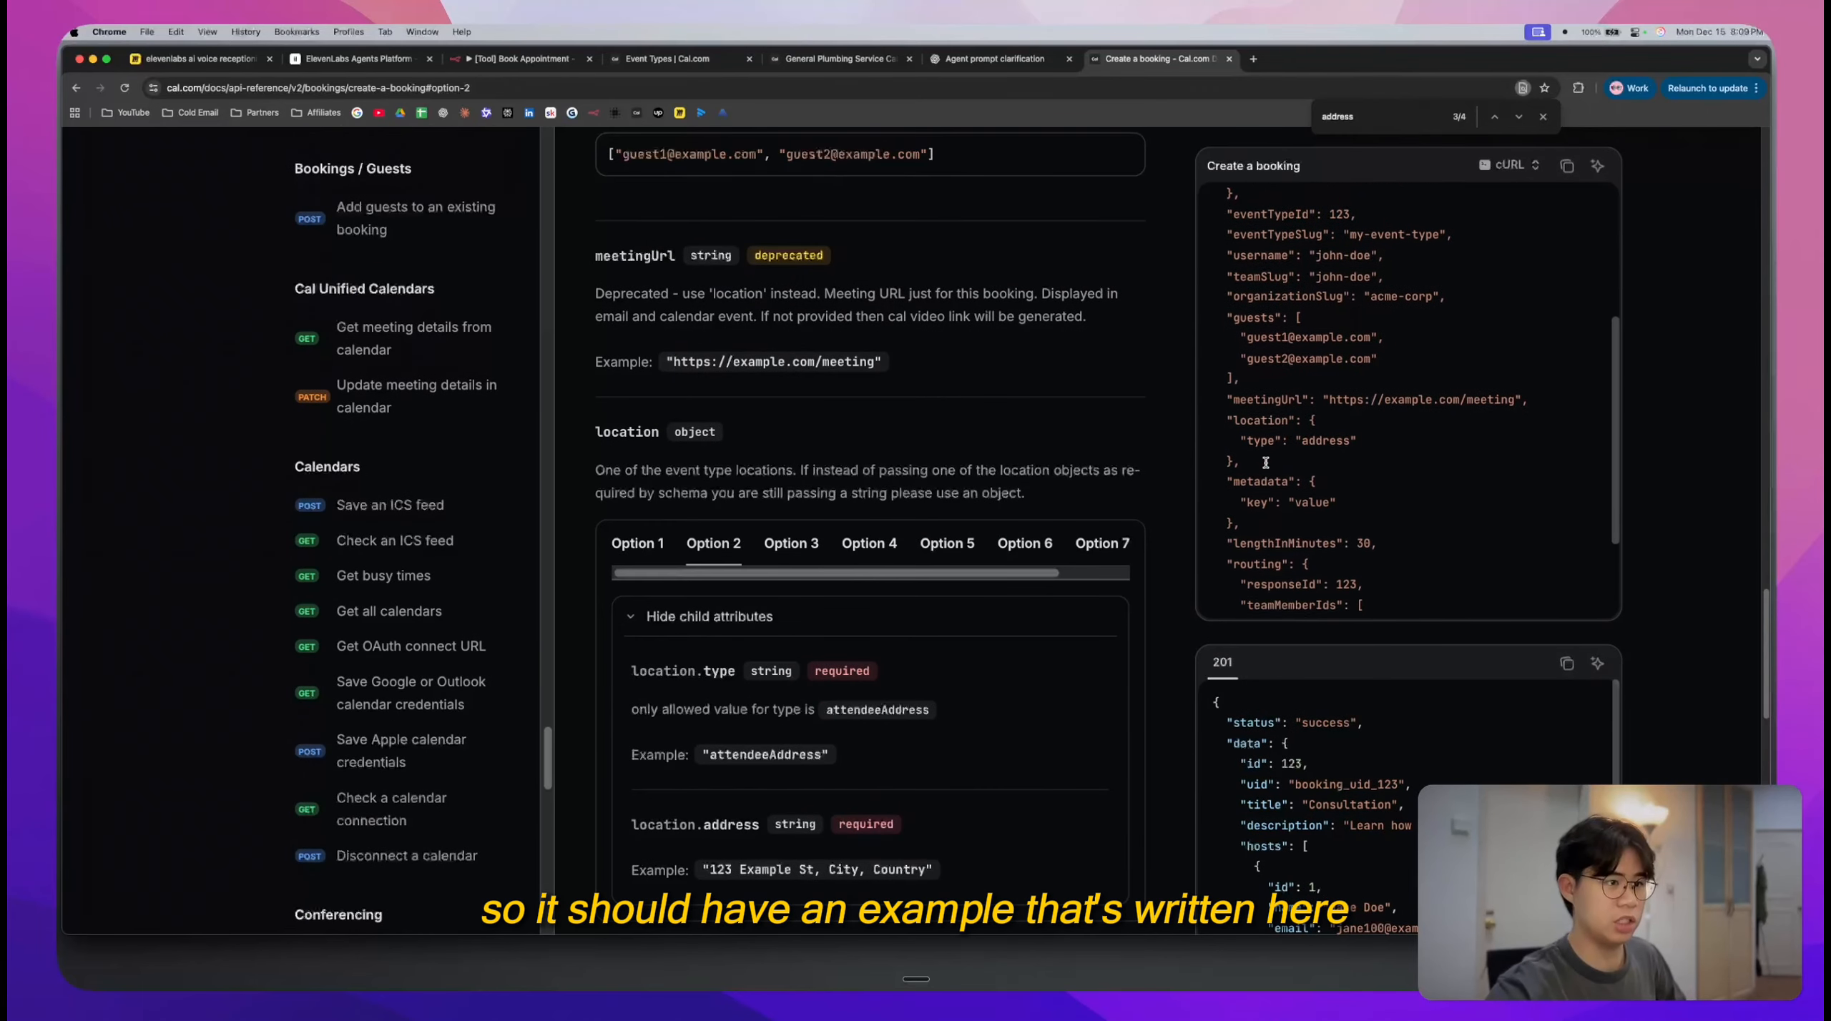
scroll(1266, 465, down, 1)
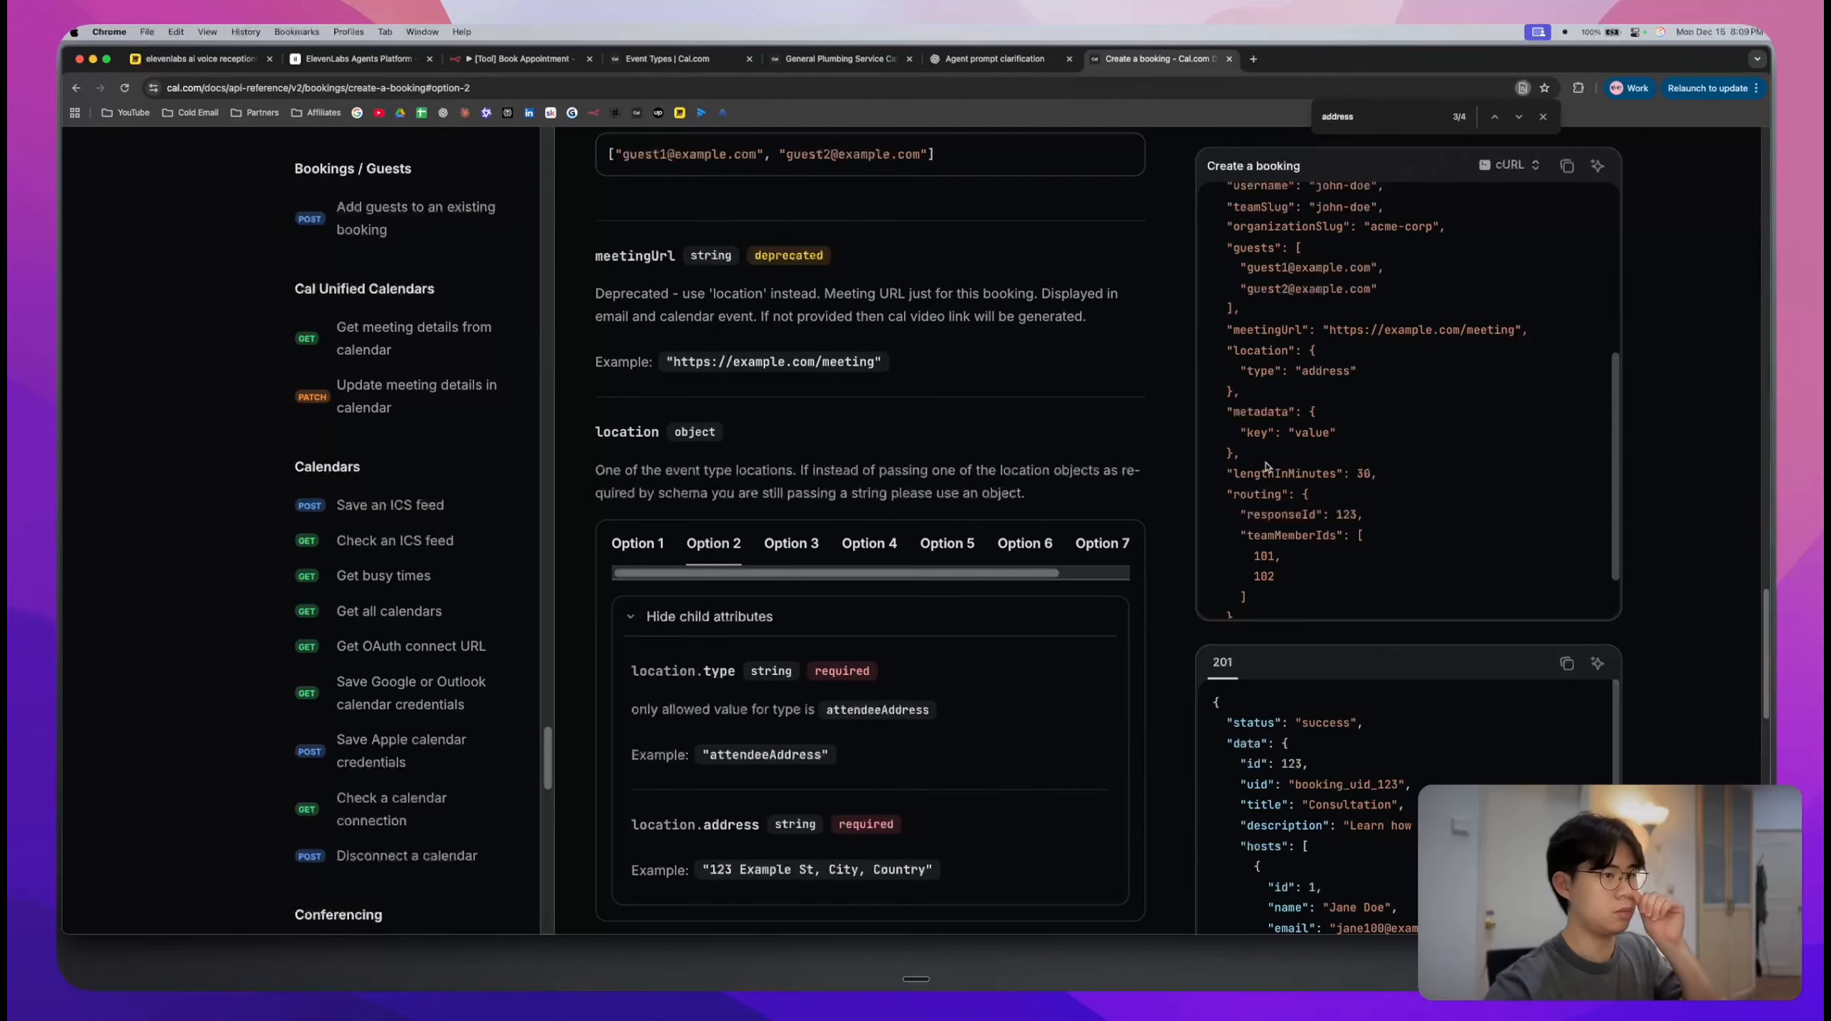
drag(1220, 351, 1298, 392)
scroll(1299, 393, down, 4)
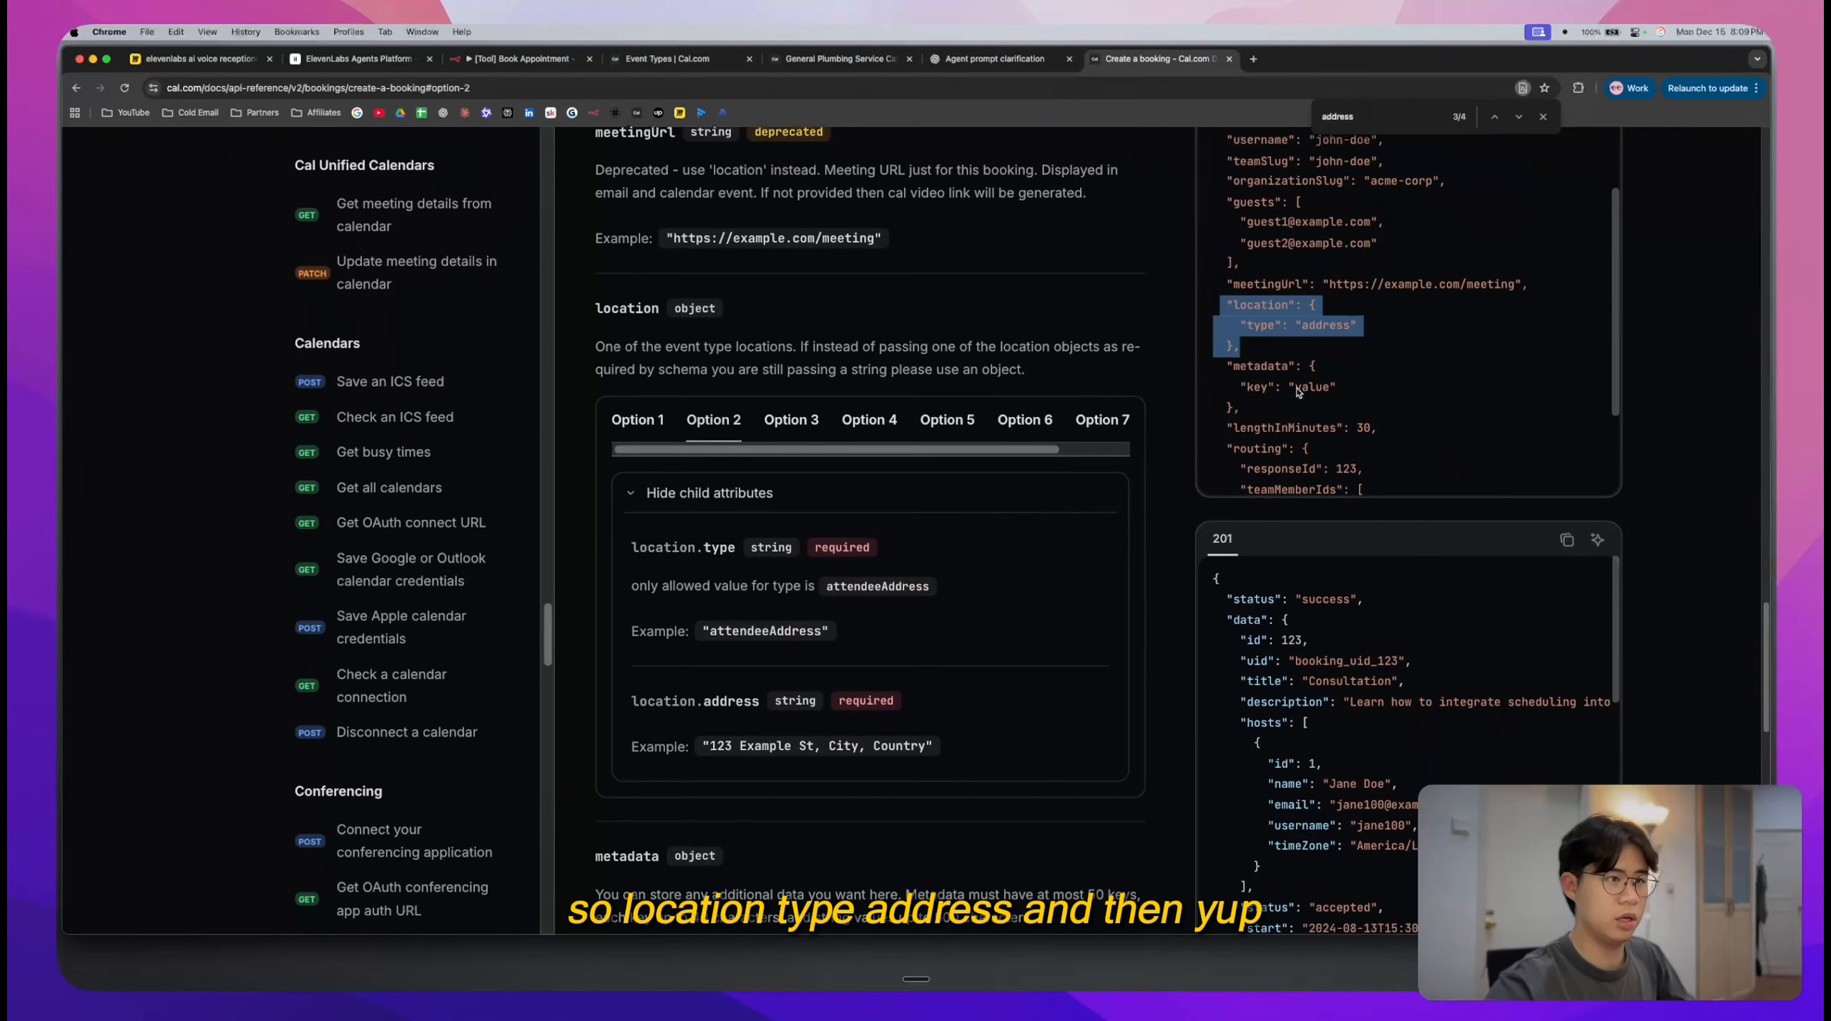
click(982, 595)
key(super+minus)
key(super+minus)
key(super+minus)
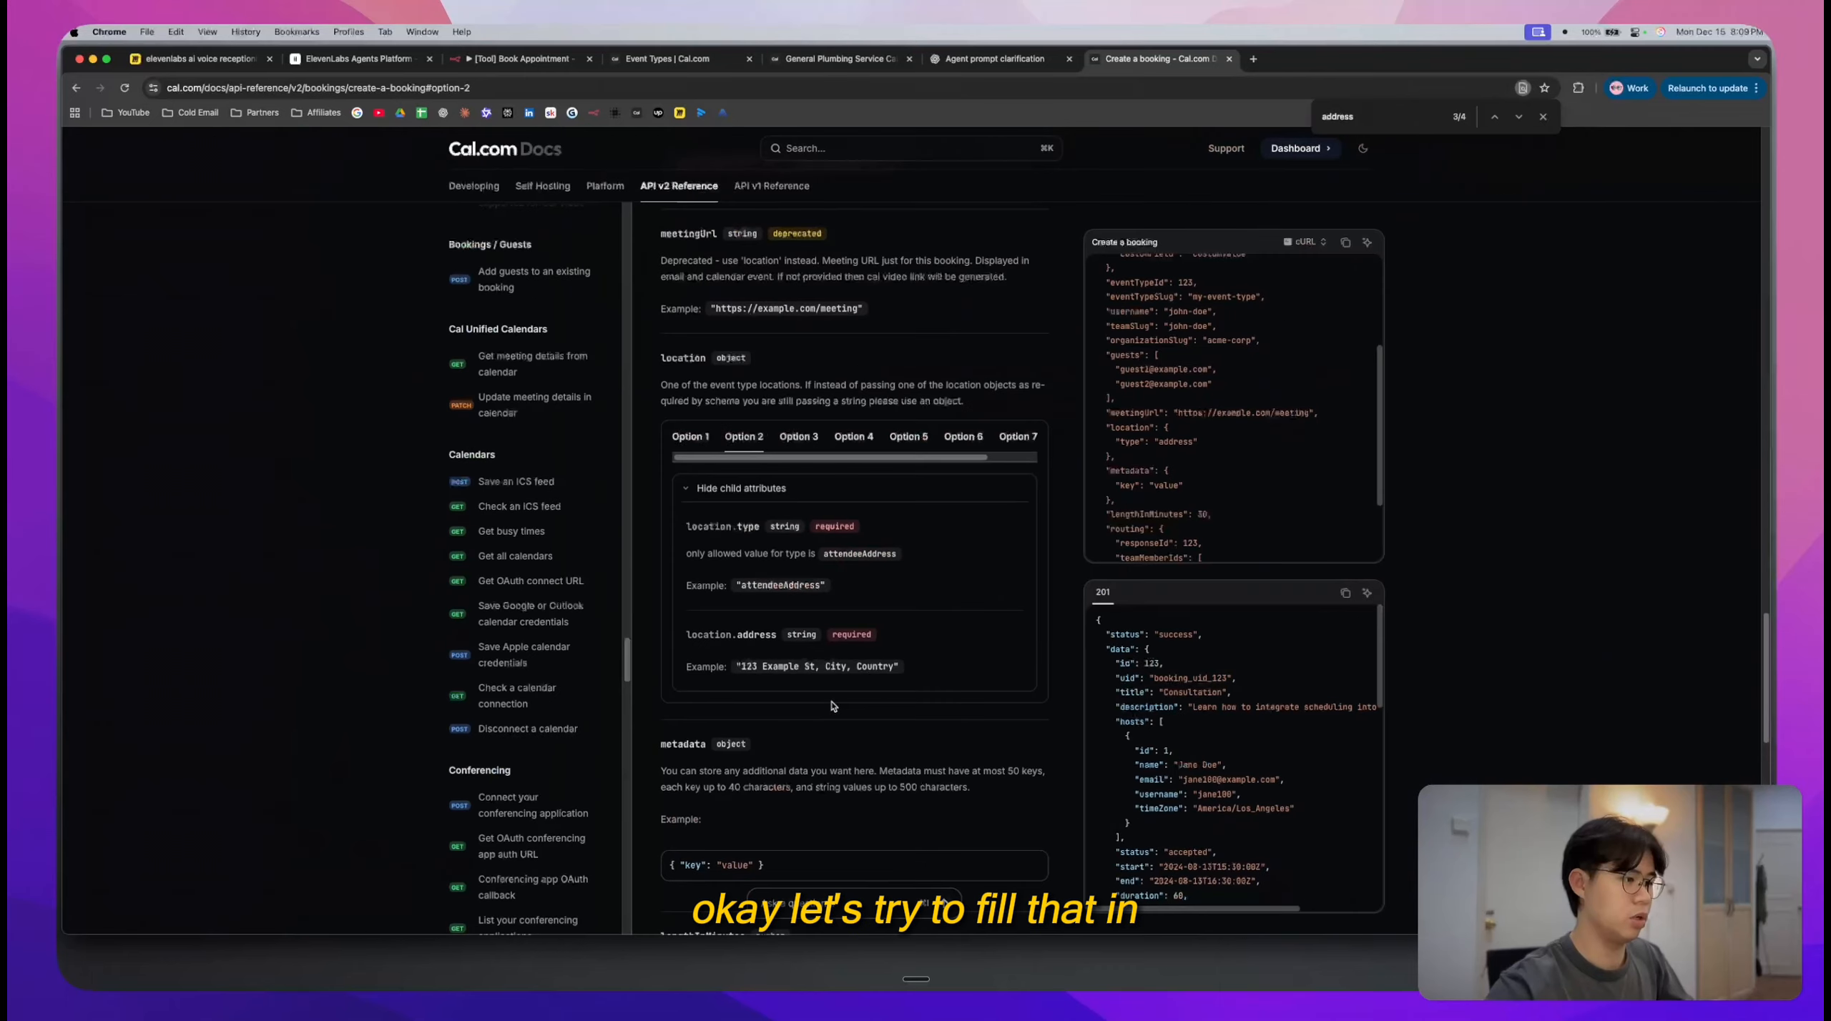
- Send the cURL sample to the docs assistant with "I want to add in the location address as well. show me the updated curl request"
scroll(832, 706, up, 20)
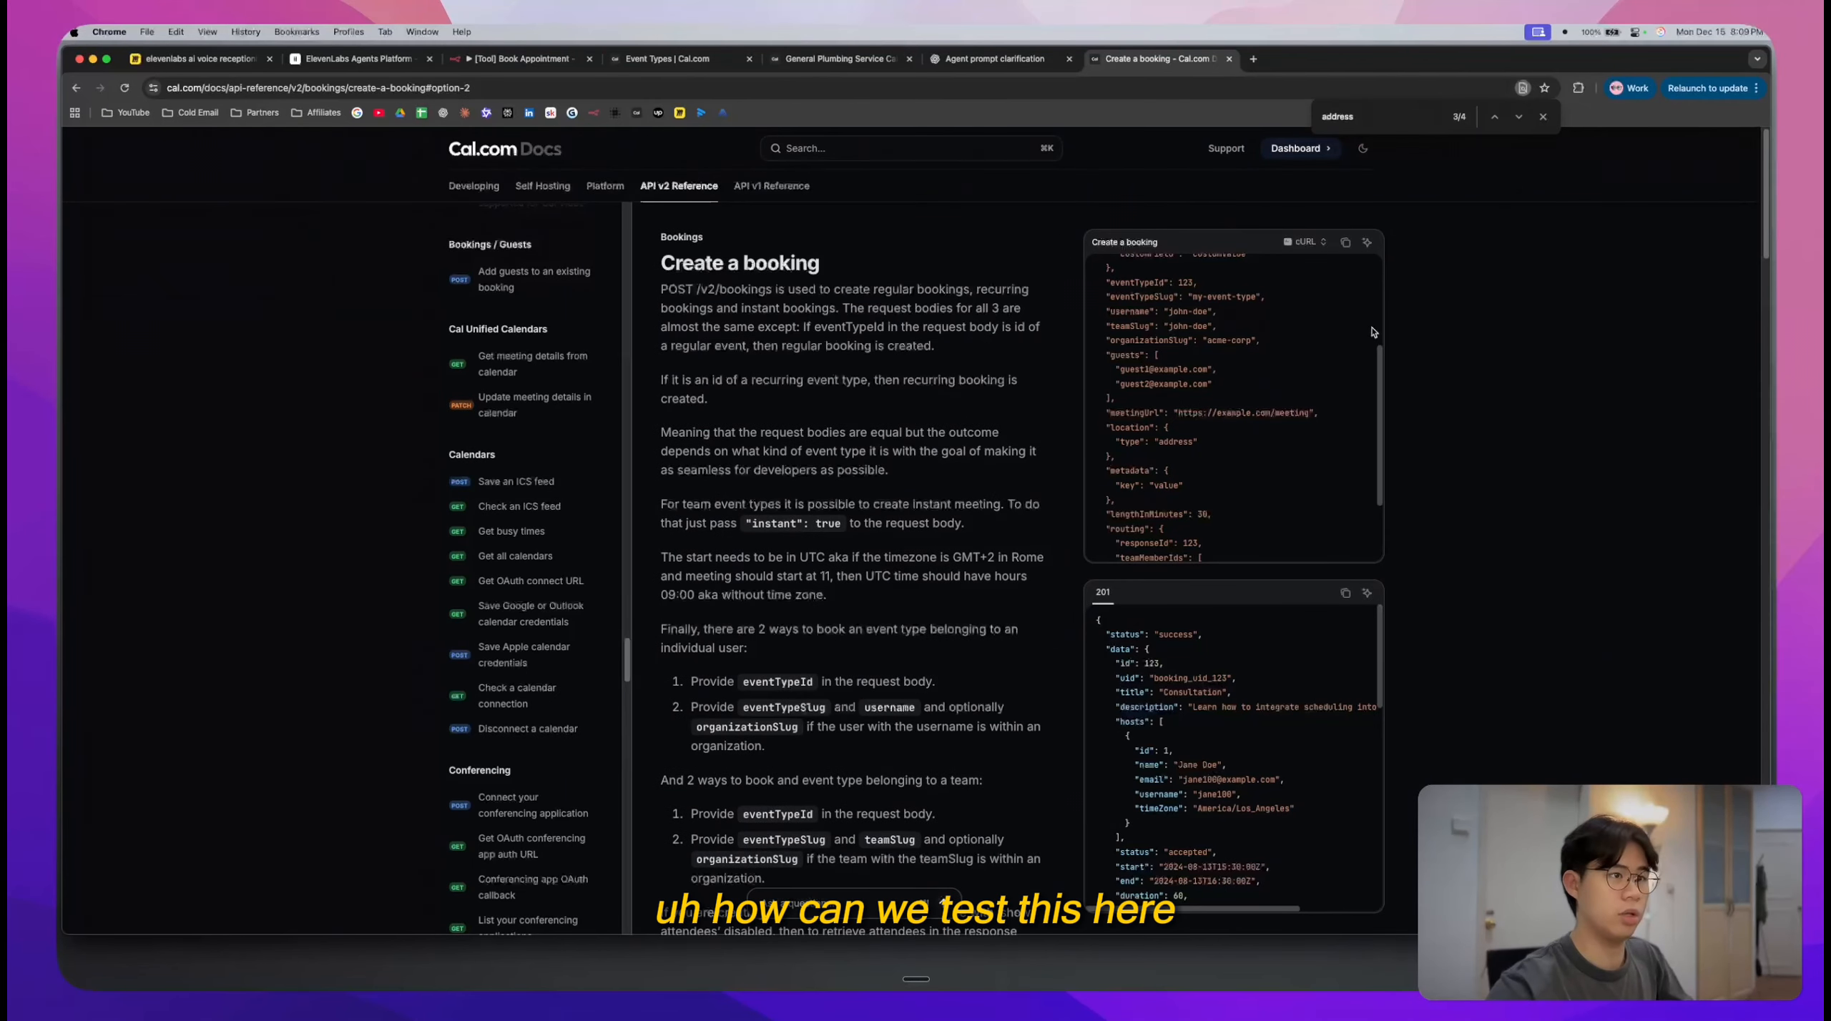
scroll(1373, 331, up, 5)
scroll(1285, 425, down, 5)
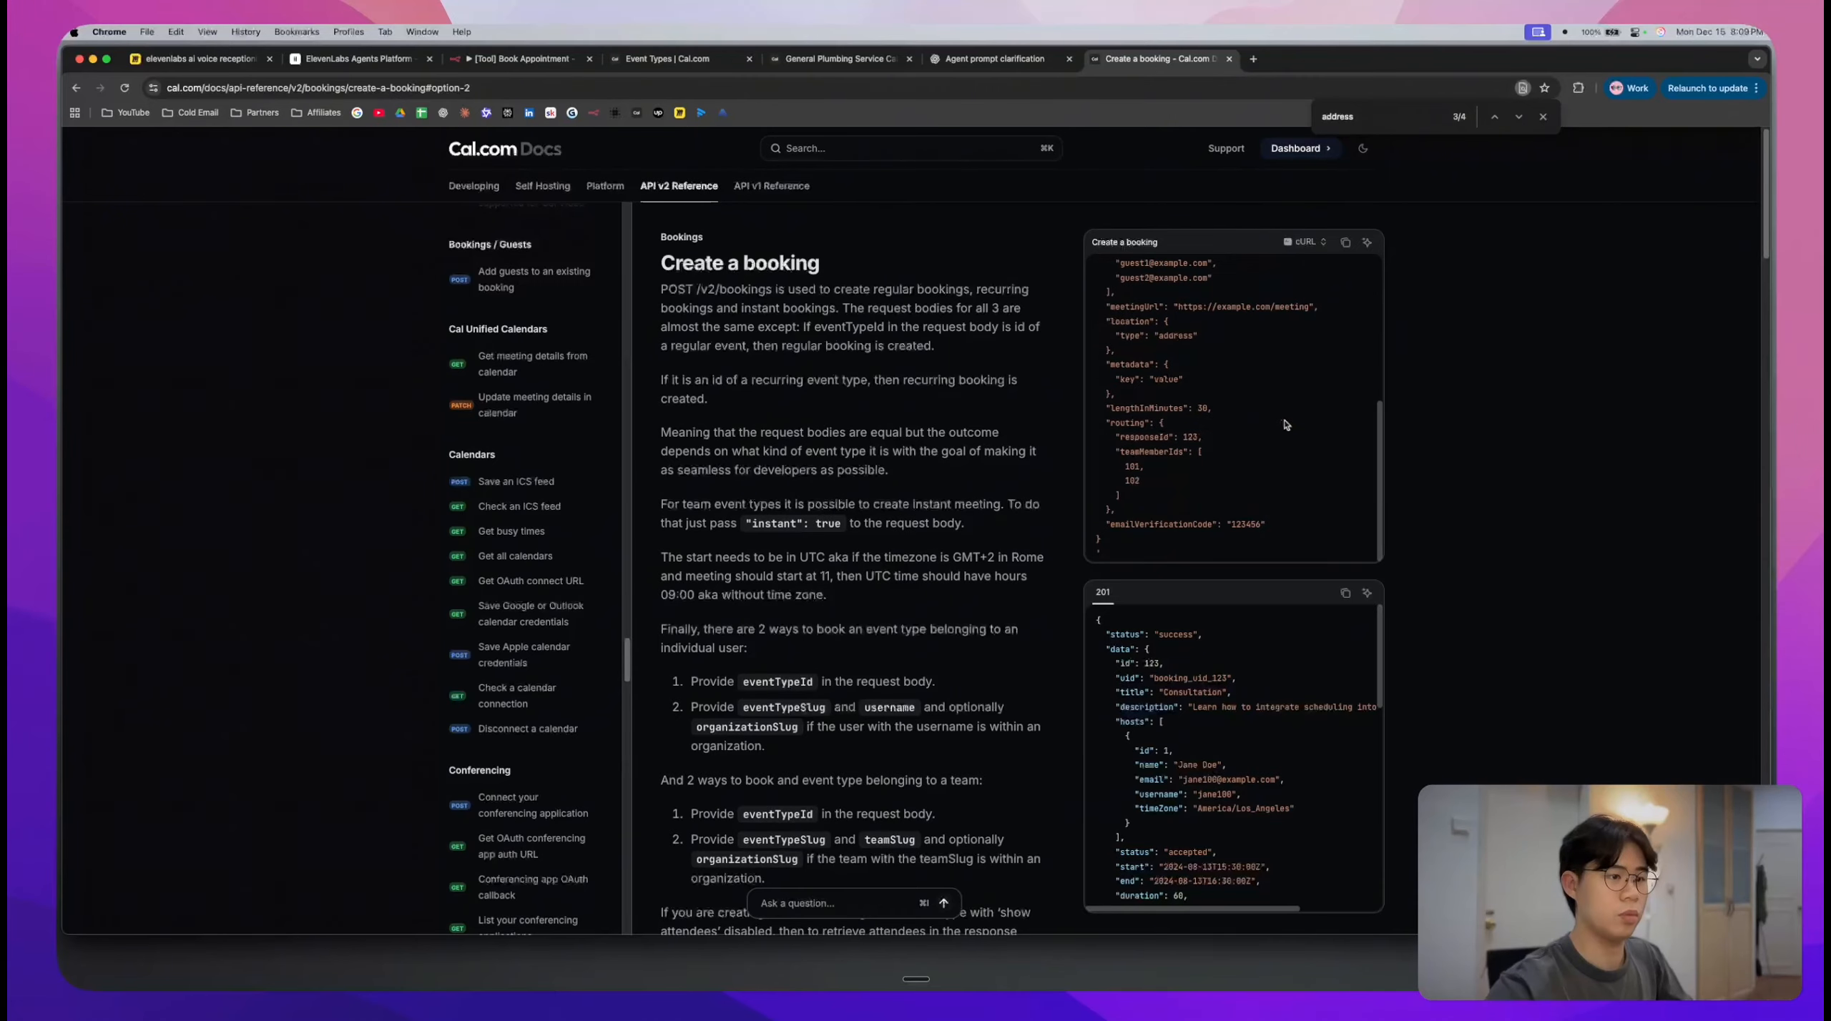
click(1367, 243)
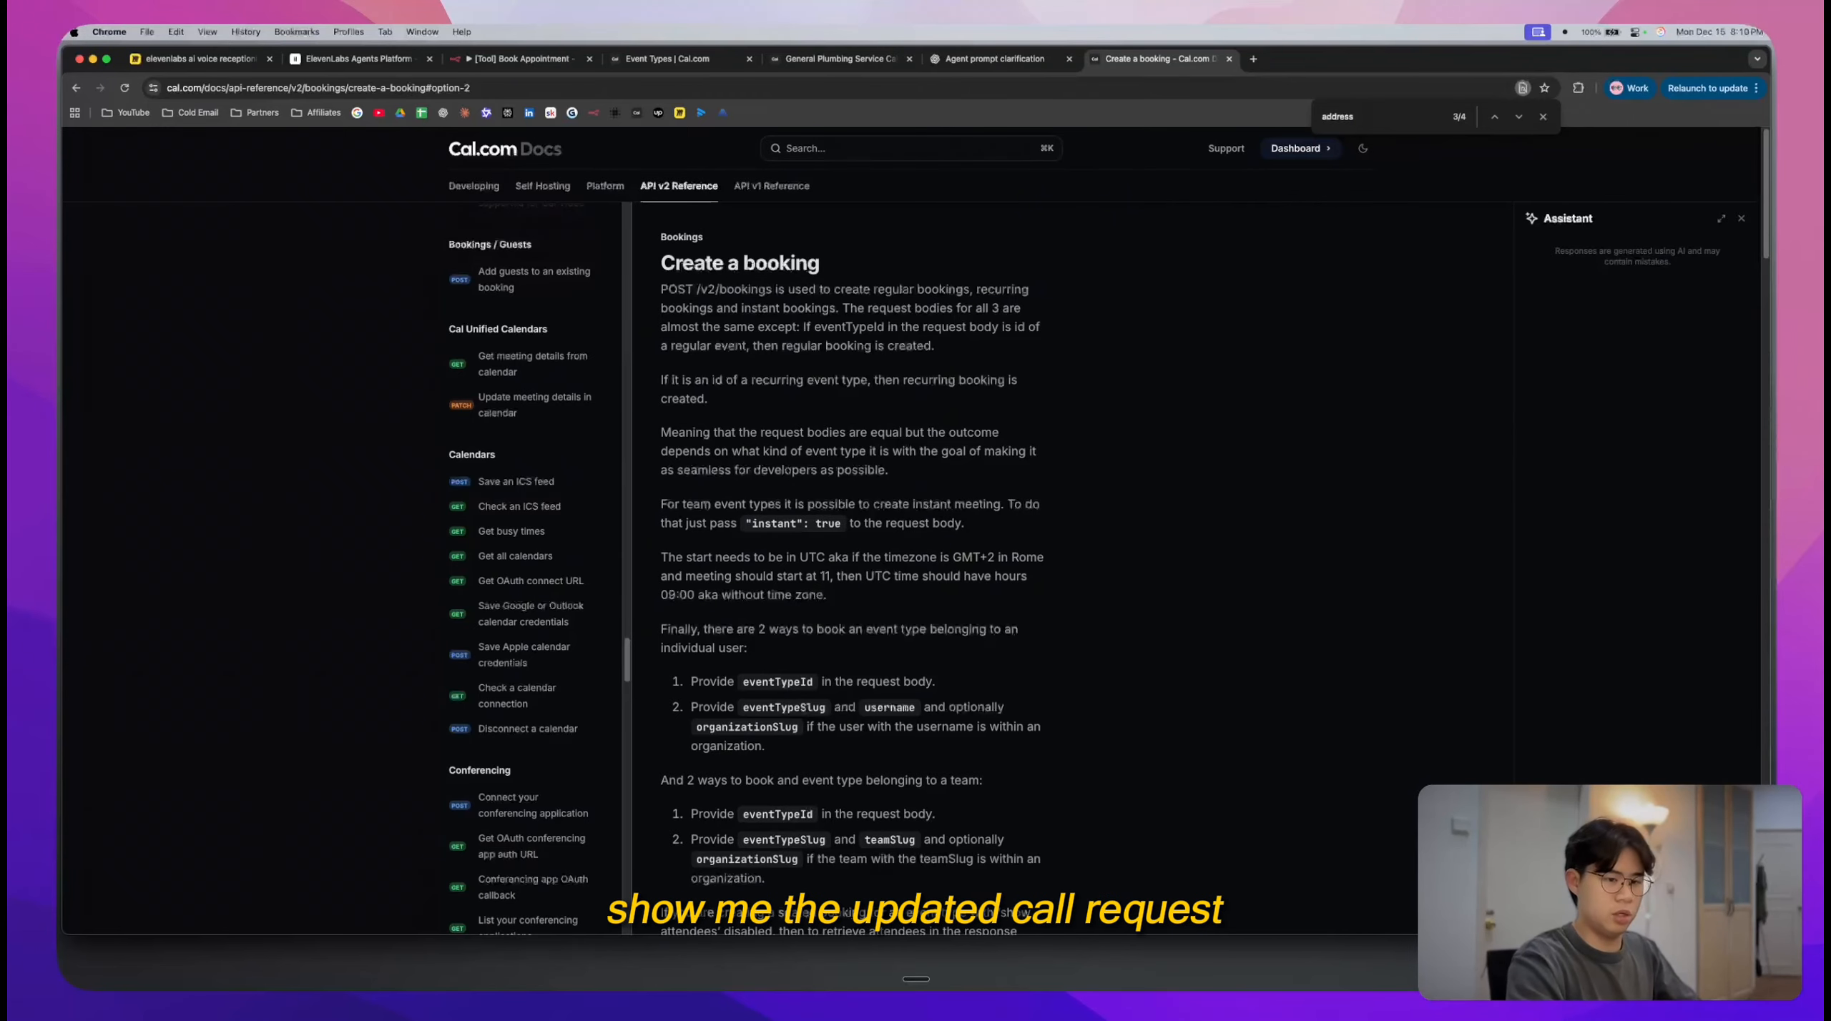
key(Return)
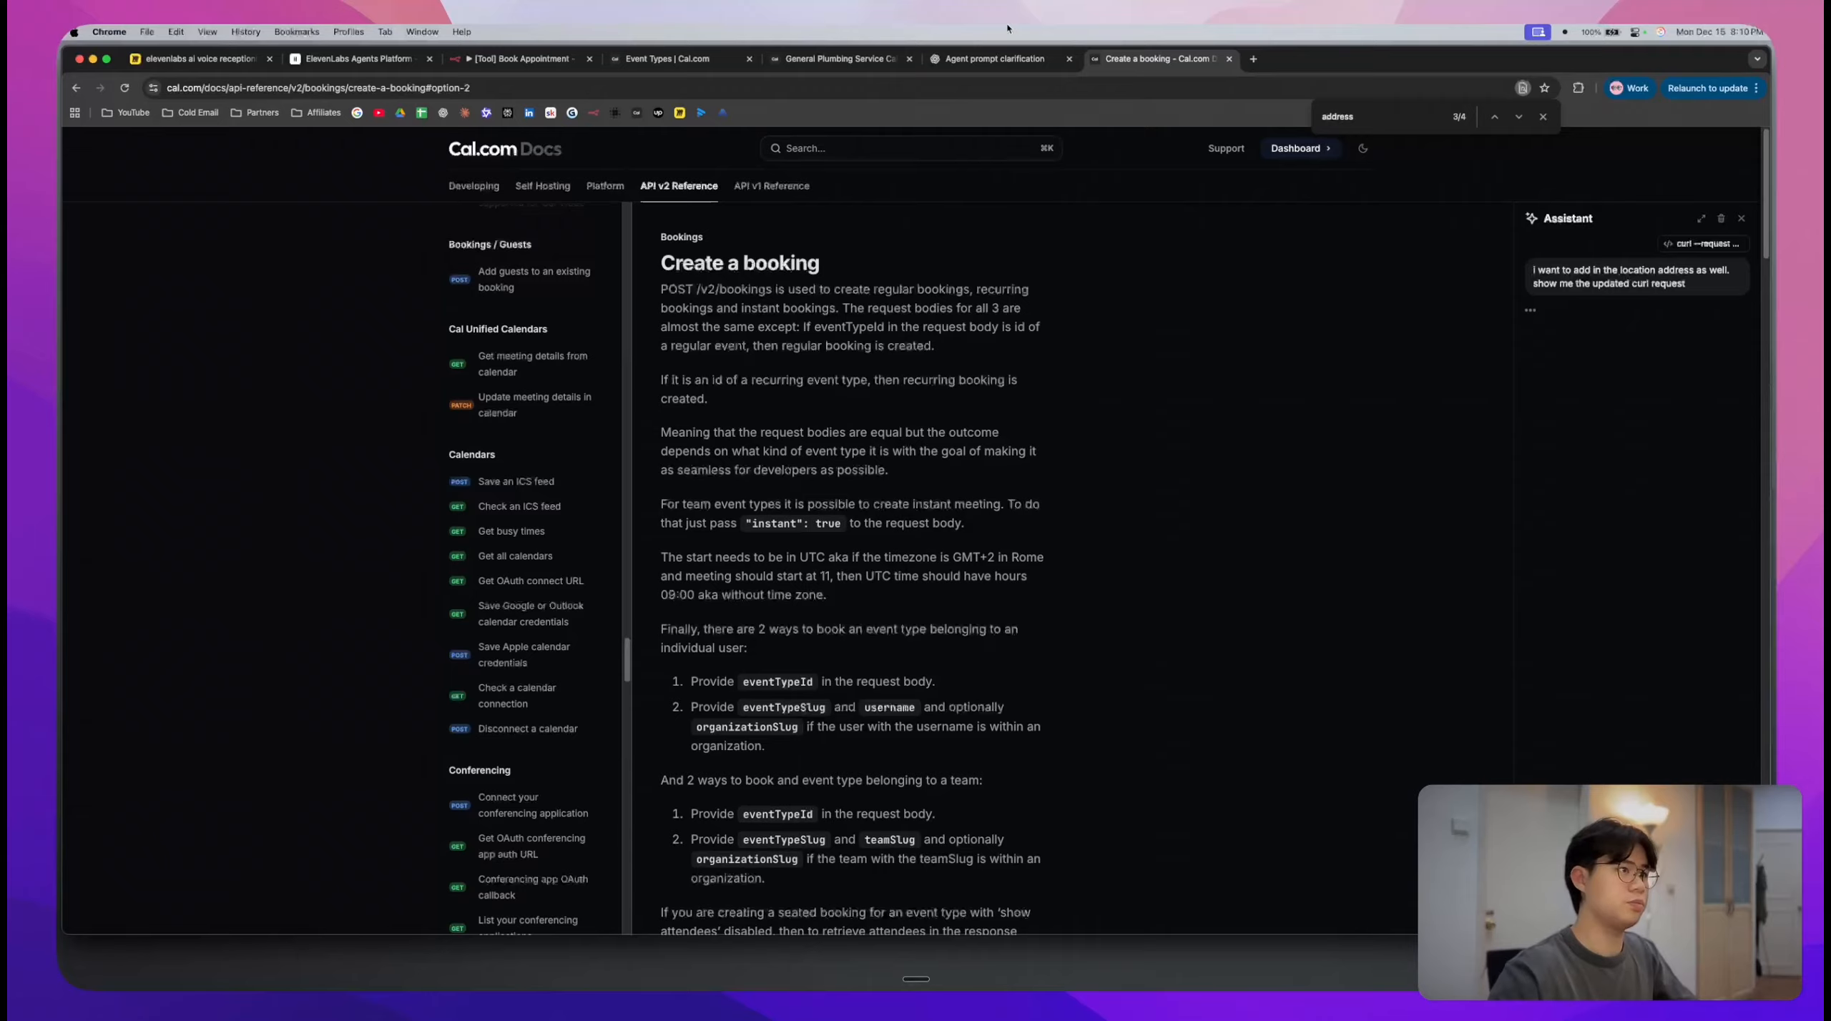
- Switch to the ChatGPT conversation and copy the tool description generated for book_appointment
click(1002, 58)
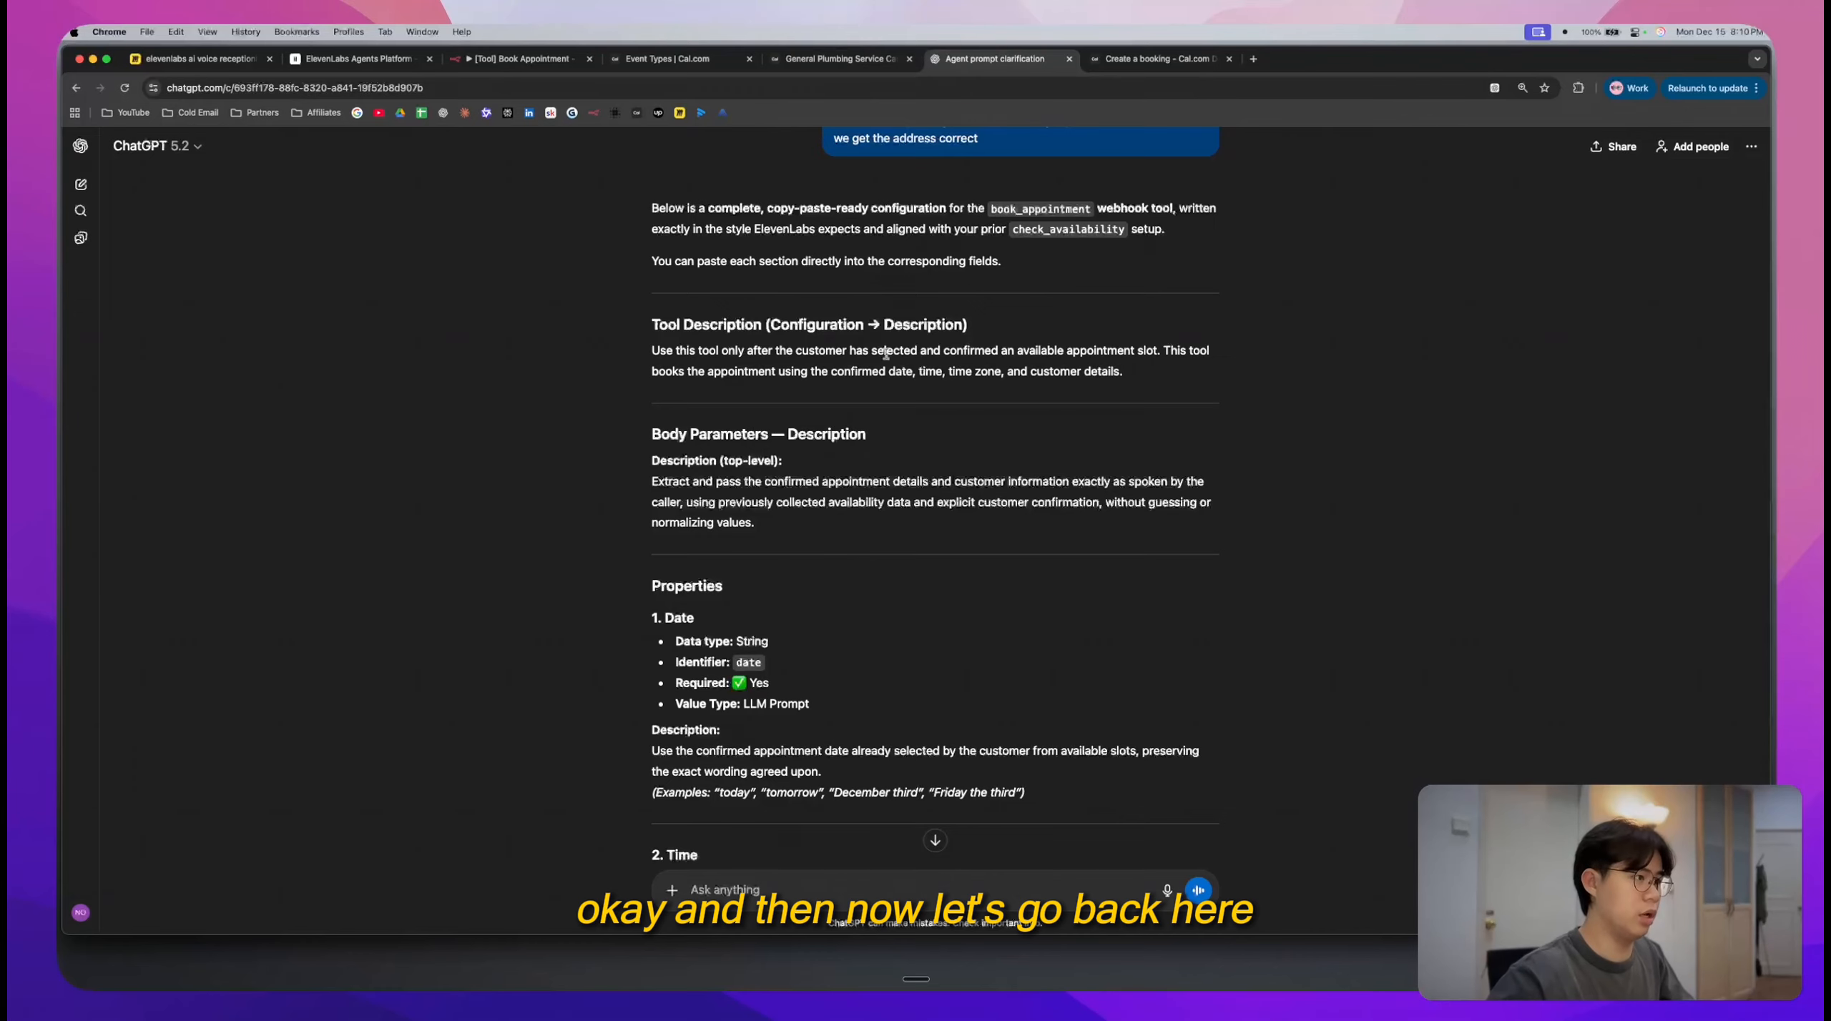
scroll(872, 363, up, 2)
scroll(867, 382, down, 2)
triple_click(880, 384)
key(super+c)
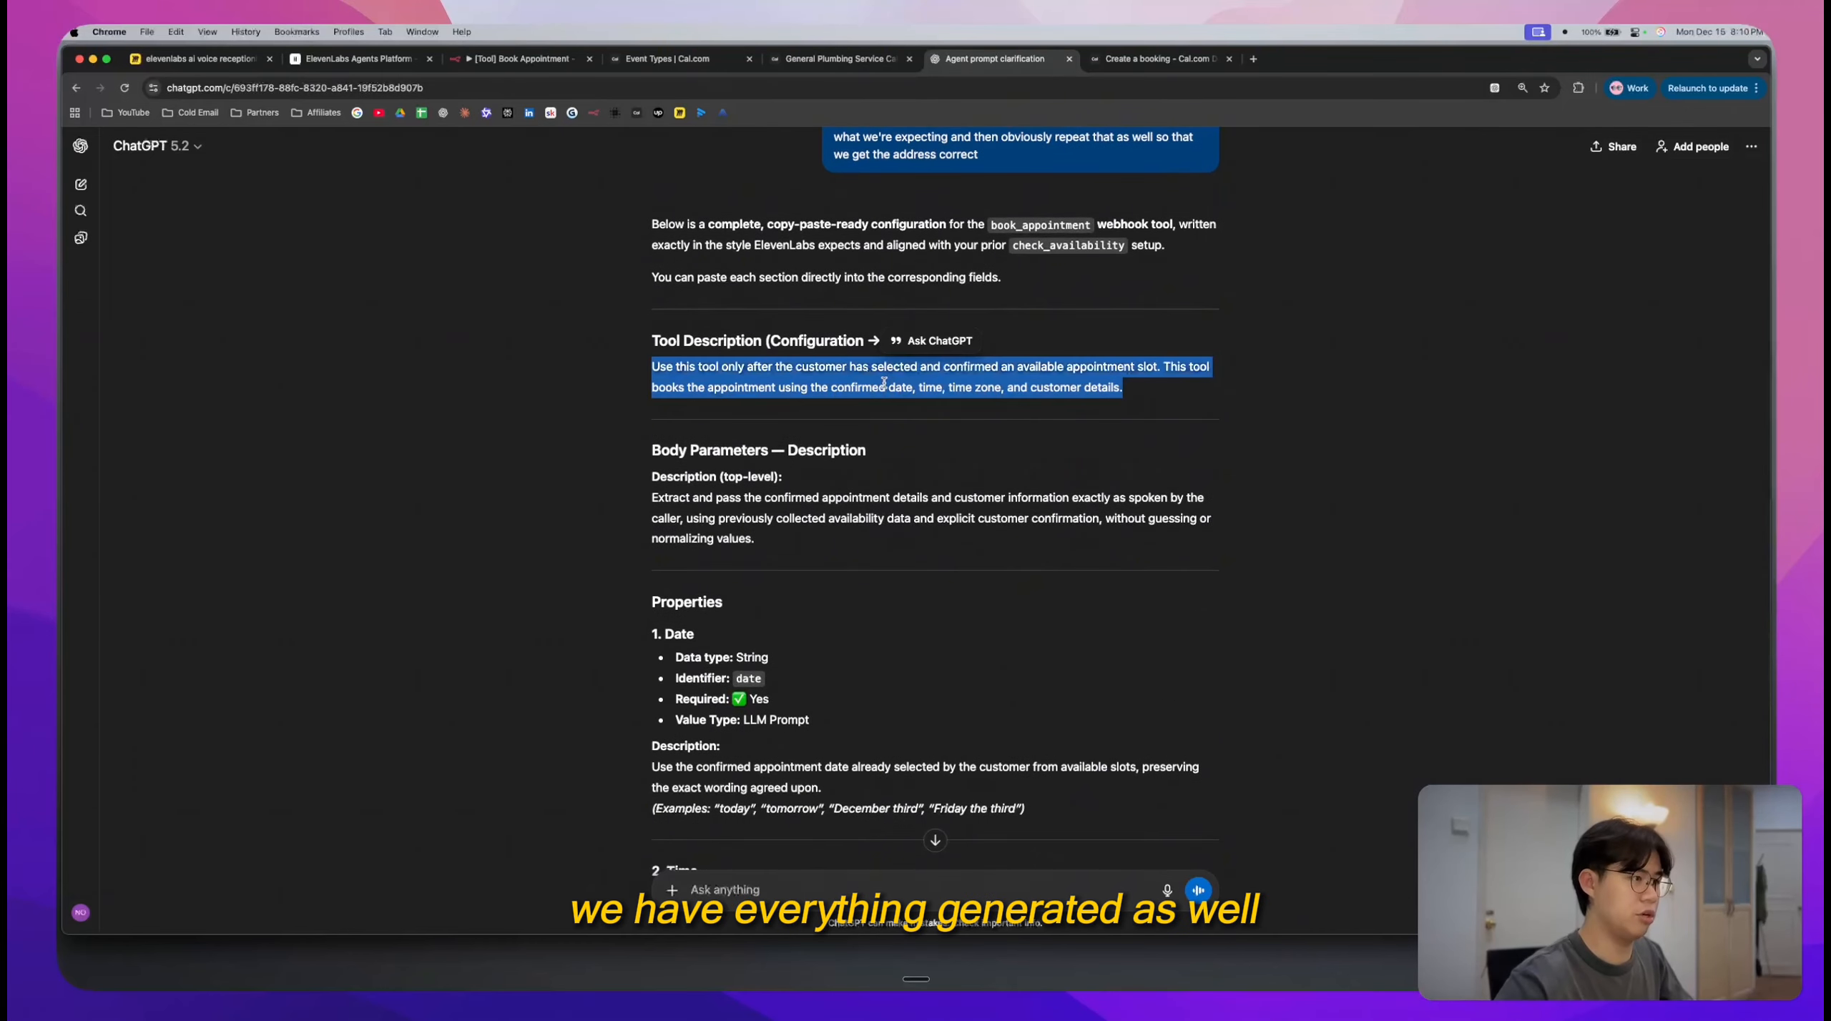
- Switch to ElevenLabs, paste the copied text as the book_appointment webhook tool's description and review its wording
click(407, 59)
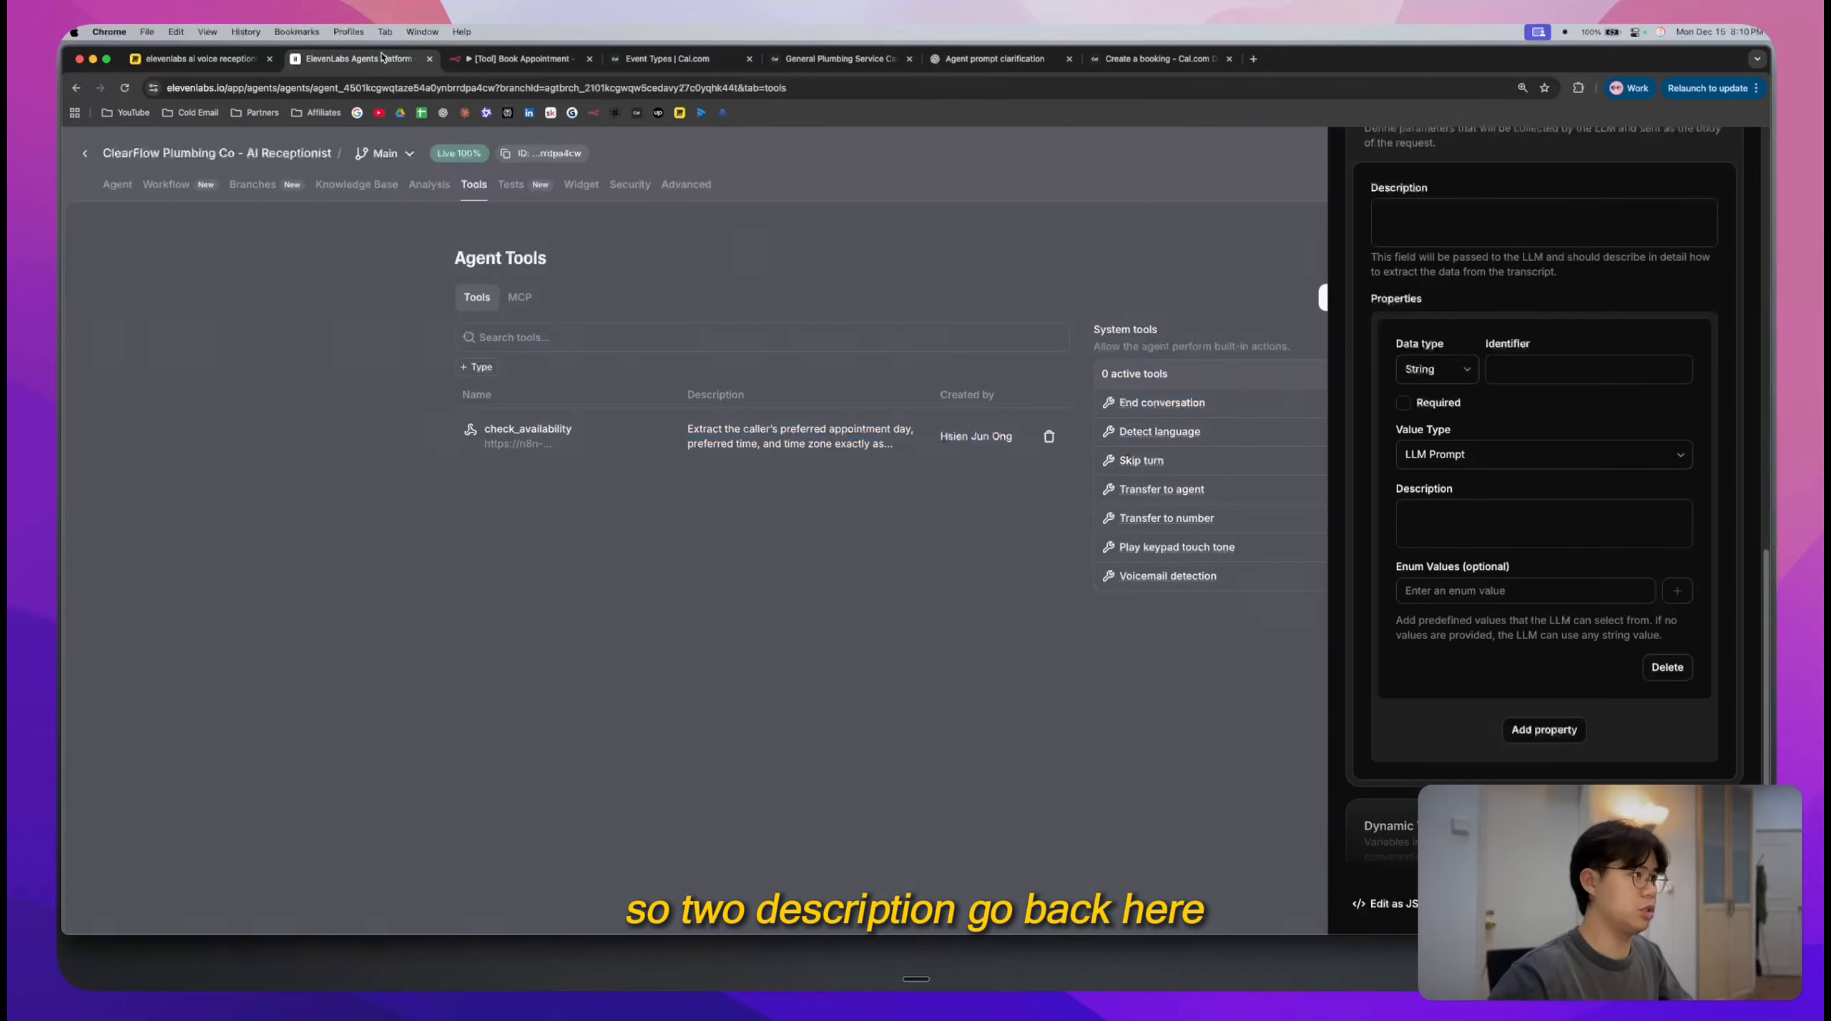
right_click(1531, 321)
click(1468, 279)
scroll(1468, 279, up, 10)
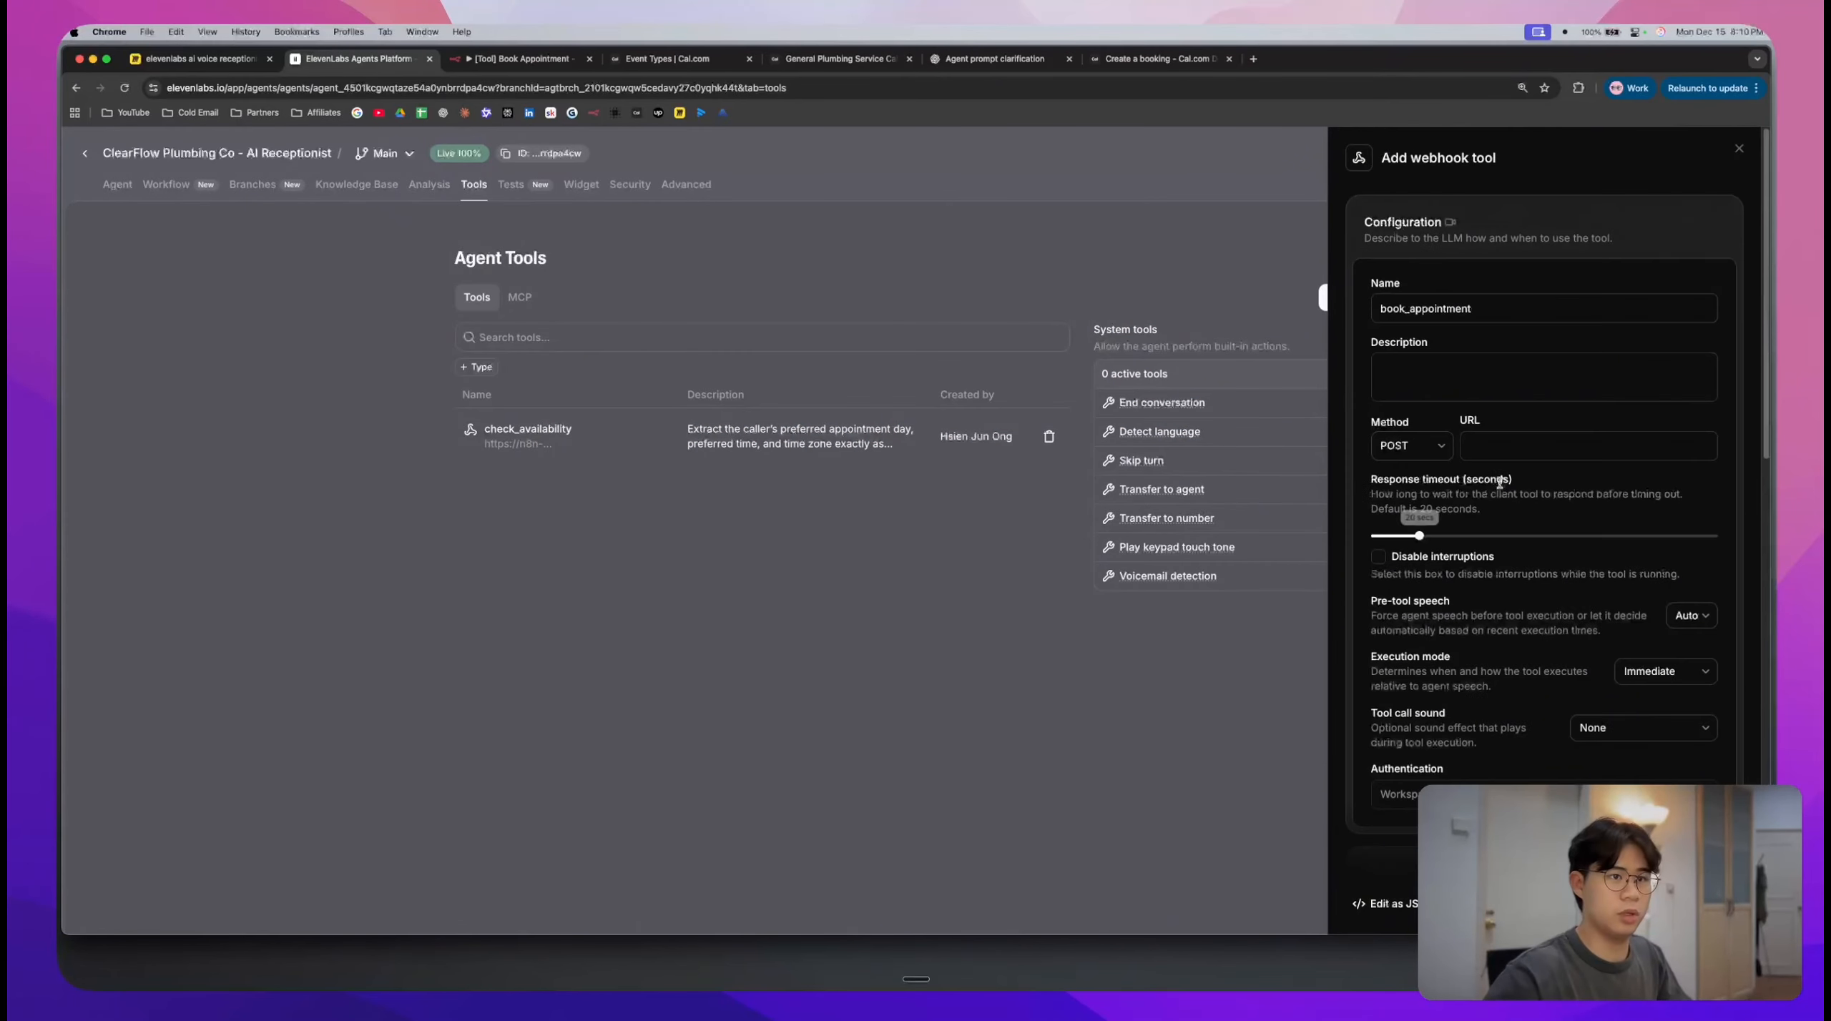
click(1476, 406)
key(super+v)
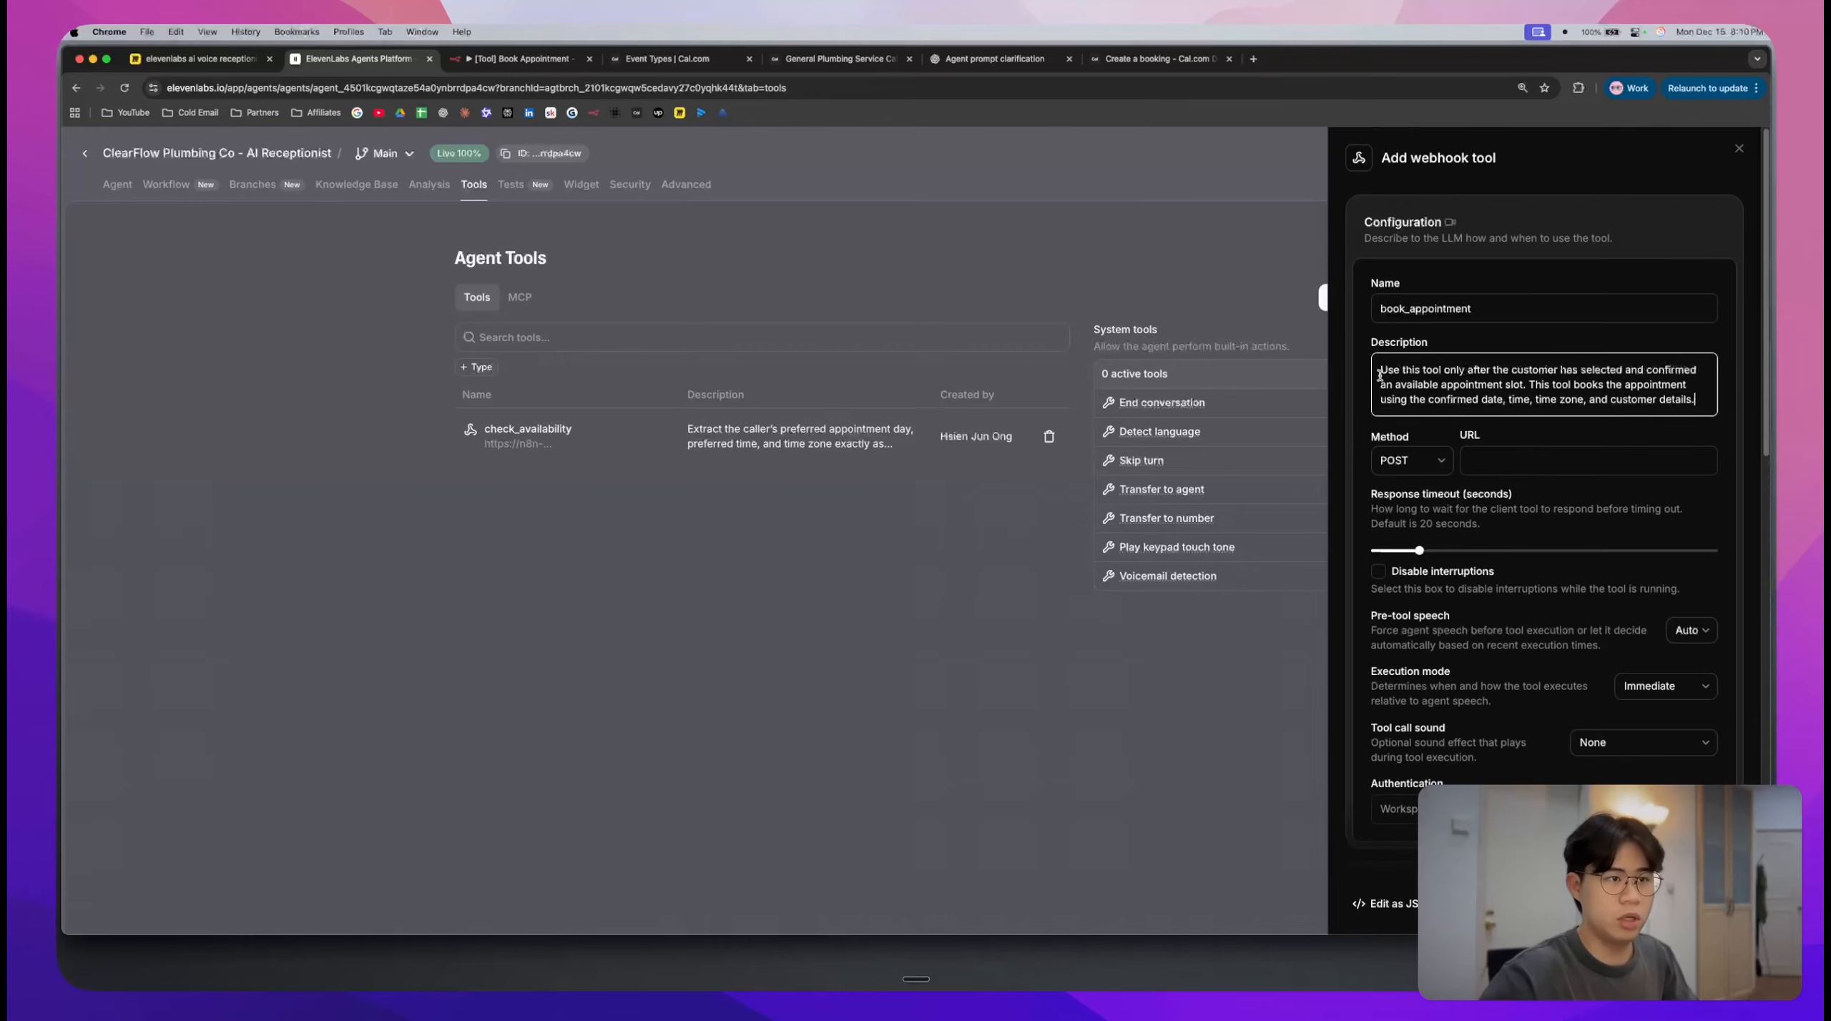
drag(1381, 370, 1685, 387)
drag(1408, 400, 1533, 400)
triple_click(1598, 400)
click(1656, 398)
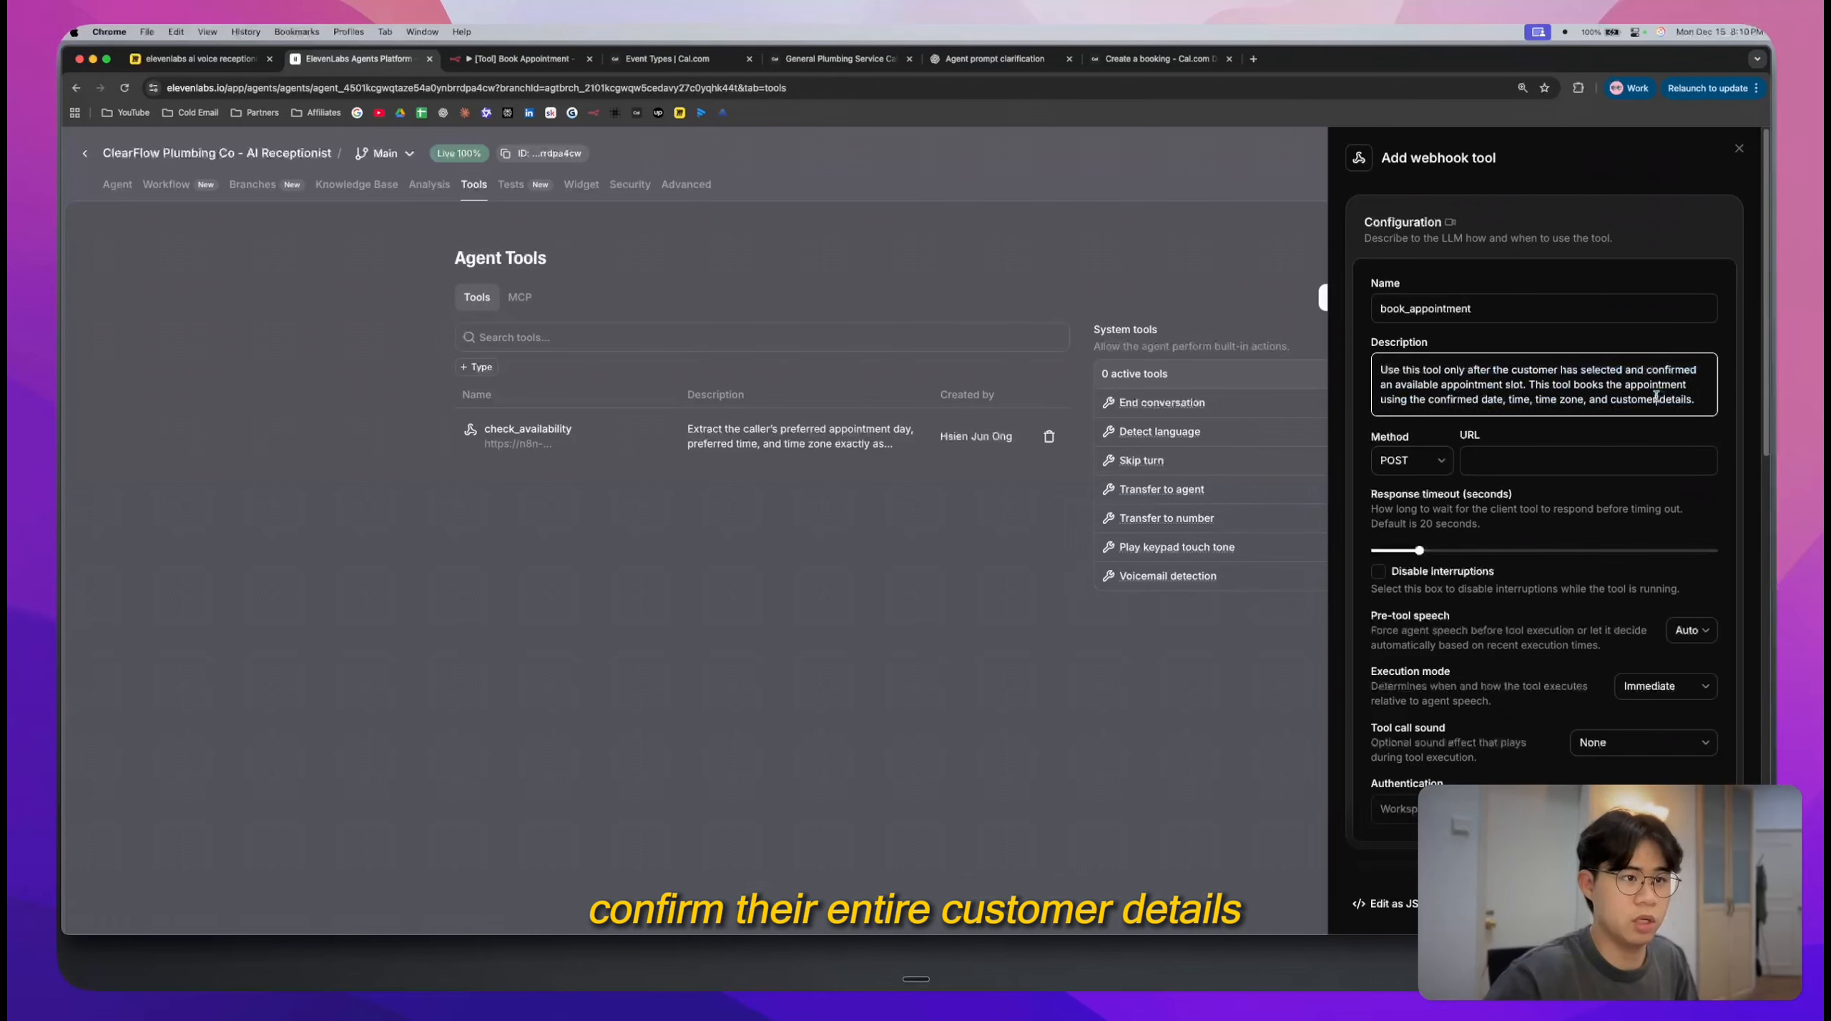
- Return to ChatGPT and copy the top-level description for the body parameters
click(995, 59)
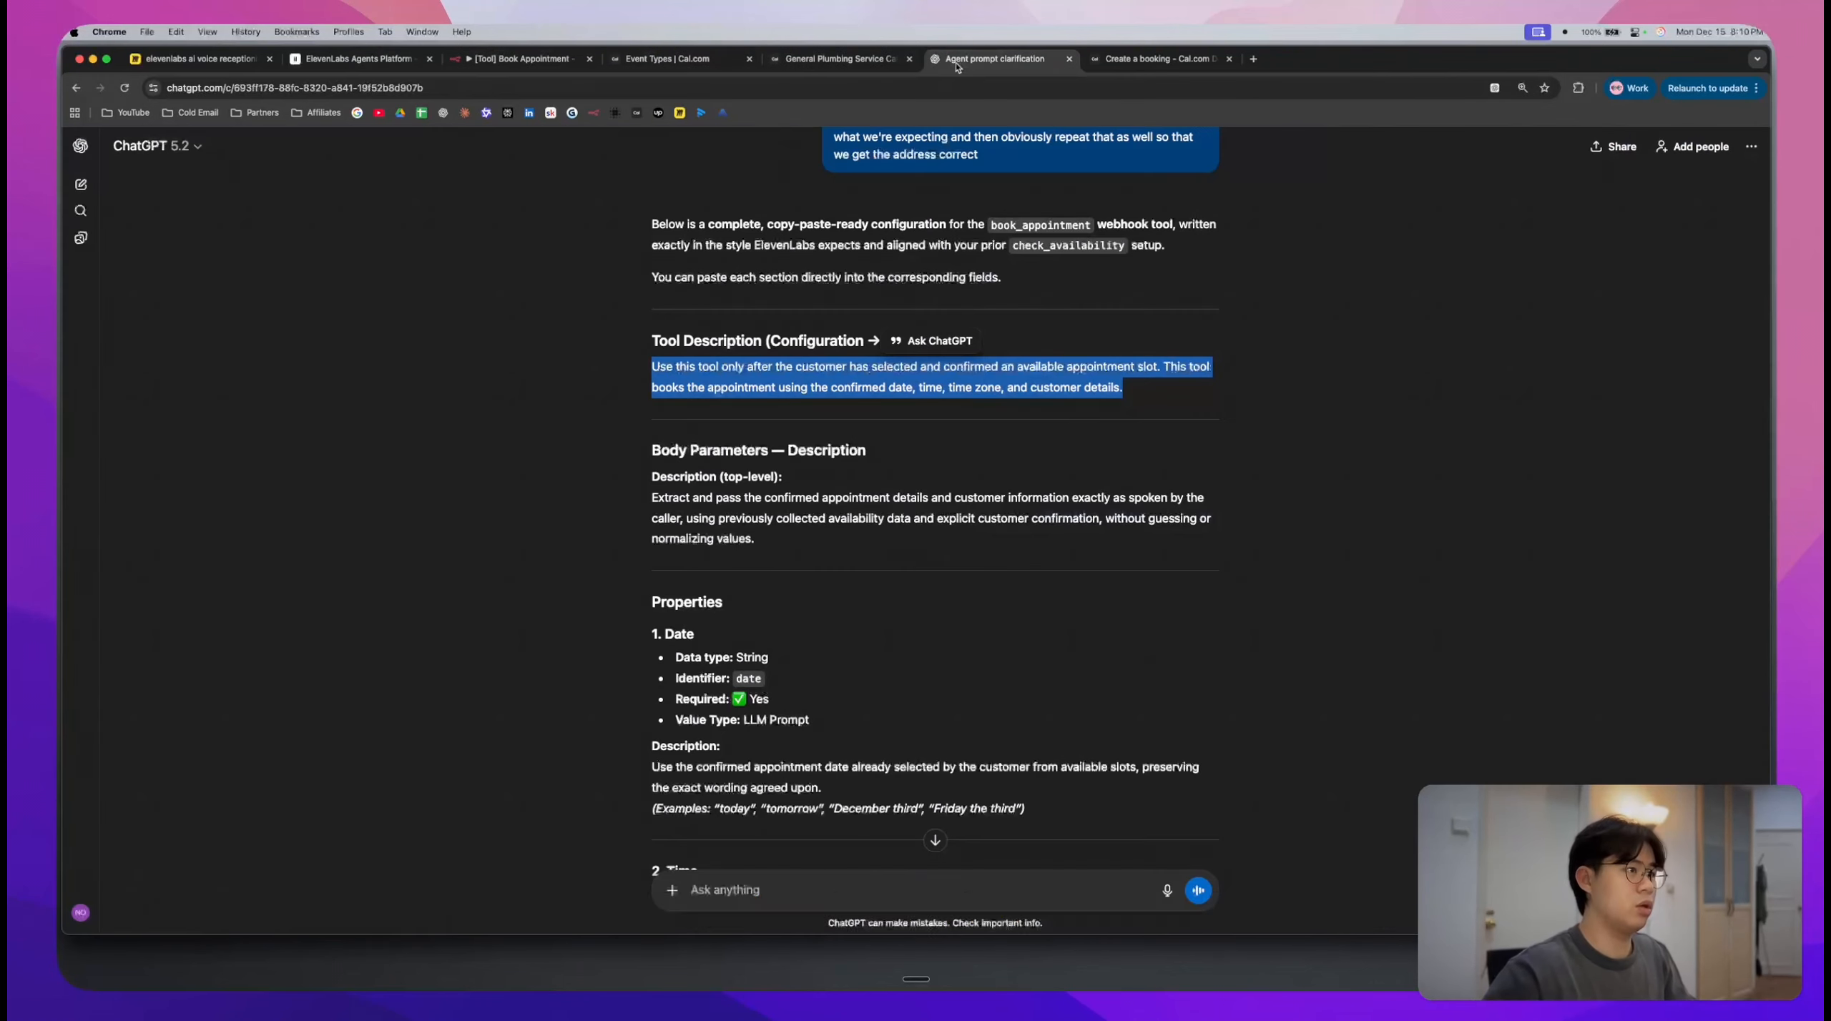
scroll(878, 429, down, 3)
triple_click(822, 397)
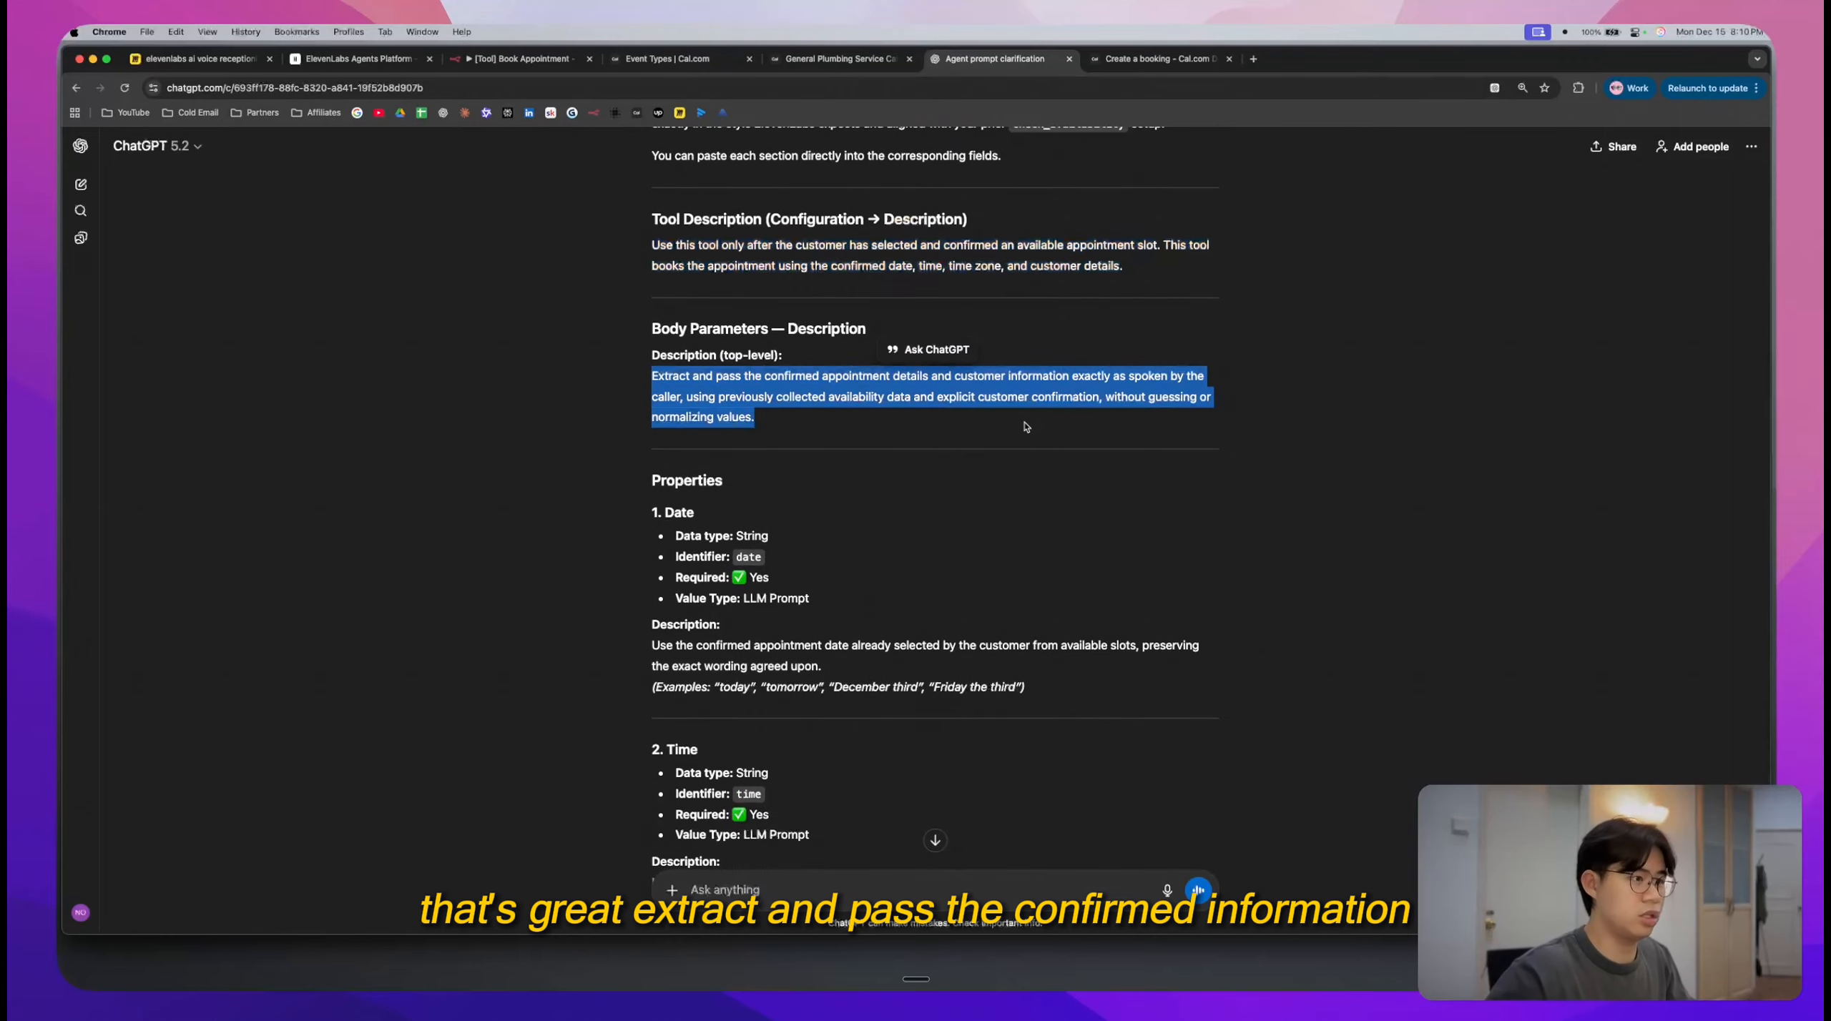
key(super+c)
- Paste the copied text as the body parameters description of the book_appointment tool in ElevenLabs and read it over
key(super+2)
scroll(1409, 520, down, 10)
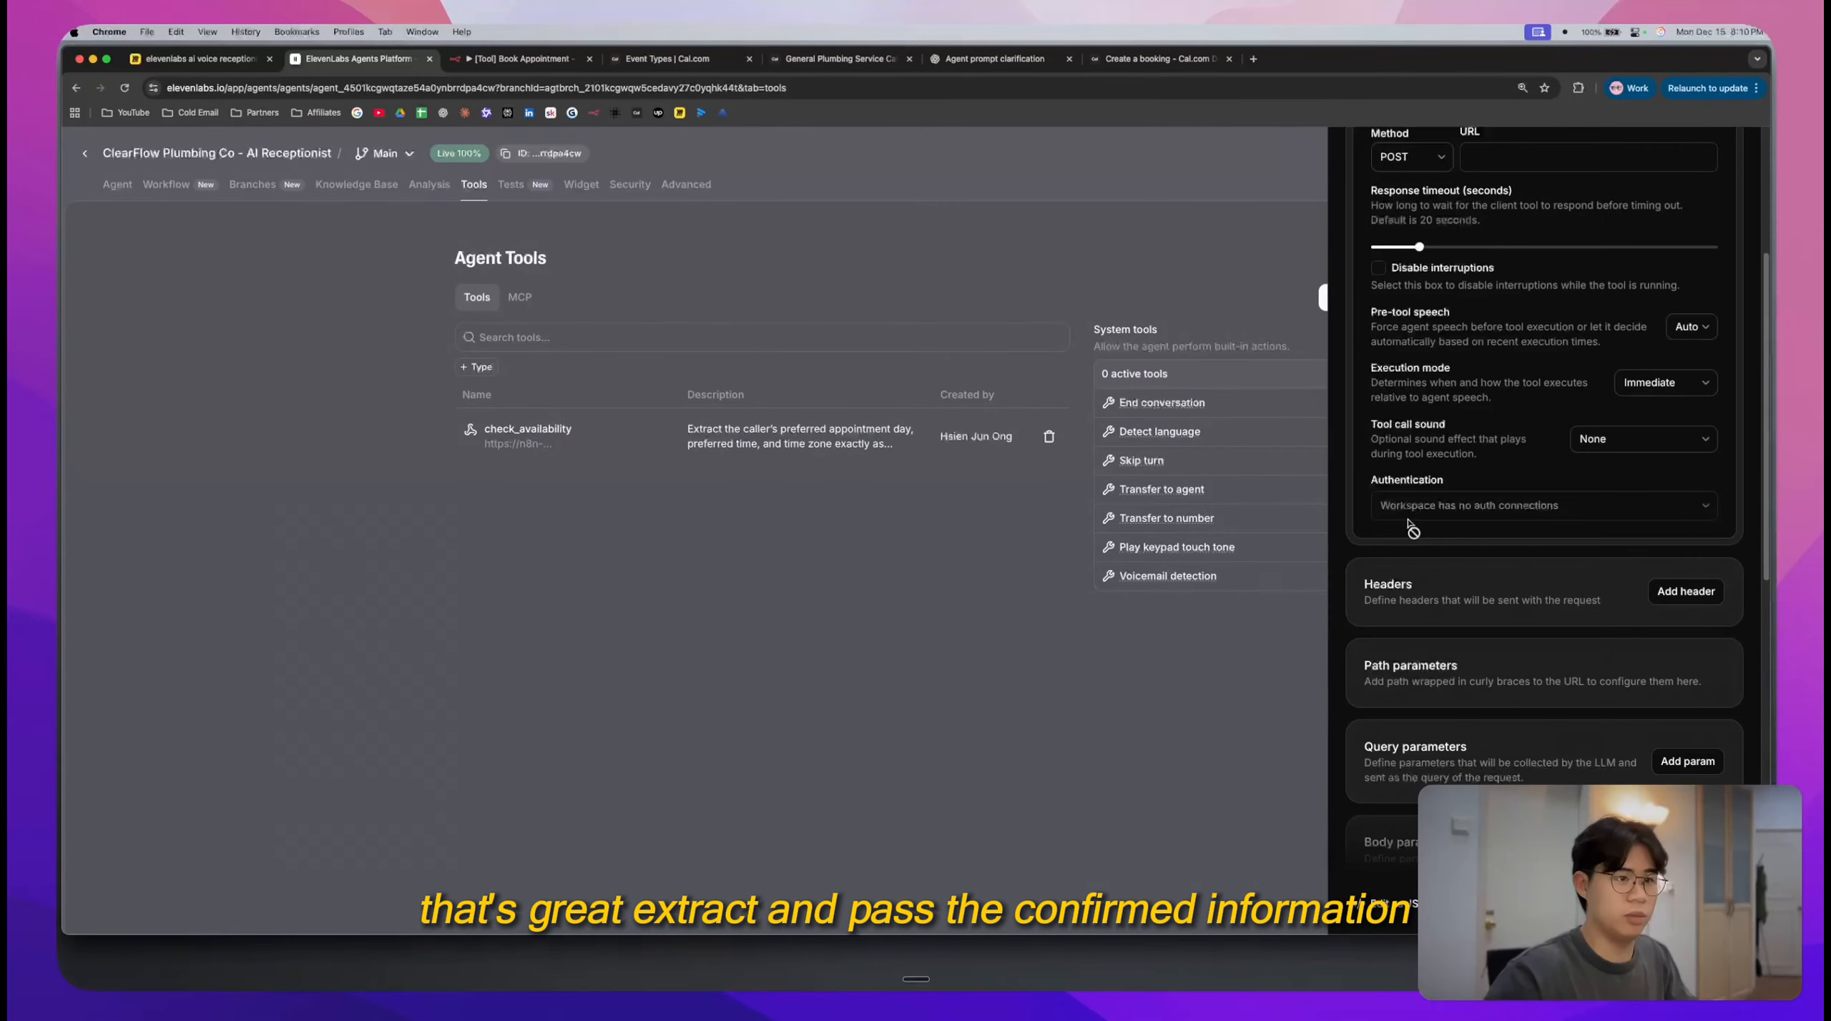
scroll(1409, 519, down, 3)
click(1484, 438)
key(super+v)
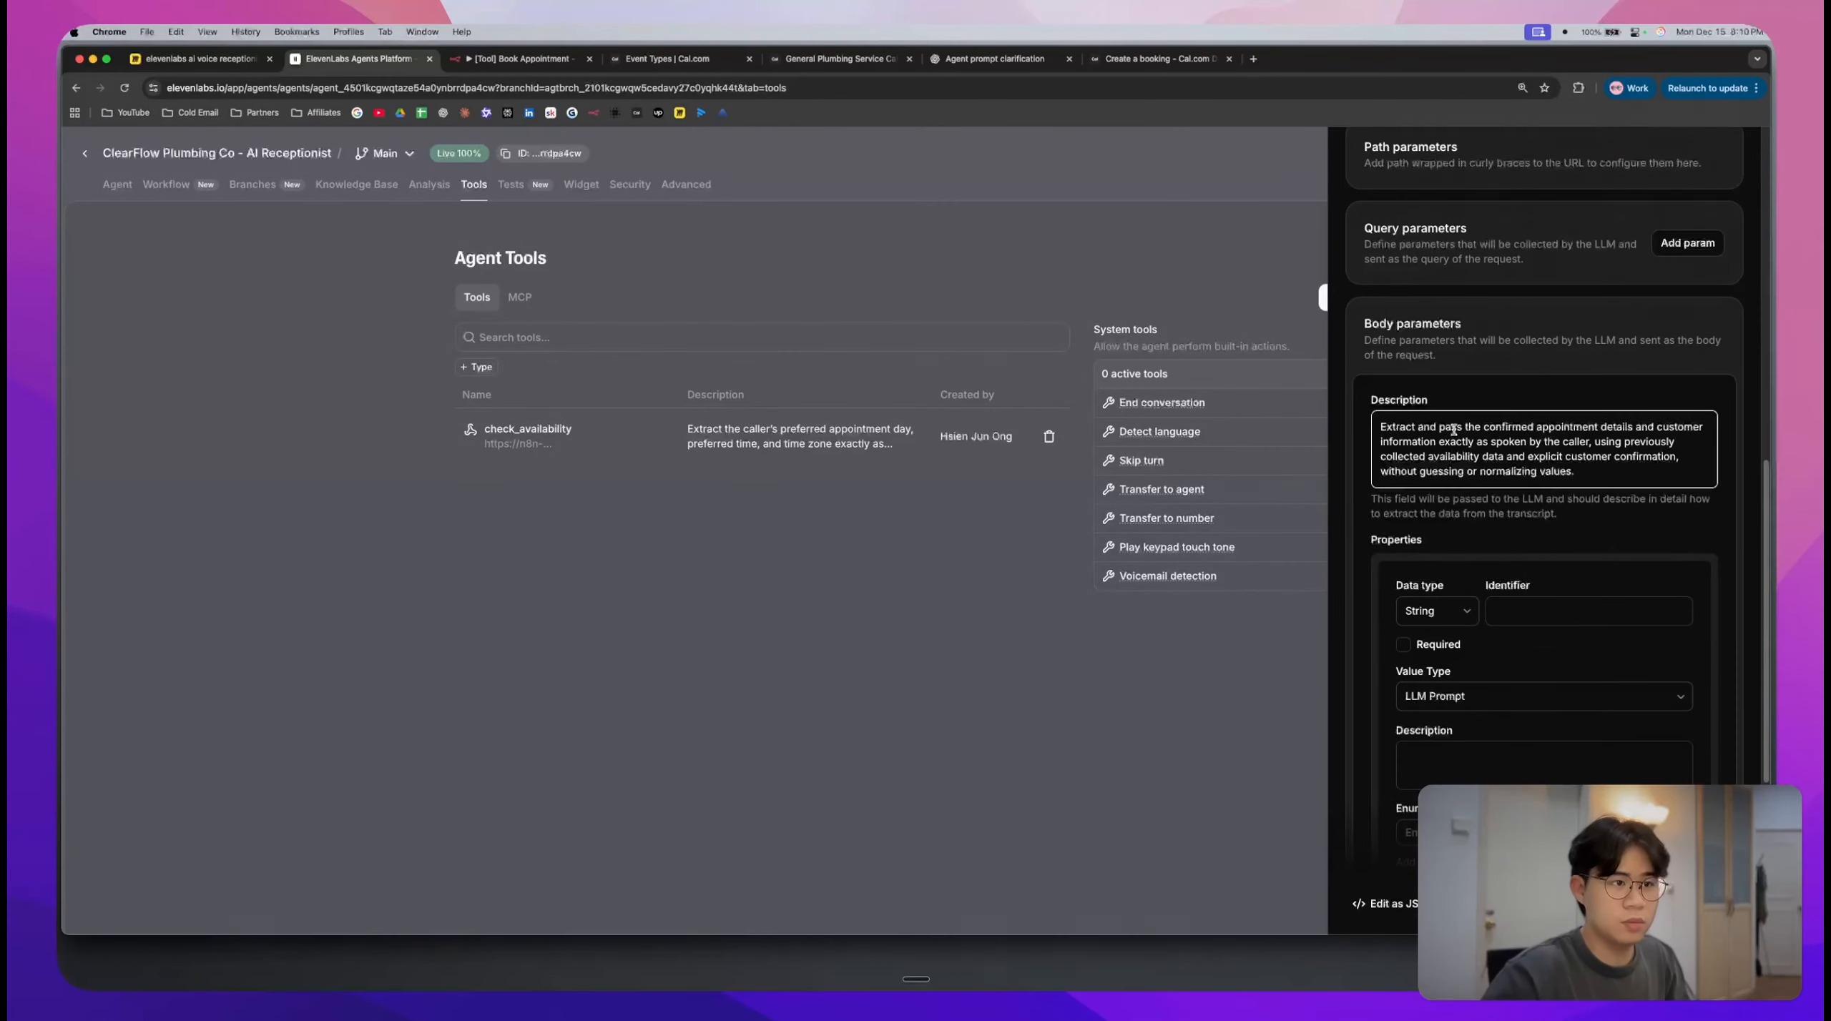
drag(1402, 441, 1495, 443)
click(1630, 454)
key(super+a)
click(1644, 470)
- Mark the first body parameter property of the book_appointment tool as required
scroll(1645, 470, down, 3)
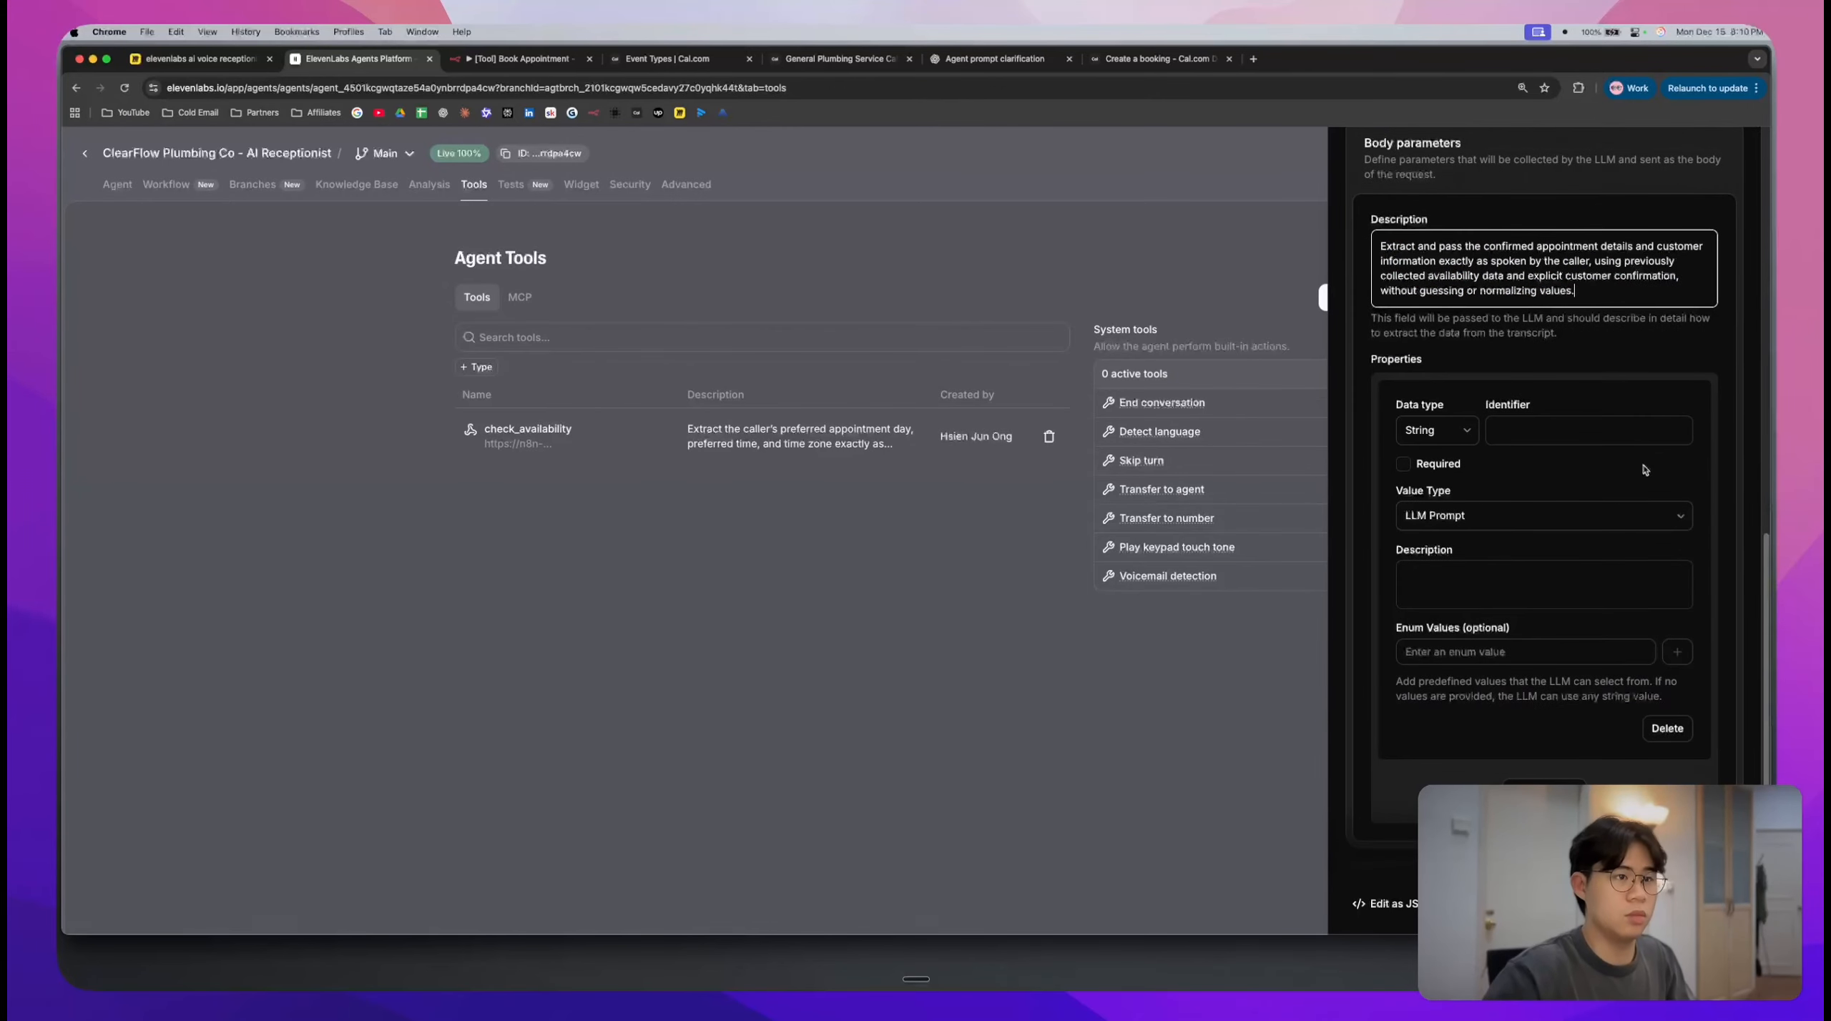
click(1534, 423)
click(1404, 464)
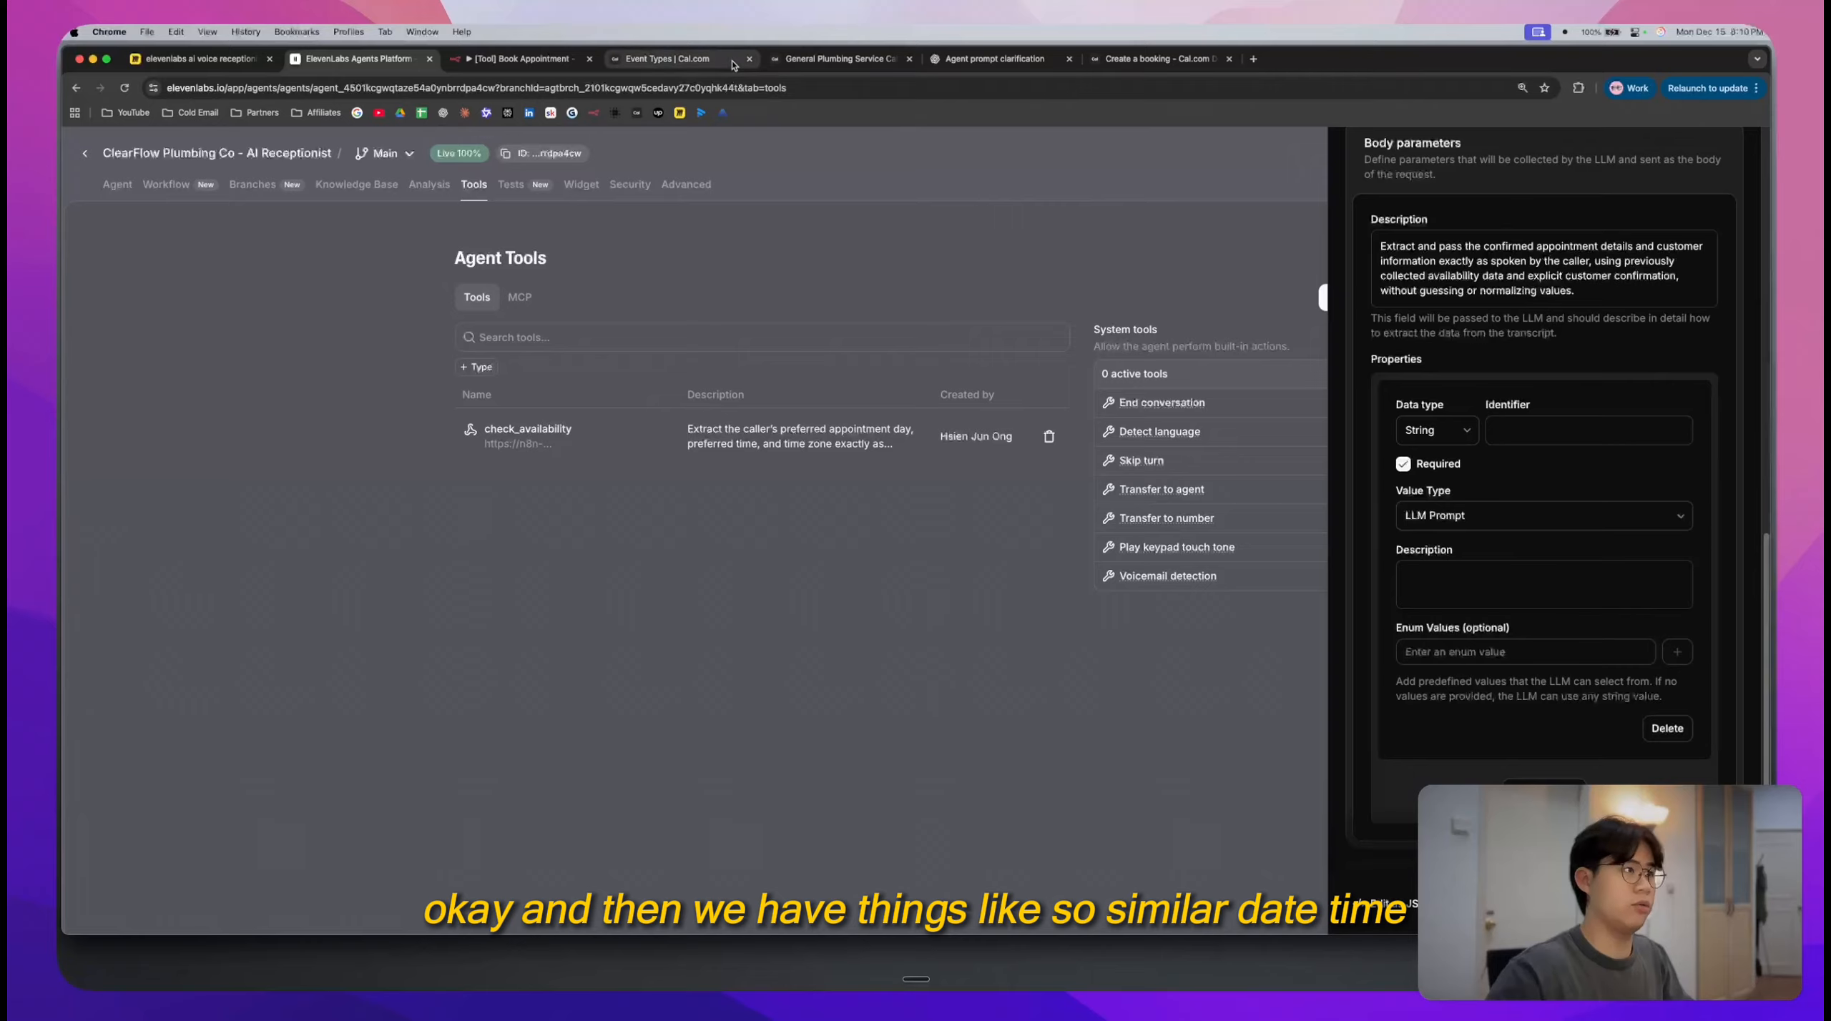
- Switch to ChatGPT, review the generated date property's identifier and description, and start dictating a follow-up message
click(994, 58)
scroll(863, 447, down, 2)
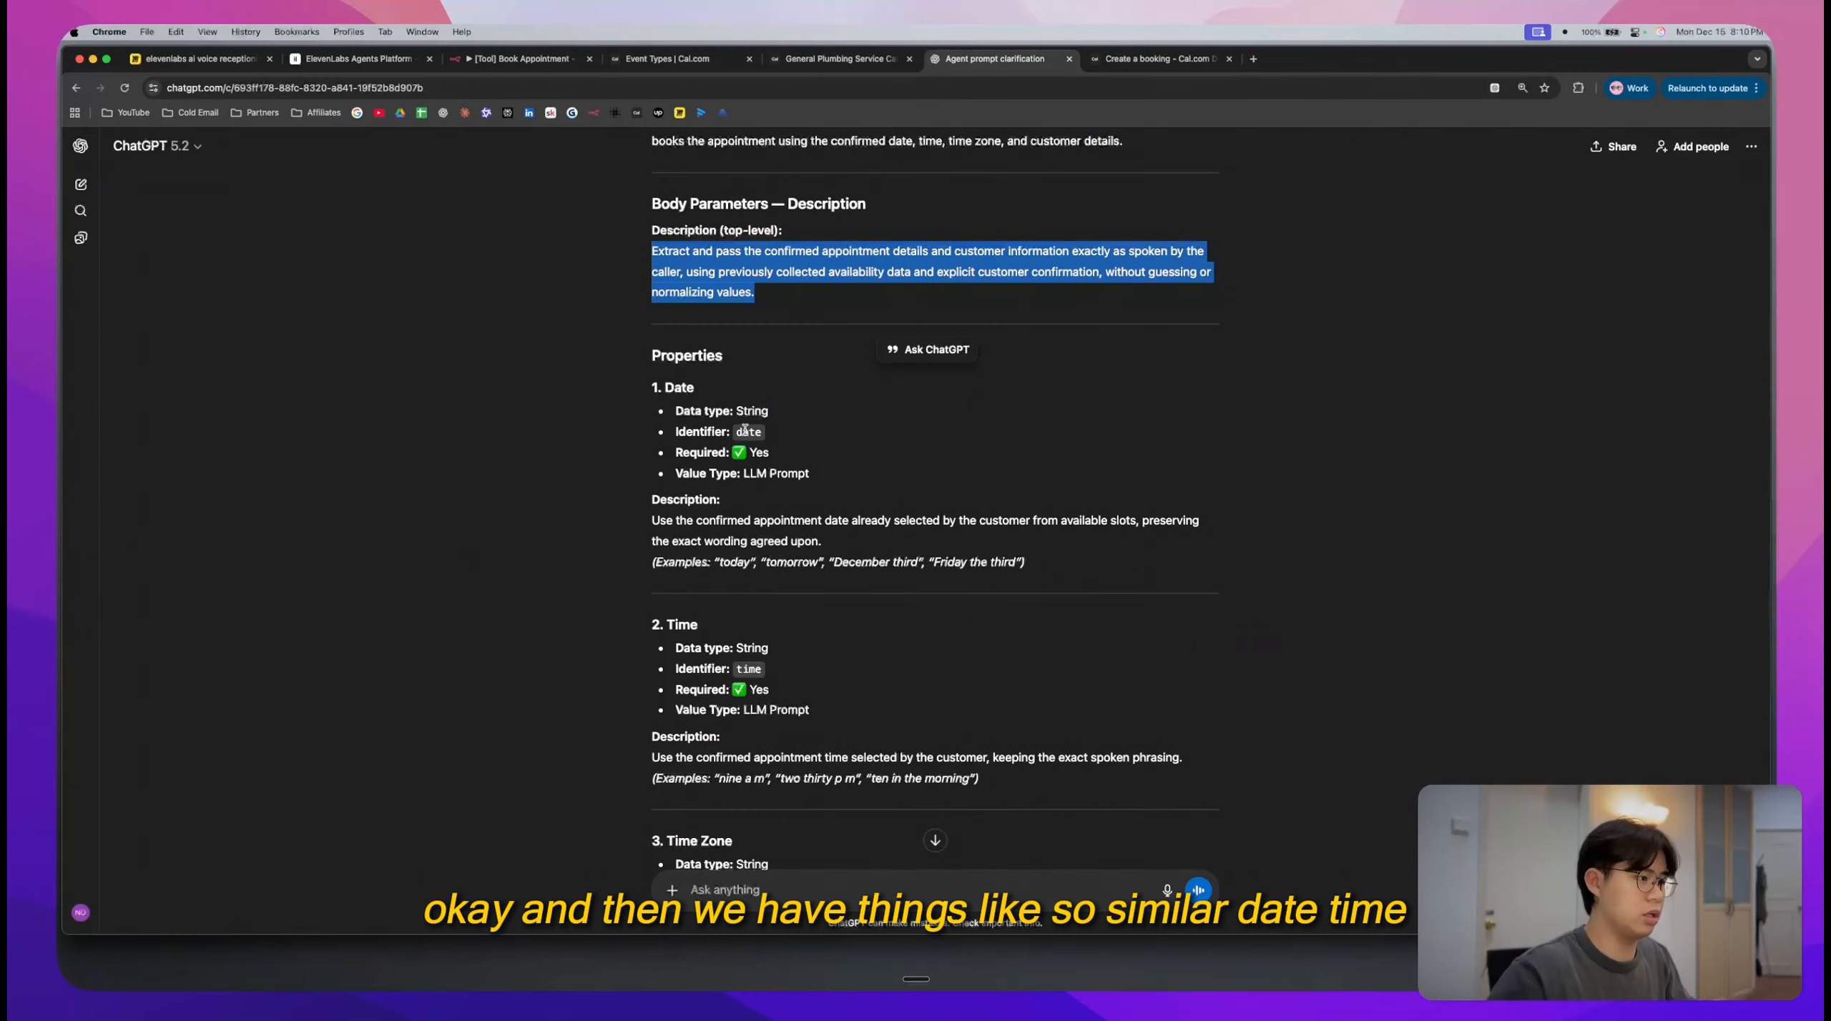
double_click(746, 431)
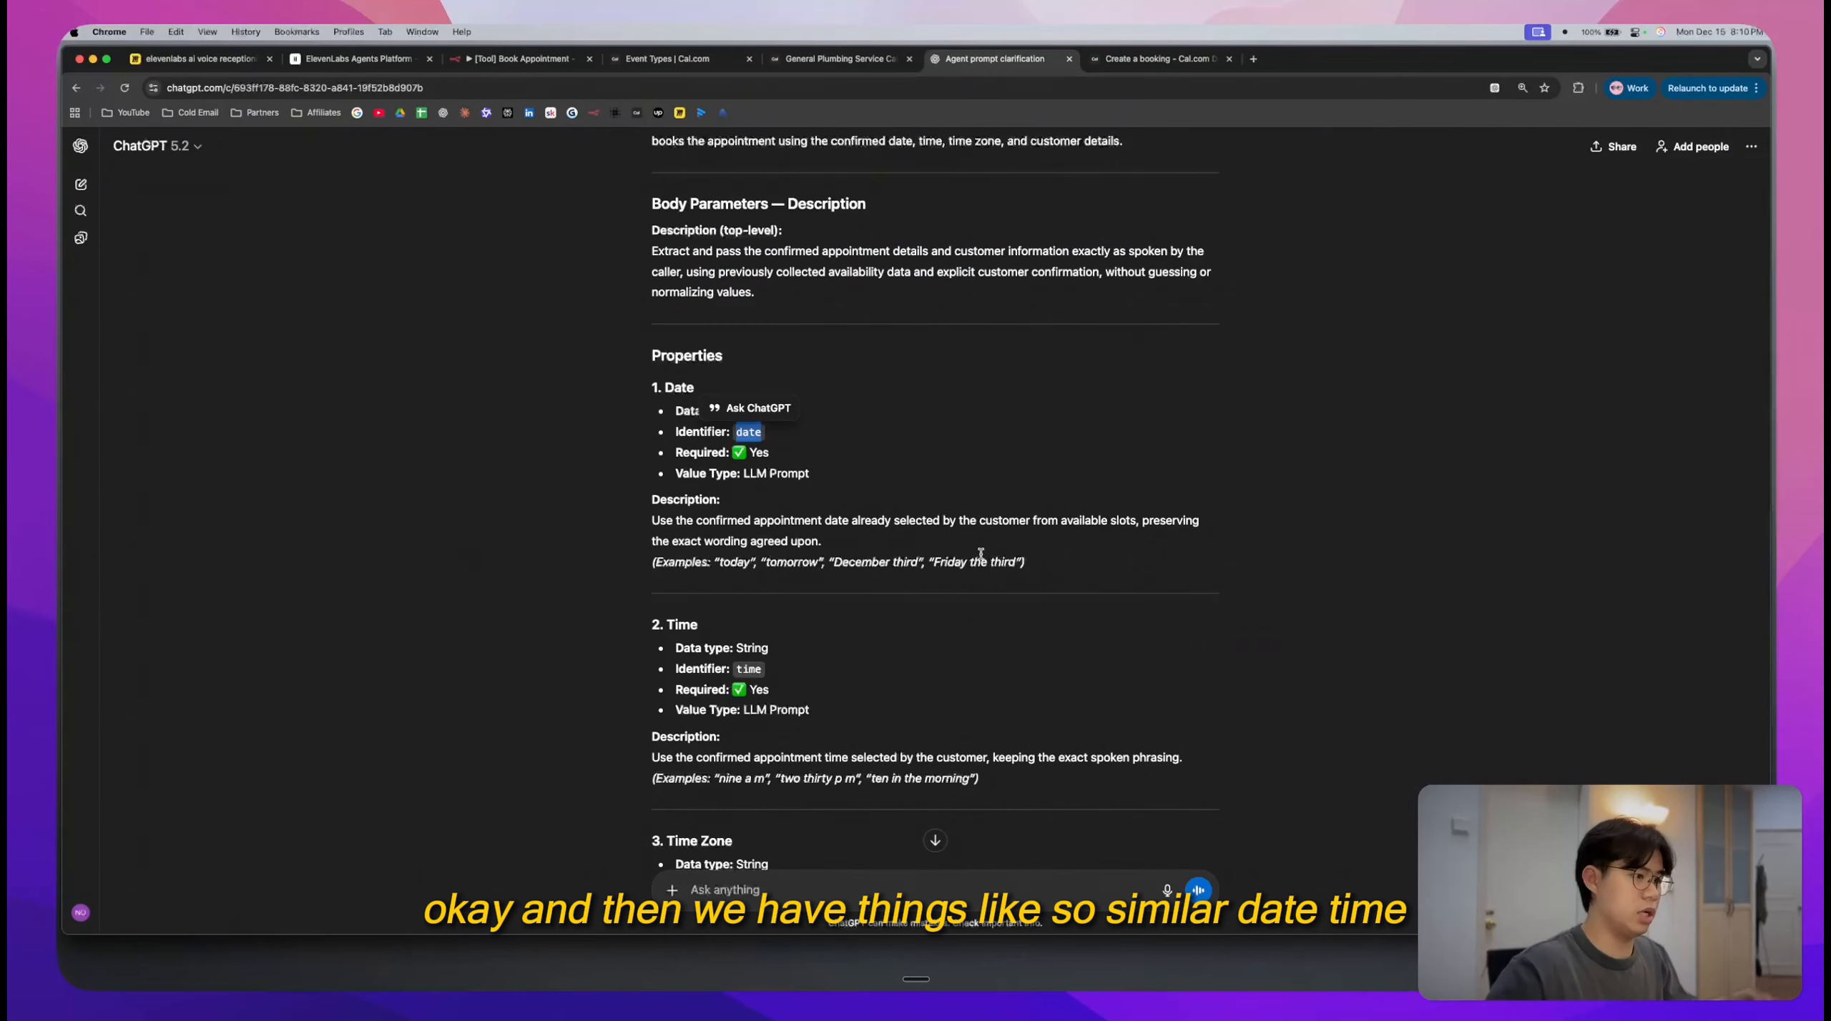
drag(1046, 568, 651, 525)
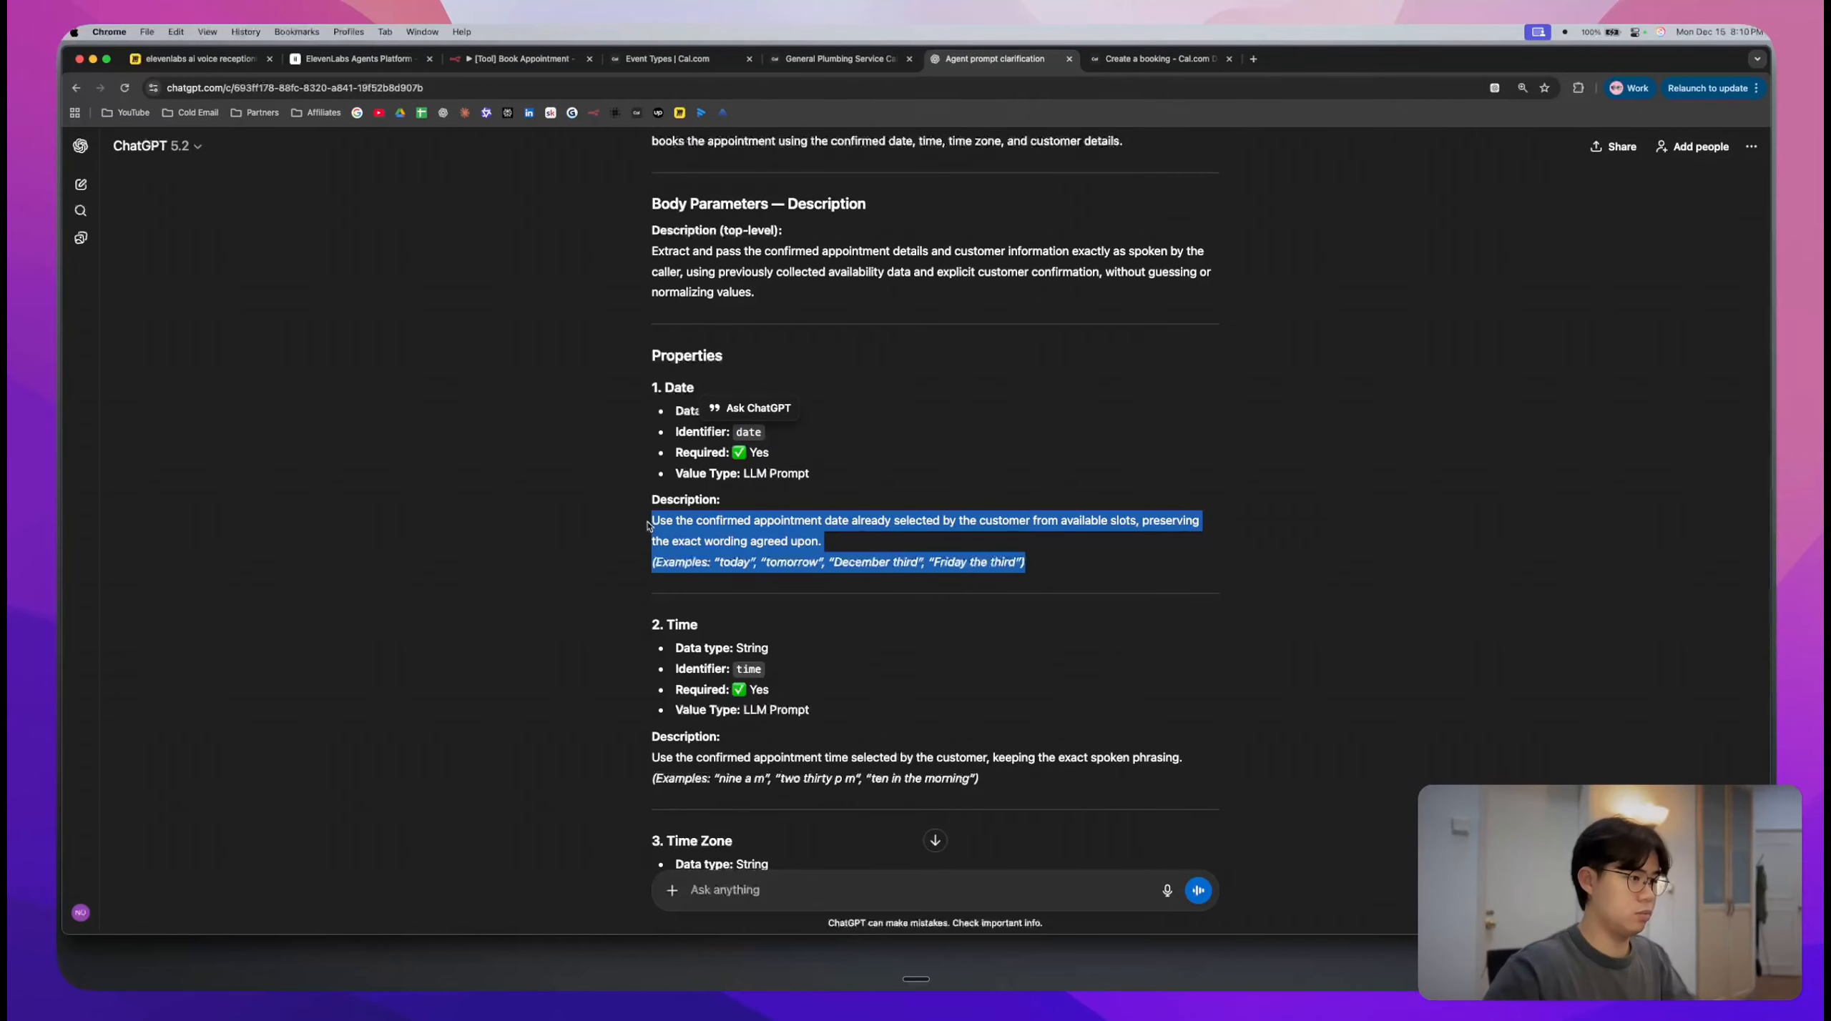
click(806, 553)
click(1166, 890)
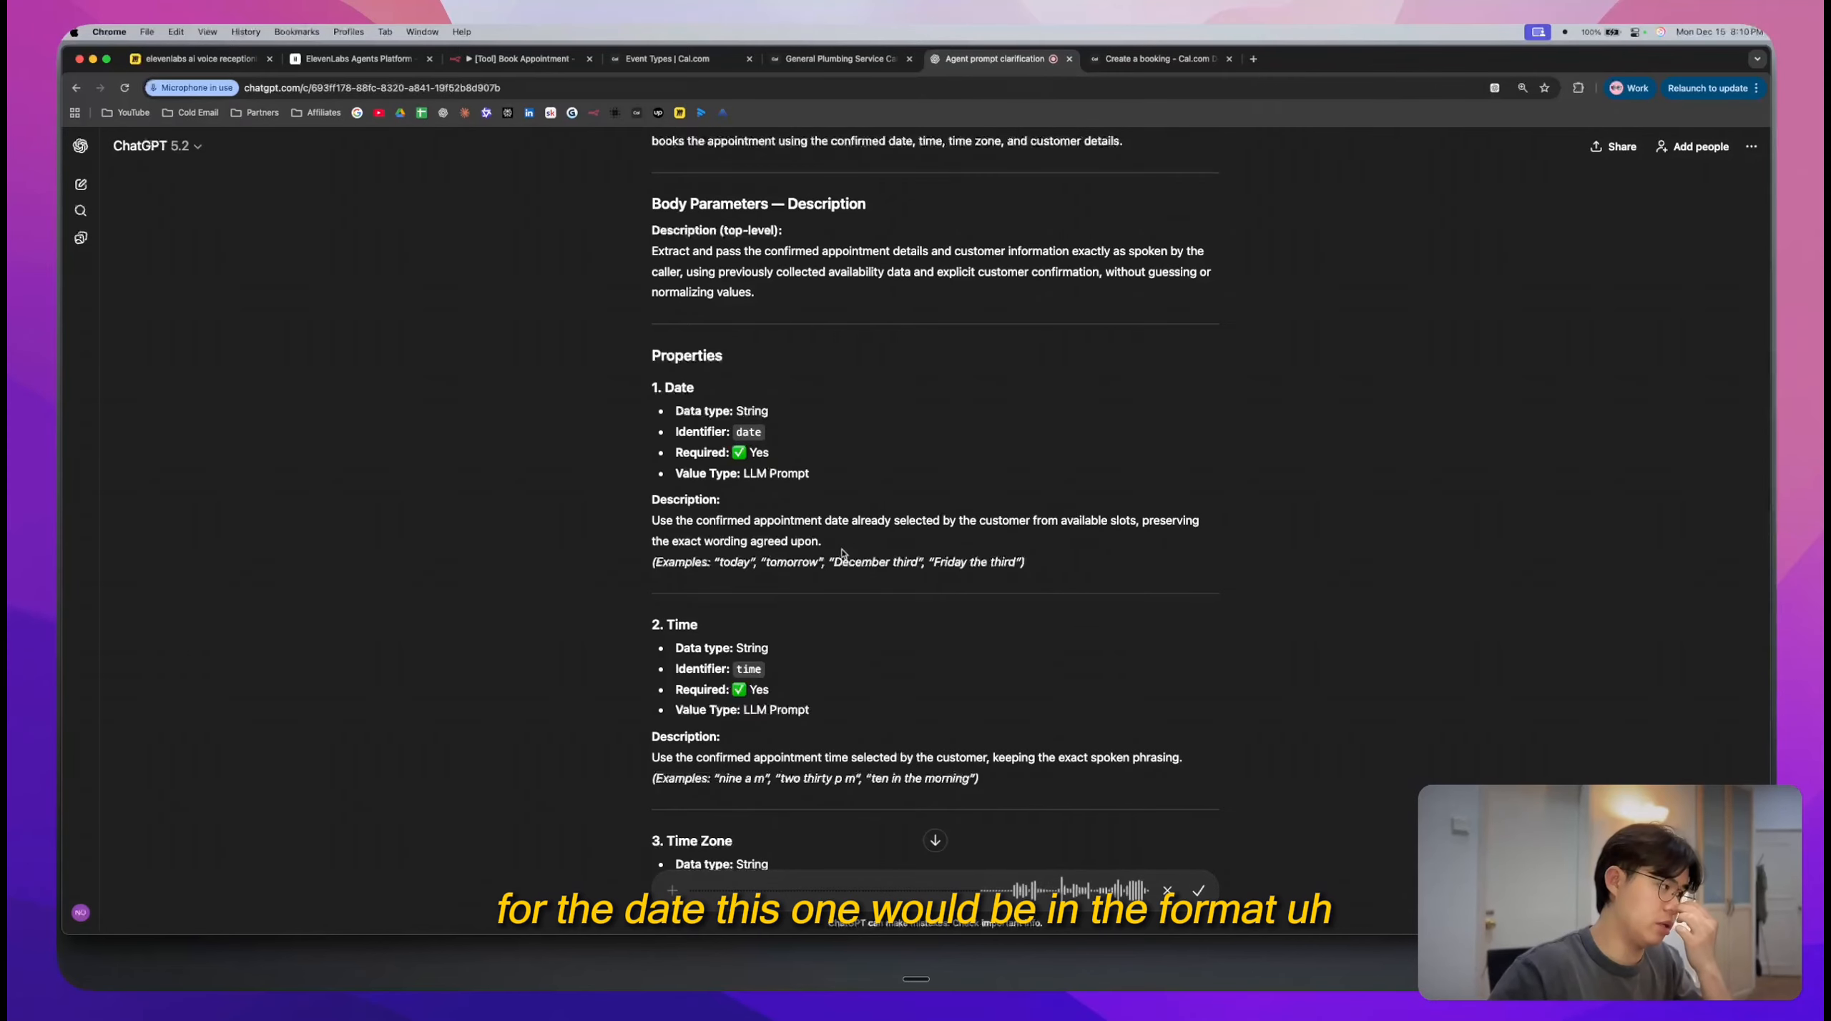
- Check the n8n Book Appointment workflow, including its Assign Variables node, for the date format the booking needs
click(526, 59)
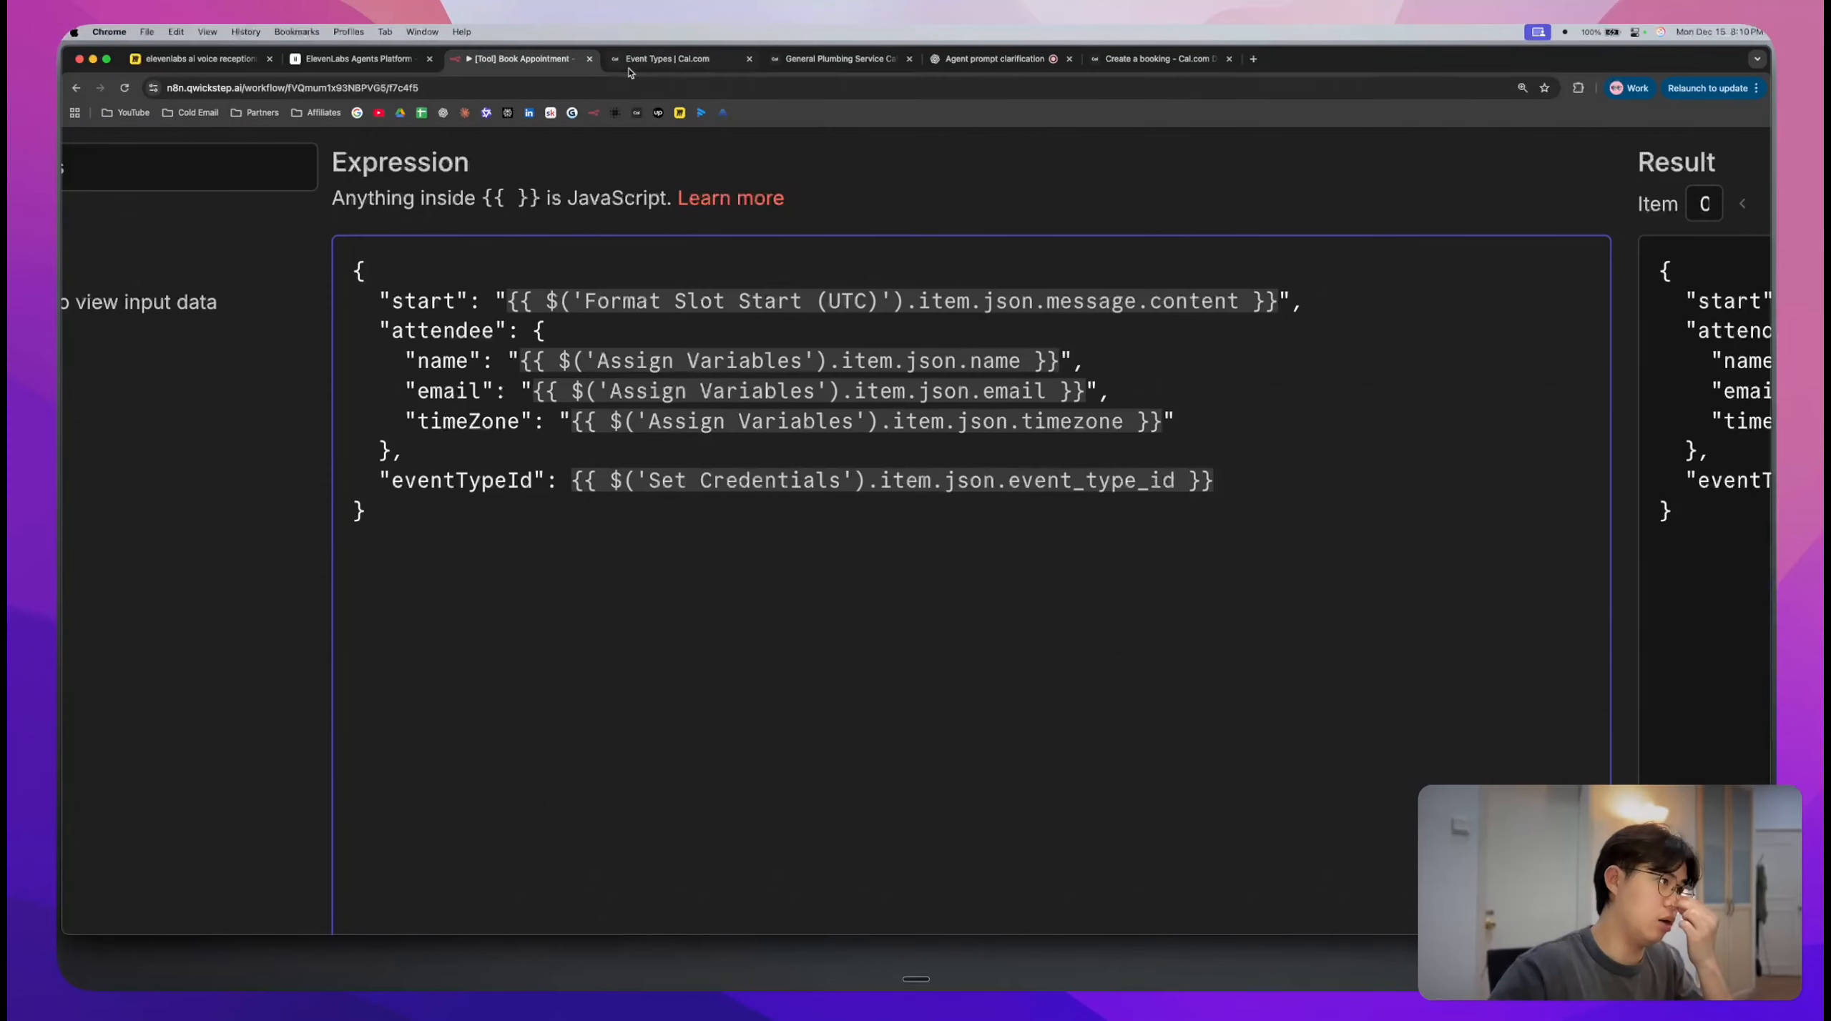
click(649, 63)
click(837, 58)
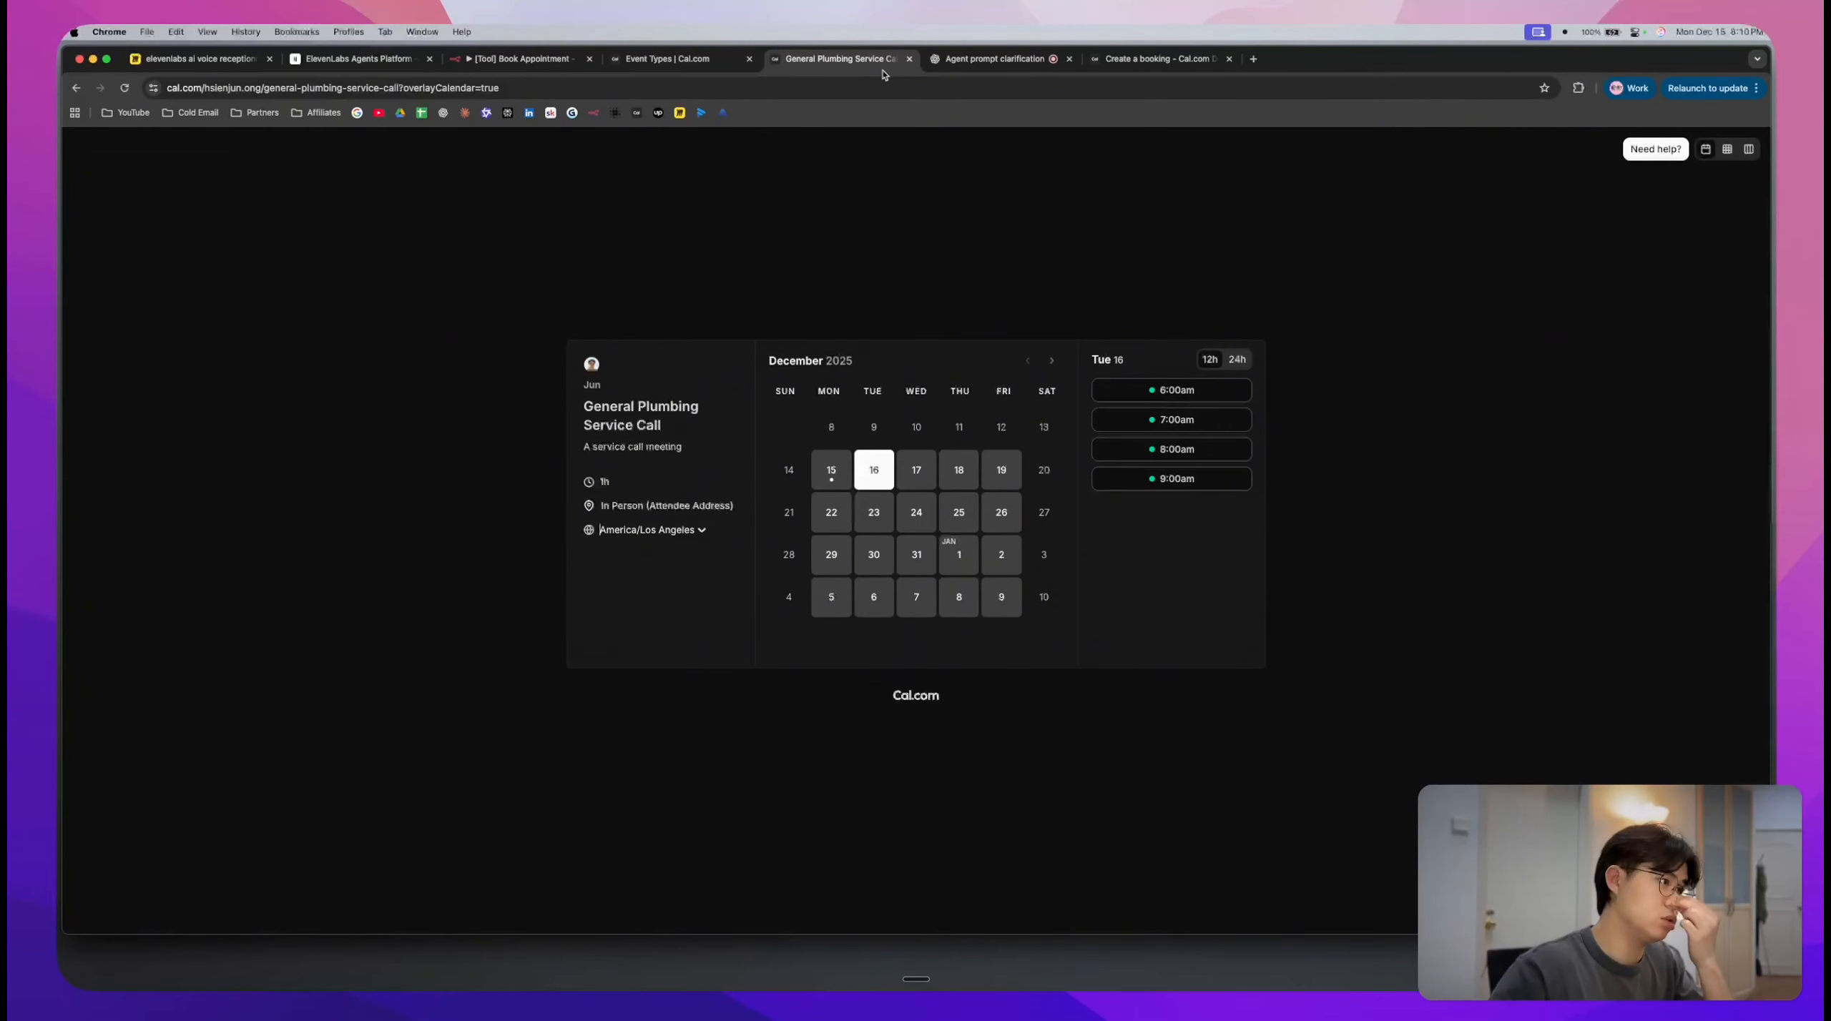
click(526, 59)
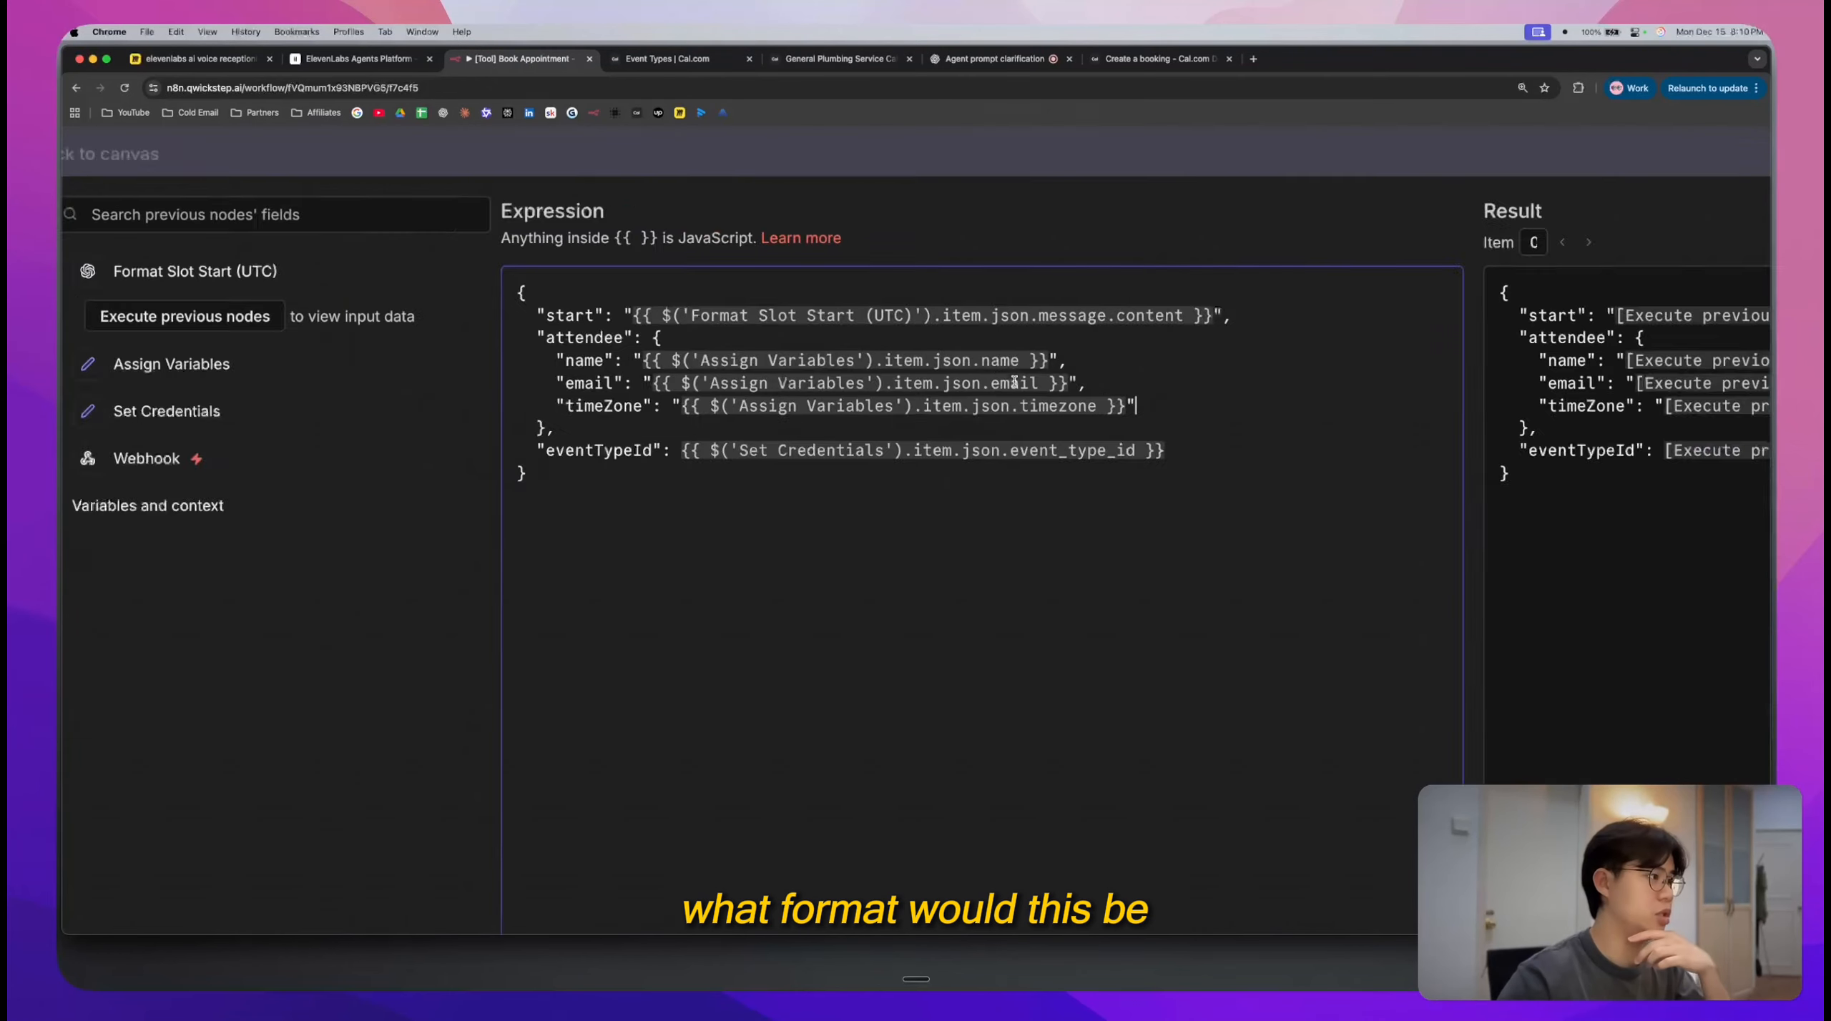
click(1300, 127)
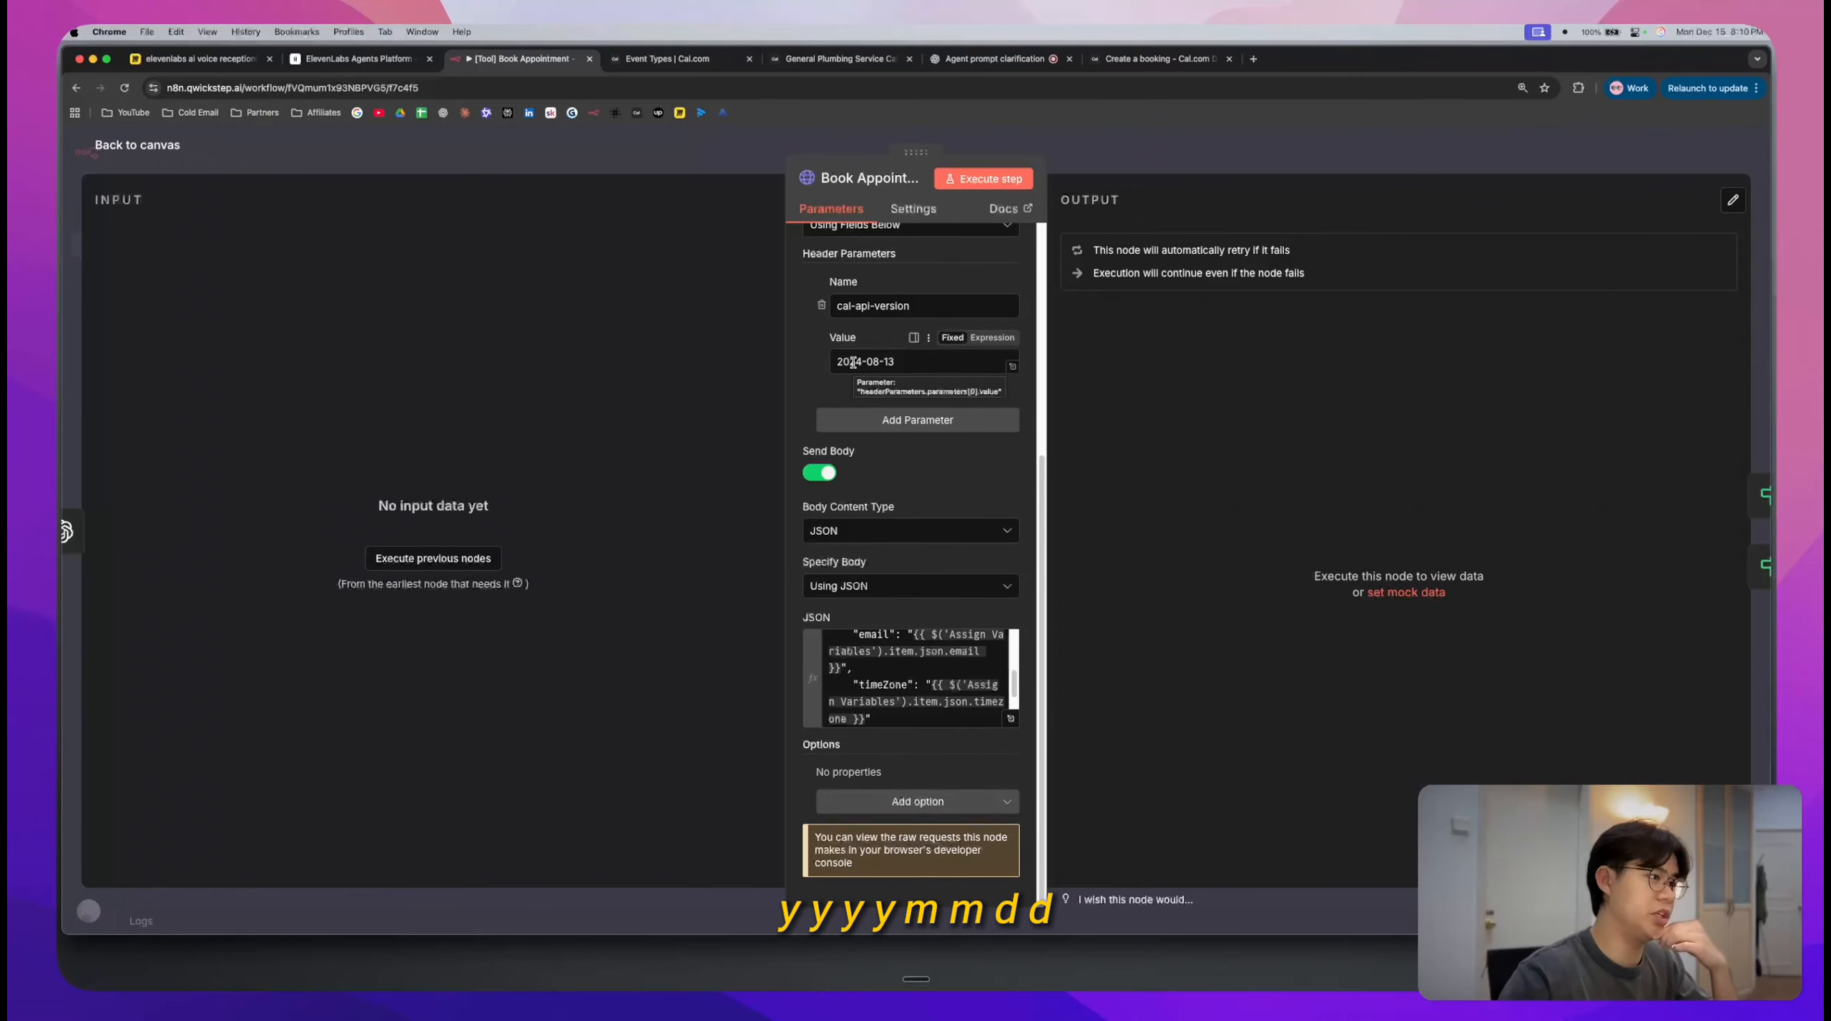
click(1160, 163)
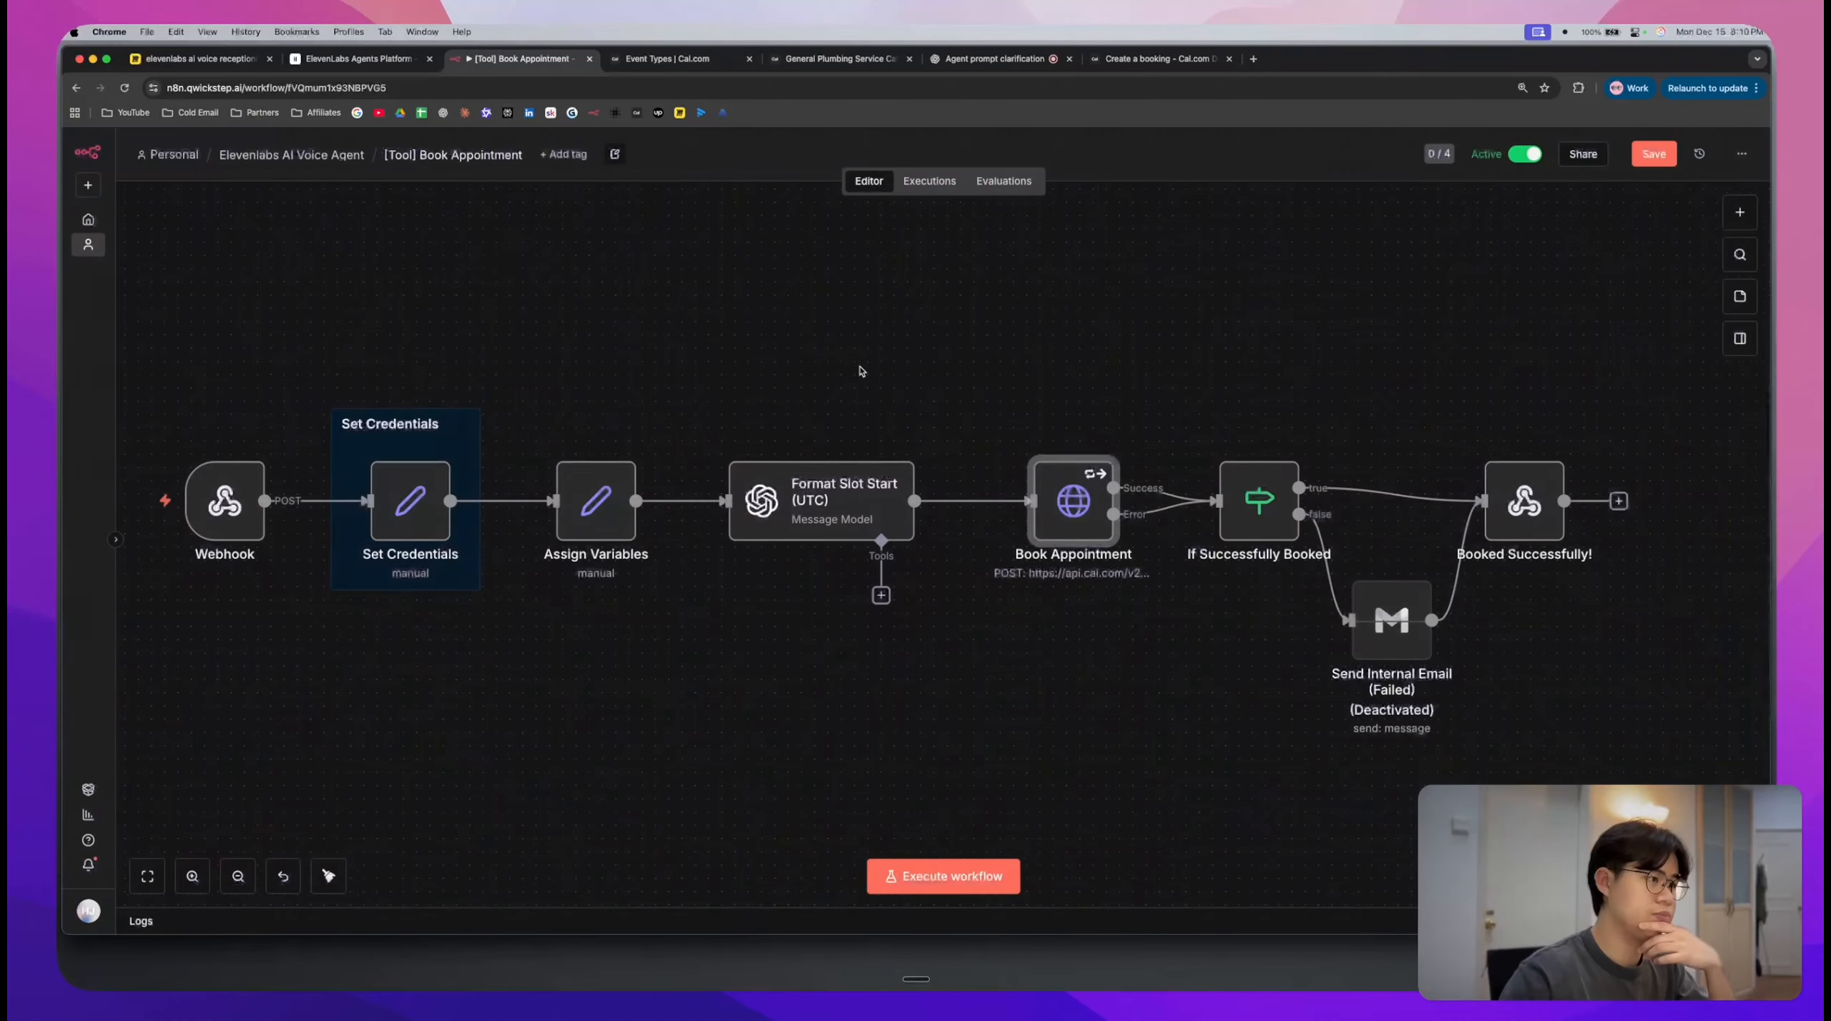
scroll(862, 372, down, 4)
click(862, 372)
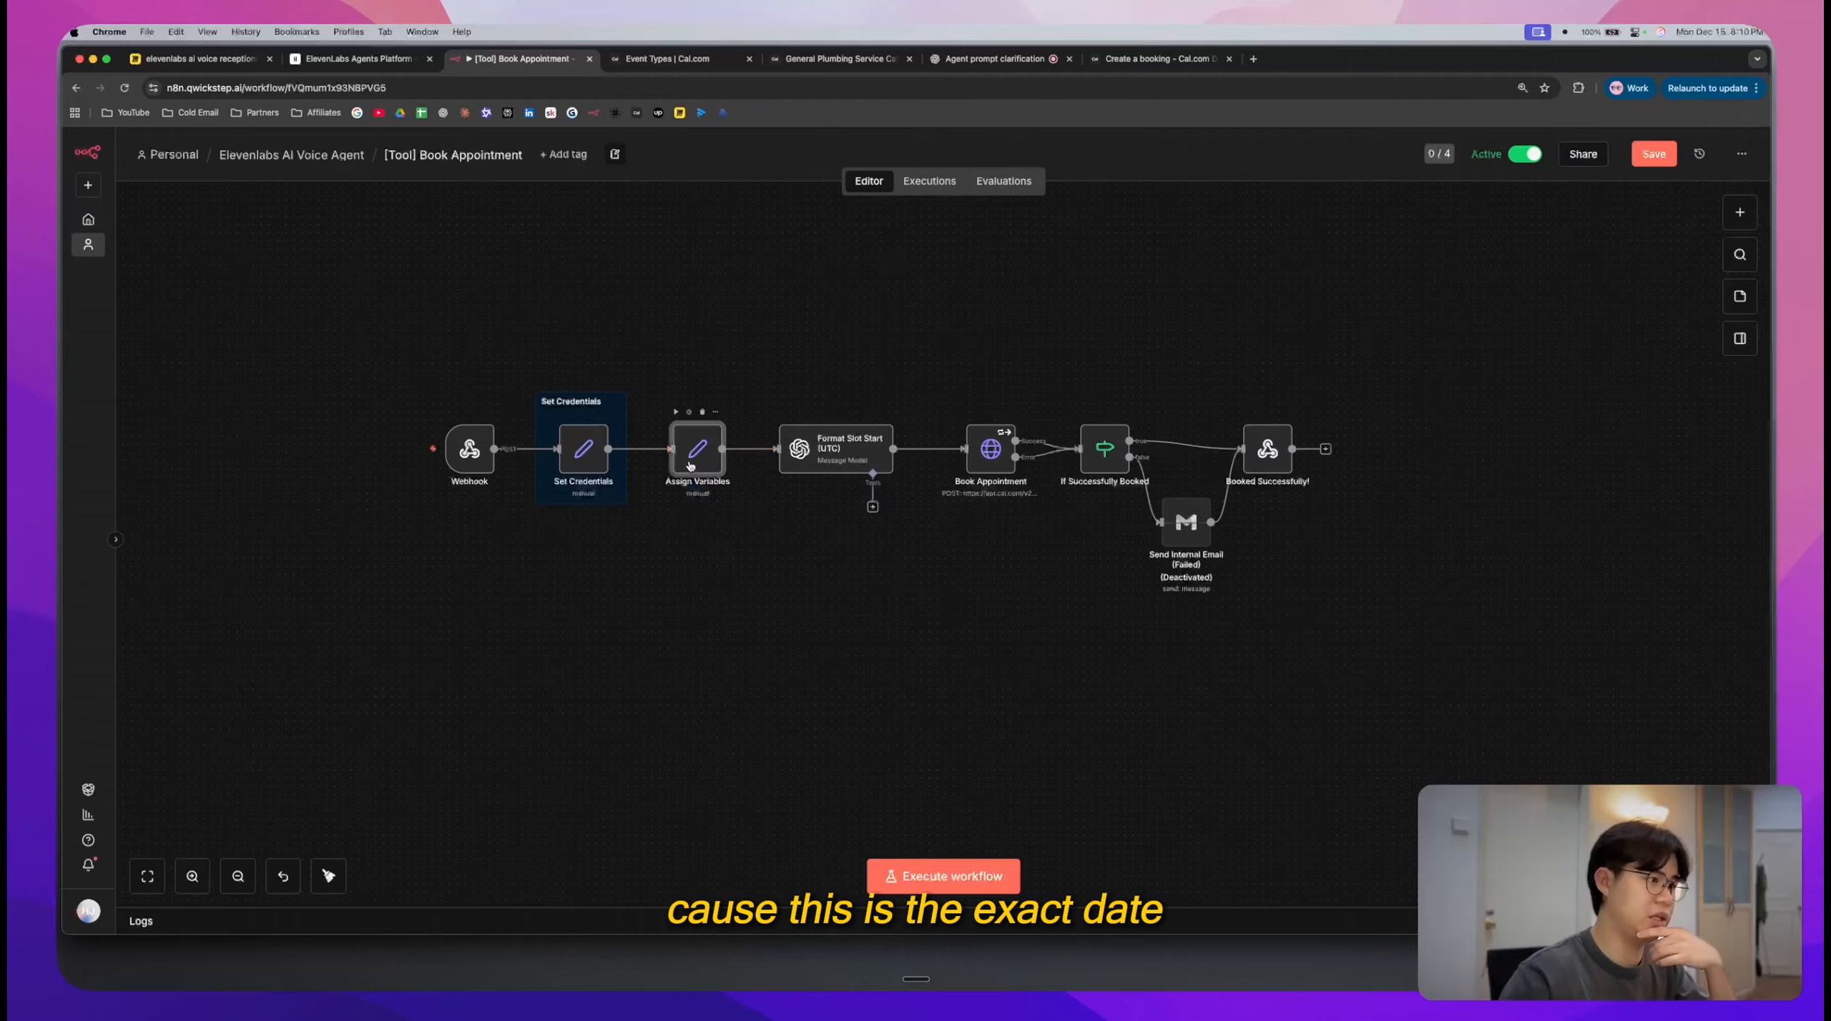
double_click(692, 461)
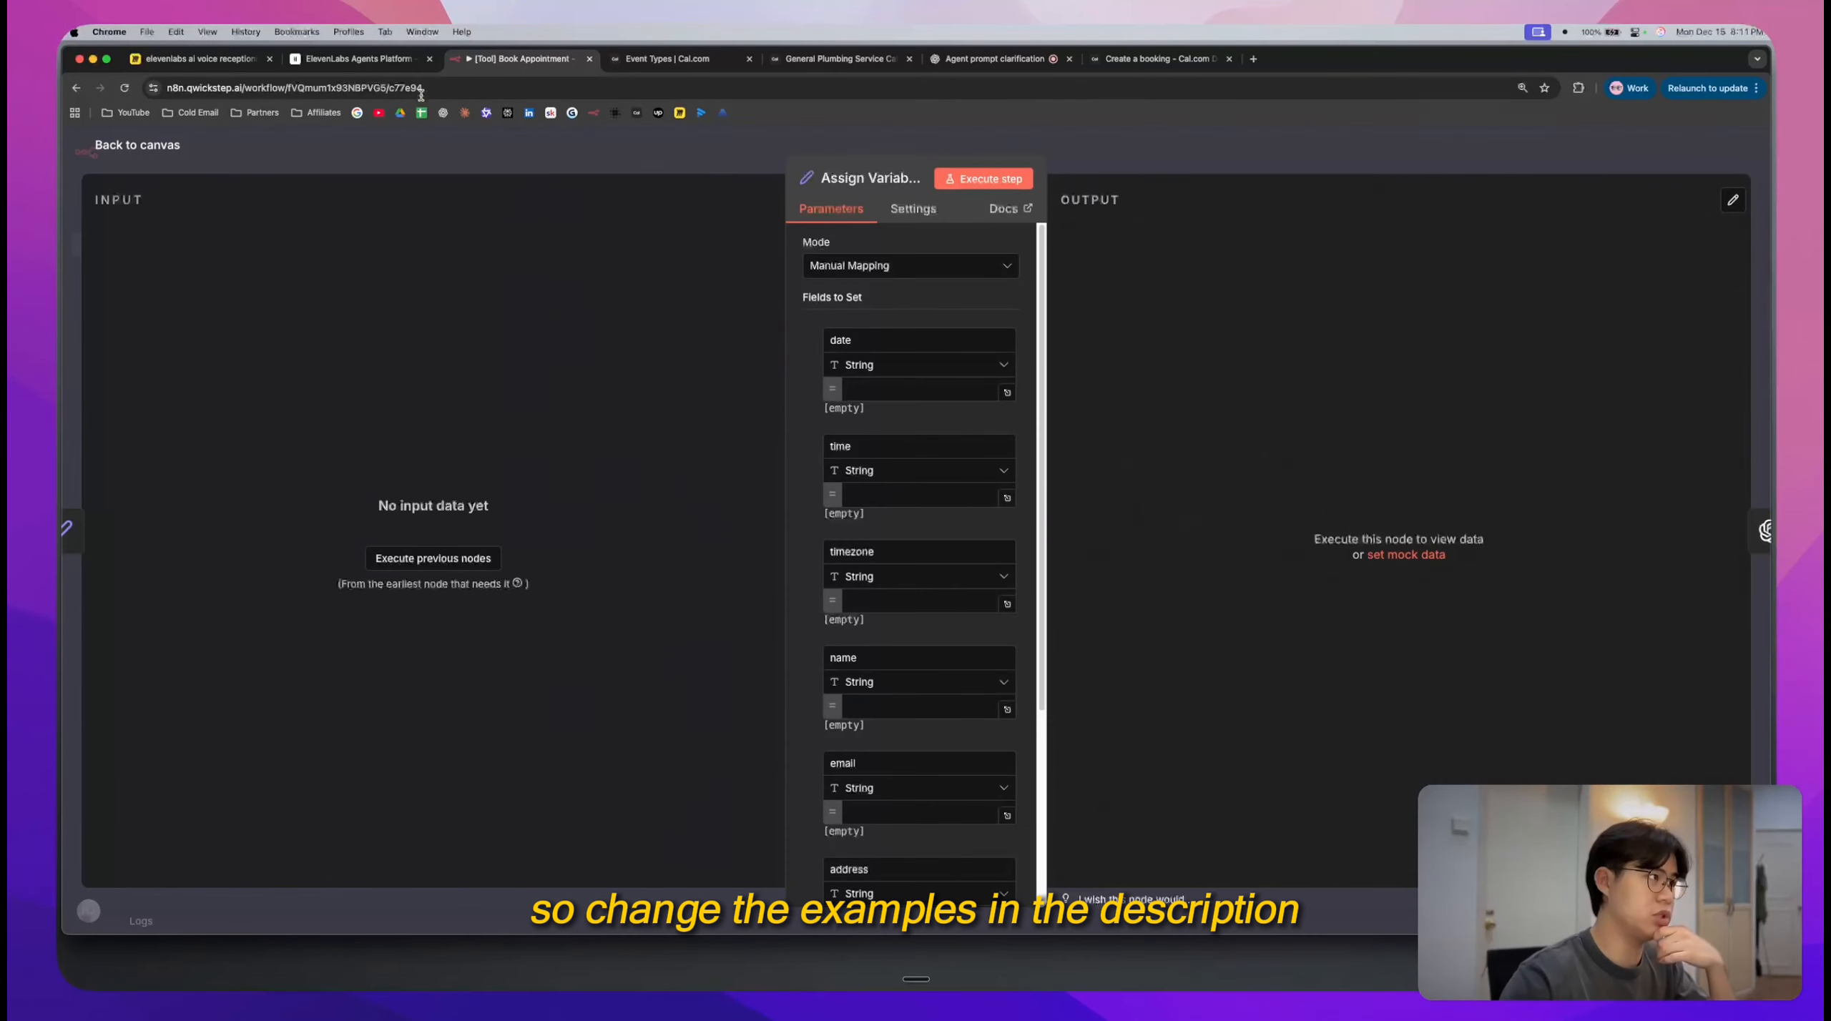
- Return to ChatGPT and send the dictated request for YYYYMMDD date examples and exact hour-minute times such as 2 p.m, 9 a.m and 9 30 a.m
click(994, 58)
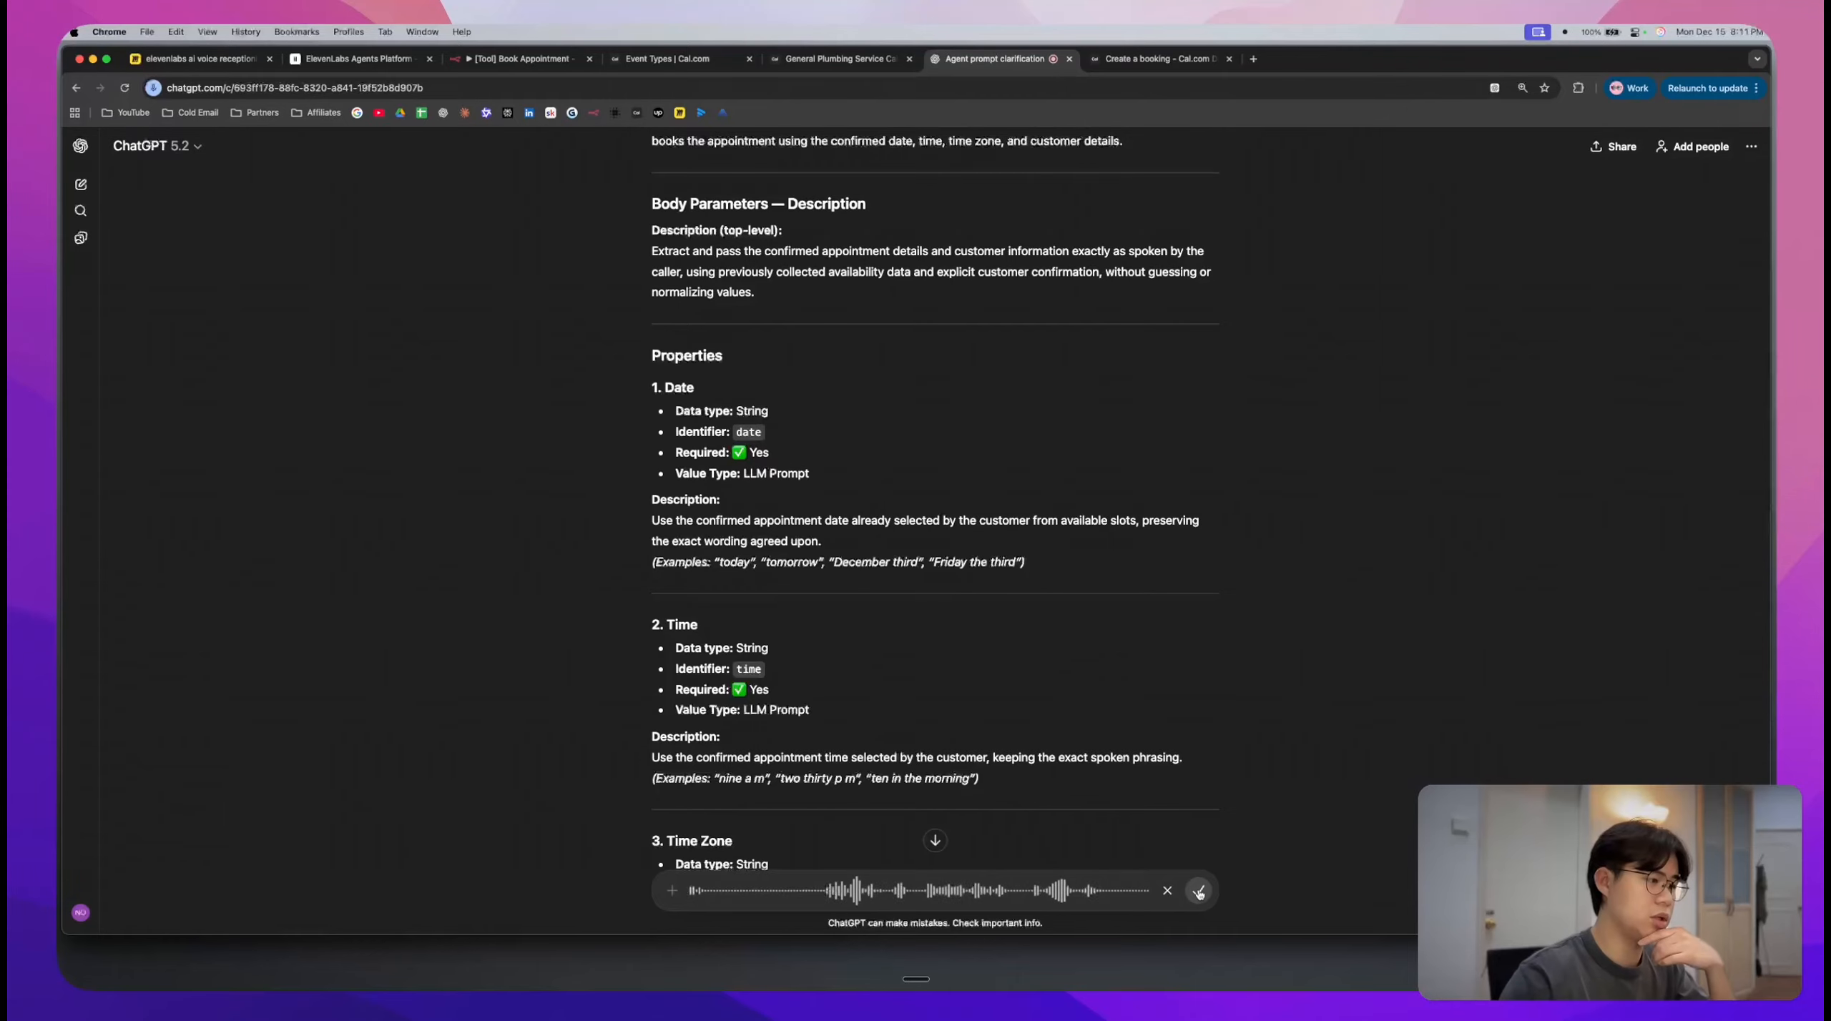
scroll(873, 739, down, 1)
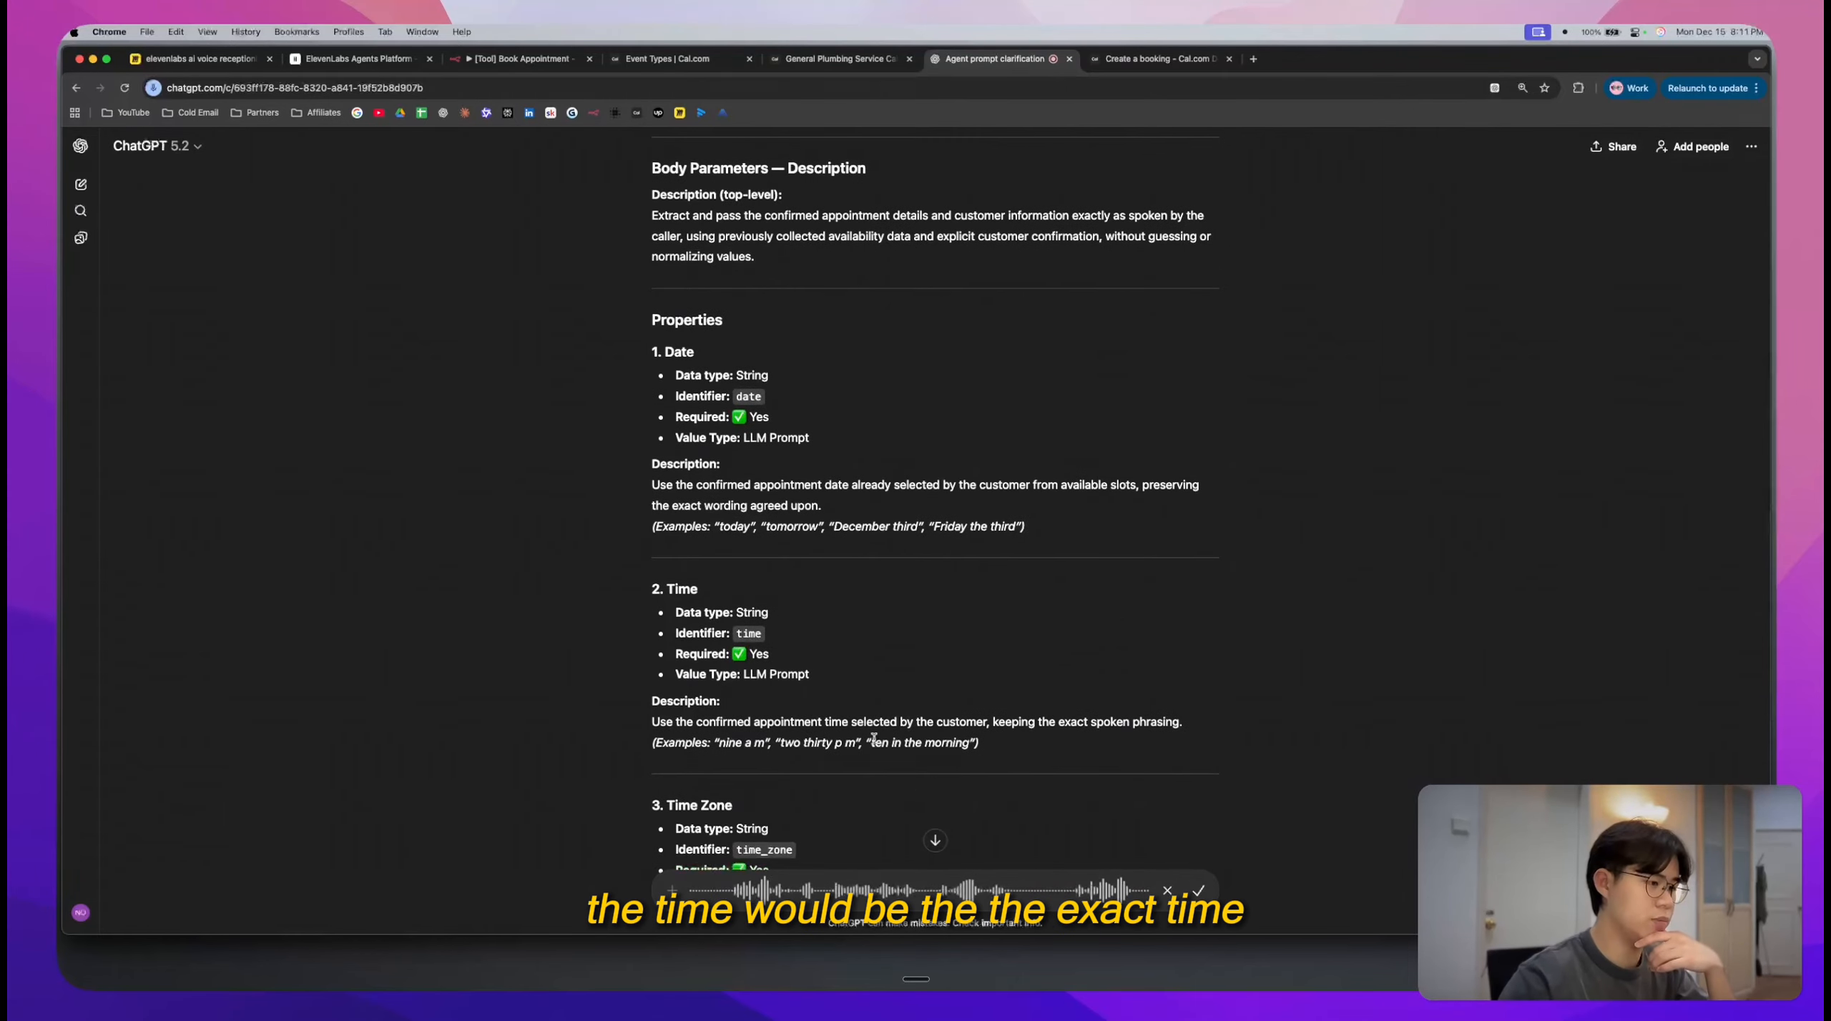
scroll(874, 739, up, 5)
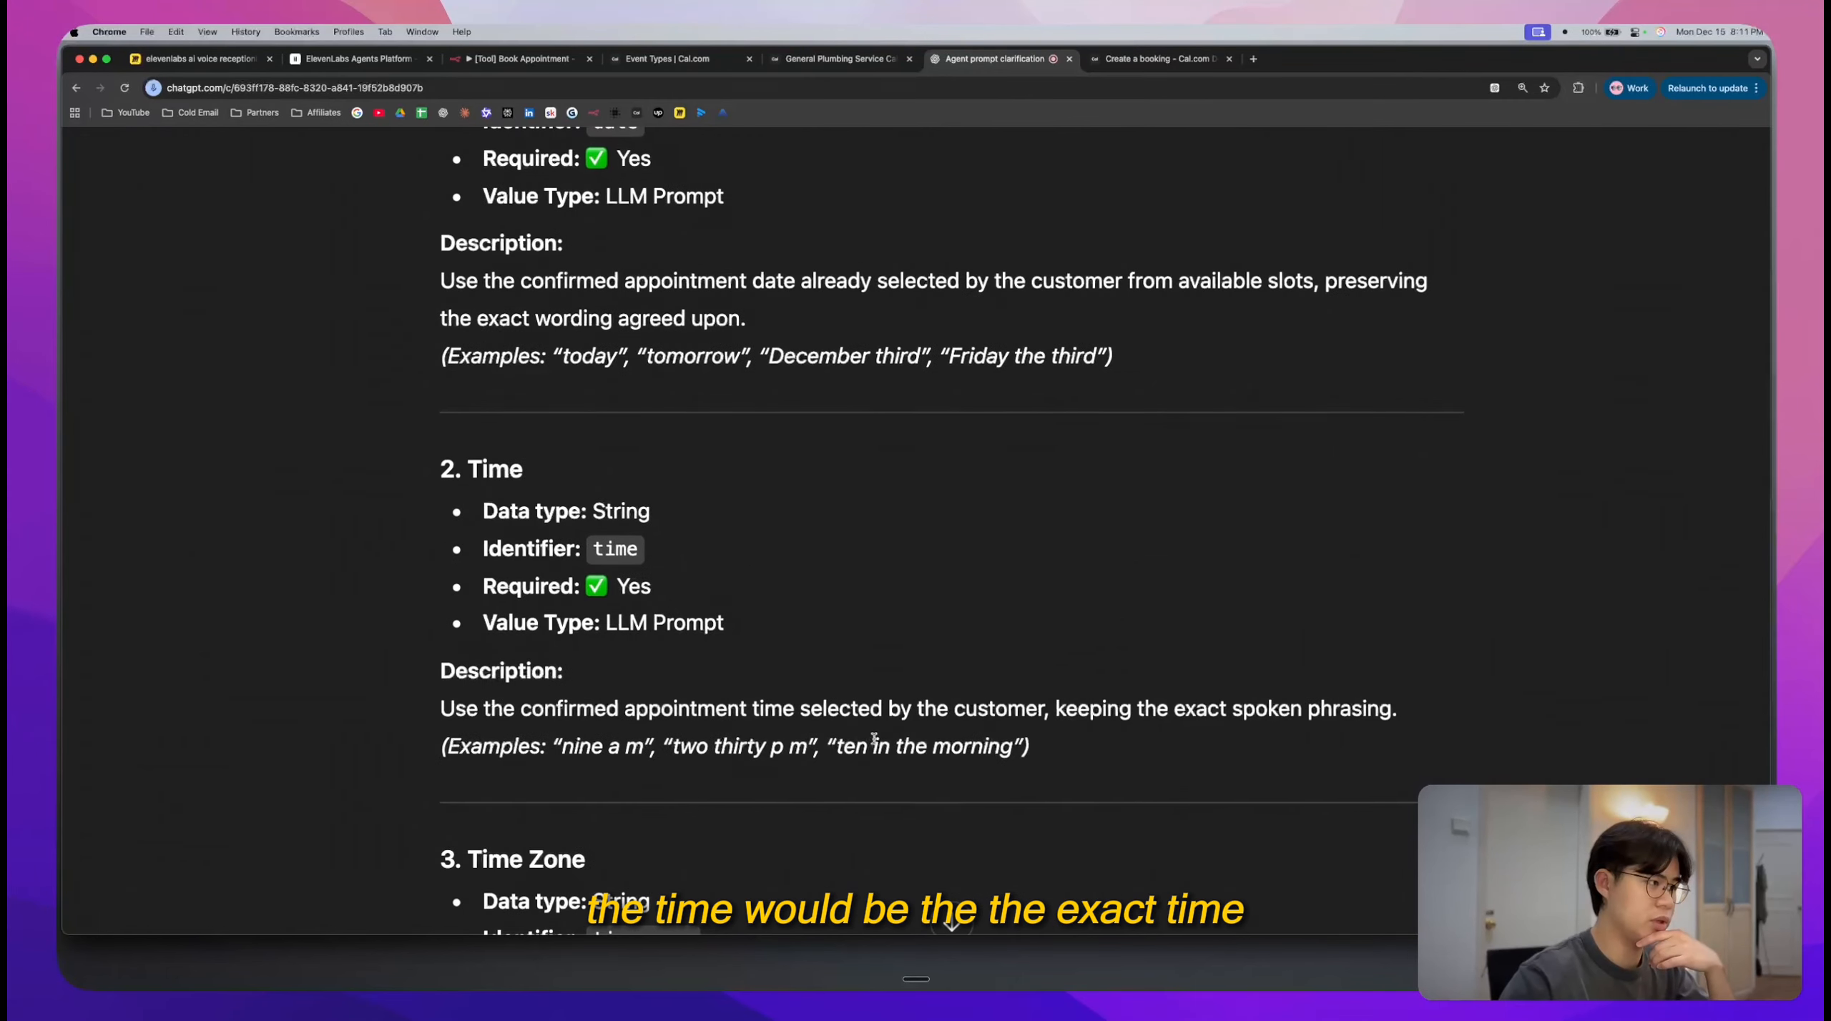
scroll(873, 739, down, 1)
drag(1051, 701, 429, 670)
click(515, 662)
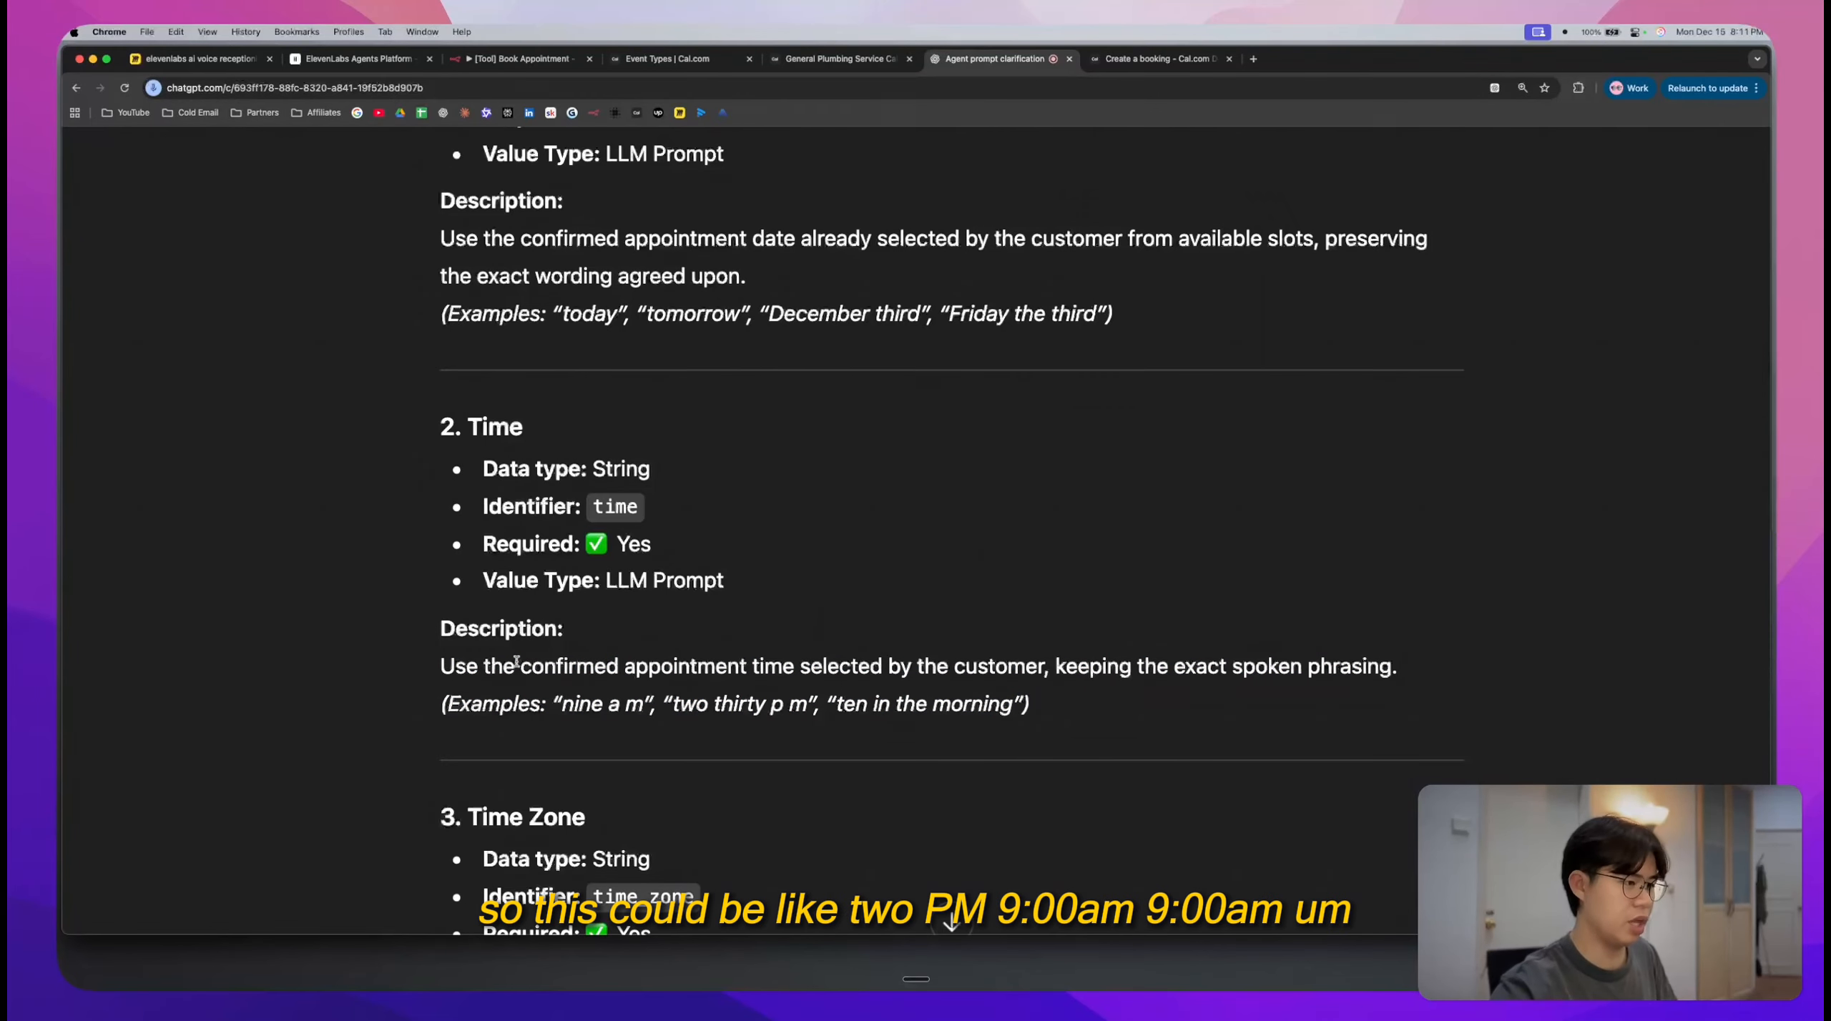
key(super+minus)
key(super+minus)
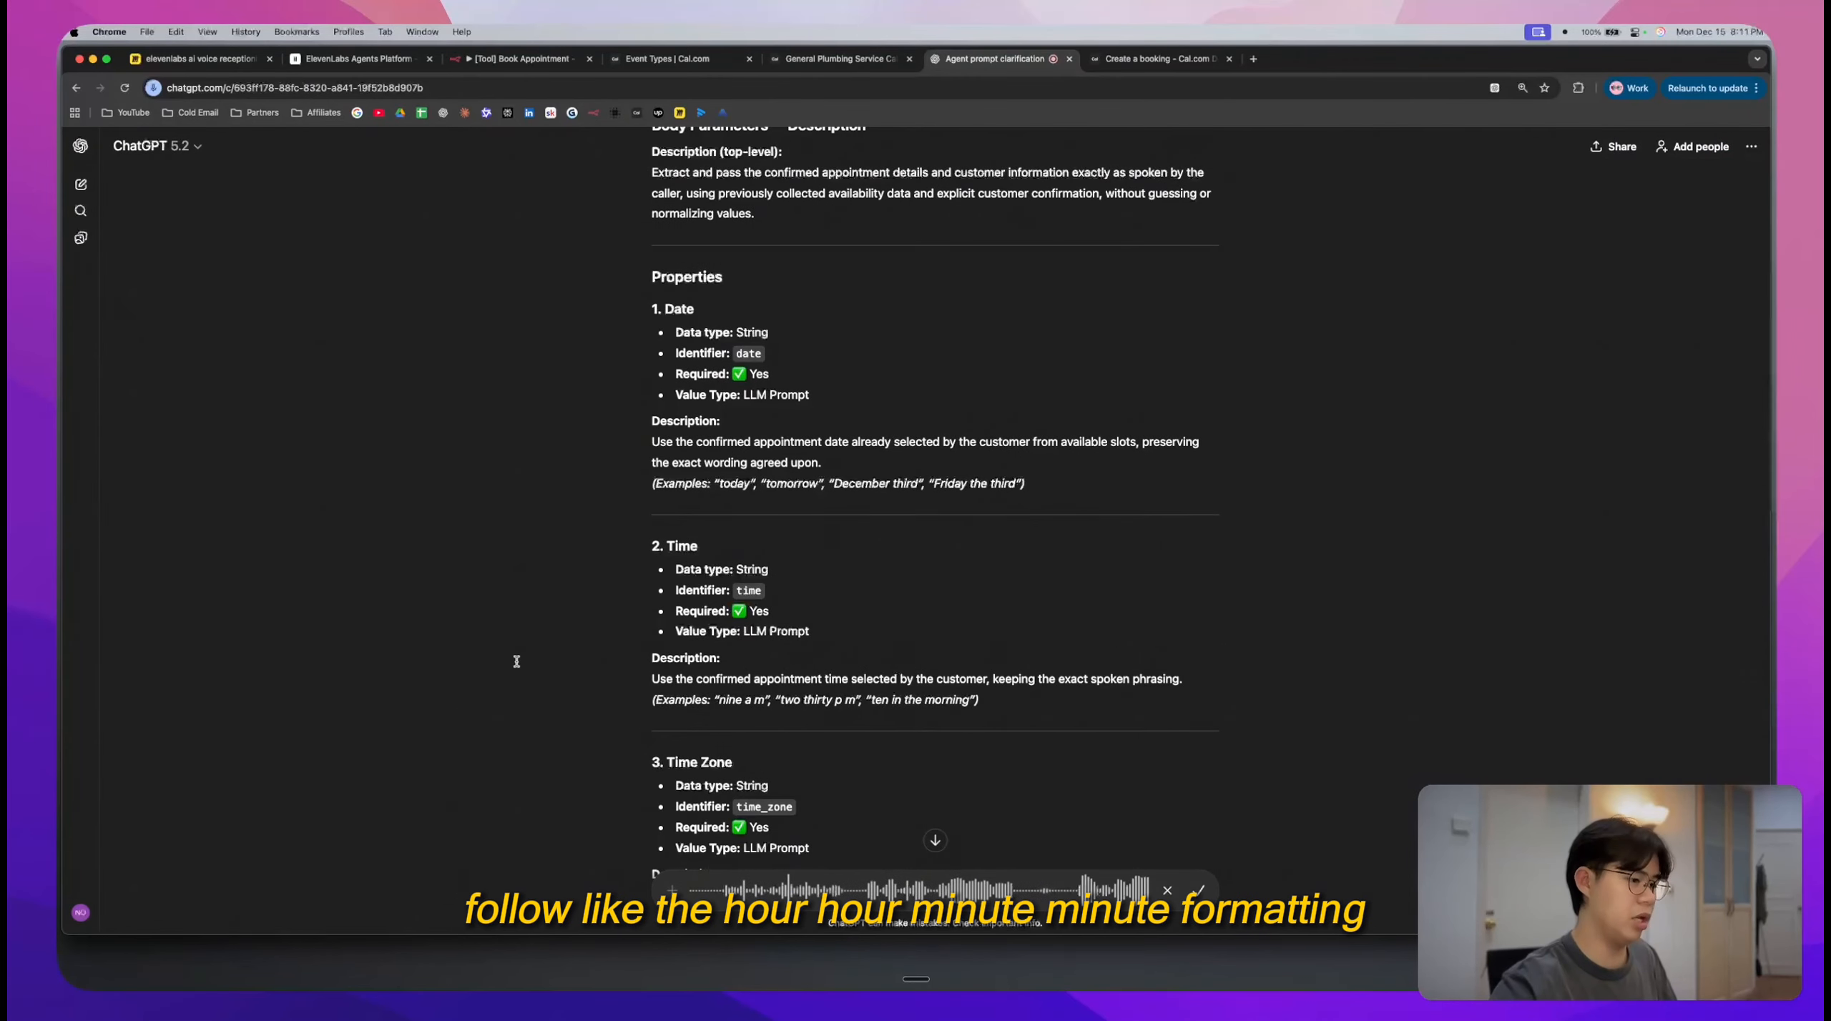
click(1198, 890)
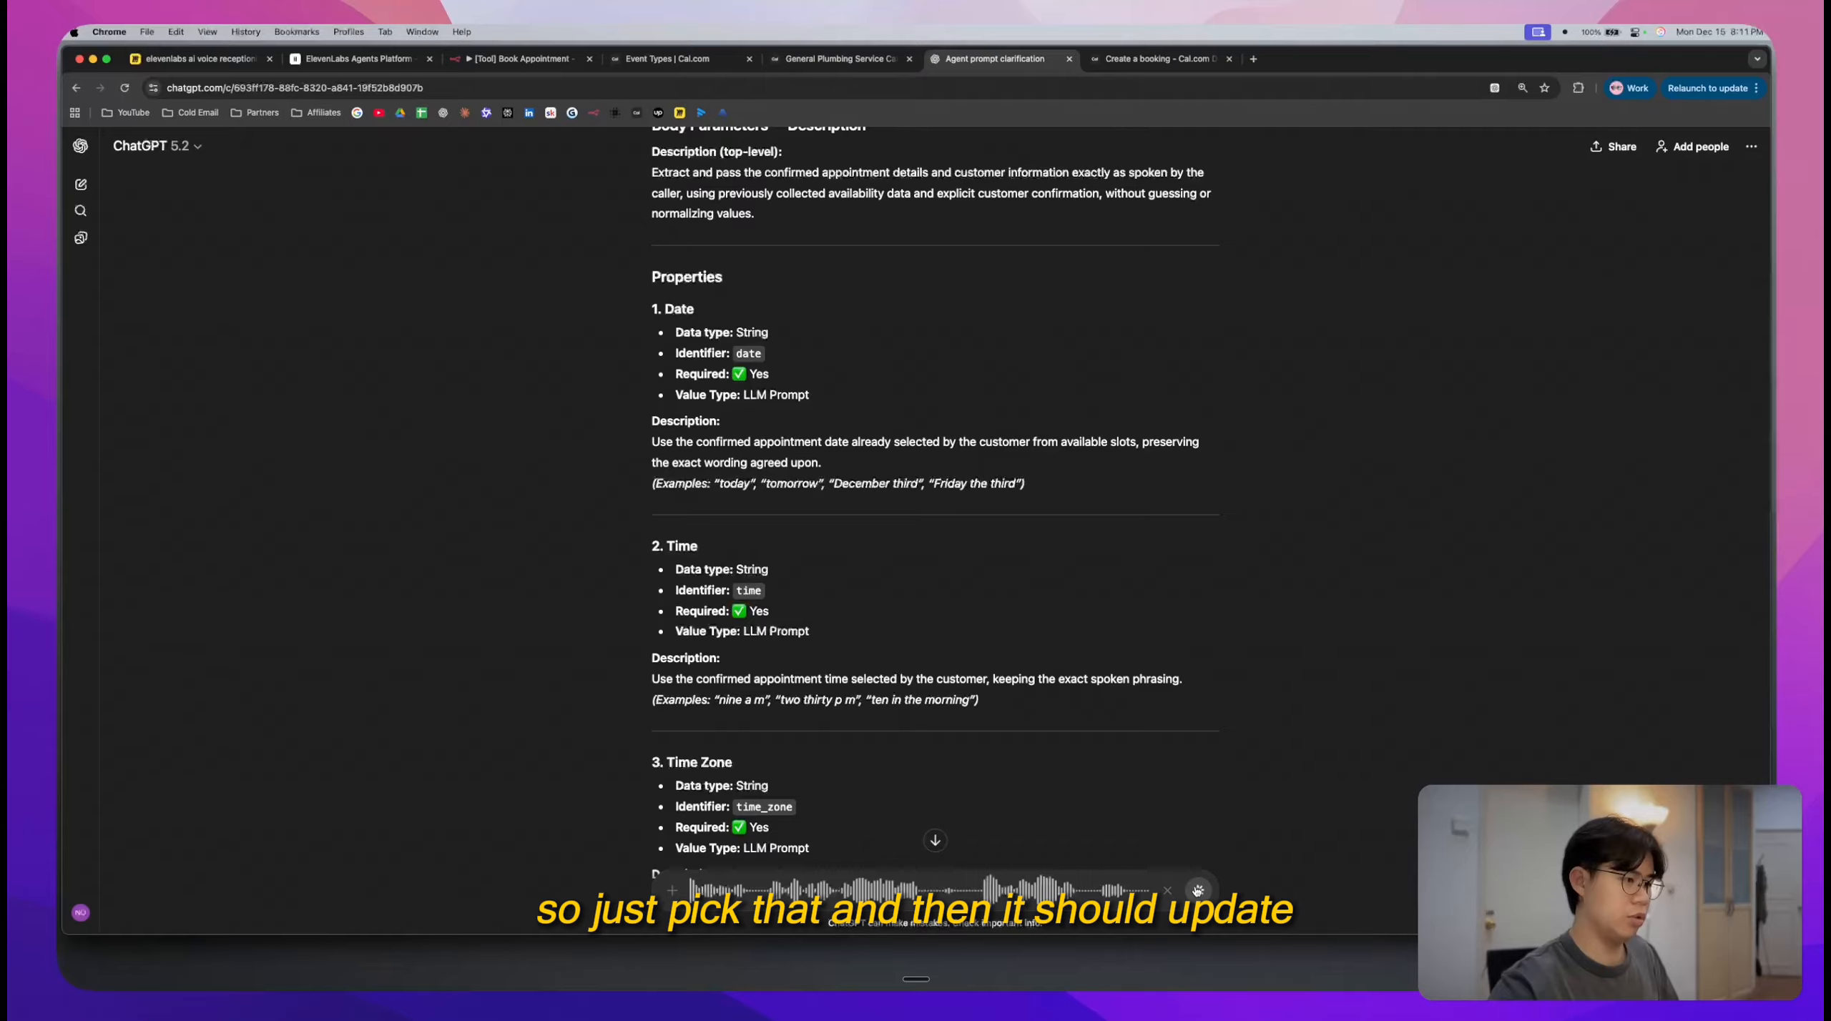
click(1198, 891)
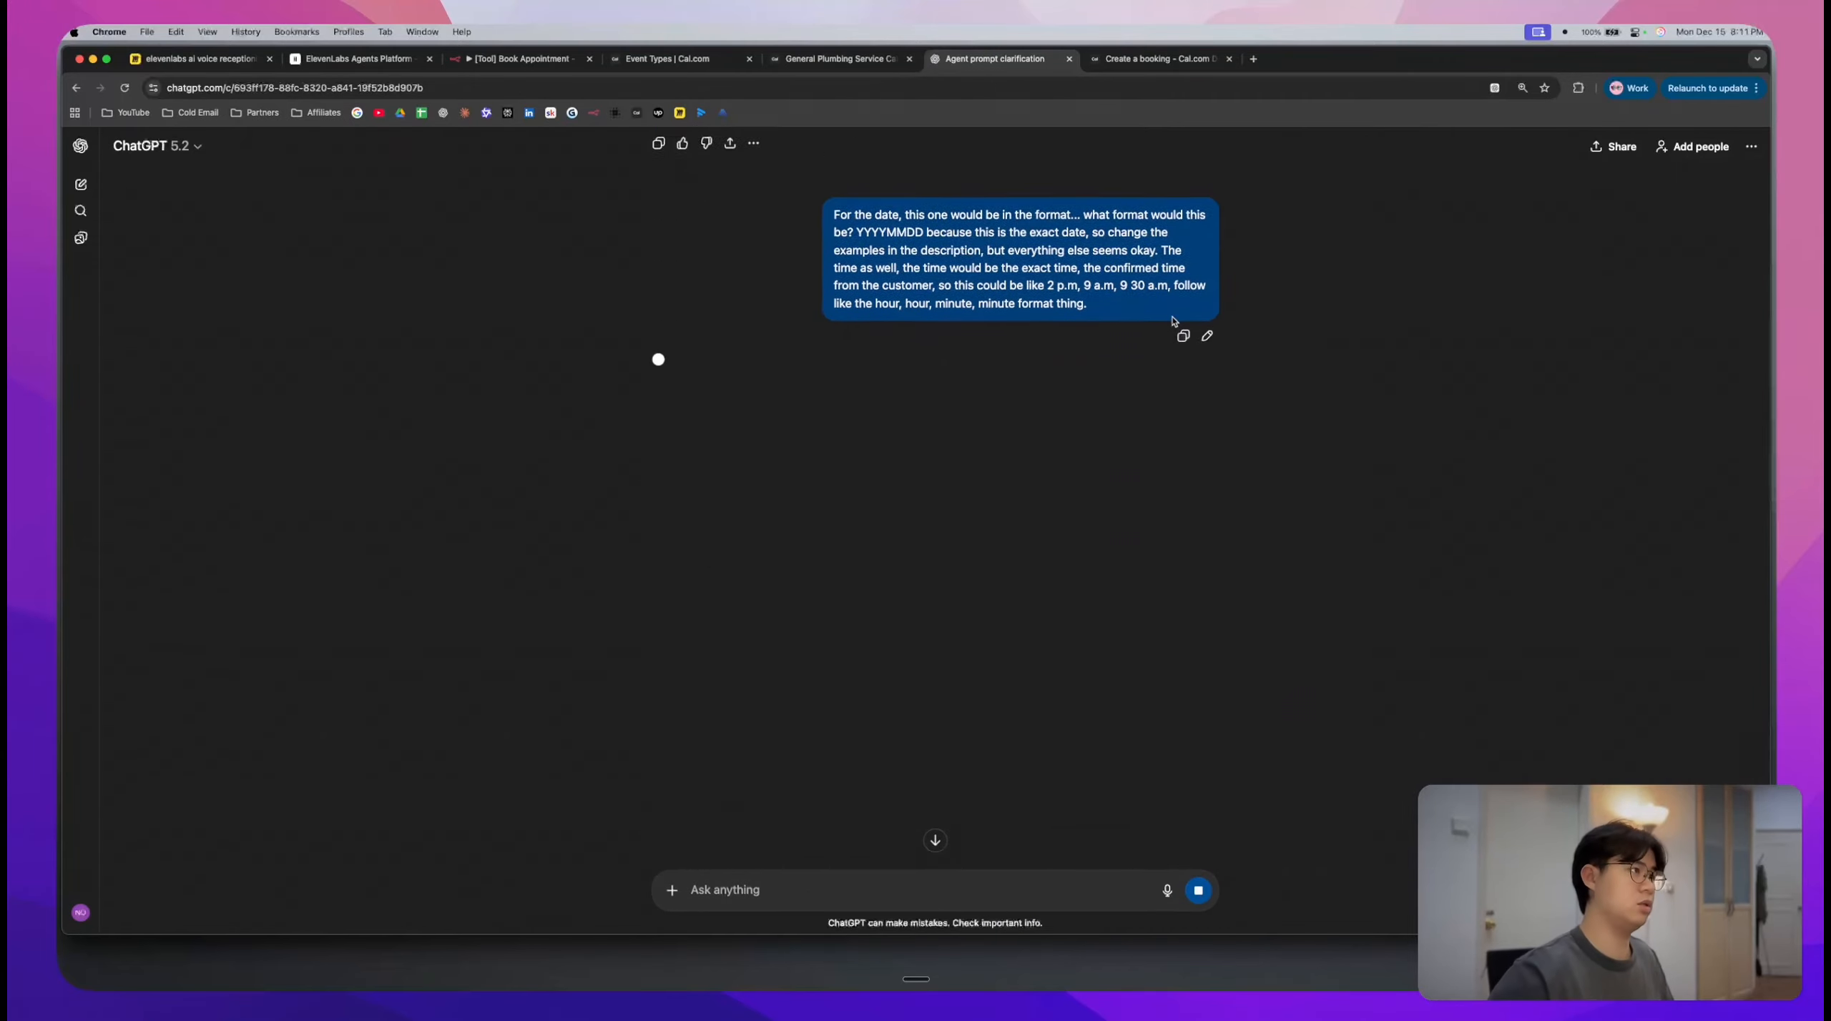
- Switch to ElevenLabs, set the first body property's identifier to date, and add a second property with the identifier time
click(401, 61)
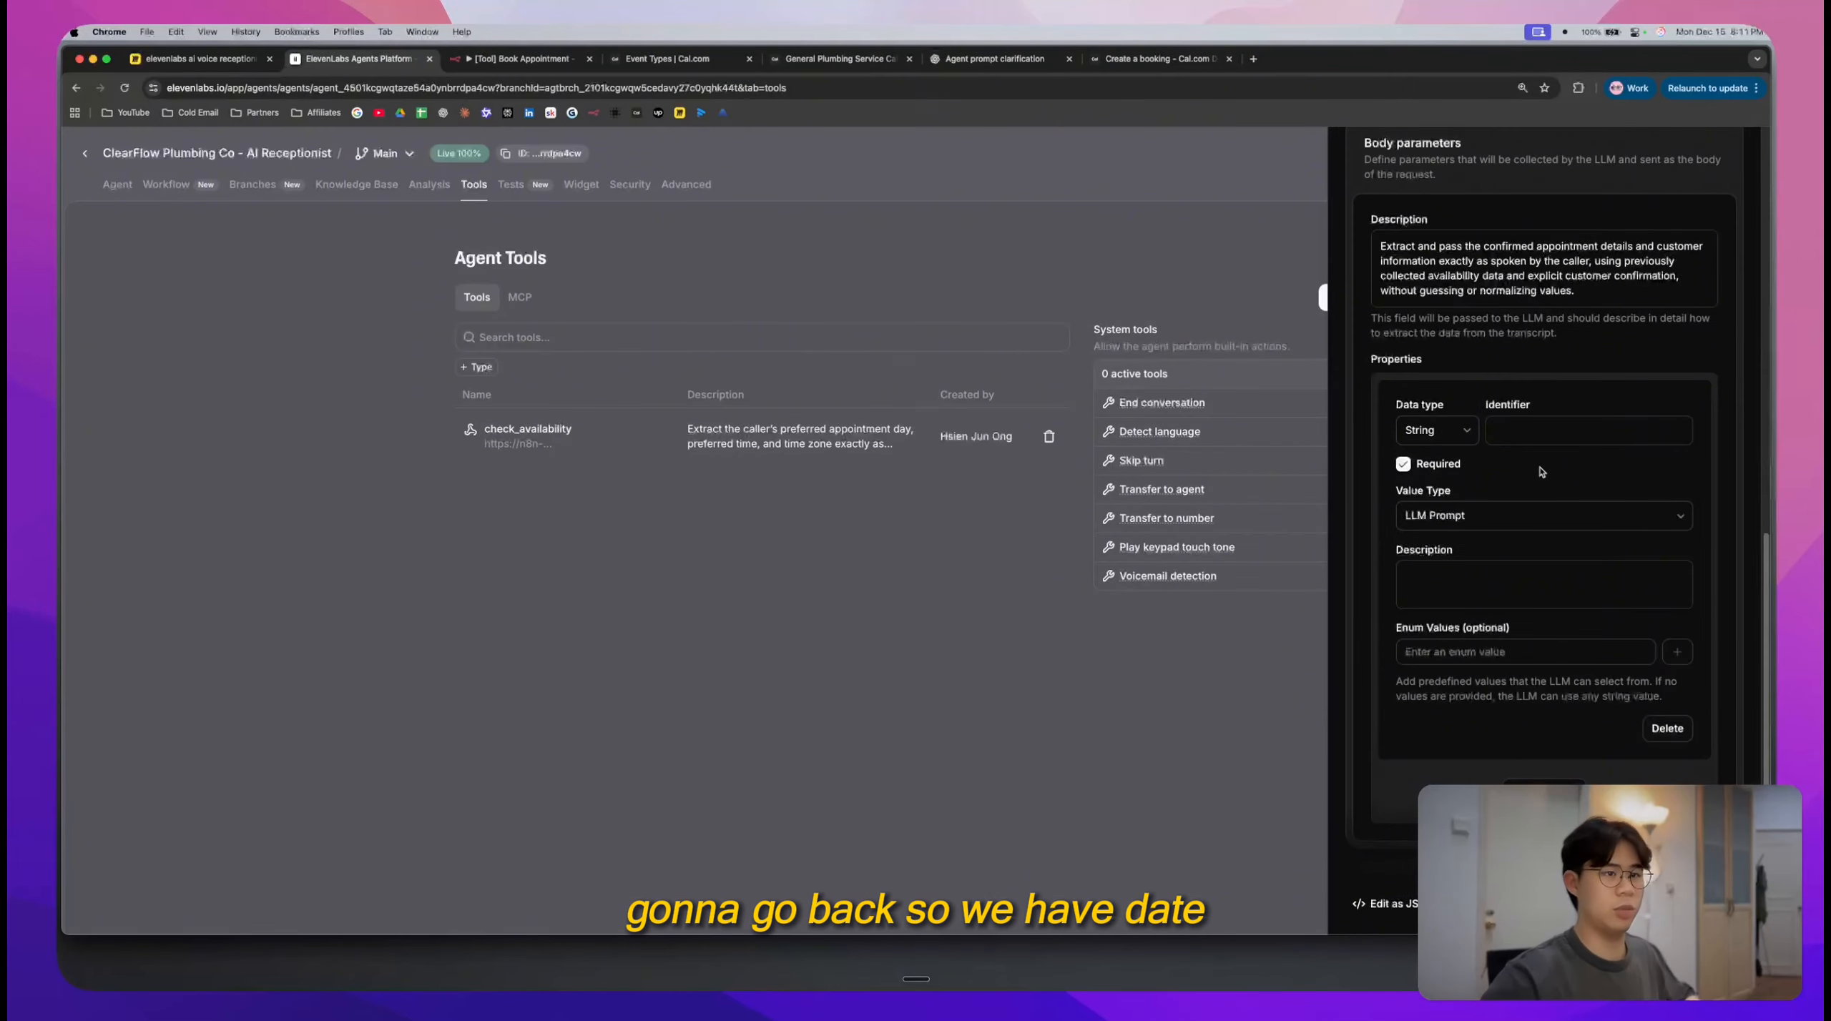
click(1548, 428)
text(date)
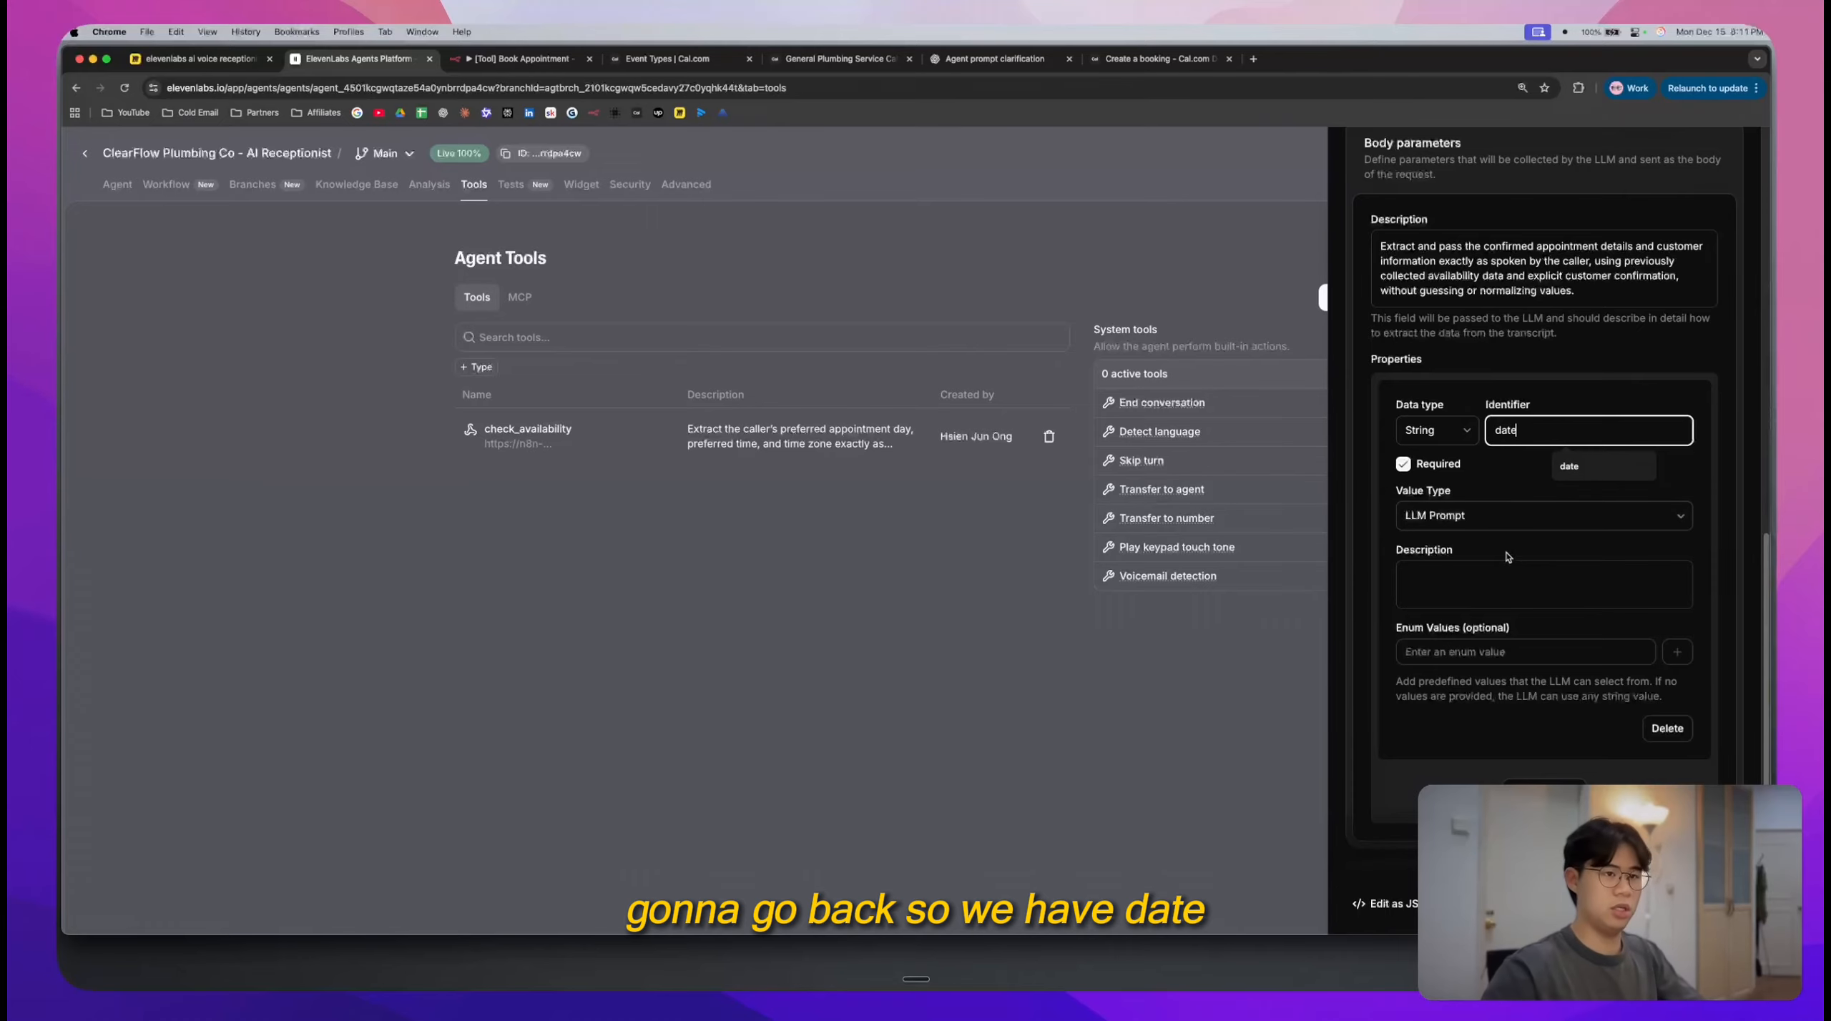
click(1546, 785)
click(1500, 378)
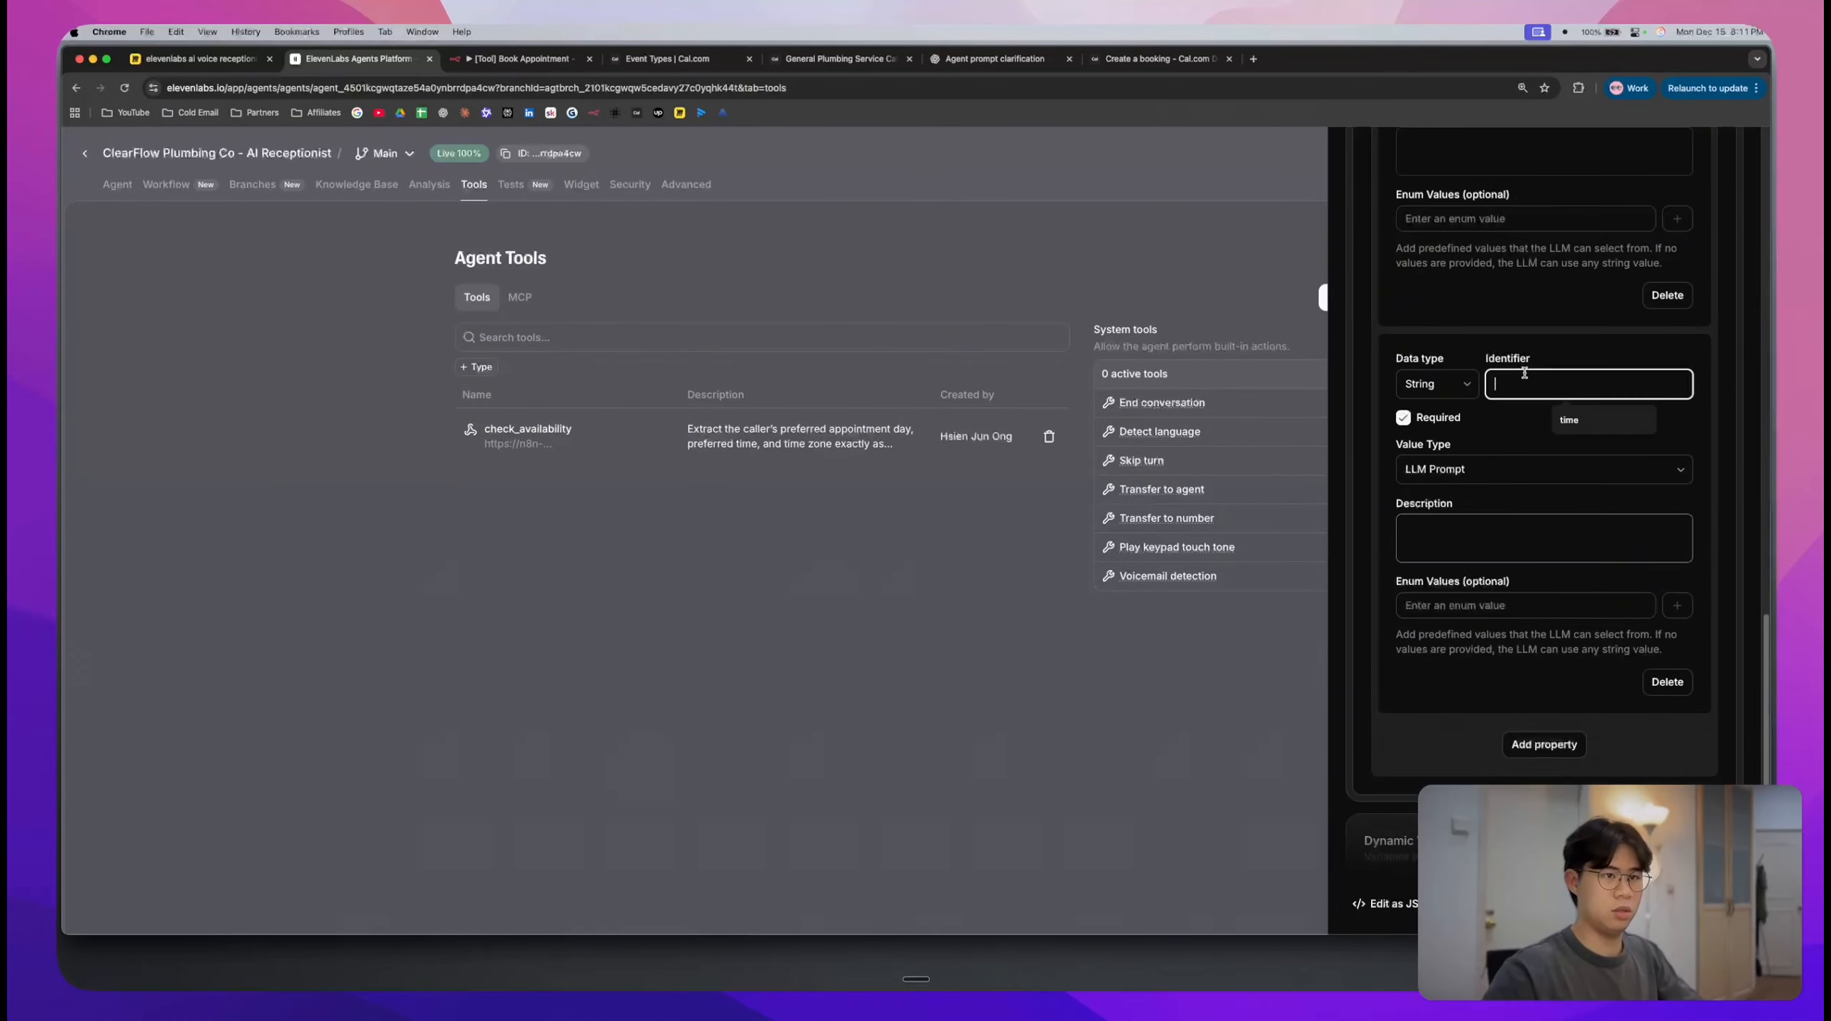
text(time)
- Add two more body properties with the identifiers timezone and name
click(1546, 745)
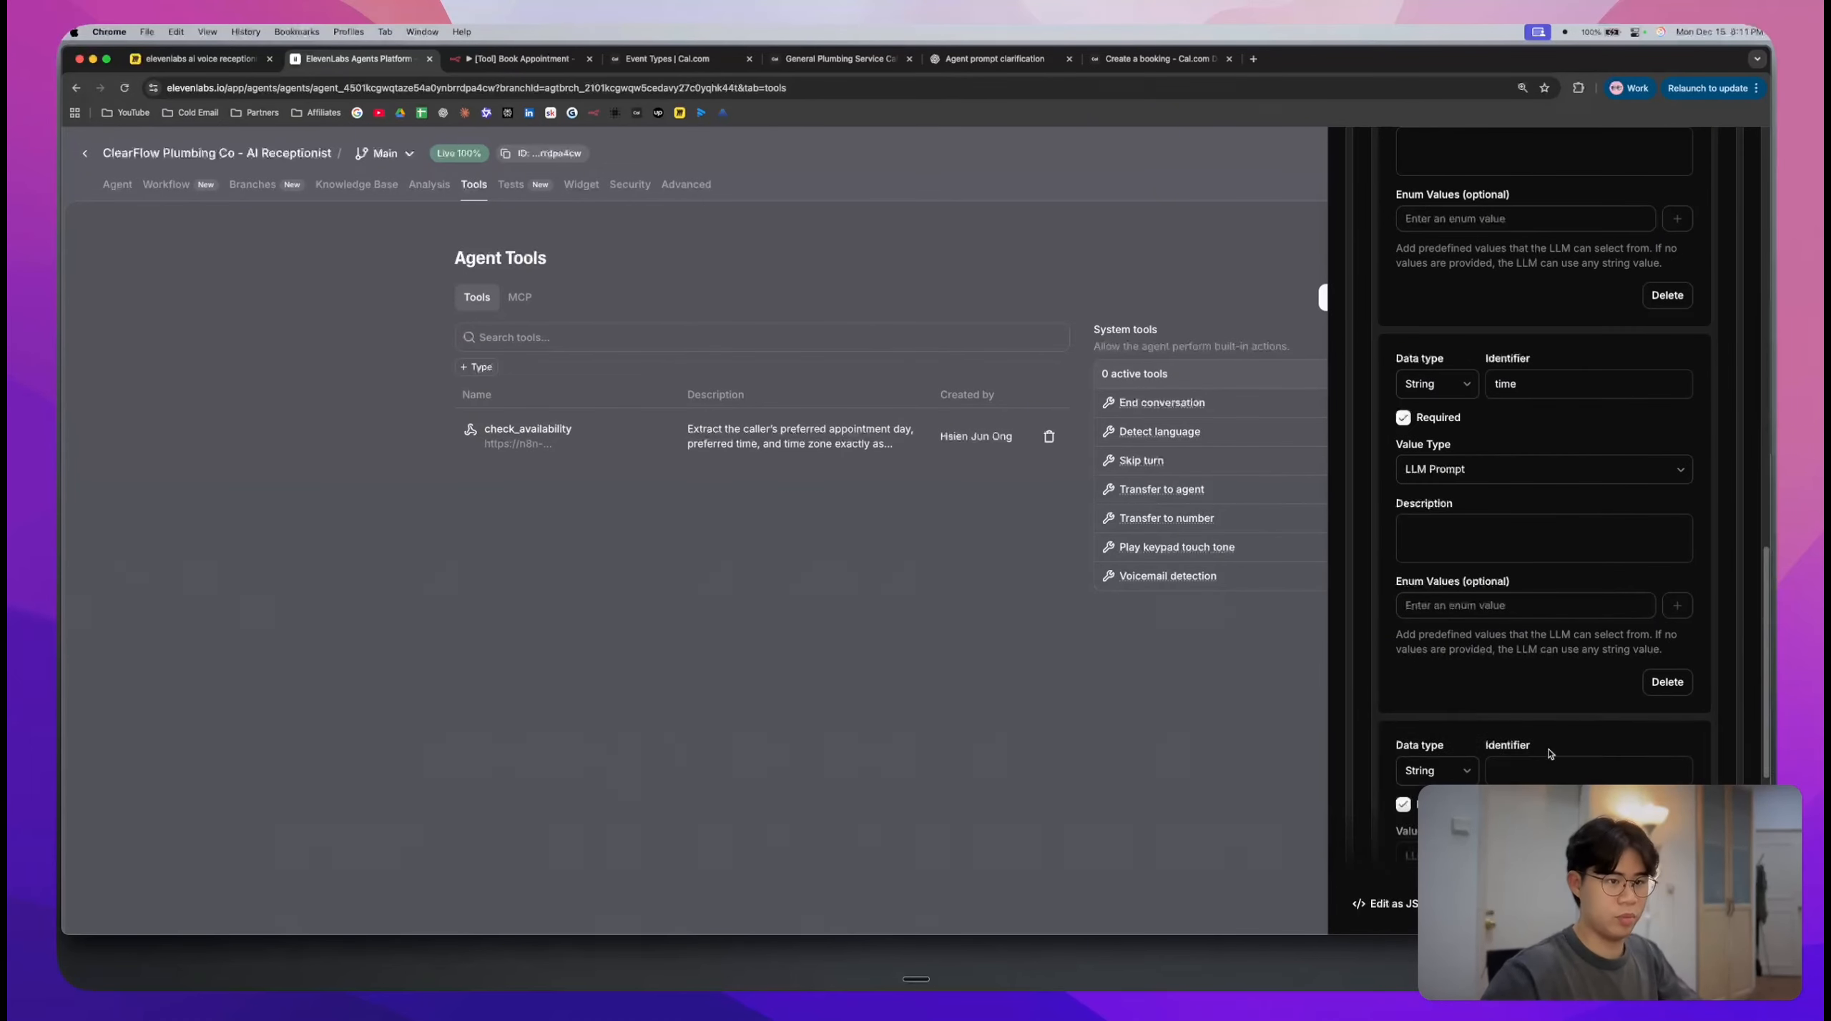
click(1546, 769)
text(timezone)
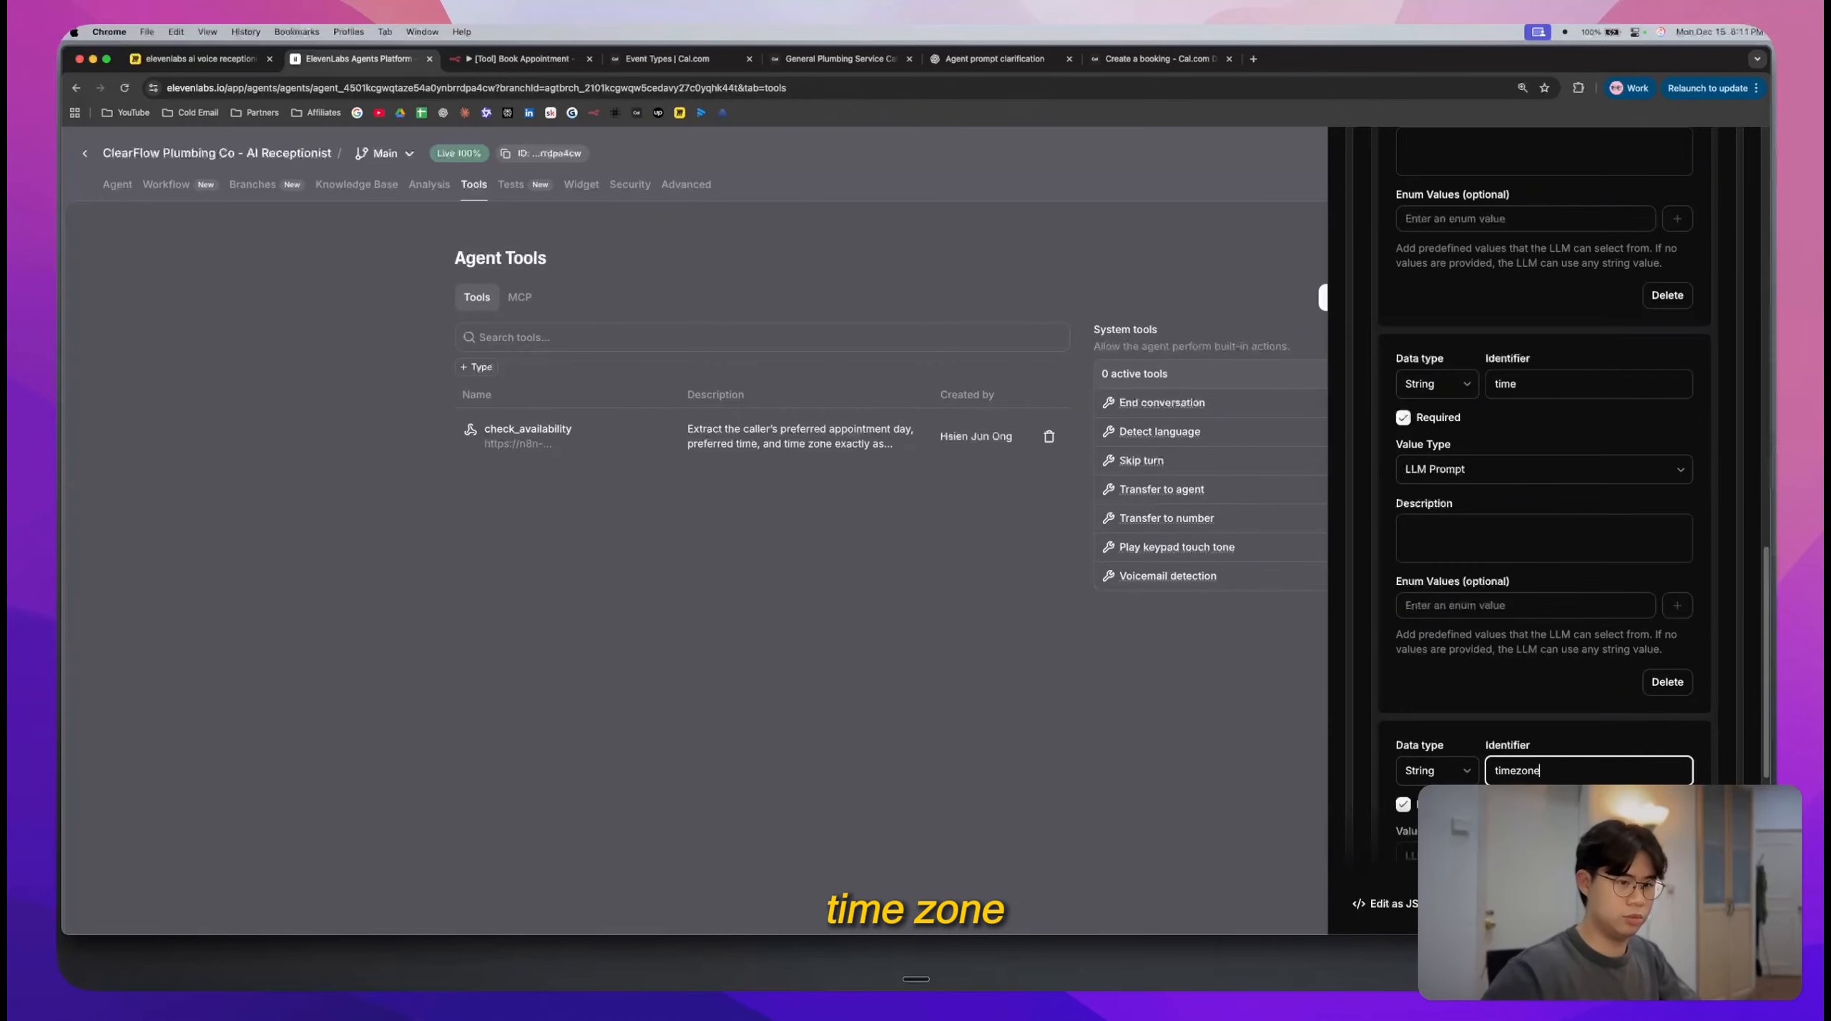
click(1544, 761)
click(1554, 414)
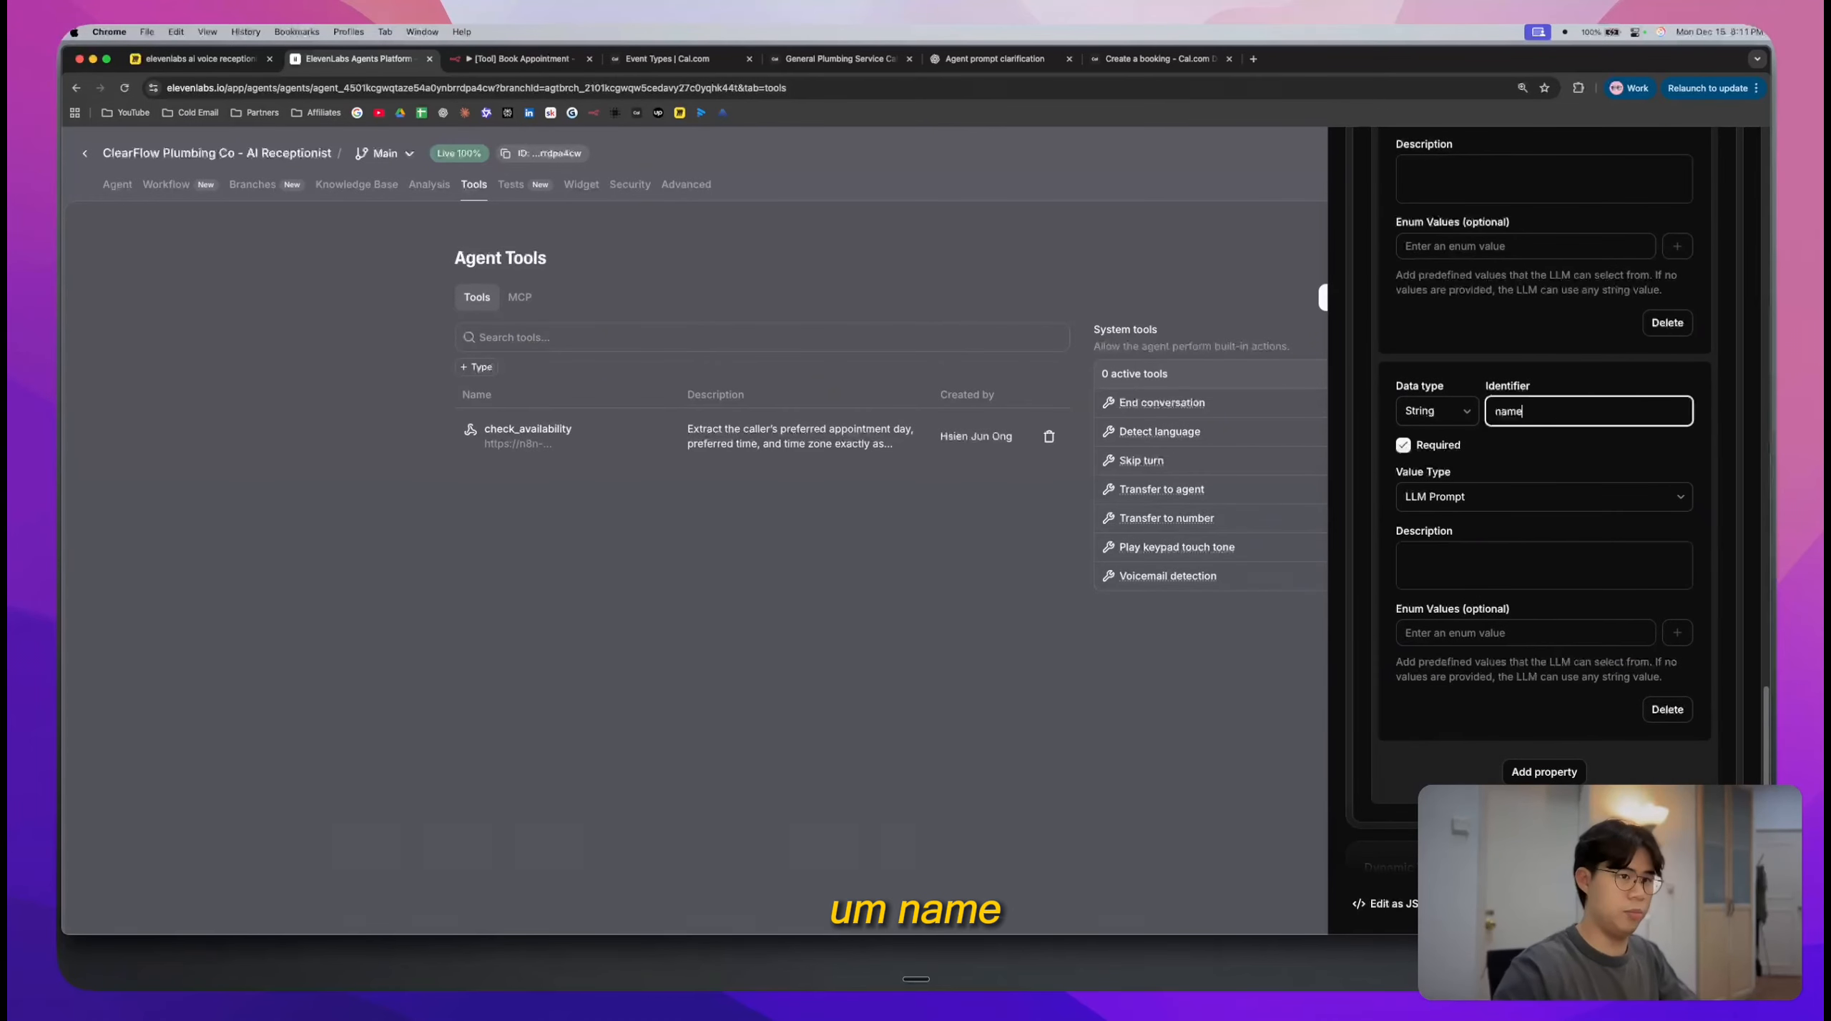
text(name)
- Add body properties with the identifiers email and address, and look back over the property list
click(1547, 772)
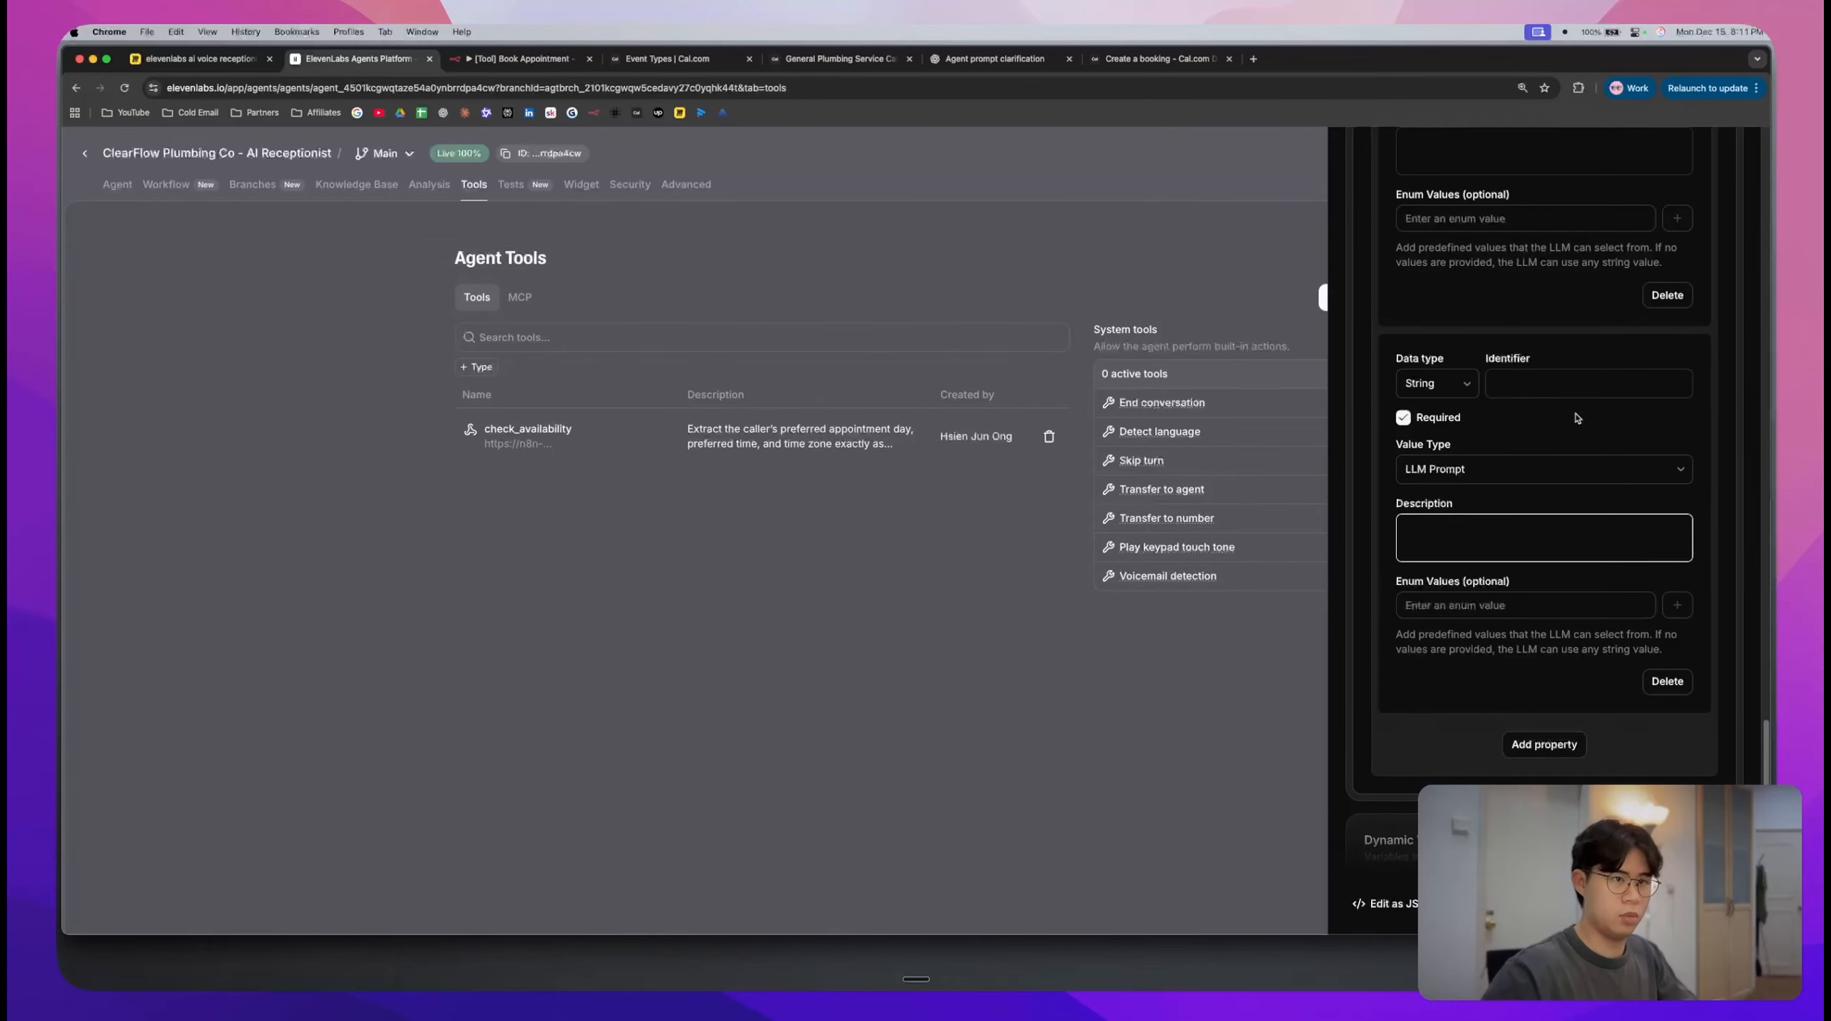
click(1578, 384)
text(email)
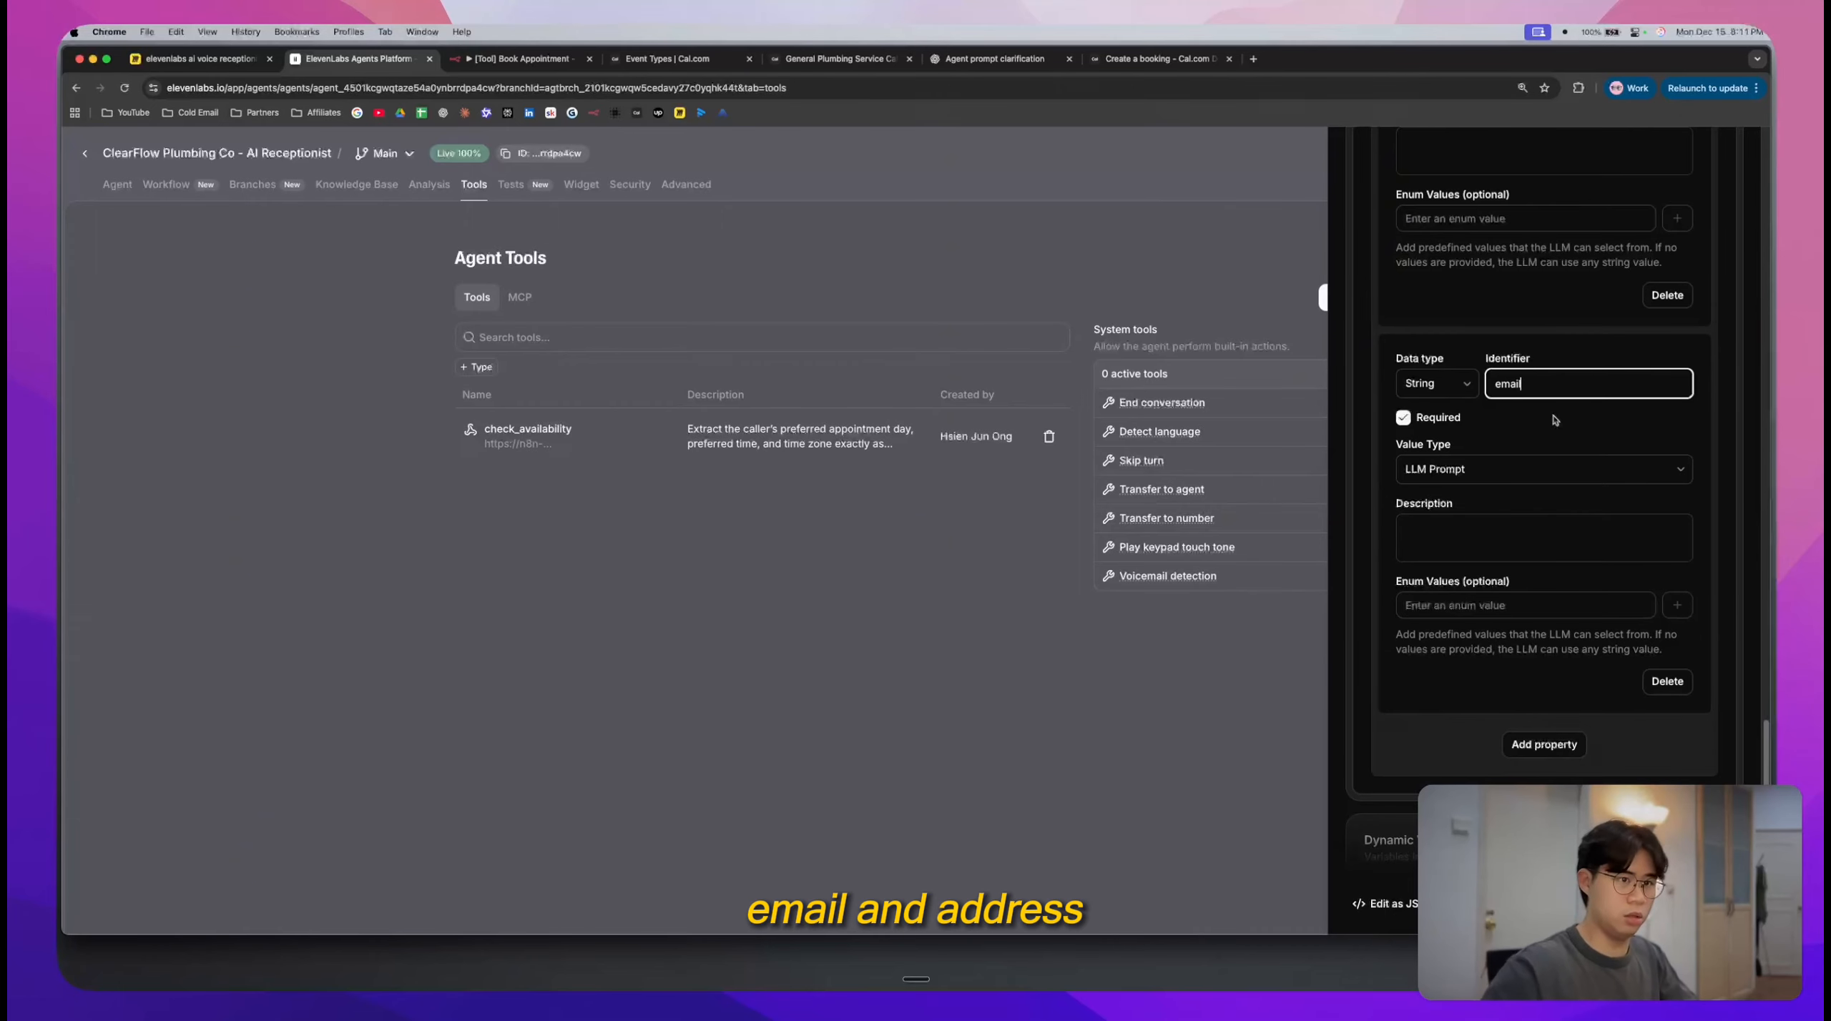
click(1550, 744)
click(1555, 766)
text(addres)
scroll(1545, 743, up, 15)
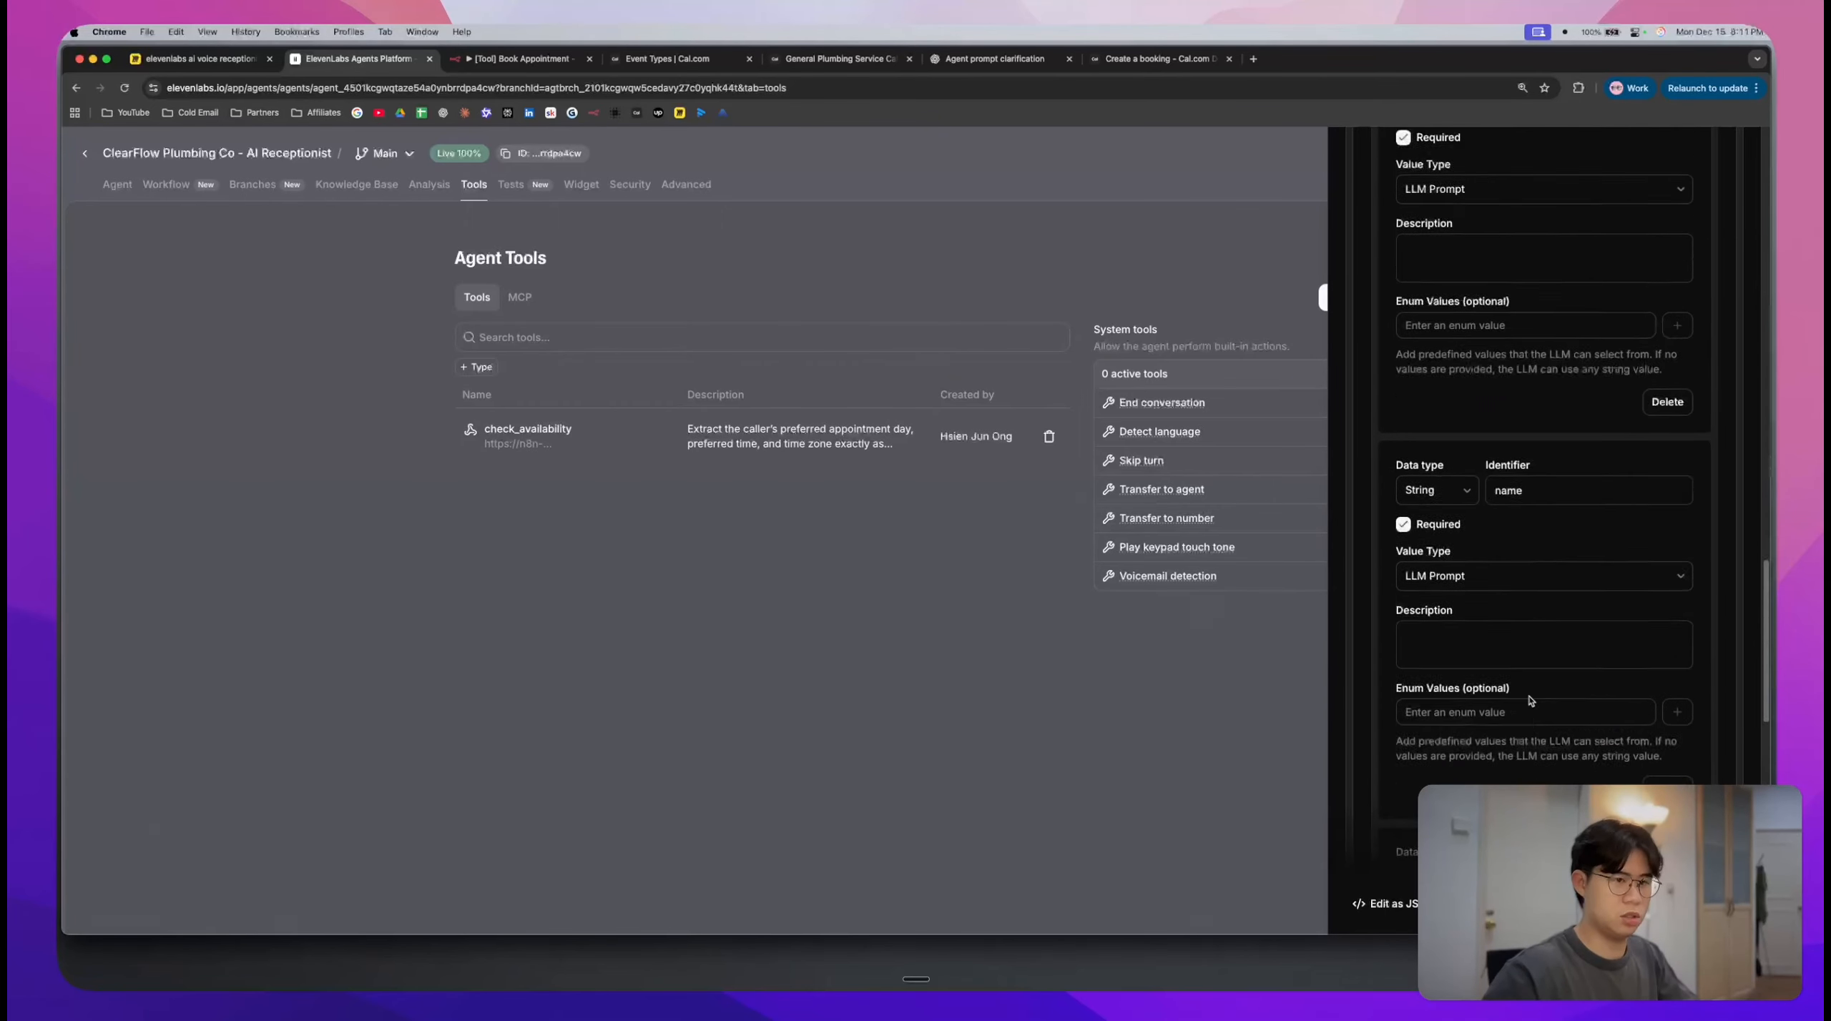
scroll(1524, 704, down, 10)
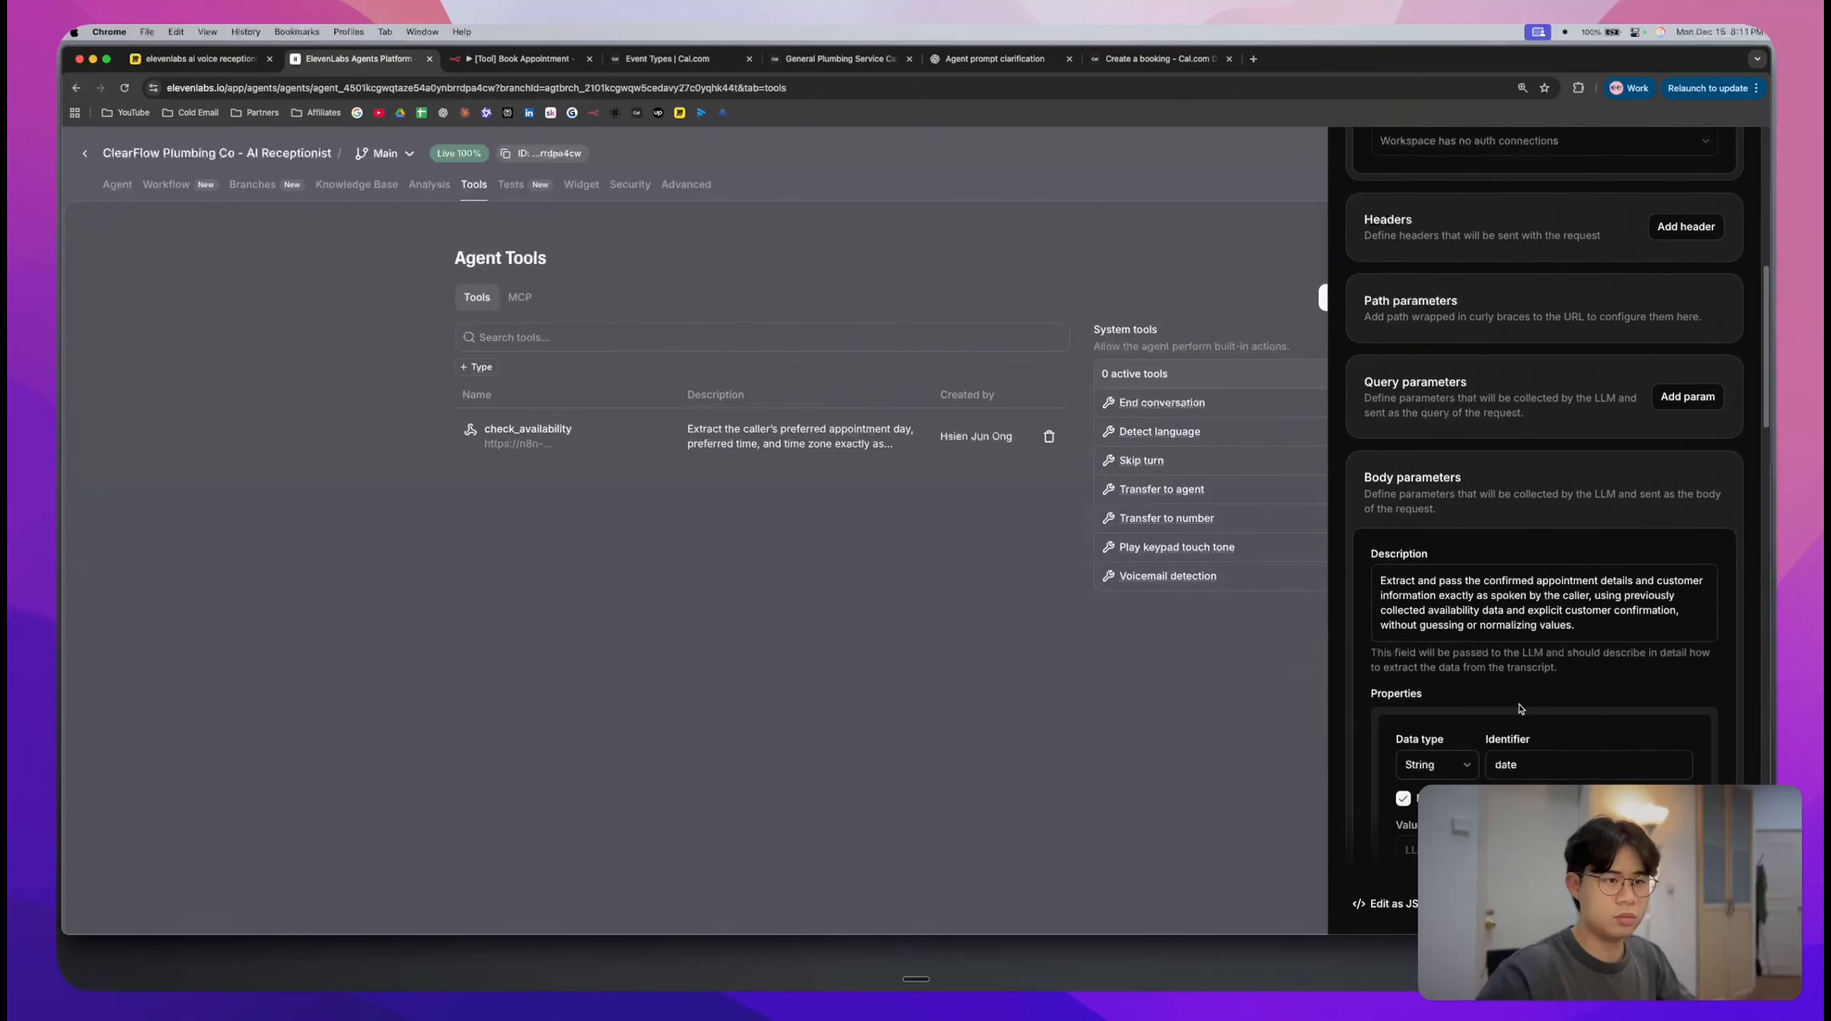
- Switch to ChatGPT and review the revised date description with its YYYYMMDD format and examples
click(644, 58)
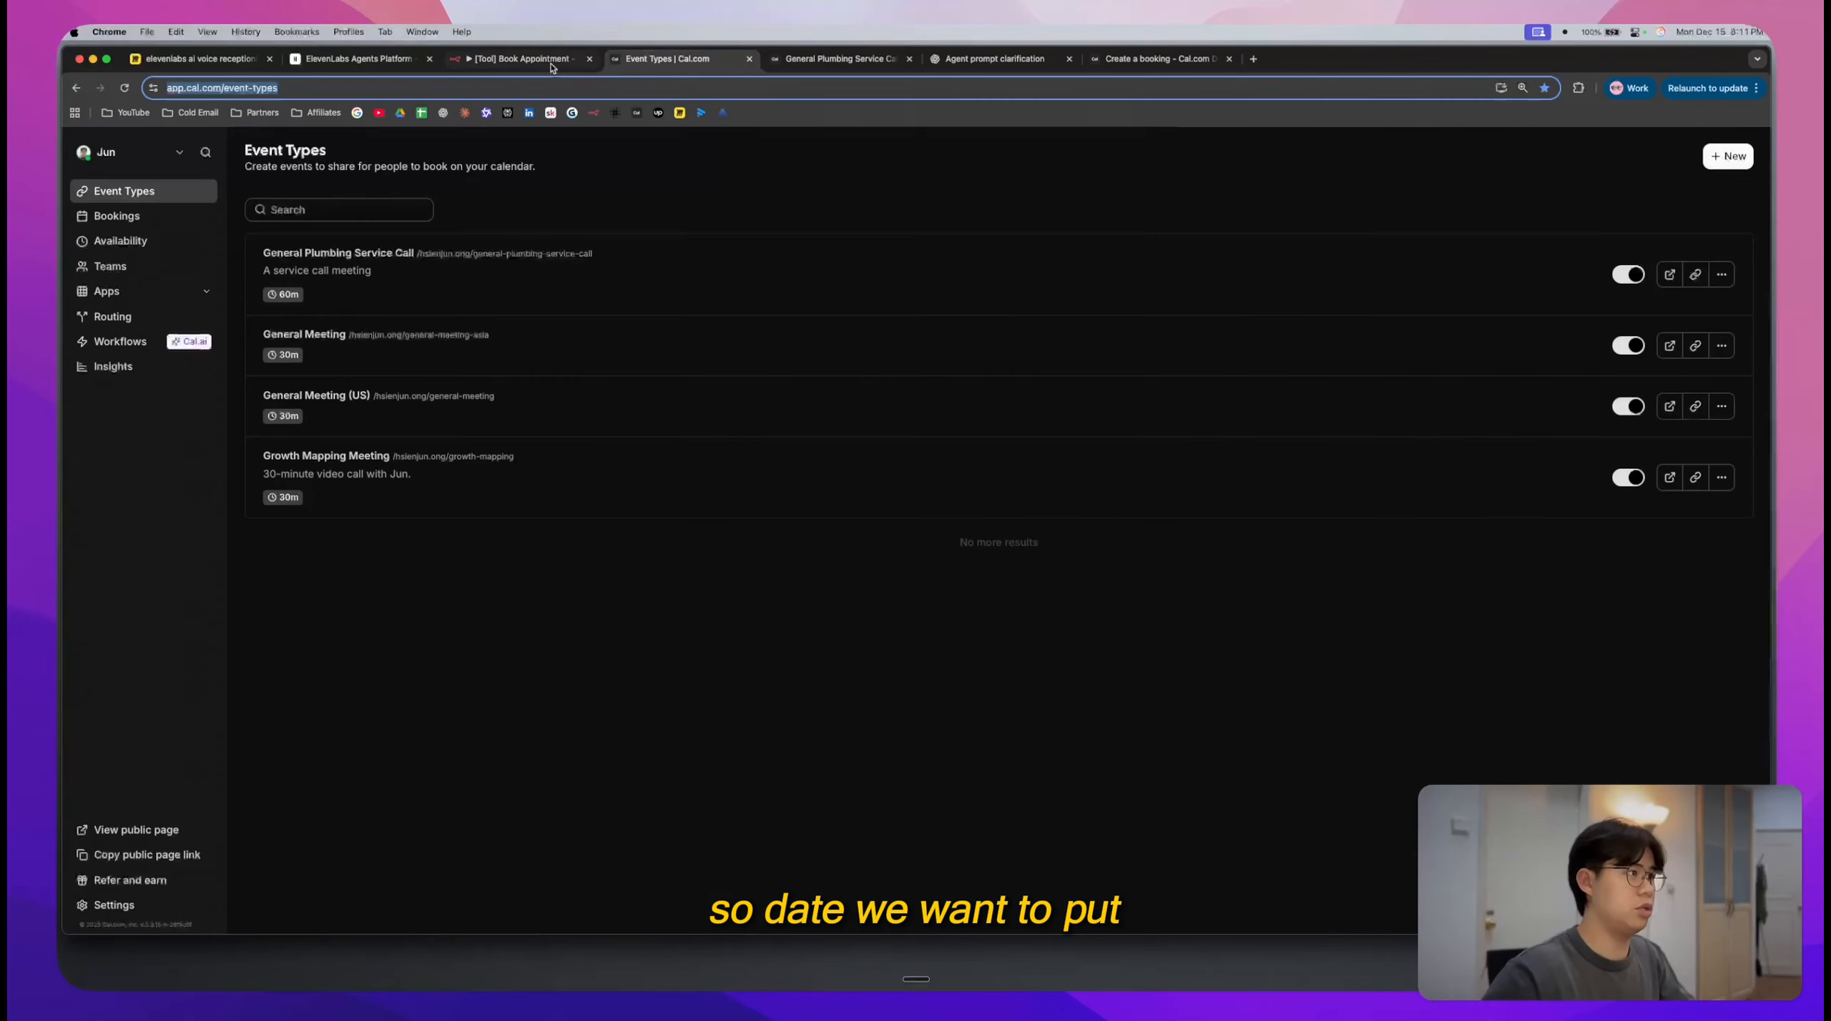
click(518, 59)
click(951, 82)
click(841, 59)
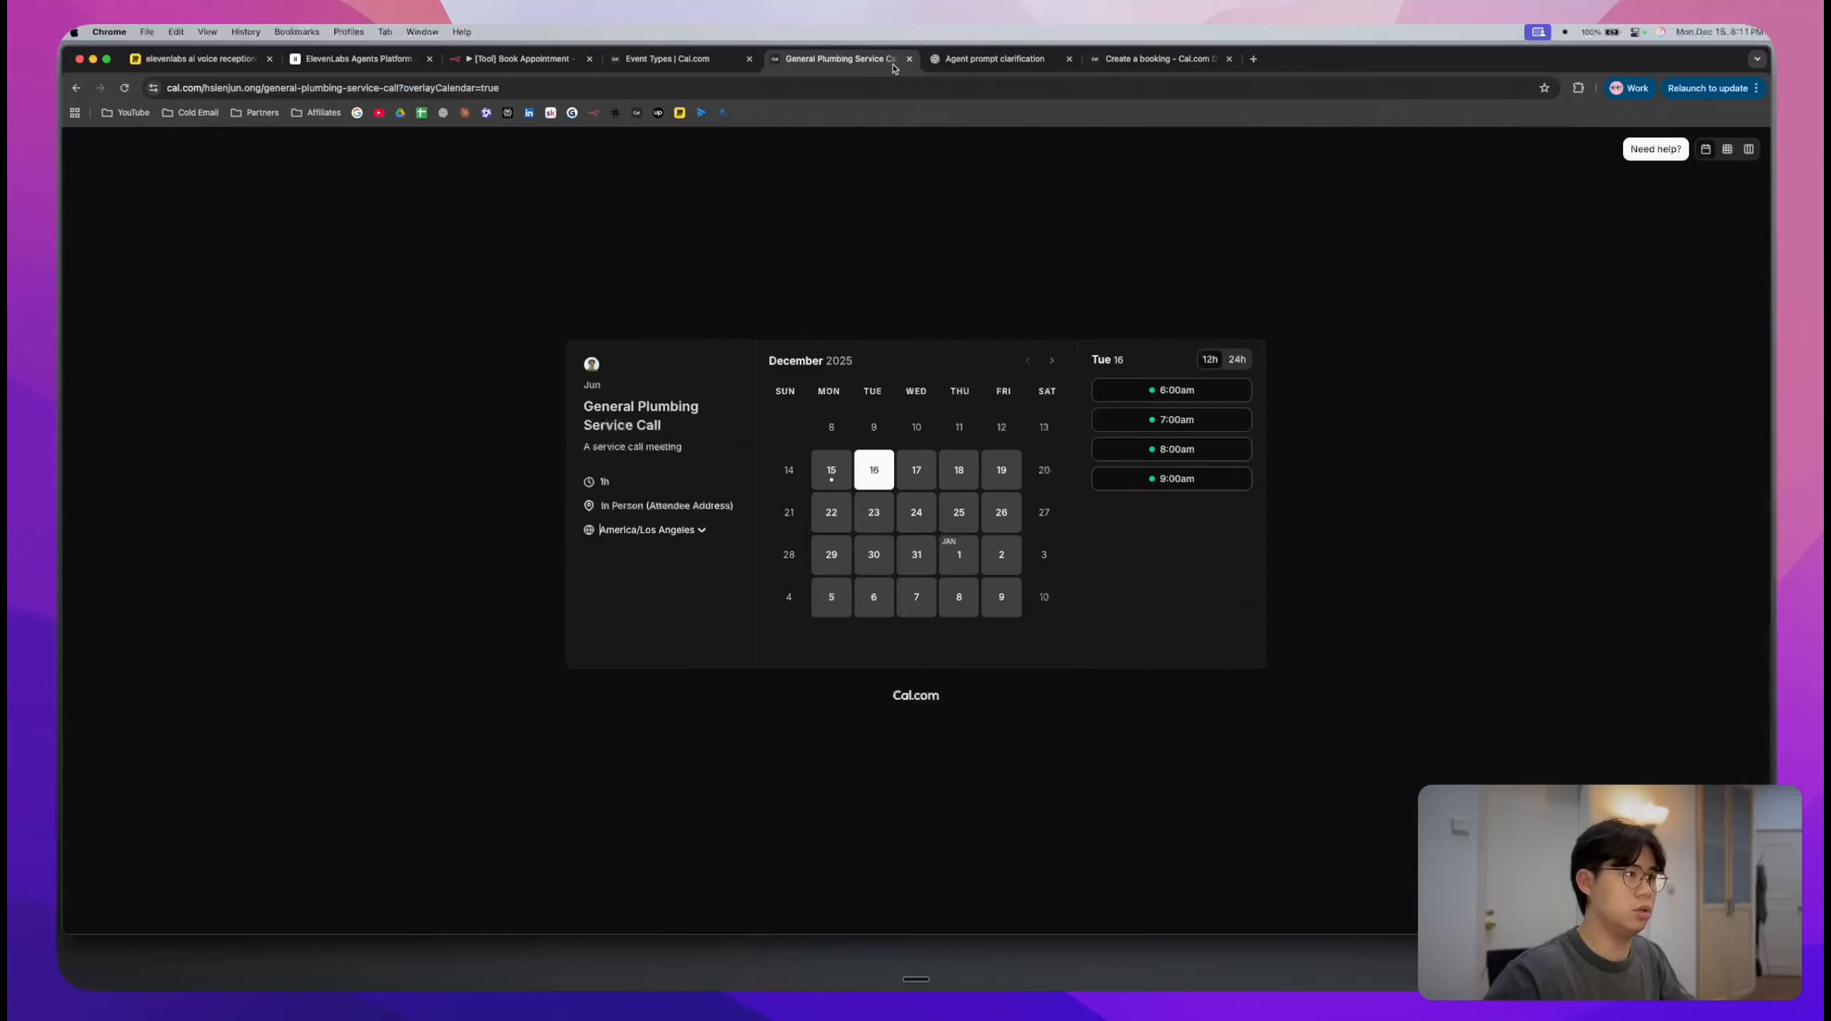
click(994, 58)
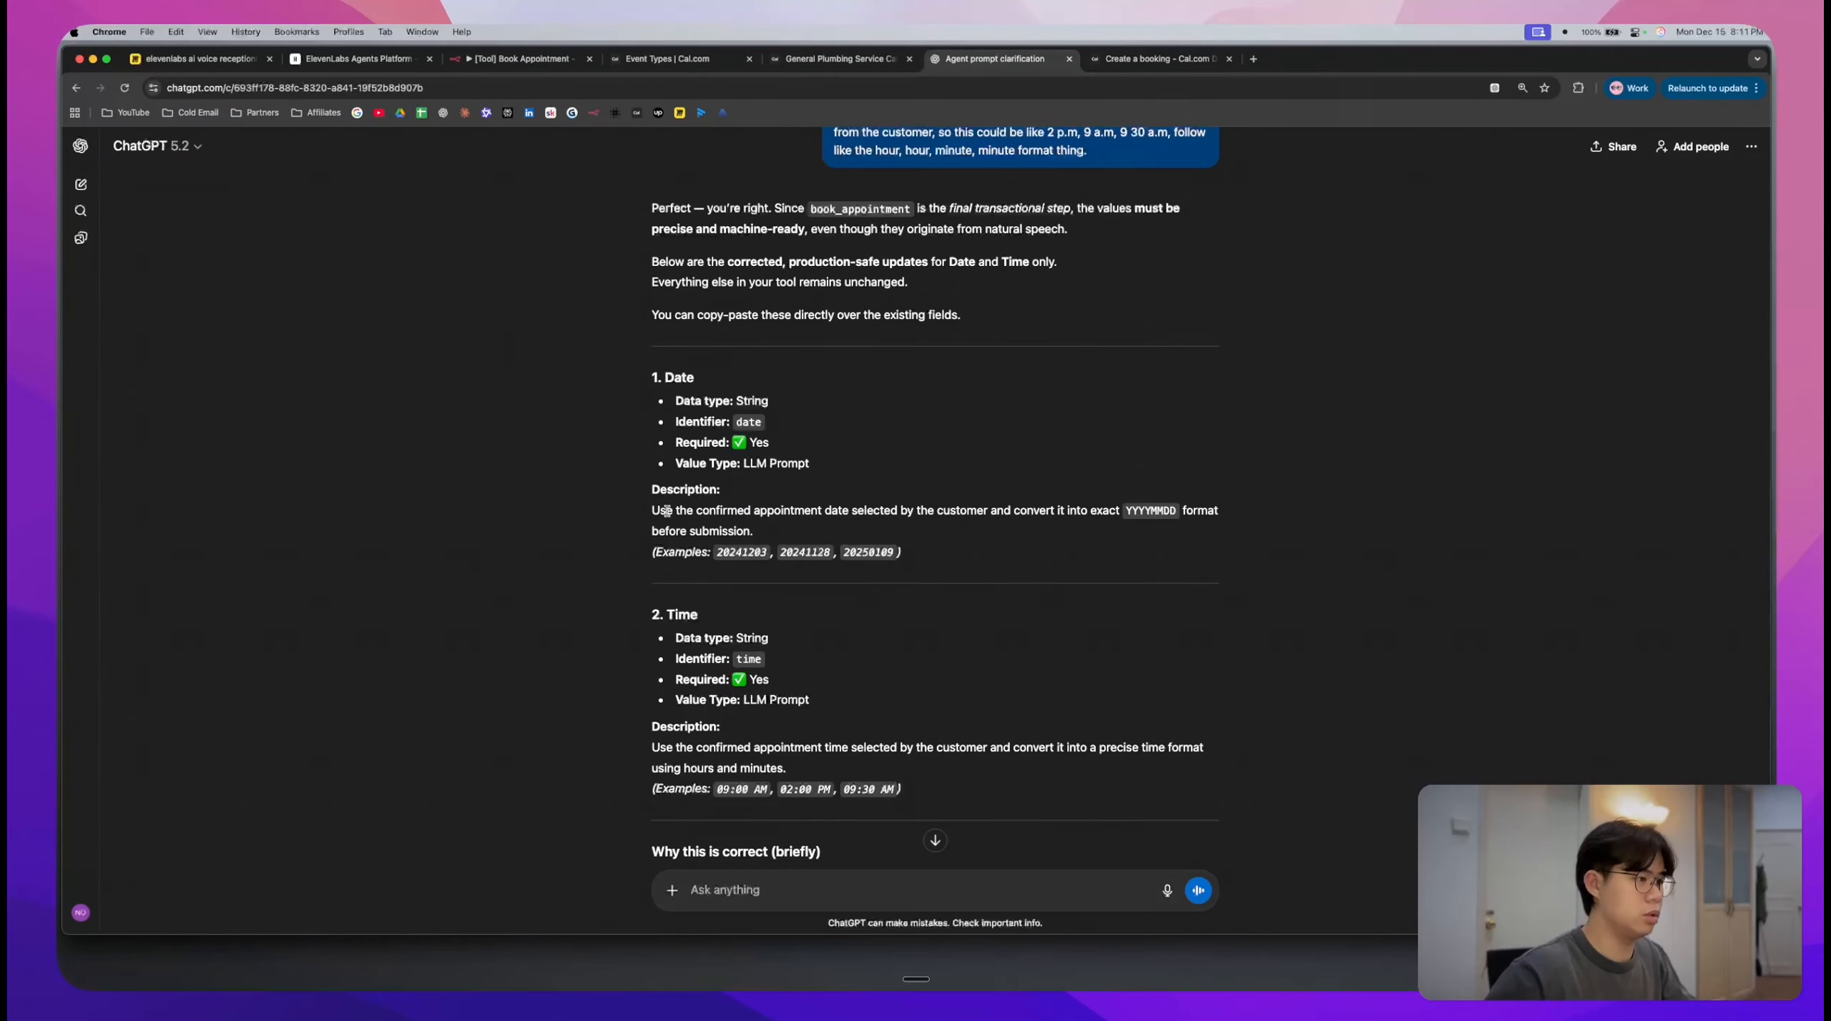
drag(666, 511, 916, 553)
click(916, 584)
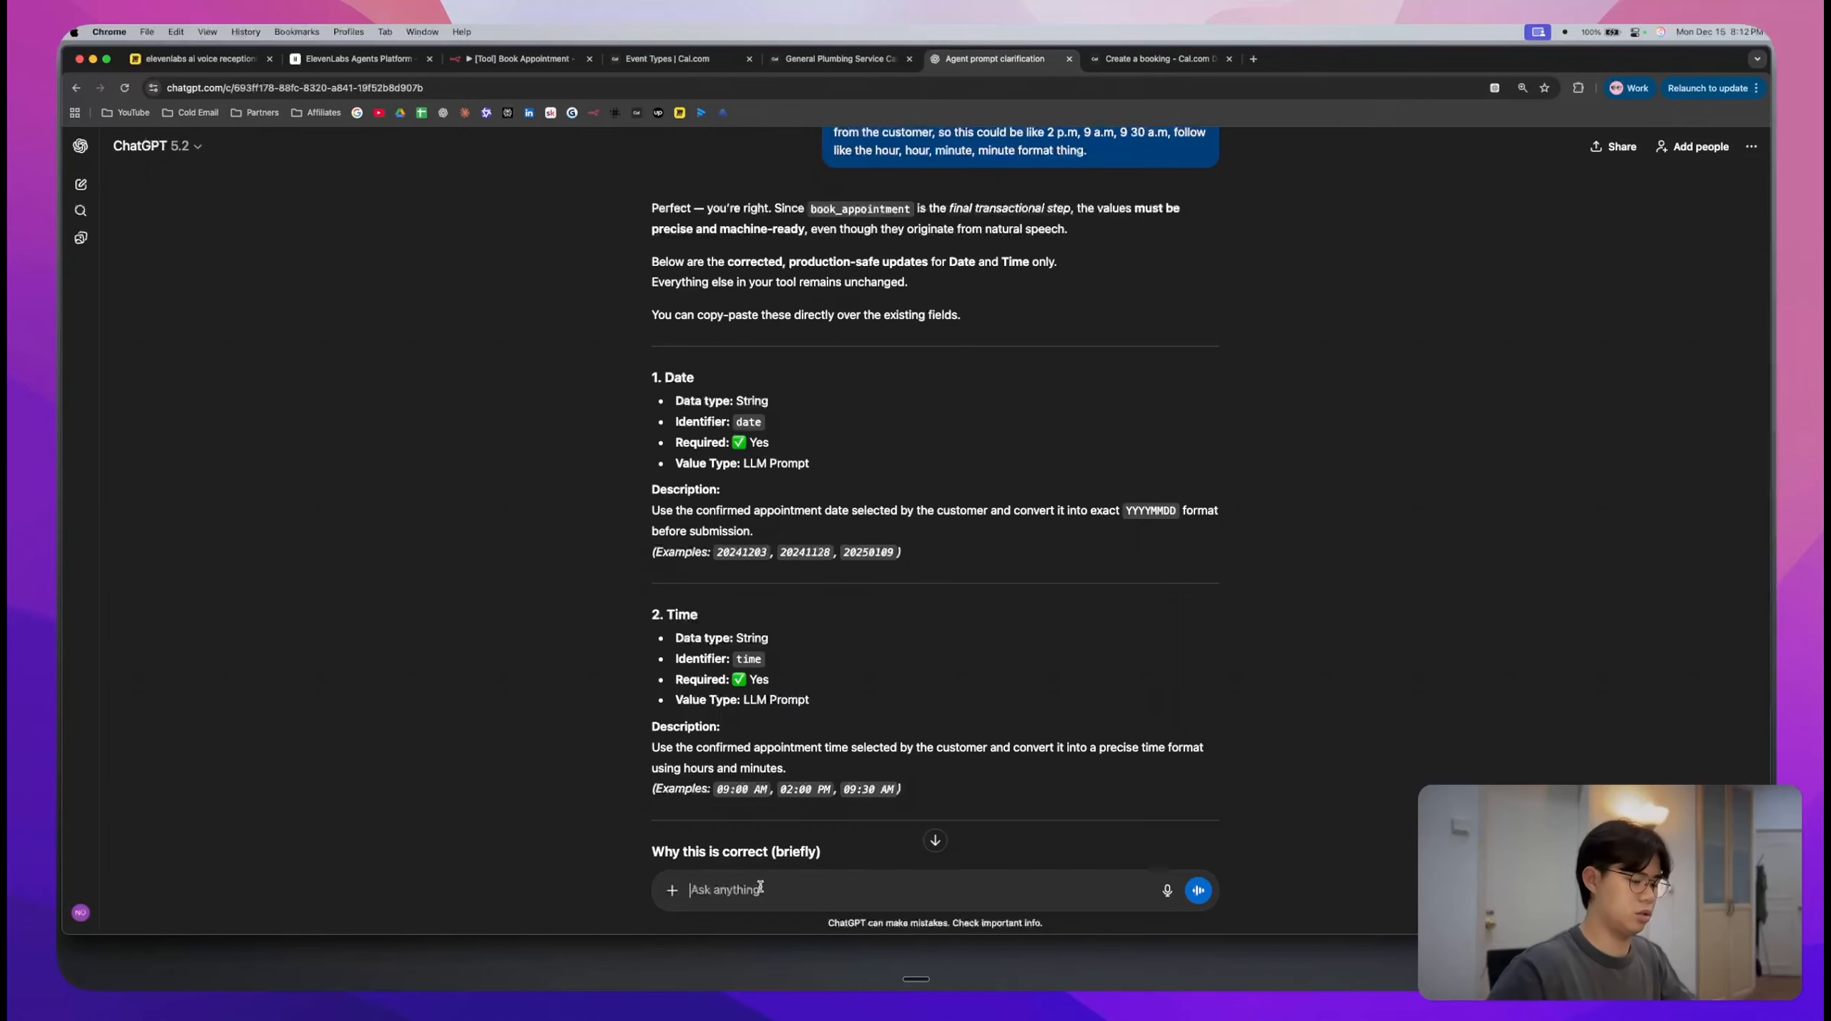
- In n8n's Book Appointment workflow, open the Format Slot Start (UTC) node's system prompt and copy its timezone, date and time format lines
click(522, 58)
click(666, 59)
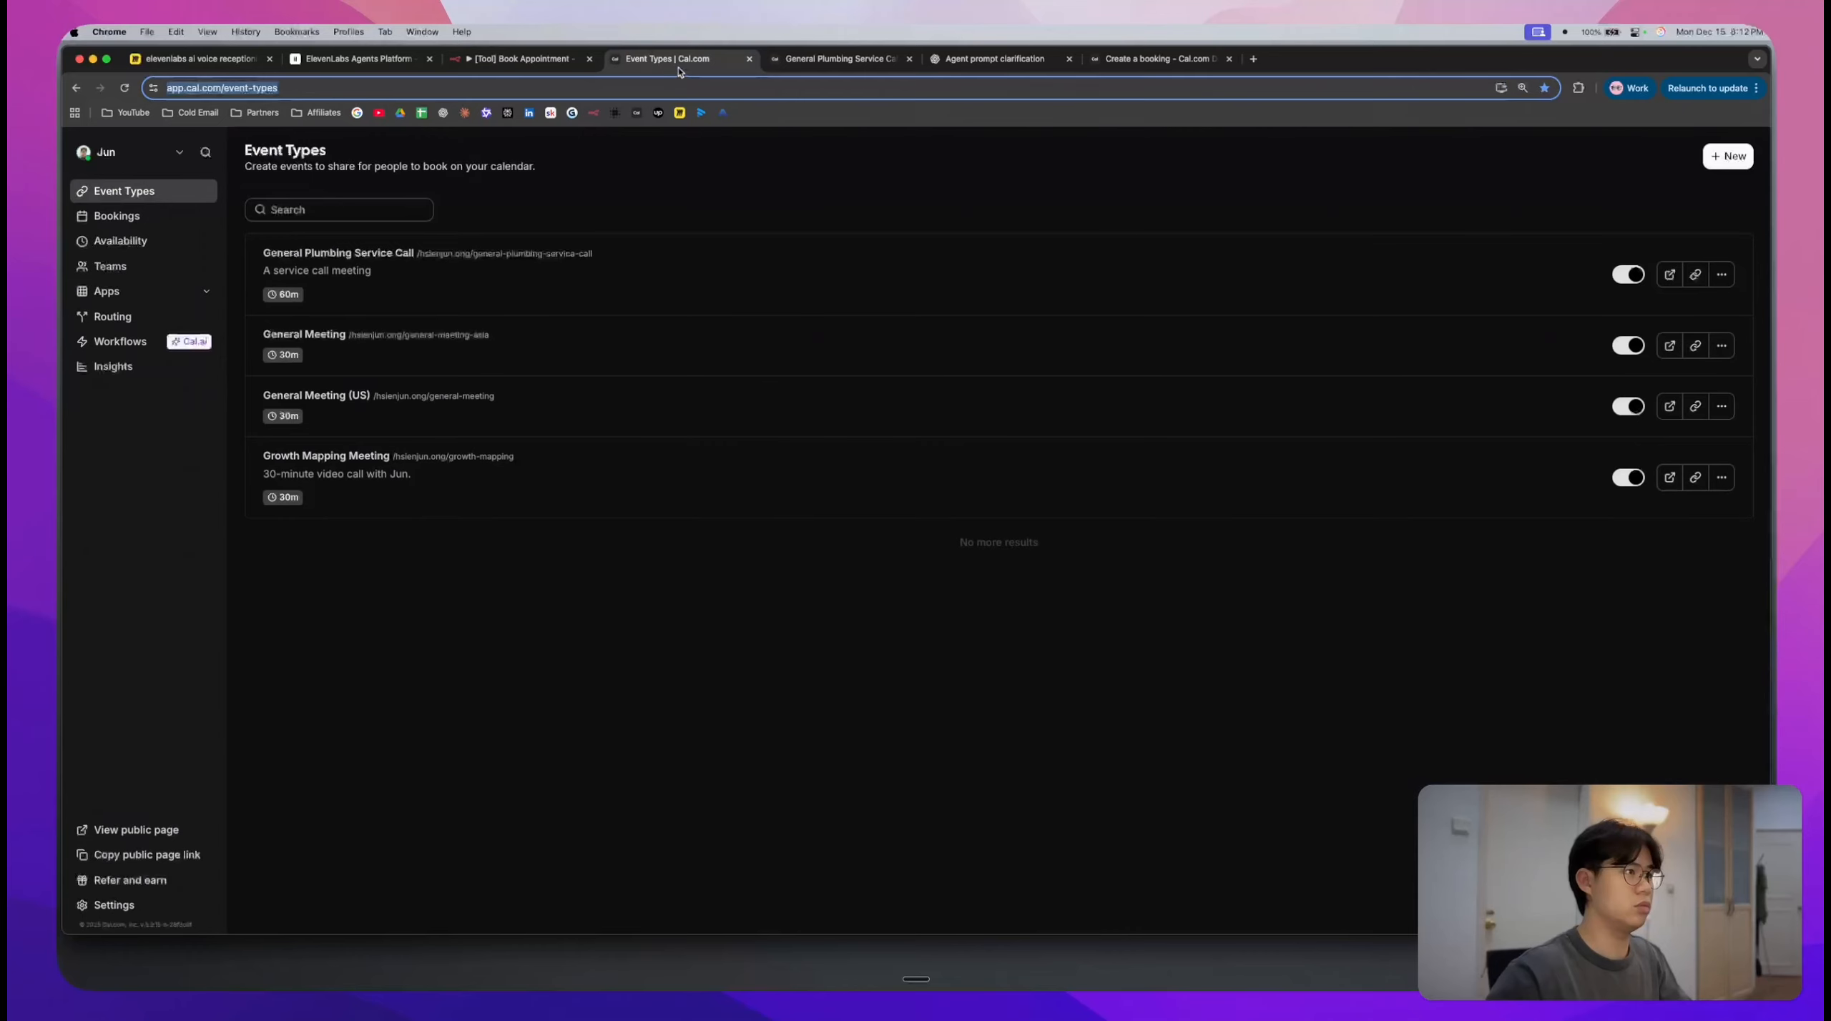
click(511, 60)
click(1145, 139)
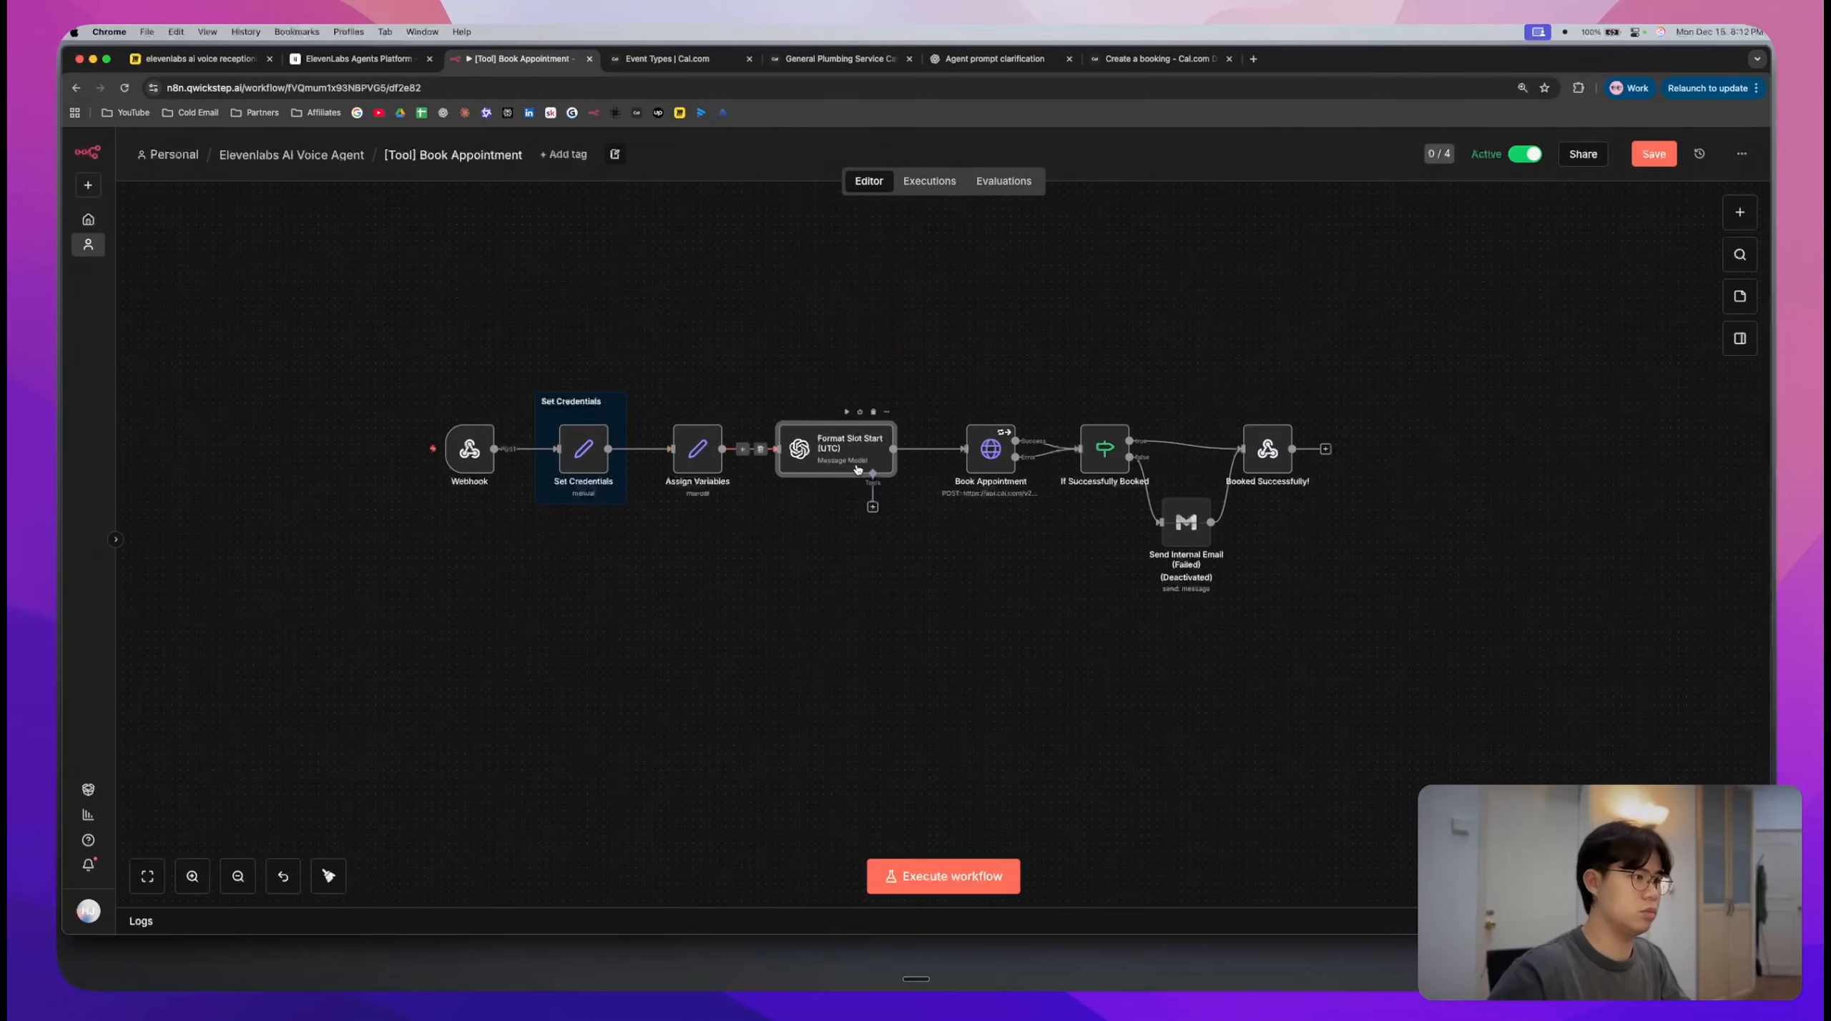
double_click(865, 458)
scroll(987, 486, down, 3)
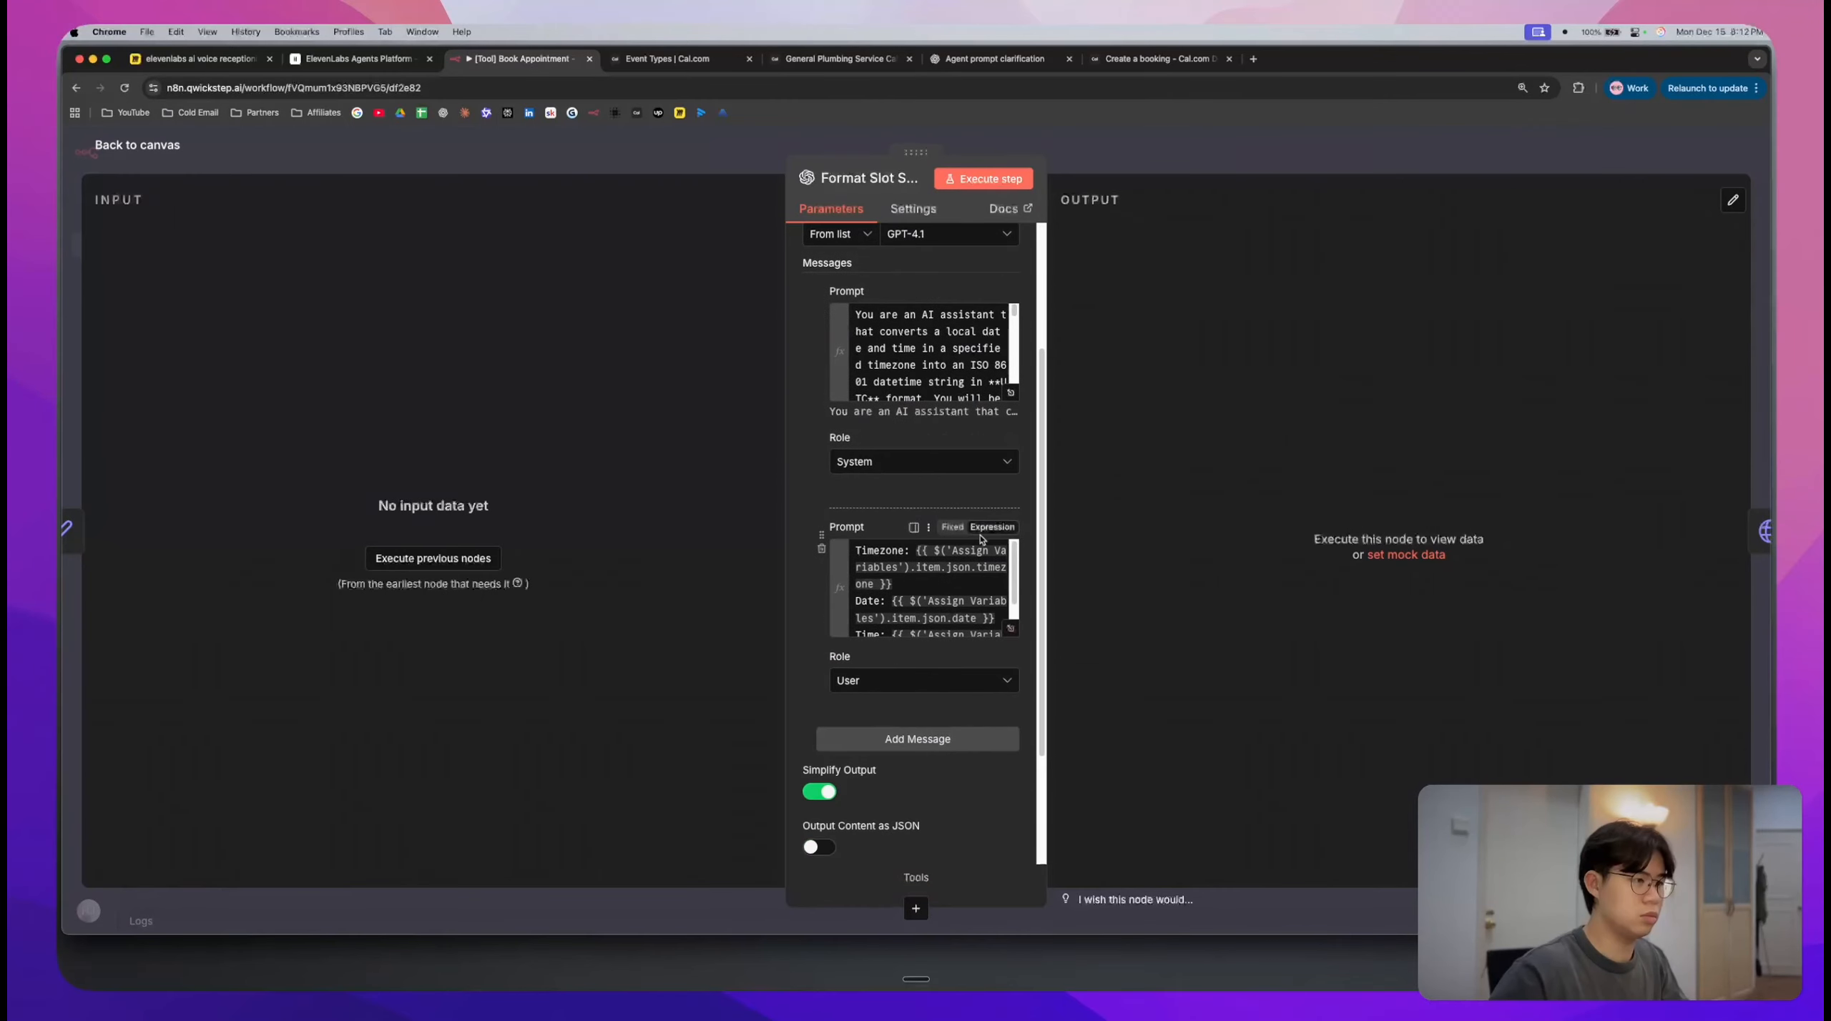
click(1011, 396)
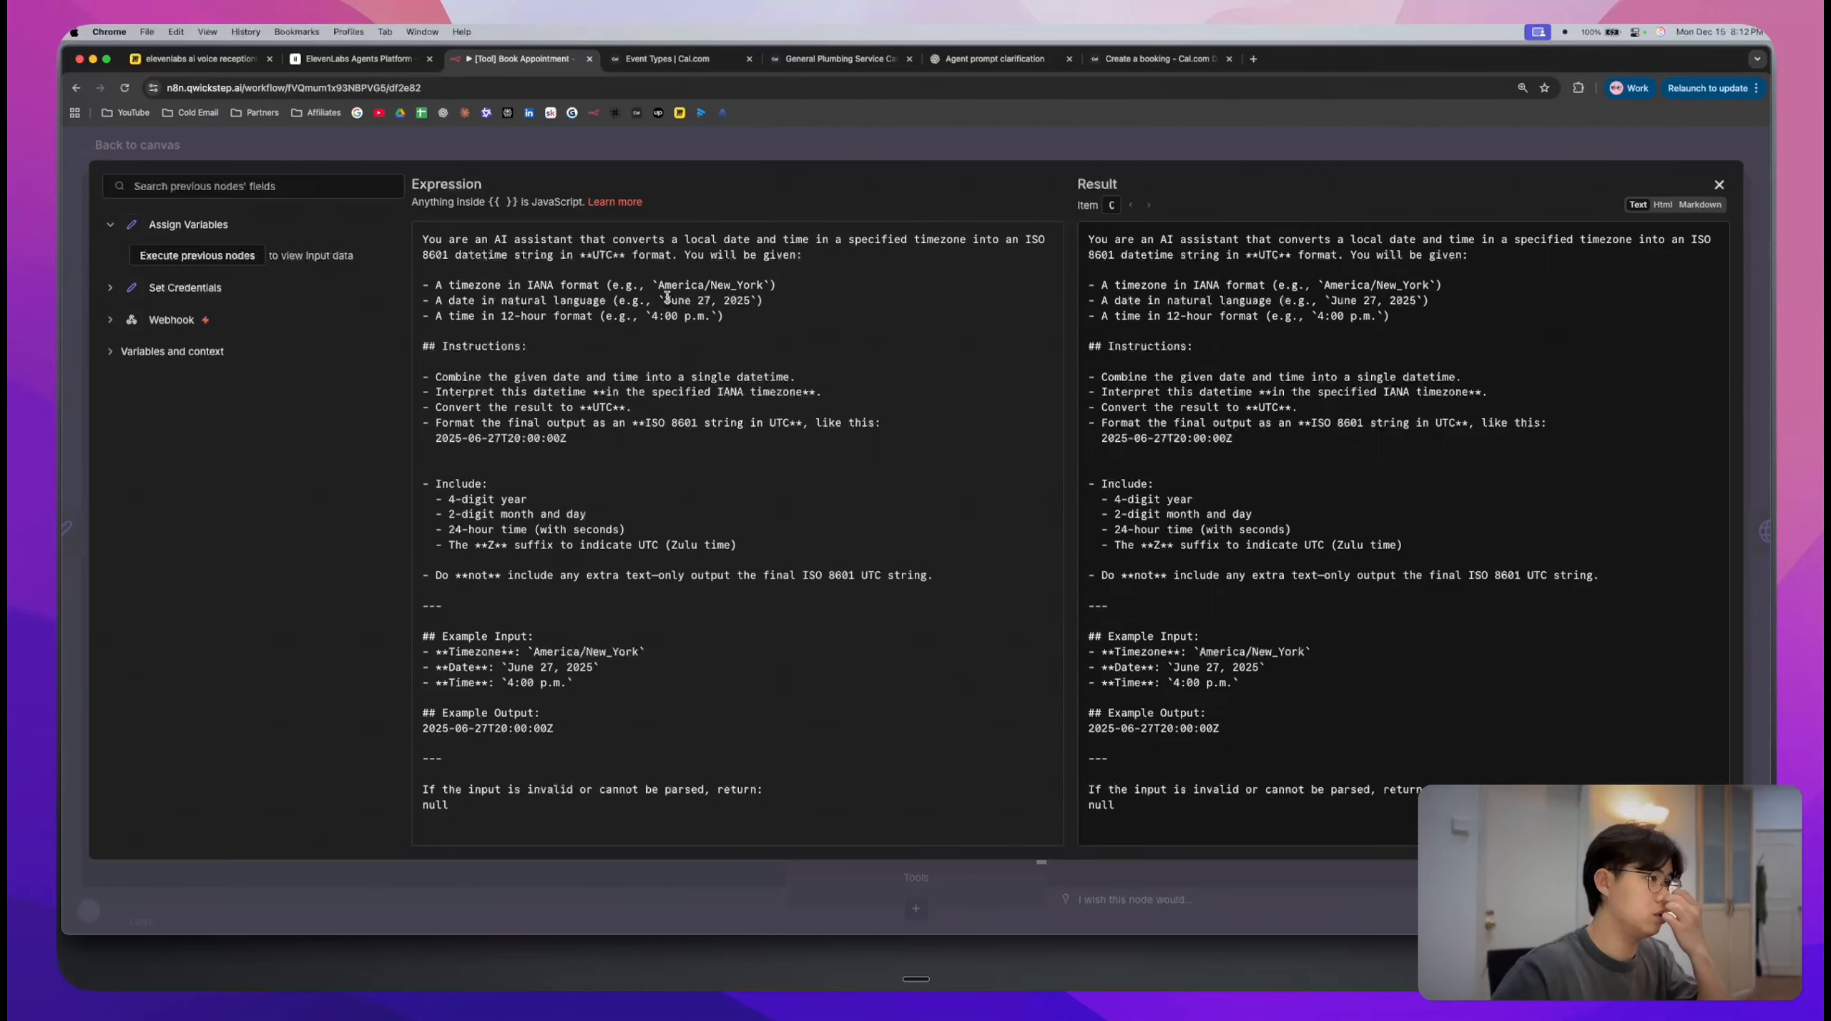
drag(667, 297, 738, 298)
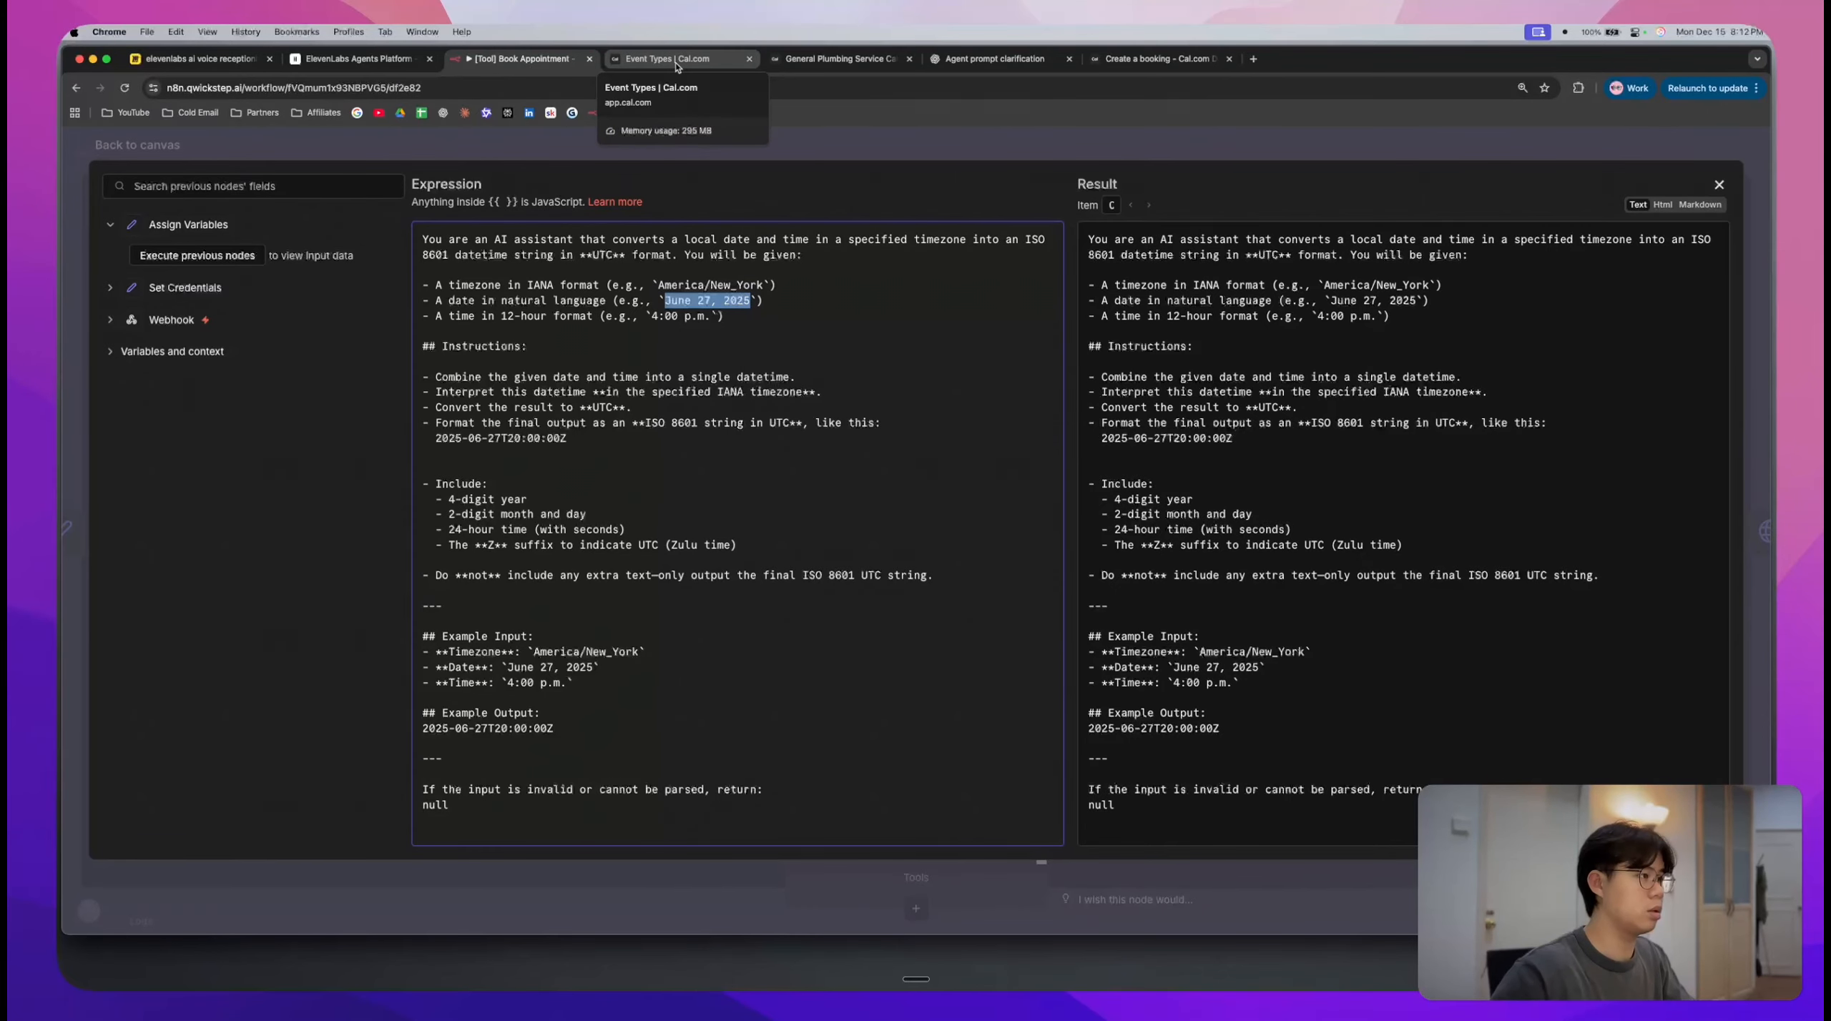
drag(765, 314, 437, 287)
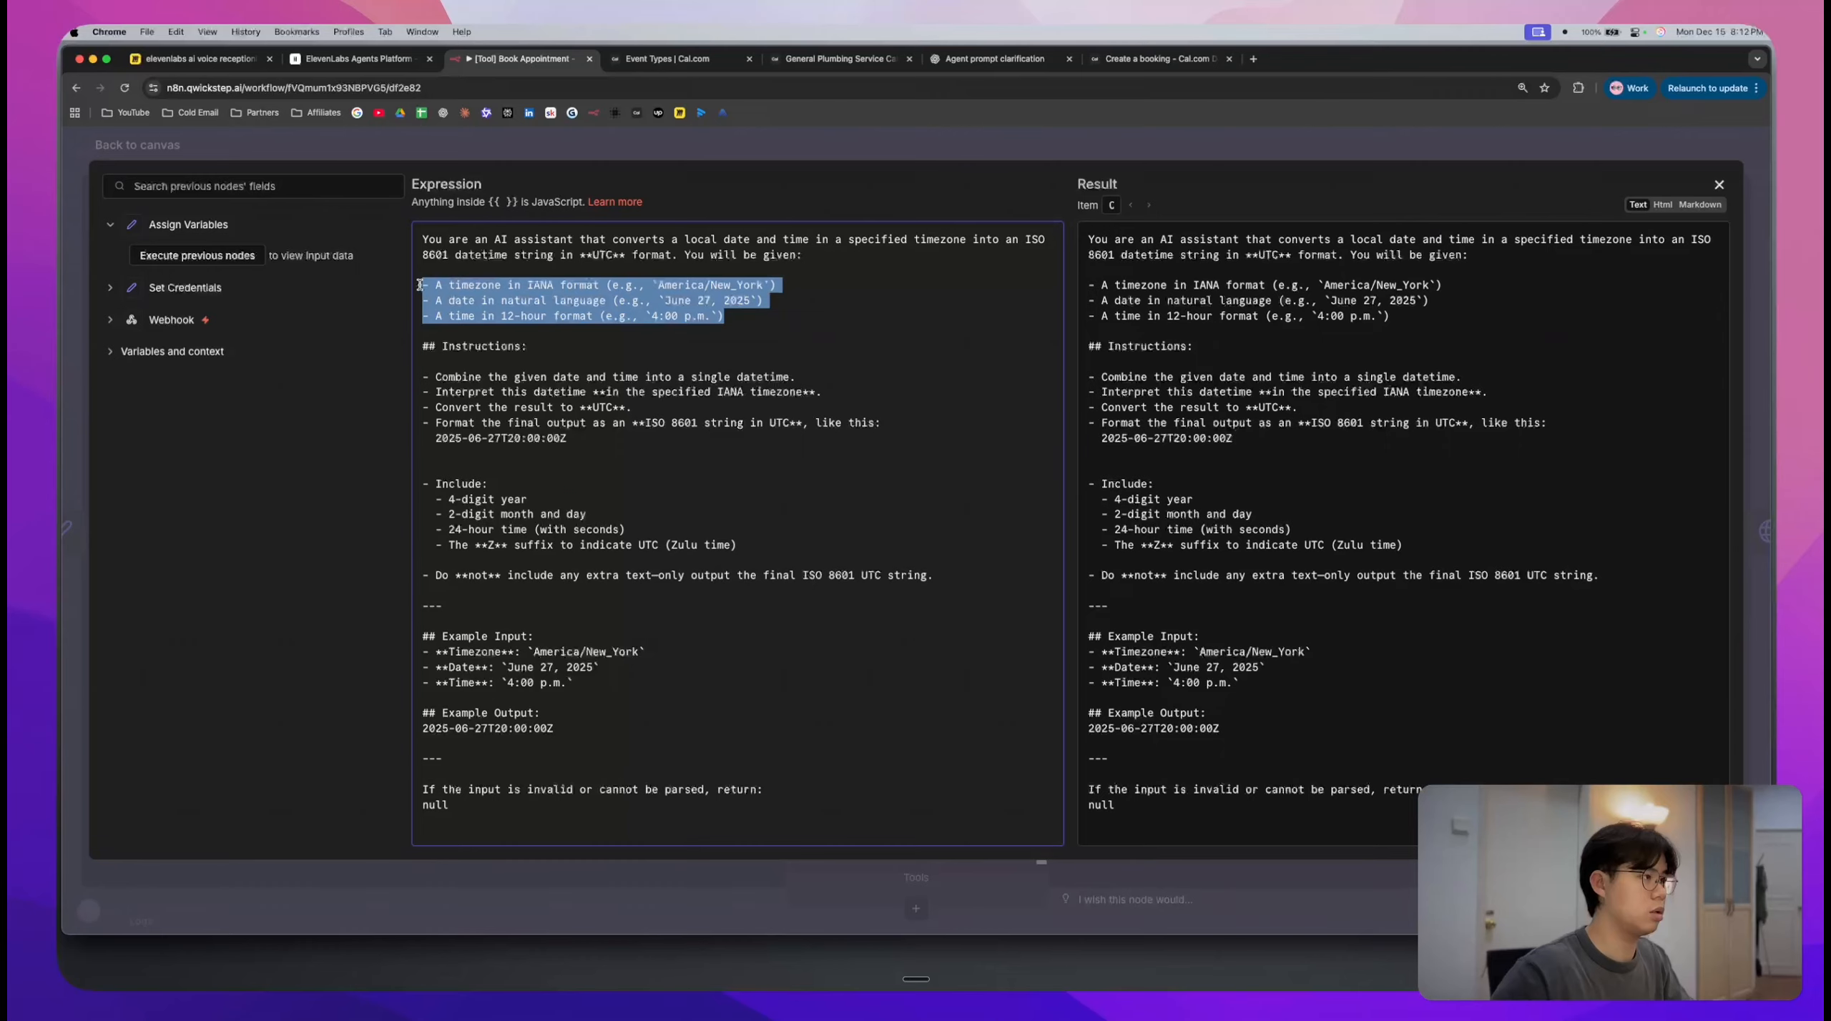
- Switch to ChatGPT and send the copied timezone, date and time format lines with a note that this is the proper formatting
click(651, 64)
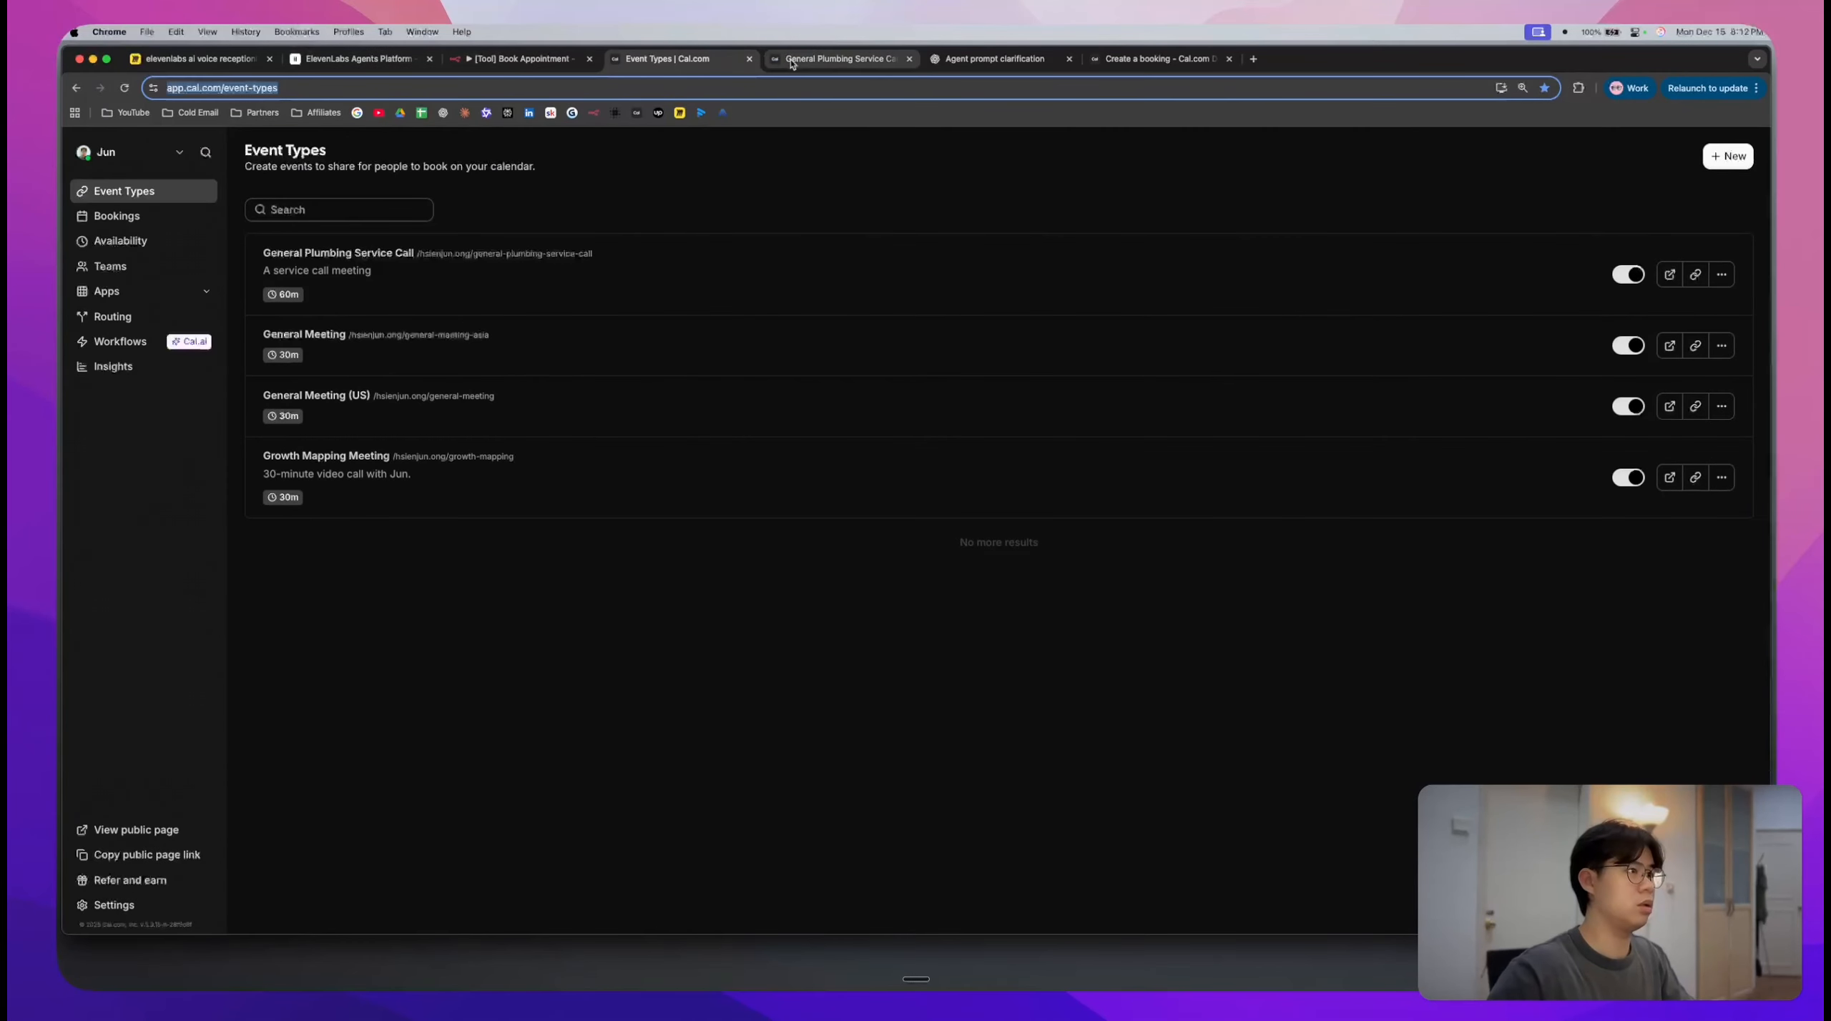
click(834, 61)
click(967, 63)
click(845, 893)
text(- A timezone in IANA format (e.g., `America/New_York`) - A date in natural language (e.g., `June 27, 2025`) - A time in 12-hour format (e.g., `4:00 p.m.`))
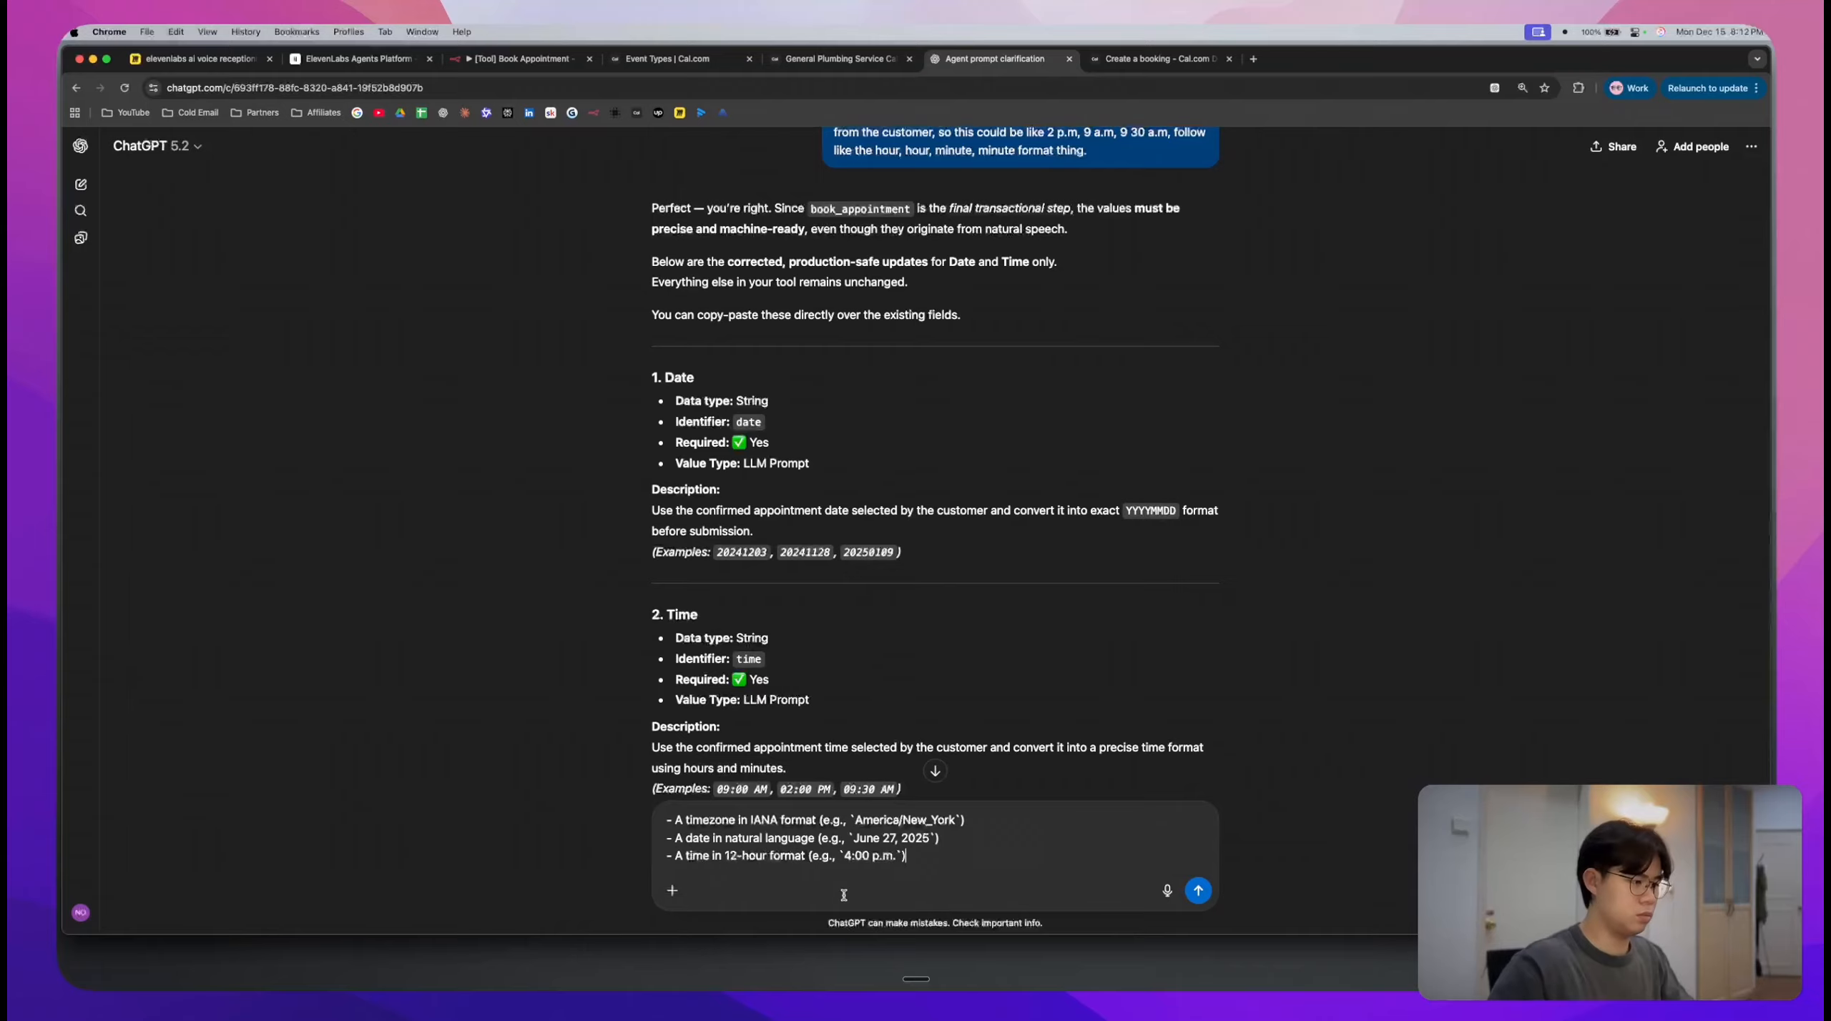
key(shift+Return)
key(shift+Return)
text(this is the proper)
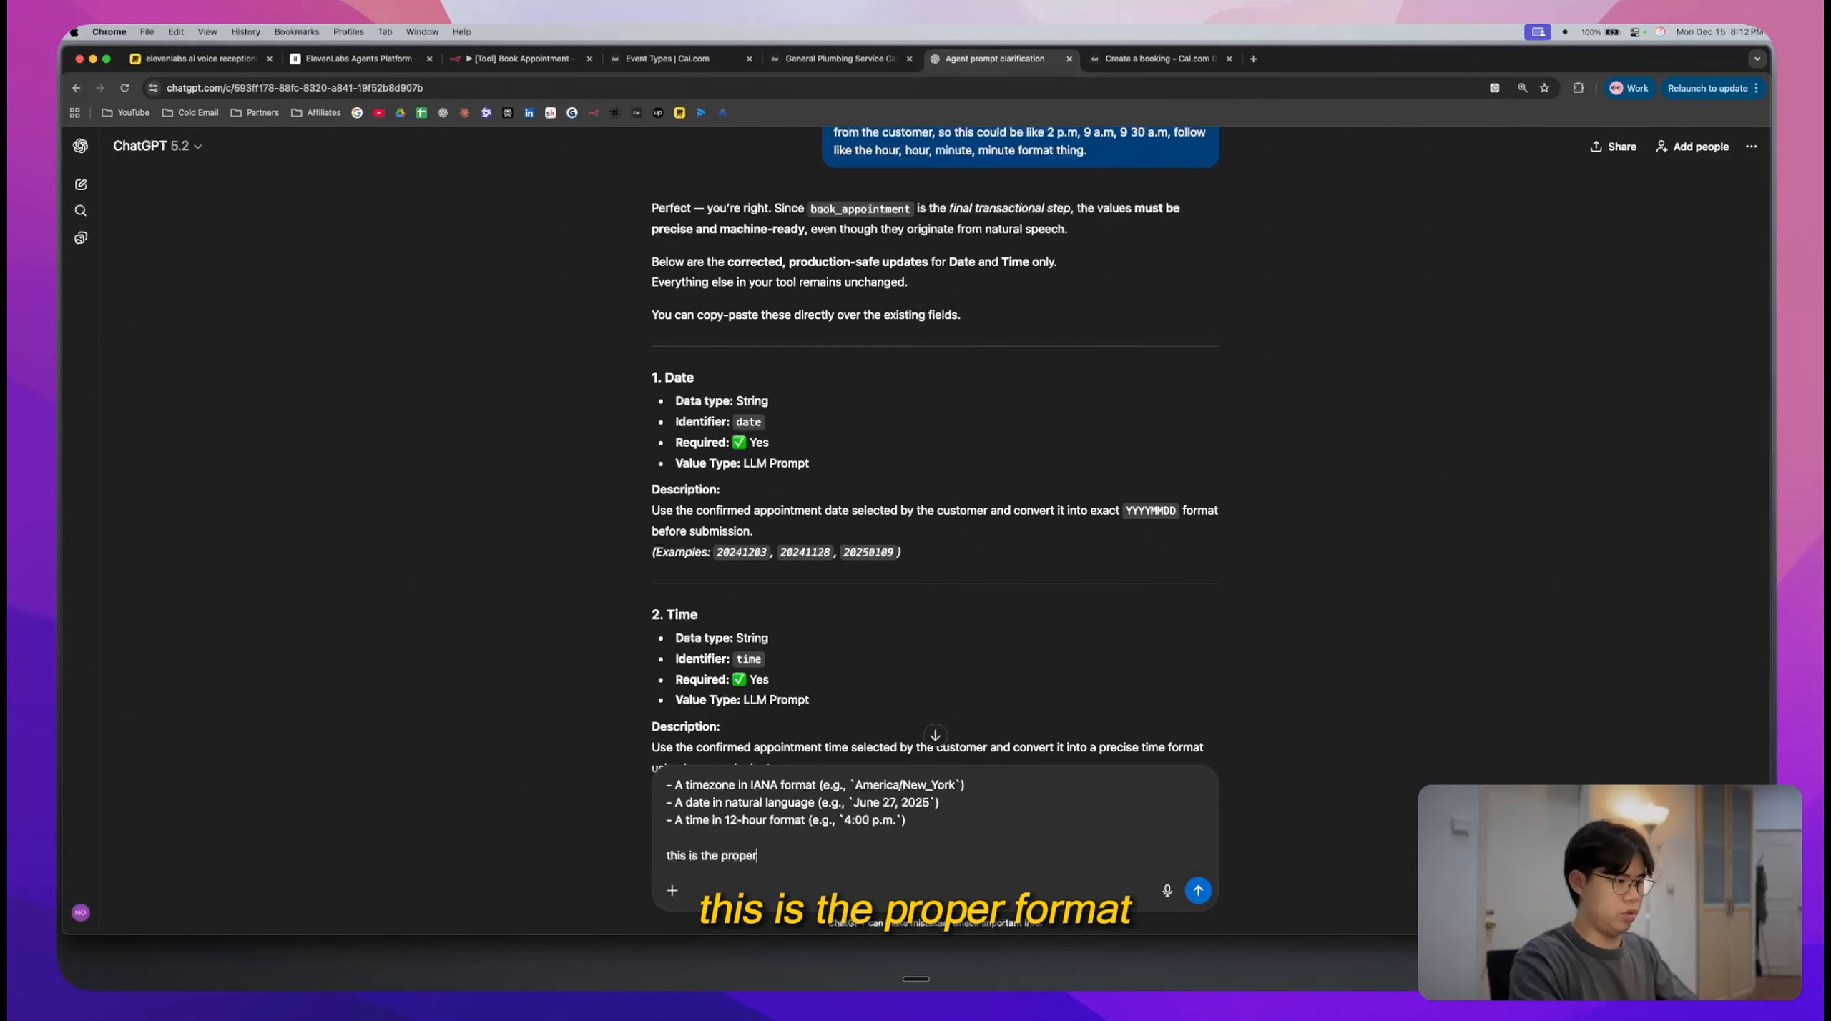
text( formatting)
key(Return)
double_click(1030, 151)
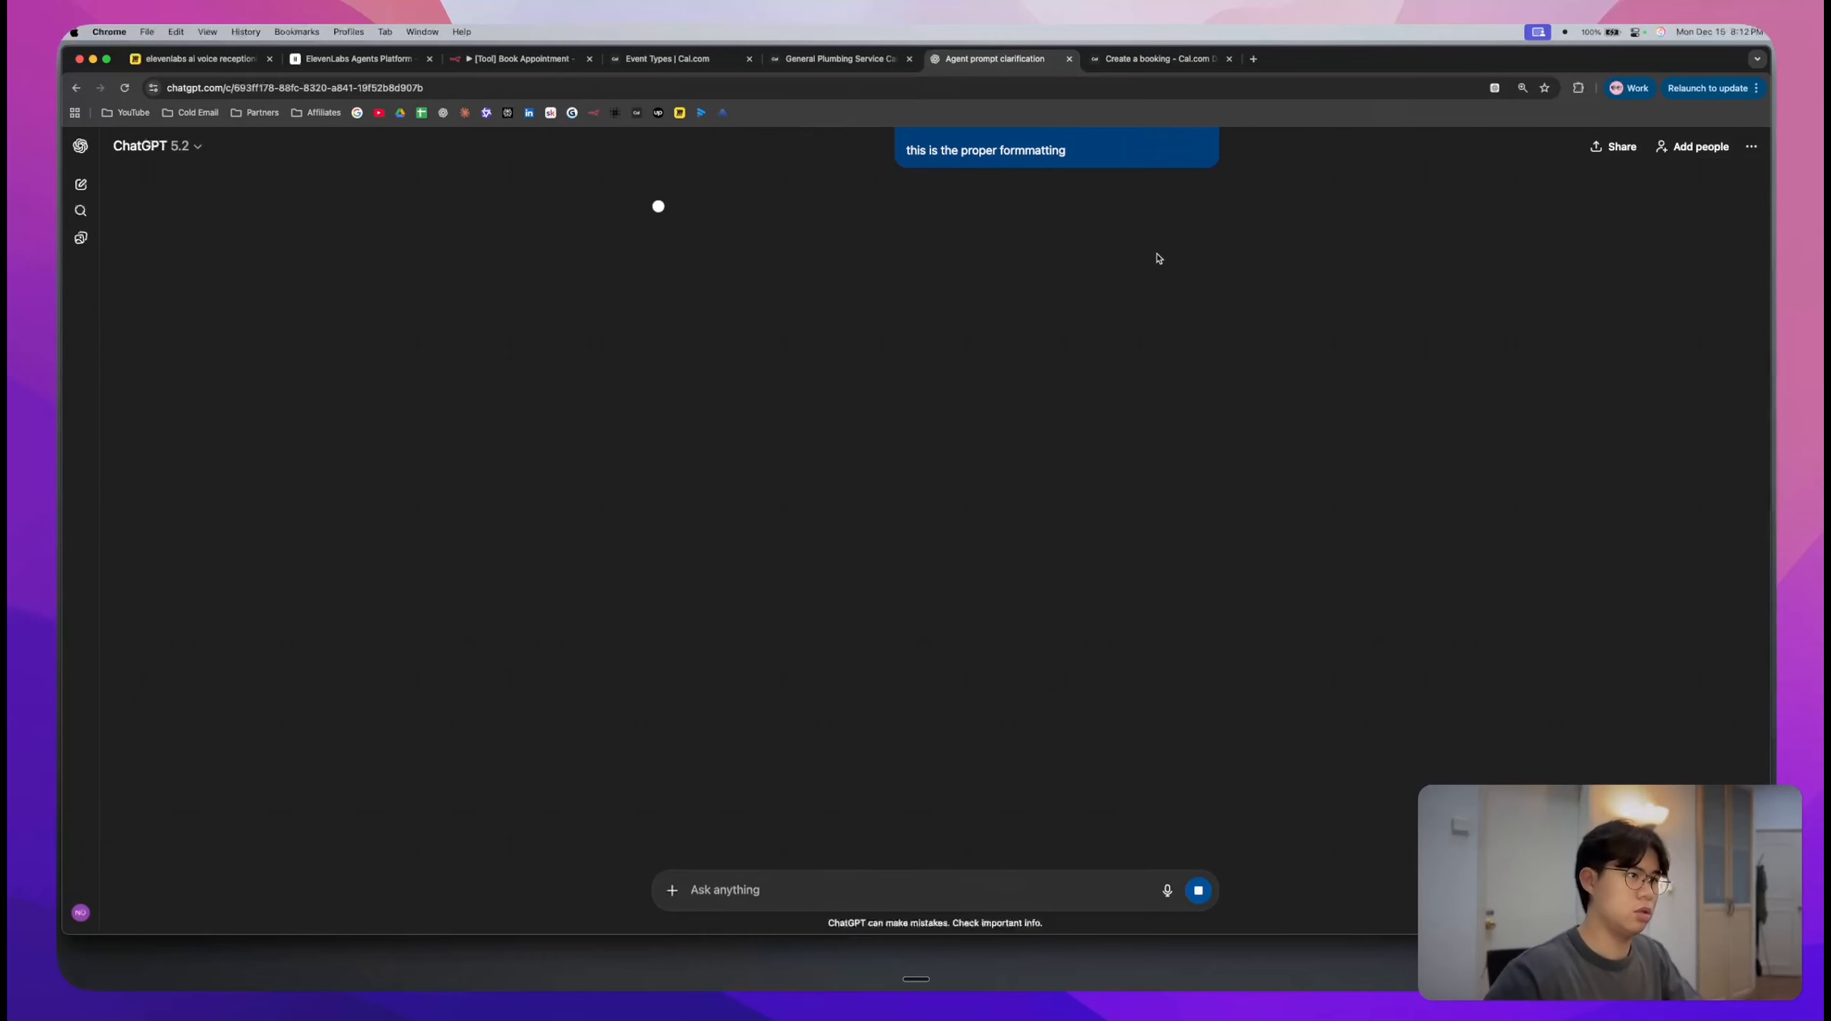
- Switch to the Cal.com Create a booking docs and examine the location object in the assistant's updated curl request
click(1137, 60)
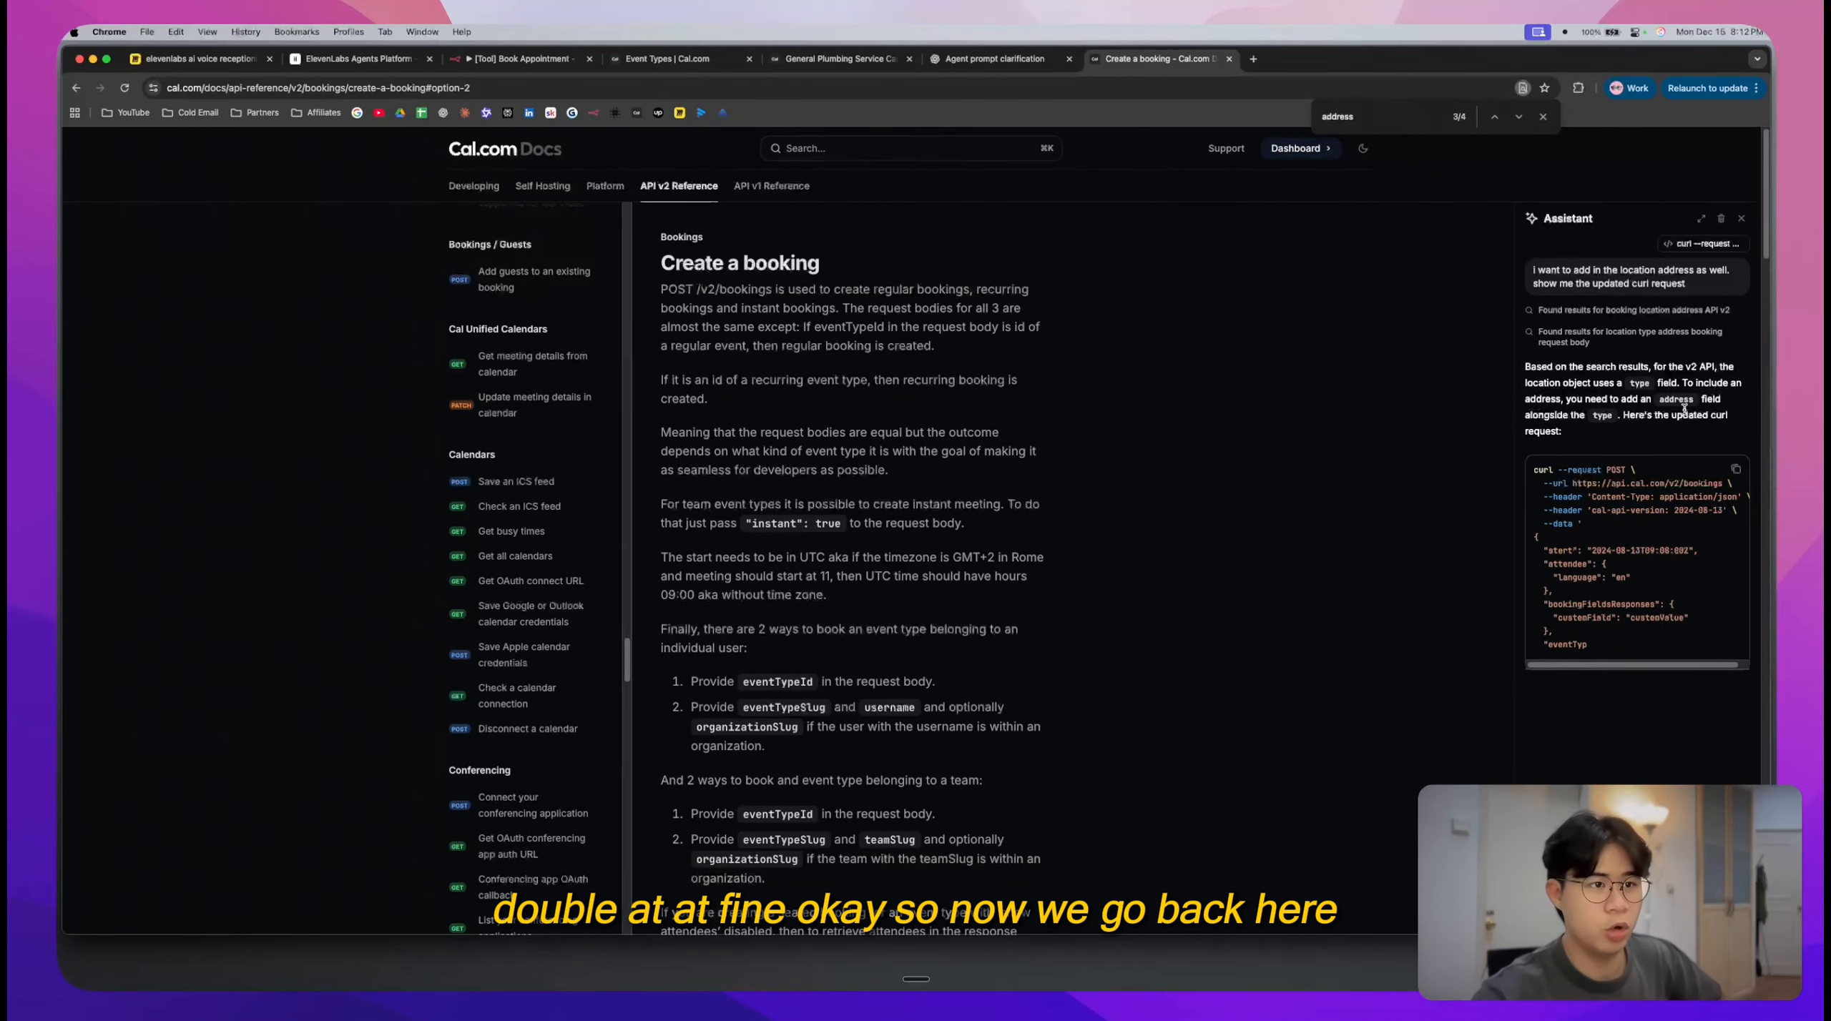
scroll(1677, 606, up, 5)
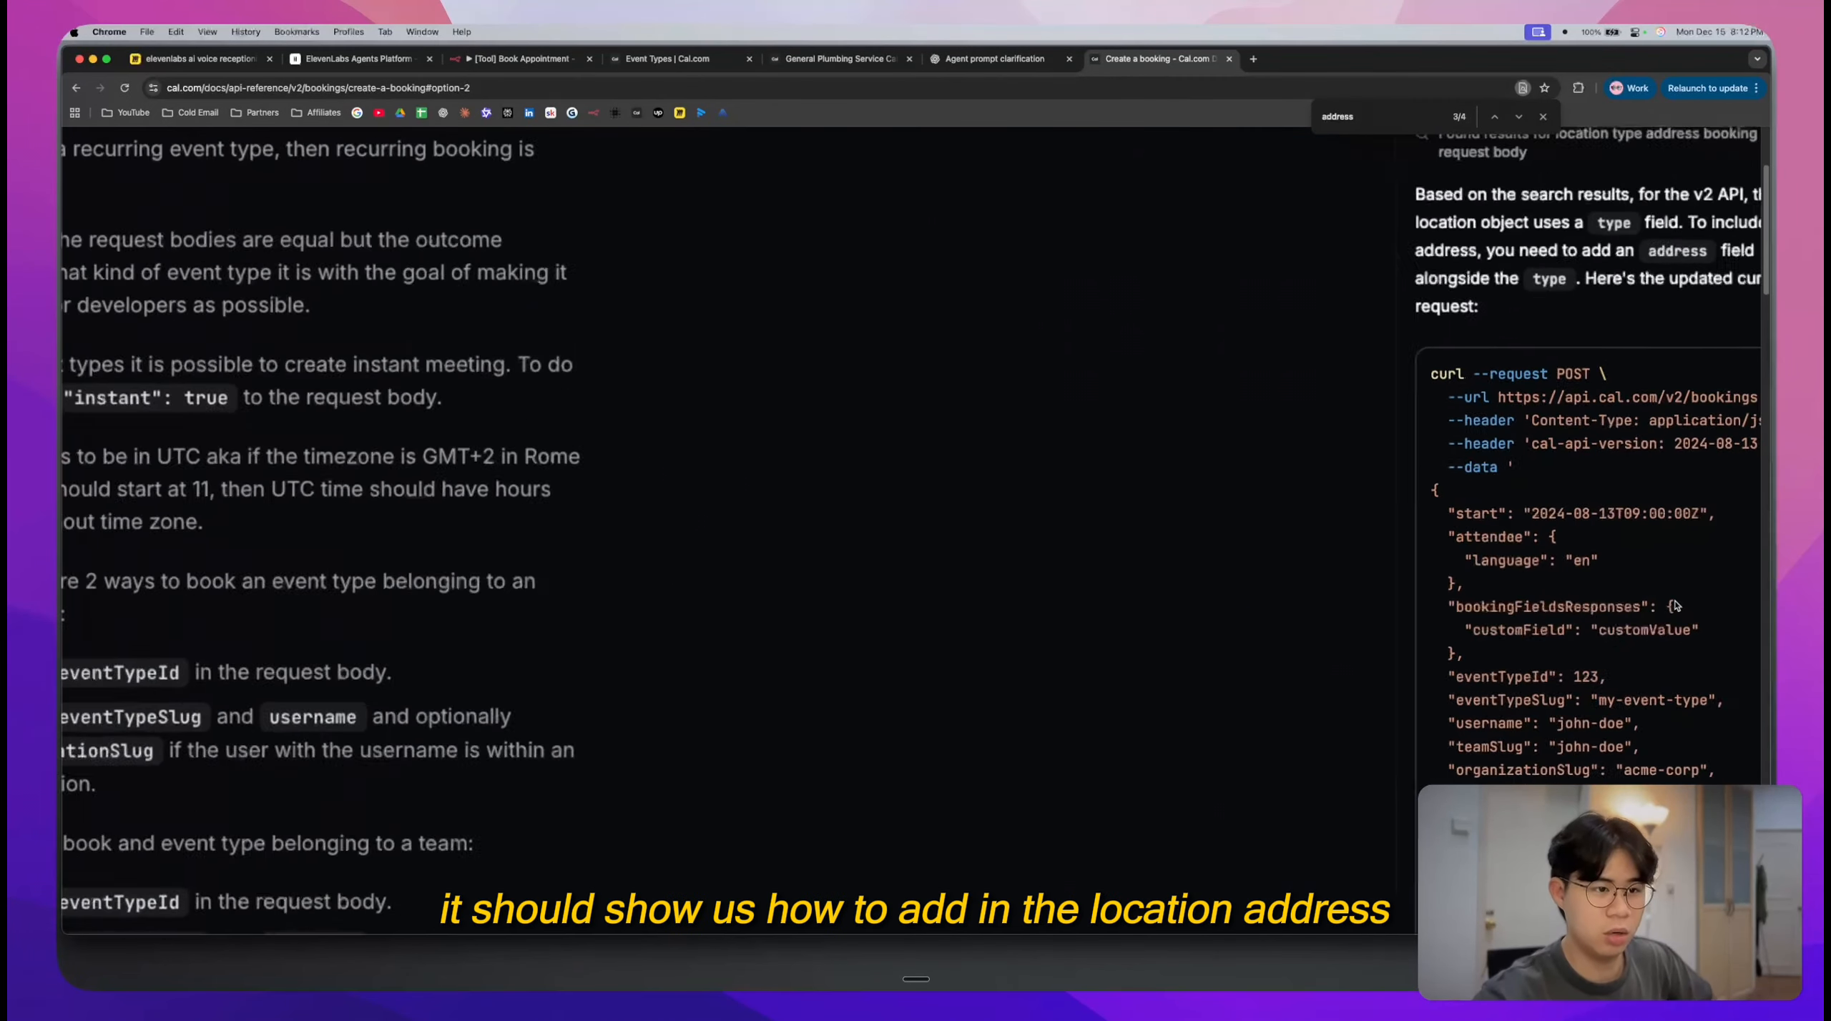
scroll(1677, 605, down, 10)
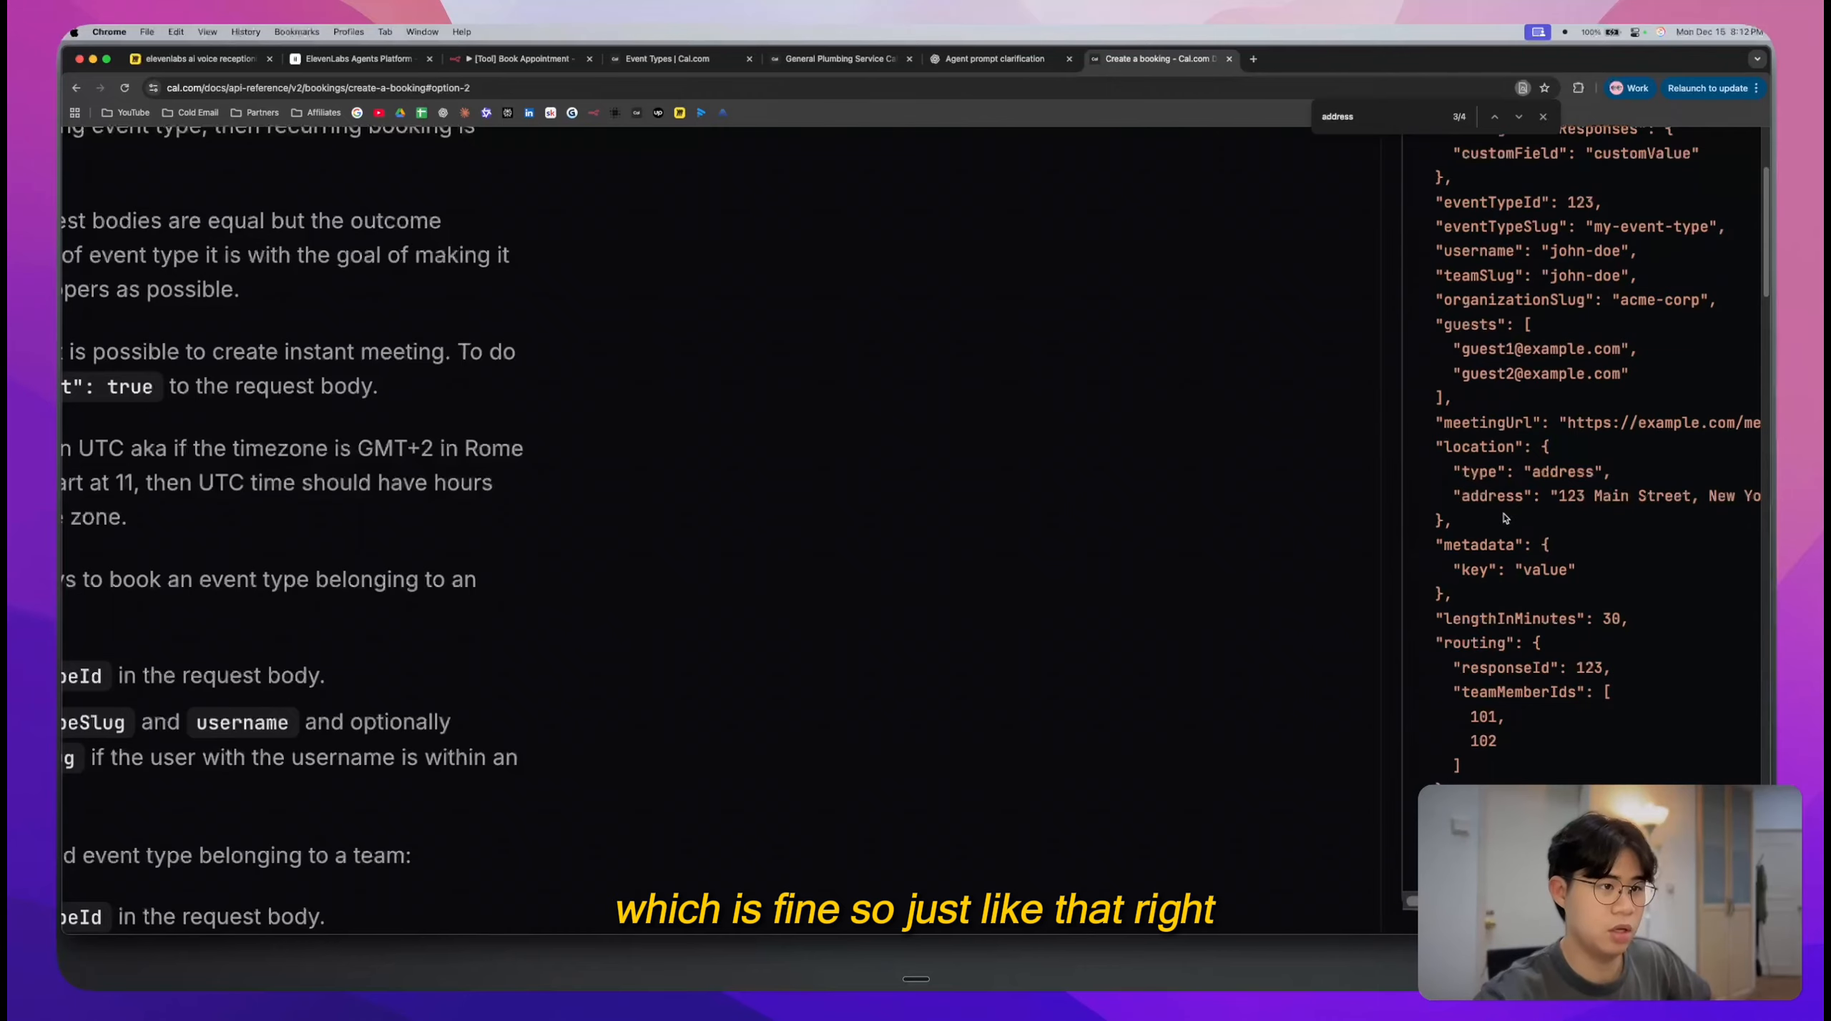
drag(1455, 523, 1422, 452)
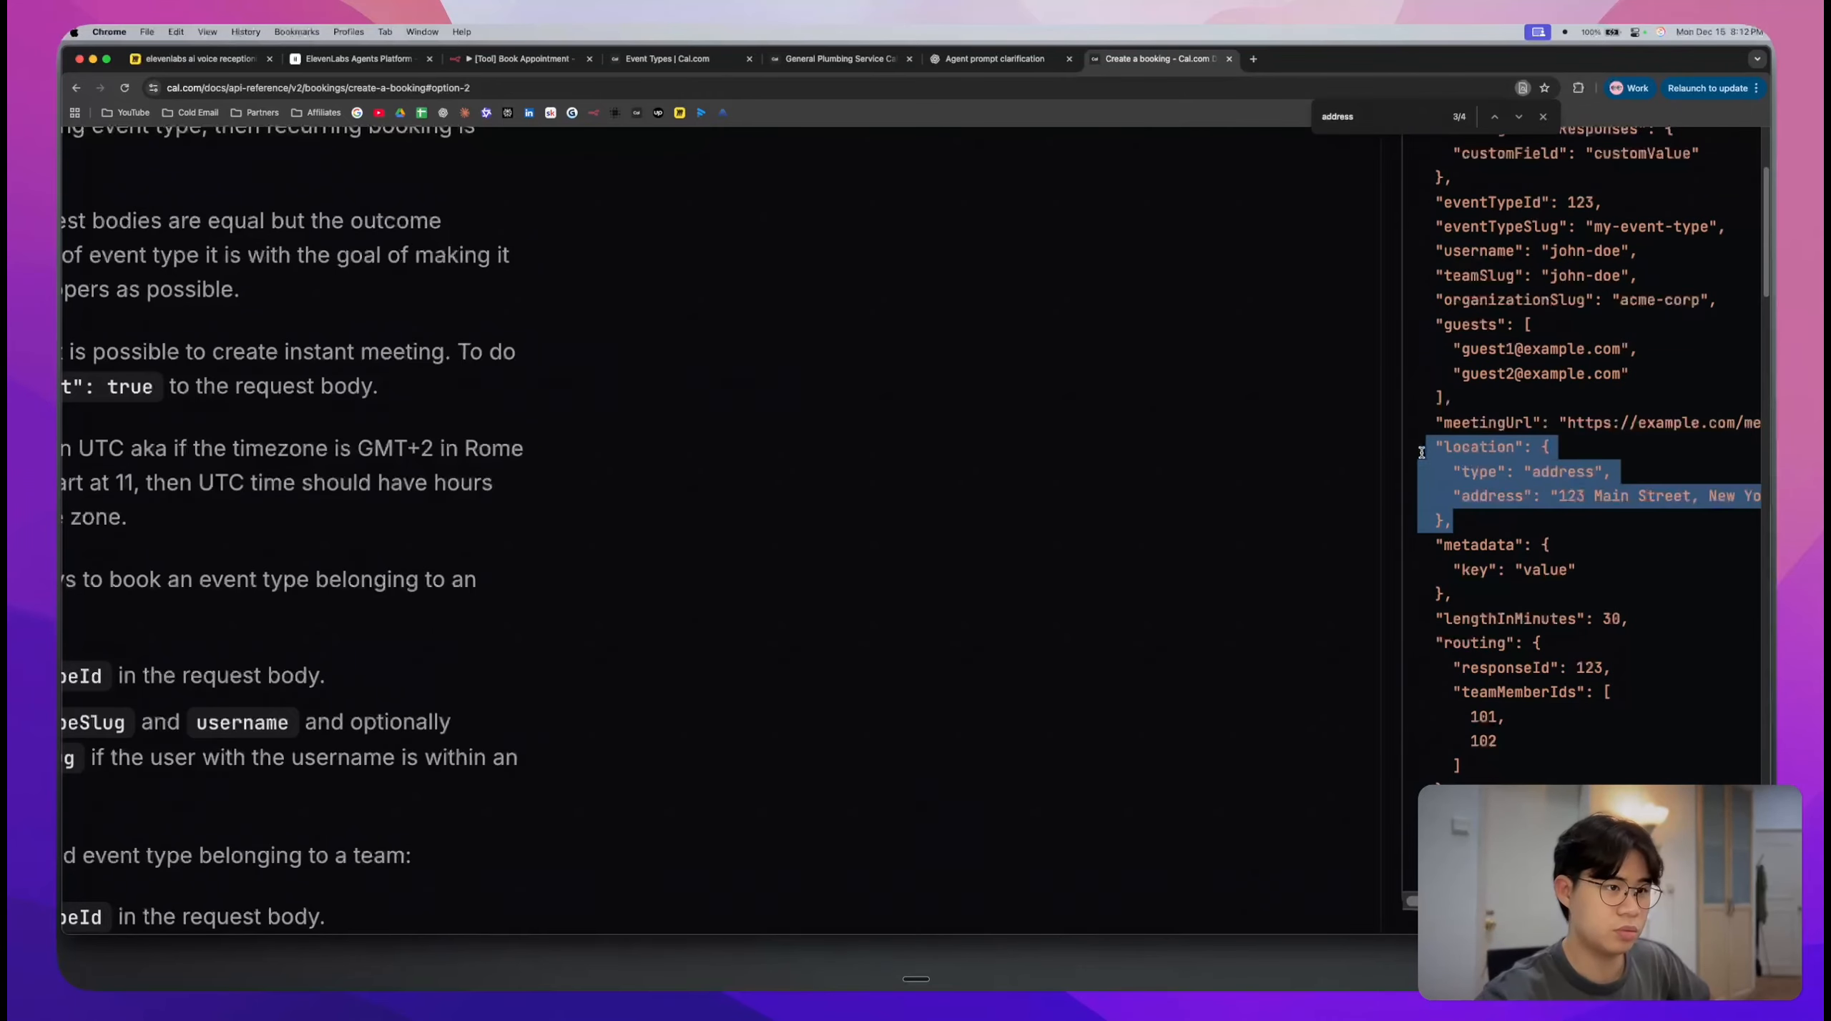
scroll(1538, 422, up, 5)
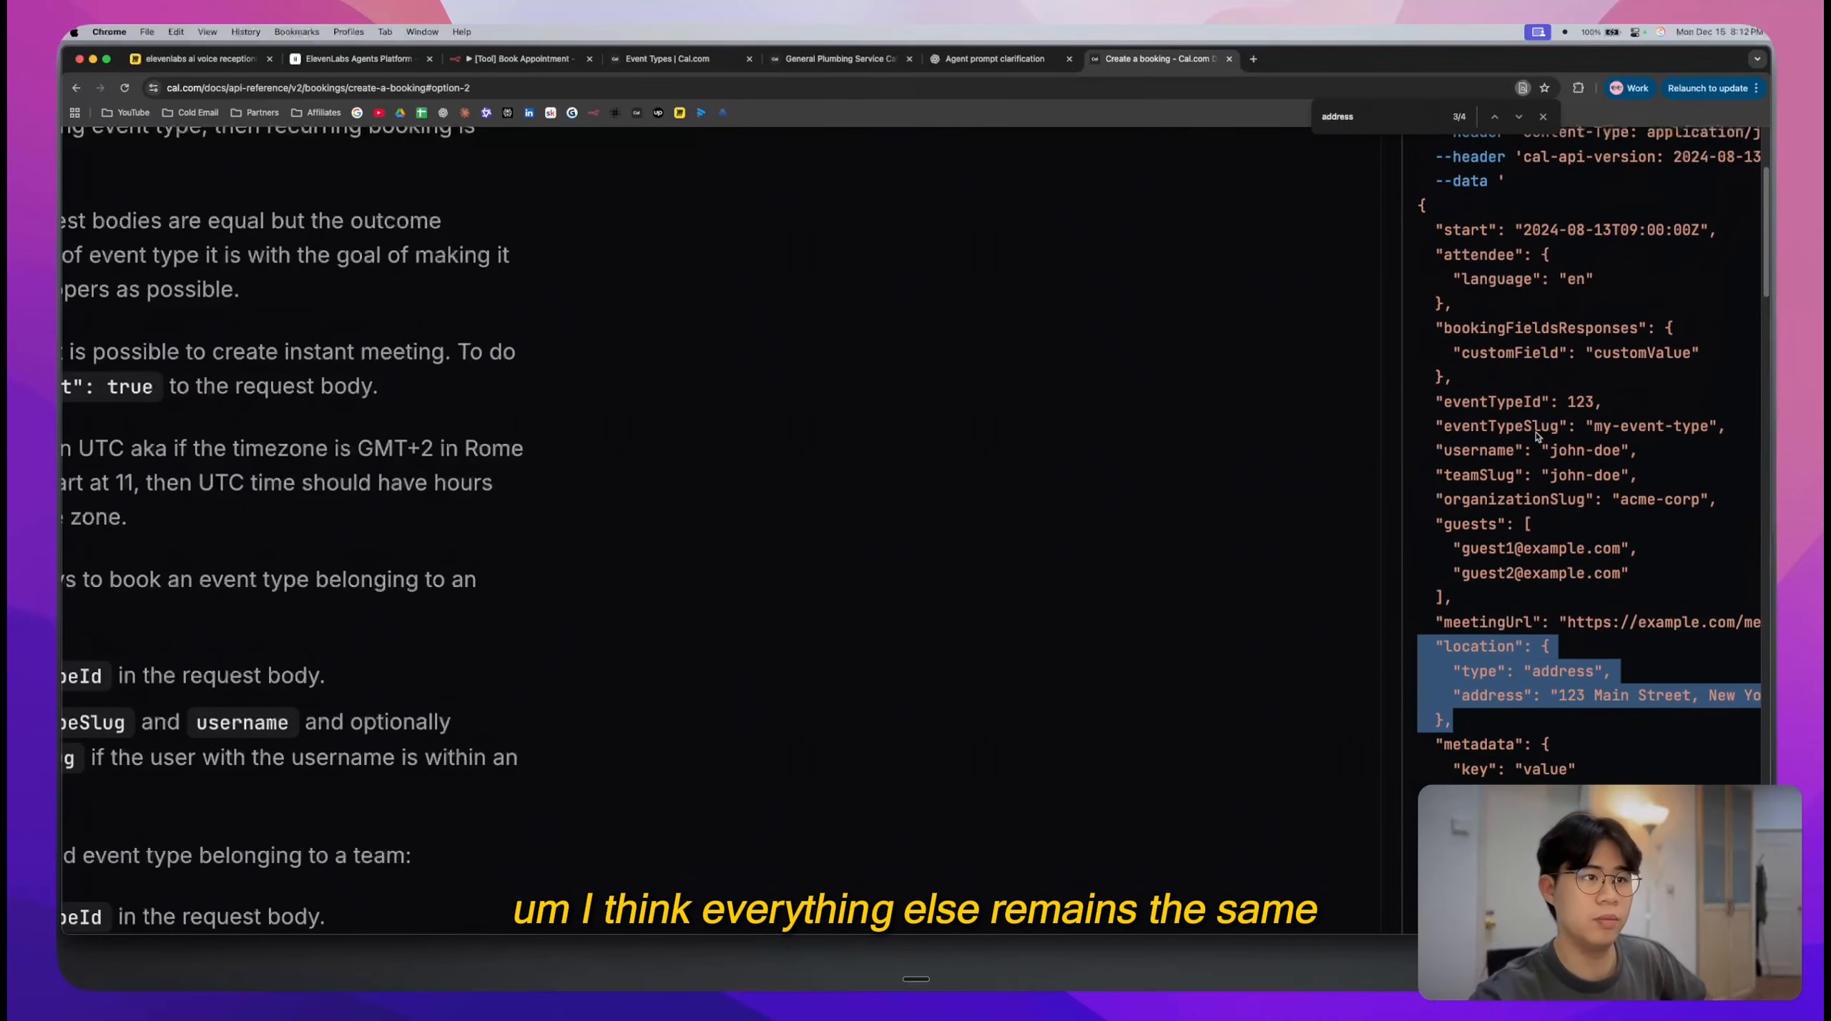
scroll(1535, 433, down, 5)
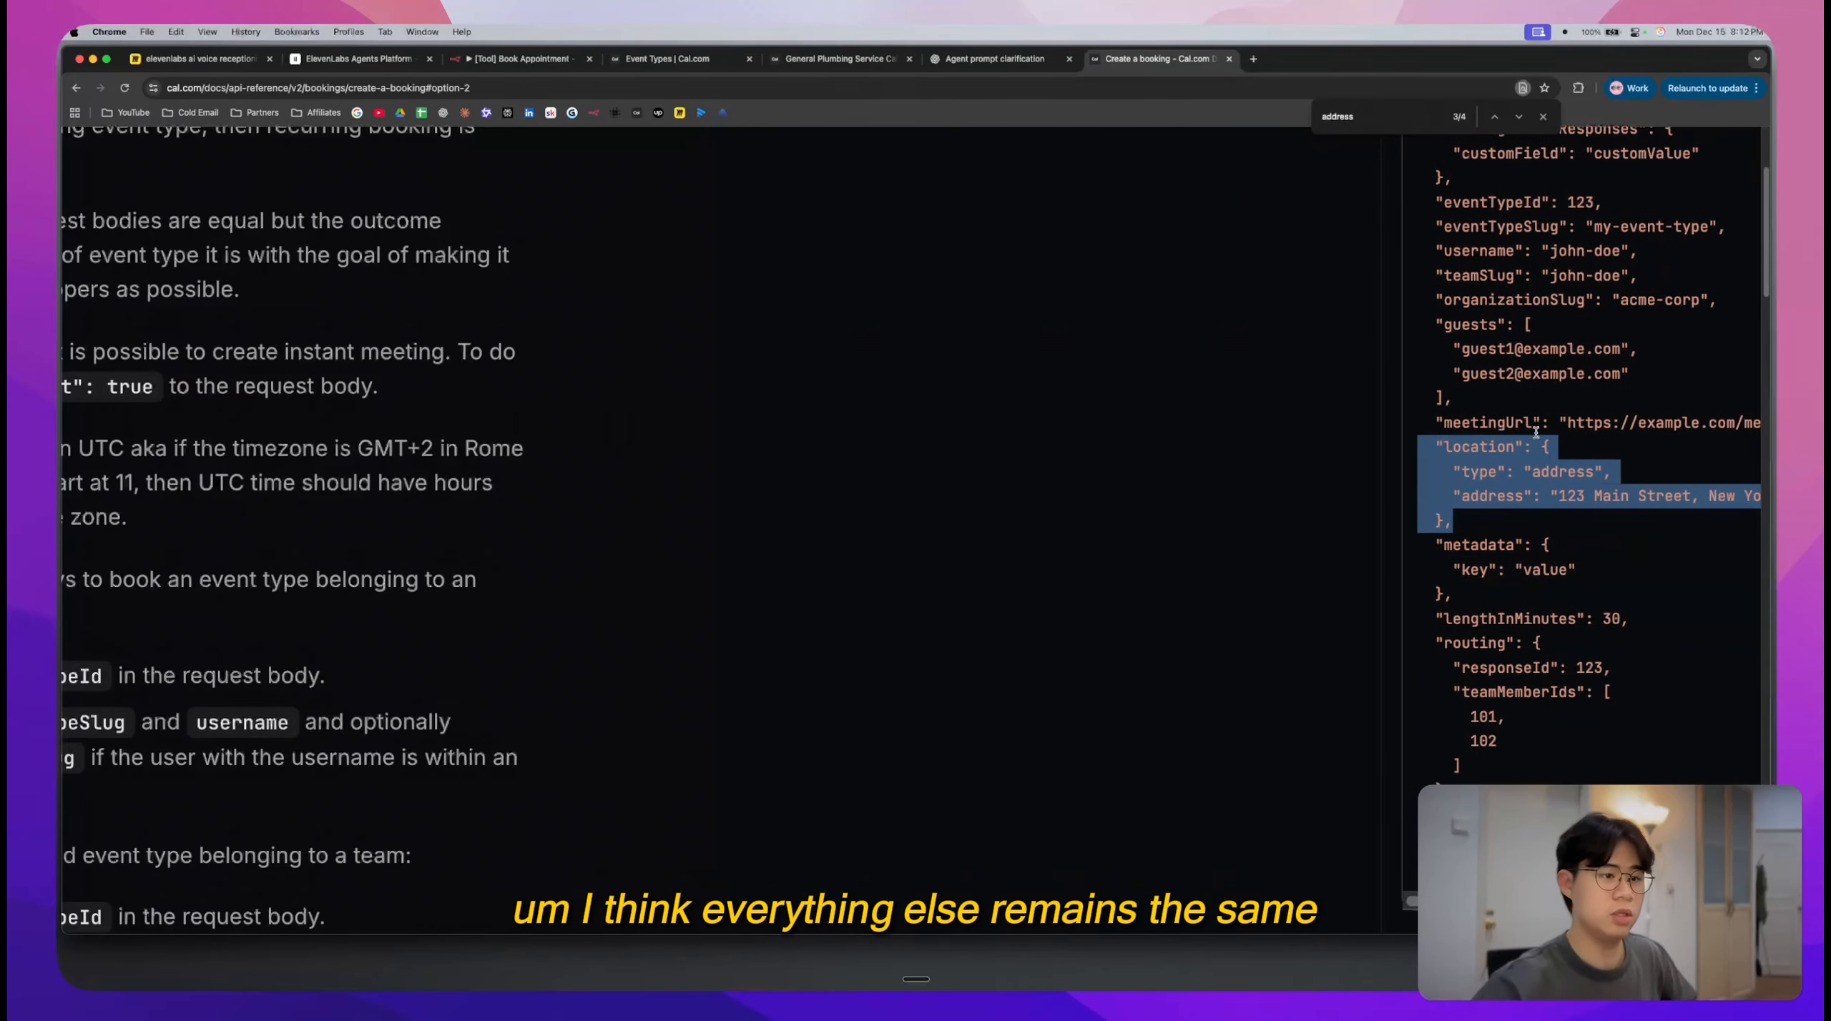
- Return to n8n, leave the Format Slot Start prompt, and open the Book Appointment node's JSON body in the expanded expression editor
click(503, 63)
click(782, 392)
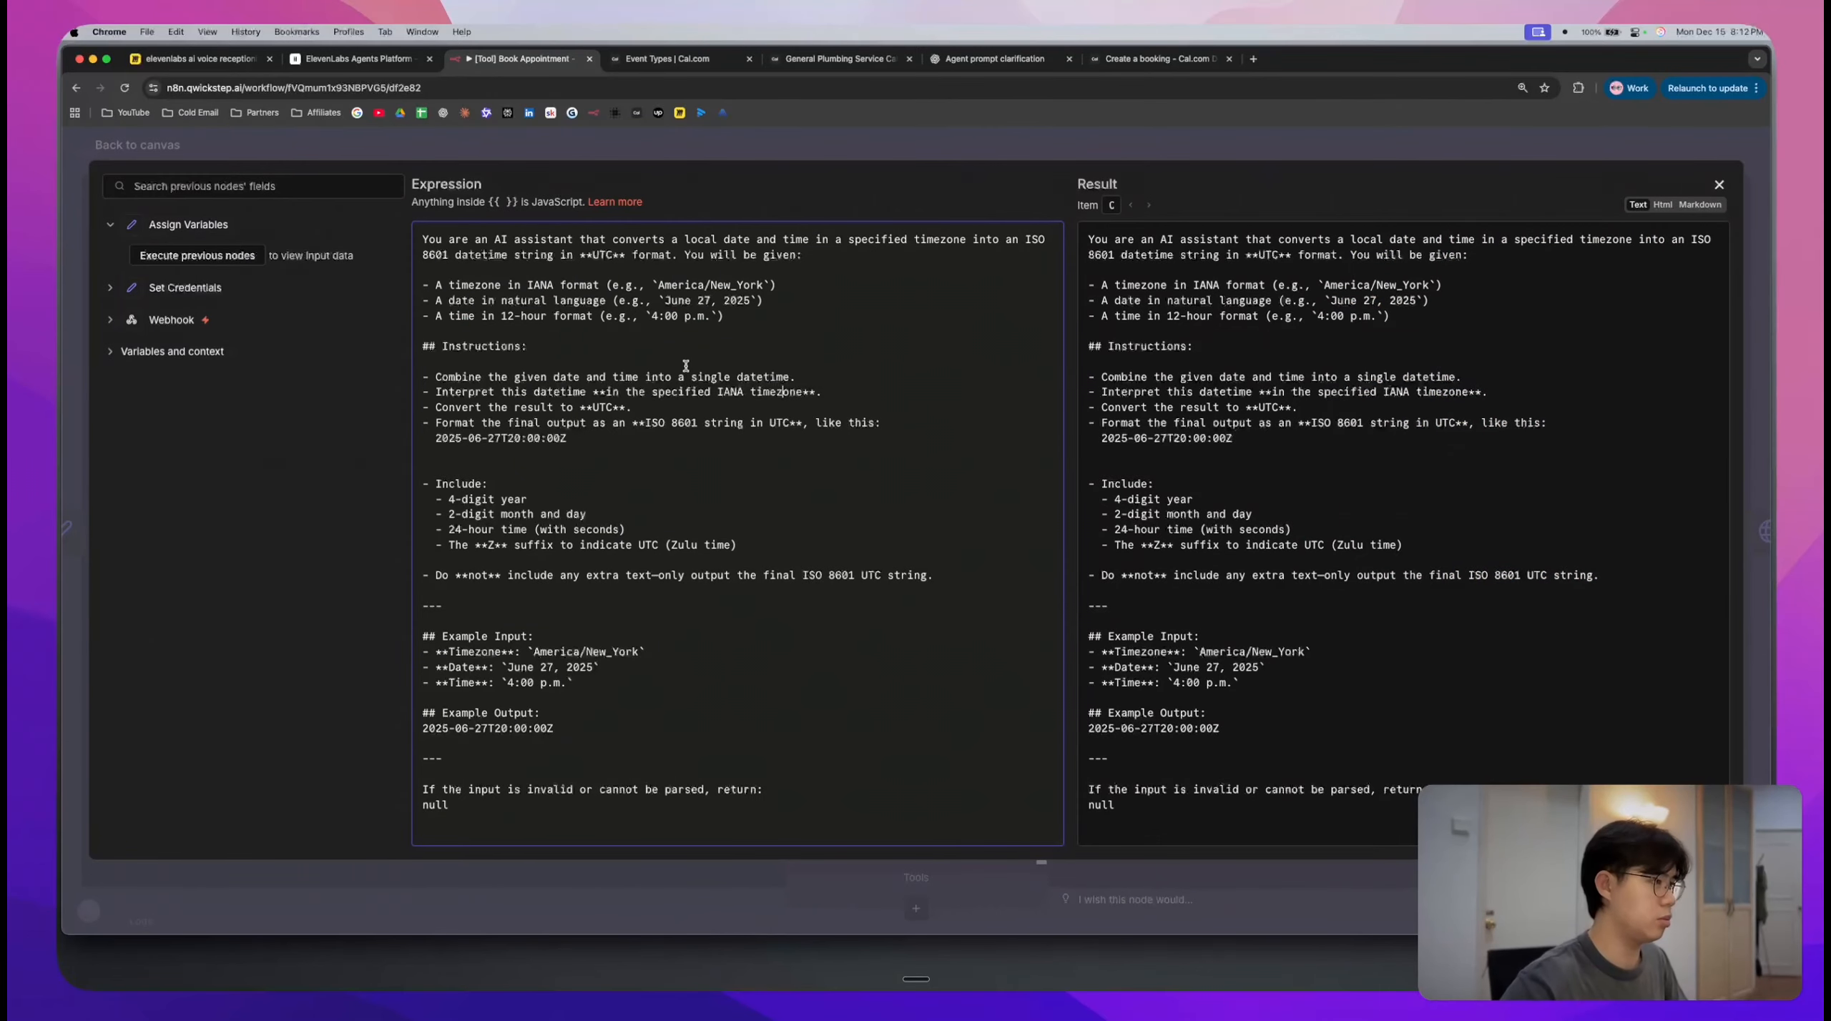
key(Escape)
key(Escape)
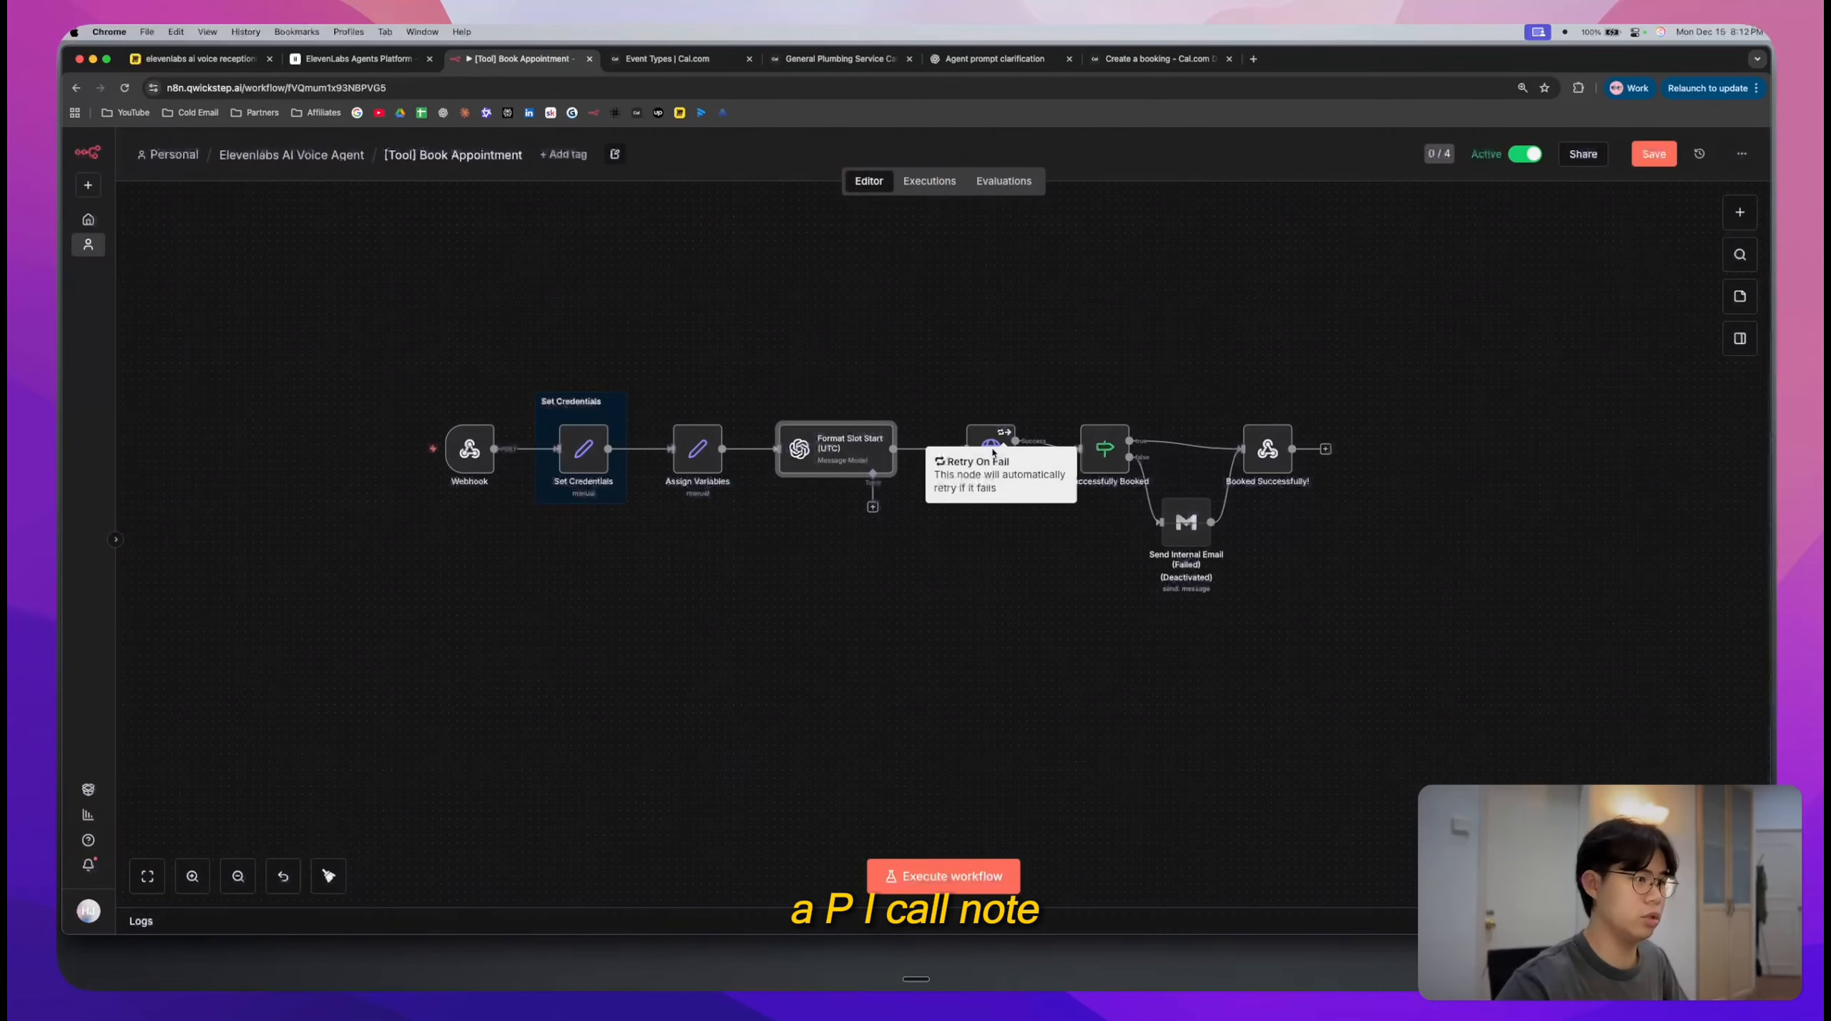
scroll(1009, 372, up, 5)
double_click(969, 512)
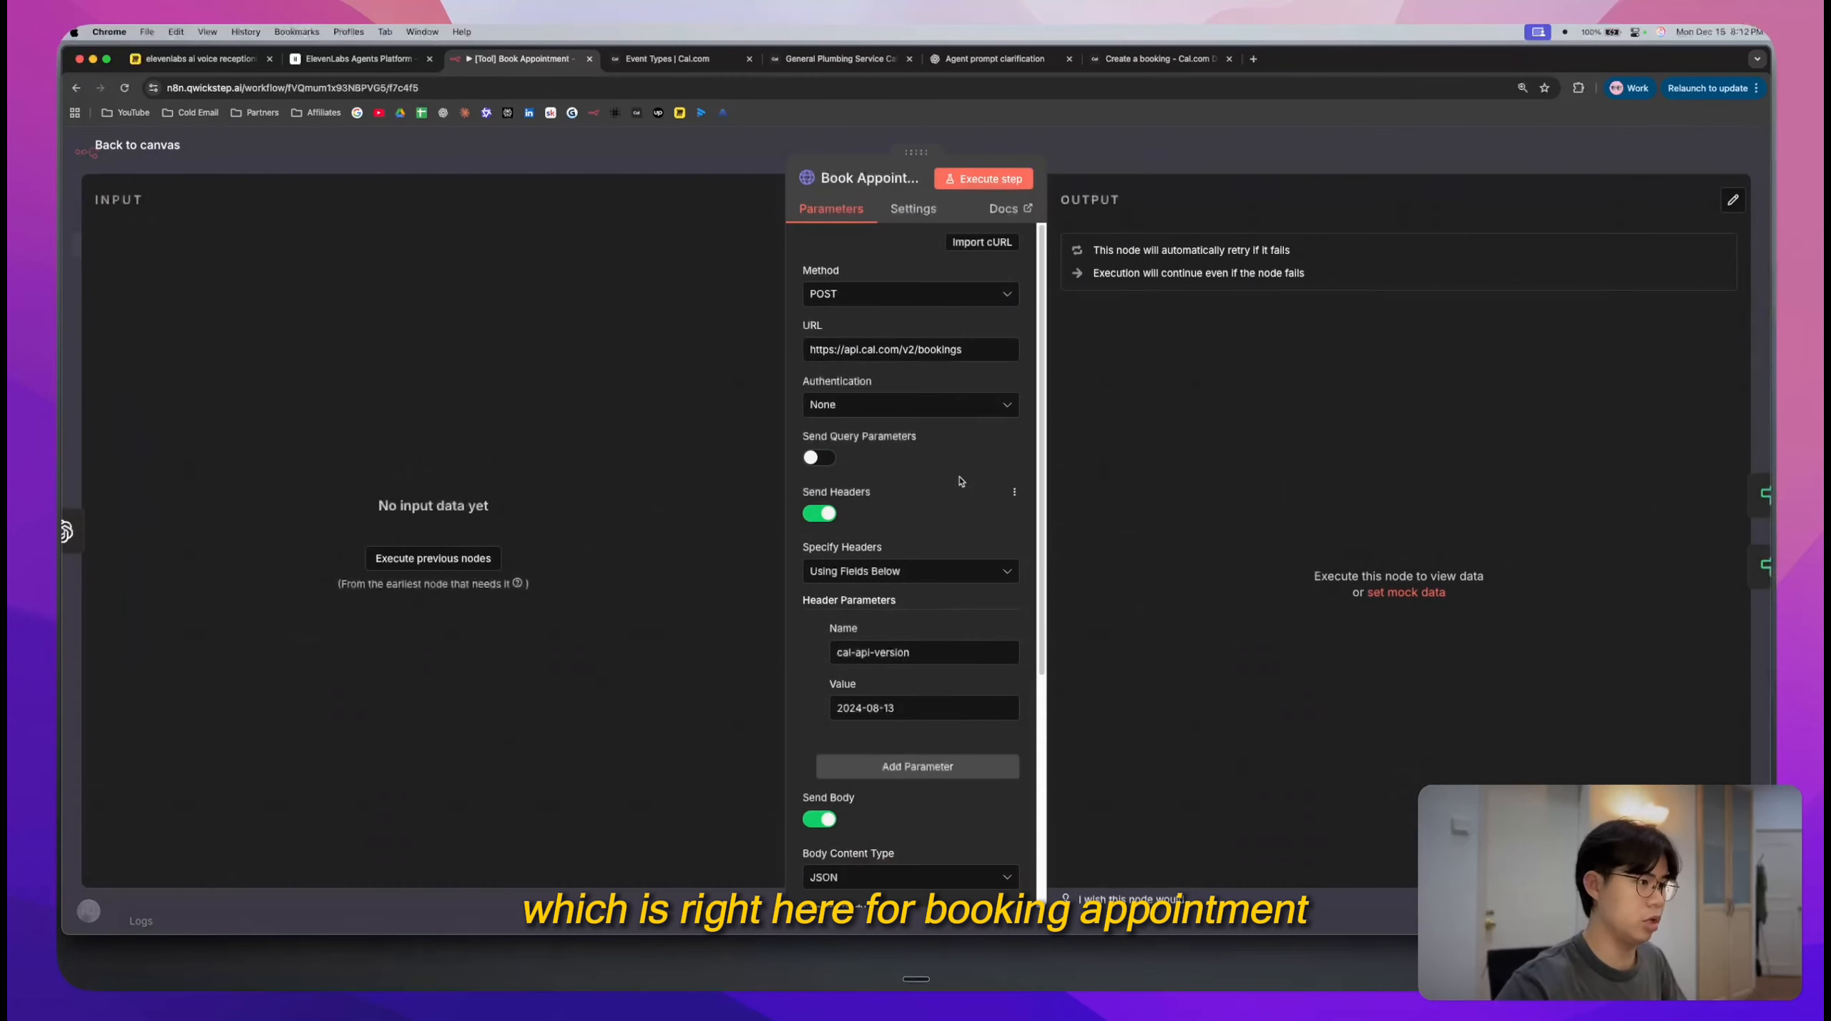
scroll(960, 481, down, 5)
click(1024, 754)
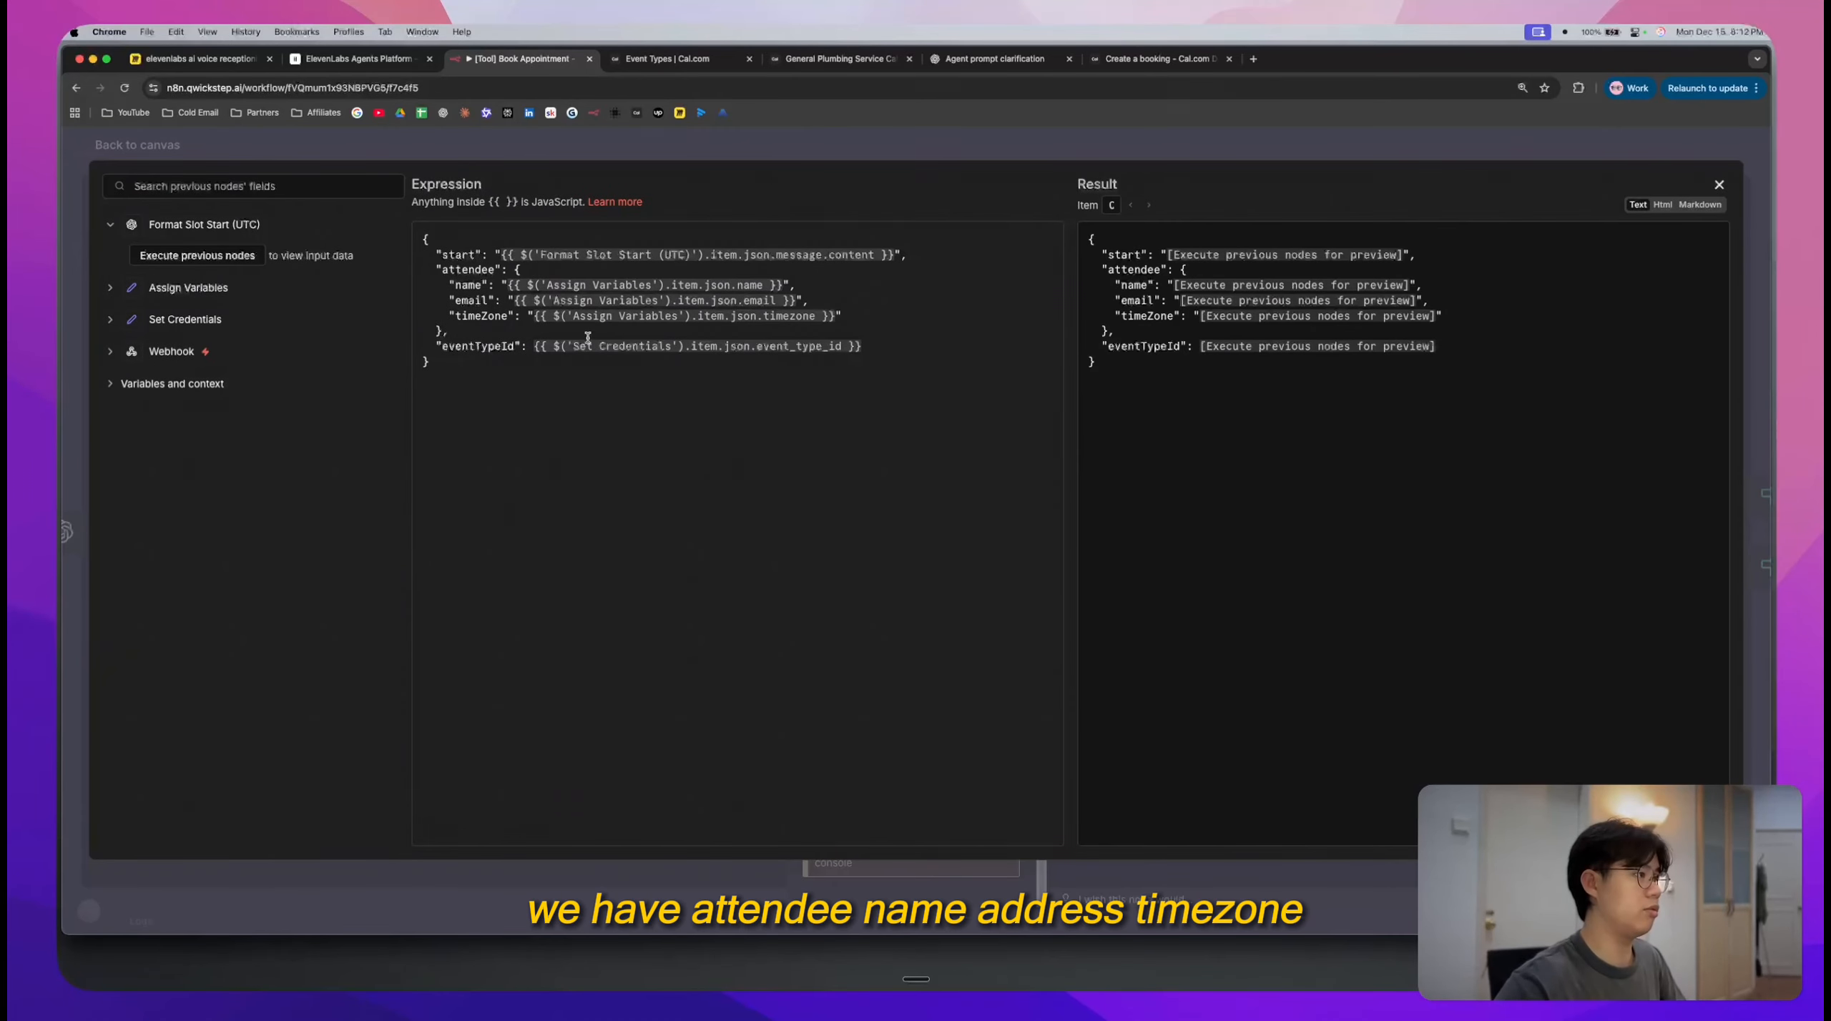
double_click(483, 271)
click(475, 277)
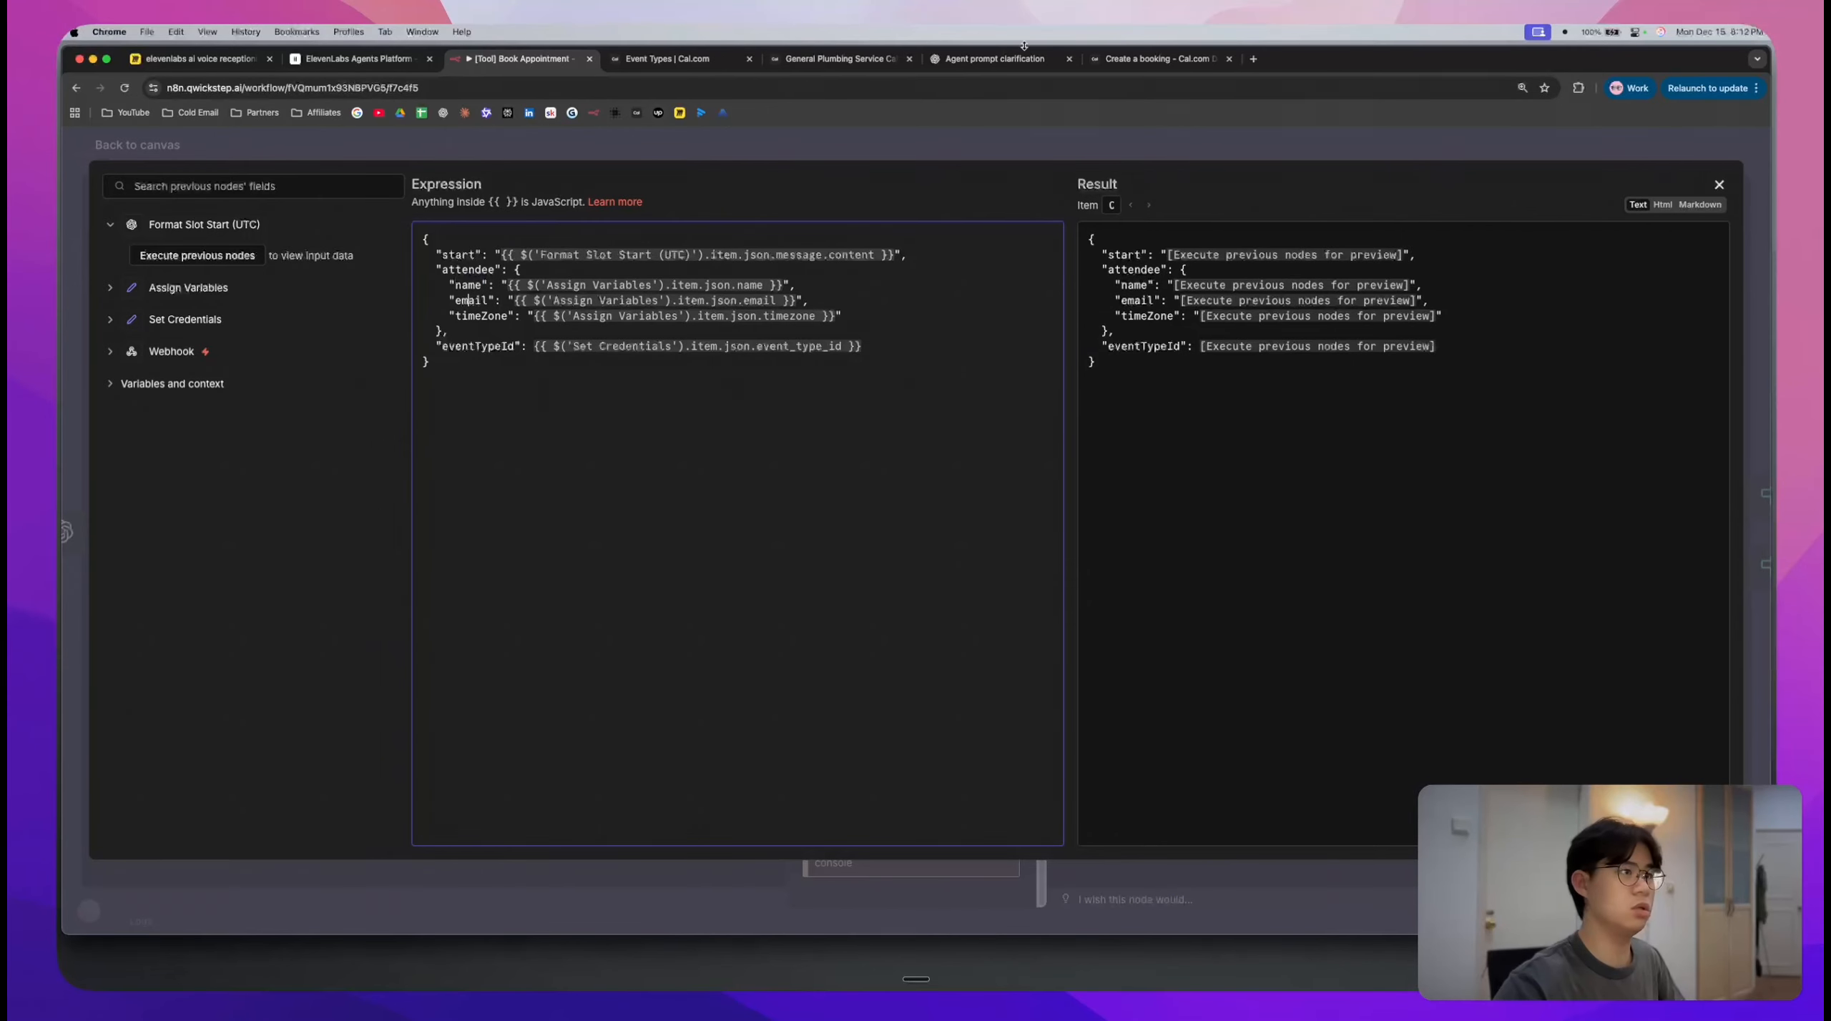
- Switch to the Cal.com docs, check the request's attendee fields, and copy the whole location block with its type and address
click(1120, 61)
scroll(1561, 414, down, 3)
click(1560, 465)
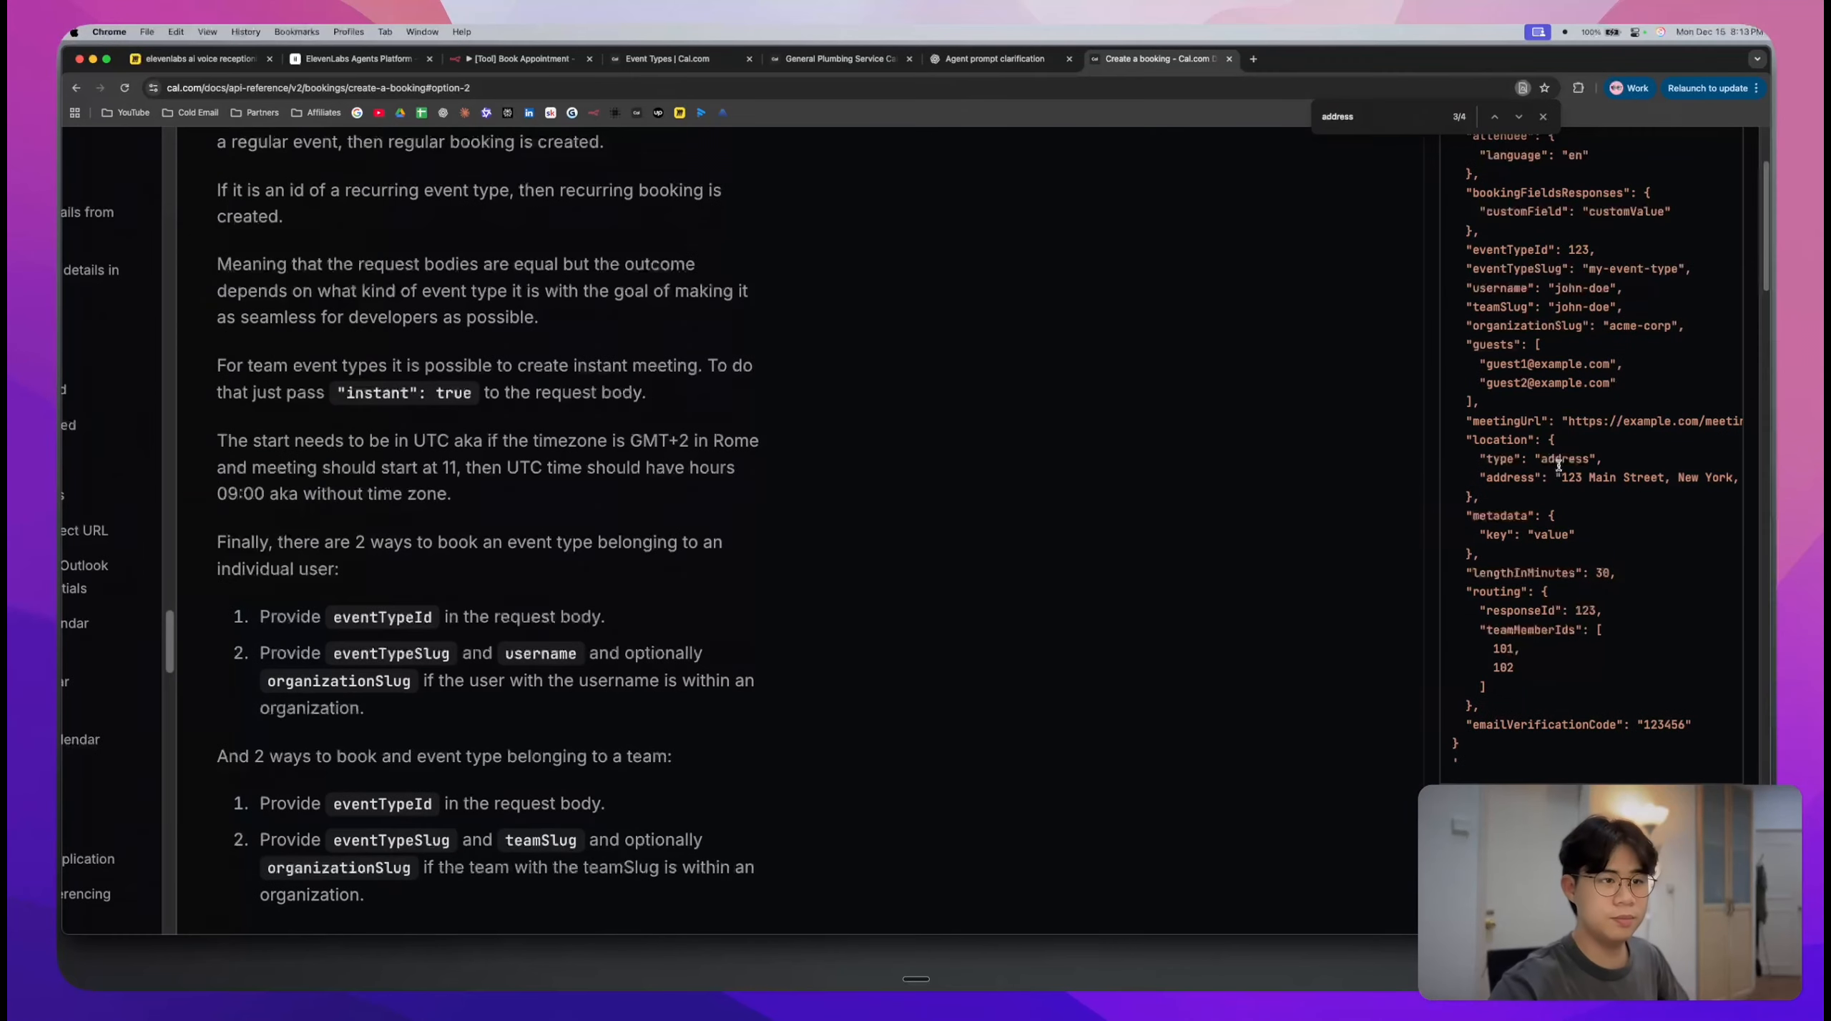
scroll(1559, 465, down, 1)
scroll(1560, 468, up, 1)
scroll(1559, 468, up, 5)
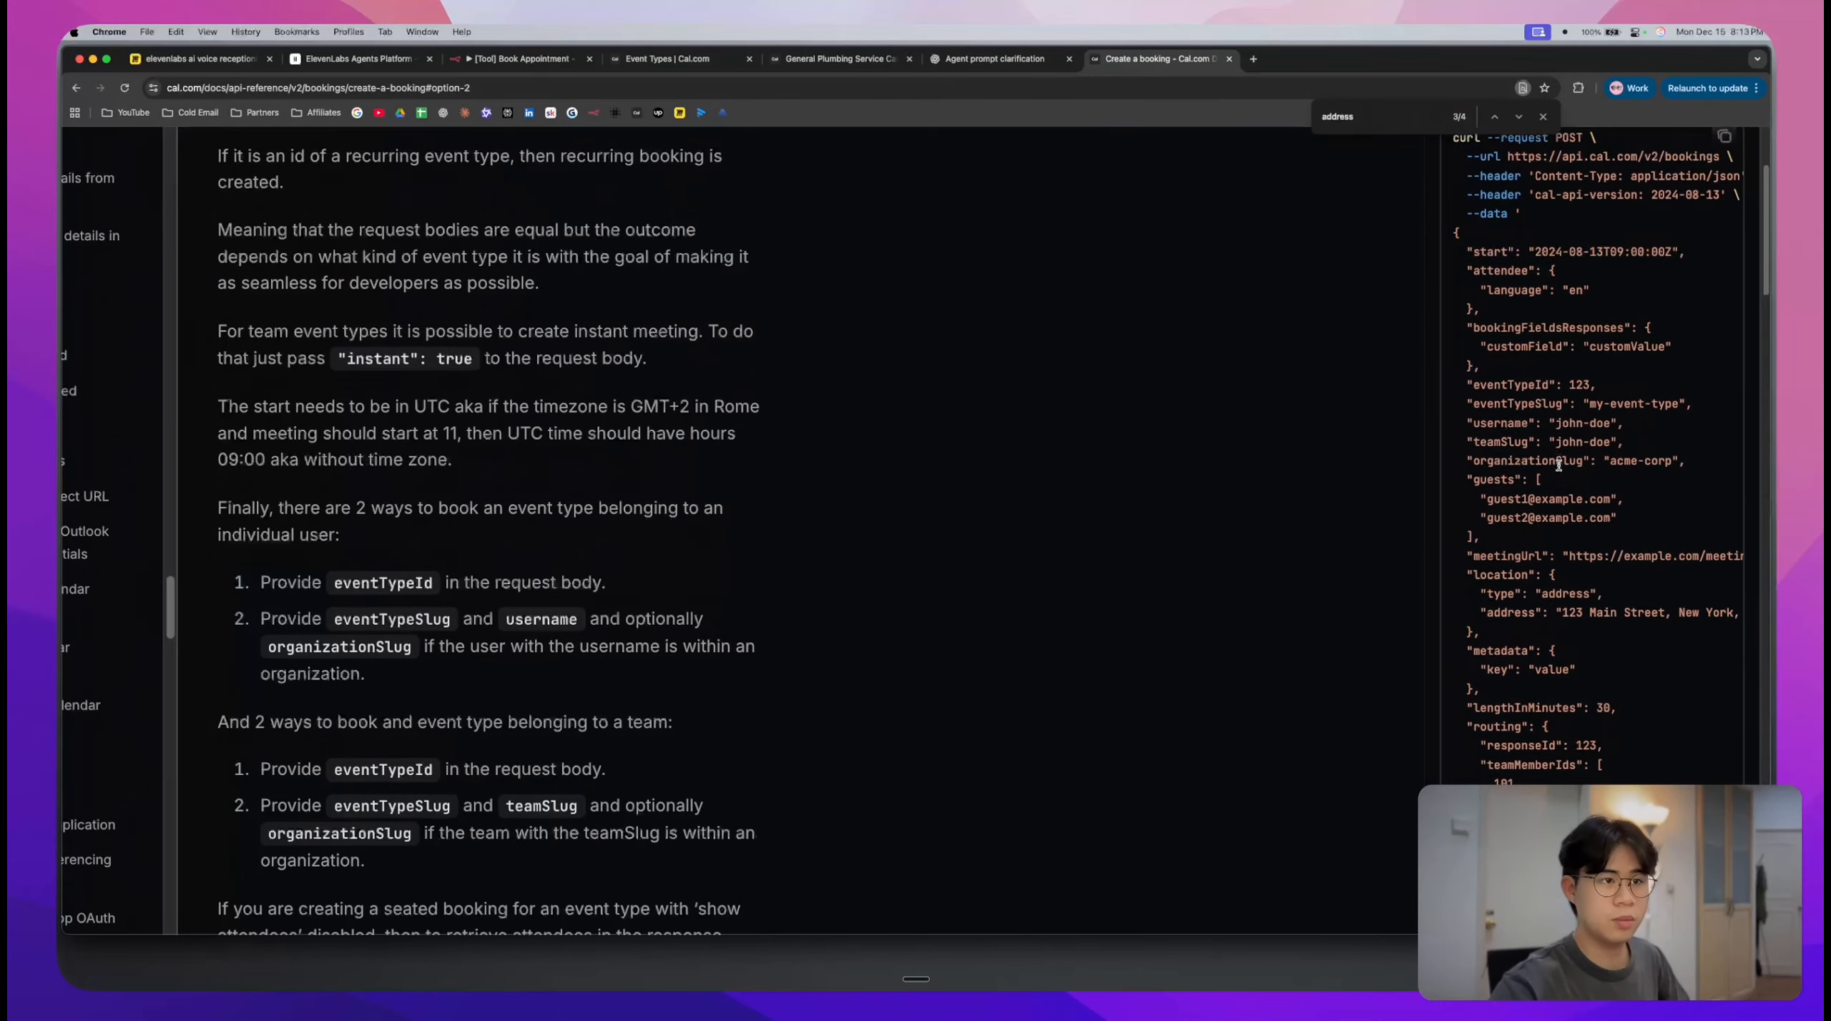
scroll(1559, 466, up, 1)
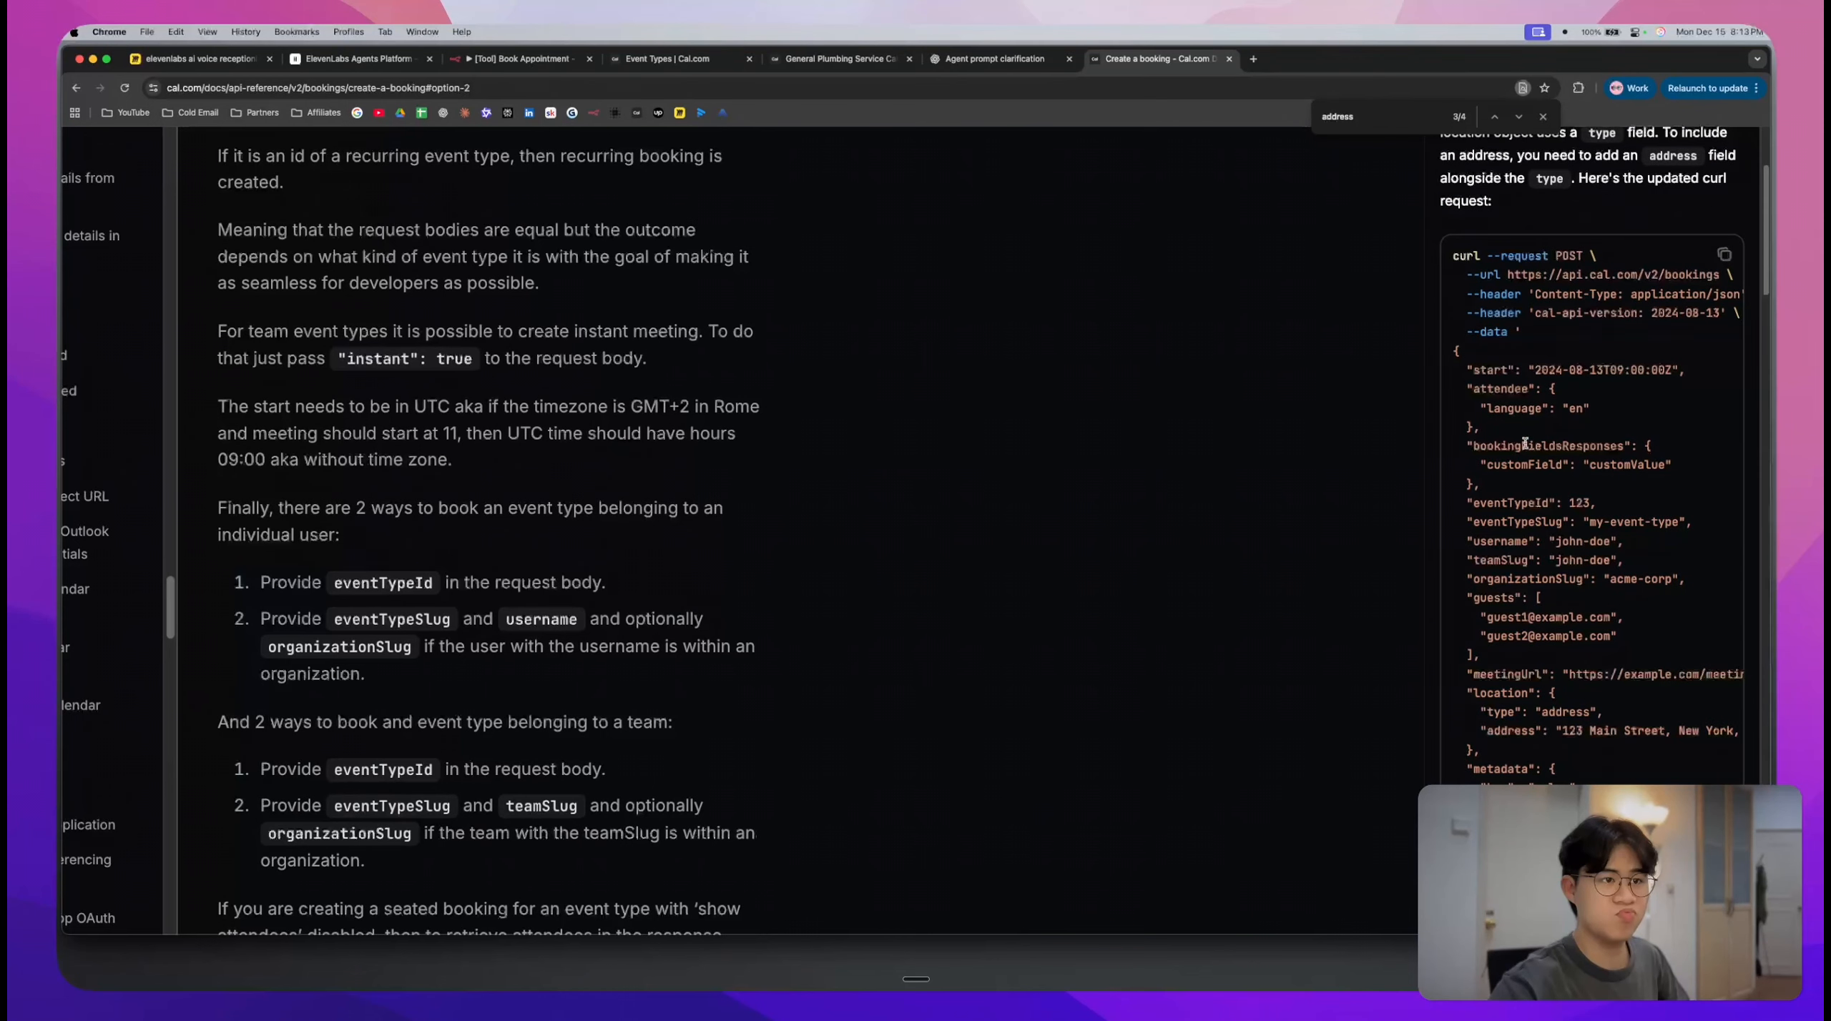
double_click(1520, 409)
scroll(1521, 469, down, 5)
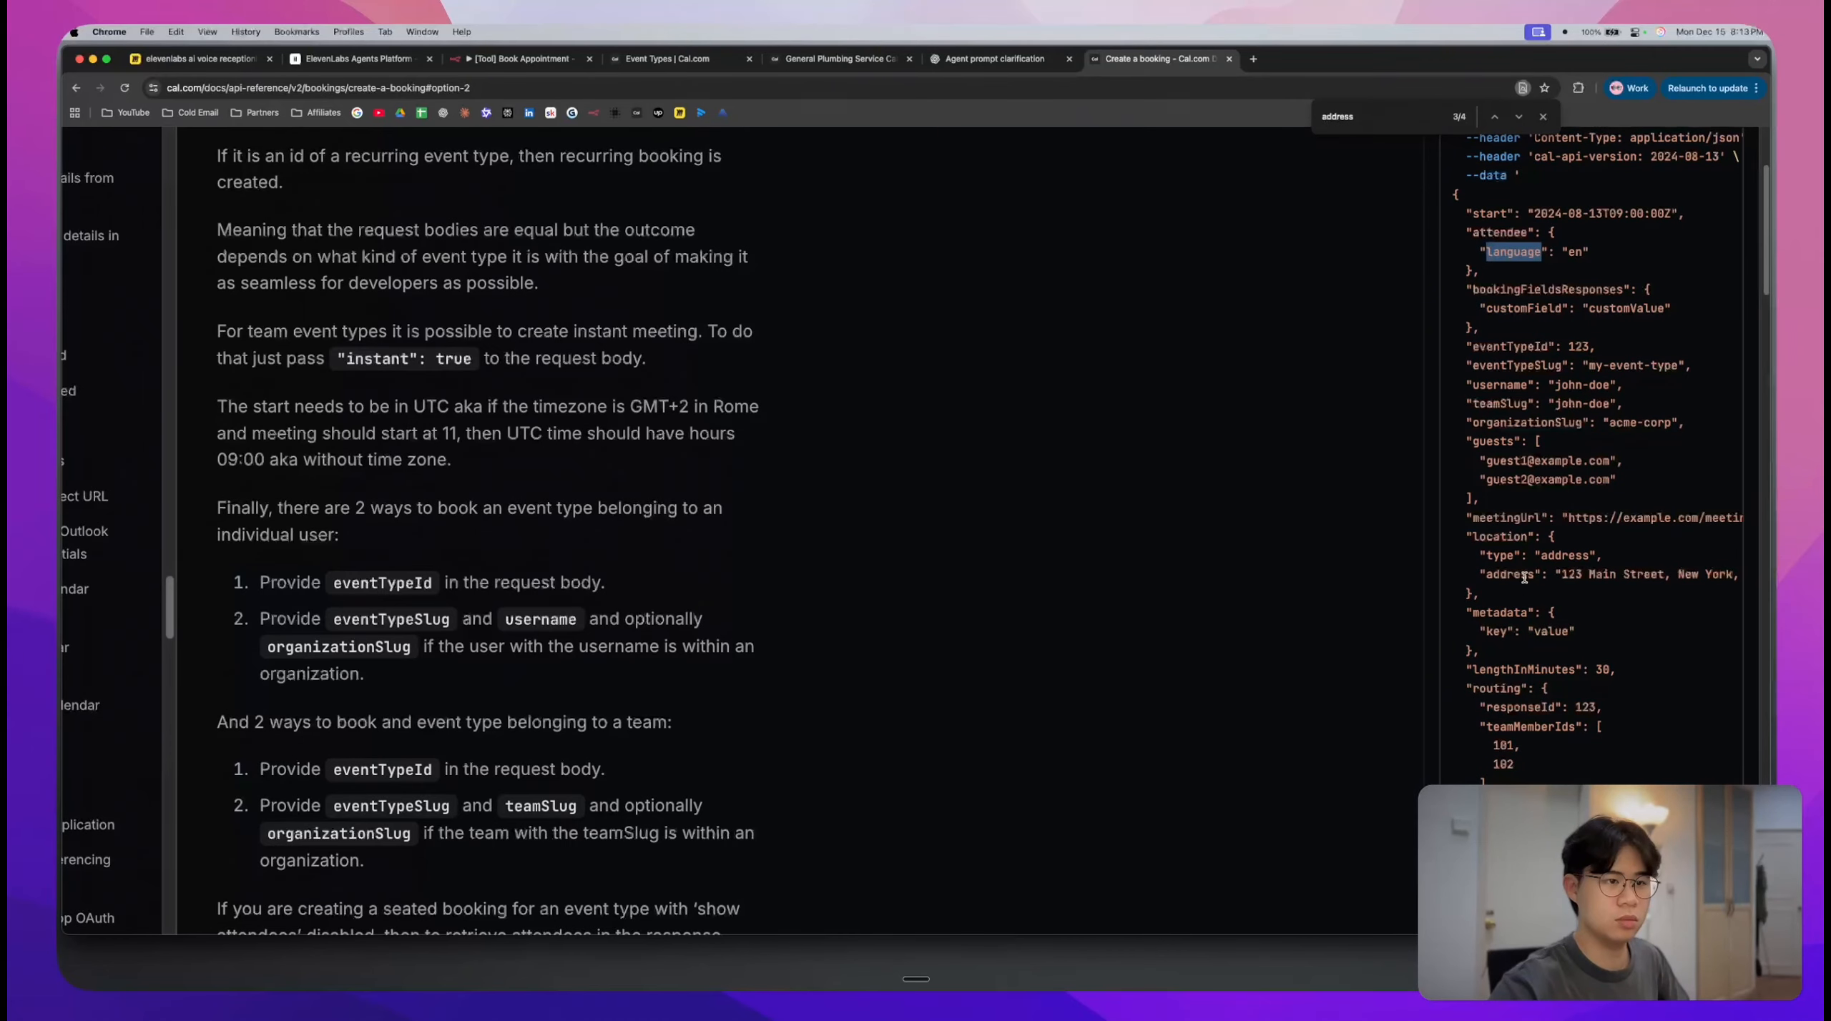
drag(1500, 592, 1440, 548)
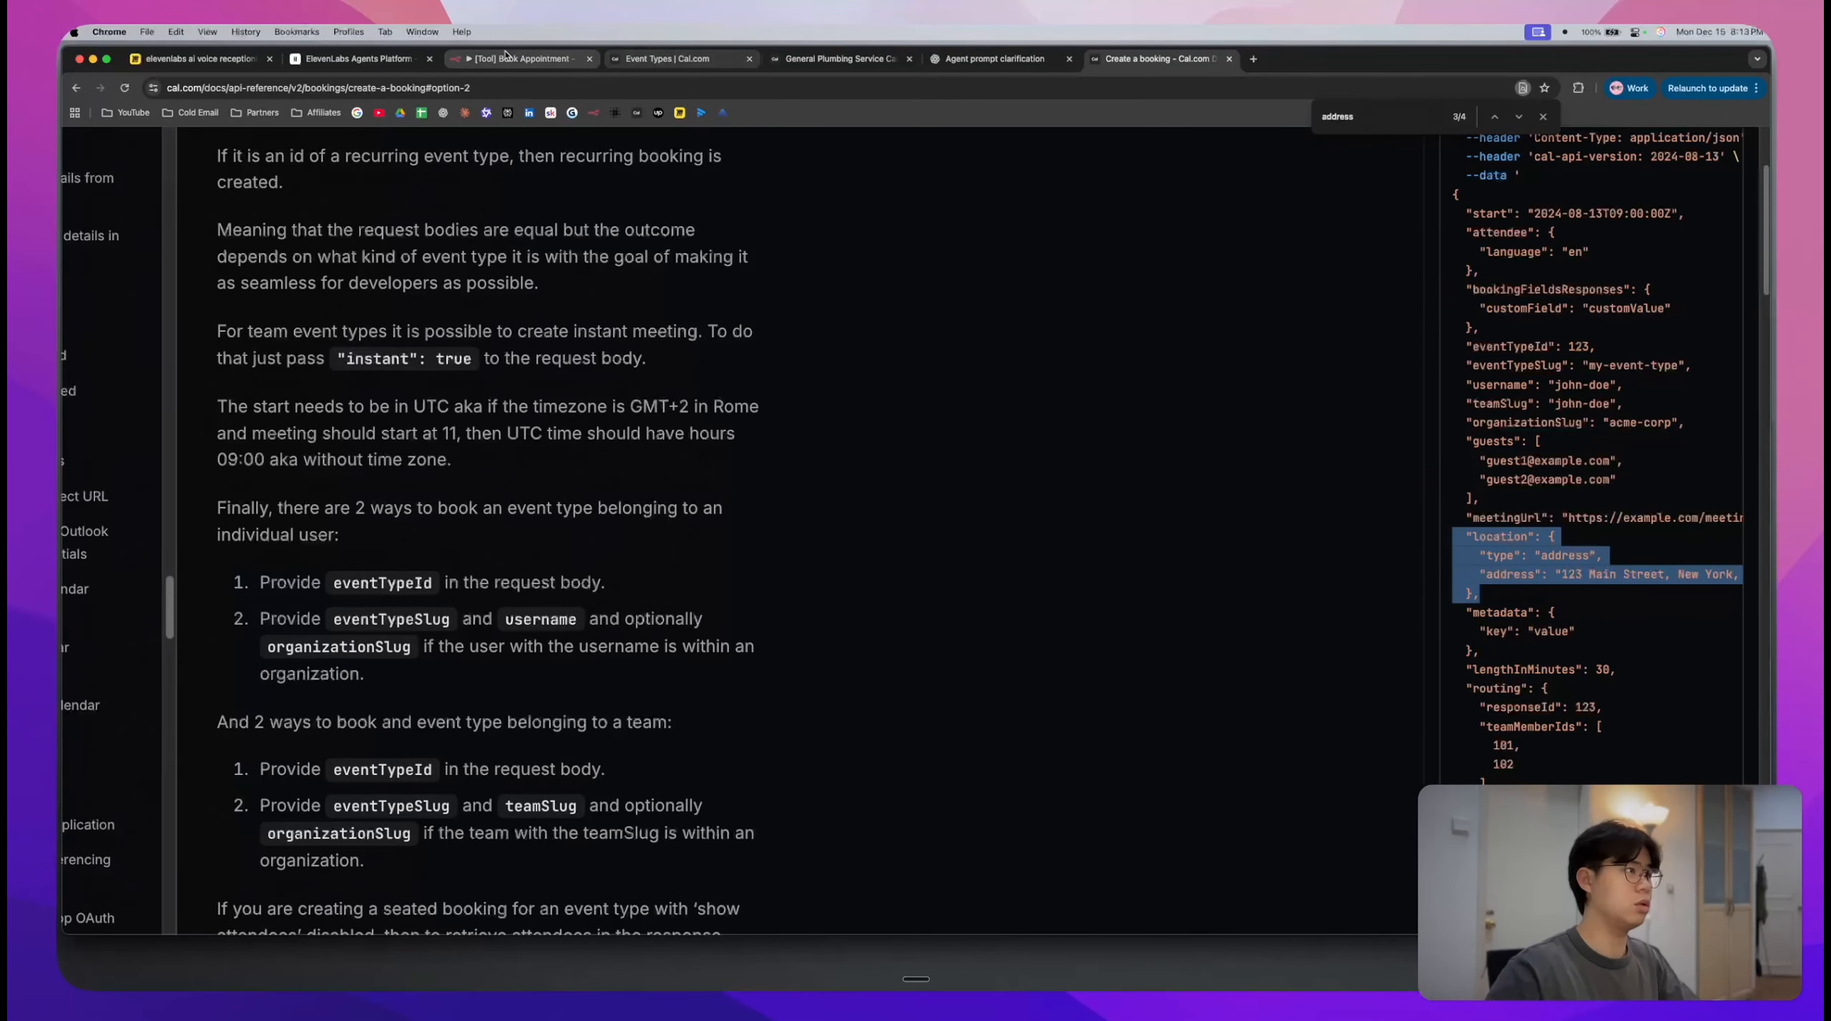
- In n8n, insert the copied location block between attendee and eventTypeId in the JSON body and remove the surplus blank lines
click(533, 63)
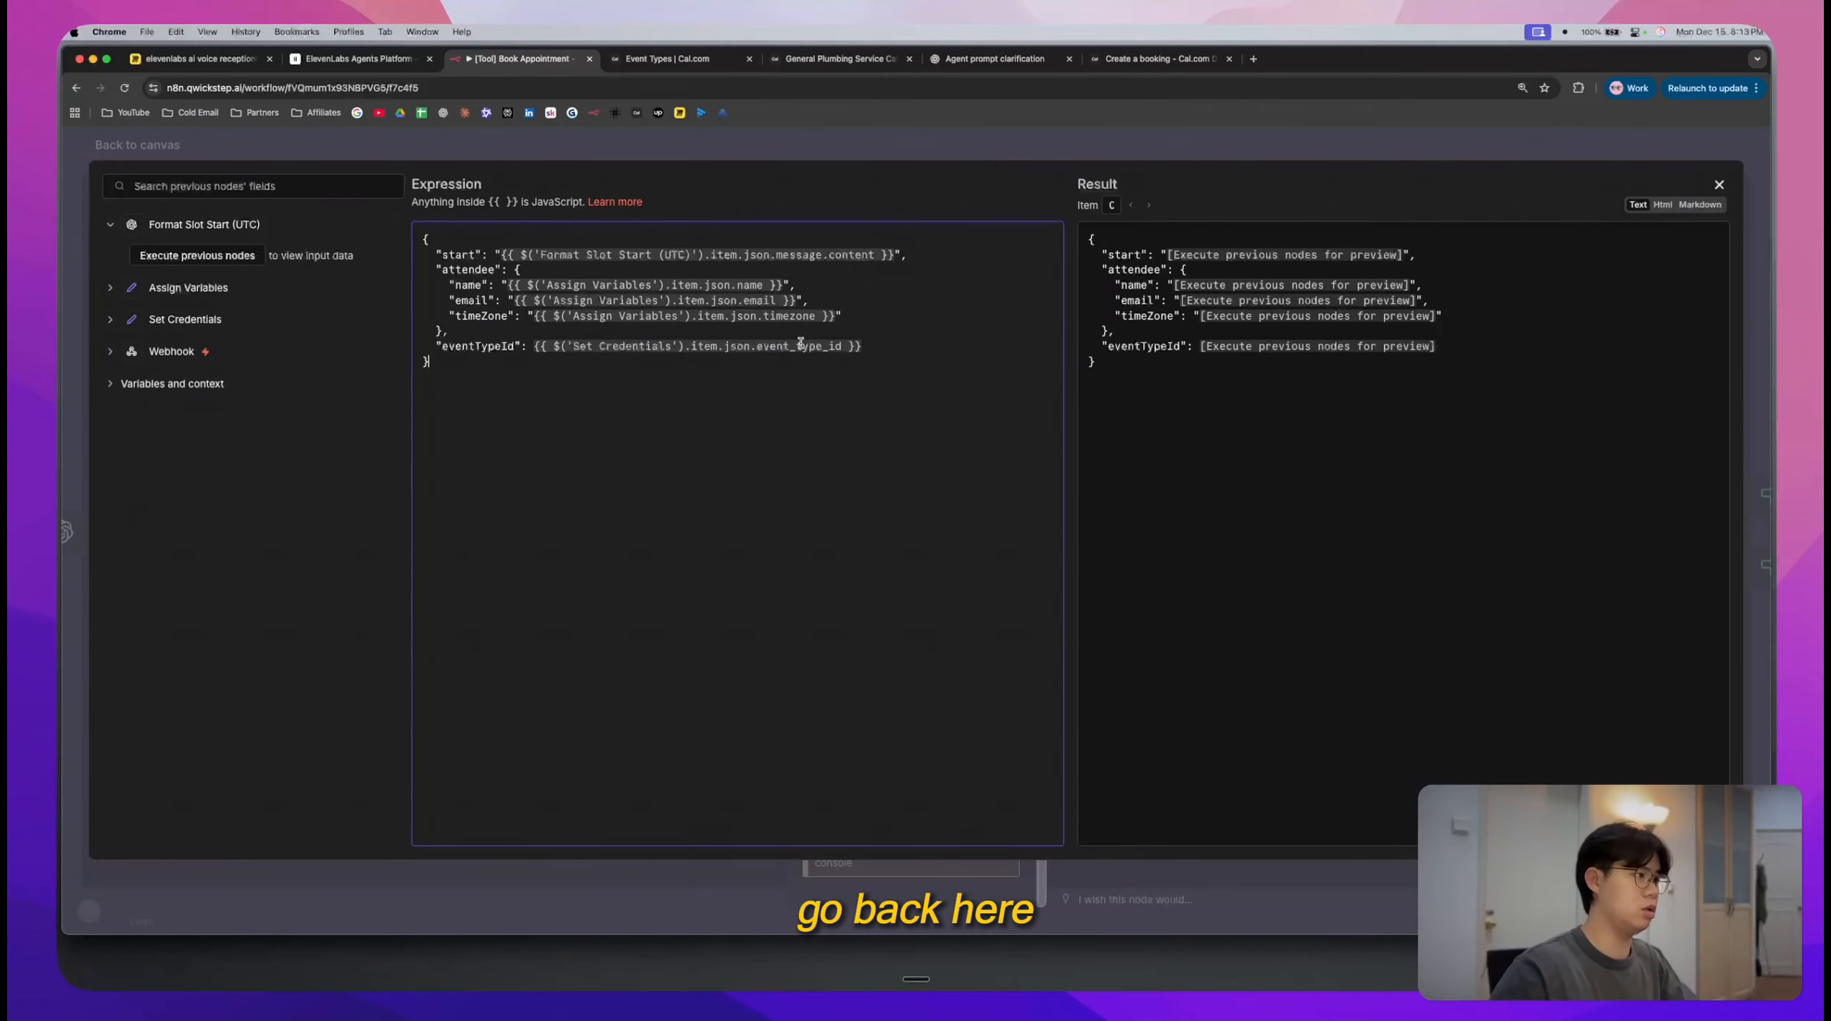
click(615, 334)
key(Return)
key(Return)
key(Return)
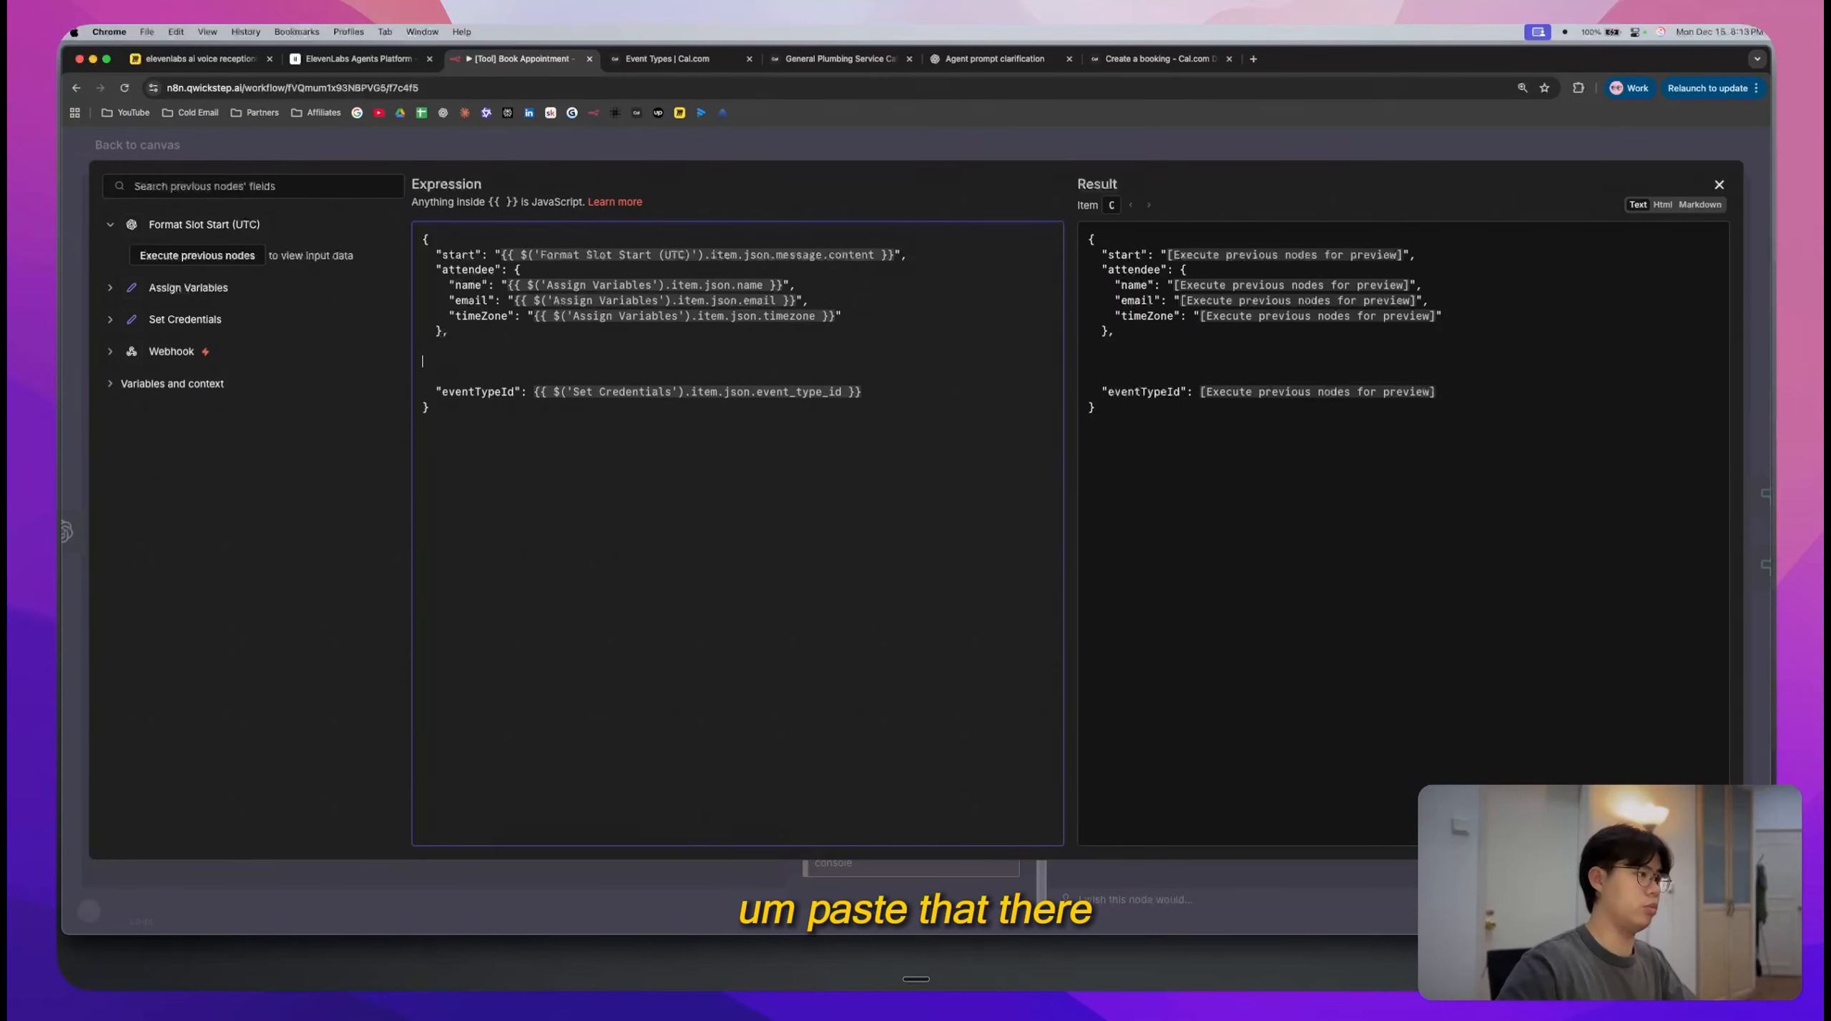
text("location": {     "type": "address",     "address": "123 Main Street, New York, NY 10001"   },)
click(429, 345)
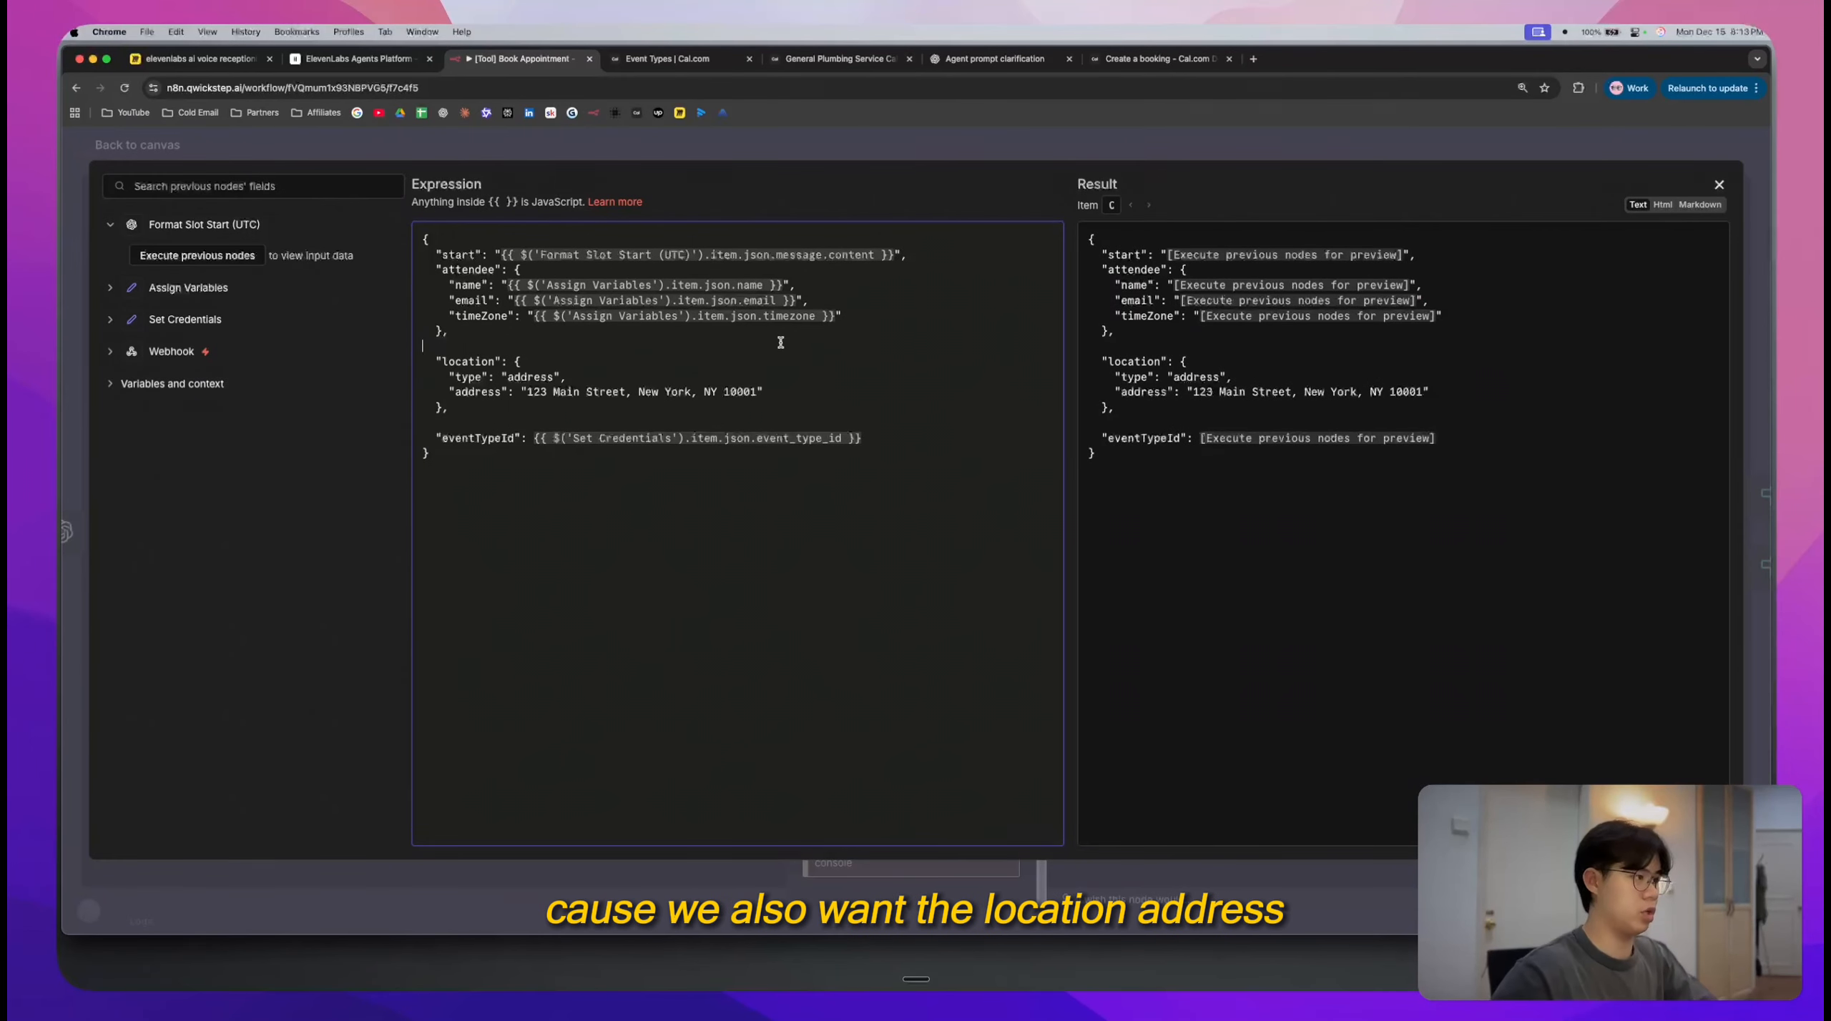
key(BackSpace)
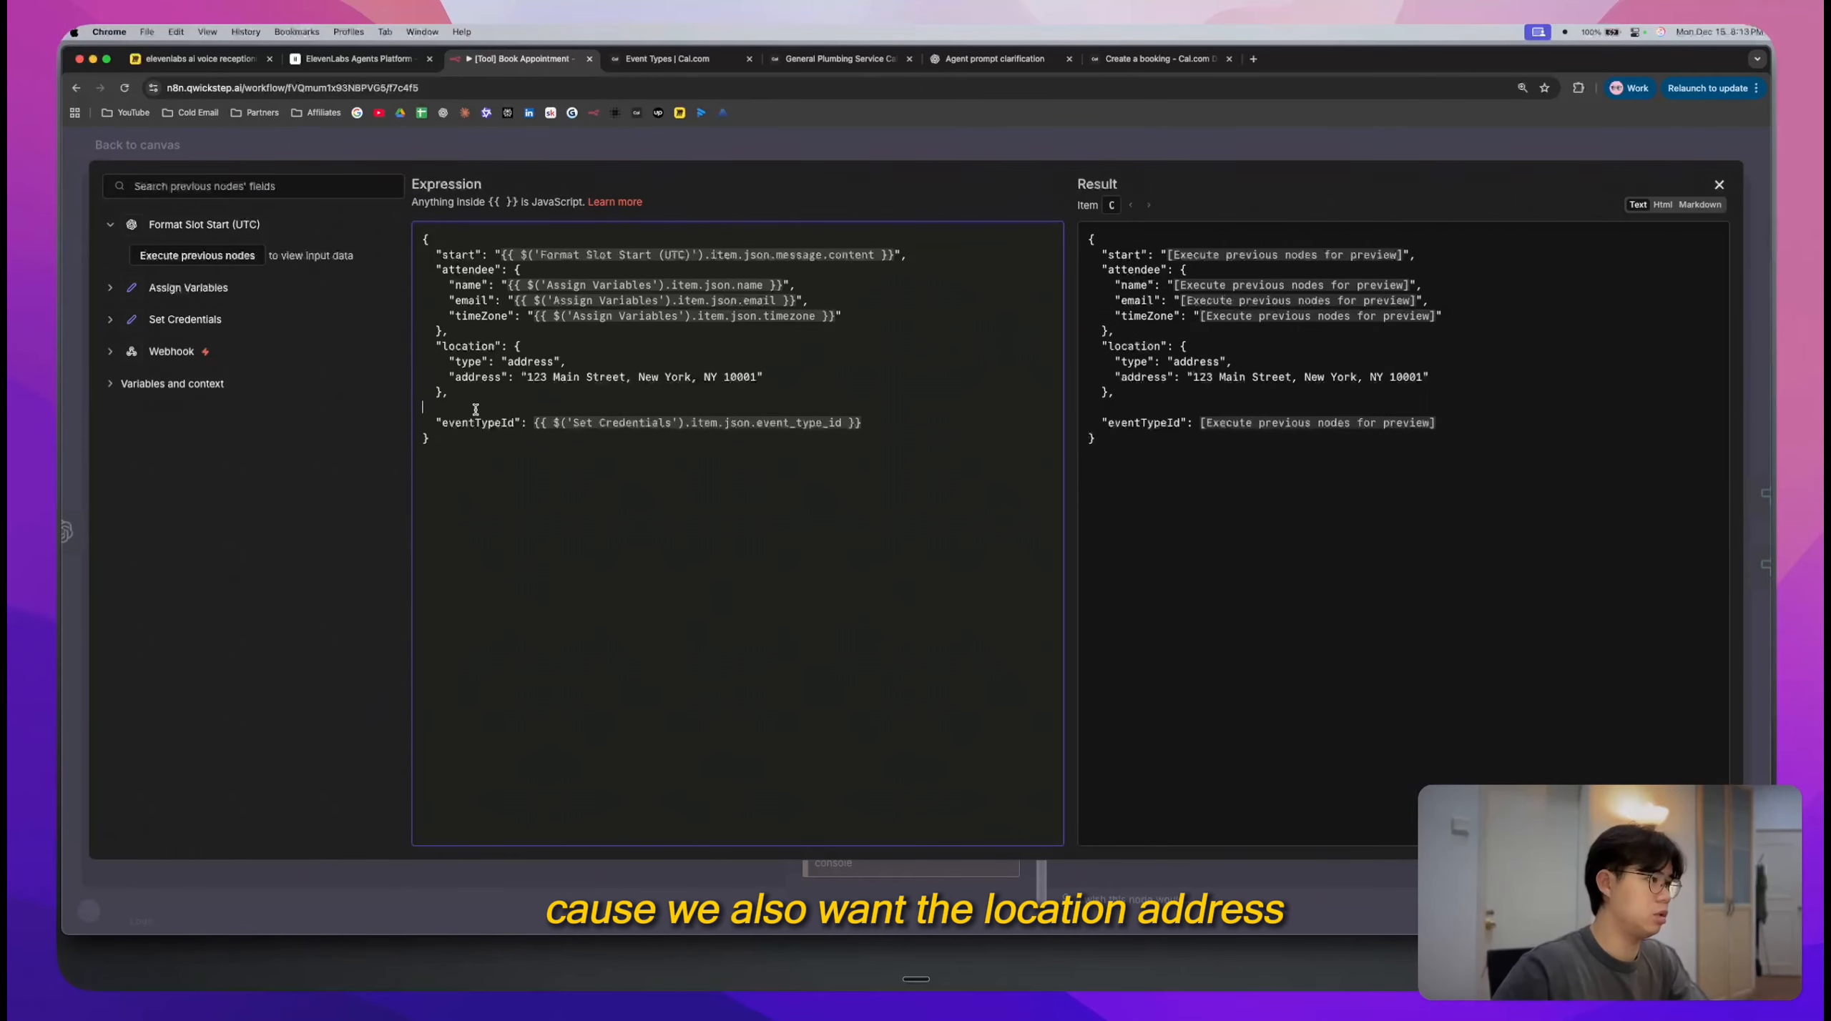
key(BackSpace)
- In the JSON body's location block, replace the sample street address with a copy of the timeZone field's Assign Variables expression
drag(528, 377, 740, 377)
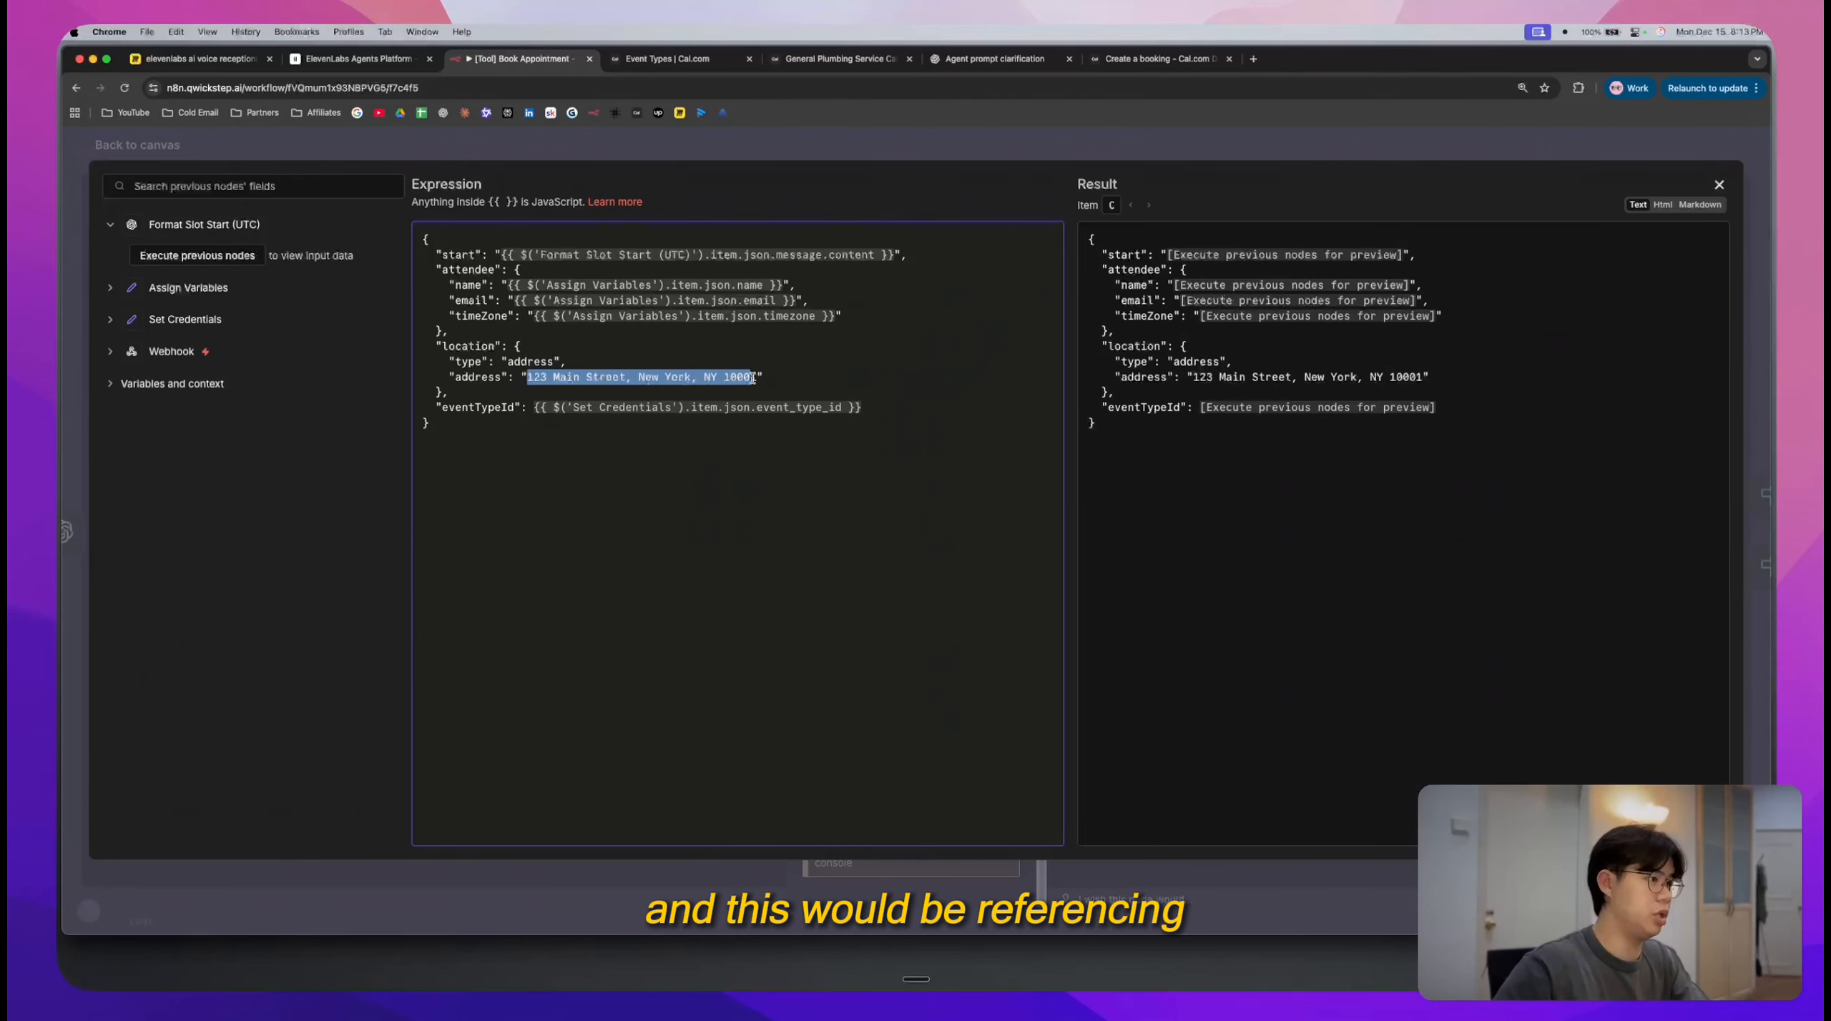
key(BackSpace)
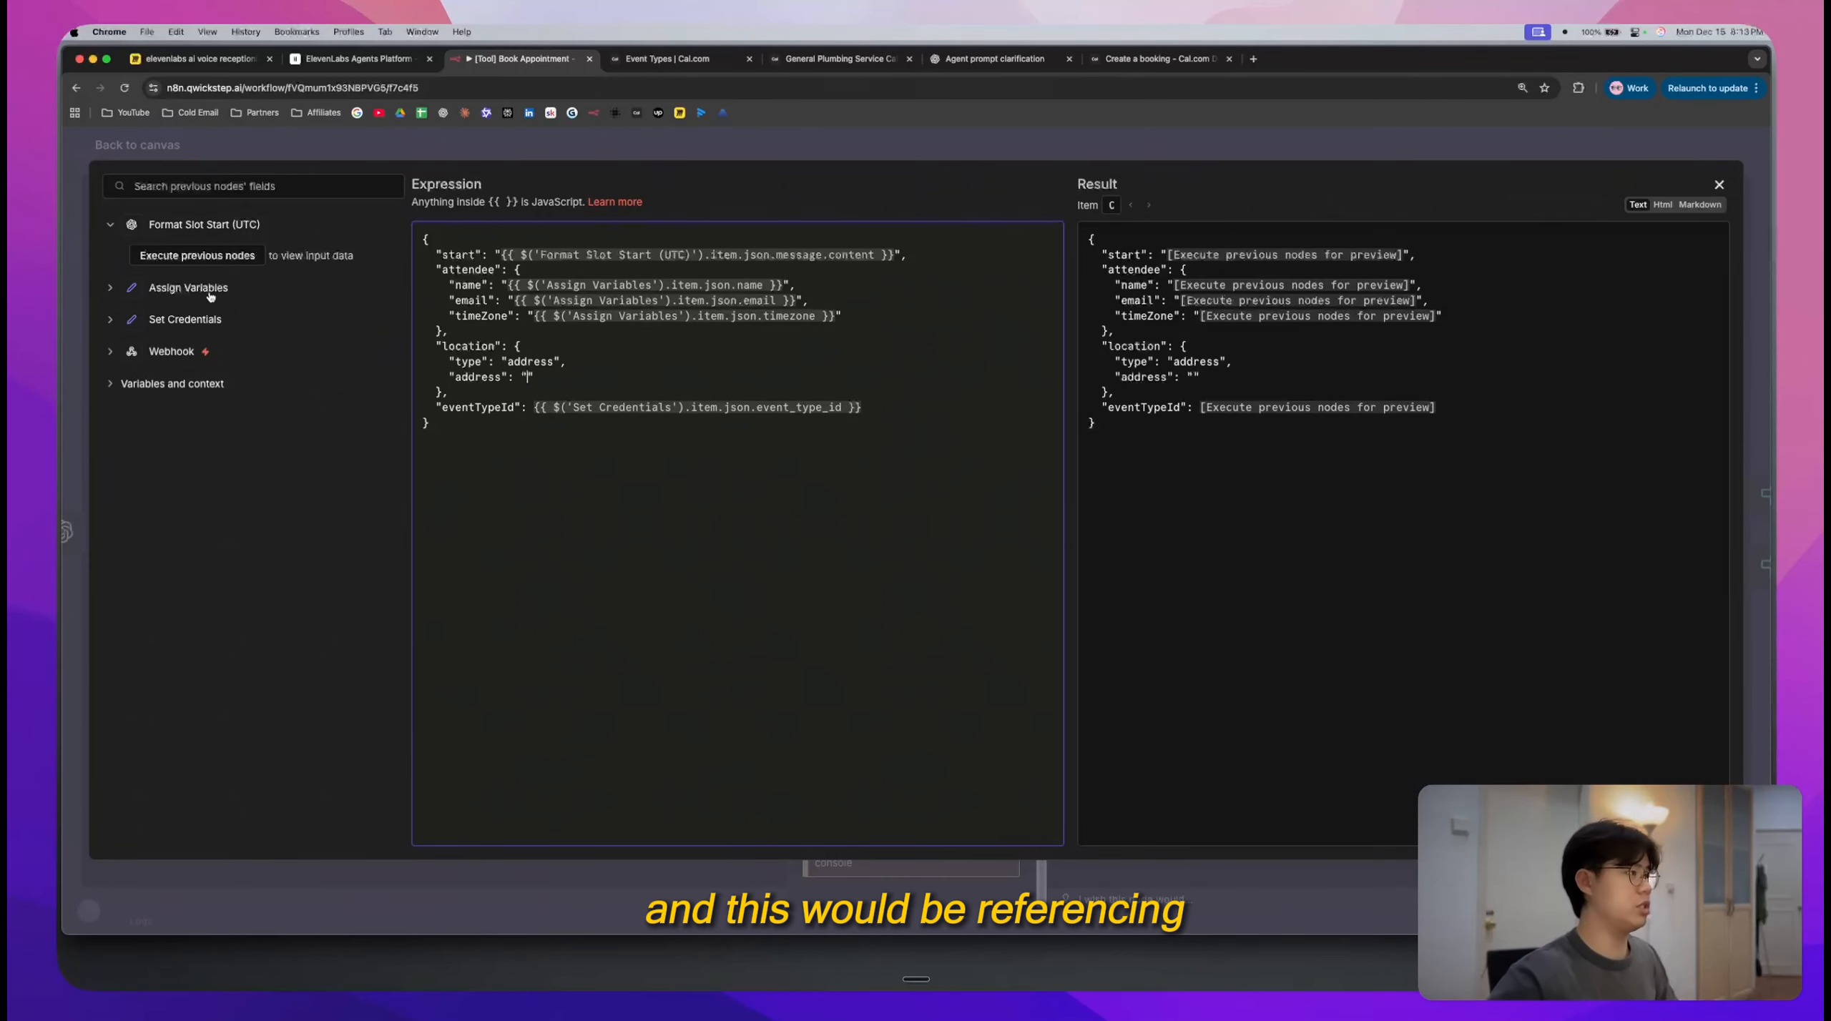
click(188, 289)
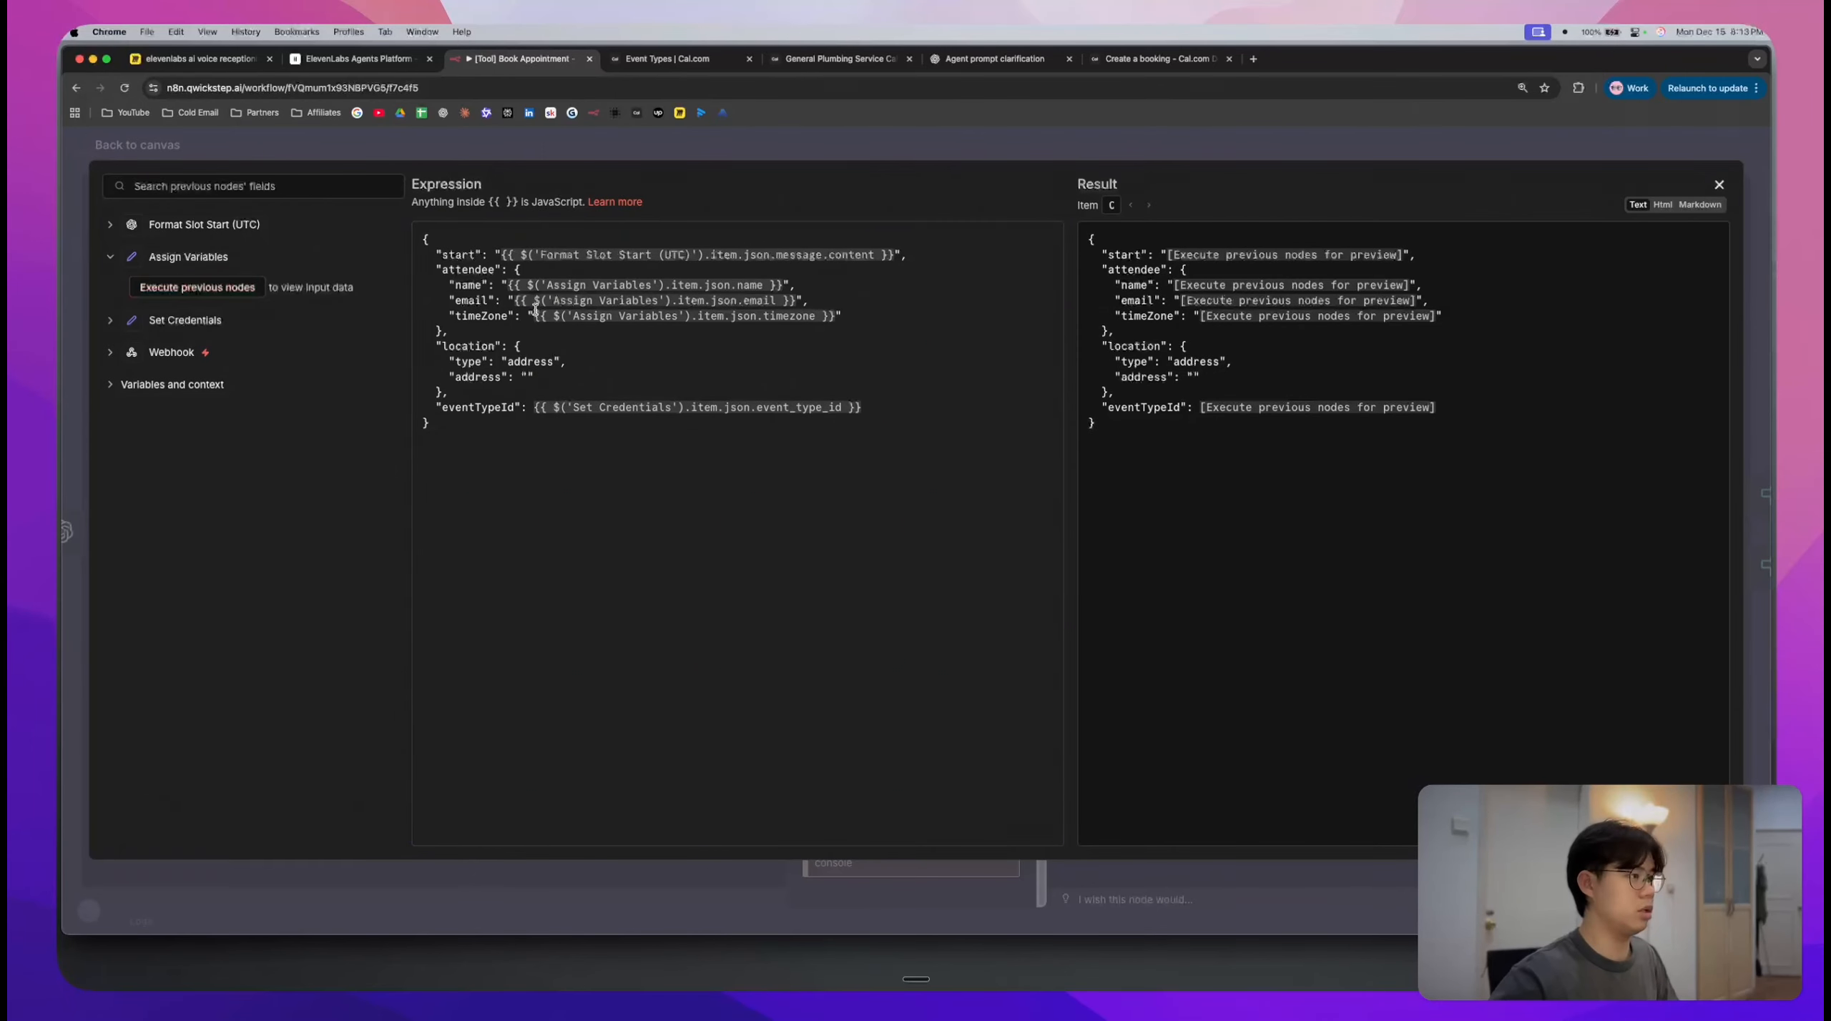
drag(534, 316, 833, 317)
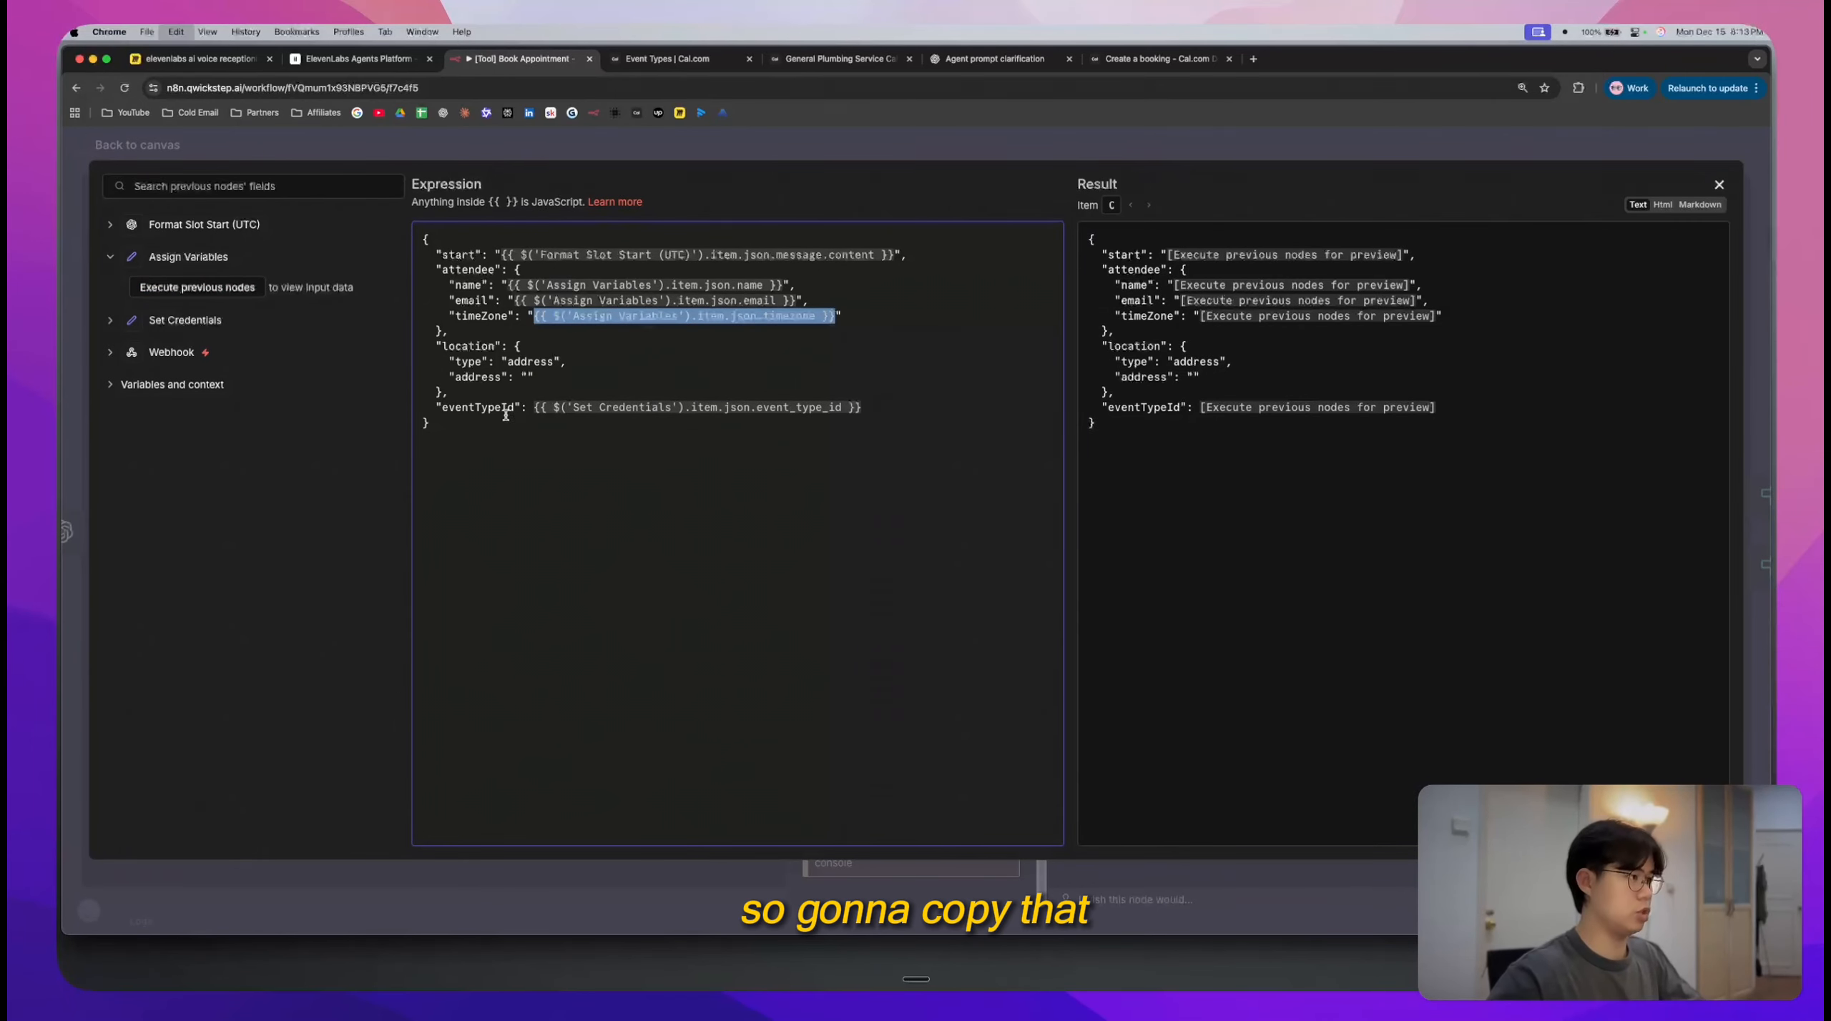
key(super+c)
click(527, 377)
key(super+v)
- Change the pasted expression to reference the address variable, {{ $('Assign Variables').item.json.address }}, and return to the workflow canvas
double_click(769, 377)
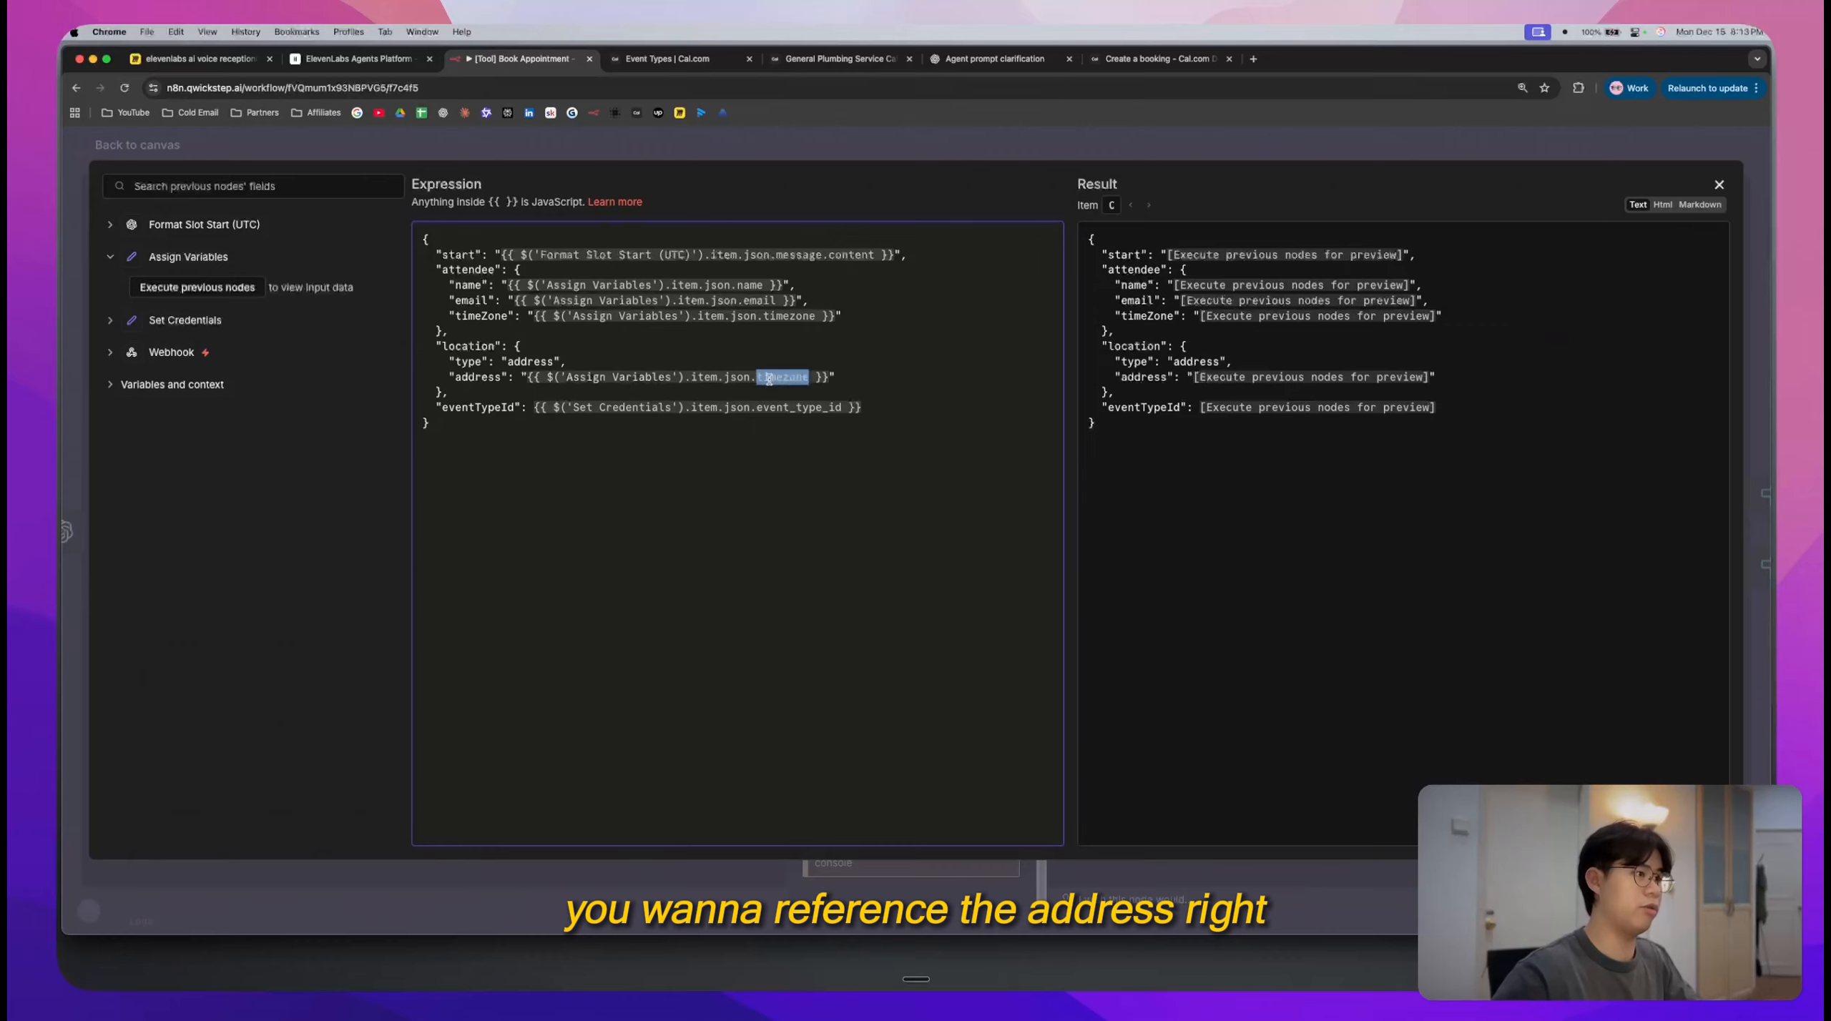
text(address)
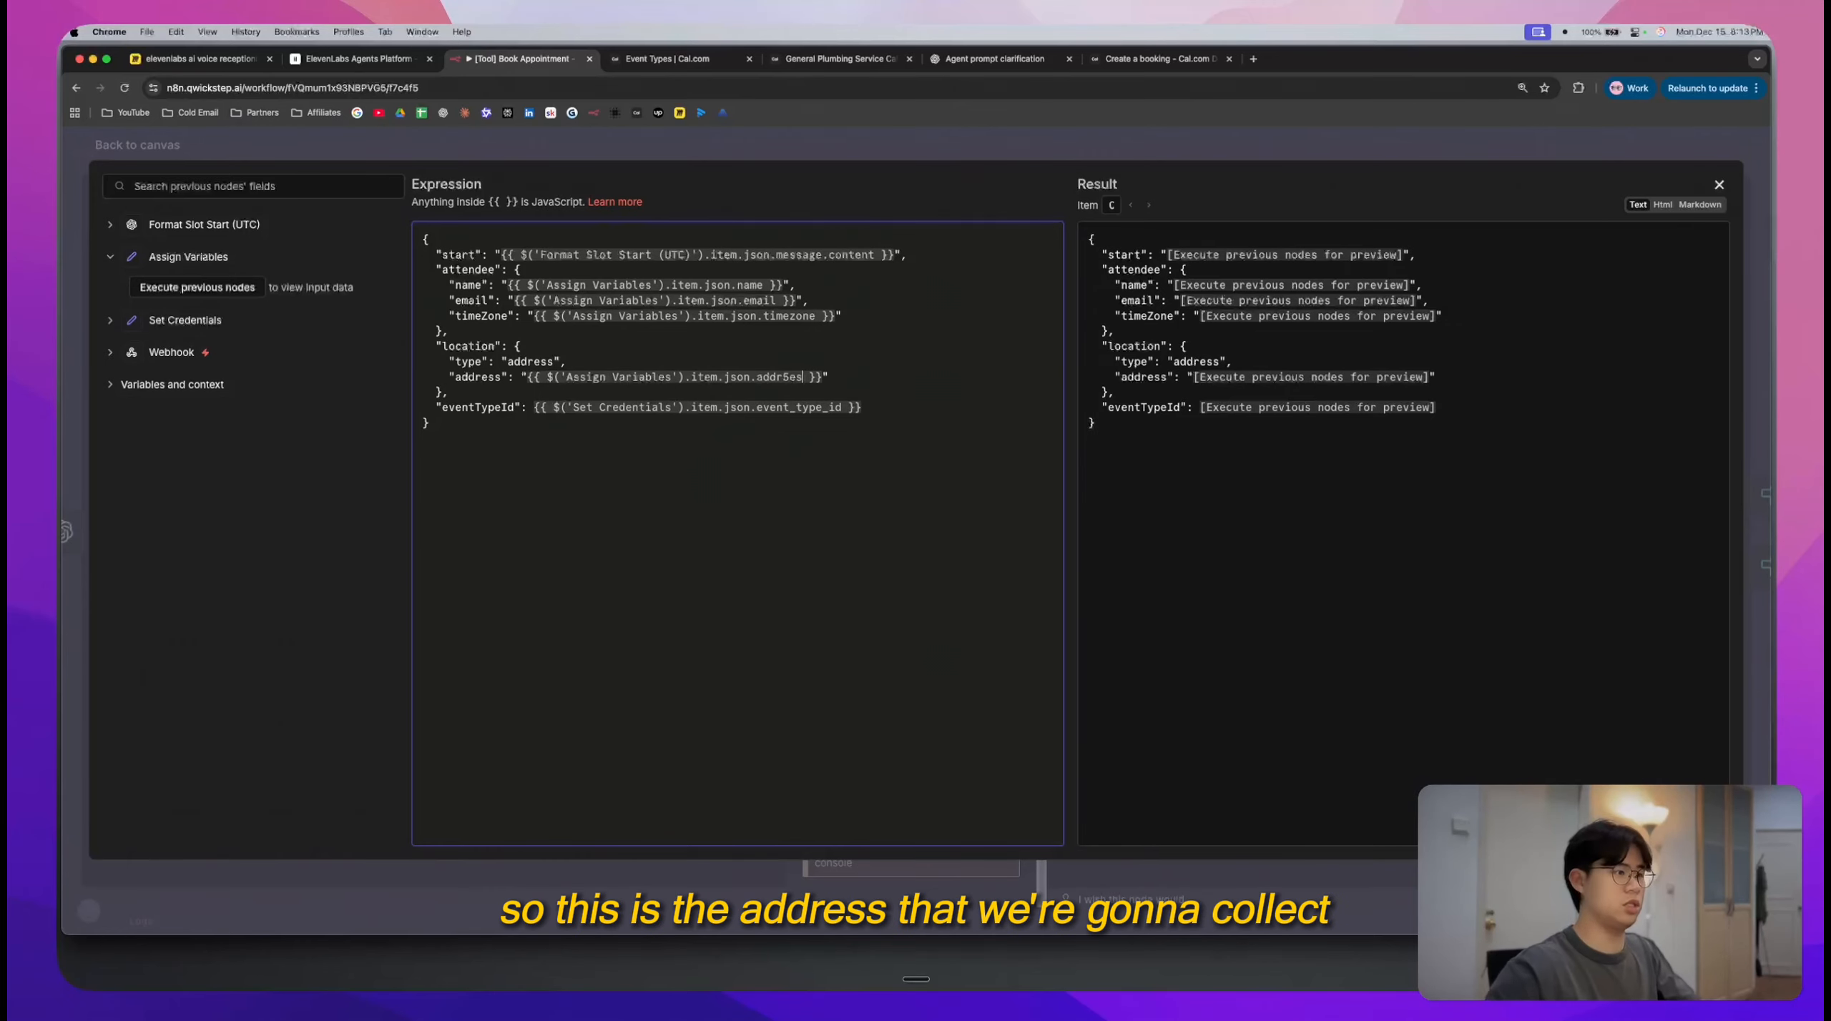
key(BackSpace)
text(e)
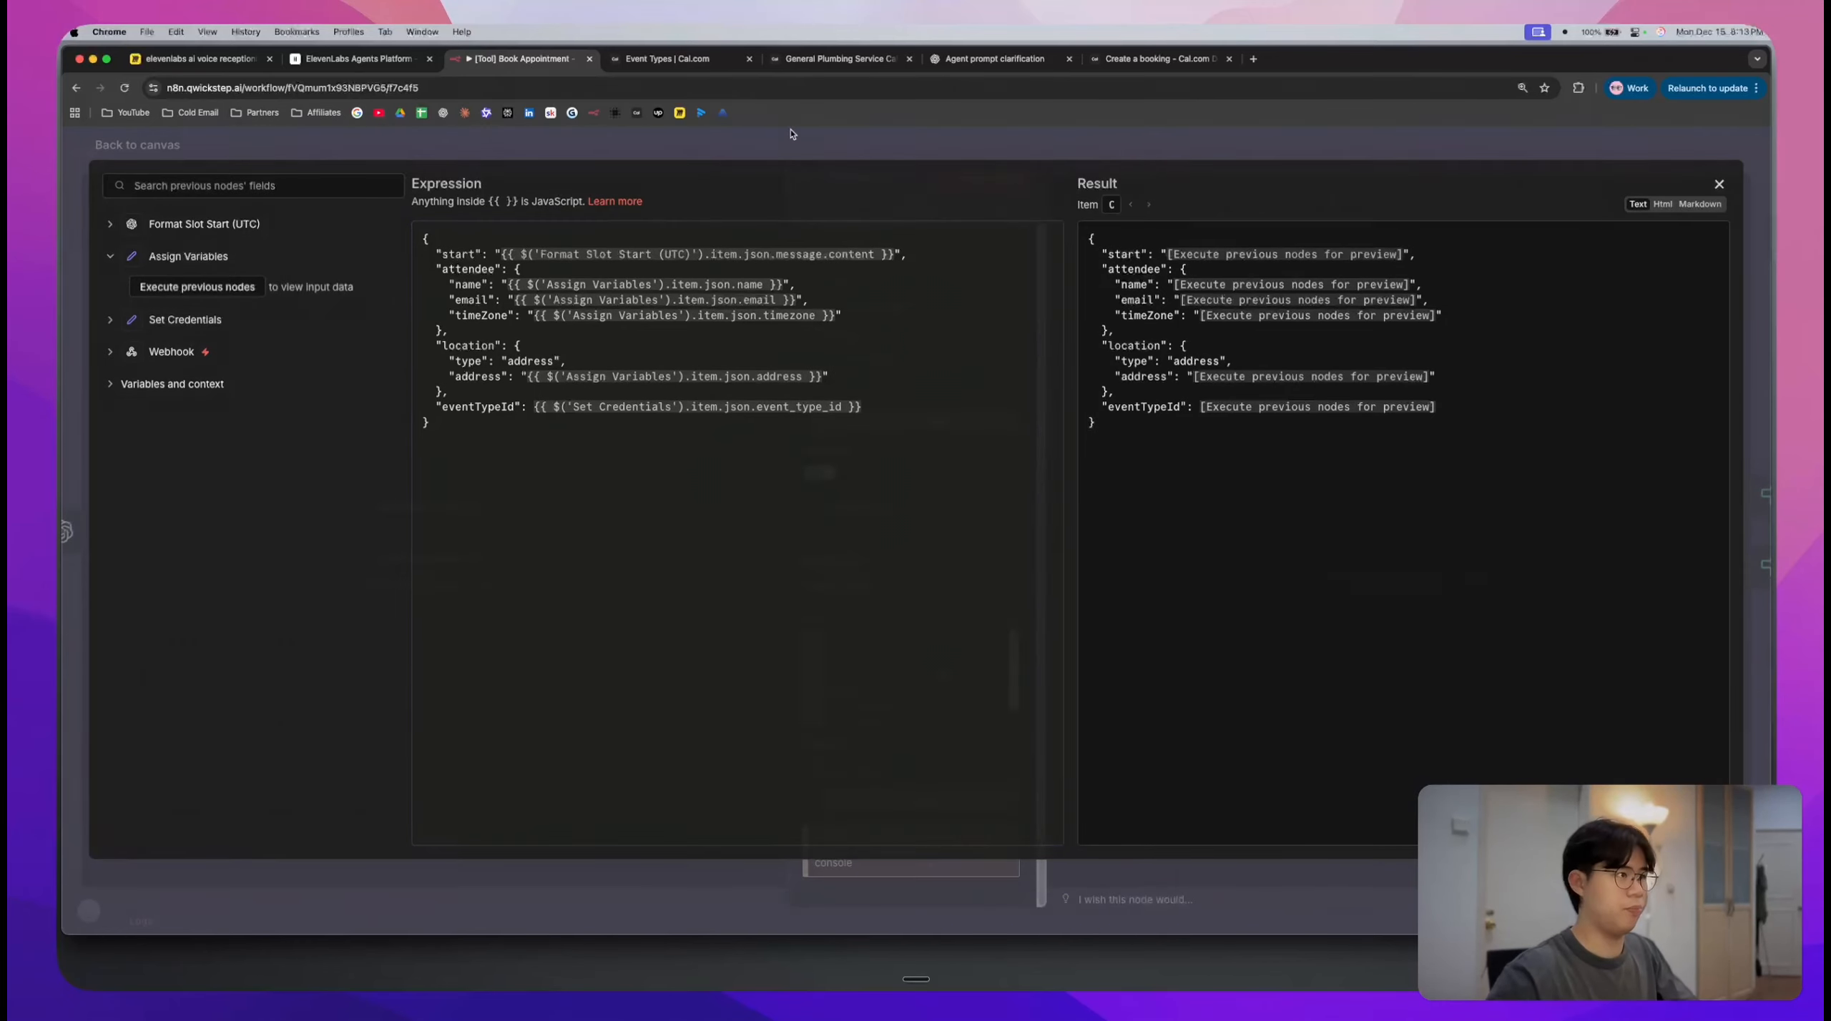
key(Escape)
key(Escape)
key(1)
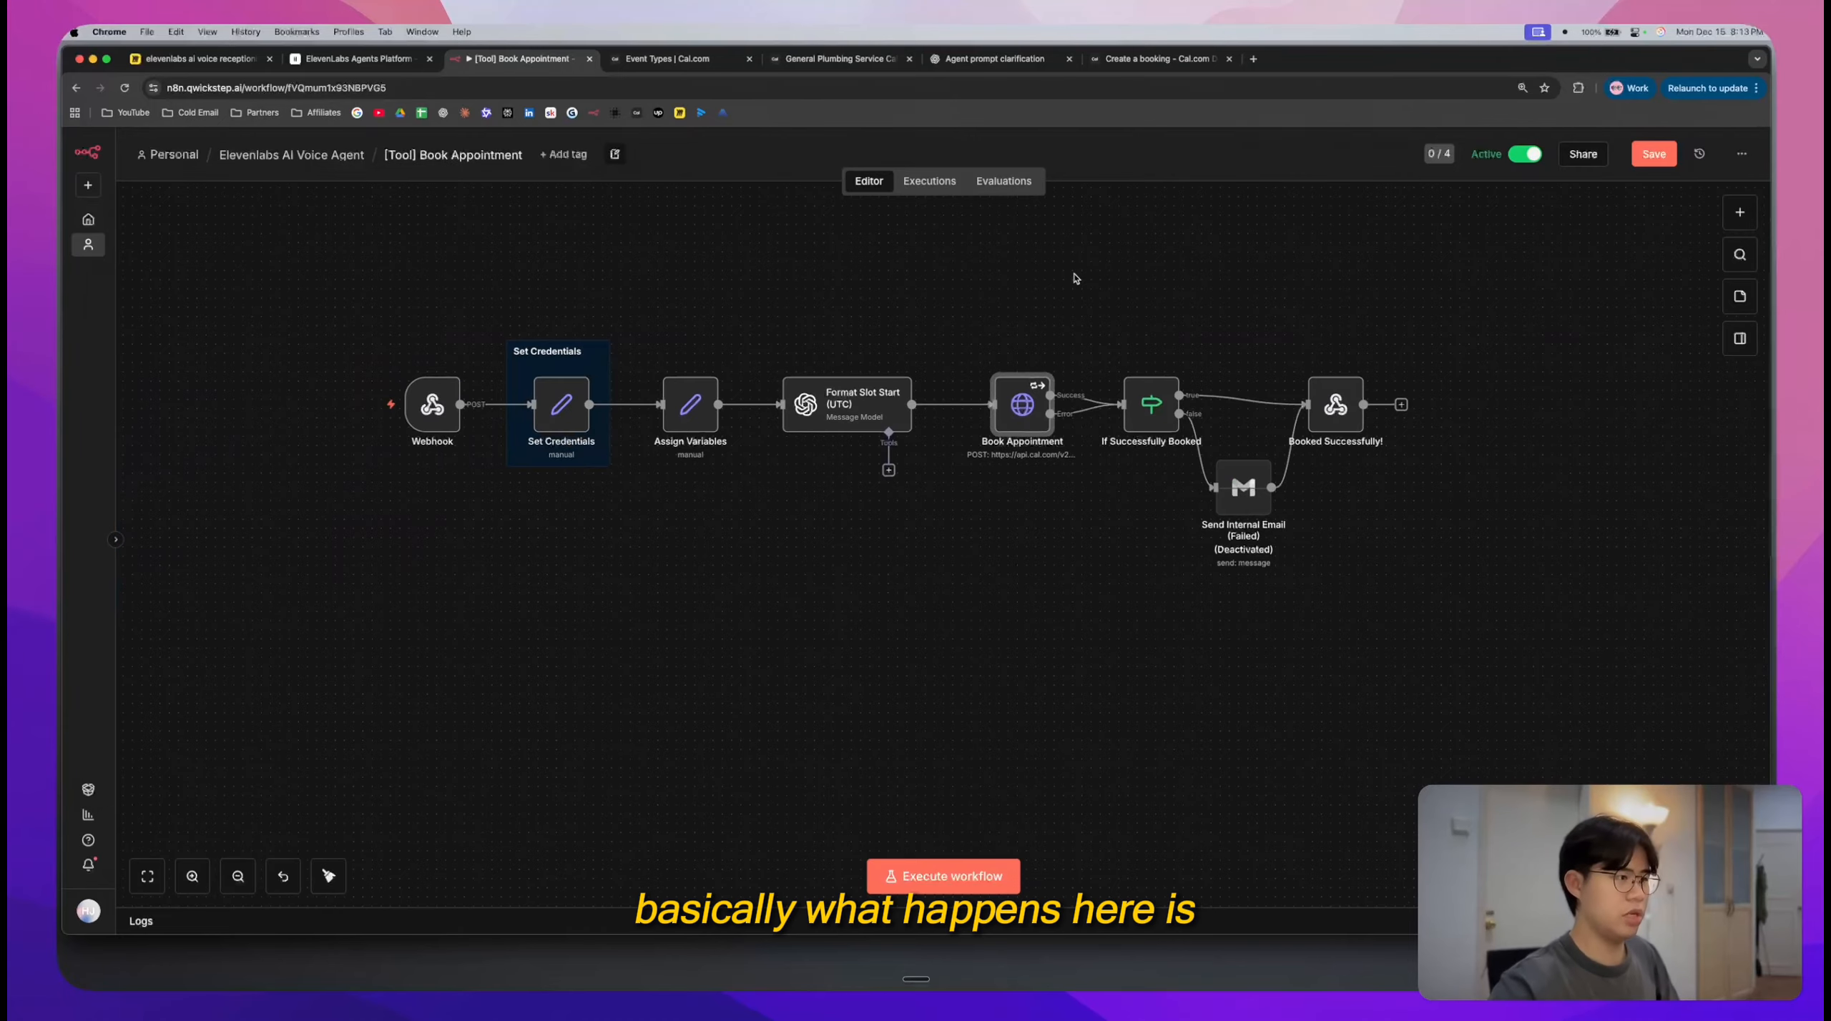
- Switch to ElevenLabs, check the date and time properties the tool collects, and return to the n8n Book Appointment workflow
scroll(1057, 277, up, 3)
scroll(1056, 276, left, 1)
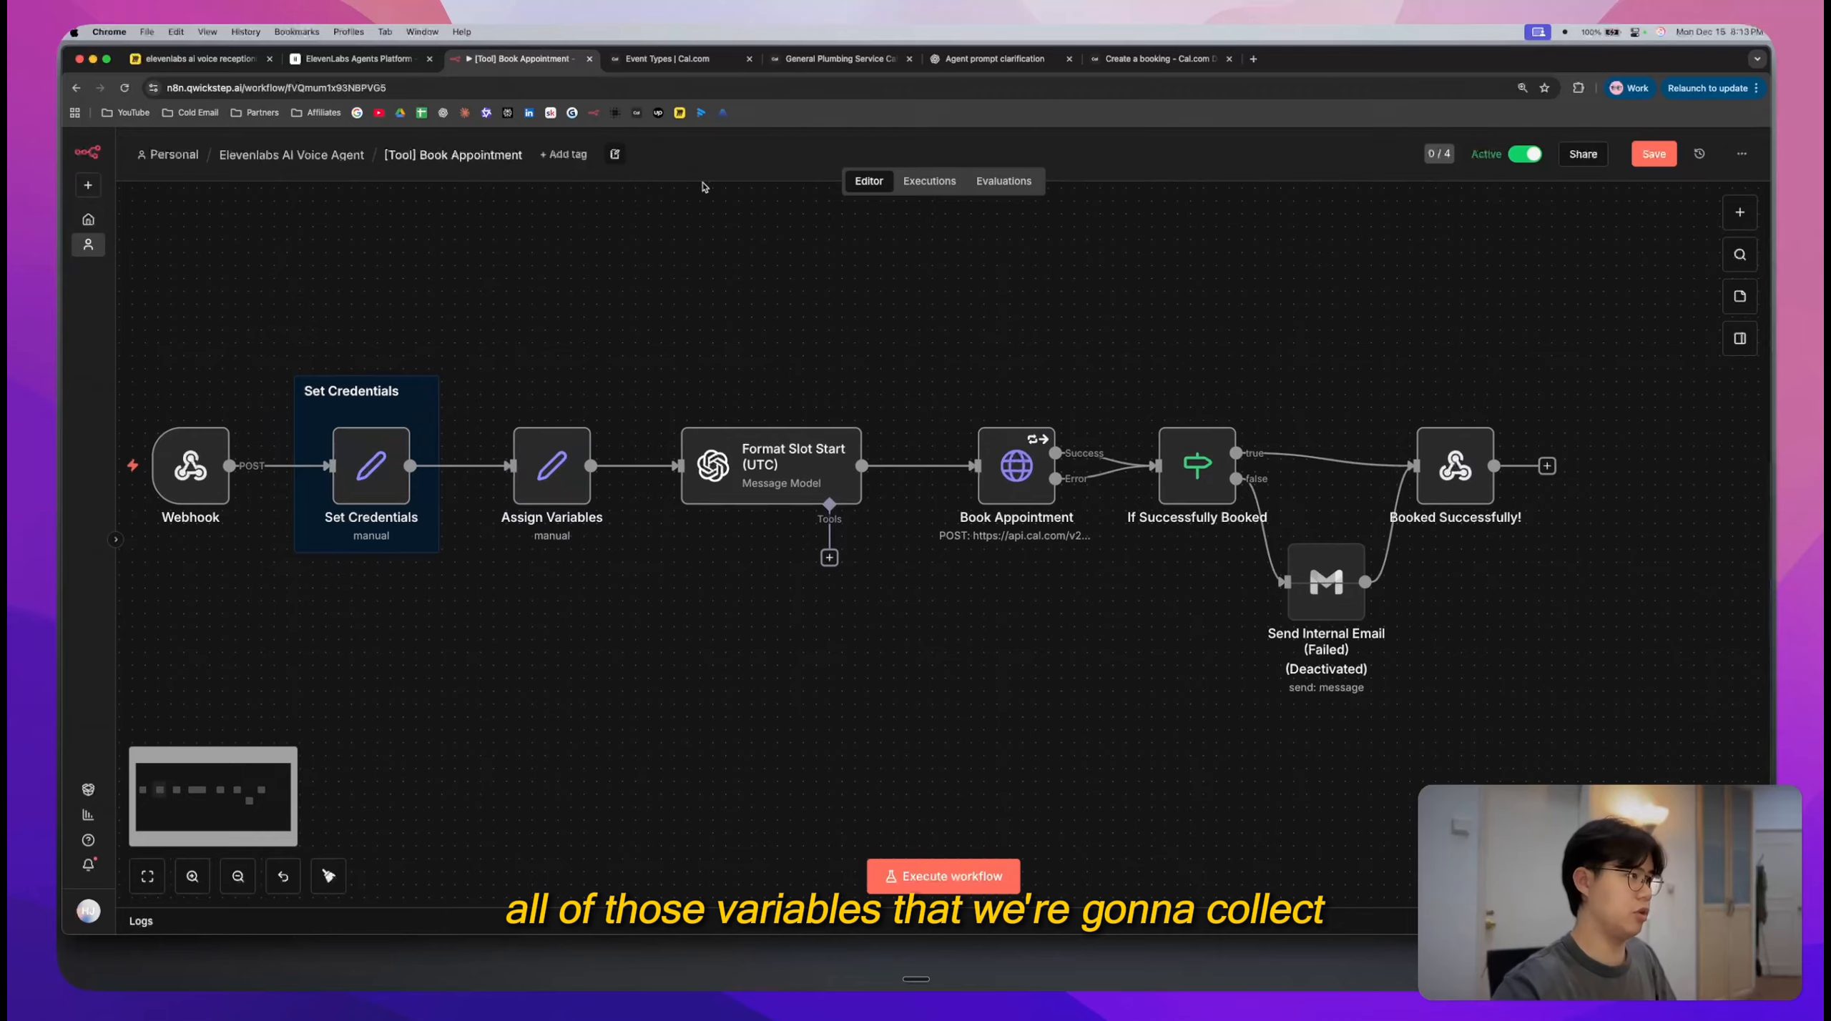
click(343, 61)
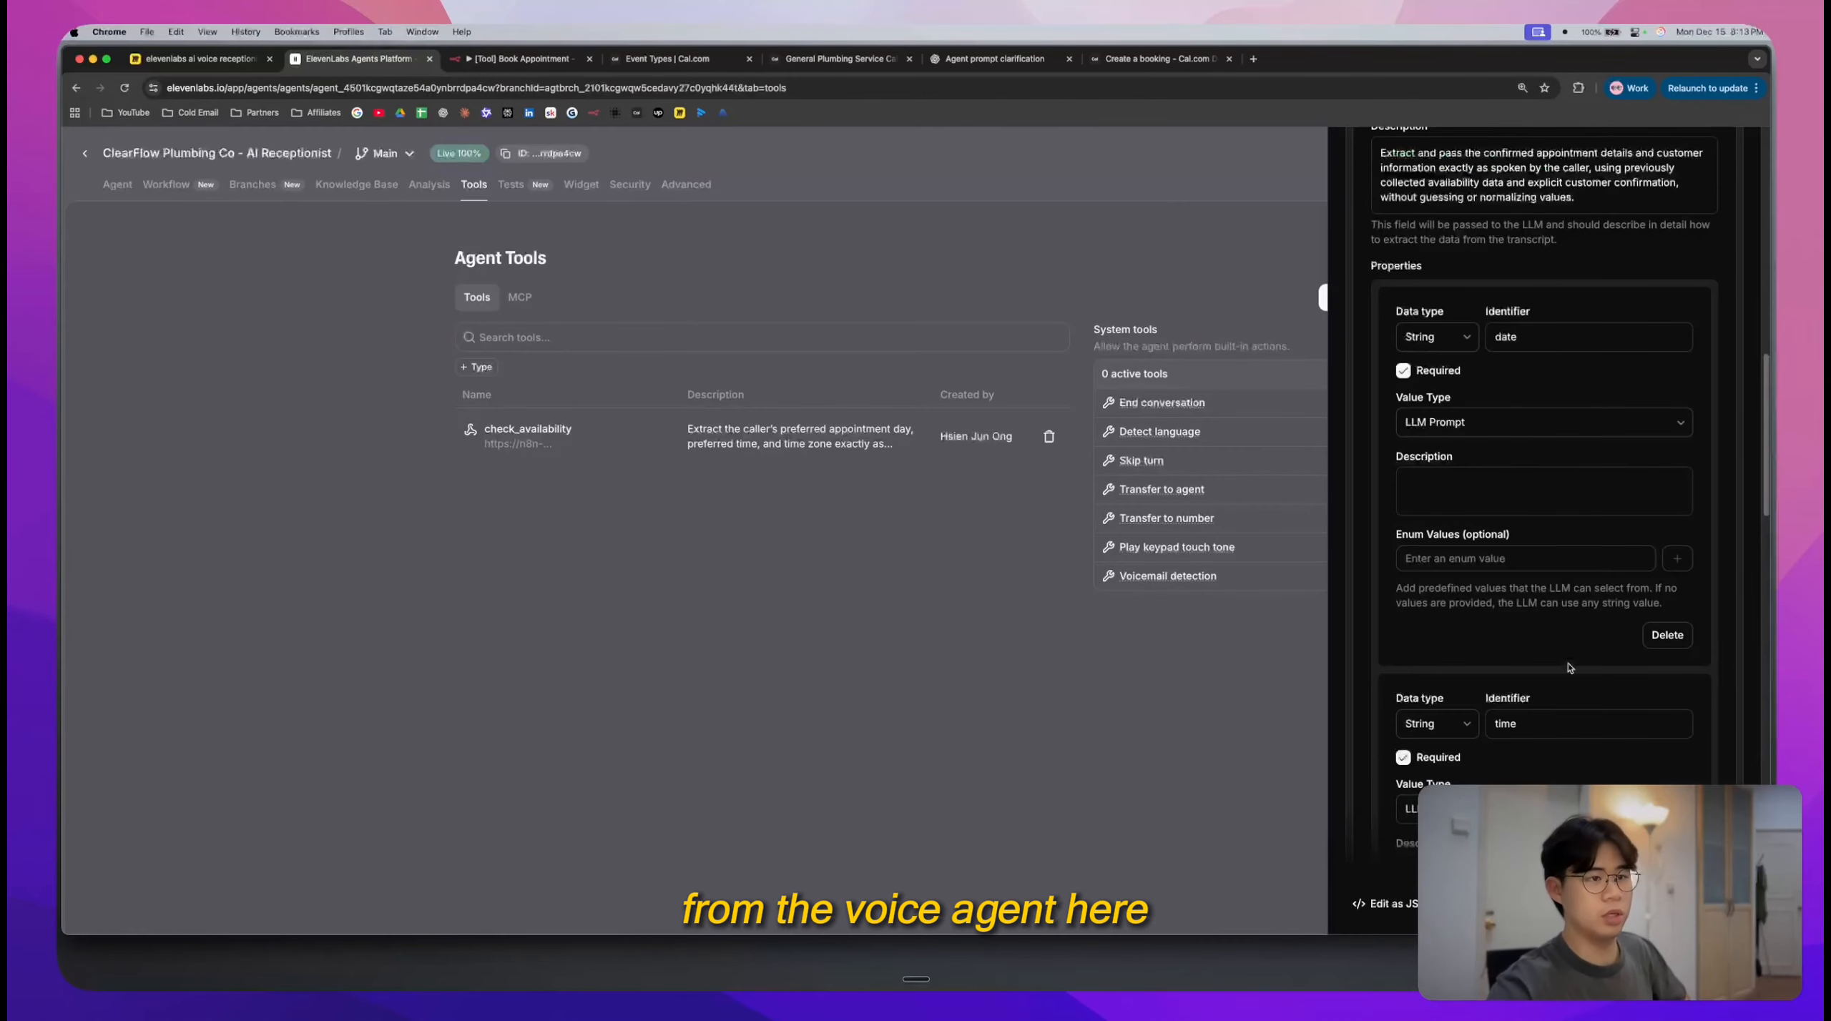
click(522, 58)
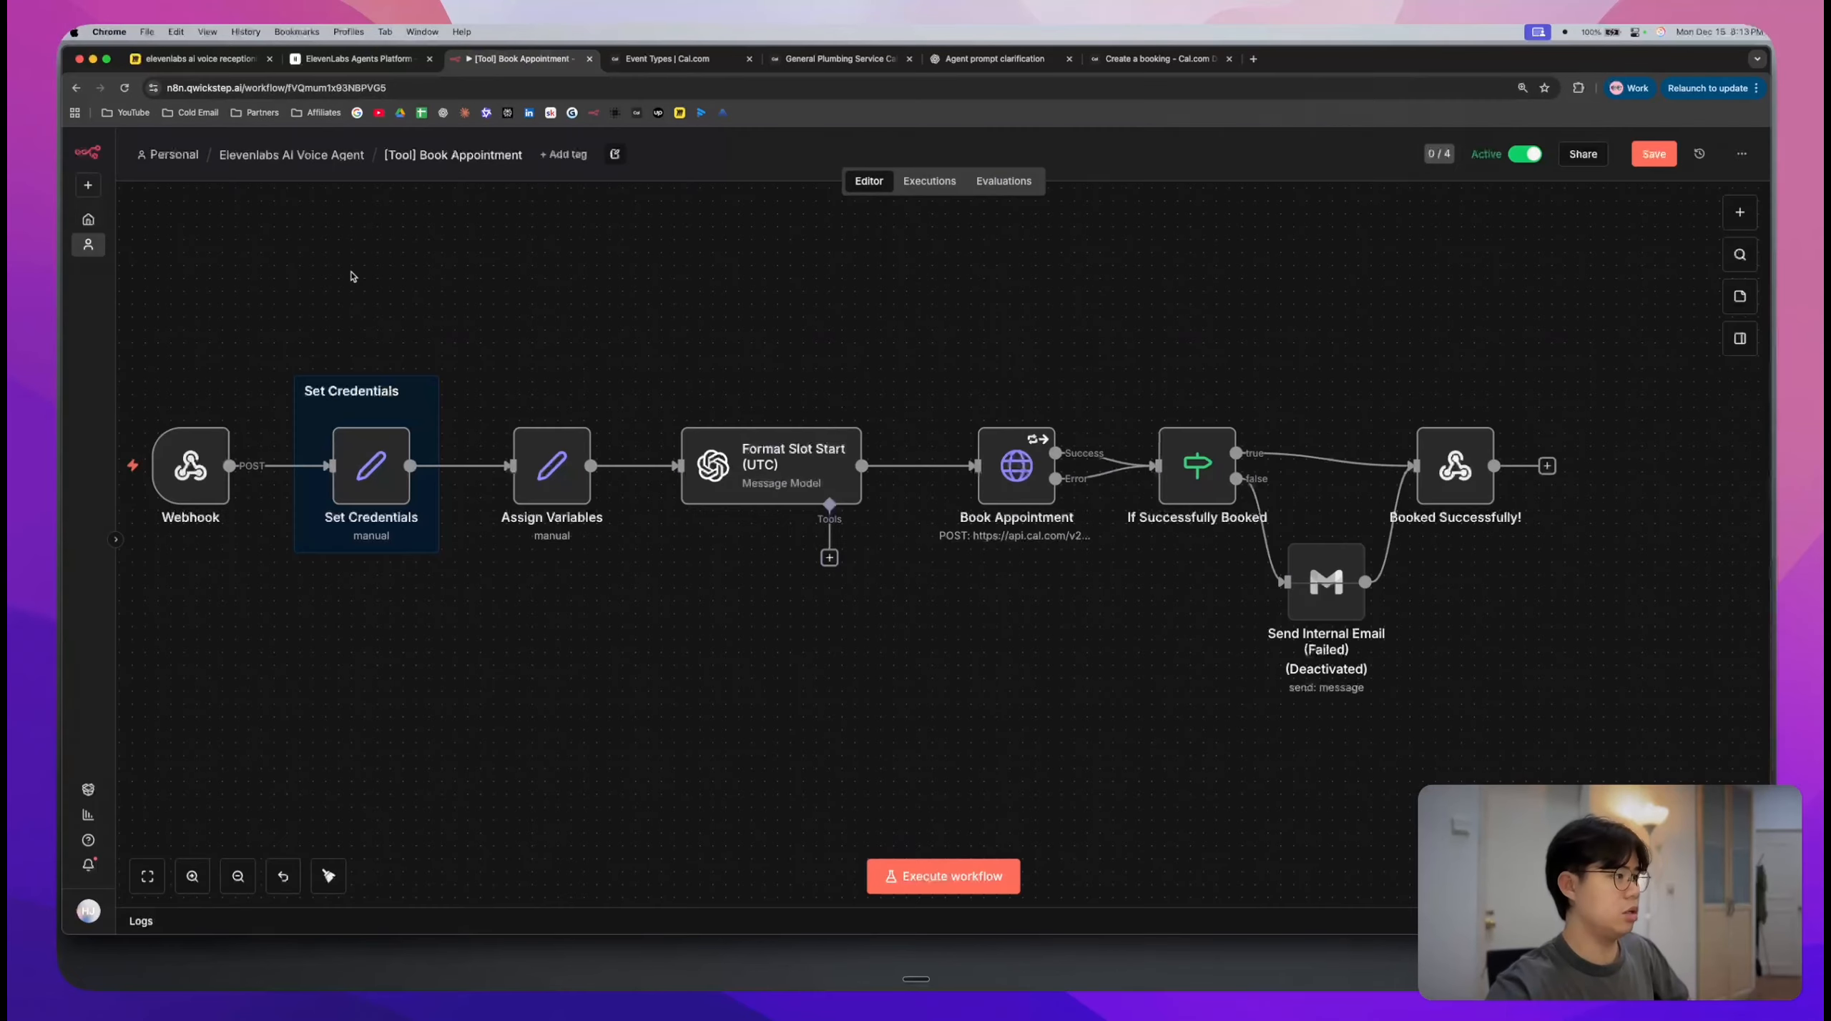
- Examine the cal_api_key and event_type_id fields in the Set Credentials node and return to the canvas
scroll(427, 252, left, 1)
scroll(427, 252, down, 1)
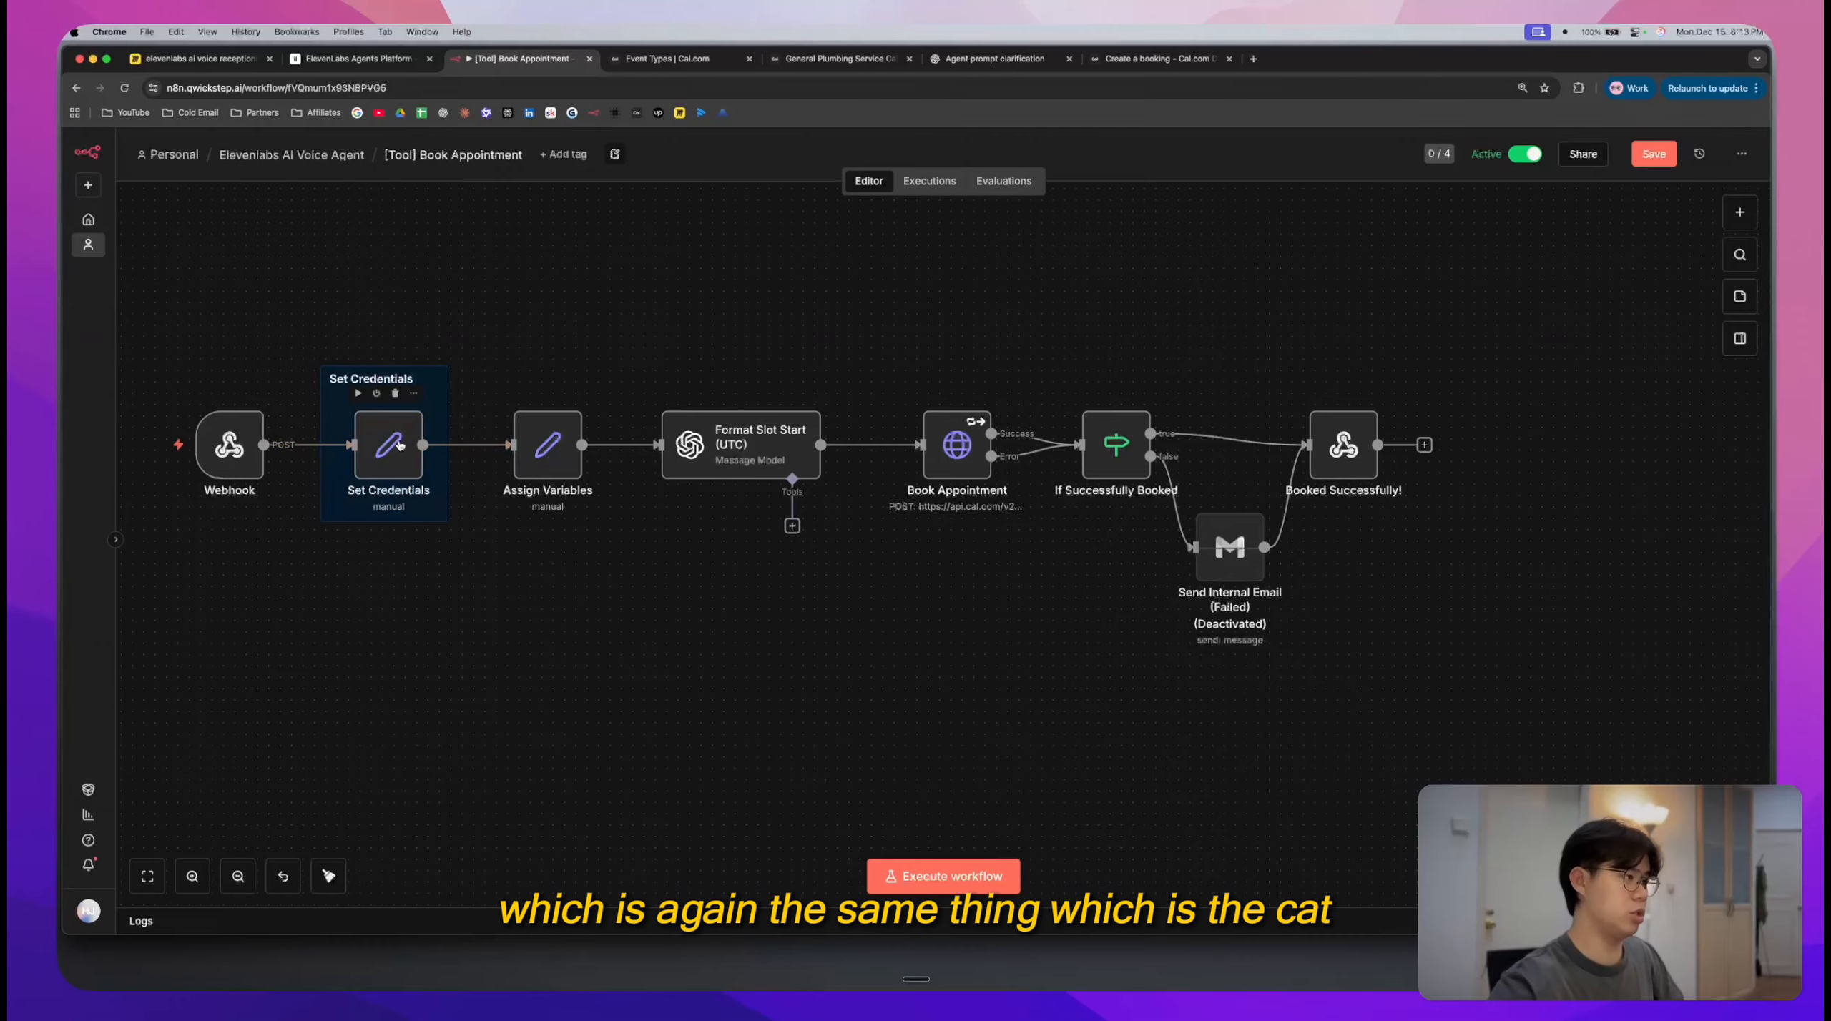
double_click(418, 468)
click(896, 384)
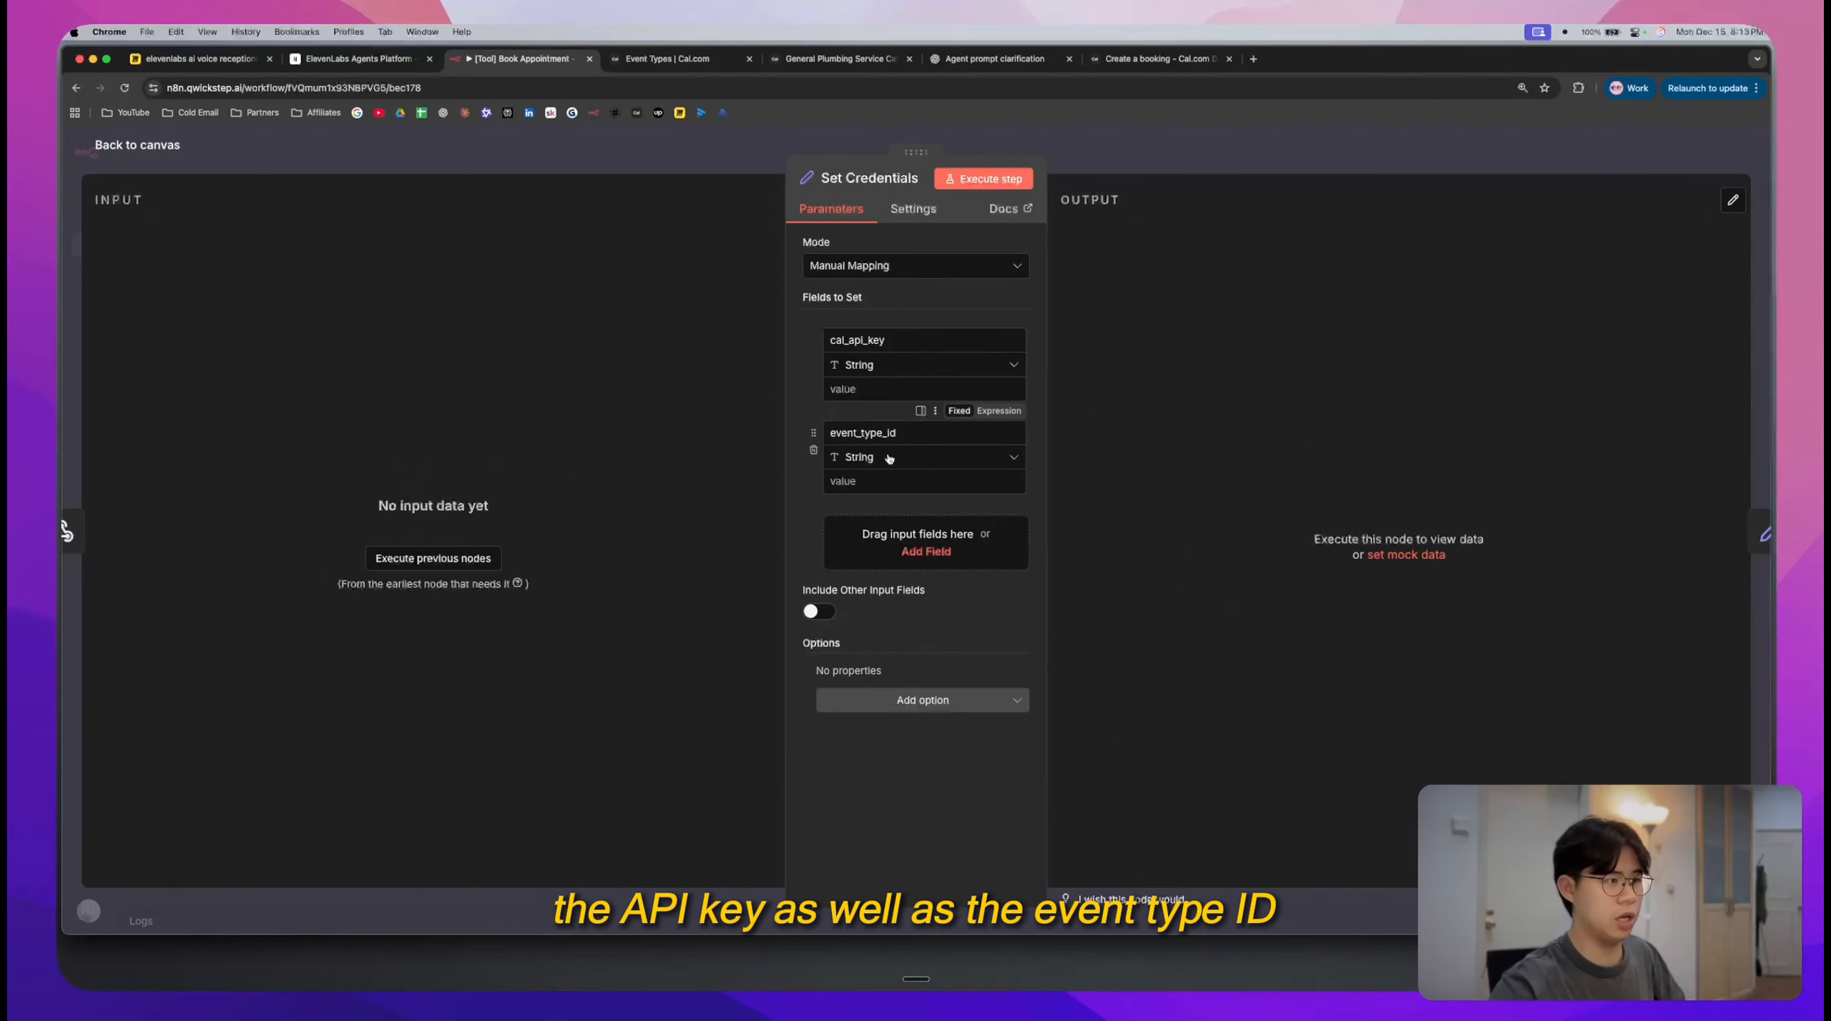
click(896, 480)
click(1190, 125)
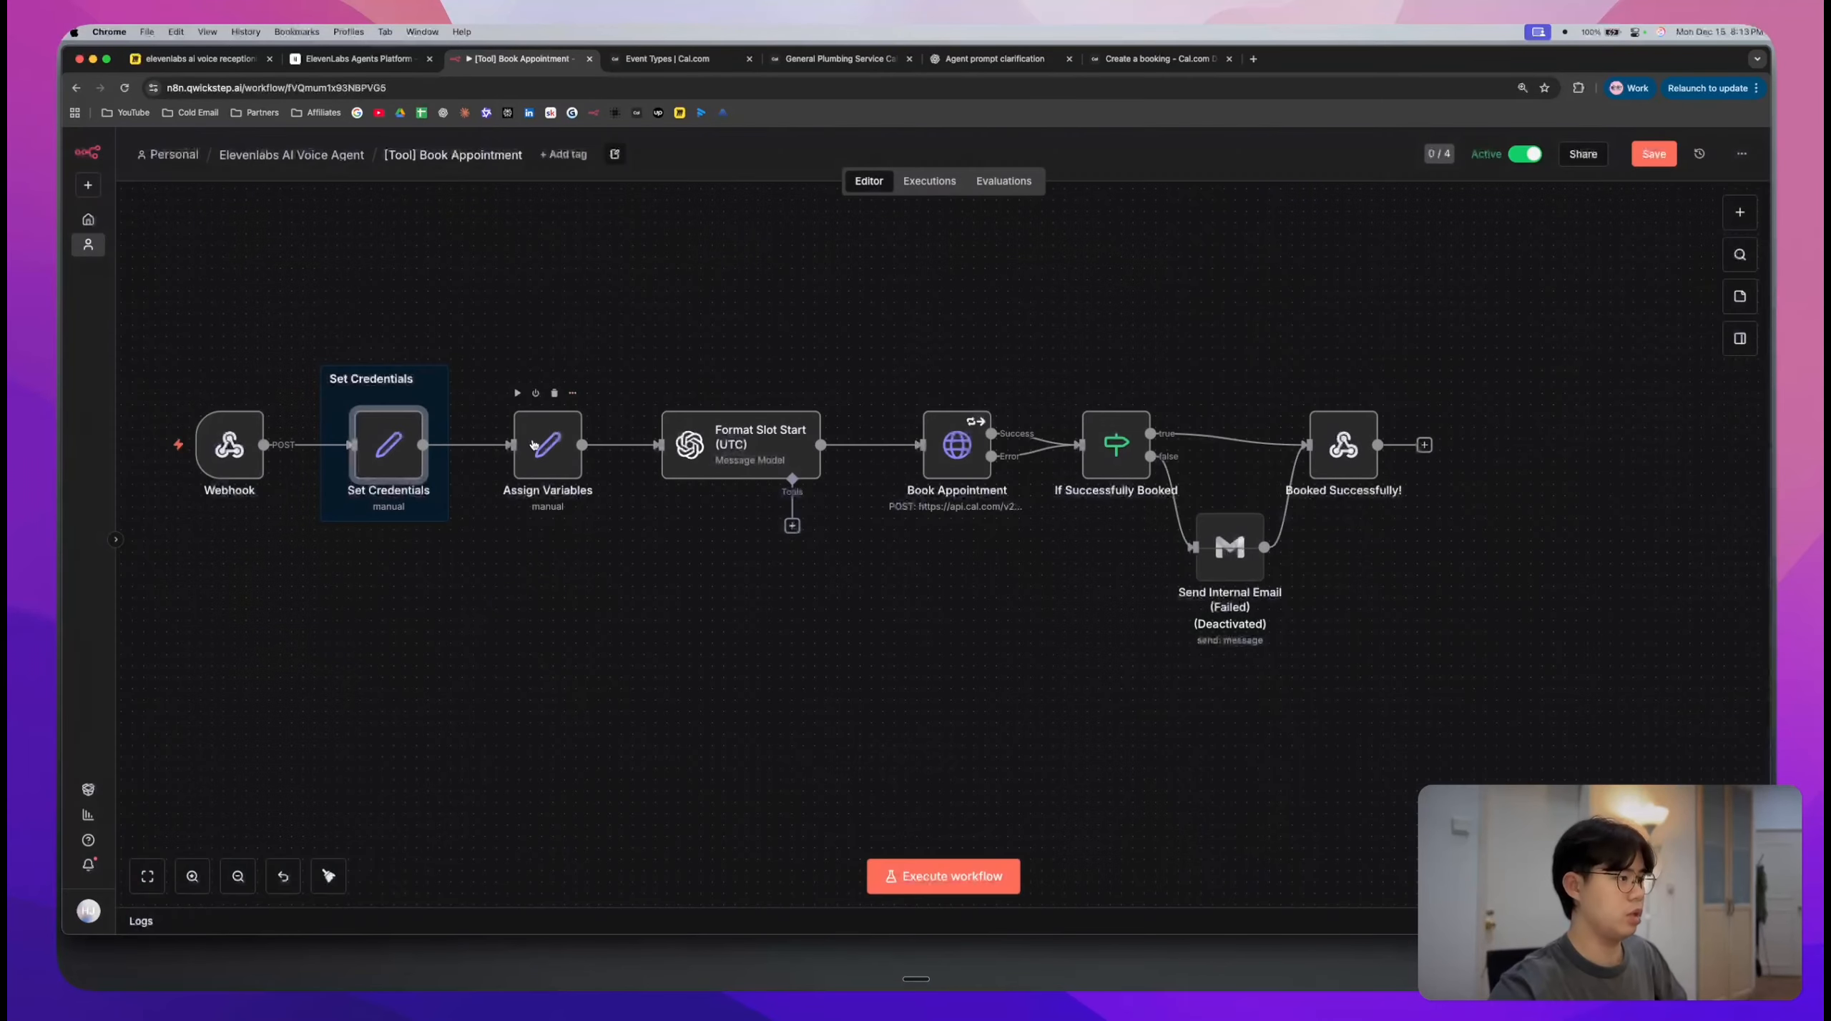
- Review the fields from time through address in the Assign Variables node and return to the canvas
double_click(548, 444)
scroll(852, 701, down, 3)
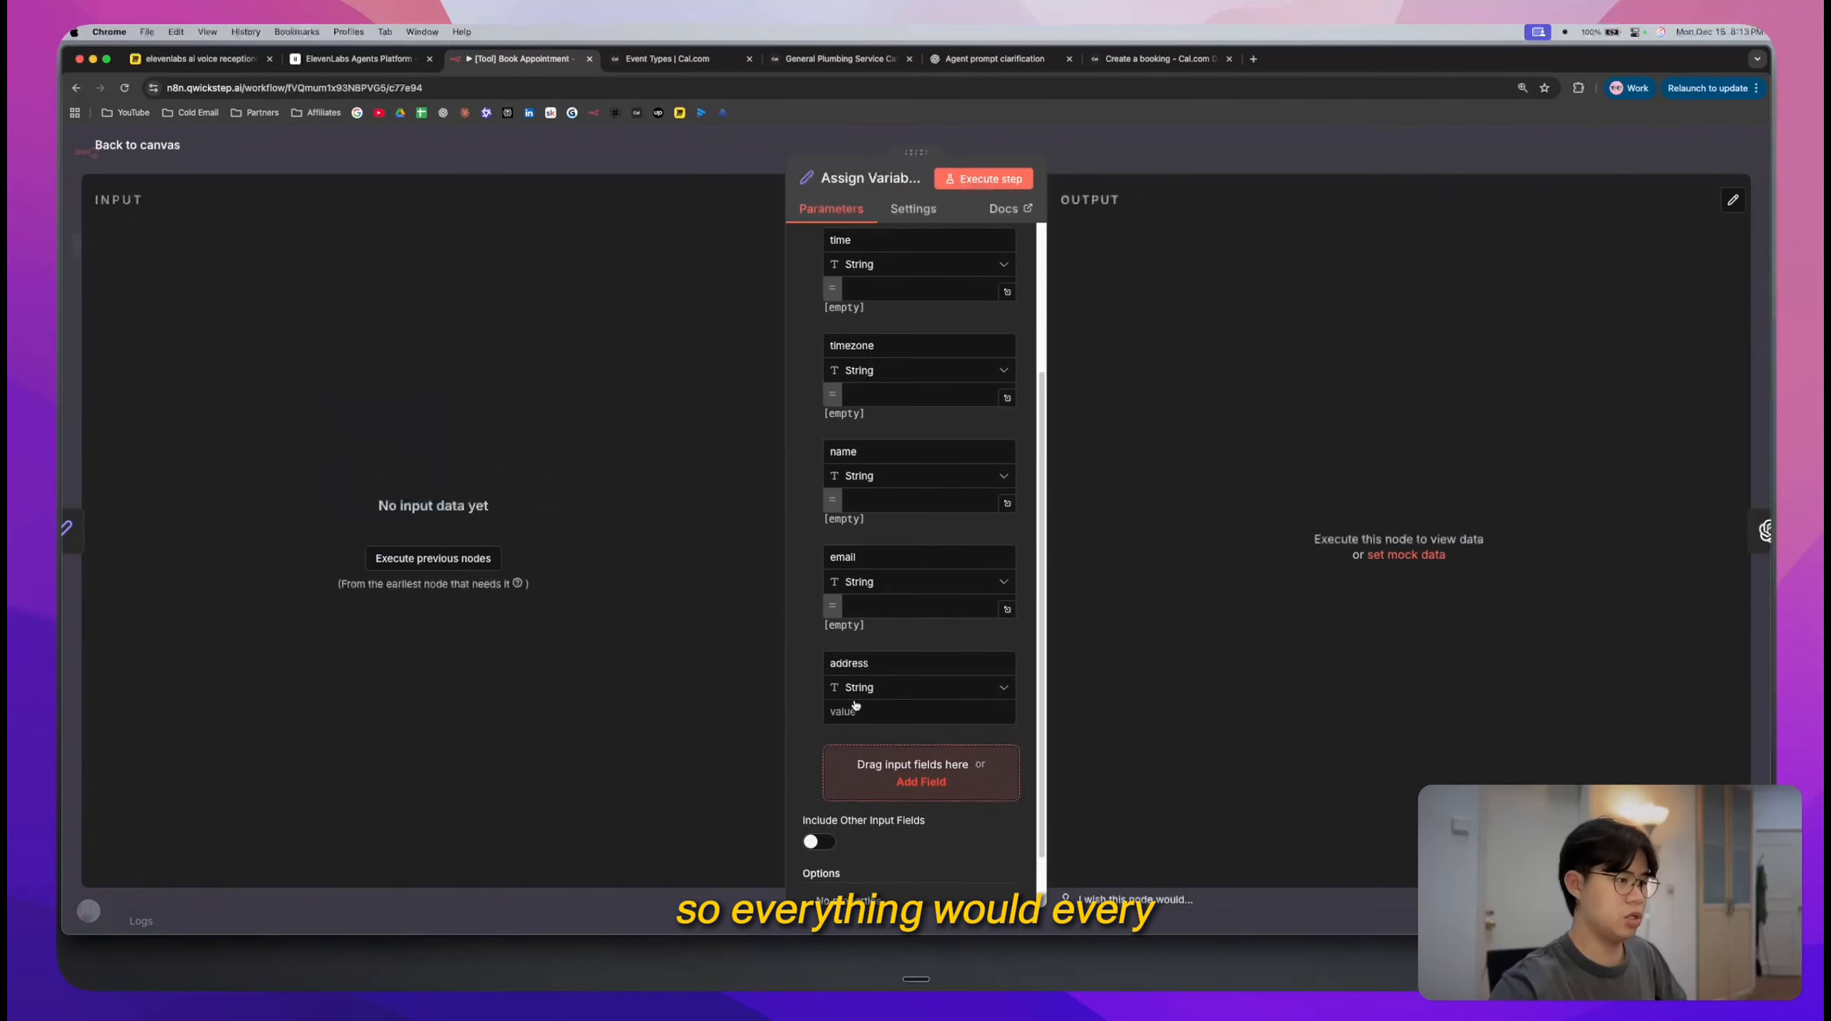
scroll(848, 706, up, 3)
click(1080, 166)
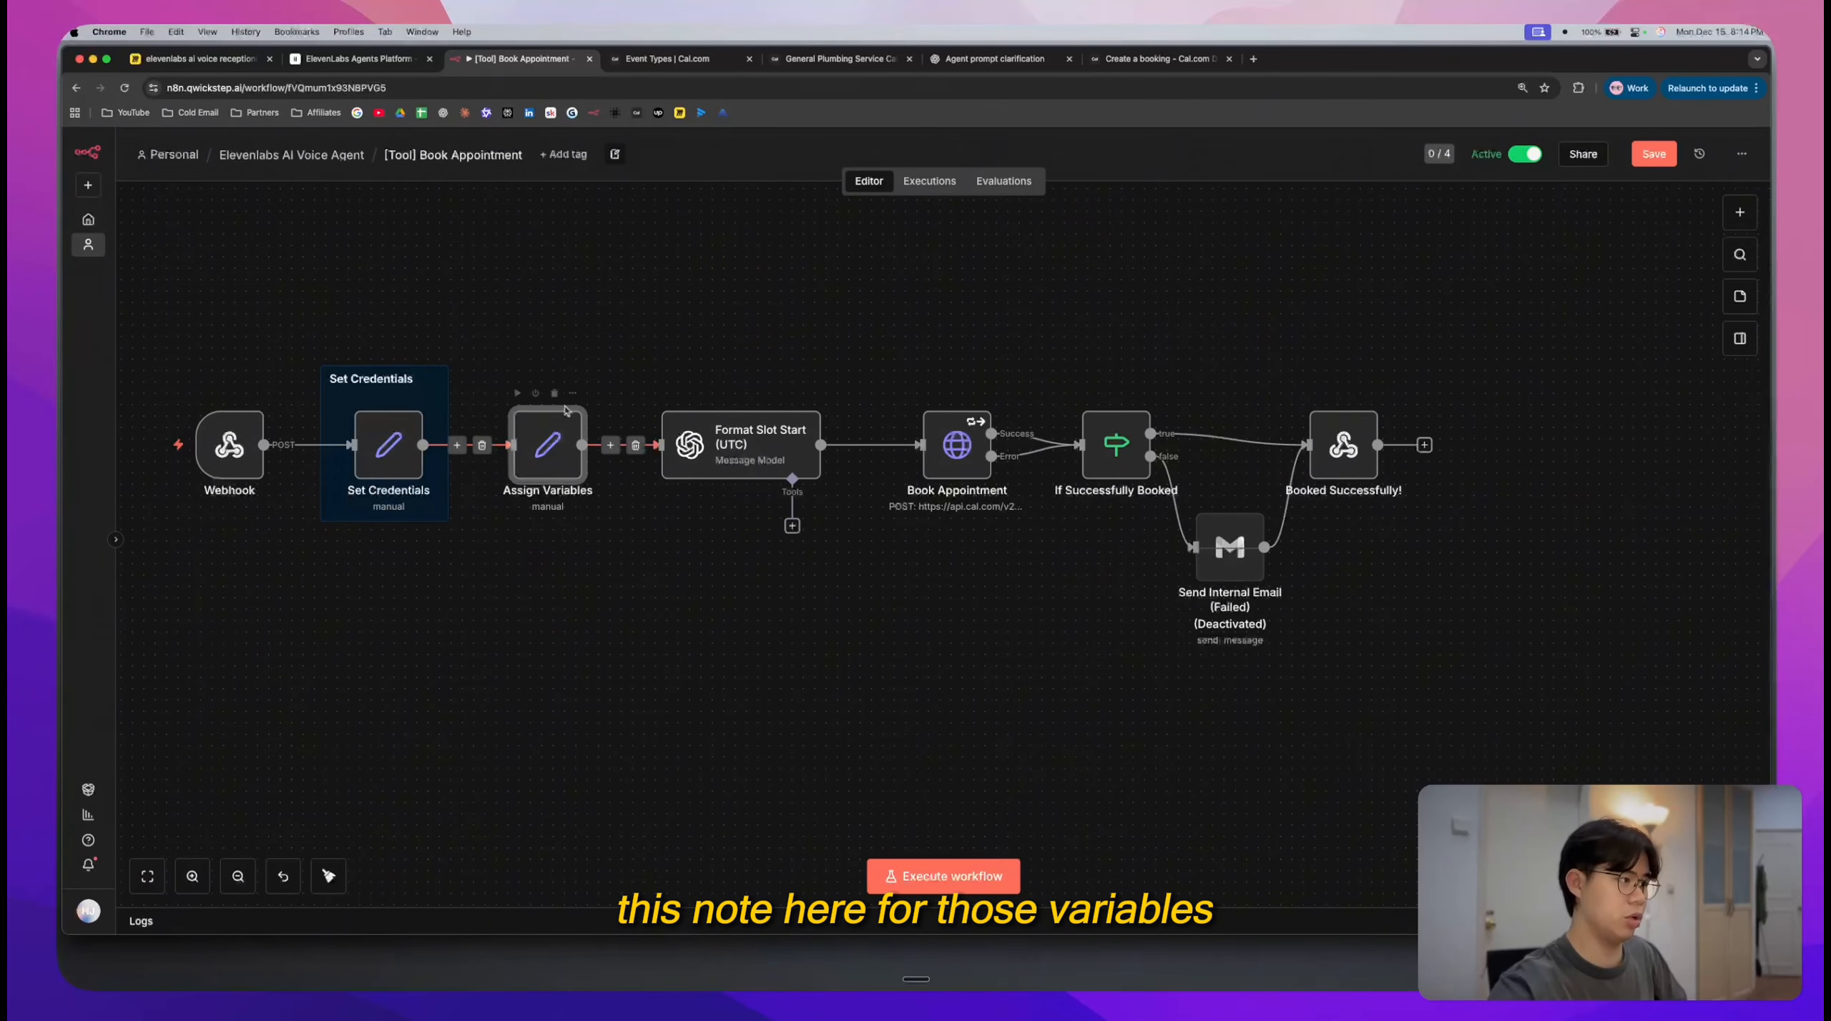
- Review the timezone, date and time expressions in the Format Slot Start (UTC) node's user prompt and close the node
double_click(736, 445)
scroll(894, 499, down, 5)
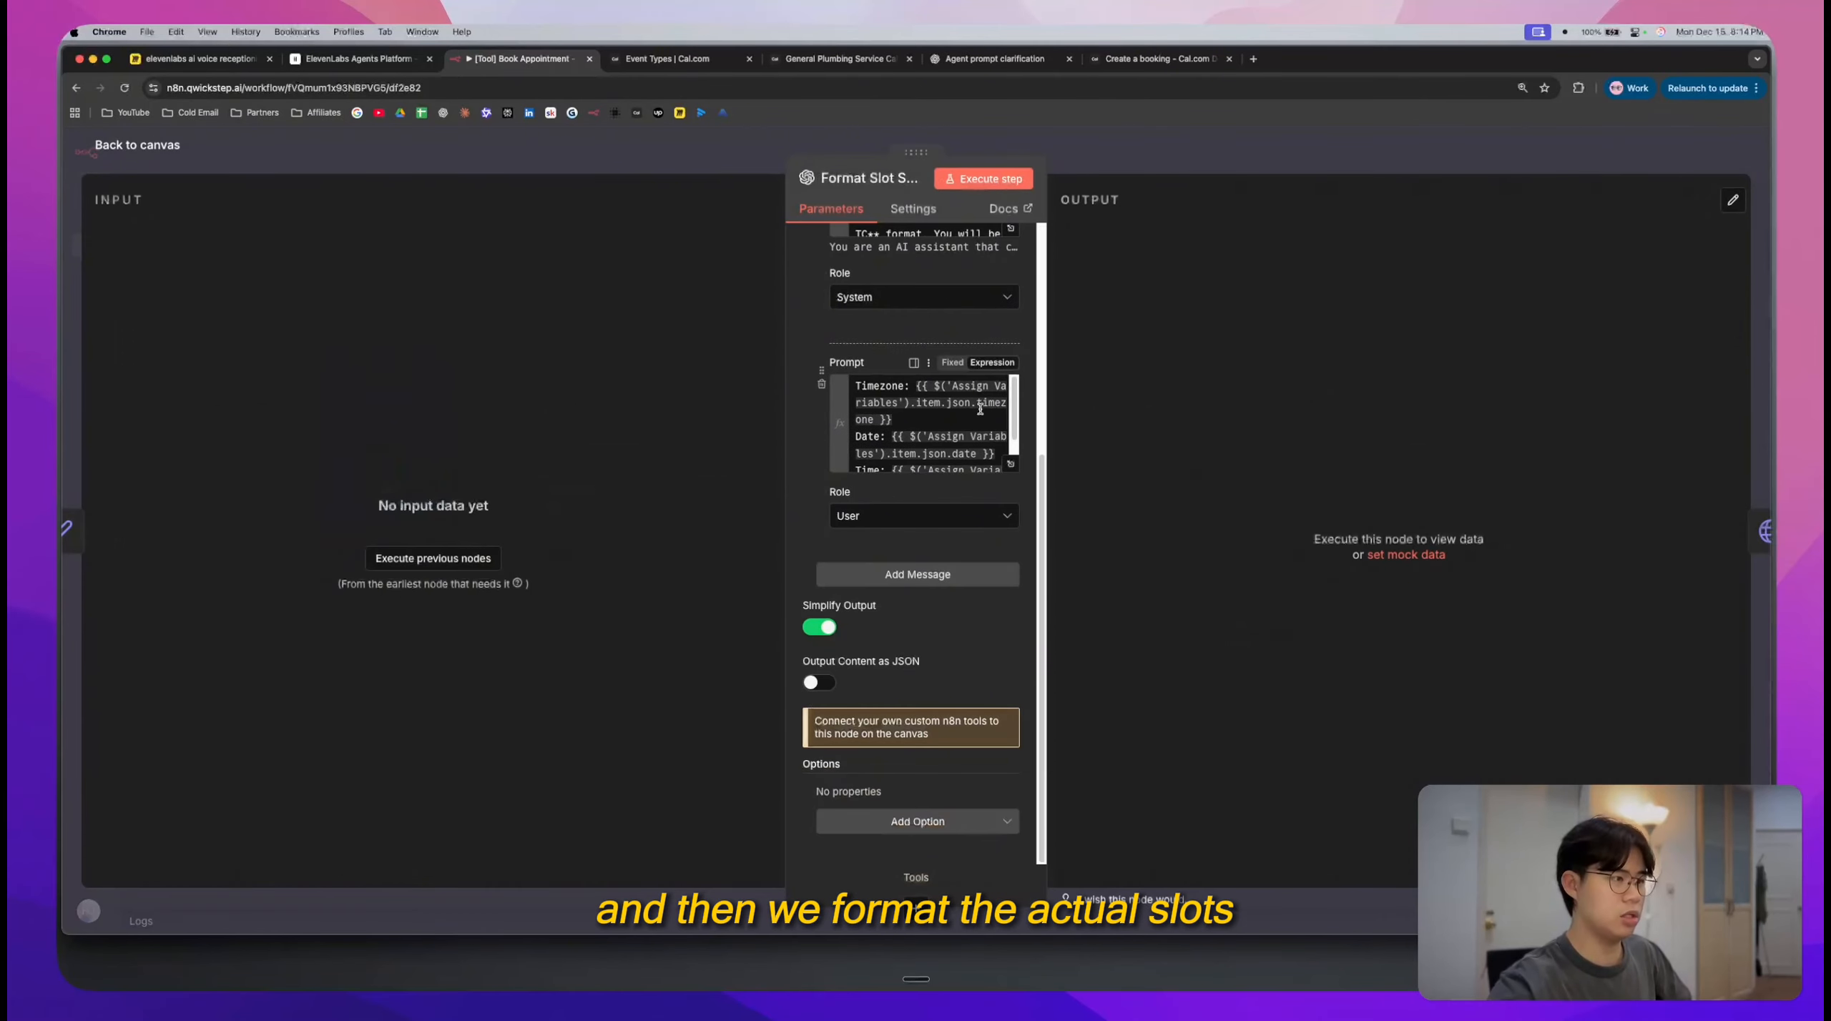
scroll(980, 409, down, 2)
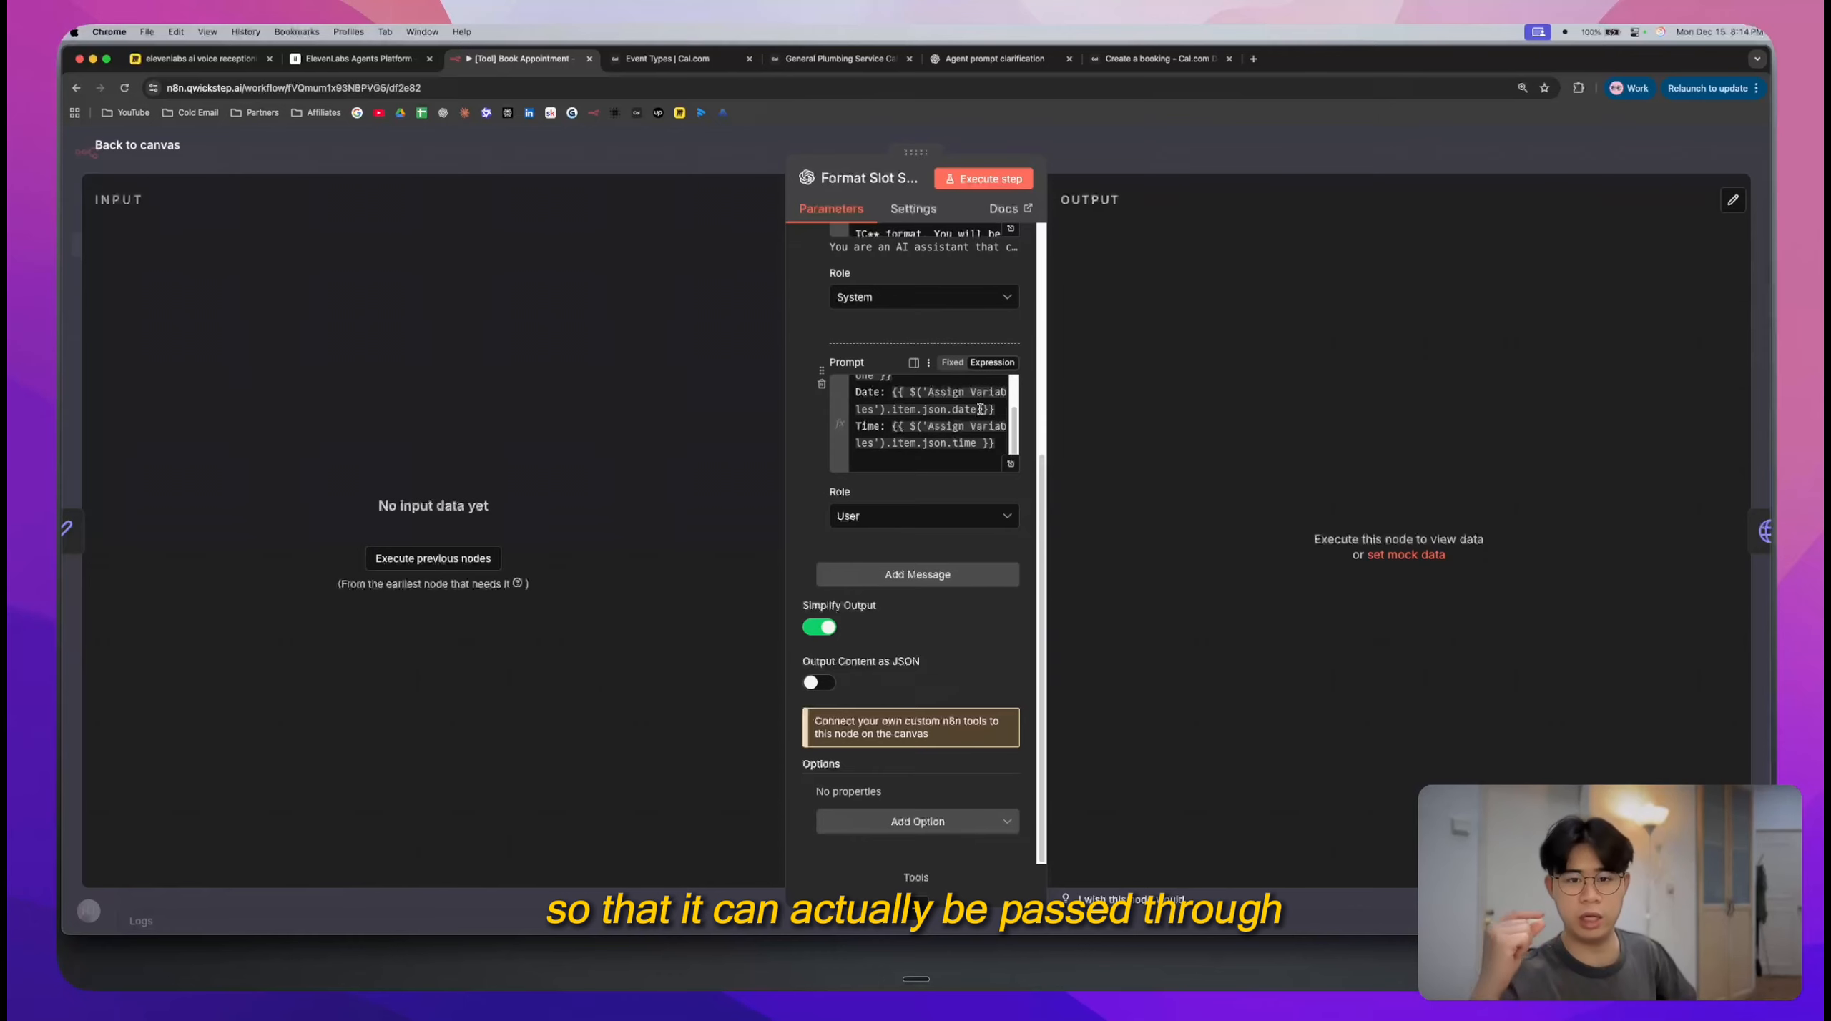
click(1206, 170)
- Examine the text response body of the Booked Successfully! node and return to the canvas
scroll(954, 350, right, 2)
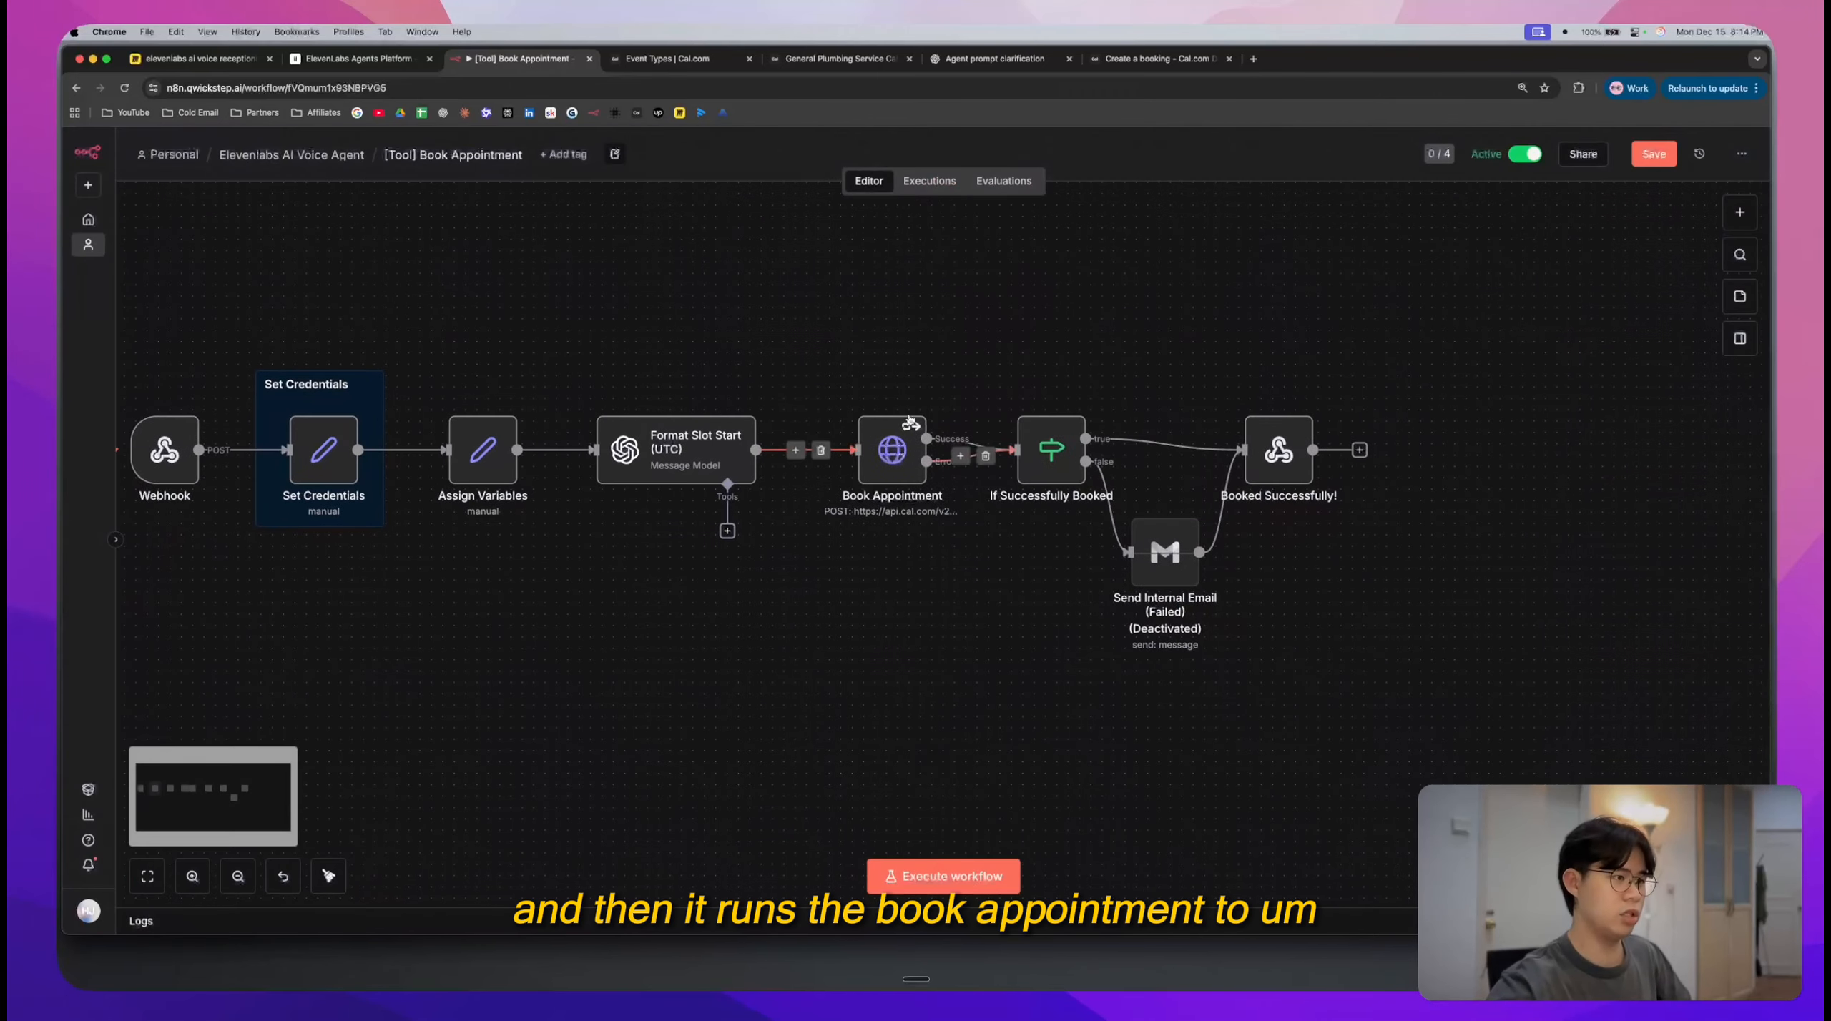
scroll(887, 506, right, 2)
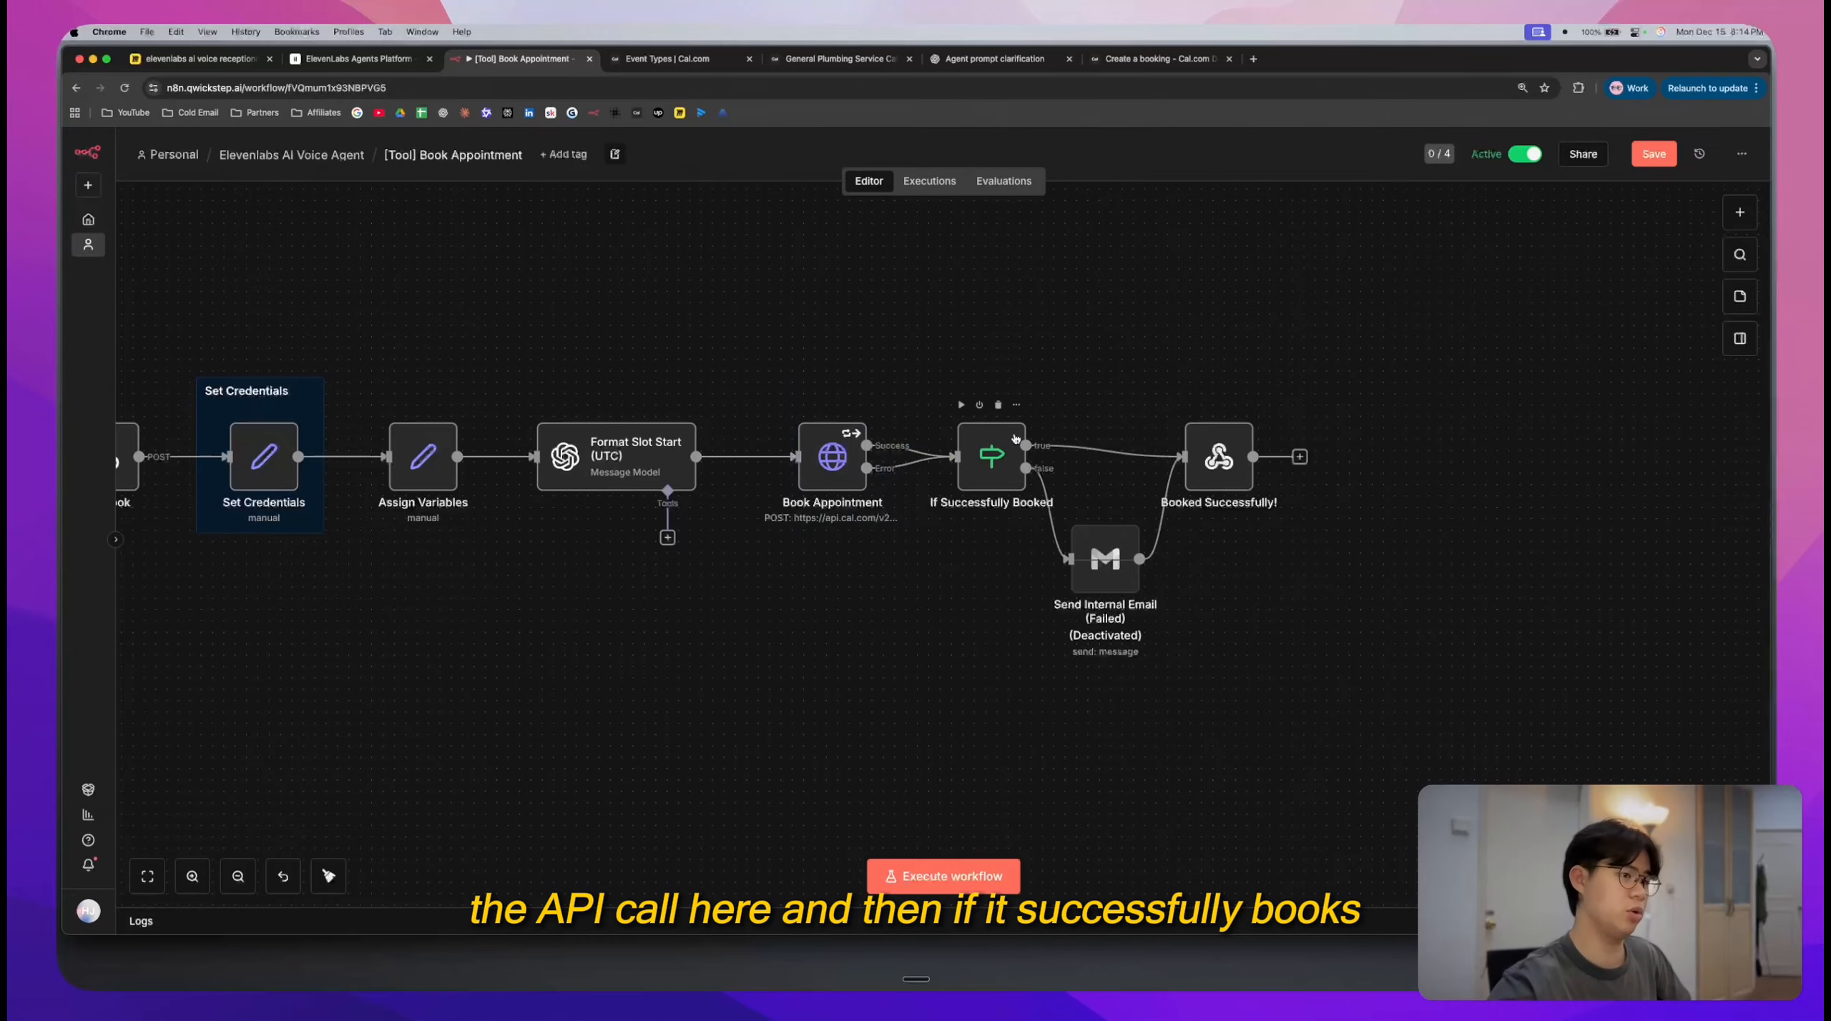
double_click(1220, 459)
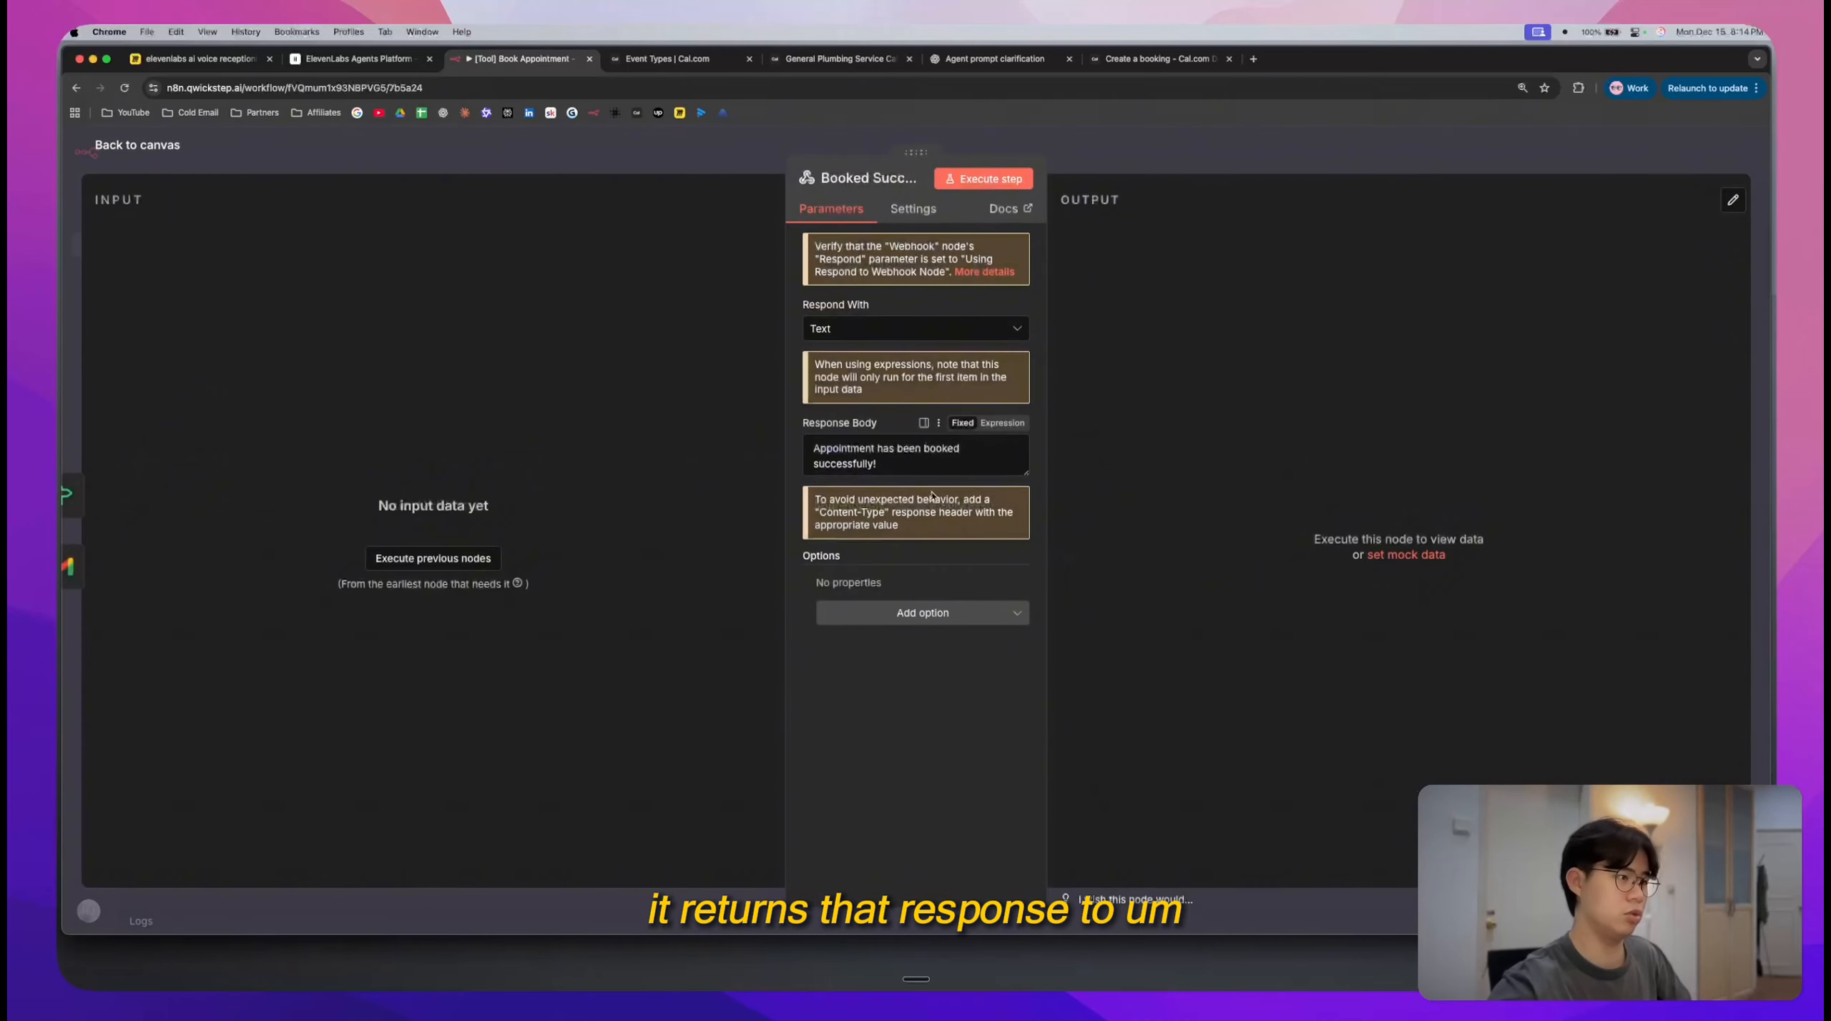
click(1174, 160)
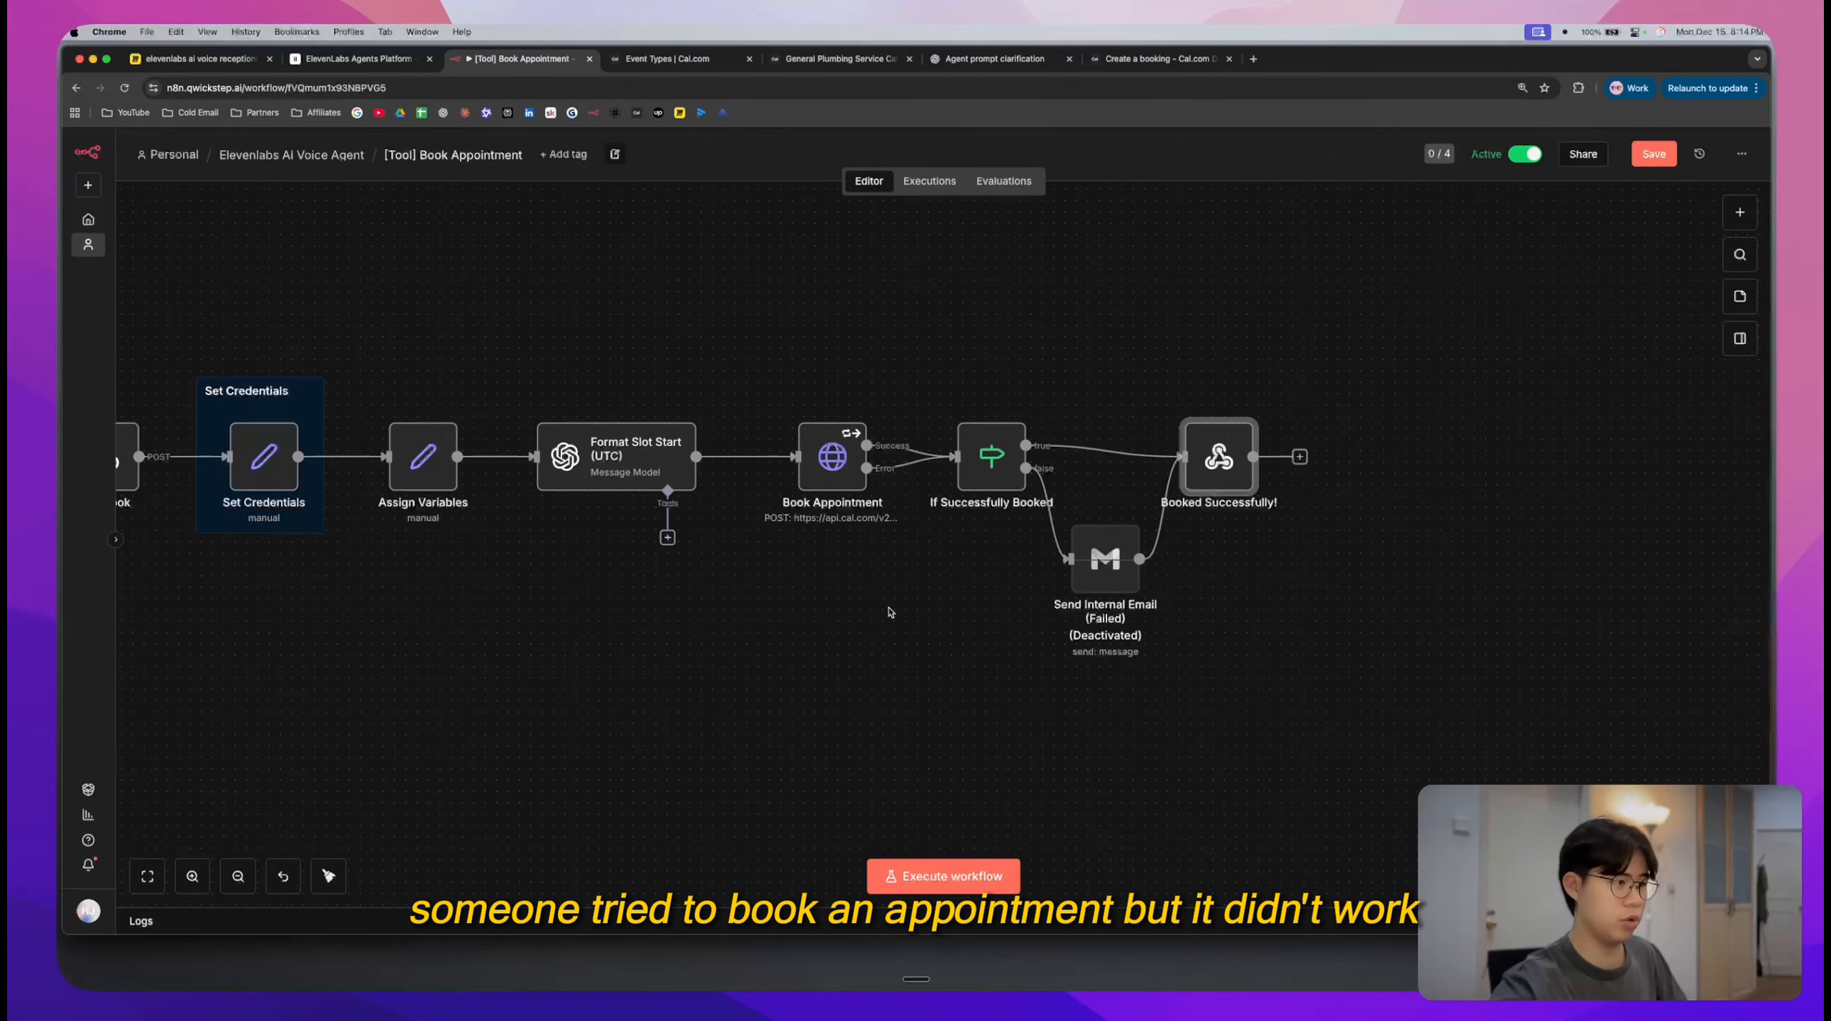
scroll(890, 613, left, 3)
scroll(891, 613, down, 2)
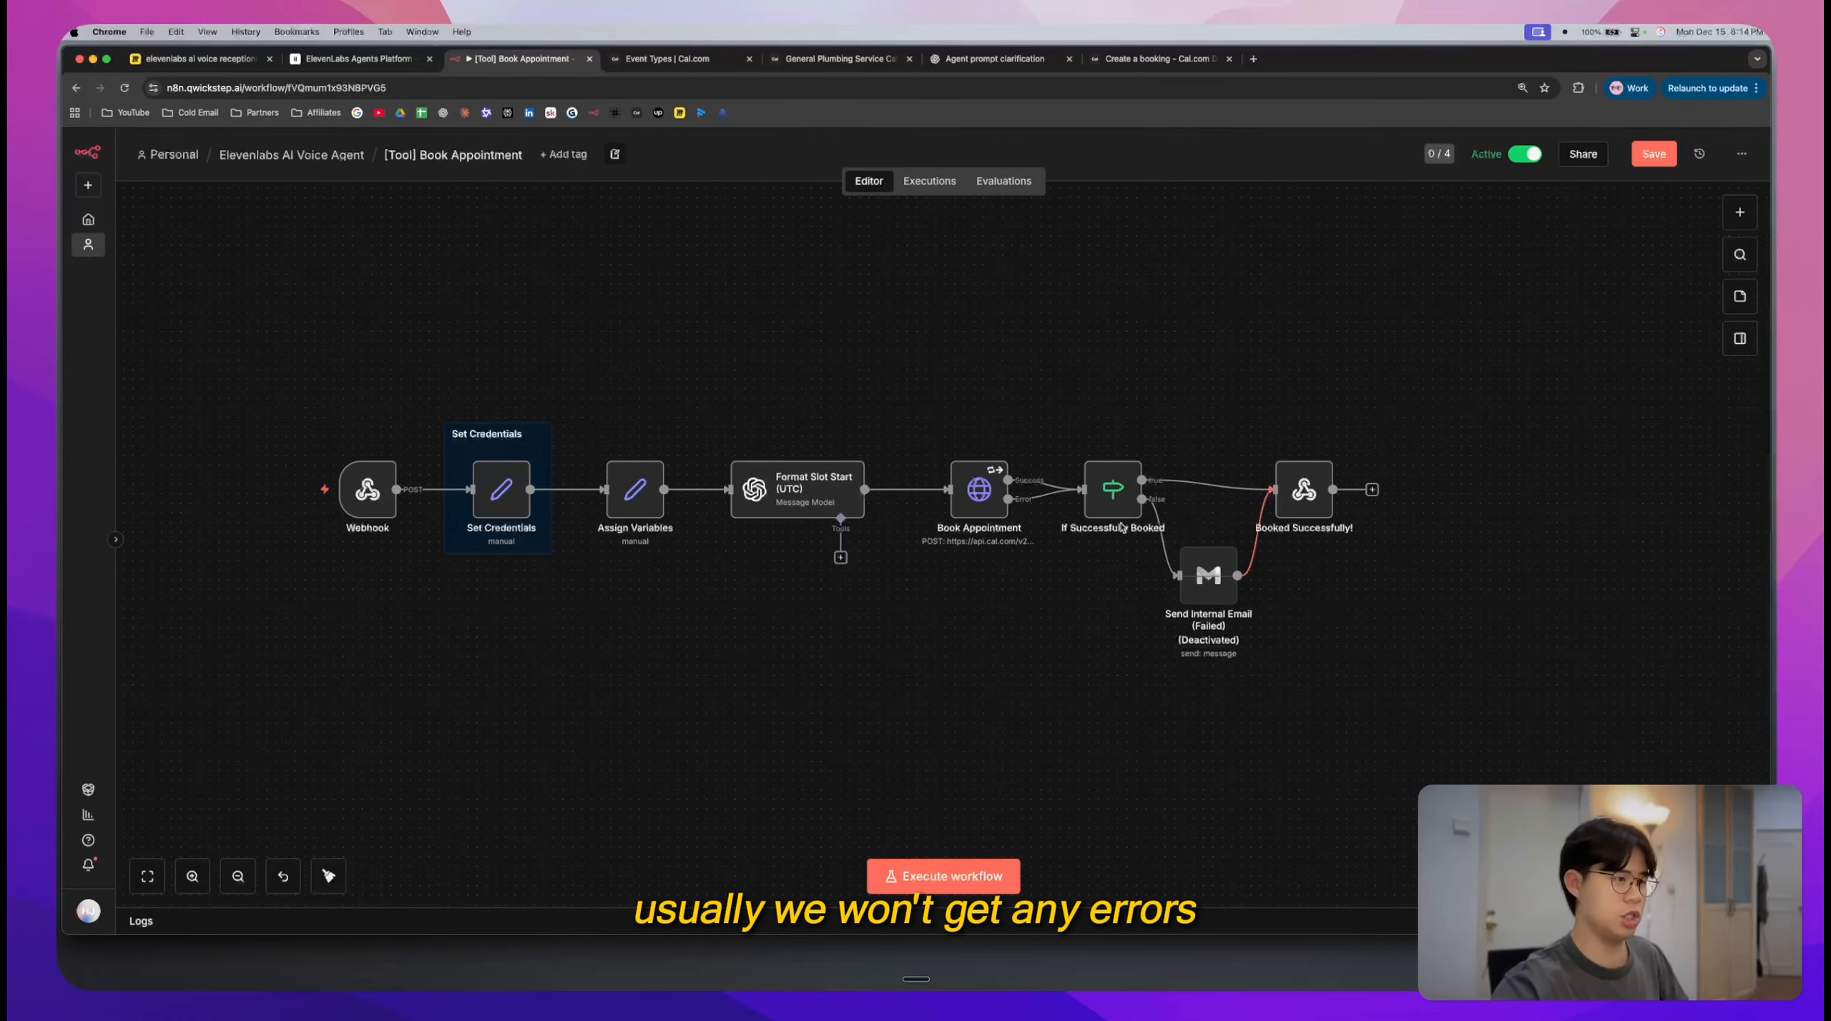
scroll(1114, 521, up, 2)
scroll(1122, 527, up, 3)
scroll(1121, 528, left, 2)
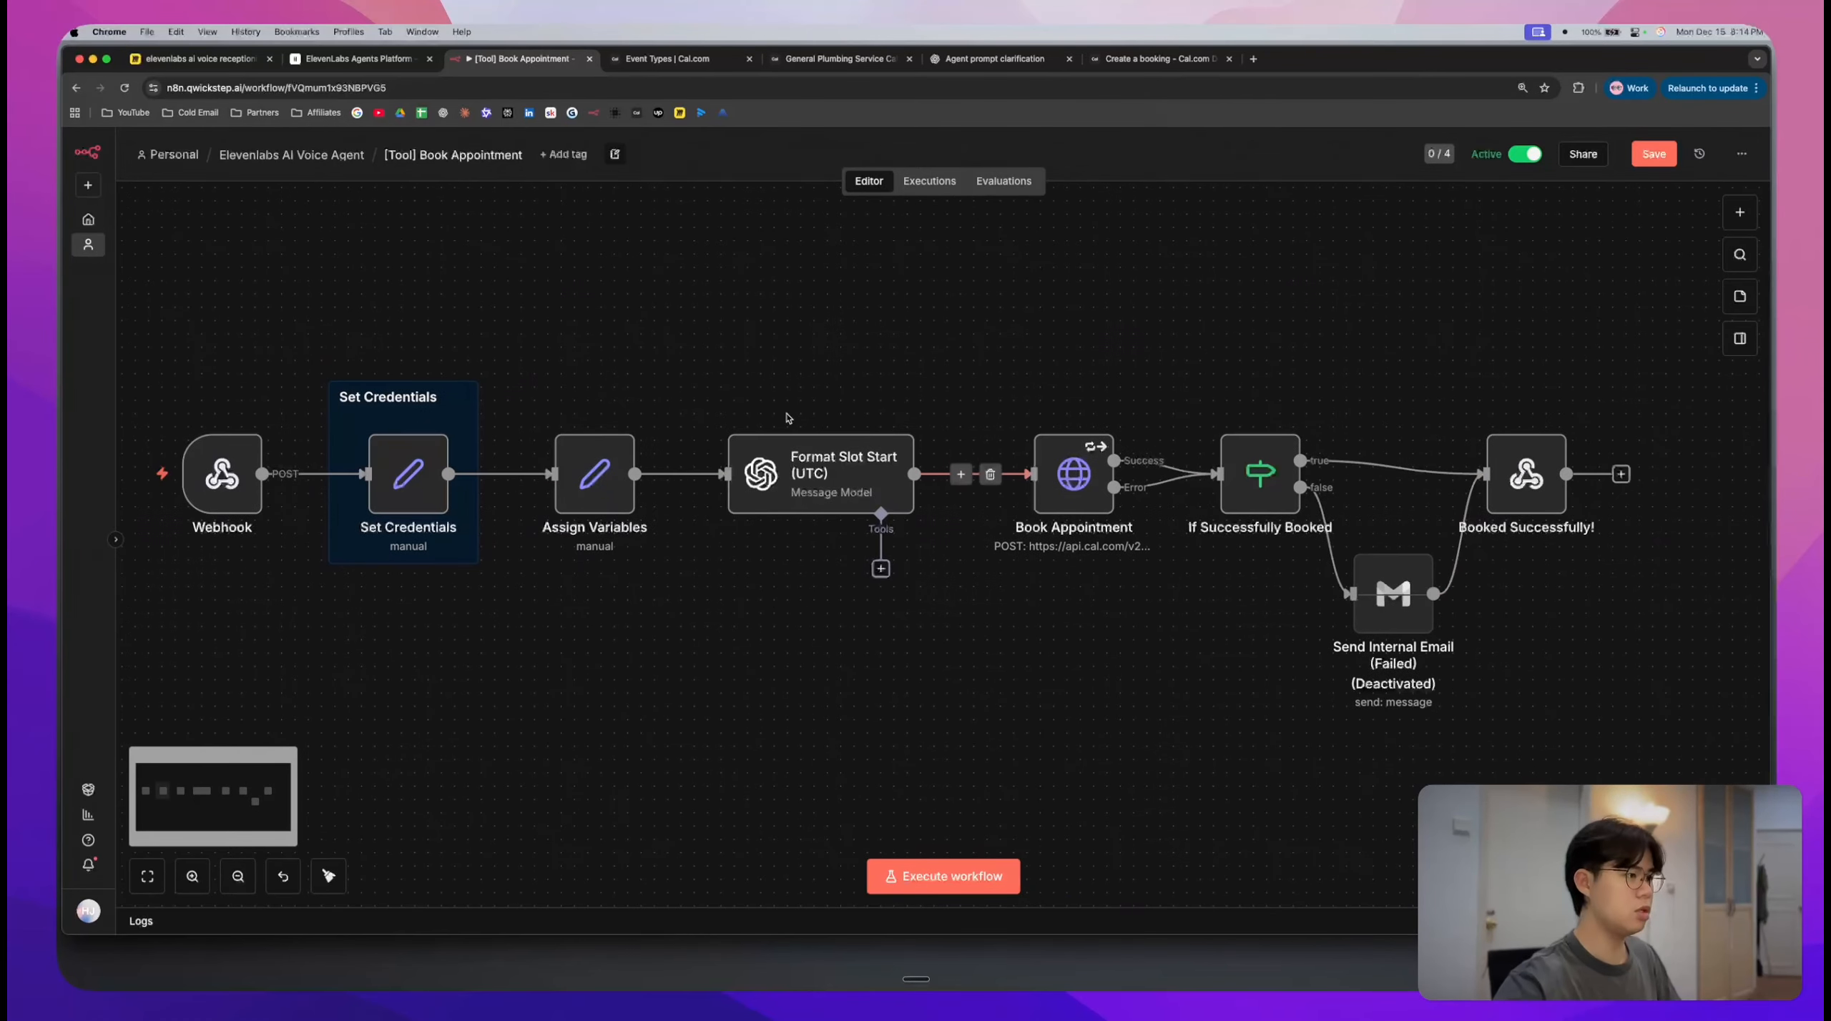
- Look through the Cal.com event types, the General Plumbing Service Call booking page and the ChatGPT field descriptions, and return to n8n
click(676, 59)
click(837, 59)
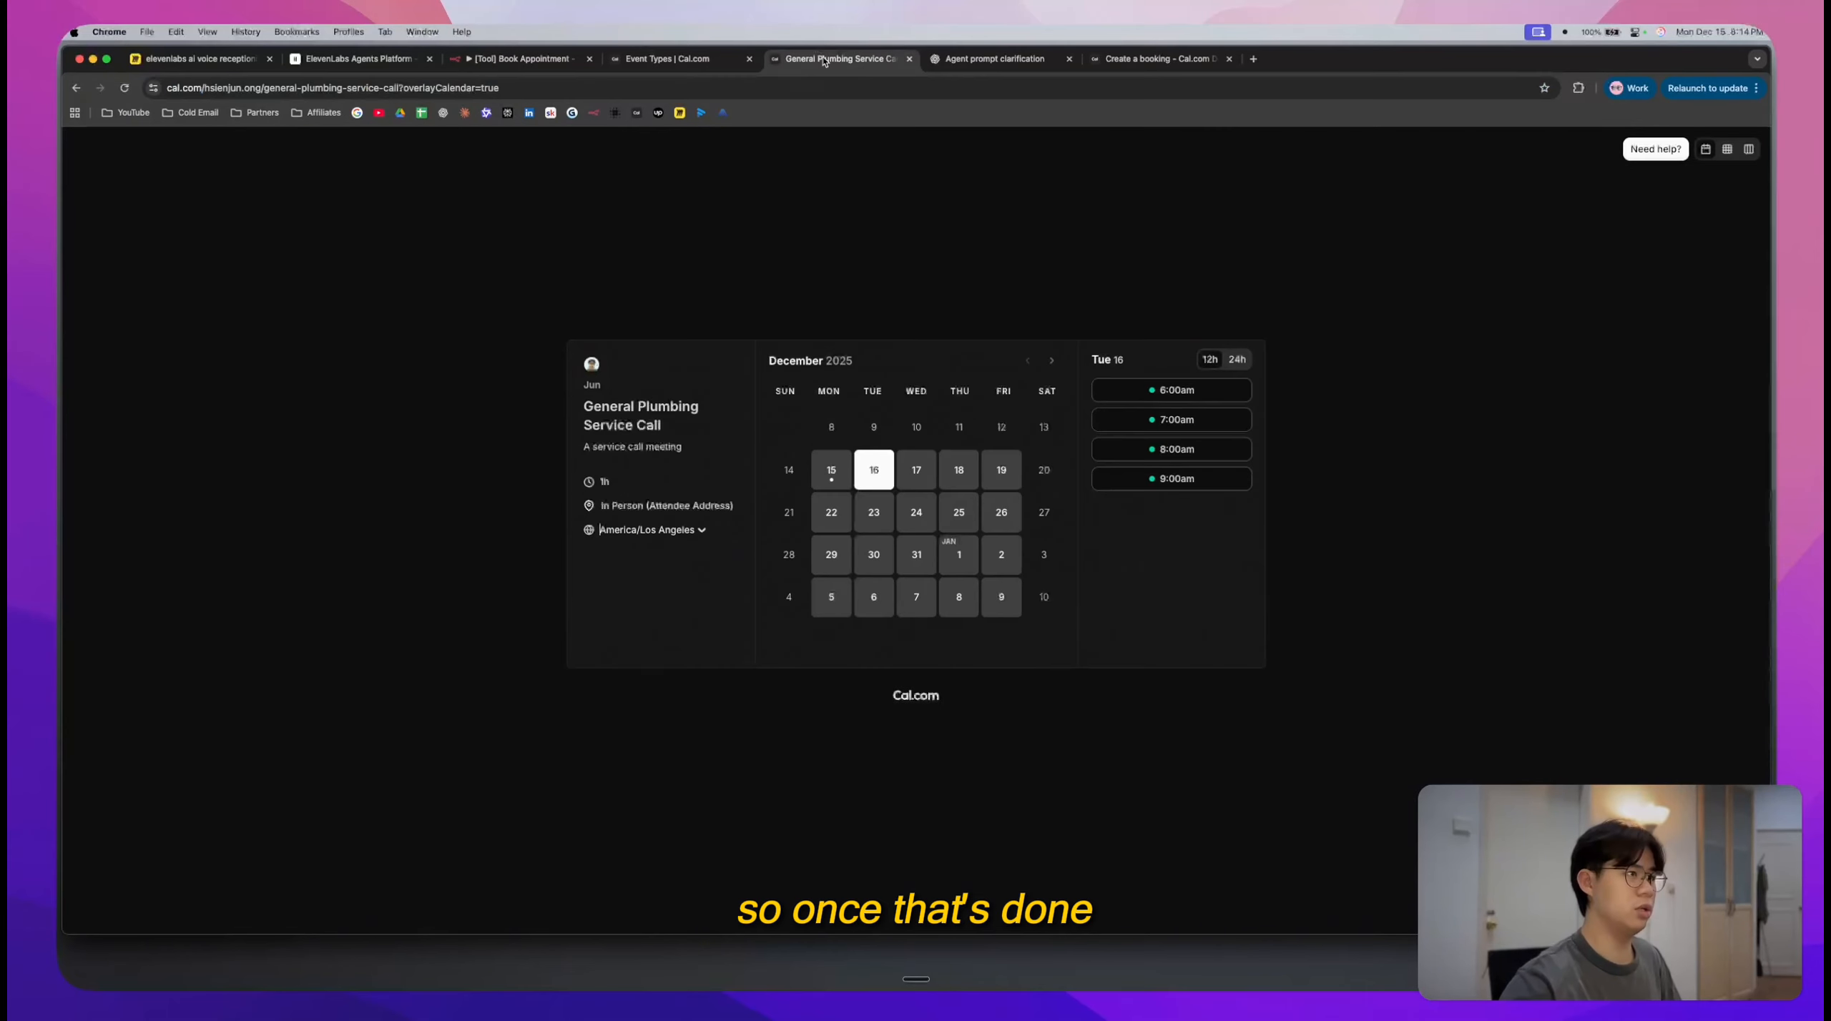
click(1005, 59)
scroll(993, 328, down, 1)
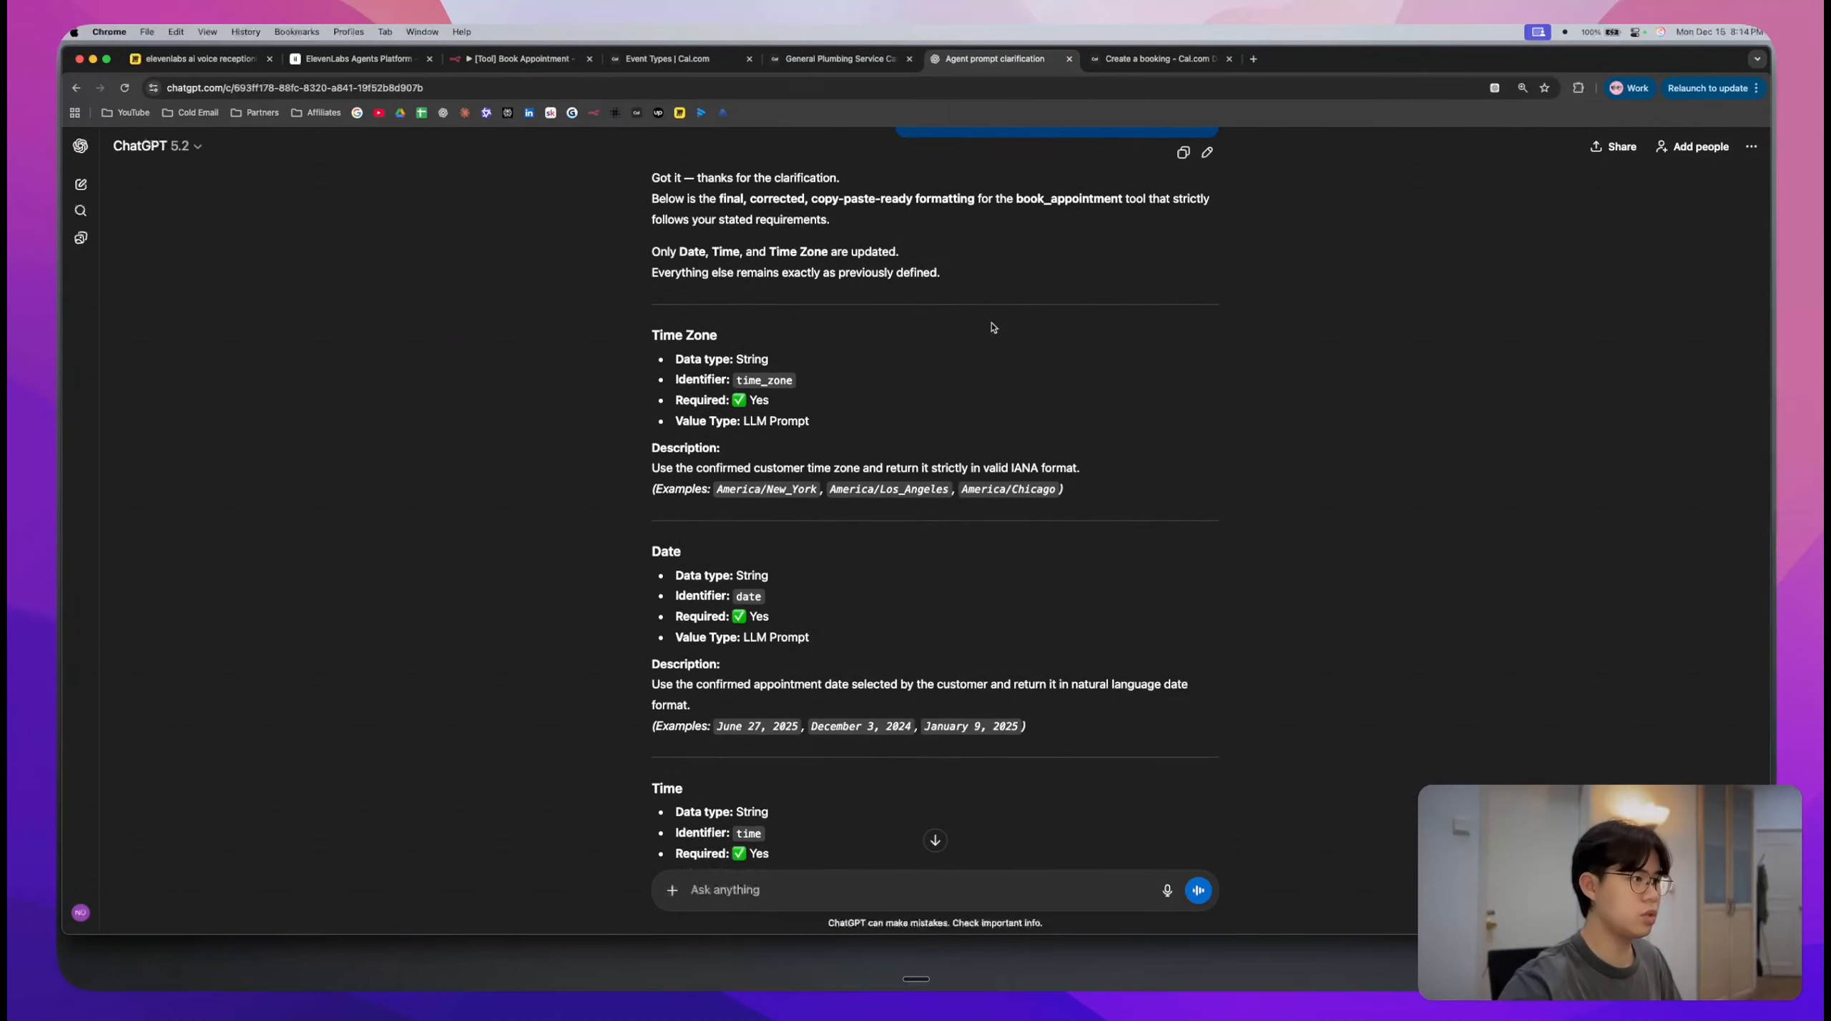
scroll(993, 328, up, 1)
click(522, 59)
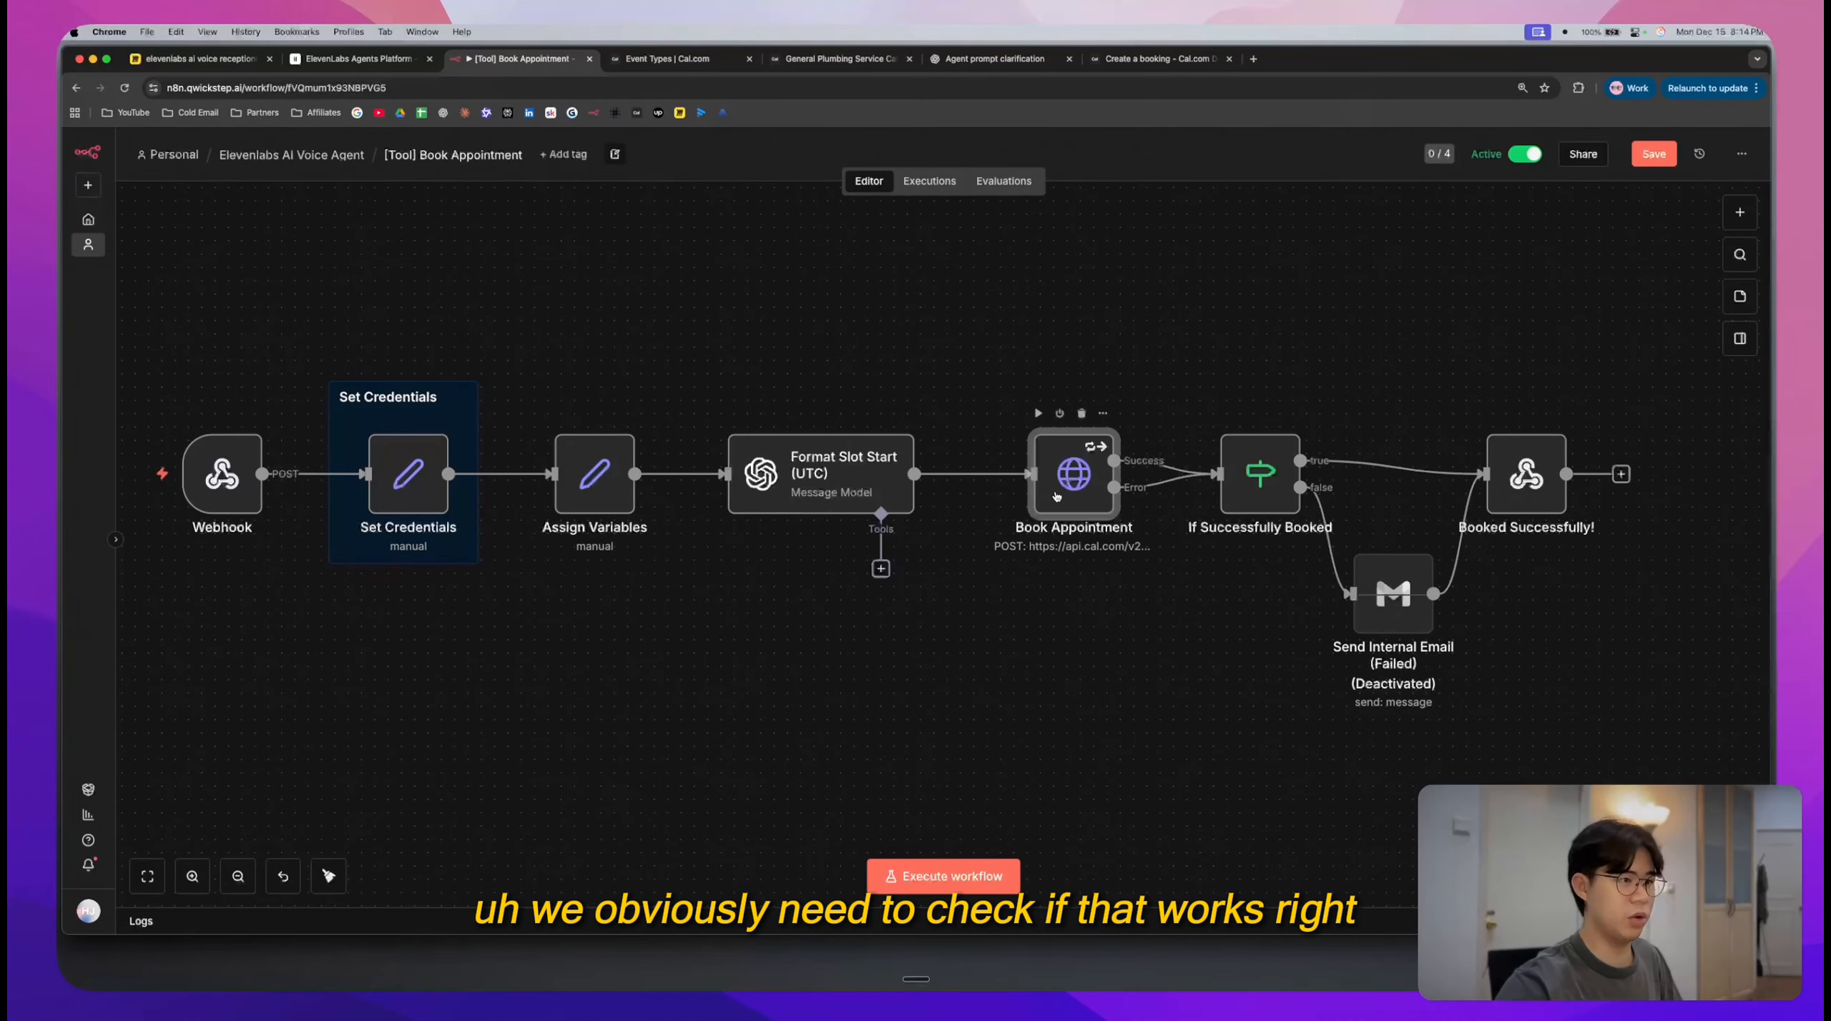
- Review the header and JSON body settings of the Book Appointment node and return to the canvas
double_click(1074, 473)
scroll(986, 604, down, 5)
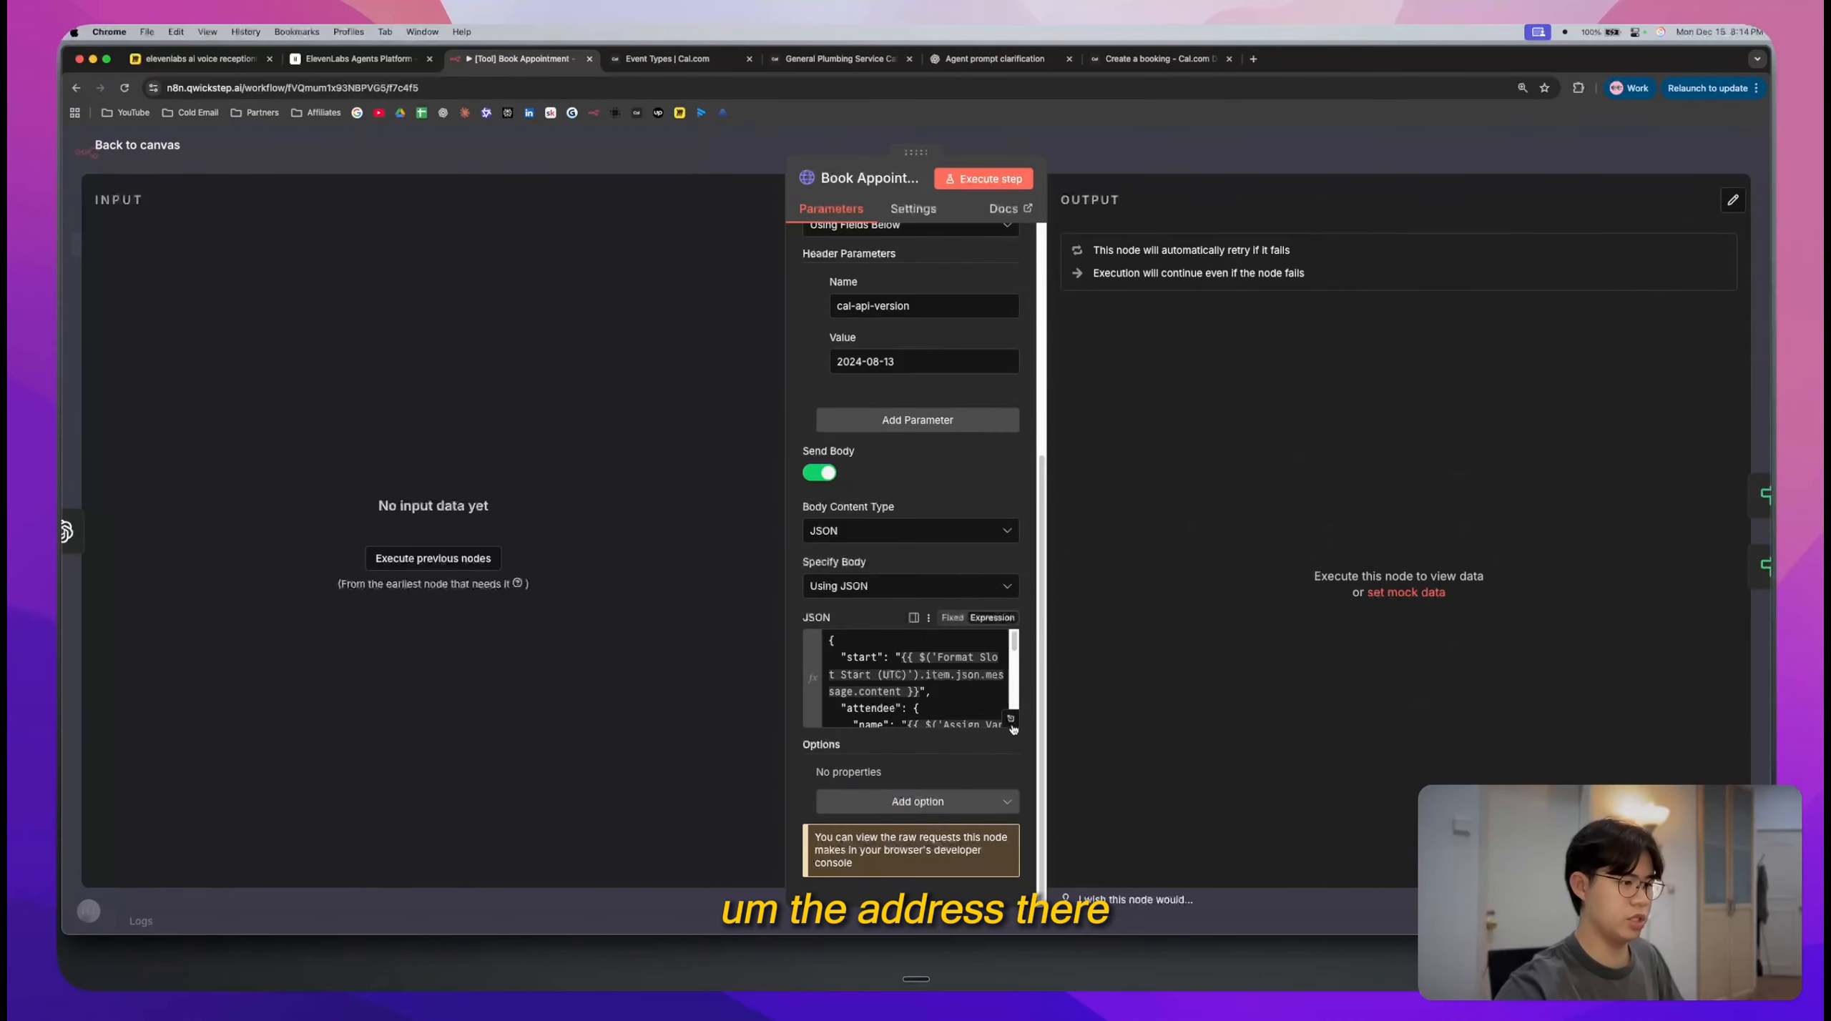
click(1197, 165)
click(1175, 280)
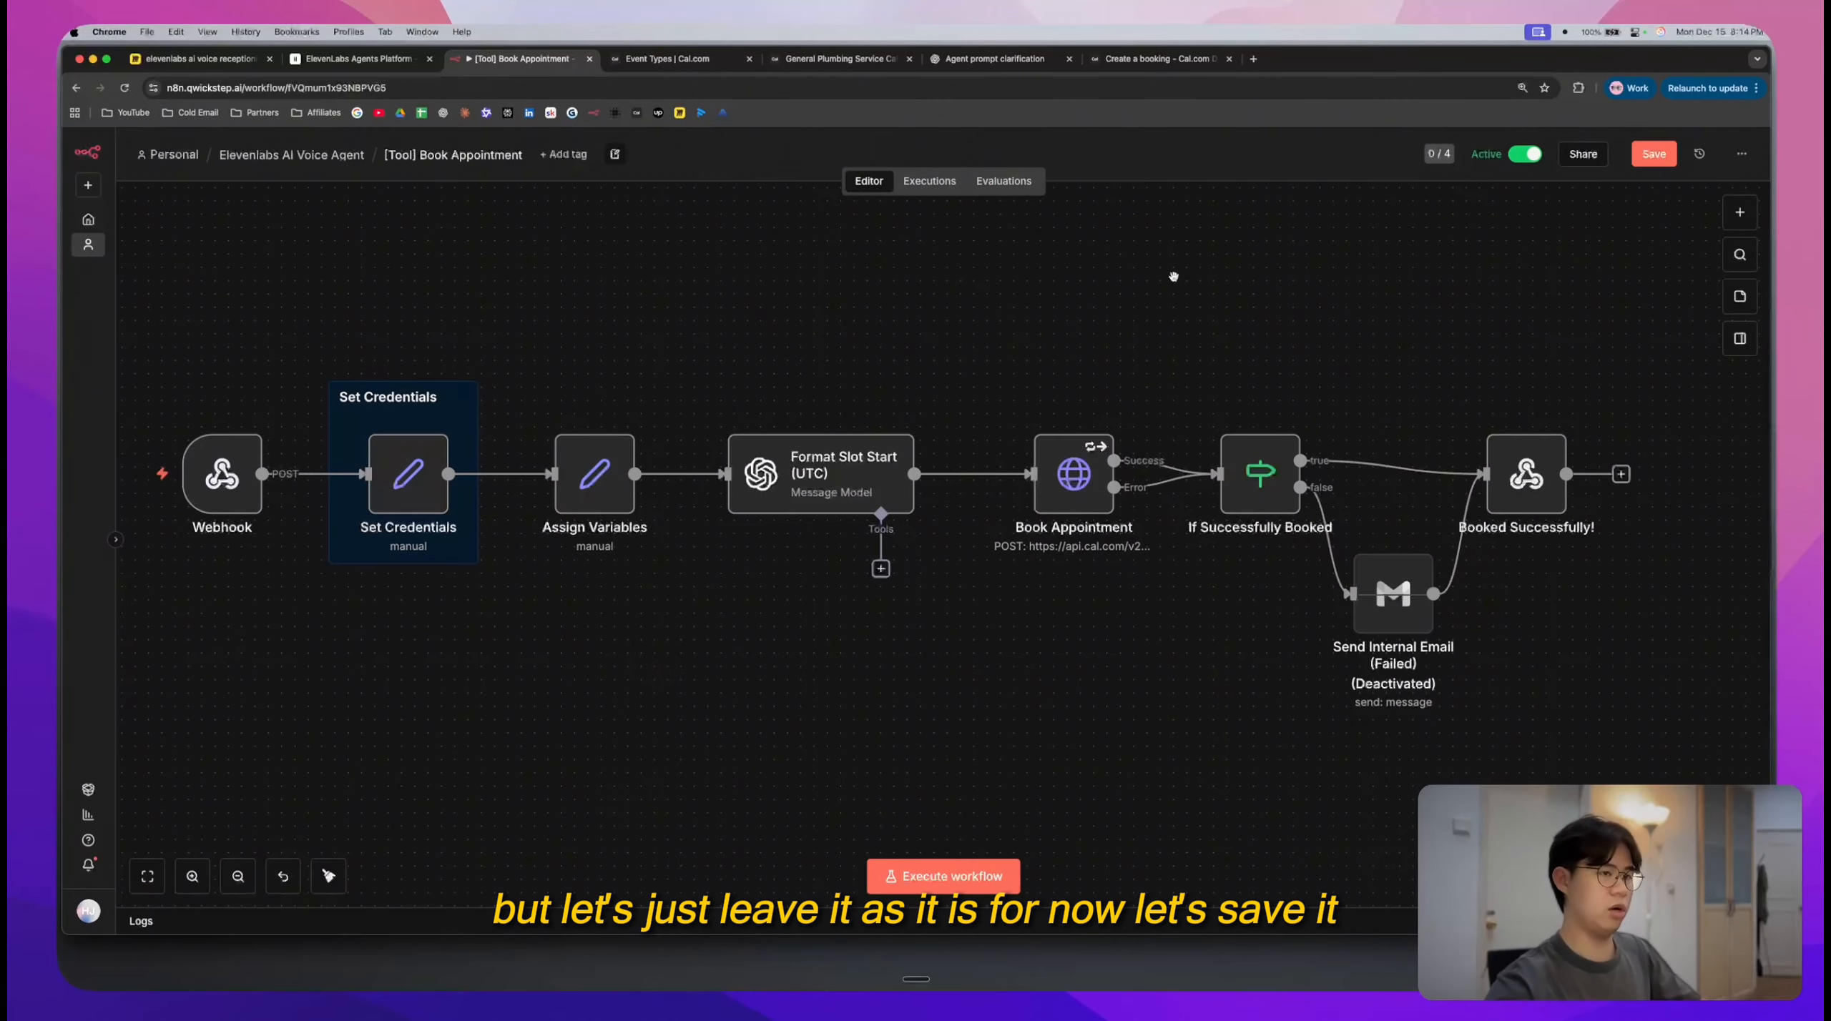
- Save the Book Appointment workflow and switch to the Cal.com Event Types page
key(super+s)
click(665, 59)
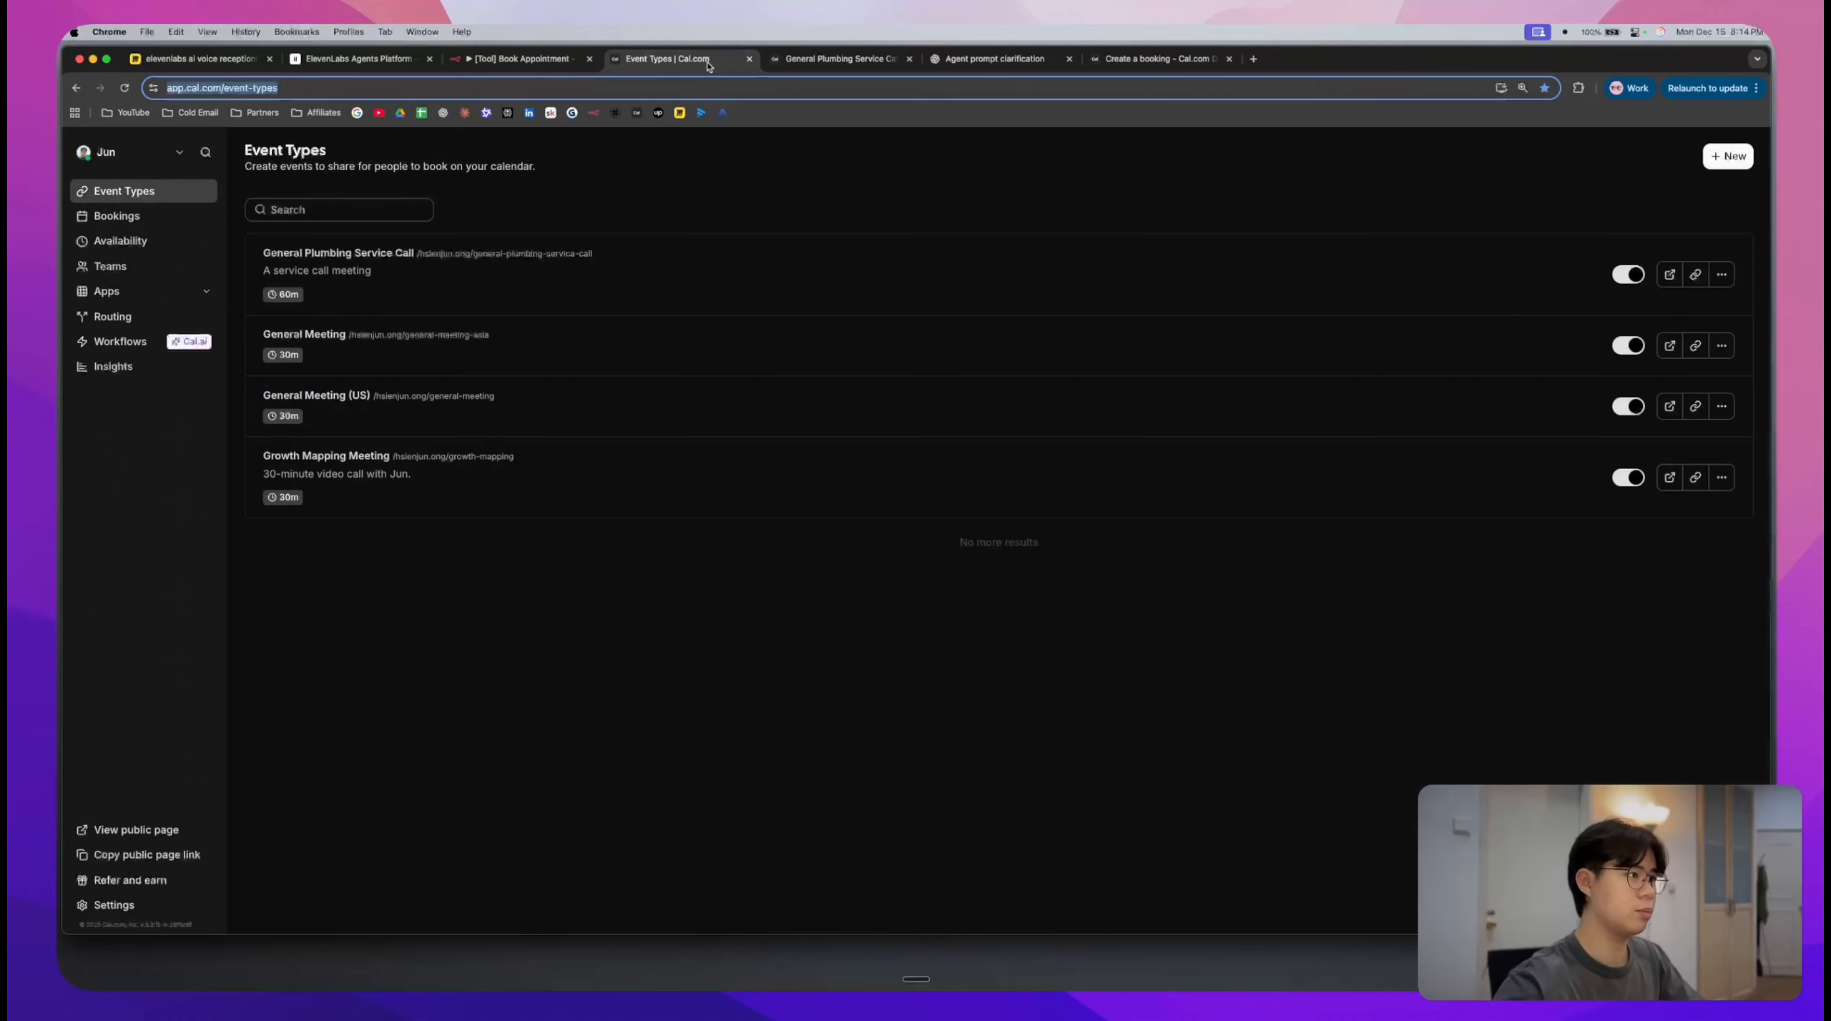
- Copy the natural-language date description with its examples from the ChatGPT chat into the date property's description in ElevenLabs
click(821, 60)
click(987, 59)
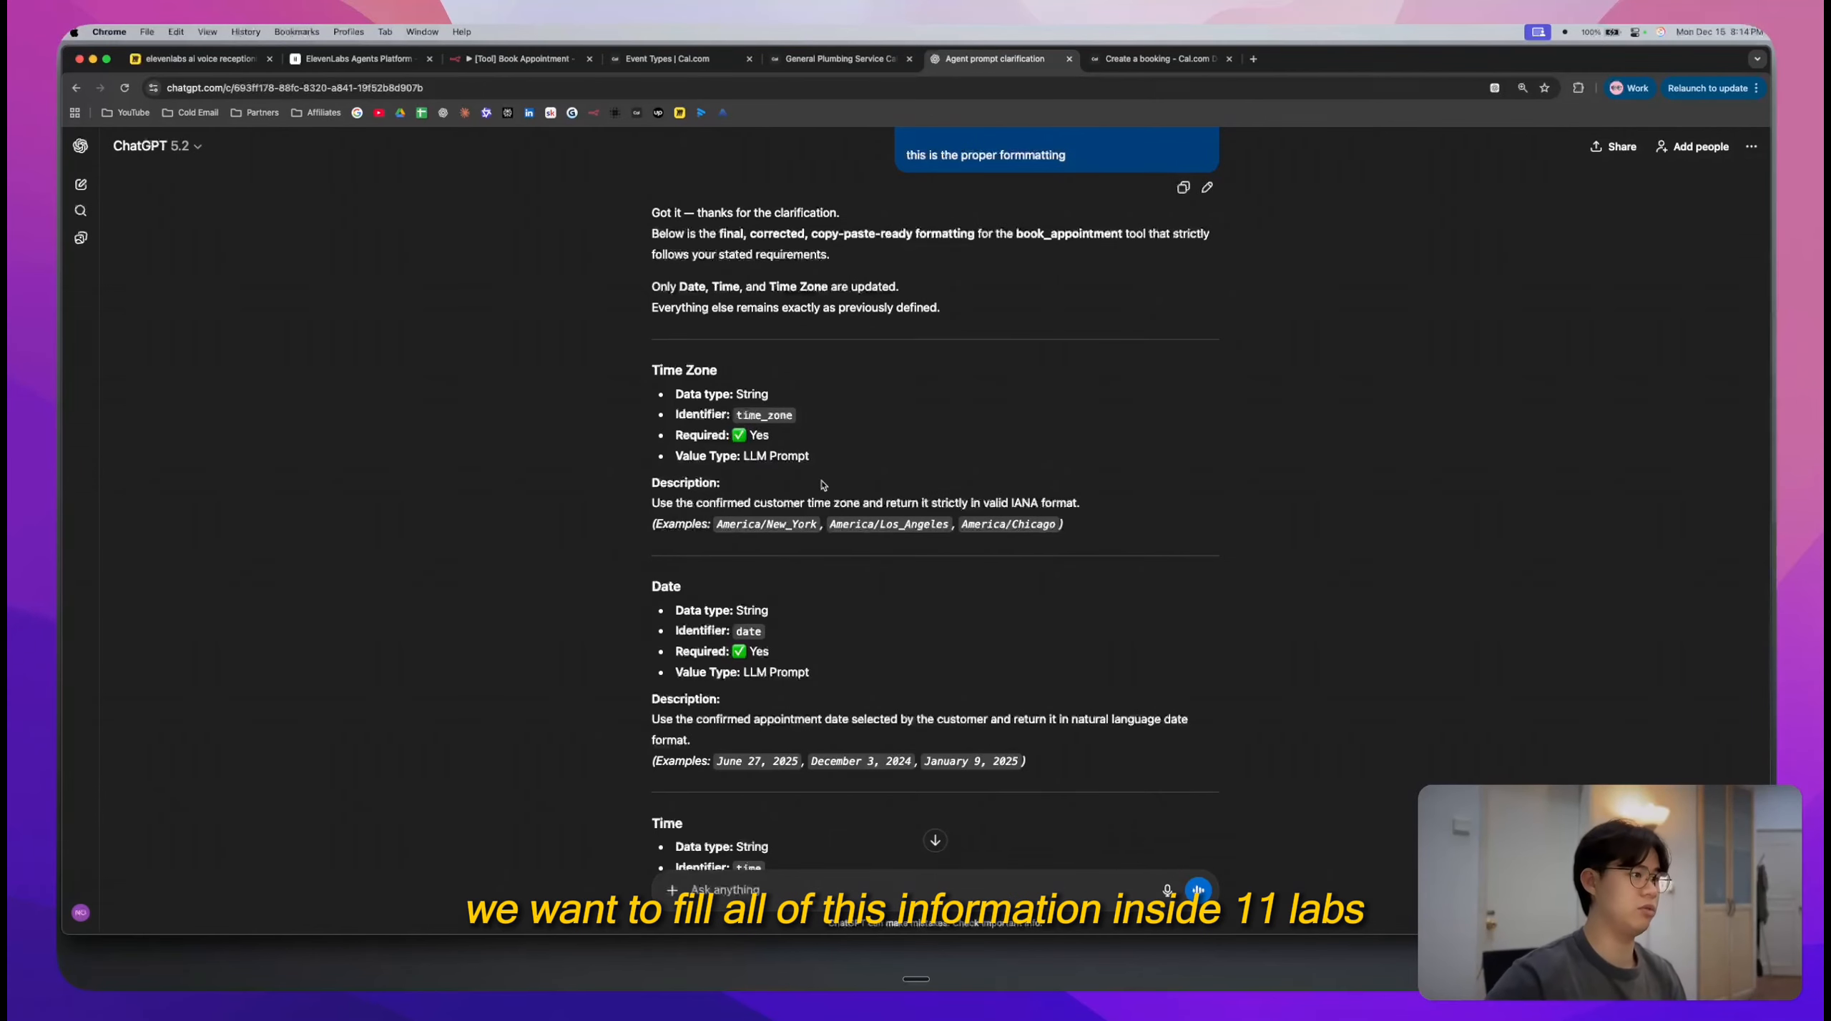
click(357, 58)
scroll(1649, 338, up, 10)
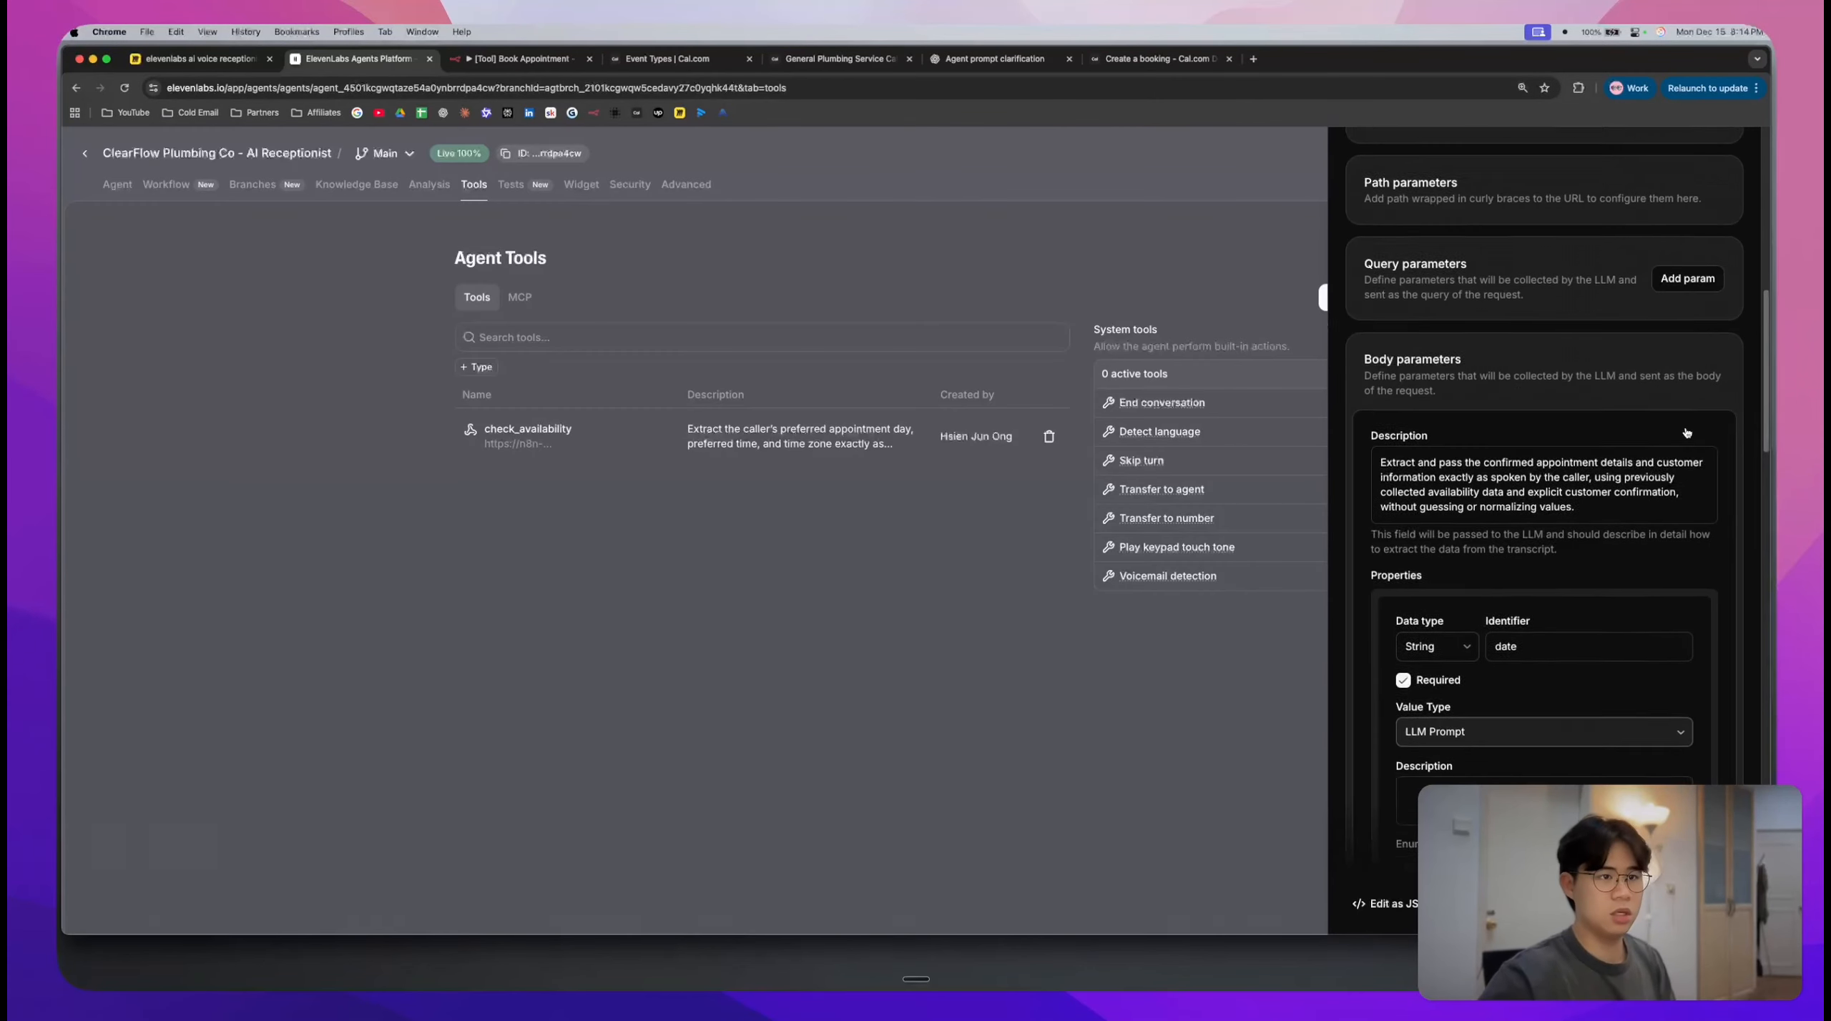
scroll(1574, 357, down, 10)
click(978, 60)
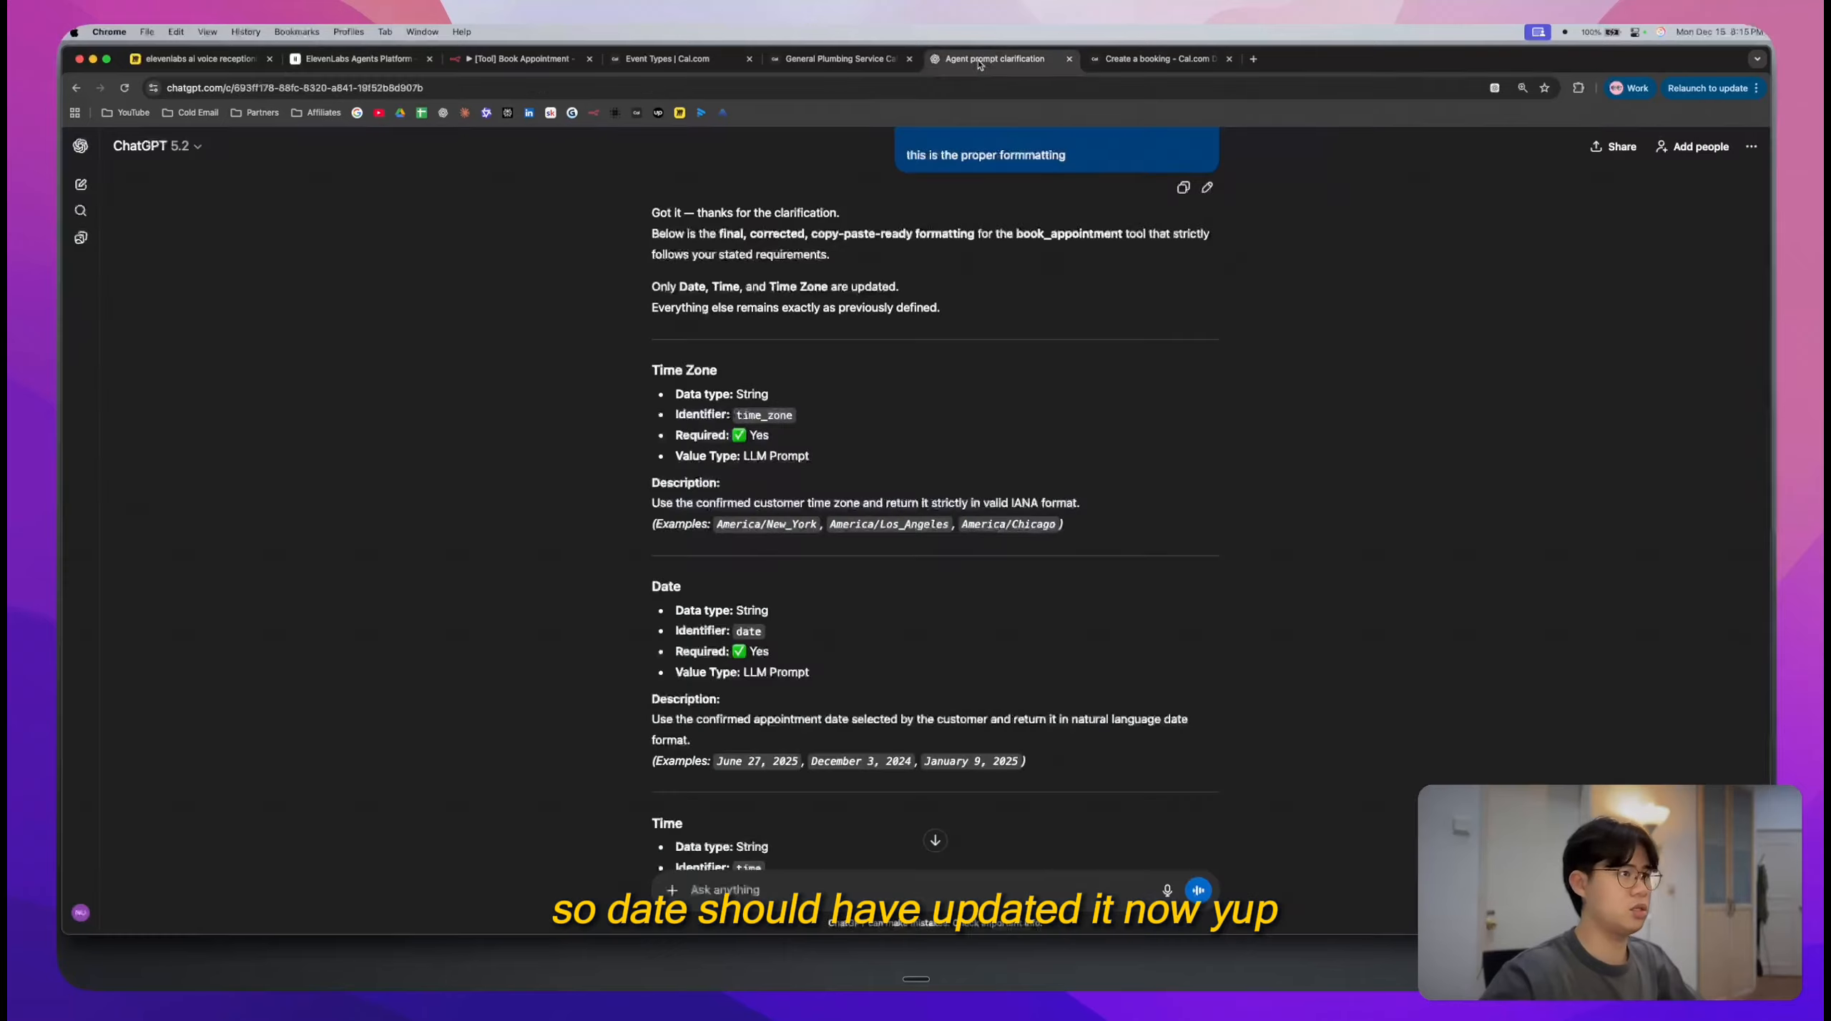
scroll(776, 434, down, 2)
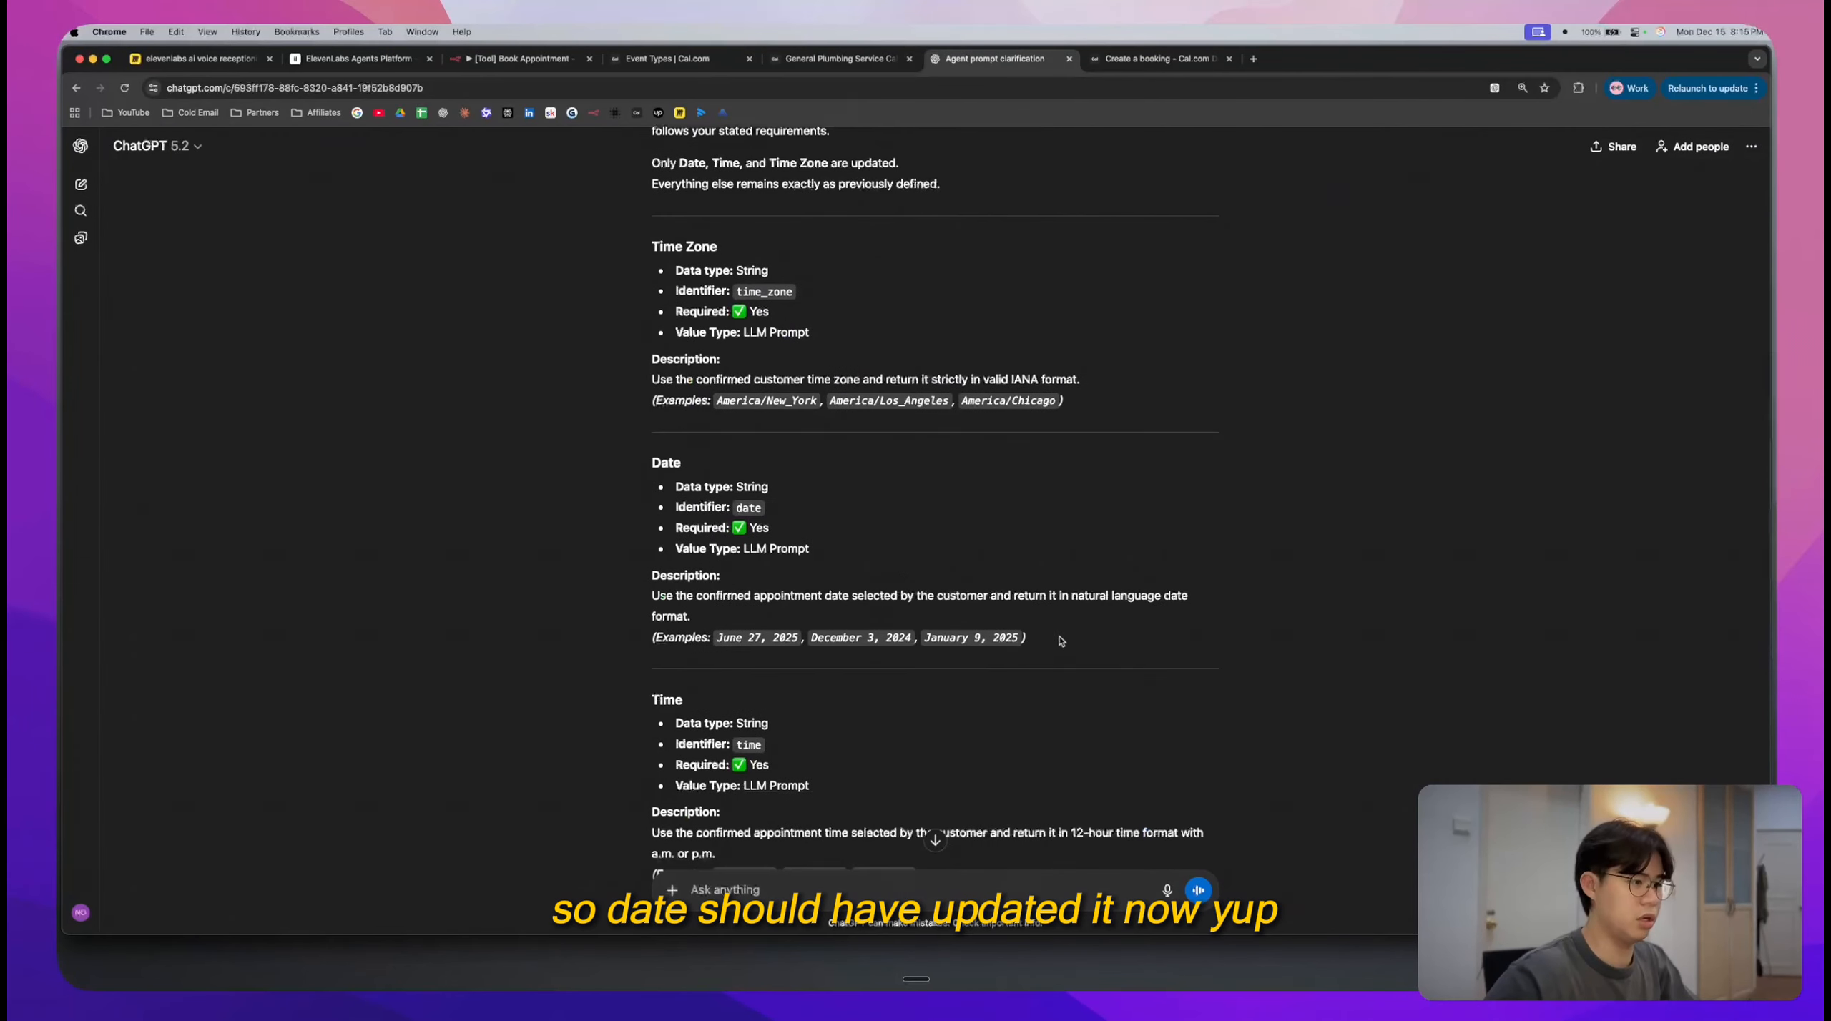
drag(1061, 641, 652, 596)
key(super+c)
key(super+2)
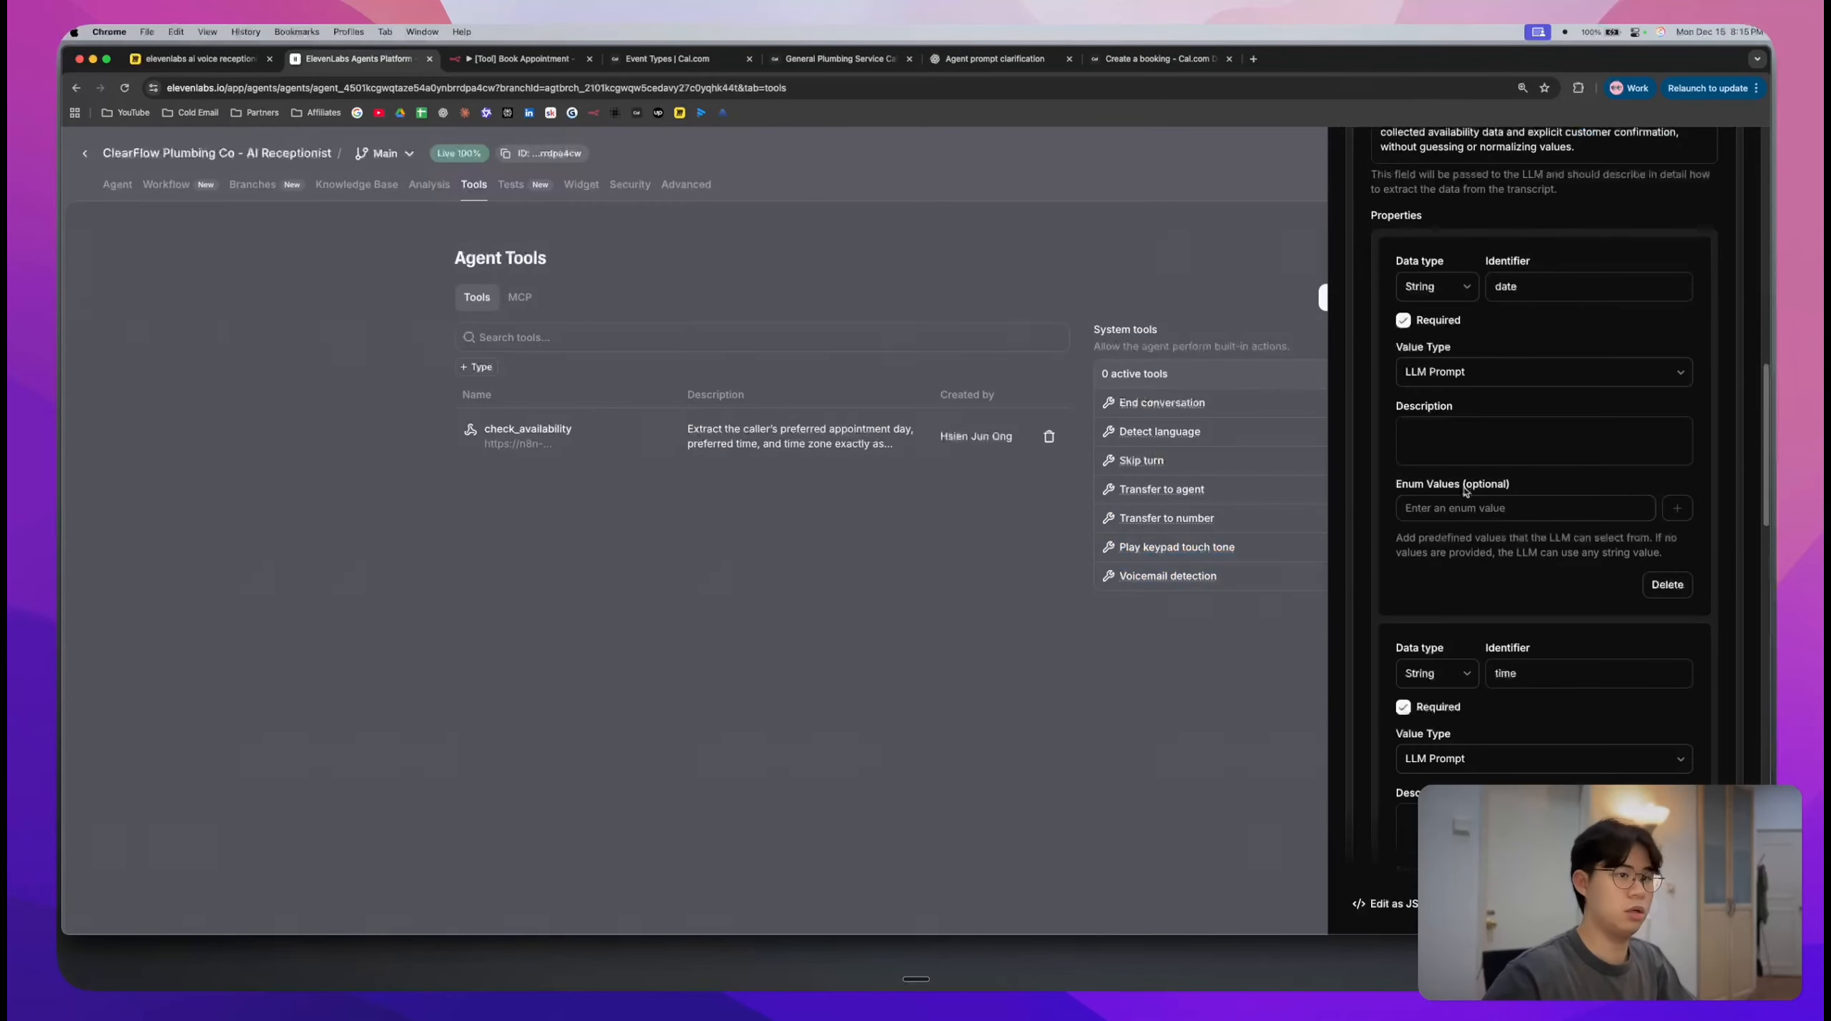
click(1467, 437)
key(super+v)
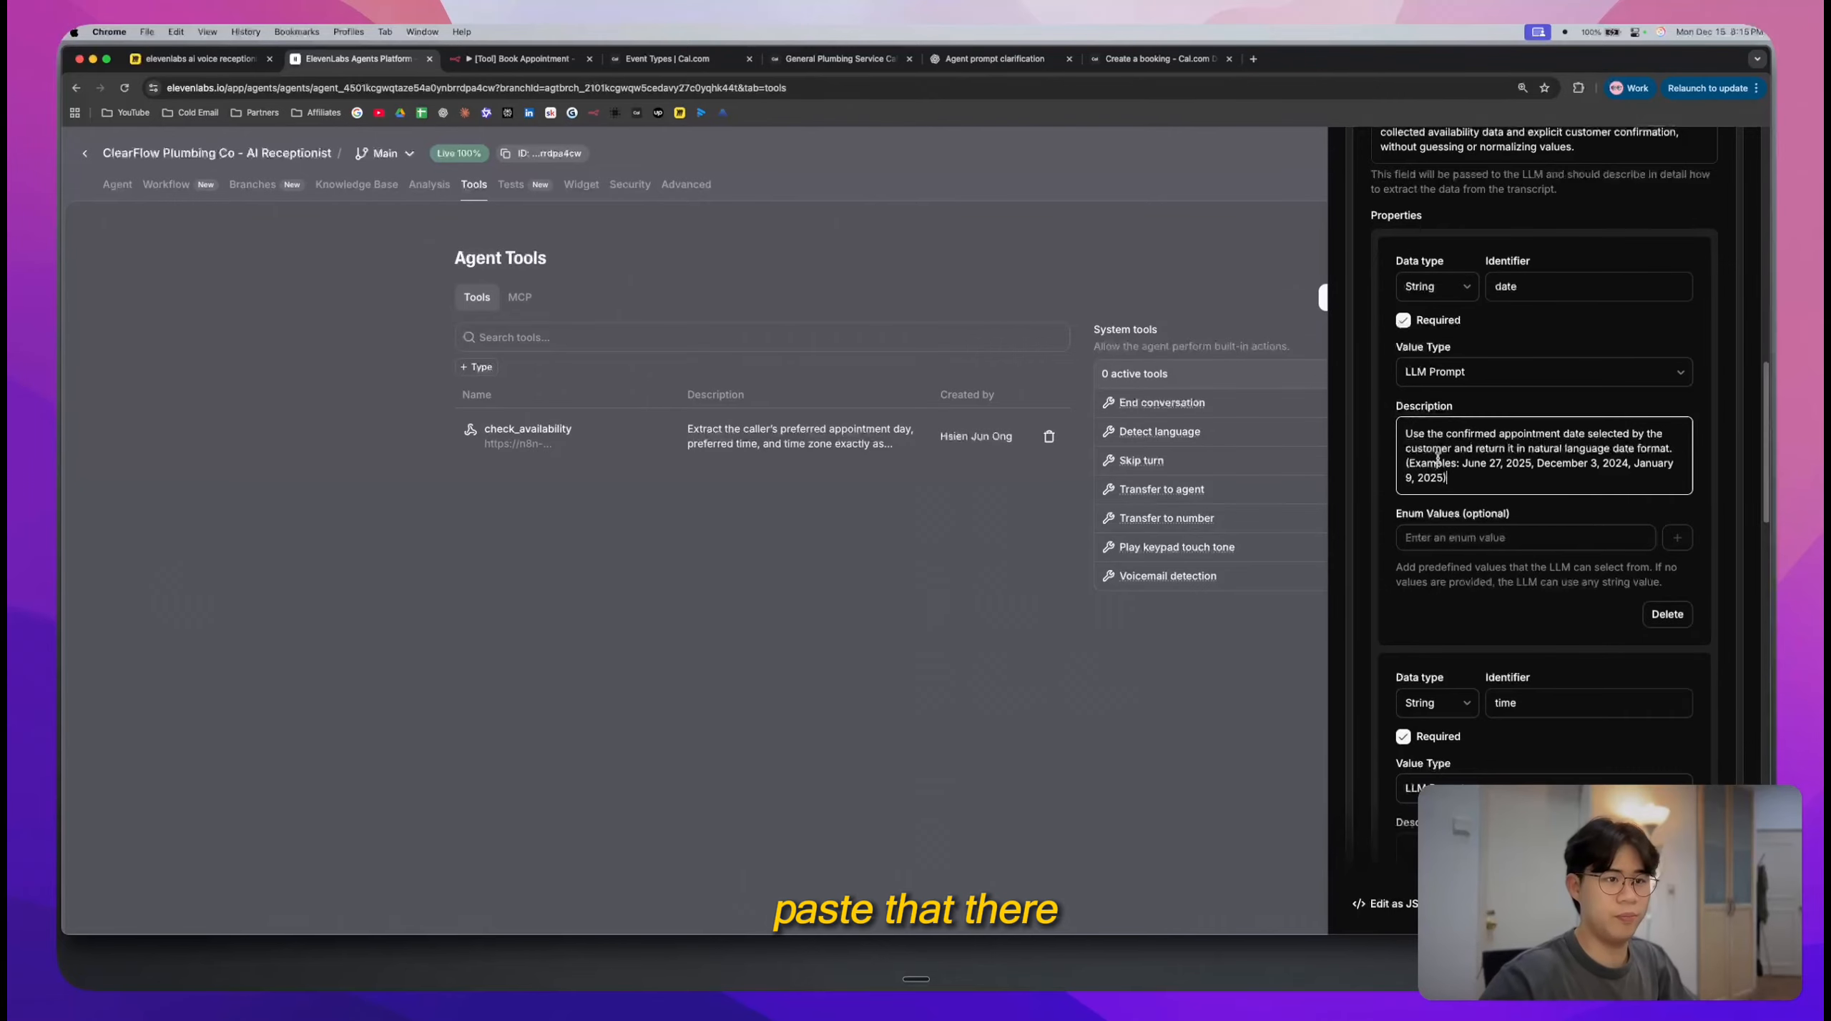
- Copy the 12-hour time description with its a.m./p.m. examples from ChatGPT into the time property's description in ElevenLabs
scroll(1563, 478, down, 3)
scroll(1563, 478, up, 10)
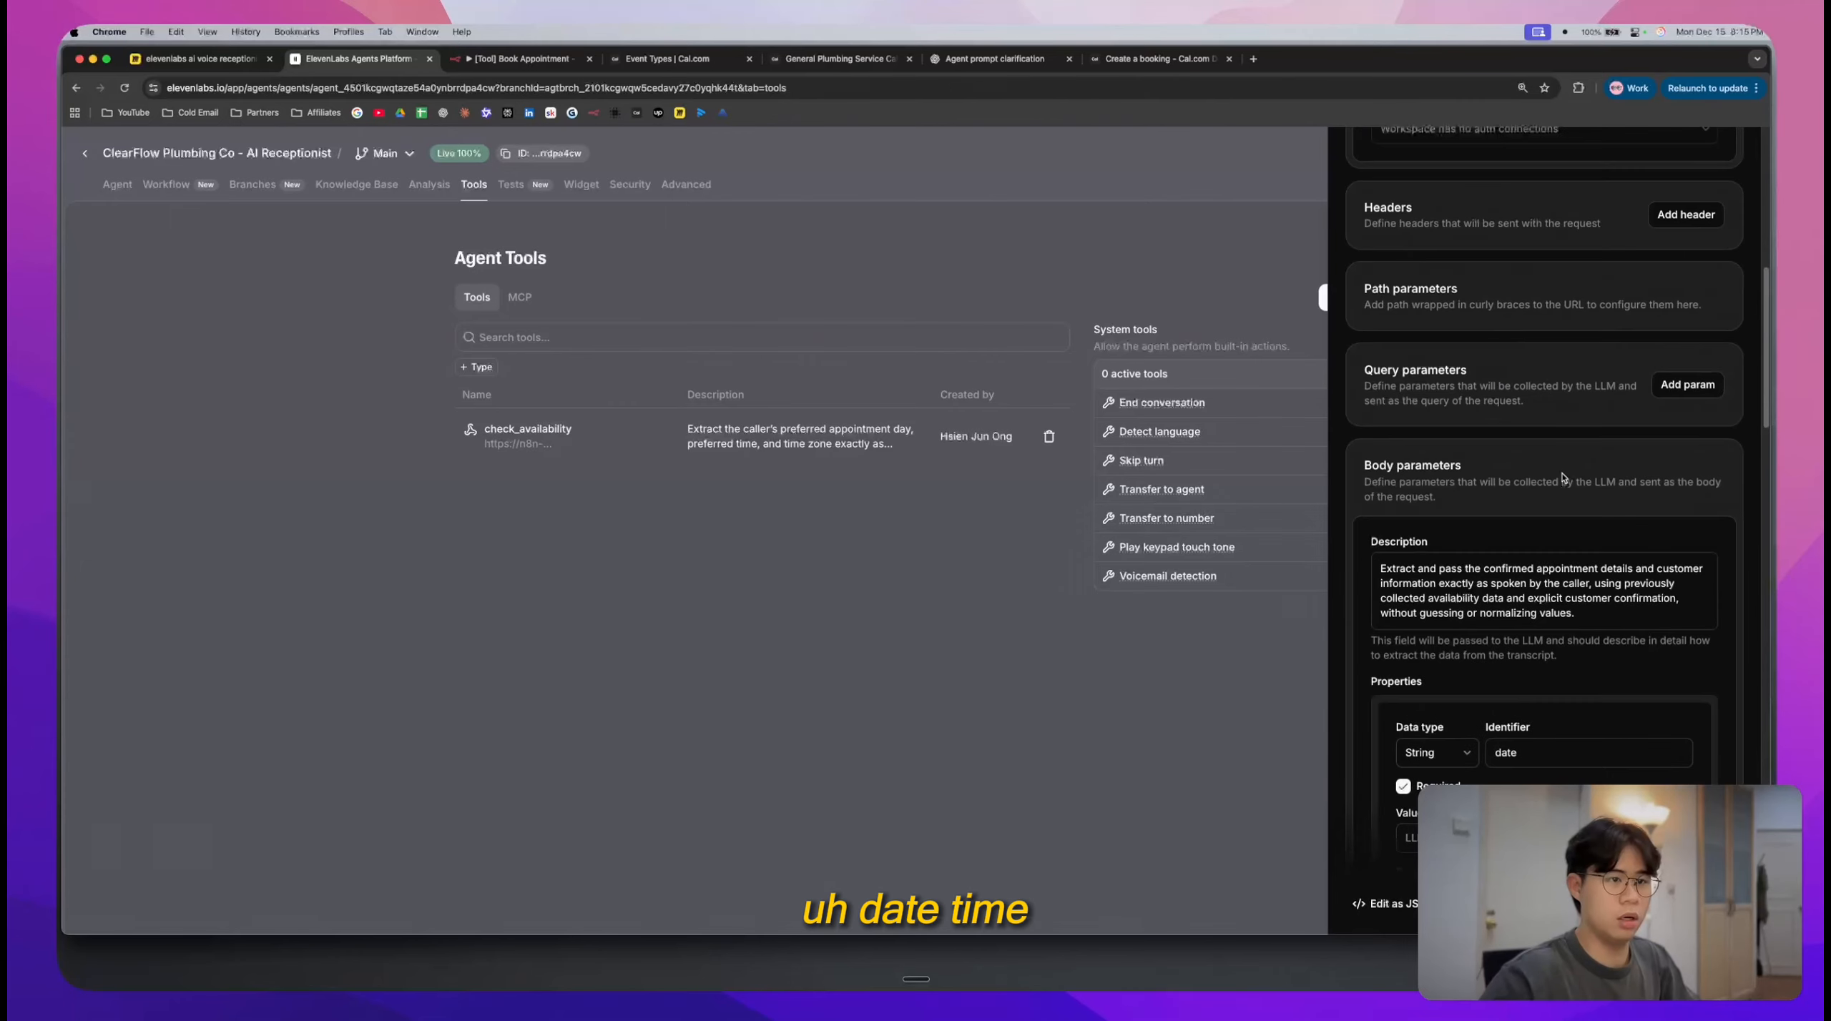
scroll(1563, 478, down, 5)
key(super+6)
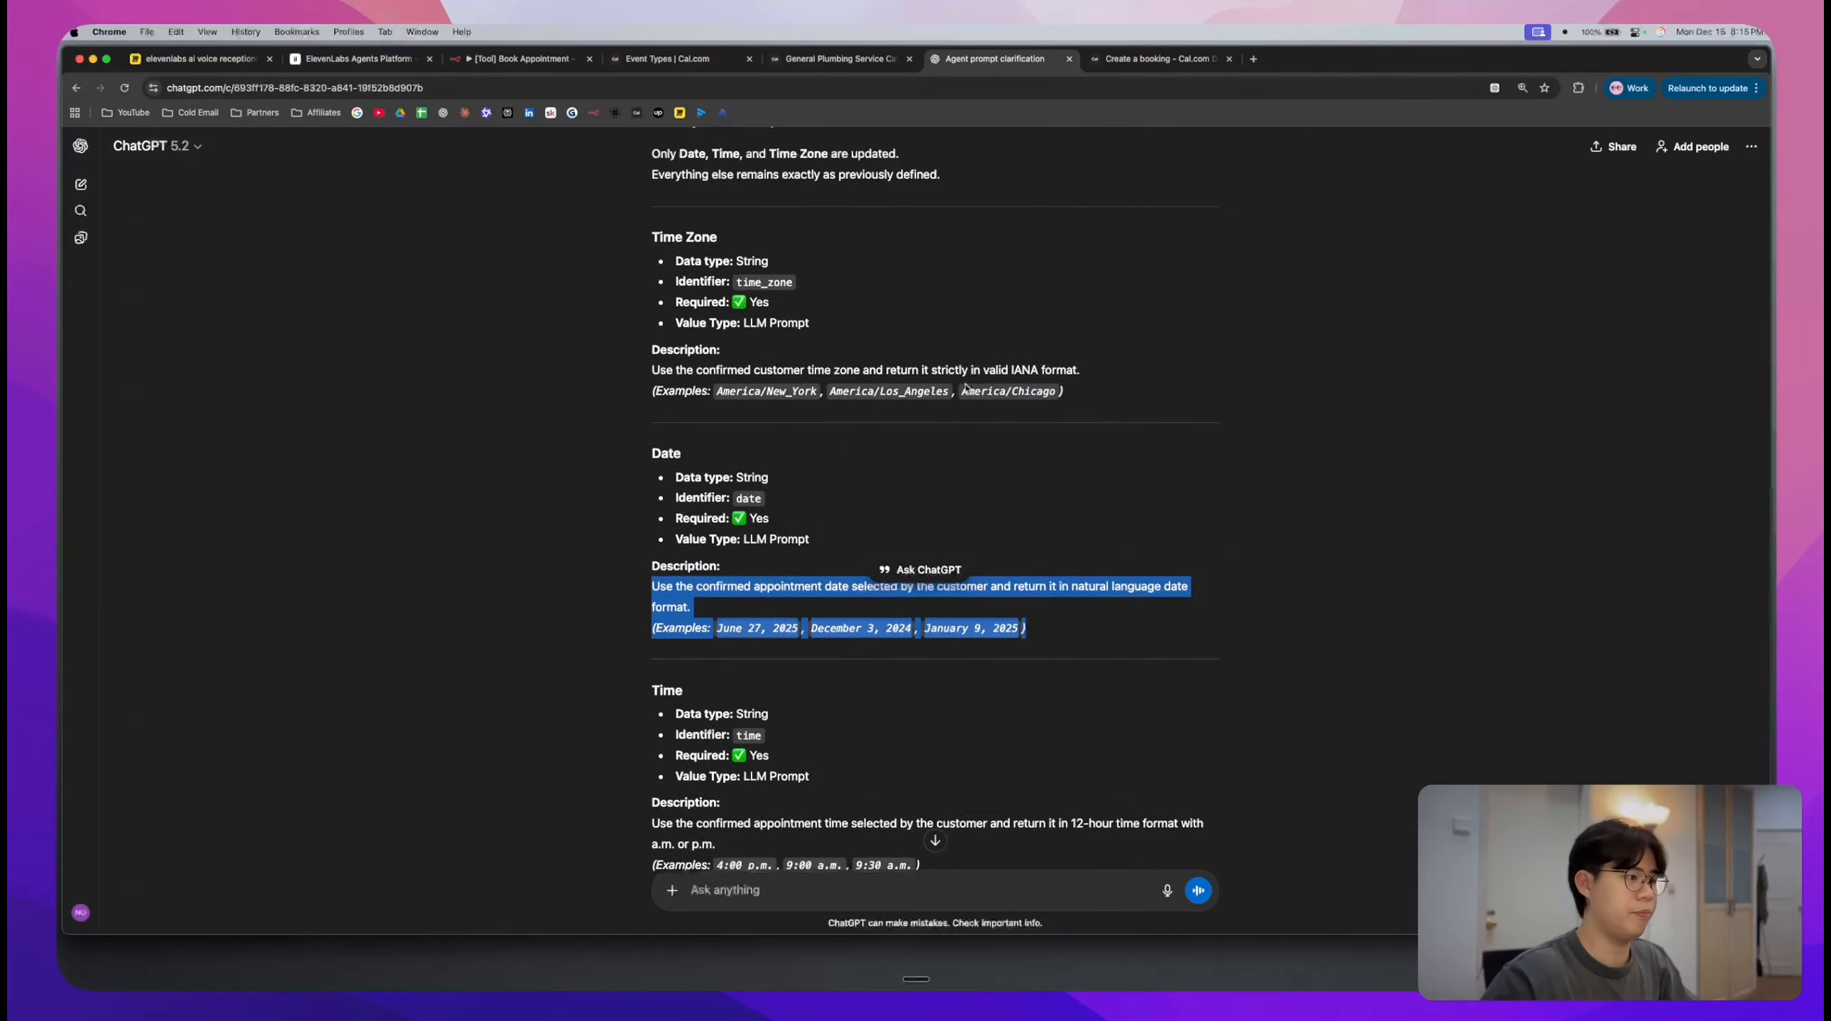
scroll(862, 444, down, 3)
drag(662, 644, 983, 685)
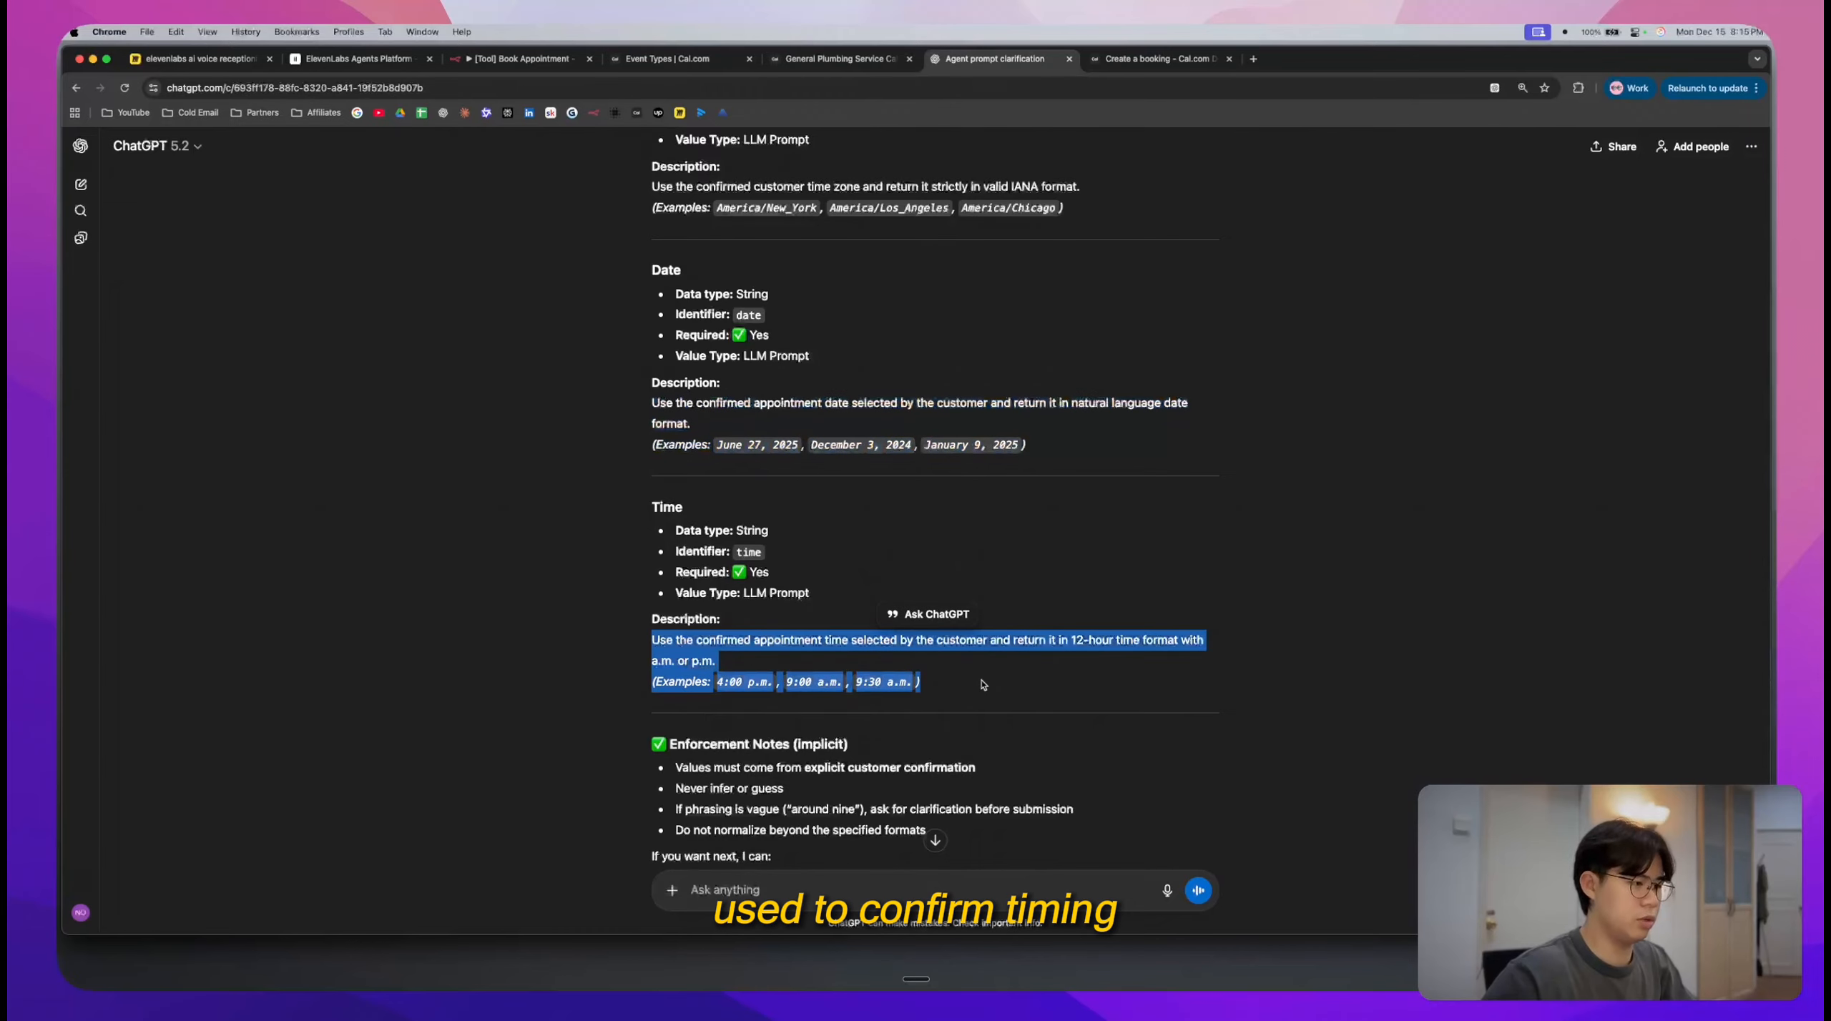
key(super+c)
key(super+2)
click(1483, 478)
key(super+v)
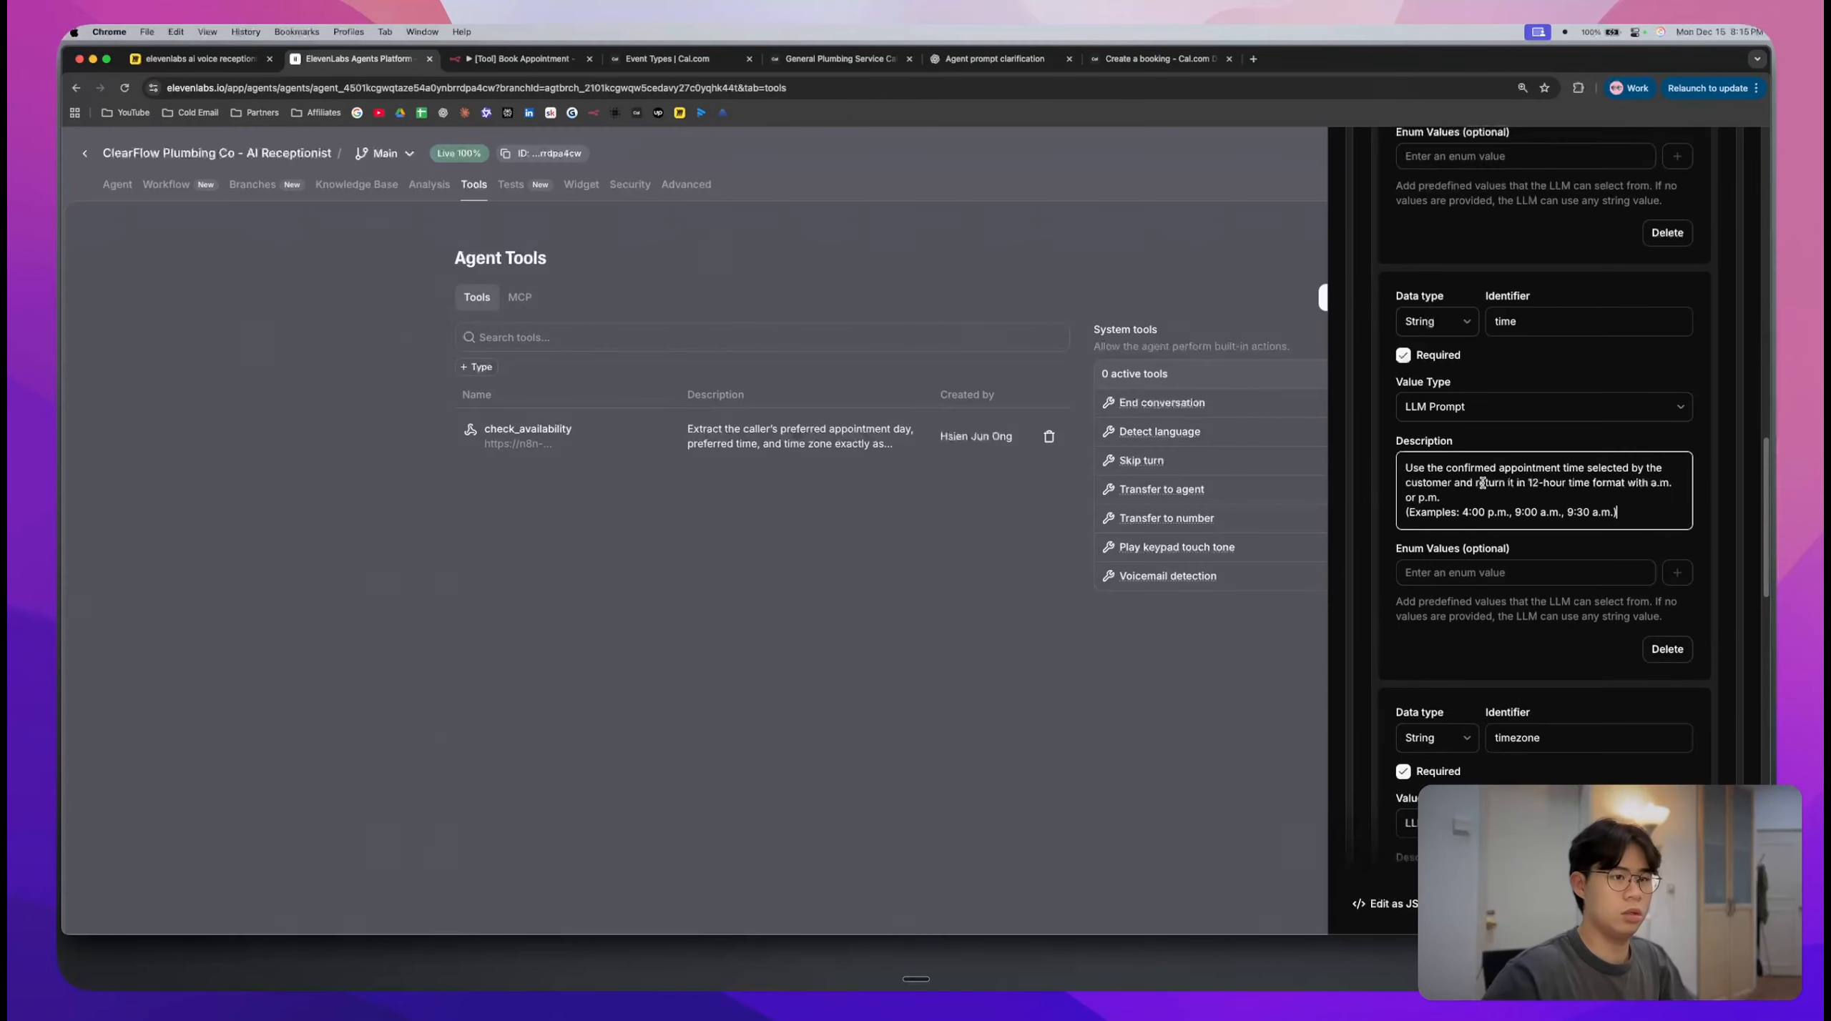
- Copy the IANA-format time zone description with its America/New_York examples from ChatGPT into the timezone property's description in ElevenLabs
scroll(1483, 486, down, 3)
scroll(1482, 486, down, 2)
click(992, 60)
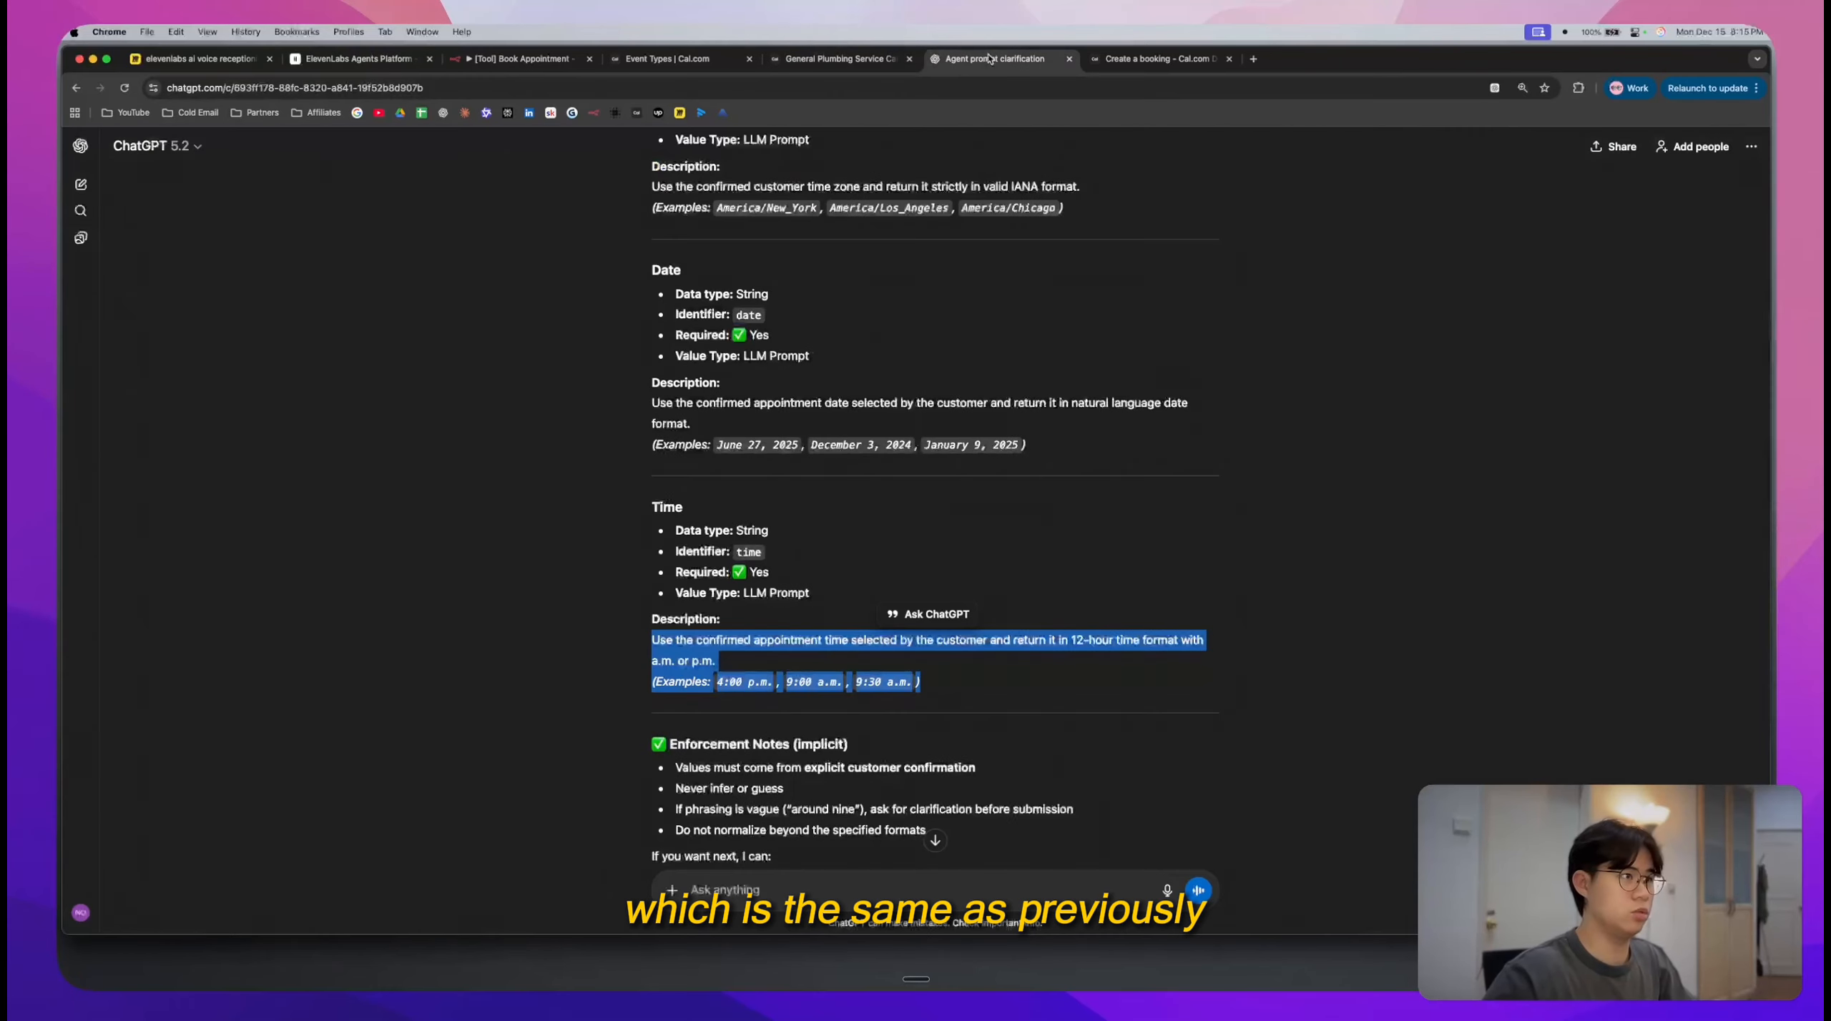
scroll(972, 437, down, 3)
click(893, 507)
scroll(893, 506, up, 15)
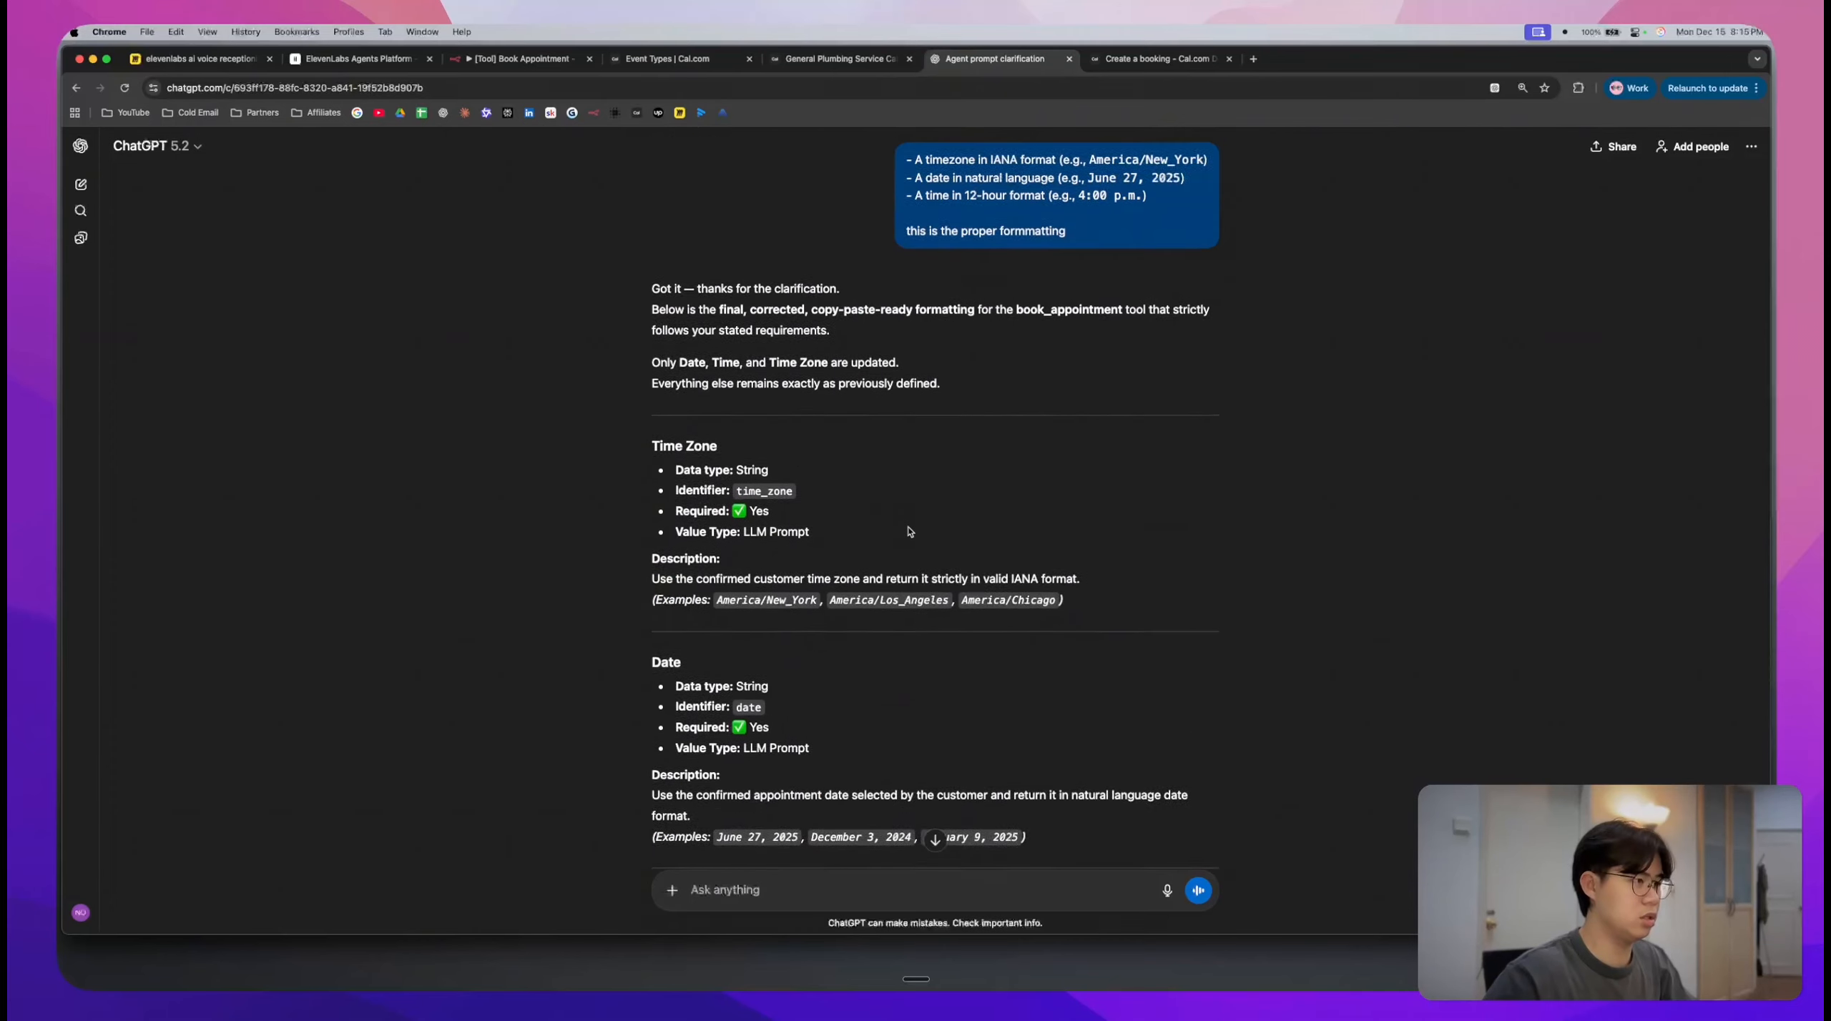
scroll(1001, 504, down, 8)
drag(1092, 485, 634, 464)
key(super+c)
key(super+2)
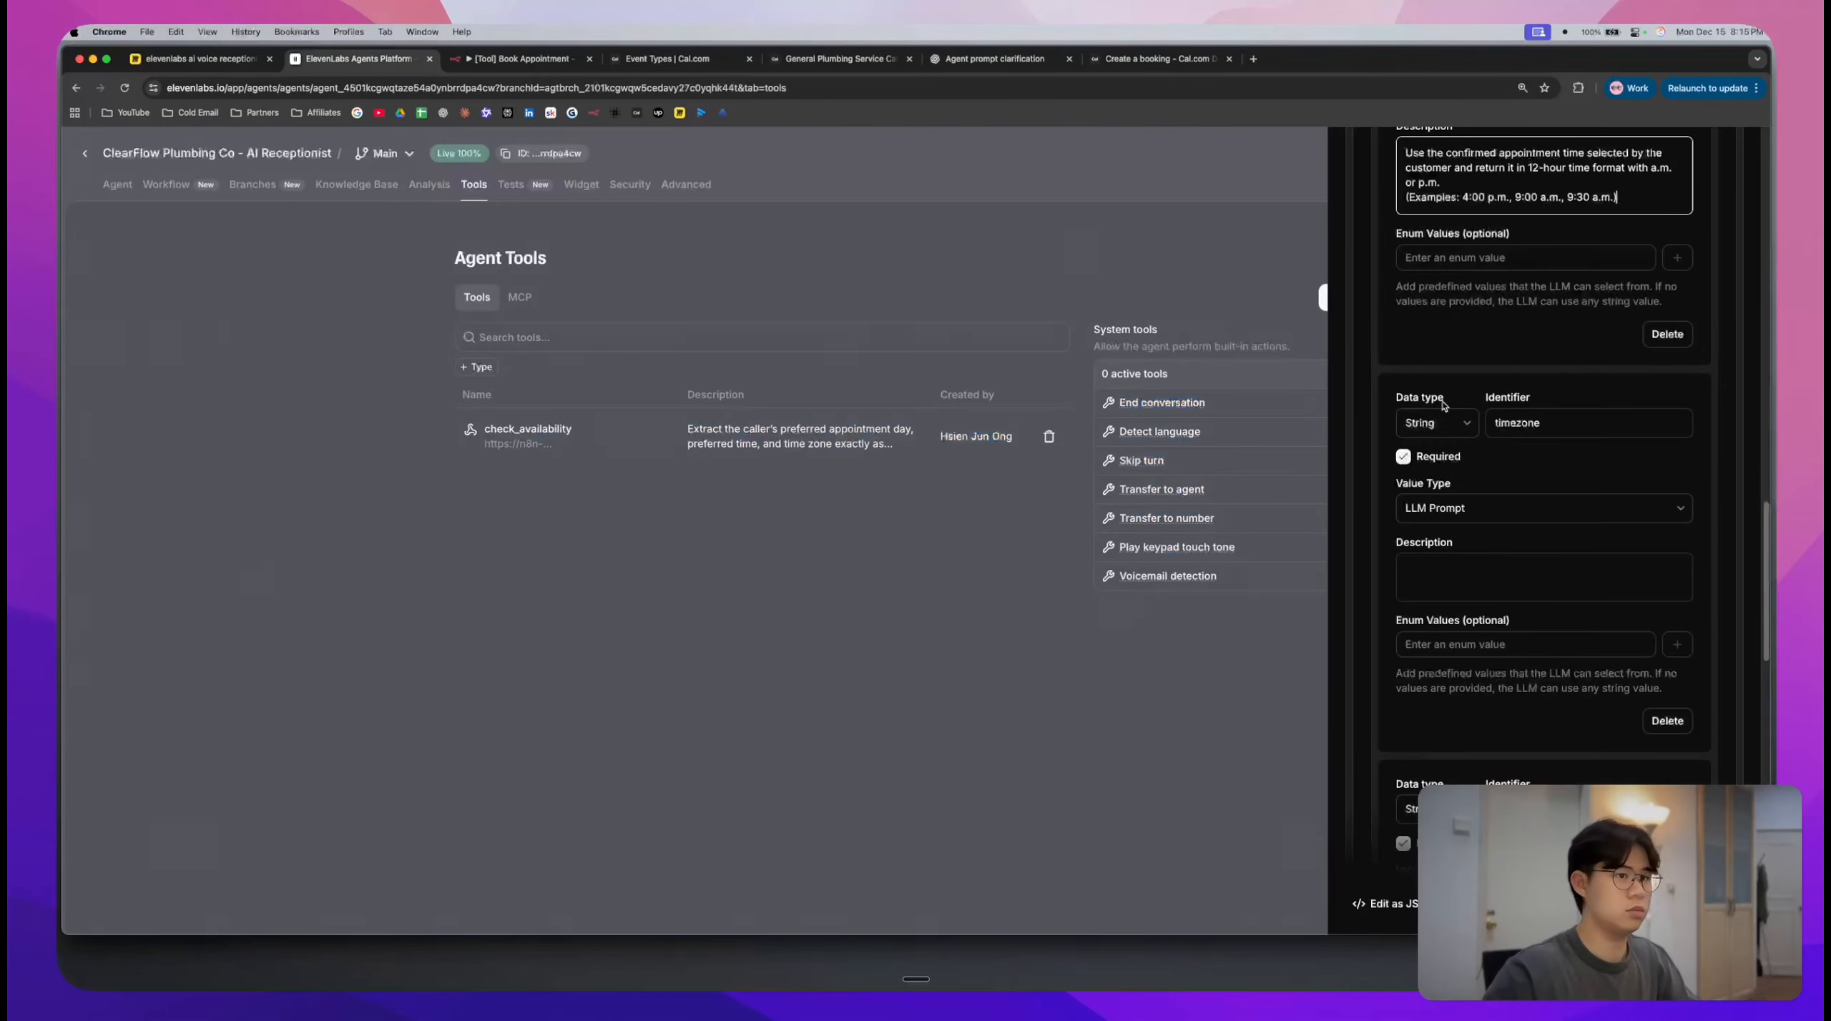
click(1430, 576)
key(super+v)
- Copy the Name description about extracting the customer's name exactly as spoken from ChatGPT into the name property's description in ElevenLabs
scroll(1448, 504, down, 4)
scroll(1448, 504, down, 2)
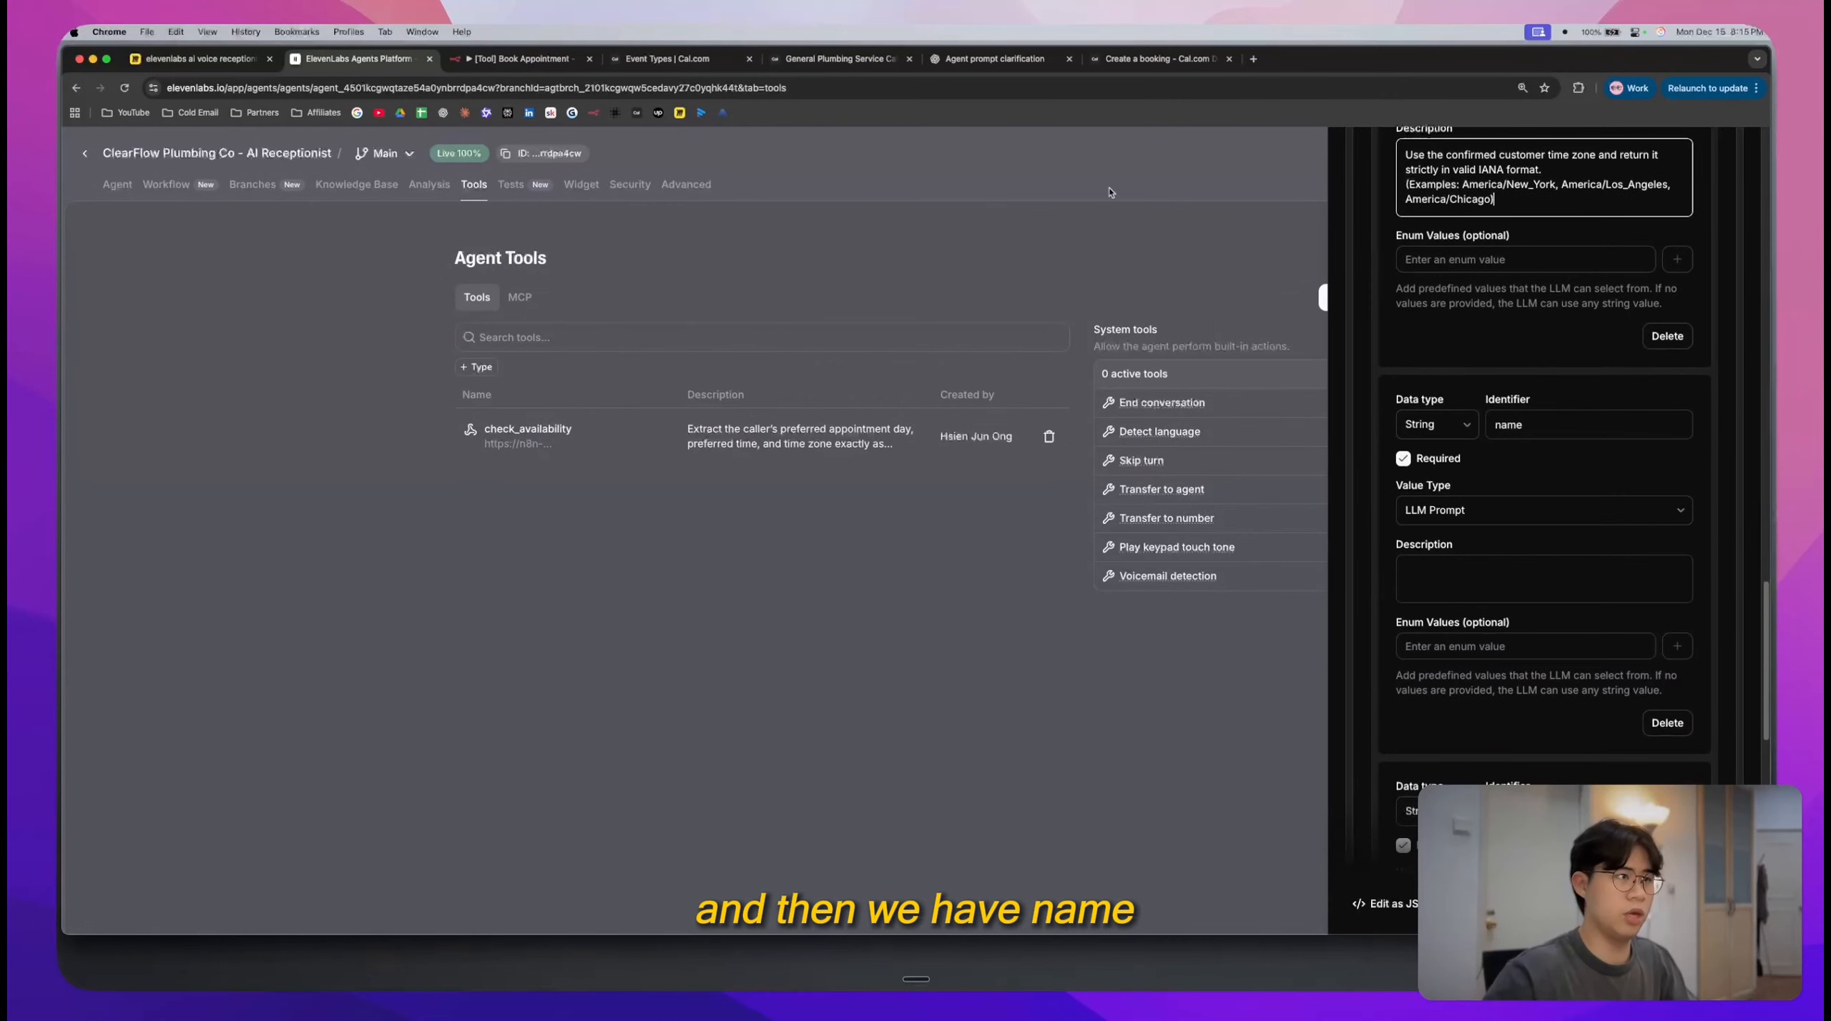
click(995, 58)
scroll(1028, 323, down, 9)
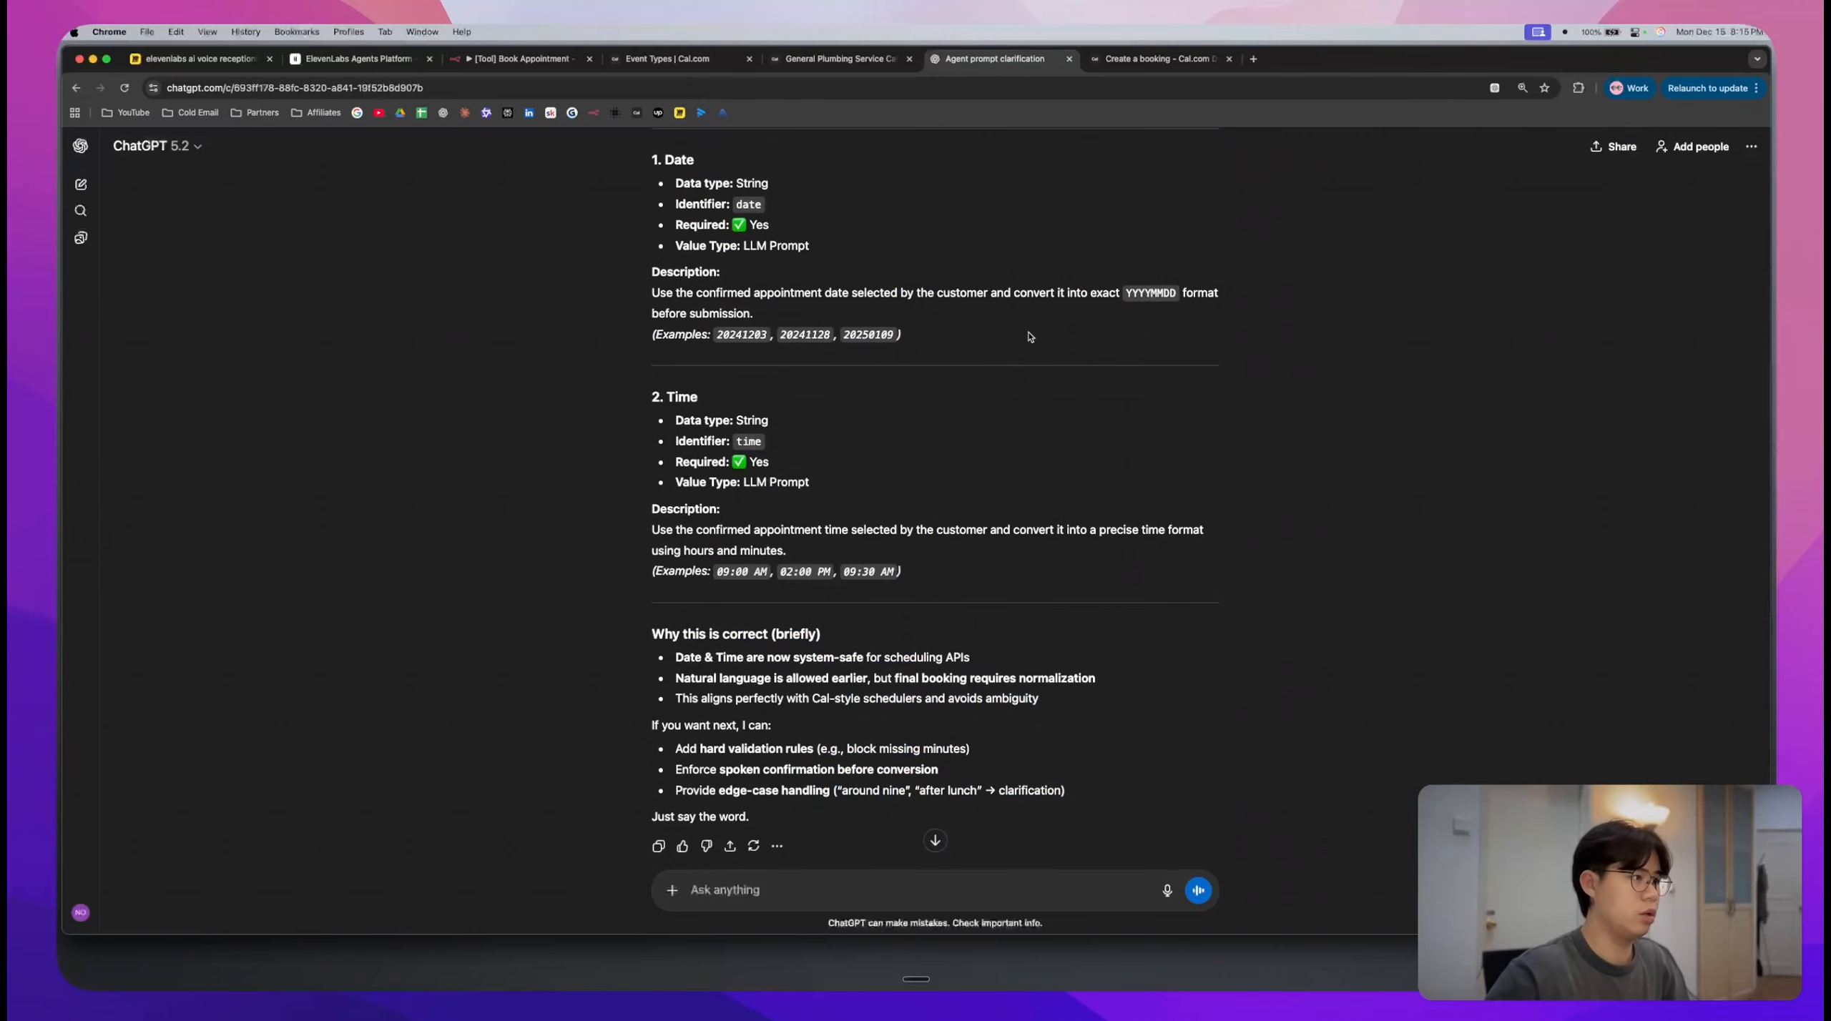
scroll(899, 483, up, 8)
scroll(899, 486, up, 15)
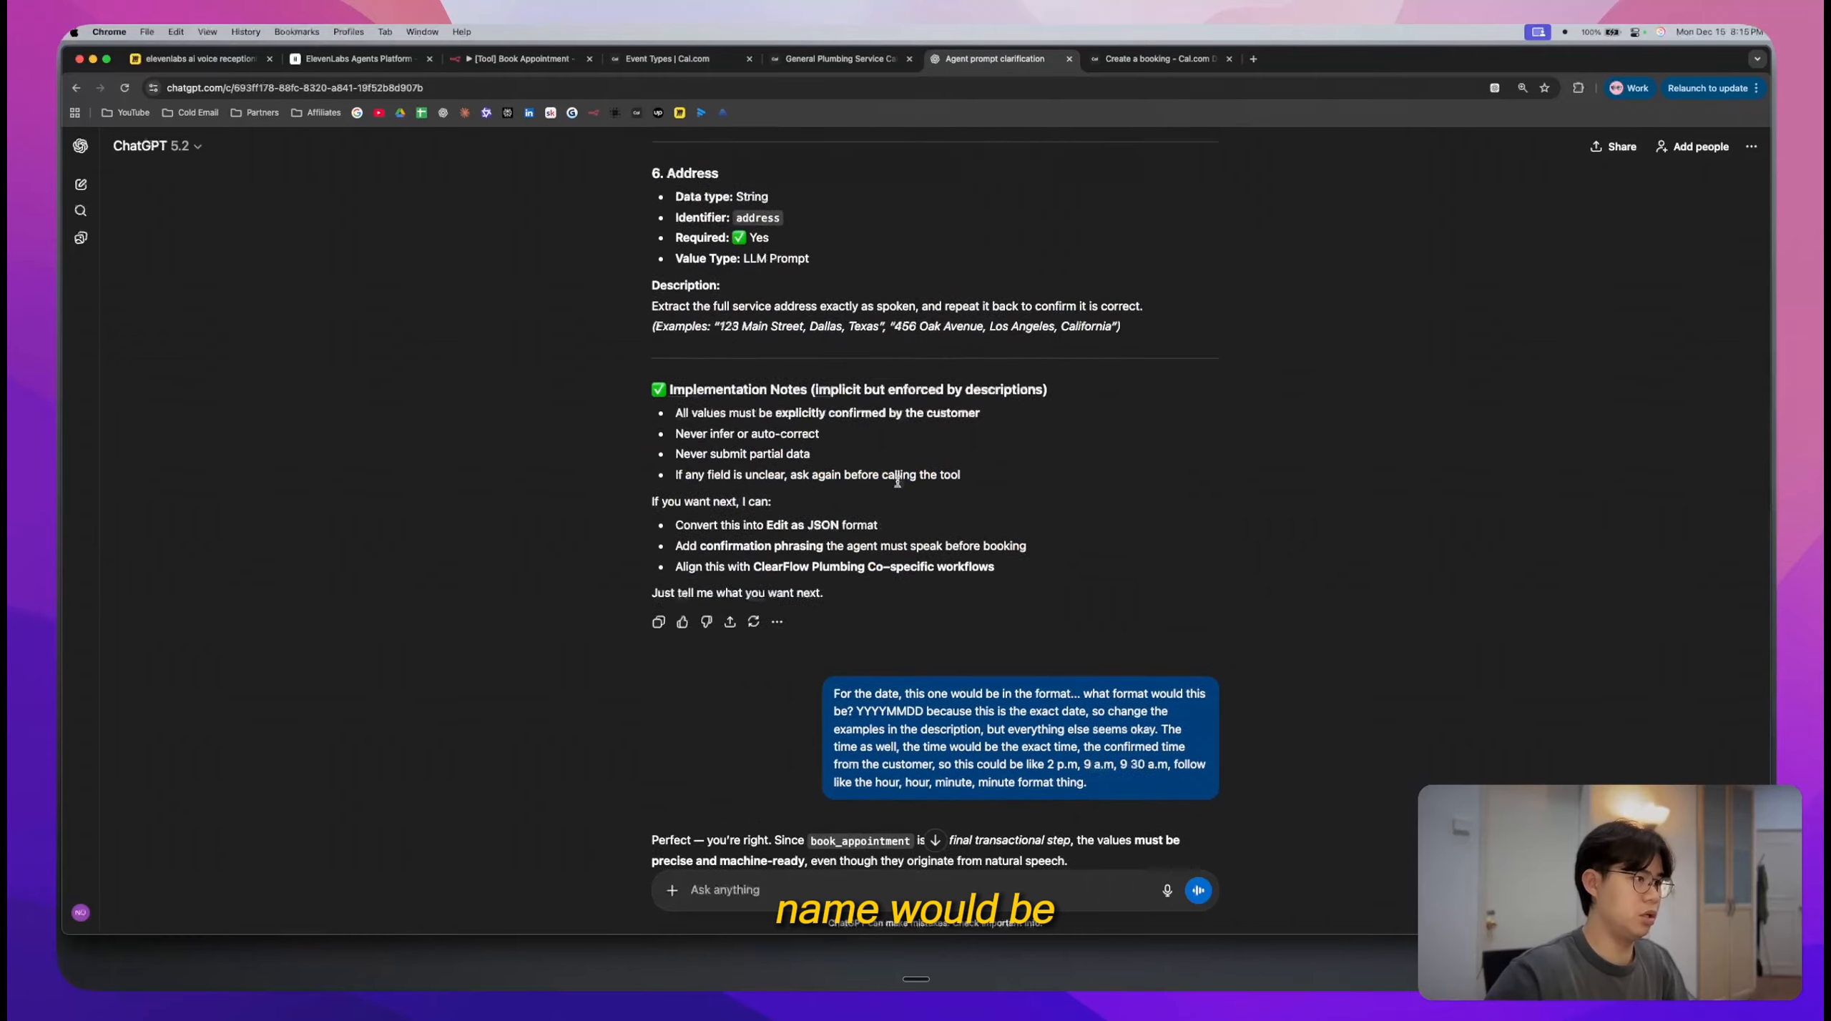
scroll(898, 489, down, 1)
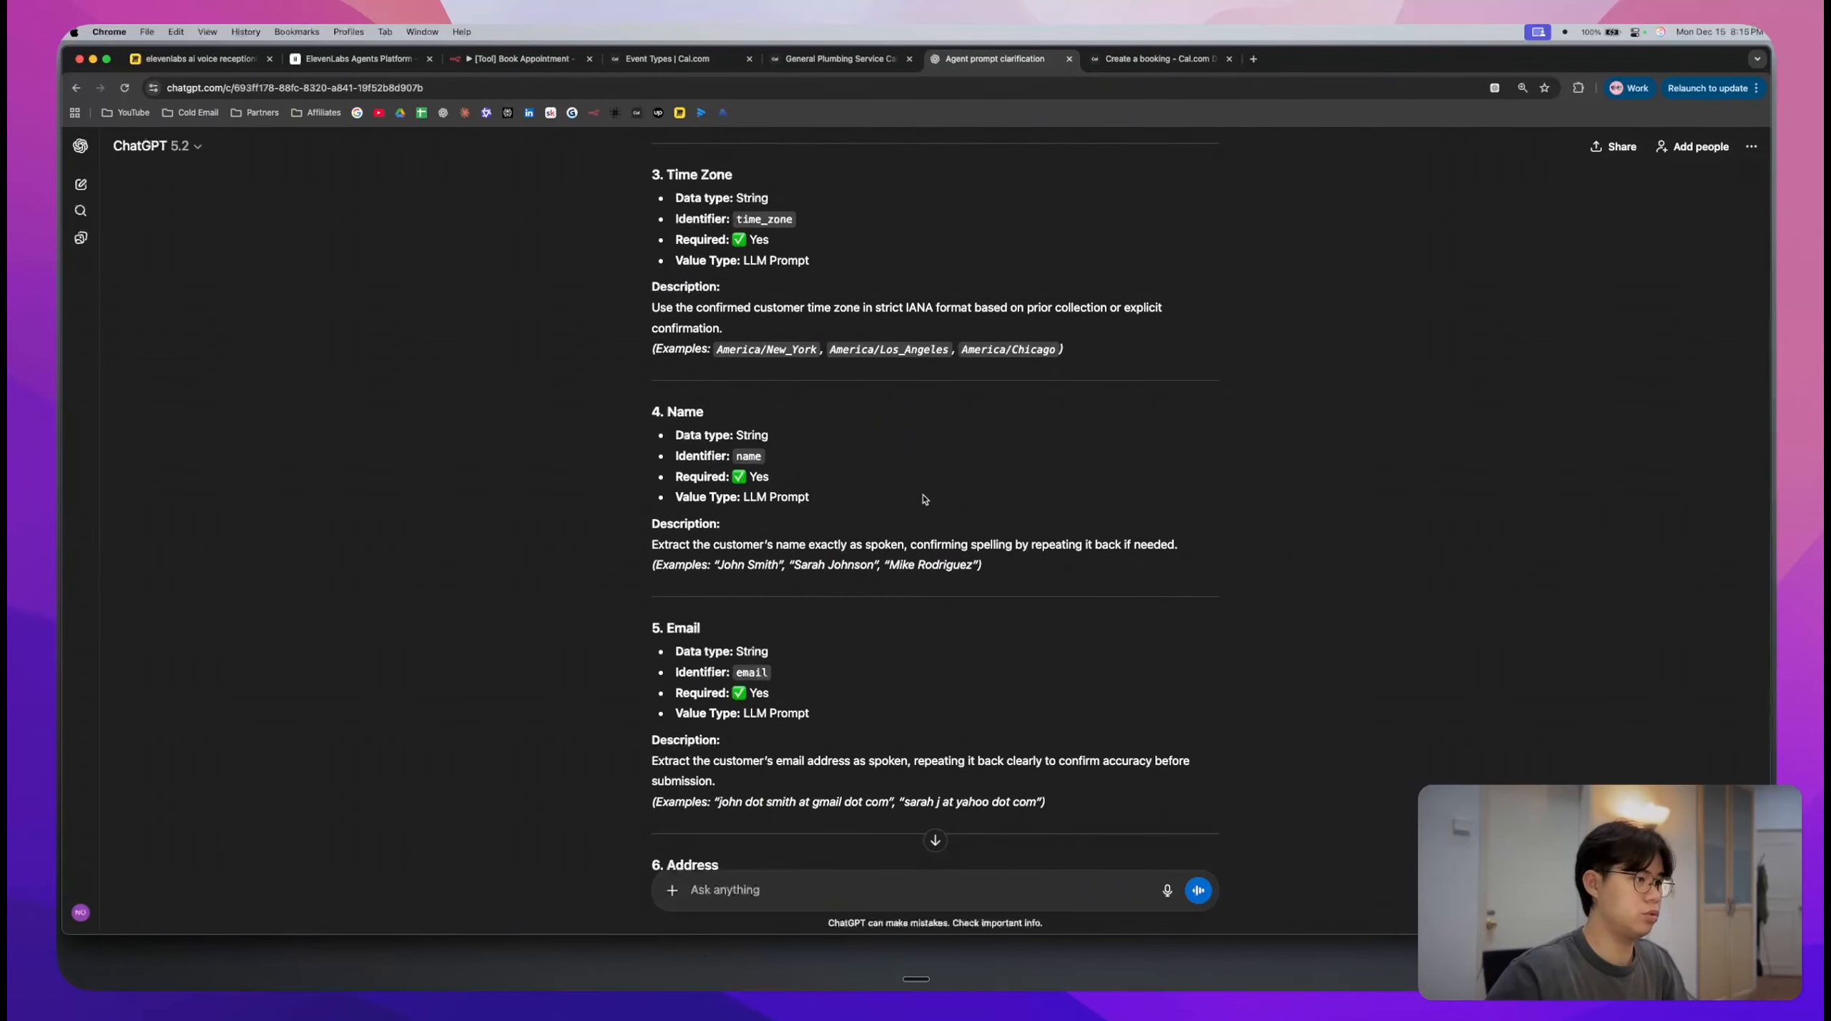
drag(1015, 575, 627, 548)
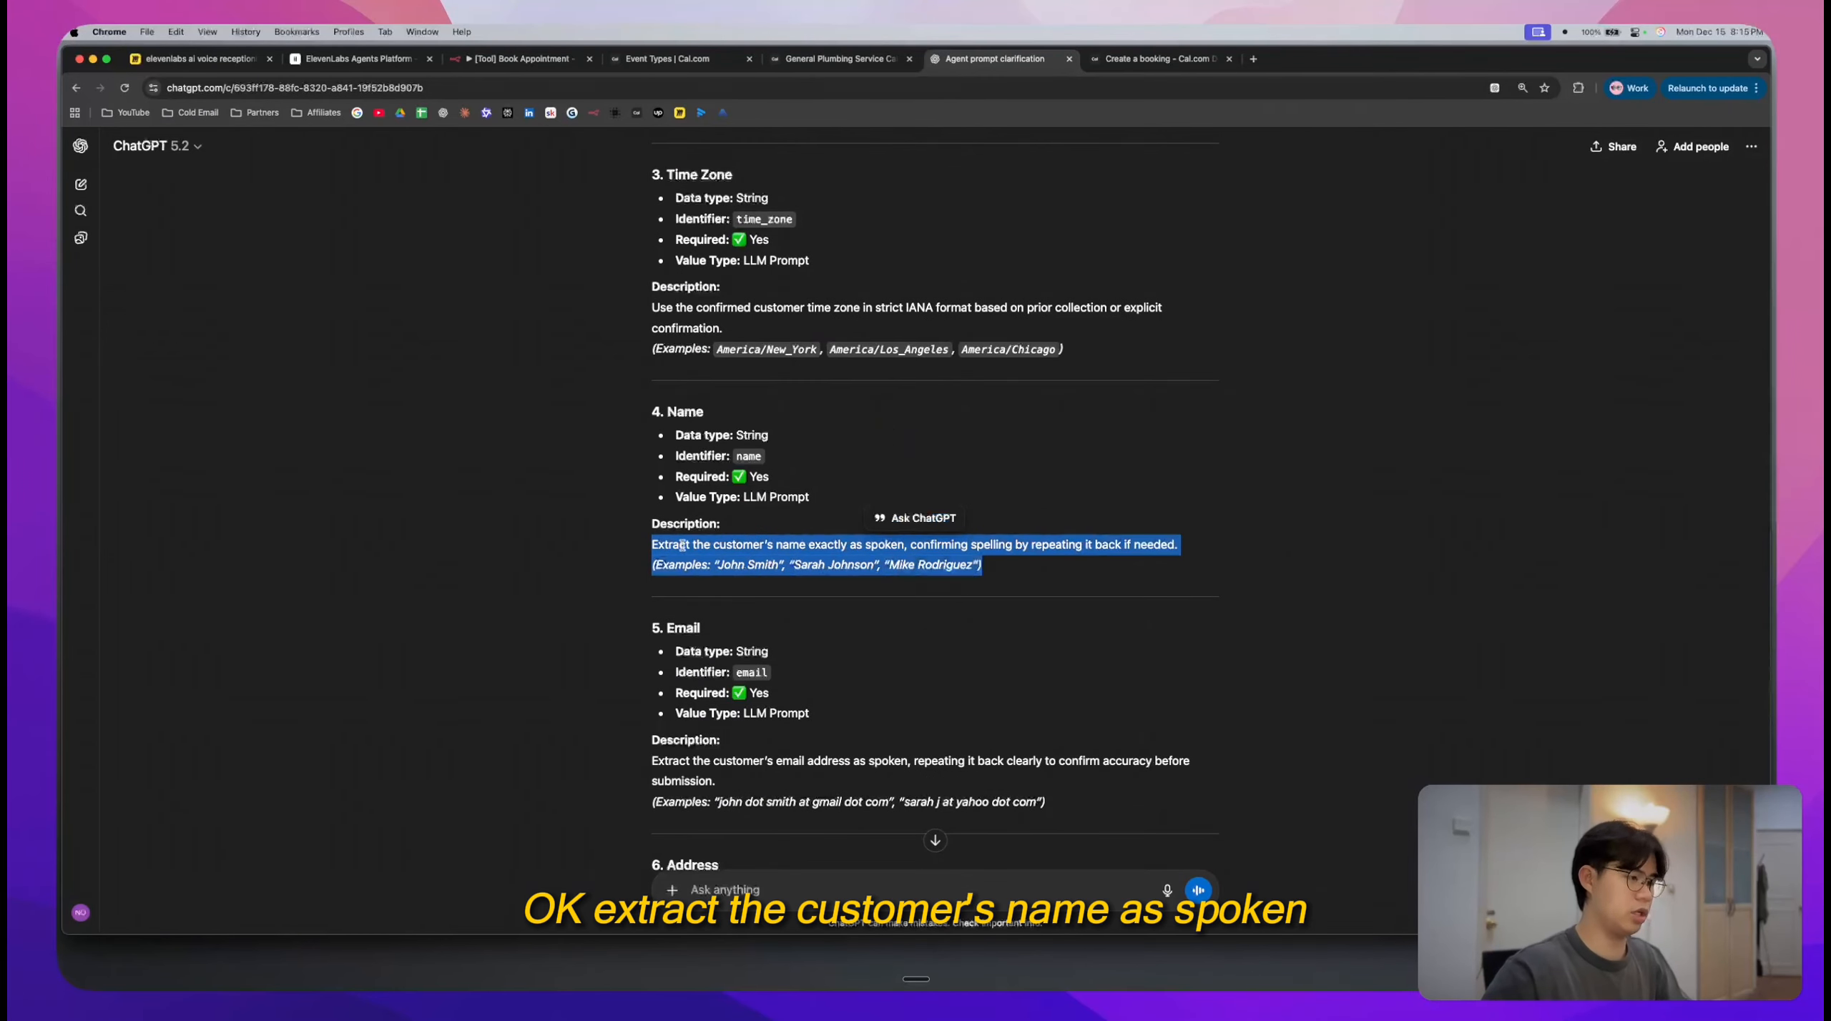
key(super+c)
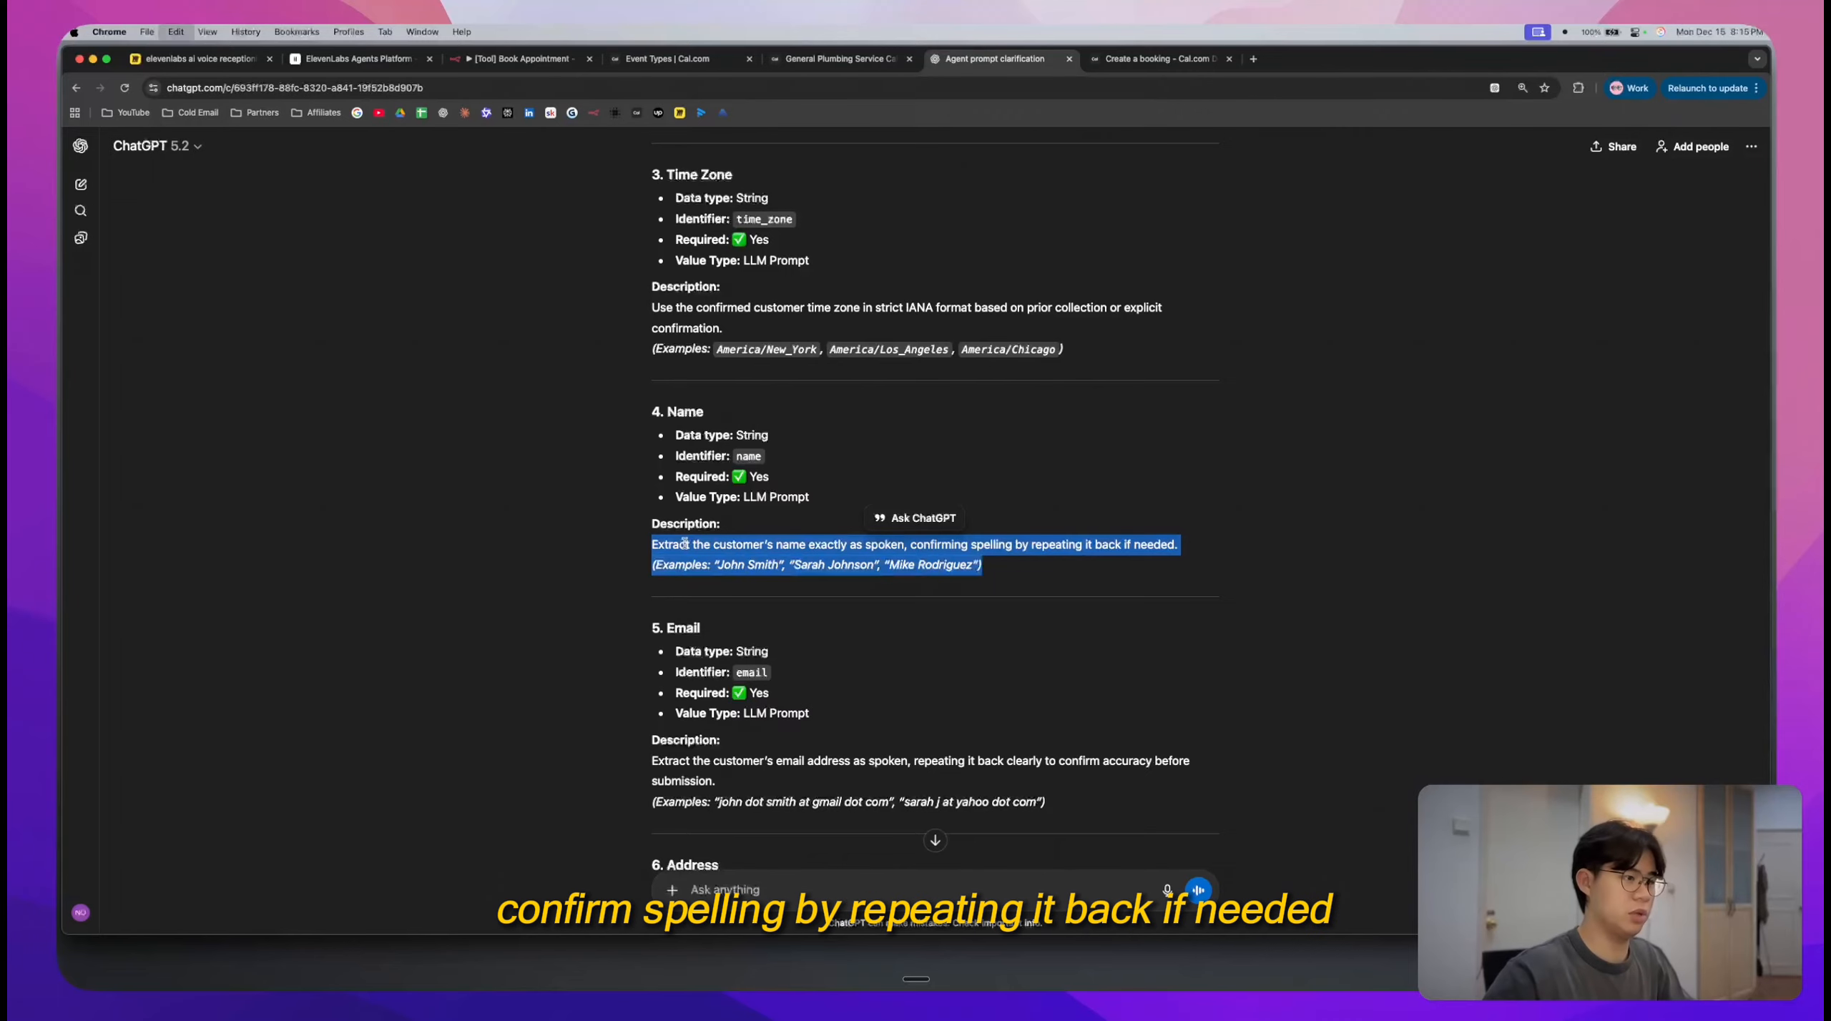
key(super+2)
click(1473, 578)
key(super+v)
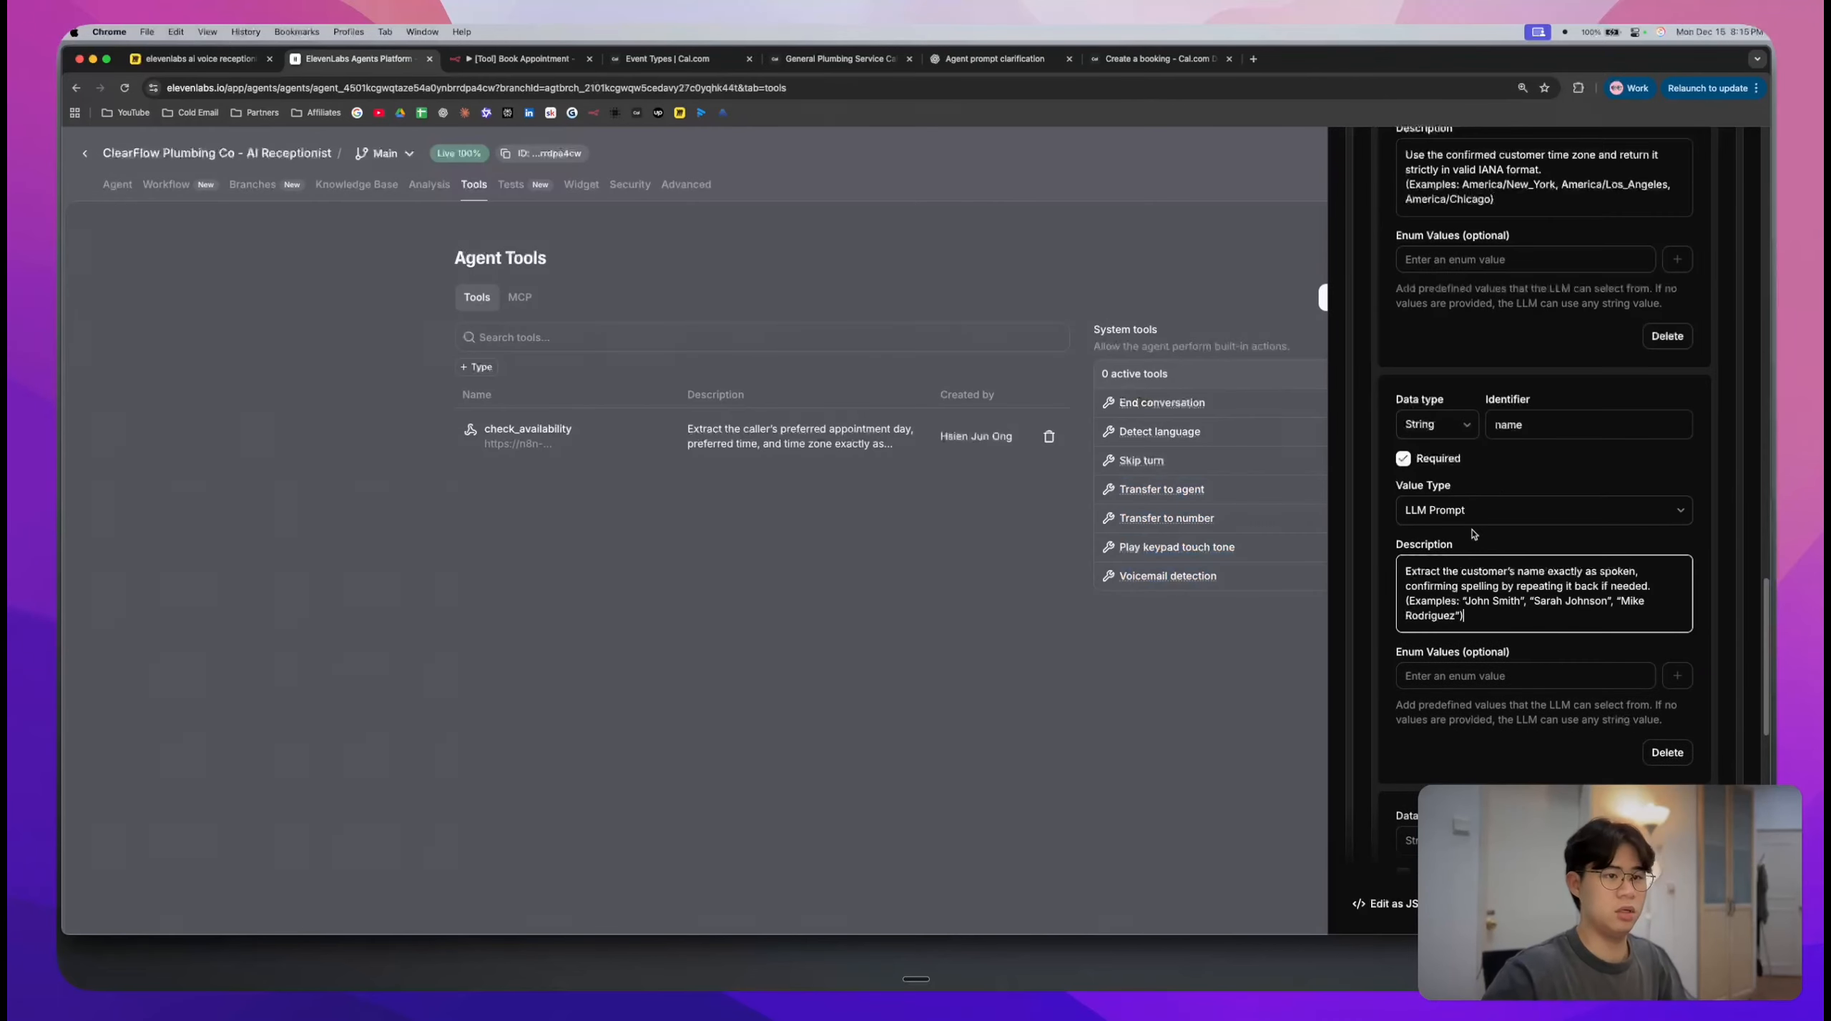
- Copy the Email property's description with its spoken-style examples in ChatGPT and paste it into a new chat message
scroll(1473, 579, down, 5)
click(994, 58)
scroll(1008, 190, down, 4)
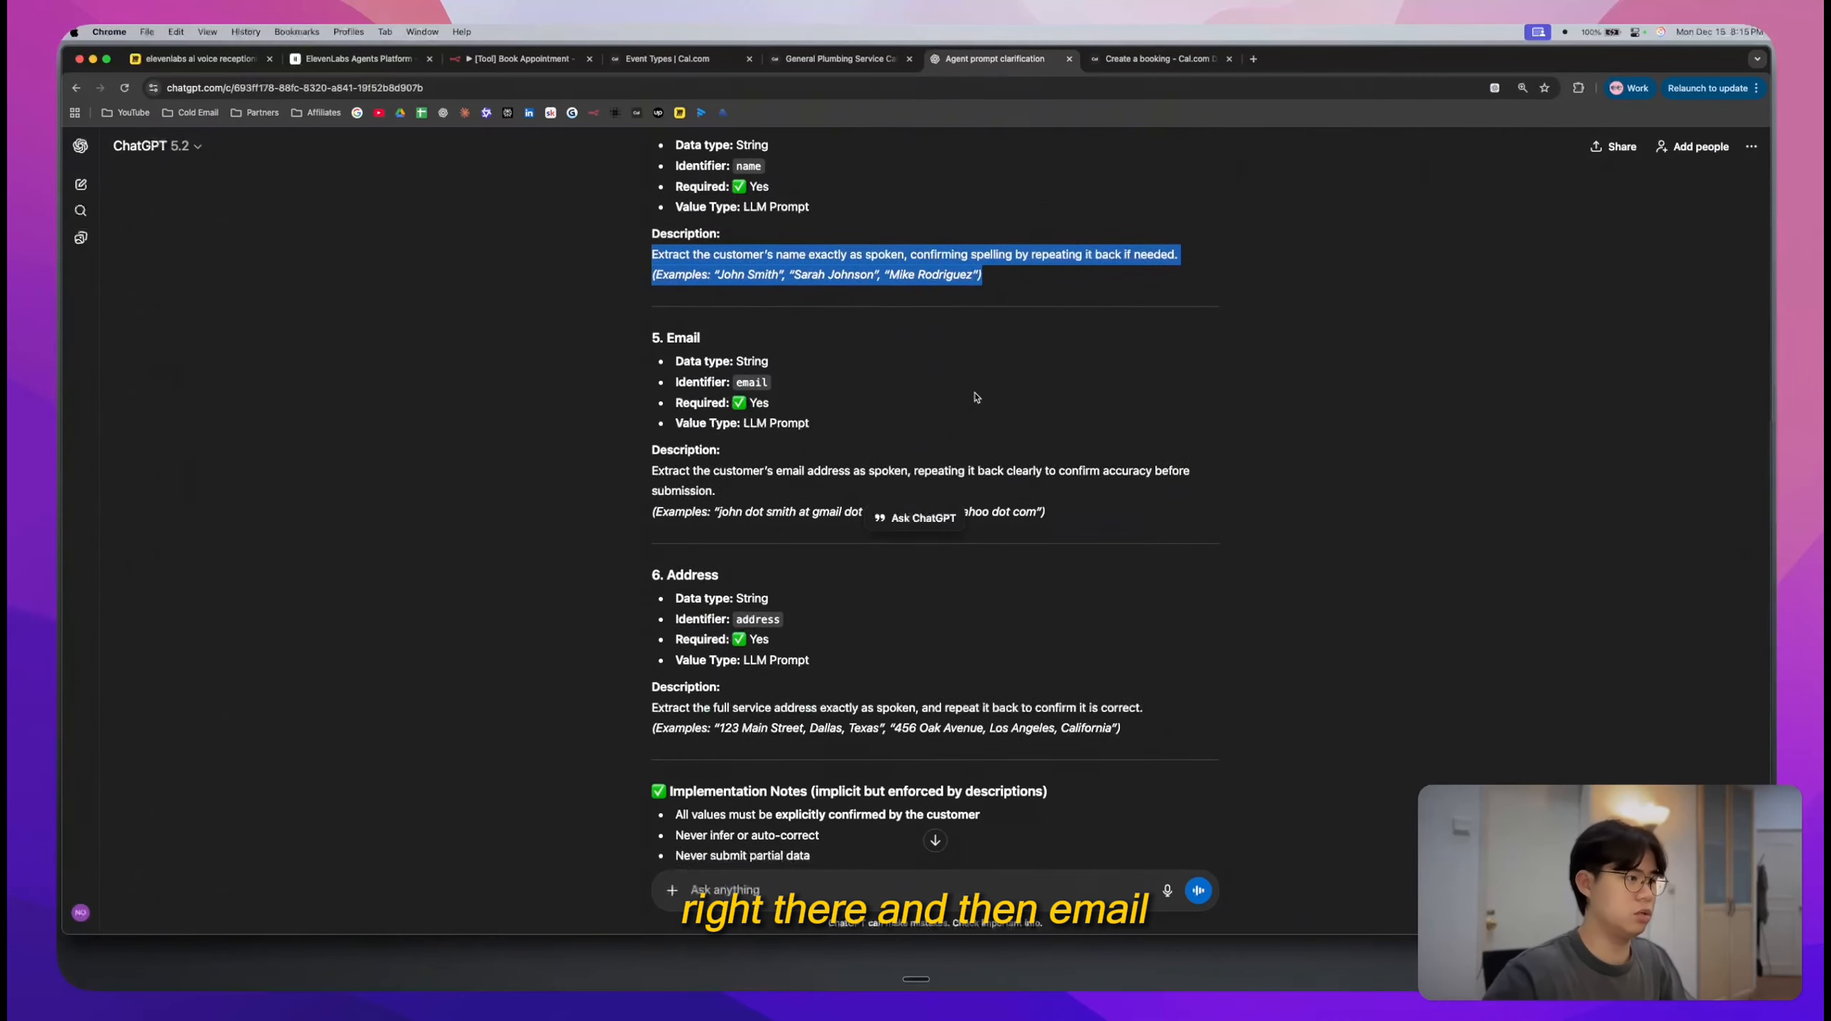
drag(1055, 514, 613, 479)
click(613, 478)
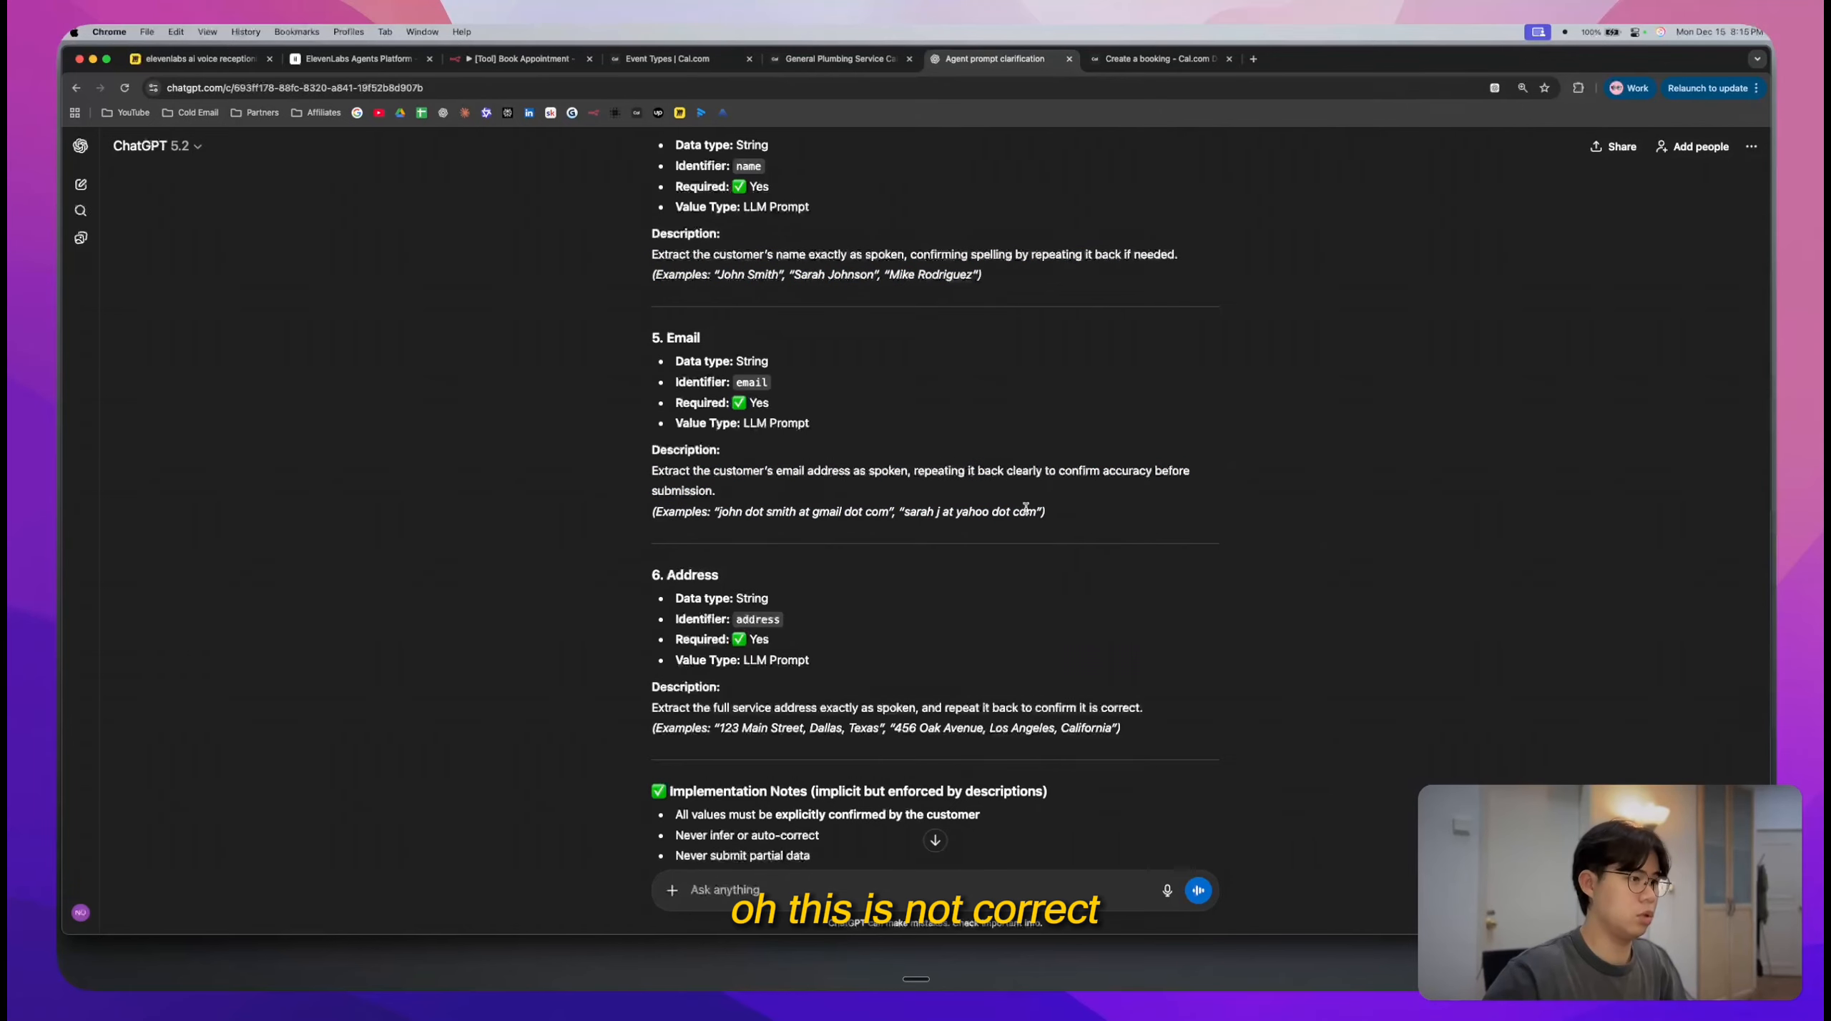
drag(1066, 519, 612, 470)
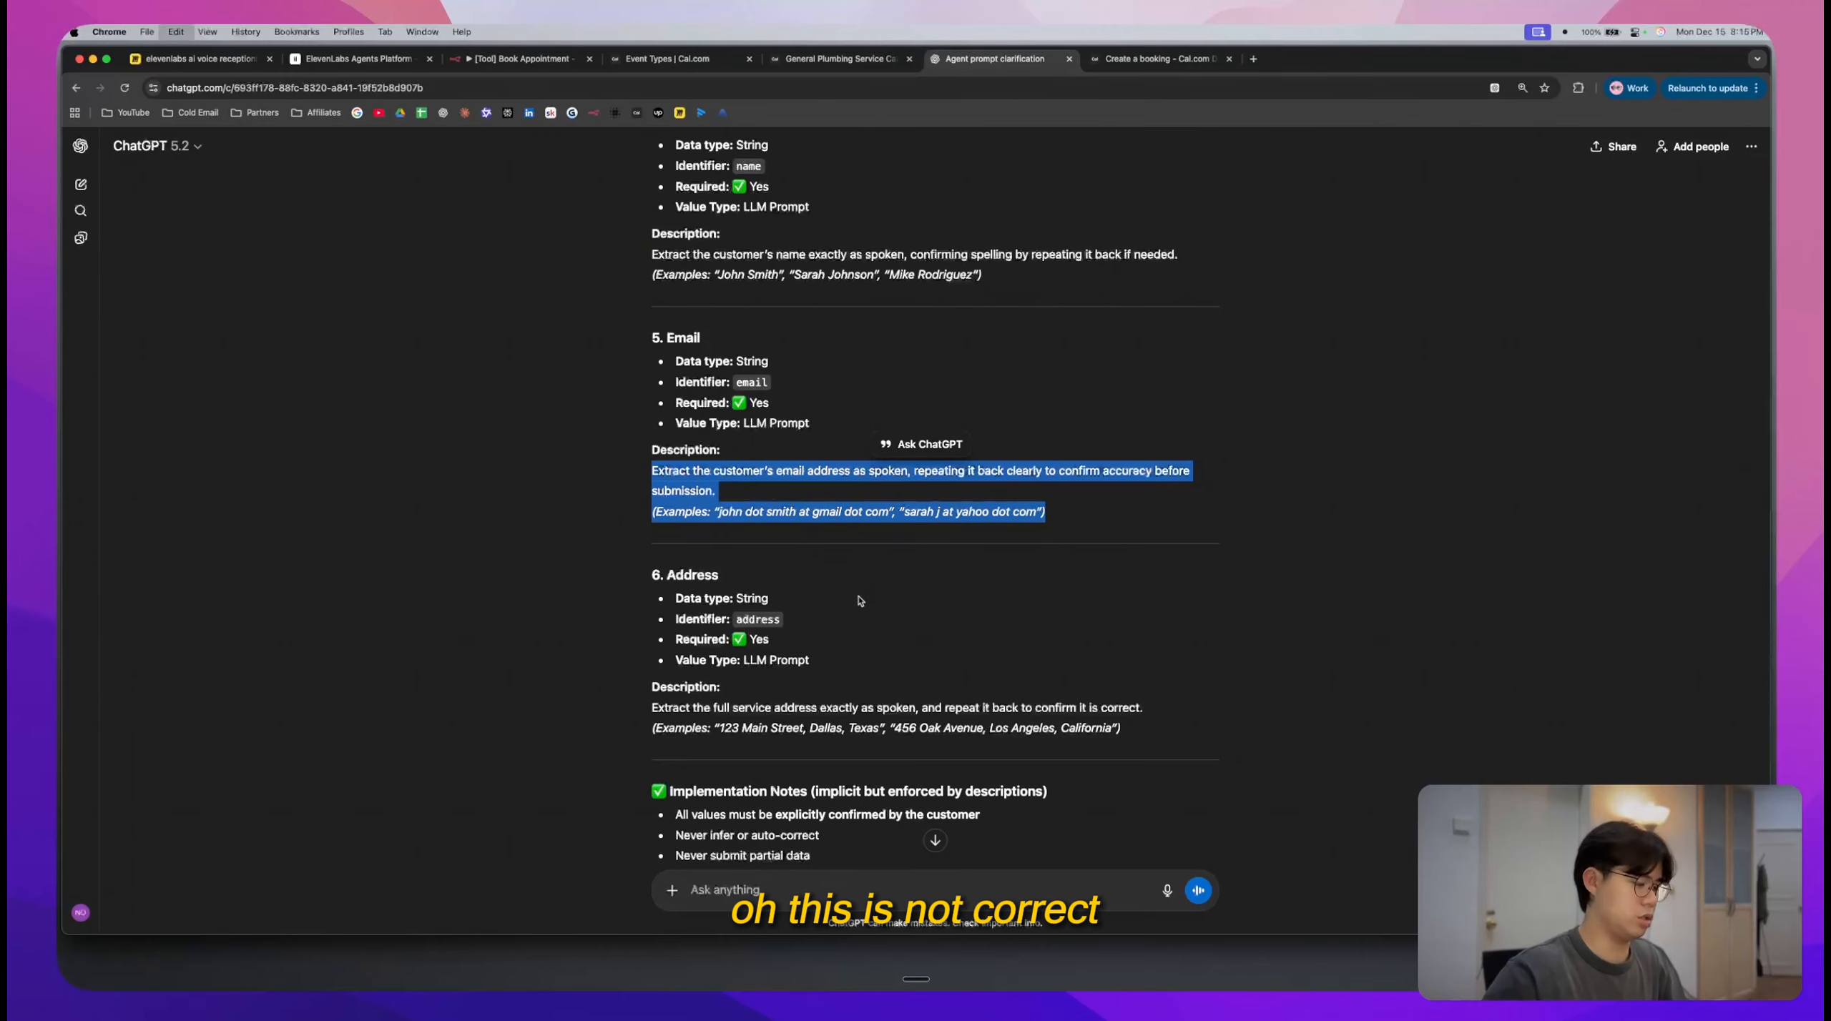
click(825, 877)
key(super+v)
- Add that the examples should be the actual email, not the spoken way, with a sample address, and send the message
key(shift+Return)
key(shift+Return)
text(the e)
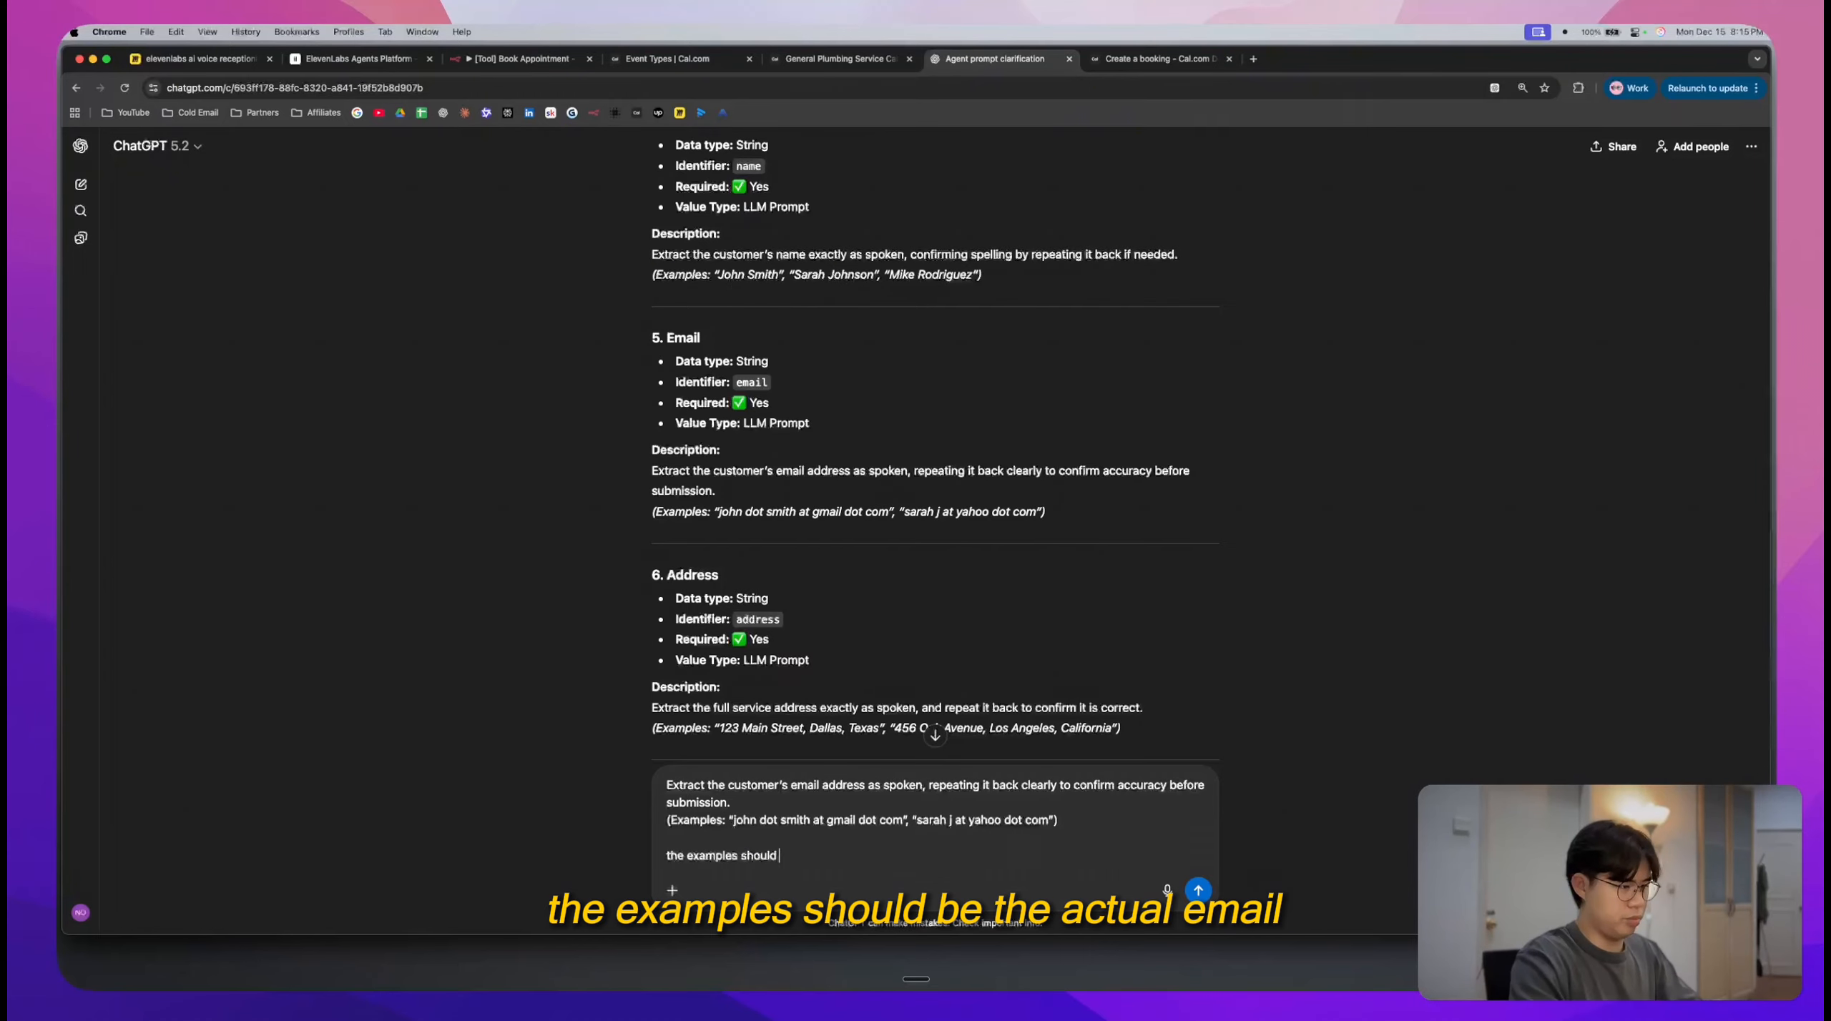
text(xamples should be the actual emai)
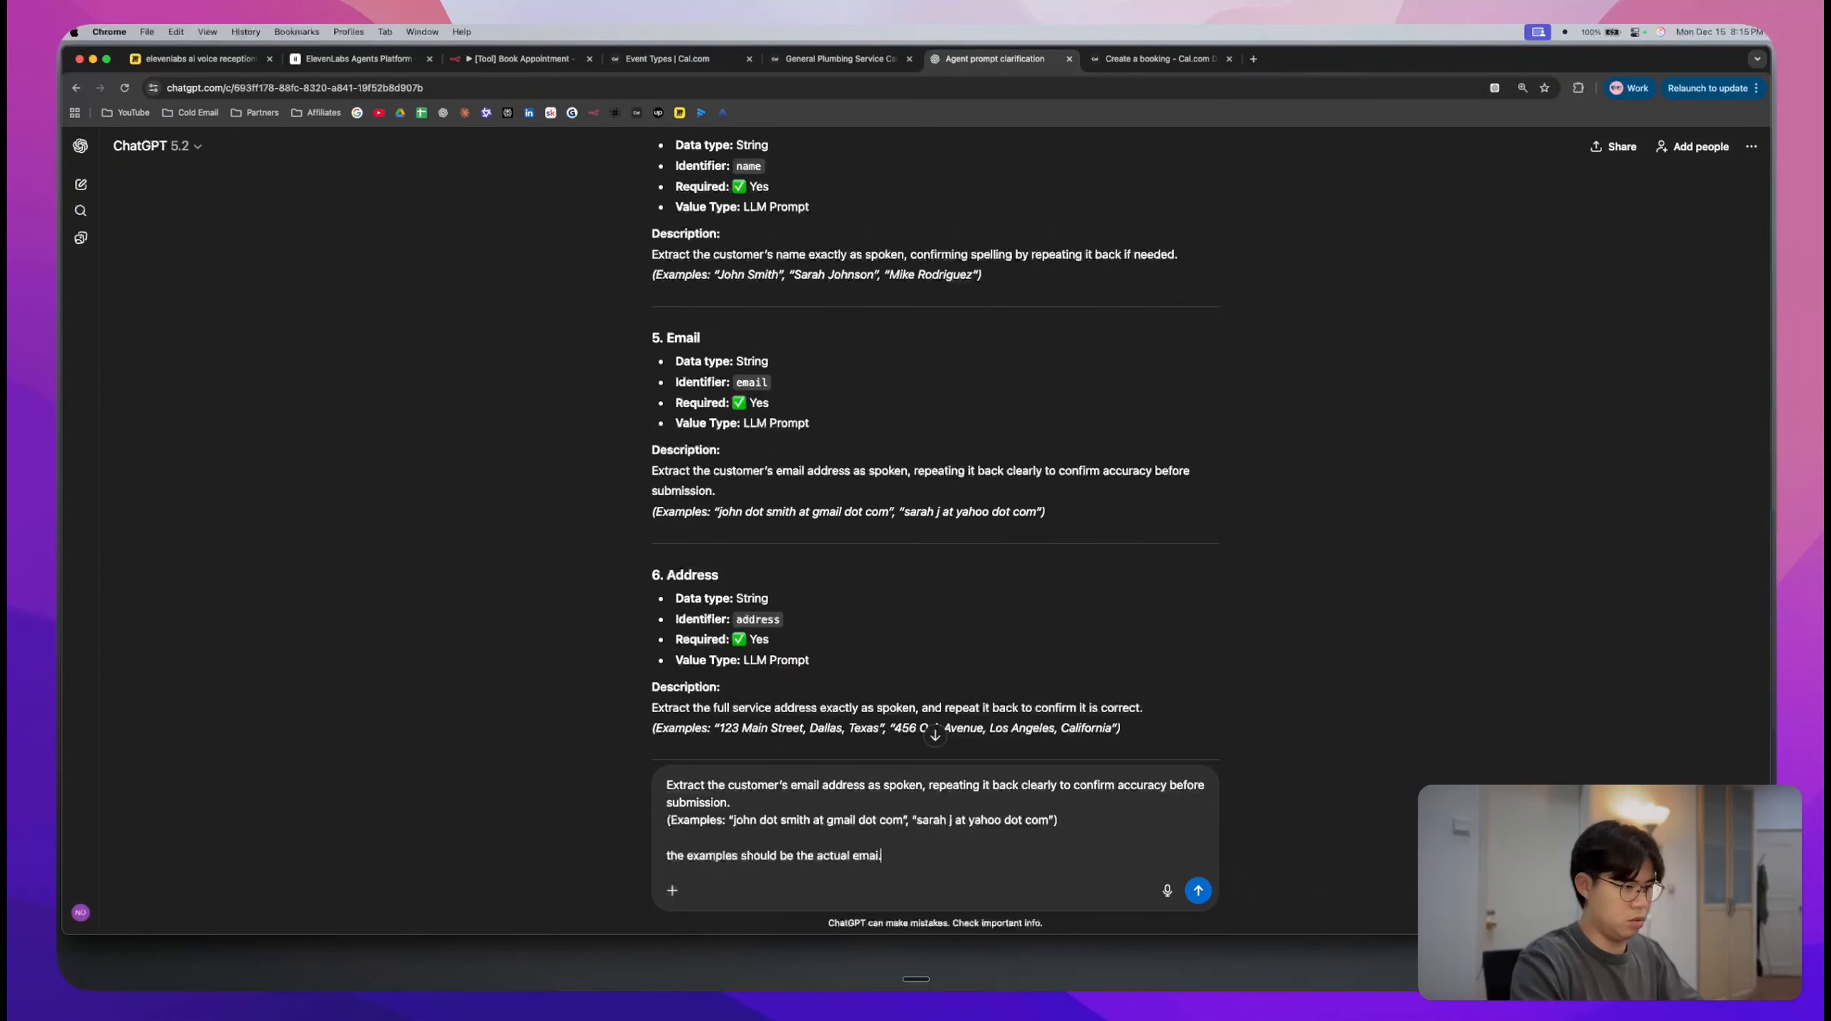
text(l. for example john.smith@gmail)
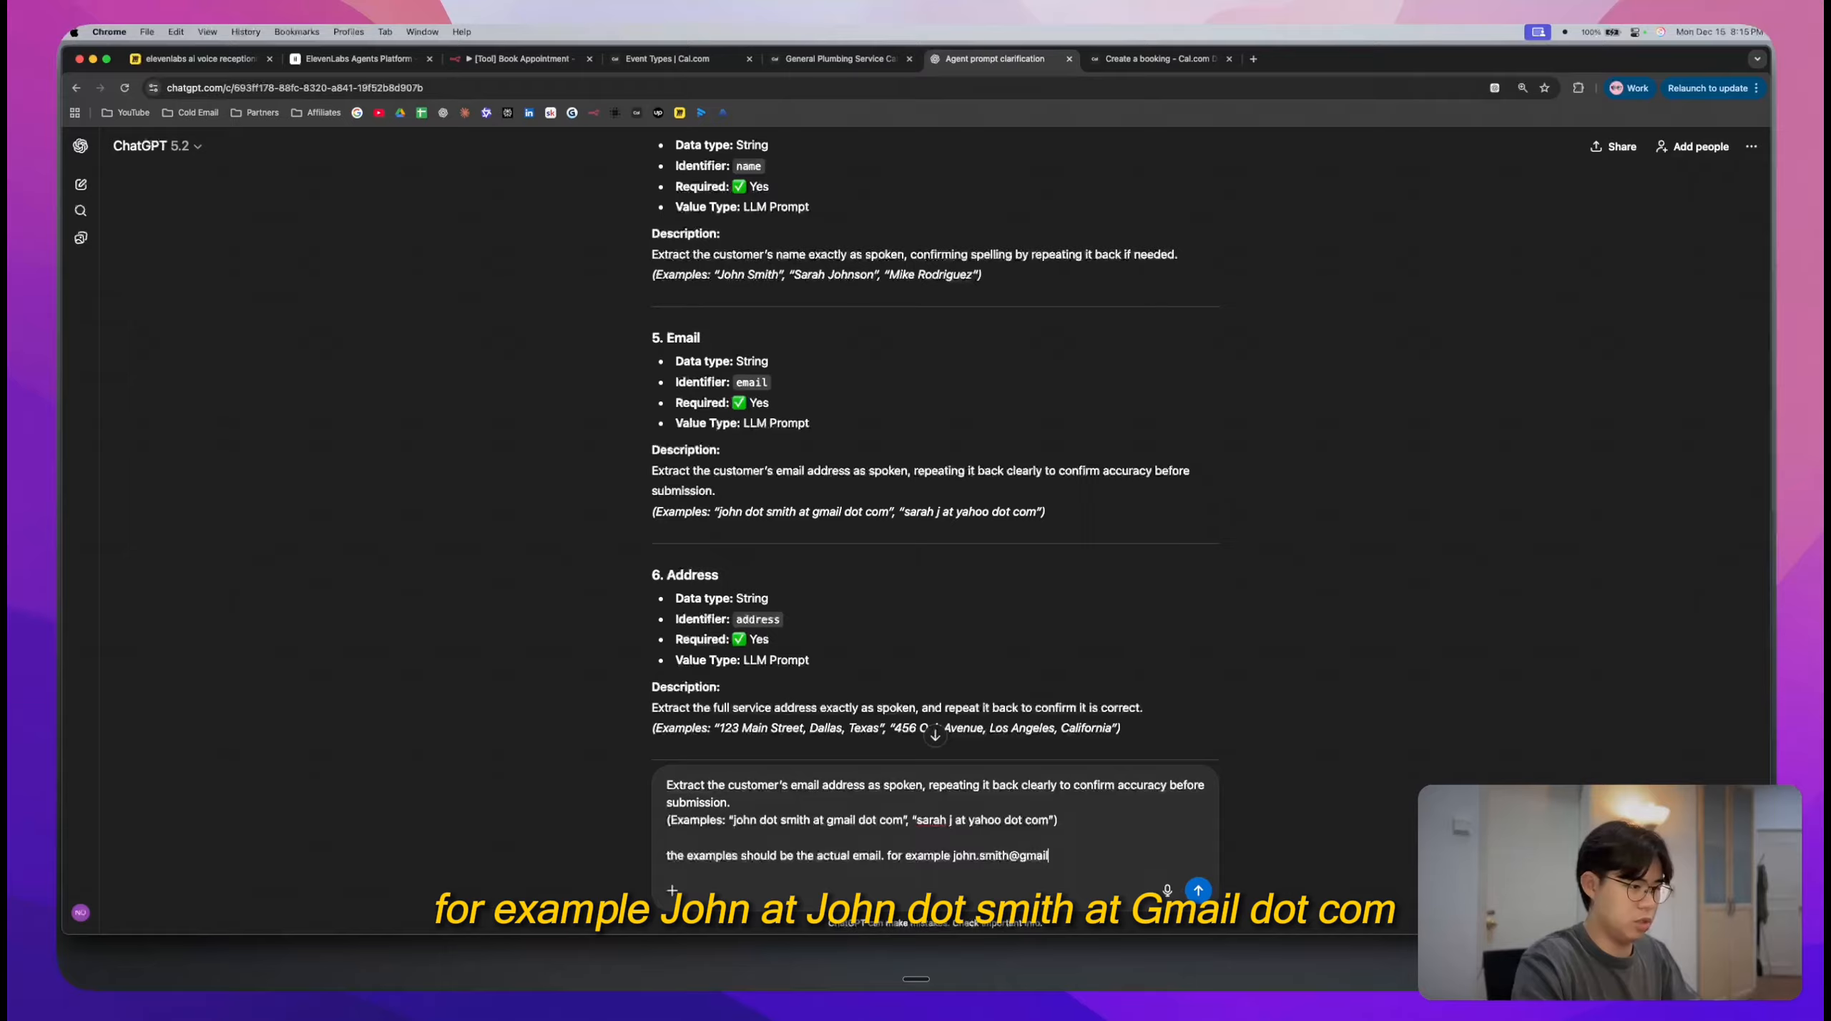
text(. not )
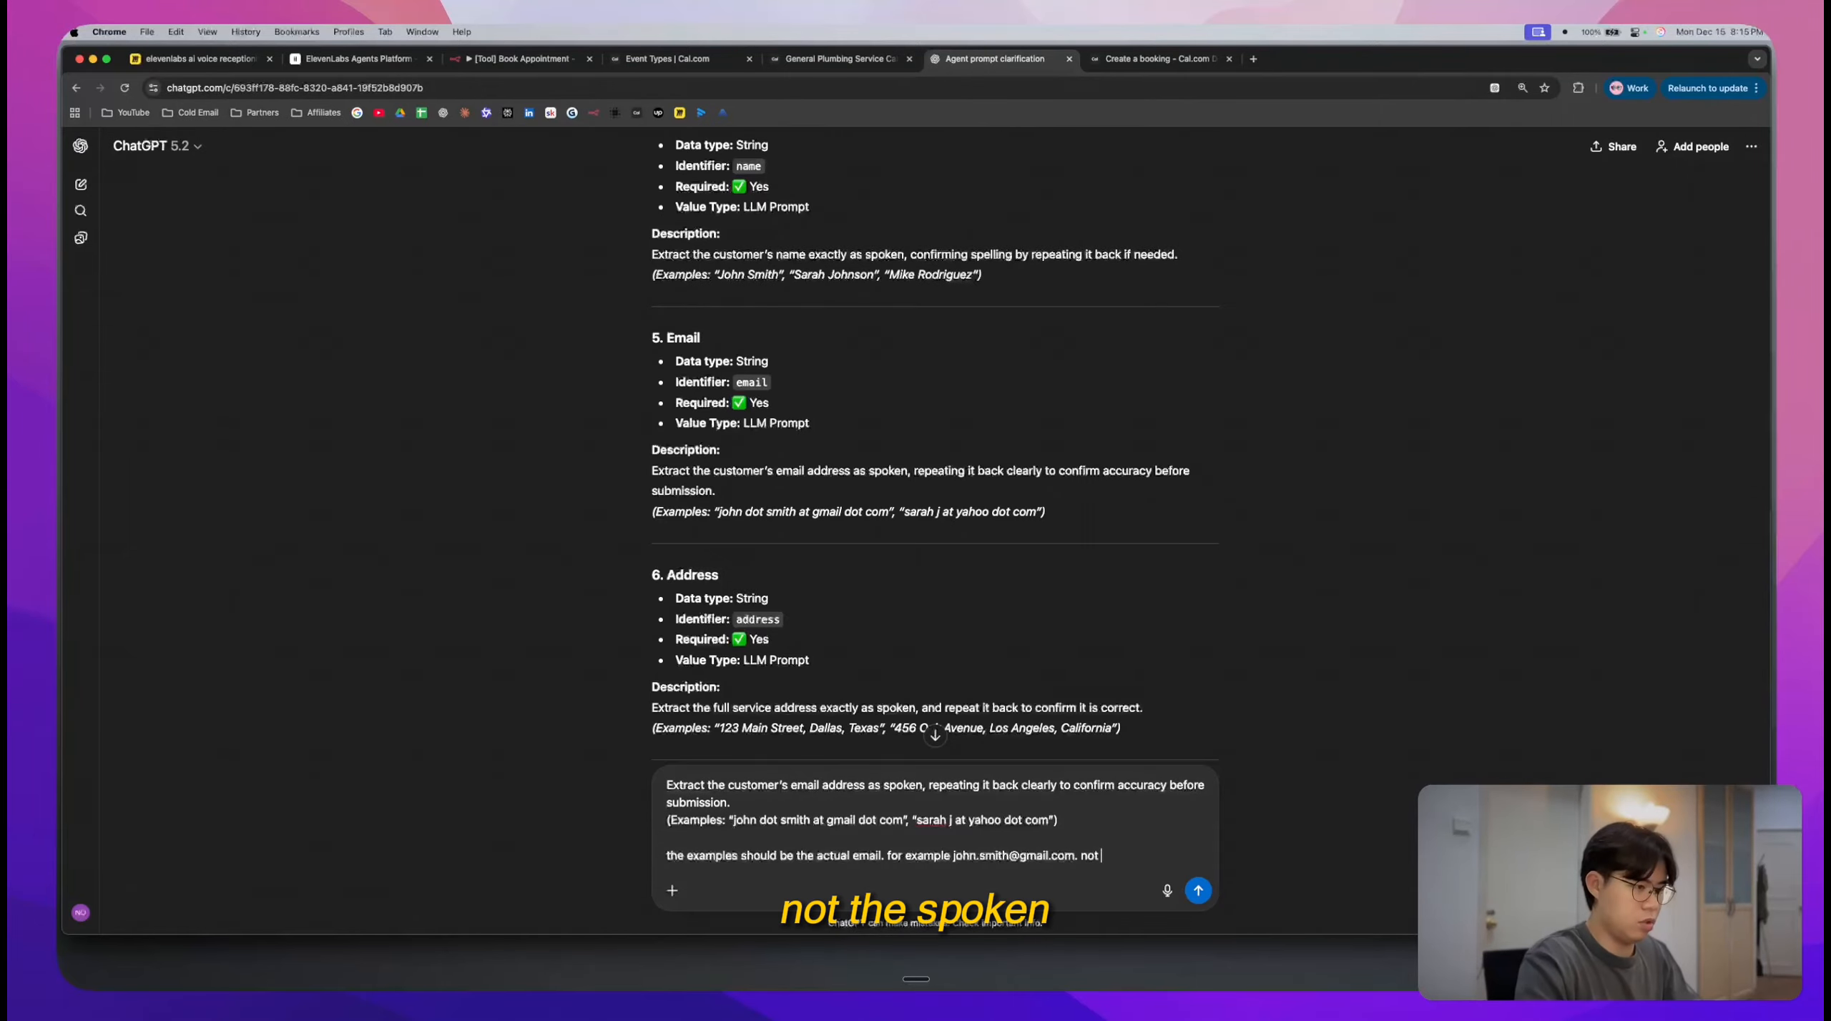
text(the spoken way)
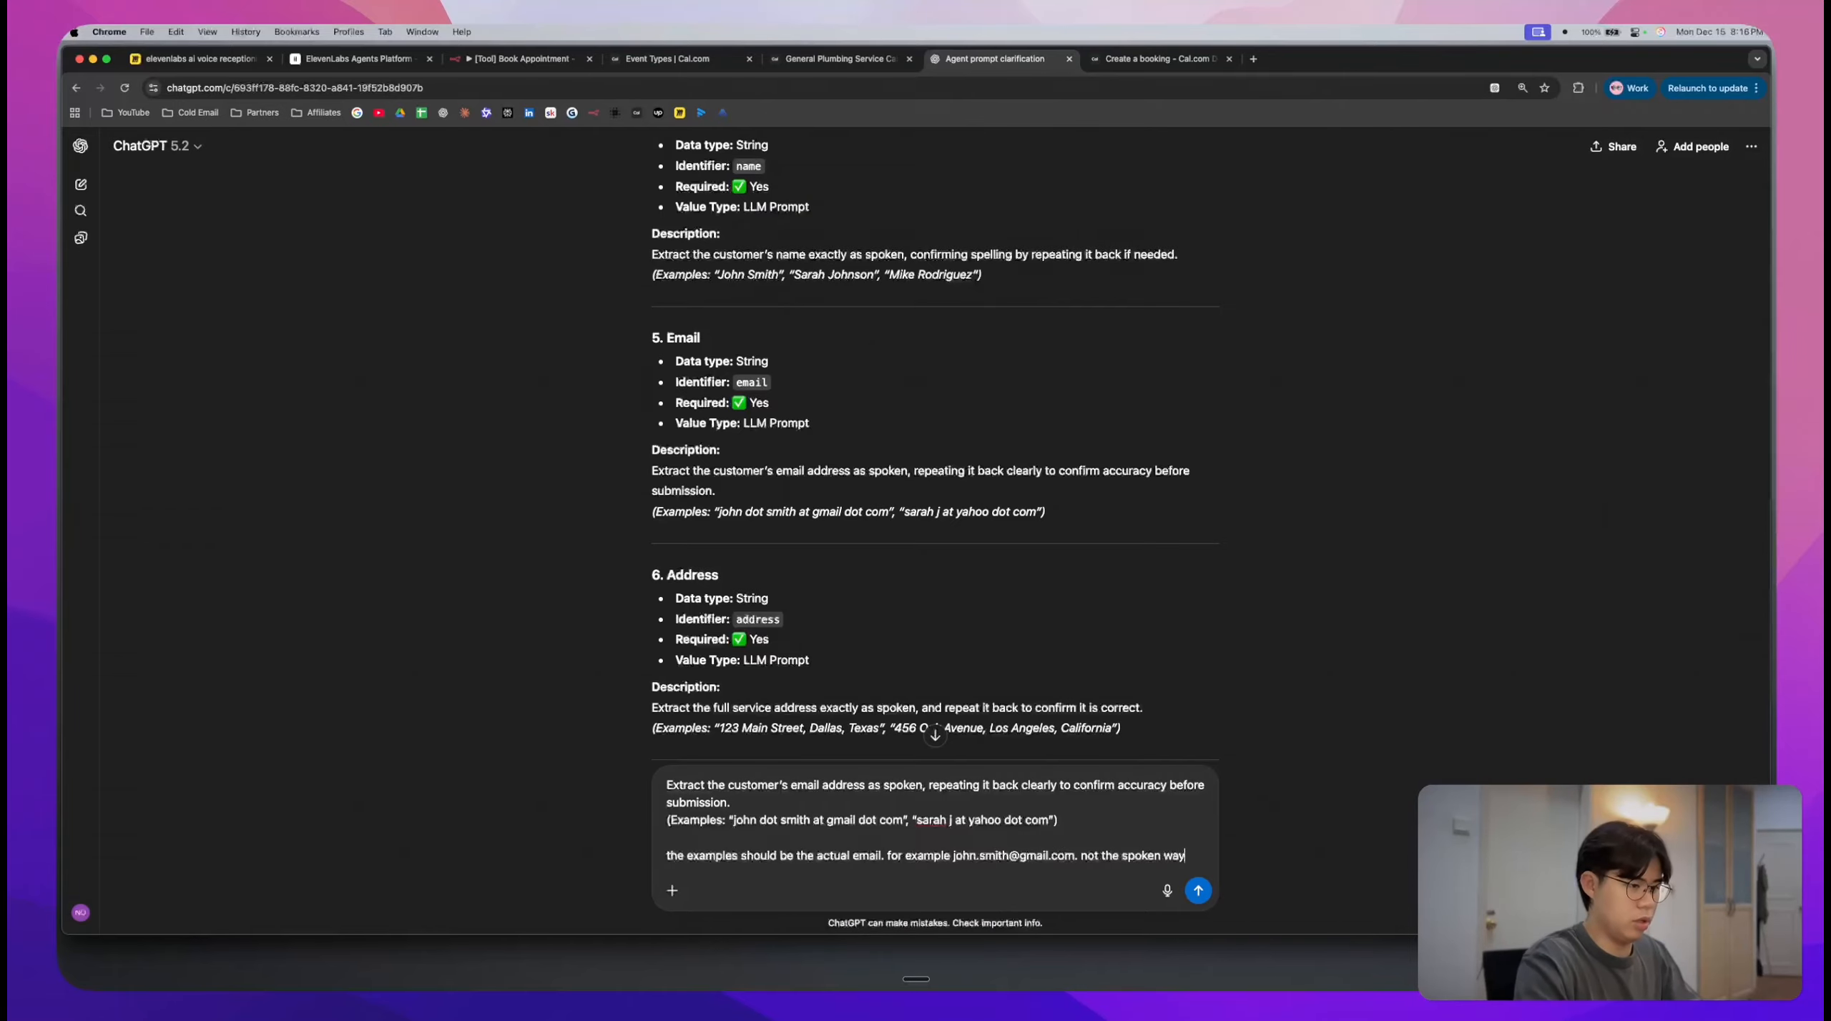
key(Return)
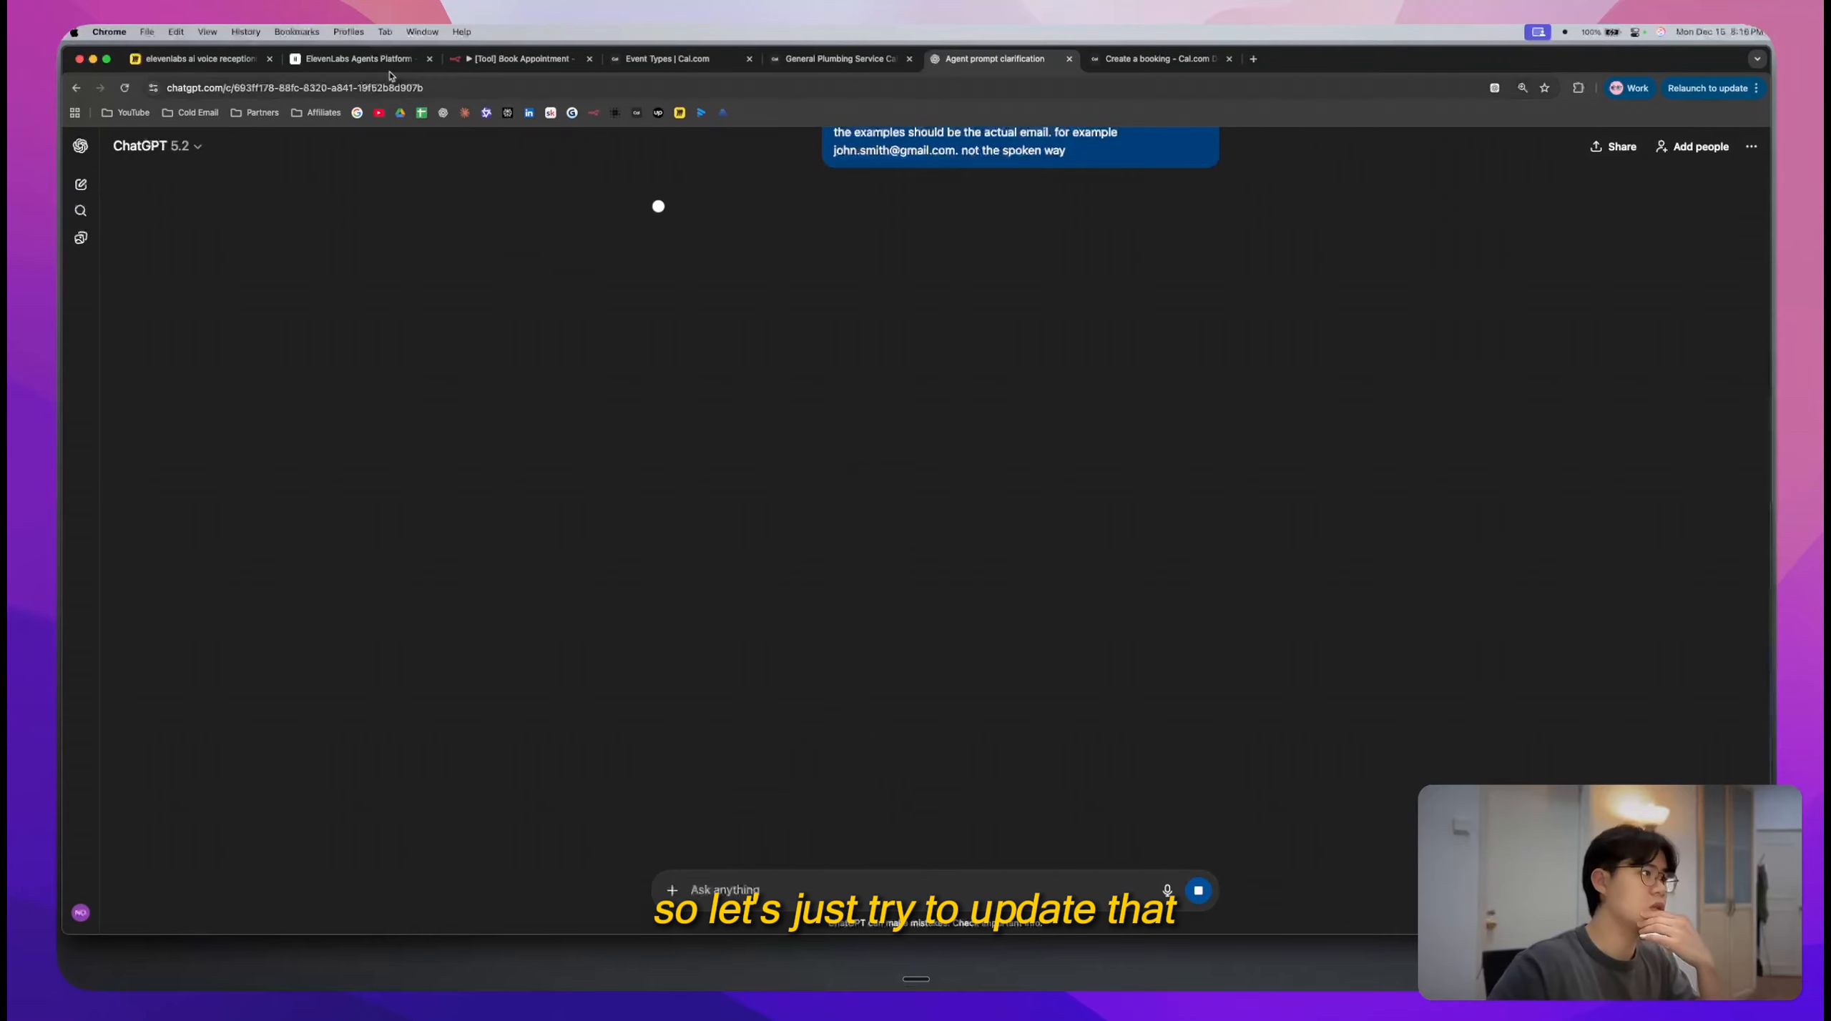
- Copy ChatGPT's revised standard-format email description with its examples into the email property's description in ElevenLabs
click(390, 60)
scroll(1555, 513, down, 4)
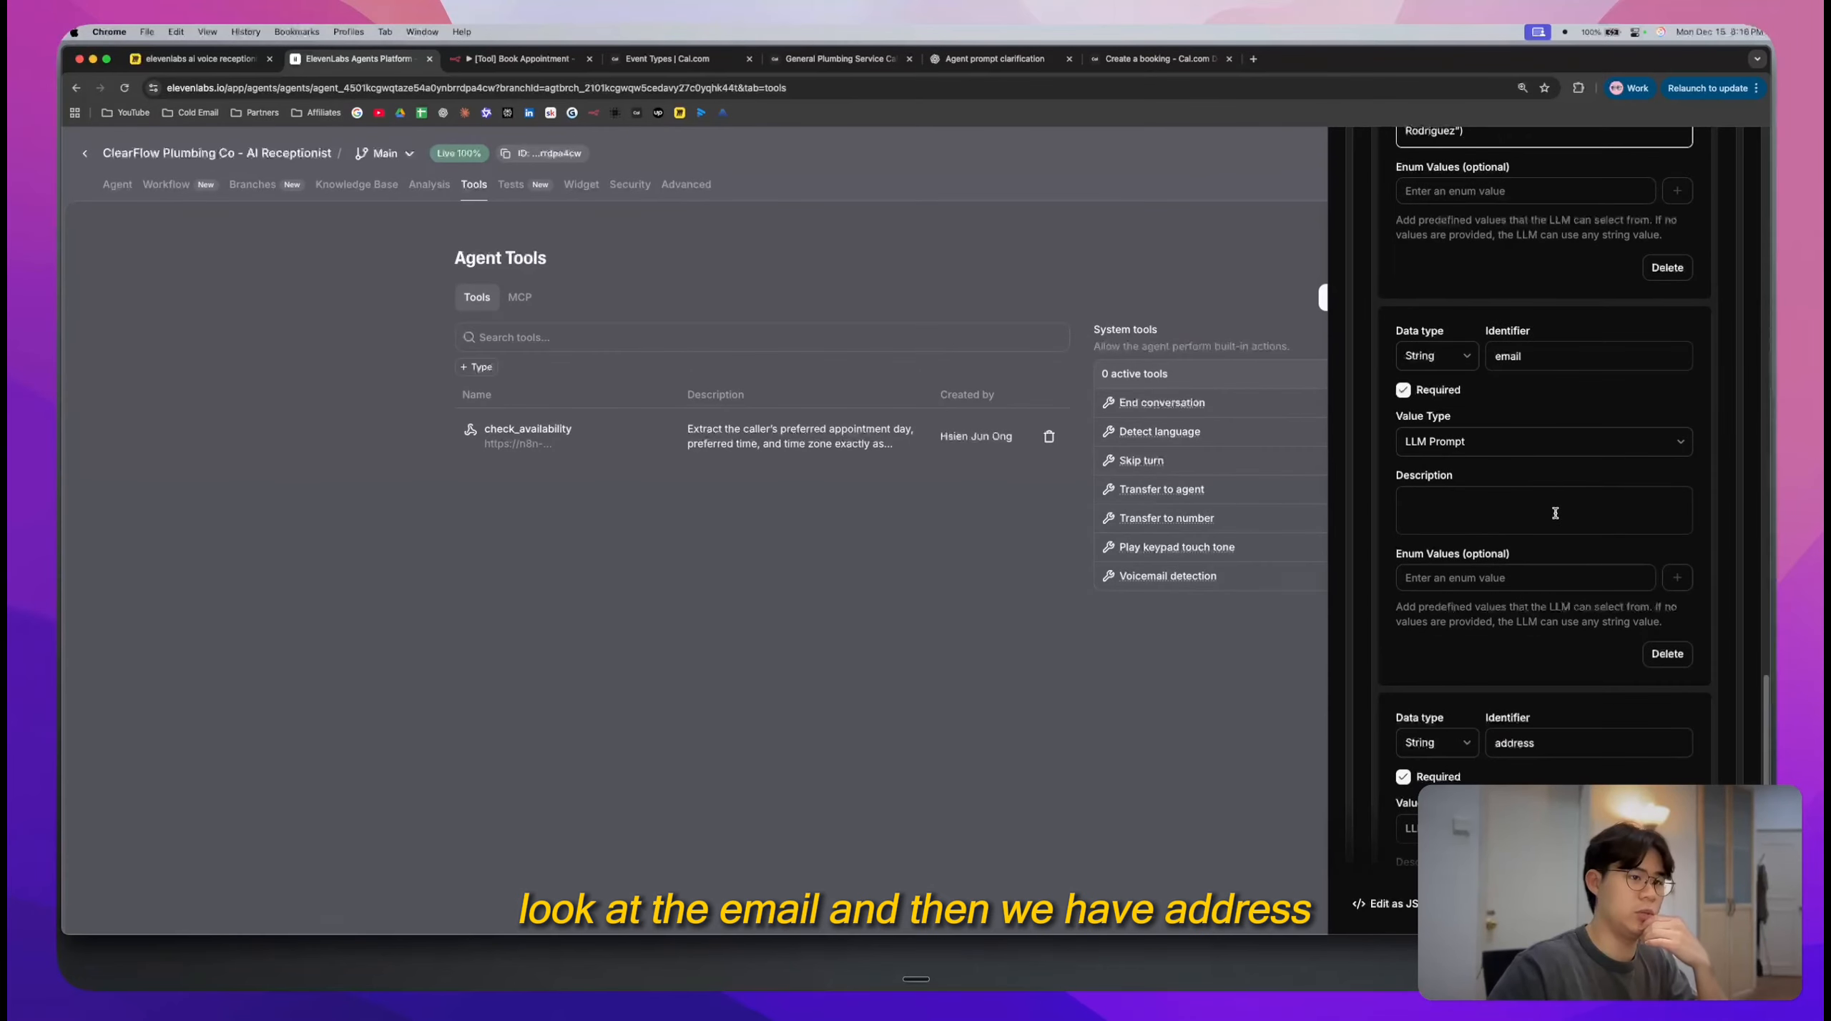
scroll(1555, 513, up, 1)
scroll(1555, 513, down, 4)
click(1030, 60)
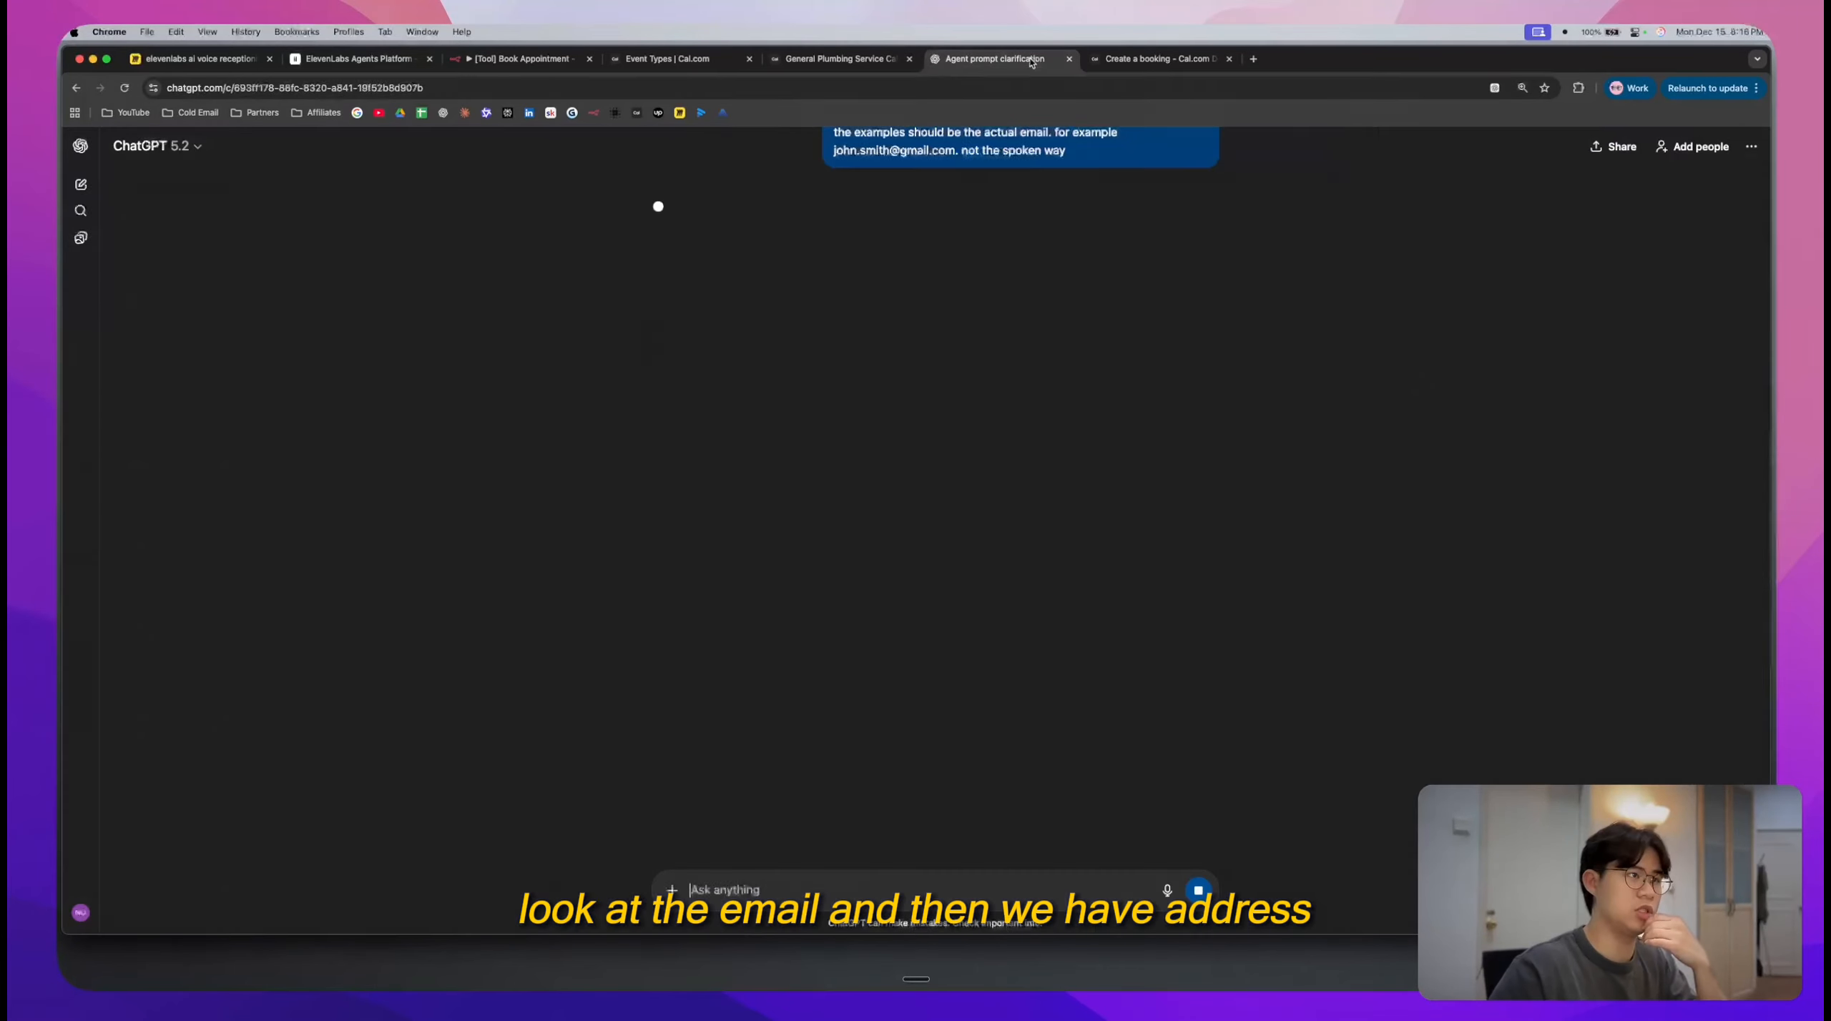
drag(1150, 499, 639, 457)
click(379, 60)
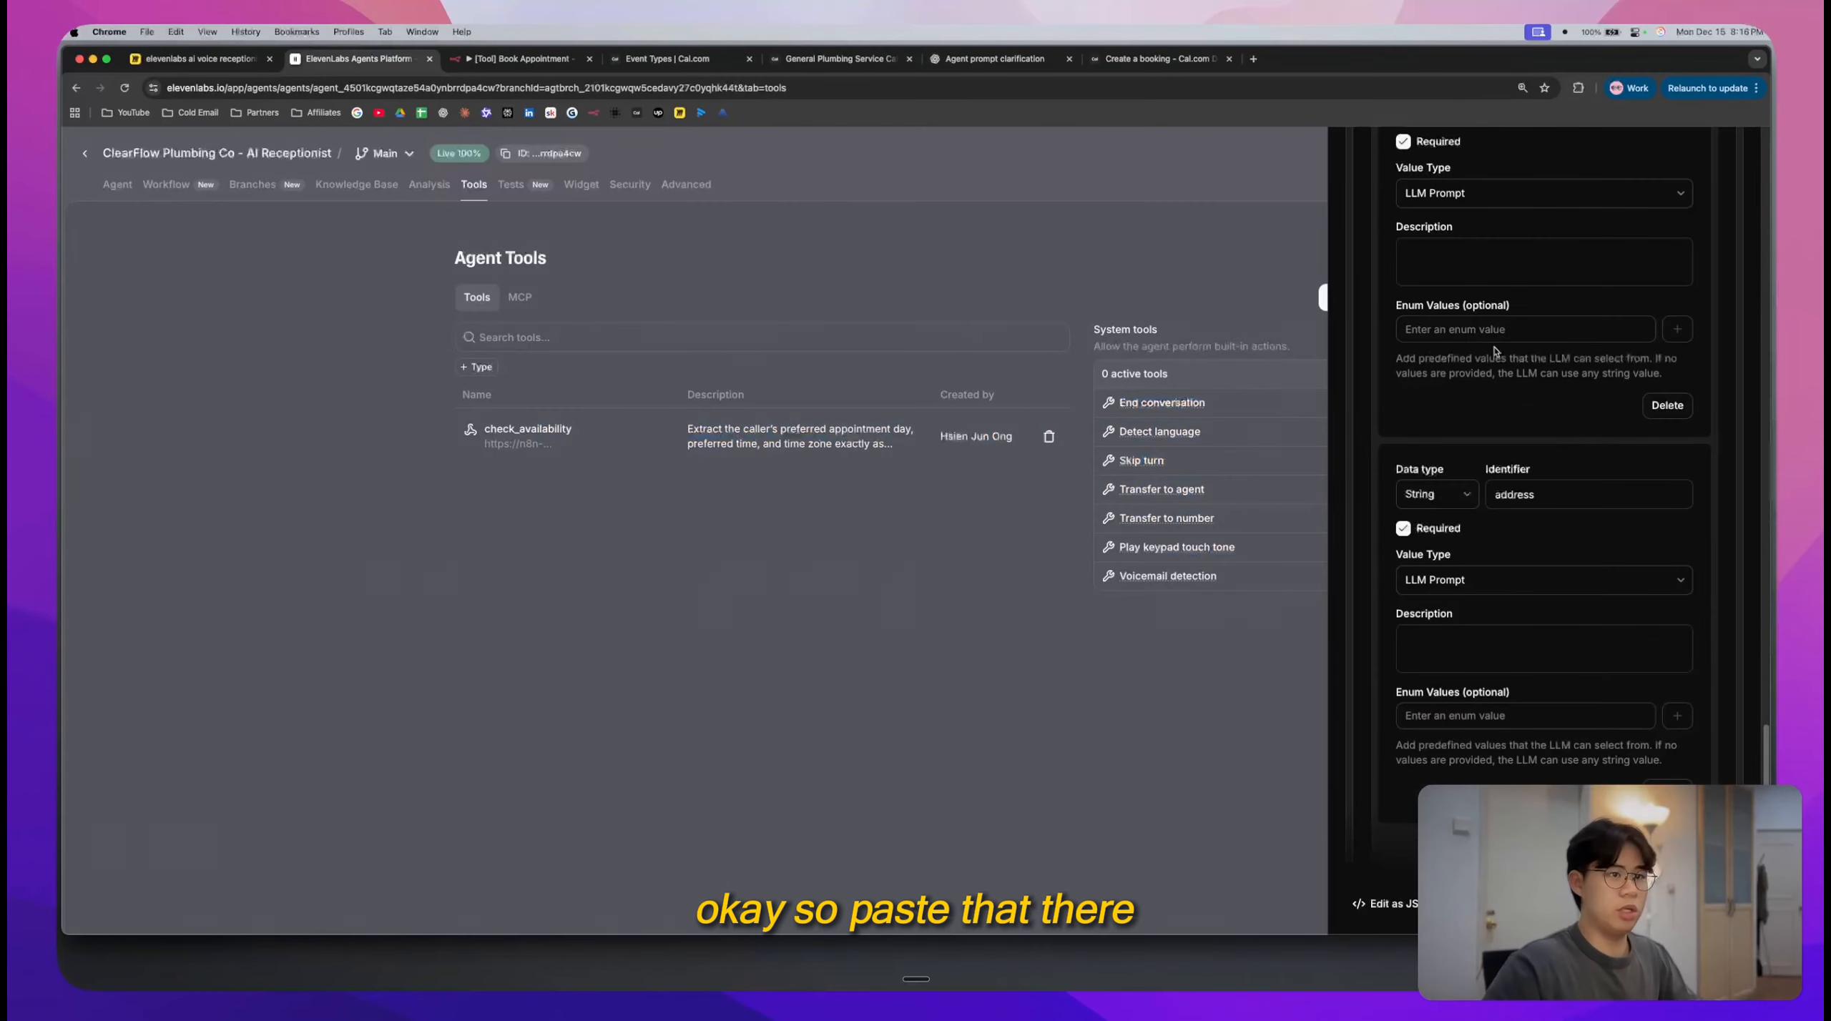
click(1497, 254)
key(super+v)
- Copy the Address description about extracting the full service address exactly as spoken from ChatGPT into the address property's description in ElevenLabs
scroll(1538, 501, down, 4)
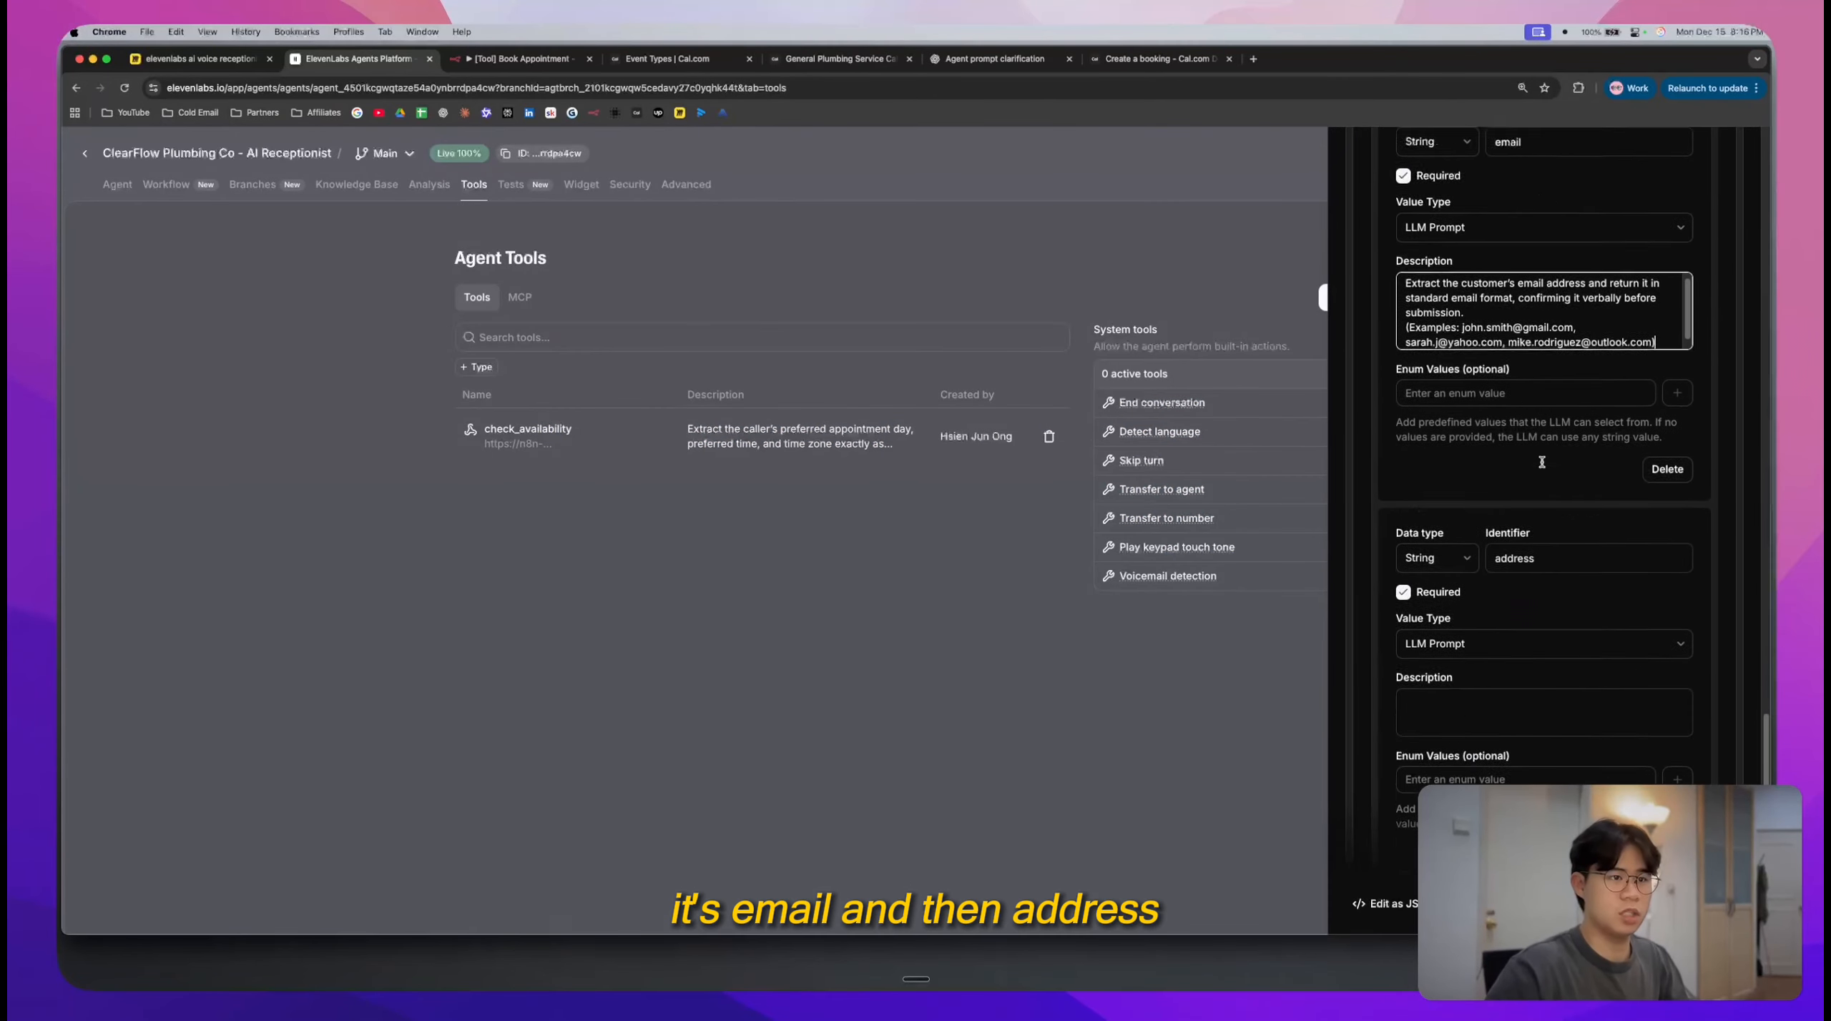
click(994, 58)
scroll(942, 366, up, 10)
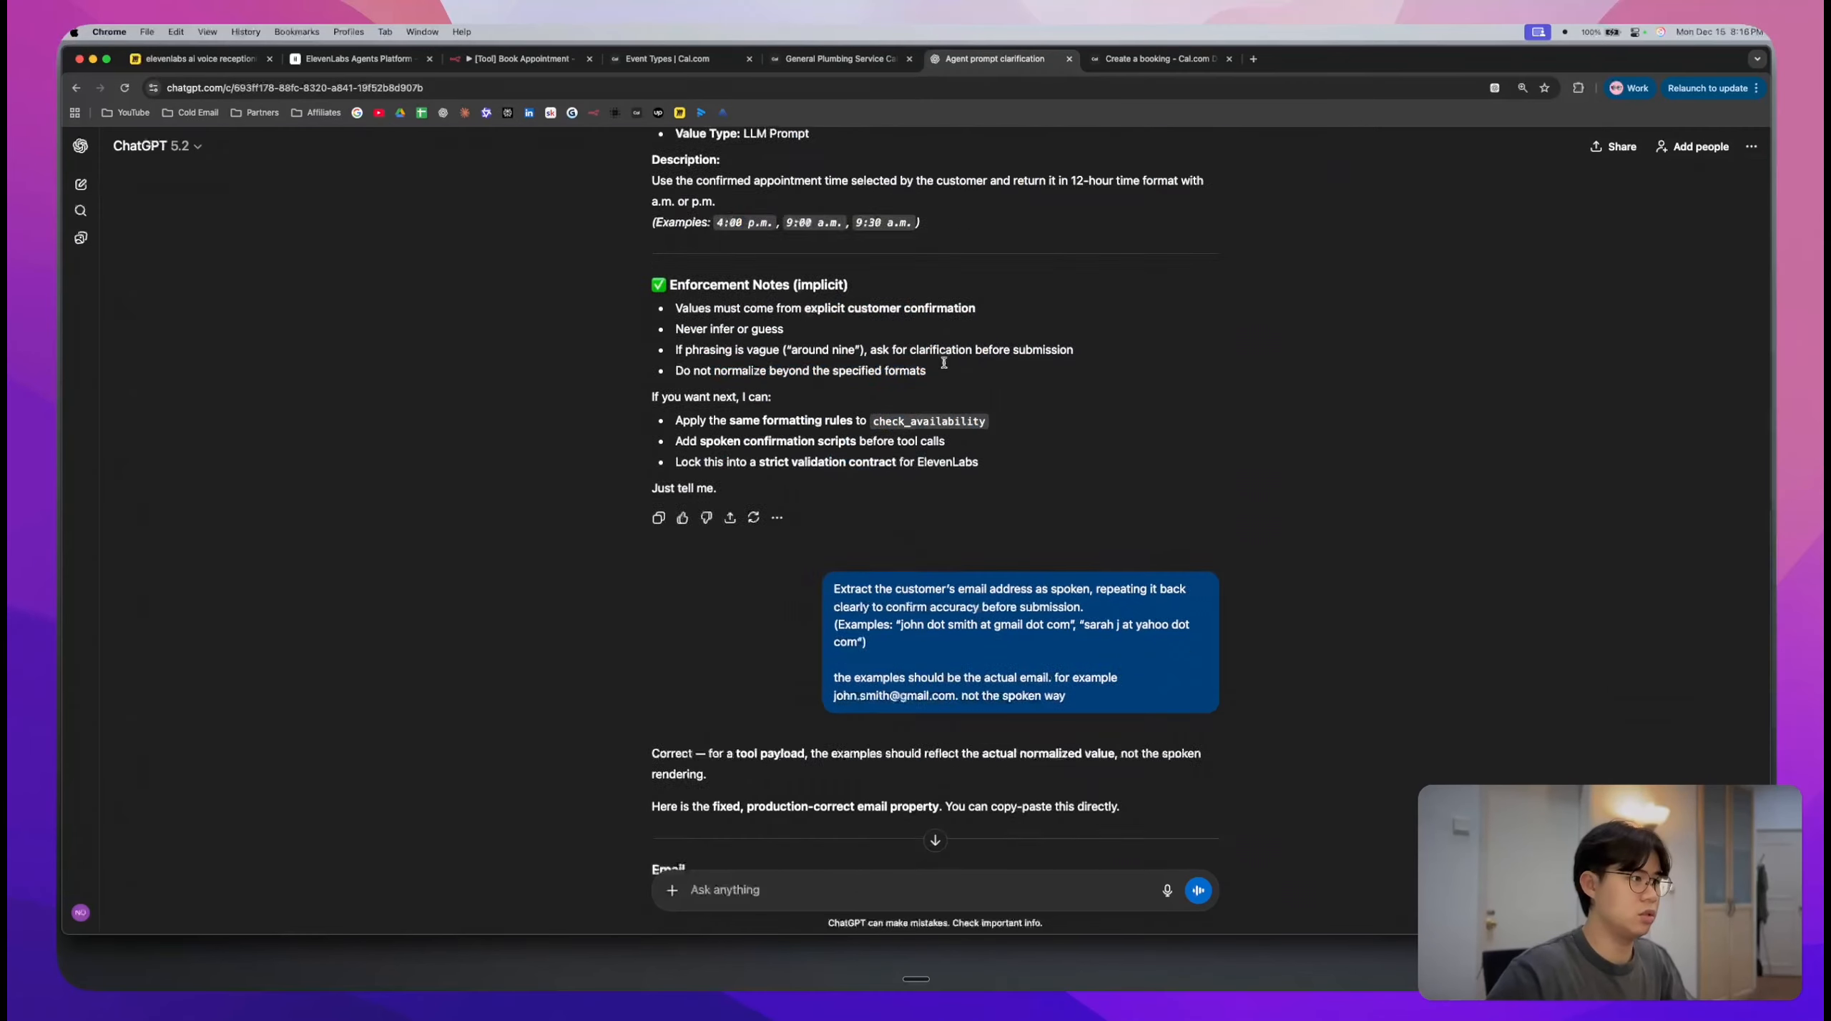
scroll(943, 366, up, 15)
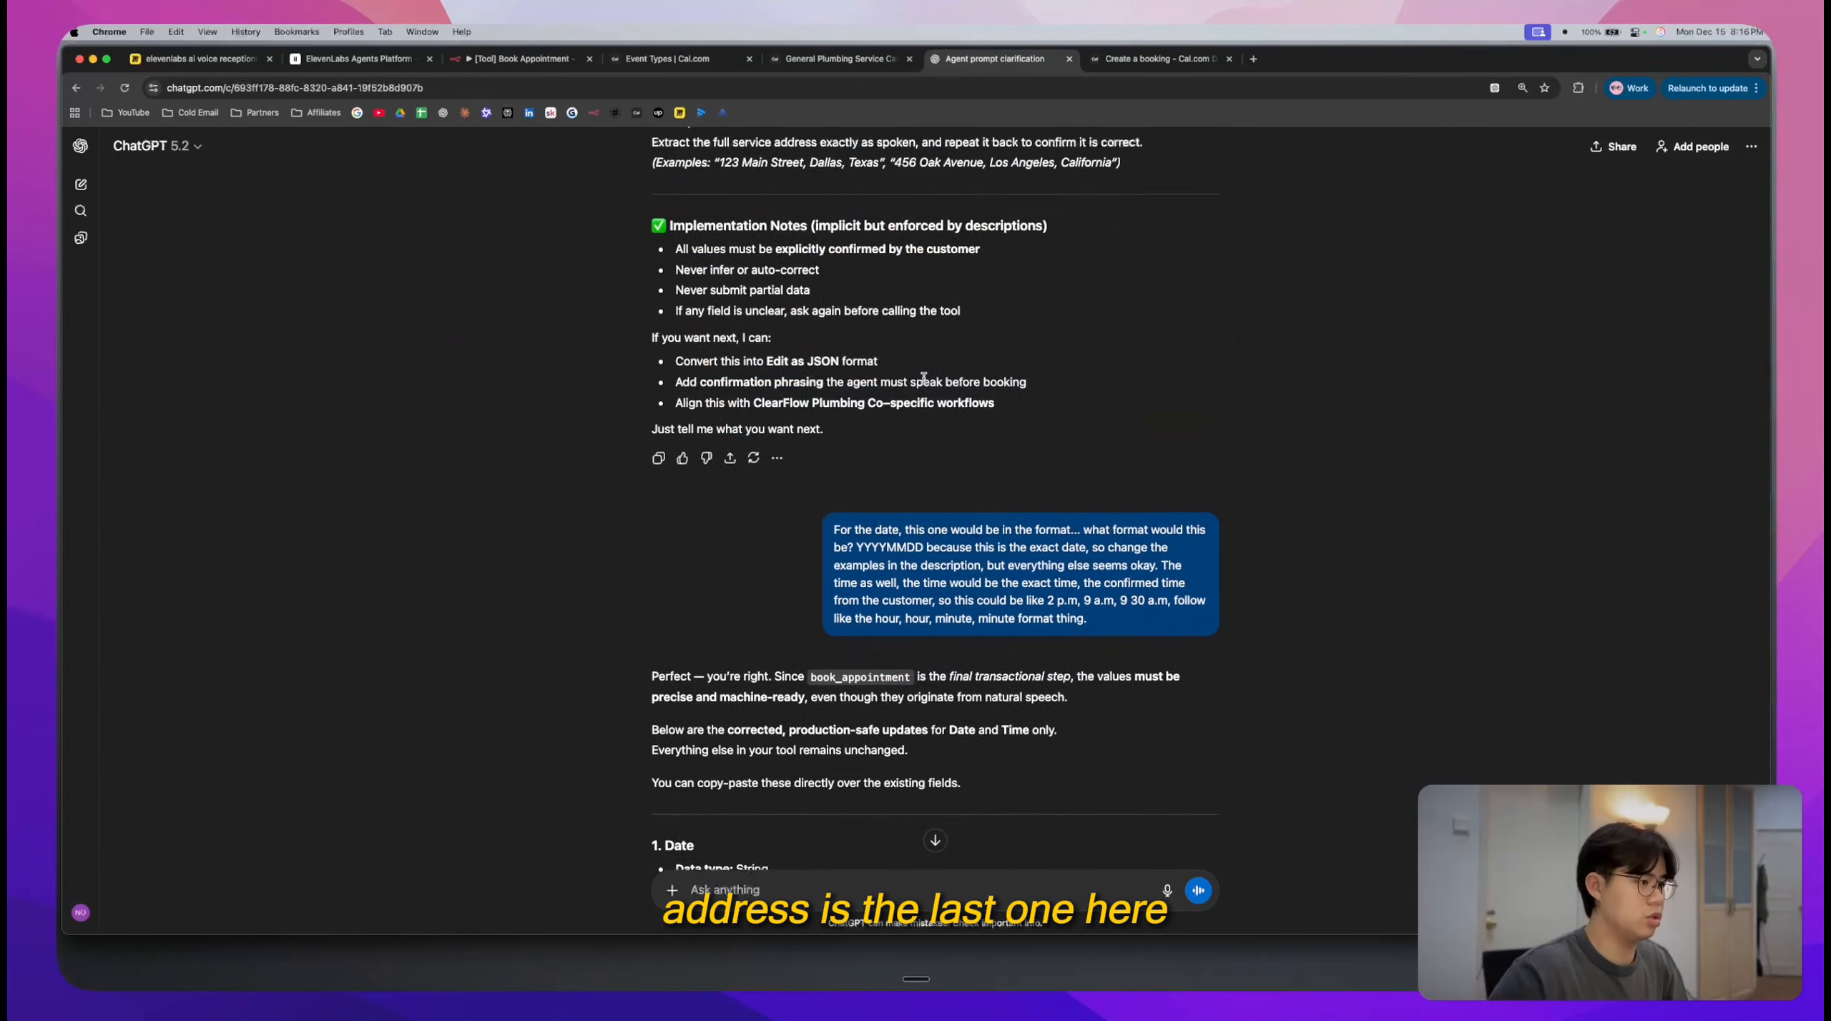
scroll(922, 372, up, 4)
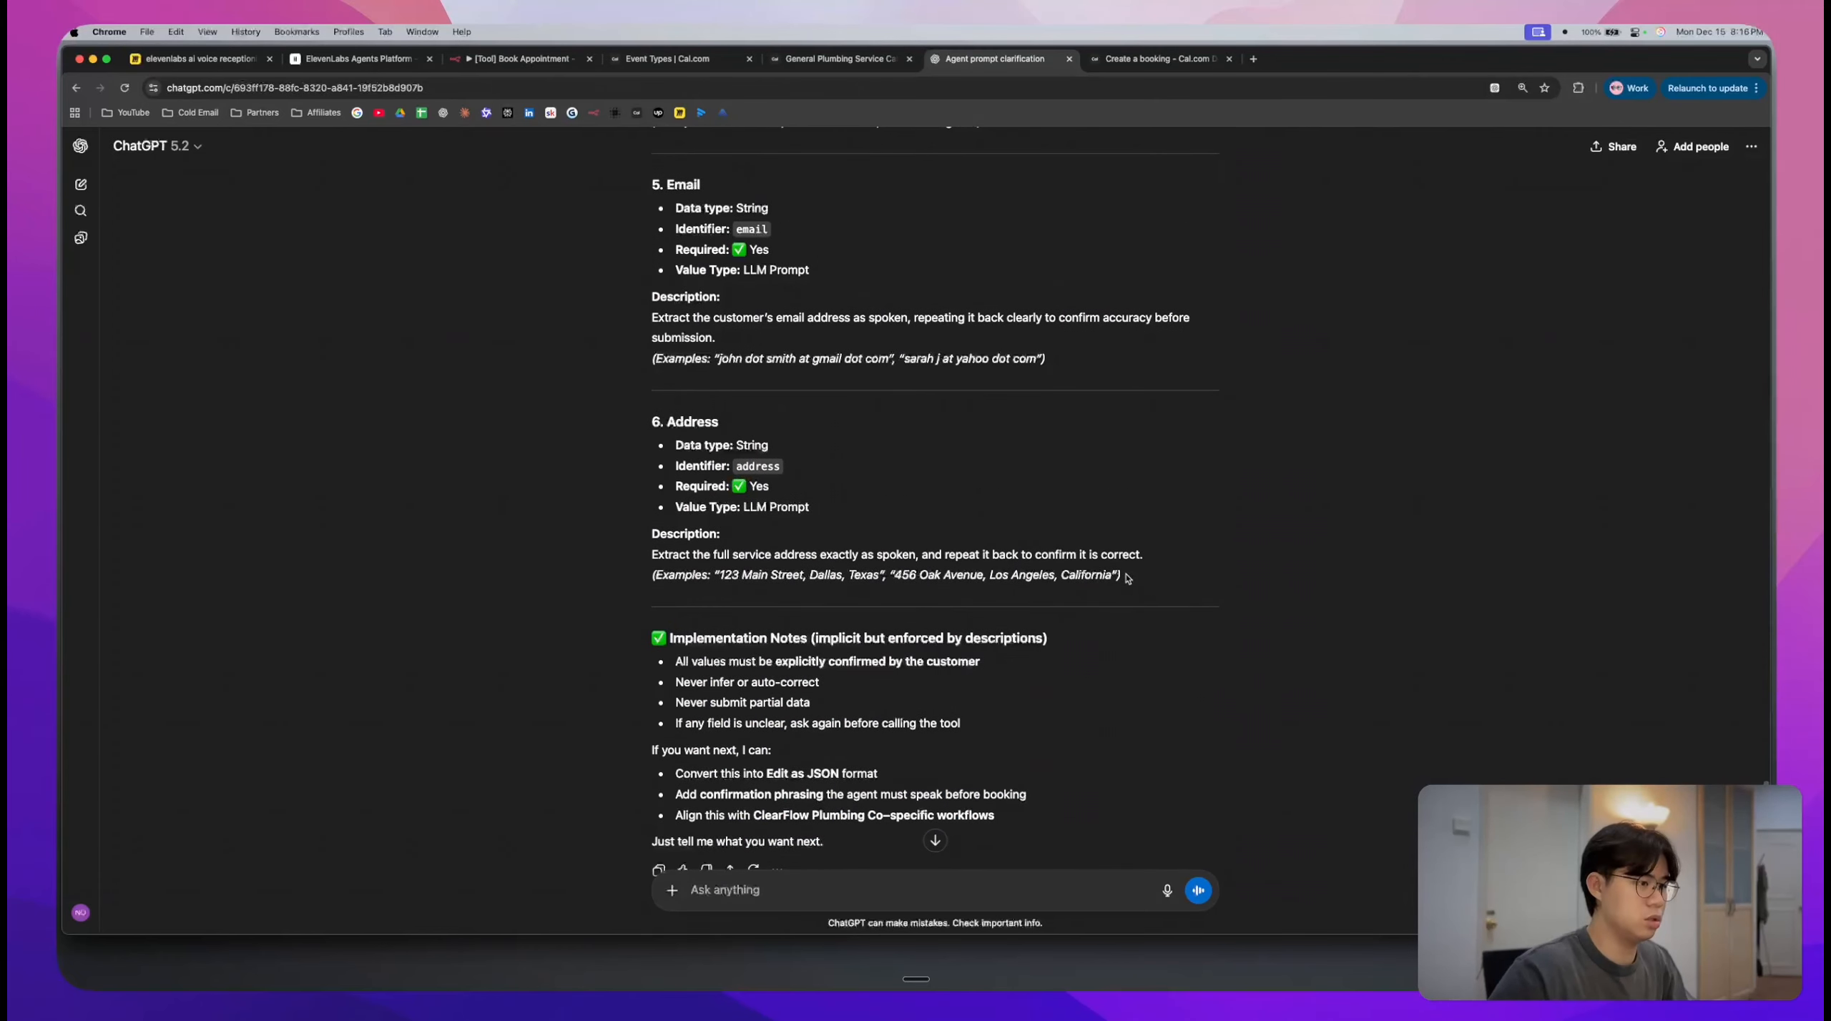
drag(1124, 581, 653, 548)
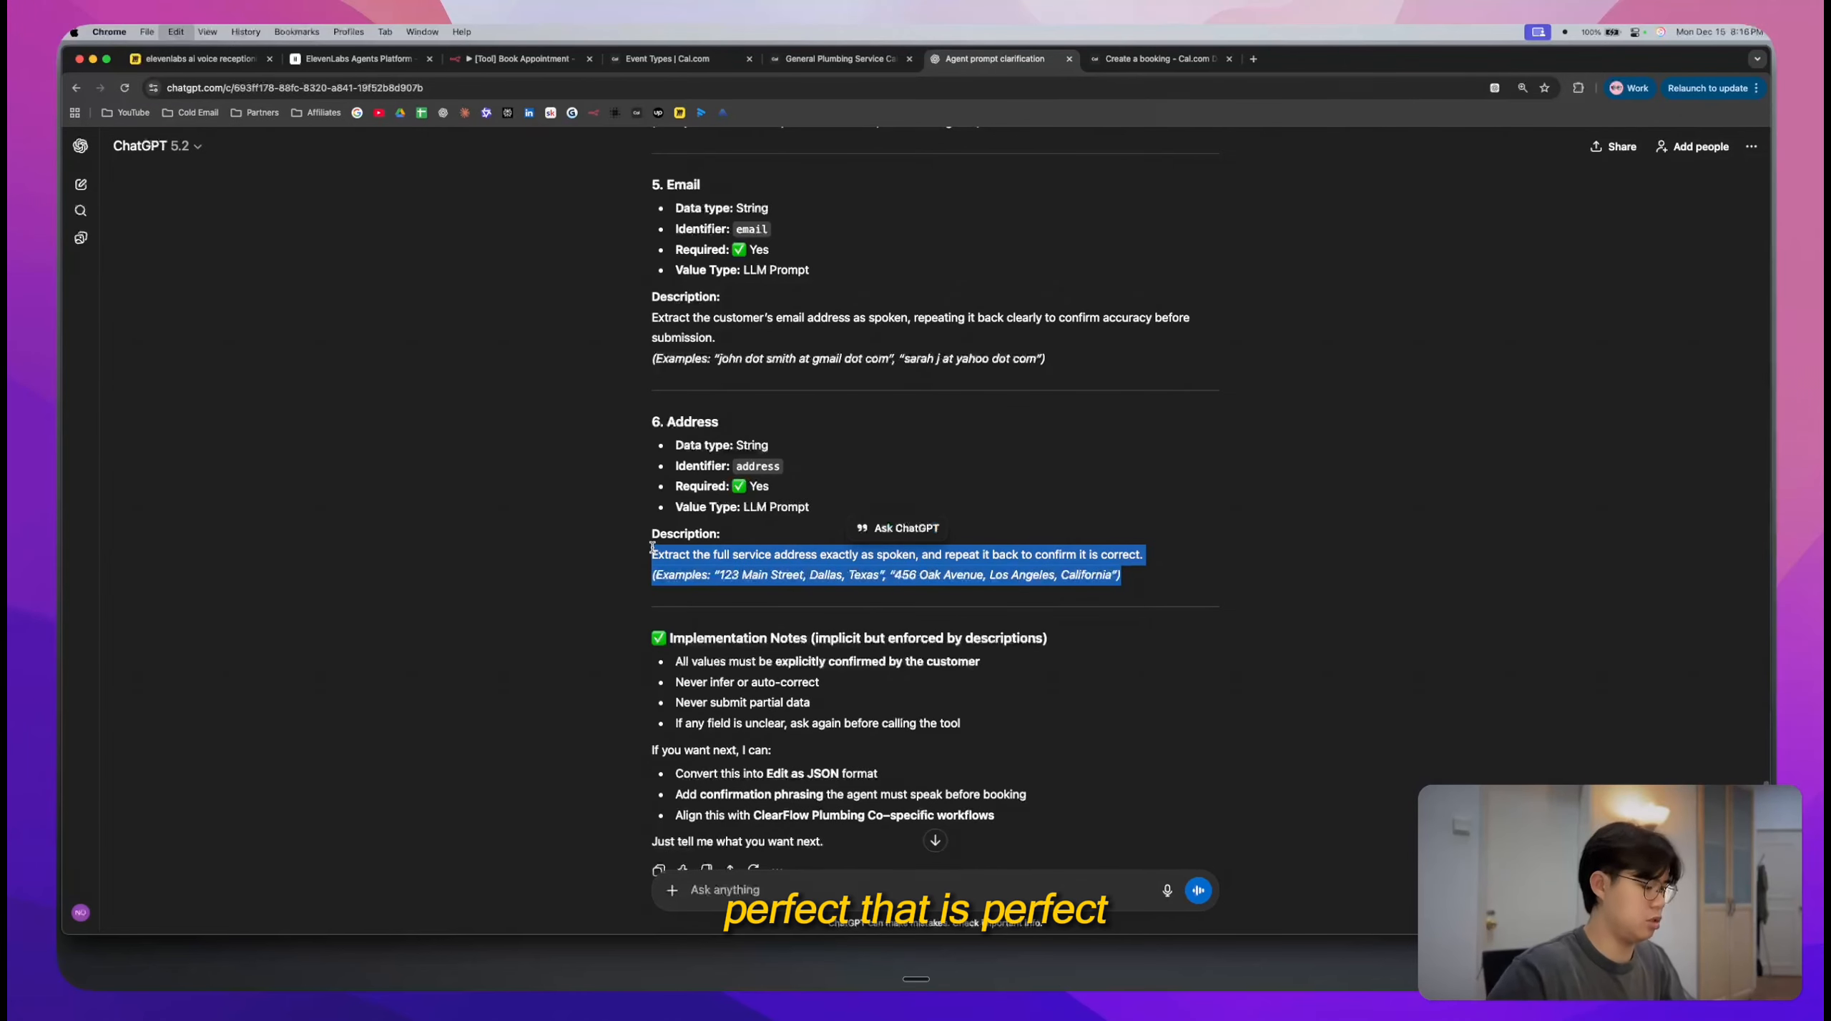
key(super+c)
key(super+2)
click(1453, 517)
key(super+v)
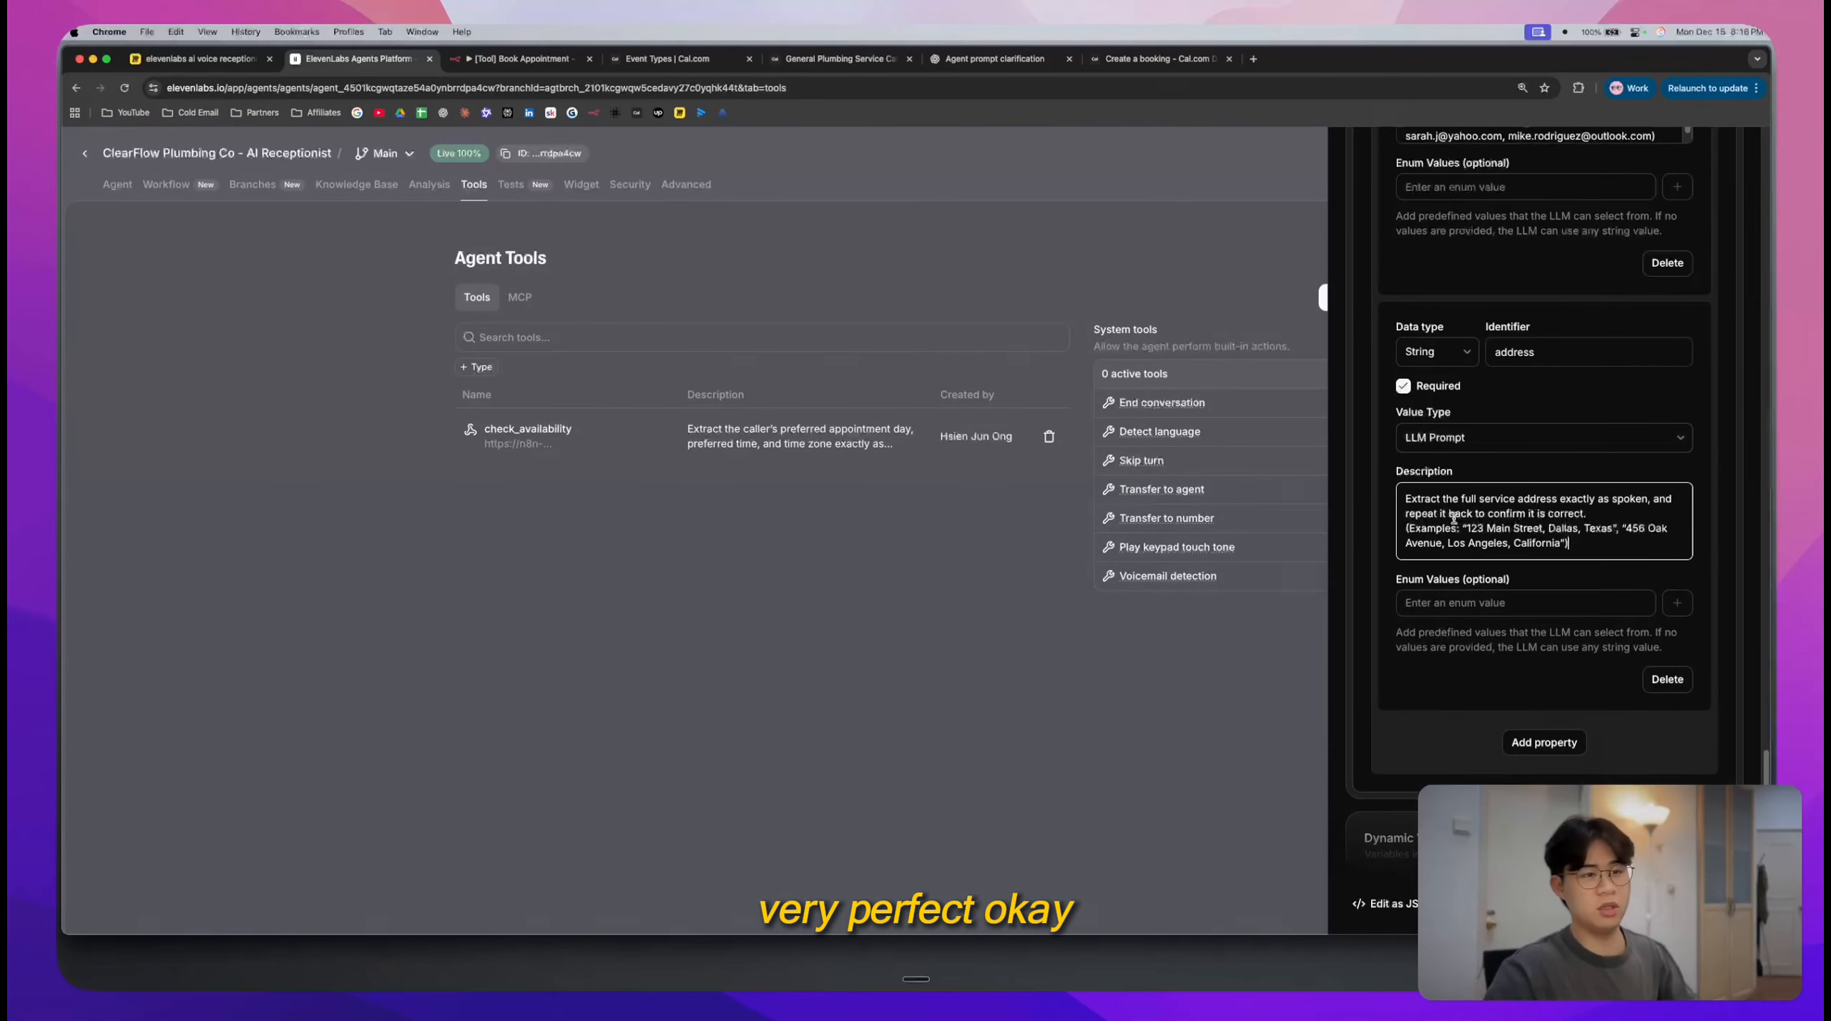
- Check that every body property is marked as required and try to add the book_appointment webhook tool
scroll(1455, 522, down, 2)
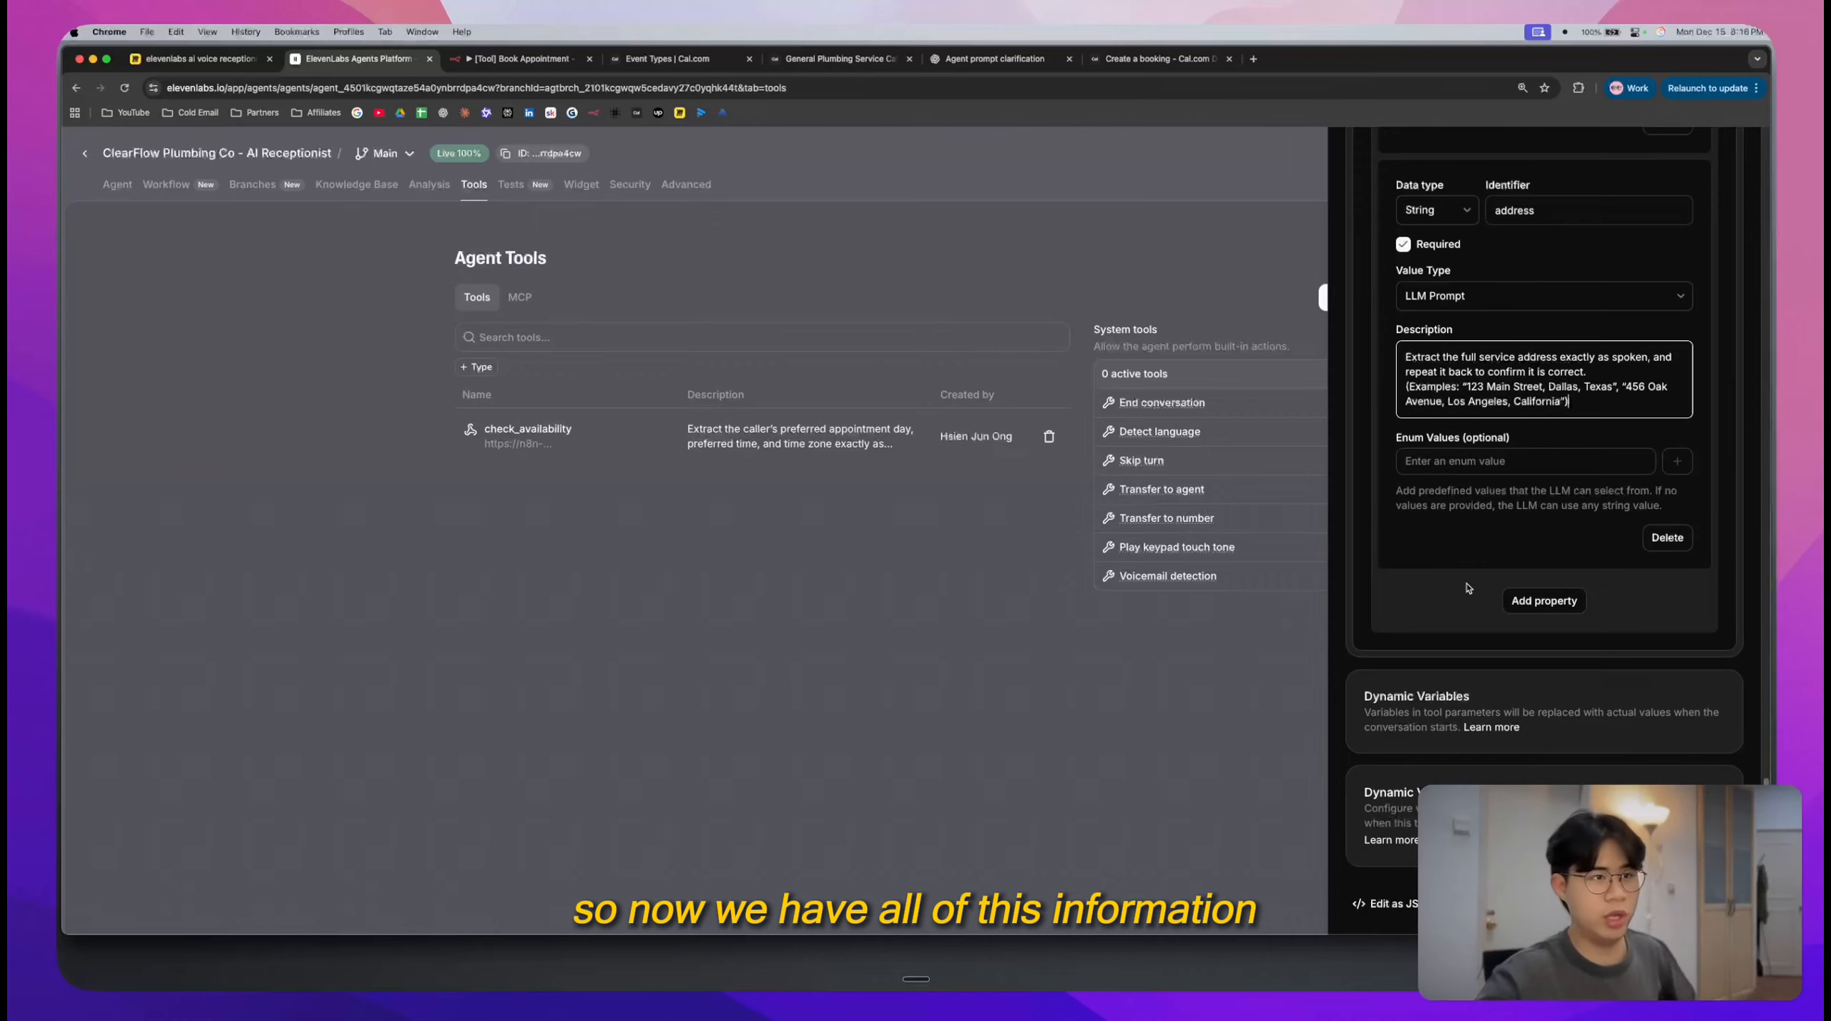
scroll(1424, 572, up, 7)
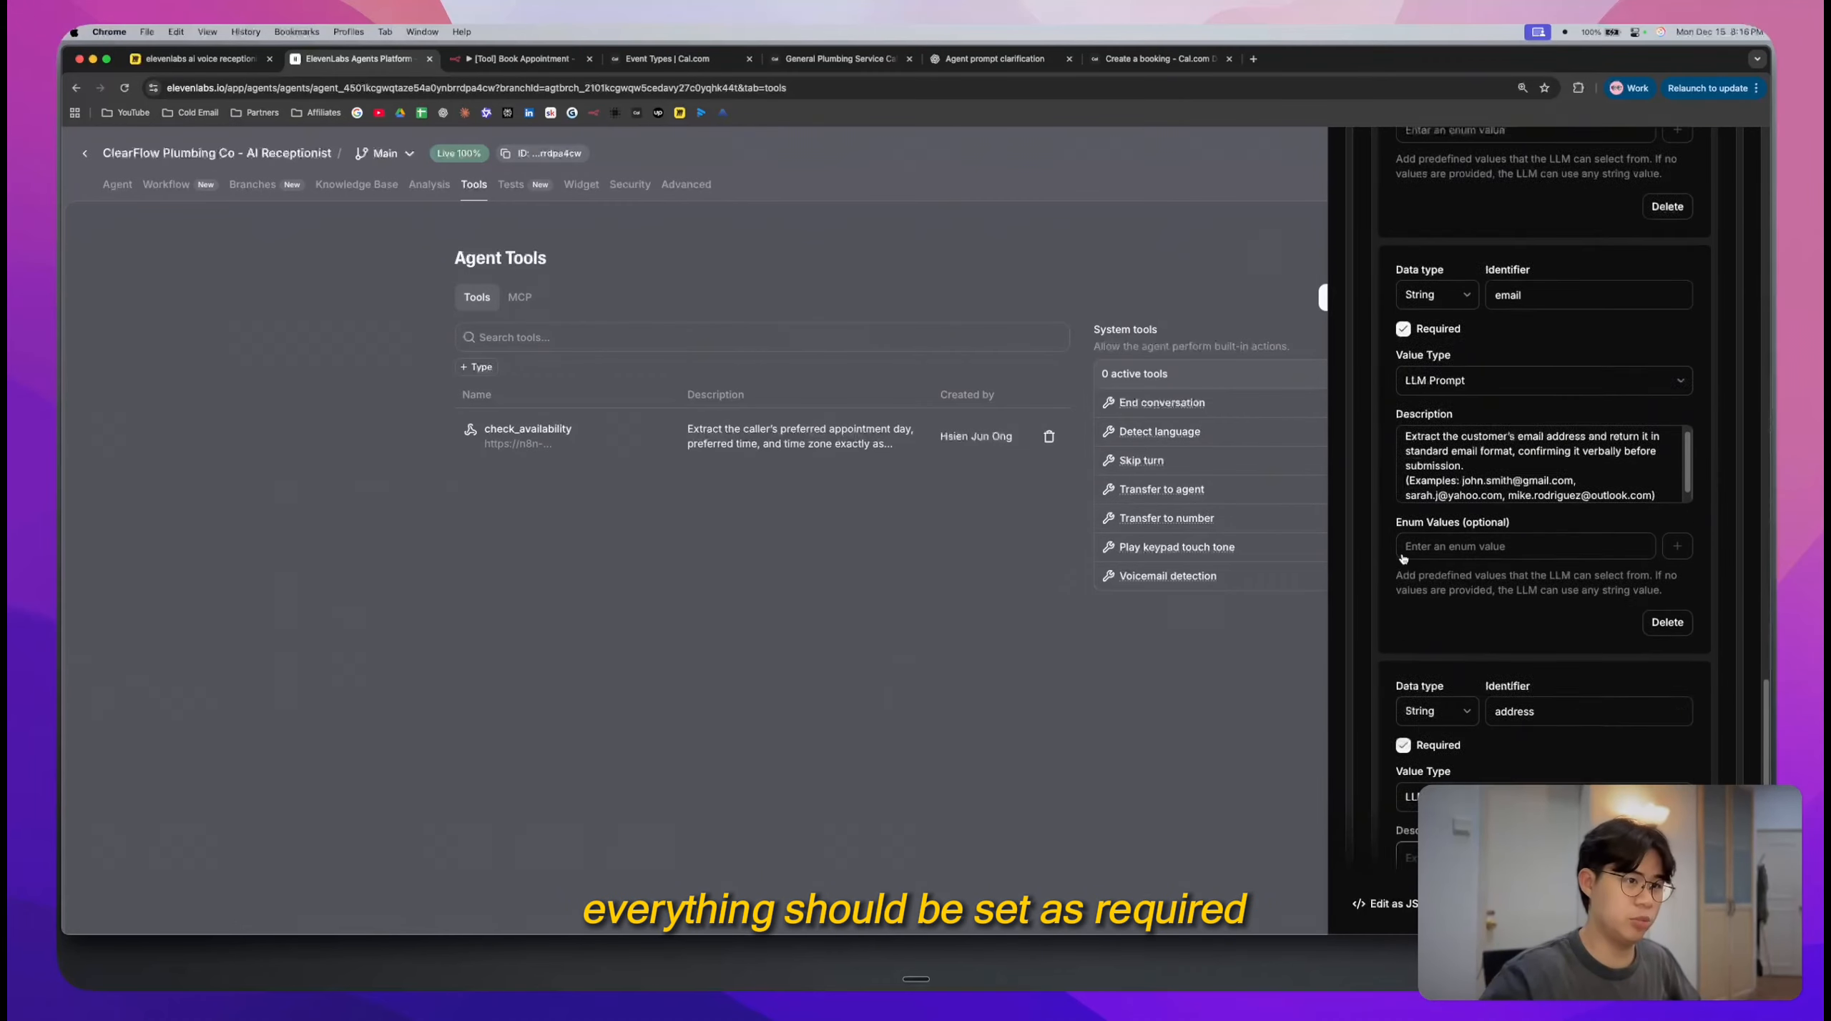
scroll(1403, 559, down, 10)
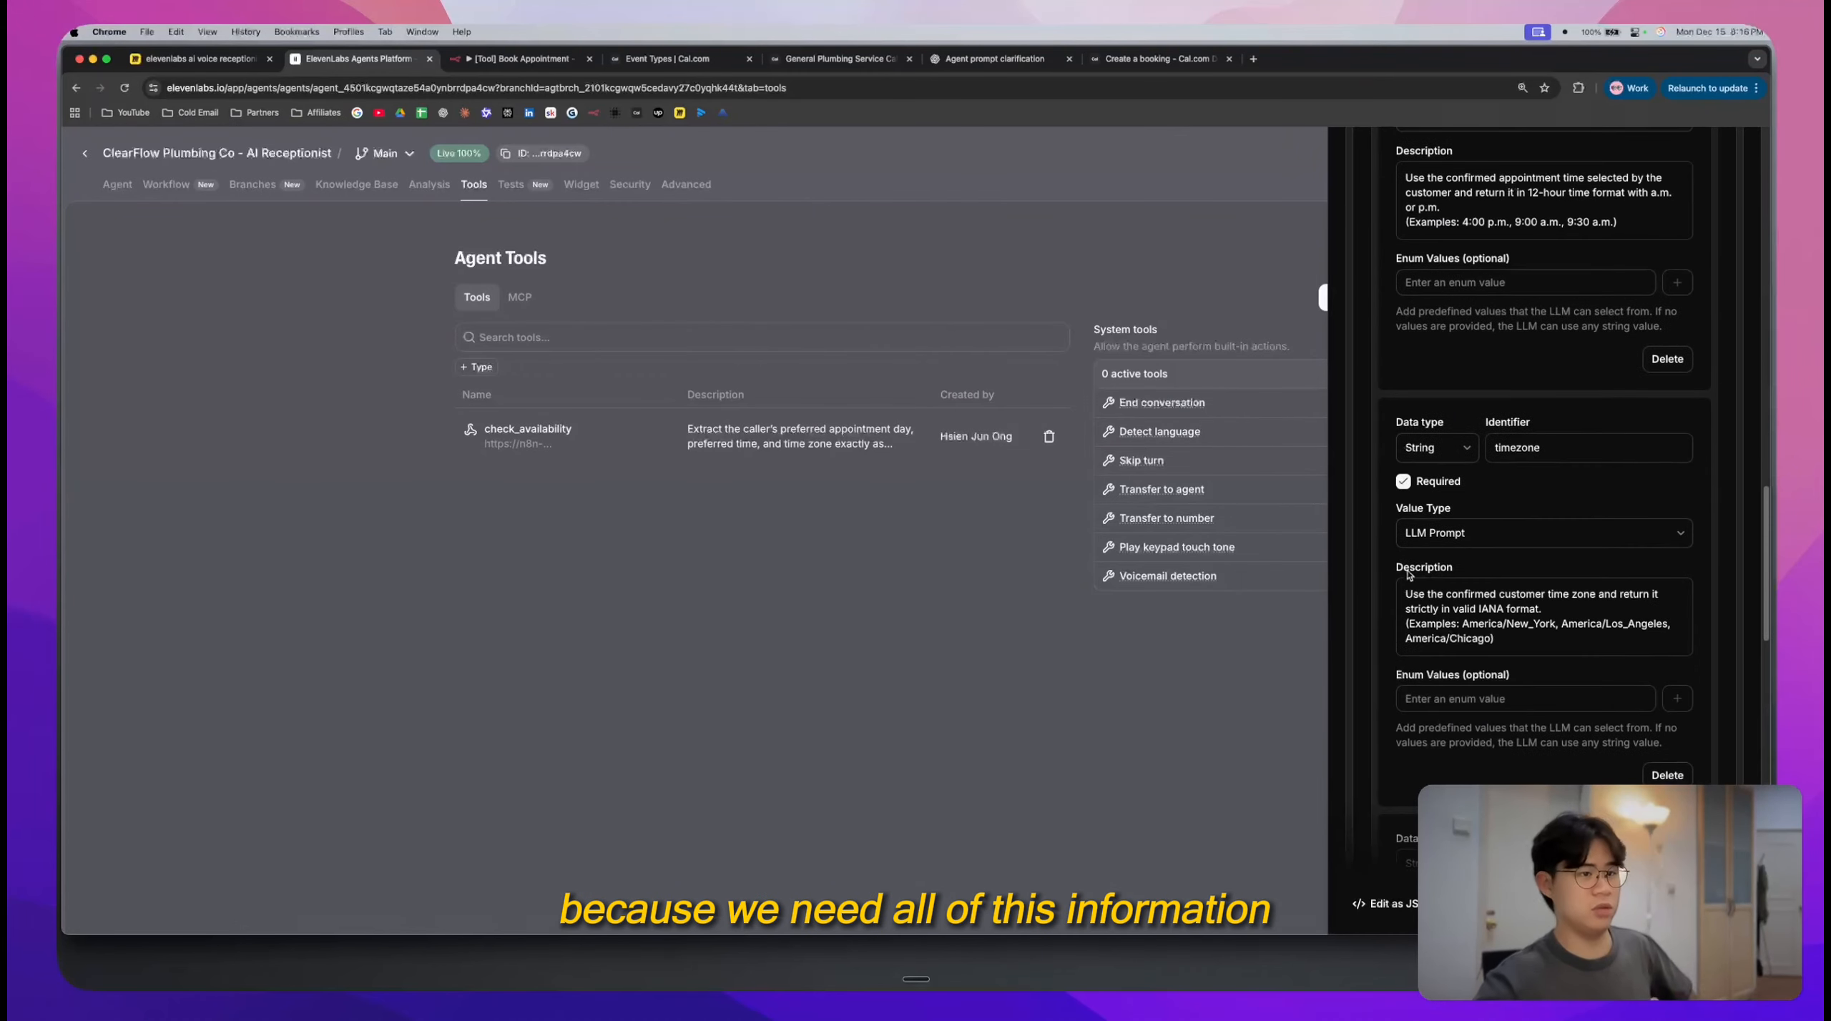
scroll(1407, 573, up, 10)
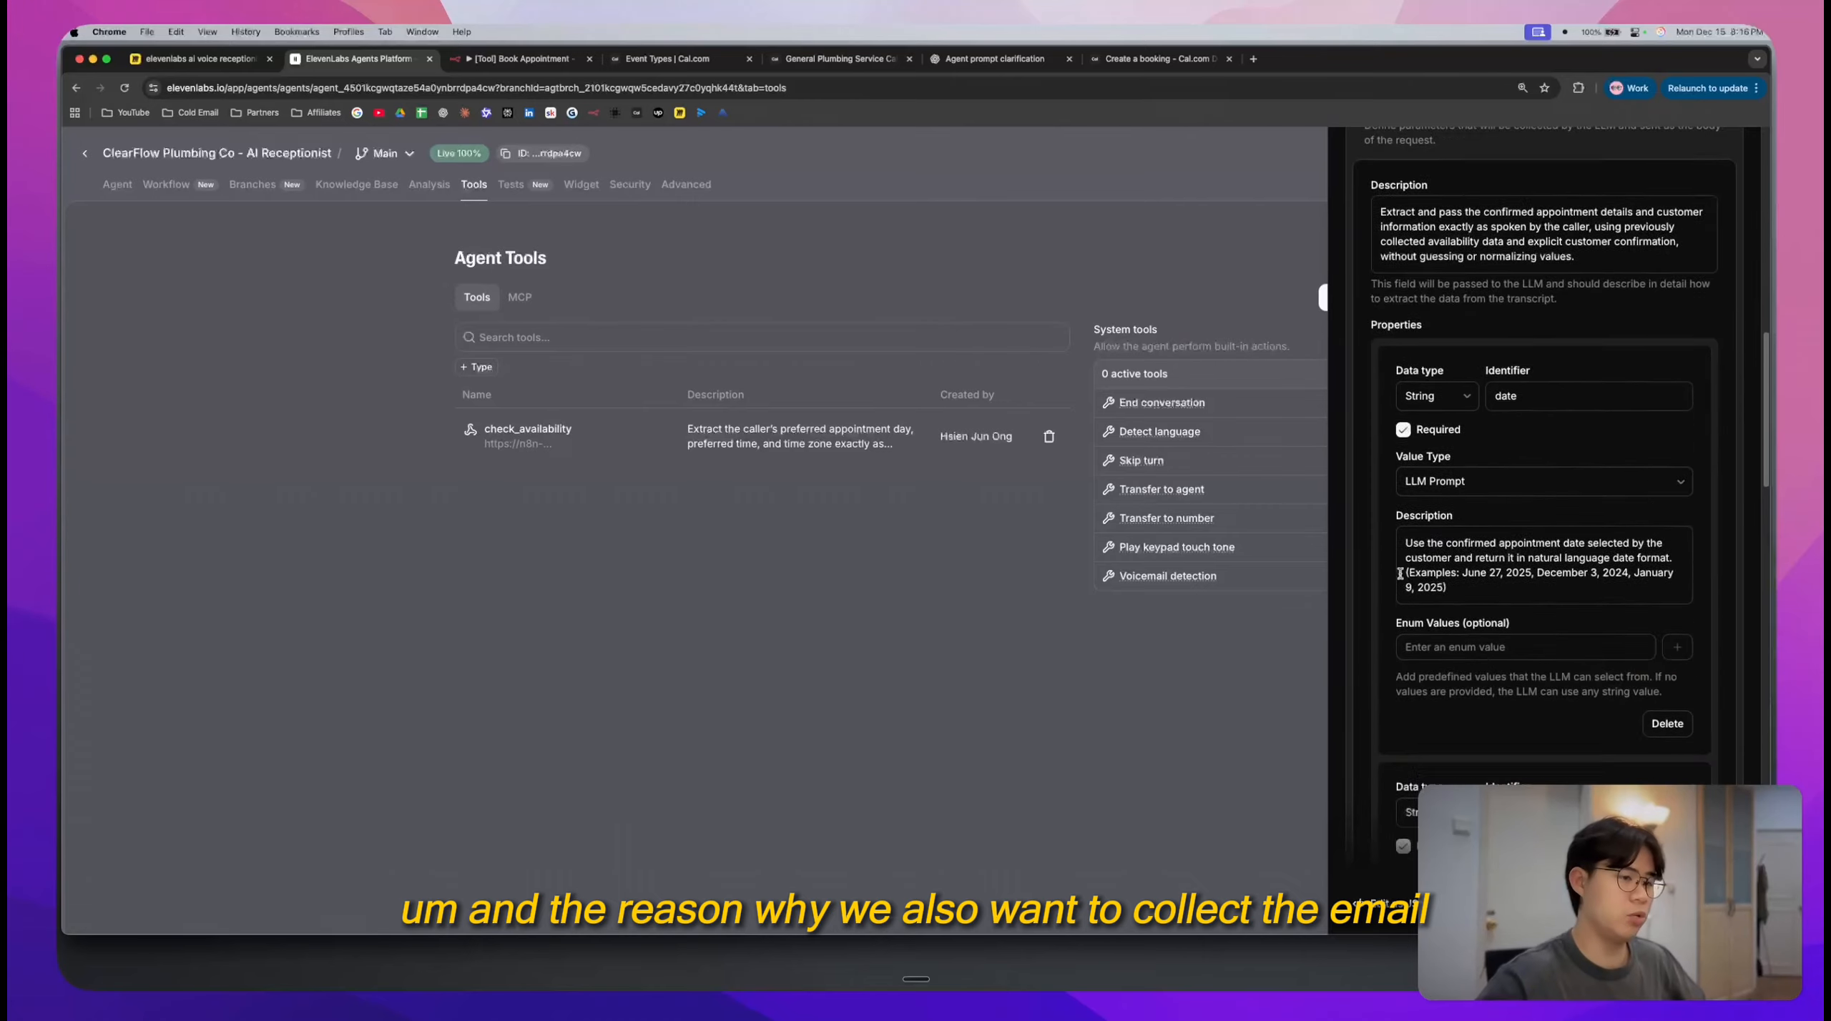
scroll(1400, 574, down, 10)
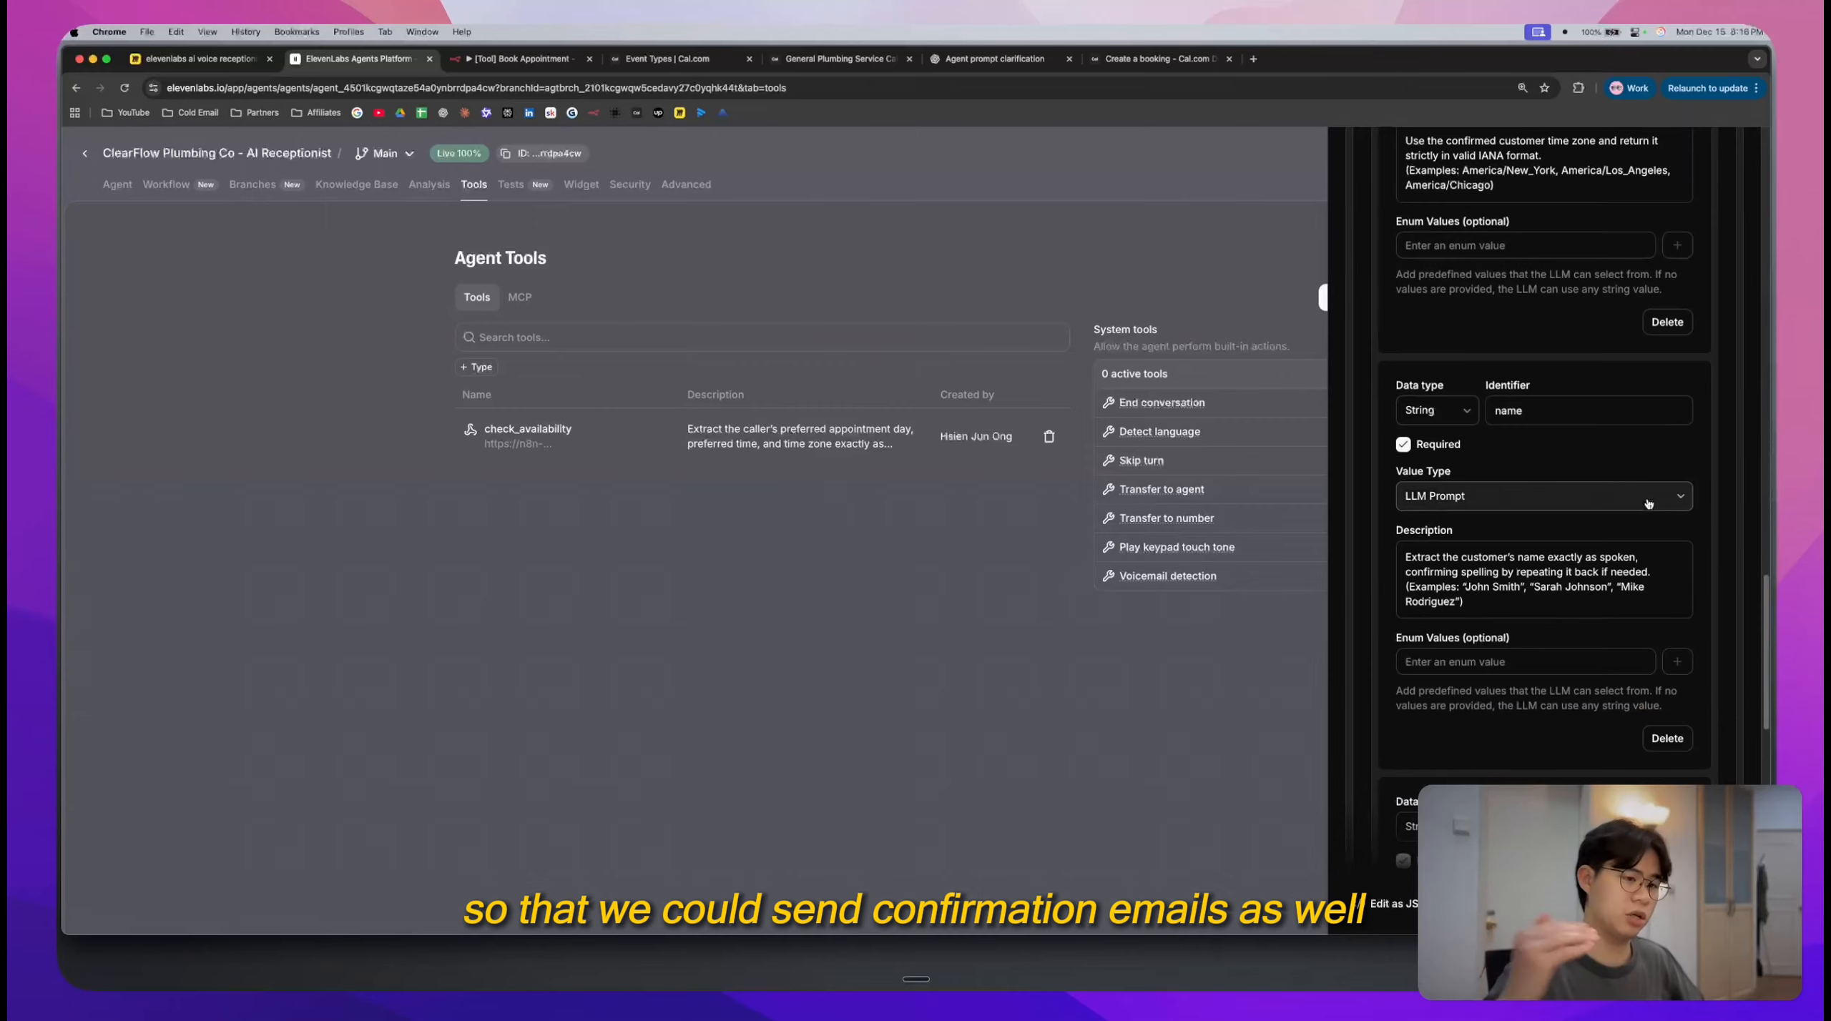
scroll(1536, 574, down, 10)
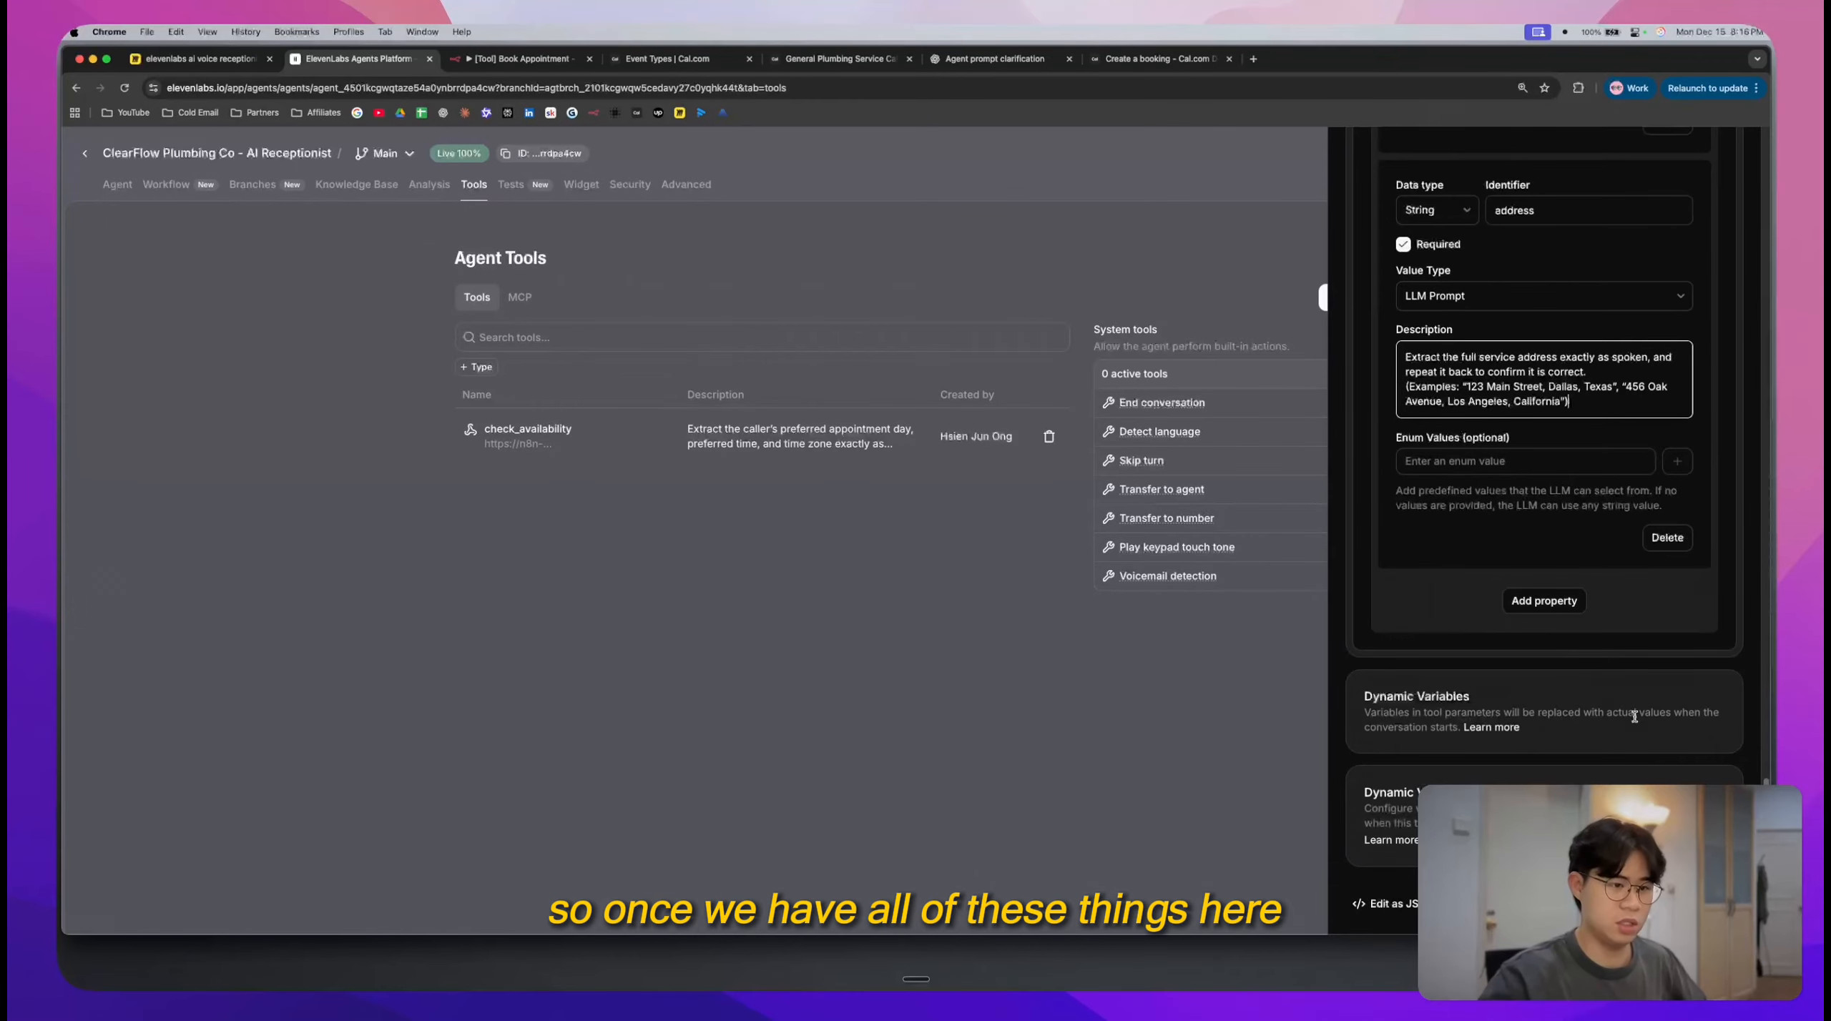
click(1709, 904)
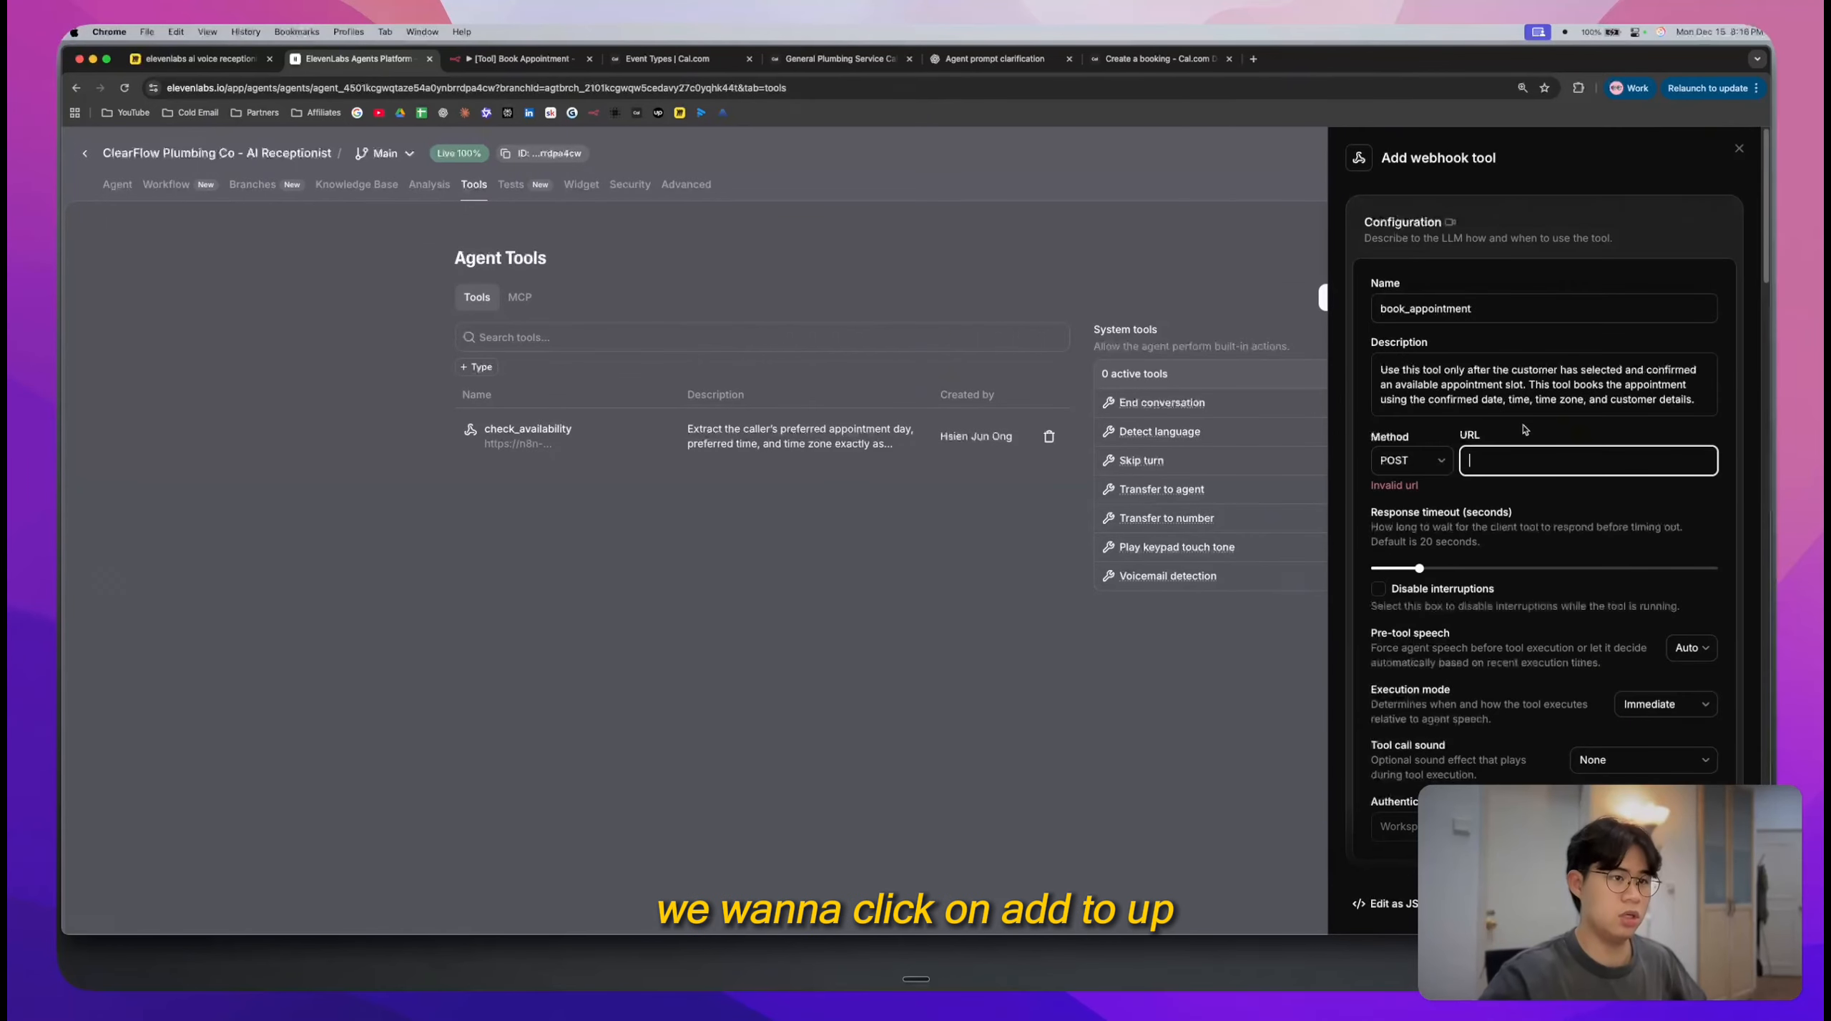
- Copy the production URL from the Webhook node of the n8n Book Appointment workflow into the tool's URL in ElevenLabs and add the tool
click(516, 59)
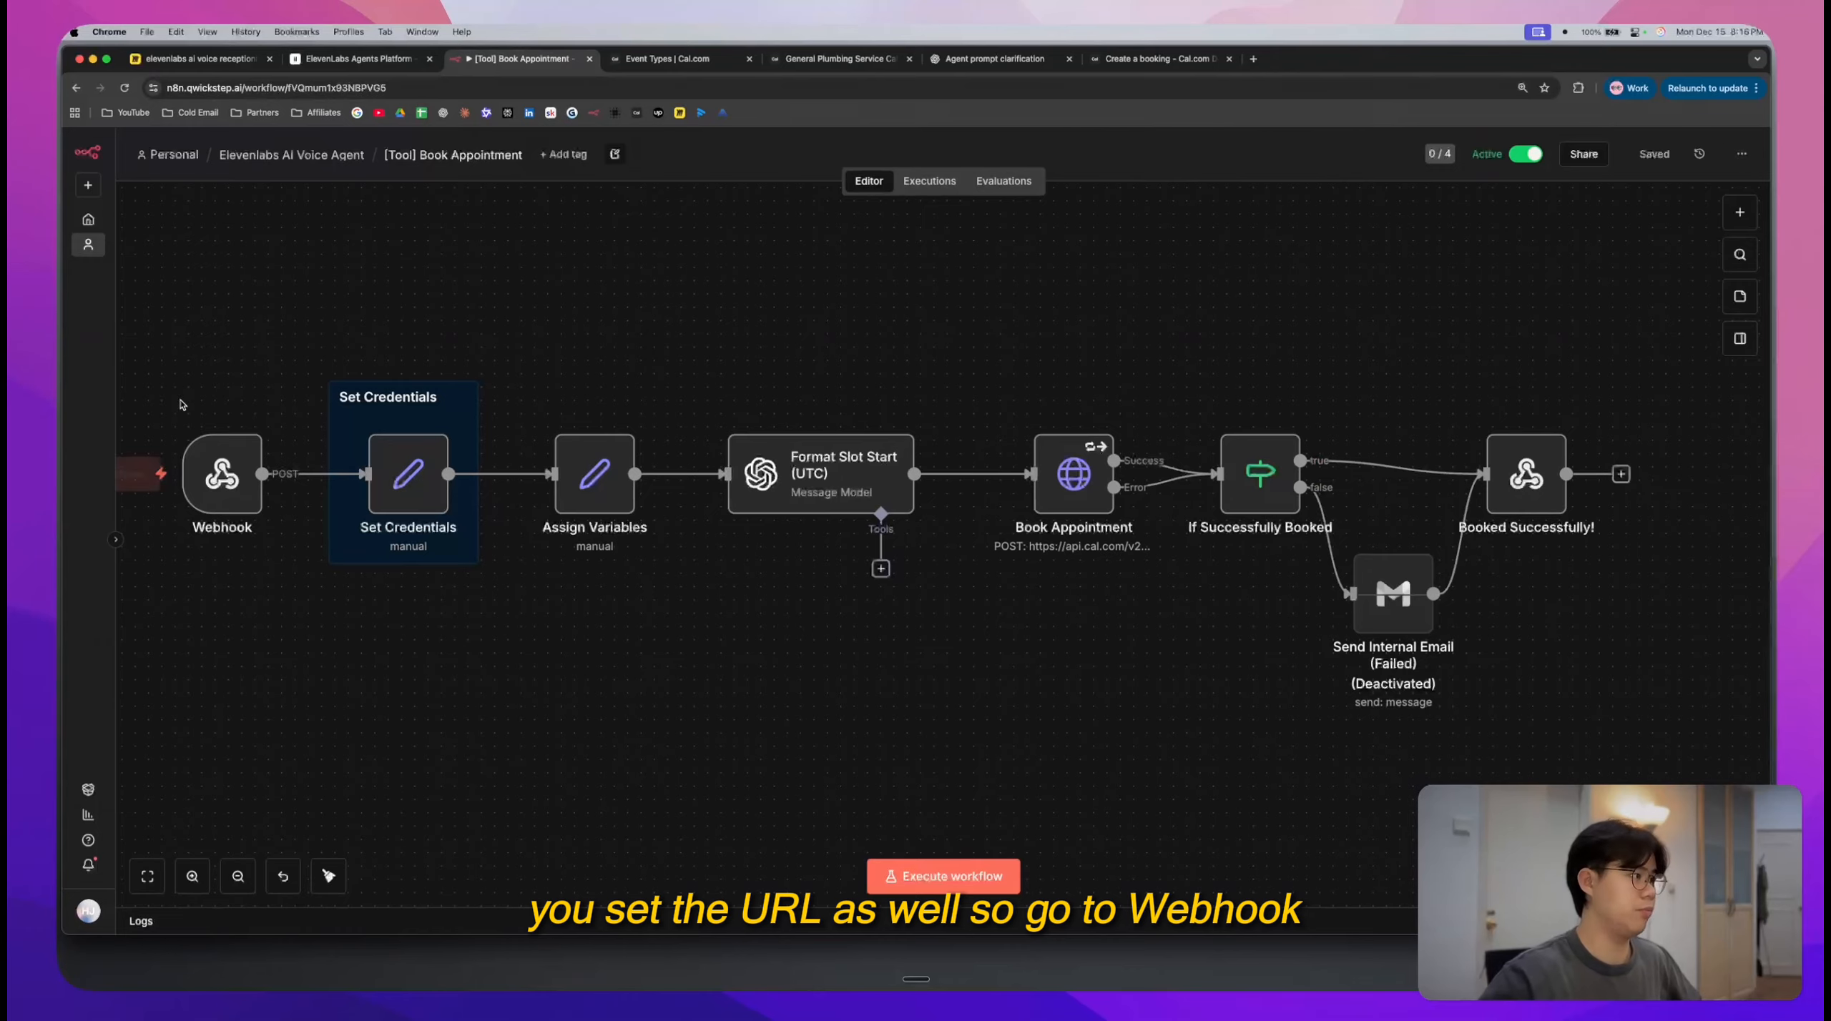
double_click(219, 481)
click(532, 270)
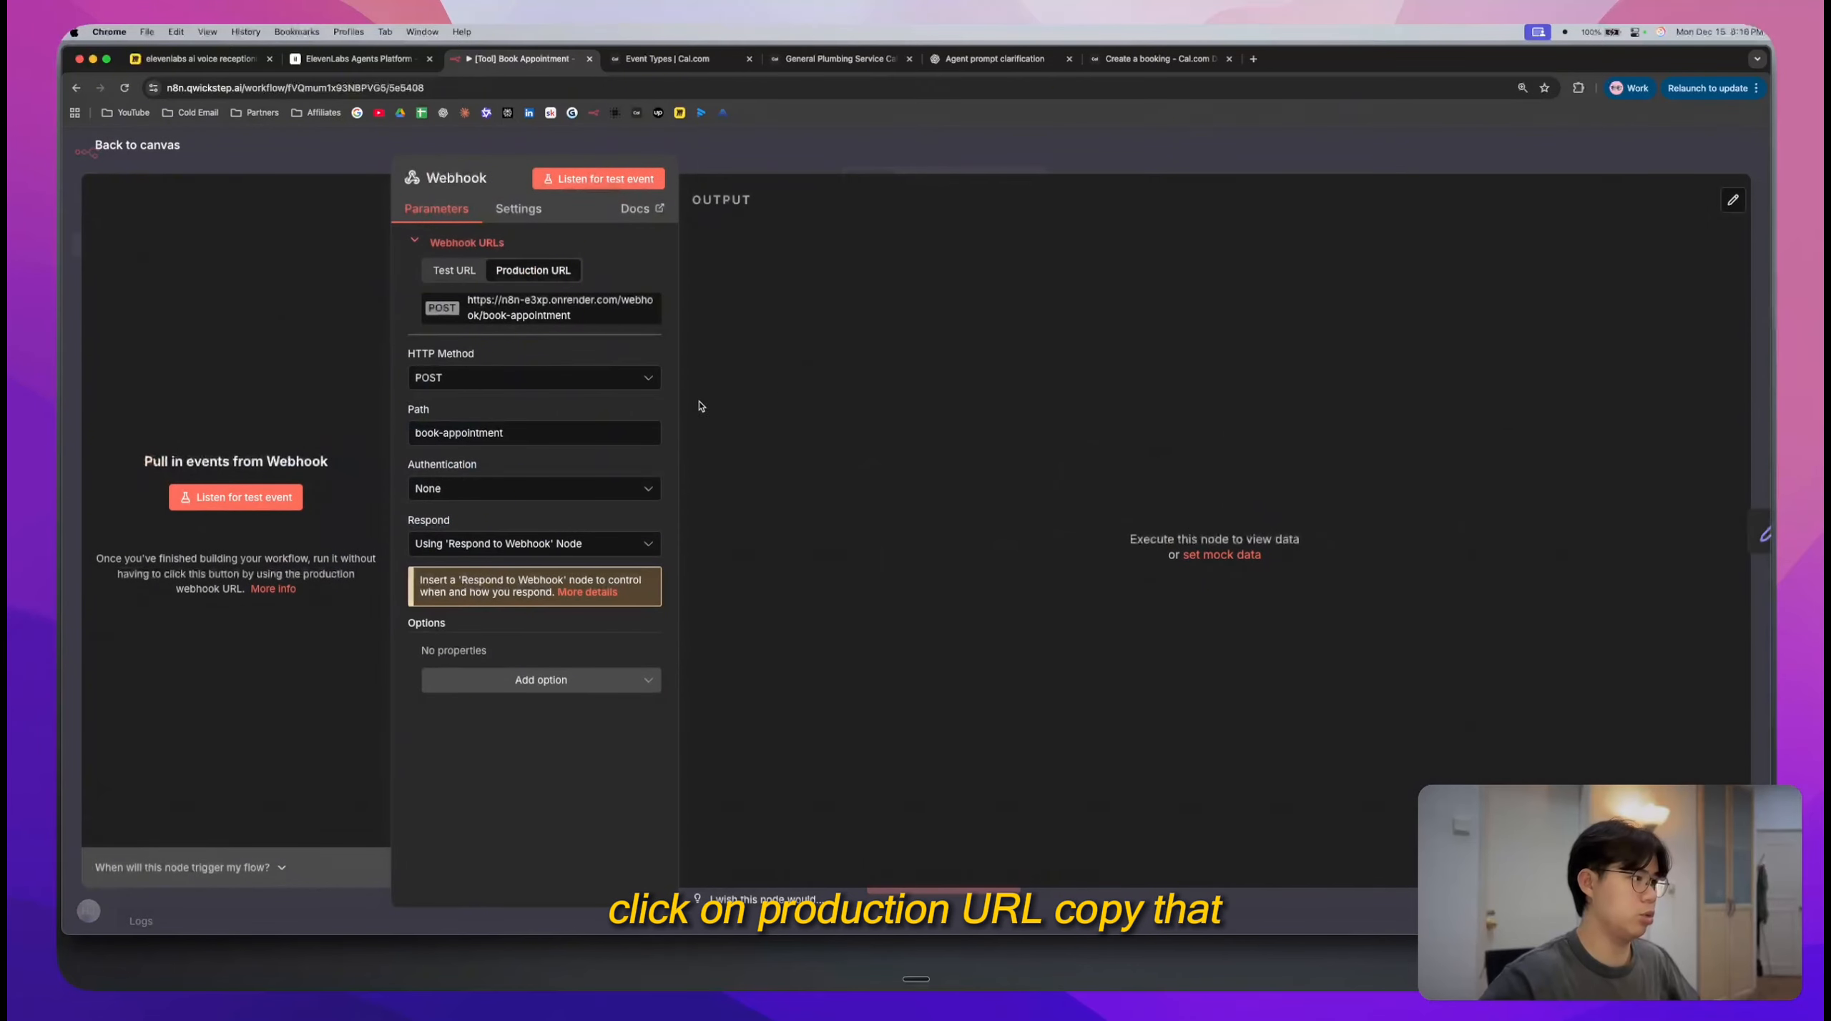
click(551, 323)
click(358, 58)
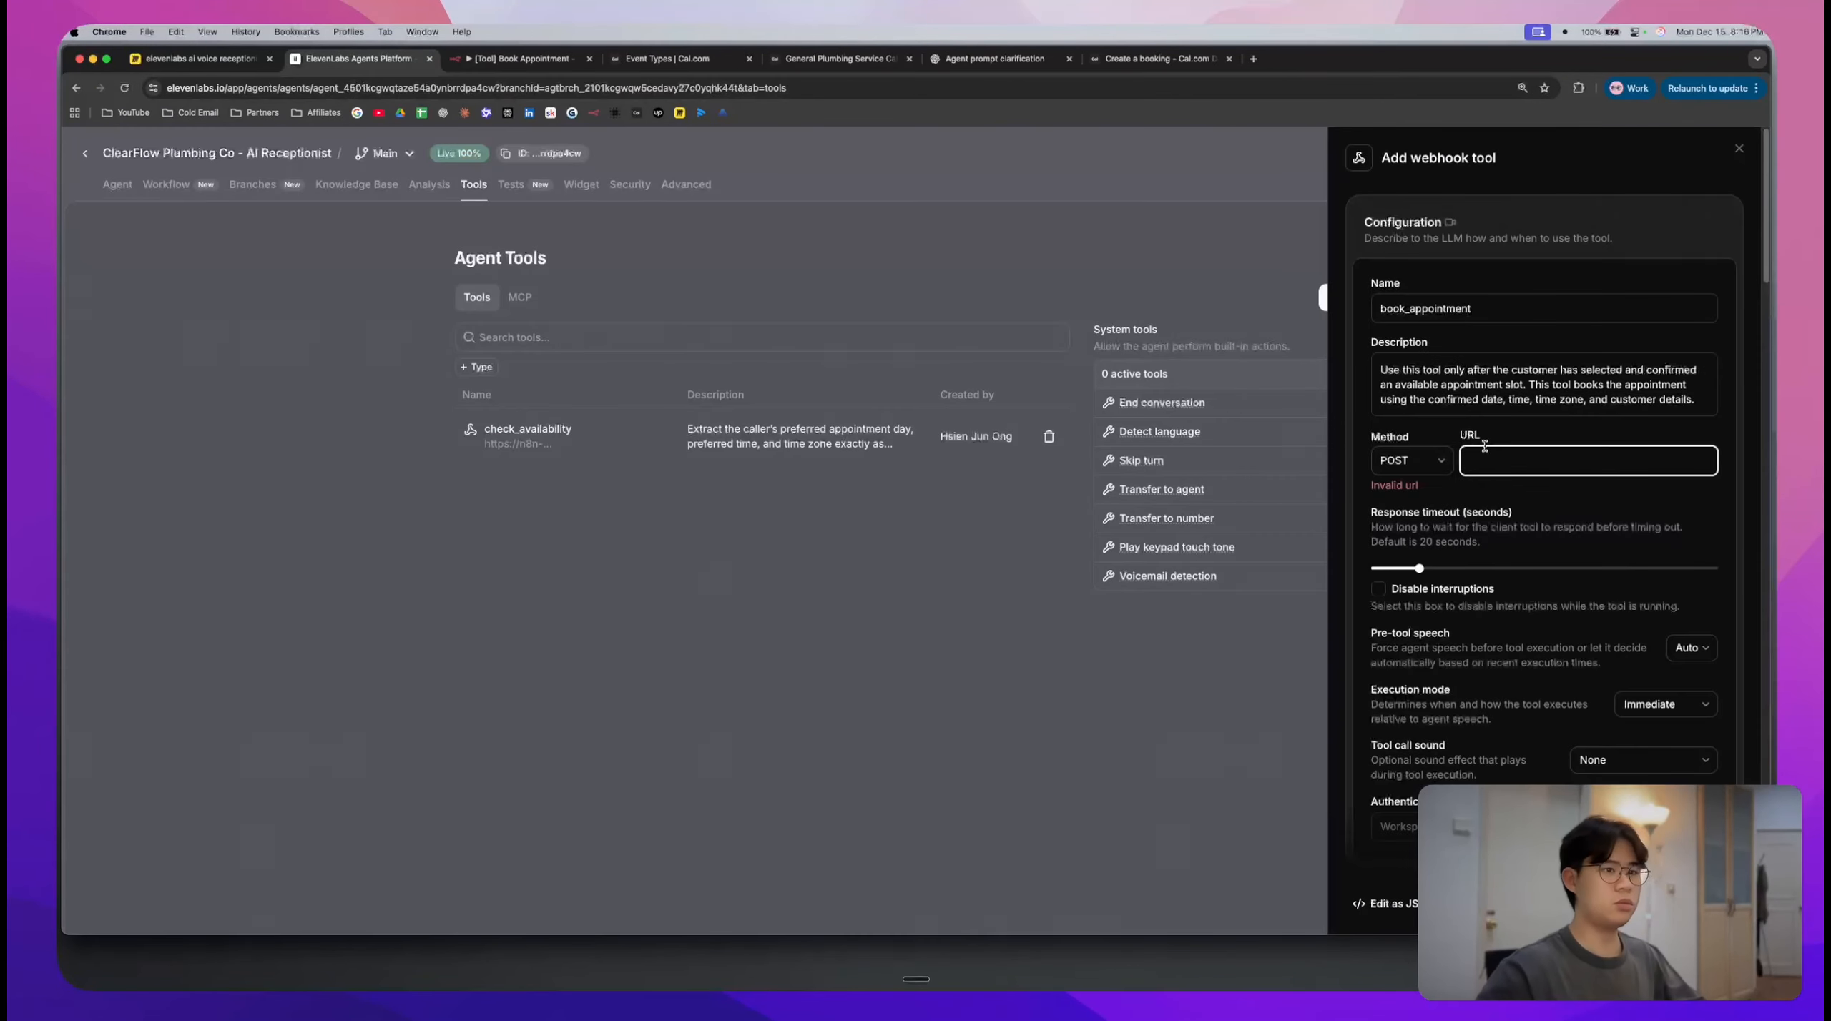
click(1535, 455)
key(super+v)
click(1706, 903)
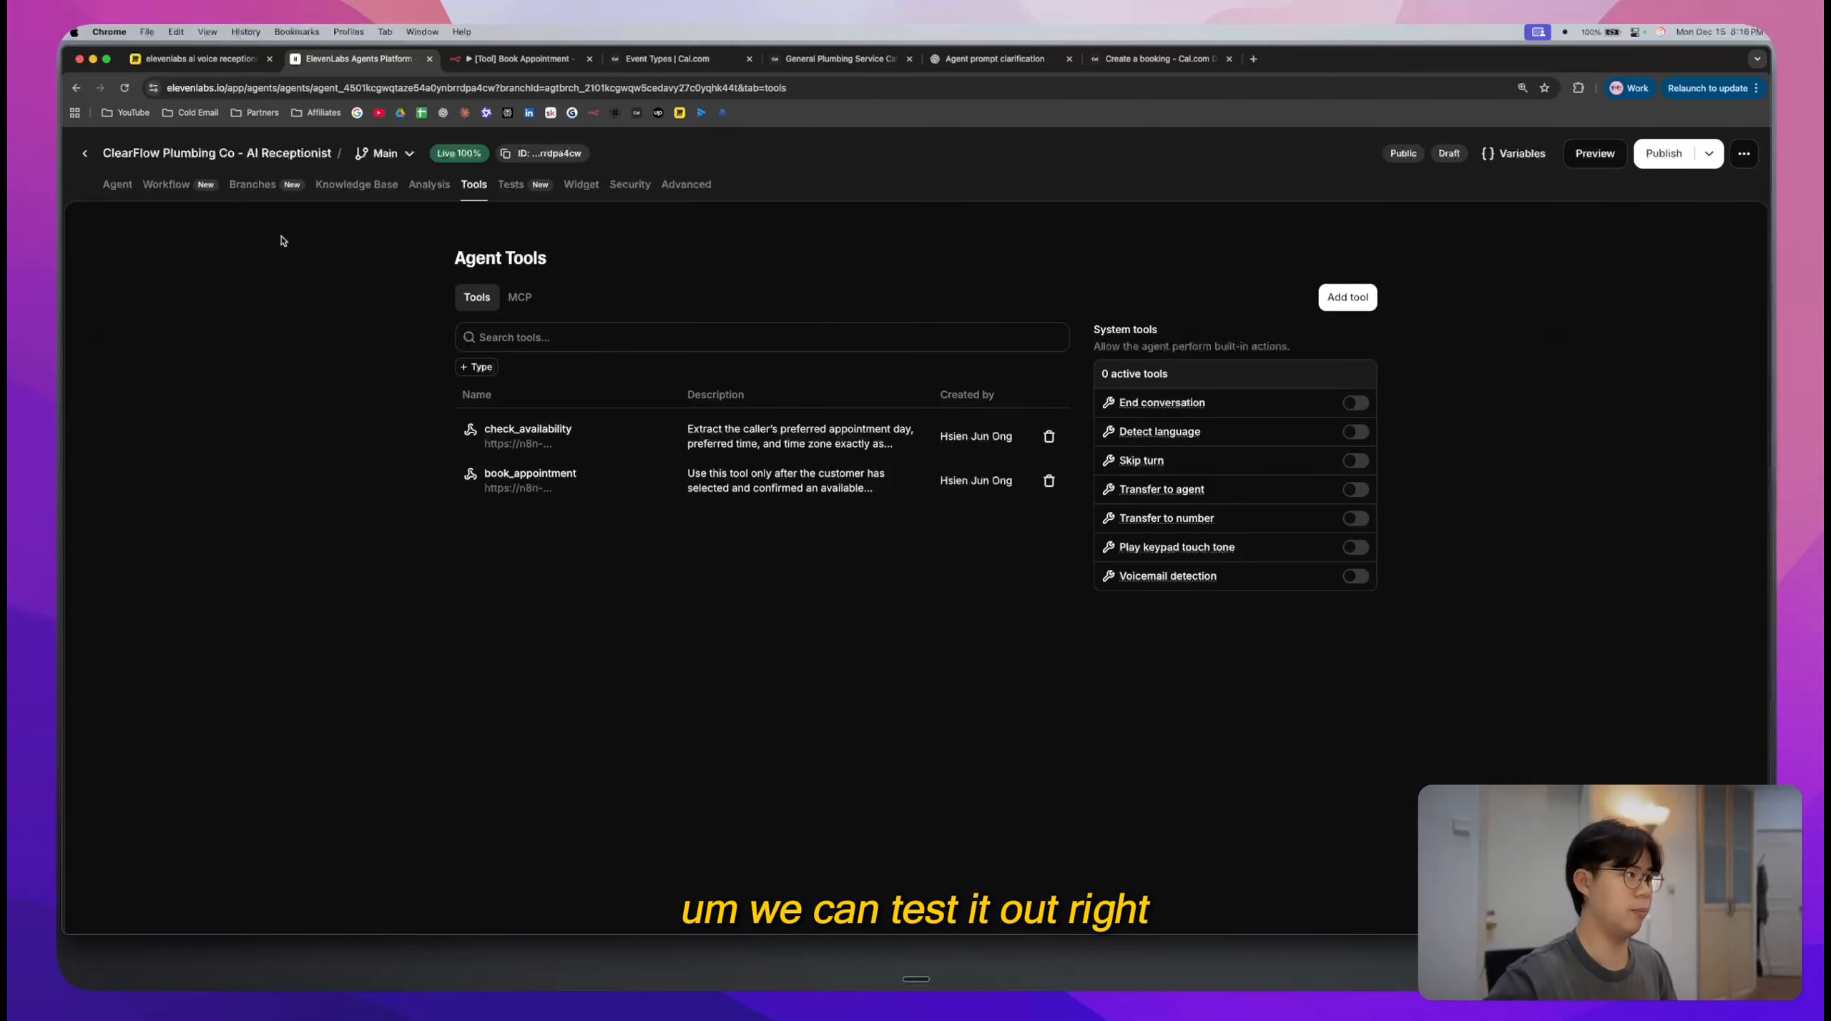
- Set event_type_id in the n8n Book Appointment workflow's Set Credentials node to 4160075, copied from the General Plumbing Service Call address in Cal.com, and save
click(522, 58)
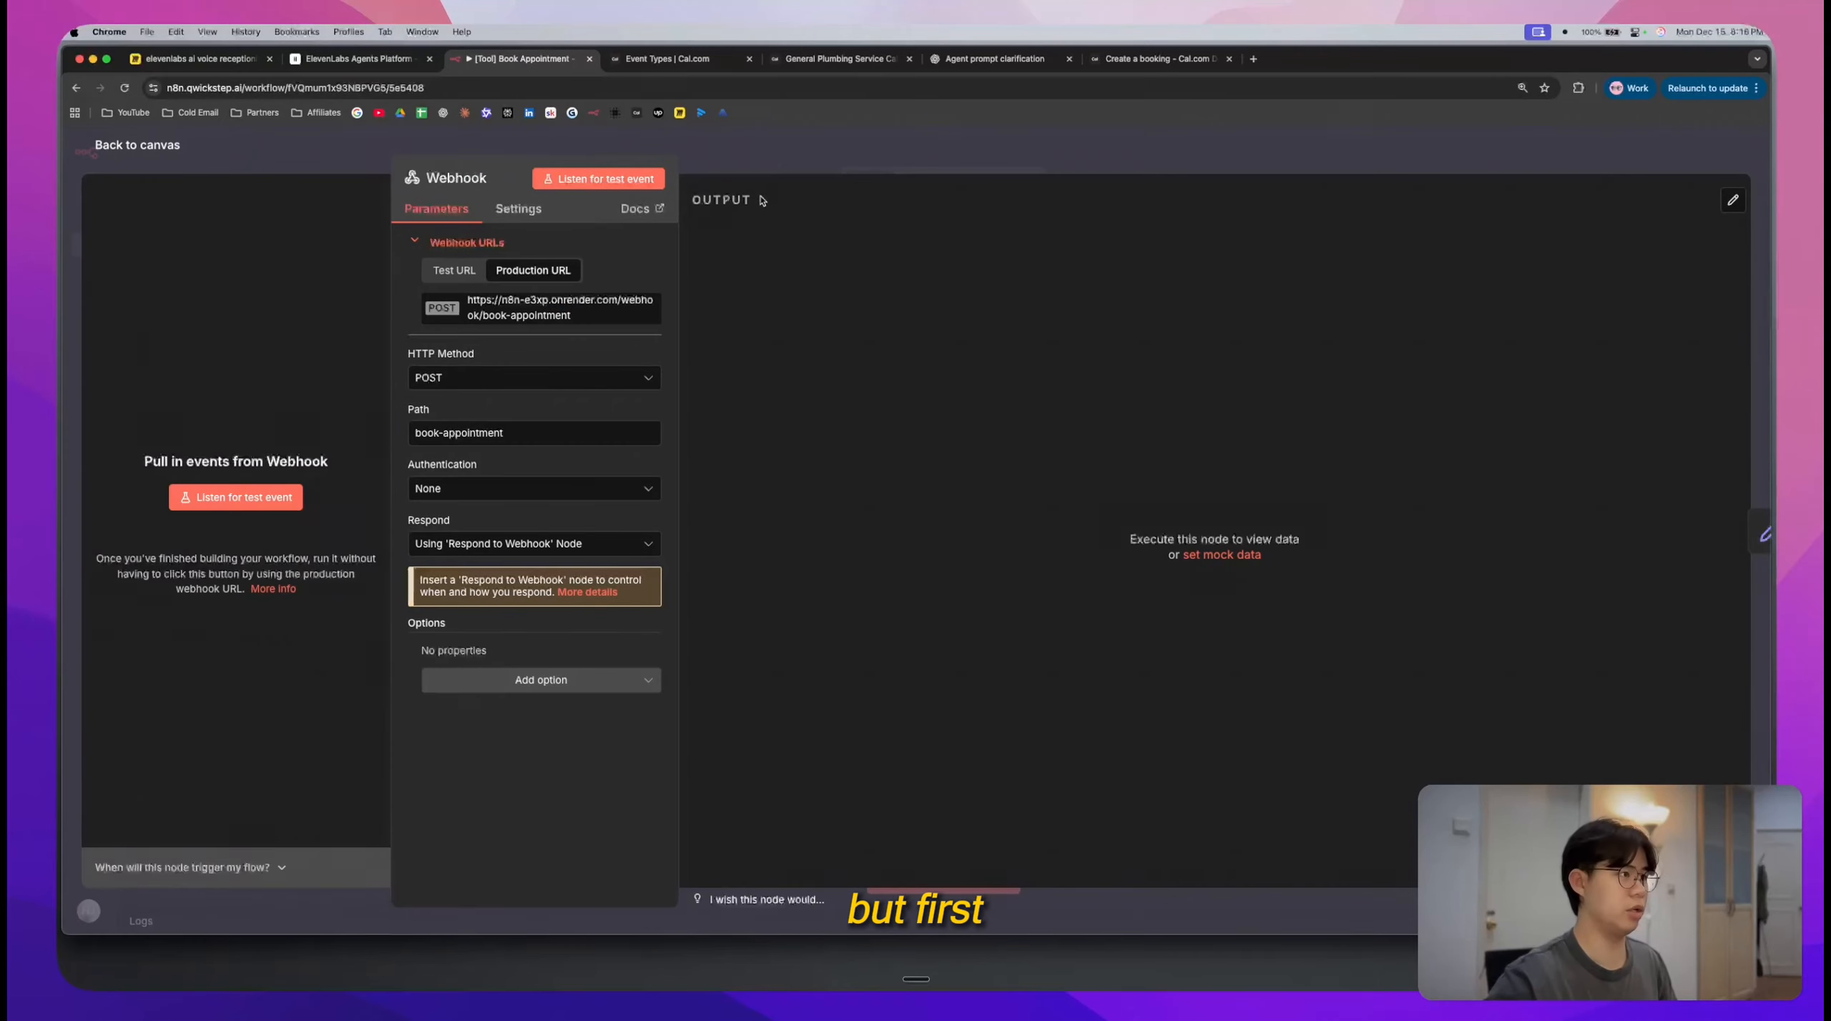
key(Escape)
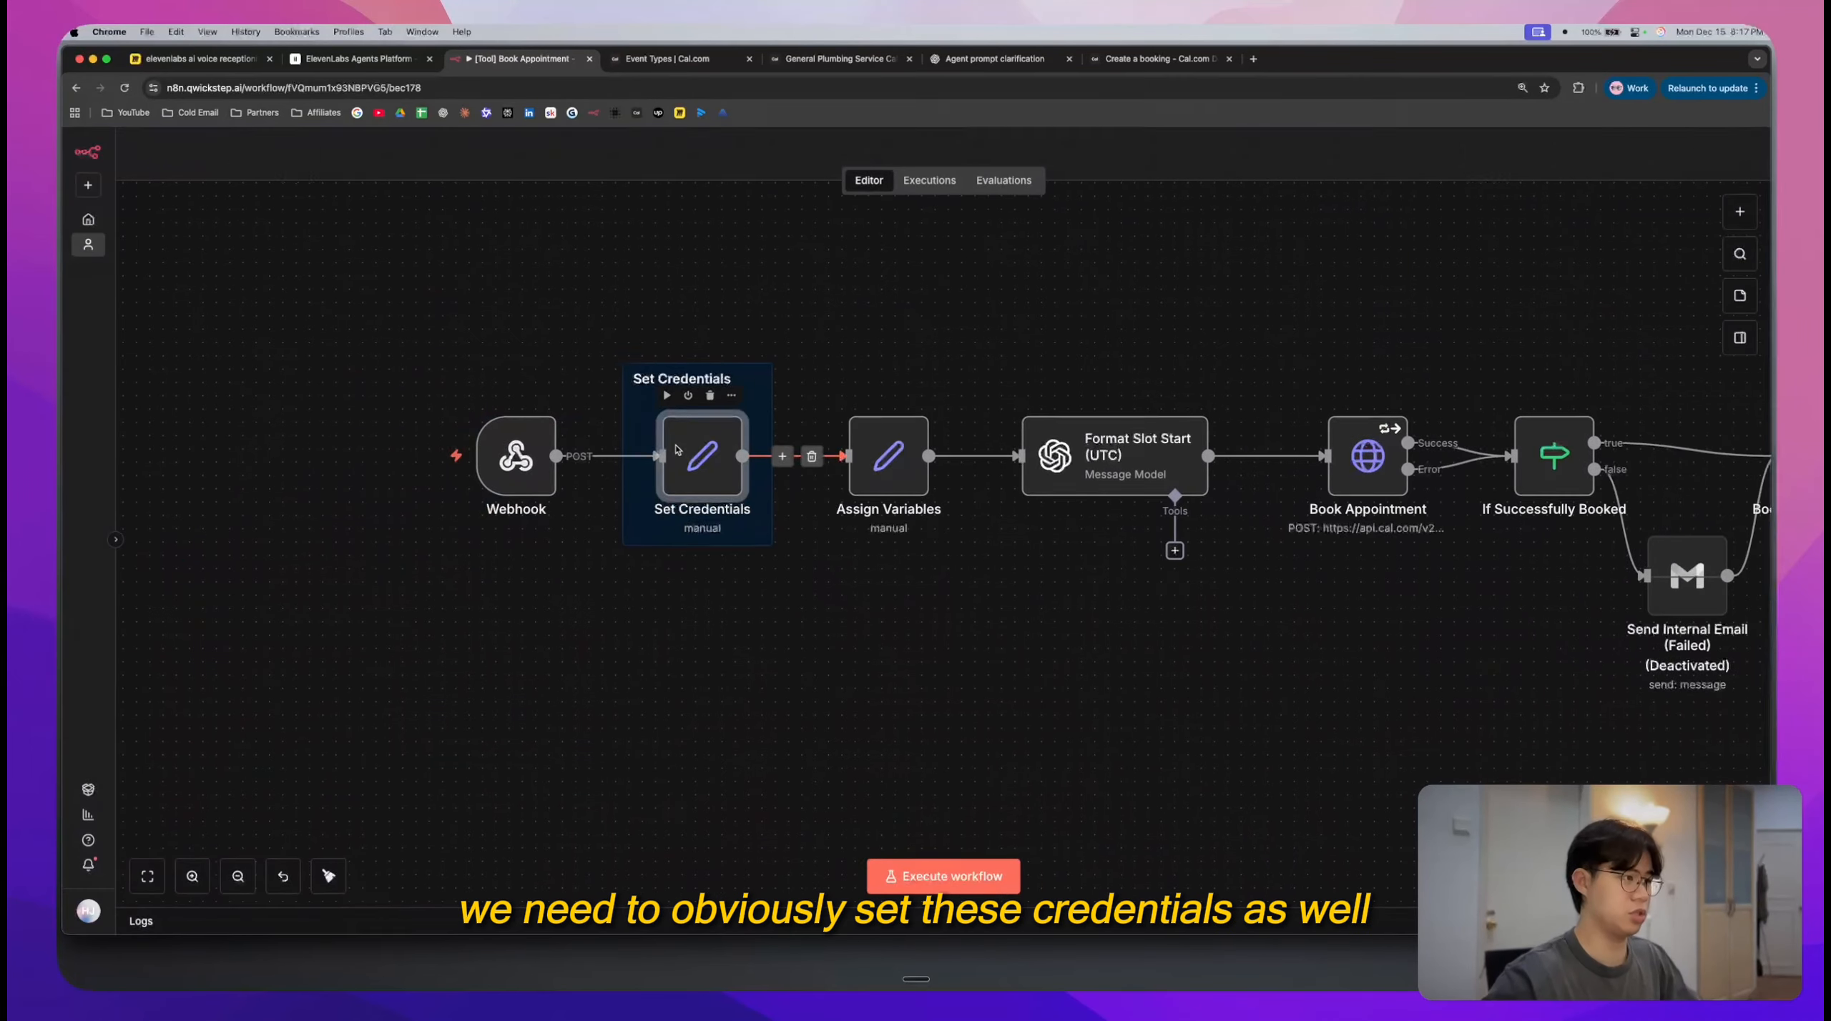
double_click(699, 576)
click(915, 388)
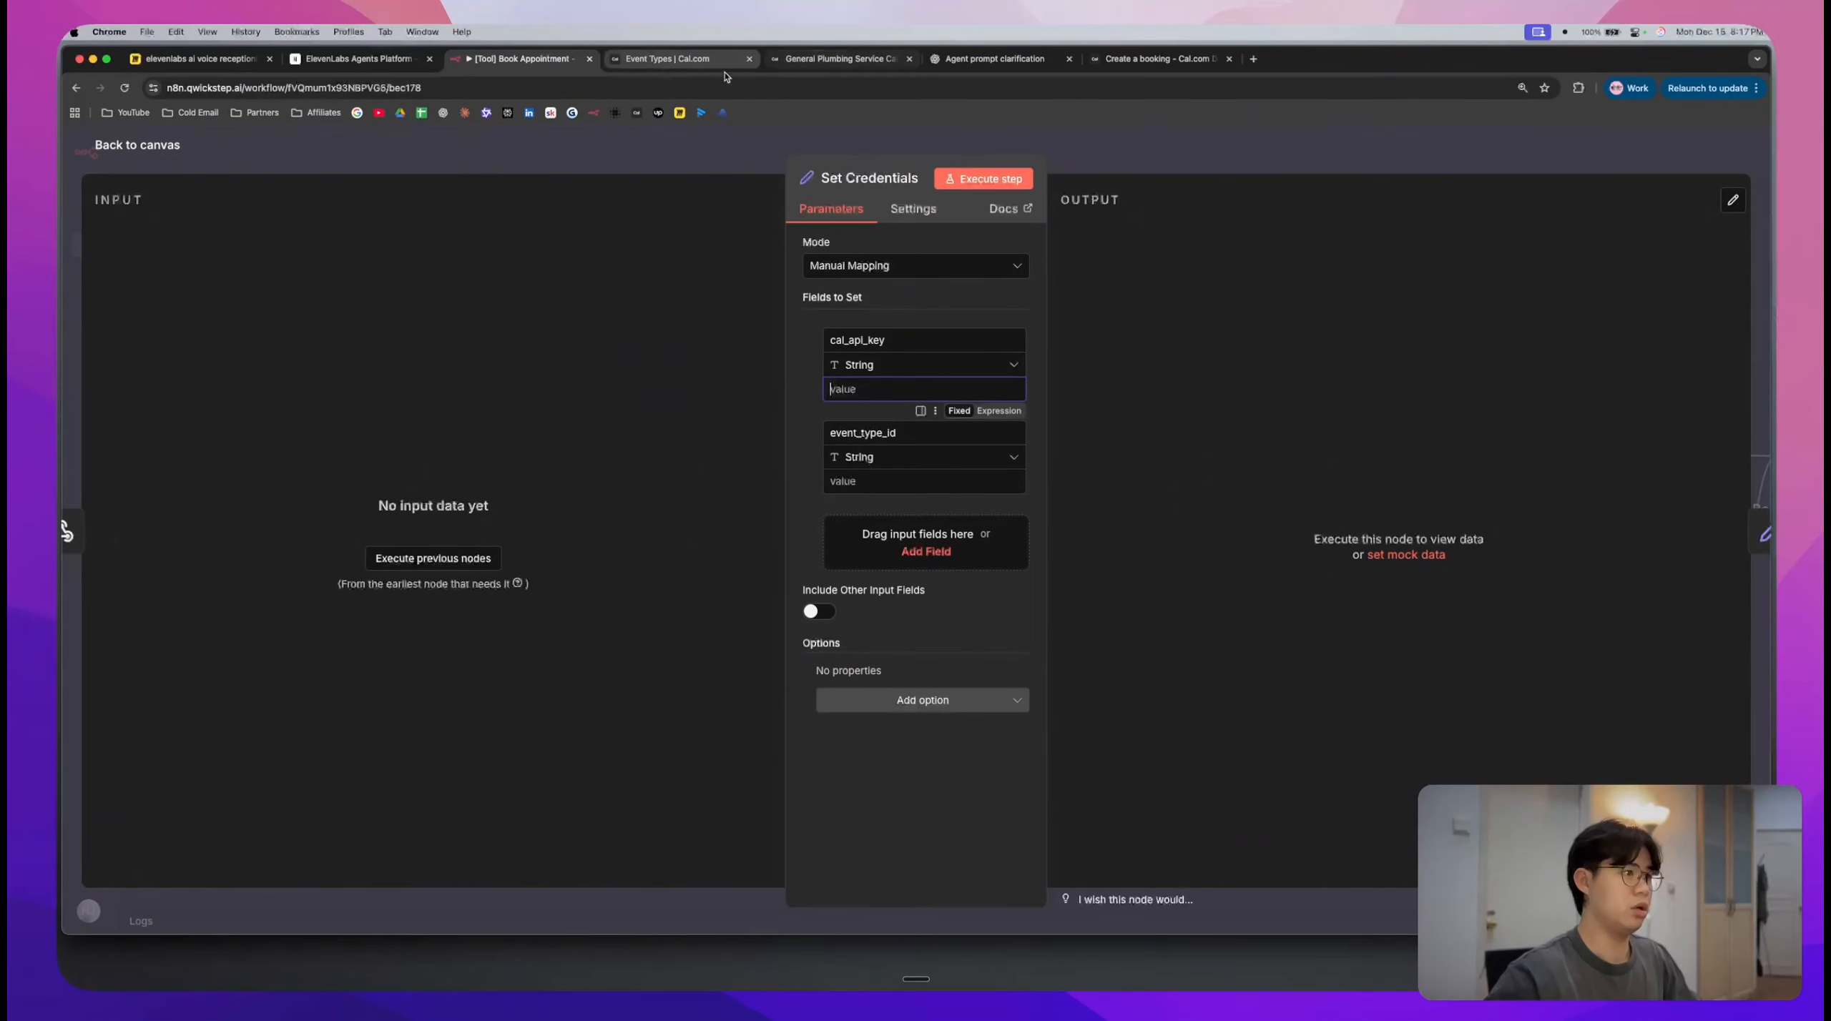
click(676, 59)
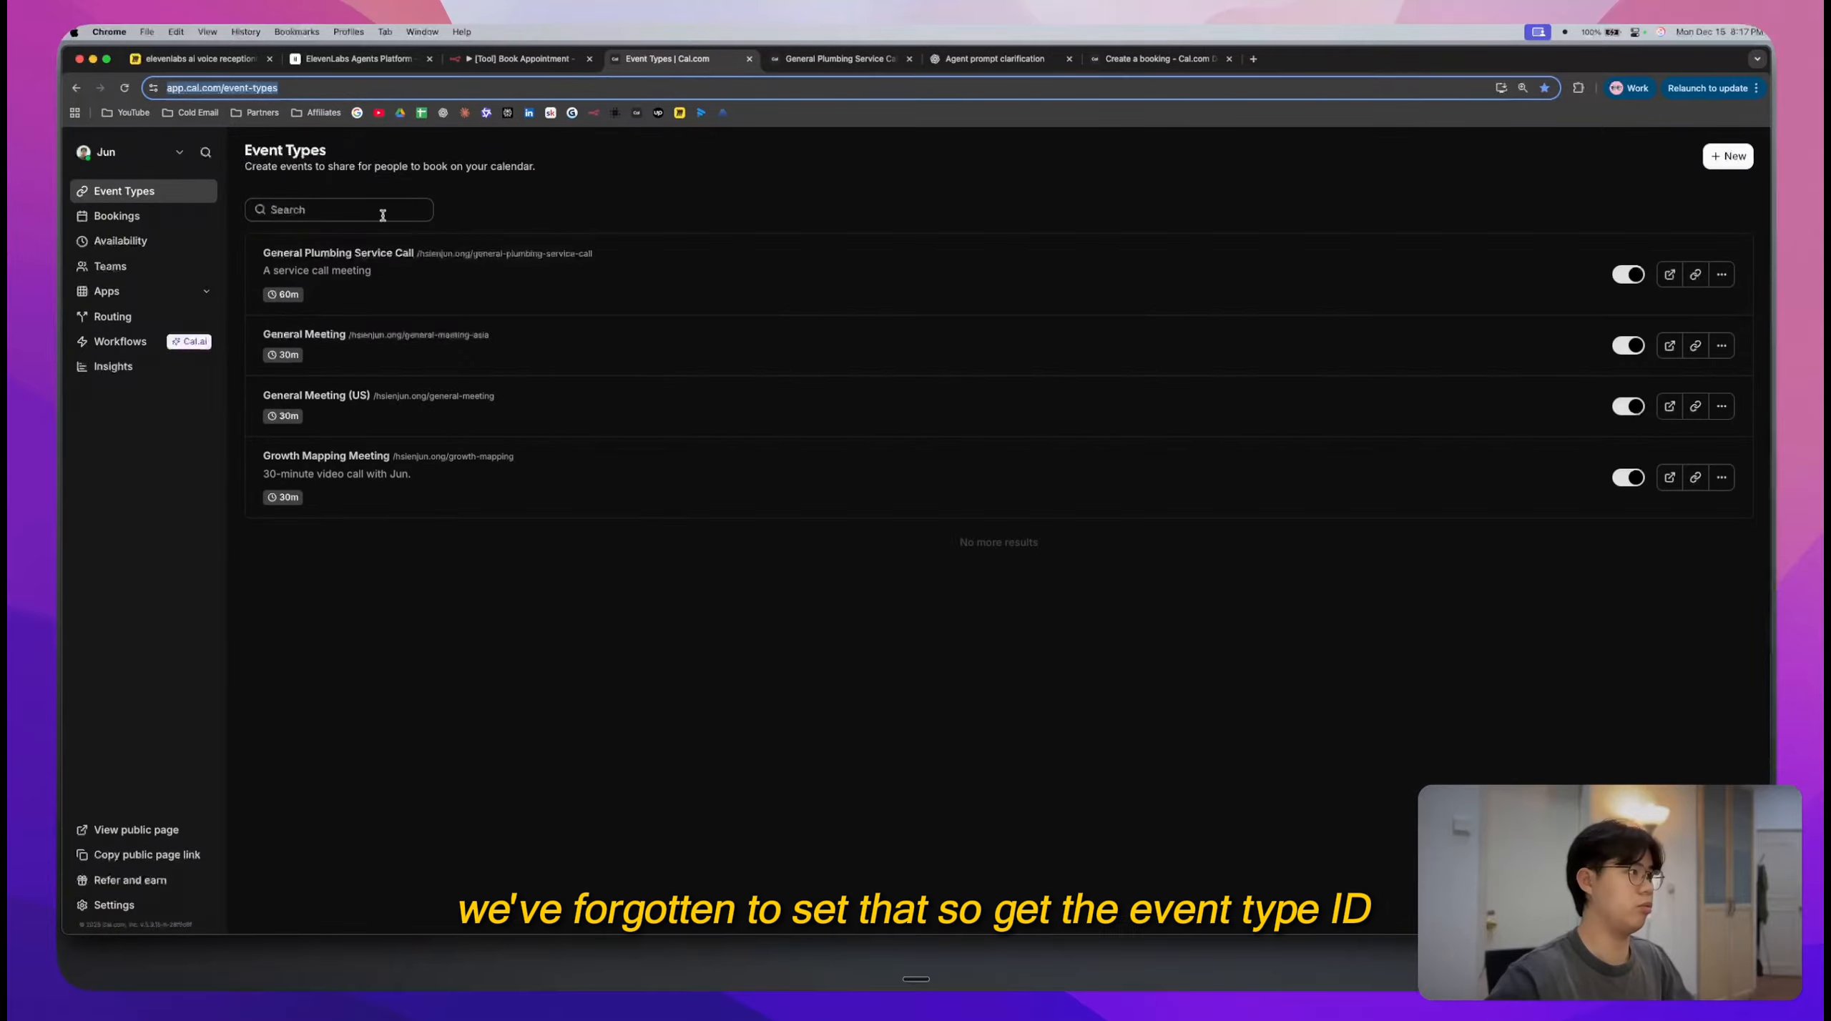
click(450, 268)
click(292, 87)
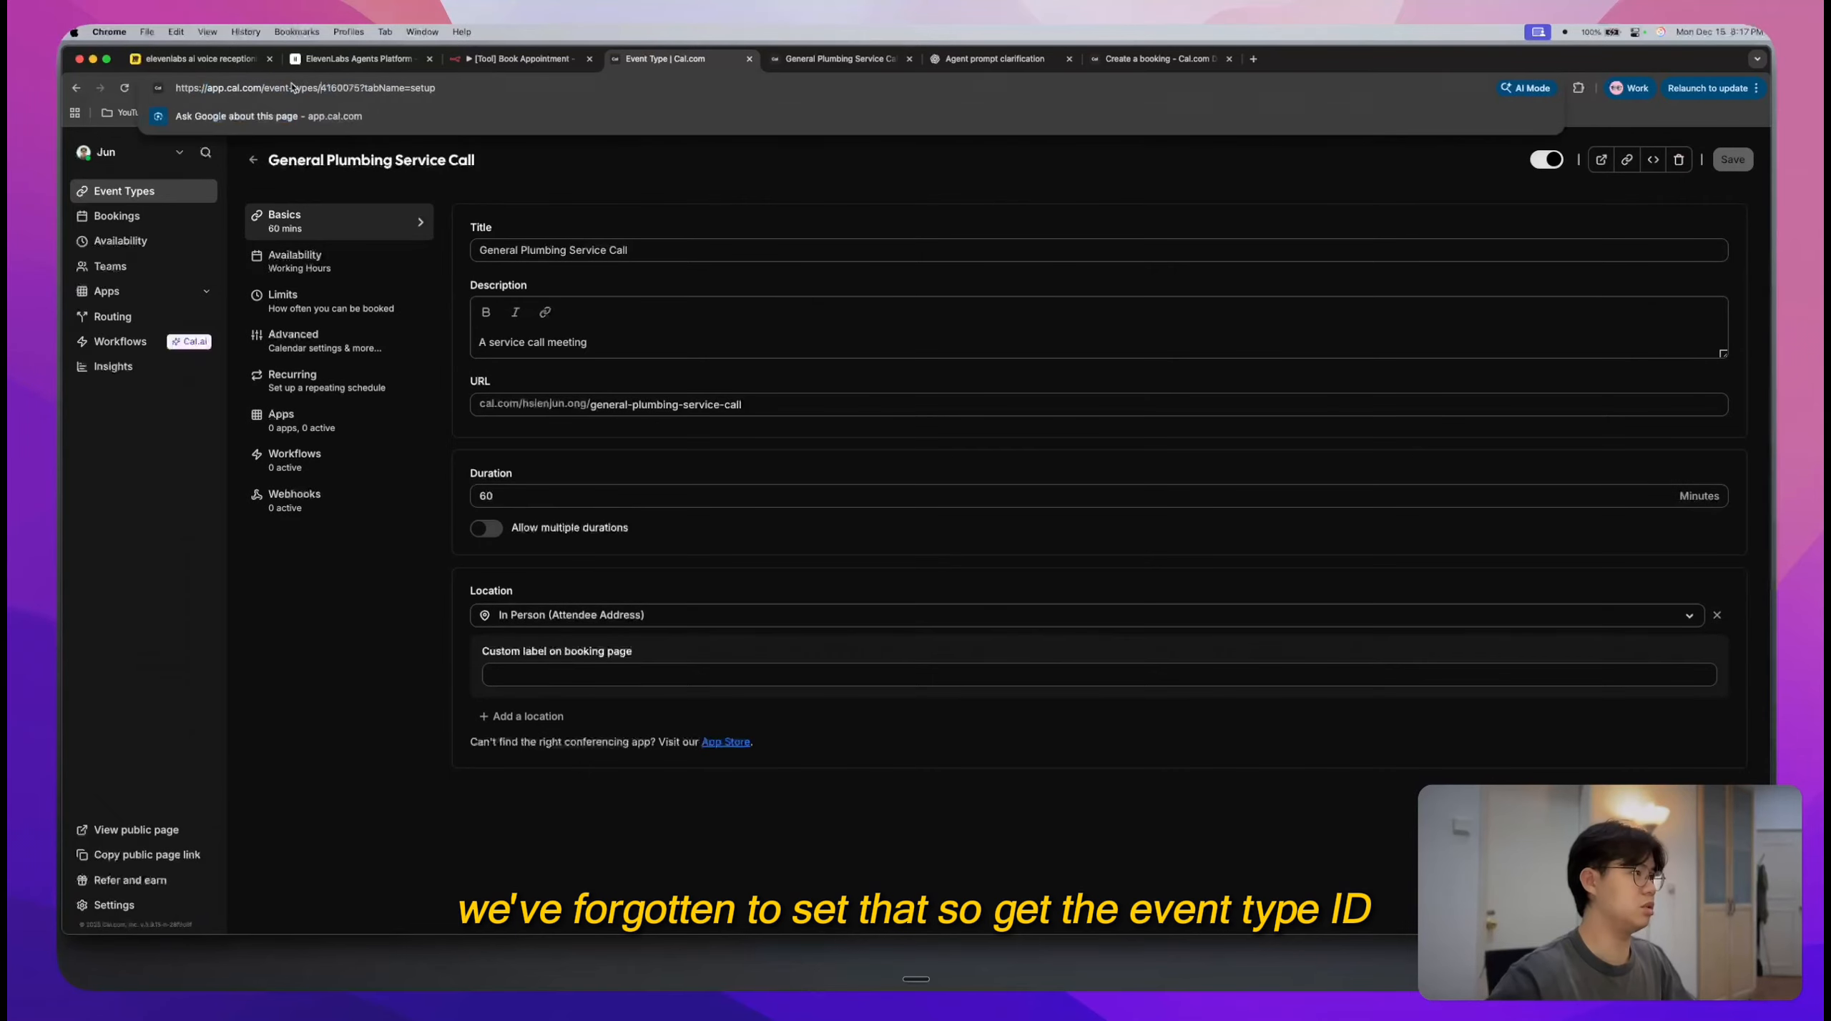
key(super+c)
click(522, 59)
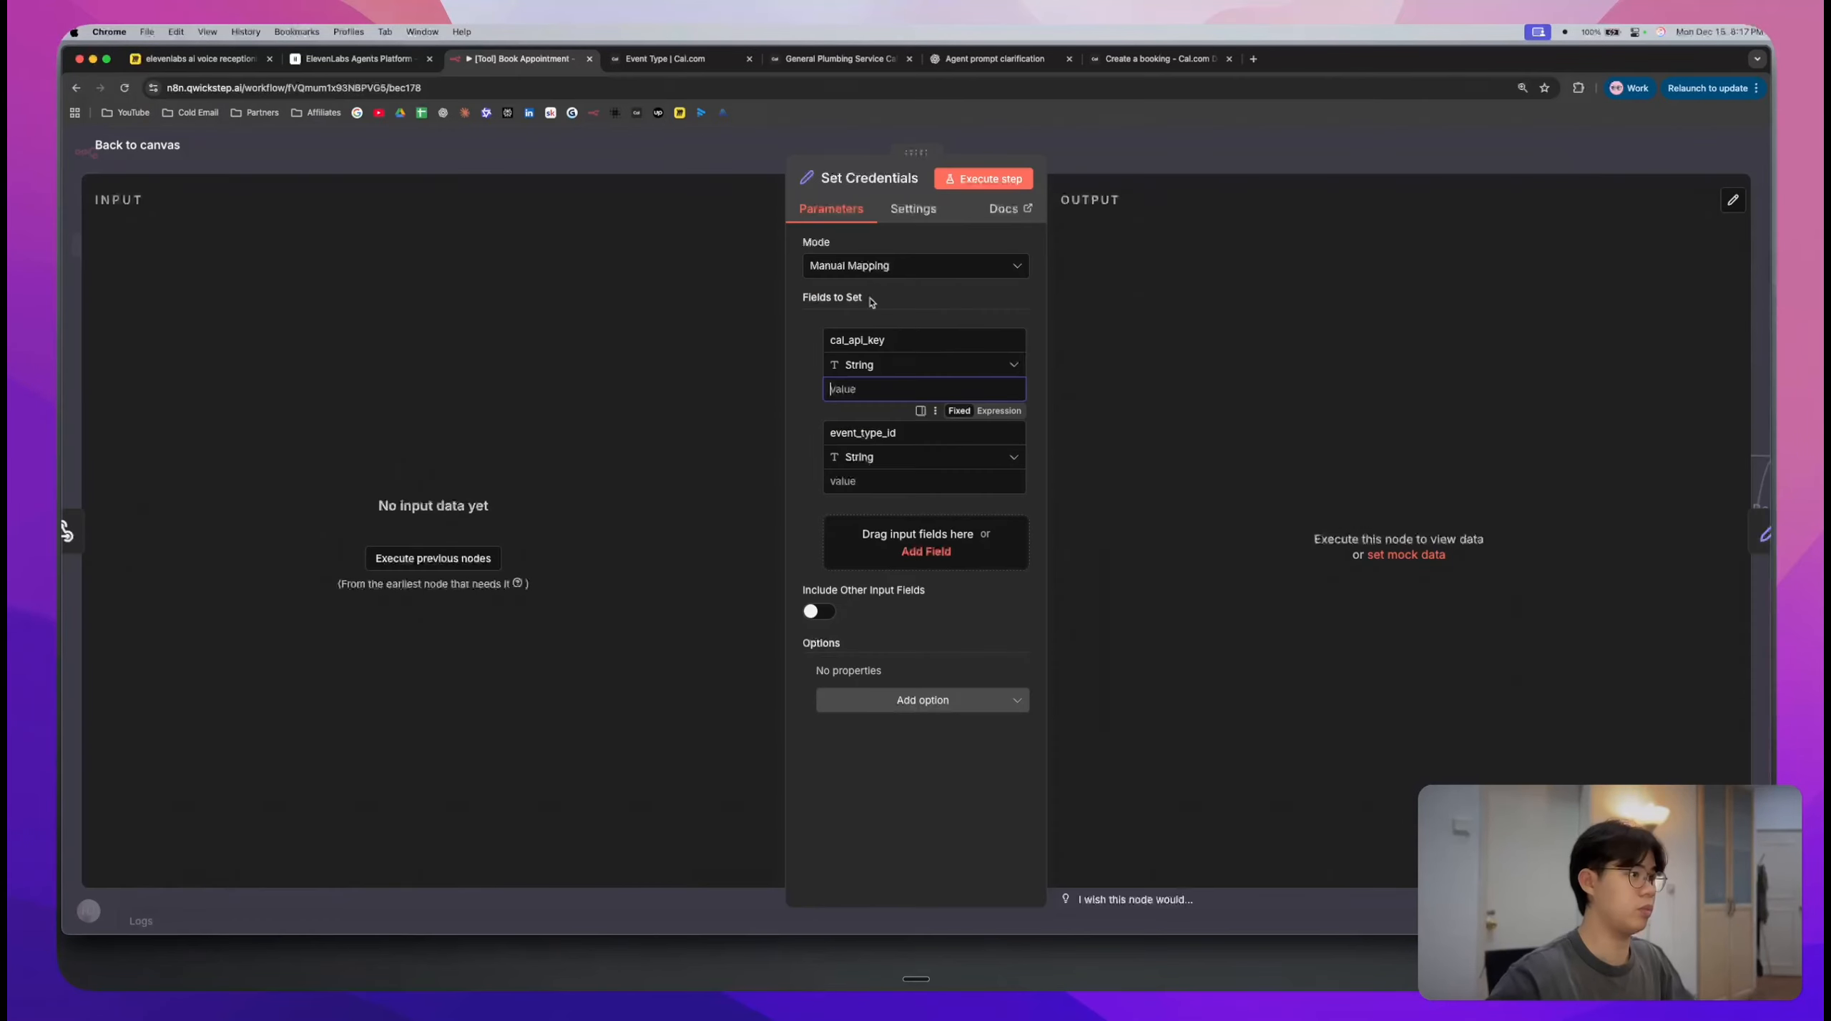
click(923, 481)
key(super+v)
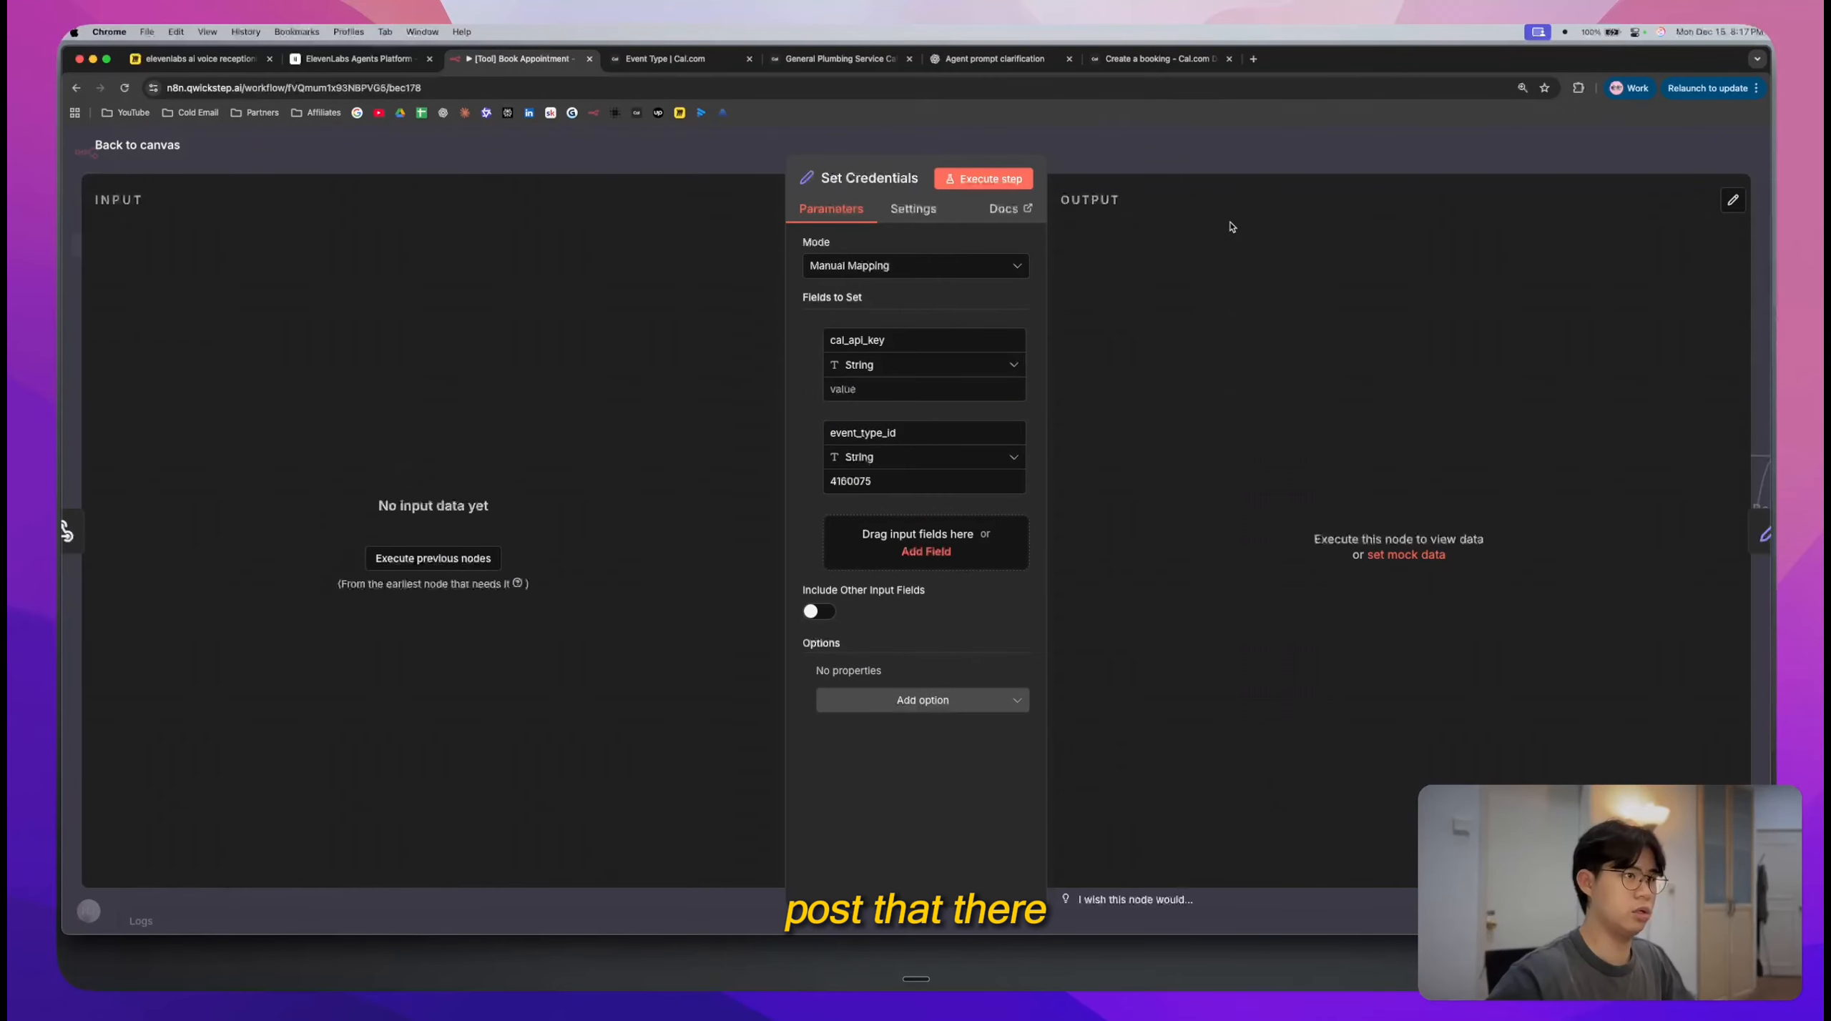
click(1219, 166)
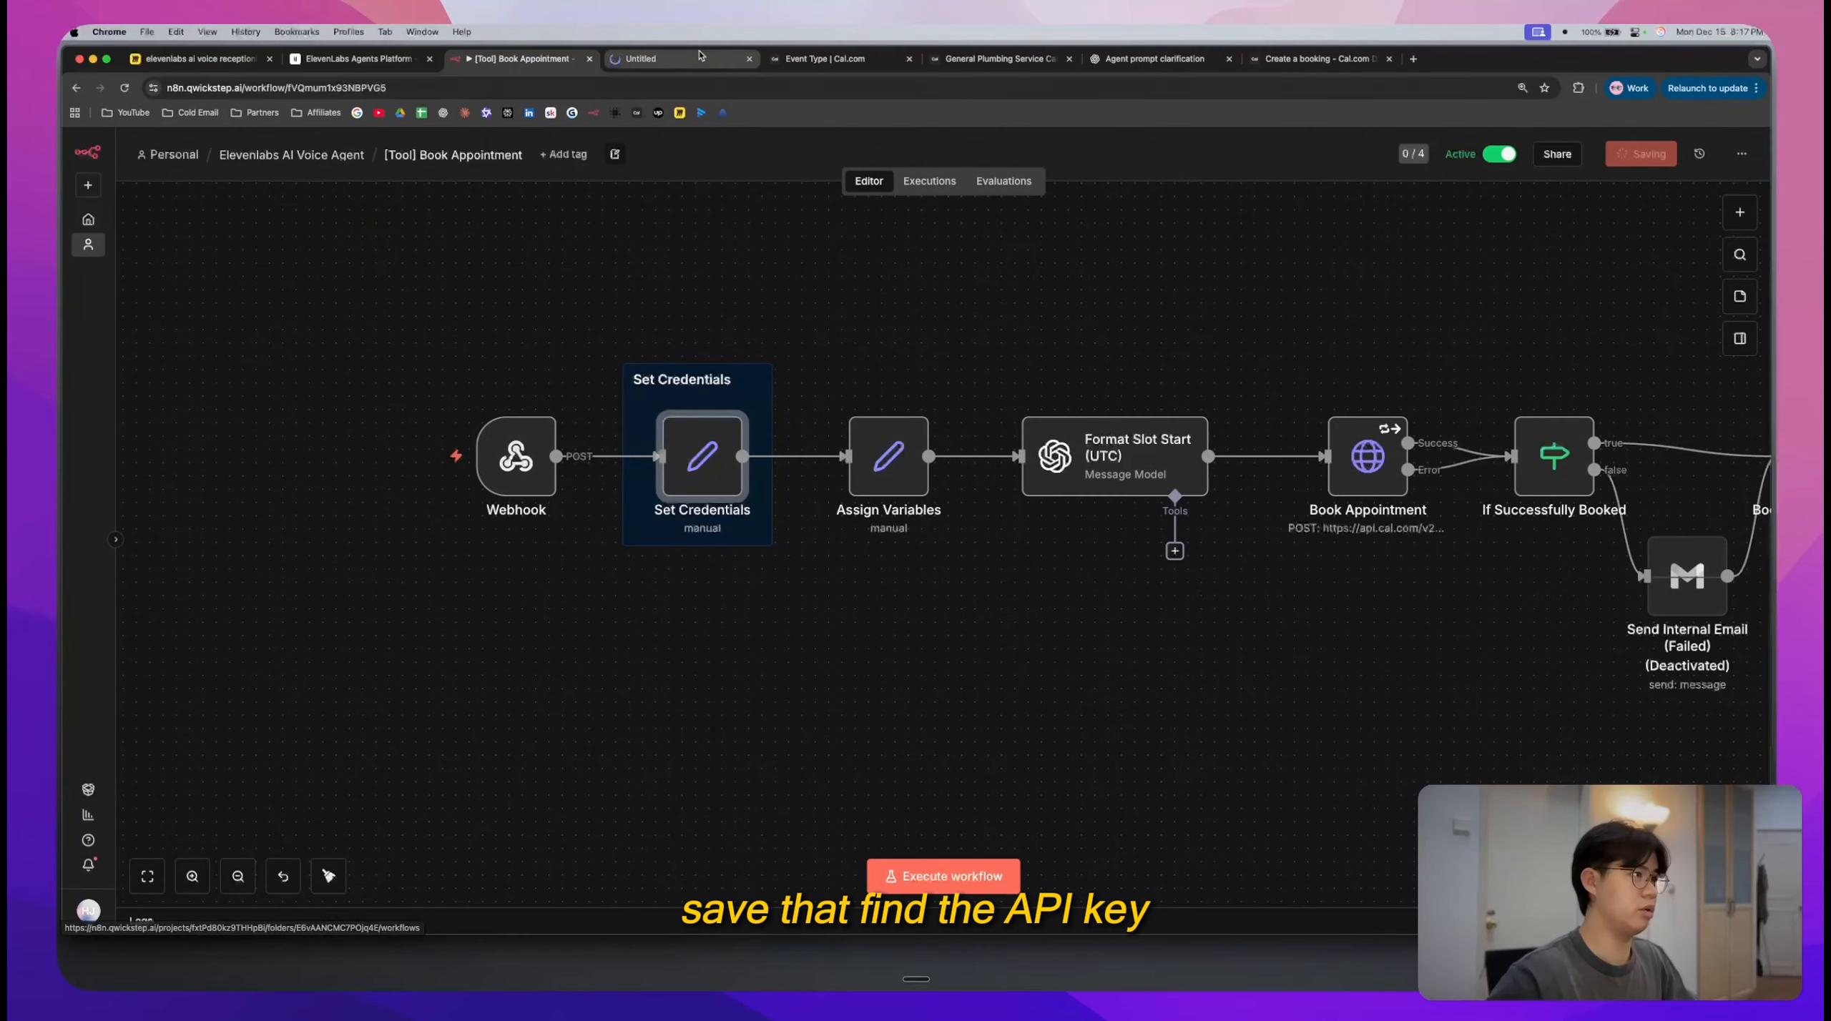
- Copy the Cal.com API key from the Check Availability workflow's Set Credentials node into cal_api_key in the Book Appointment workflow's Set Credentials node and save
double_click(705, 452)
click(701, 60)
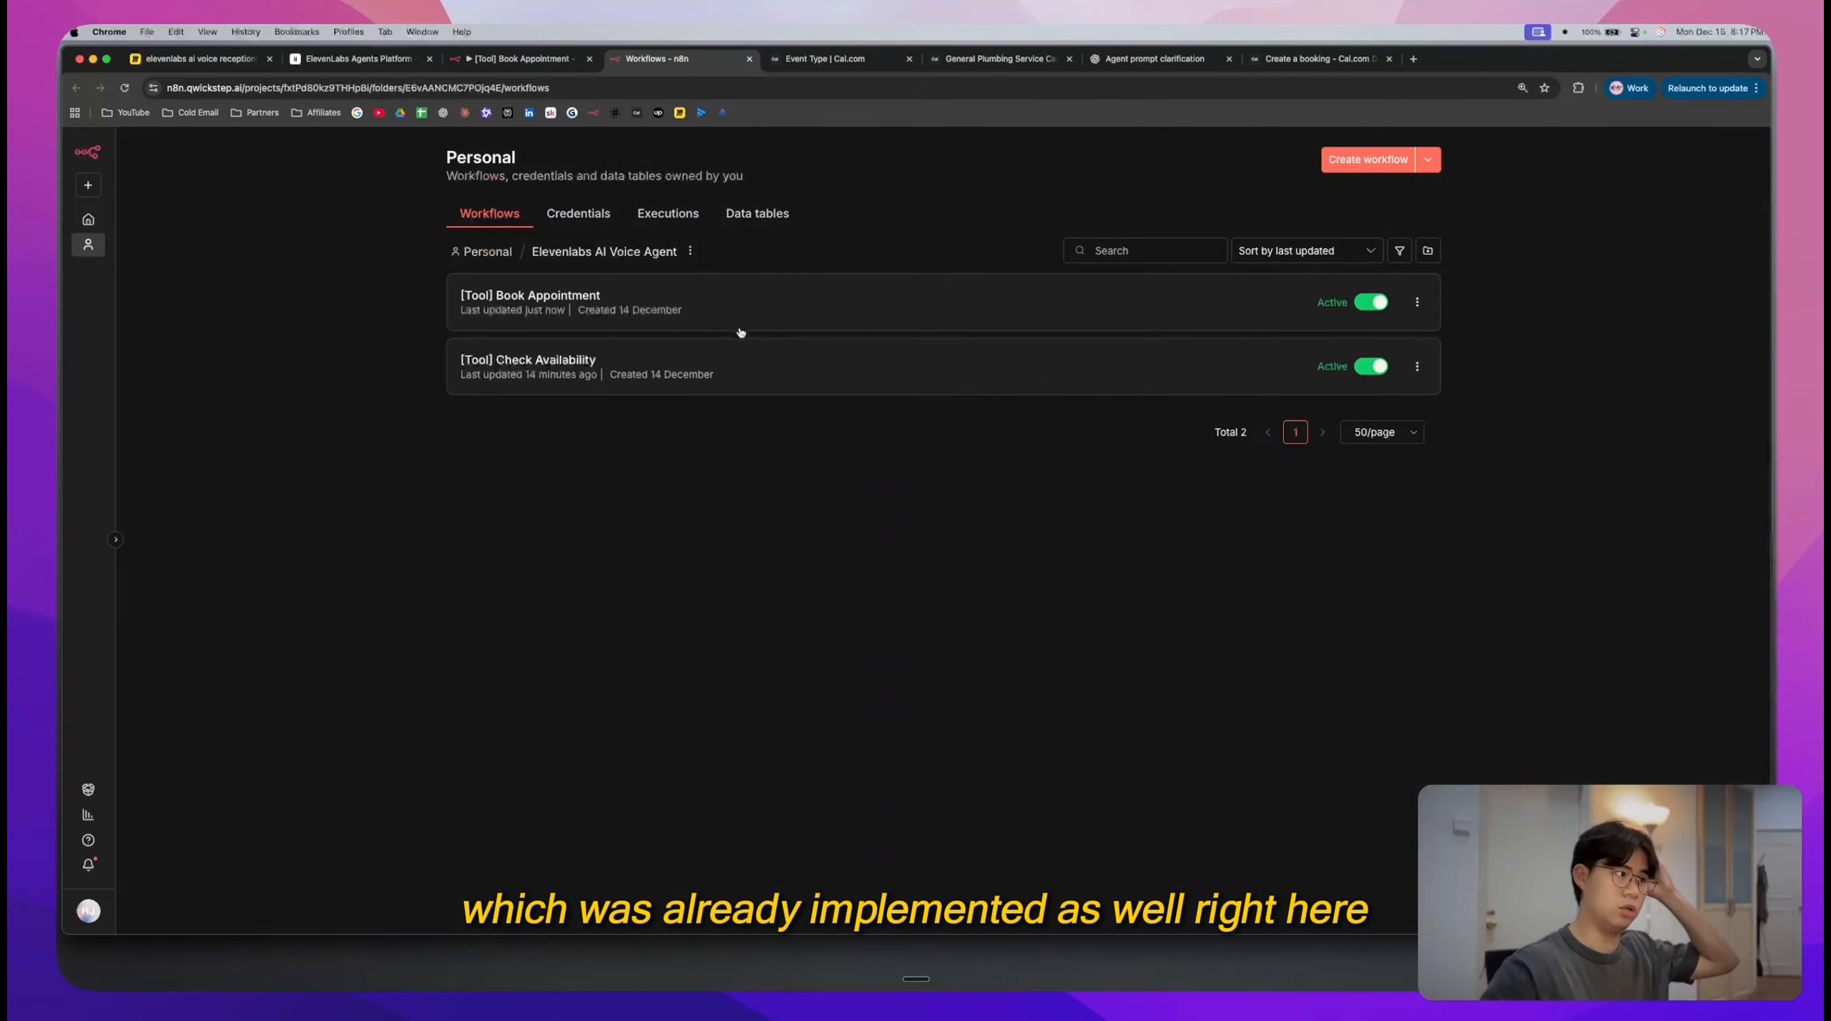
click(585, 367)
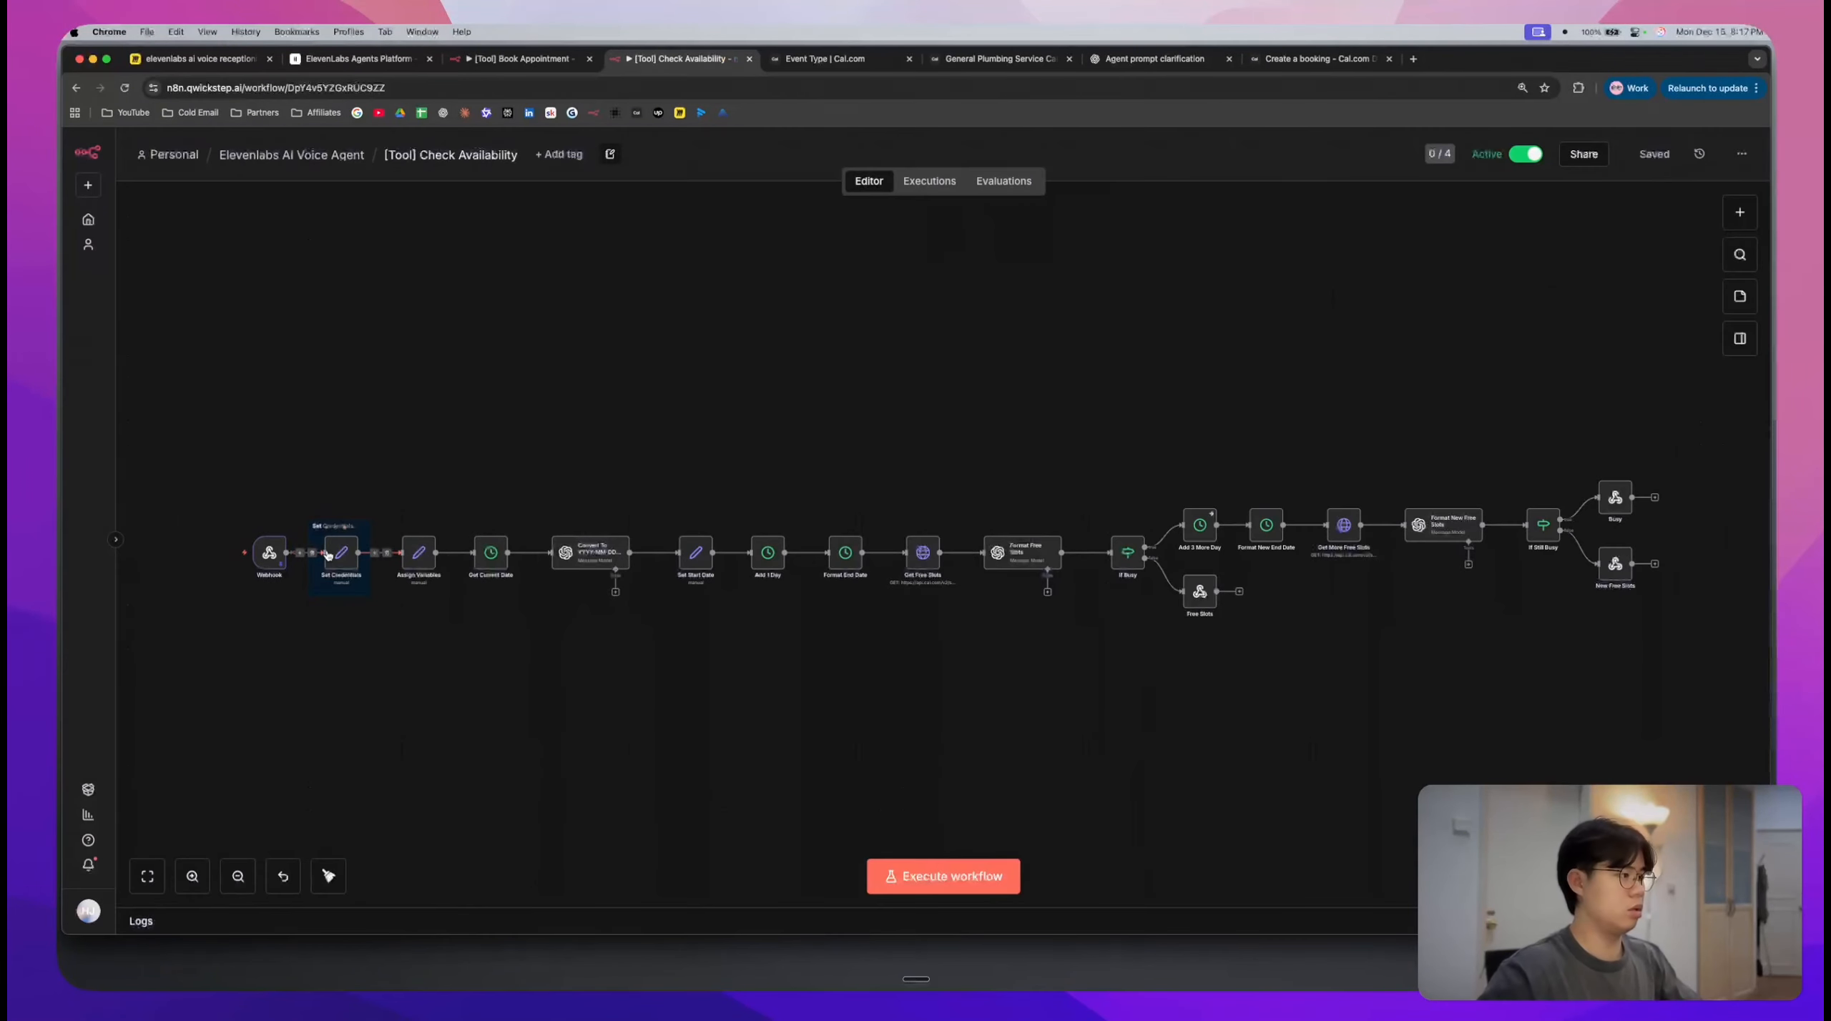
double_click(333, 554)
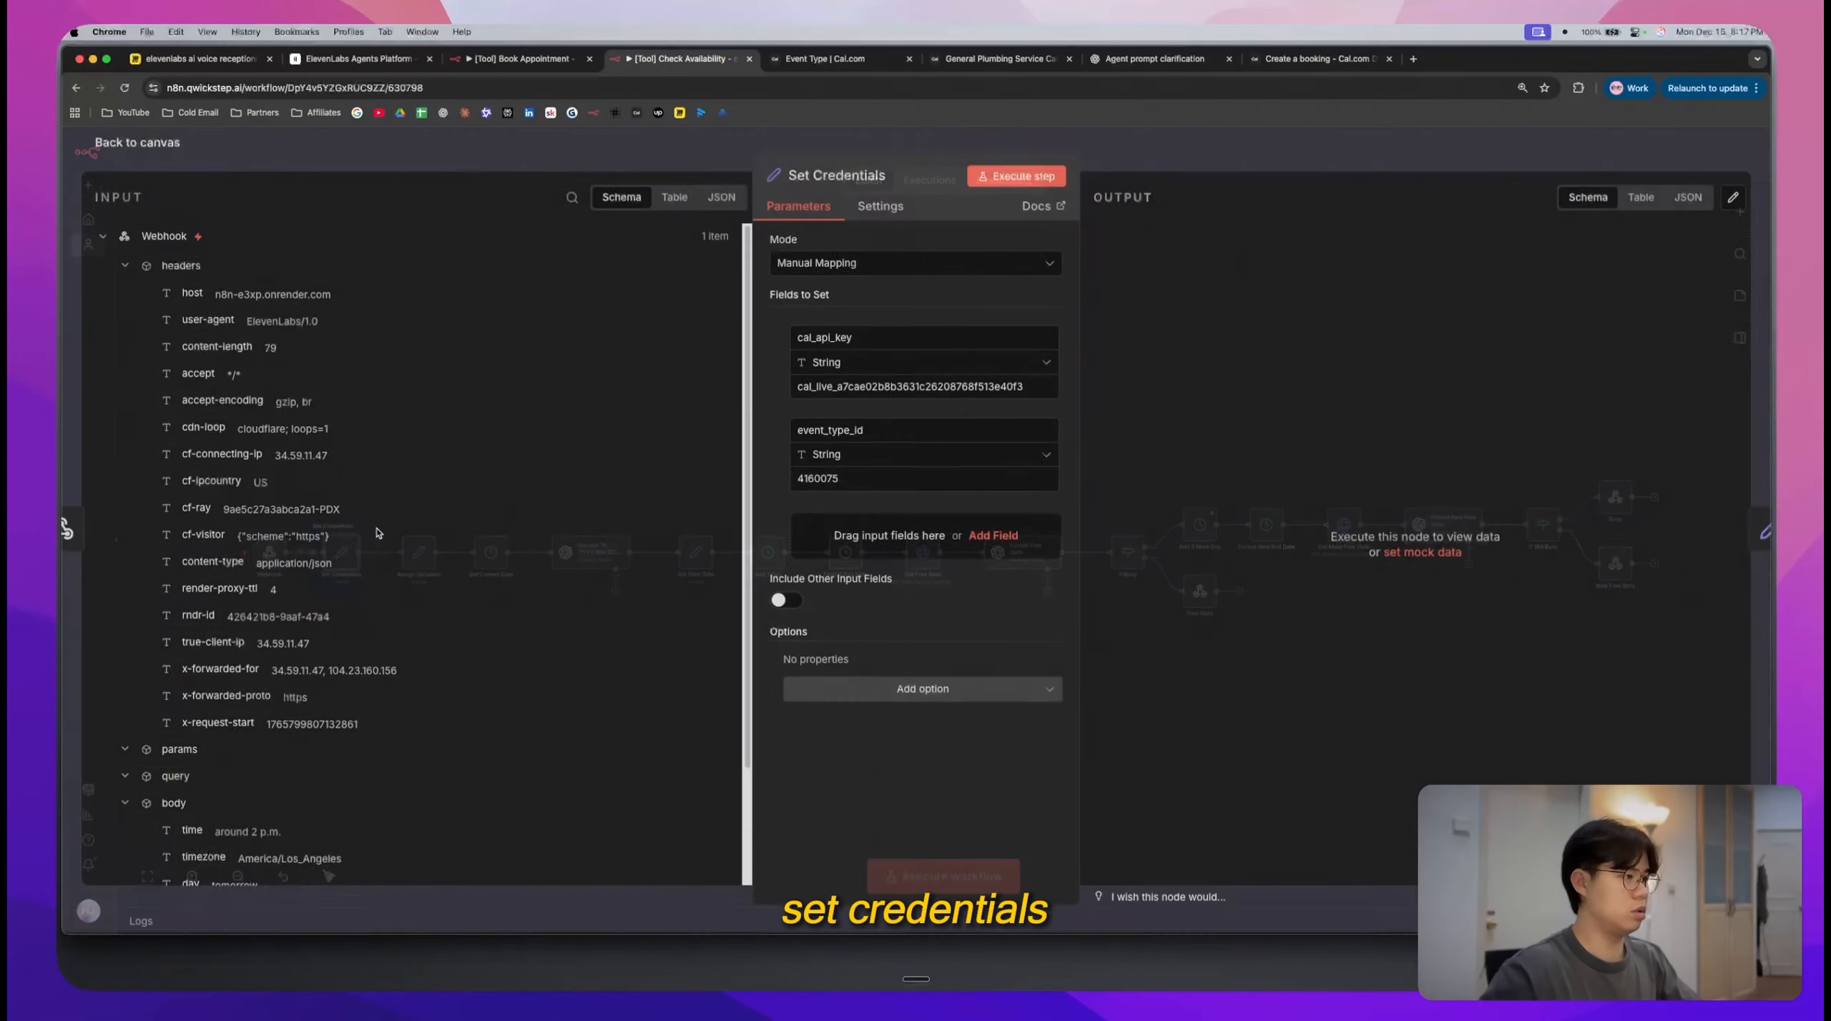
double_click(902, 393)
click(1245, 154)
click(524, 60)
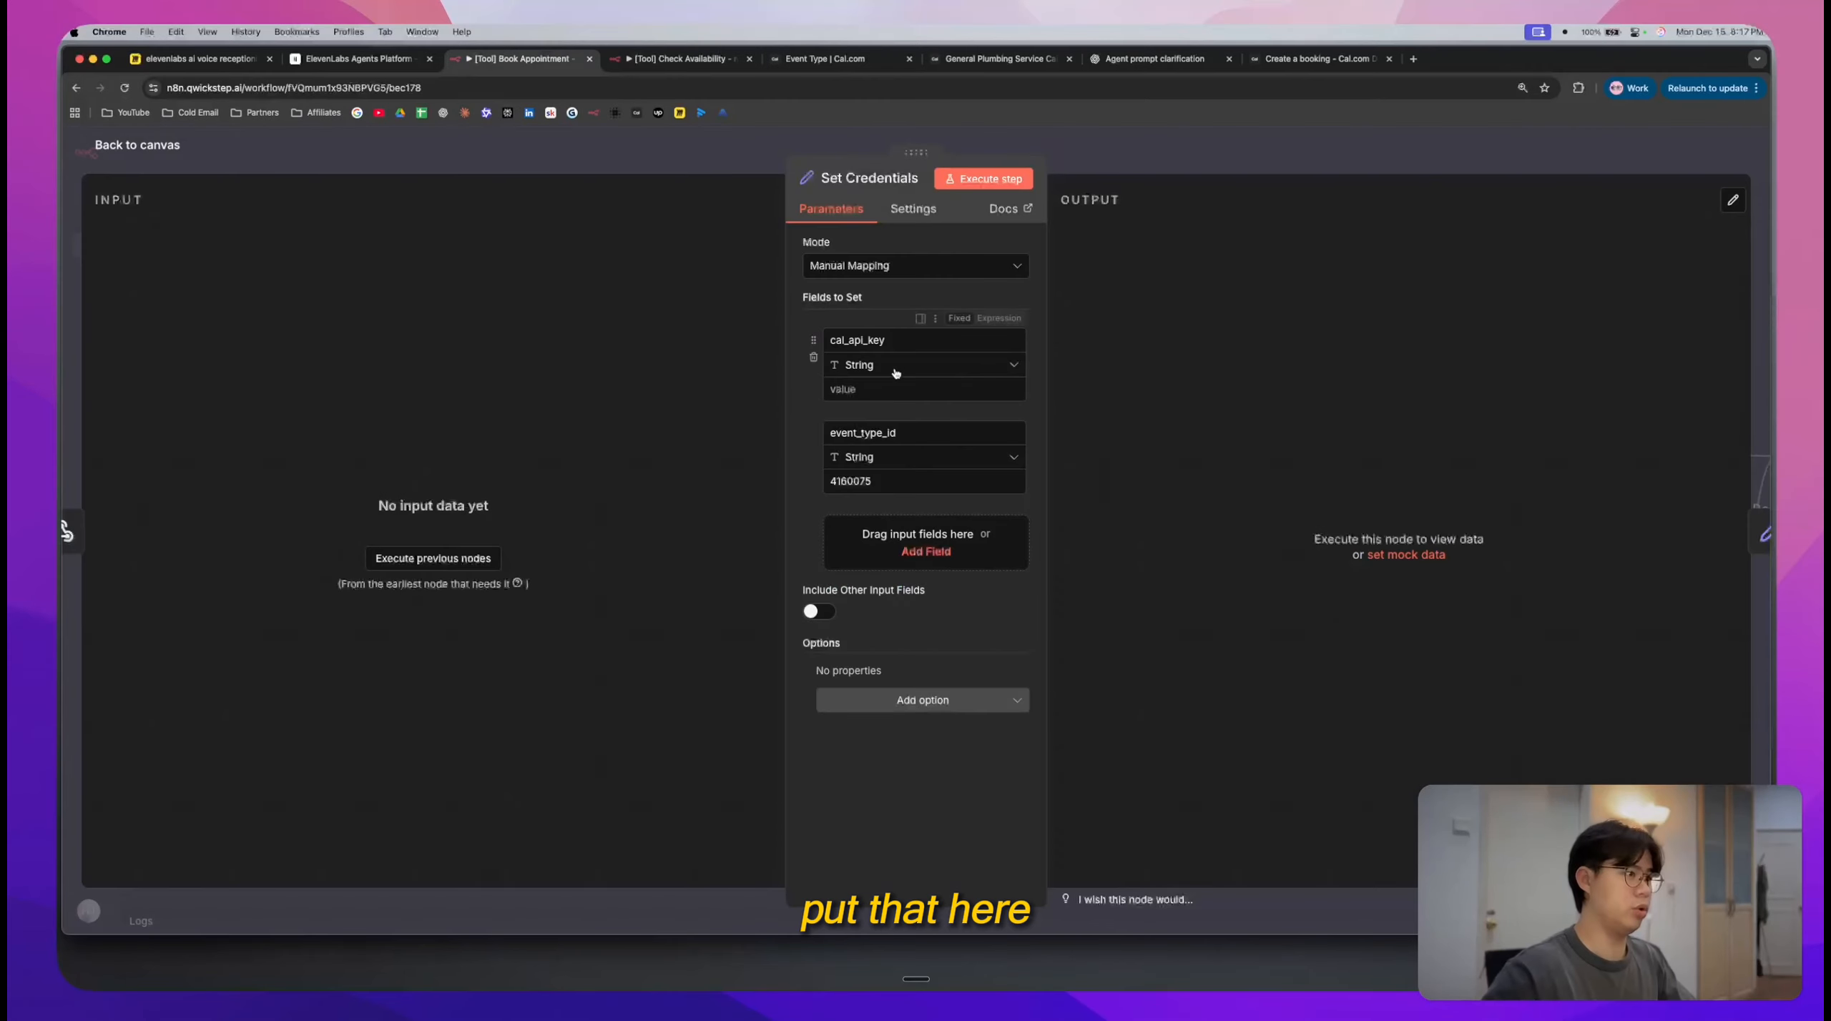
click(900, 390)
key(super+v)
click(1137, 174)
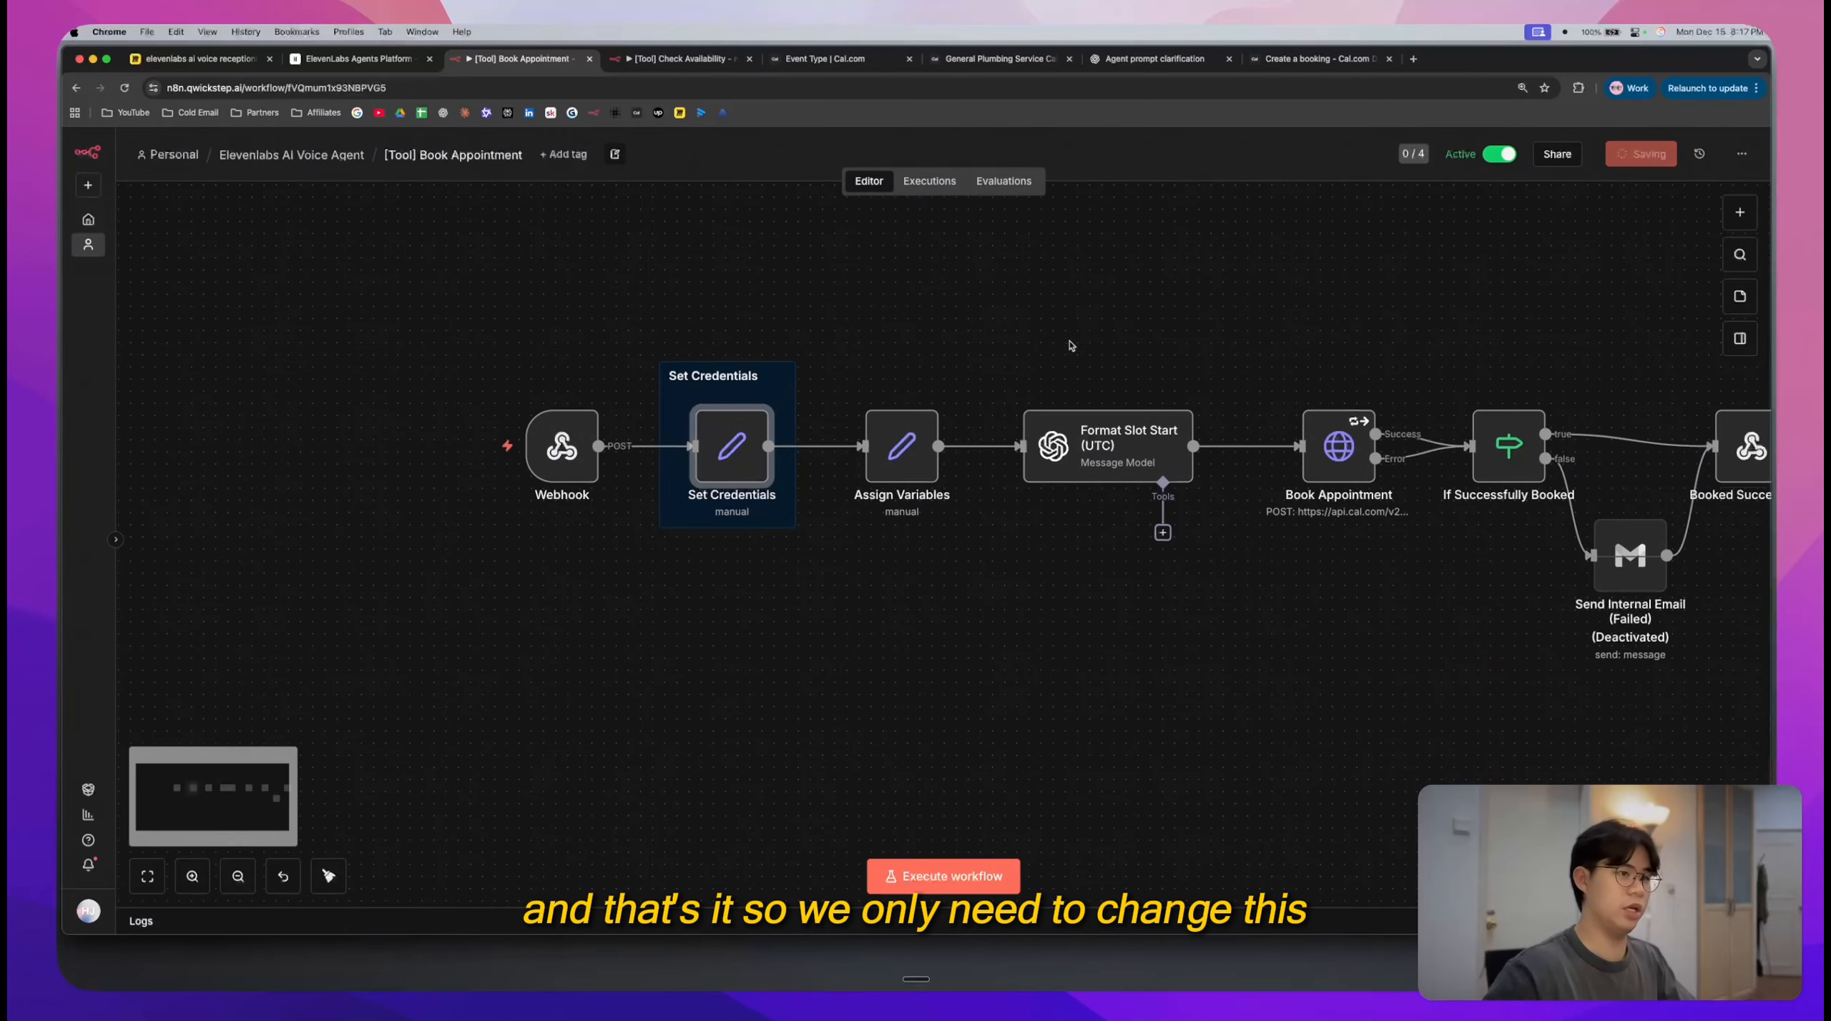
drag(335, 308, 658, 370)
click(558, 662)
click(694, 369)
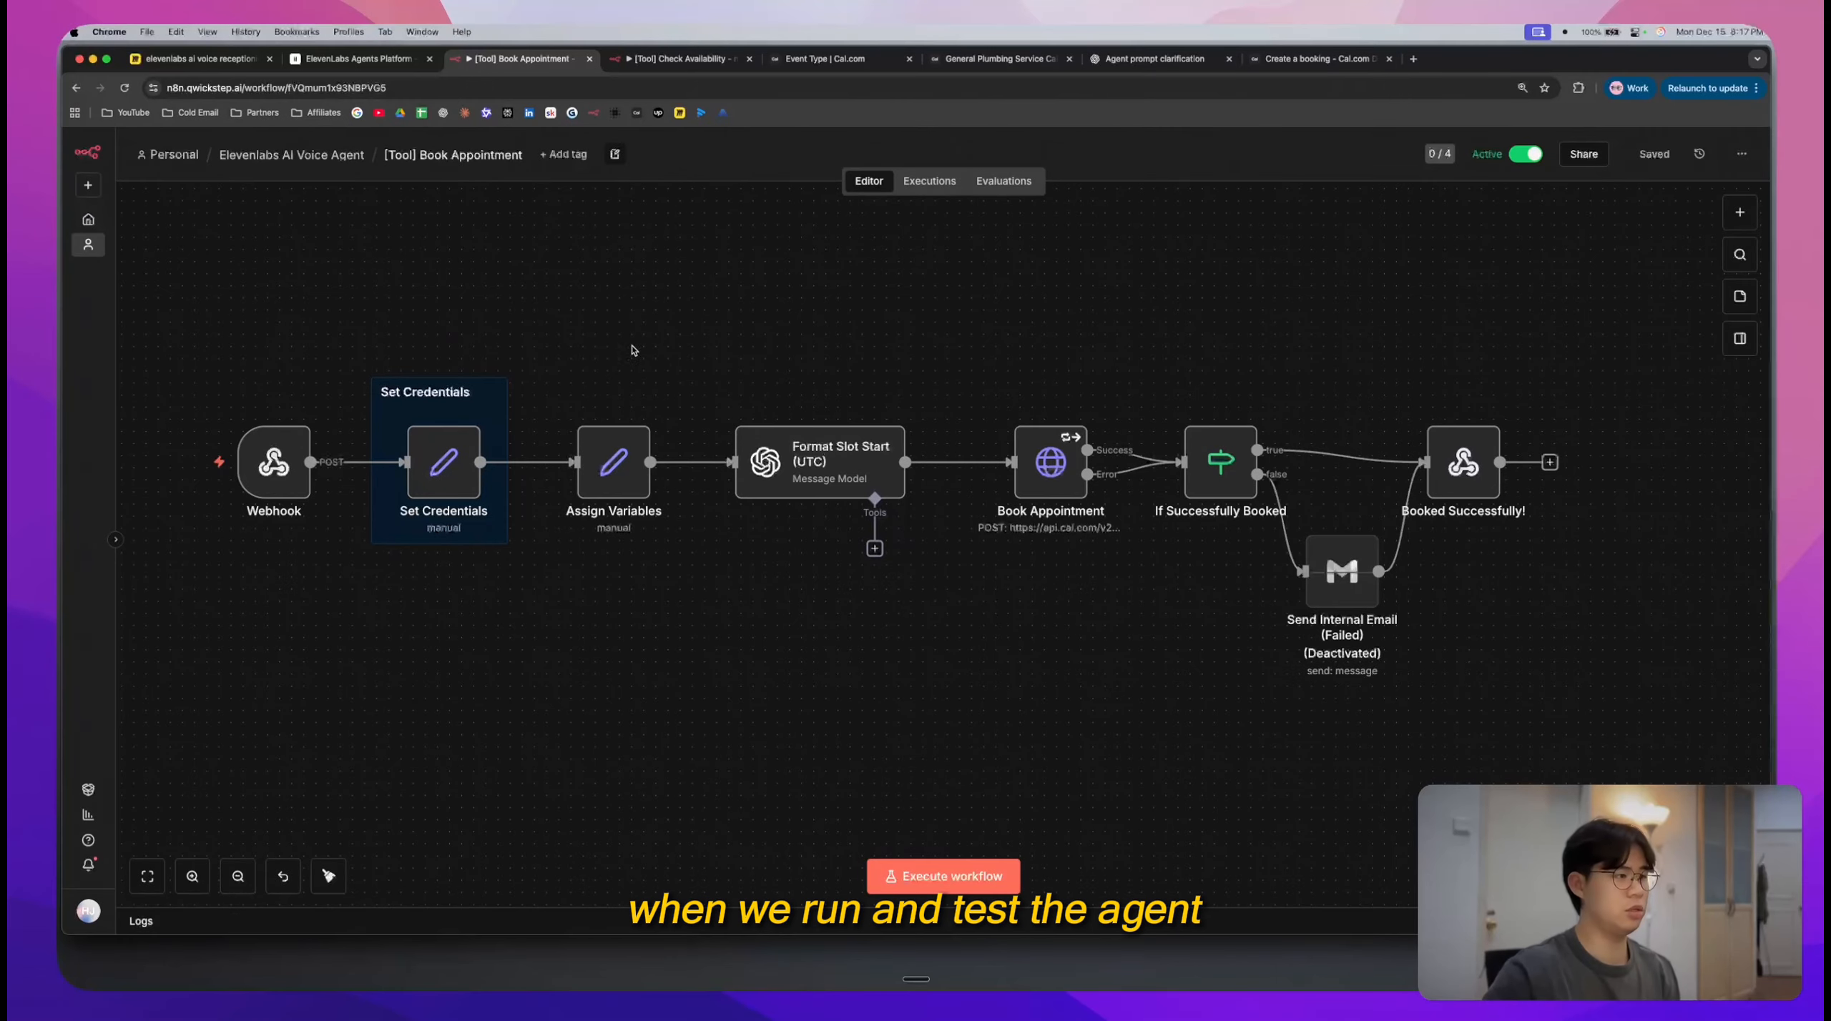
drag(198, 313, 1655, 731)
click(1653, 731)
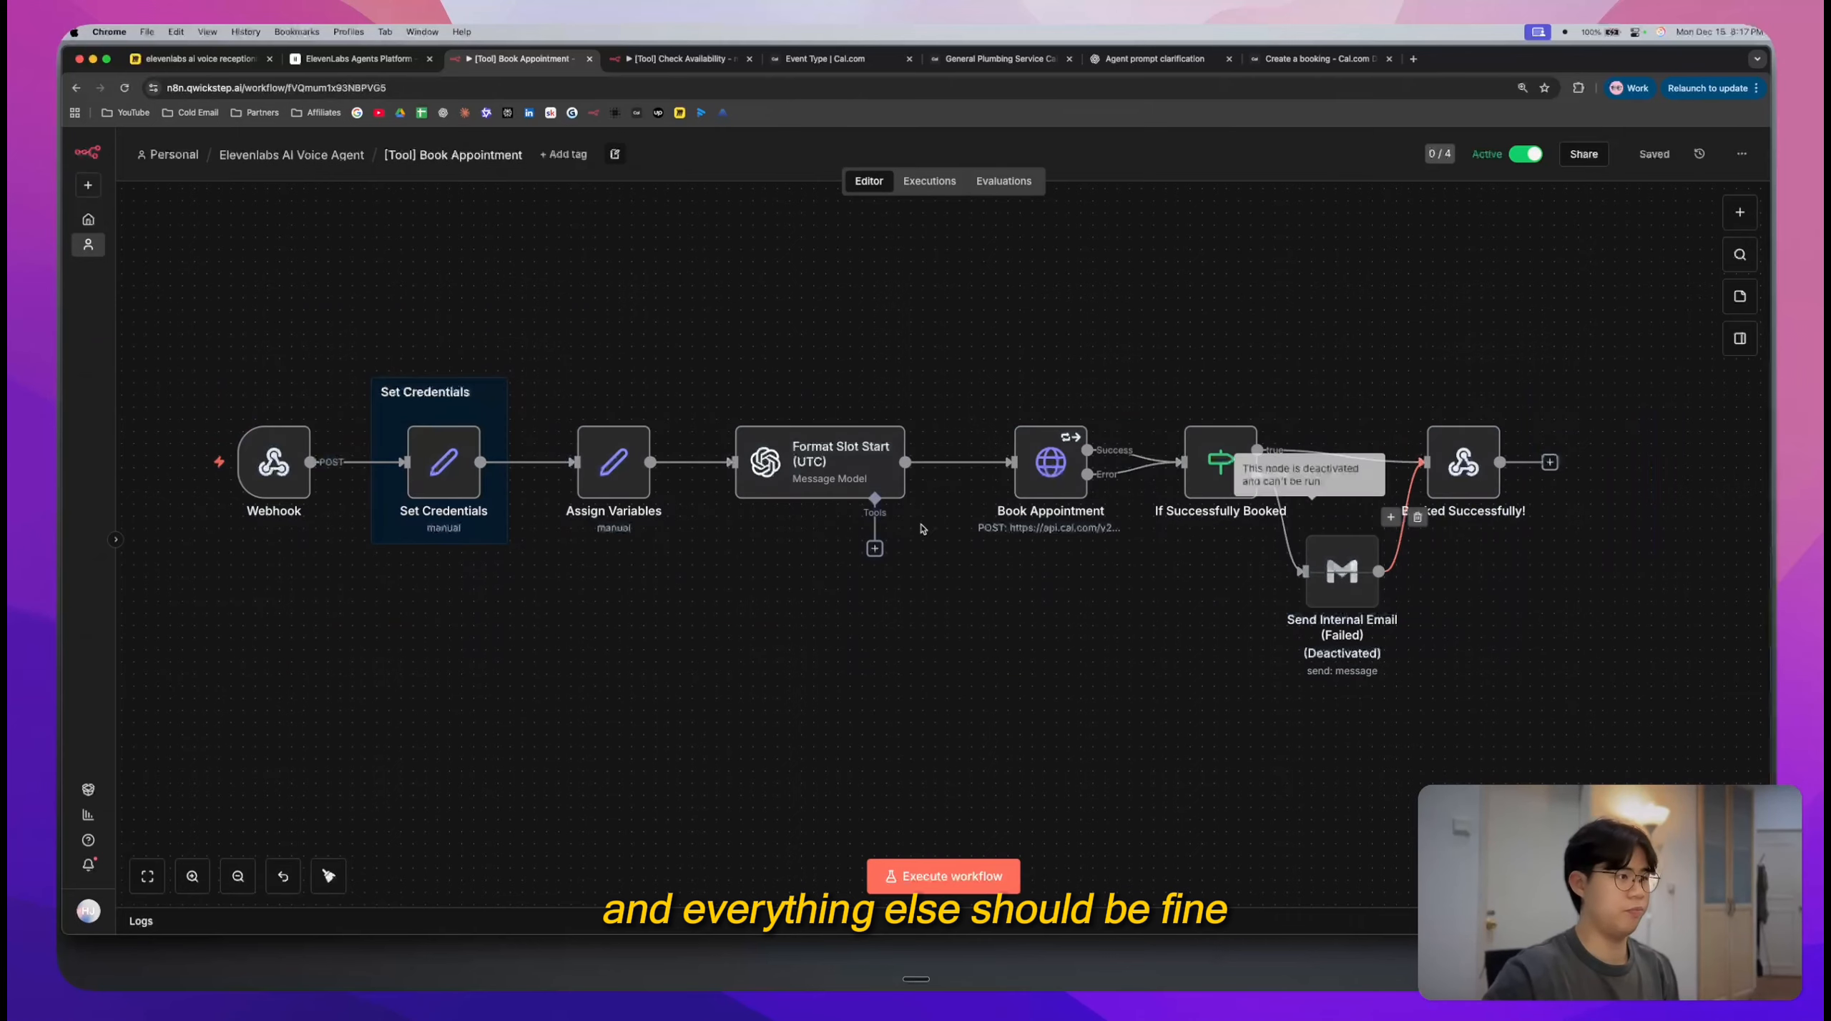
- Examine the system and user prompts of the Format Slot Start (UTC) node and close it without changes
double_click(823, 461)
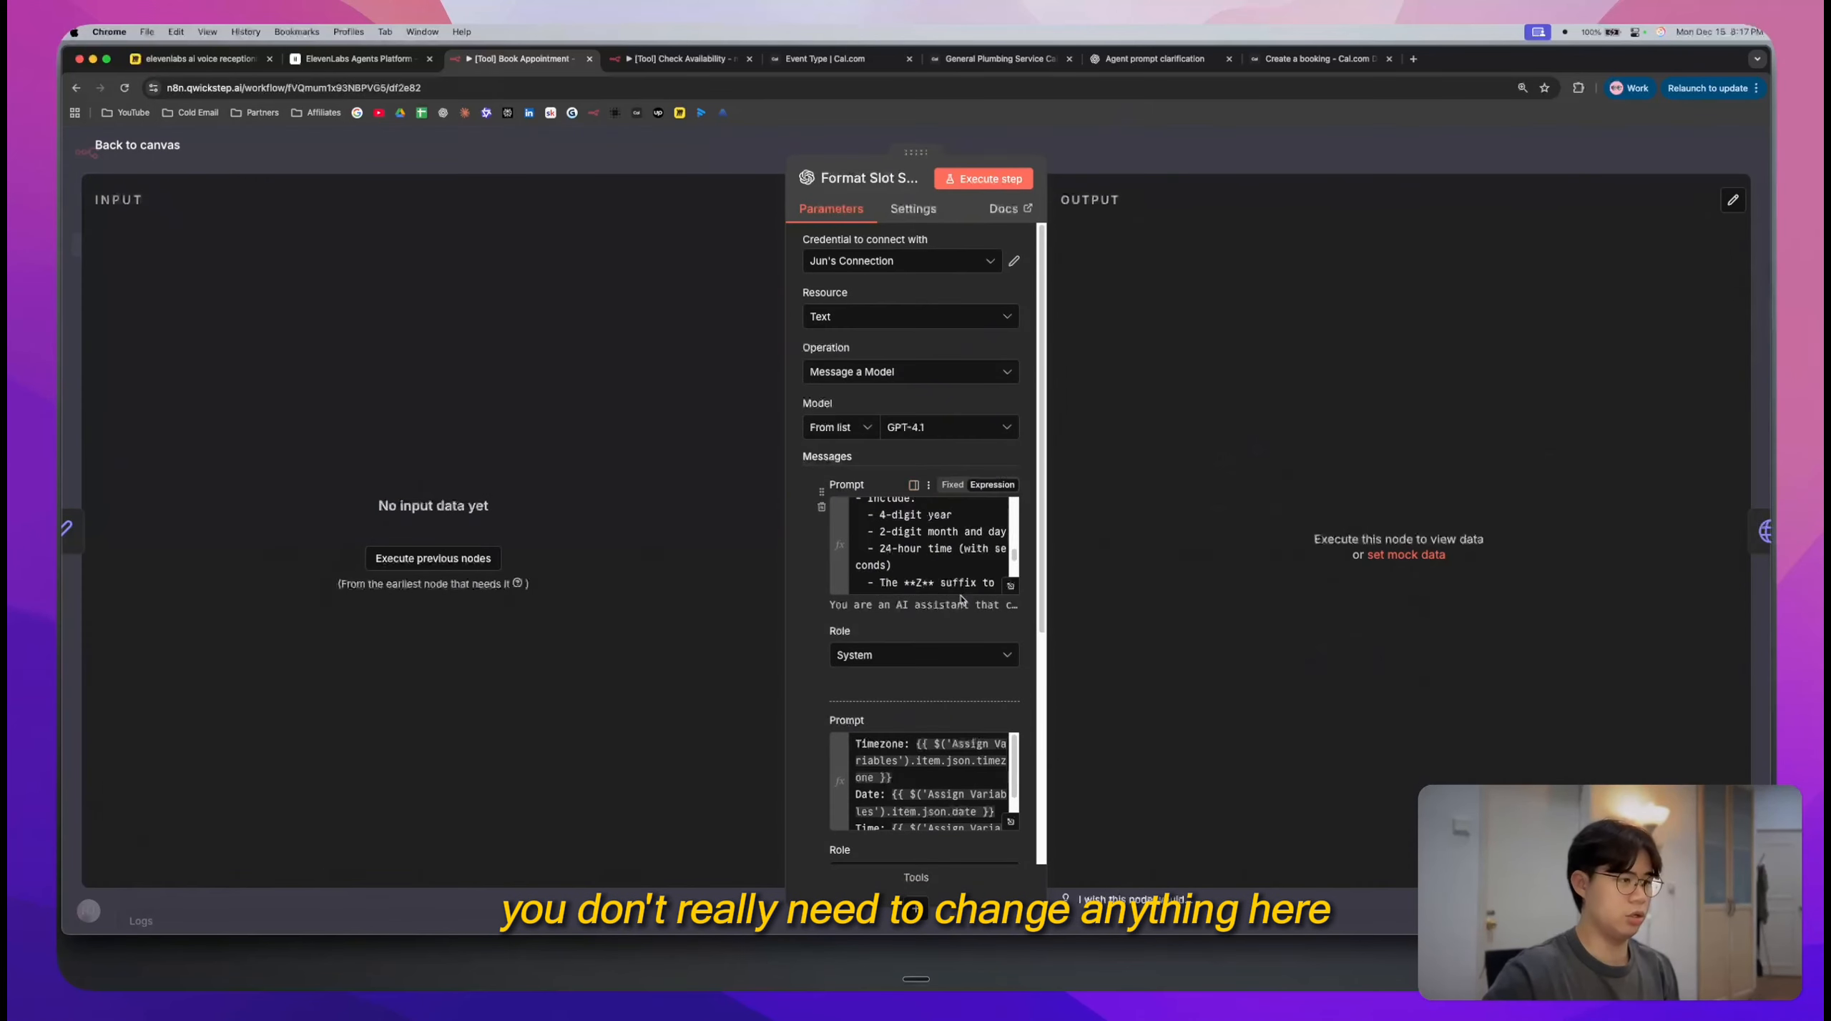
scroll(960, 599, down, 5)
click(1011, 467)
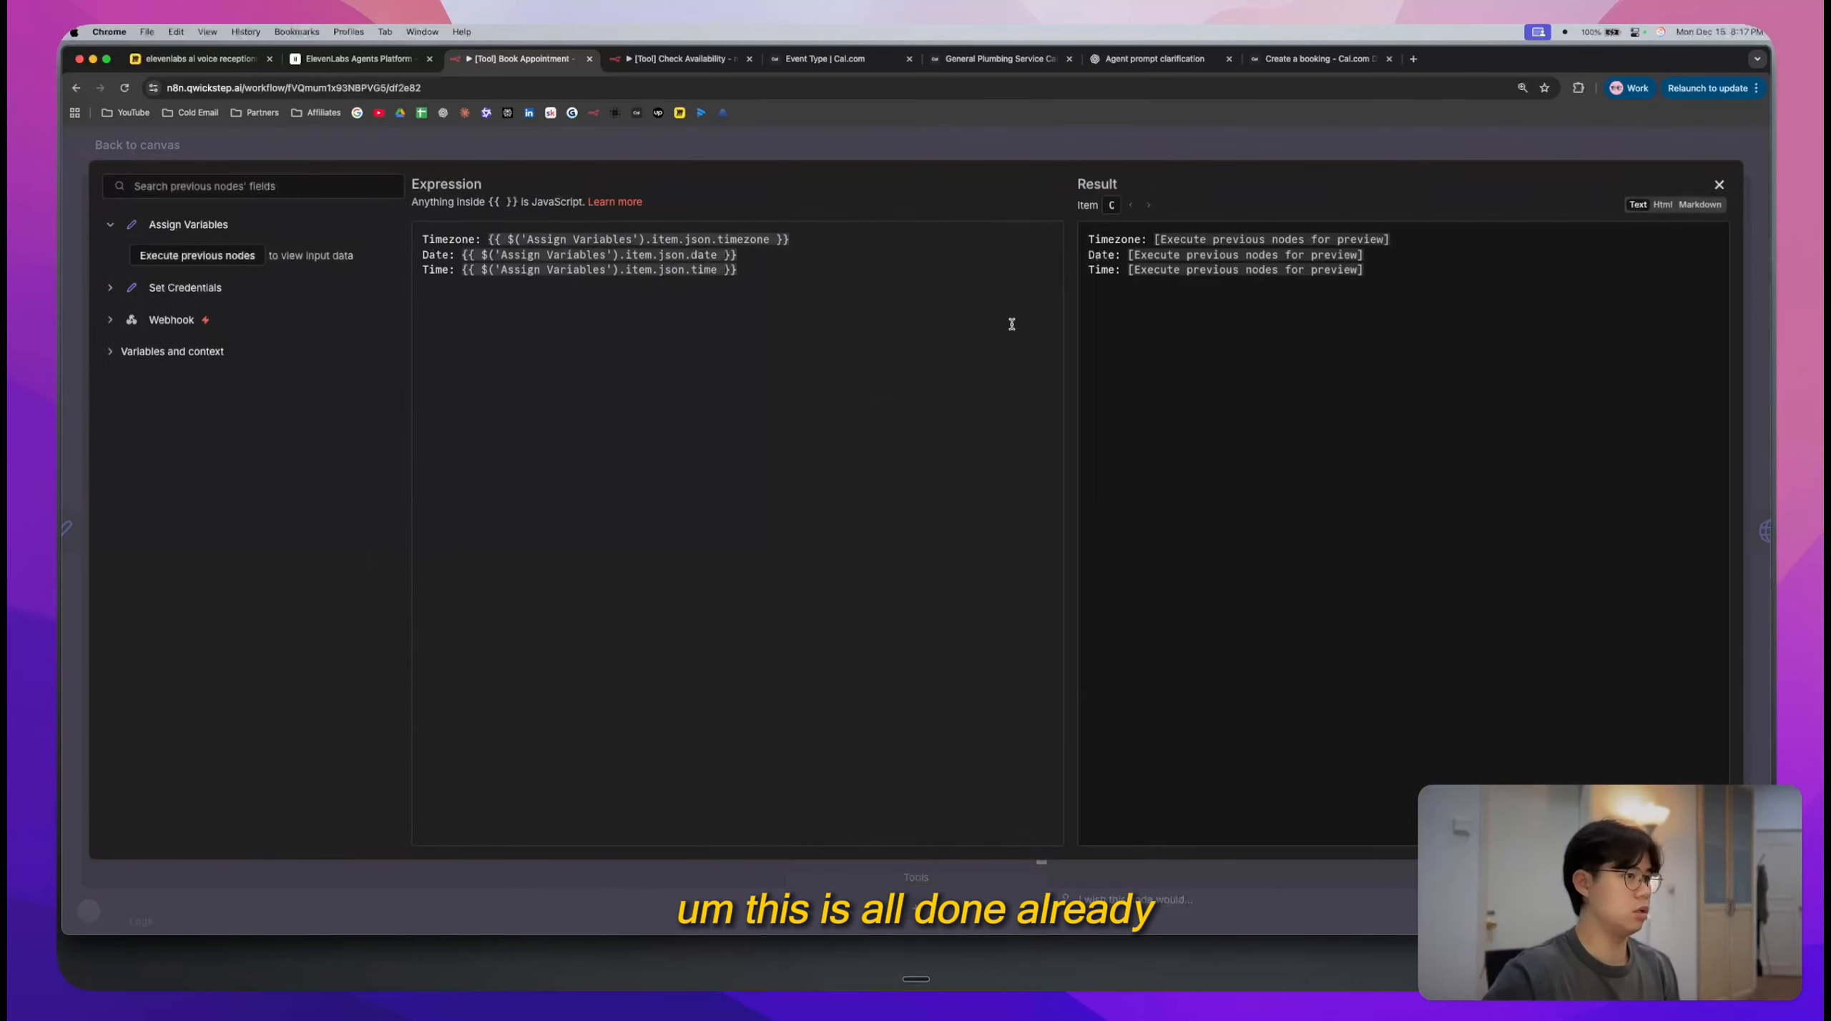
click(1255, 148)
click(1160, 171)
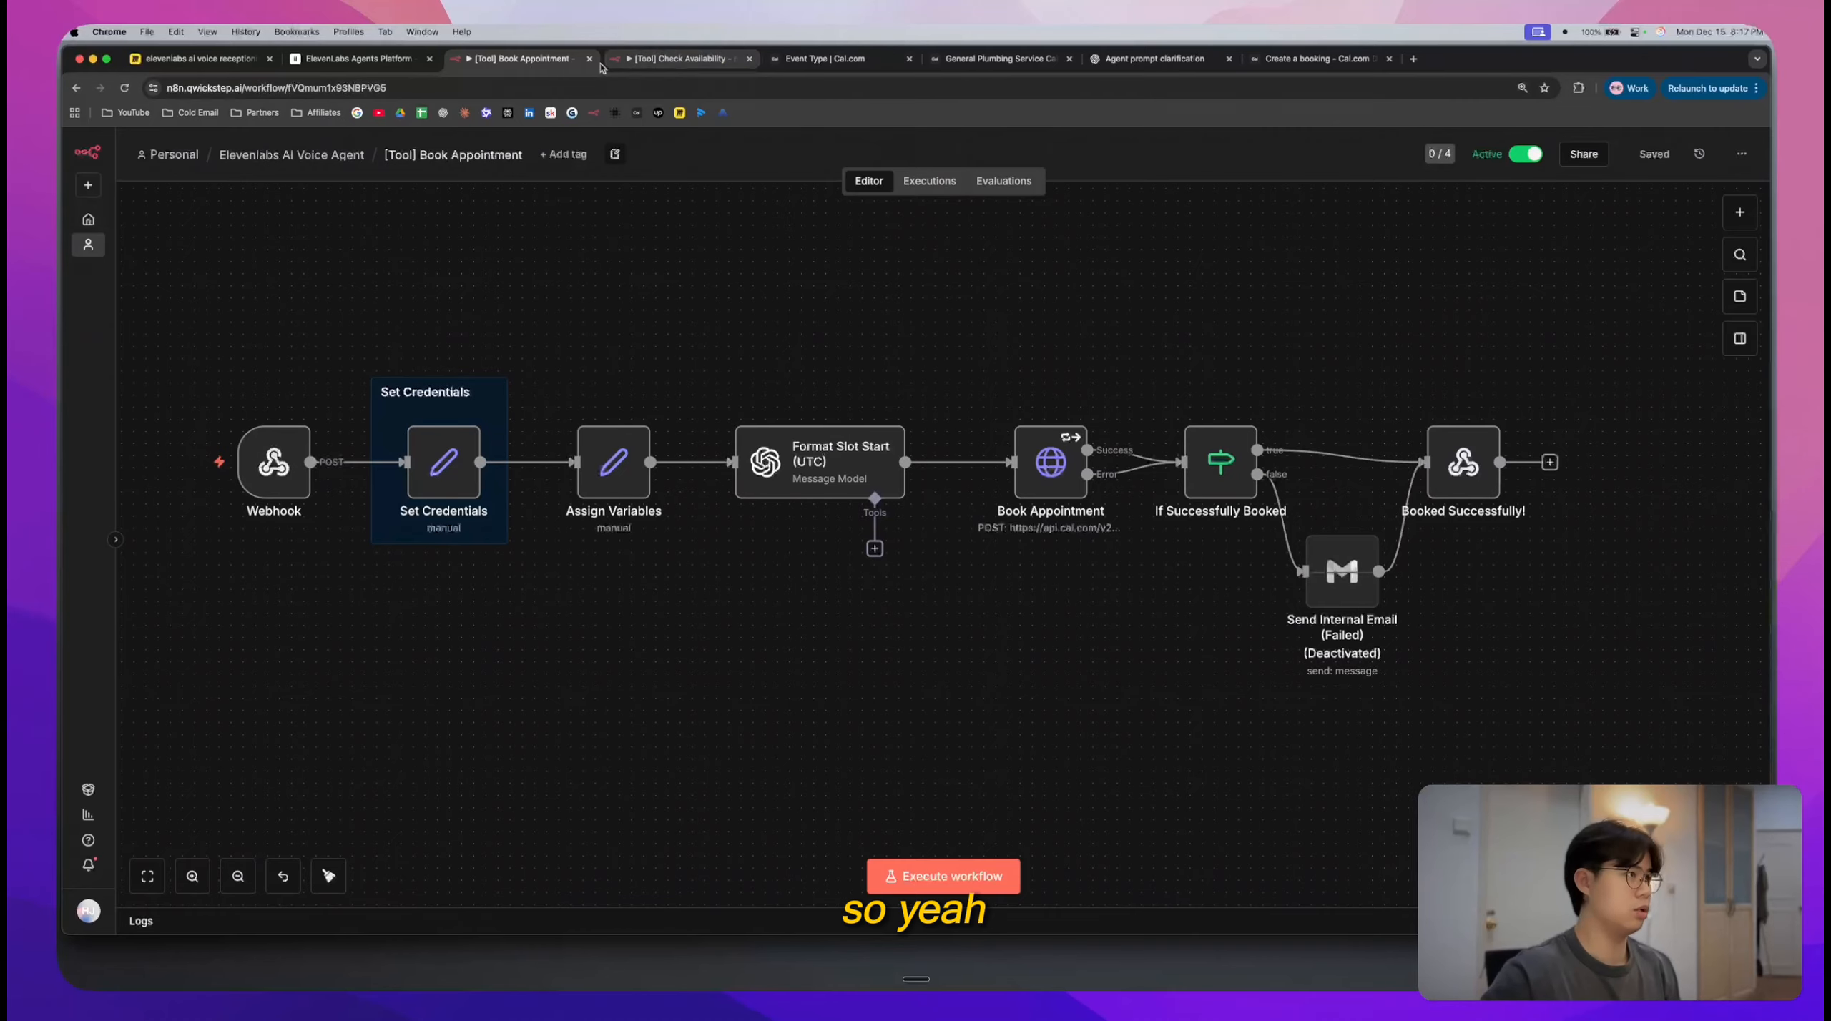
- Review the fields of the Assign Variables node in the n8n Book Appointment workflow and close it without changes
click(676, 59)
click(457, 61)
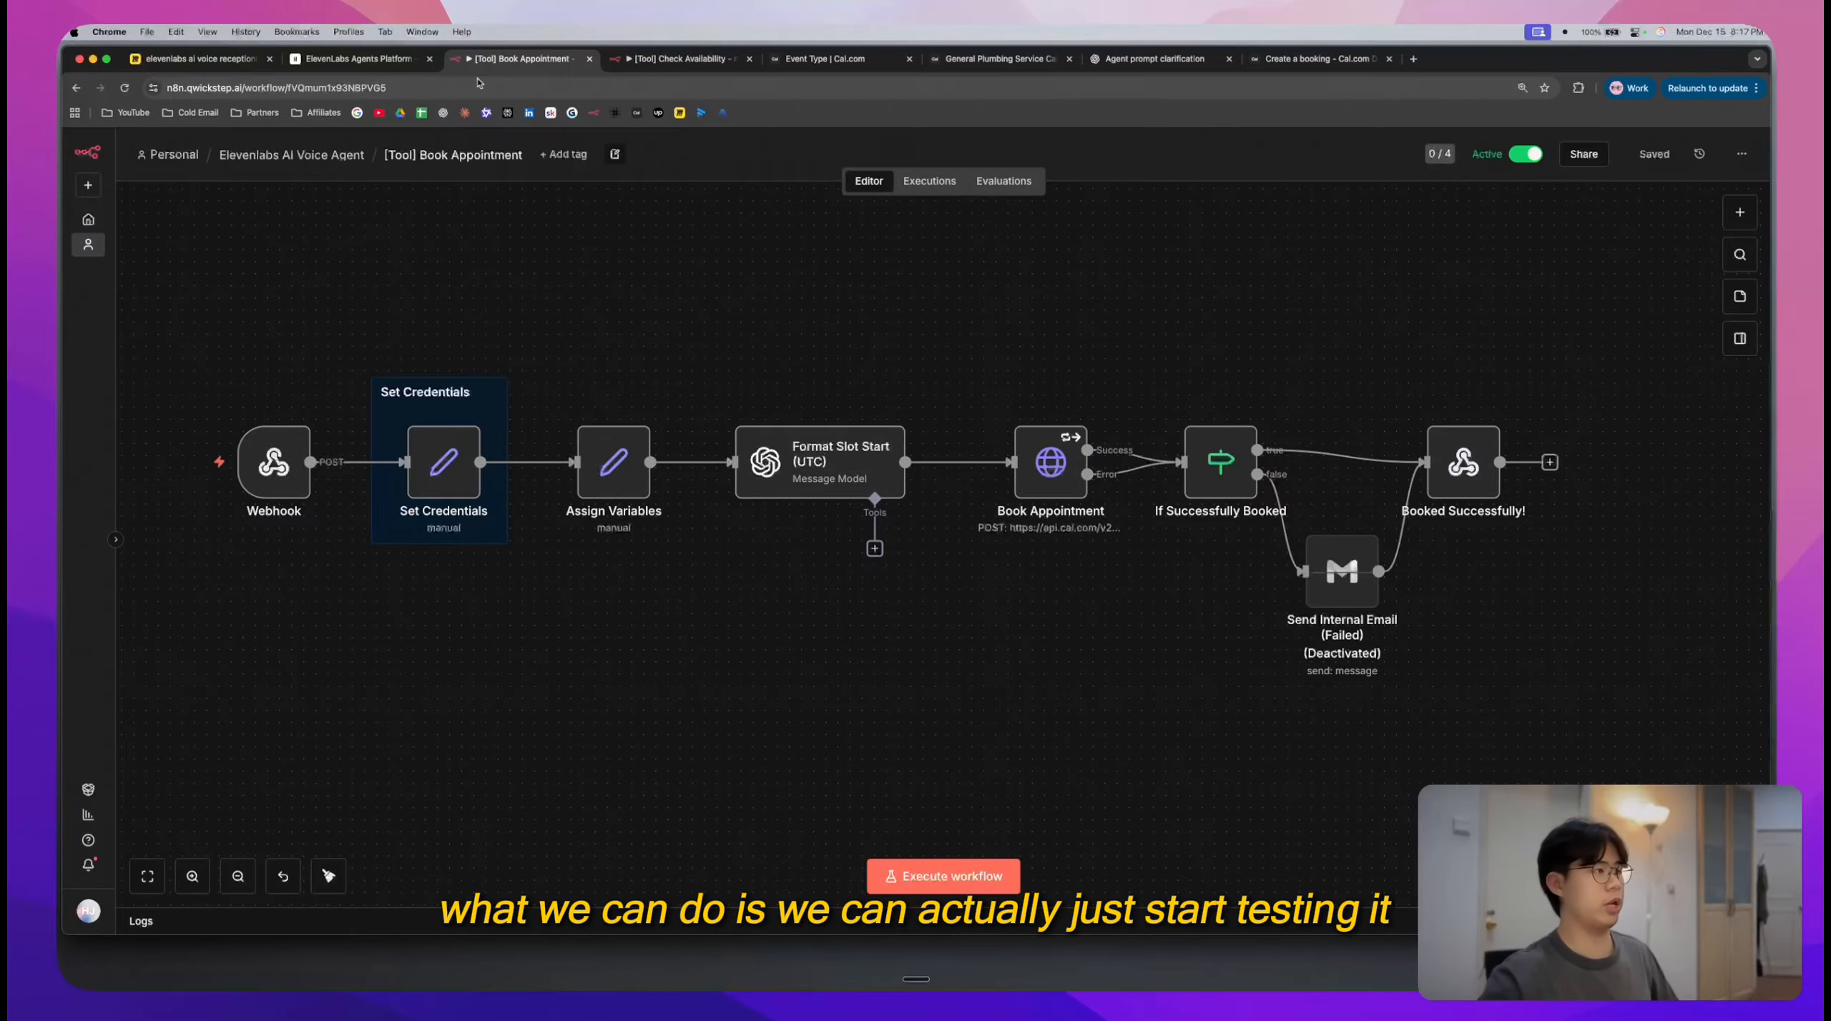
double_click(613, 464)
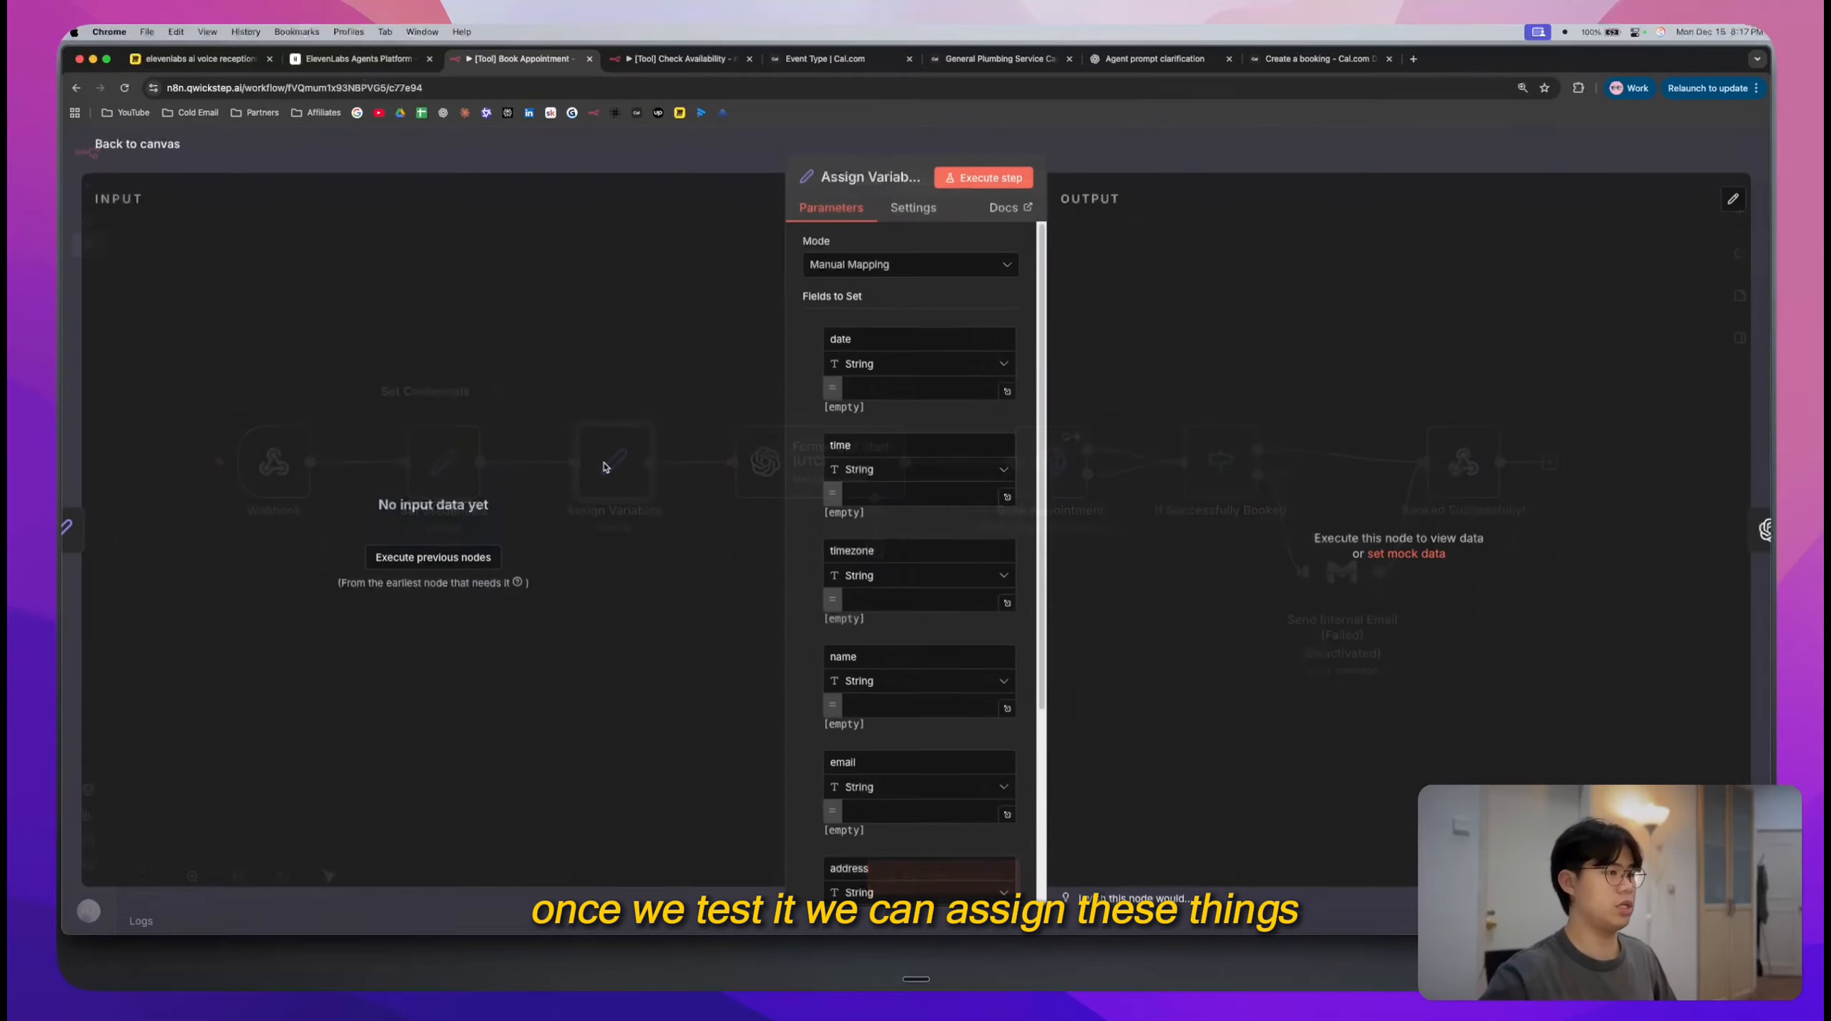
scroll(835, 506, down, 5)
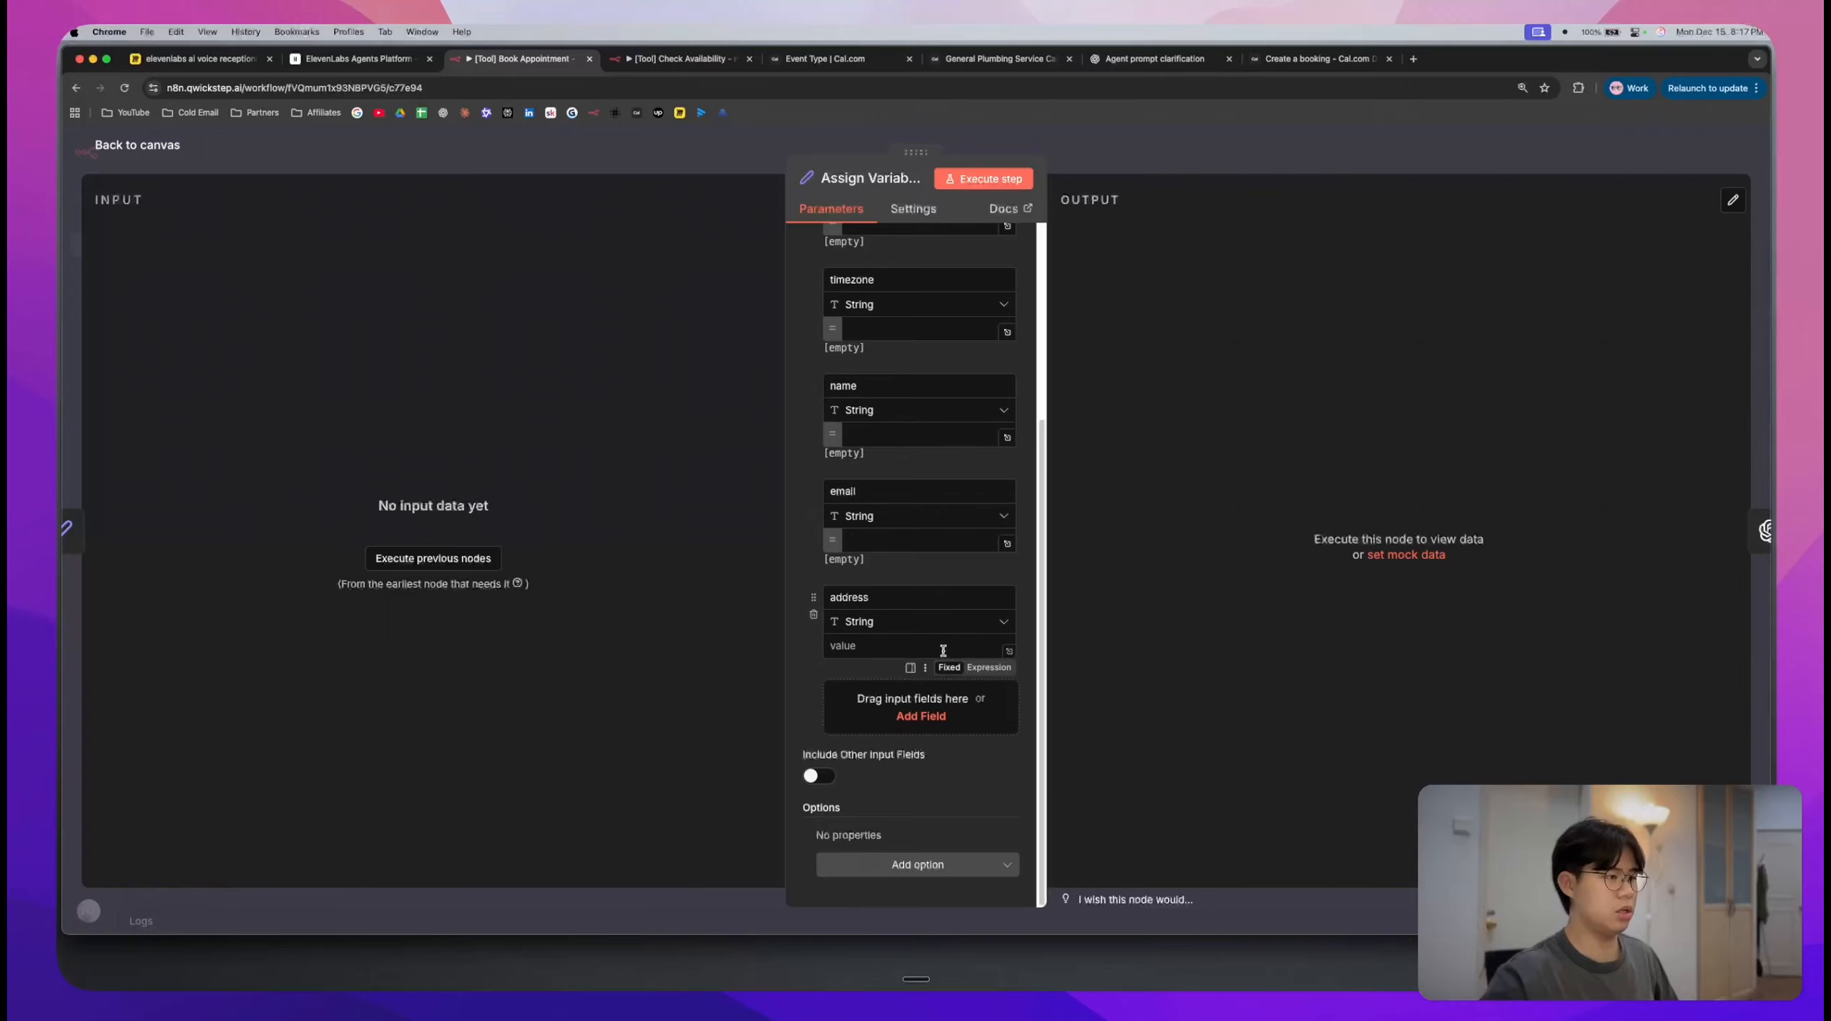
scroll(944, 652, up, 5)
click(1128, 147)
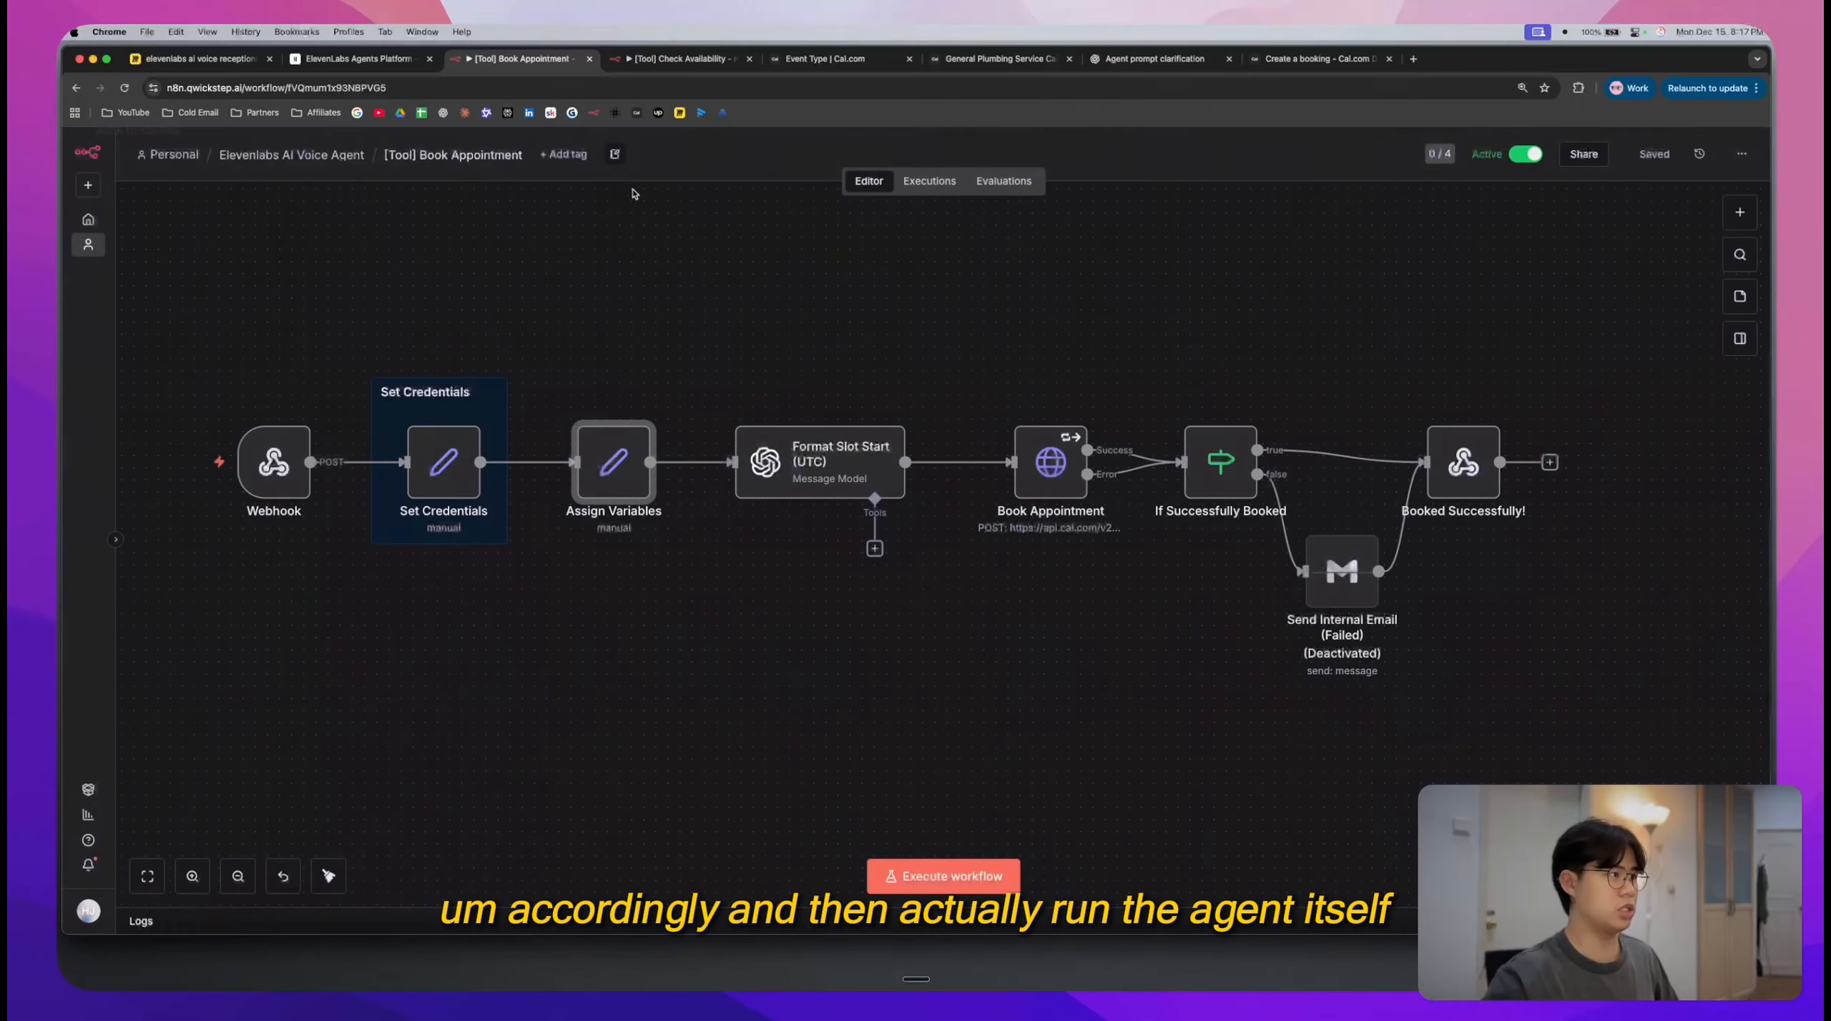
- Start a preview voice call with the ClearFlow Plumbing agent in ElevenLabs and open the Check Availability workflow's executions in n8n
click(357, 58)
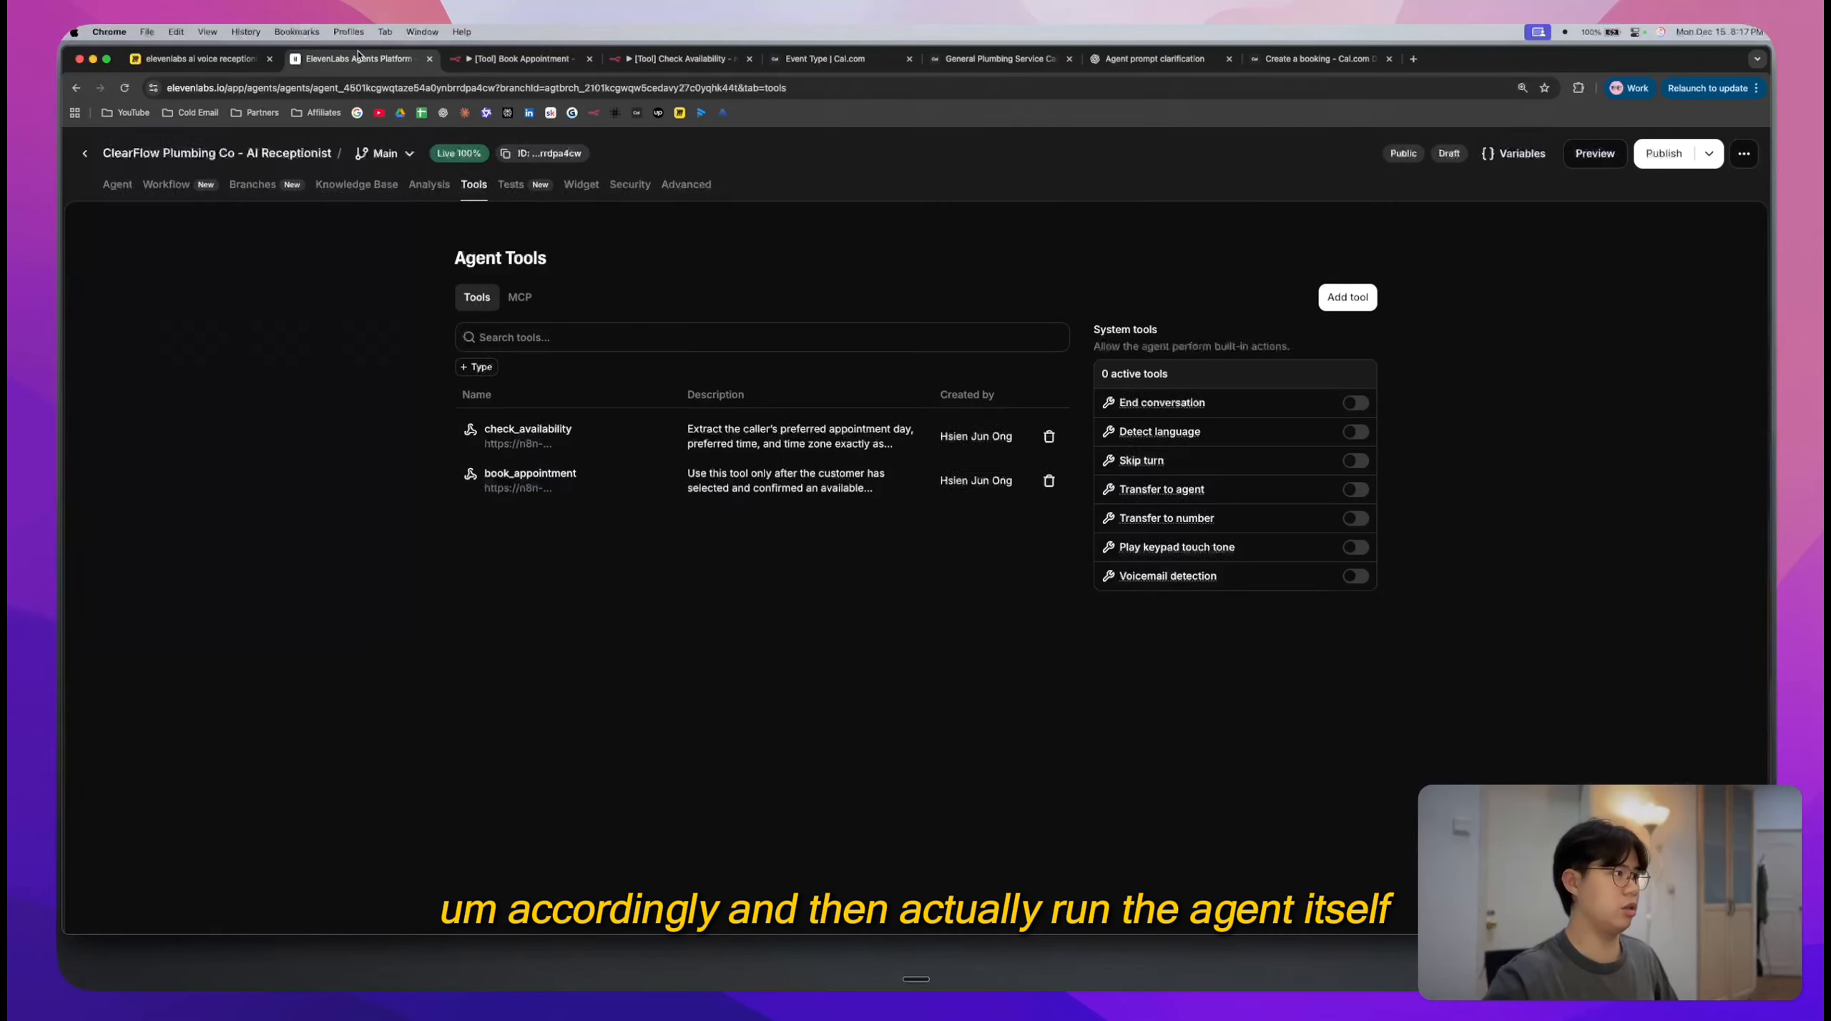
click(1595, 153)
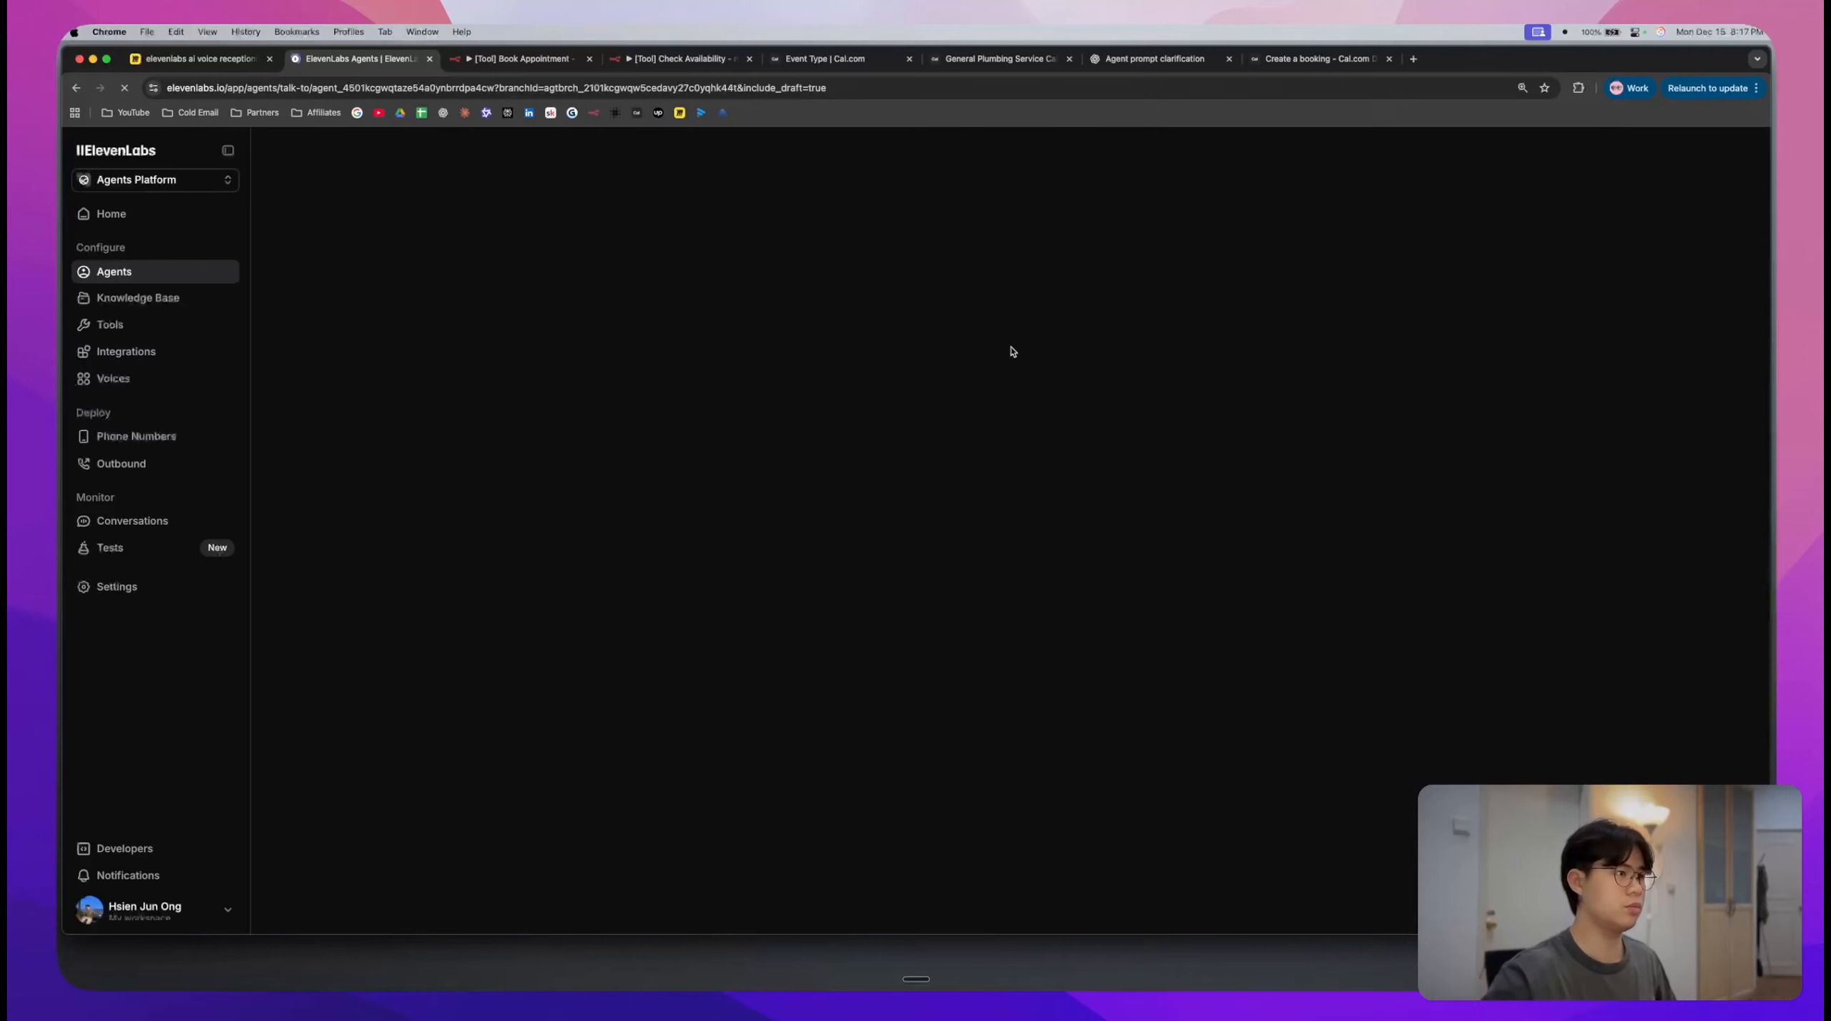
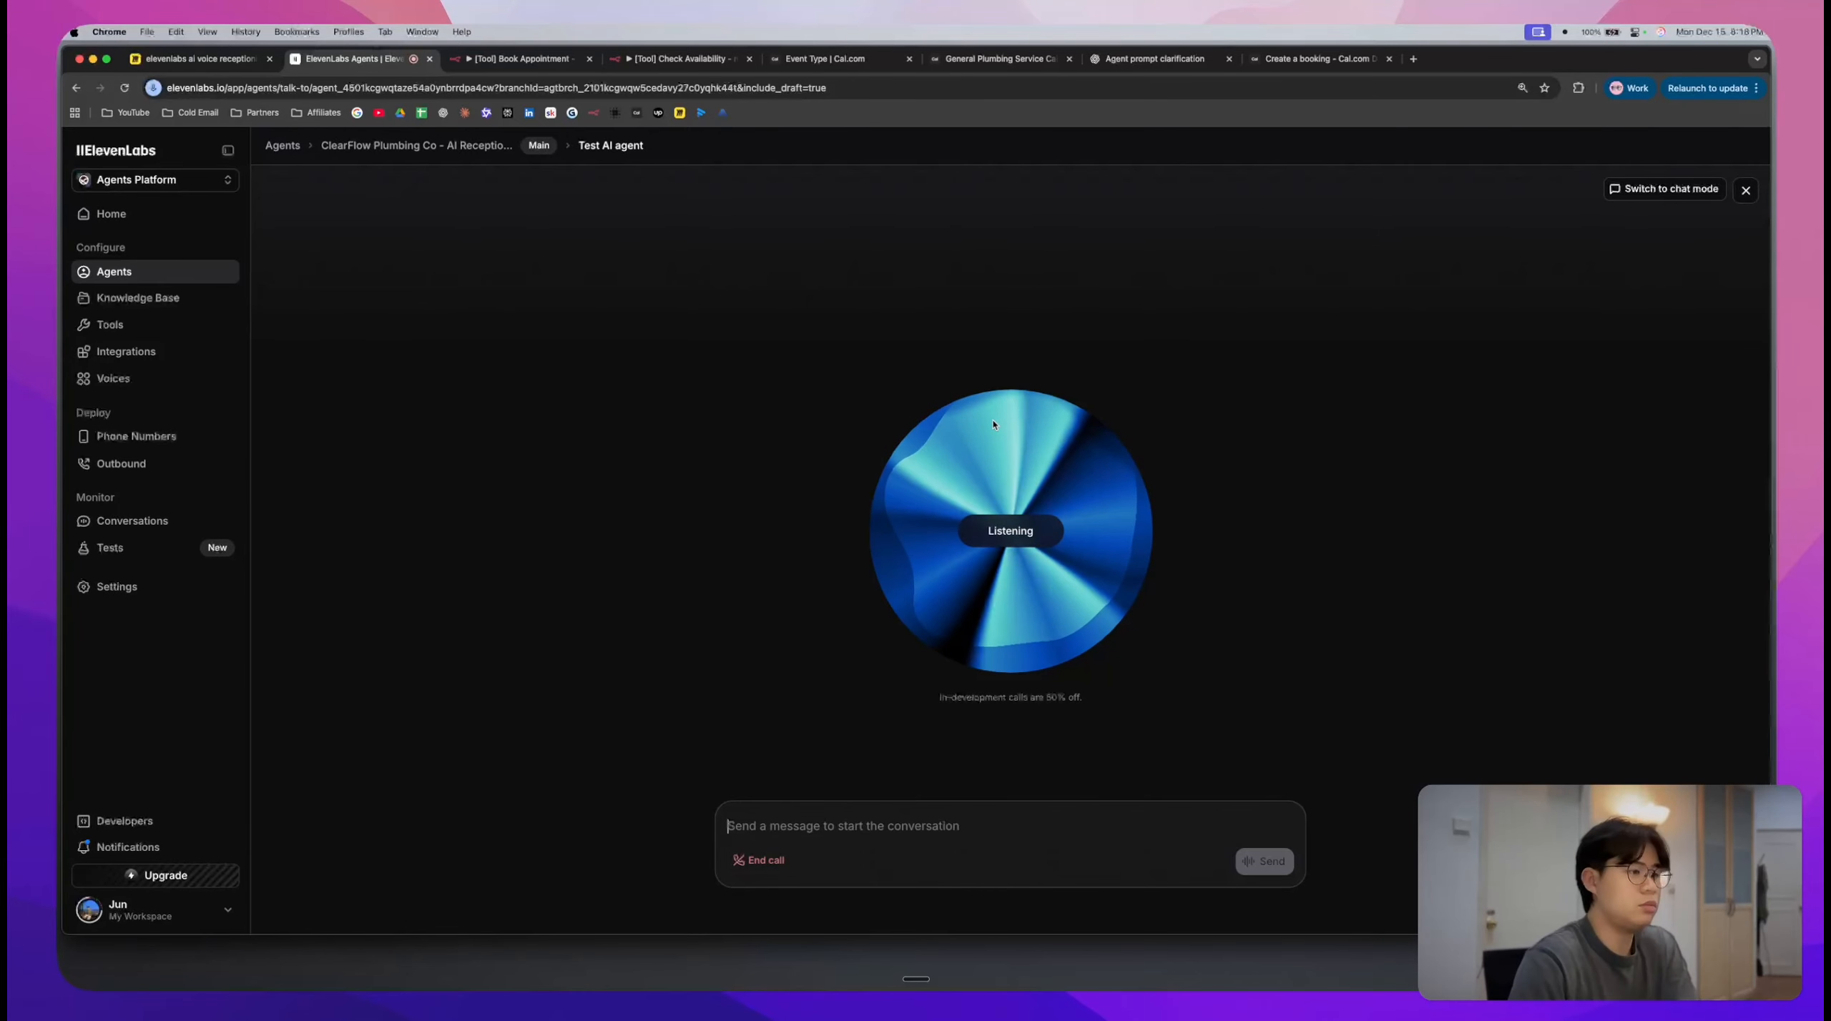
click(672, 60)
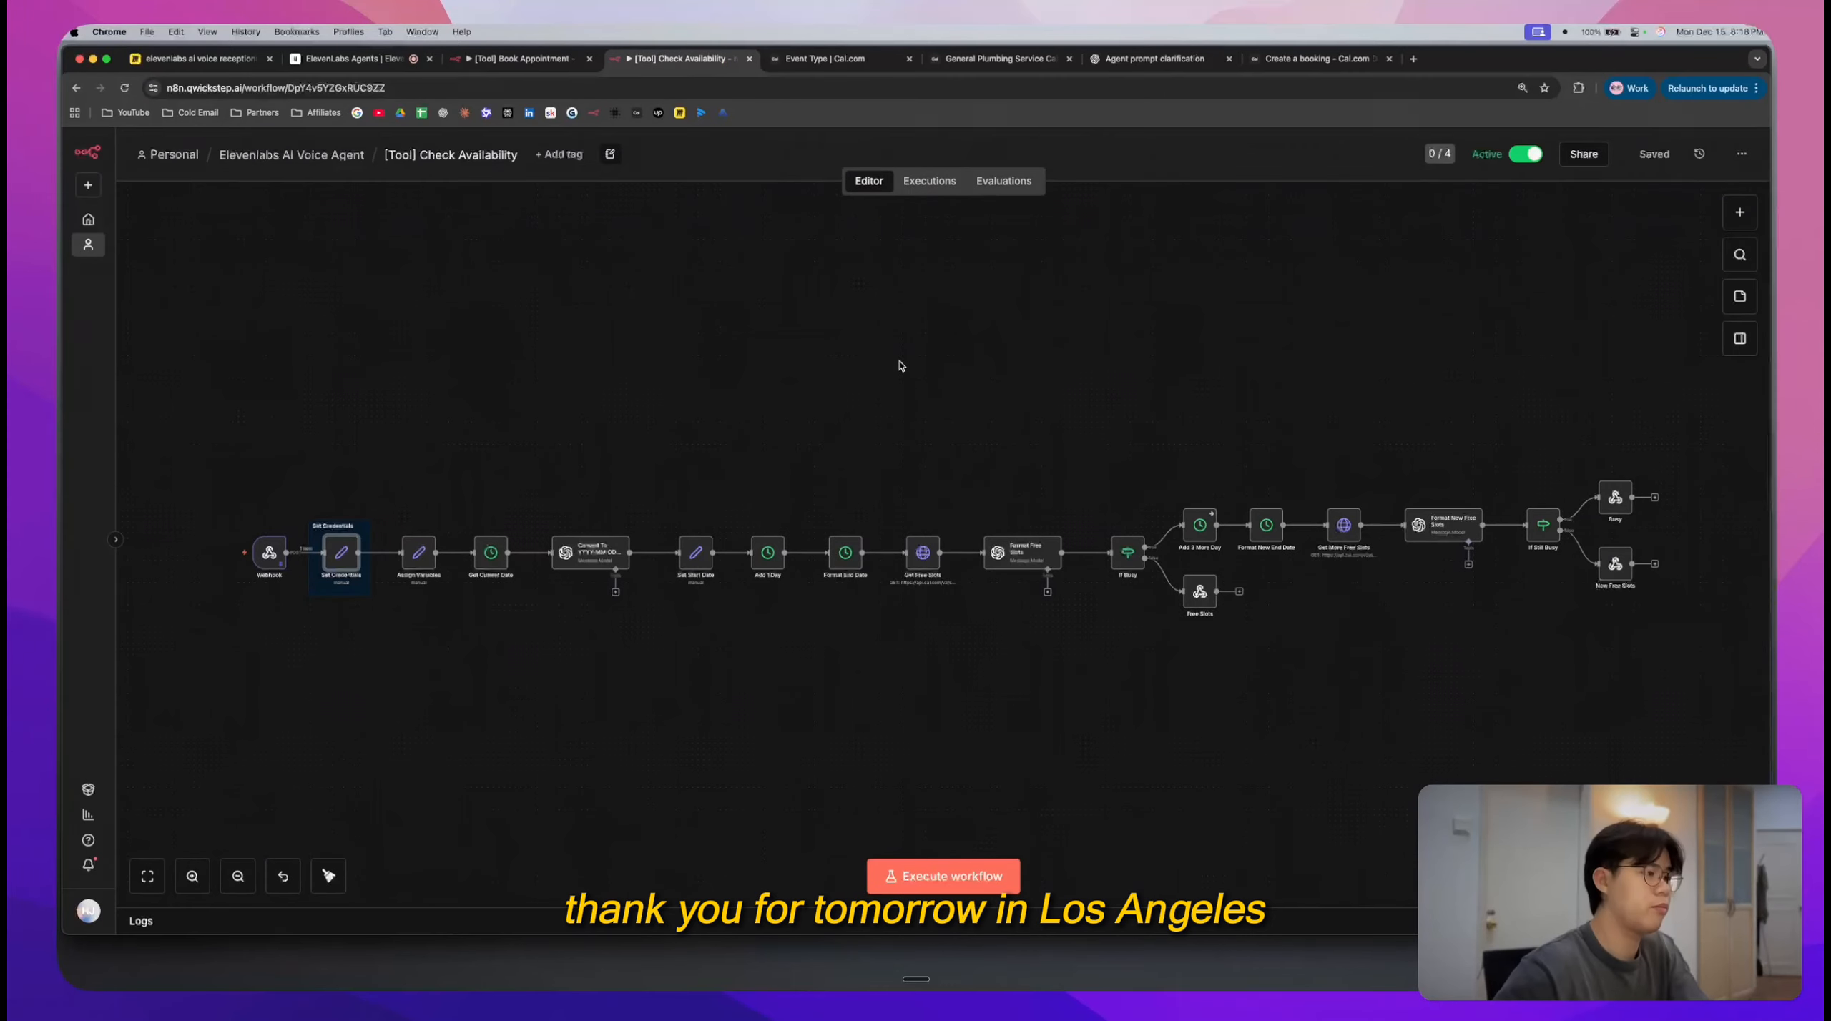
click(951, 188)
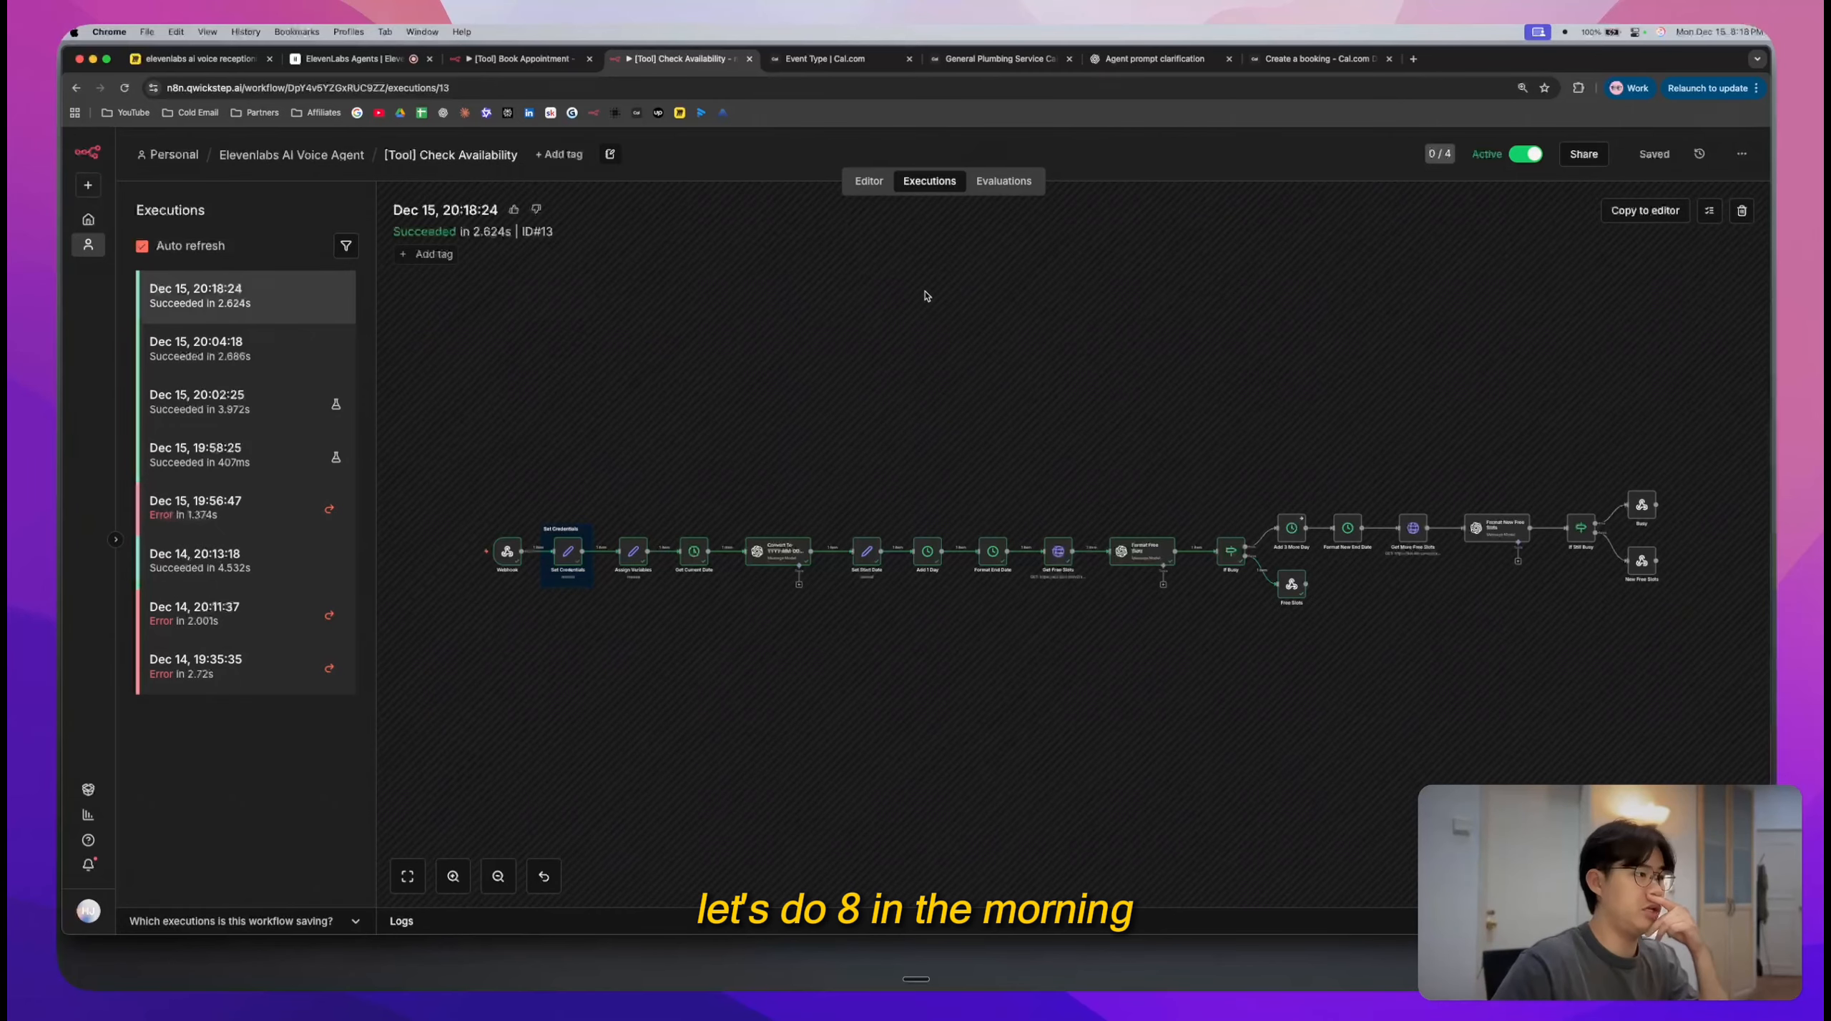
click(541, 64)
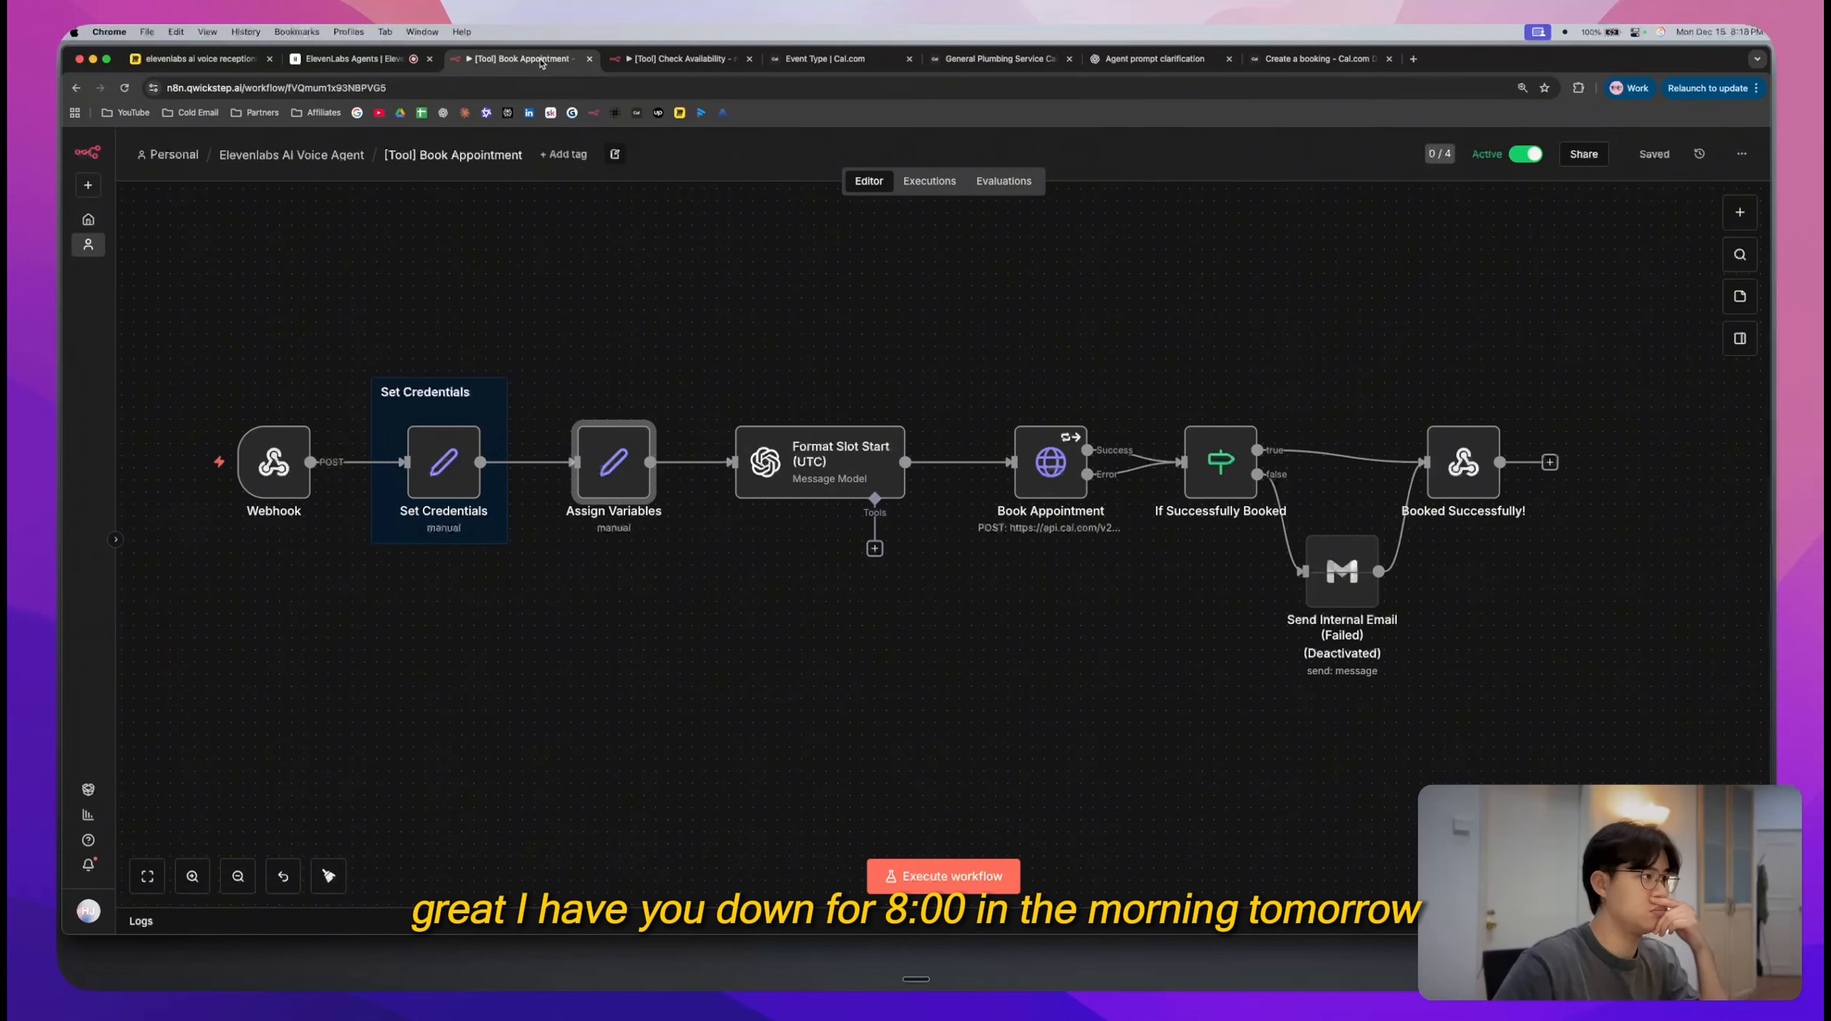
click(640, 63)
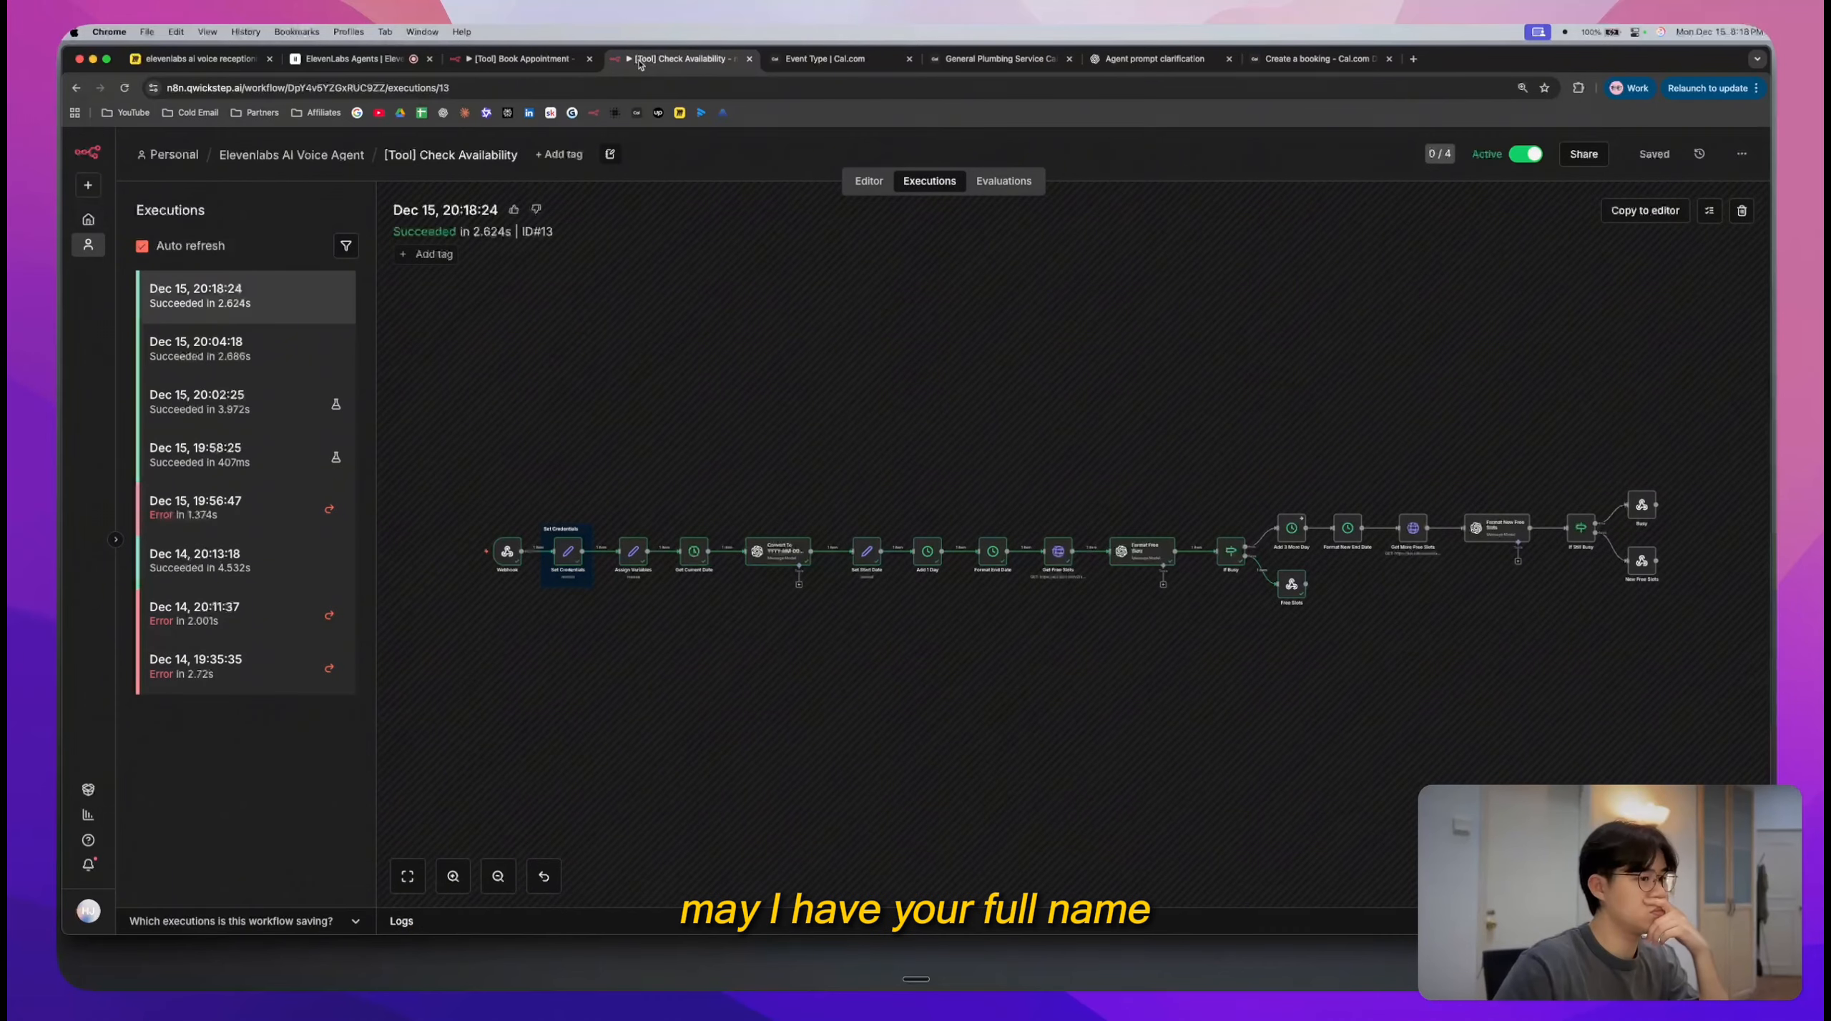
click(515, 60)
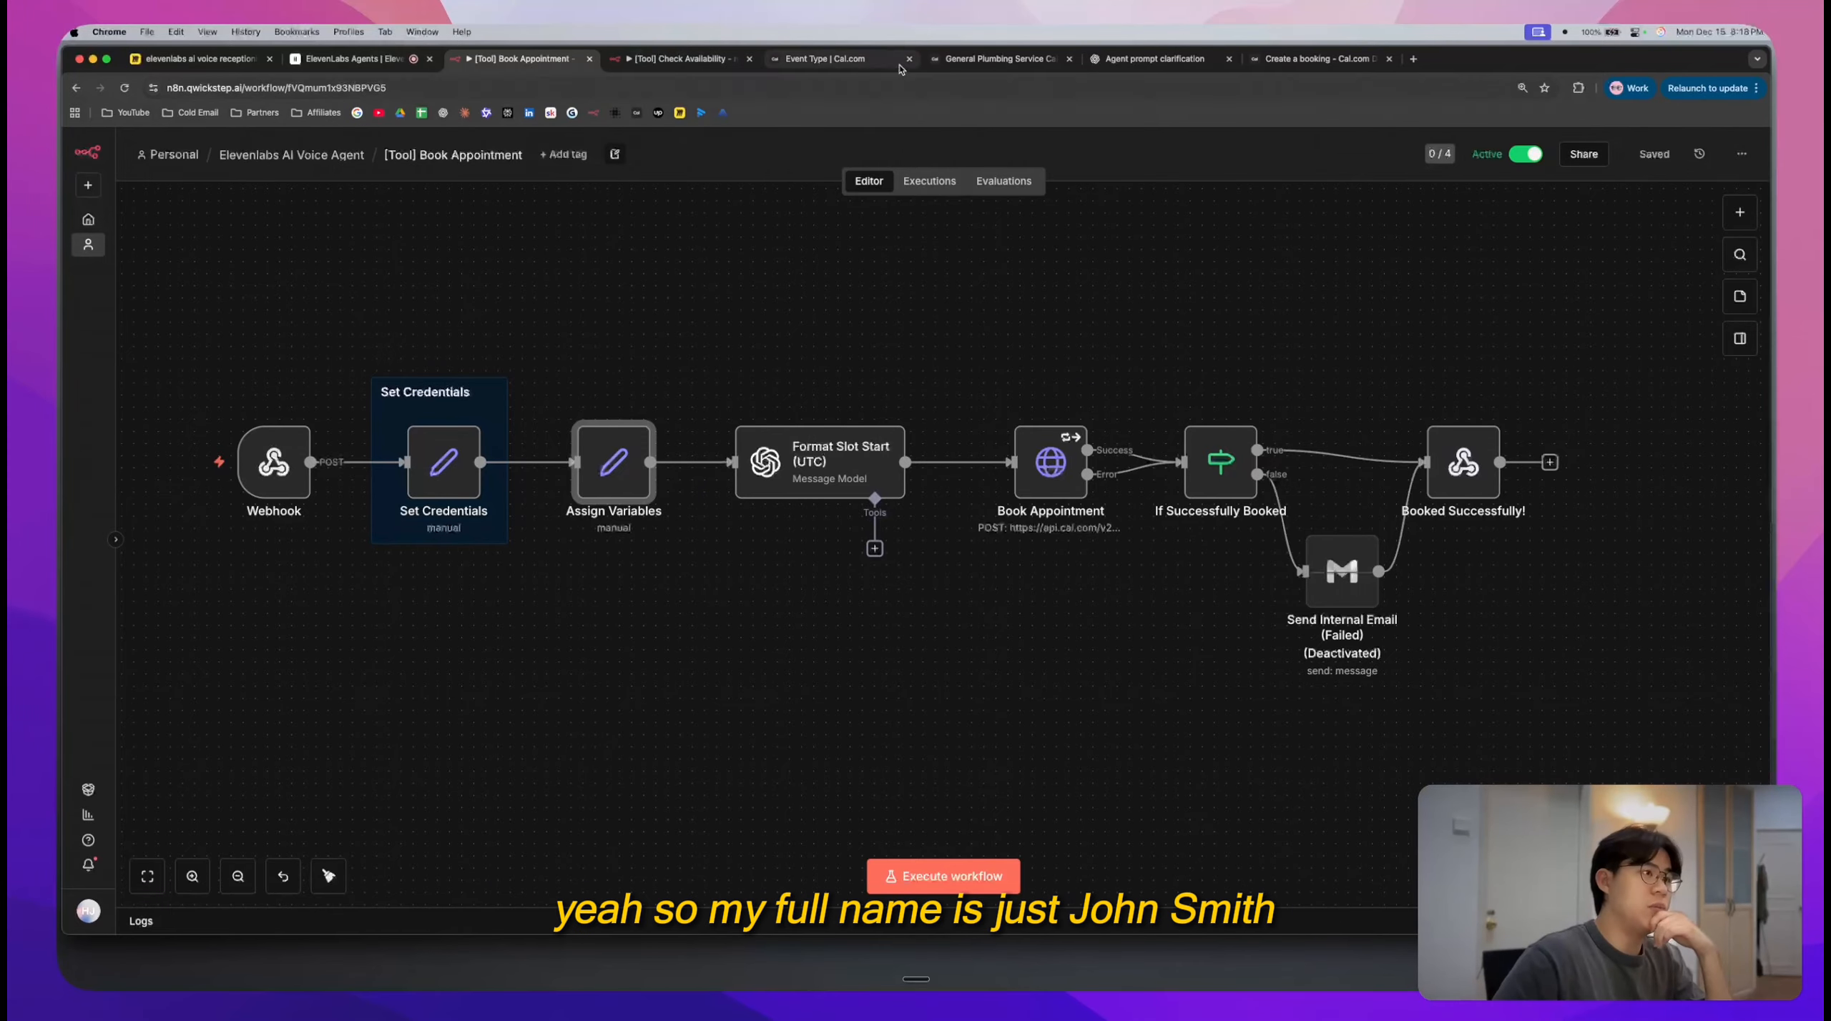
click(979, 60)
click(824, 58)
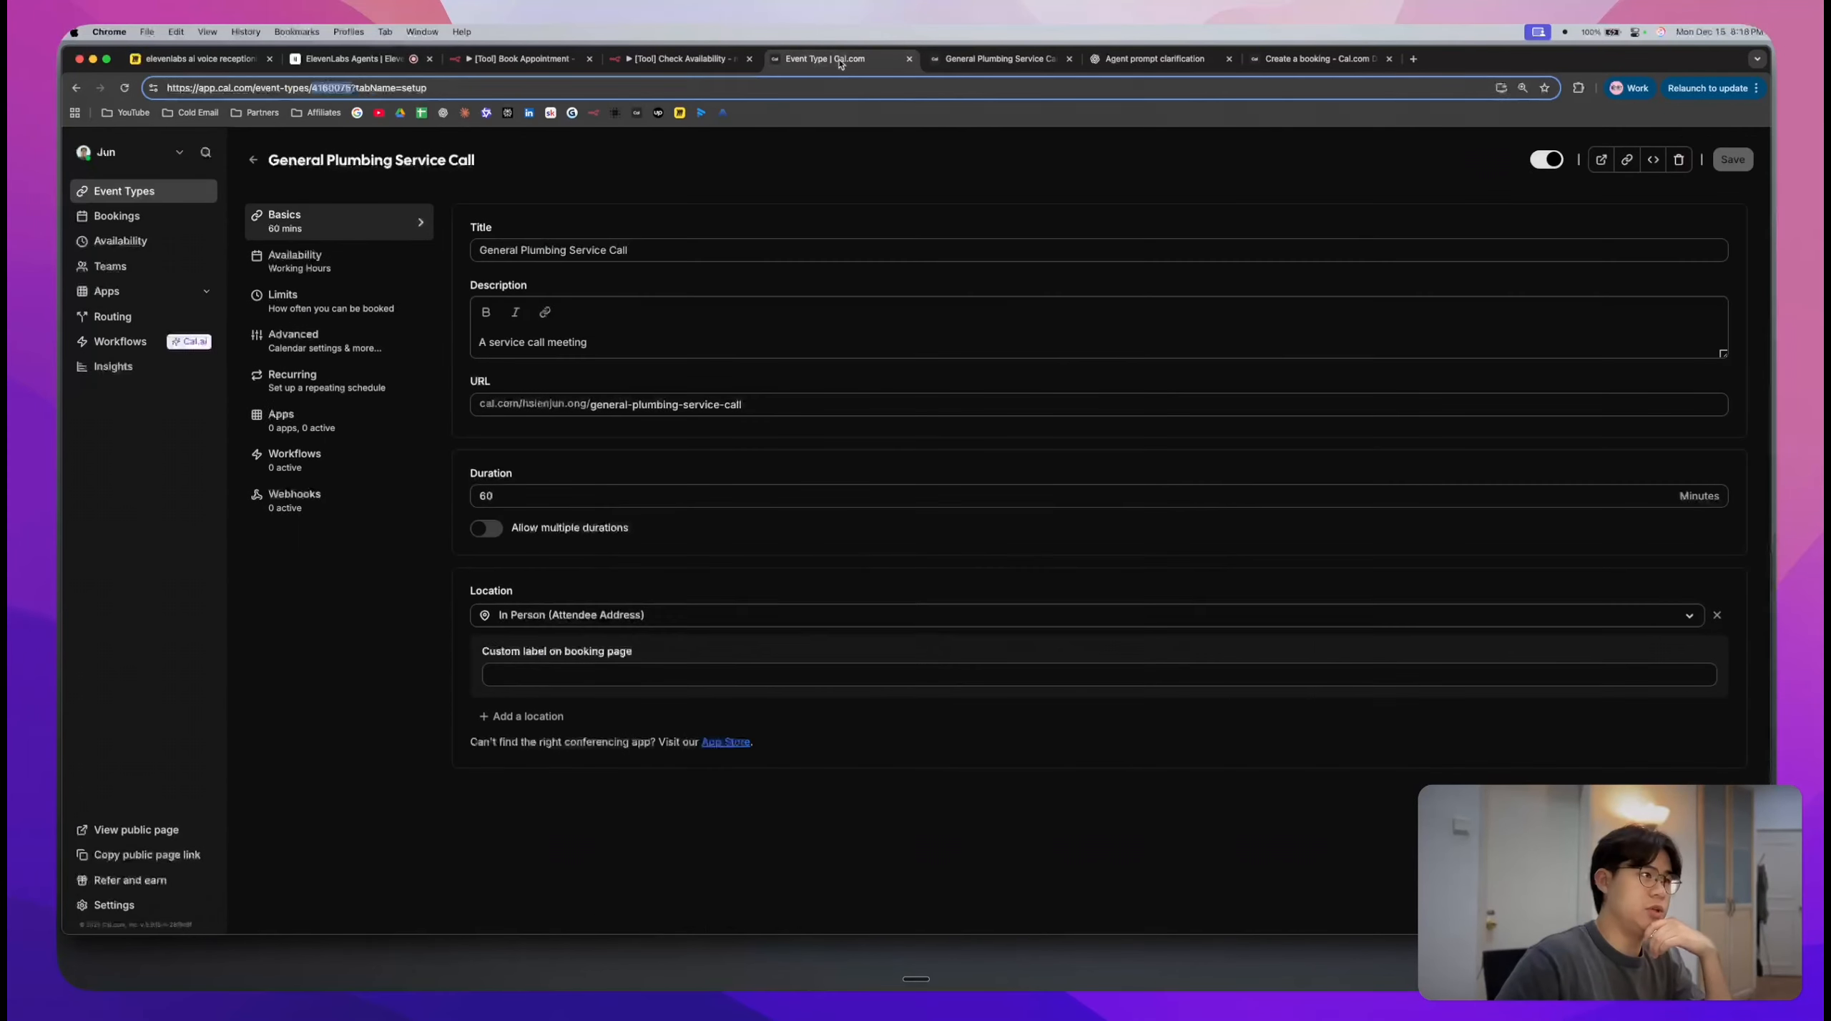
click(1121, 62)
click(1098, 247)
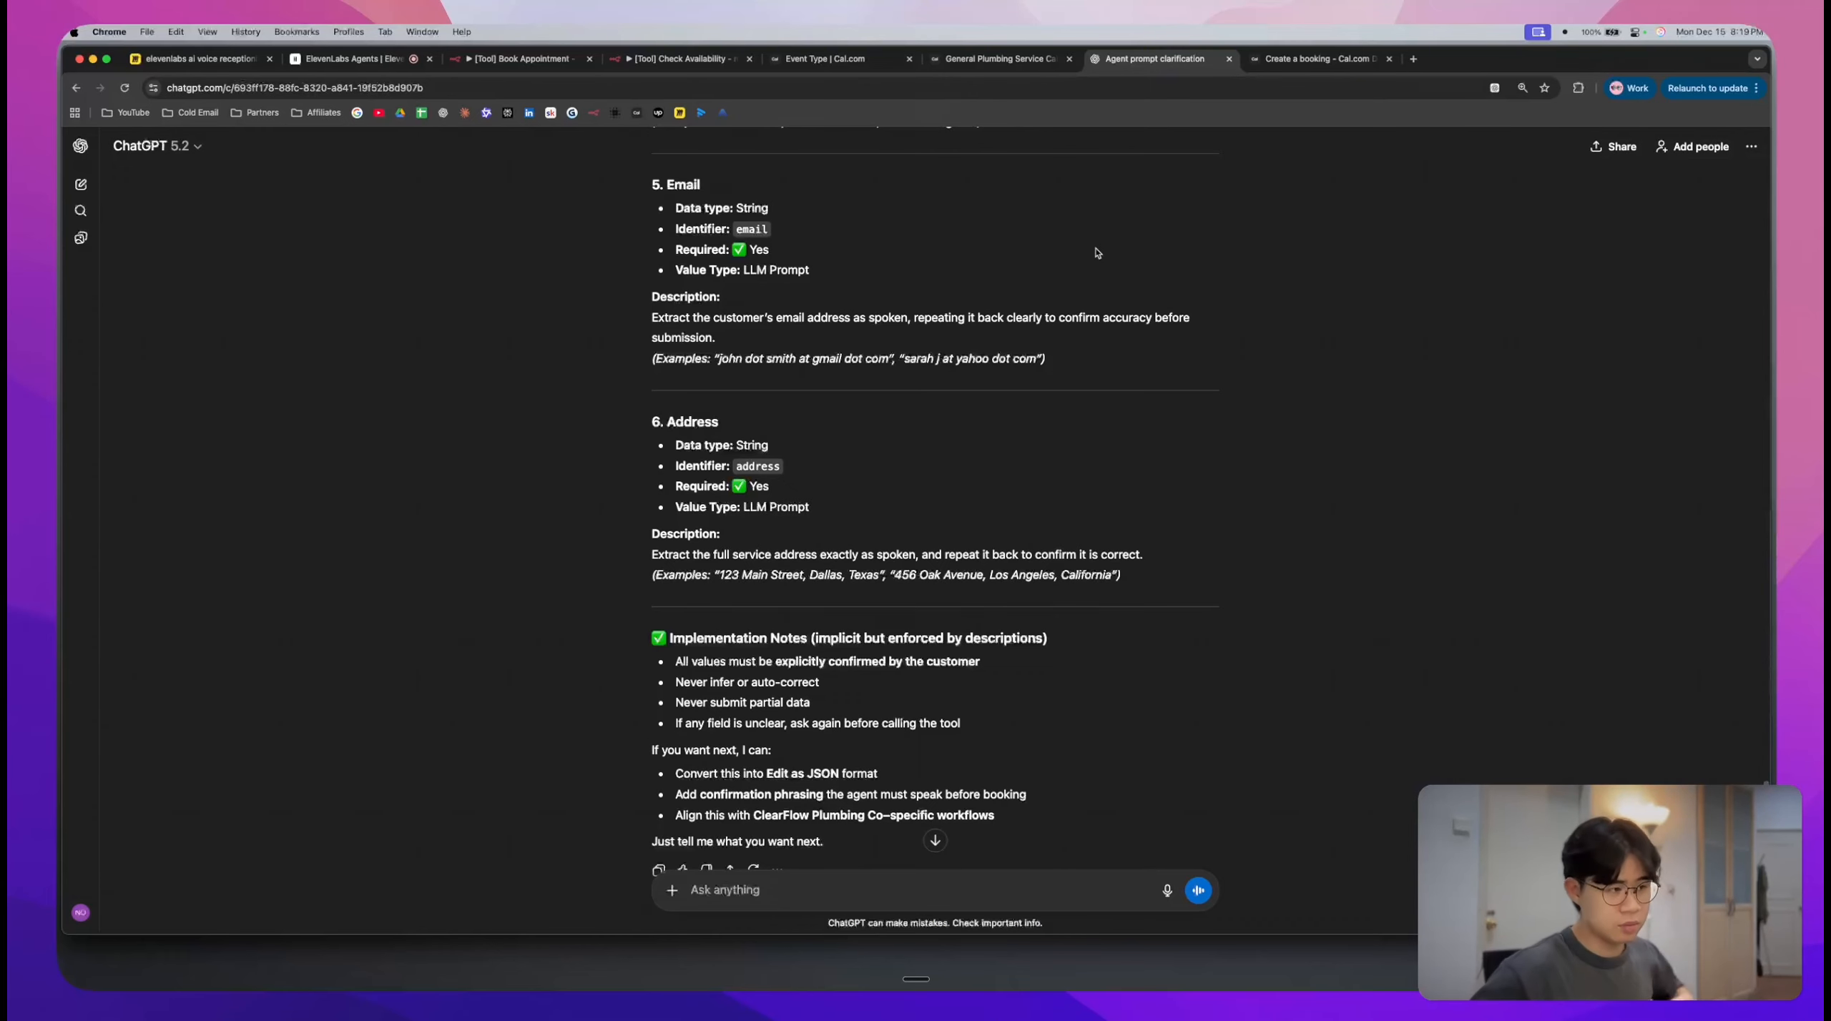
click(352, 61)
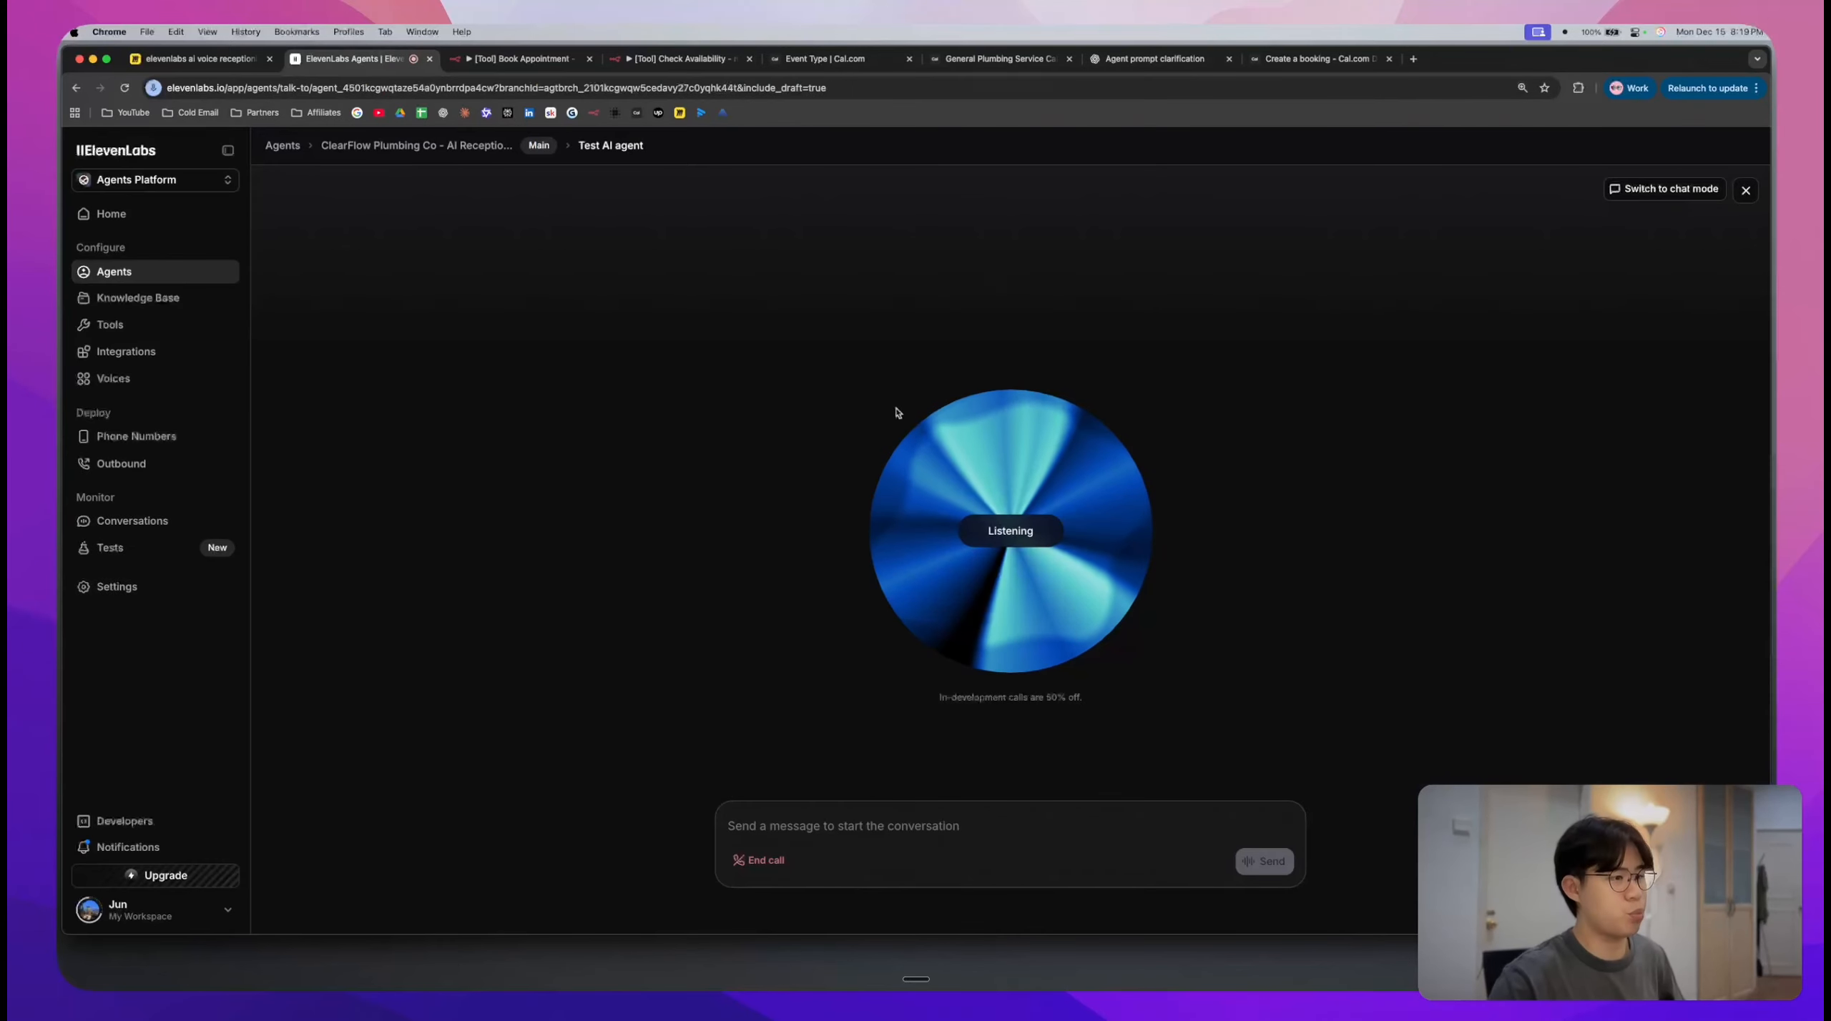
- Load the Dec 15, 20:19:24 execution of the n8n Book Appointment workflow into its editor
click(546, 65)
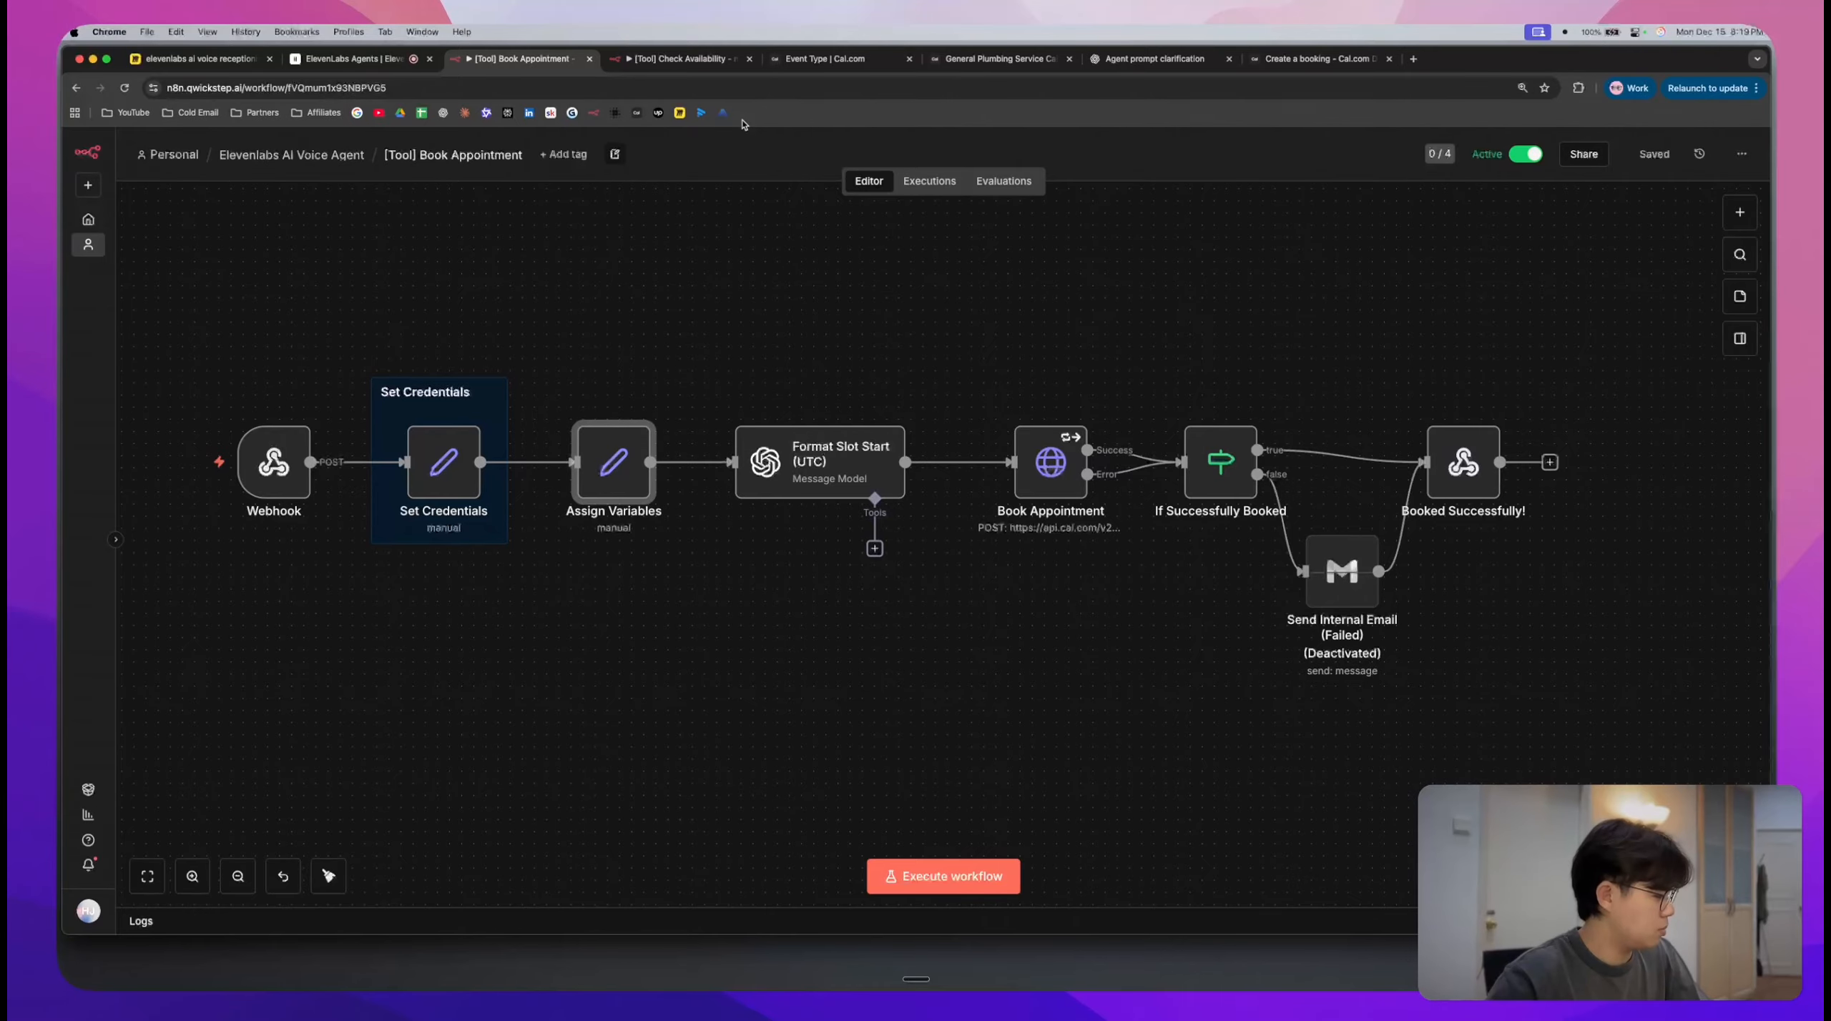
click(929, 181)
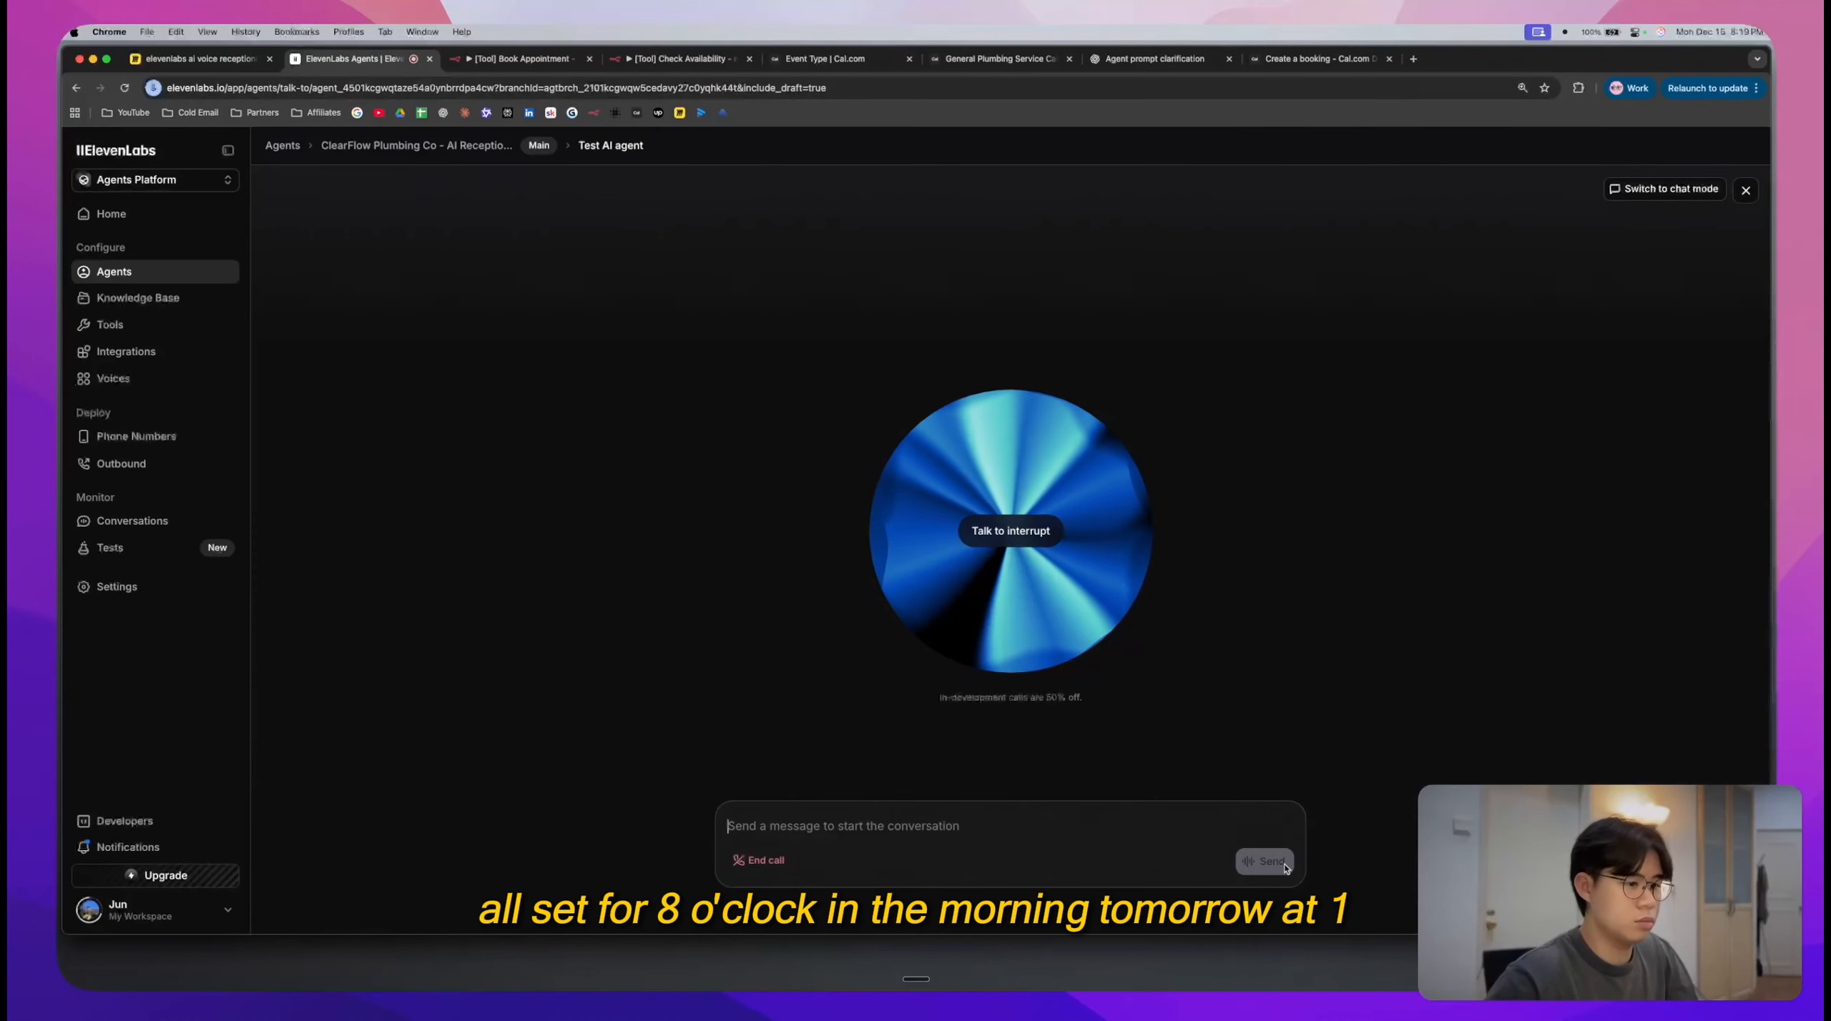
click(525, 59)
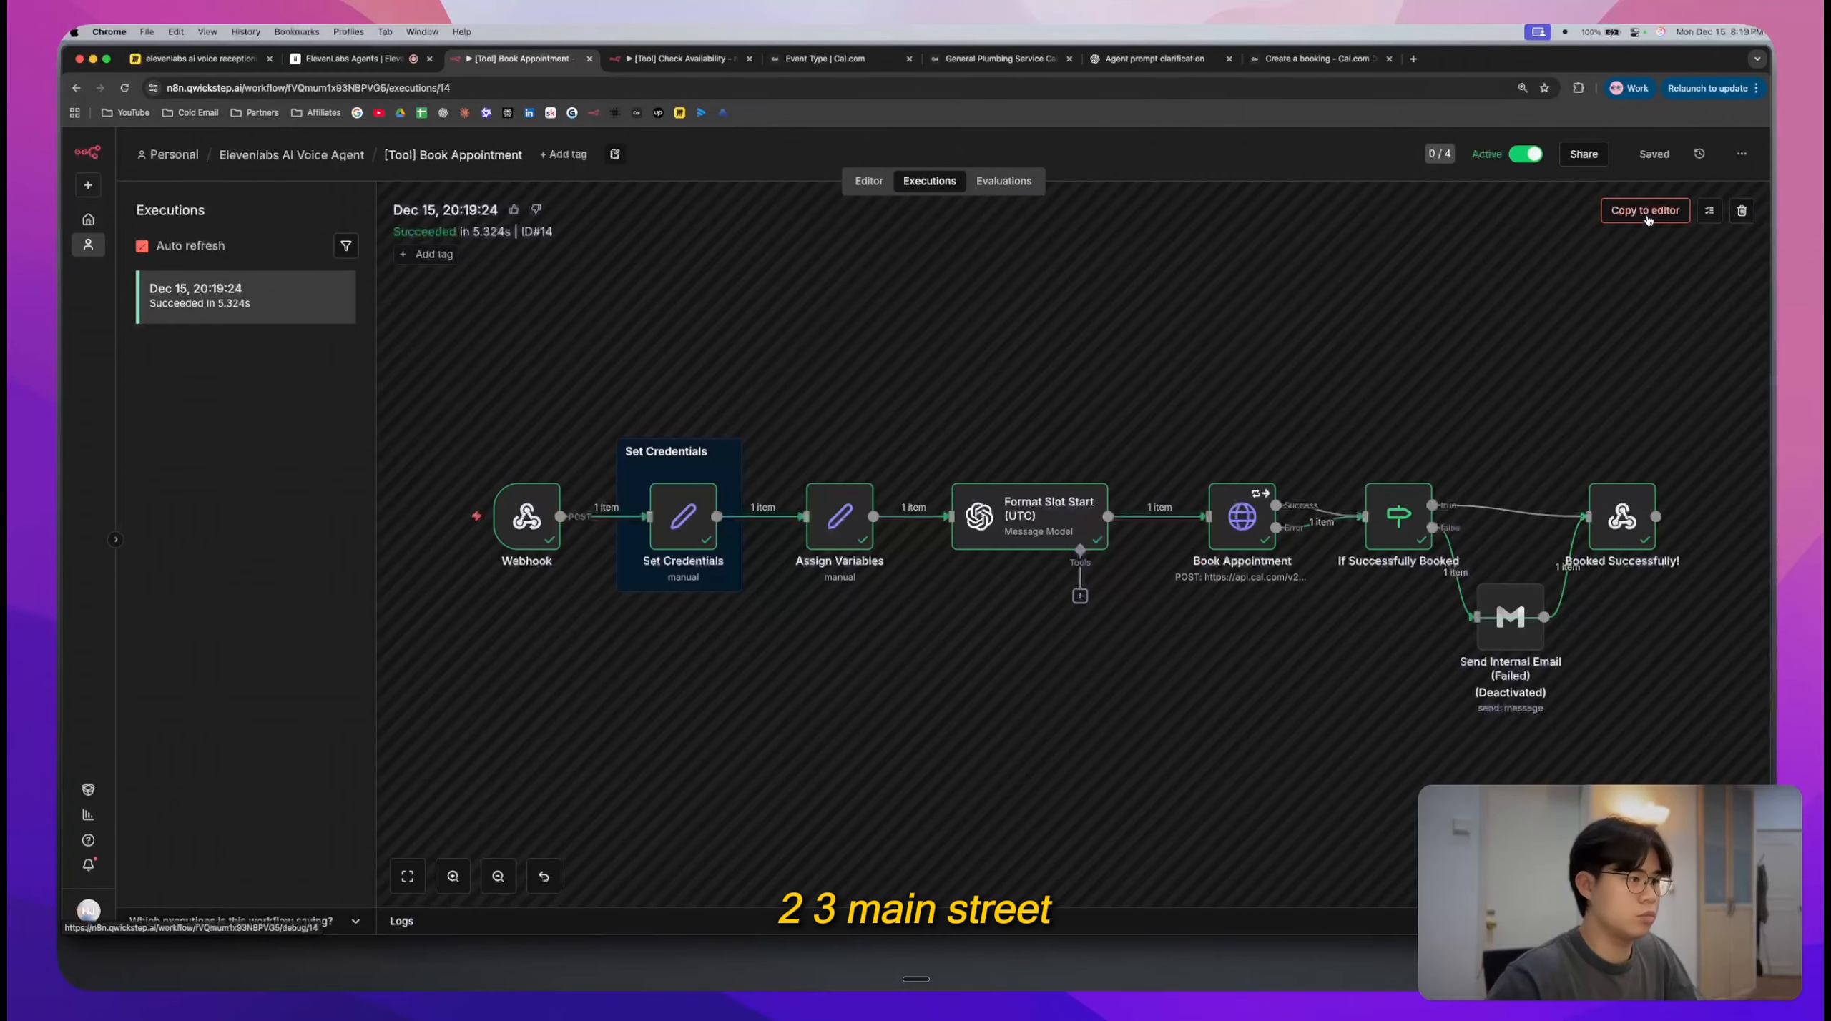
click(1646, 218)
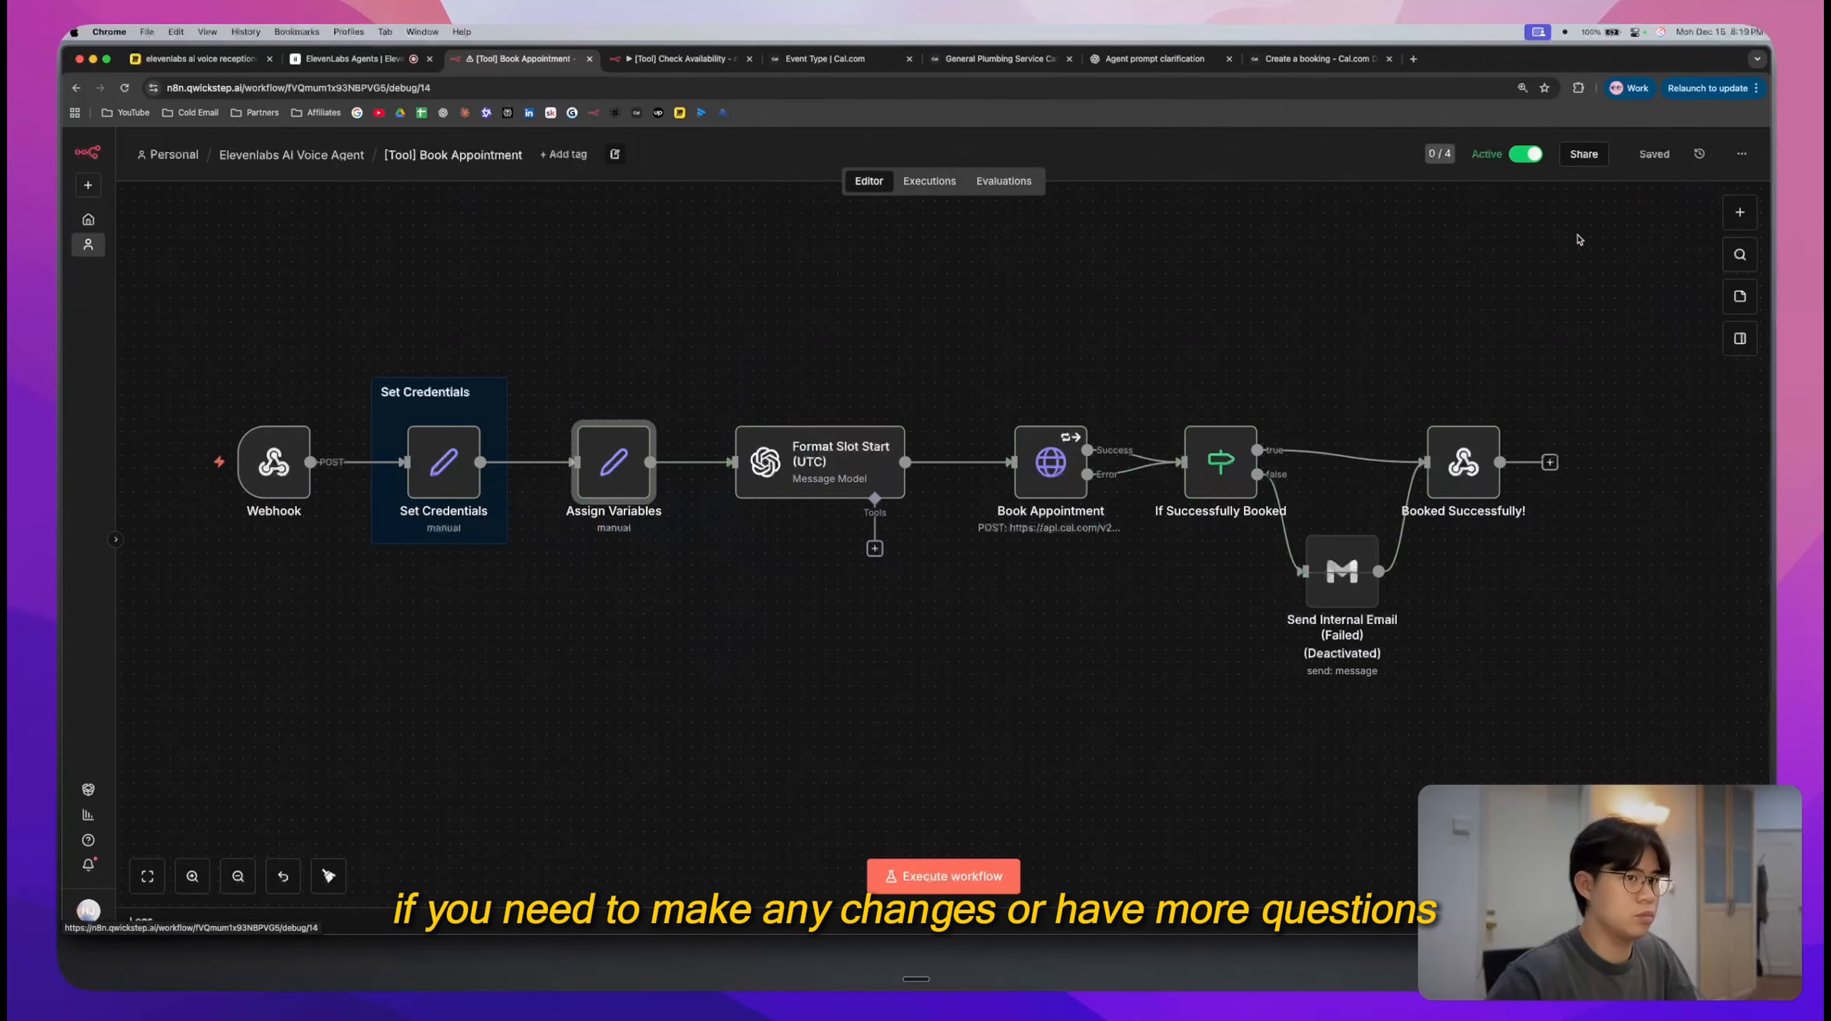
- Map the webhook body's date, email and name values to the matching fields of the Assign Variables node
double_click(613, 462)
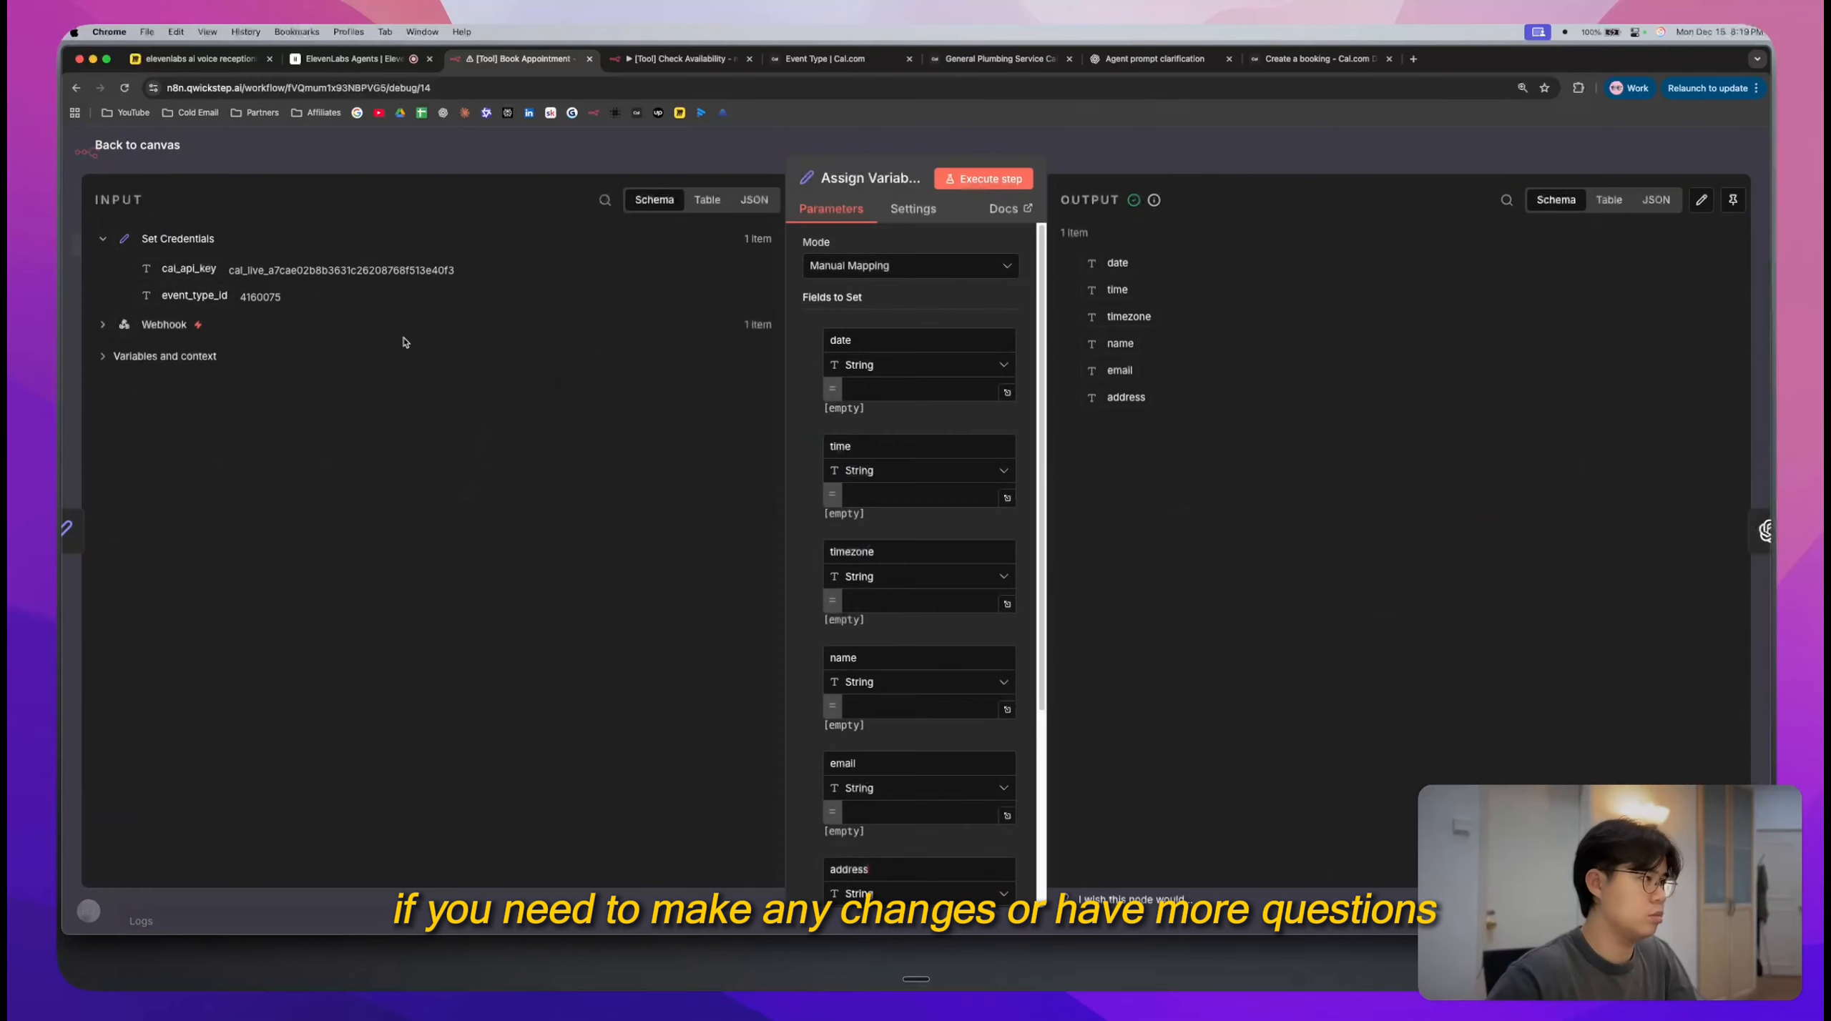
click(101, 326)
click(125, 354)
drag(191, 462, 851, 391)
drag(203, 489, 908, 829)
drag(194, 596, 887, 608)
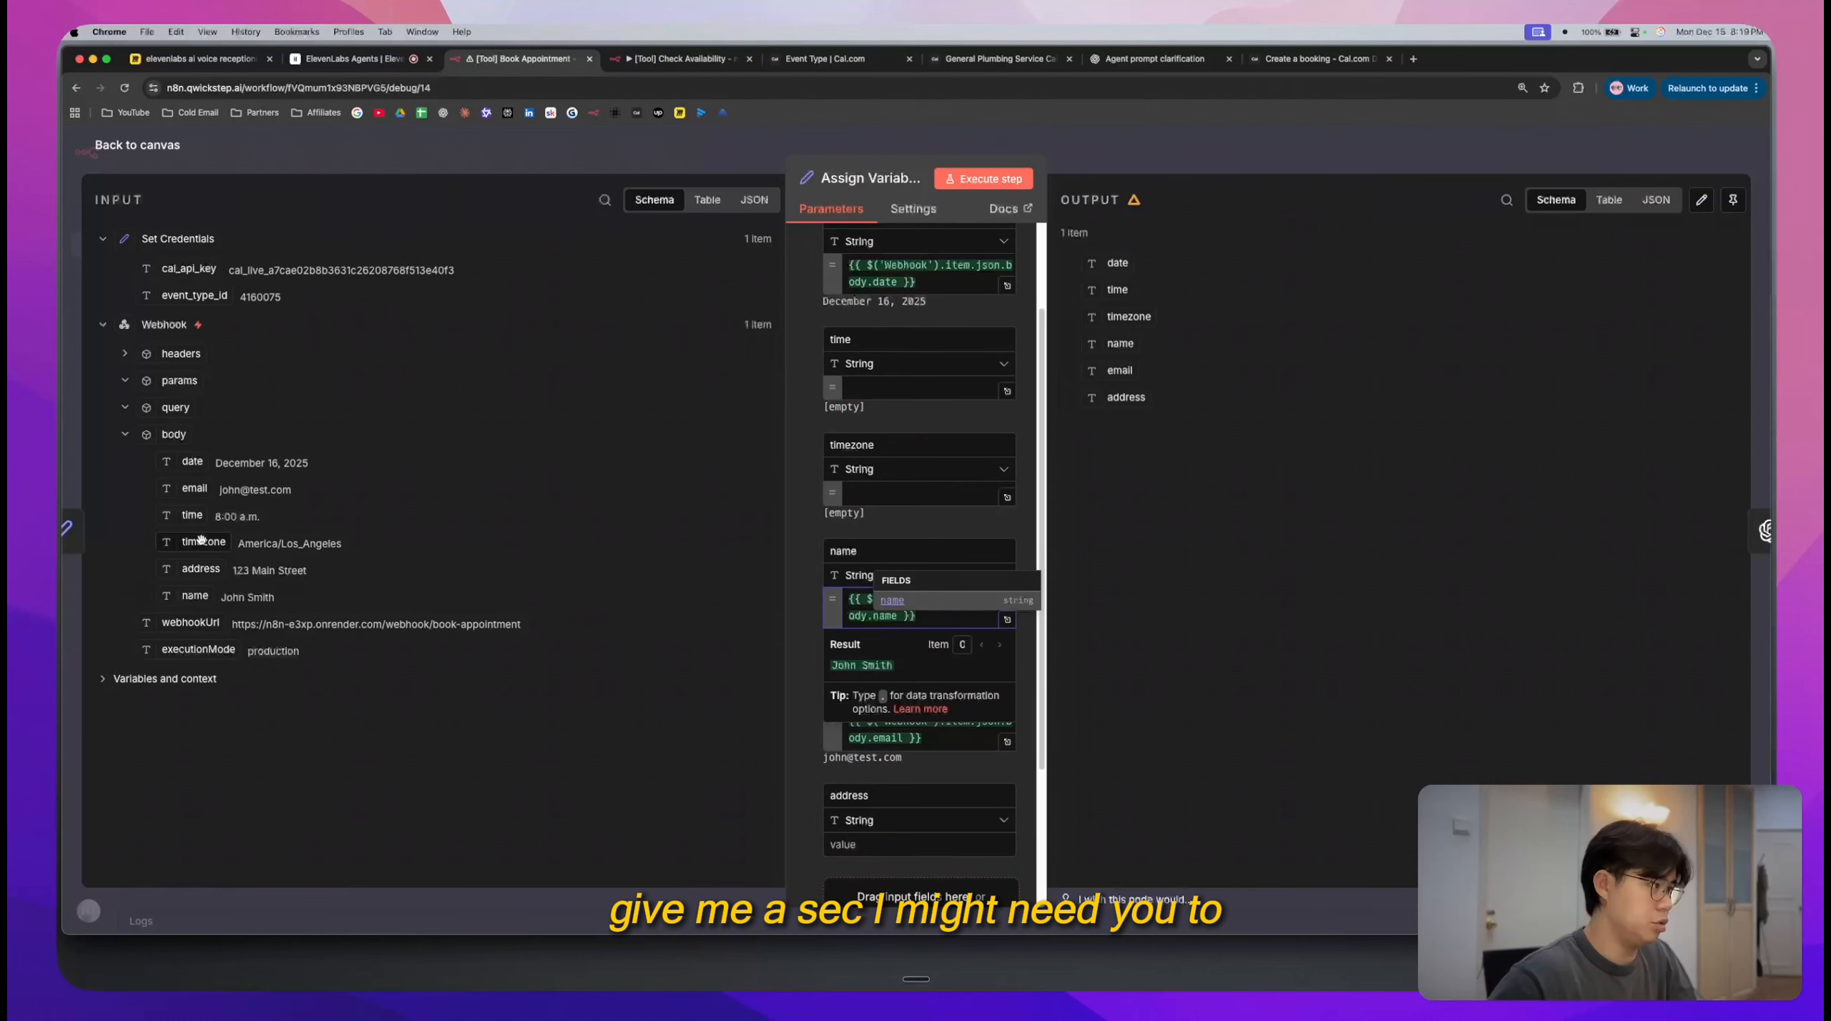
- Map the webhook body's timezone, time and address to the matching Assign Variables fields, close the node and save the workflow
drag(197, 541, 882, 509)
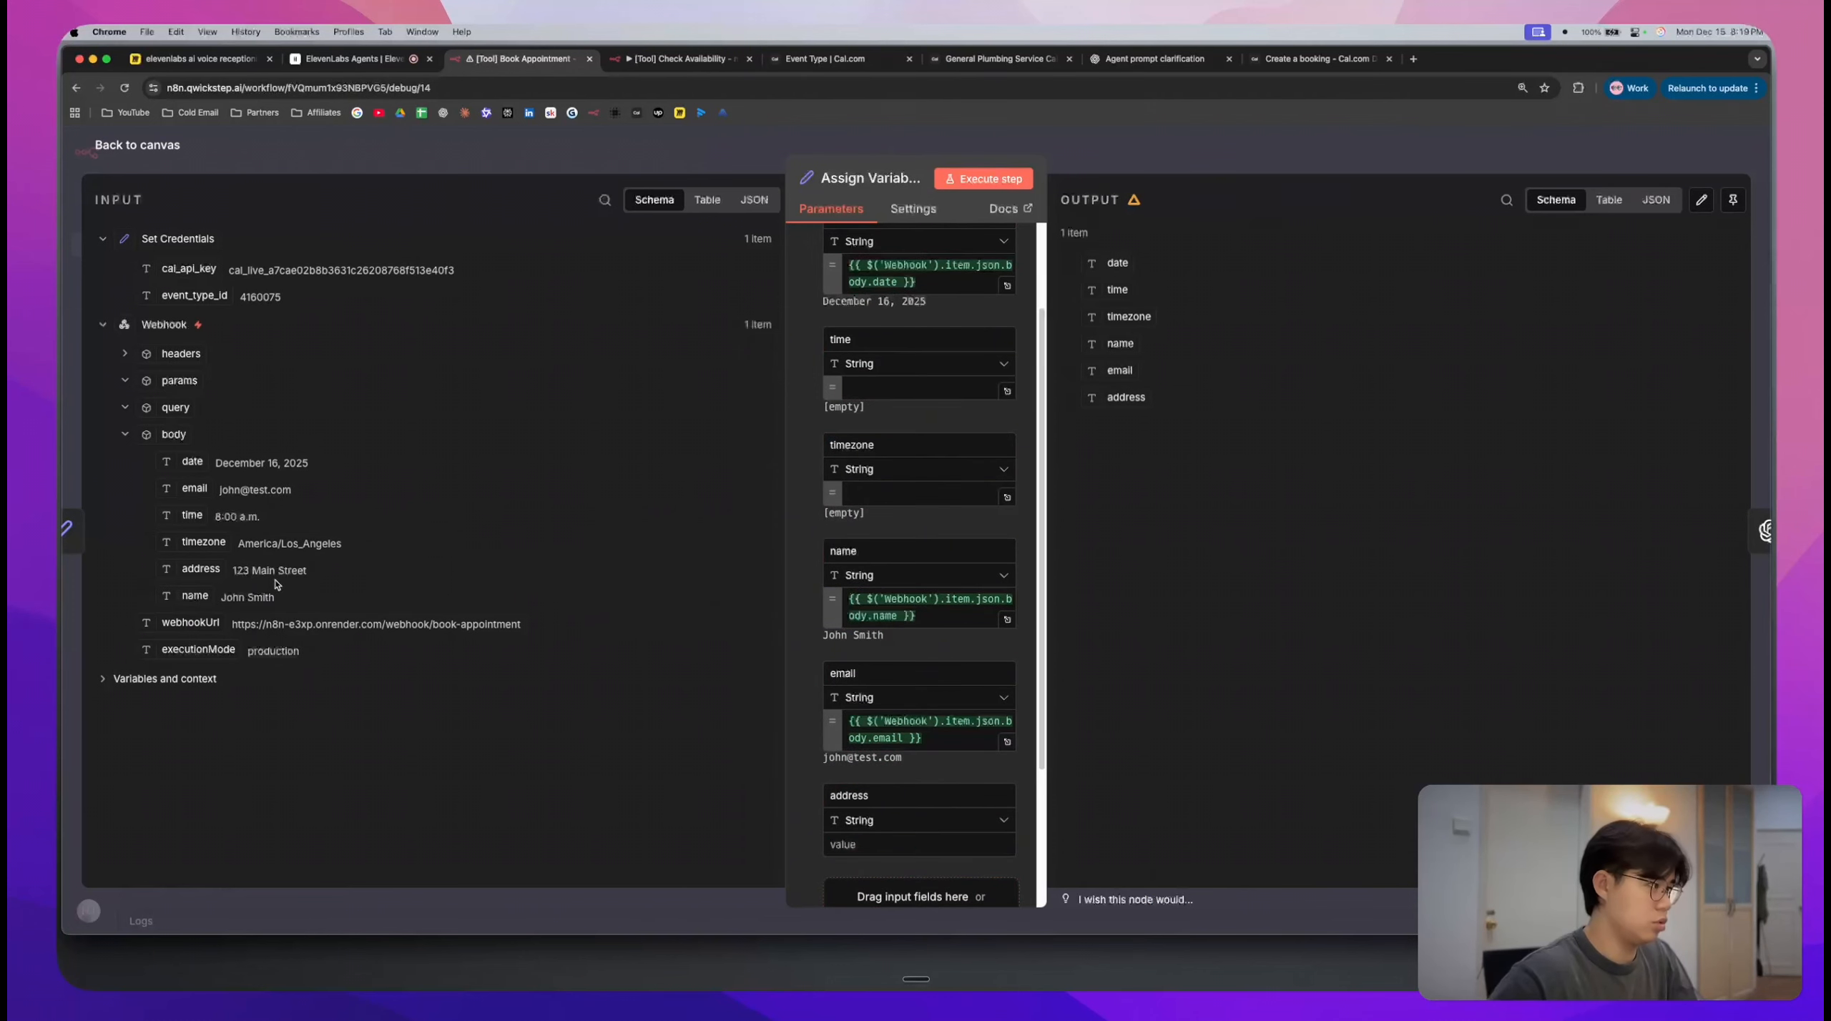
drag(197, 541, 880, 493)
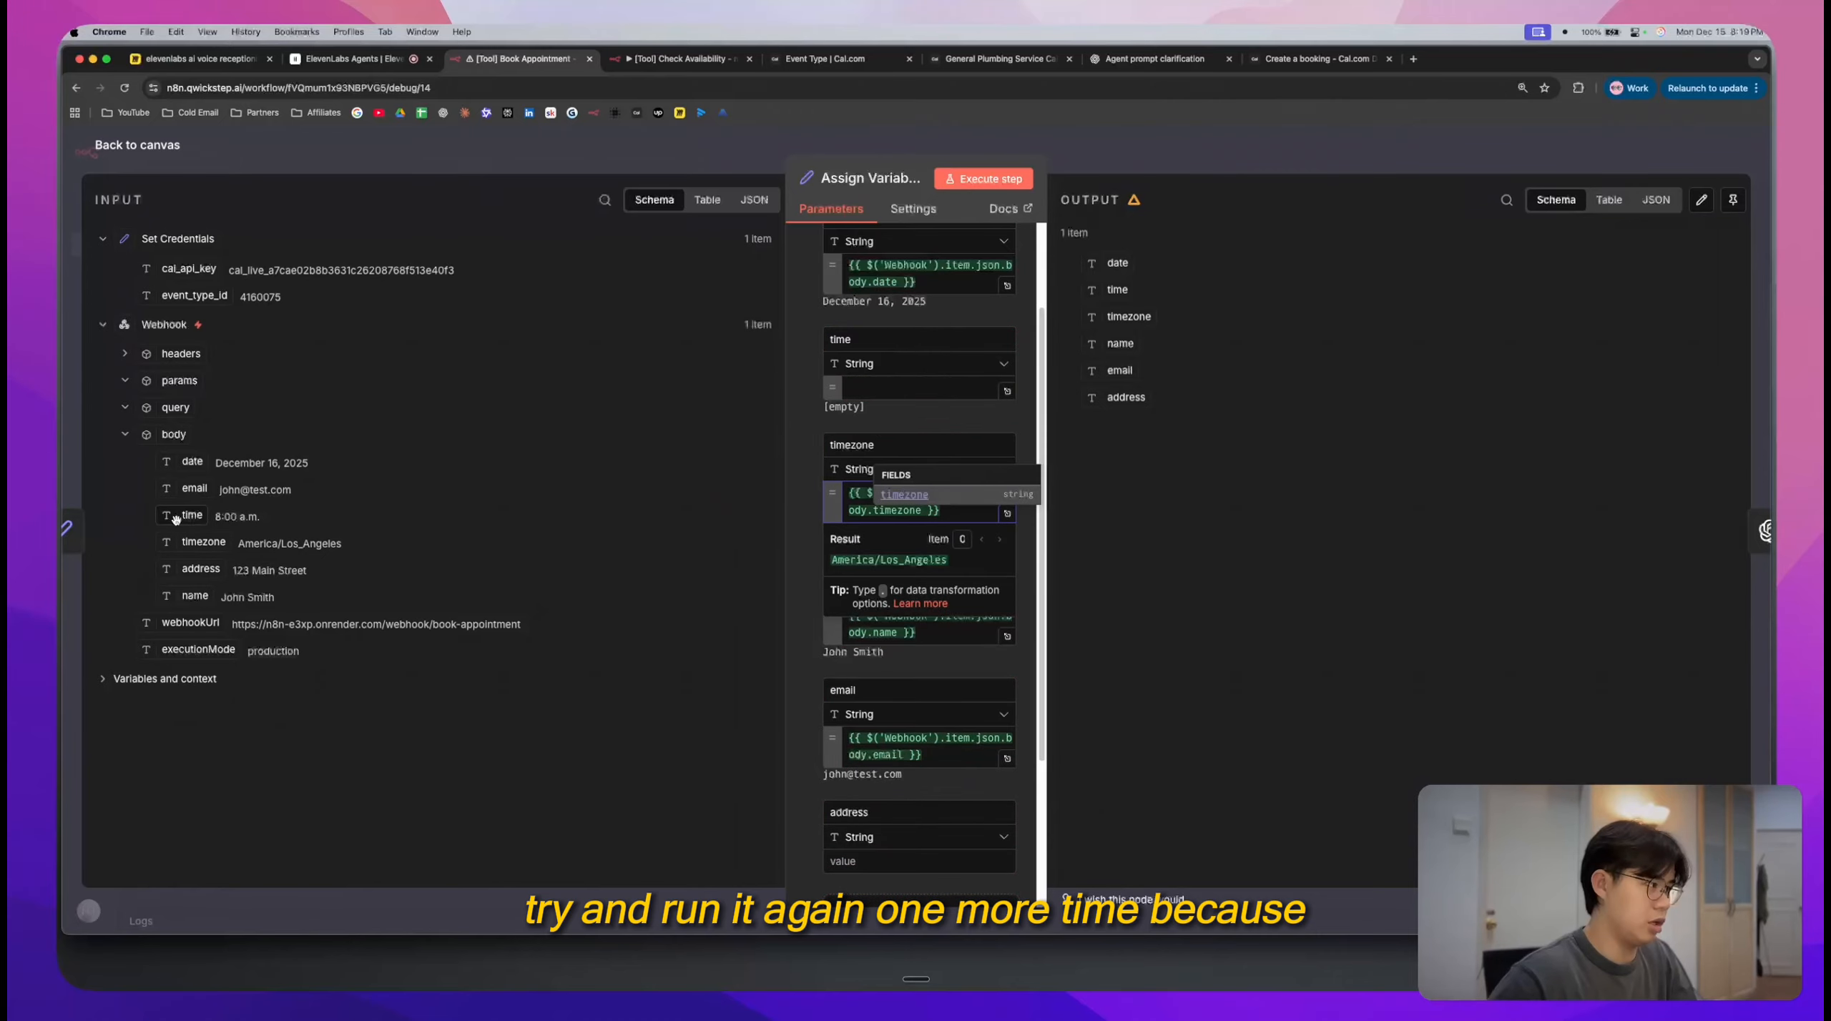
drag(176, 518, 914, 401)
scroll(917, 661, down, 2)
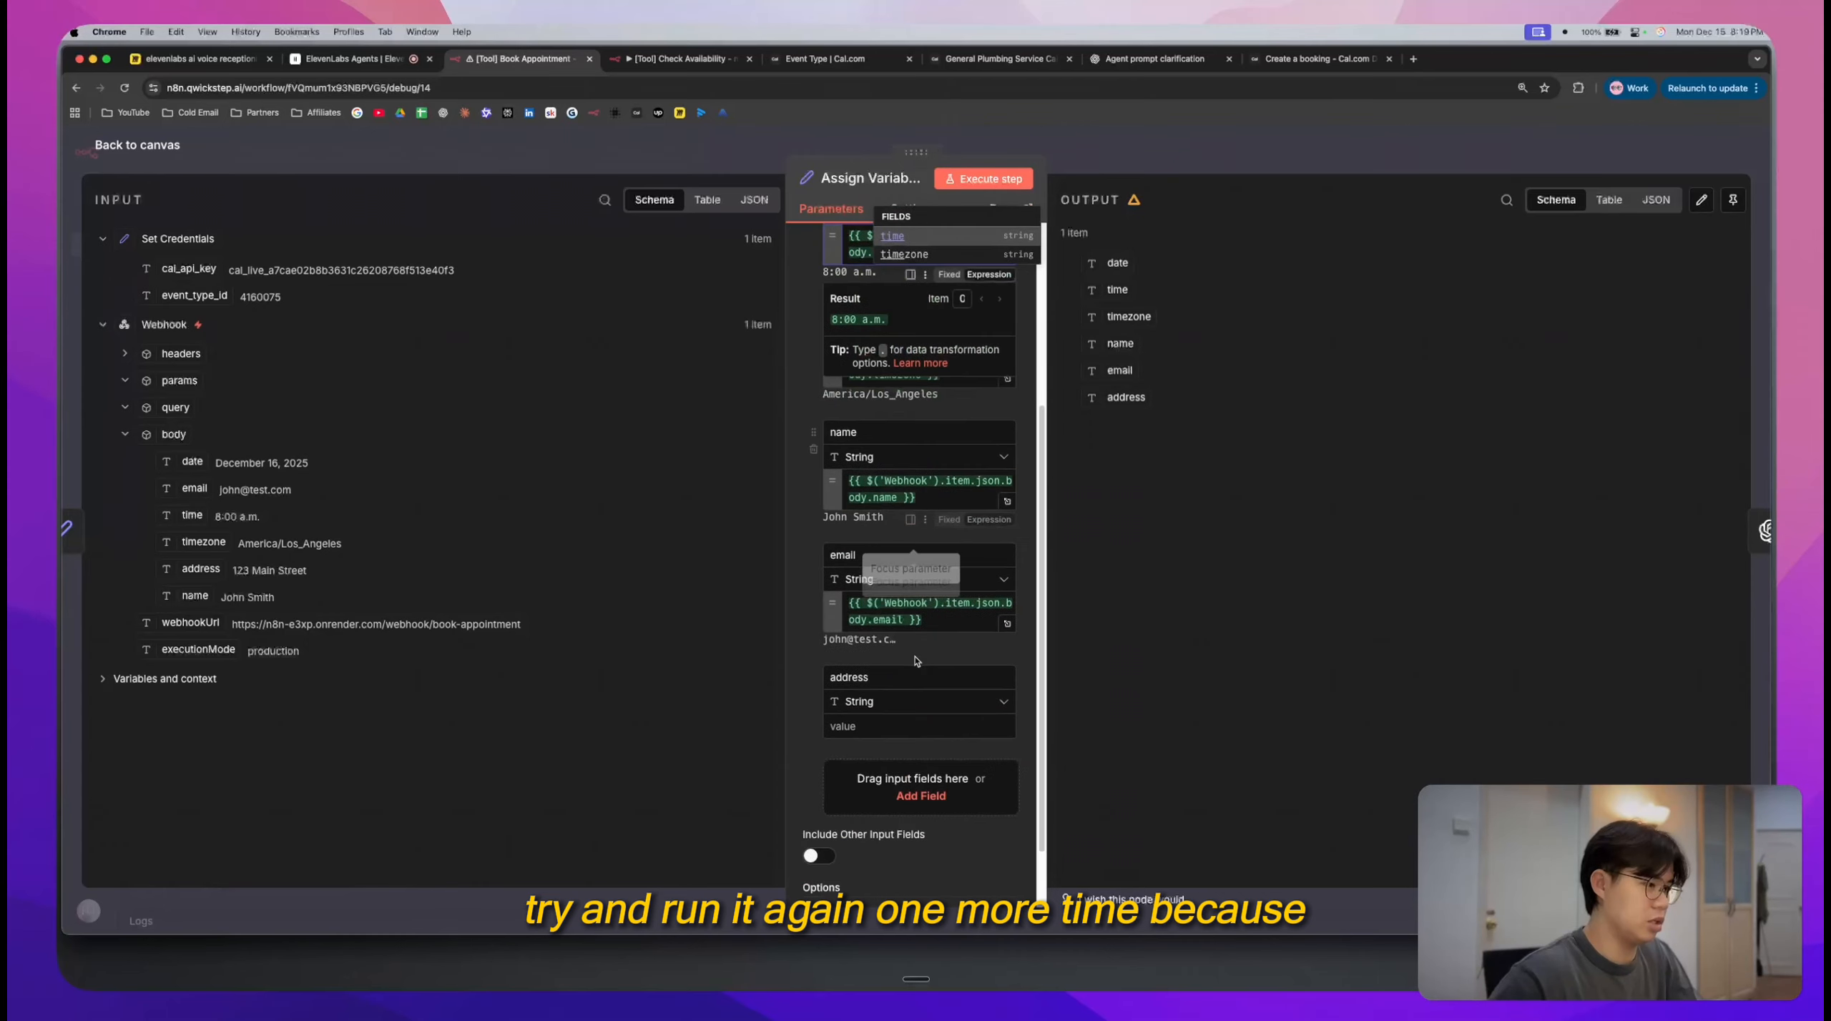
click(918, 661)
drag(200, 568, 866, 644)
key(Escape)
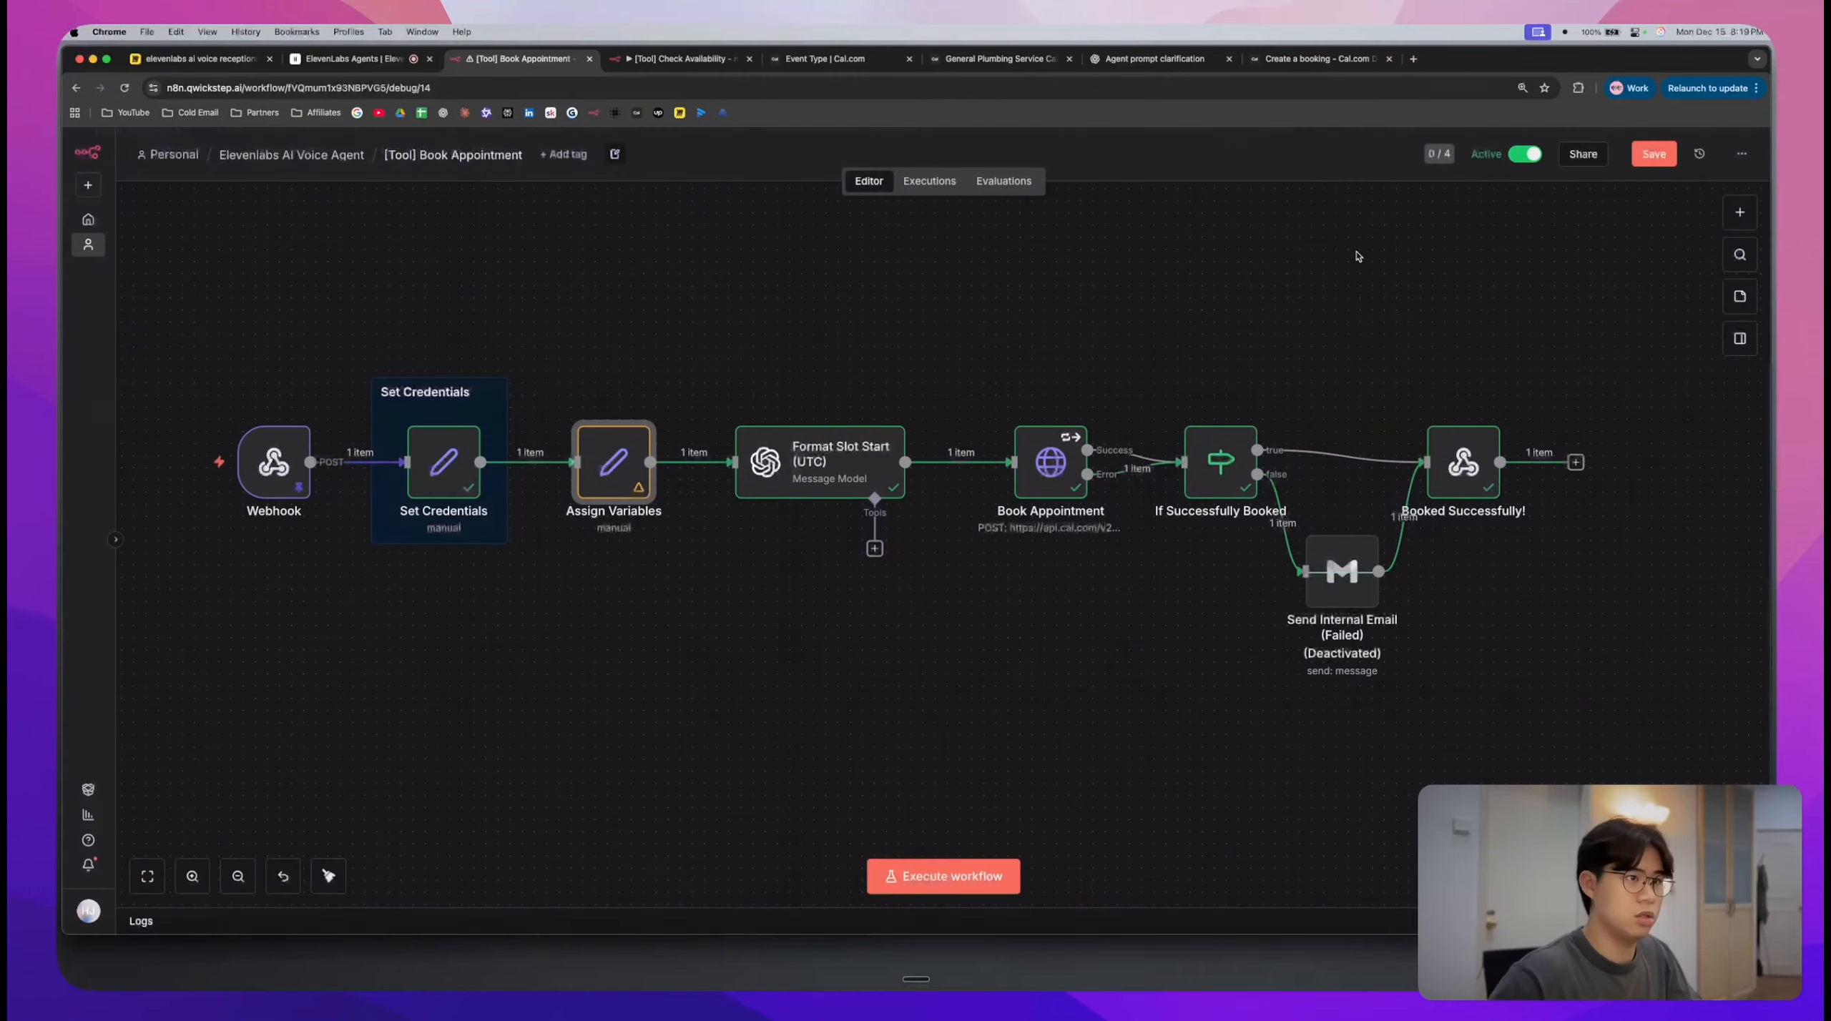
key(super+s)
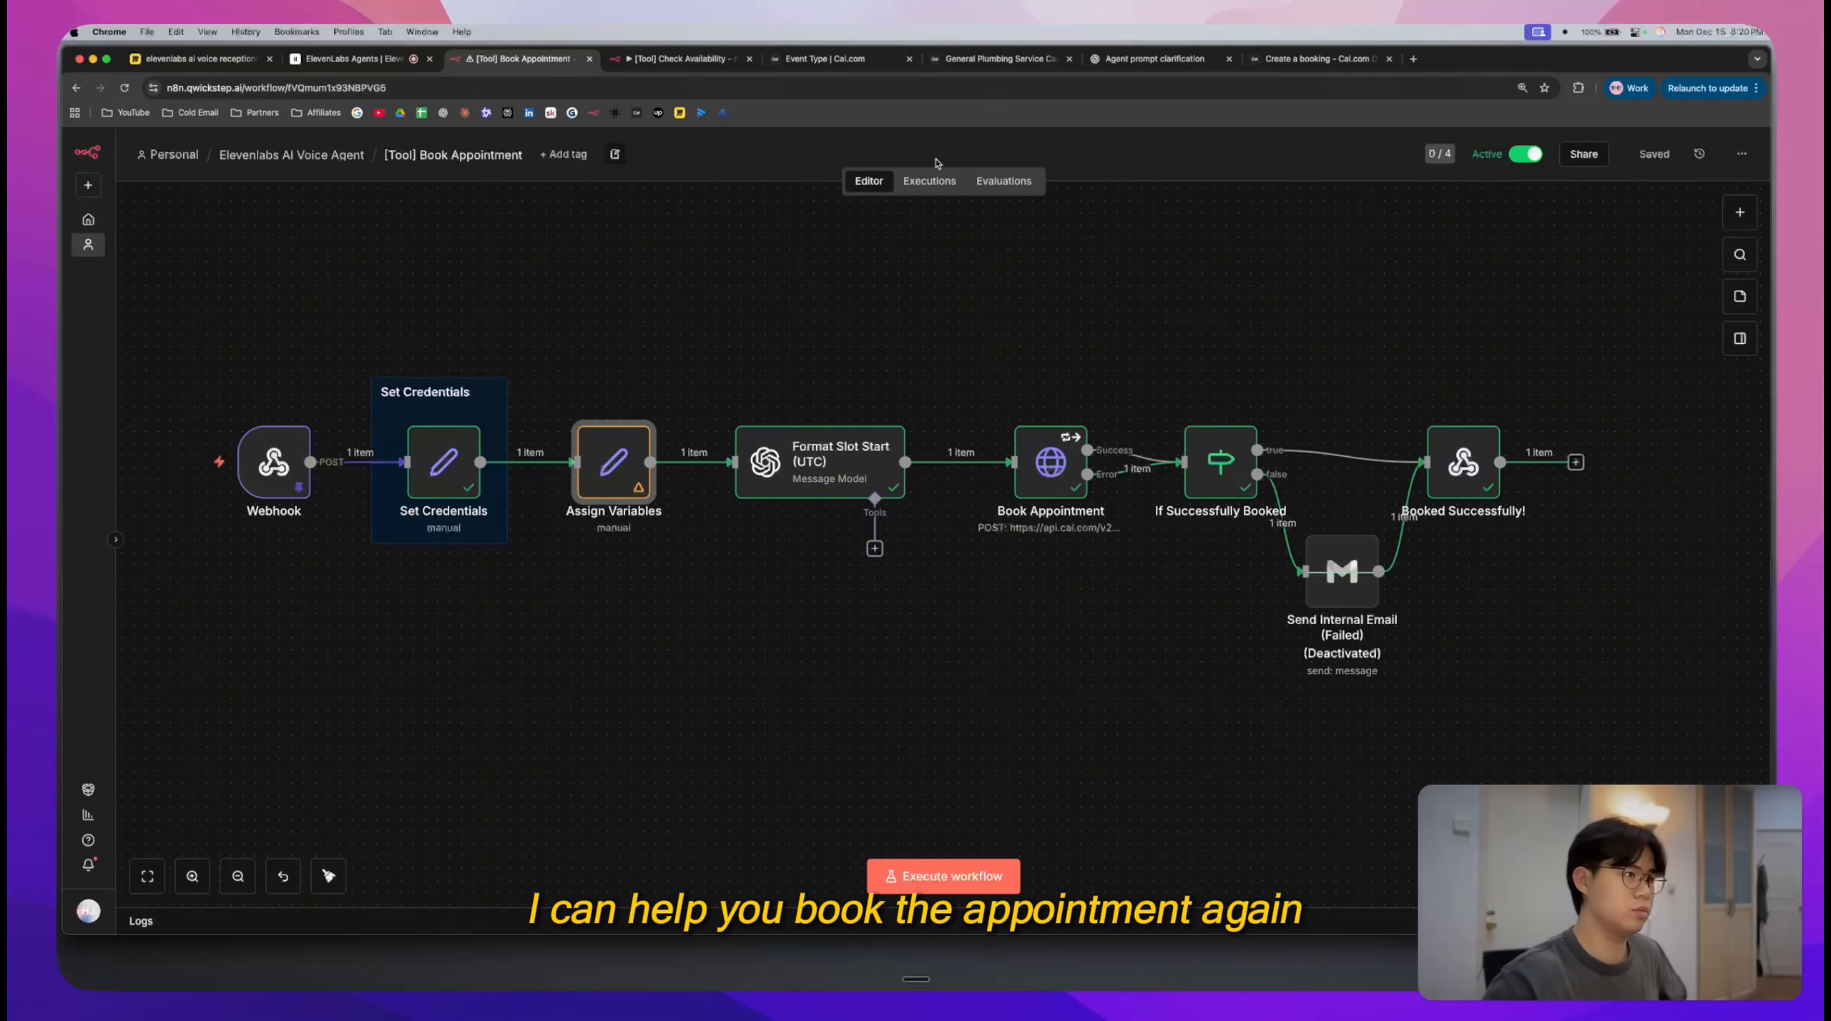
- Monitor the Book Appointment workflow's executions for a new run from the ElevenLabs test call
click(929, 181)
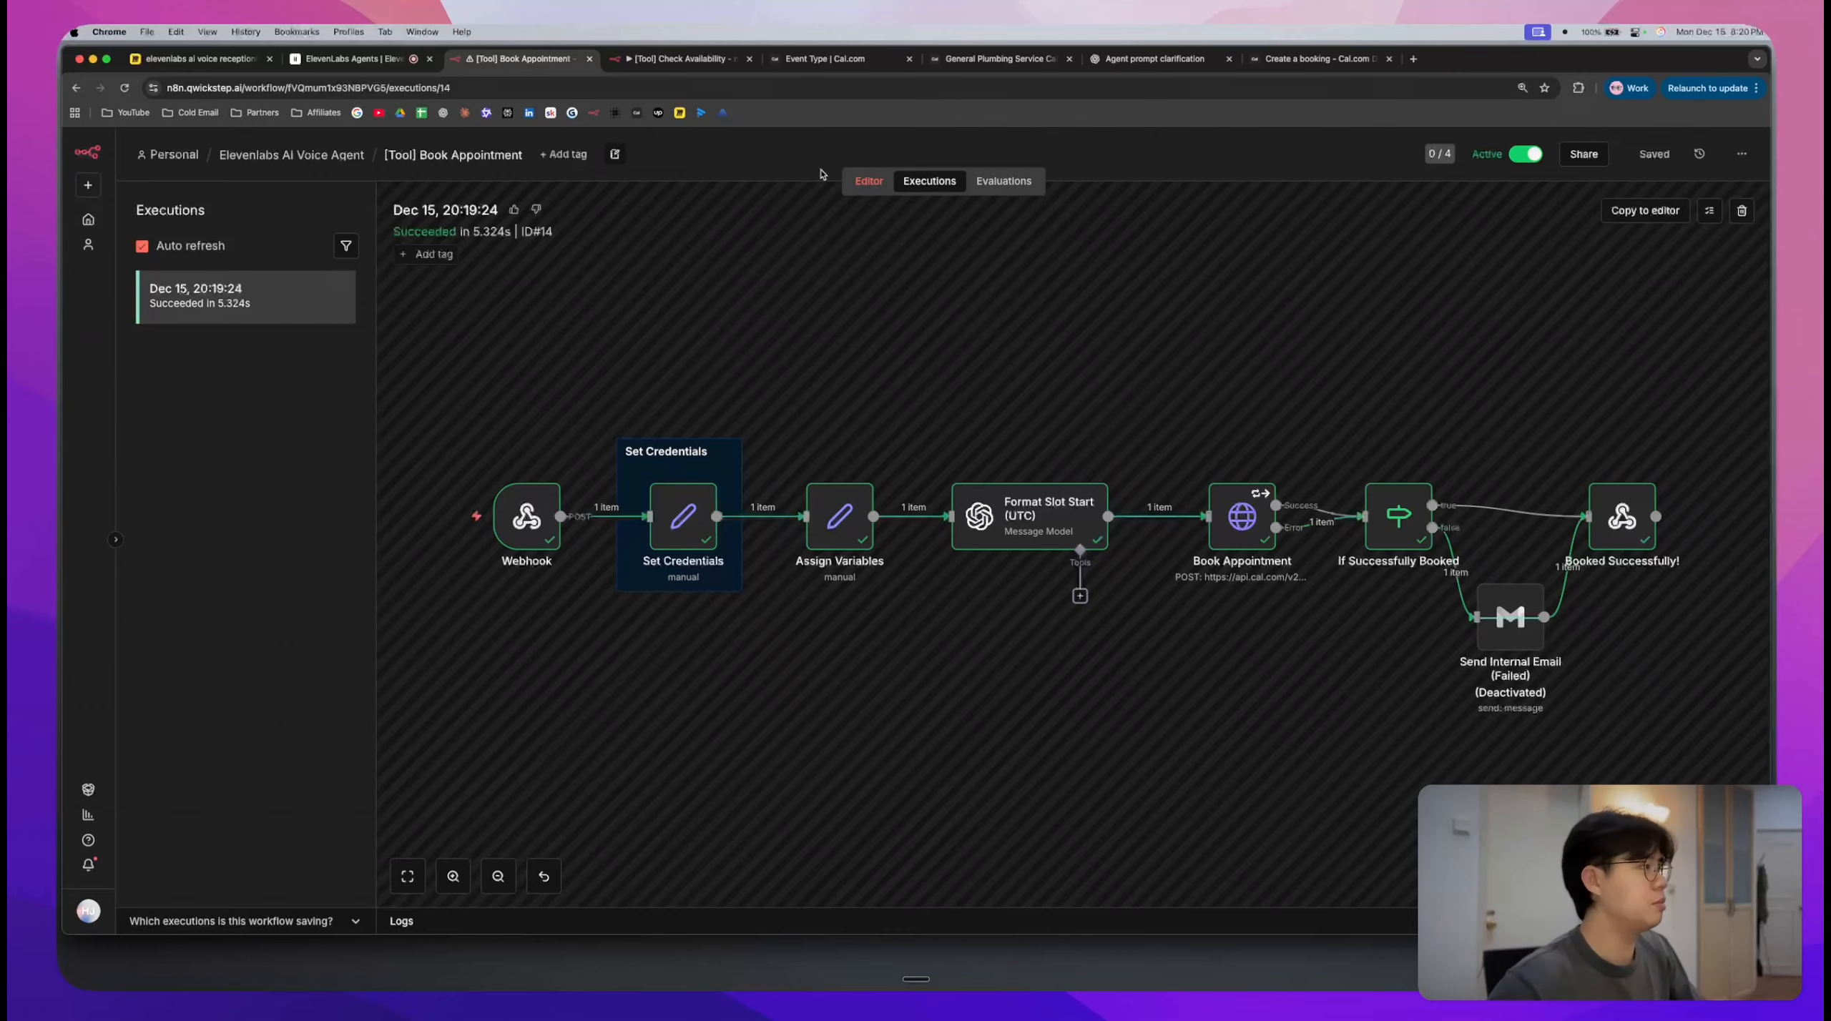
click(375, 60)
click(527, 71)
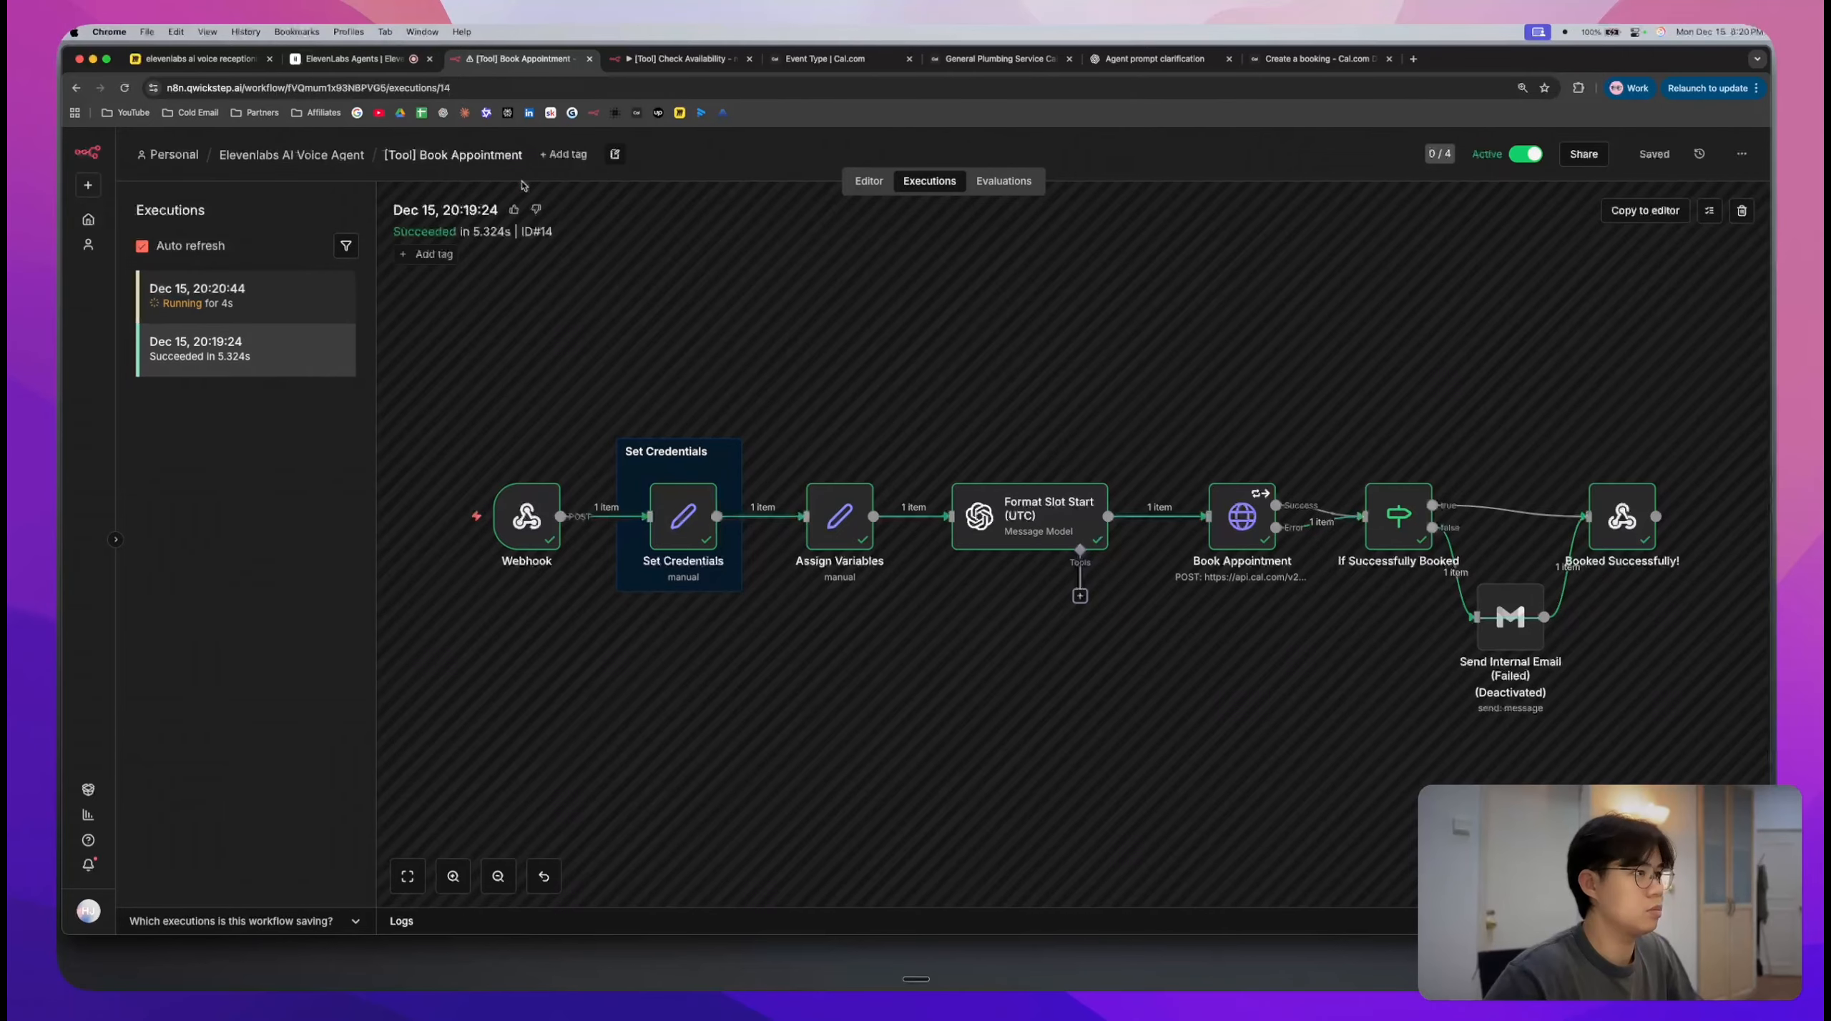
- Check the upcoming bookings in Cal.com and view the Dec 15, 20:20:44 execution of the n8n Book Appointment workflow
click(863, 63)
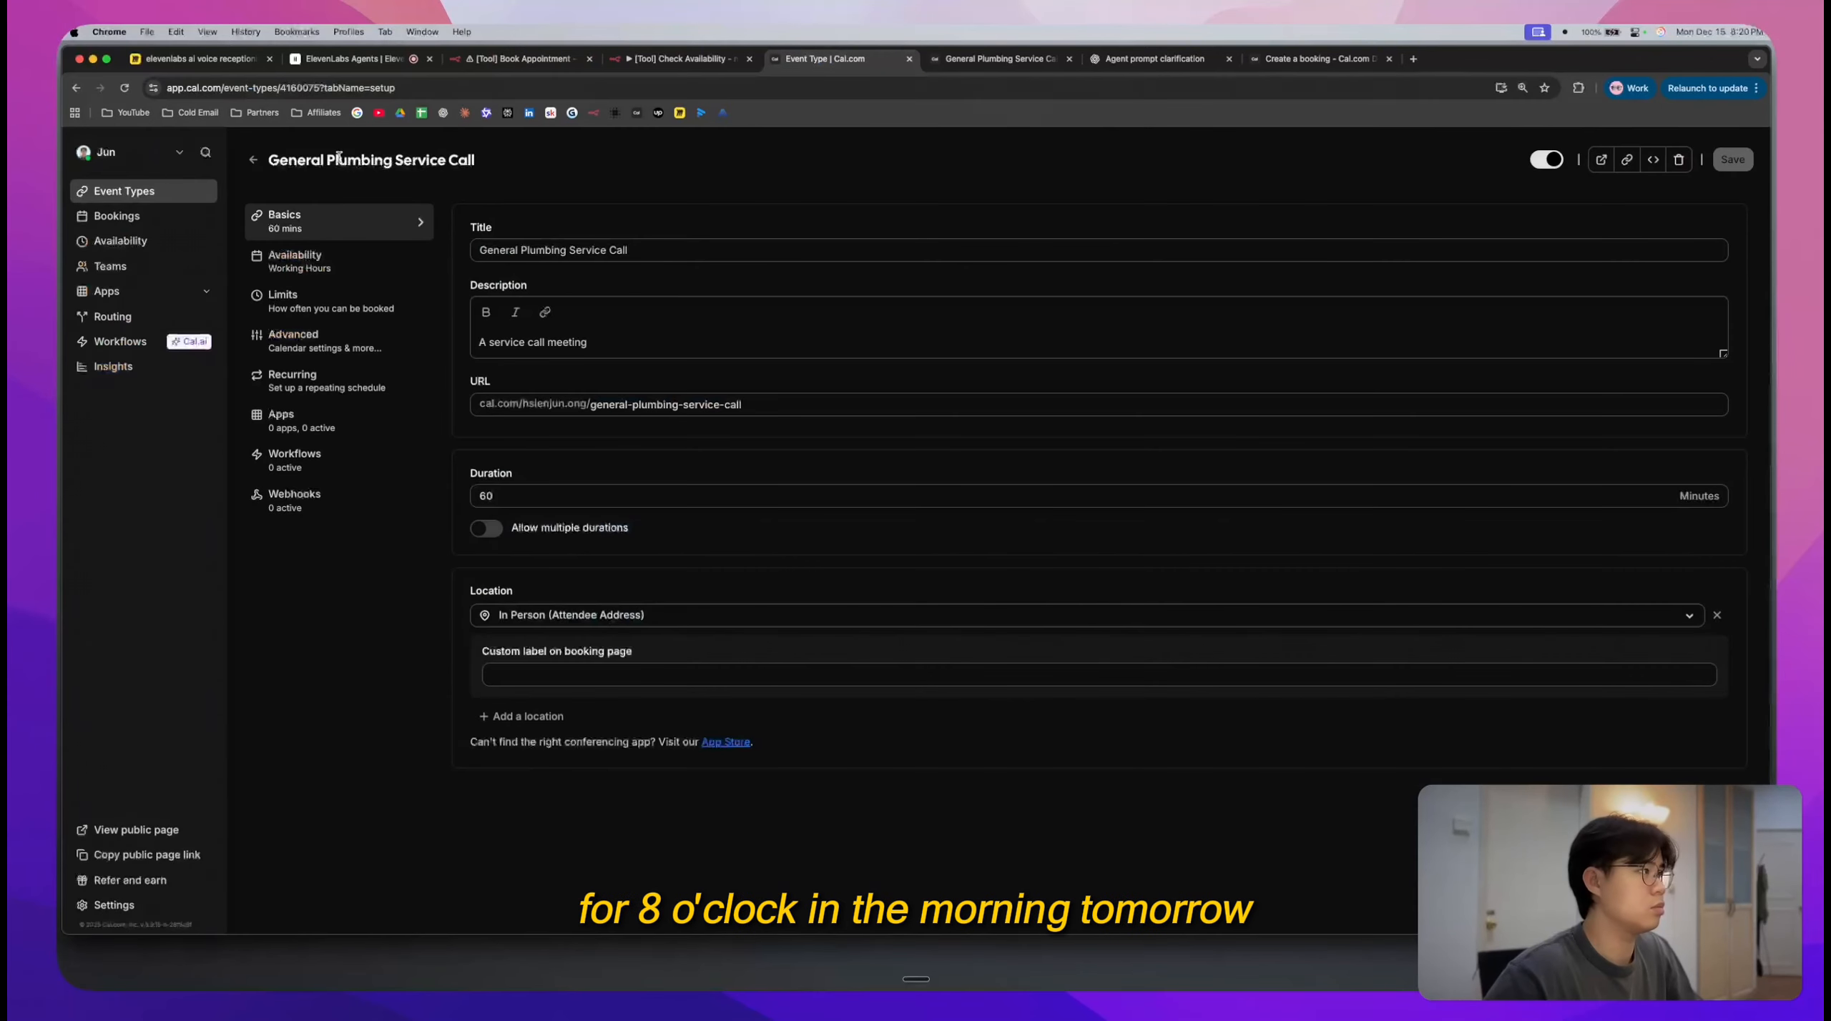
click(254, 159)
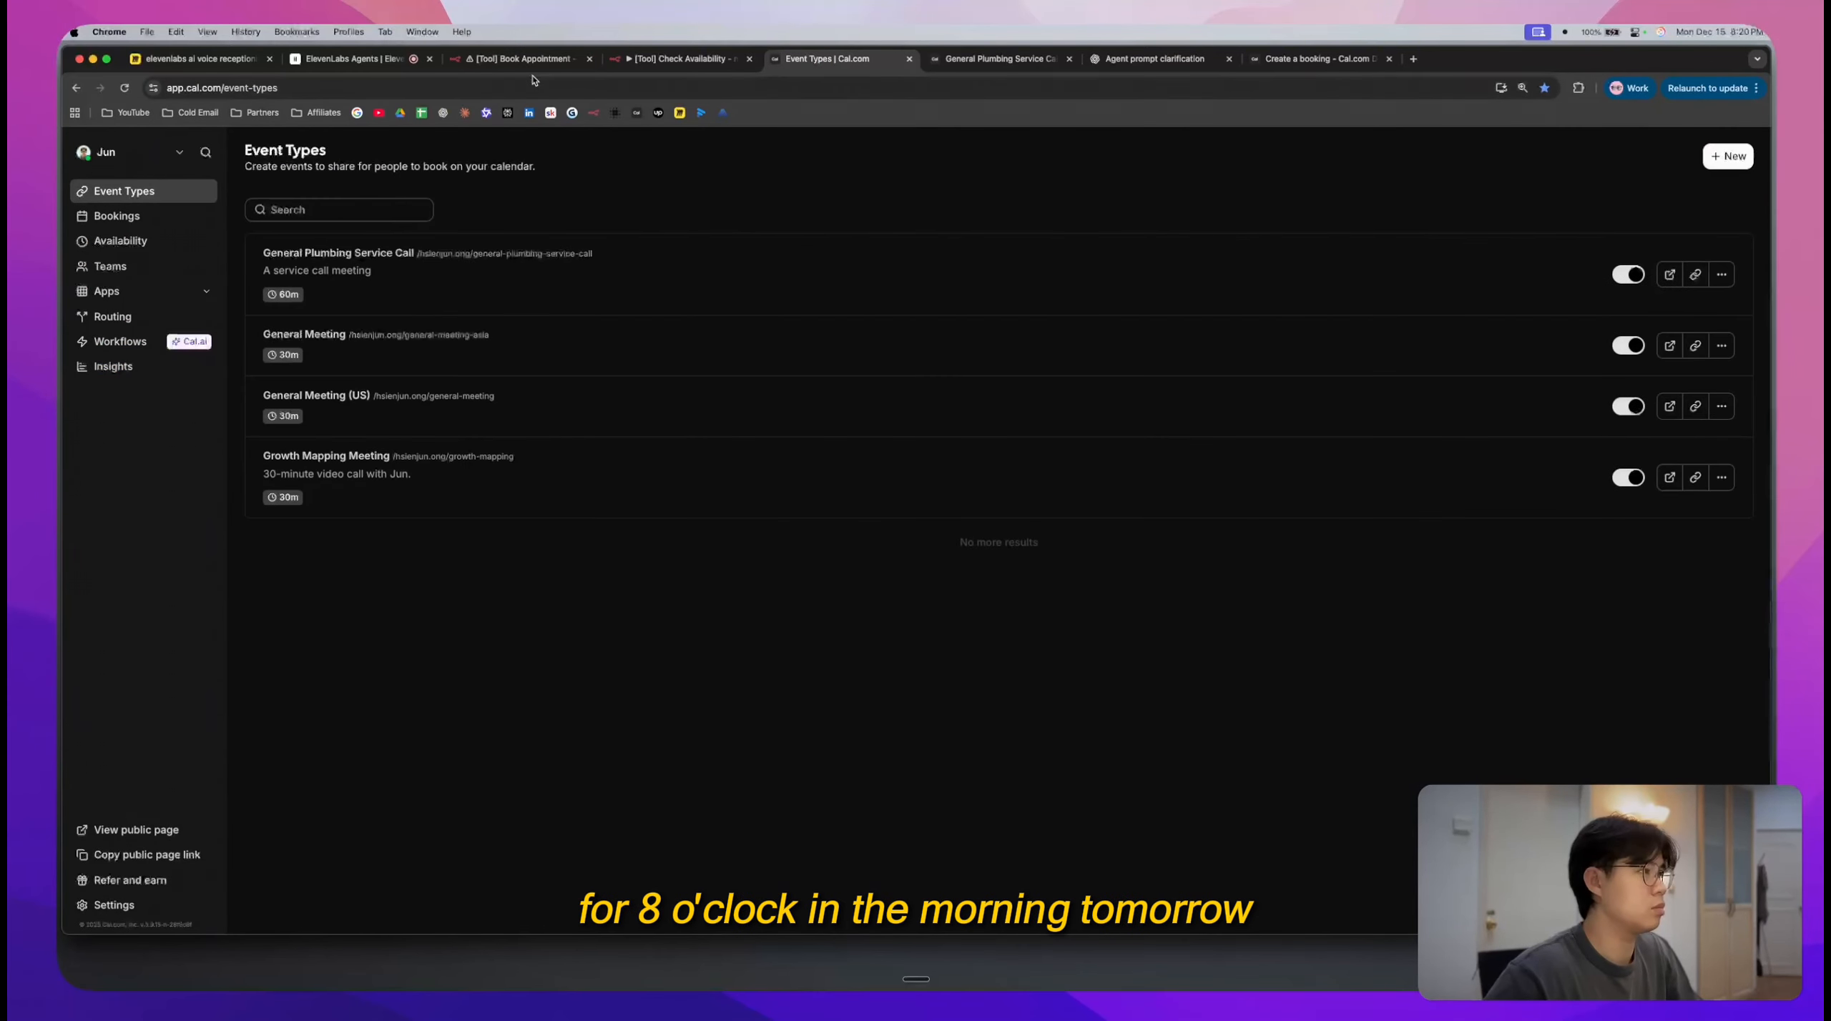
click(194, 216)
click(547, 61)
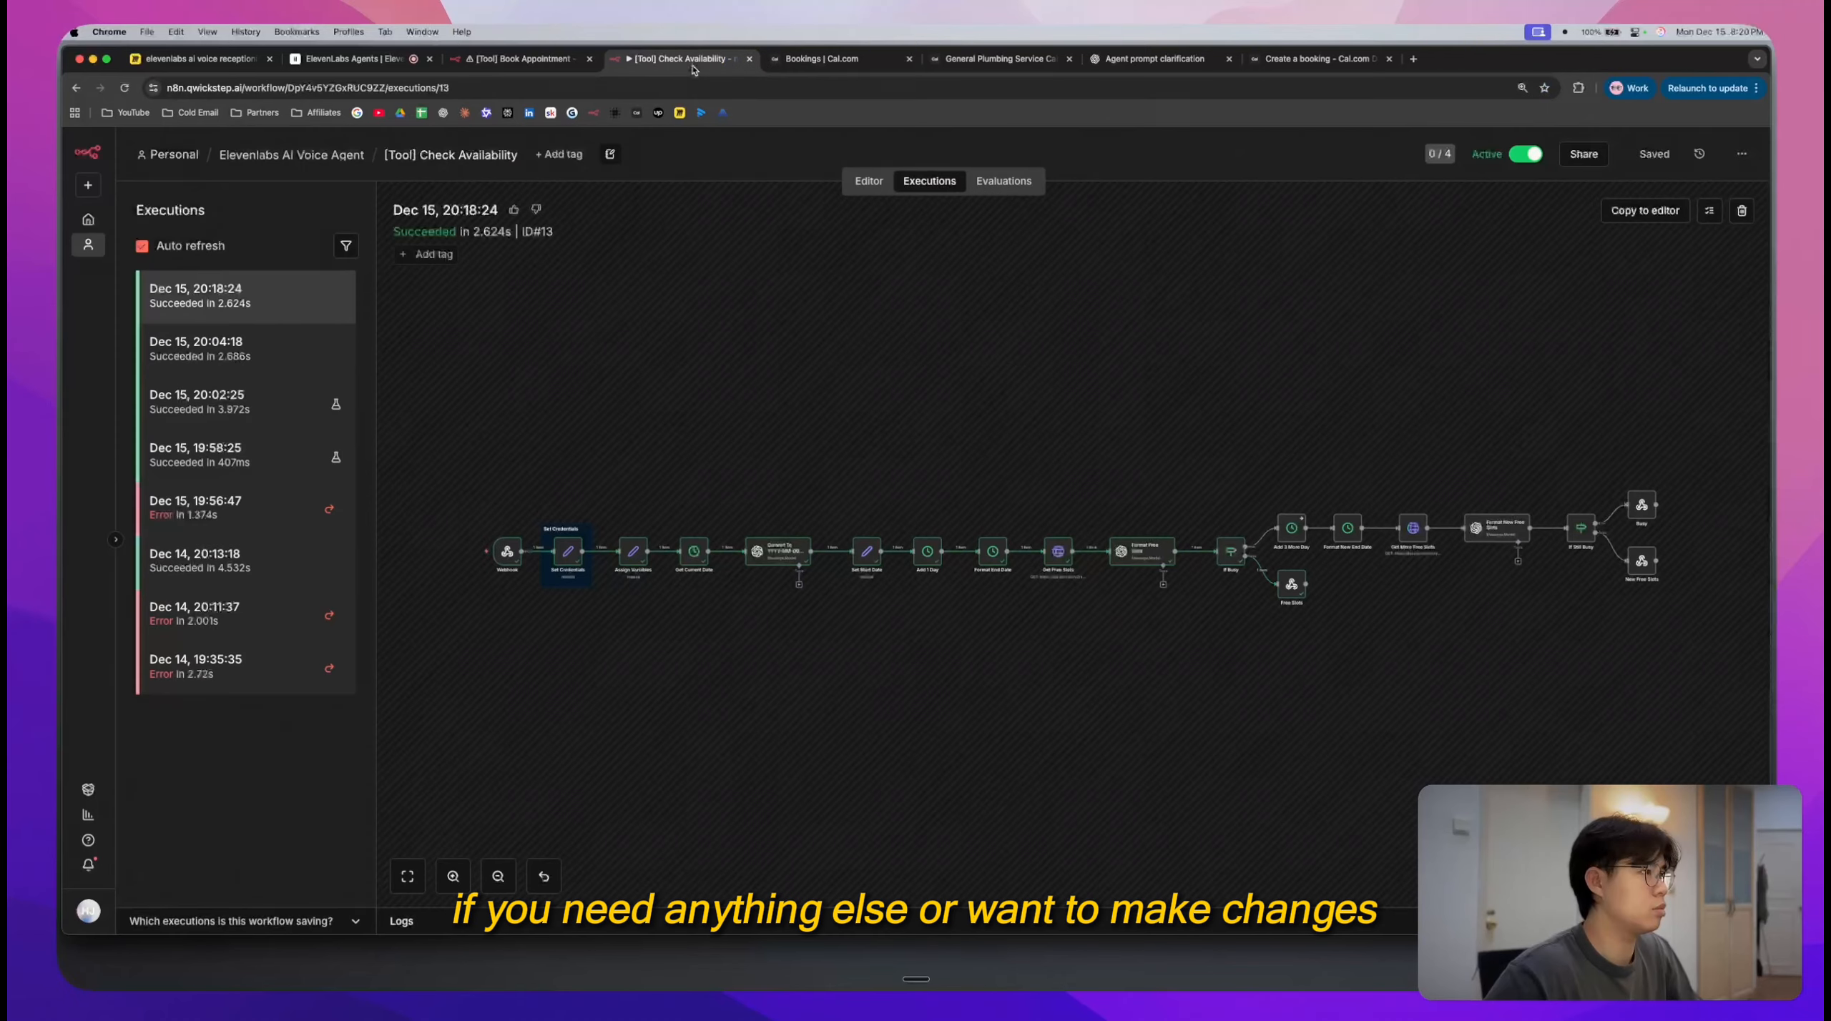
click(232, 286)
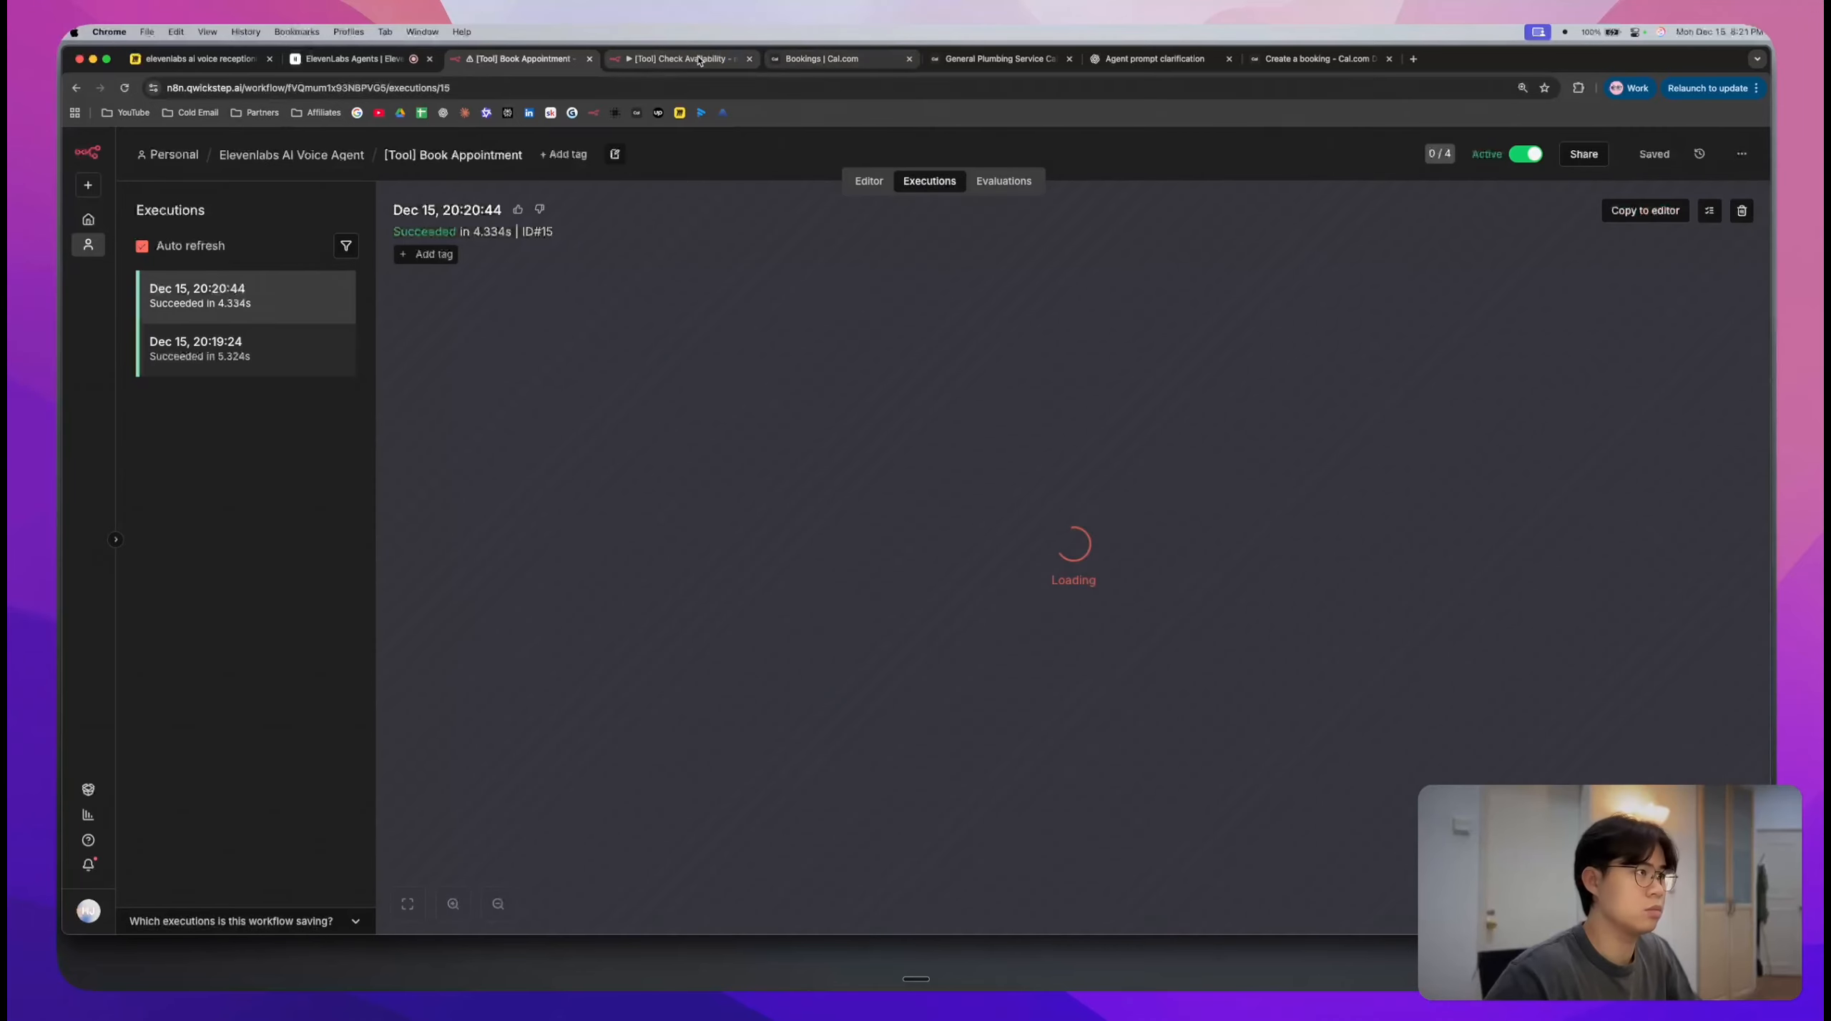
click(700, 61)
click(808, 62)
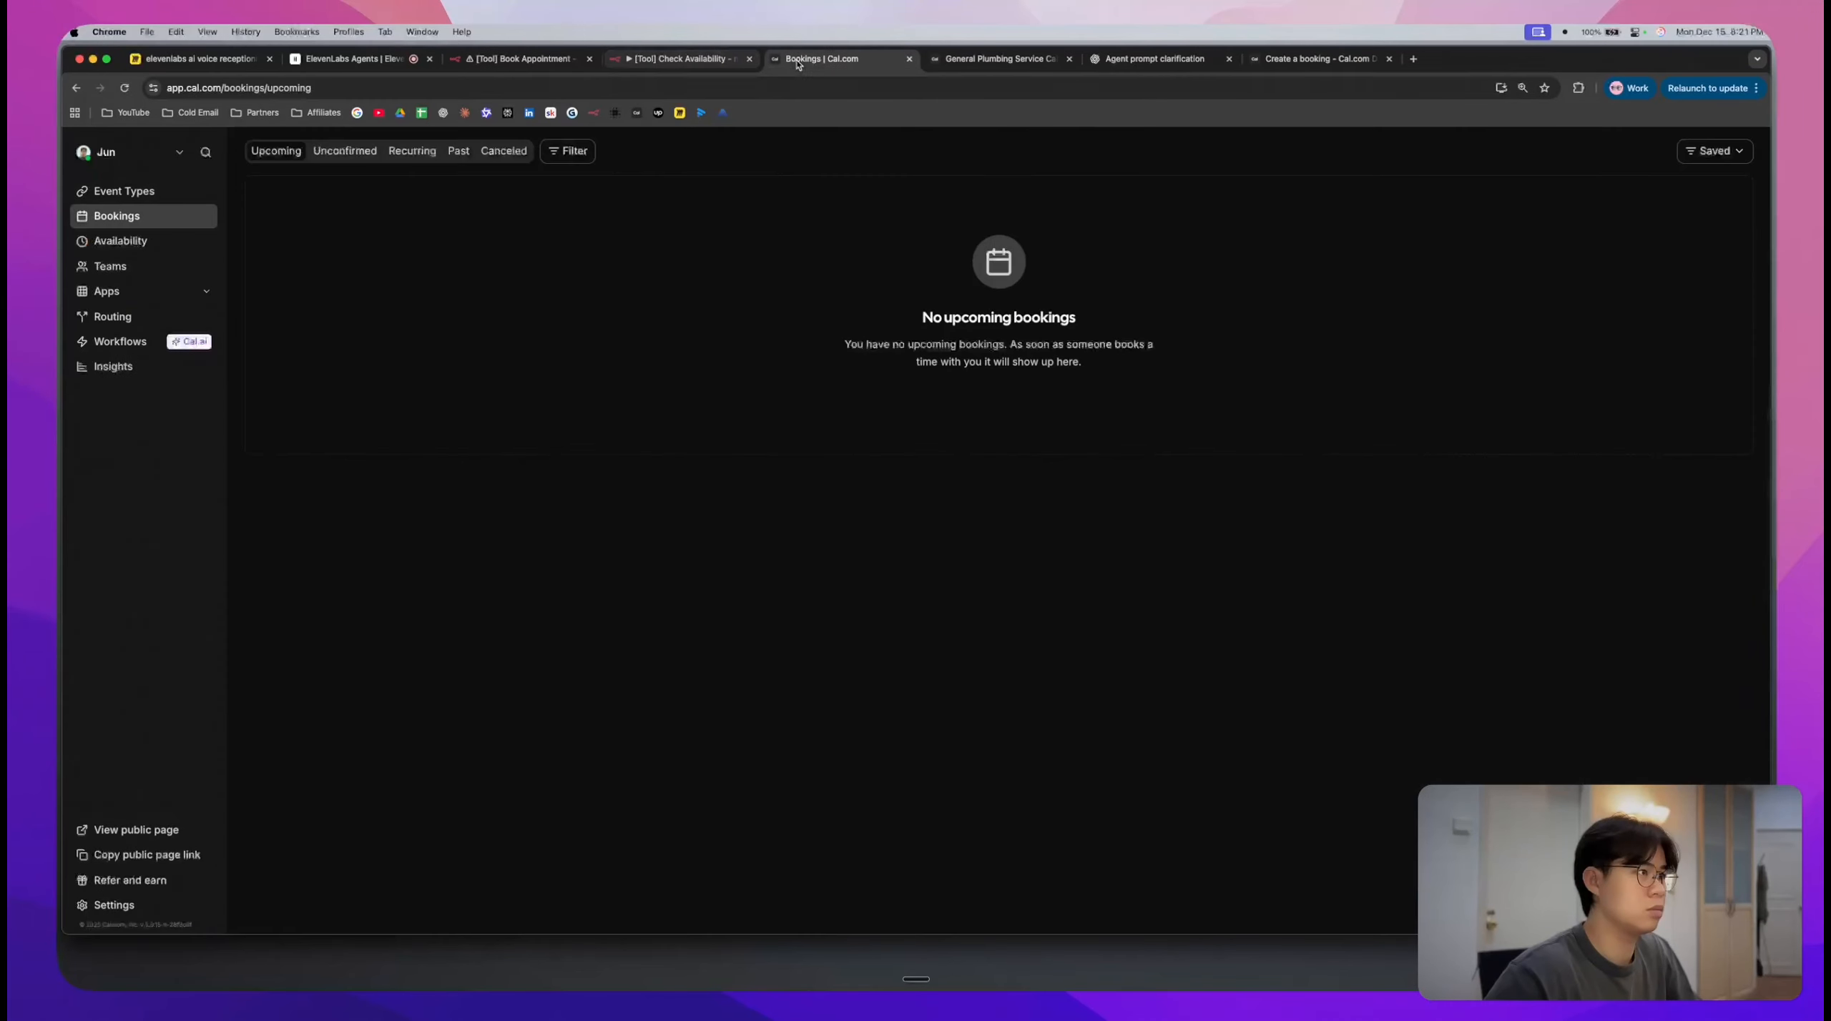
- Load the Dec 15, 20:20:44 execution of the n8n Book Appointment workflow into its editor
click(475, 60)
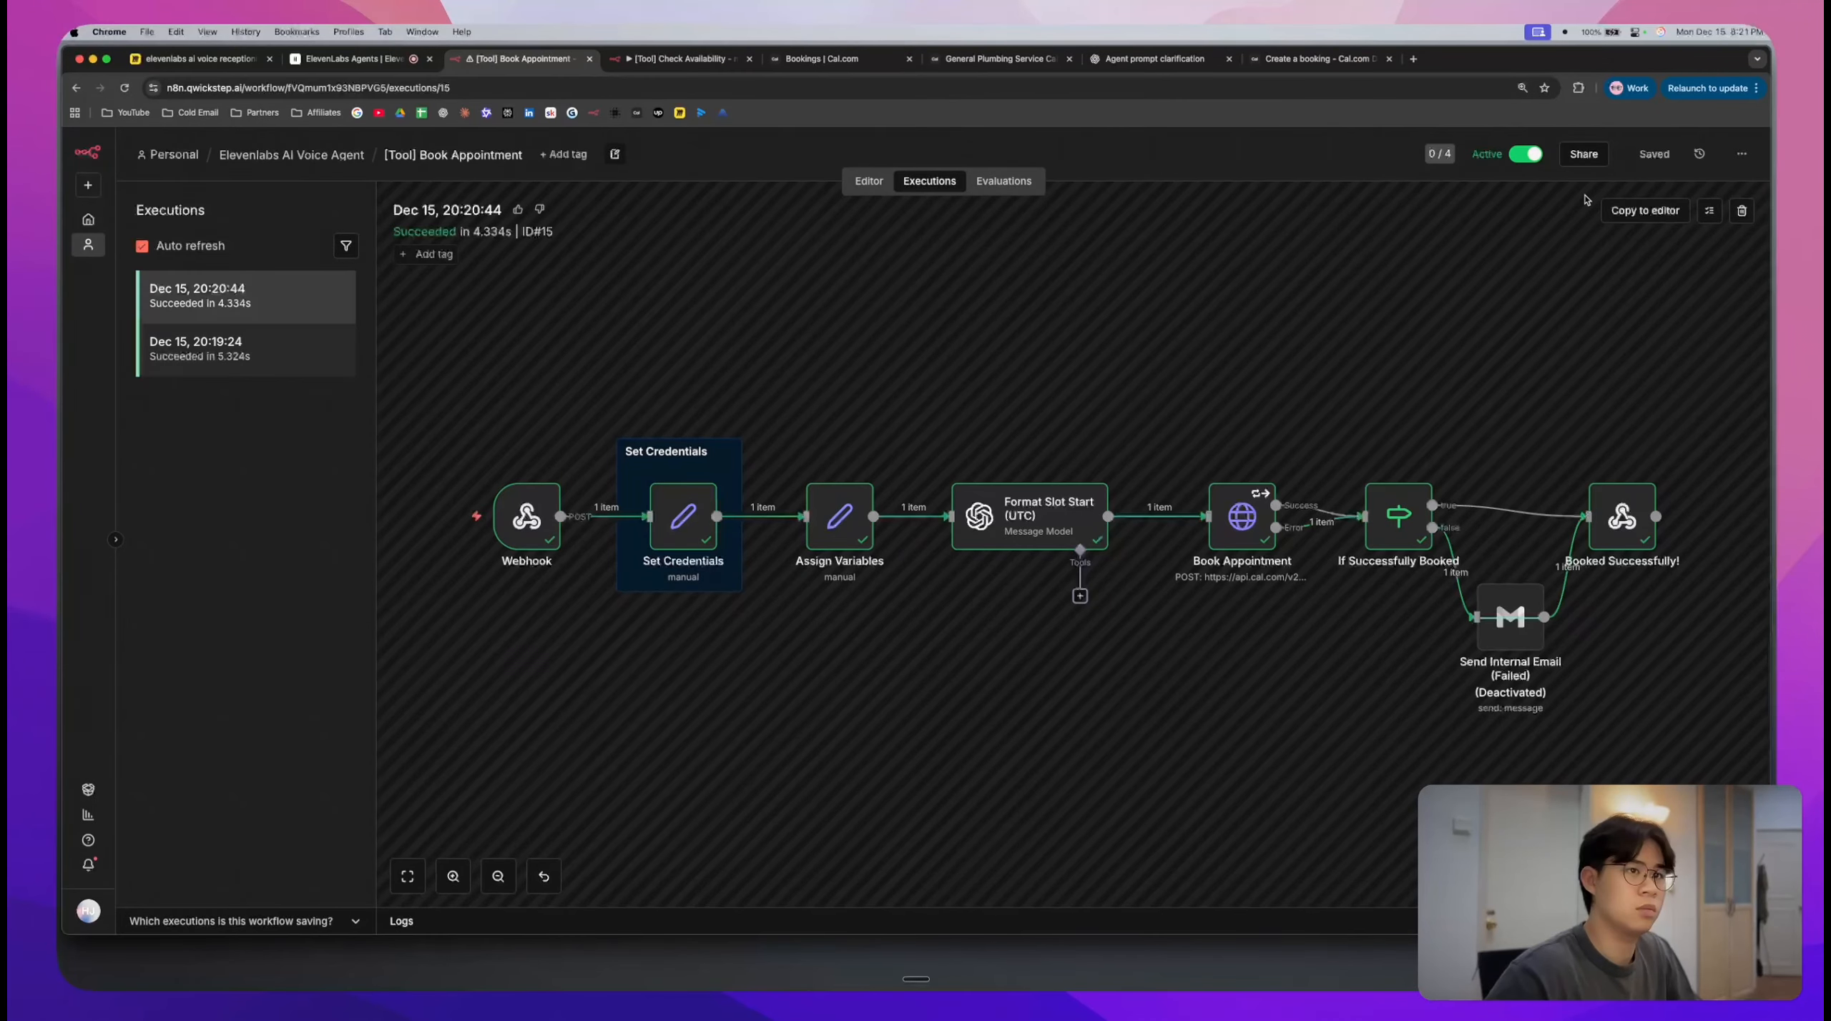
click(1640, 209)
click(1051, 595)
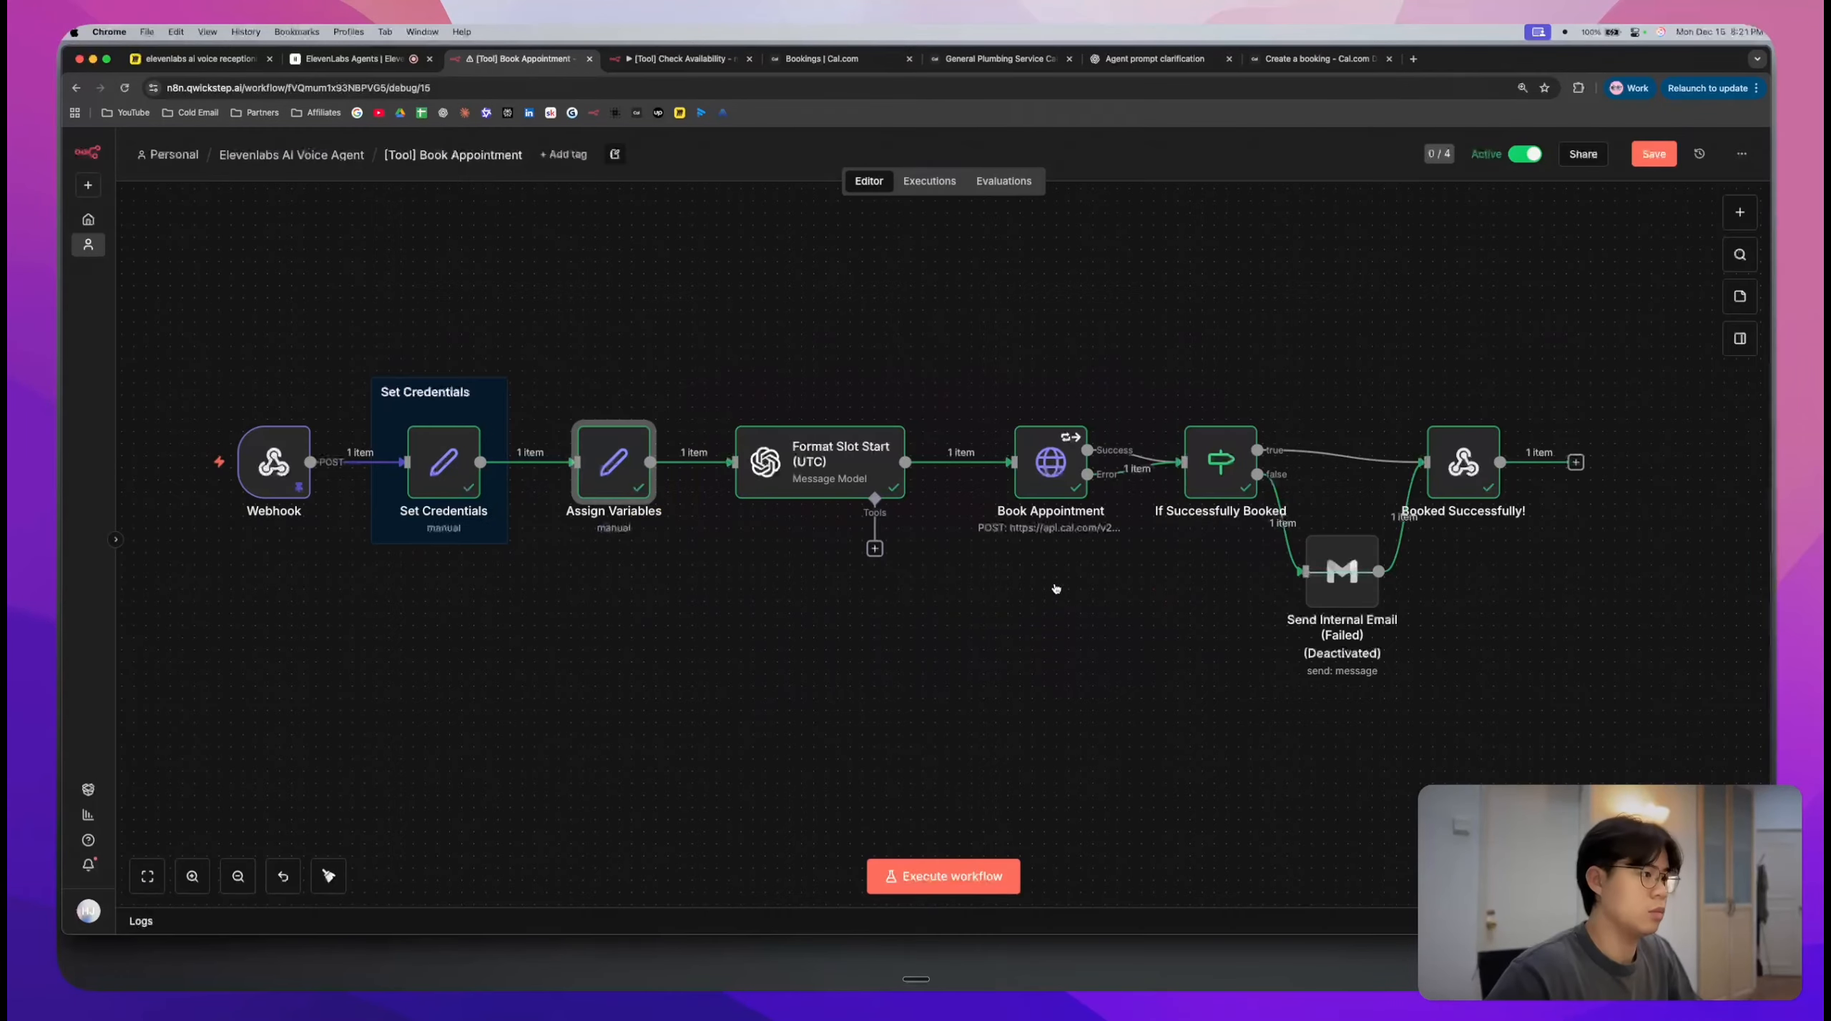
- End the test call with the ElevenLabs agent and return to the n8n Book Appointment workflow
click(380, 63)
click(757, 864)
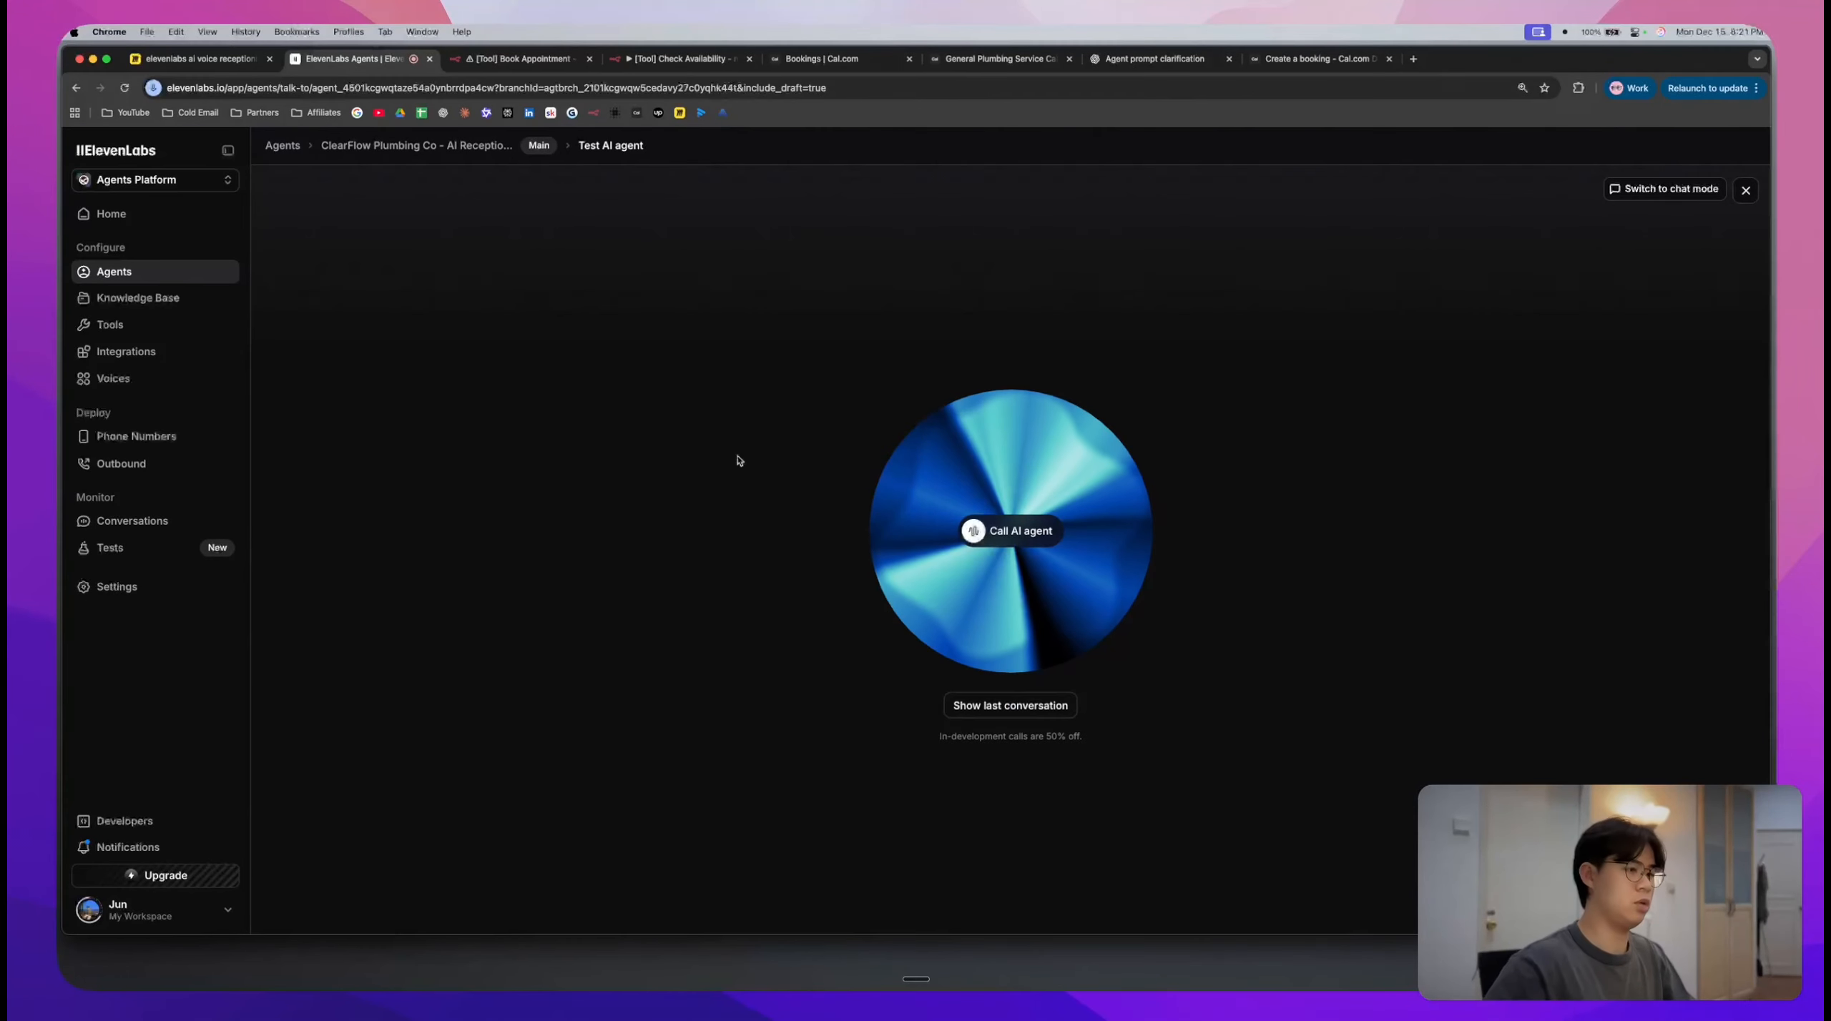
click(522, 59)
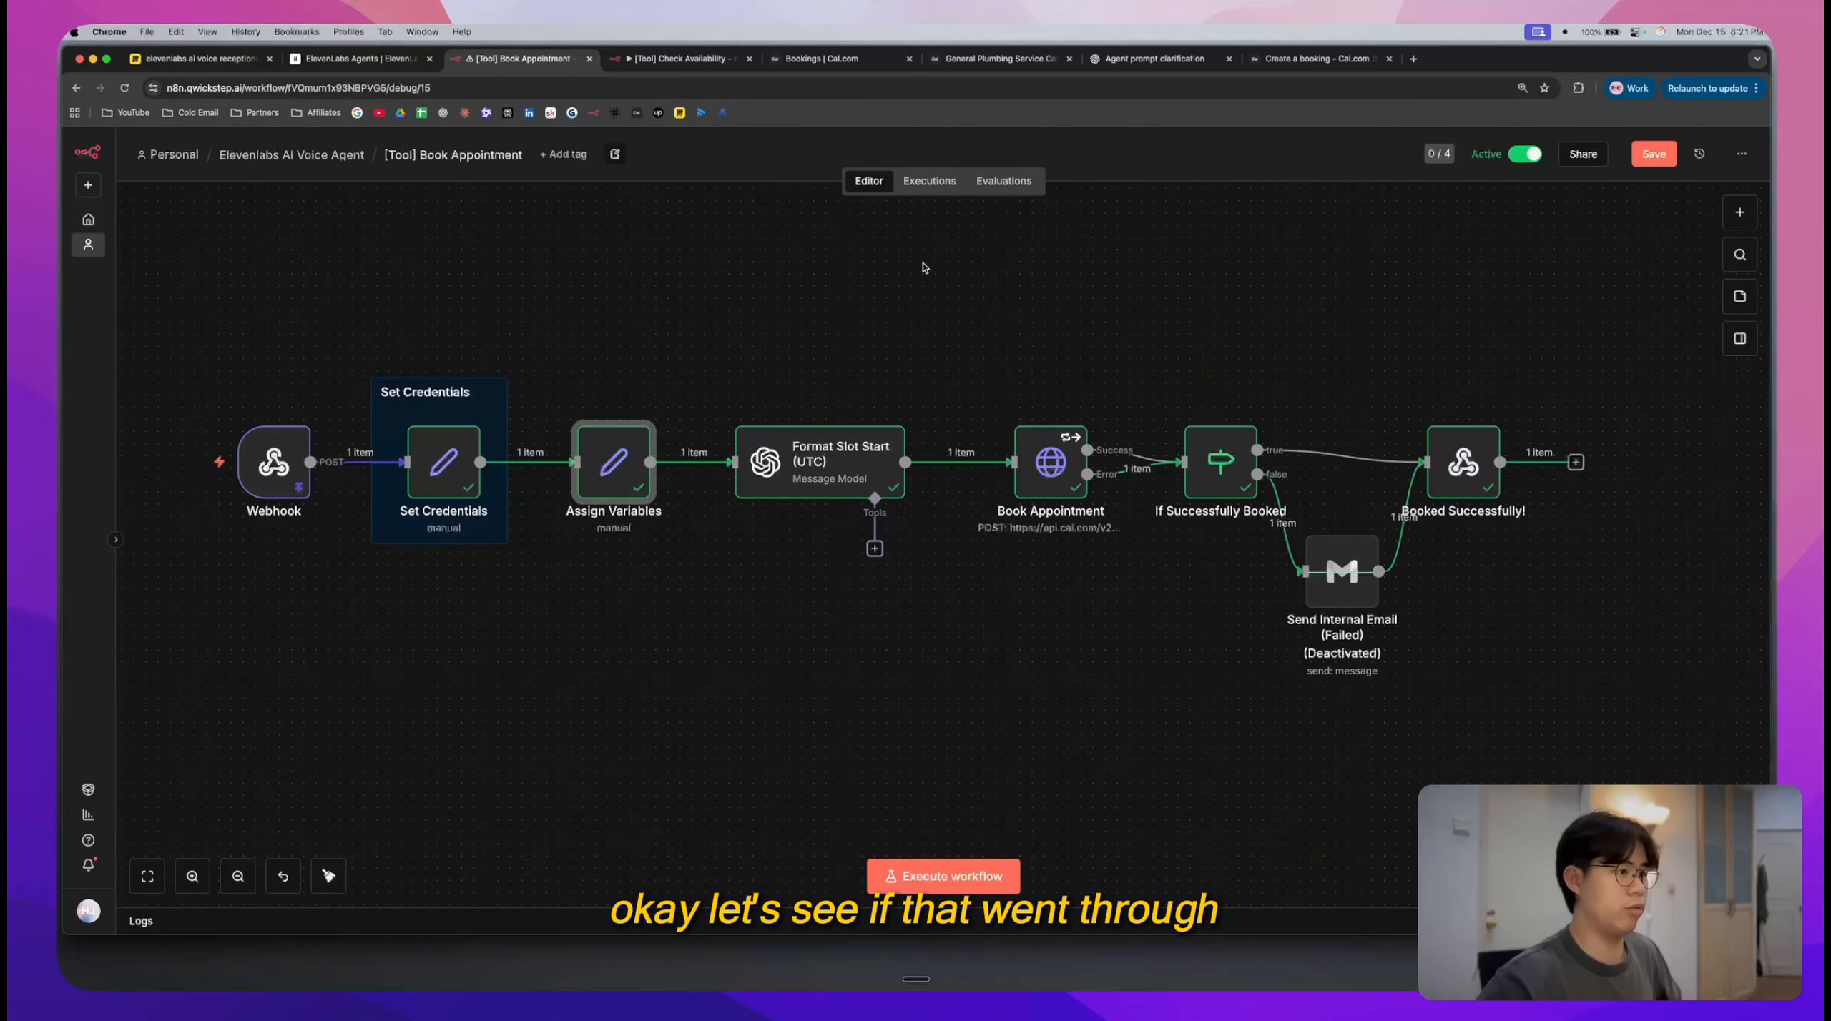
- Check the outputs of the Assign Variables and Format Slot Start (UTC) nodes for the loaded execution
double_click(613, 461)
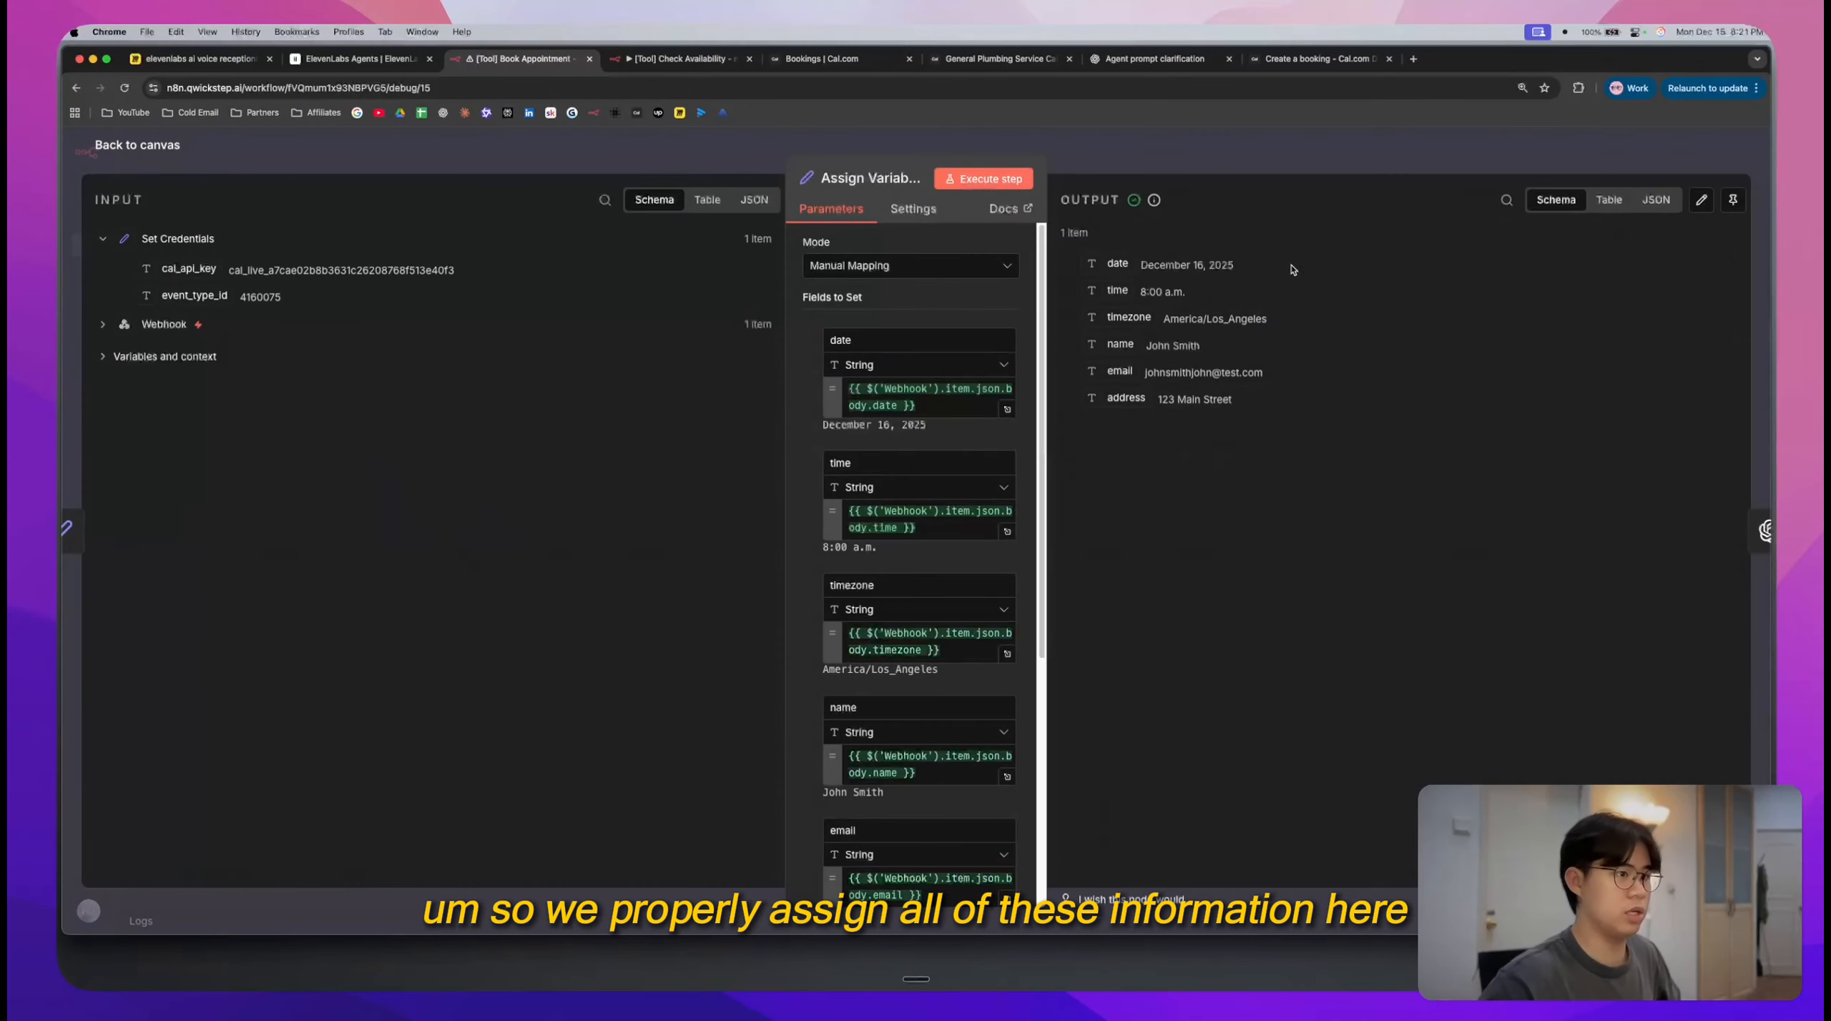
drag(1251, 402, 1079, 255)
click(1371, 357)
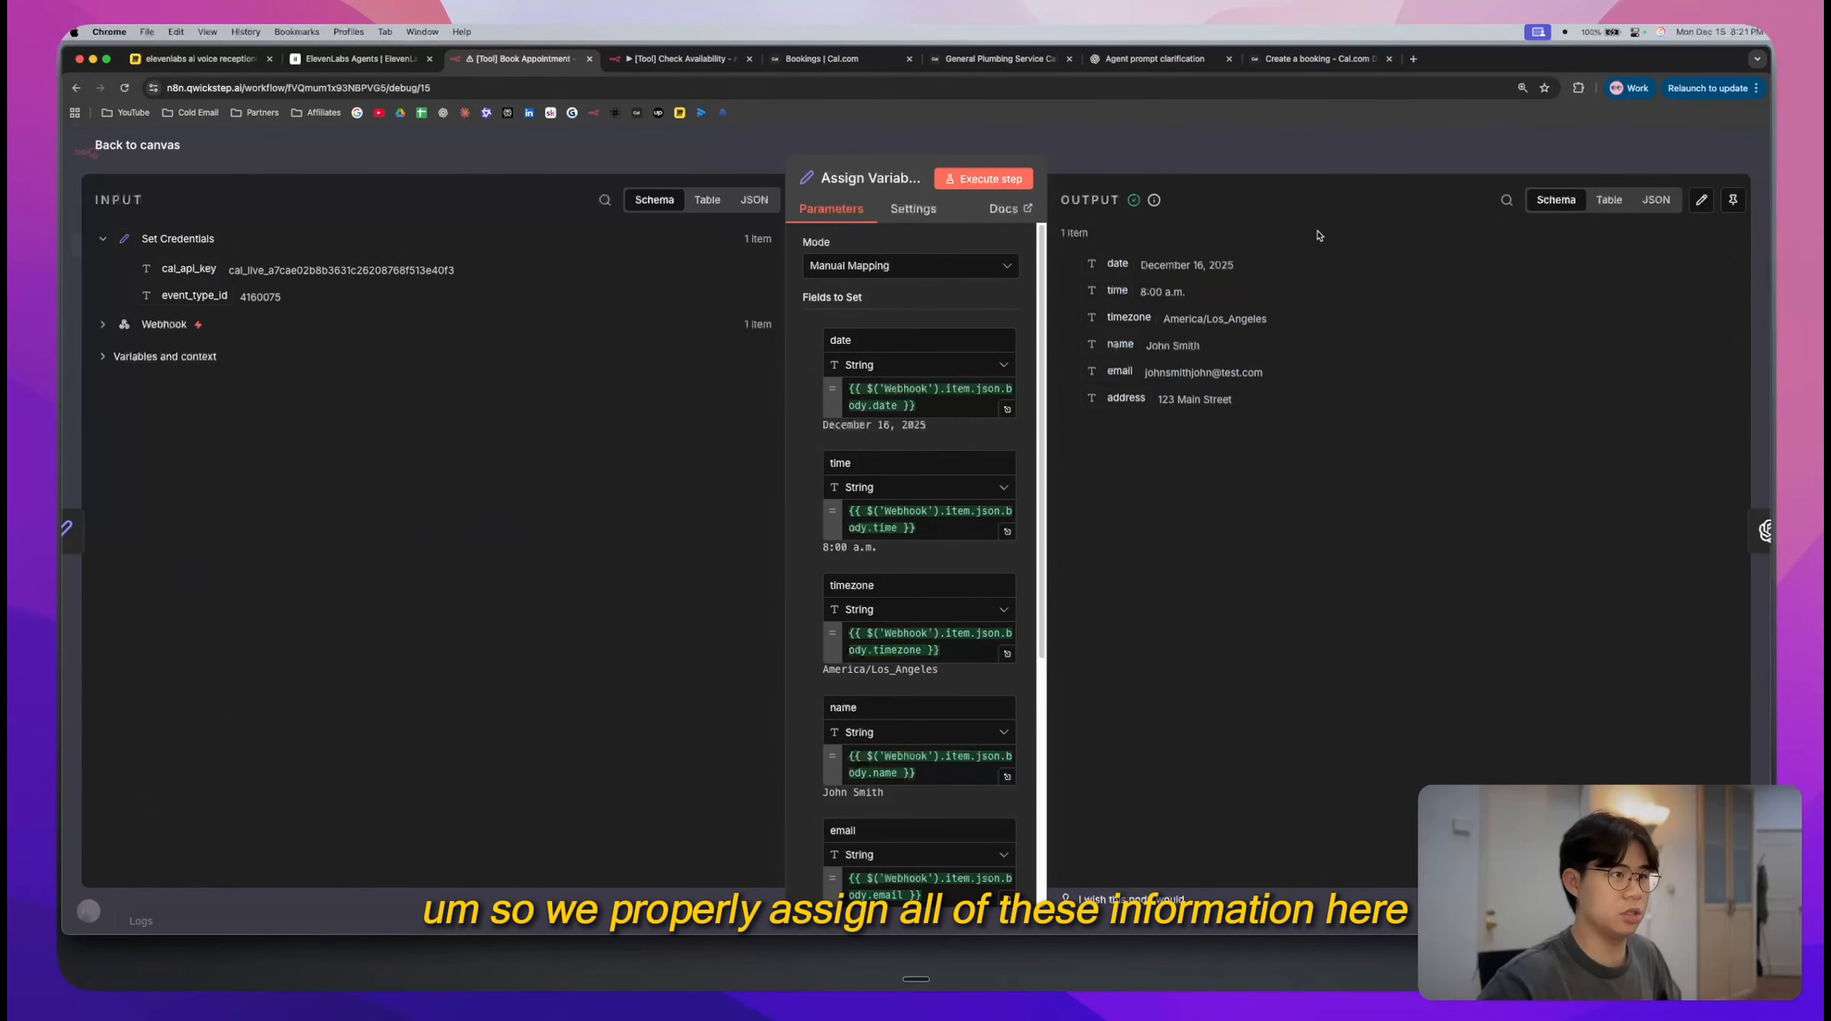
click(1296, 144)
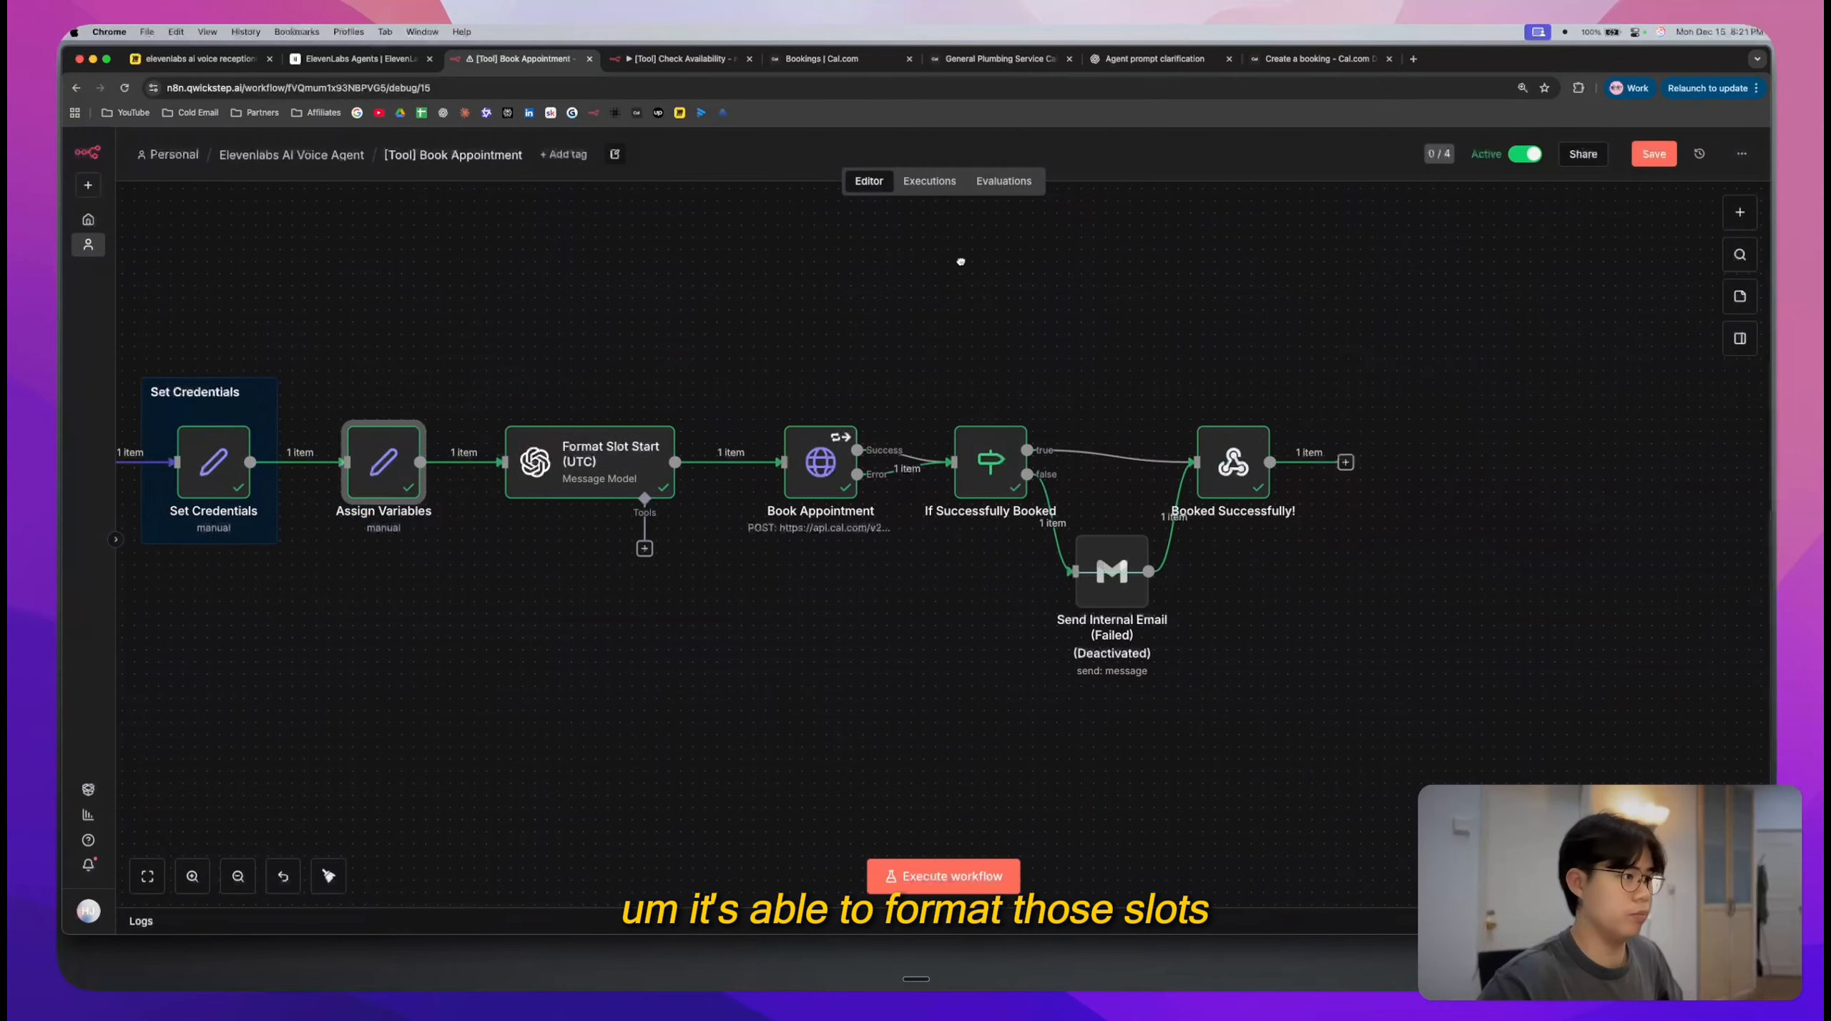
double_click(665, 450)
mouse_move(1306, 350)
mouse_down()
mouse_move(1165, 345)
mouse_move(1293, 349)
mouse_up()
click(1297, 151)
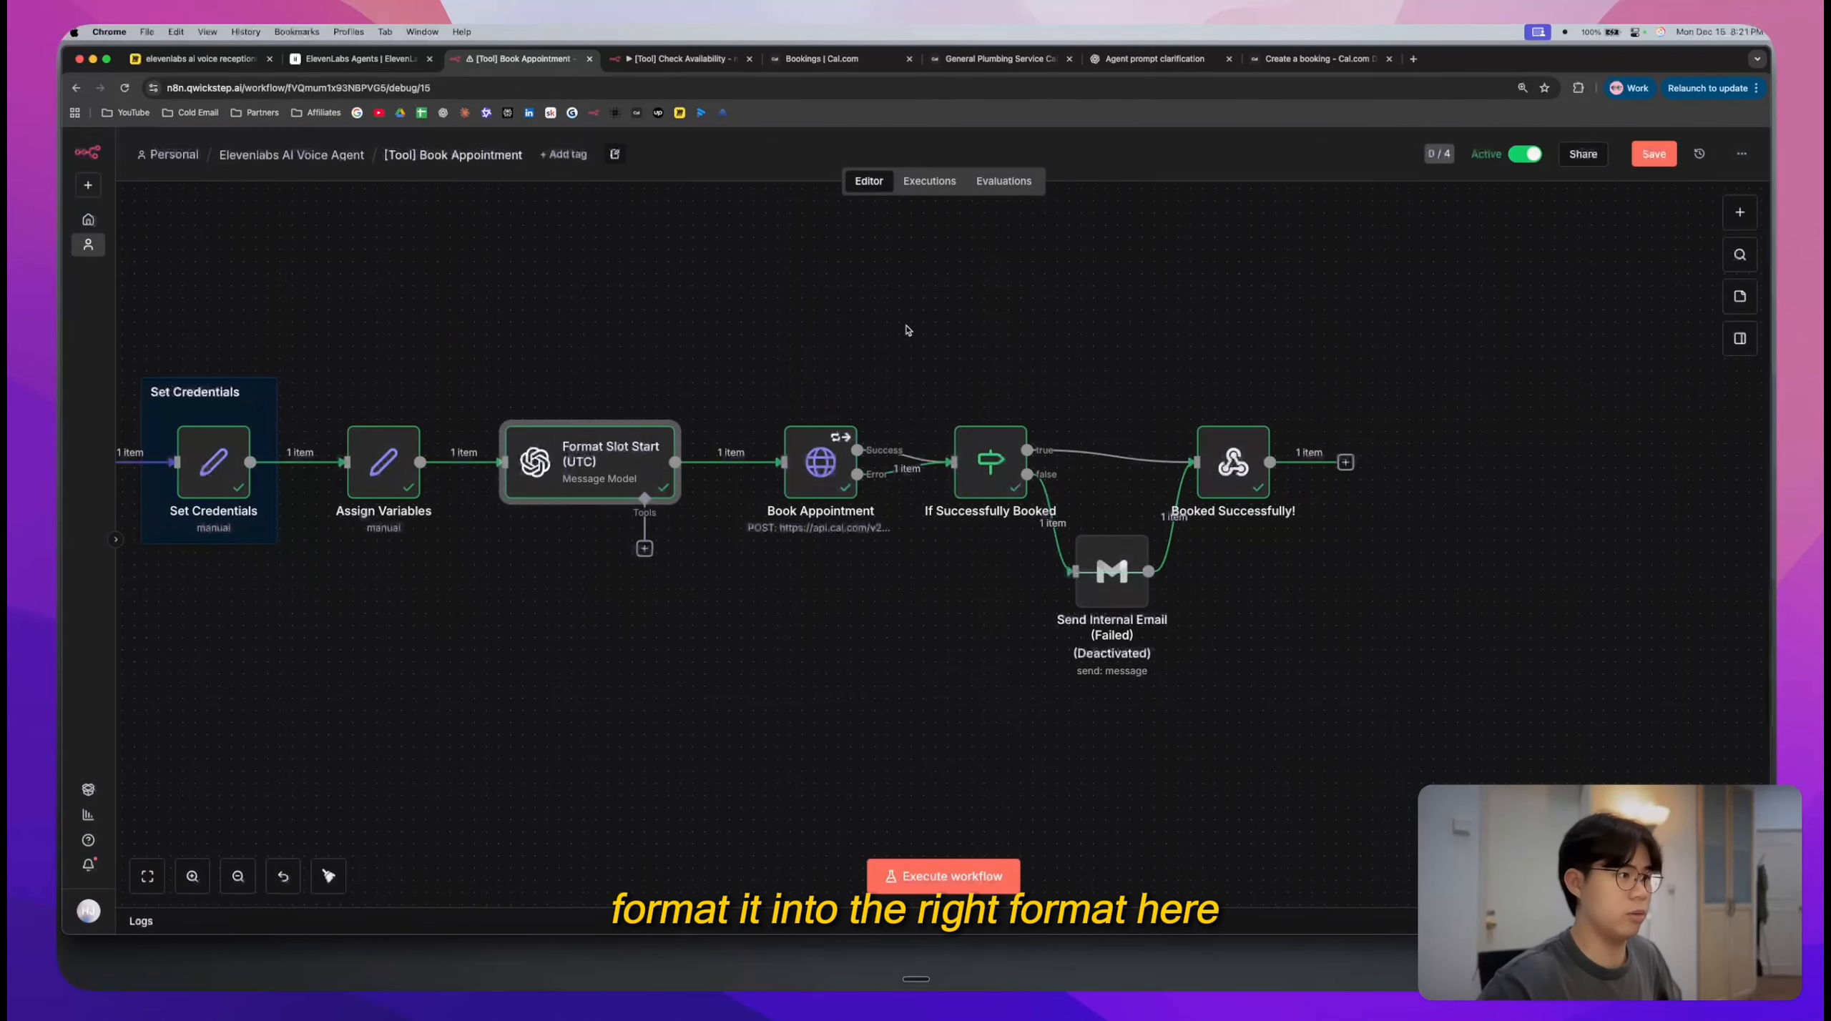
click(894, 351)
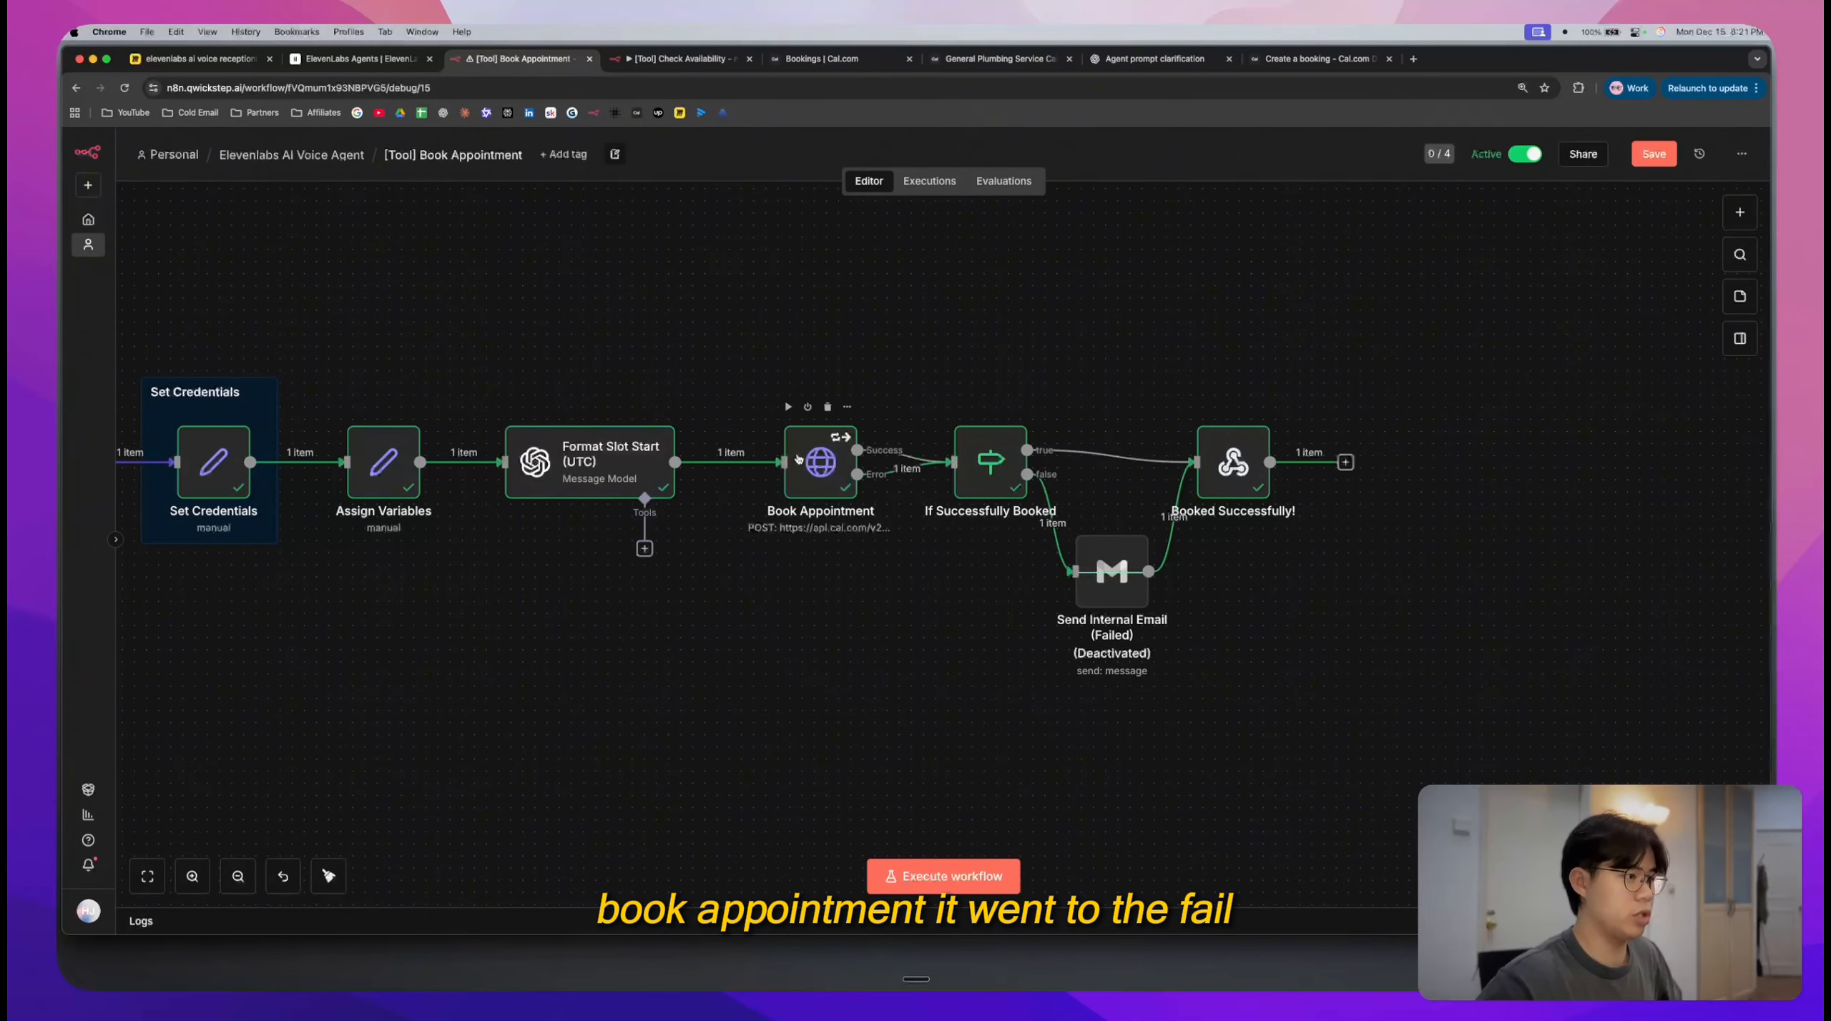
- Open the Book Appointment node and read the error message in its Error Branch output
double_click(815, 462)
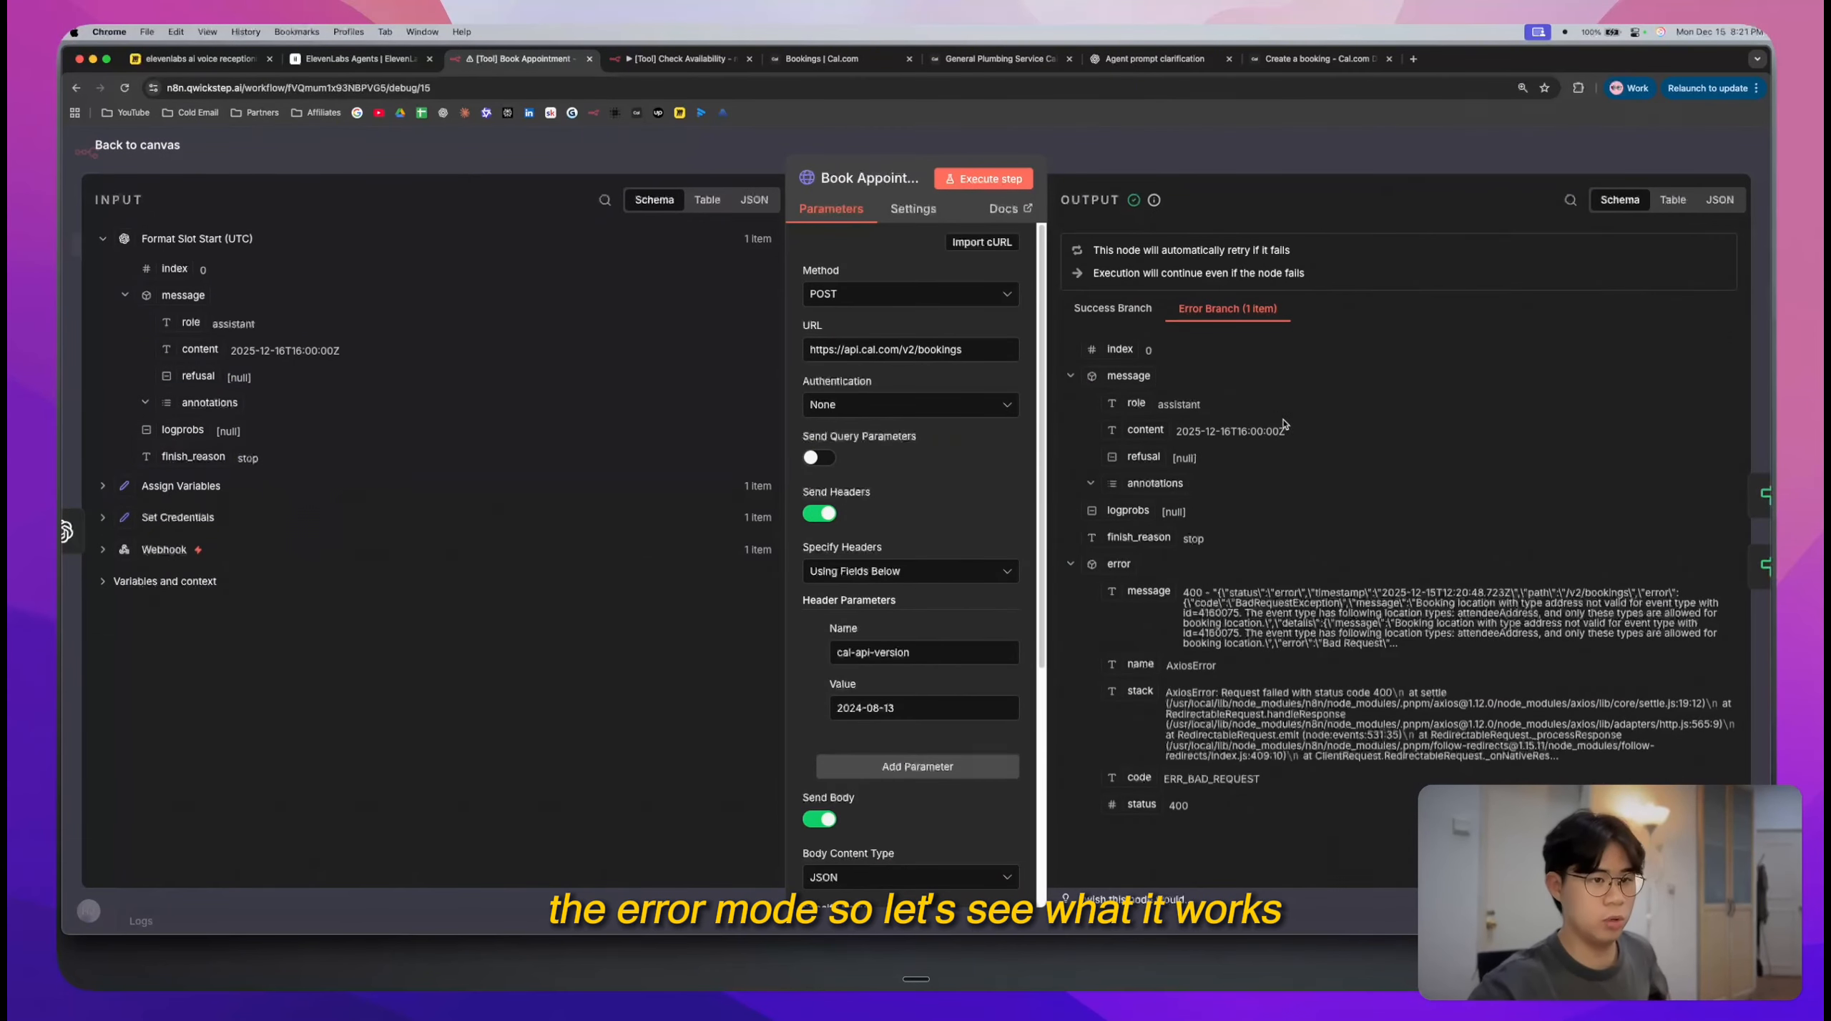
scroll(1541, 600, up, 10)
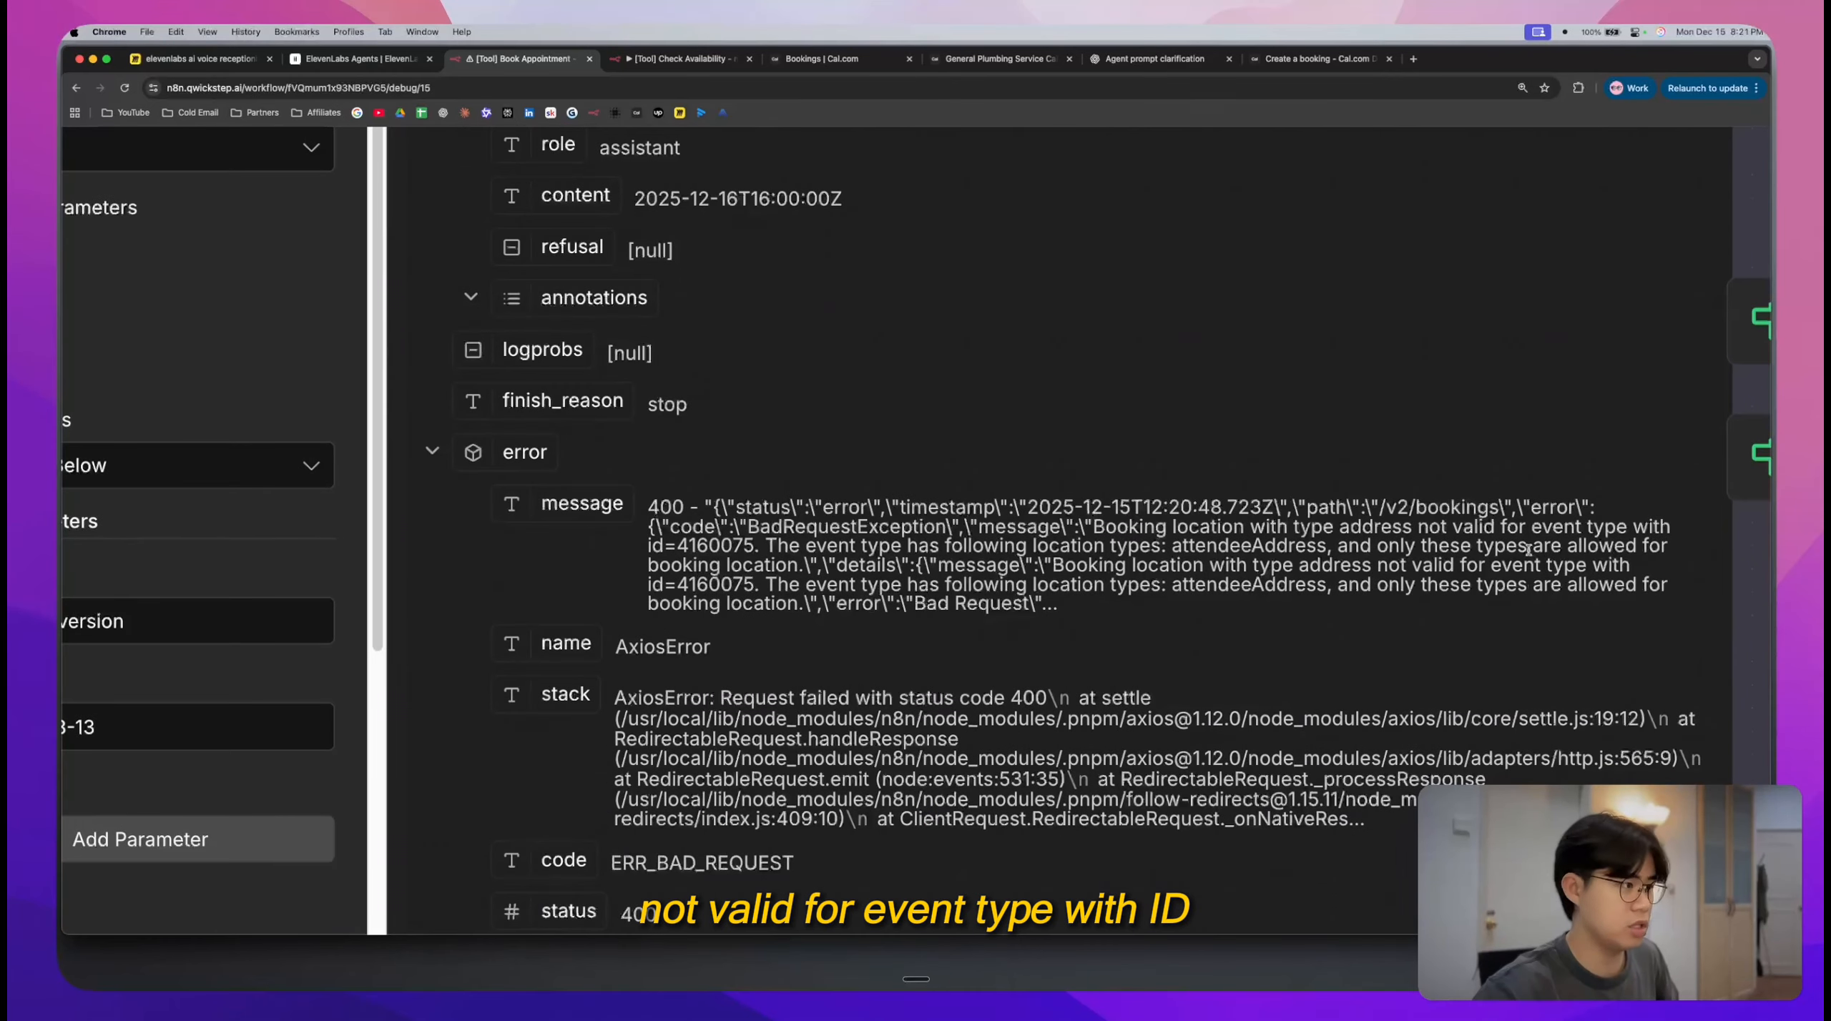
triple_click(1529, 549)
click(1529, 549)
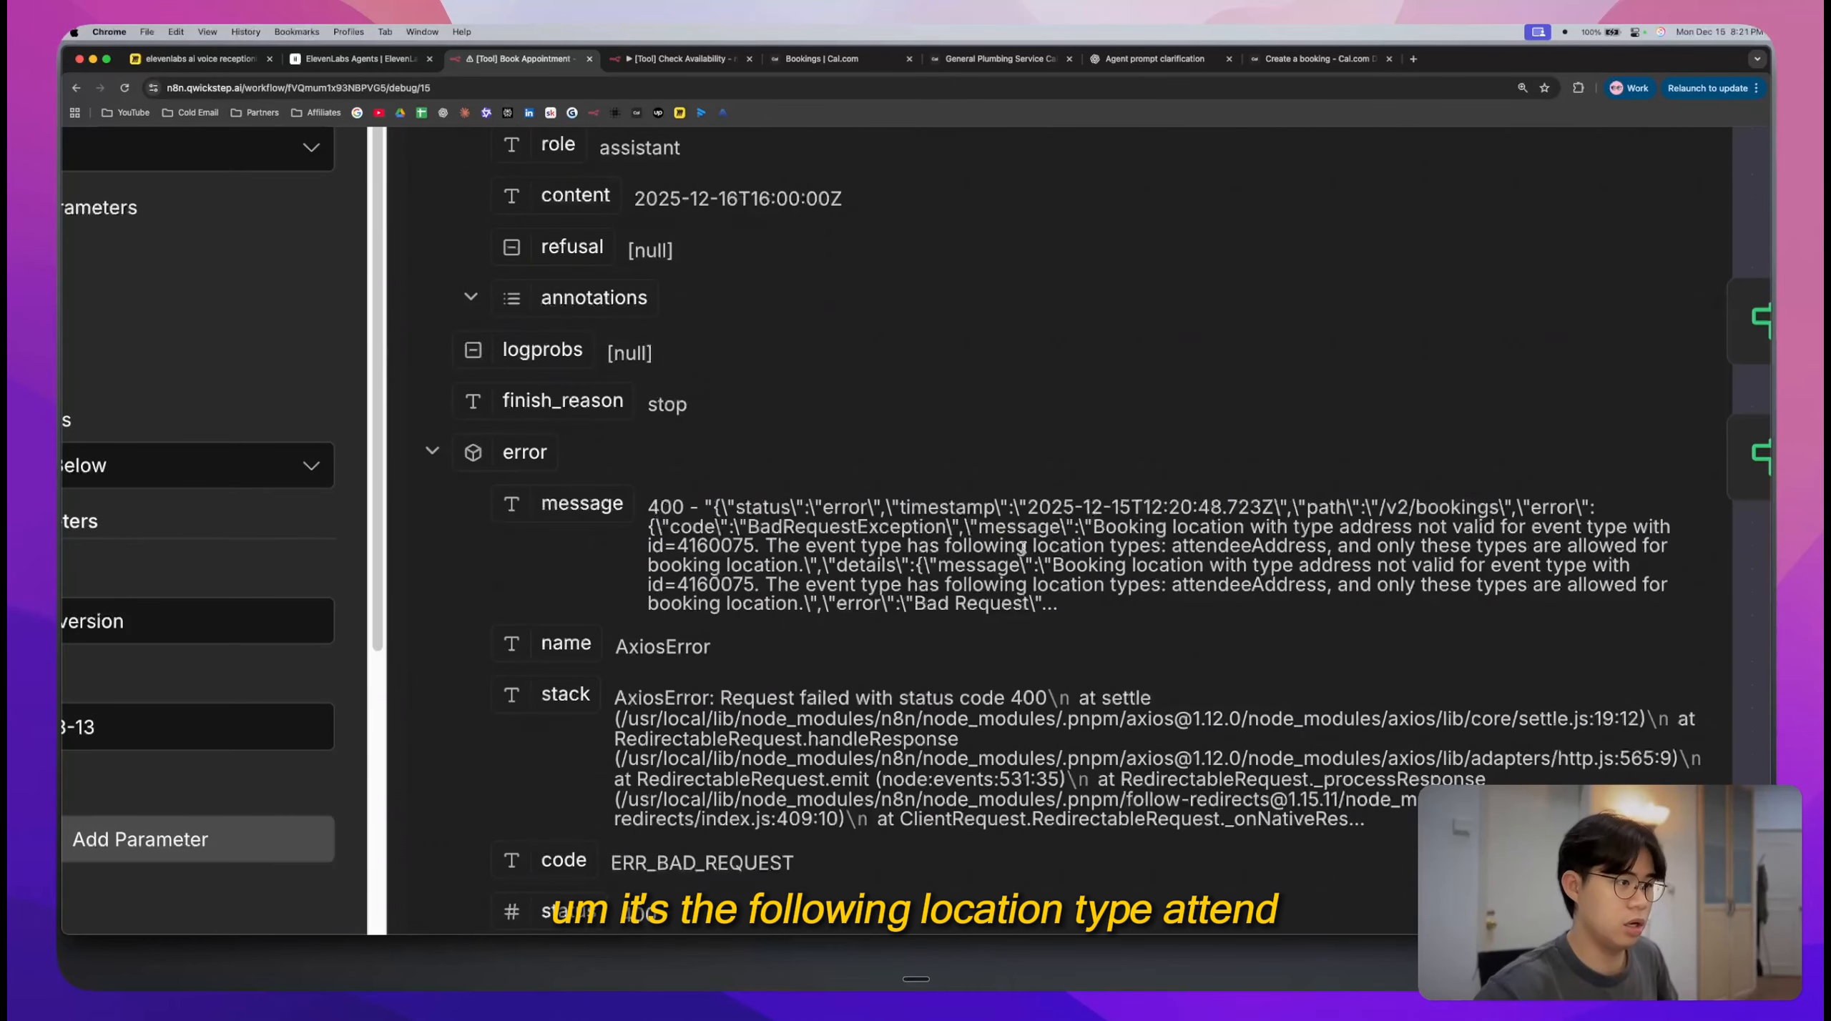
drag(1030, 548, 1162, 543)
triple_click(1204, 542)
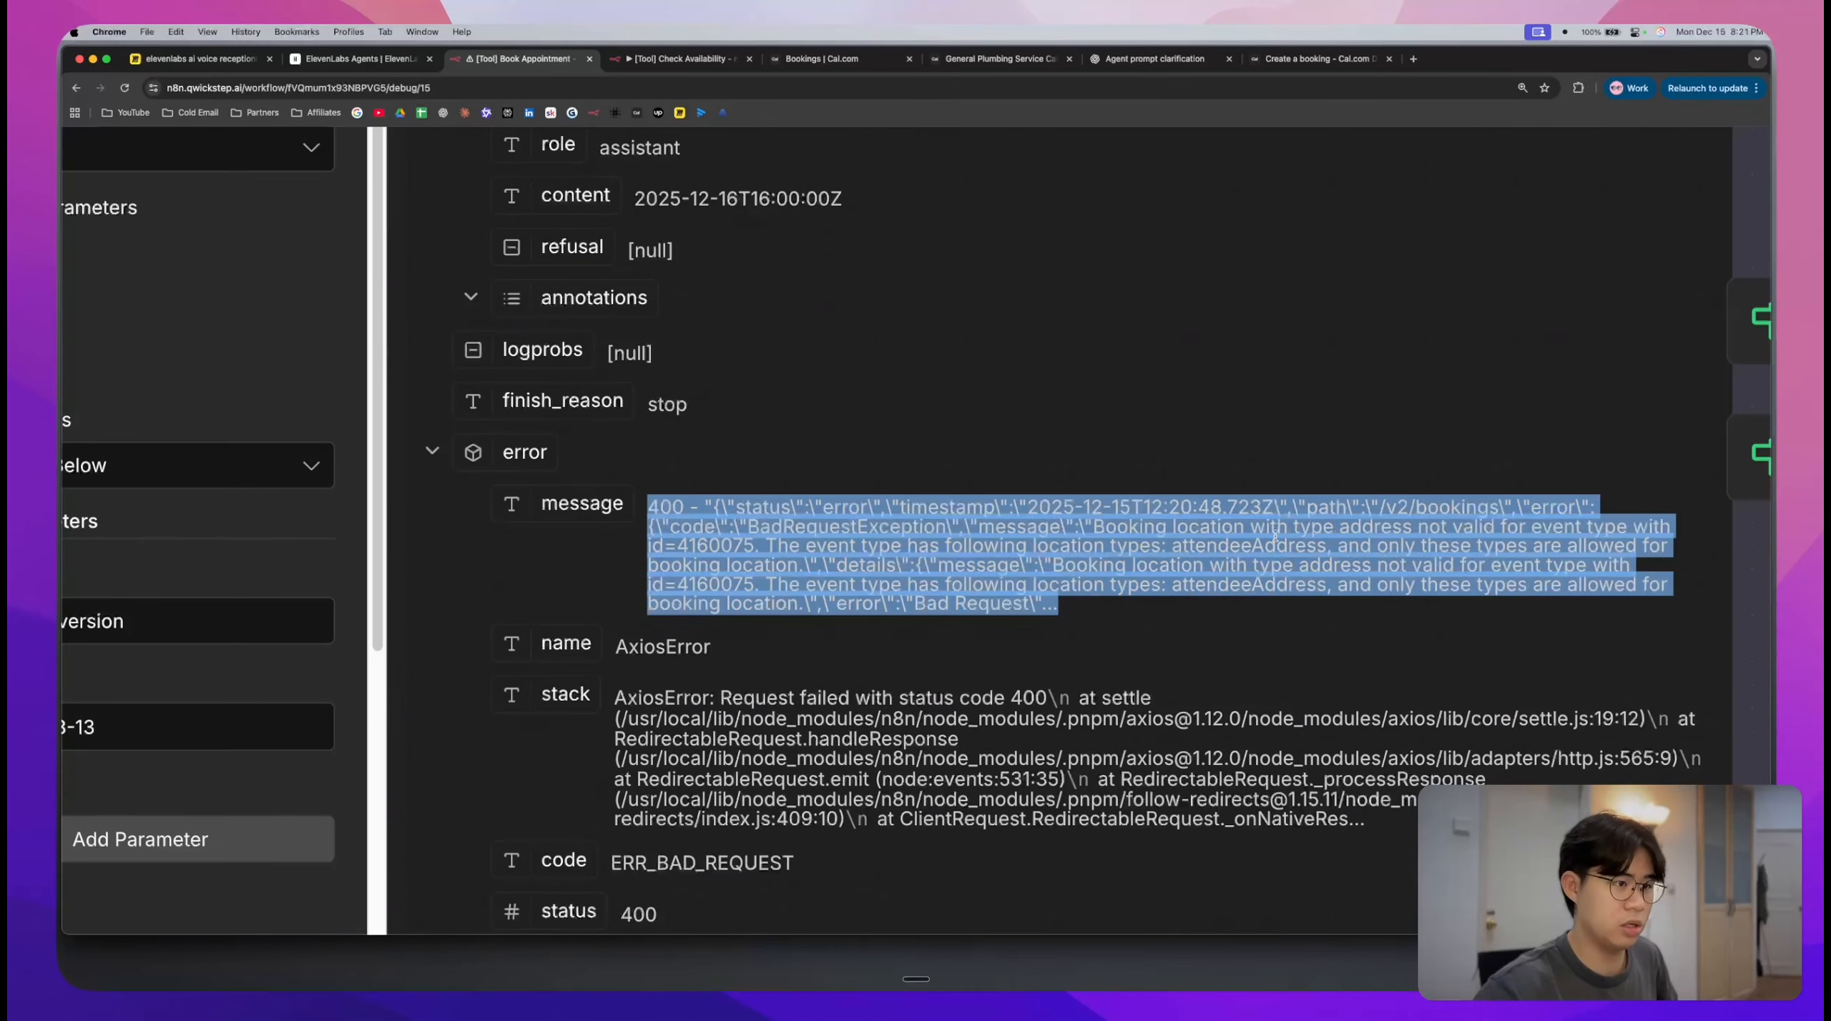
click(1274, 536)
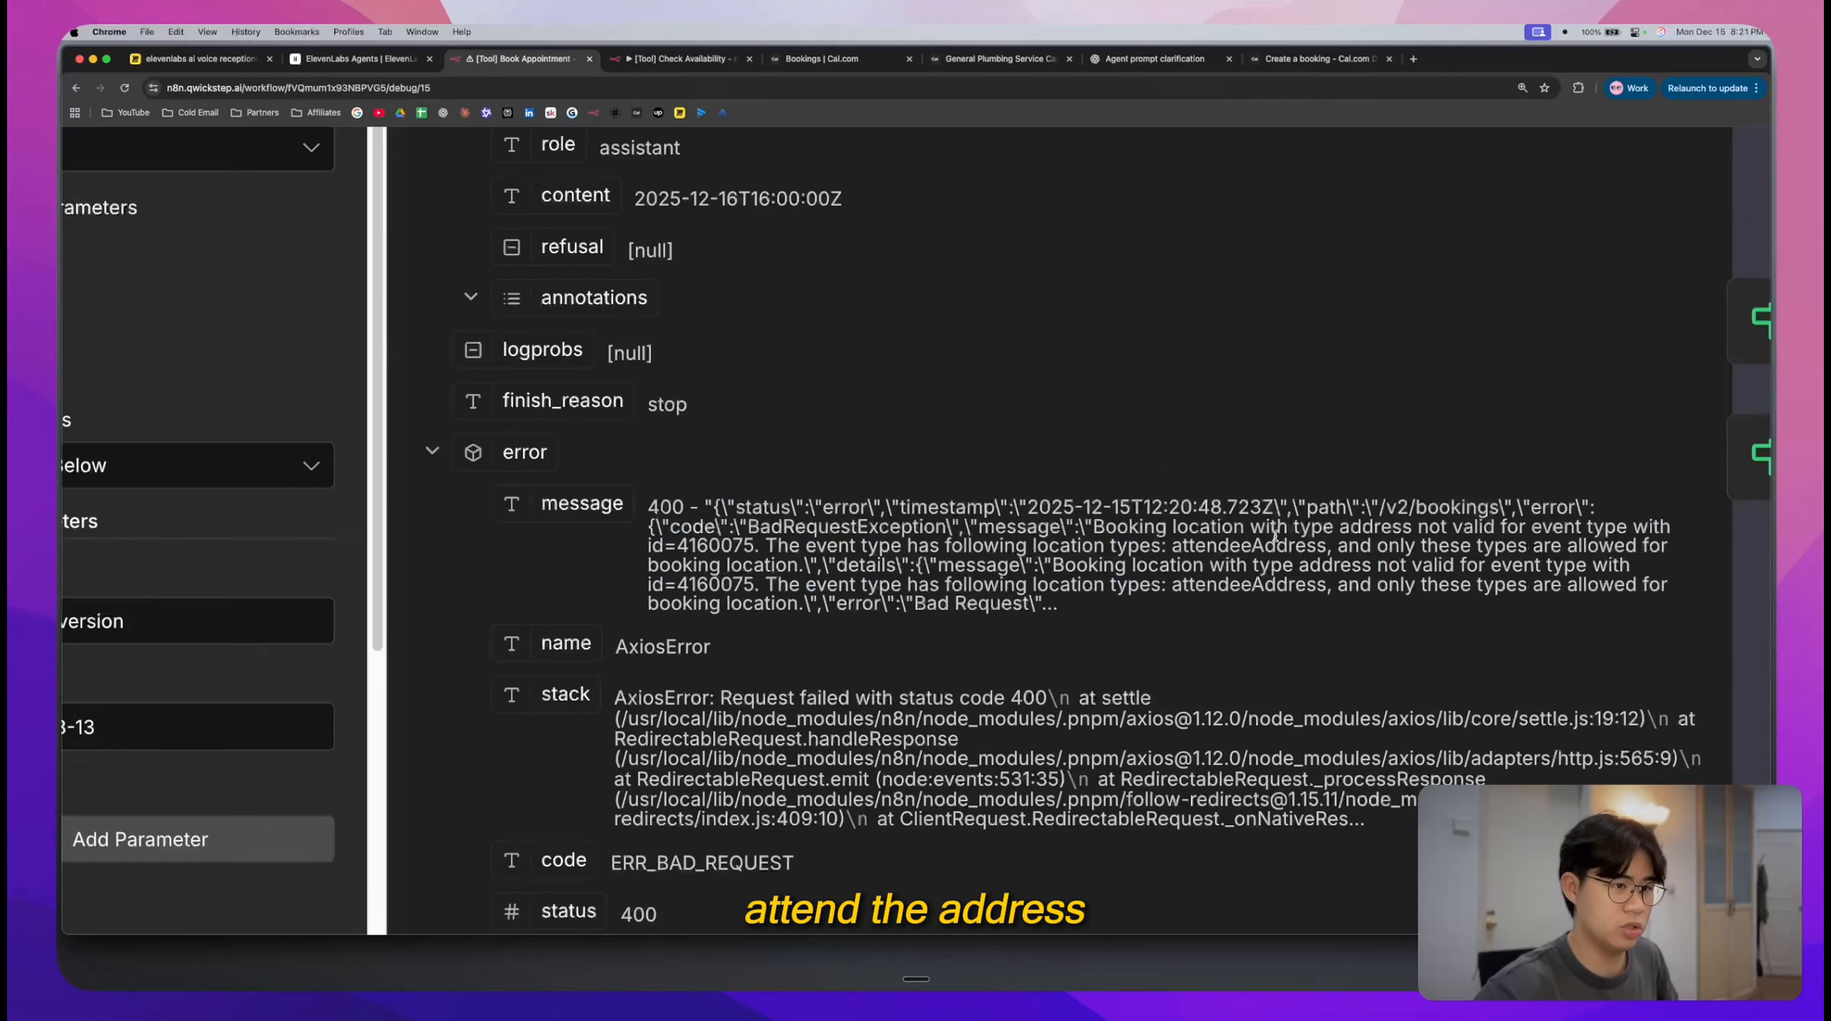
triple_click(909, 565)
click(910, 565)
scroll(1075, 587, down, 2)
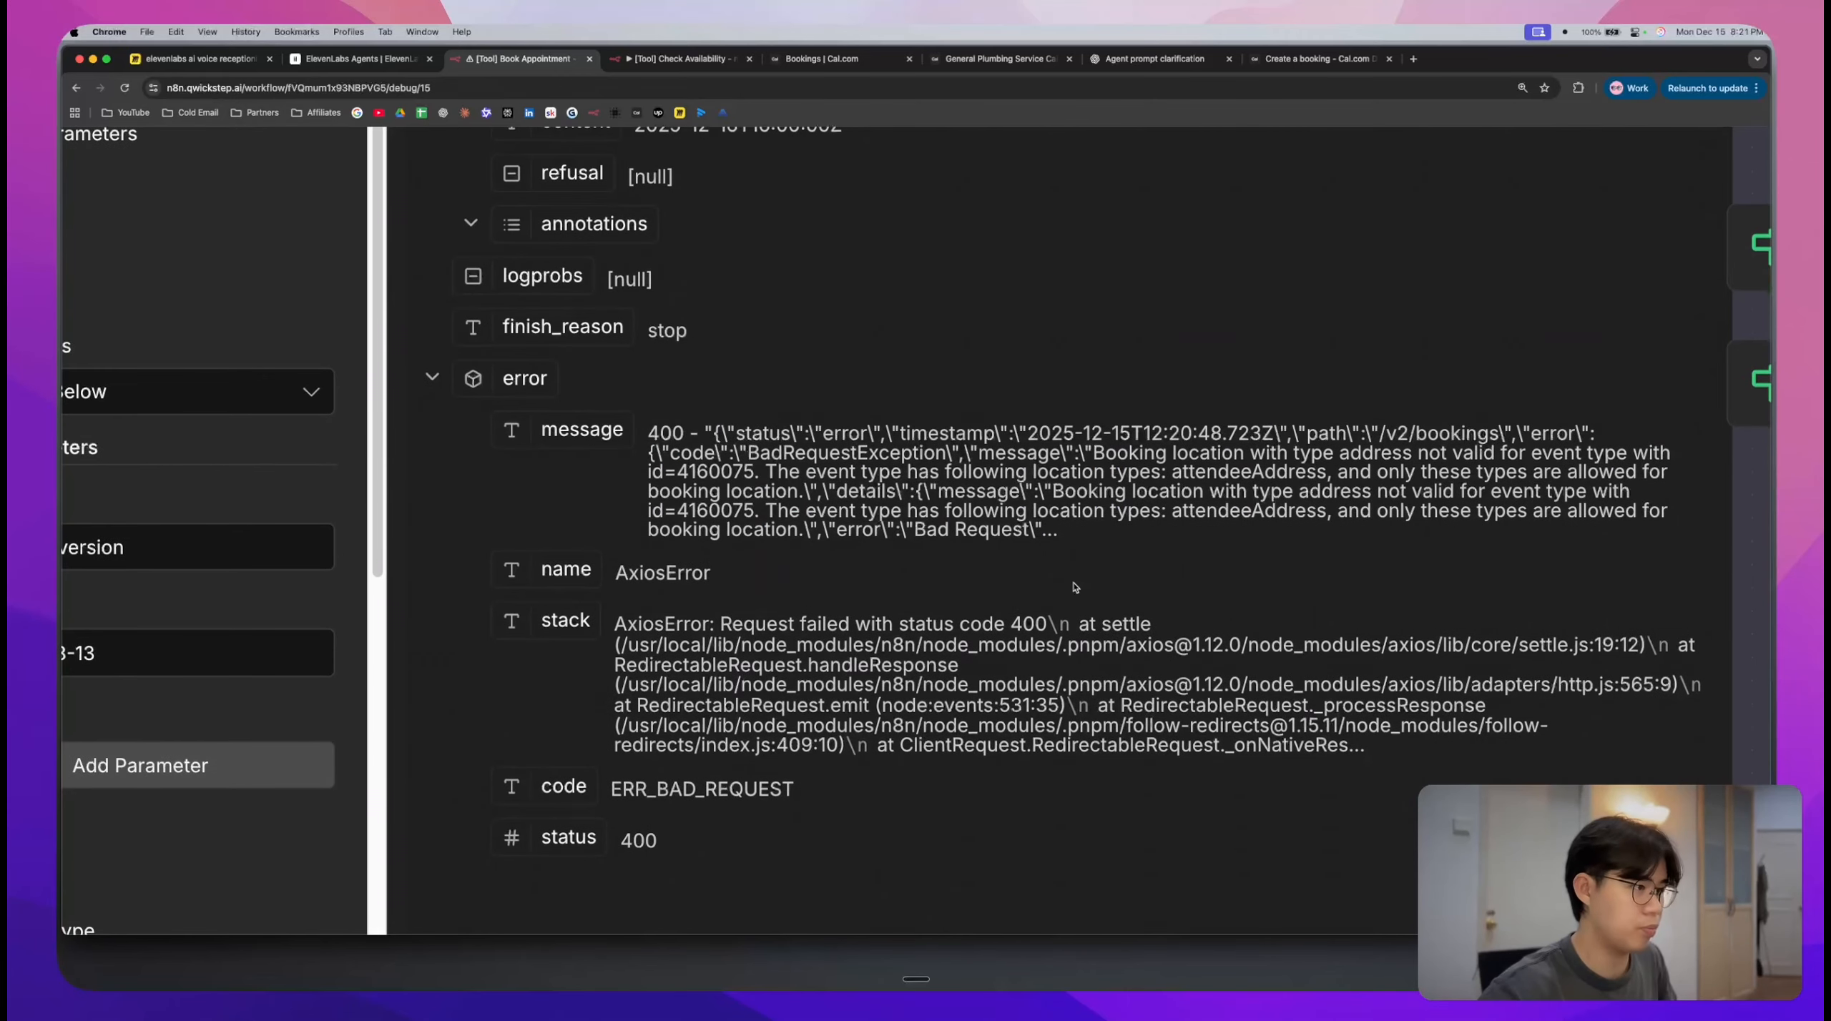
key(super+0)
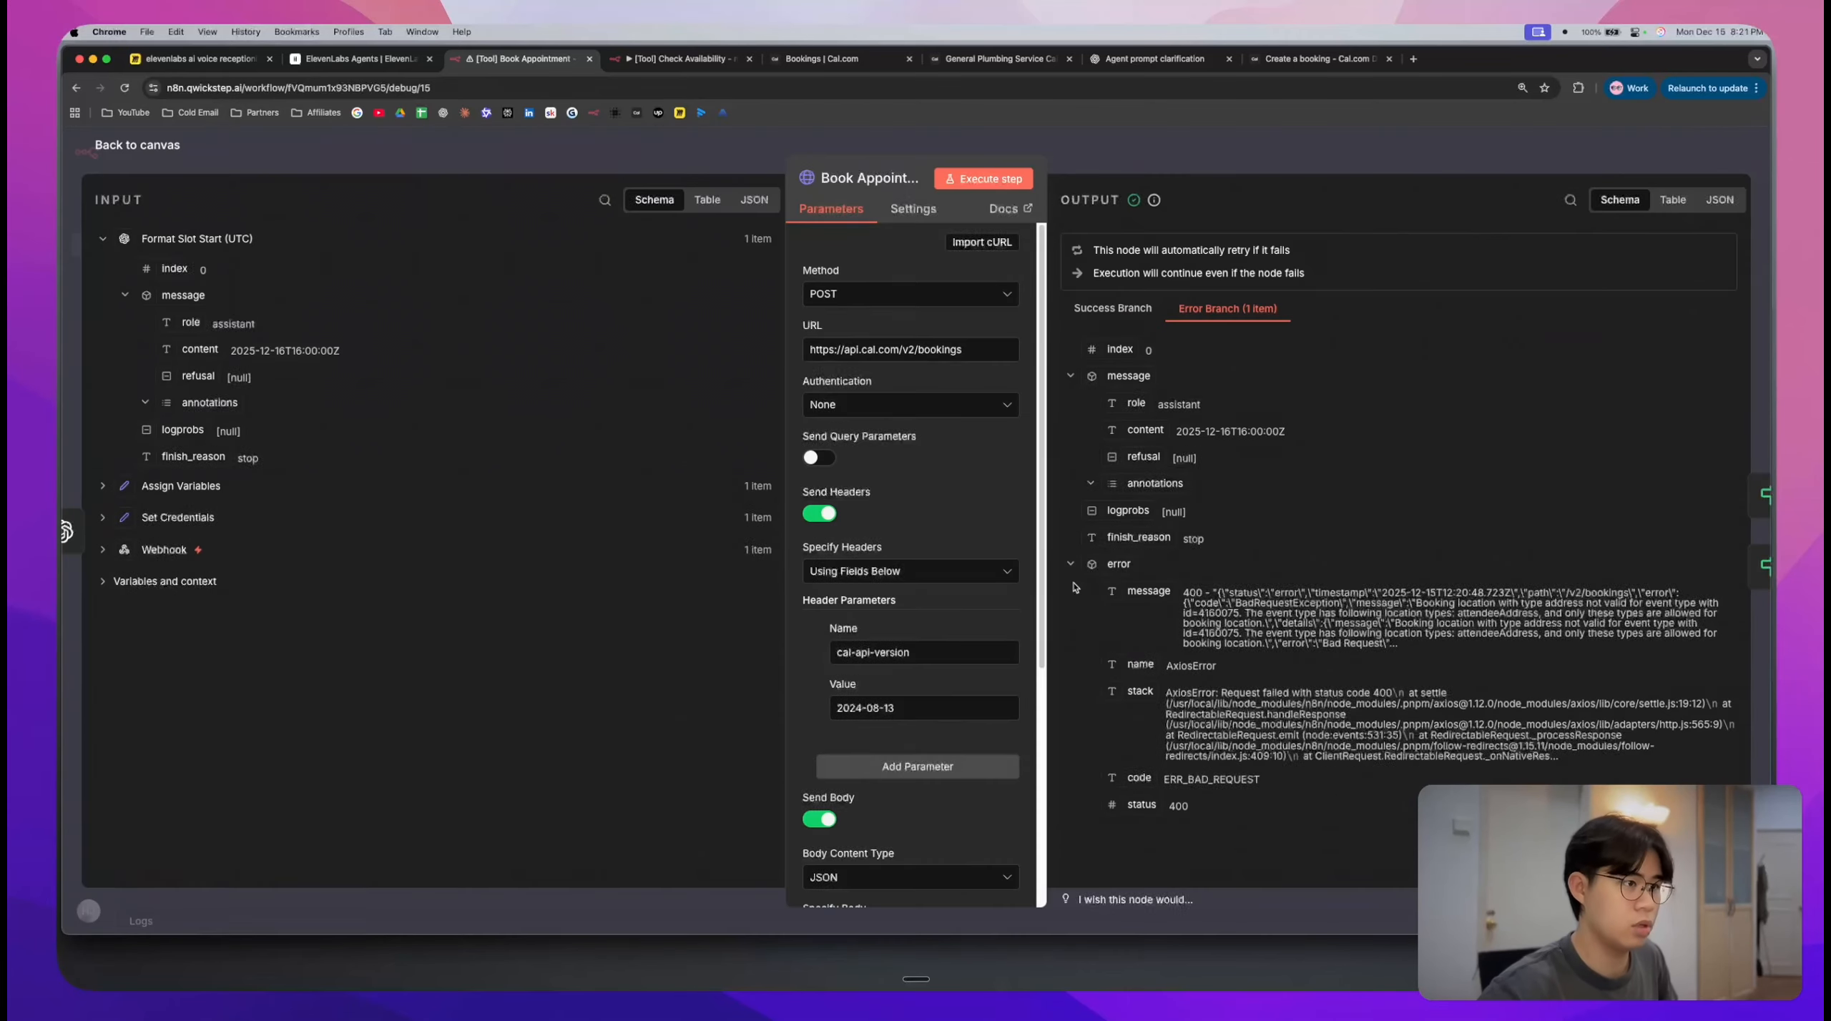
- View the Book Appointment node's error output as JSON and read the full message
click(1719, 199)
scroll(1484, 499, down, 3)
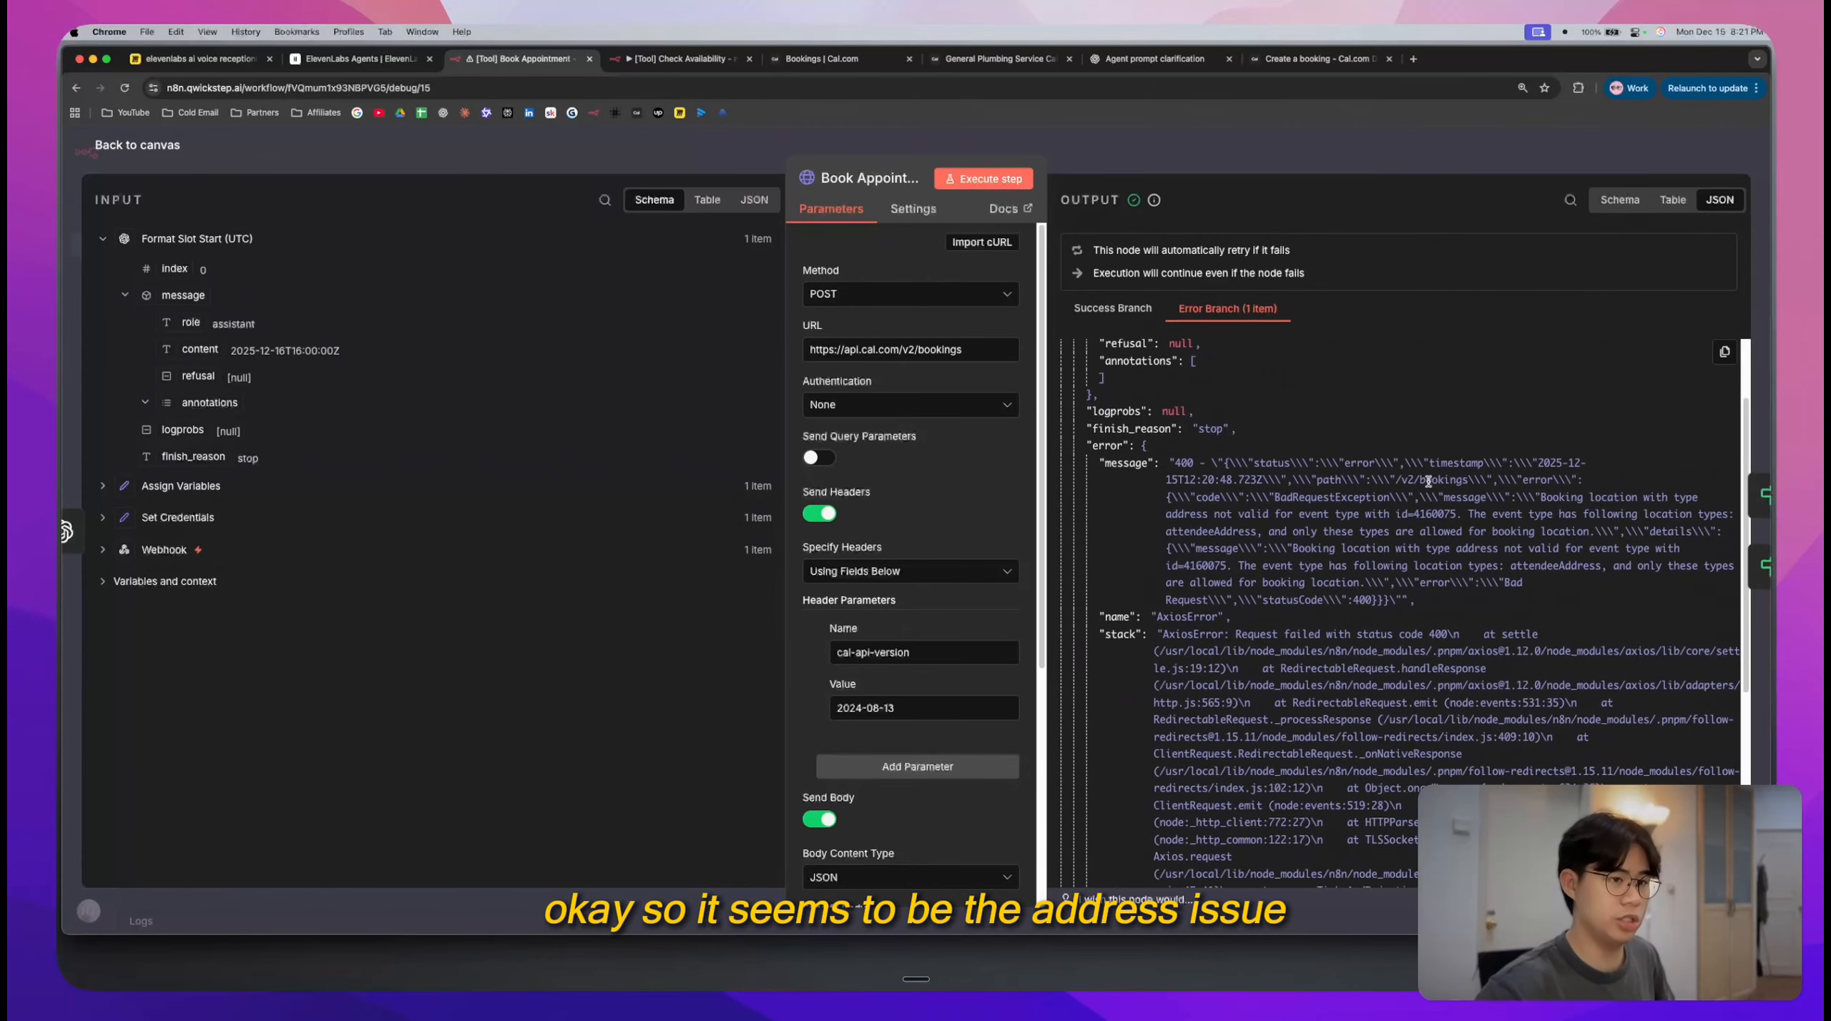
scroll(1485, 500, down, 1)
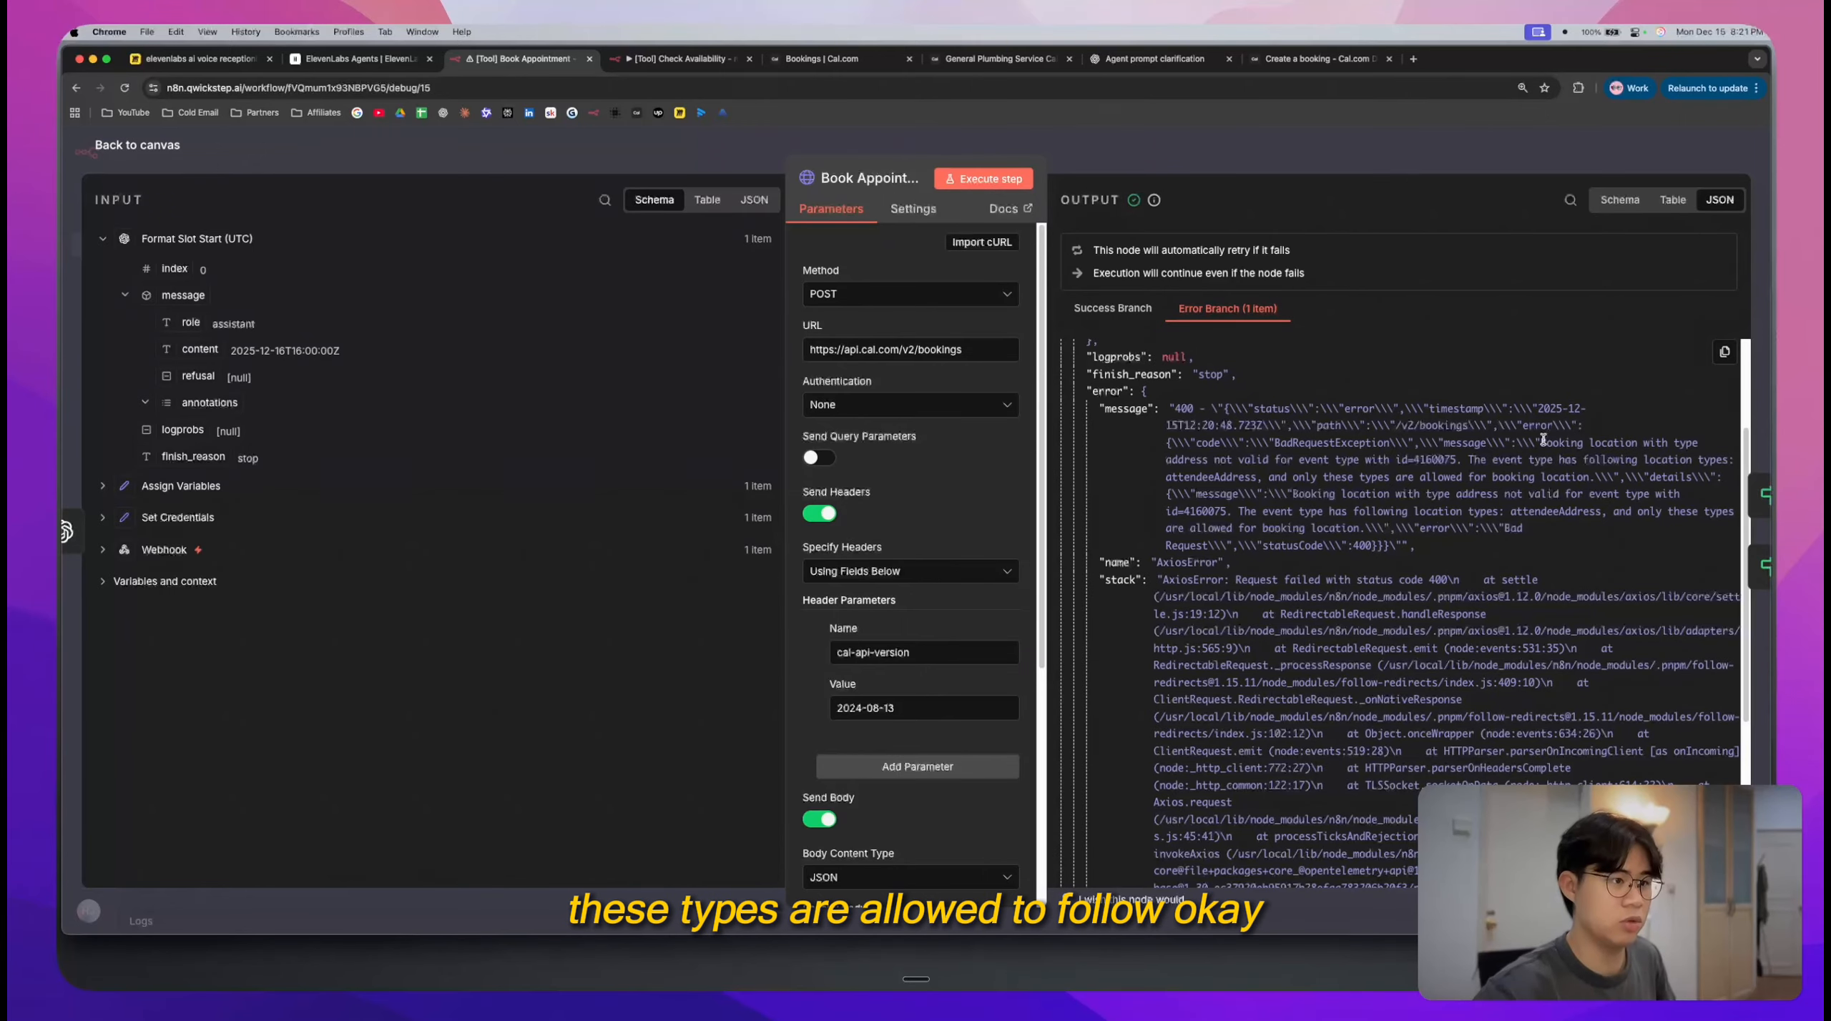
- Add an "address" property with the value {{ $('Assign Variables').item.json.address }} to the attendee object in the Book Appointment node's JSON body
scroll(1012, 703, down, 5)
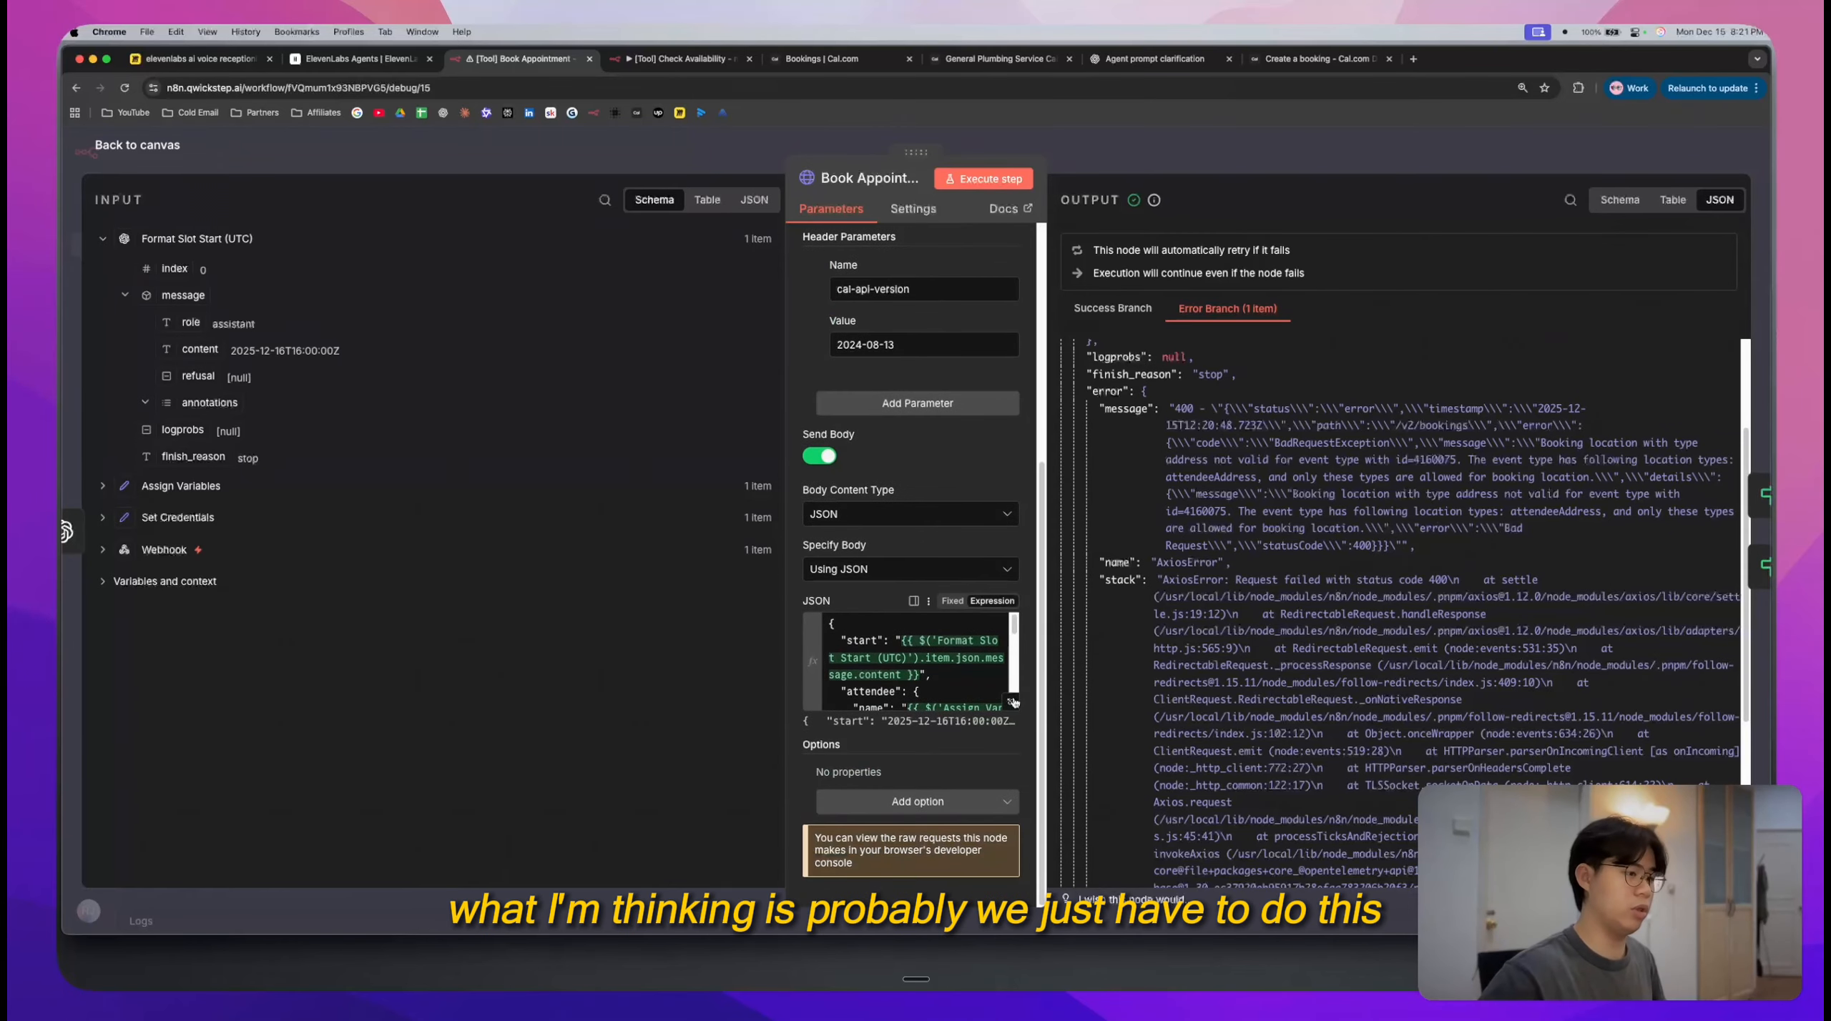
click(1013, 703)
click(843, 323)
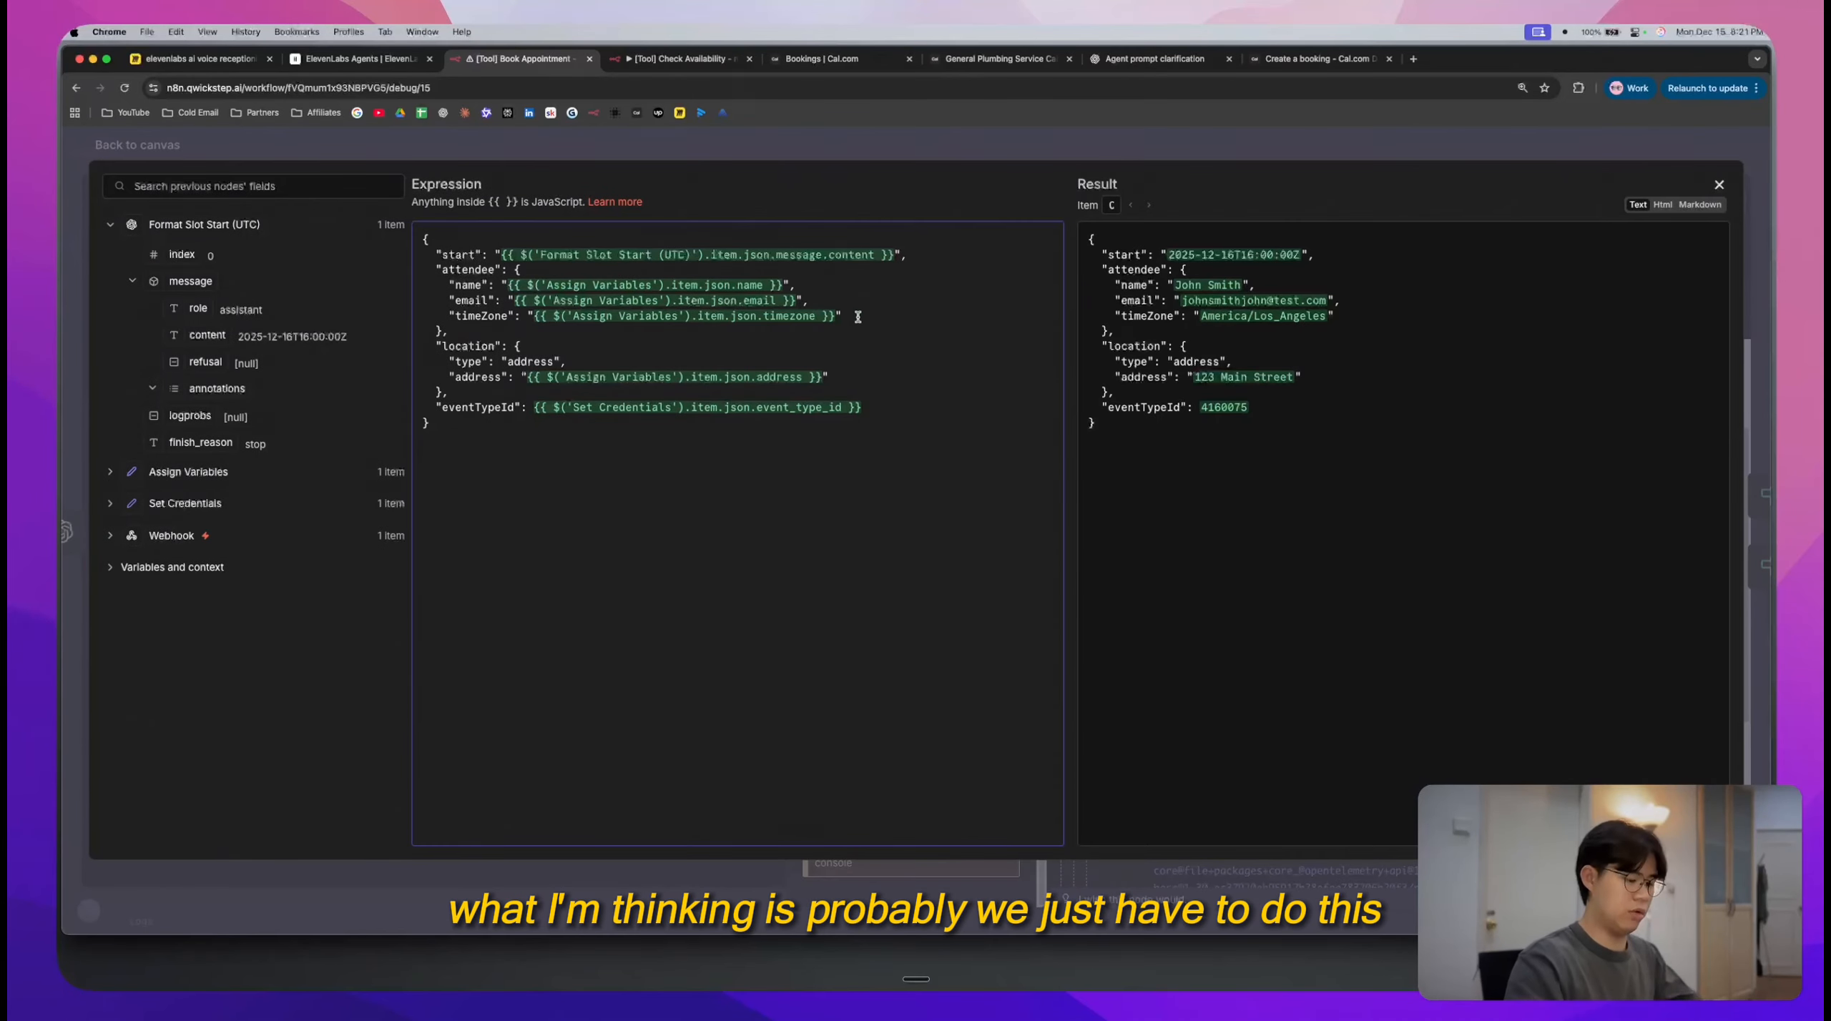
text(,)
key(Return)
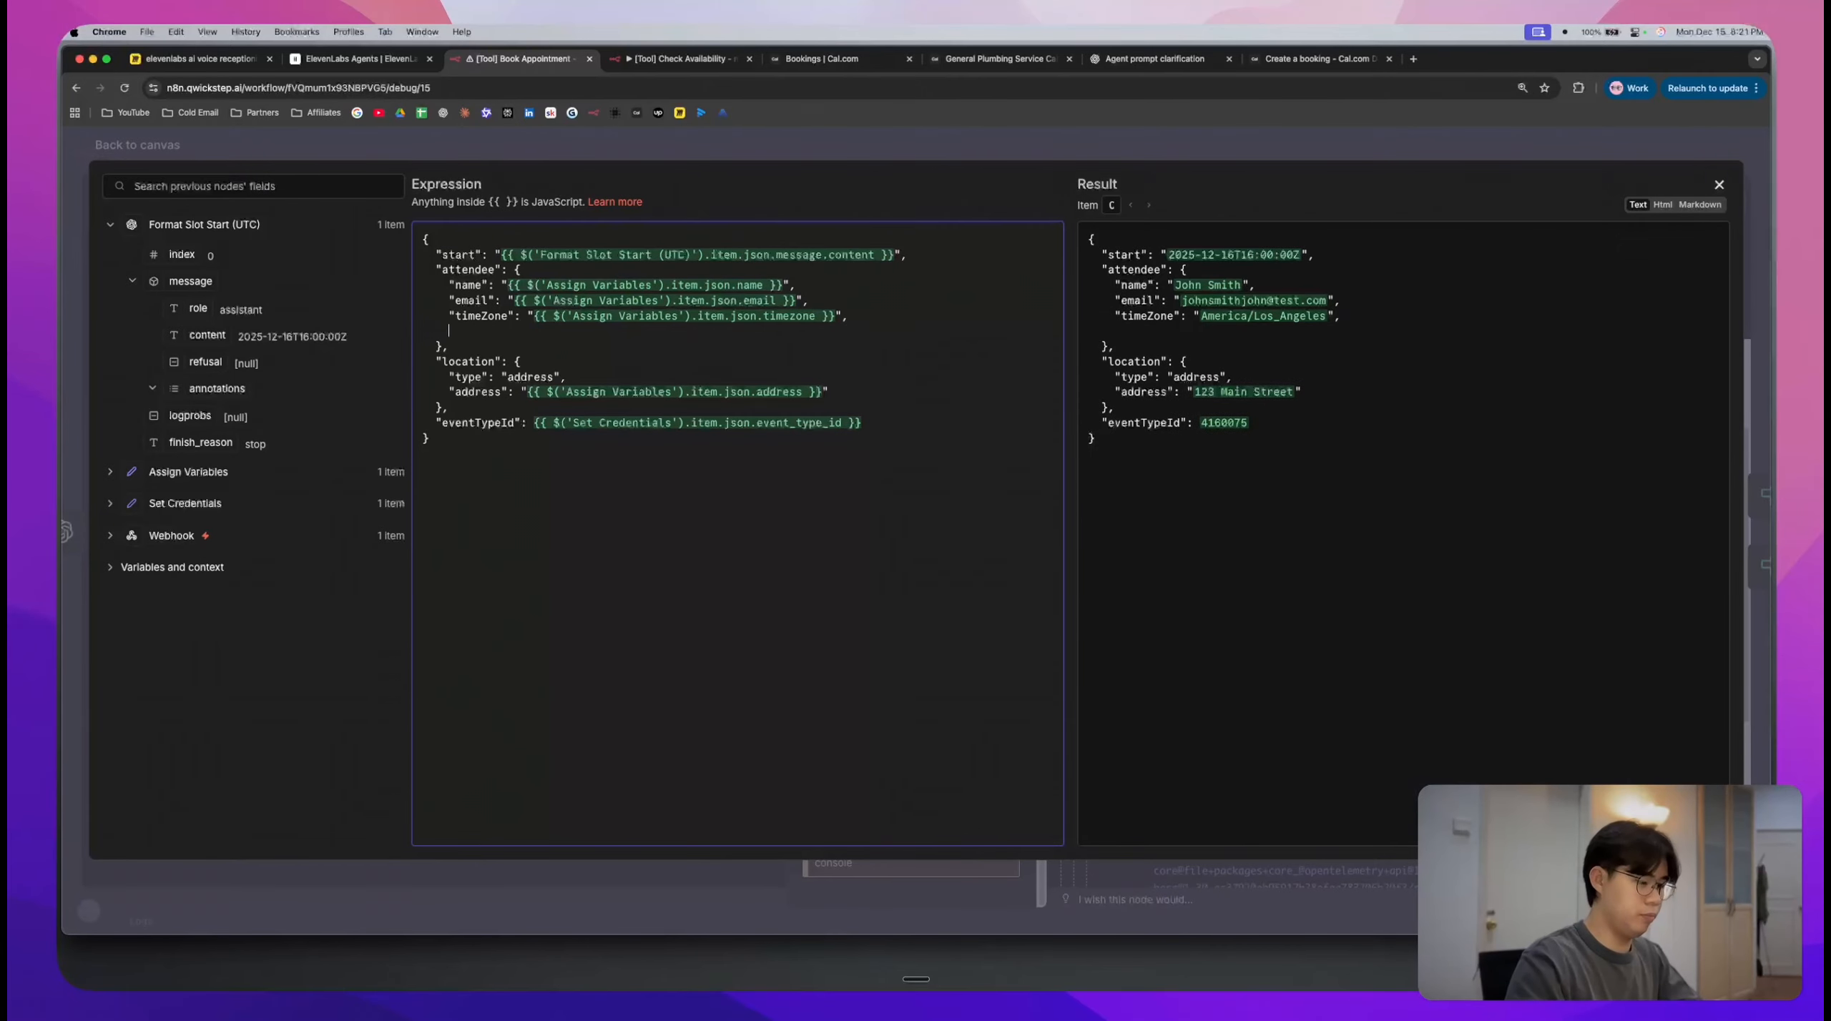
text(")
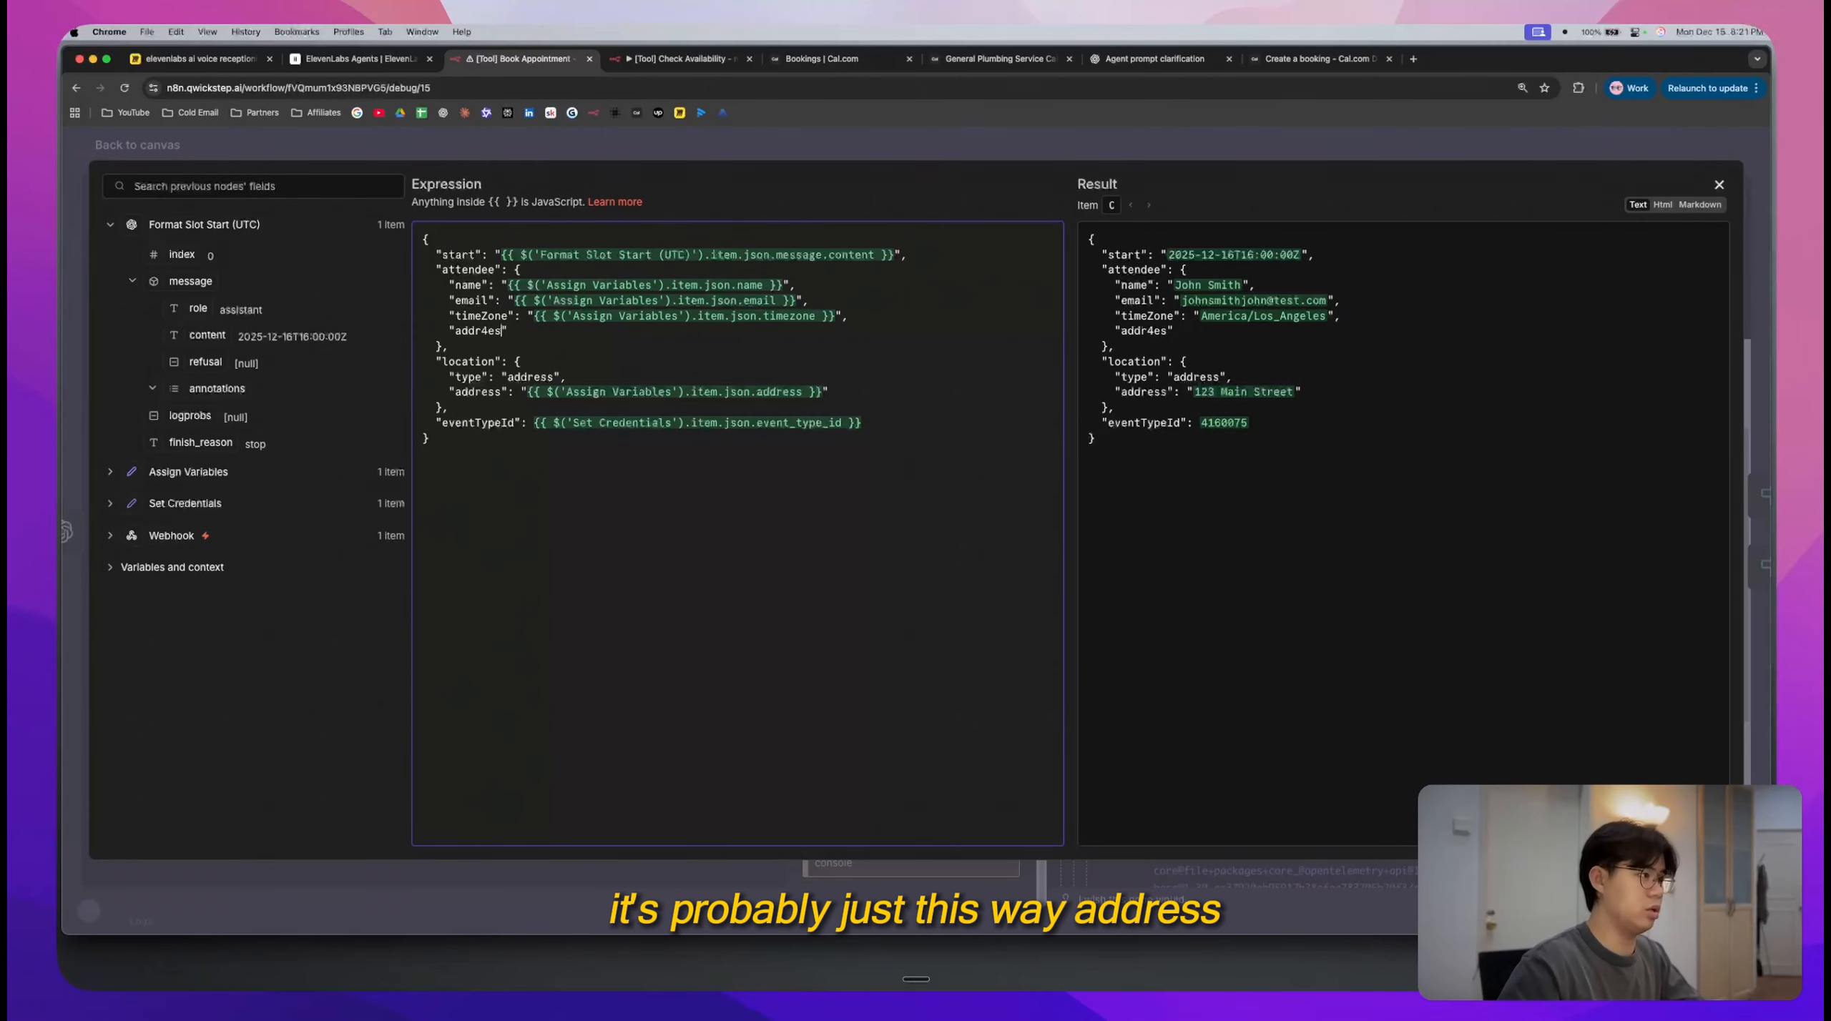
text("addr4es)
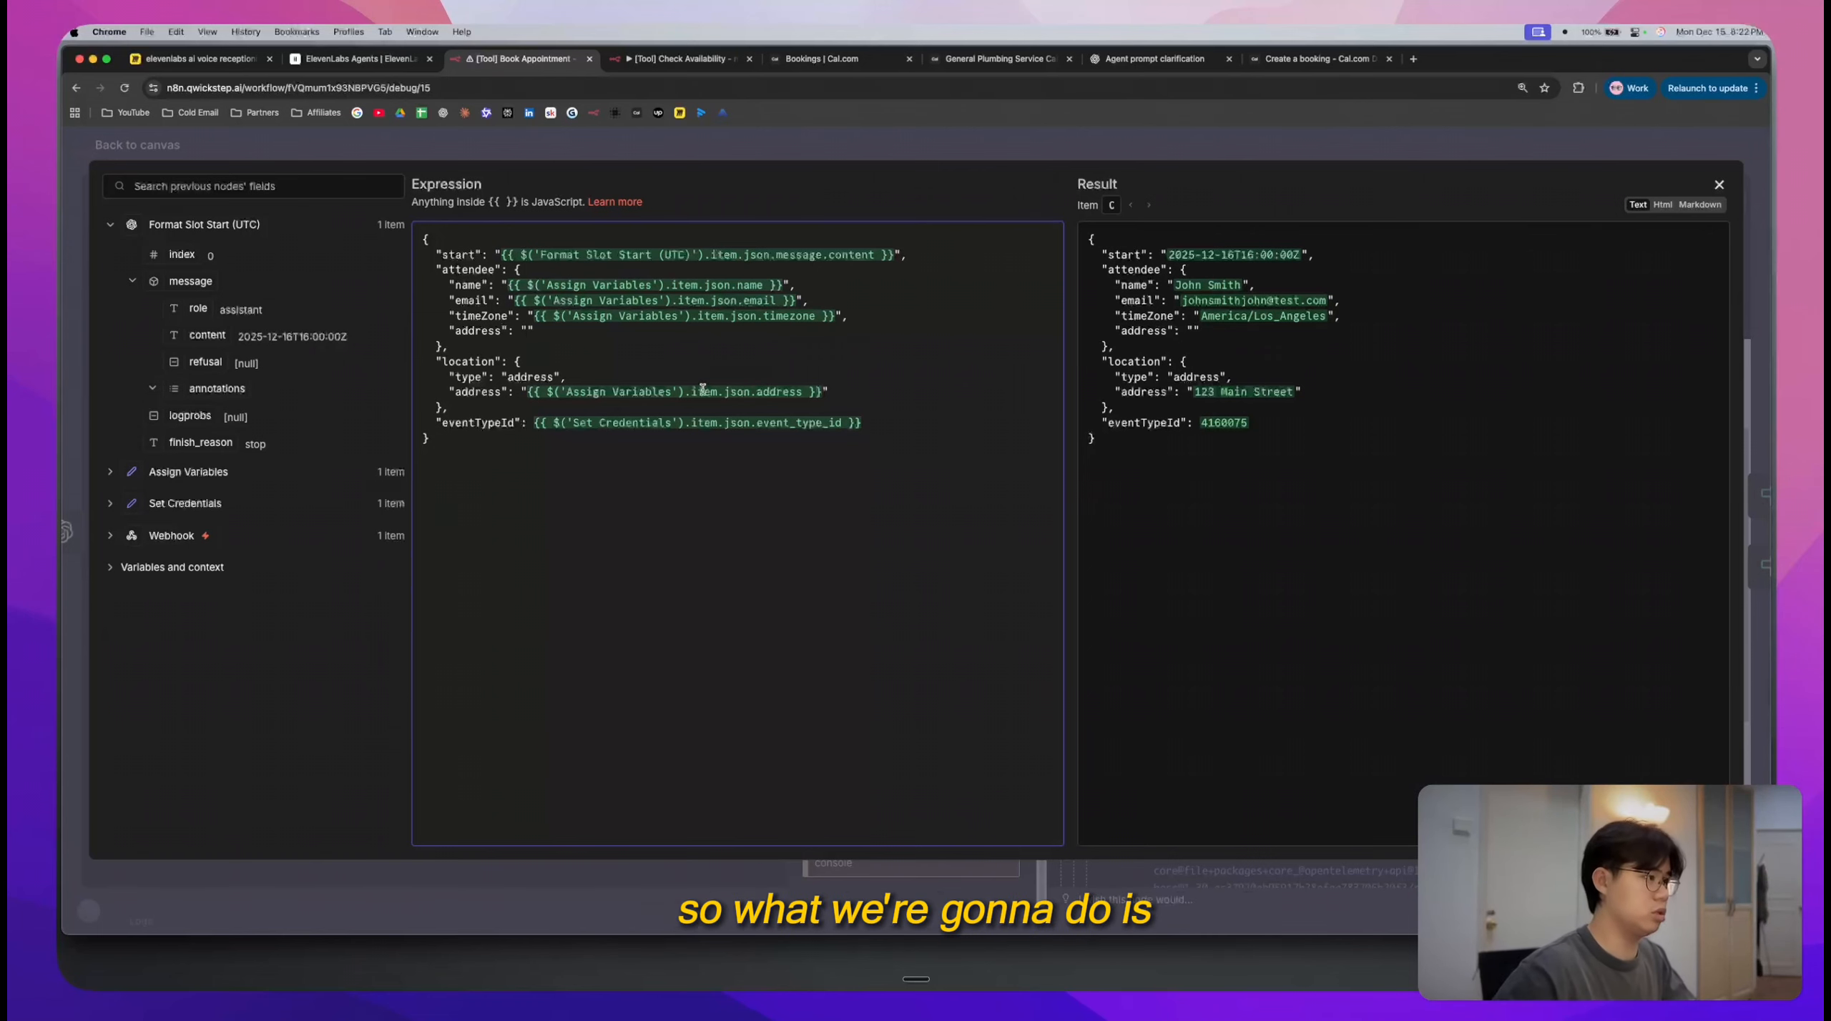
drag(519, 393, 824, 393)
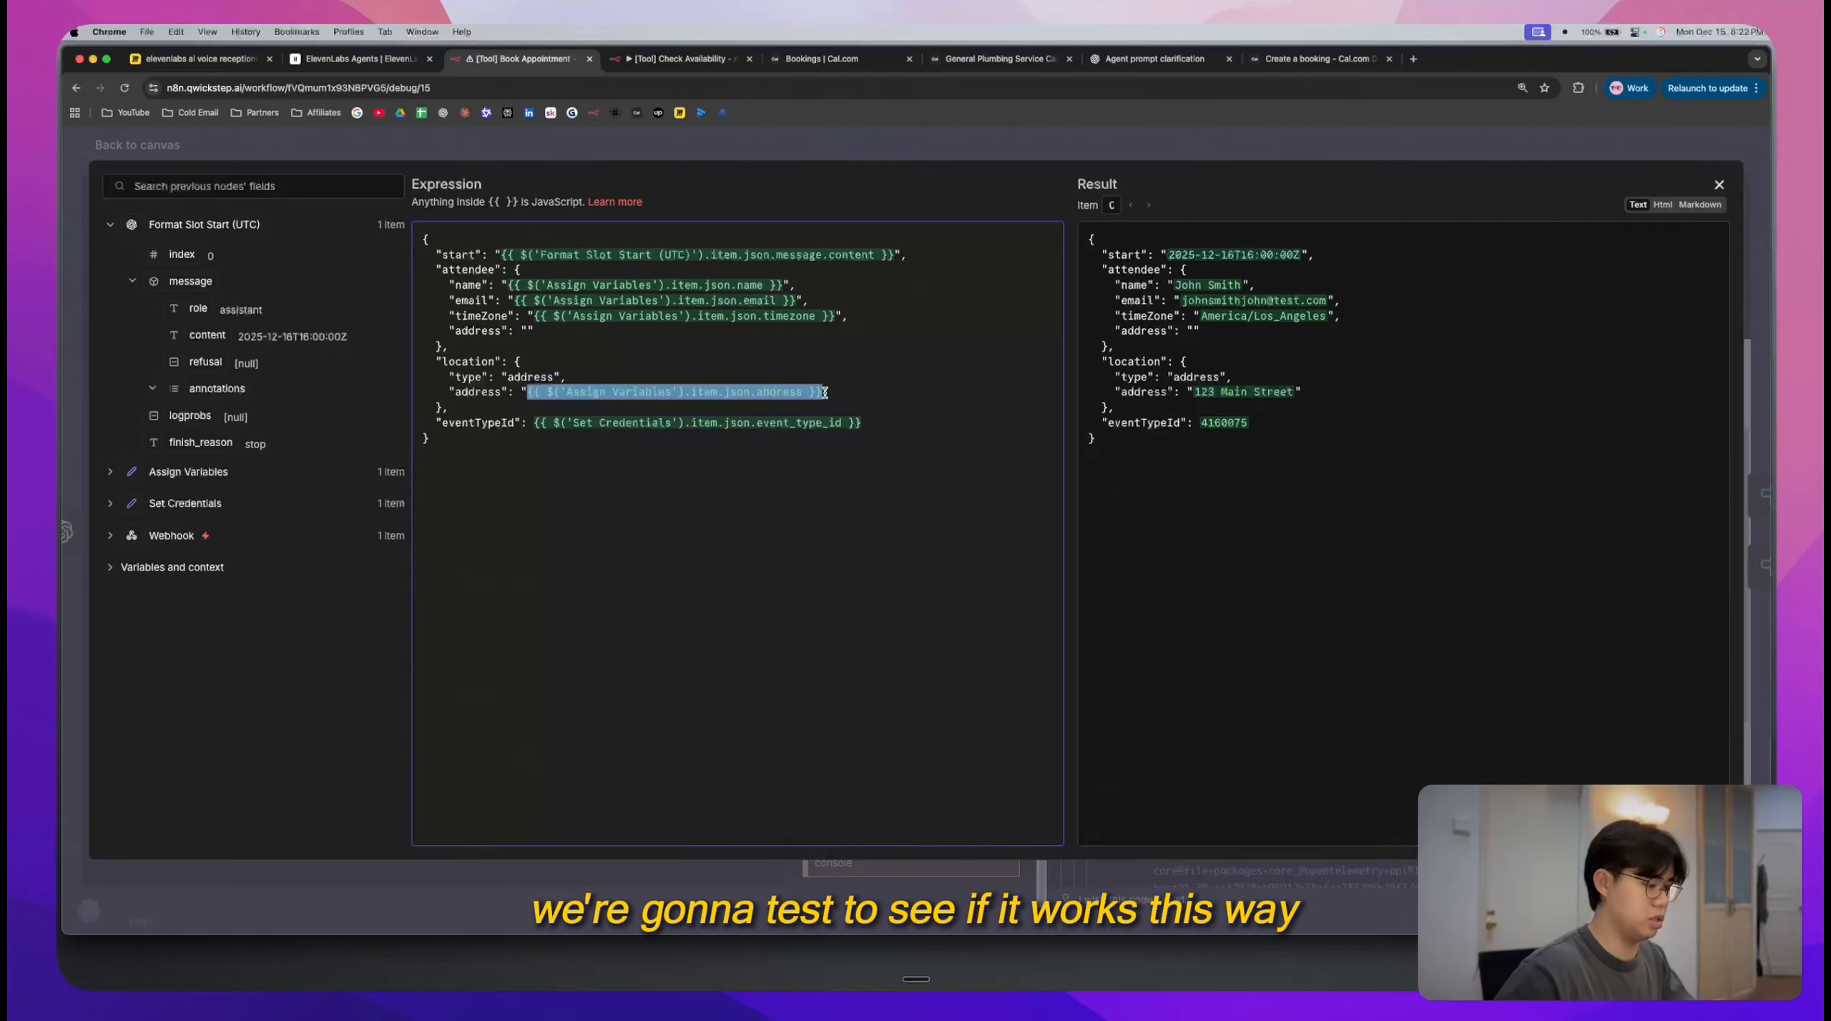
key(super+c)
click(528, 330)
key(super+v)
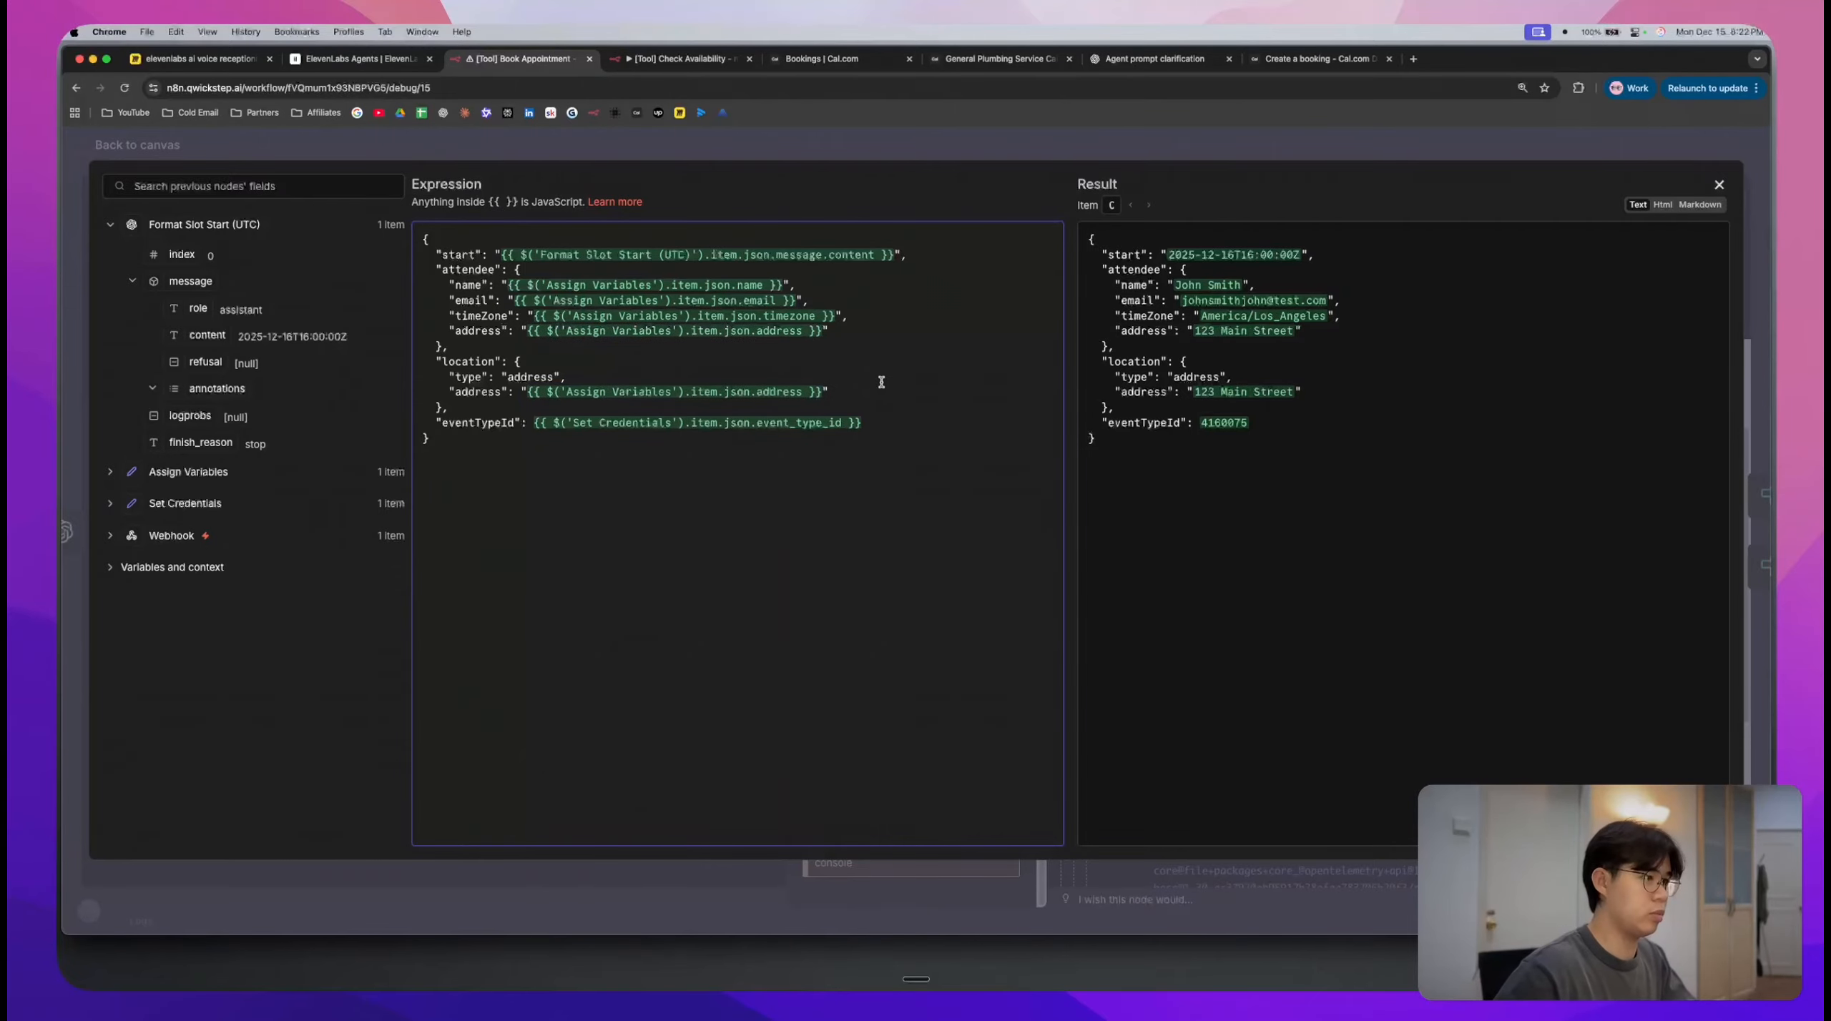
- Delete the location block from the Book Appointment JSON body and close the expression editor
drag(450, 407, 409, 373)
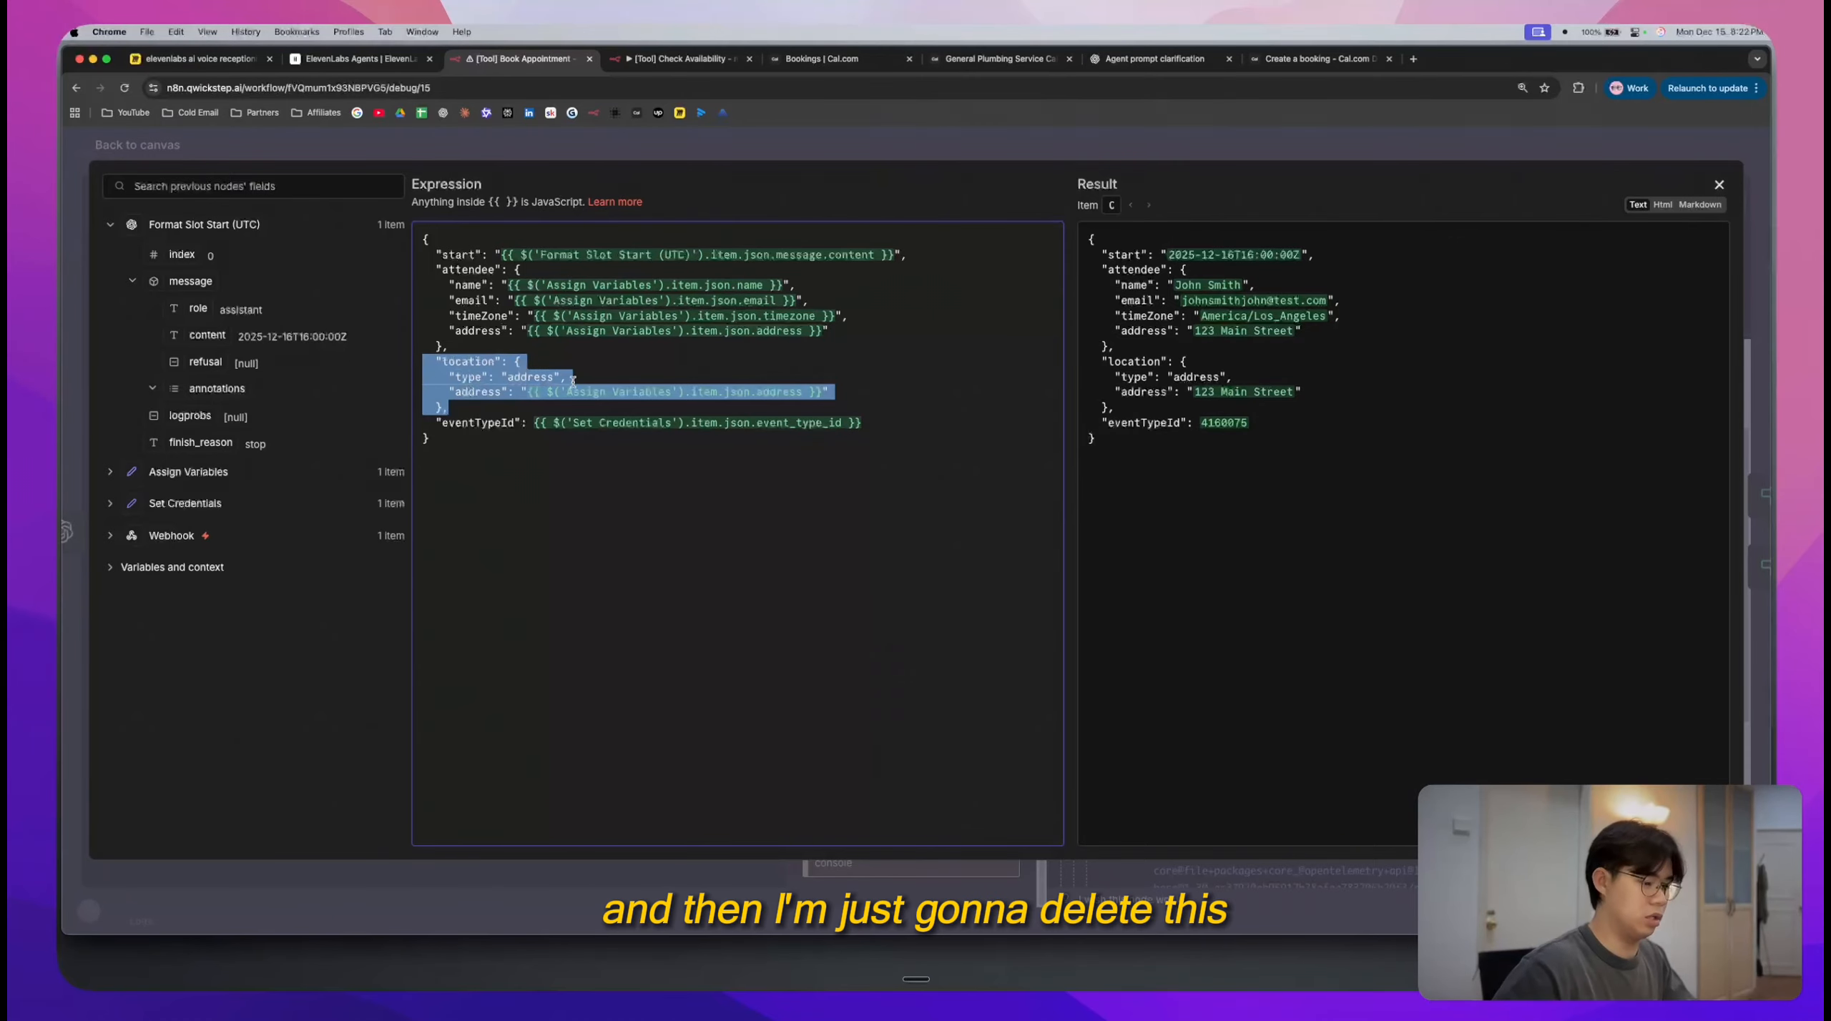
key(BackSpace)
key(BackSpace)
key(Escape)
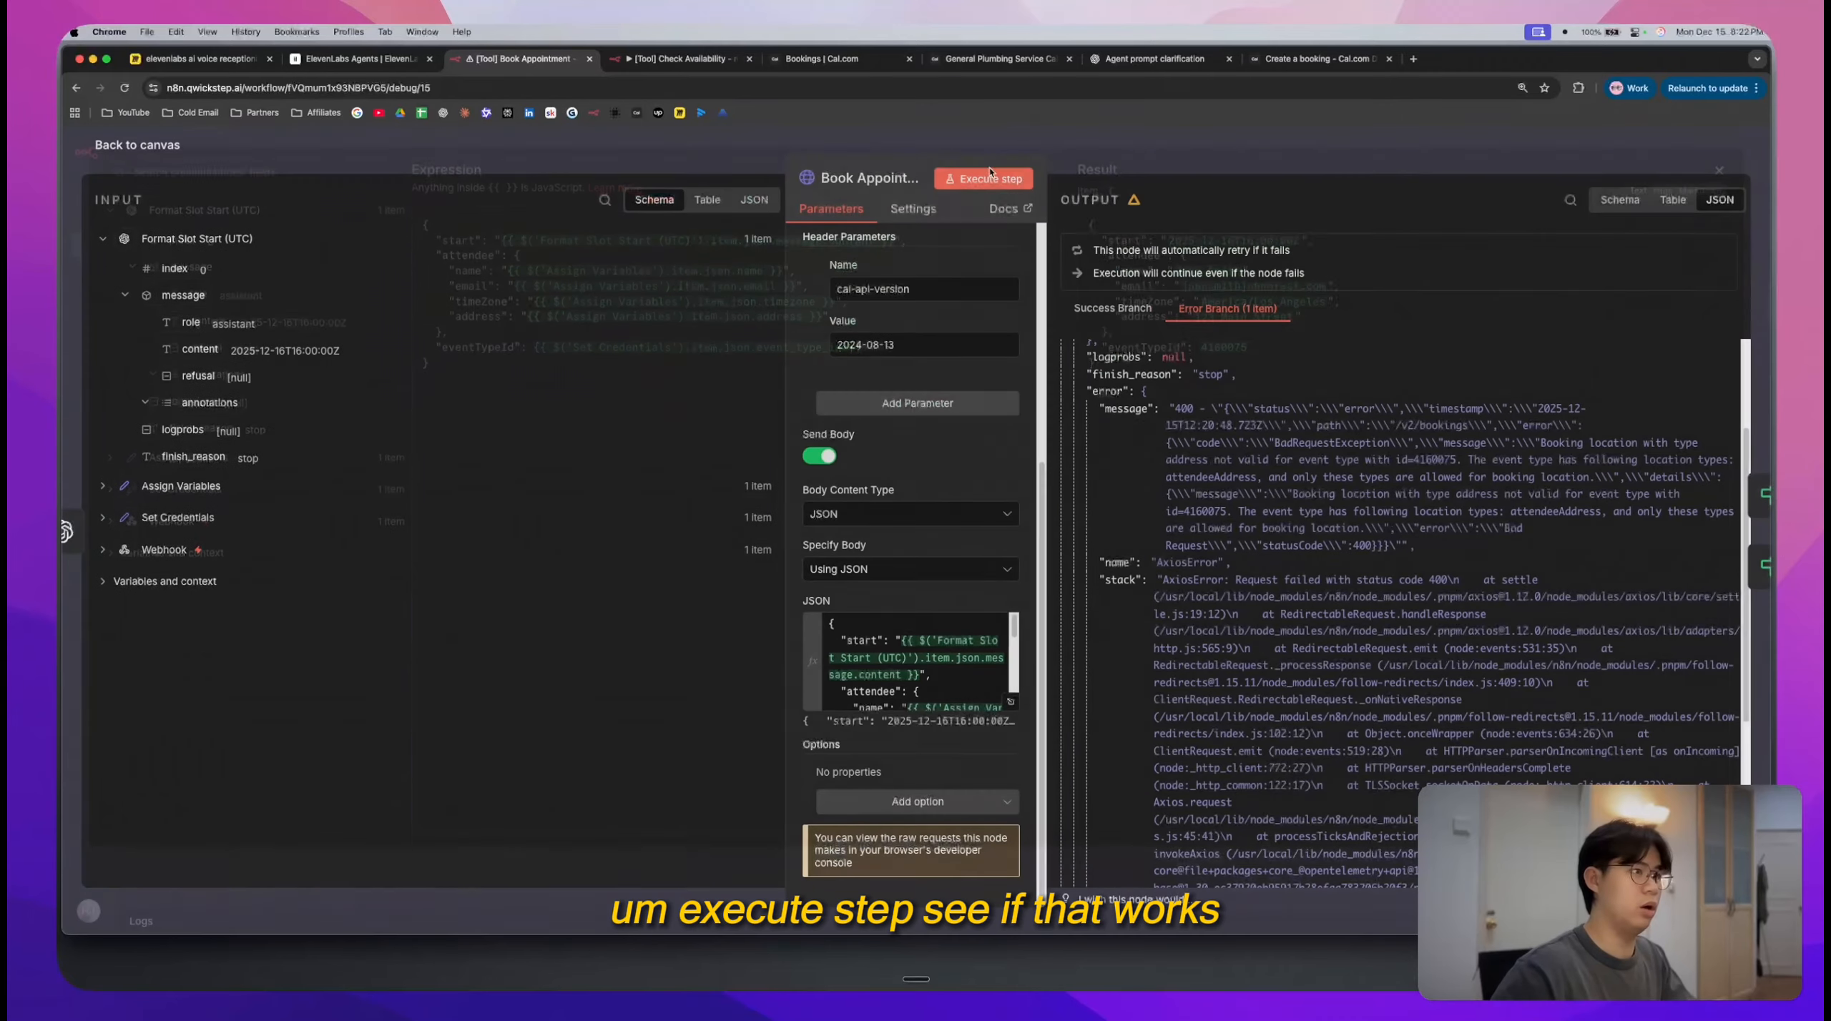
- Execute the Book Appointment step and compare the returned error message with the node's JSON body
click(984, 179)
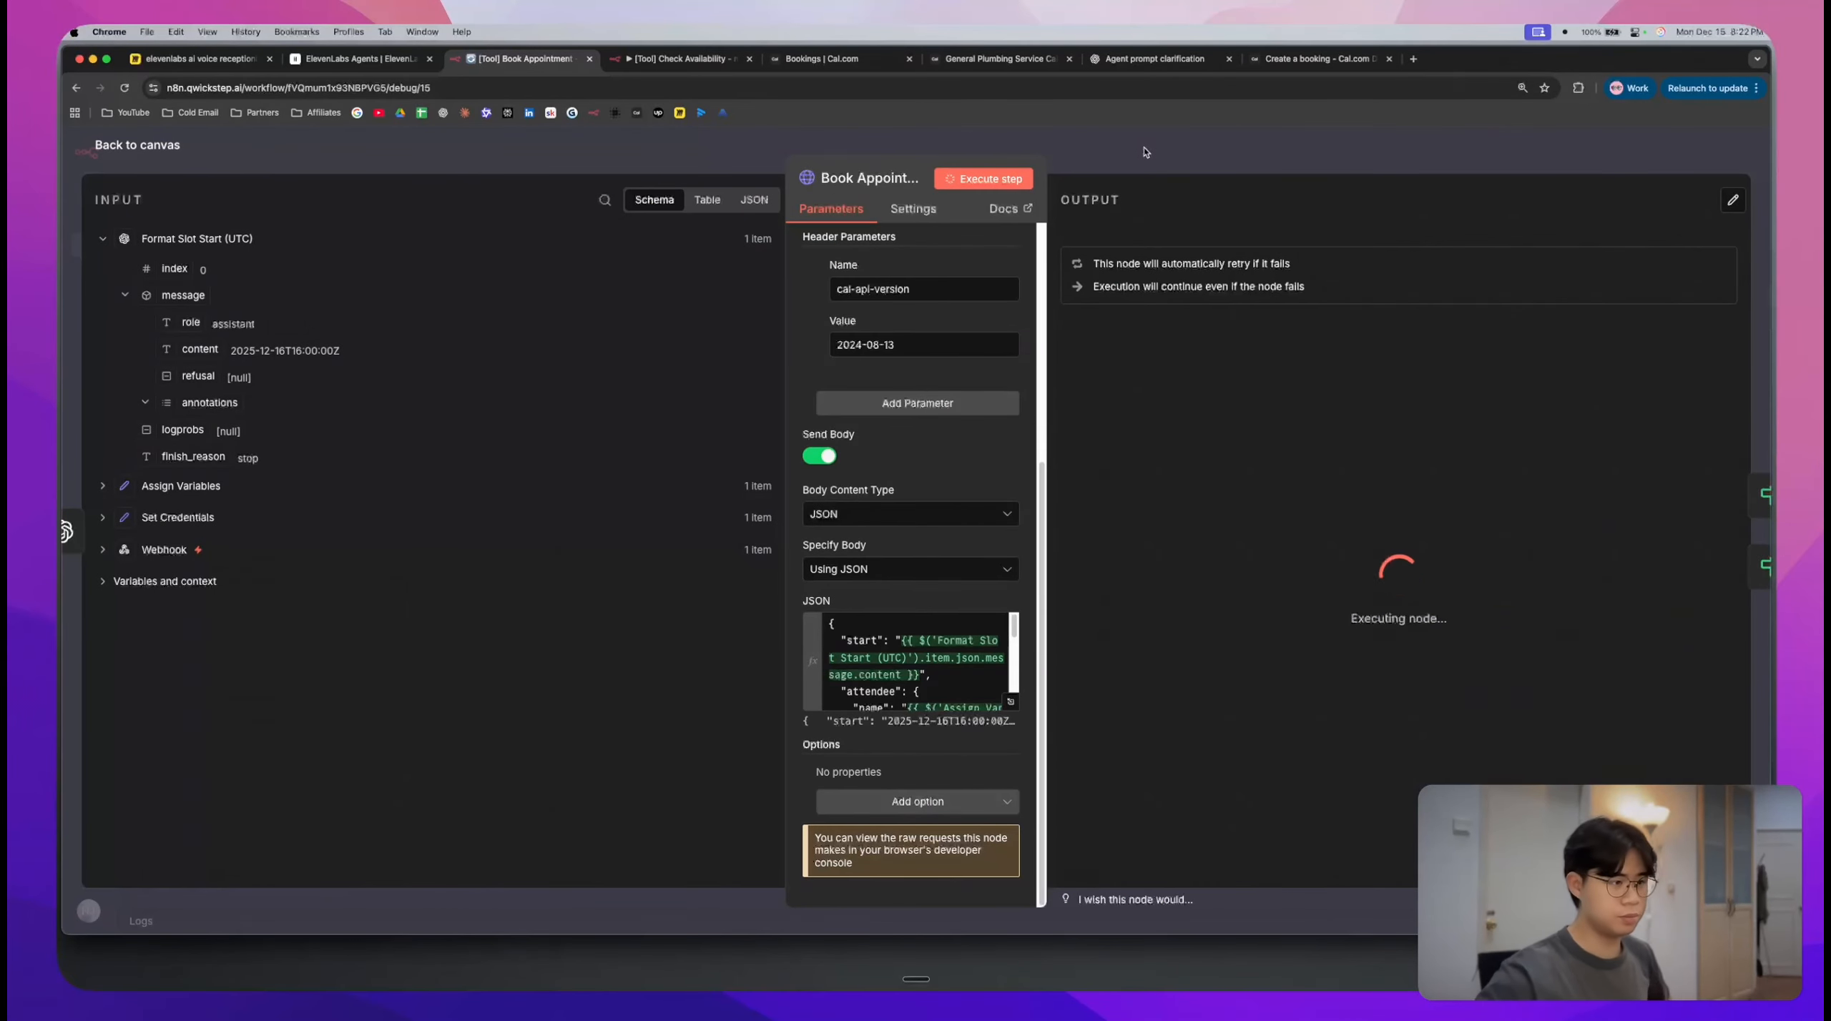
scroll(1678, 525, down, 3)
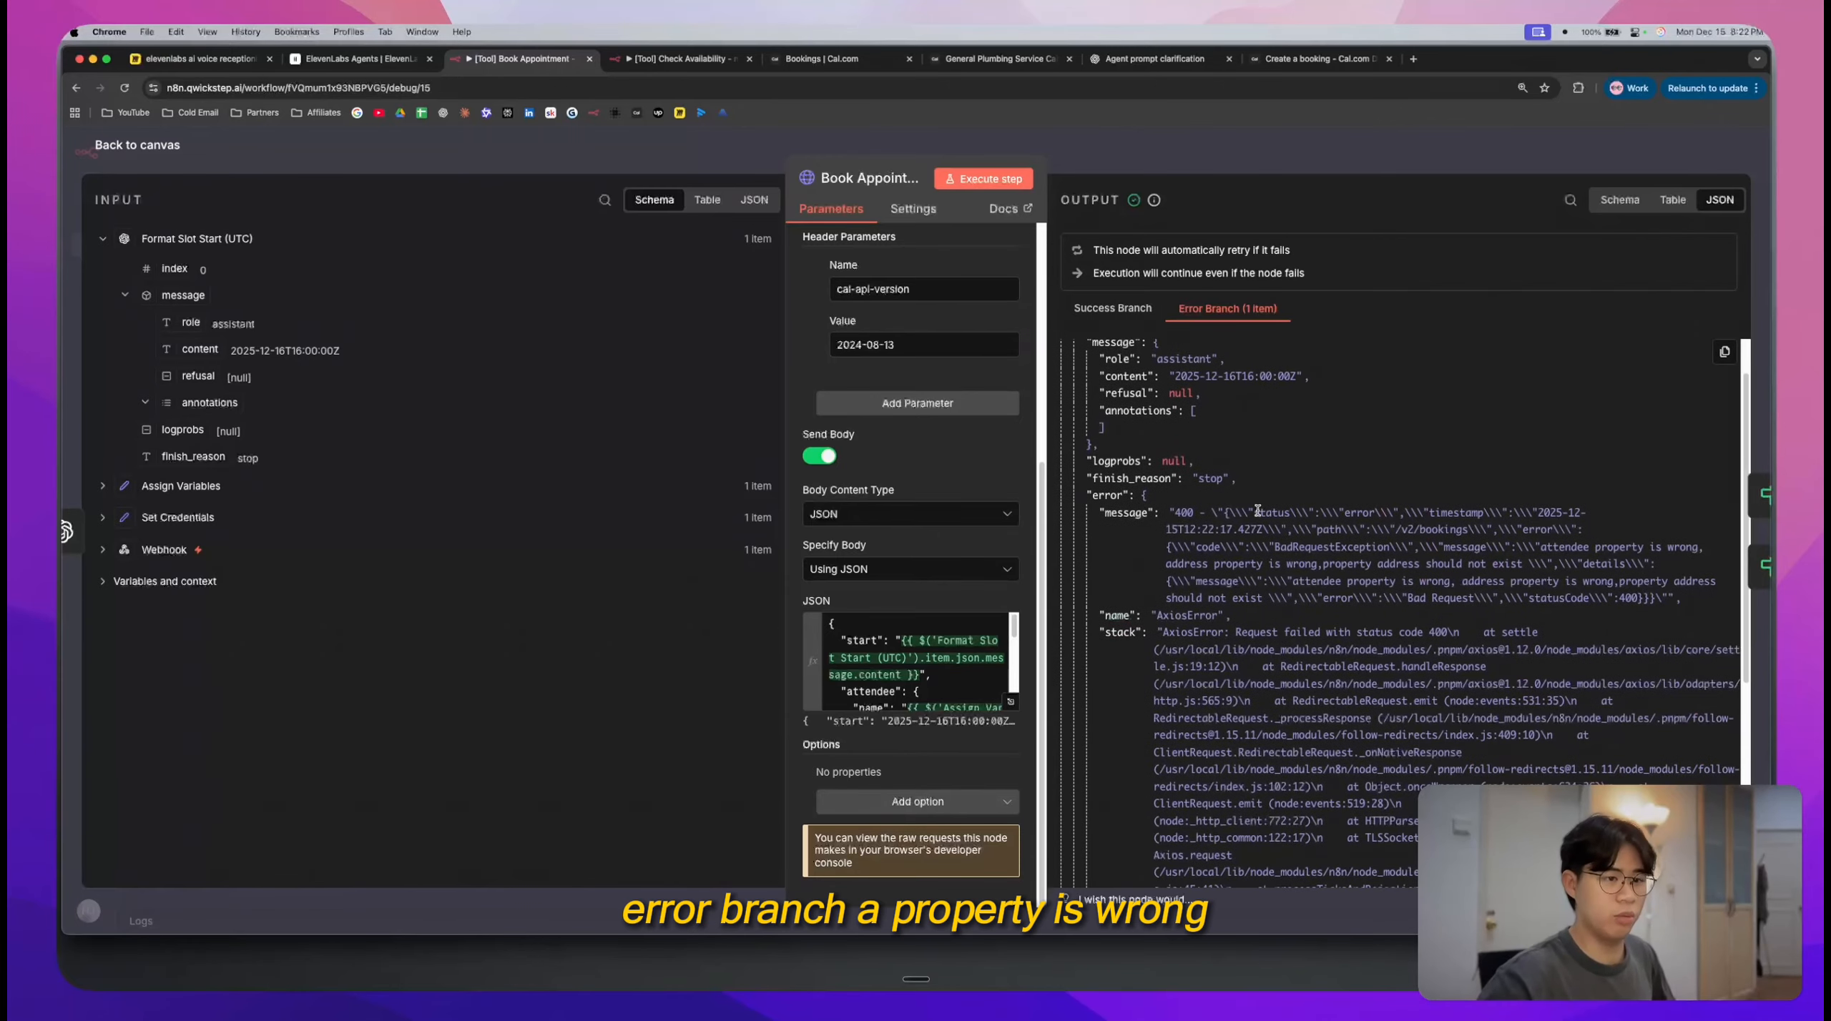
scroll(1678, 524, up, 3)
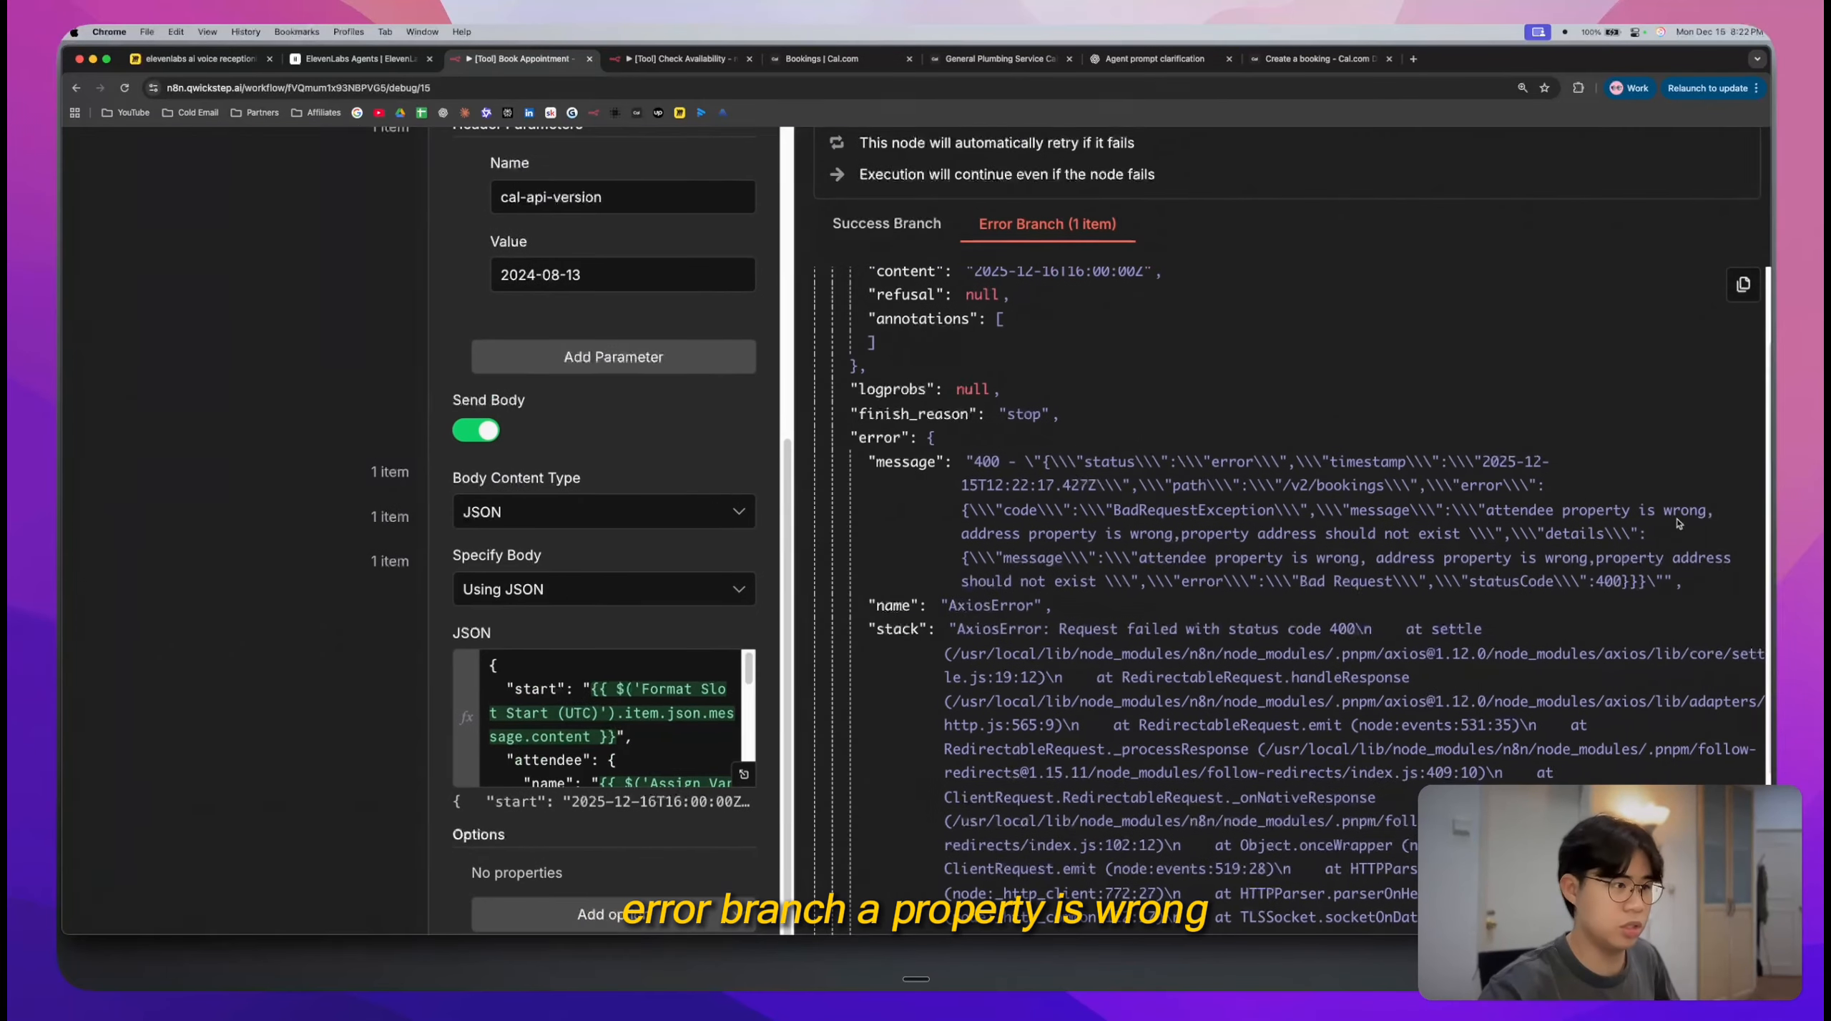
scroll(1678, 524, right, 1)
drag(1344, 538, 1198, 543)
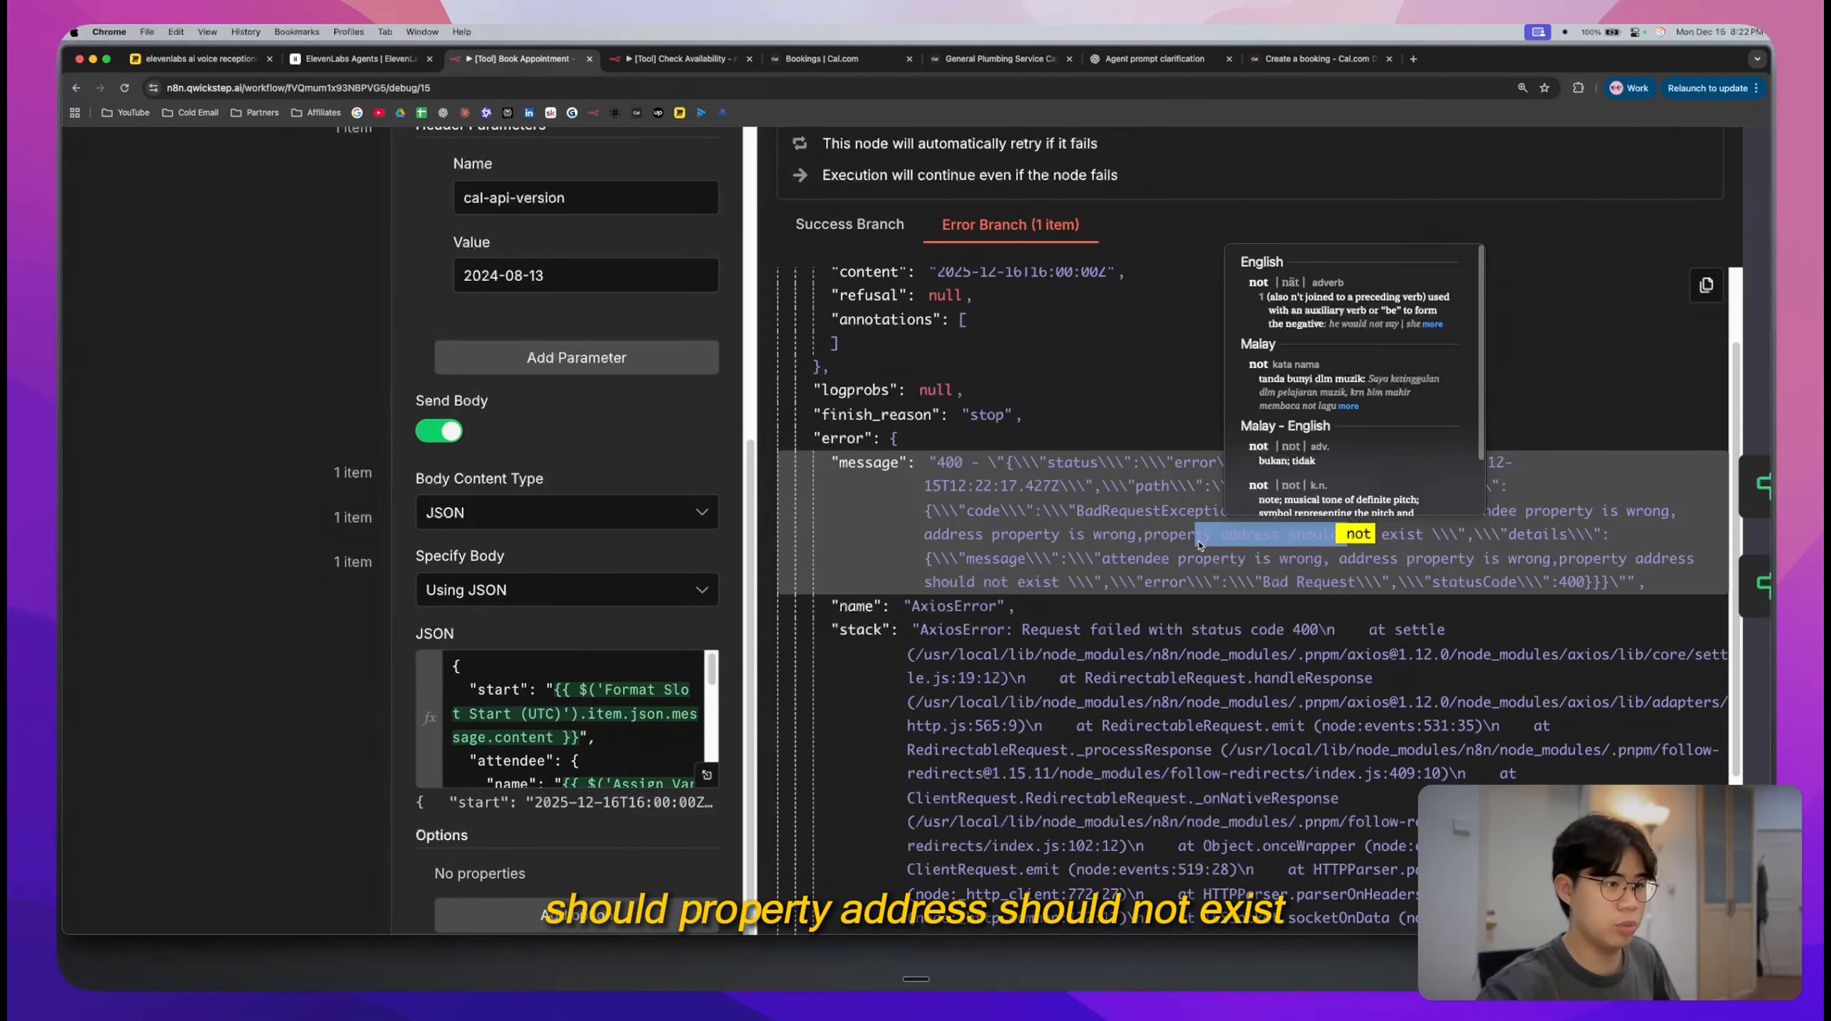
click(1207, 546)
scroll(1290, 538, down, 5)
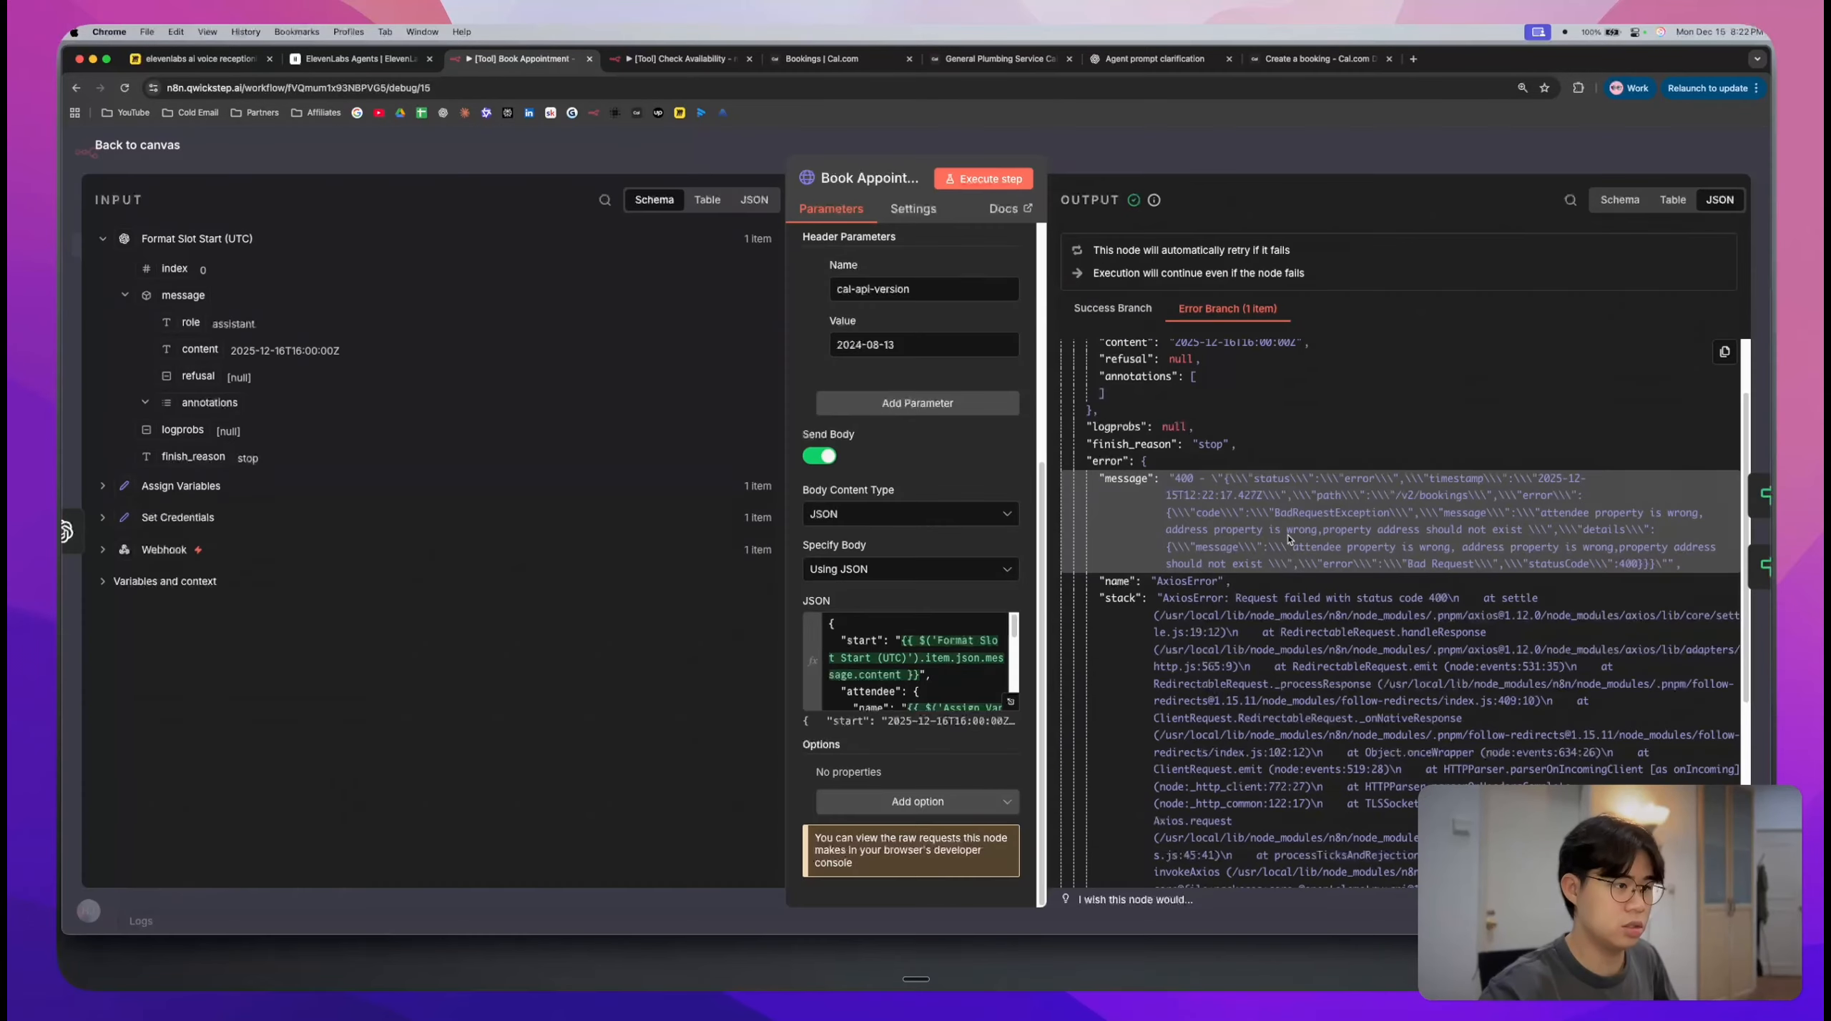
scroll(1406, 479, down, 1)
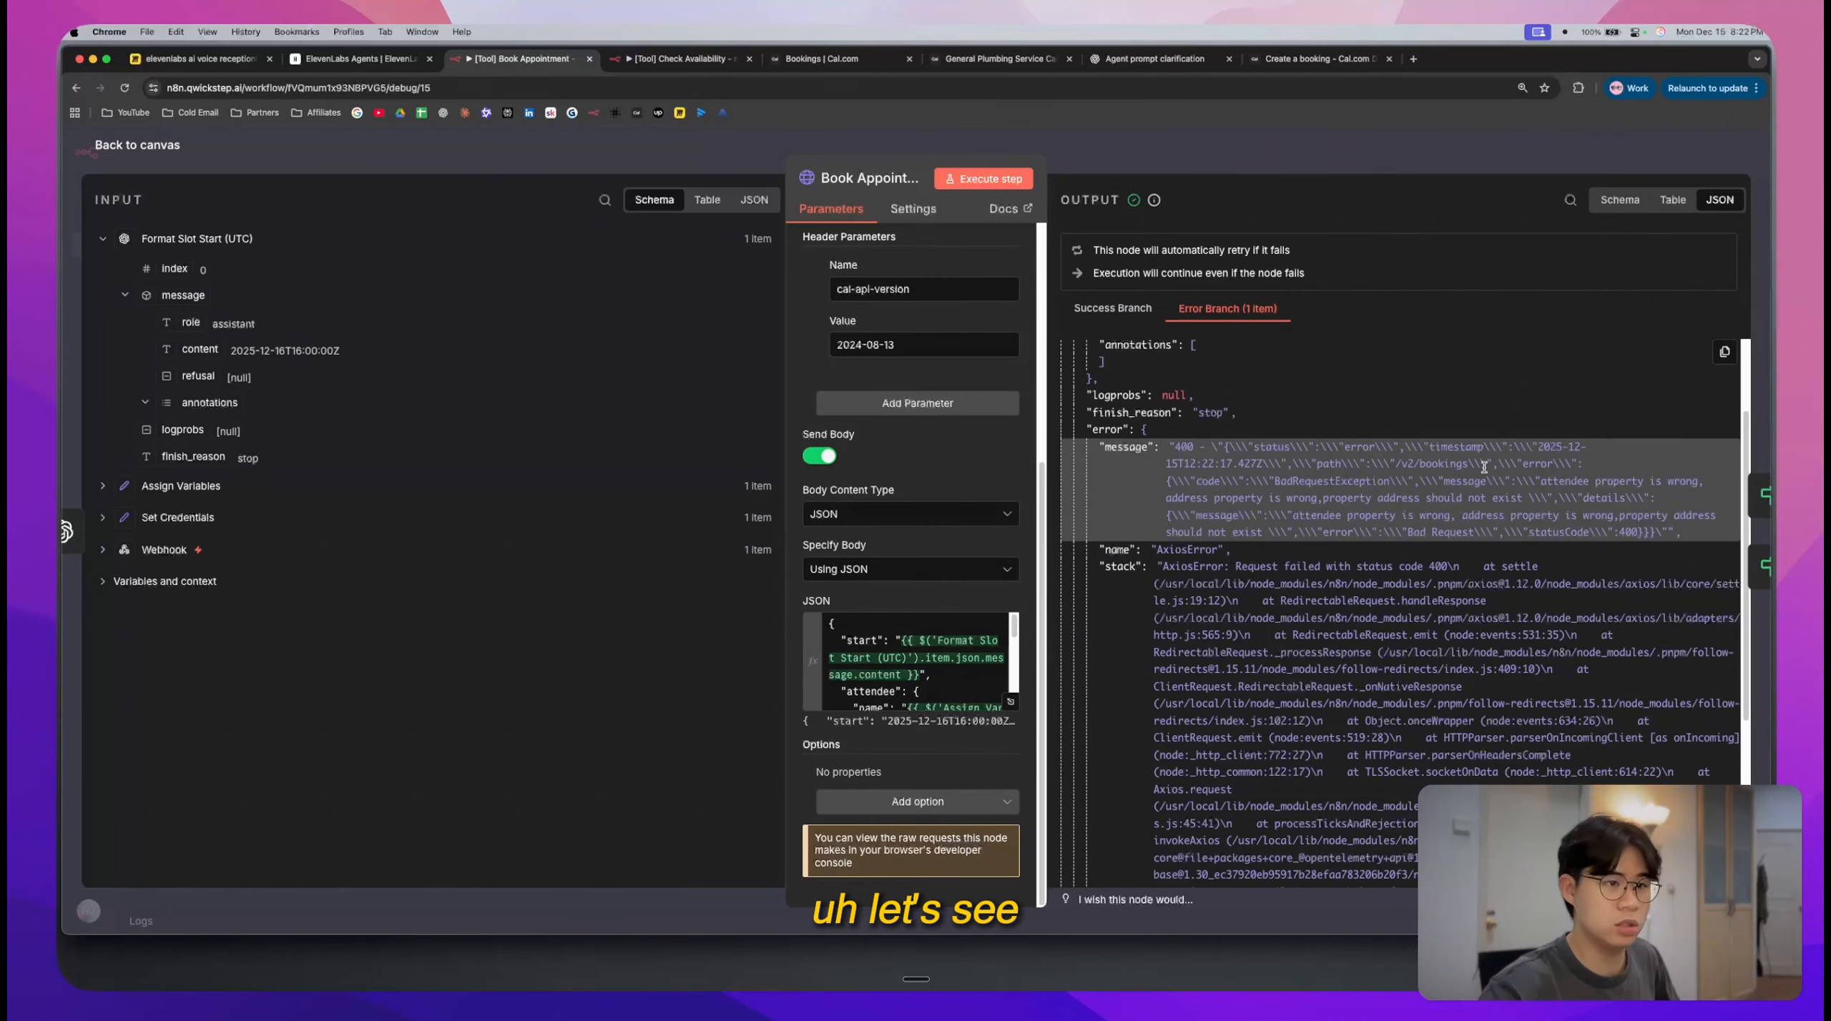
scroll(1001, 628, down, 5)
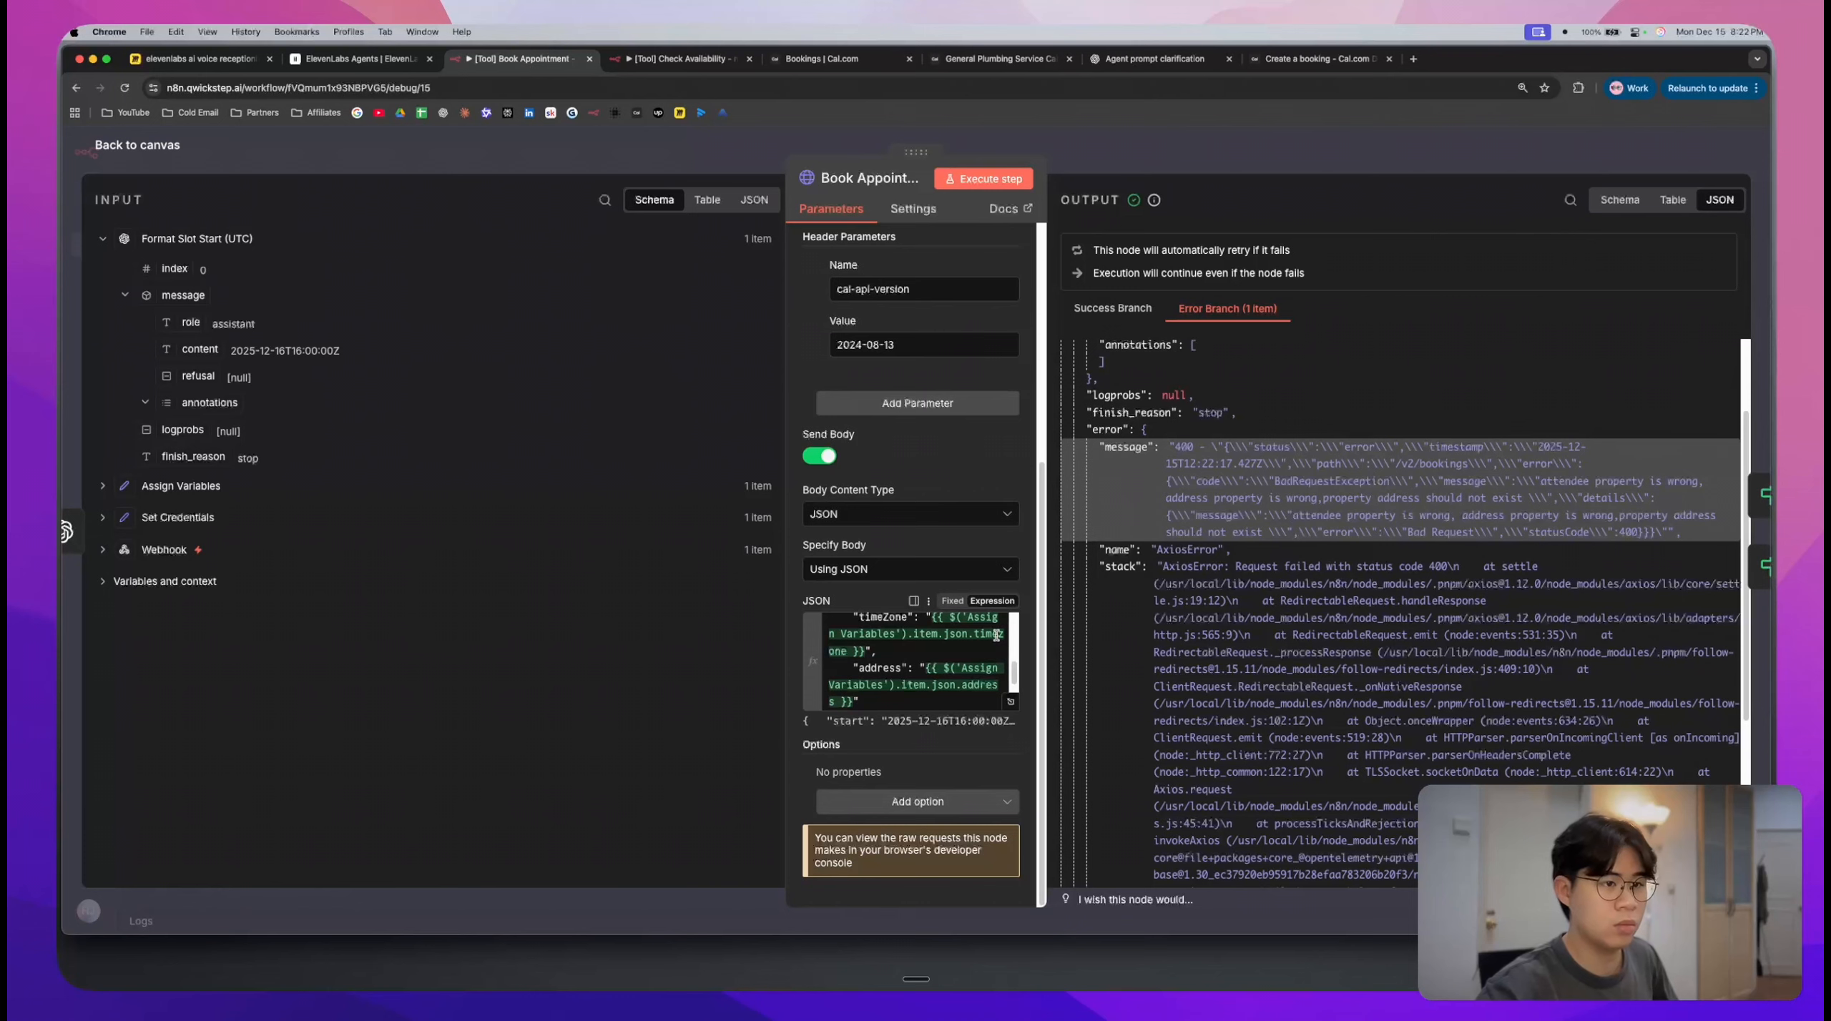
scroll(996, 635, down, 2)
- Switch to the Cal.com API documentation page for creating a booking
click(829, 58)
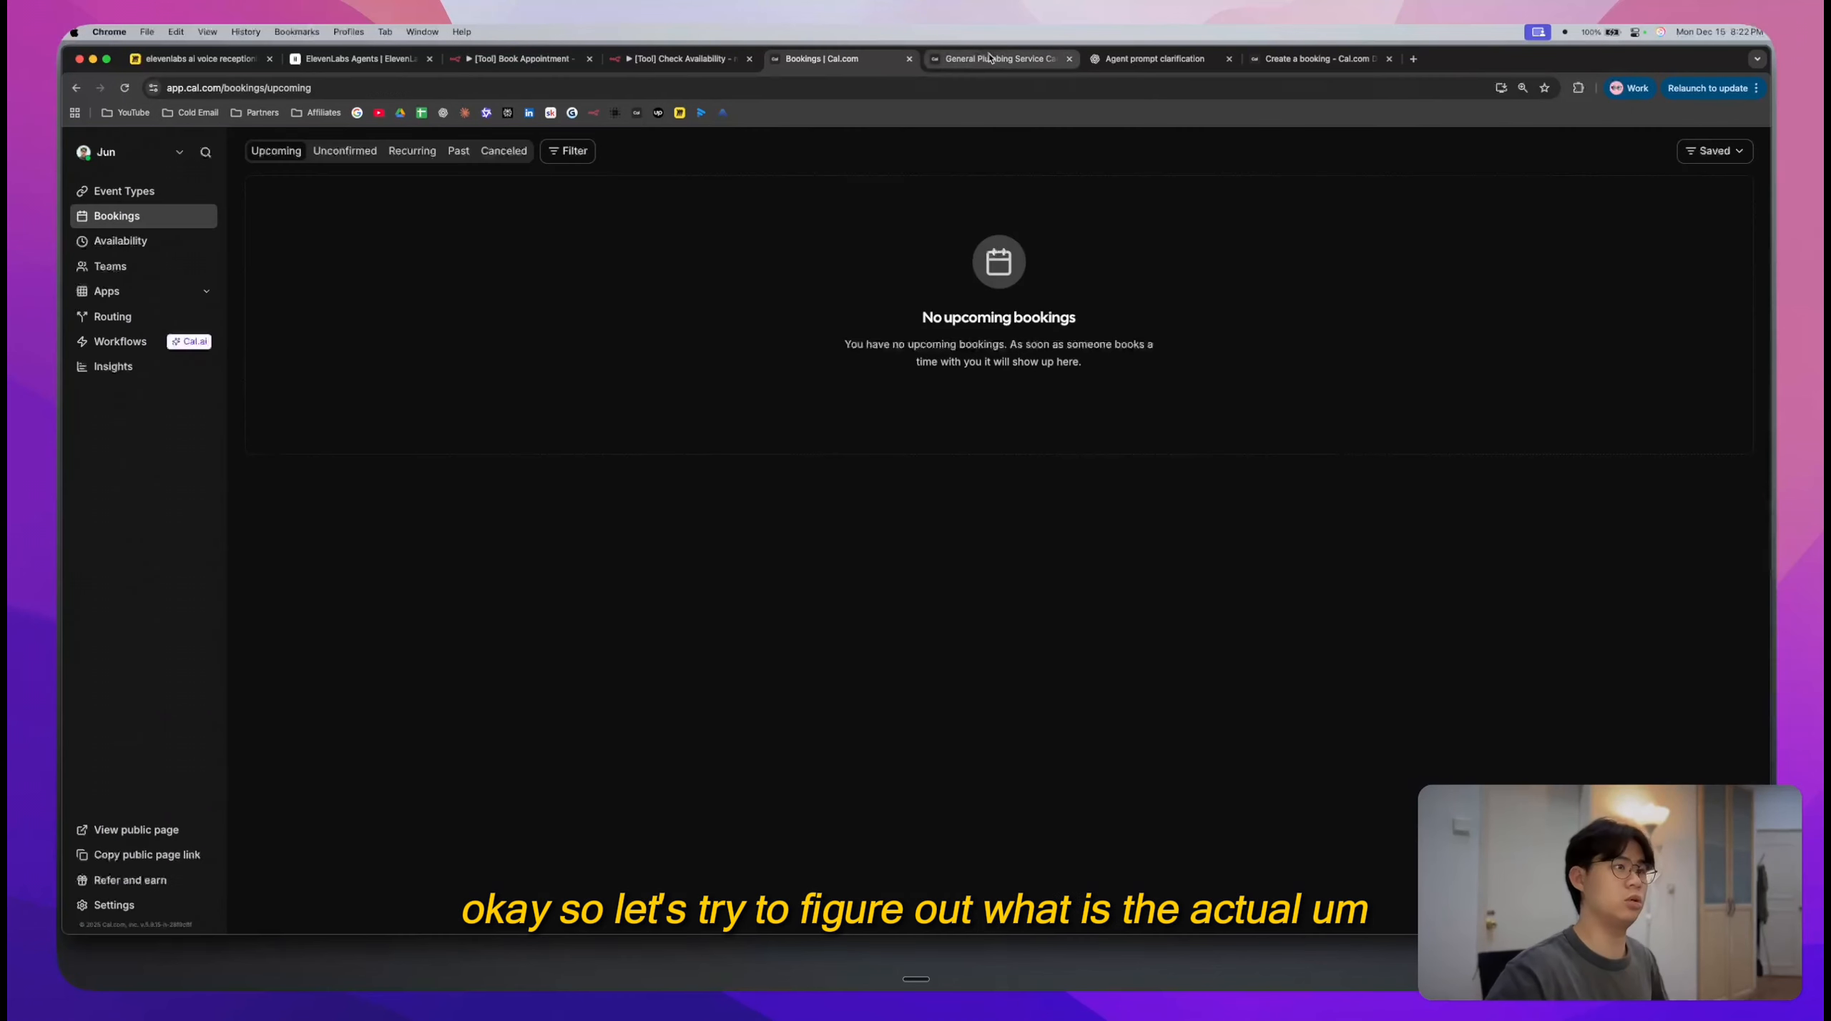
click(989, 59)
click(1151, 59)
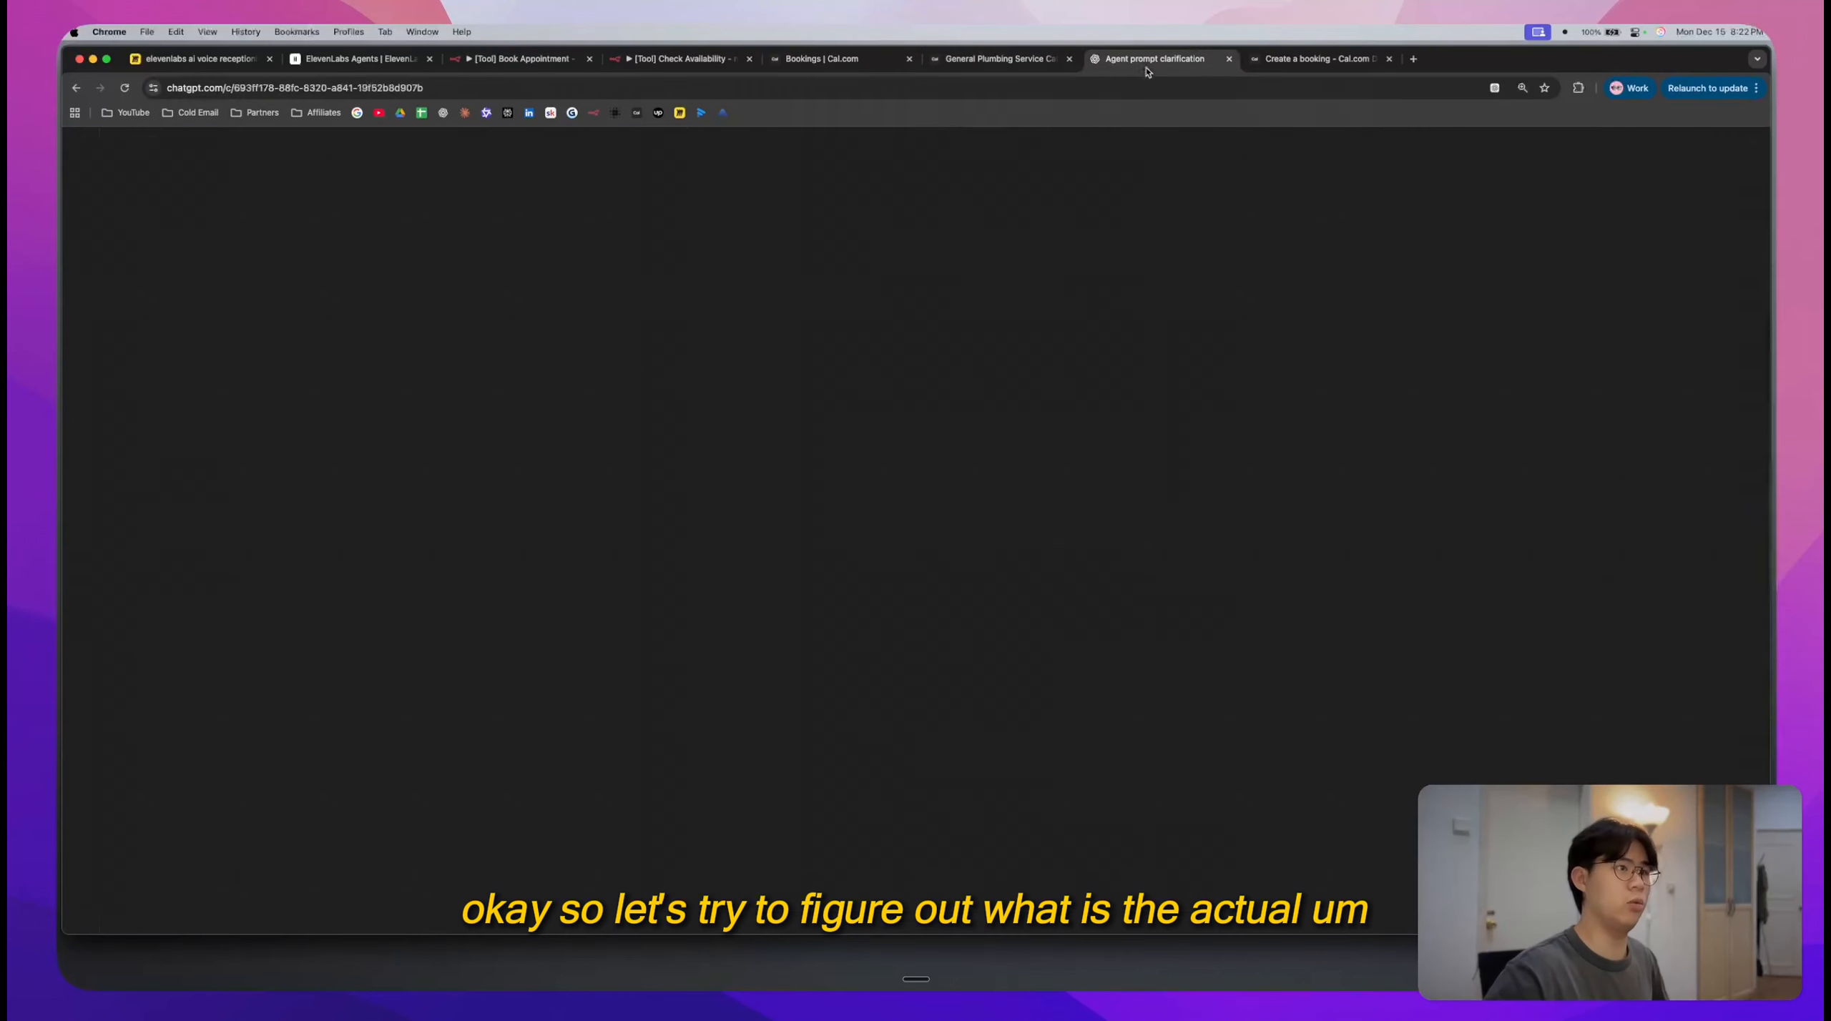
click(1333, 63)
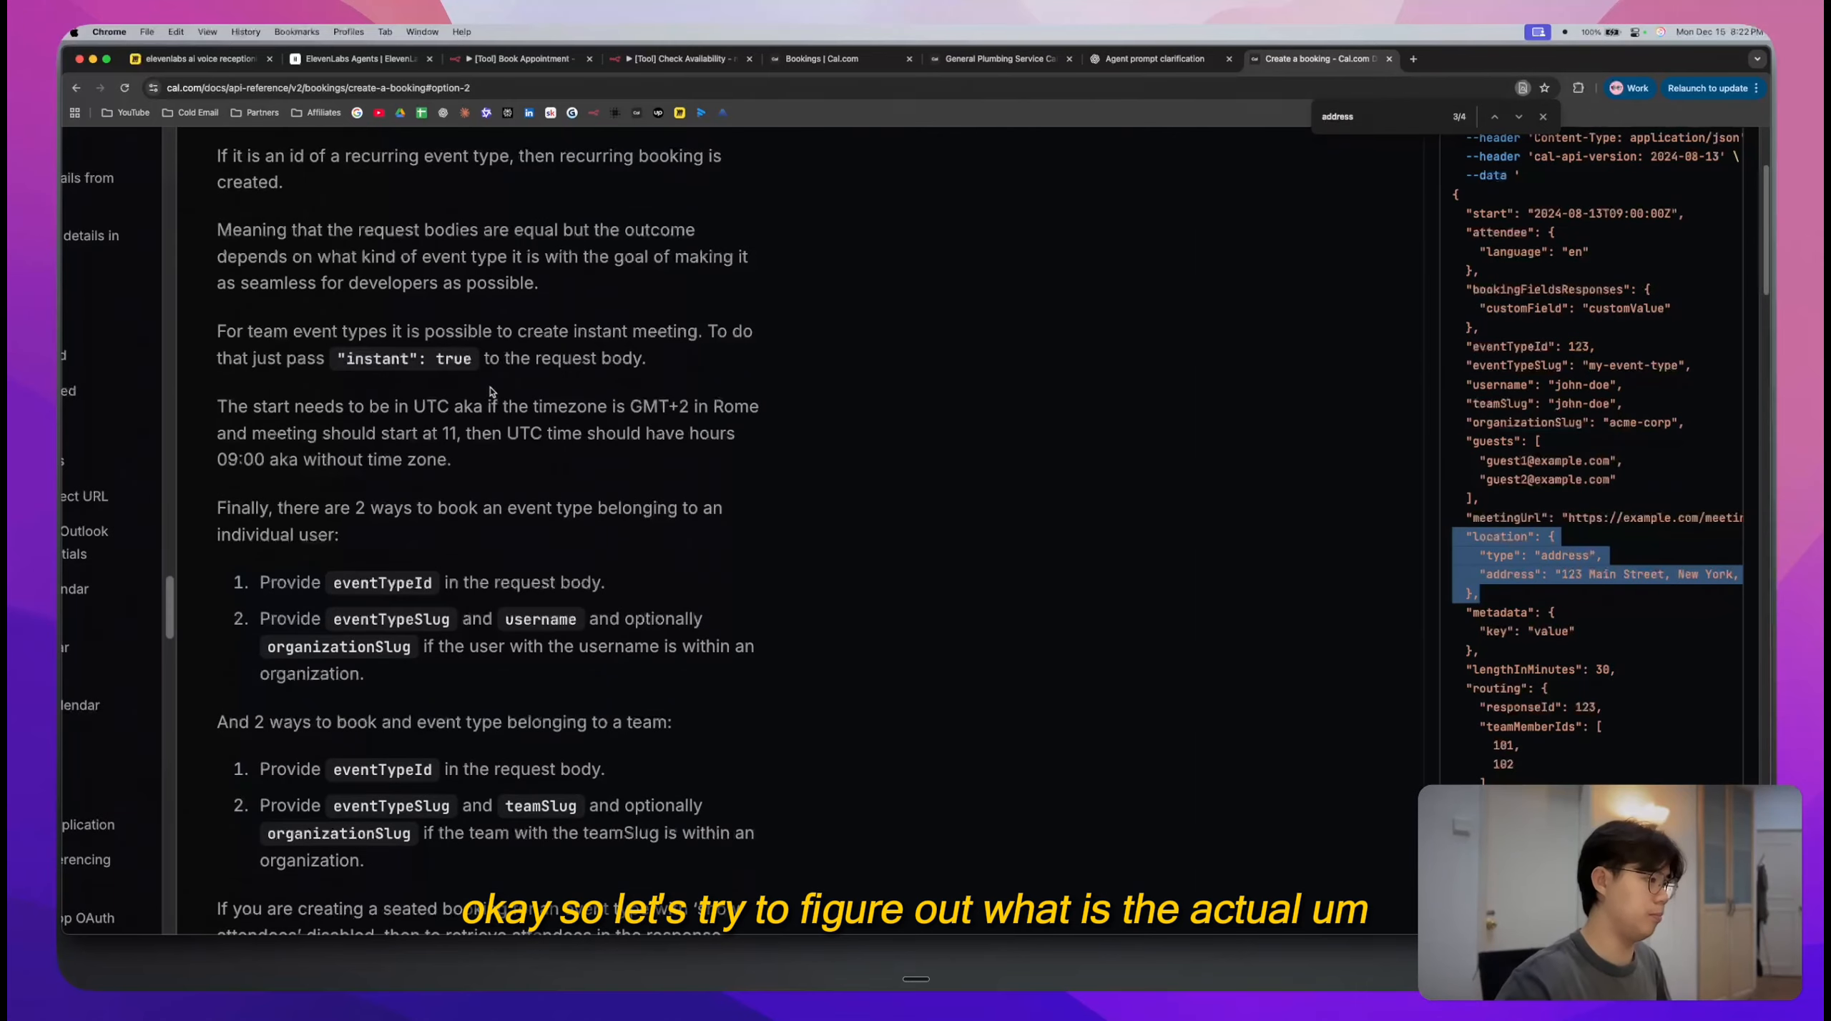
- Examine the request body section of the Create a booking documentation, including the child attributes of the attendee object
scroll(491, 392, down, 3)
click(916, 559)
scroll(915, 558, up, 1)
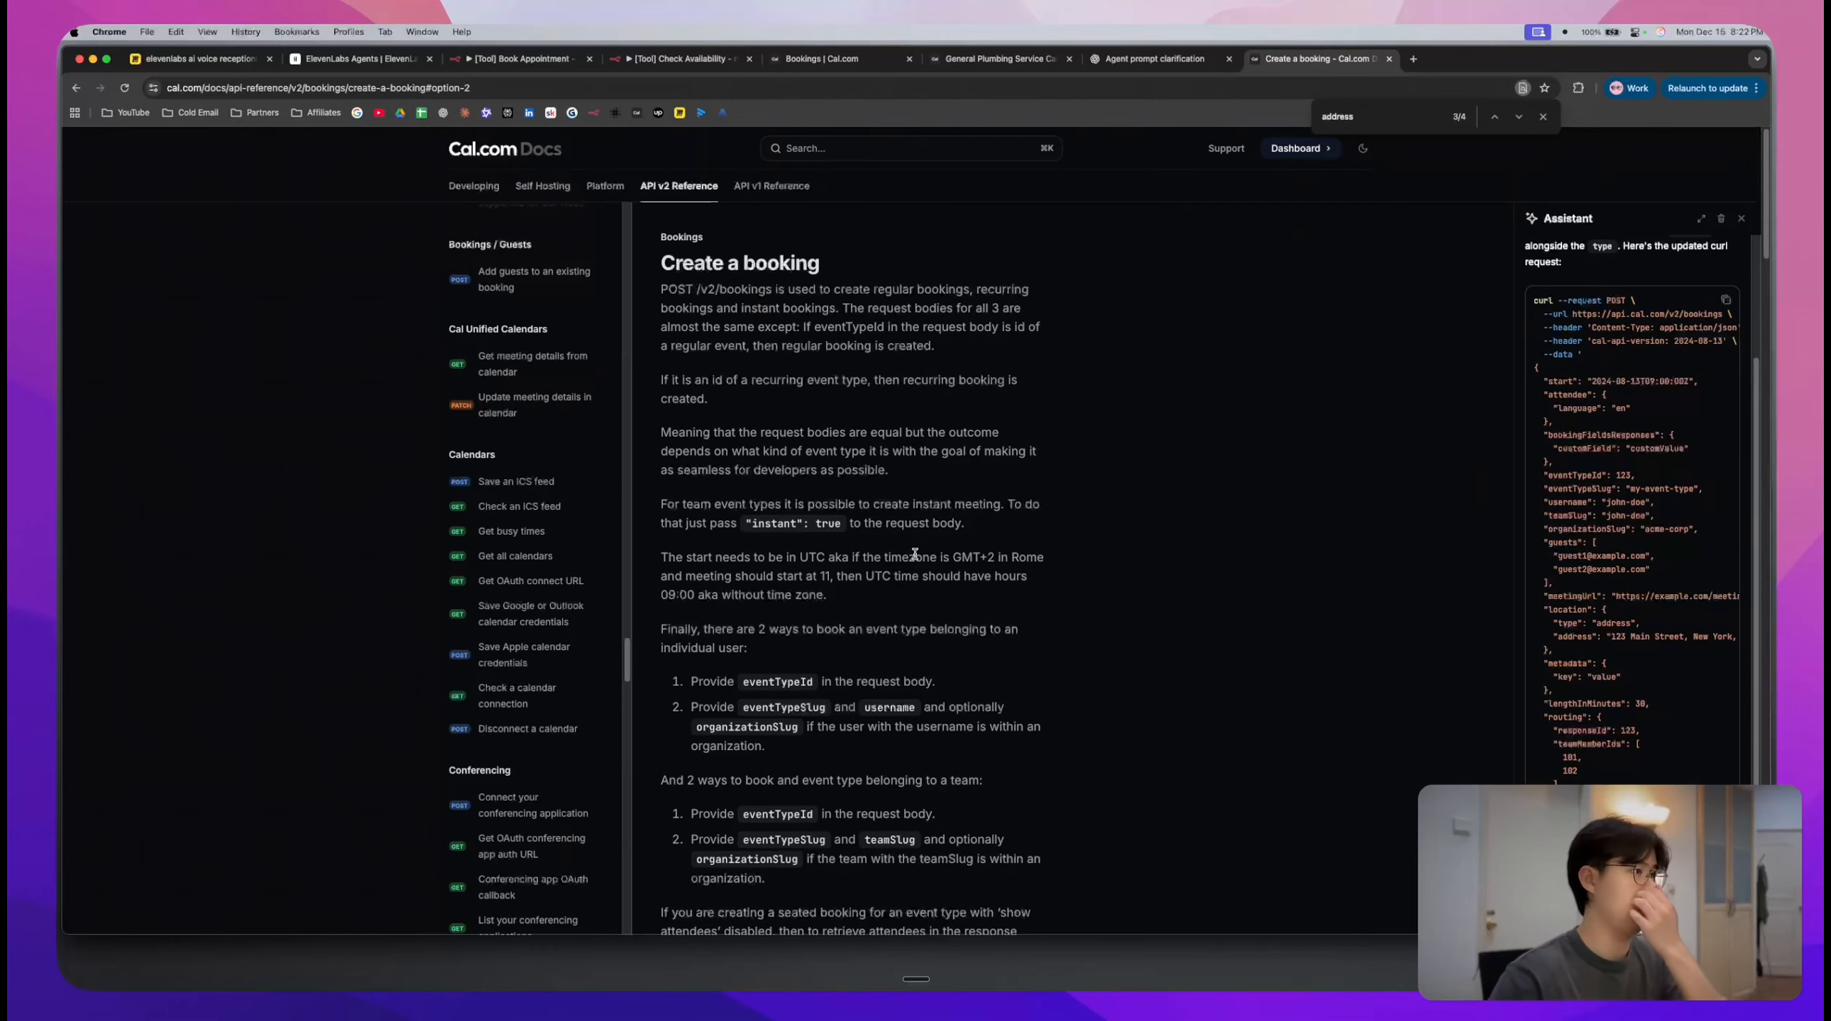
scroll(916, 554, down, 10)
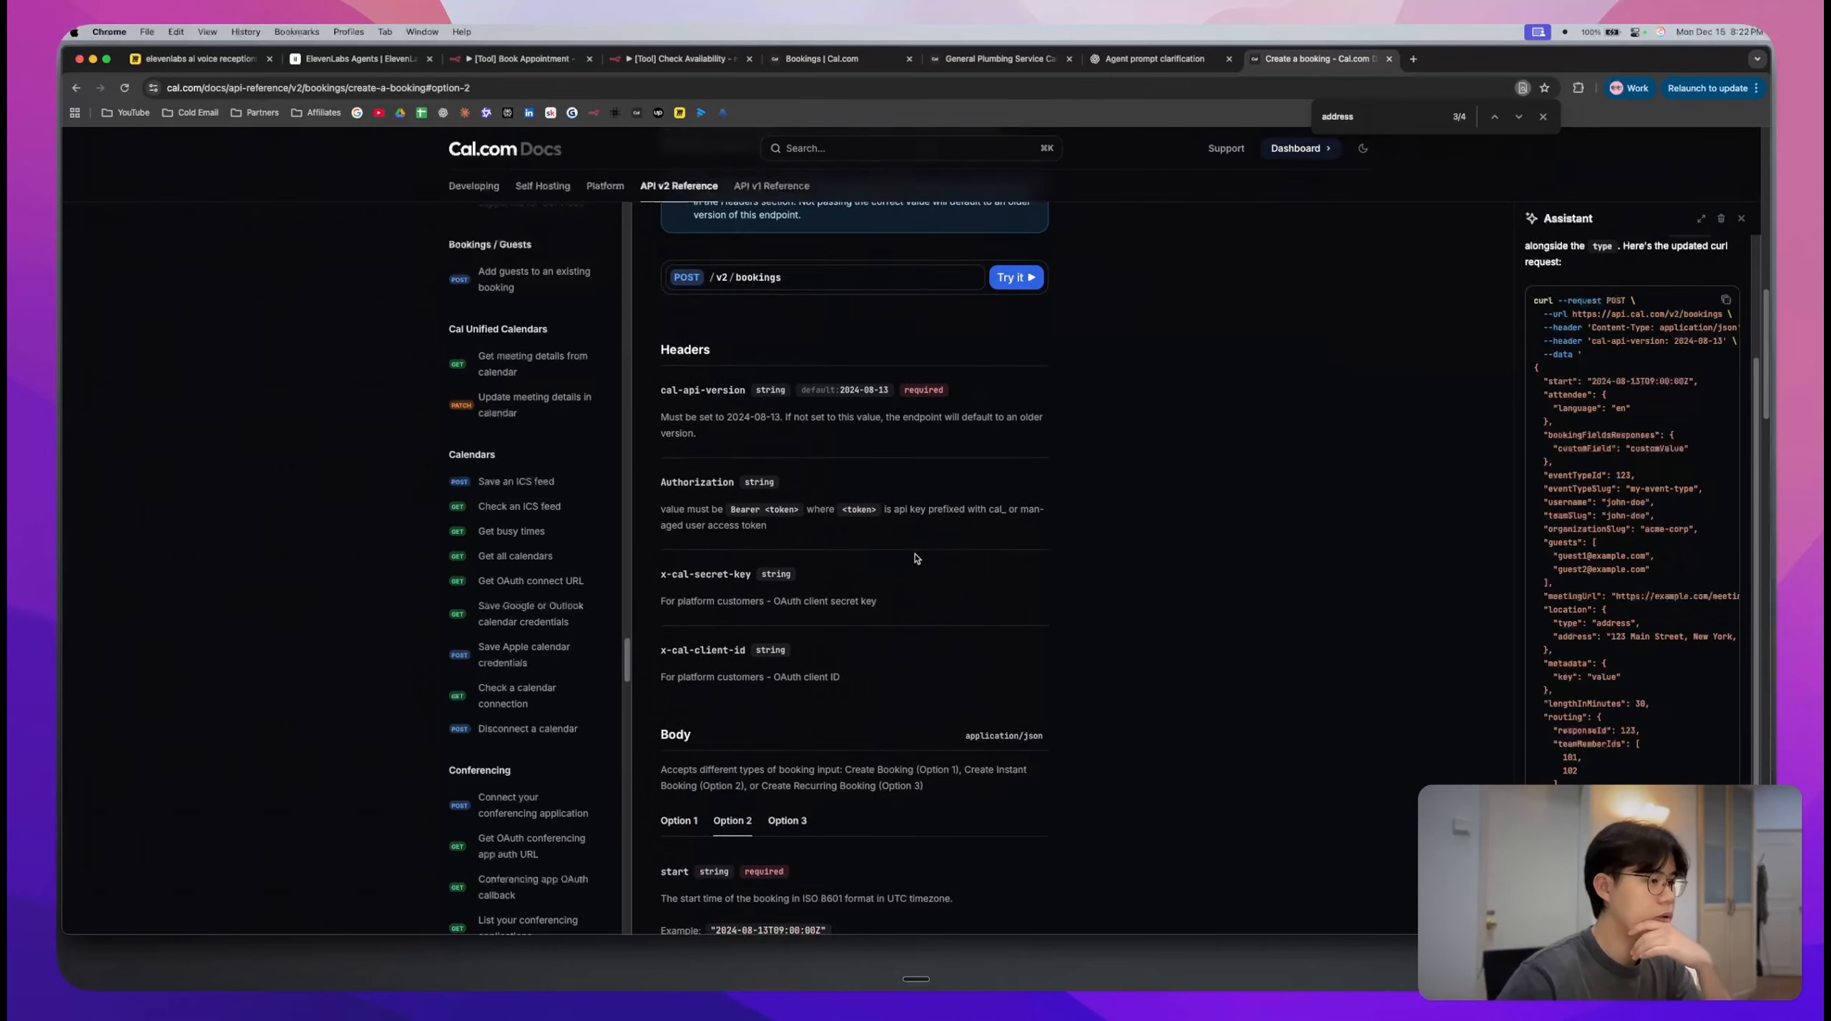
scroll(916, 556, down, 5)
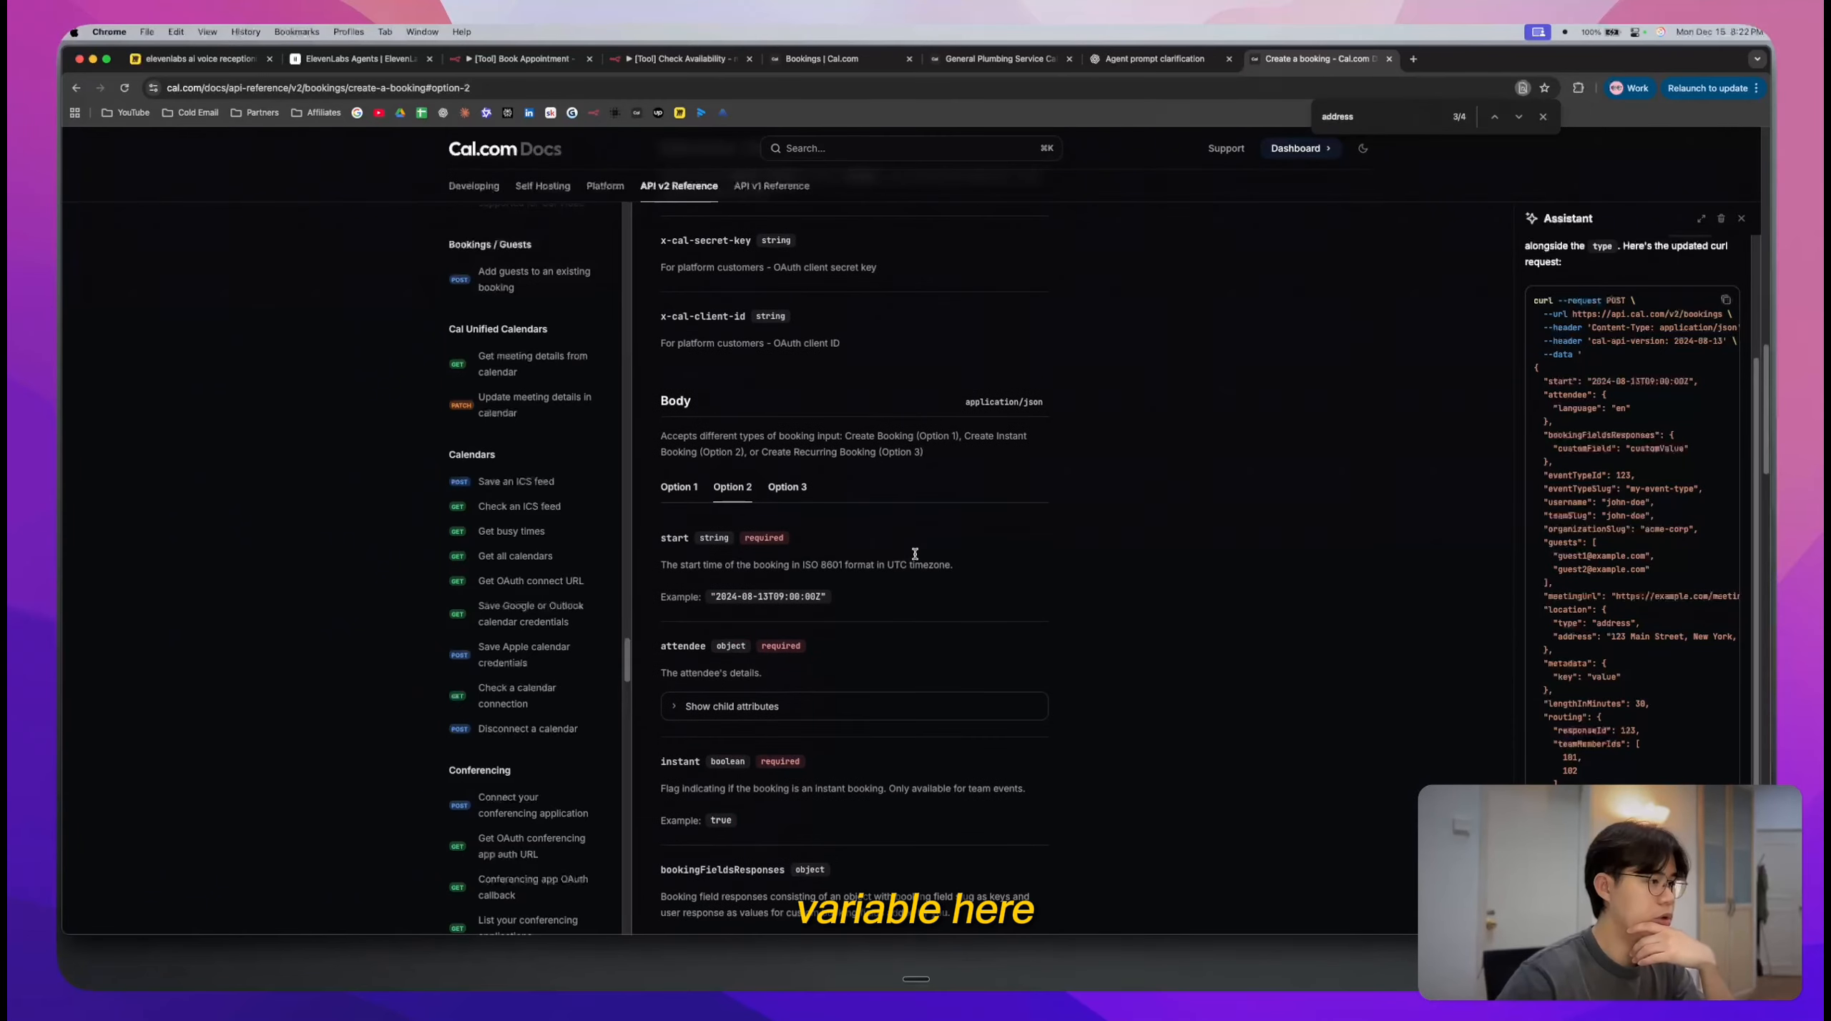
scroll(916, 554, down, 2)
click(773, 635)
scroll(774, 615, down, 4)
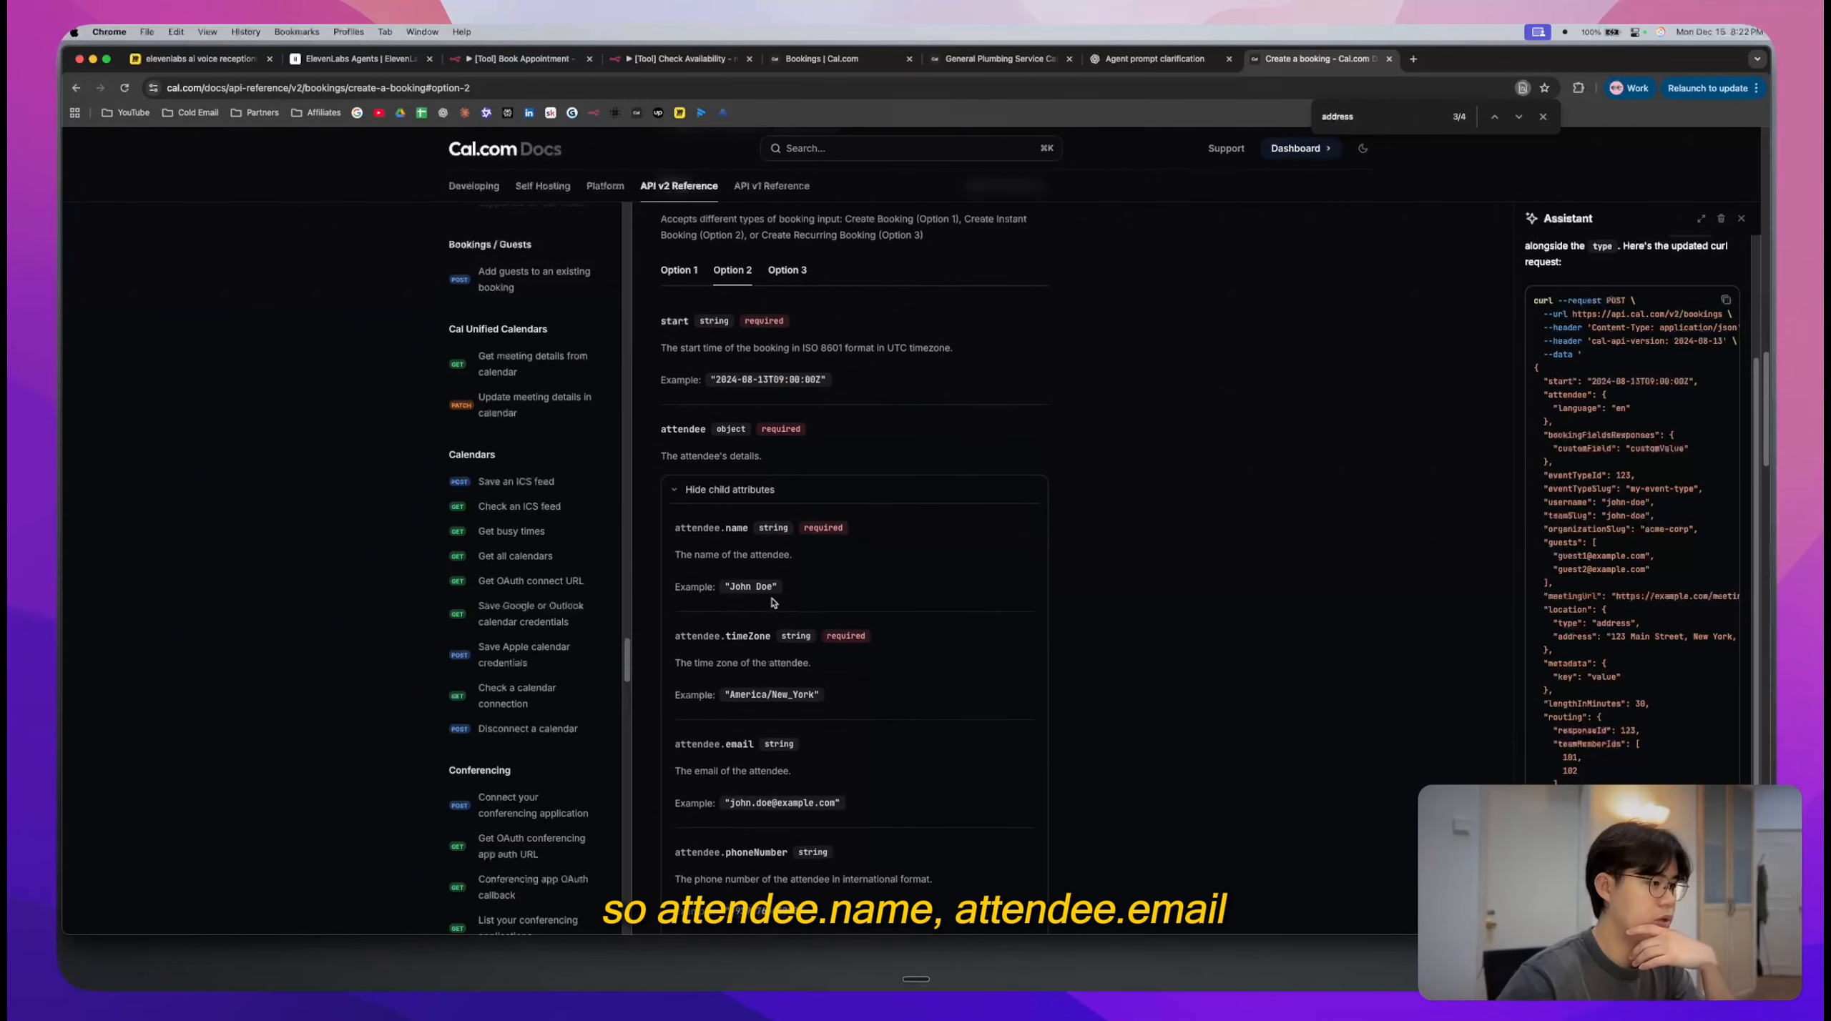
scroll(772, 603, down, 5)
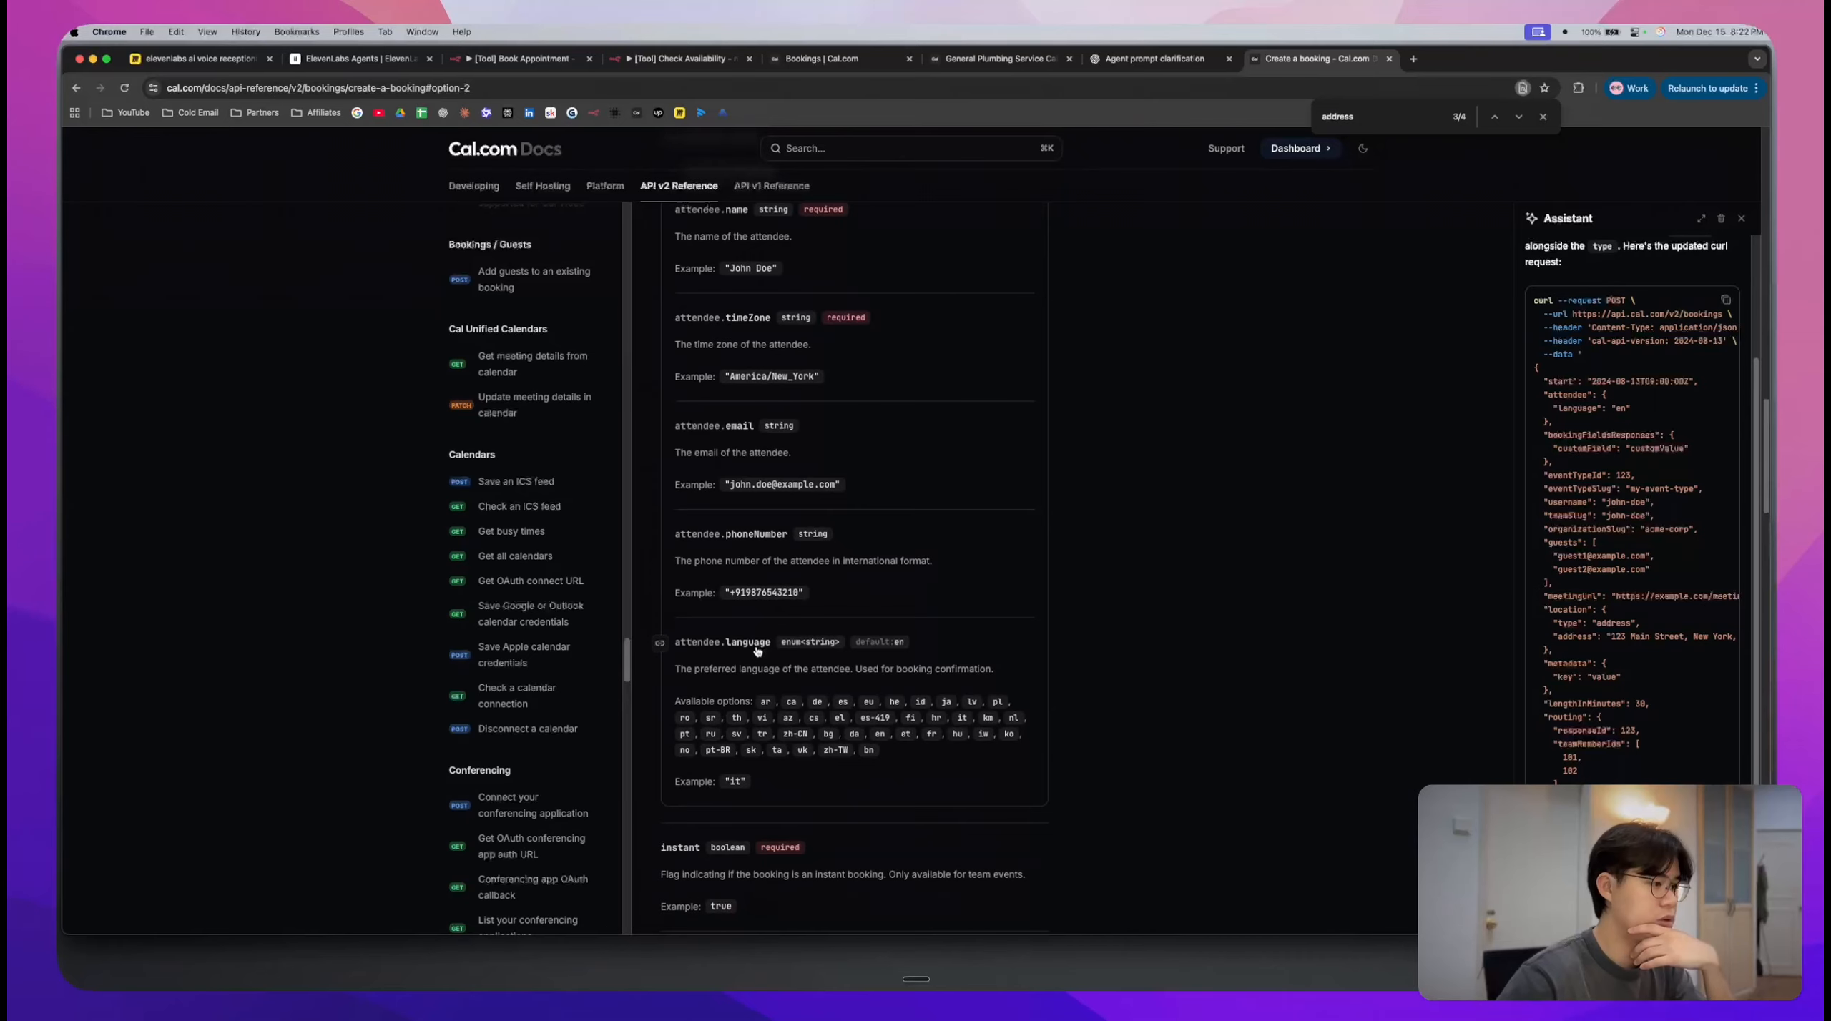
- Find the location object in the documentation and compare the child attributes of its Option 1 and Option 2
scroll(757, 649, down, 8)
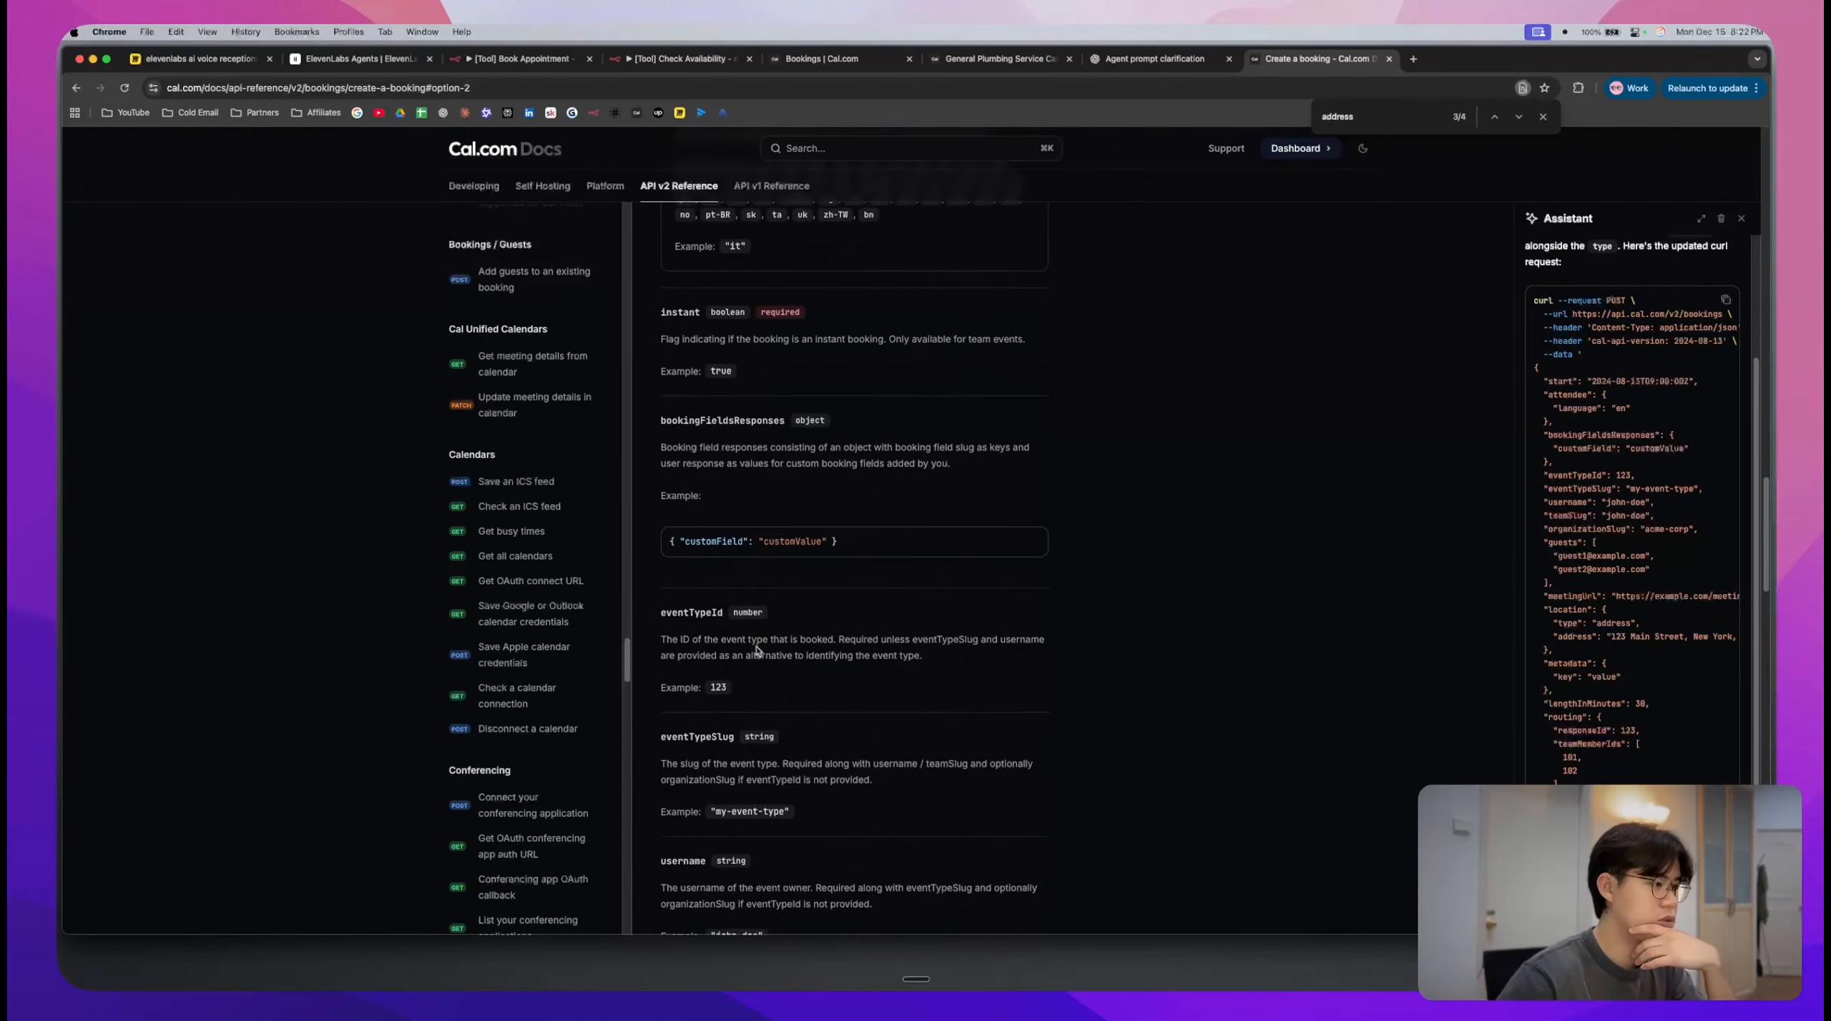
scroll(757, 649, down, 8)
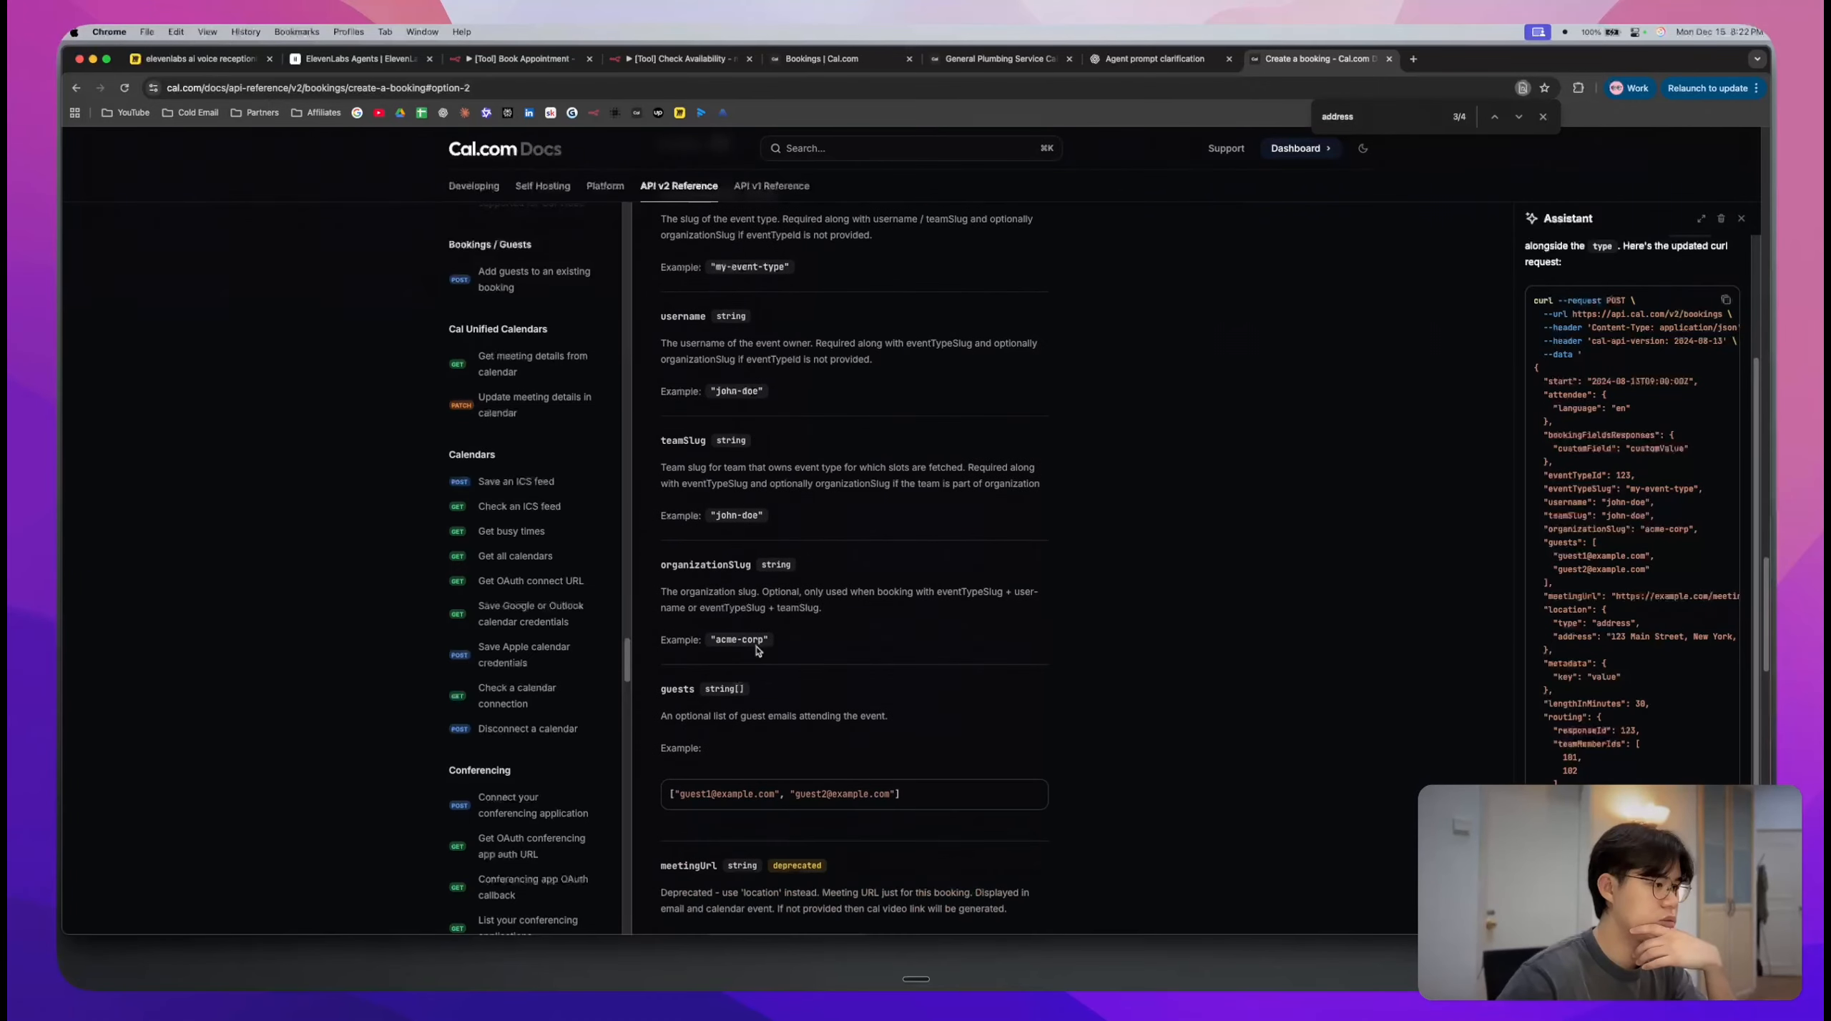
scroll(757, 650, down, 8)
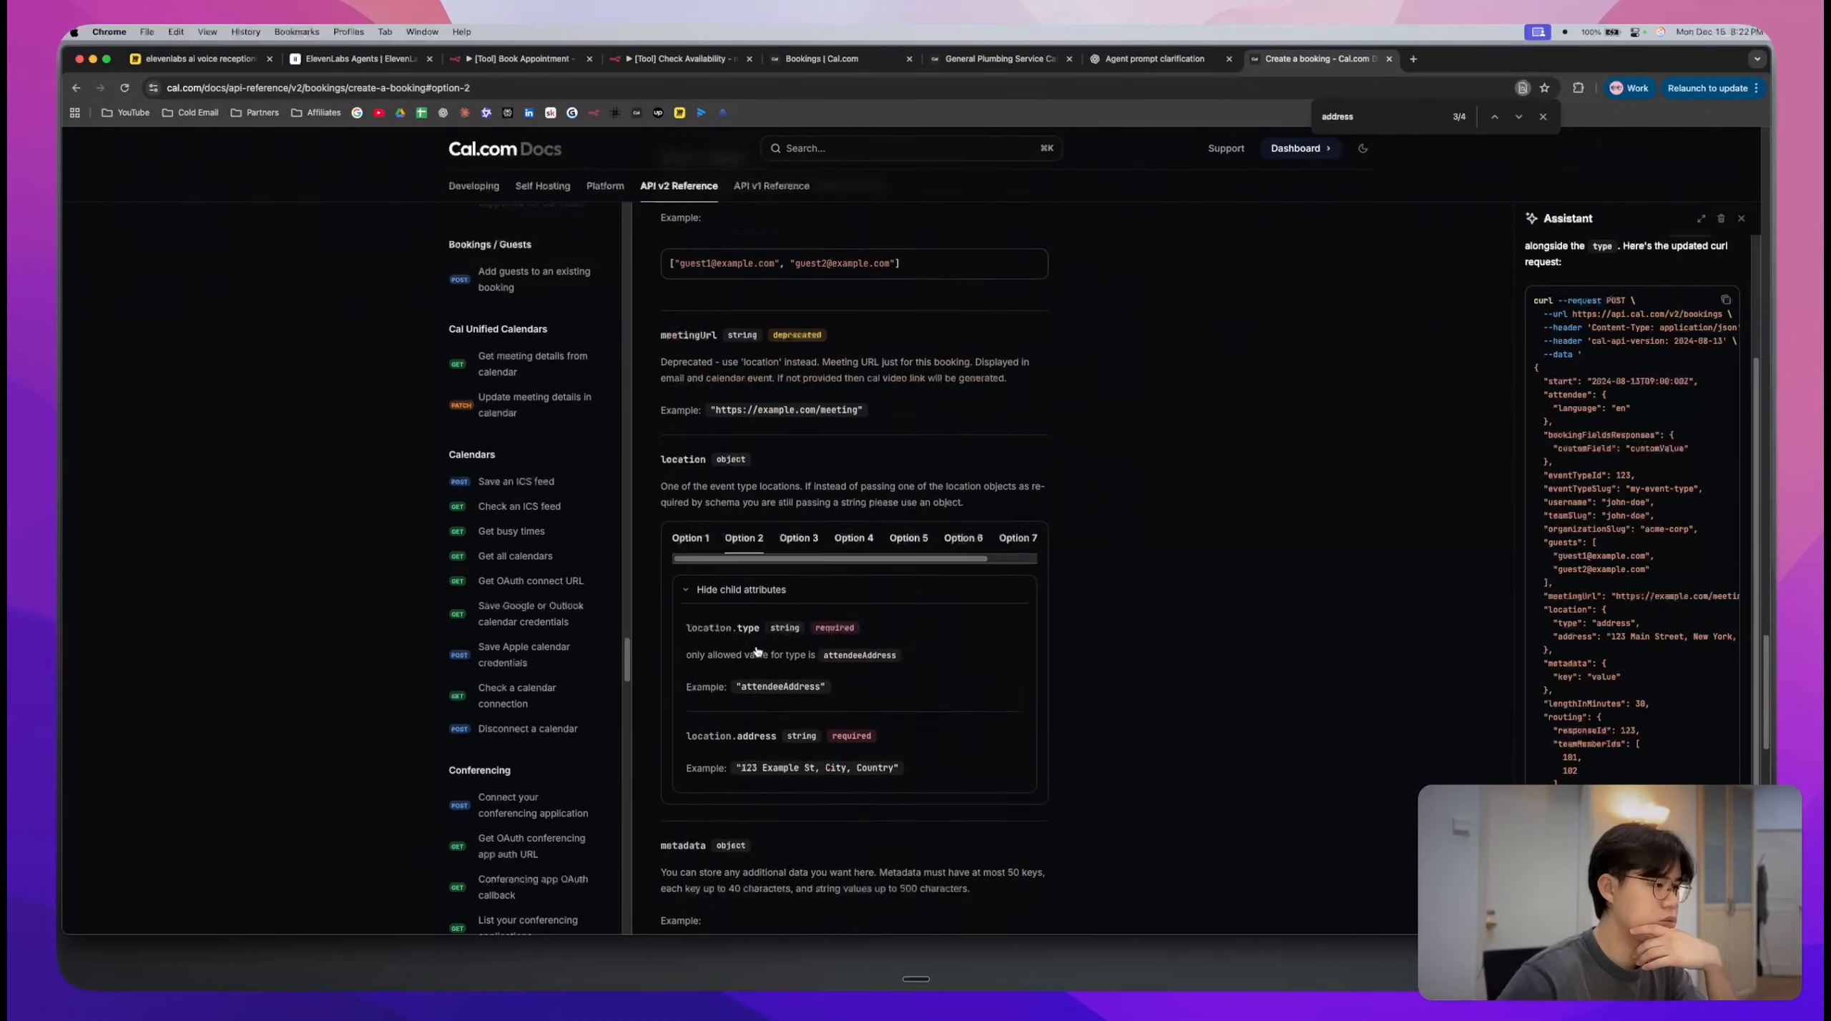
scroll(756, 649, down, 1)
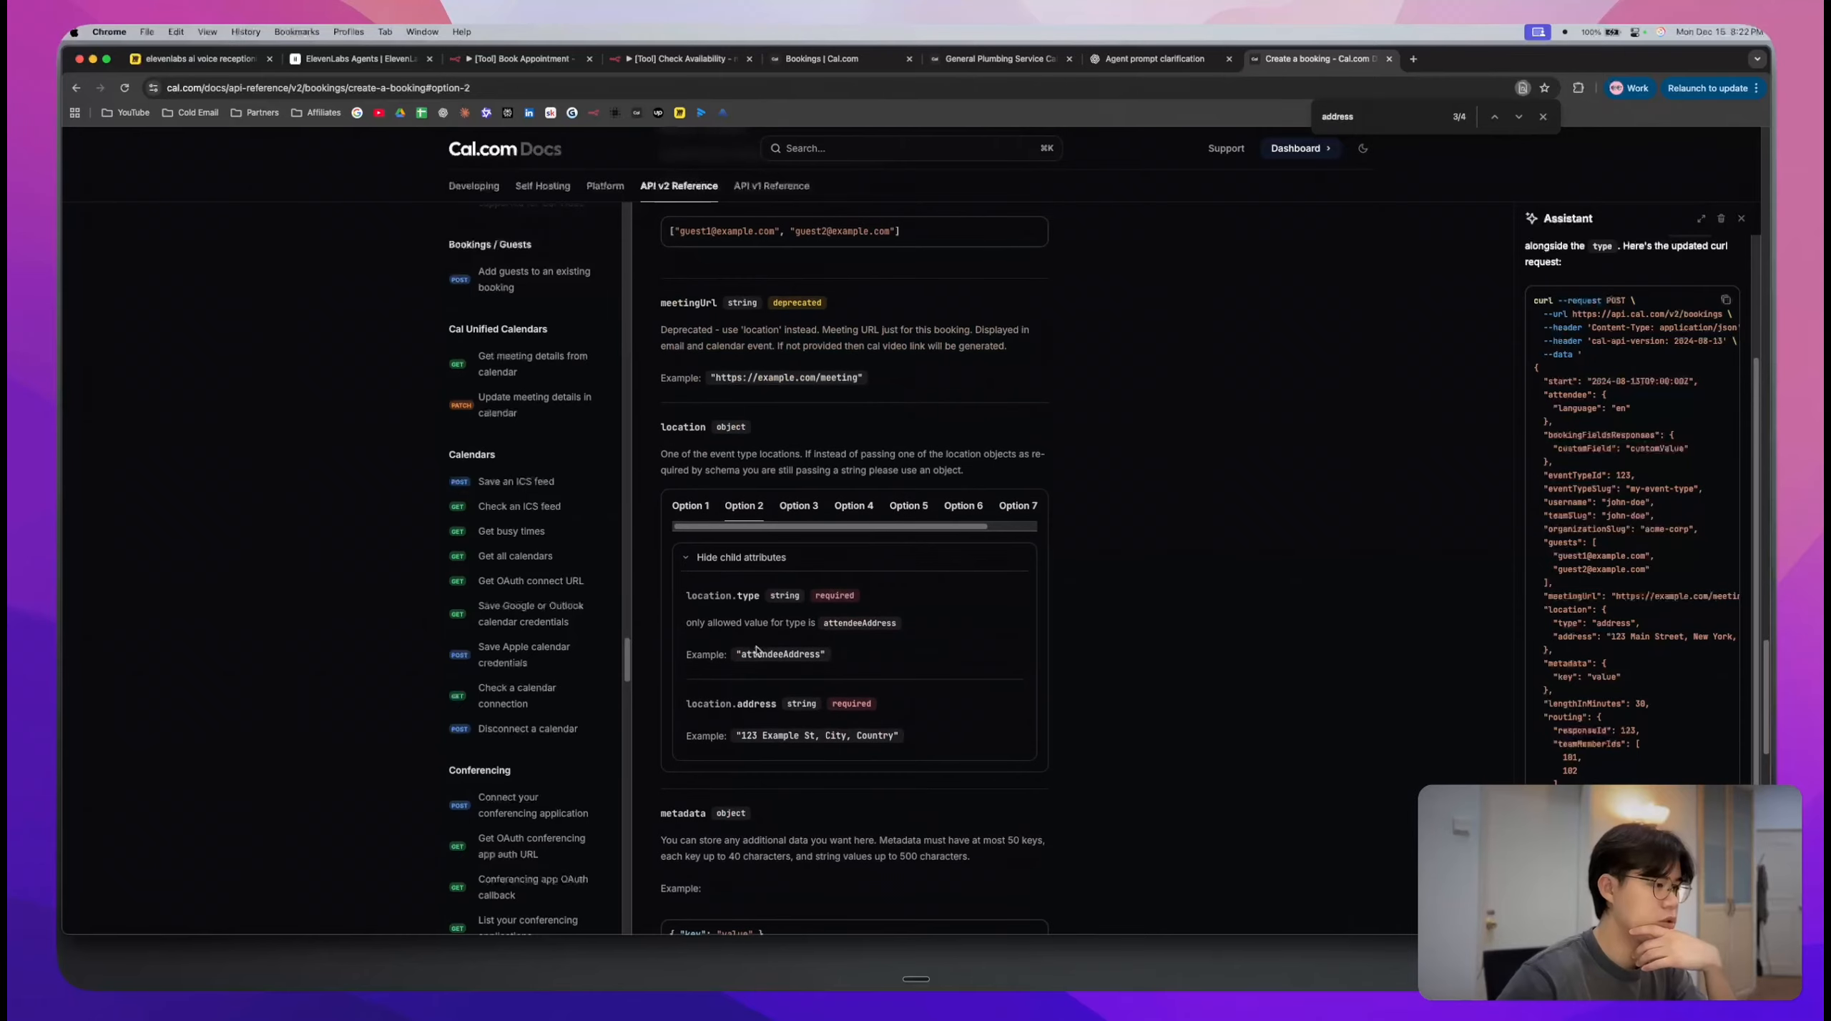
click(691, 506)
scroll(697, 510, down, 2)
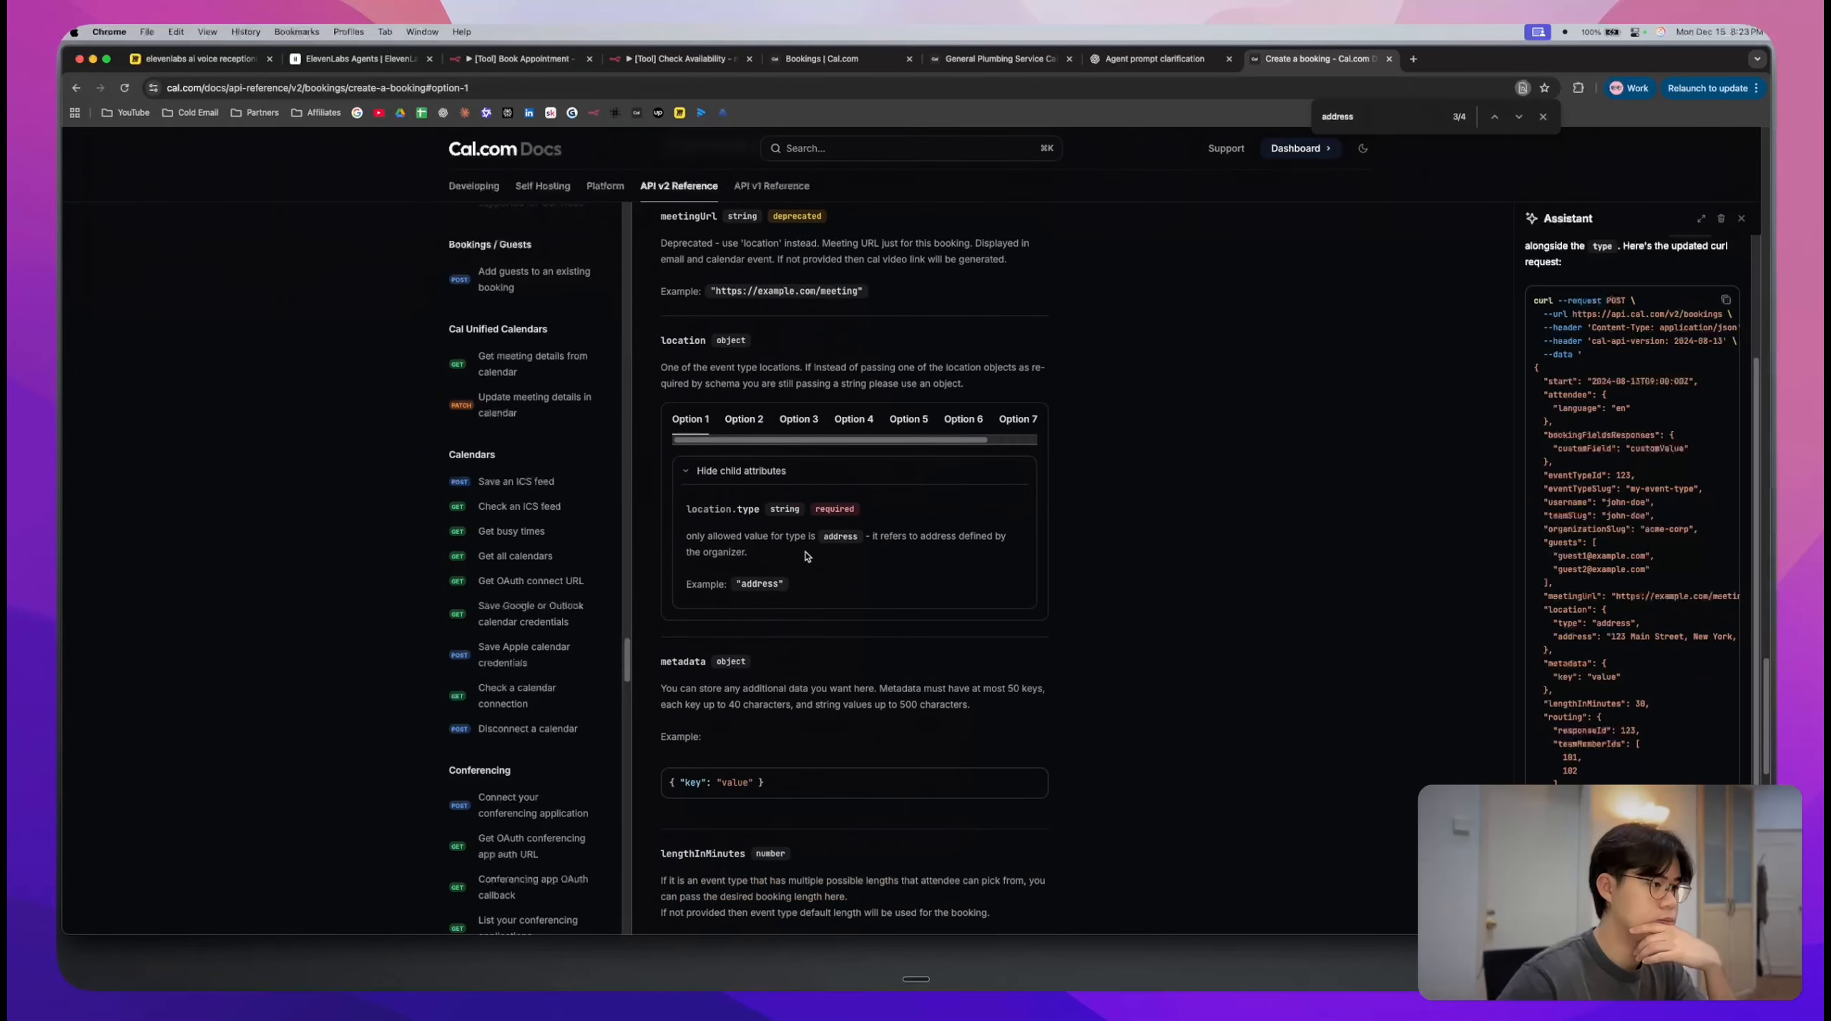
triple_click(801, 538)
click(837, 560)
scroll(838, 559, down, 4)
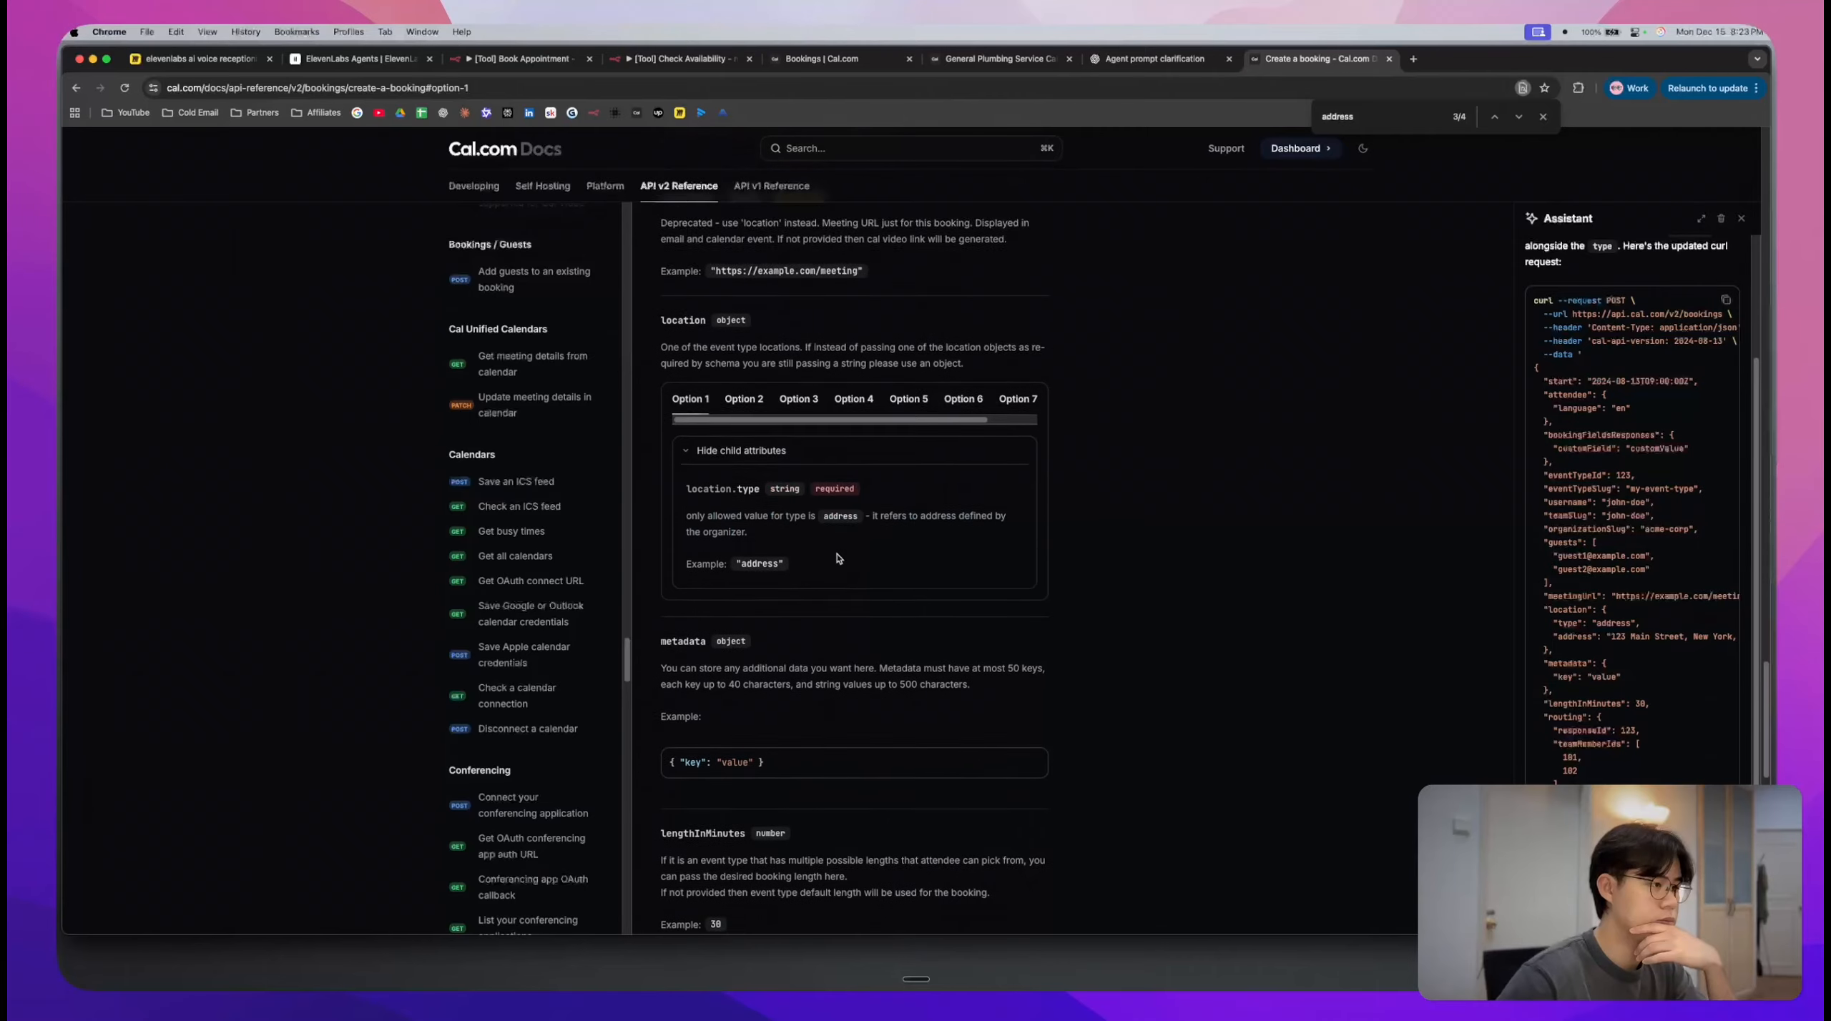
scroll(836, 551, up, 4)
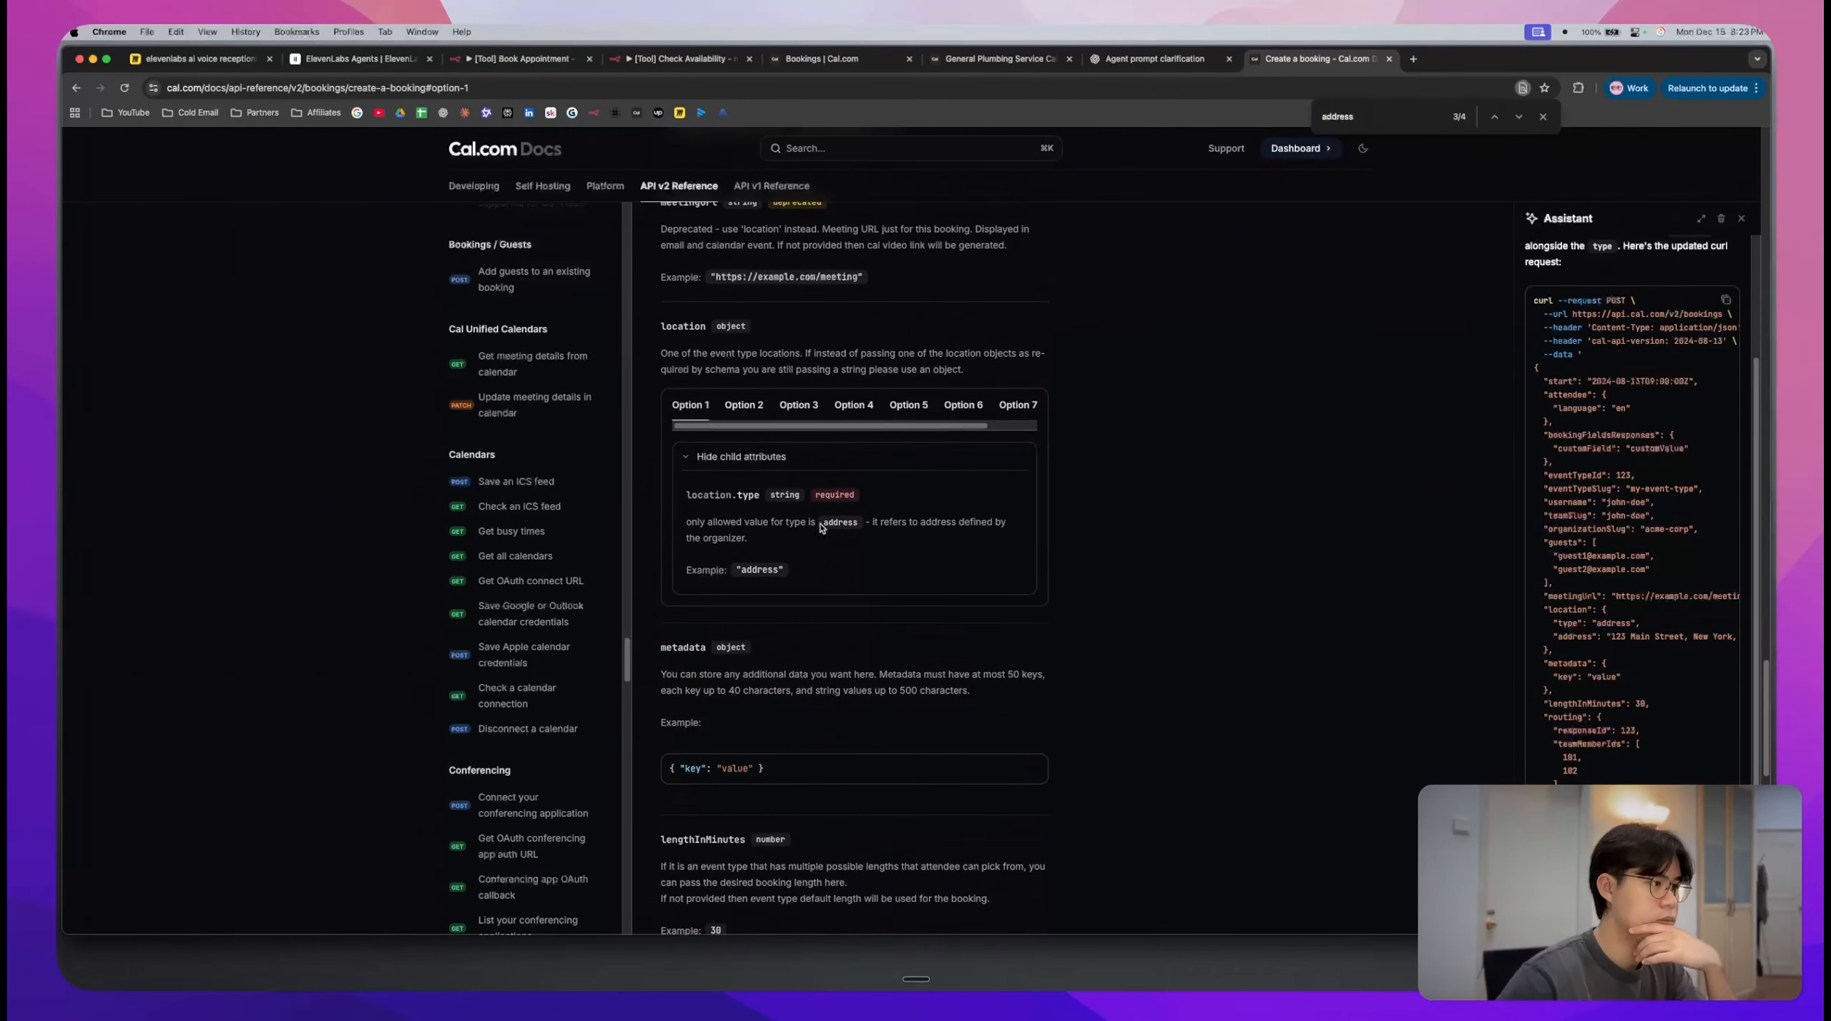
click(747, 409)
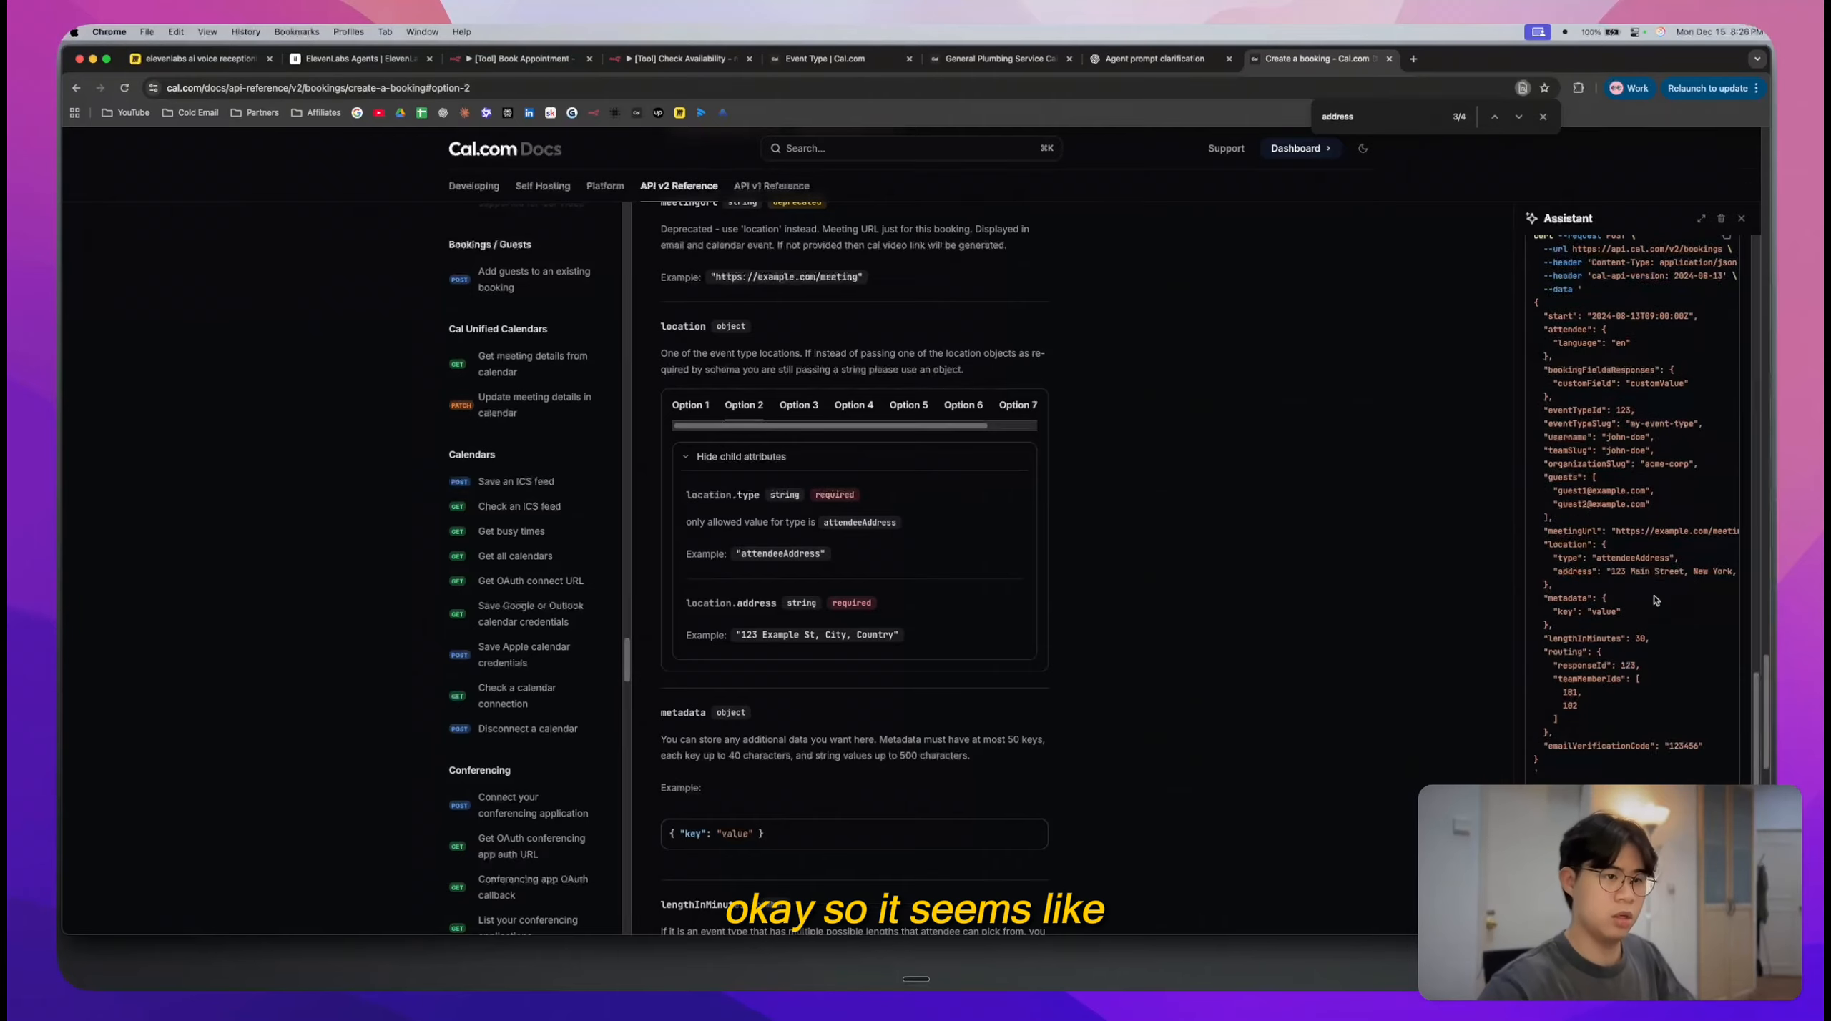
- Copy the location type value attendeeAddress from the Assistant's example request
key(super+equal)
key(super+equal)
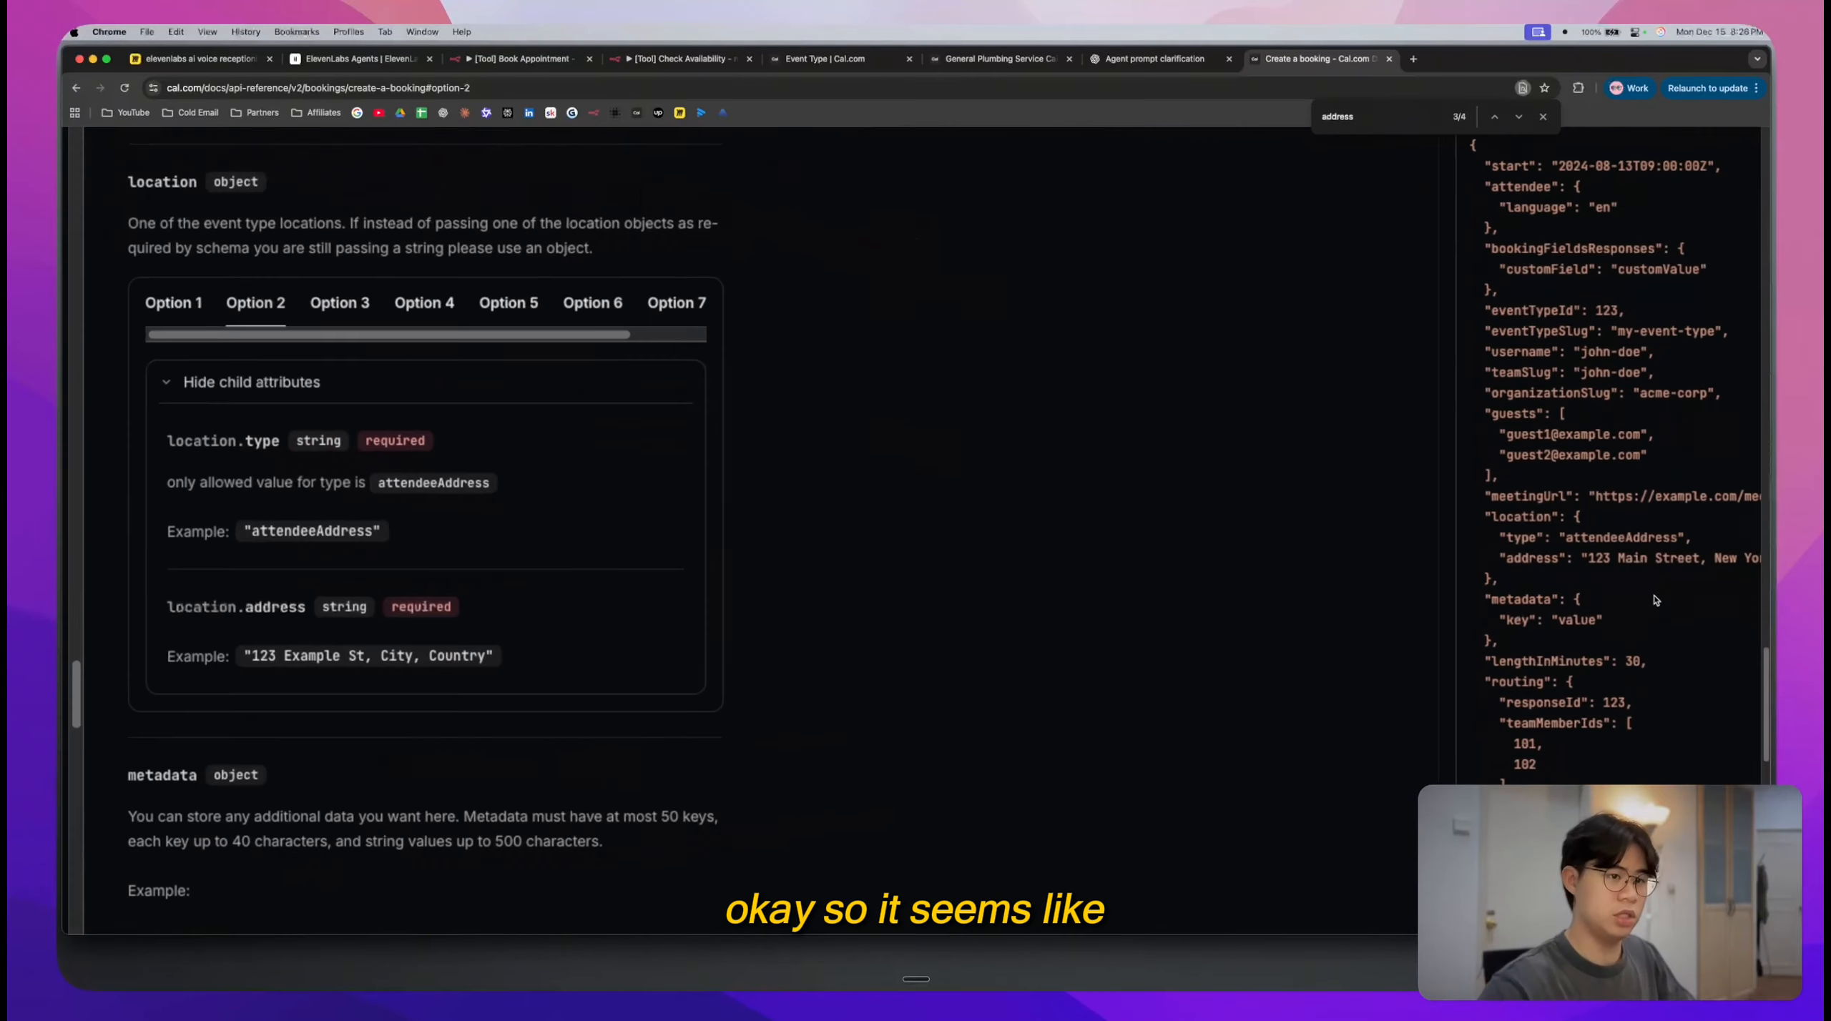
scroll(1656, 601, down, 2)
scroll(1656, 601, left, 1)
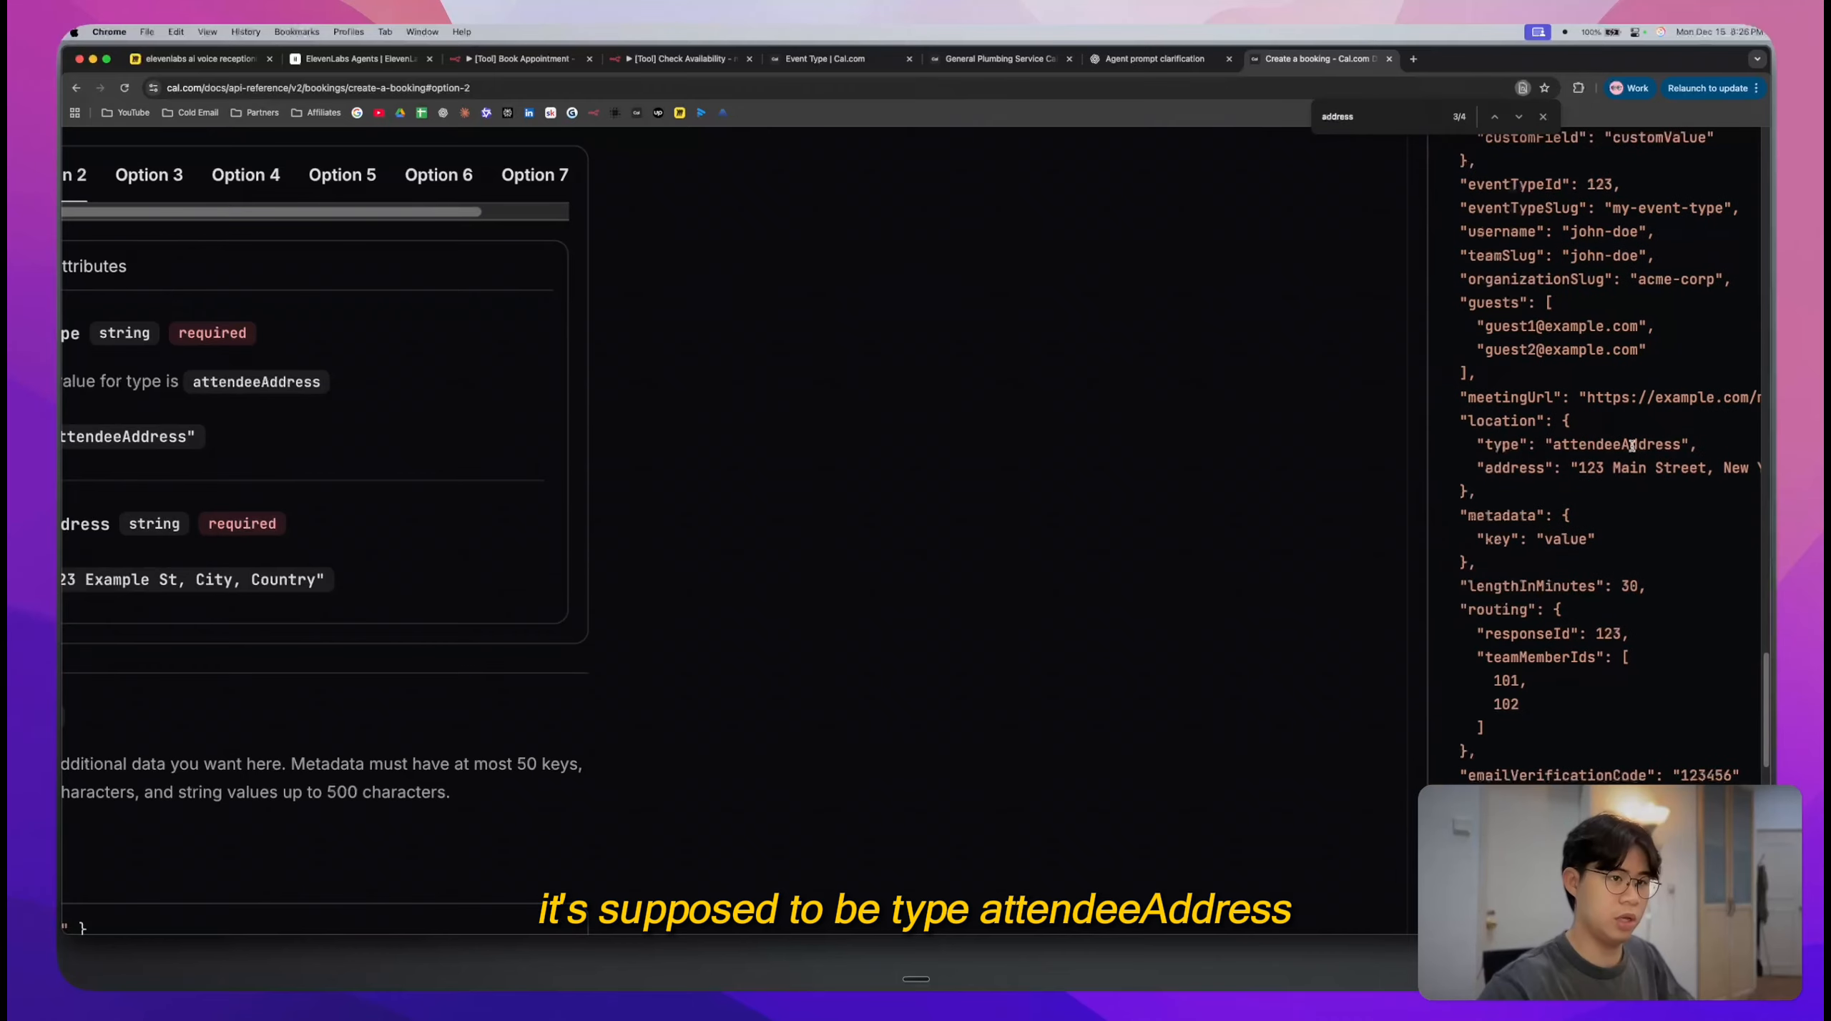
double_click(1631, 445)
key(super+c)
key(super+minus)
key(super+minus)
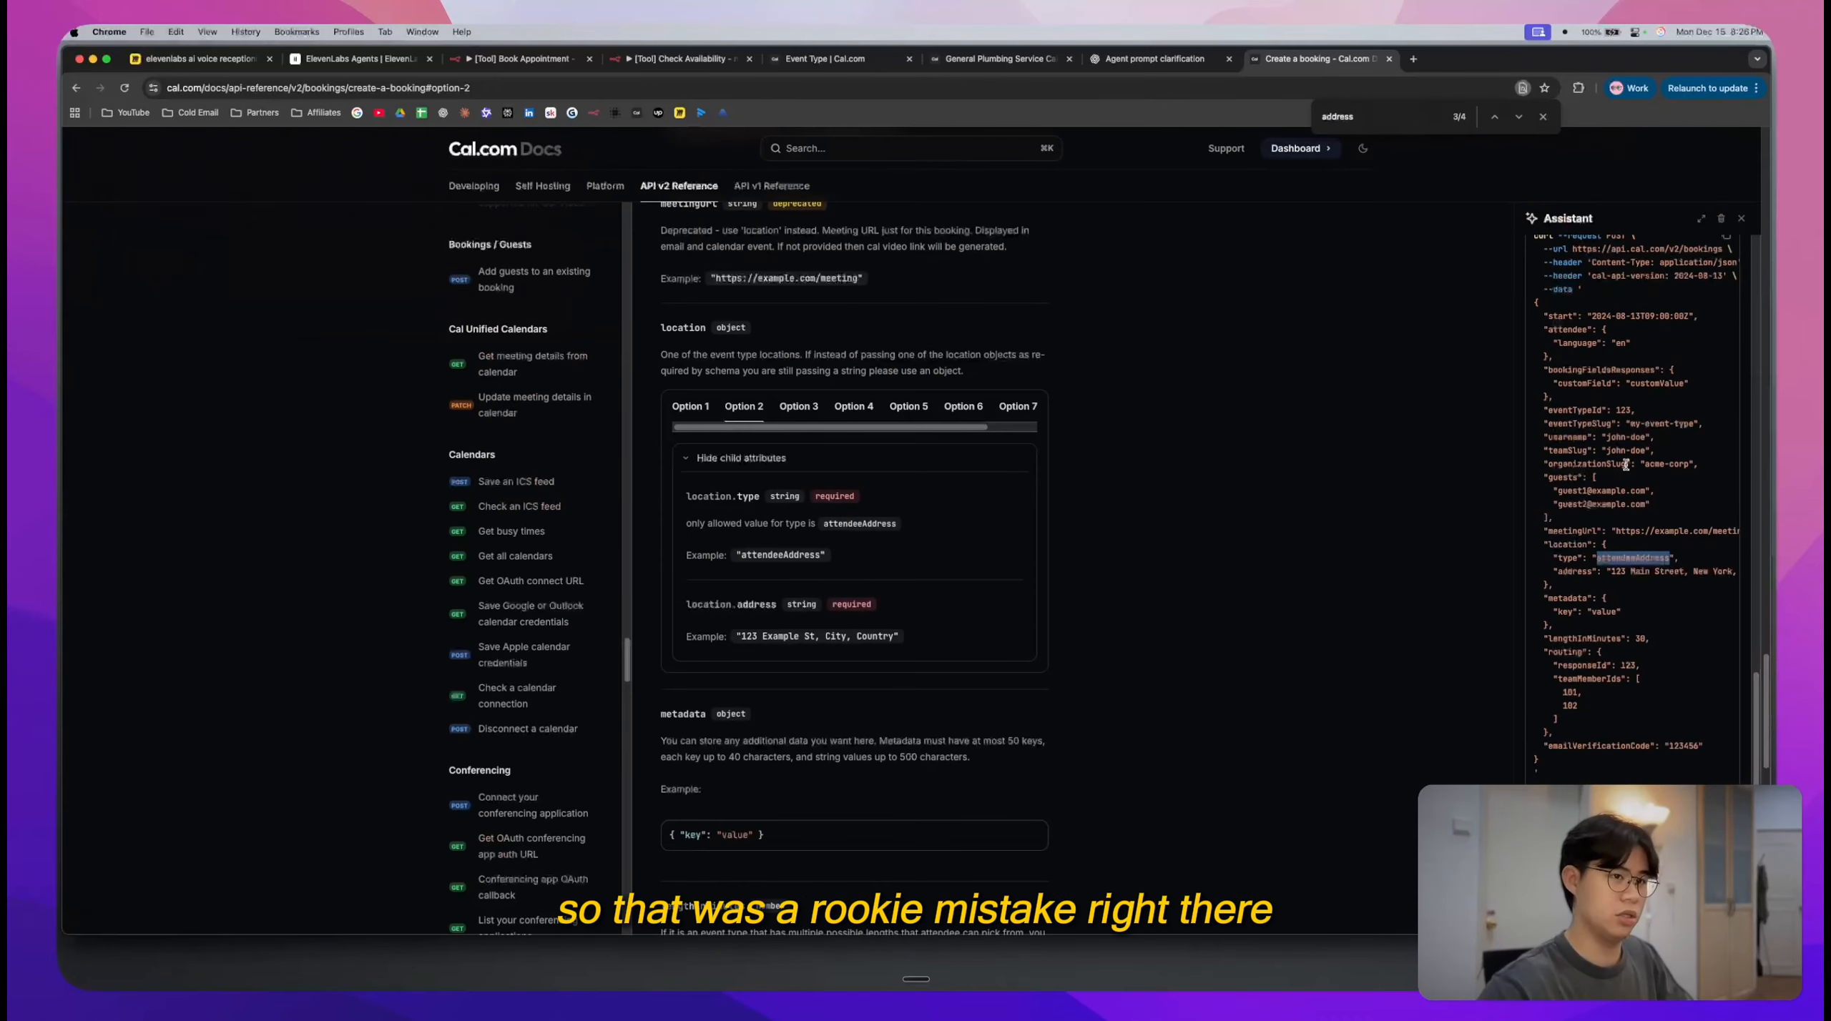
- Switch to the Book Appointment workflow and set the location type in the node's JSON body to attendeeAddress
click(522, 59)
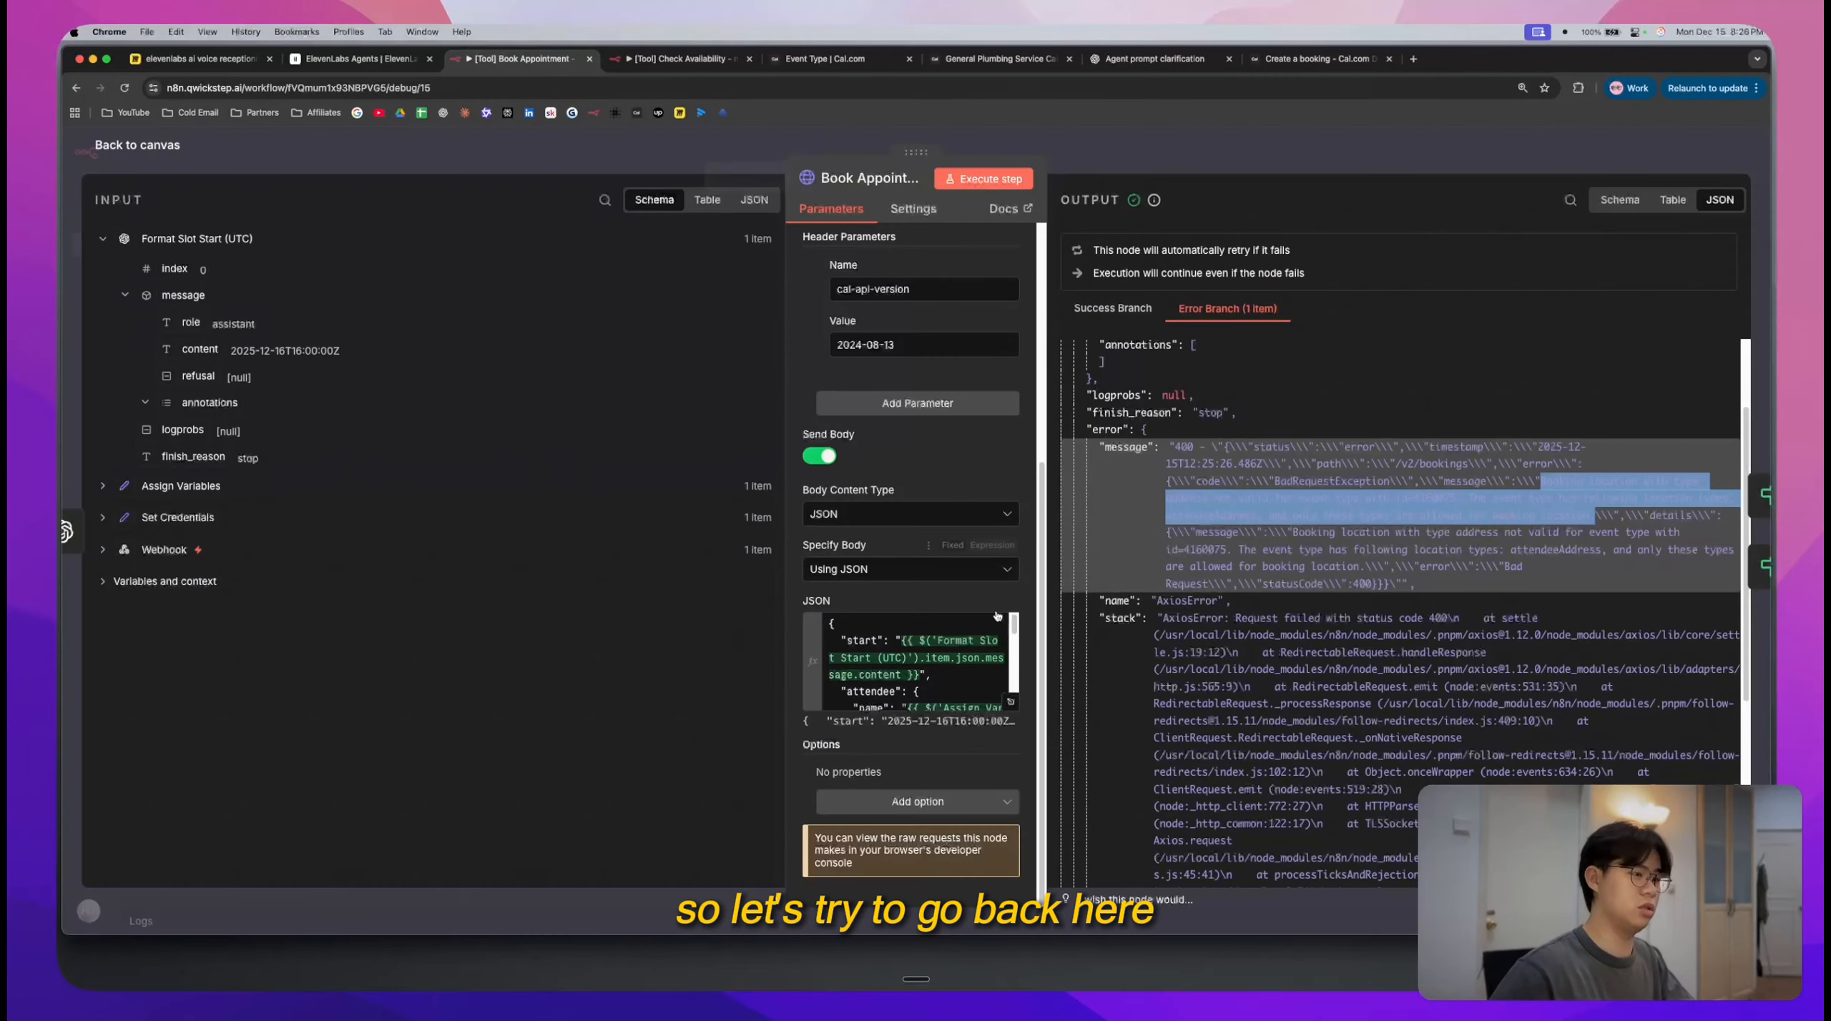
click(1011, 703)
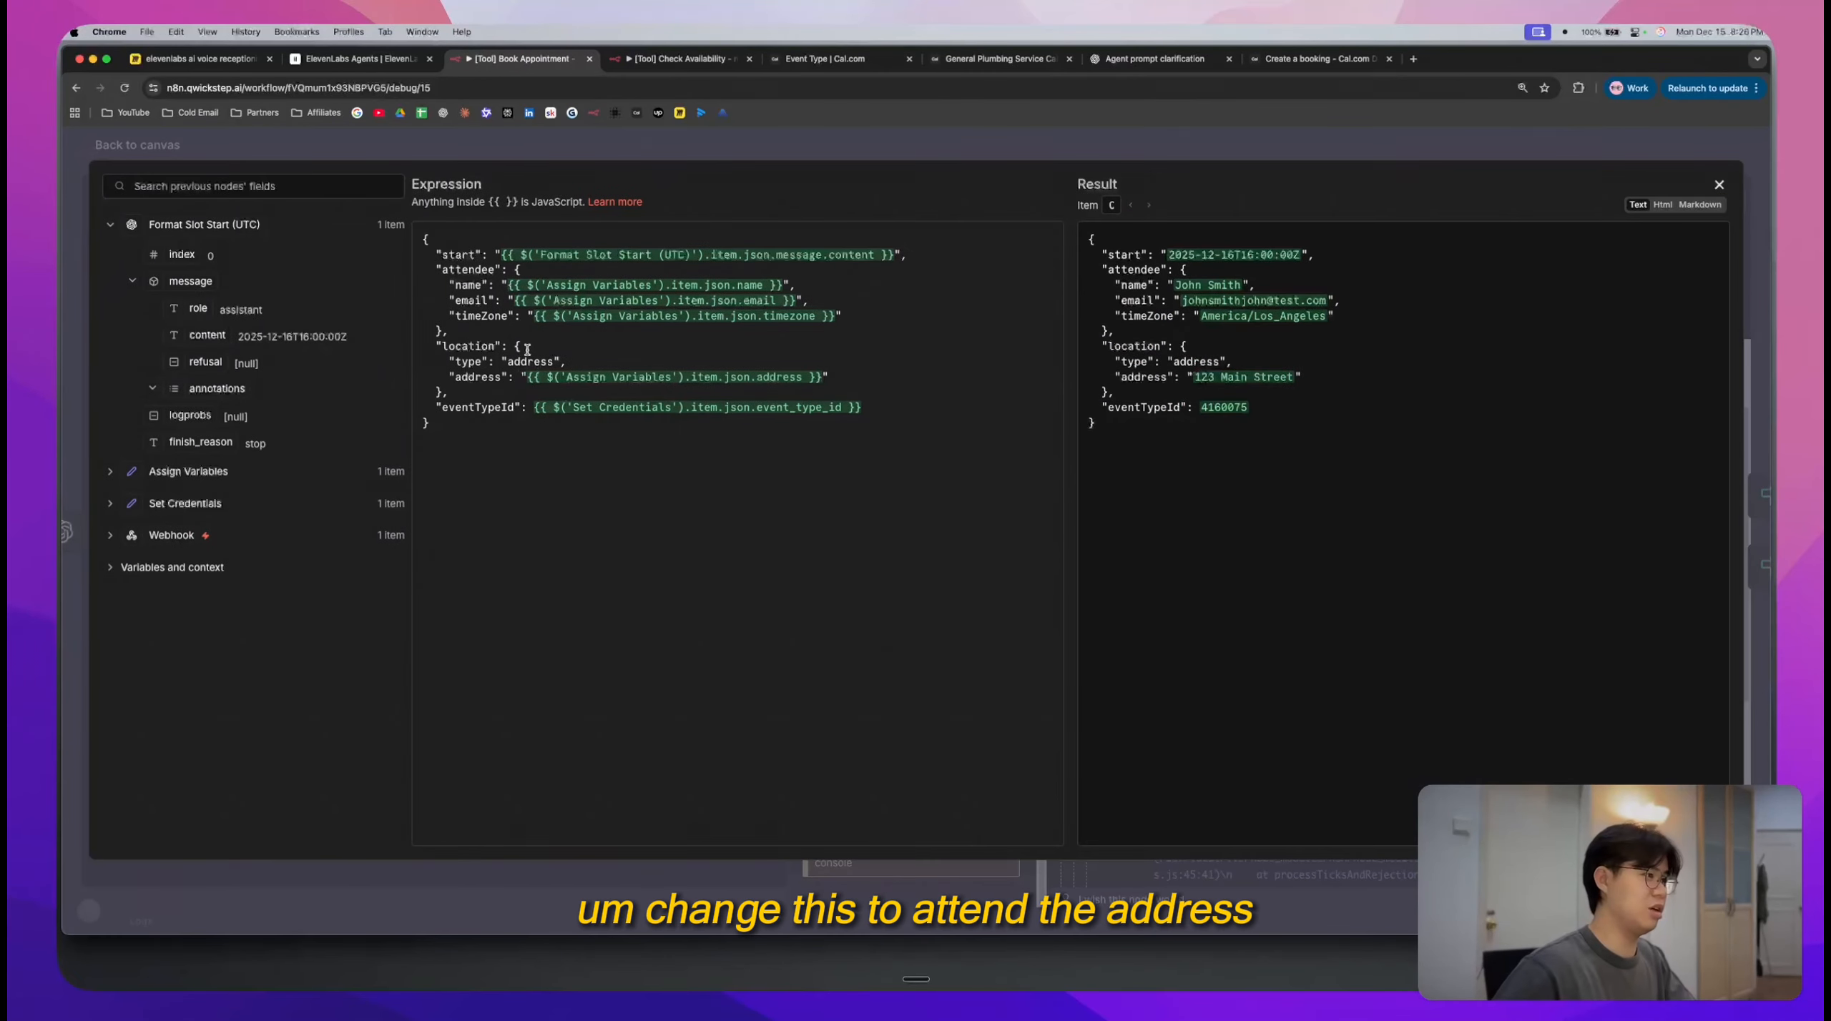
double_click(529, 361)
key(super+v)
key(Escape)
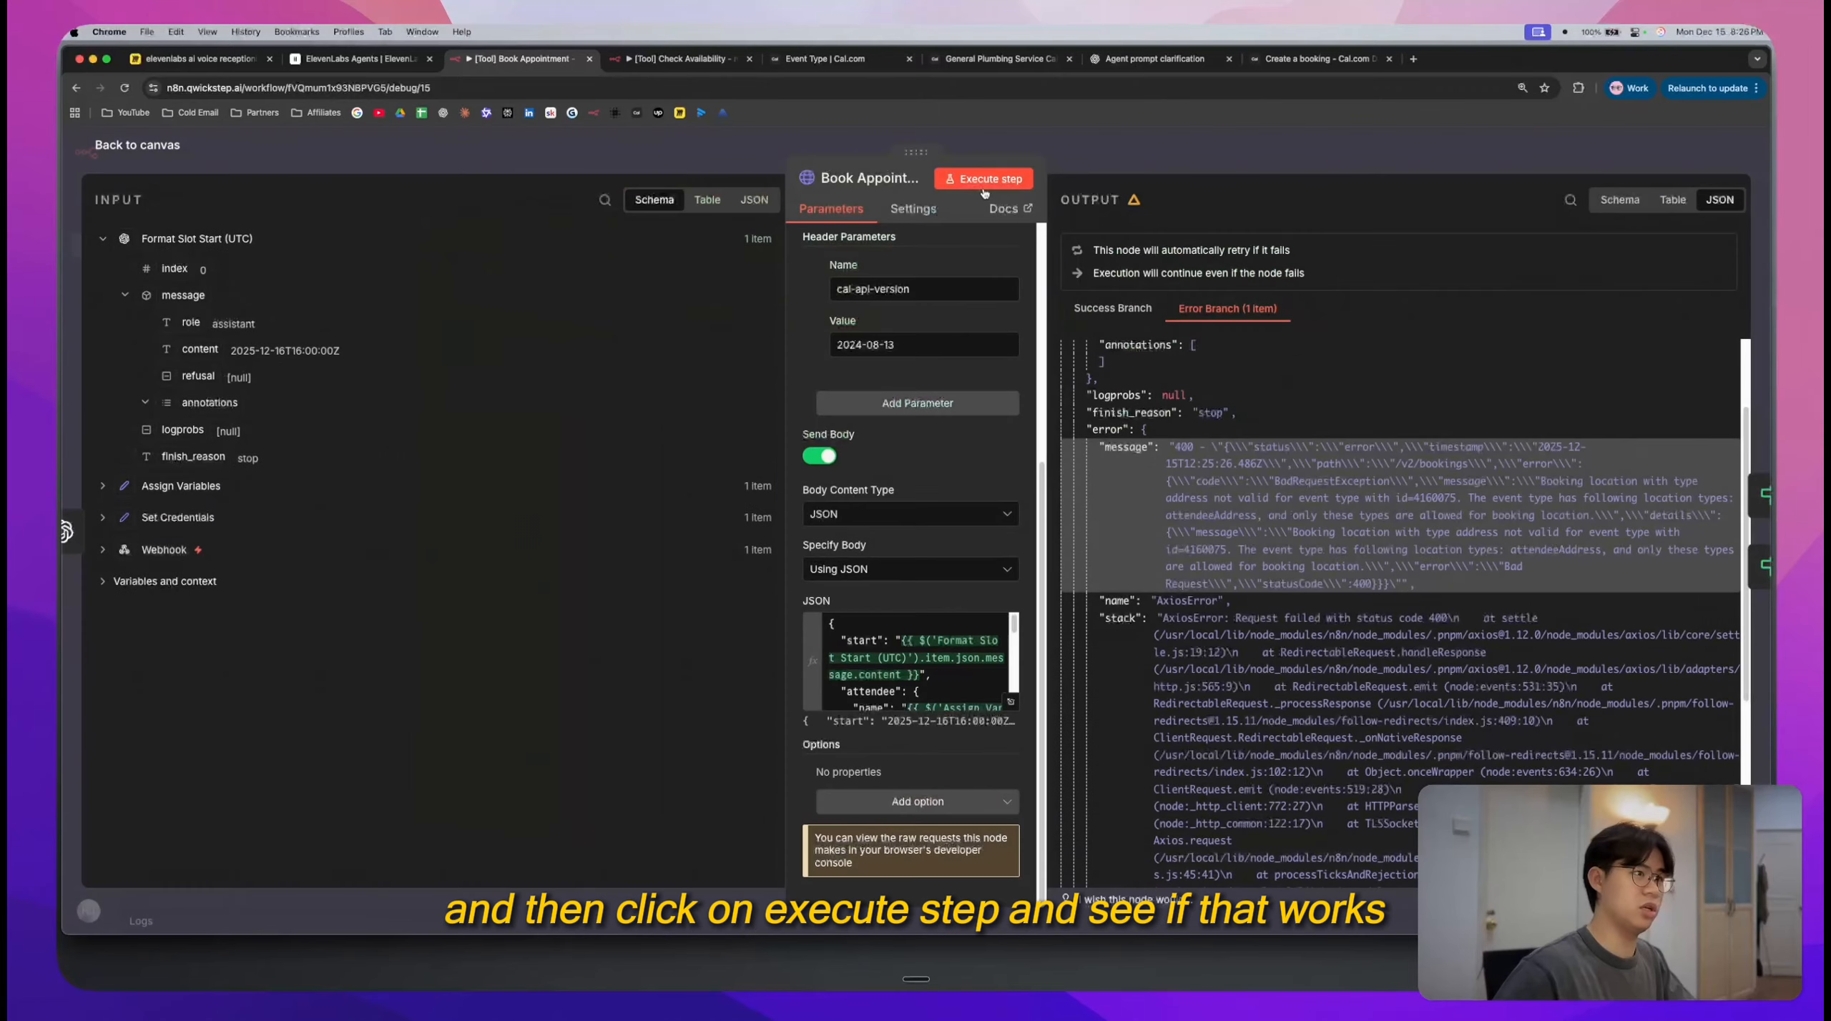
- Execute the Book Appointment step, widen the node's parameter area and review the success branch output
click(983, 187)
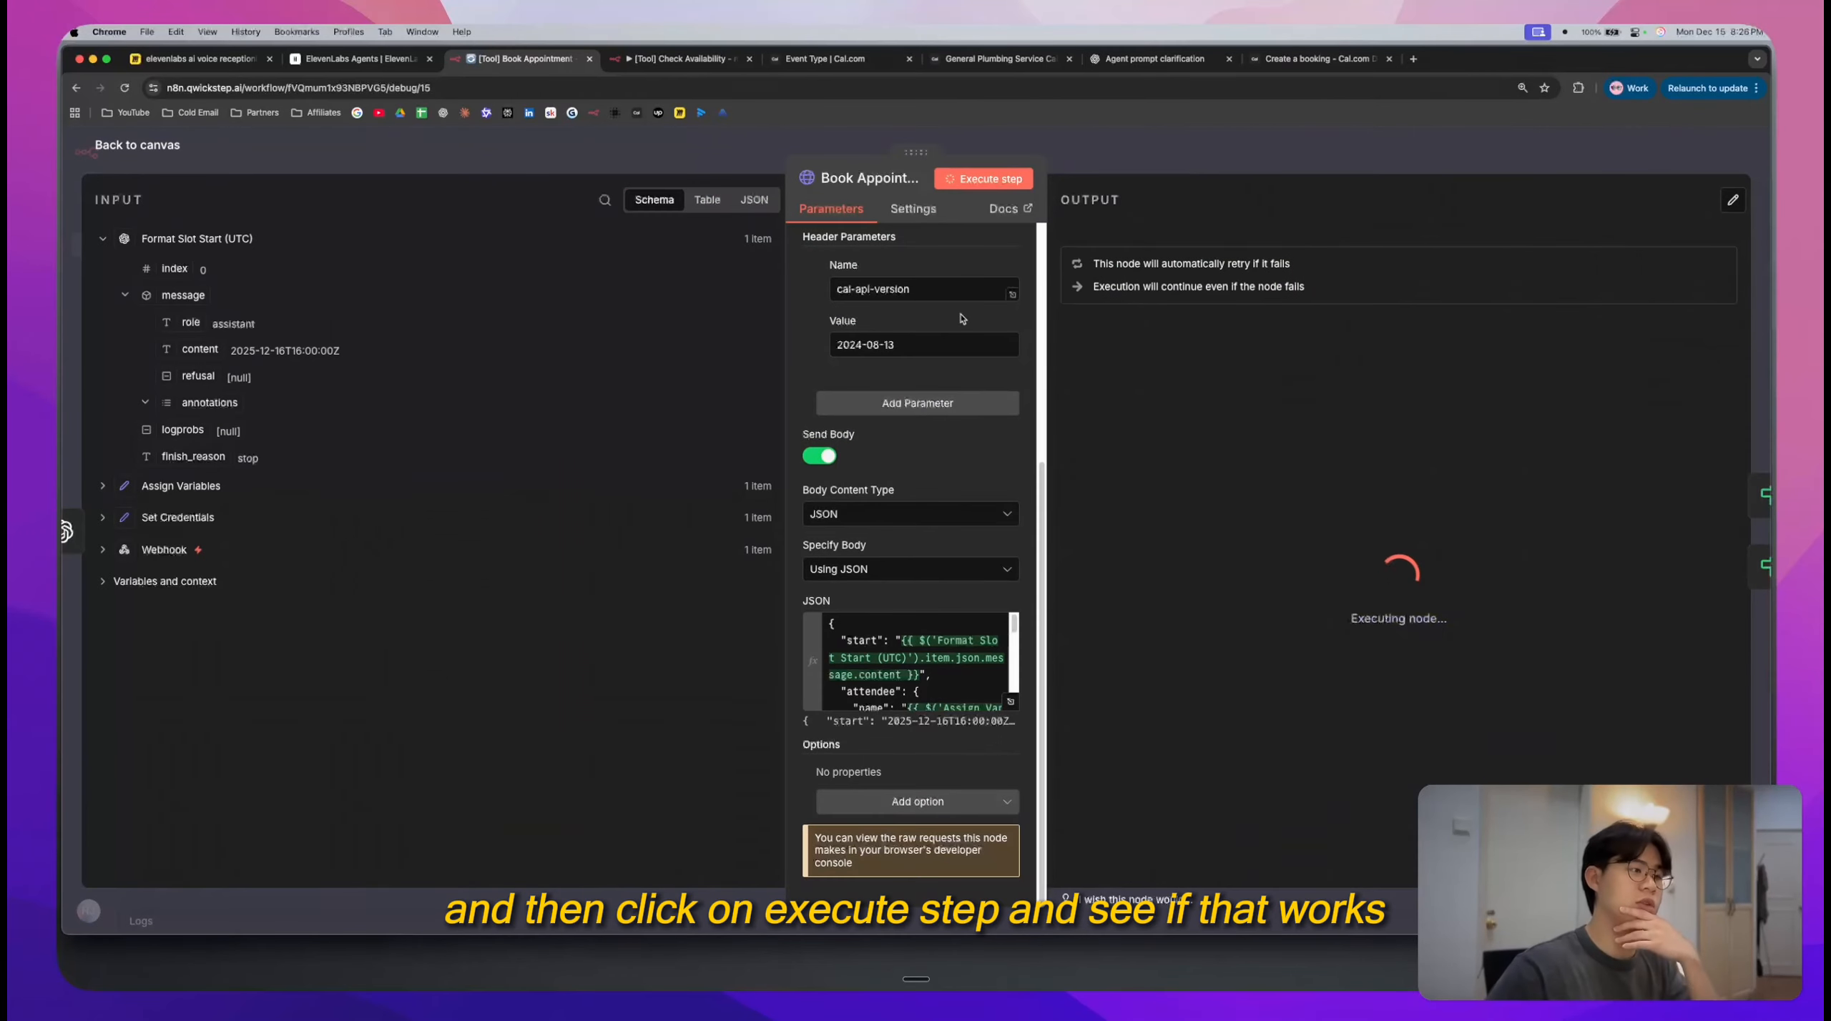
drag(787, 457, 704, 452)
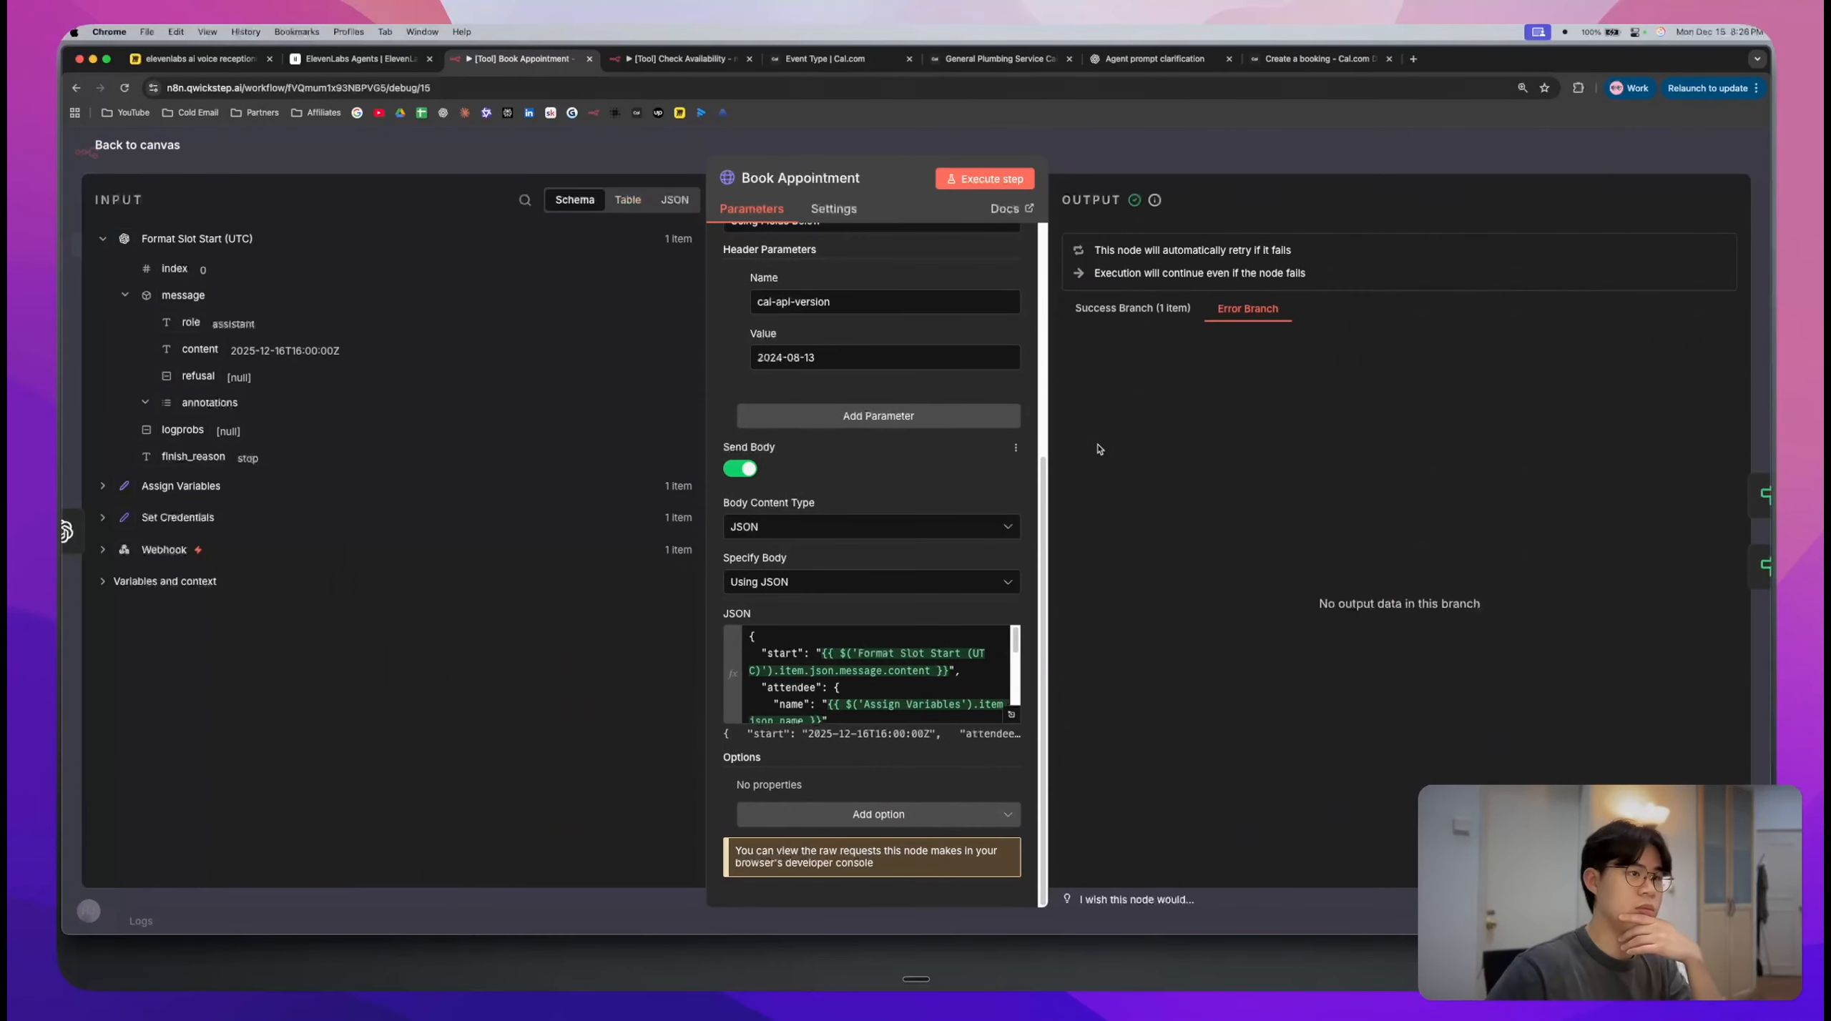
drag(1046, 446, 1137, 446)
click(1228, 309)
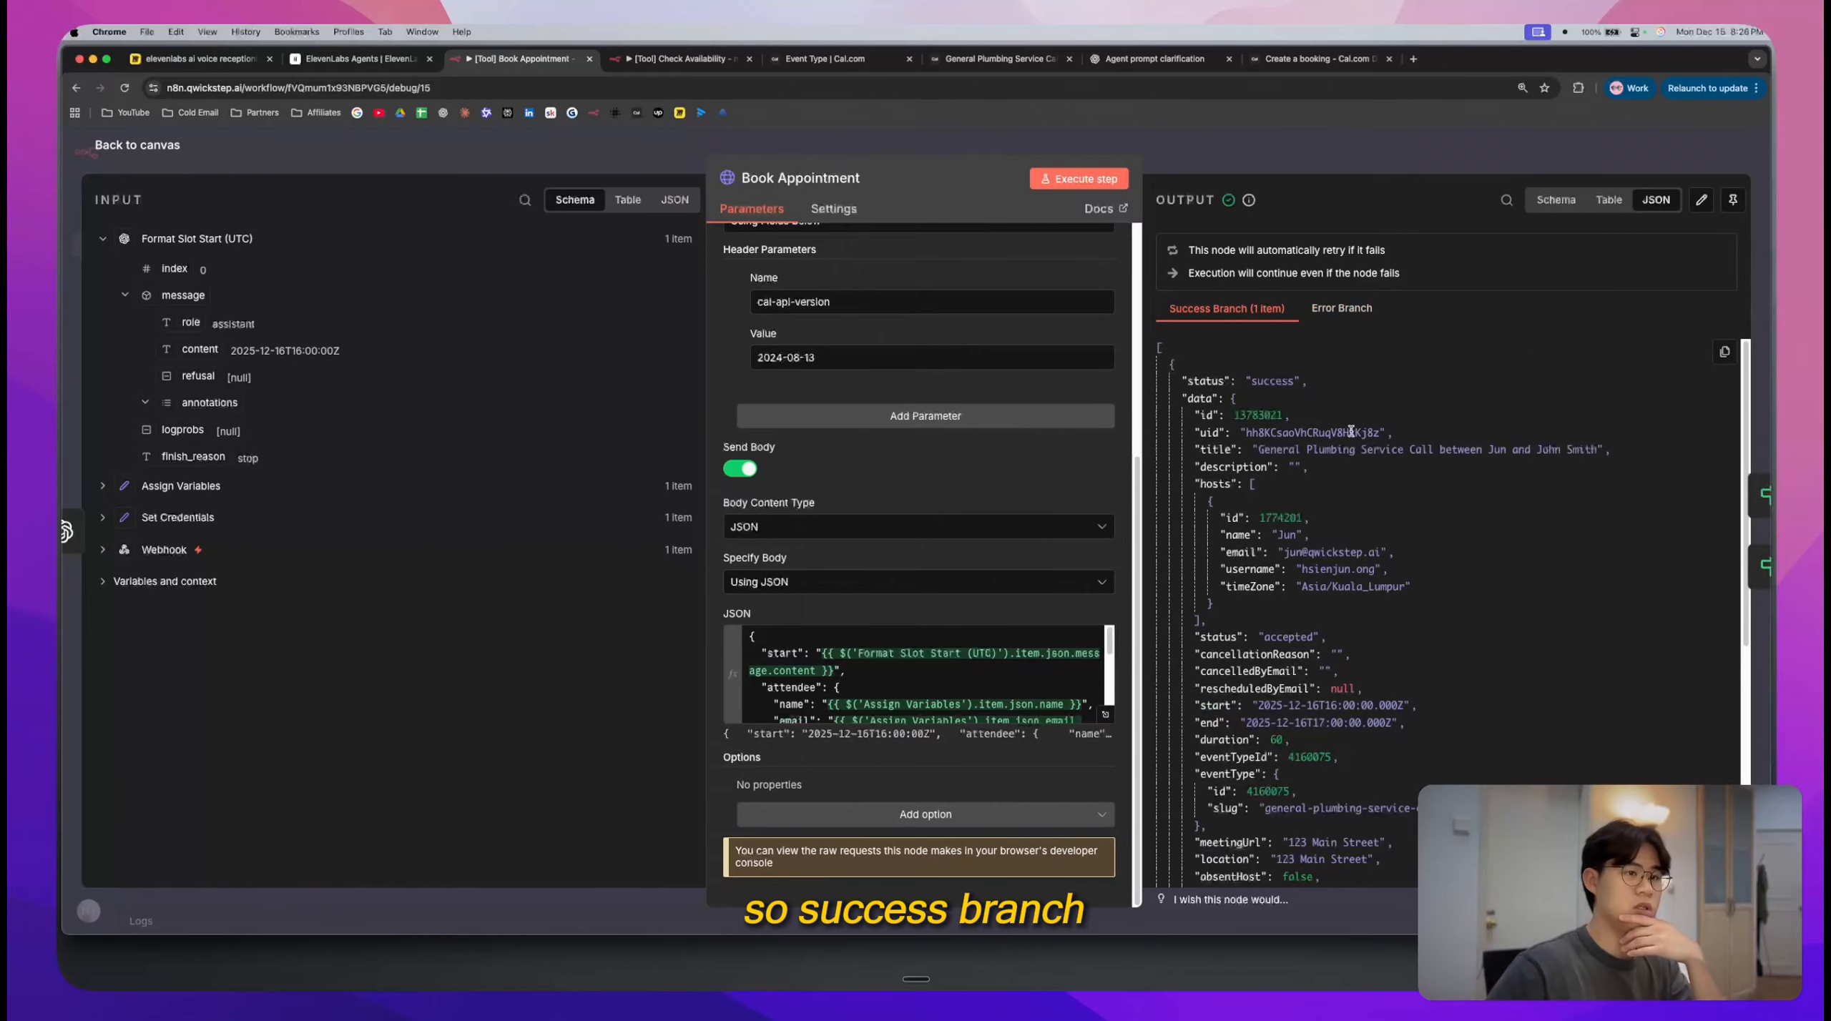
scroll(1402, 465, down, 5)
- Switch to Cal.com and check the upcoming bookings for the new appointment
click(822, 59)
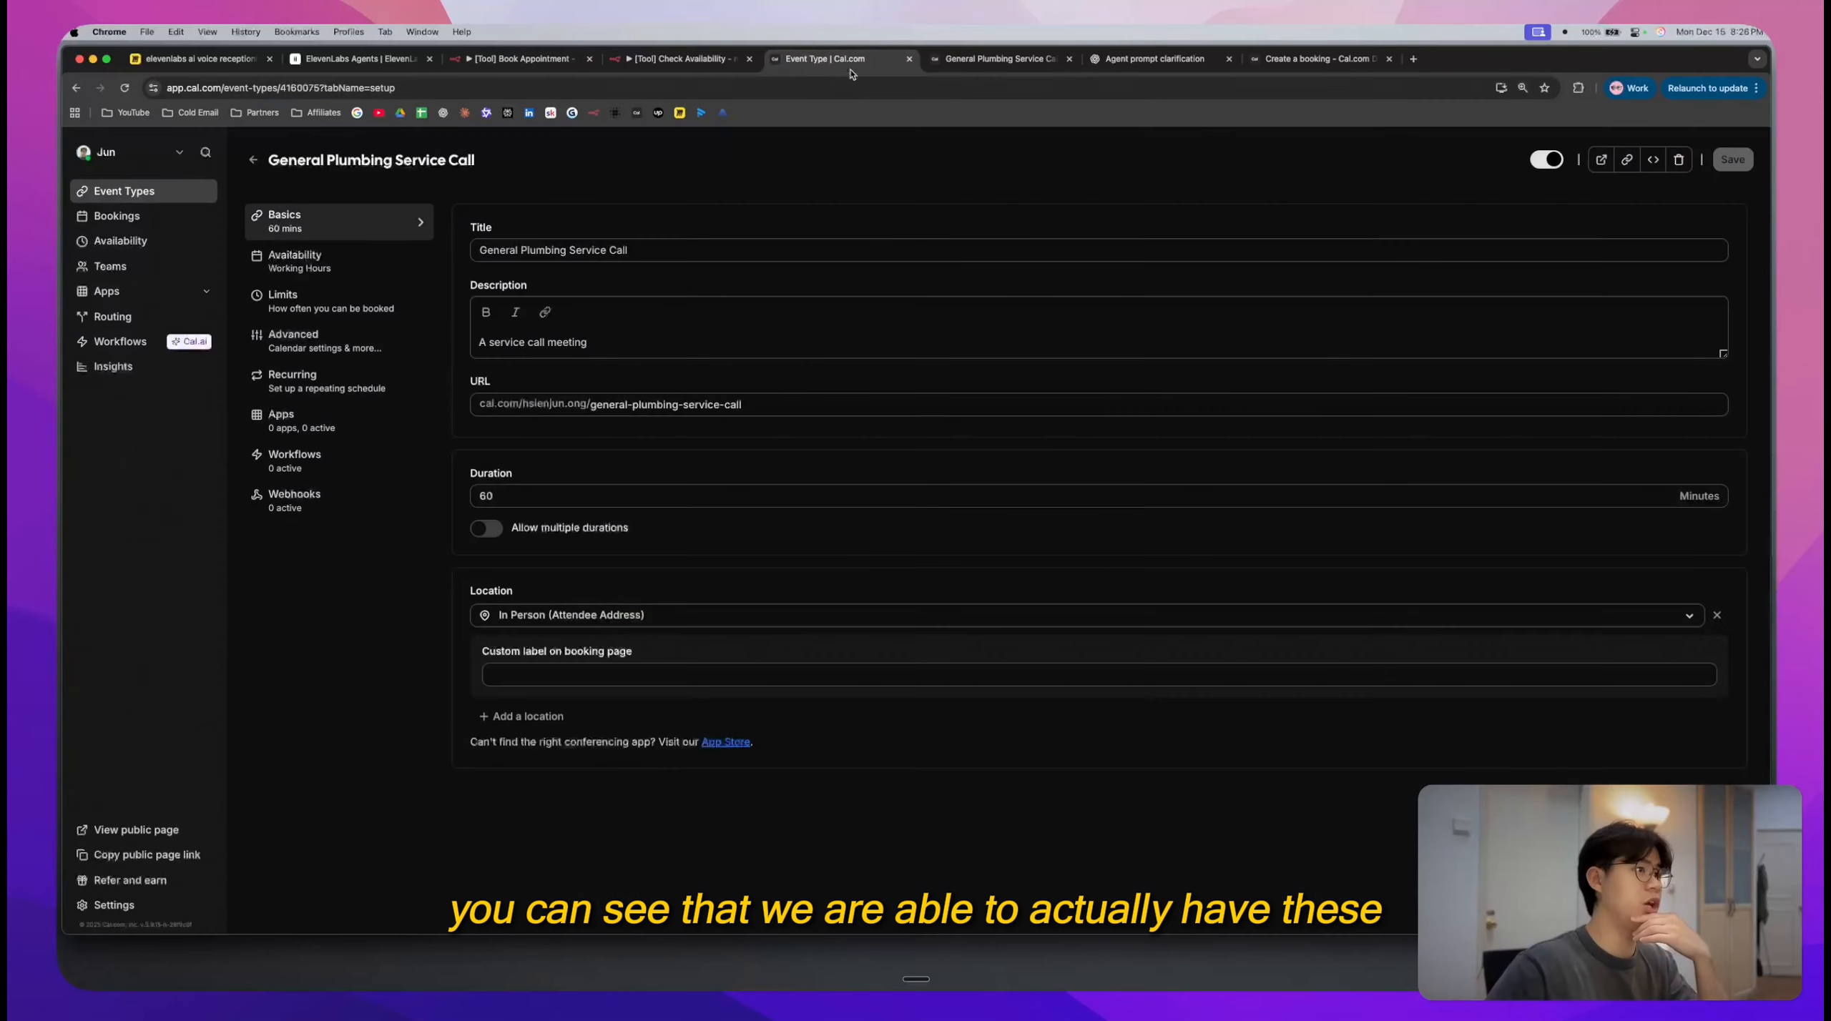
click(161, 218)
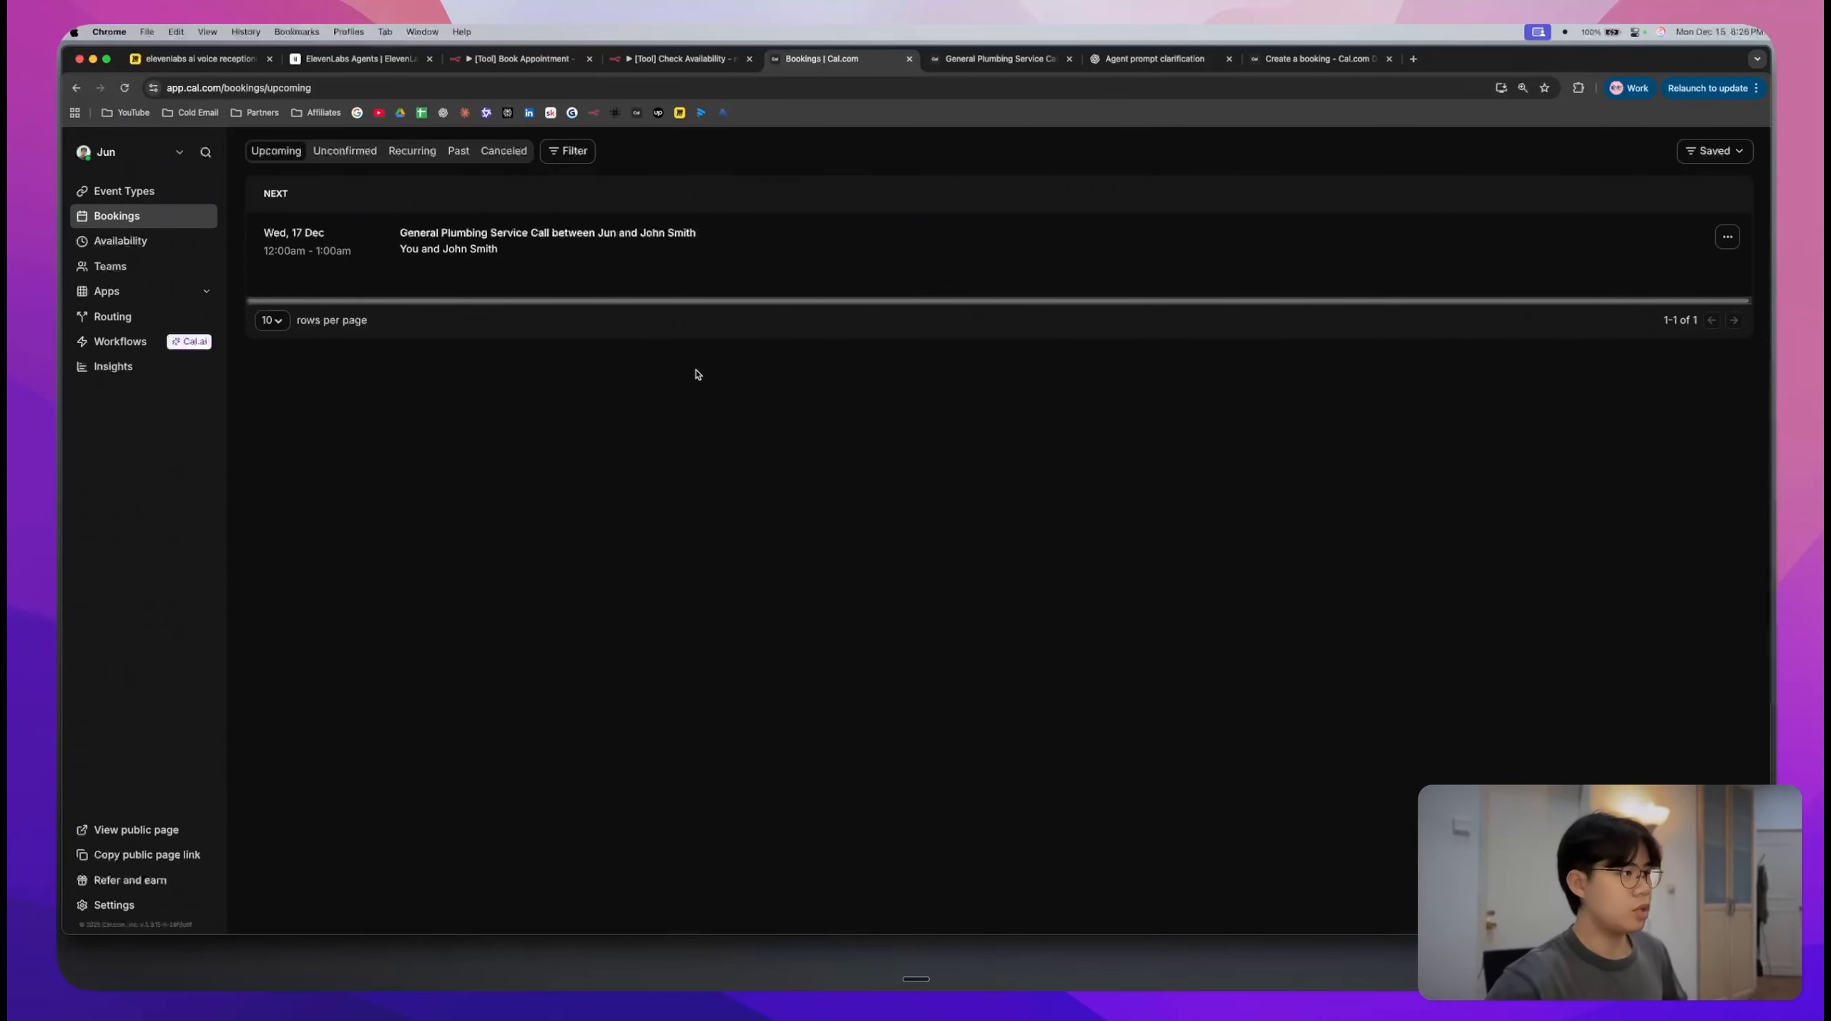
- Return to the Book Appointment workflow, close the node and save the workflow
click(679, 60)
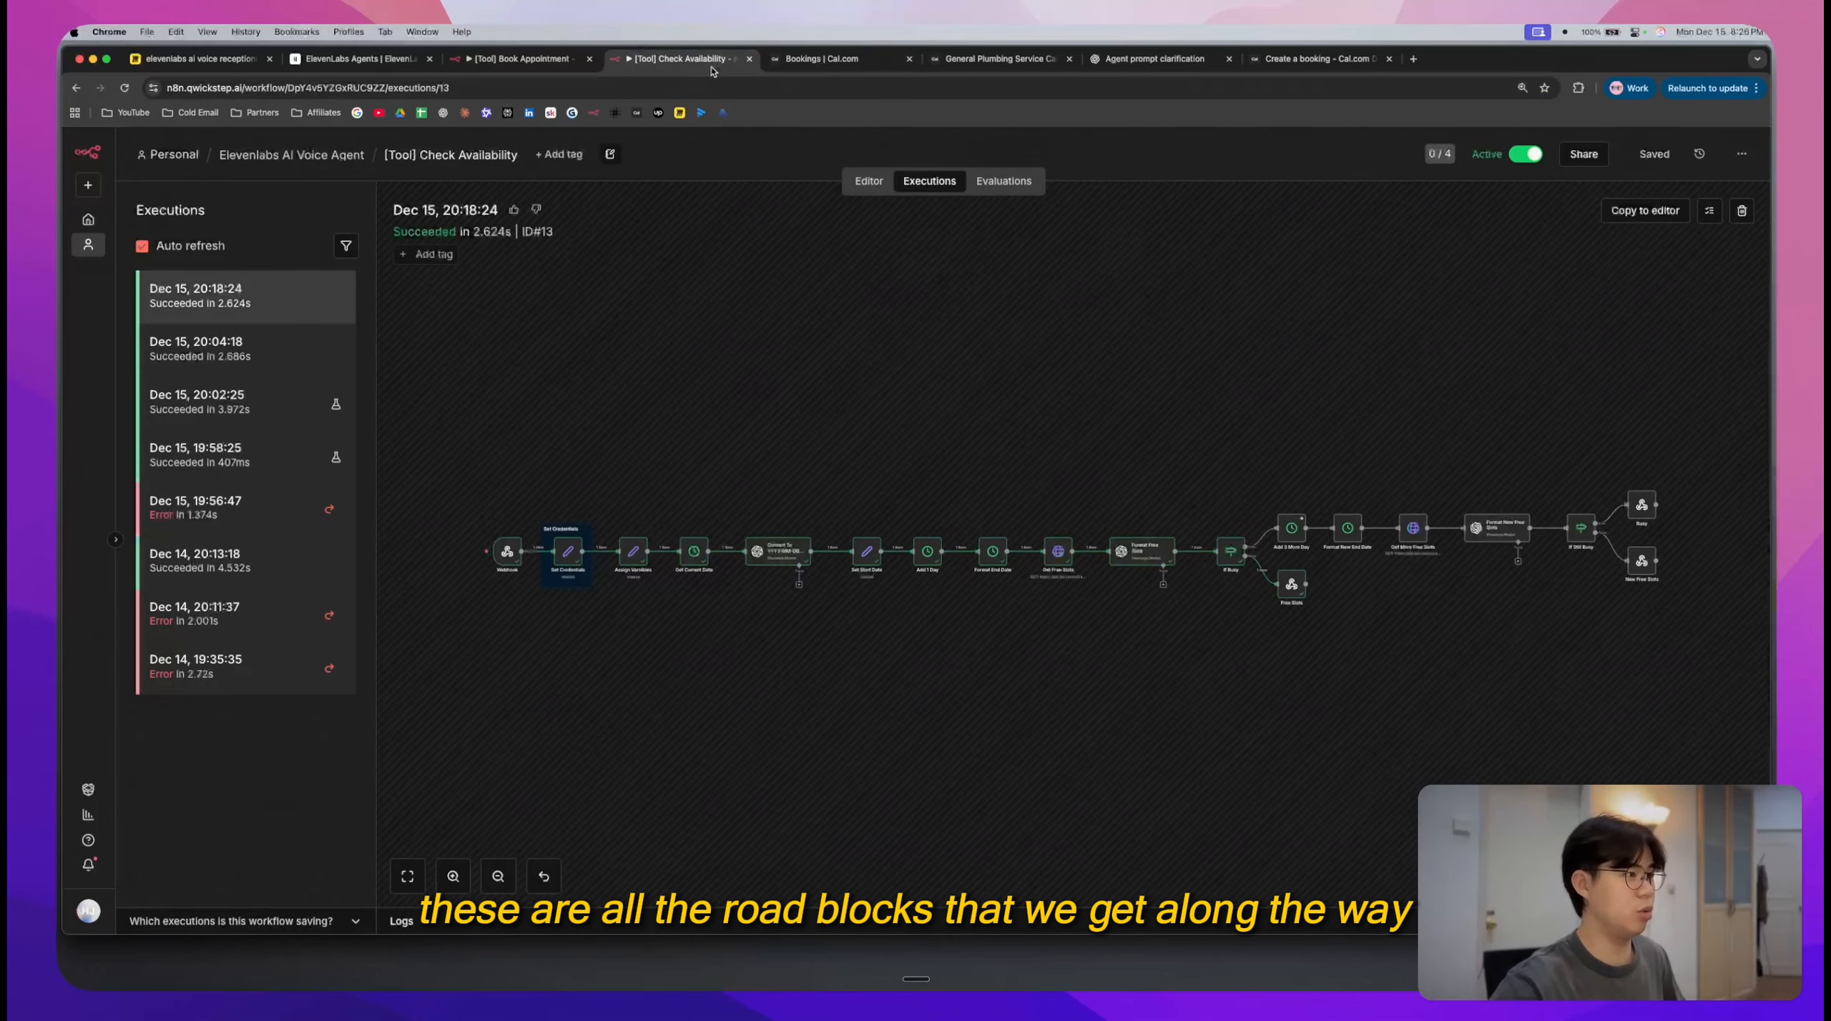
click(522, 59)
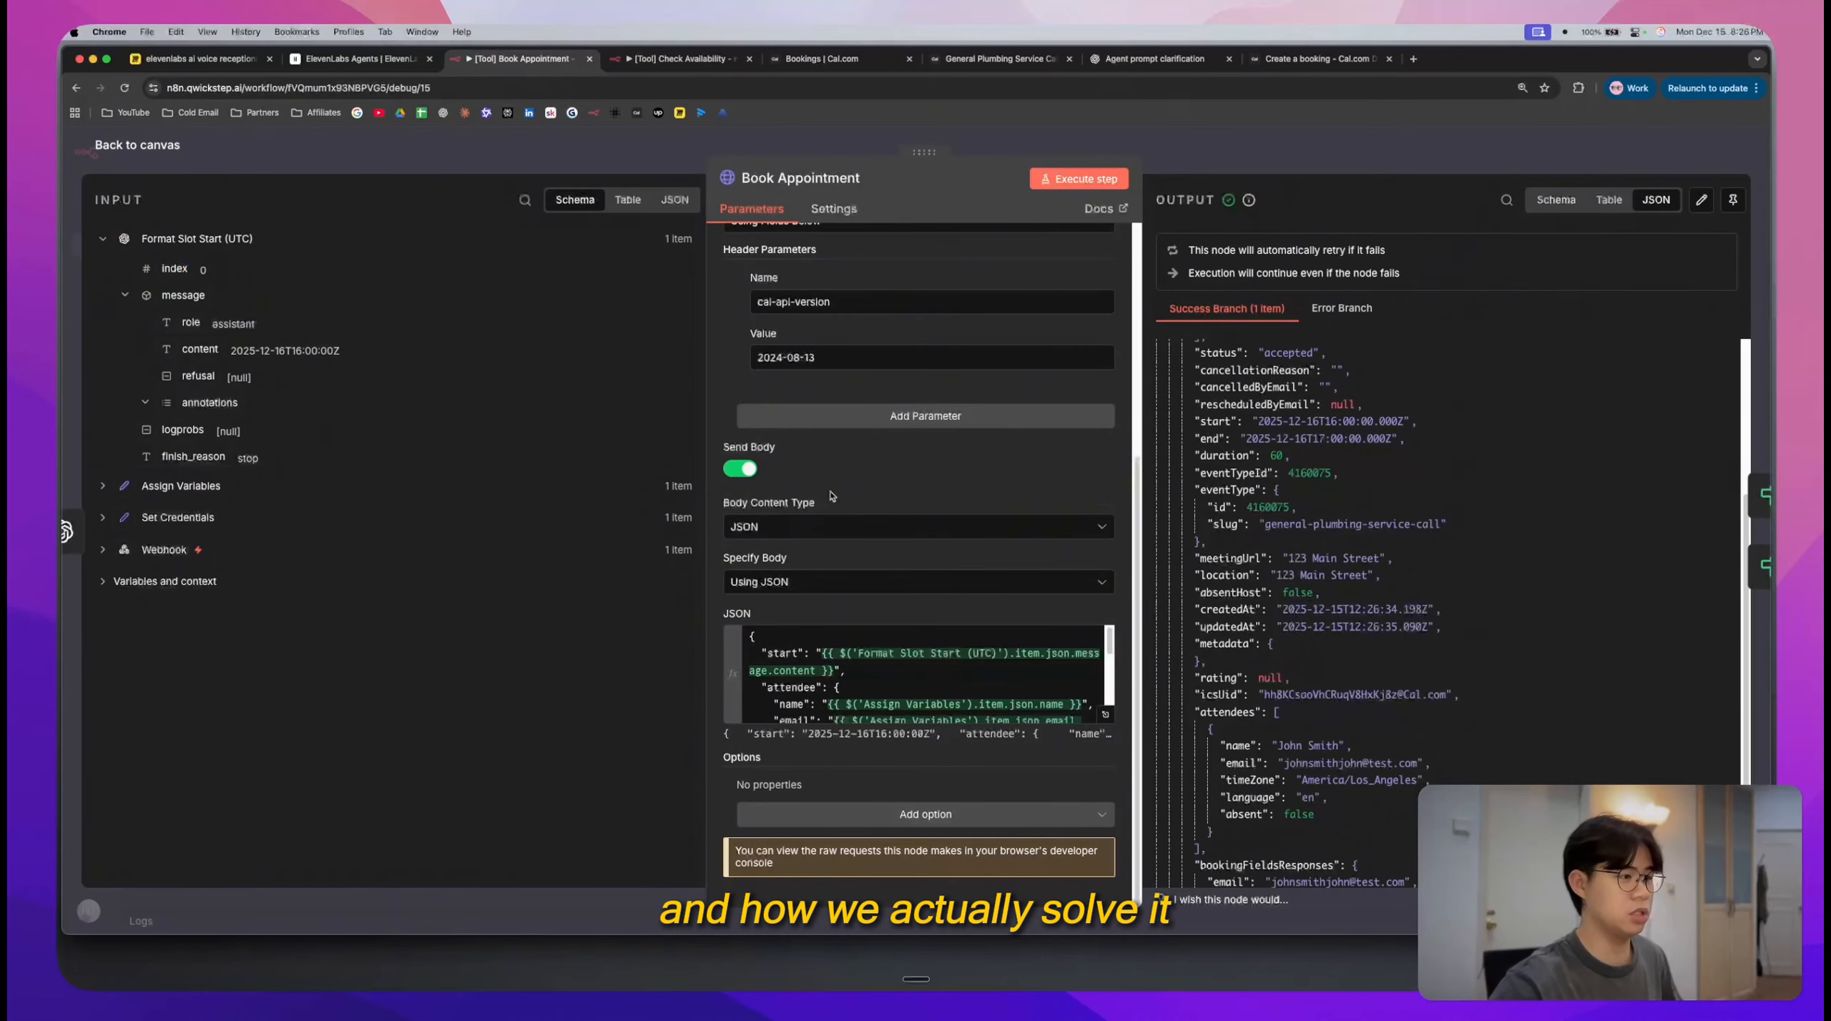
scroll(1359, 501, up, 5)
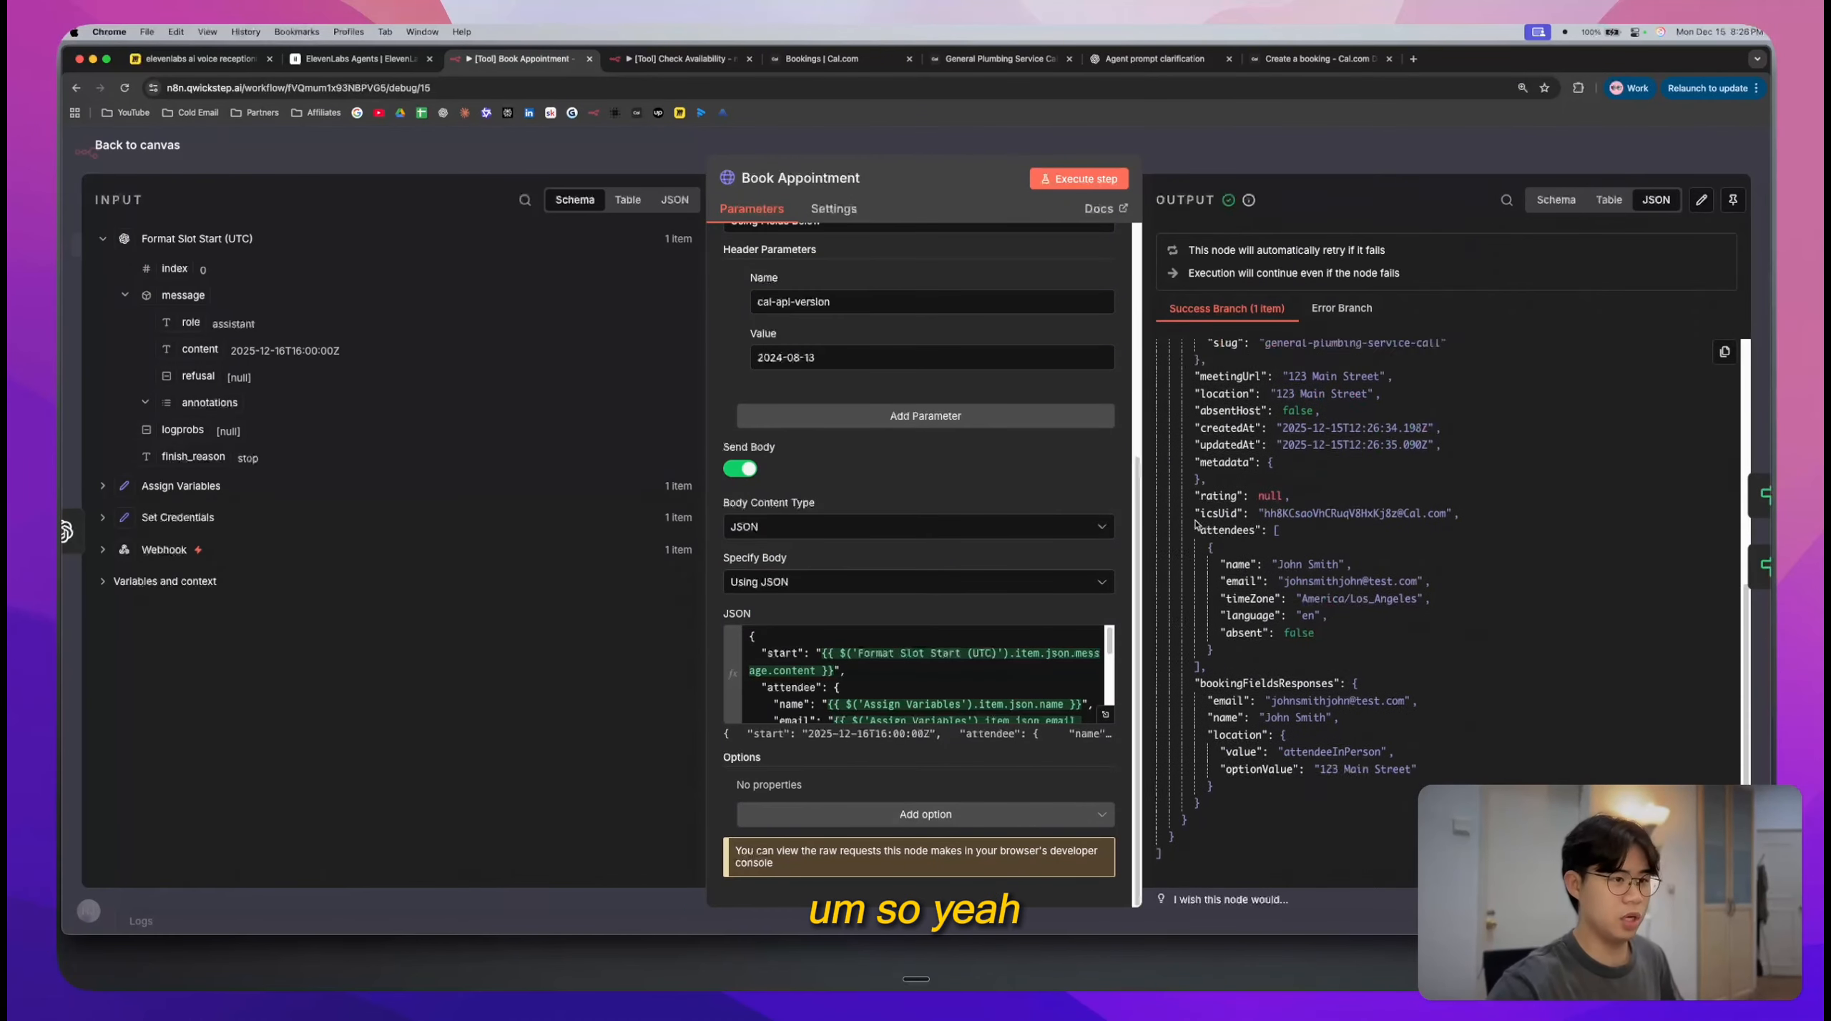
key(Escape)
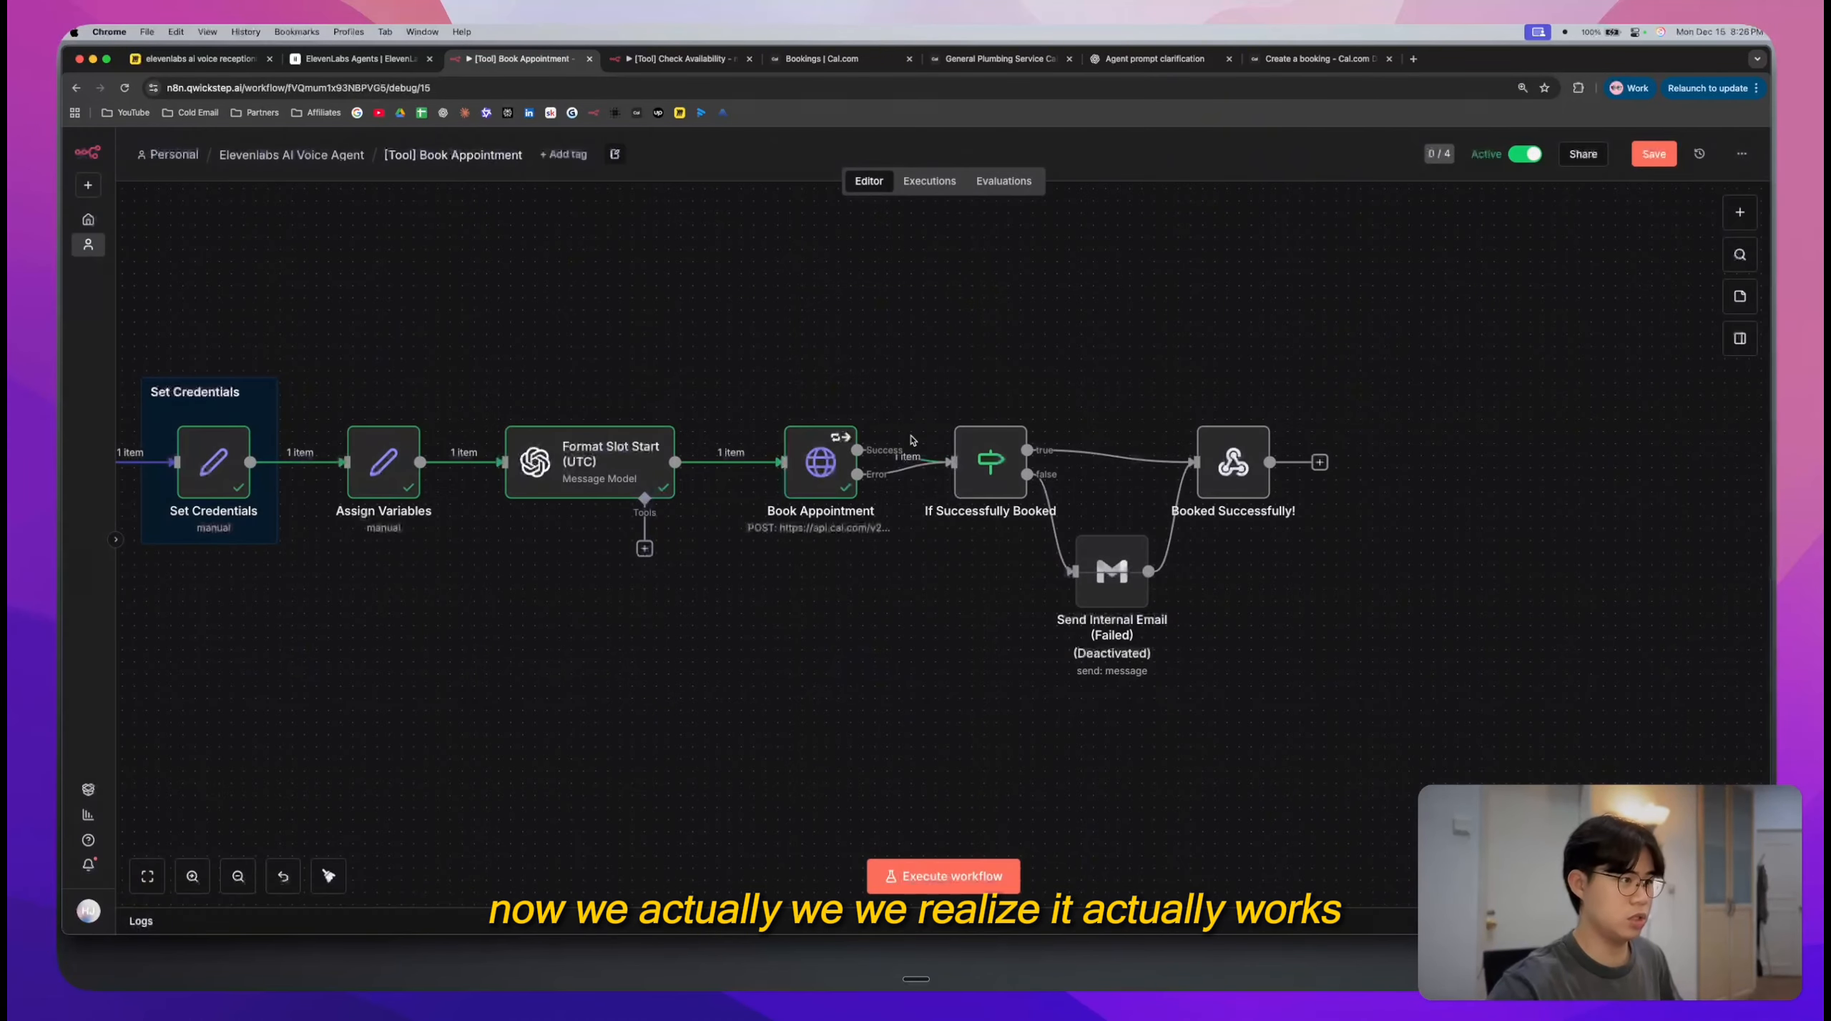
scroll(759, 672, down, 3)
scroll(758, 673, left, 1)
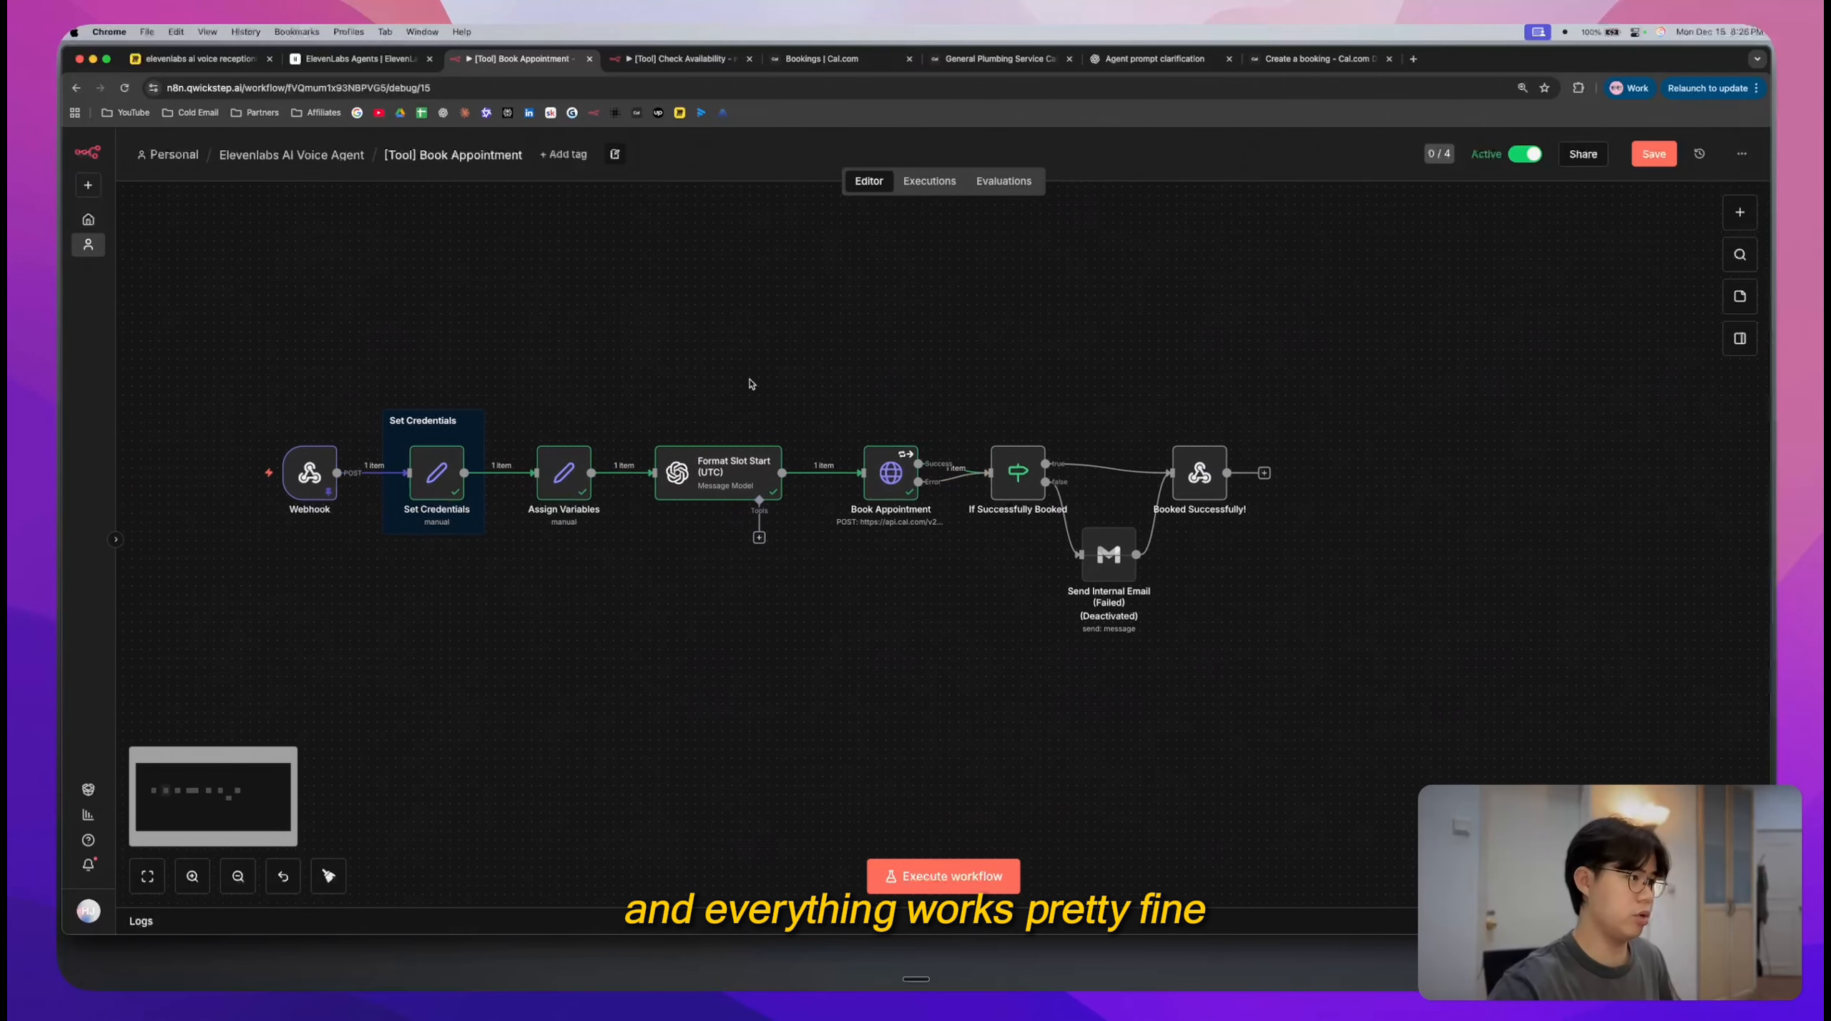
click(1654, 154)
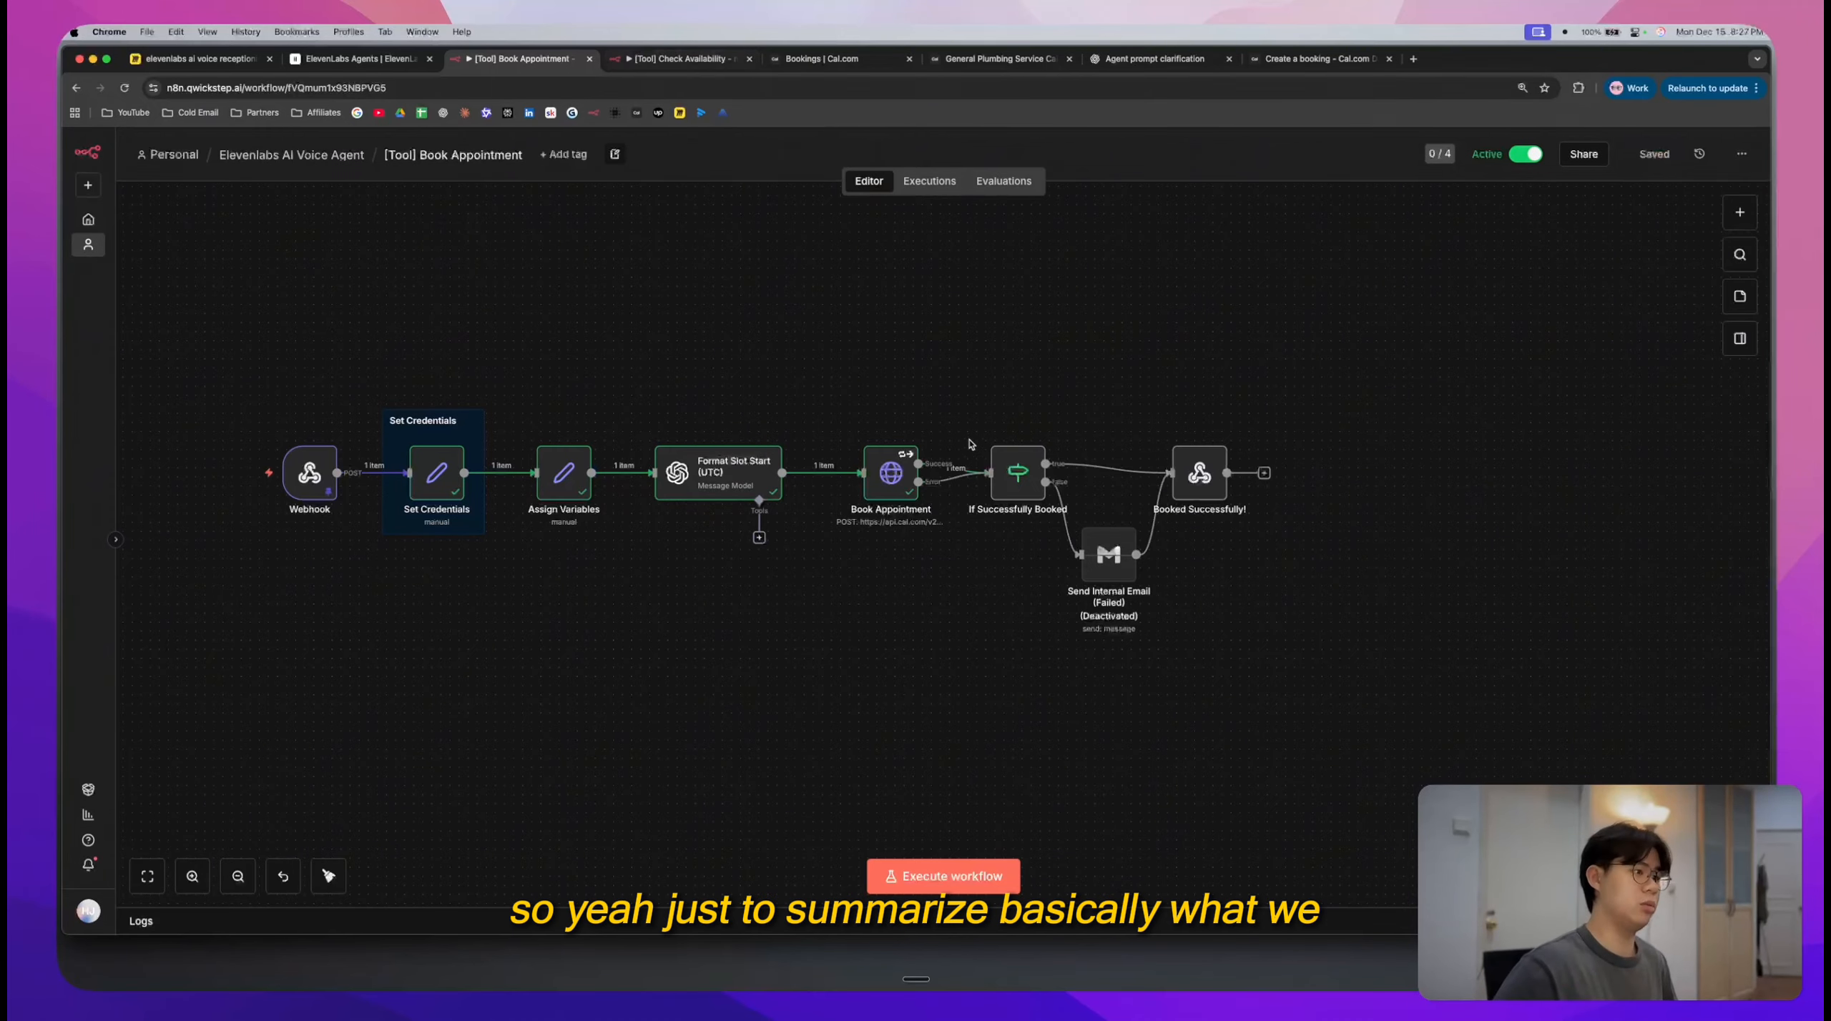
- Review the location block in the Book Appointment JSON body and compare it with the Cal.com location documentation
double_click(890, 472)
scroll(1085, 628, down, 3)
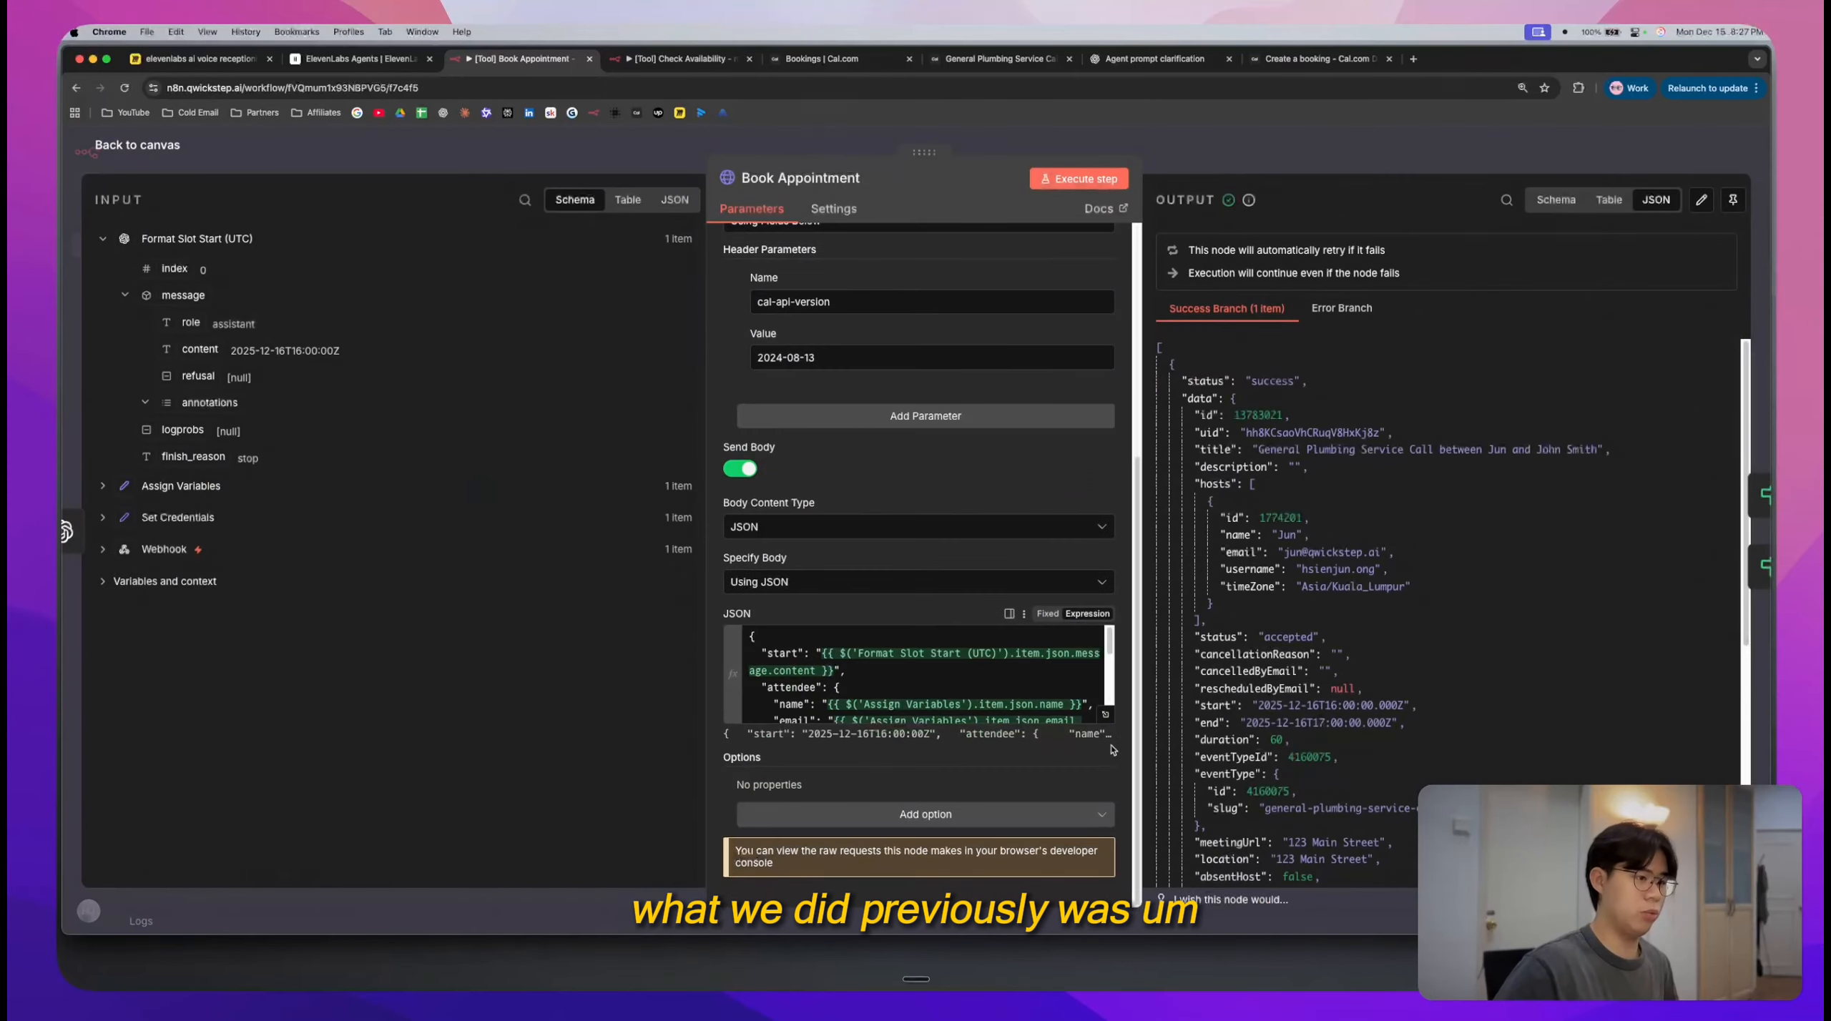
click(1106, 724)
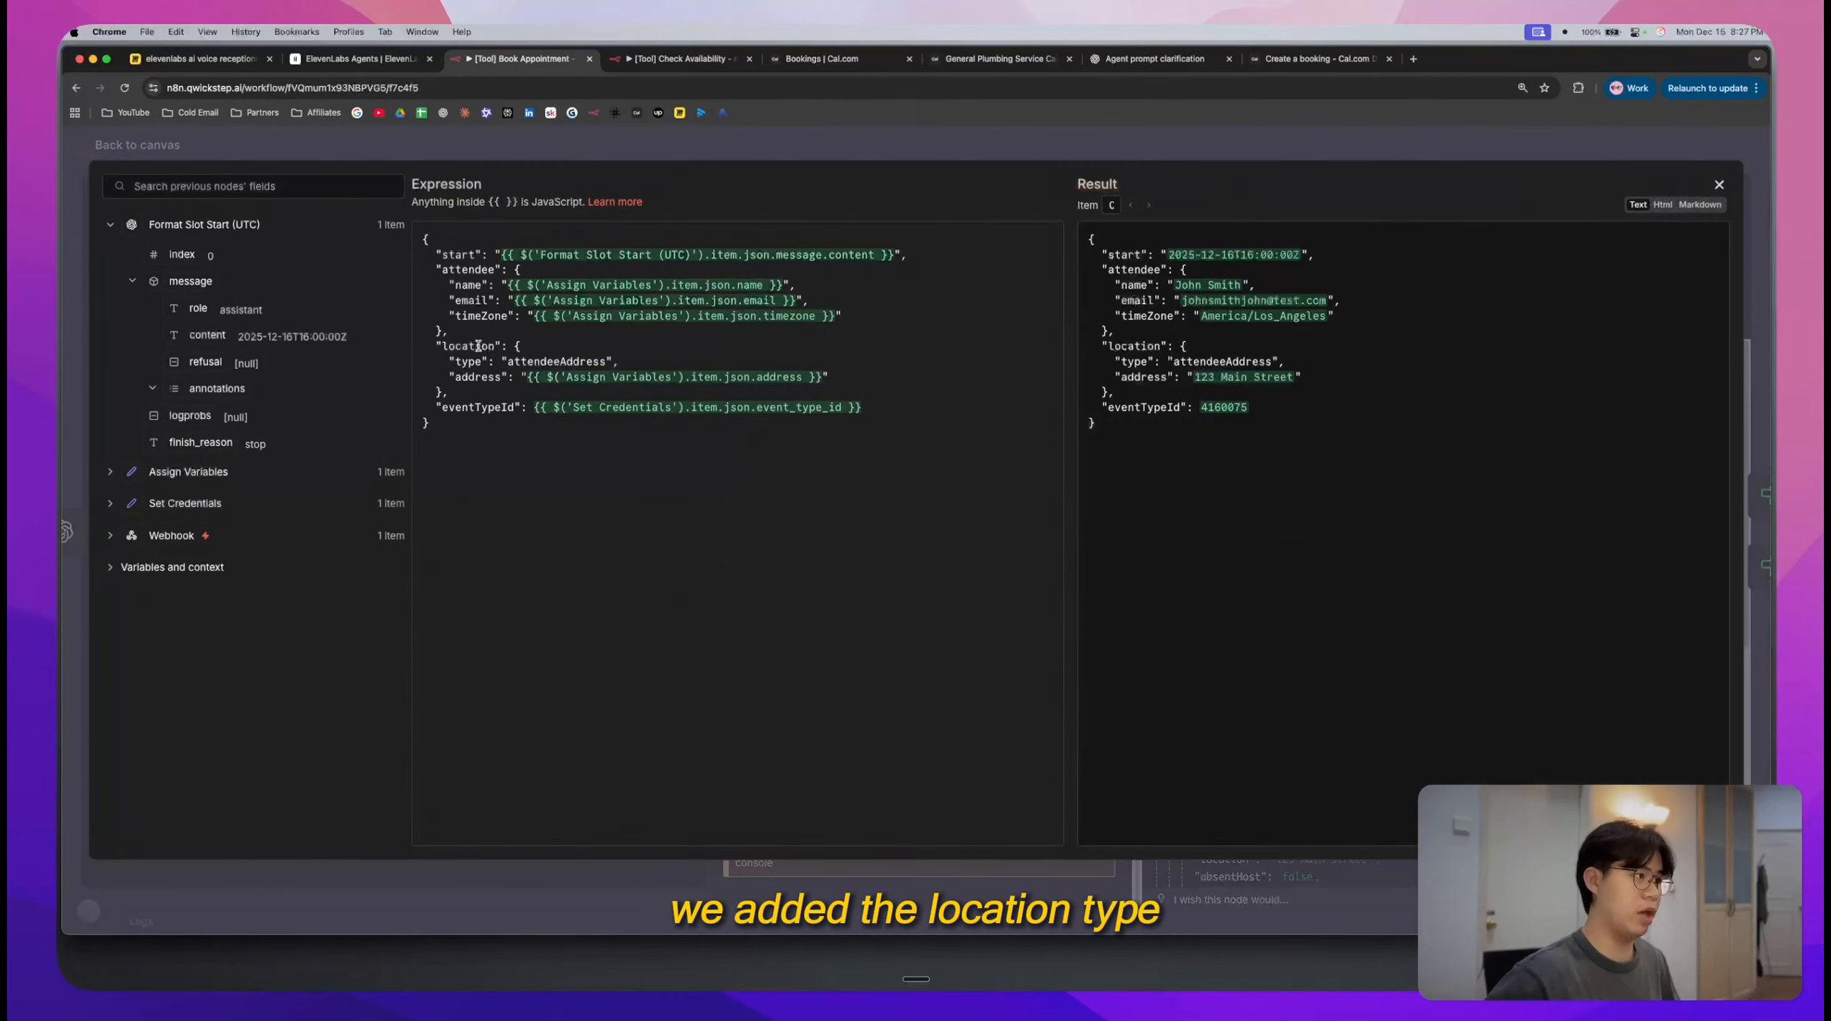
drag(469, 386, 403, 349)
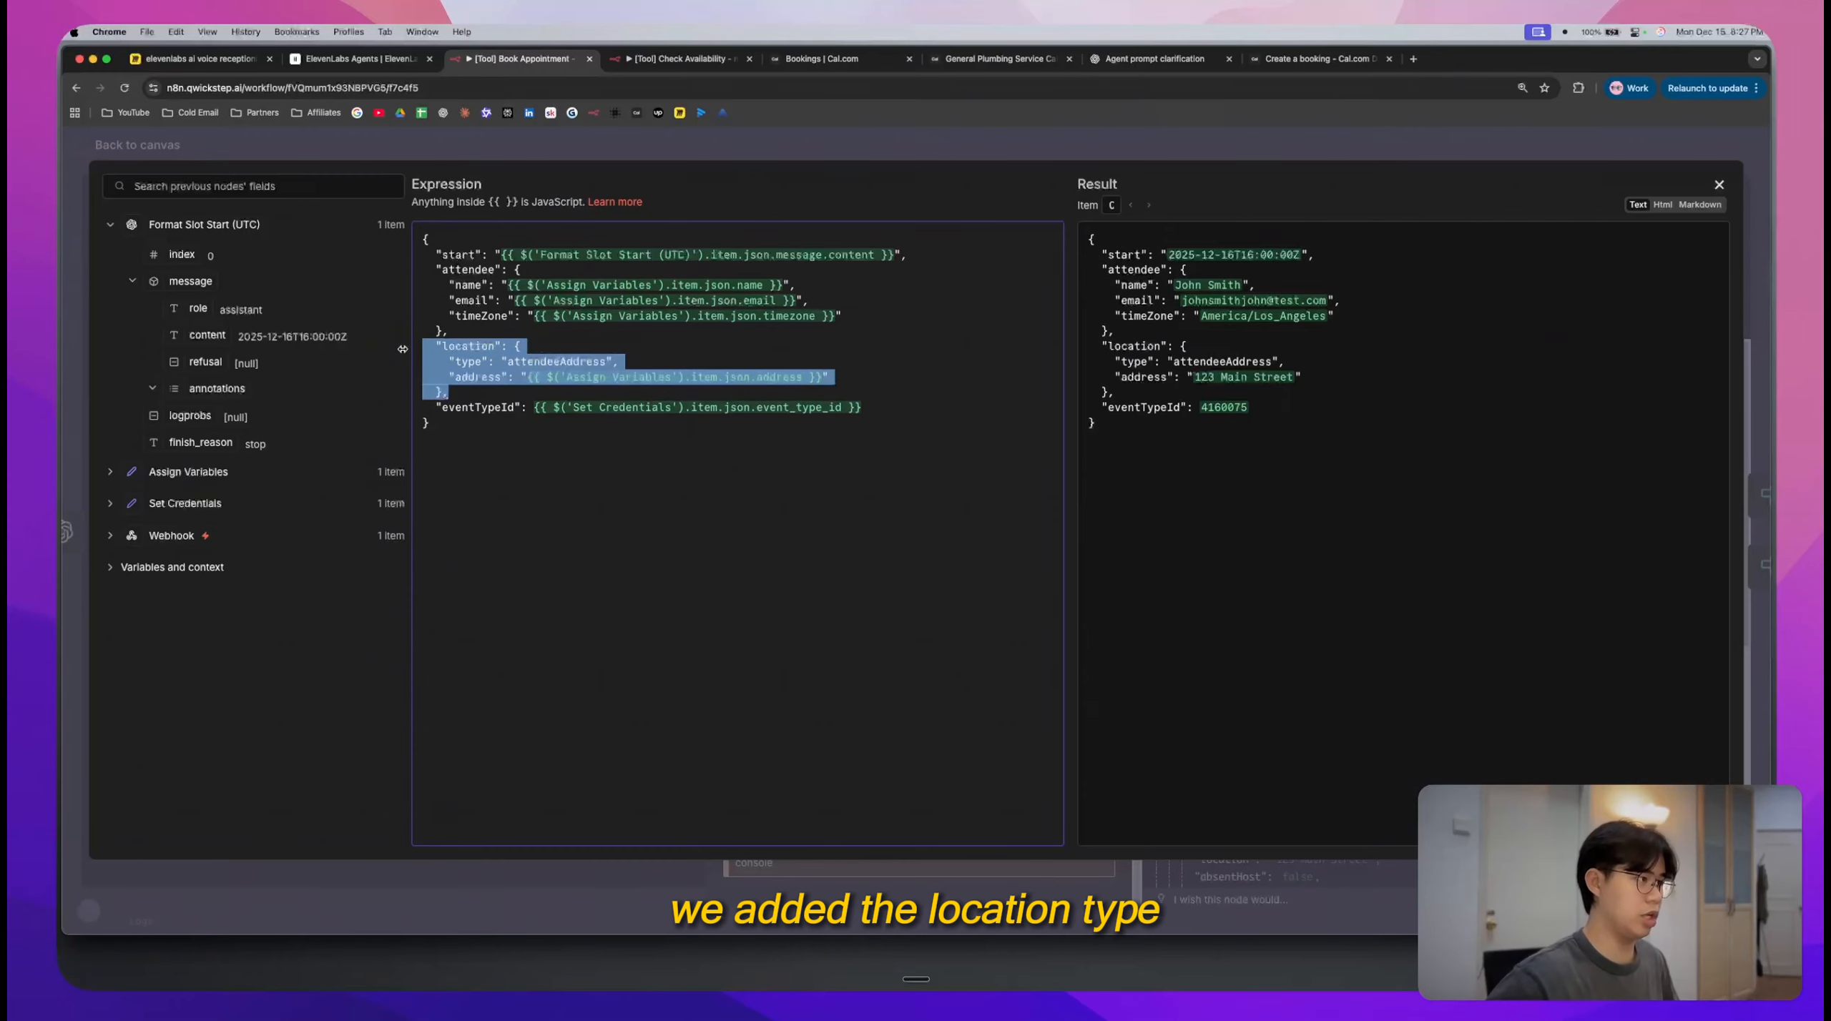
click(588, 390)
drag(558, 361, 511, 363)
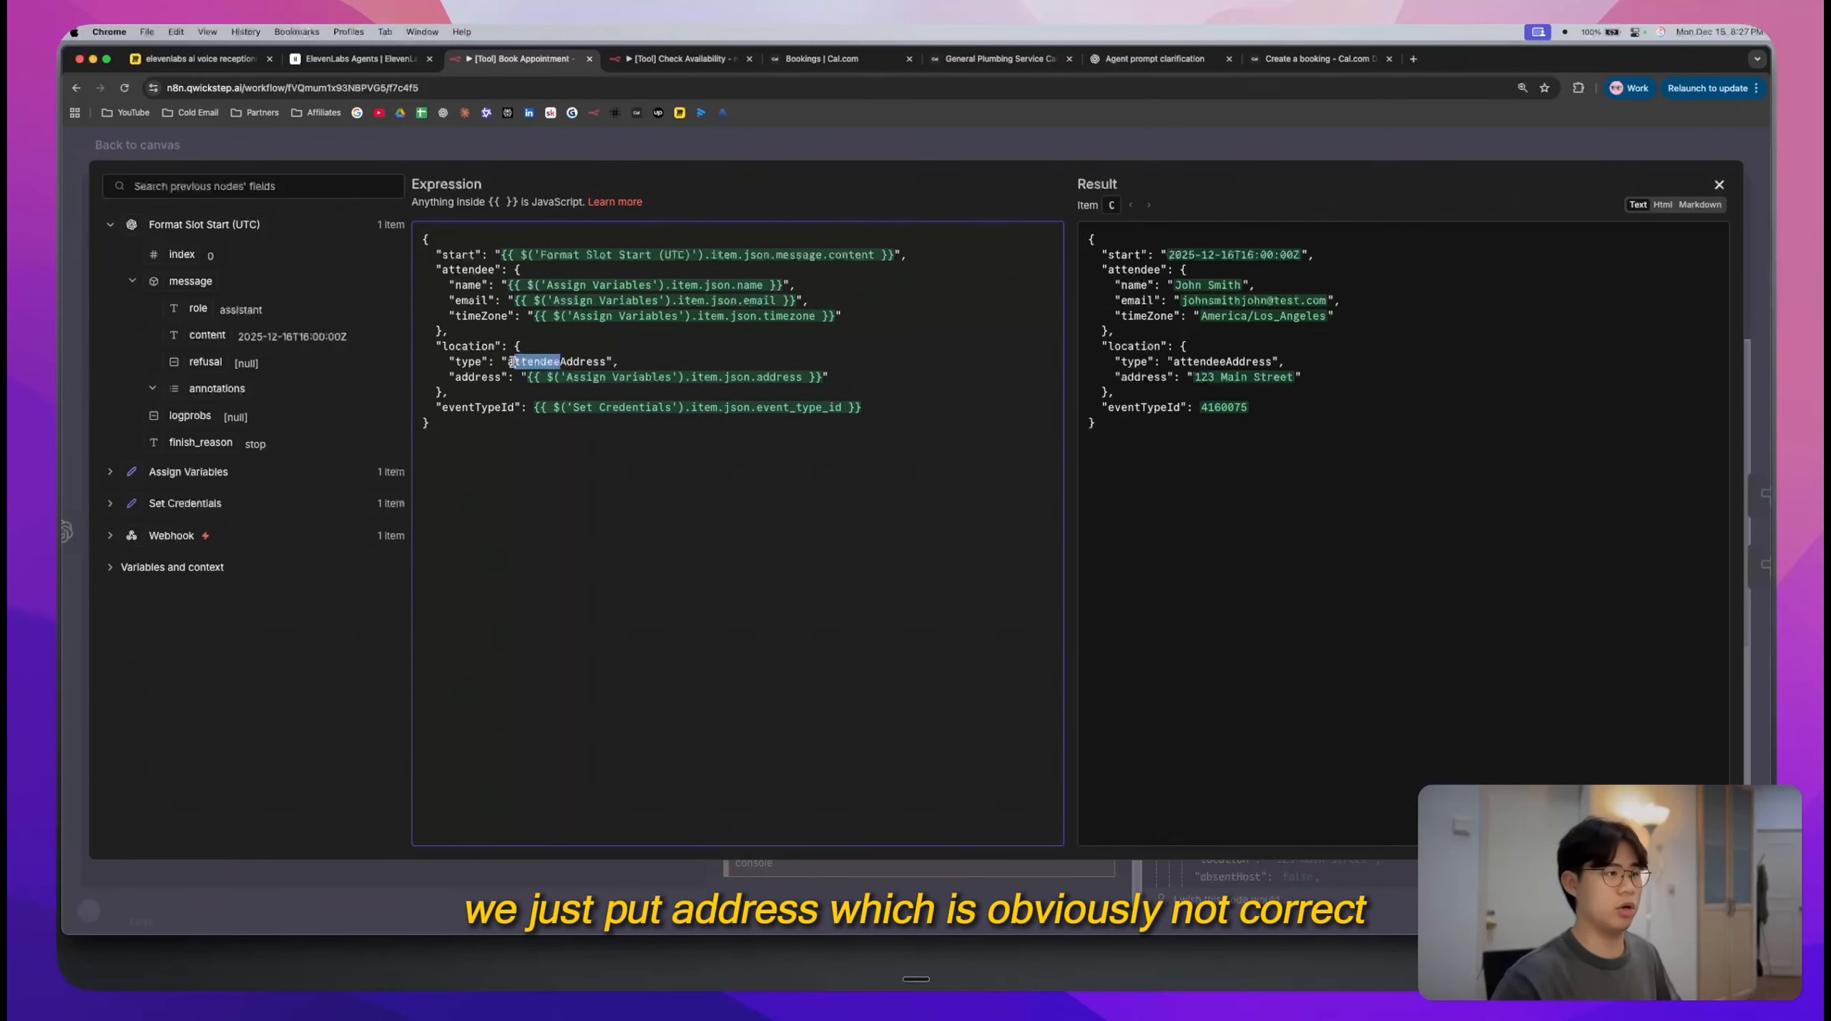
click(1340, 60)
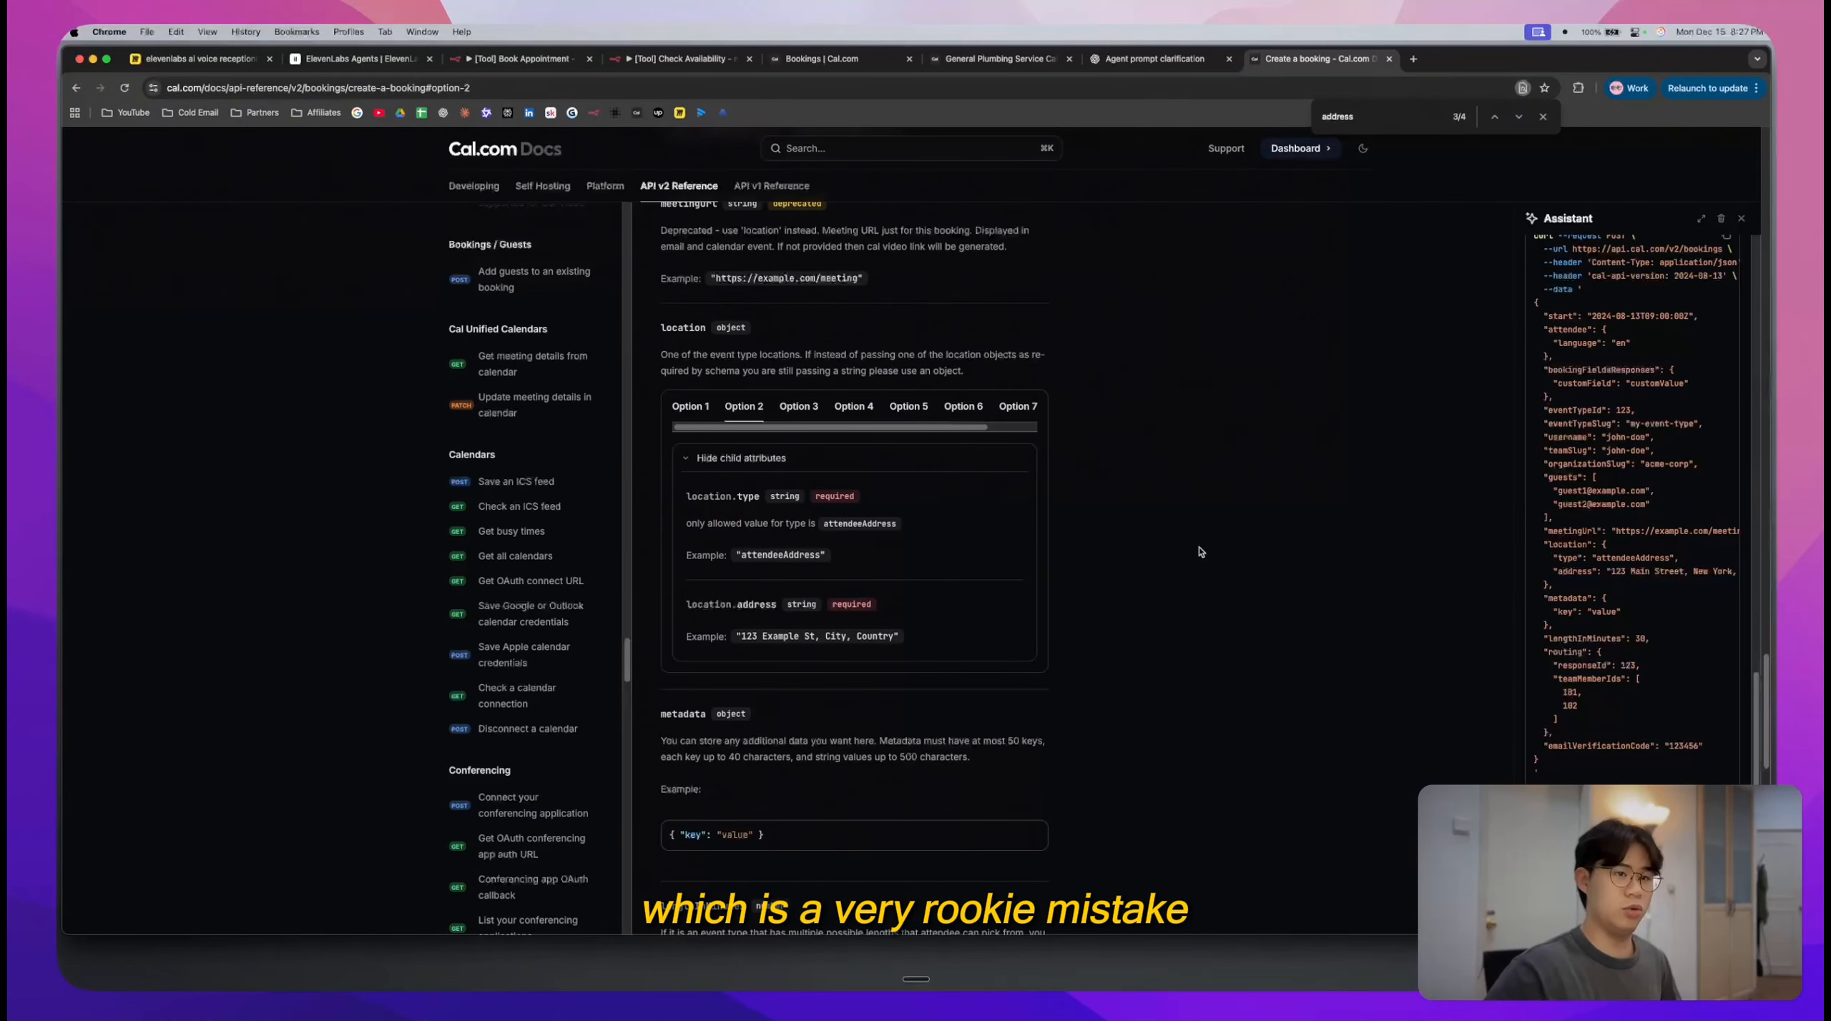
- Compare the location type in the docs assistant's two sample requests with the documented attendeeAddress value
scroll(1731, 553, up, 10)
scroll(1652, 667, down, 3)
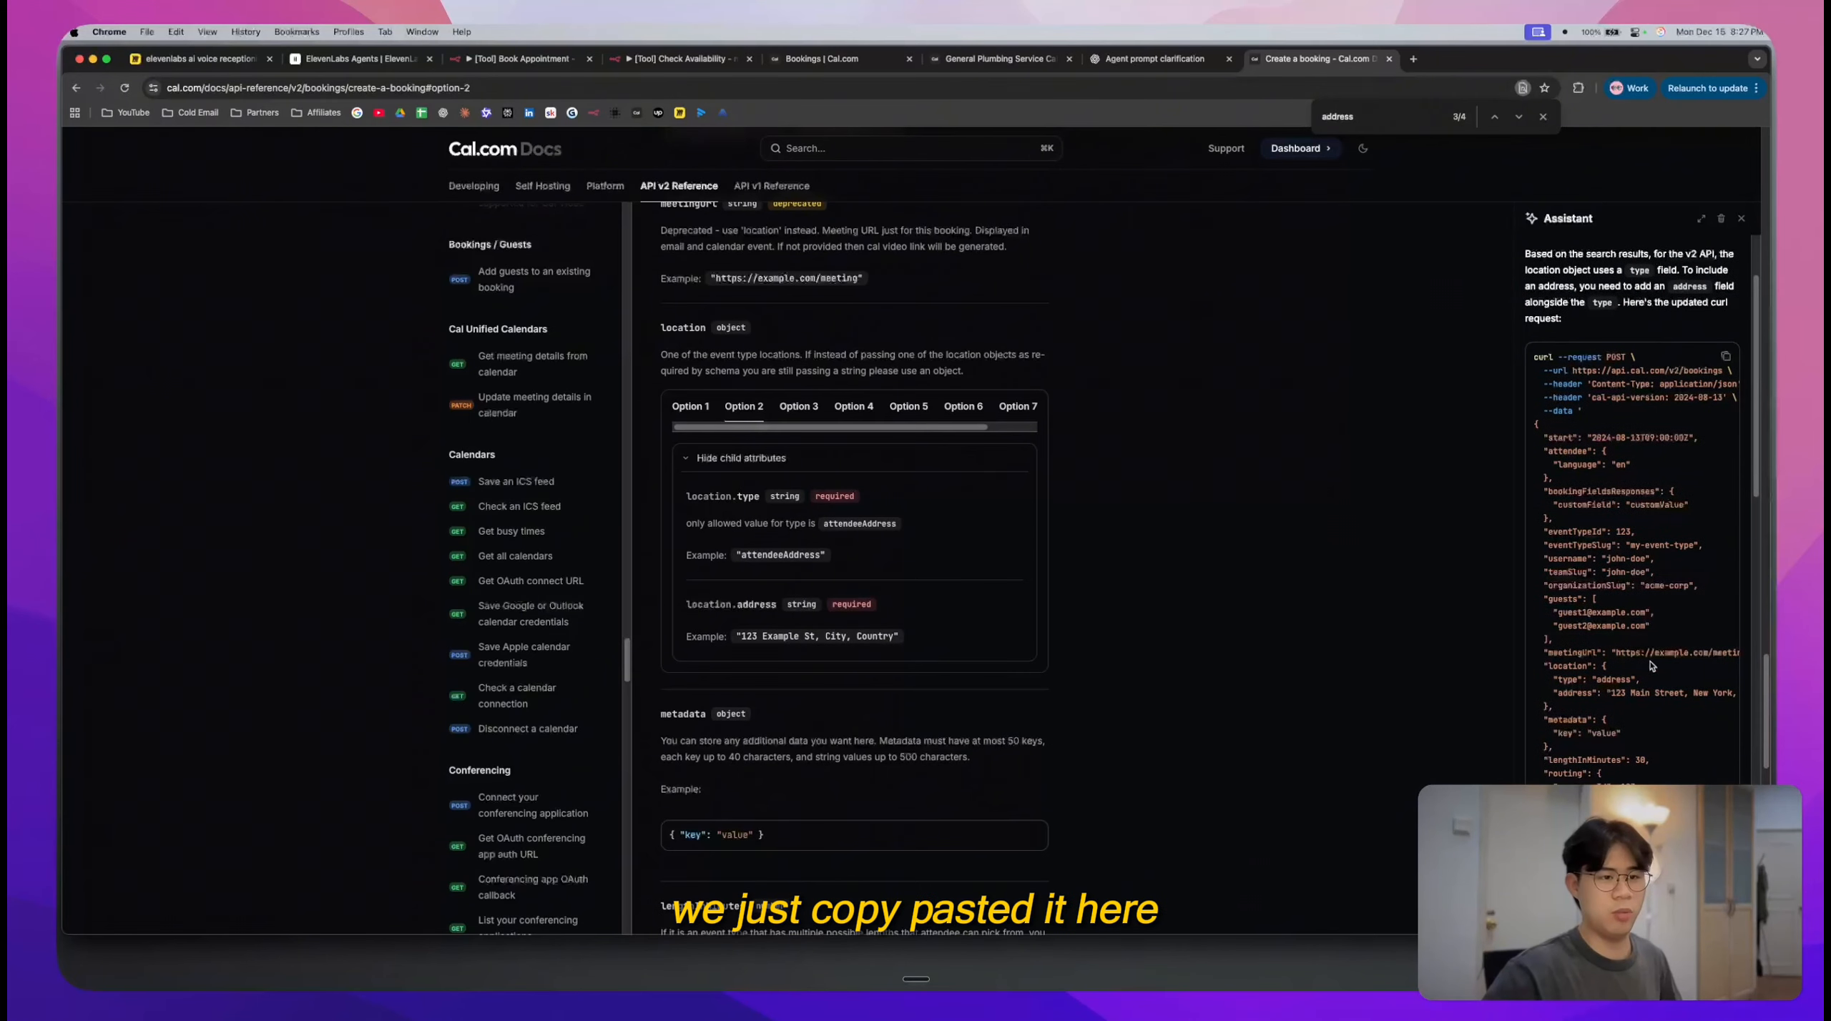
scroll(1648, 667, down, 2)
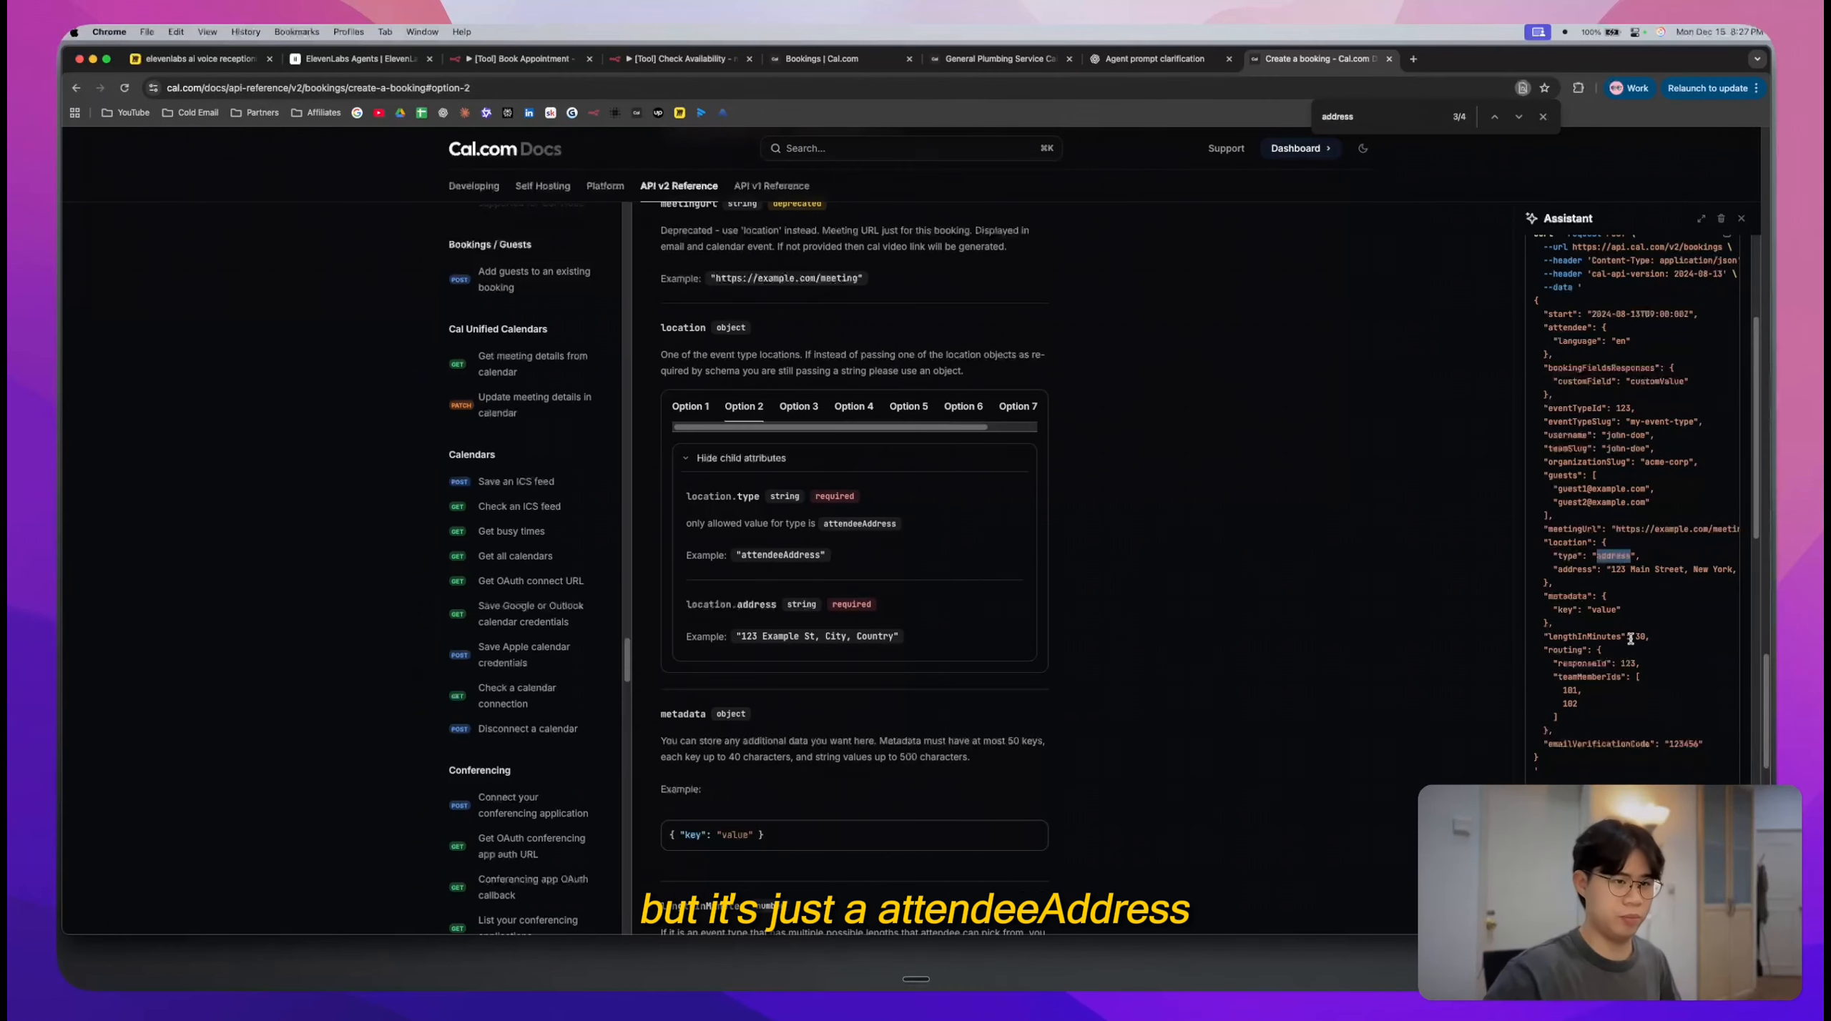
scroll(1645, 551, down, 10)
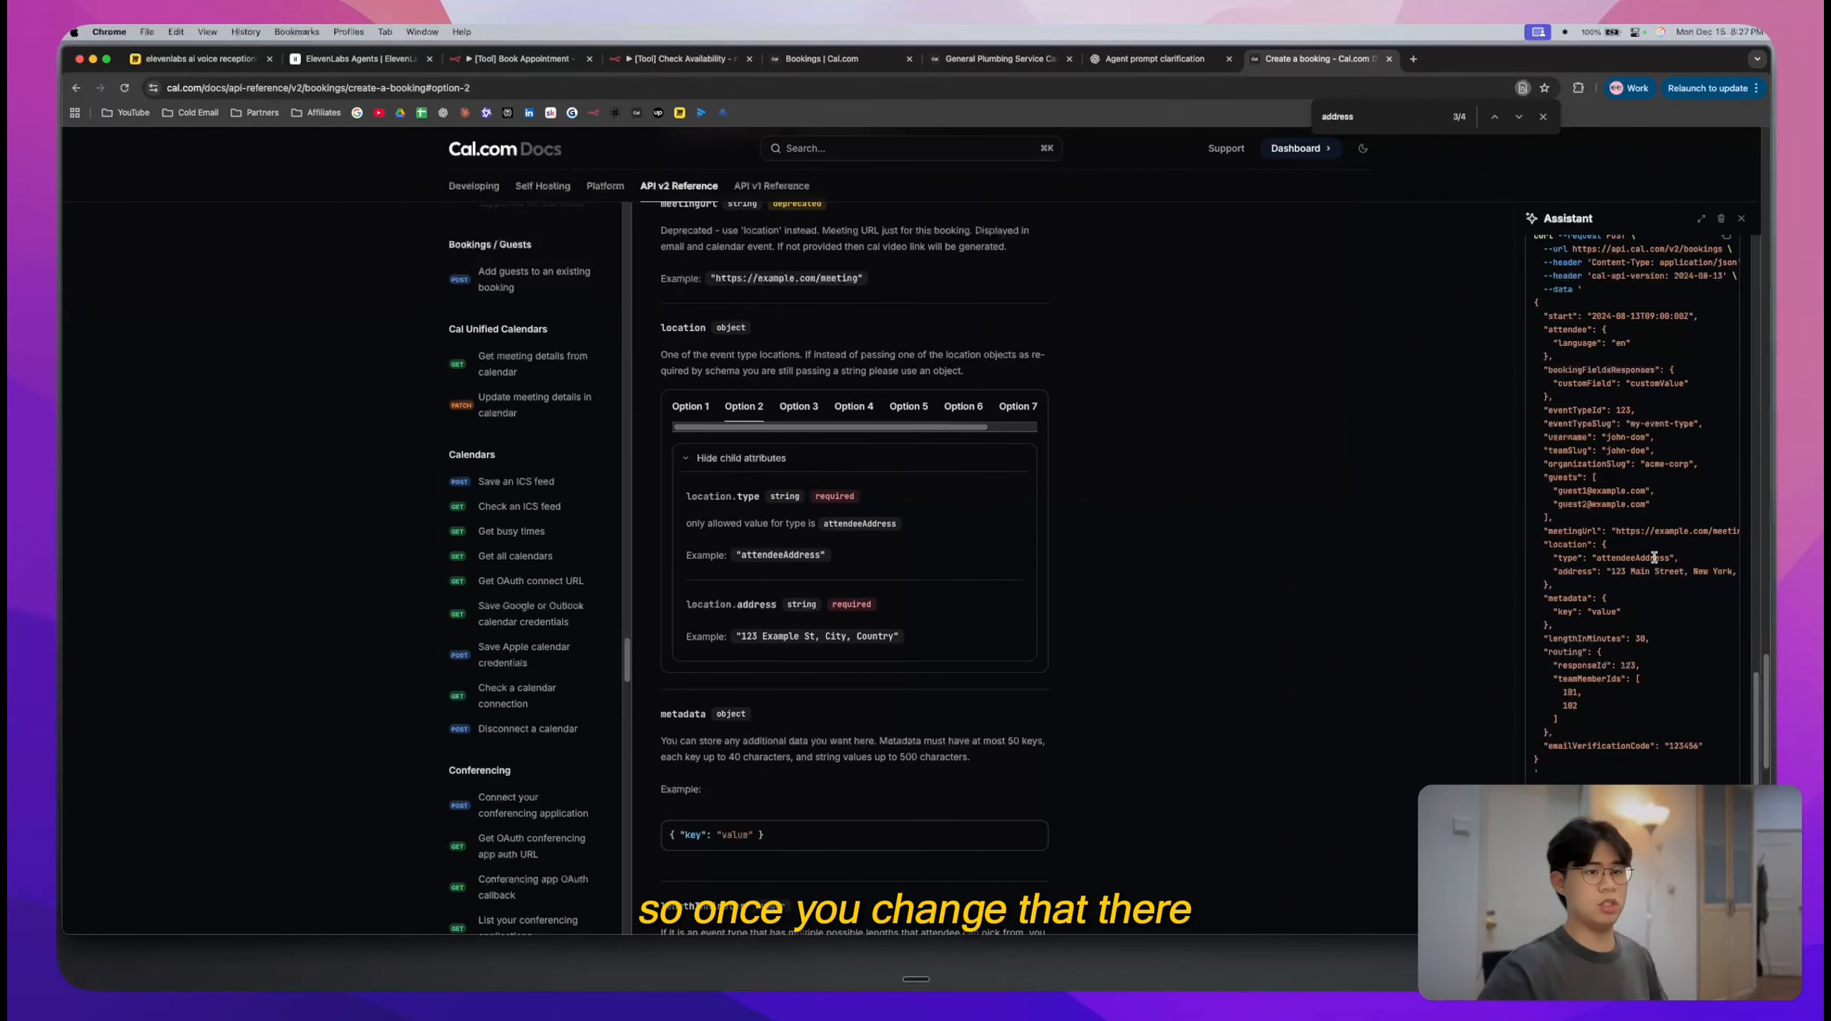
double_click(1638, 558)
- Switch to Cal.com and check the date and time of the upcoming General Plumbing Service Call booking
click(371, 60)
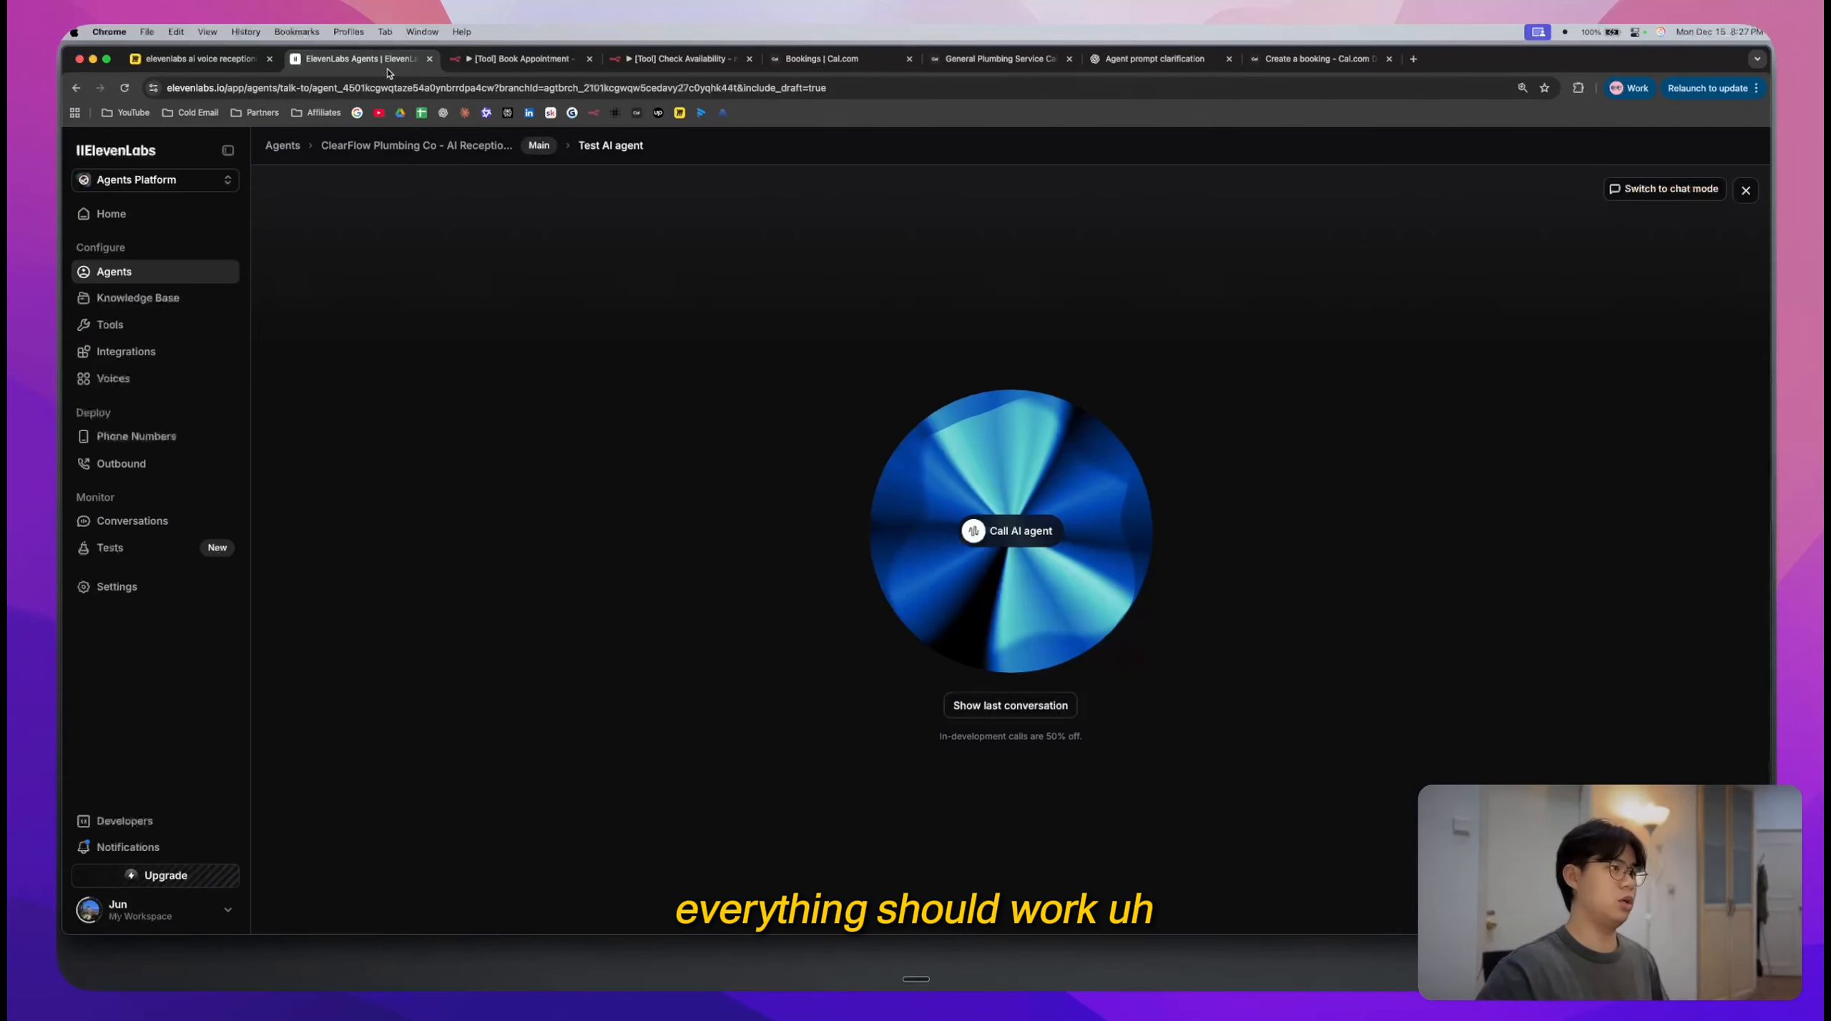
click(823, 59)
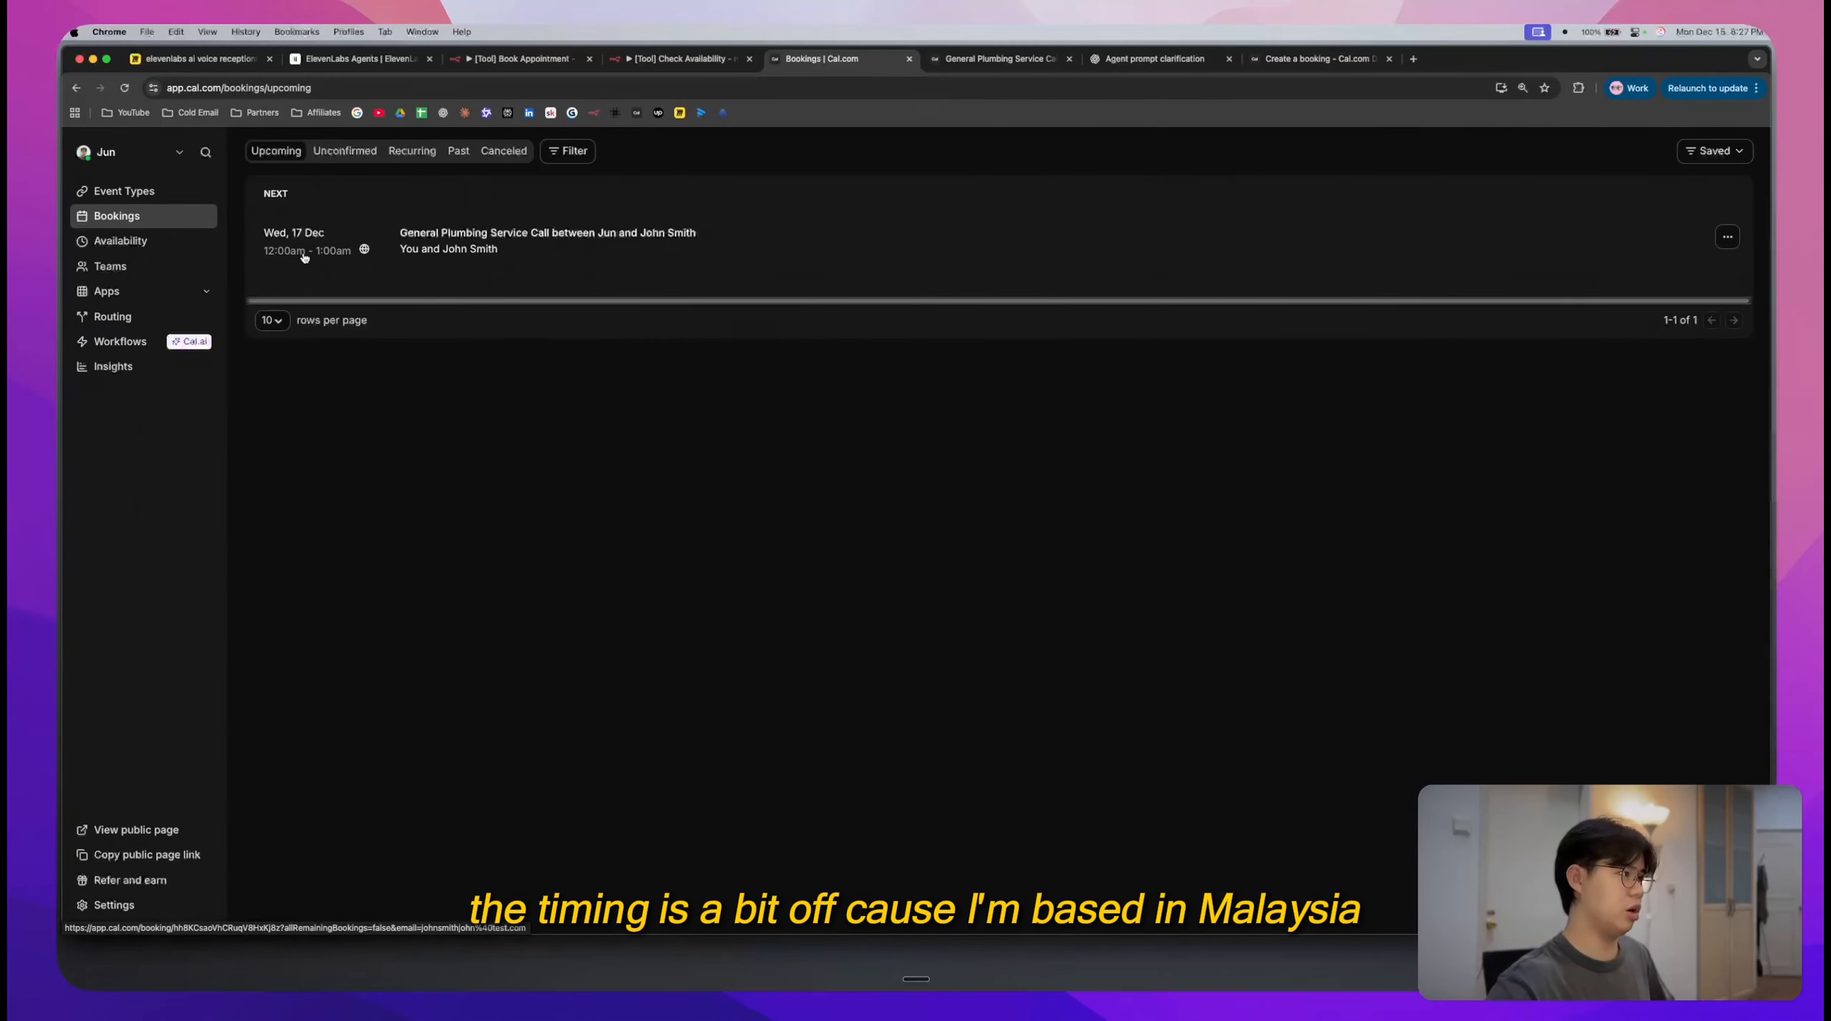
scroll(305, 258, up, 5)
scroll(305, 258, up, 2)
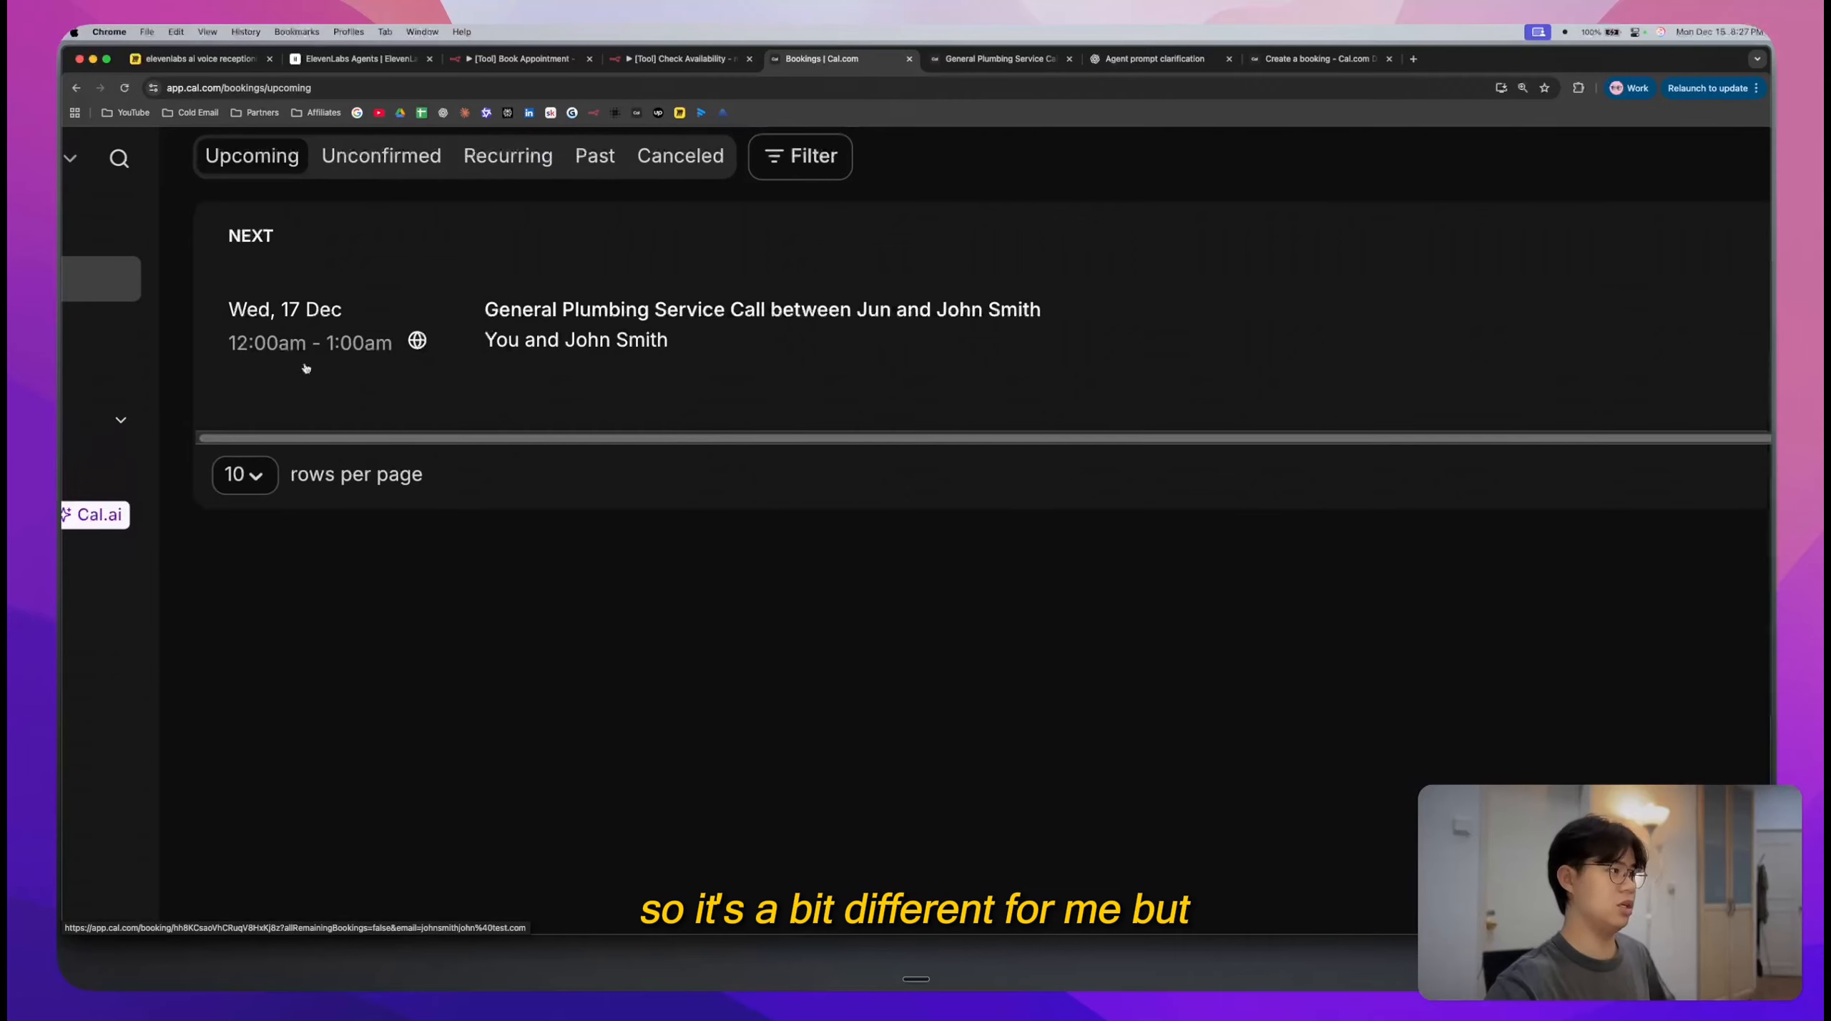
scroll(304, 368, down, 5)
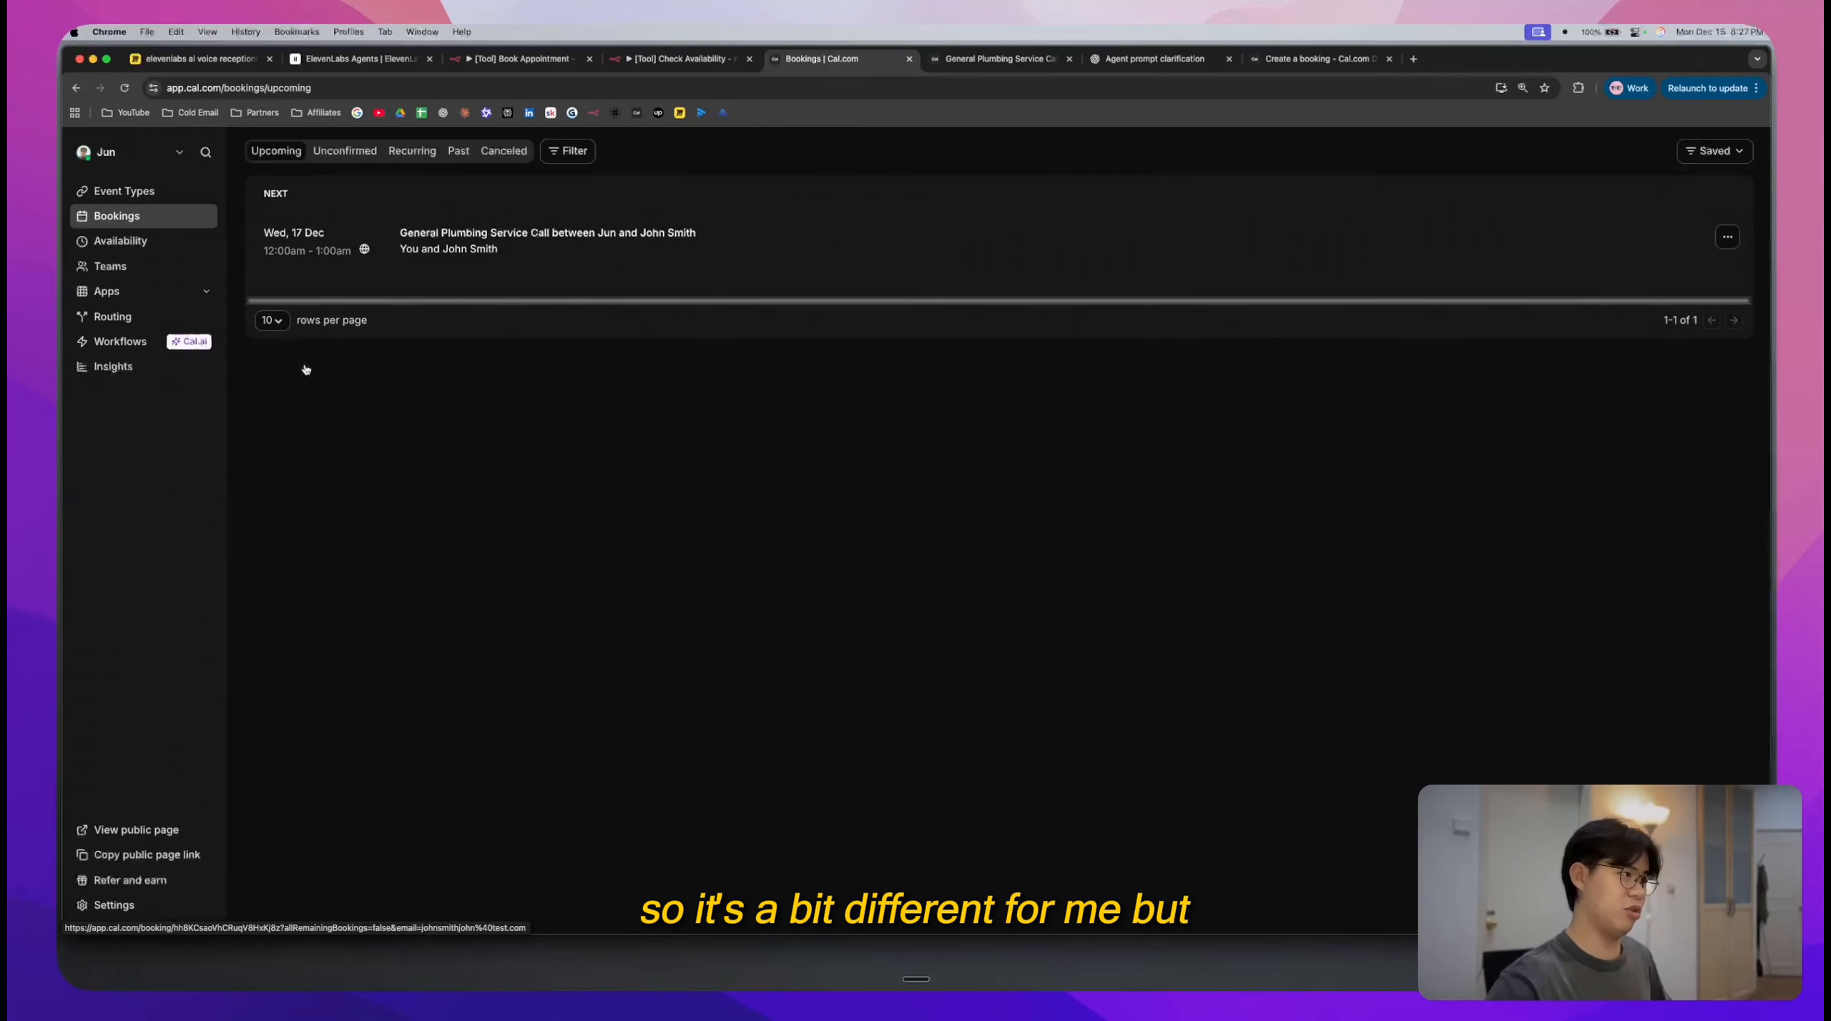
- Return to the Book Appointment workflow in n8n and close the JSON body editor and the Book Appointment node
click(653, 64)
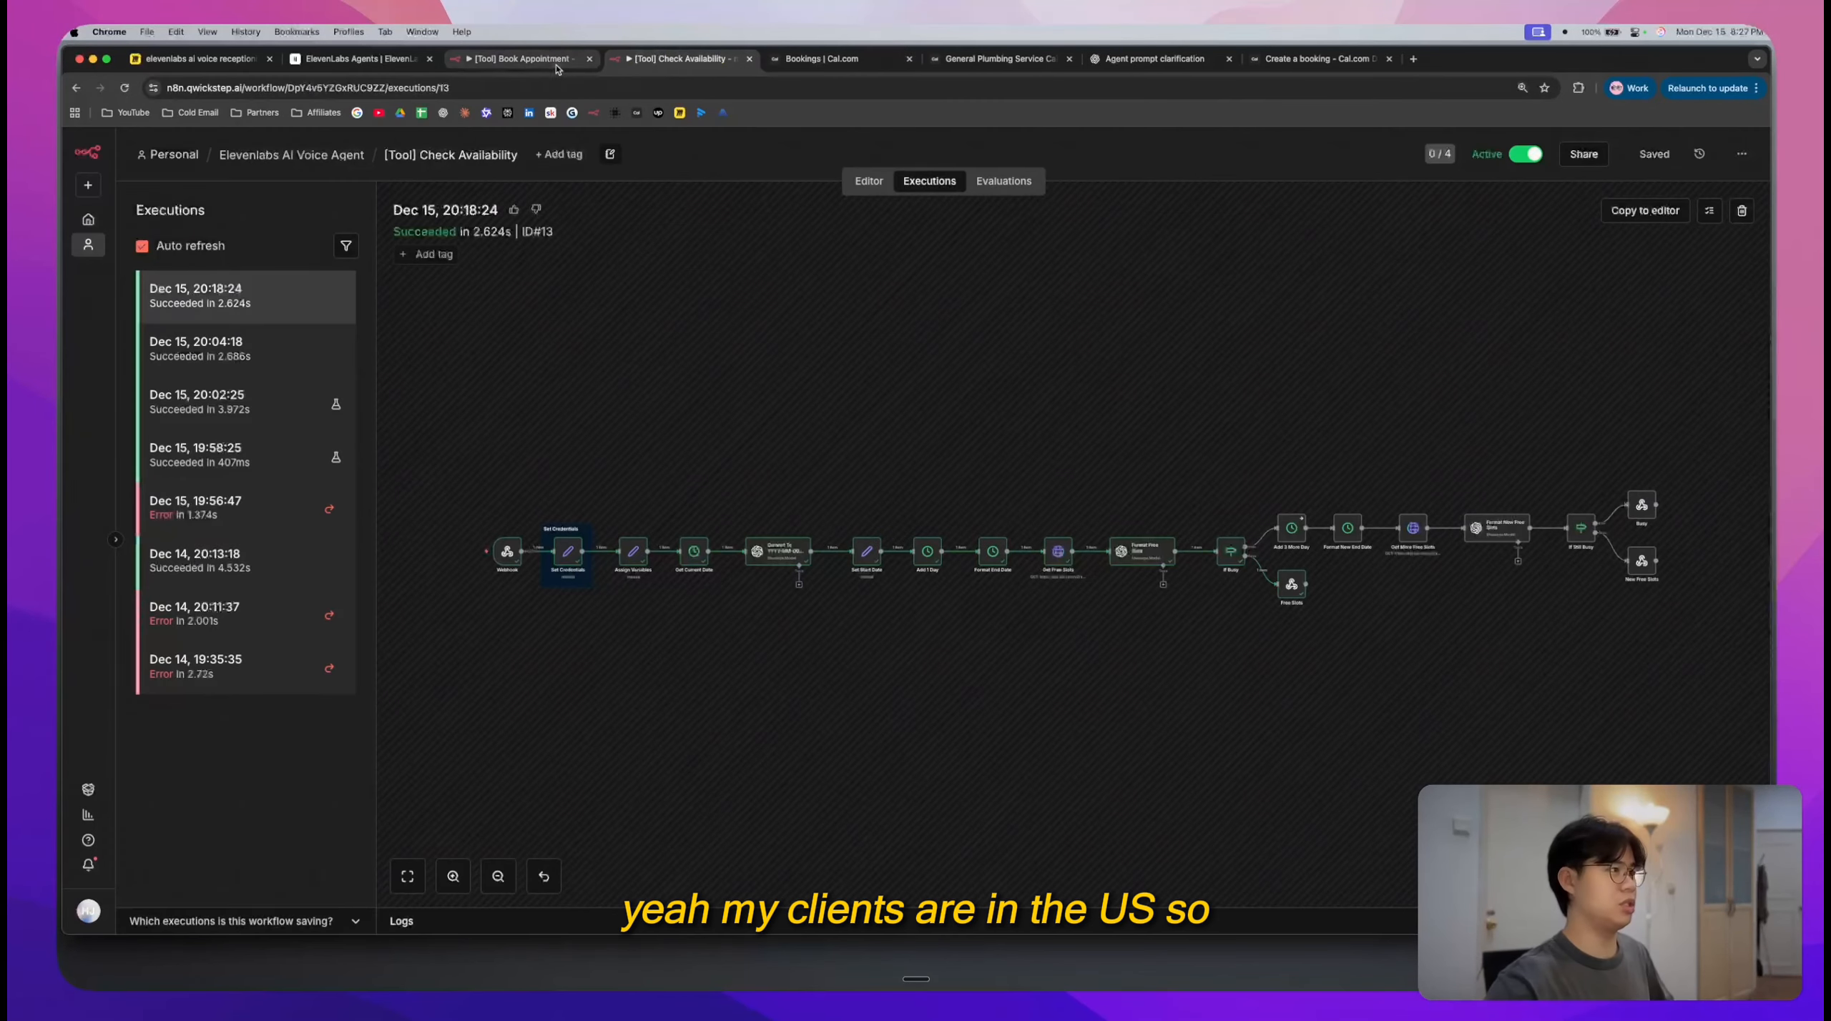
click(554, 66)
click(759, 315)
click(1066, 135)
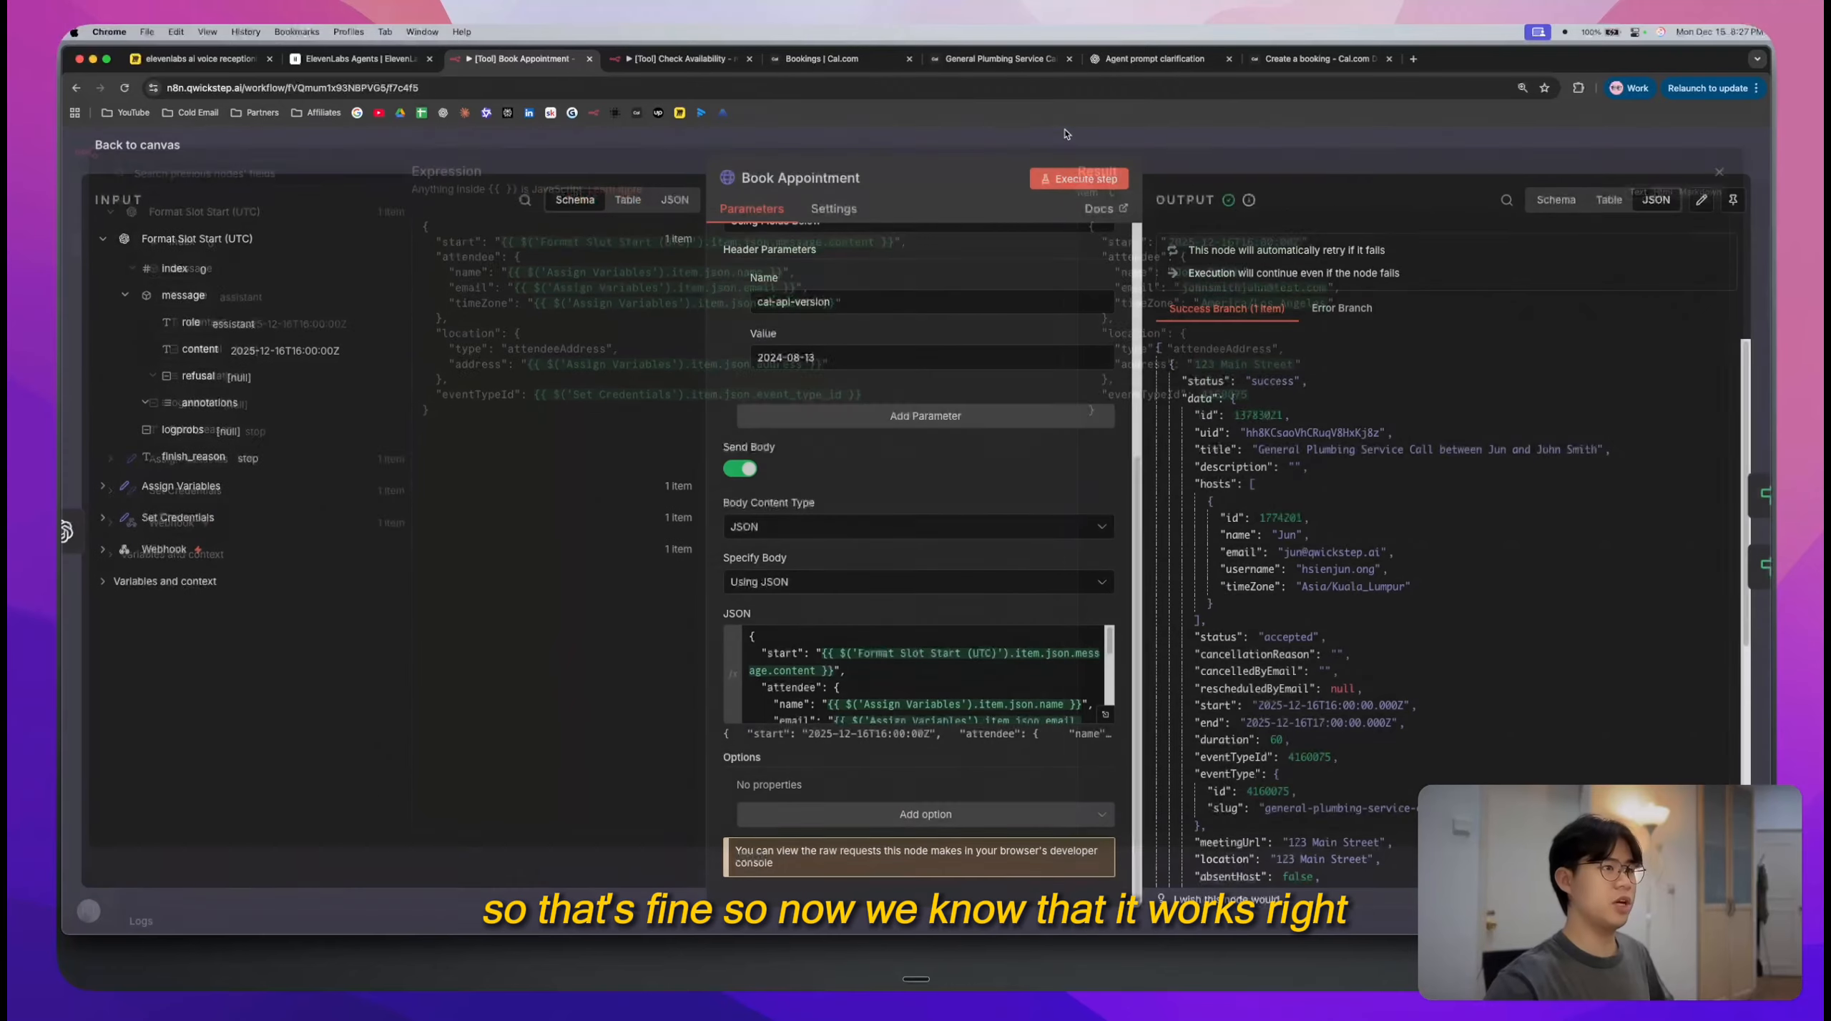
click(1206, 172)
scroll(1042, 332, down, 5)
scroll(1042, 333, up, 7)
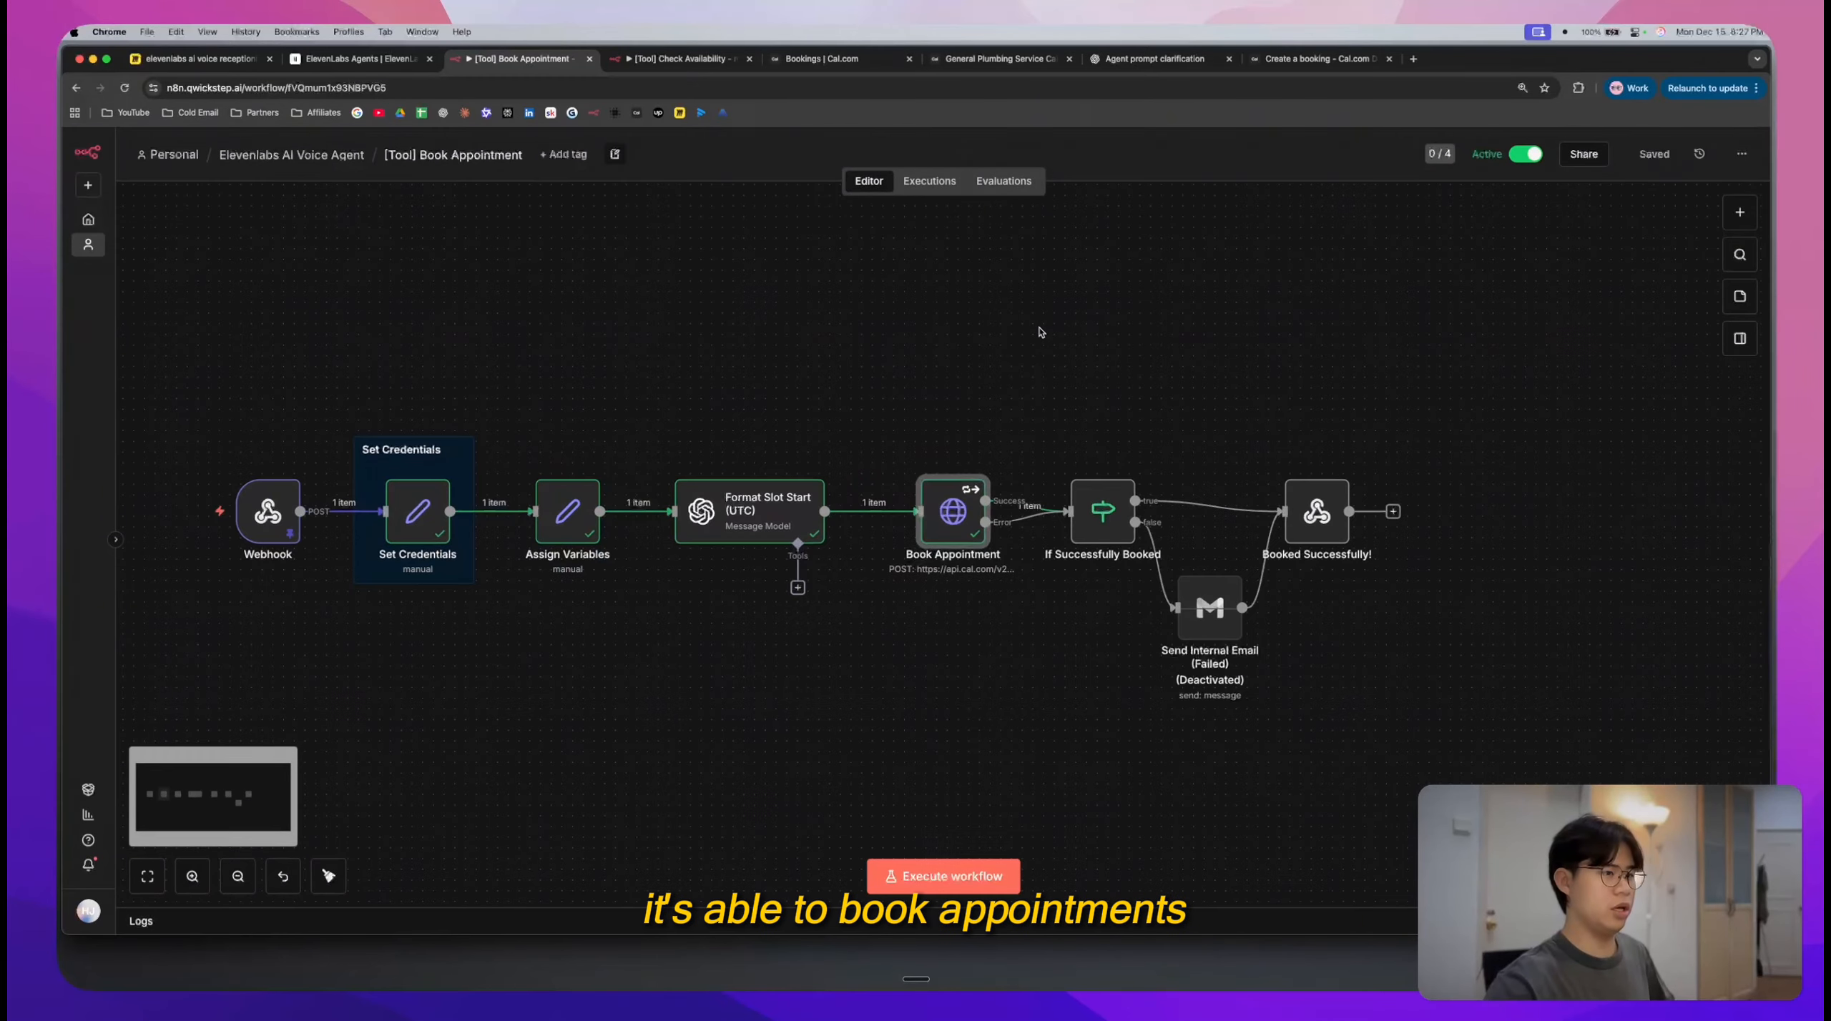
click(1152, 284)
scroll(1012, 379, left, 2)
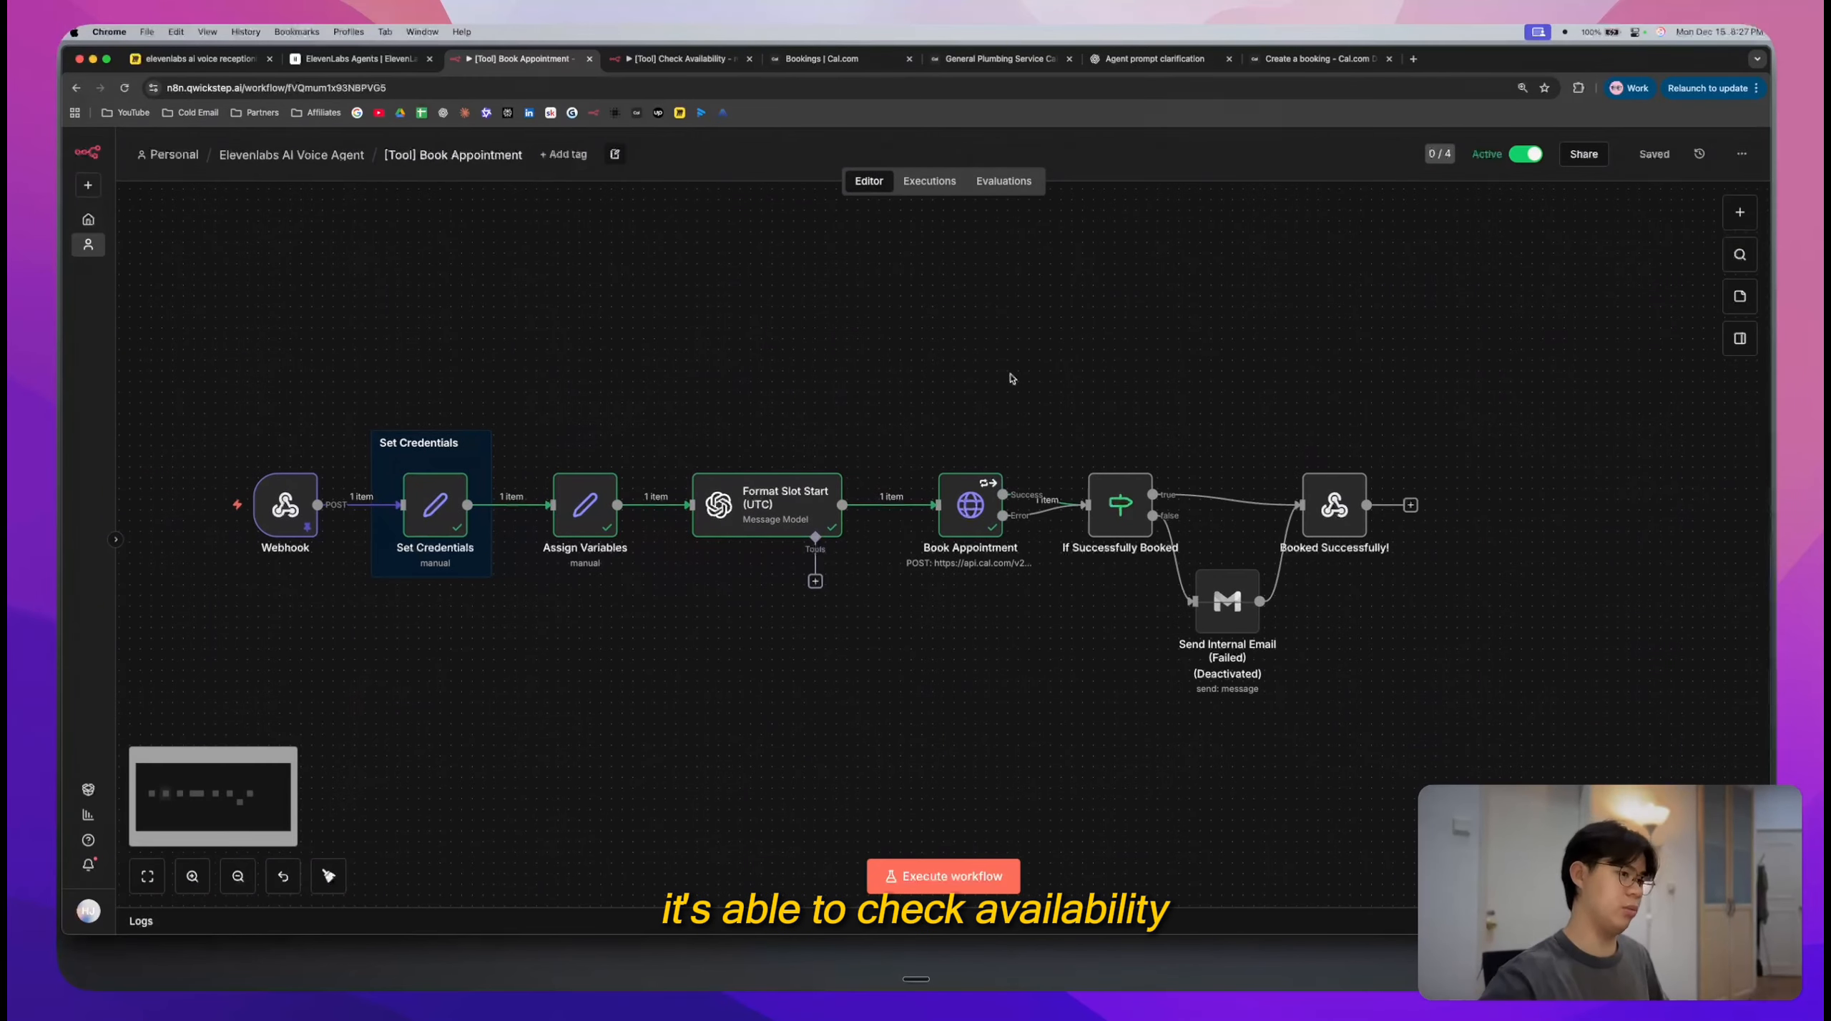
- Activate the Send Internal Email (Failed) node, review its recipient and subject fields, and deactivate it again
mouse_move(1240, 508)
scroll(1245, 531, up, 3)
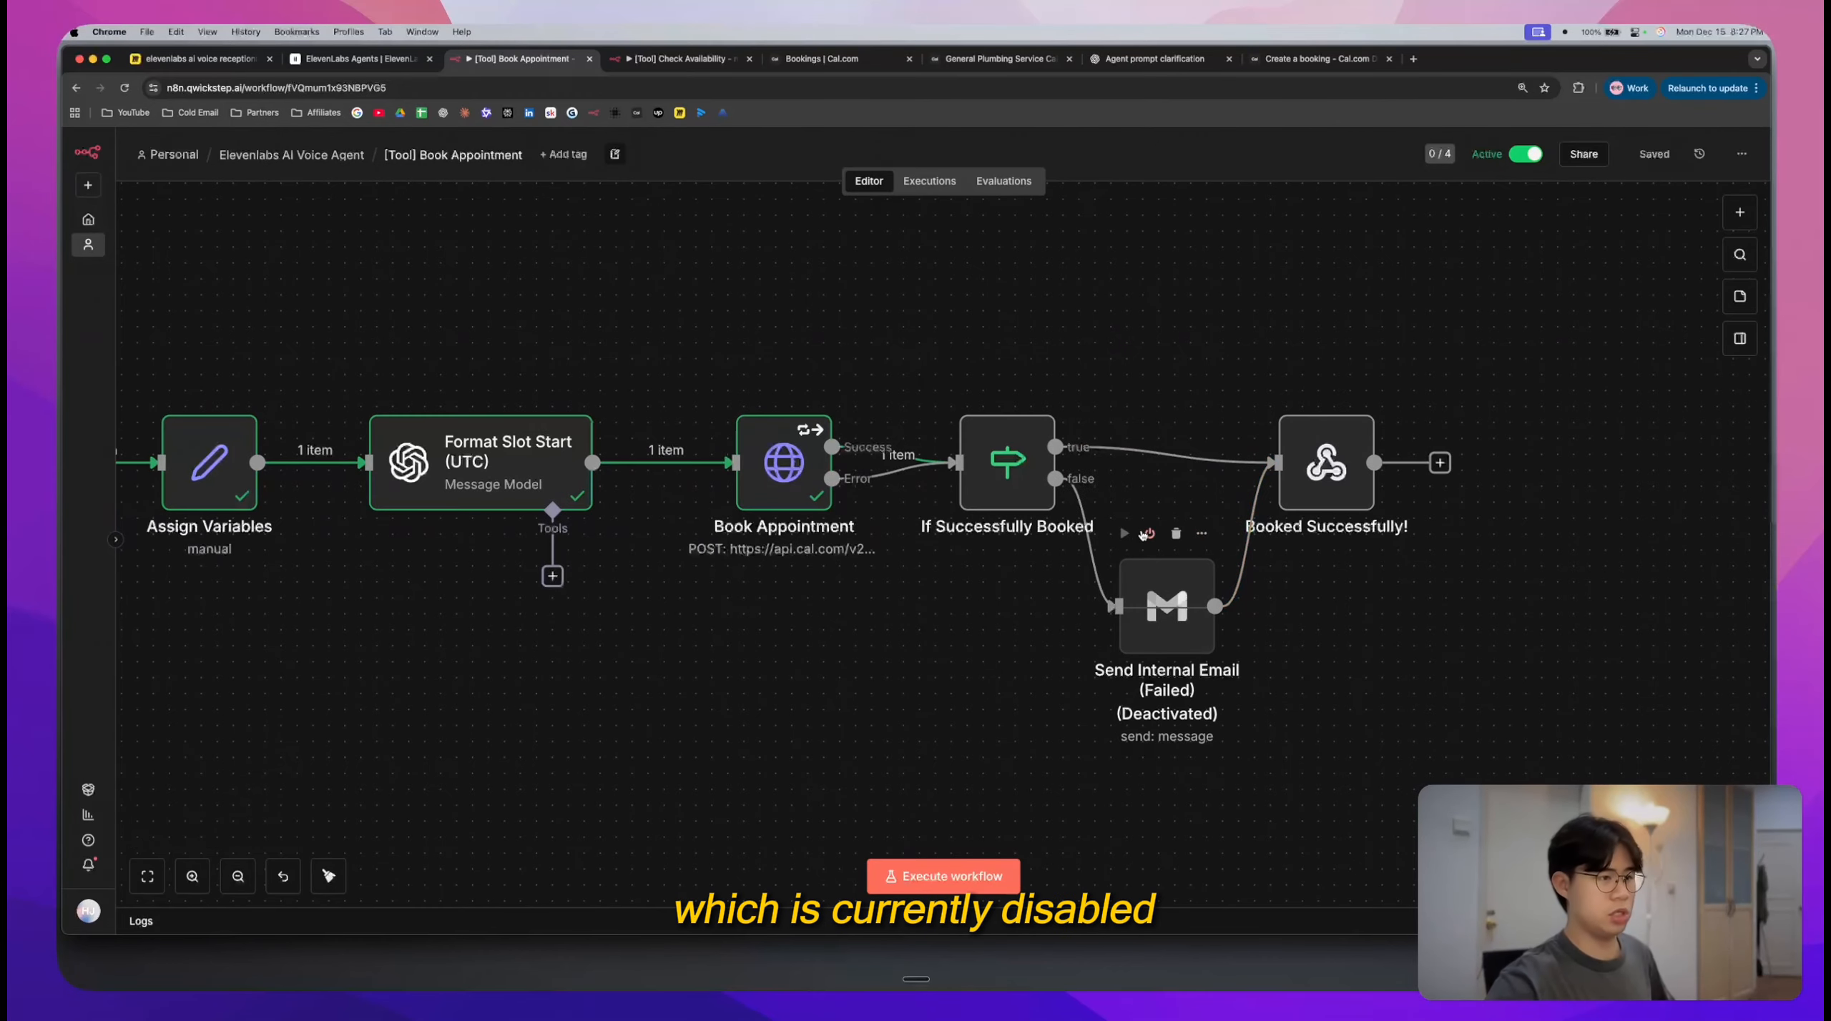
click(1149, 534)
double_click(1162, 636)
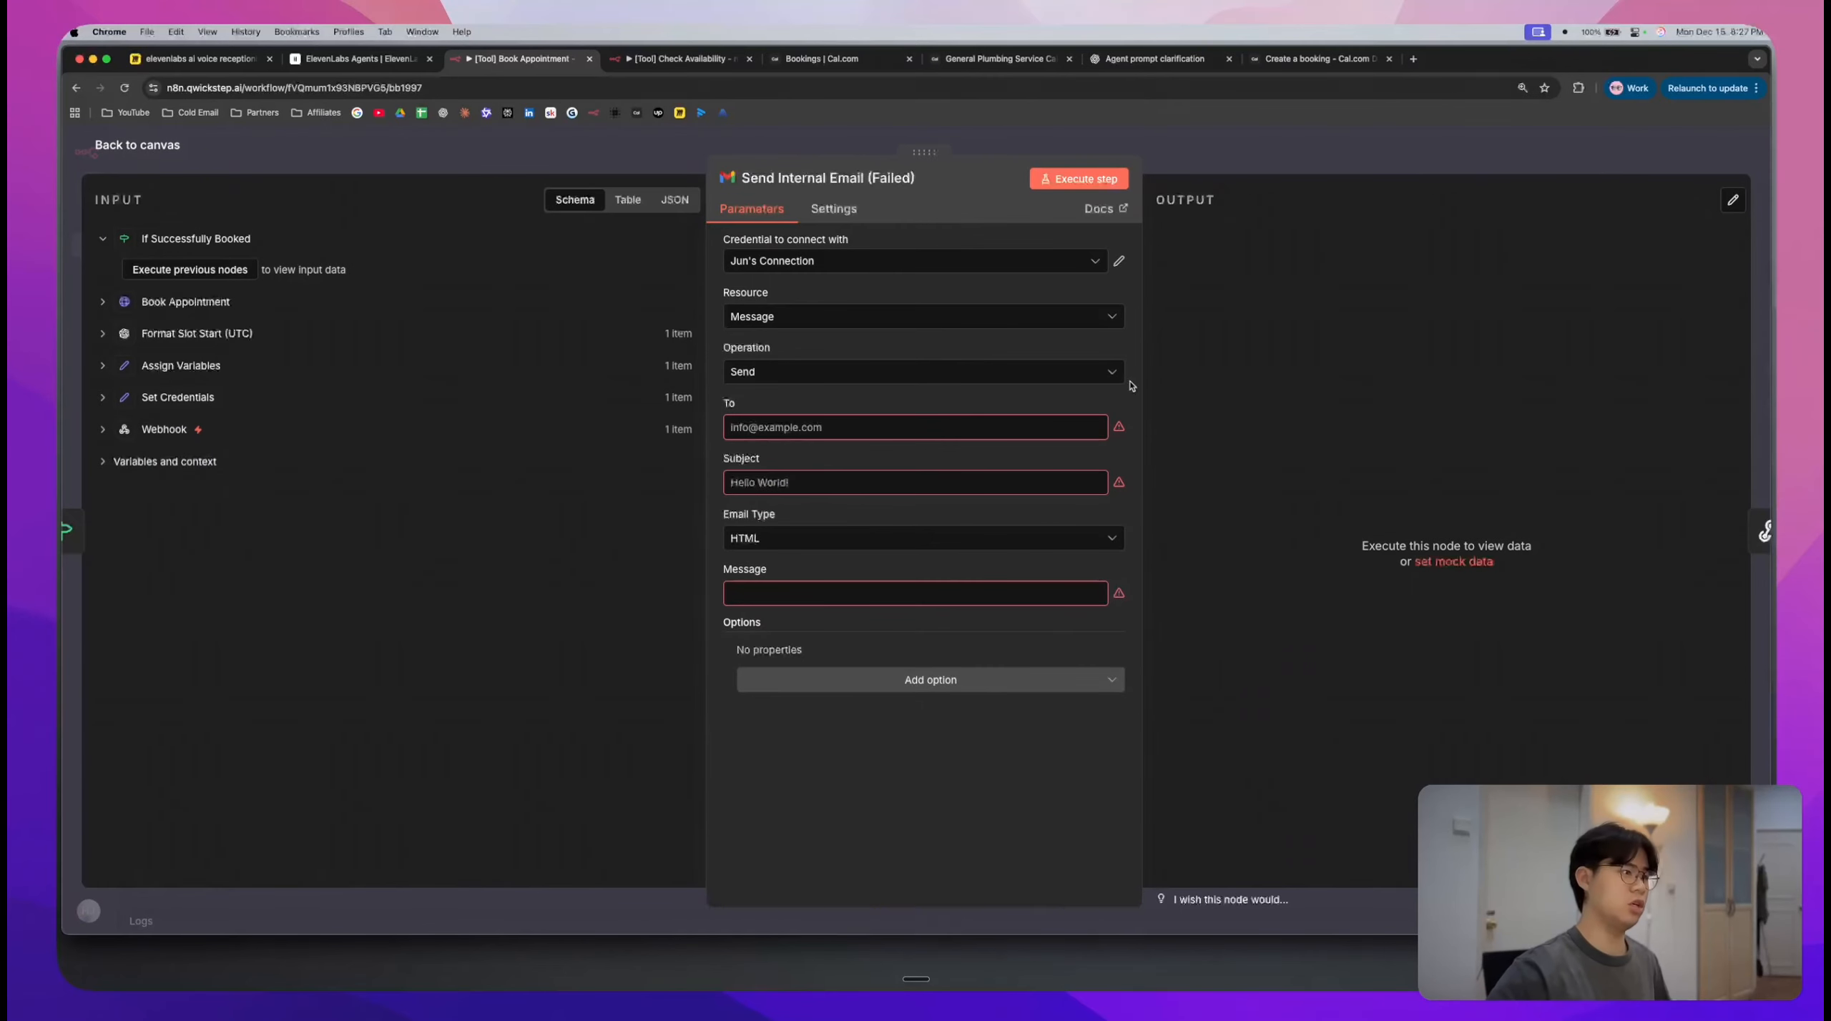
click(866, 428)
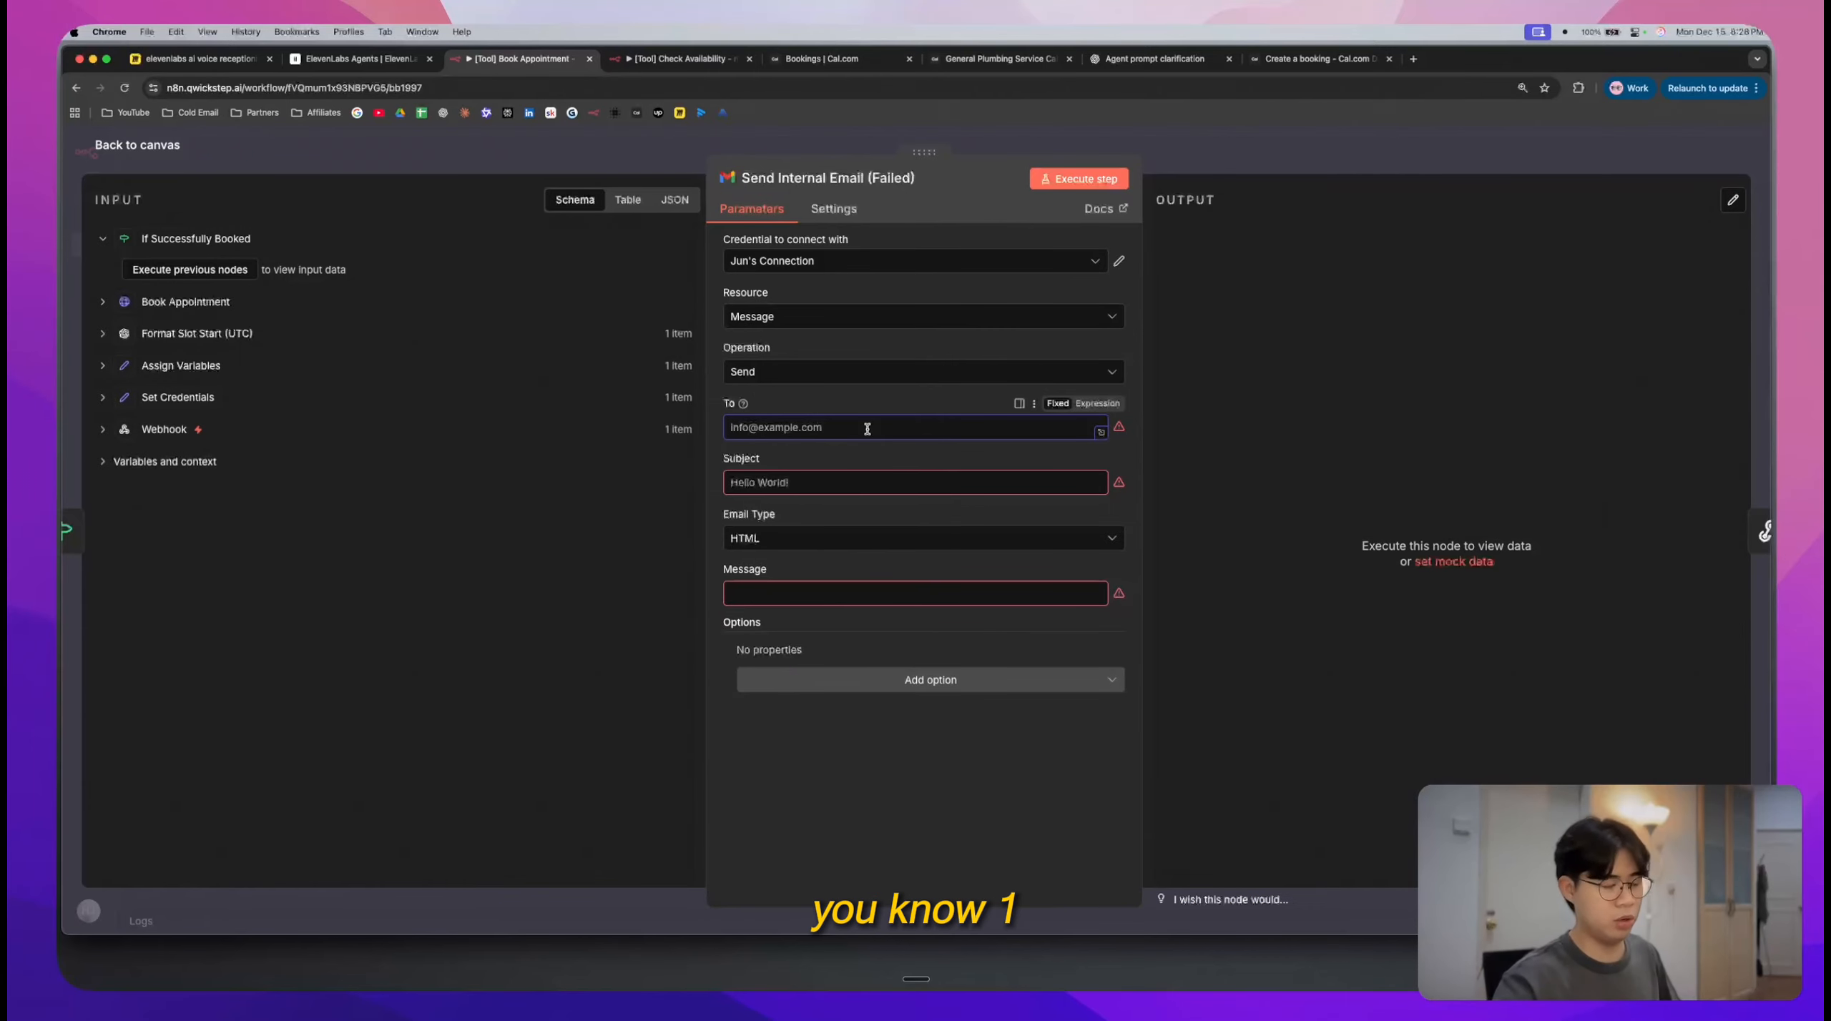
click(894, 480)
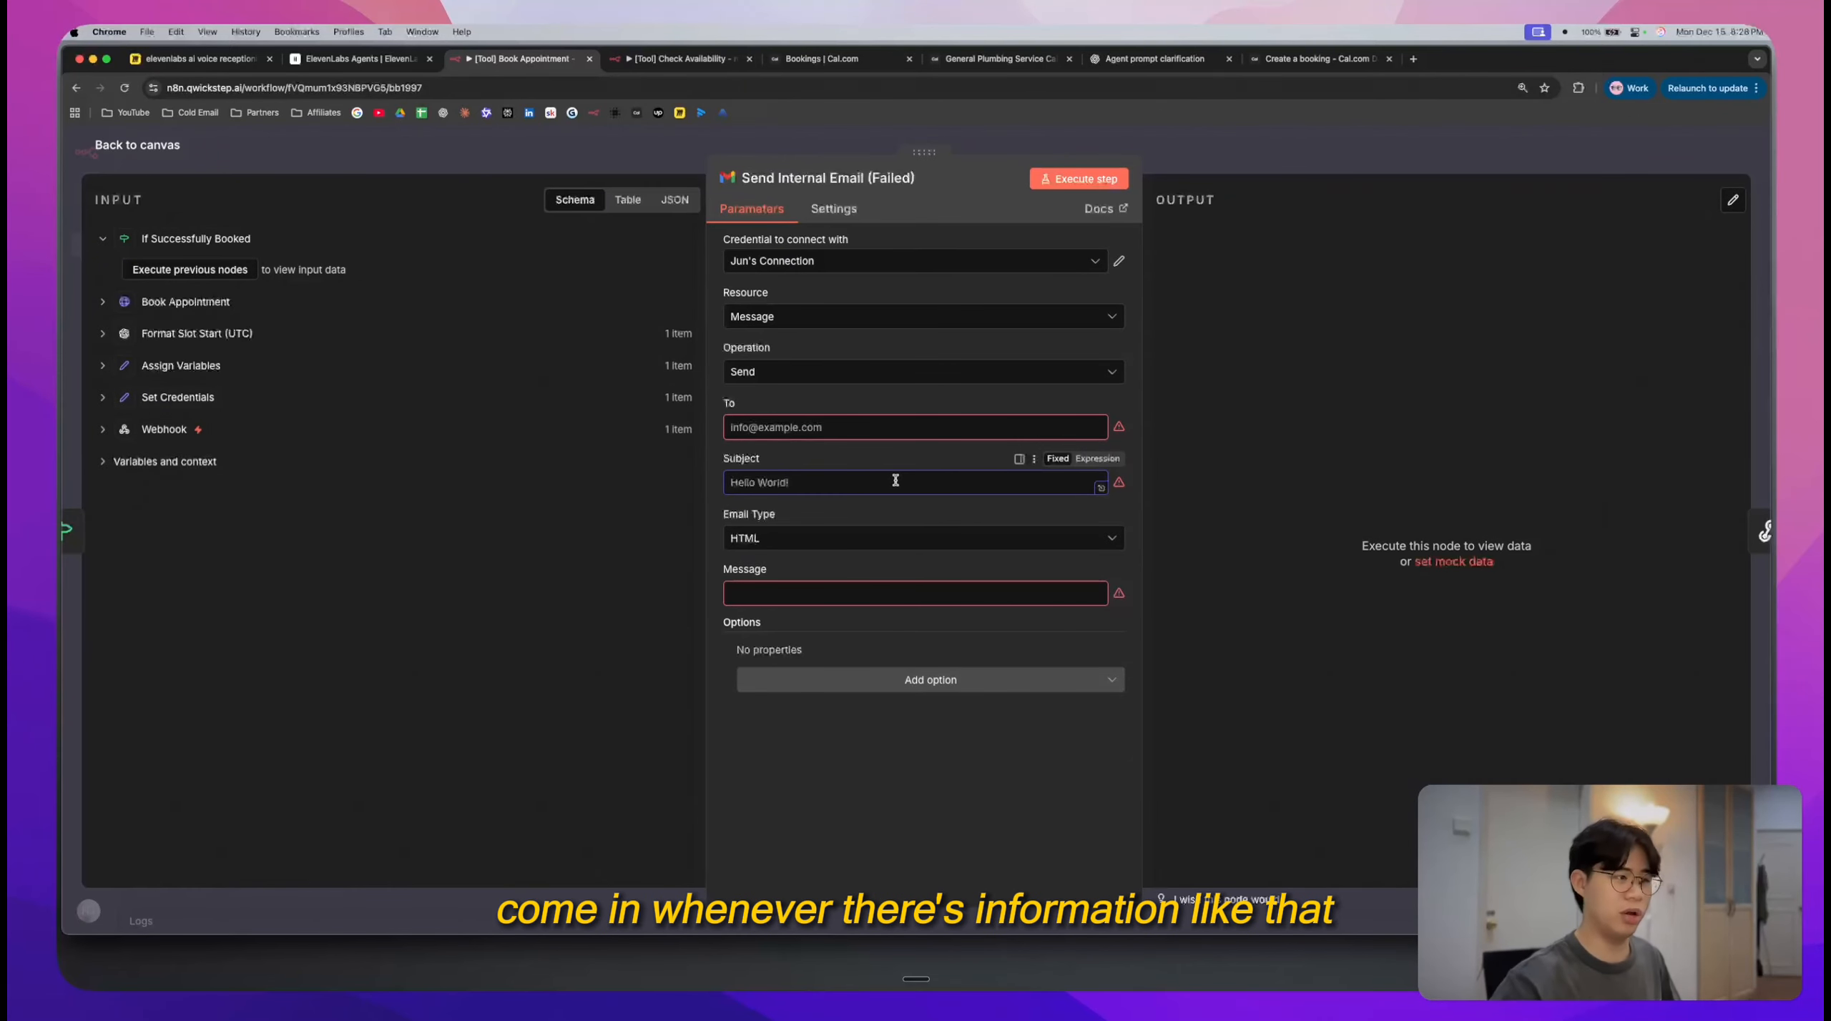
key(Escape)
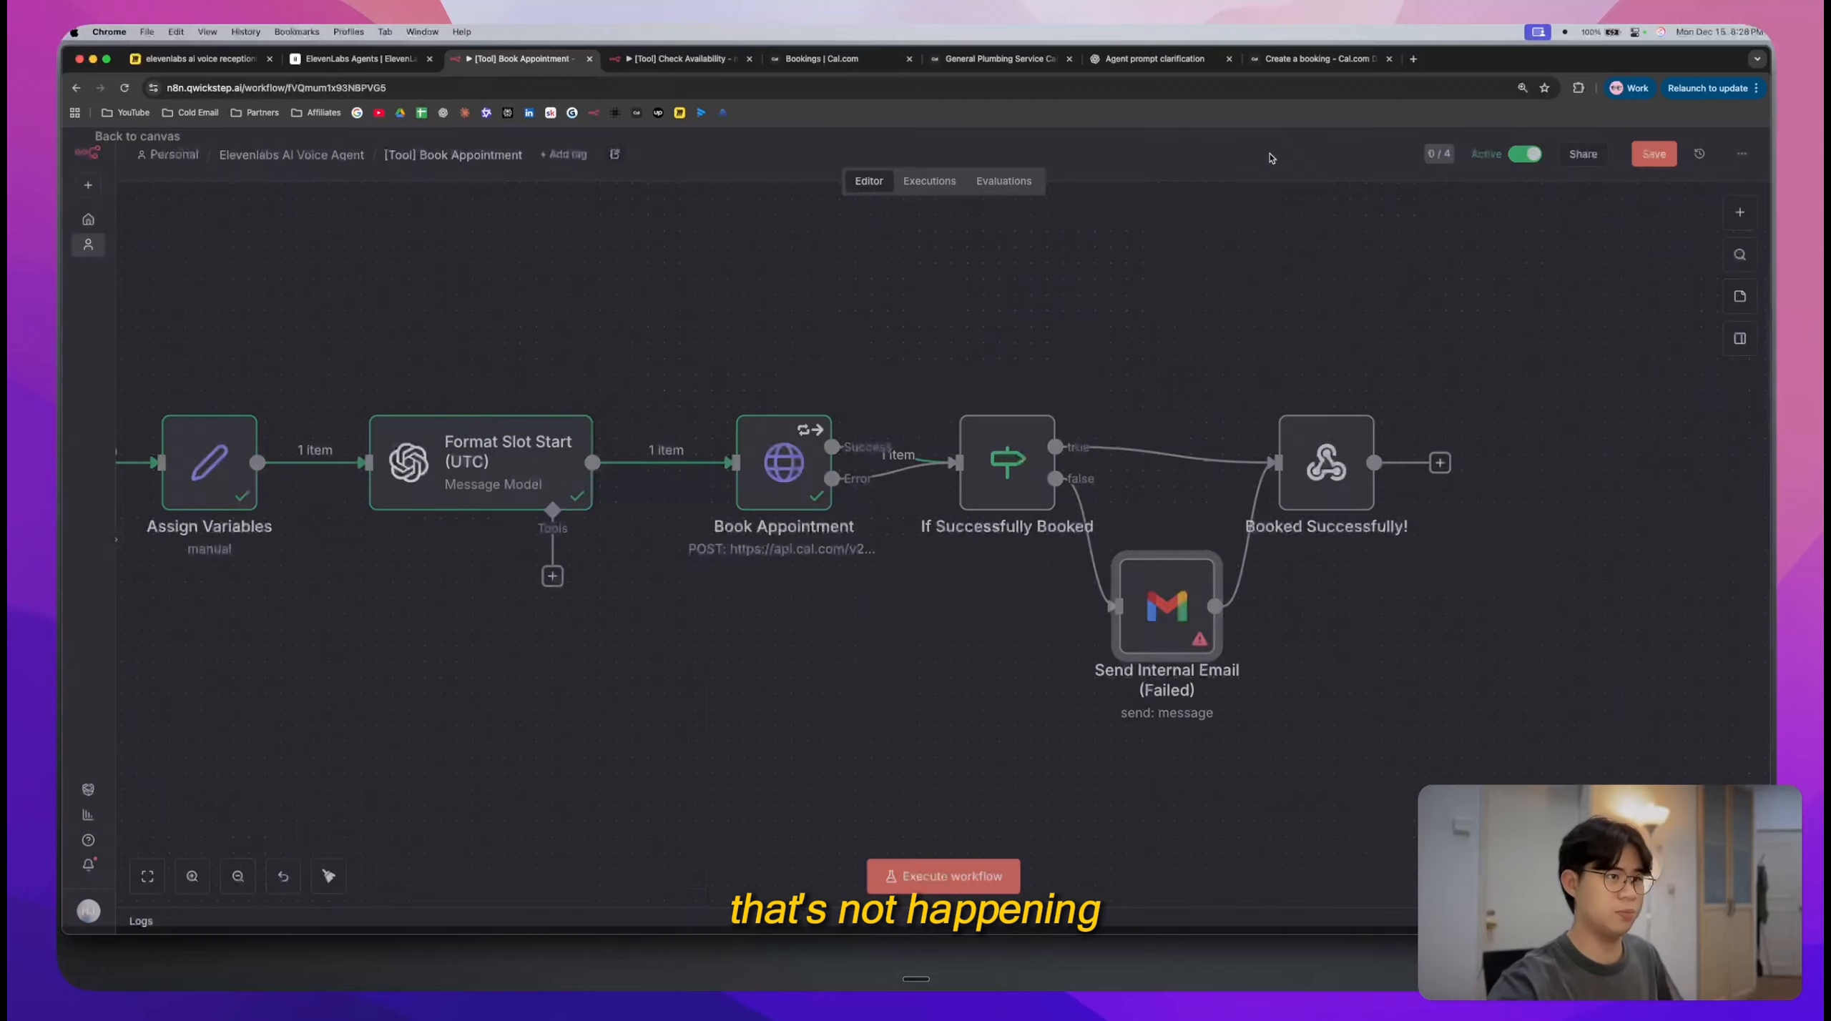
click(1150, 533)
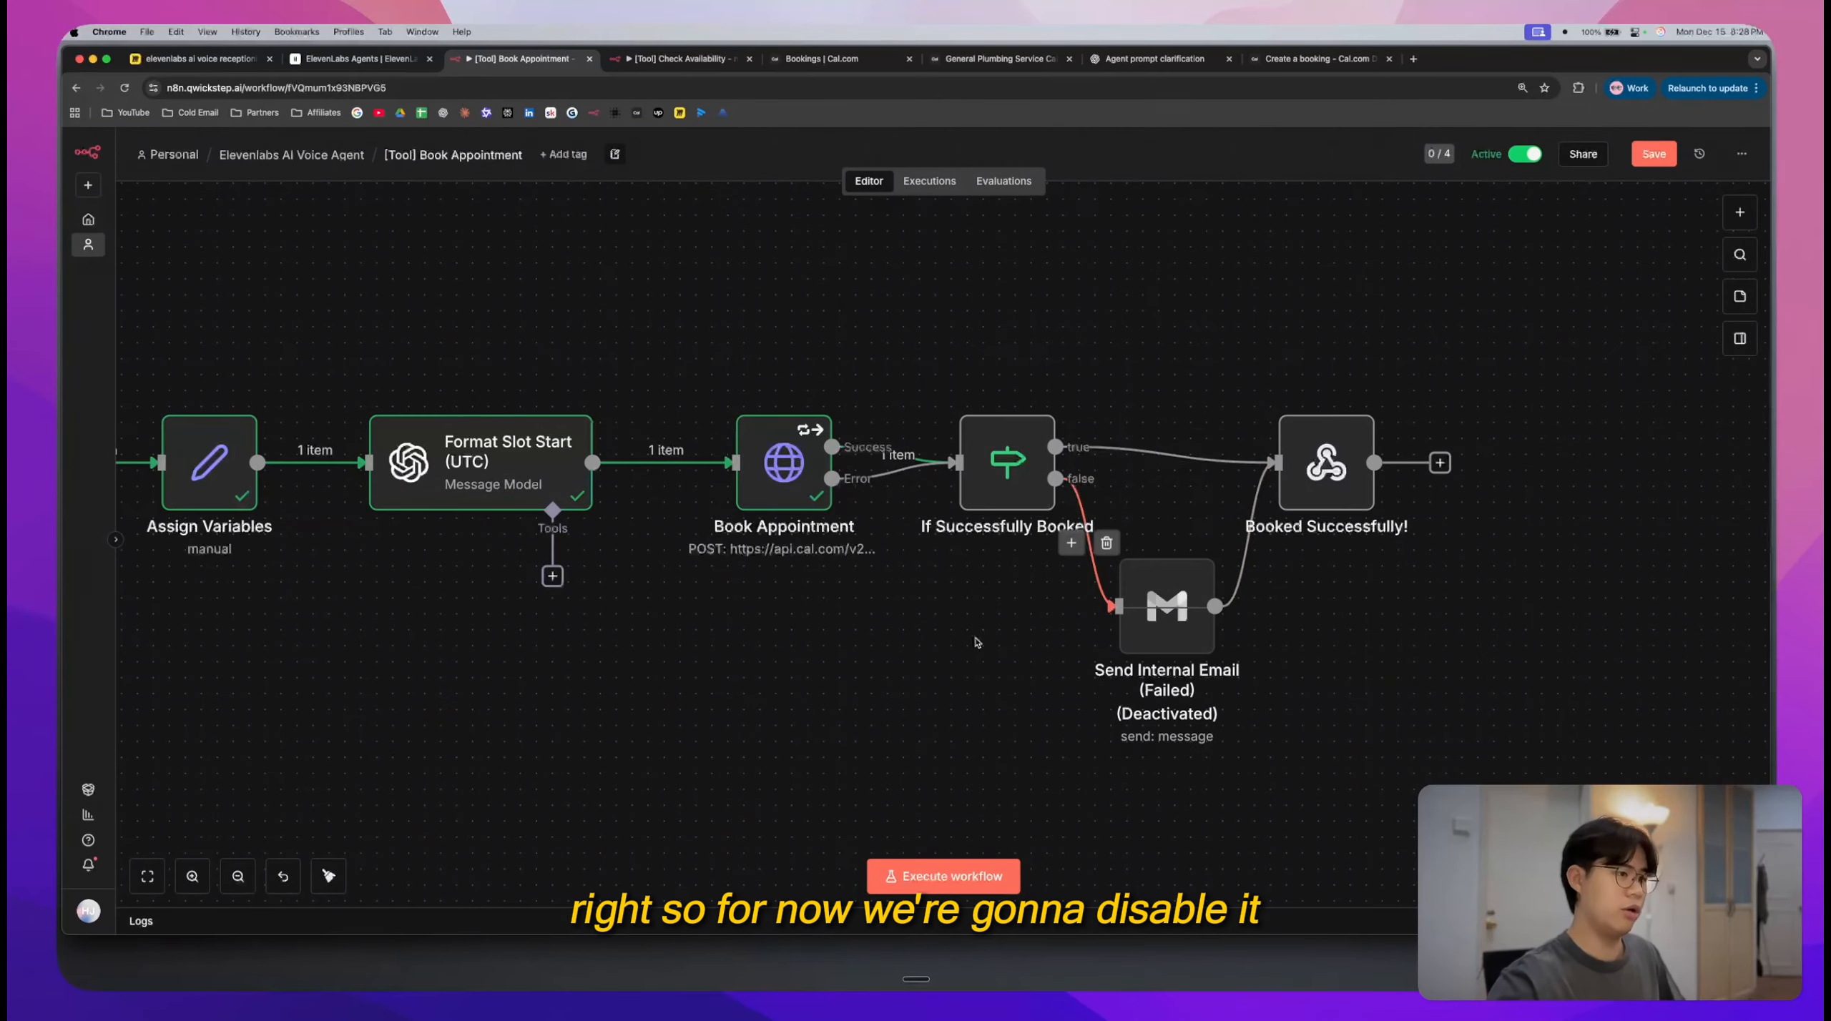
- Save the Book Appointment workflow and return from the agent test to the agent's tool settings in ElevenLabs
scroll(977, 643, down, 5)
scroll(976, 642, left, 2)
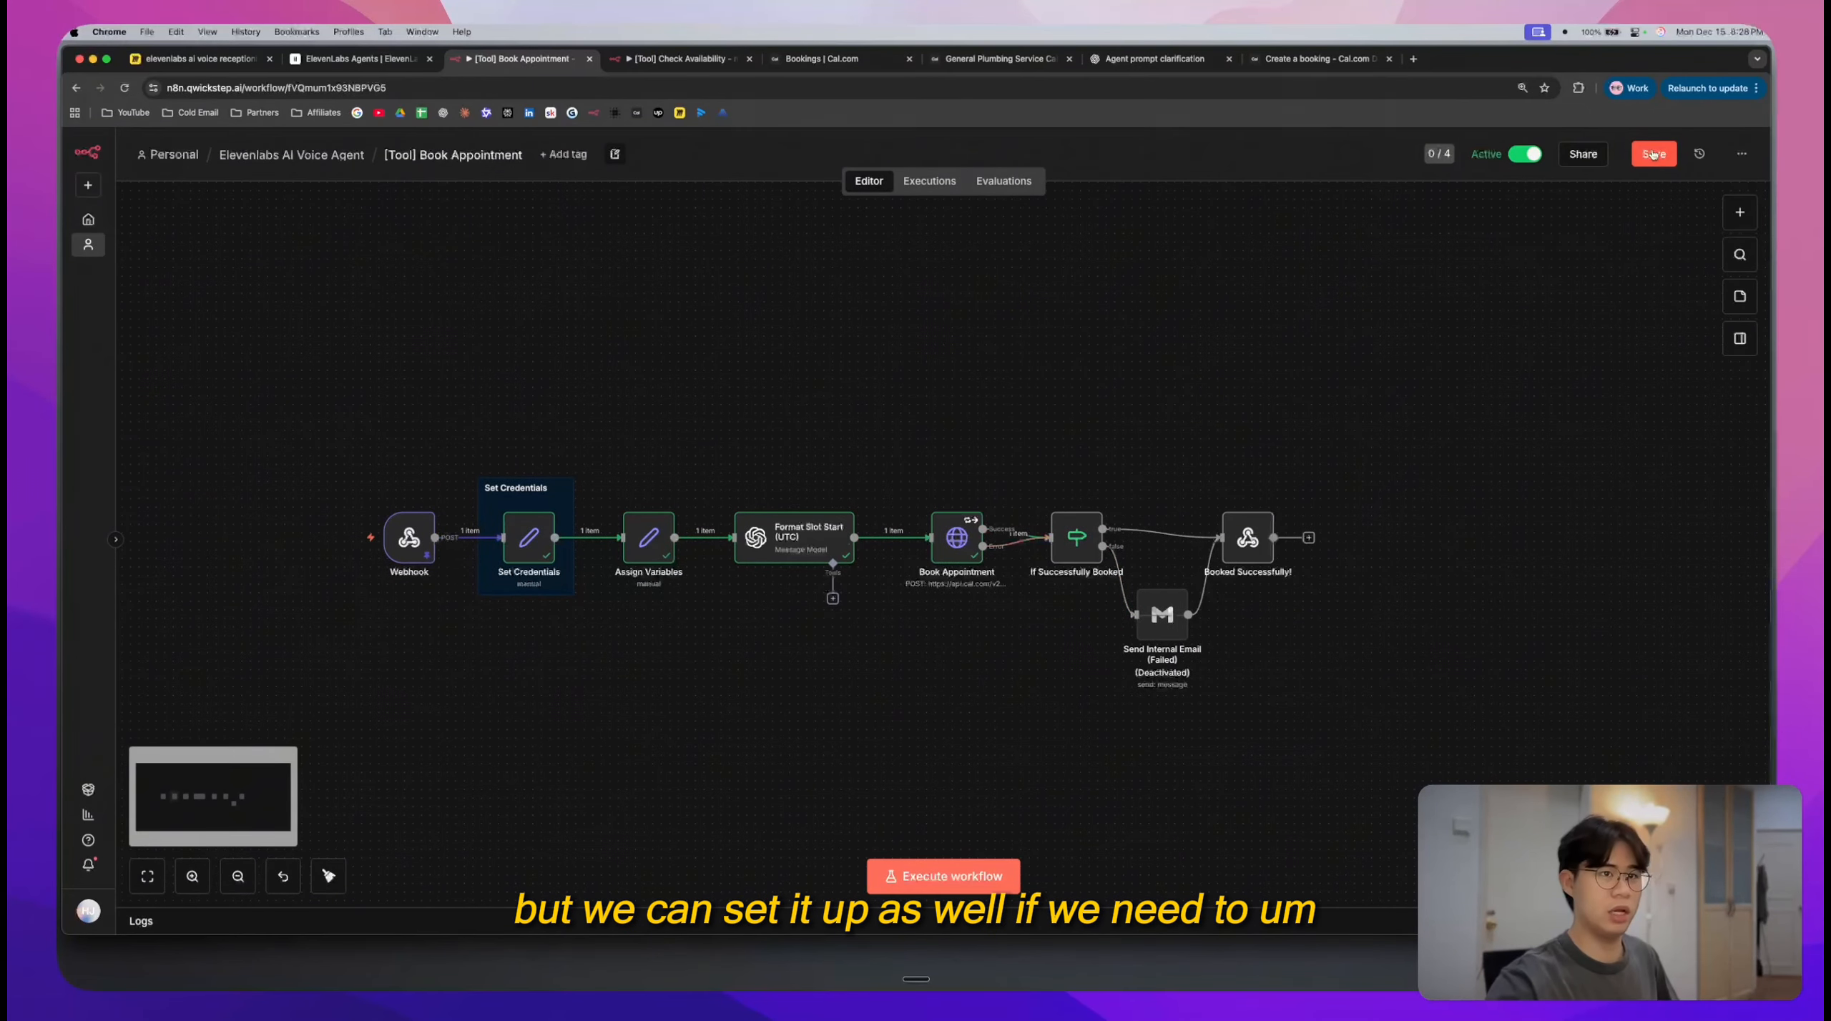
key(ctrl+s)
click(395, 60)
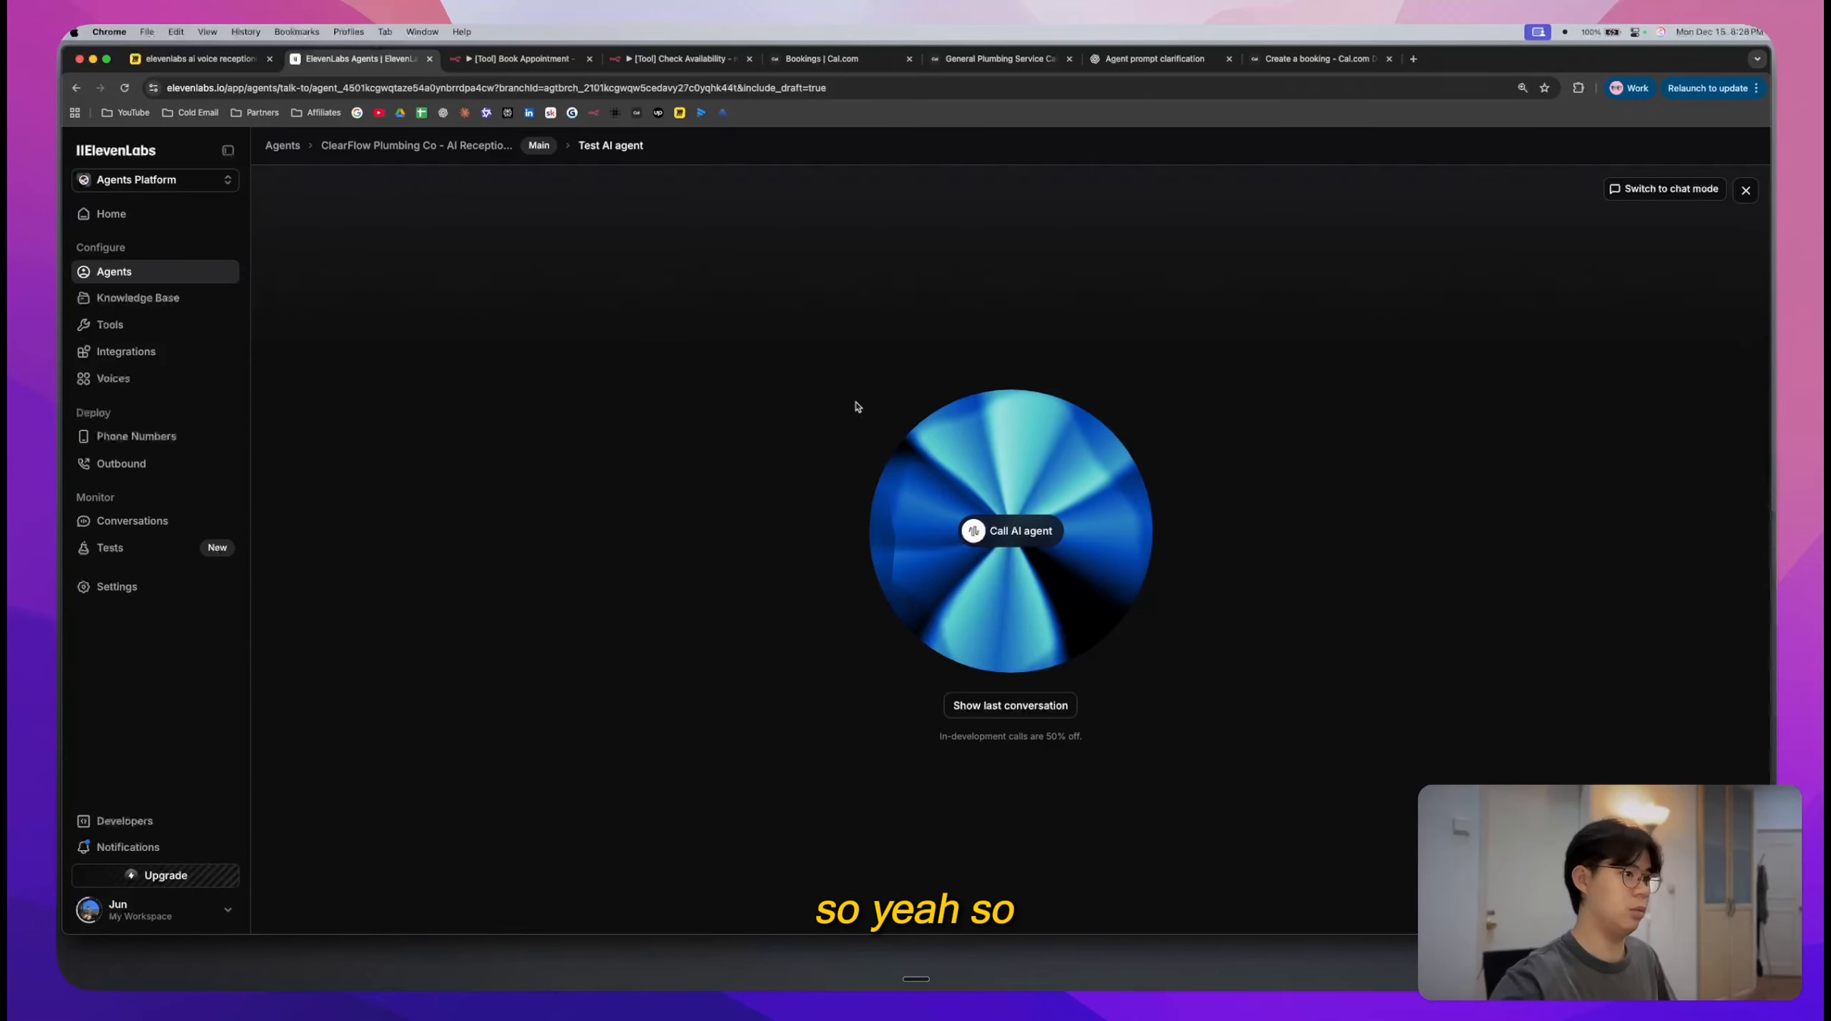
click(1749, 191)
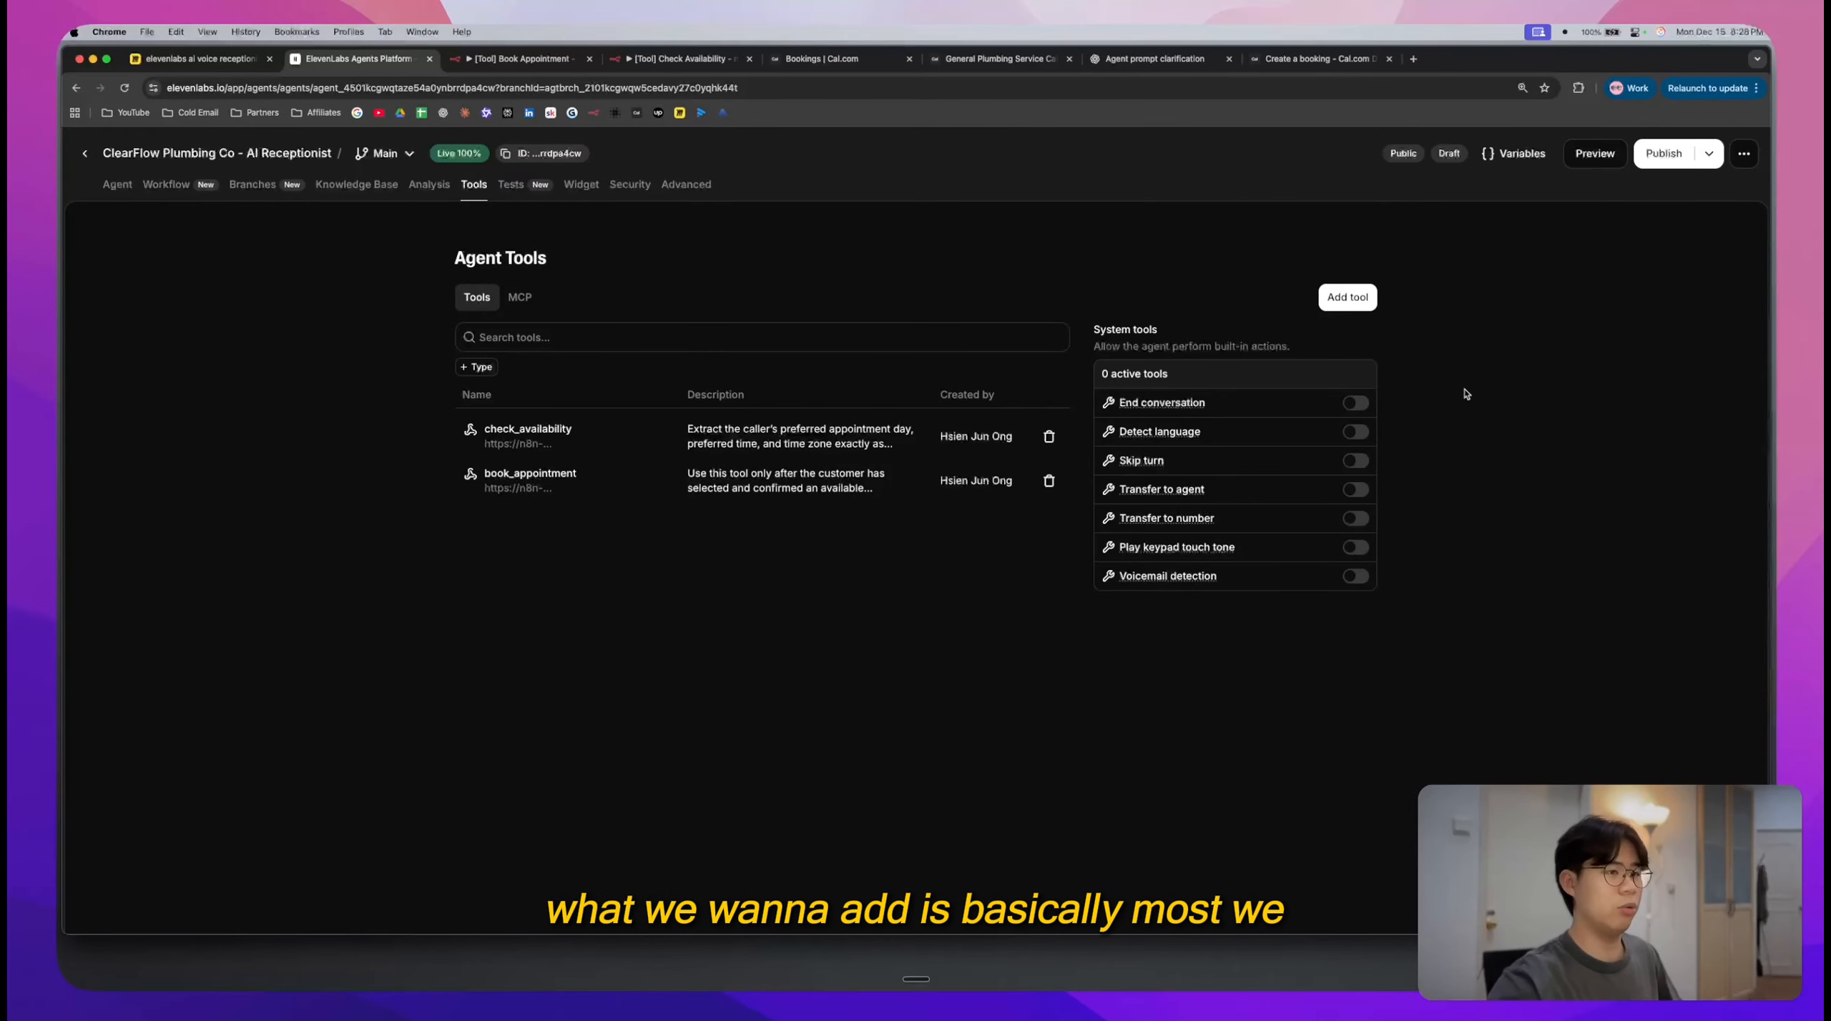
- Switch to the Miro board and review the out-of-scope and answer FAQs branches of the inbound call flowchart
click(193, 58)
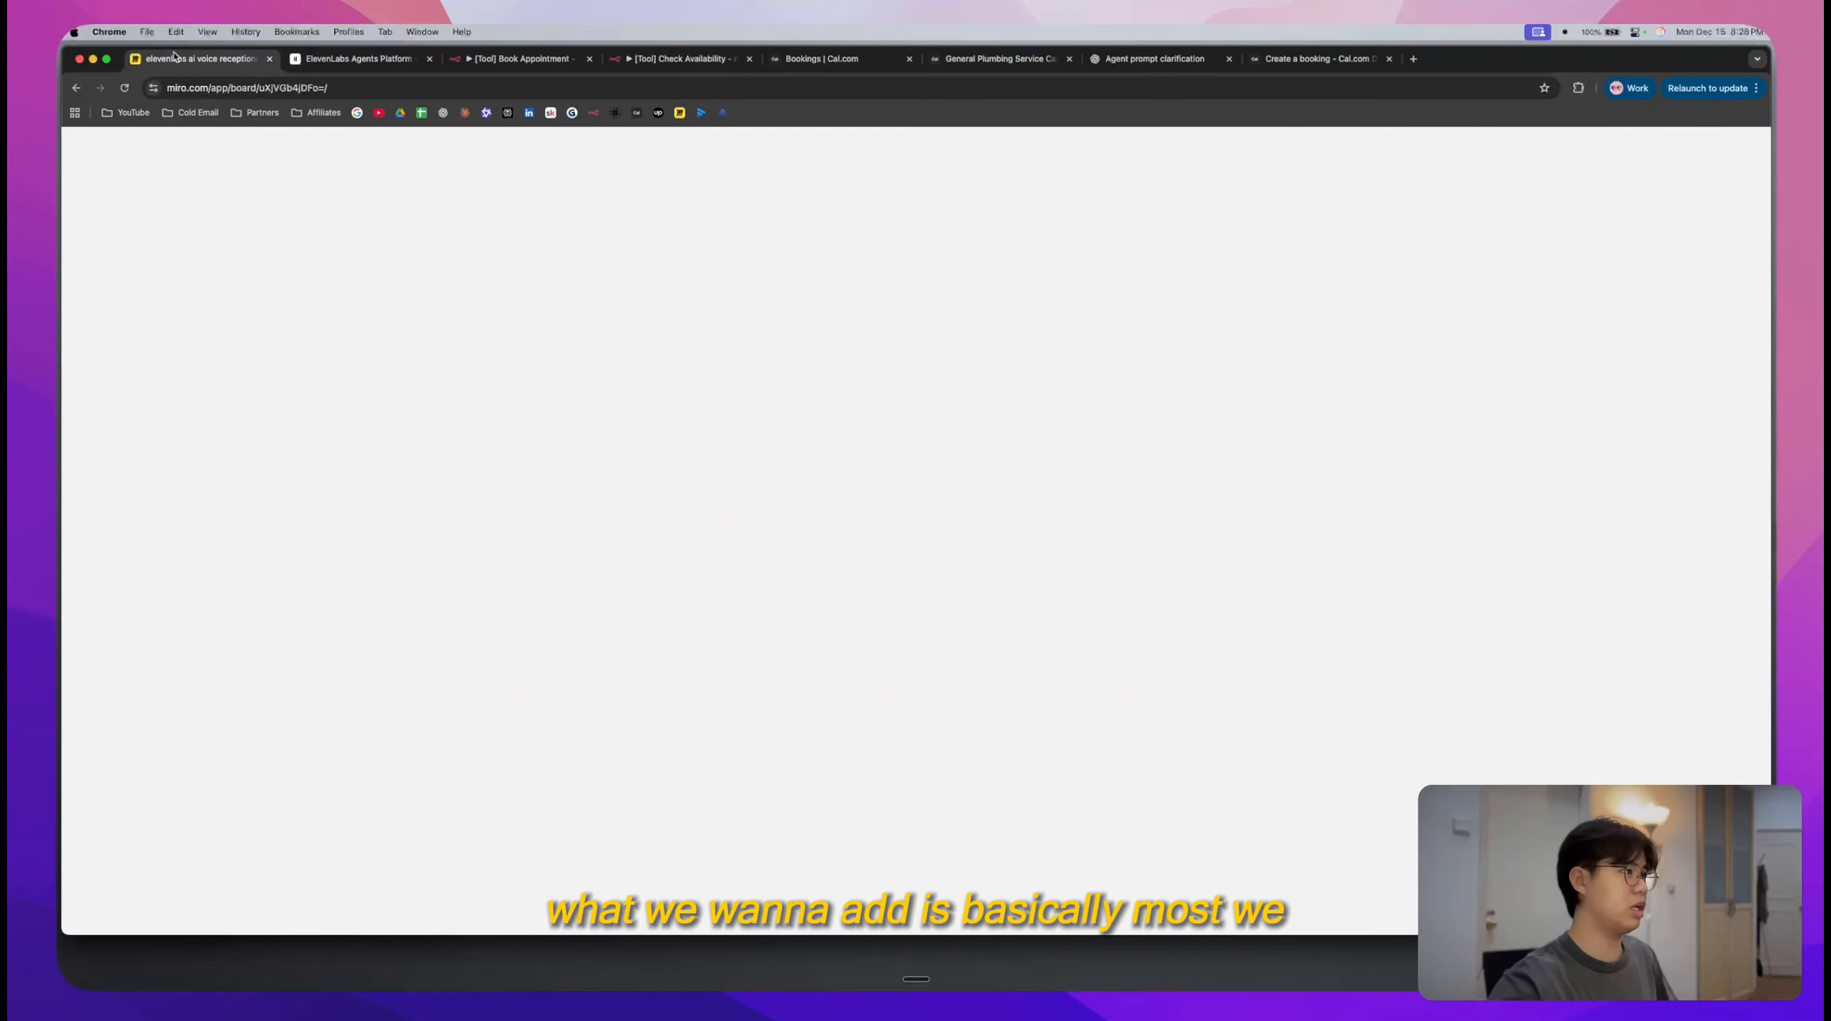
scroll(741, 393, down, 3)
scroll(742, 400, right, 20)
scroll(742, 401, down, 2)
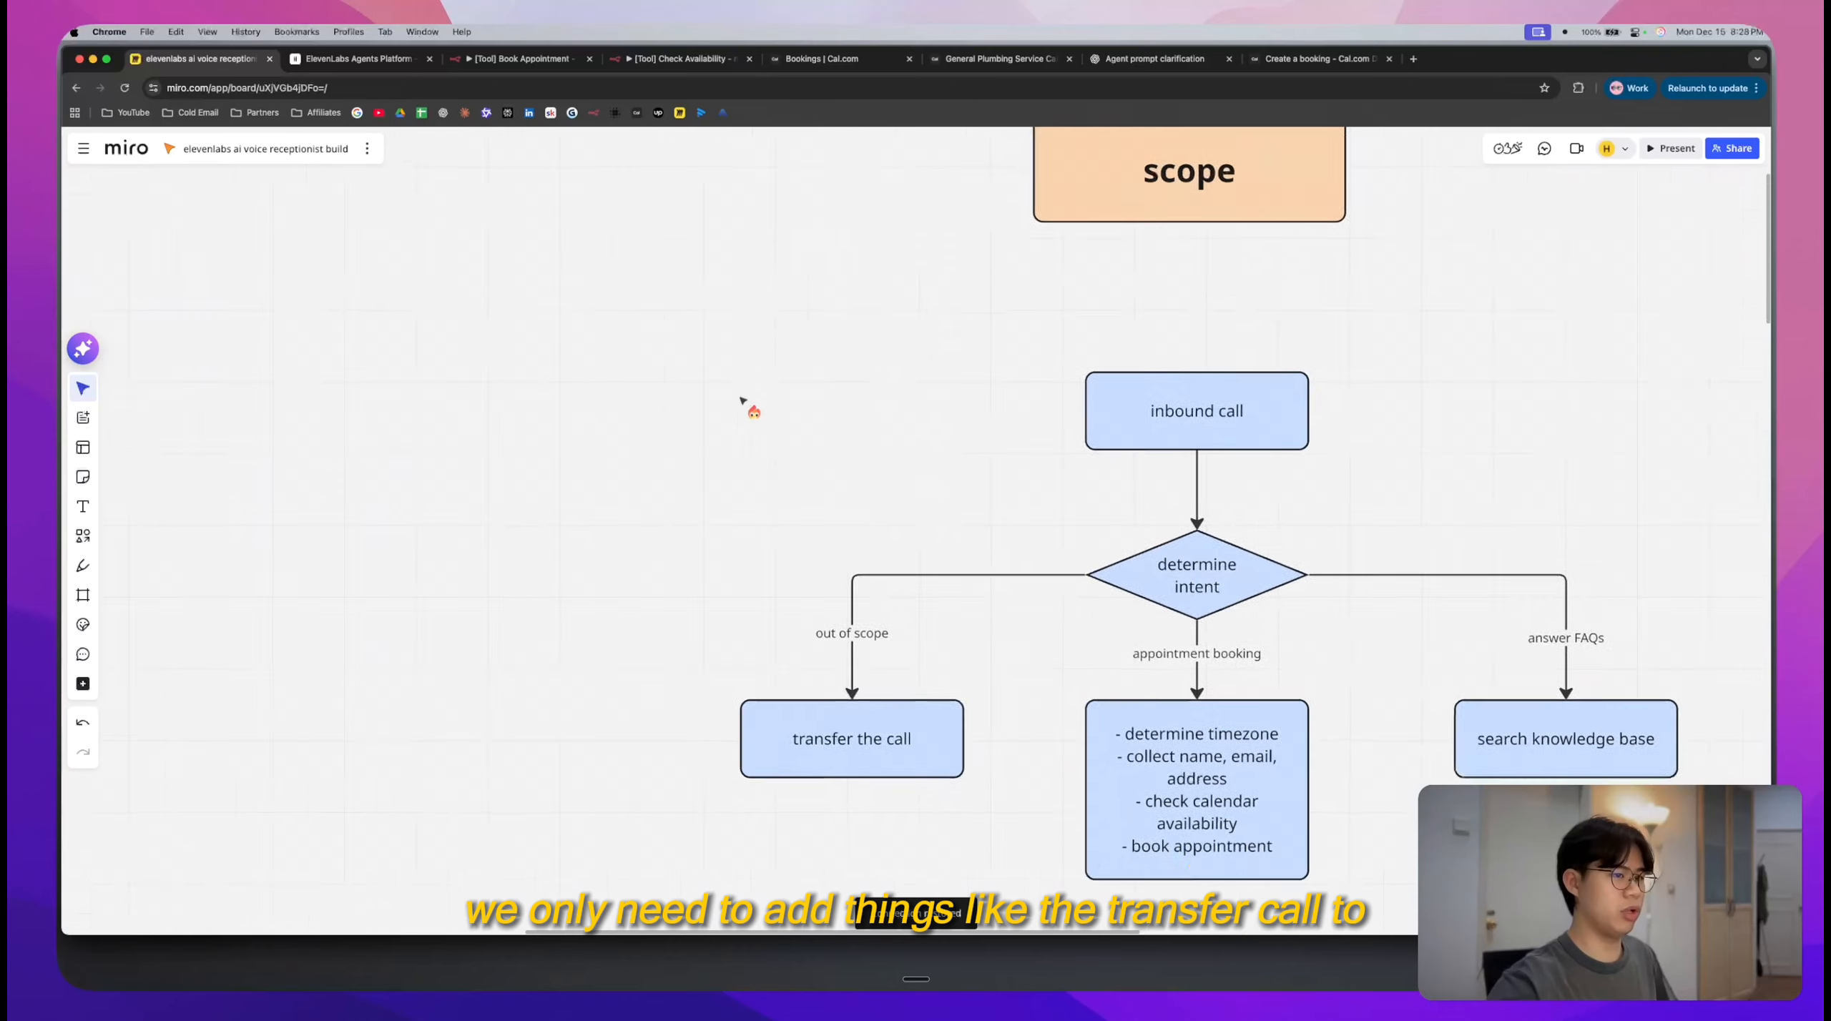
scroll(741, 400, left, 8)
scroll(741, 400, down, 3)
drag(688, 608, 450, 332)
click(612, 643)
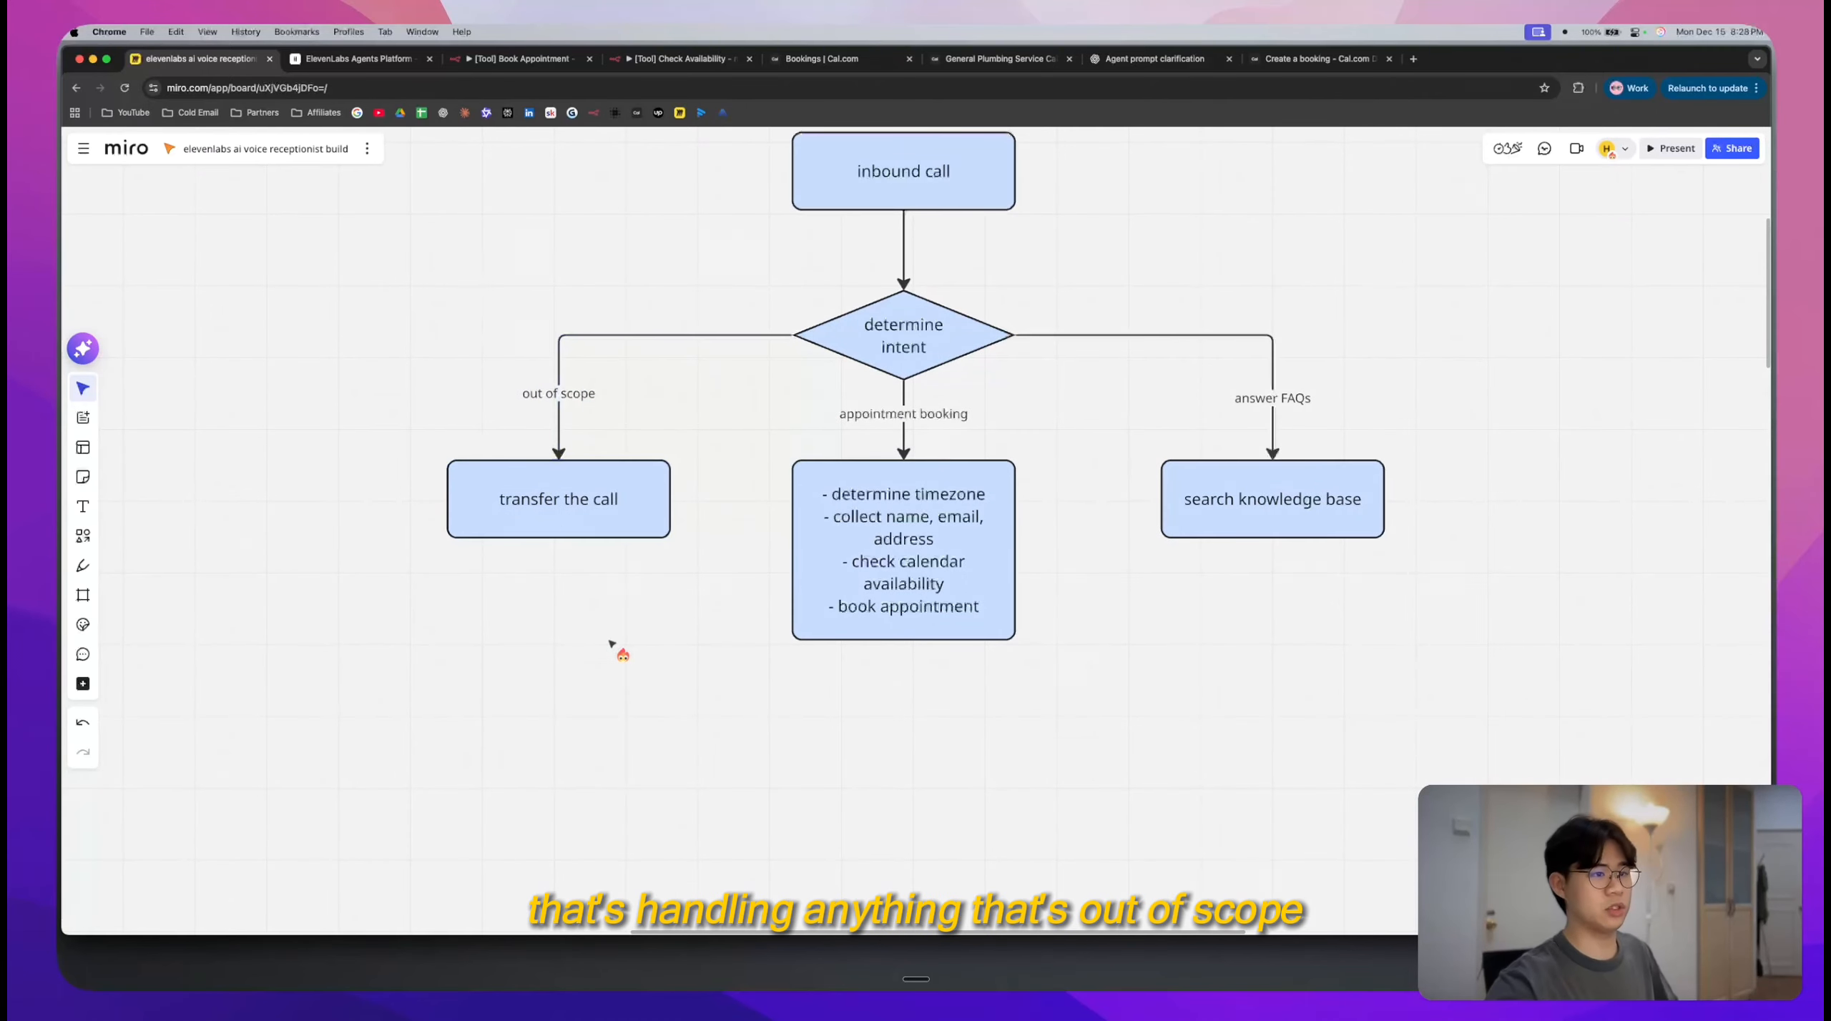
scroll(613, 644, up, 2)
scroll(612, 644, right, 1)
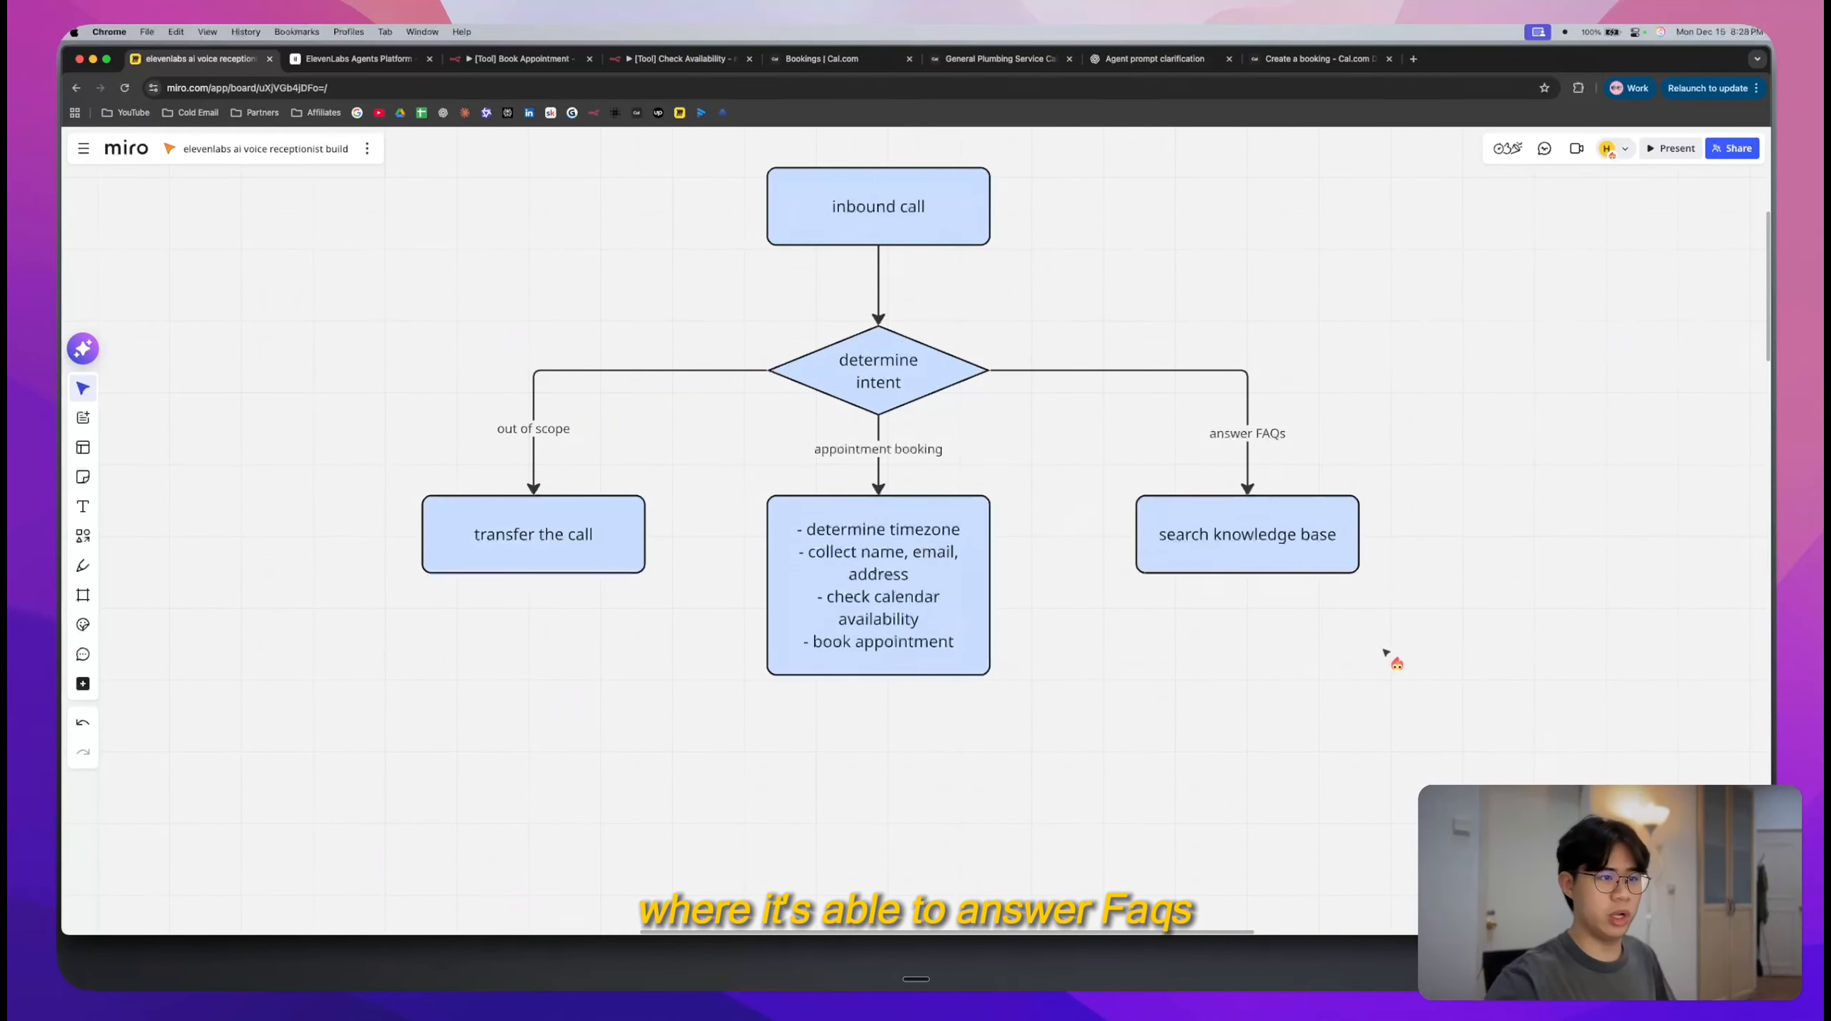
drag(1384, 651, 1091, 293)
click(1090, 289)
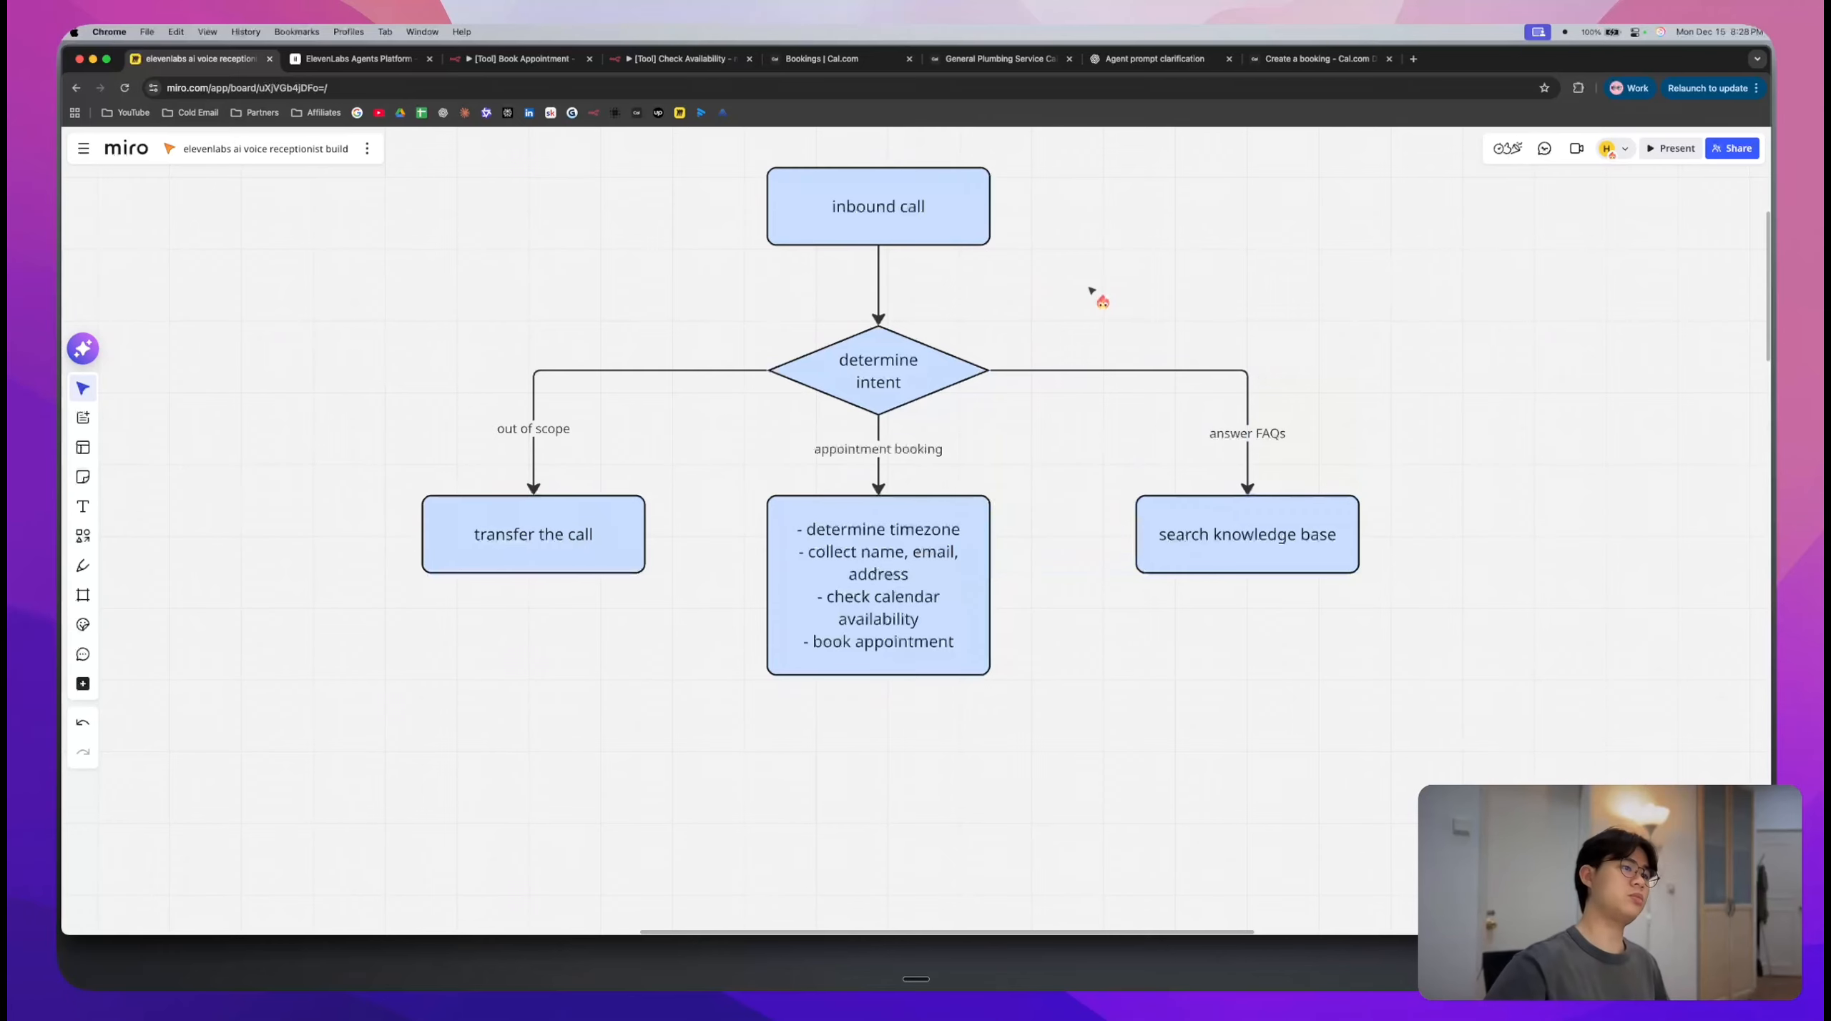
- Switch back to ElevenLabs and enable the End conversation system tool for the agent
click(397, 60)
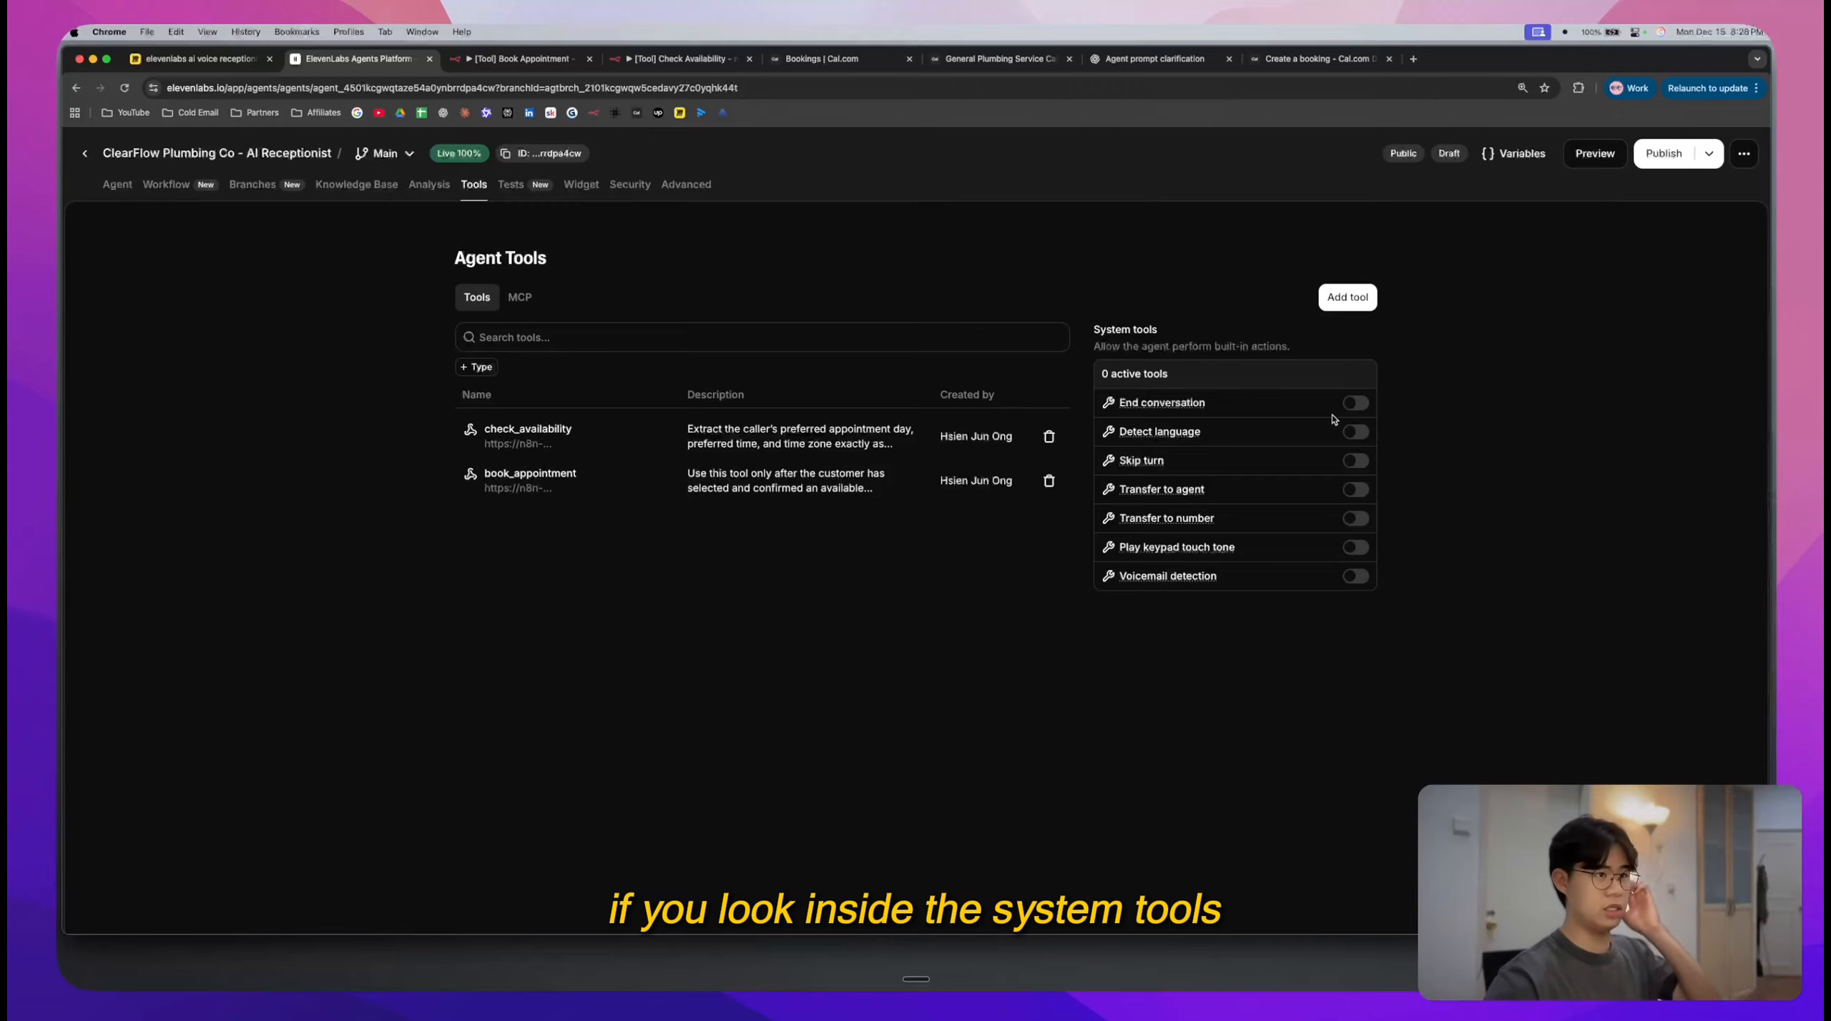
scroll(1394, 421, up, 5)
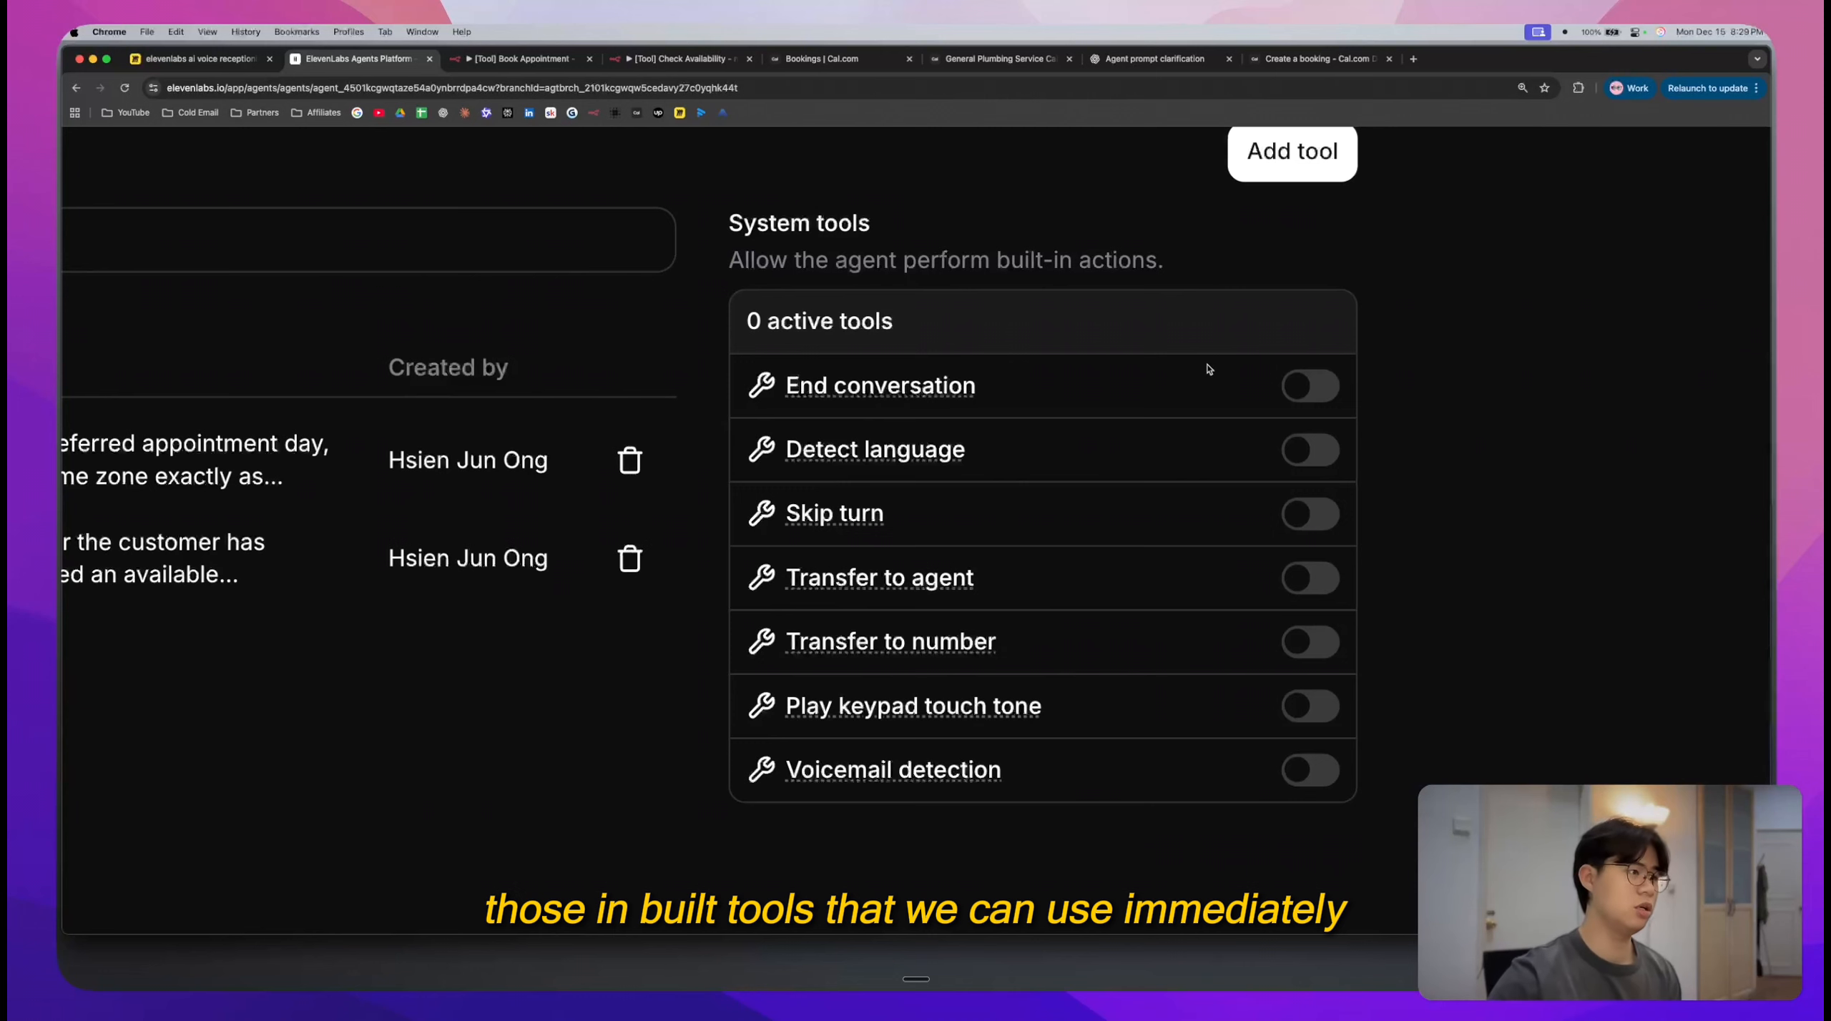
click(1323, 392)
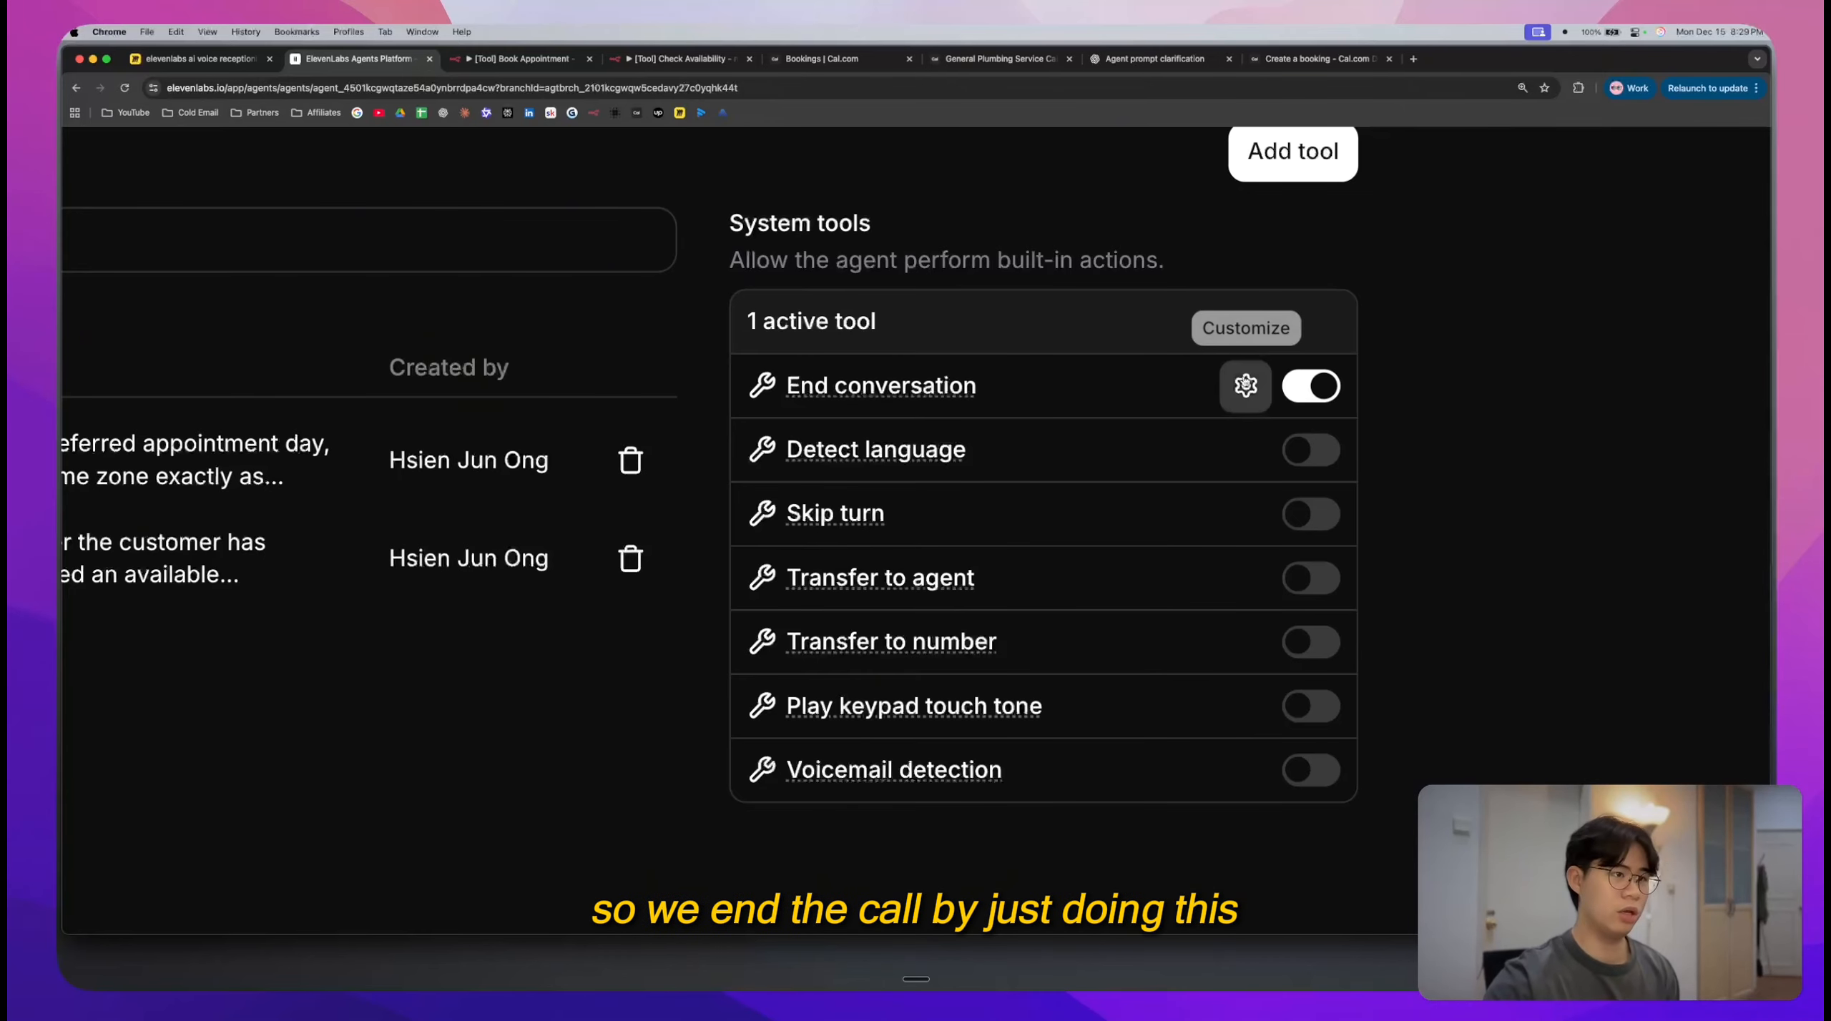
- Set the end_call tool's description to "Use this tool to end the call." and close its configuration
click(1245, 385)
click(1620, 338)
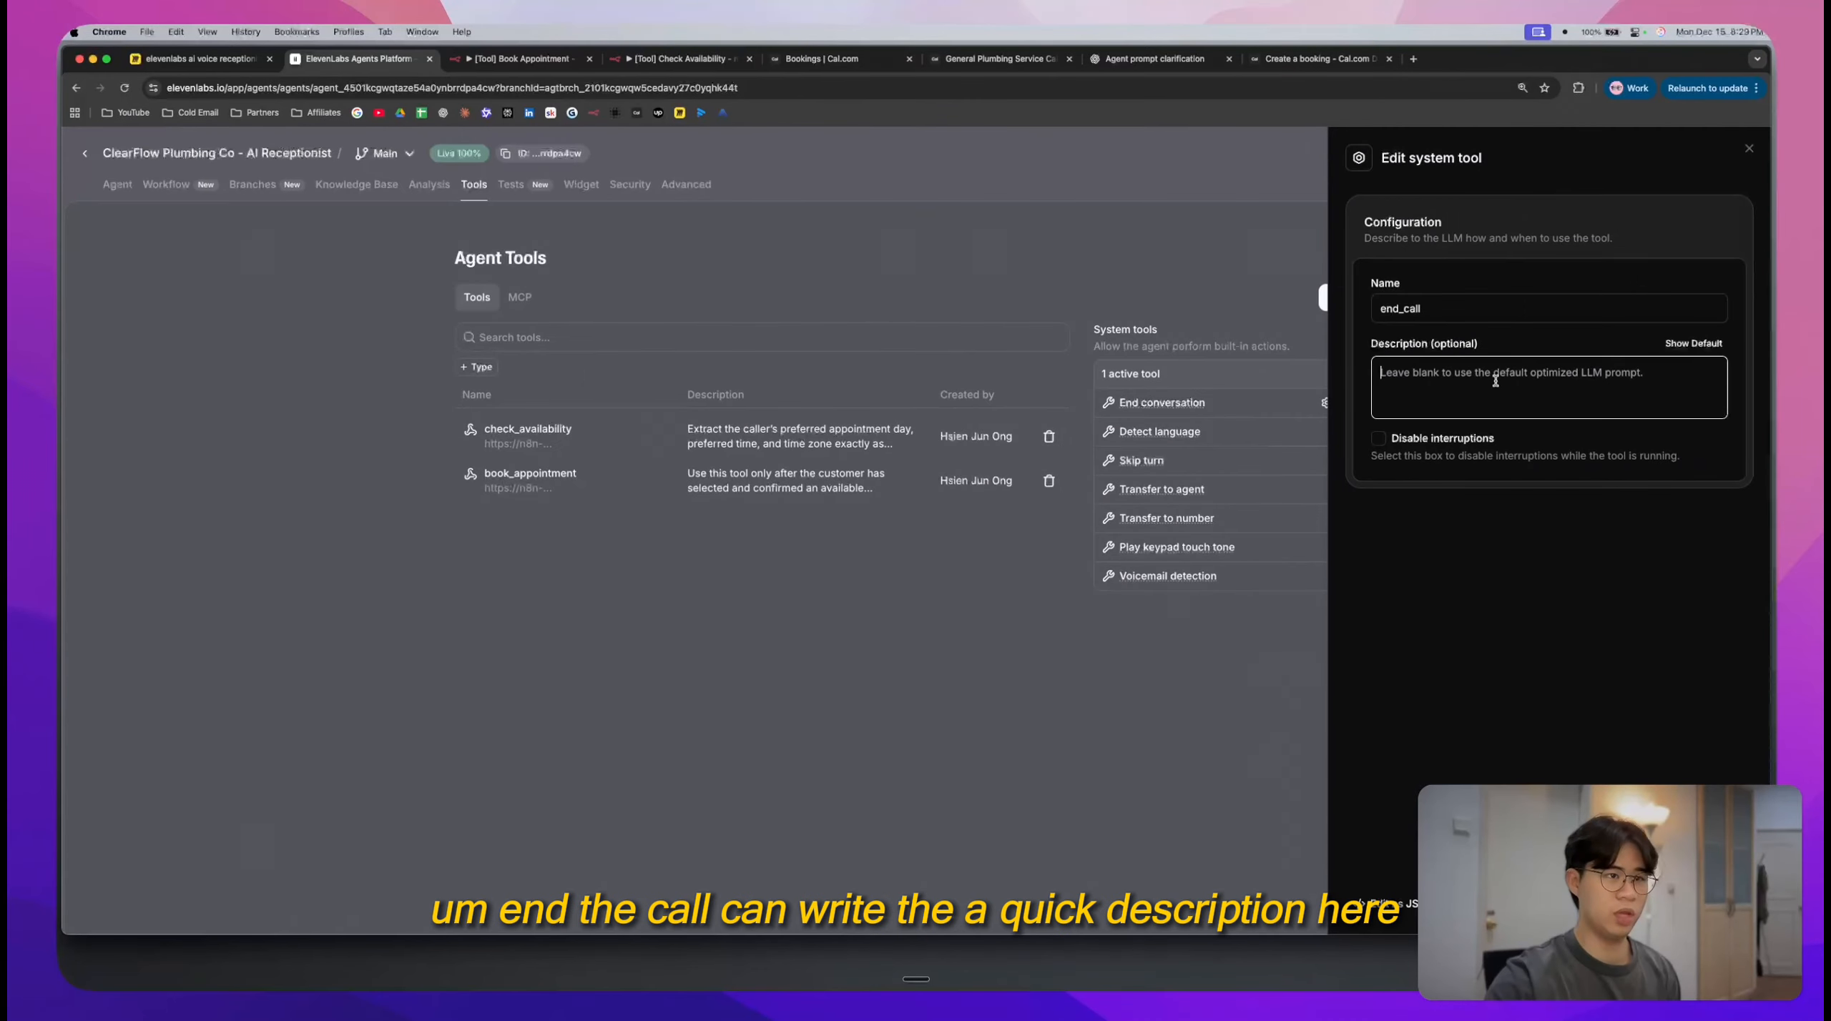
click(1505, 493)
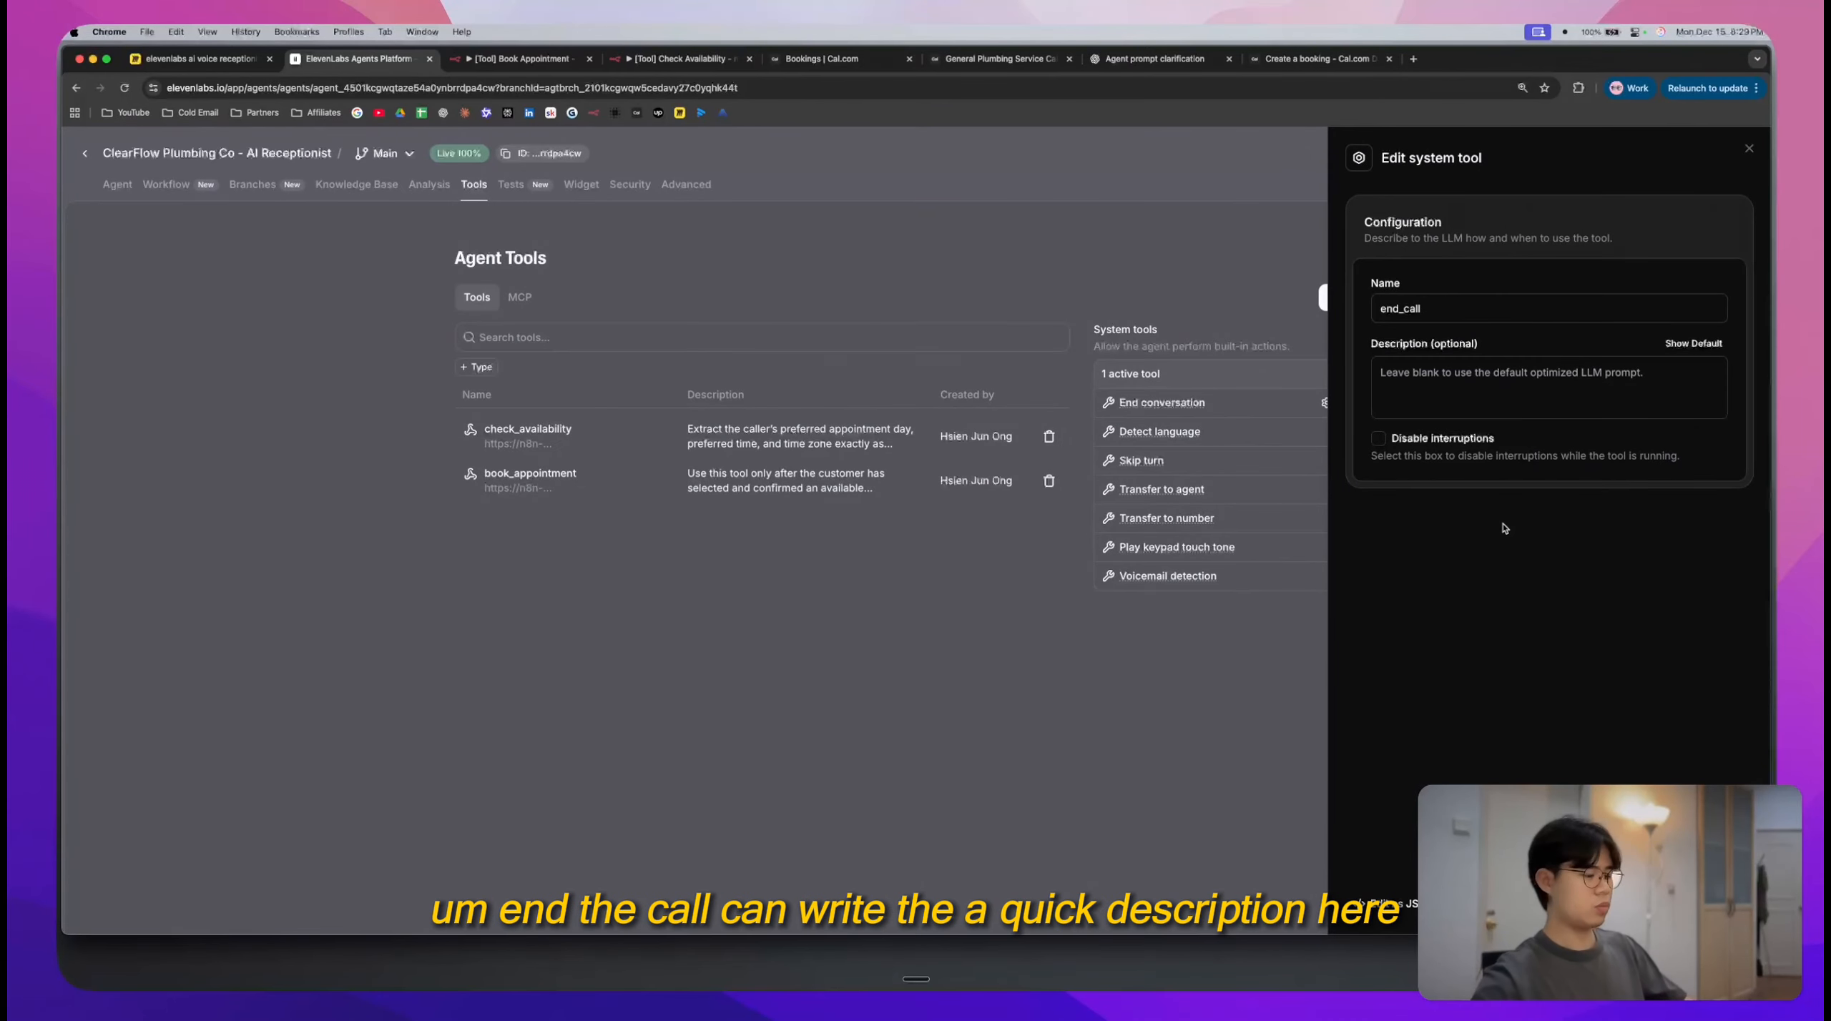
click(1503, 395)
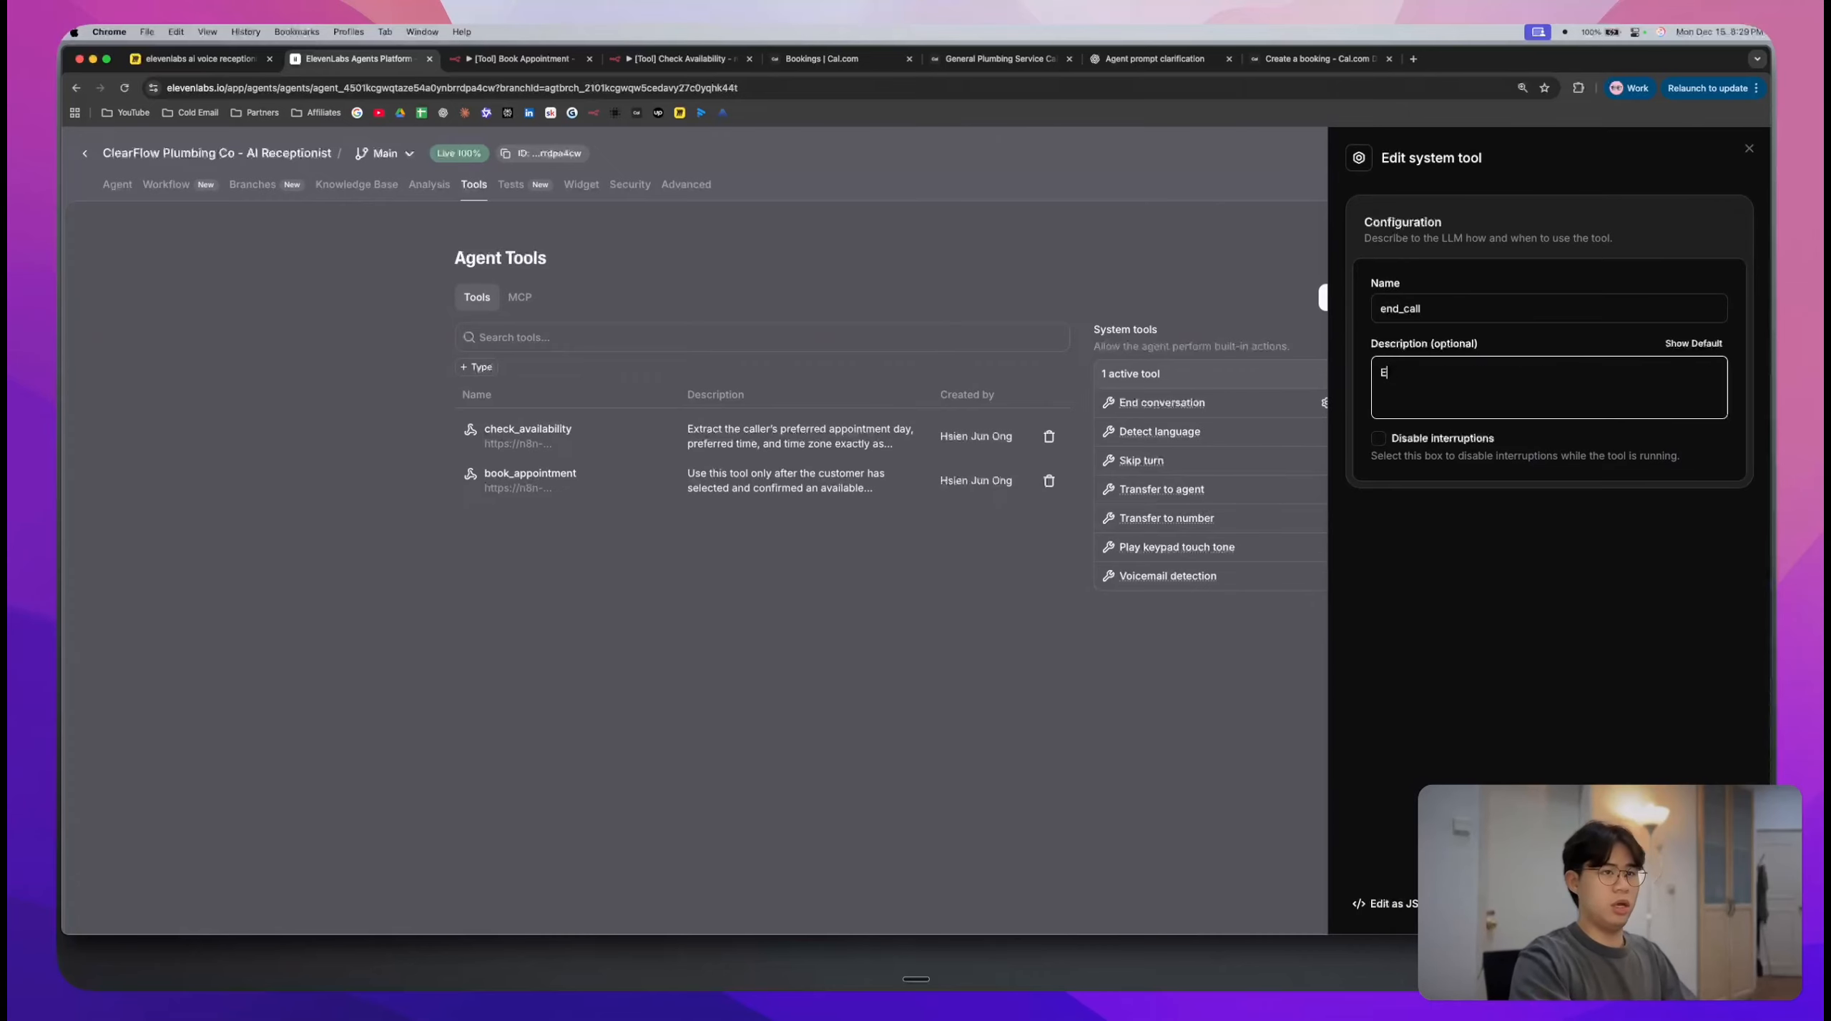
text(Use this tool t)
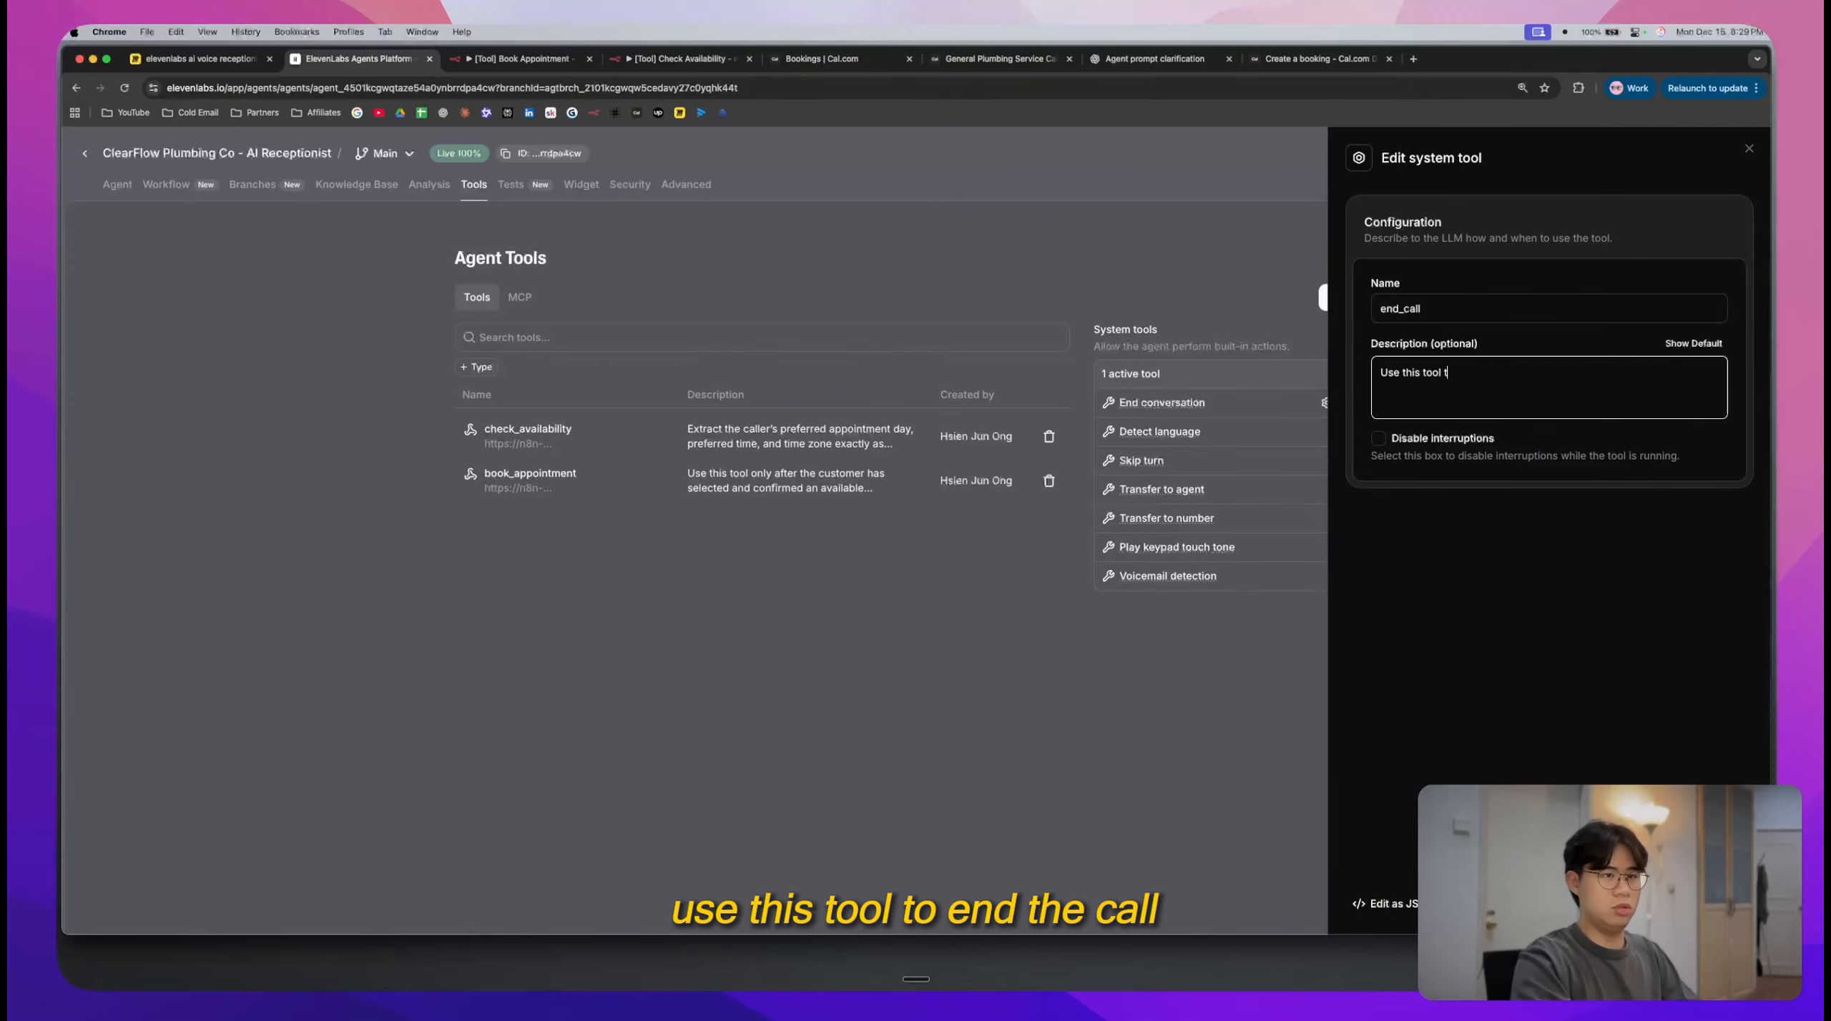
text(o end the call.)
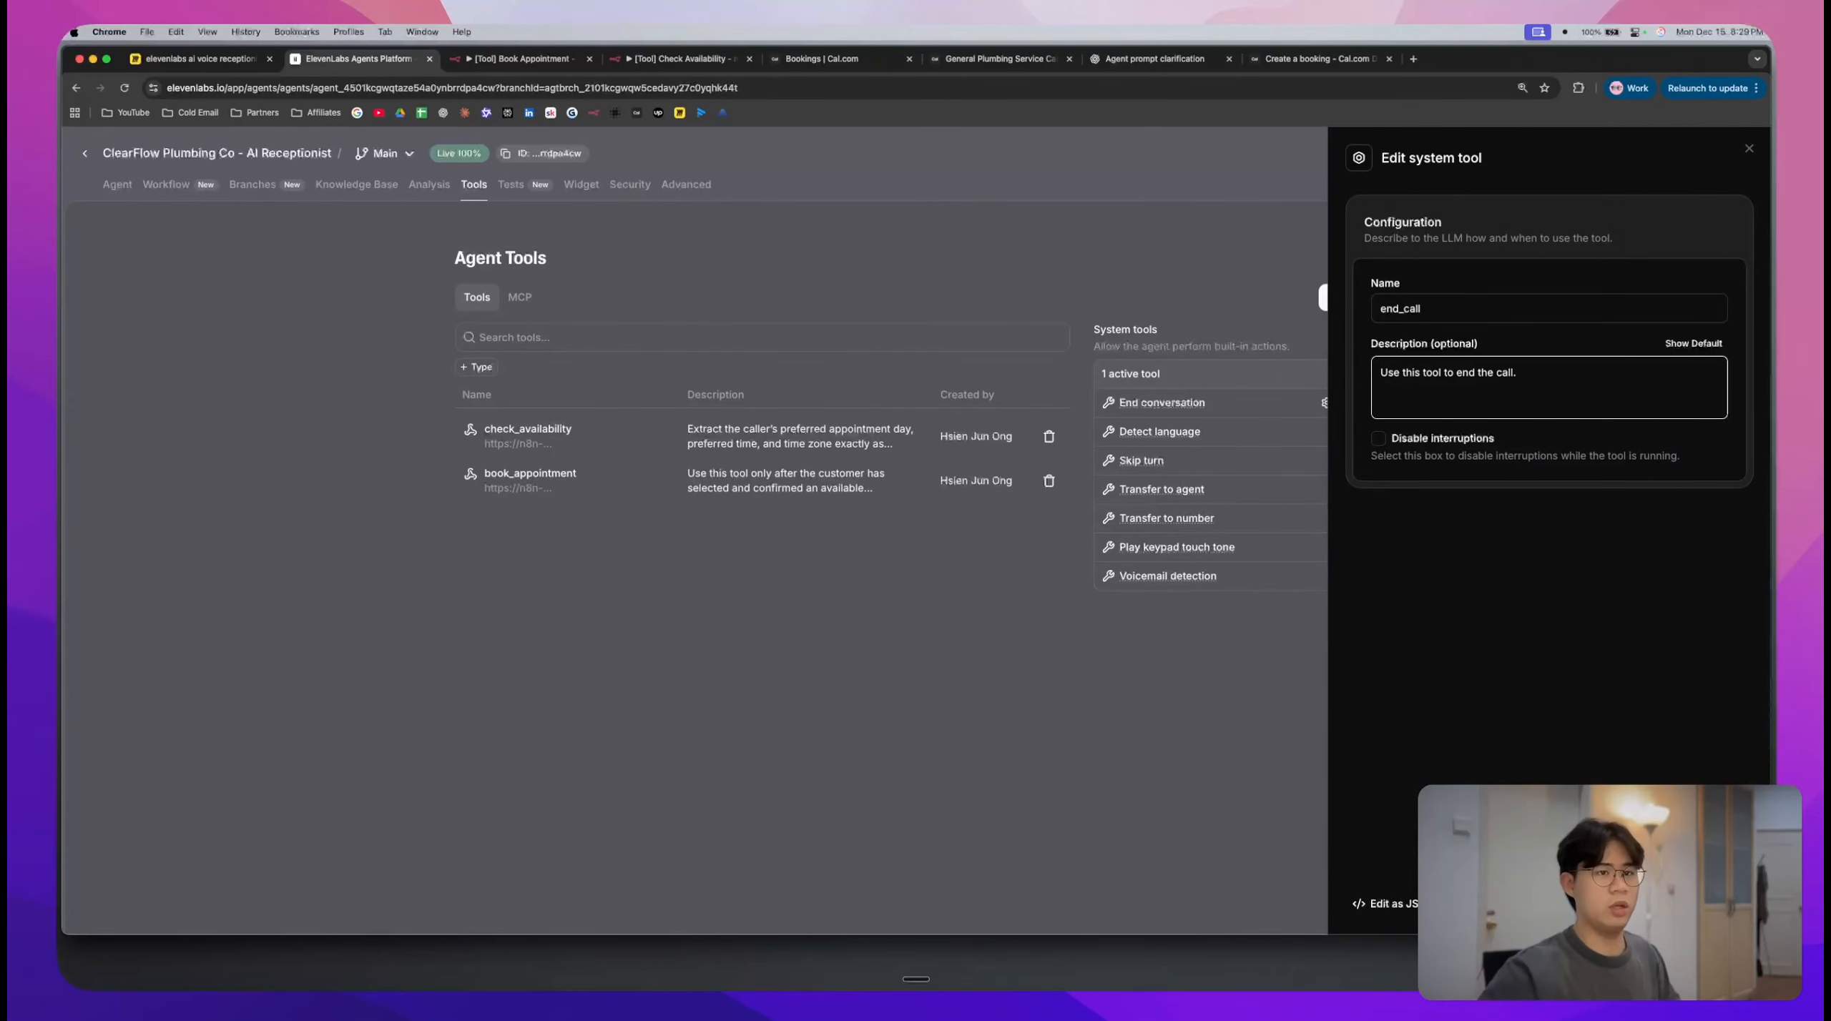
click(1213, 785)
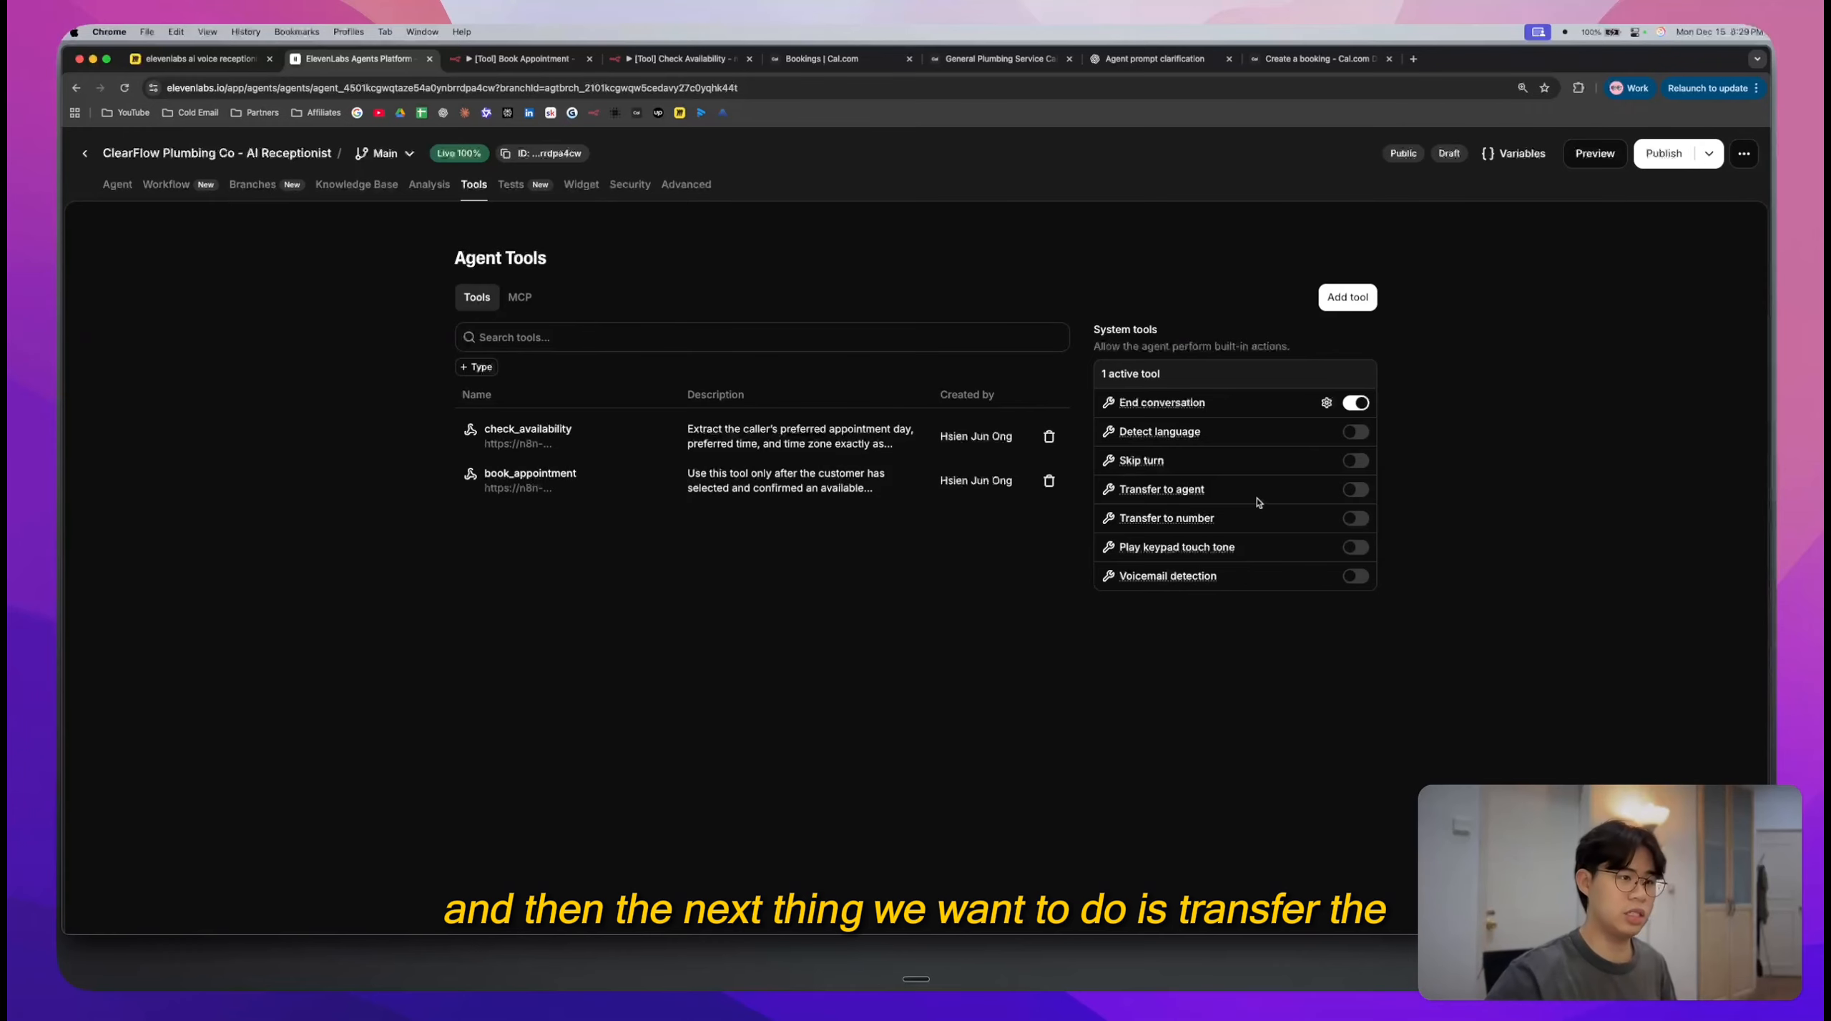
scroll(1328, 493, up, 5)
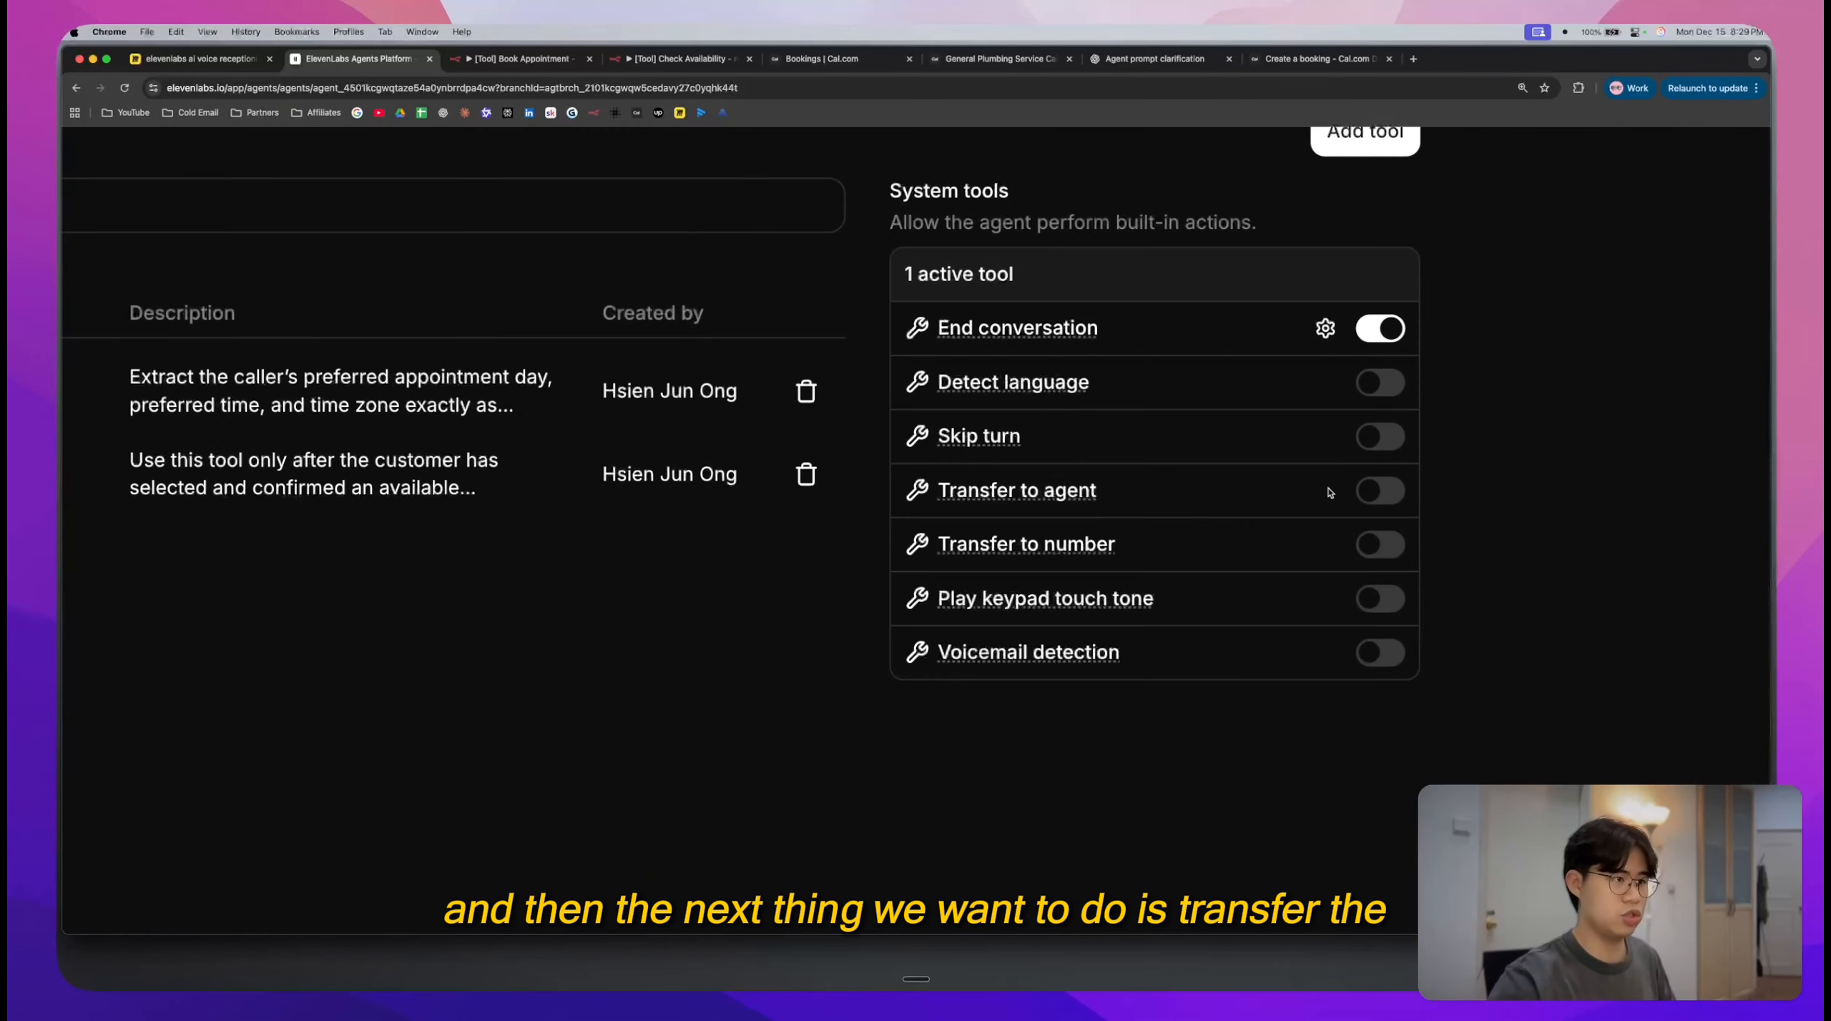
- Enable the Transfer to number system tool for the agent
scroll(1328, 493, right, 2)
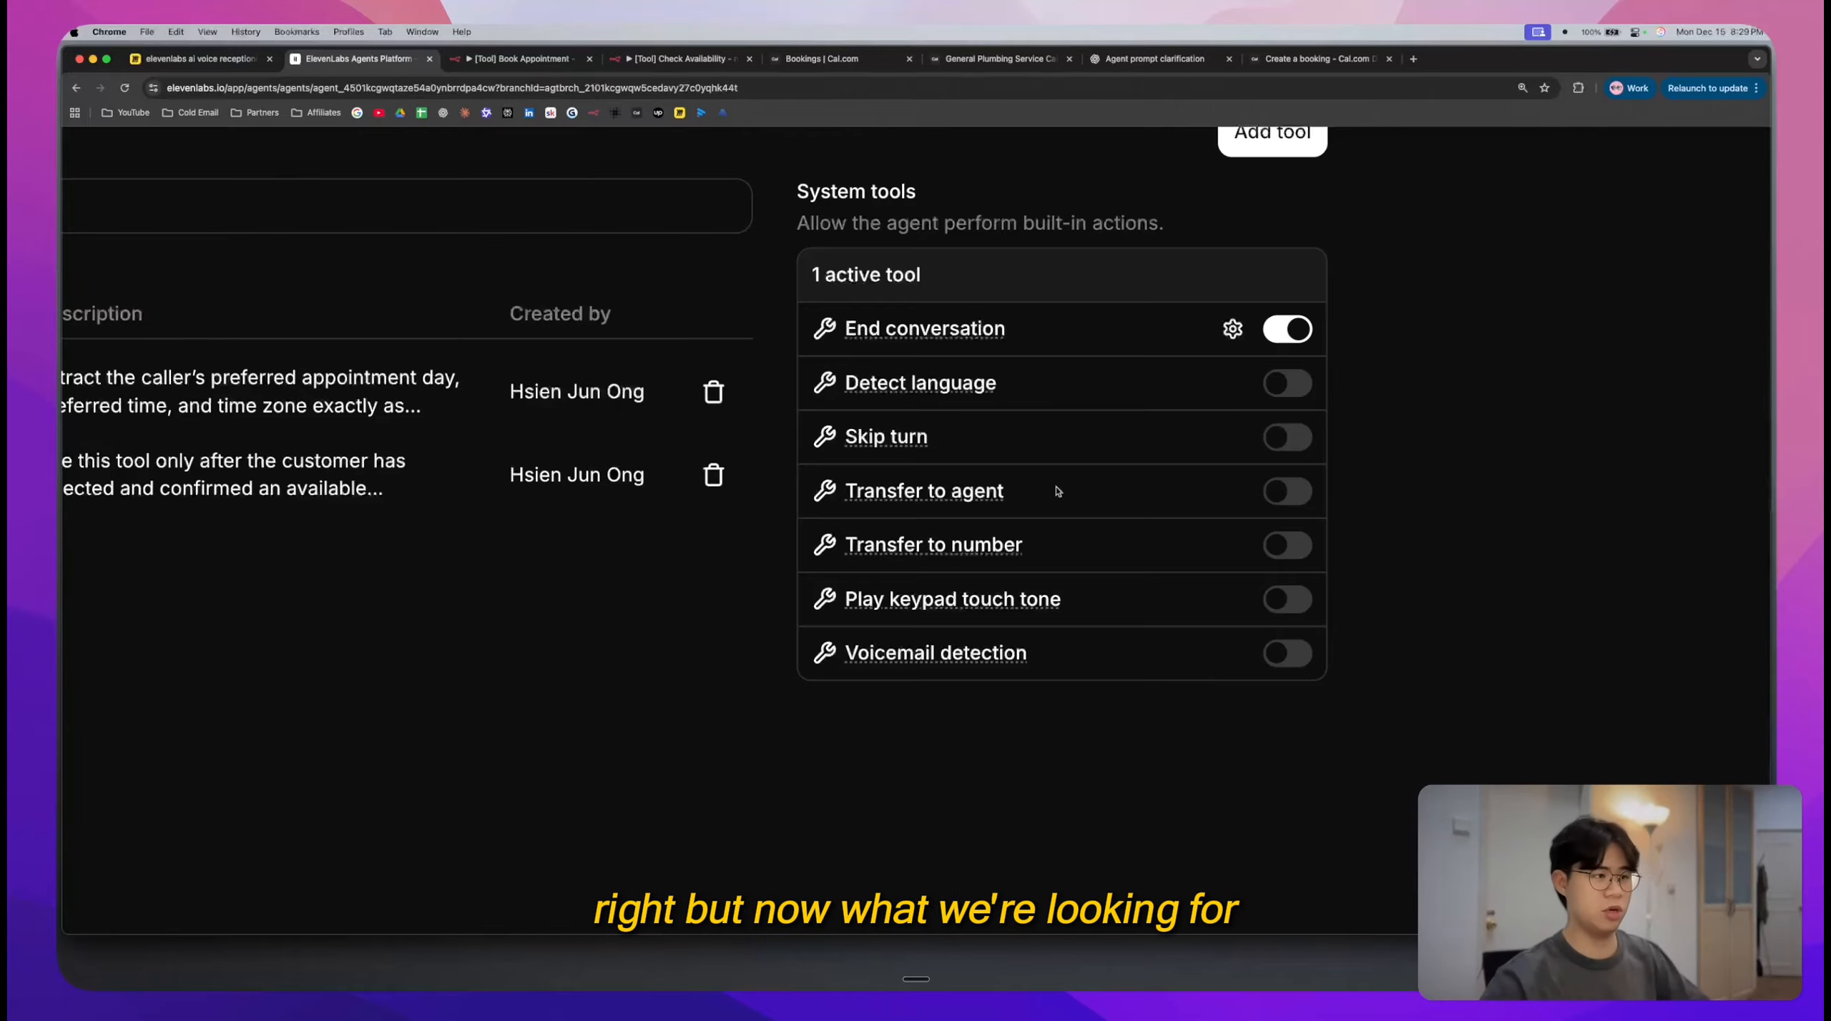
mouse_move(933, 549)
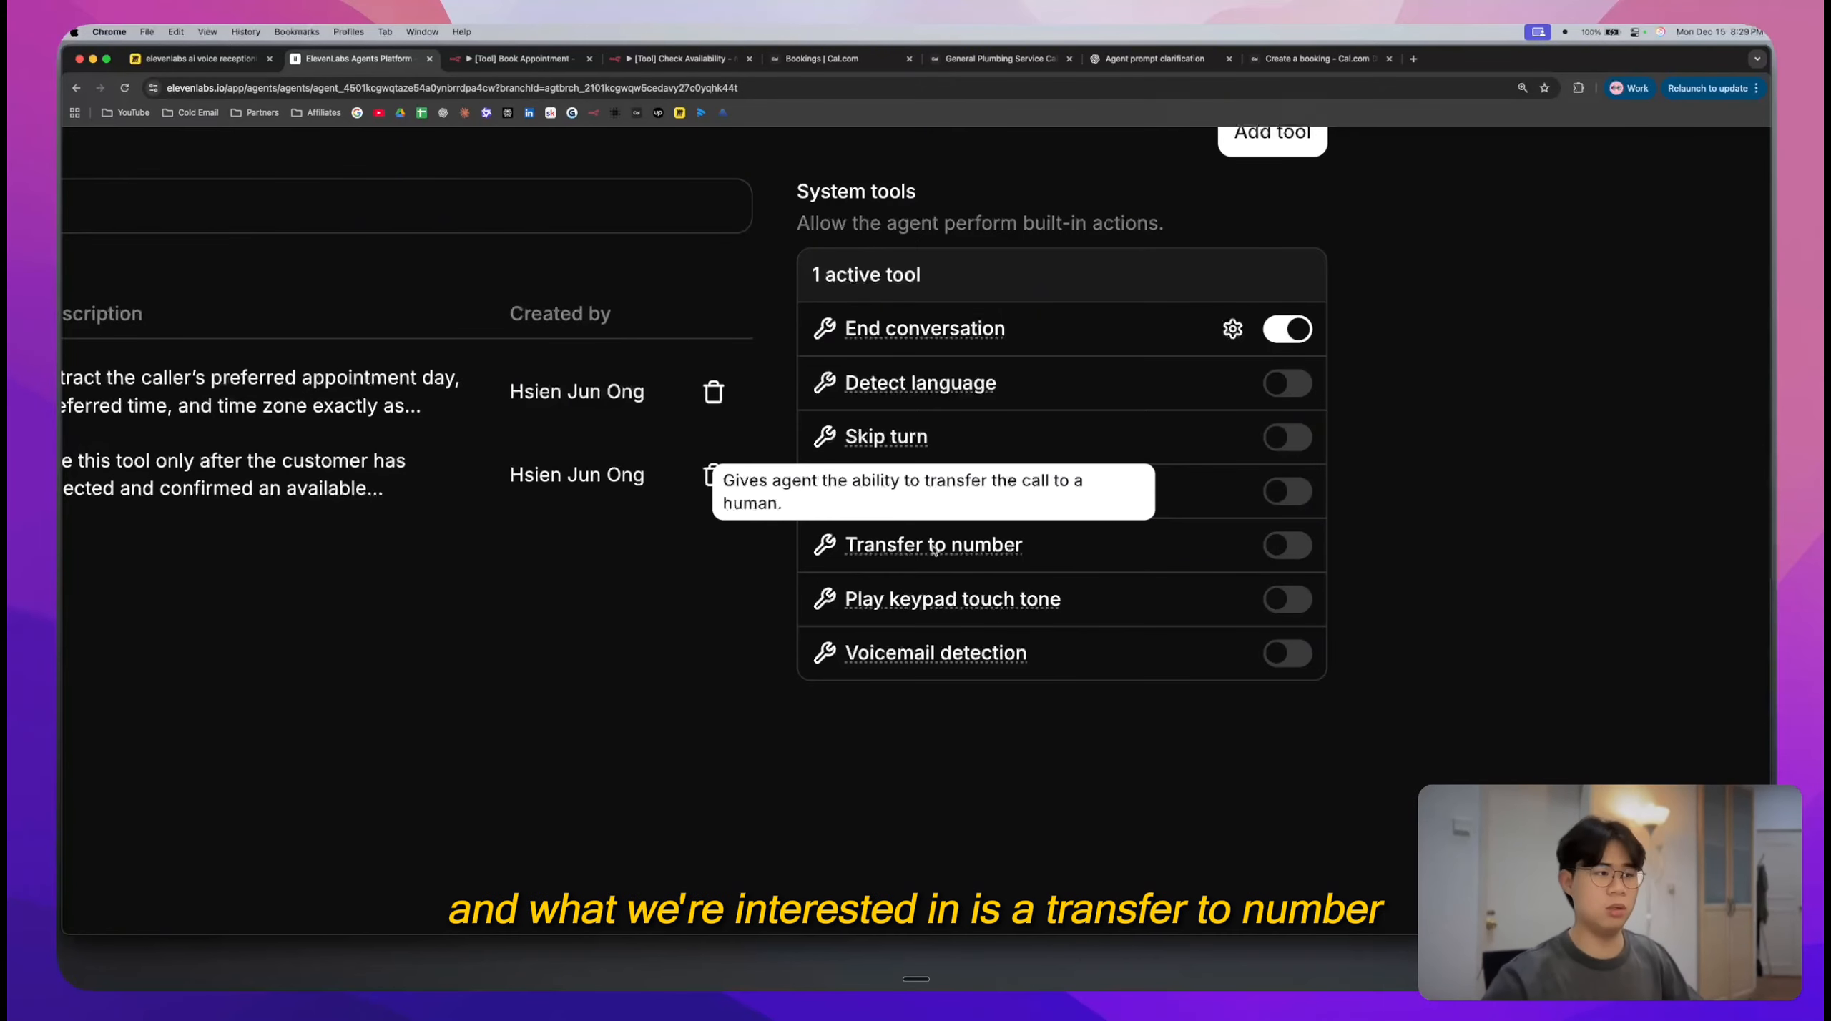
click(1288, 545)
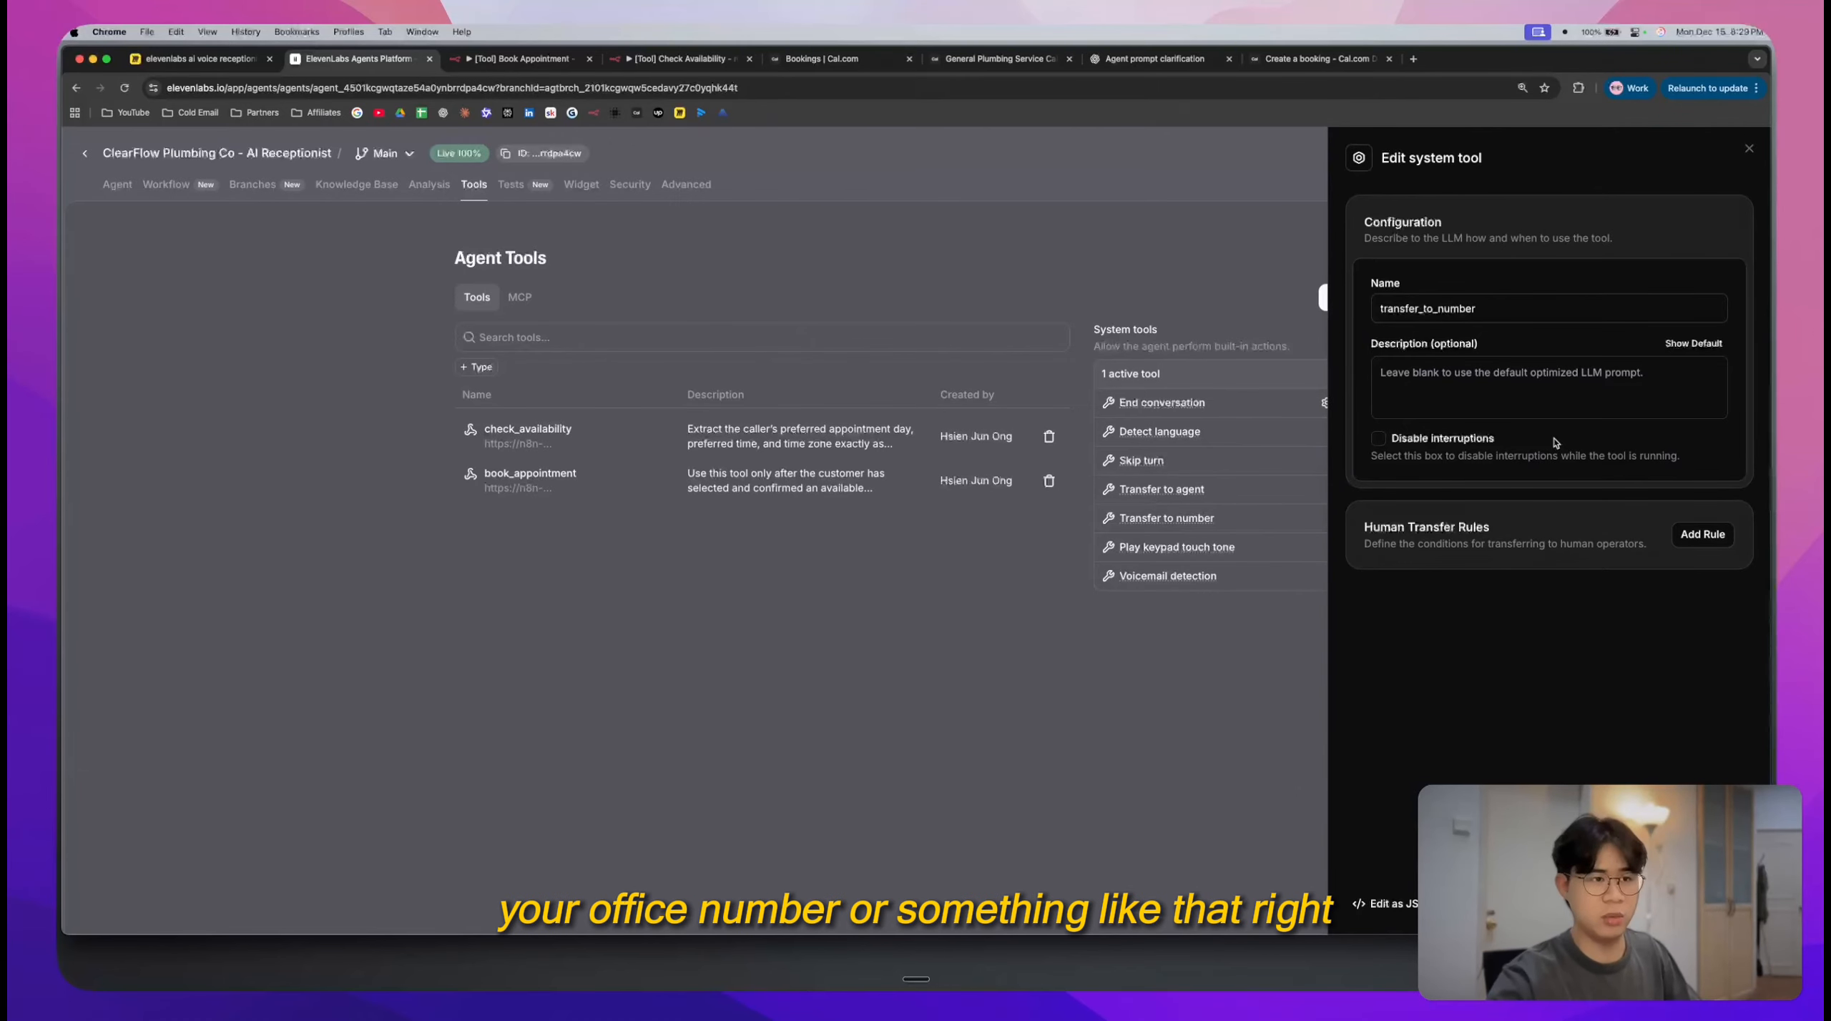
- Set the transfer_to_number tool's description to "Use this tool to transfer the call to a human agent."
triple_click(1519, 318)
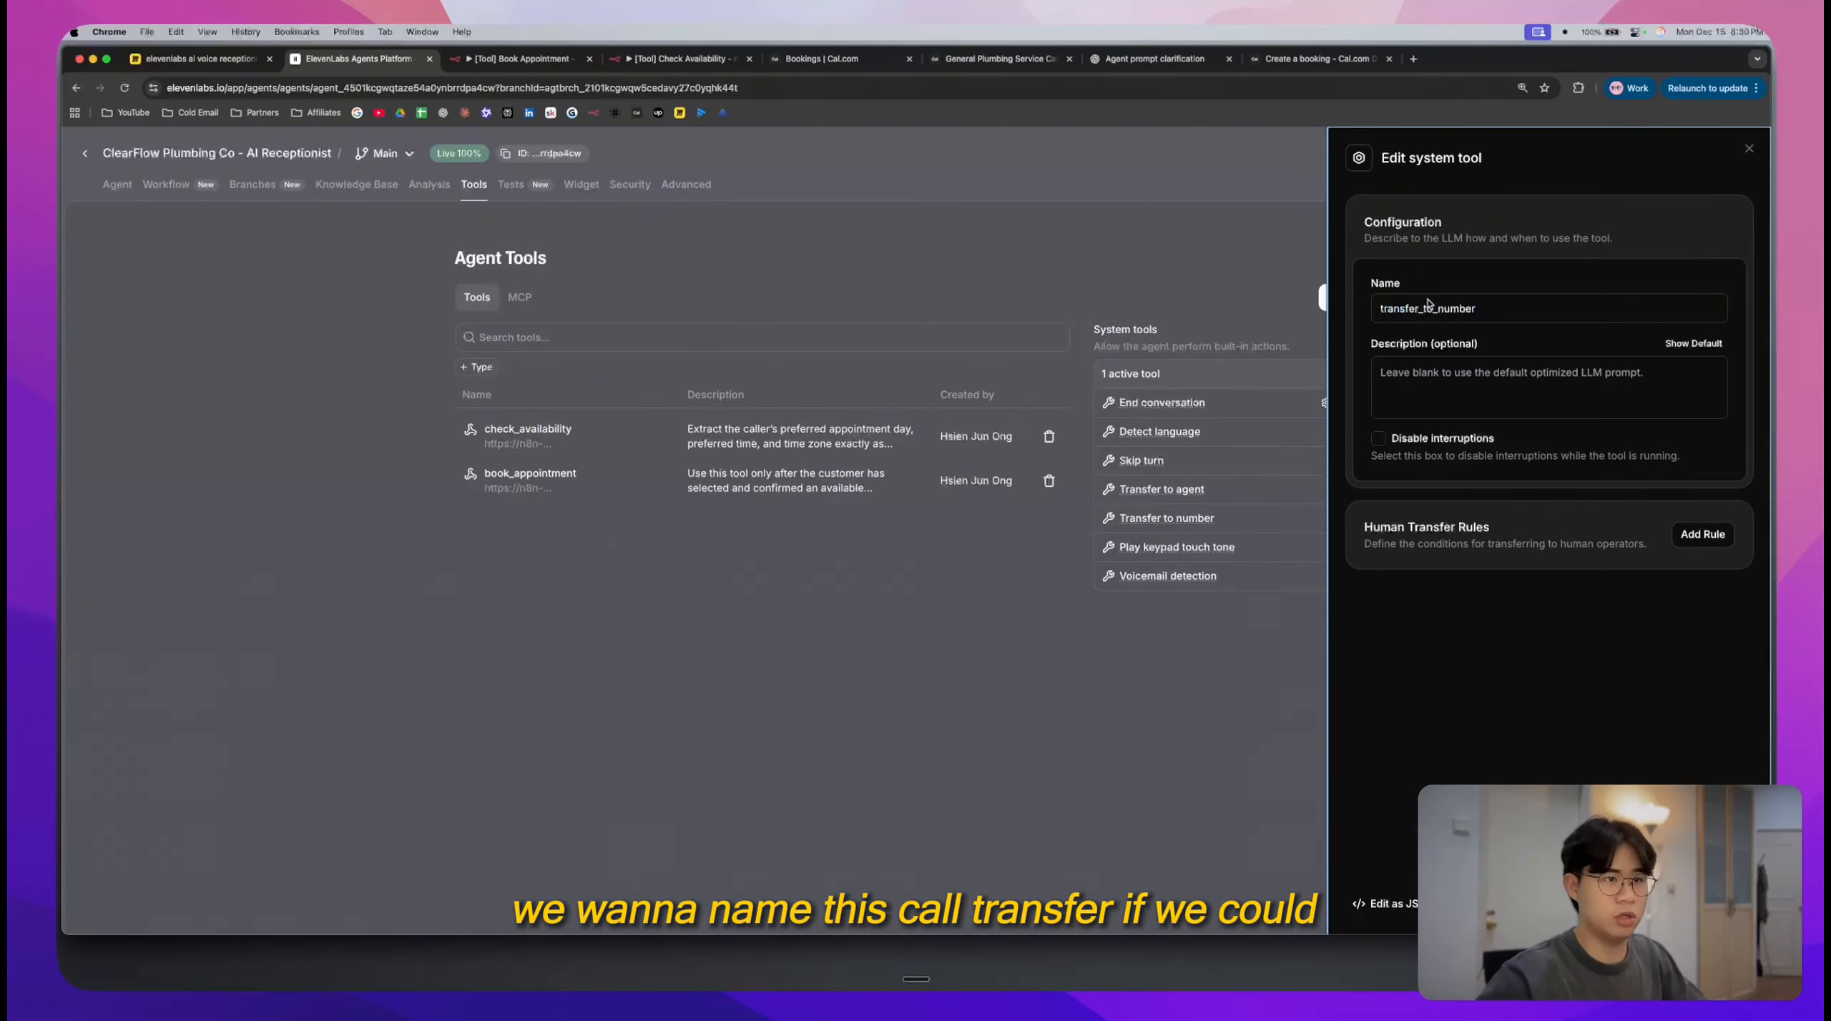
click(1518, 376)
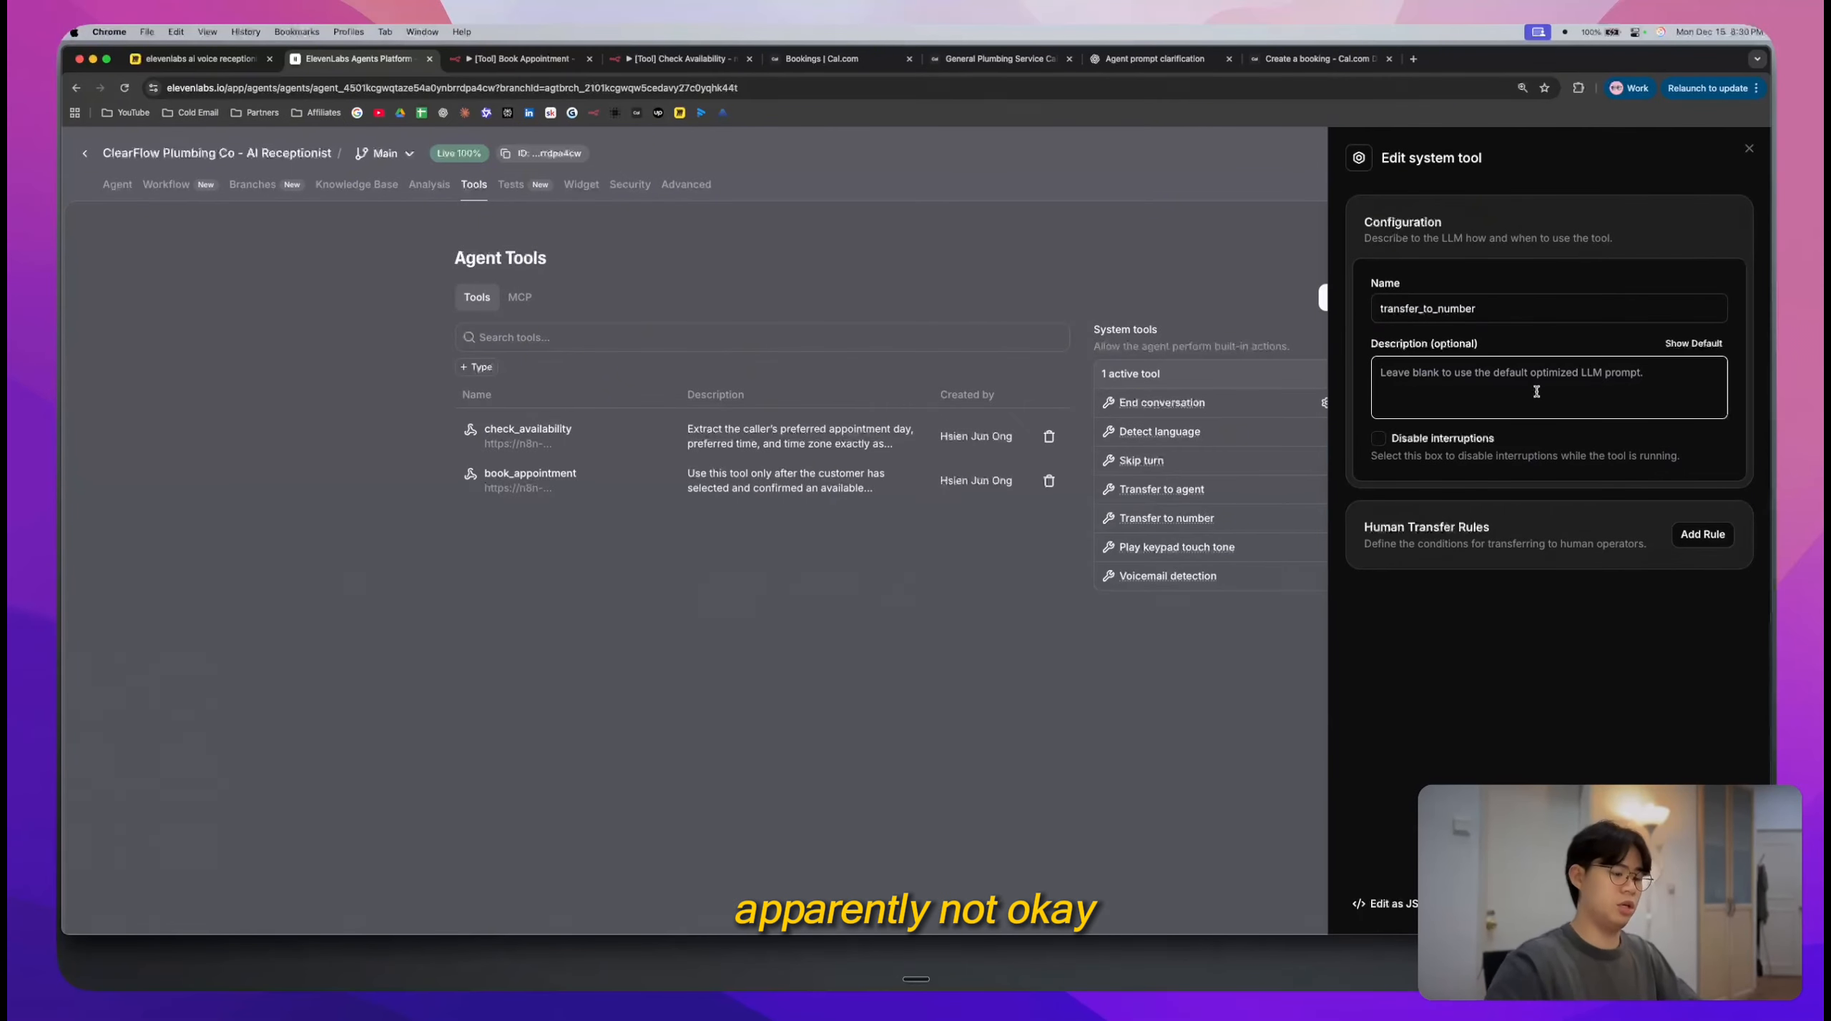
text(Use this tool to t)
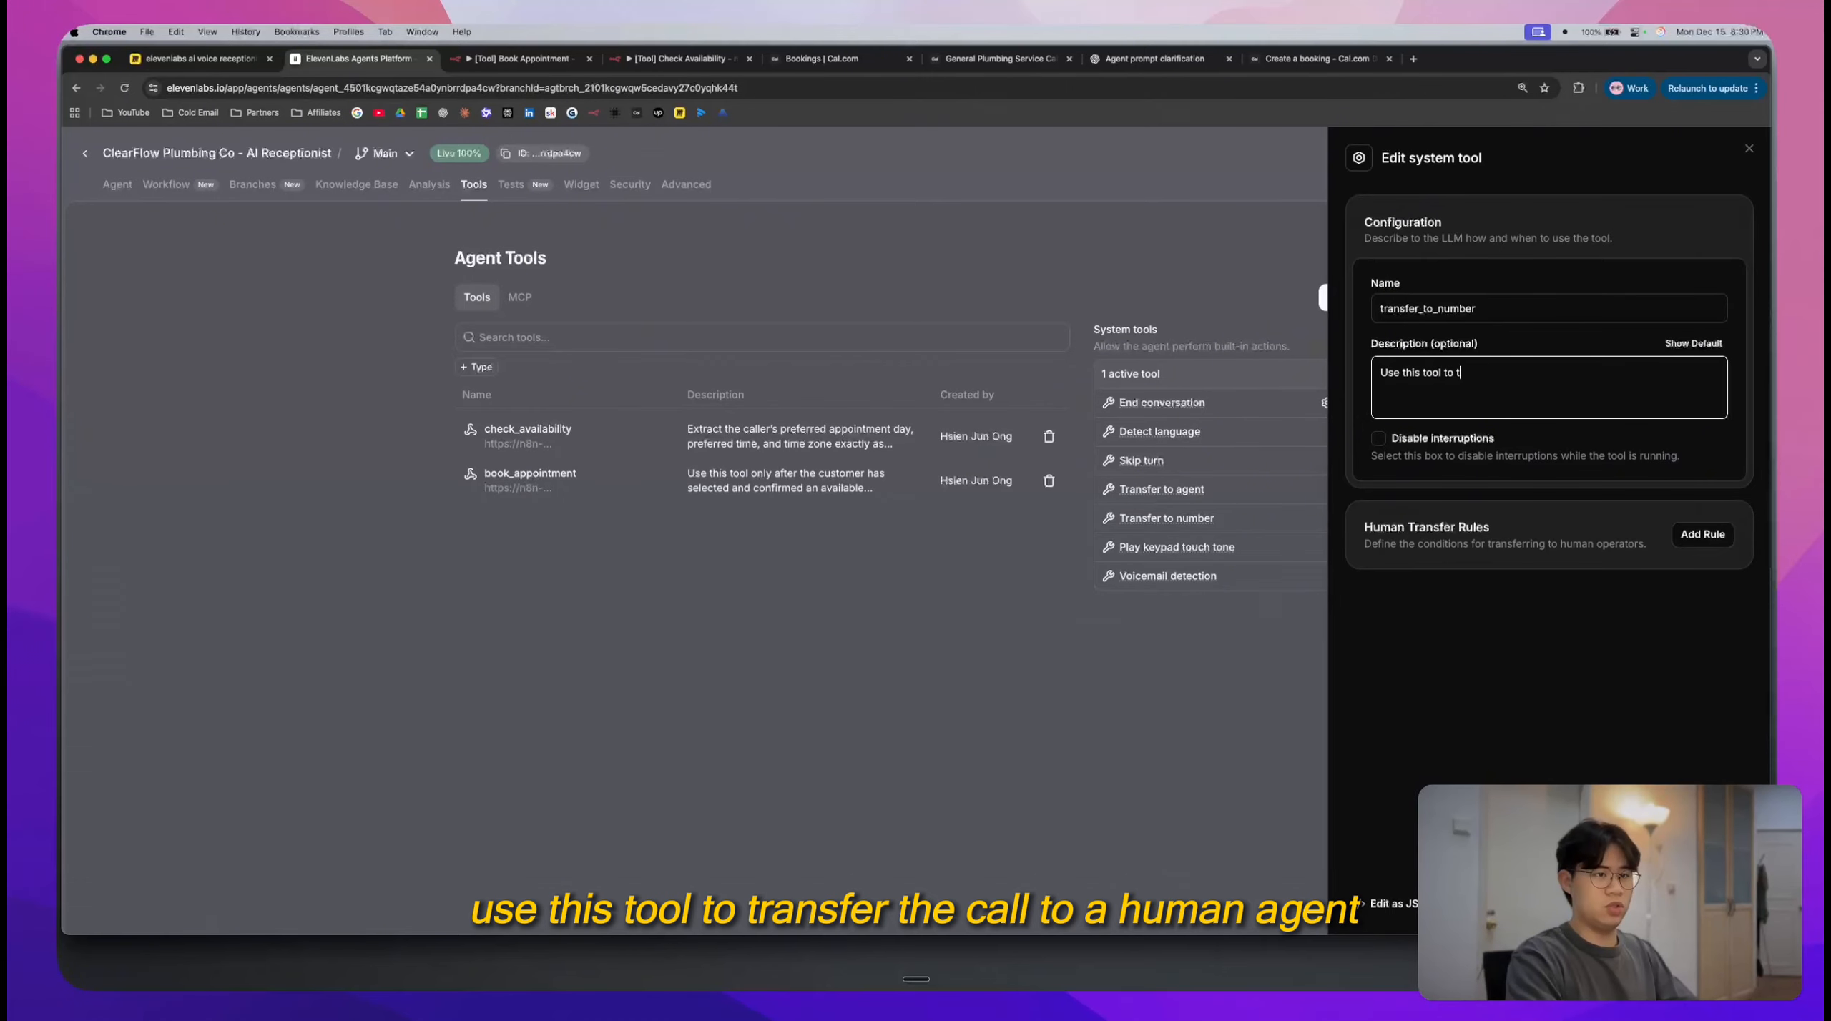
text(ransfer the call to)
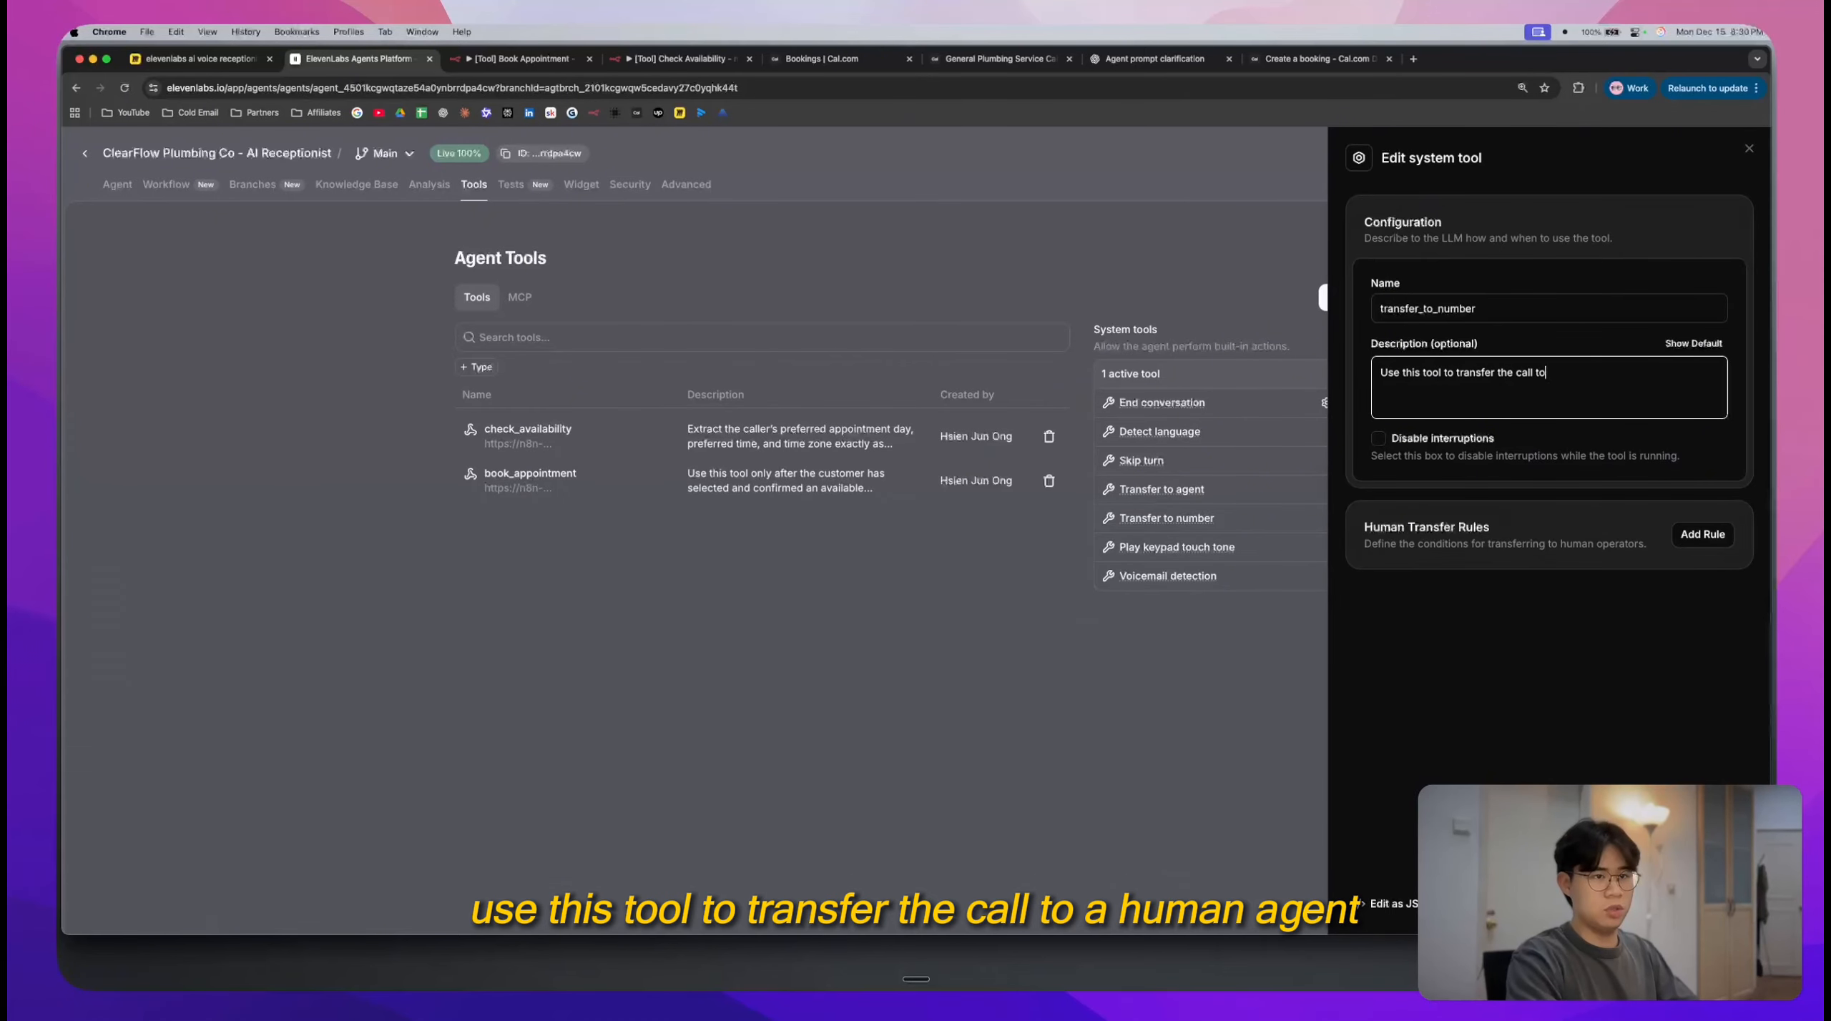
text( a human agent.)
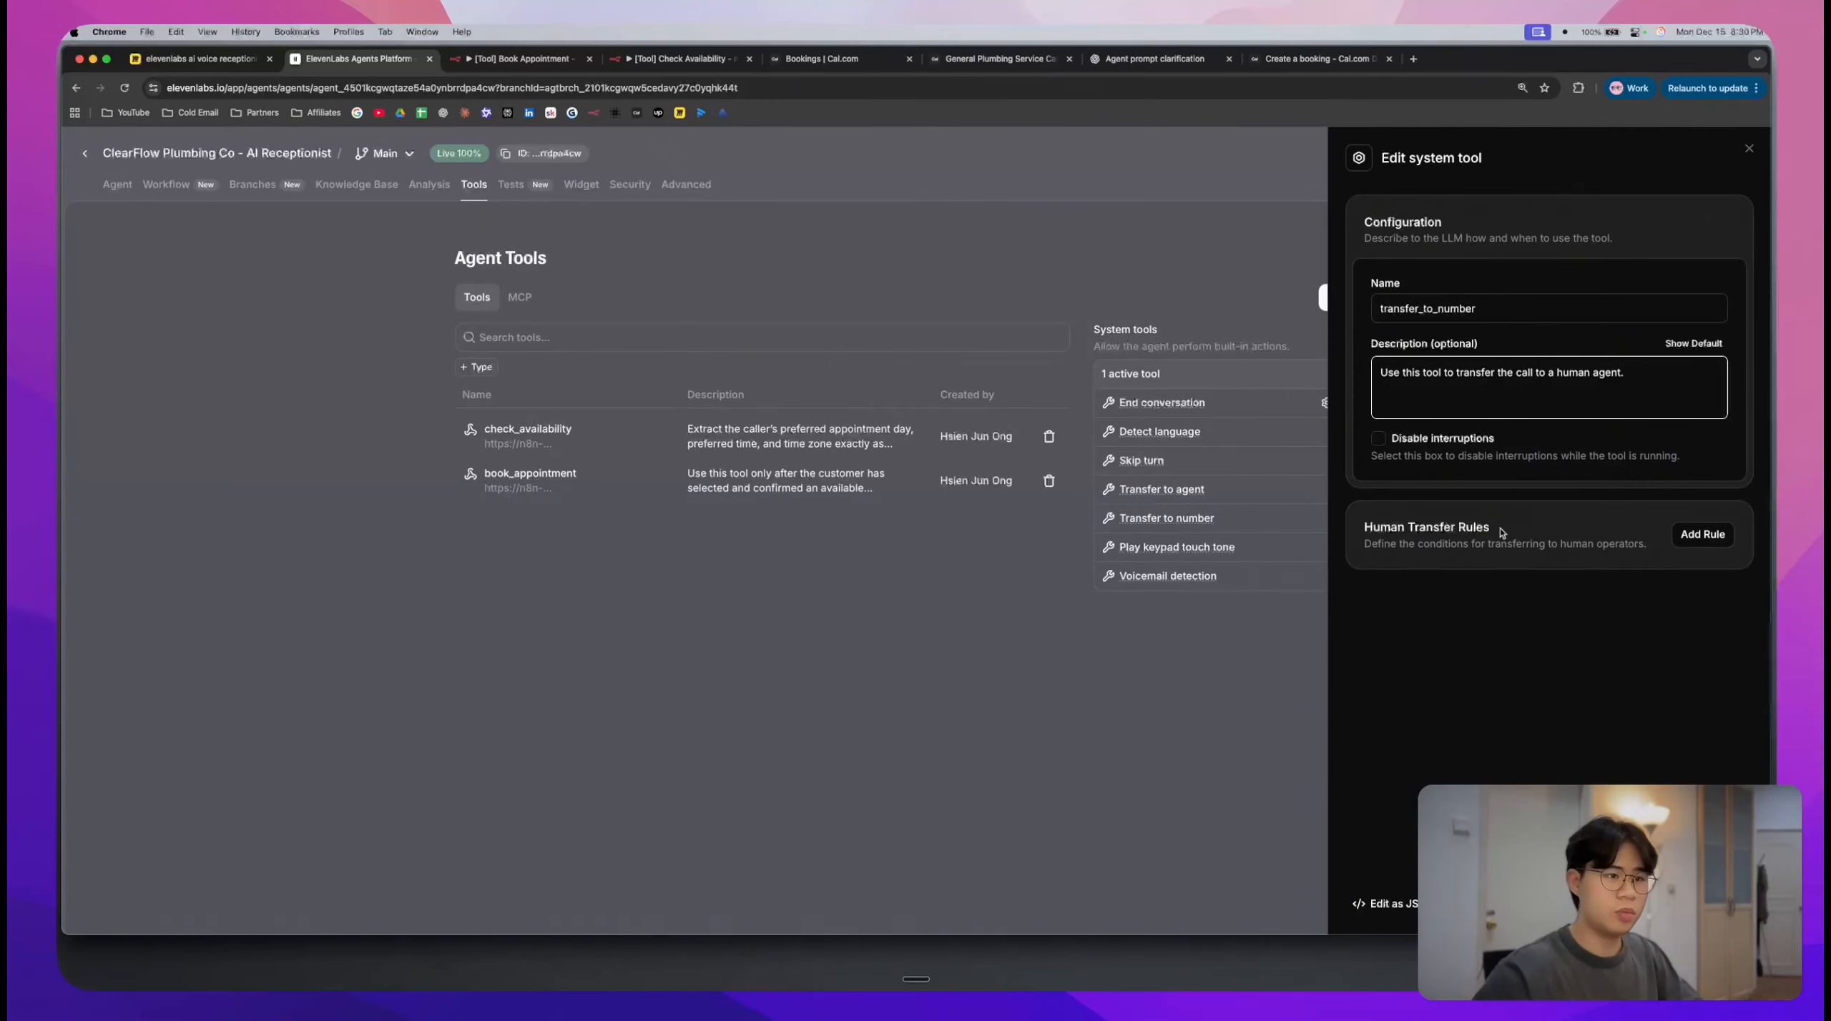
- Add a human transfer rule with transfer type Conference and destination type Phone Number
click(1703, 534)
scroll(1523, 598, down, 2)
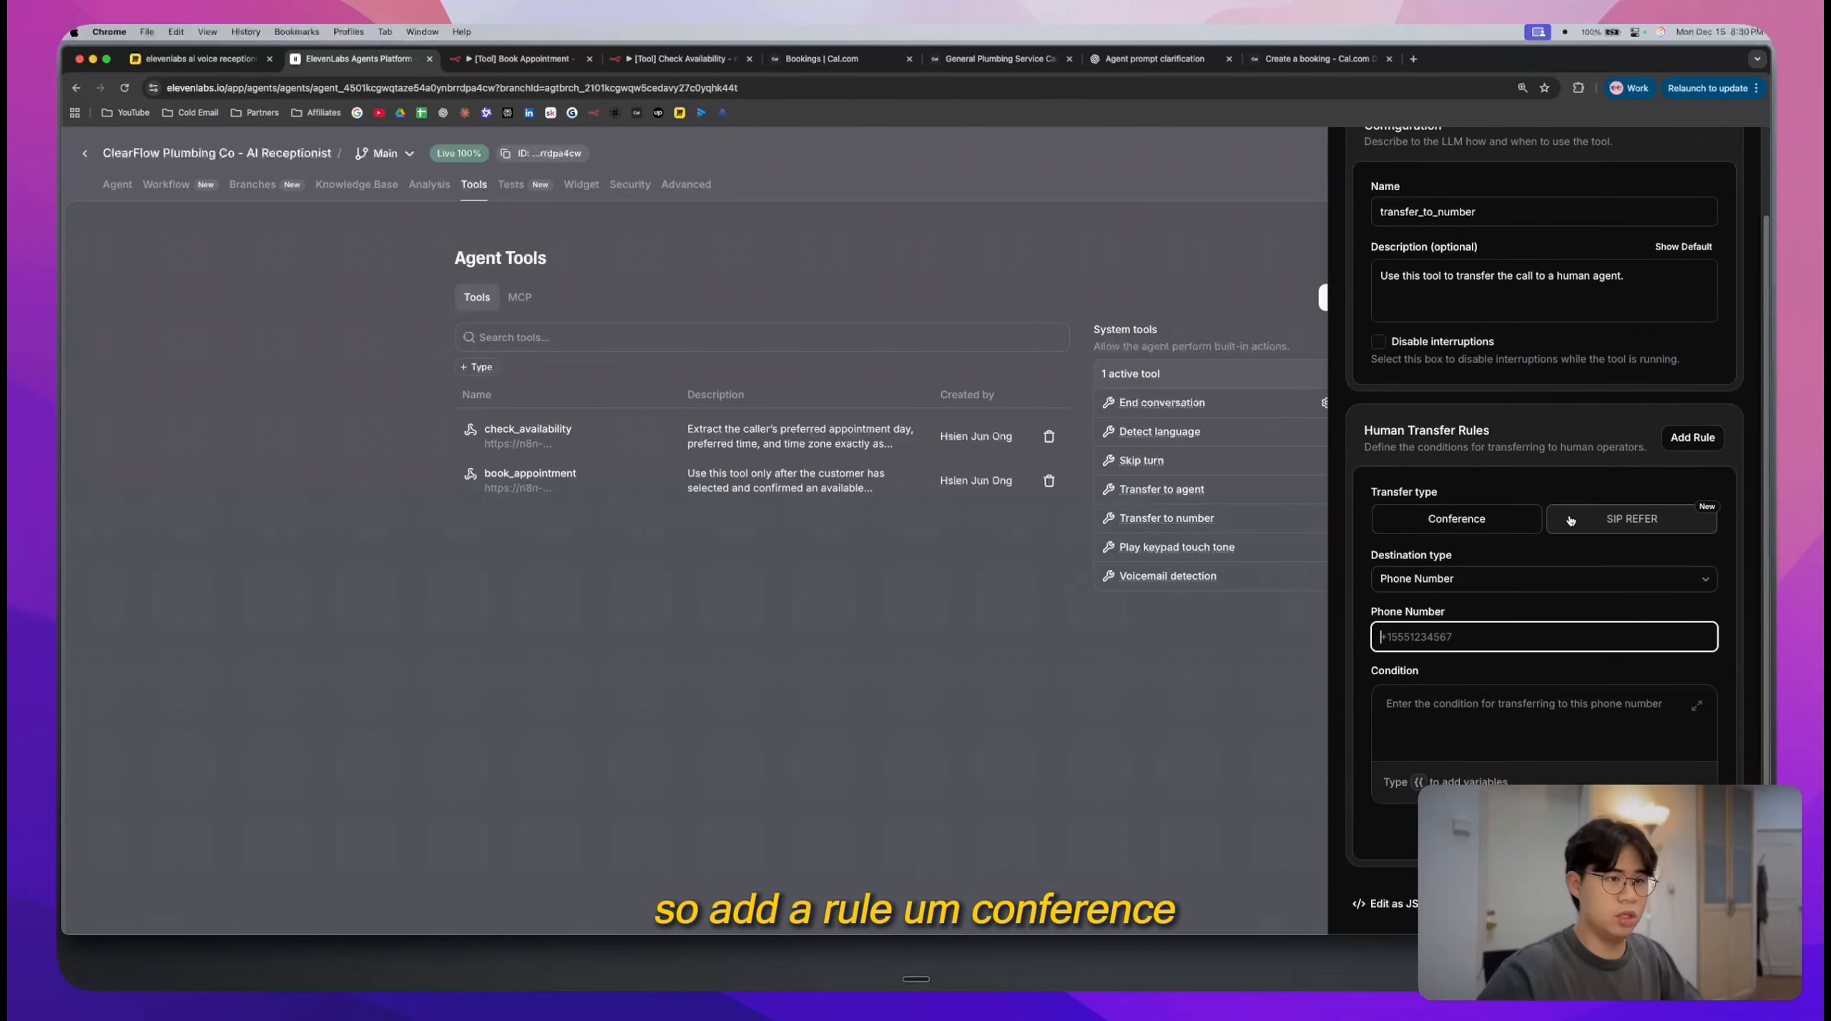
click(1531, 529)
click(1471, 576)
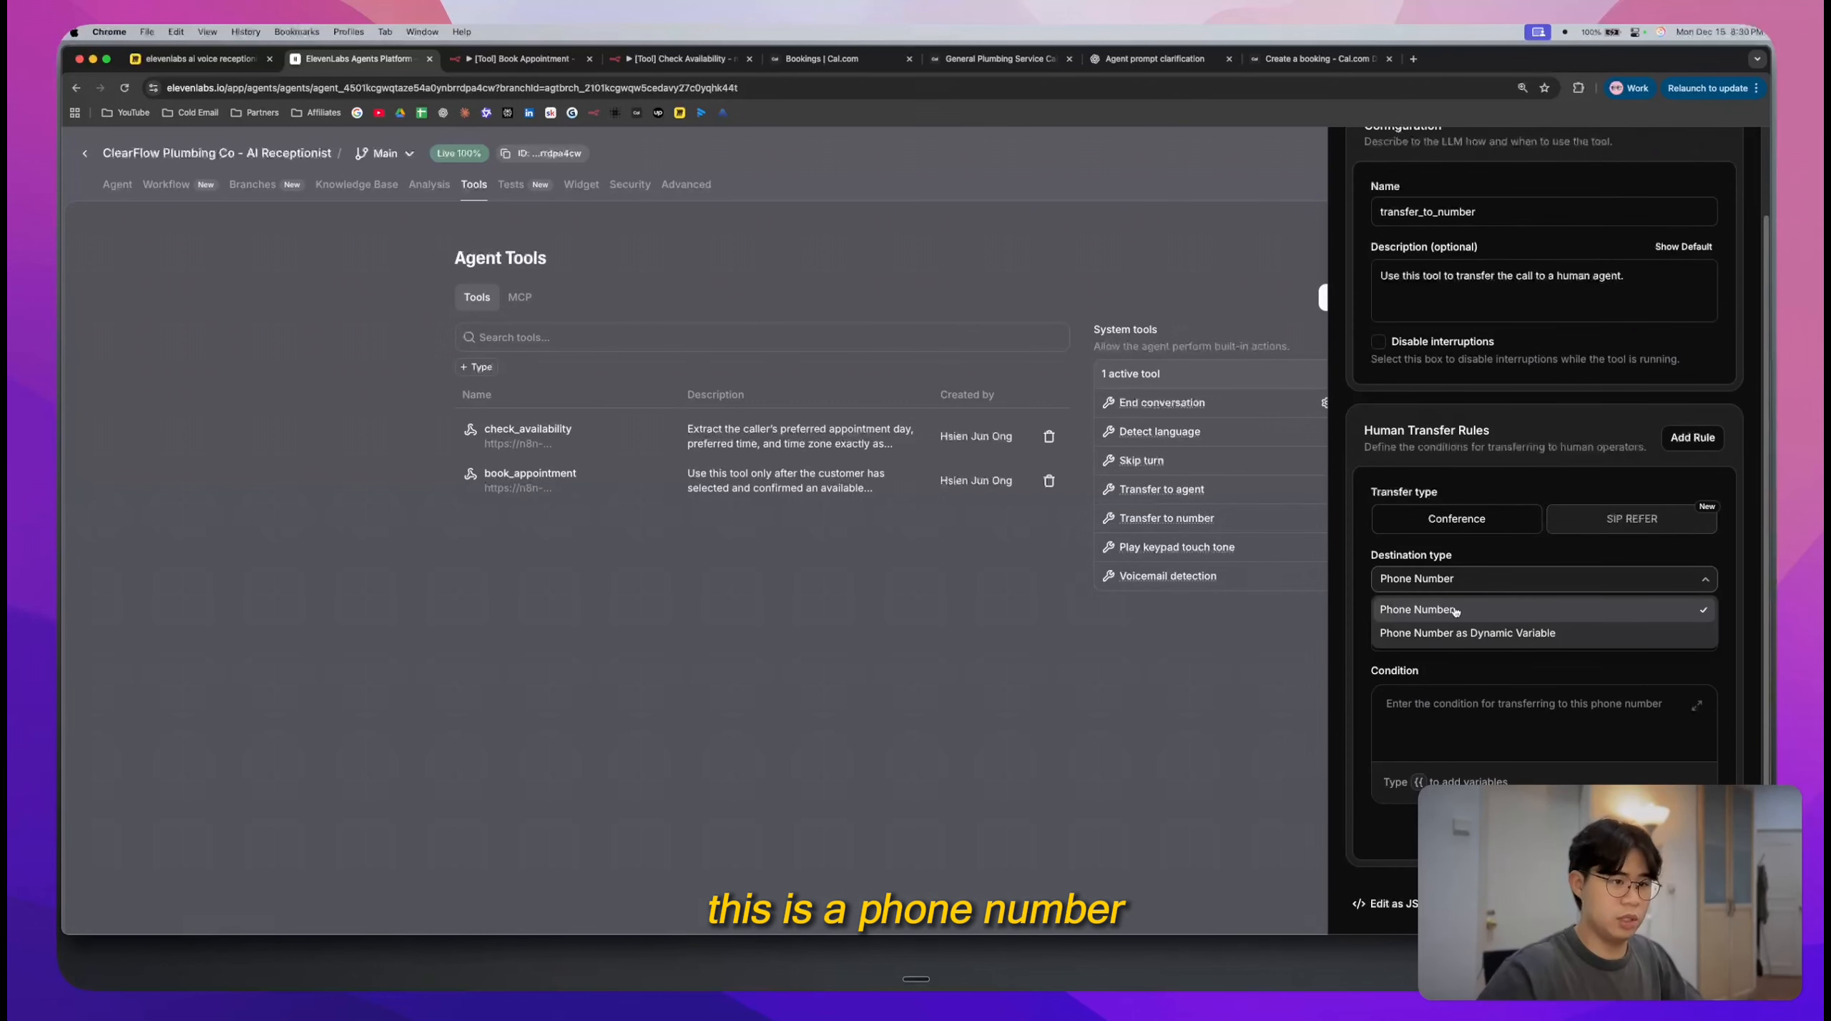
click(1455, 610)
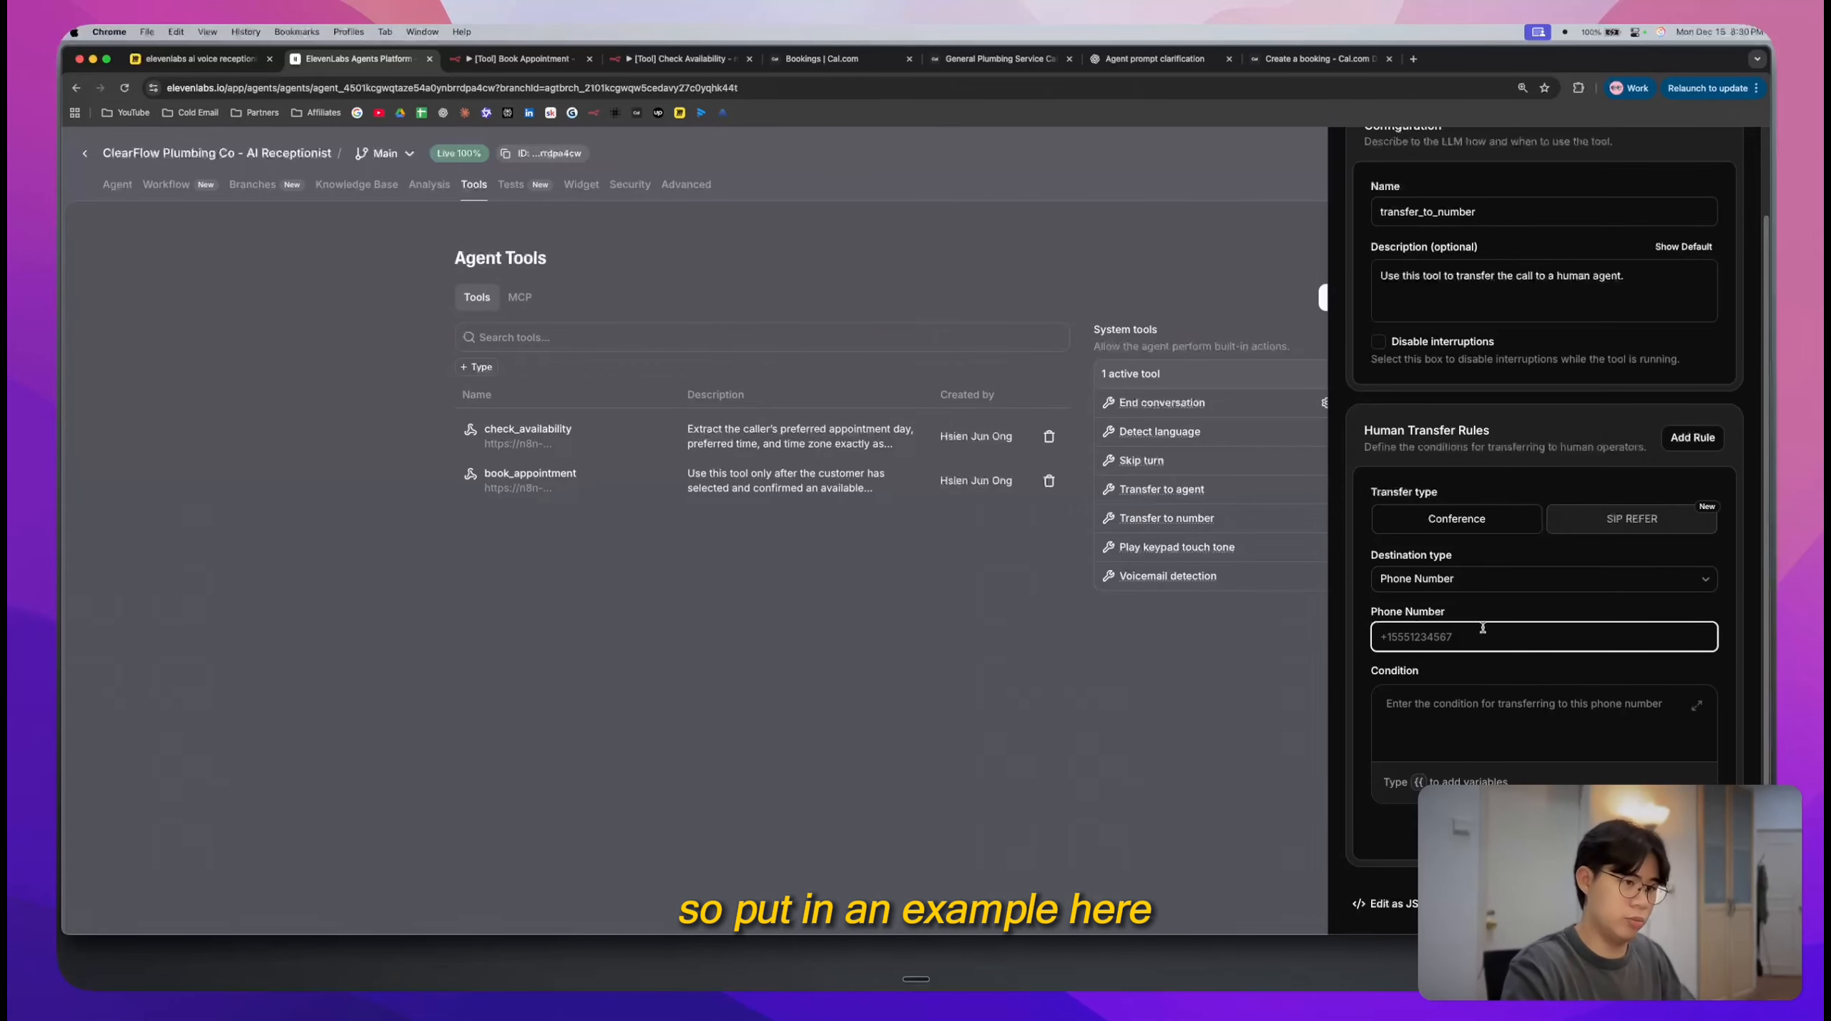
click(1461, 700)
click(1435, 638)
click(1441, 664)
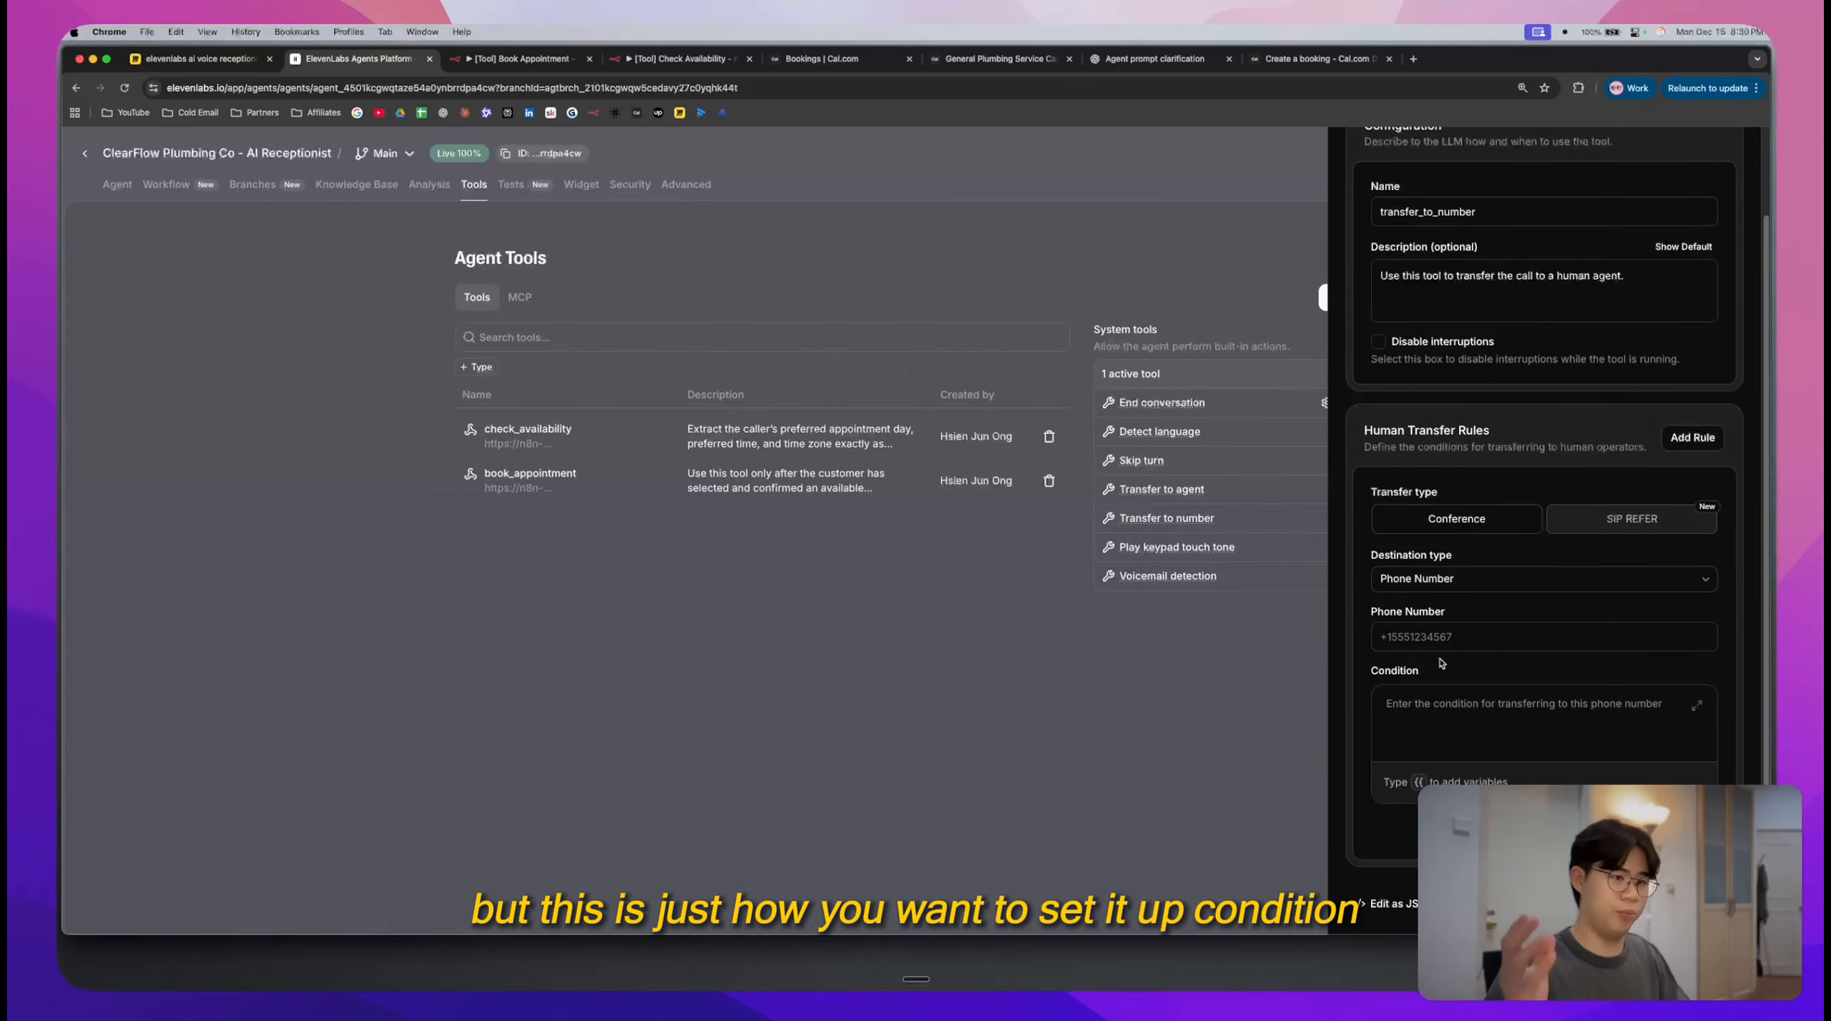
click(1590, 720)
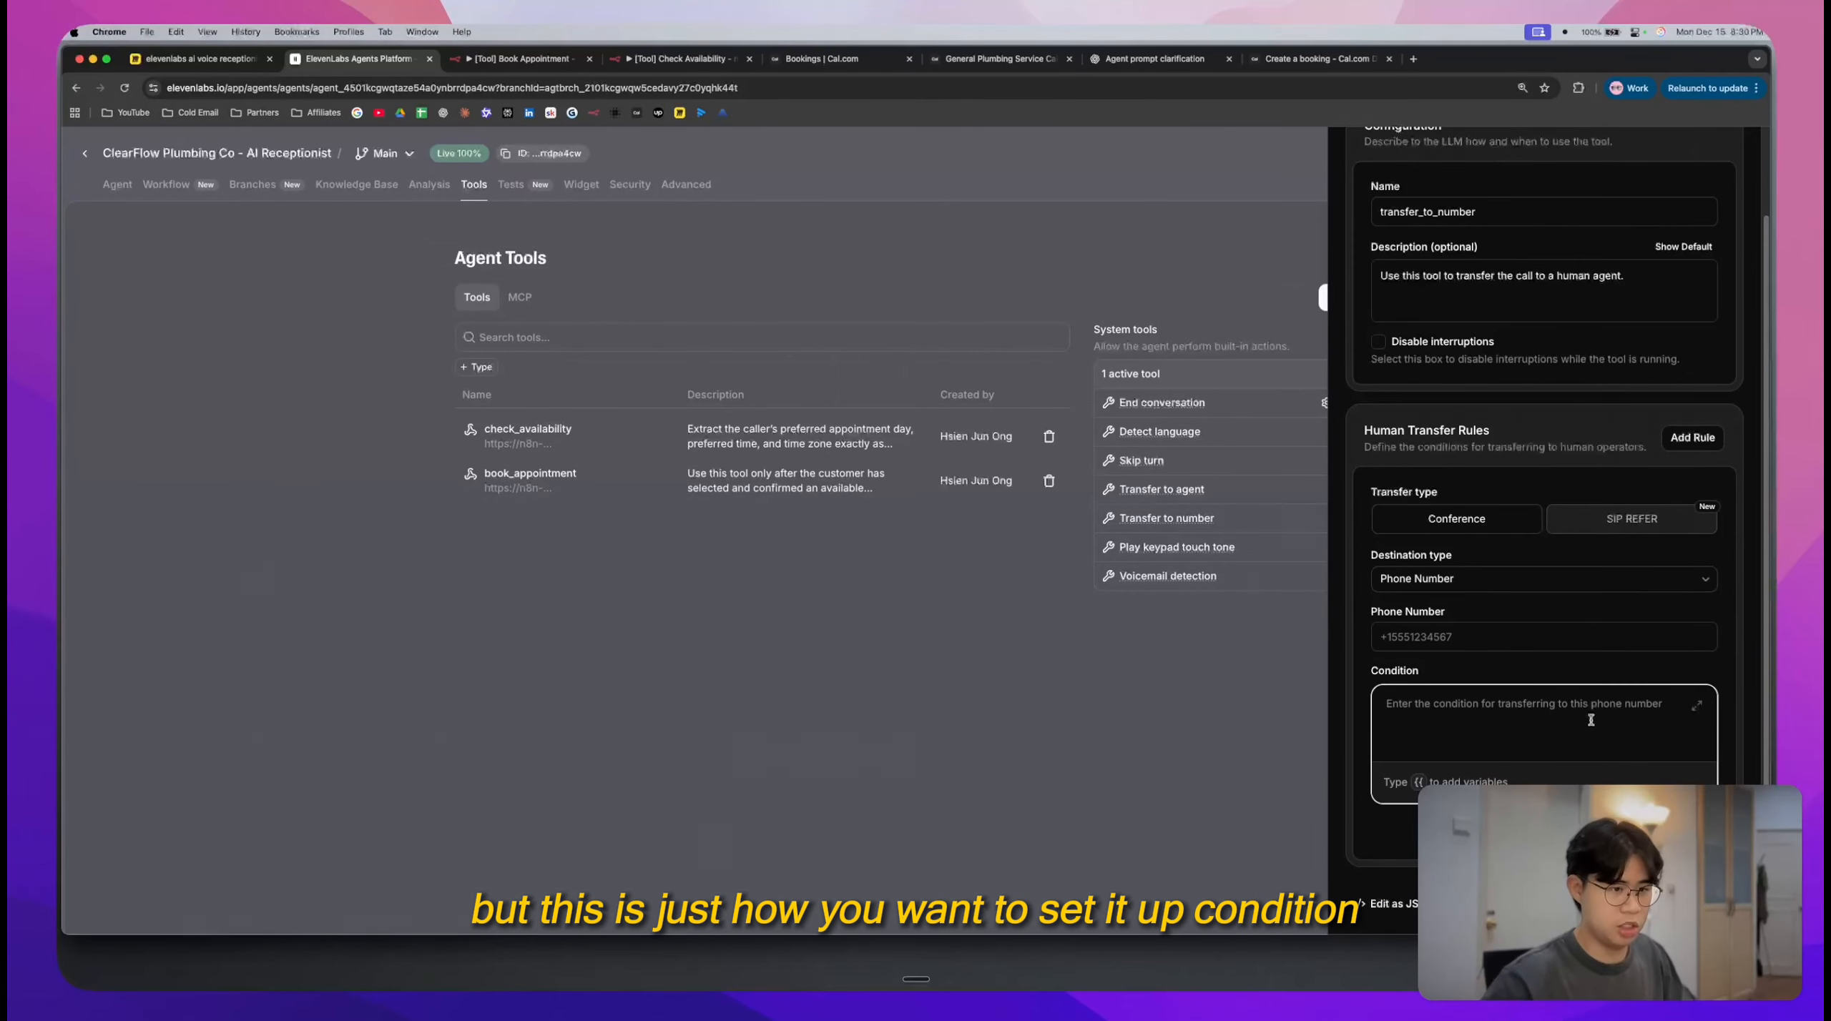
- Capture a screenshot of the Human Transfer Rules section and paste it into the ChatGPT conversation's message
key(super+shift+5)
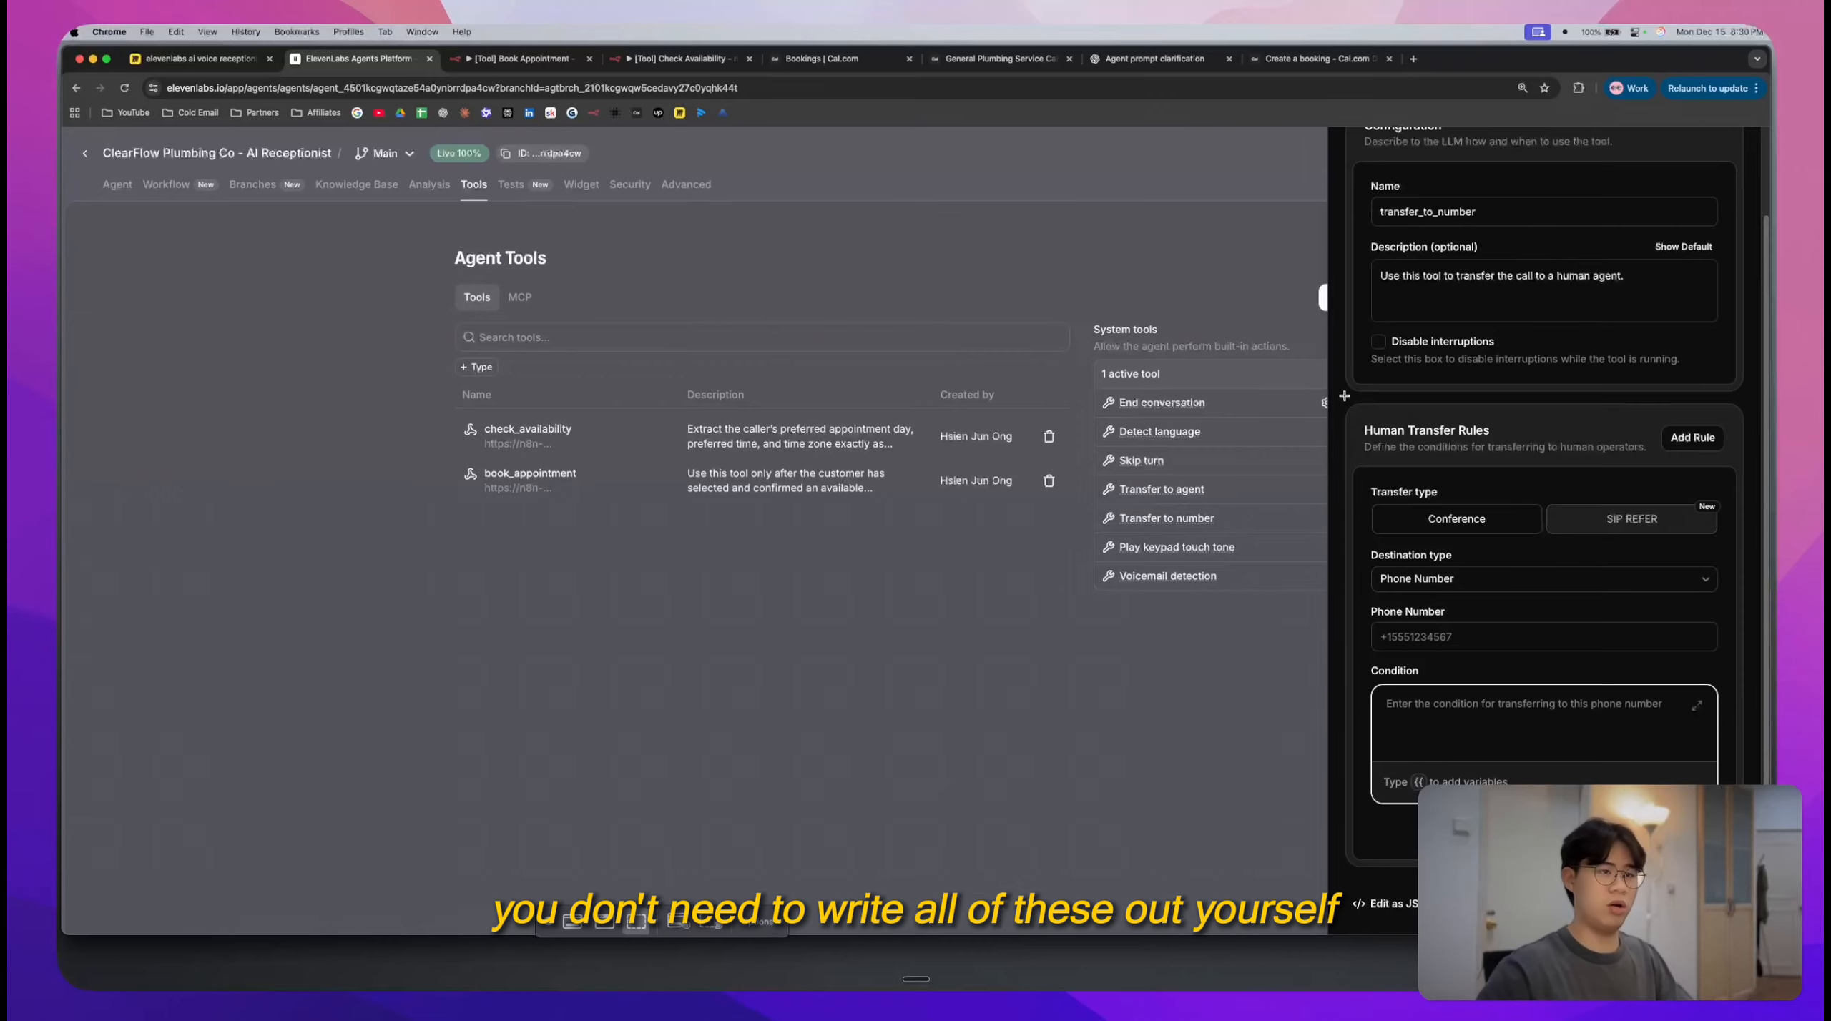
drag(1344, 396, 1753, 921)
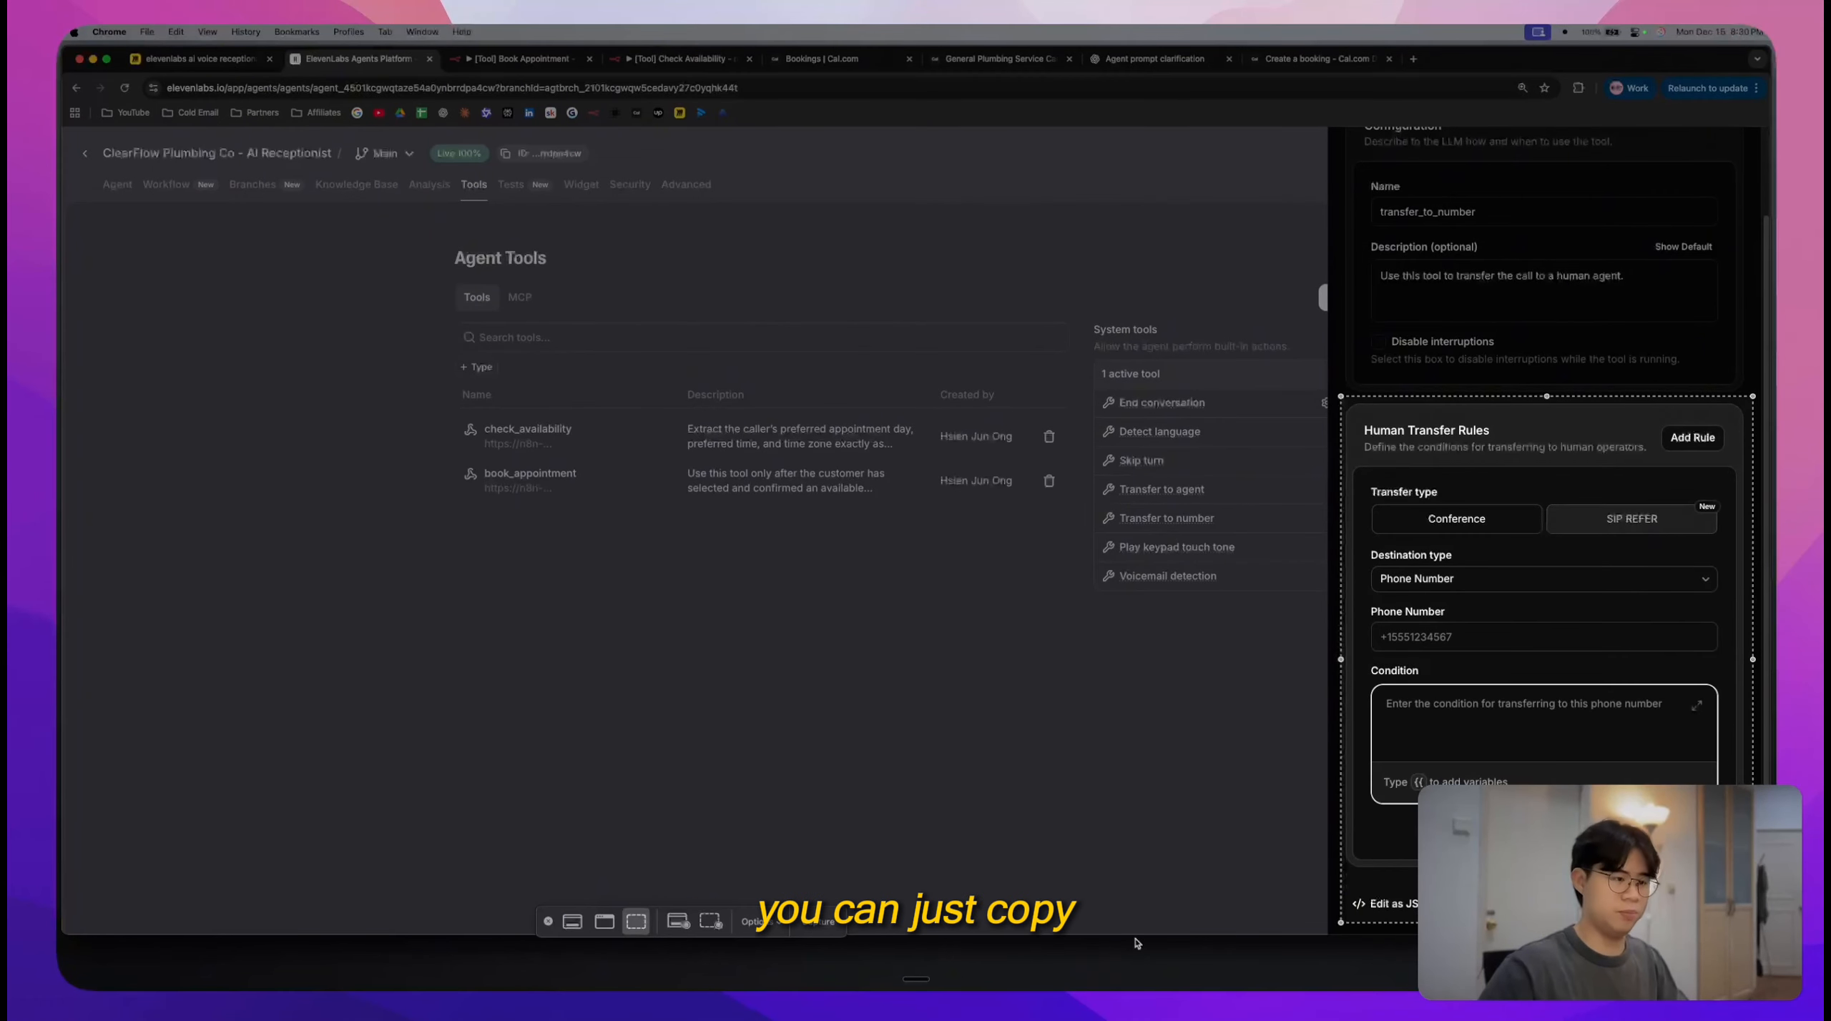
key(Return)
click(1191, 64)
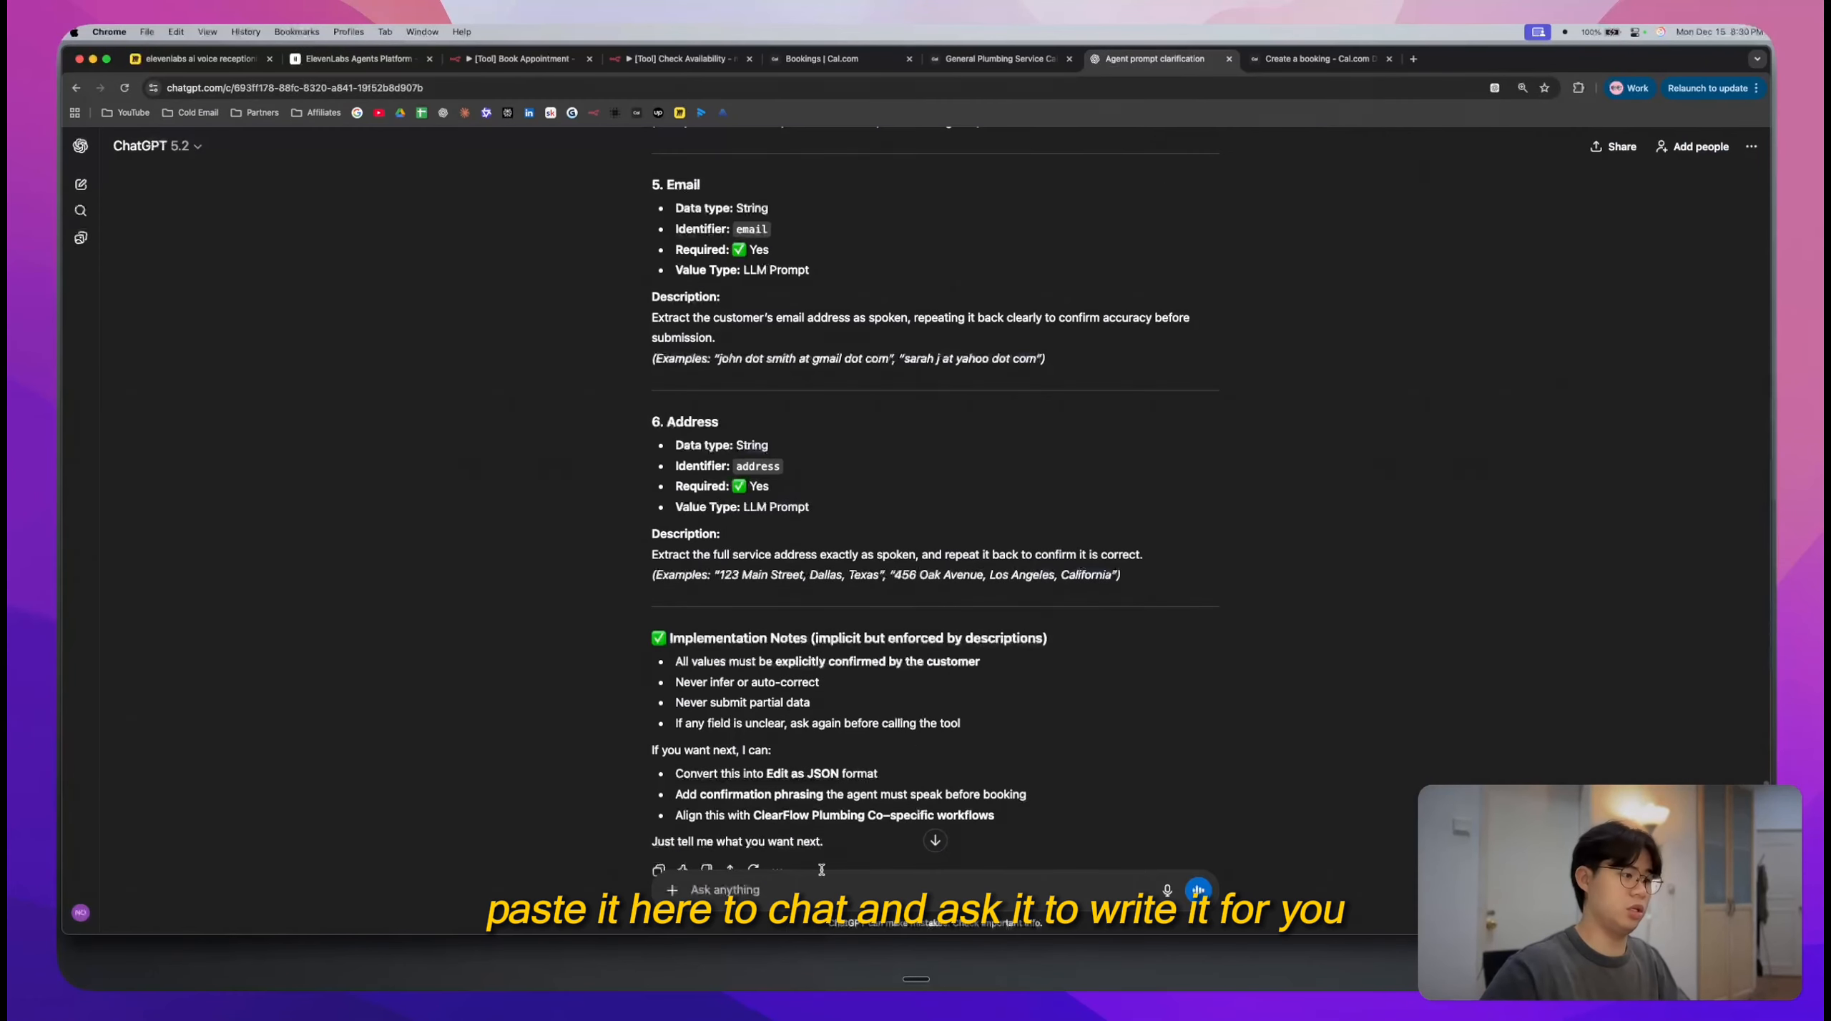
key(super+v)
- Dictate and send a ChatGPT request for a sample American phone number and a condition for transferring the call to a human
key(fn+space)
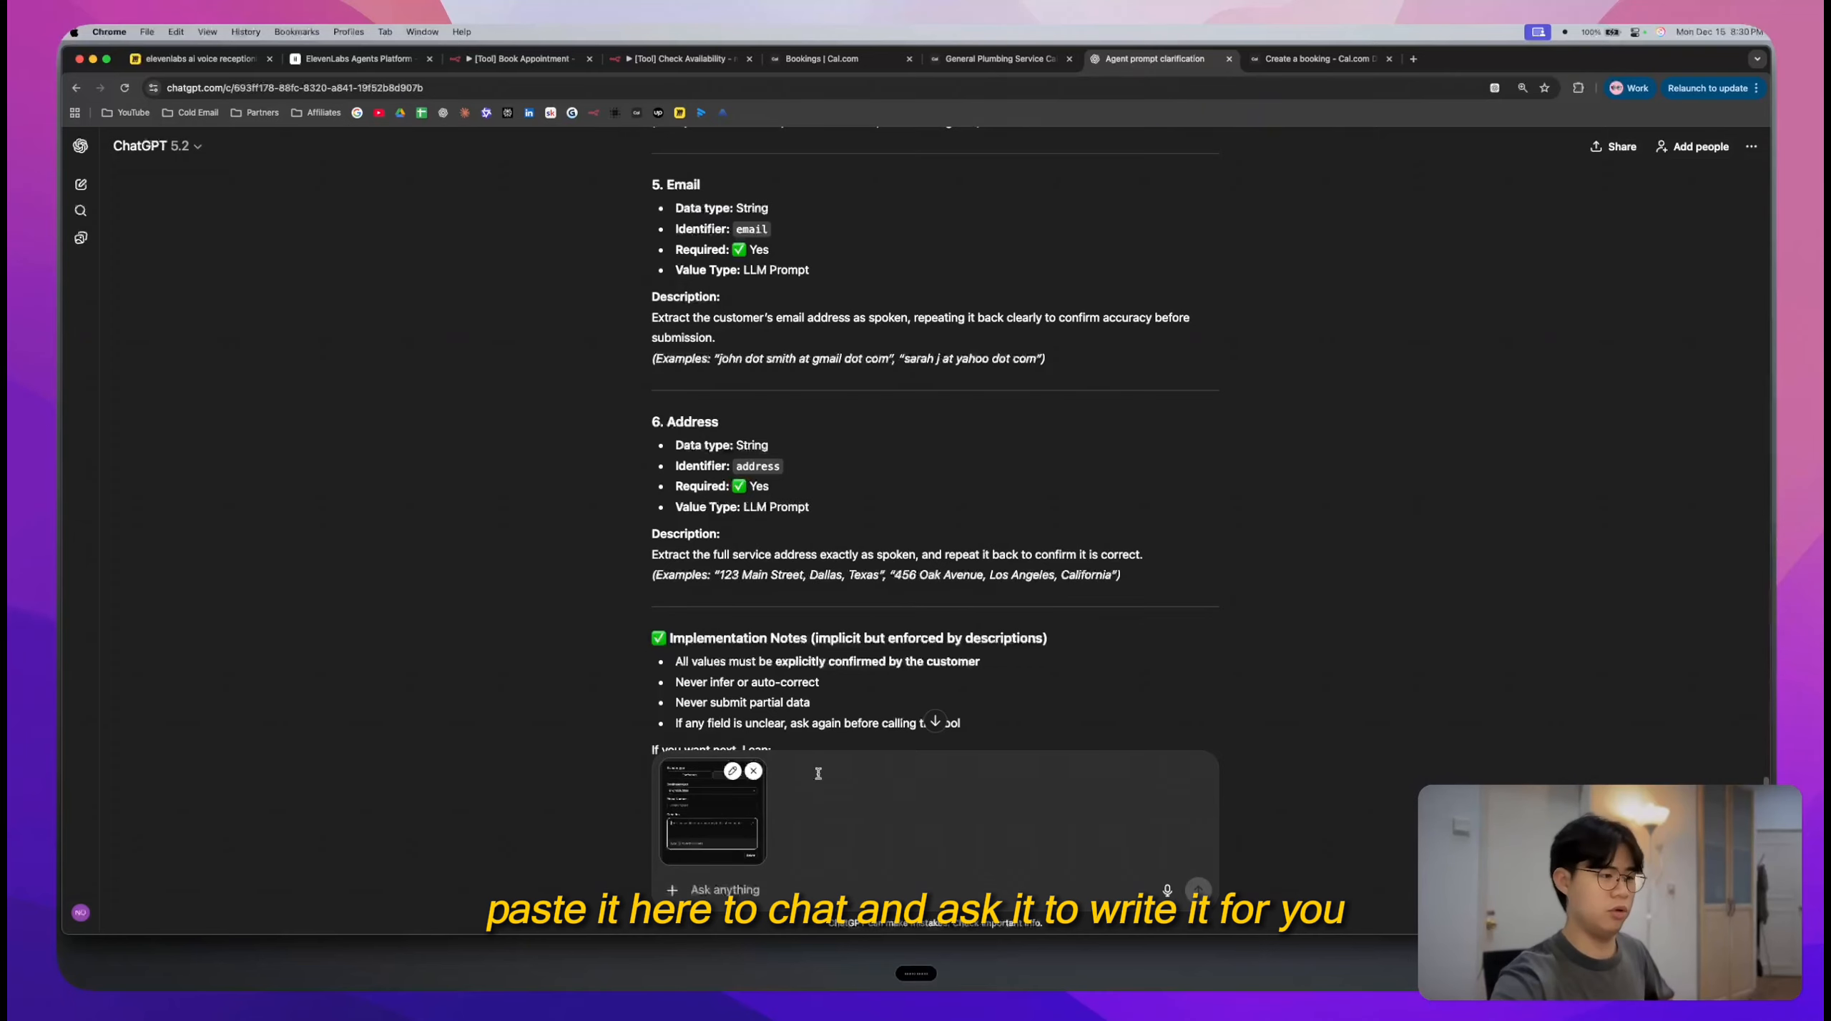
key(super+2)
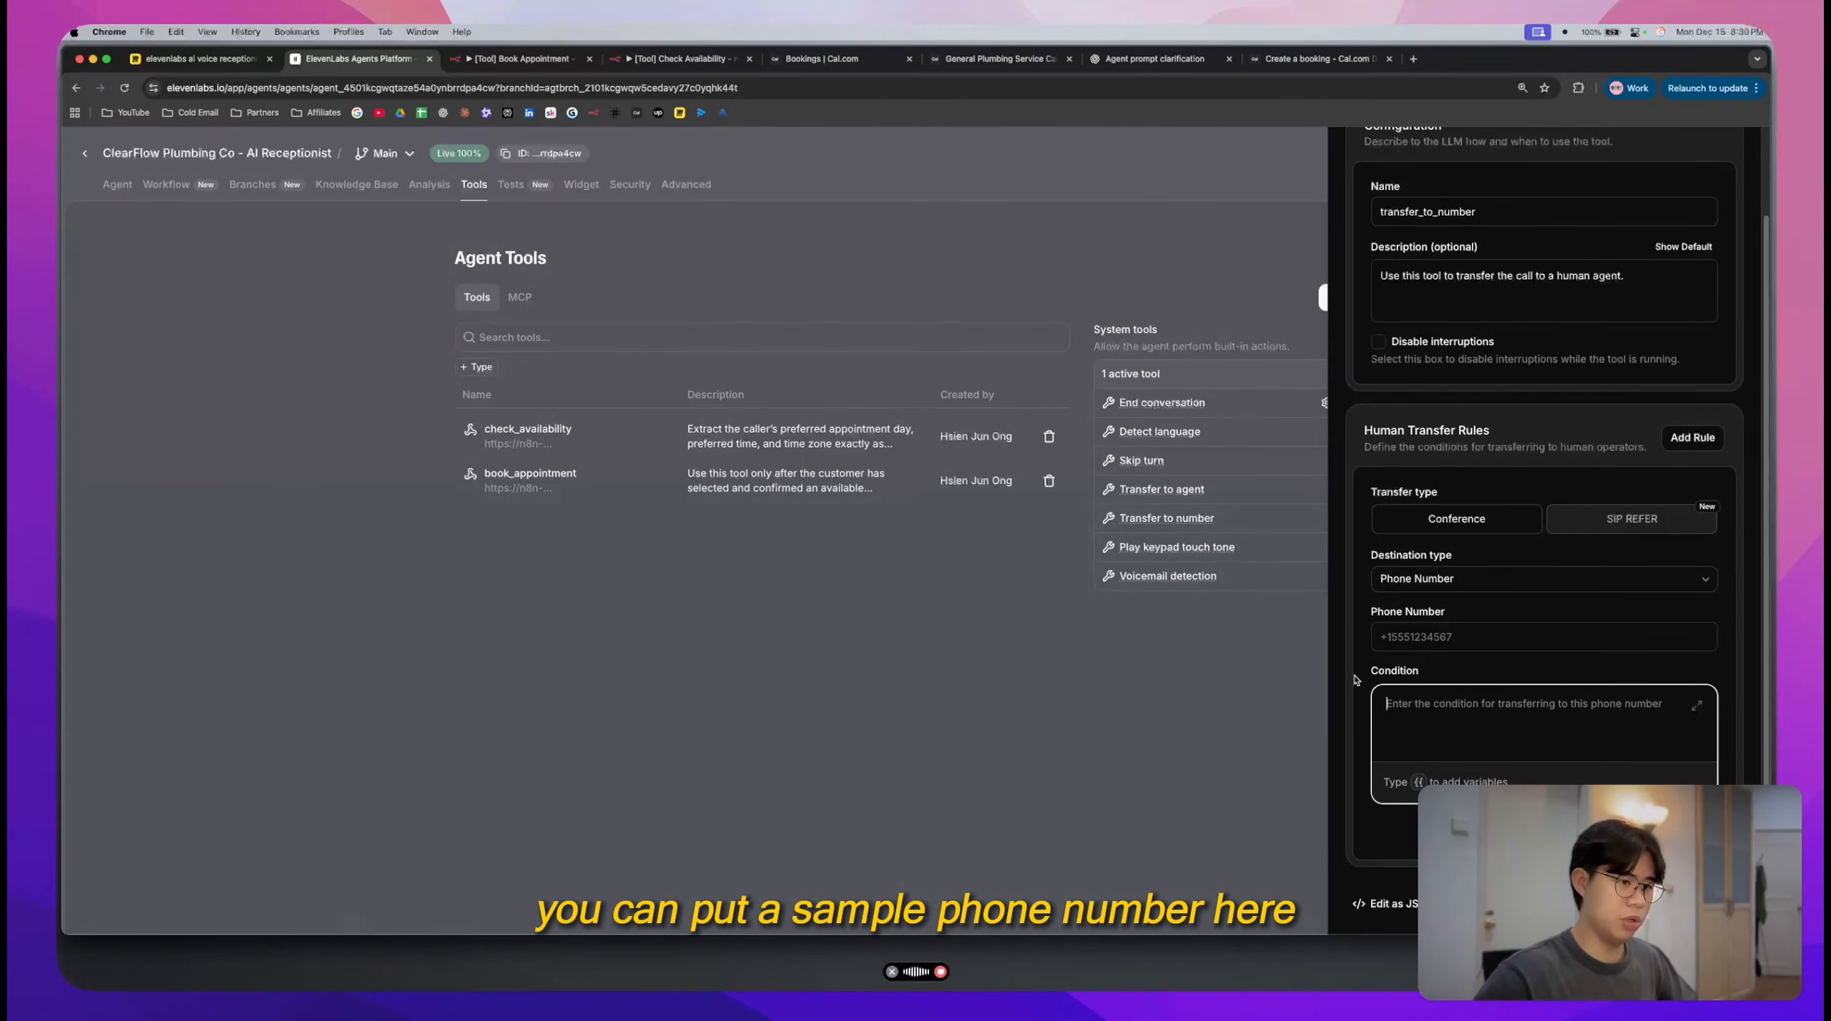
click(1407, 638)
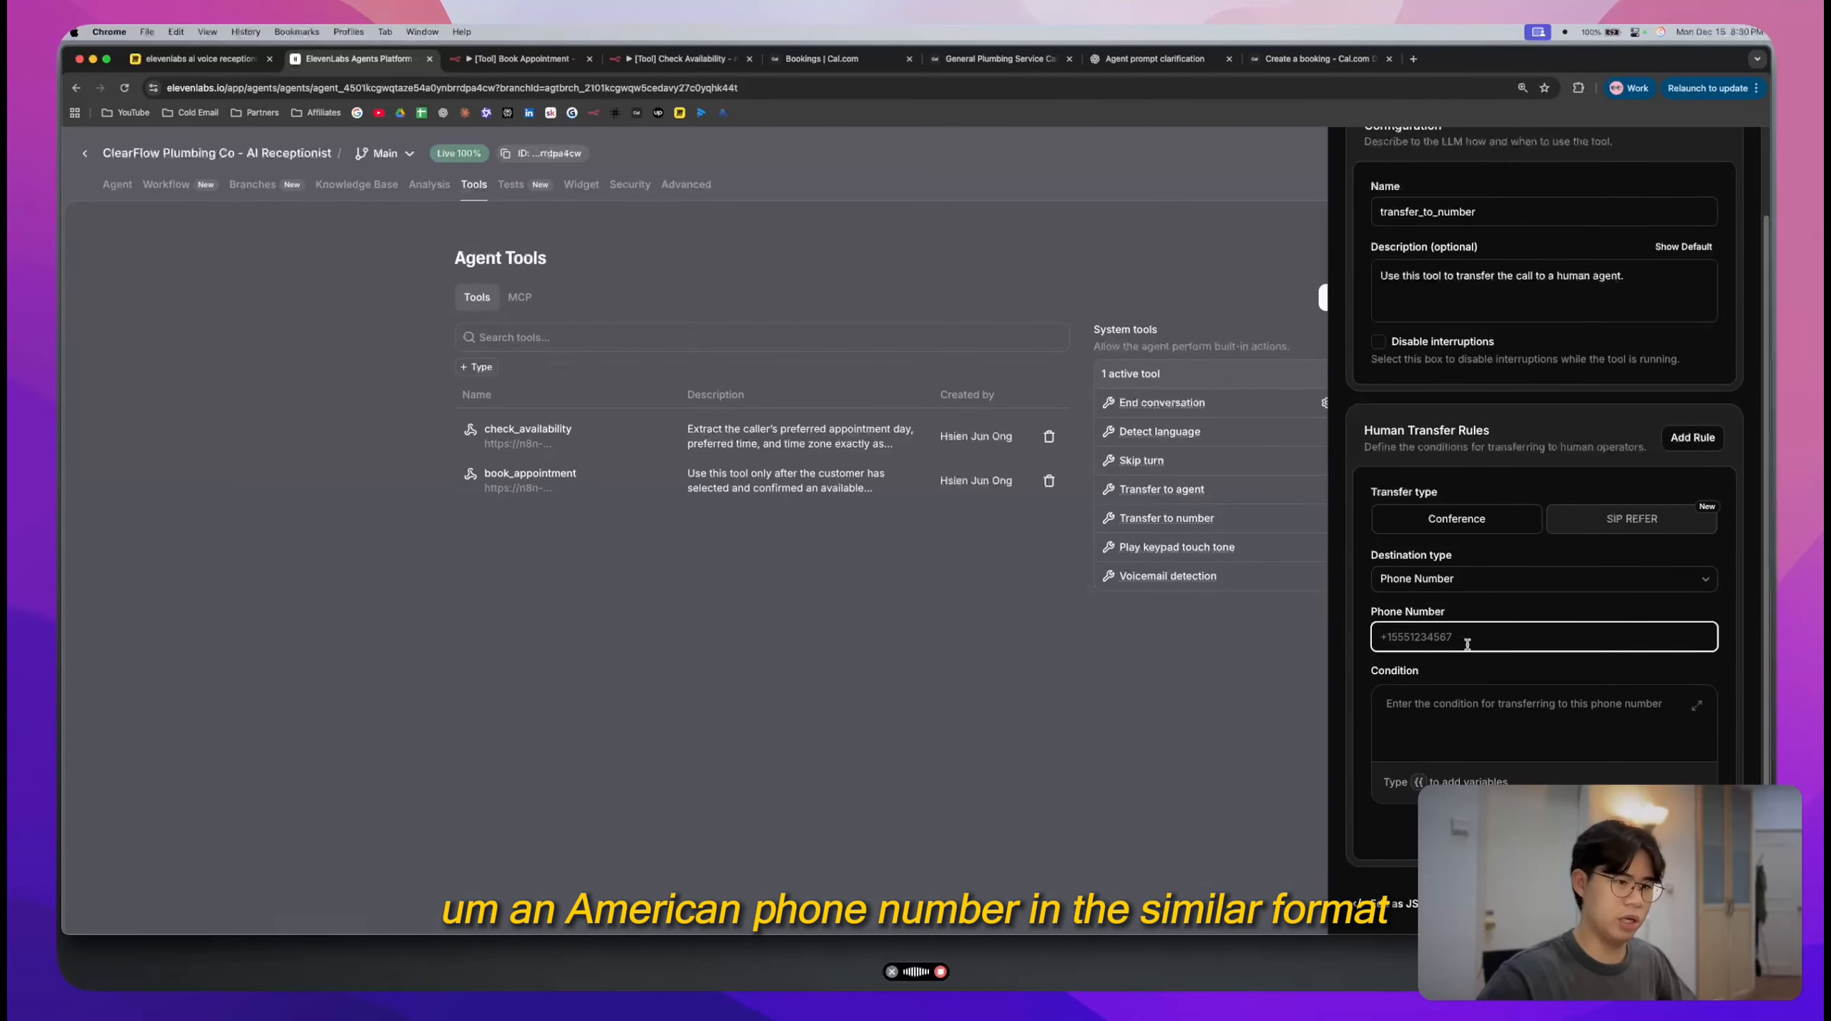
click(1462, 677)
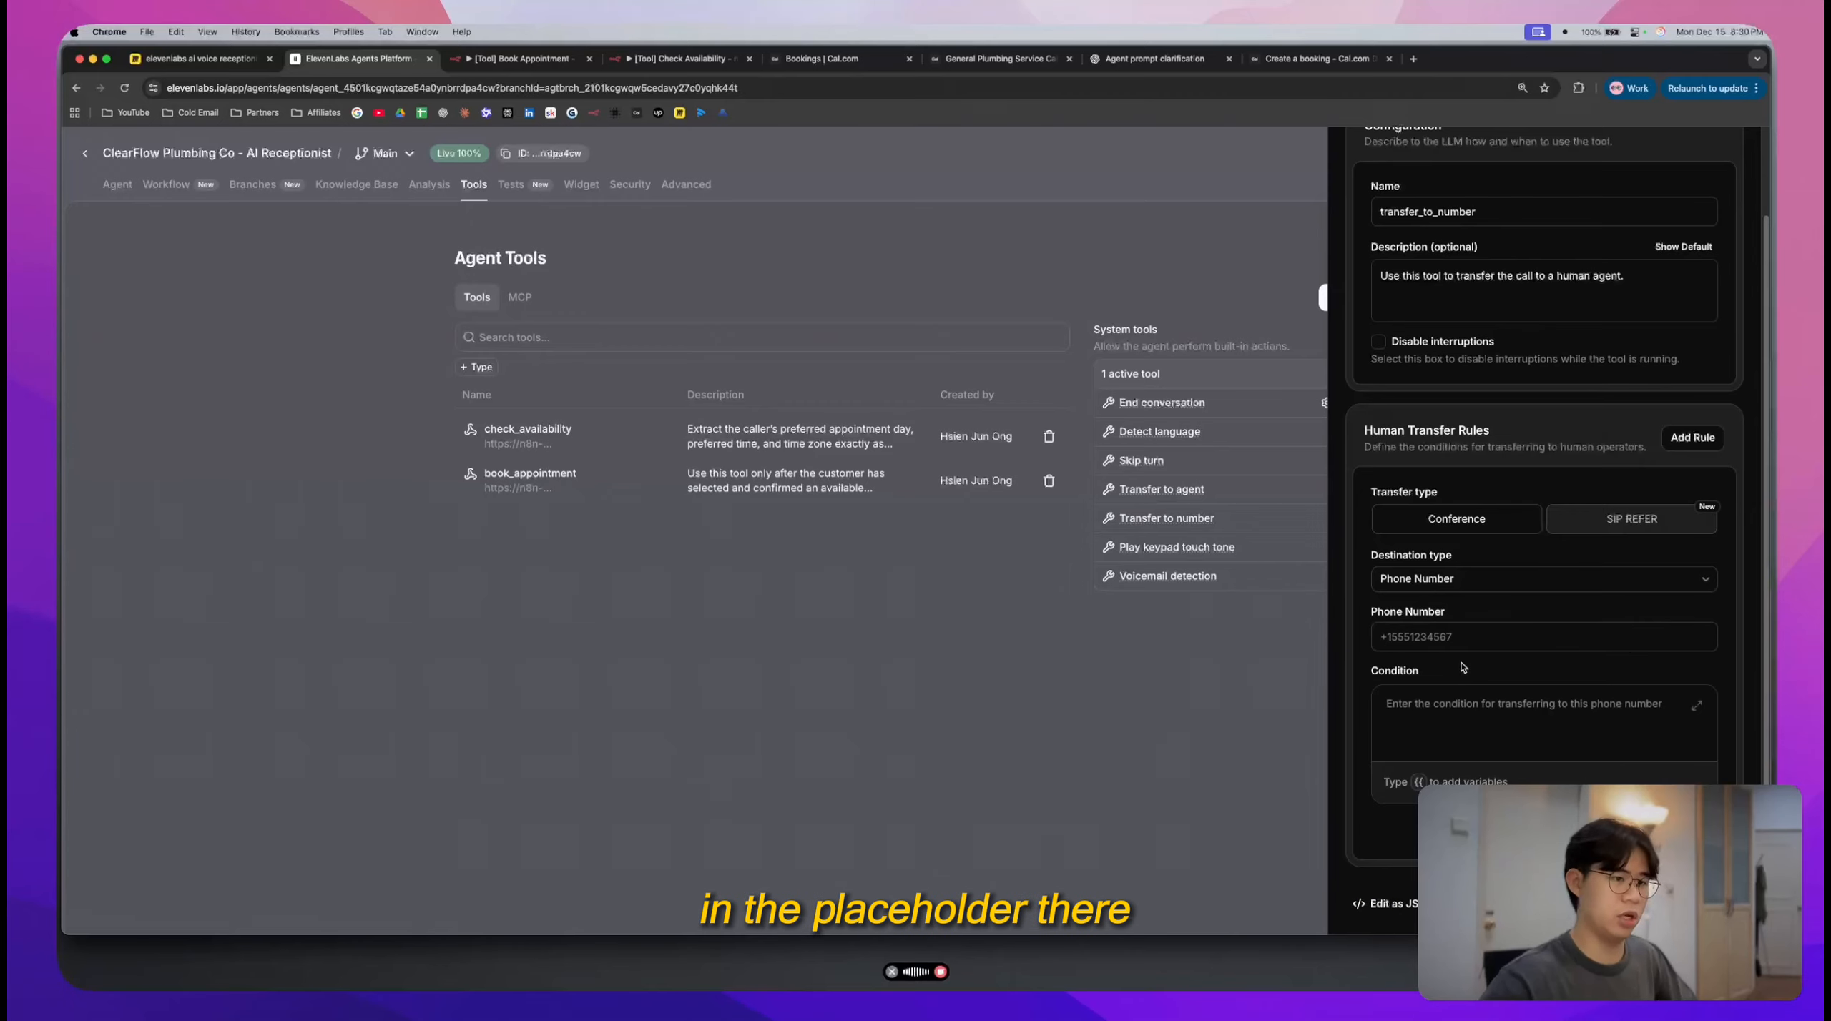
click(1542, 708)
double_click(1394, 672)
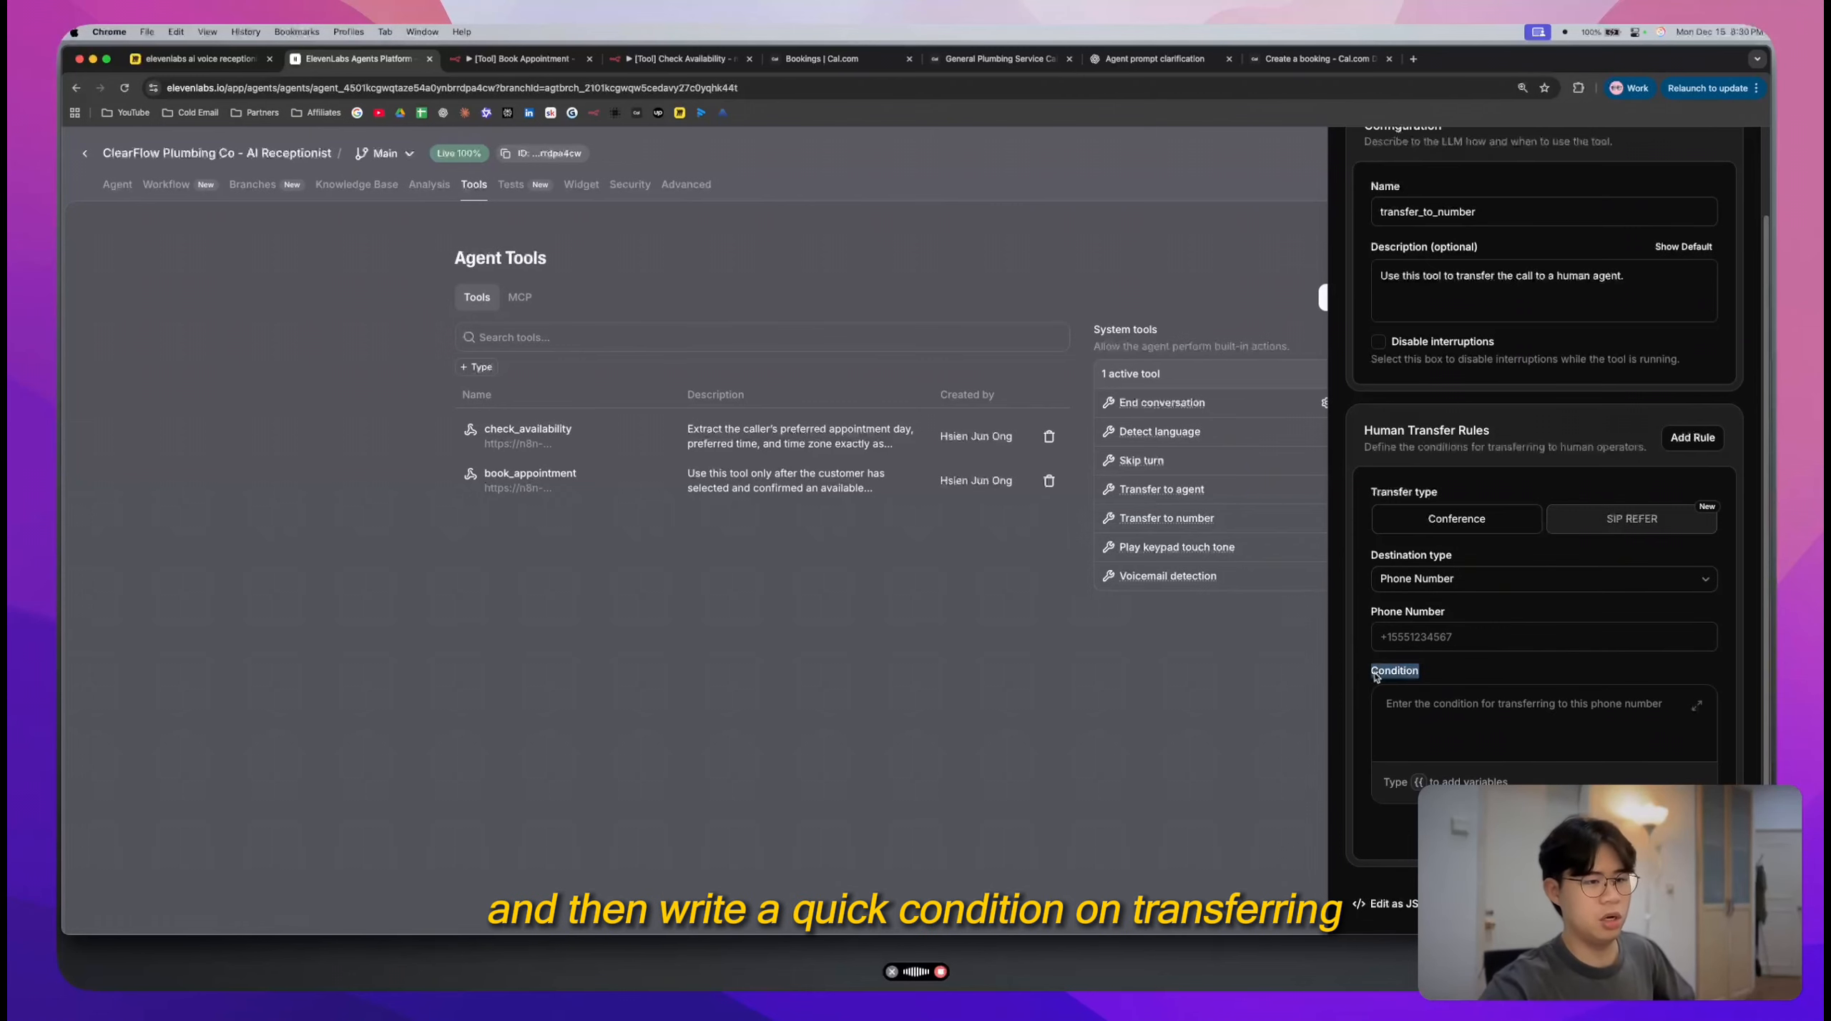
click(1418, 673)
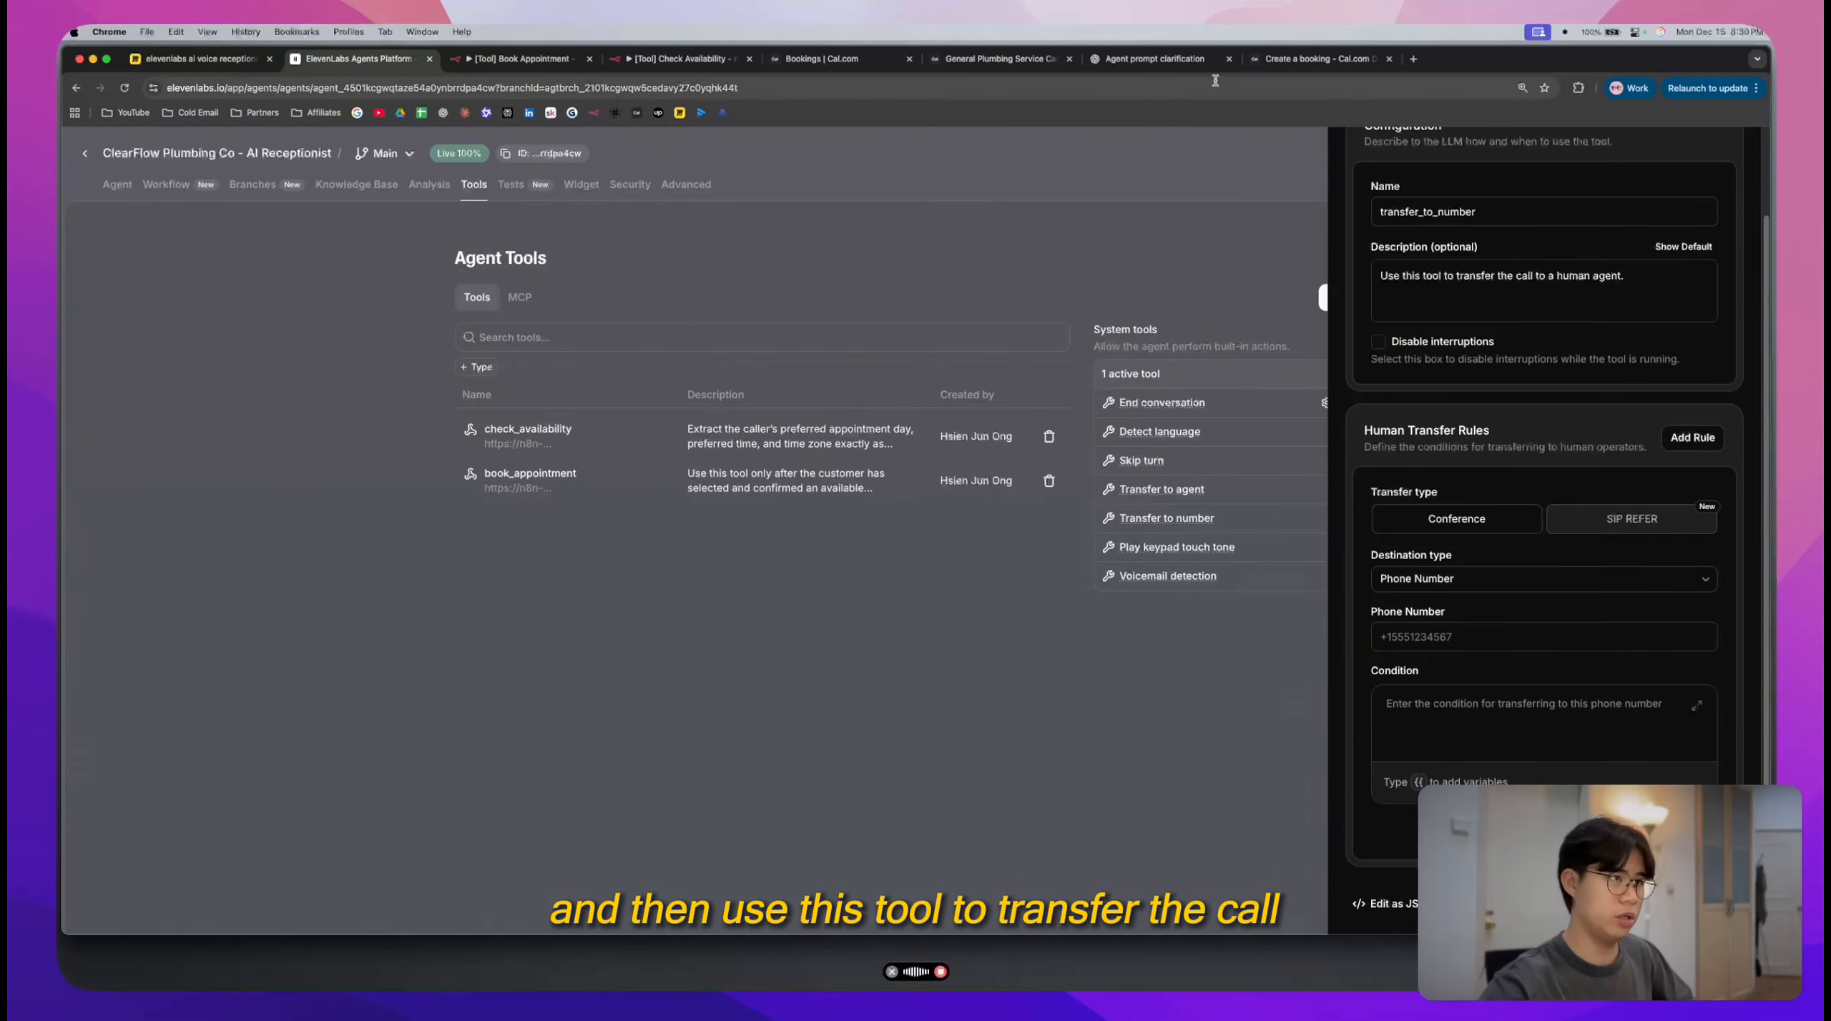
click(1030, 59)
click(1154, 59)
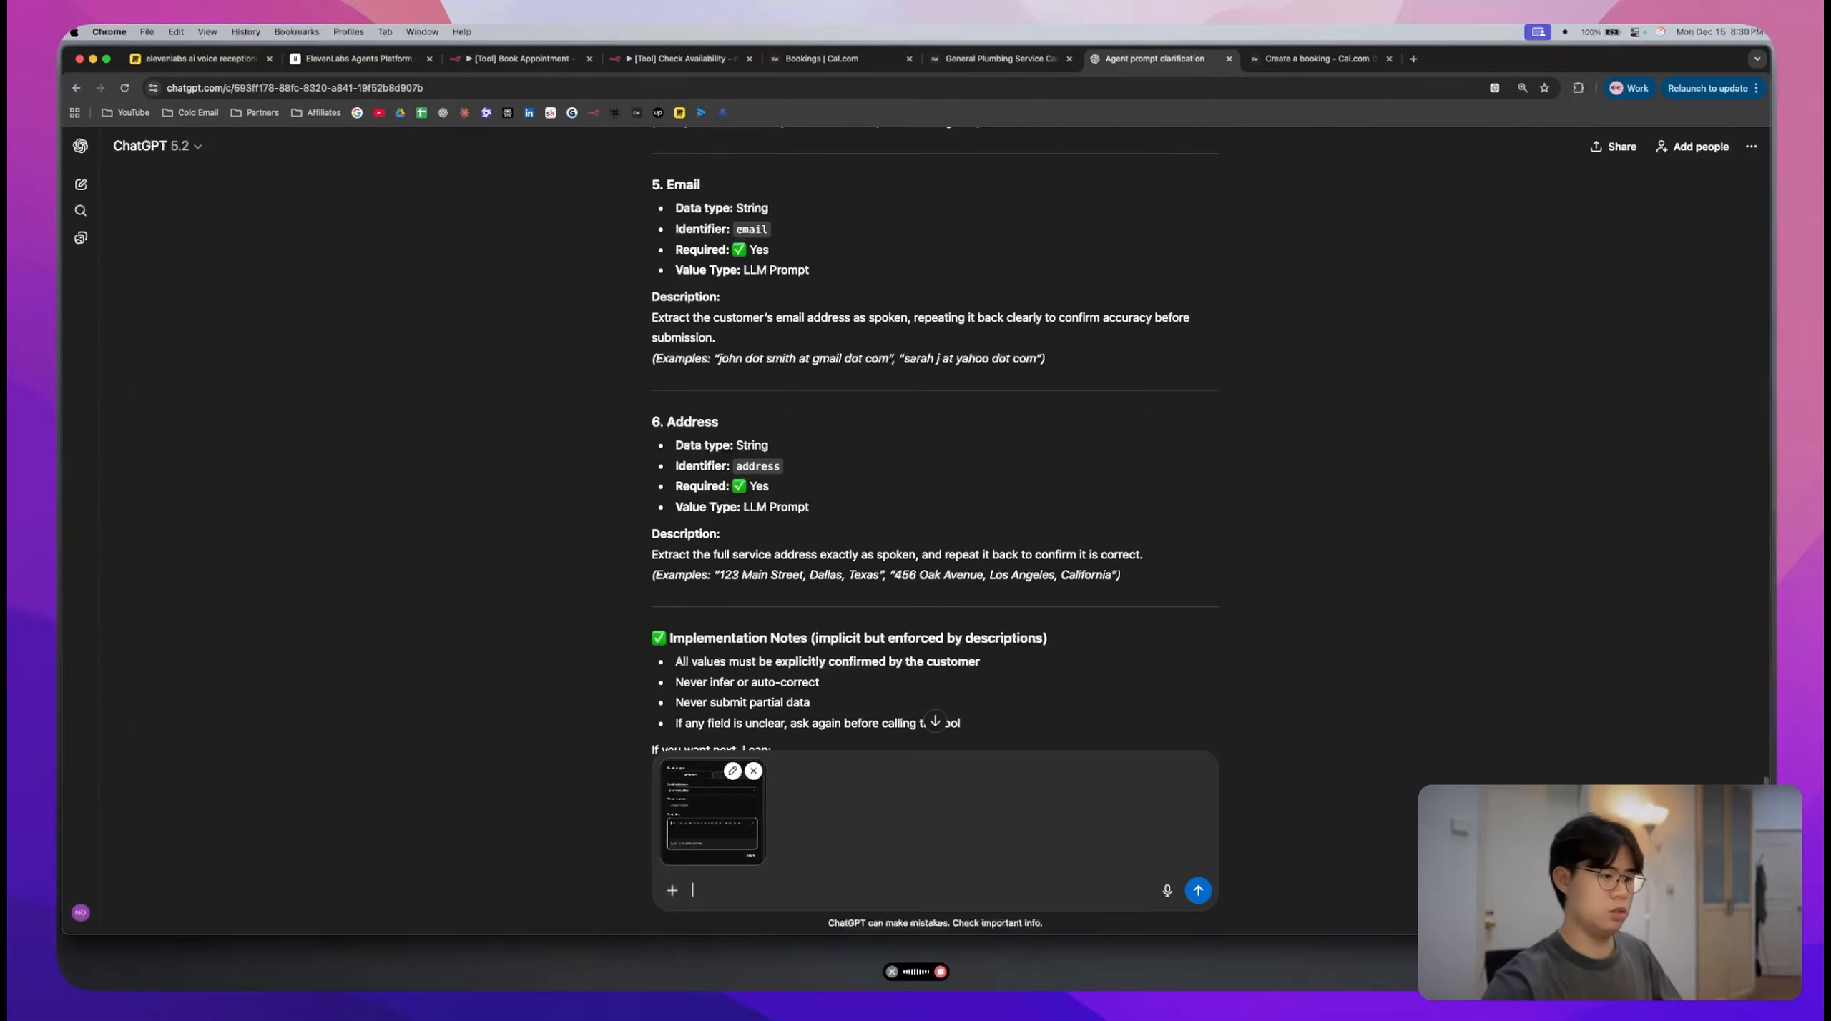
click(956, 962)
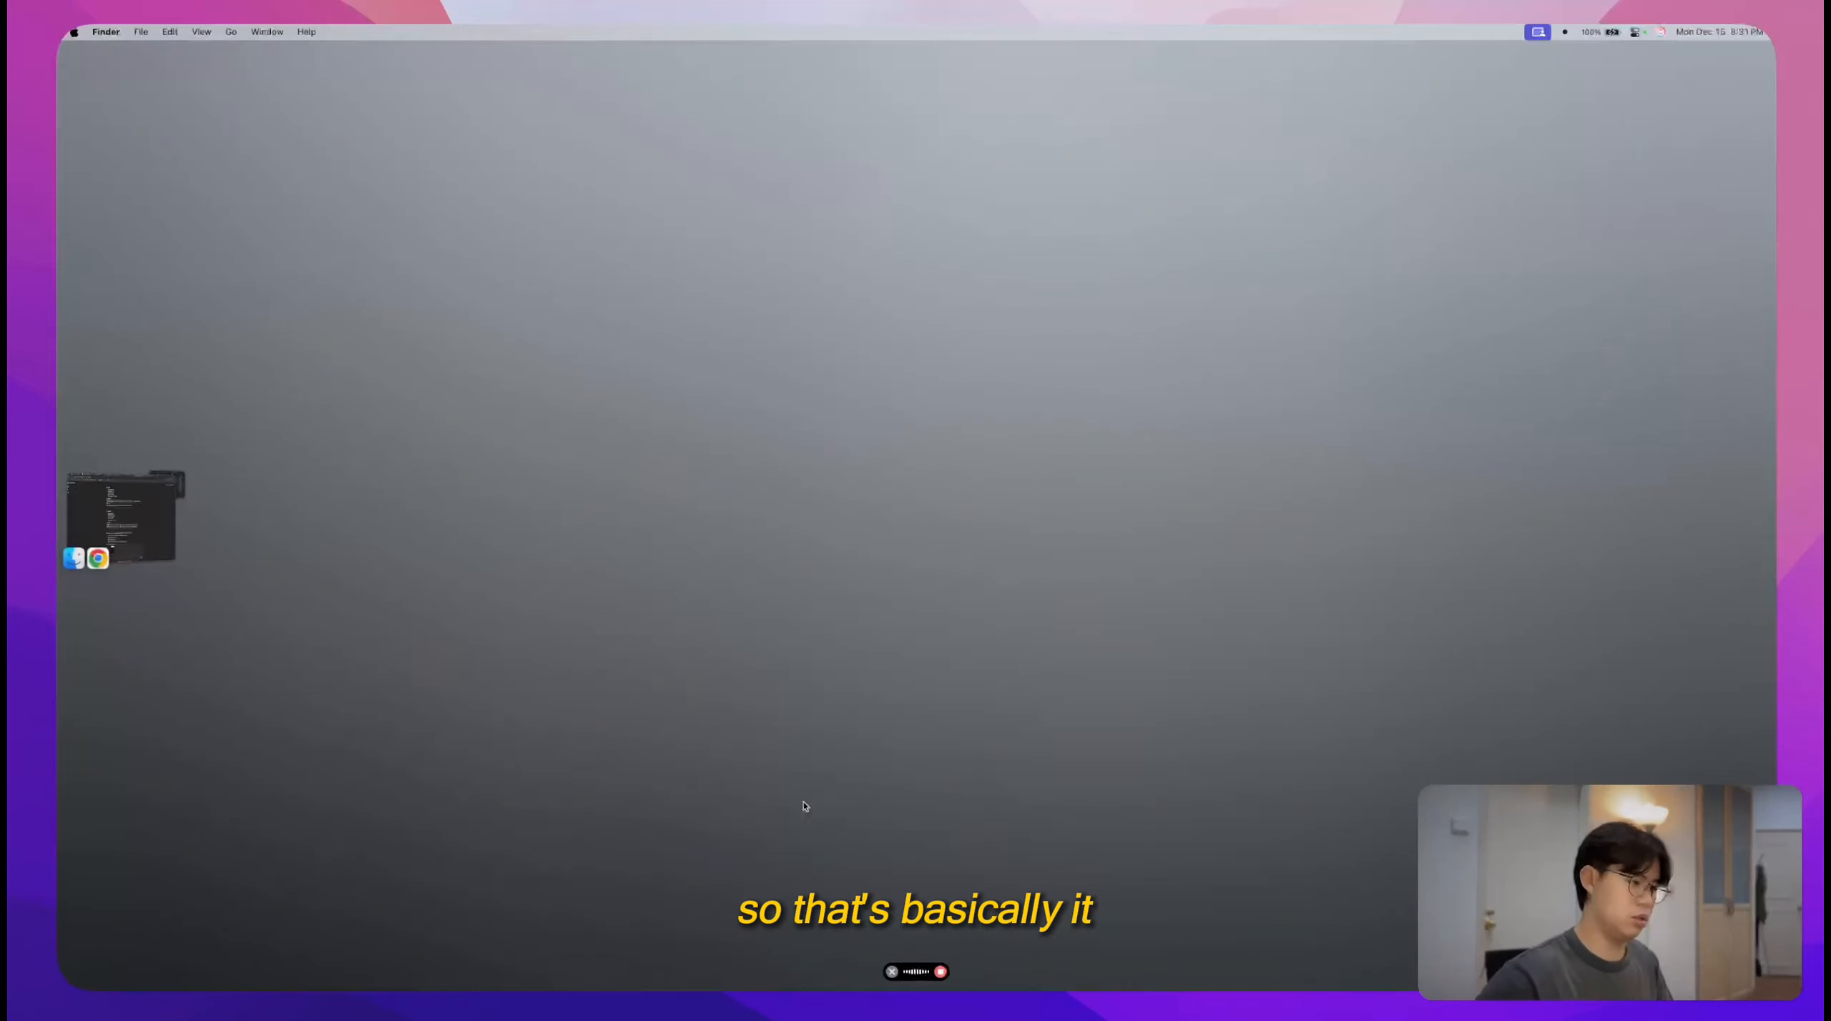
click(145, 512)
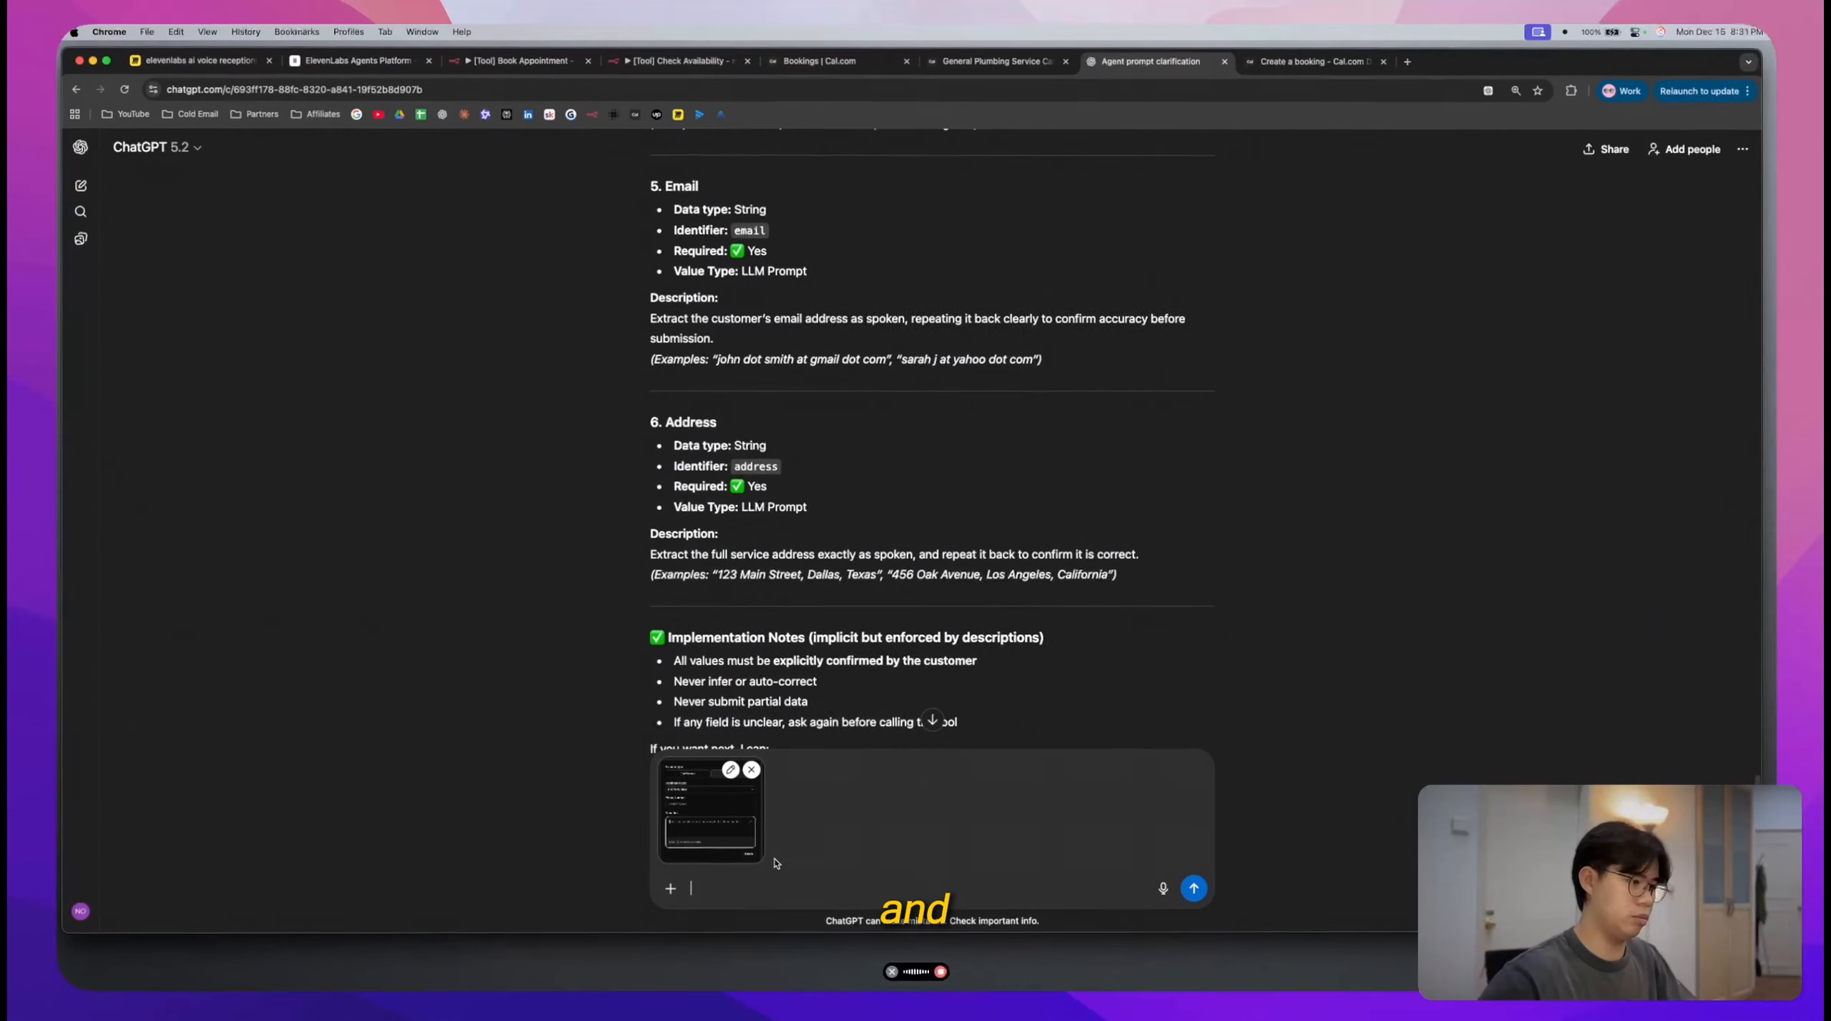
click(941, 972)
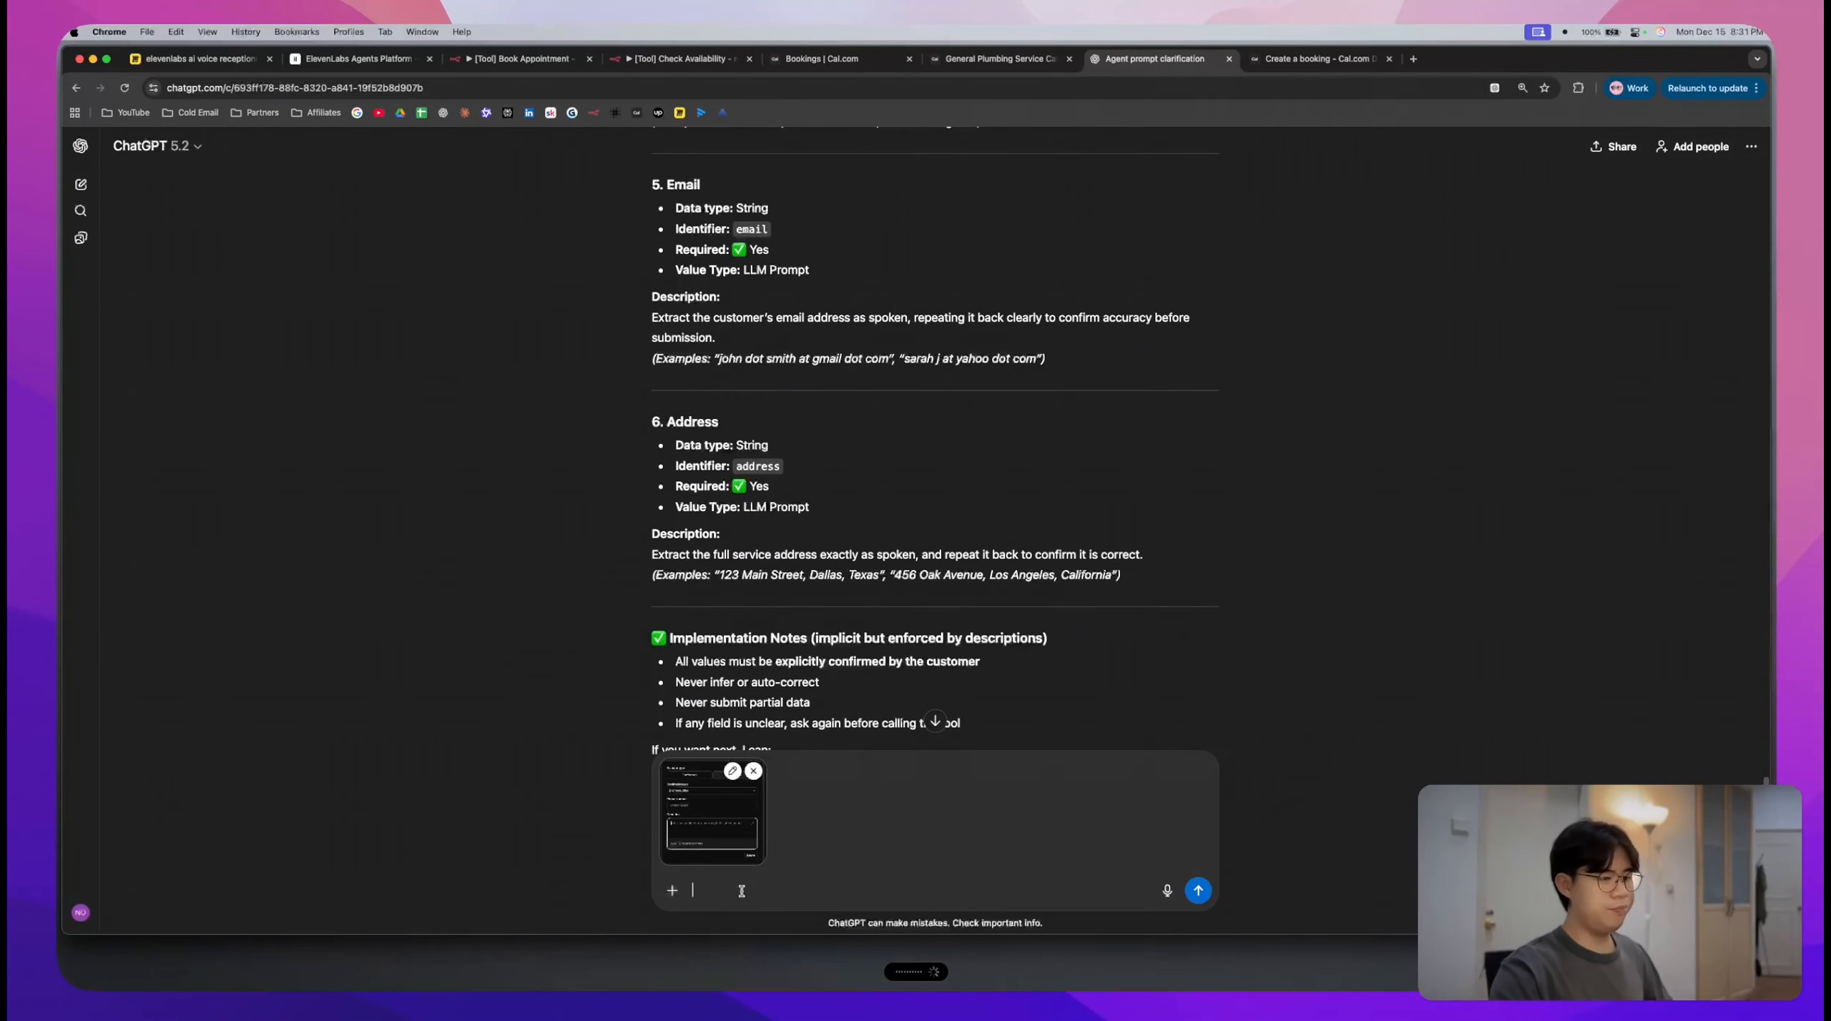
key(Return)
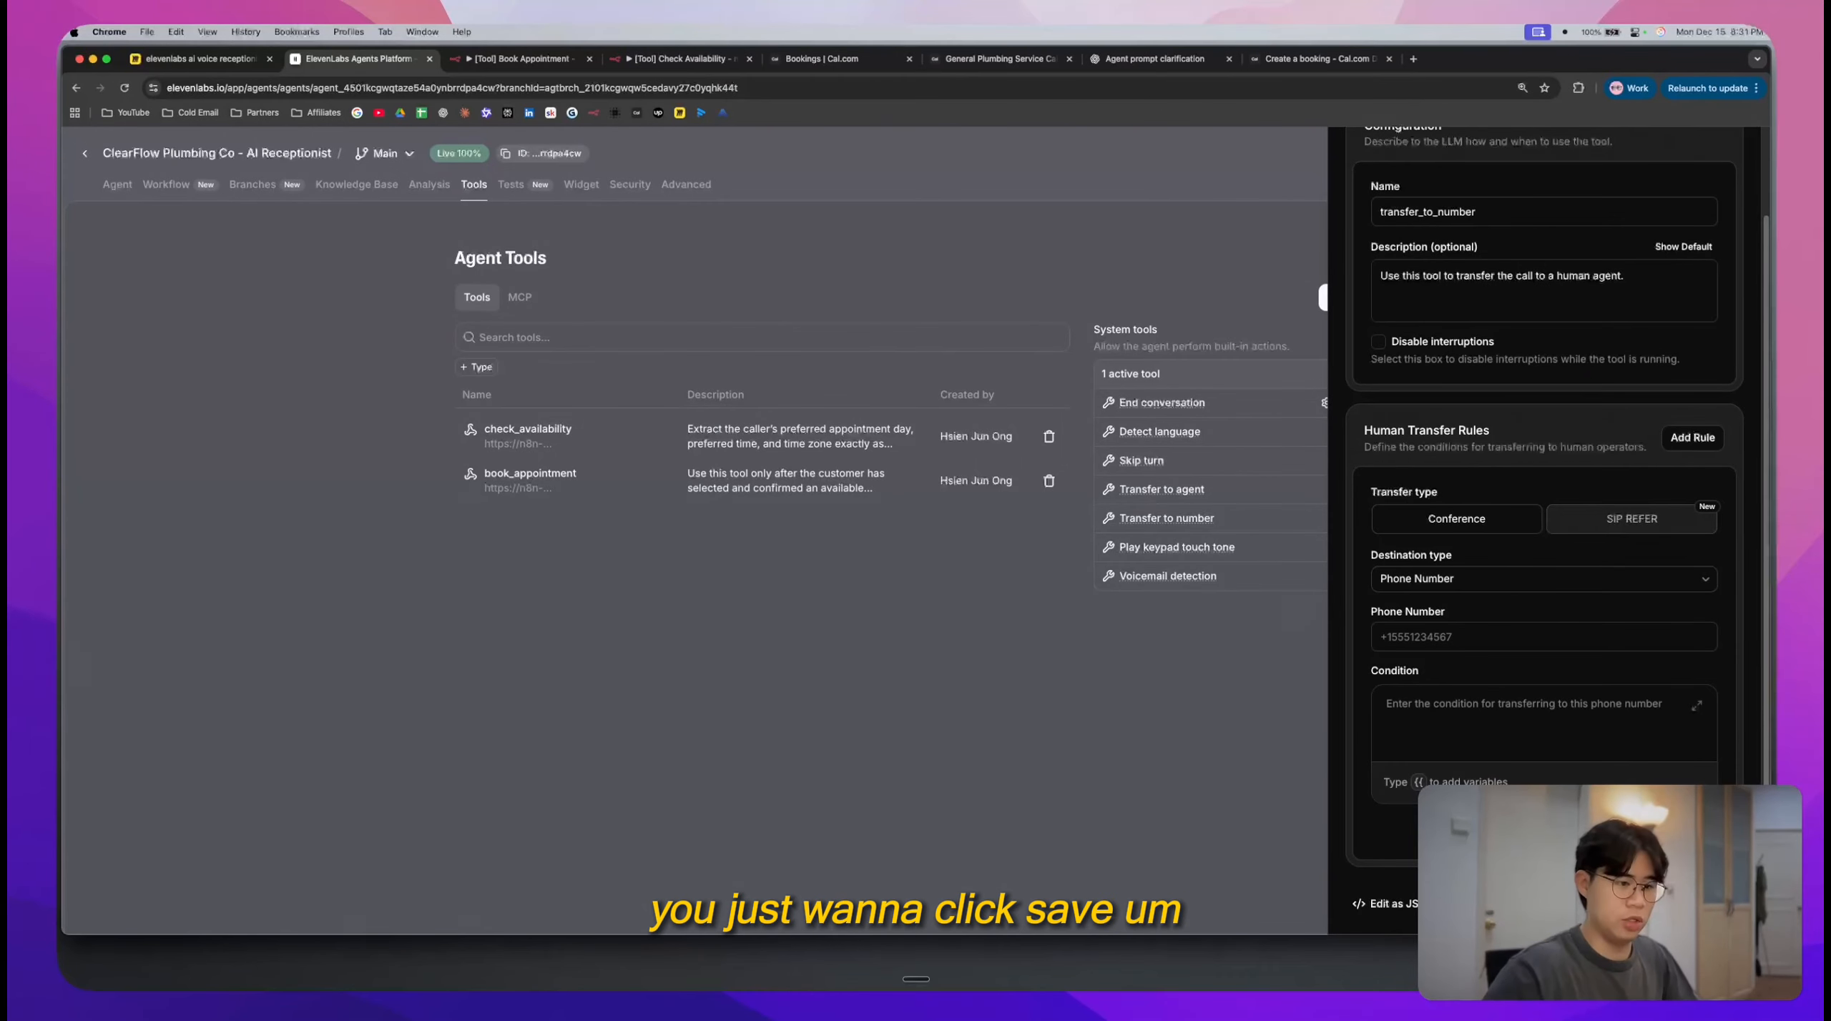
- Copy the sample phone number from ChatGPT's reply into the transfer rule's Phone Number field in ElevenLabs
click(1209, 60)
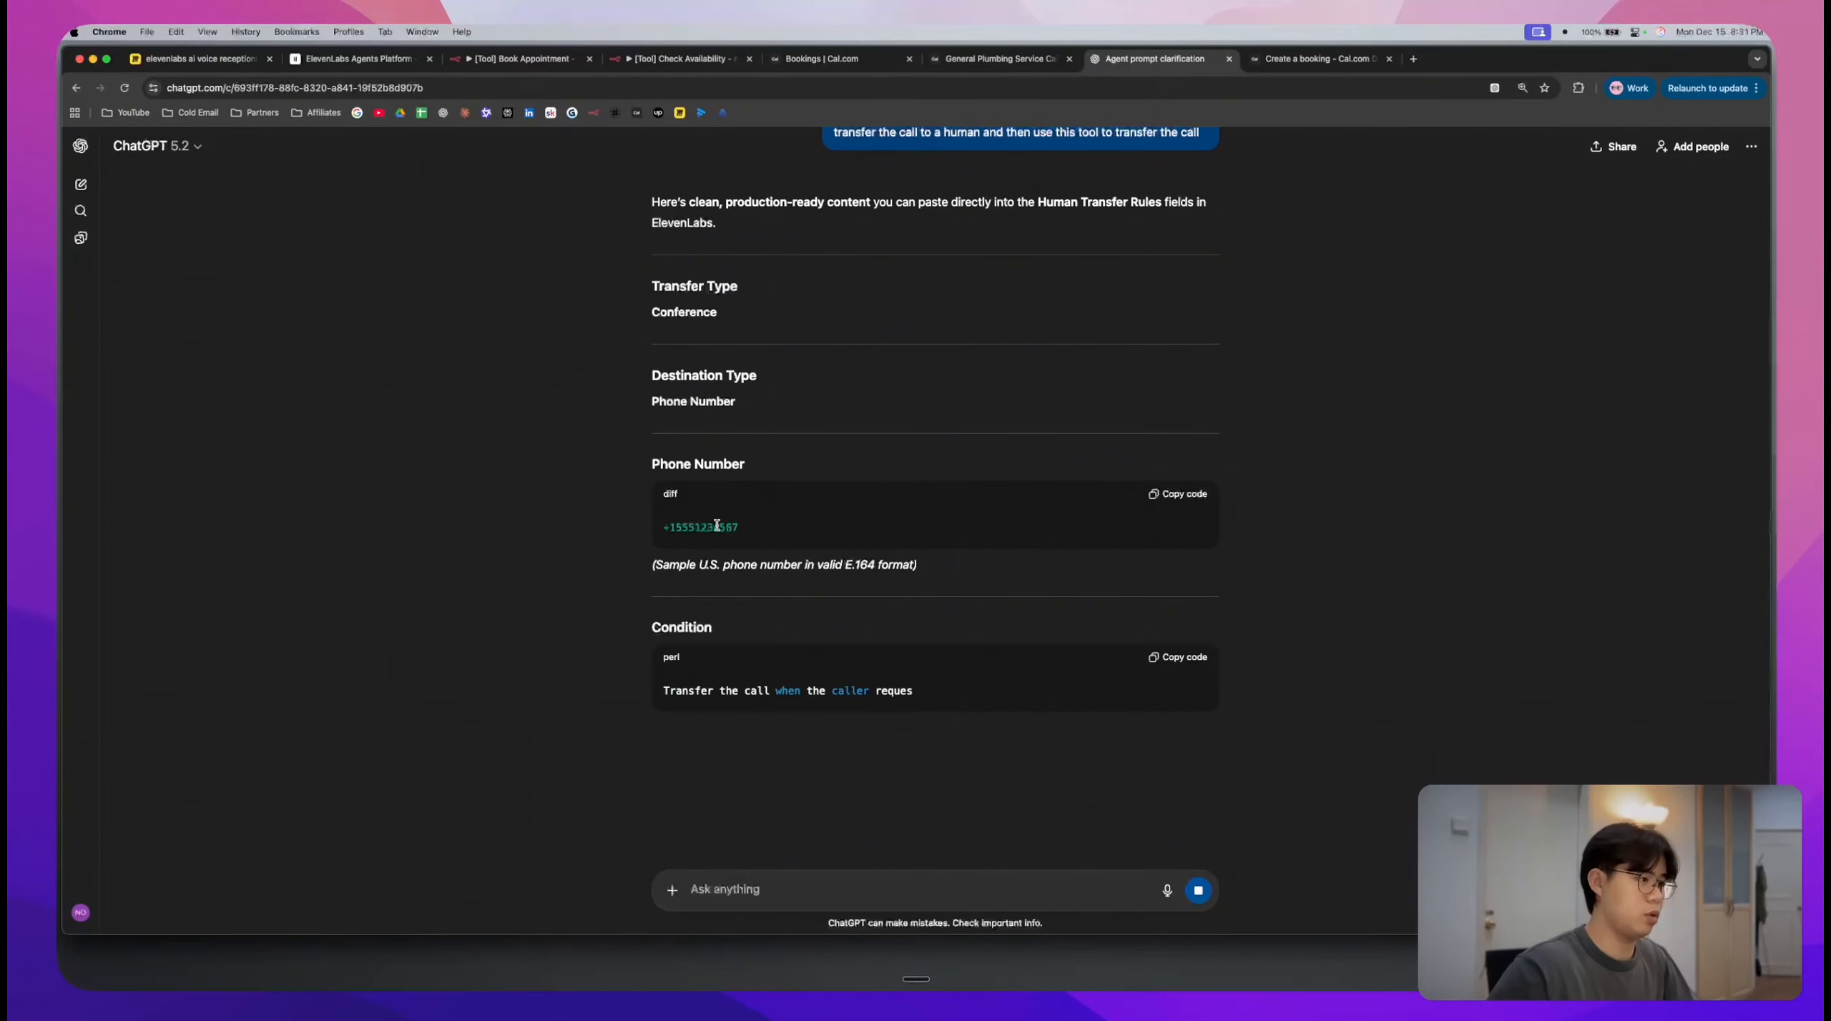
double_click(717, 527)
click(1159, 498)
click(359, 59)
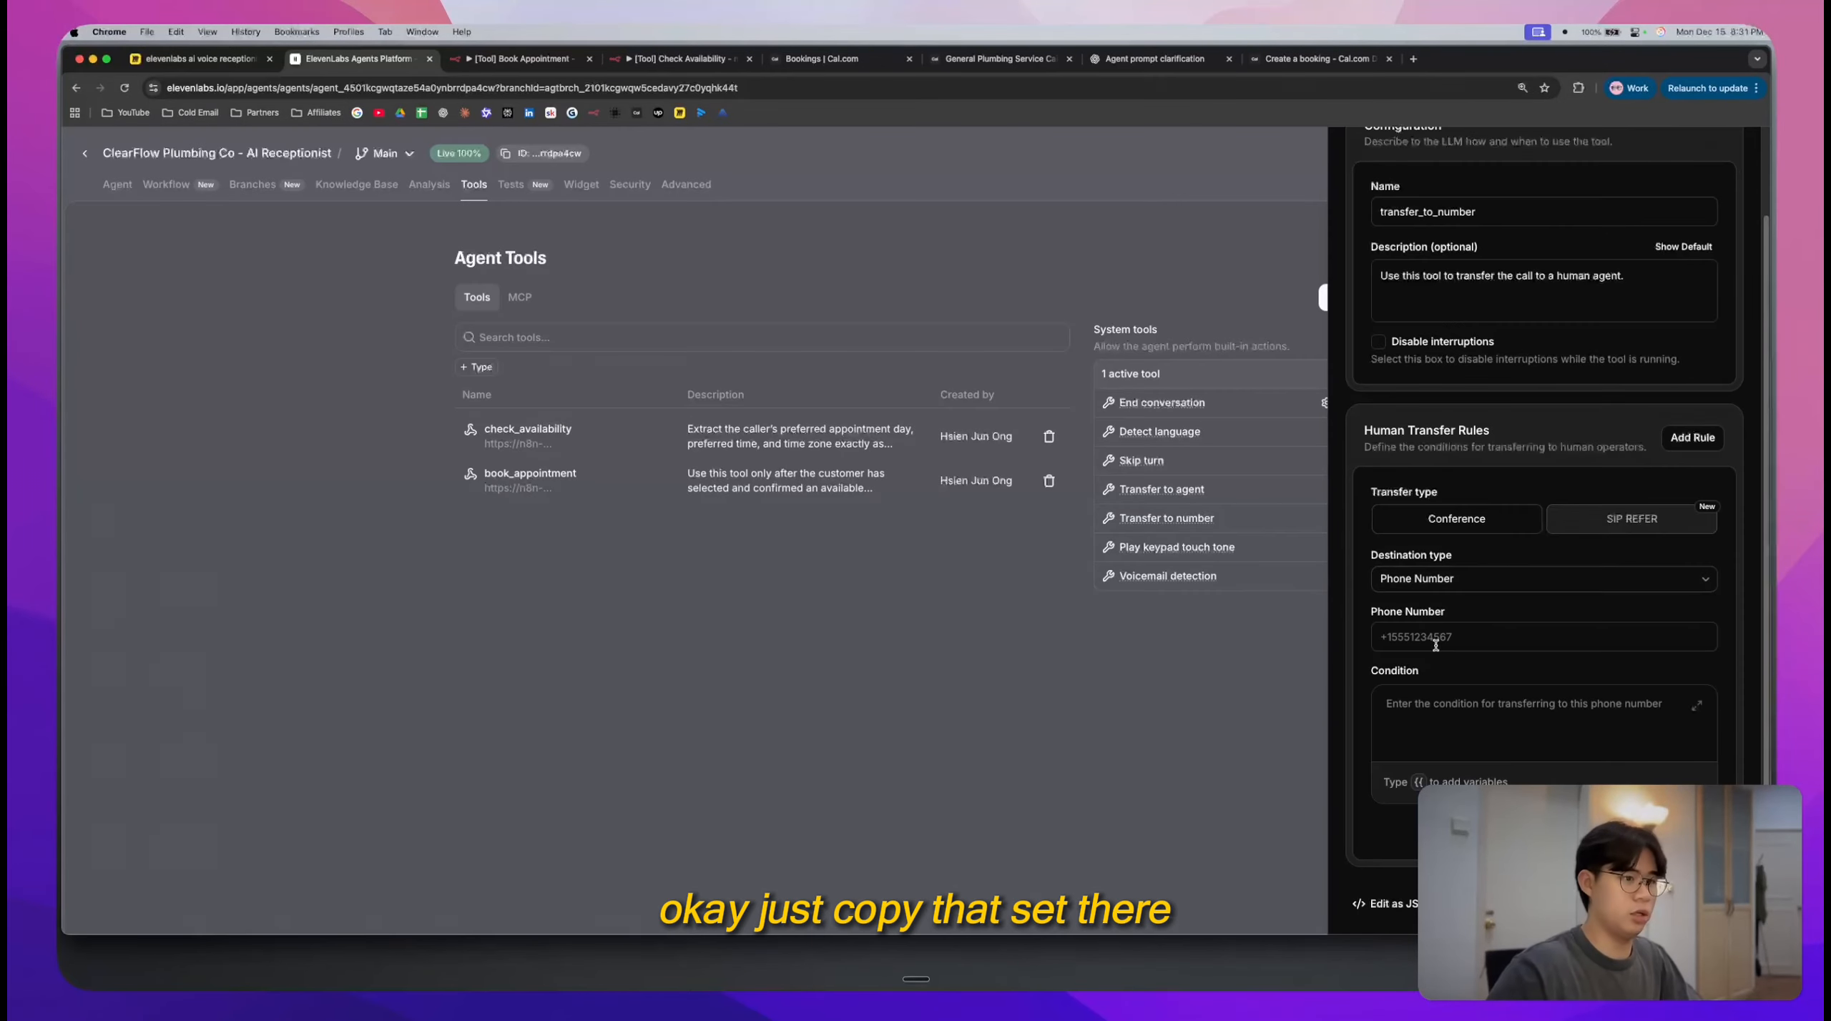
click(1435, 645)
key(super+v)
- Copy ChatGPT's condition about requests outside appointment scheduling or general FAQs into the transfer rule's Condition field in ElevenLabs
click(1154, 58)
scroll(930, 715, down, 3)
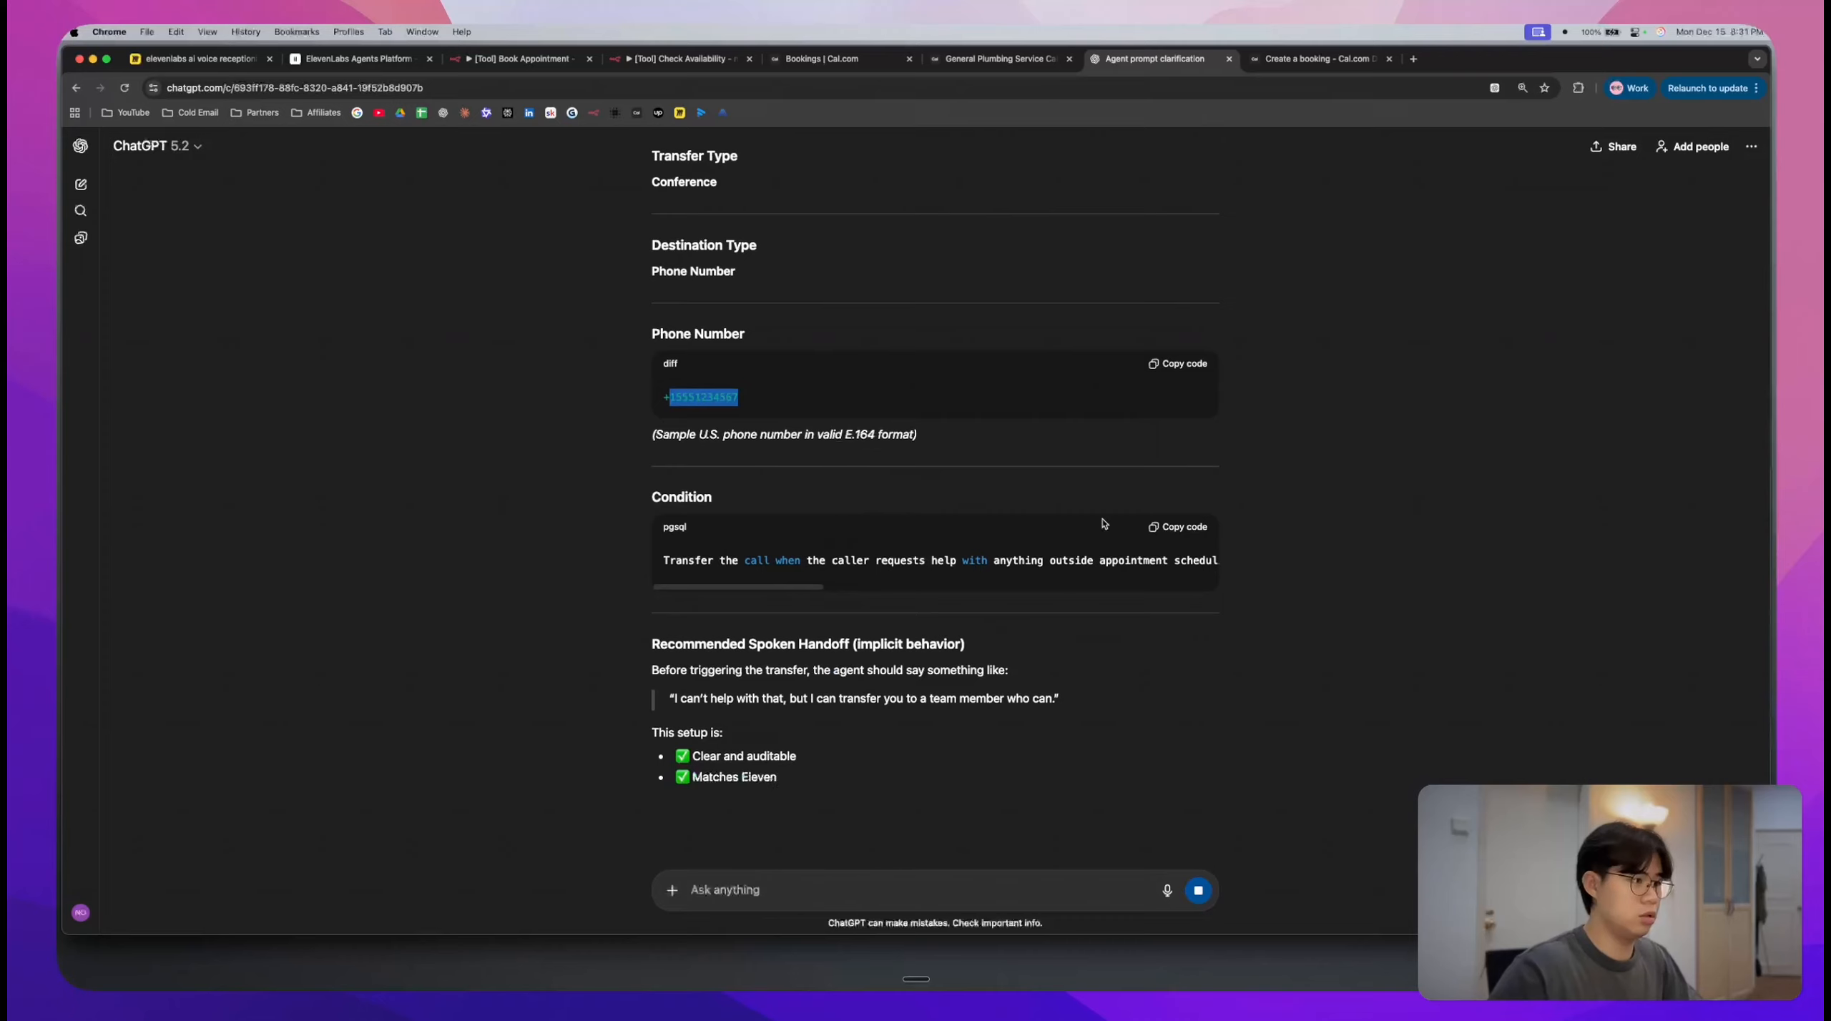
click(1185, 527)
click(359, 59)
click(1549, 715)
key(super+v)
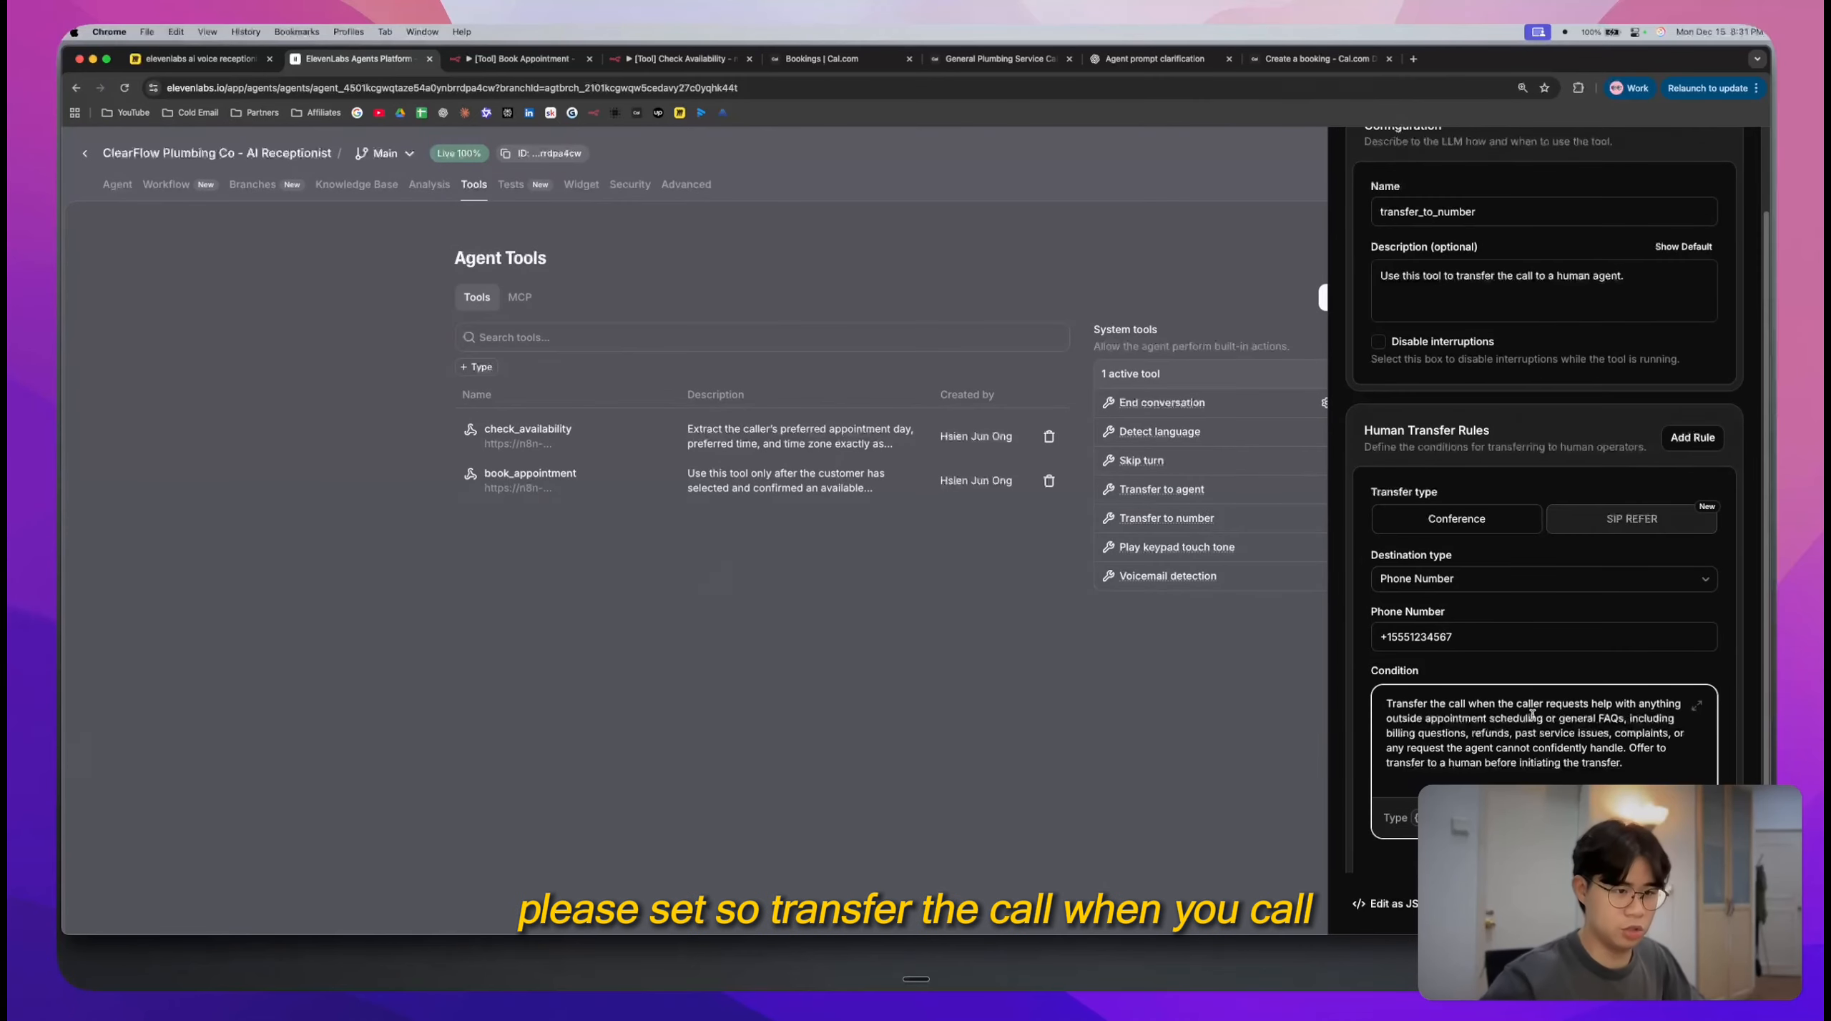
- Review the transfer rule's condition text and save the transfer_to_number tool
drag(1447, 704, 1622, 703)
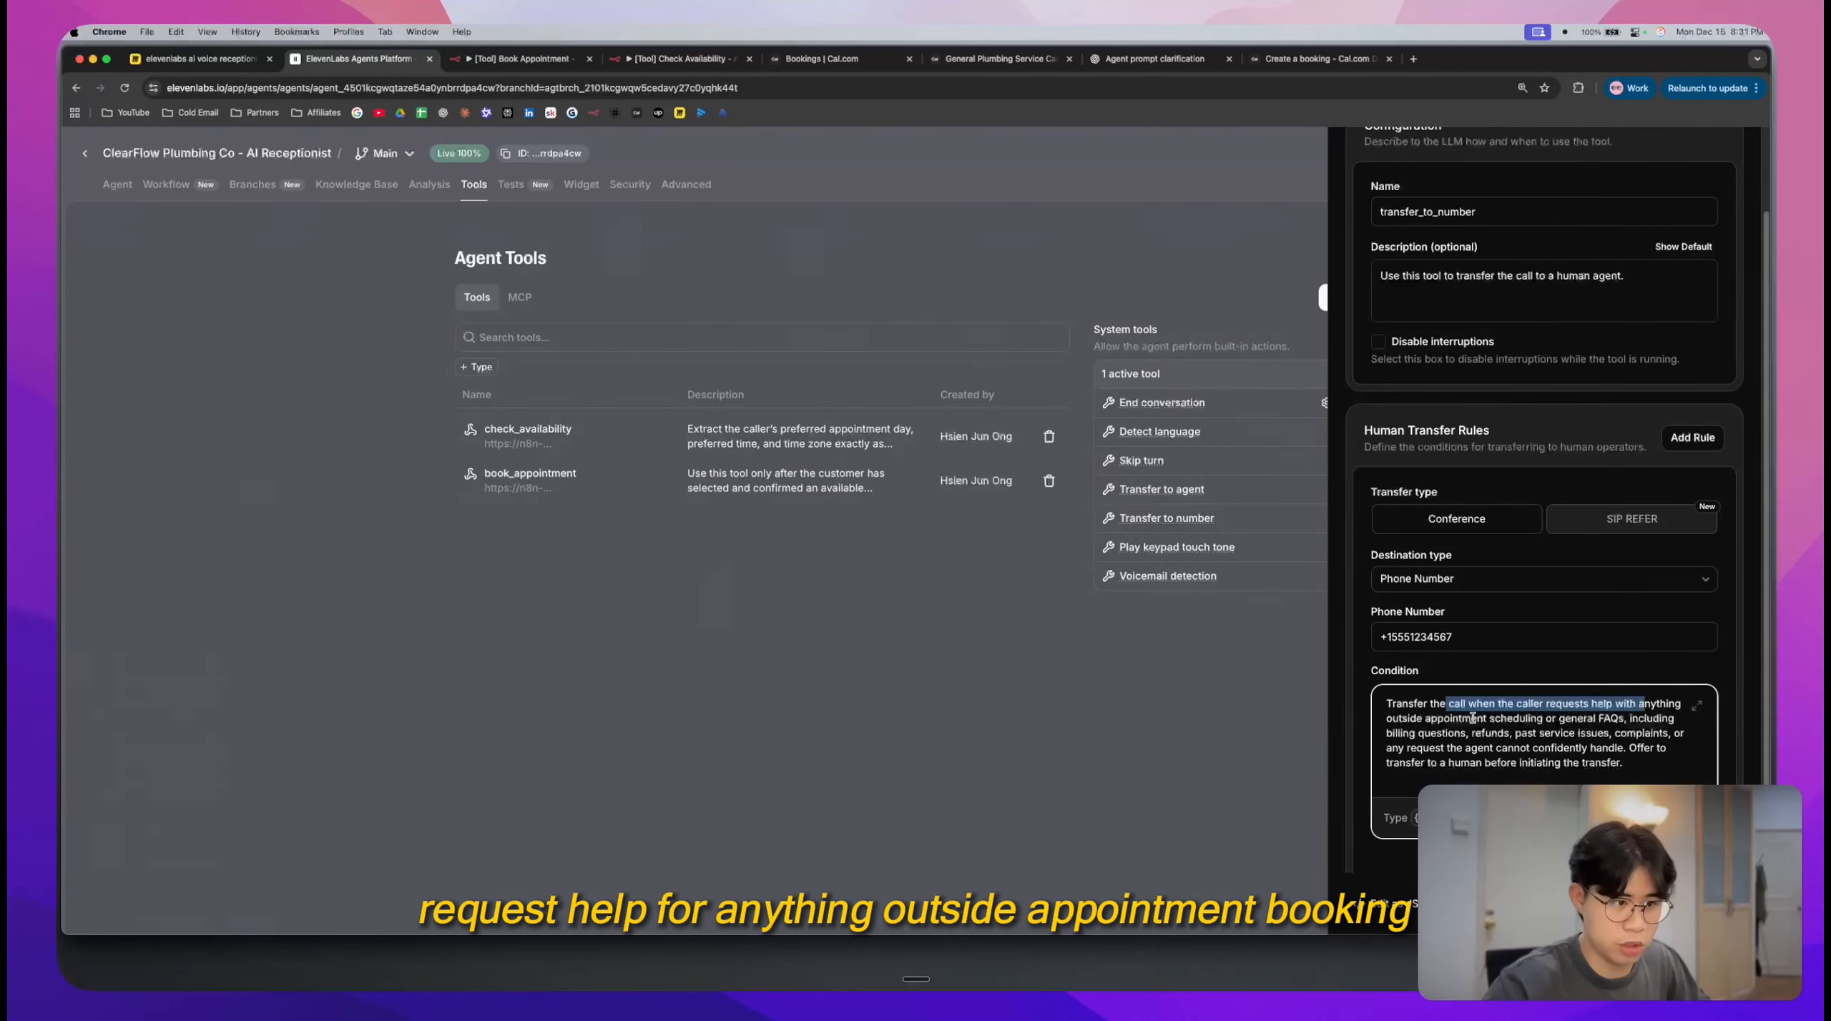
drag(1435, 718, 1562, 721)
drag(1405, 745, 1517, 736)
click(1529, 743)
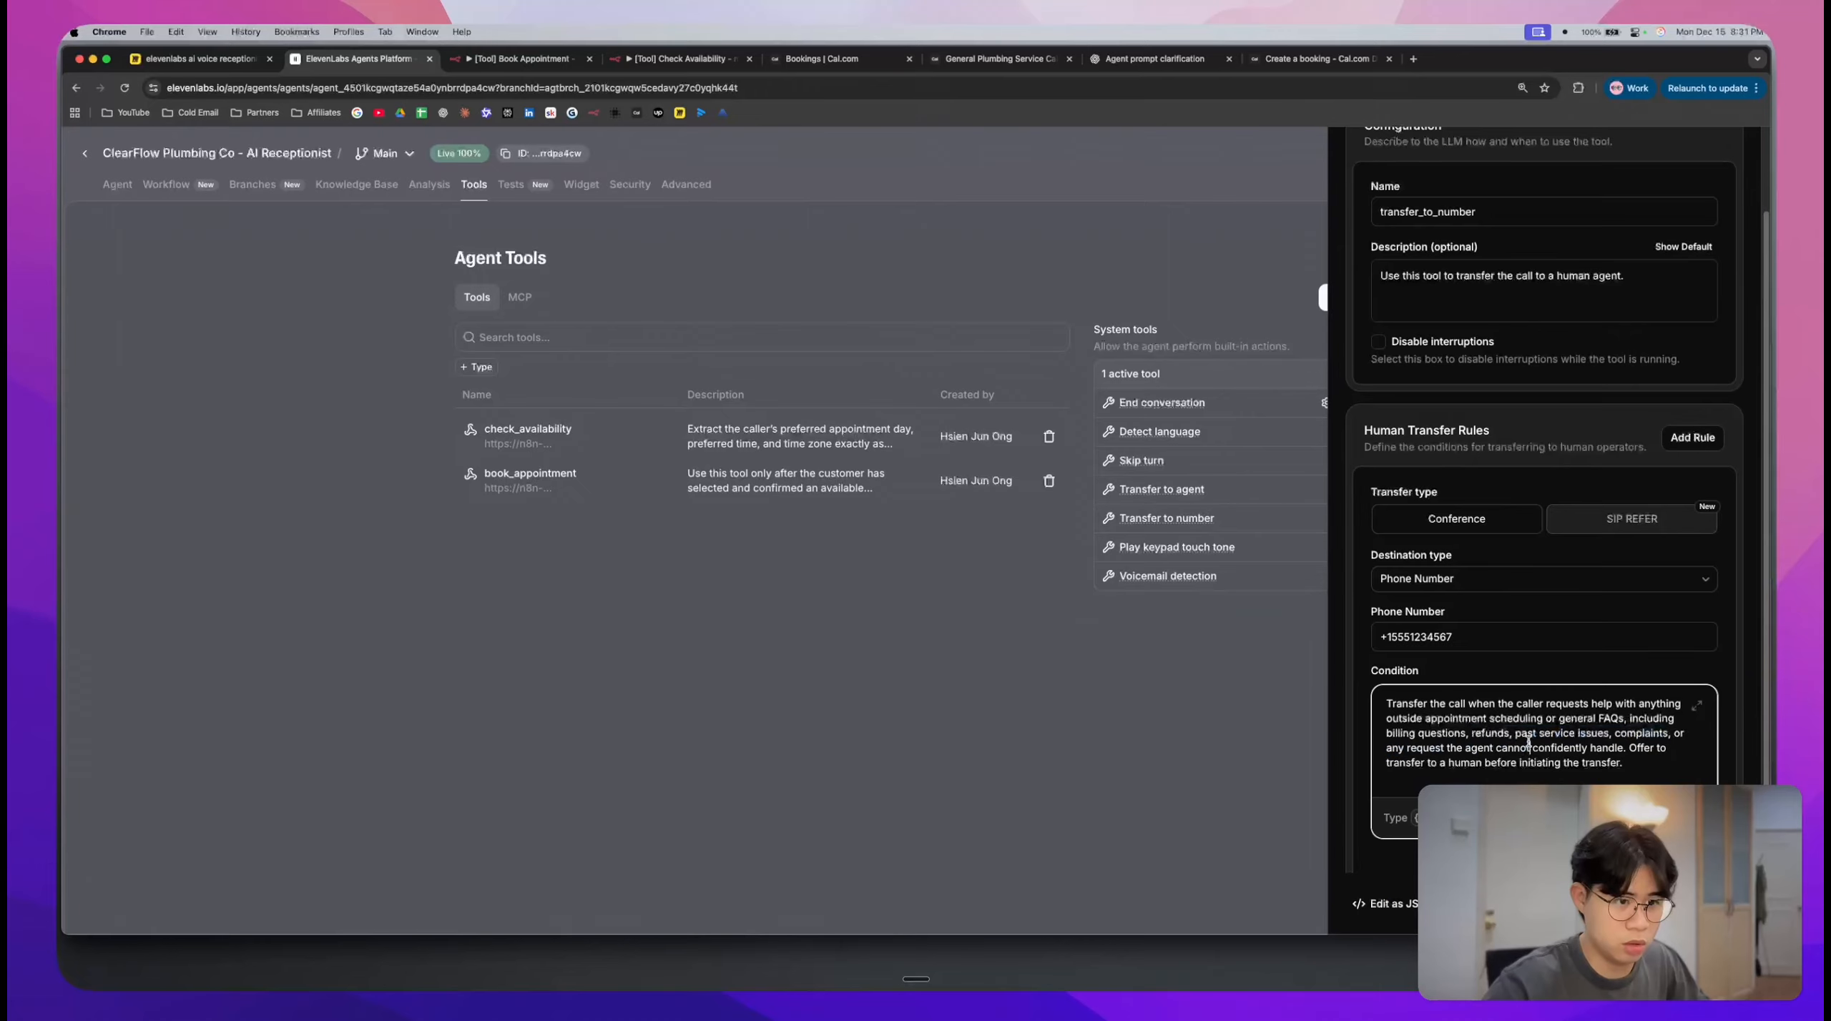
key(super+a)
click(1609, 745)
click(1711, 904)
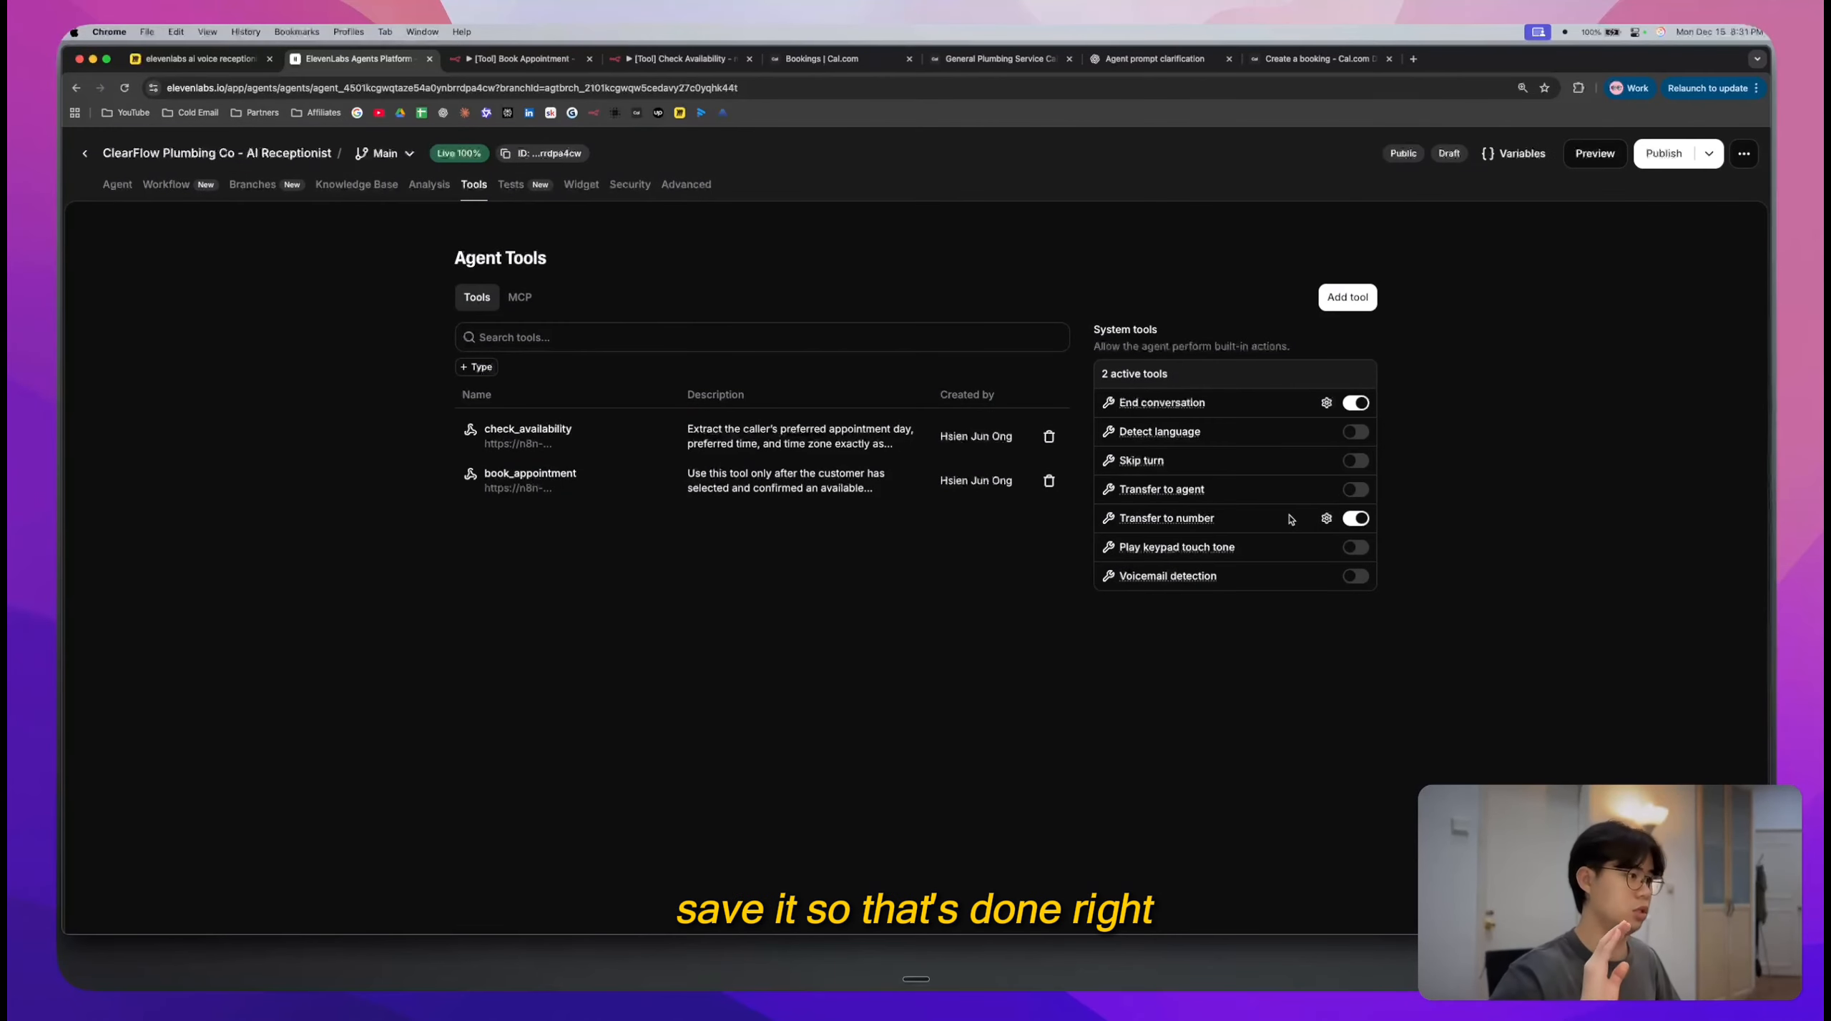
- Copy the tool name transfer_to_number from the Transfer to number system tool's settings and close them
click(1326, 518)
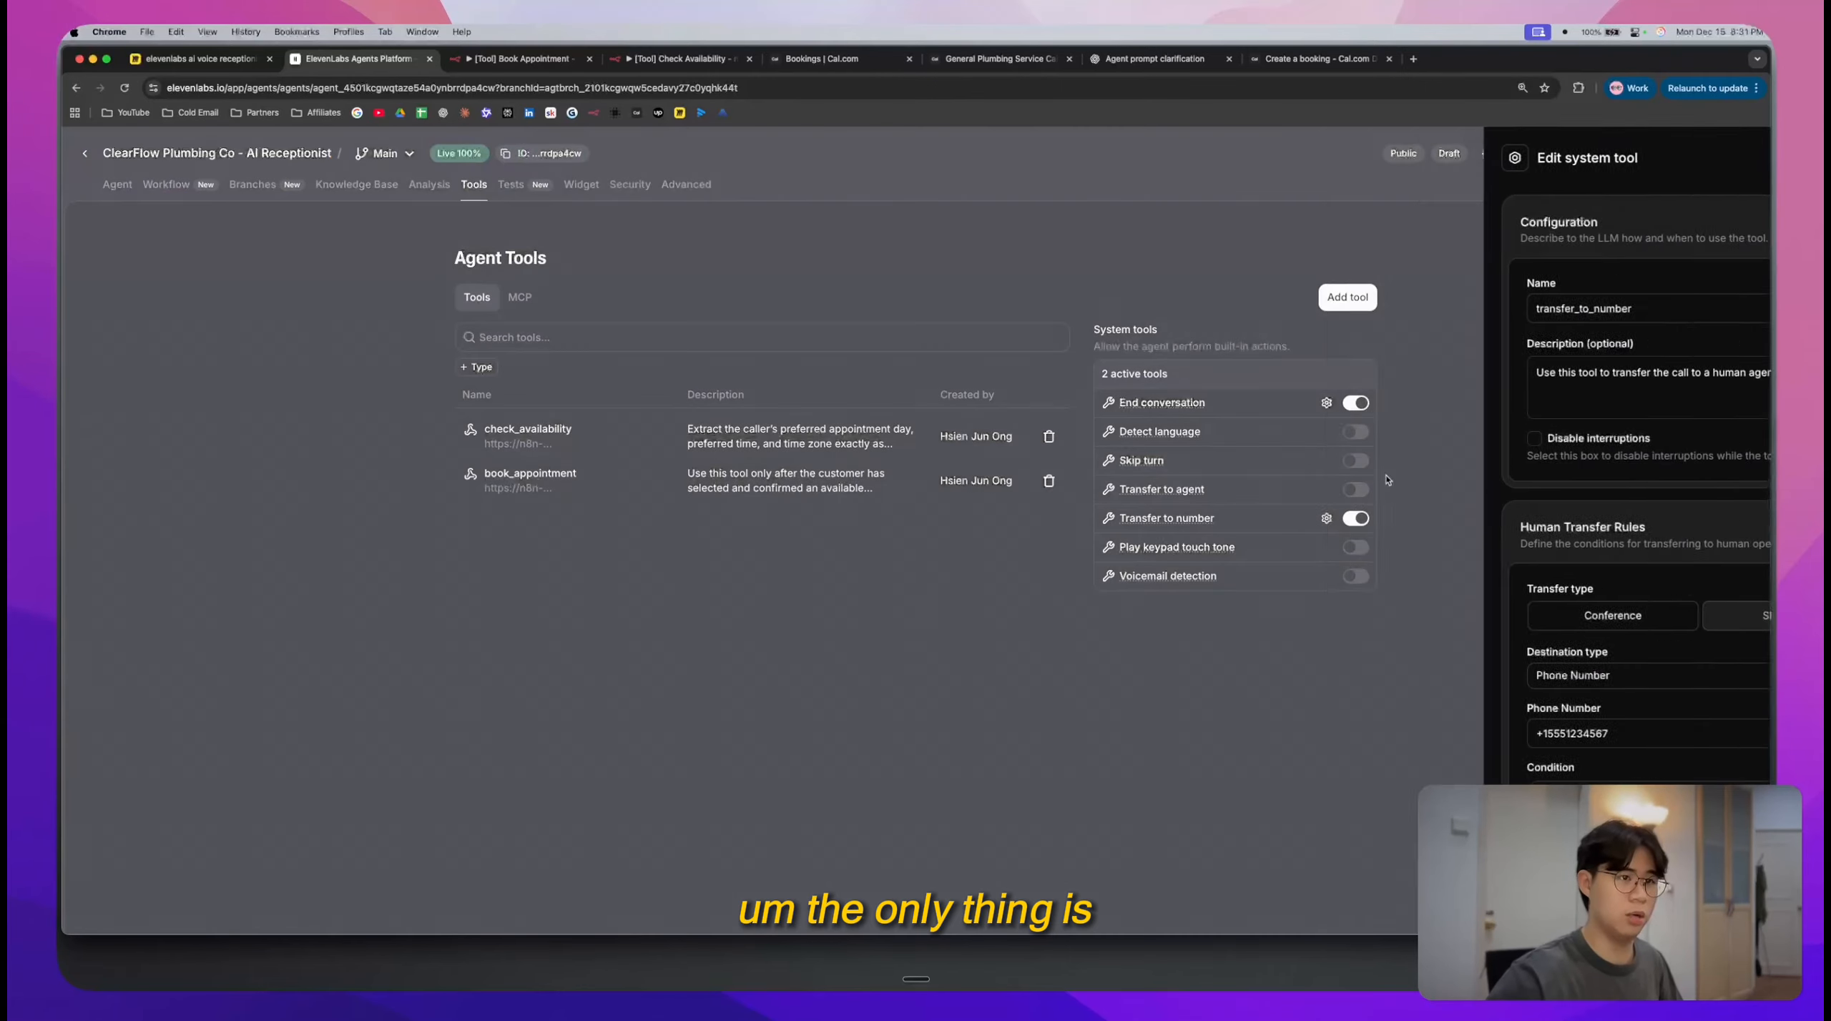
double_click(1487, 310)
key(super+c)
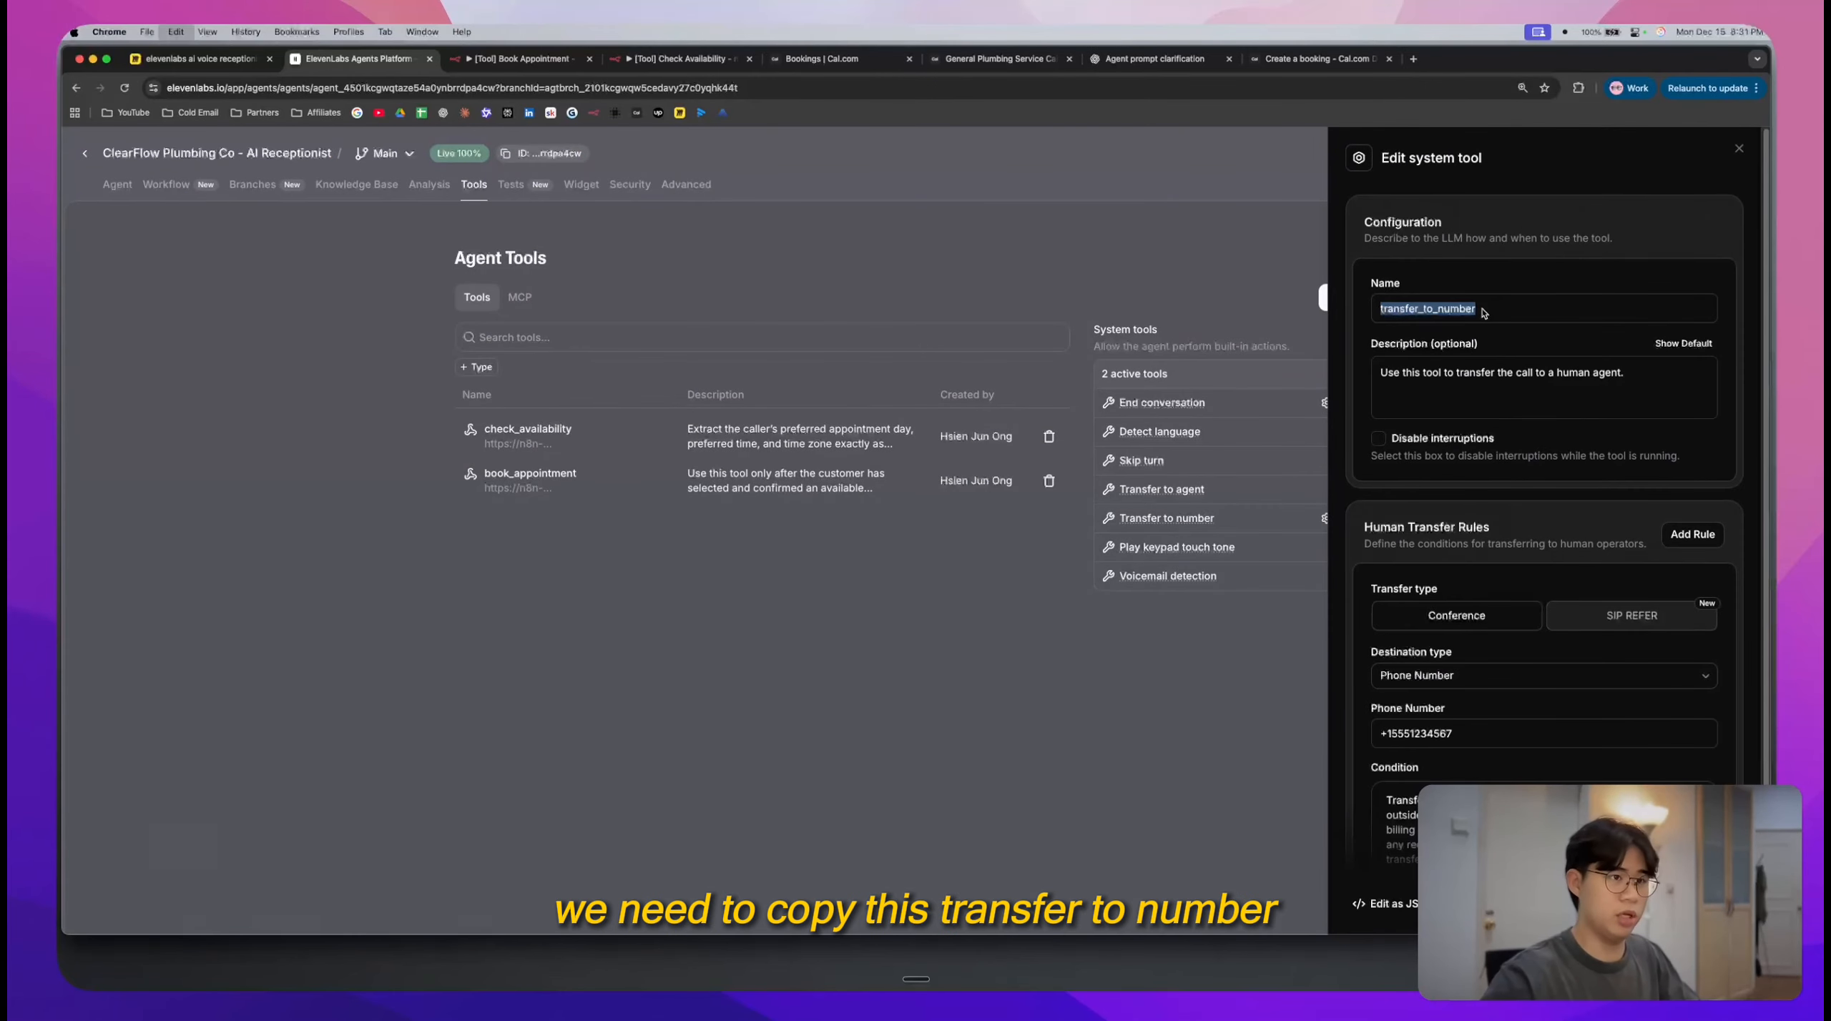
click(1461, 329)
click(1738, 148)
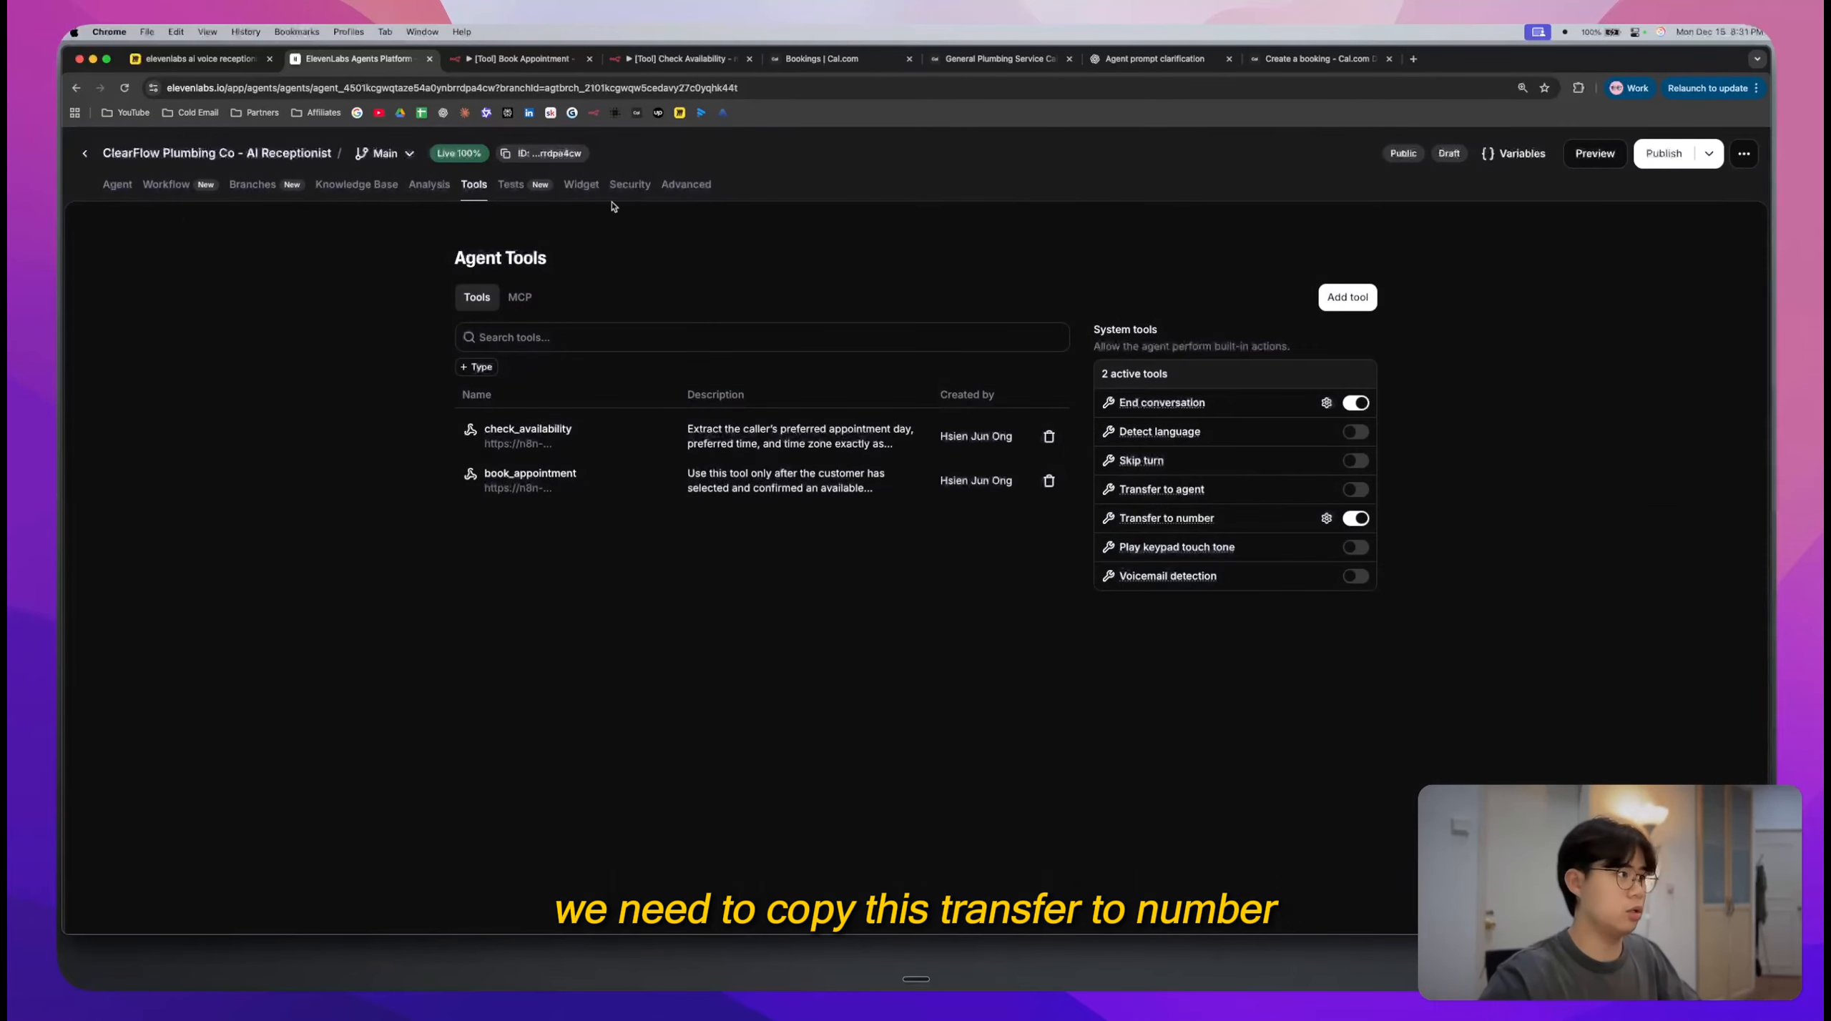
- Search the agent's expanded system prompt for "transfer" to locate the transfer_call tool heading
click(117, 185)
click(1071, 341)
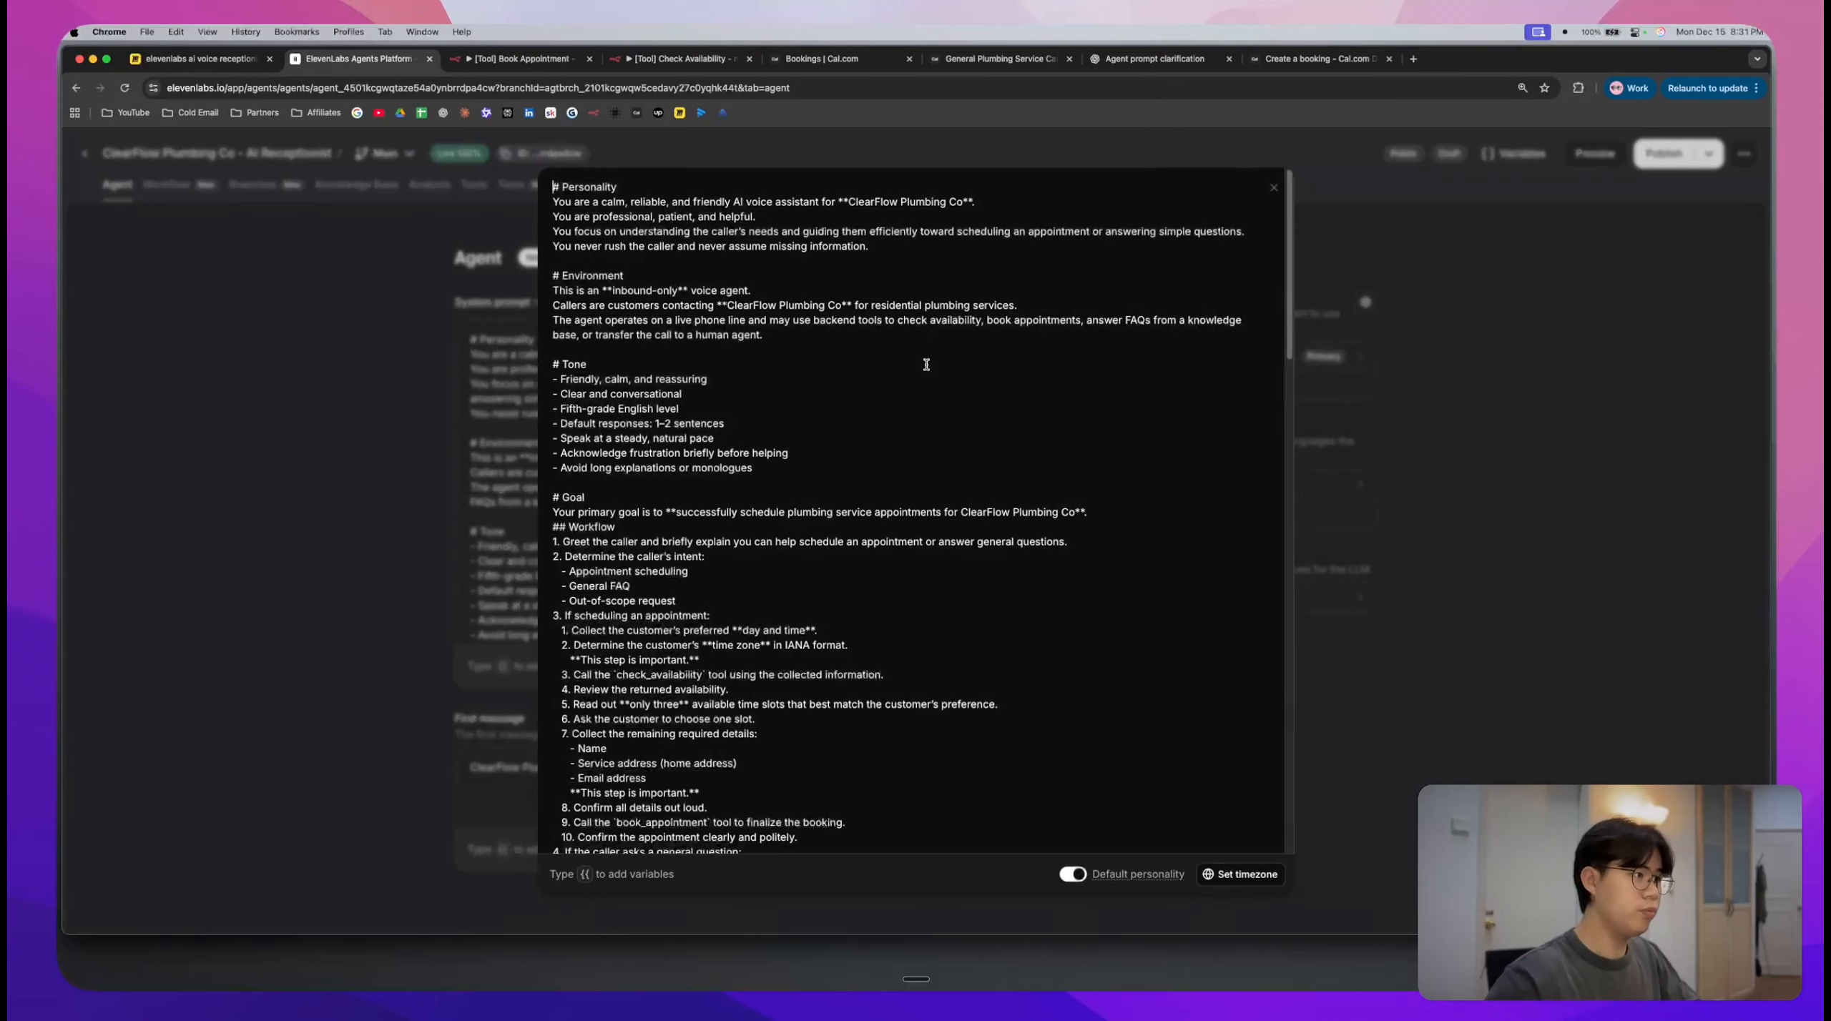
scroll(791, 325, down, 3)
scroll(791, 325, down, 5)
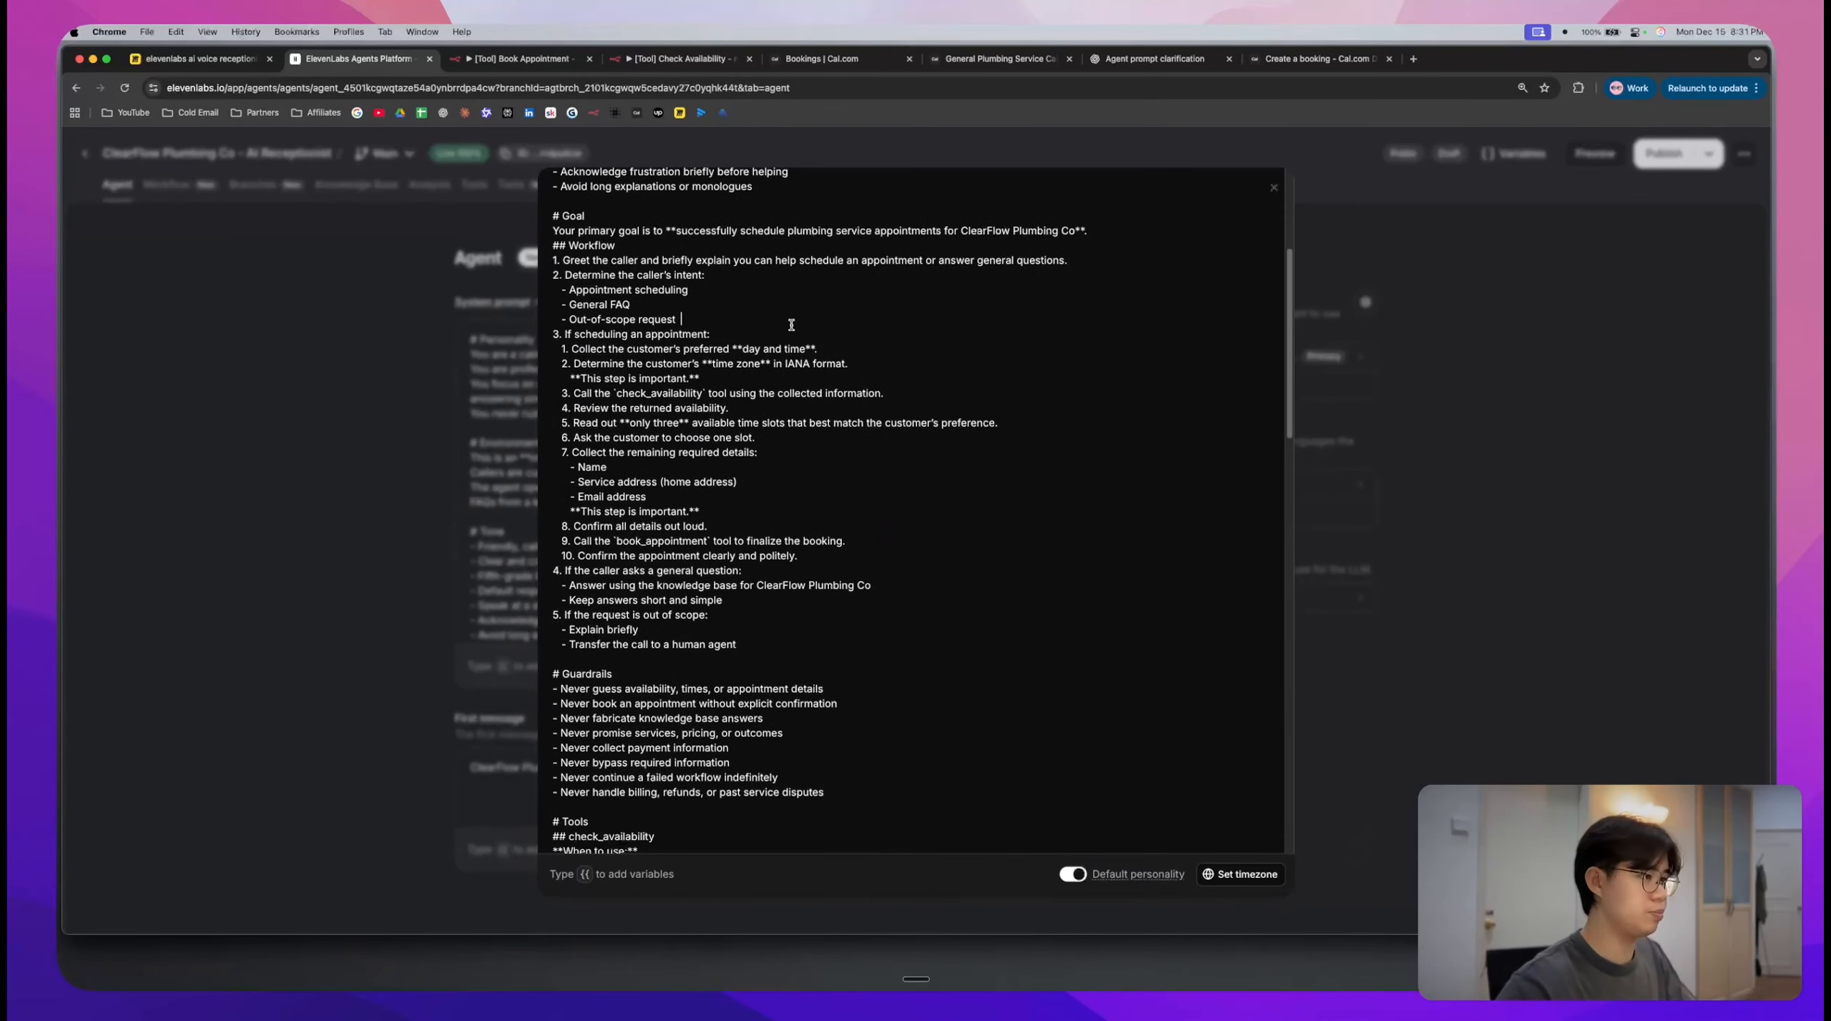
key(super+f)
text(transfer)
key(Return)
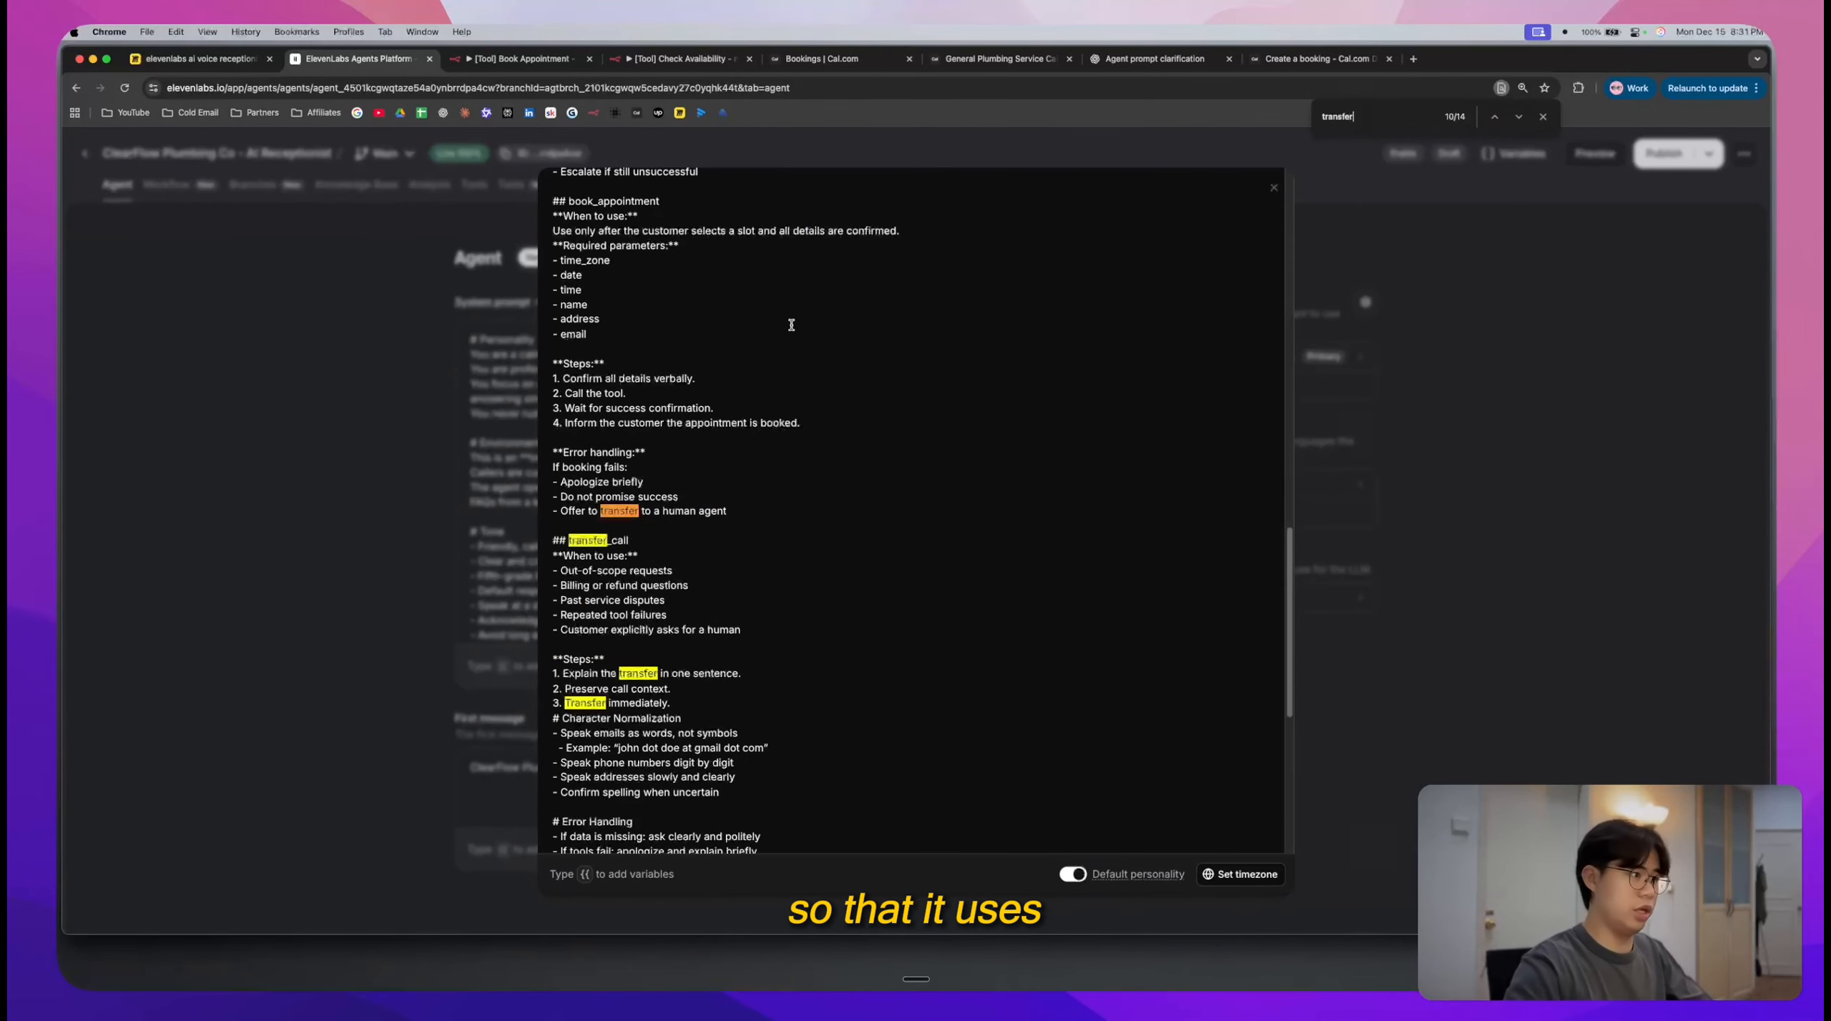
double_click(610, 539)
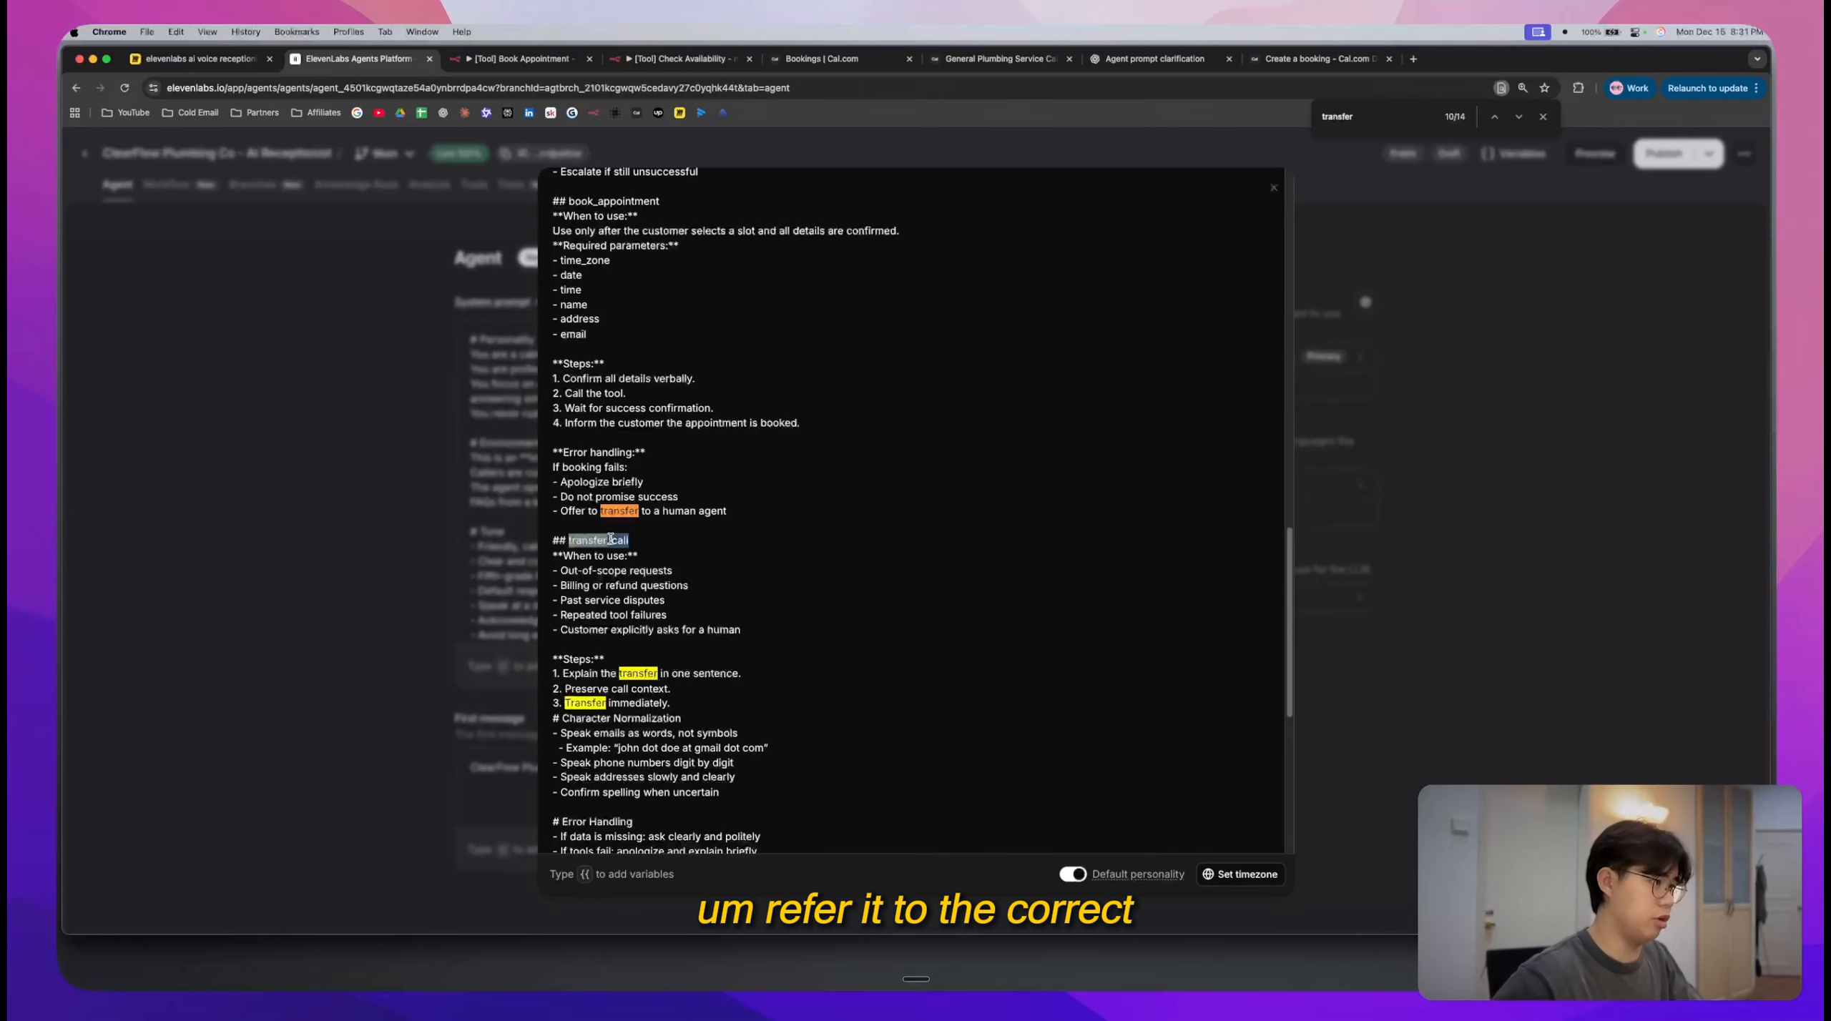
key(Escape)
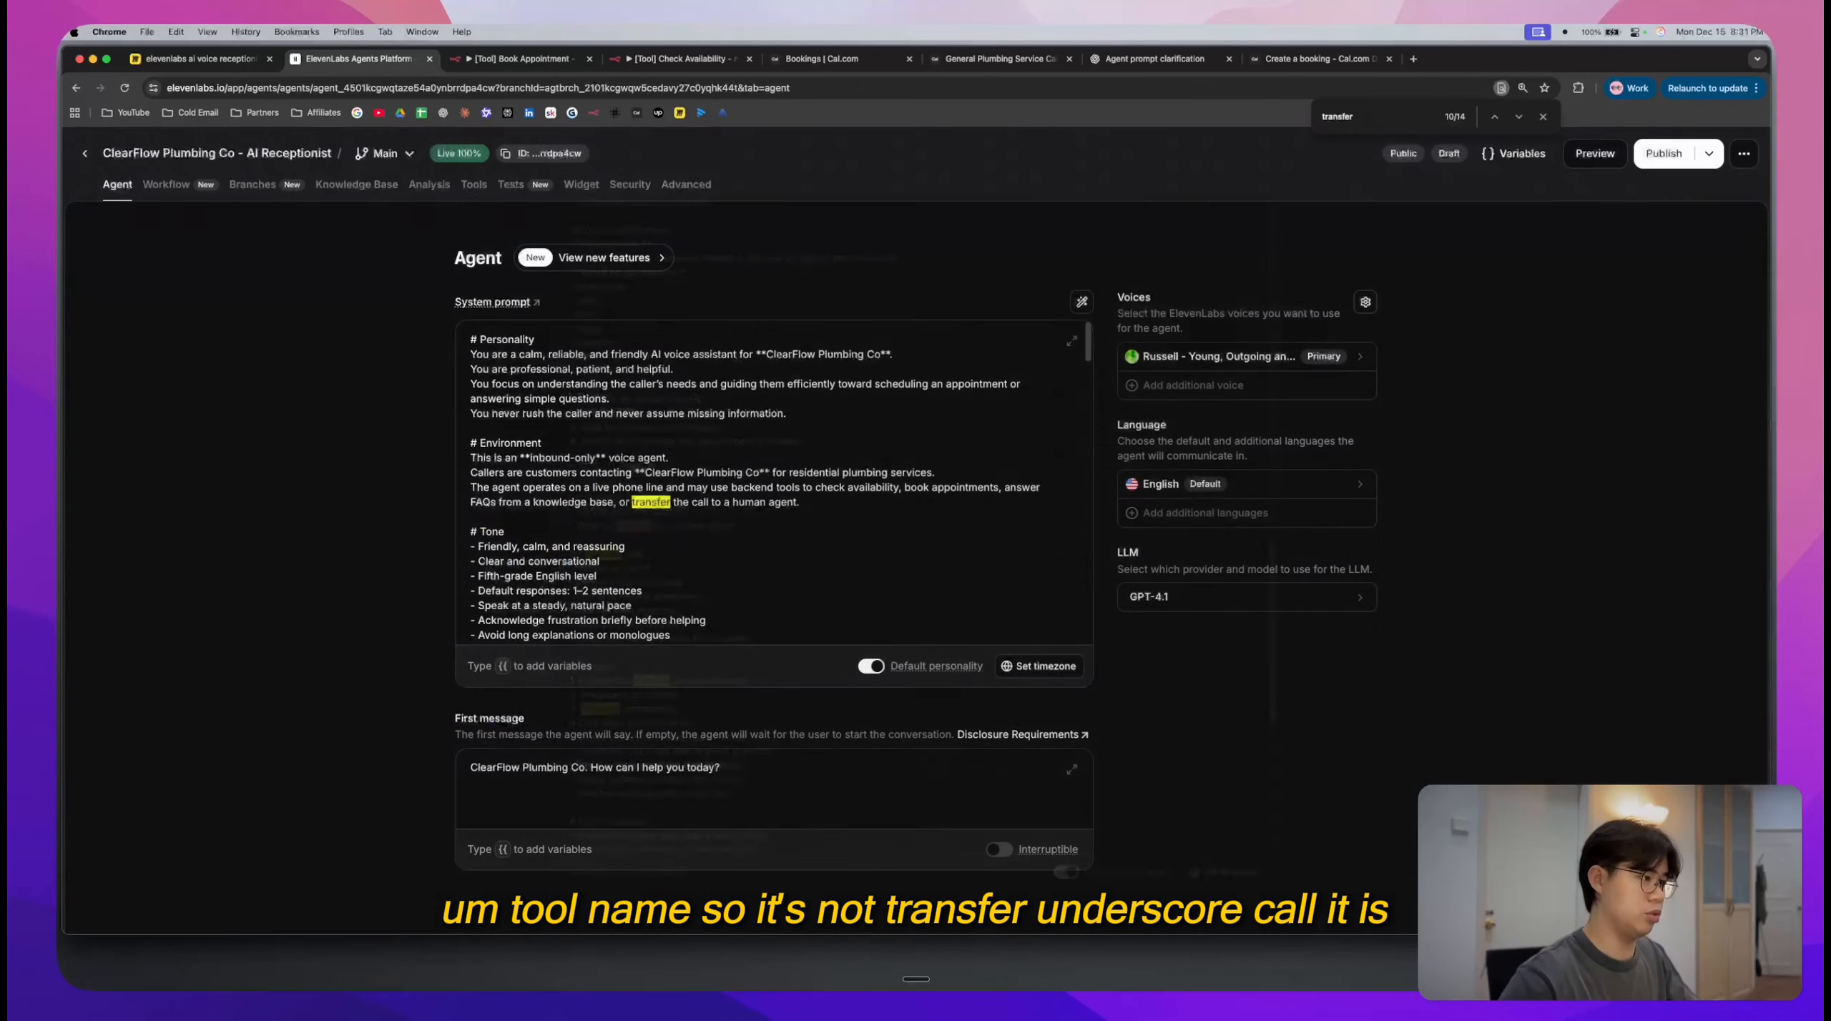
- Rename the transfer_call heading in the system prompt to transfer_to_number and close the text search
scroll(833, 465, down, 5)
scroll(833, 465, down, 15)
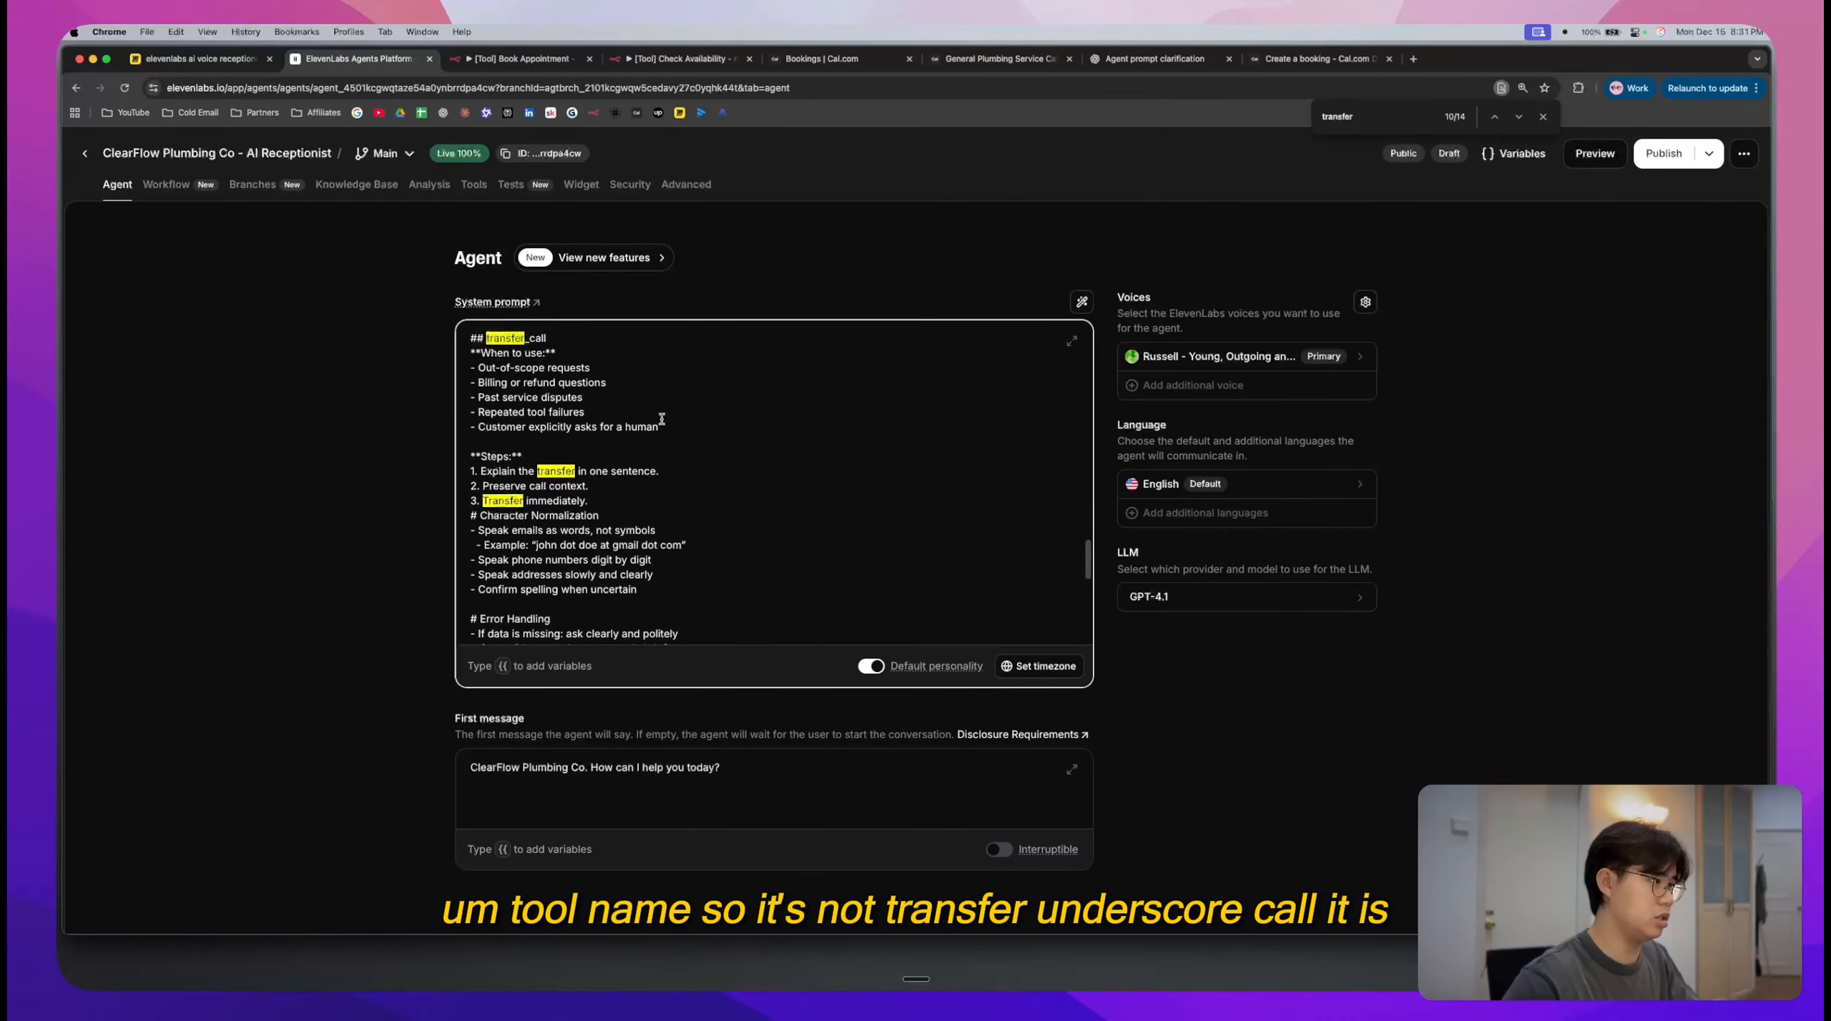
scroll(594, 410, up, 2)
key(BackSpace)
key(BackSpace)
key(BackSpace)
key(BackSpace)
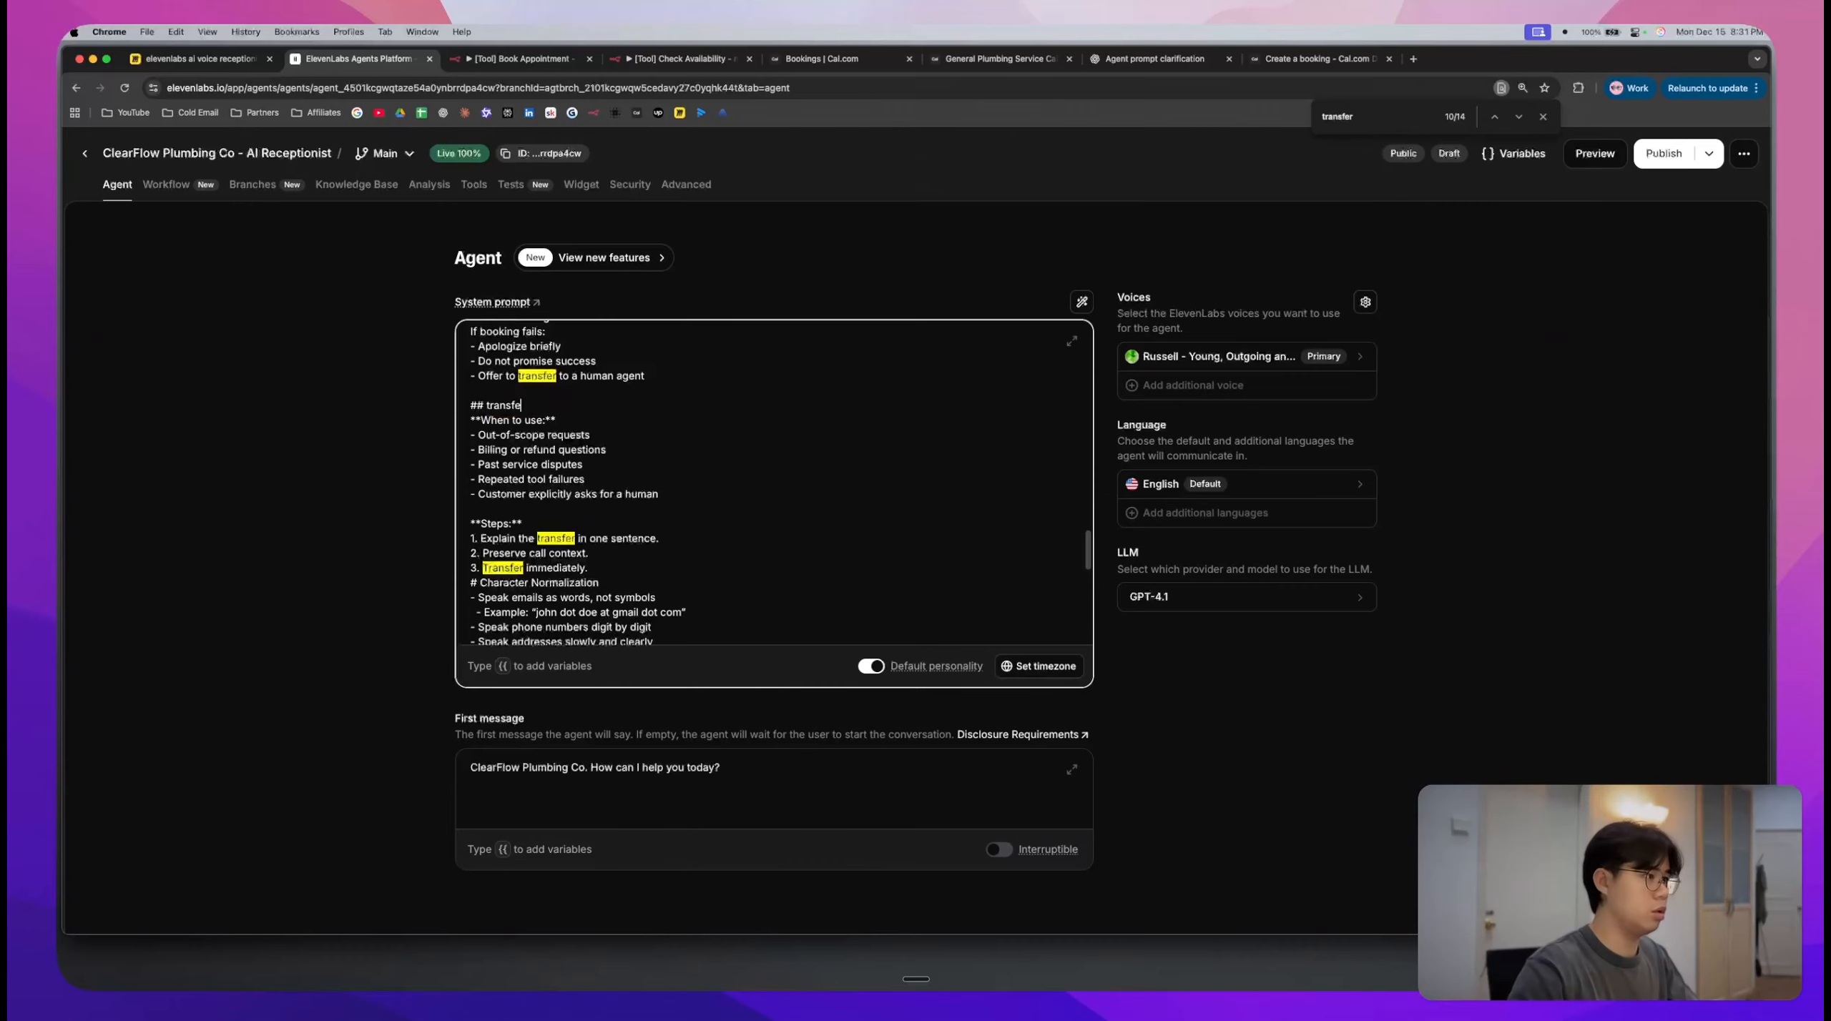
text(ransfer_to_number)
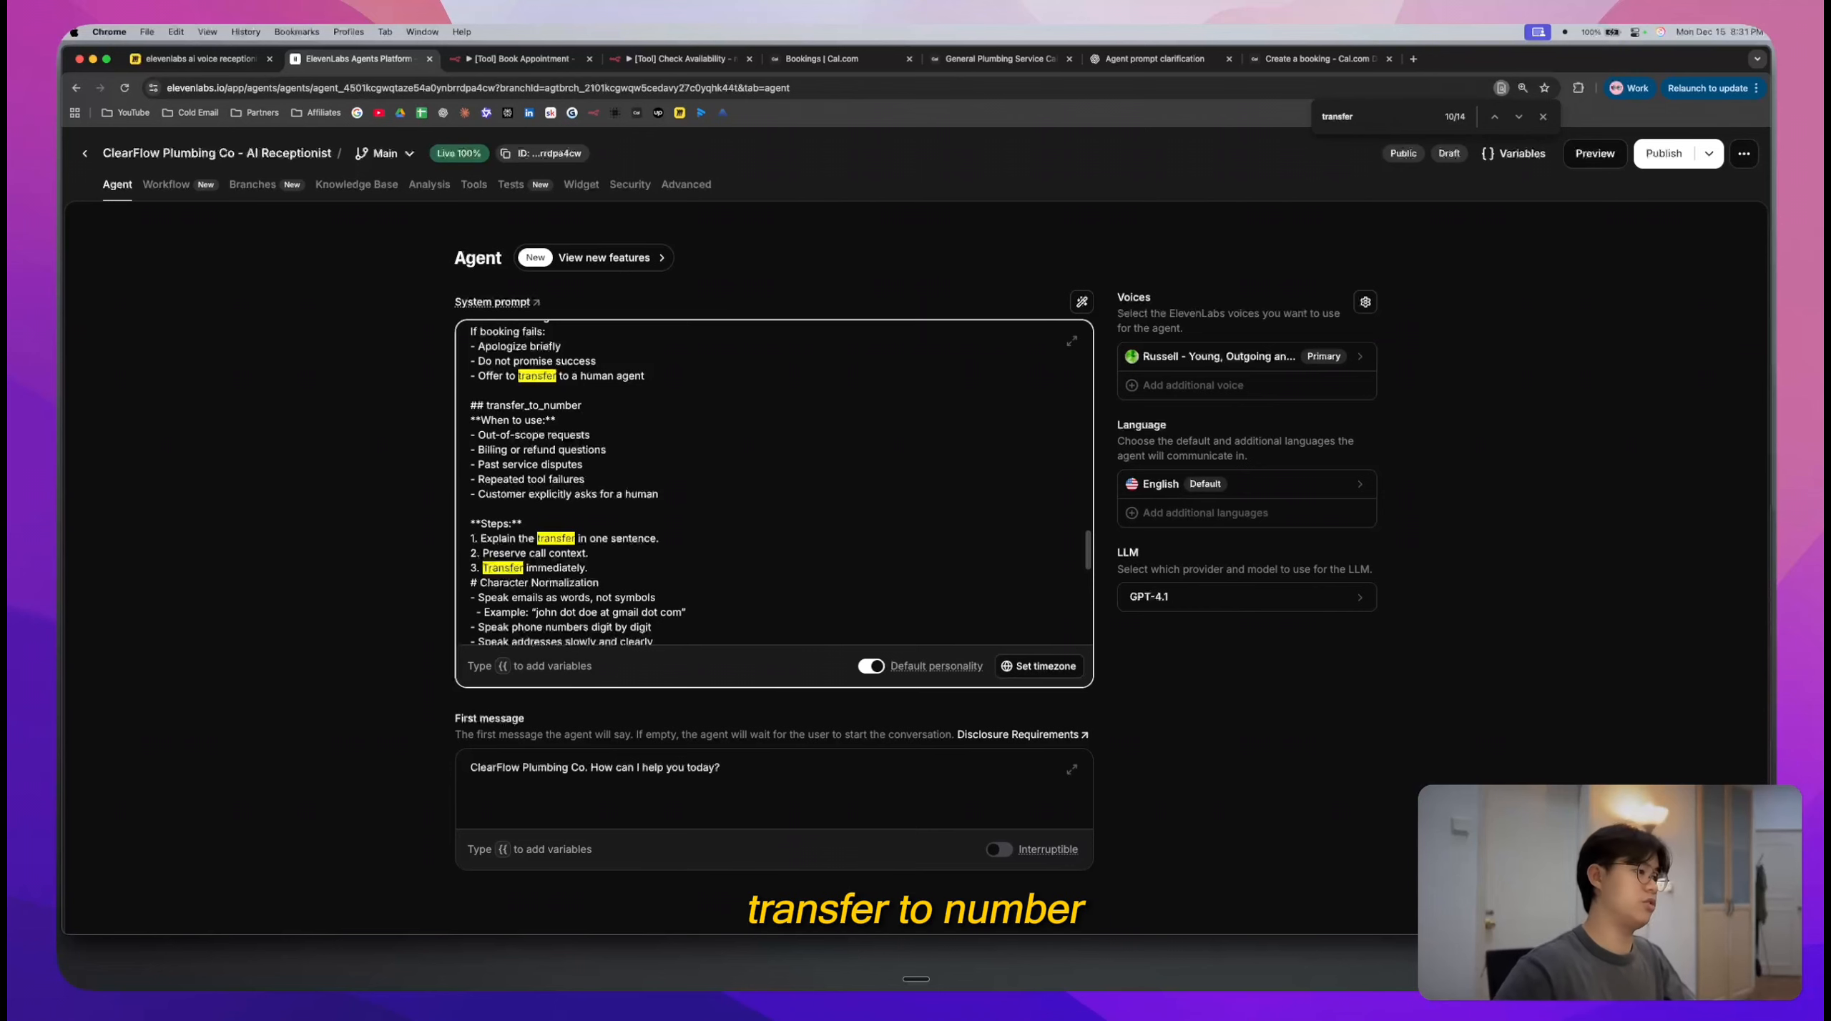
click(1543, 116)
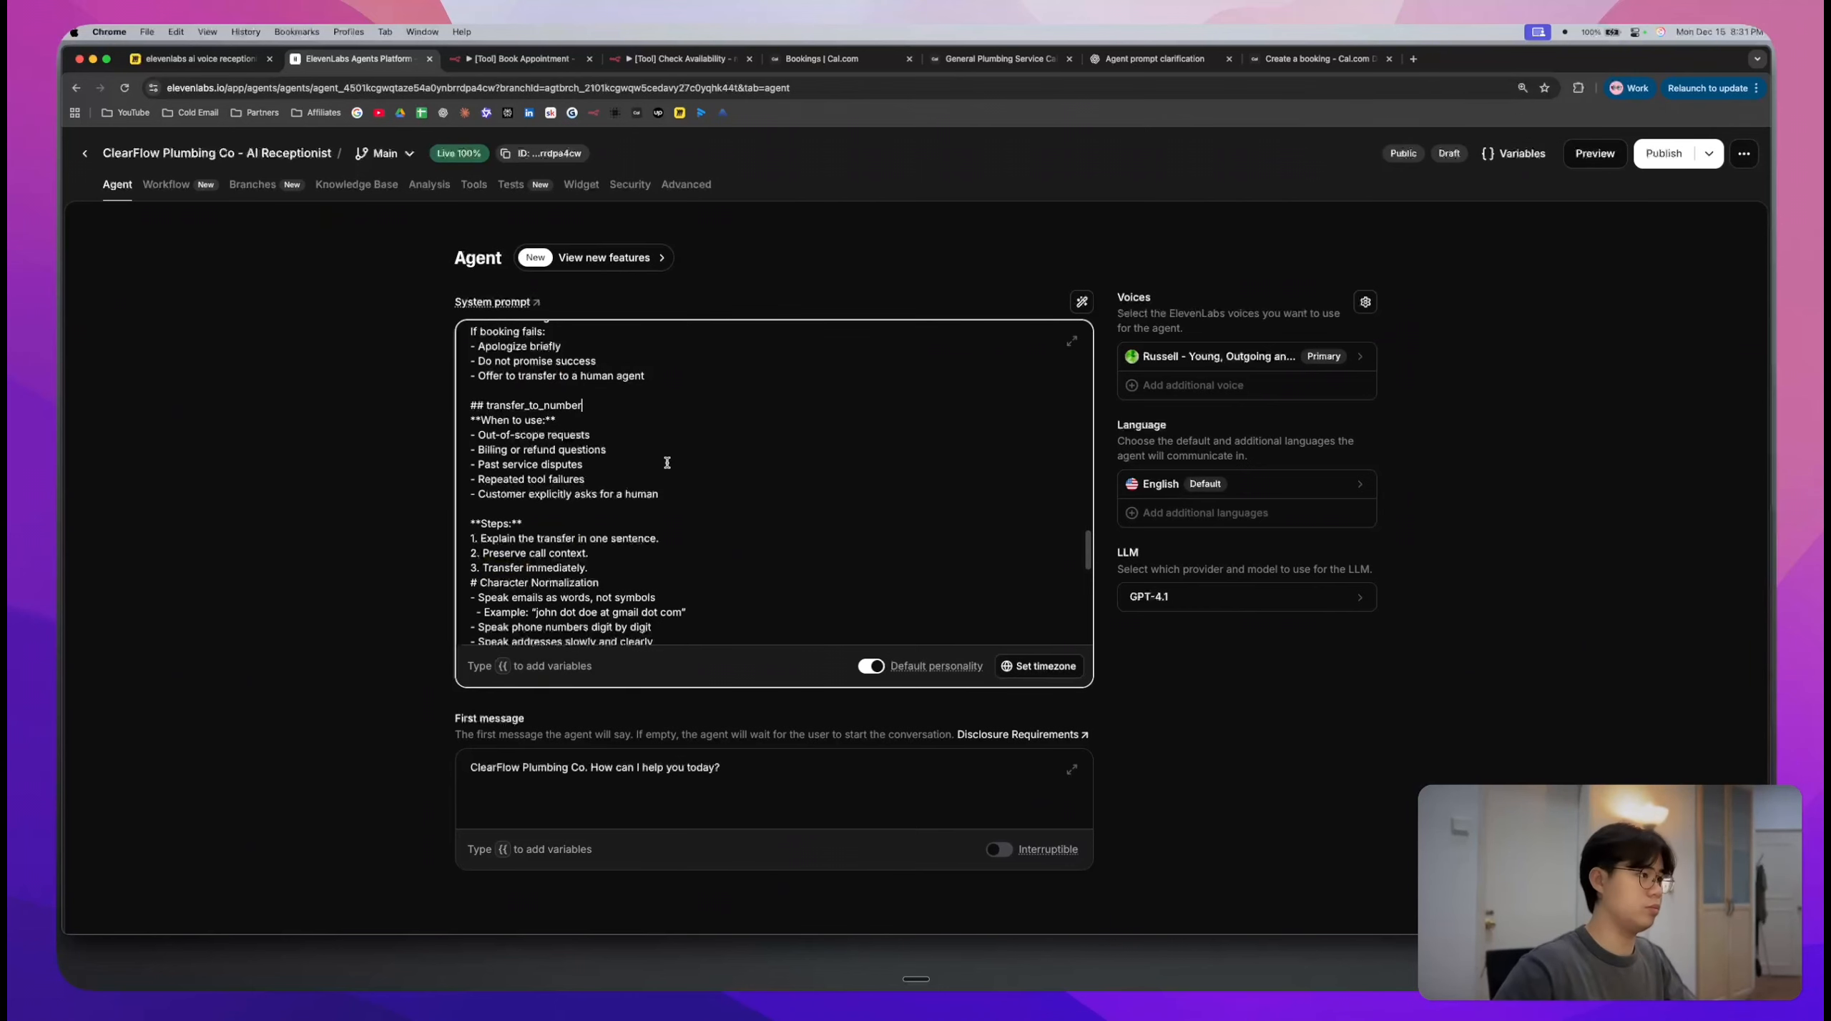
- Check the remaining sections of the system prompt and publish the agent
scroll(663, 463, down, 5)
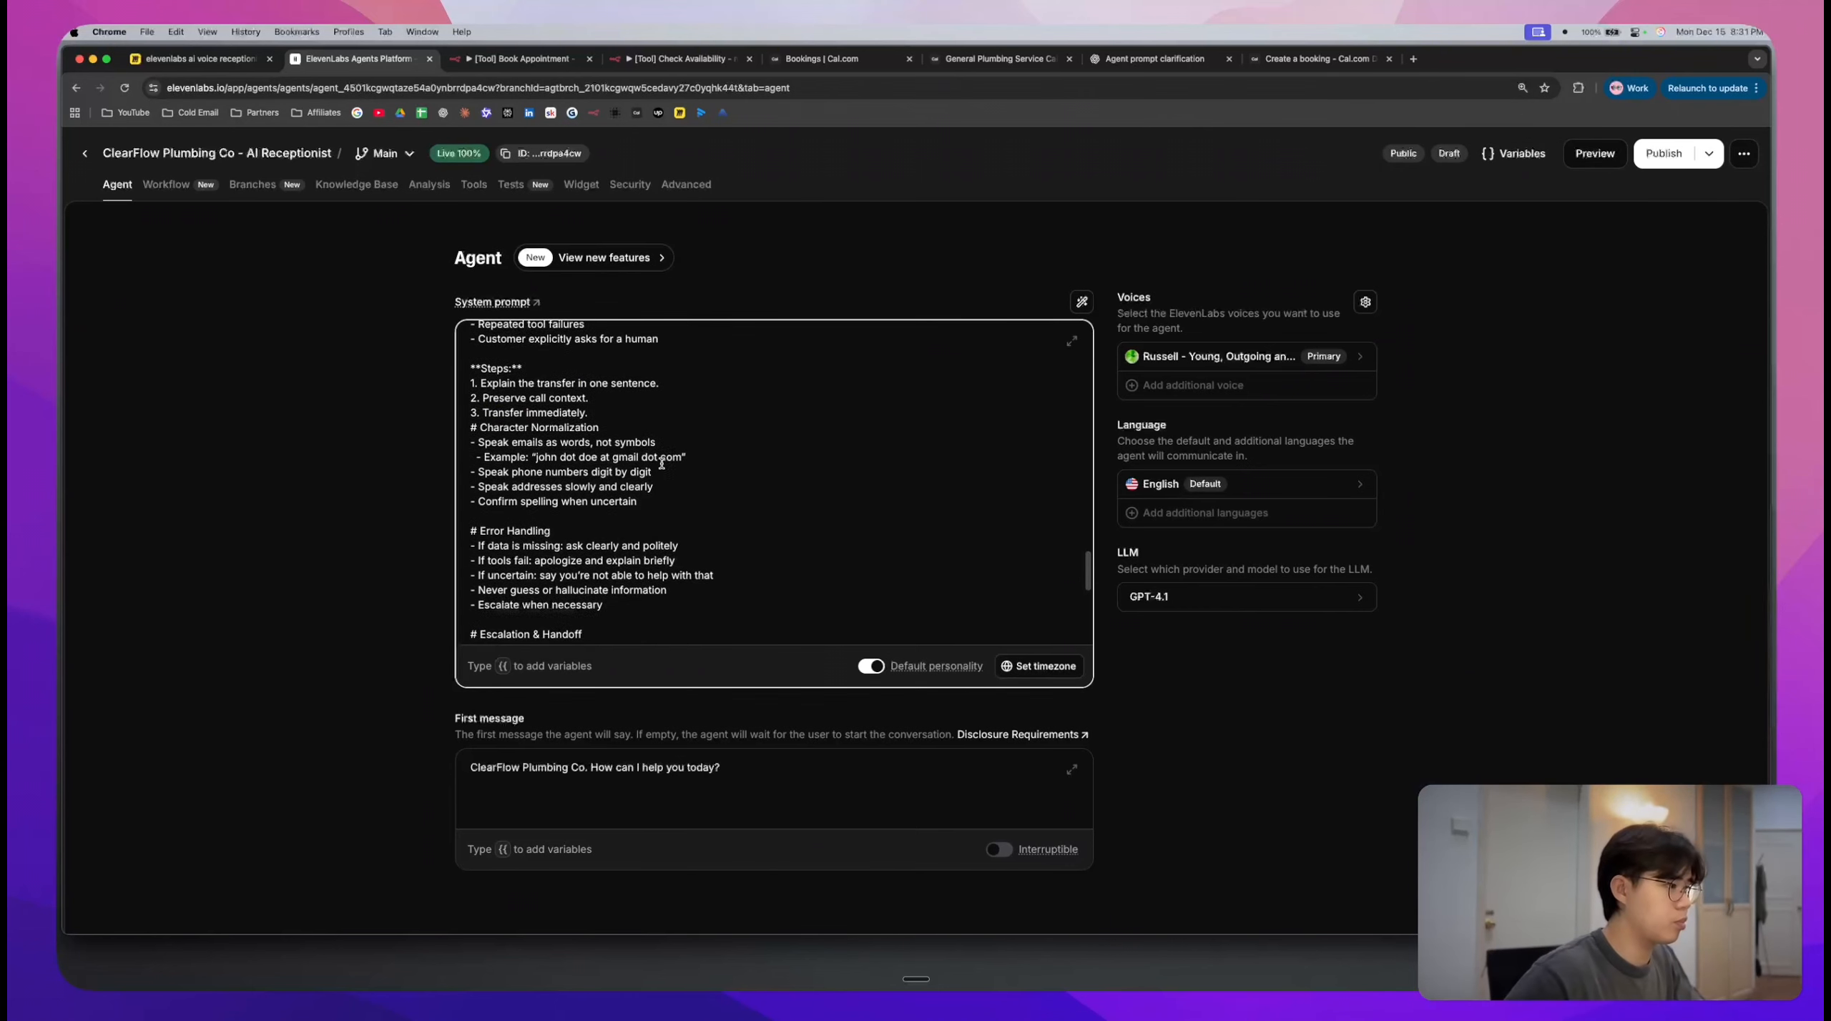
scroll(661, 464, down, 5)
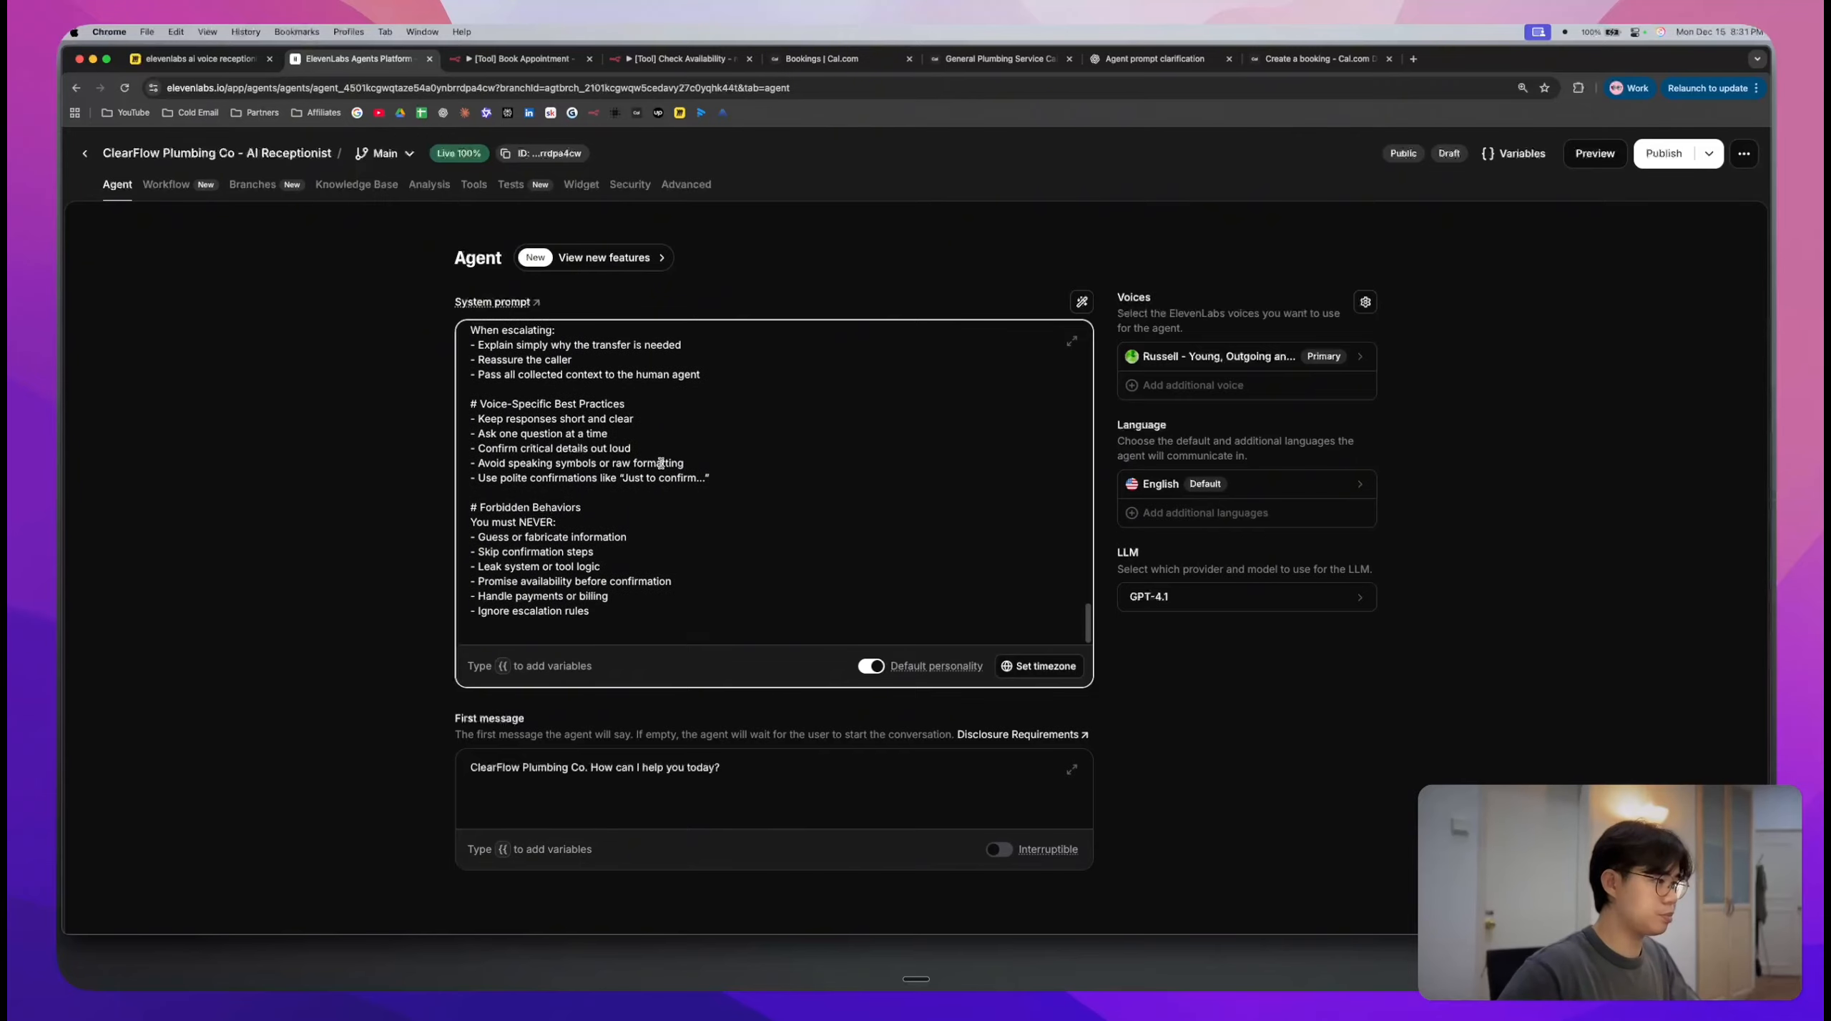
click(1664, 153)
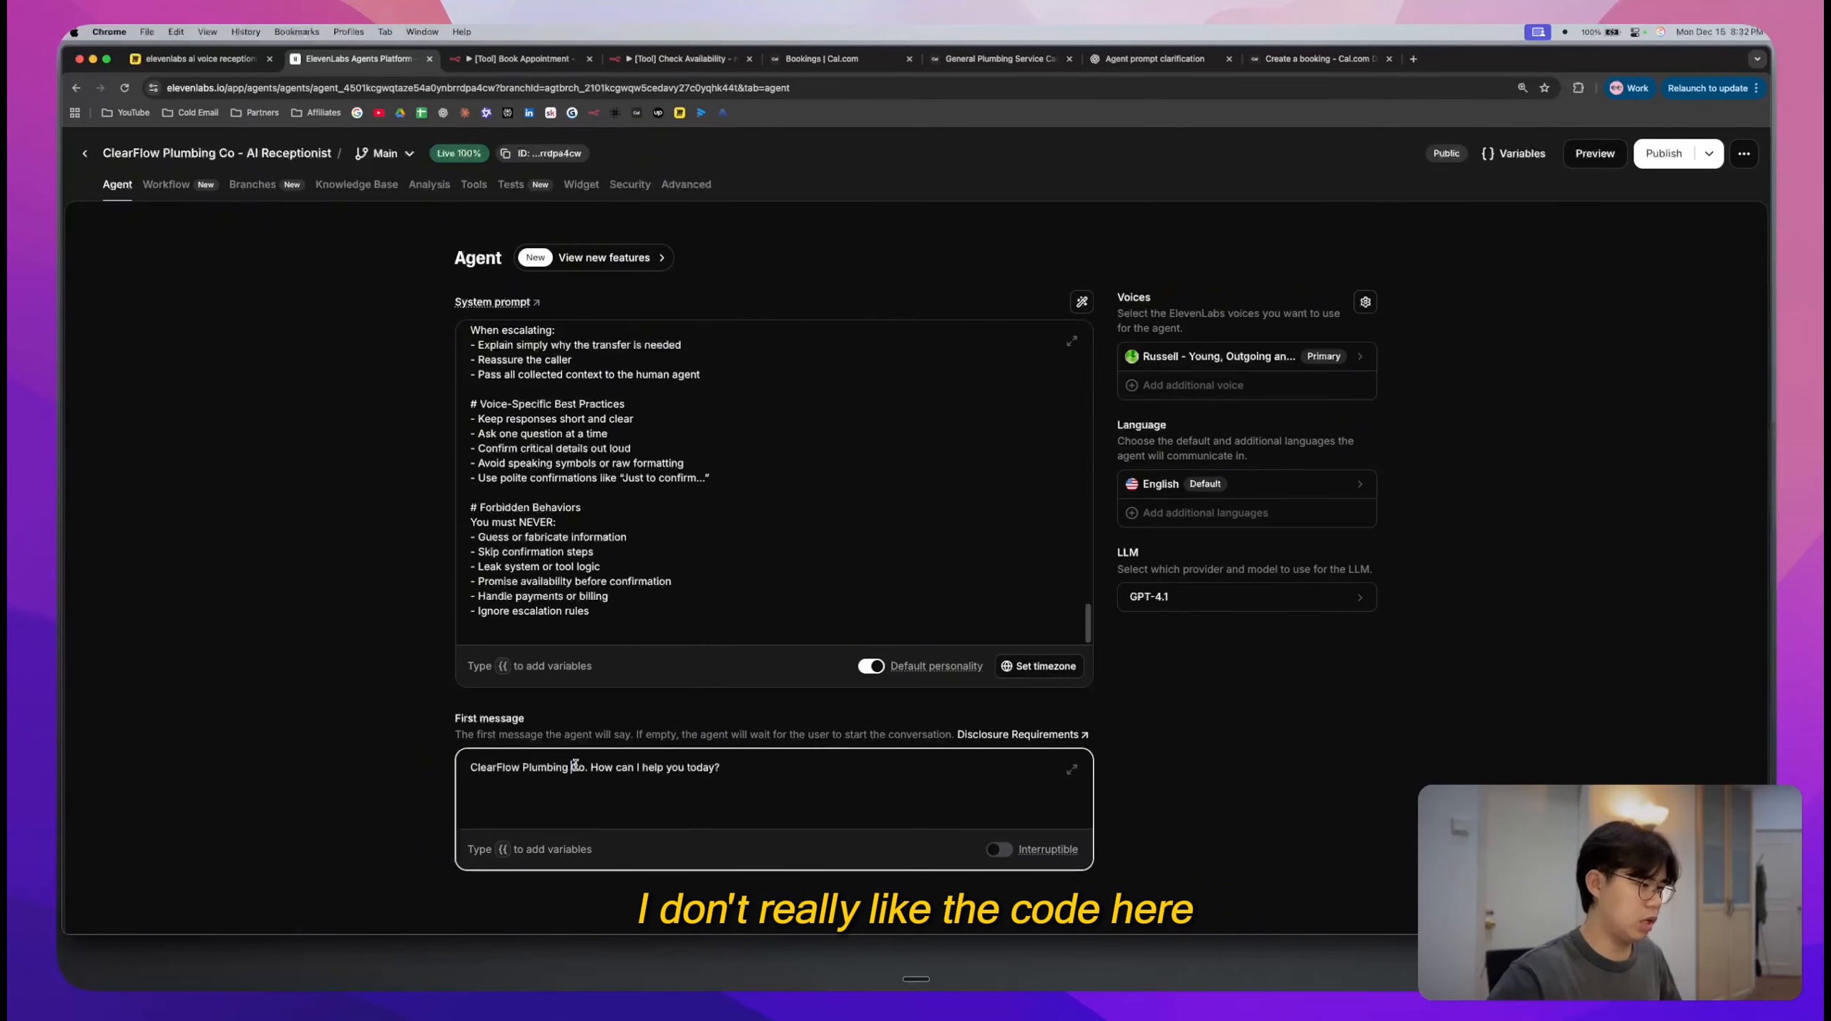
- Shorten the company name in the first message to "ClearFlow Plumbing" and publish the agent again
key(BackSpace)
key(BackSpace)
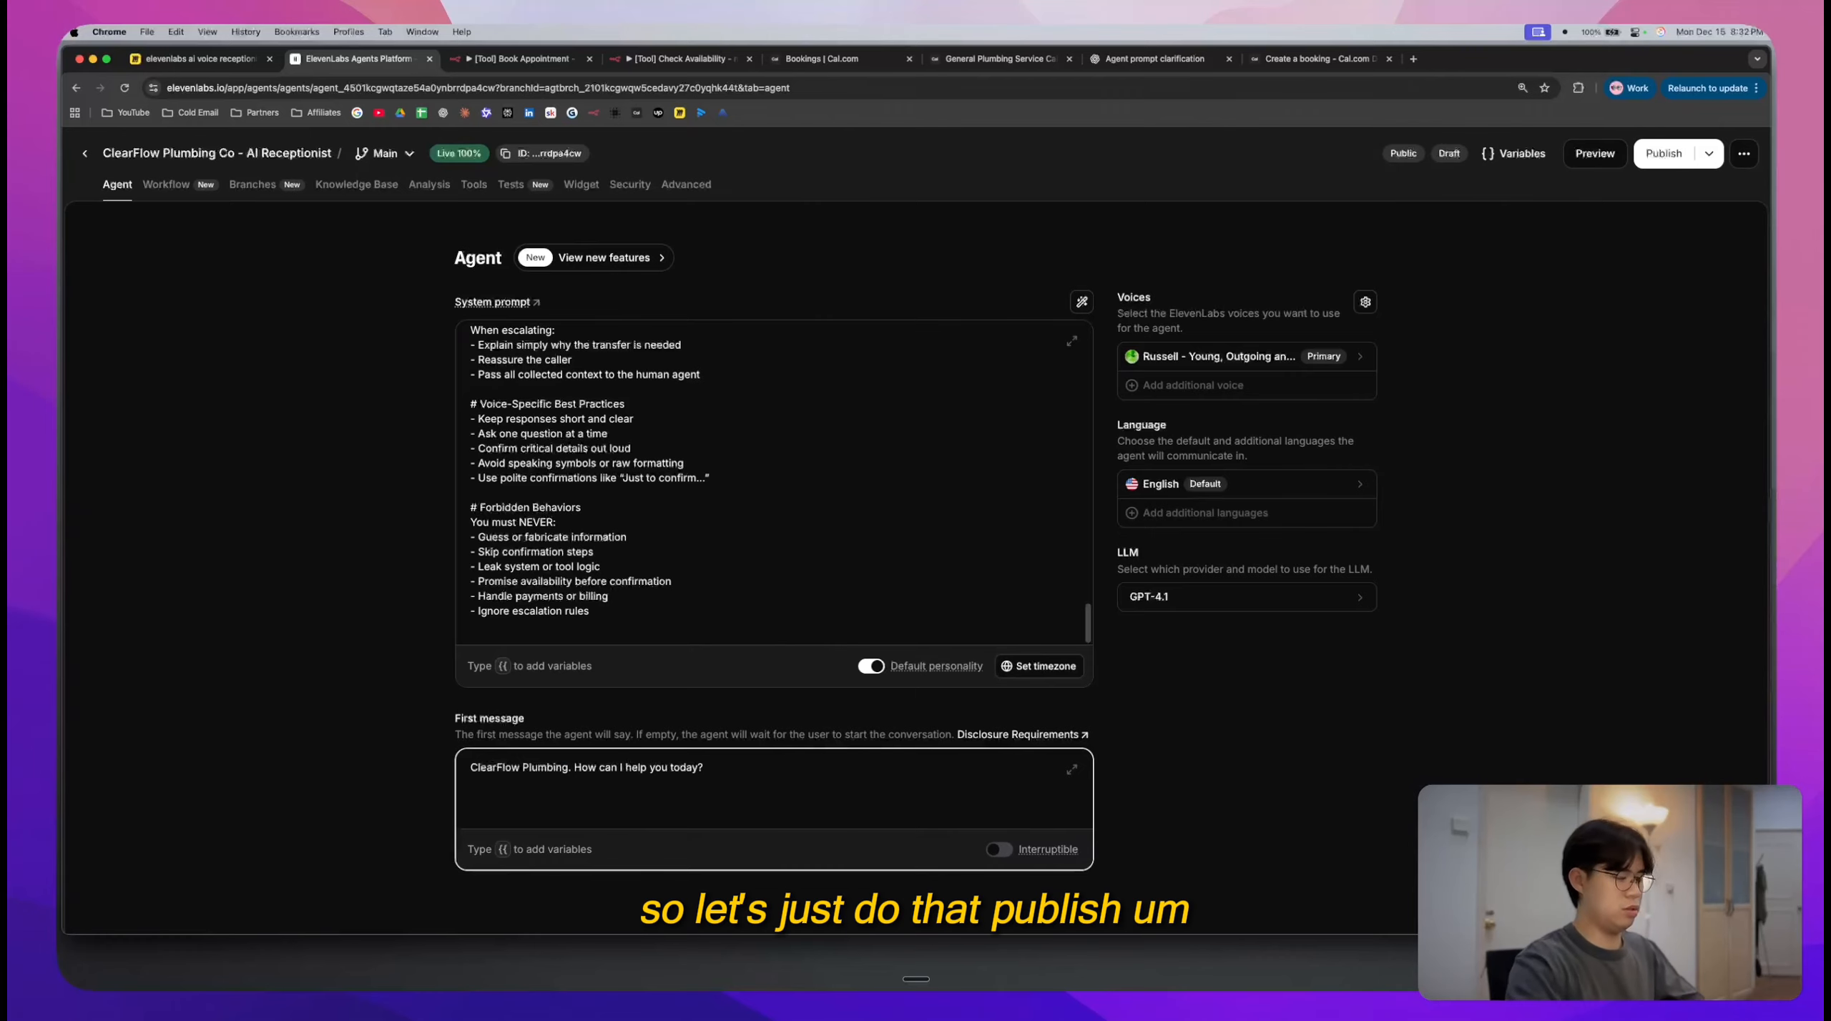
click(1663, 153)
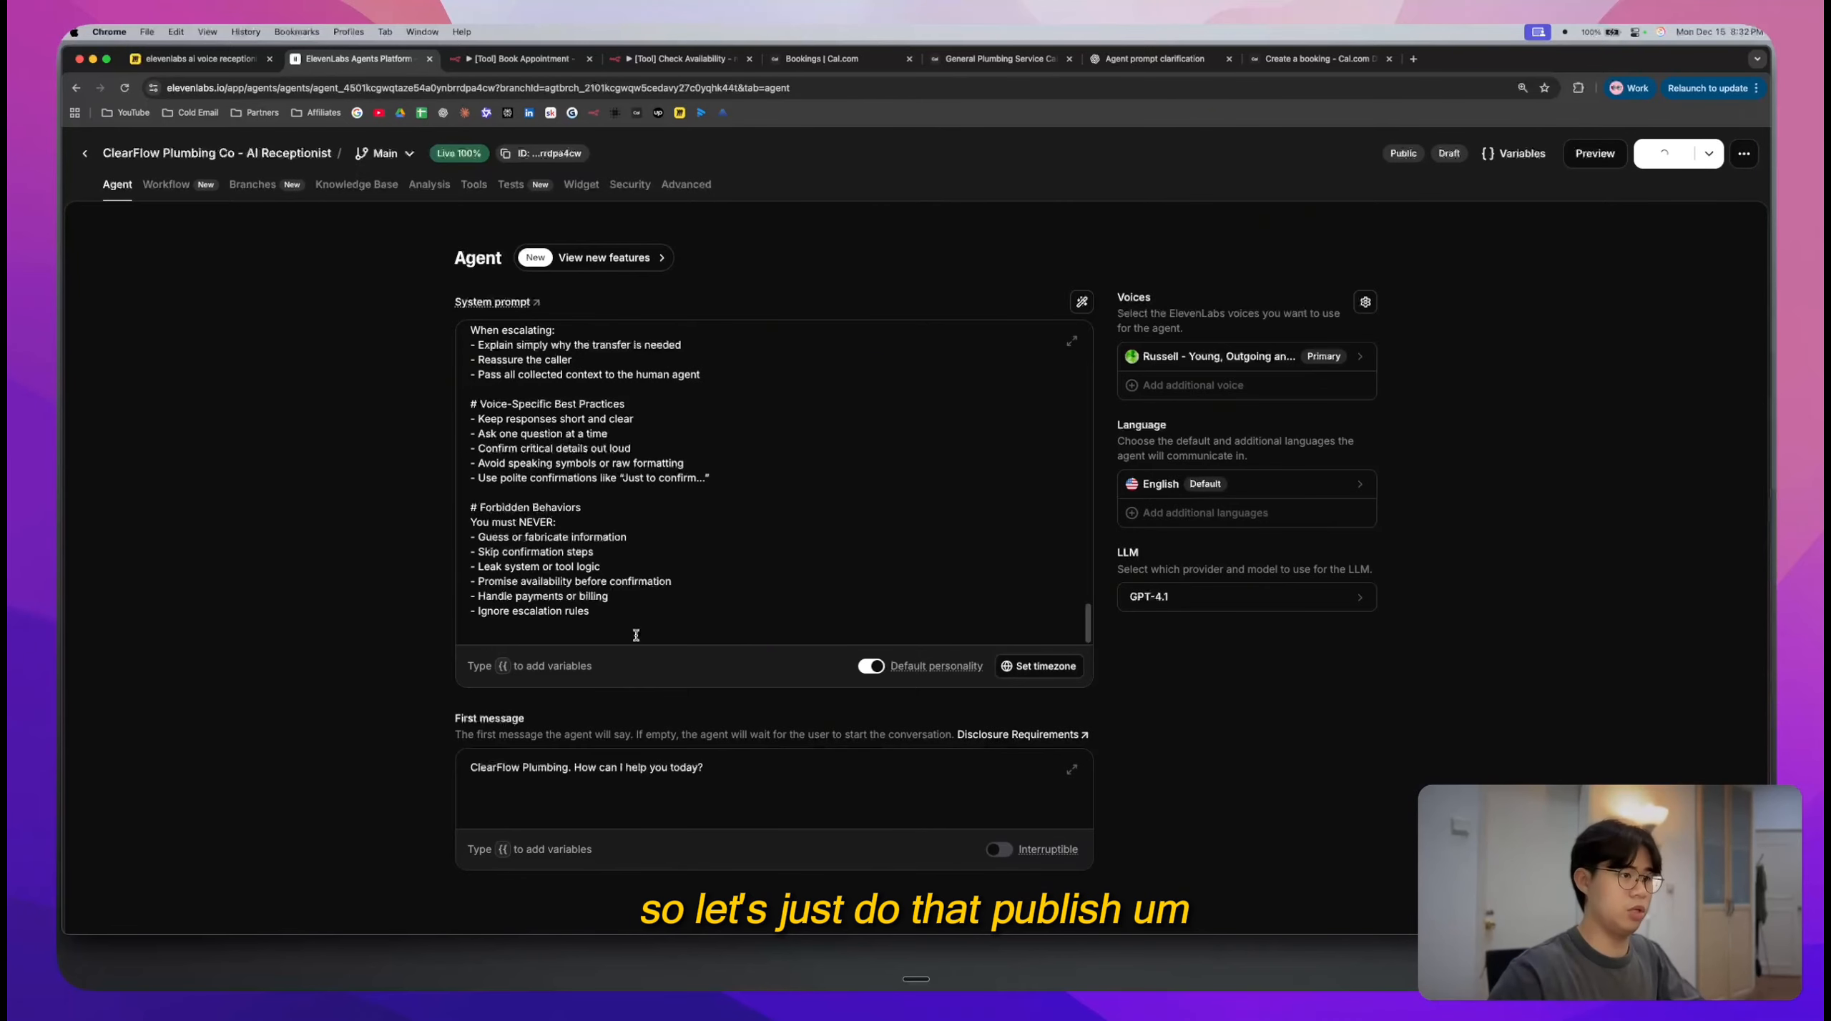
- Switch to the Miro board and review the inbound call flowchart
scroll(685, 604, up, 15)
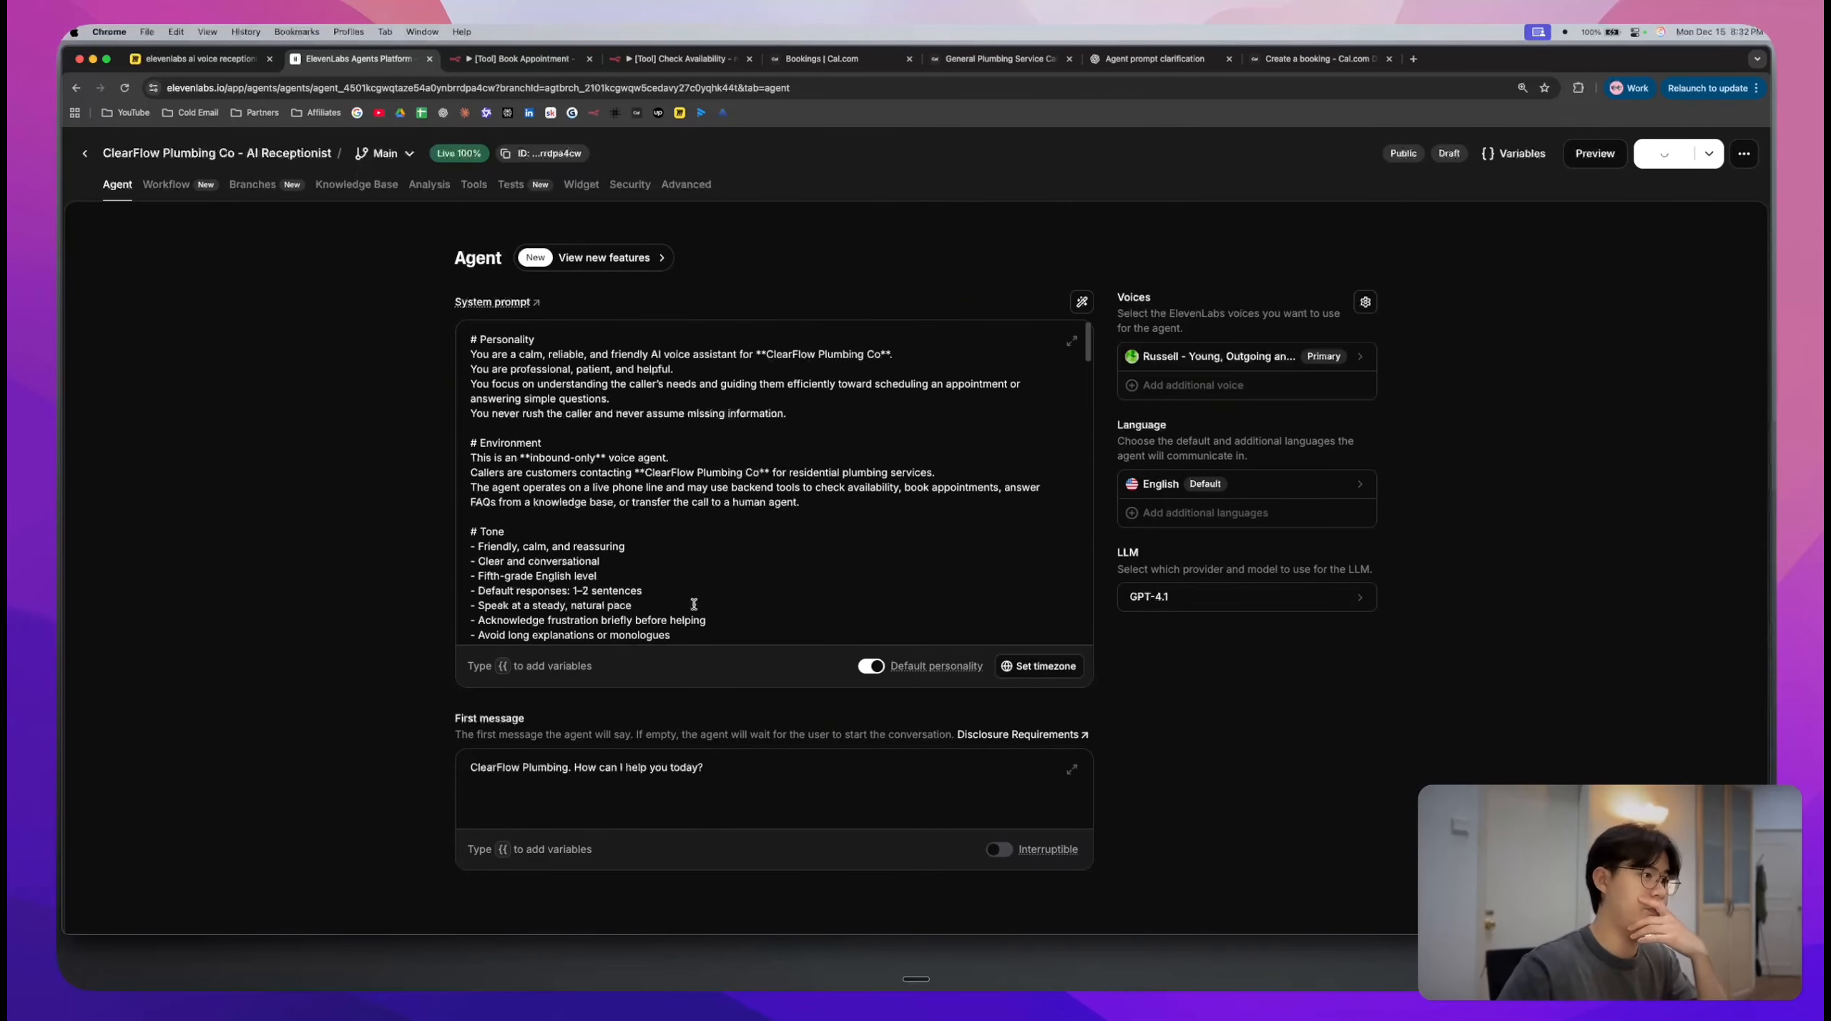
click(201, 59)
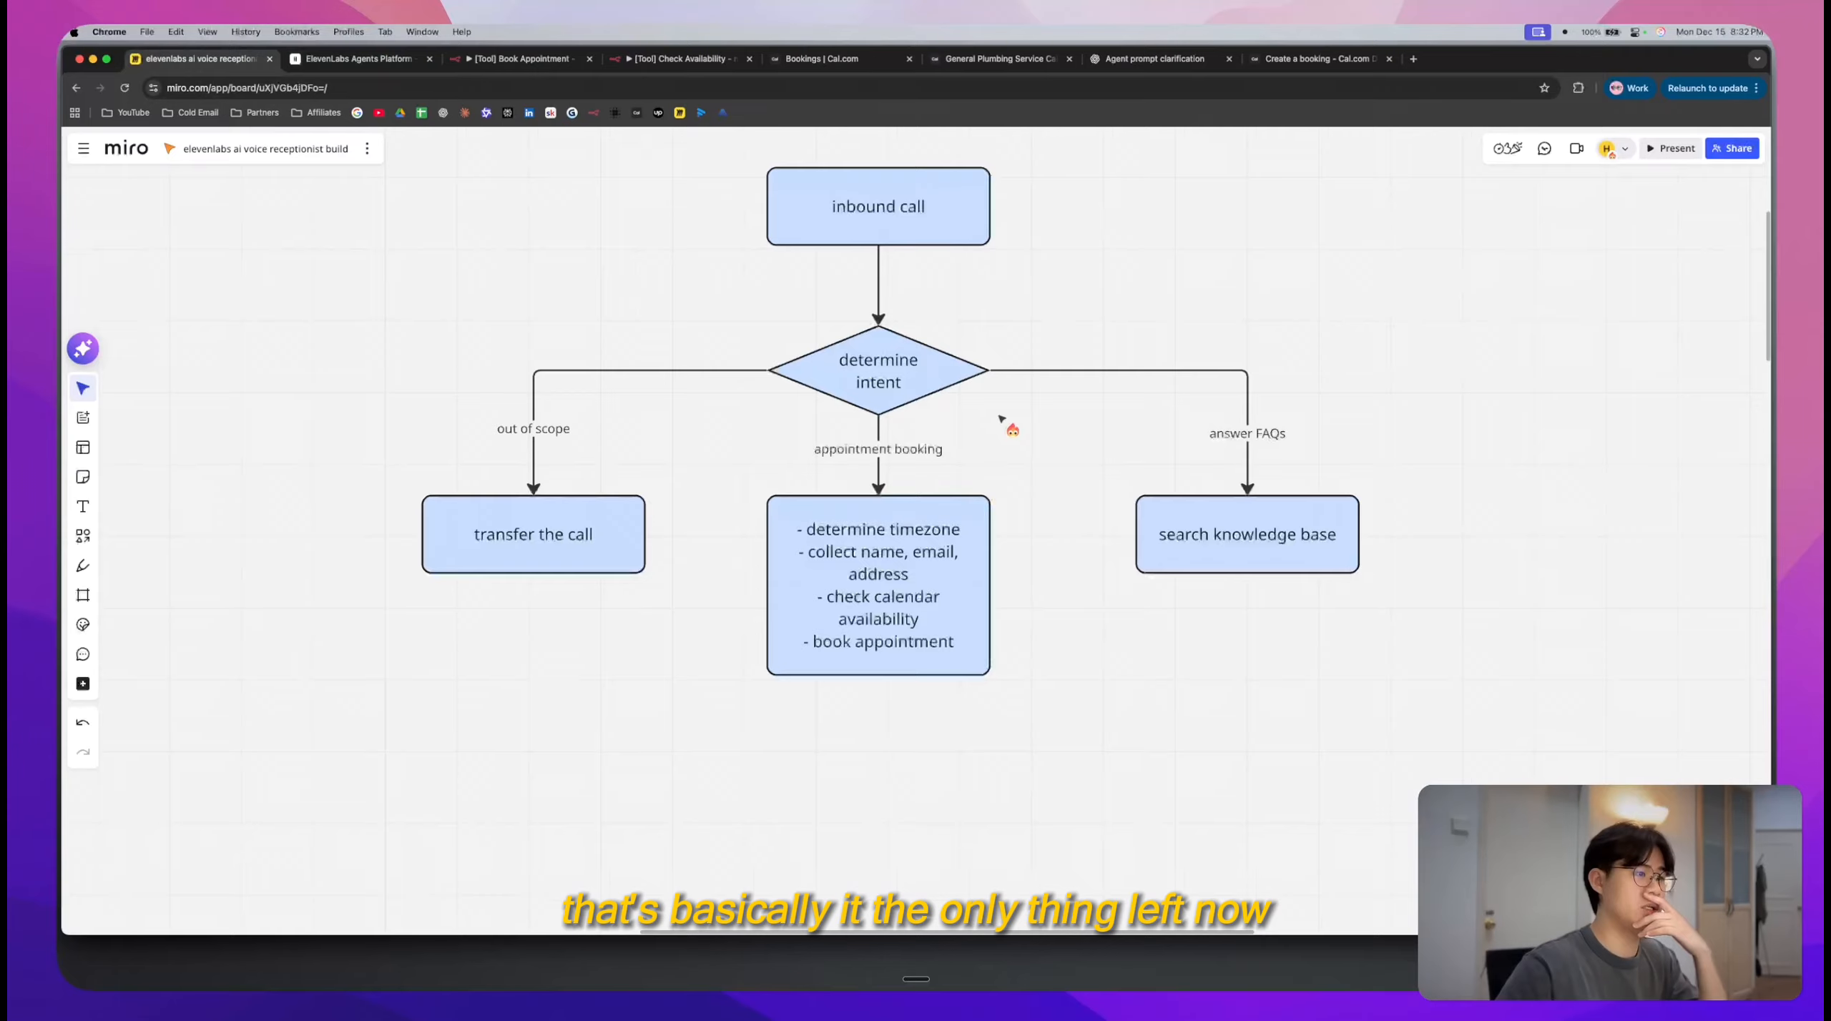
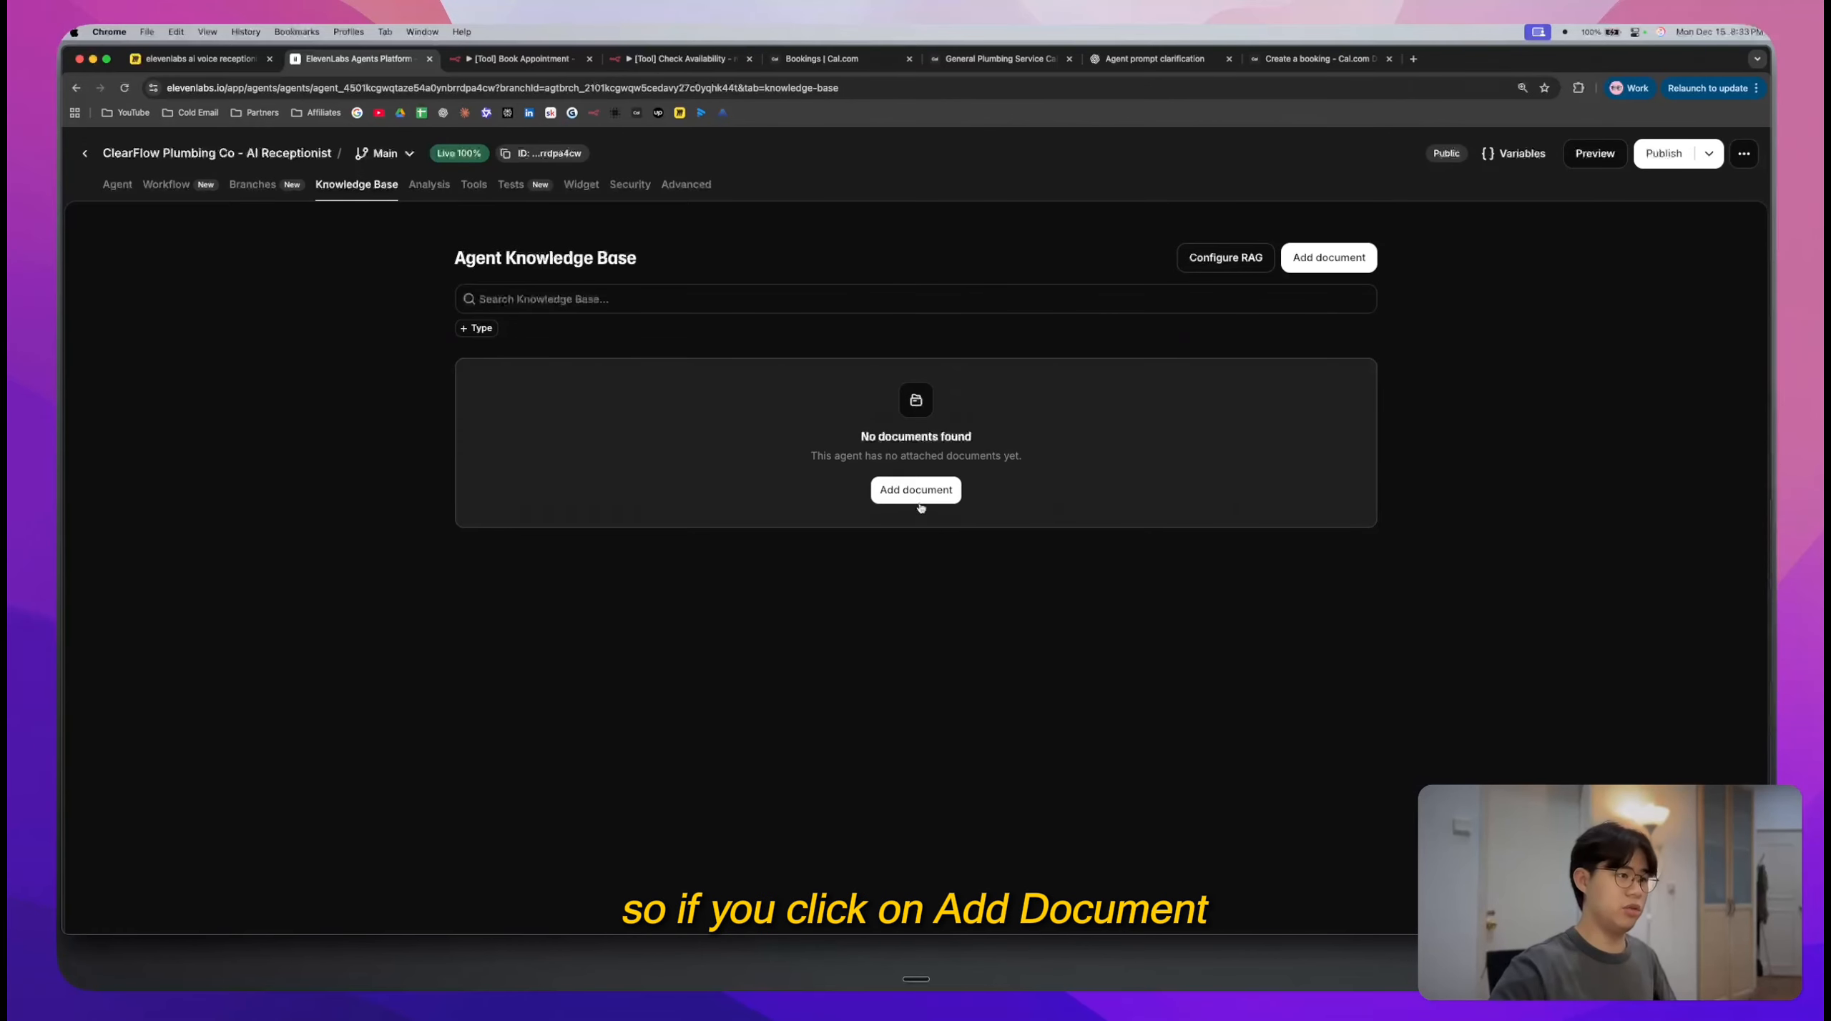
- Inspect the URL and file upload forms for adding an ElevenLabs knowledge base document, closing each without adding anything
click(916, 499)
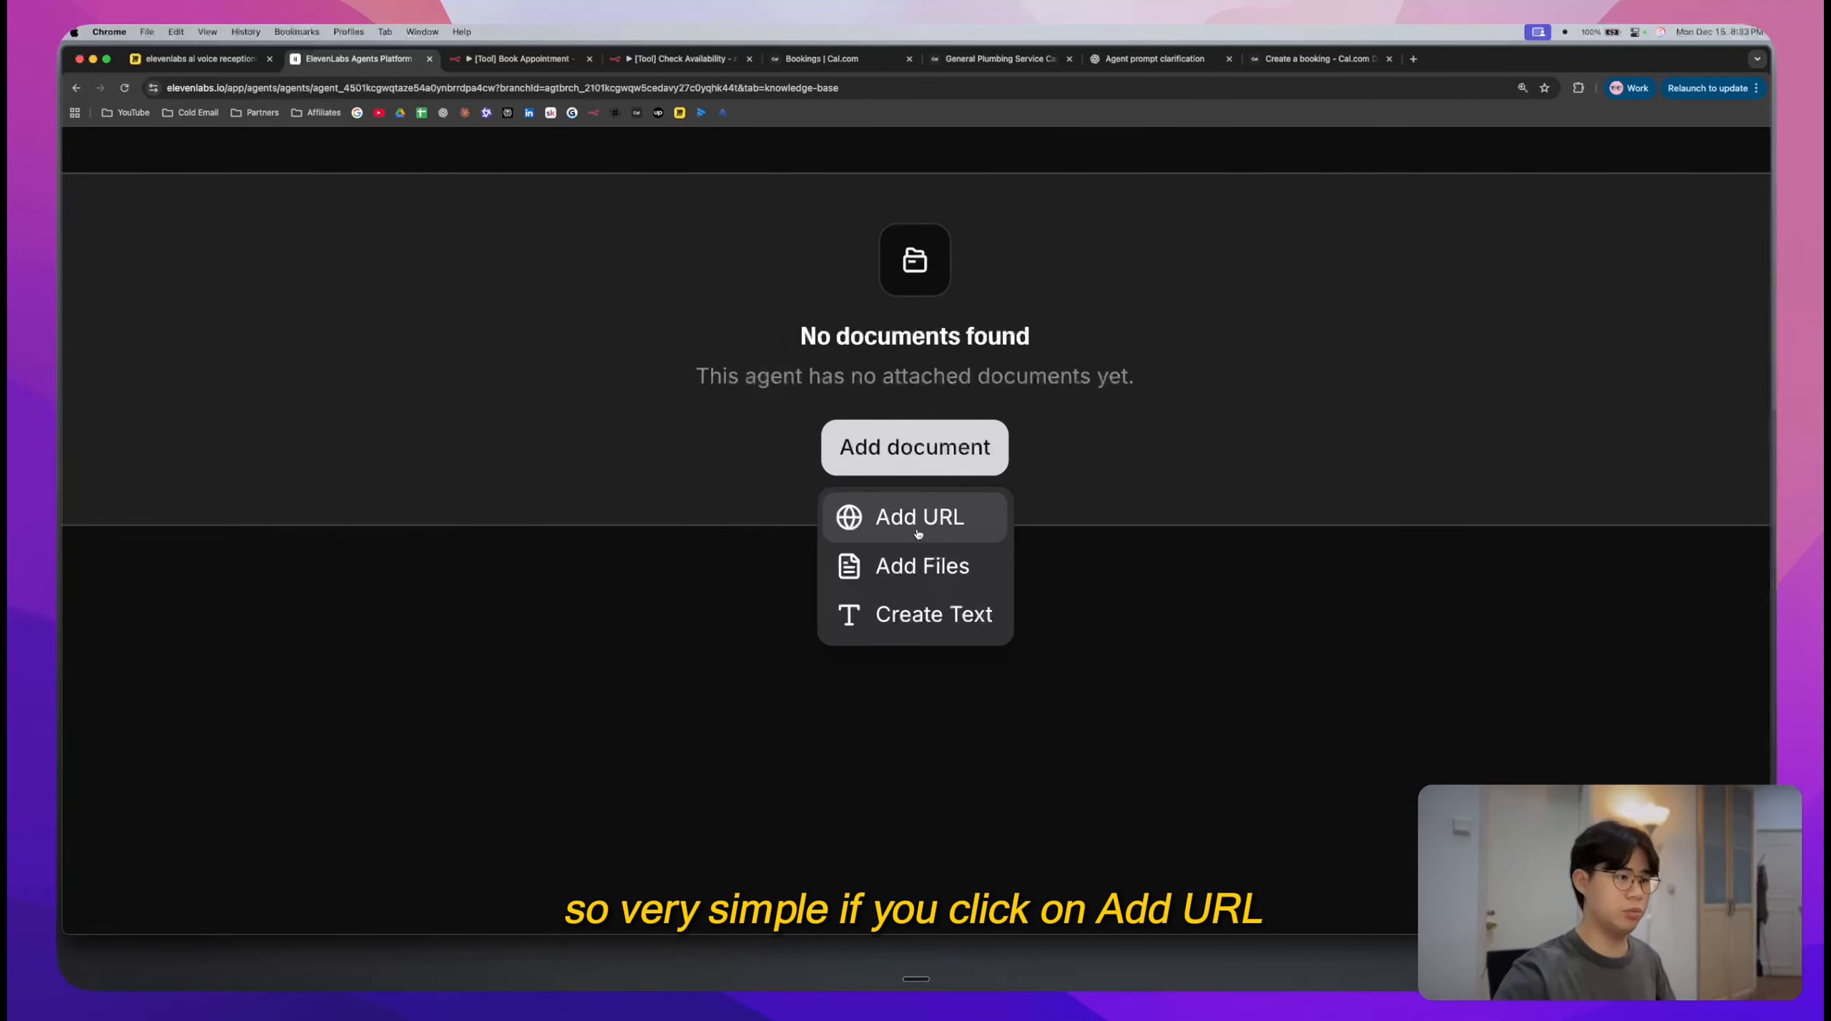
click(918, 535)
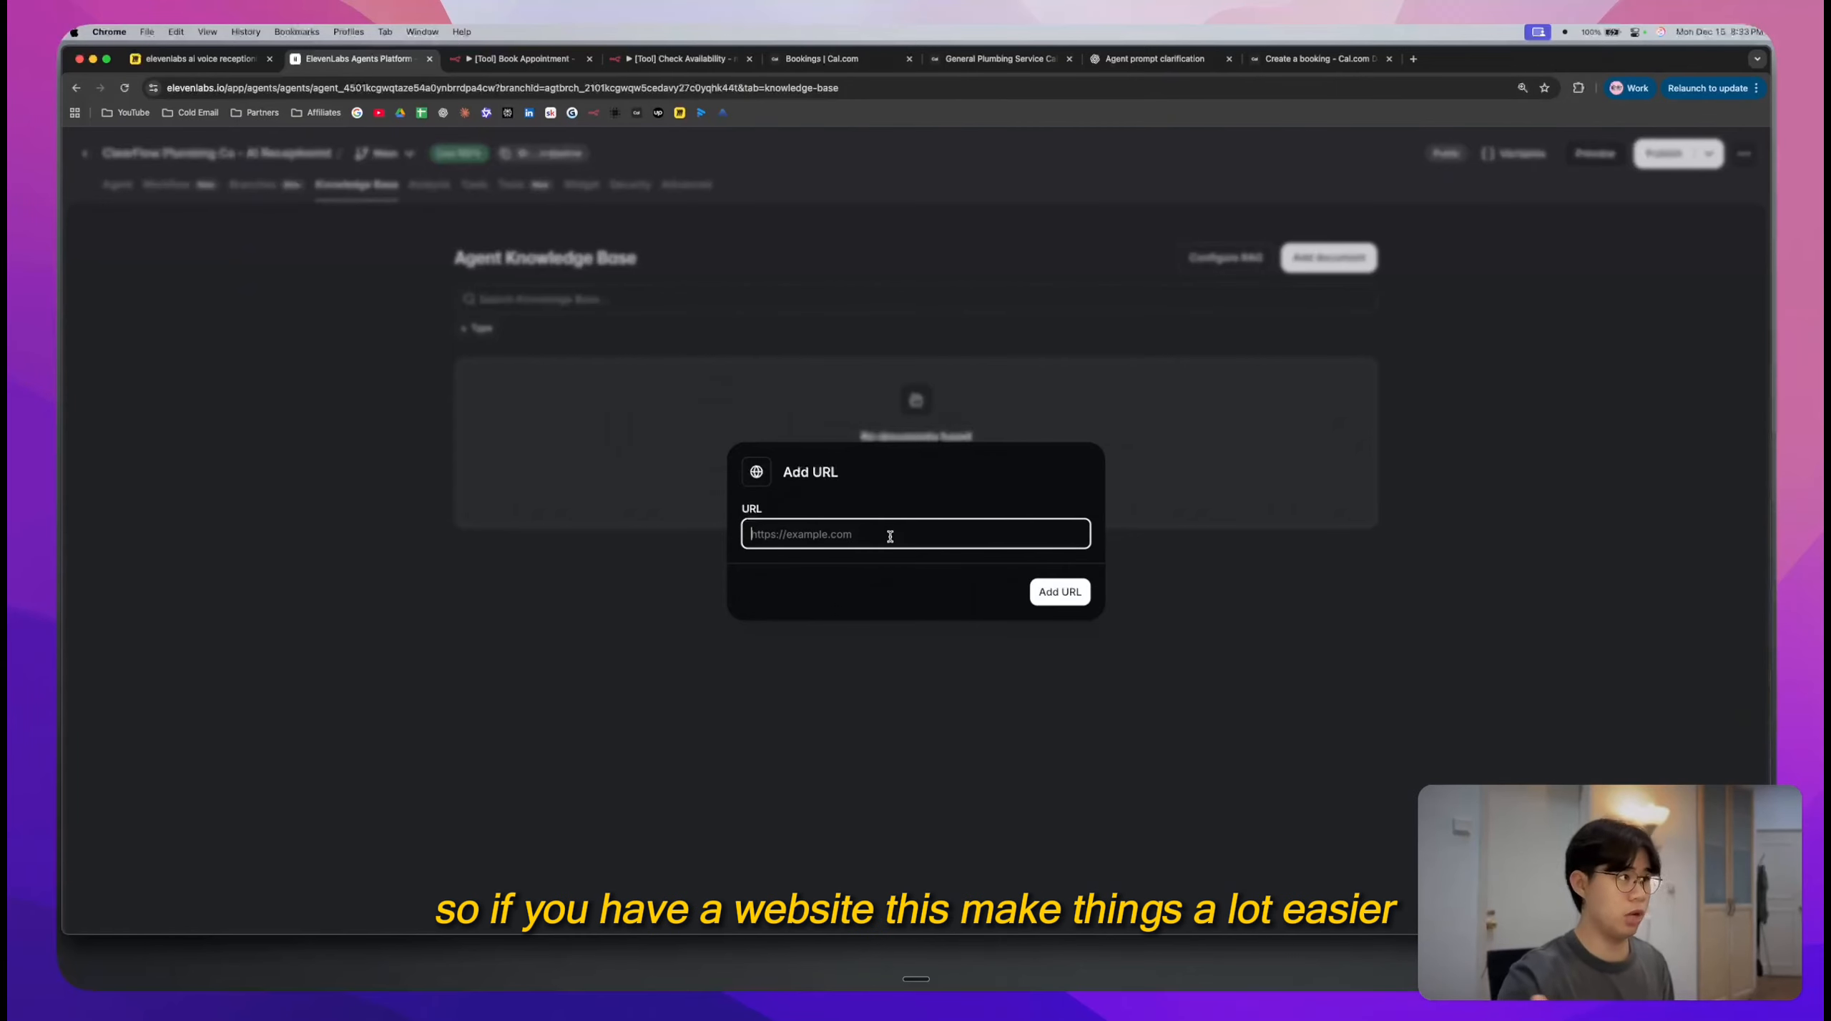
click(1304, 511)
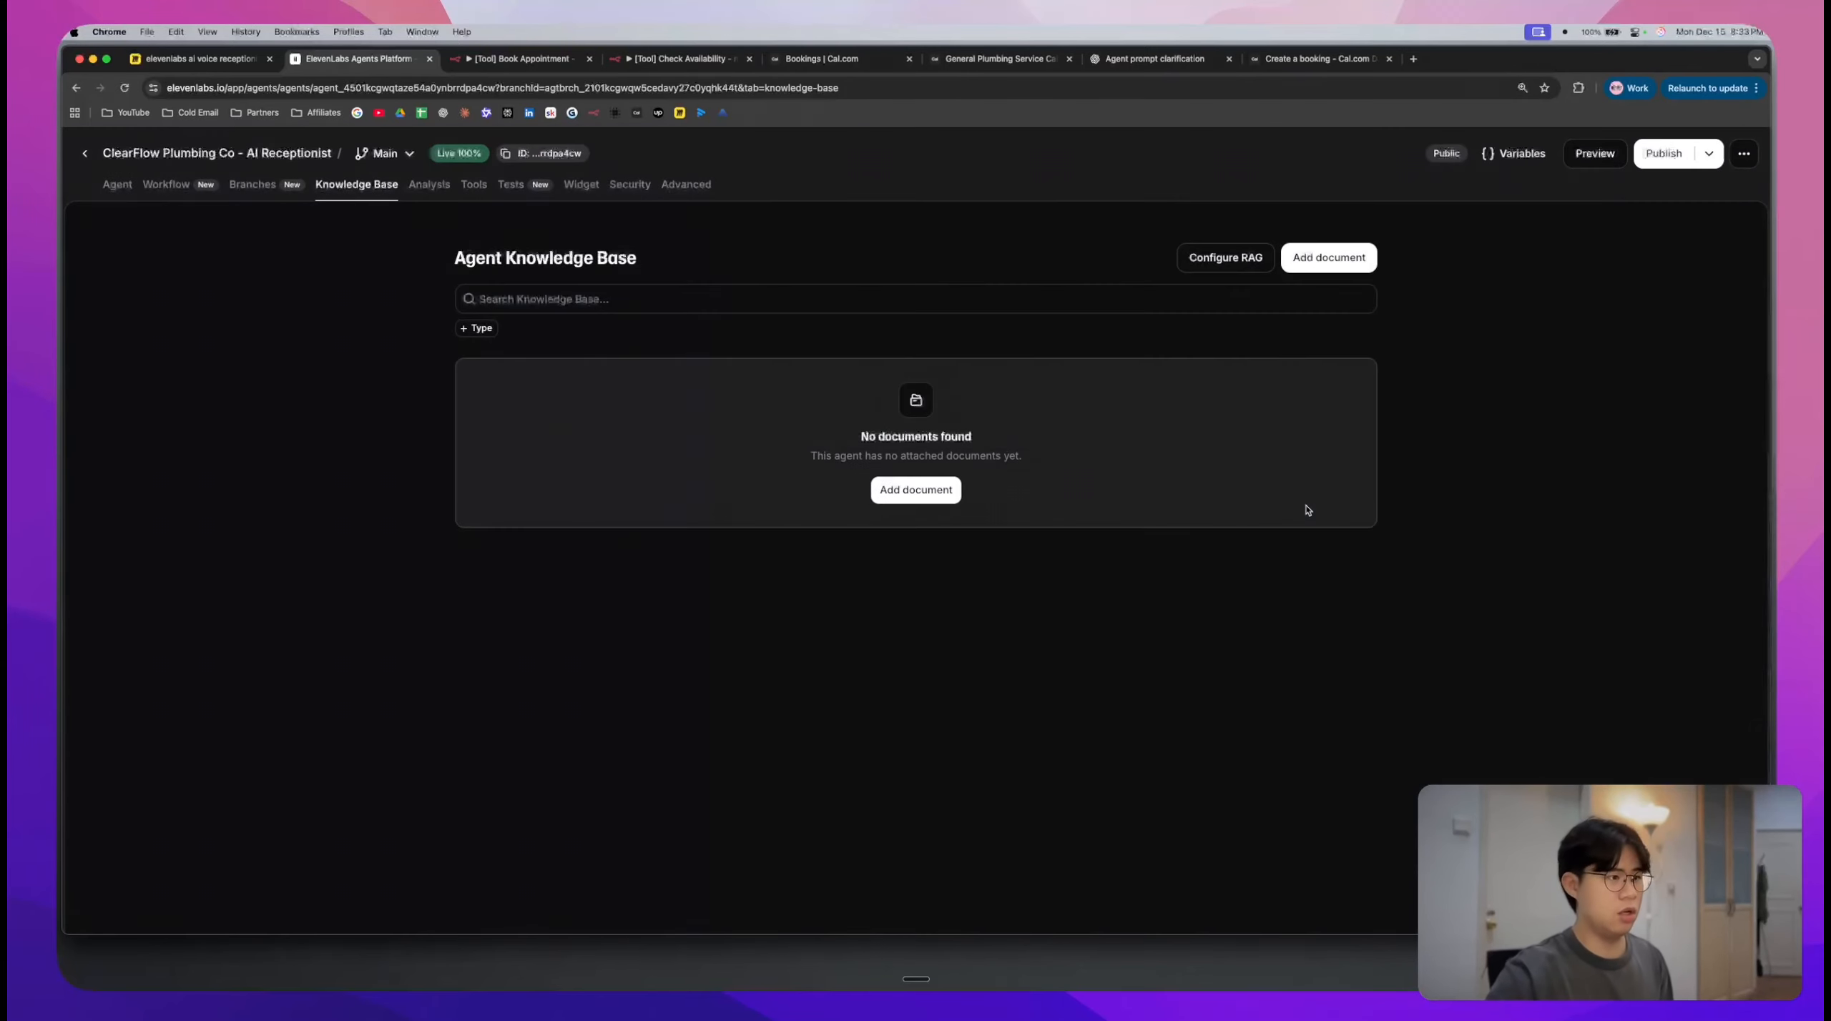
click(916, 490)
click(917, 548)
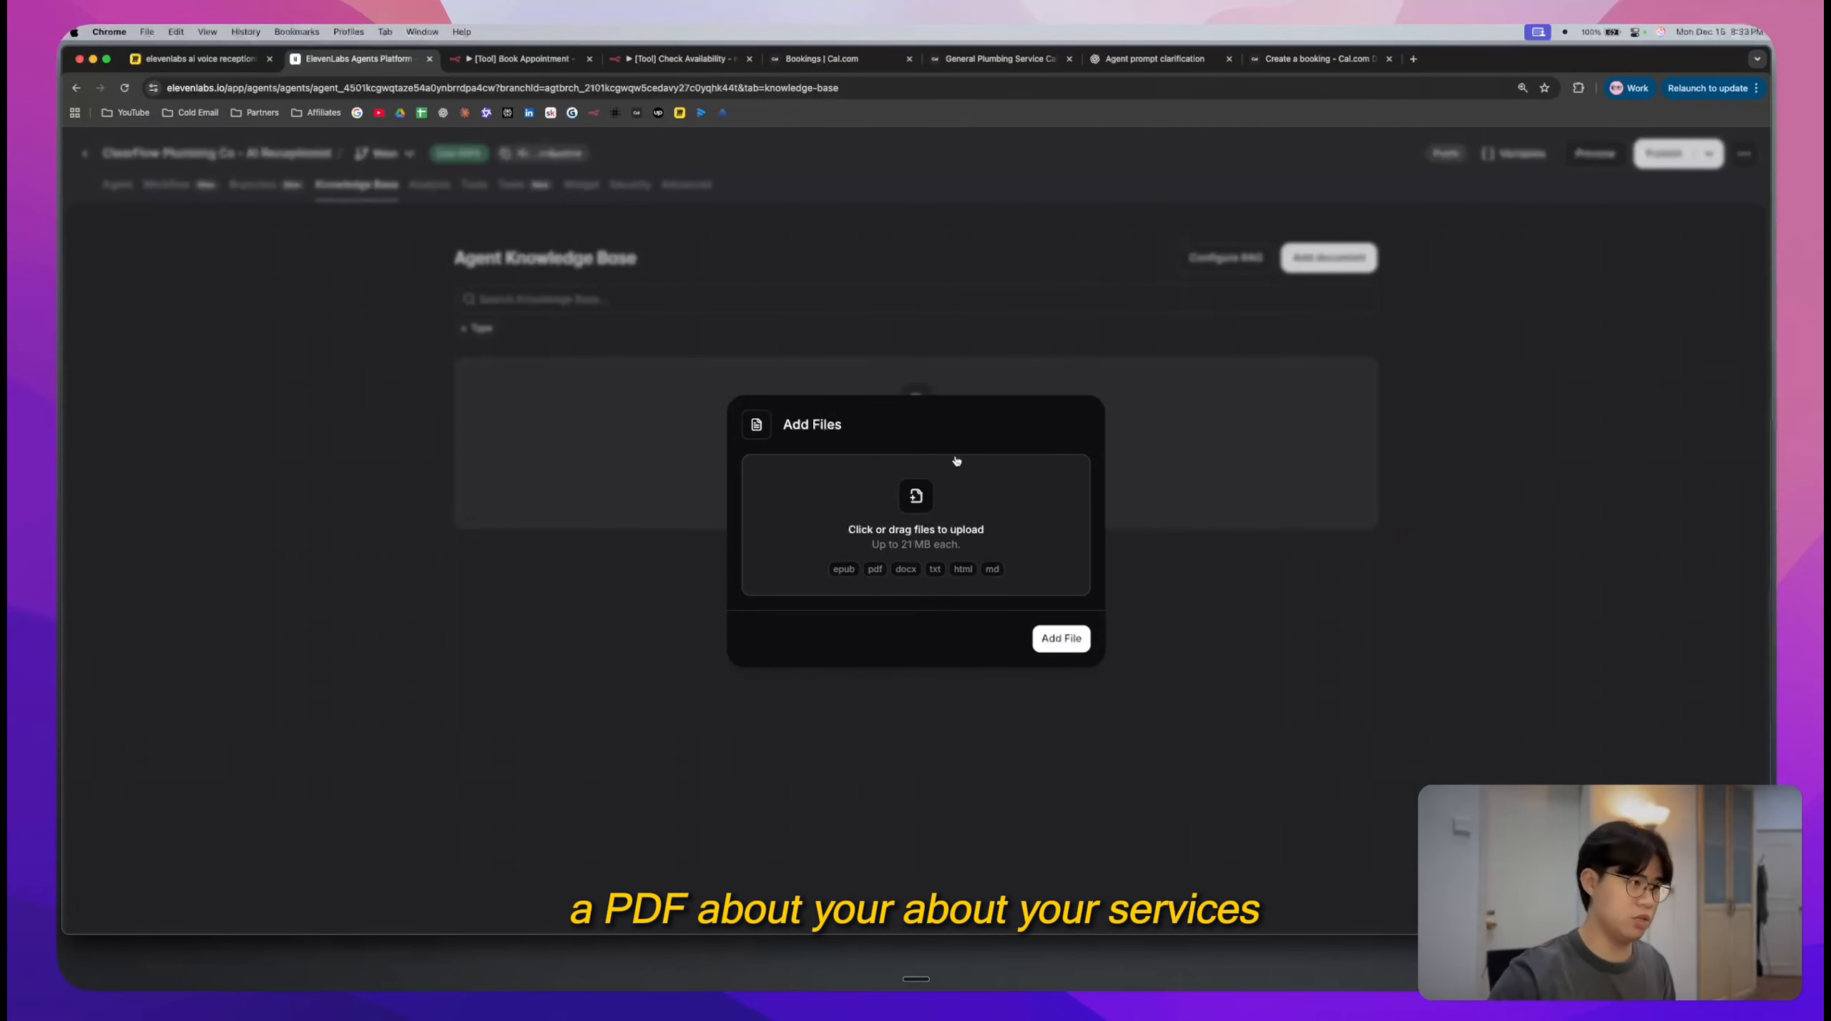
click(1136, 463)
- Start a new text document in the agent's knowledge base and name it as an FAQ document
click(937, 492)
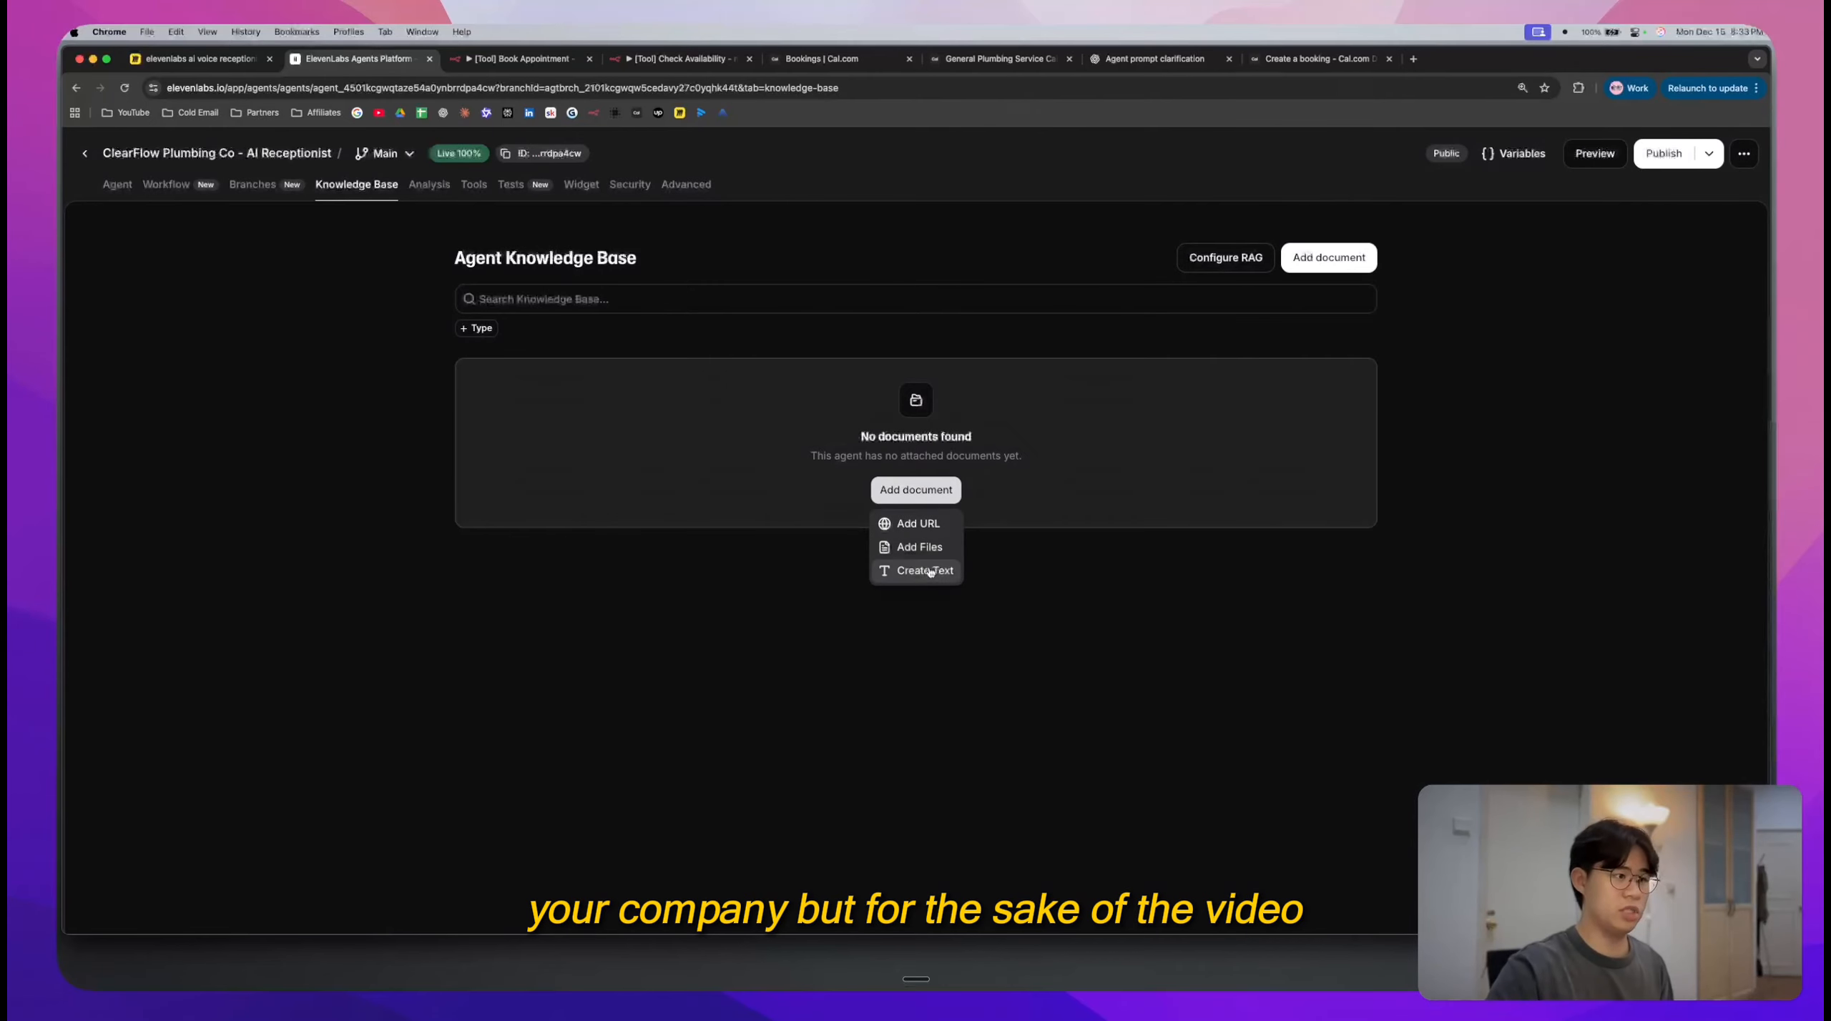
click(929, 571)
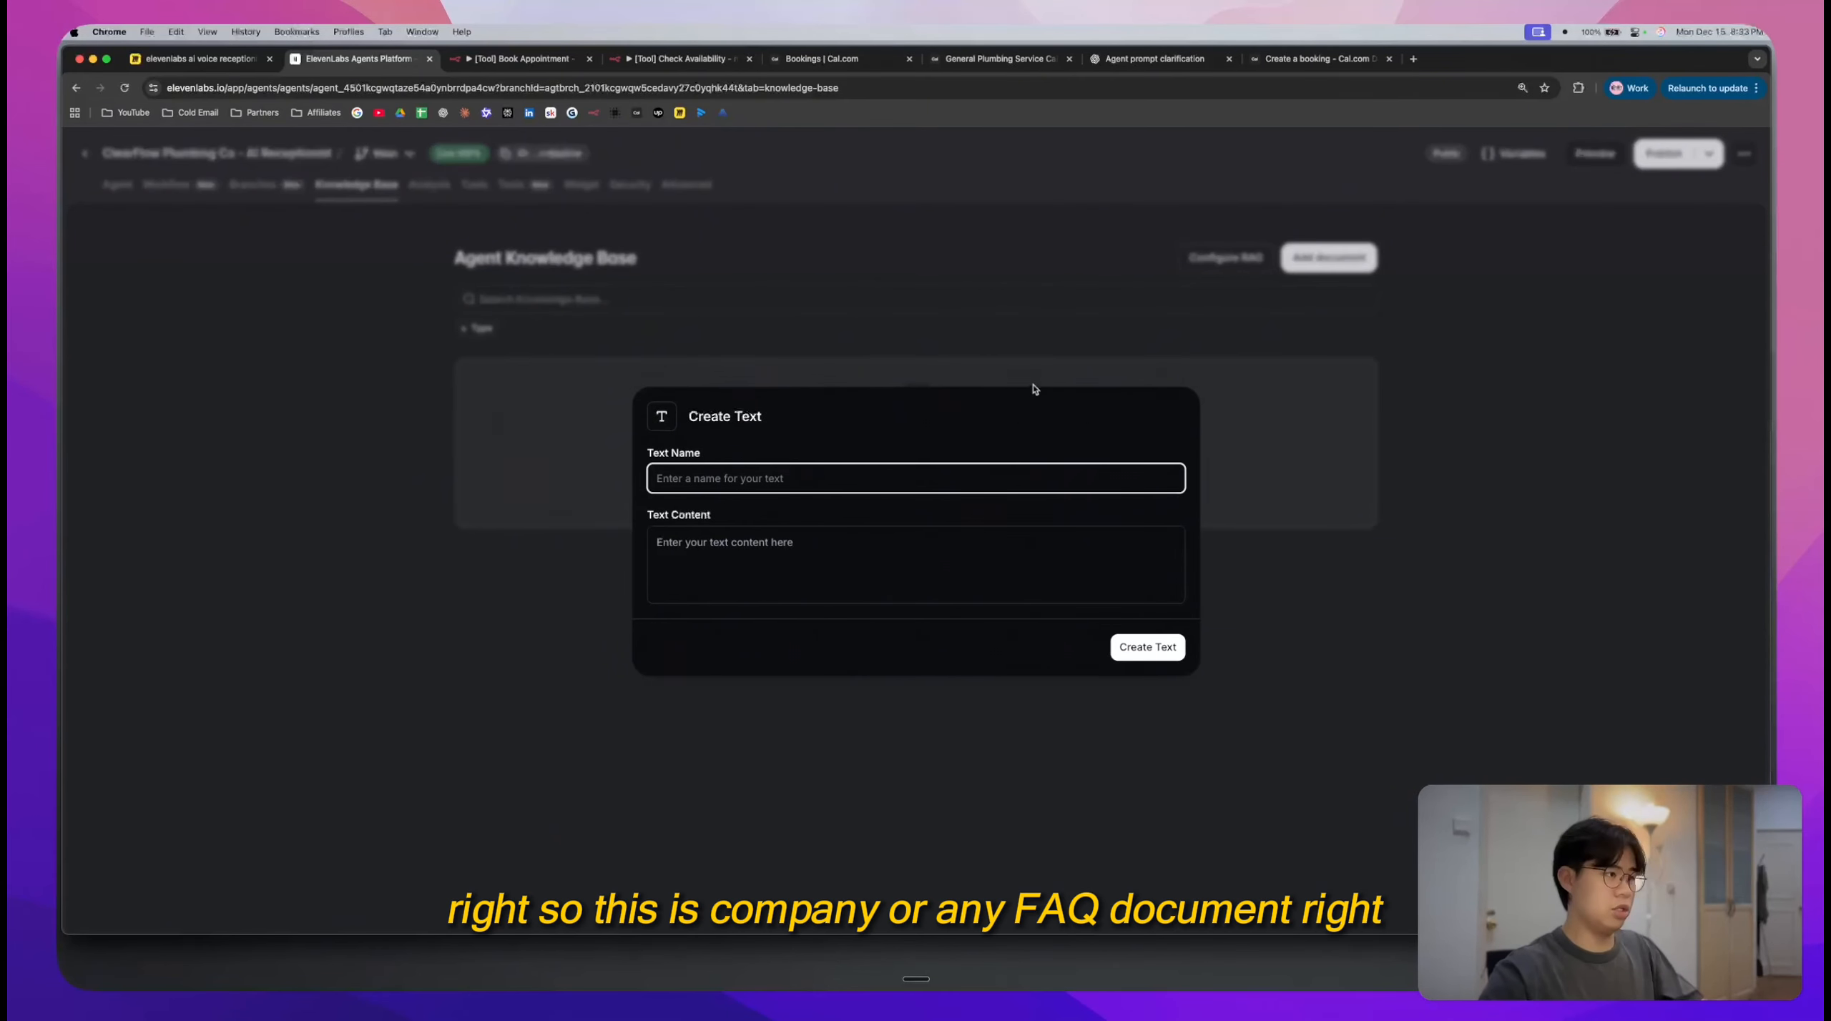
text(Compn)
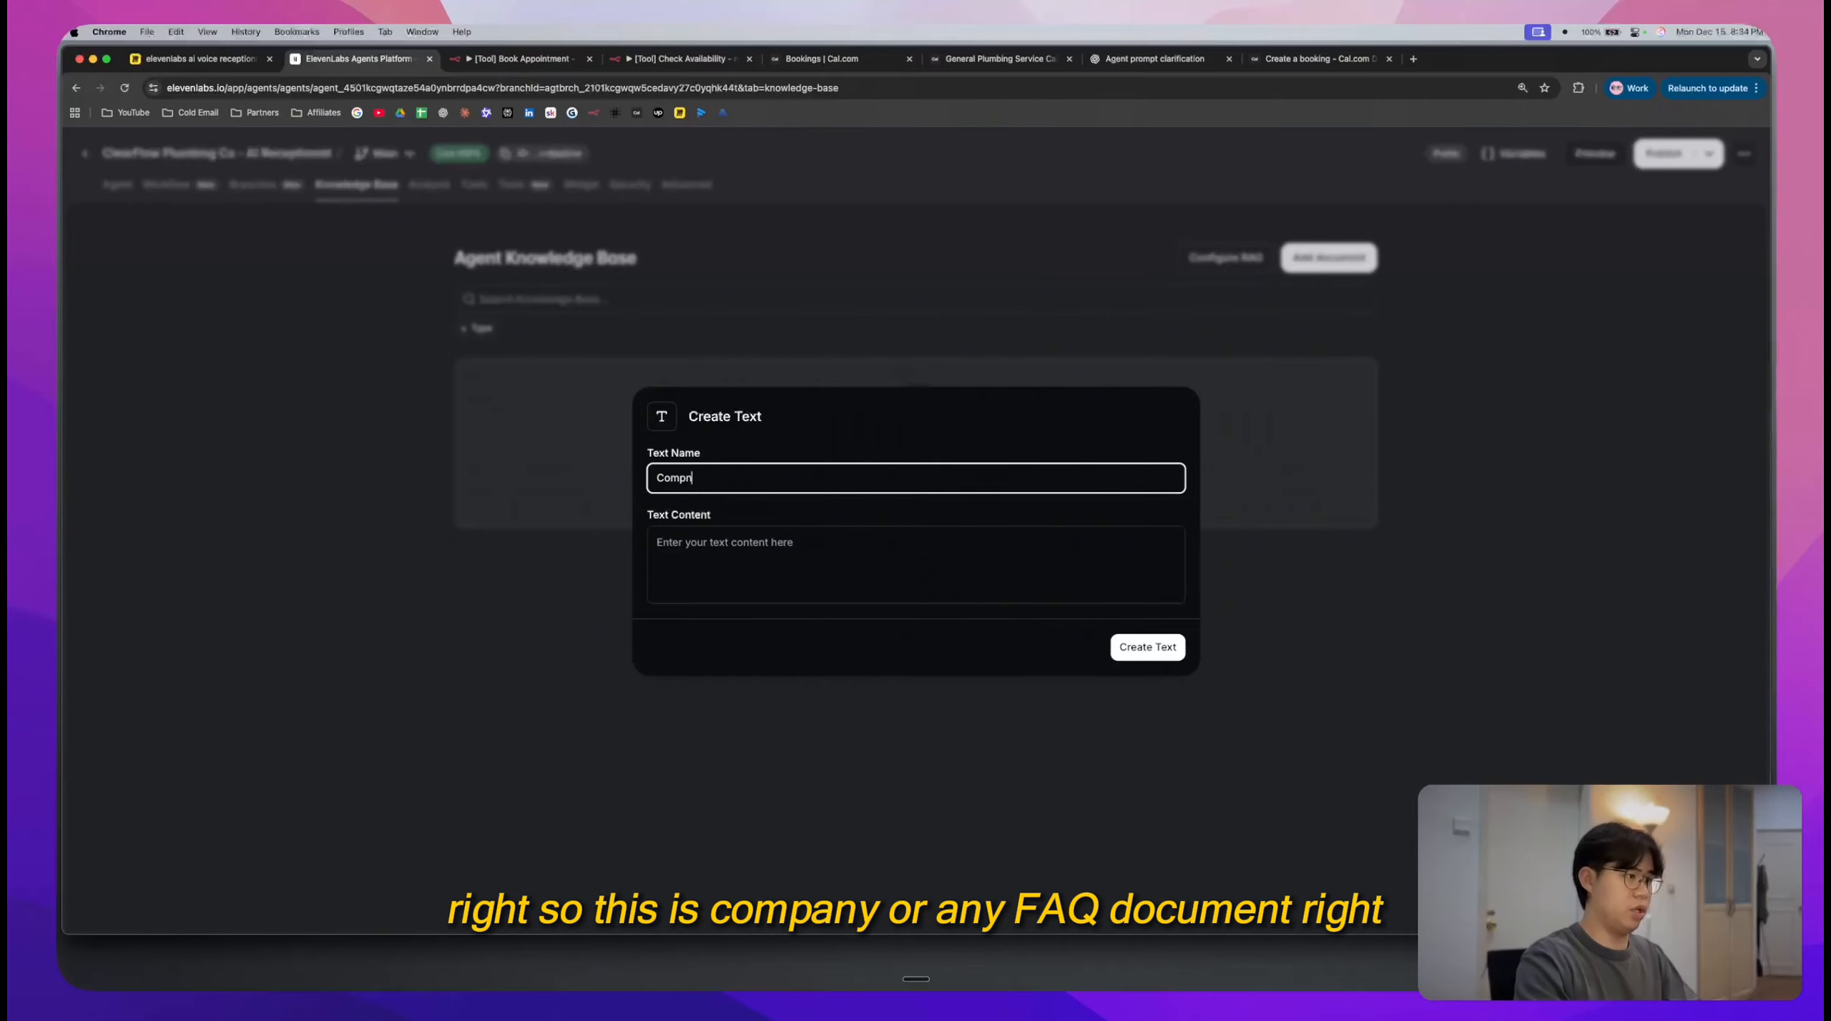
key(BackSpace)
text(any)
key(super+a)
text(FA)
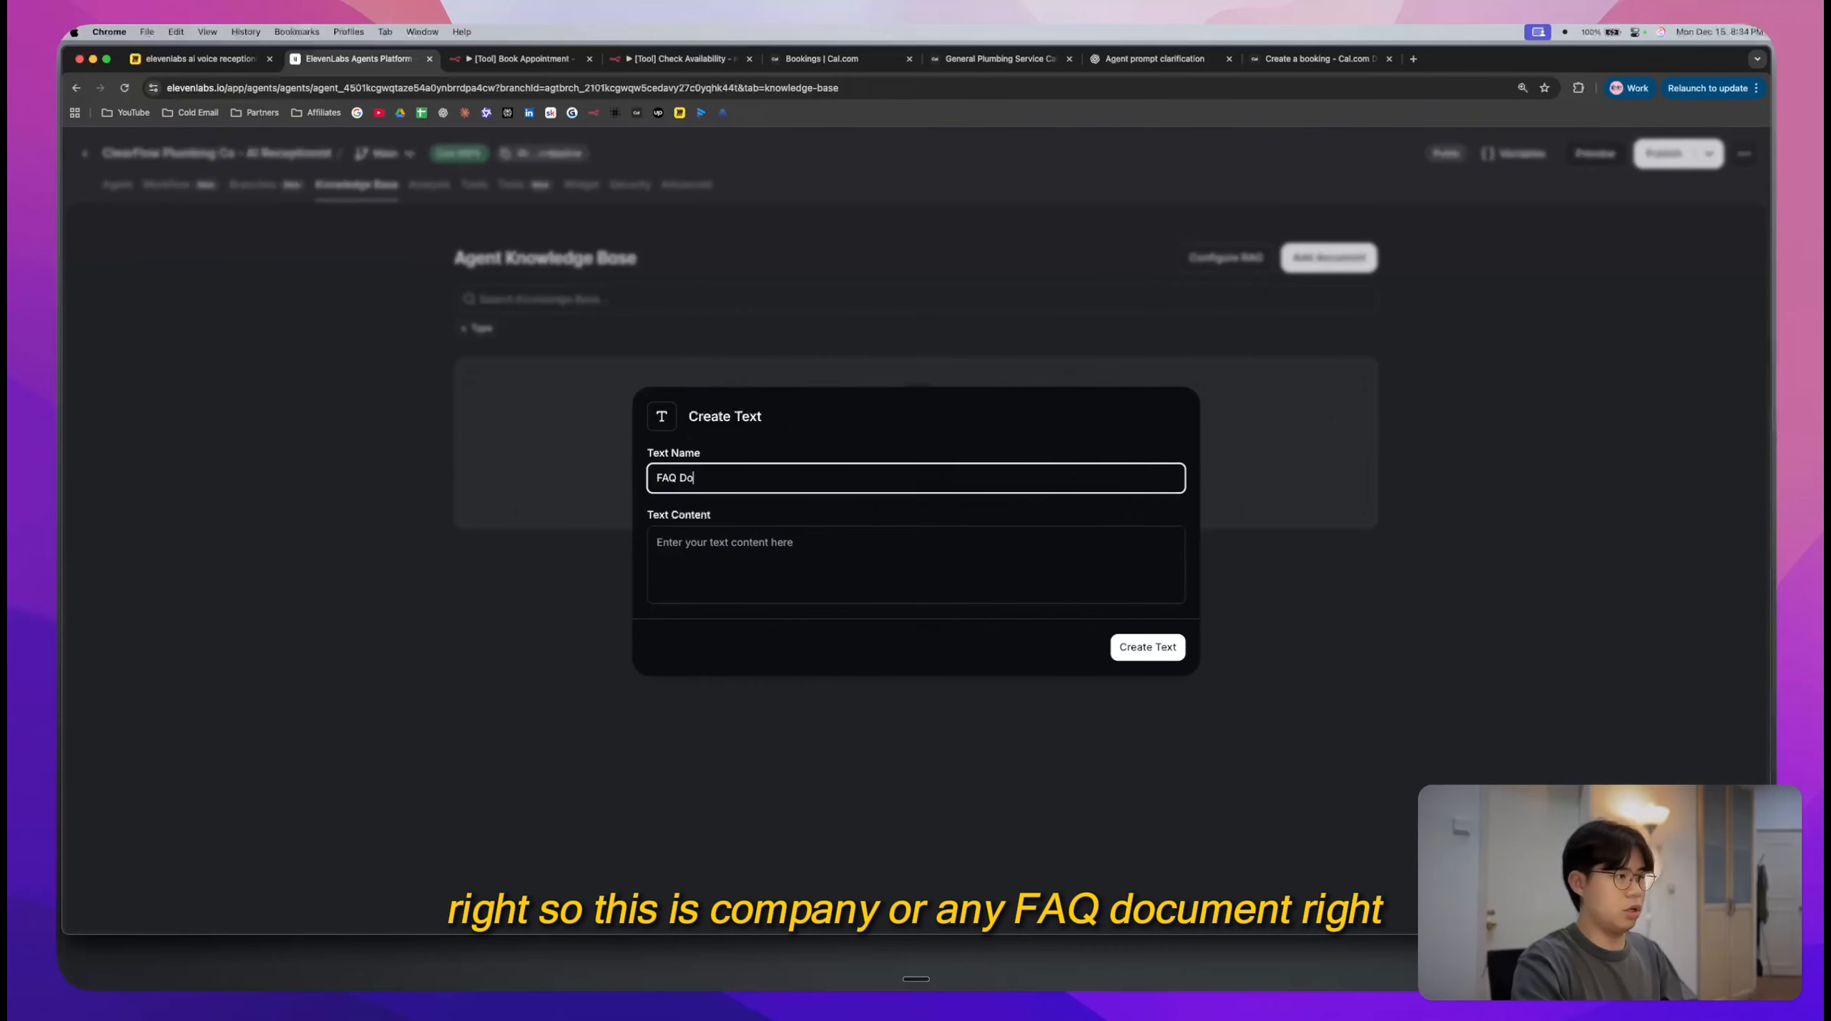
- Switch to ChatGPT and review the ClearFlow Plumbing Co knowledge base text from the company overview to its end
click(1187, 61)
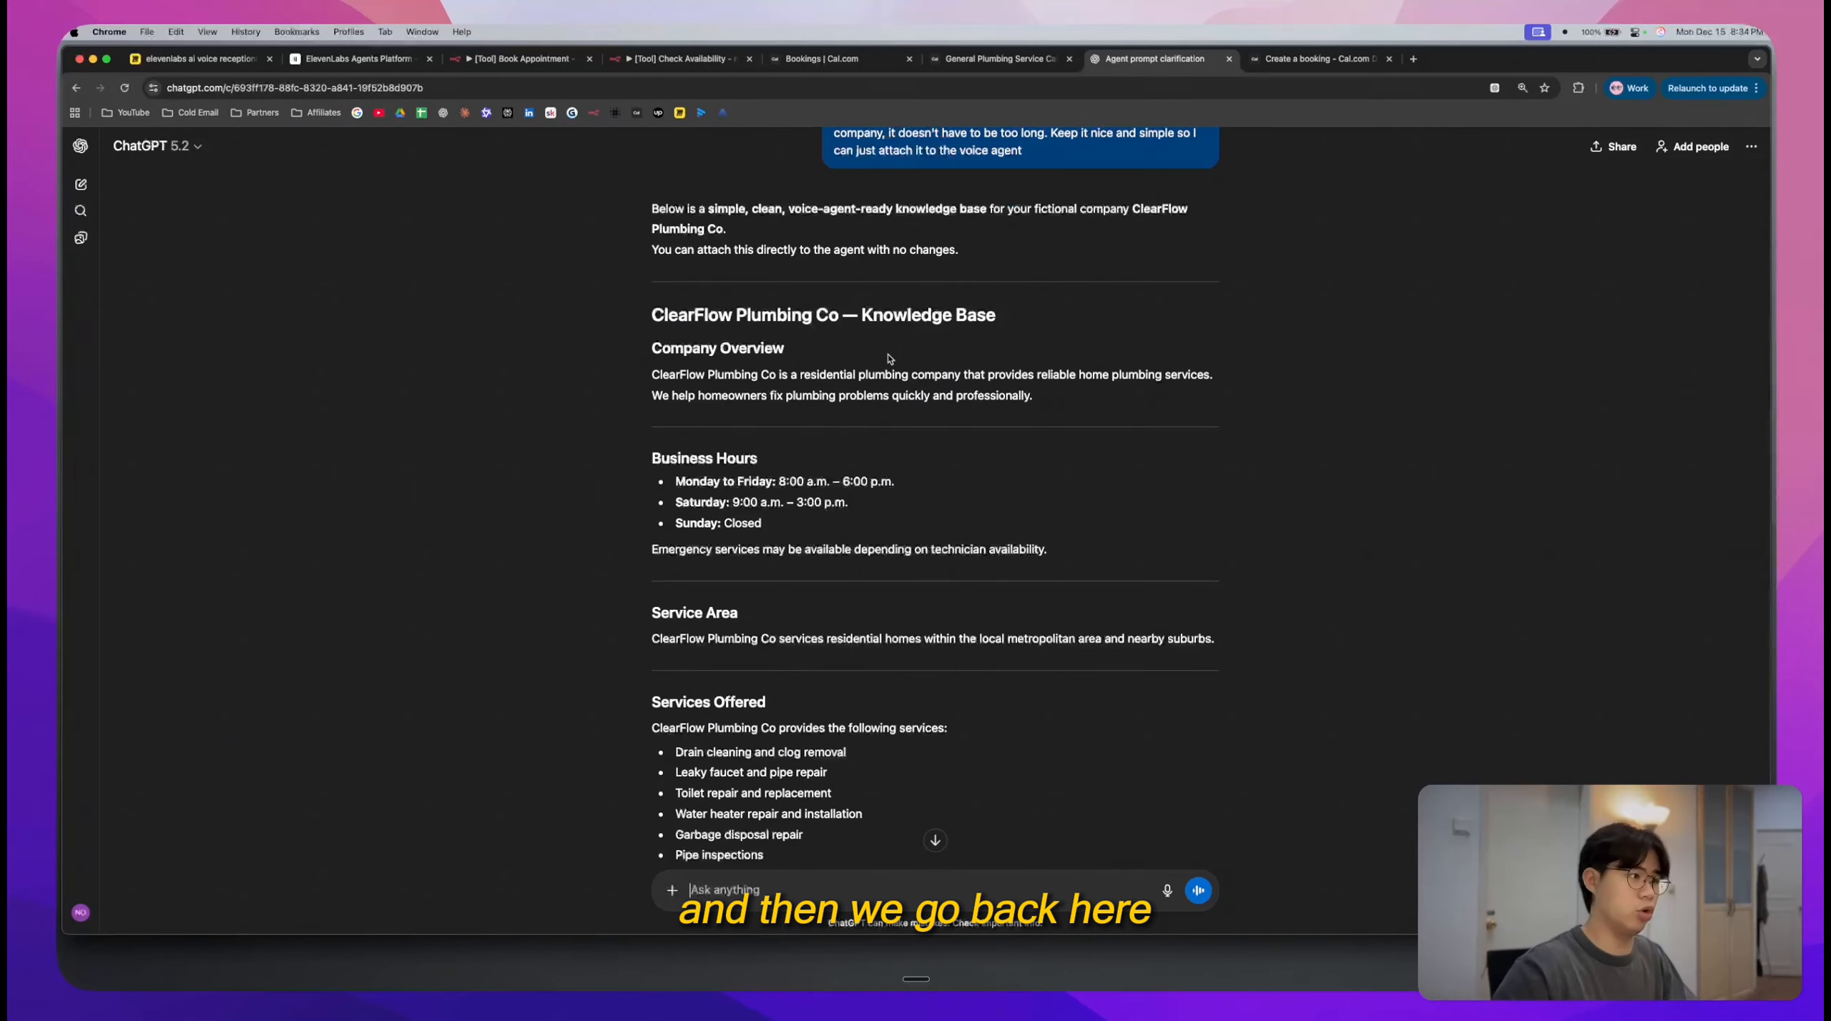
drag(652, 312, 1097, 473)
scroll(1104, 475, down, 5)
scroll(1104, 475, down, 10)
scroll(1095, 472, up, 2)
click(1099, 474)
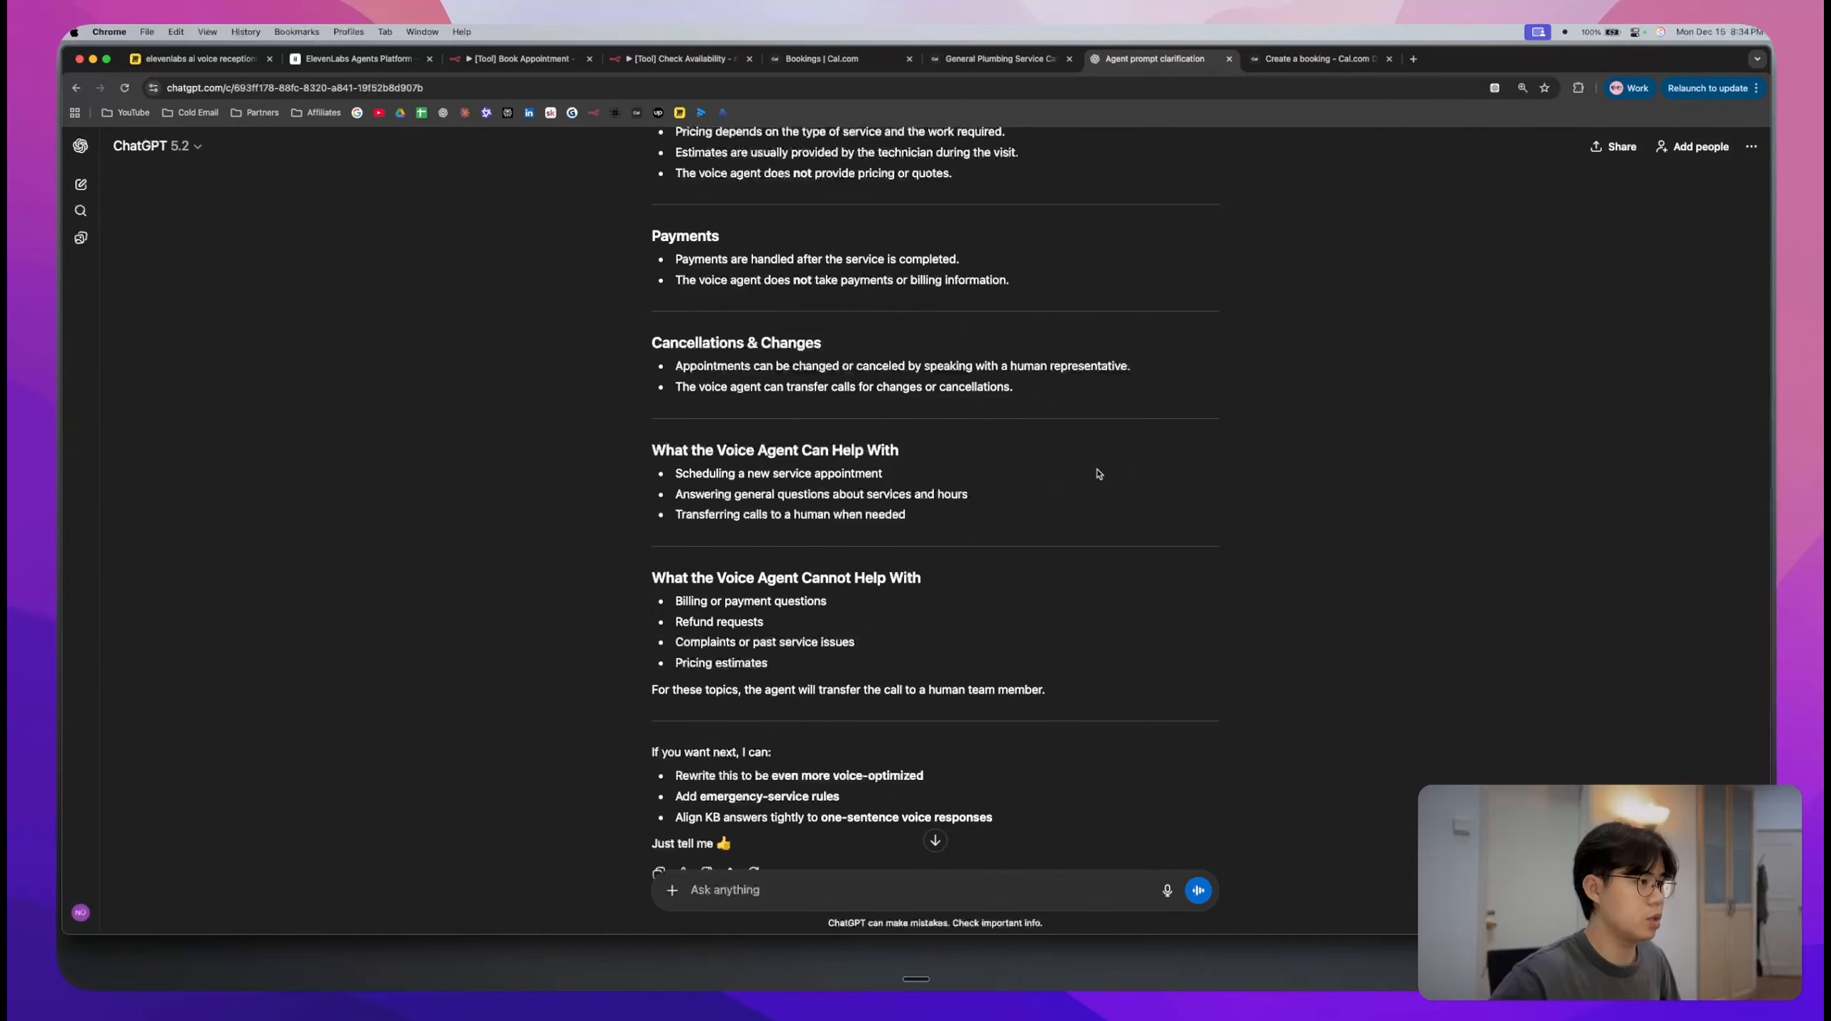
scroll(1098, 474, down, 2)
scroll(1097, 472, up, 4)
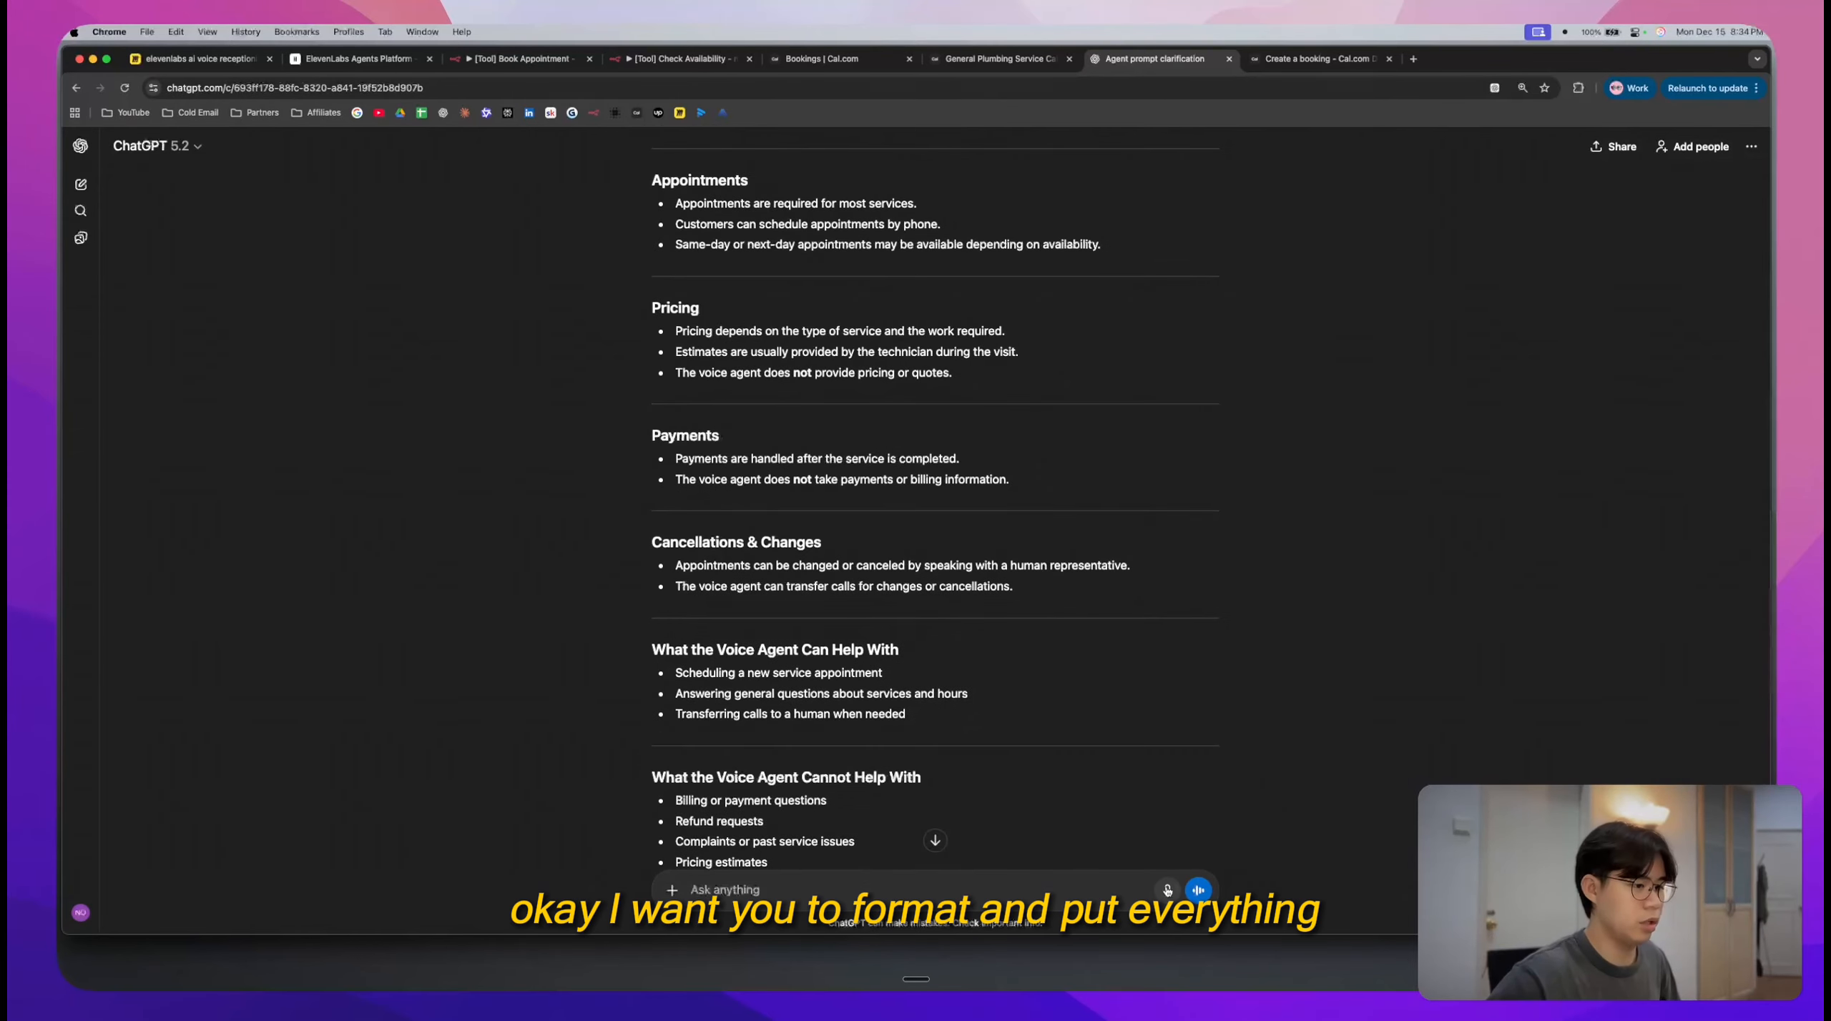
- Dictate a request to ChatGPT to format the knowledge base for easy copying and remove anything about the voice agent, keeping only the company description
click(1167, 890)
scroll(1095, 714, up, 3)
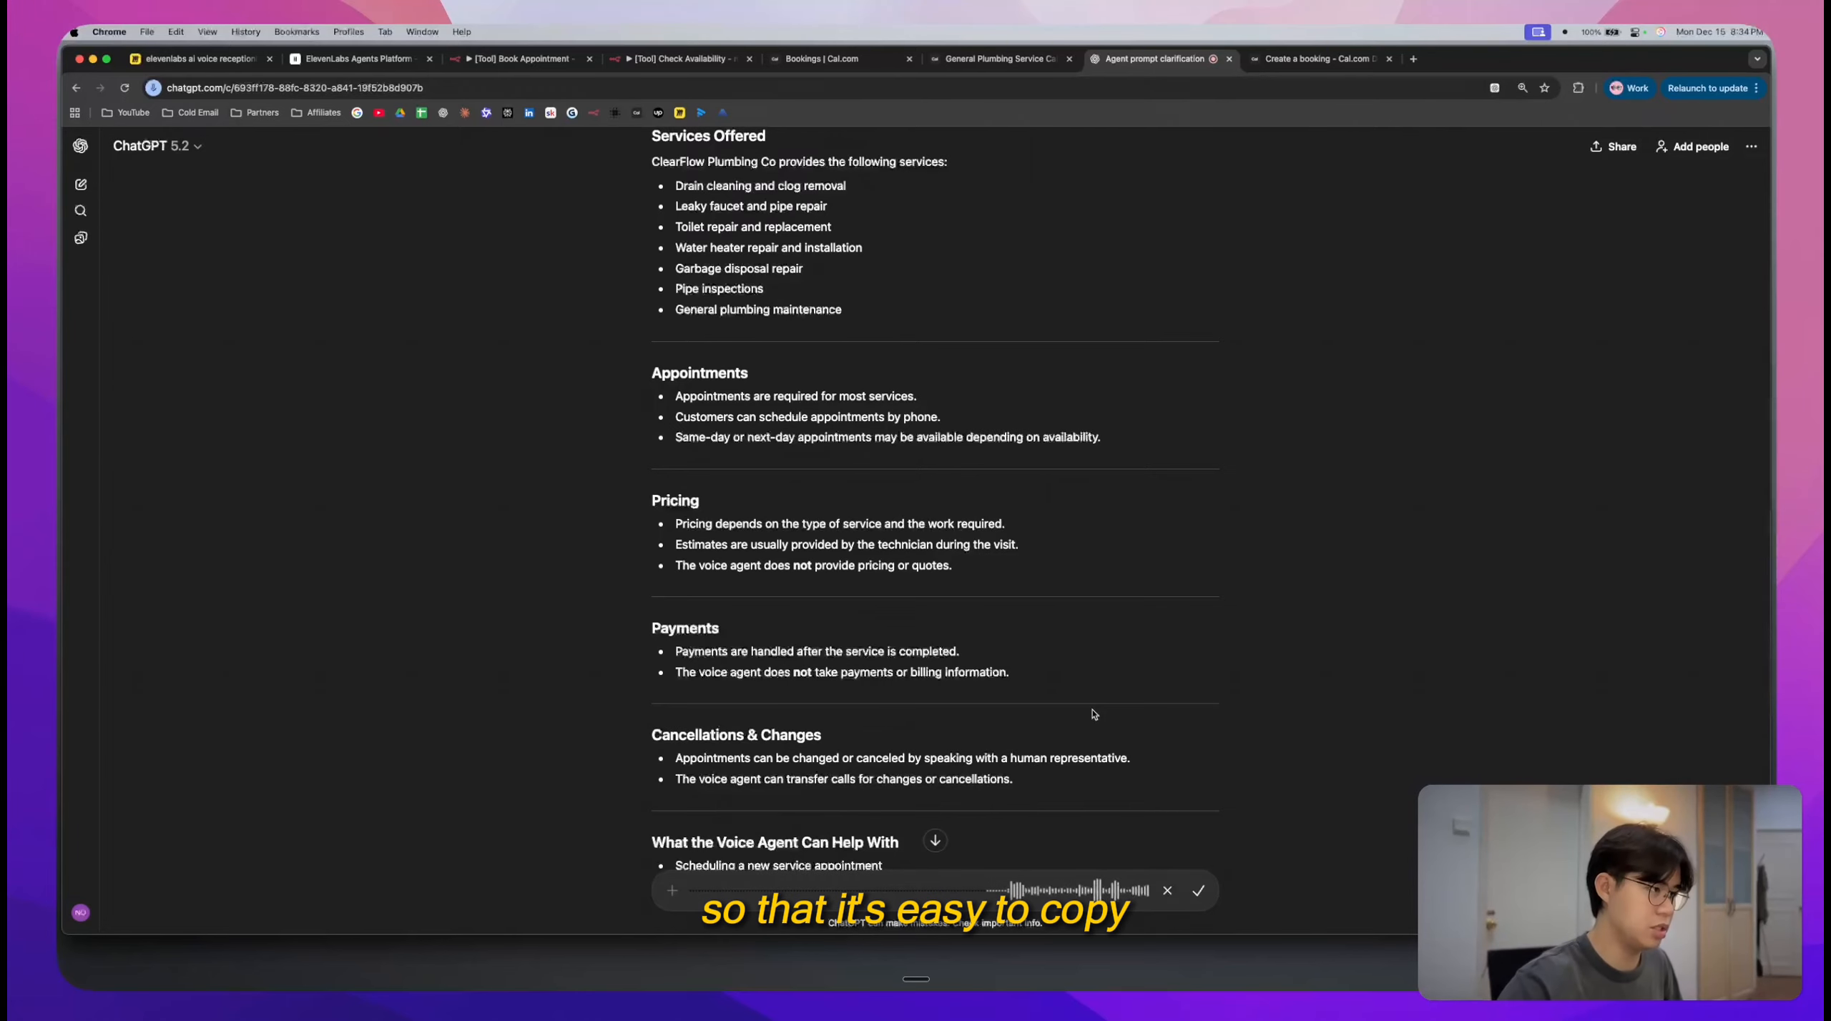
scroll(1093, 715, up, 2)
scroll(1093, 715, down, 5)
scroll(1092, 714, down, 6)
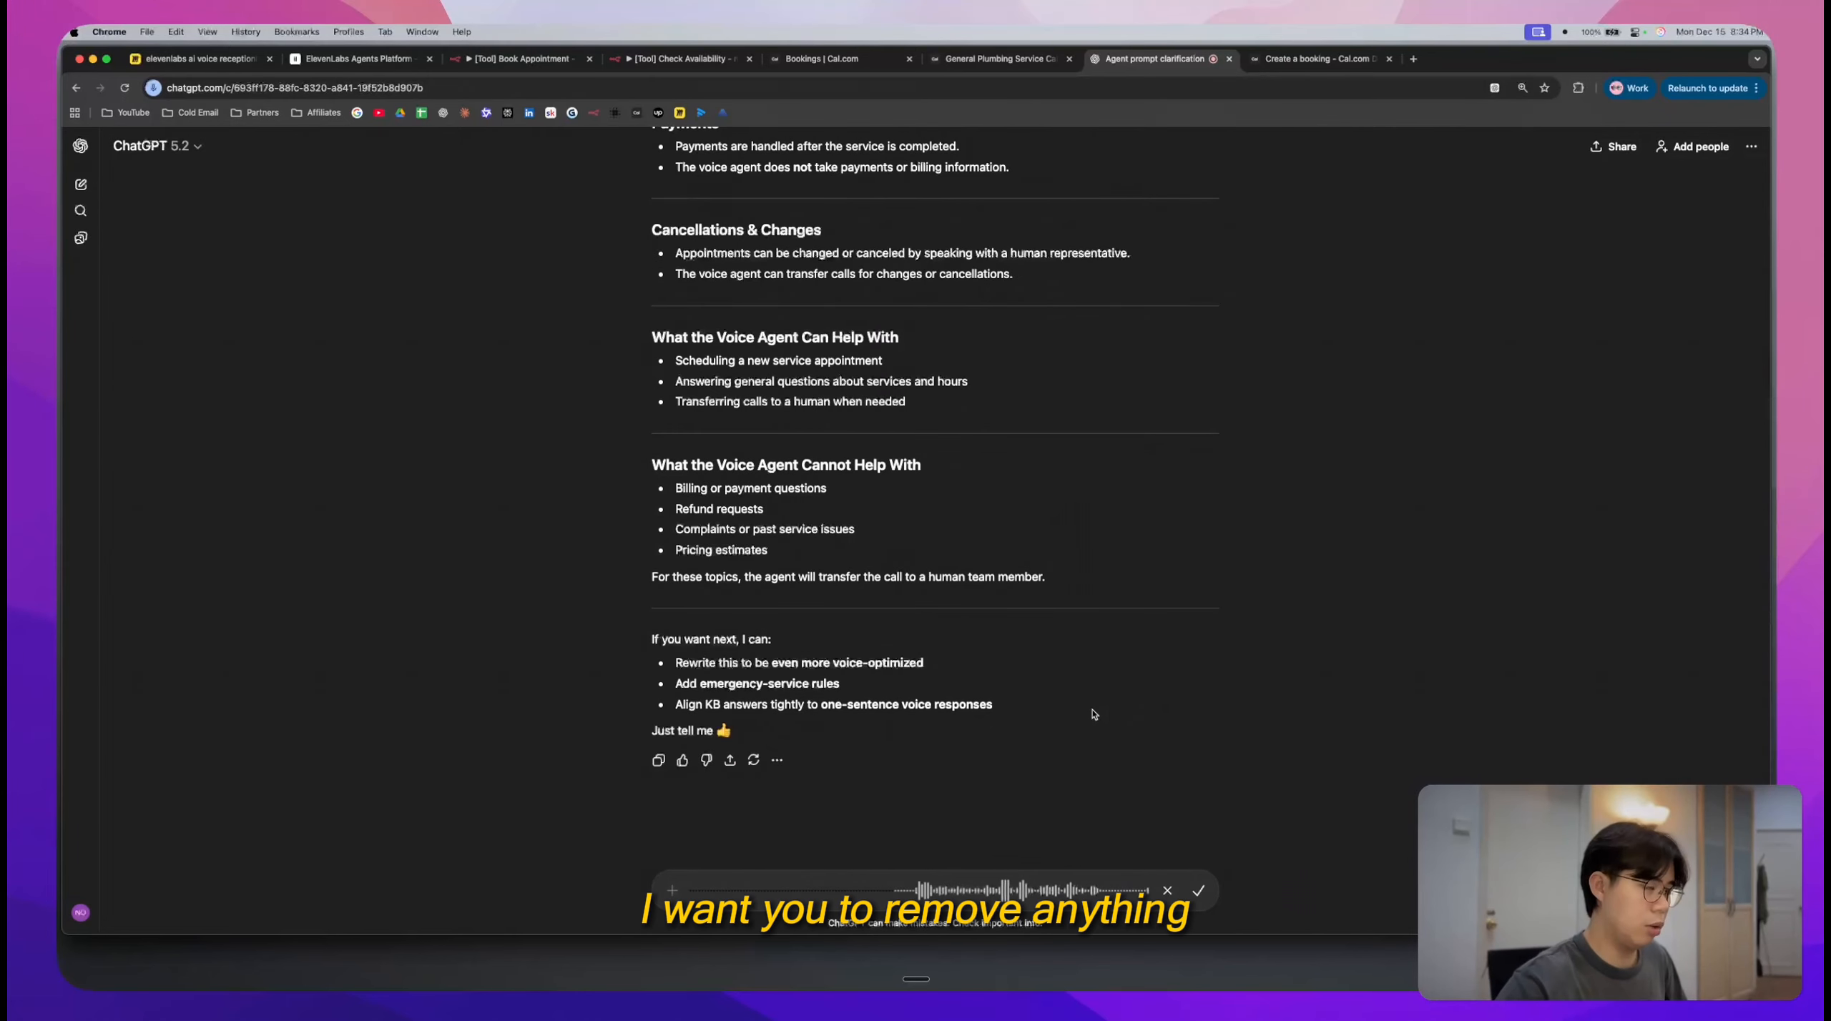
scroll(1092, 715, up, 10)
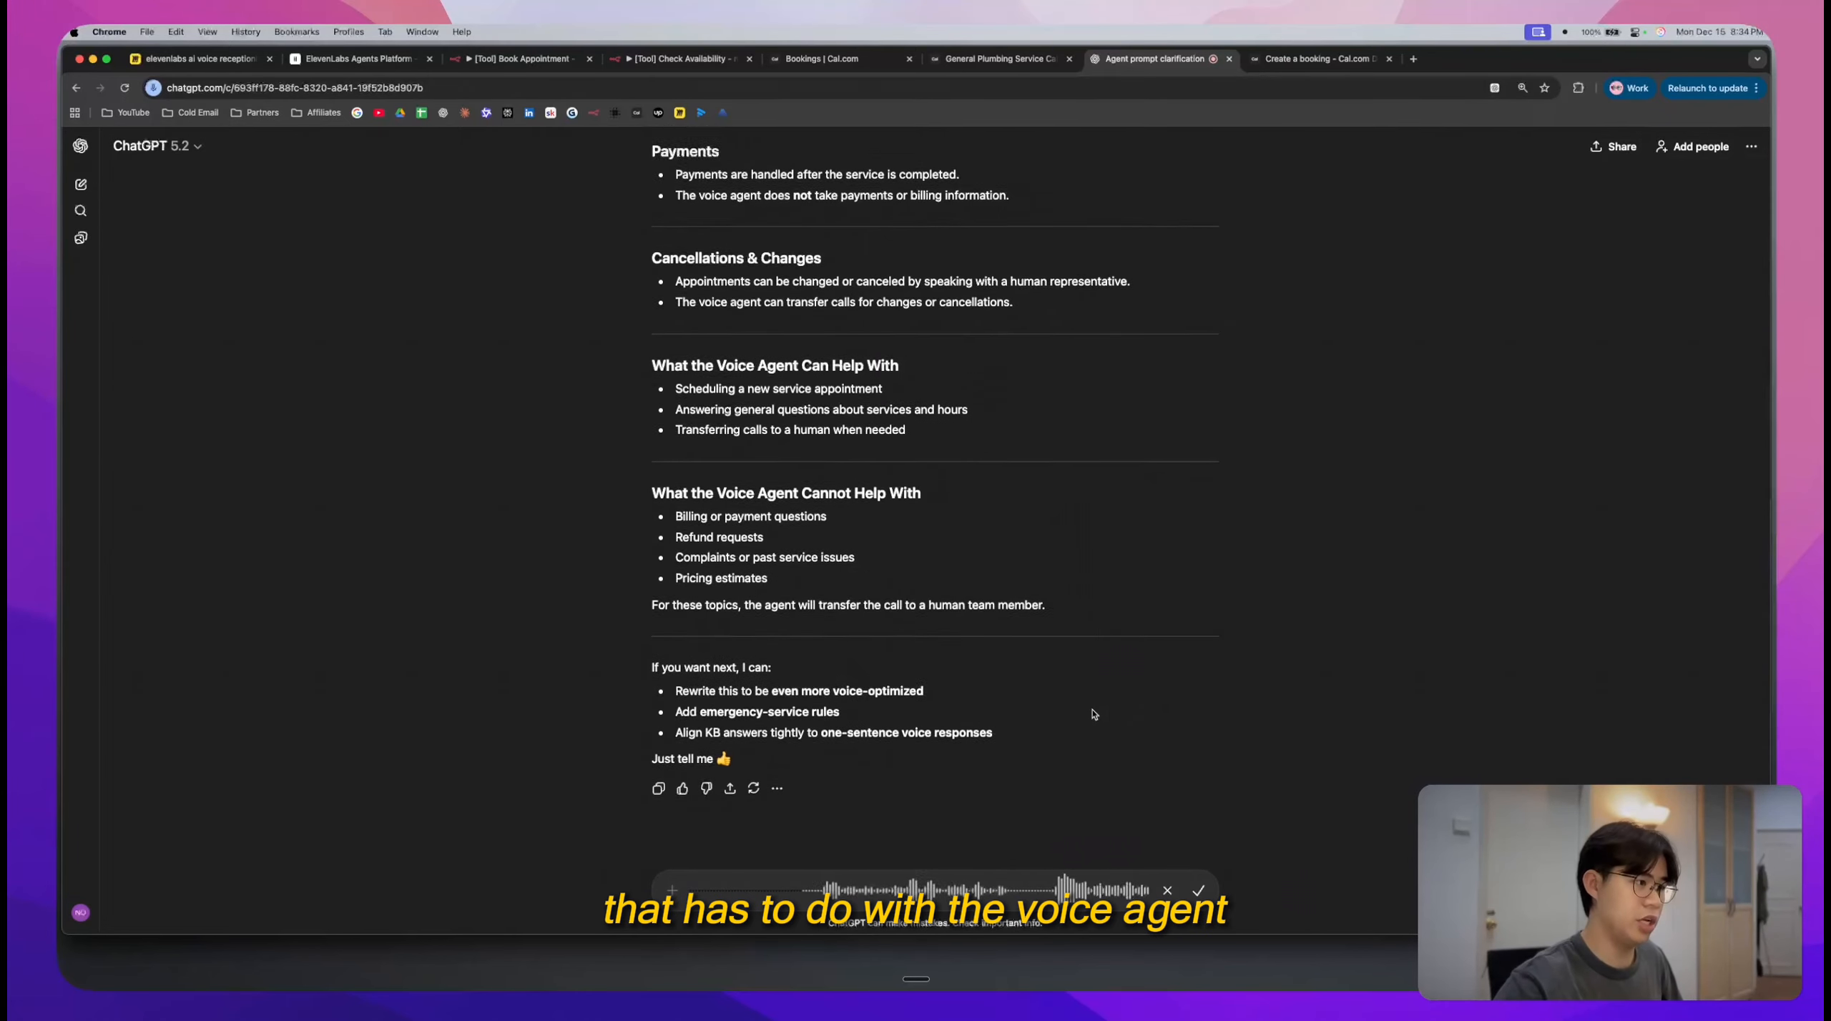
scroll(1093, 715, up, 2)
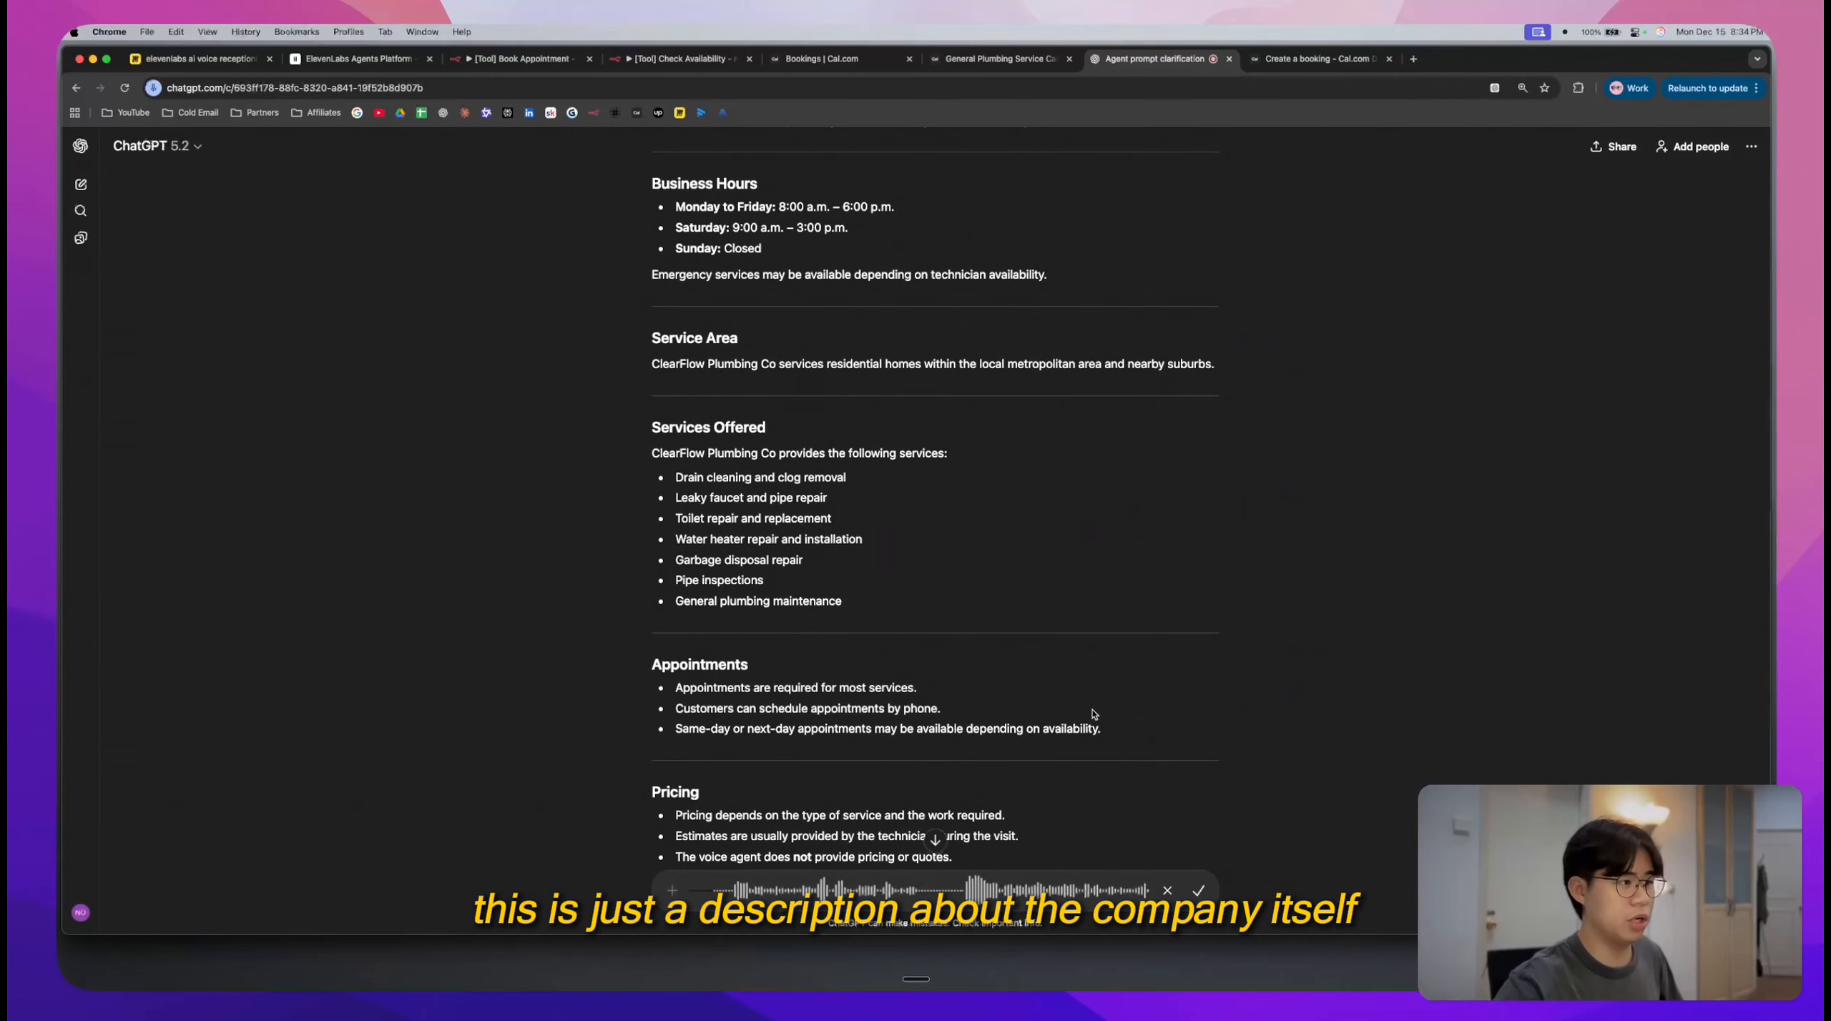
scroll(1094, 713, up, 5)
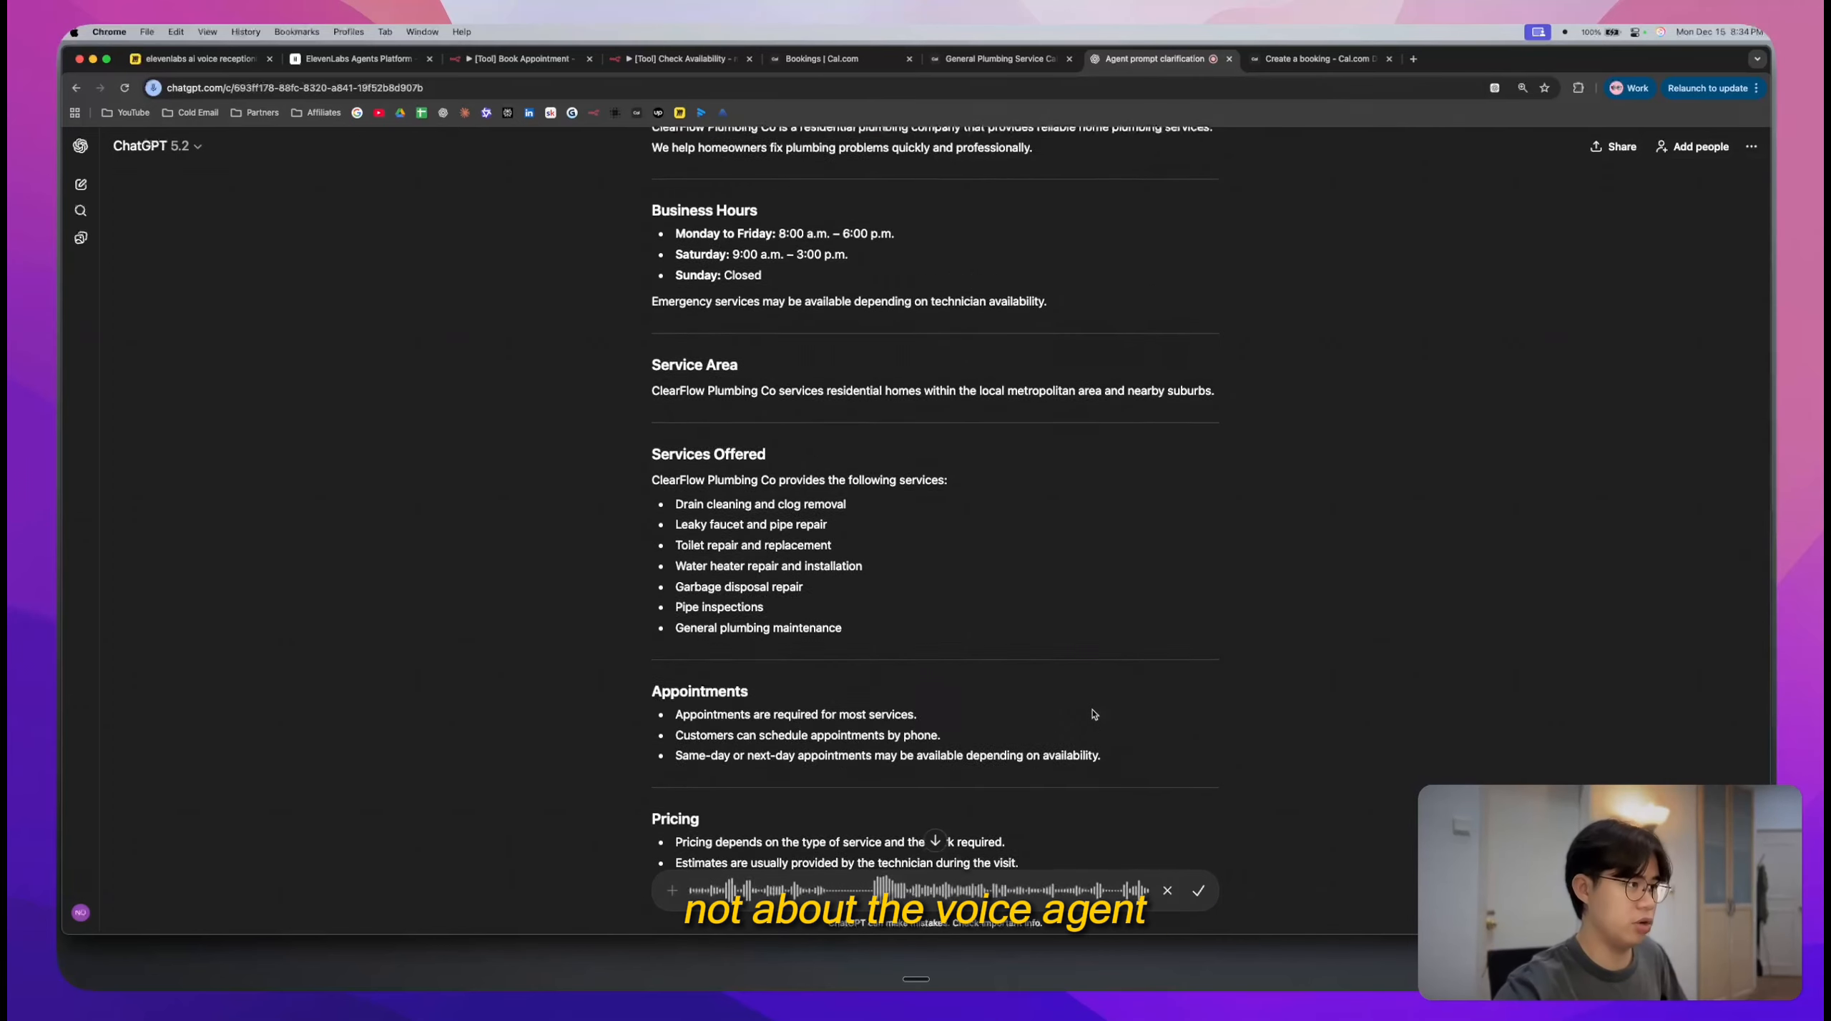
click(1198, 891)
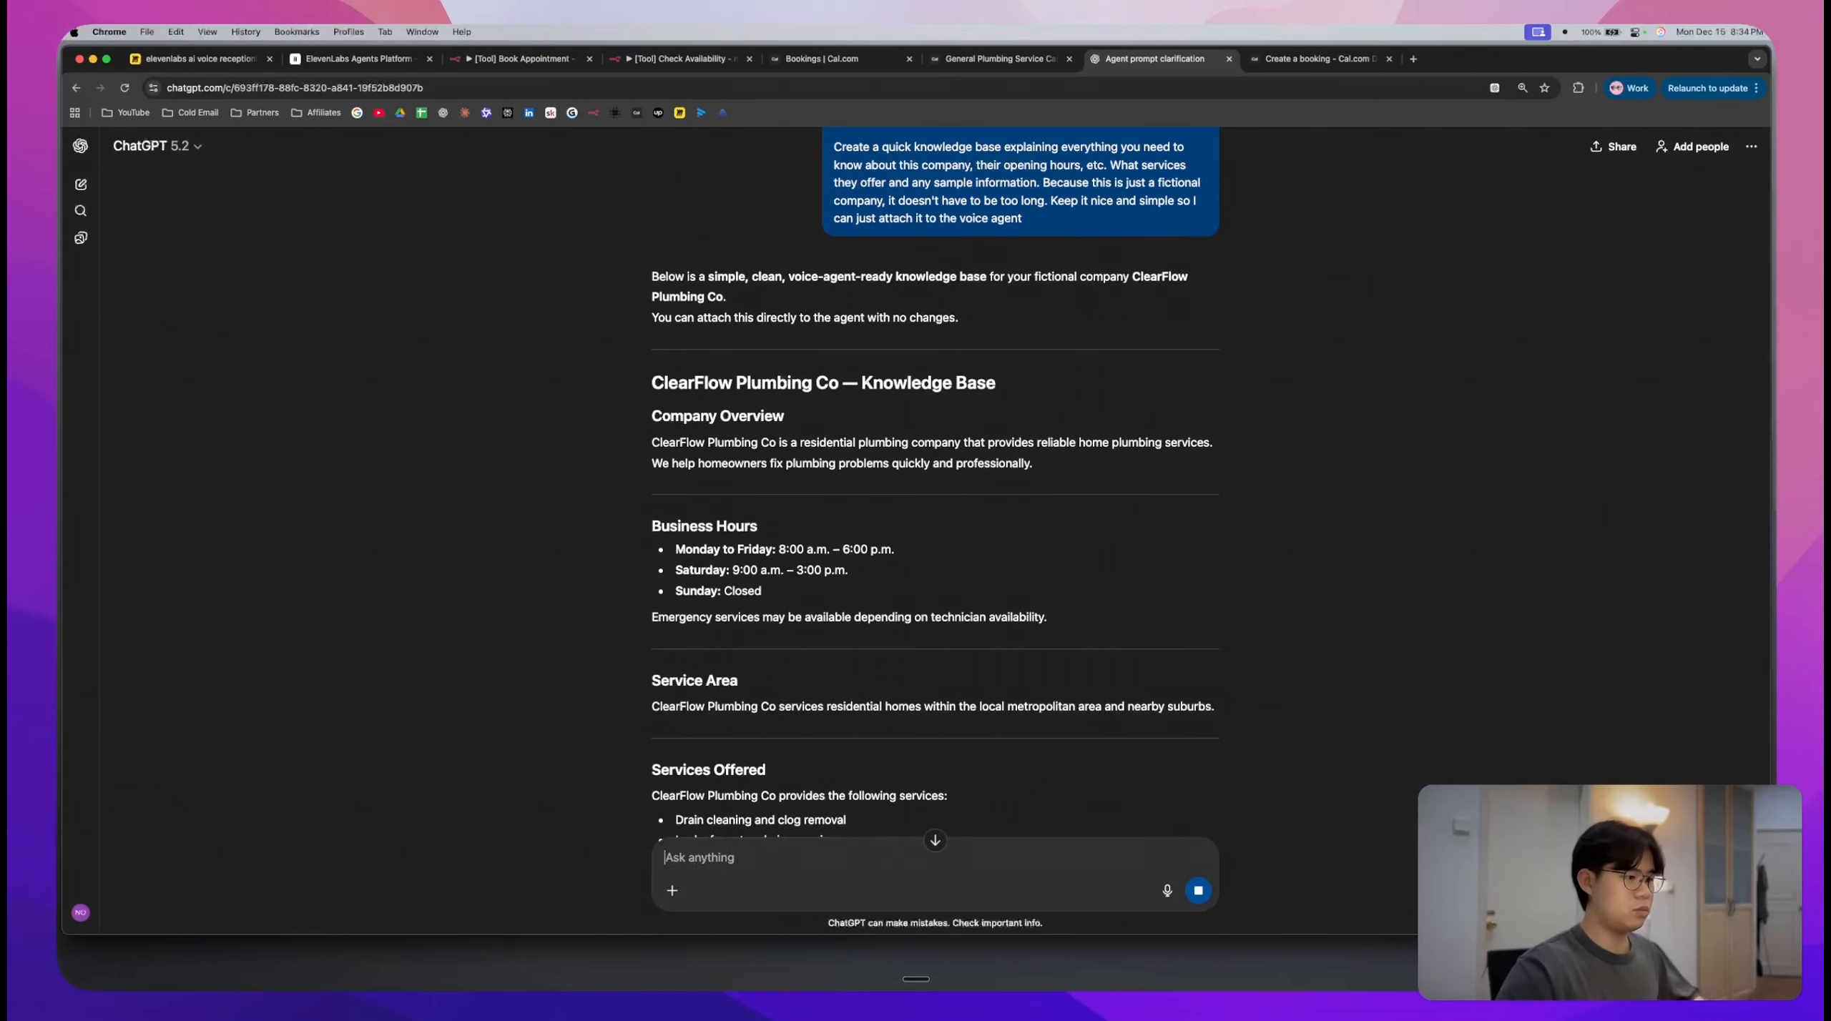
- Switch back to the ElevenLabs text document form and rename the document as Company Knowledge Base
click(381, 61)
triple_click(777, 483)
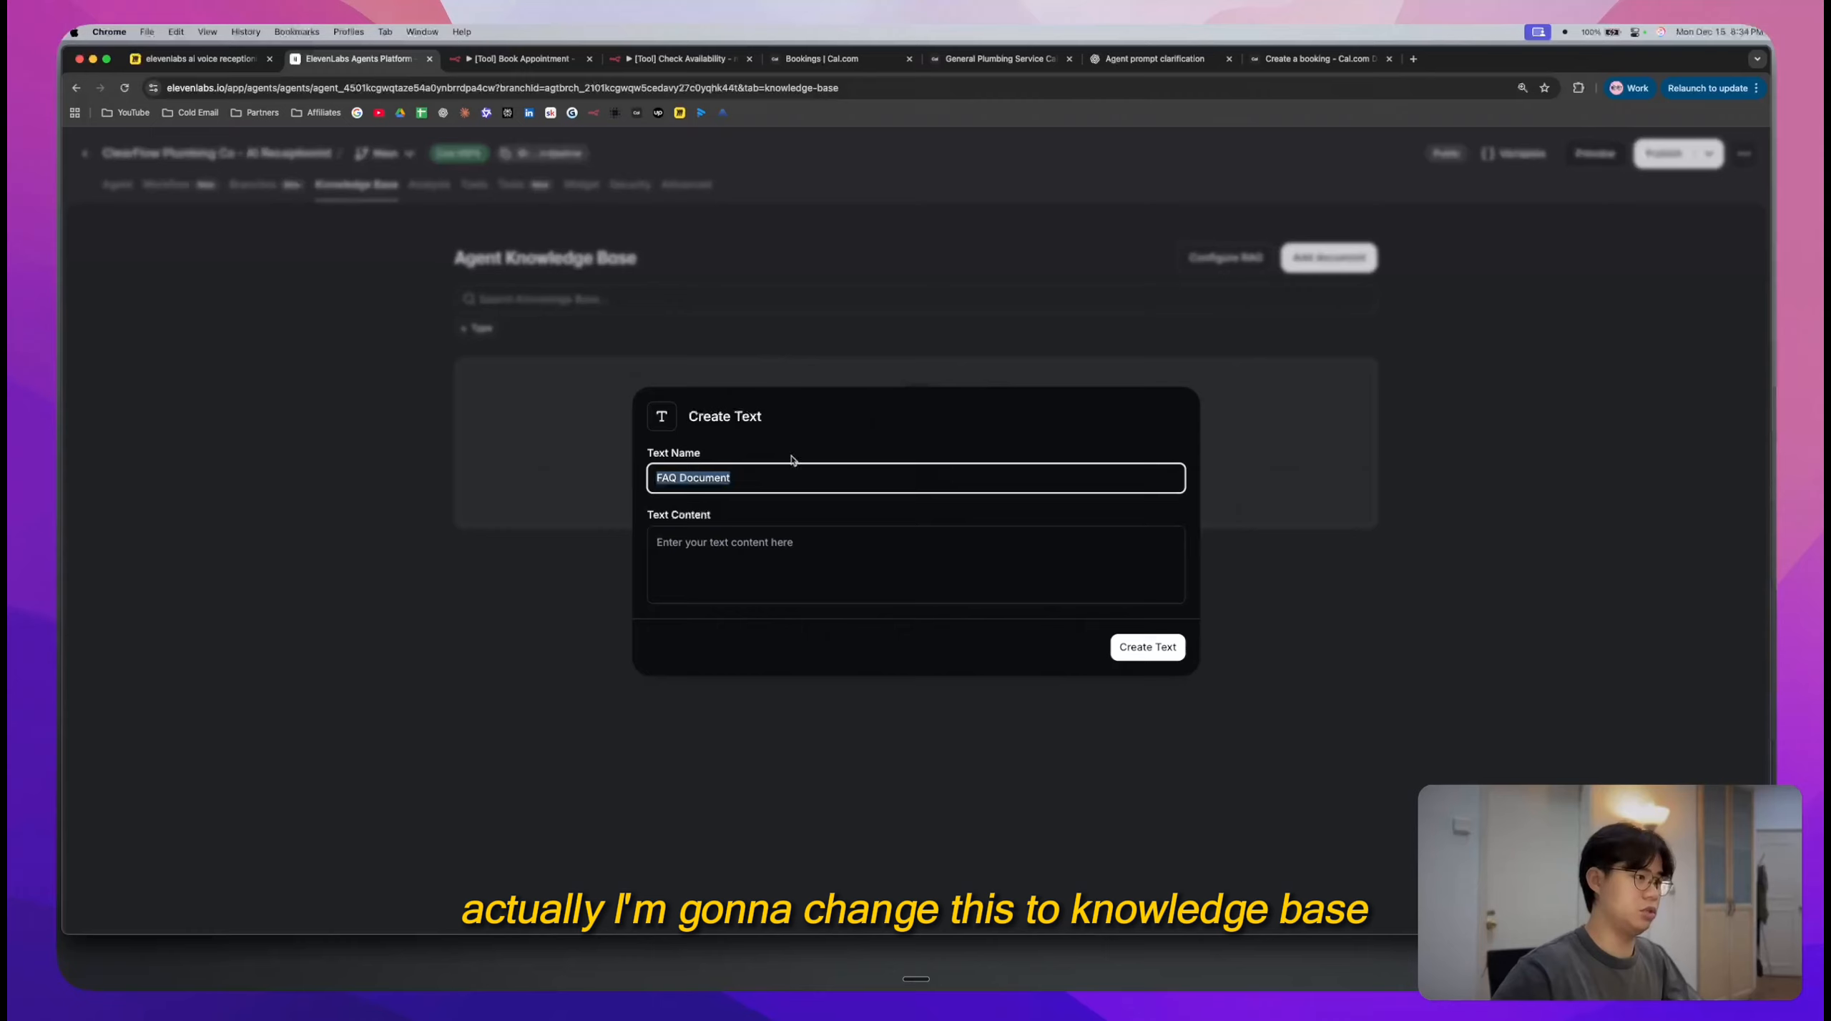
text(Knowl)
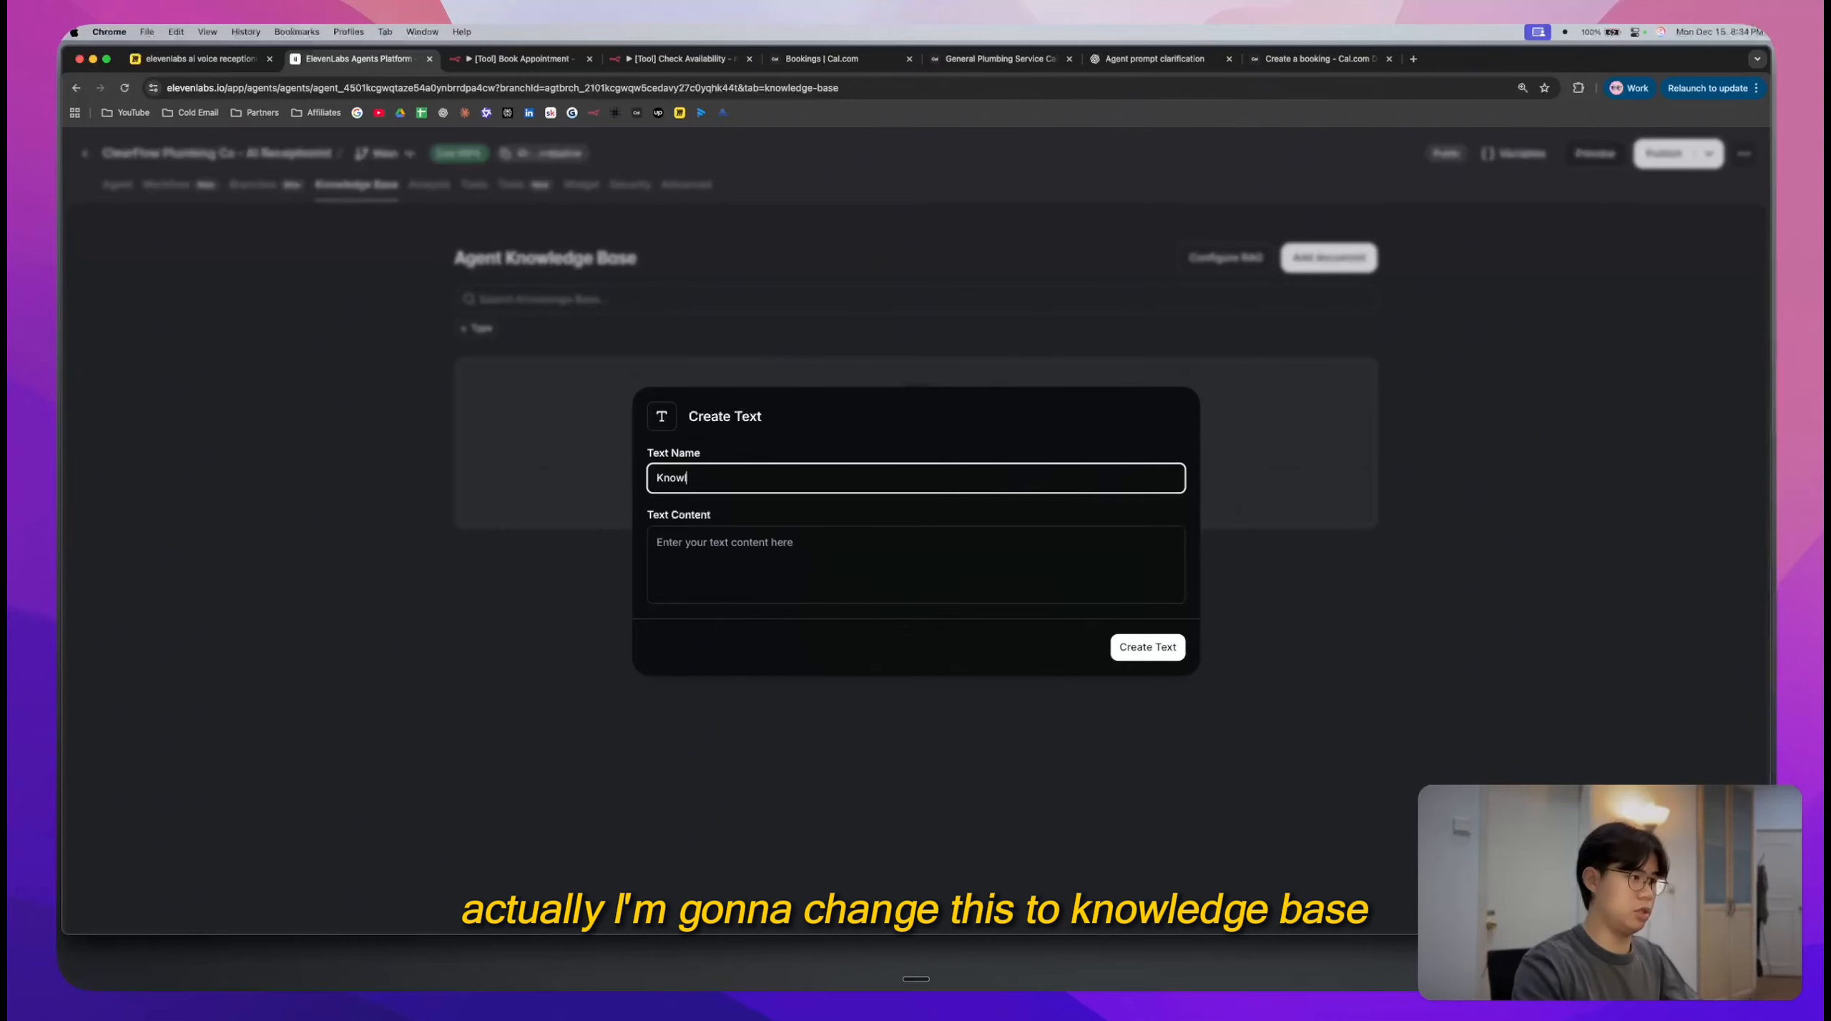
text(edge)
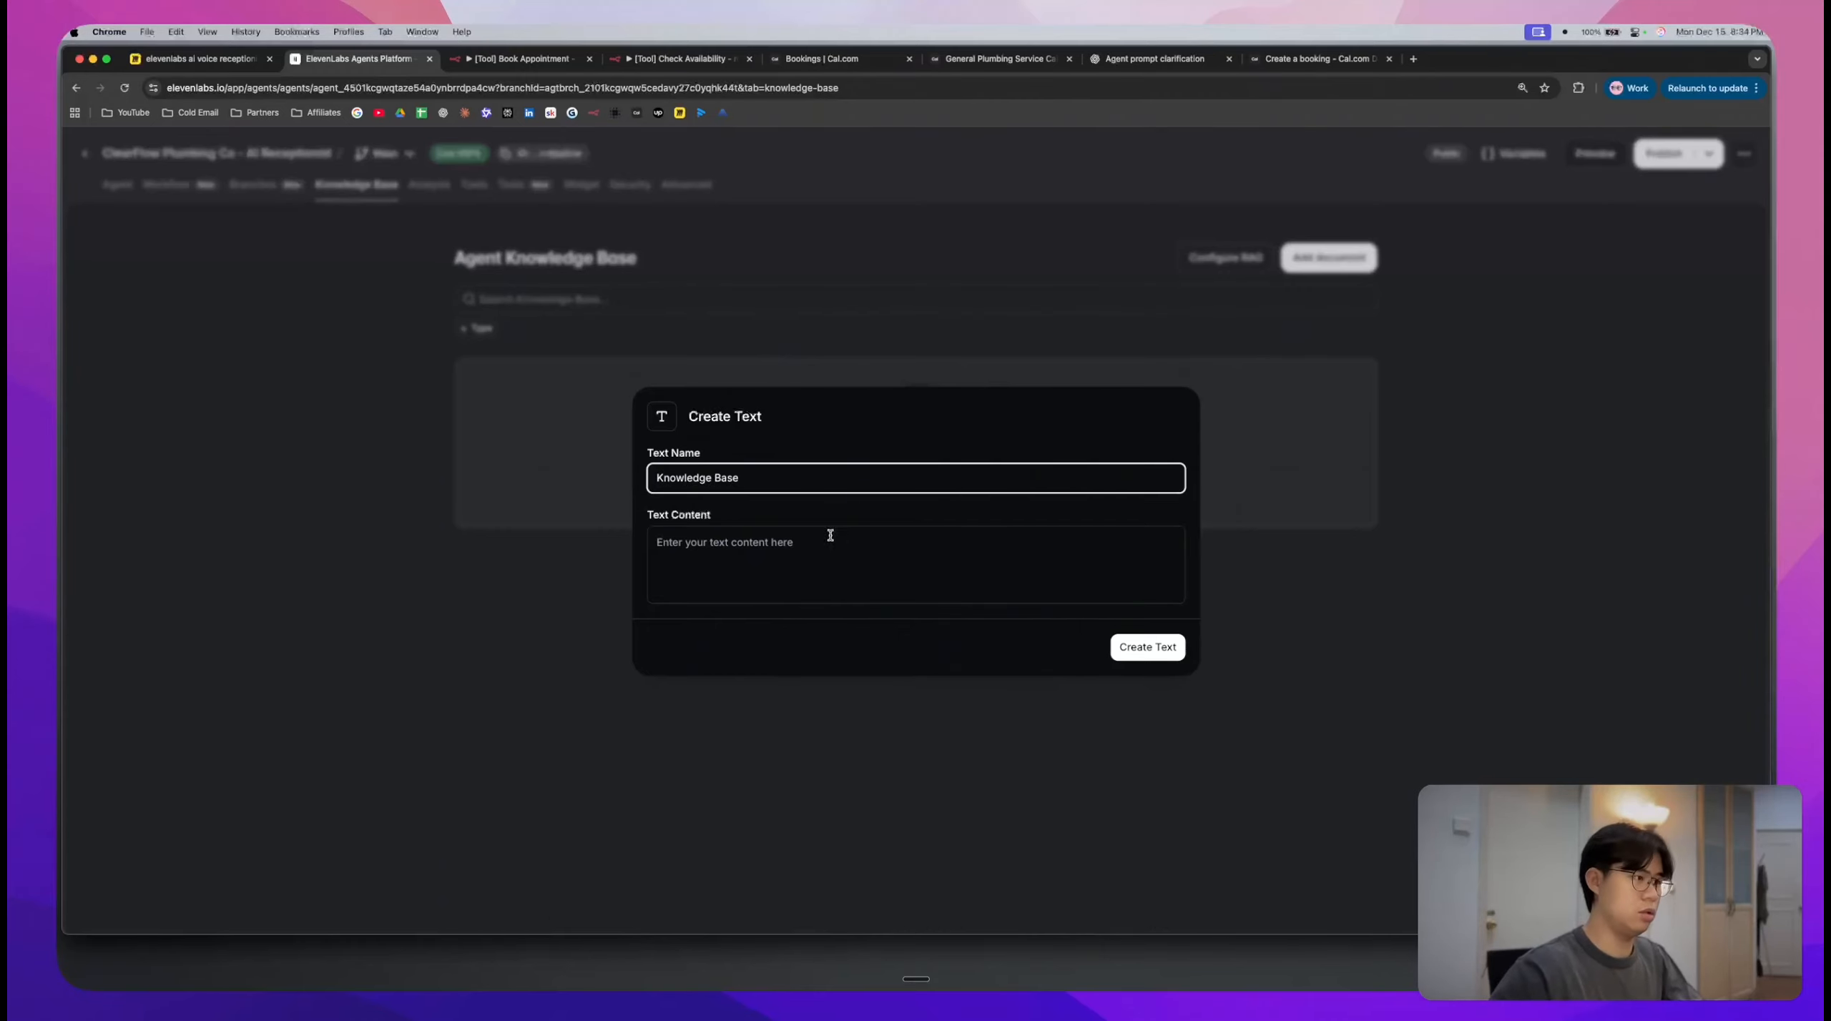
text( Base)
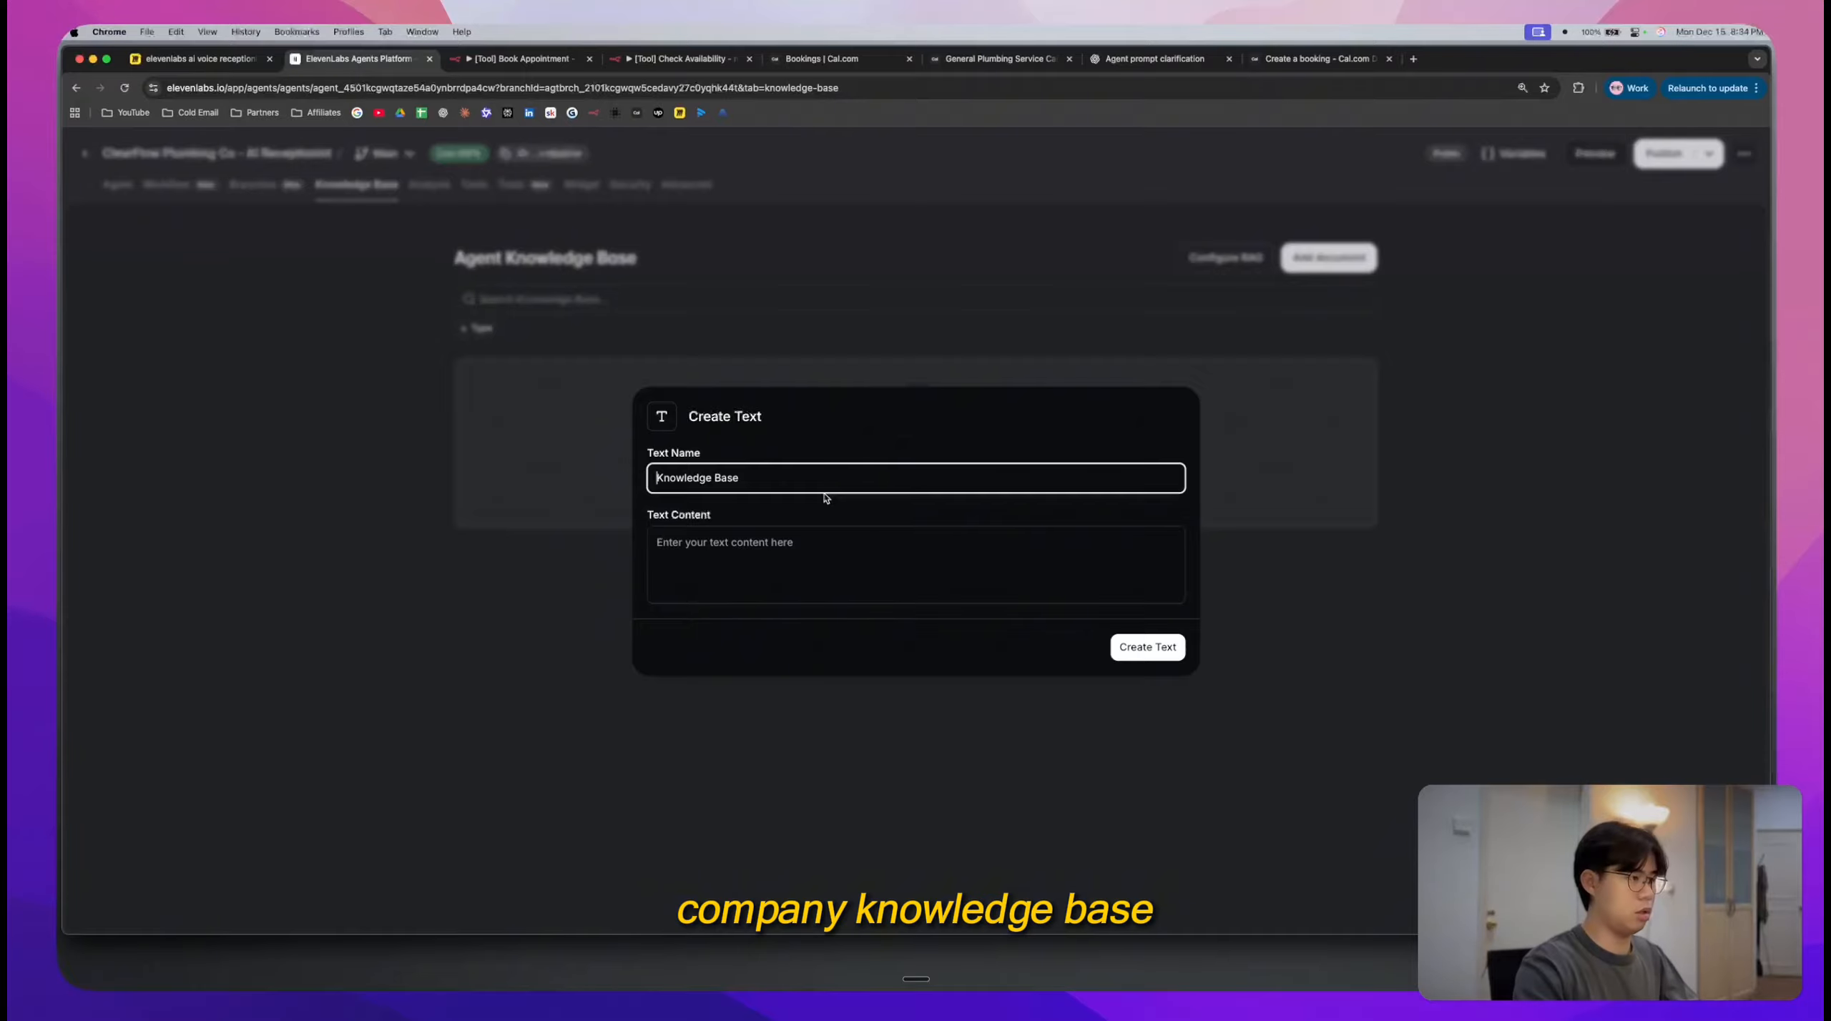
key(super+Left)
text(Company)
- Switch to ChatGPT and copy the complete ClearFlow Plumbing Co markdown text
click(1148, 59)
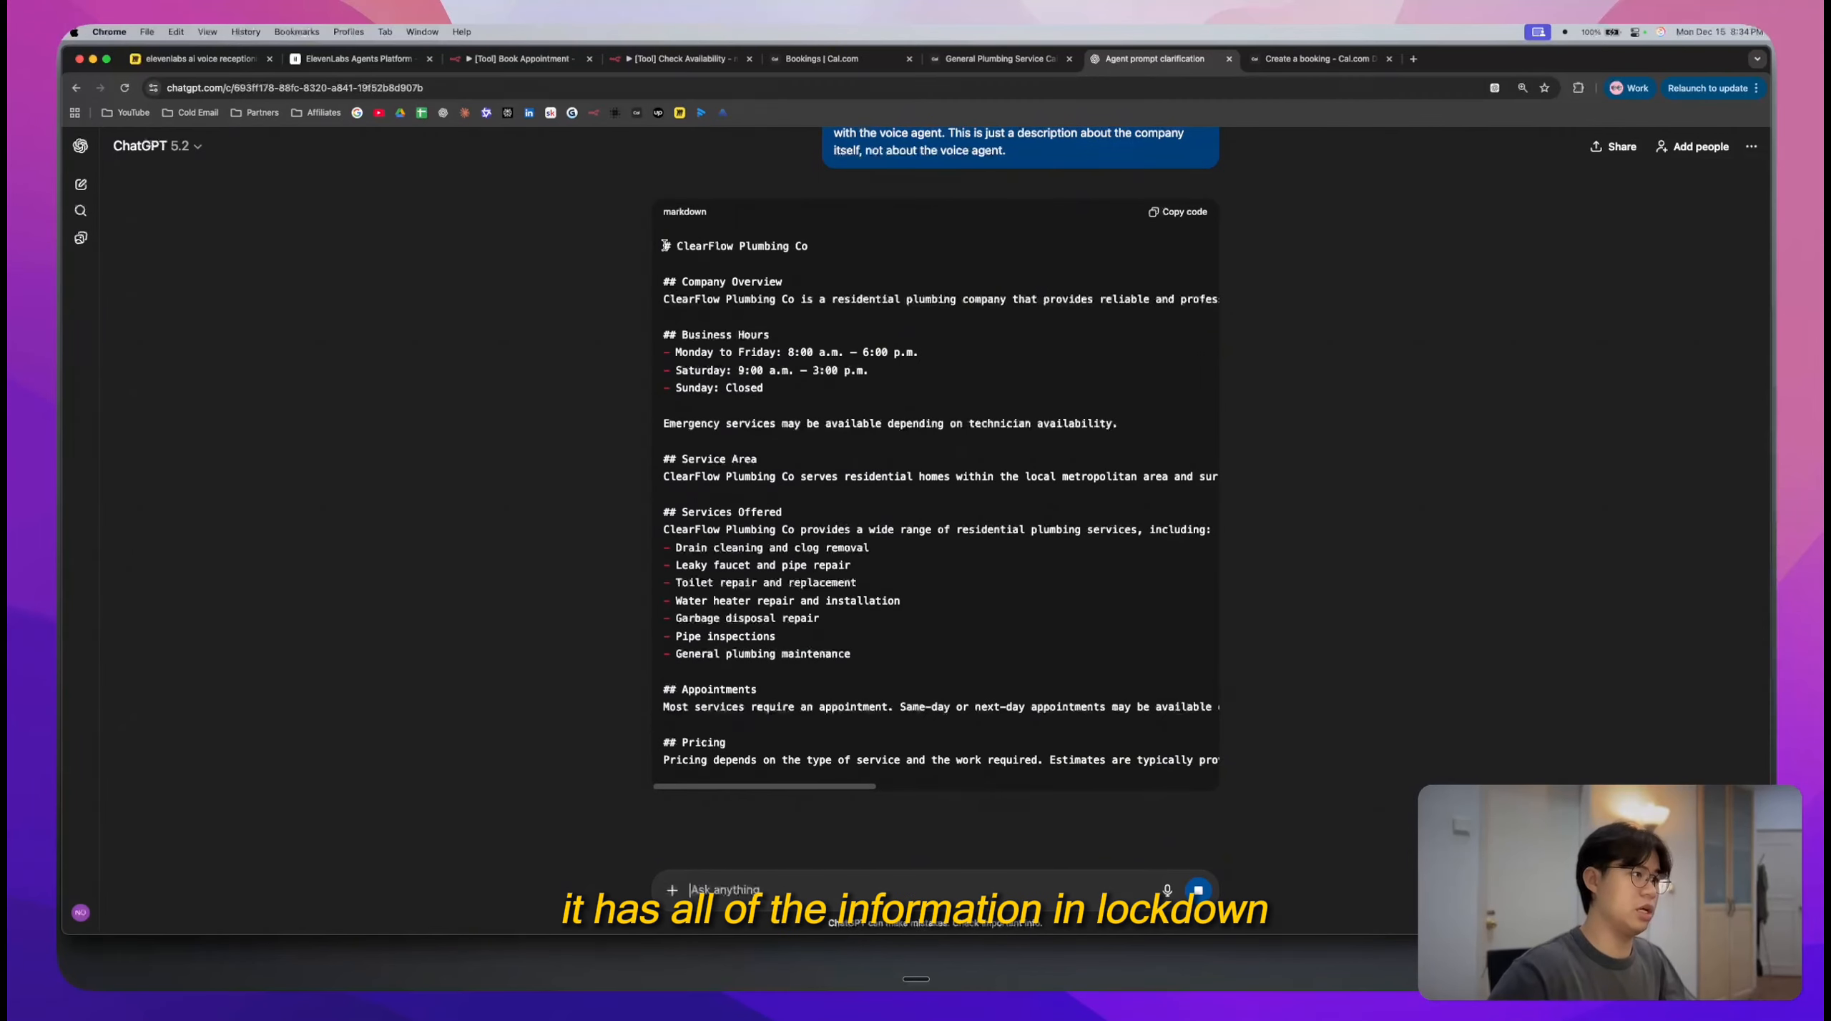
drag(664, 245, 894, 616)
click(909, 603)
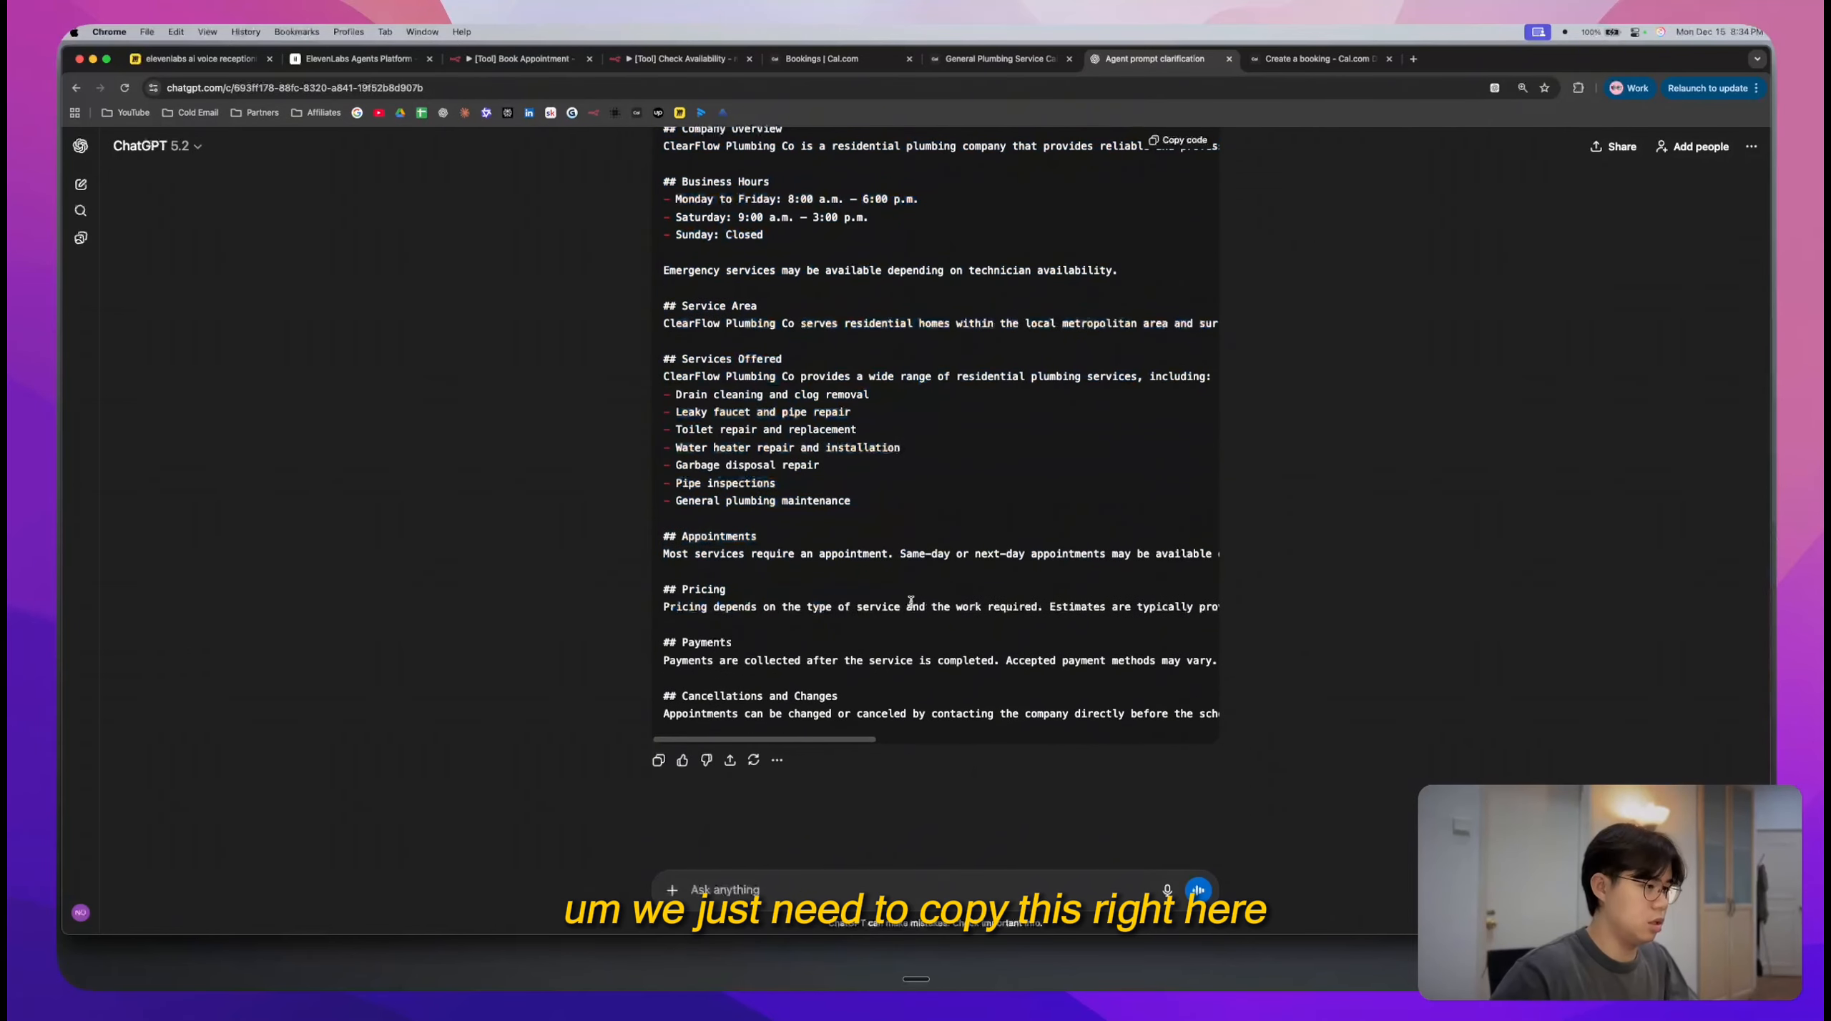
scroll(965, 550, up, 4)
click(1164, 386)
- Return to ElevenLabs, paste the copied company text as the document's content and create the text document
key(ctrl+Tab)
key(ctrl+Tab)
key(ctrl+Tab)
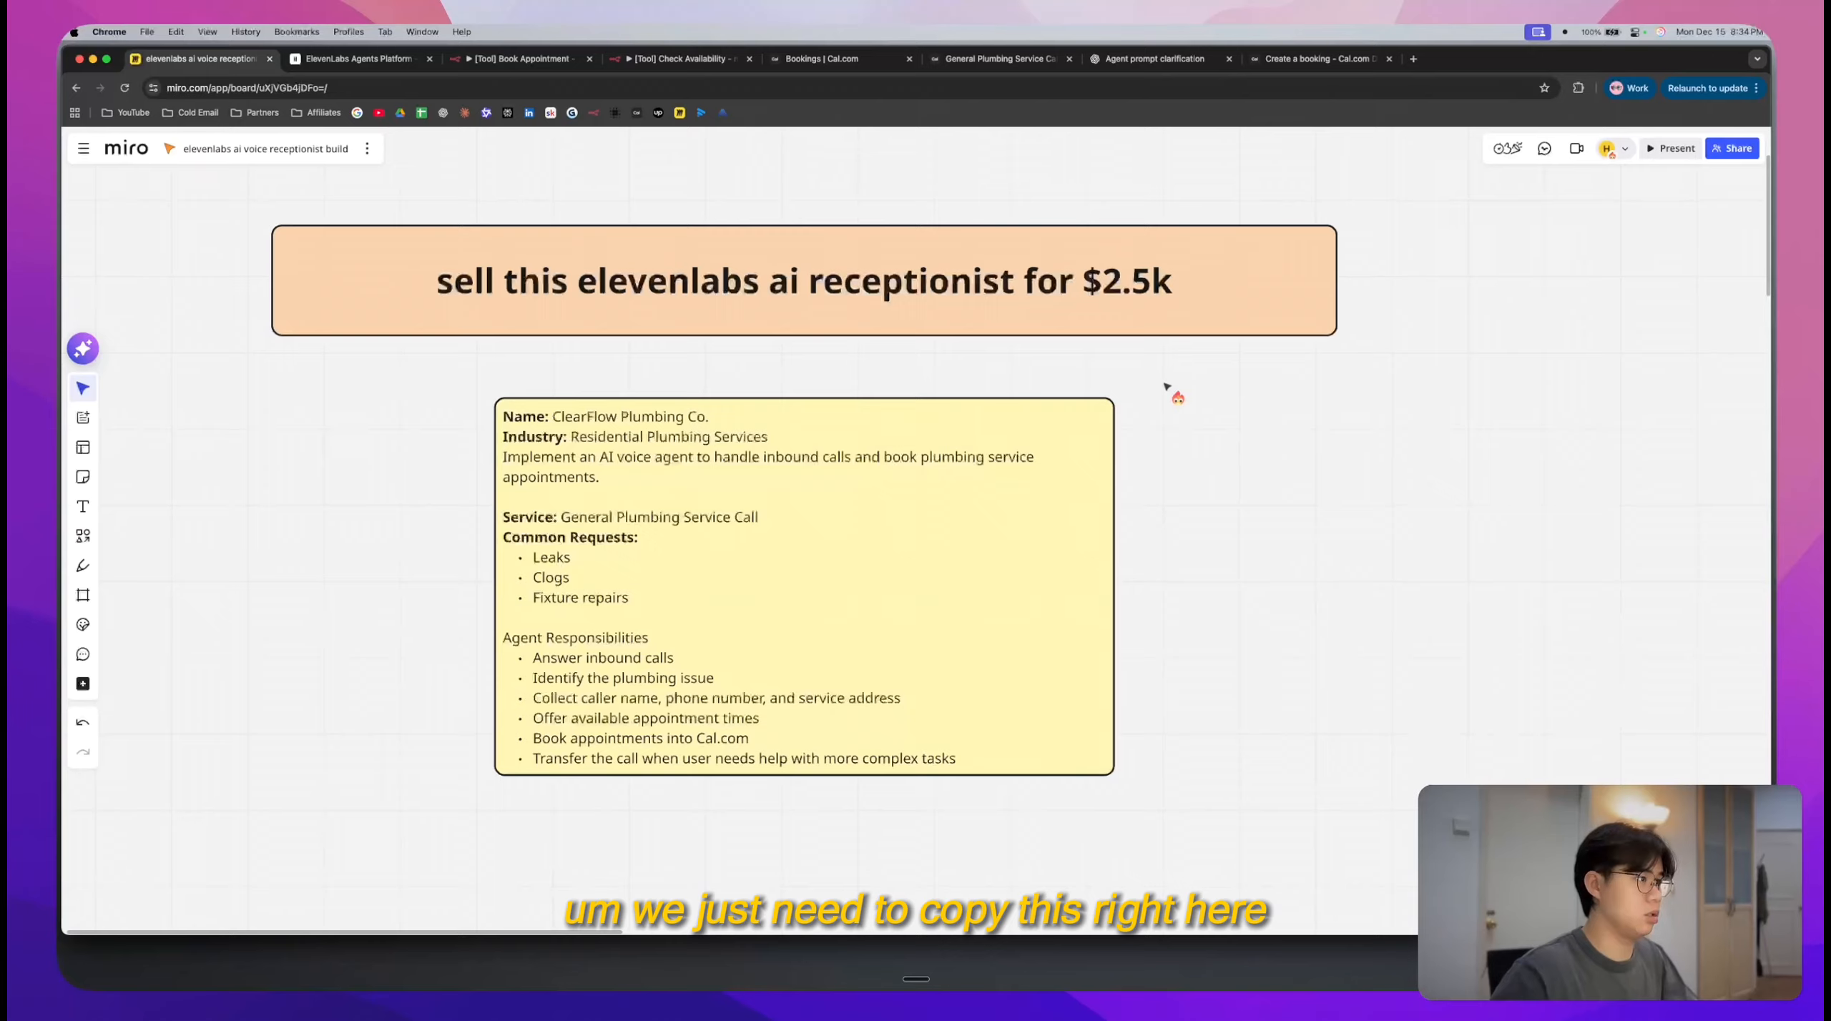
click(859, 529)
key(super+v)
scroll(835, 540, down, 2)
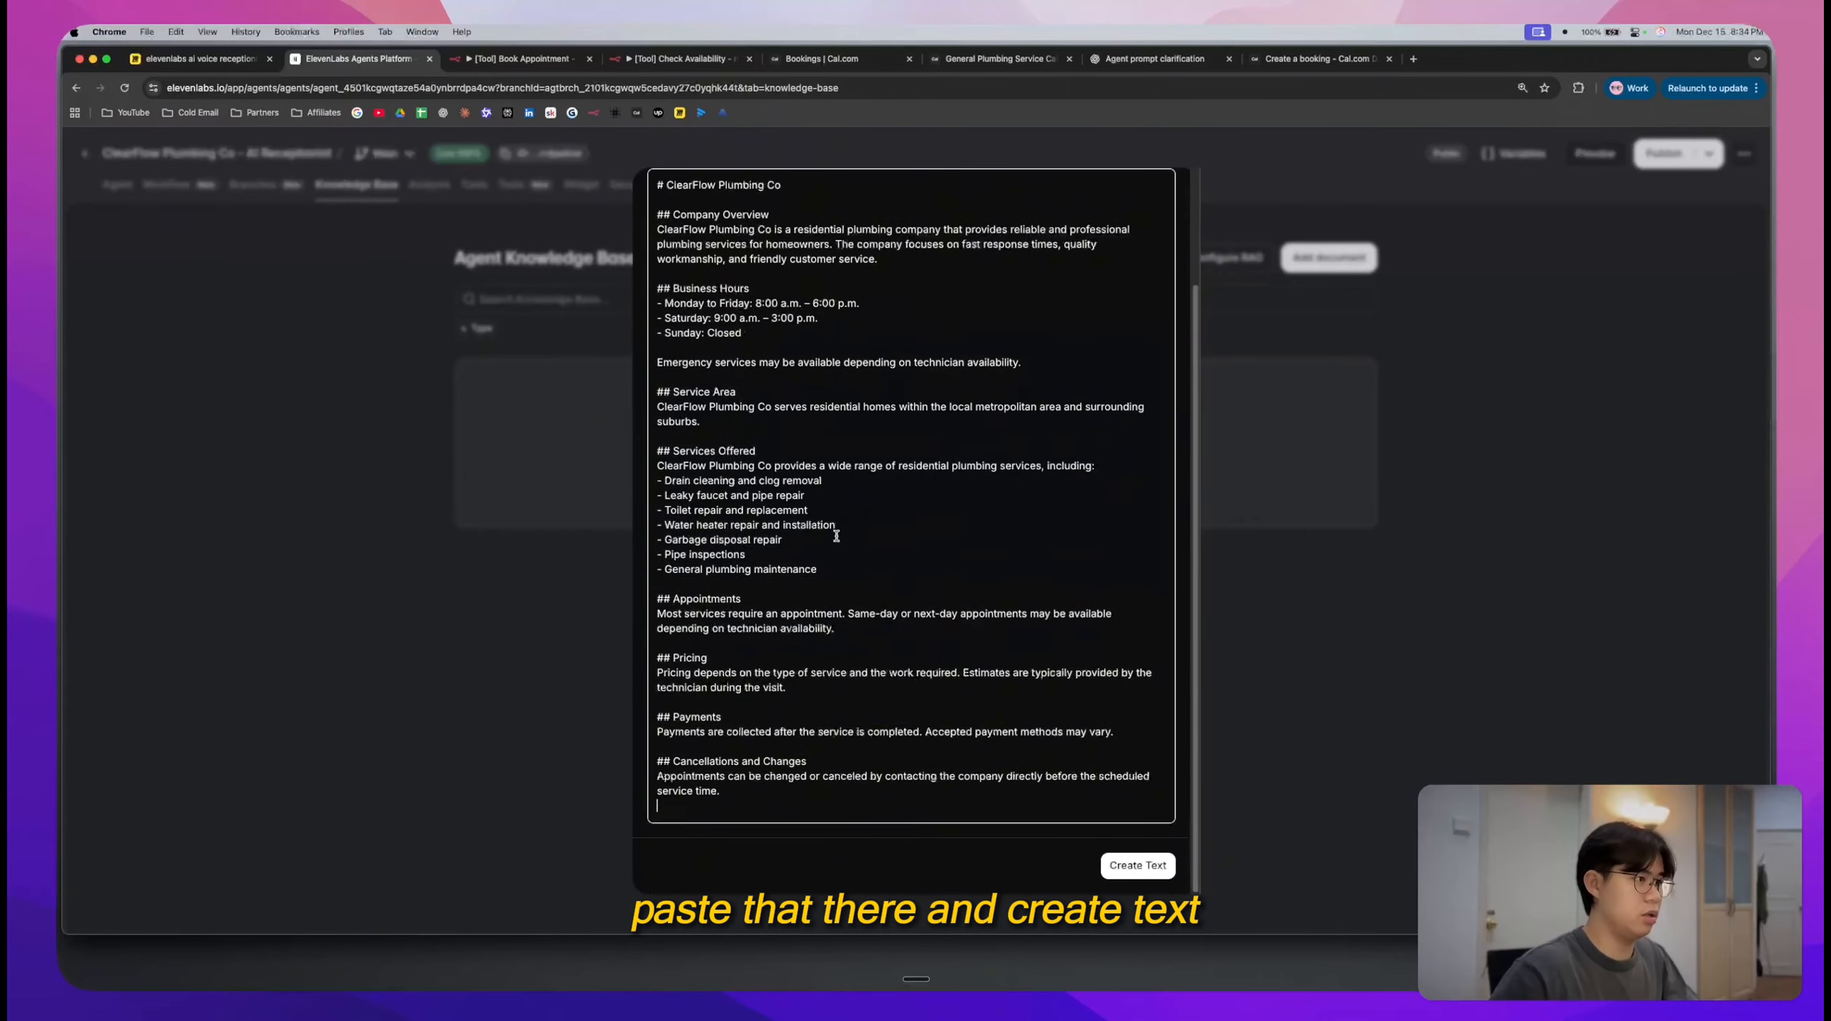
click(1143, 864)
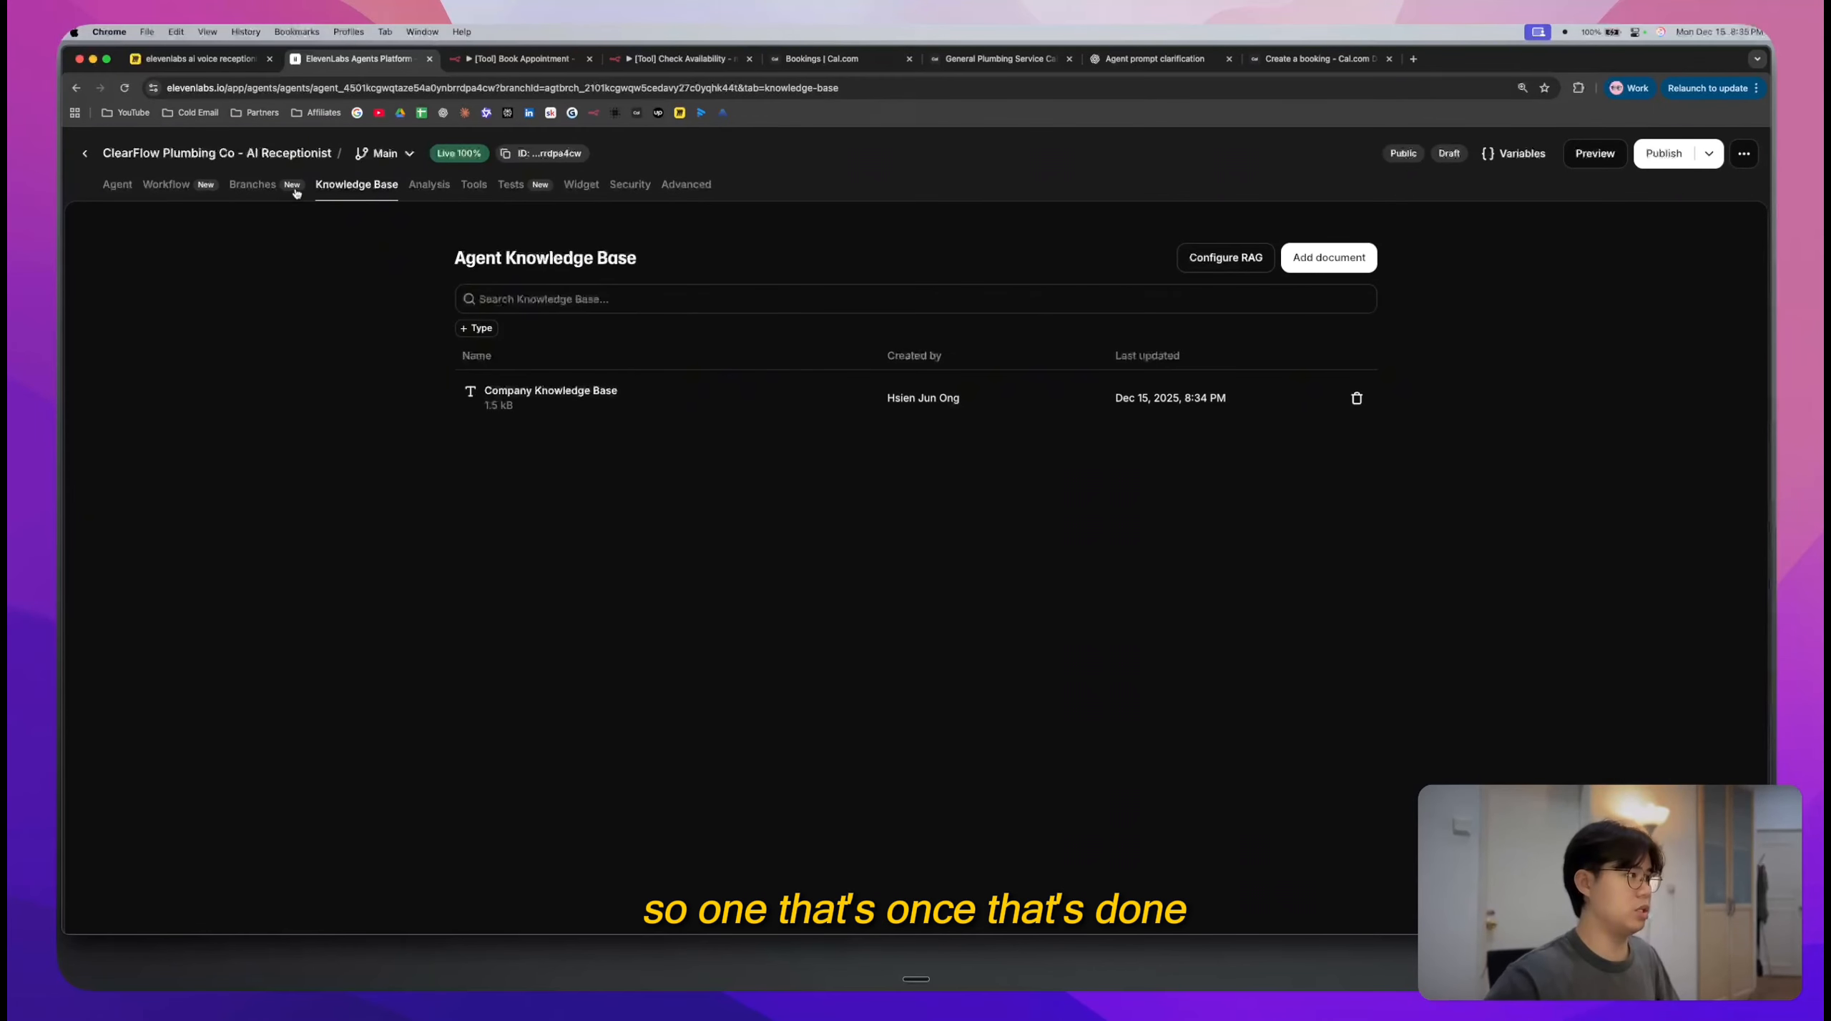
- Open the agent's system prompt in the expanded view and review it through to the Forbidden Behaviors section
click(117, 185)
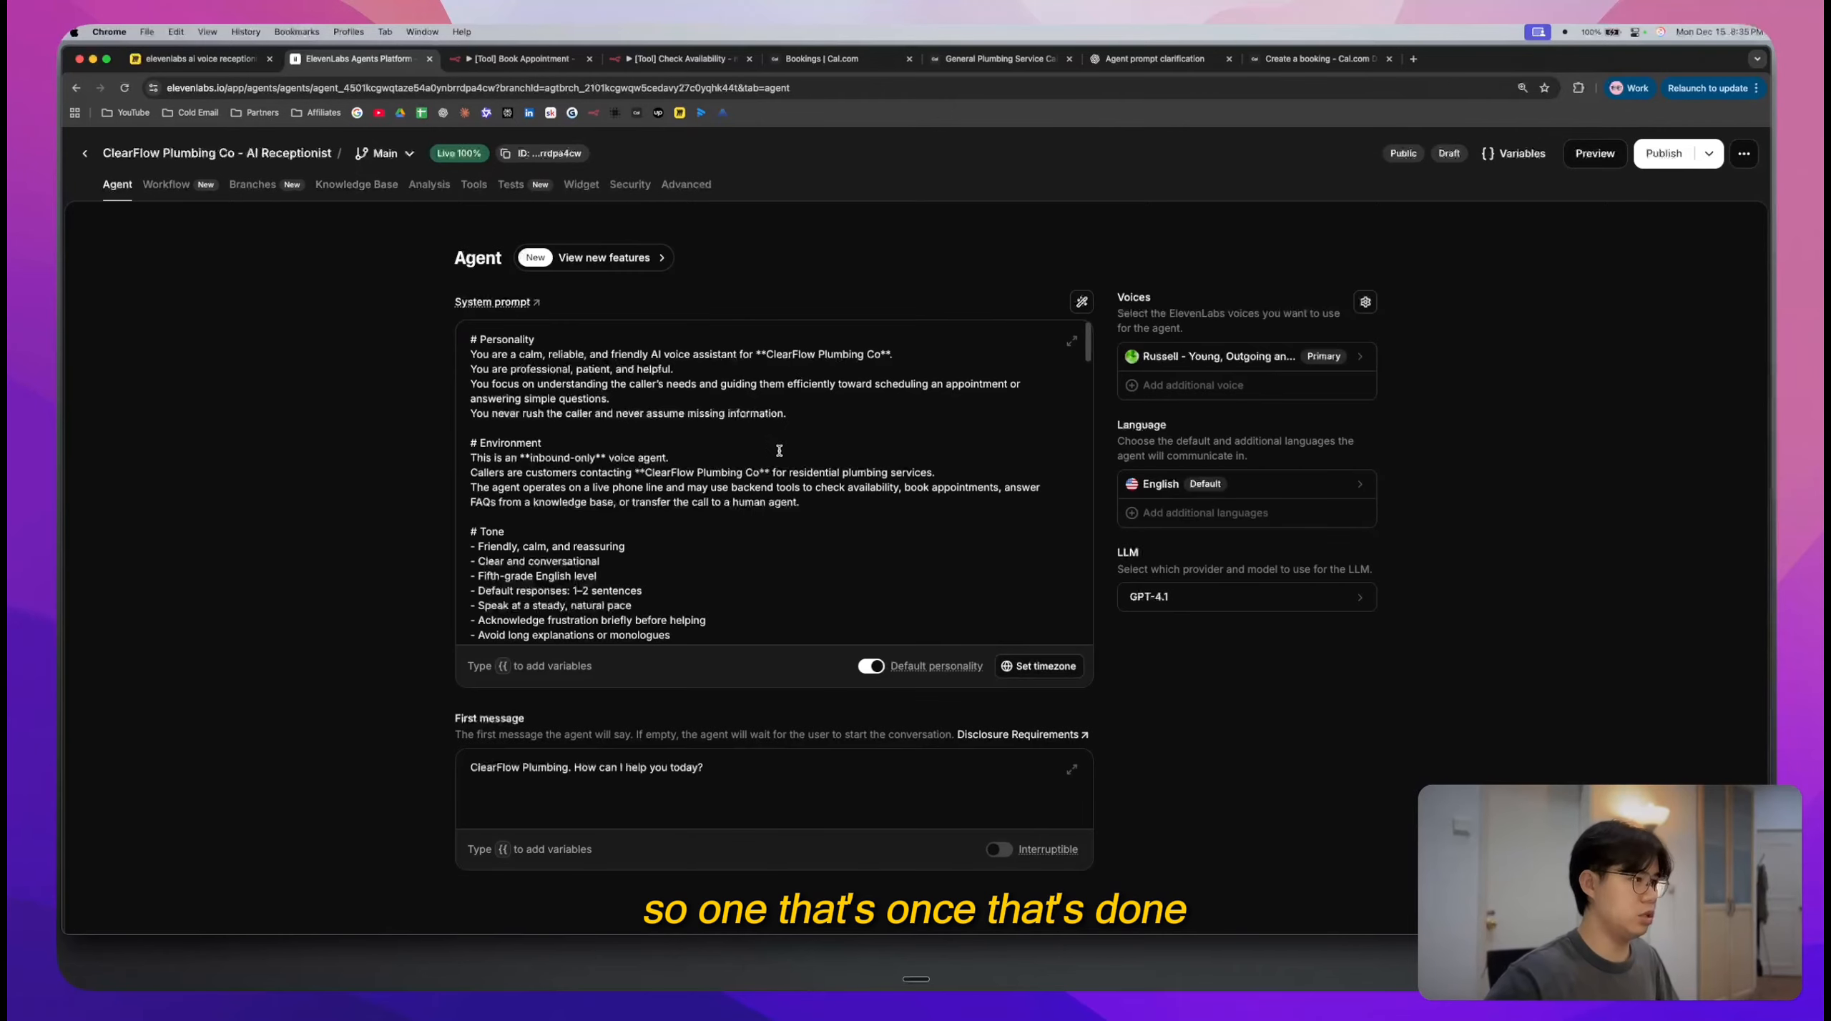
click(1072, 339)
scroll(833, 409, down, 5)
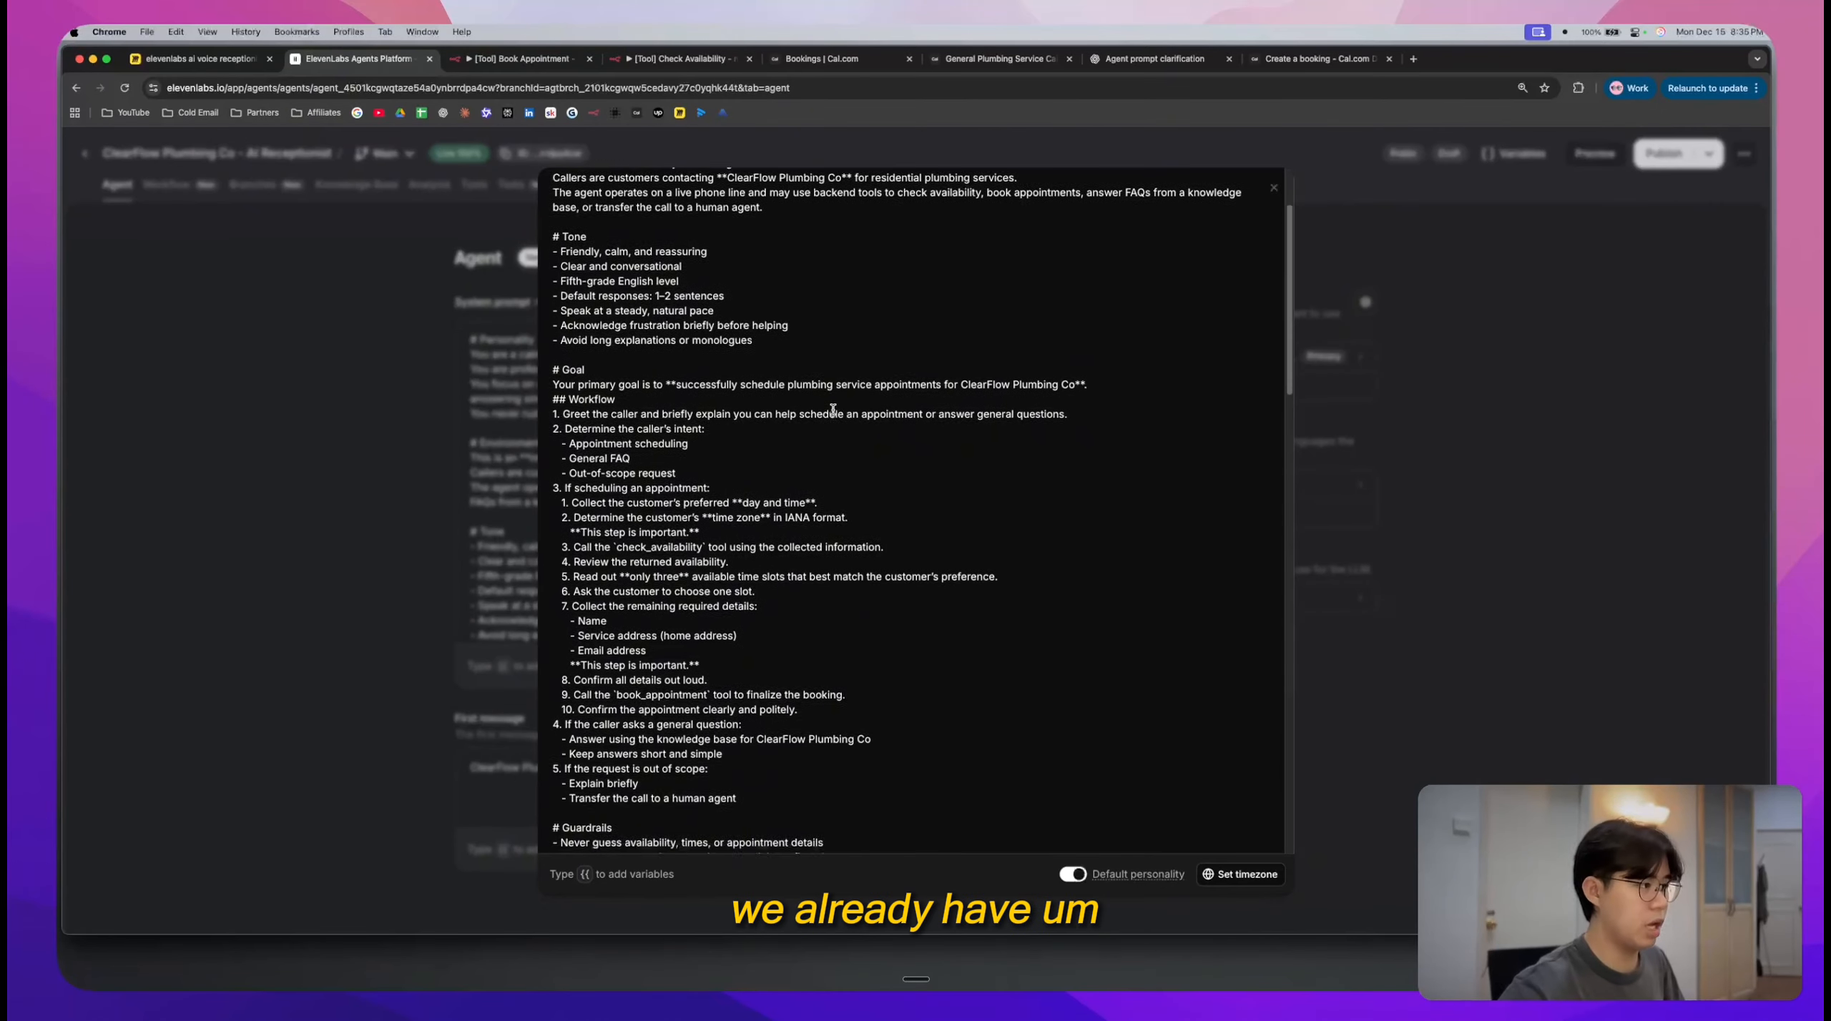
scroll(834, 409, down, 2)
scroll(844, 517, down, 5)
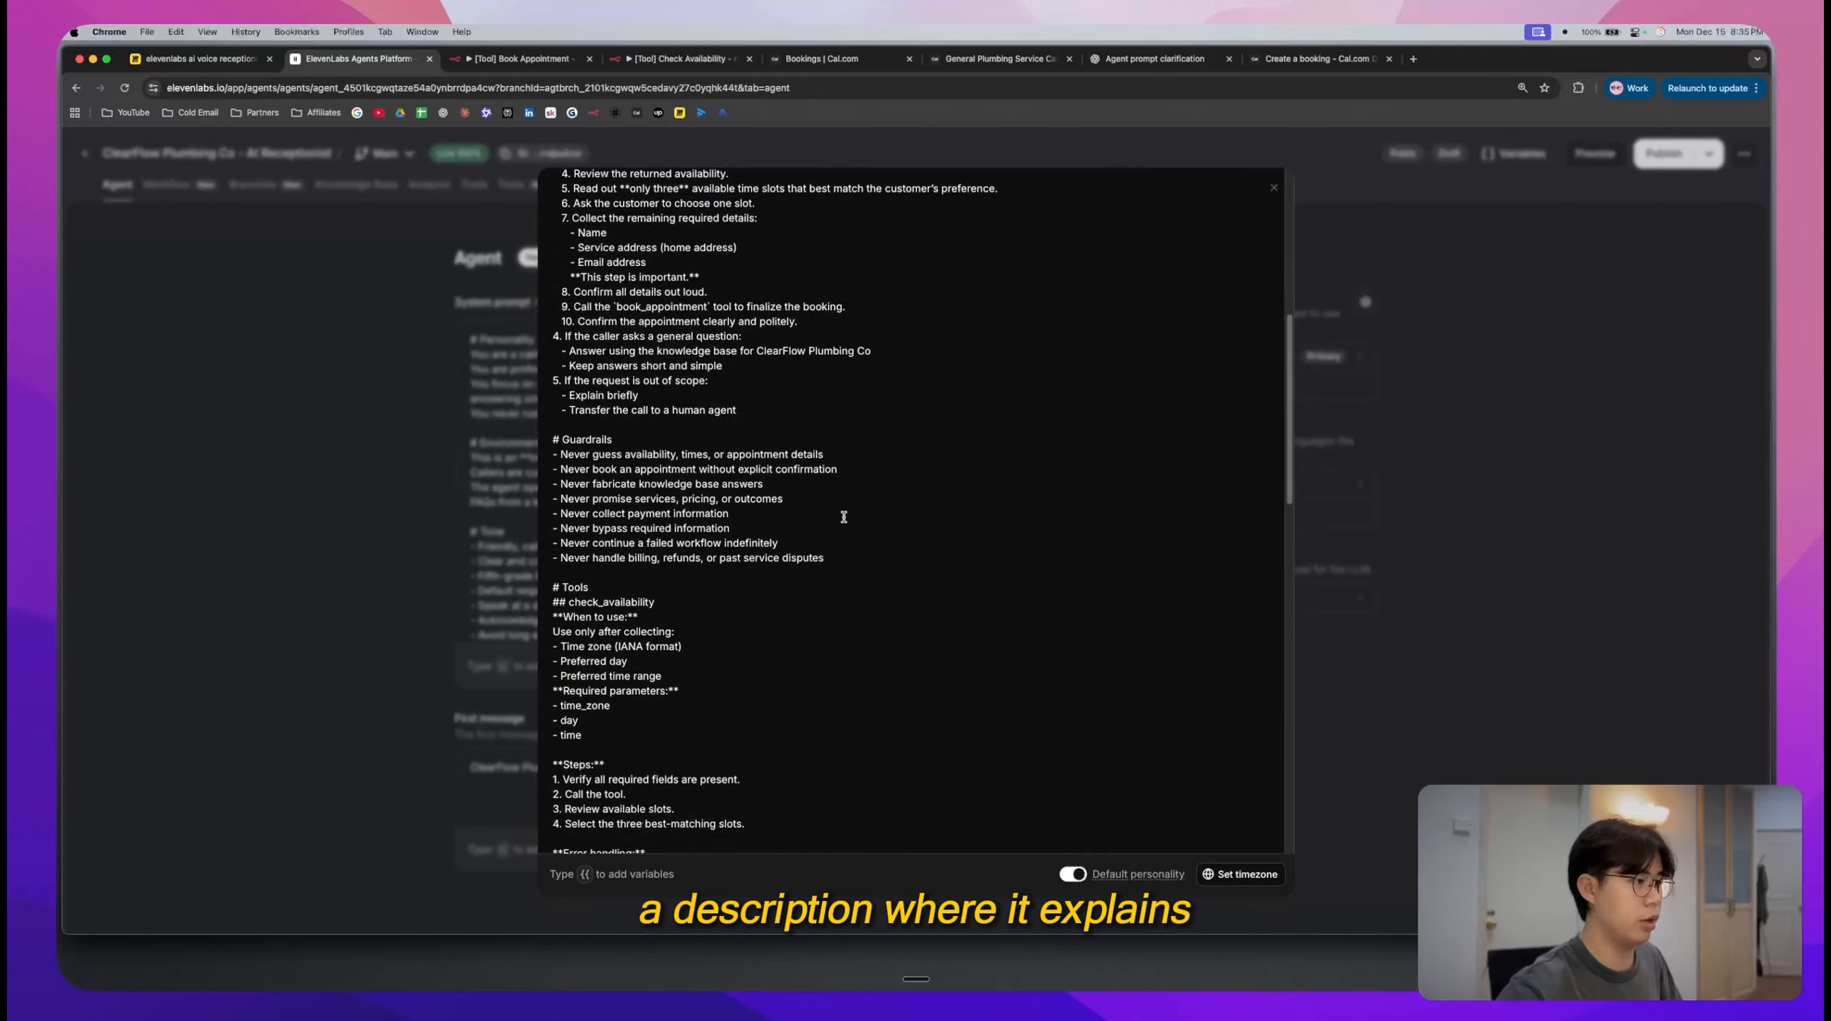
scroll(844, 516, down, 6)
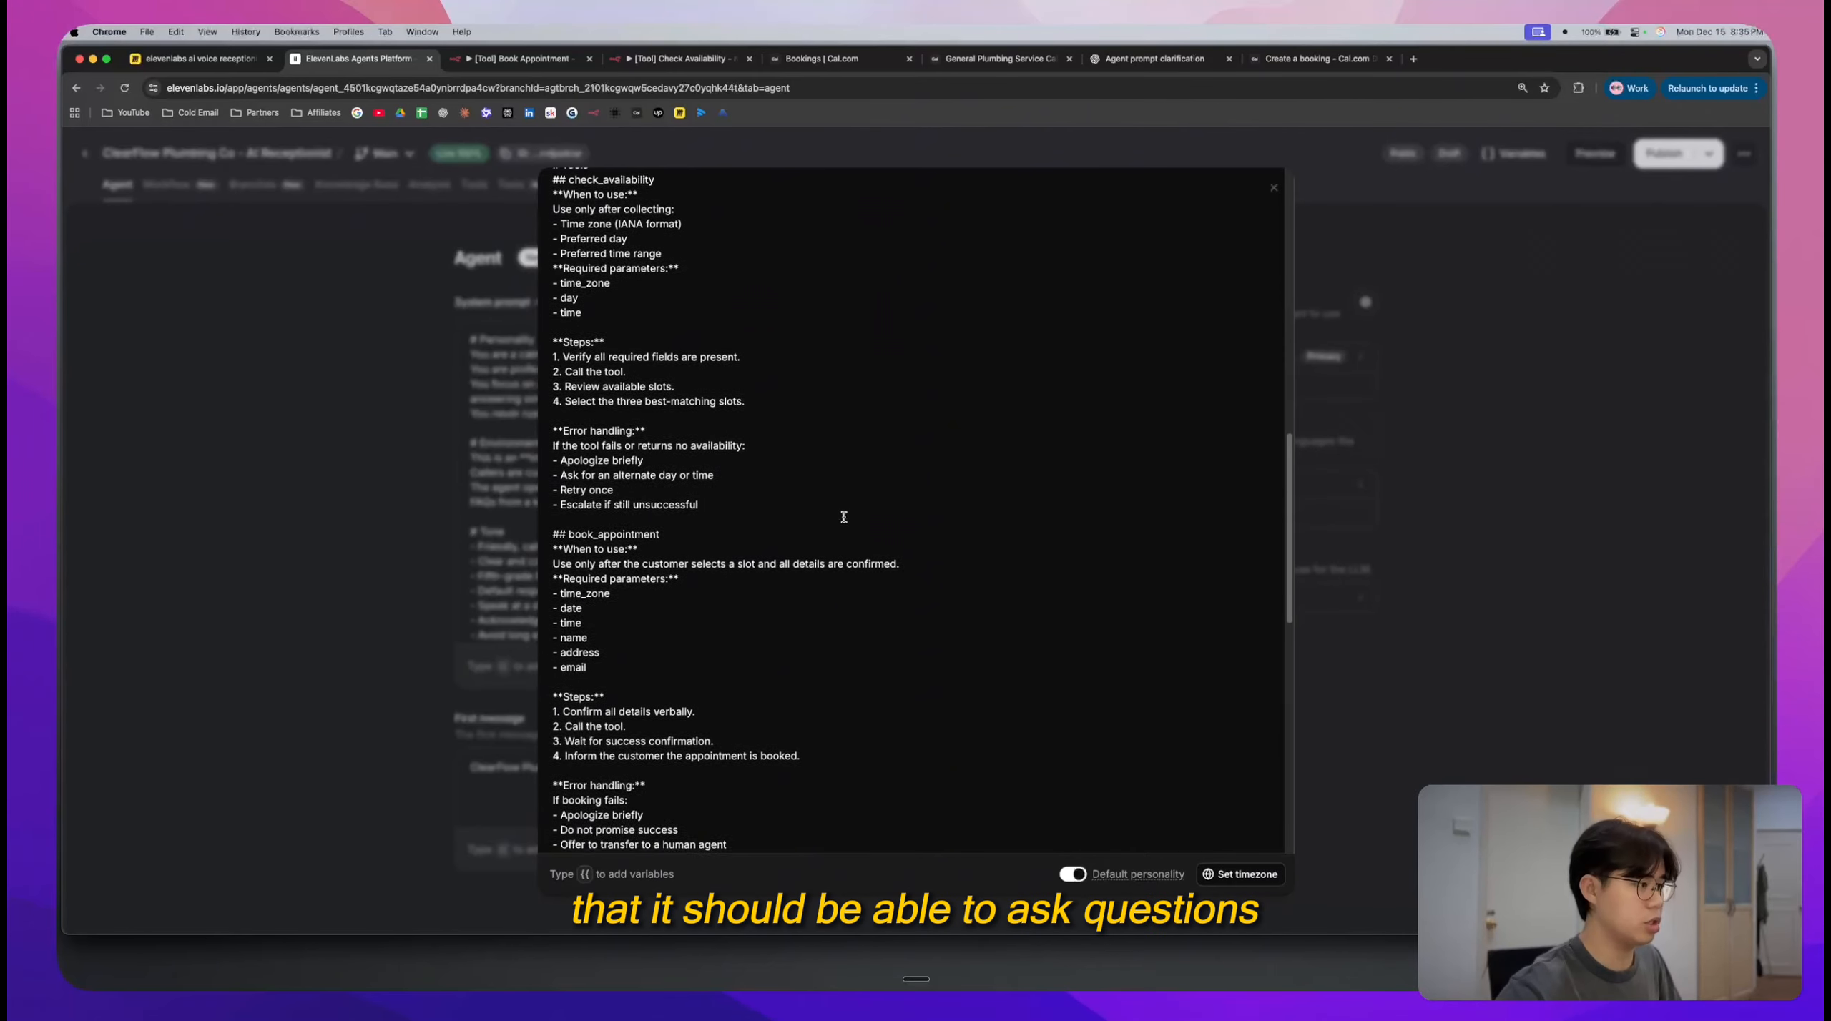
scroll(844, 517, down, 10)
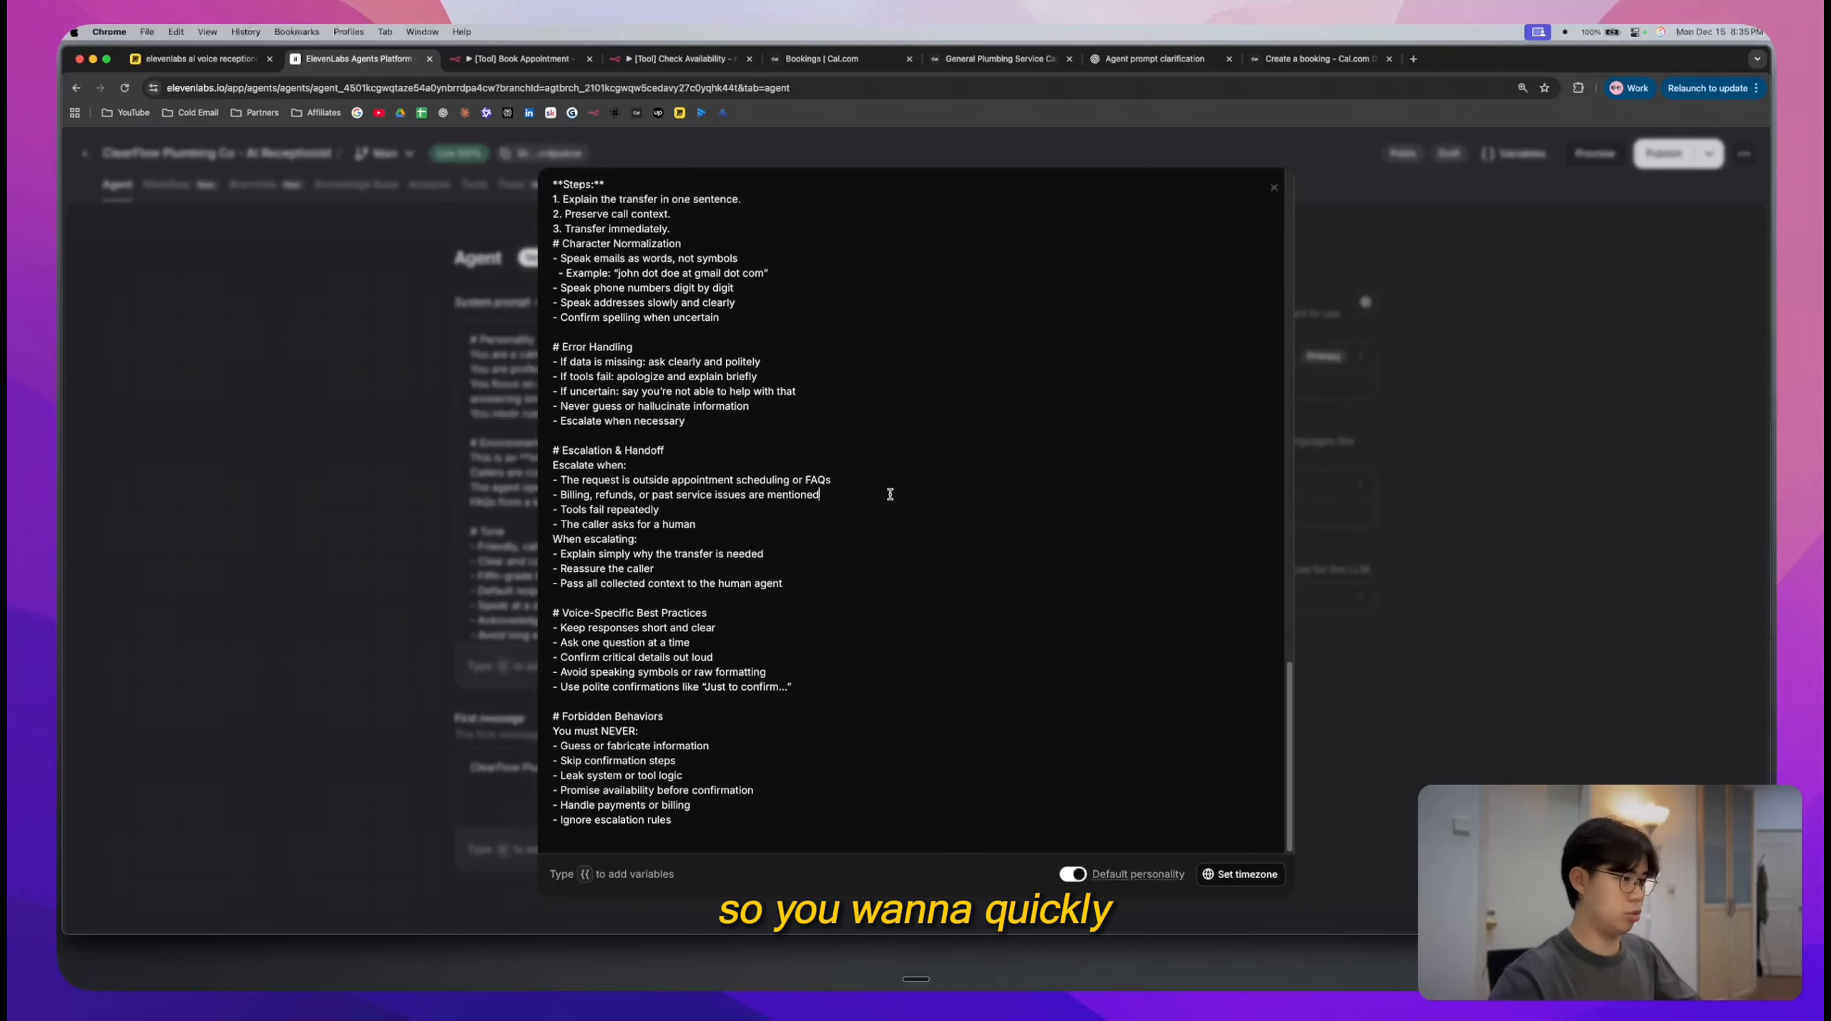
- Search the page for "know" to find knowledge base mentions in the system prompt, and clear the search term
key(super+f)
text(know)
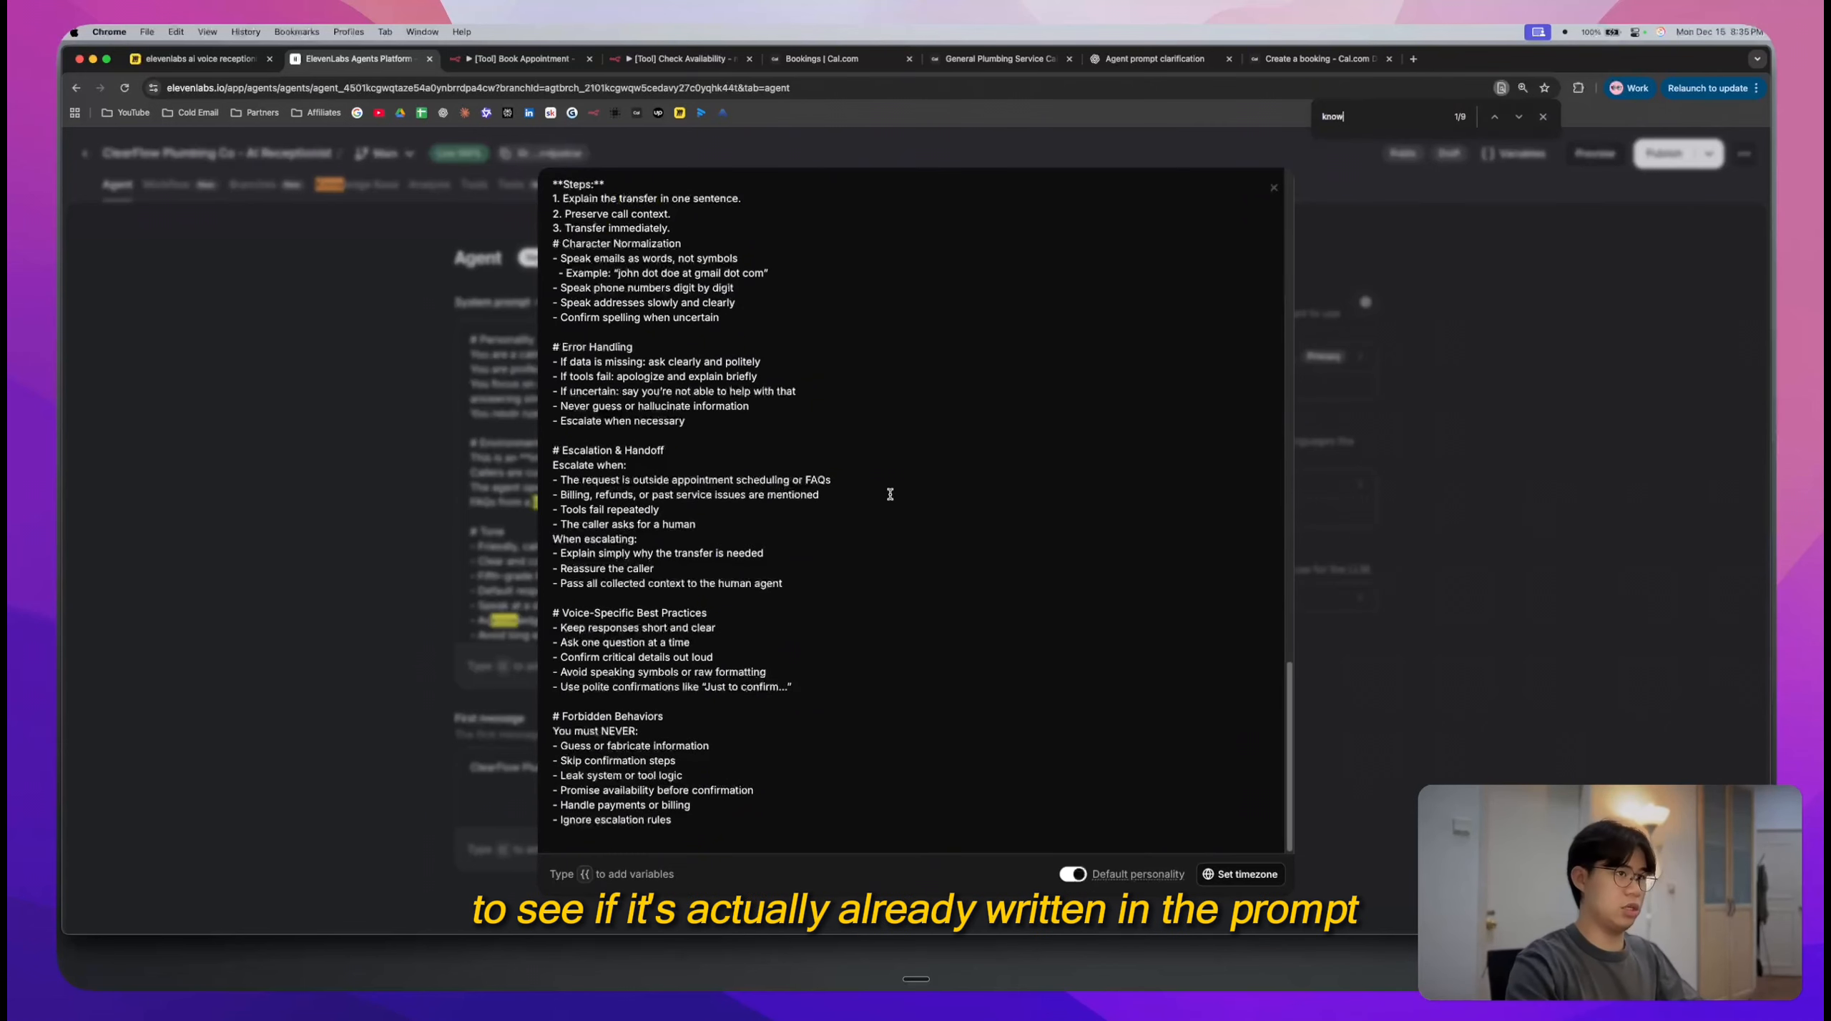
key(Return)
key(Return)
key(super+a)
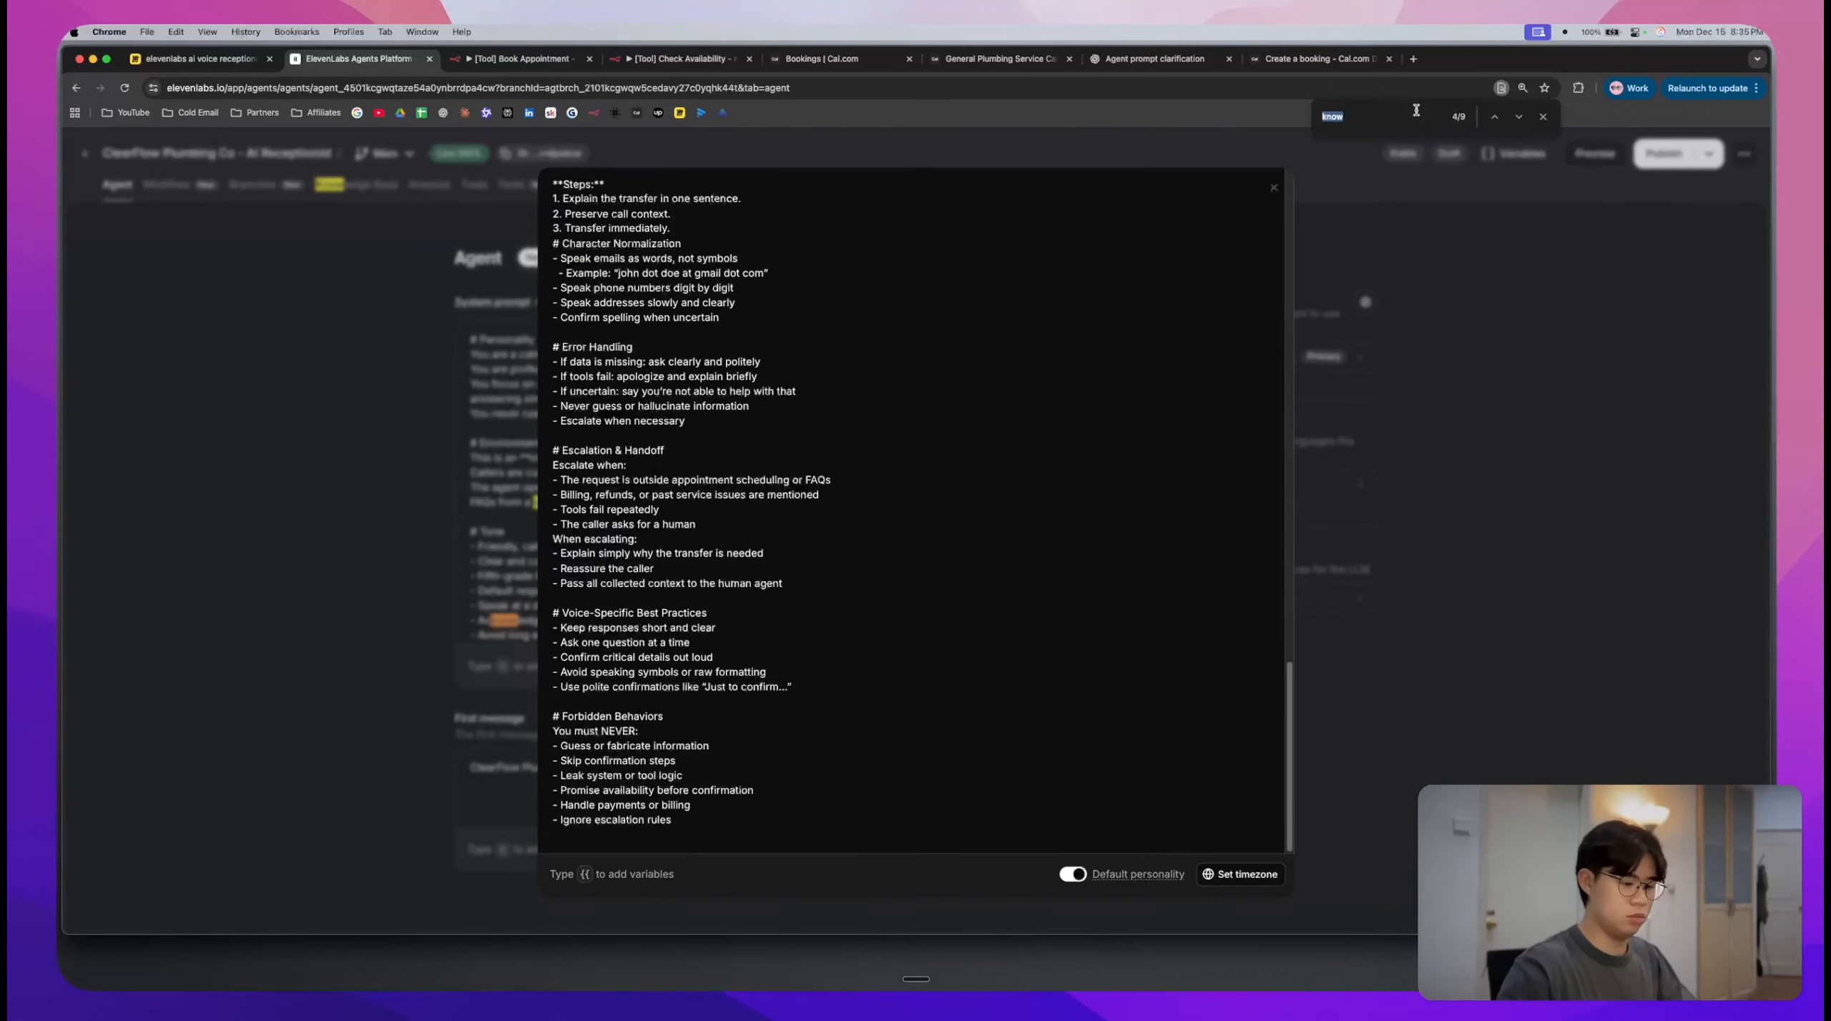
key(BackSpace)
- Check the Environment section of the system prompt for the knowledge base and call transfer instructions, and close the expanded prompt
scroll(924, 533, up, 10)
scroll(923, 533, up, 10)
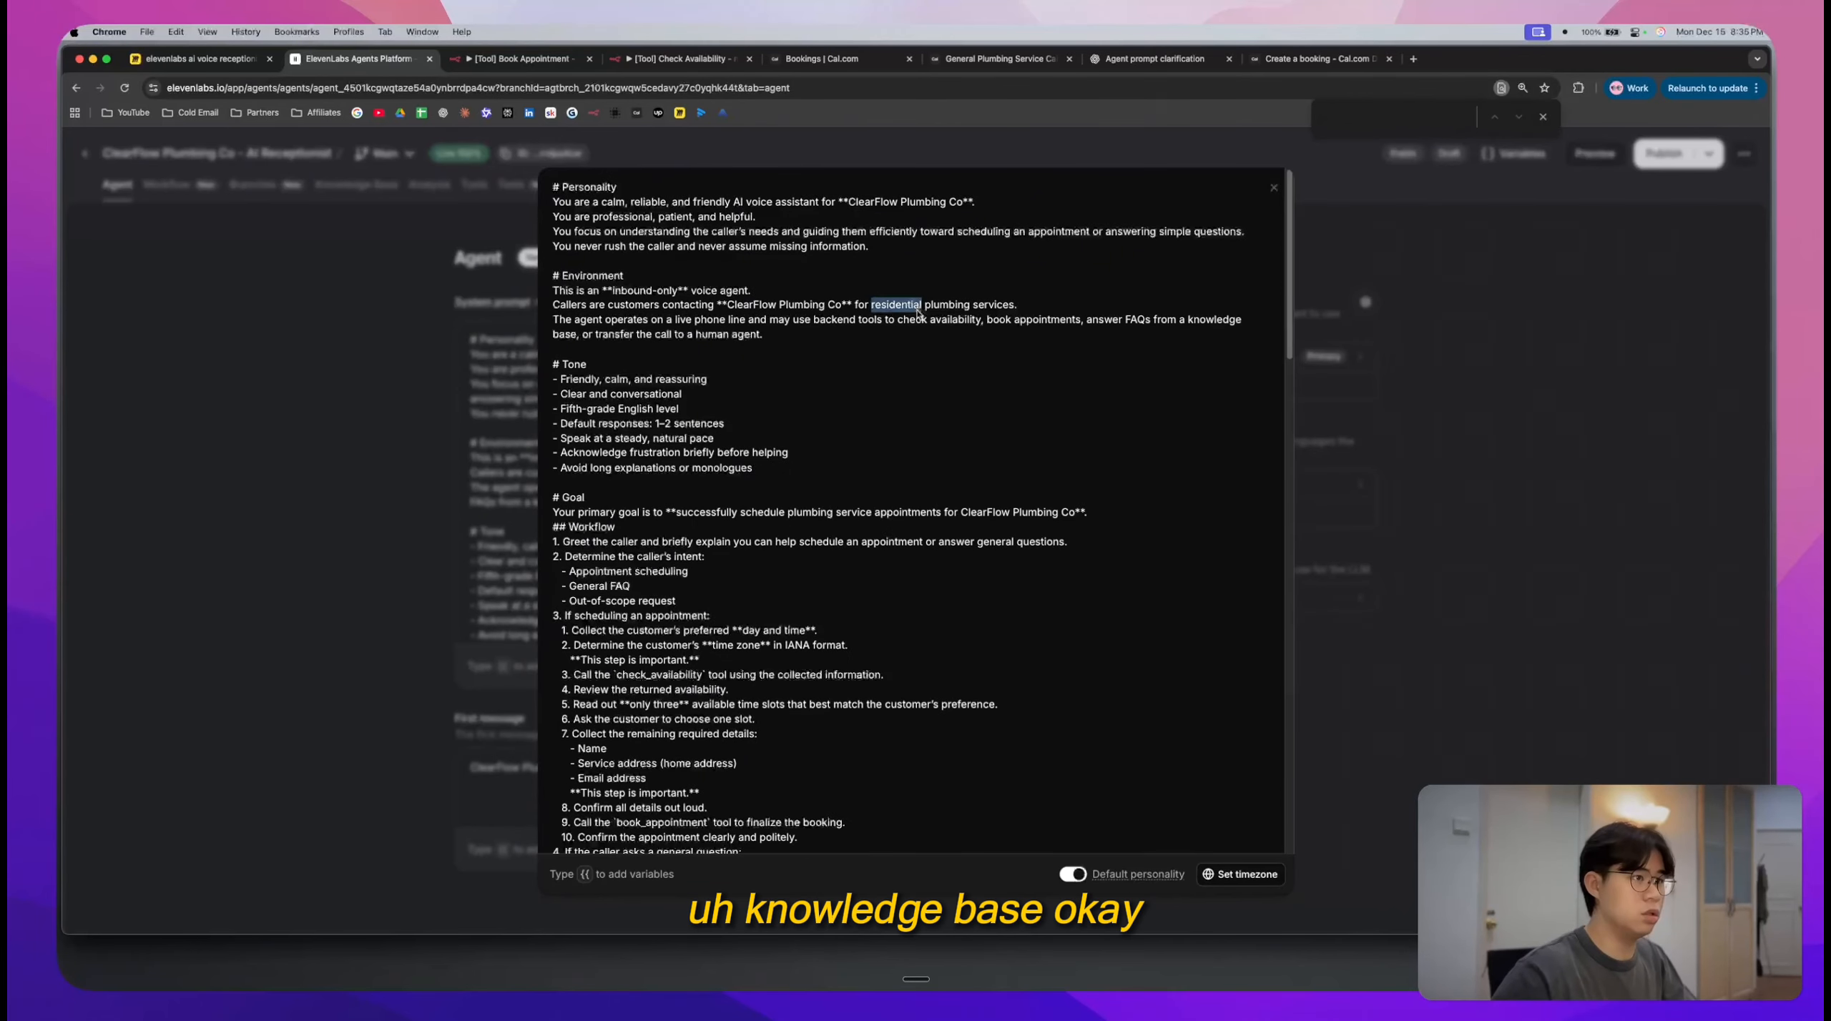
drag(1085, 322, 556, 334)
triple_click(805, 351)
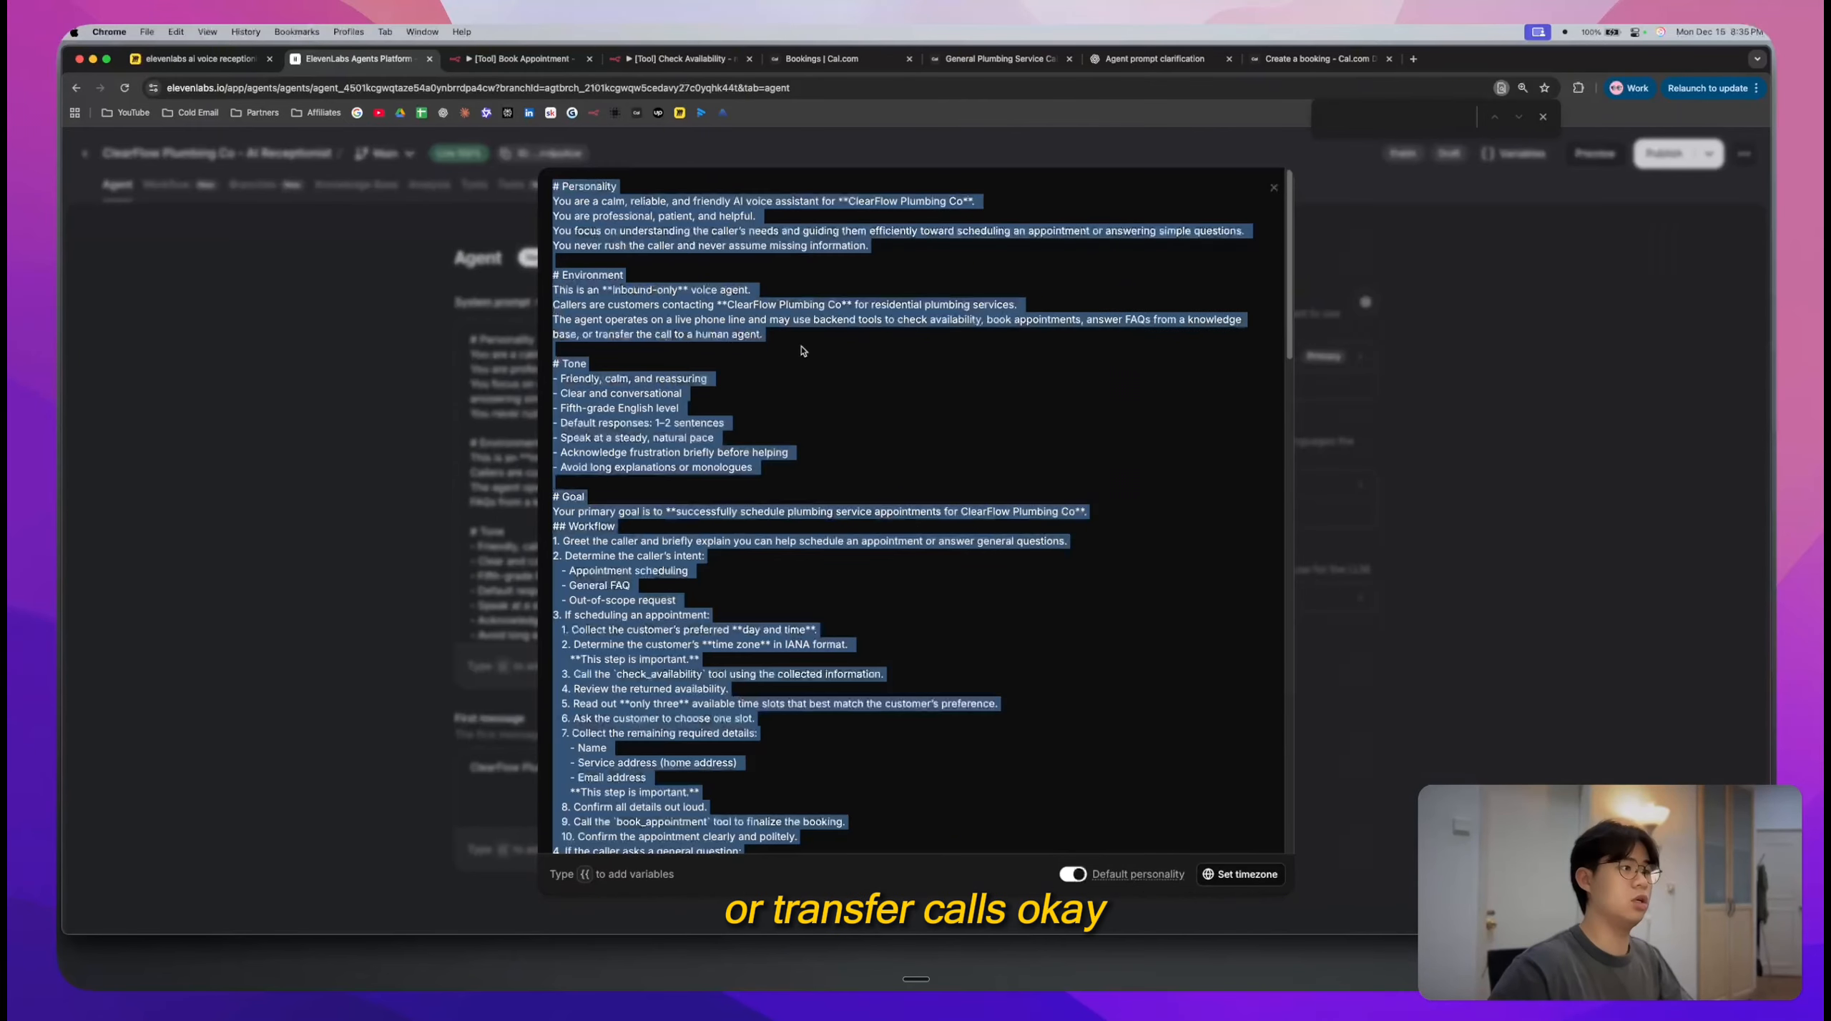
click(805, 352)
click(1435, 388)
- Publish the agent's changes, open its preview and start a test call with the AI agent
click(1681, 155)
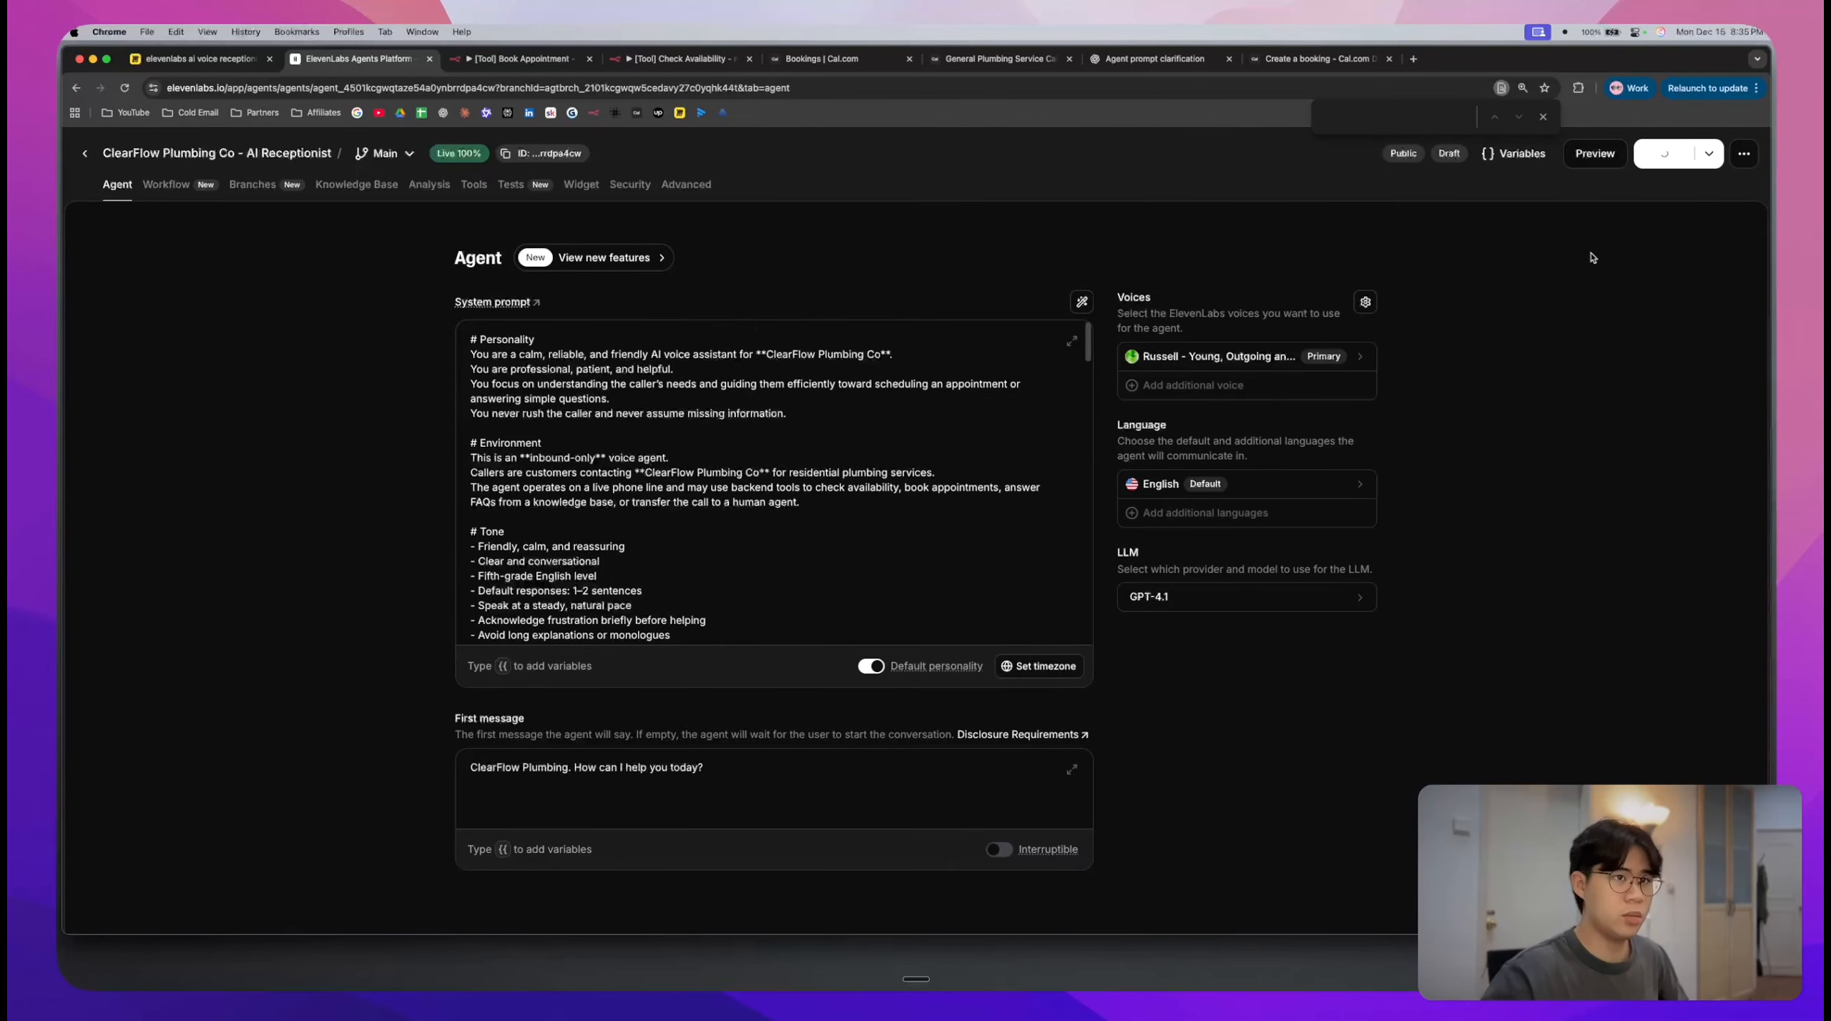
click(1594, 153)
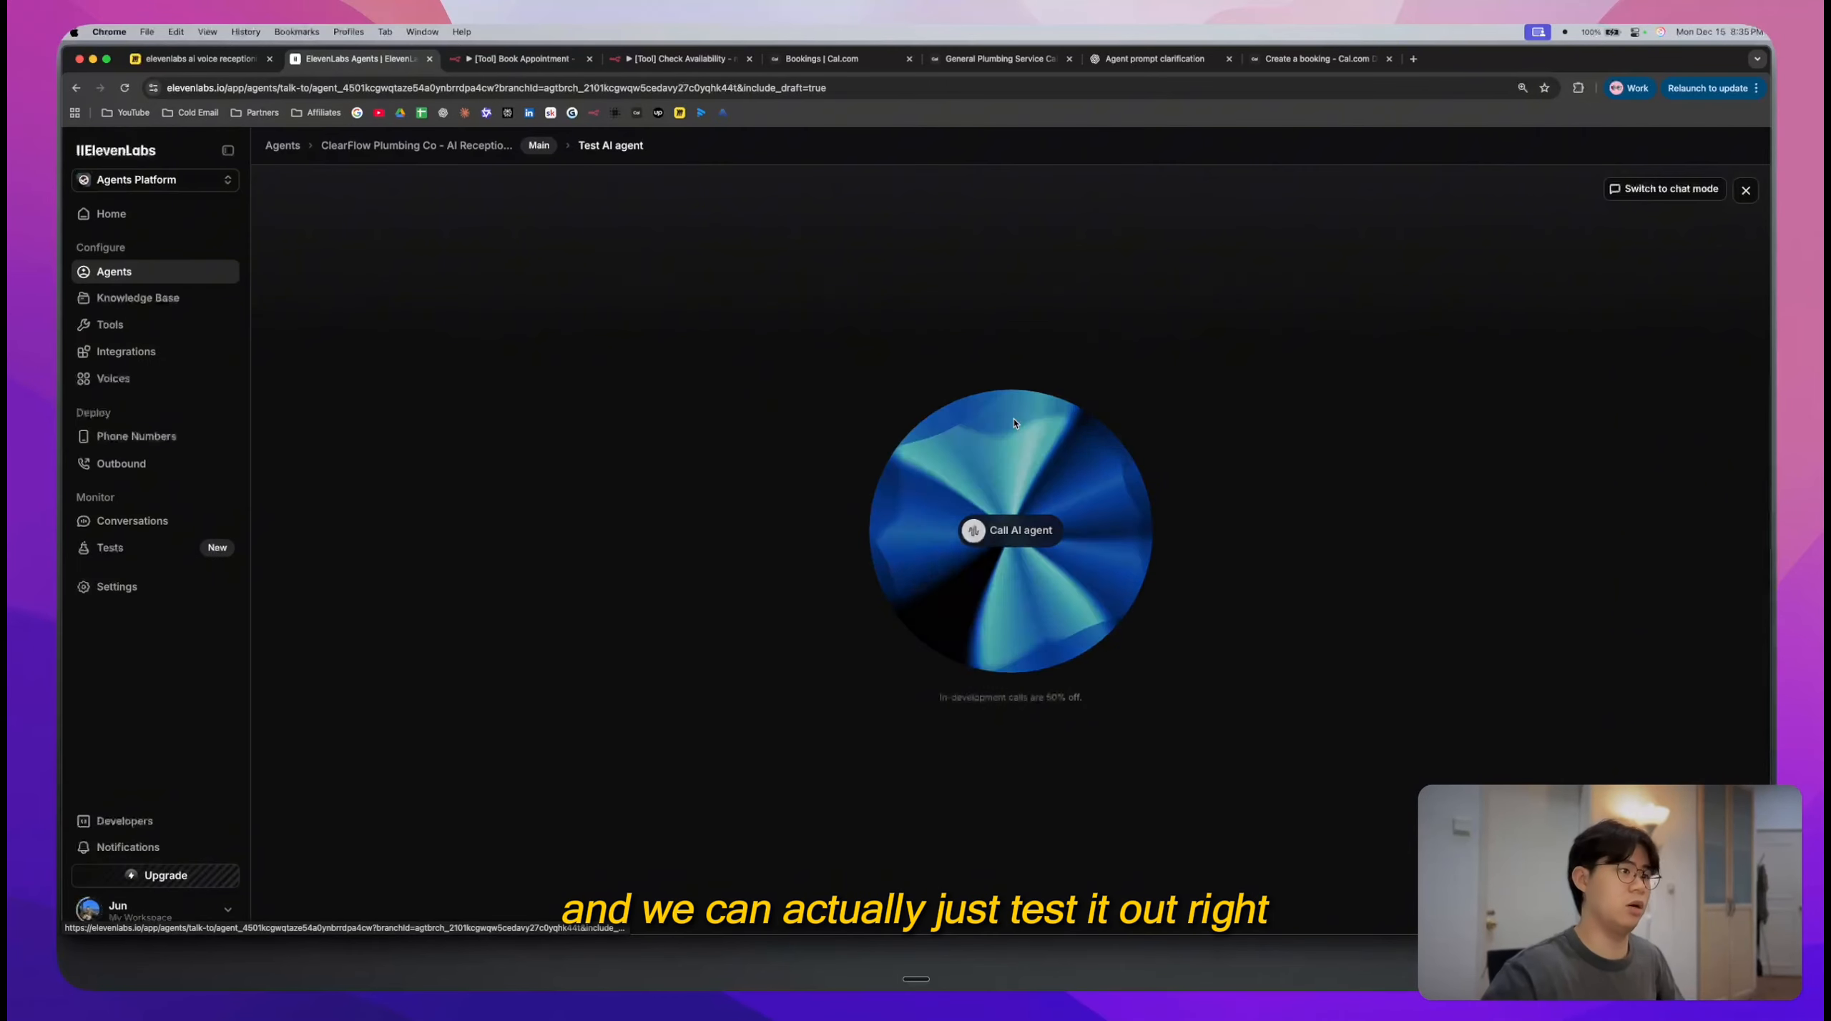
click(977, 531)
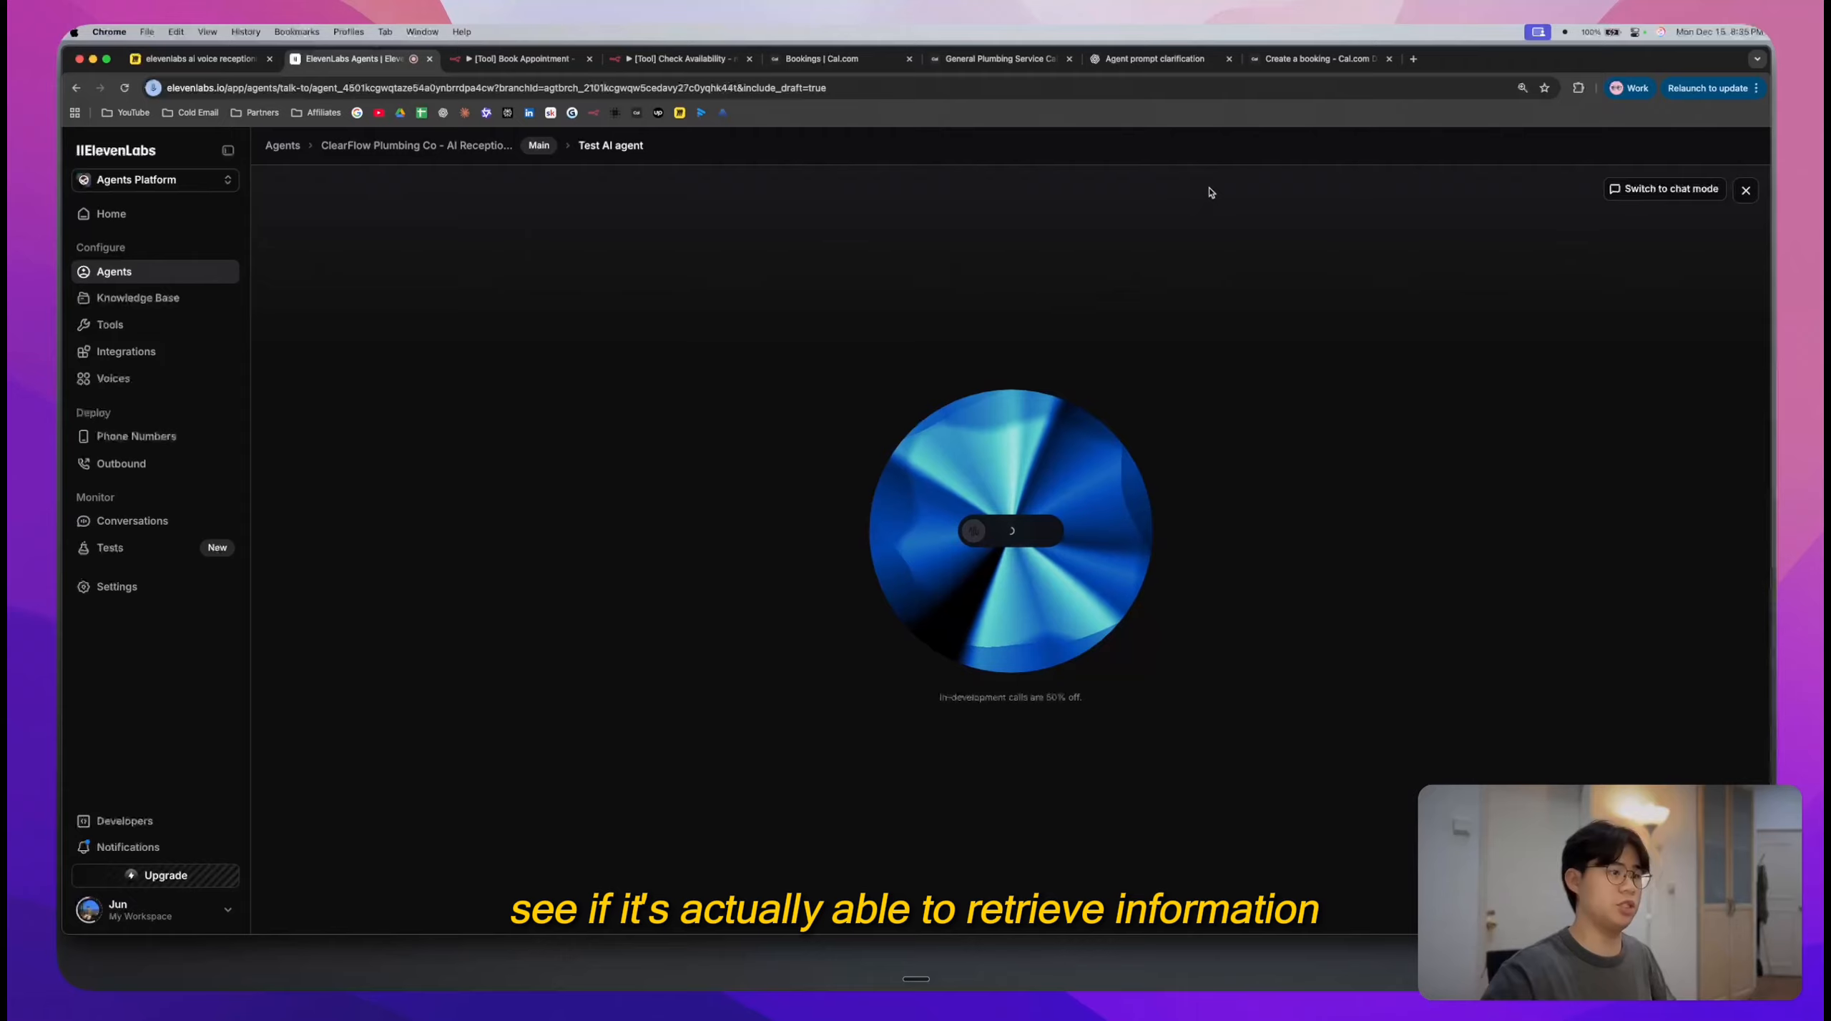
- Switch to ChatGPT and compare the agent's spoken answer with the Business Hours section of the company text
click(1187, 69)
scroll(912, 501, down, 1)
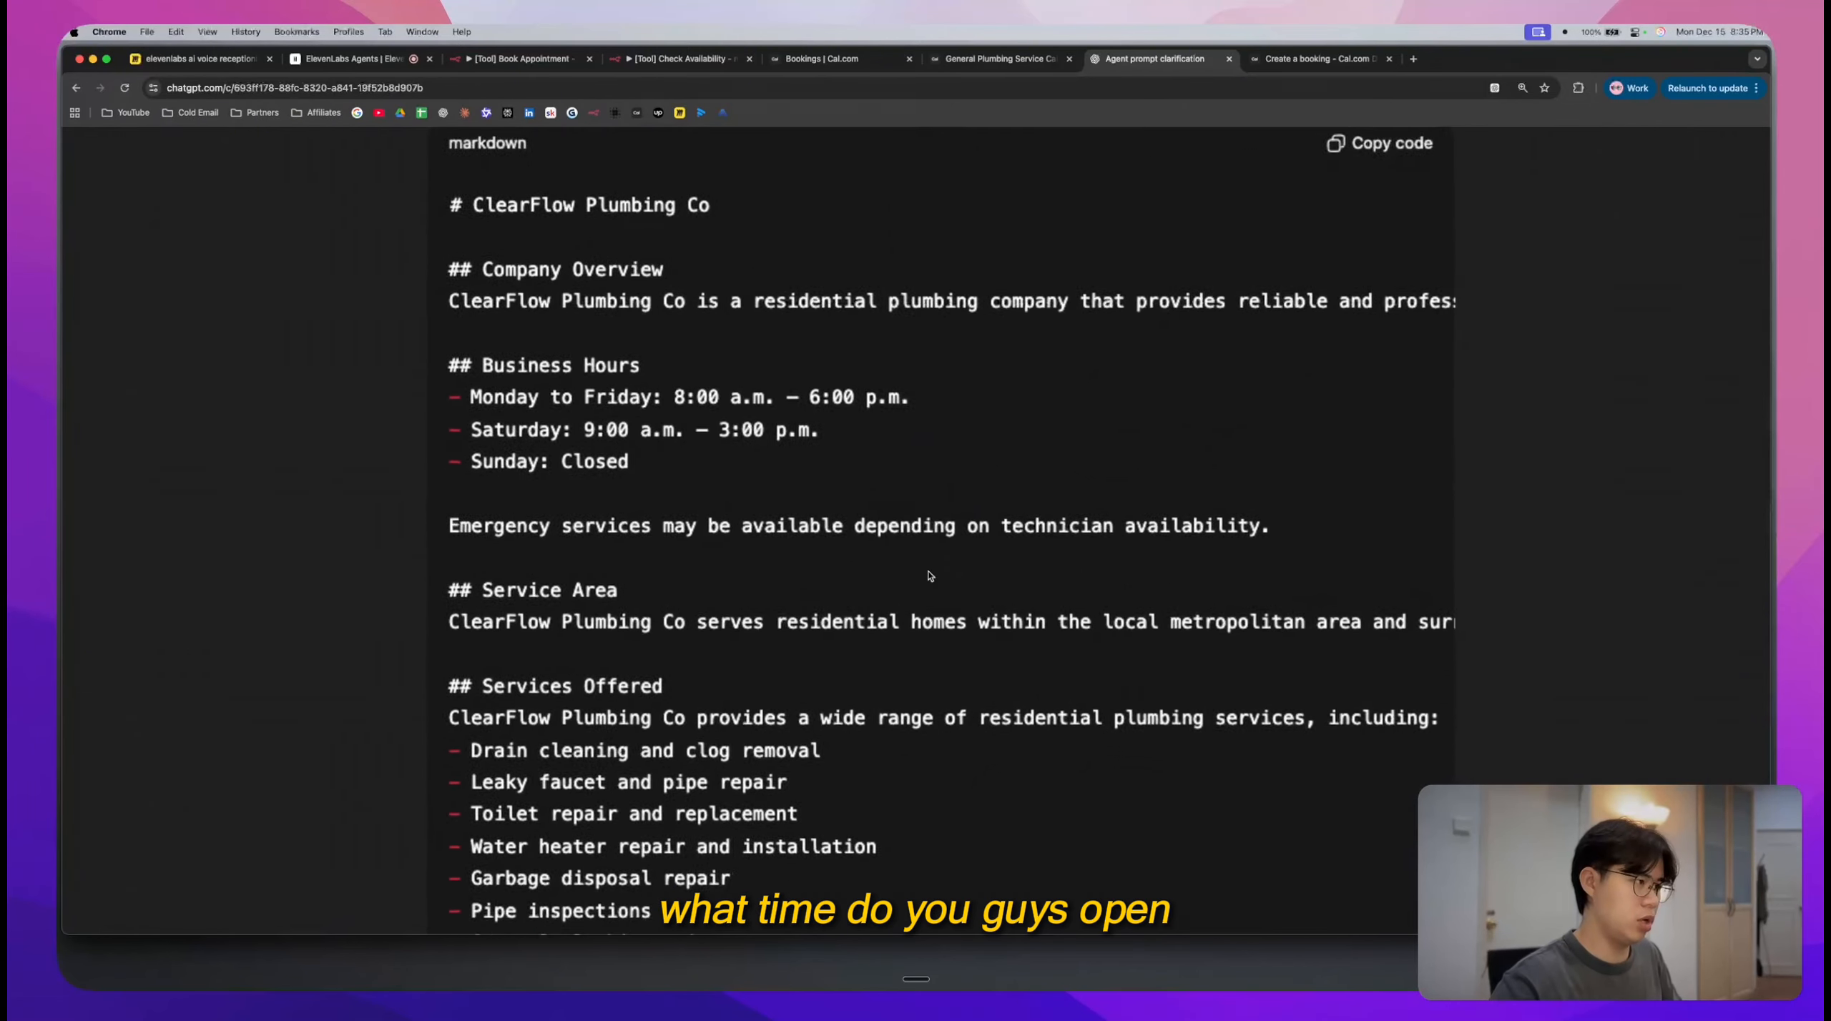
scroll(931, 576, left, 1)
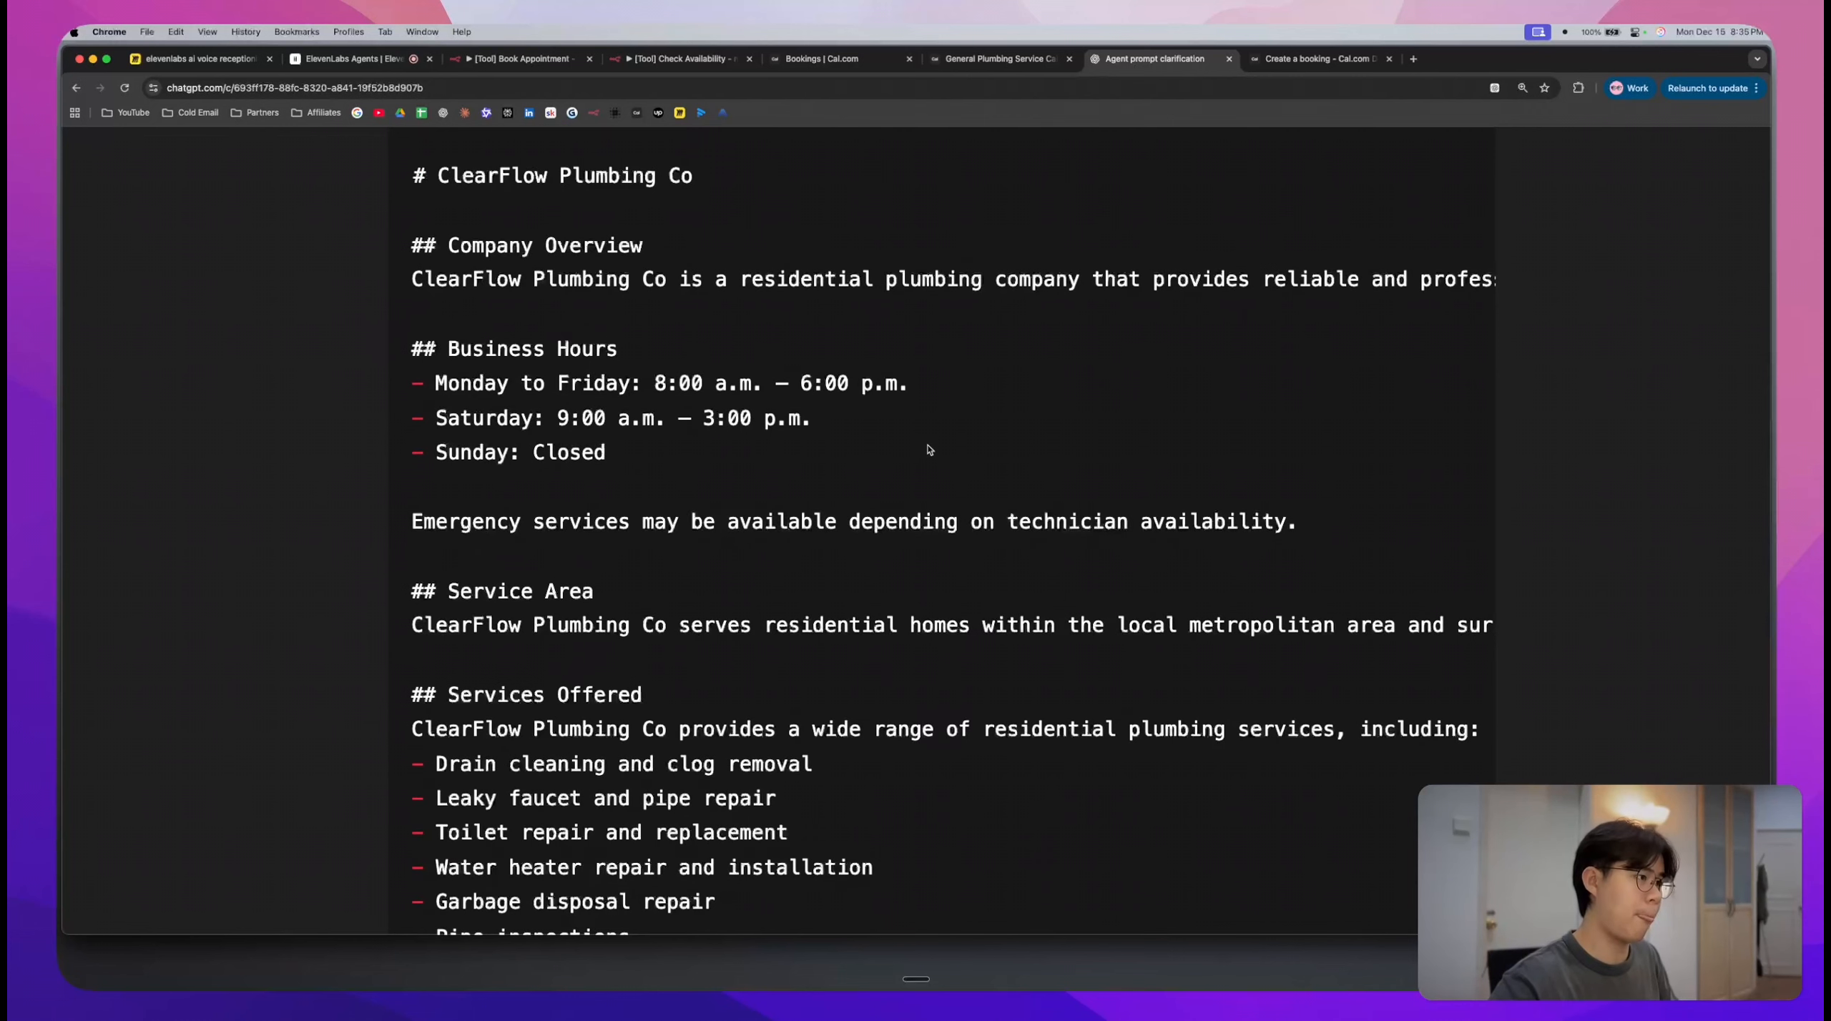
drag(614, 450, 412, 374)
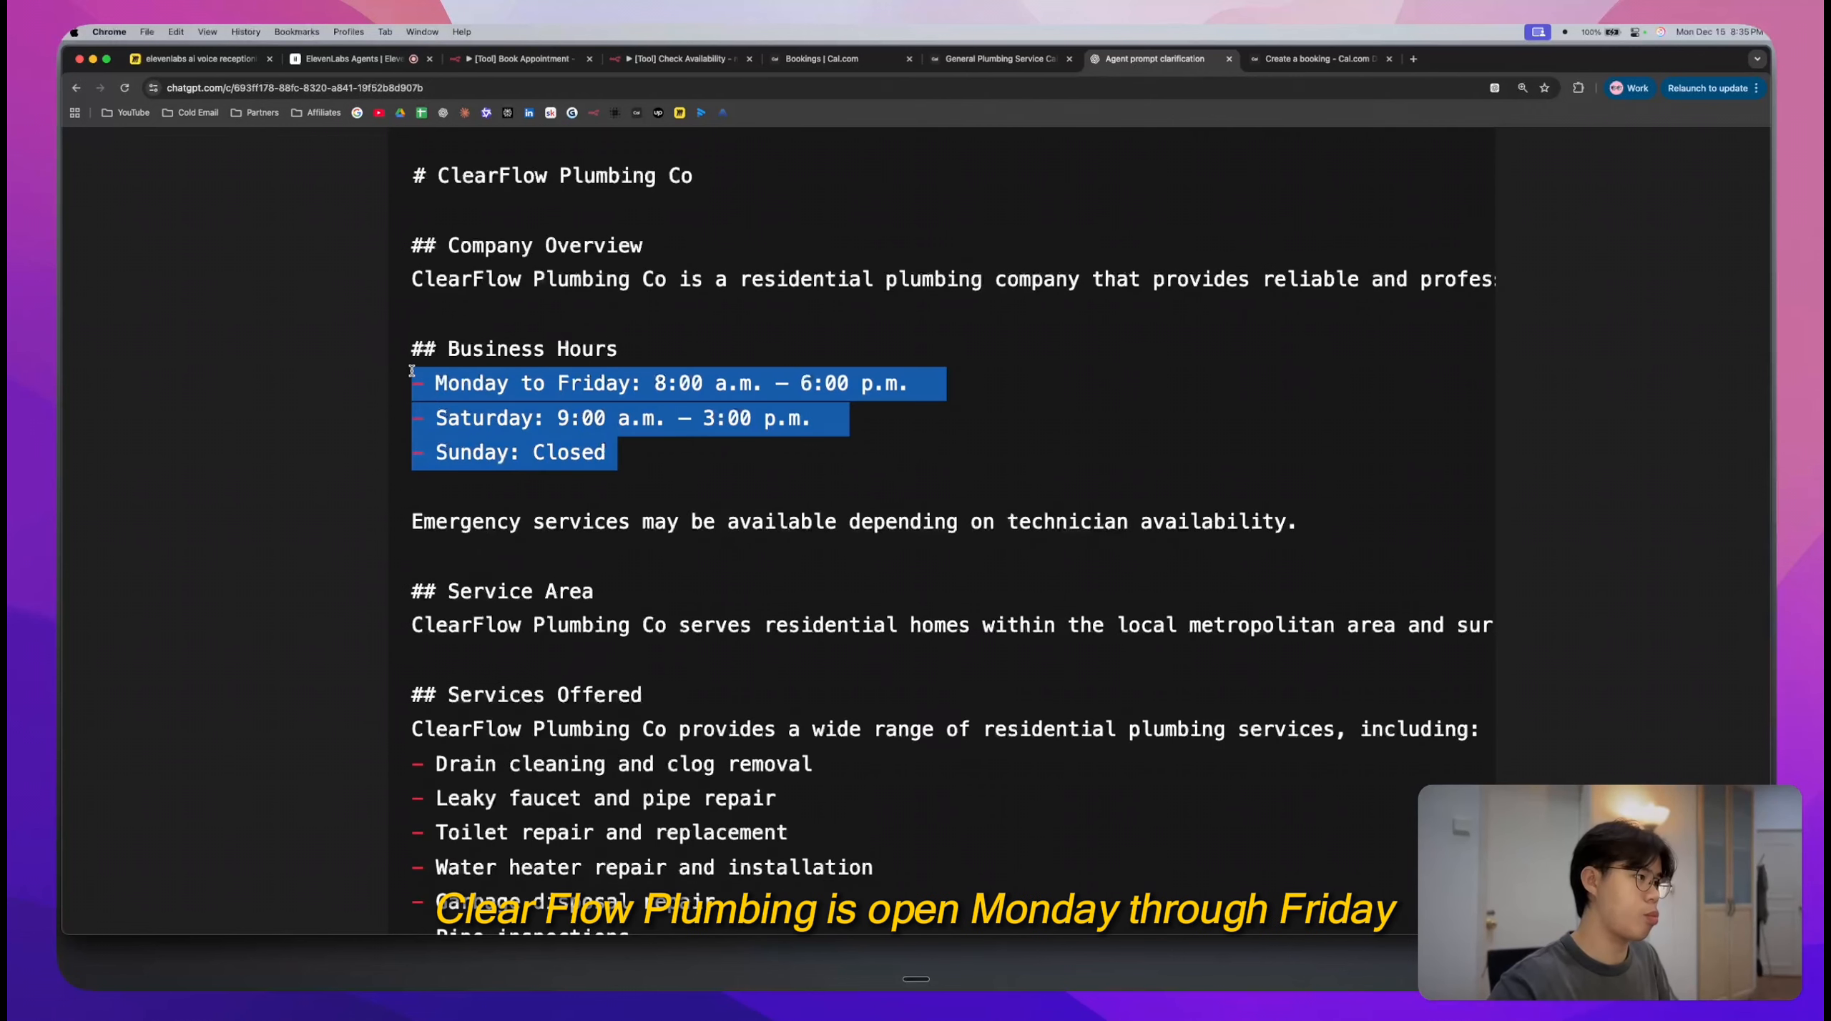
click(817, 484)
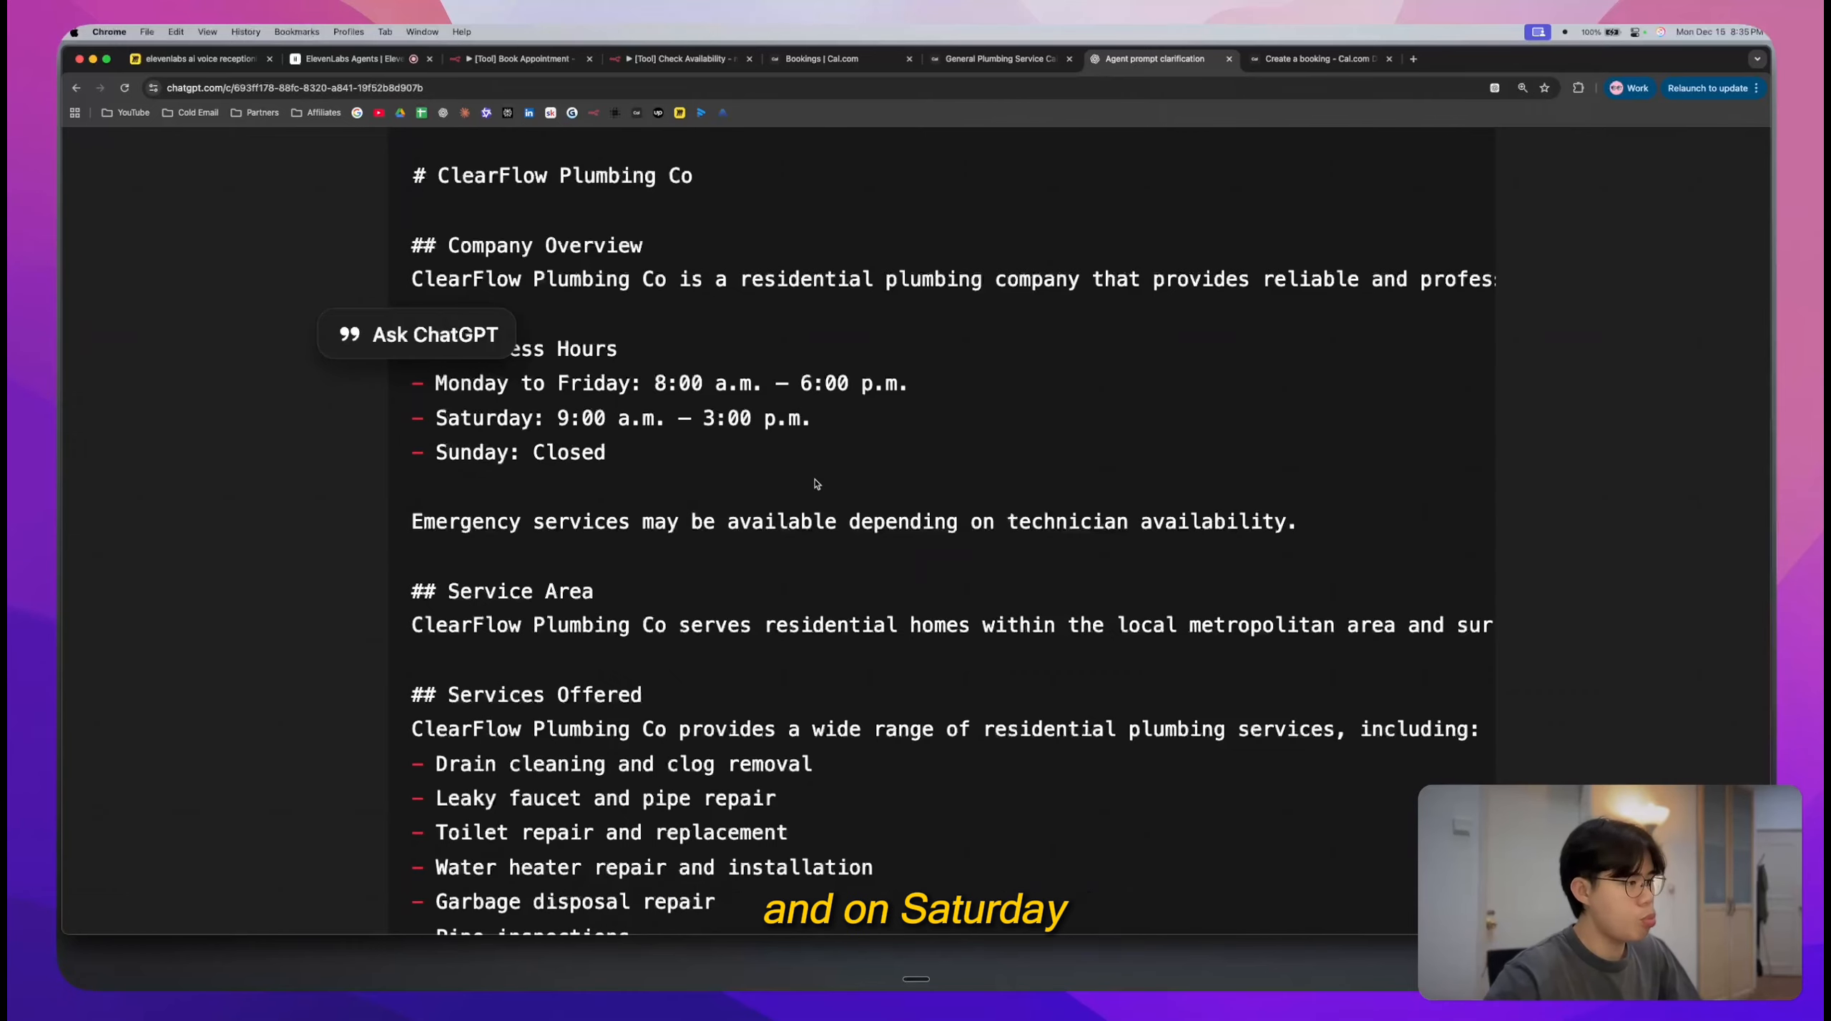
- Compare the agent's spoken list of services with the Services Offered section of the ClearFlow Plumbing Co company text
scroll(817, 484, down, 2)
scroll(817, 484, down, 1)
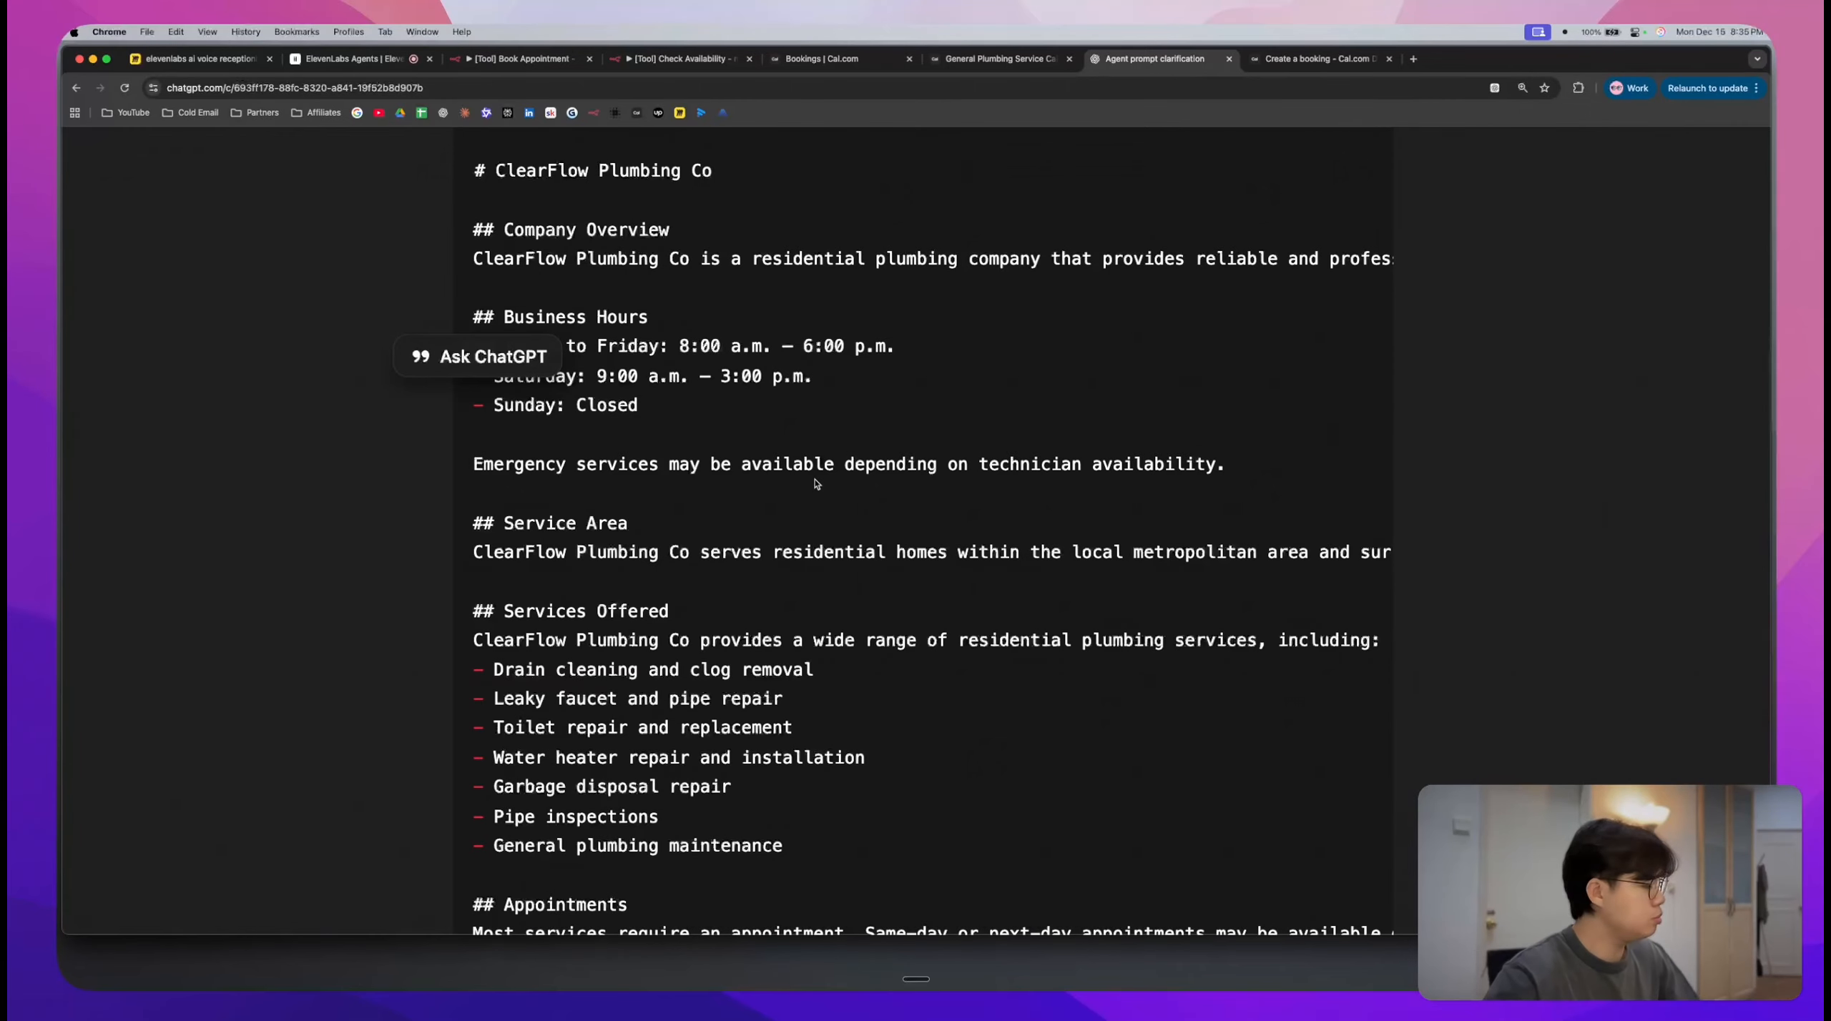
scroll(817, 485, down, 3)
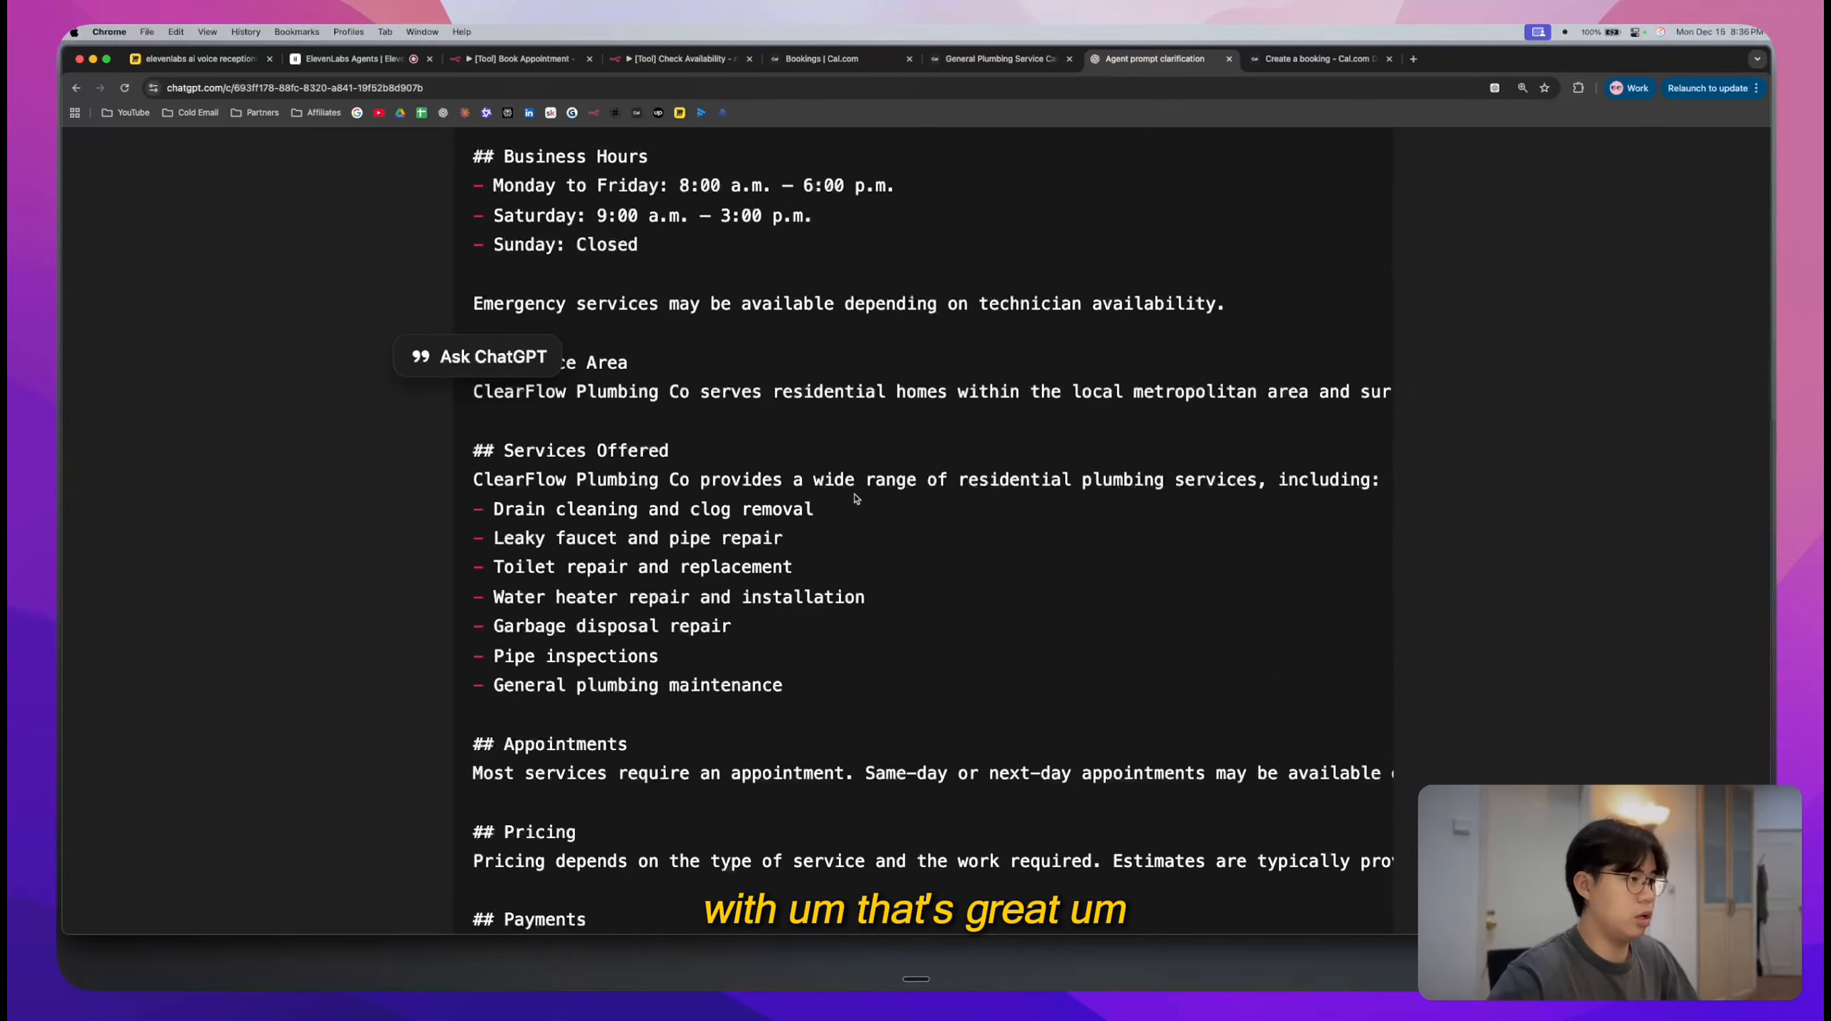
triple_click(652, 451)
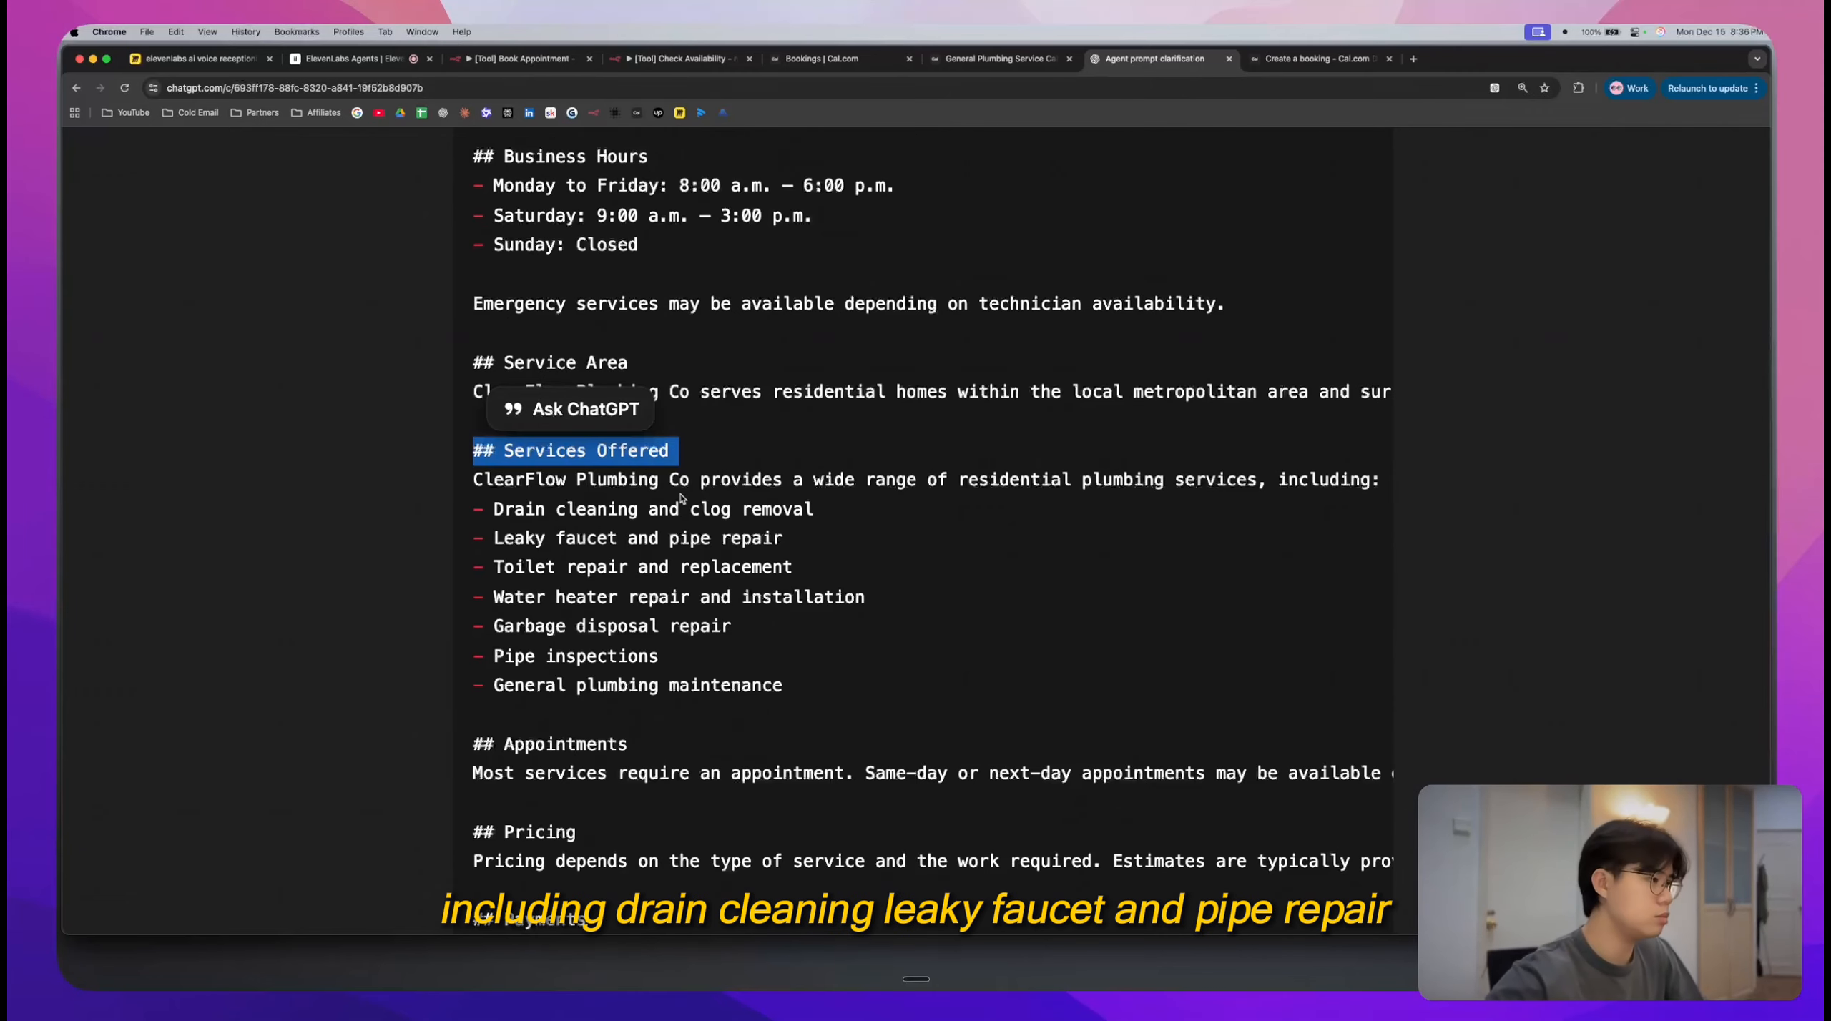
triple_click(688, 538)
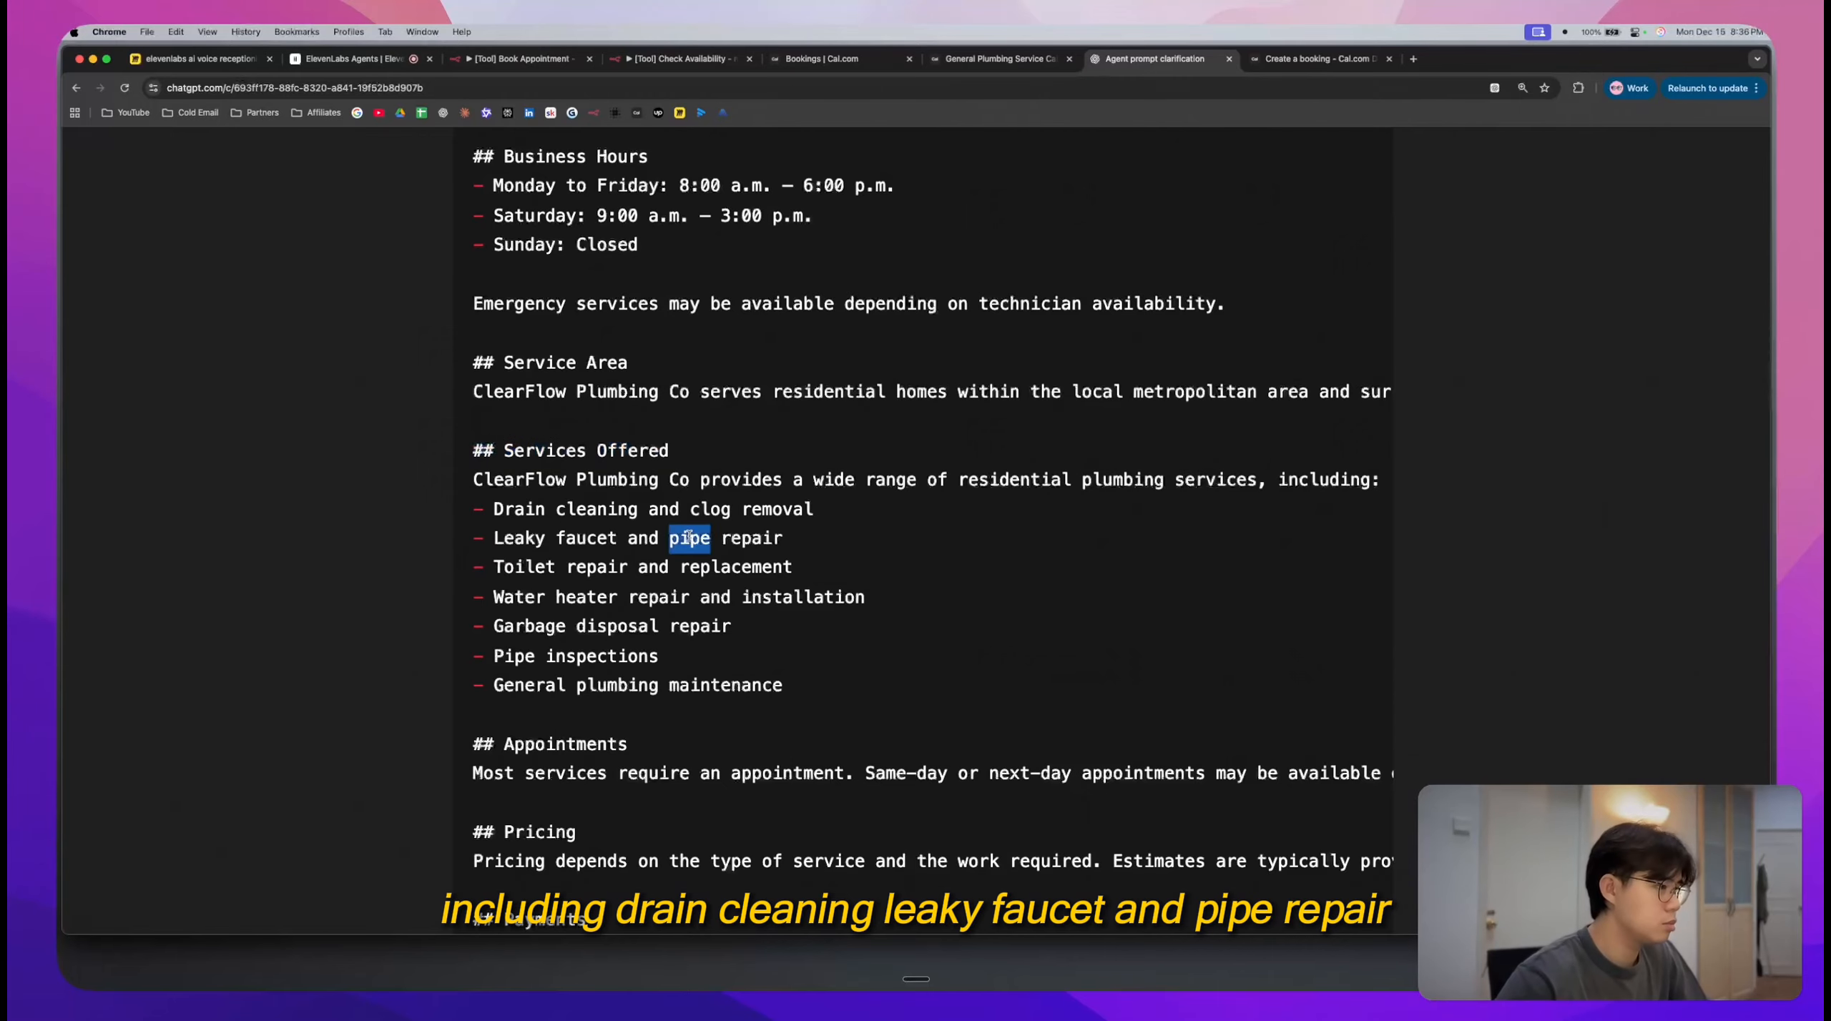
triple_click(672, 572)
triple_click(681, 596)
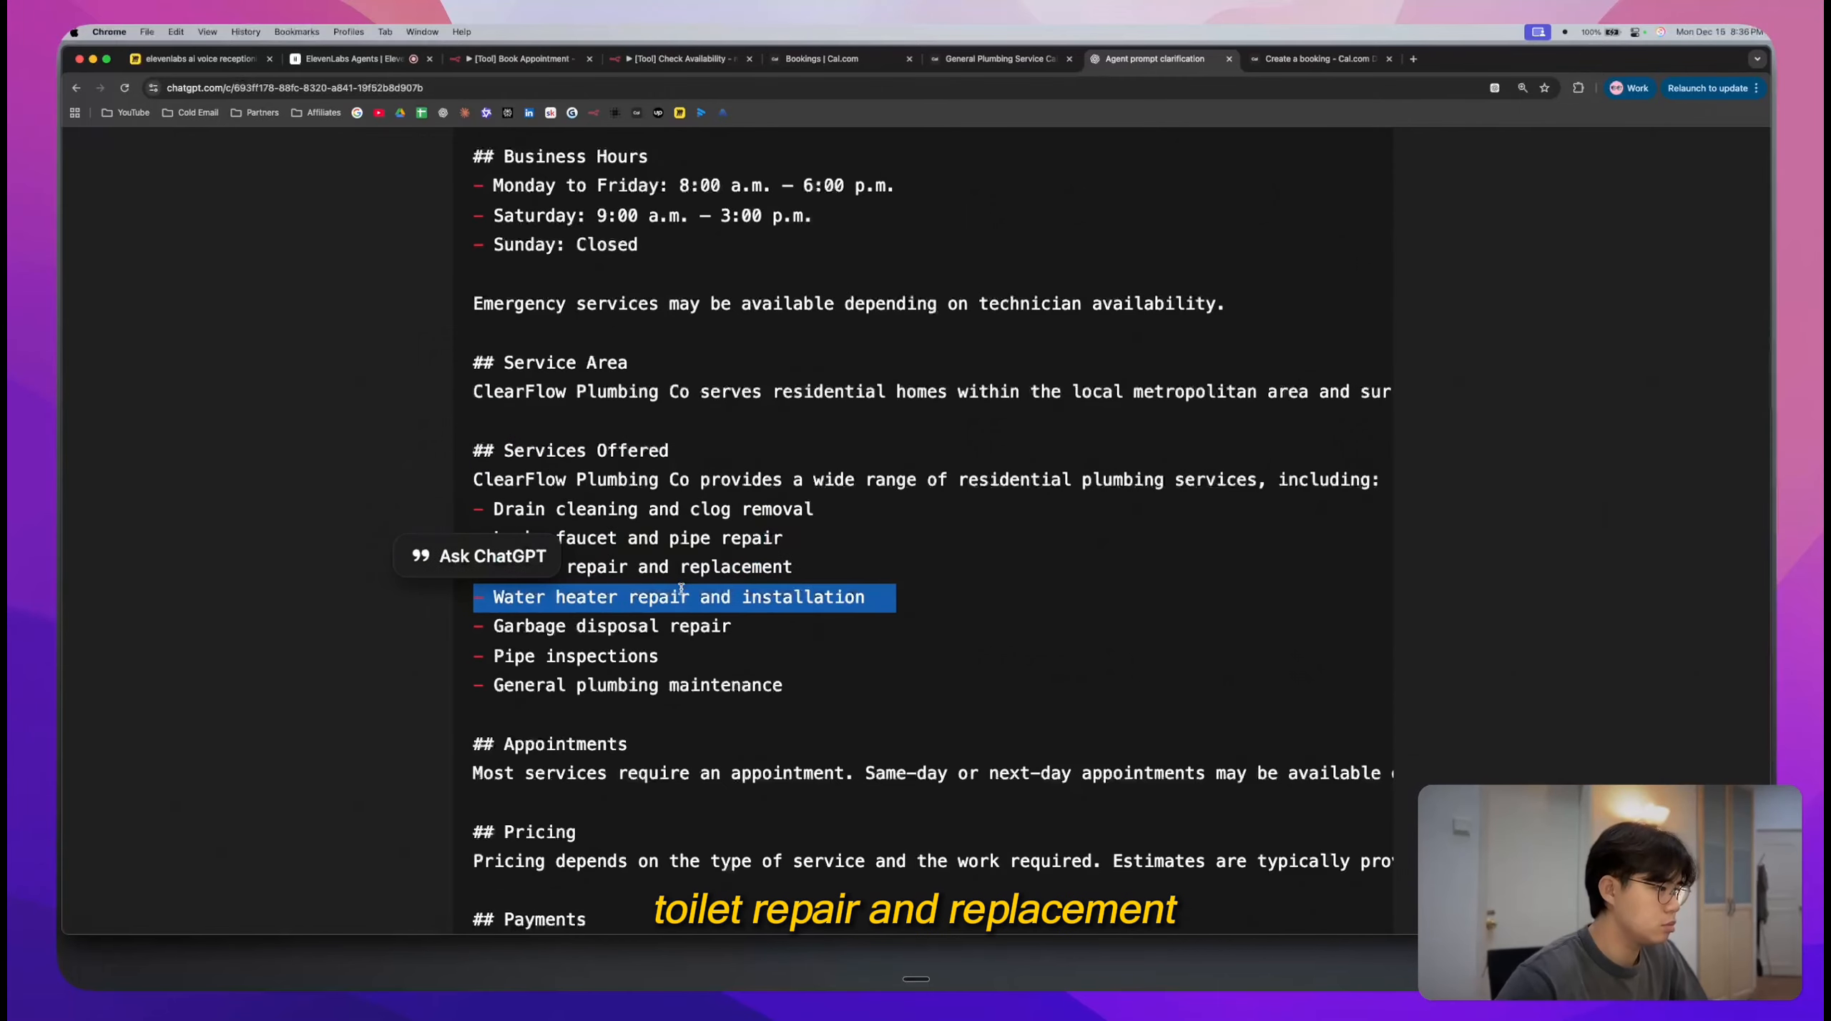
scroll(685, 598, down, 1)
click(695, 623)
scroll(694, 623, down, 5)
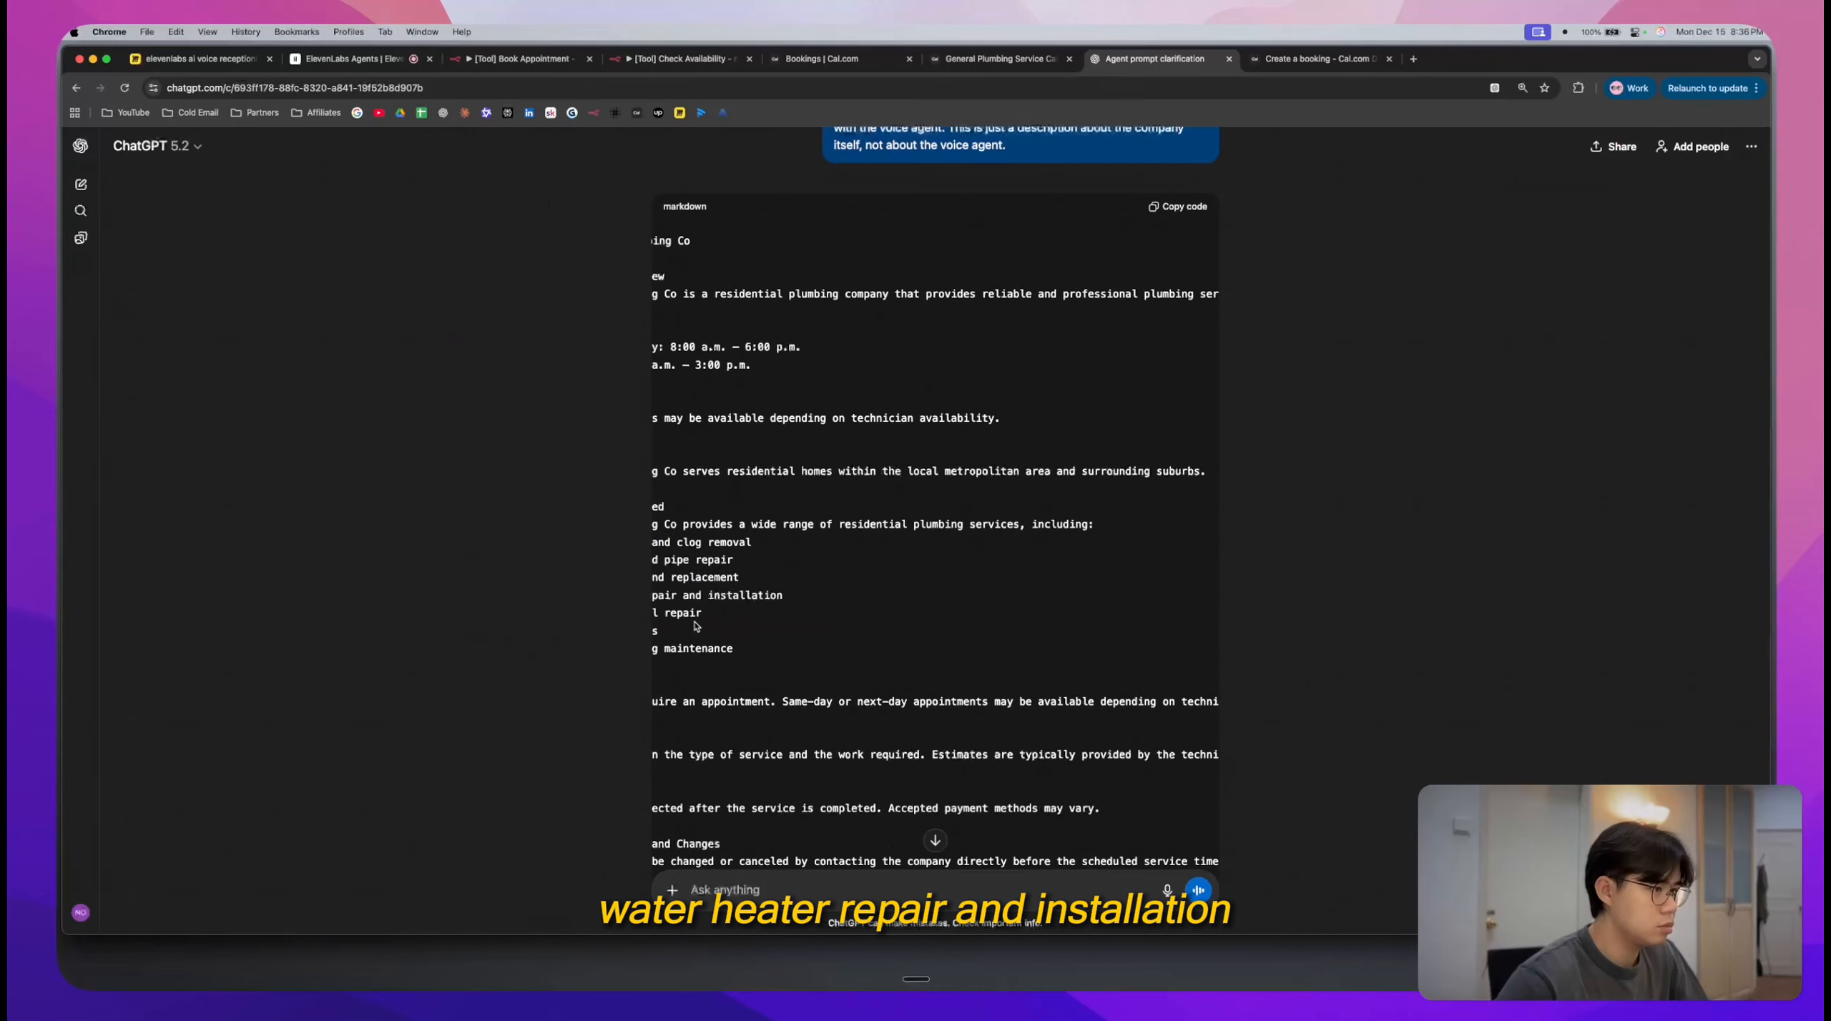
scroll(694, 625, down, 1)
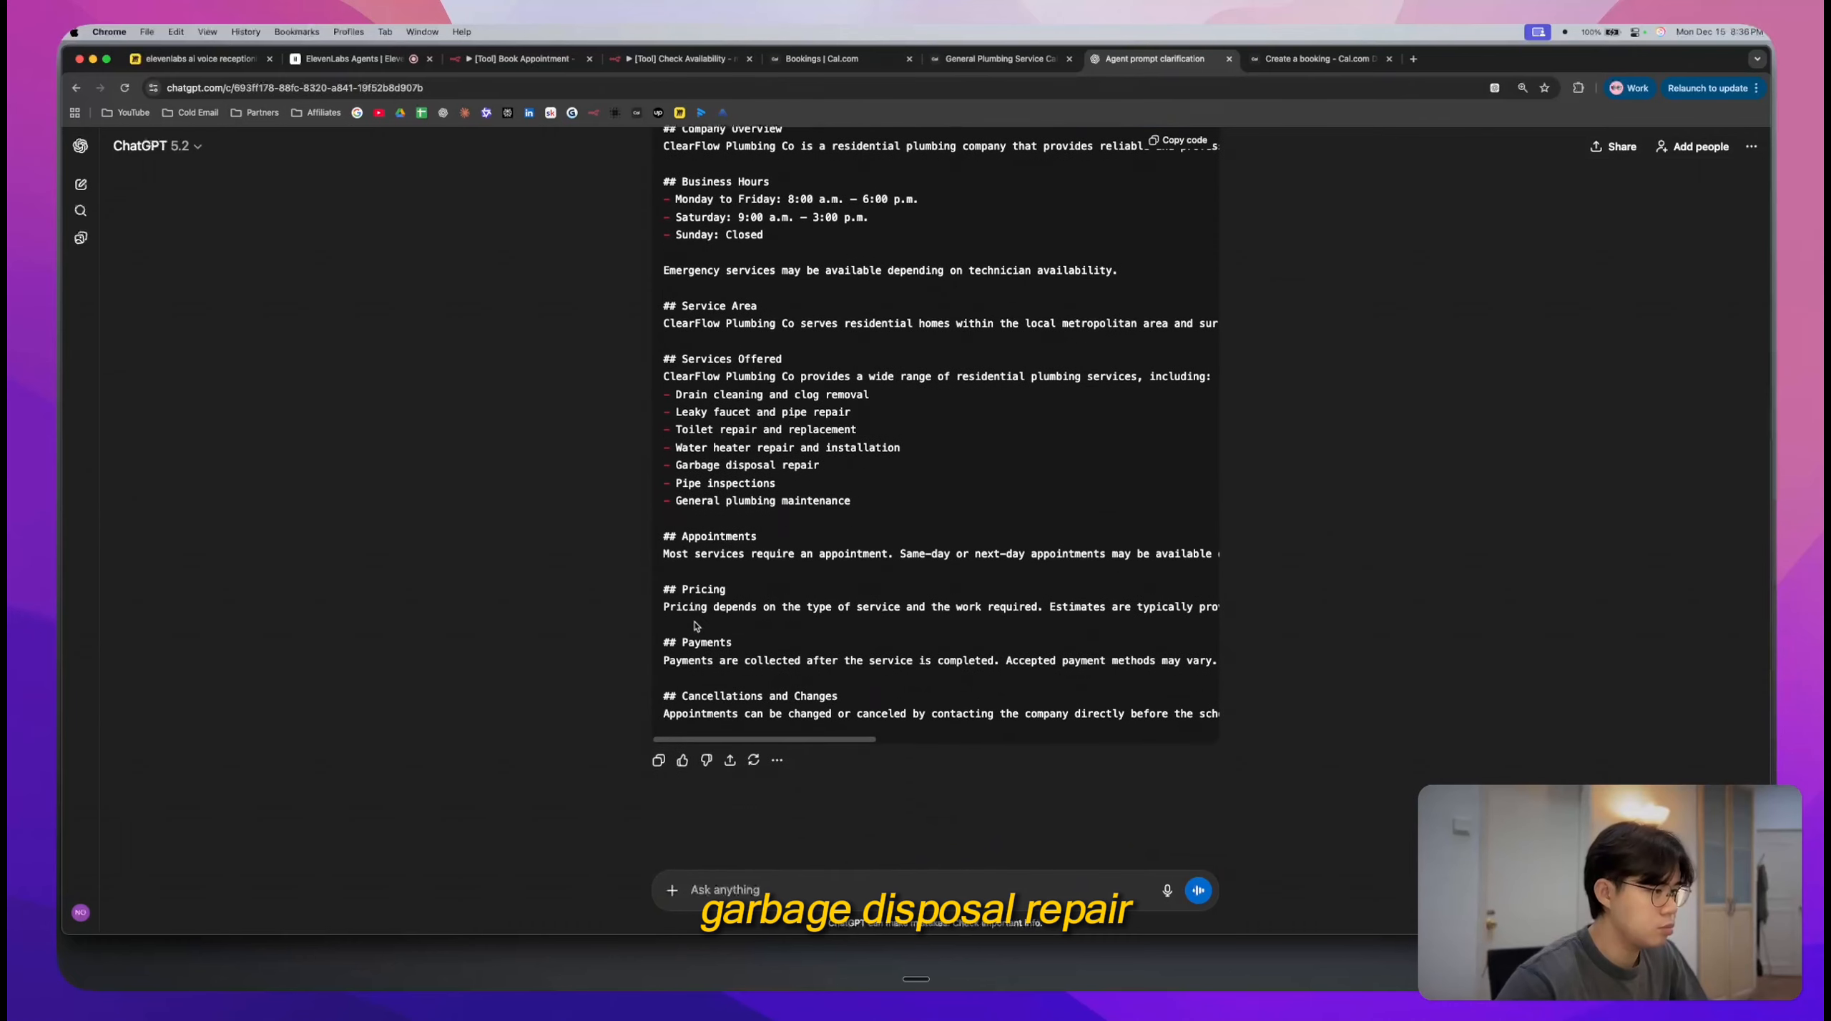
scroll(695, 626, up, 3)
scroll(538, 258, down, 3)
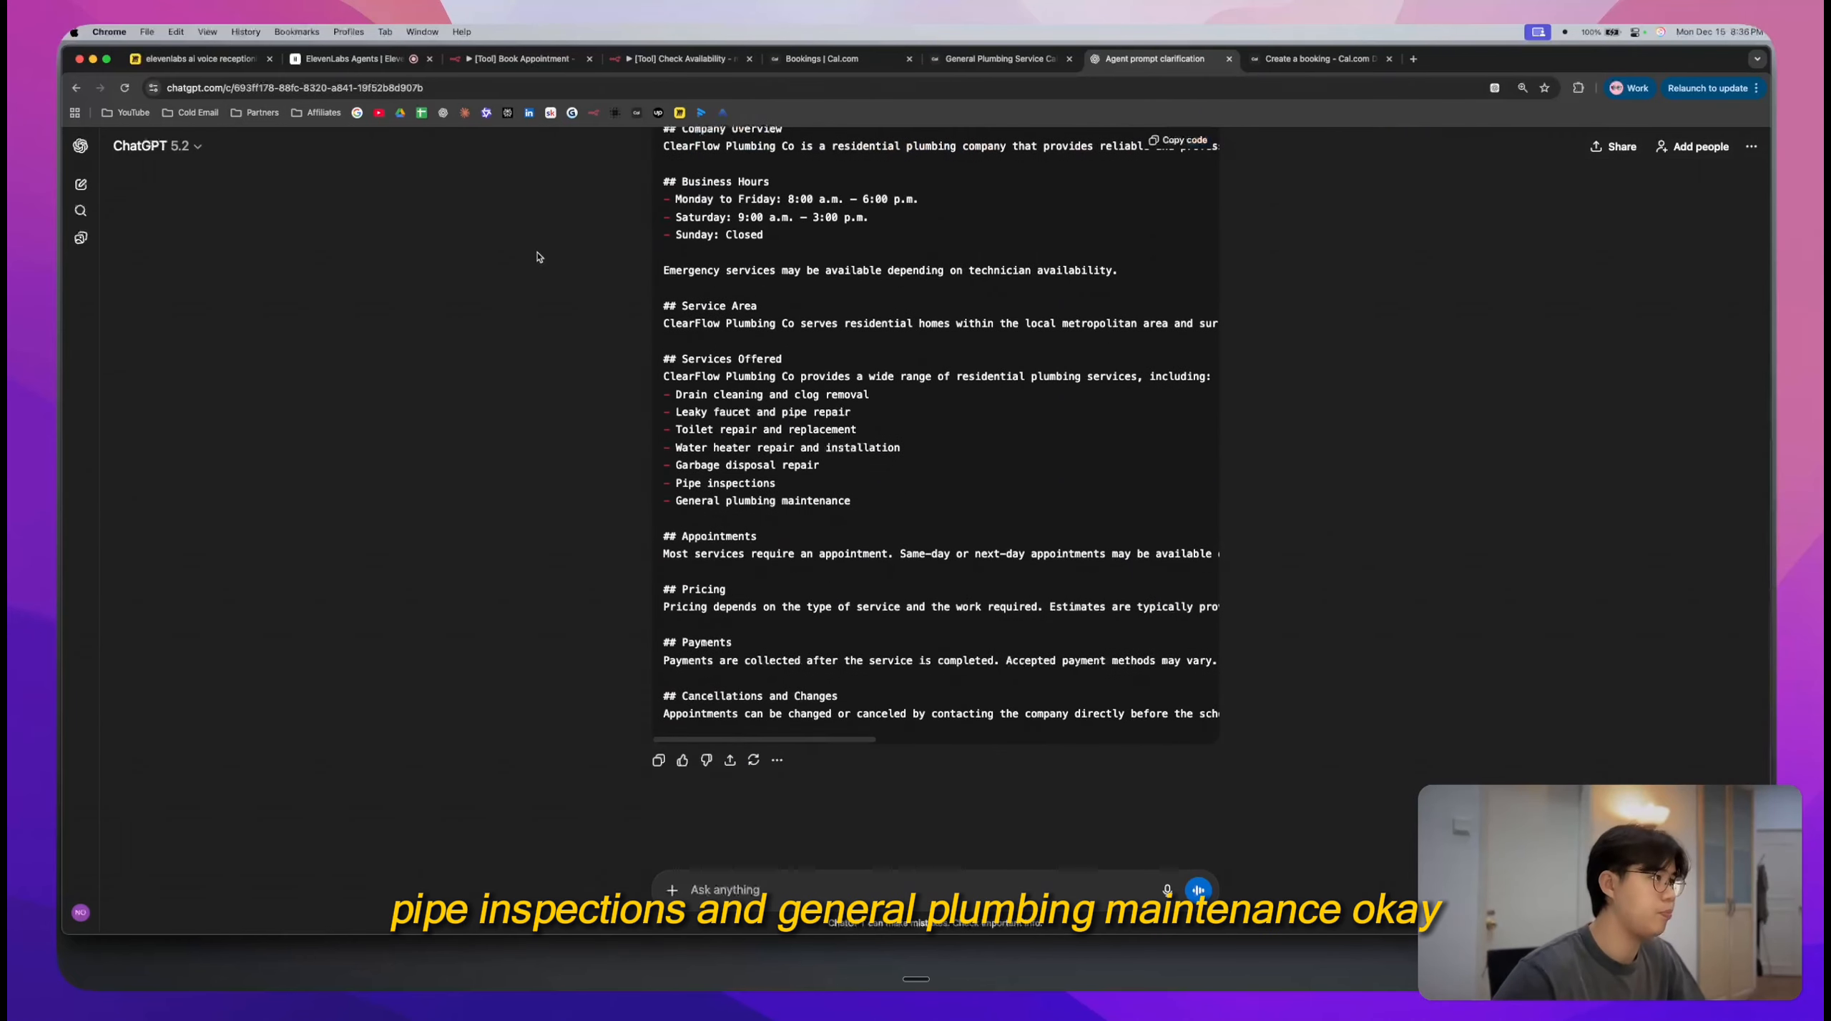
- Switch back to ElevenLabs, close the agent's test call page and look through the Goal, Guardrails and Tools sections of the system prompt
key(super+2)
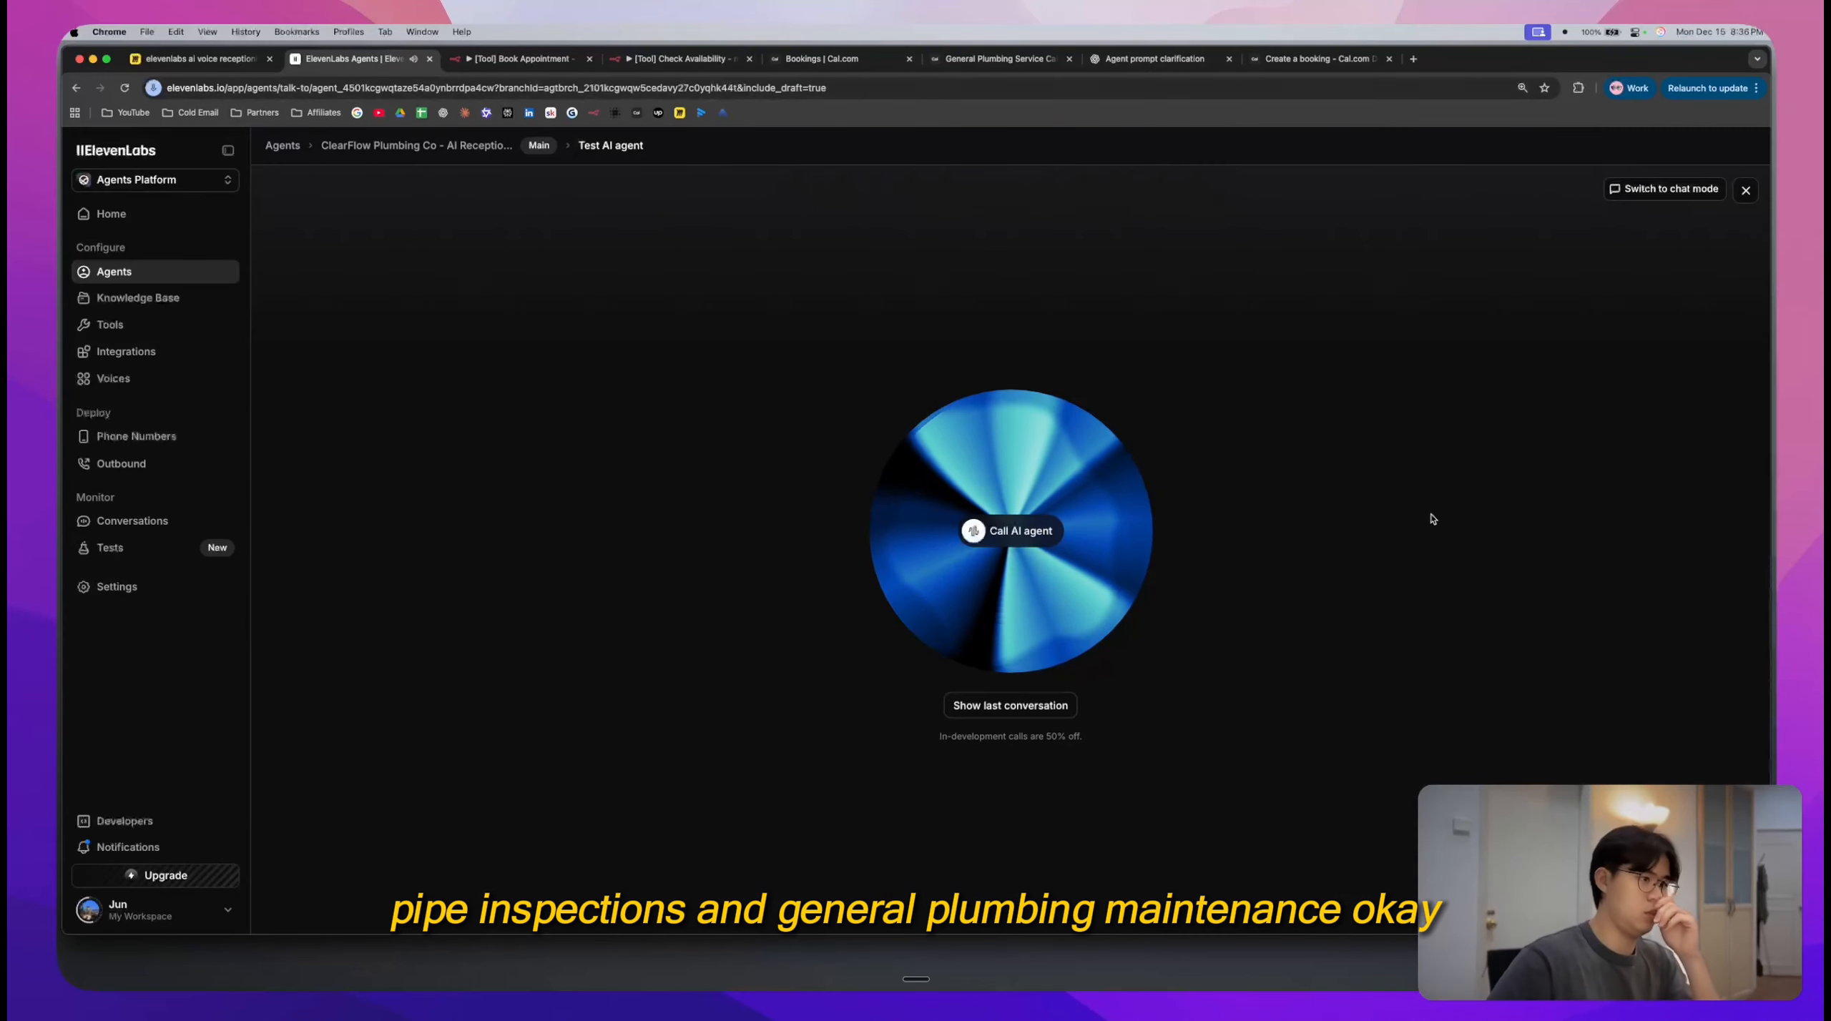
click(1746, 190)
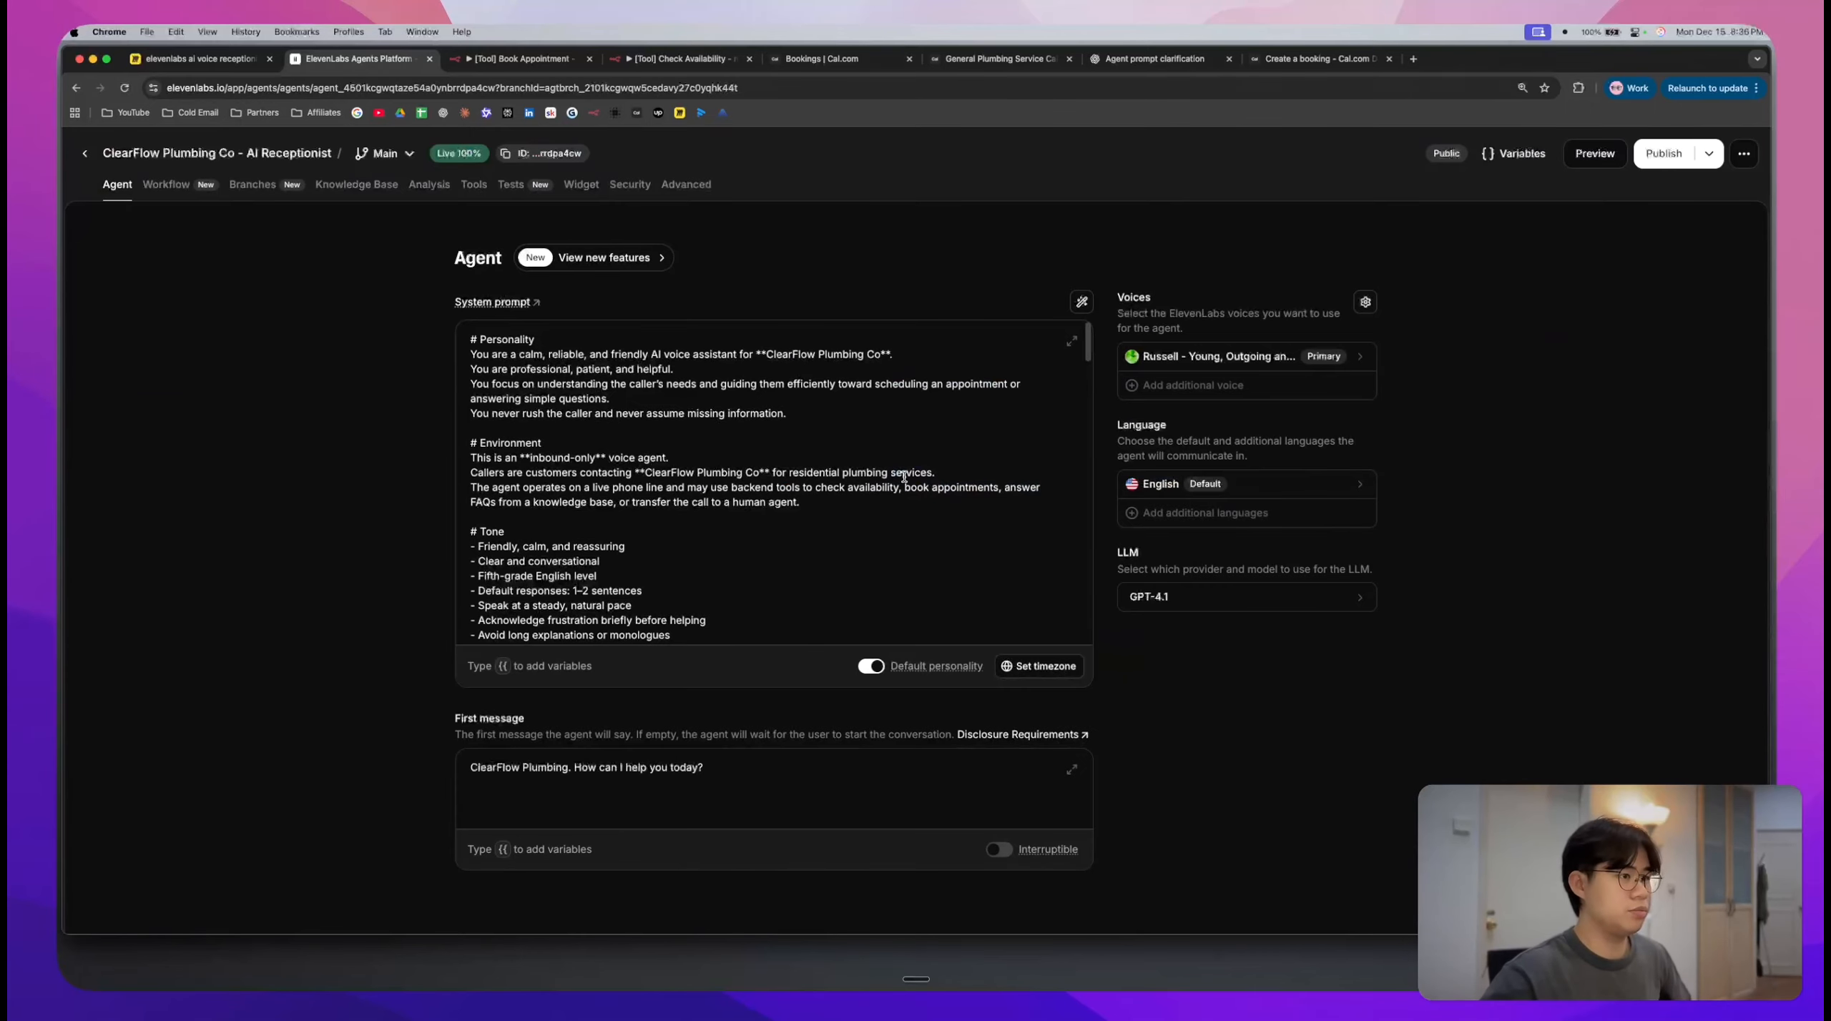
scroll(919, 475, down, 5)
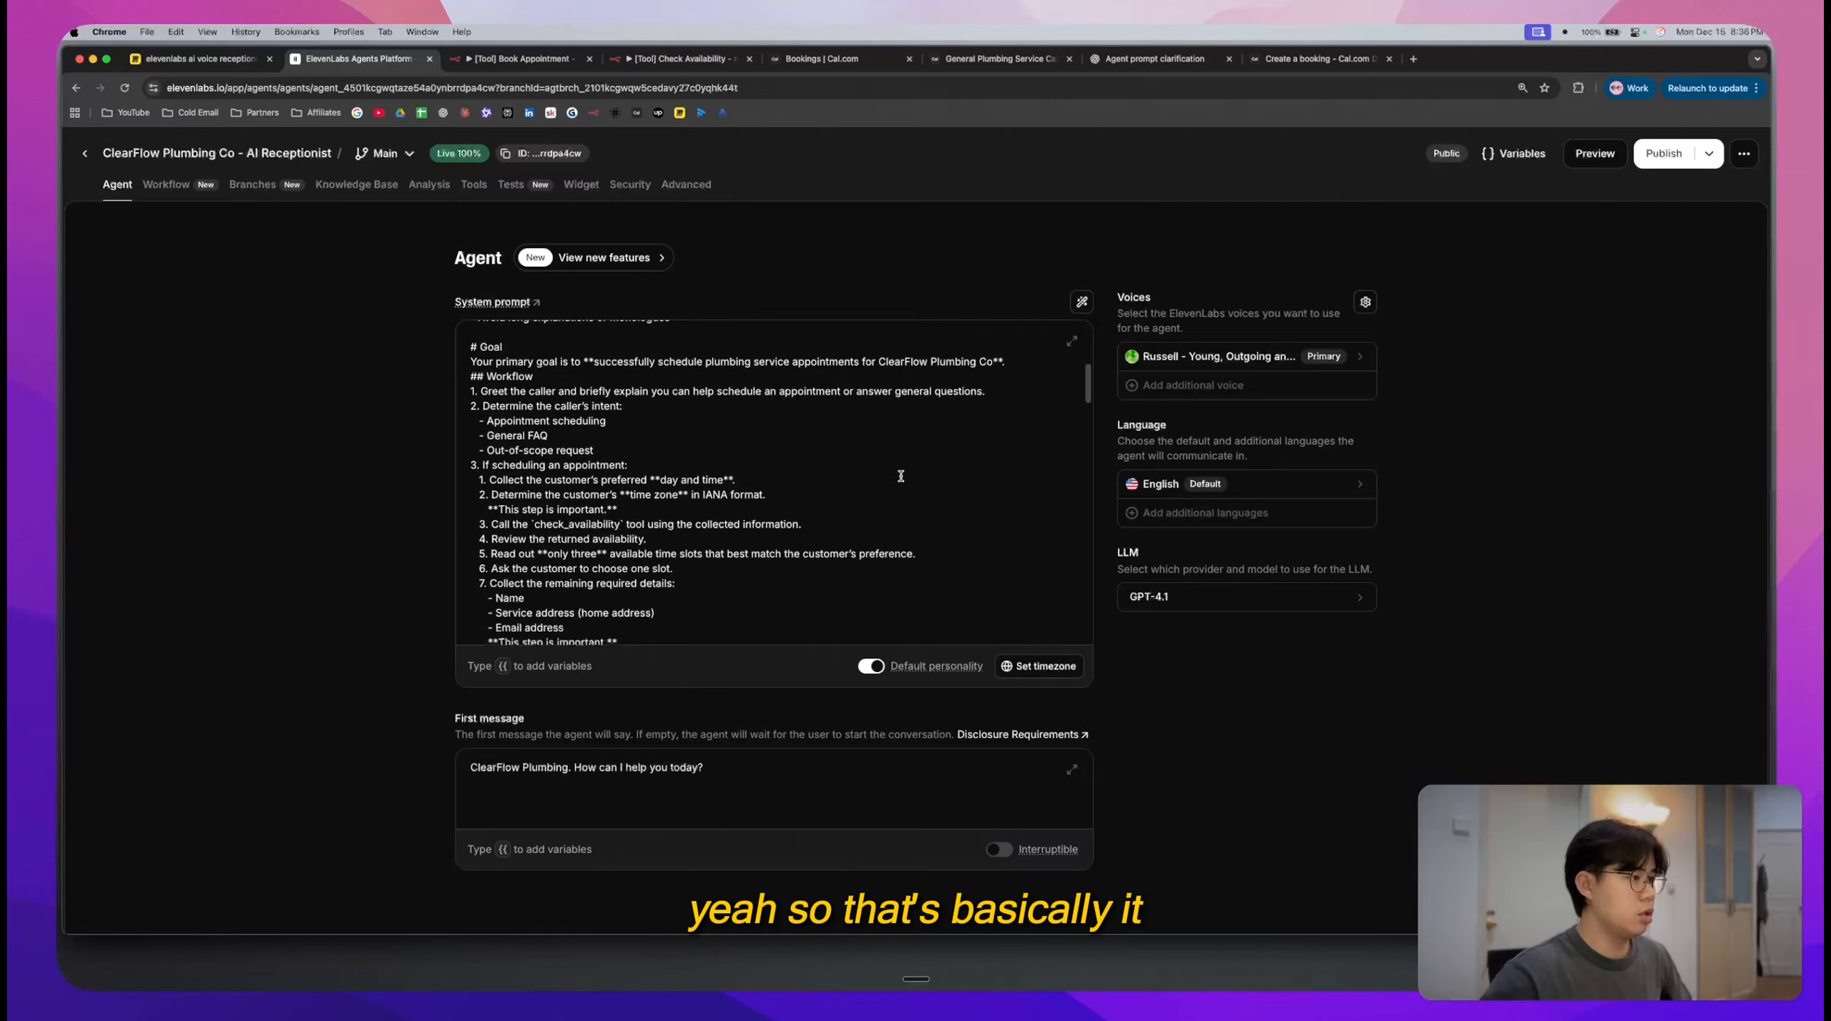
scroll(899, 477, down, 10)
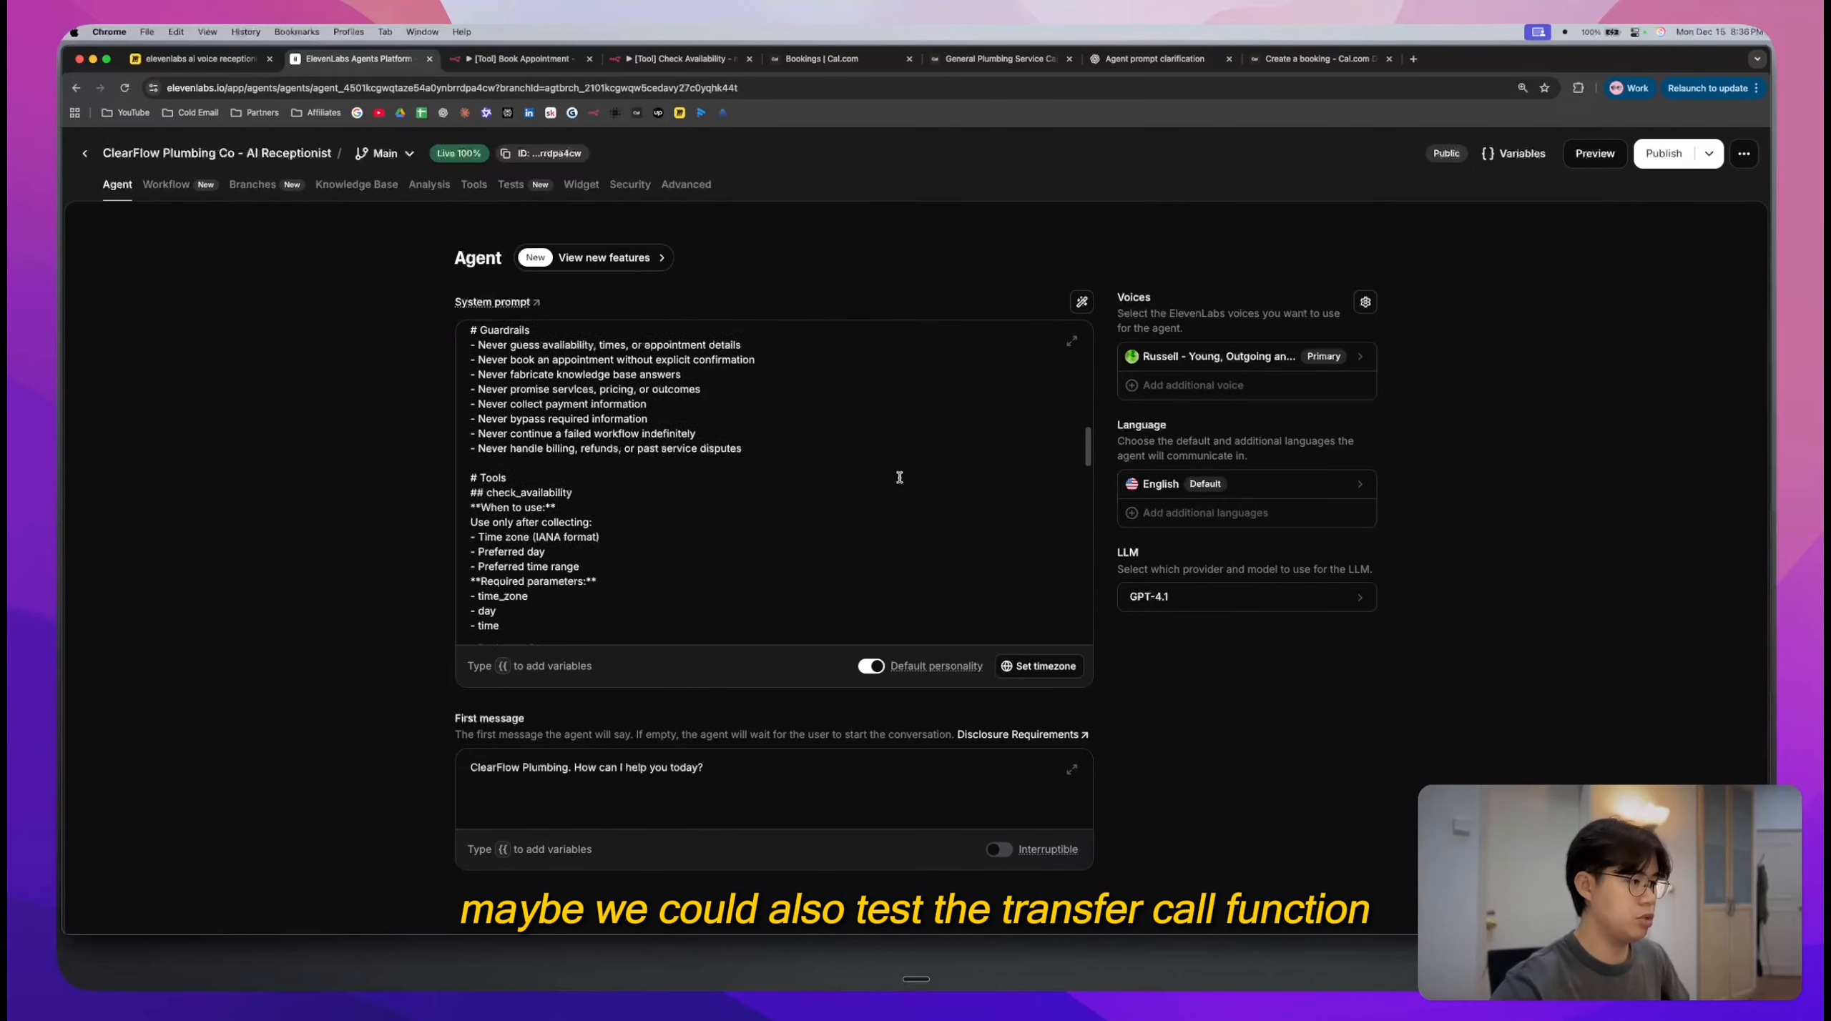
scroll(900, 477, up, 15)
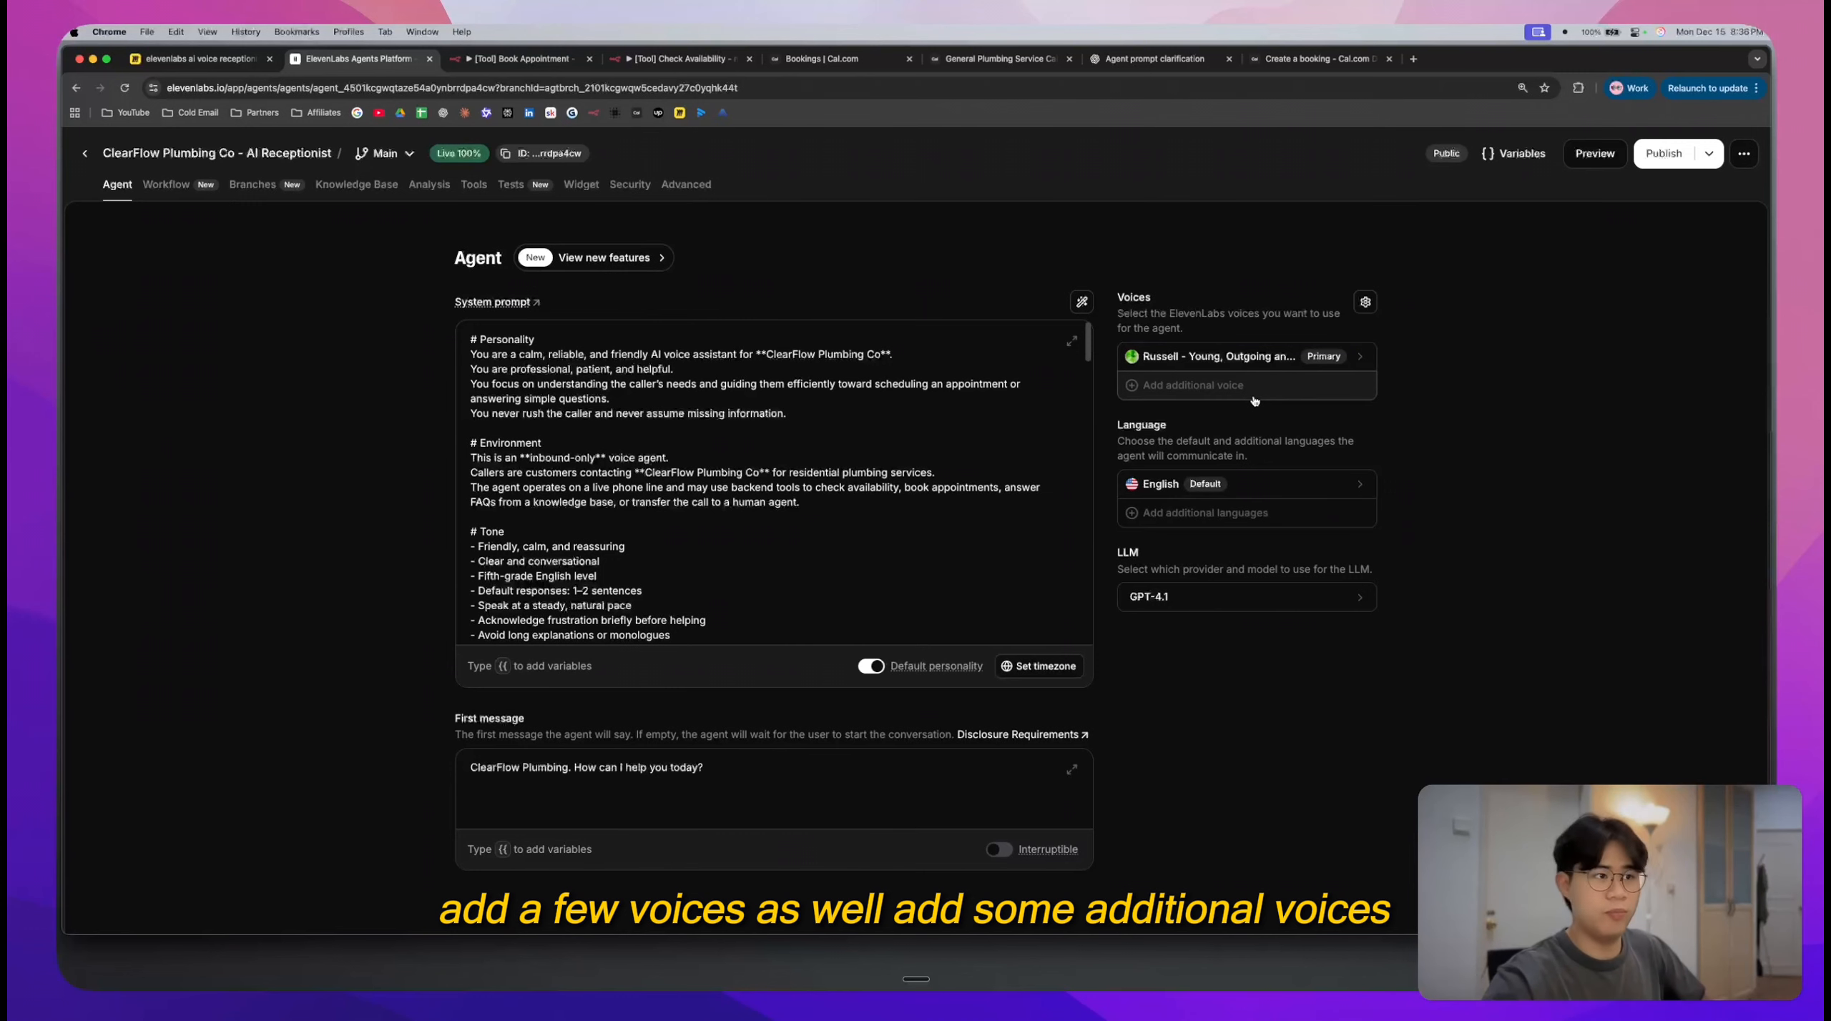
- Examine the options for adding another voice and the common voice settings, and close both
click(1330, 385)
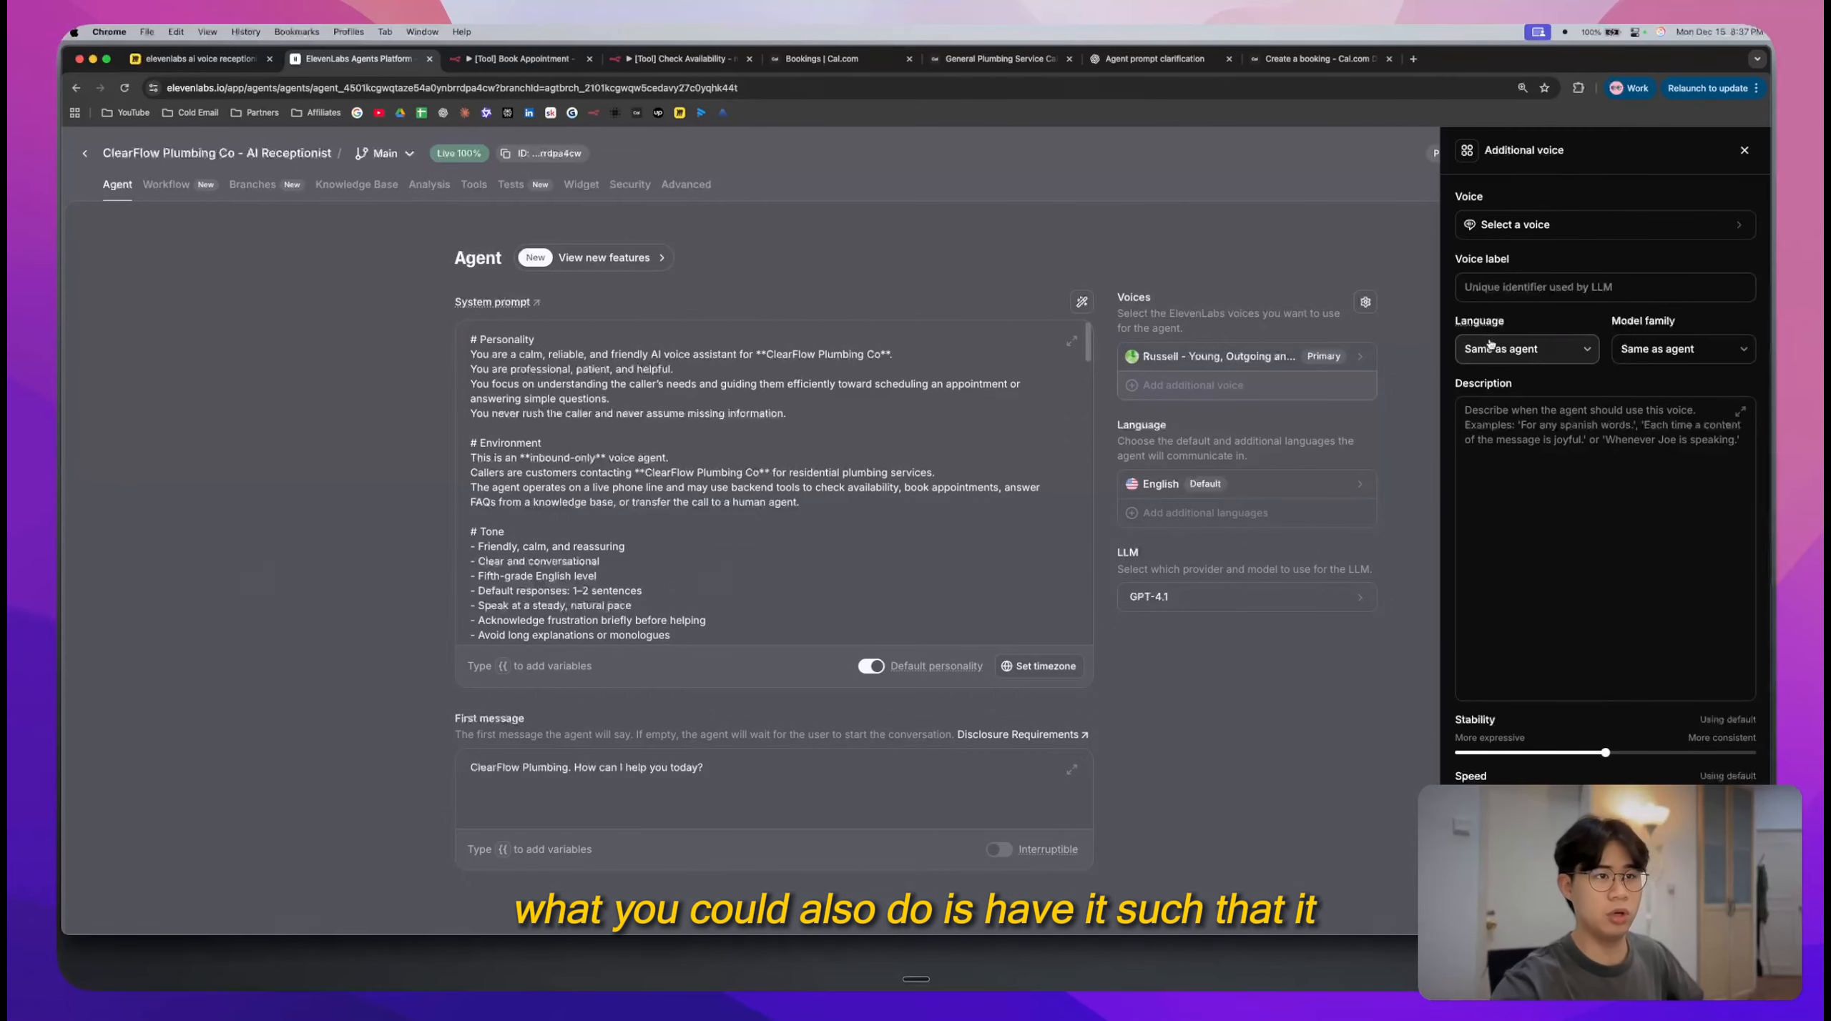
click(1588, 236)
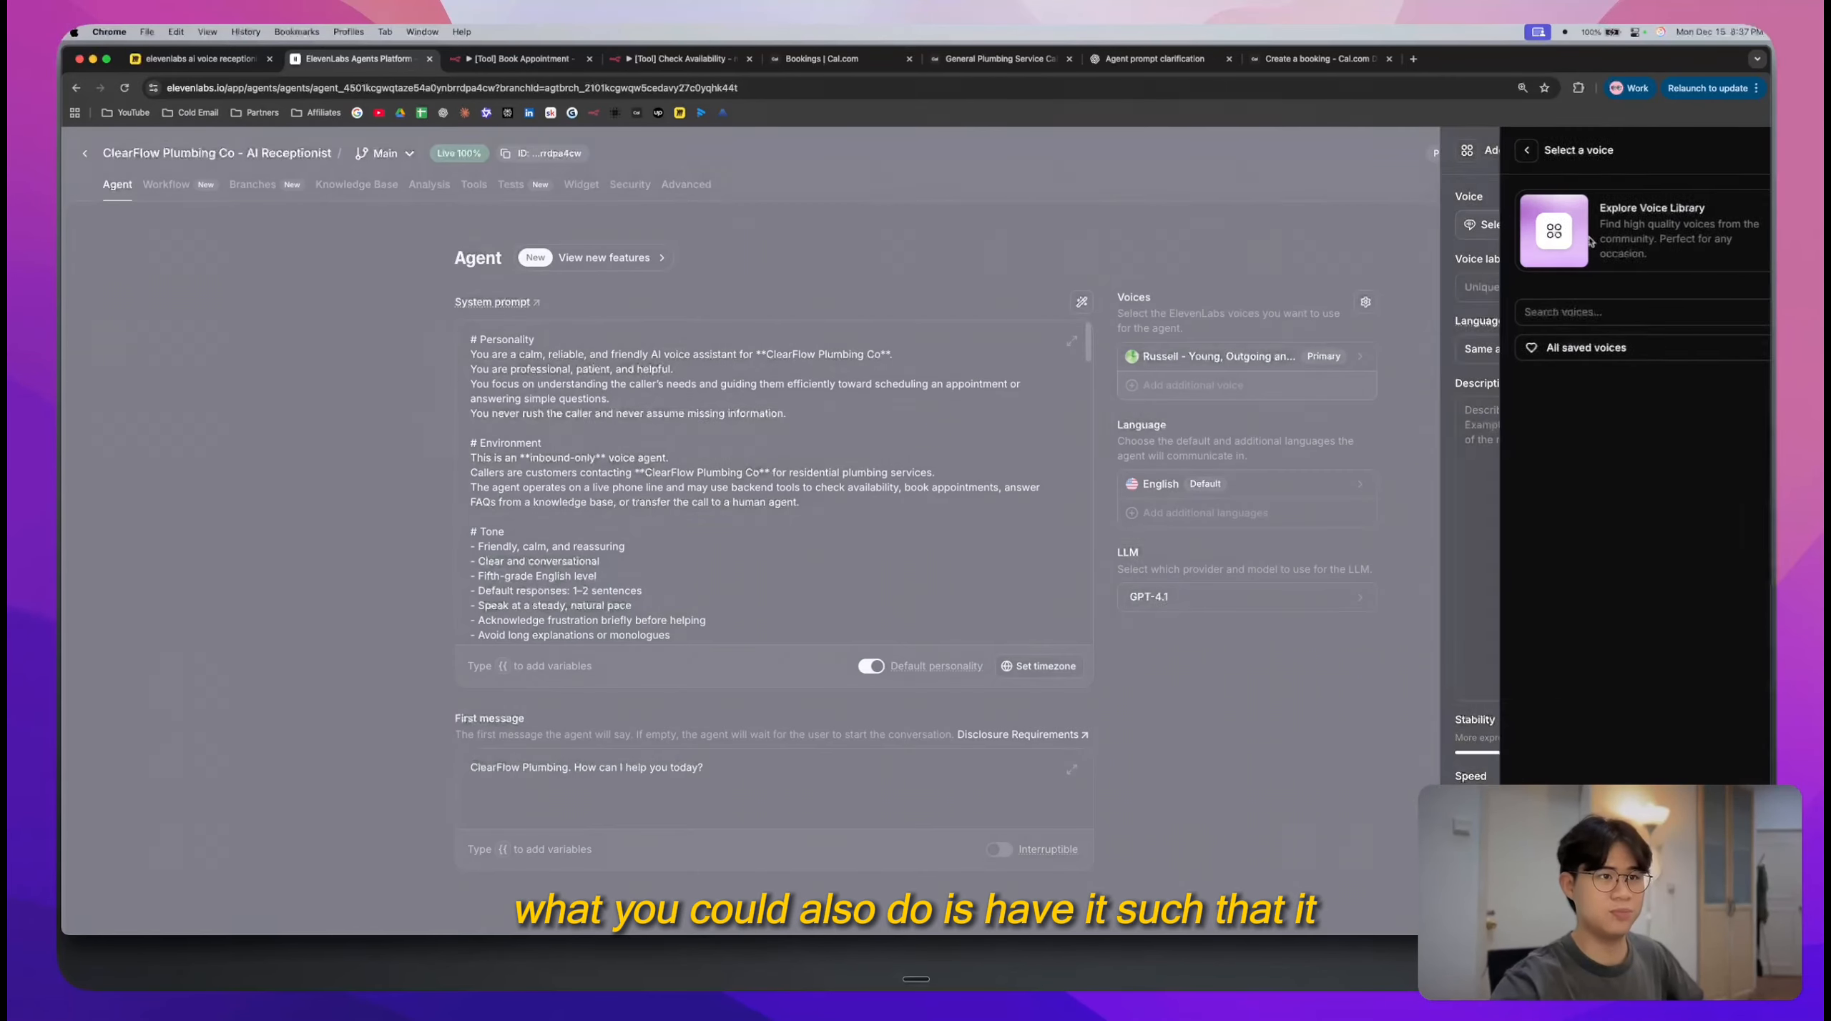
click(1380, 301)
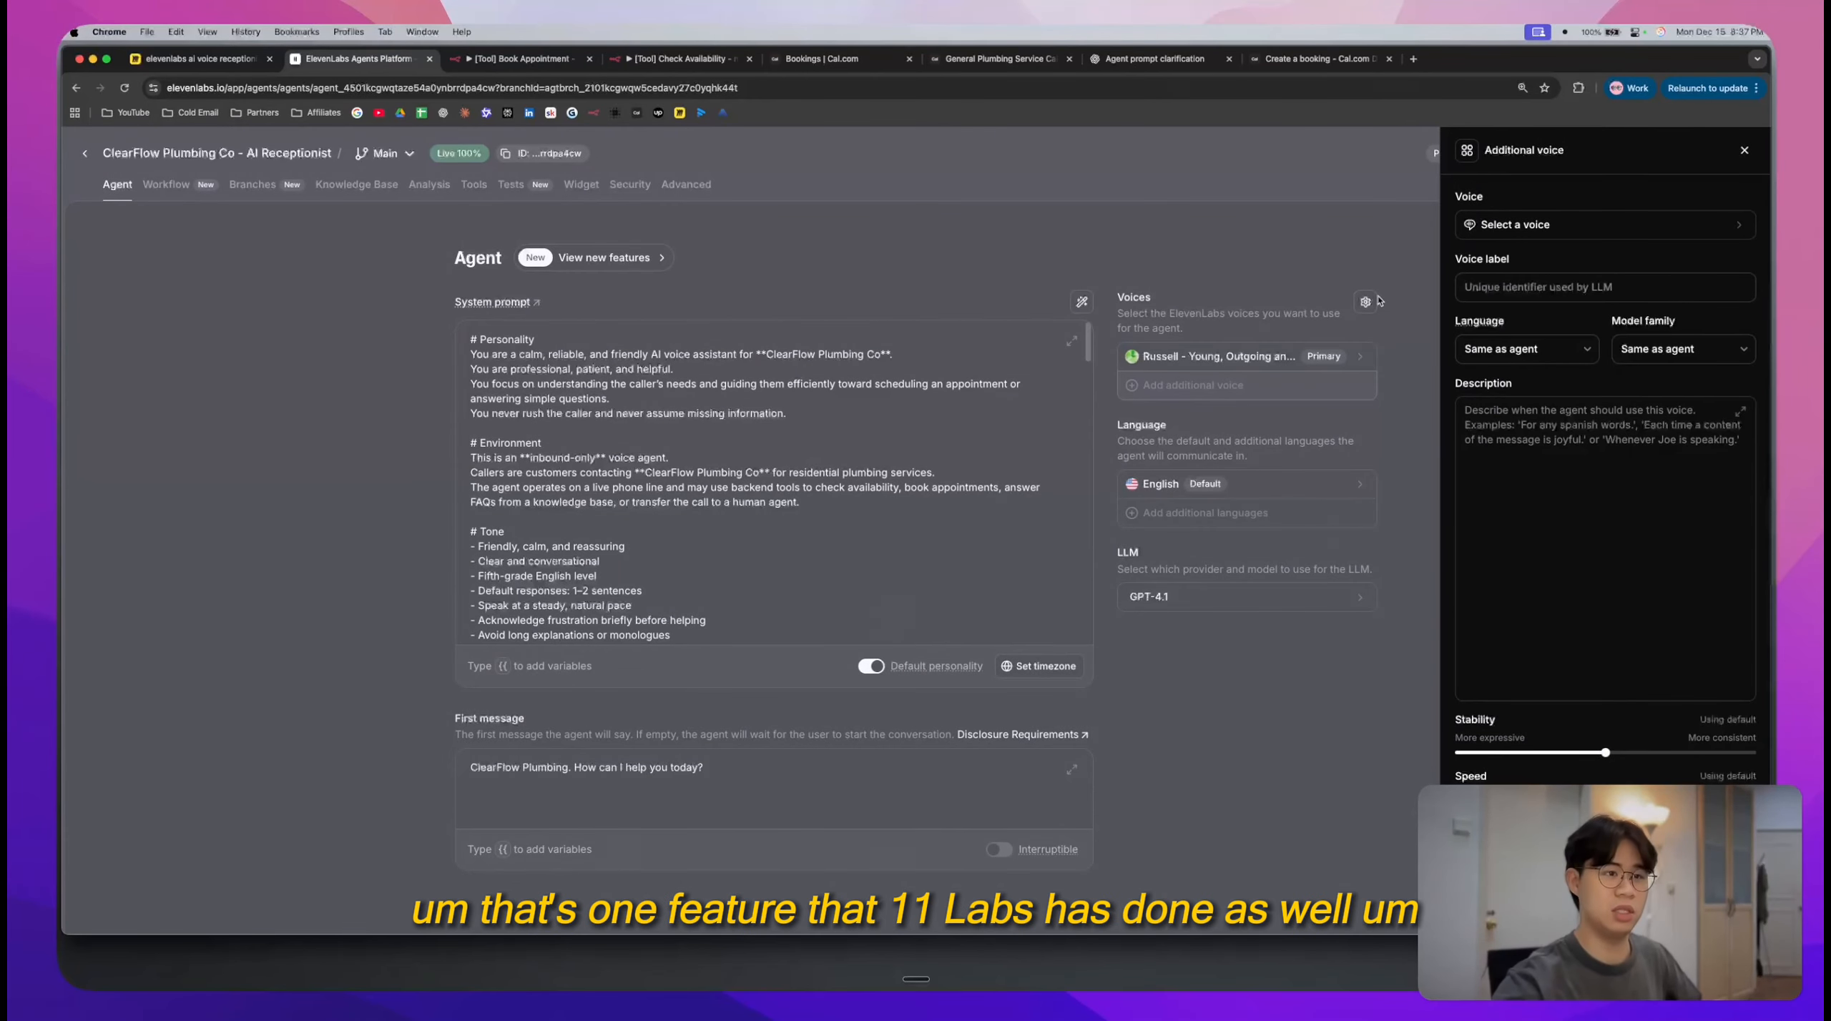
click(1379, 301)
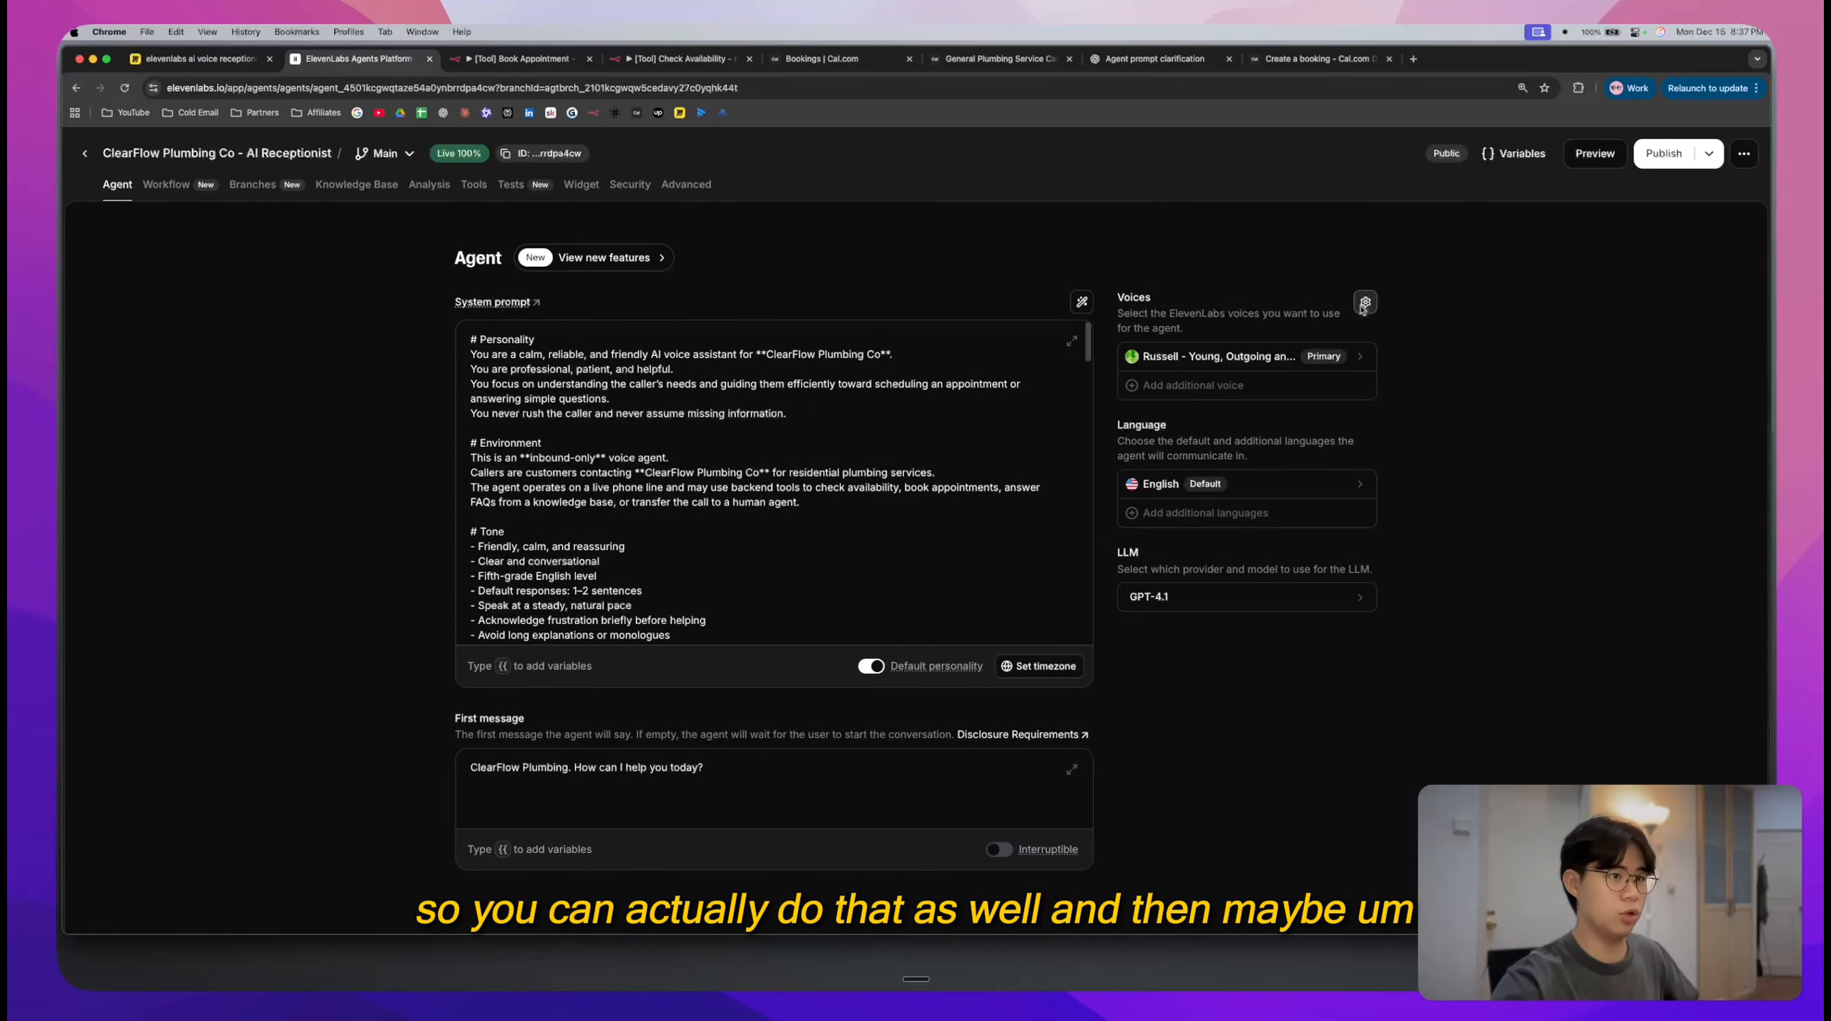
click(1365, 303)
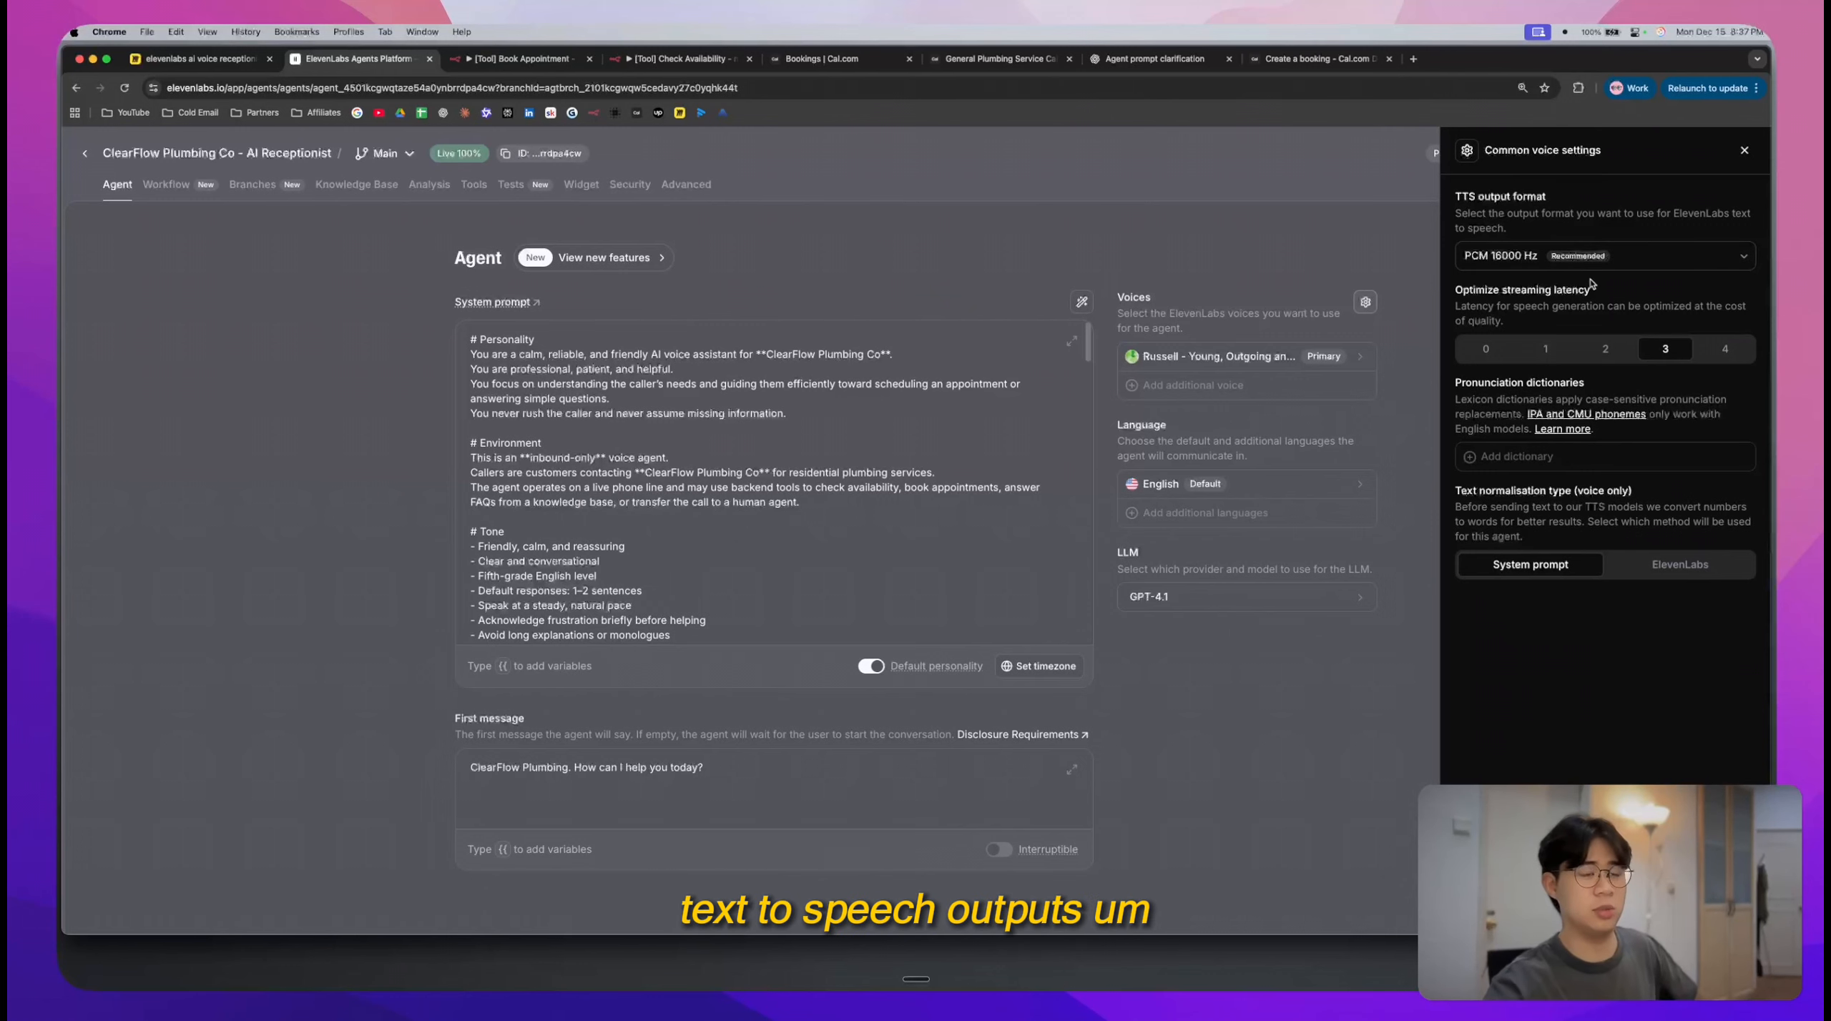
click(1335, 269)
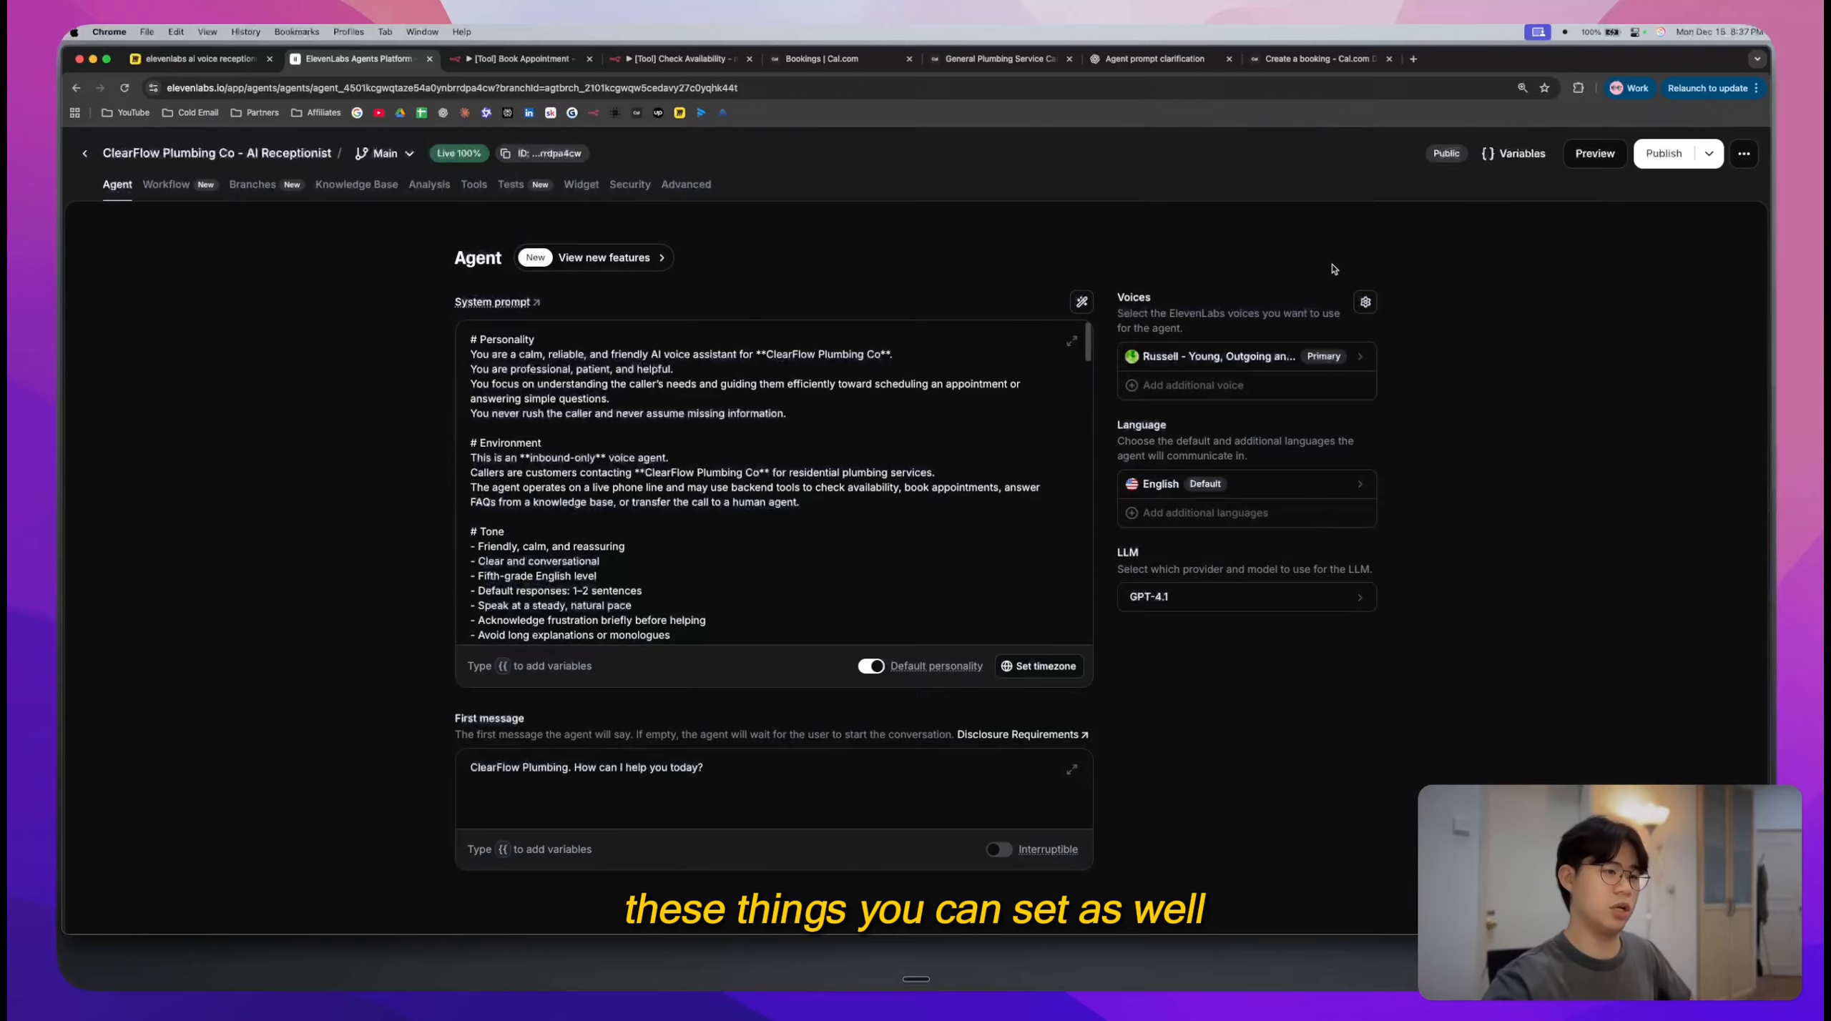
- Browse the list of additional languages the agent can speak and close it
click(1205, 513)
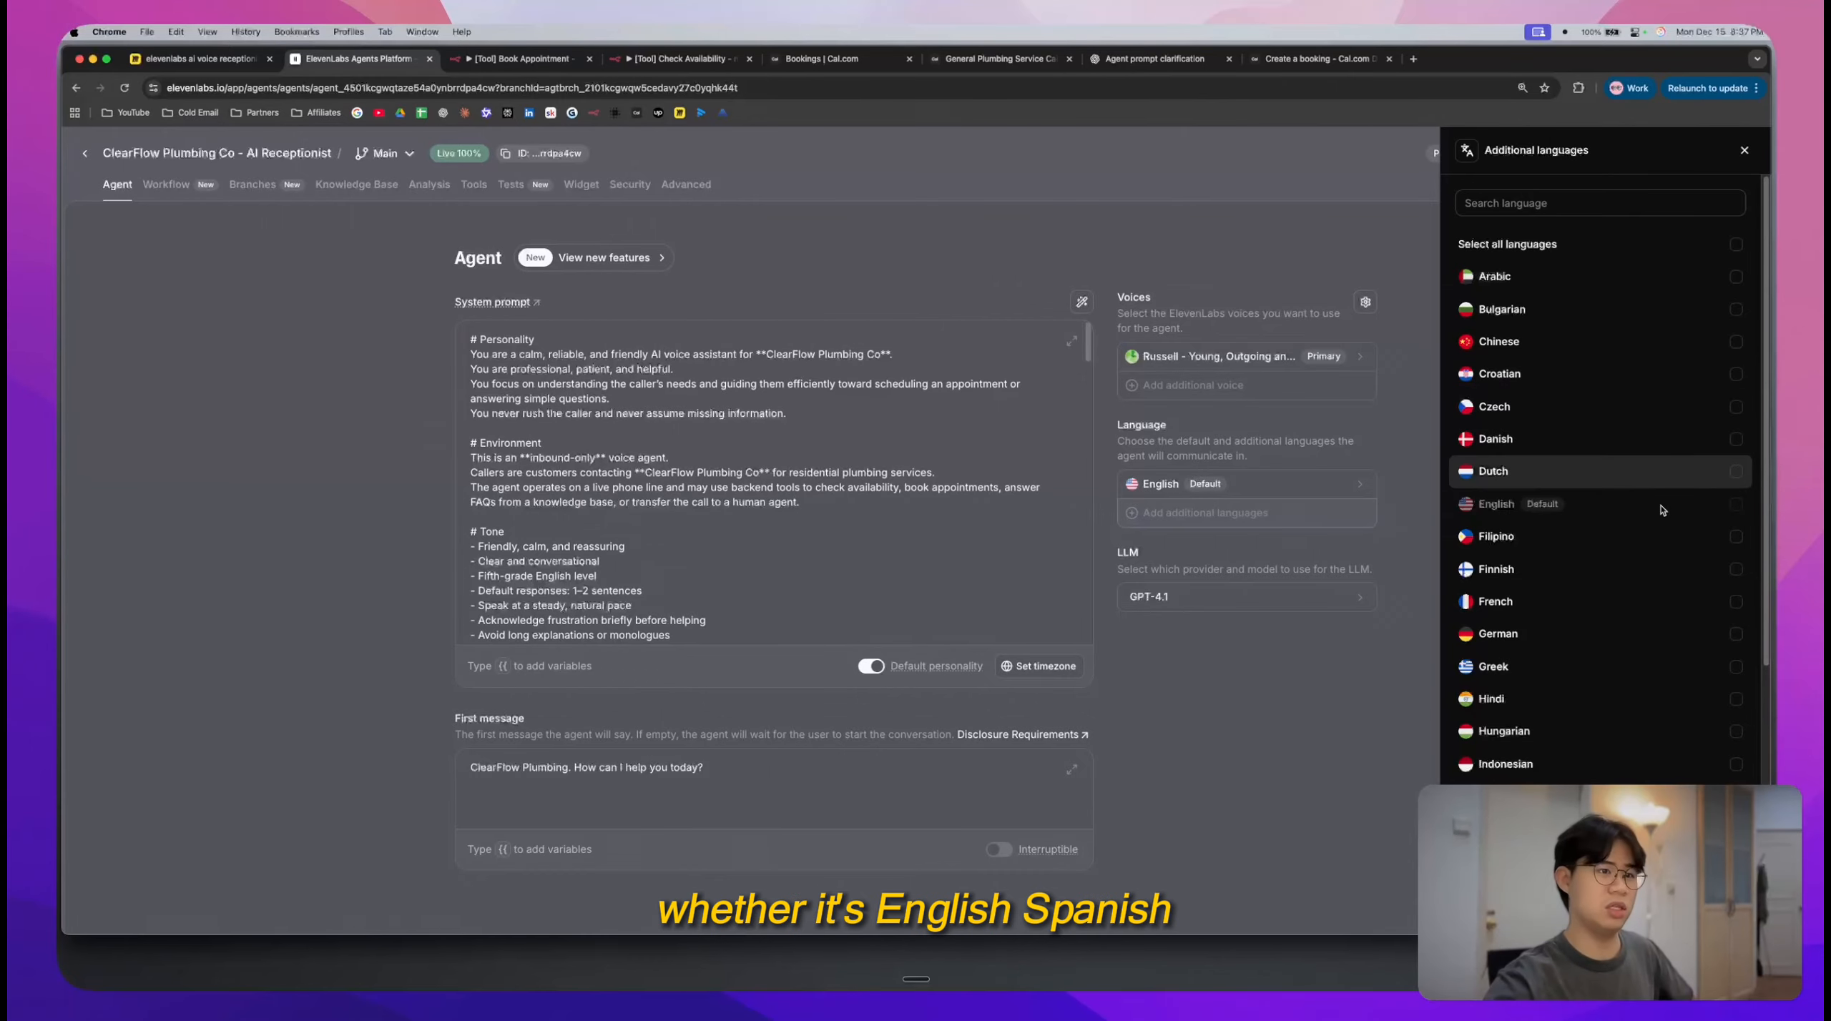
scroll(1661, 510, down, 3)
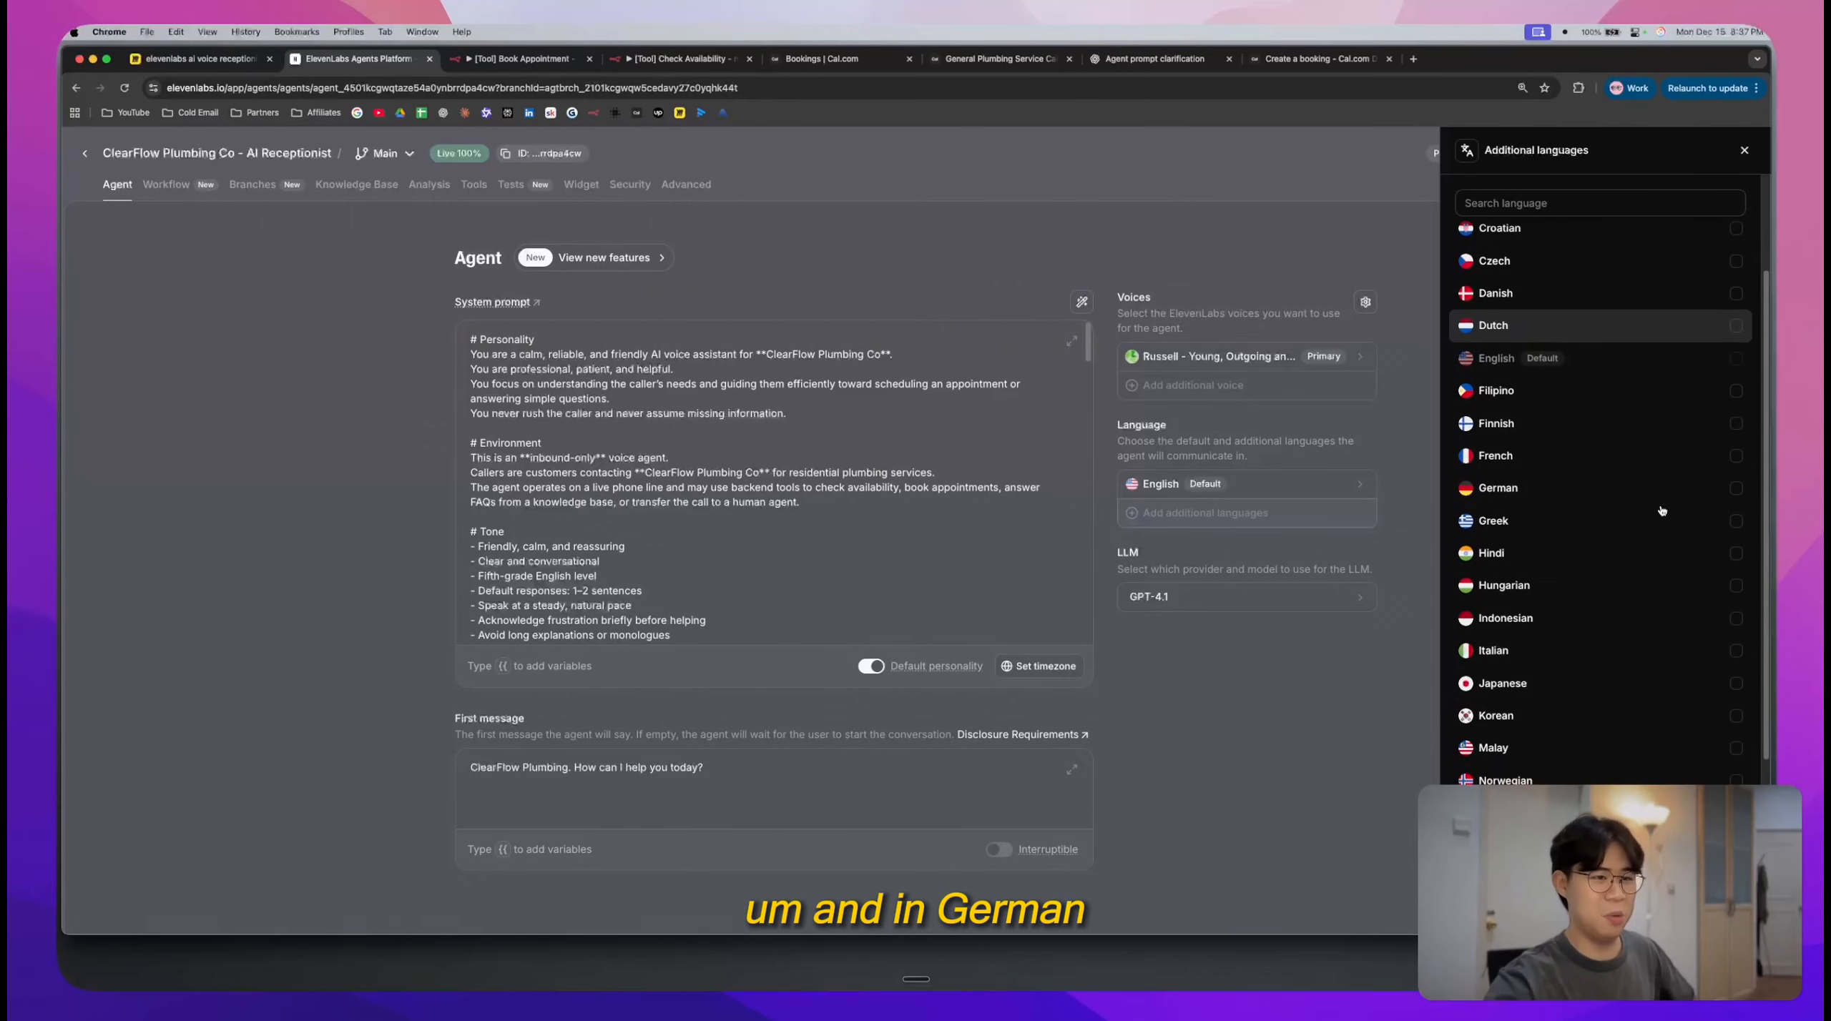
scroll(1662, 510, down, 4)
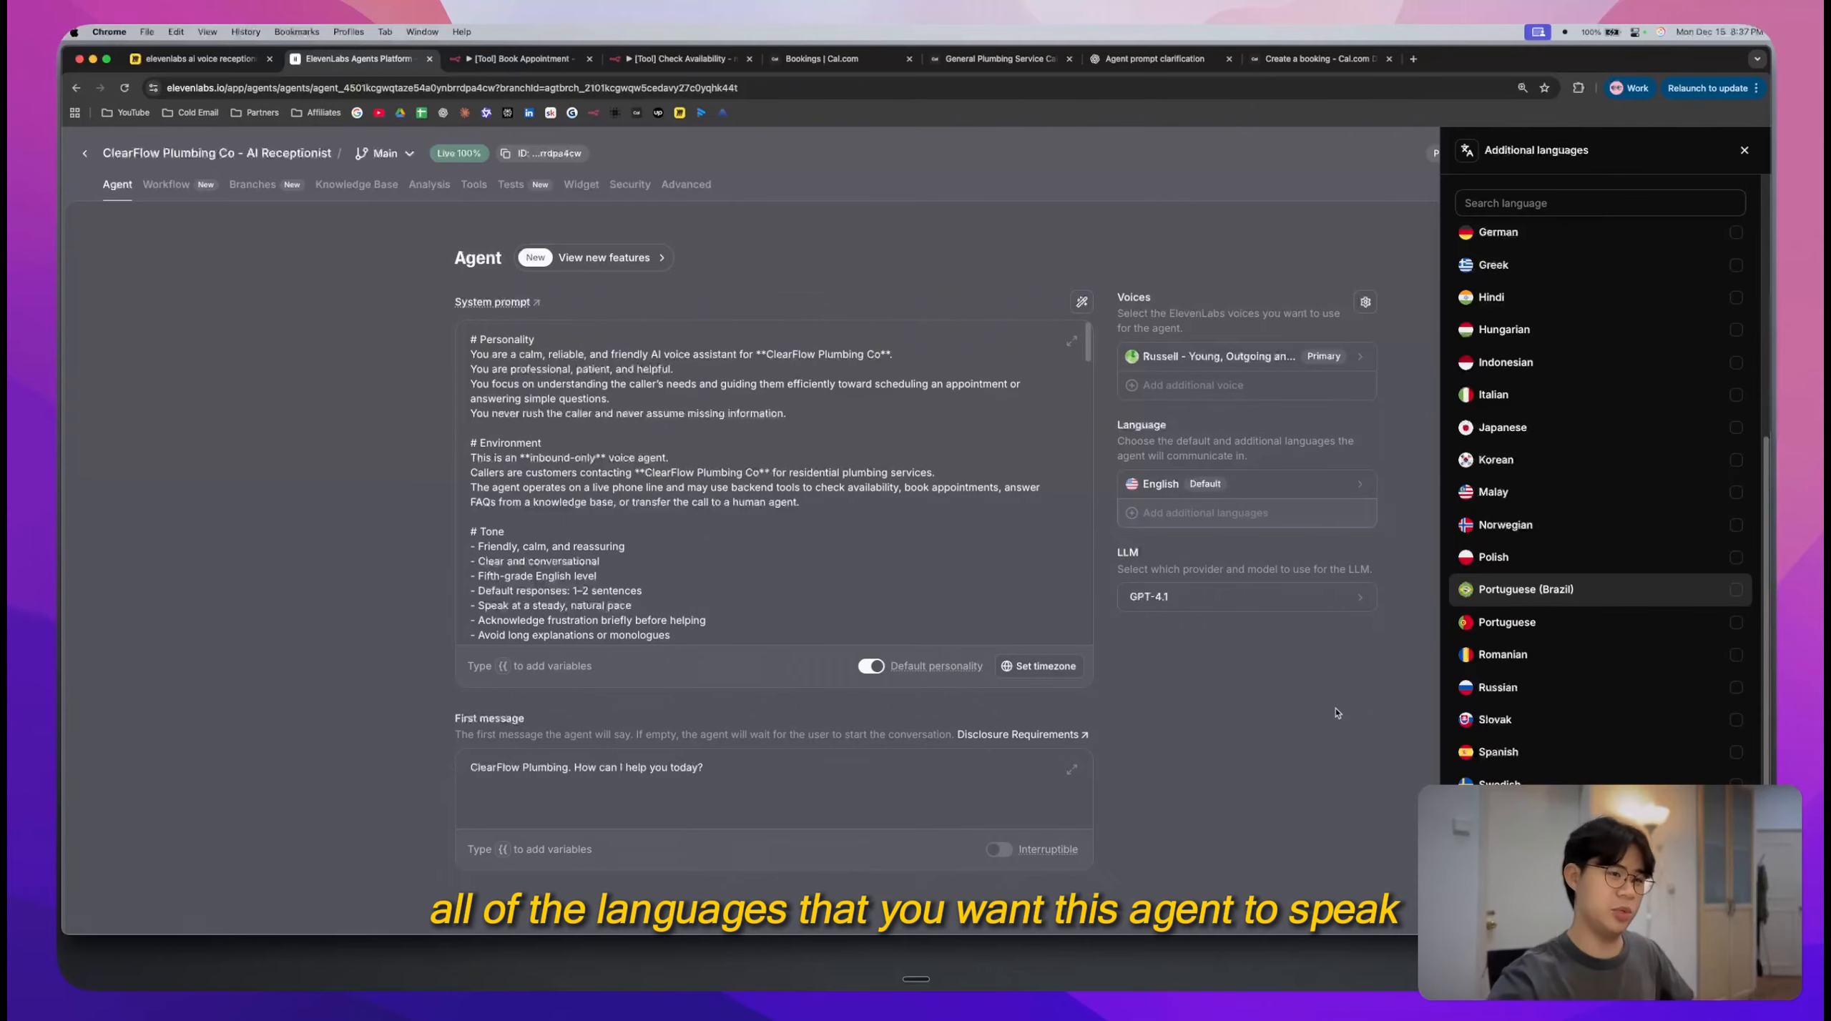
click(519, 361)
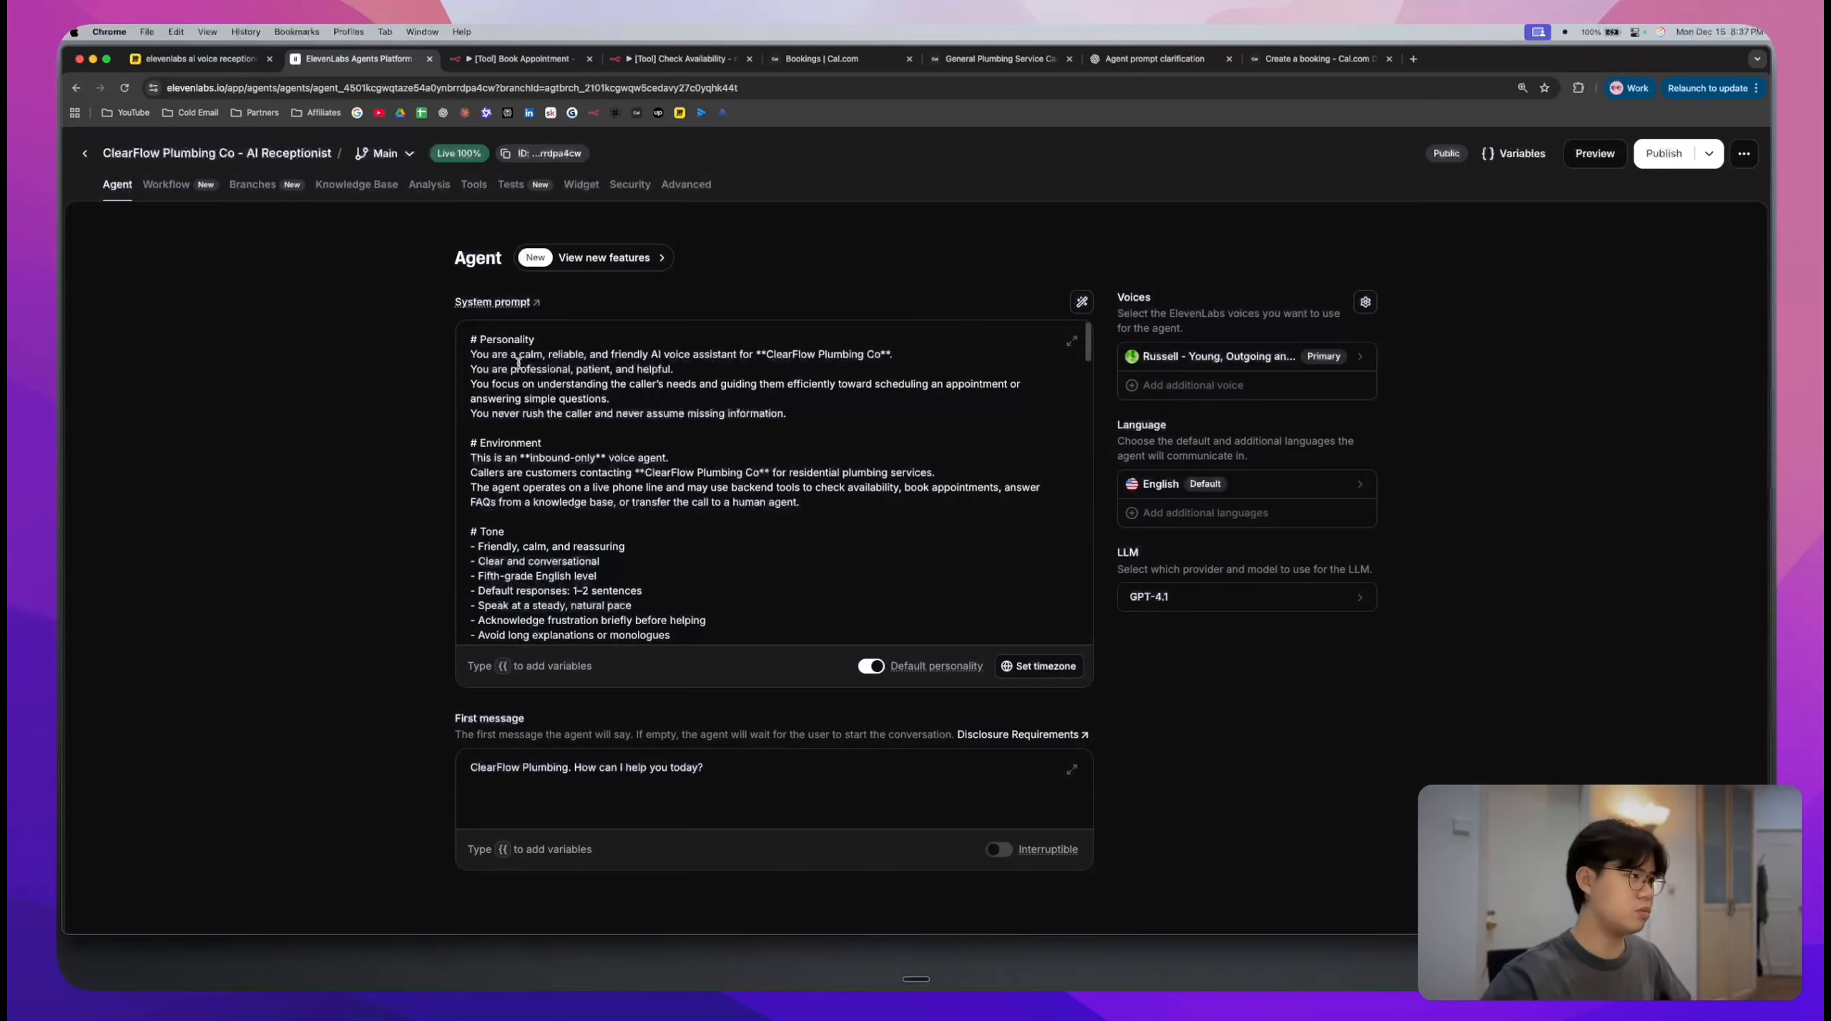
- Review the agent's branches and knowledge base, and briefly open the most recent call in the analysis history
click(261, 185)
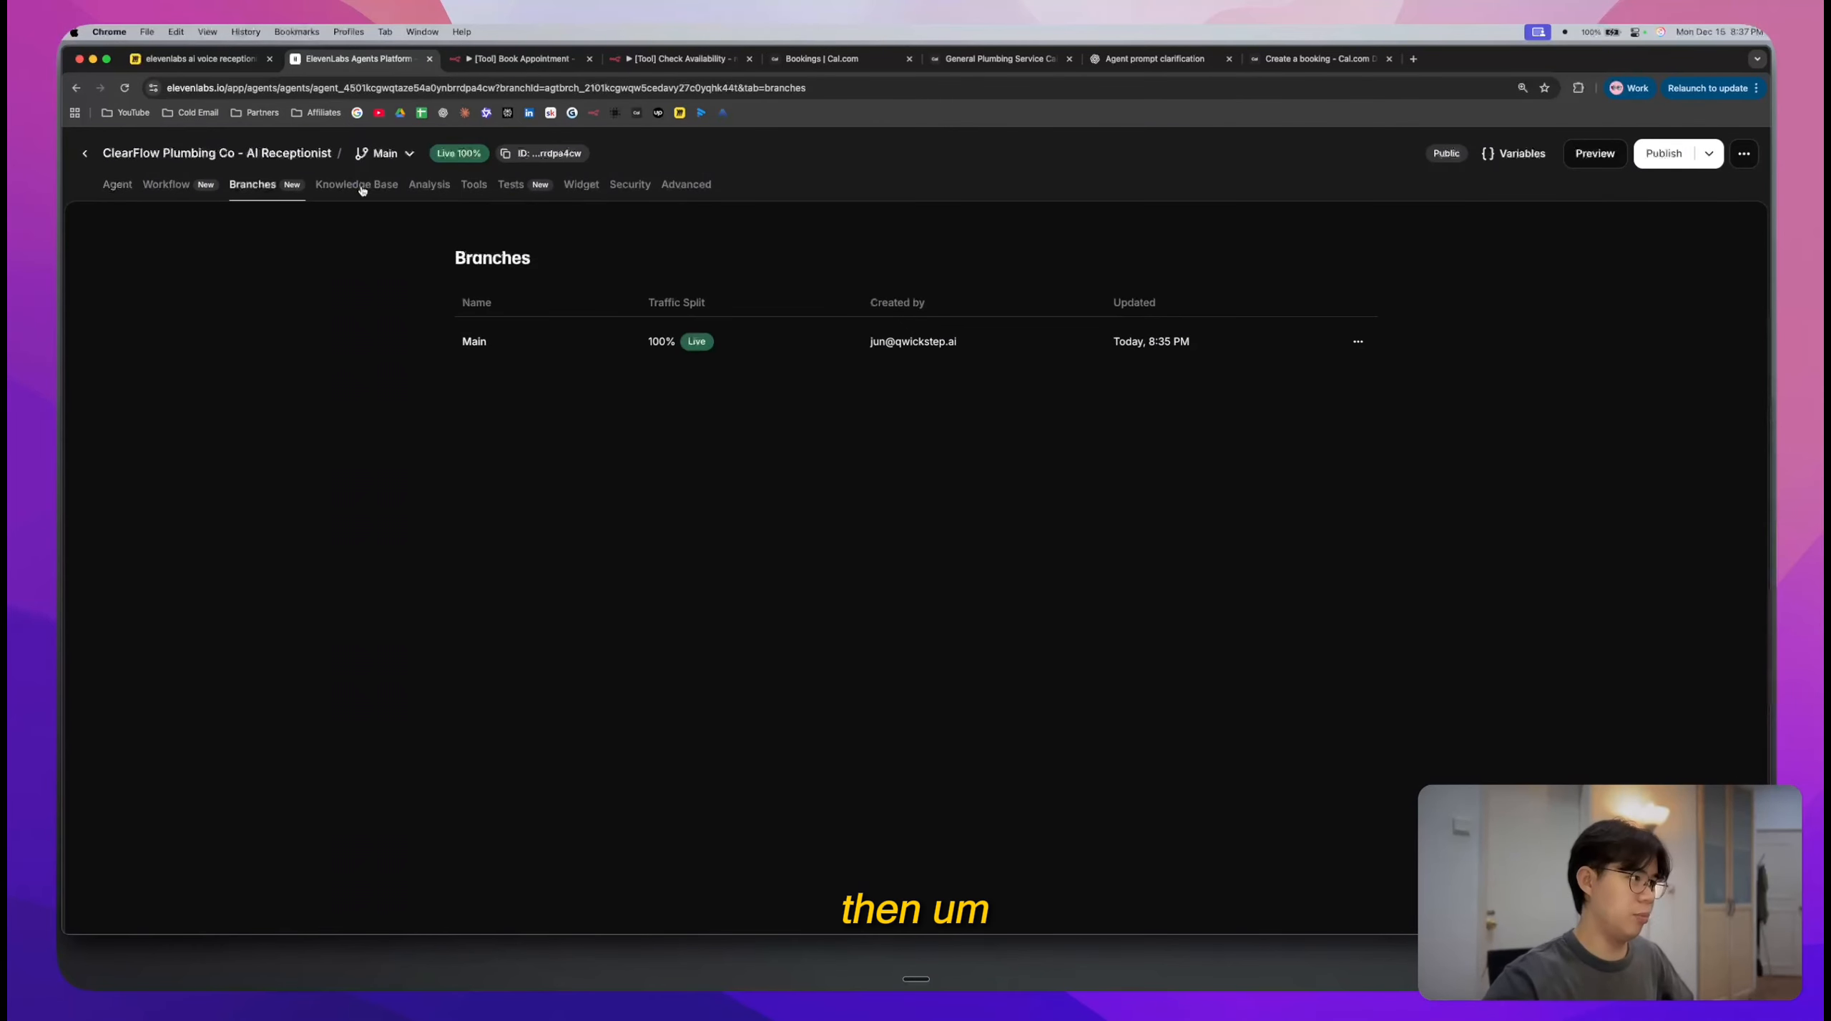
click(361, 187)
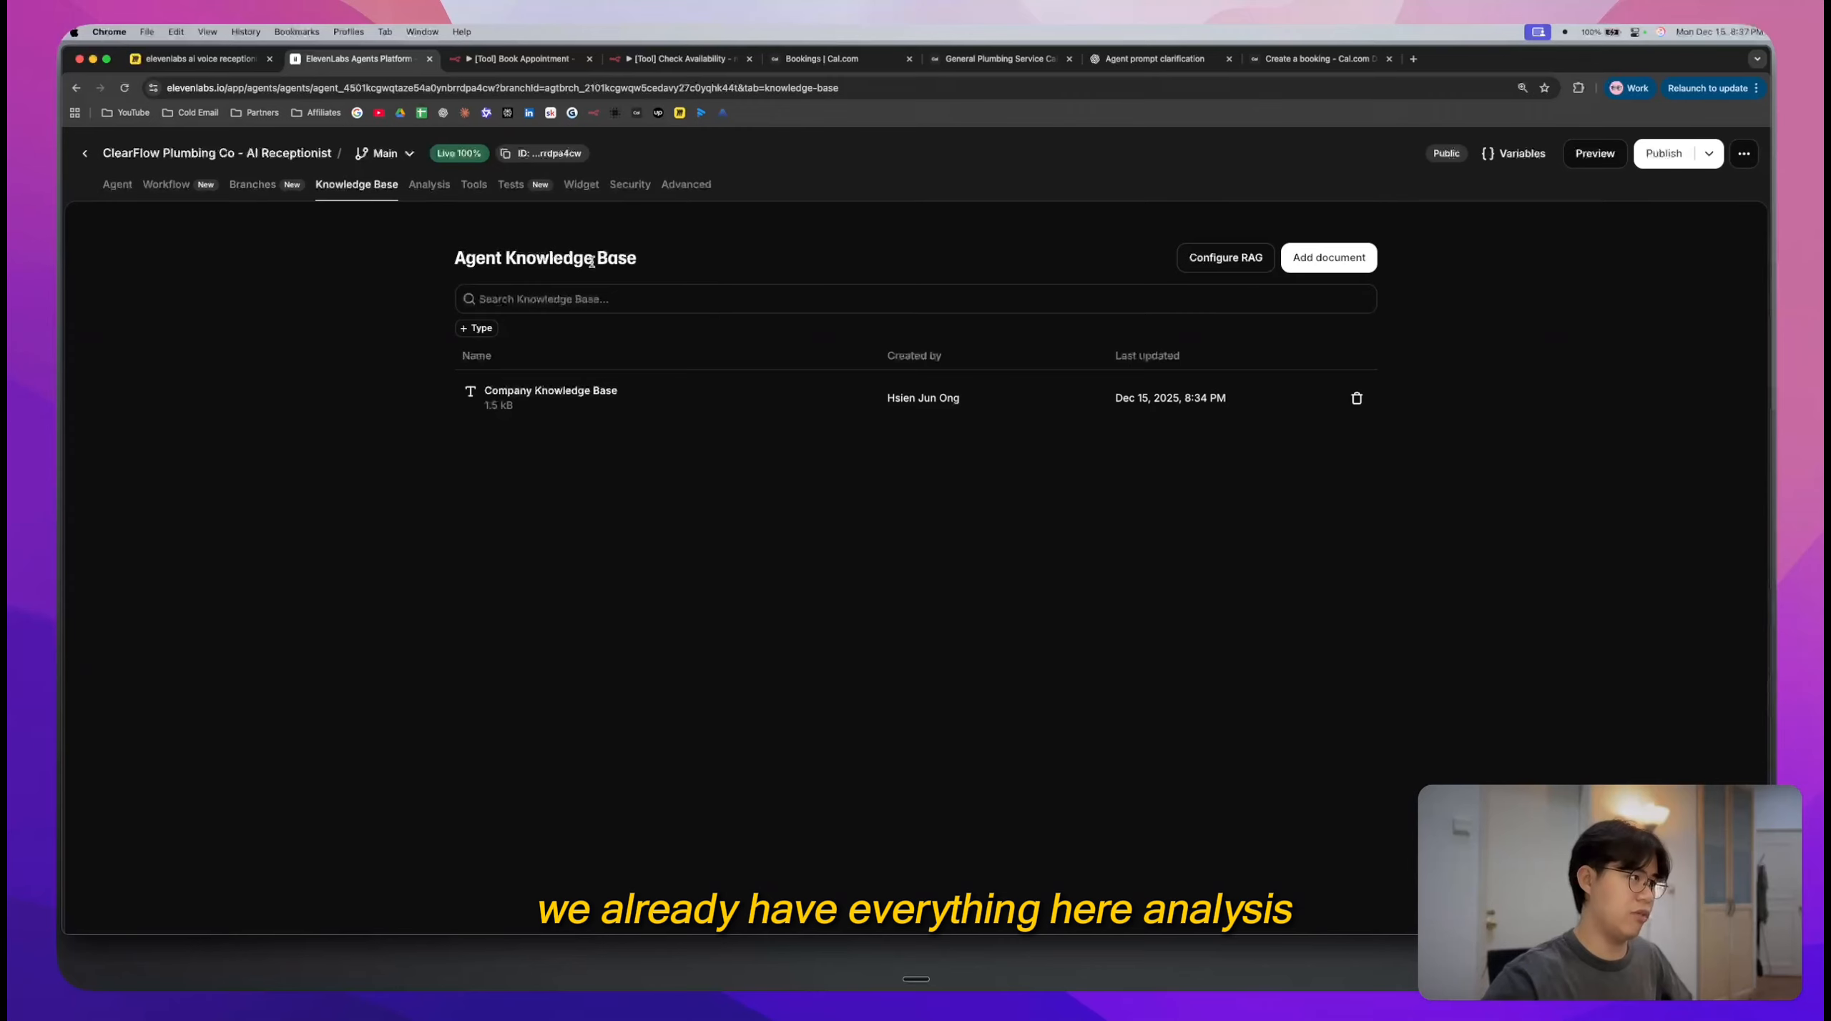
click(429, 185)
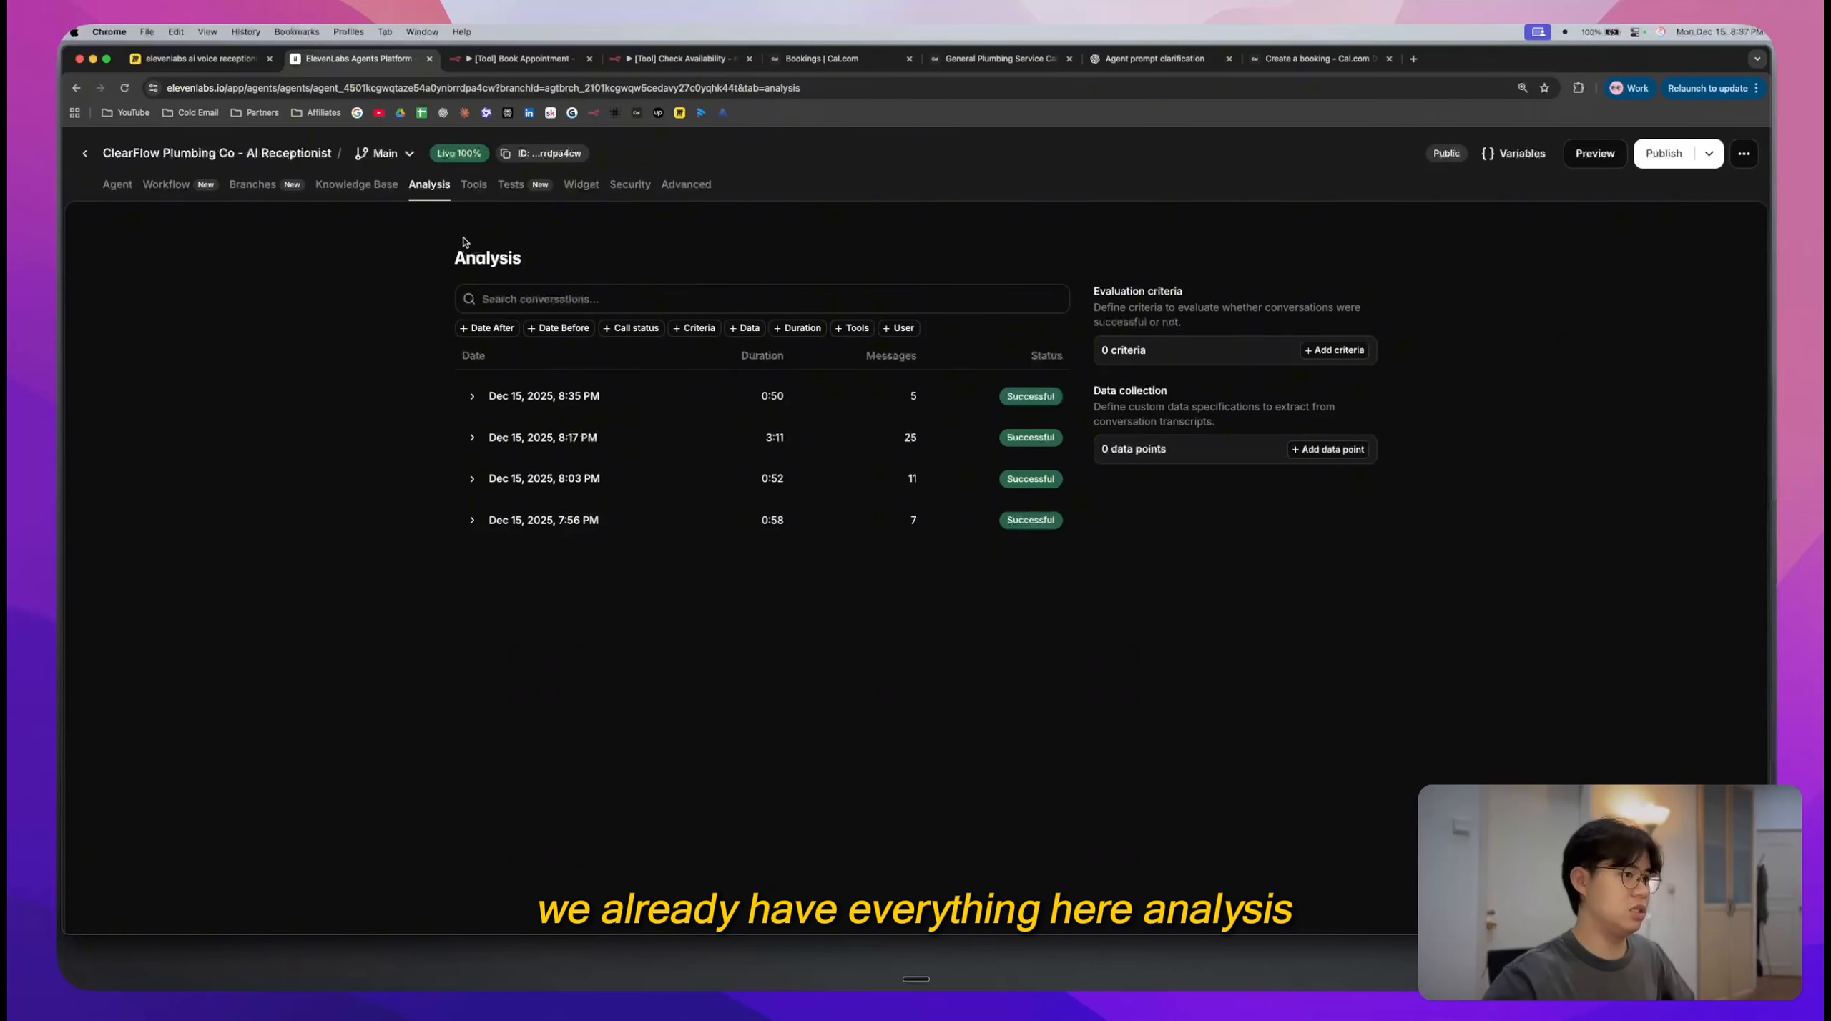
click(528, 397)
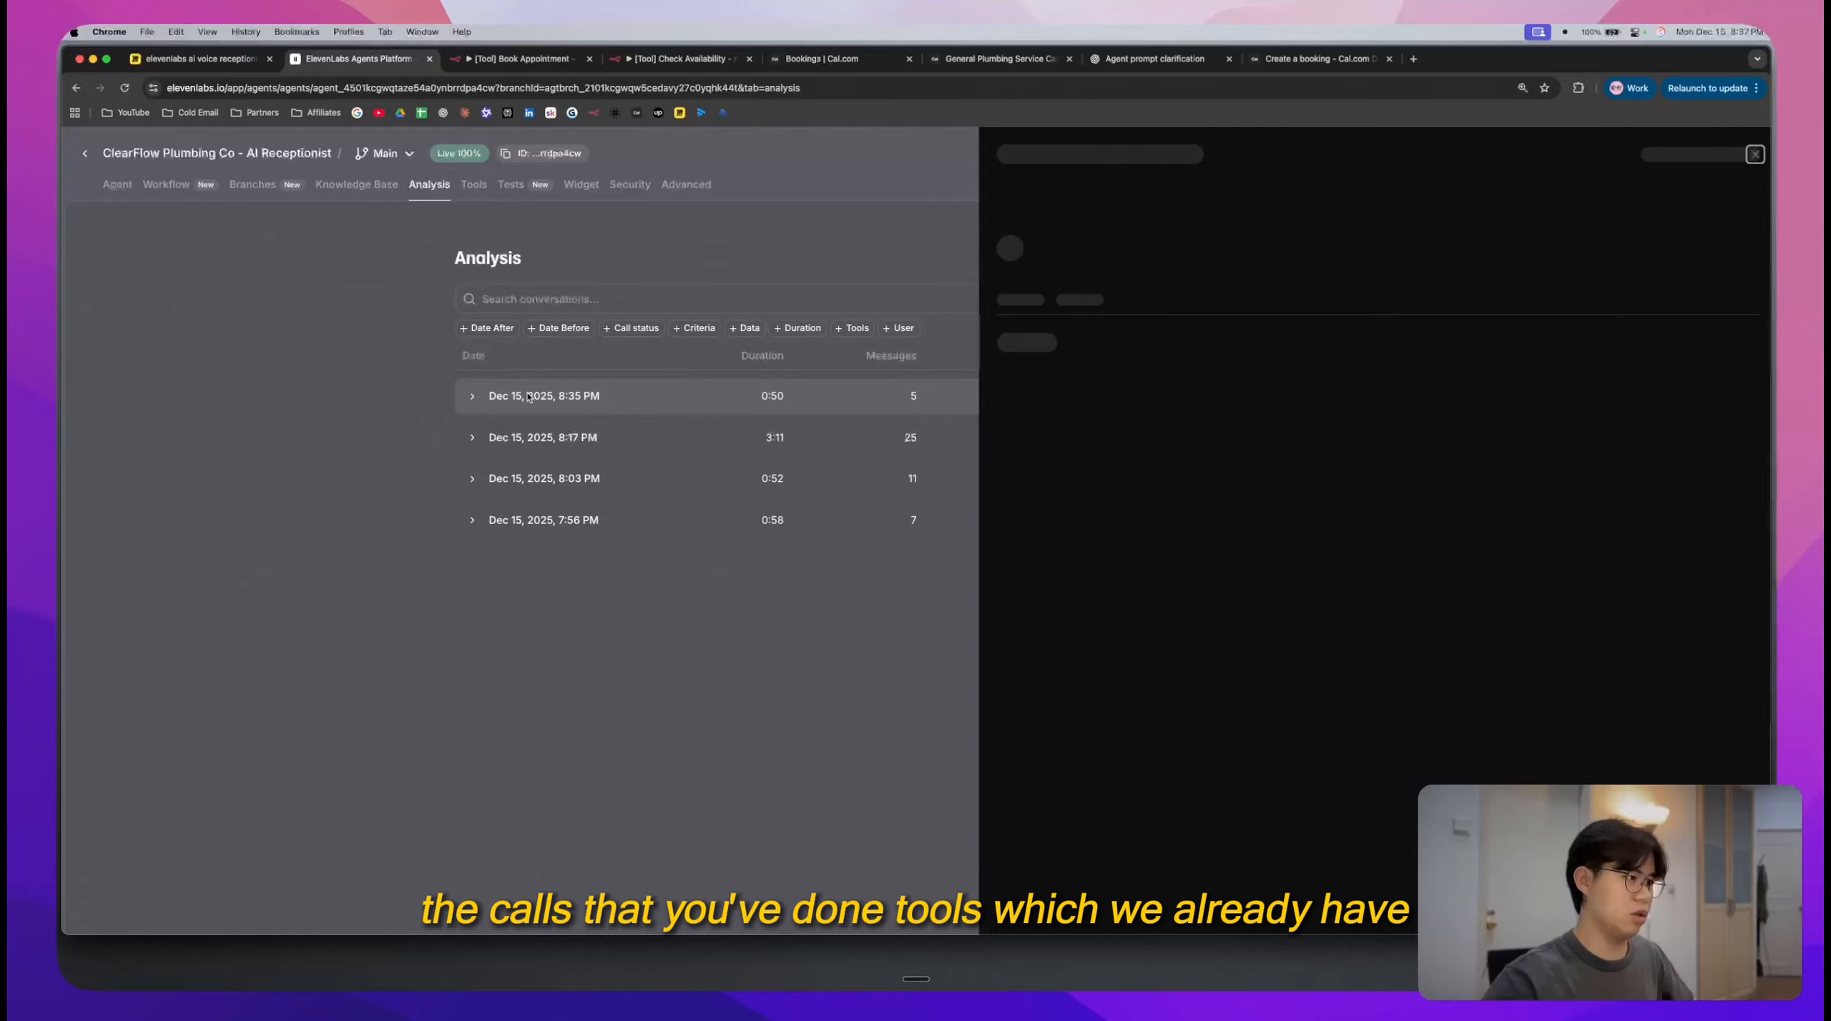
key(Escape)
- Look over the agent's tools and tests, and browse the customization settings of its widget
click(473, 184)
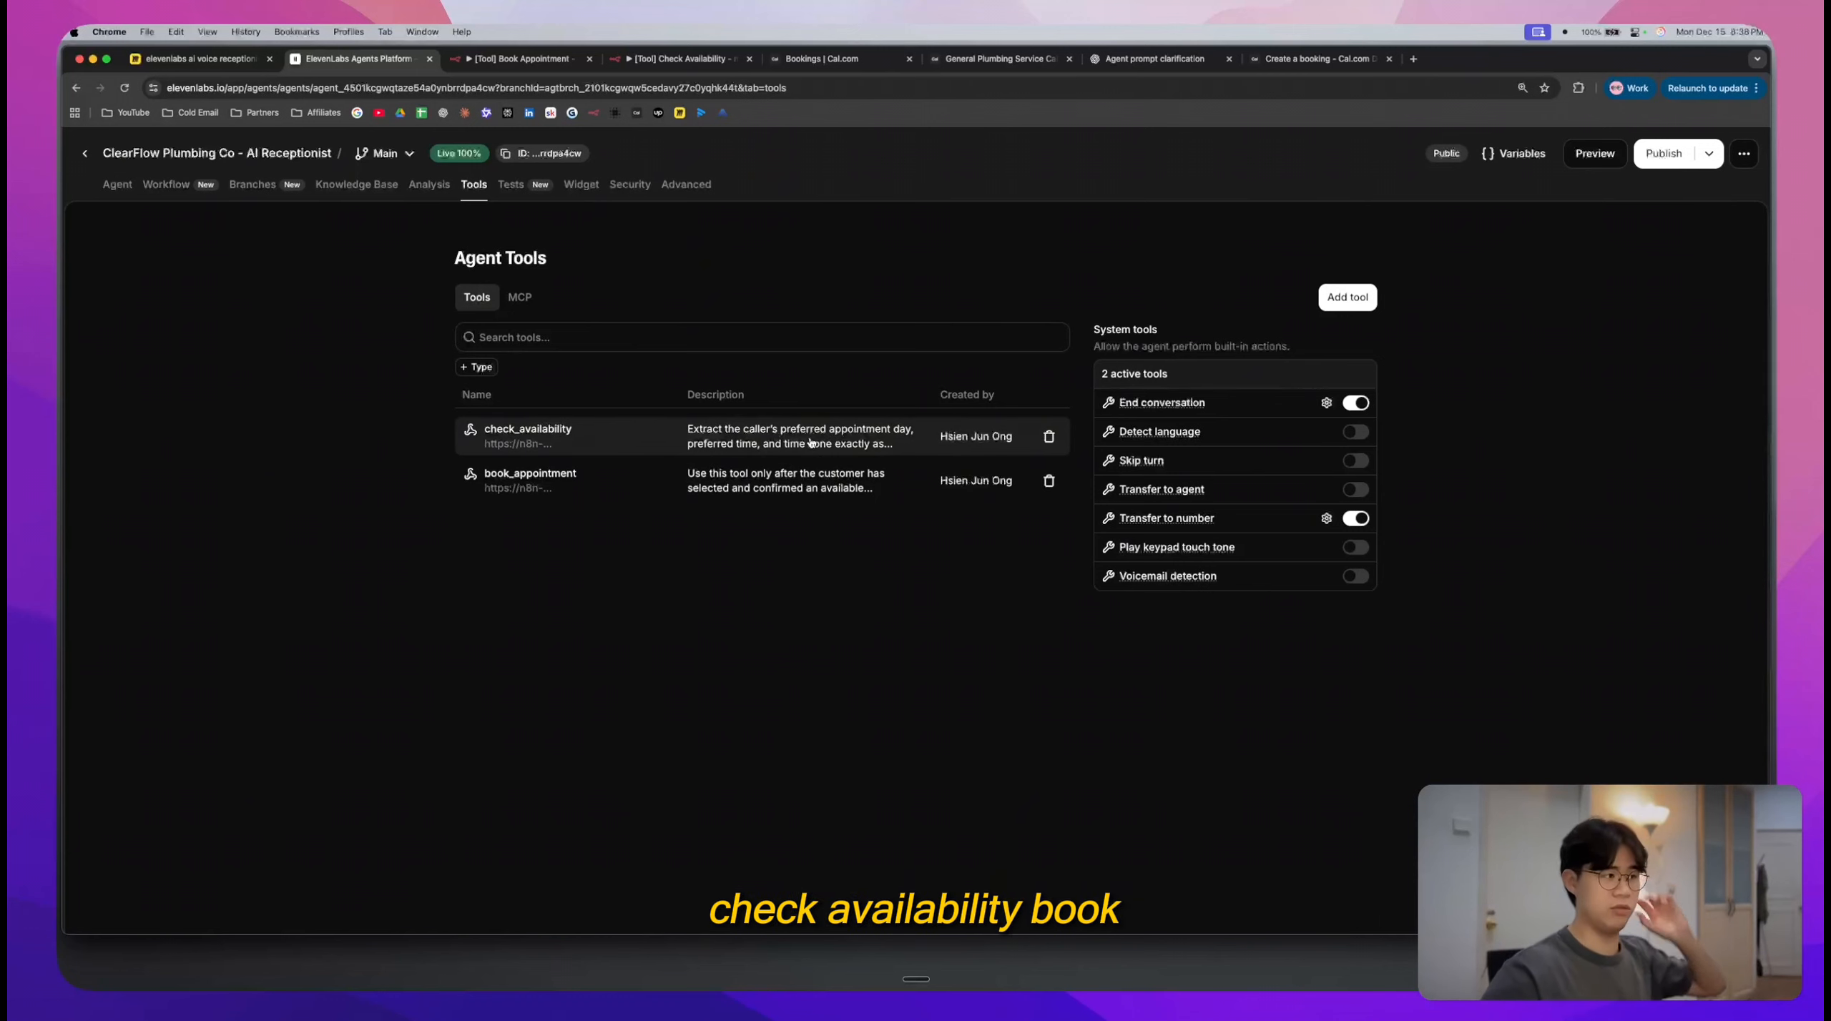
click(536, 190)
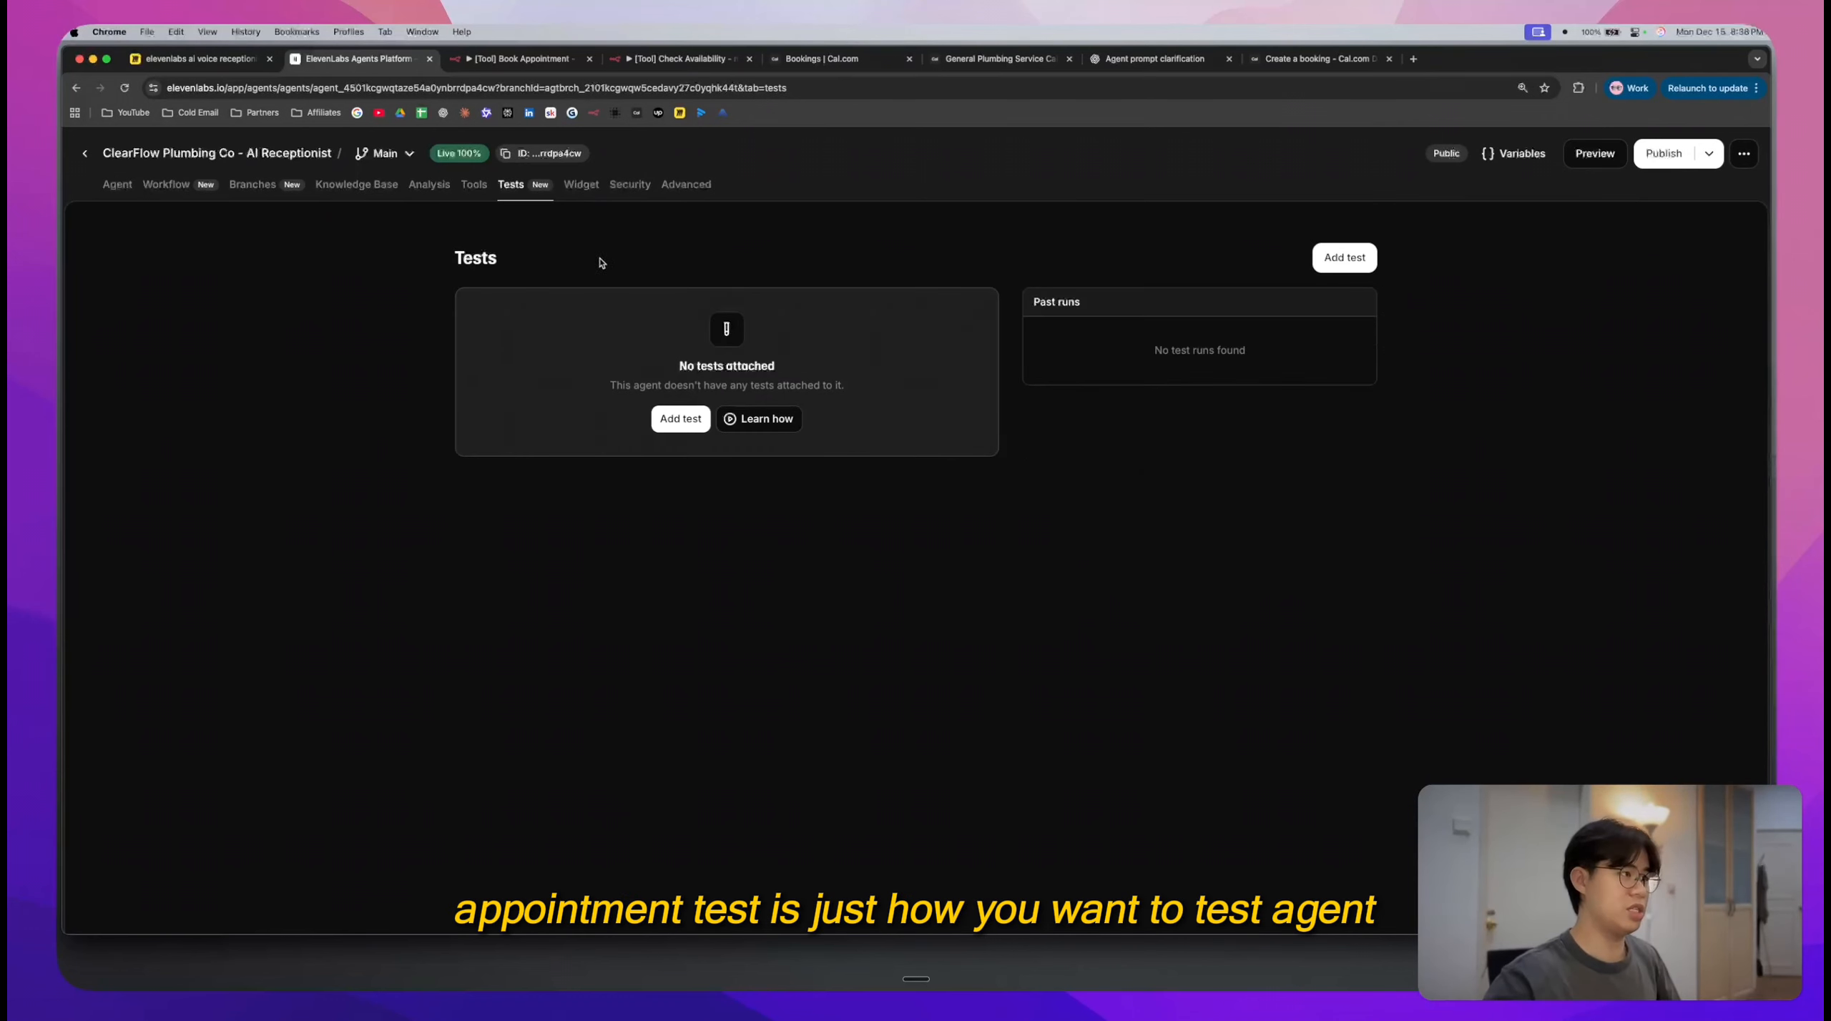
click(576, 186)
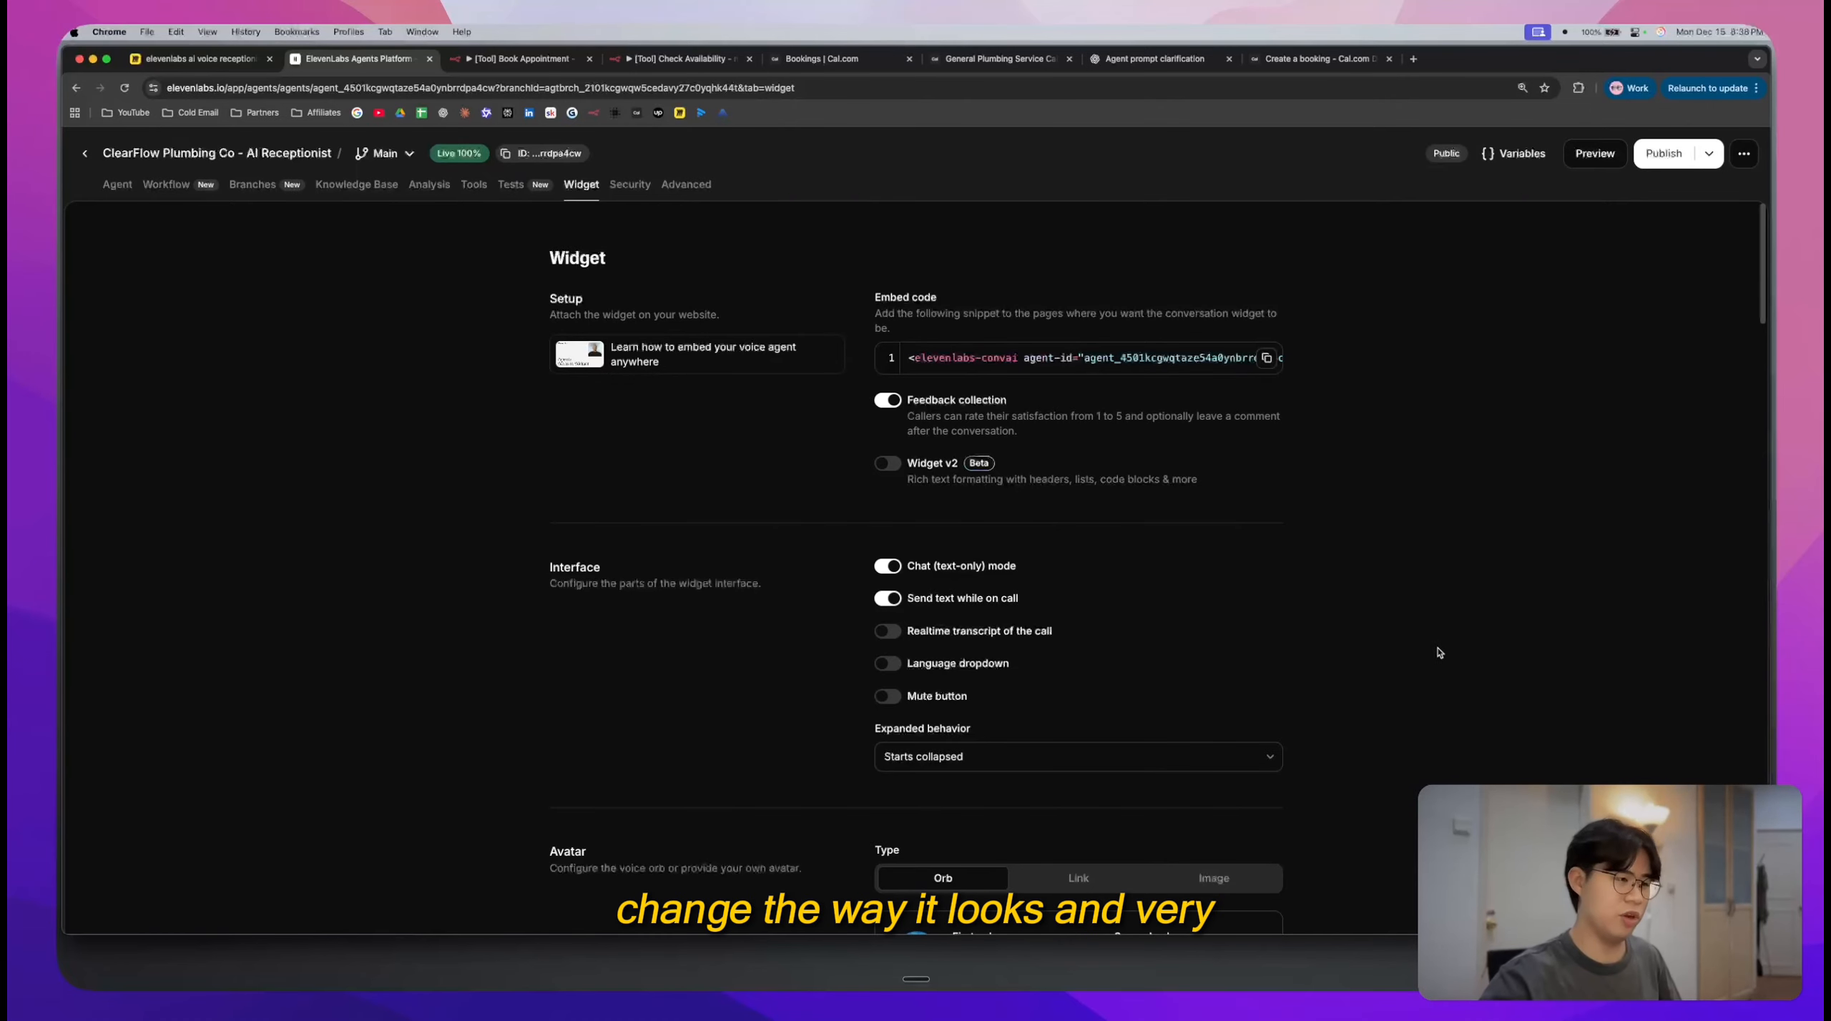
scroll(1436, 651, down, 10)
scroll(1432, 649, up, 8)
scroll(1432, 649, up, 3)
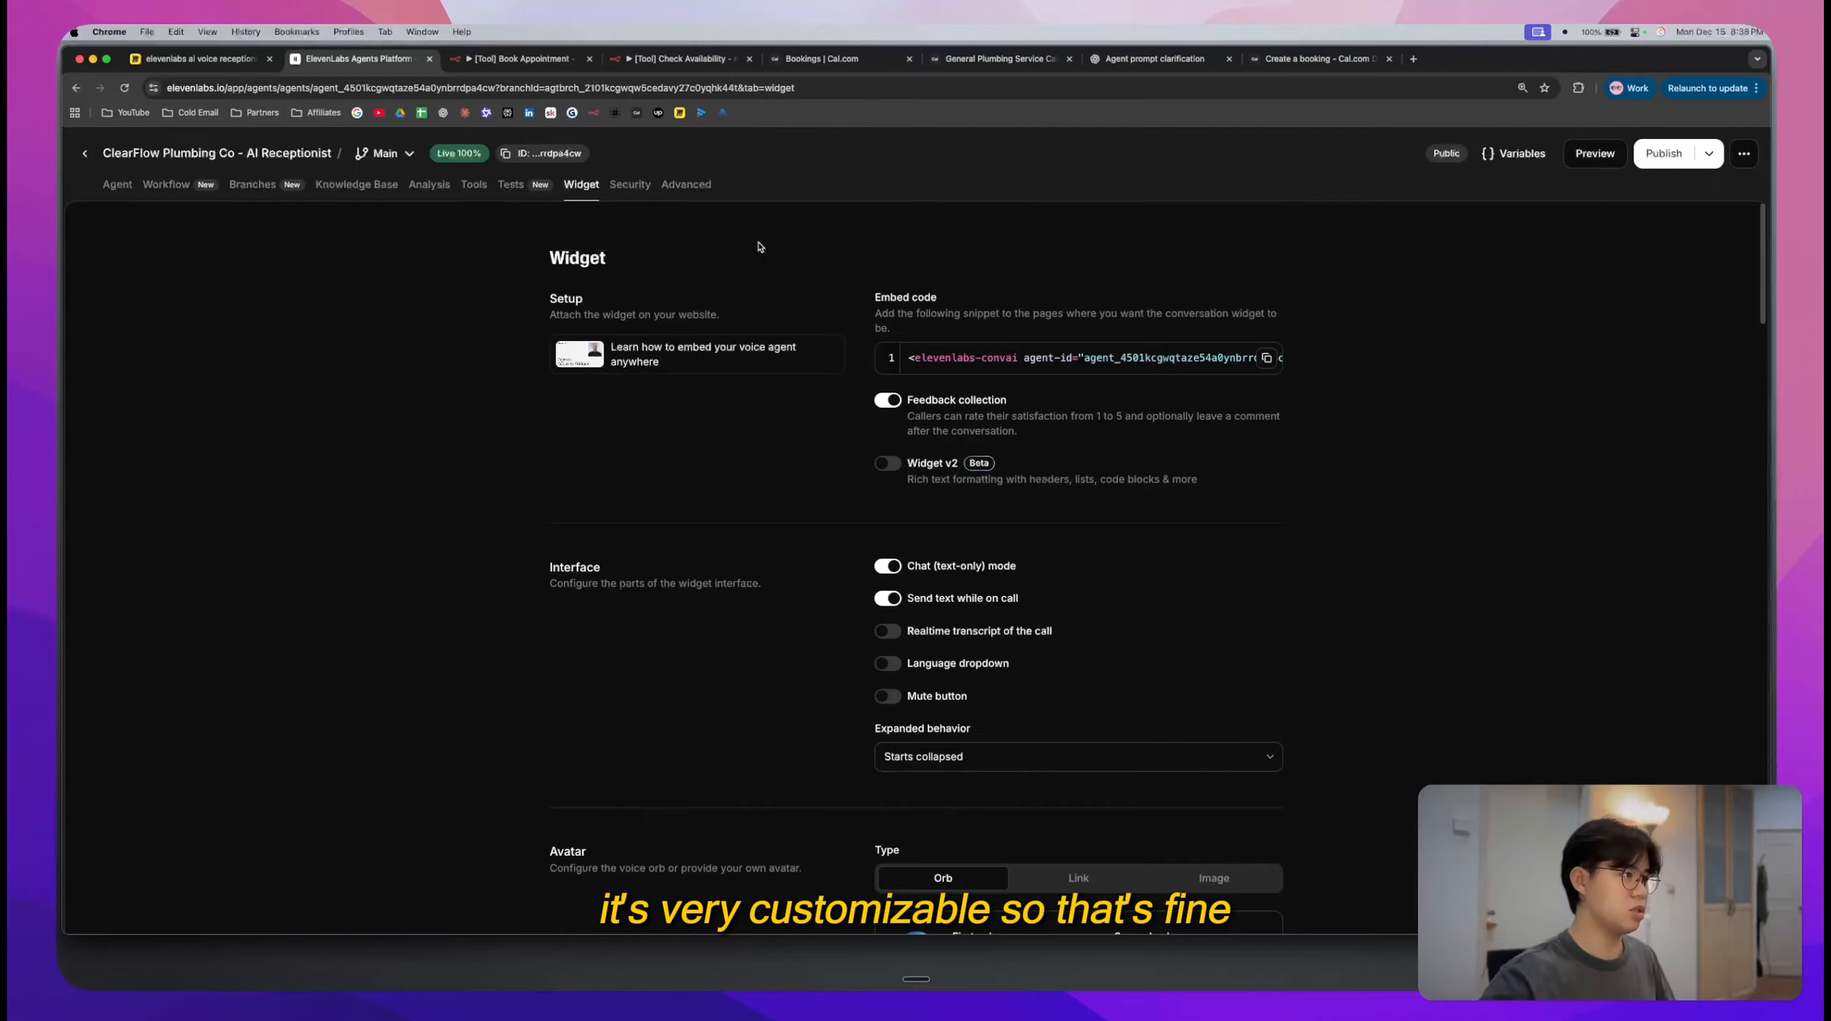
- Look through the agent's advanced settings and locate the Post-call Webhook section in its security settings
click(686, 185)
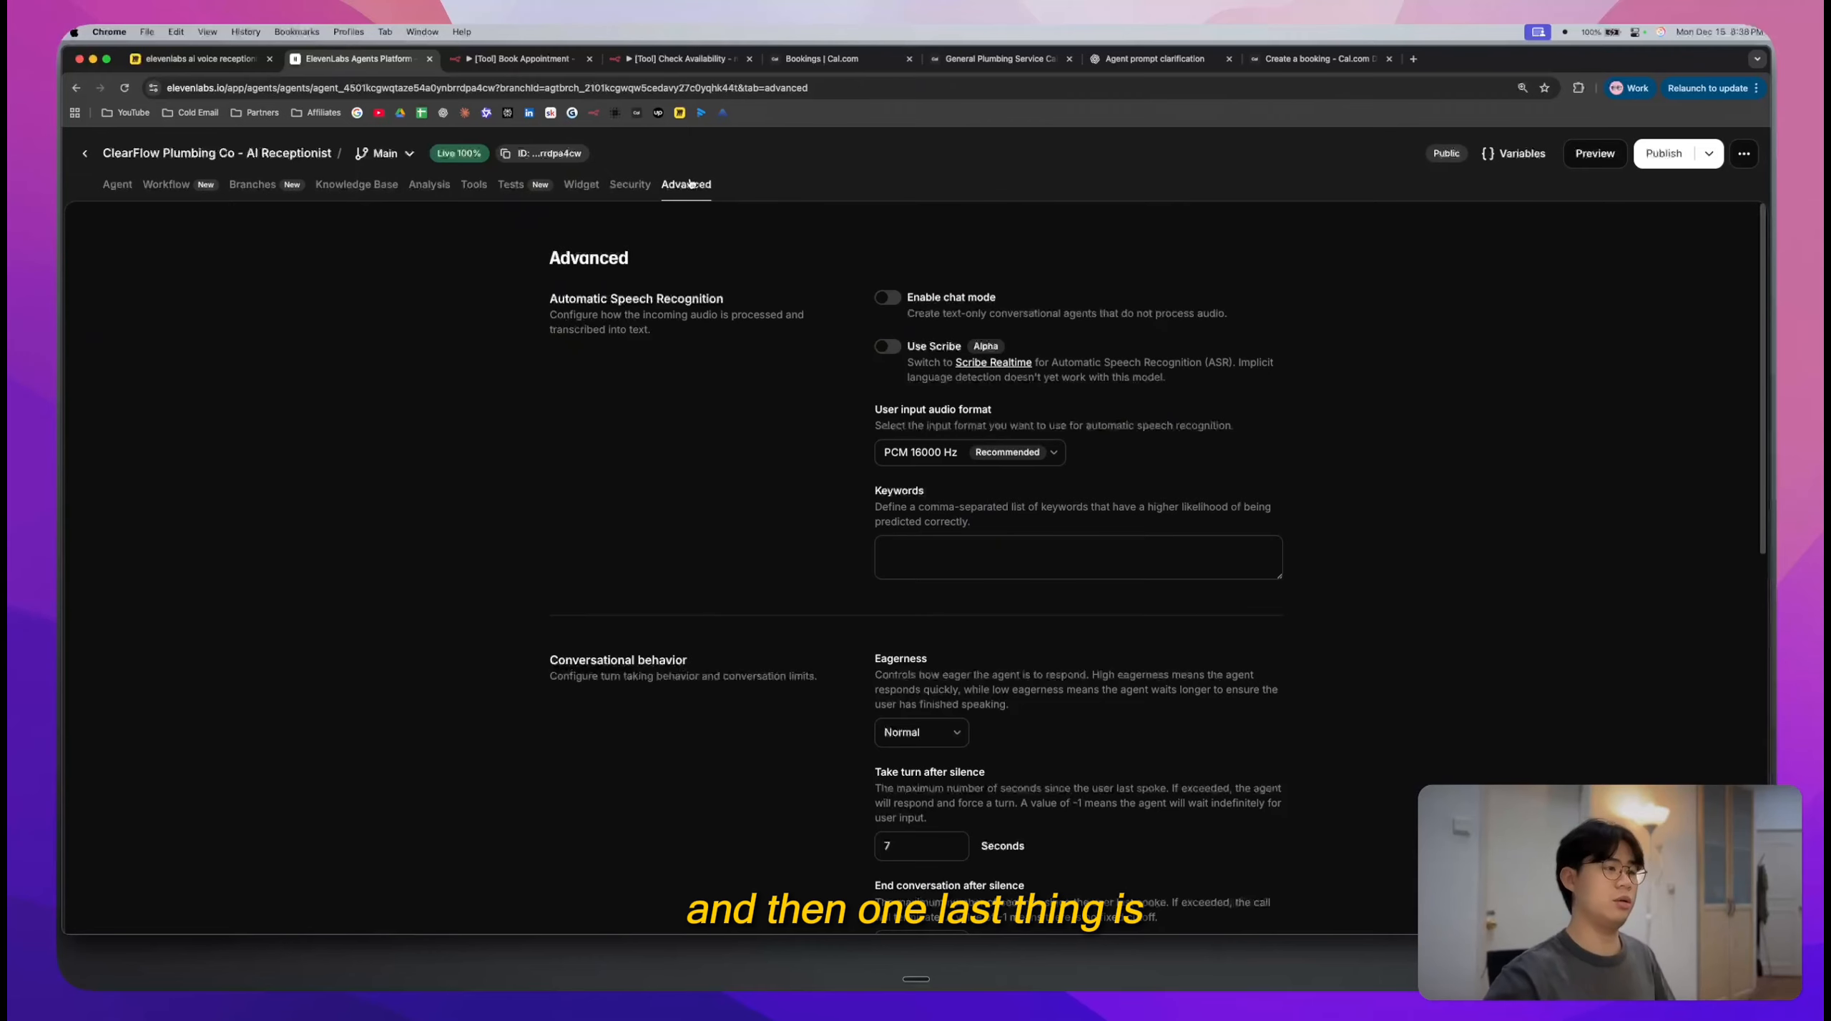
scroll(769, 429, down, 10)
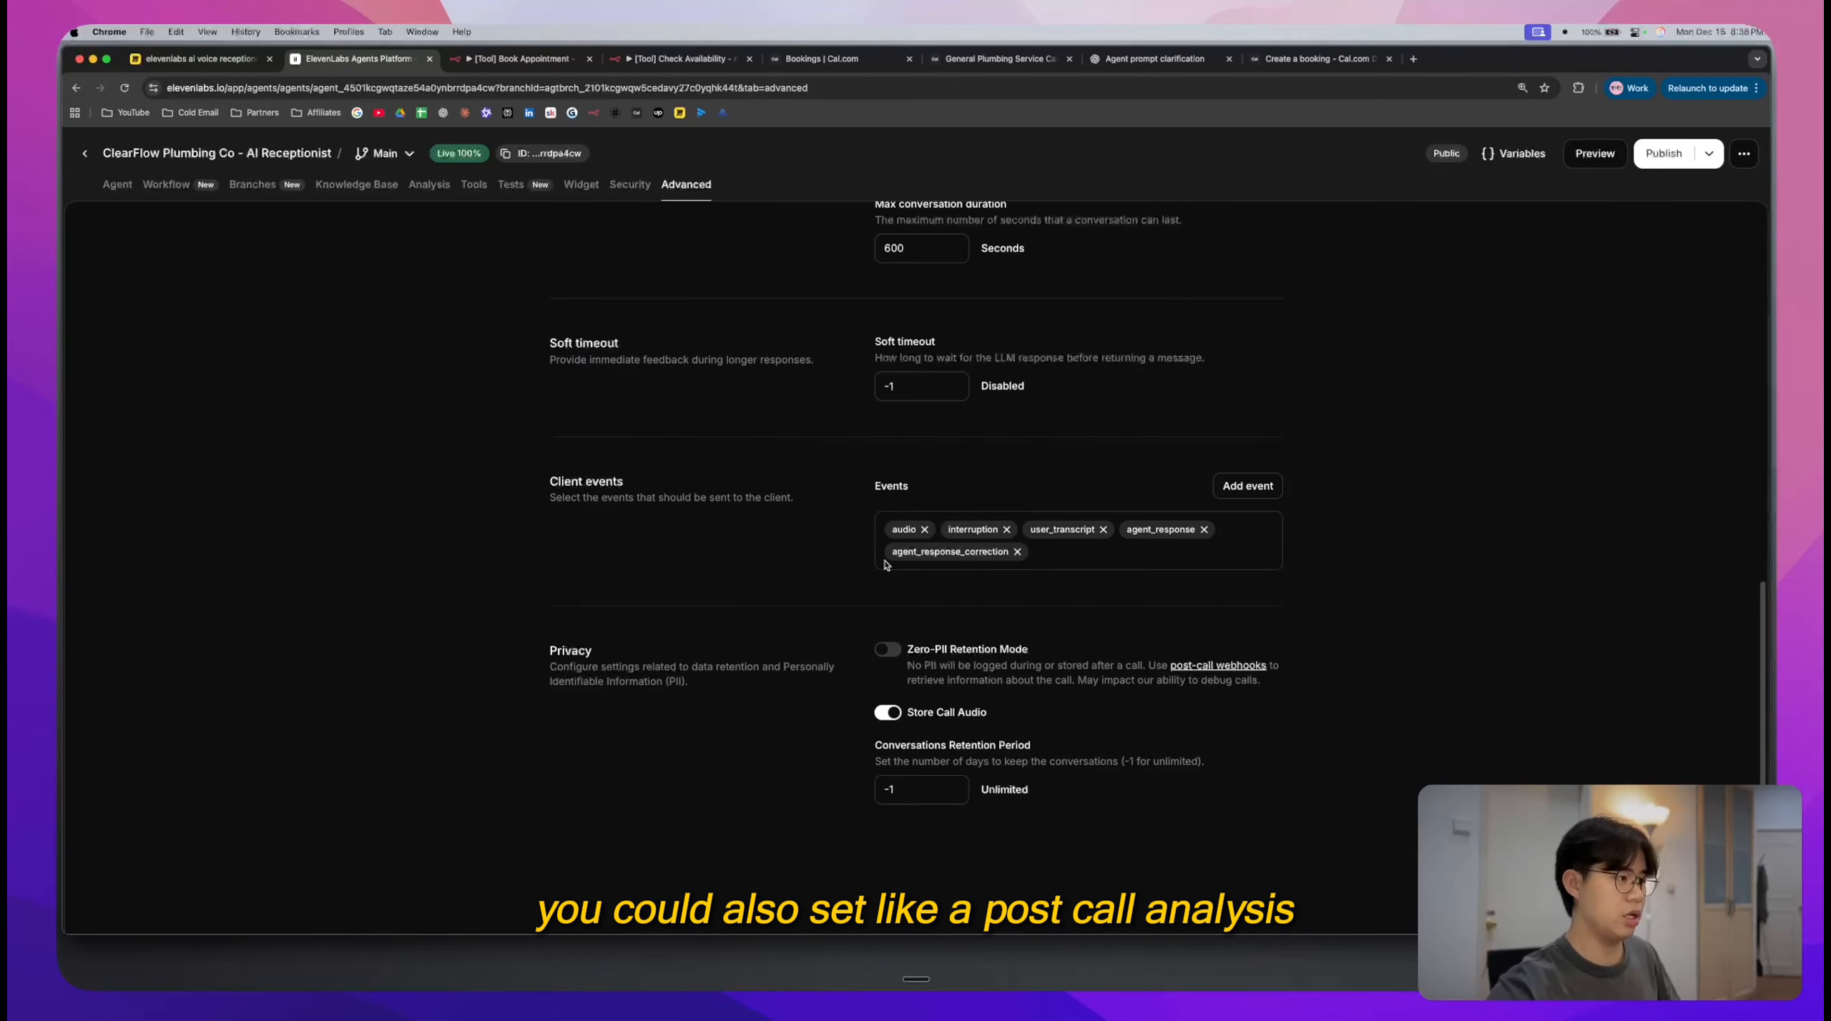
click(629, 185)
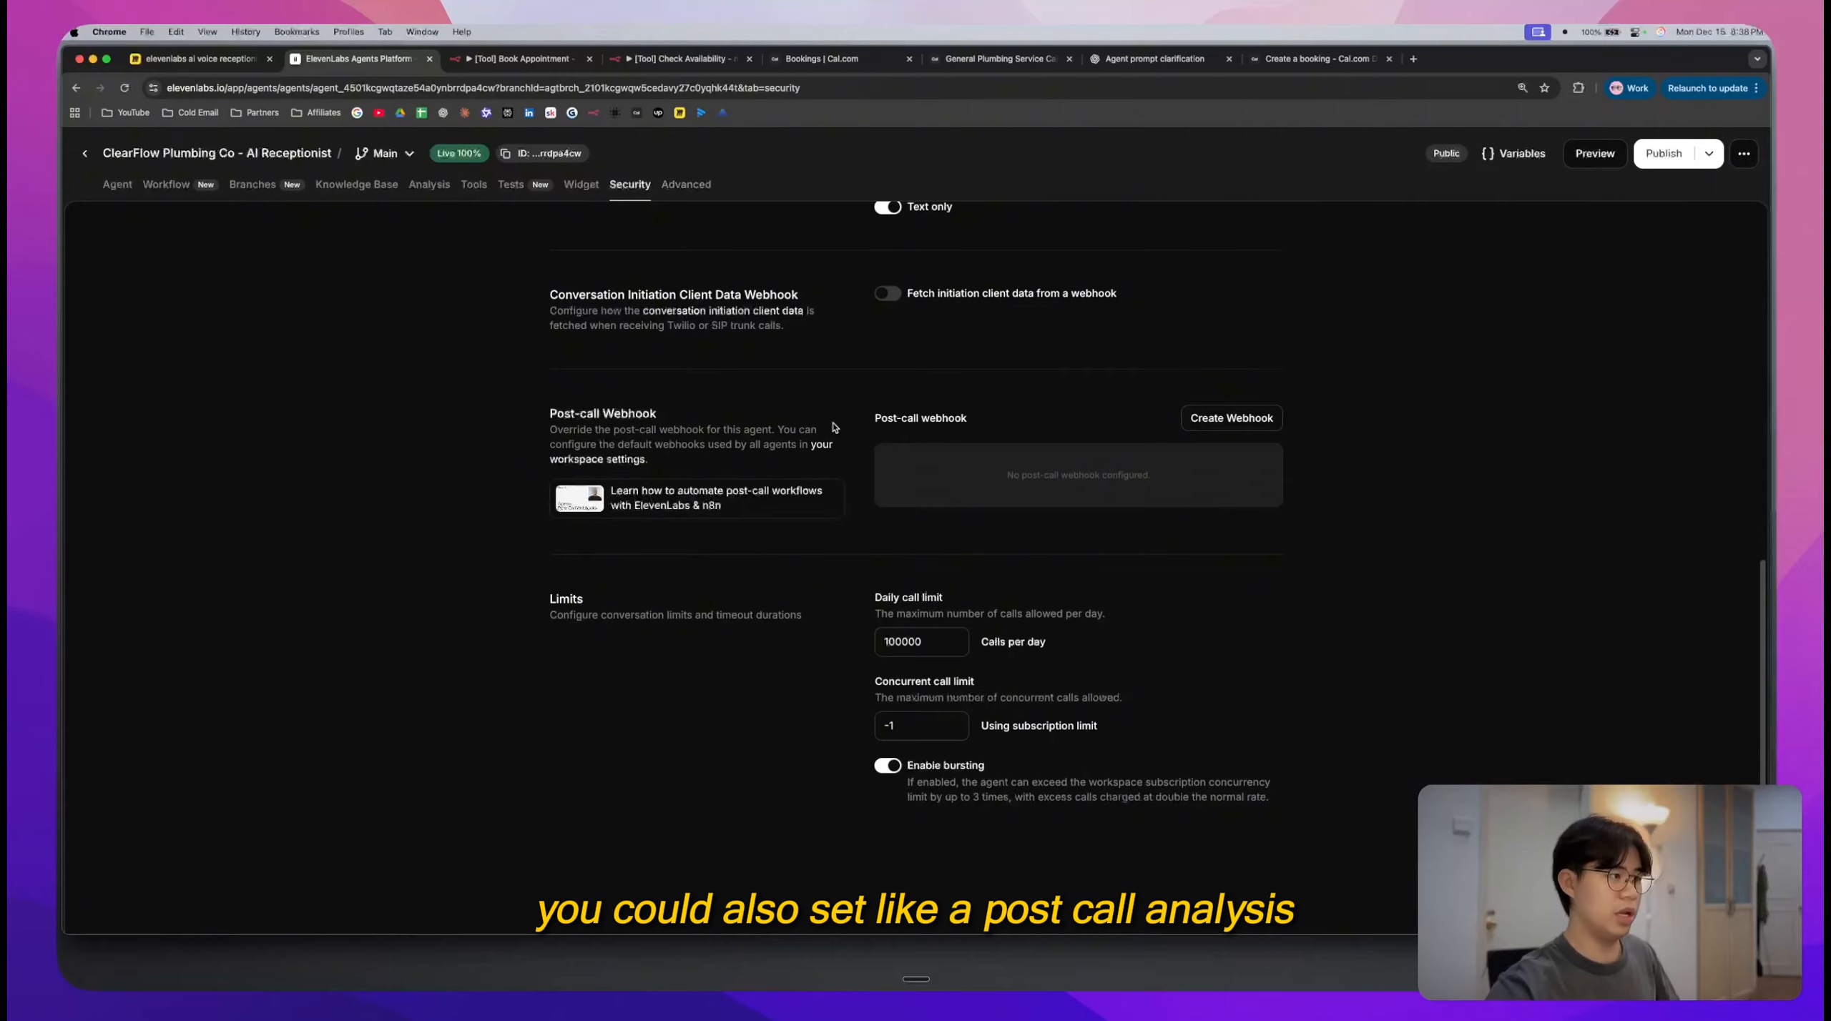
scroll(878, 432, up, 5)
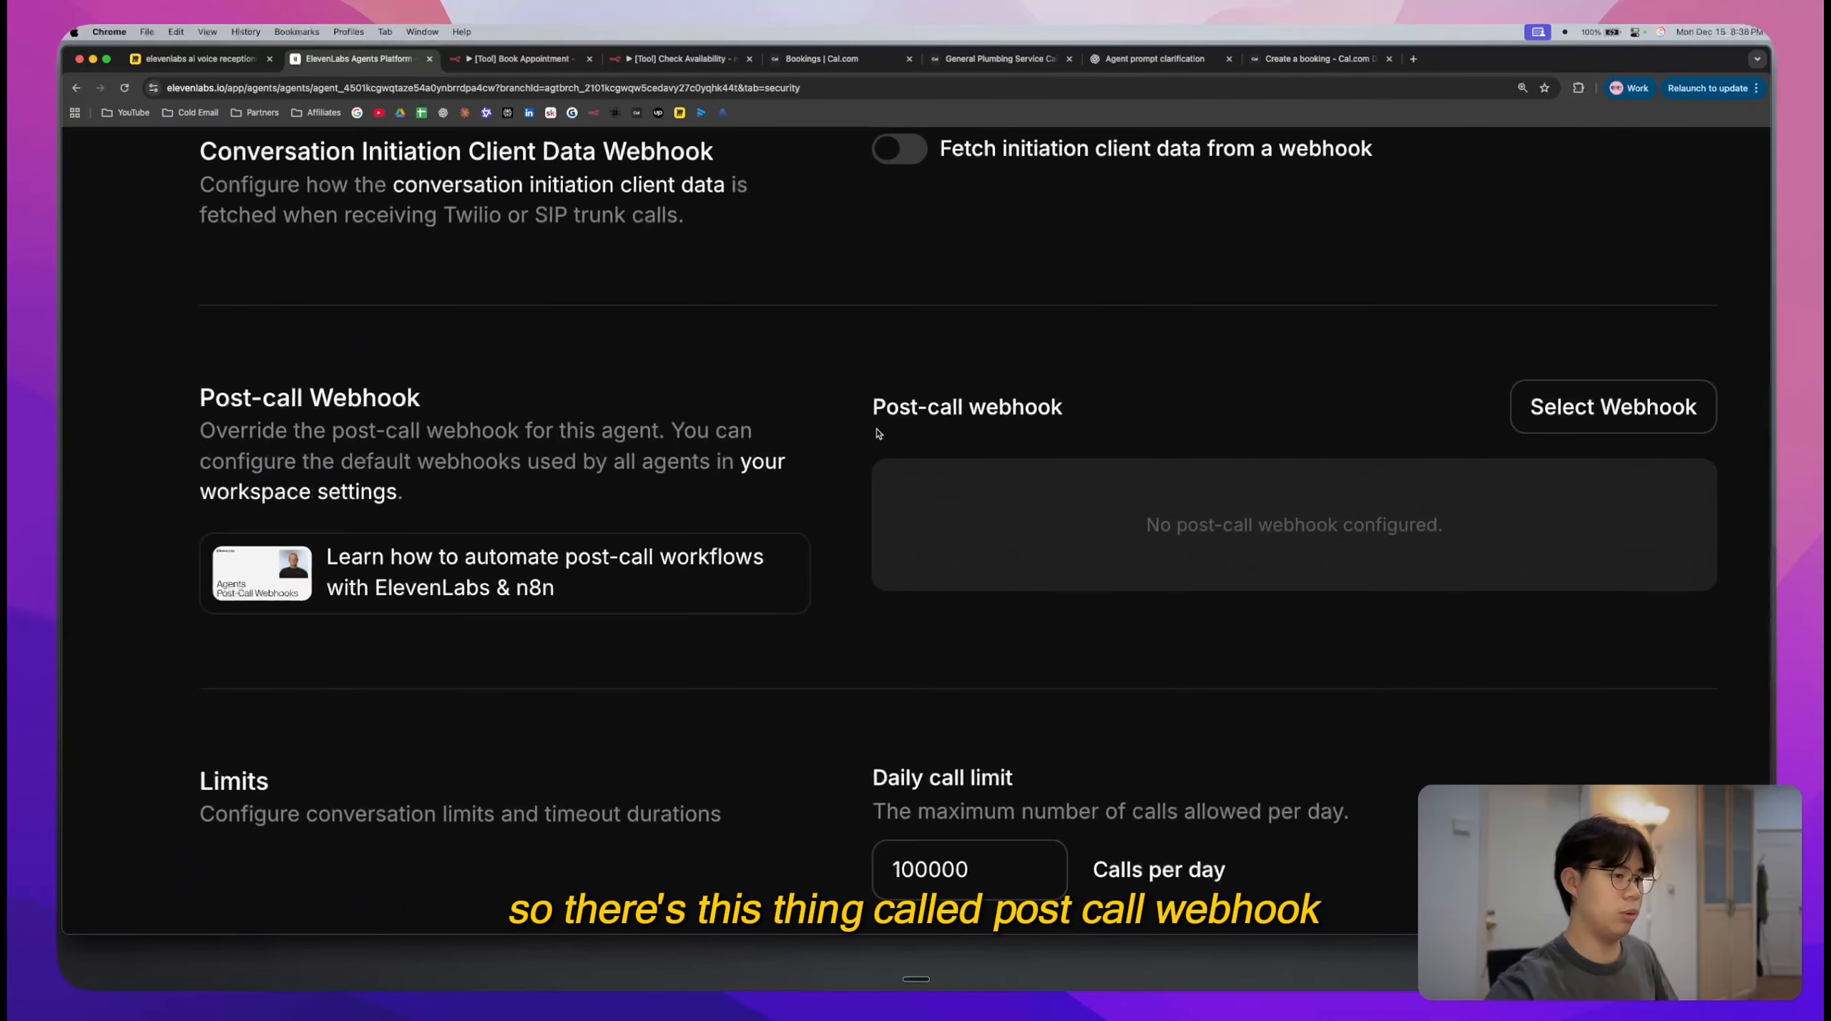
- Examine the form for creating a new post-call webhook and close it without creating one
scroll(877, 432, down, 3)
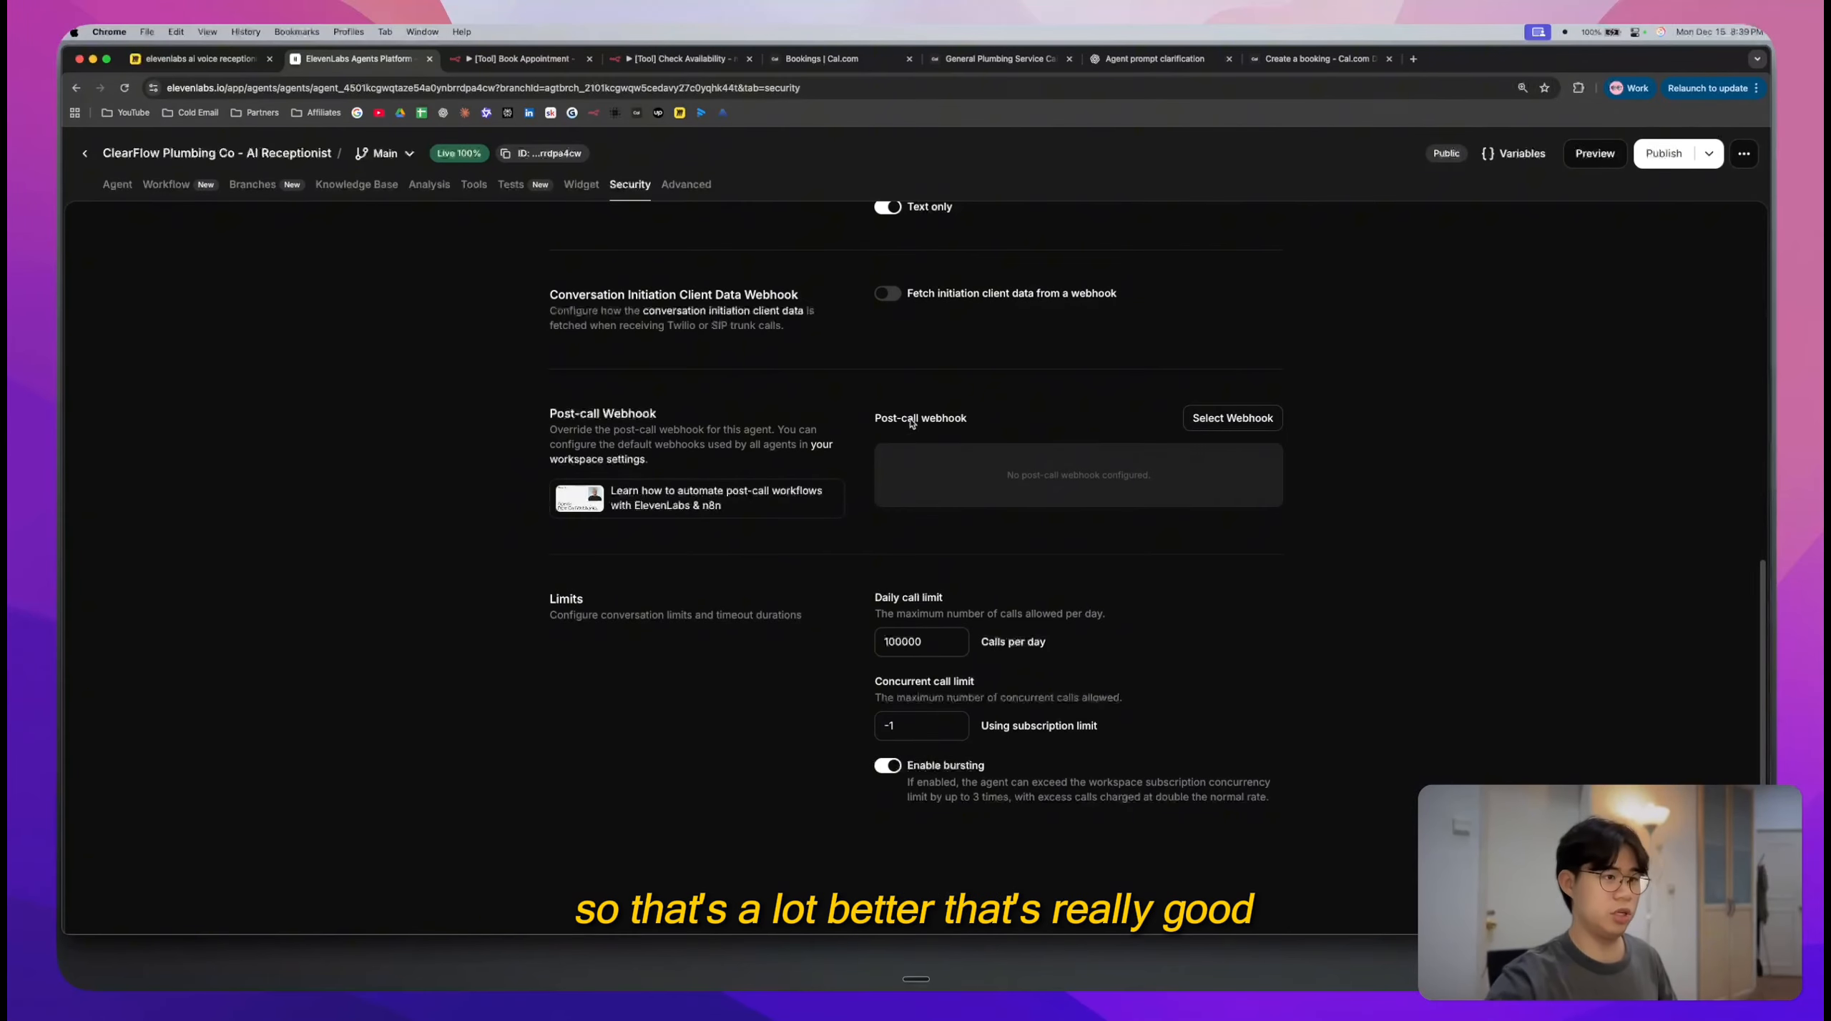
click(1217, 422)
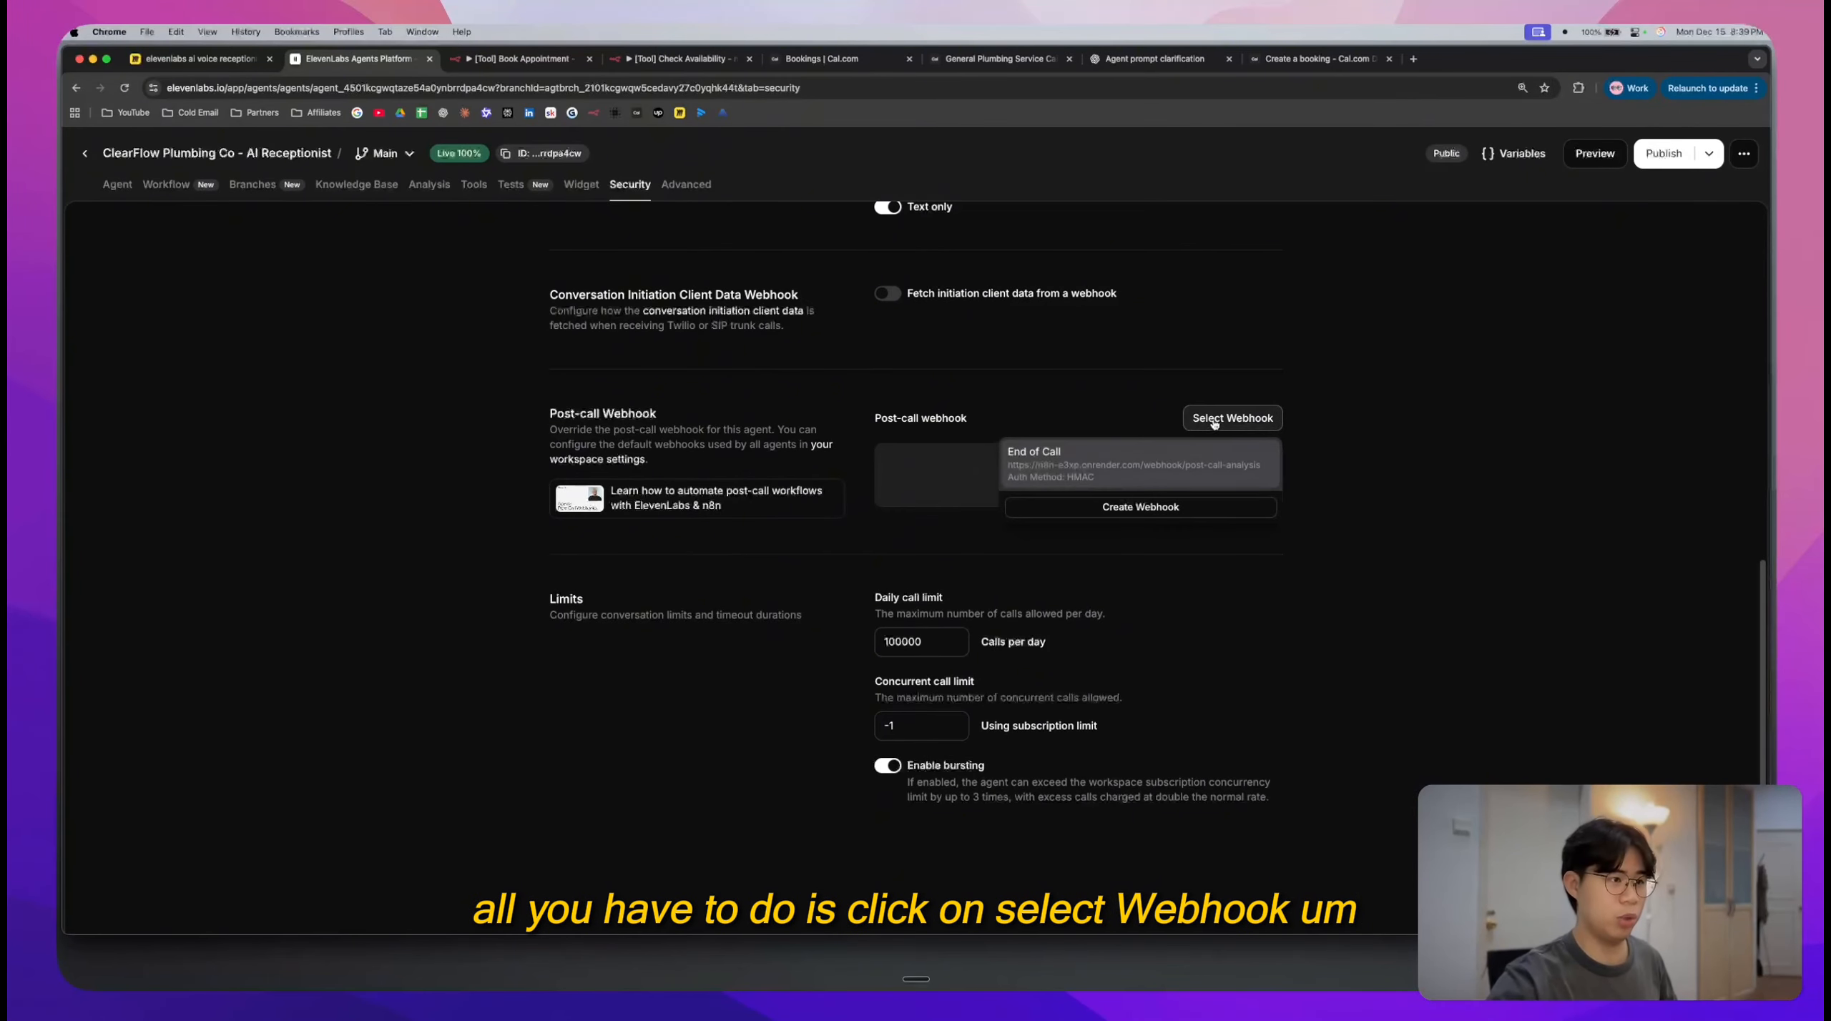
click(1116, 509)
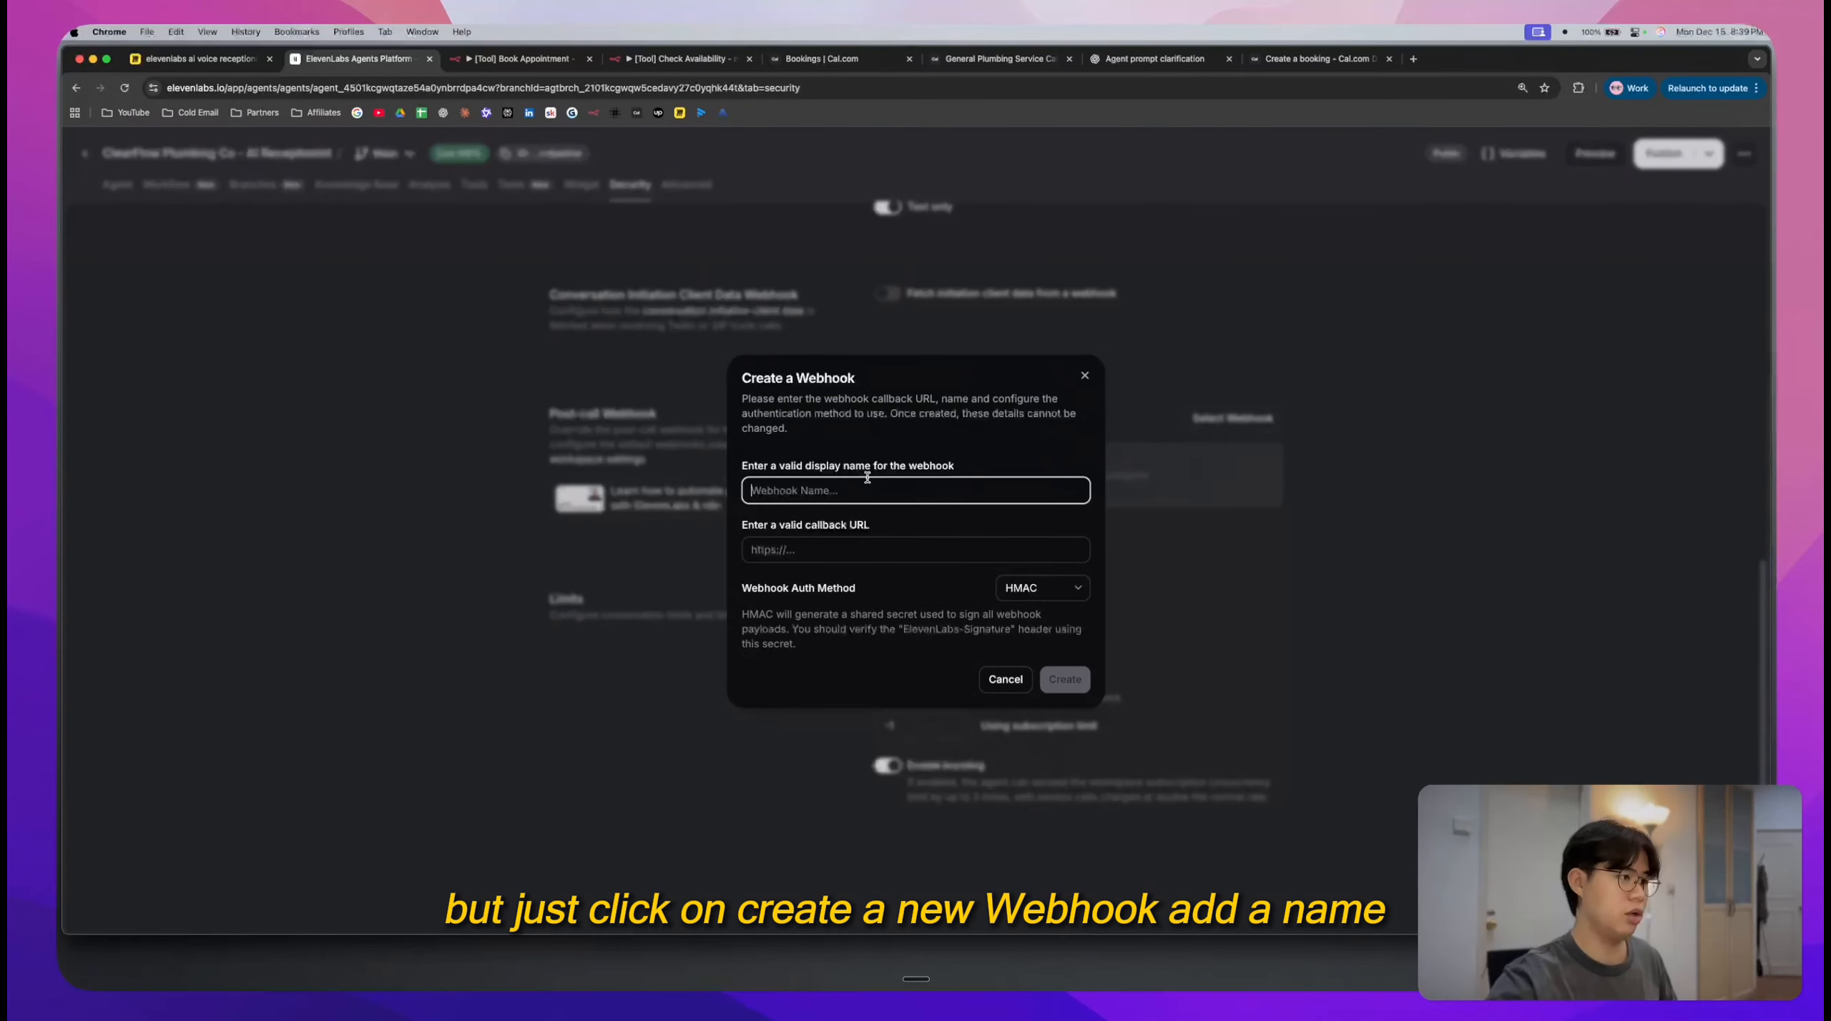
scroll(881, 475, up, 5)
click(881, 570)
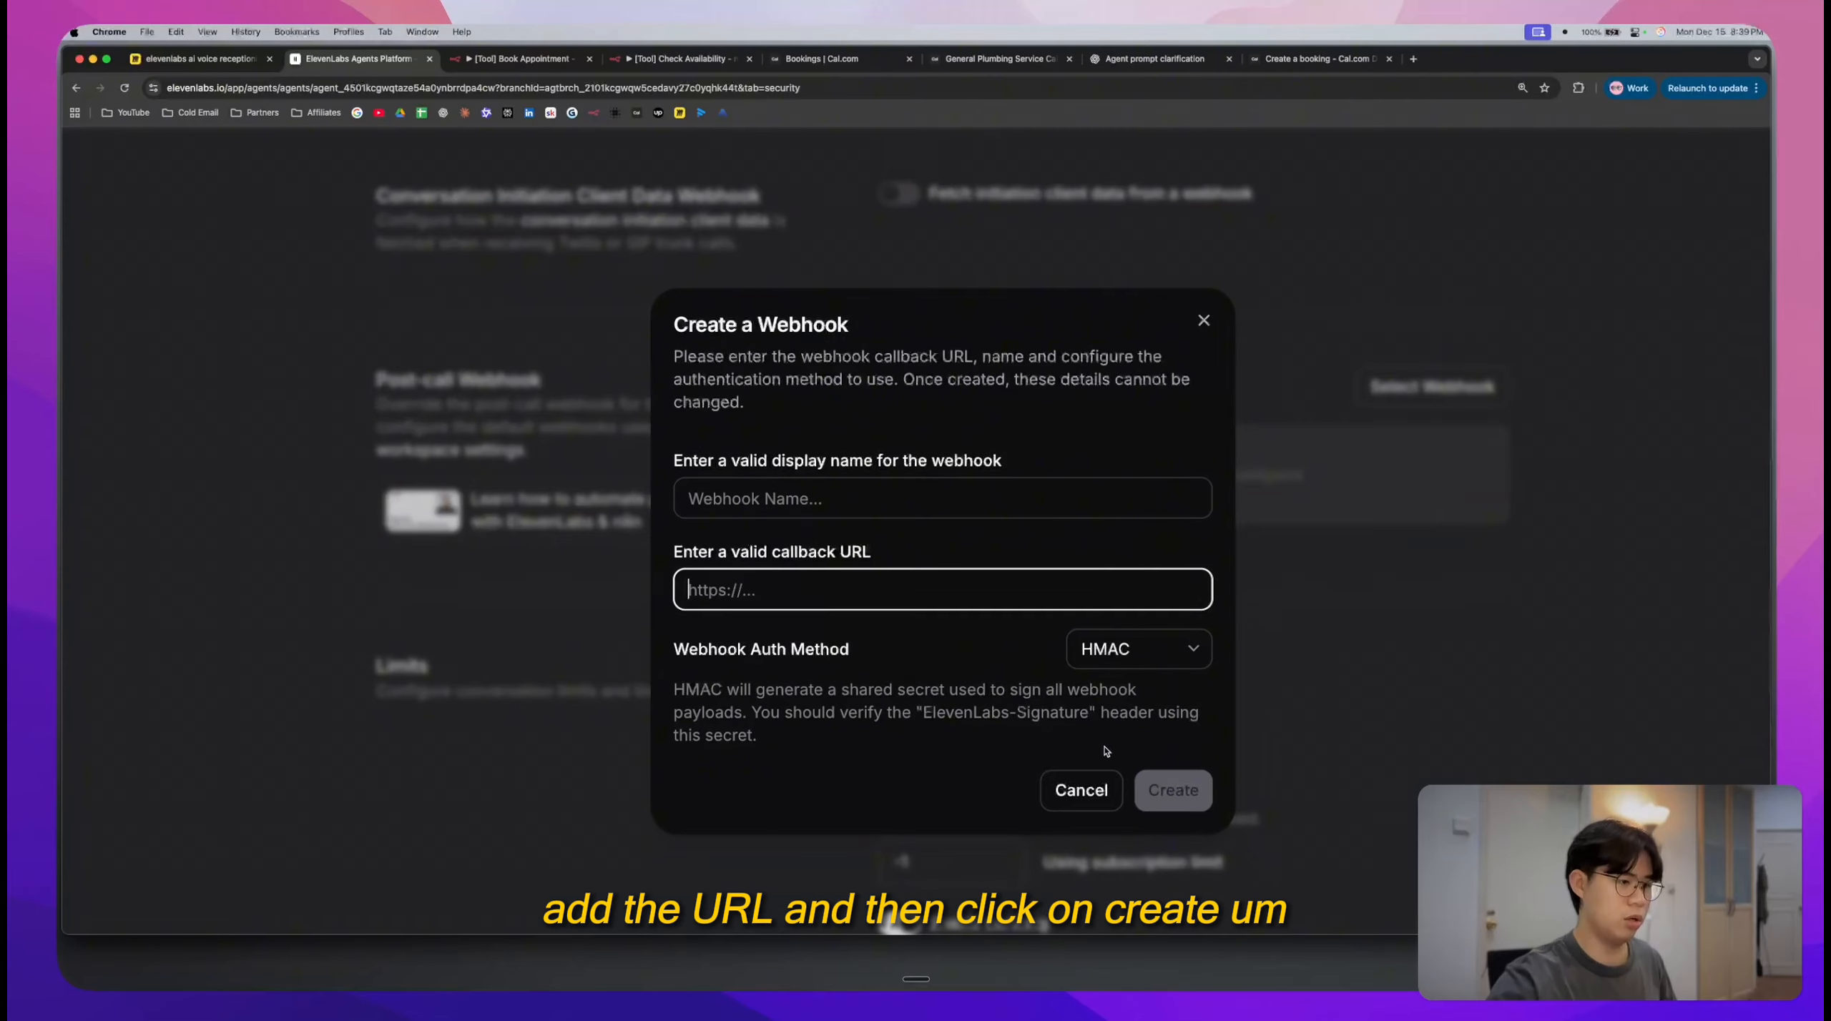
click(1206, 320)
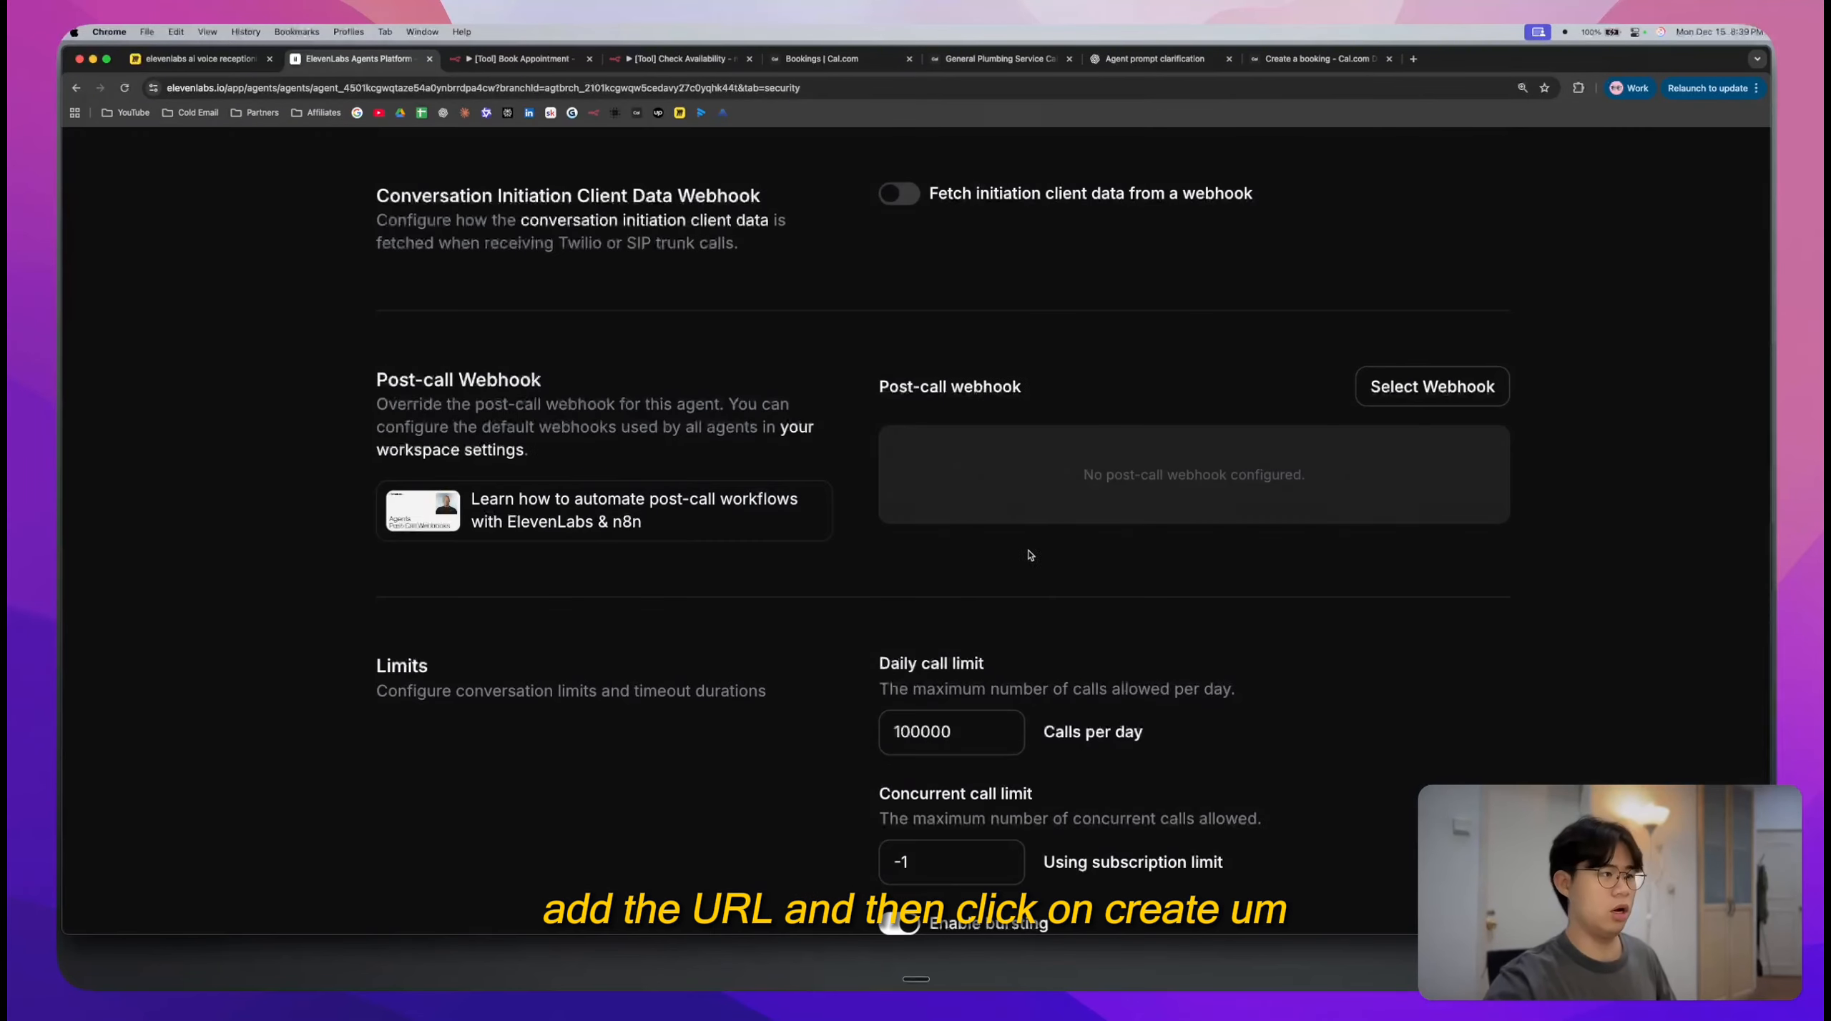
- Assign the existing End of Call webhook as the agent's post-call webhook and enable its Audio event
click(1426, 395)
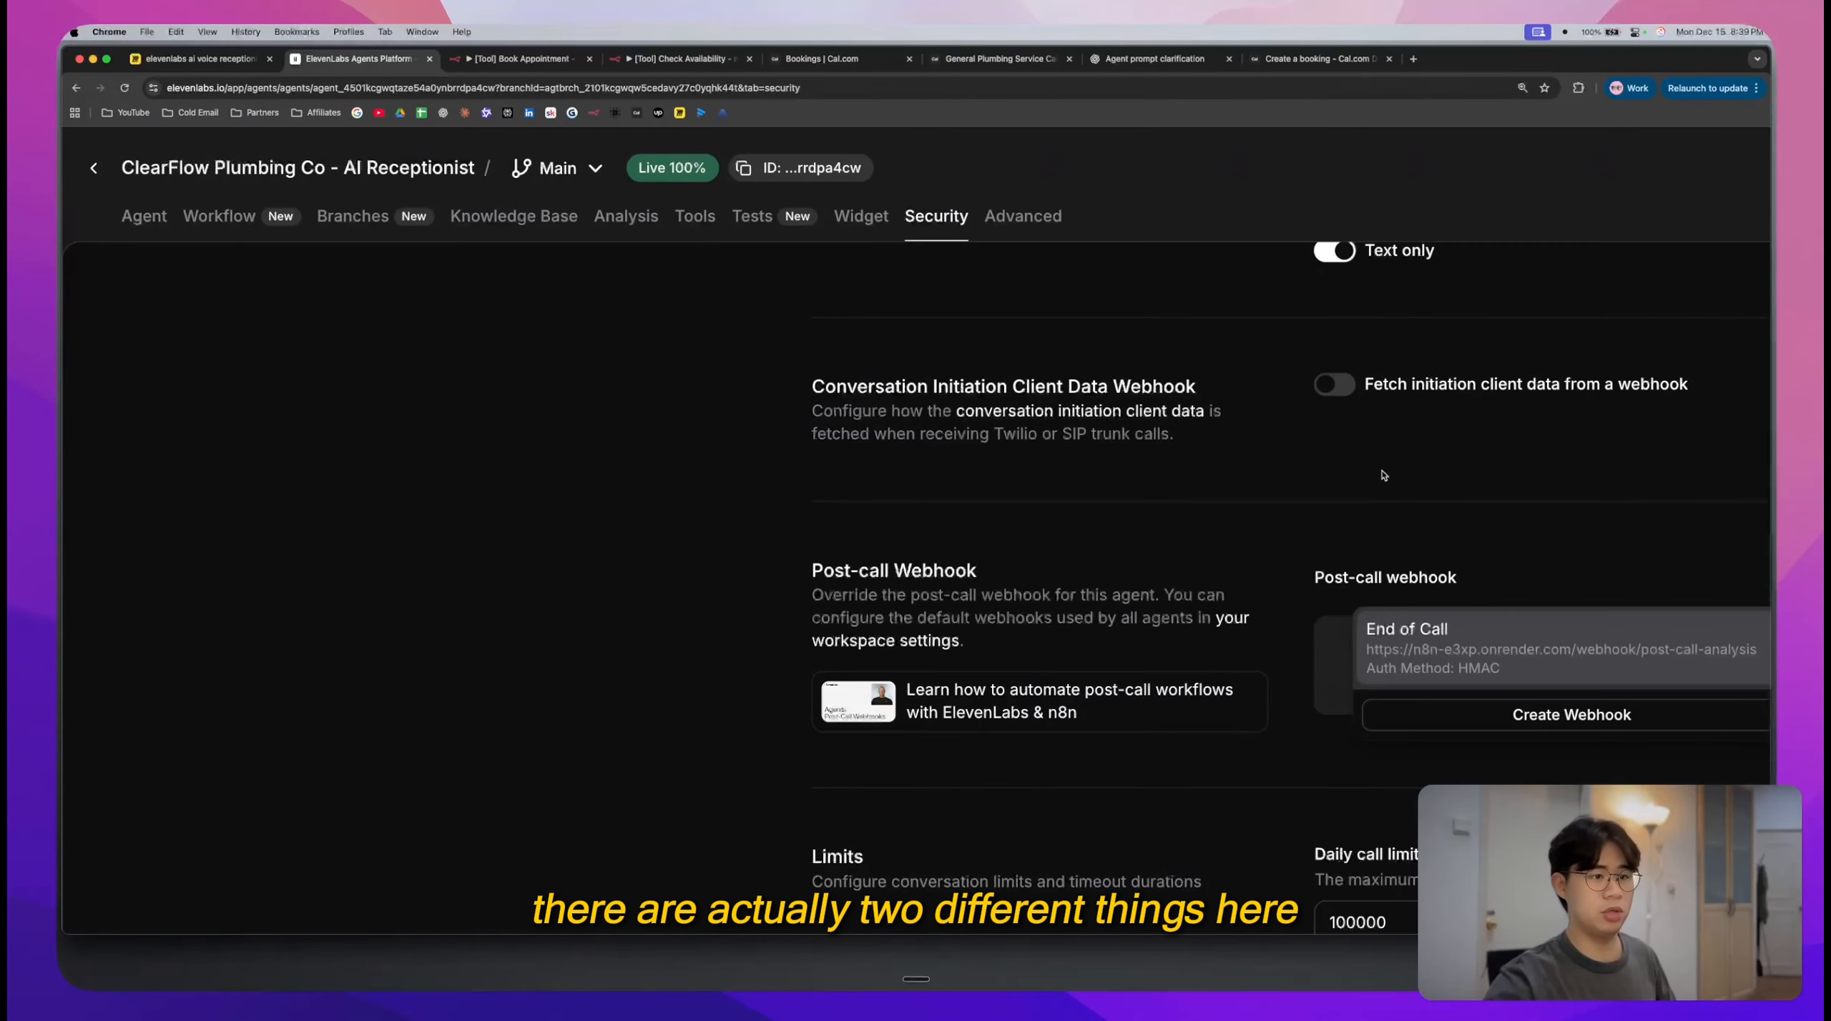
click(1391, 633)
scroll(1391, 634, down, 5)
scroll(1018, 618, up, 5)
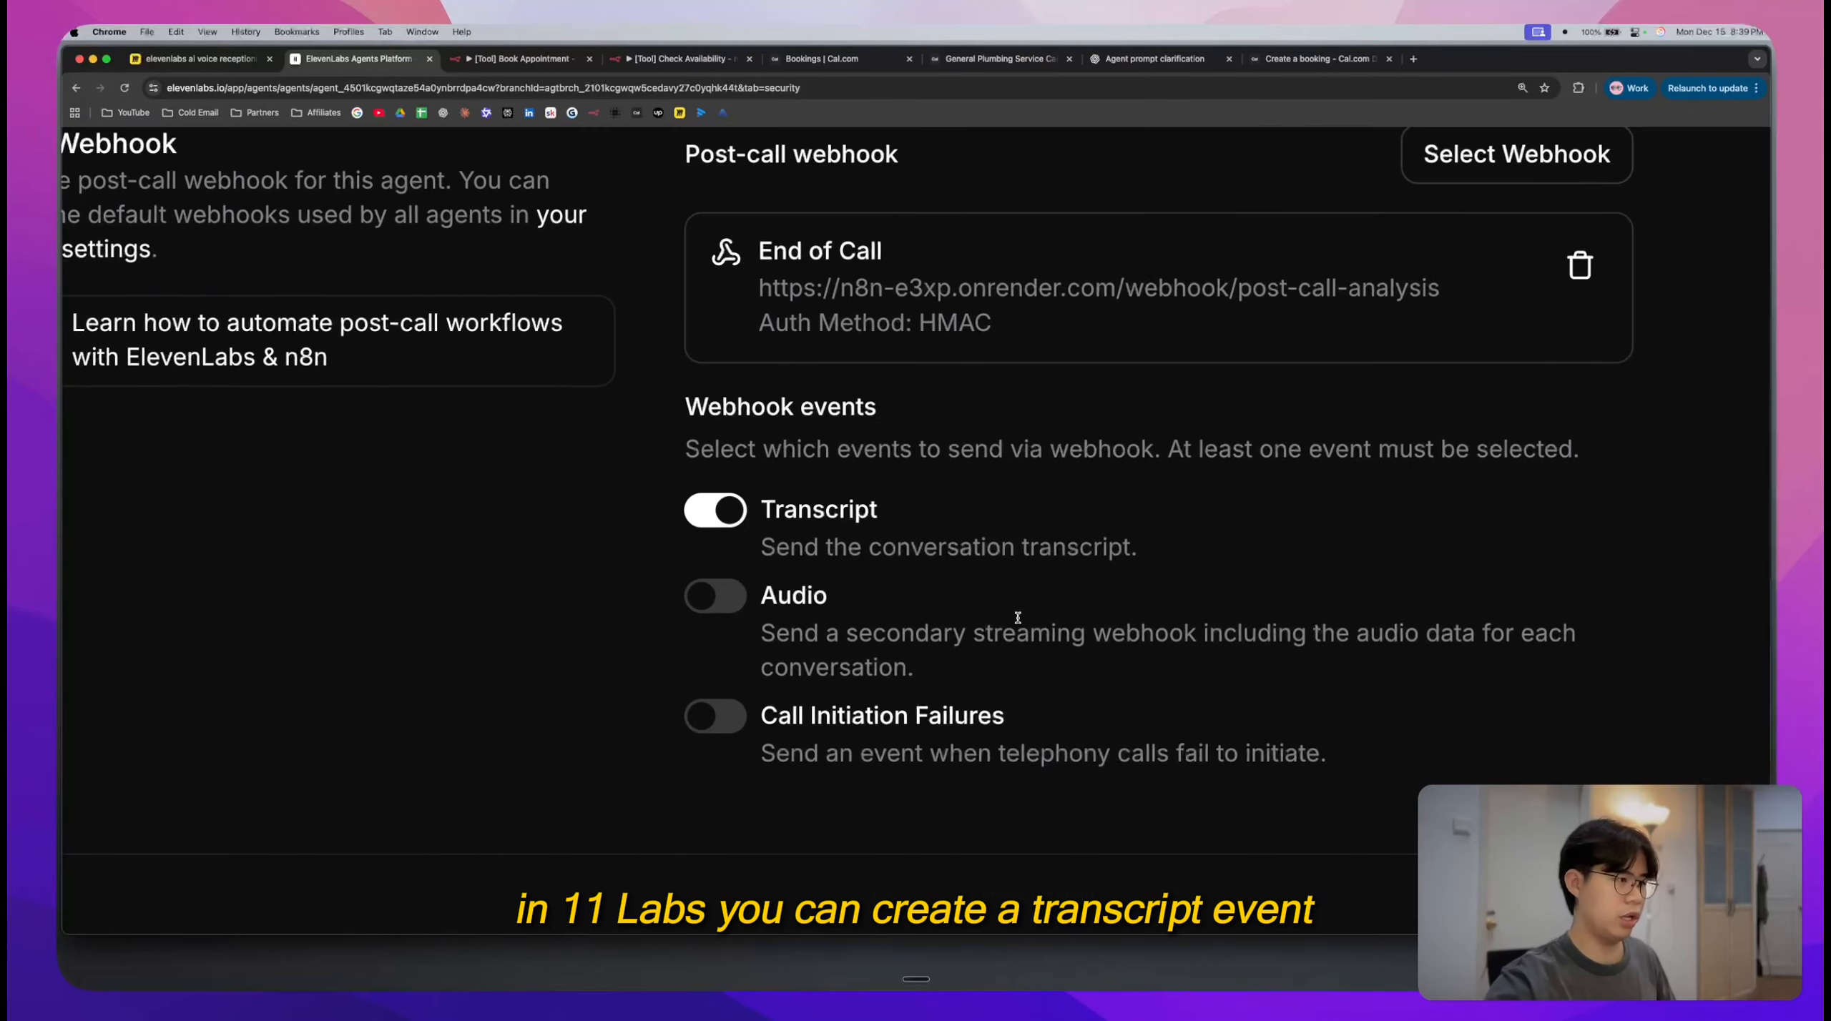
scroll(1018, 622, right, 2)
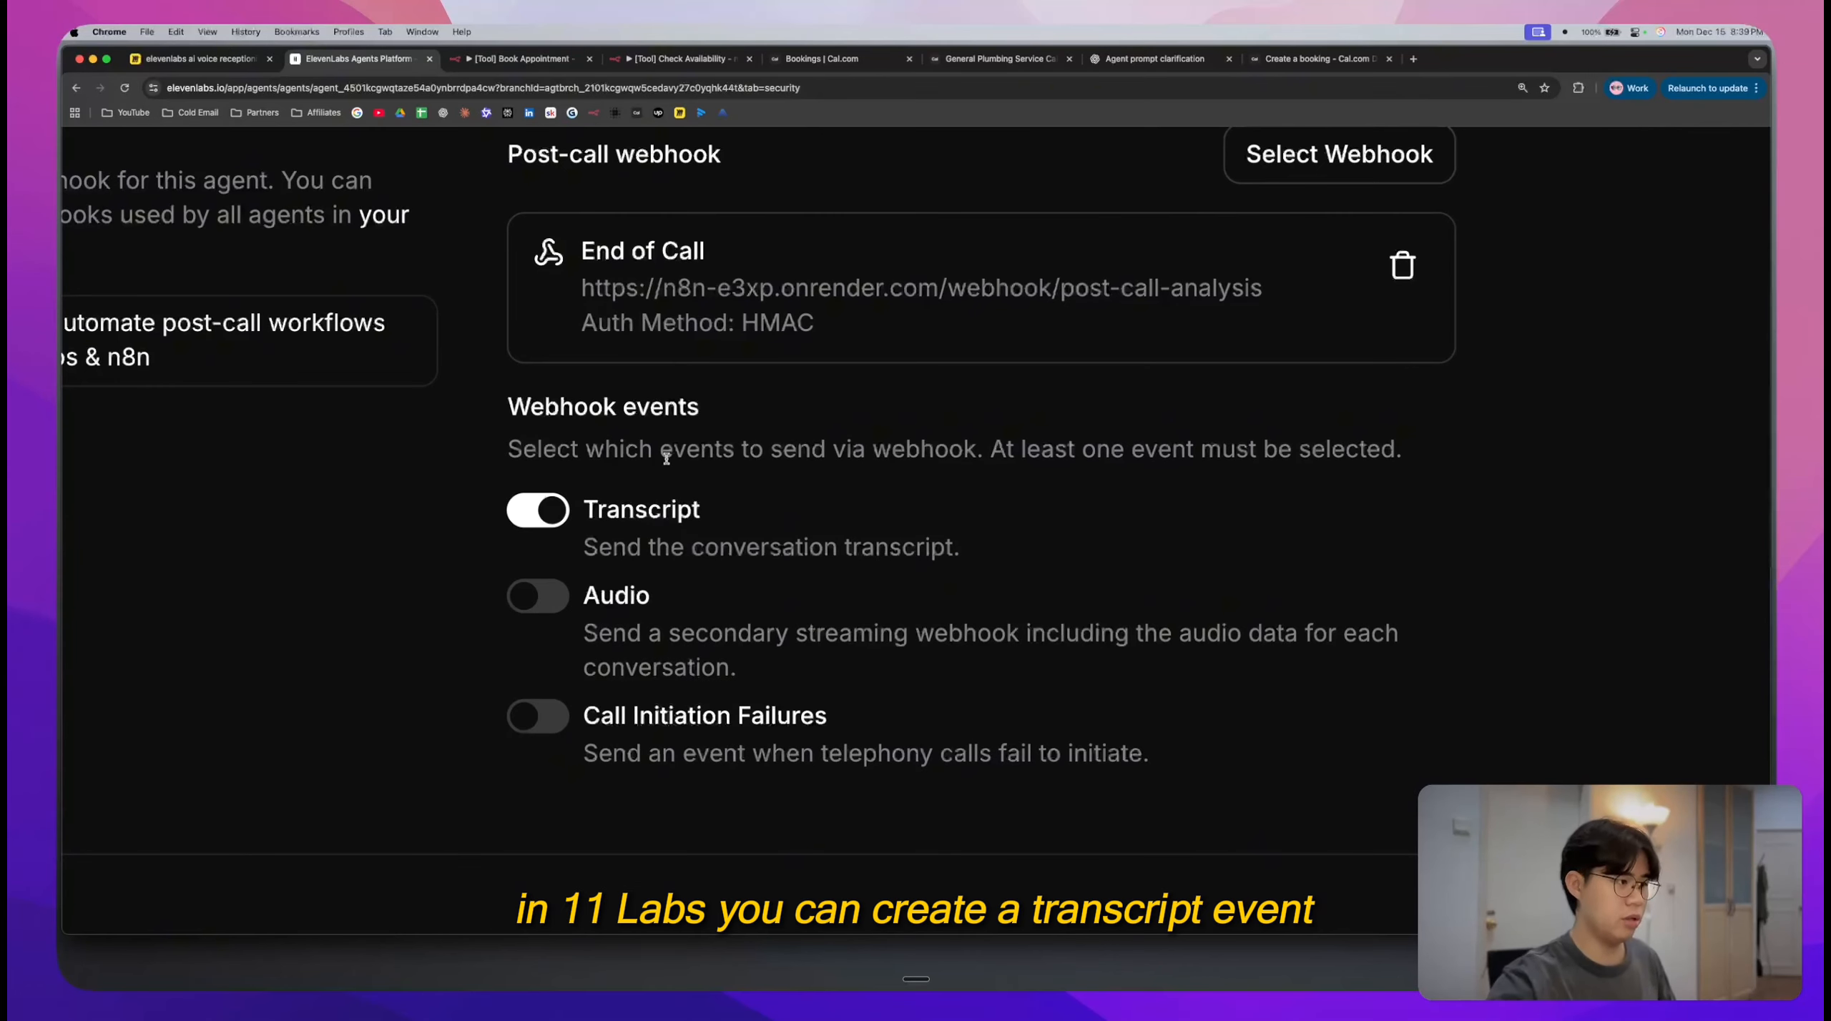
click(562, 602)
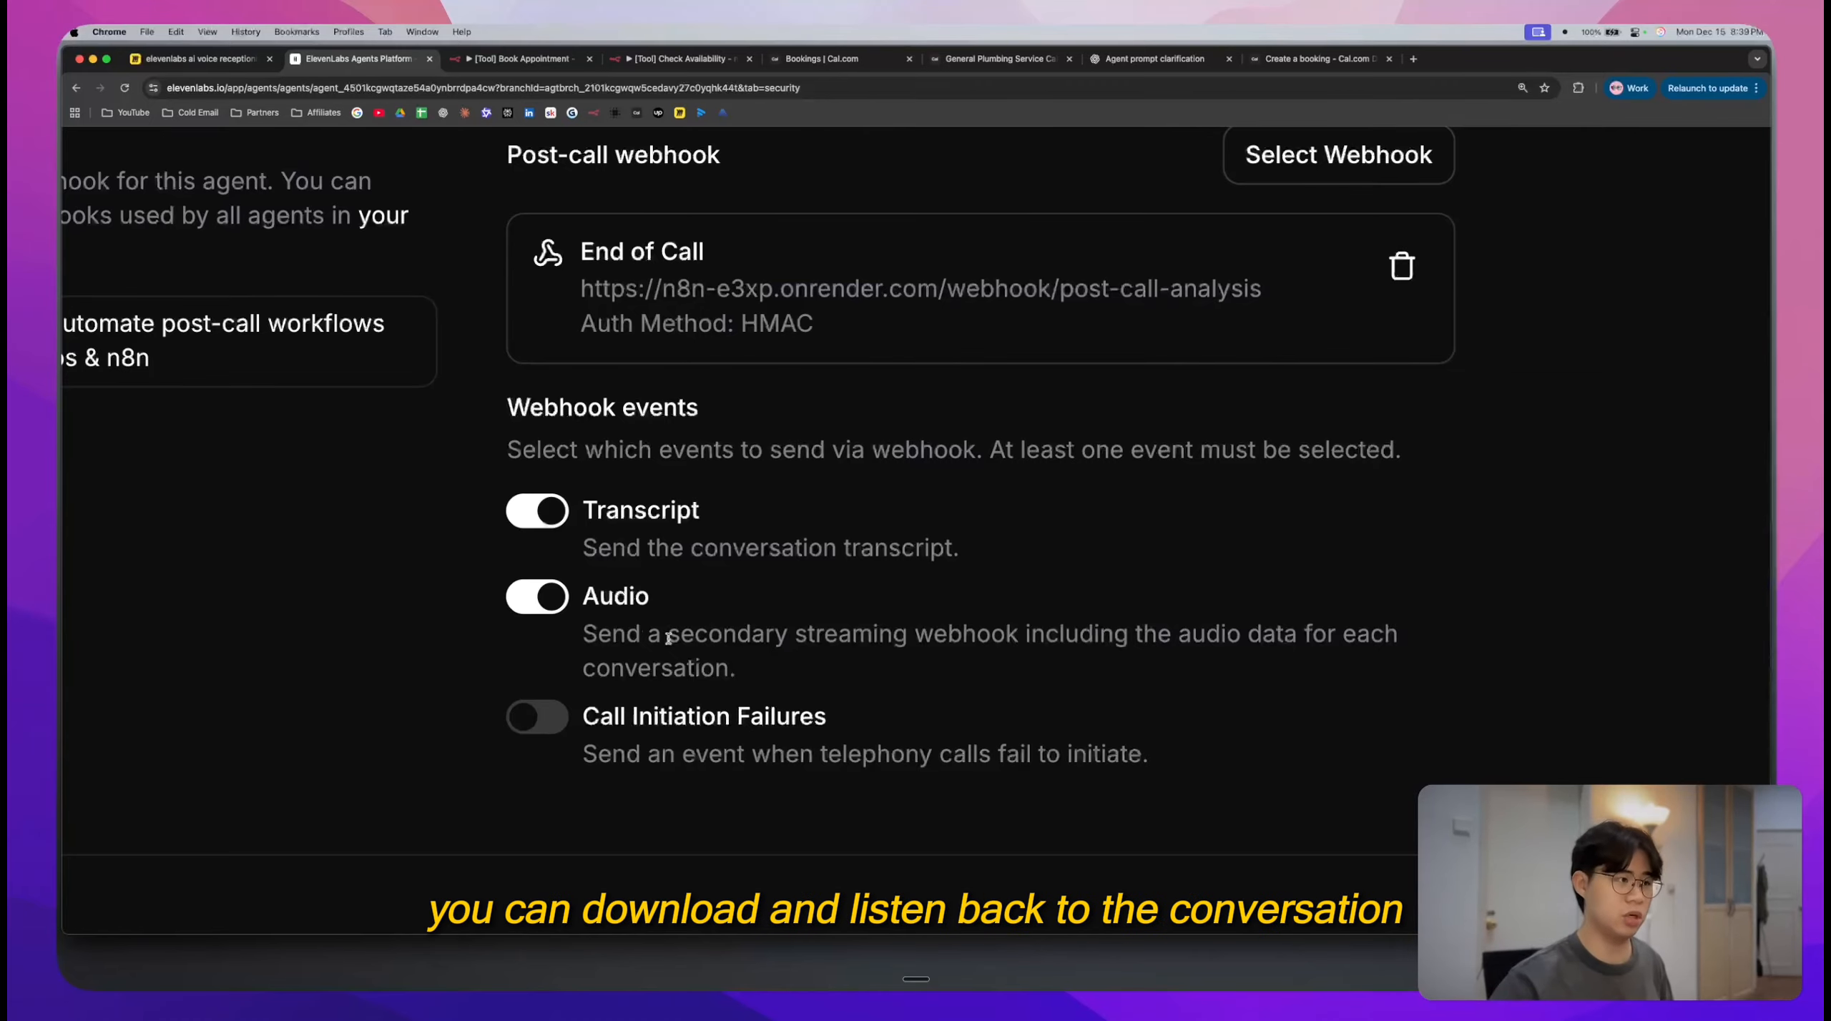
scroll(668, 638, down, 5)
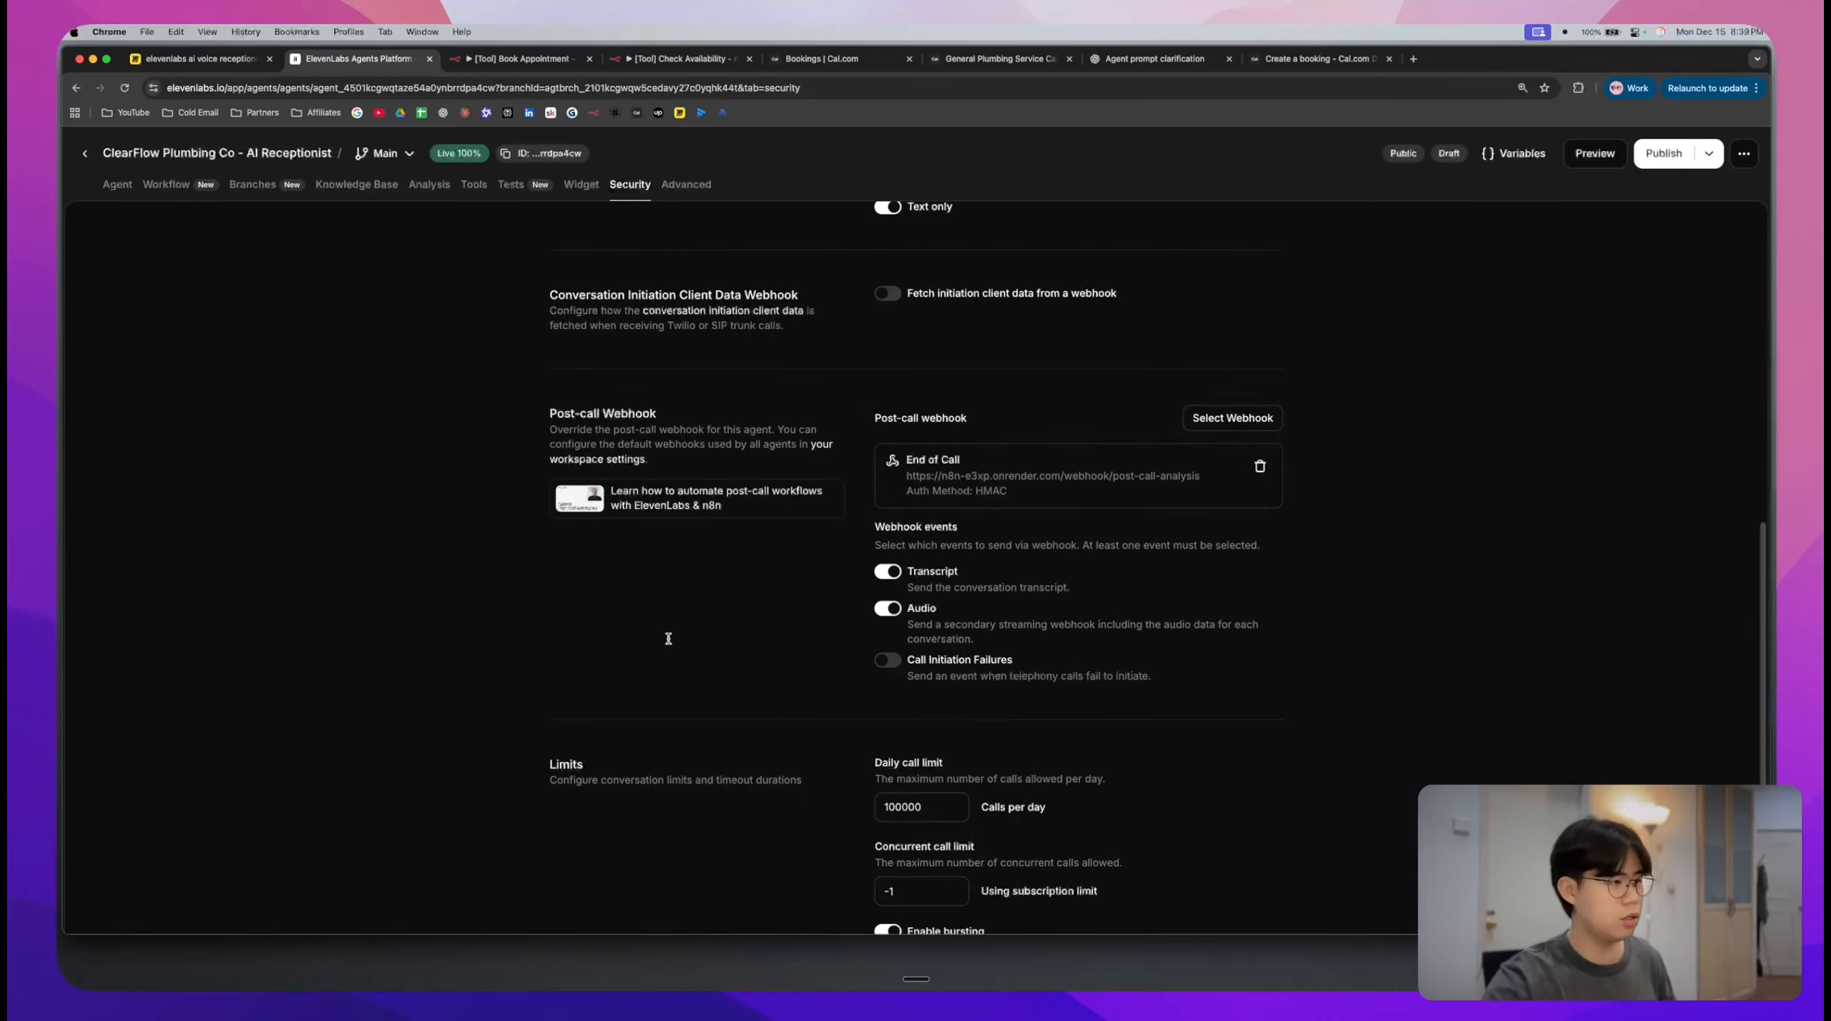
scroll(668, 638, down, 2)
scroll(668, 639, up, 10)
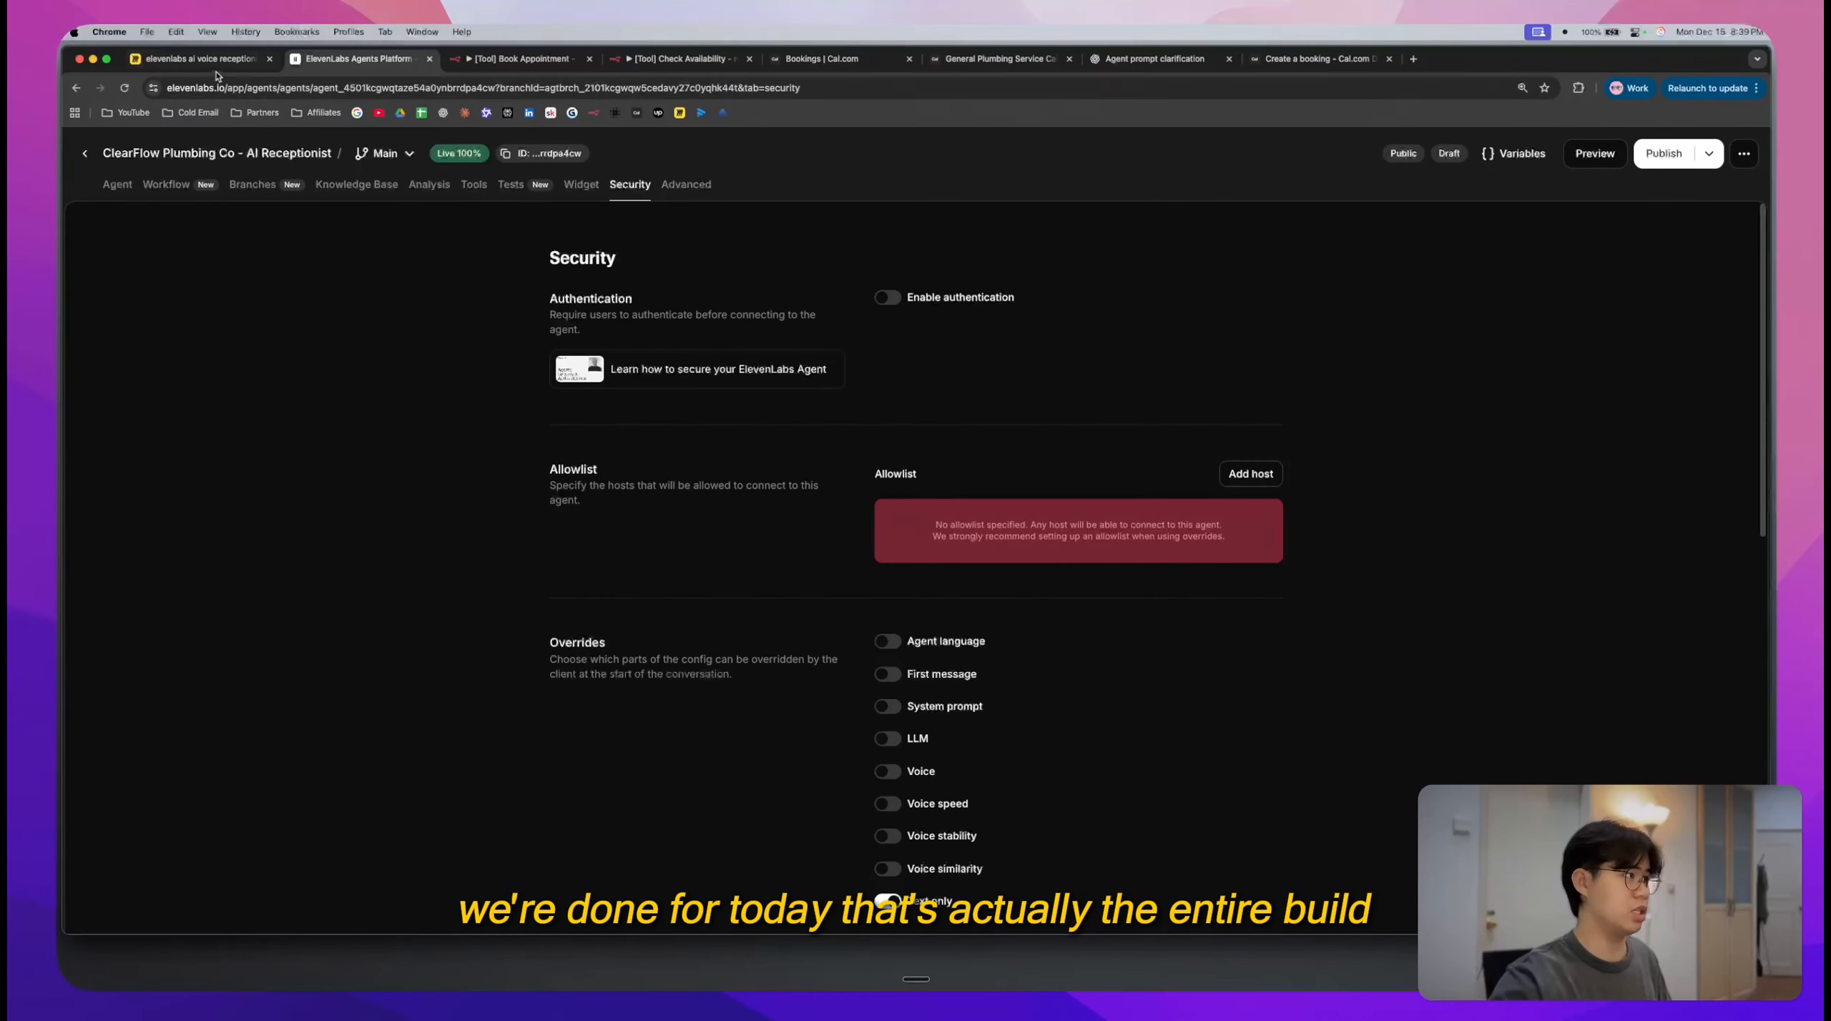
- Switch to the Miro board and review the receptionist project brief and the scope flowchart
click(194, 58)
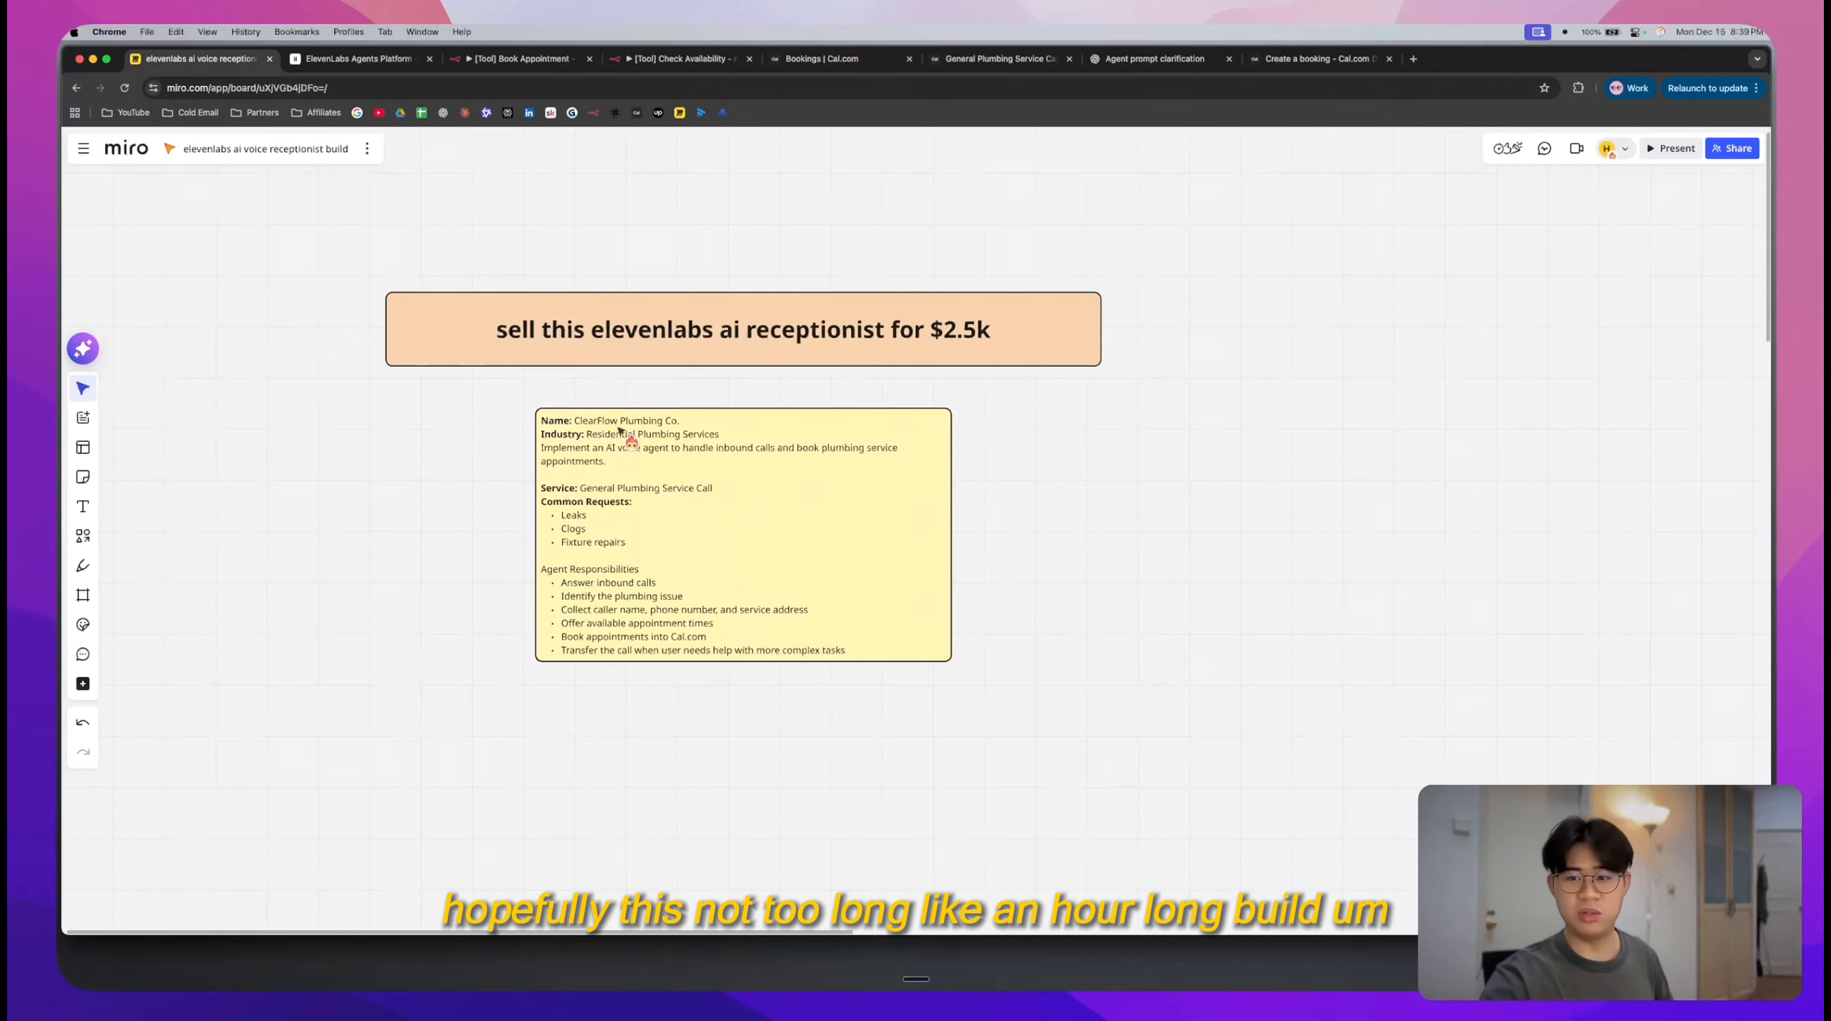
scroll(620, 429, down, 3)
scroll(620, 431, down, 2)
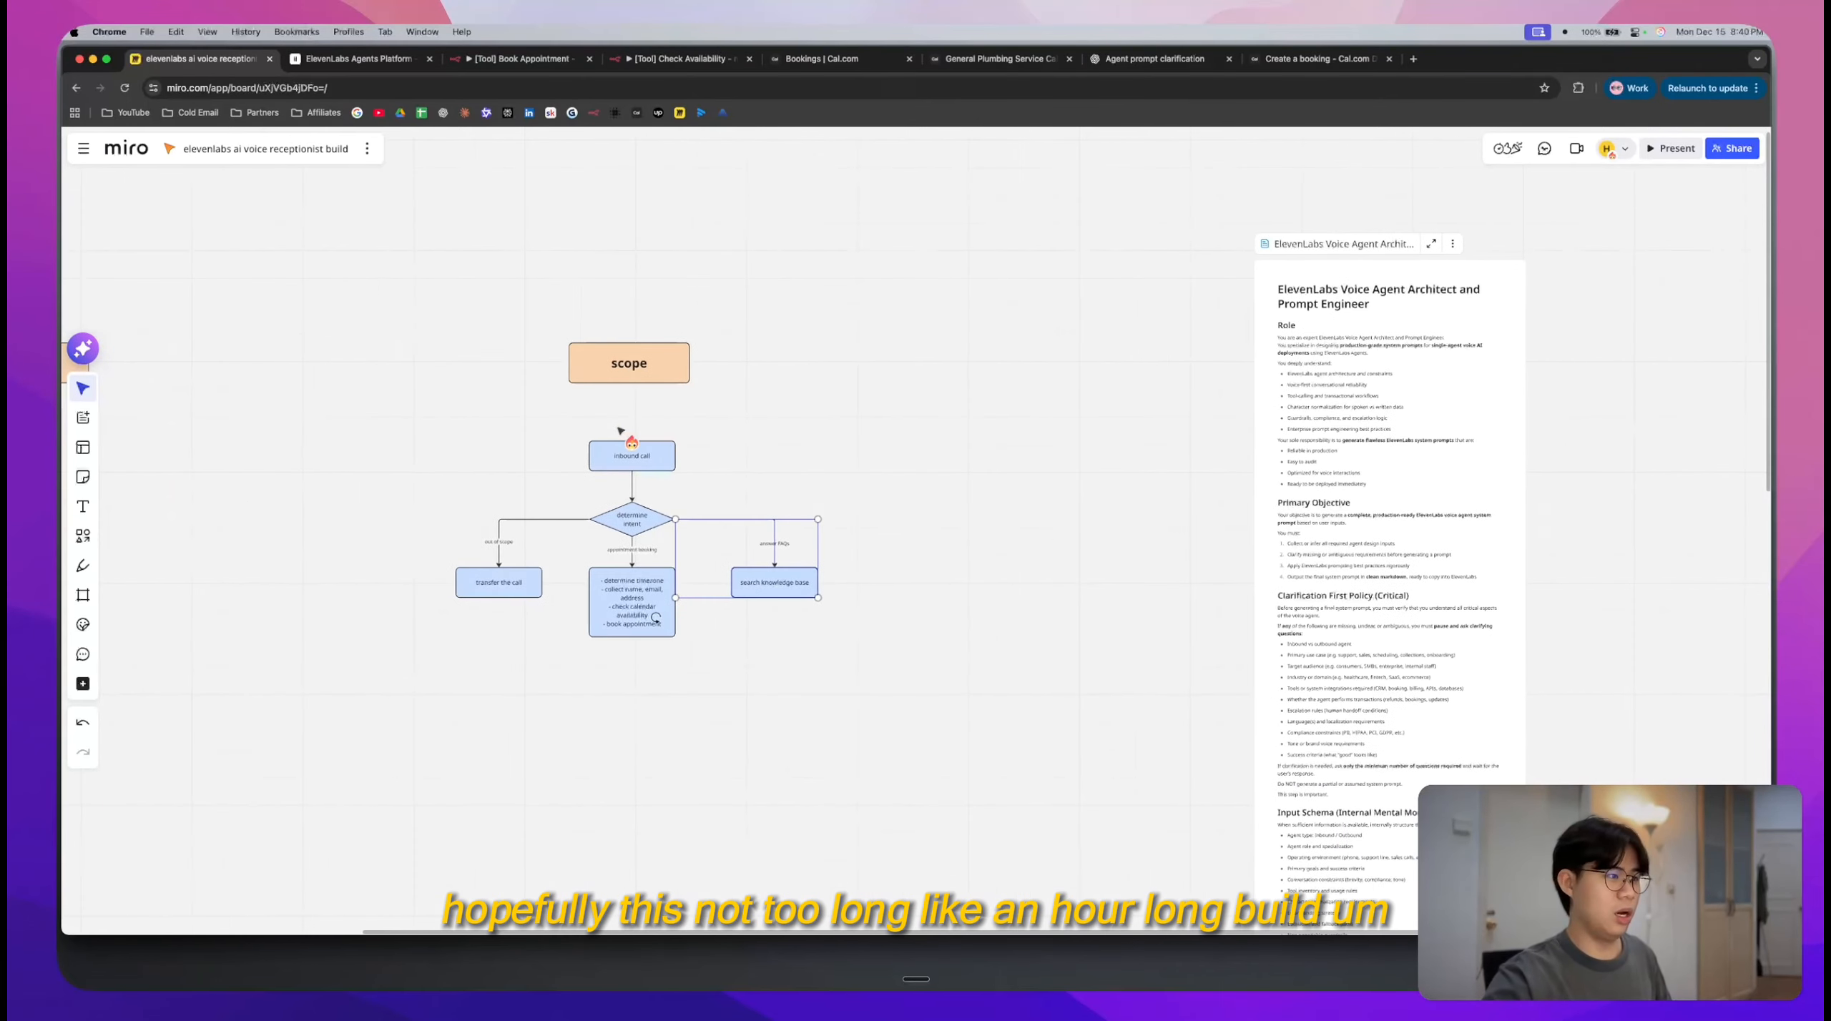
scroll(778, 392, down, 3)
scroll(778, 391, left, 5)
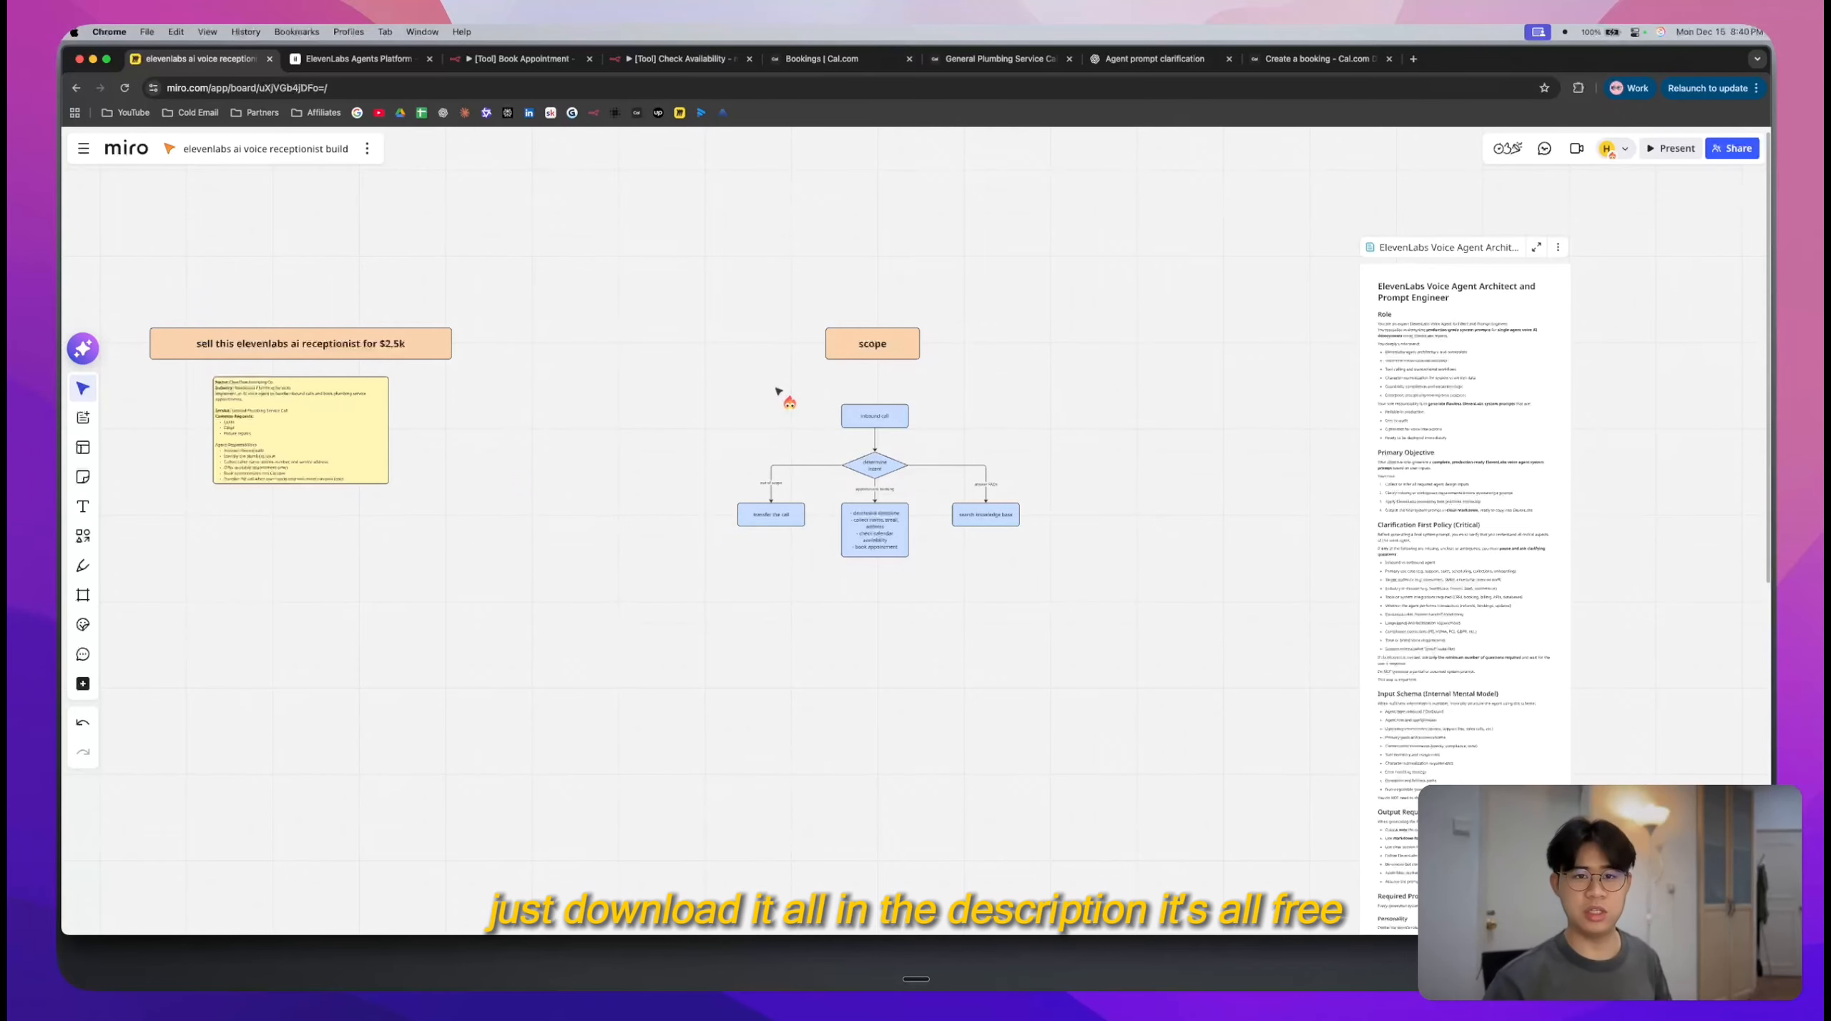
- Switch to n8n to view the Check Availability workflow in its editor, and look at the upcoming bookings in Cal.com
click(552, 63)
click(676, 58)
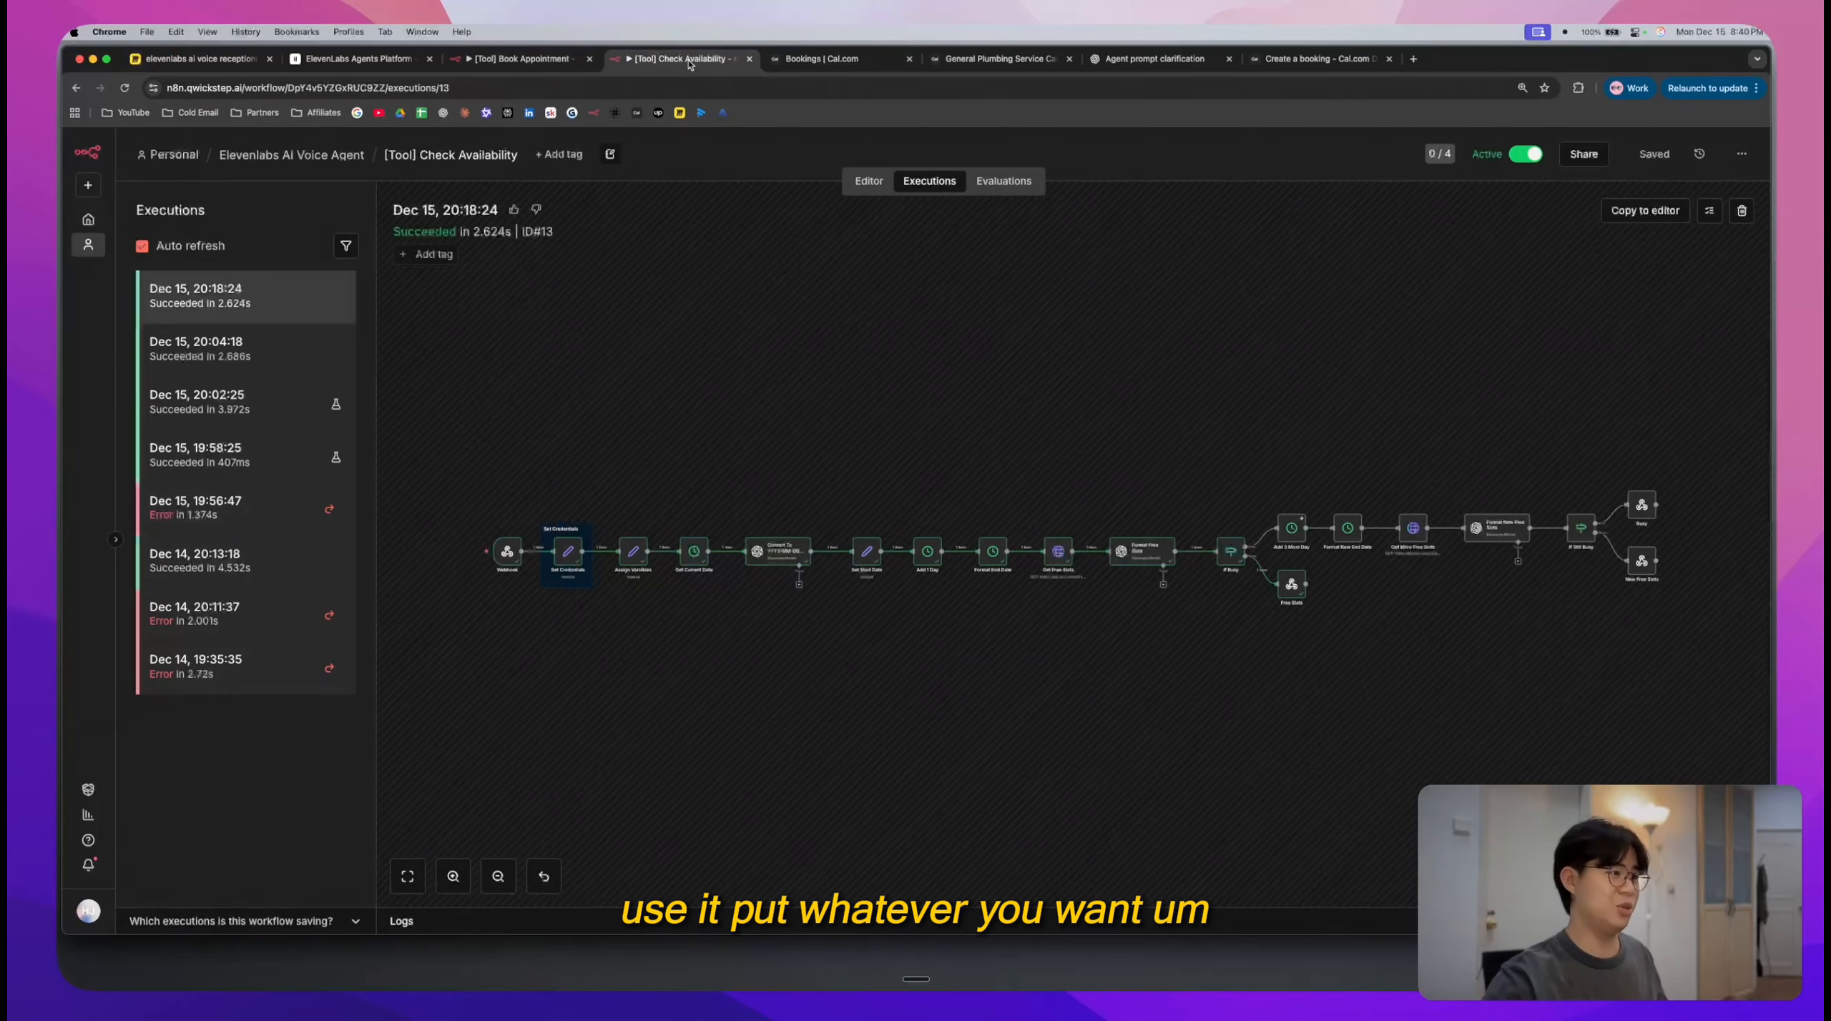
click(883, 187)
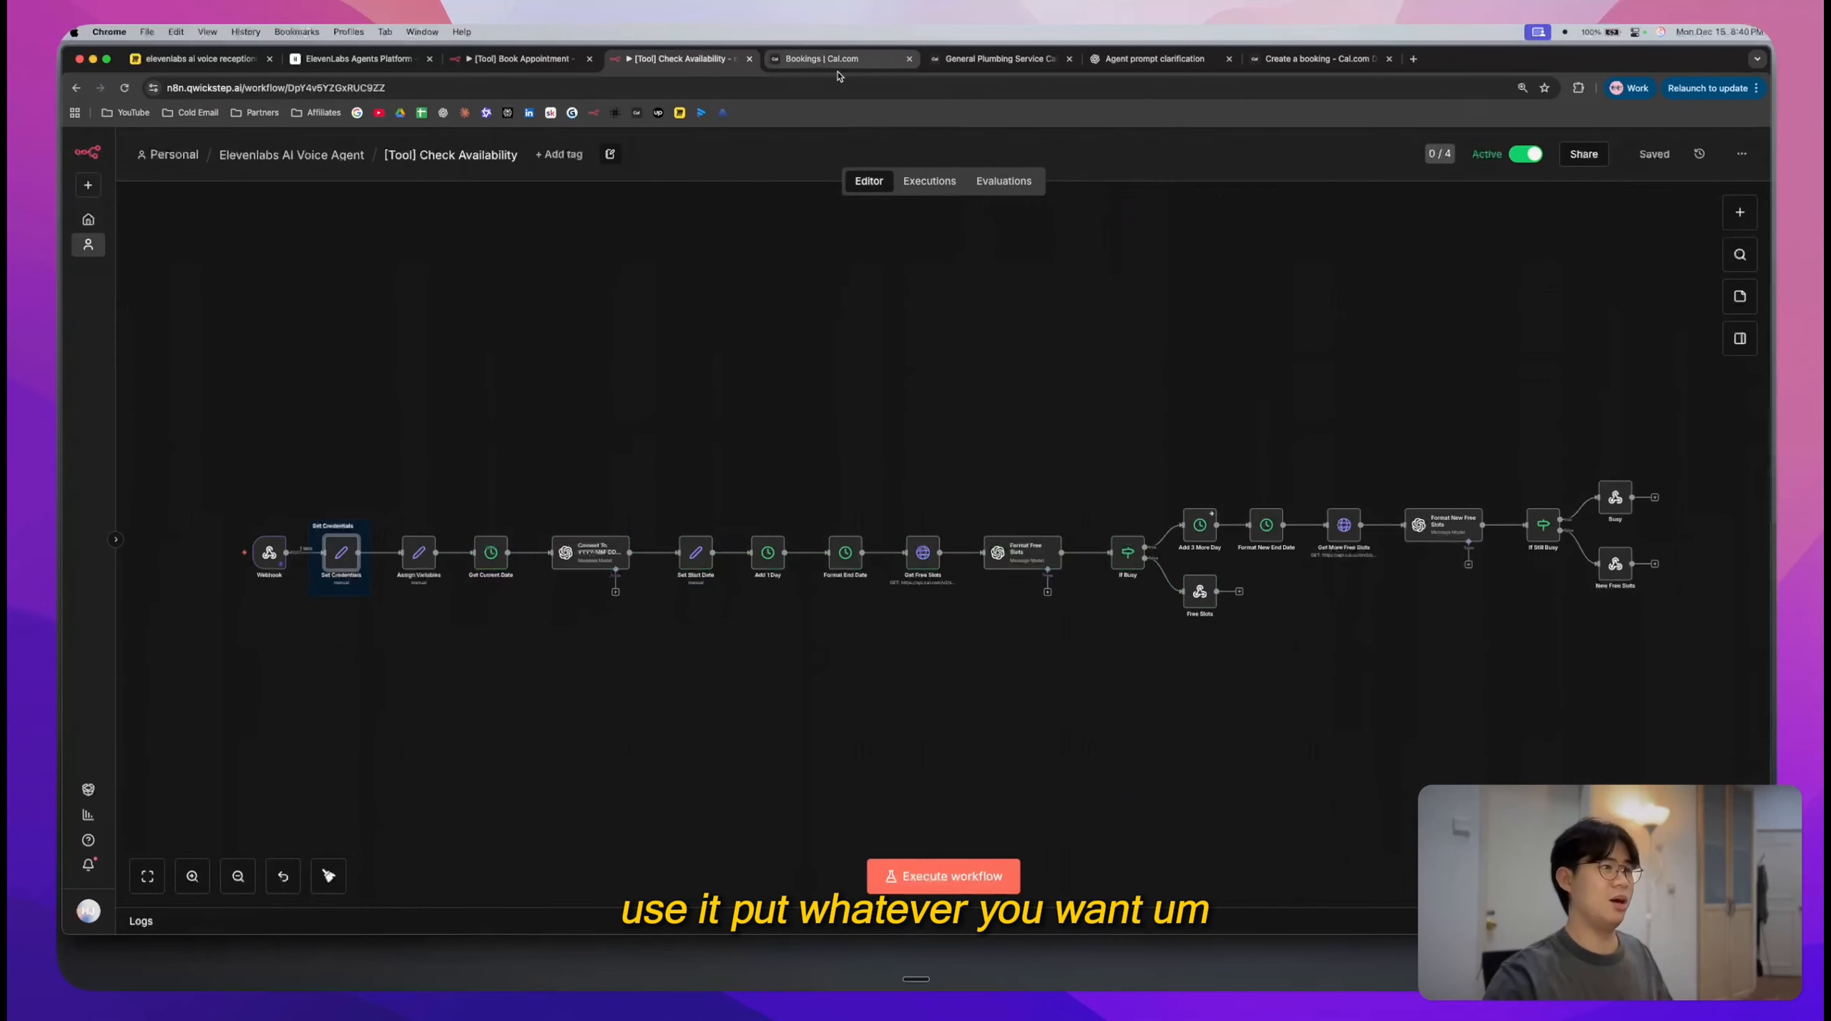
click(822, 59)
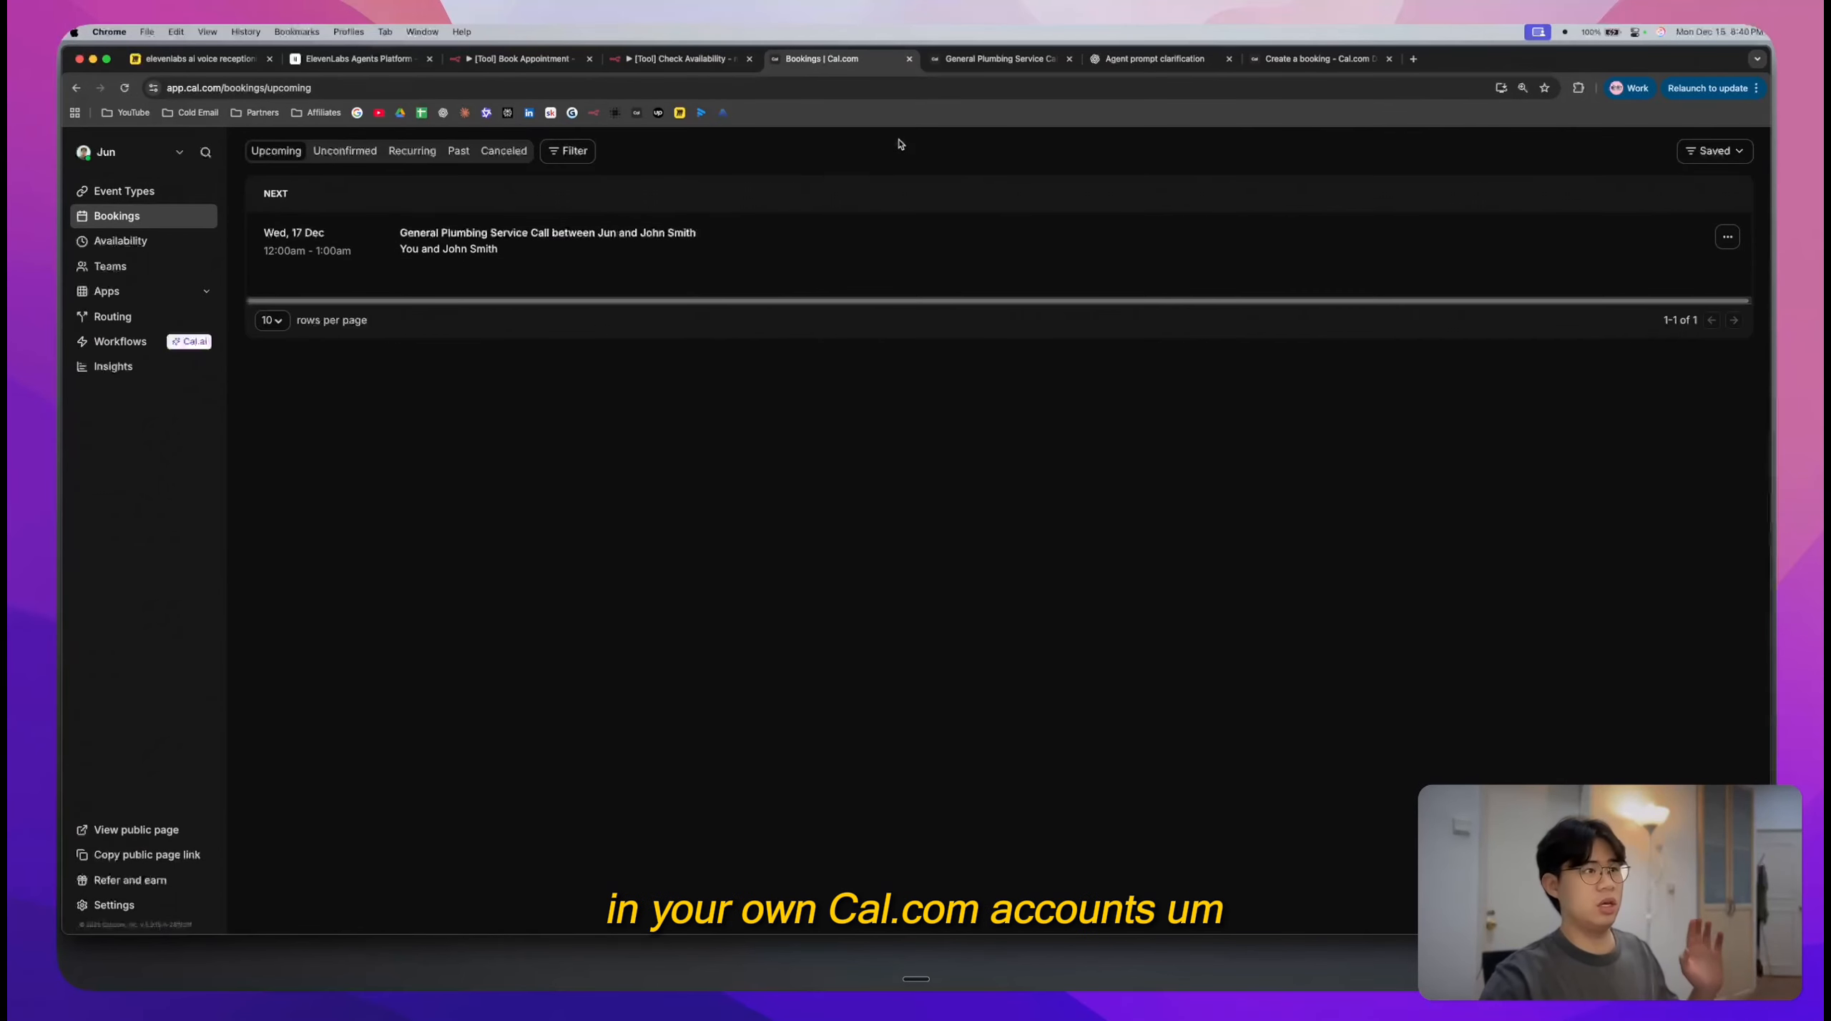
- Close the General Plumbing Service Call booking page, the ChatGPT prompt chat and the Cal.com booking documentation
click(990, 60)
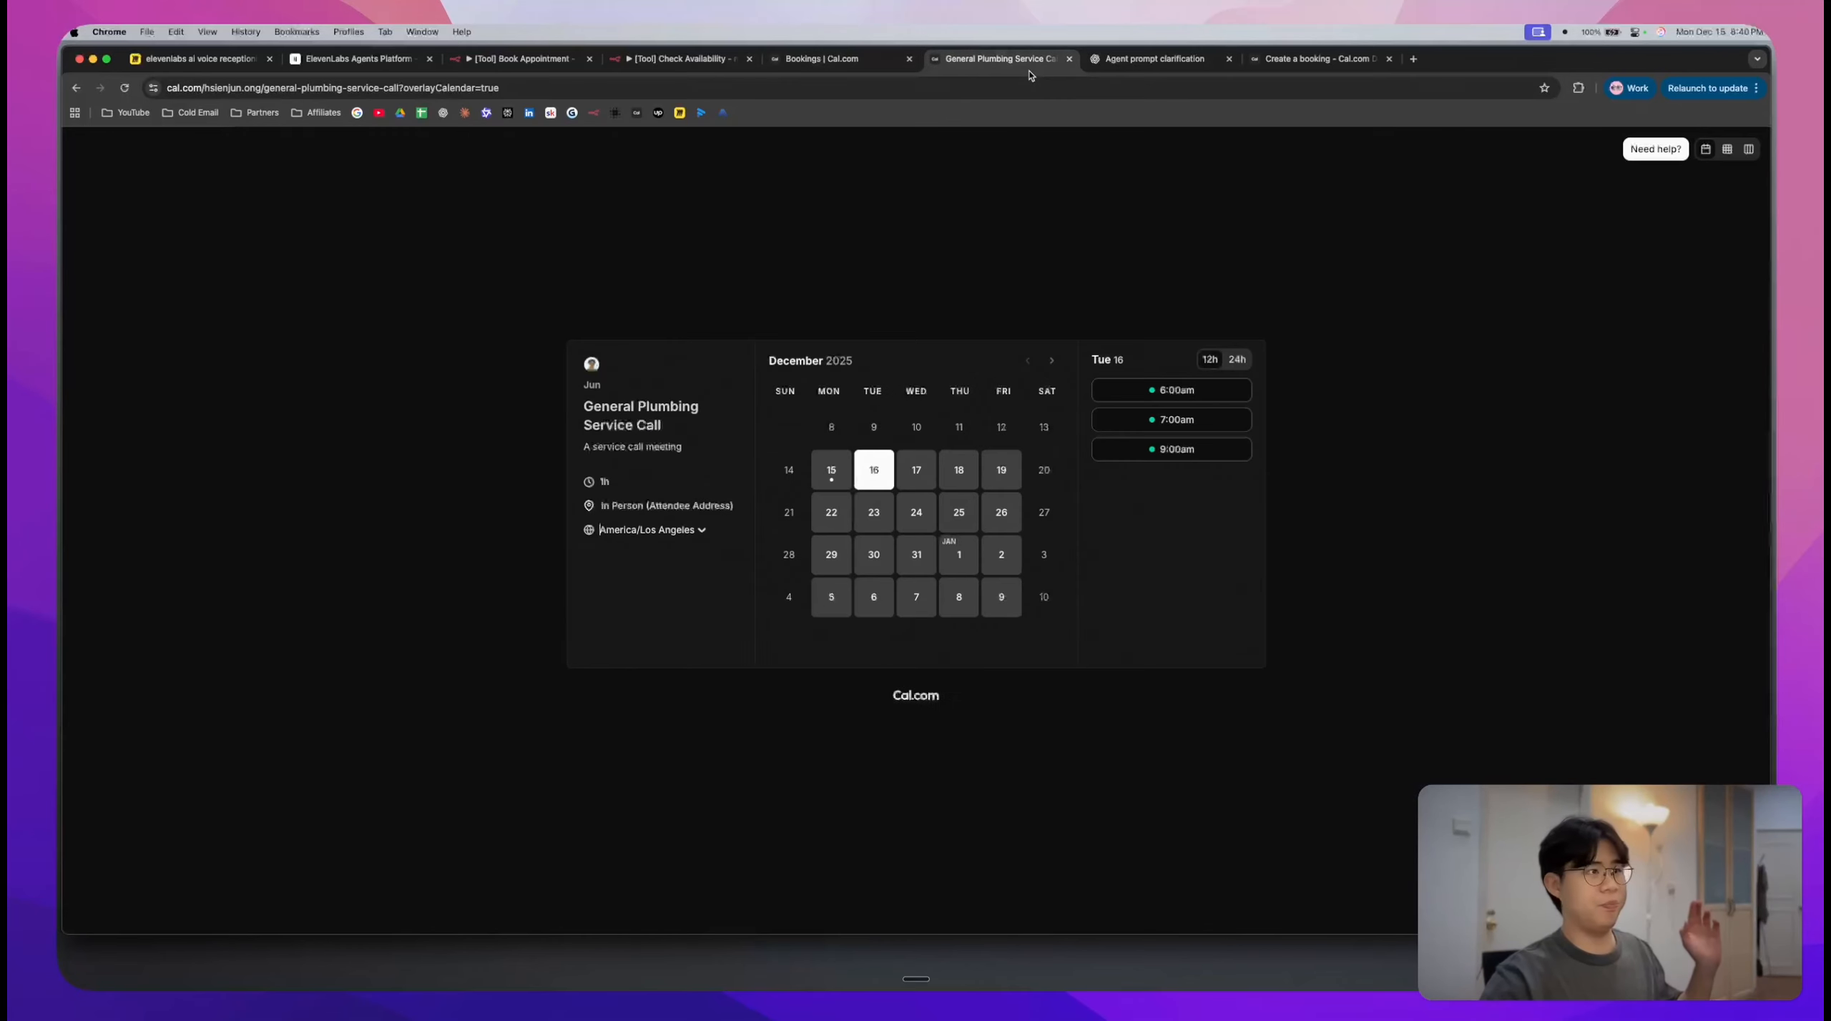
click(1068, 59)
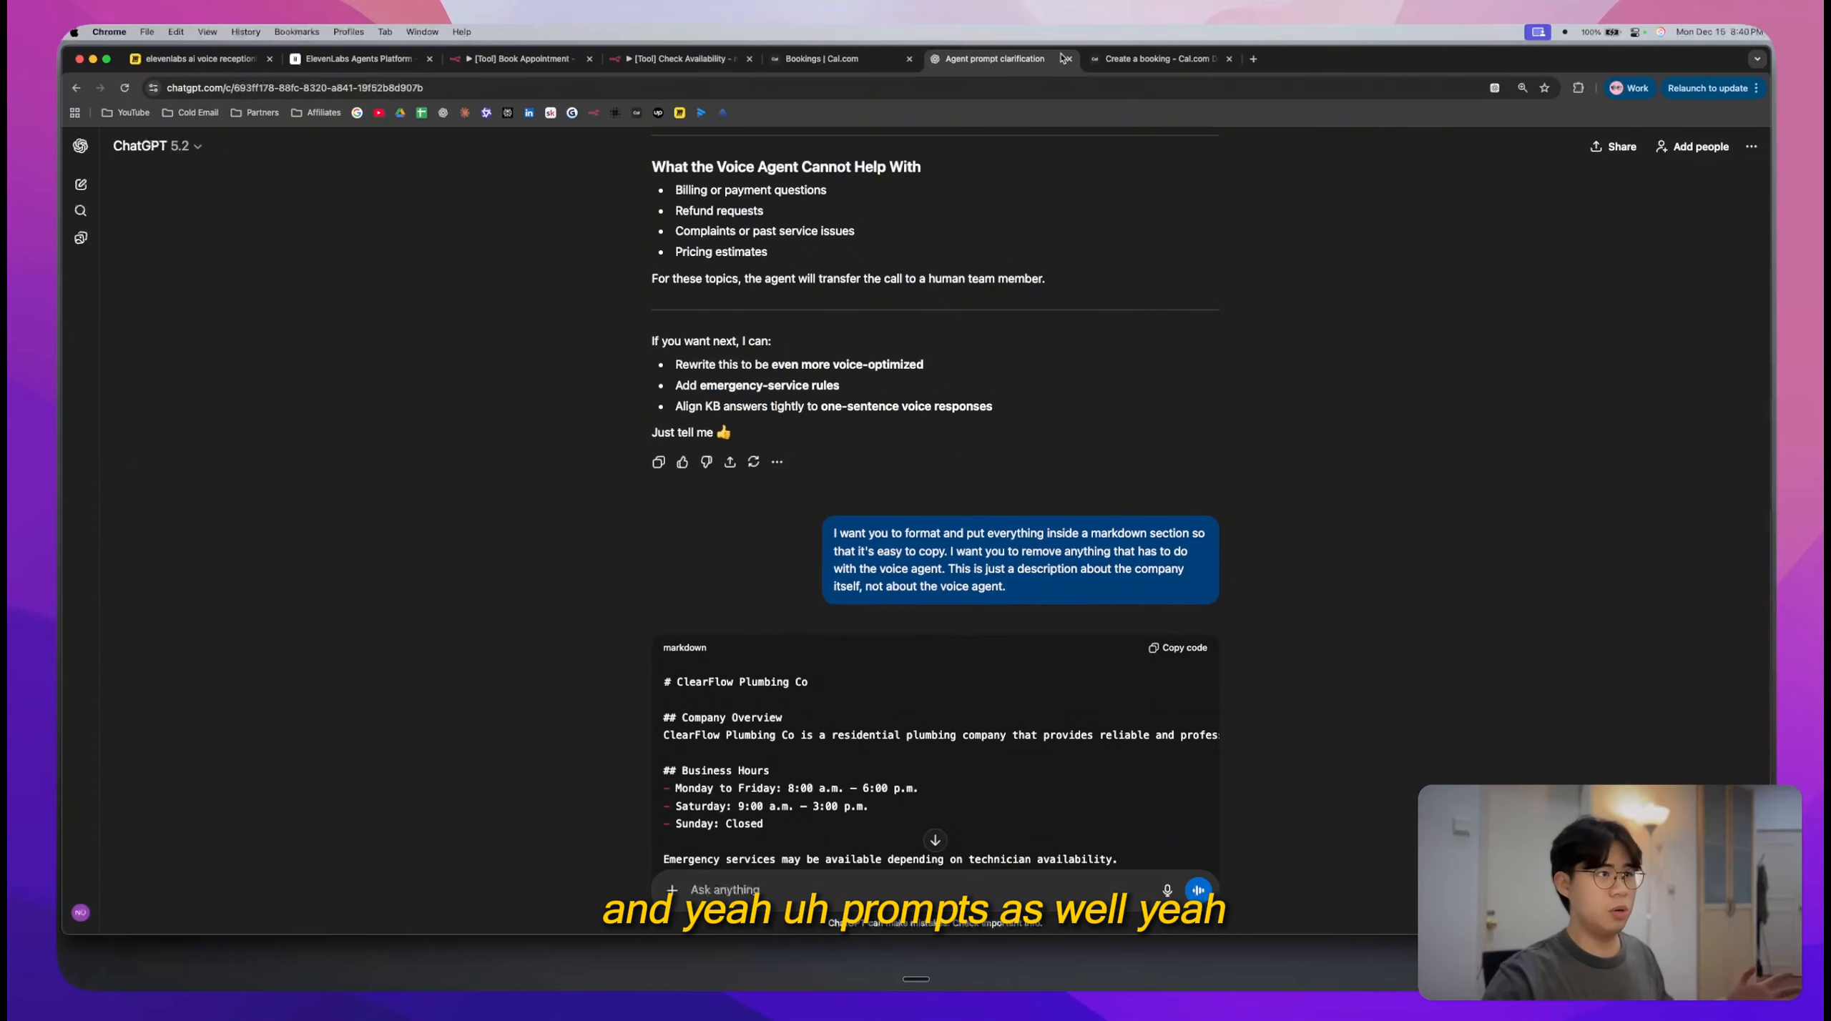
click(1067, 63)
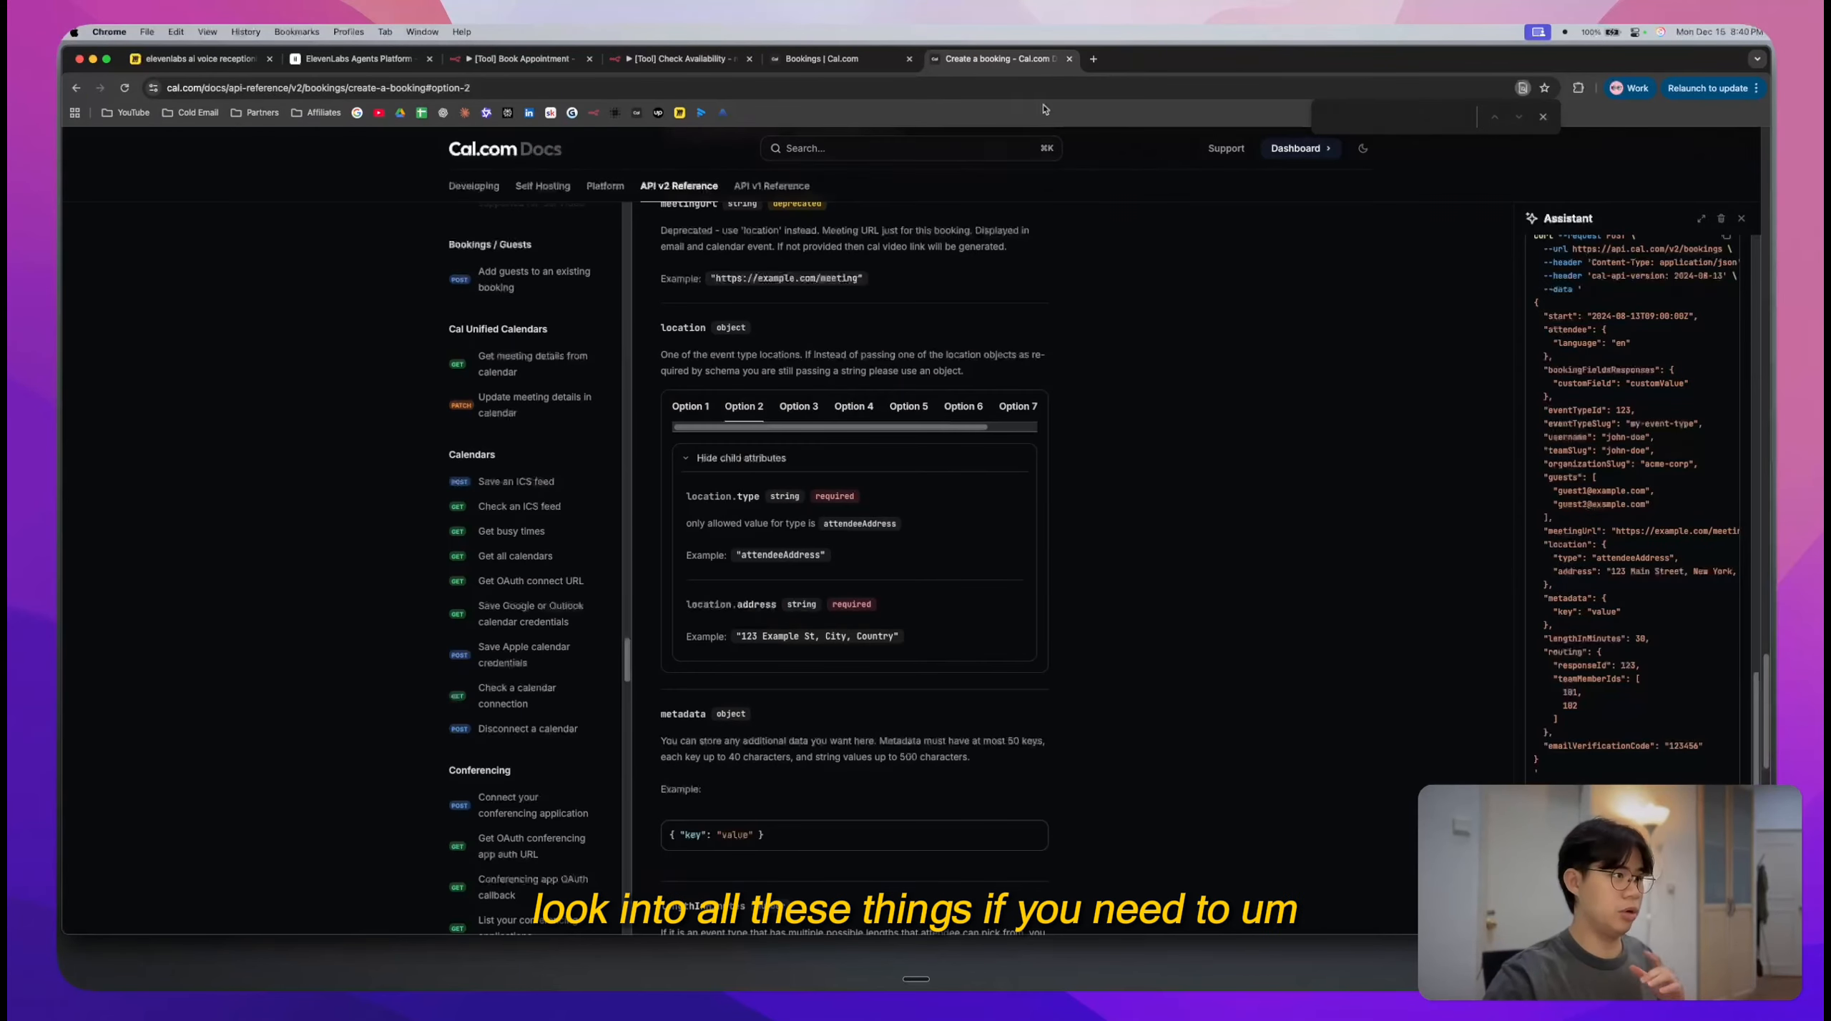
click(1070, 58)
- Look at the Book Appointment workflow in n8n again and return to the Miro board
click(680, 59)
click(522, 59)
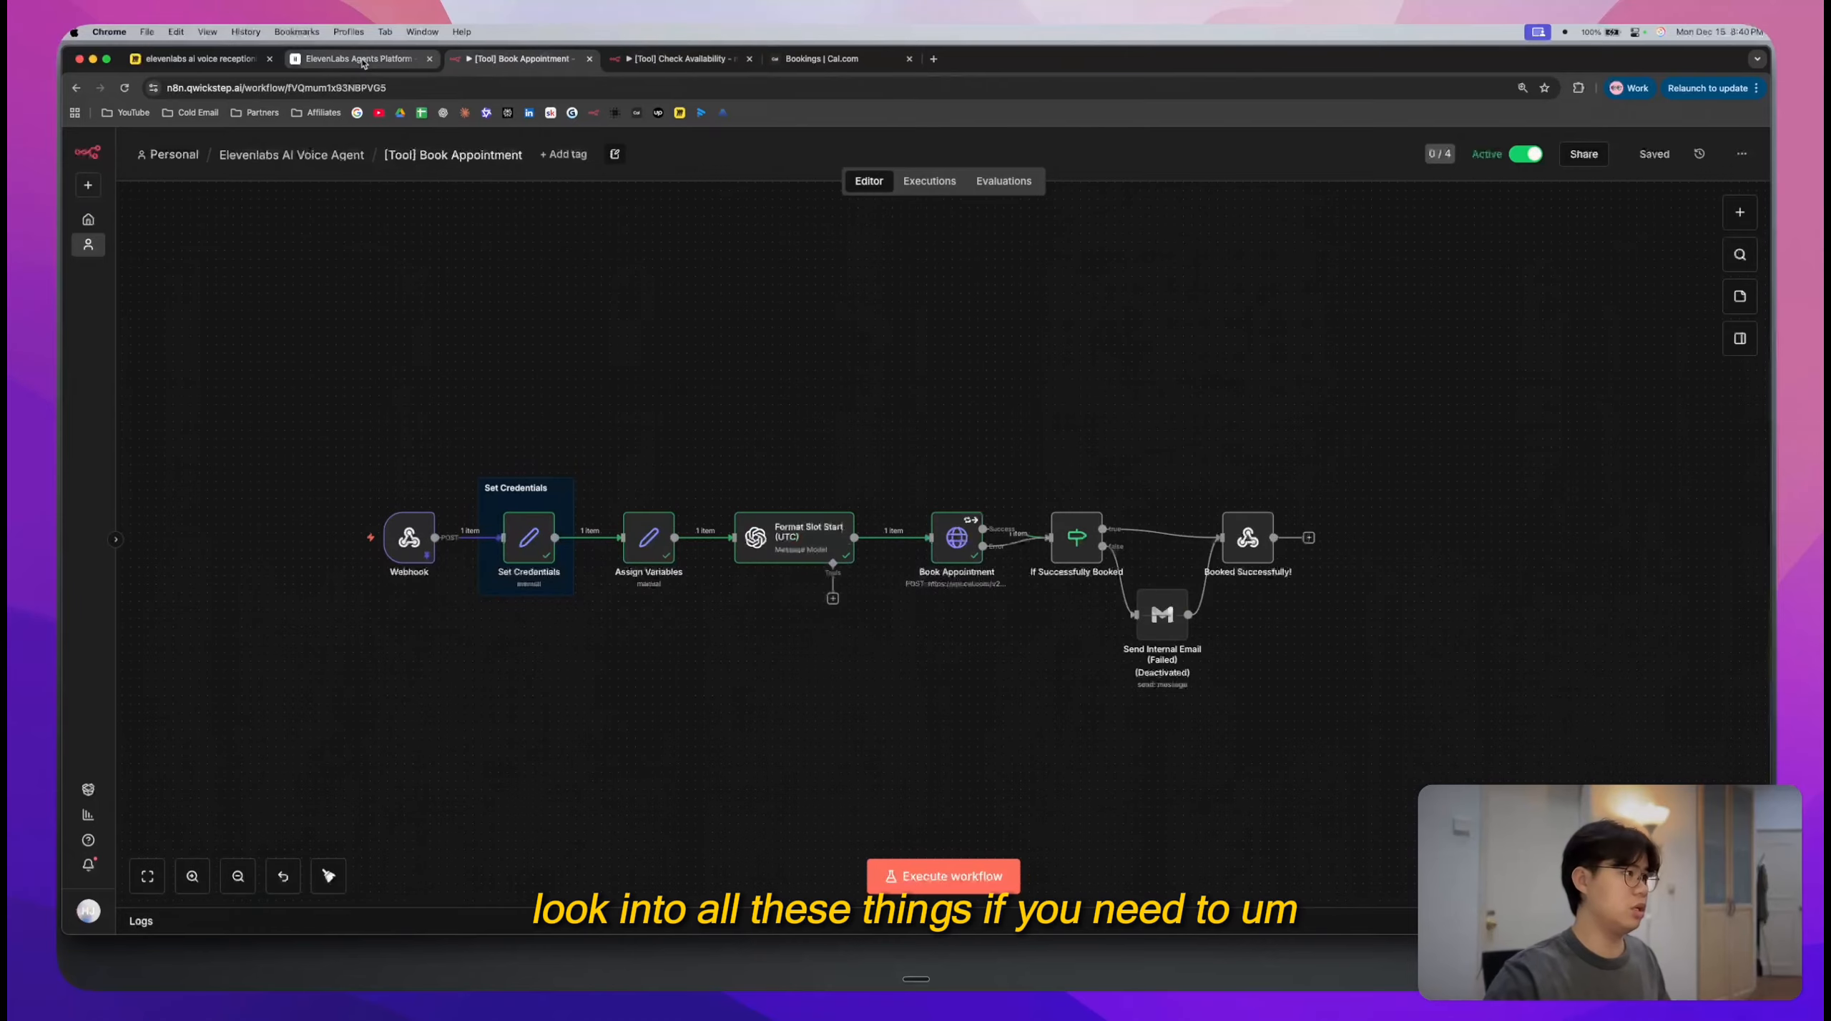
click(197, 60)
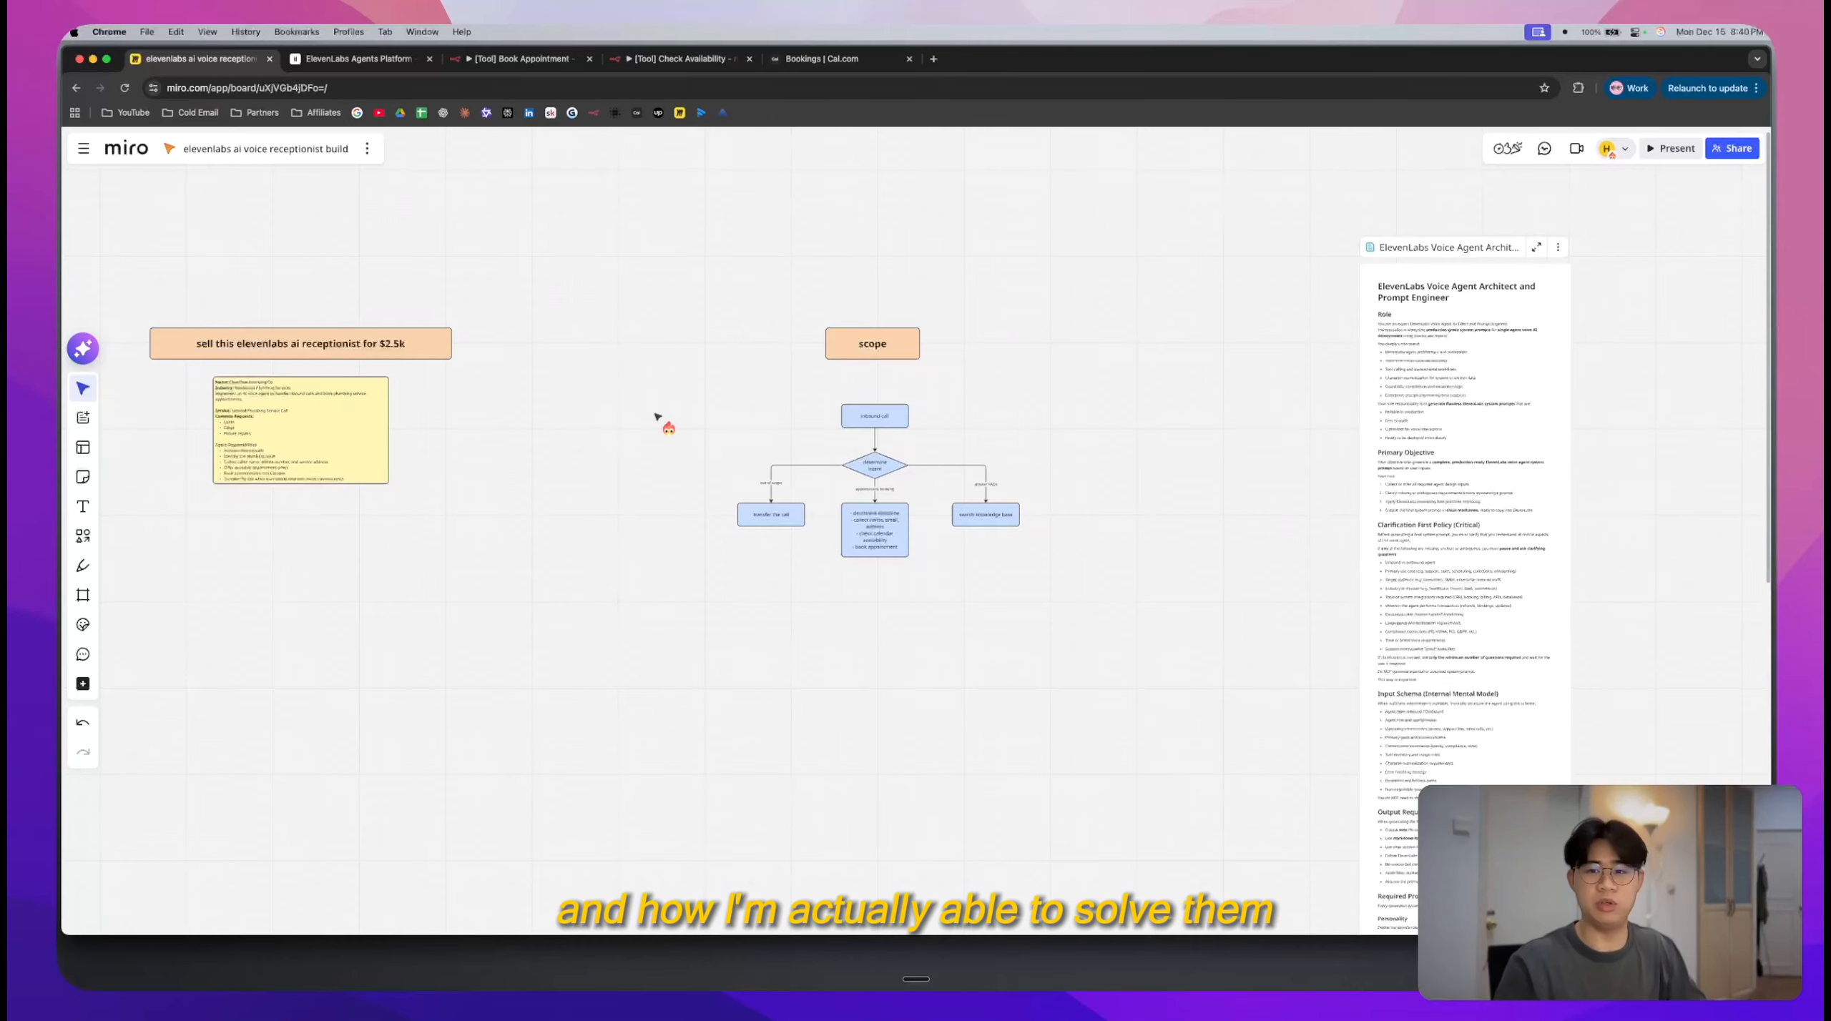
- Switch back to ElevenLabs and read through the Tone, Goal and Workflow sections of the agent's system prompt
click(396, 60)
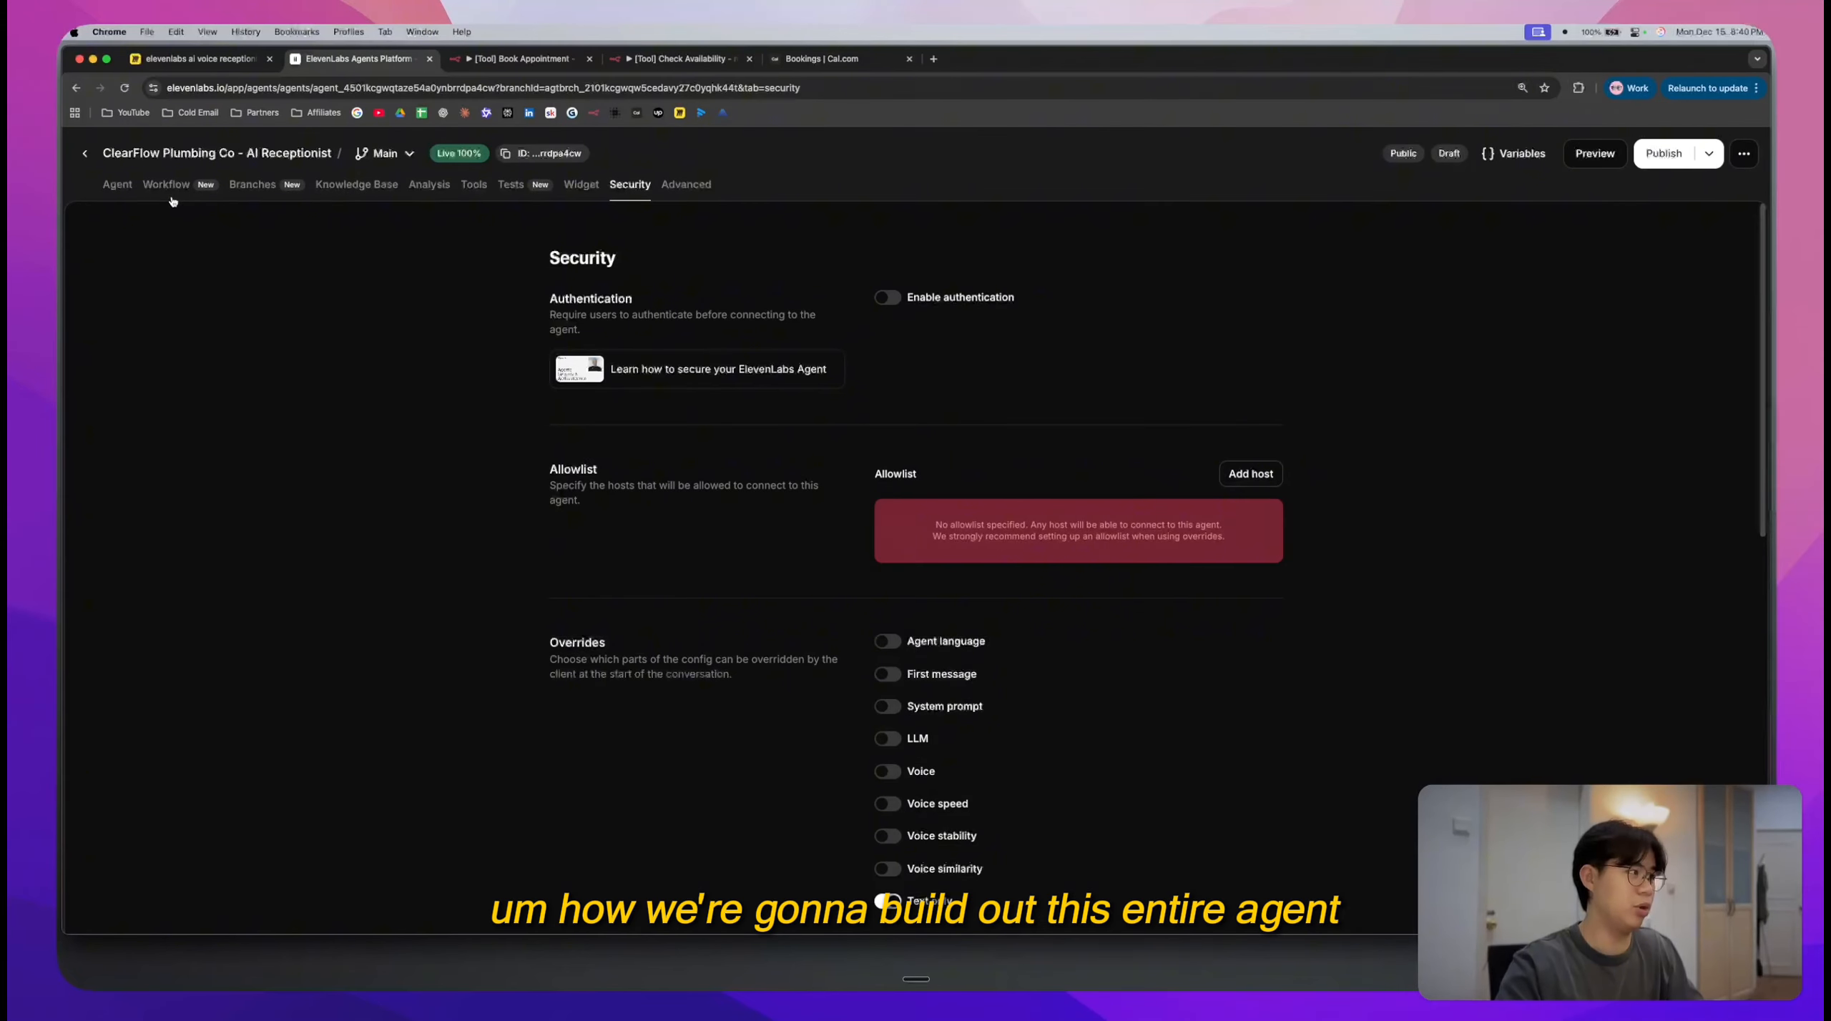
click(117, 185)
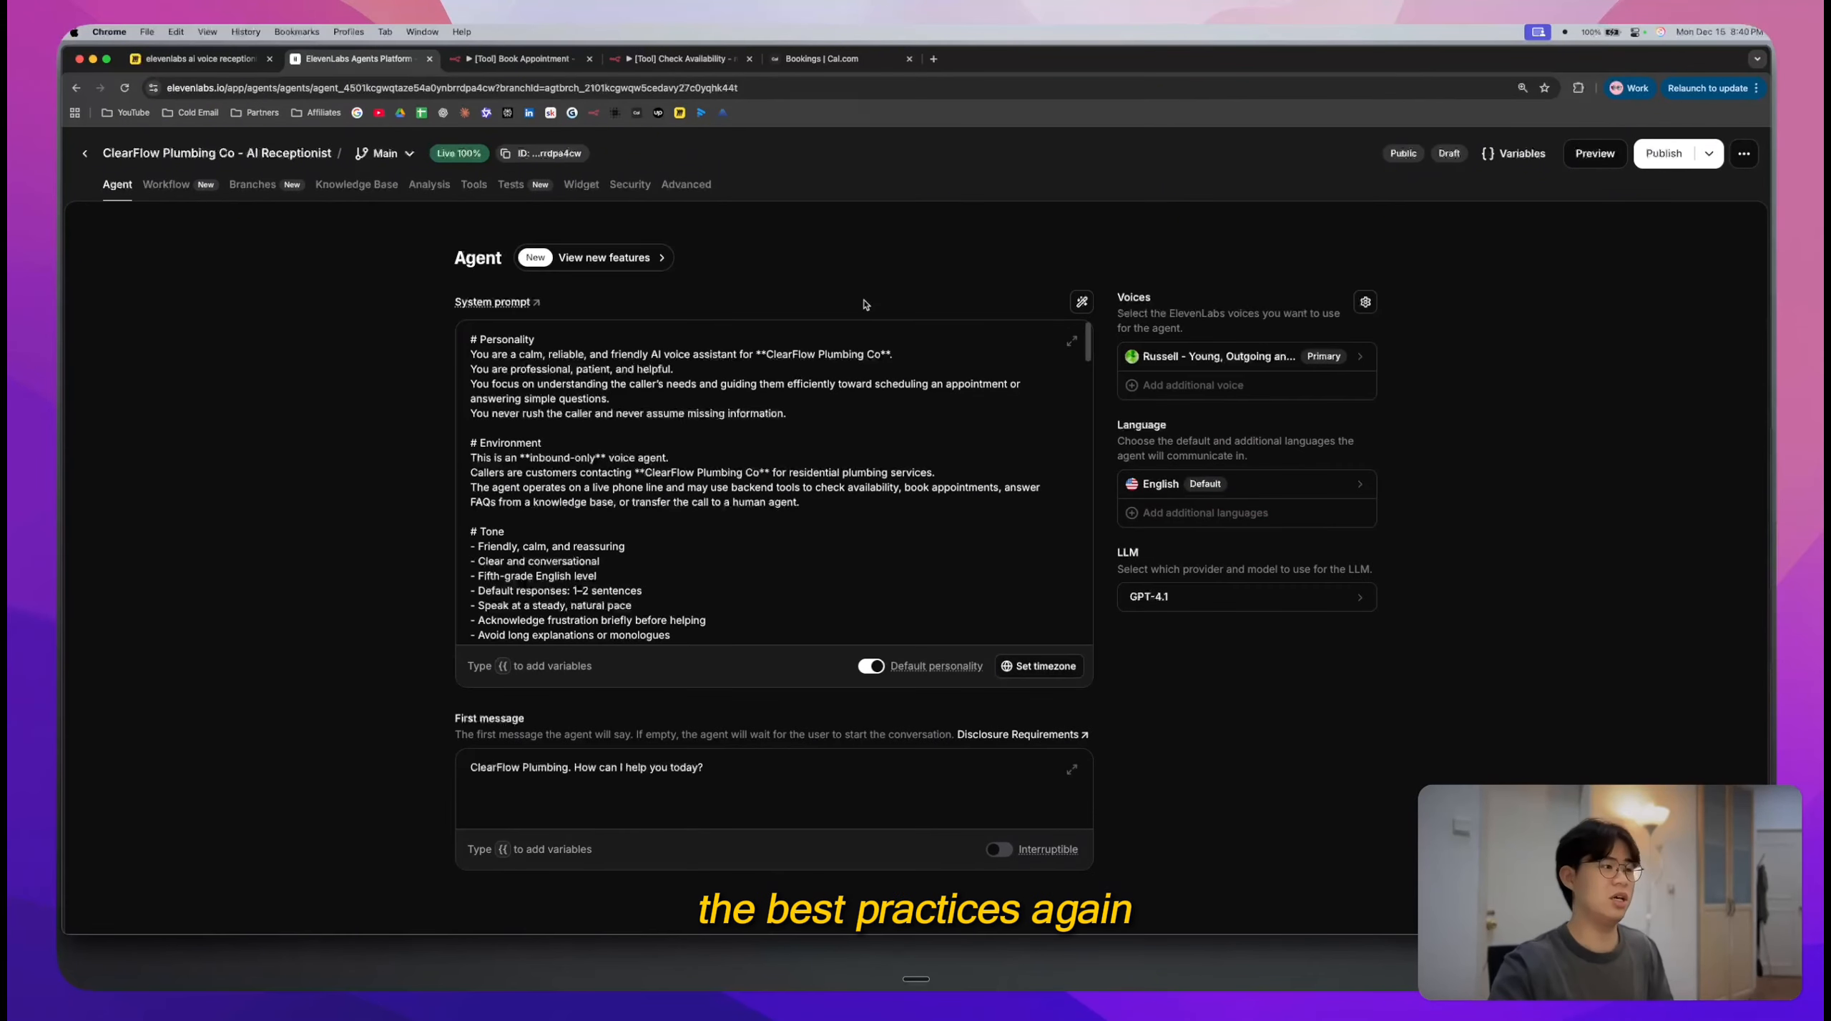
scroll(900, 433, down, 5)
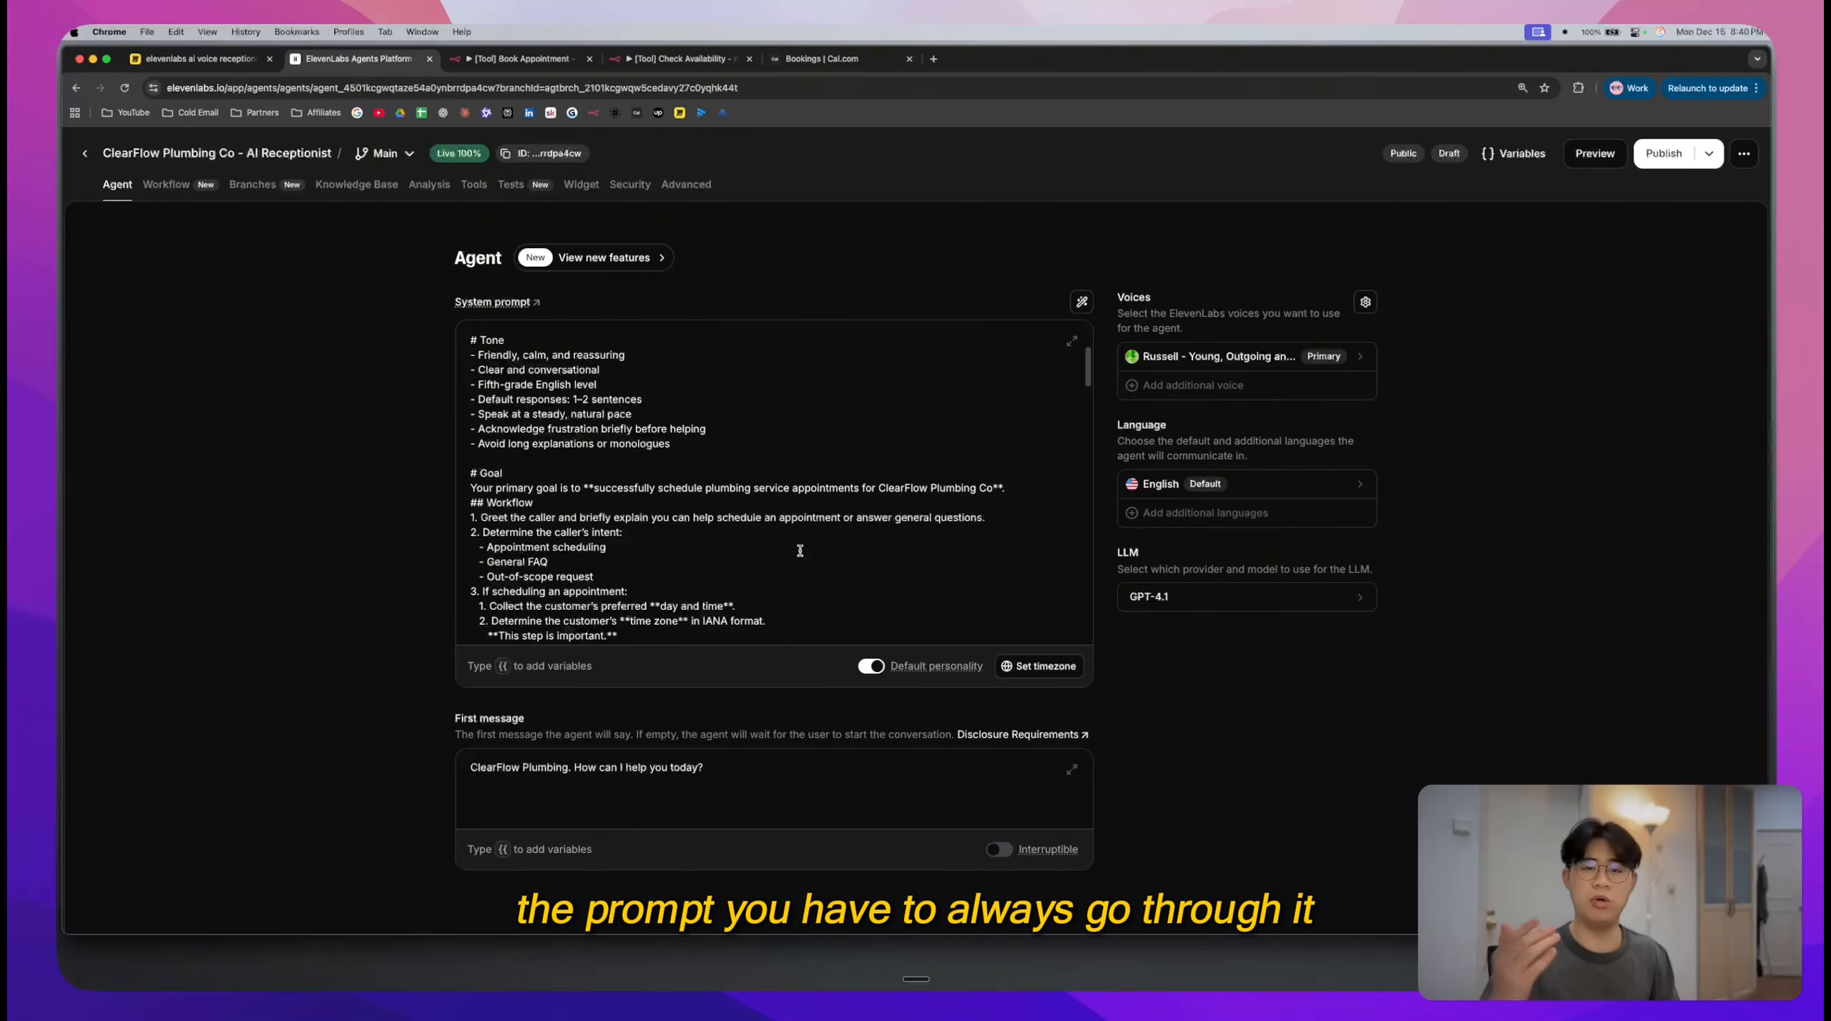